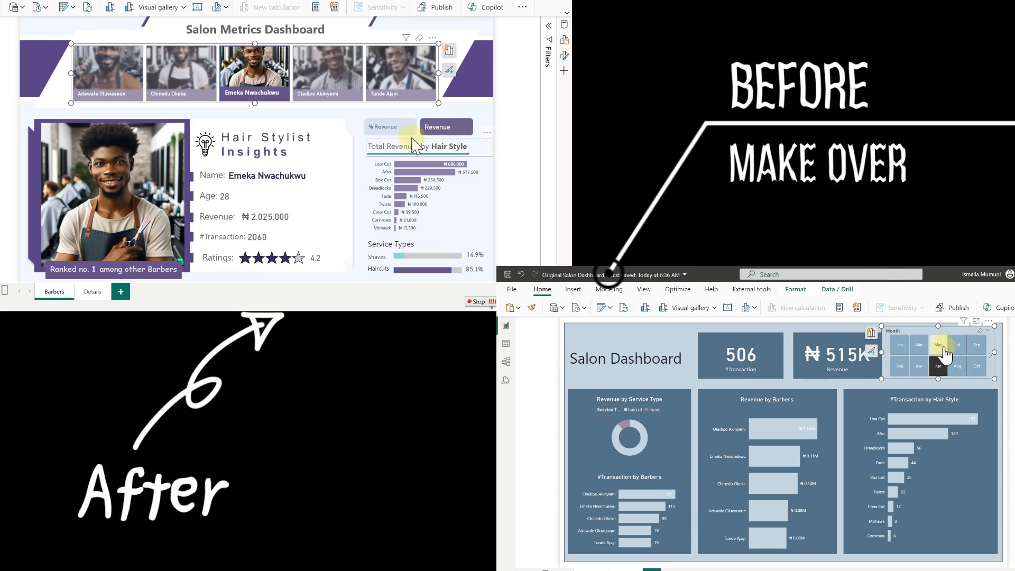
- Compare the original and redesigned salon dashboards by filtering both by barber, the original also by shave, and toggling the revenue display
{"action": "left_click", "coordinate": [398, 135]}
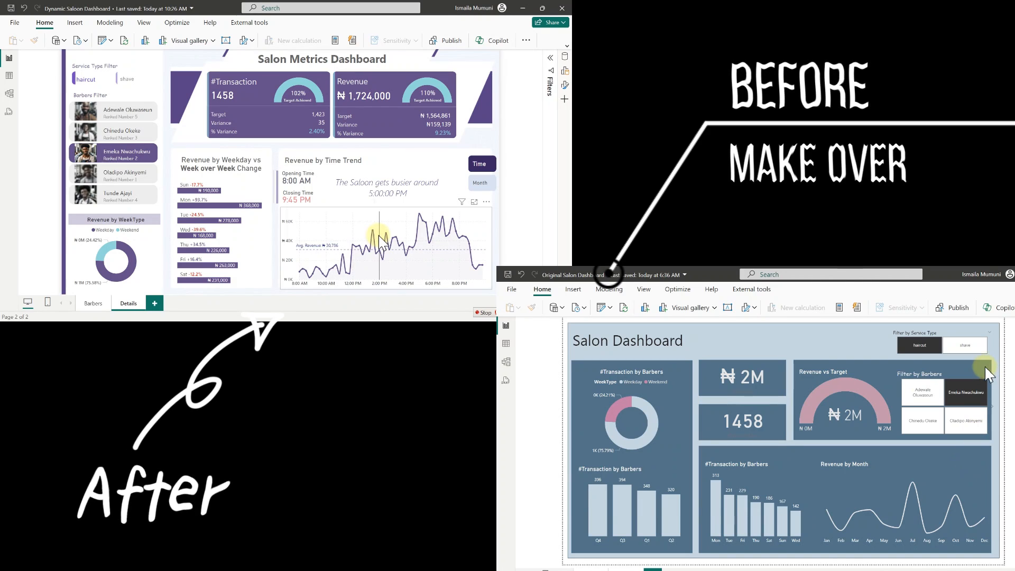
{"action": "left_click", "coordinate": [919, 401]}
{"action": "left_click", "coordinate": [920, 400]}
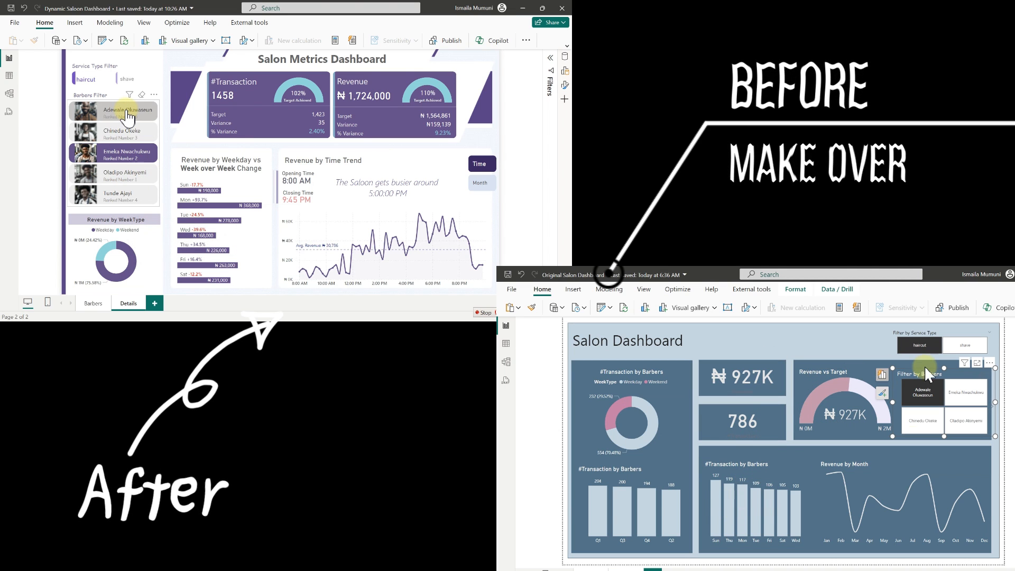
{"action": "left_click", "coordinate": [134, 115]}
{"action": "left_click", "coordinate": [157, 115]}
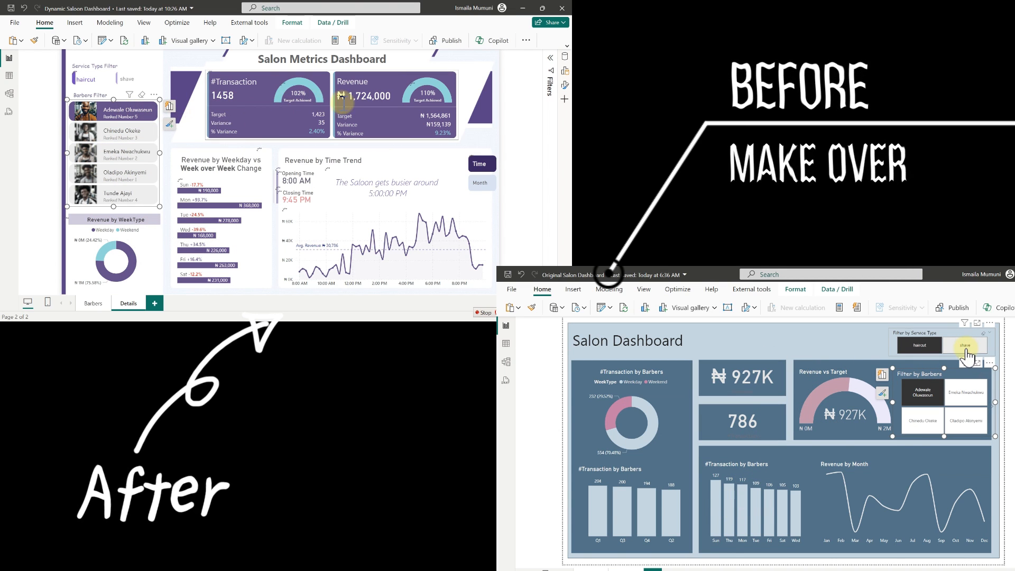
{"action": "left_click", "coordinate": [965, 353]}
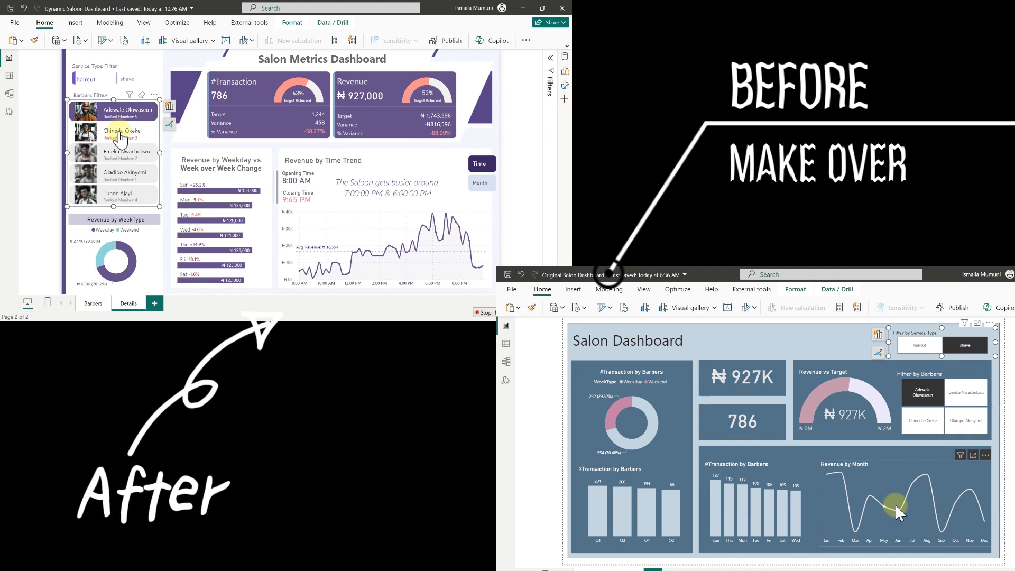
{"action": "left_click", "coordinate": [120, 138]}
{"action": "mouse_move", "coordinate": [891, 506]}
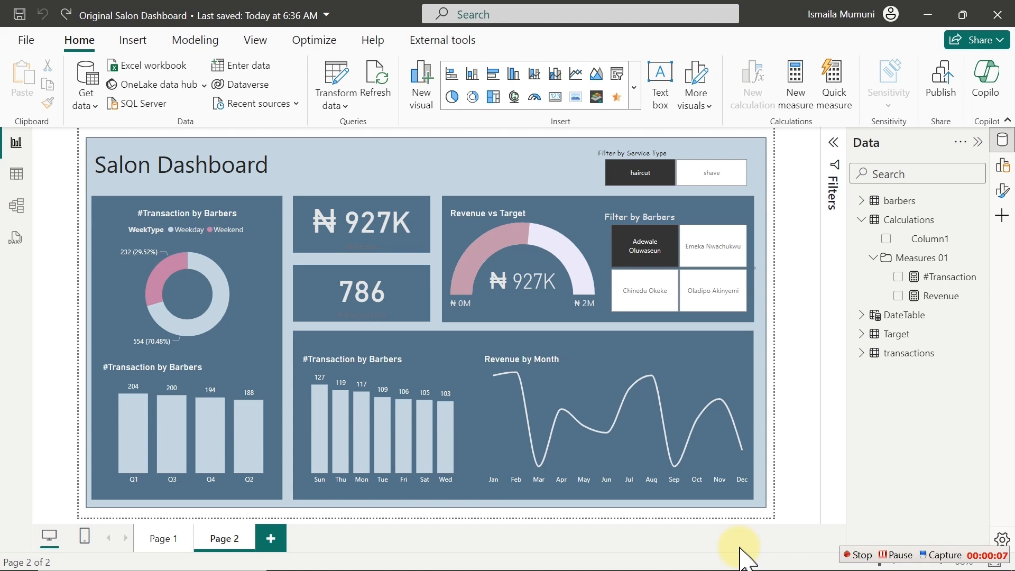
- Open the Power Query Editor and bring up the Source step settings of the transactions query
{"action": "left_click", "coordinate": [339, 79]}
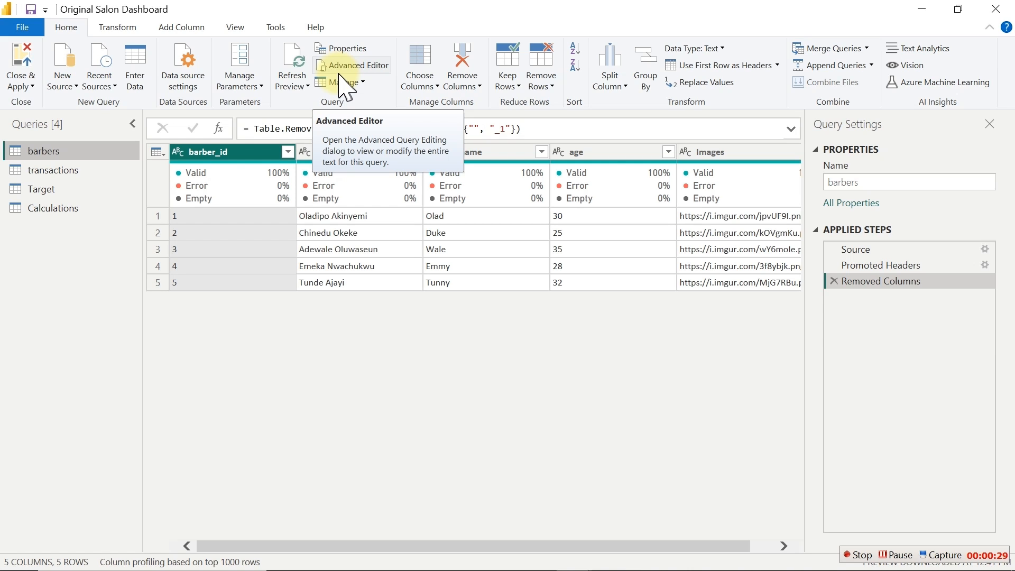
{"action": "left_click", "coordinate": [42, 170]}
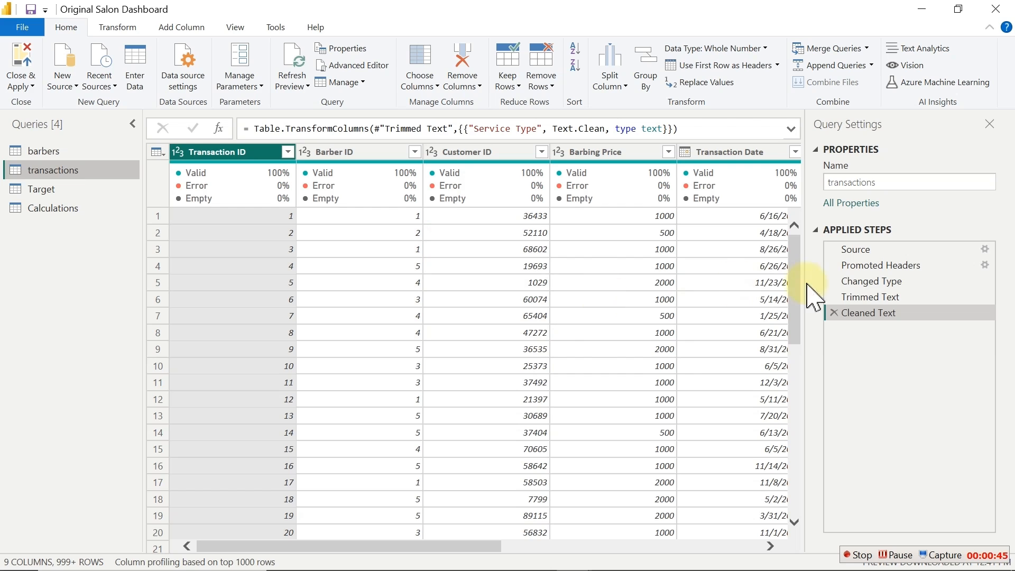
{"action": "left_click", "coordinate": [886, 249]}
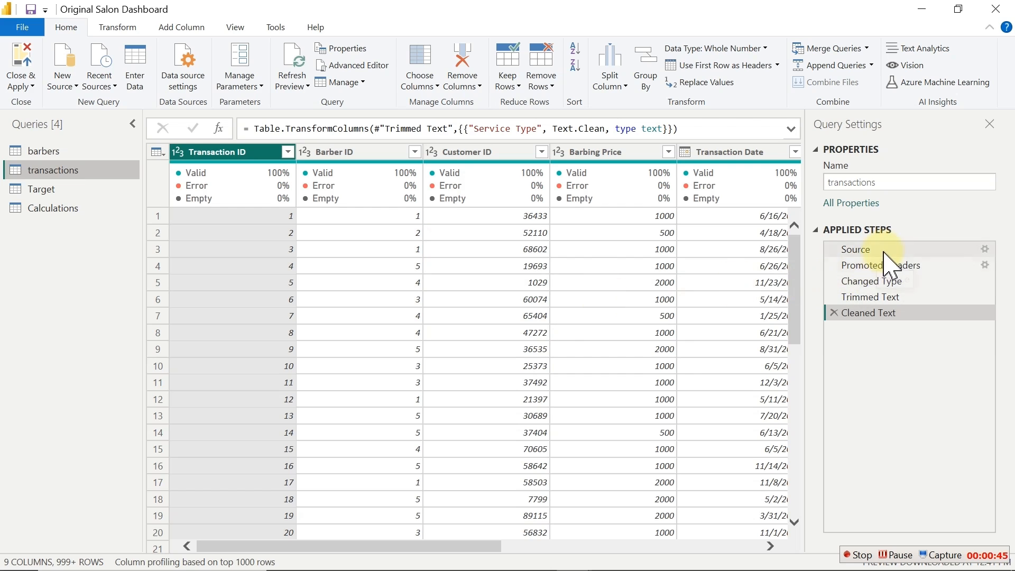
{"action": "left_click", "coordinate": [984, 249]}
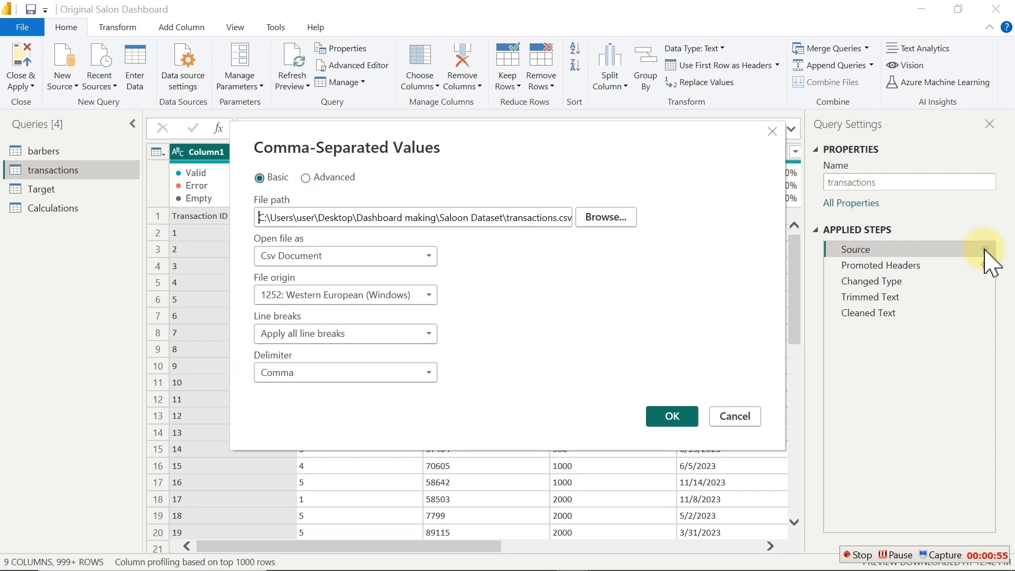
- Browse to the transactions CSV file as the query's source and cancel the source settings
{"action": "left_click", "coordinate": [606, 221]}
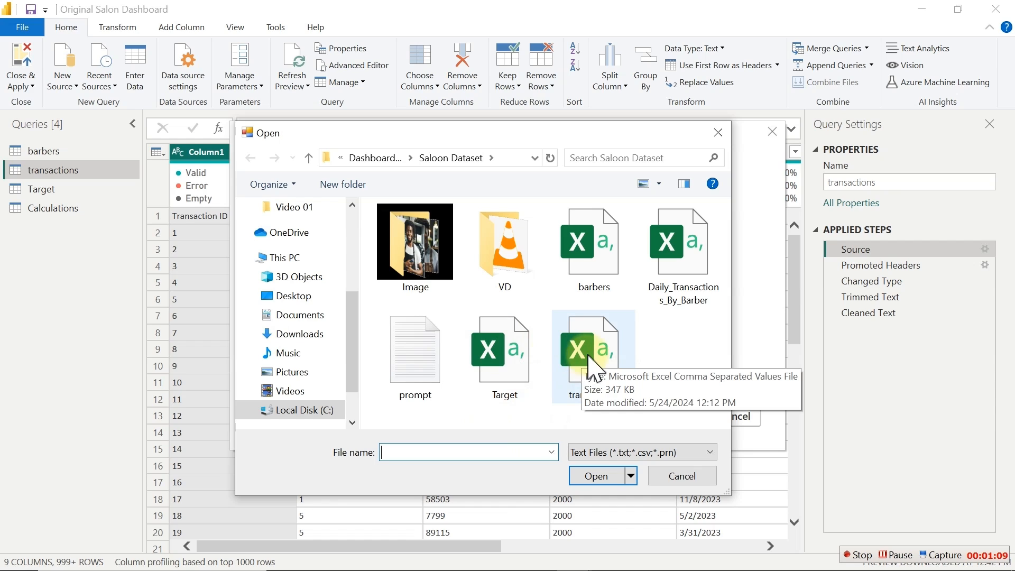
{"action": "left_click", "coordinate": [586, 356]}
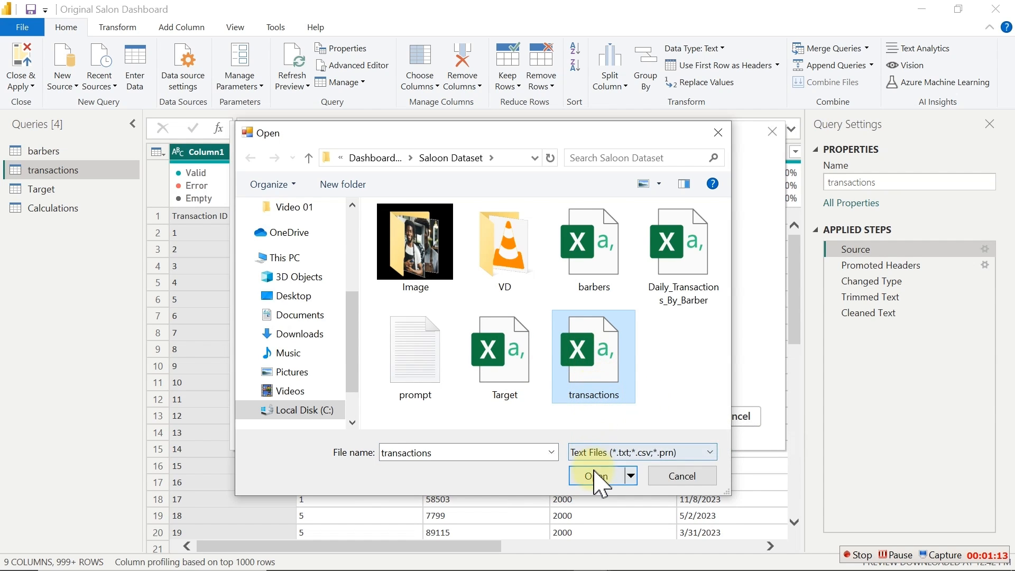
{"action": "left_click", "coordinate": [667, 484]}
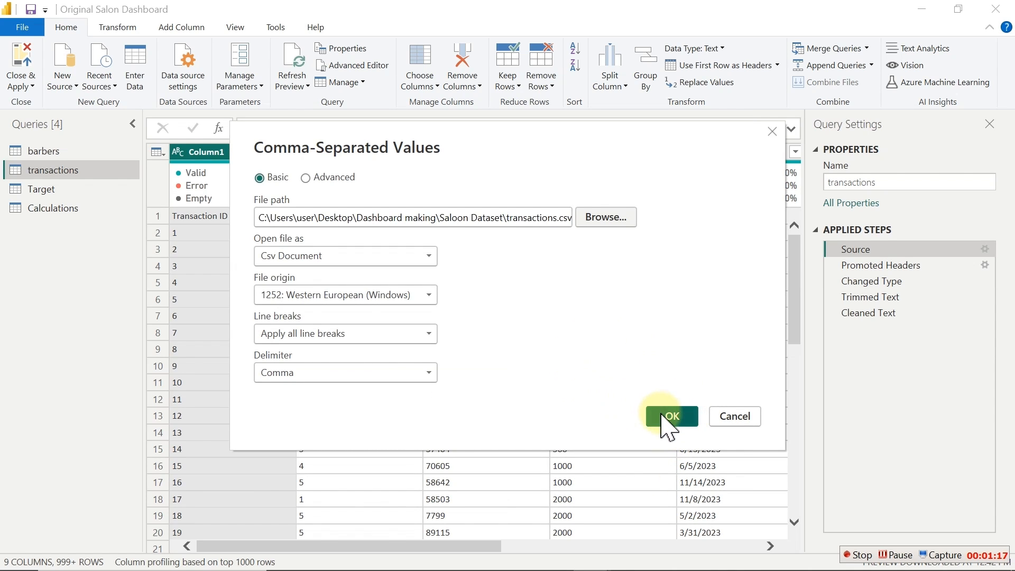
{"action": "left_click", "coordinate": [732, 418]}
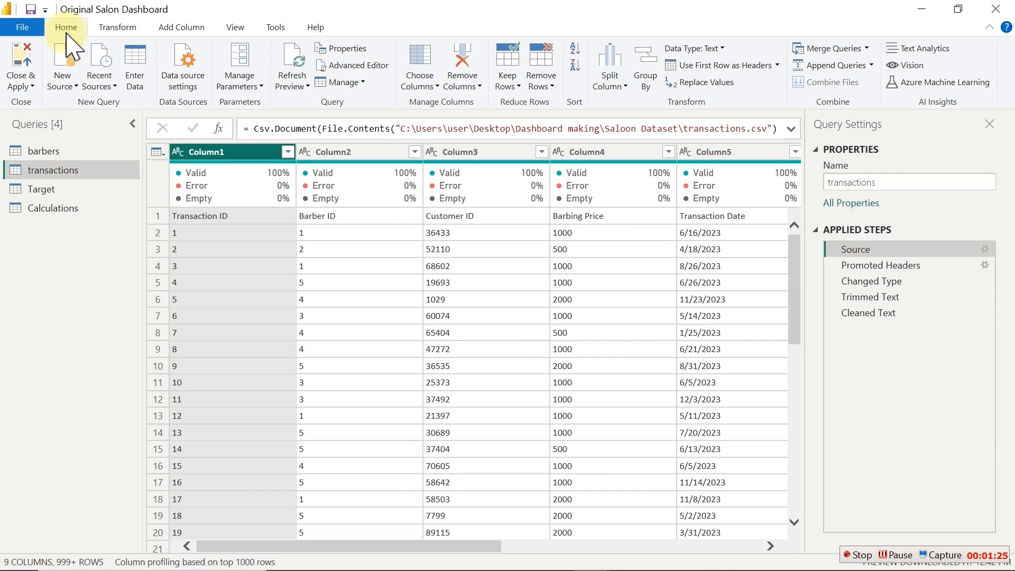
- In the data source settings, open the change-source options for transactions.csv
{"action": "left_click", "coordinate": [190, 79]}
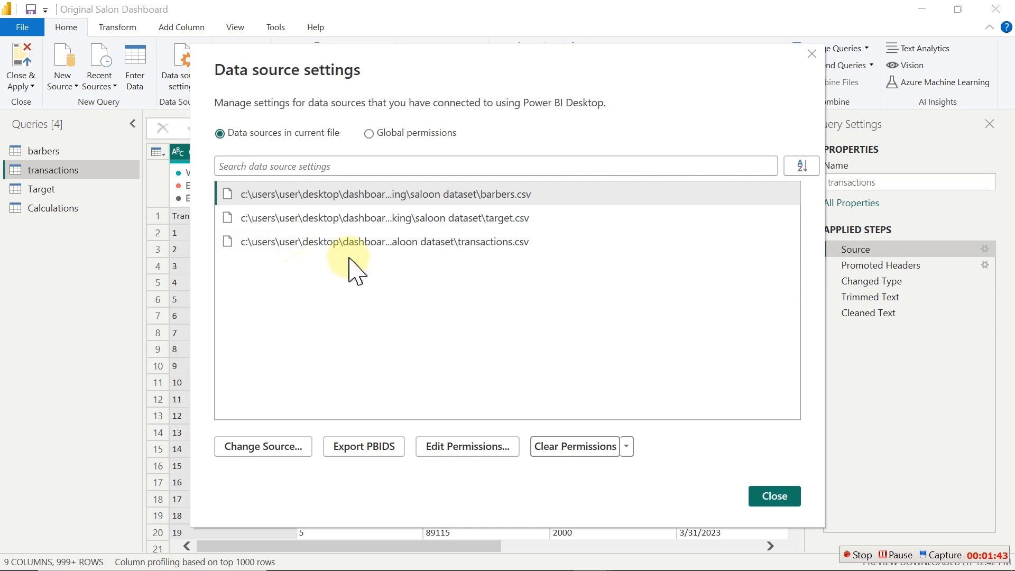
{"action": "left_click", "coordinate": [359, 218]}
{"action": "left_click", "coordinate": [357, 243]}
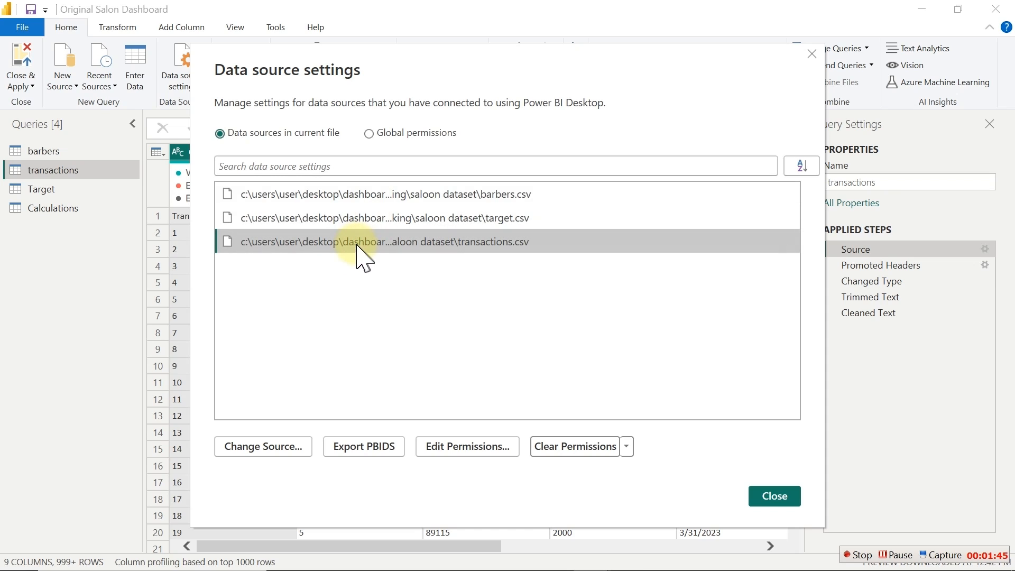
{"action": "left_click", "coordinate": [275, 448]}
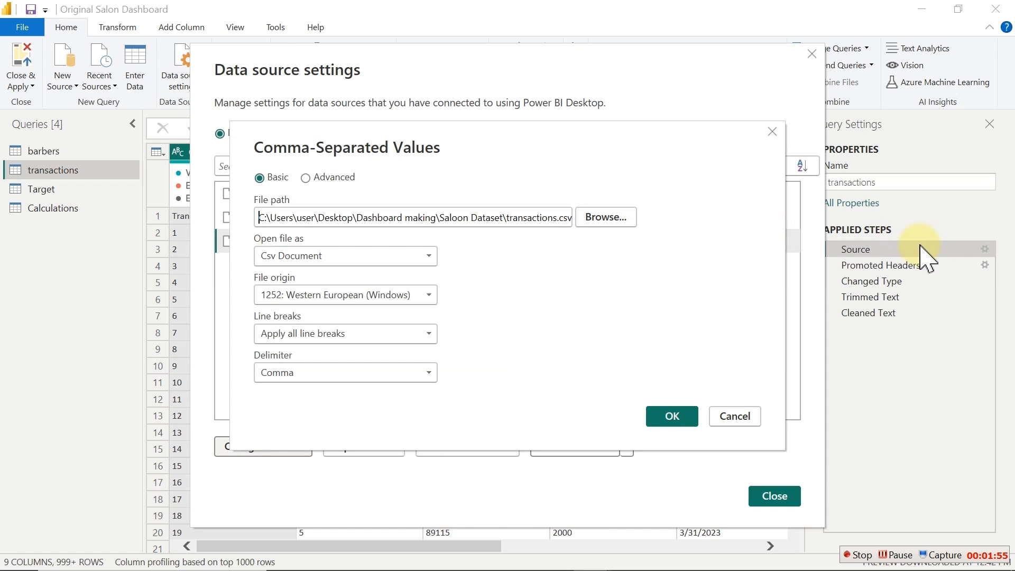
- Locate the transactions file as a replacement data source and cancel out of the change-source options
{"action": "left_click", "coordinate": [605, 218]}
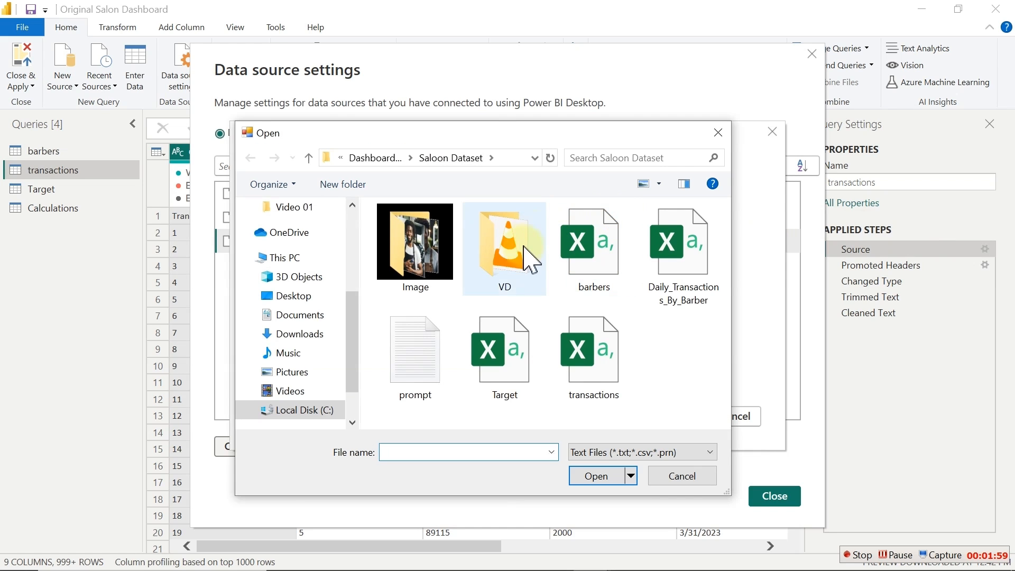
{"action": "left_click", "coordinate": [576, 358]}
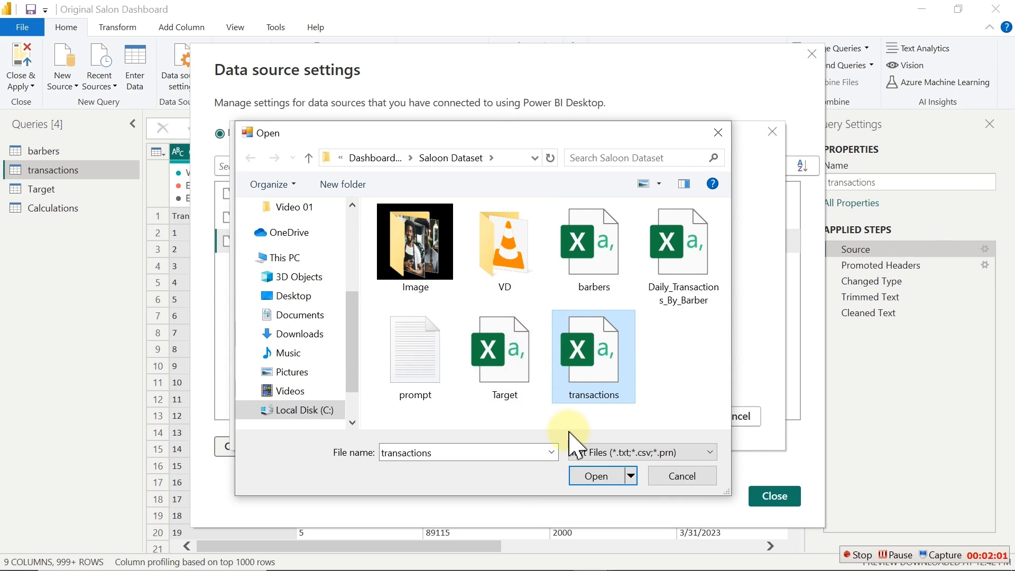
{"action": "left_click", "coordinate": [587, 473]}
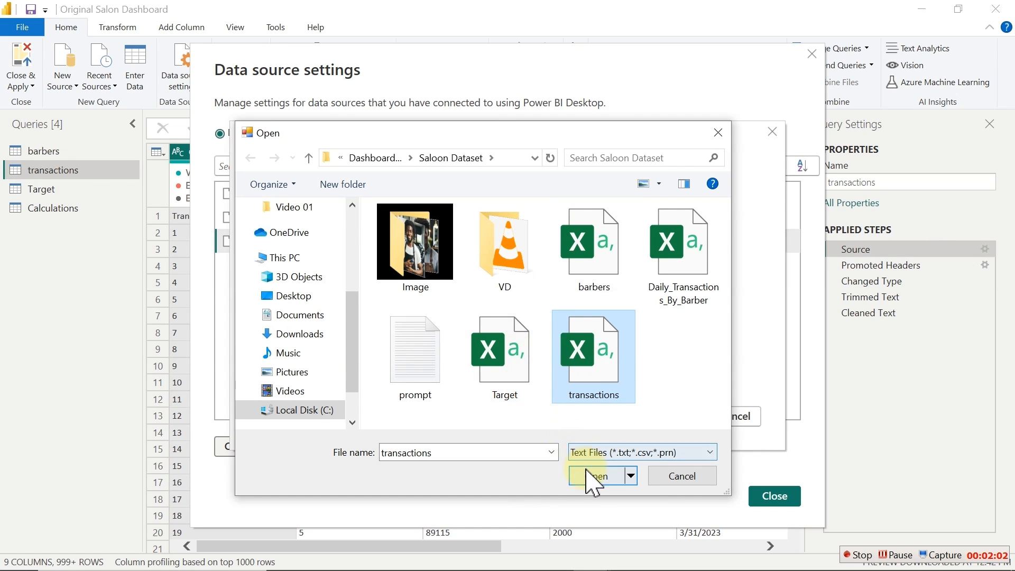
{"action": "left_click", "coordinate": [709, 477]}
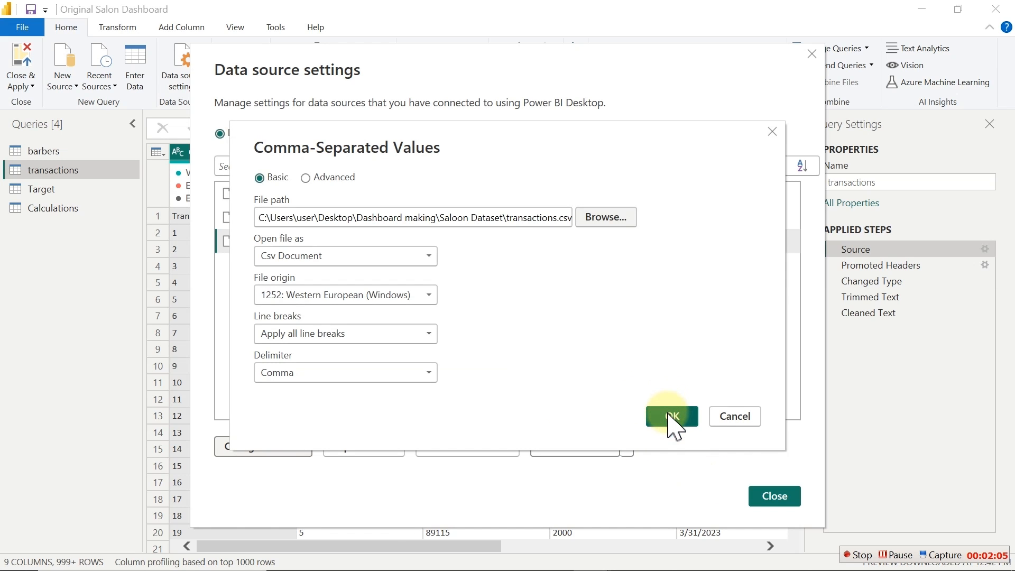
{"action": "left_click", "coordinate": [726, 422]}
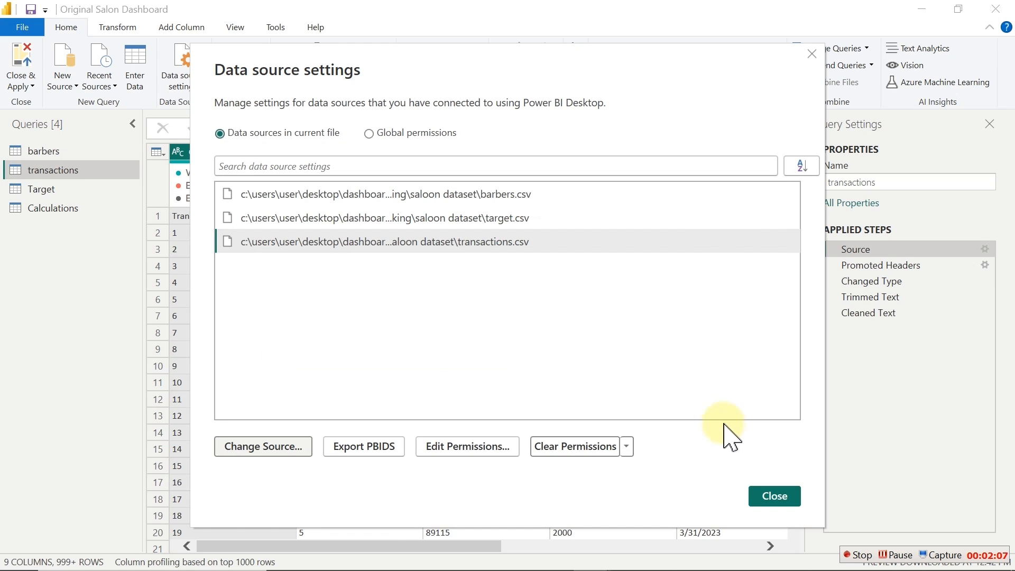
- Close the data source settings, then close the Power Query Editor and apply its pending changes
{"action": "left_click", "coordinate": [773, 498]}
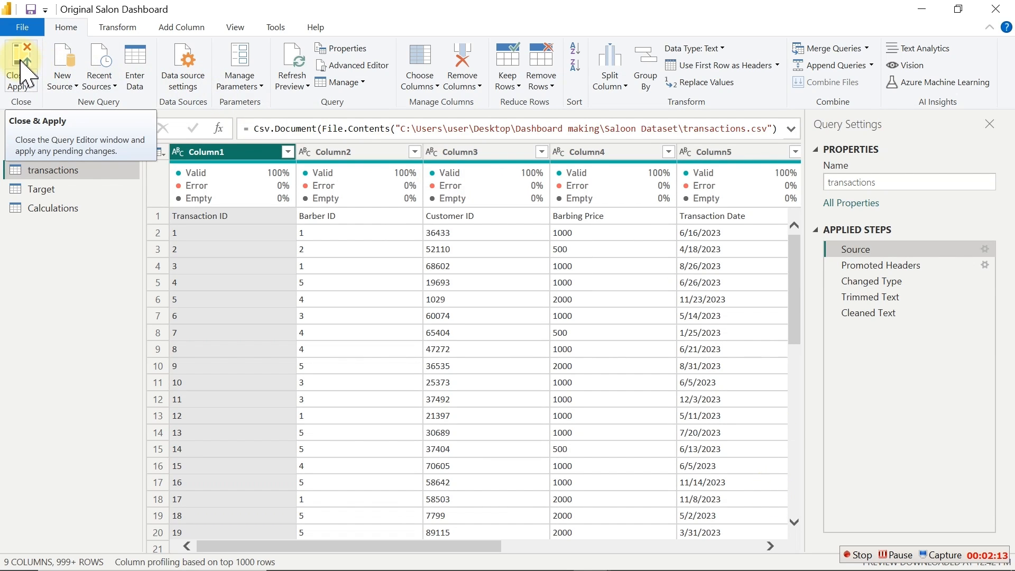
{"action": "left_click", "coordinate": [20, 74]}
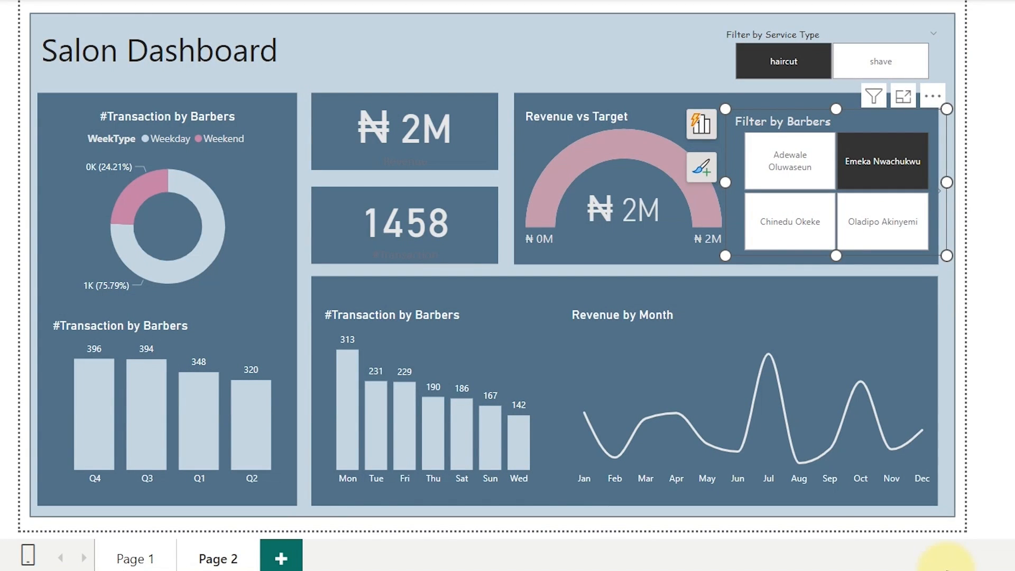
- Filter Page 2 of the original Salon Dashboard by two barbers in turn and switch to Page 1
{"action": "left_click", "coordinate": [966, 517]}
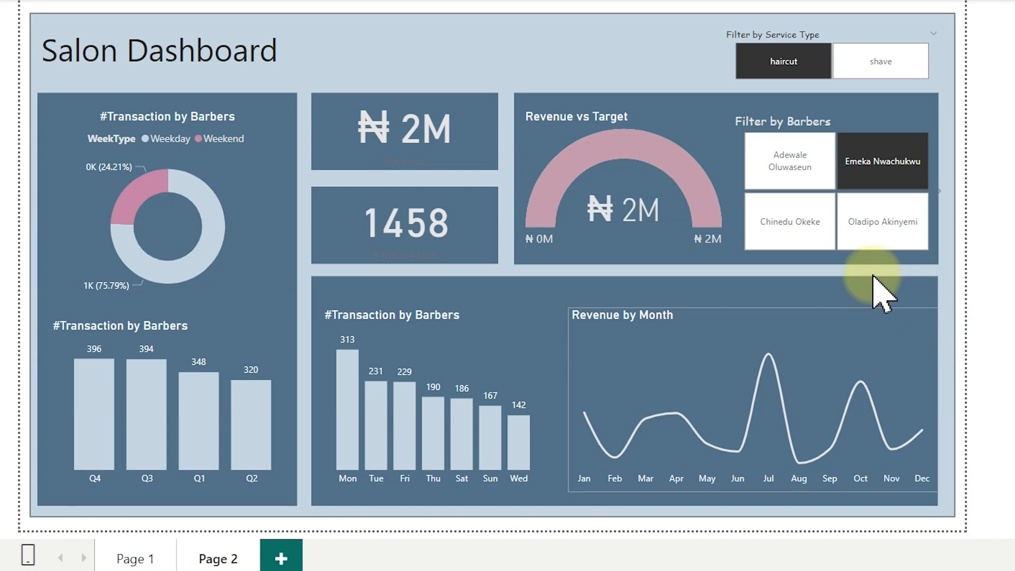
{"action": "left_click", "coordinate": [773, 241]}
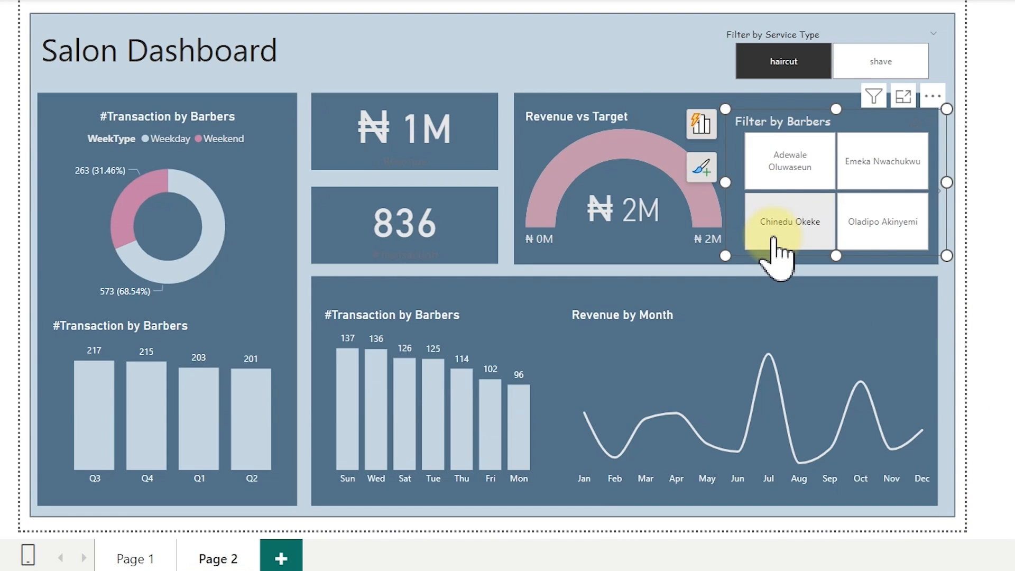
{"action": "left_click", "coordinate": [904, 163]}
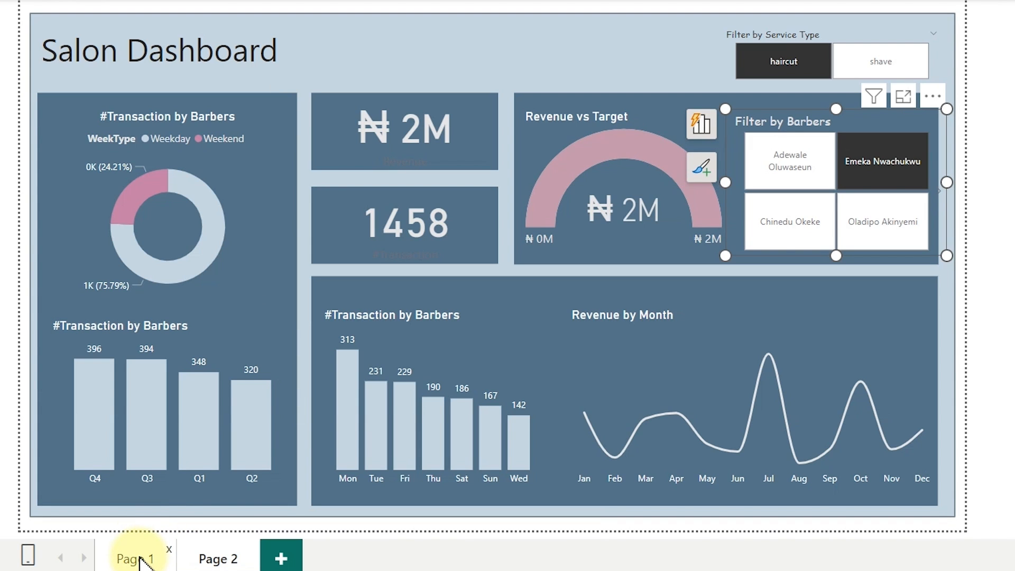
{"action": "left_click", "coordinate": [141, 560]}
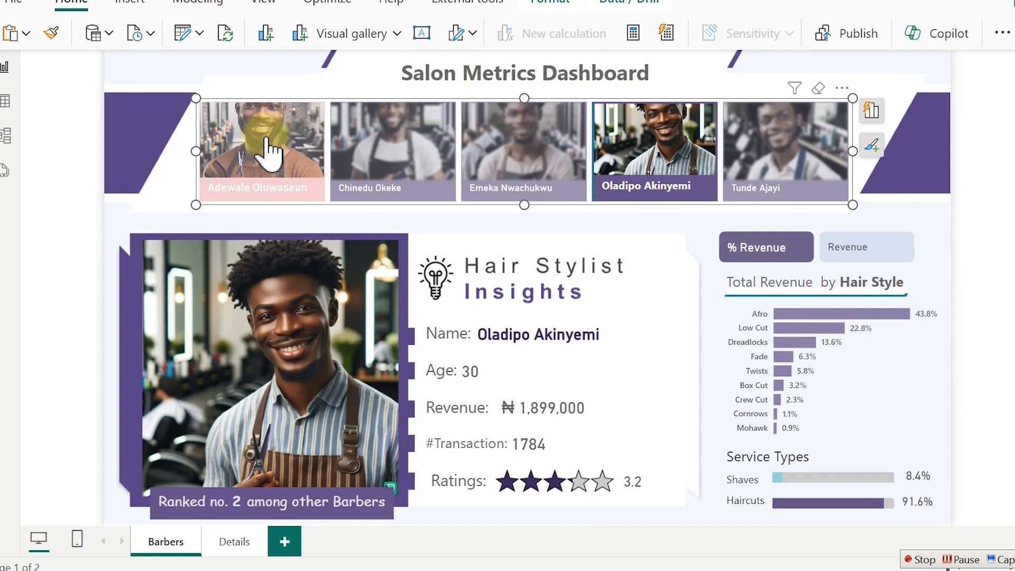
- On the redesigned Barbers page, select the first barber and show the hair style chart by Revenue
{"action": "left_click", "coordinate": [267, 154]}
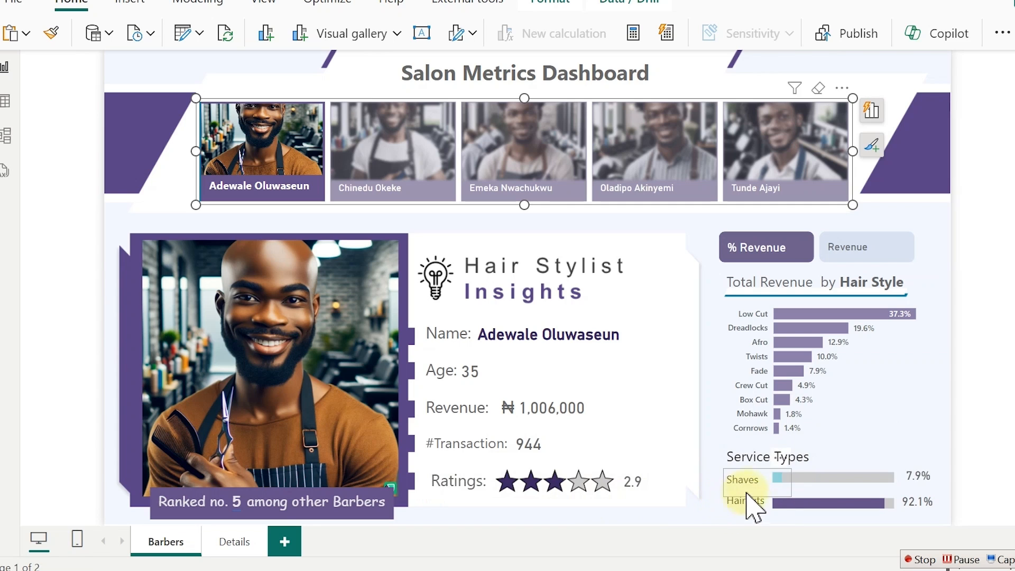
{"action": "left_click", "coordinate": [868, 246]}
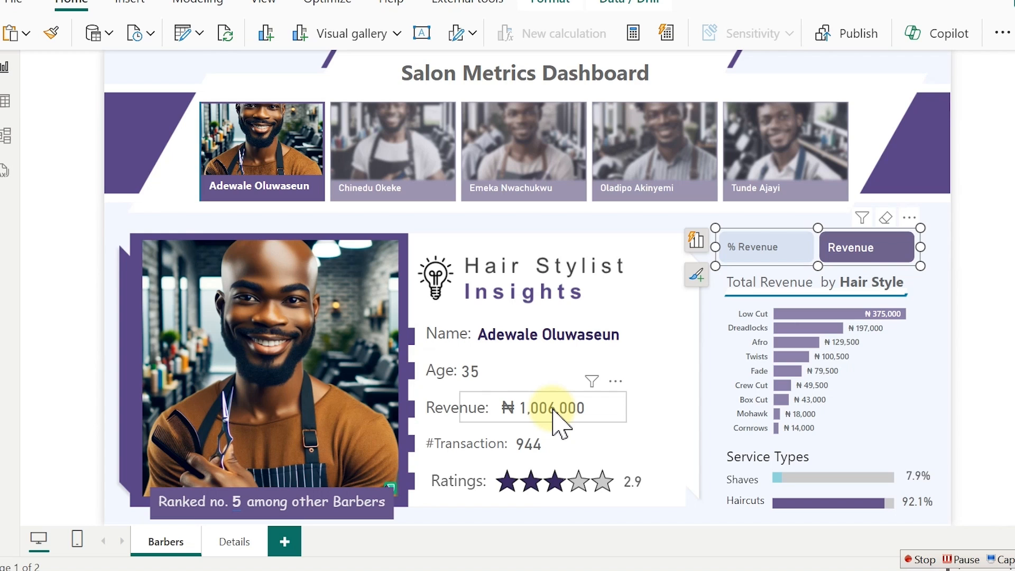
- On the redesigned Details page, show the revenue trend by Time and filter by the barber ranked number 3
{"action": "left_click", "coordinate": [241, 544]}
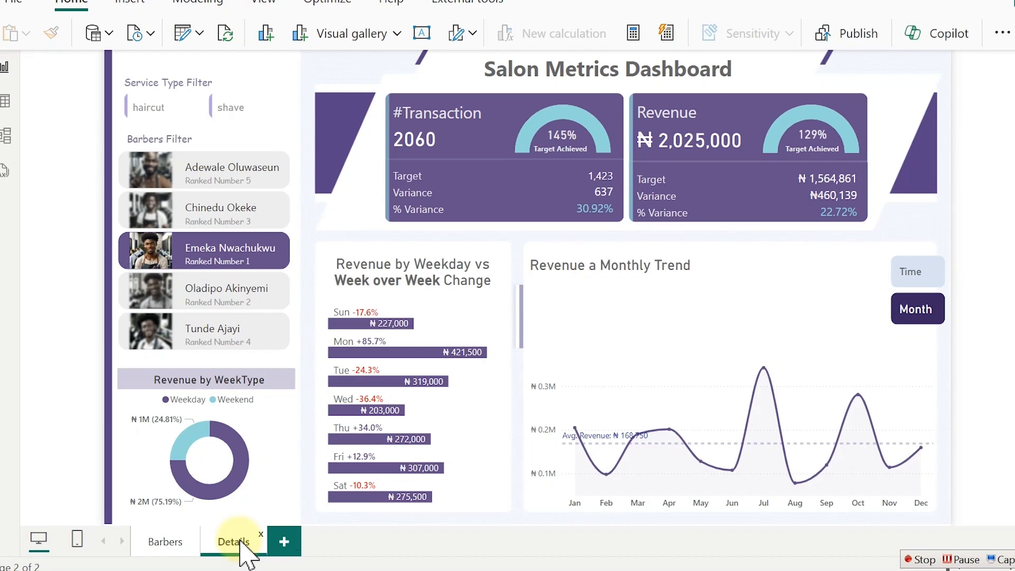
{"action": "left_click", "coordinate": [922, 280]}
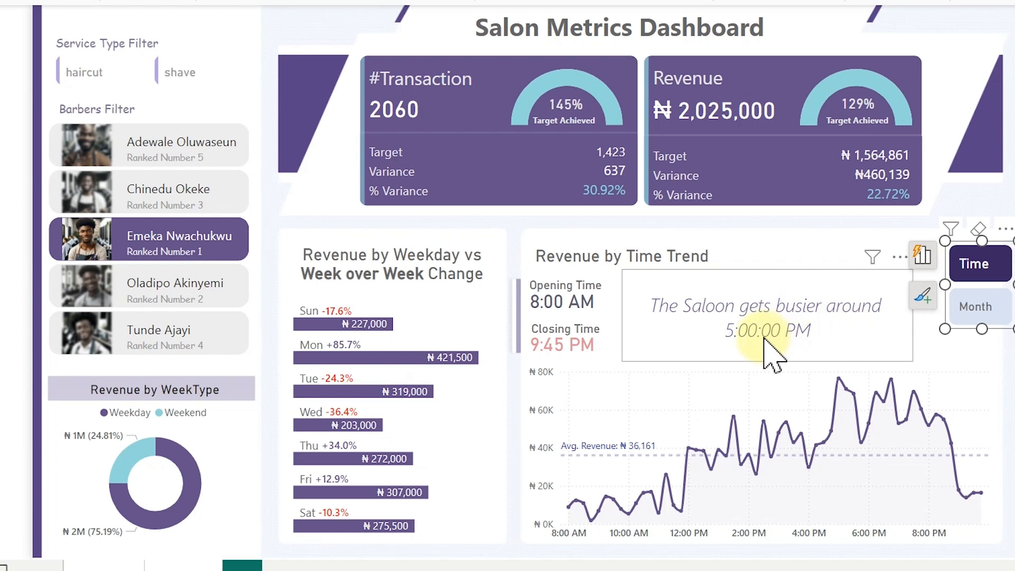
{"action": "left_click", "coordinate": [121, 209]}
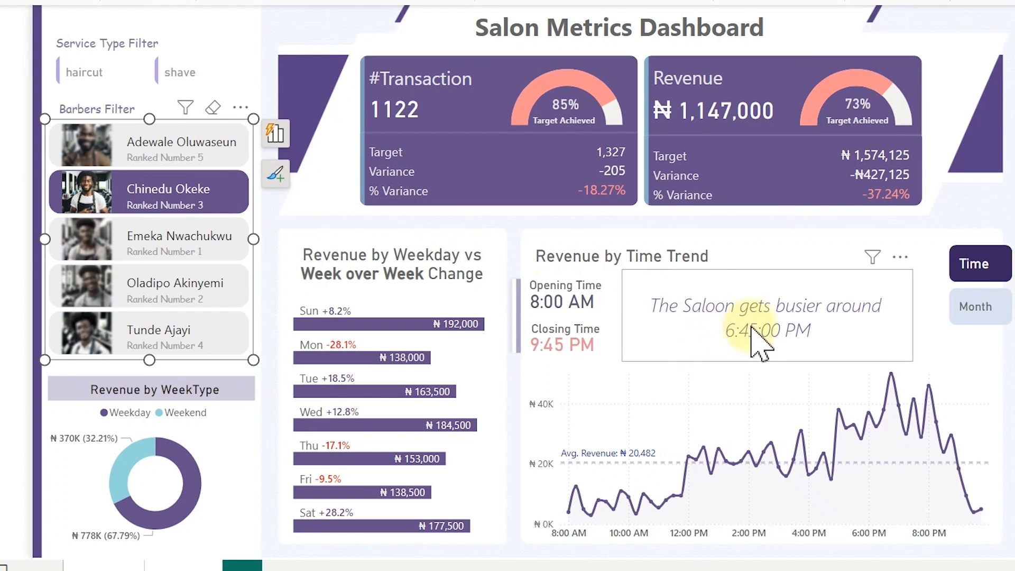
{"action": "mouse_move", "coordinate": [892, 374]}
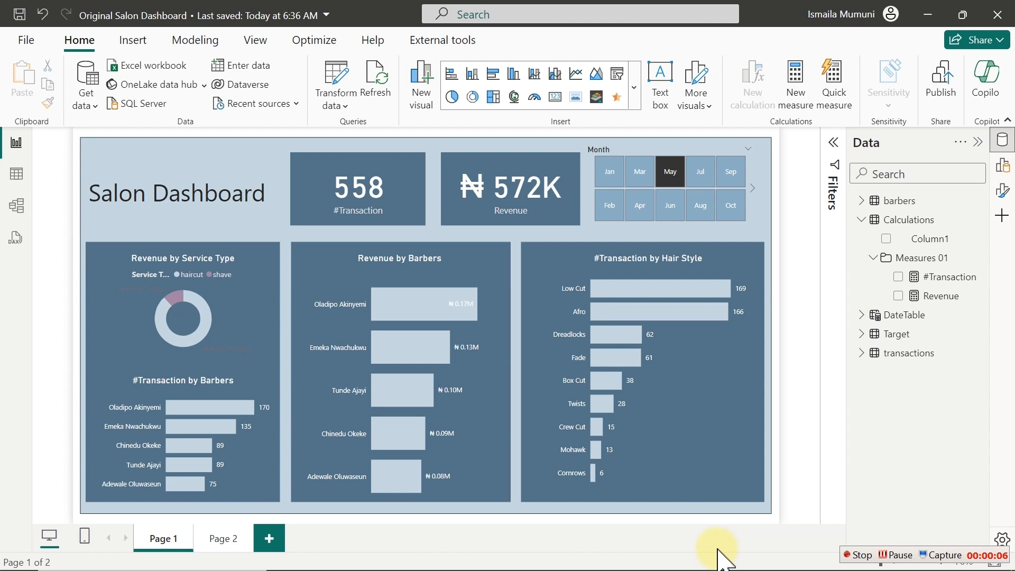
- Examine the transactions table's records and columns in Table view of the Original Salon Dashboard file
{"action": "left_click", "coordinate": [16, 176]}
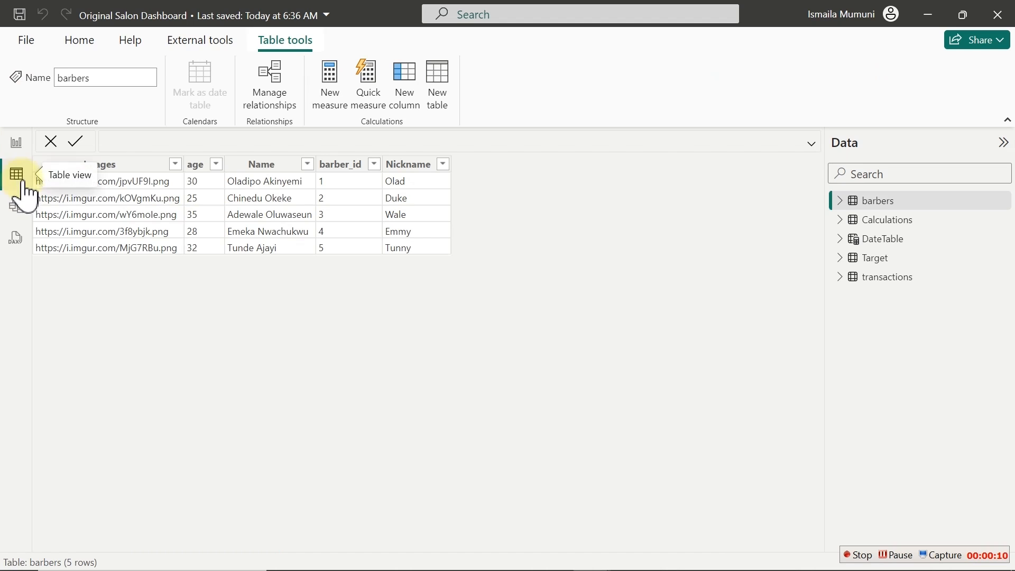
{"action": "left_click", "coordinate": [878, 285]}
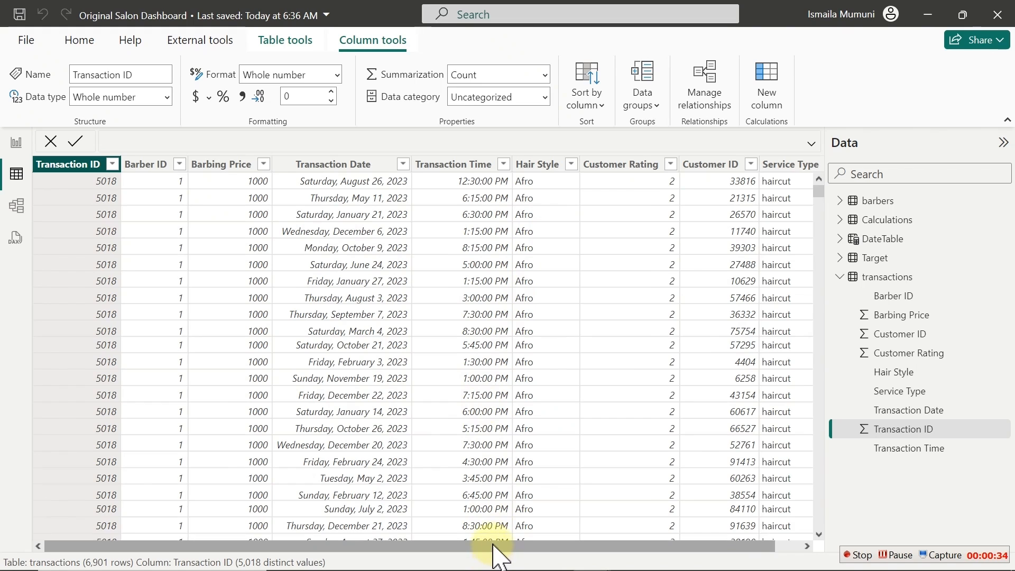
- View the transactions table's Service Type column and examine the Target table's Customer_Target, Revenue_Target and barber_id columns
{"action": "left_click_drag", "start_coordinate": [494, 547], "coordinate": [580, 550]}
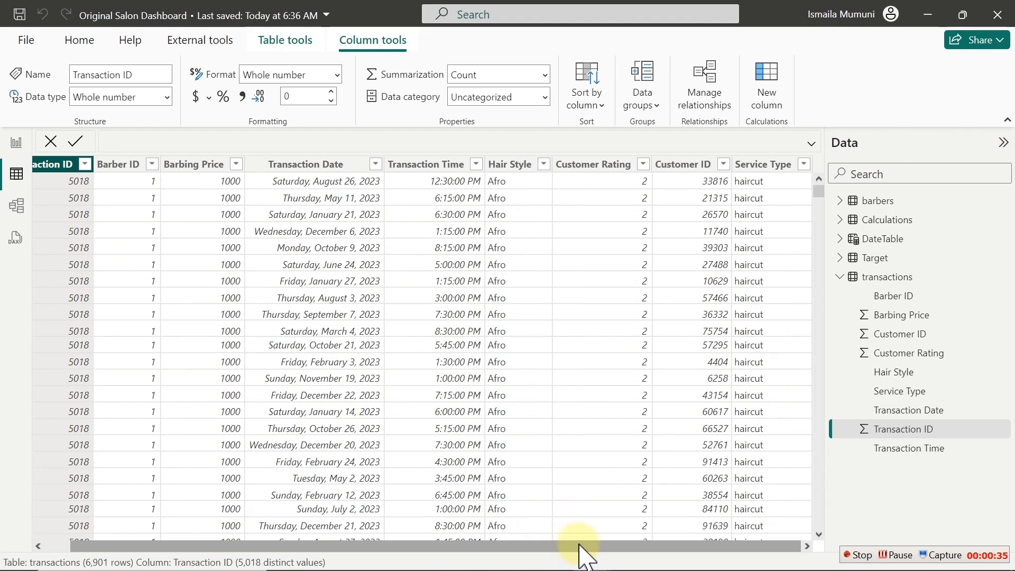
{"action": "left_click", "coordinate": [840, 276]}
{"action": "left_click", "coordinate": [874, 259]}
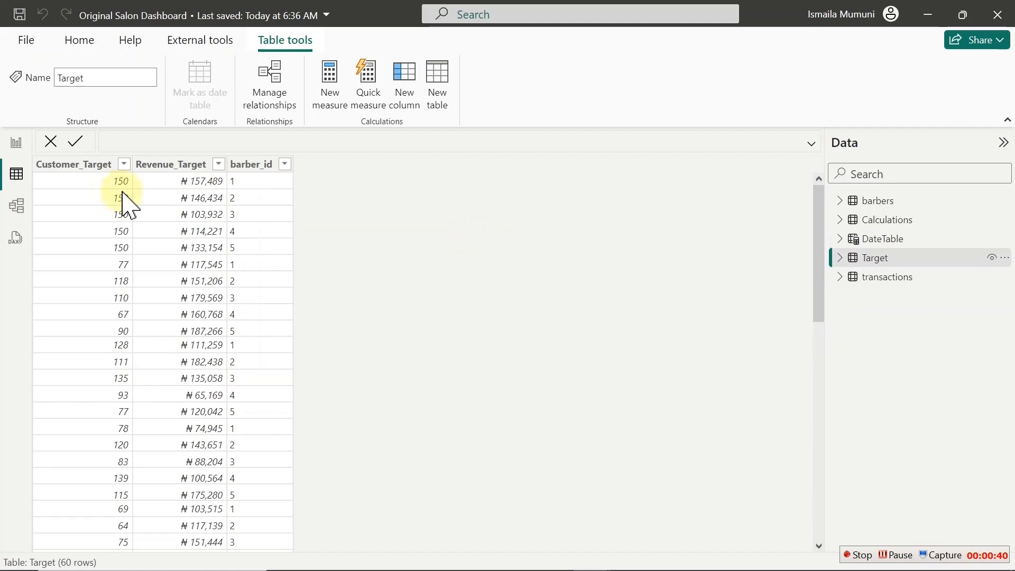
{"action": "left_click", "coordinate": [83, 168]}
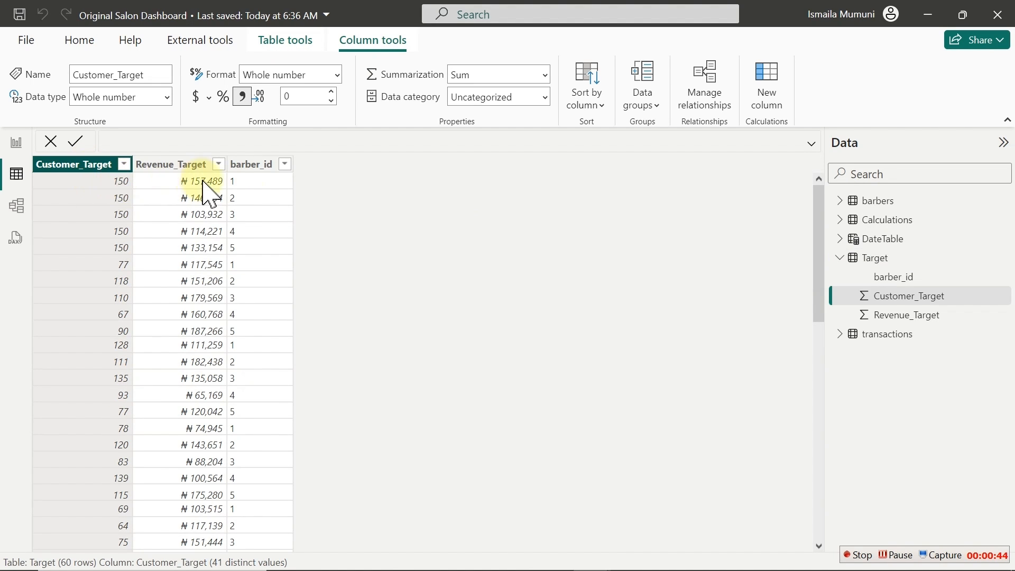
{"action": "left_click", "coordinate": [259, 184]}
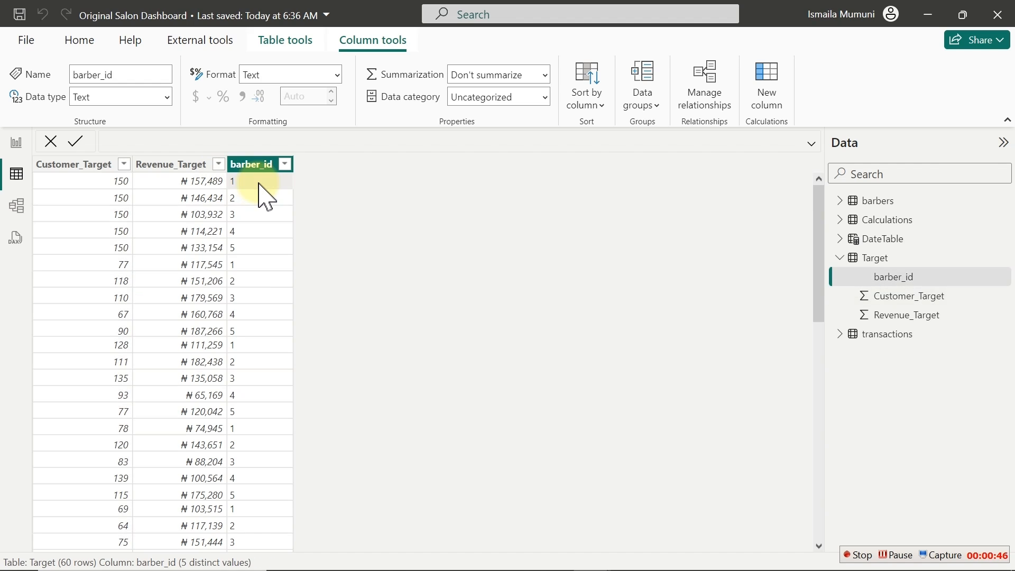
{"action": "left_click", "coordinate": [200, 186]}
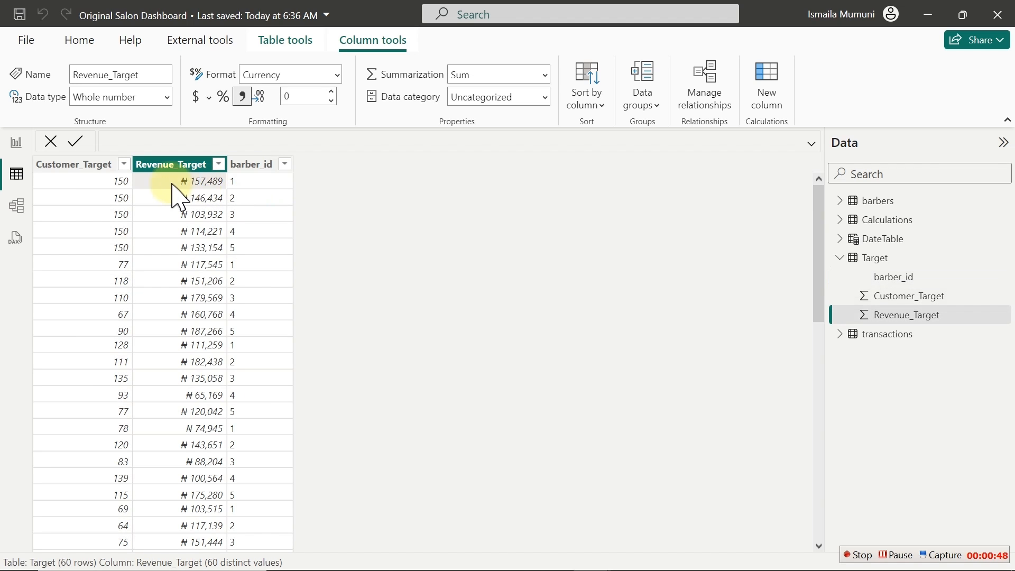
{"action": "left_click", "coordinate": [253, 183]}
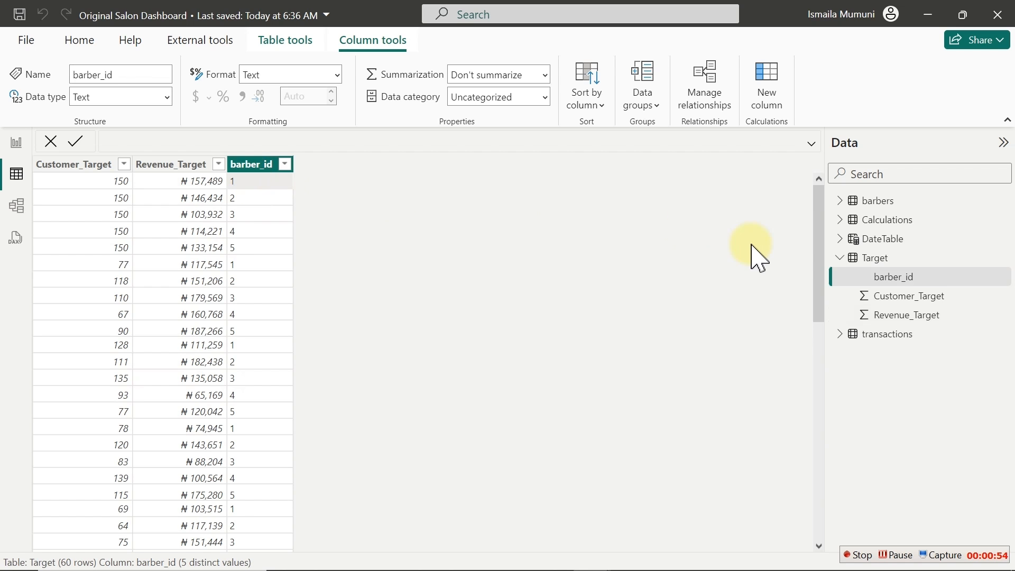
- Examine the DateTable rows with the formula collapsed and the barbers table's Images, age and Name columns, ending in Model view
{"action": "left_click", "coordinate": [880, 239]}
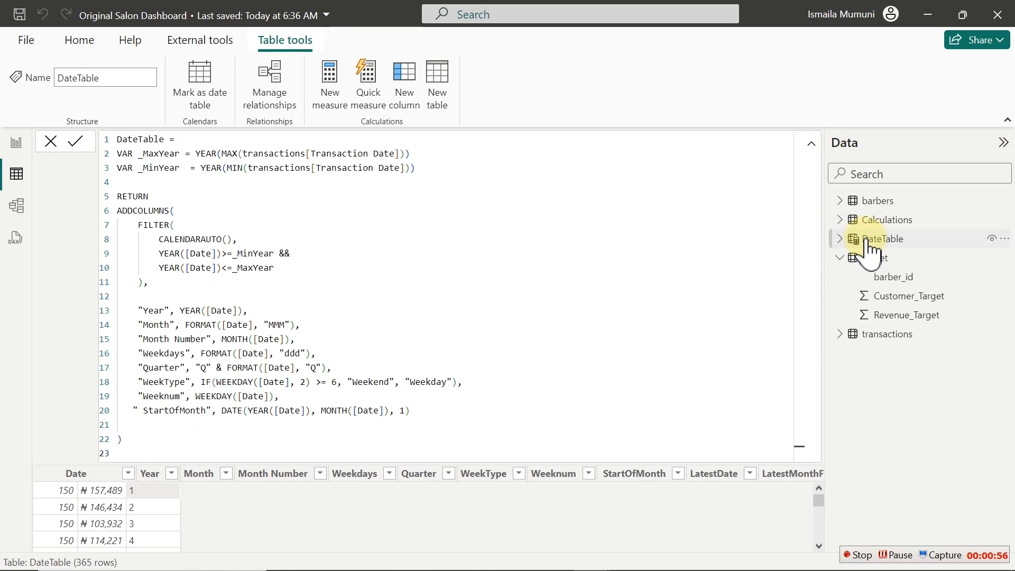
{"action": "left_click", "coordinate": [811, 144]}
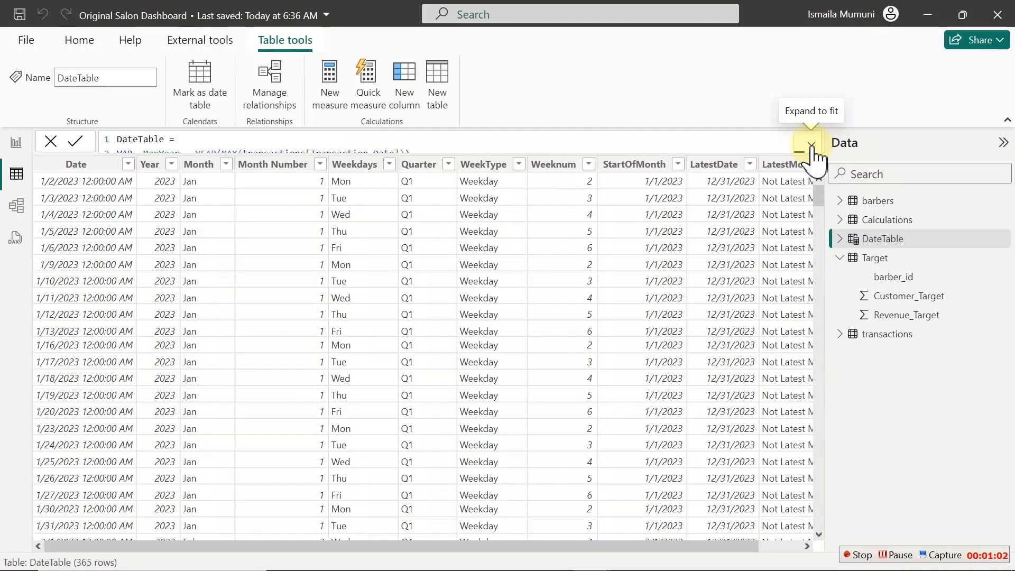
{"action": "left_click", "coordinate": [880, 203]}
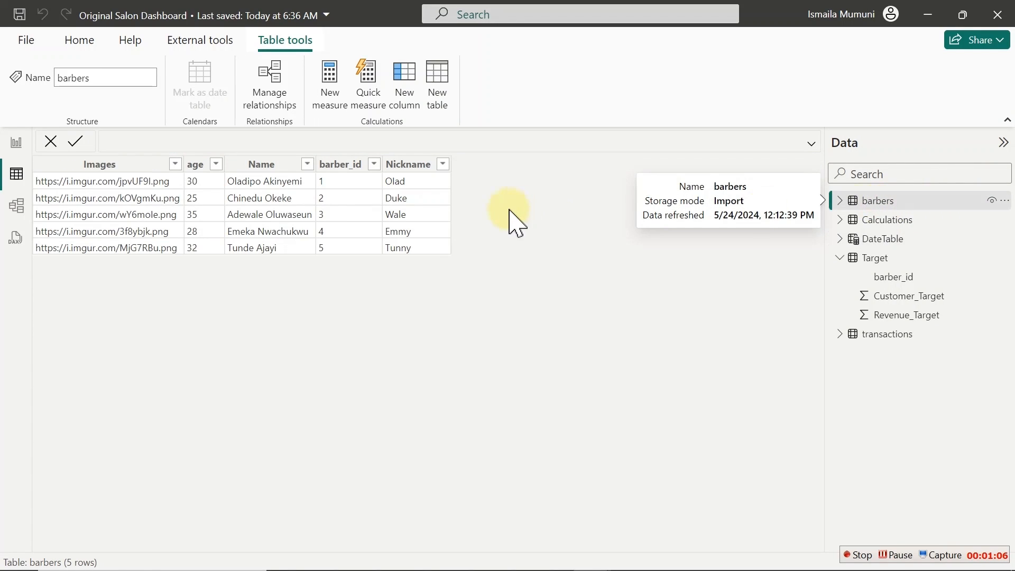
{"action": "left_click", "coordinate": [136, 168]}
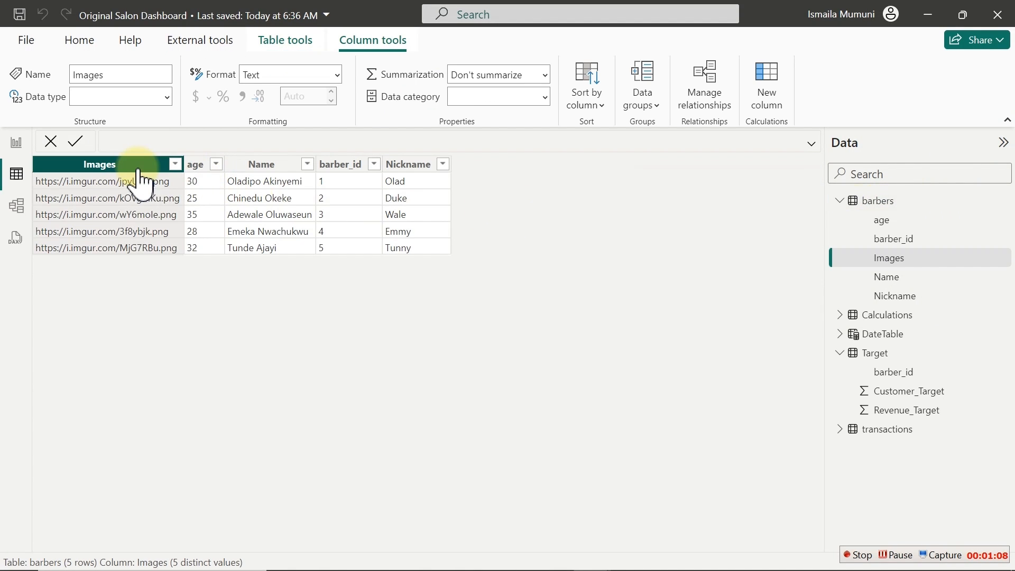
{"action": "left_click", "coordinate": [194, 168]}
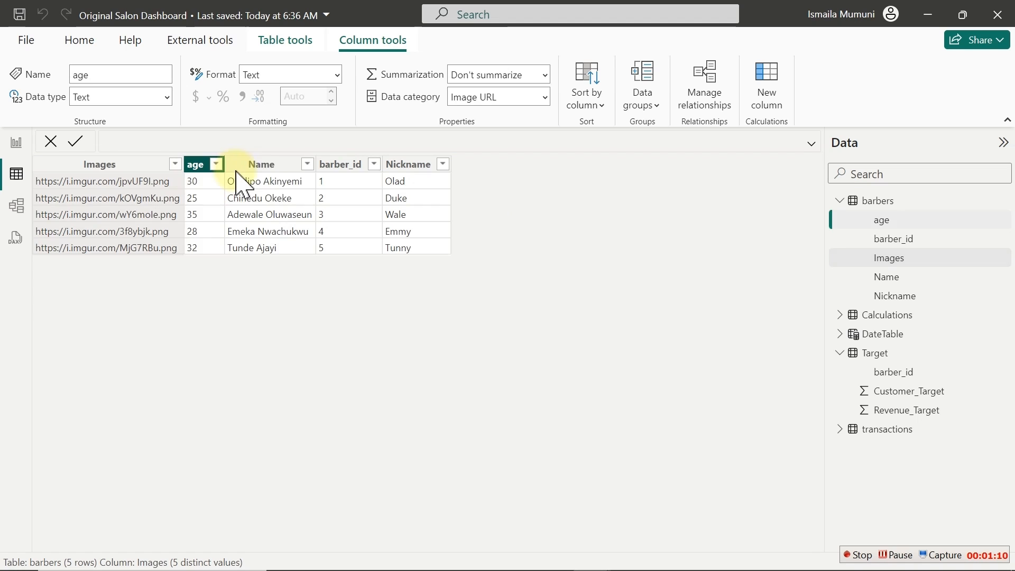
{"action": "left_click", "coordinate": [270, 168]}
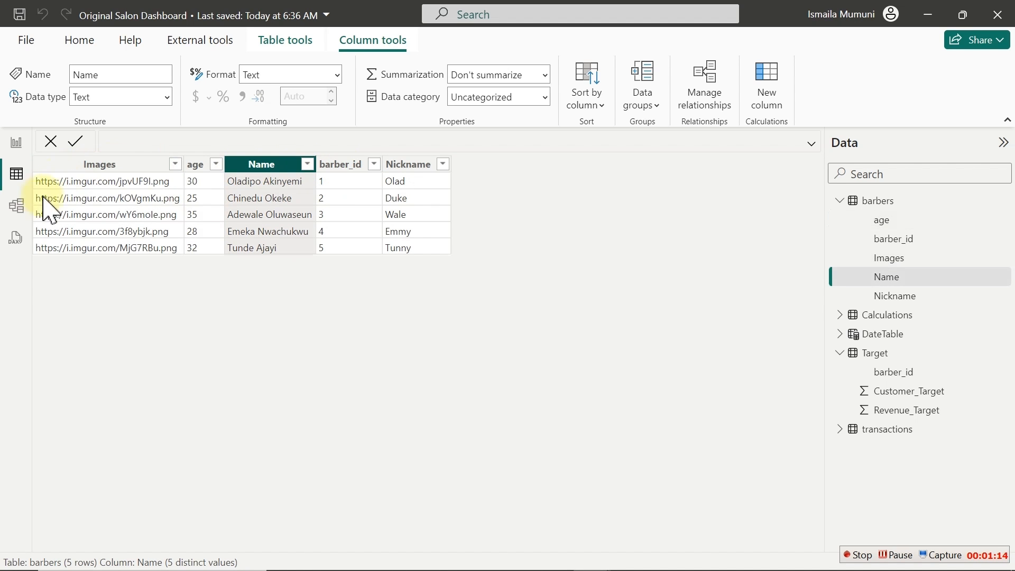
{"action": "left_click", "coordinate": [17, 207]}
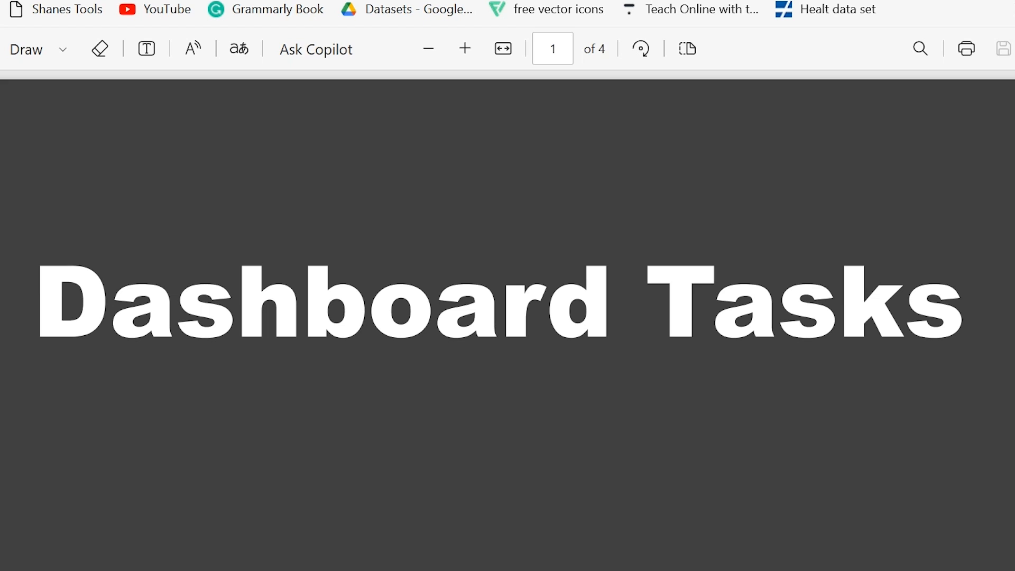
- Read the Visual Design requirements in the Dashboard Tasks PDF
{"action": "scroll", "coordinate": [507, 320], "scroll_direction": "down", "scroll_amount": 4}
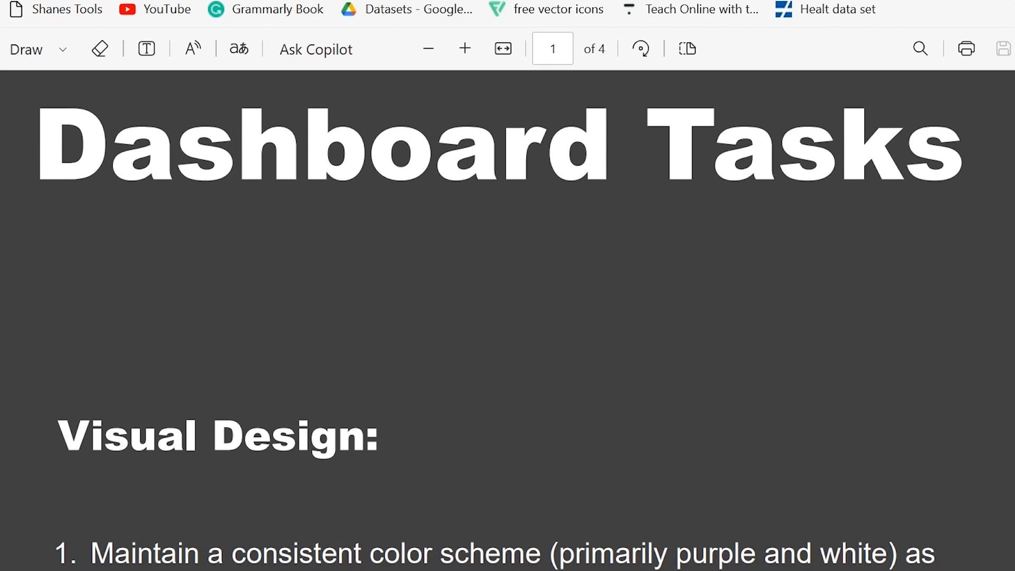
{"action": "scroll", "coordinate": [507, 320], "scroll_direction": "down", "scroll_amount": 2}
{"action": "scroll", "coordinate": [508, 317], "scroll_direction": "down", "scroll_amount": 2}
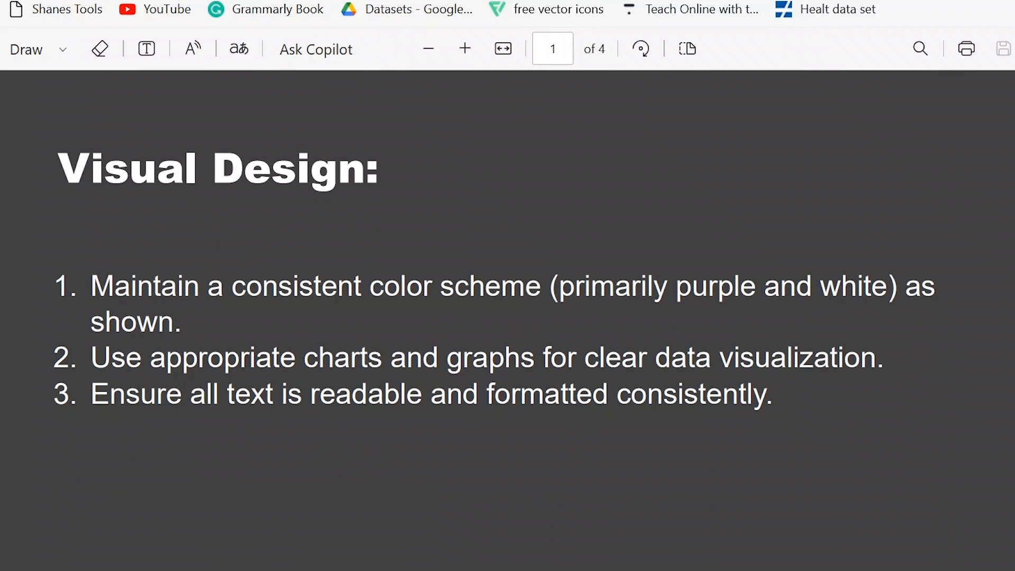
{"action": "scroll", "coordinate": [507, 317], "scroll_direction": "down", "scroll_amount": 4}
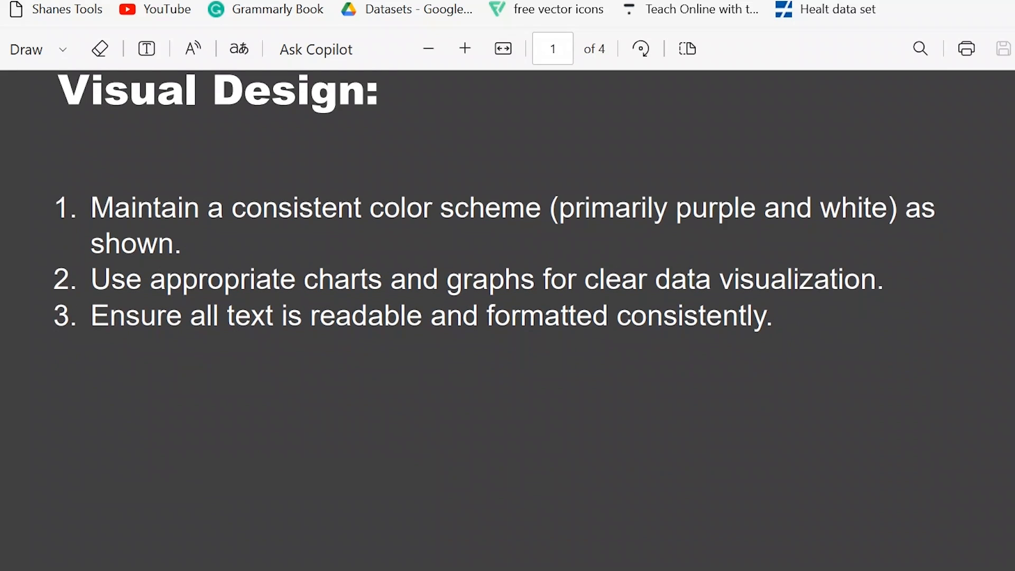
{"action": "scroll", "coordinate": [507, 317], "scroll_direction": "down", "scroll_amount": 1}
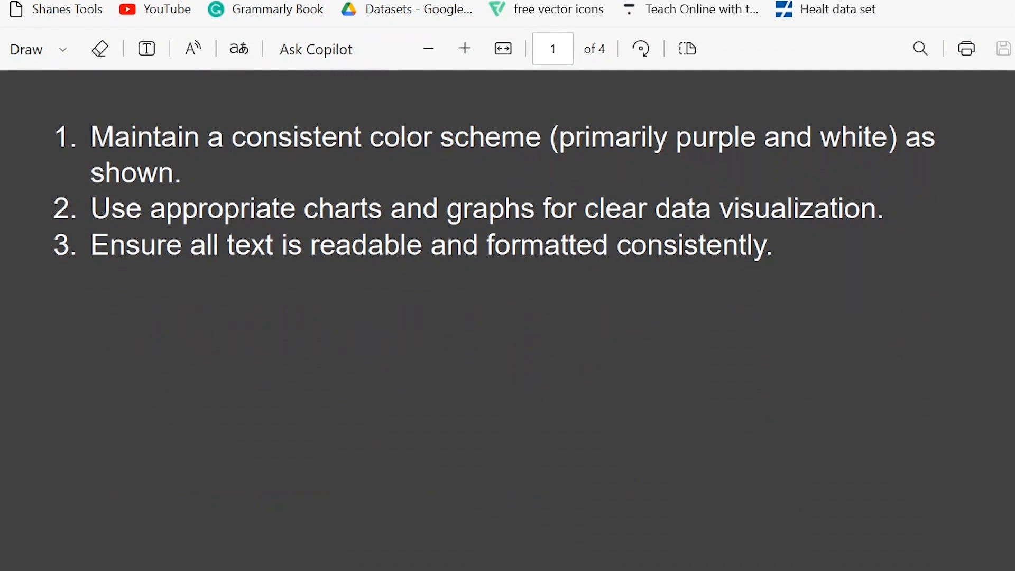
{"action": "scroll", "coordinate": [507, 317], "scroll_direction": "down", "scroll_amount": 8}
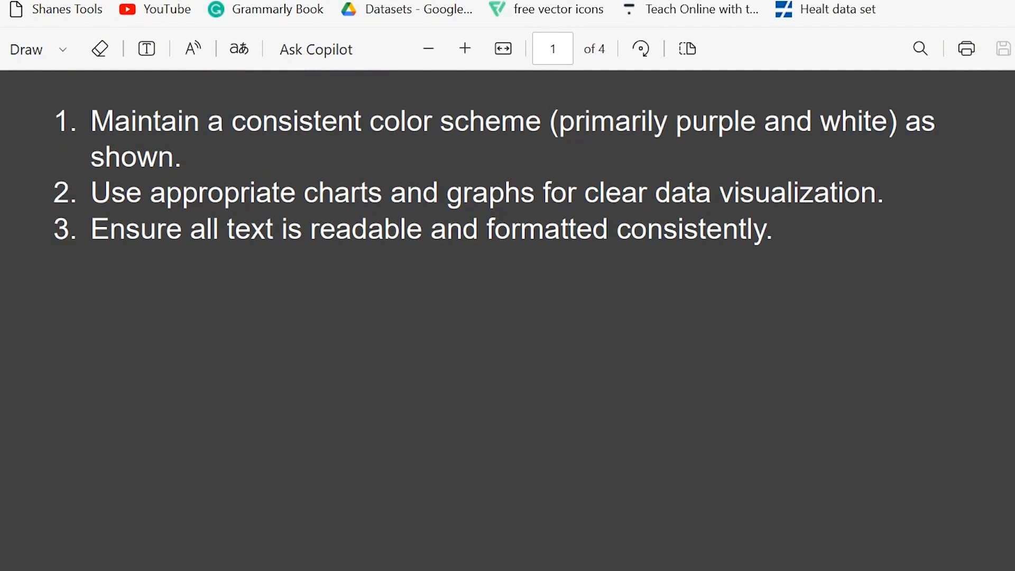
- Read the Dashboard 1 requirements in the PDF, from Overall Performance Metrics through the Time Trend section
{"action": "scroll", "coordinate": [507, 317], "scroll_direction": "down", "scroll_amount": 10}
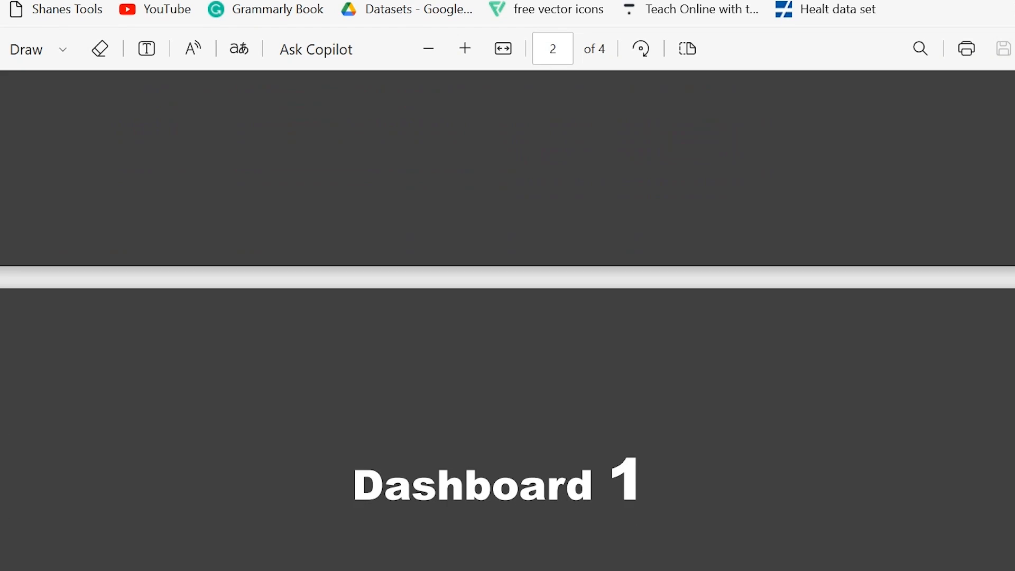
{"action": "scroll", "coordinate": [507, 317], "scroll_direction": "down", "scroll_amount": 4}
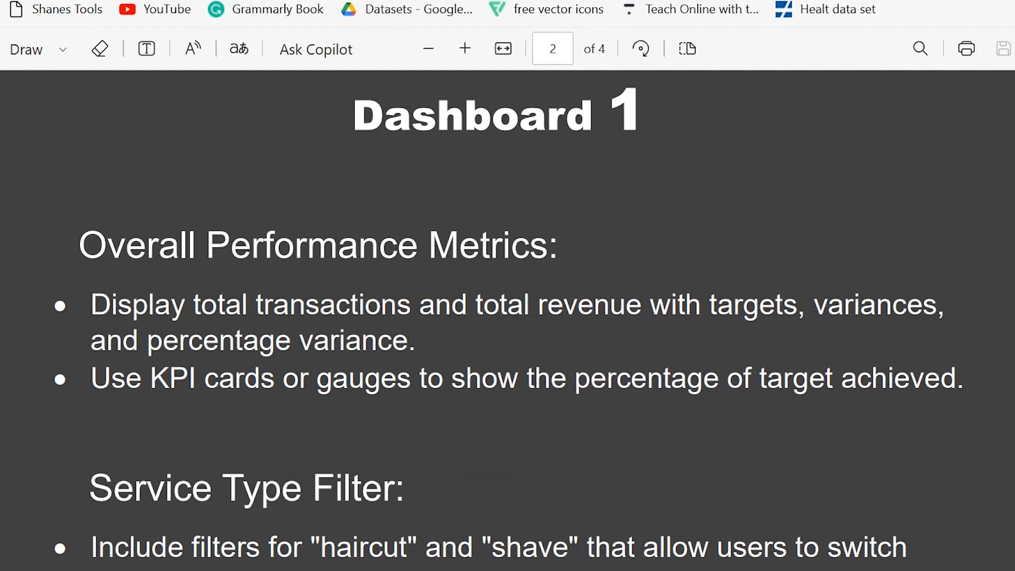
{"action": "scroll", "coordinate": [507, 318], "scroll_direction": "down", "scroll_amount": 8}
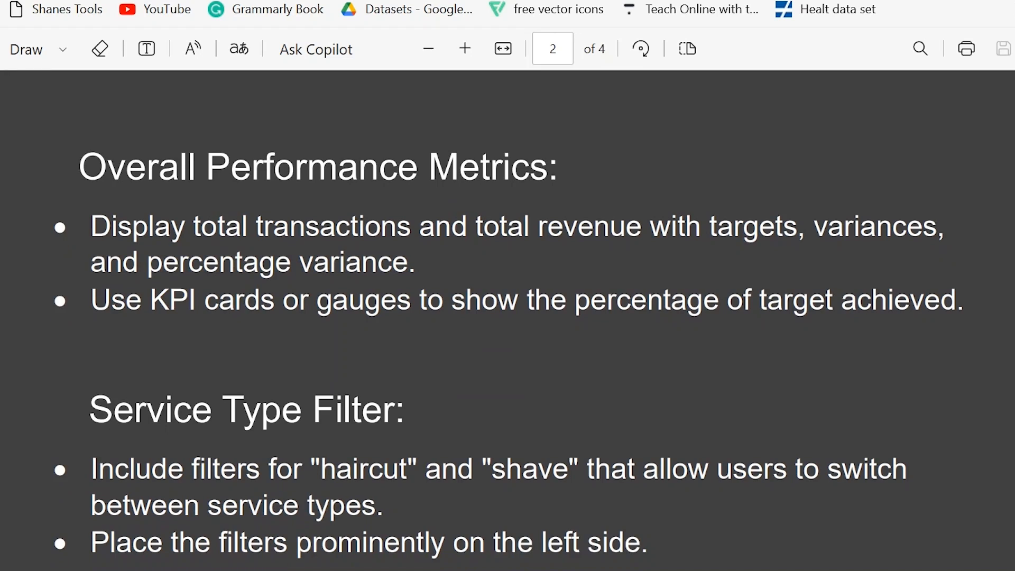
{"action": "scroll", "coordinate": [507, 317], "scroll_direction": "down", "scroll_amount": 9}
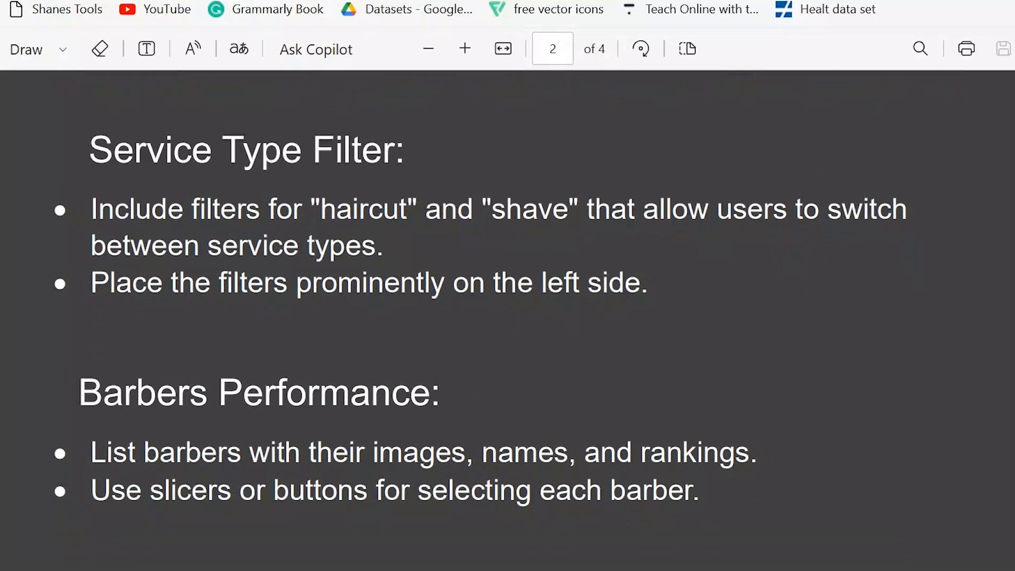
{"action": "scroll", "coordinate": [507, 317], "scroll_direction": "down", "scroll_amount": 11}
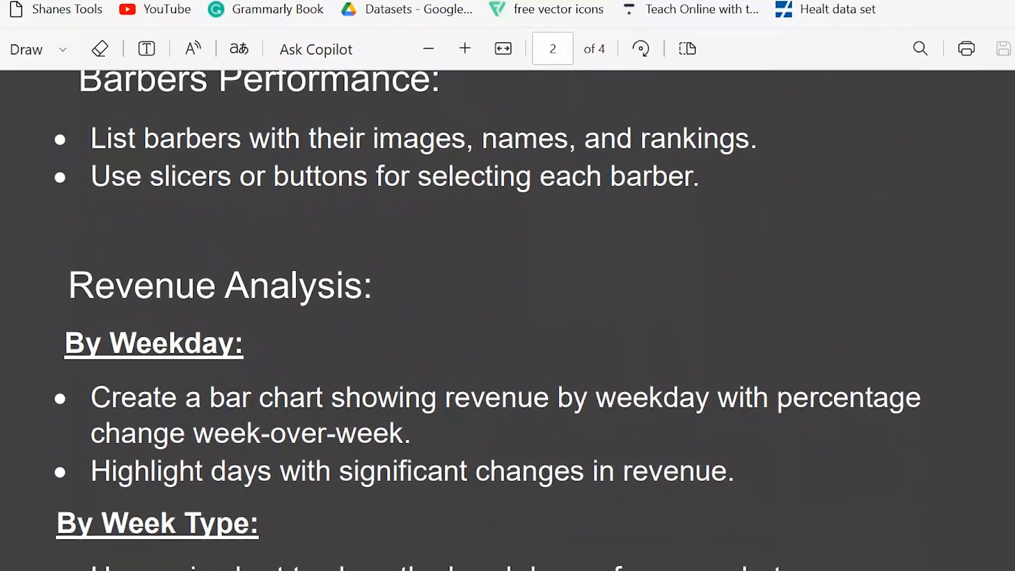
{"action": "scroll", "coordinate": [507, 317], "scroll_direction": "down", "scroll_amount": 20}
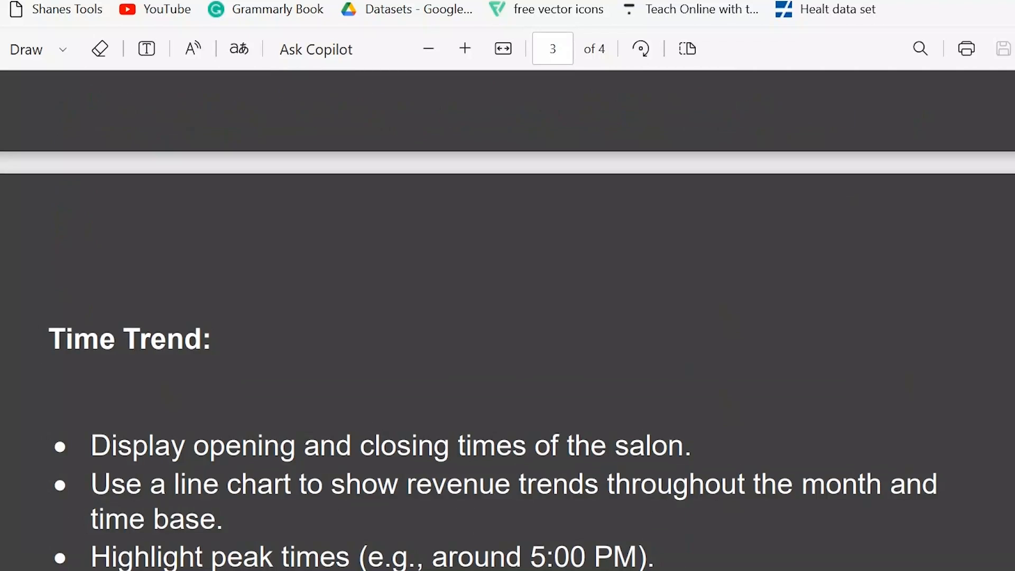
{"action": "scroll", "coordinate": [508, 317], "scroll_direction": "down", "scroll_amount": 15}
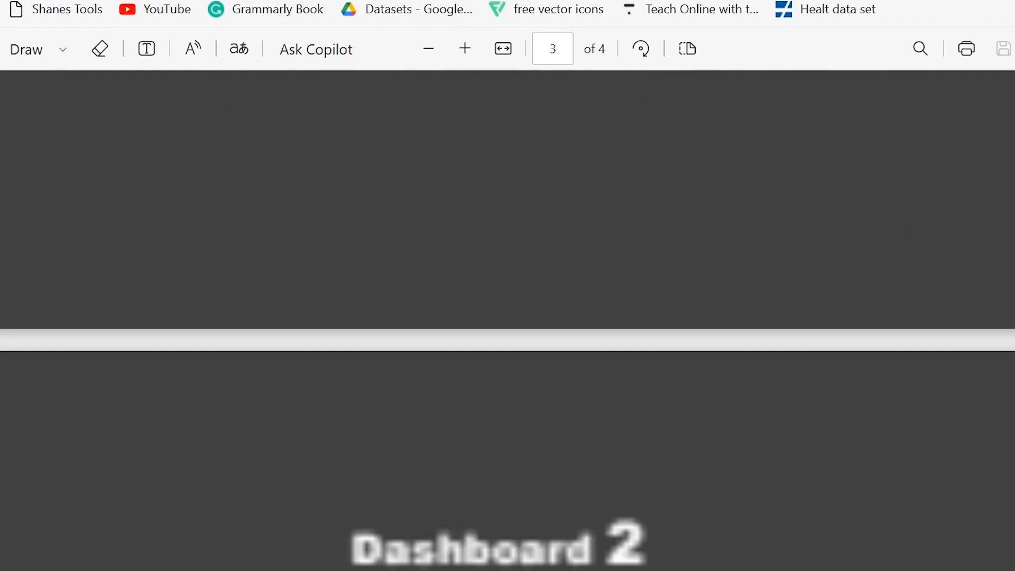
- Read the Dashboard 2 requirements in the PDF, including the Barber Profile section
{"action": "scroll", "coordinate": [507, 317], "scroll_direction": "down", "scroll_amount": 2}
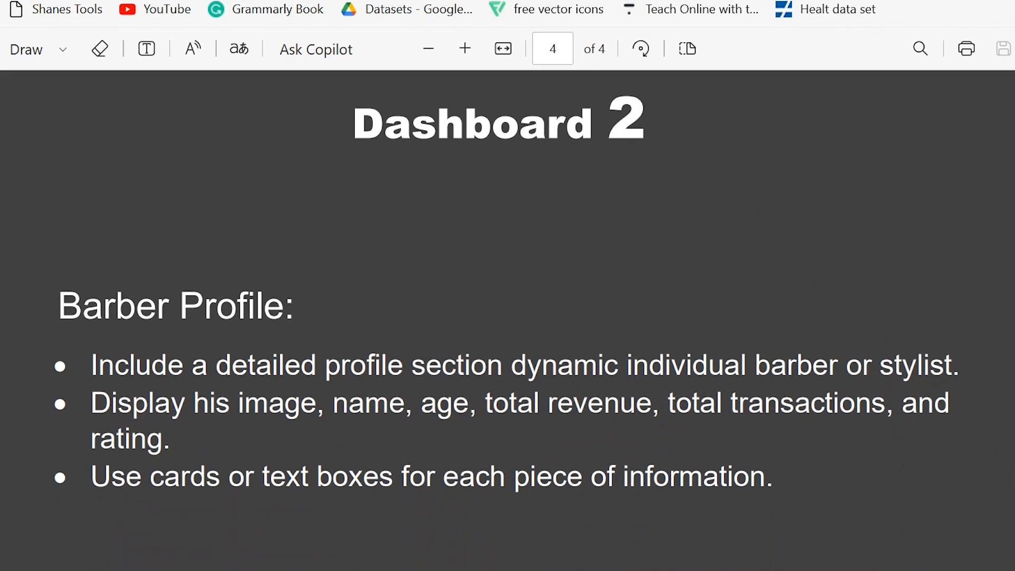
{"action": "scroll", "coordinate": [507, 317], "scroll_direction": "down", "scroll_amount": 4}
{"action": "scroll", "coordinate": [508, 317], "scroll_direction": "up", "scroll_amount": 2}
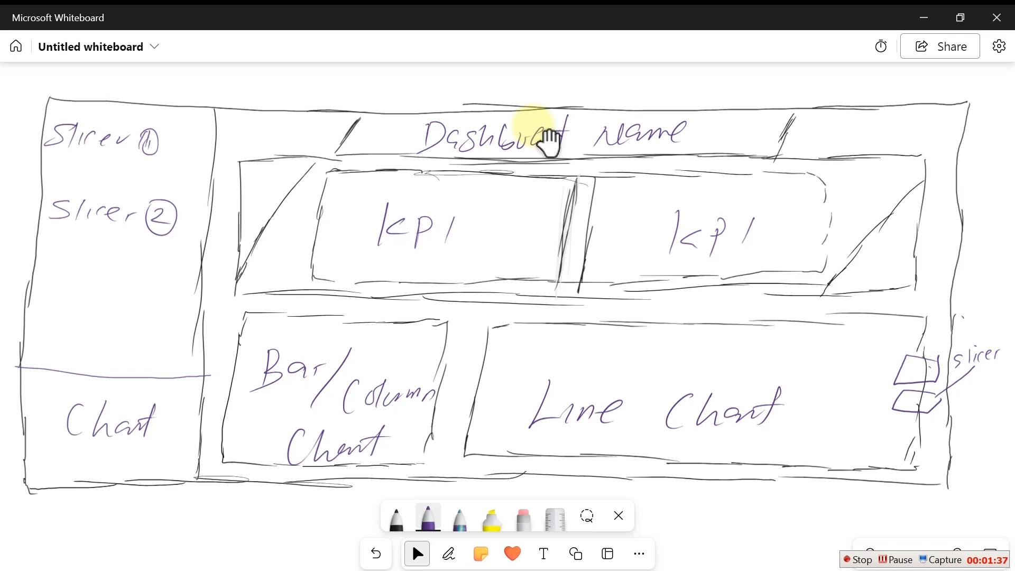
{"action": "left_click", "coordinate": [857, 559]}
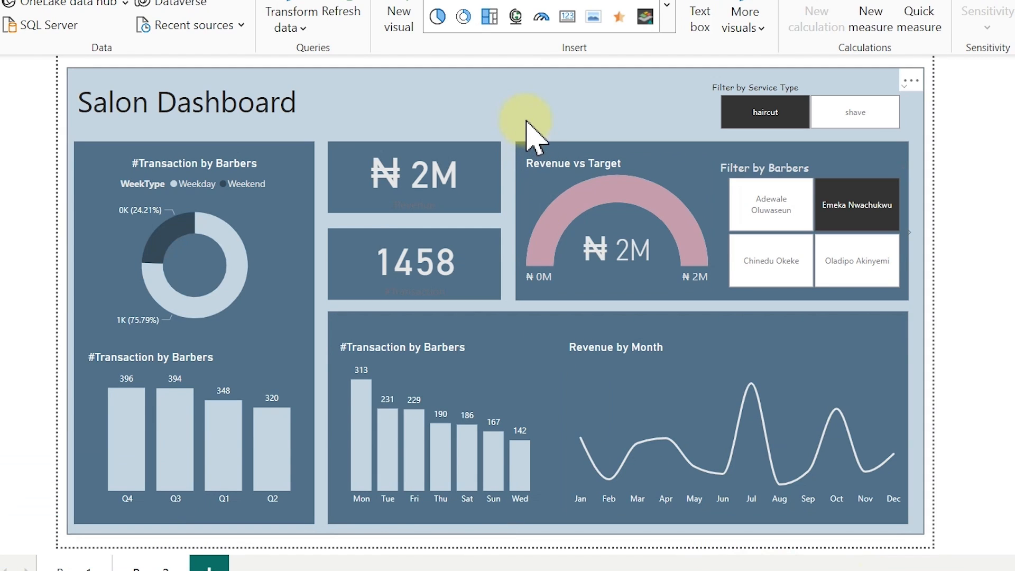
- Delete the light blue background shape that spans the whole Salon Dashboard page
{"action": "left_click", "coordinate": [480, 108]}
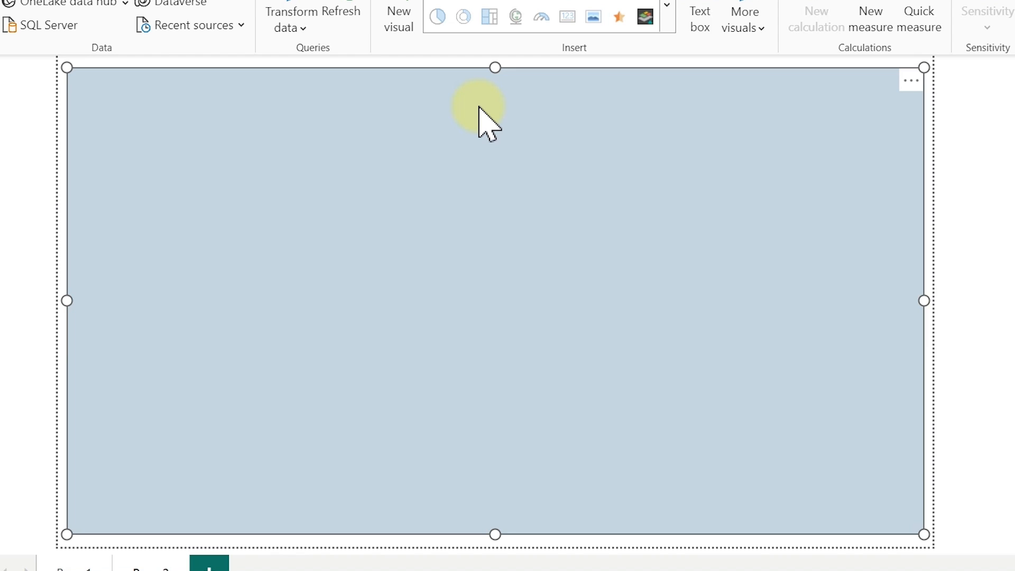
{"action": "left_click_drag", "start_coordinate": [480, 107], "coordinate": [496, 117]}
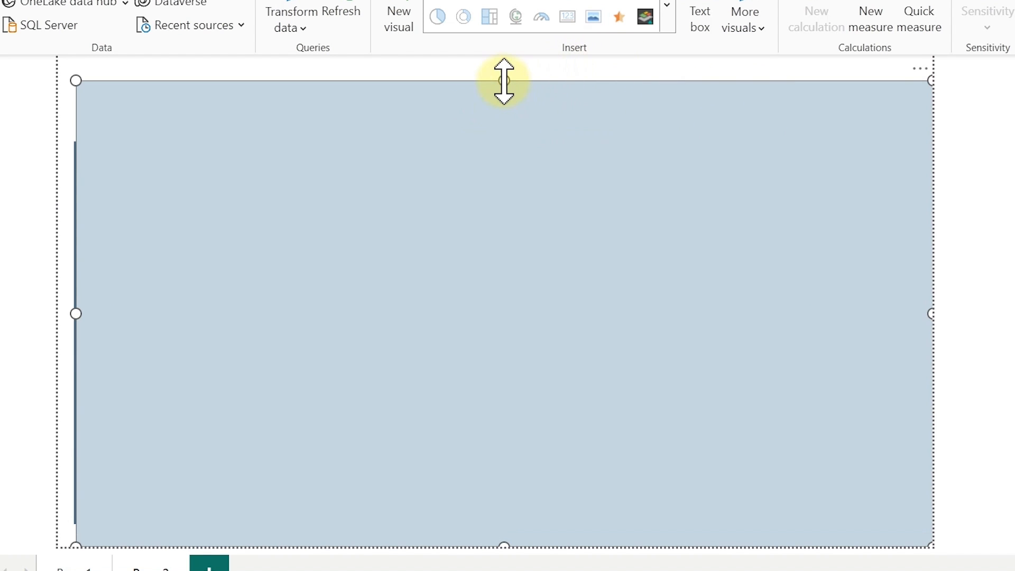
{"action": "left_click_drag", "start_coordinate": [504, 81], "coordinate": [528, 262]}
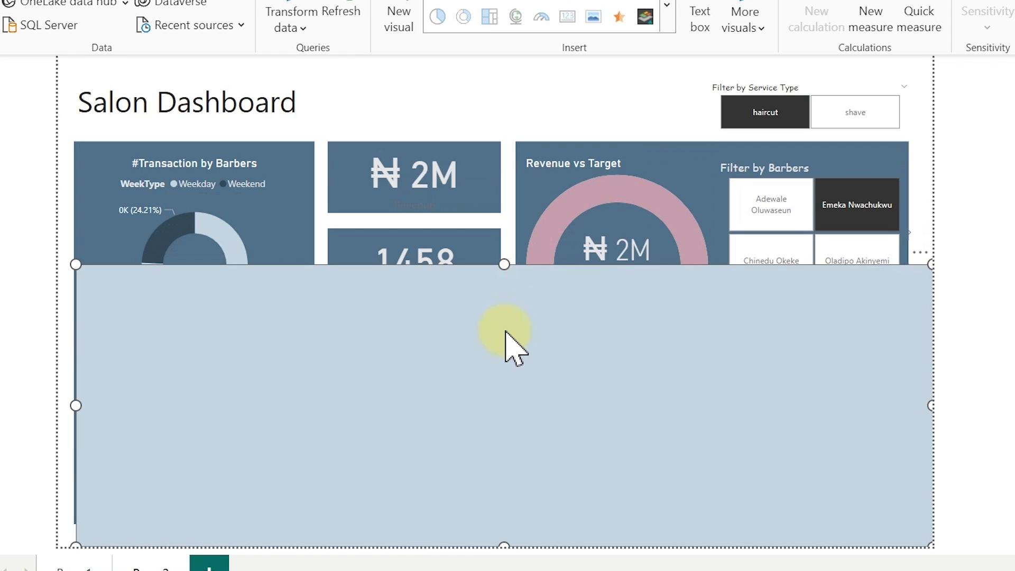
{"action": "key", "text": "Delete"}
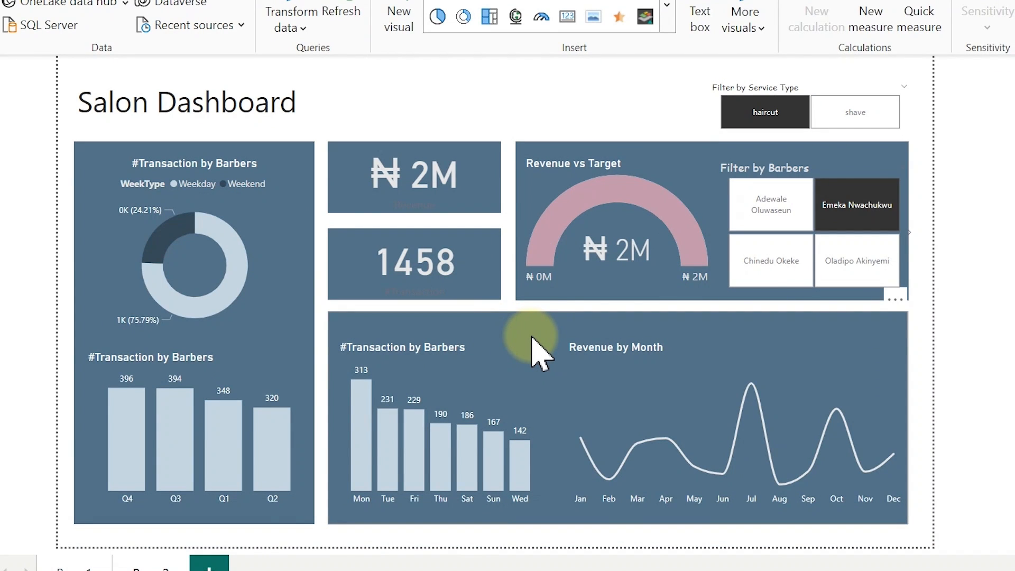
- Delete the dark blue panels behind the weekday and monthly charts and behind the revenue gauge and barber slicer
{"action": "left_click", "coordinate": [560, 319]}
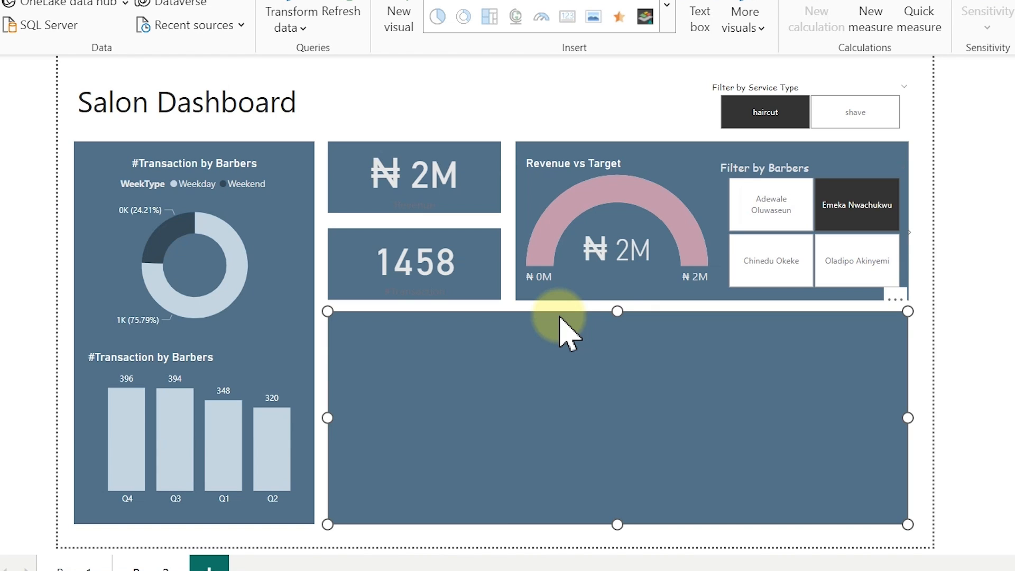
{"action": "key", "text": "Delete"}
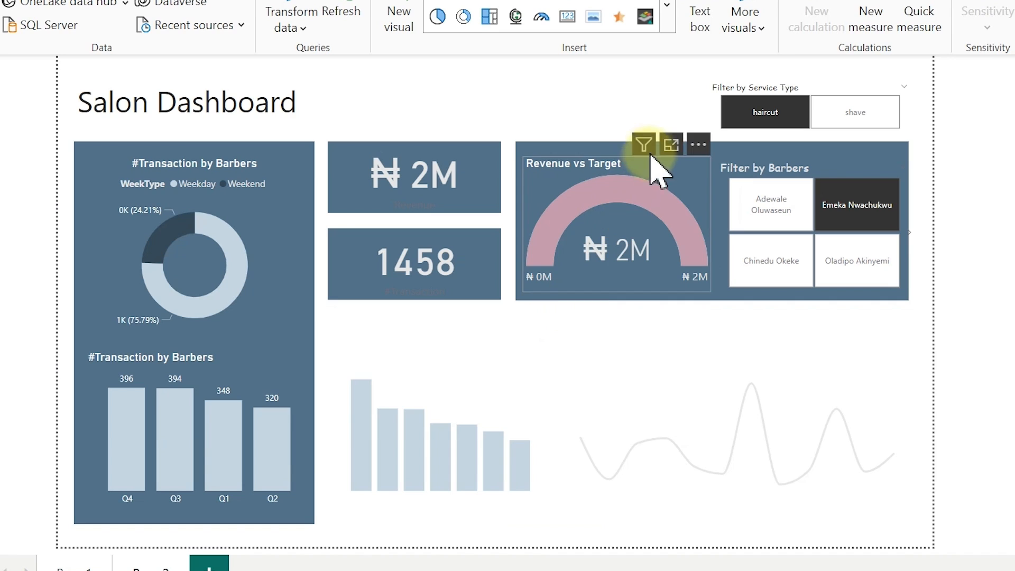
{"action": "left_click", "coordinate": [601, 159]}
{"action": "key", "text": "Delete"}
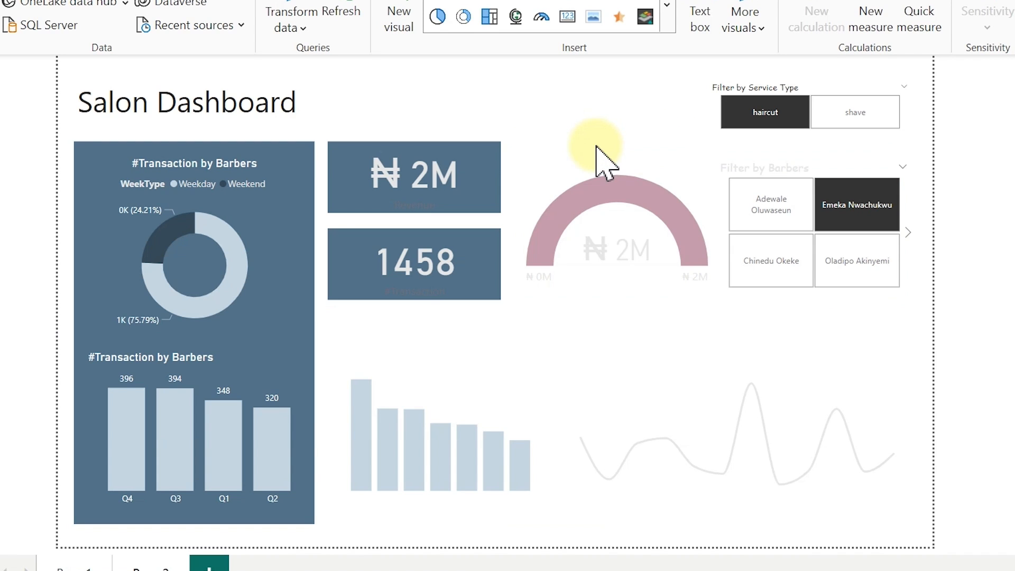
- Delete the tall dark blue background panel behind the donut chart and the quarterly bar chart
{"action": "left_click", "coordinate": [336, 156]}
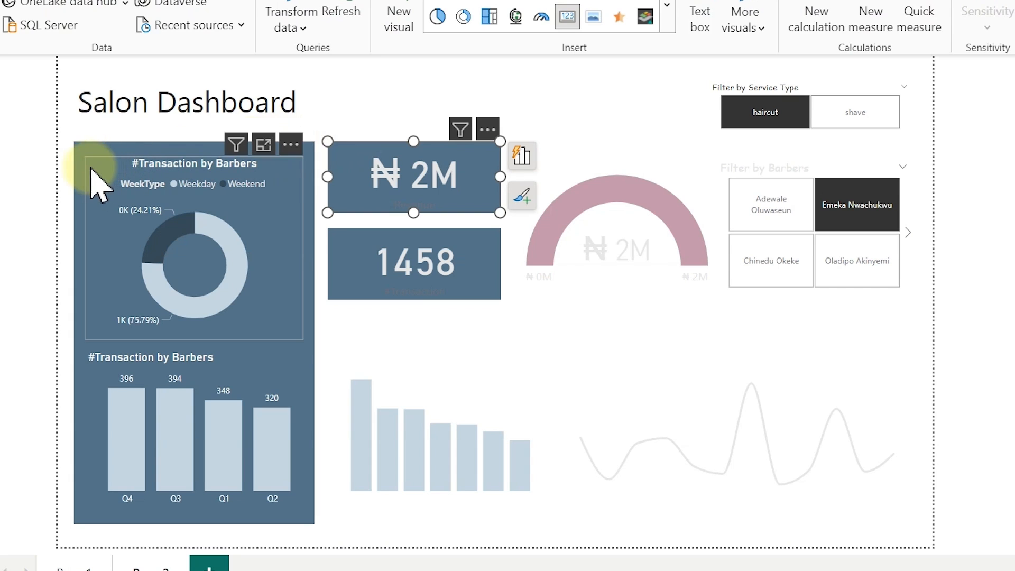
{"action": "left_click", "coordinate": [93, 147]}
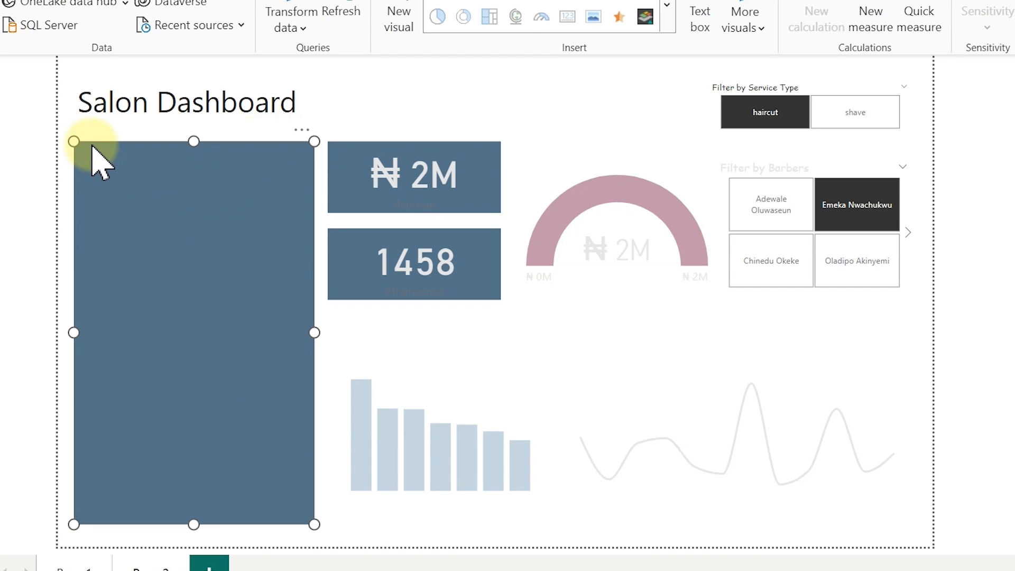
{"action": "key", "text": "Delete"}
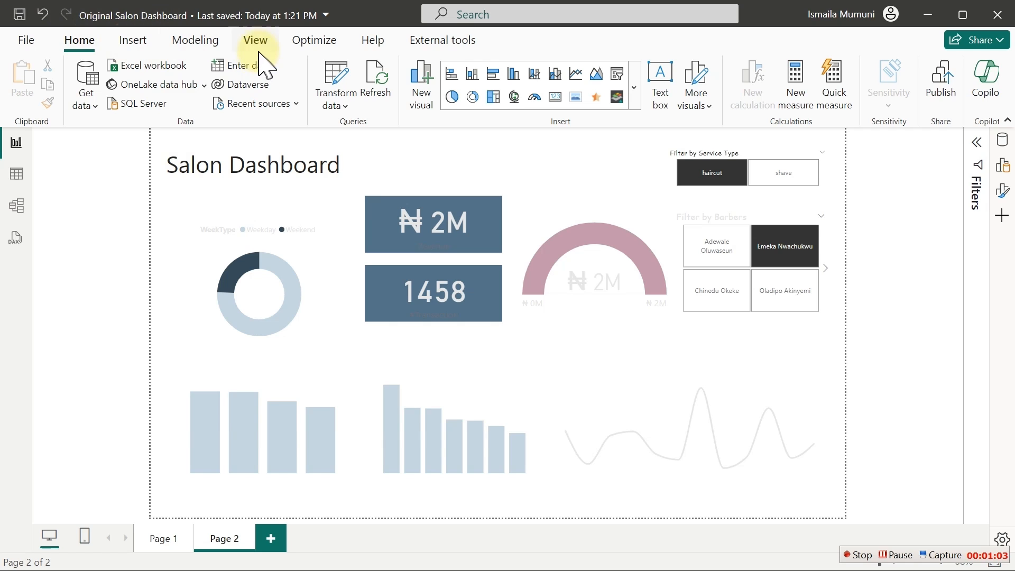
- Apply the built-in Power BI report theme with the dark grey background and blue, orange and teal bars
{"action": "left_click", "coordinate": [256, 42]}
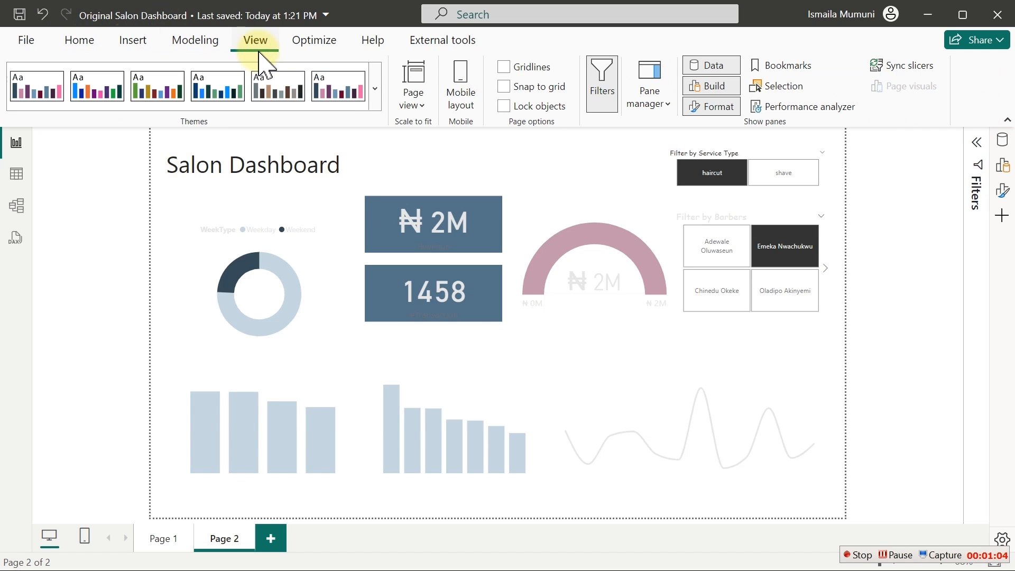
{"action": "left_click", "coordinate": [374, 91]}
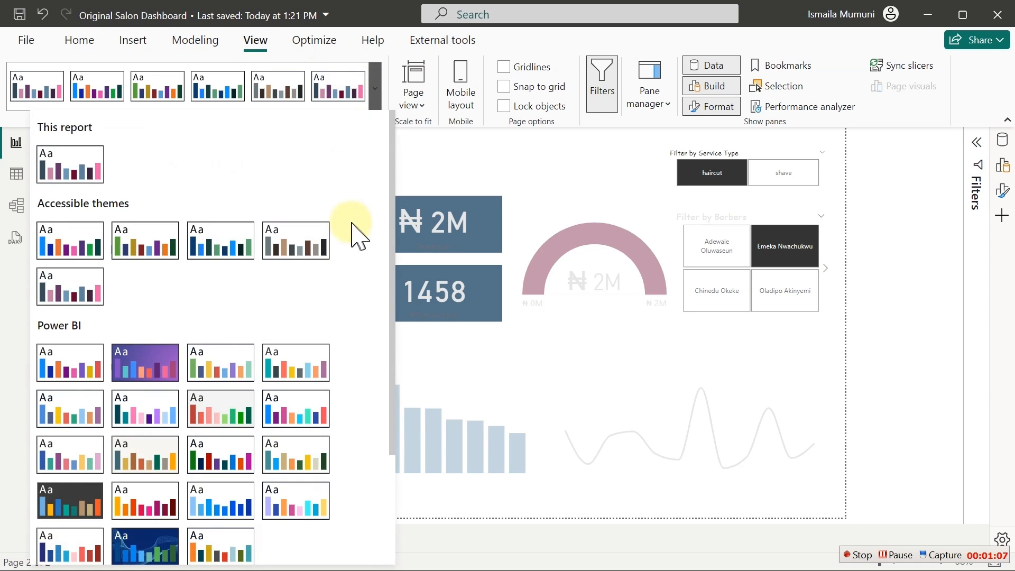
{"action": "left_click_drag", "start_coordinate": [392, 133], "coordinate": [400, 259]}
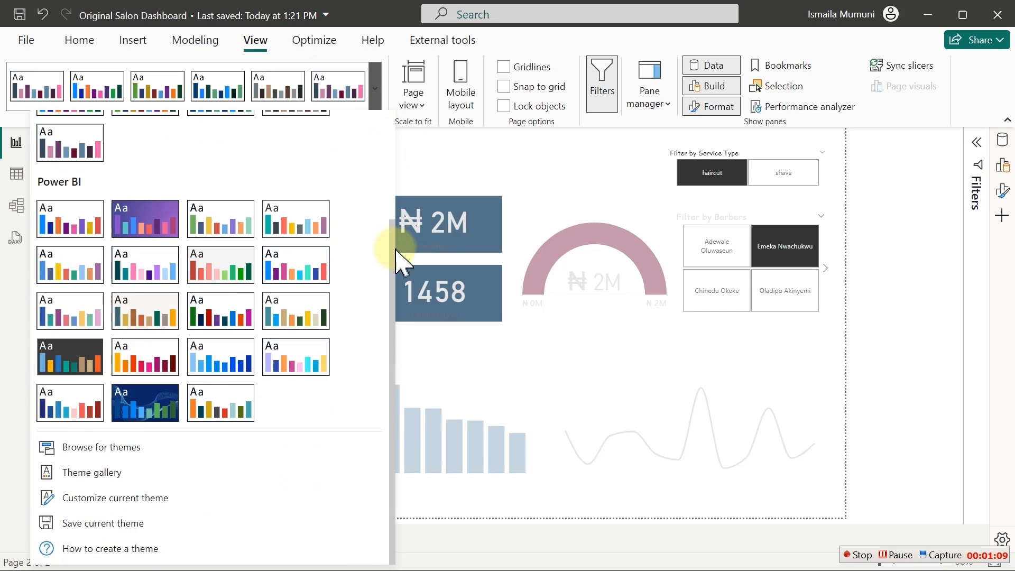
{"action": "left_click", "coordinate": [74, 360]}
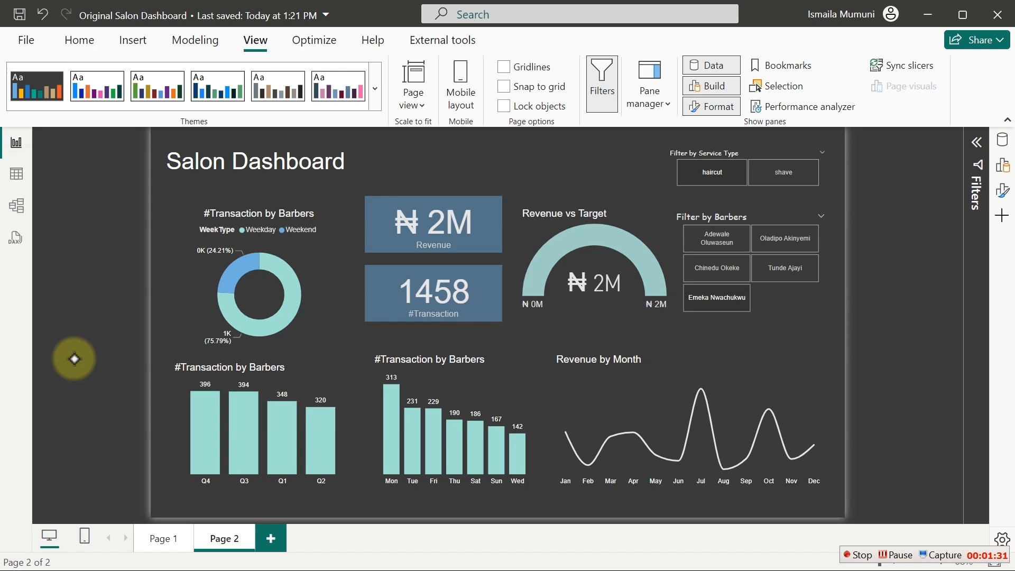
{"action": "key", "text": "ctrl"}
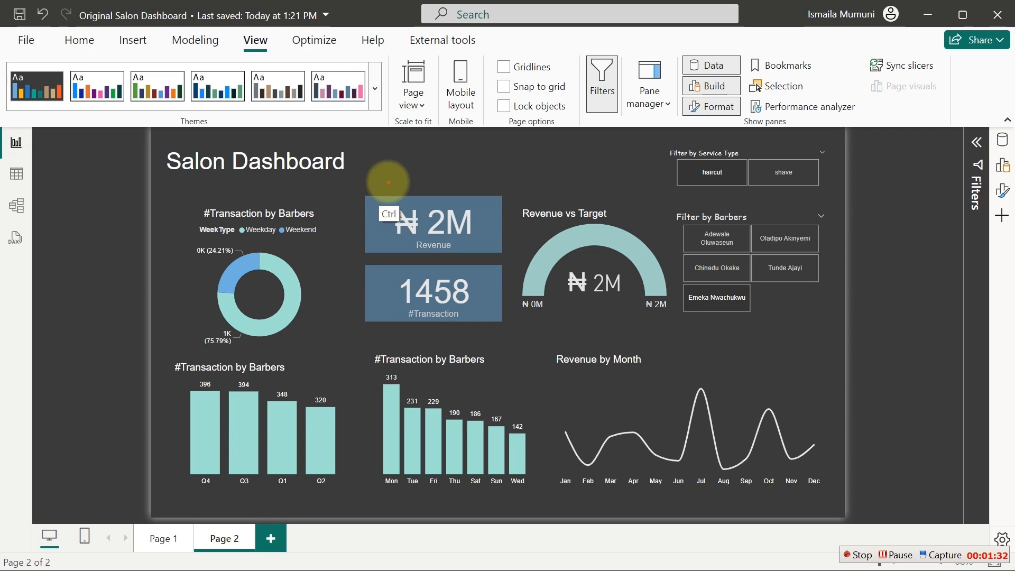
{"action": "mouse_move", "coordinate": [289, 202]}
{"action": "left_mouse_down"}
{"action": "mouse_move", "coordinate": [439, 185]}
{"action": "mouse_move", "coordinate": [500, 214]}
{"action": "mouse_move", "coordinate": [429, 252]}
{"action": "mouse_move", "coordinate": [354, 197]}
{"action": "mouse_move", "coordinate": [369, 176]}
{"action": "left_mouse_up"}
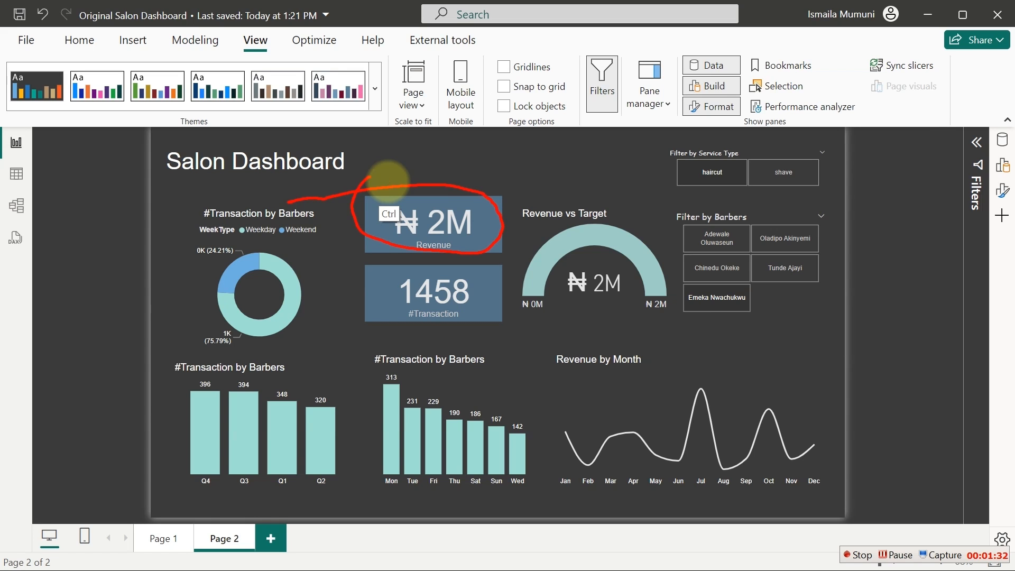
{"action": "left_click_drag", "start_coordinate": [545, 222], "coordinate": [538, 238]}
{"action": "left_click_drag", "start_coordinate": [585, 302], "coordinate": [564, 335]}
{"action": "left_click_drag", "start_coordinate": [526, 153], "coordinate": [481, 178]}
{"action": "left_click_drag", "start_coordinate": [556, 301], "coordinate": [574, 304]}
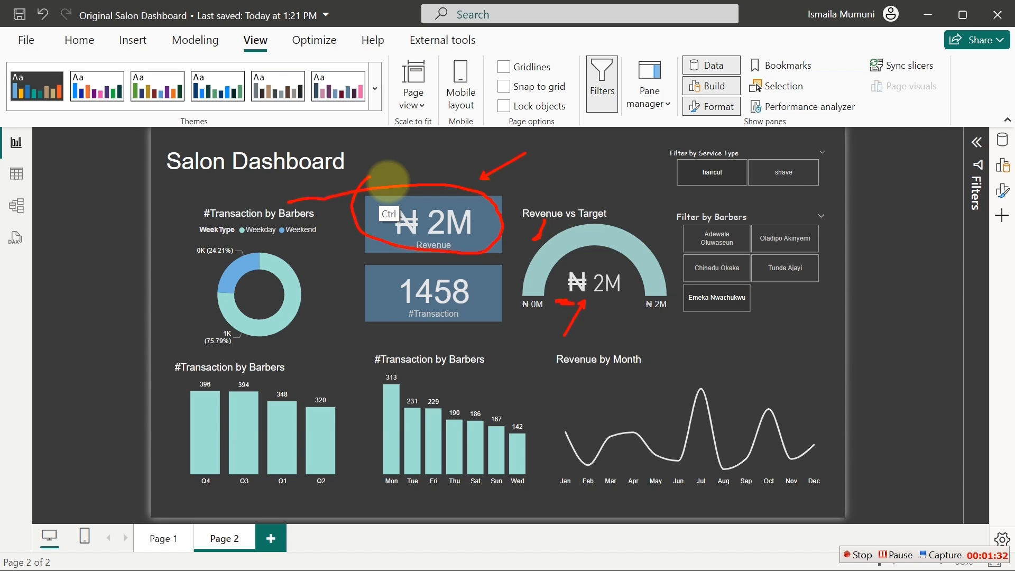
{"action": "left_click_drag", "start_coordinate": [311, 232], "coordinate": [321, 228]}
{"action": "left_click_drag", "start_coordinate": [330, 278], "coordinate": [380, 256]}
{"action": "left_click_drag", "start_coordinate": [507, 306], "coordinate": [375, 252]}
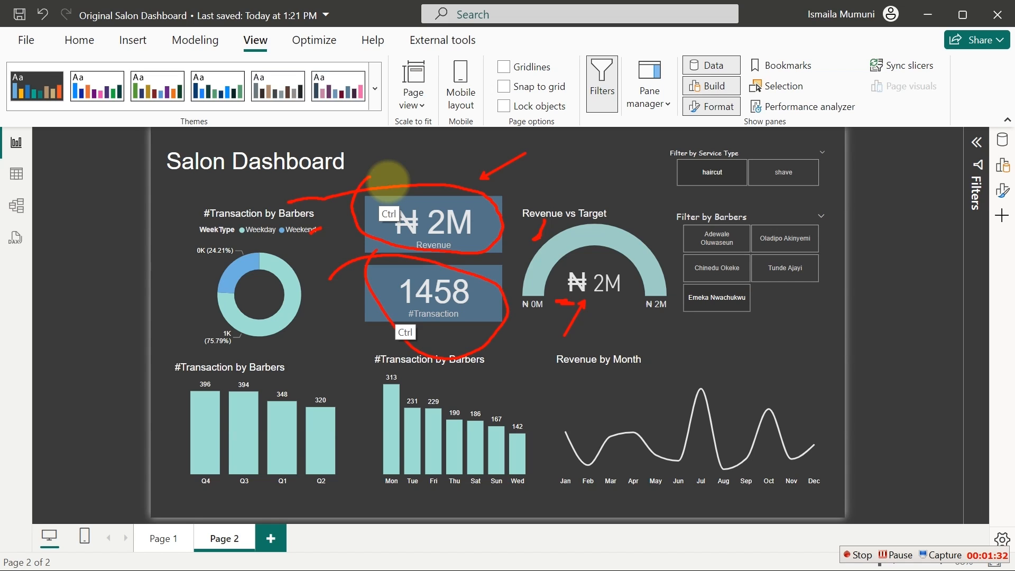
{"action": "left_click_drag", "start_coordinate": [315, 335], "coordinate": [409, 301]}
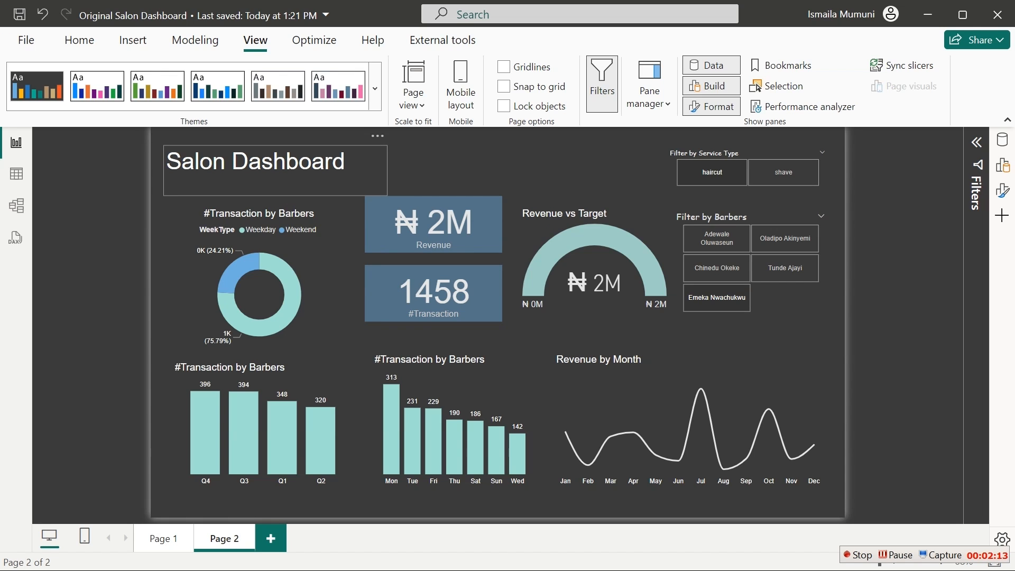
{"action": "left_click", "coordinate": [388, 183]}
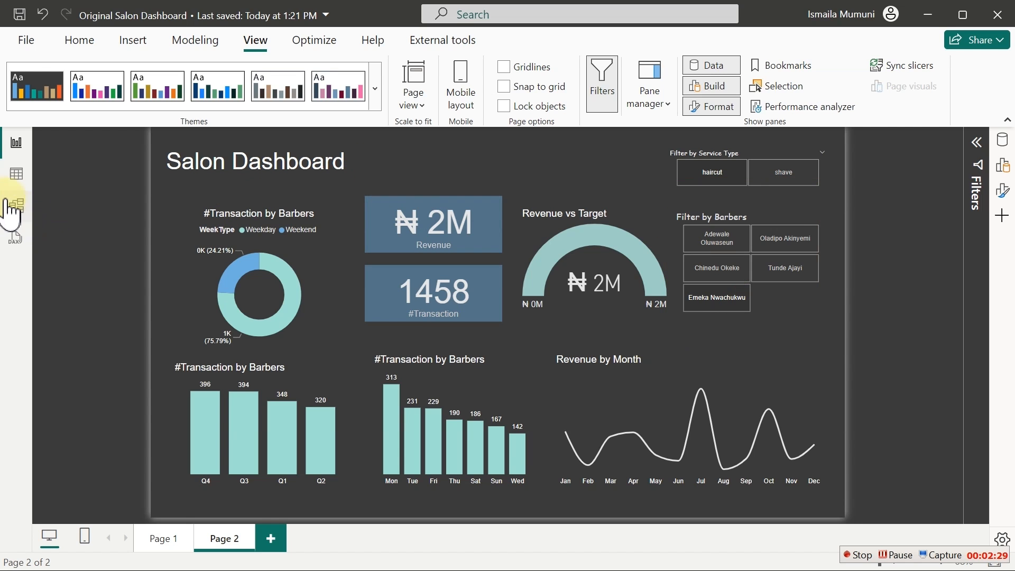
- Examine the barbers table's columns and image links in the data view, and return to the report page
{"action": "left_click", "coordinate": [16, 175]}
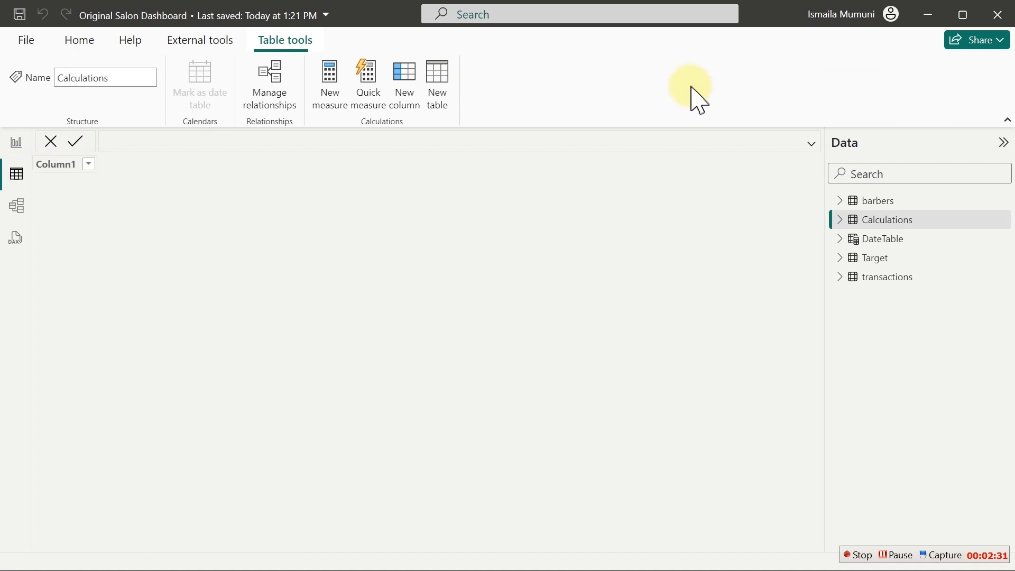
{"action": "left_click", "coordinate": [870, 202]}
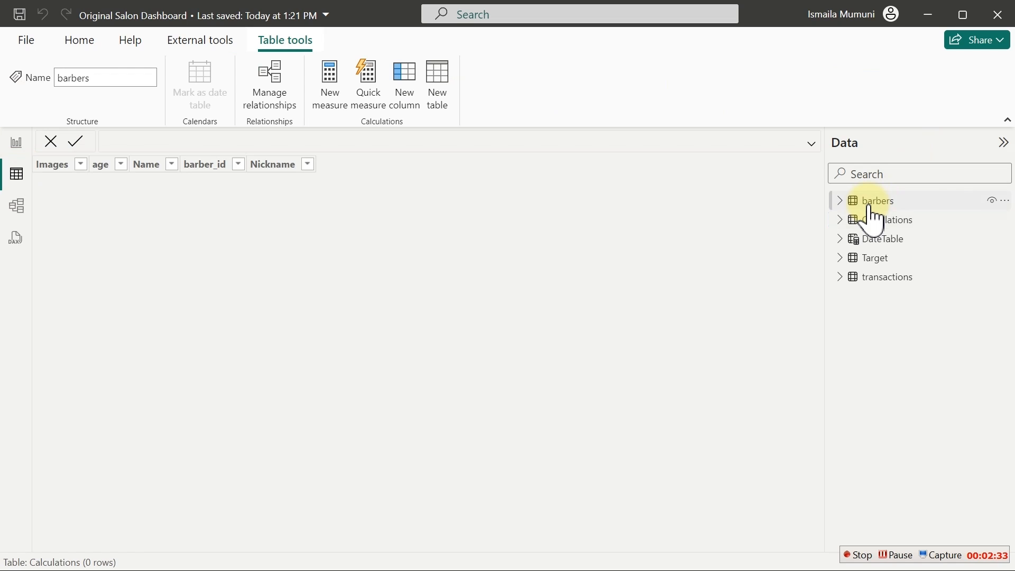
{"action": "left_click", "coordinate": [54, 196]}
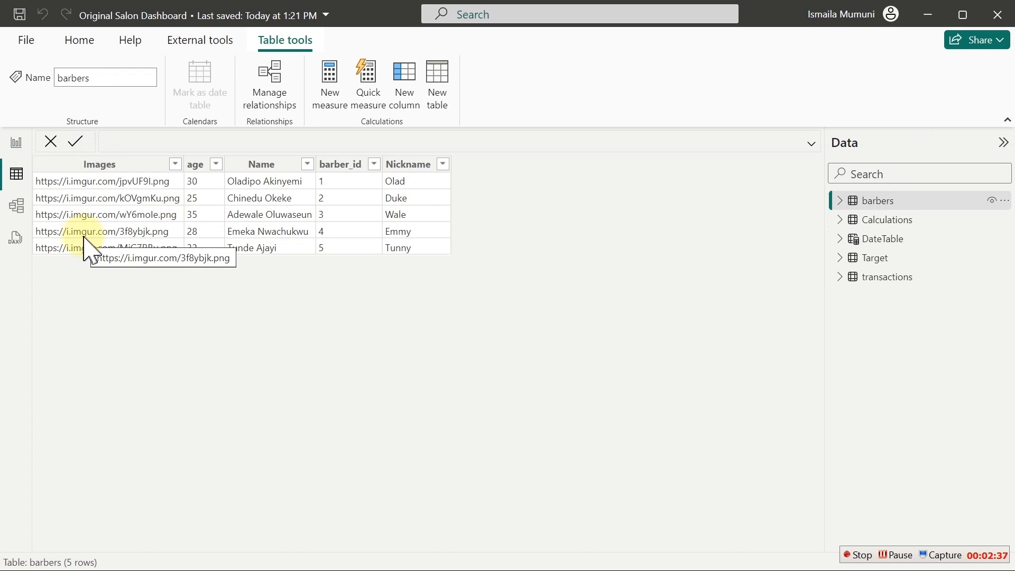
{"action": "left_click", "coordinate": [15, 144]}
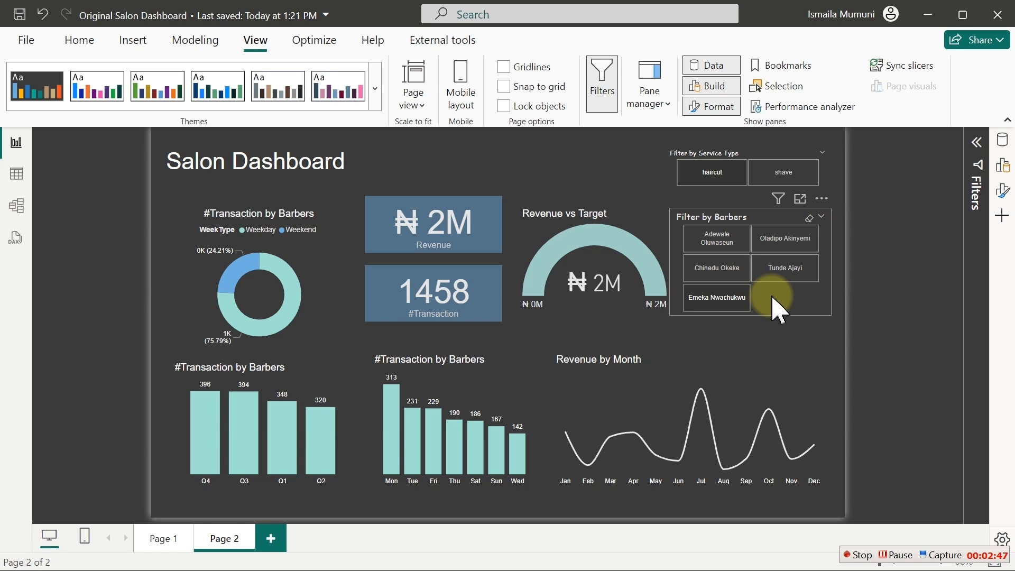
- Examine the Transaction Time column of the transactions table as a basis for the revenue trend, and return to the report
{"action": "left_click", "coordinate": [687, 373]}
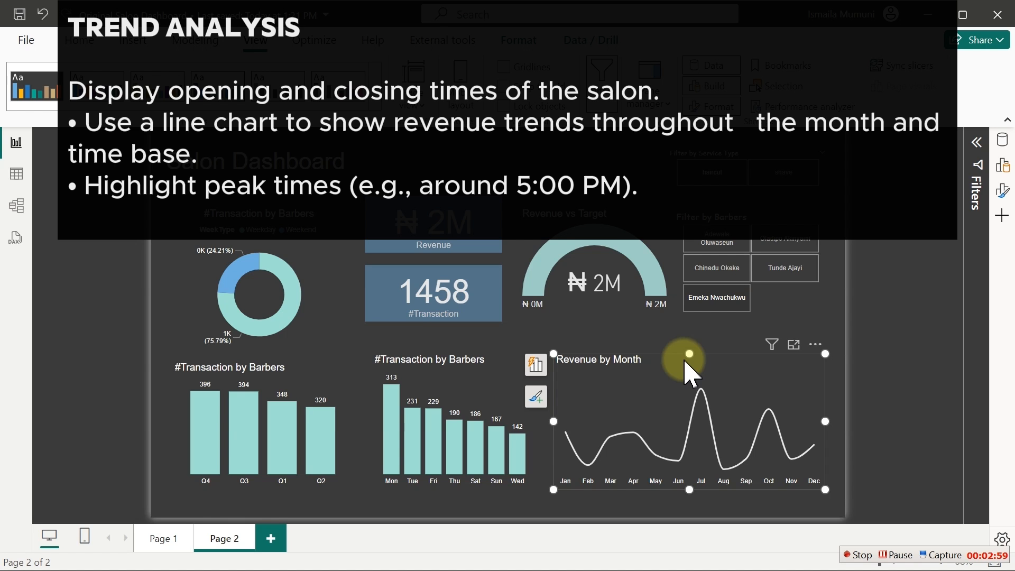
{"action": "left_click", "coordinate": [17, 174]}
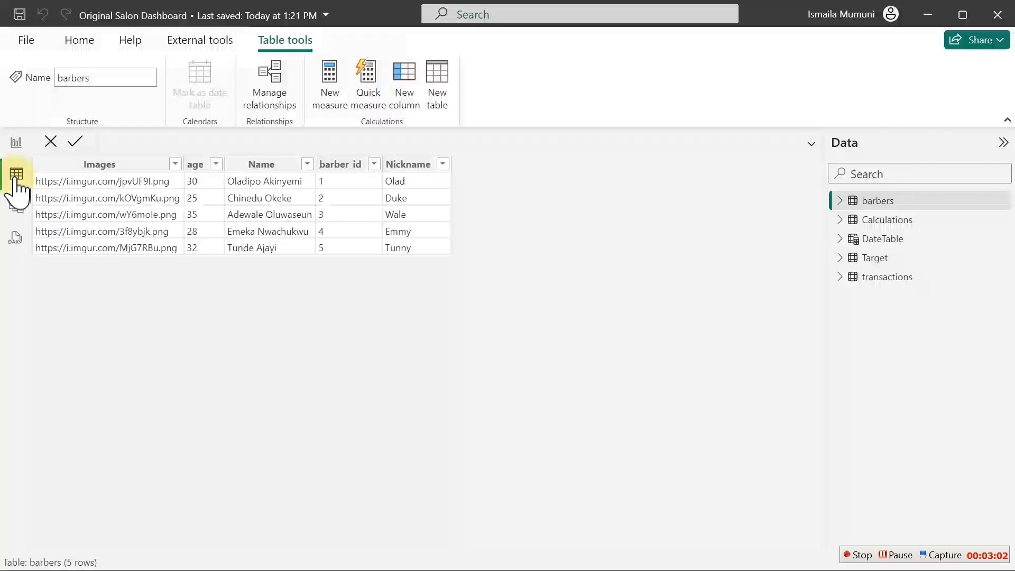
{"action": "left_click", "coordinate": [899, 278]}
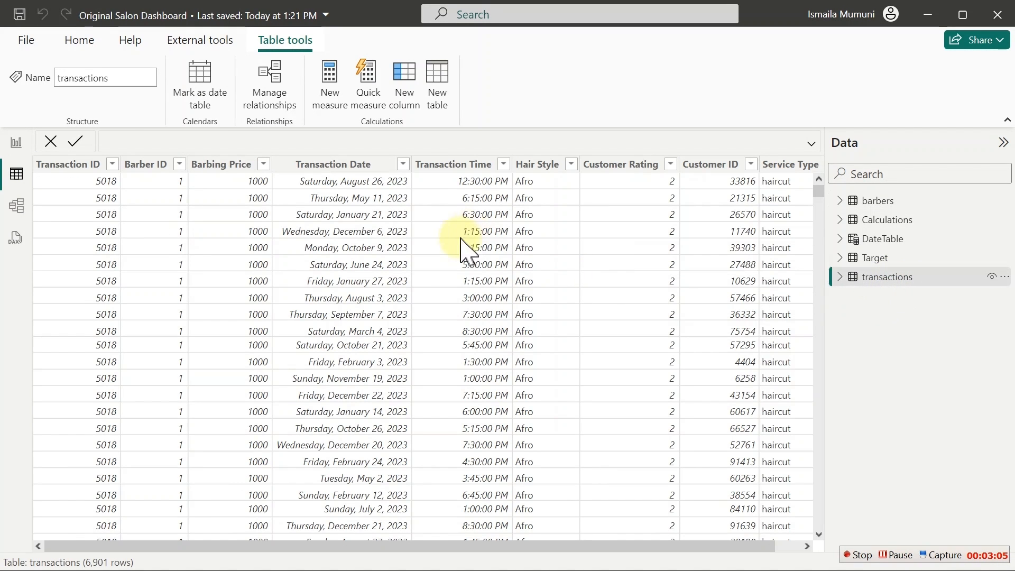
{"action": "left_click", "coordinate": [465, 172]}
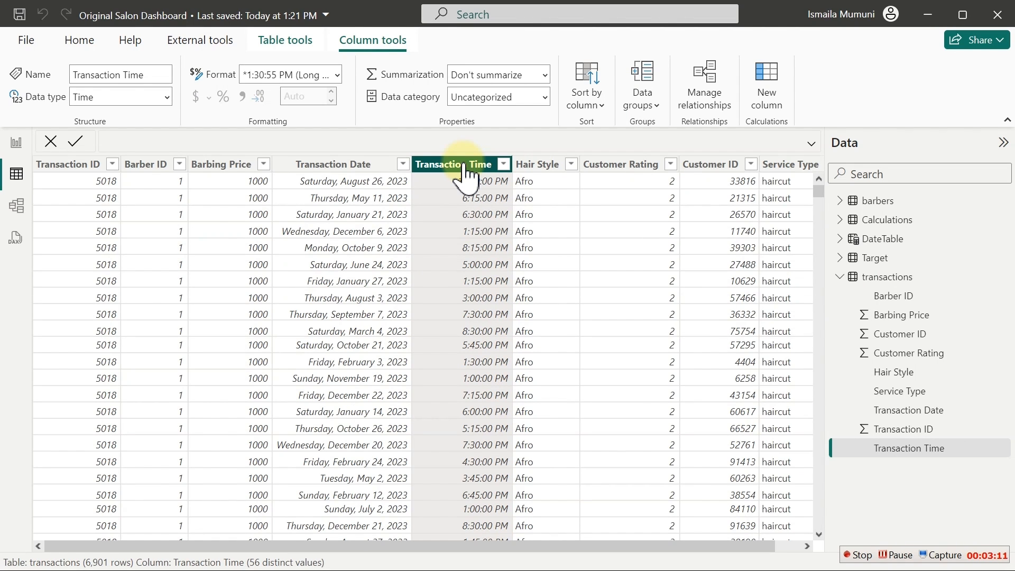
{"action": "left_click", "coordinate": [17, 142]}
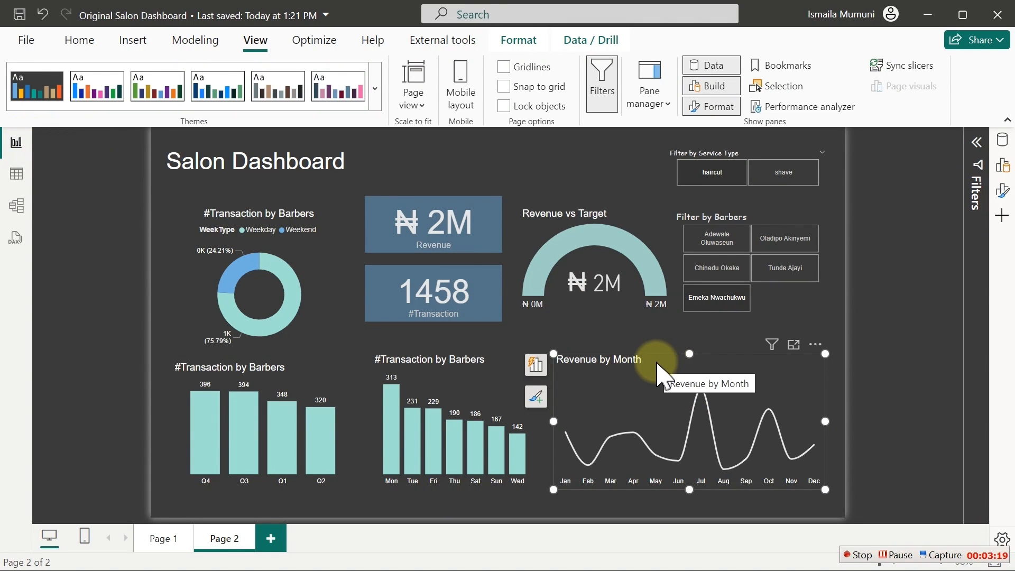
- Delete the quarterly transactions bar chart and move the weekday bar chart into its place below the donut chart
{"action": "left_click", "coordinate": [263, 398]}
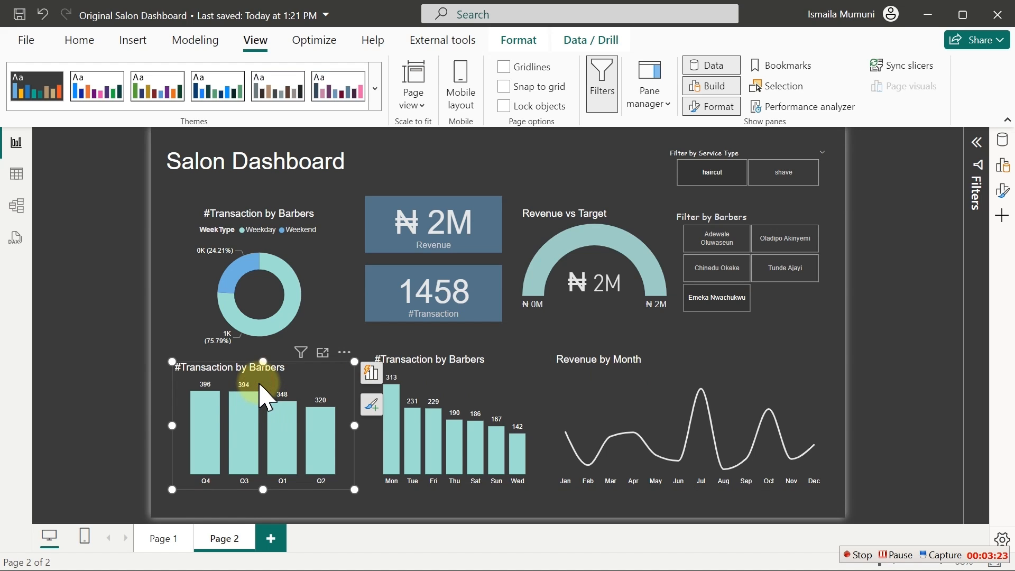
{"action": "key", "text": "Delete"}
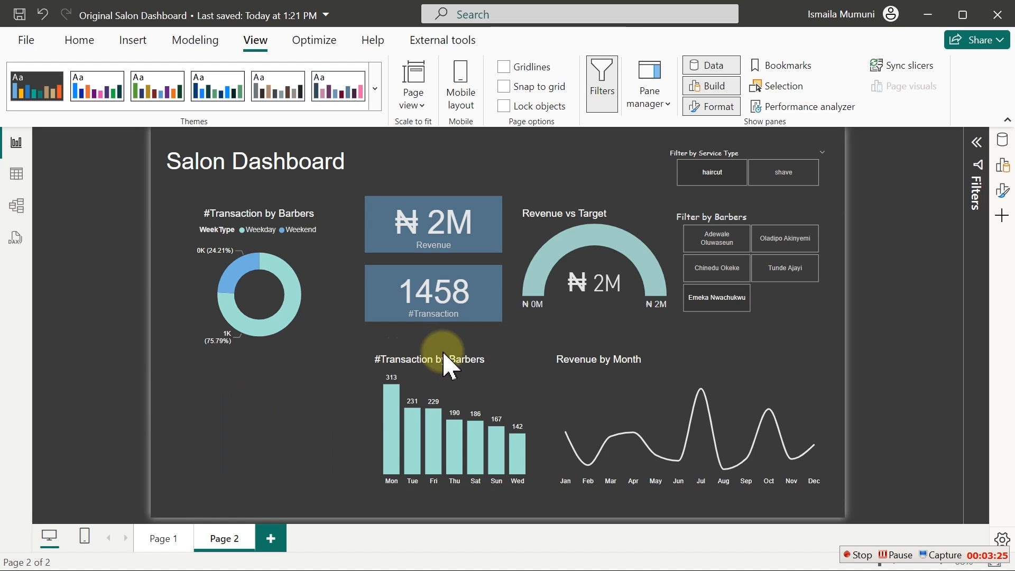
{"action": "left_click_drag", "start_coordinate": [456, 370], "coordinate": [247, 384]}
- Enlarge the Revenue by Month line chart to fill the space beside the weekday chart, and list the transactions table's fields
{"action": "left_click", "coordinate": [569, 383]}
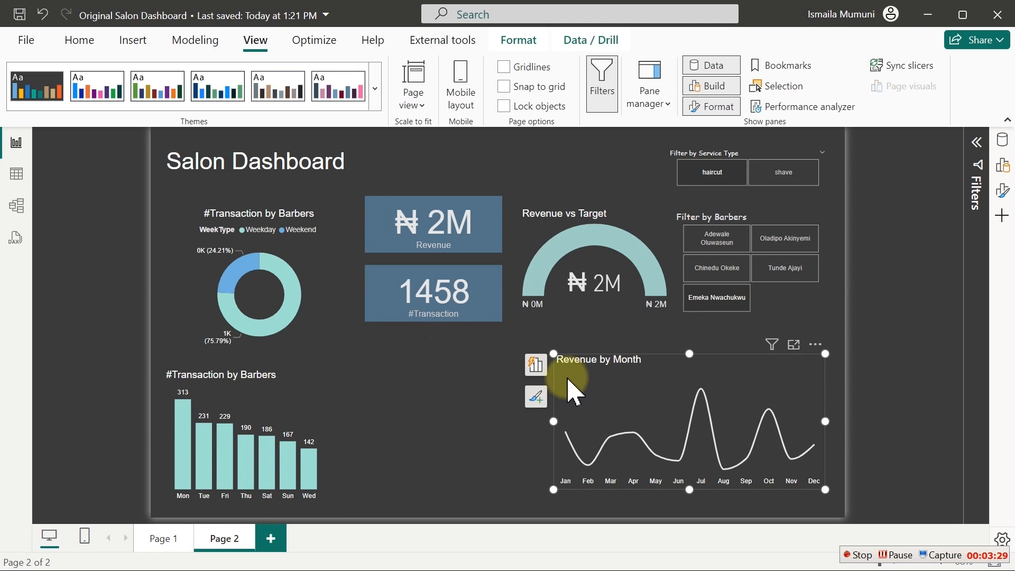
{"action": "left_click_drag", "start_coordinate": [553, 352], "coordinate": [379, 338]}
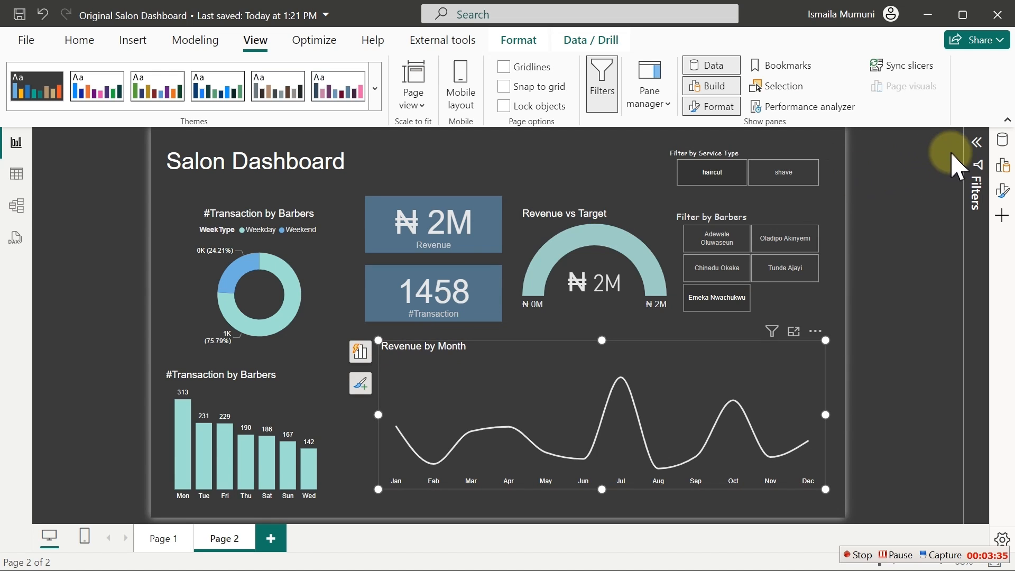
{"action": "left_click", "coordinate": [1002, 141]}
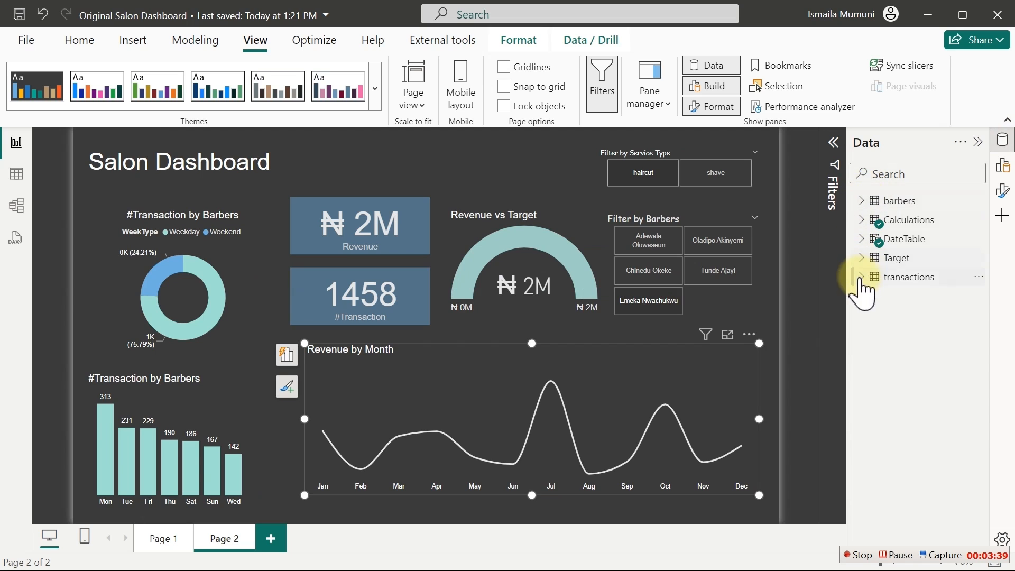
{"action": "left_click", "coordinate": [860, 277]}
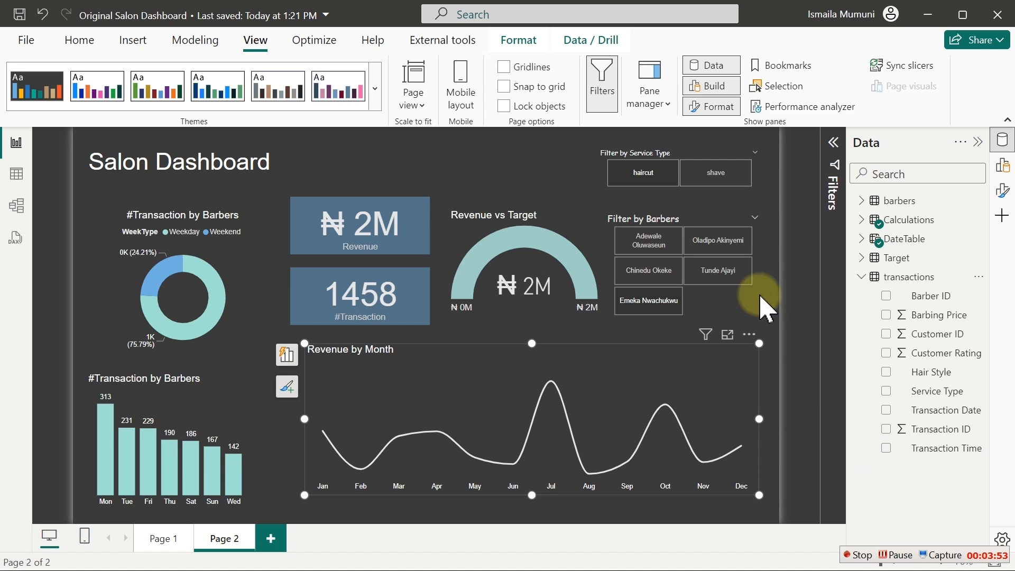
{"action": "left_click", "coordinate": [183, 41]}
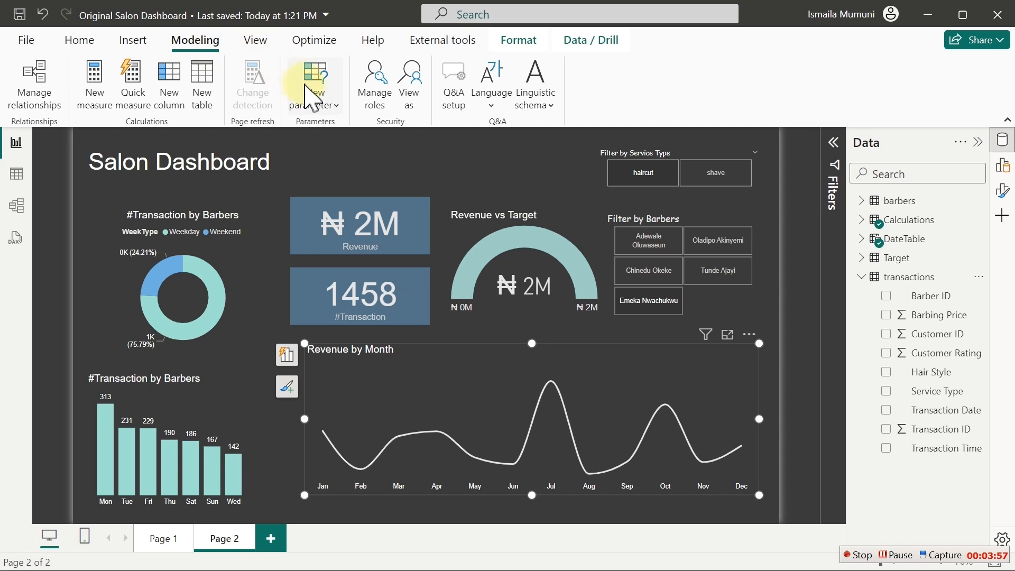
{"action": "left_click", "coordinate": [317, 108]}
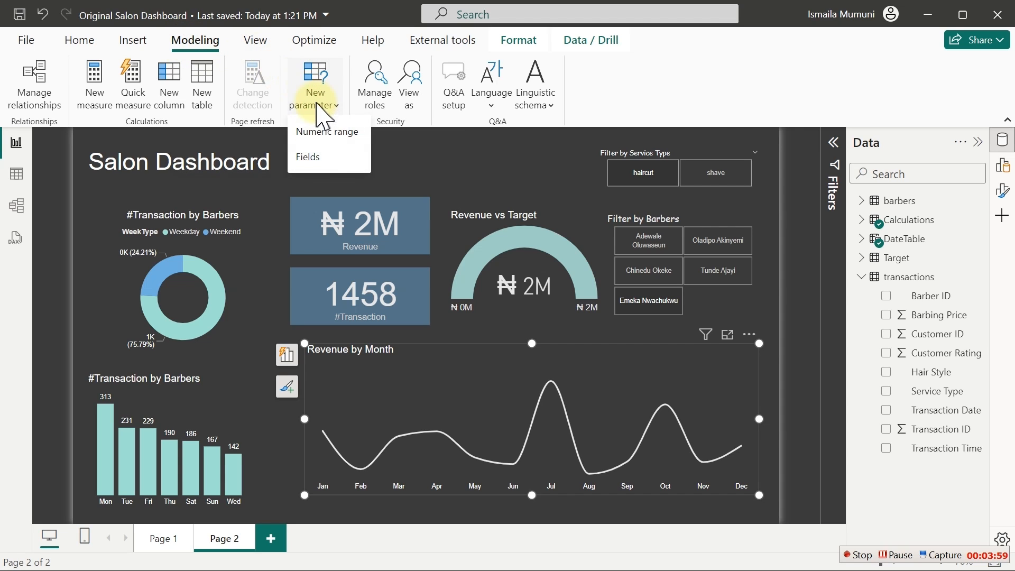
{"action": "left_click", "coordinate": [317, 158]}
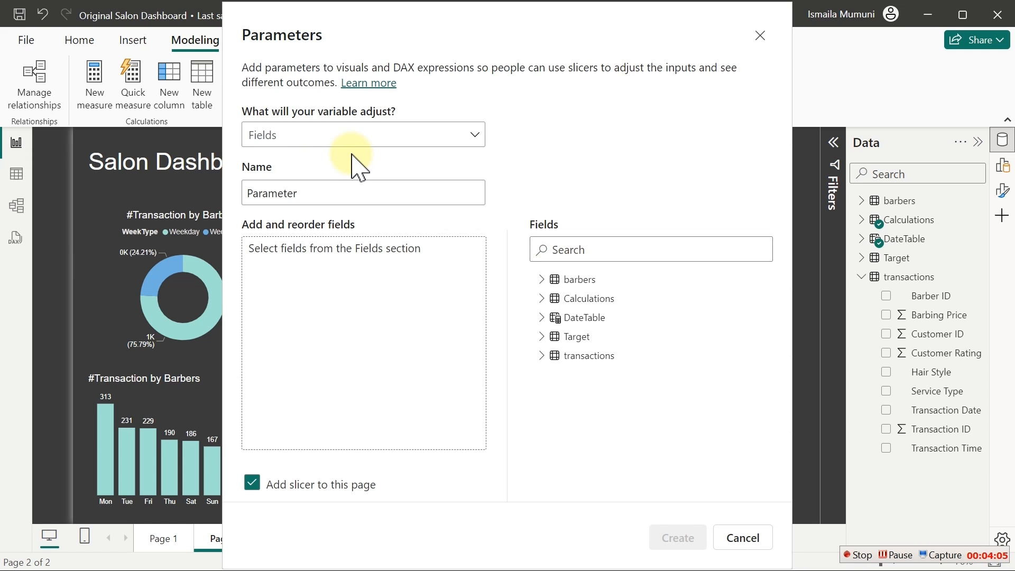
{"action": "left_click", "coordinate": [743, 539]}
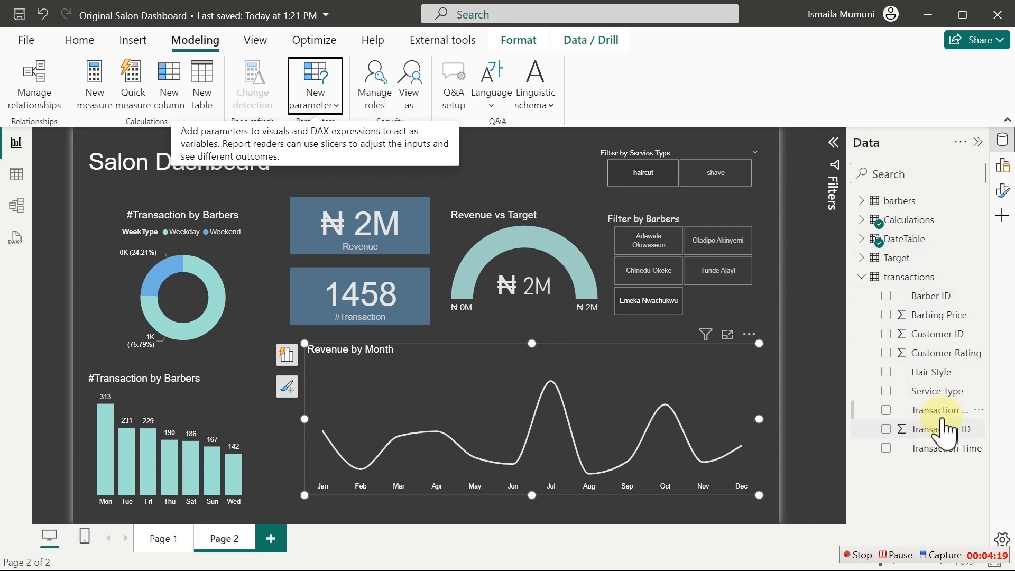
- Start a new field parameter and name it SwitchTimeMonth
{"action": "left_click", "coordinate": [335, 106]}
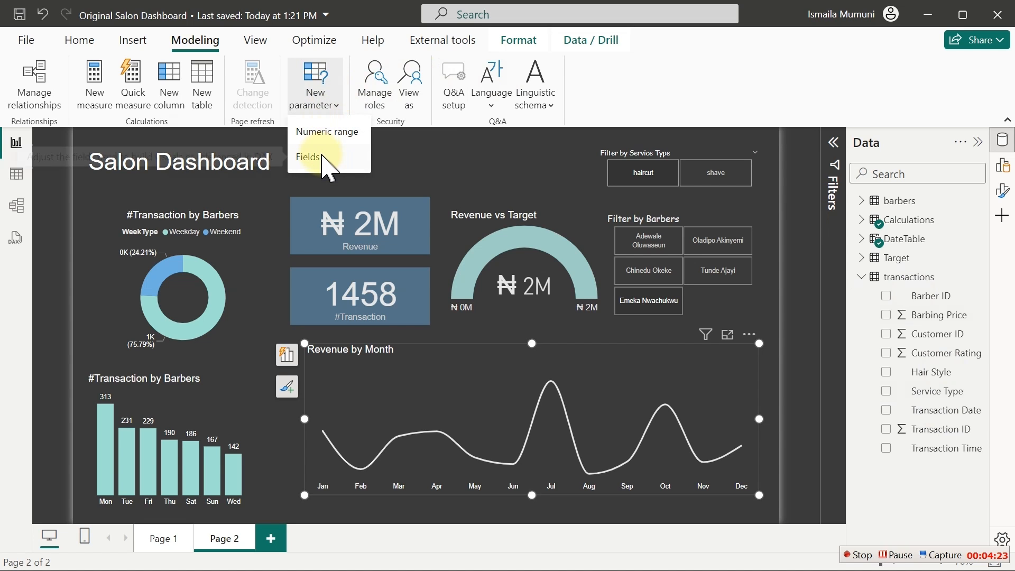
{"action": "left_click", "coordinate": [321, 155]}
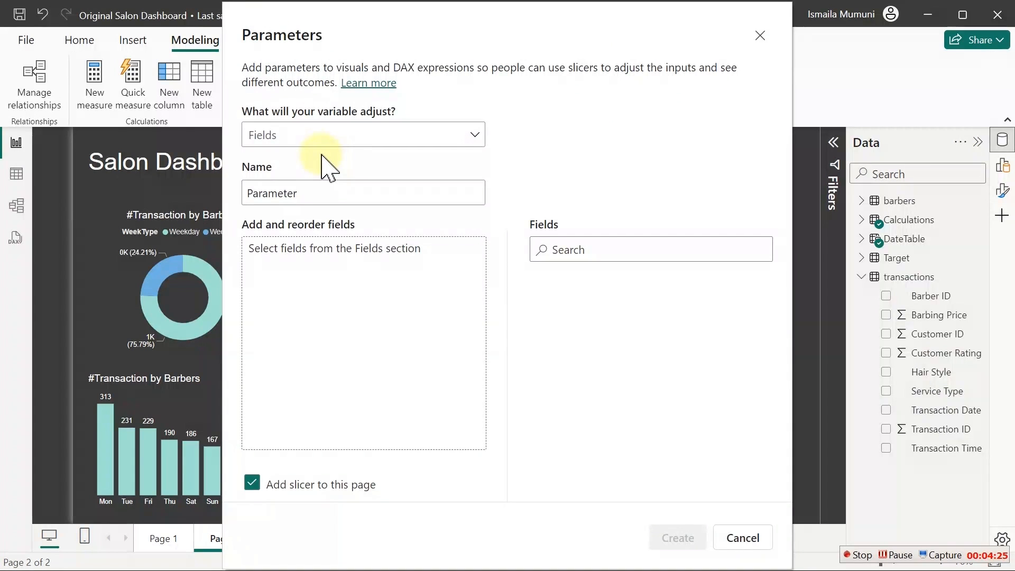
{"action": "left_click", "coordinate": [349, 137]}
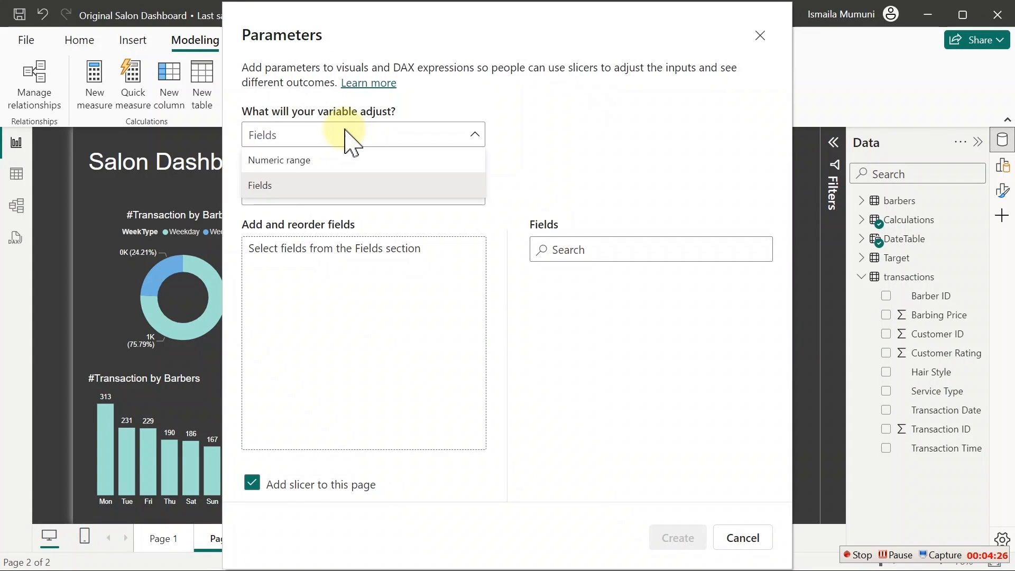
{"action": "left_click", "coordinate": [389, 207]}
{"action": "left_click", "coordinate": [334, 196]}
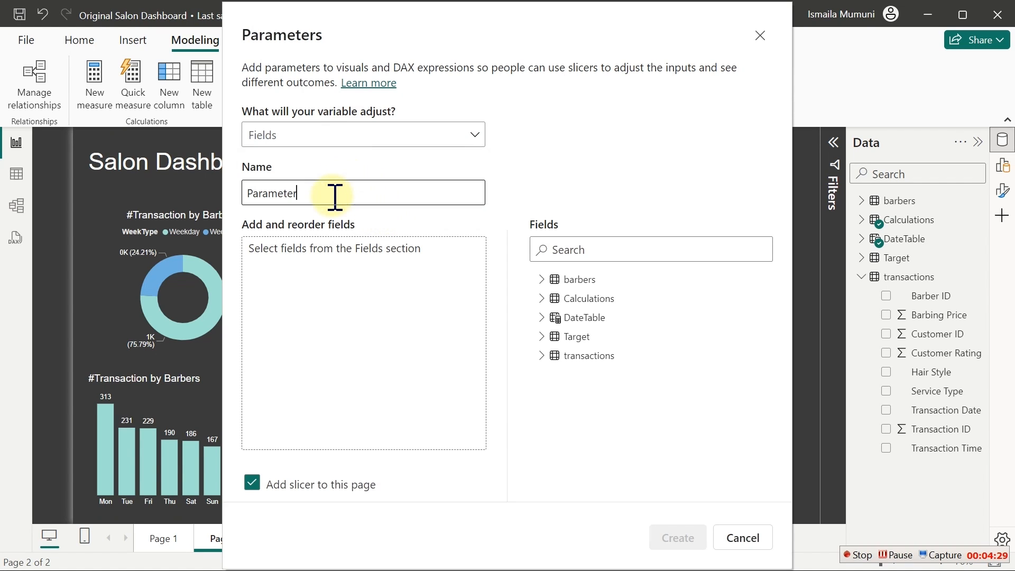
{"action": "key", "text": "ctrl+a"}
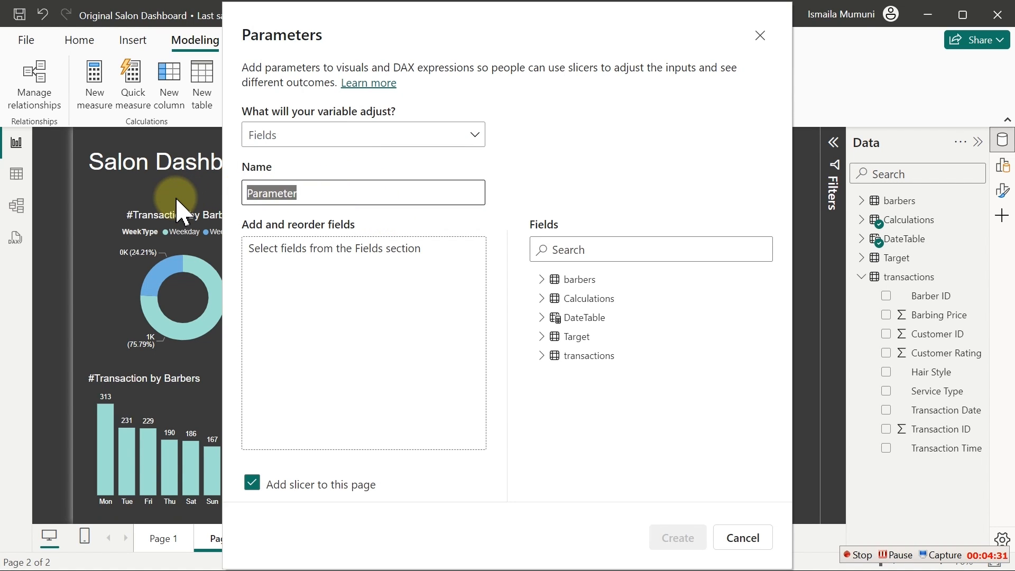
{"action": "type", "text": "SwitchTimeMonth"}
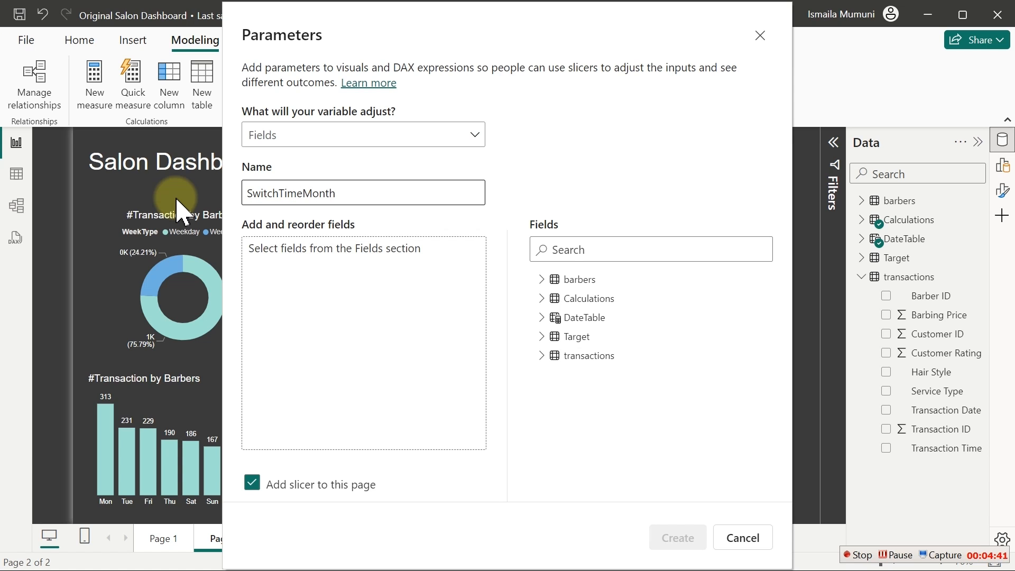
- Add Month from DateTable and Transaction Time from the transactions table to the parameter's fields
{"action": "left_click", "coordinate": [335, 278]}
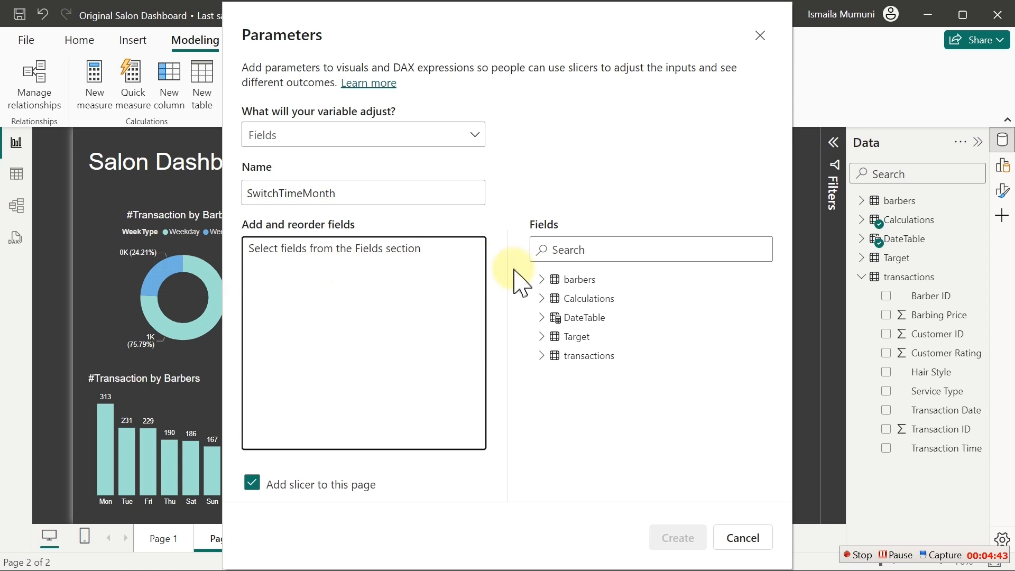
{"action": "left_click", "coordinate": [534, 317]}
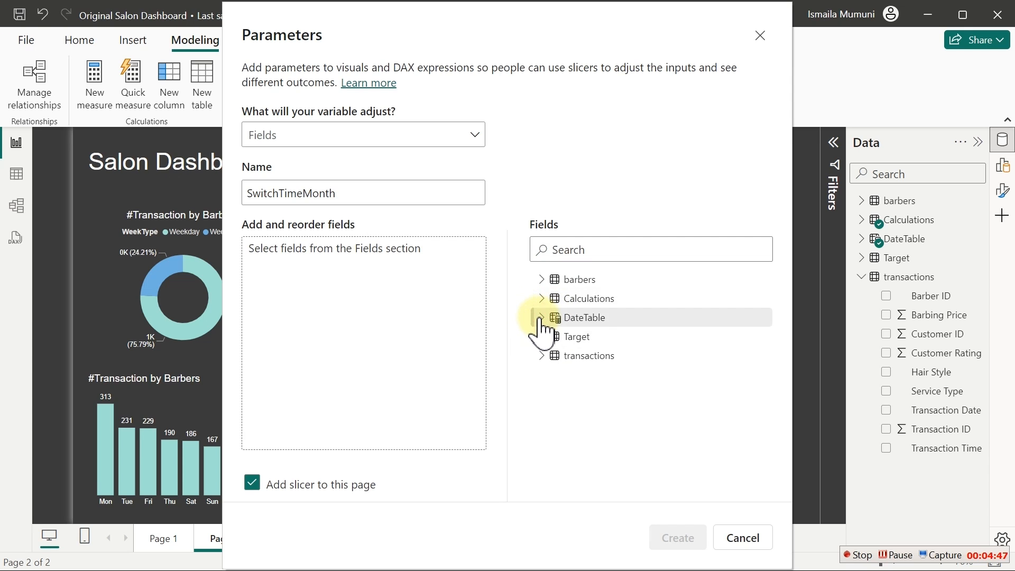
{"action": "left_click", "coordinate": [540, 319]}
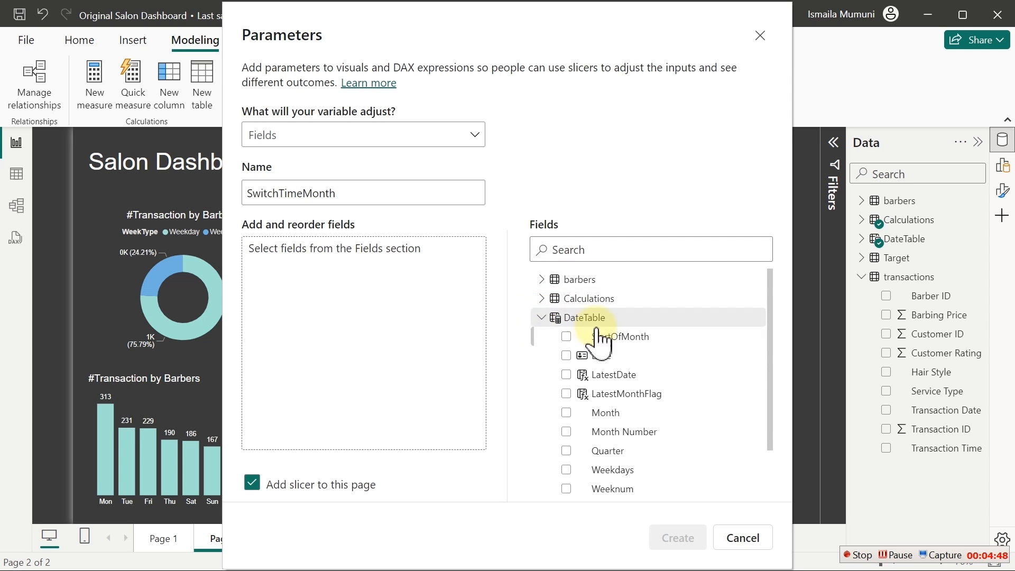
{"action": "left_click", "coordinate": [566, 411]}
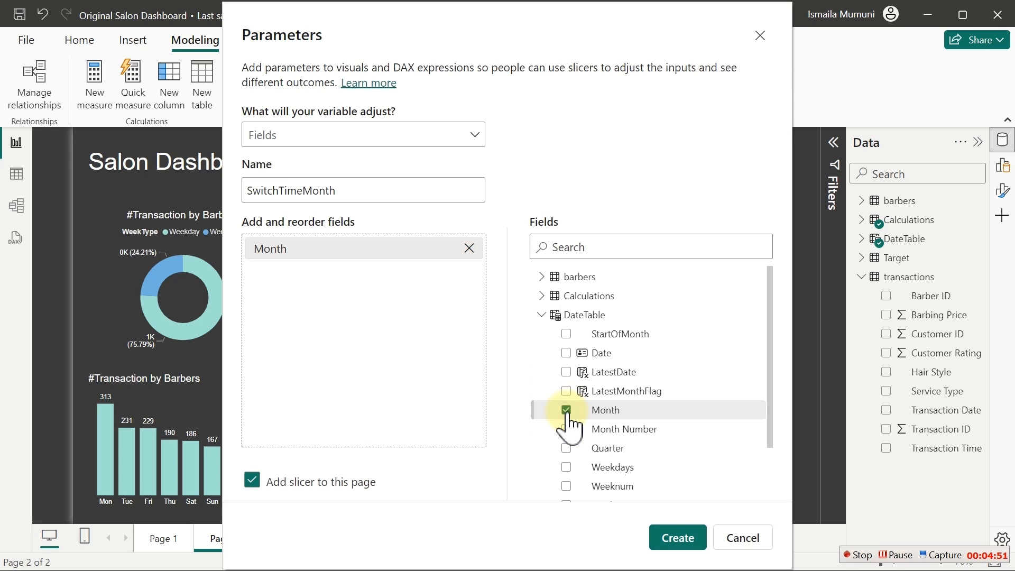
{"action": "left_click", "coordinate": [542, 315]}
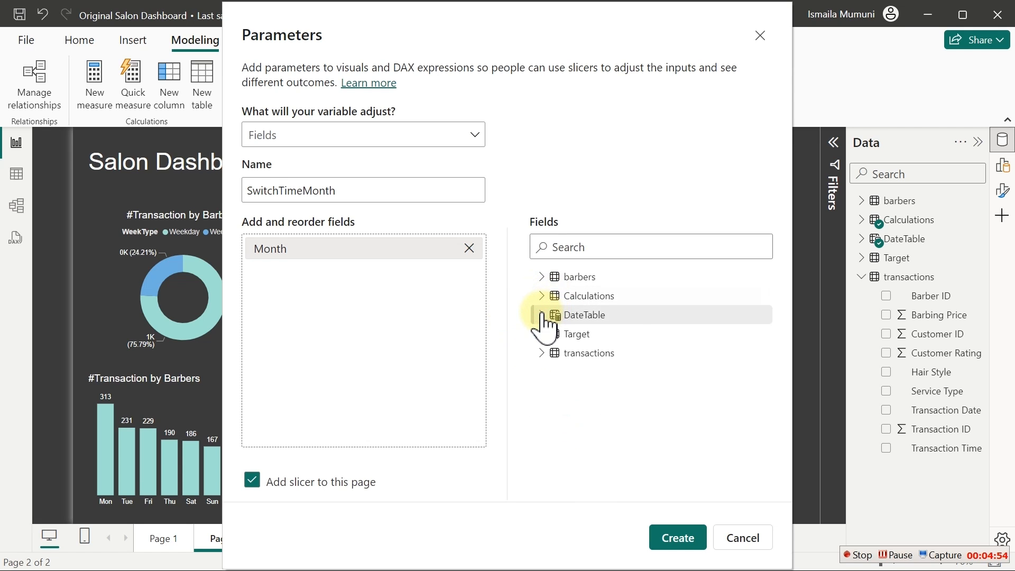
{"action": "left_click", "coordinate": [540, 353]}
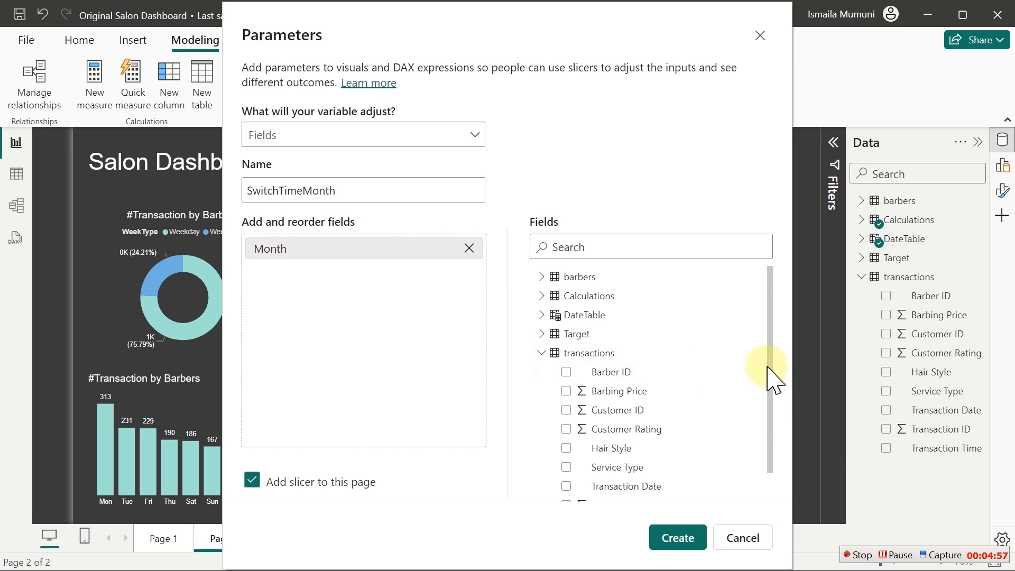
{"action": "left_click_drag", "start_coordinate": [768, 363], "coordinate": [770, 422]}
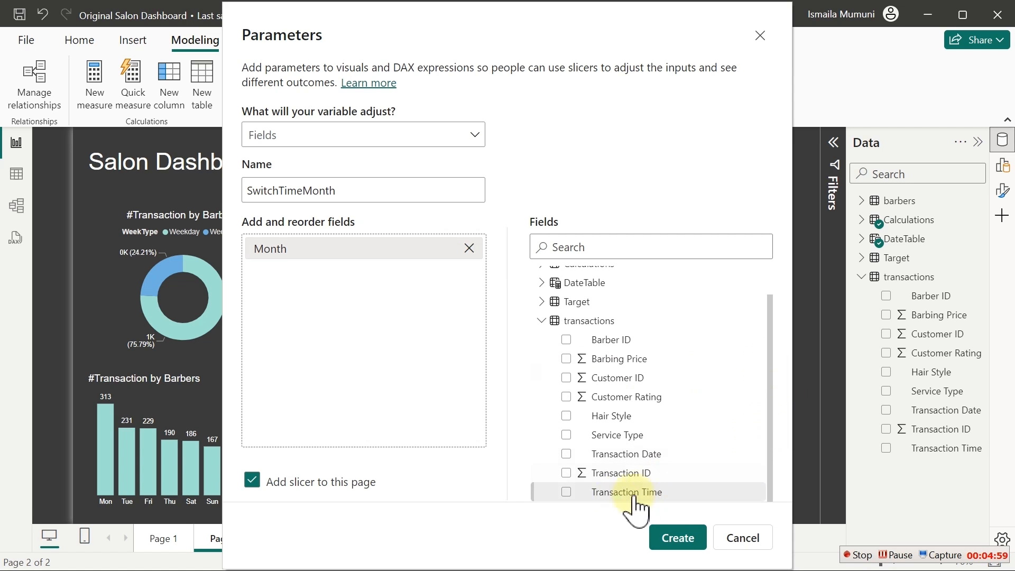
{"action": "left_click", "coordinate": [566, 491]}
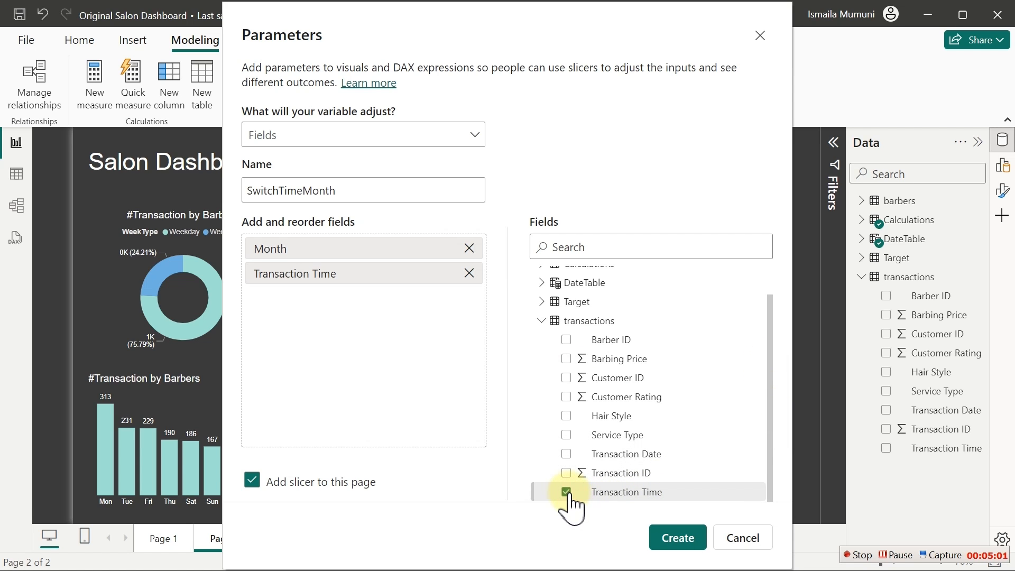
- Rename the parameter's Transaction Time entry to Time and create the parameter with its slicer on this page
{"action": "left_click", "coordinate": [294, 275]}
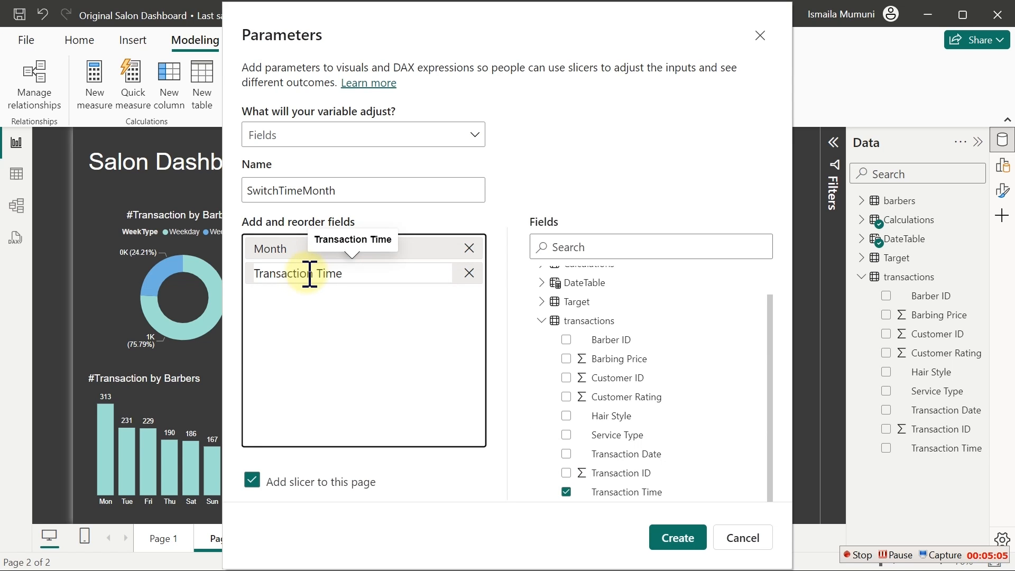
{"action": "left_click_drag", "start_coordinate": [318, 274], "coordinate": [253, 289]}
{"action": "key", "text": "BackSpace"}
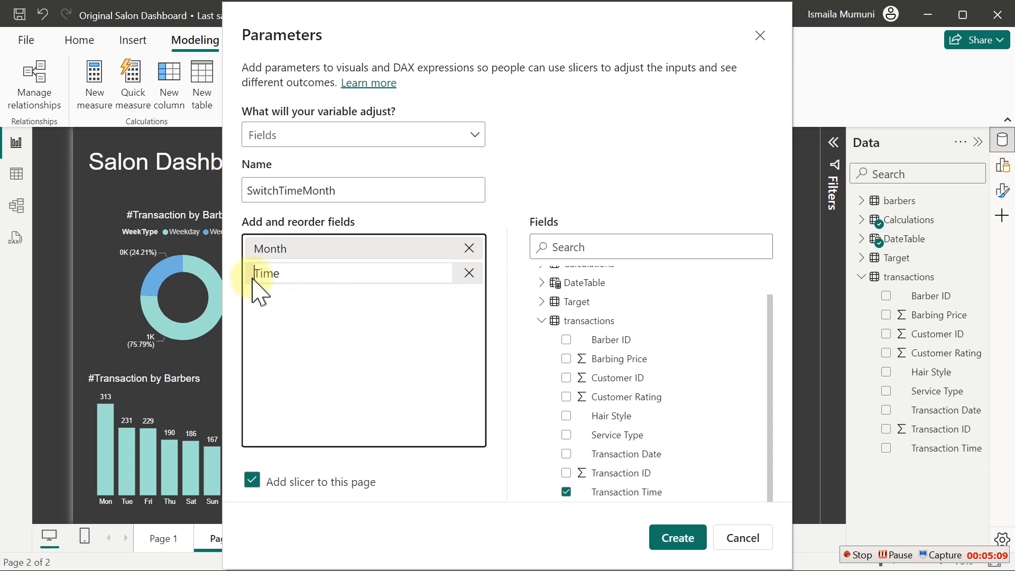
{"action": "left_click", "coordinate": [293, 318]}
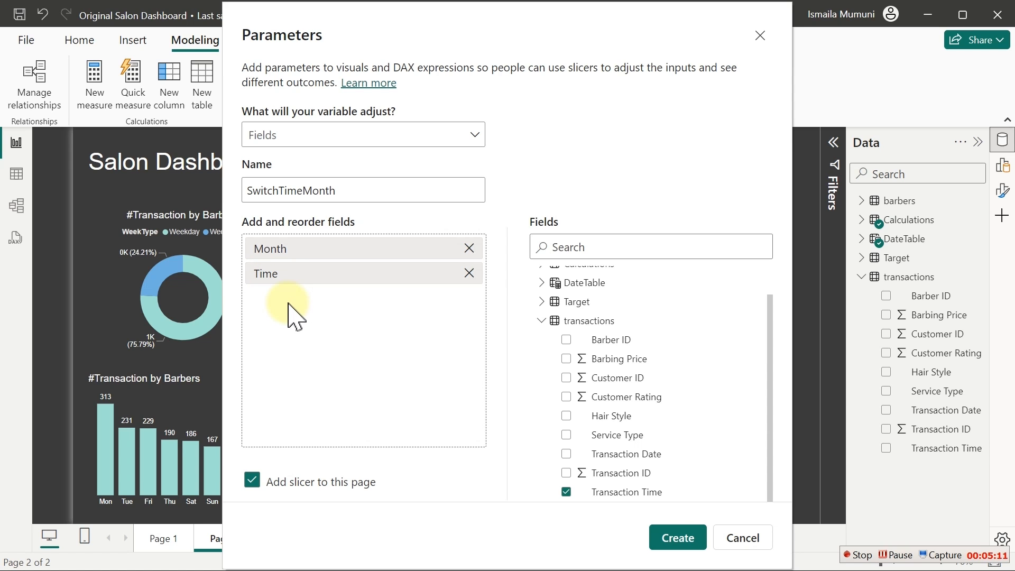
{"action": "left_click", "coordinate": [679, 539]}
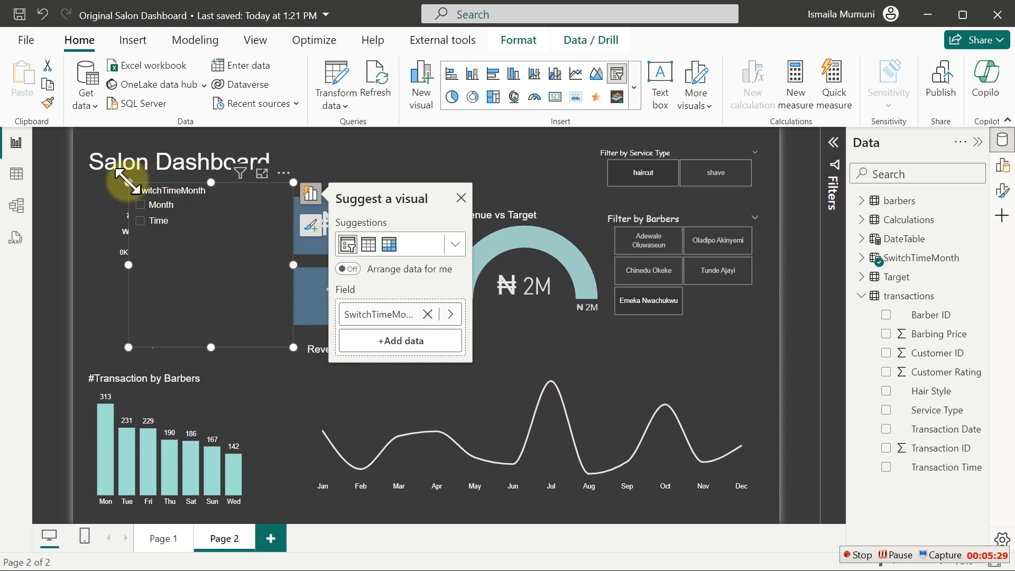
- Shrink the SwitchTimeMonth slicer and place it at the line chart's upper-right corner, moving the barbers slicer over the revenue card and gauge
{"action": "left_click_drag", "start_coordinate": [128, 183], "coordinate": [185, 302]}
{"action": "left_click_drag", "start_coordinate": [288, 299], "coordinate": [776, 330]}
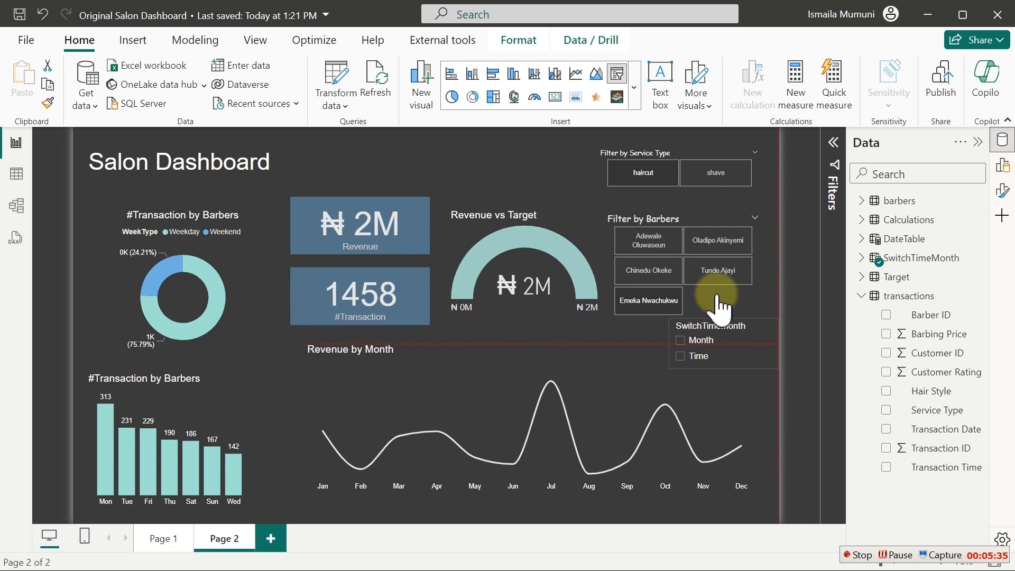
{"action": "left_click", "coordinate": [731, 305]}
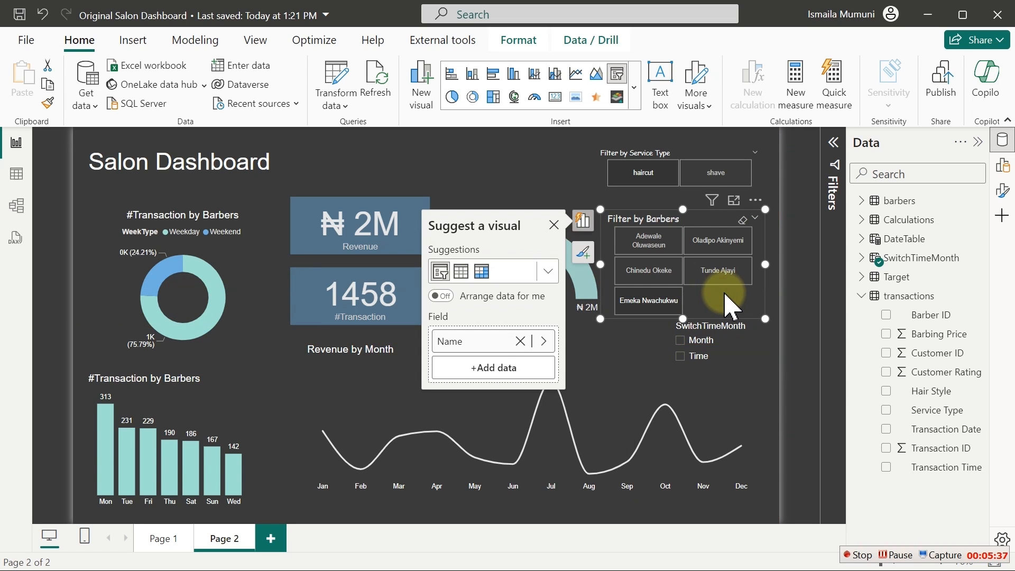
{"action": "left_click_drag", "start_coordinate": [730, 305], "coordinate": [508, 217]}
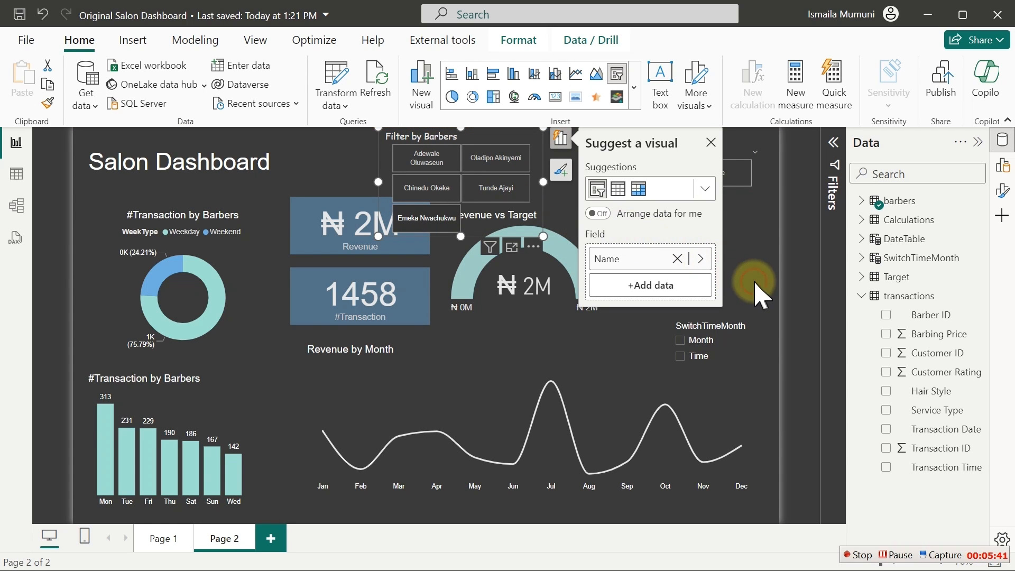
- Test the SwitchTimeMonth slicer by choosing Time and switching back to Month
{"action": "left_click", "coordinate": [734, 302]}
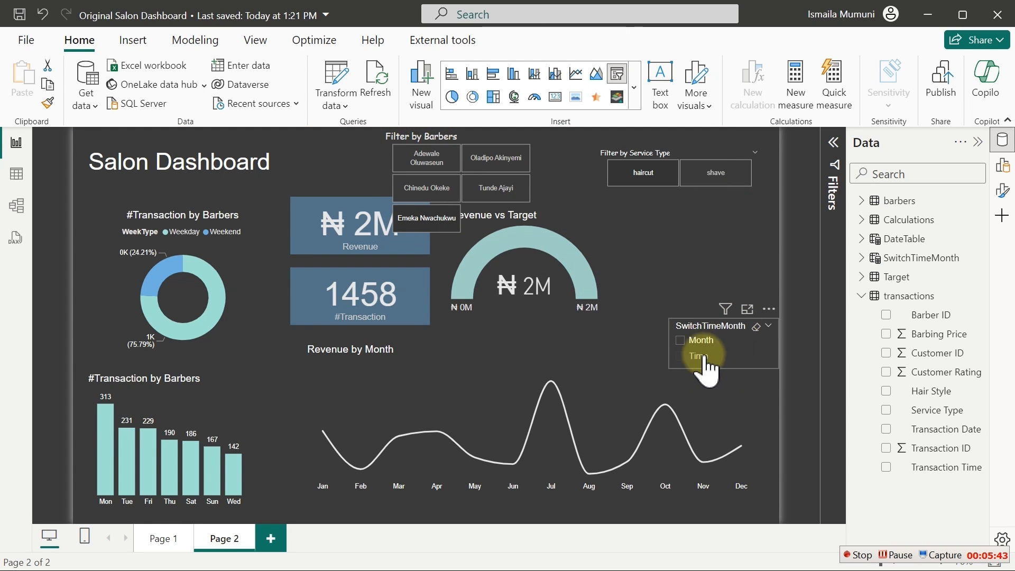
{"action": "left_click", "coordinate": [650, 418]}
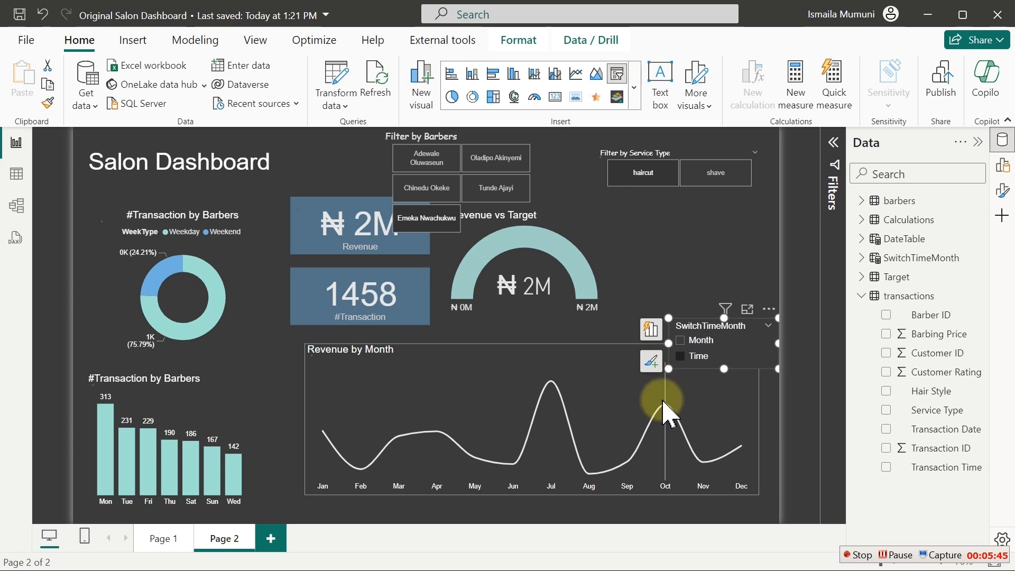
{"action": "left_click", "coordinate": [682, 346]}
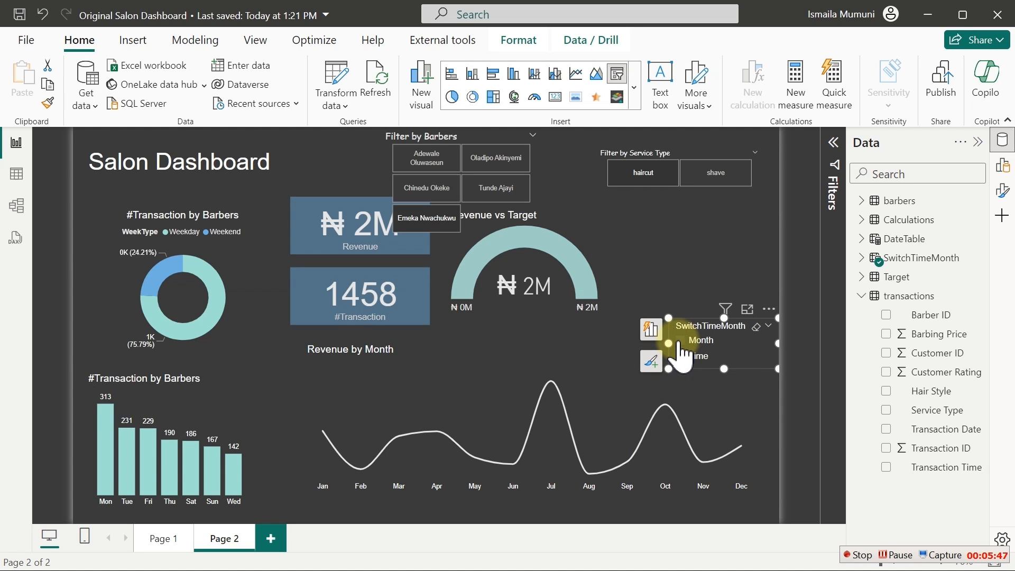
- Examine the SwitchTimeMonth table and its DAX formula in the data view, and return to the report page
{"action": "left_click", "coordinate": [2, 172]}
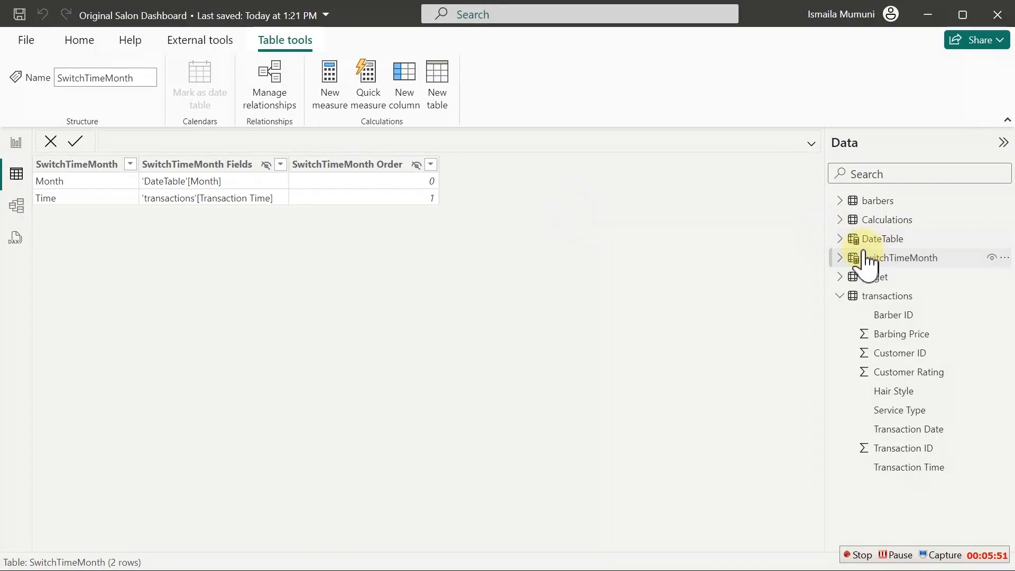
{"action": "left_click", "coordinate": [870, 255]}
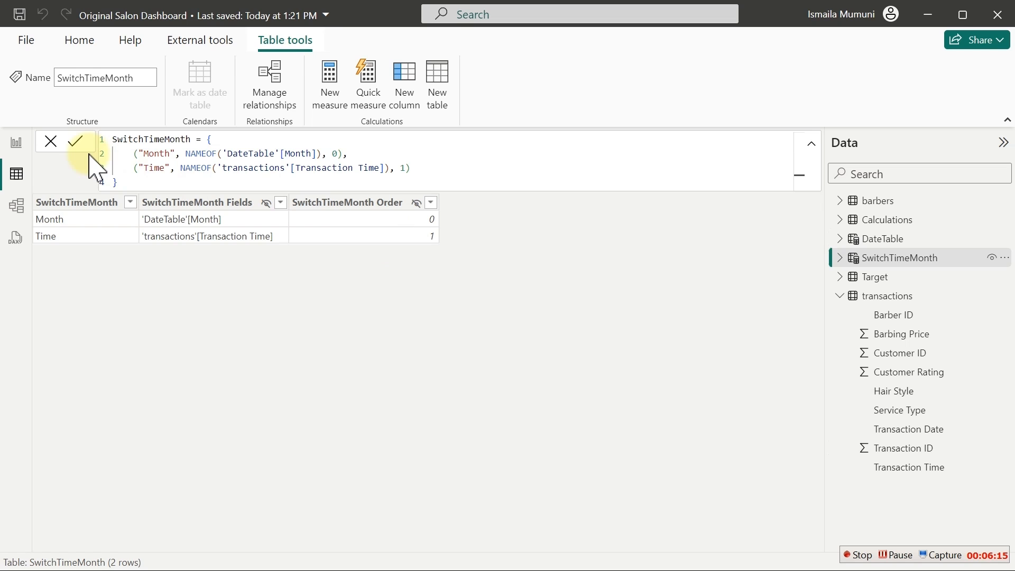
{"action": "left_click", "coordinate": [18, 151]}
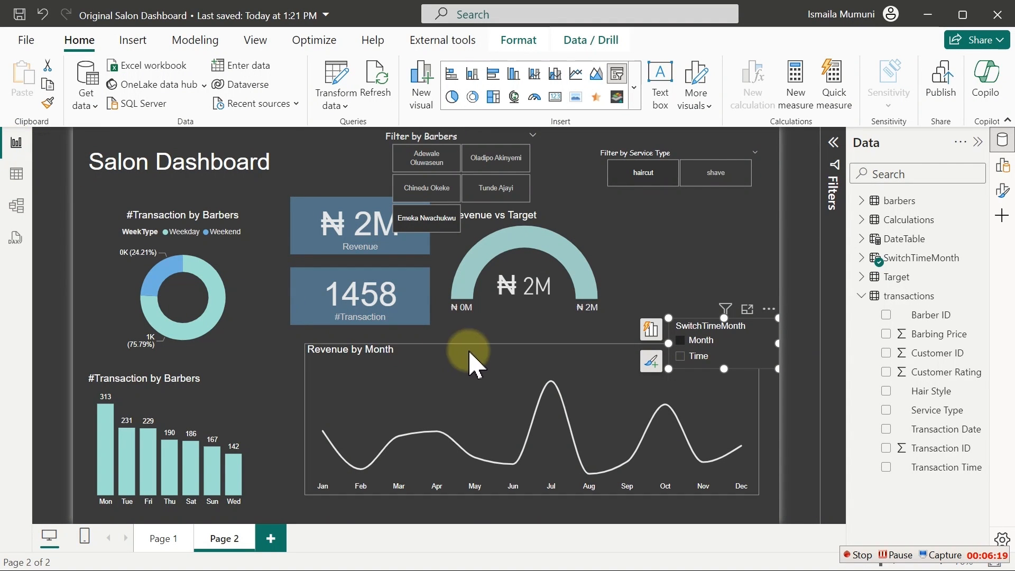
- Replace Month with the SwitchTimeMonth parameter on the X-axis of the Revenue by Month line chart
{"action": "left_click", "coordinate": [862, 257]}
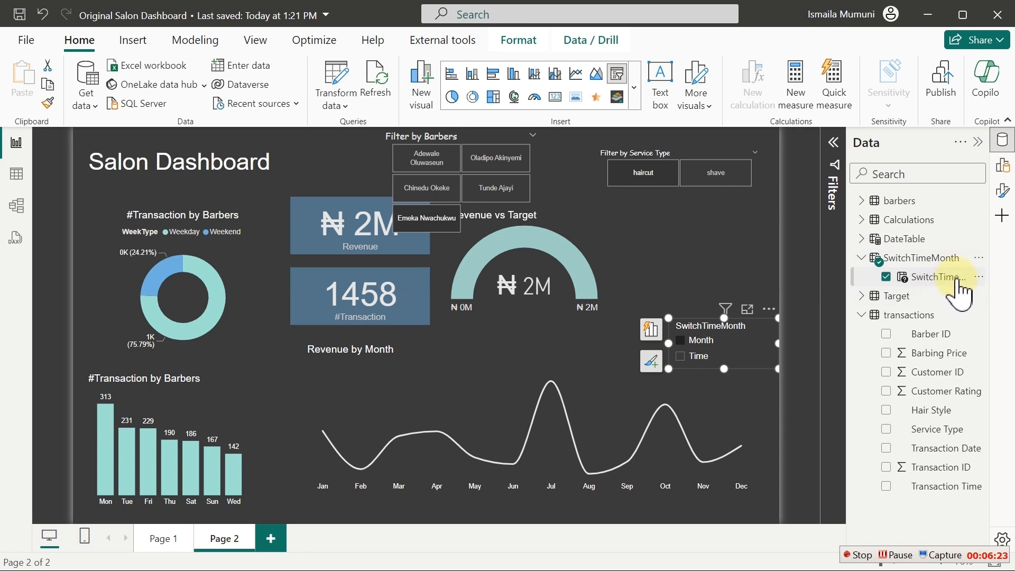
{"action": "left_click", "coordinate": [459, 364]}
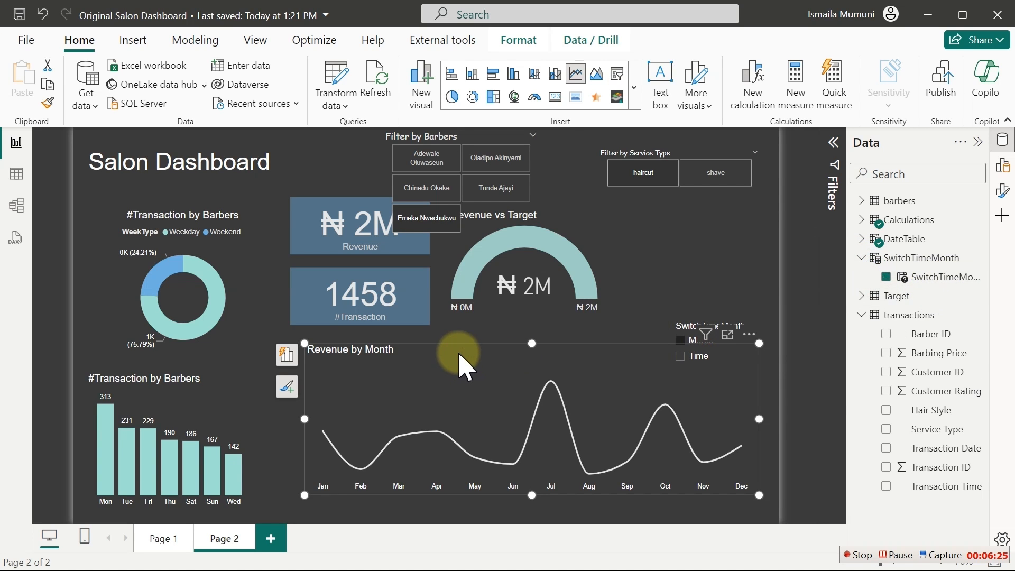
{"action": "left_click", "coordinate": [290, 355]}
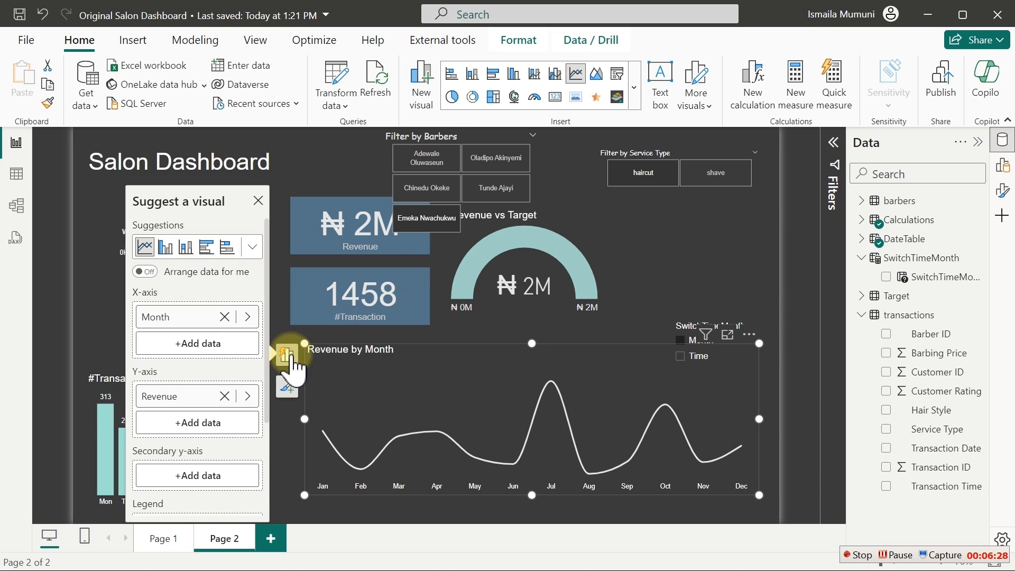
{"action": "left_click", "coordinate": [247, 317]}
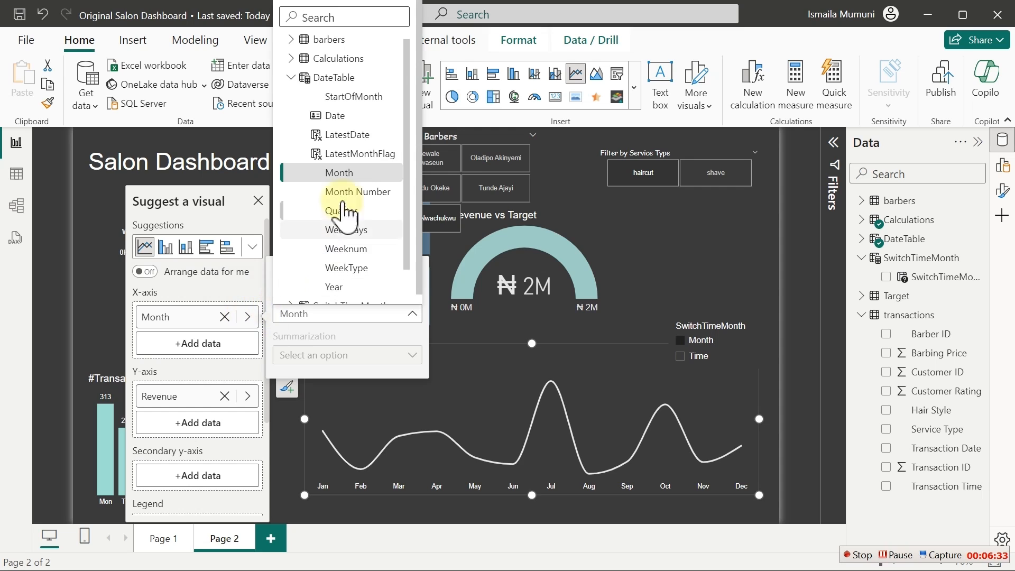
{"action": "left_click", "coordinate": [290, 77]}
{"action": "left_click", "coordinate": [291, 102]}
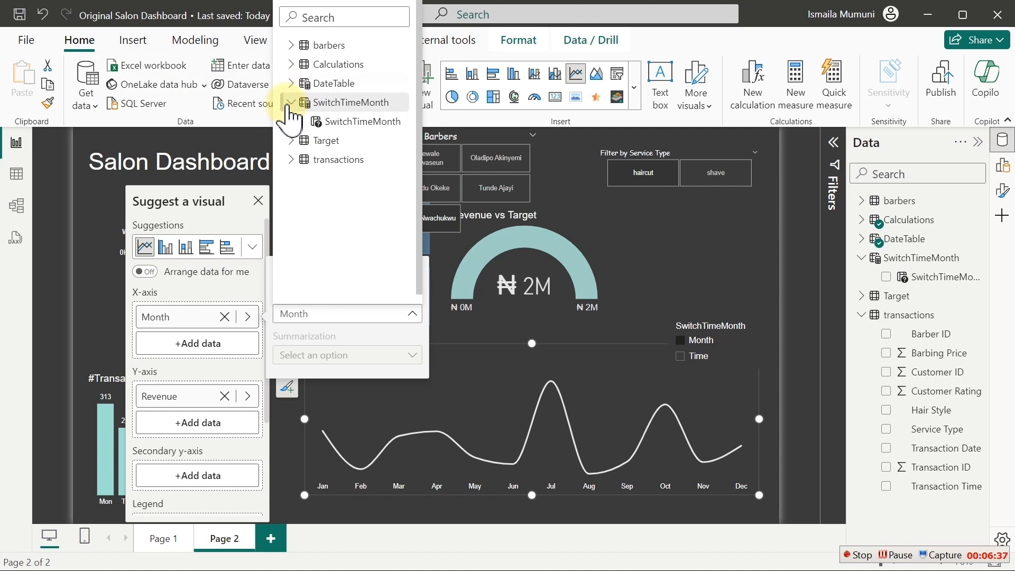
{"action": "left_click", "coordinate": [320, 121]}
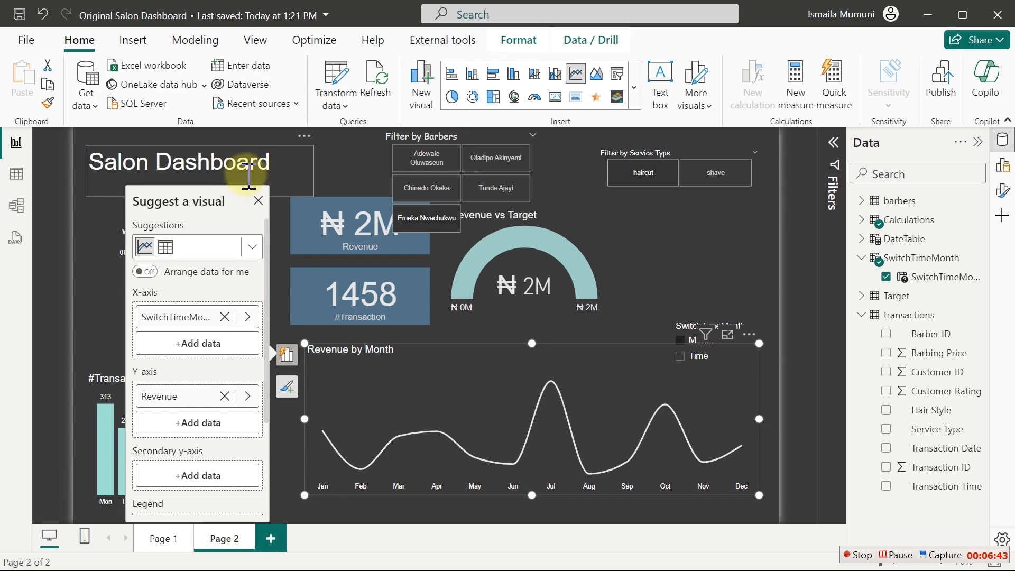
{"action": "left_click", "coordinate": [258, 201]}
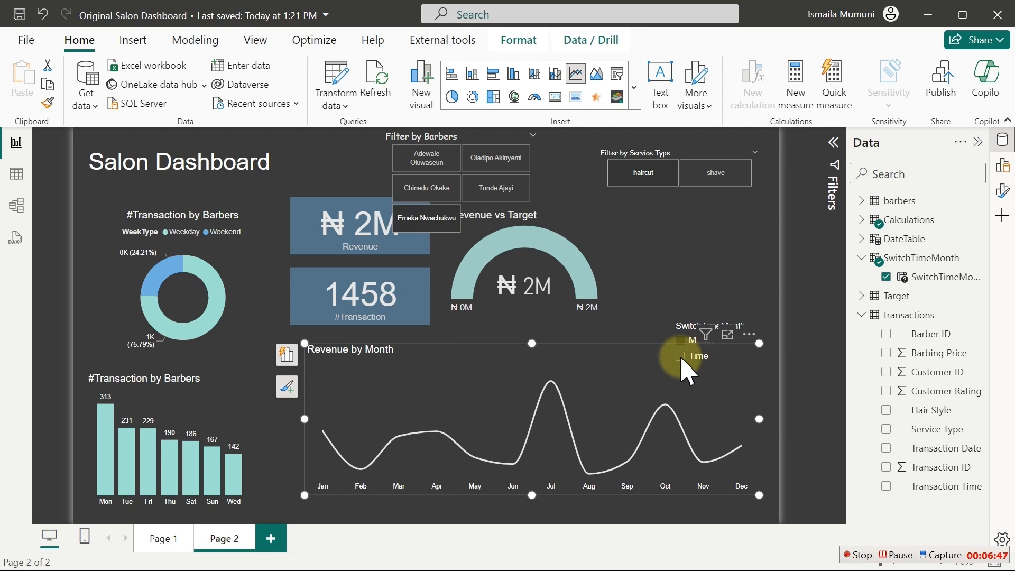
{"action": "left_click", "coordinate": [685, 275]}
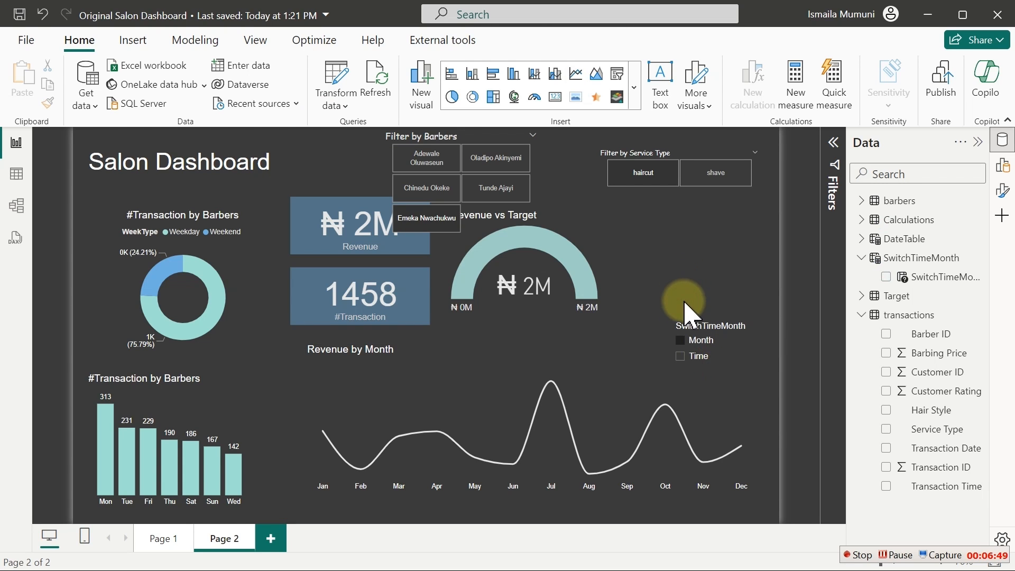
- Switch the revenue line chart to Time with the SwitchTimeMonth slicer and move the slicer up, clear of the chart
{"action": "left_click", "coordinate": [680, 359]}
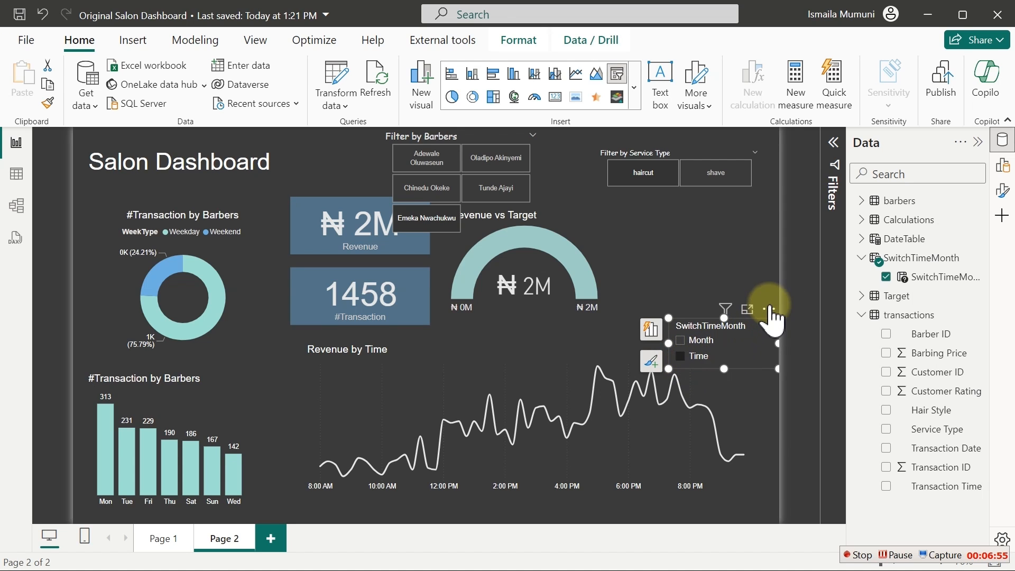
{"action": "left_click_drag", "start_coordinate": [771, 315], "coordinate": [764, 254]}
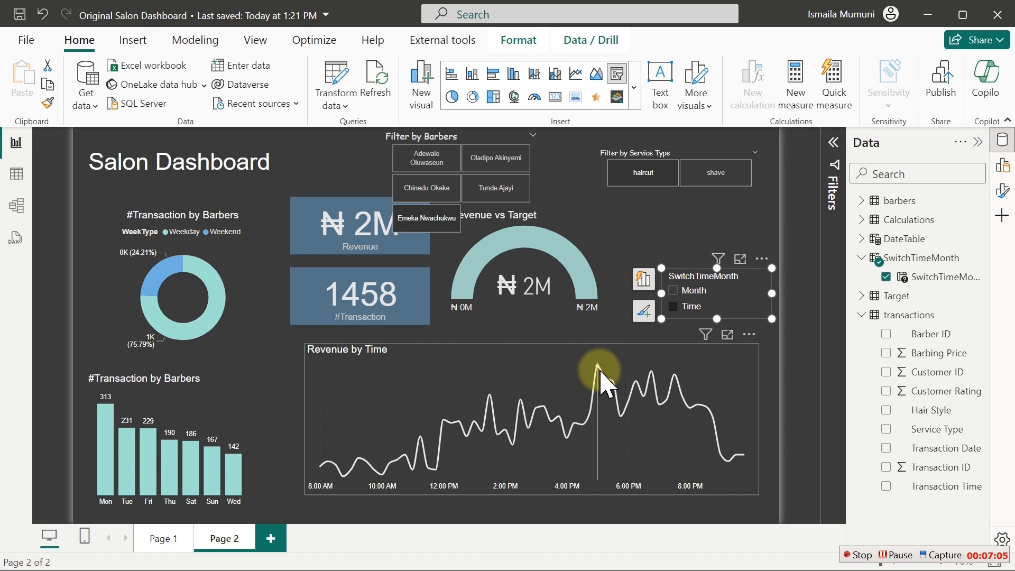
{"action": "mouse_move", "coordinate": [600, 371]}
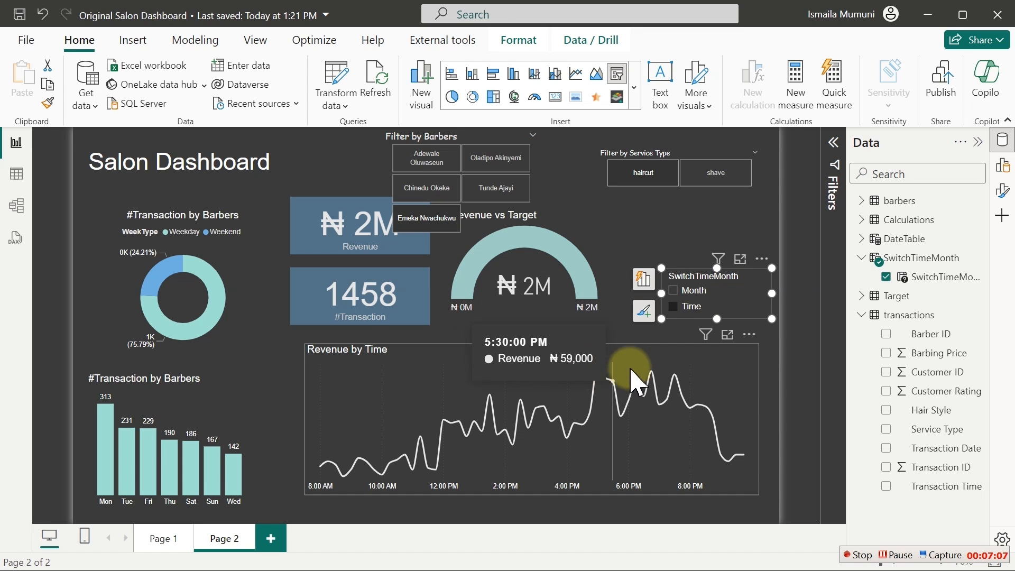
- Try Linear interpolation for the line of the Revenue by Time chart and set it back to Smooth
{"action": "left_click", "coordinate": [564, 350]}
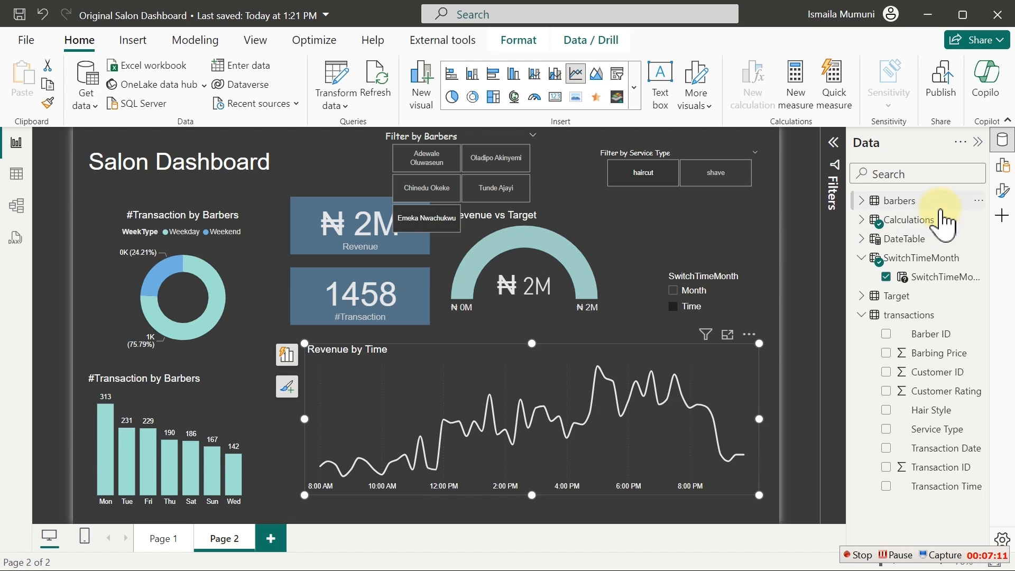
{"action": "left_click", "coordinate": [1003, 195]}
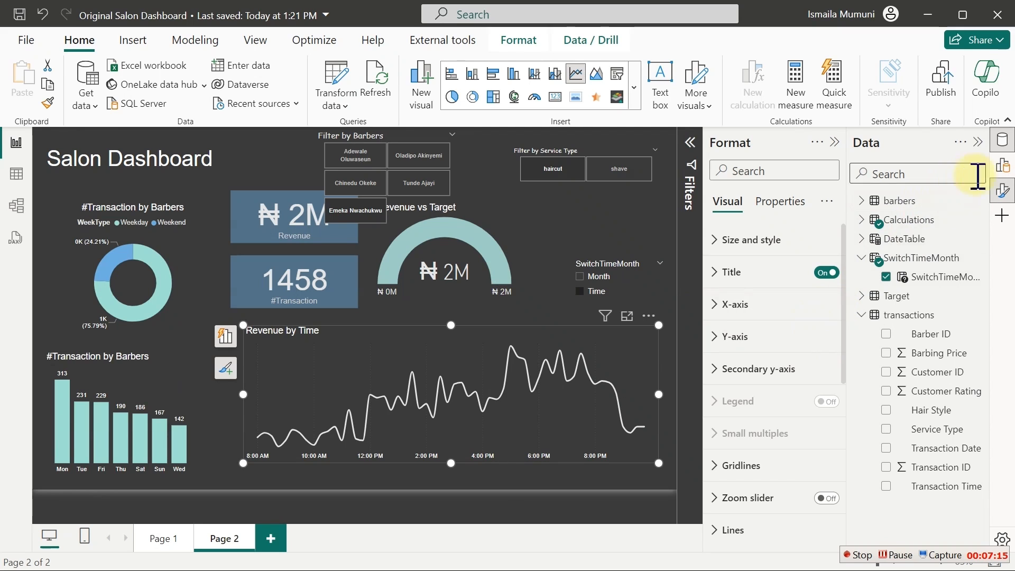
{"action": "left_click", "coordinate": [1003, 148]}
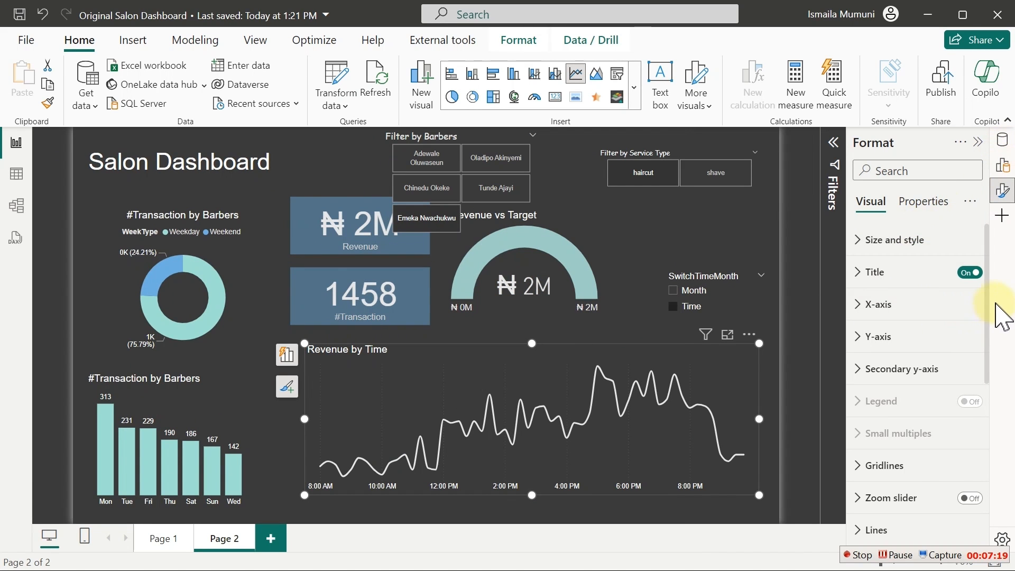
{"action": "scroll", "coordinate": [985, 363], "scroll_direction": "down", "scroll_amount": 5}
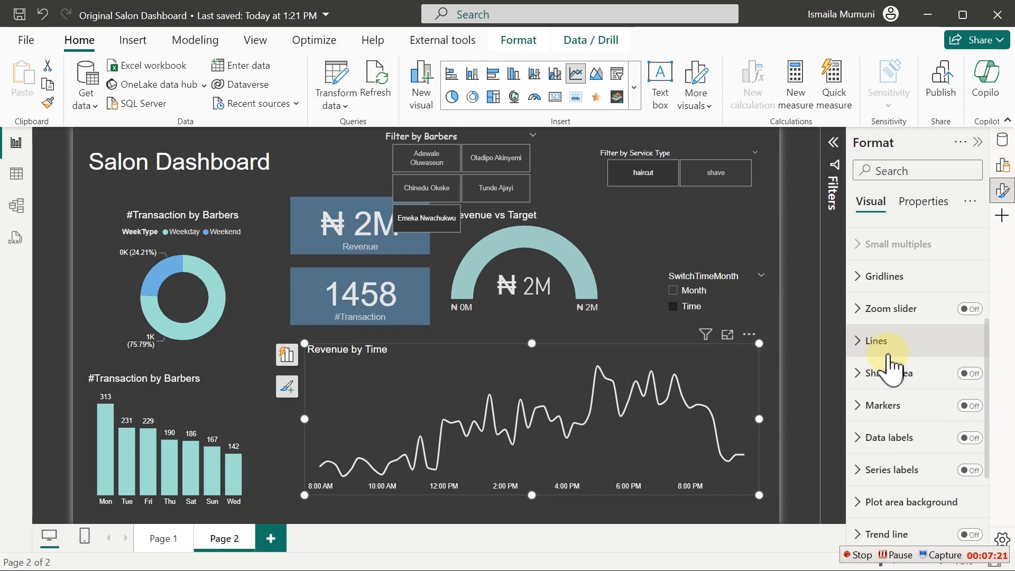
{"action": "left_click", "coordinate": [888, 353]}
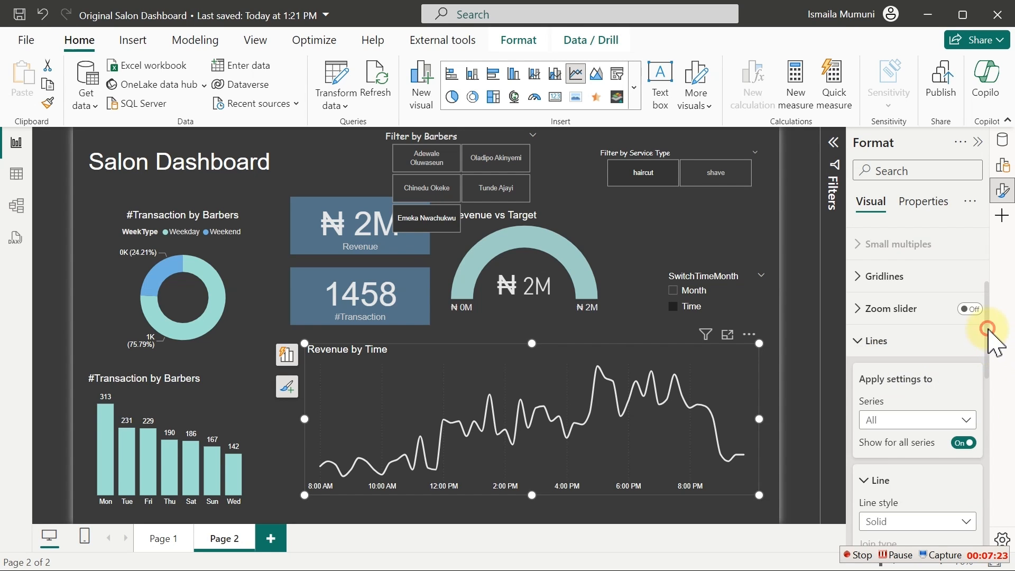
{"action": "left_click_drag", "start_coordinate": [987, 329], "coordinate": [988, 426]}
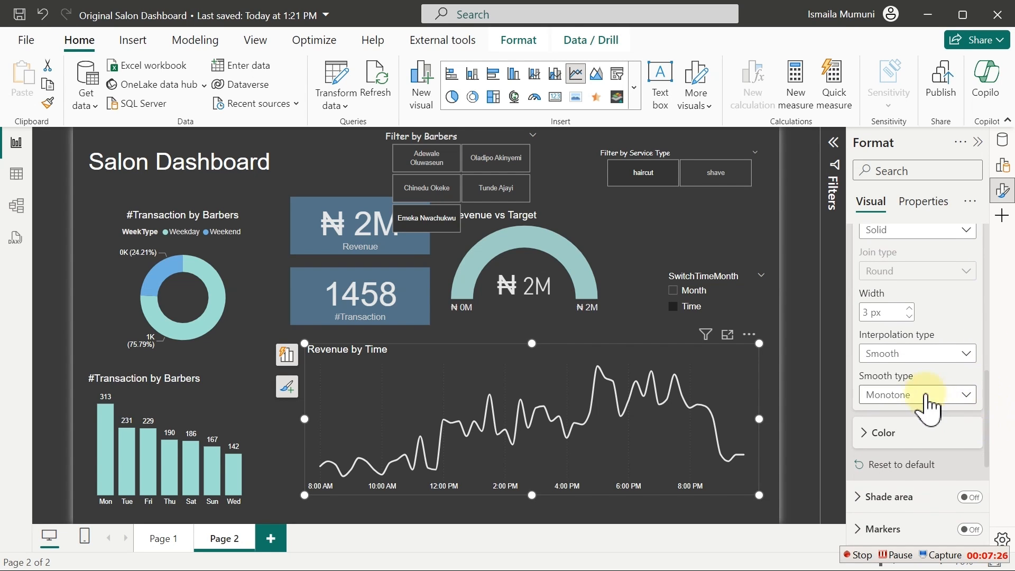
{"action": "left_click", "coordinate": [907, 358]}
{"action": "left_click", "coordinate": [892, 373]}
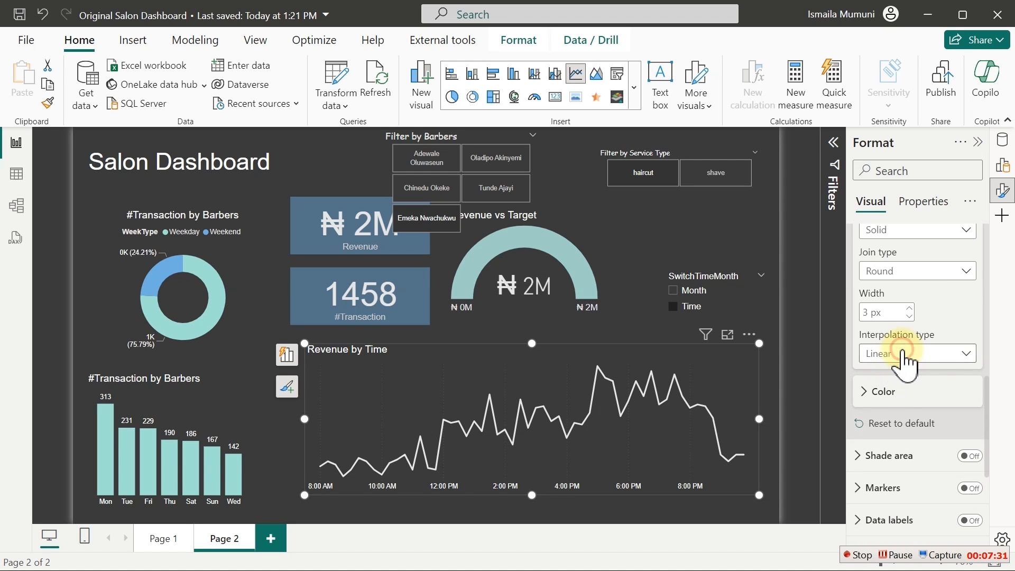
{"action": "left_click", "coordinate": [903, 352]}
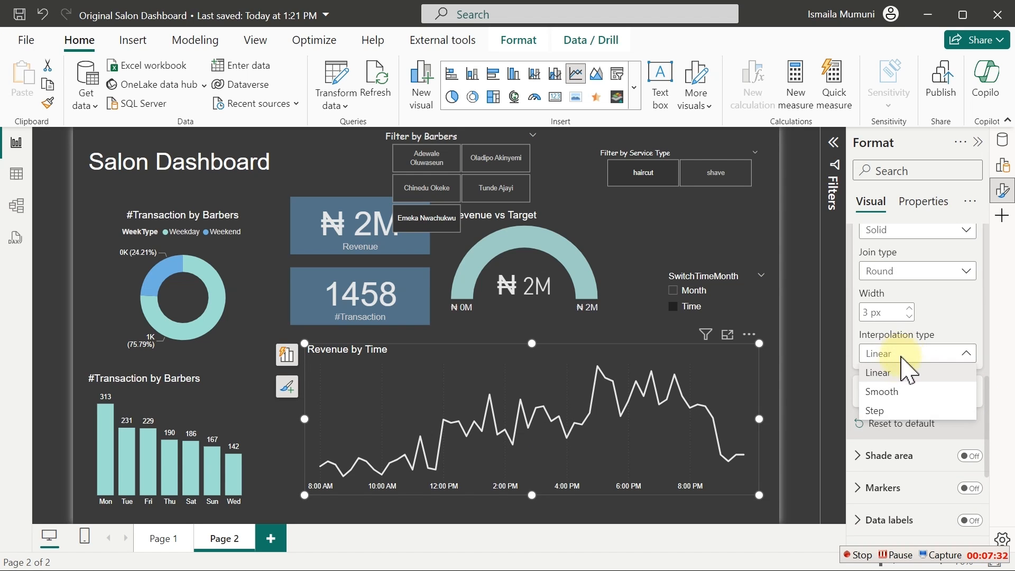
{"action": "left_click", "coordinate": [892, 394]}
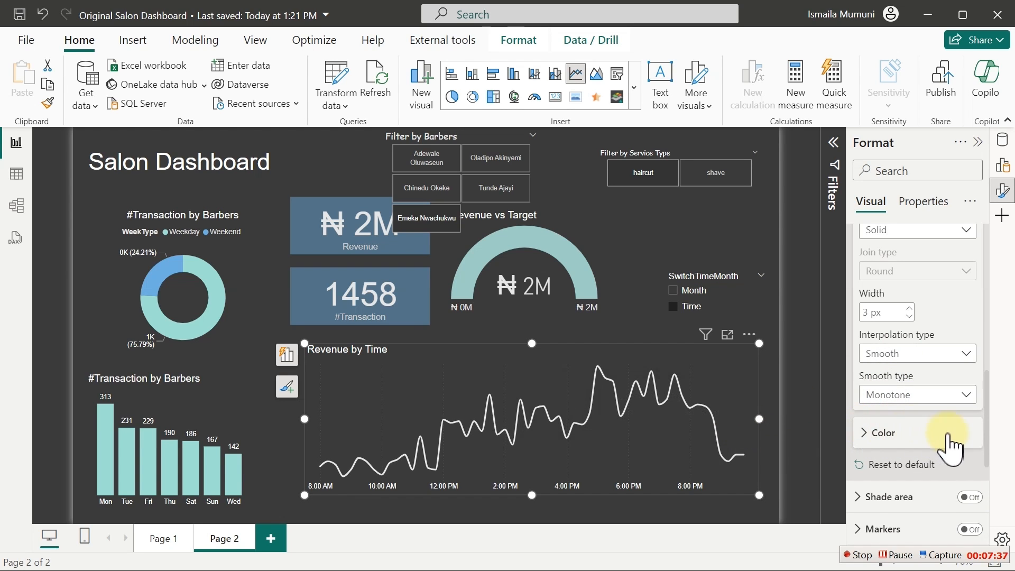
- Turn on the shaded area under the revenue line and set its area transparency to 83%
{"action": "left_click_drag", "start_coordinate": [989, 394], "coordinate": [986, 422]}
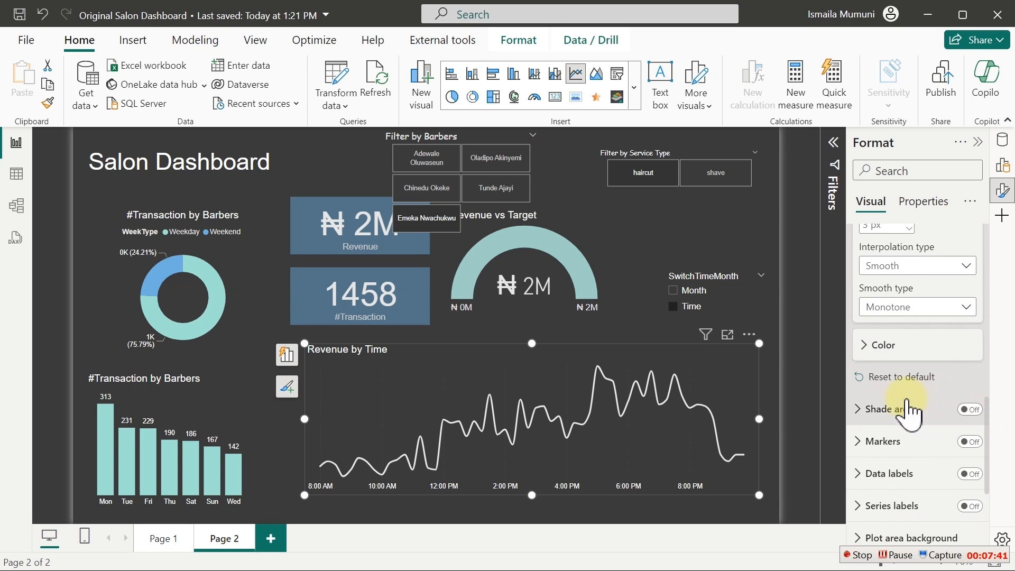
{"action": "left_click", "coordinate": [968, 410]}
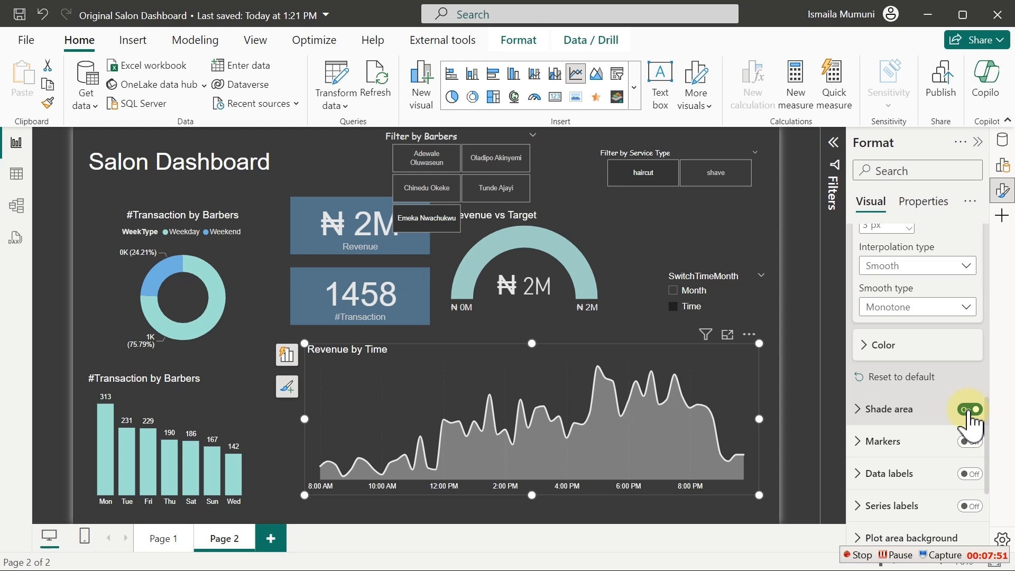
{"action": "left_click", "coordinate": [862, 409]}
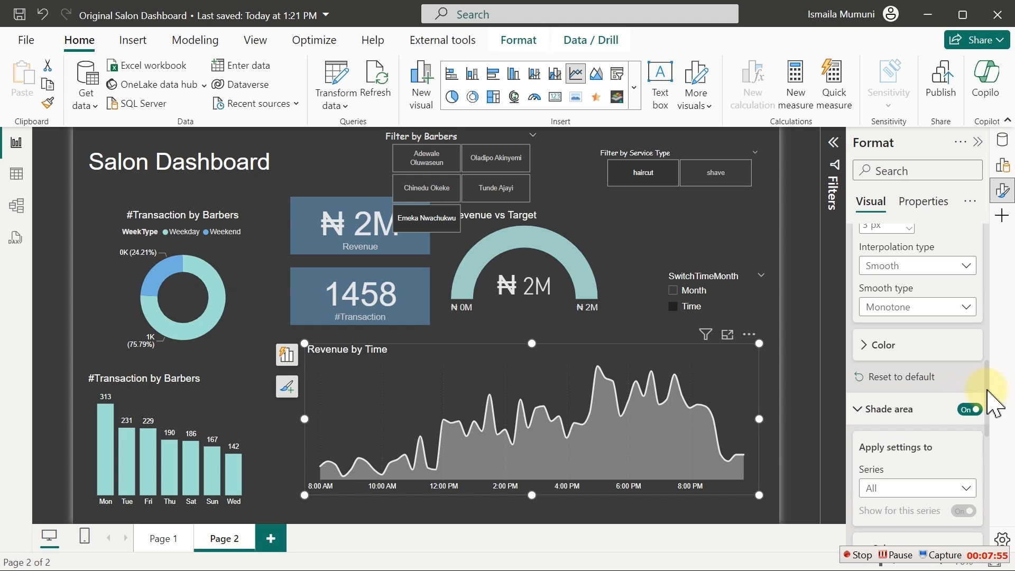
{"action": "left_click_drag", "start_coordinate": [988, 382], "coordinate": [993, 430]}
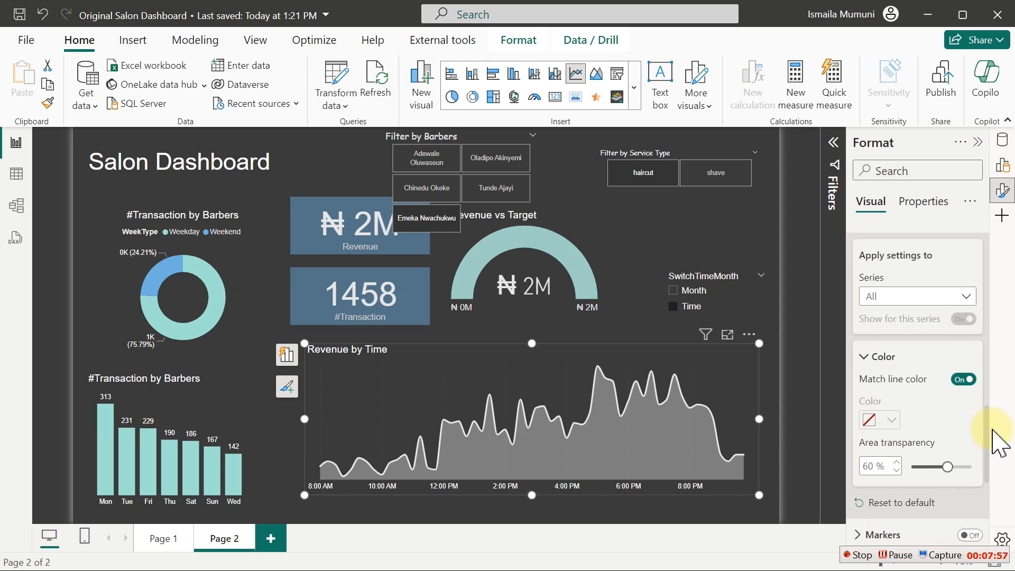
{"action": "left_click_drag", "start_coordinate": [947, 466], "coordinate": [909, 471]}
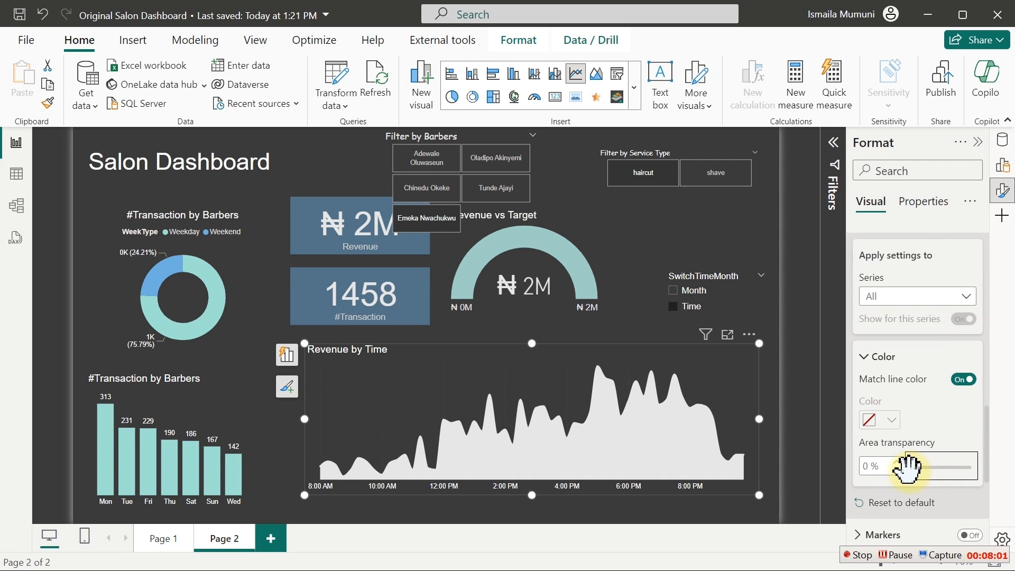
{"action": "left_click_drag", "start_coordinate": [912, 467], "coordinate": [959, 463]}
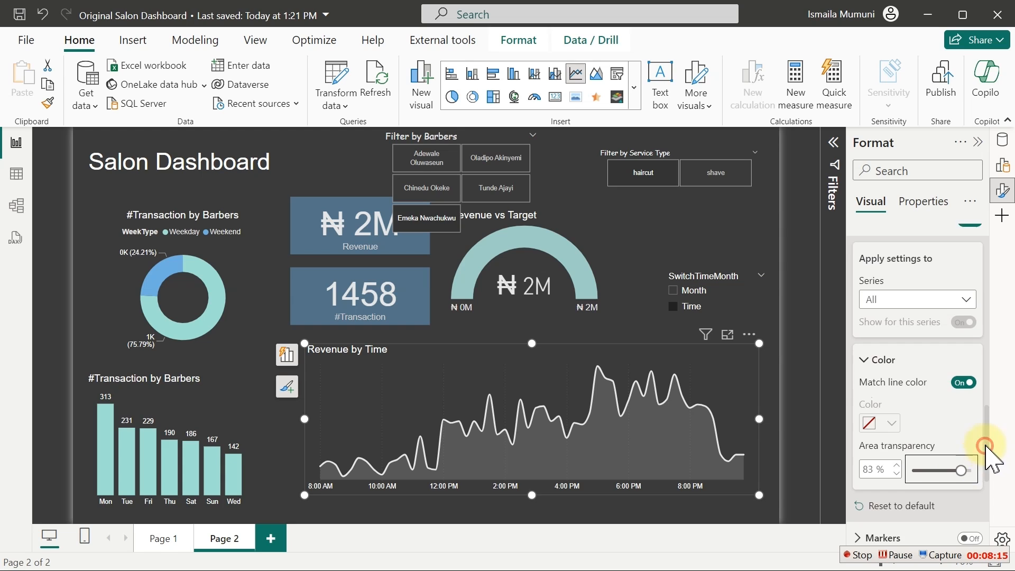
- Hide the revenue line chart's title, move the chart slightly down and narrow it from its left edge to below the gauge
{"action": "left_click_drag", "start_coordinate": [986, 453], "coordinate": [987, 254]}
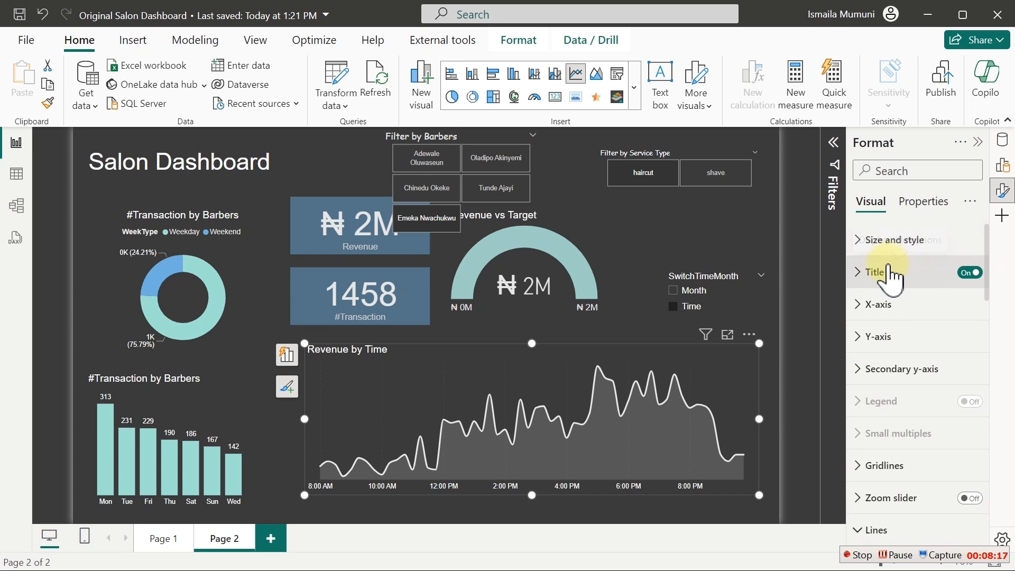
{"action": "left_click", "coordinate": [974, 272]}
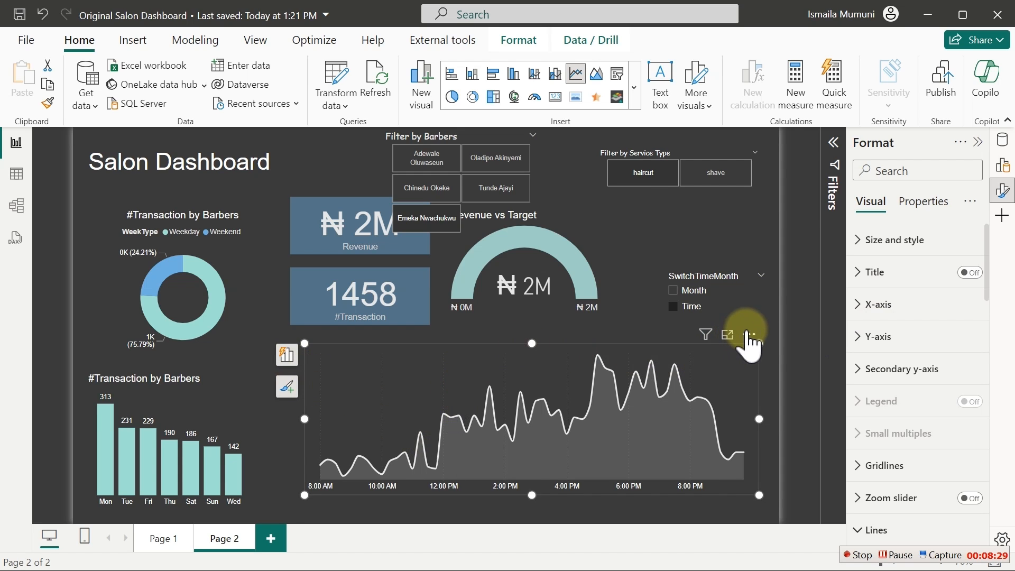
{"action": "left_click_drag", "start_coordinate": [748, 334], "coordinate": [758, 355]}
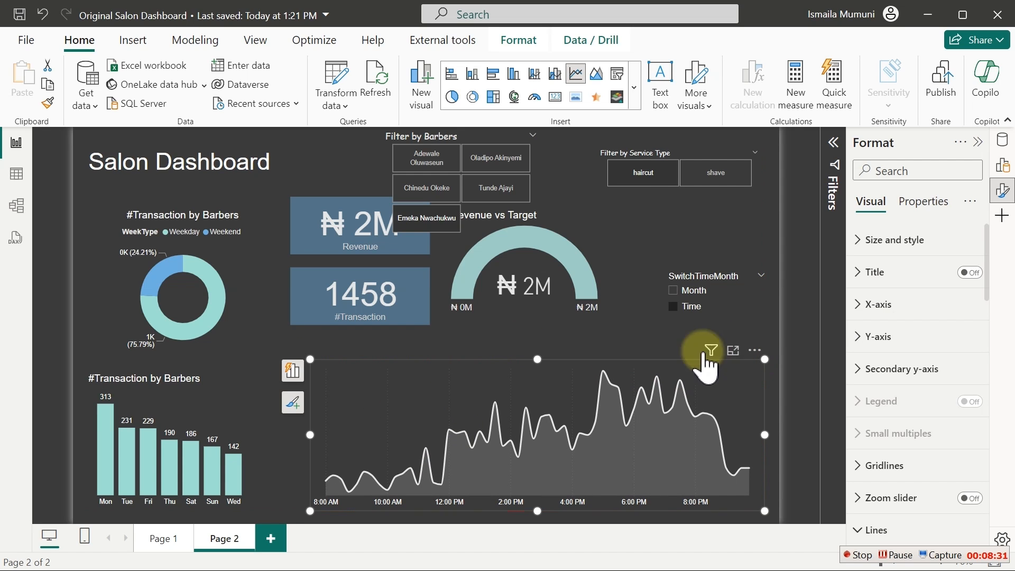
{"action": "left_click_drag", "start_coordinate": [309, 435], "coordinate": [413, 435]}
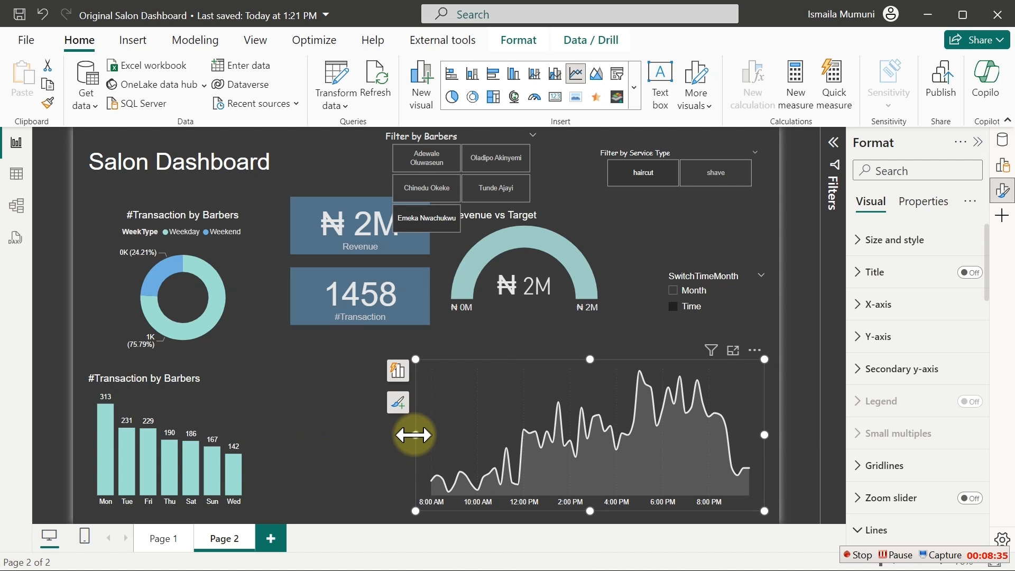
- Test the SwitchTimeMonth slicer on the shaded chart by choosing Month and switching back to Time
{"action": "left_click", "coordinate": [484, 343]}
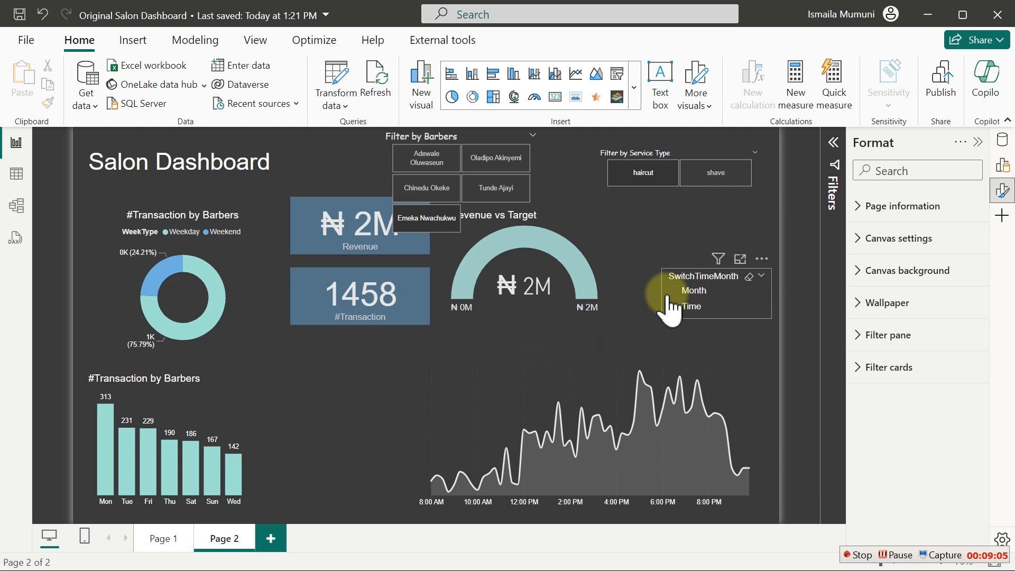
{"action": "left_click", "coordinate": [669, 291]}
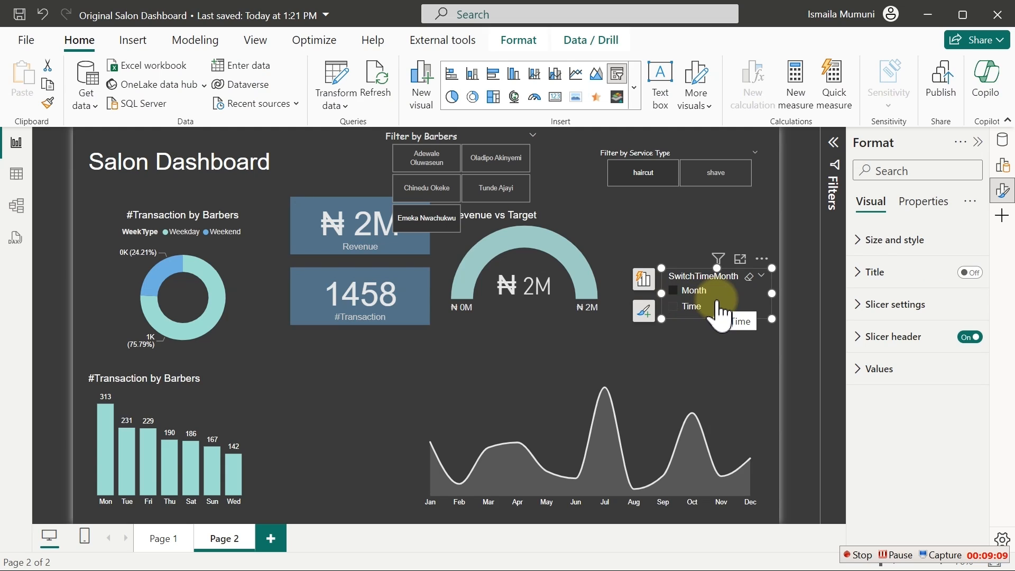
{"action": "left_click", "coordinate": [677, 307]}
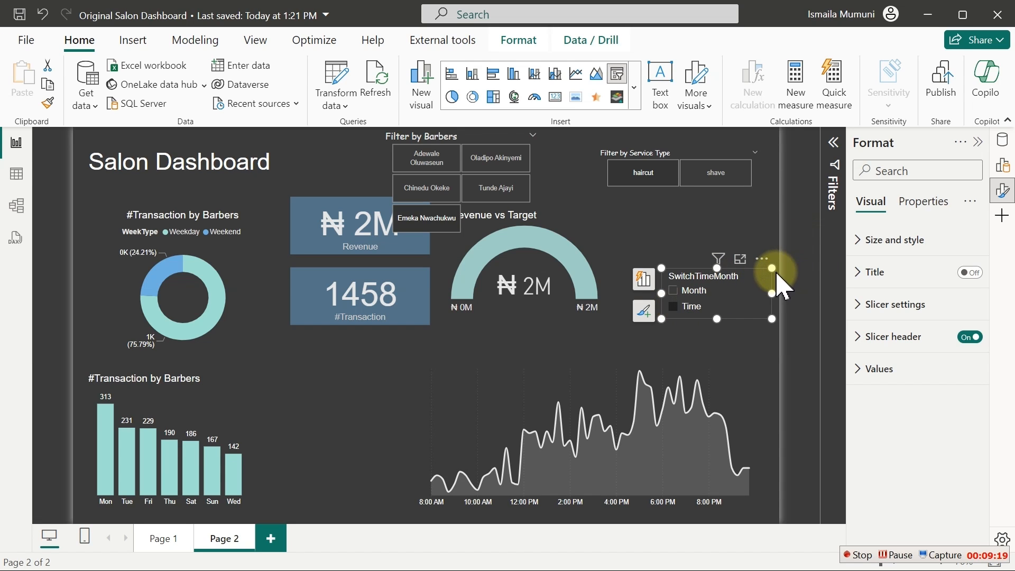
- Collapse the transactions and SwitchTimeMonth tables in the field list and add a new measure to the Calculations table
{"action": "left_click", "coordinate": [1002, 141]}
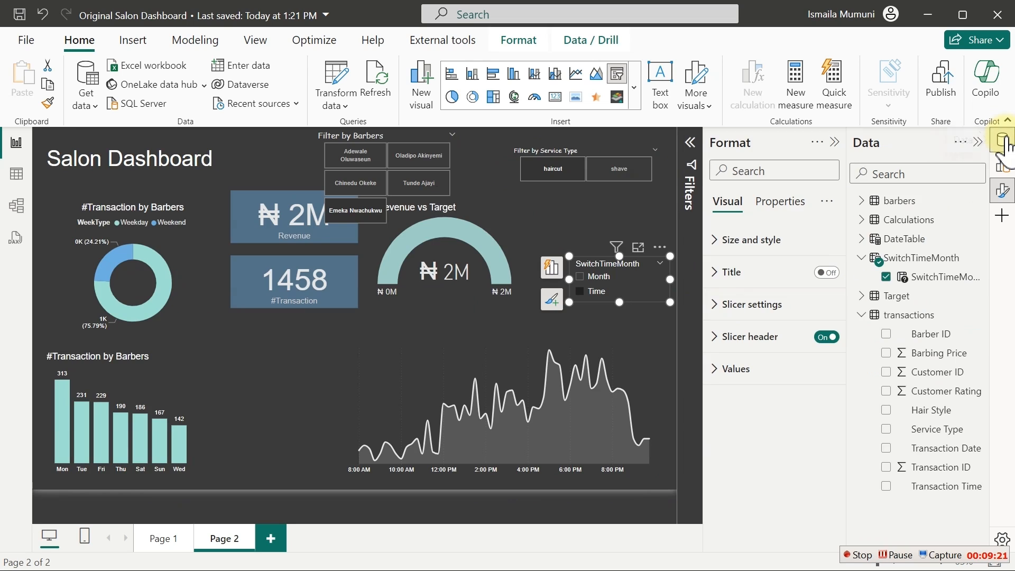
{"action": "left_click", "coordinate": [862, 315]}
{"action": "left_click", "coordinate": [861, 258]}
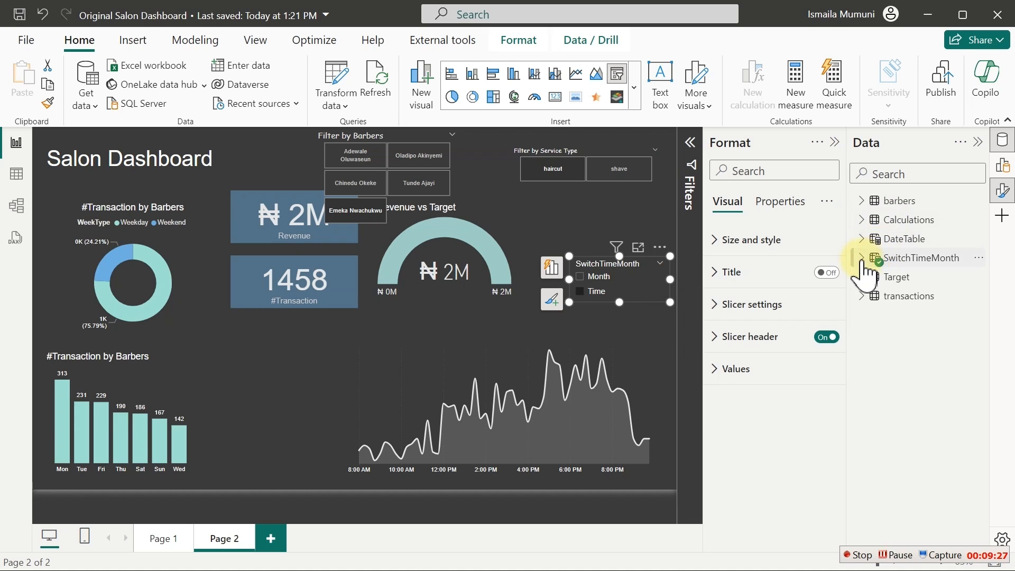
{"action": "left_click", "coordinate": [865, 221]}
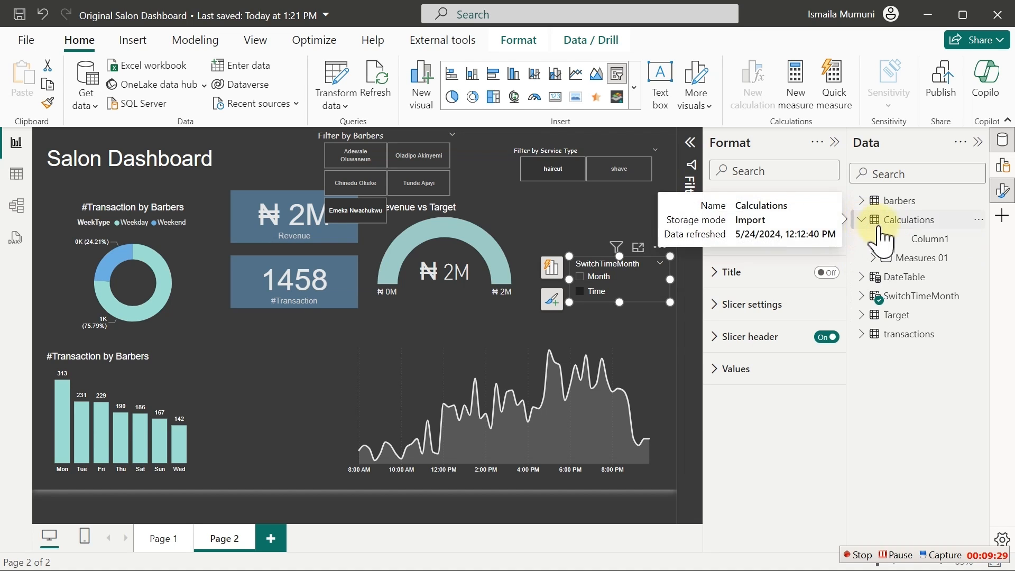
{"action": "right_click", "coordinate": [920, 241]}
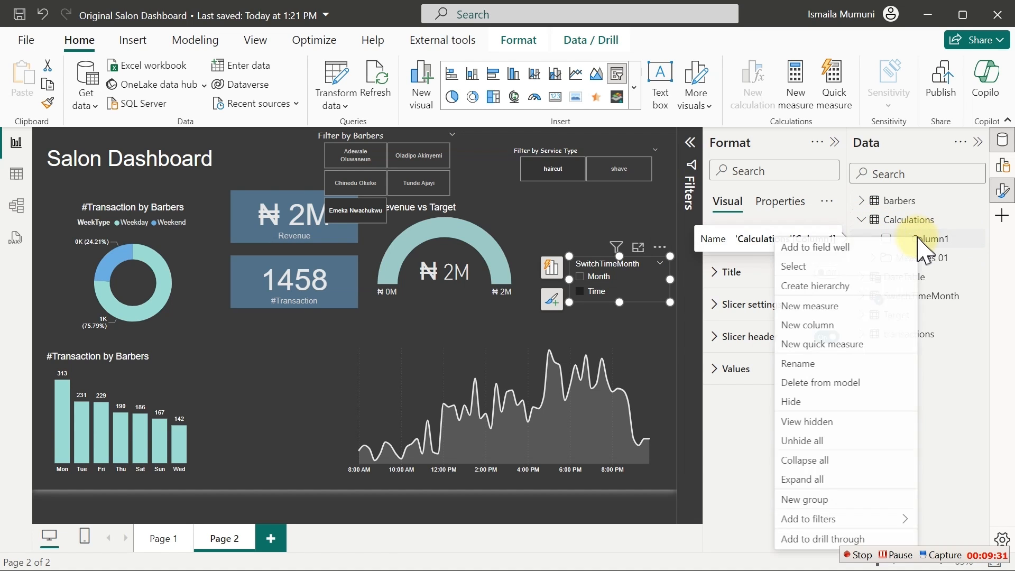
{"action": "left_click", "coordinate": [825, 307]}
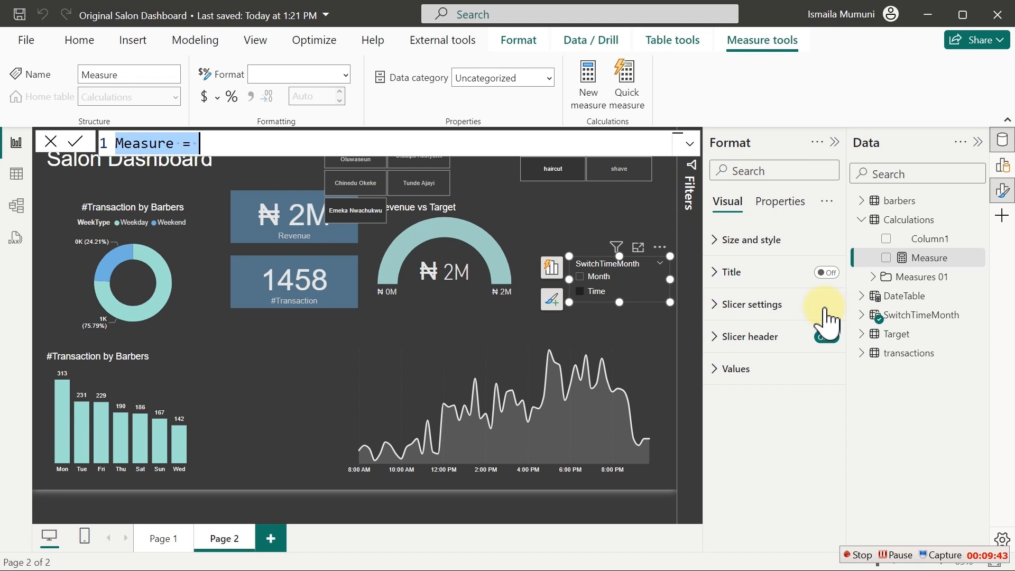
- Define the new measure as Opening Time = MIN(transactions[Transaction Time])
{"action": "type", "text": "0"}
{"action": "type", "text": "pening"}
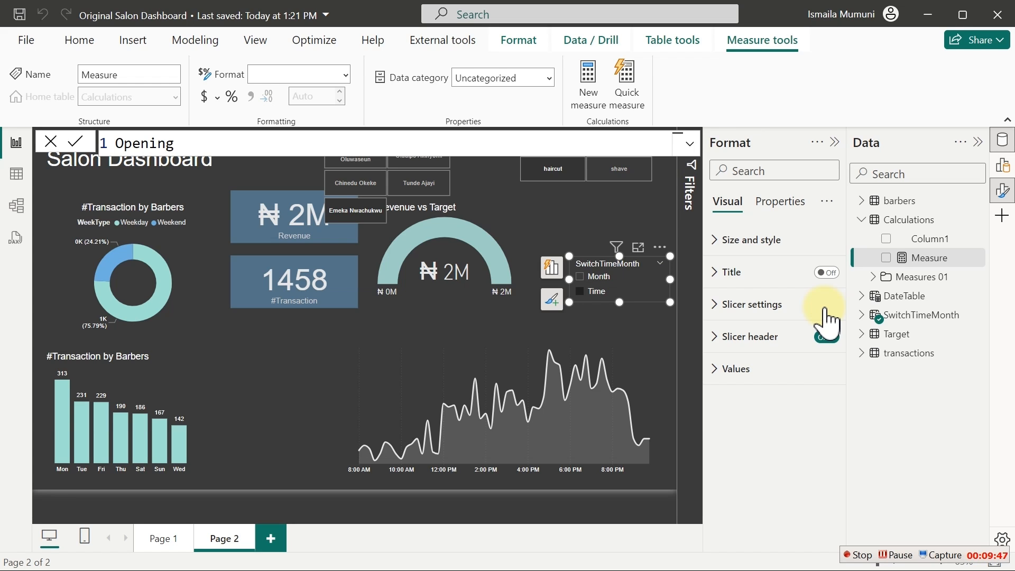
{"action": "type", "text": " Time = max"}
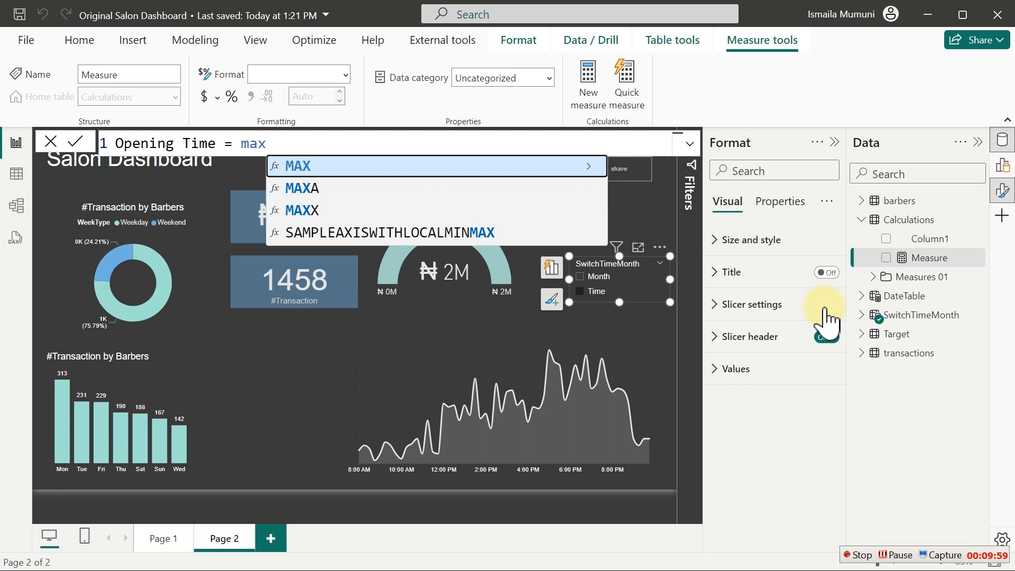
{"action": "key", "text": "BackSpace"}
{"action": "key", "text": "BackSpace"}
{"action": "key", "text": "BackSpace"}
{"action": "key", "text": "BackSpace"}
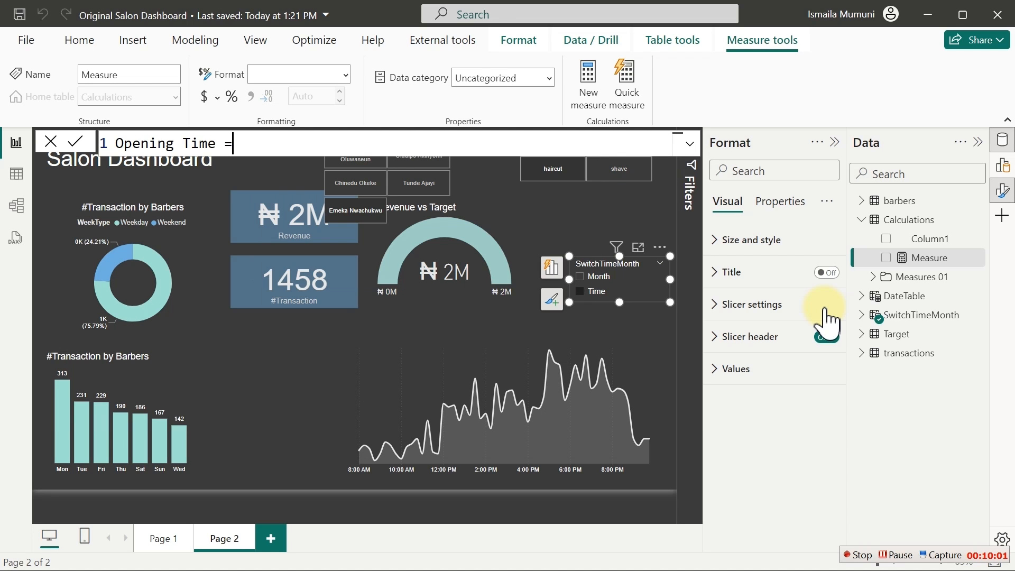
{"action": "type", "text": "Min"}
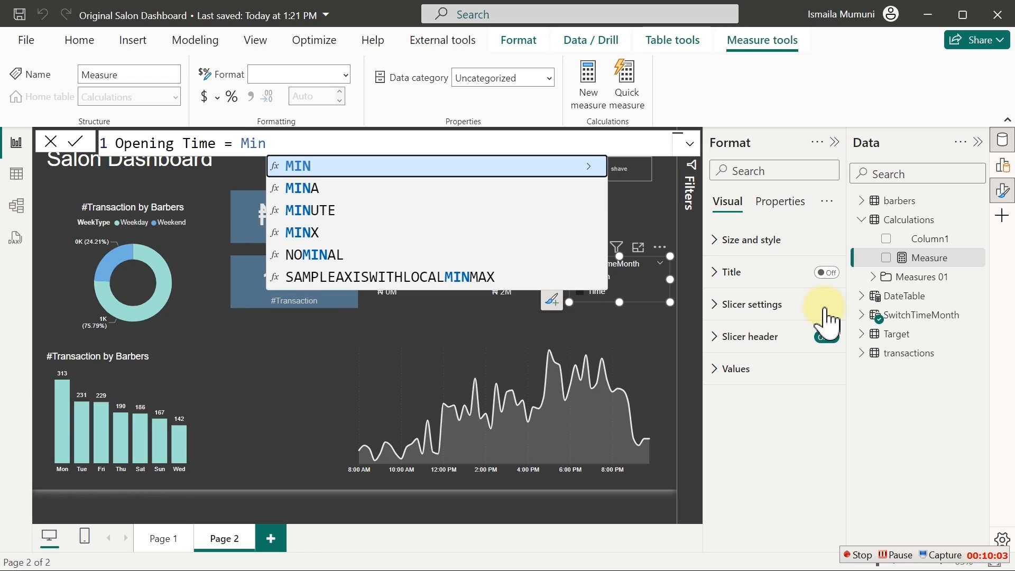
{"action": "key", "text": "Tab"}
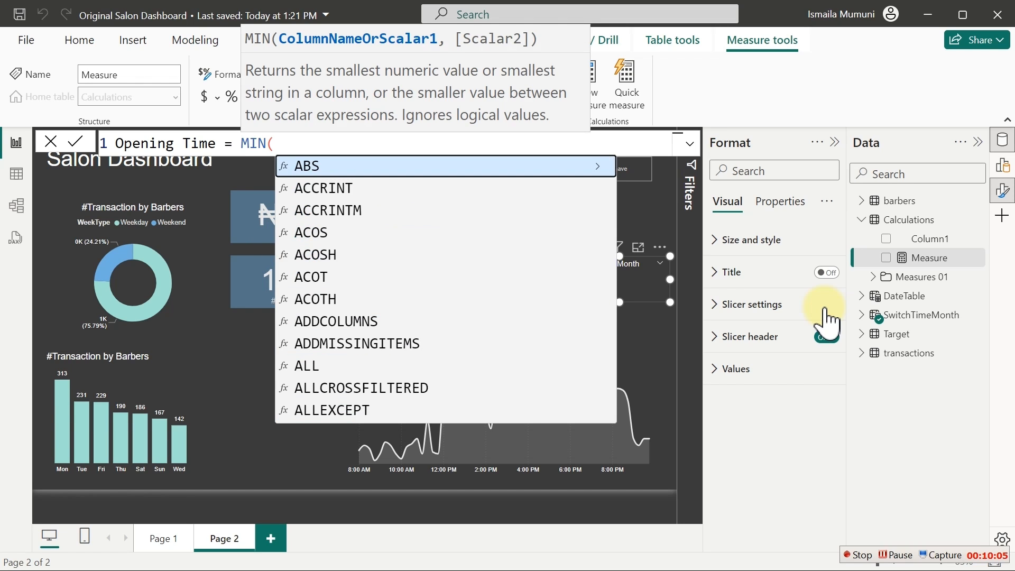
{"action": "type", "text": "time"}
{"action": "key", "text": "Down"}
{"action": "key", "text": "Down"}
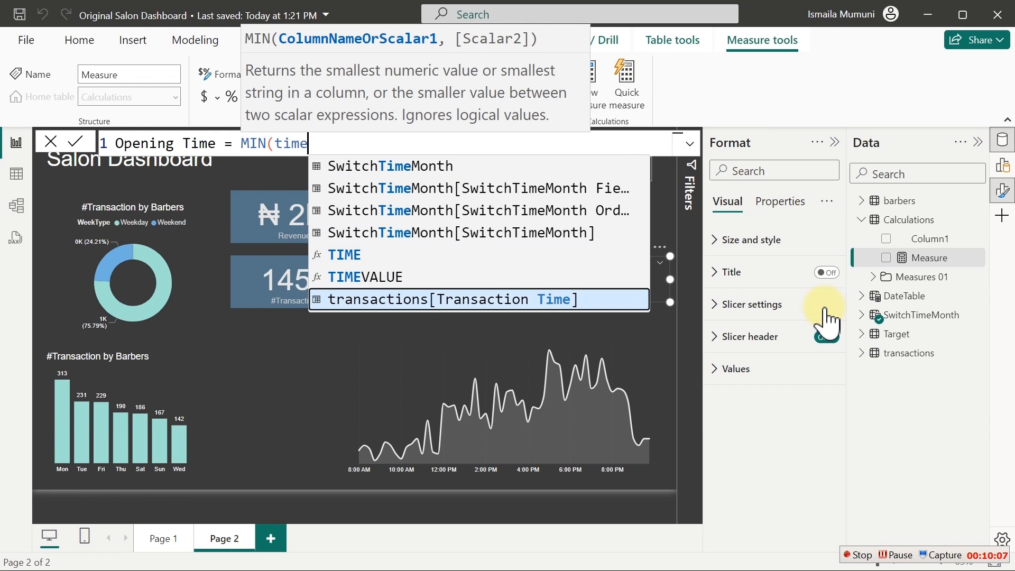
{"action": "key", "text": "Tab"}
{"action": "type", "text": ")"}
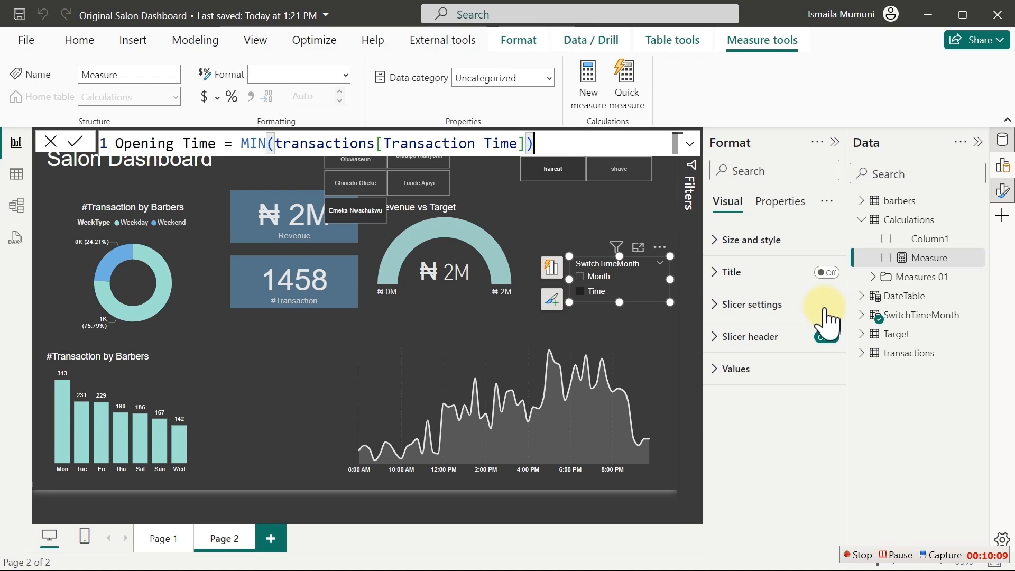
{"action": "left_click", "coordinate": [824, 309]}
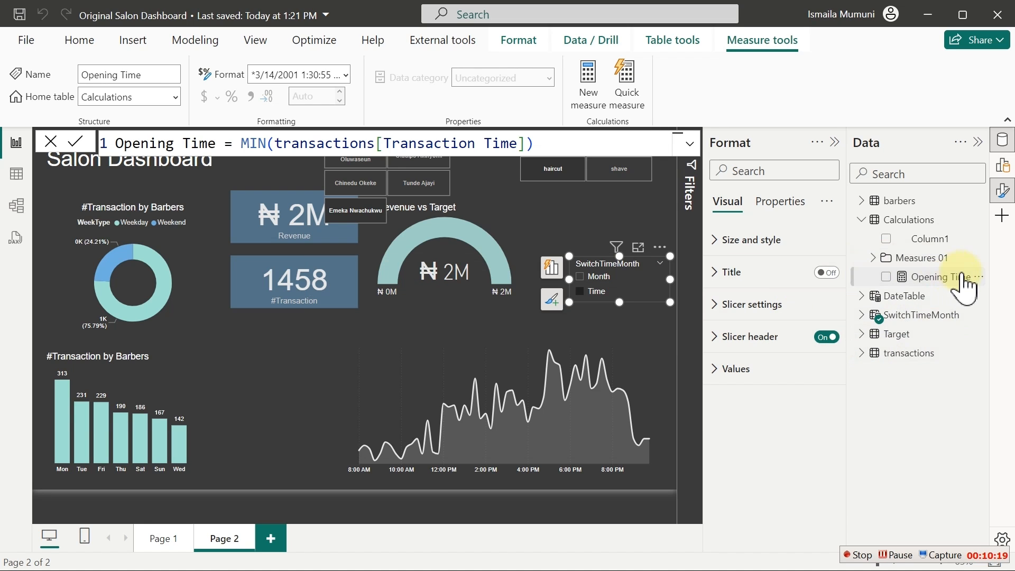
- Add another measure to the Calculations table, Closing Time = MAX(transactions[Transaction Time])
{"action": "right_click", "coordinate": [936, 279]}
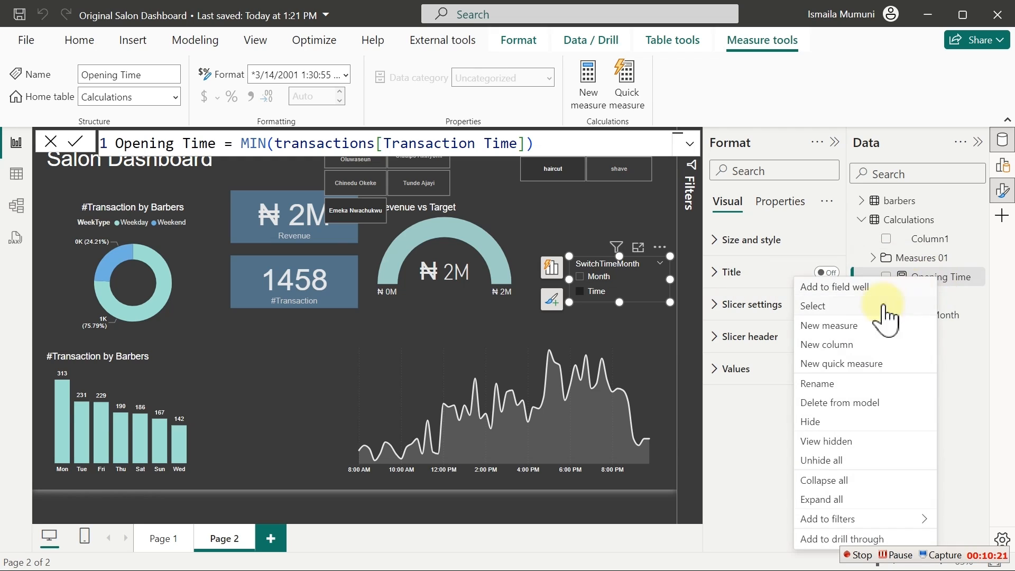
{"action": "left_click", "coordinate": [851, 331]}
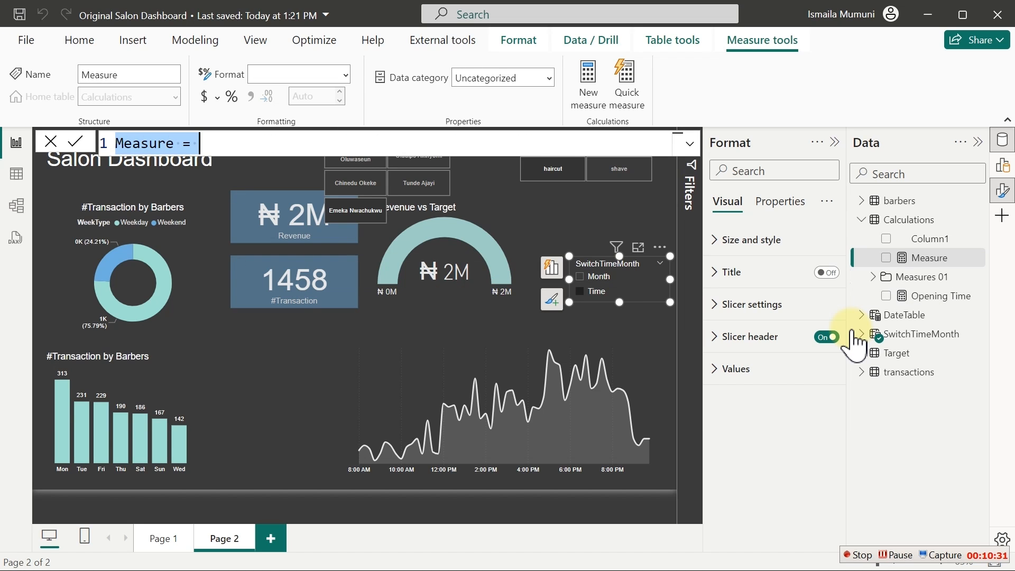
{"action": "type", "text": "Clos"}
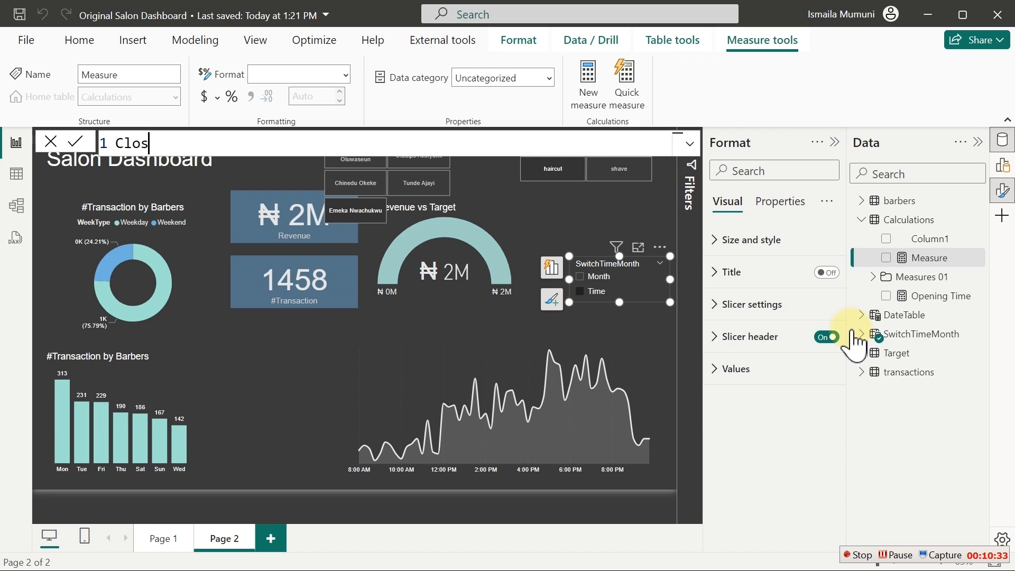
{"action": "type", "text": "ing Time"}
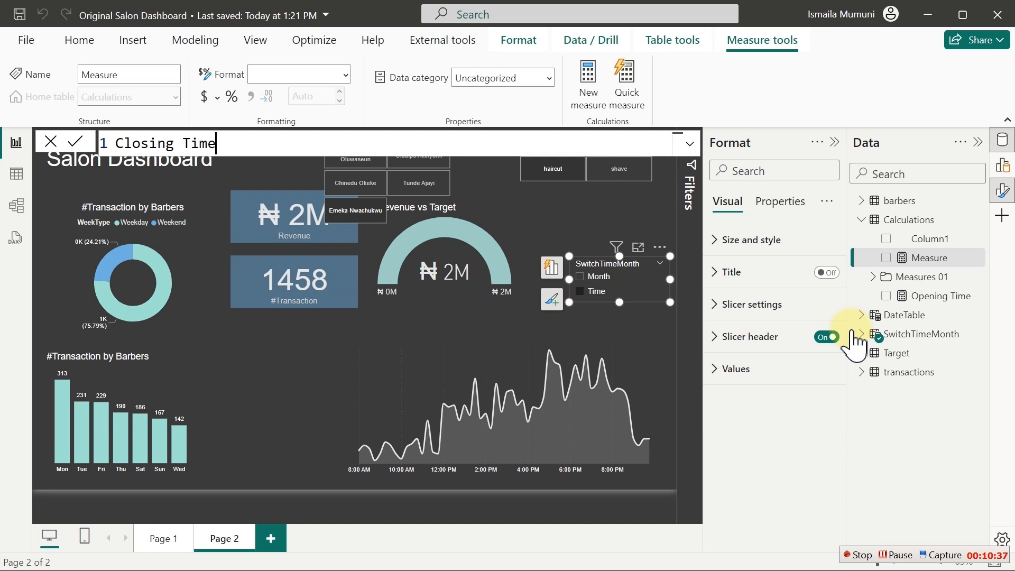
{"action": "type", "text": " = Max"}
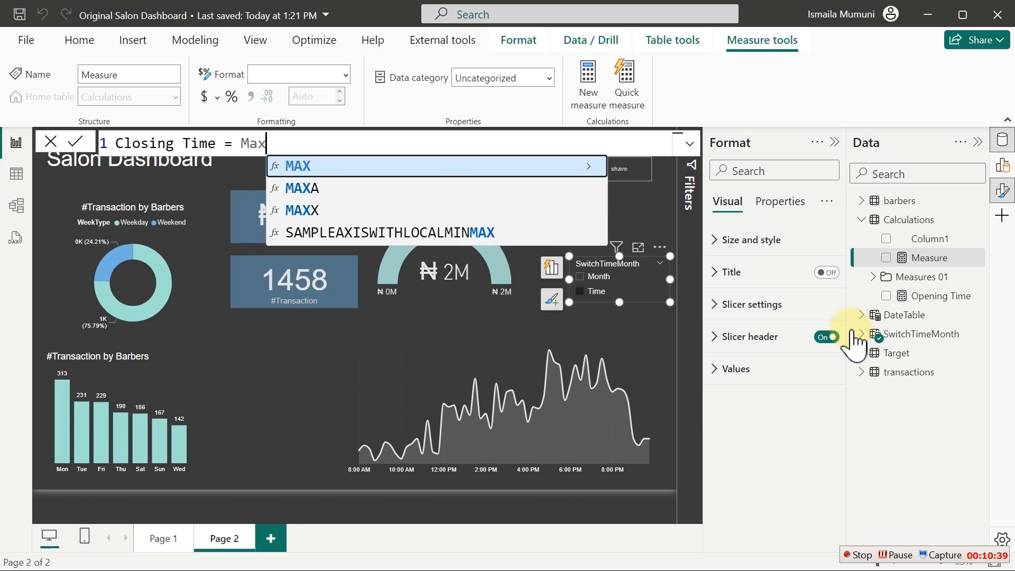
{"action": "key", "text": "Tab"}
{"action": "type", "text": "time"}
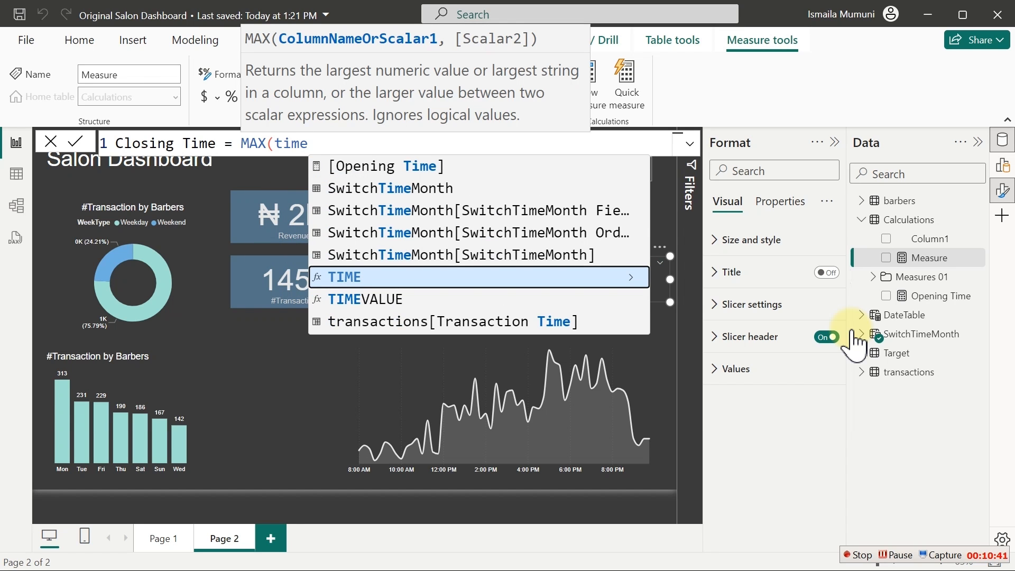
{"action": "key", "text": "Down"}
{"action": "key", "text": "Down"}
{"action": "key", "text": "Down"}
{"action": "key", "text": "Up"}
{"action": "key", "text": "Tab"}
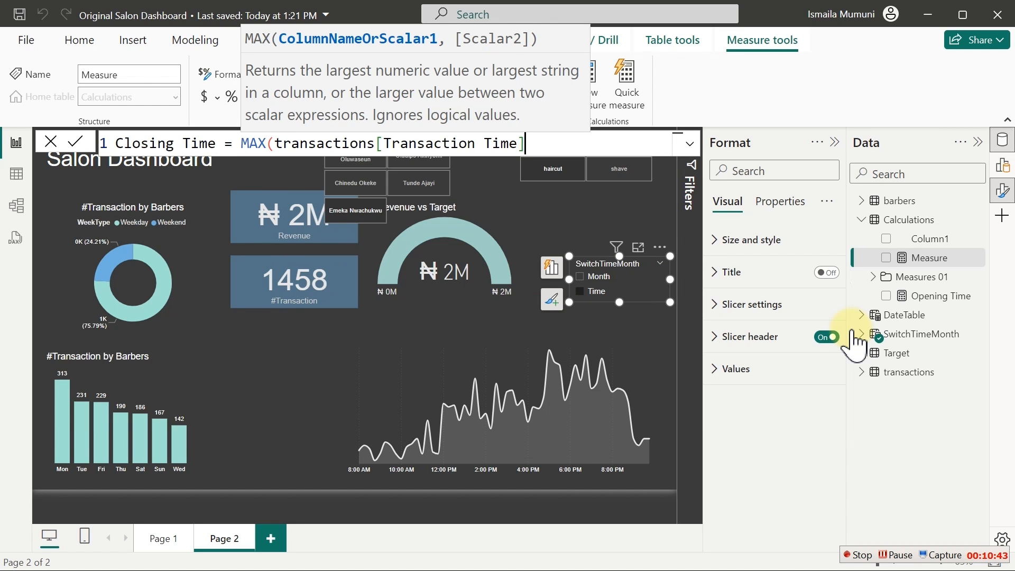
{"action": "type", "text": ")"}
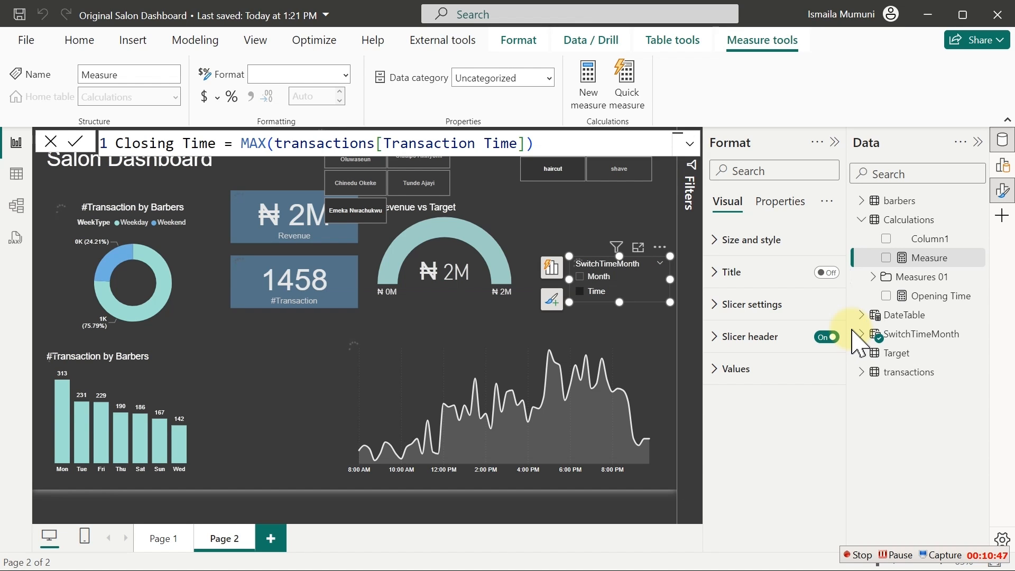
{"action": "key", "text": "Return"}
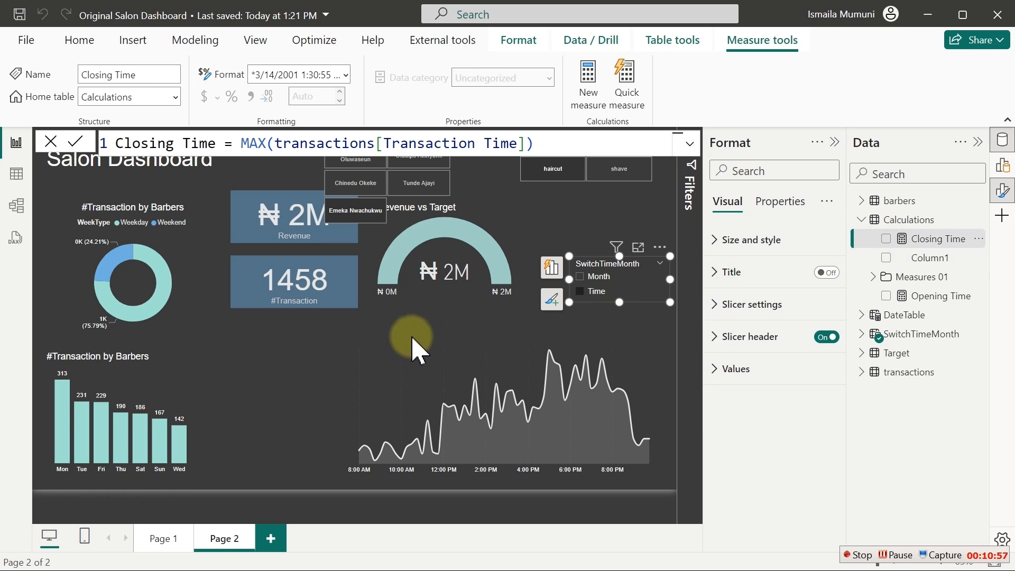
- Add a card showing Closing Time to Page 2 and enlarge it until the full value fits
{"action": "left_click", "coordinate": [370, 320]}
{"action": "left_click", "coordinate": [371, 320]}
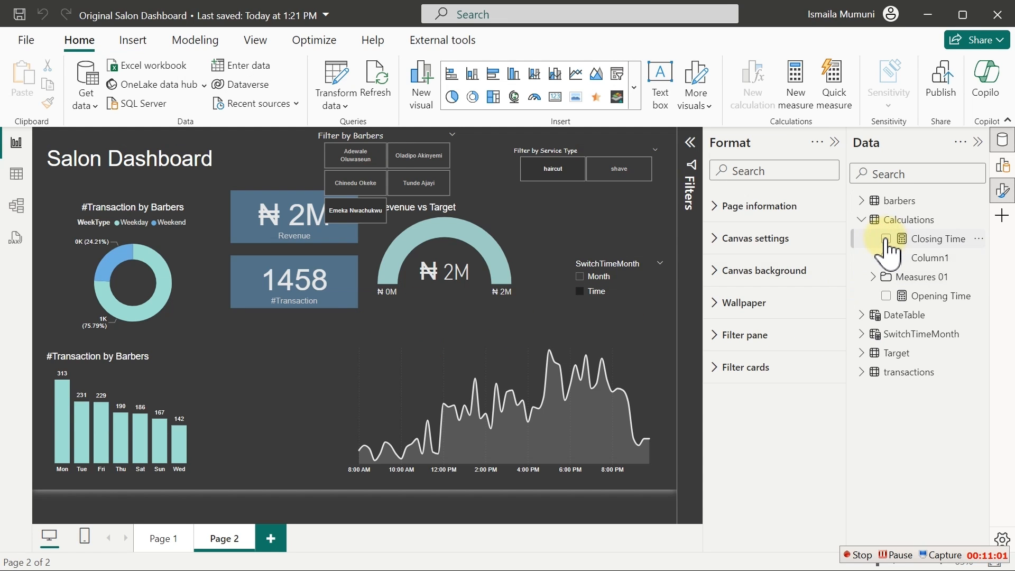
{"action": "left_click", "coordinate": [886, 239]}
{"action": "left_click", "coordinate": [362, 363]}
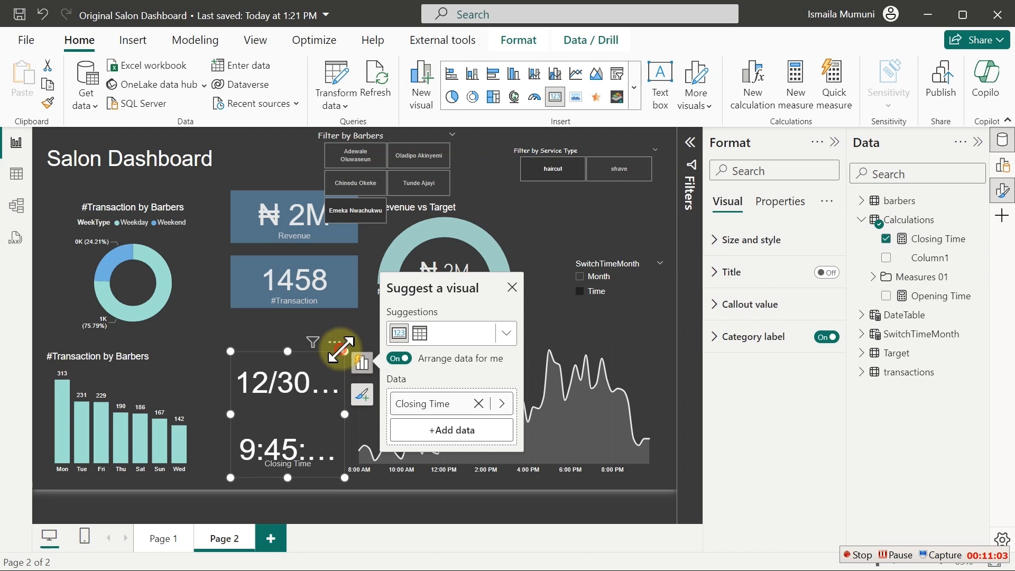
{"action": "left_click_drag", "start_coordinate": [340, 350], "coordinate": [453, 343]}
{"action": "left_click_drag", "start_coordinate": [345, 365], "coordinate": [295, 351]}
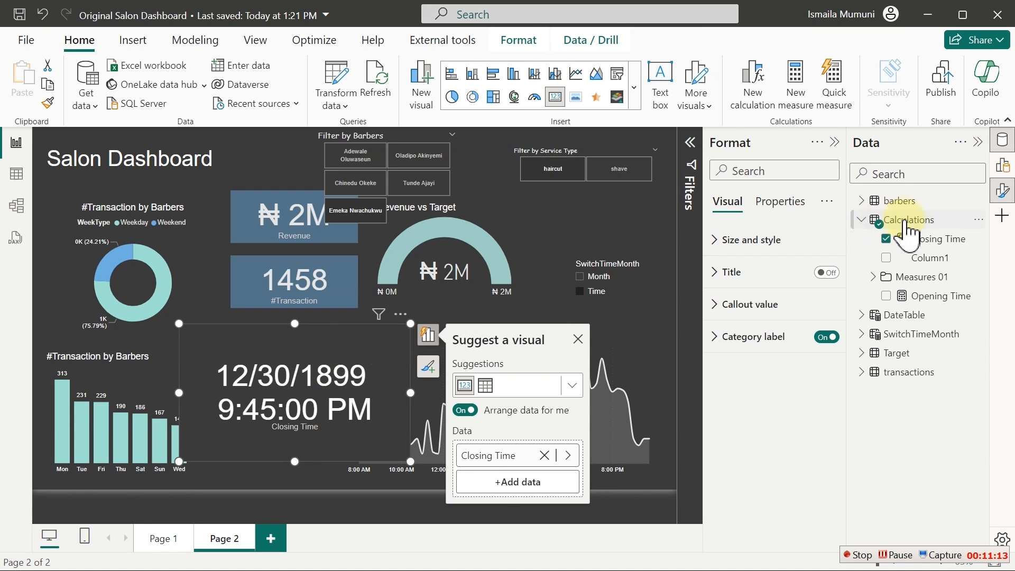
- Set the display format of the Closing Time and Opening Time measures to Short Time
{"action": "left_click", "coordinate": [925, 242]}
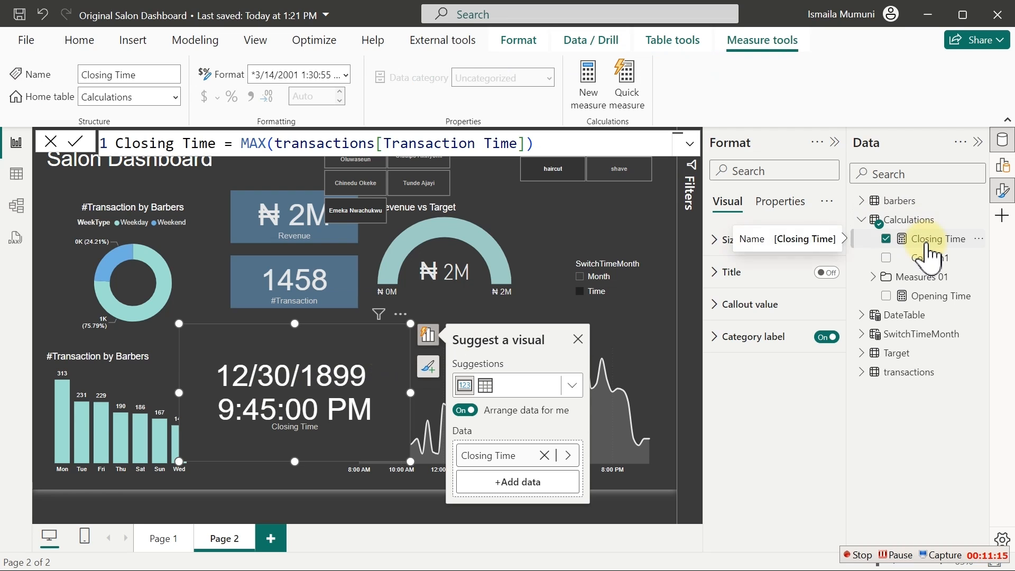
{"action": "left_click", "coordinate": [346, 75]}
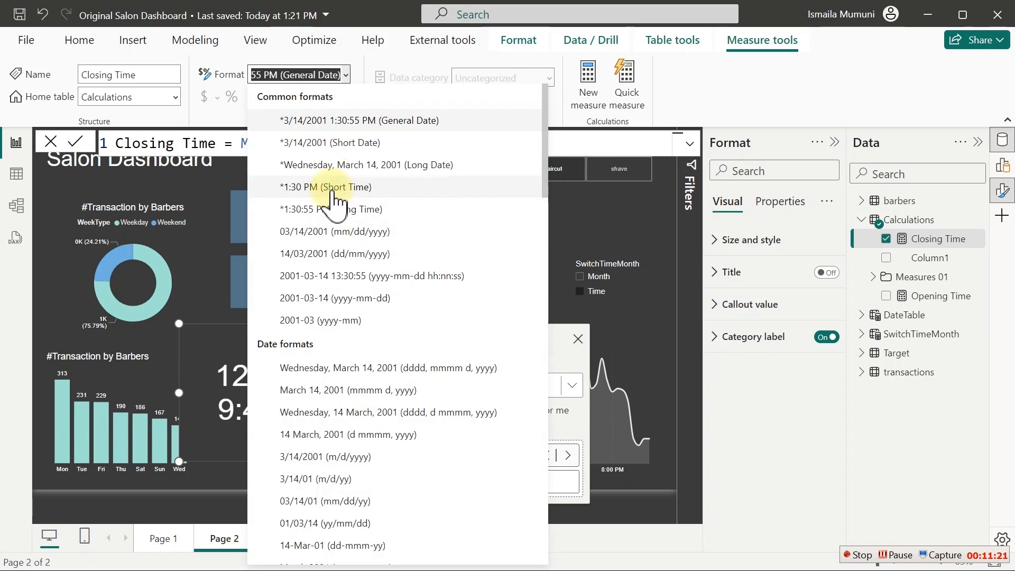
{"action": "left_click", "coordinate": [332, 190]}
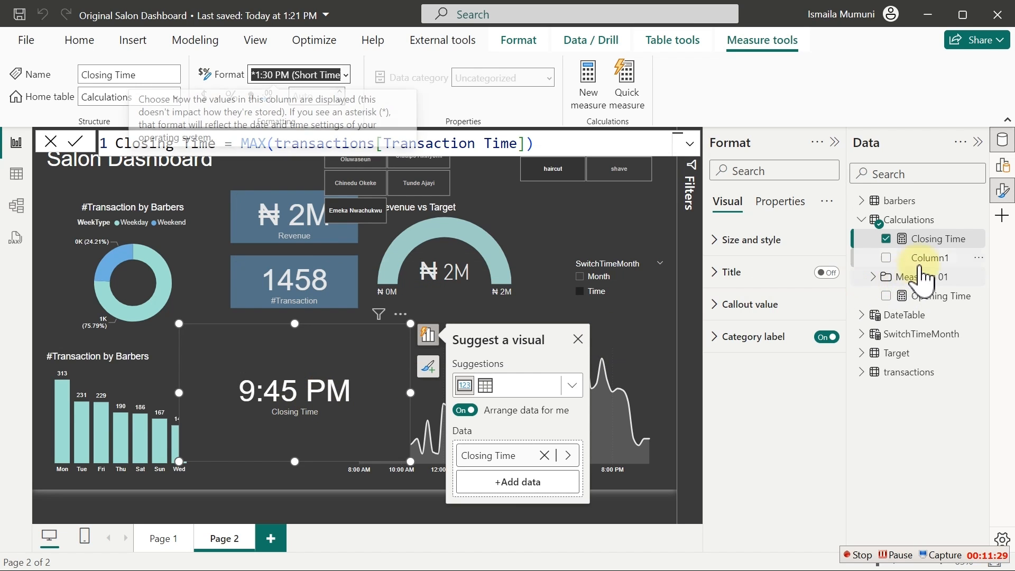
{"action": "left_click", "coordinate": [928, 297]}
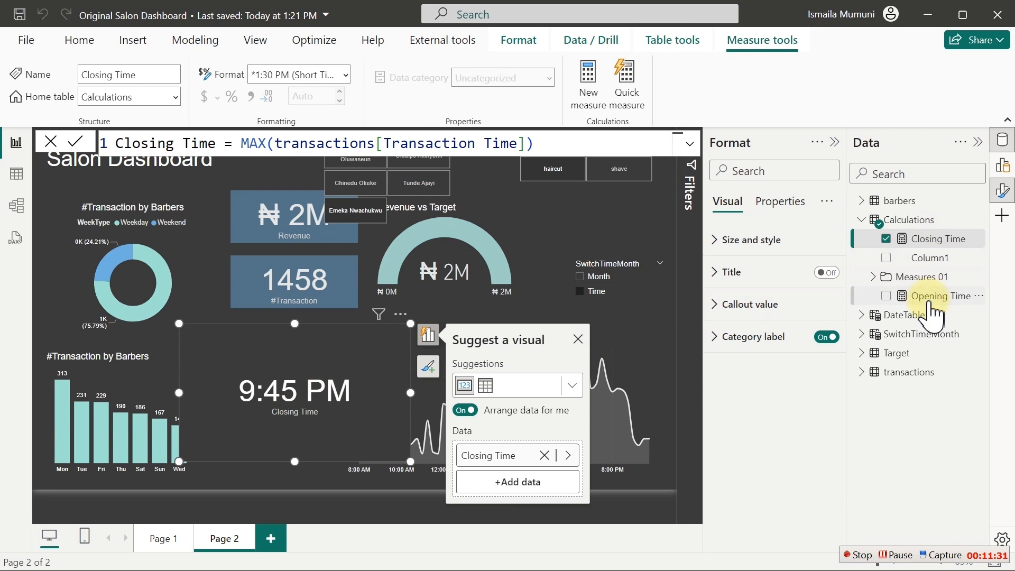
{"action": "left_click", "coordinate": [345, 75]}
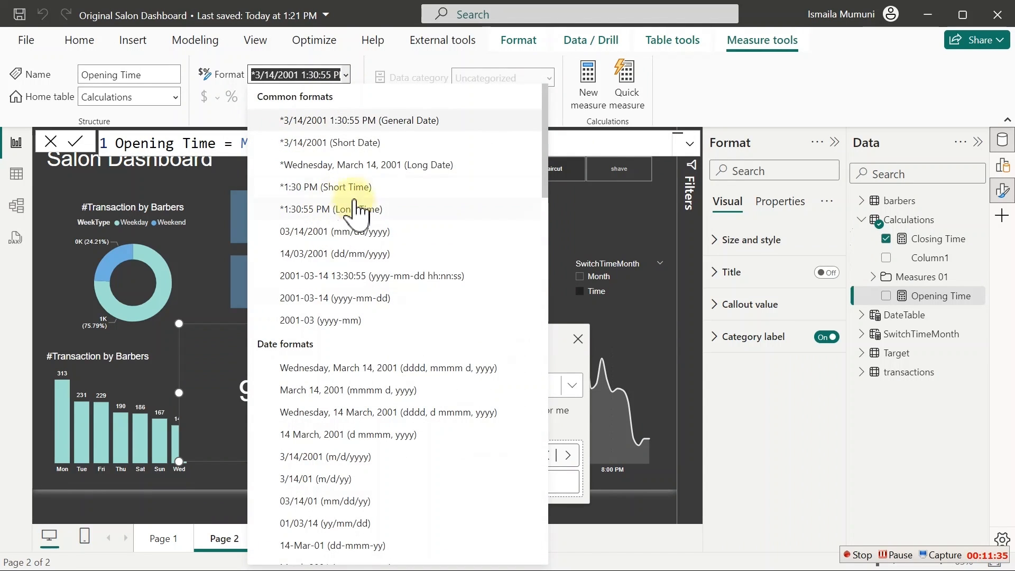
{"action": "left_click", "coordinate": [331, 189]}
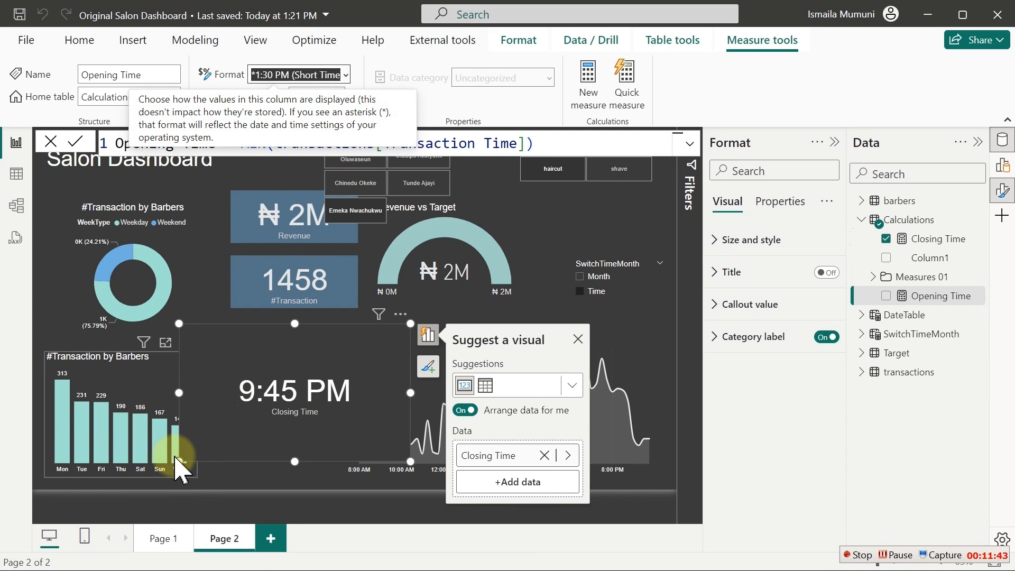
- Shrink the Closing Time card and add an Opening Time card below it, resized to a similar wide, low shape
{"action": "left_click_drag", "start_coordinate": [179, 461], "coordinate": [270, 390]}
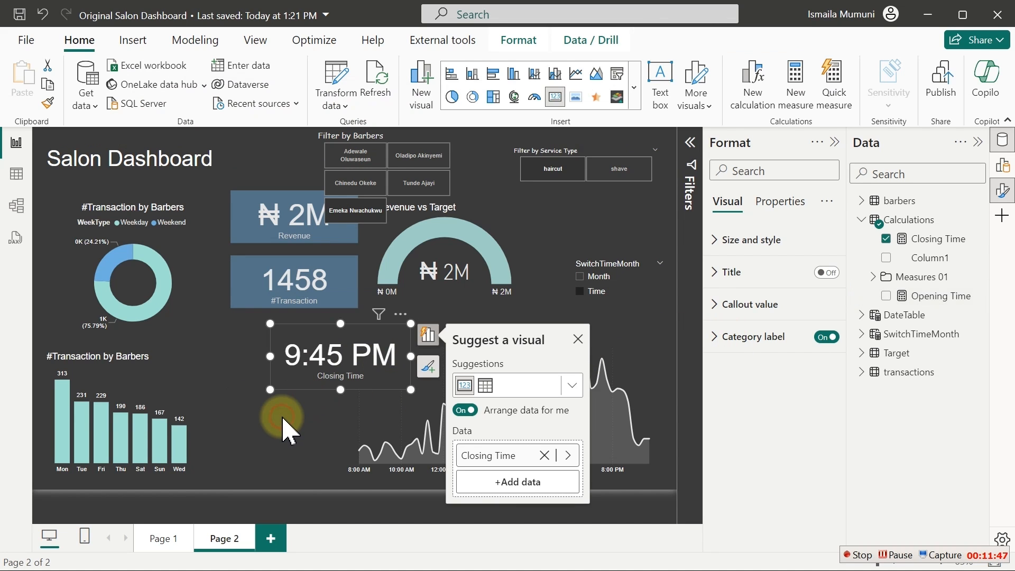
{"action": "left_click", "coordinate": [282, 418]}
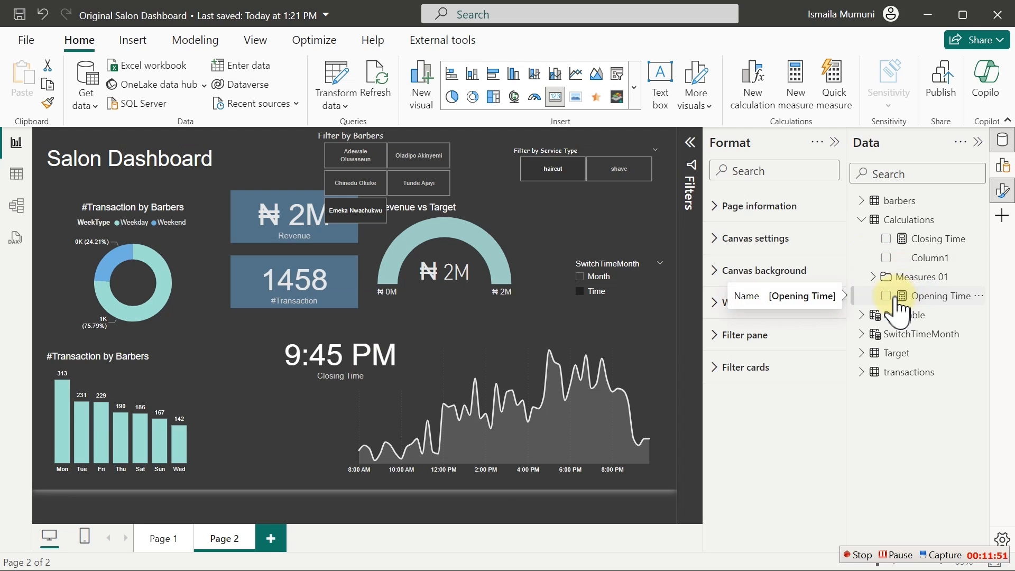
{"action": "left_click", "coordinate": [886, 296]}
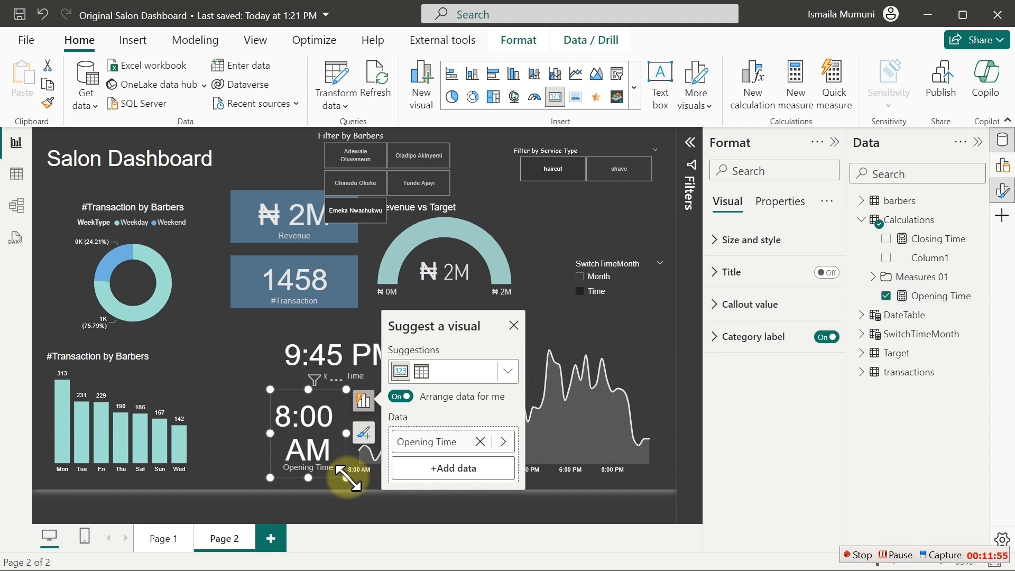
{"action": "left_click_drag", "start_coordinate": [346, 477], "coordinate": [411, 431]}
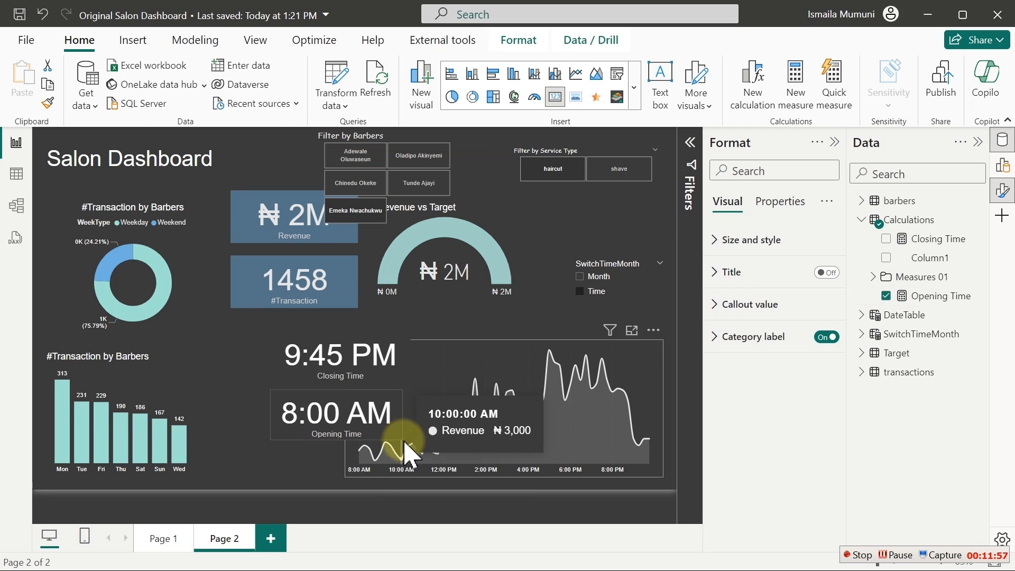
- Move the Opening Time and Closing Time cards left into the gap between the bar chart and the revenue trend
{"action": "left_click", "coordinate": [364, 412]}
{"action": "left_click_drag", "start_coordinate": [336, 407], "coordinate": [279, 406]}
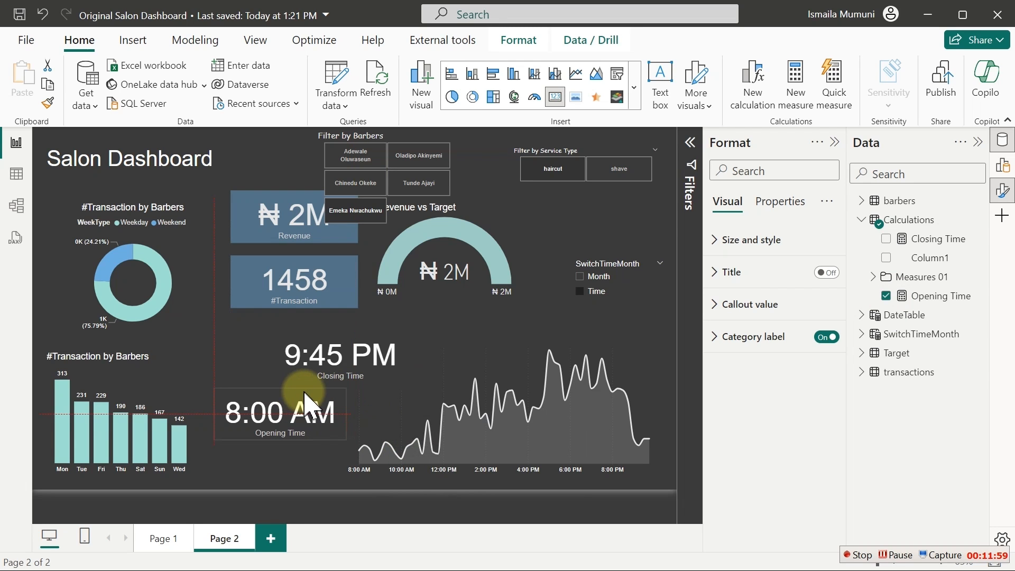
{"action": "left_click", "coordinate": [353, 359]}
{"action": "left_click_drag", "start_coordinate": [353, 360], "coordinate": [300, 360]}
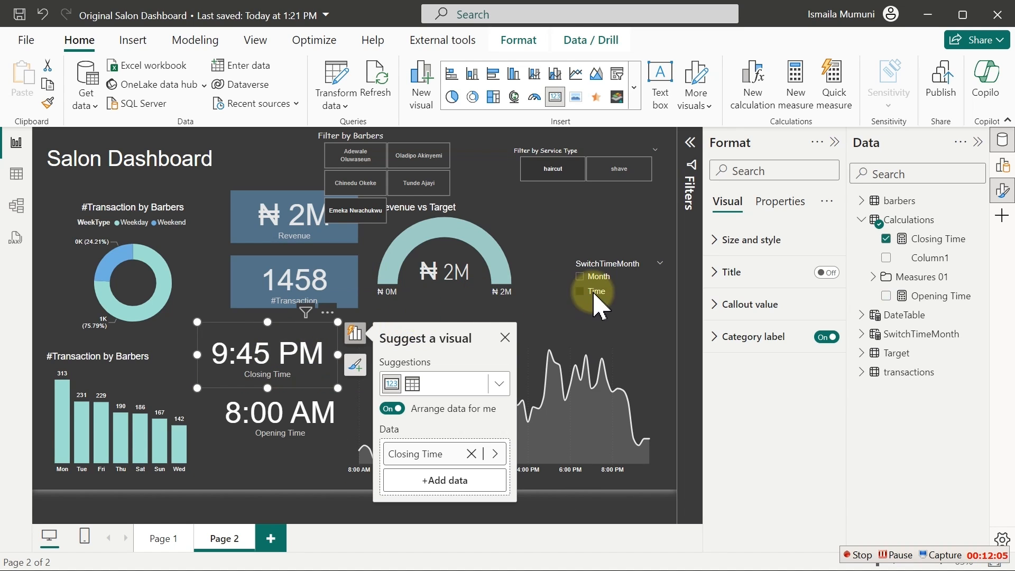
- Switch the SwitchTimeMonth slicer to Month and open the table view of the model data
{"action": "left_click", "coordinate": [581, 276]}
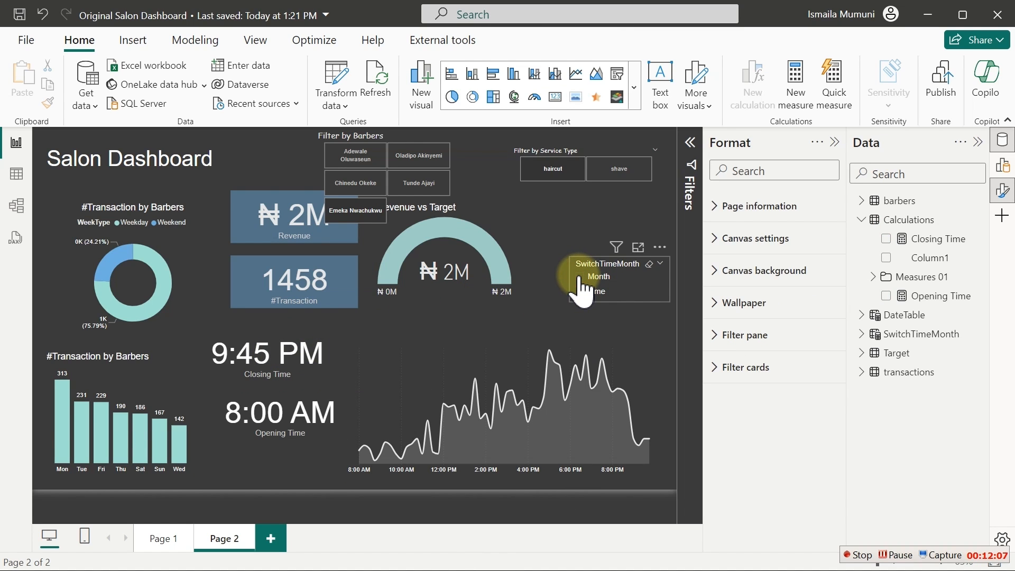
{"action": "left_click", "coordinate": [580, 277]}
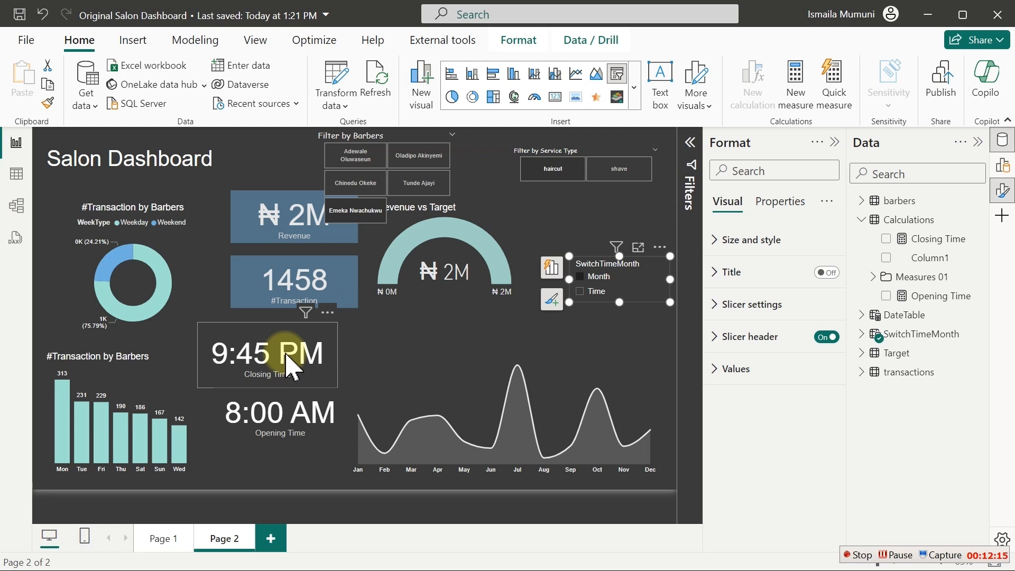
{"action": "left_click", "coordinate": [11, 177]}
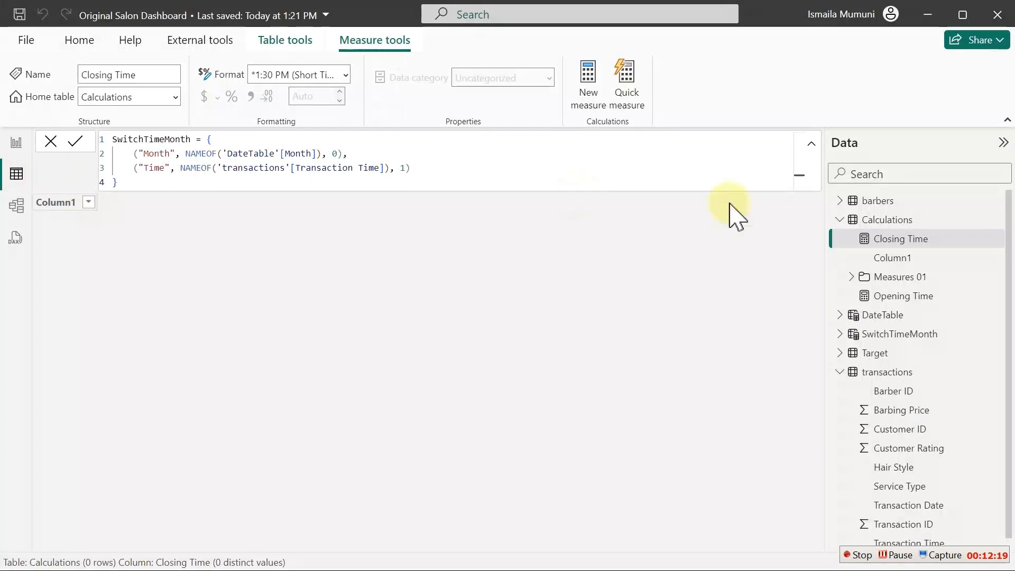
- Examine the SwitchTimeMonth table's rows and order values in the table view, and return to the report view
{"action": "left_click", "coordinate": [840, 373]}
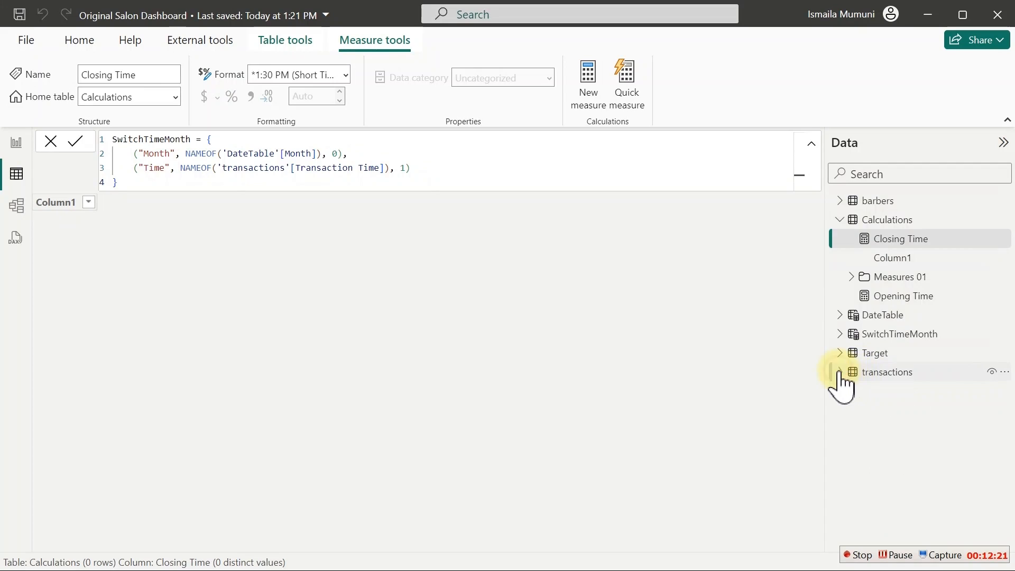
{"action": "left_click", "coordinate": [884, 334]}
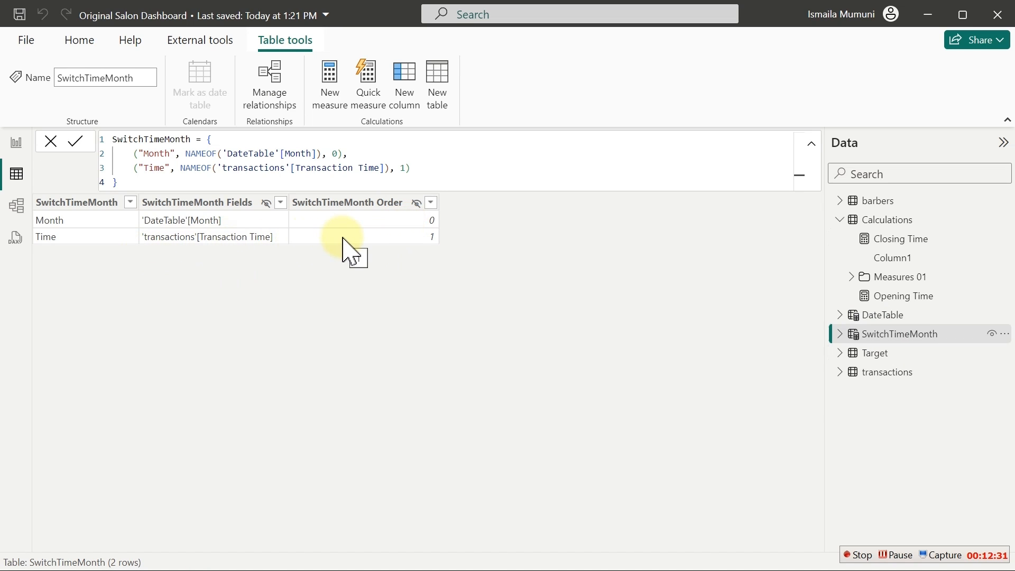
{"action": "left_click", "coordinate": [16, 143]}
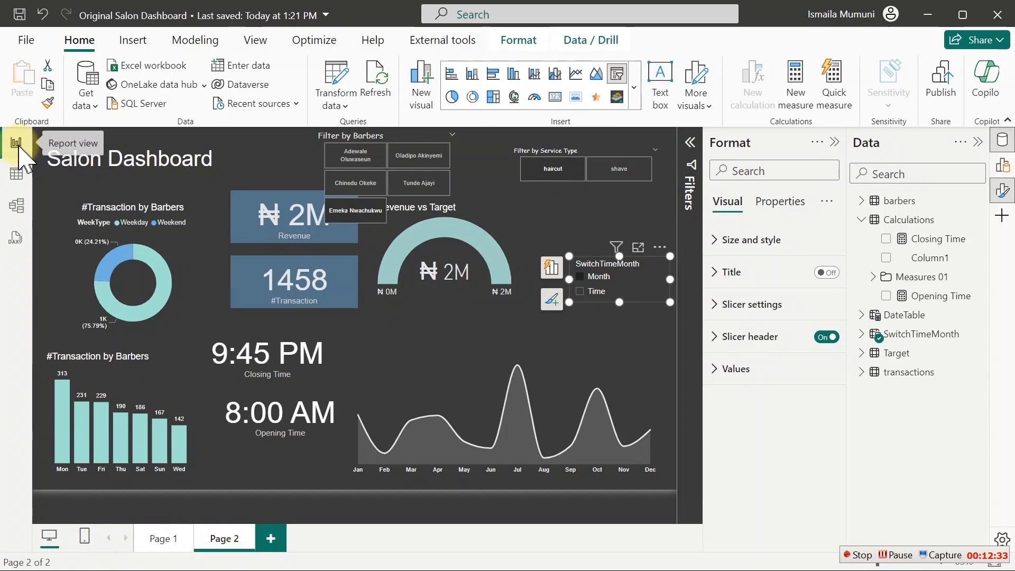
- Open the Closing Time measure's formula and move its MAX expression onto a new indented line
{"action": "left_click", "coordinate": [937, 240]}
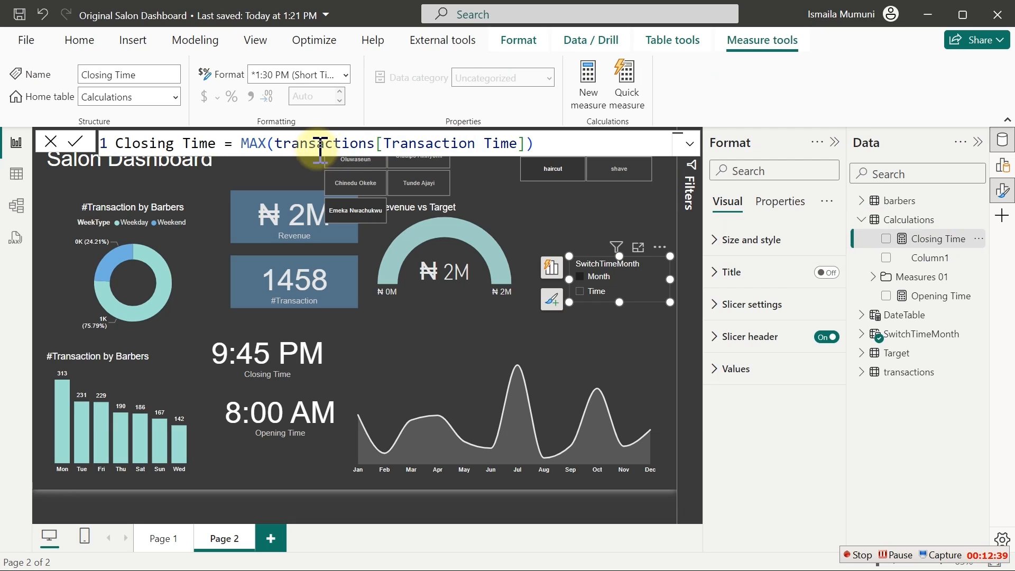
{"action": "left_click", "coordinate": [240, 144]}
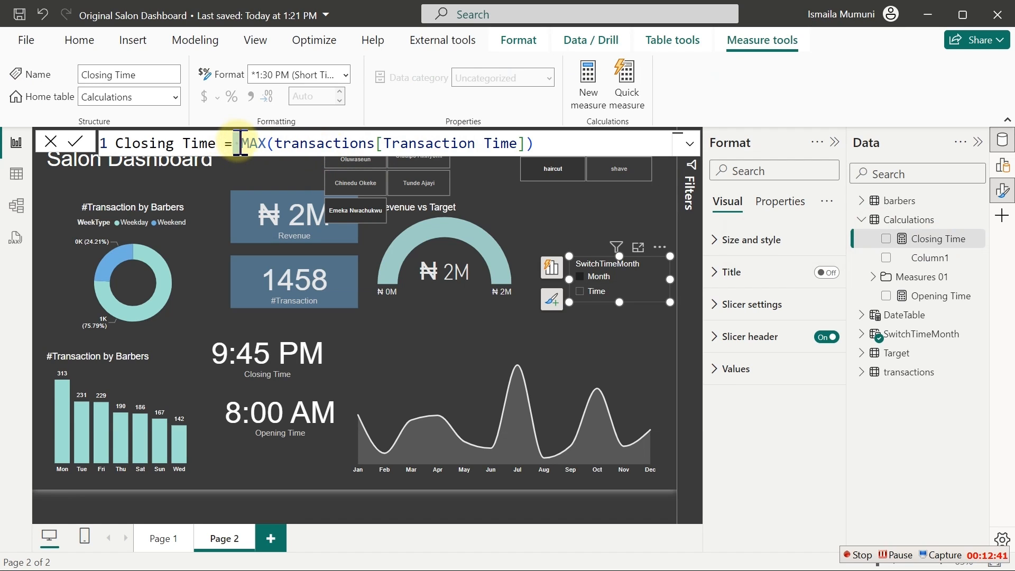
{"action": "key", "text": "shift+Return"}
{"action": "key", "text": "Tab"}
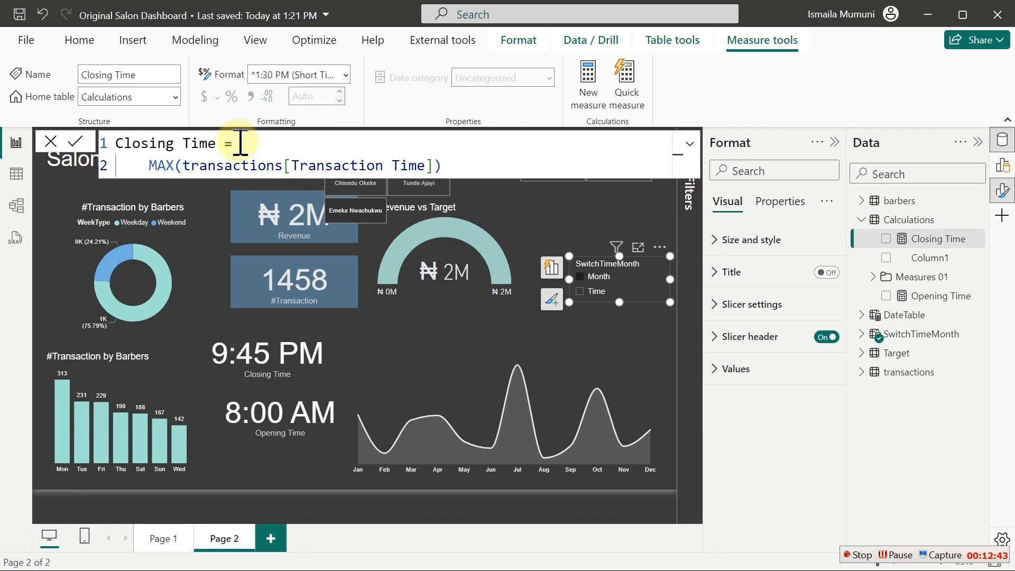
{"action": "type", "text": "var"}
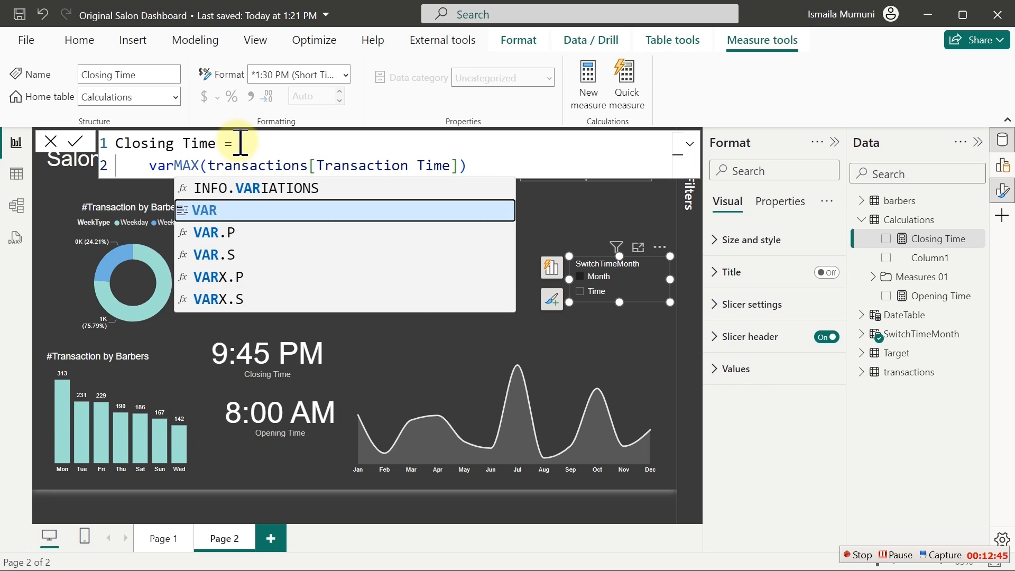
{"action": "type", "text": " _"}
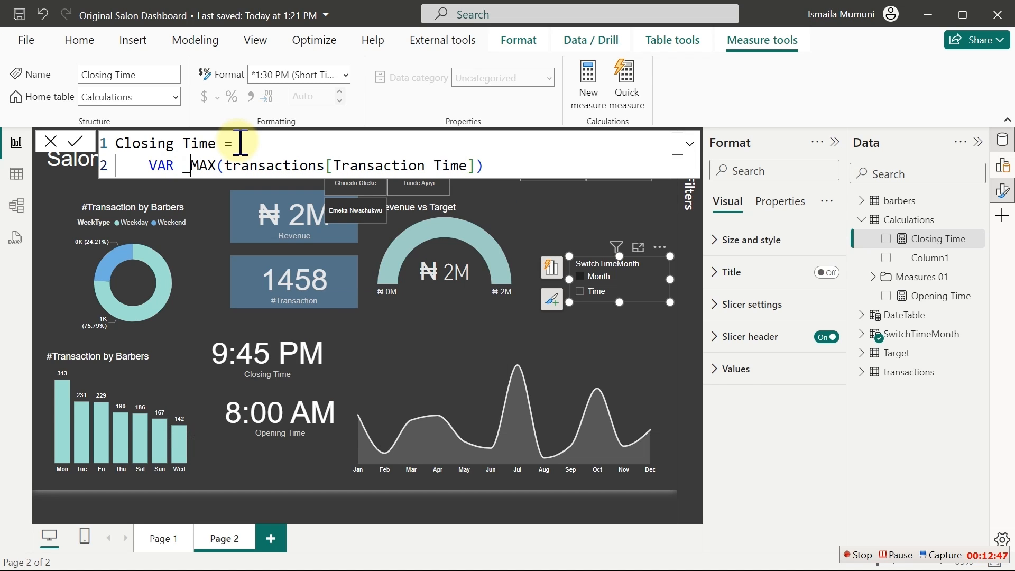
{"action": "type", "text": "Op"}
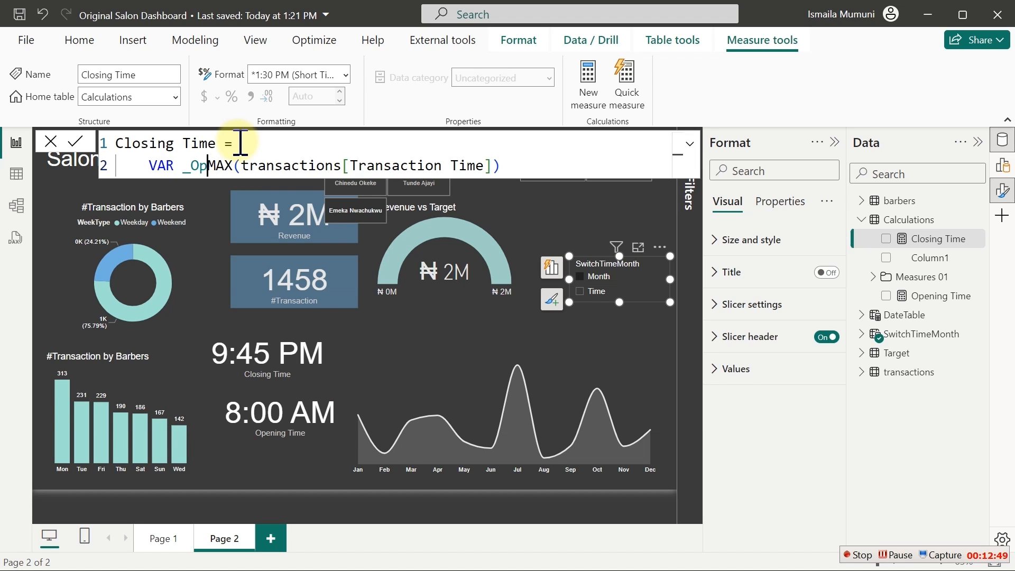
{"action": "key", "text": "BackSpace"}
{"action": "key", "text": "BackSpace"}
{"action": "type", "text": "Cli"}
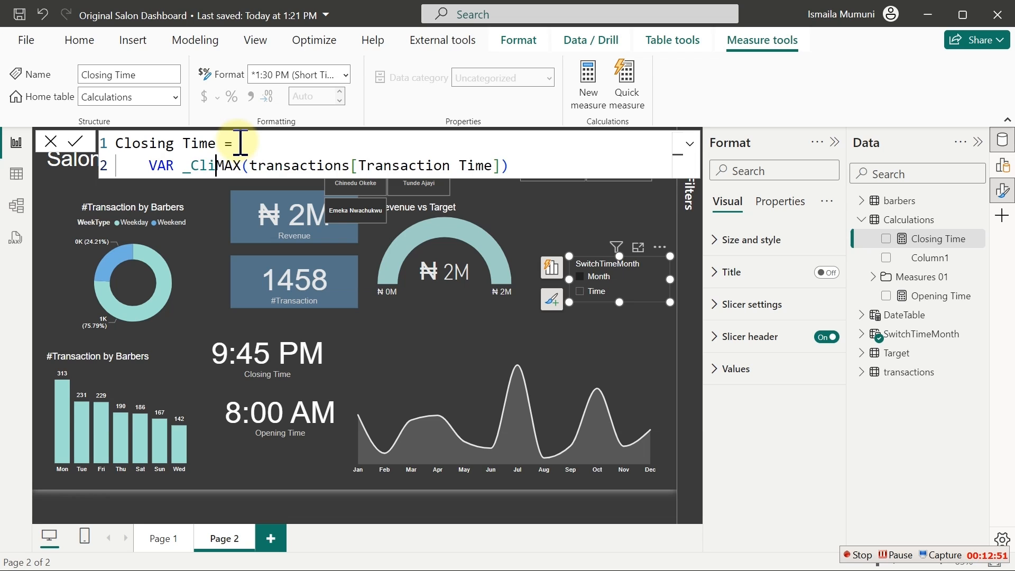
{"action": "key", "text": "BackSpace"}
{"action": "key", "text": "BackSpace"}
{"action": "type", "text": "losing"}
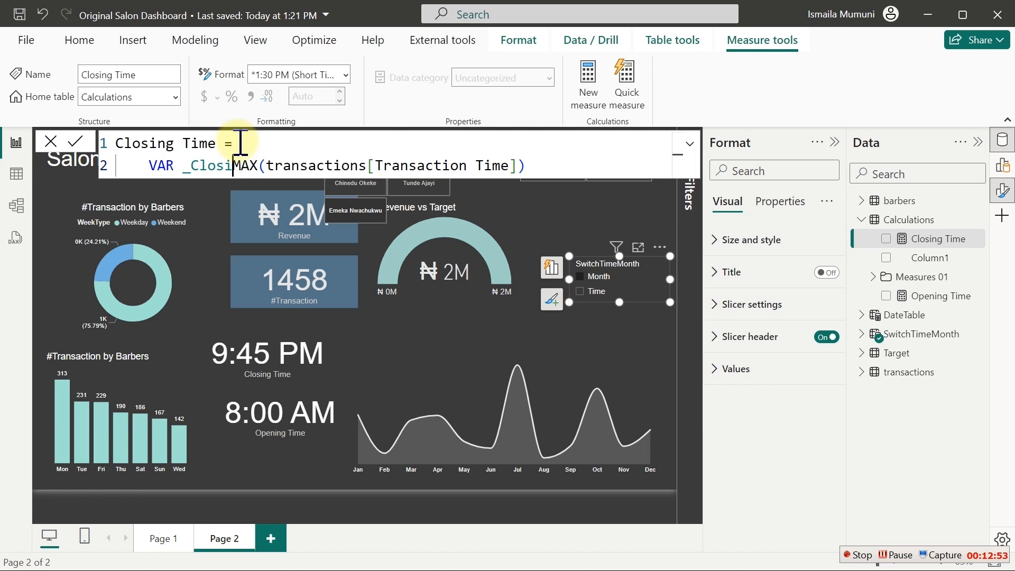
{"action": "type", "text": "Time ="}
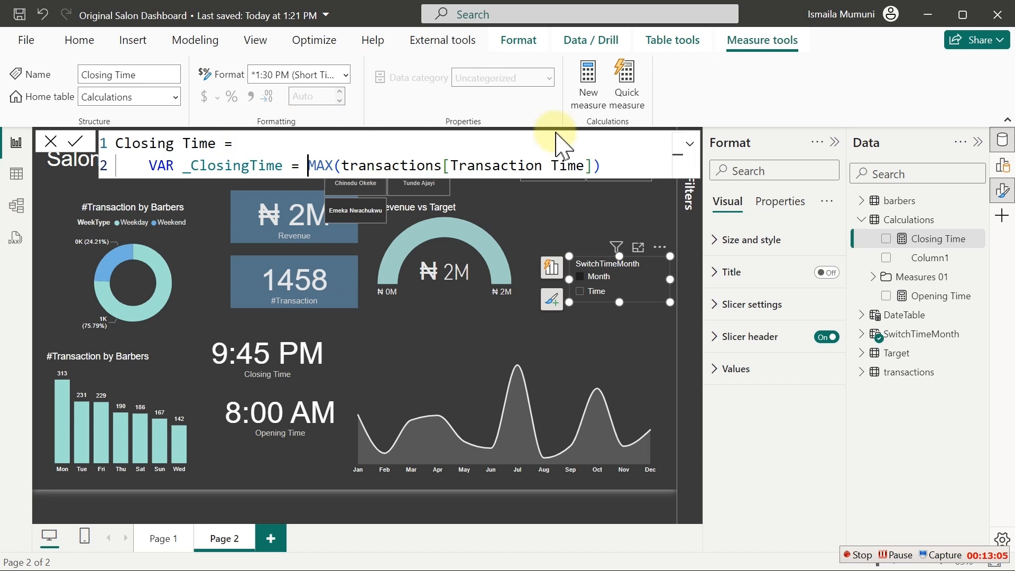
{"action": "left_click", "coordinate": [609, 167]}
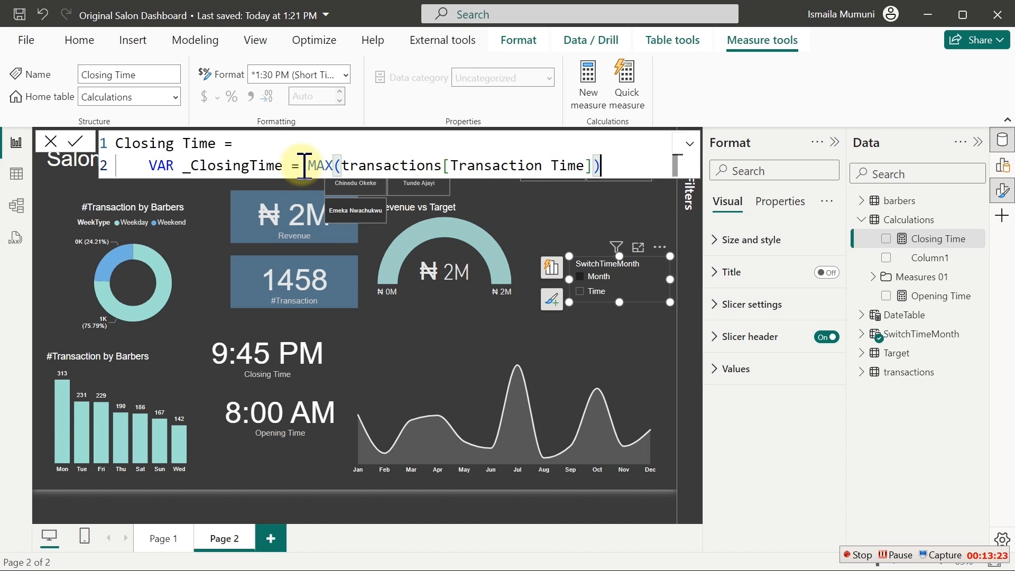
{"action": "left_click_drag", "start_coordinate": [304, 165], "coordinate": [151, 165]}
{"action": "key", "text": "BackSpace"}
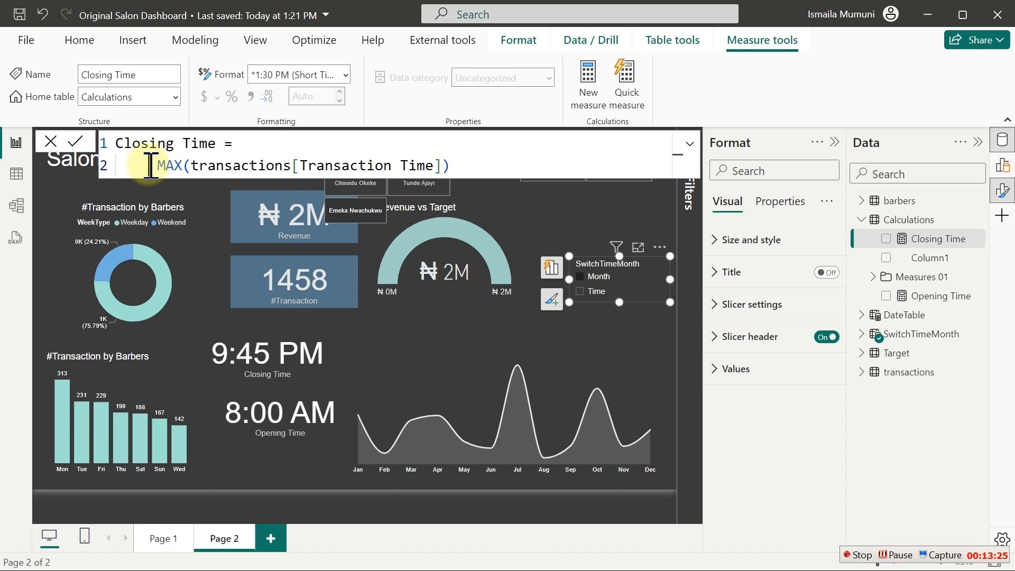
- Start an IF before the MAX expression with the condition SELECTEDVALUE(SwitchTimeMonth[SwitchTimeMonth Order])=1
{"action": "type", "text": "IF("}
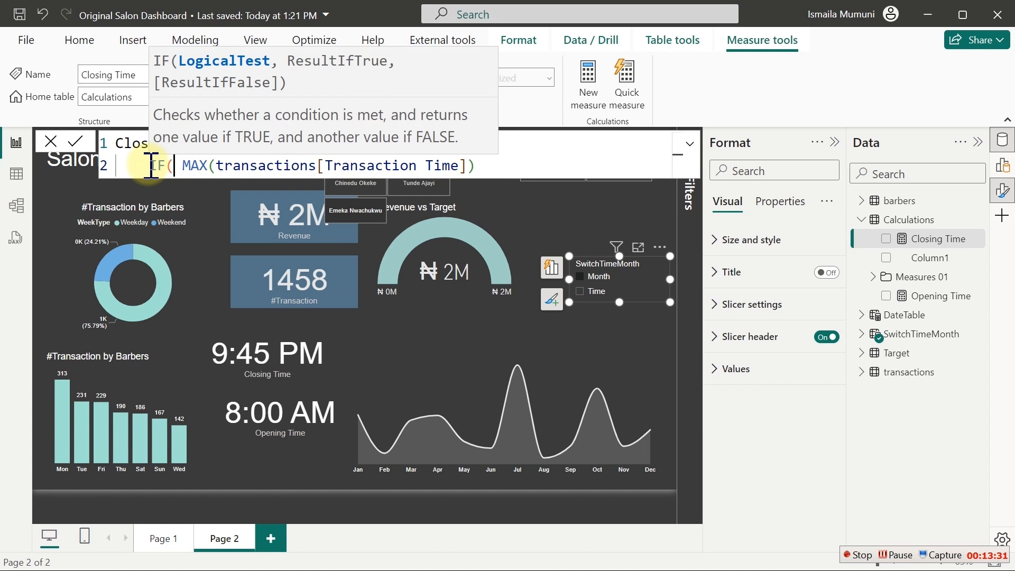
{"action": "type", "text": "selected"}
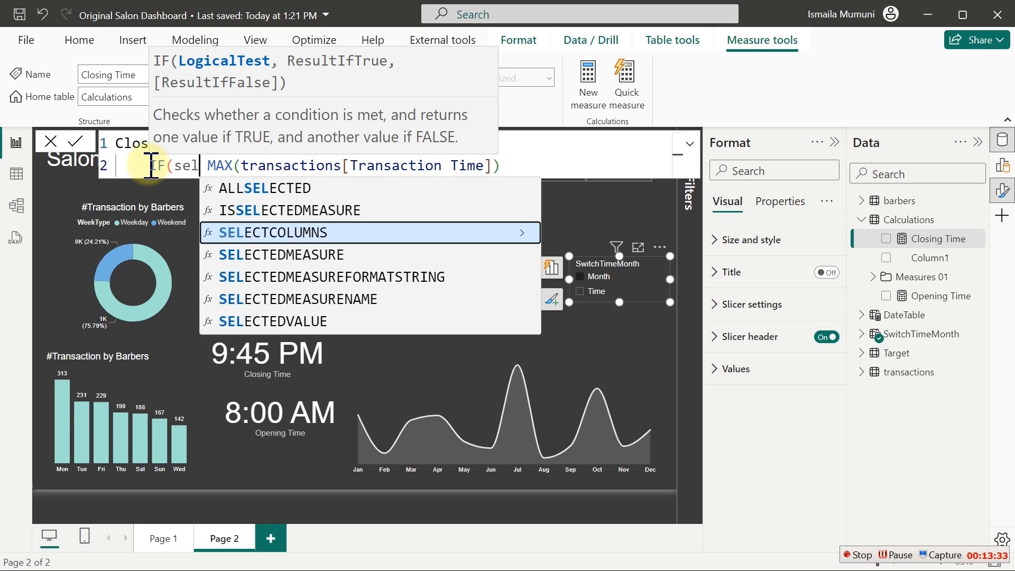
{"action": "type", "text": "v"}
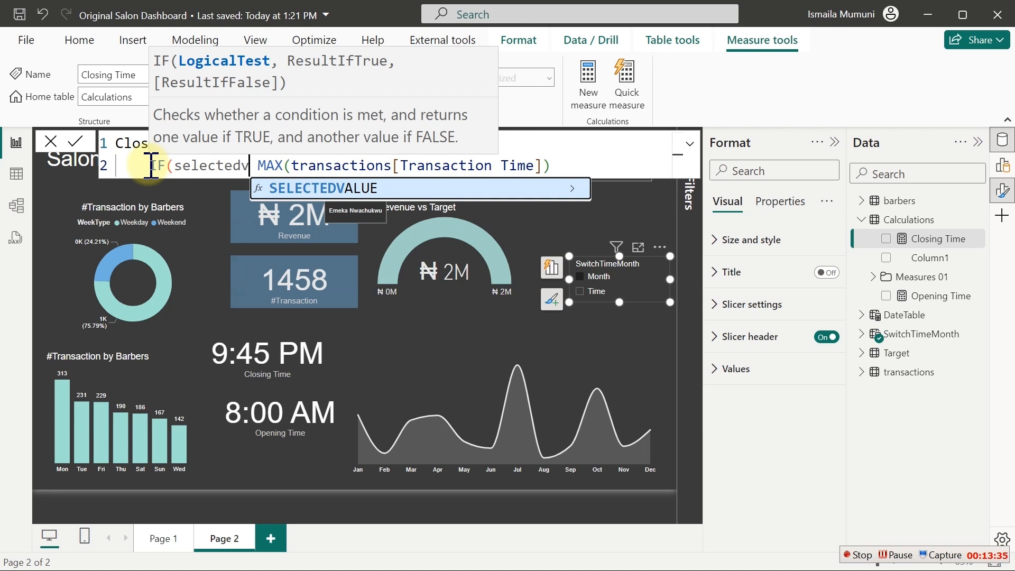
{"action": "key", "text": "Tab"}
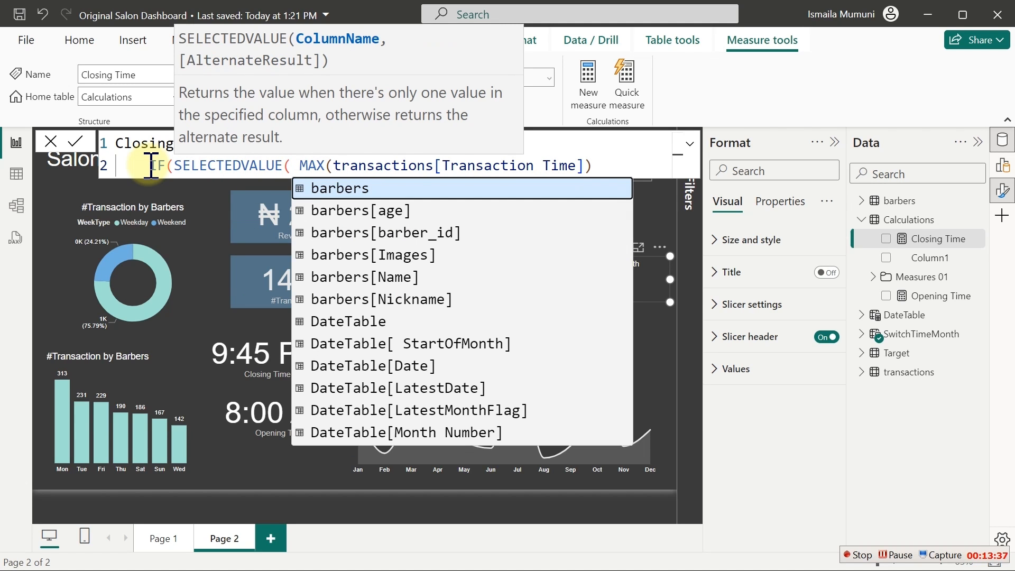
{"action": "type", "text": "ord"}
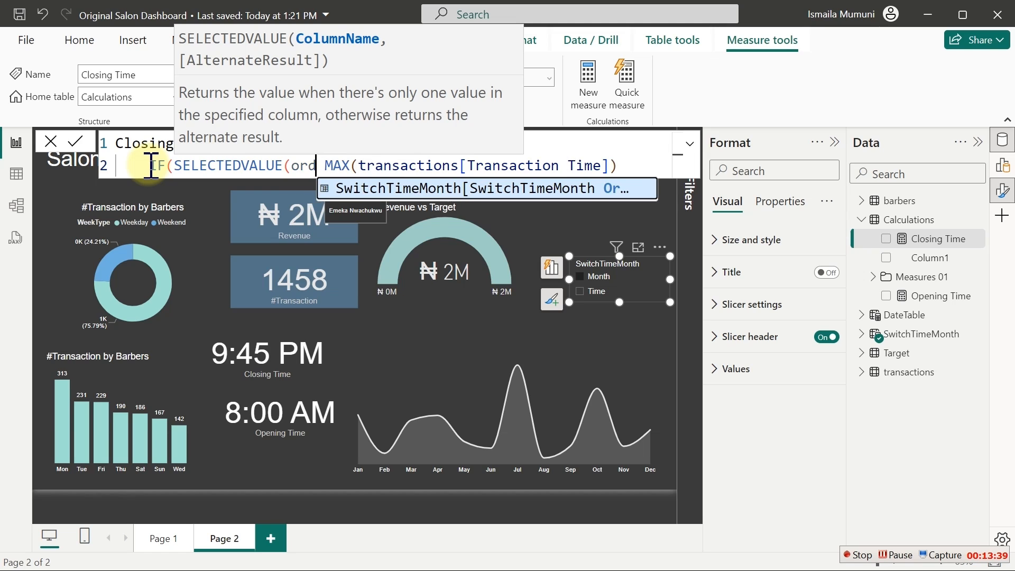
{"action": "key", "text": "Tab"}
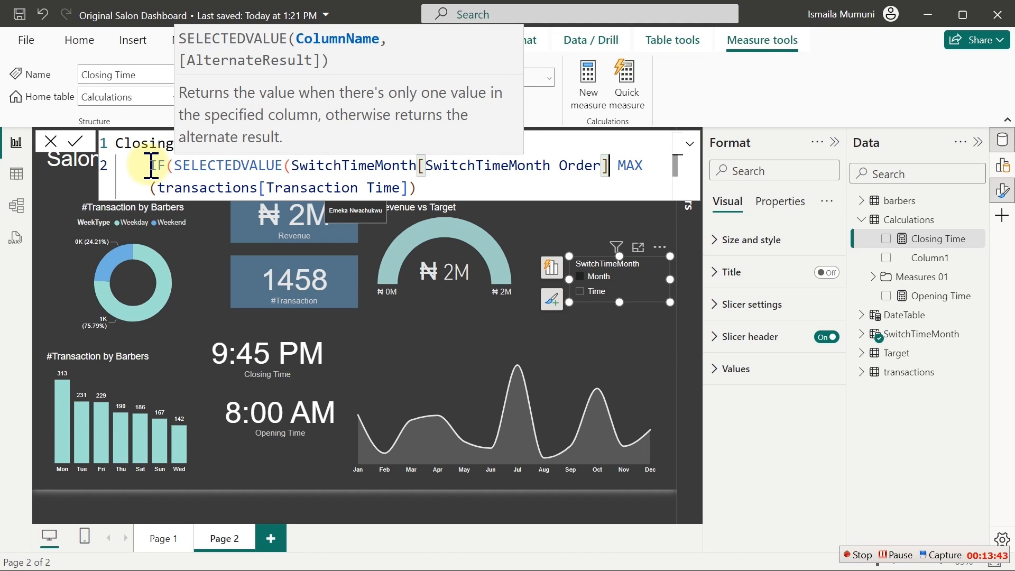
{"action": "type", "text": ")"}
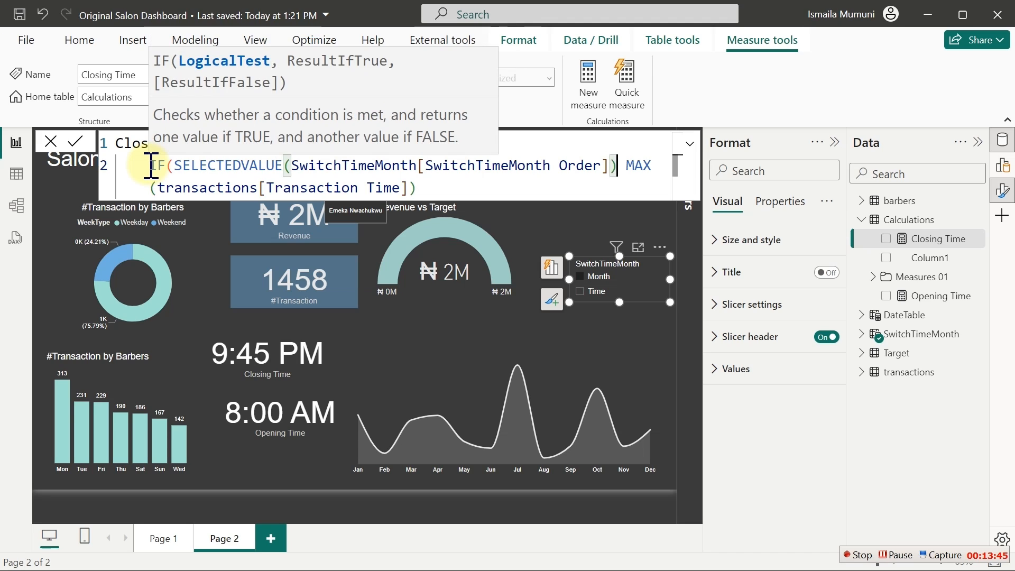
{"action": "type", "text": "="}
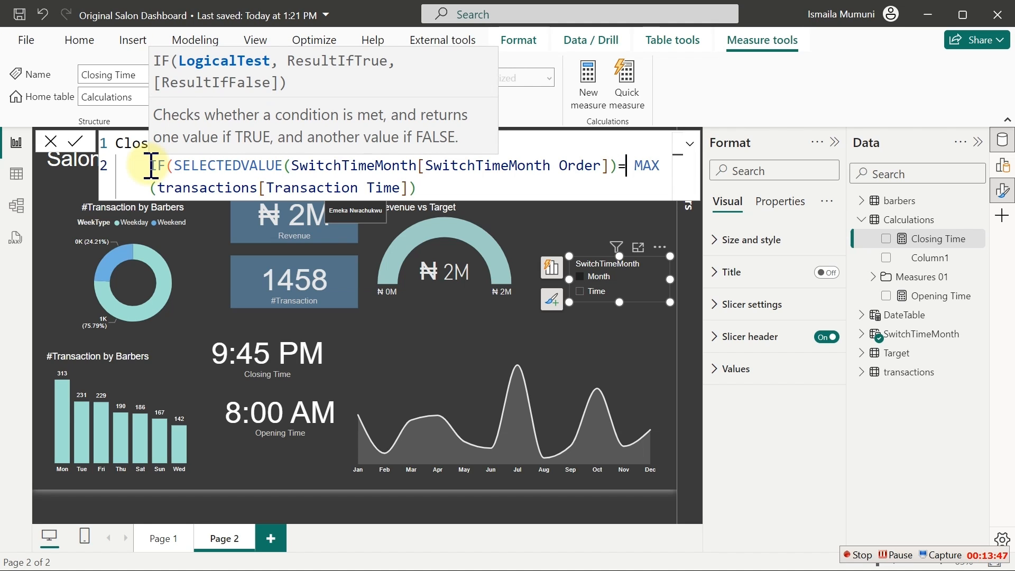
{"action": "type", "text": "1,"}
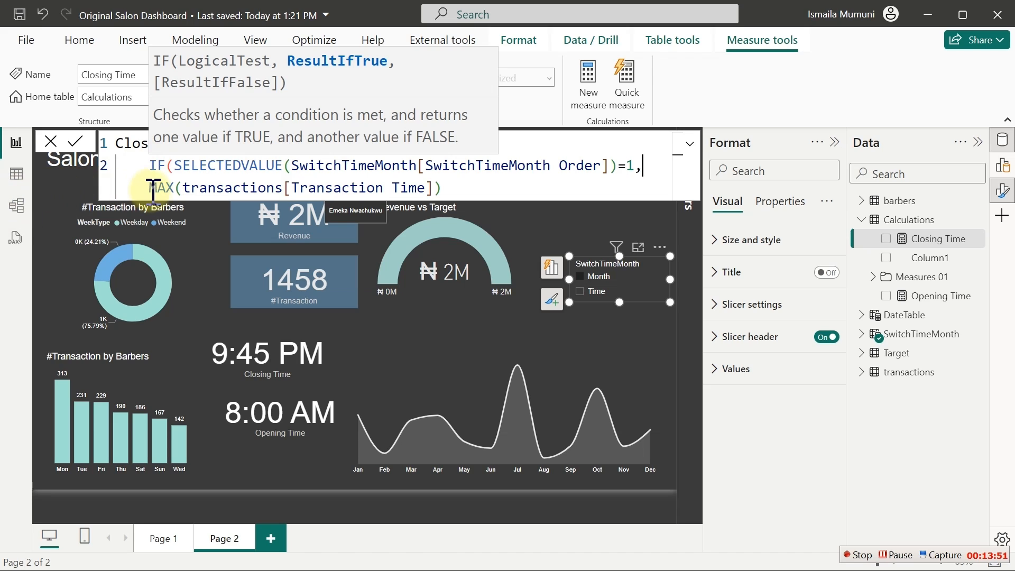
- Add an empty string "" on its own line as the IF's false result and close the function
{"action": "left_click_drag", "start_coordinate": [148, 188], "coordinate": [447, 190]}
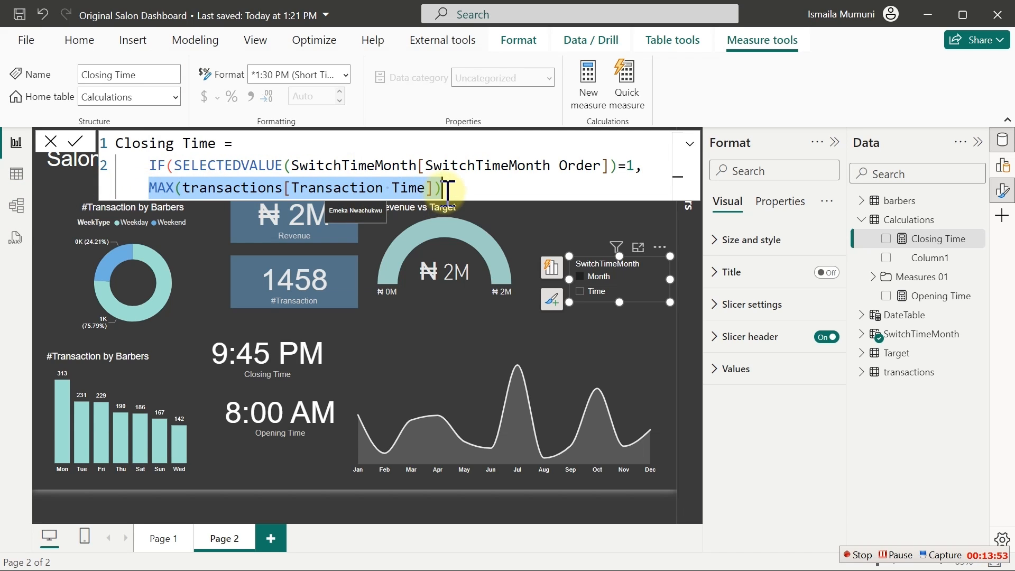
{"action": "left_click", "coordinate": [447, 189]}
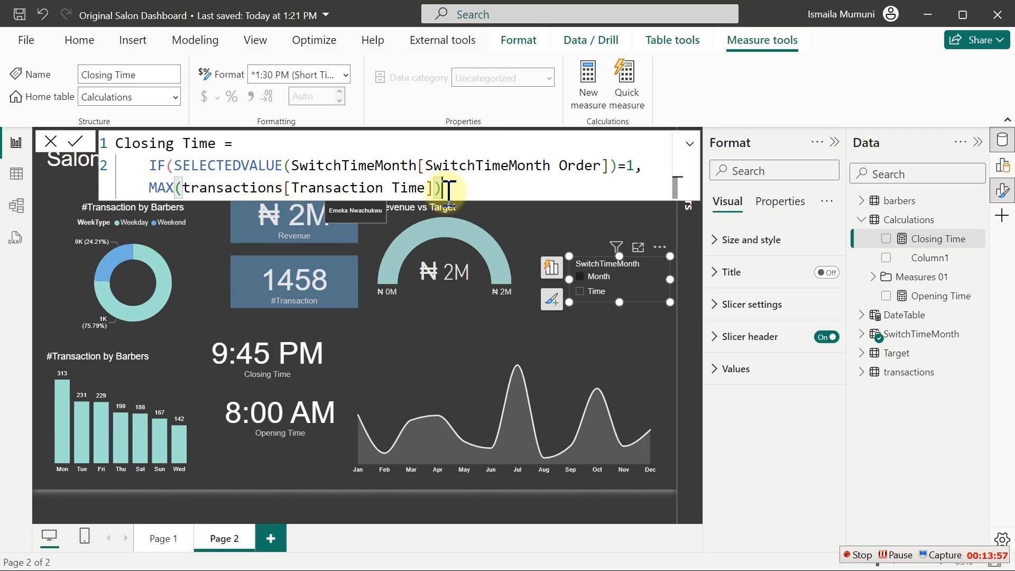
{"action": "type", "text": ","}
{"action": "key", "text": "shift+Return"}
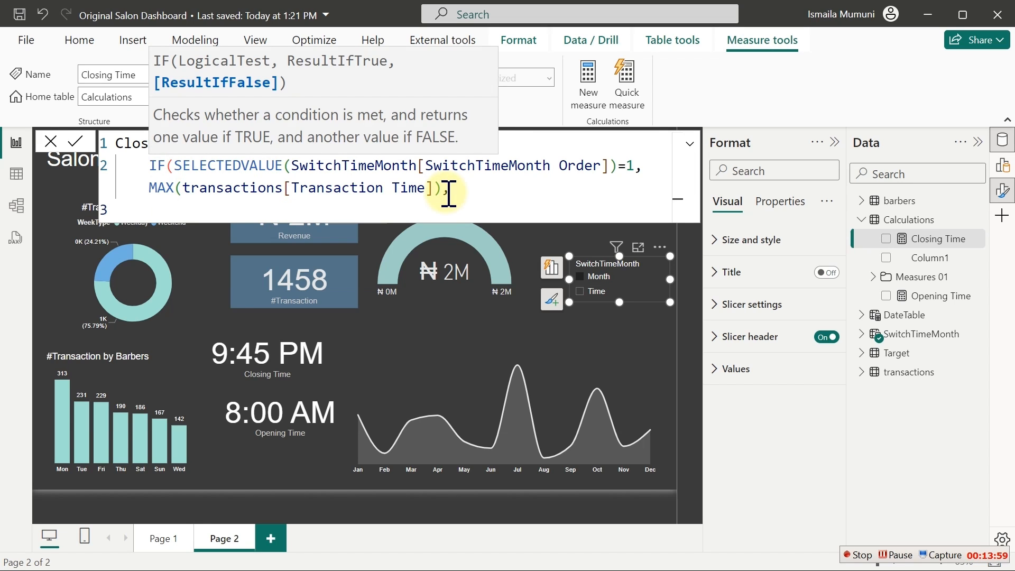
{"action": "type", "text": "\"\""}
{"action": "key", "text": "shift+Return"}
{"action": "type", "text": ")"}
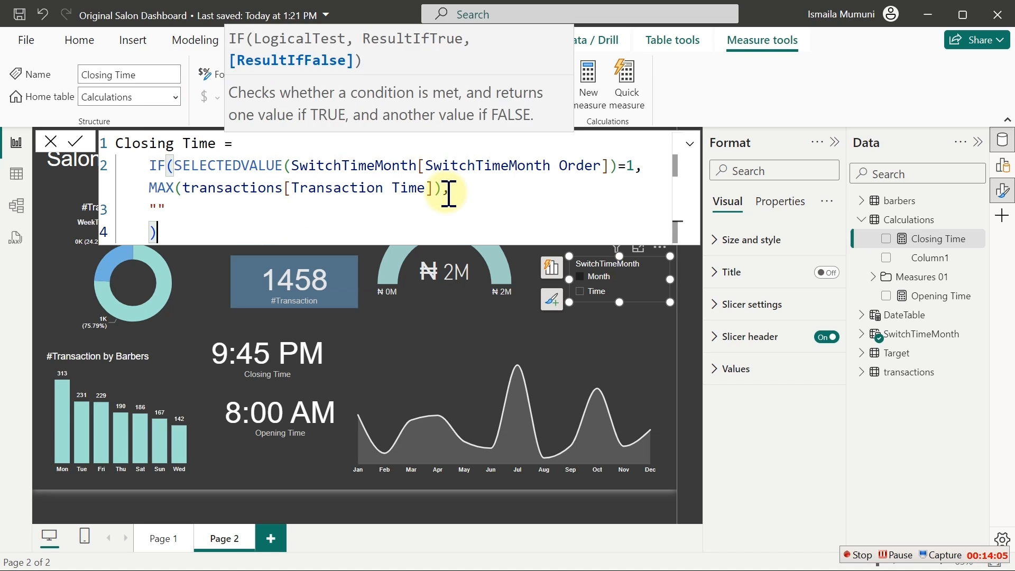
- Put the IF arguments on separate lines below the opening bracket, indent them, and commit the Closing Time measure
{"action": "double_click", "coordinate": [176, 167]}
{"action": "left_click", "coordinate": [175, 167]}
{"action": "key", "text": "shift+Return"}
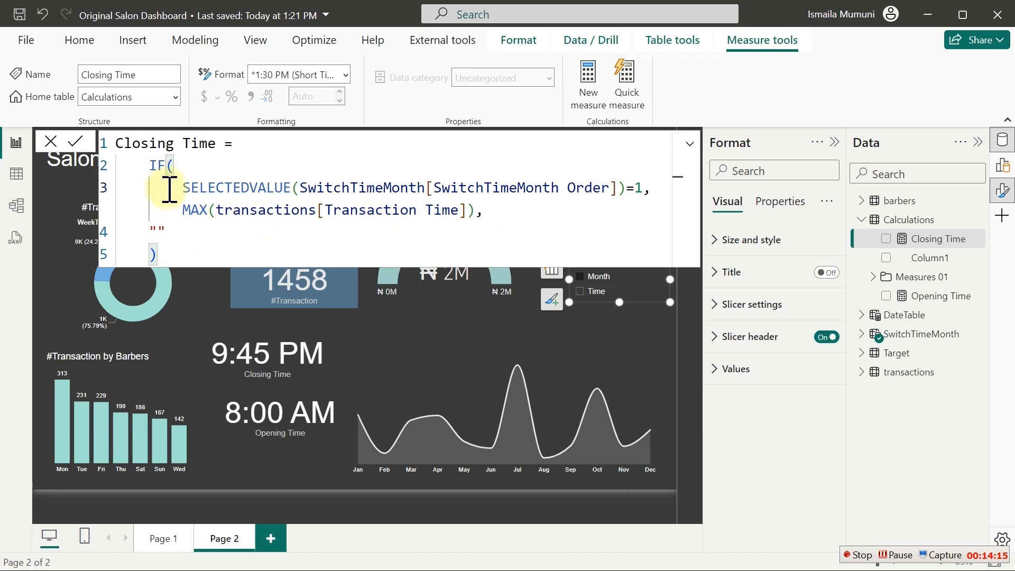
{"action": "left_click_drag", "start_coordinate": [175, 185], "coordinate": [179, 232]}
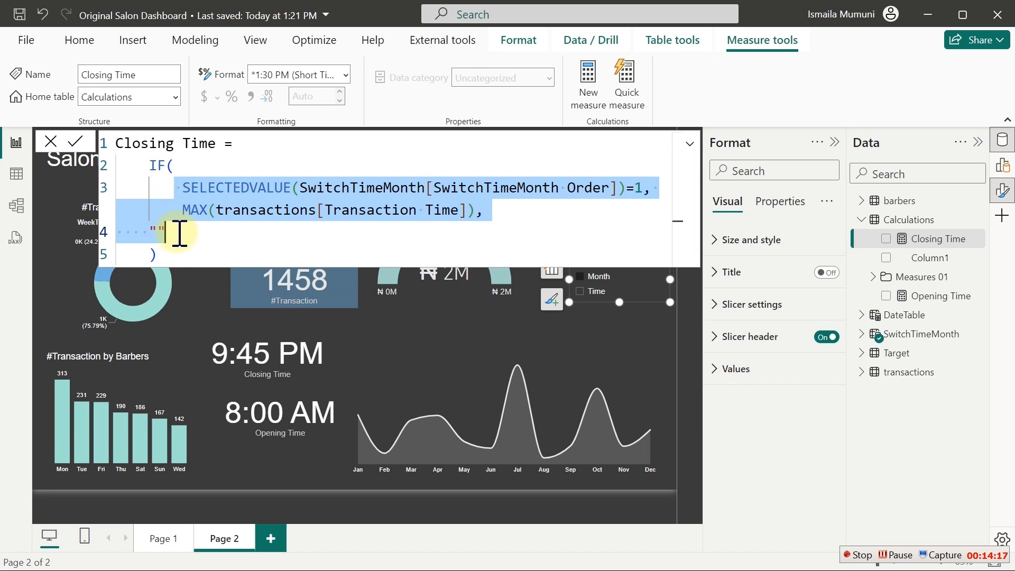
{"action": "key", "text": "Tab"}
{"action": "left_click", "coordinate": [250, 249]}
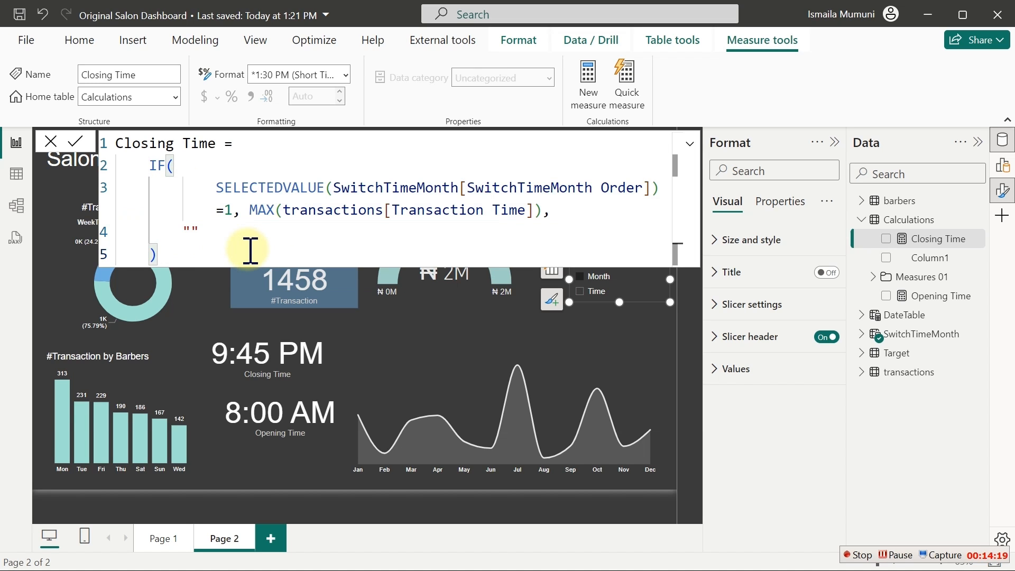
{"action": "key", "text": "Return"}
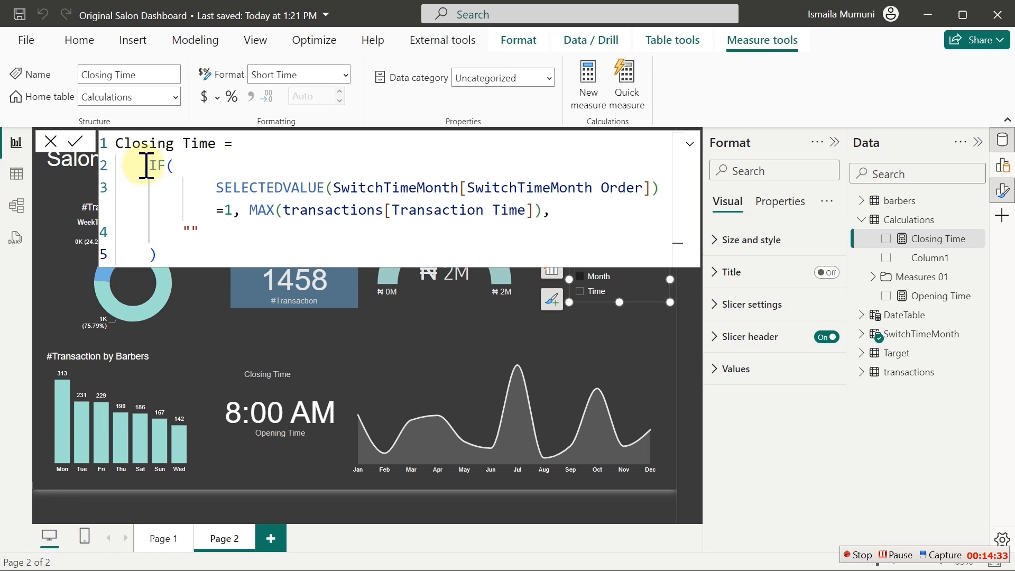
- Copy the whole IF expression from the Closing Time measure and use it to replace the Opening Time measure's MIN formula, starting on a new line
{"action": "left_click_drag", "start_coordinate": [143, 170], "coordinate": [305, 244]}
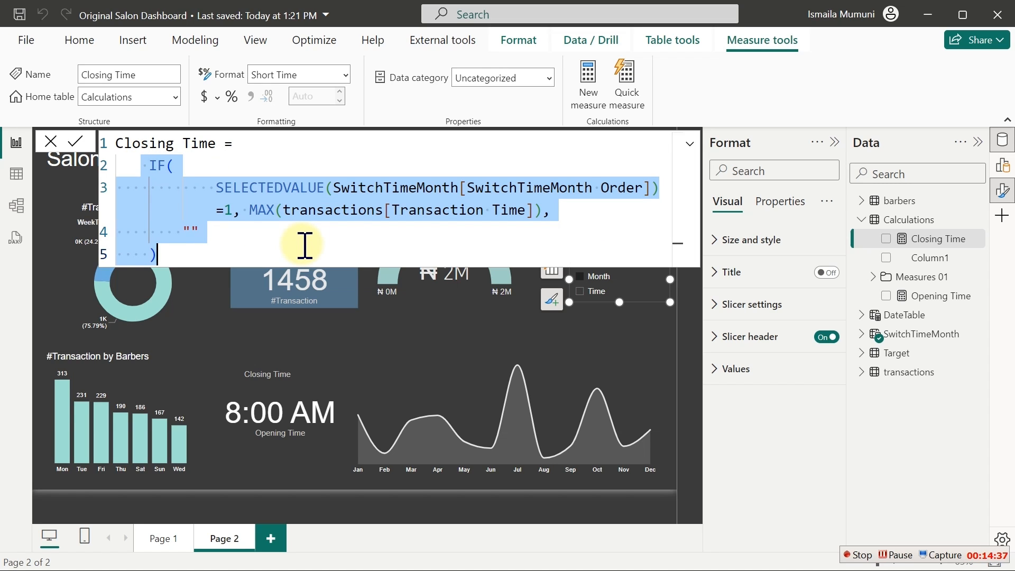
{"action": "left_click", "coordinate": [936, 305]}
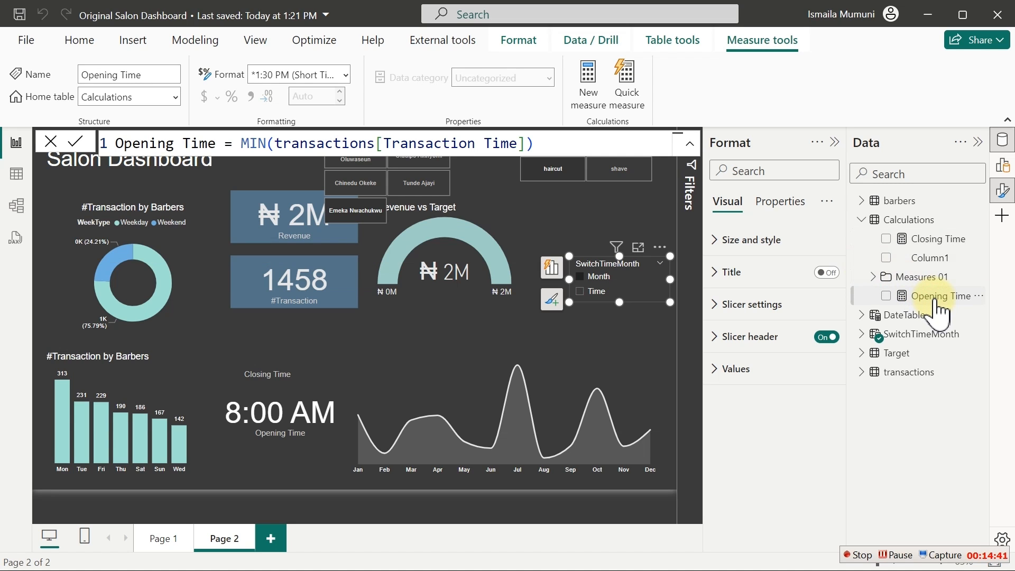
{"action": "left_click", "coordinate": [238, 141]}
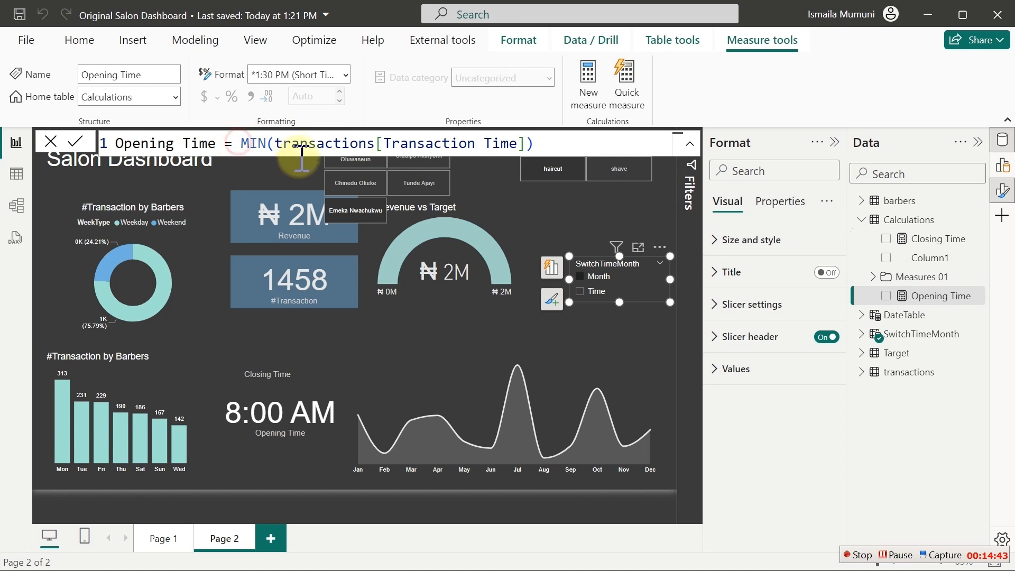
{"action": "left_click_drag", "start_coordinate": [302, 159], "coordinate": [589, 138]}
{"action": "key", "text": "BackSpace"}
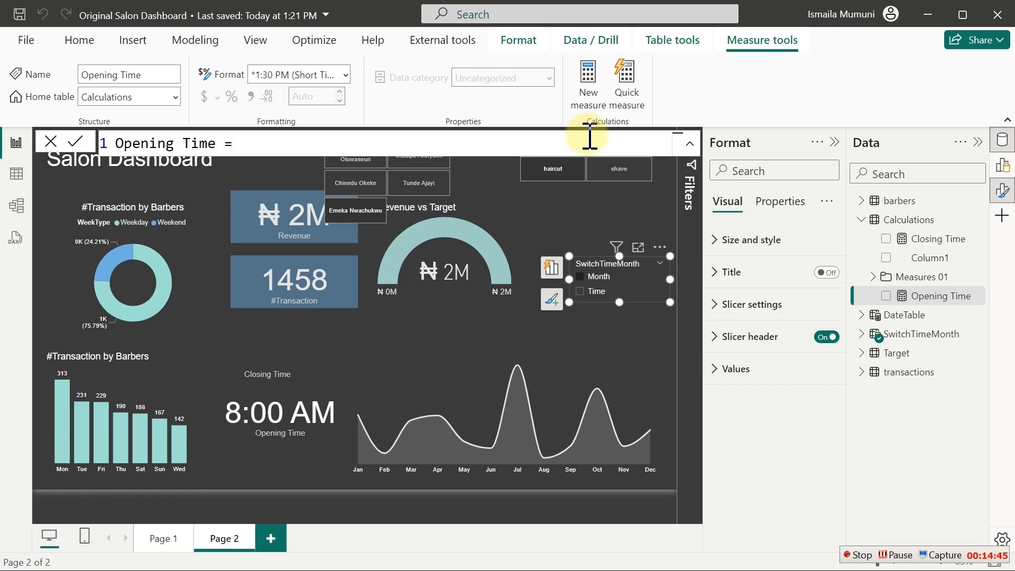
{"action": "key", "text": "shift+Return"}
{"action": "type", "text": "IF( SELECTEDVALUE(SwitchTimeMonth[SwitchTimeMonth Order]) =1, MAX(transactions[Transaction Time]), \"\" )"}
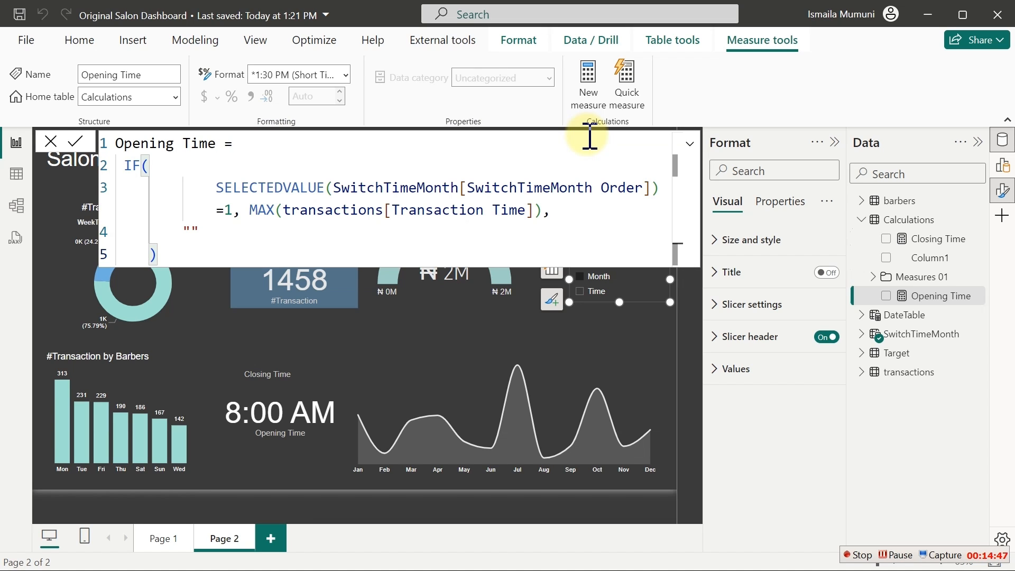
- Change MAX to MIN in the Opening Time measure's IF expression and commit the formula
{"action": "double_click", "coordinate": [267, 211]}
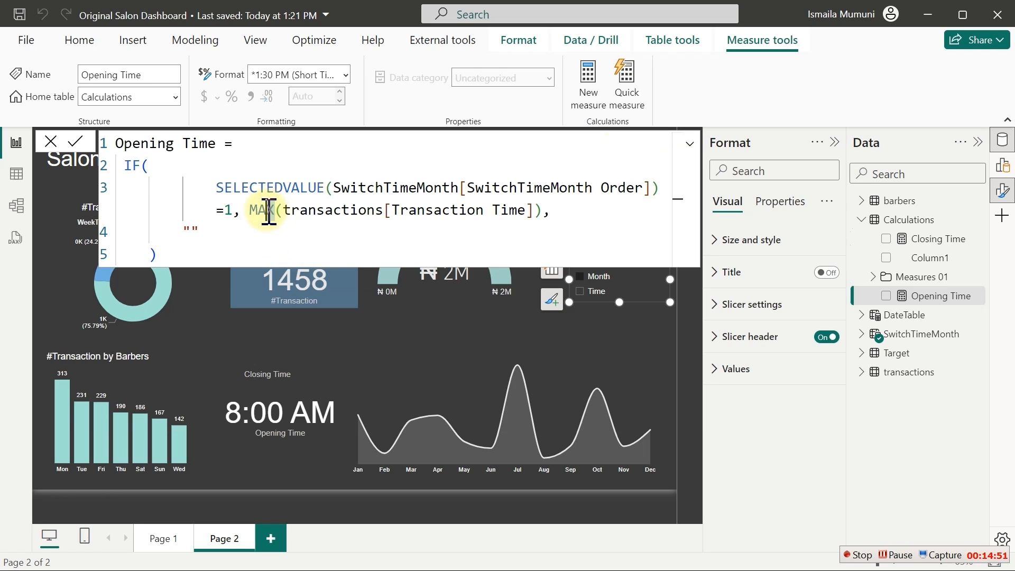
{"action": "type", "text": "Min"}
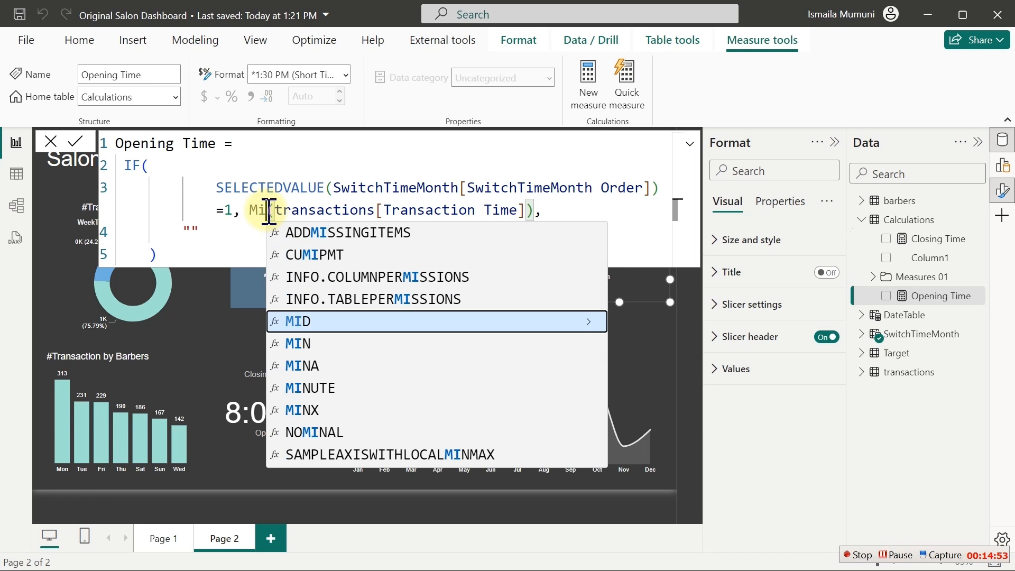
{"action": "key", "text": "Tab"}
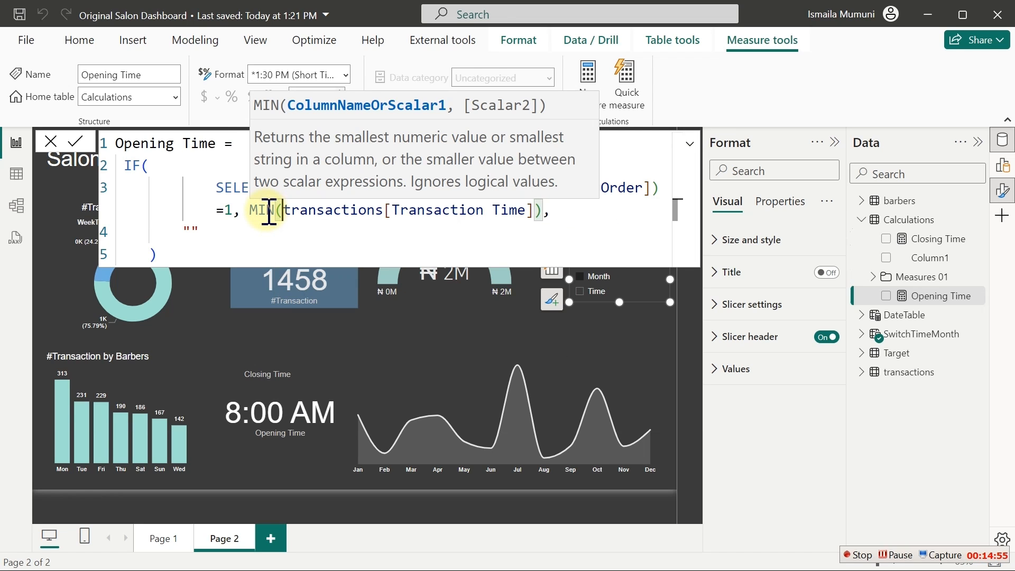
{"action": "left_click", "coordinate": [301, 252]}
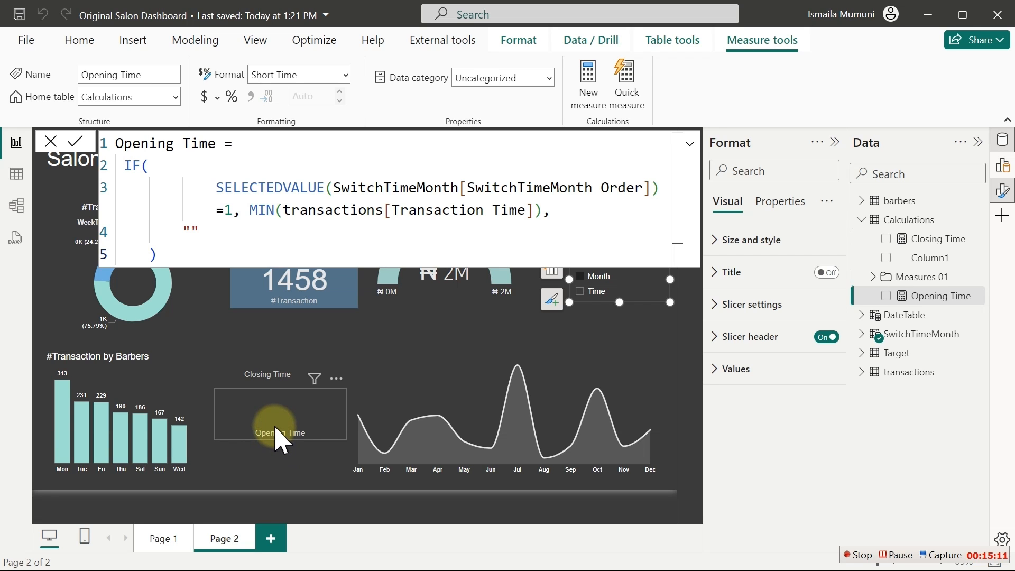
- Test the Opening and Closing Time cards by setting the SwitchTimeMonth slicer to Time and back to Month
{"action": "left_click", "coordinate": [278, 441]}
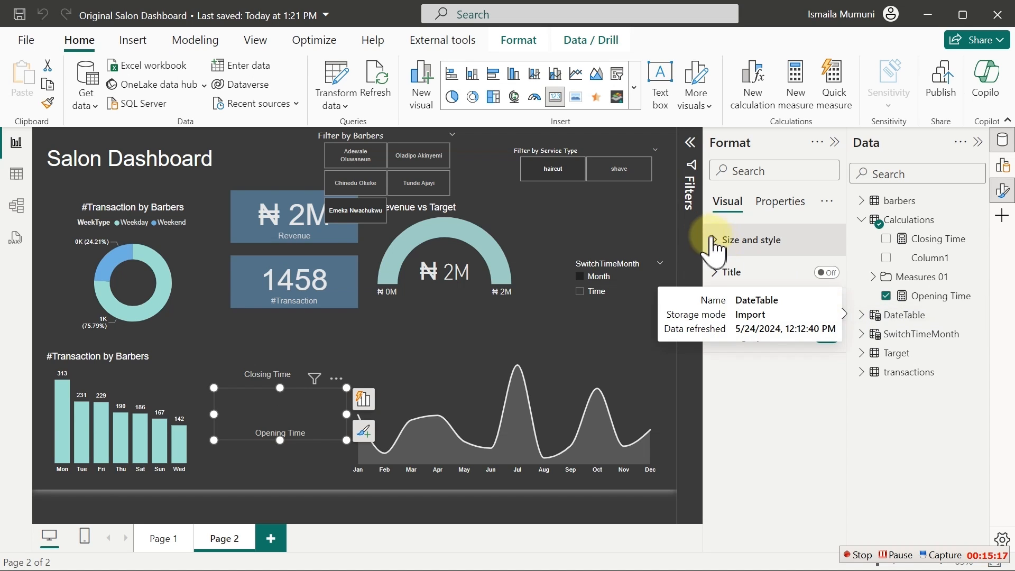
{"action": "left_click", "coordinate": [636, 221]}
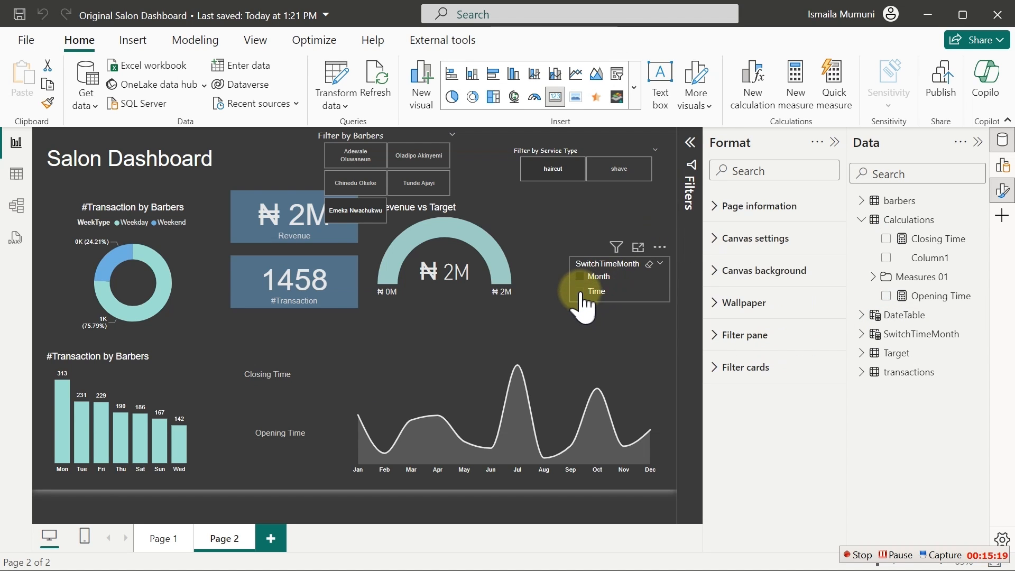
{"action": "left_click", "coordinate": [581, 292]}
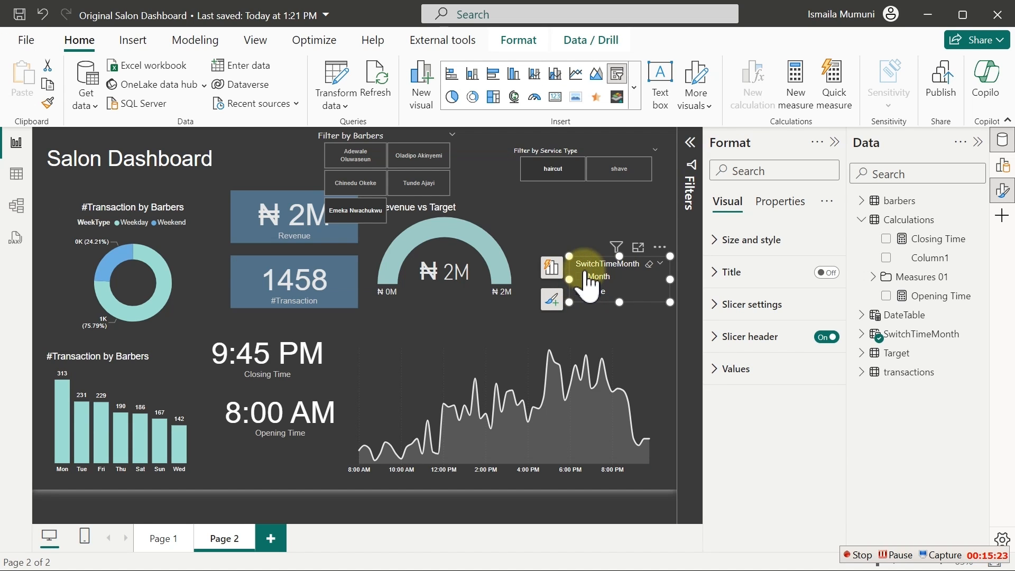
{"action": "left_click", "coordinate": [585, 277]}
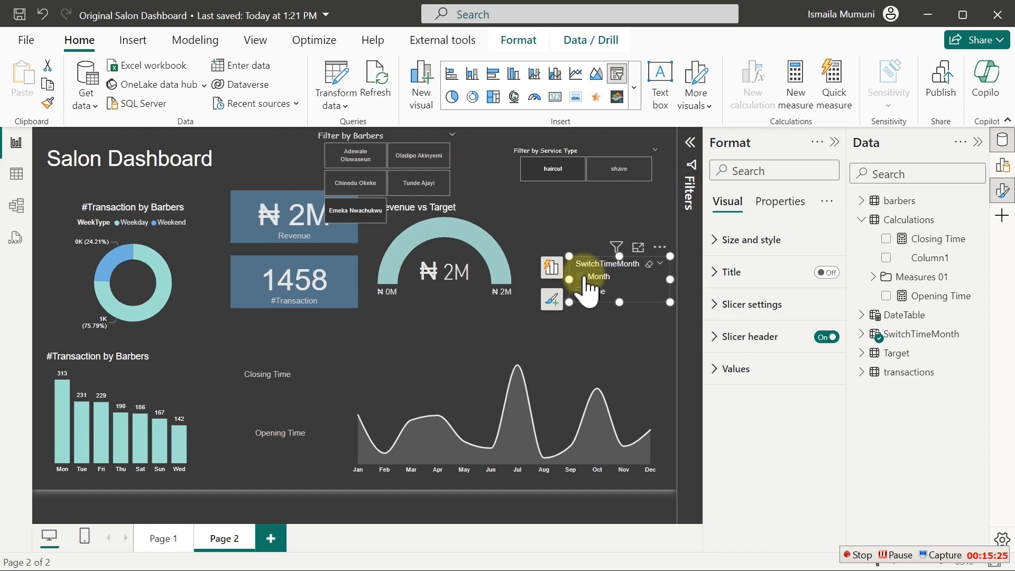
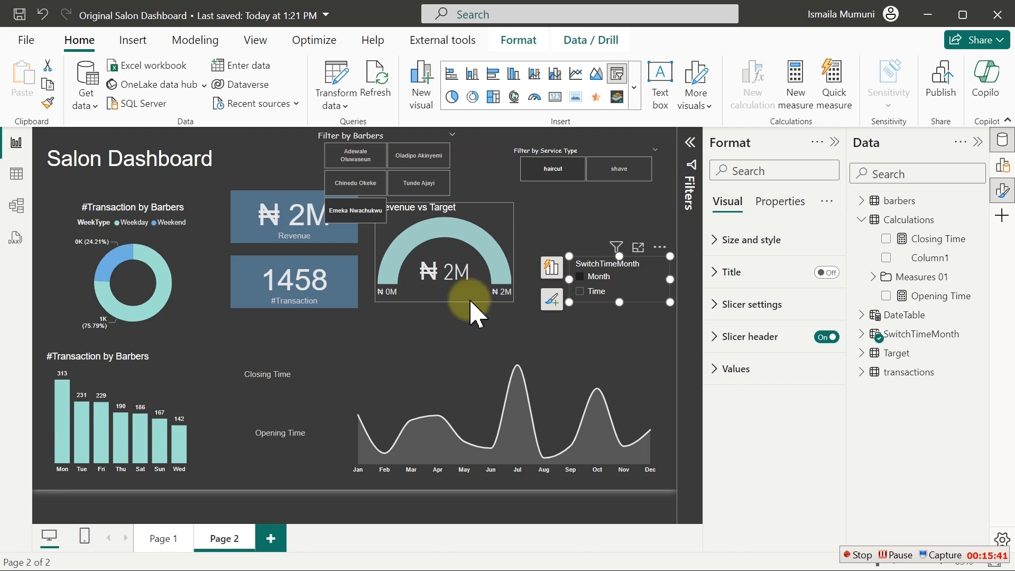
- Set the SwitchTimeMonth slicer to Time and turn off the category labels on the Closing Time and Opening Time cards
{"action": "left_click", "coordinate": [581, 296]}
{"action": "left_click", "coordinate": [290, 363]}
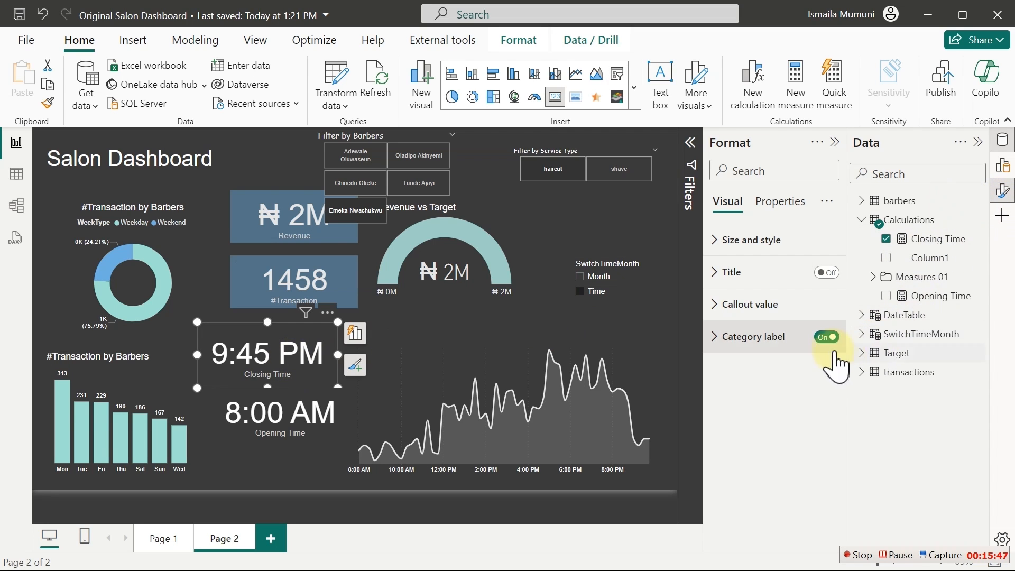
{"action": "left_click", "coordinate": [824, 338]}
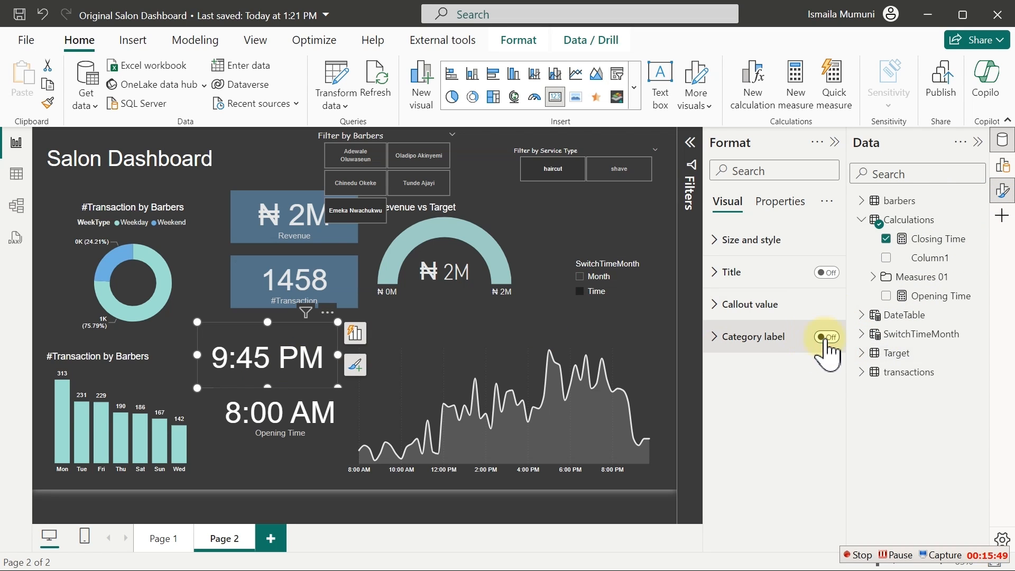
{"action": "left_click", "coordinate": [311, 428]}
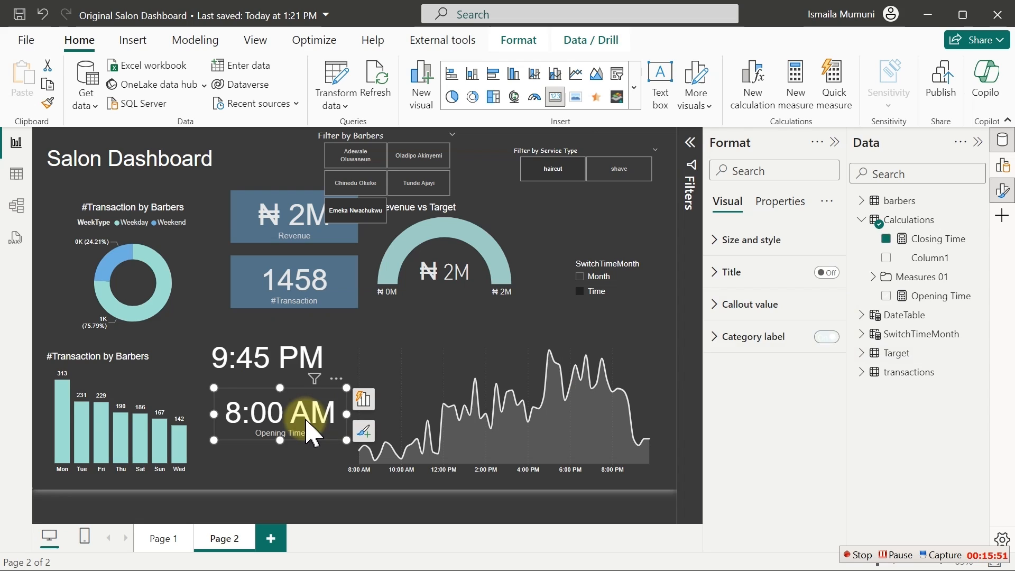
{"action": "left_click", "coordinate": [828, 337]}
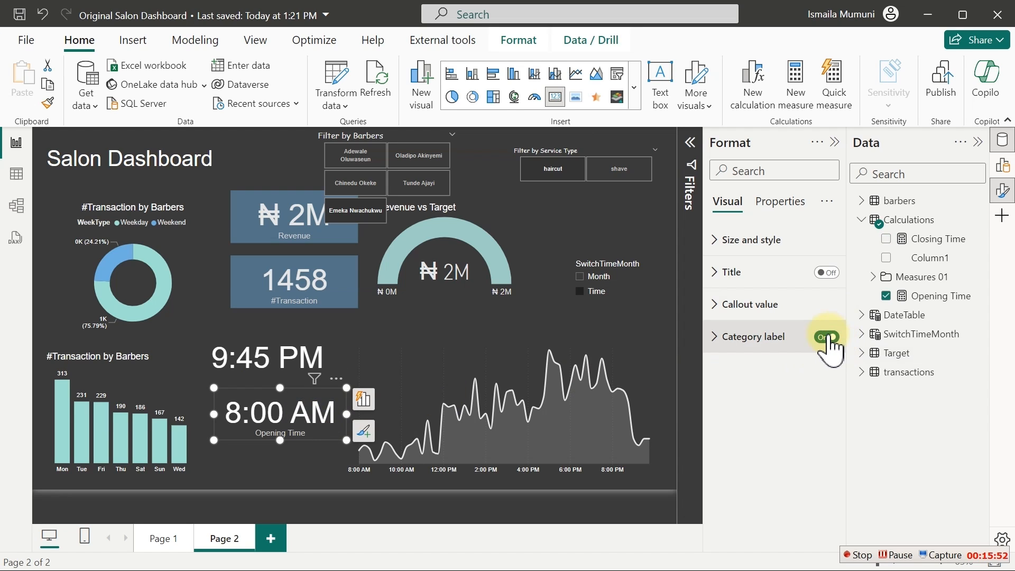
{"action": "left_click", "coordinate": [643, 290]}
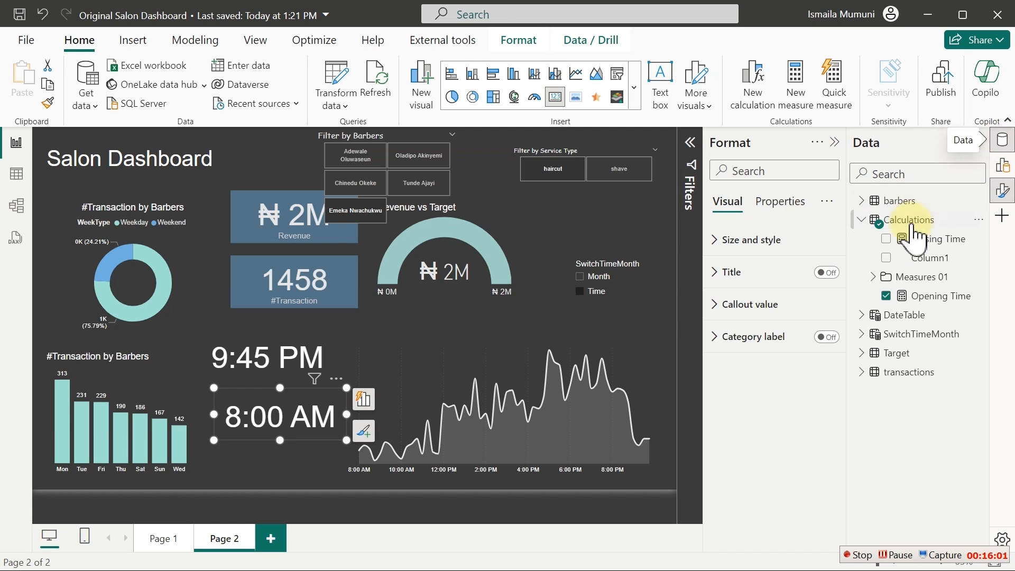
- Create a new measure in the Calculations table, name it Closing Time, and paste the copied IF expression as its formula
{"action": "left_click", "coordinate": [834, 141]}
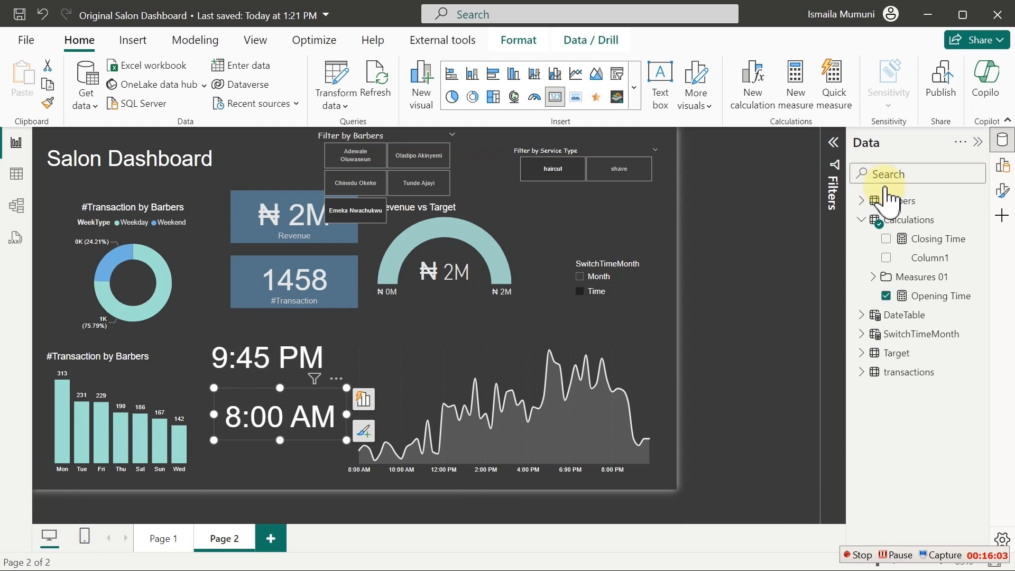
{"action": "right_click", "coordinate": [935, 239]}
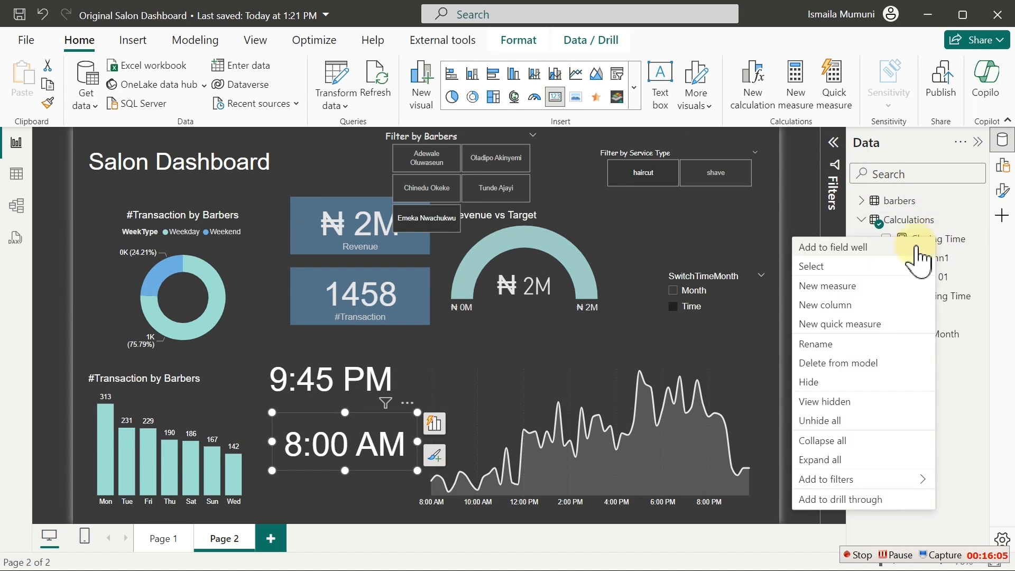
{"action": "left_click", "coordinate": [835, 288]}
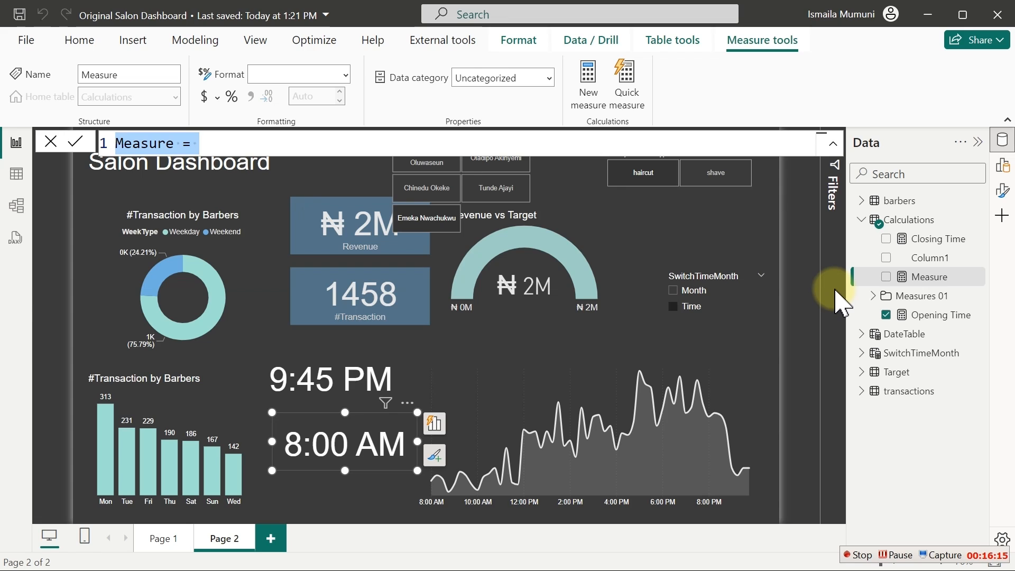
{"action": "type", "text": "Closing Time"}
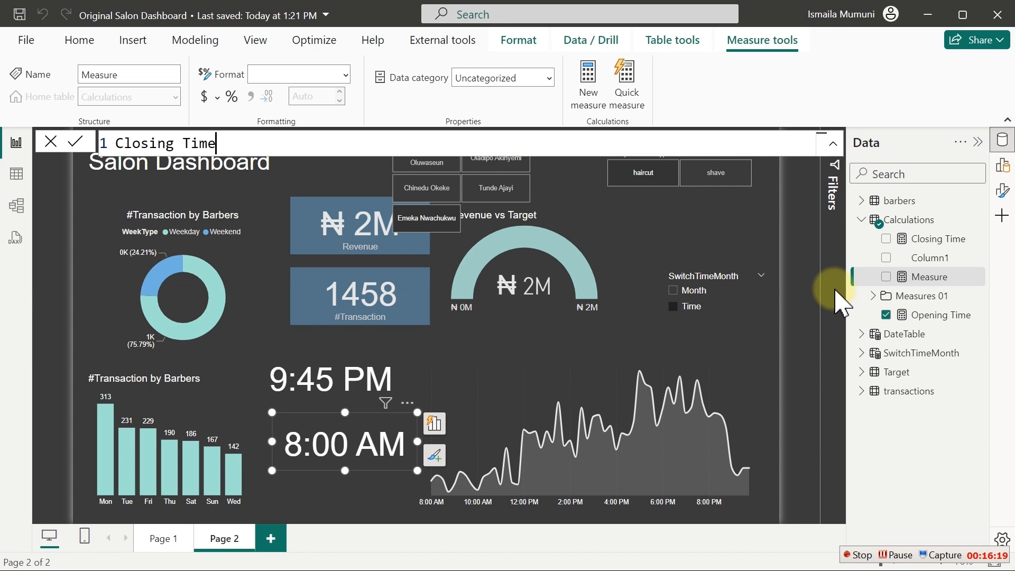
{"action": "type", "text": " = if"}
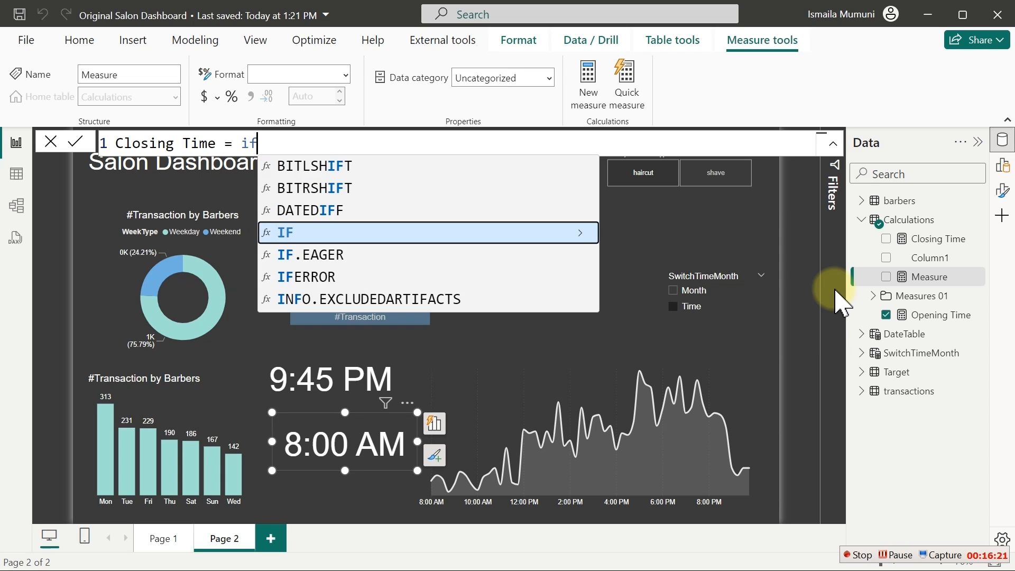
{"action": "key", "text": "BackSpace"}
{"action": "key", "text": "BackSpace"}
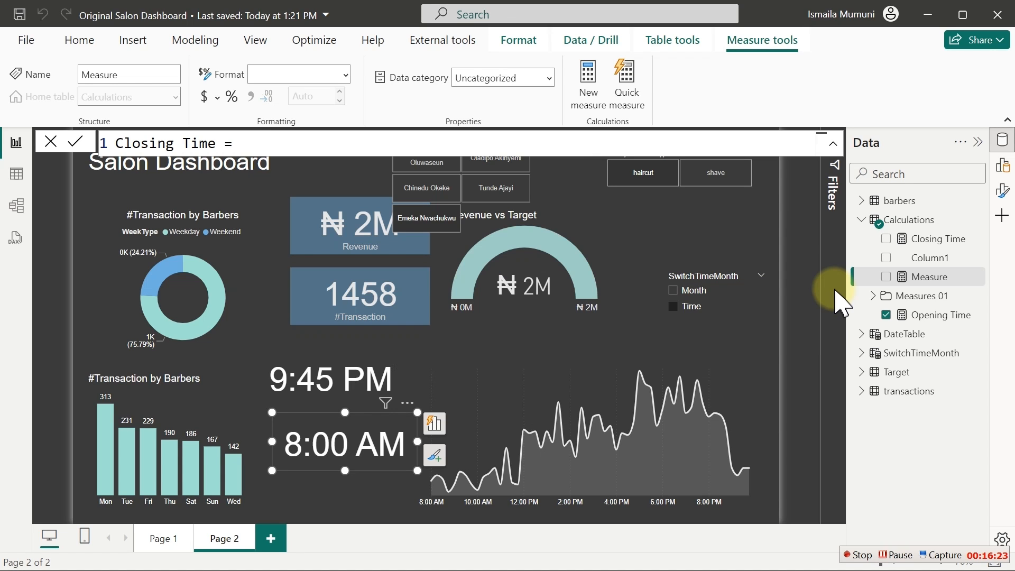
{"action": "type", "text": "IF(     SELECTEDVALUE(SwitchTimeMonth[SwitchTimeMonth Order])=1, MAX(transactions[Transaction Time]),     \"\" )"}
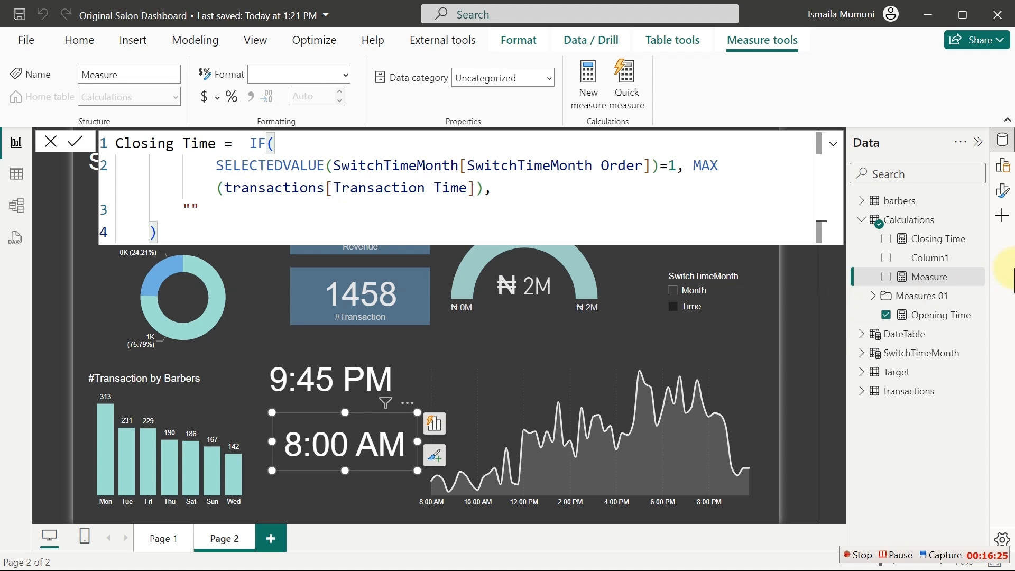
- Replace the new measure's IF results with the text "Closing Time" when true and an empty string "" when false, keeping the SELECTEDVALUE condition
{"action": "left_click_drag", "start_coordinate": [692, 164], "coordinate": [488, 208]}
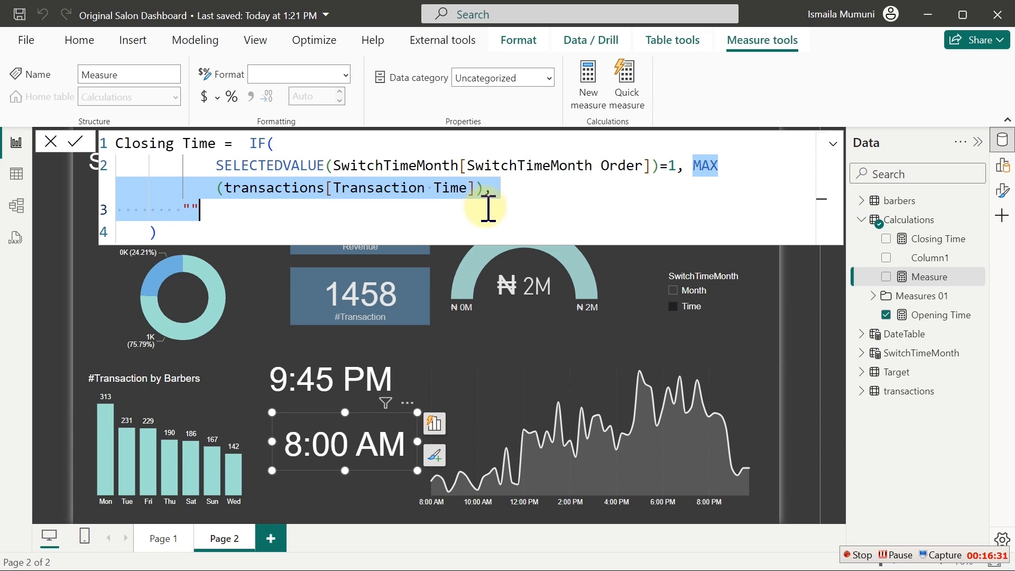
{"action": "key", "text": "BackSpace"}
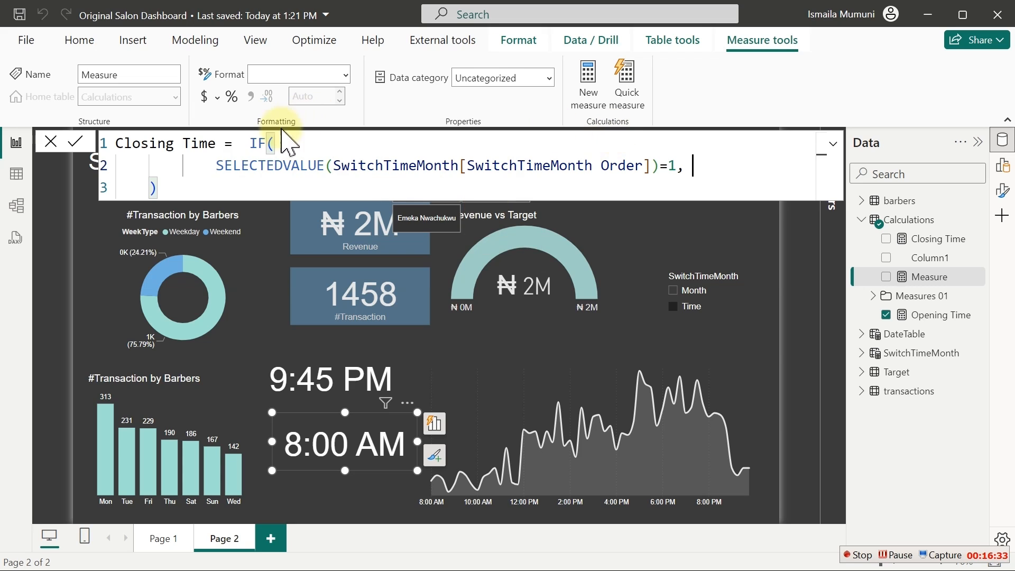
{"action": "left_click_drag", "start_coordinate": [219, 166], "coordinate": [535, 165]}
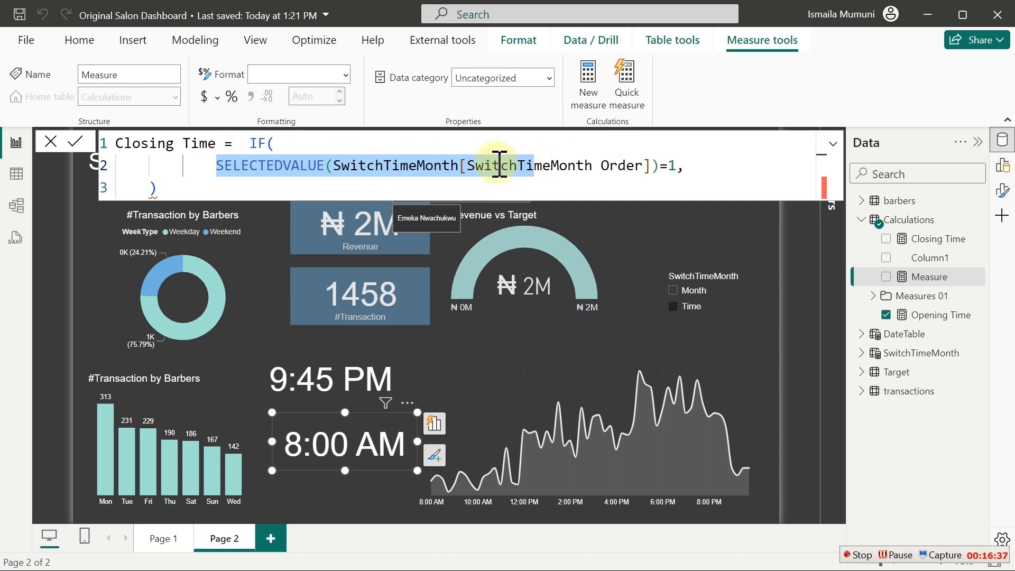
{"action": "left_click", "coordinate": [334, 168]}
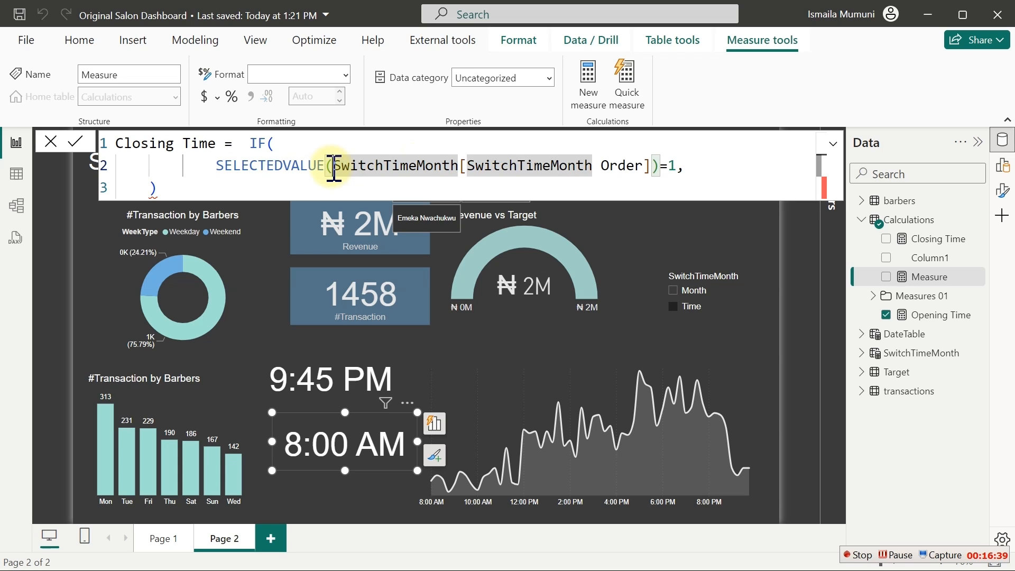
{"action": "double_click", "coordinate": [334, 167]}
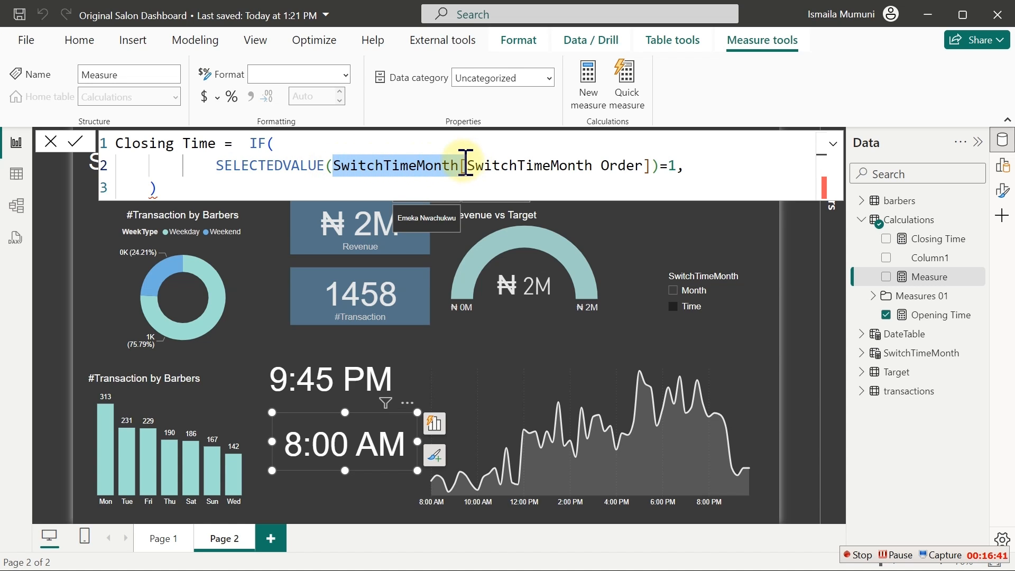
{"action": "left_click_drag", "start_coordinate": [462, 167], "coordinate": [653, 166]}
{"action": "left_click", "coordinate": [668, 168]}
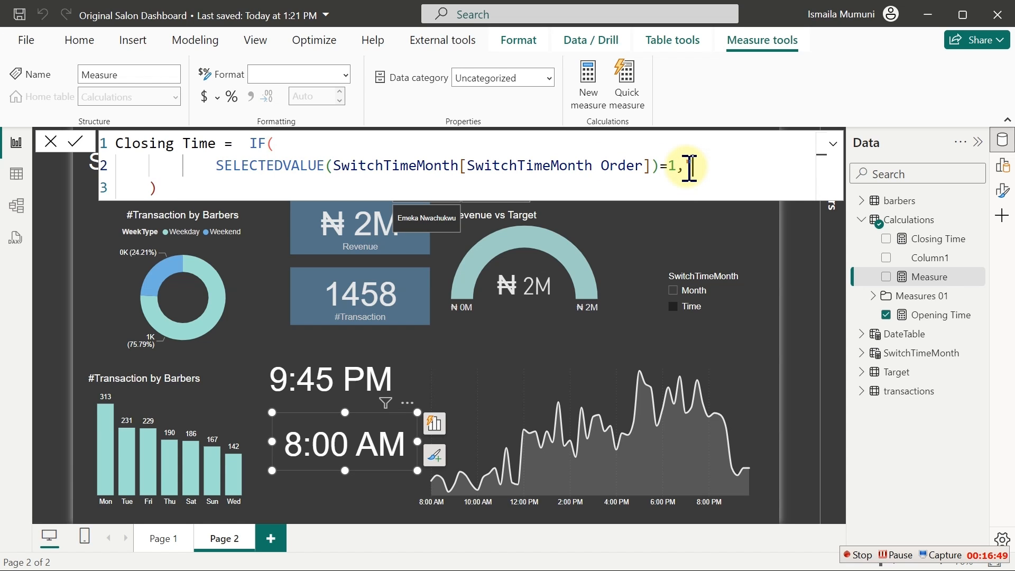
{"action": "type", "text": "\"Closing Tim"}
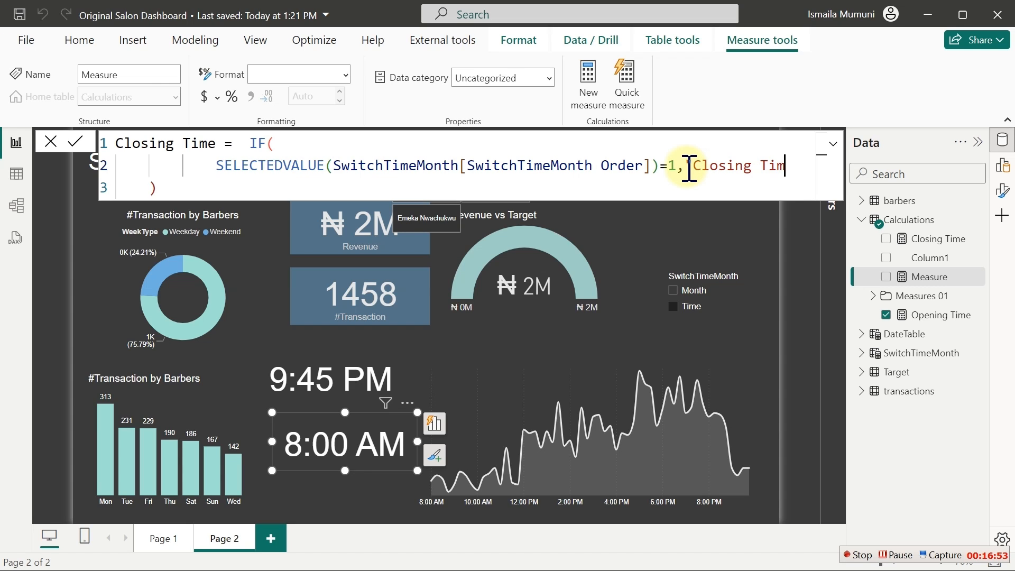
{"action": "type", "text": "e\","}
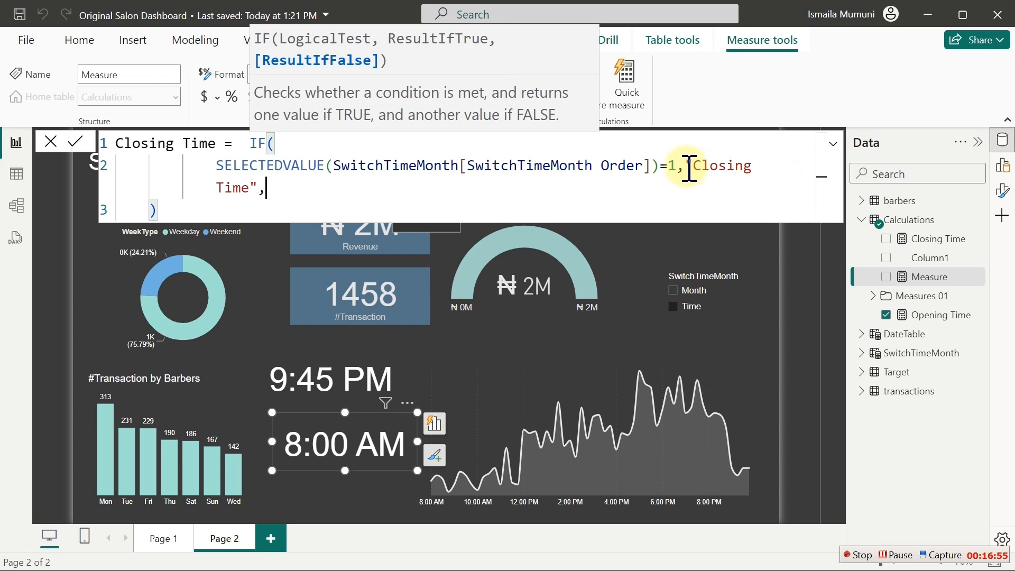
{"action": "type", "text": "\"\""}
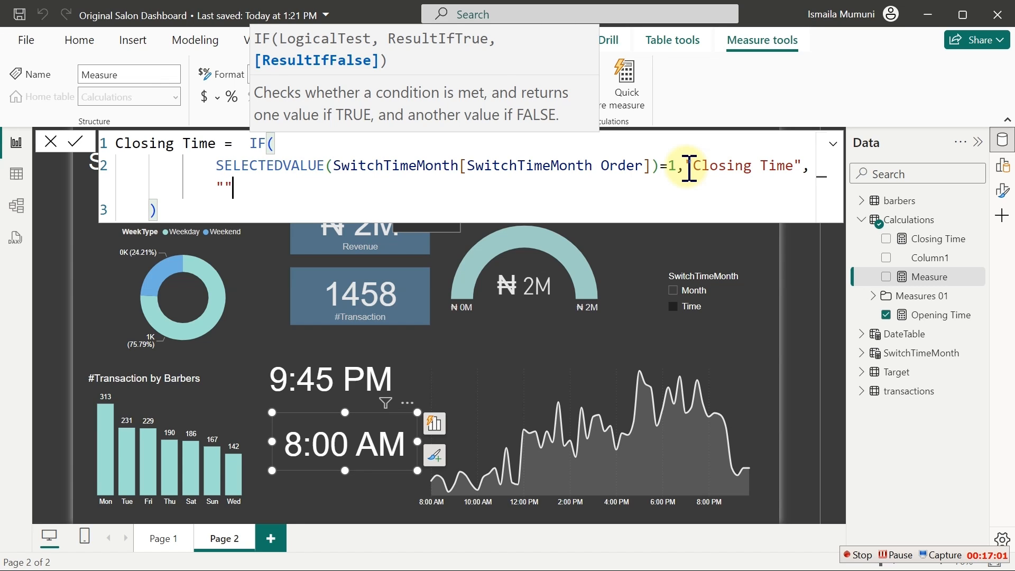
- Copy the new measure's whole formula and save the measure under the name Title: Closing Time
{"action": "key", "text": "ctrl+a"}
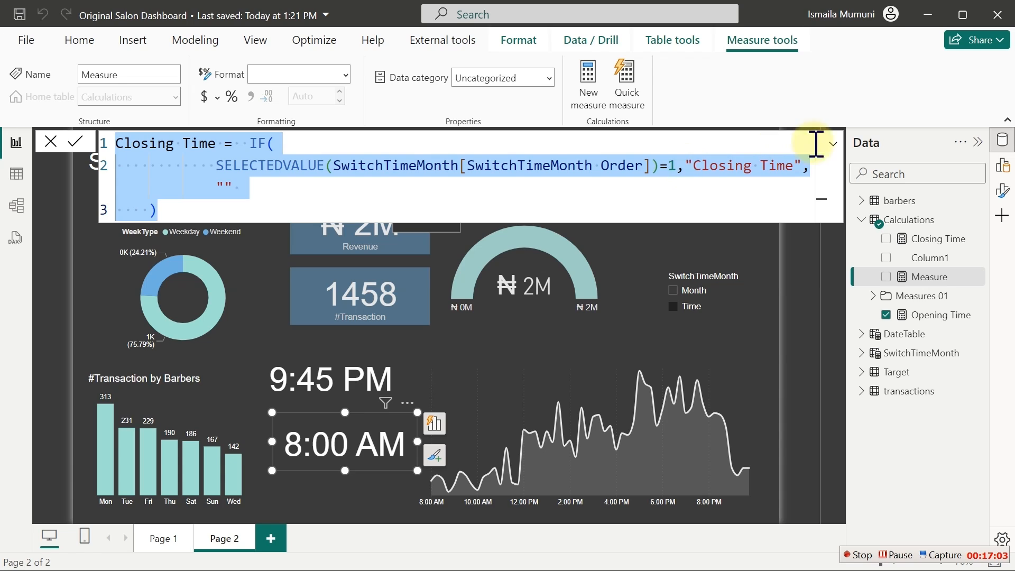
{"action": "left_click", "coordinate": [600, 199]}
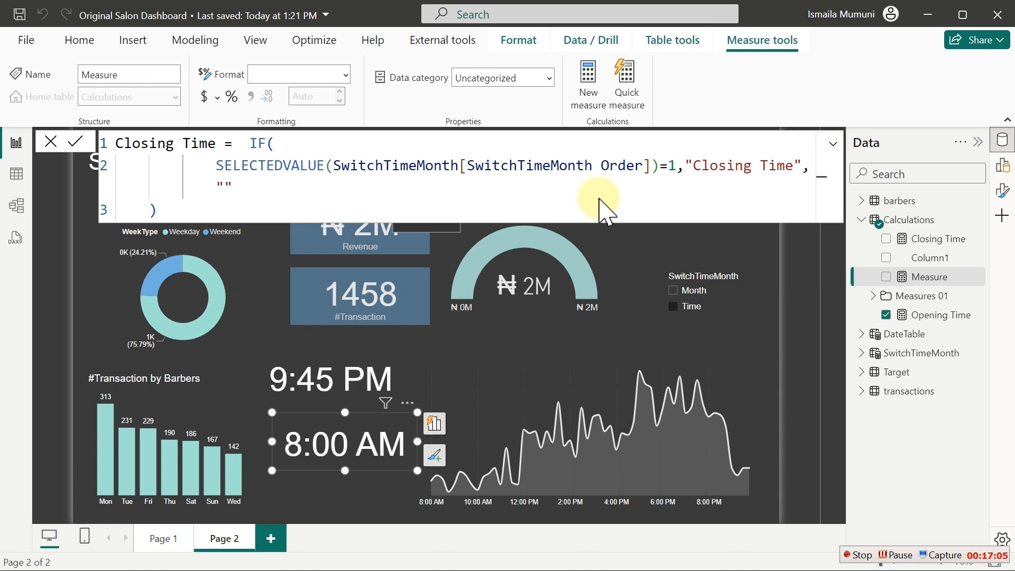
{"action": "key", "text": "Return"}
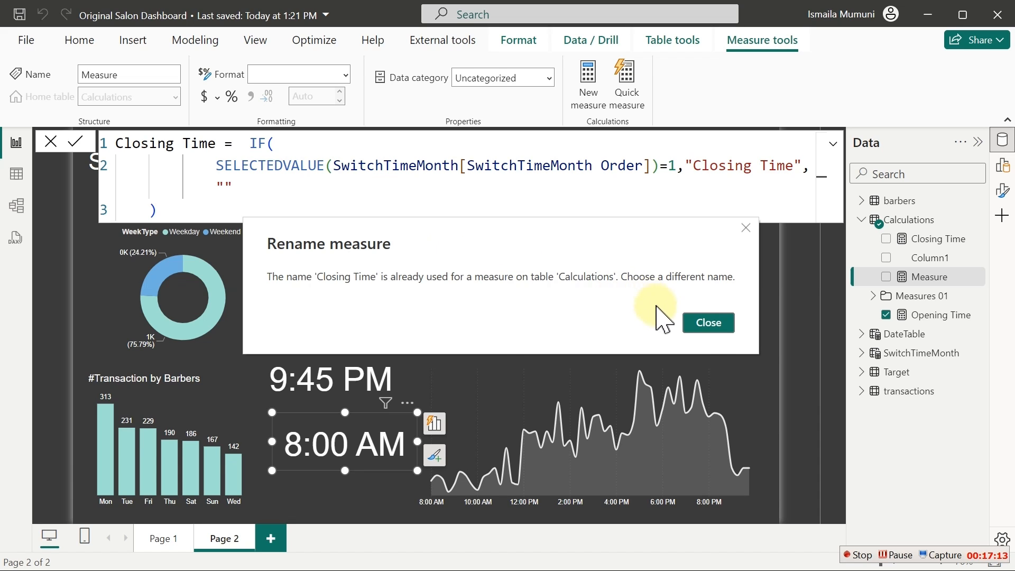
{"action": "left_click", "coordinate": [709, 323]}
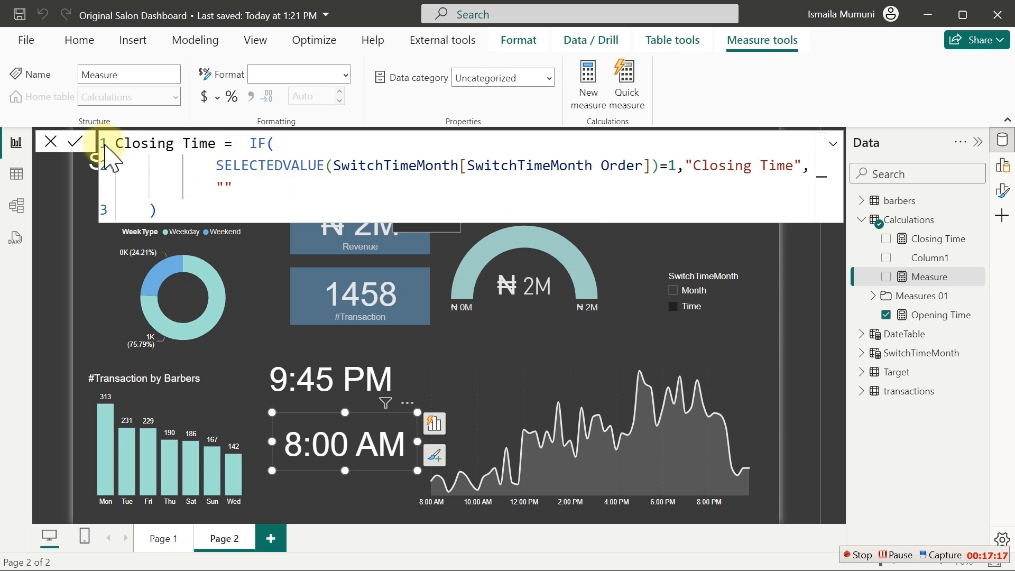
{"action": "left_click", "coordinate": [119, 143]}
{"action": "type", "text": "Title"}
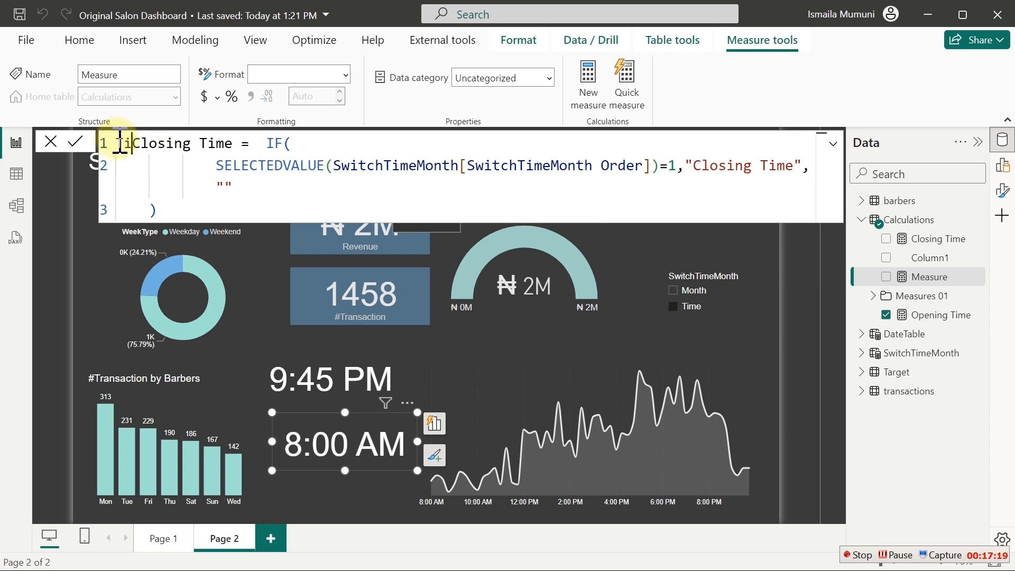
{"action": "type", "text": ":"}
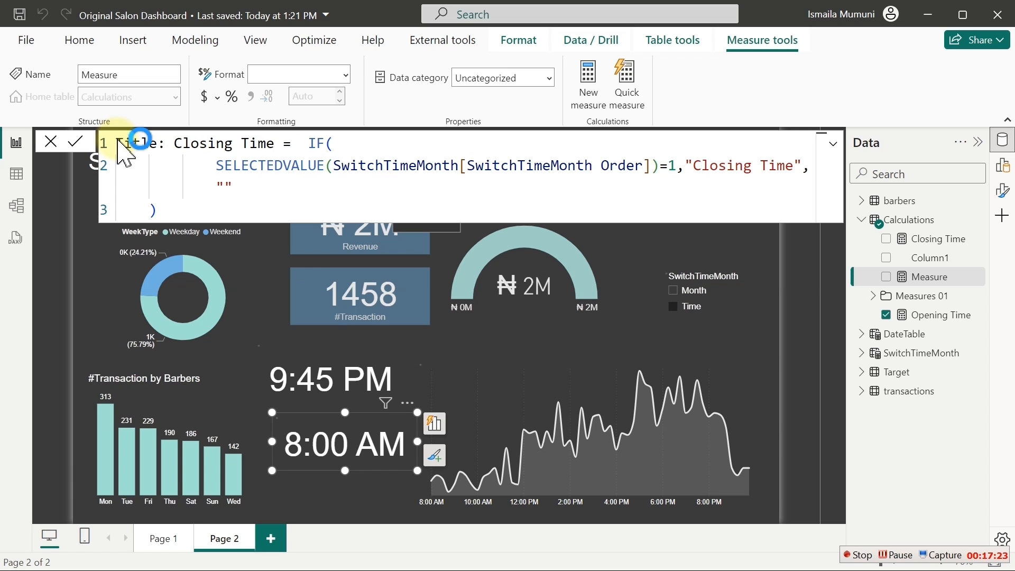
{"action": "key", "text": "Return"}
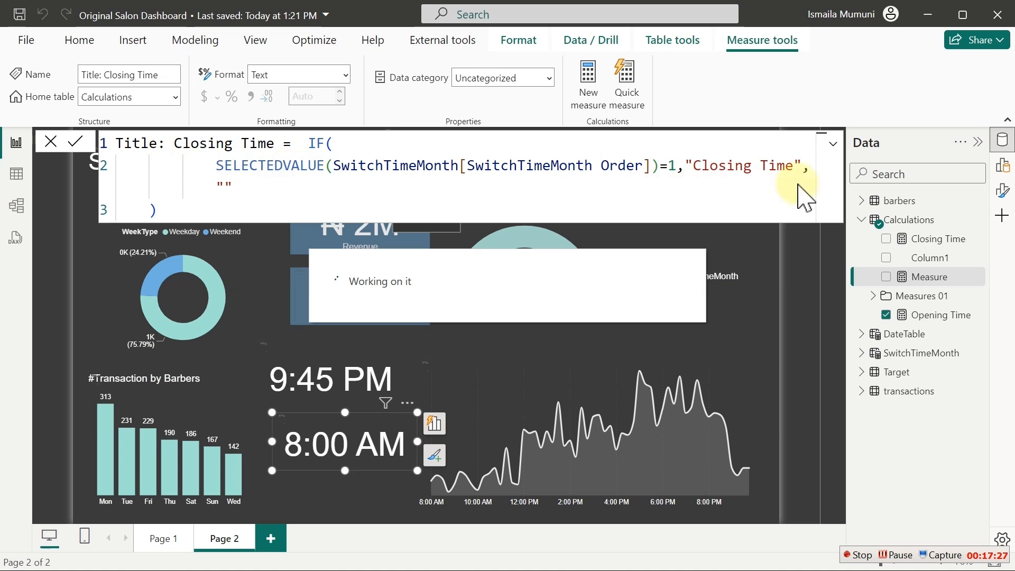
- Create another measure from the copied Closing Time formula and name it Title: Opening Time
{"action": "left_click", "coordinate": [590, 80]}
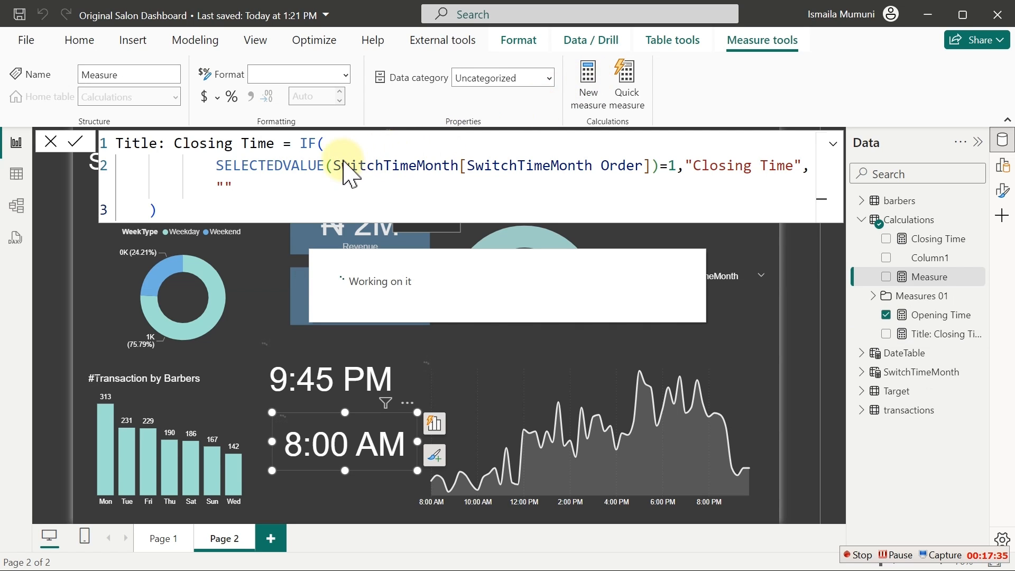
{"action": "type", "text": "Closing Time =  IF( SELECTEDVALUE(SwitchTimeMonth[SwitchTimeMonth Order])=1,\"Closing Time\", \"\" )"}
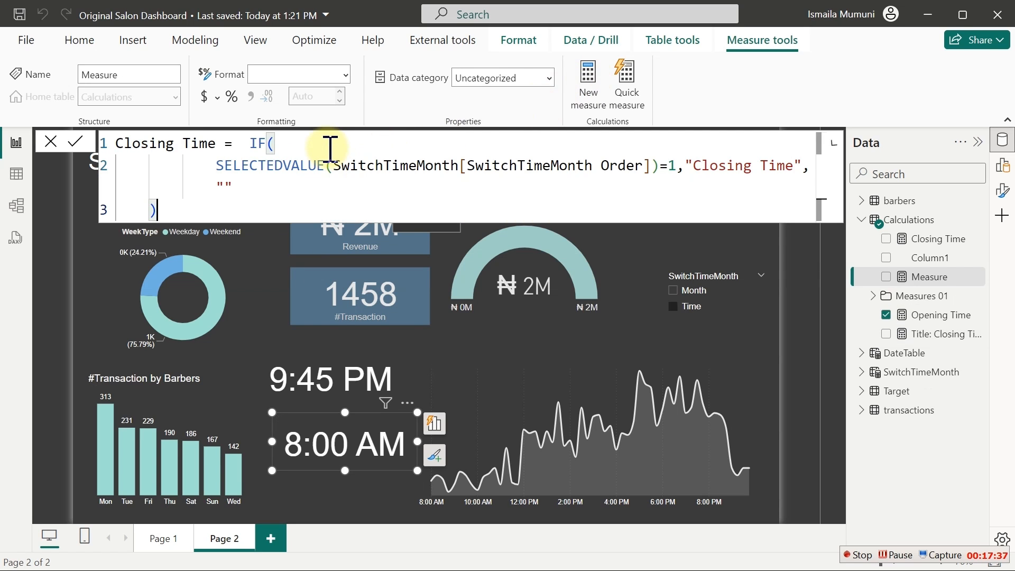
{"action": "left_click_drag", "start_coordinate": [170, 143], "coordinate": [102, 156]}
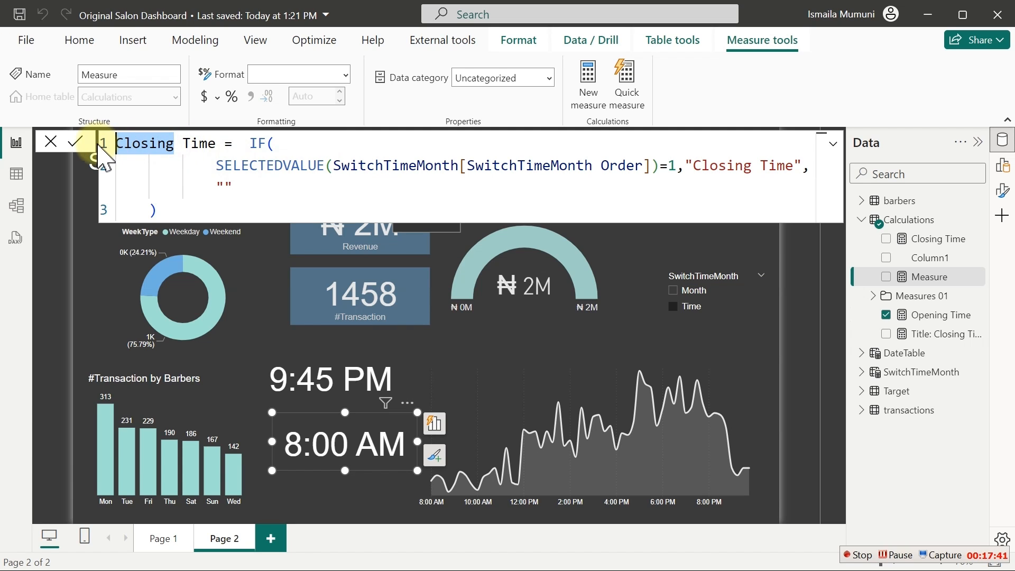
{"action": "type", "text": "Title"}
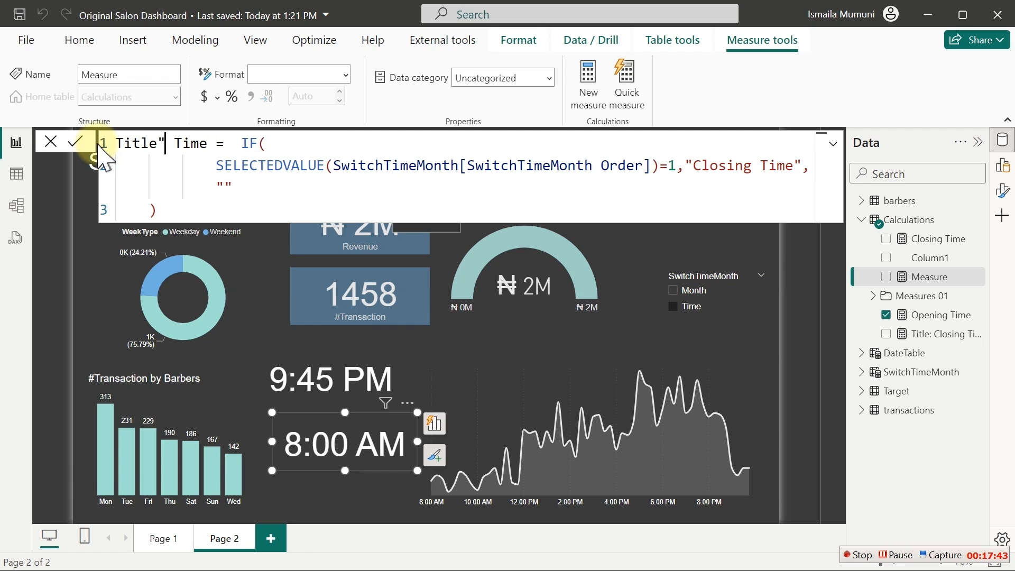
{"action": "type", "text": ": Opening"}
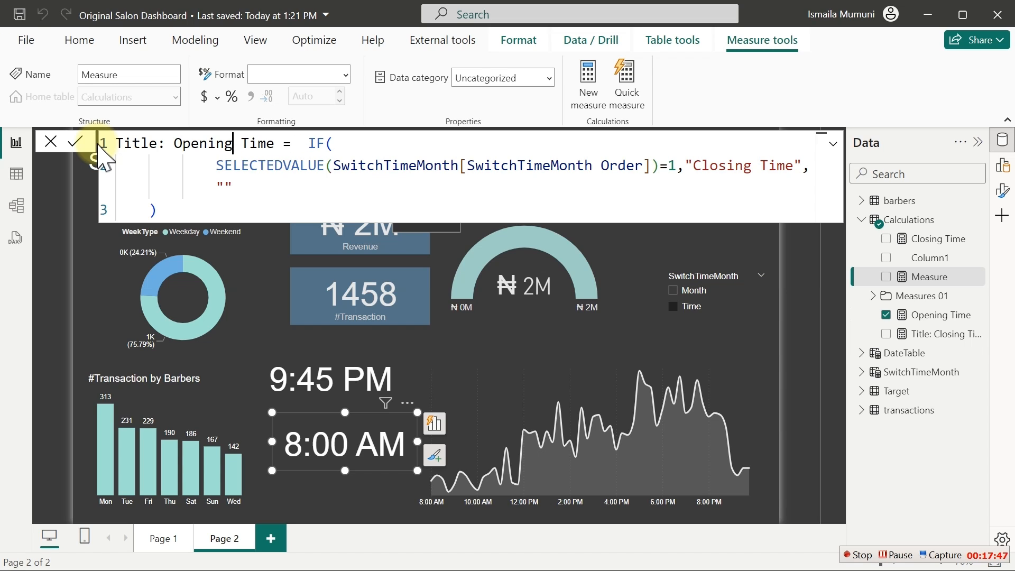
- Change the Title: Opening Time measure's true result to the text "Opening Time" and commit the formula
{"action": "double_click", "coordinate": [712, 166]}
{"action": "type", "text": "Opein"}
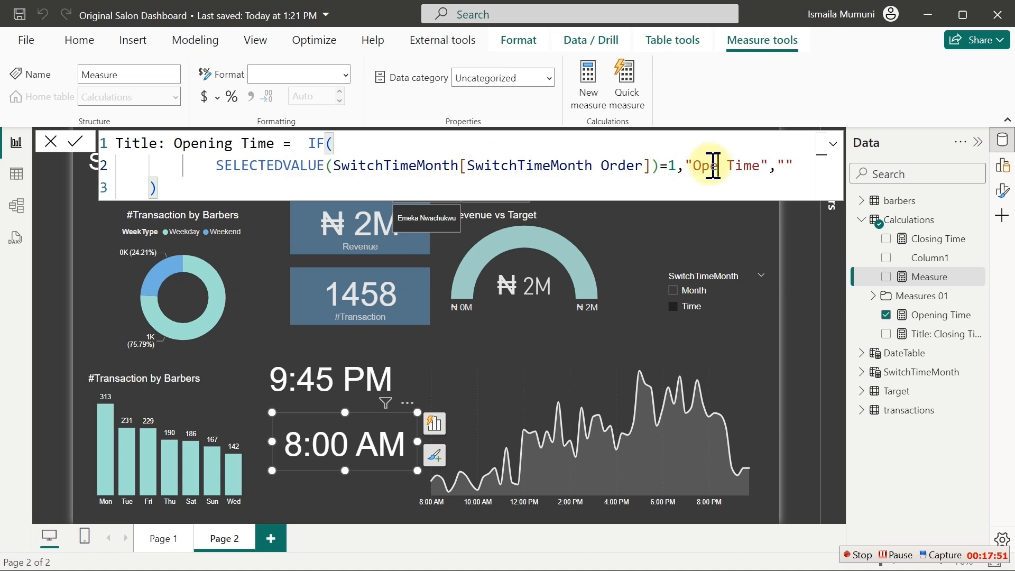
{"action": "key", "text": "BackSpace"}
{"action": "key", "text": "BackSpace"}
{"action": "type", "text": "ning"}
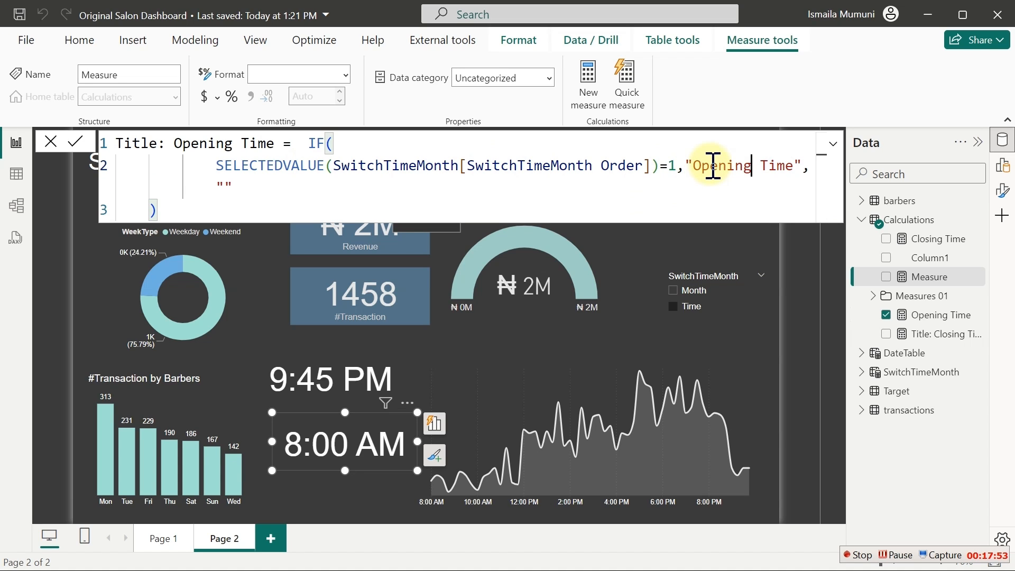
{"action": "key", "text": "Return"}
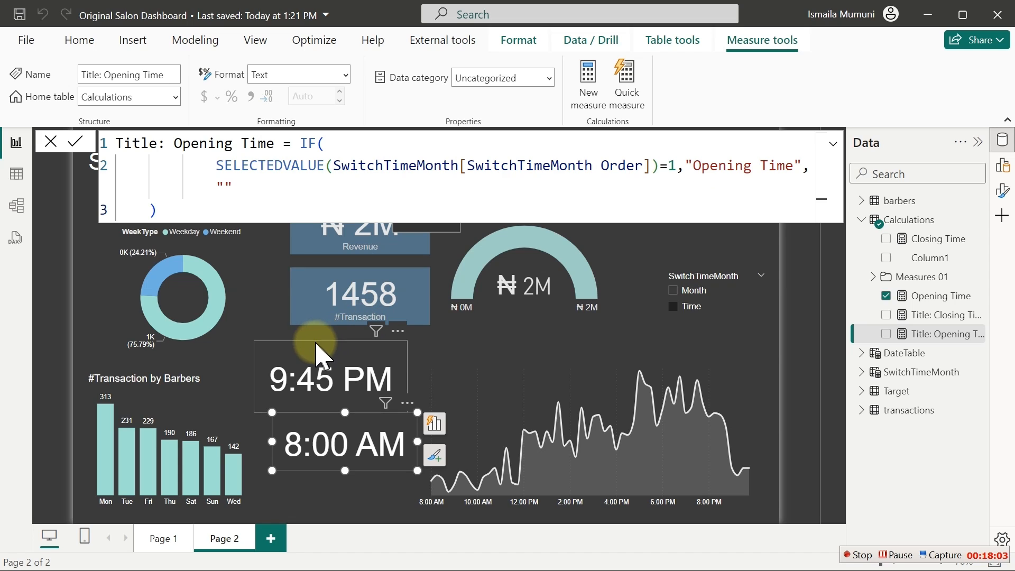
- Add a card showing the Title: Closing Time measure and resize it so the text fits on one line
{"action": "left_click", "coordinate": [295, 335]}
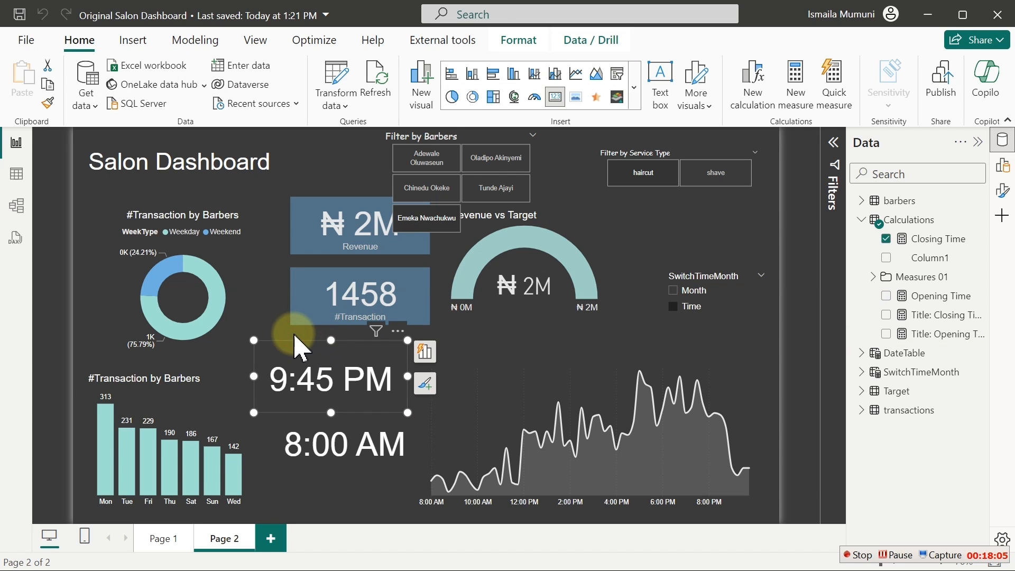
{"action": "left_click", "coordinate": [792, 361]}
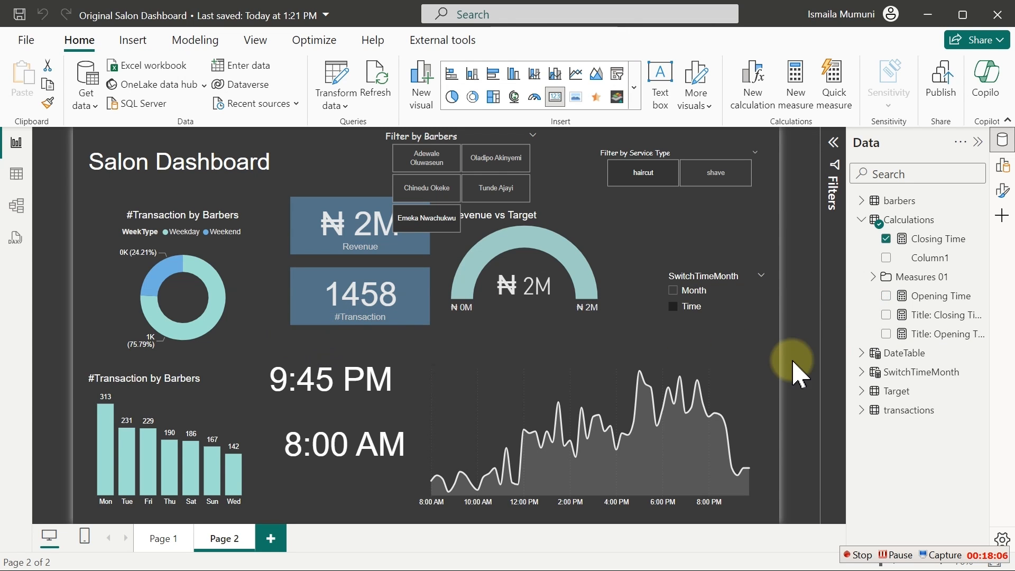
{"action": "left_click", "coordinate": [885, 315]}
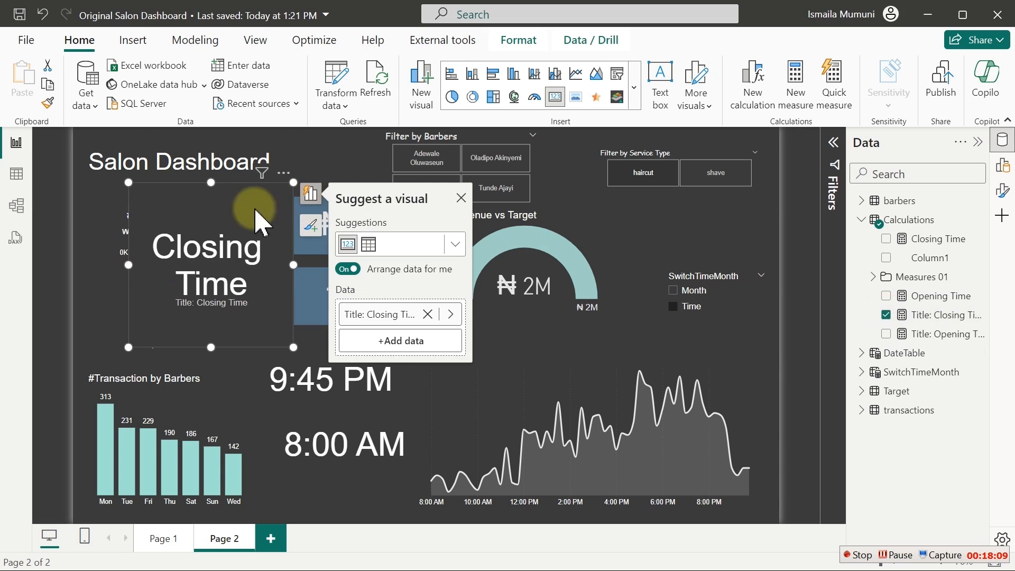
{"action": "left_click_drag", "start_coordinate": [131, 185], "coordinate": [89, 263]}
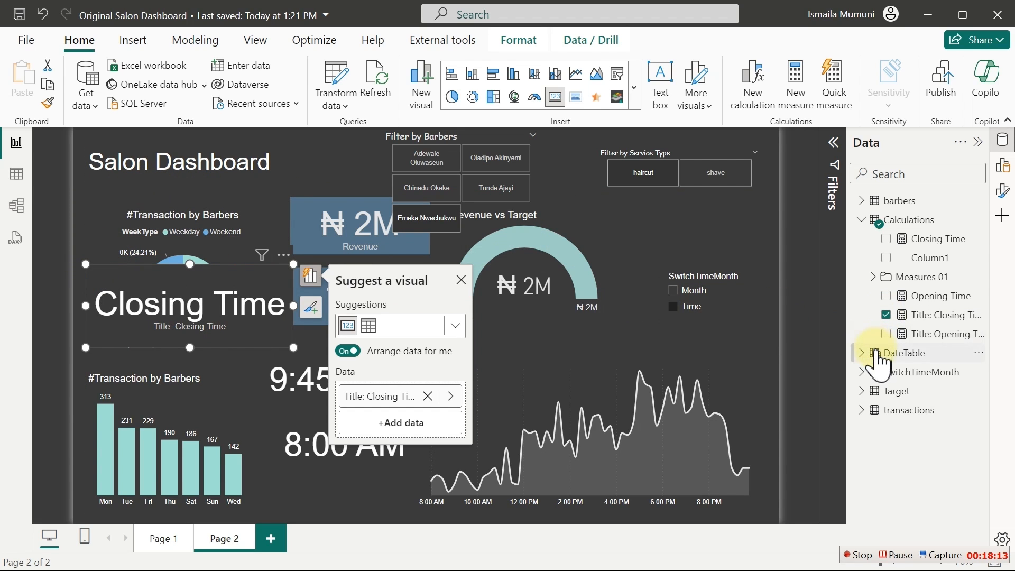
{"action": "left_click", "coordinate": [757, 236]}
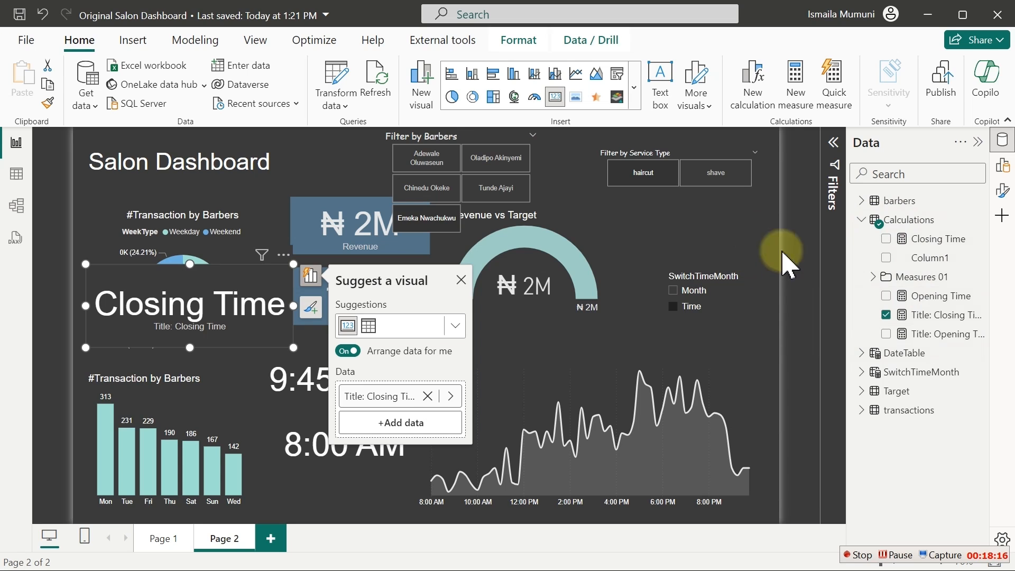
- Add a card for the Title: Opening Time measure, make it wide and low, and place it below the Closing Time title card
{"action": "left_click", "coordinate": [886, 334]}
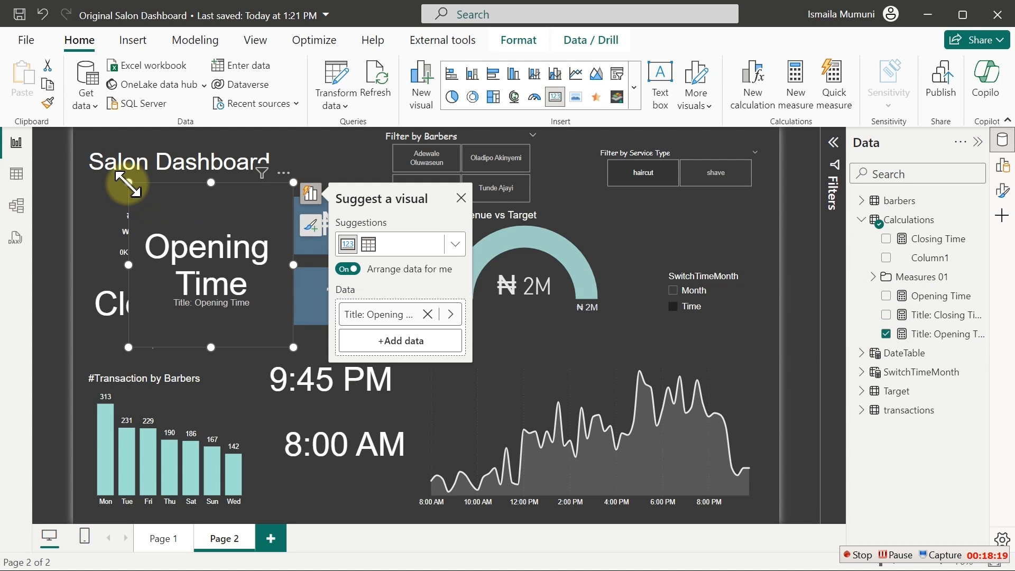
{"action": "left_click_drag", "start_coordinate": [127, 184], "coordinate": [80, 297]}
{"action": "left_click_drag", "start_coordinate": [154, 307], "coordinate": [174, 363]}
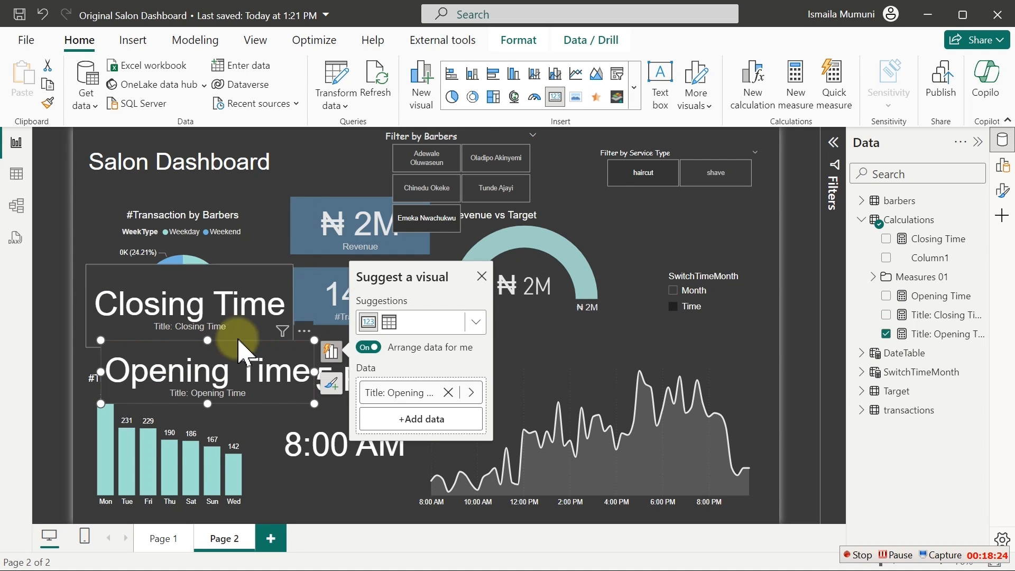
- Turn off the category labels on the Opening Time and Closing Time title cards
{"action": "left_click", "coordinate": [1002, 191]}
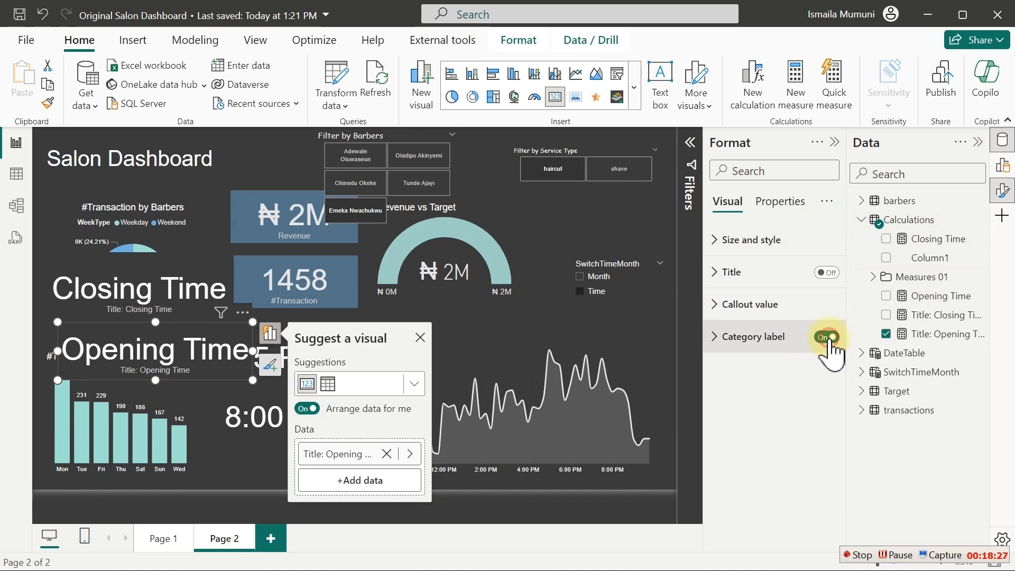
{"action": "left_click", "coordinate": [825, 337]}
{"action": "left_click", "coordinate": [195, 283]}
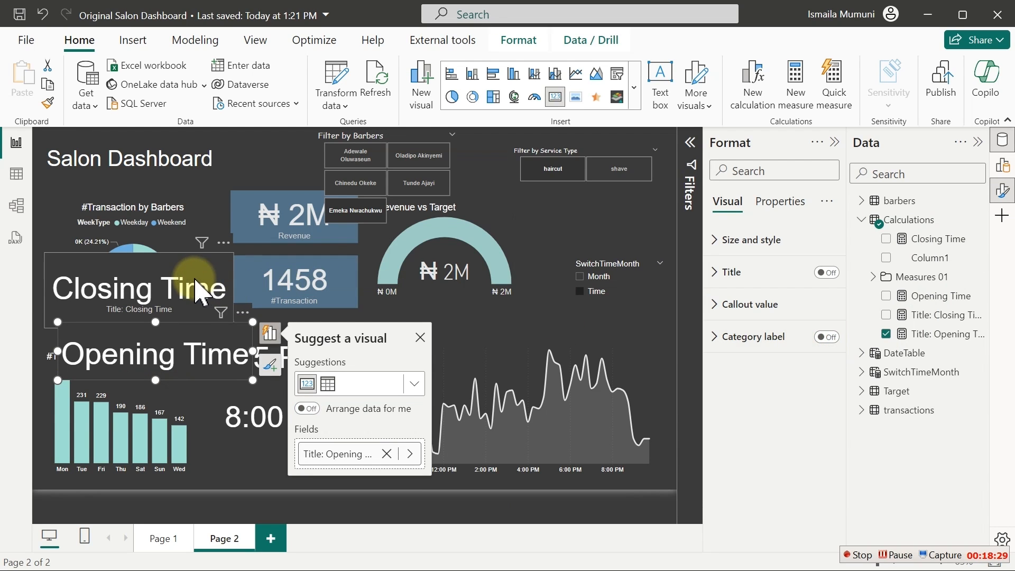
{"action": "left_click", "coordinate": [826, 337]}
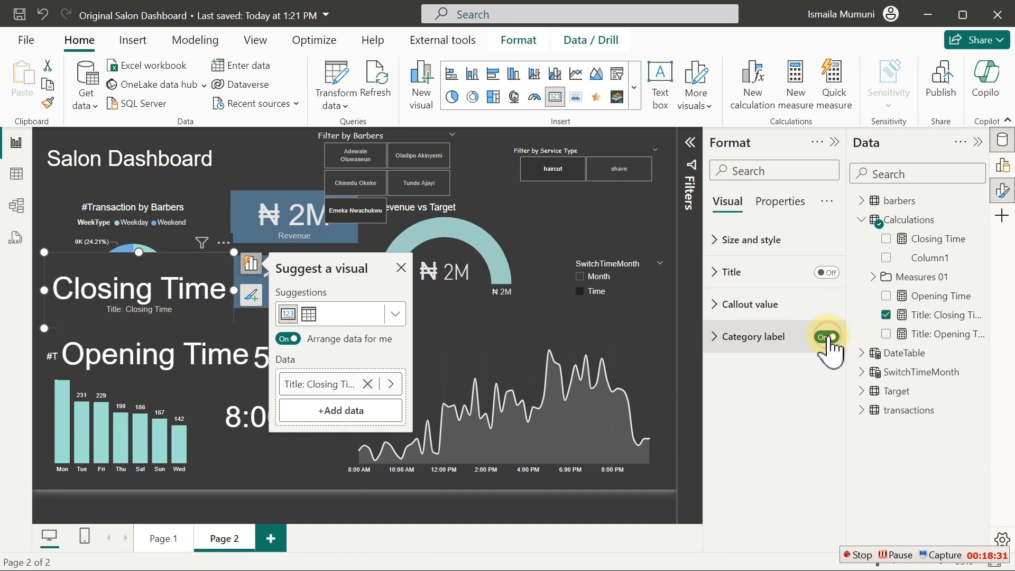
{"action": "left_click", "coordinate": [826, 337]}
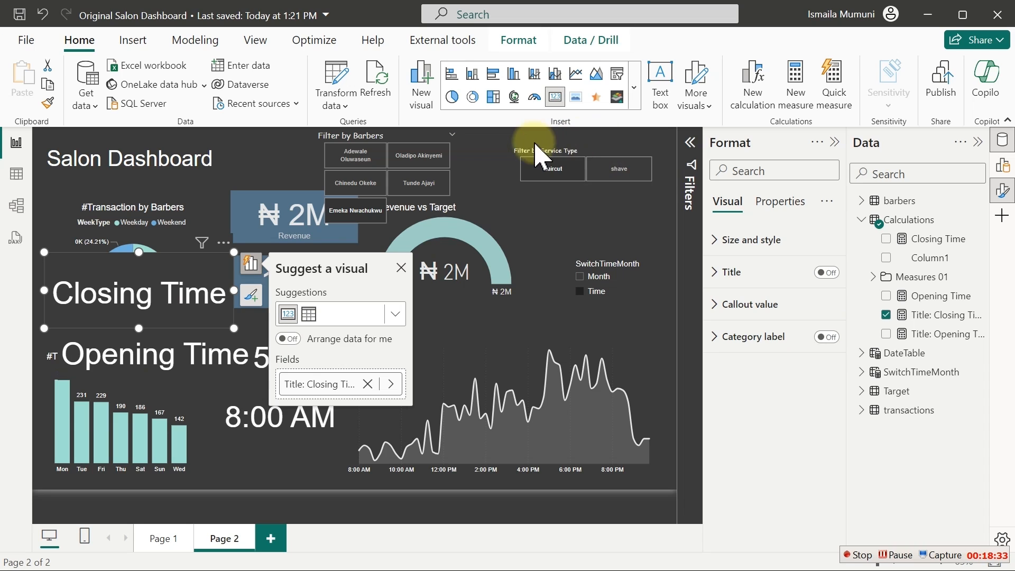
{"action": "left_click", "coordinate": [490, 147]}
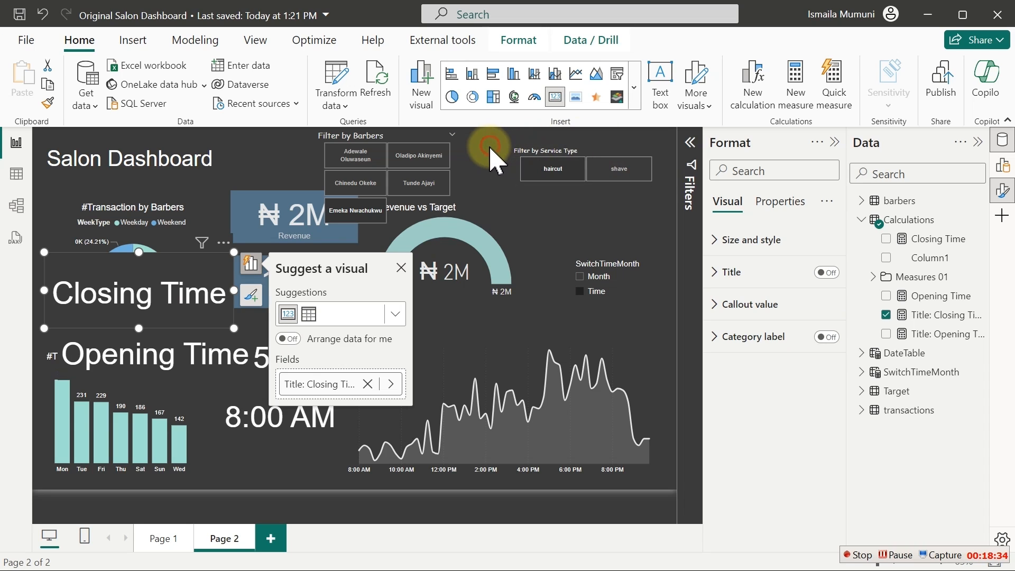
- Test the time and title cards by switching the SwitchTimeMonth slicer to Month and back to Time twice
{"action": "left_click", "coordinate": [583, 279]}
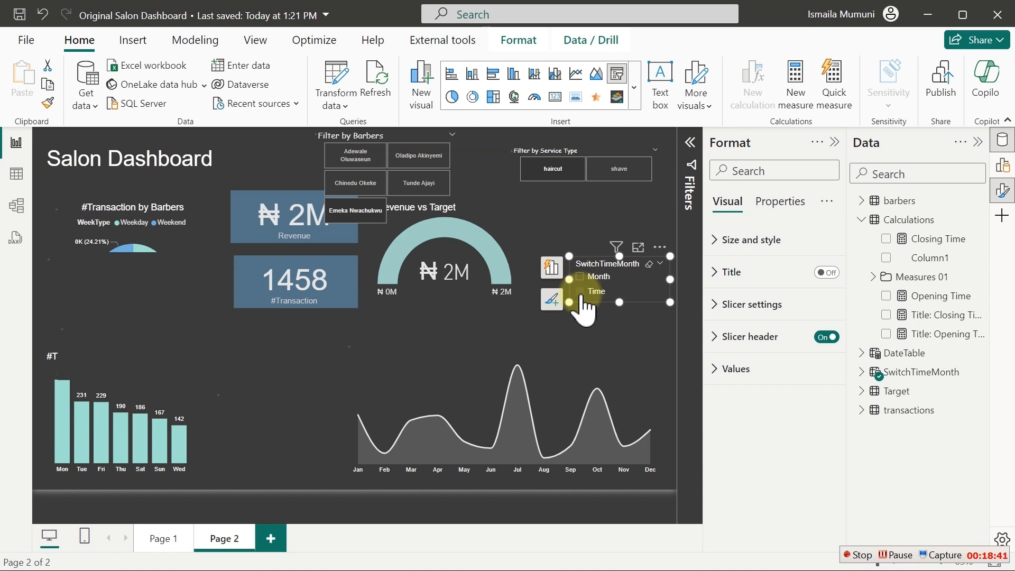
{"action": "left_click", "coordinate": [583, 293]}
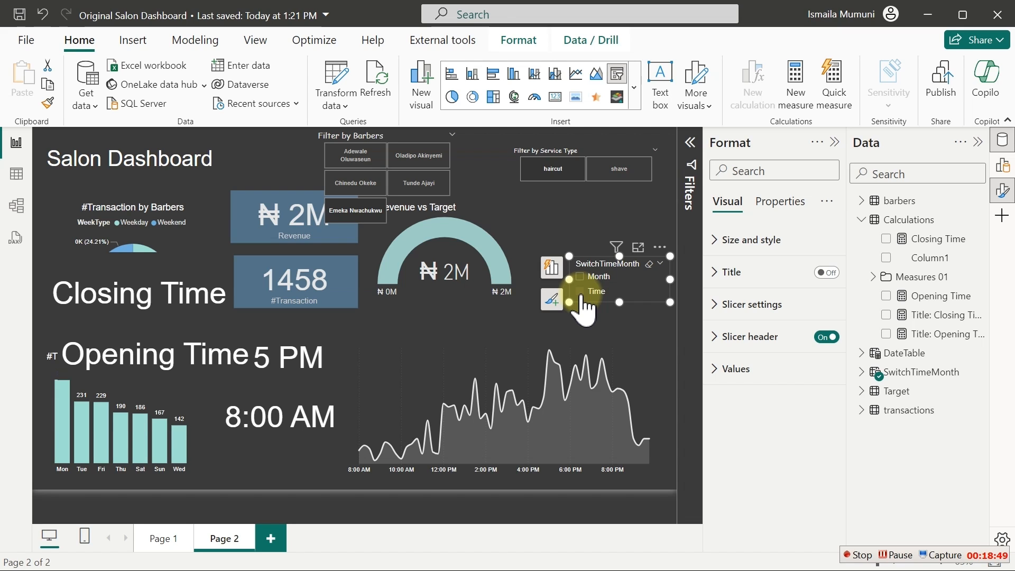
{"action": "left_click", "coordinate": [845, 552]}
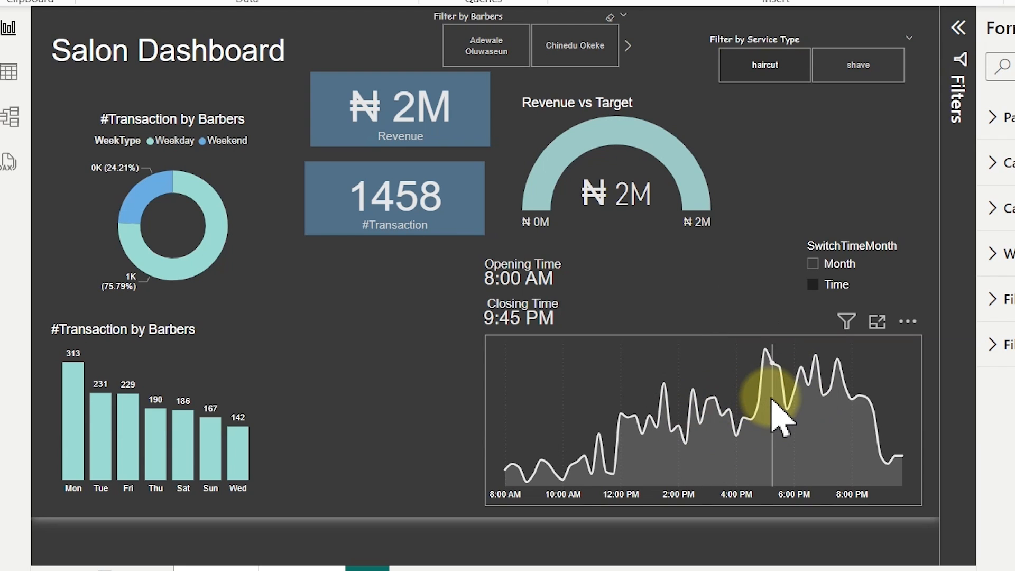
{"action": "mouse_move", "coordinate": [774, 397]}
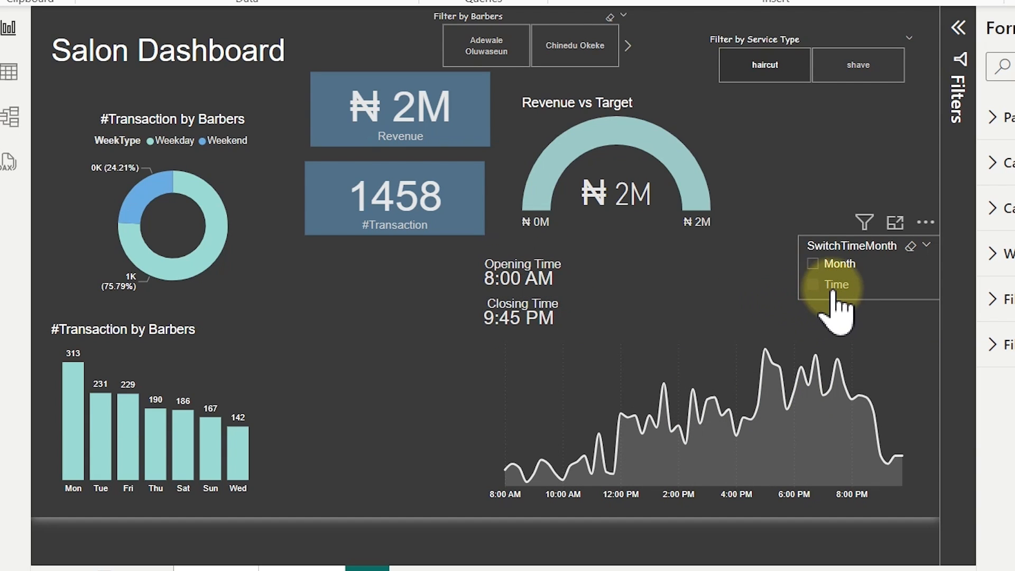
{"action": "left_click", "coordinate": [818, 269]}
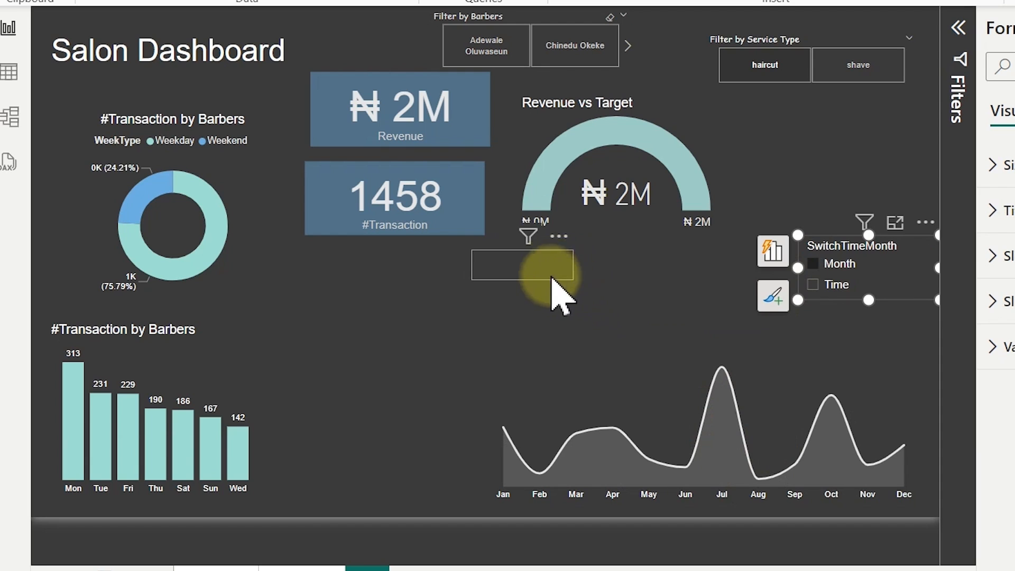
{"action": "left_click", "coordinate": [818, 290]}
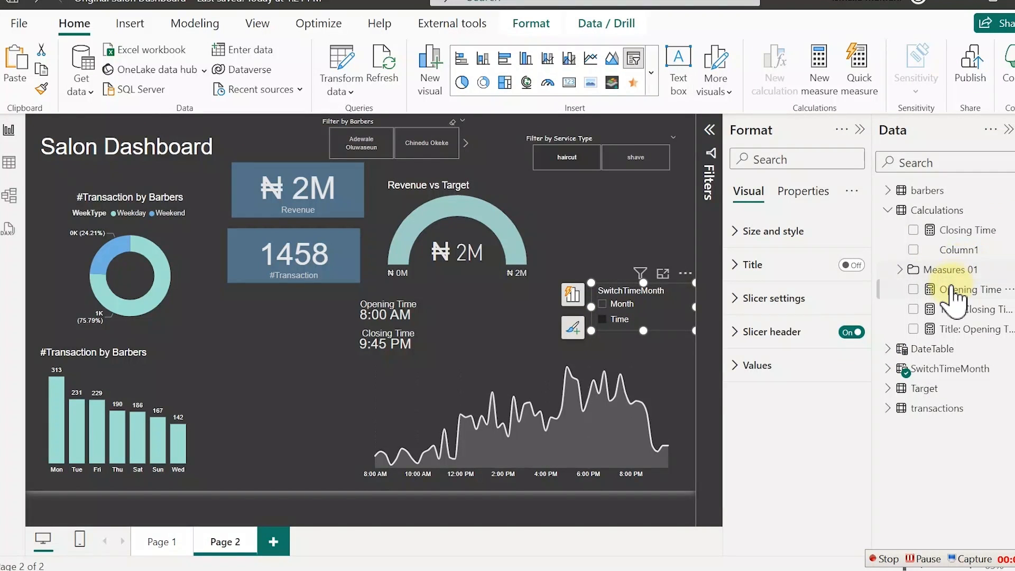
- Create a new measure named "Highlight Trafic Time" in the Calculations table
{"action": "right_click", "coordinate": [953, 289]}
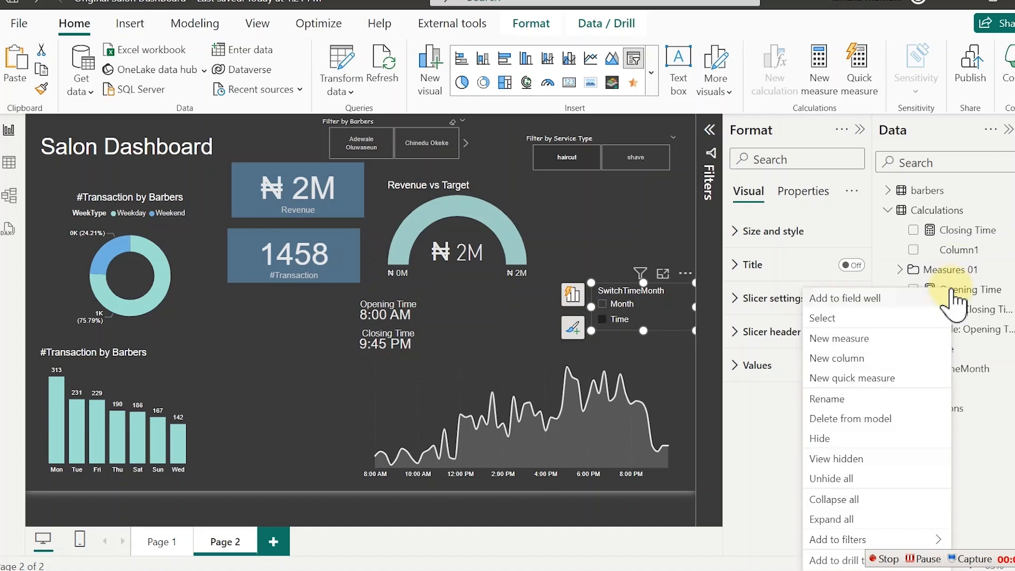
{"action": "left_click", "coordinate": [843, 342]}
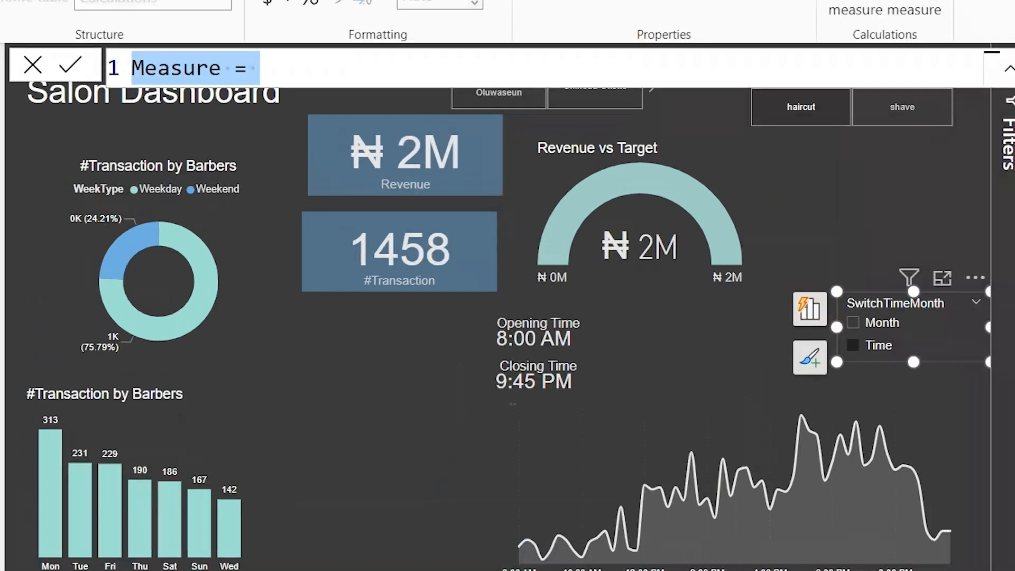
{"action": "type", "text": "Hig"}
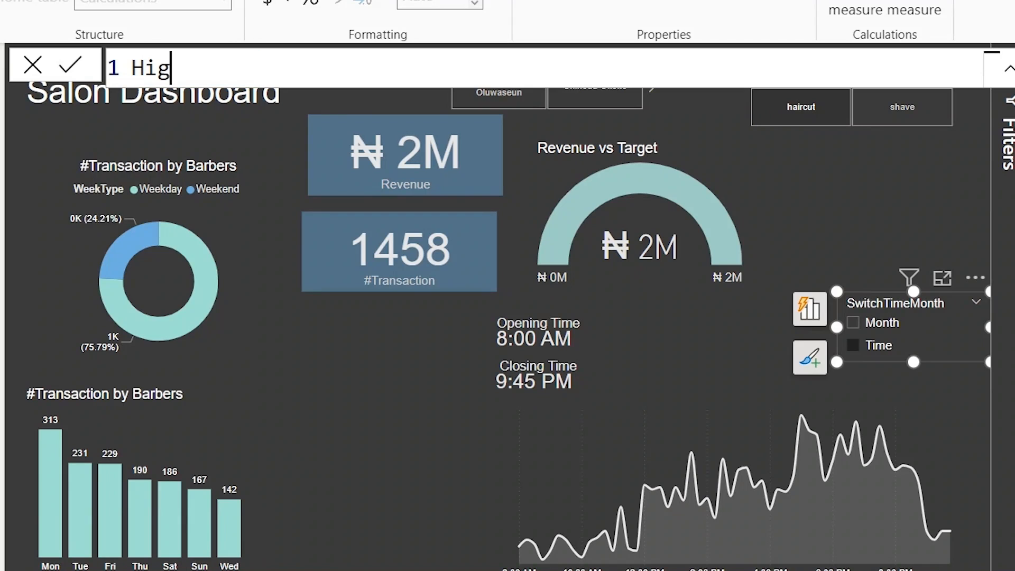
{"action": "type", "text": "hlight "}
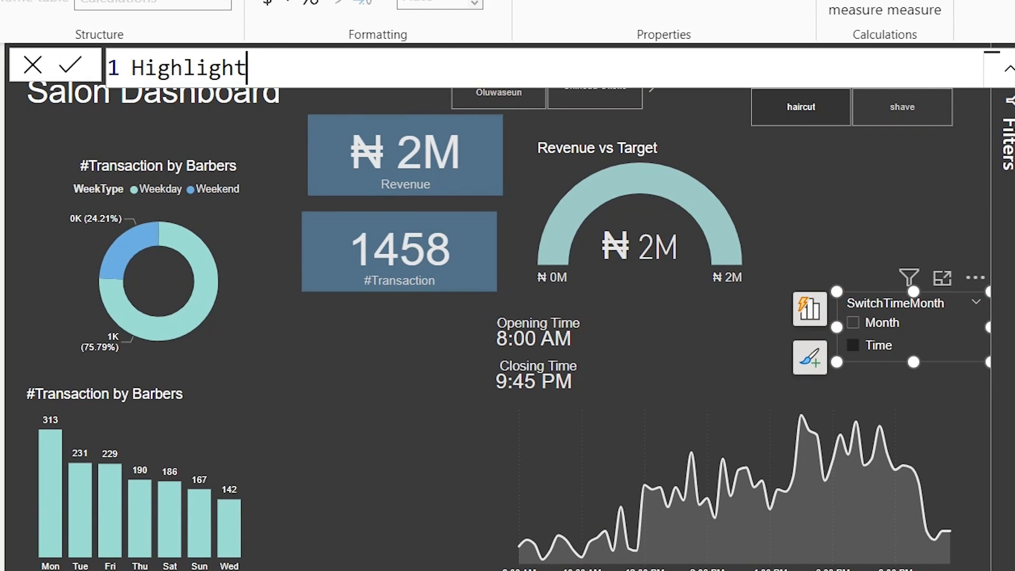
{"action": "type", "text": "Tria"}
{"action": "key", "text": "BackSpace"}
{"action": "key", "text": "BackSpace"}
{"action": "type", "text": "afic"}
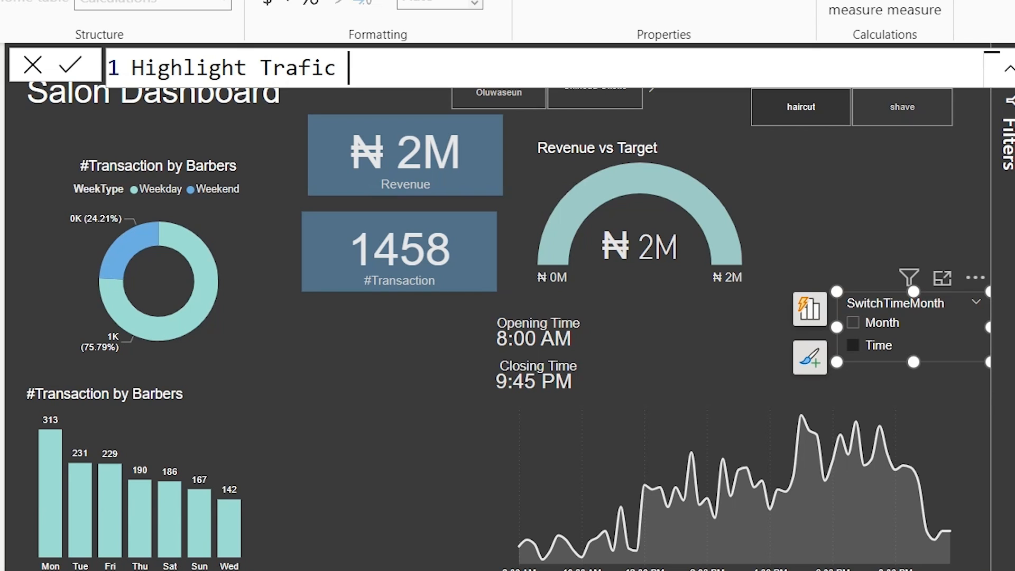
{"action": "type", "text": " Time ="}
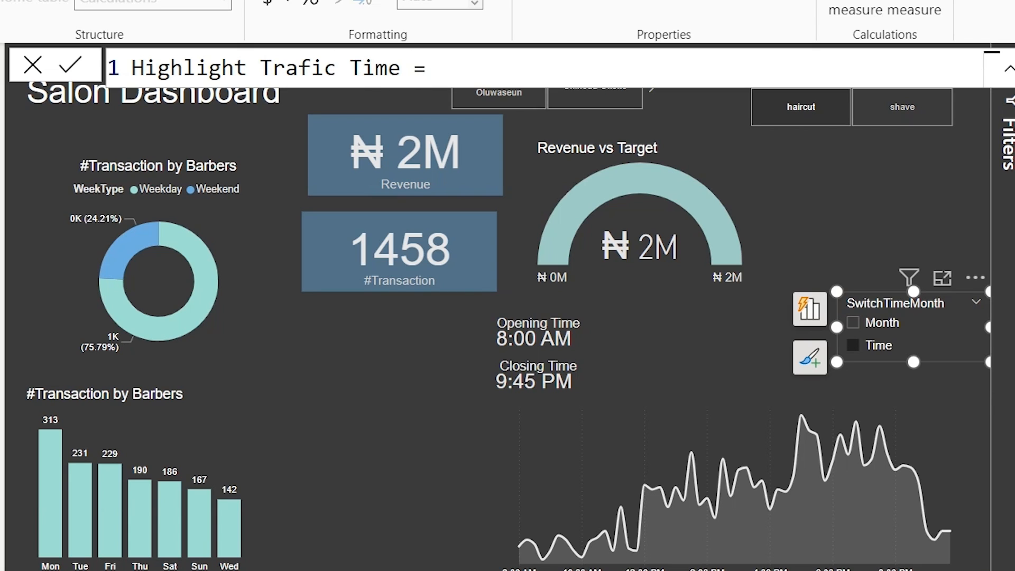
{"action": "key", "text": "shift+Return"}
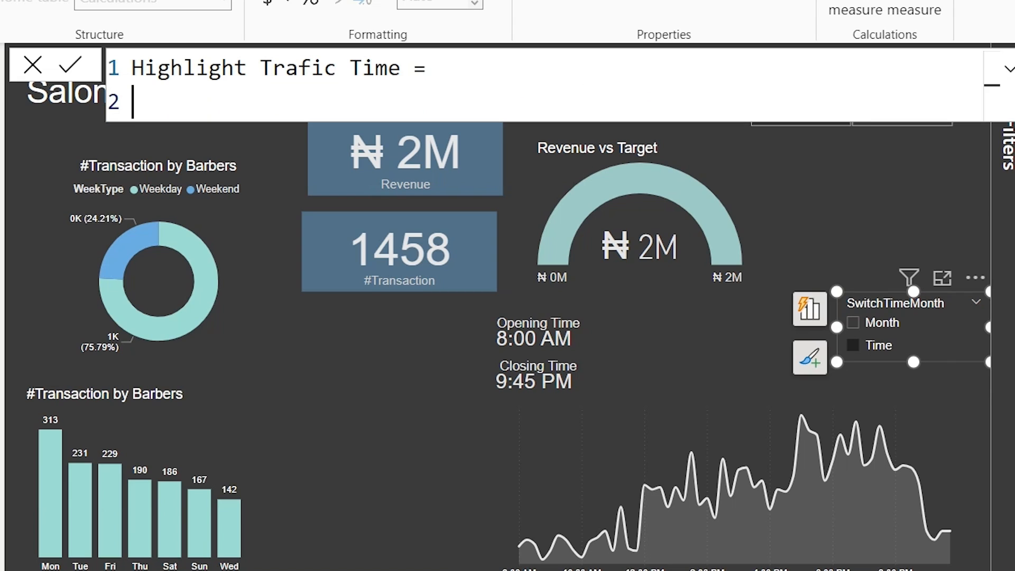
- Declare a variable named _Time in the measure's formula
{"action": "key", "text": "Tab"}
{"action": "type", "text": "var"}
{"action": "key", "text": "Tab"}
{"action": "type", "text": "_"}
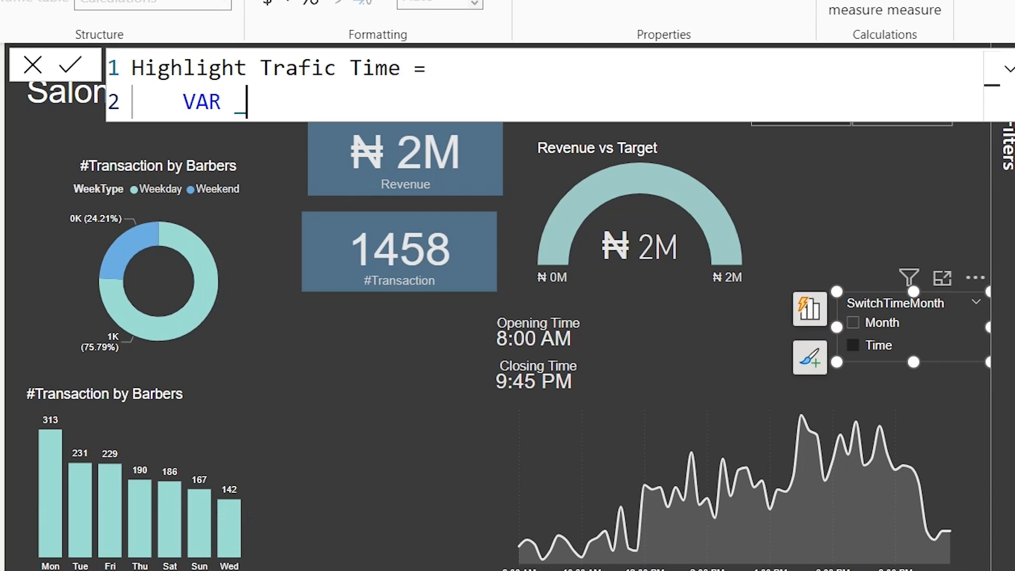
{"action": "type", "text": "time"}
{"action": "key", "text": "BackSpace"}
{"action": "key", "text": "BackSpace"}
{"action": "key", "text": "BackSpace"}
{"action": "key", "text": "BackSpace"}
{"action": "type", "text": "Time"}
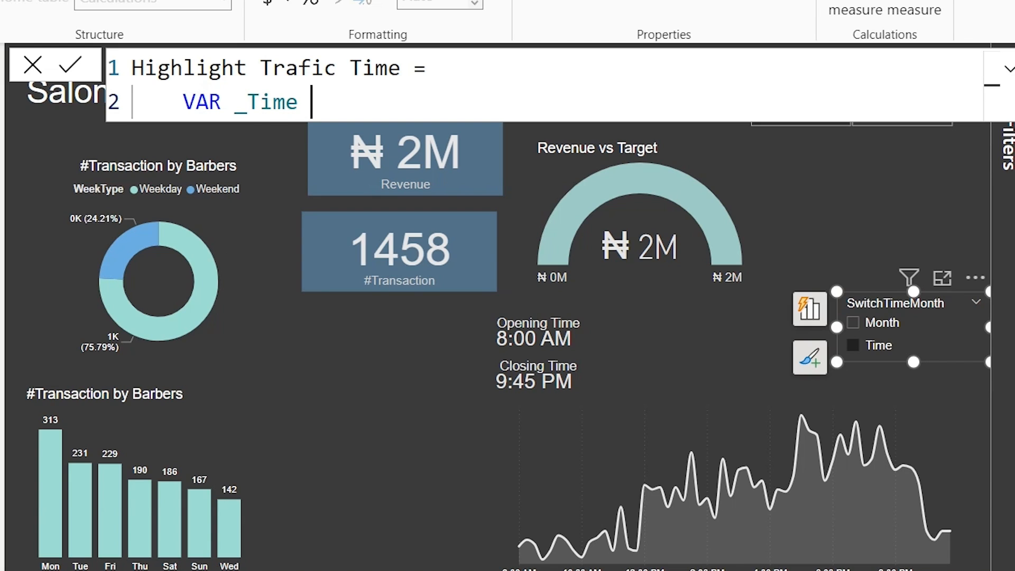
{"action": "key", "text": "shift+Return"}
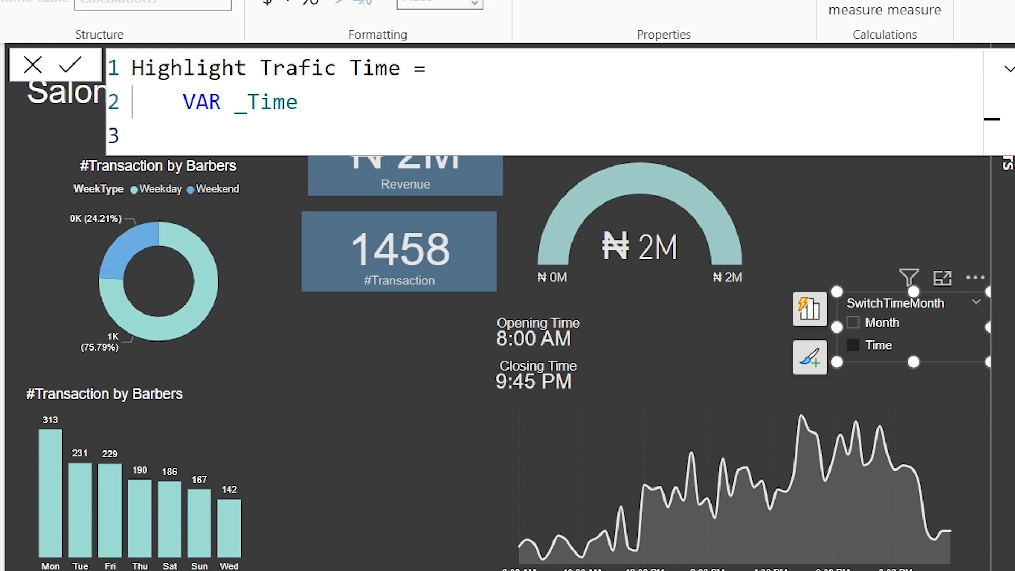
{"action": "type", "text": "top"}
{"action": "key", "text": "BackSpace"}
{"action": "key", "text": "BackSpace"}
{"action": "key", "text": "BackSpace"}
{"action": "key", "text": "BackSpace"}
{"action": "key", "text": "BackSpace"}
{"action": "key", "text": "BackSpace"}
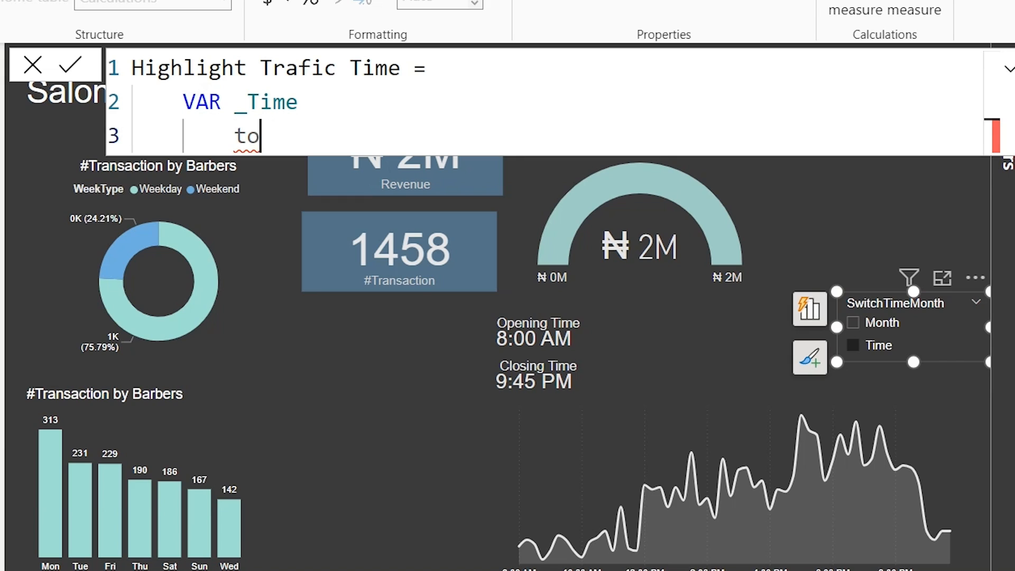
{"action": "type", "text": "="}
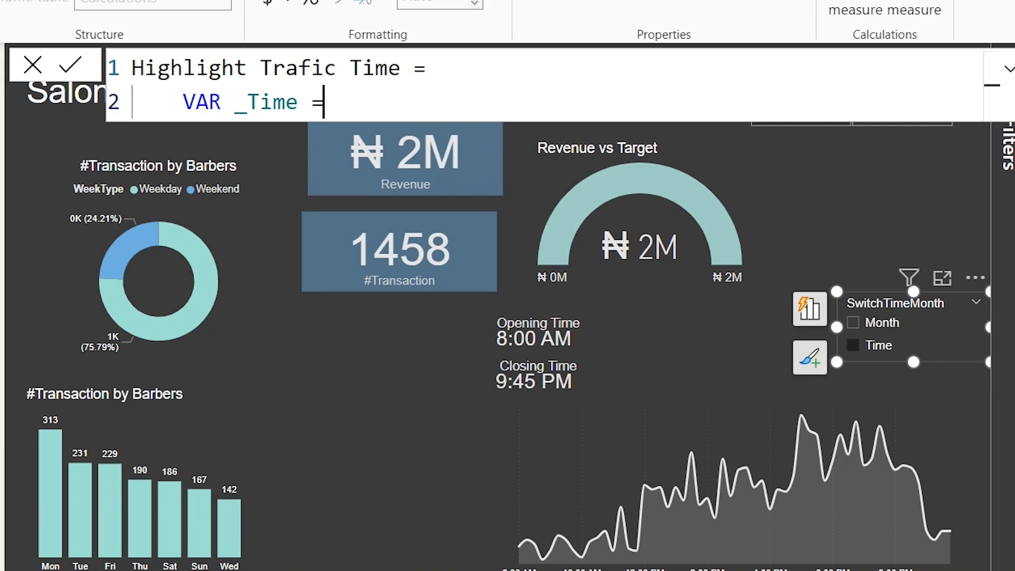
- Start the _Time definition with a TOPN function that returns 1 row
{"action": "key", "text": "shift+Return"}
{"action": "key", "text": "Tab"}
{"action": "key", "text": "Tab"}
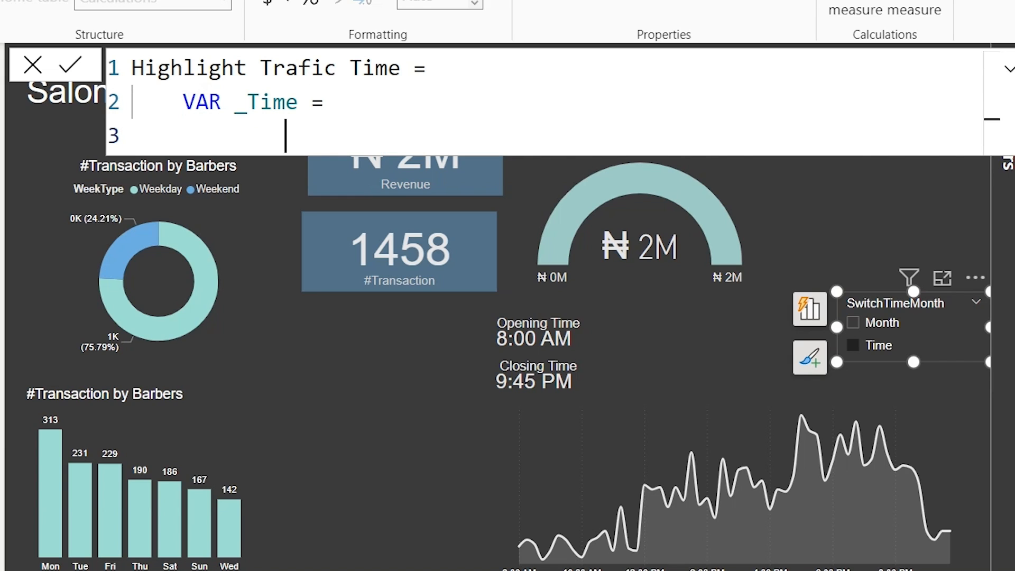
{"action": "type", "text": "ti"}
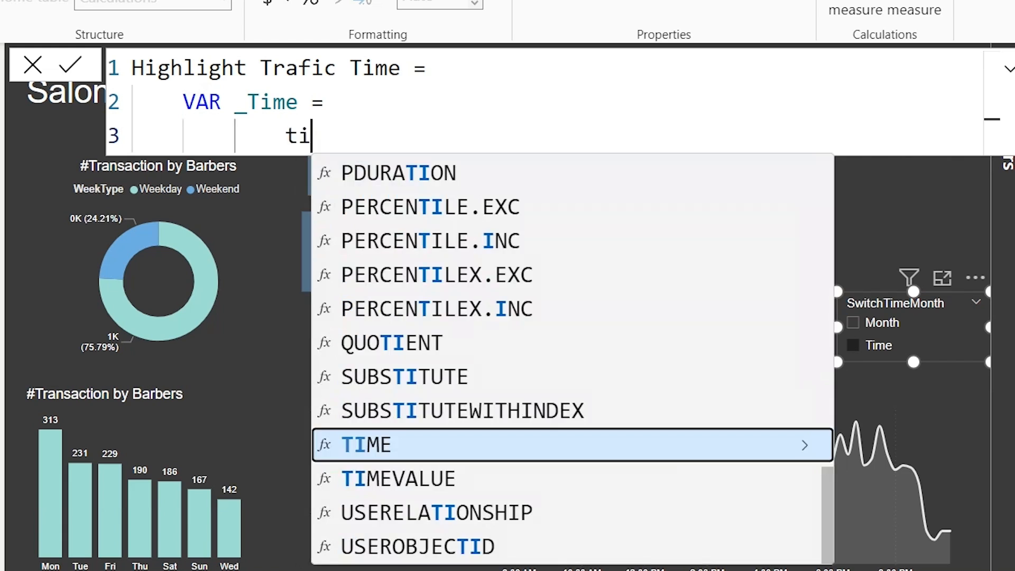
{"action": "key", "text": "BackSpace"}
{"action": "type", "text": "op"}
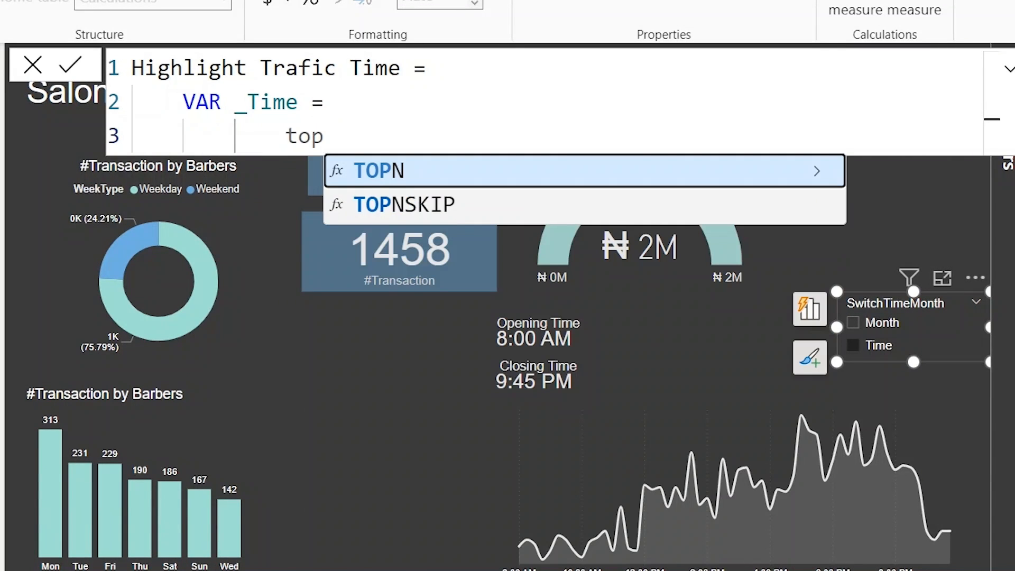
{"action": "key", "text": "Tab"}
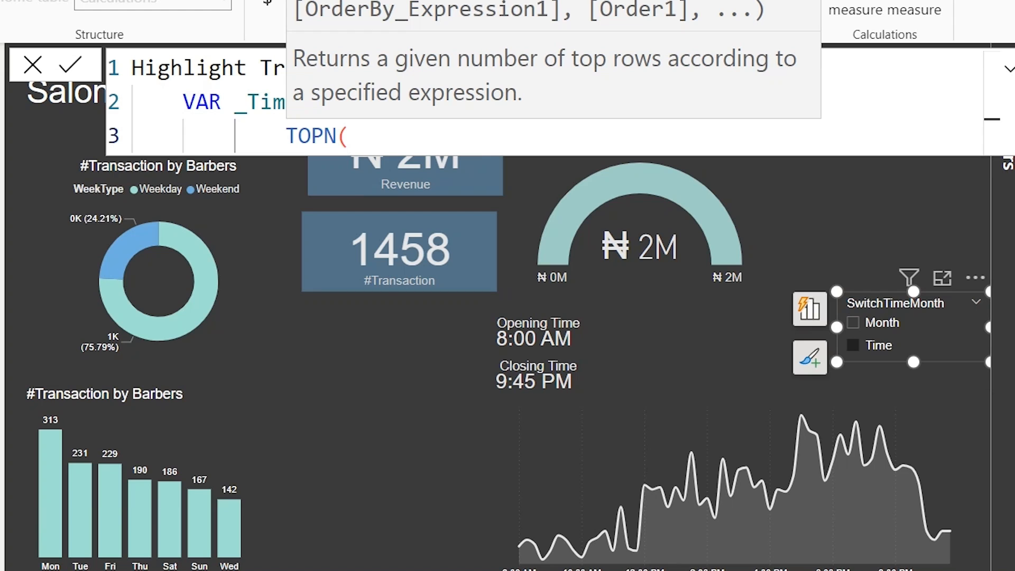
{"action": "key", "text": "shift+Return"}
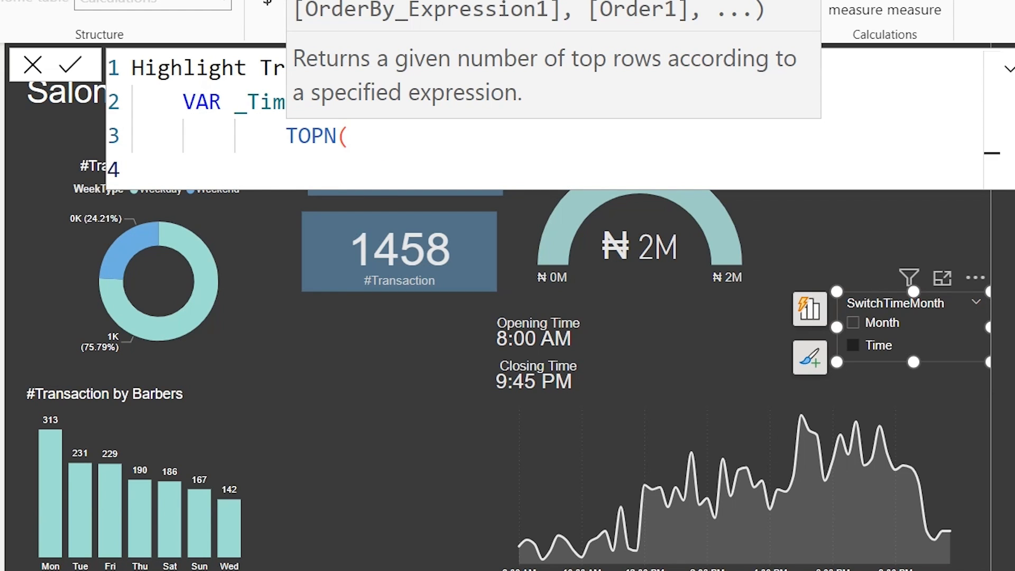
{"action": "type", "text": "1,"}
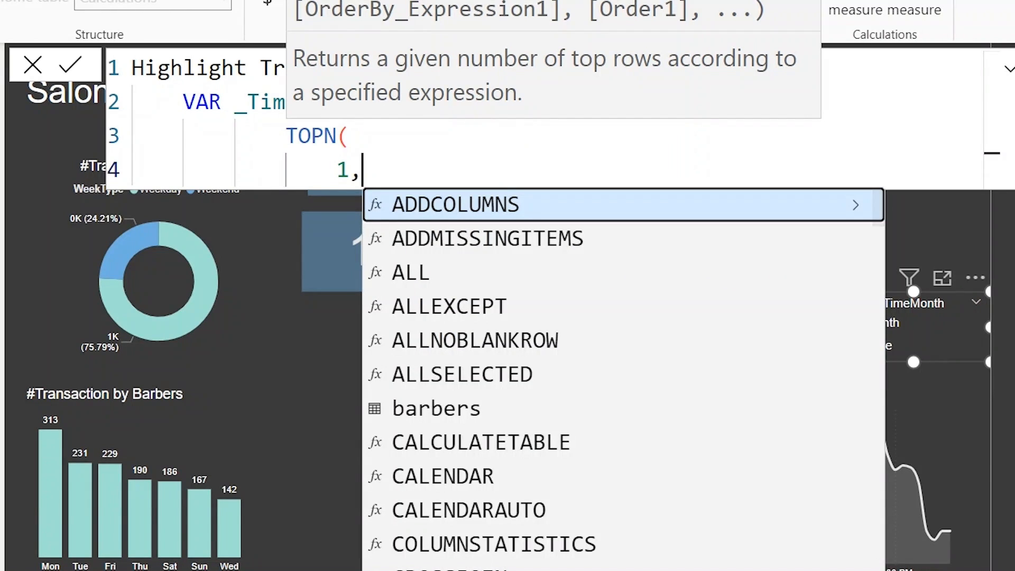
- Give TOPN the table argument ALL(transactions[Transaction Time])
{"action": "key", "text": "shift+Return"}
{"action": "type", "text": "all("}
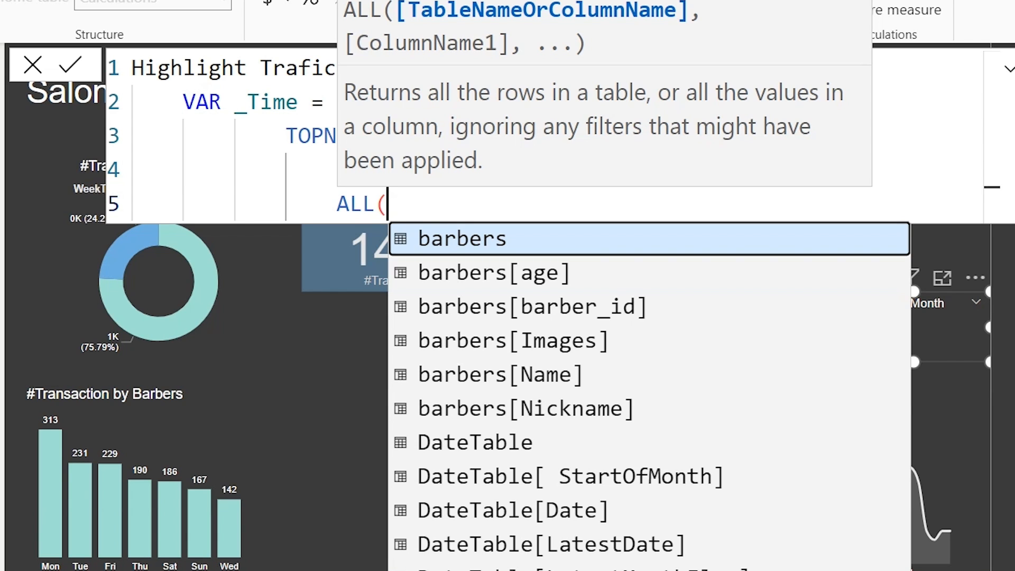
{"action": "type", "text": "time"}
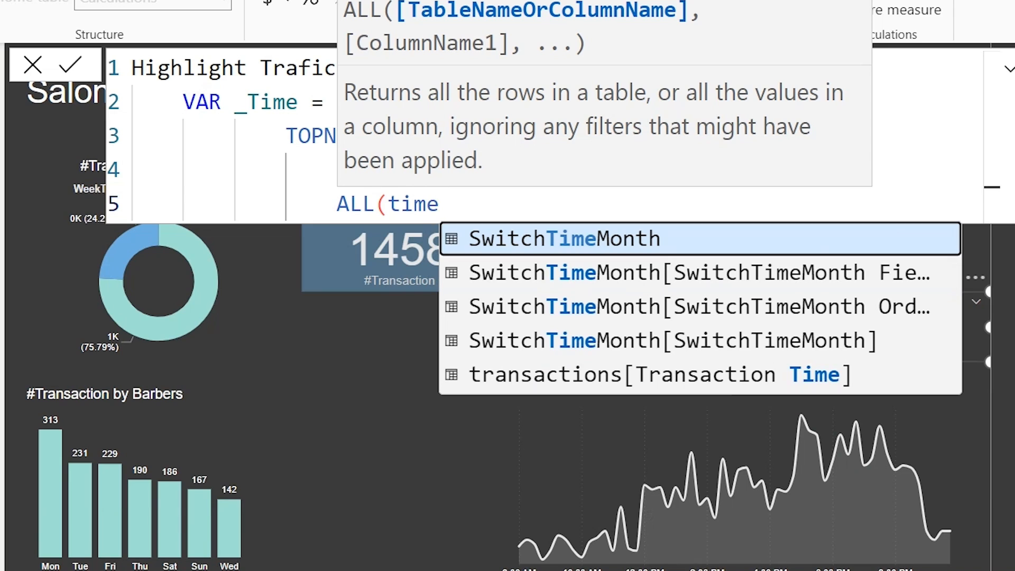
{"action": "key", "text": "Up"}
{"action": "key", "text": "Tab"}
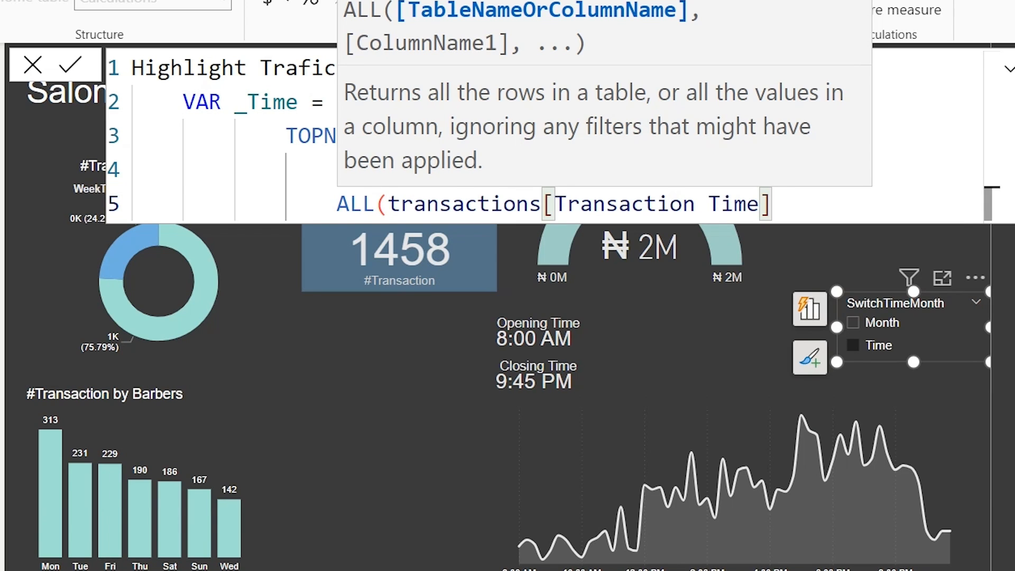
{"action": "type", "text": "),"}
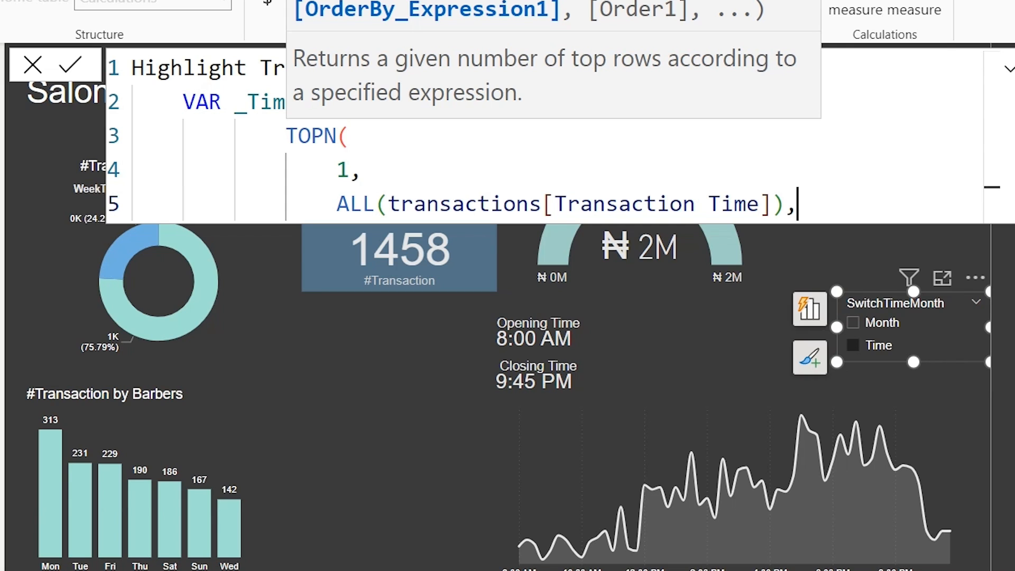
- Order the TOPN result by [Revenue] in DESC order and close the function
{"action": "type", "text": "["}
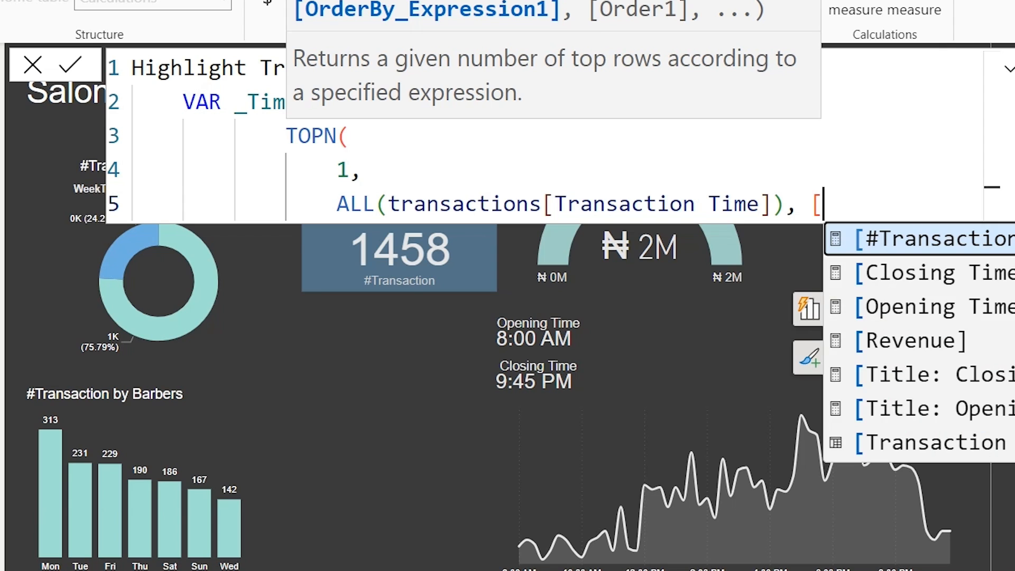
{"action": "type", "text": "r"}
{"action": "key", "text": "Tab"}
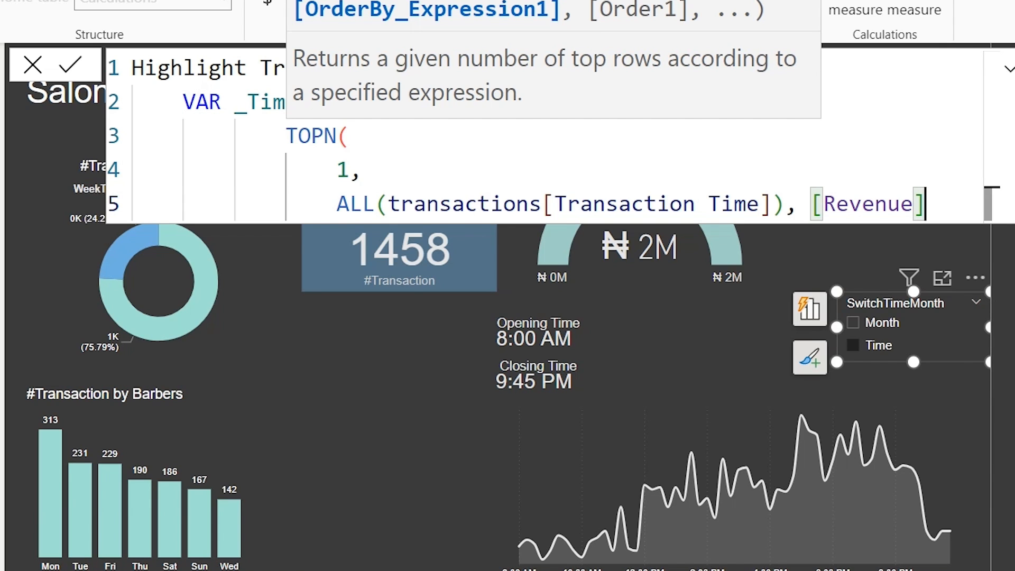
{"action": "type", "text": ","}
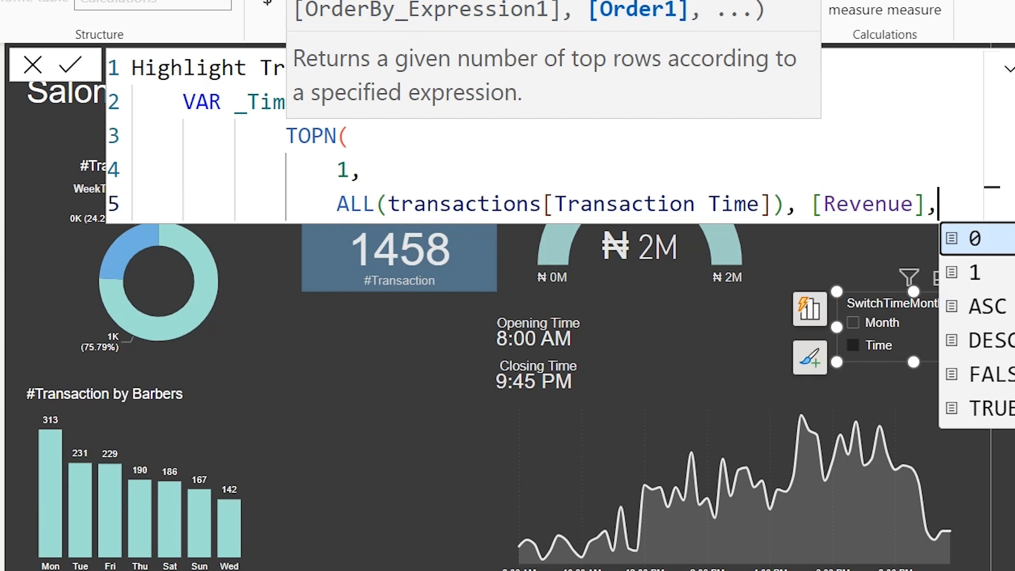
{"action": "key", "text": "Up"}
{"action": "key", "text": "Up"}
{"action": "key", "text": "Up"}
{"action": "key", "text": "Return"}
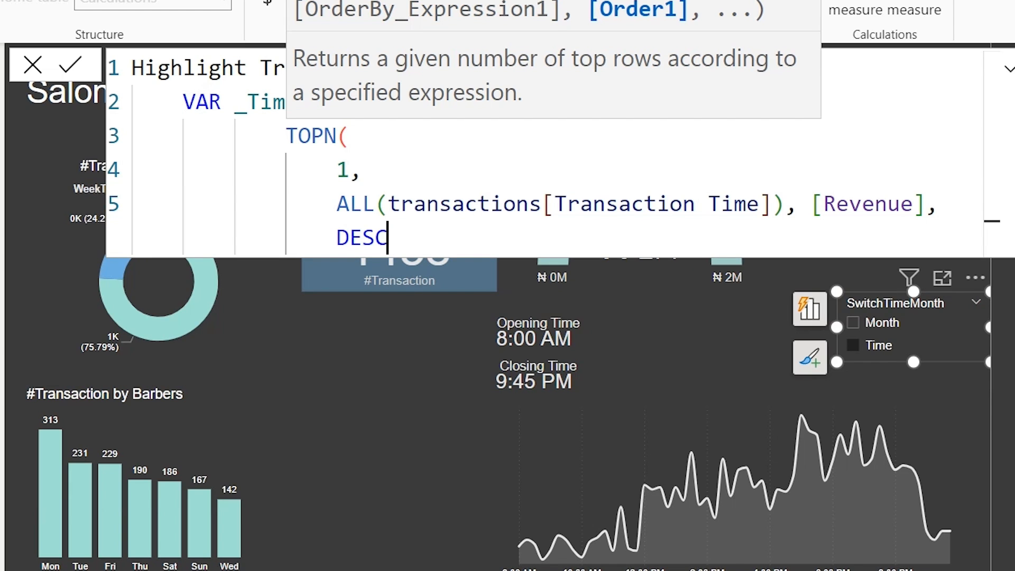
{"action": "key", "text": "shift+Return"}
{"action": "type", "text": ")"}
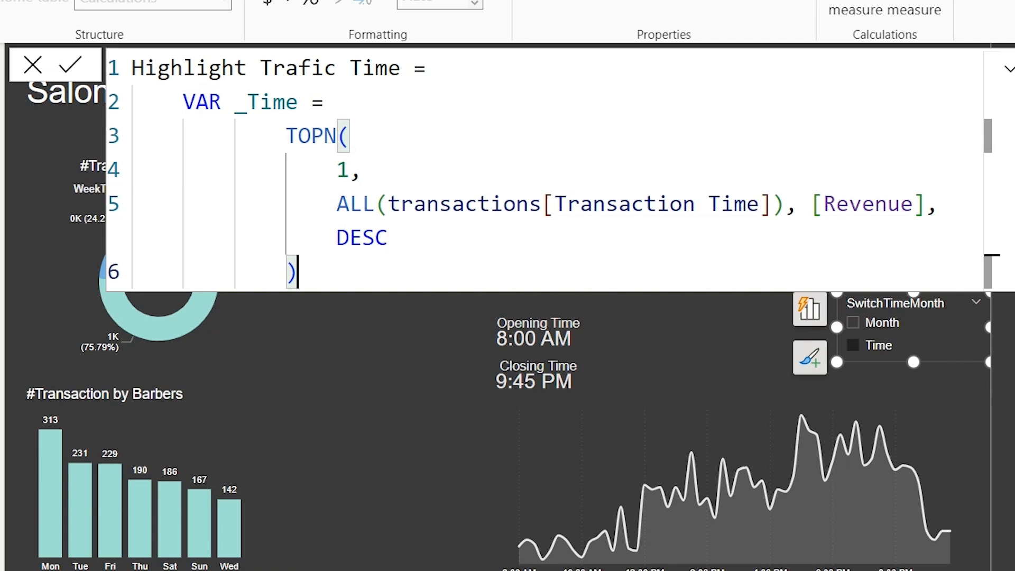
- End the measure's formula with RETURN _Time and commit it
{"action": "key", "text": "shift+Return"}
{"action": "key", "text": "shift+Return"}
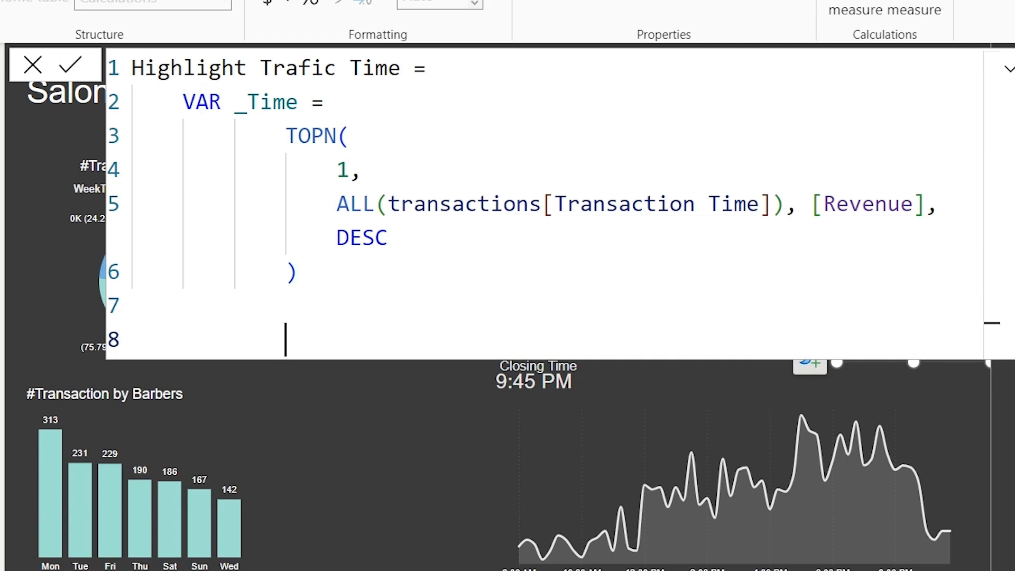
{"action": "key", "text": "BackSpace"}
{"action": "key", "text": "BackSpace"}
{"action": "type", "text": "r"}
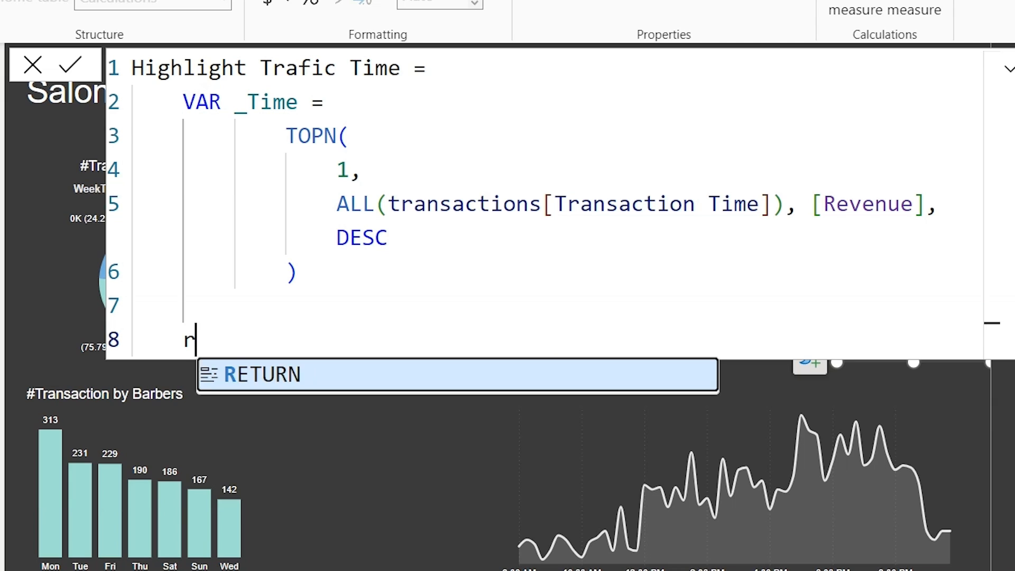
{"action": "type", "text": "e"}
{"action": "key", "text": "Tab"}
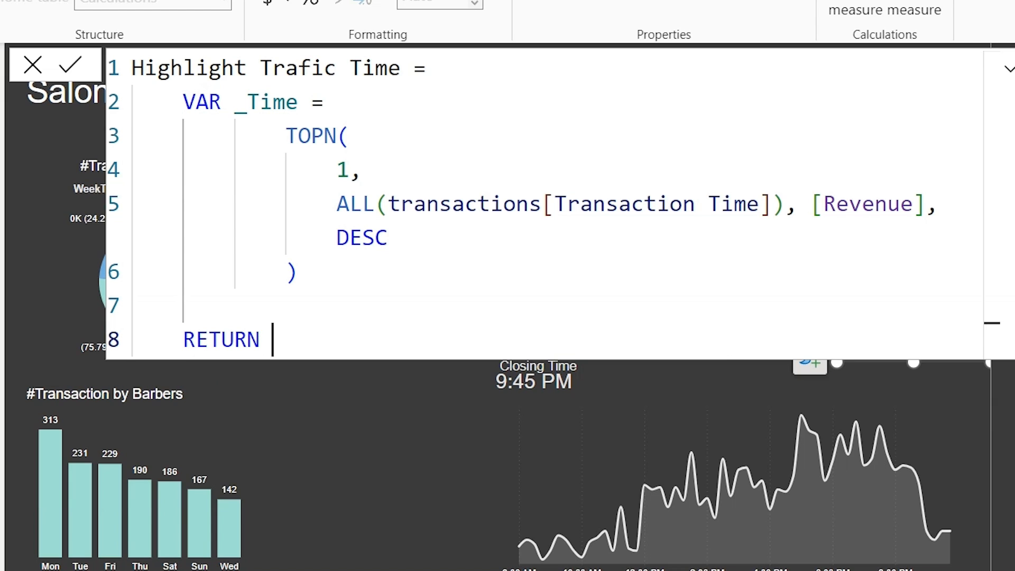
{"action": "type", "text": "_"}
{"action": "key", "text": "Tab"}
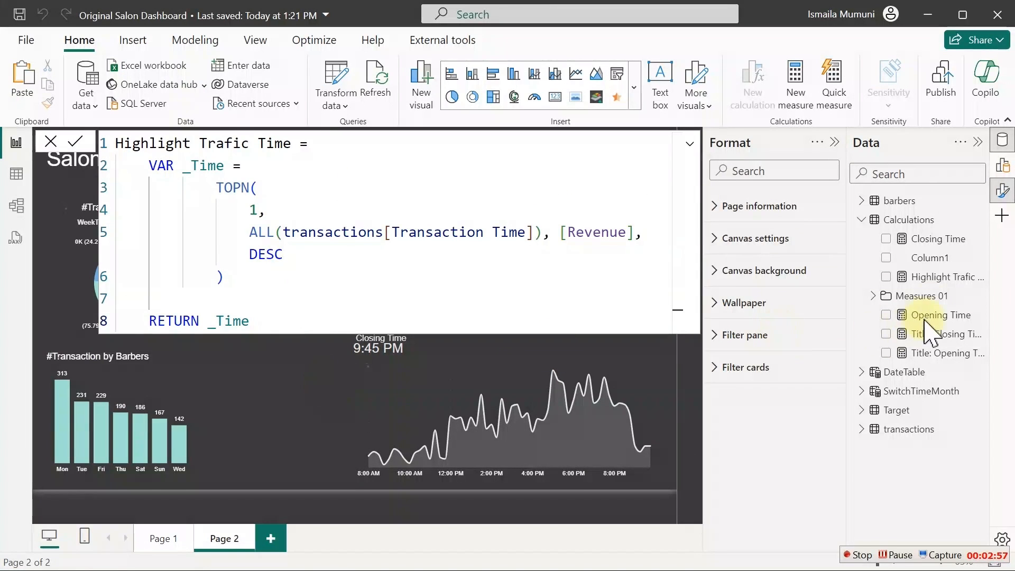
- Add a card for the Highlight Trafic Time measure, place it below the #Transaction card and widen it to fit the full value
{"action": "left_click", "coordinate": [886, 276]}
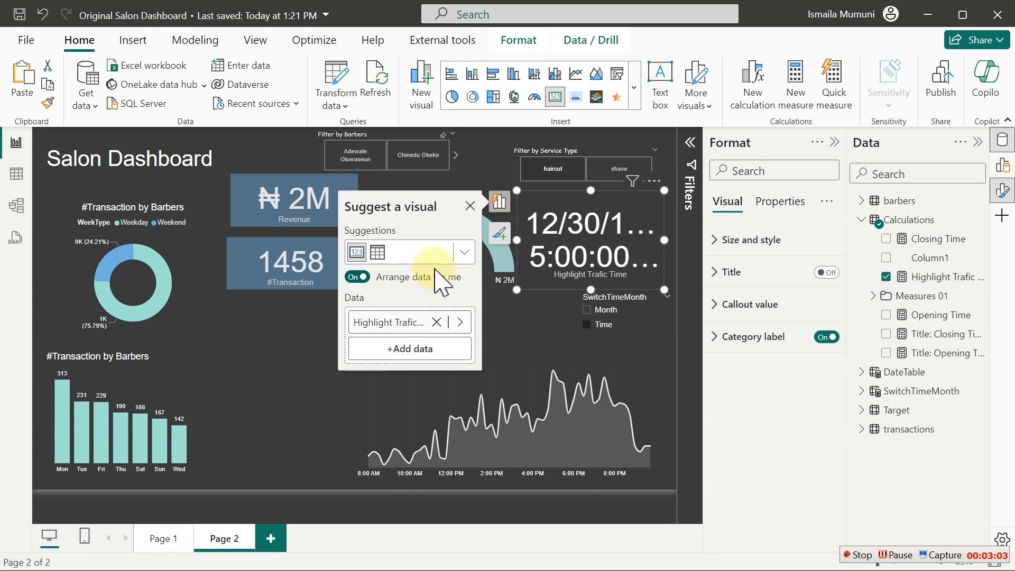
{"action": "left_click_drag", "start_coordinate": [573, 241], "coordinate": [213, 347]}
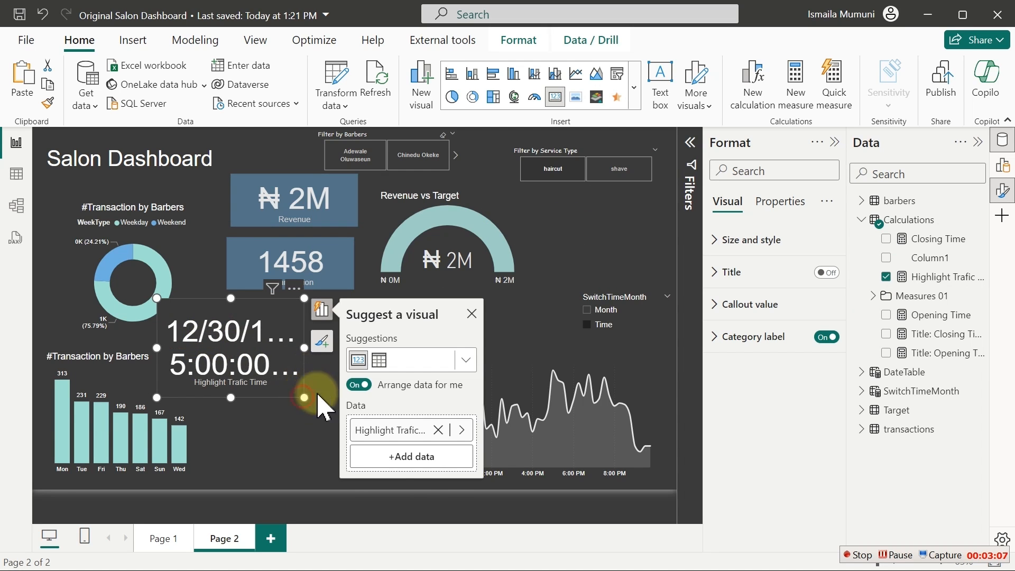
{"action": "left_click_drag", "start_coordinate": [304, 397], "coordinate": [376, 376]}
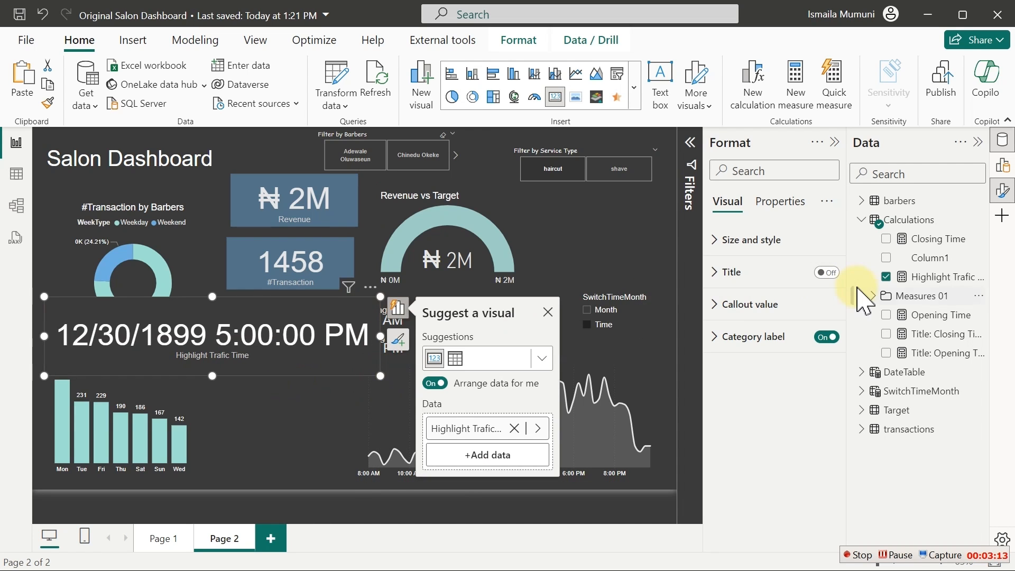
- Format the Highlight Trafic Time measure as Short Time (*1:30 PM)
{"action": "left_click", "coordinate": [933, 277]}
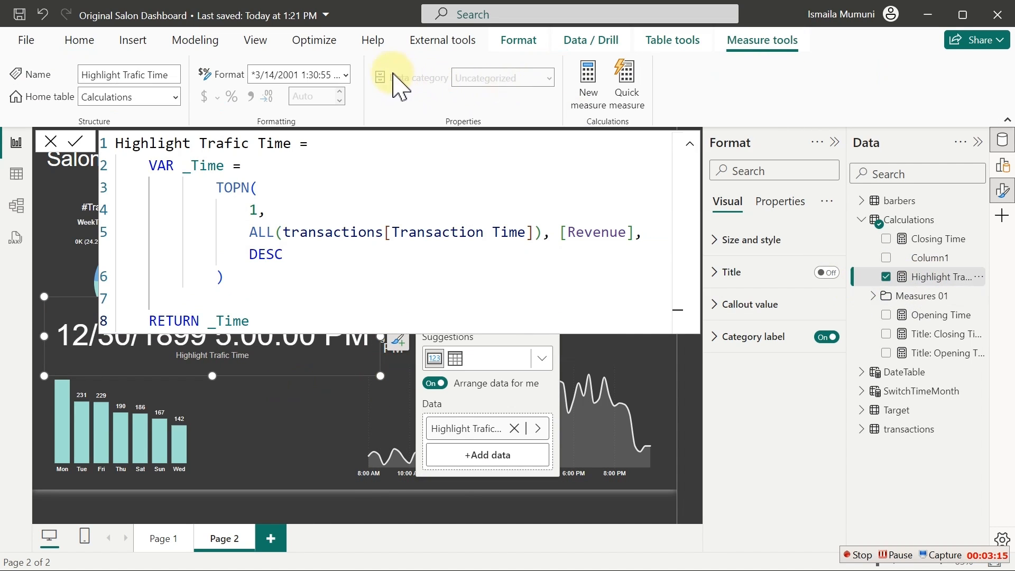
{"action": "left_click", "coordinate": [346, 75]}
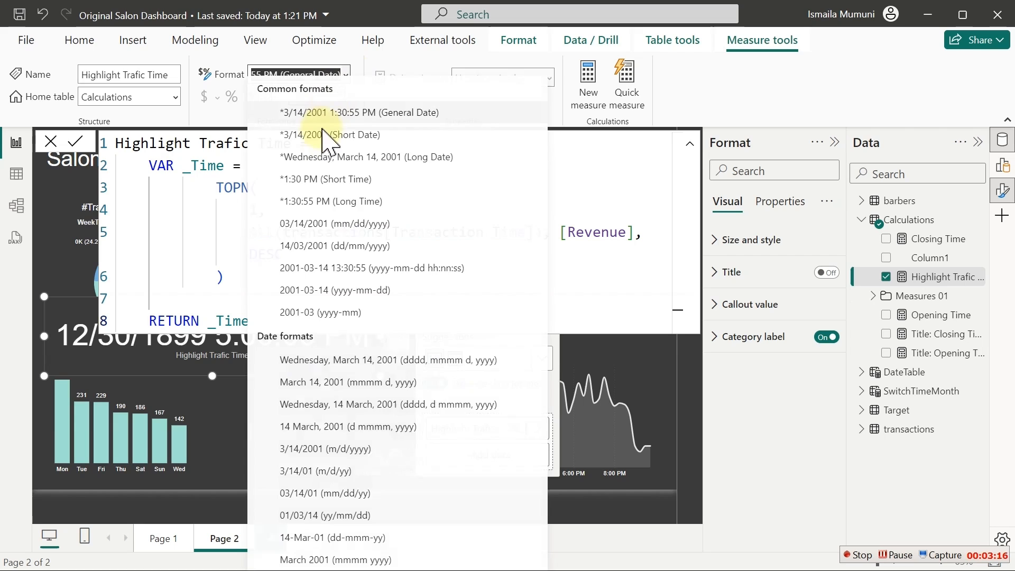
{"action": "left_click", "coordinate": [342, 188]}
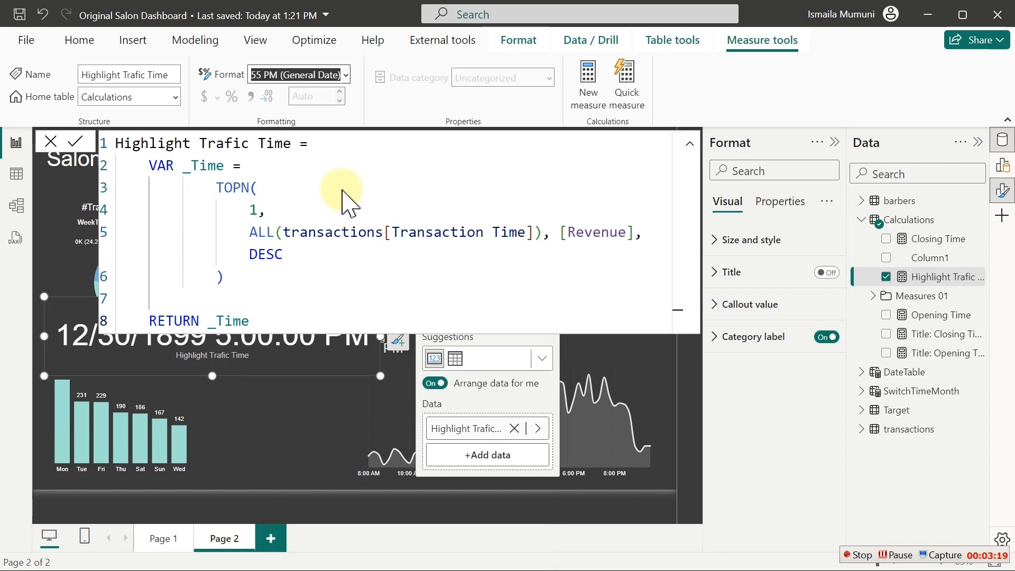
{"action": "left_click", "coordinate": [319, 385]}
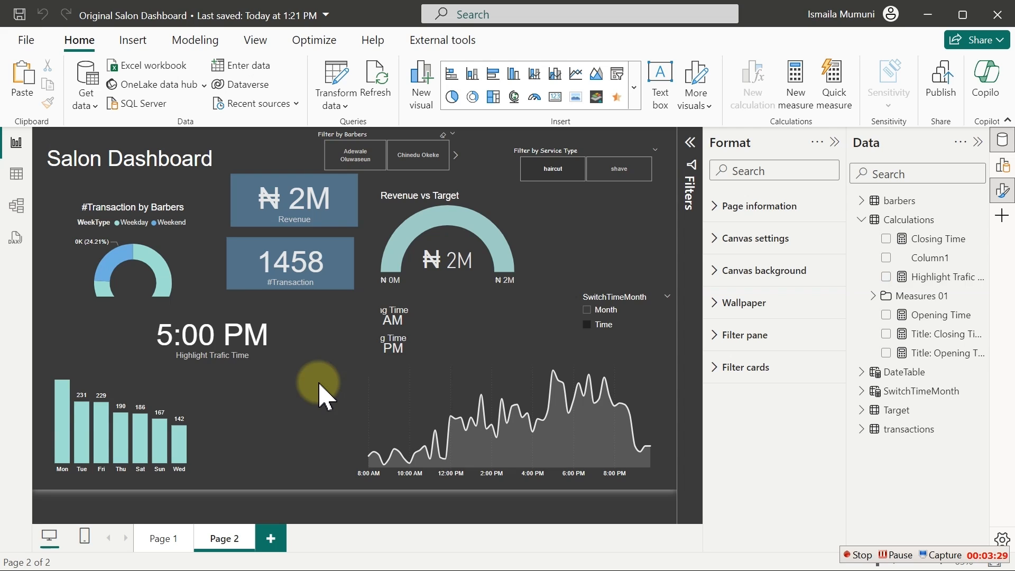
- Compare the Highlight Trafic Time card with the revenue trend's peak, switching the service type filter to shave and back to haircut
{"action": "mouse_move", "coordinate": [555, 392]}
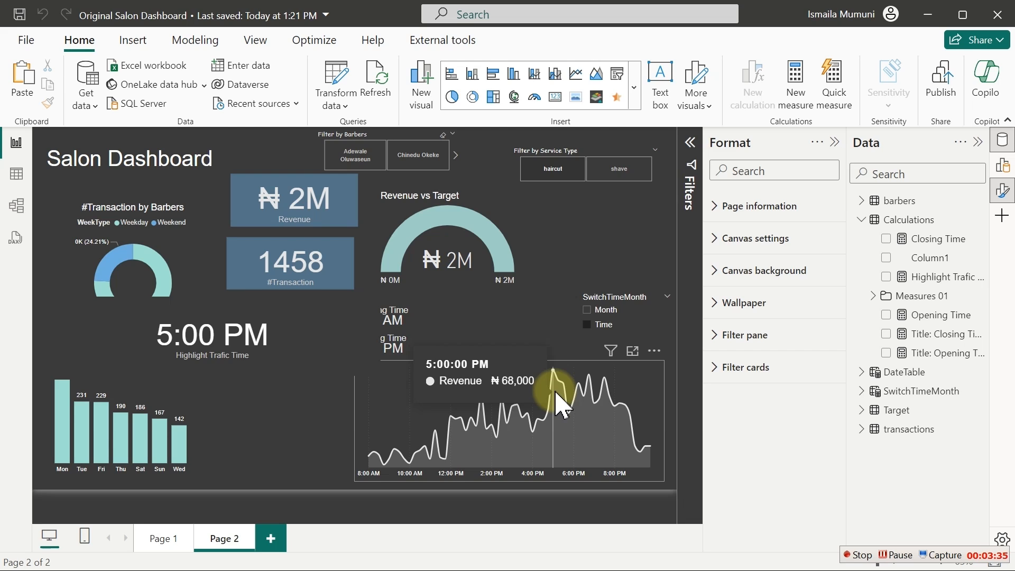
{"action": "left_click", "coordinate": [623, 179]}
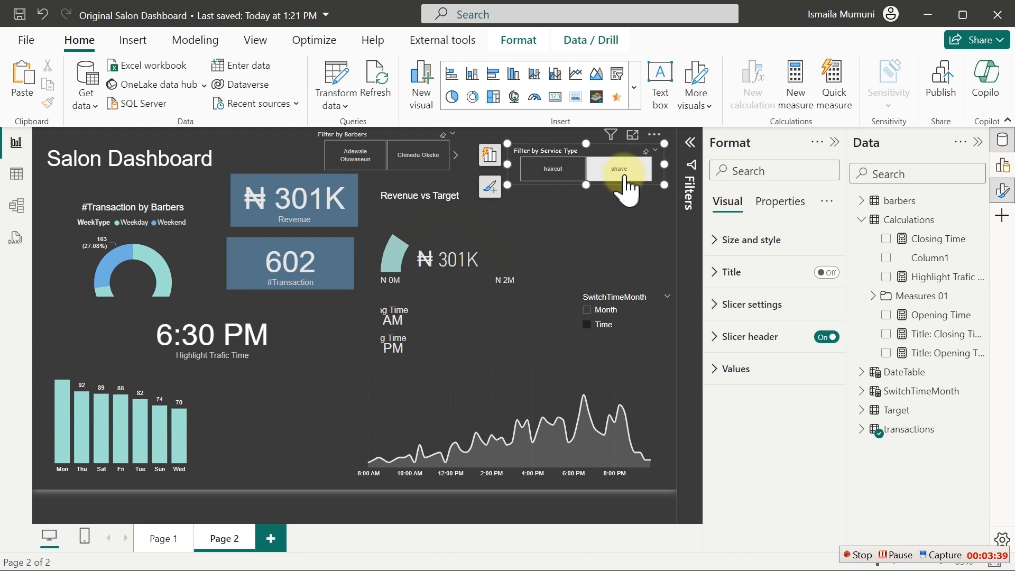
{"action": "left_click", "coordinate": [563, 171]}
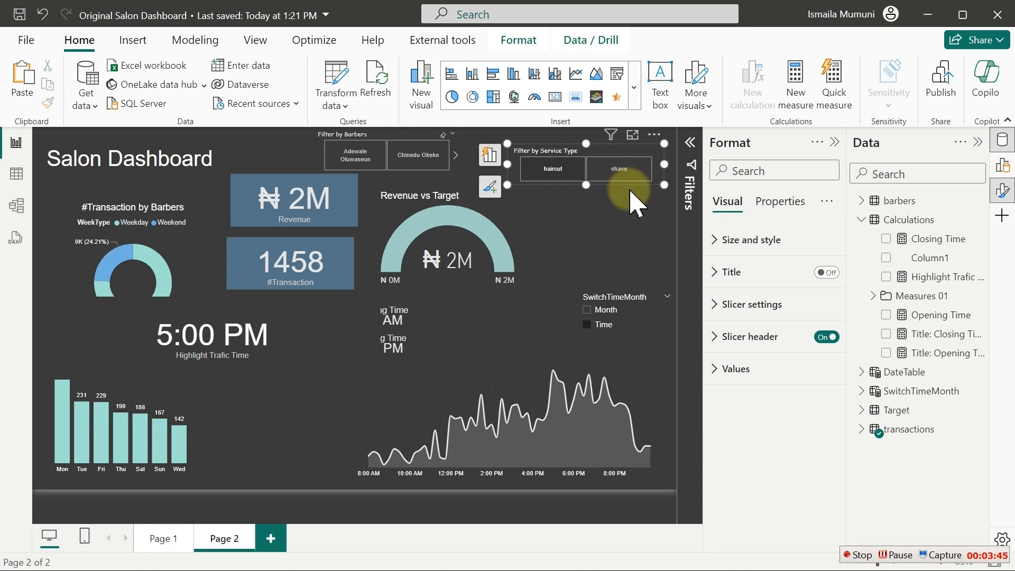
- Filter the page by the Sun column of the weekday chart and read the error details of the Highlight Trafic Time card
{"action": "left_click", "coordinate": [105, 434]}
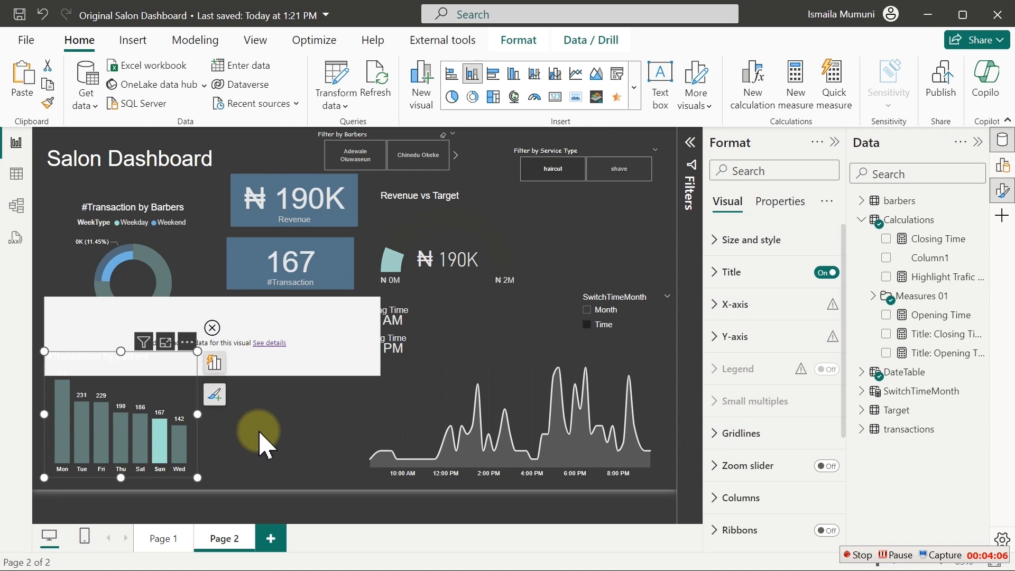
{"action": "left_click", "coordinate": [265, 432]}
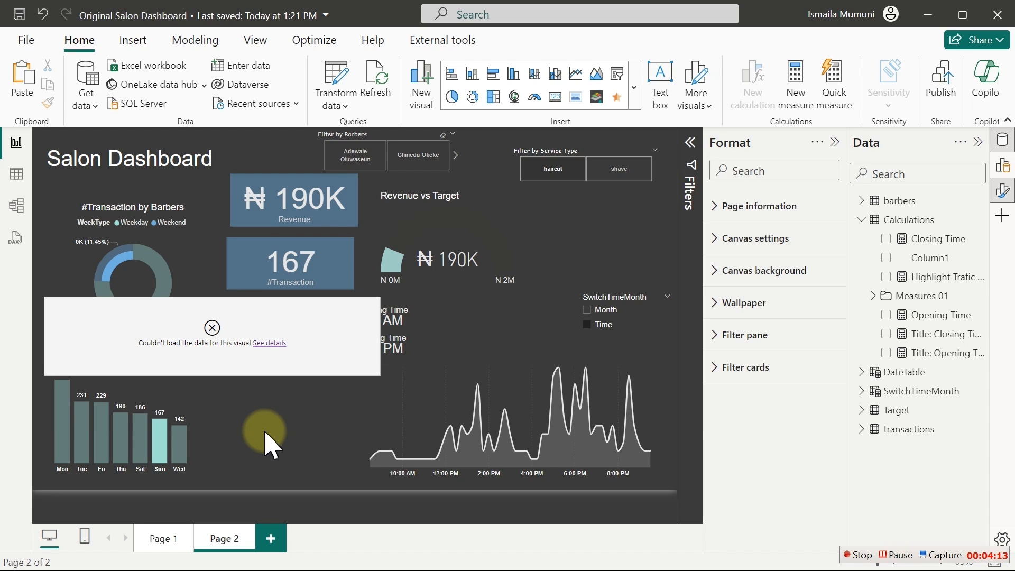
{"action": "left_click", "coordinate": [267, 346]}
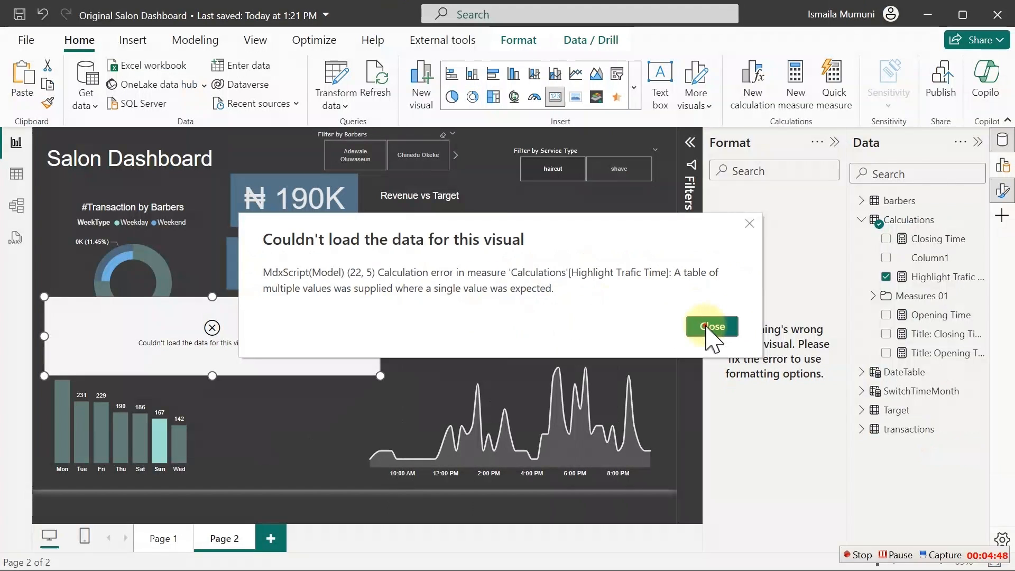
{"action": "left_click", "coordinate": [896, 363]}
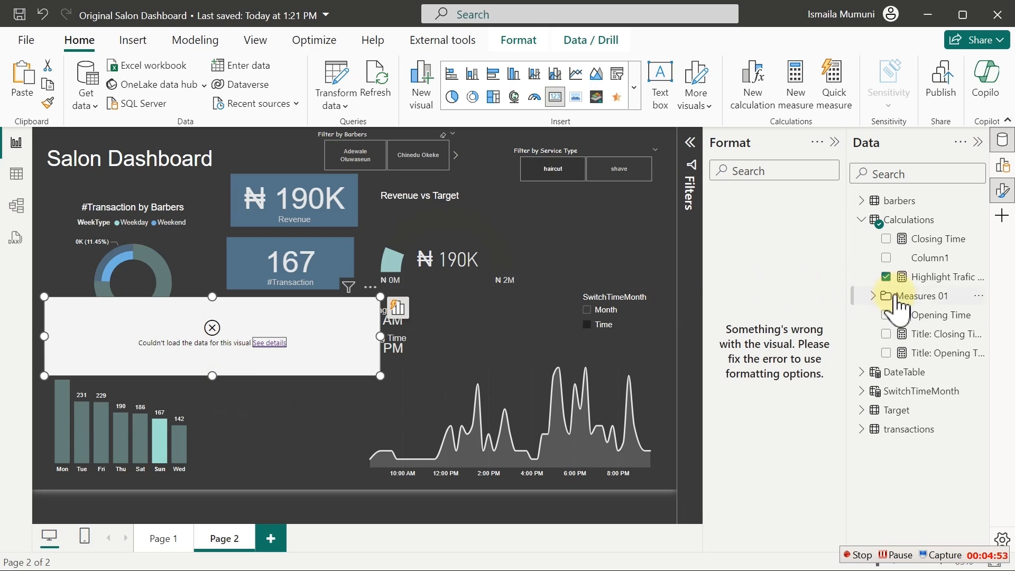
- Replace the RETURN line in the Highlight Trafic Time formula with a new variable declaration, VAR _Result =
{"action": "left_click", "coordinate": [941, 276]}
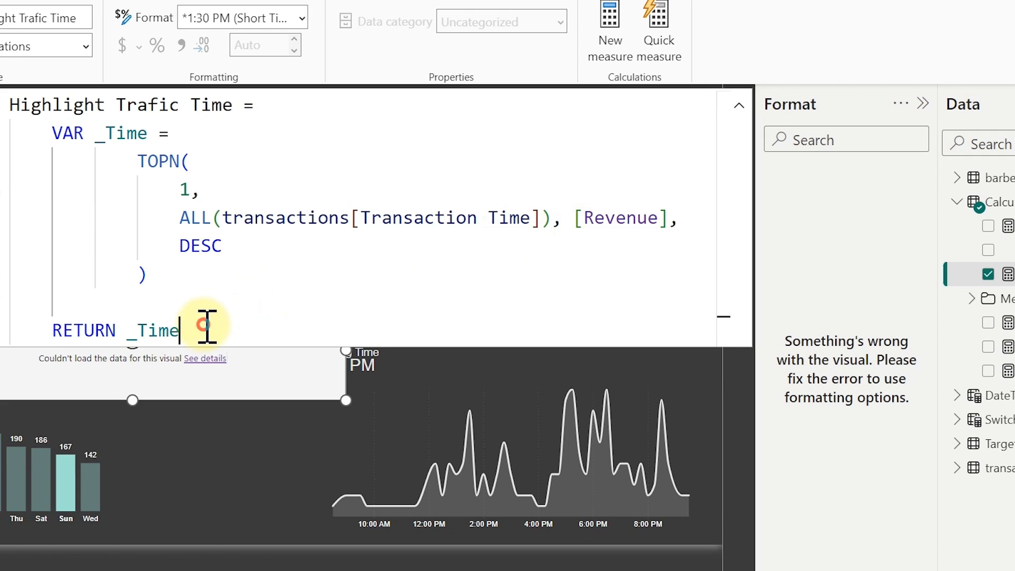
{"action": "left_click_drag", "start_coordinate": [200, 329], "coordinate": [51, 329]}
{"action": "key", "text": "BackSpace"}
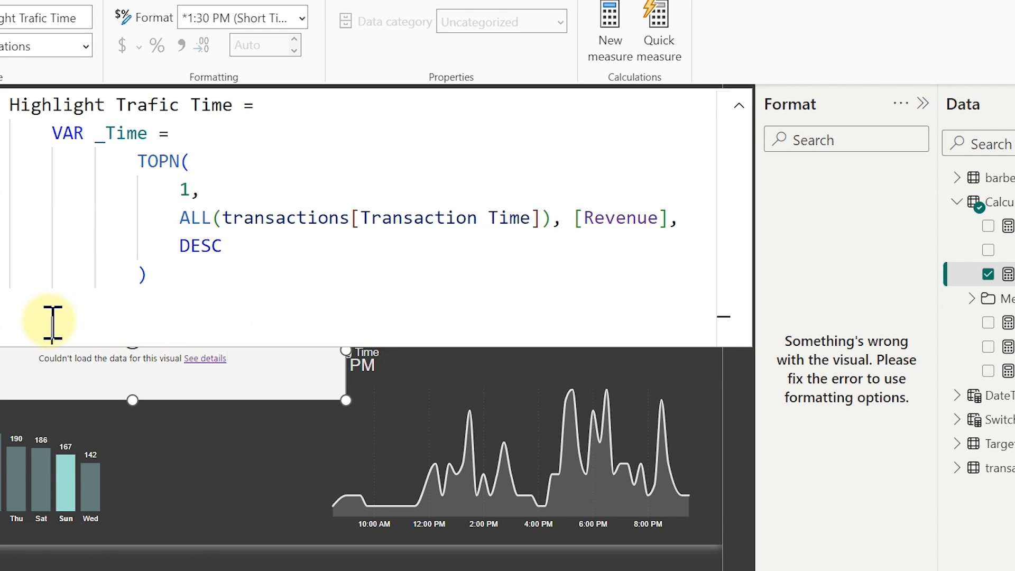
{"action": "type", "text": "var"}
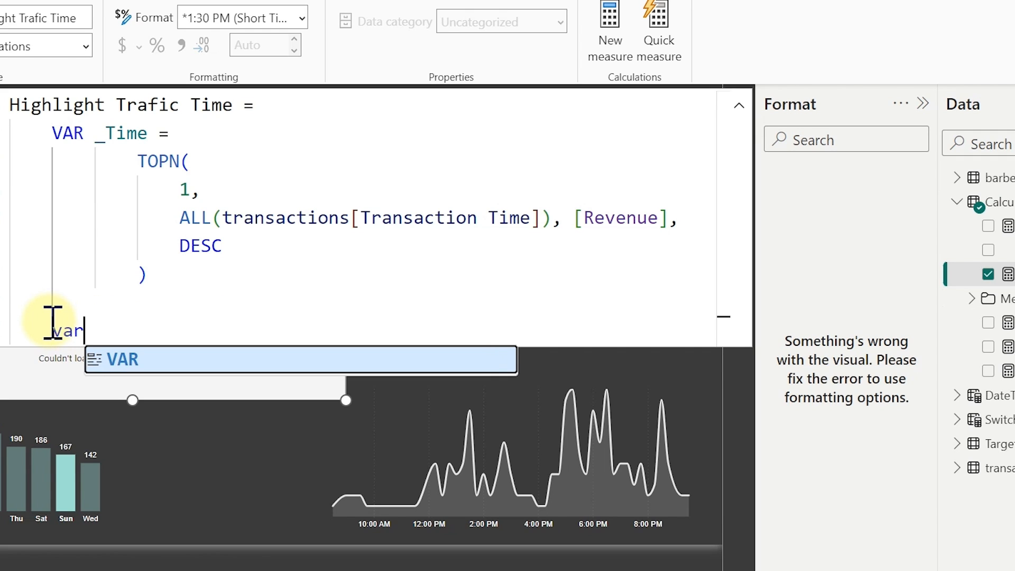
{"action": "key", "text": "Tab"}
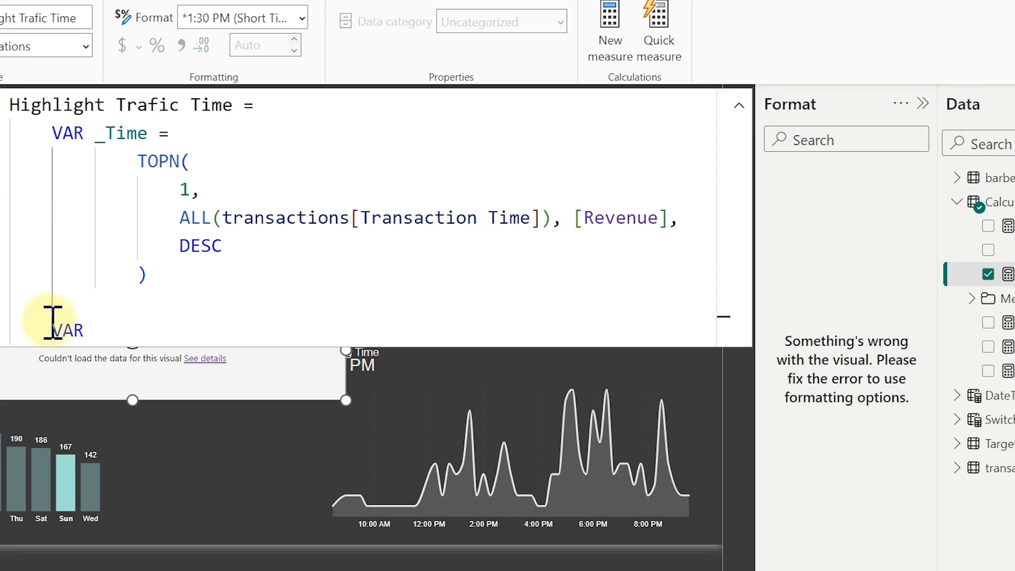
{"action": "type", "text": "_Result"}
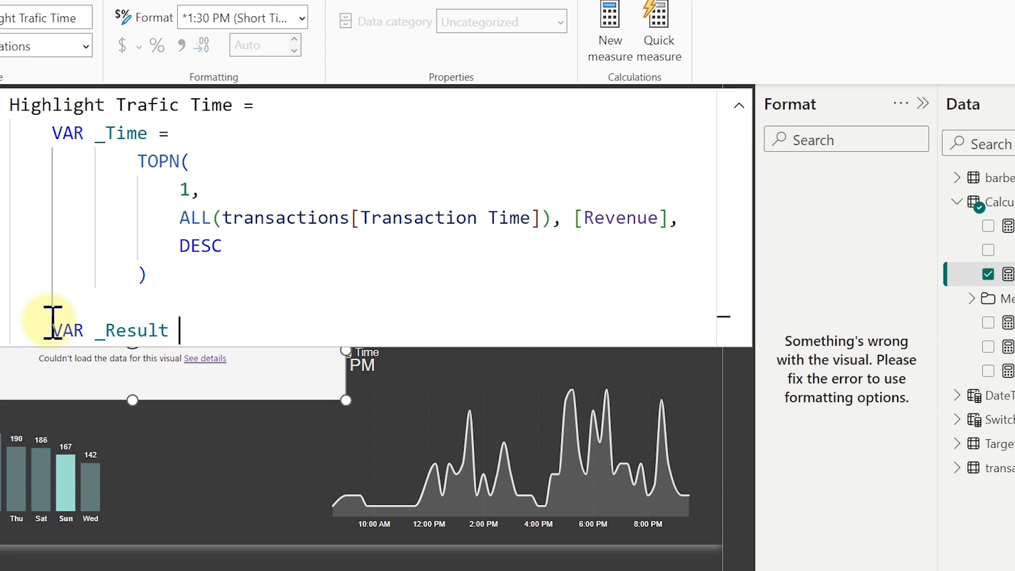
{"action": "type", "text": " ="}
{"action": "key", "text": "Return"}
{"action": "key", "text": "Tab"}
{"action": "key", "text": "Tab"}
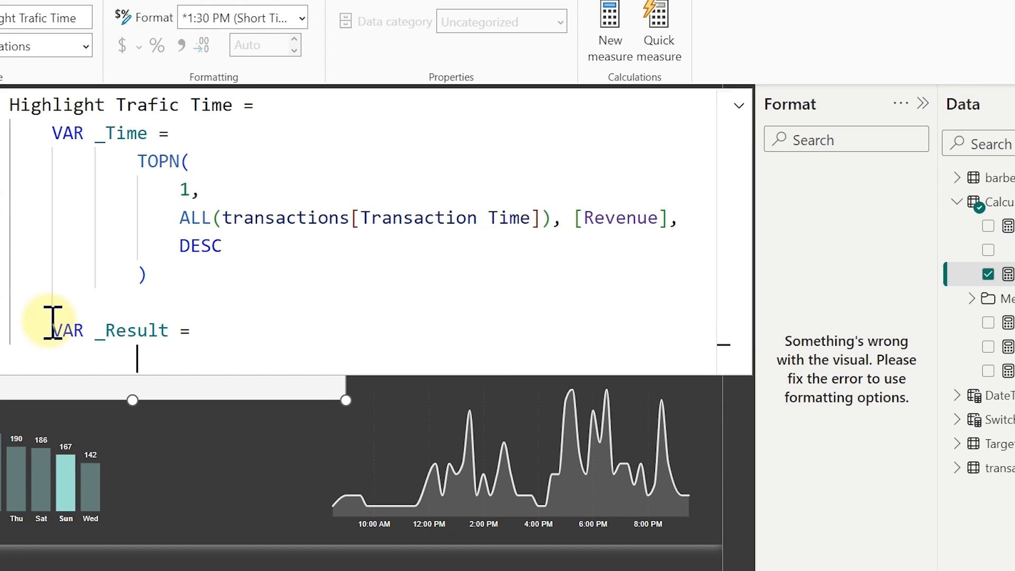
- Begin the _Result variable with a CONCATENATEX function that takes _Time as its table argument
{"action": "type", "text": "con"}
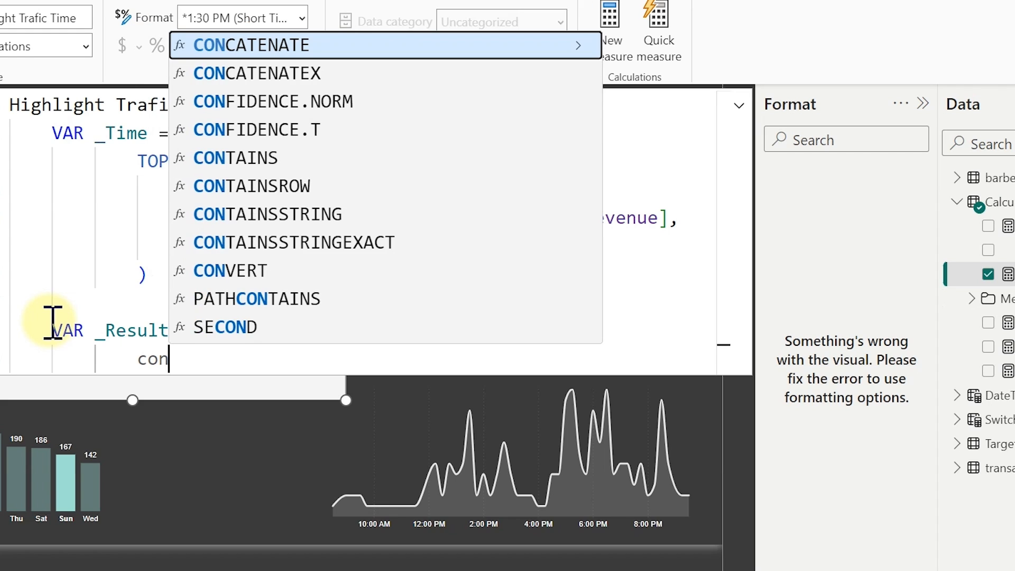
{"action": "key", "text": "Down"}
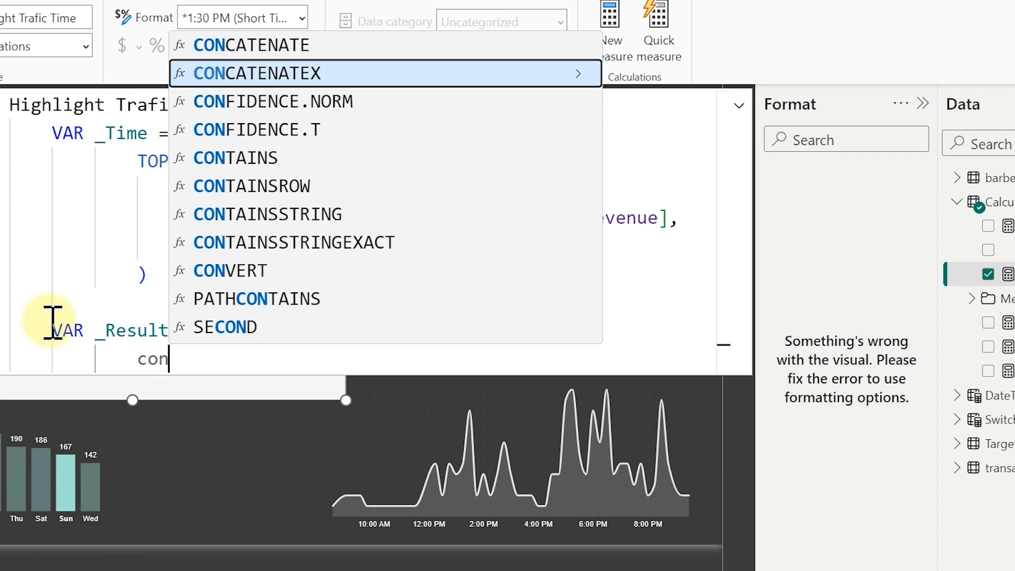
{"action": "key", "text": "Tab"}
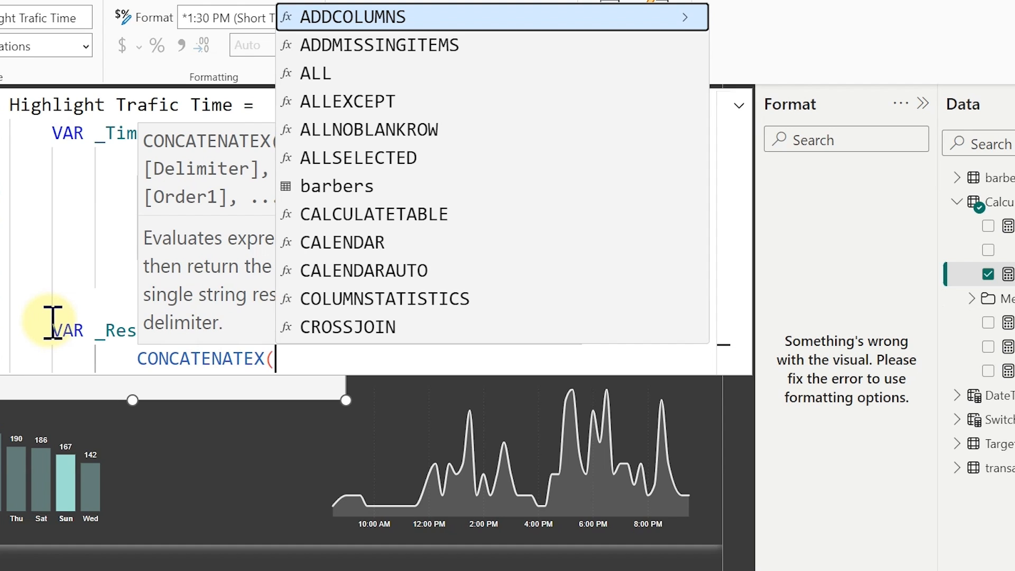
{"action": "key", "text": "shift+Return"}
{"action": "type", "text": "_"}
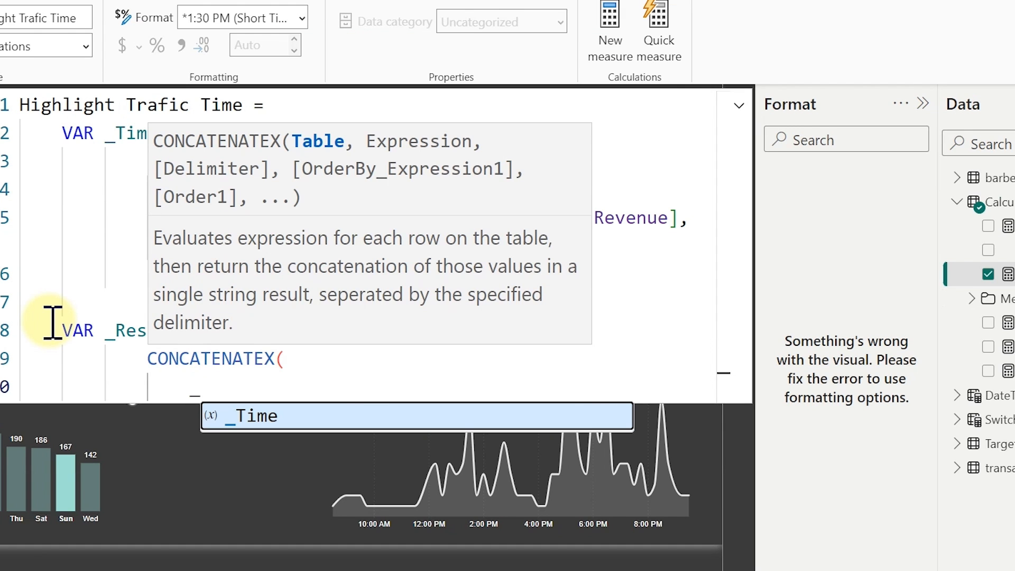
{"action": "key", "text": "Tab"}
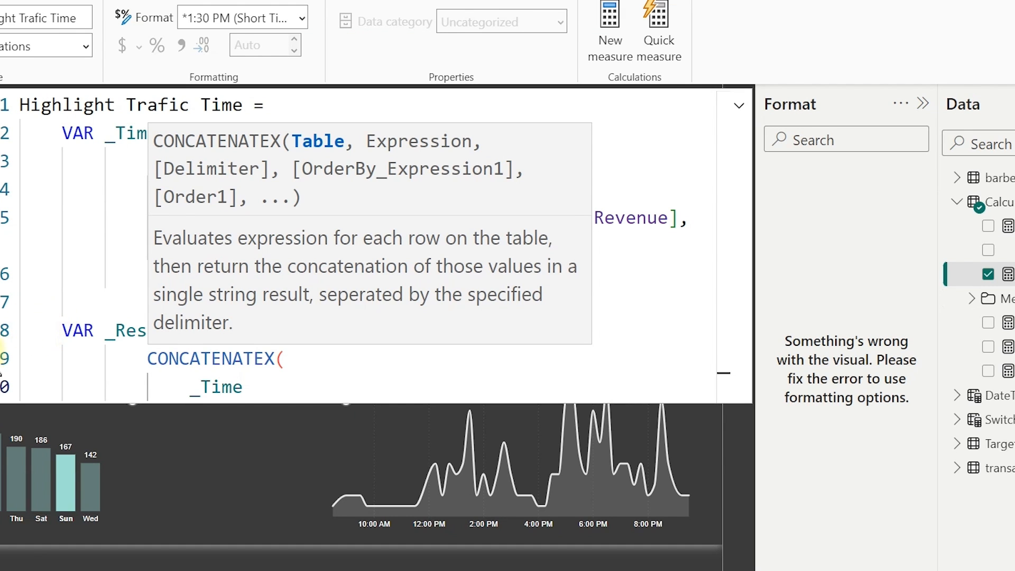
- Give CONCATENATEX the expression transactions[Transaction Time]
{"action": "left_click", "coordinate": [95, 133]}
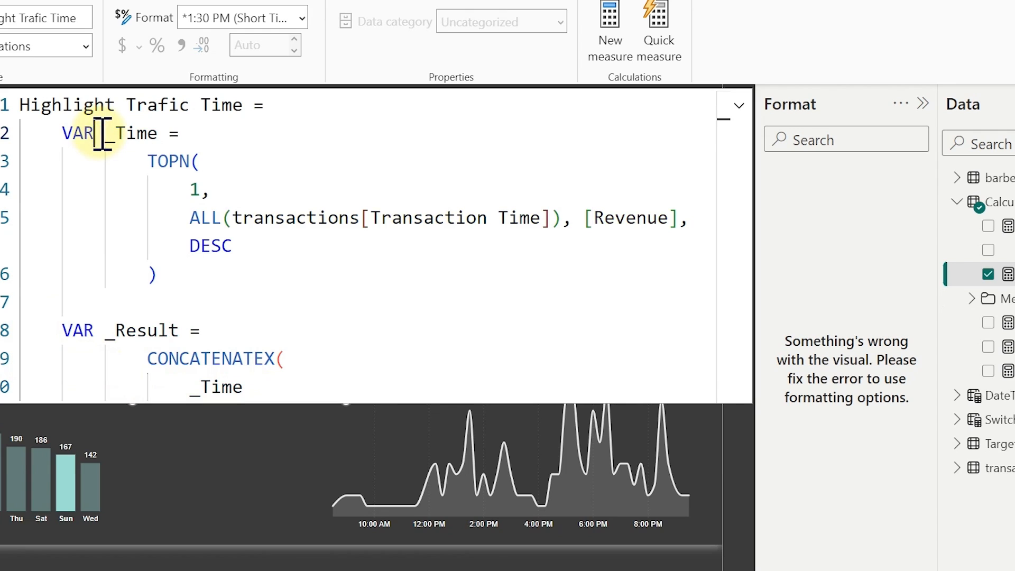
{"action": "left_click_drag", "start_coordinate": [136, 165], "coordinate": [278, 277]}
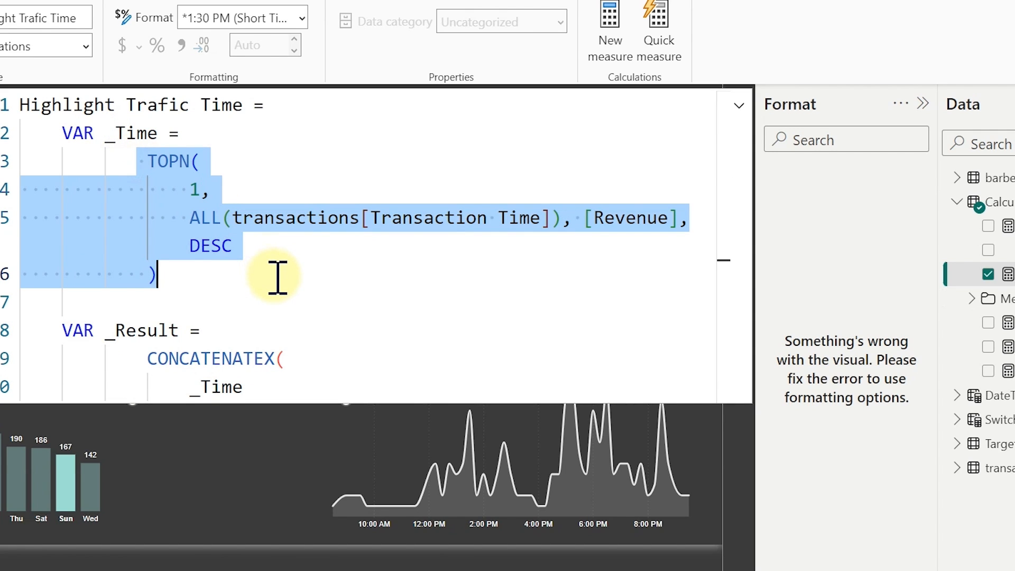
{"action": "left_click", "coordinate": [253, 390]}
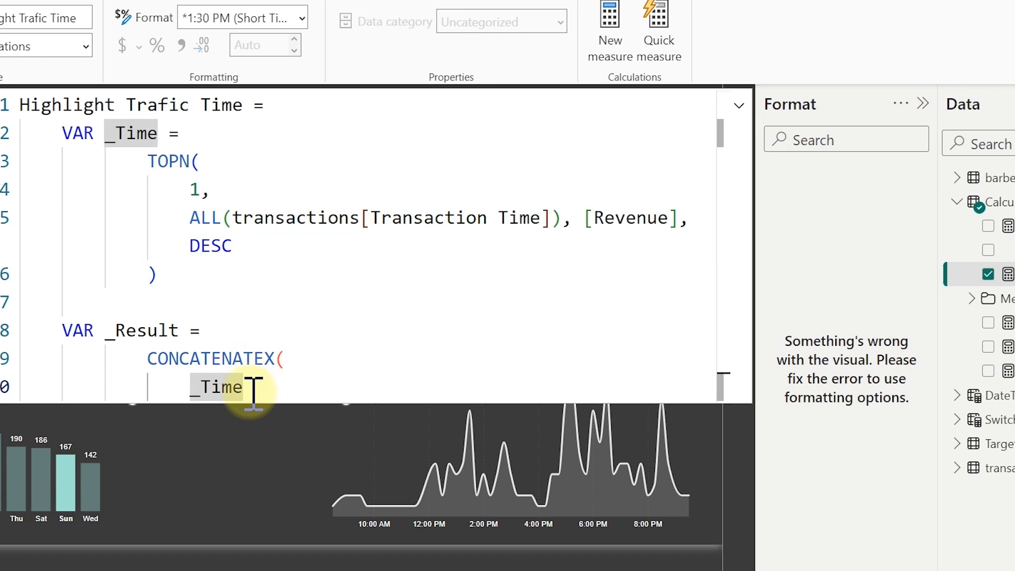
{"action": "type", "text": ","}
{"action": "key", "text": "shift+Return"}
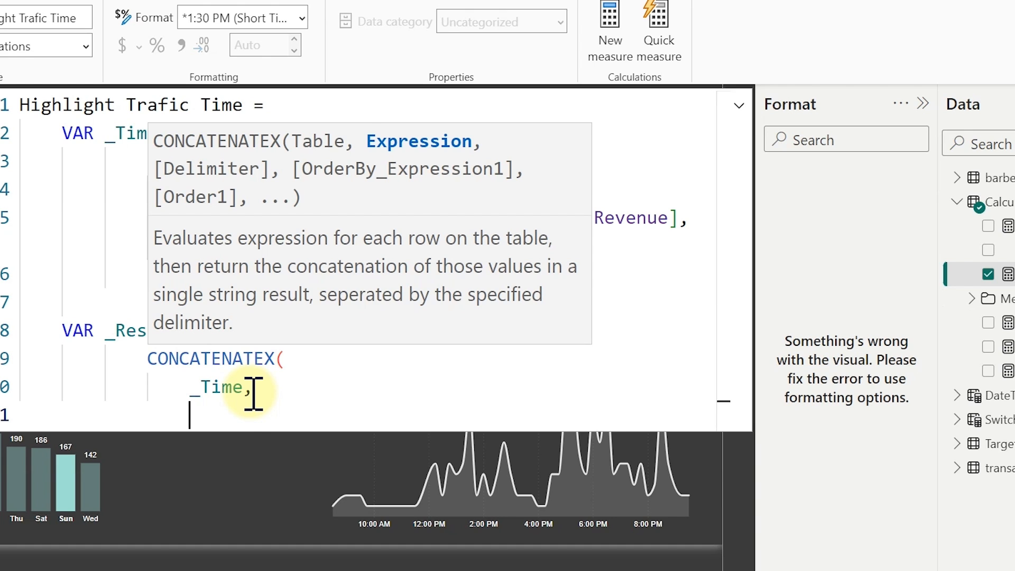
{"action": "type", "text": "time"}
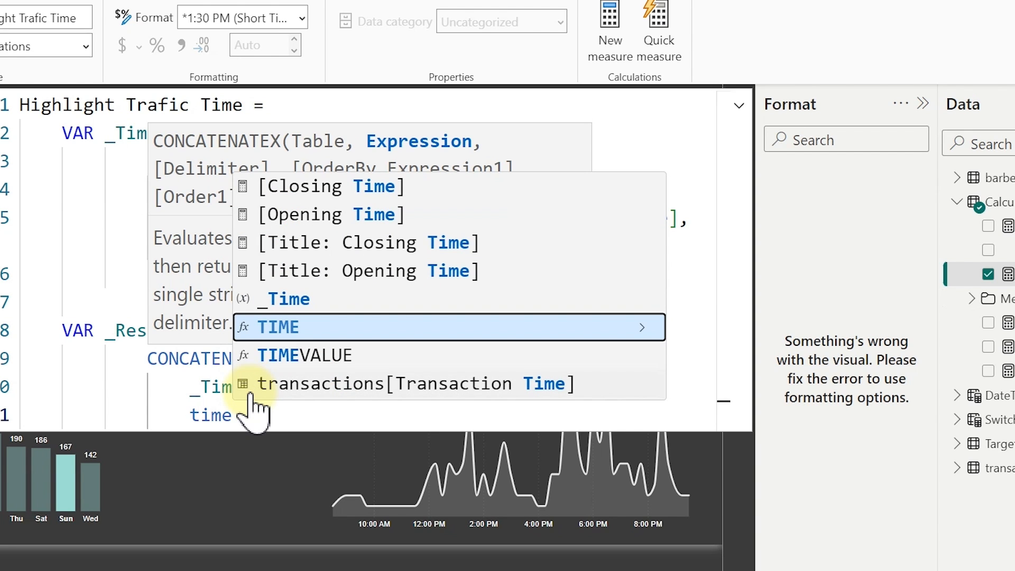
{"action": "key", "text": "Down"}
{"action": "key", "text": "Down"}
{"action": "key", "text": "Tab"}
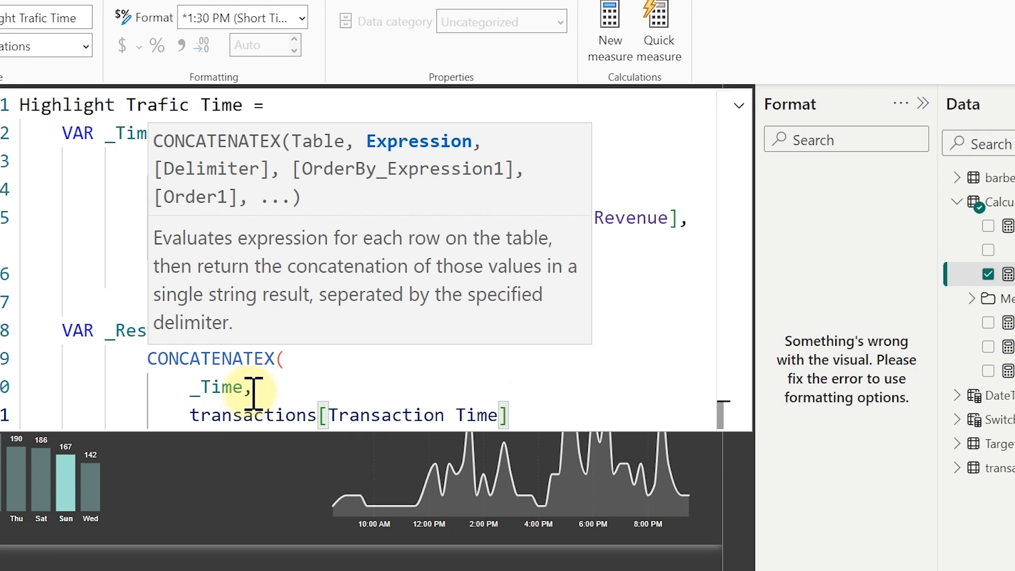
{"action": "type", "text": ","}
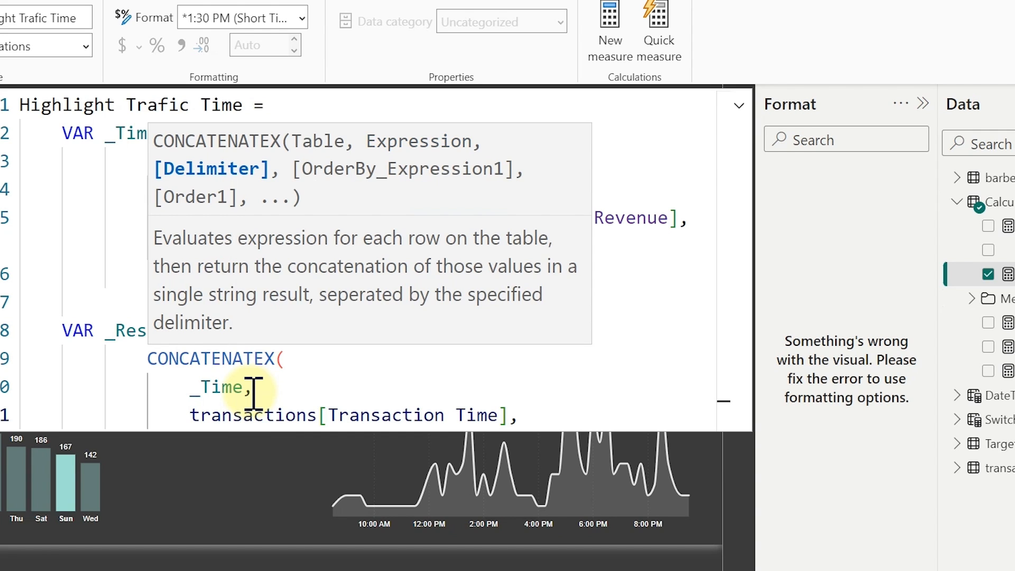
- Set the CONCATENATEX delimiter to " & " on its own line
{"action": "key", "text": "Return"}
{"action": "type", "text": "\""}
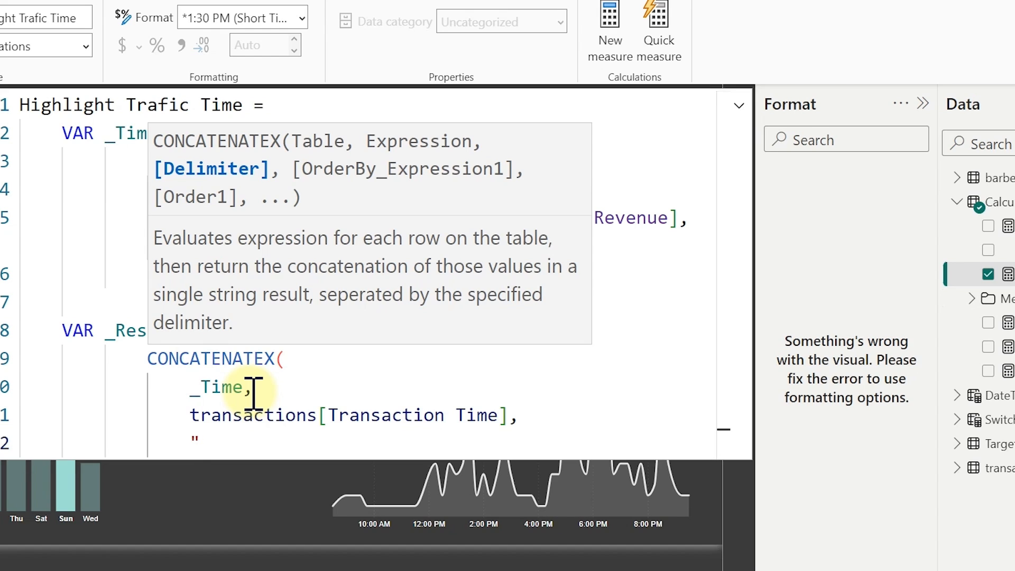
{"action": "type", "text": " & \","}
{"action": "key", "text": "Return"}
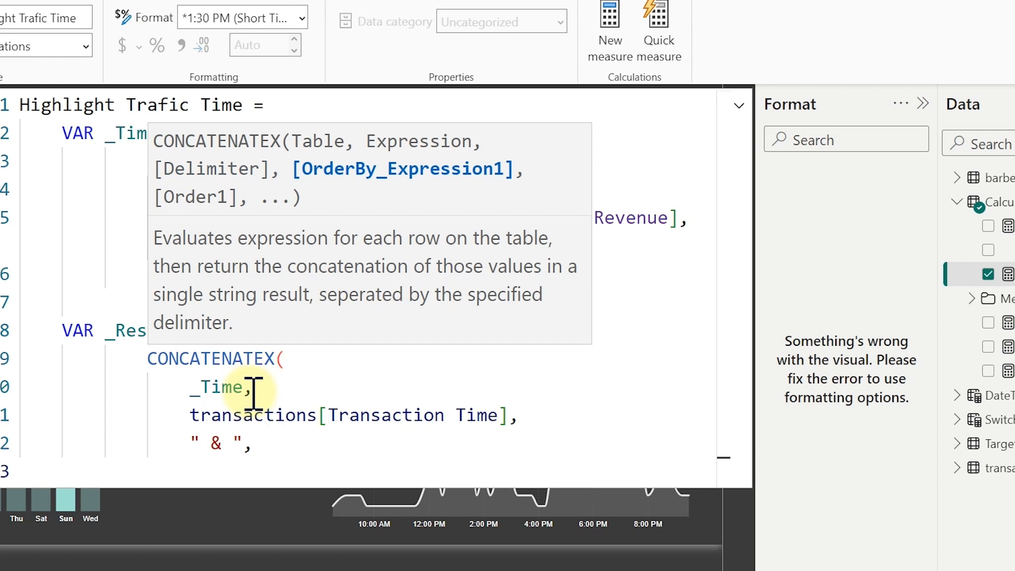
- Order the CONCATENATEX result by transactions[Transaction Time] in DESC order
{"action": "type", "text": "time"}
{"action": "key", "text": "Down"}
{"action": "key", "text": "Down"}
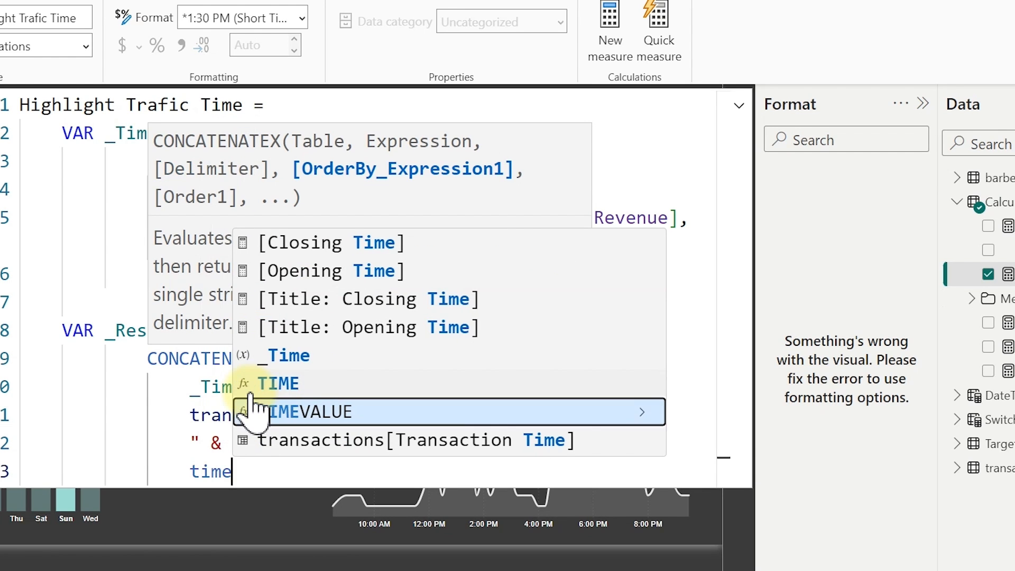
{"action": "key", "text": "Tab"}
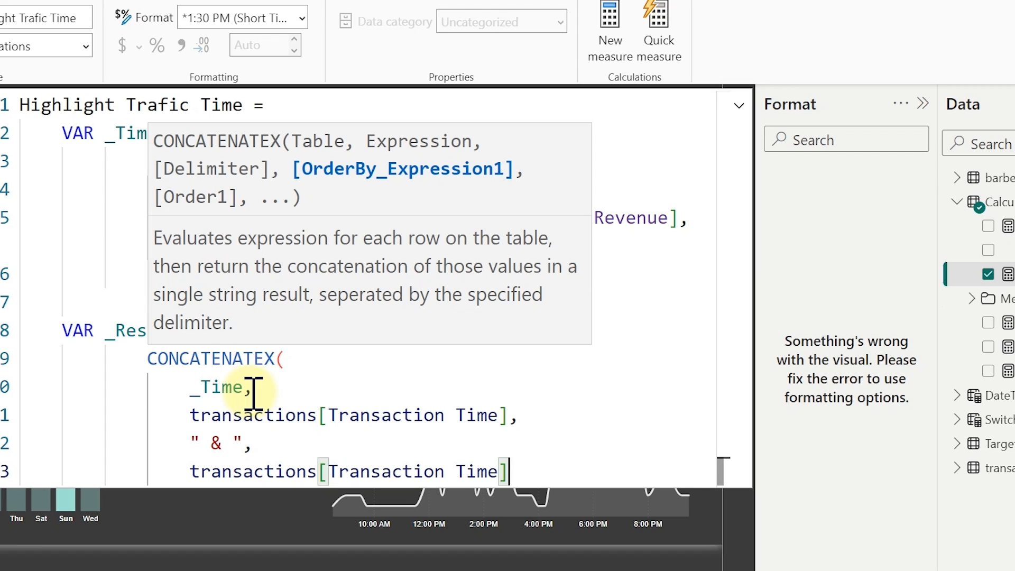
{"action": "type", "text": ","}
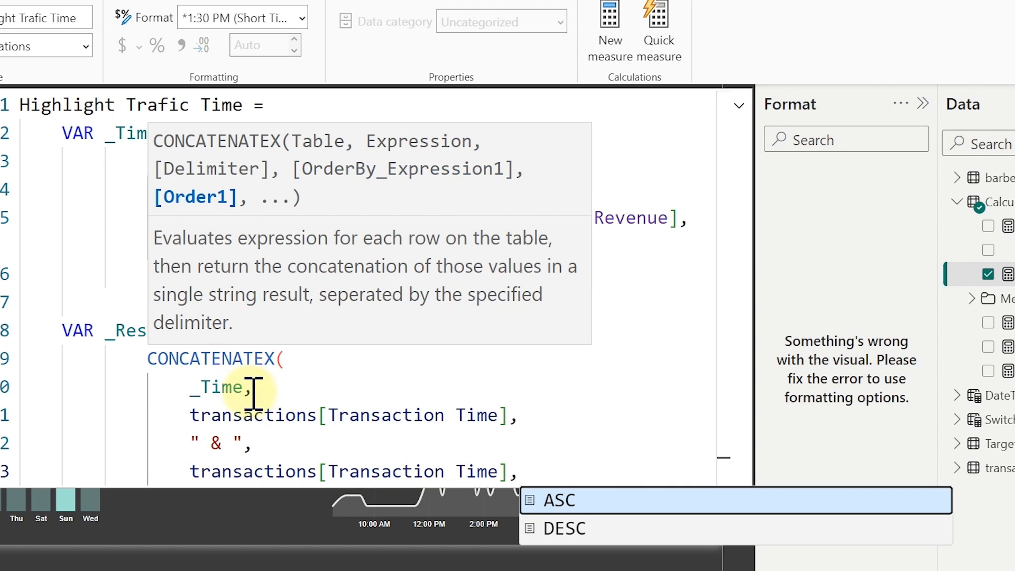
{"action": "key", "text": "Down"}
{"action": "key", "text": "Tab"}
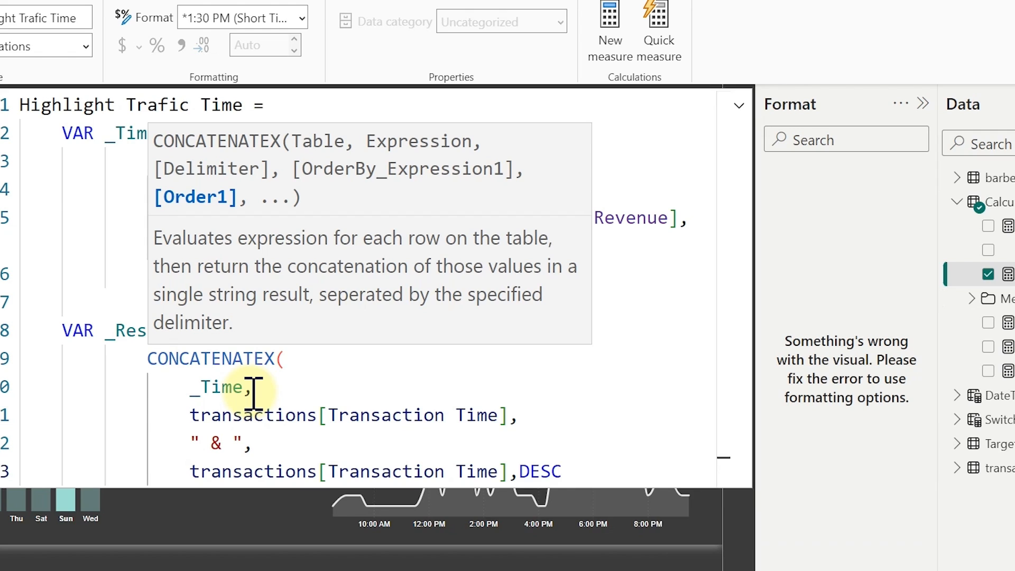
- Move the DESC order argument onto its own line and close the CONCATENATEX function with a parenthesis below it
{"action": "key", "text": "Left"}
{"action": "key", "text": "Left"}
{"action": "key", "text": "Left"}
{"action": "key", "text": "Left"}
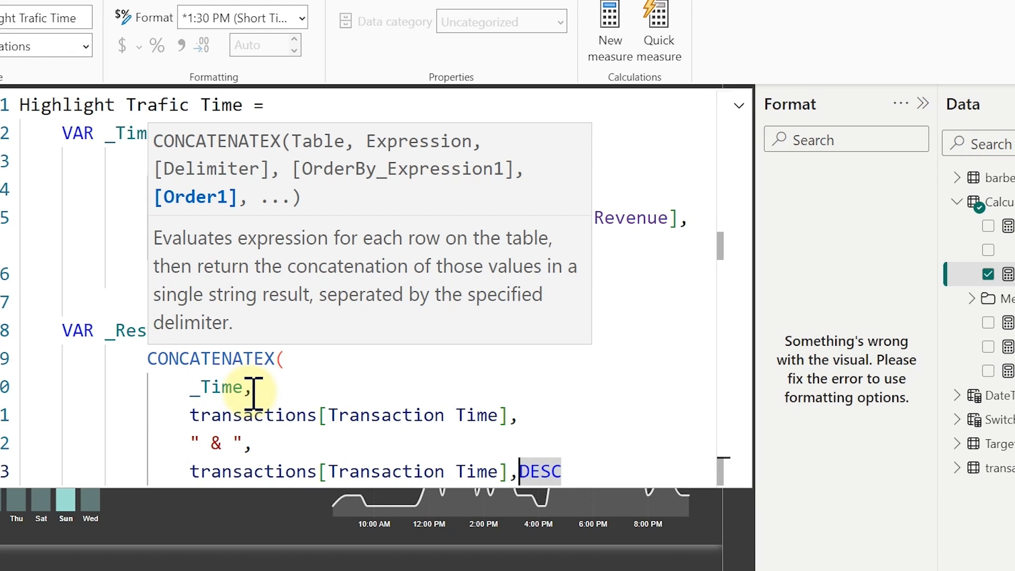
{"action": "key", "text": "Return"}
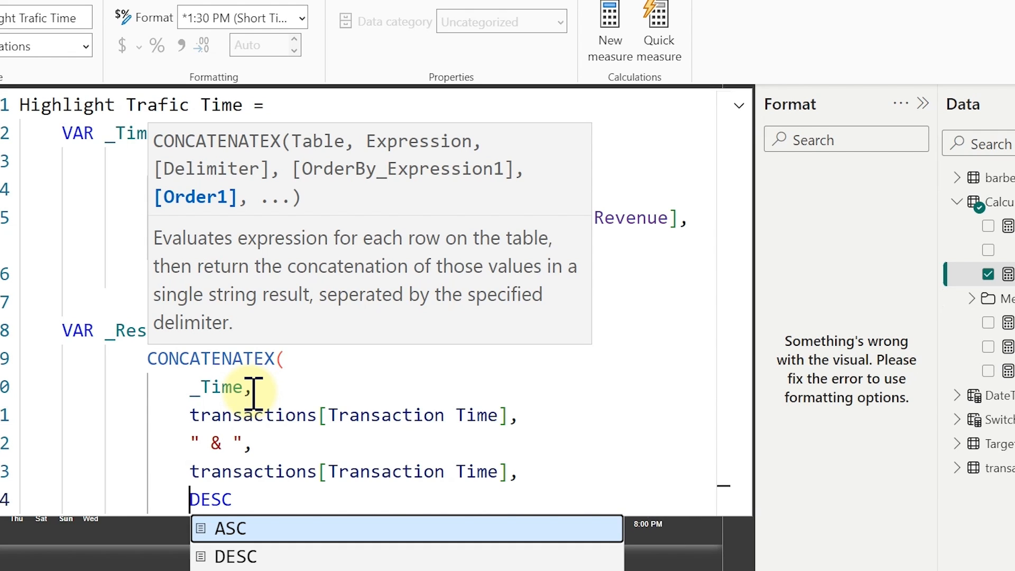
{"action": "key", "text": "shift+End"}
{"action": "key", "text": "Return"}
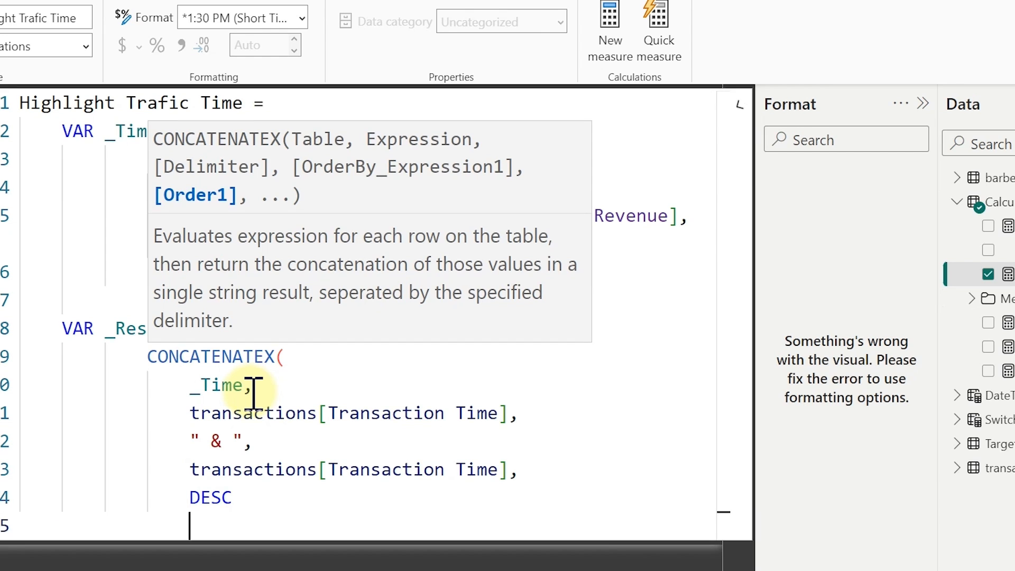
{"action": "type", "text": ")"}
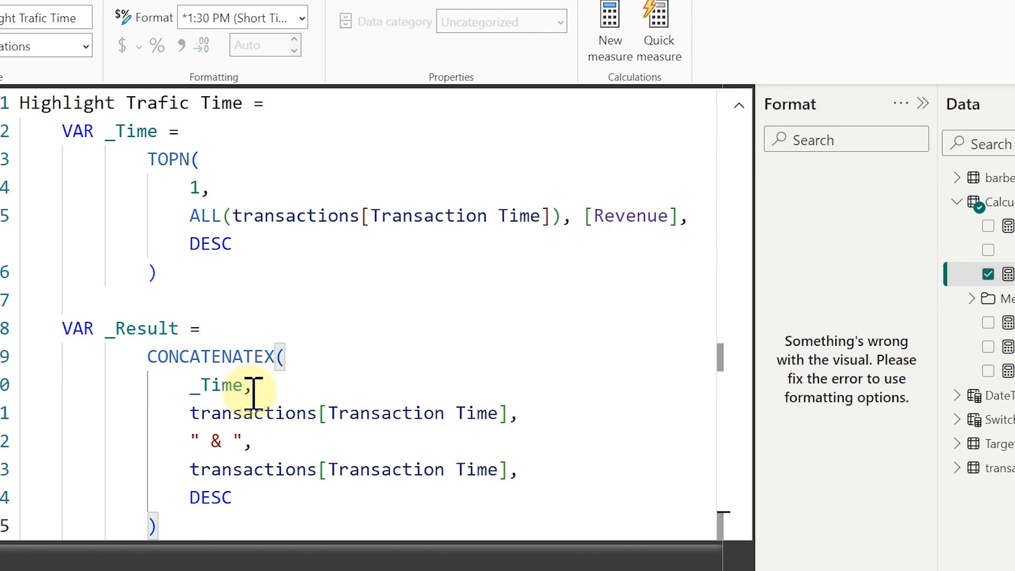
- End the Highlight Trafic Time measure with RETURN _Result and commit the formula
{"action": "key", "text": "Return"}
{"action": "scroll", "coordinate": [254, 394], "scroll_direction": "down", "scroll_amount": 3}
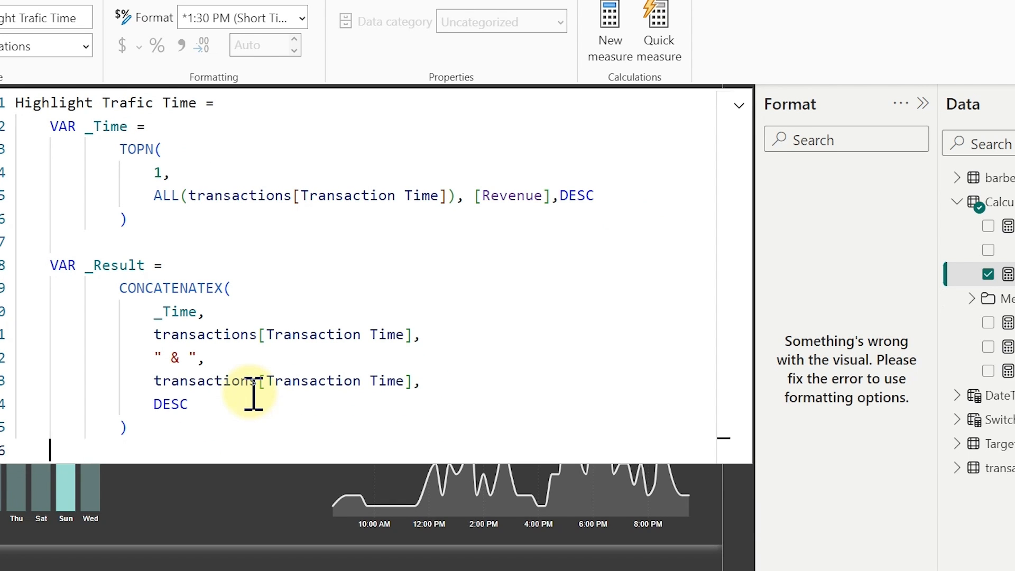
{"action": "type", "text": "ret"}
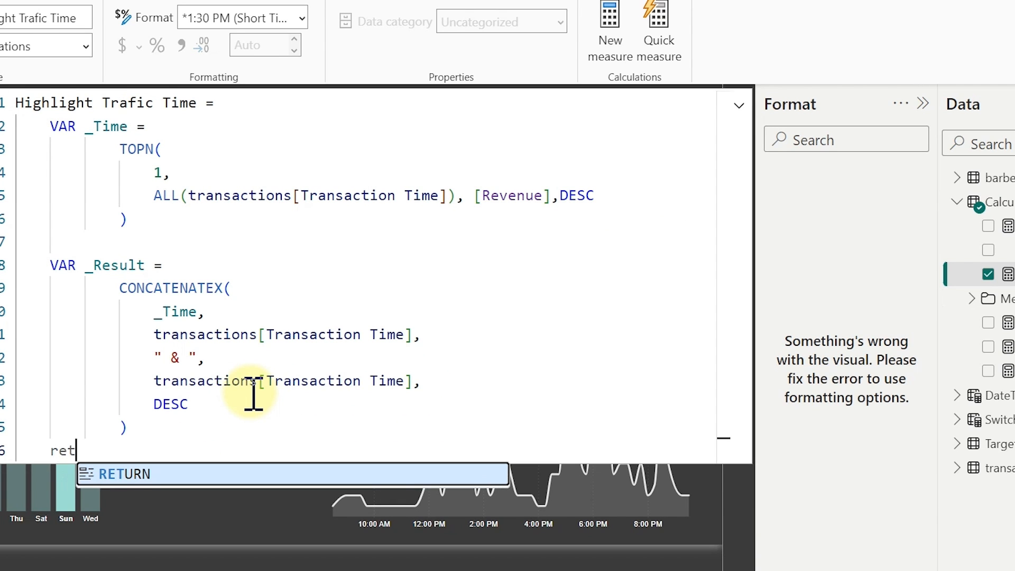
{"action": "key", "text": "Tab"}
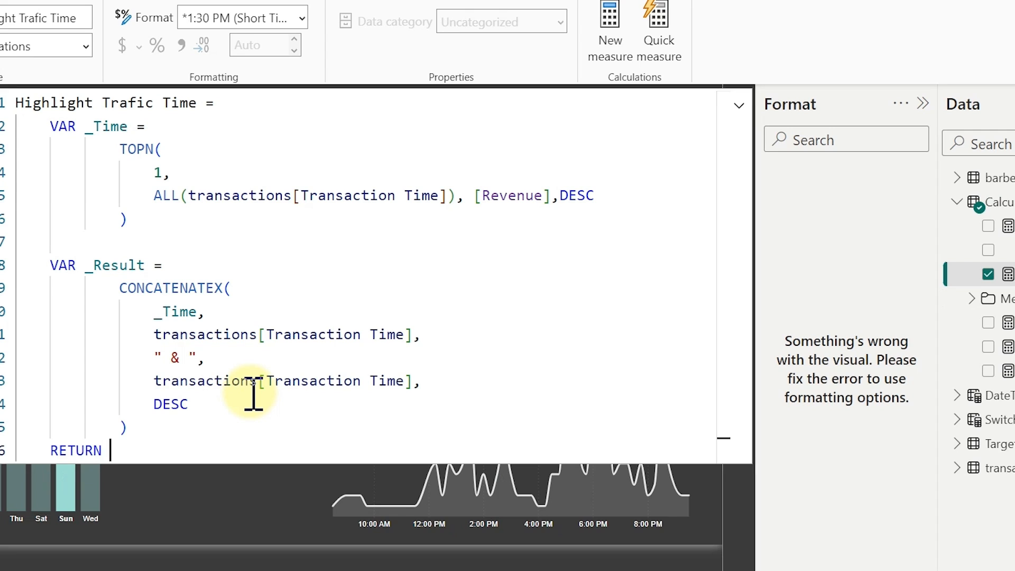
{"action": "type", "text": "_"}
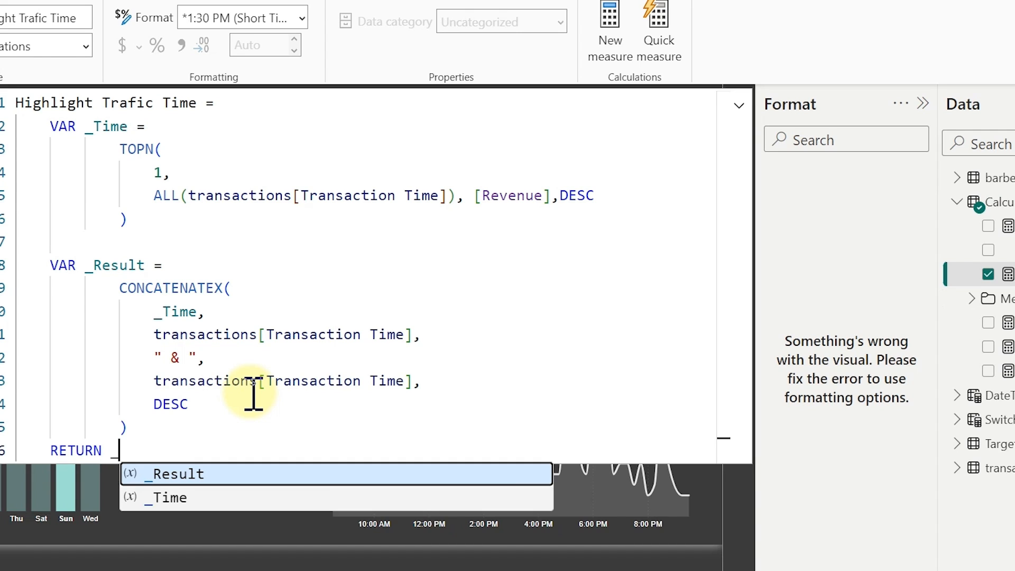
{"action": "key", "text": "Tab"}
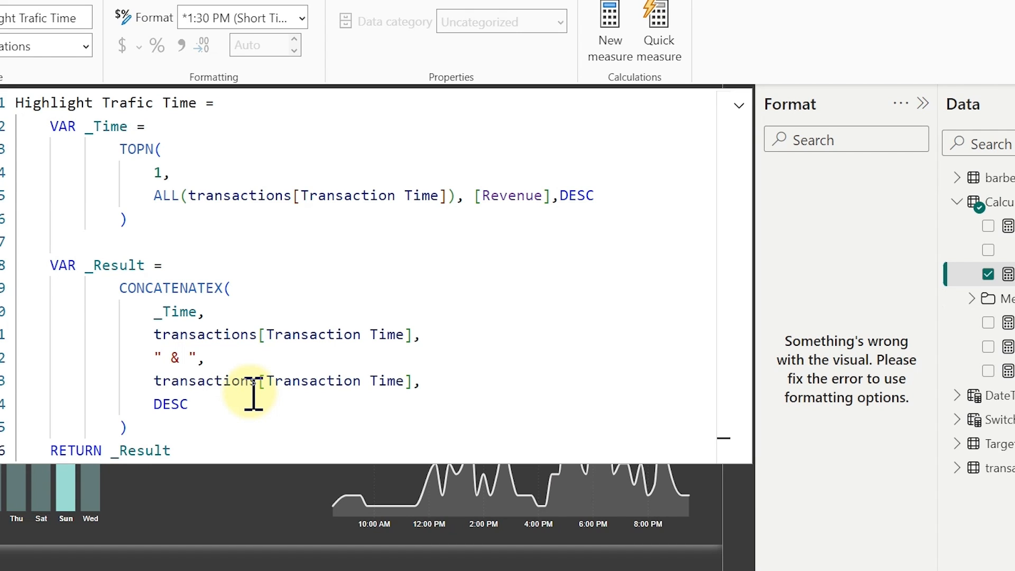
{"action": "key", "text": "Return"}
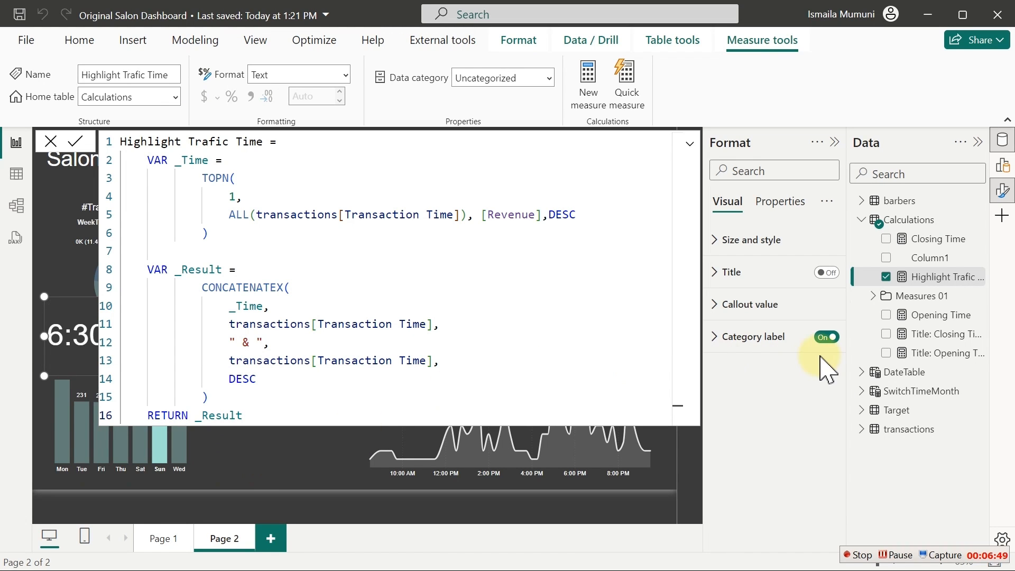
- Close the formula editor and widen the Highlight Trafic Time card on the canvas until its full text fits
{"action": "left_click", "coordinate": [920, 259]}
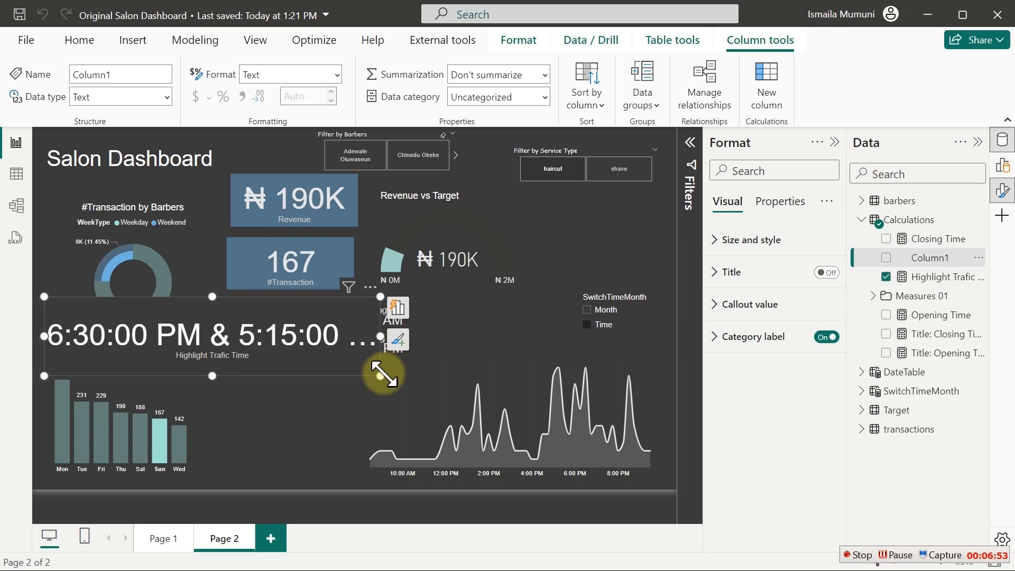
{"action": "left_click_drag", "start_coordinate": [381, 374], "coordinate": [525, 377]}
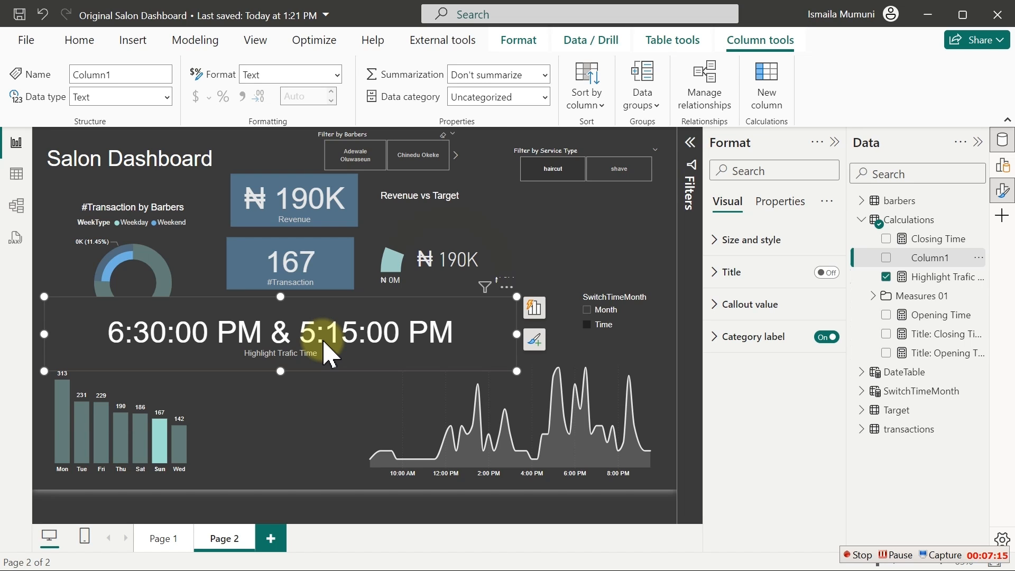
- Open the Highlight Trafic Time measure's formula and remove _Result from its RETURN line
{"action": "left_click", "coordinate": [923, 279]}
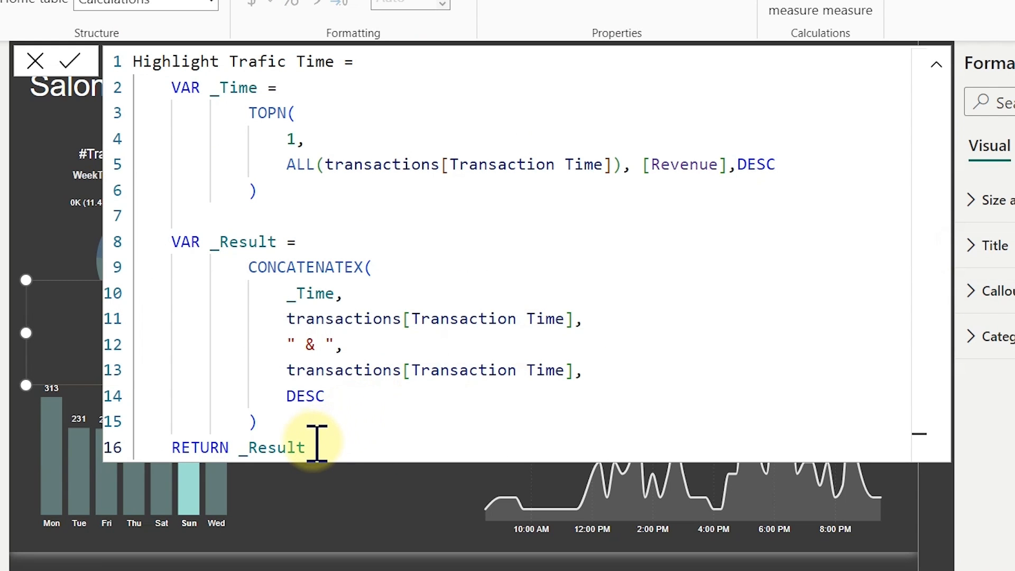
{"action": "left_click", "coordinate": [317, 443]}
{"action": "left_click_drag", "start_coordinate": [316, 443], "coordinate": [245, 450]}
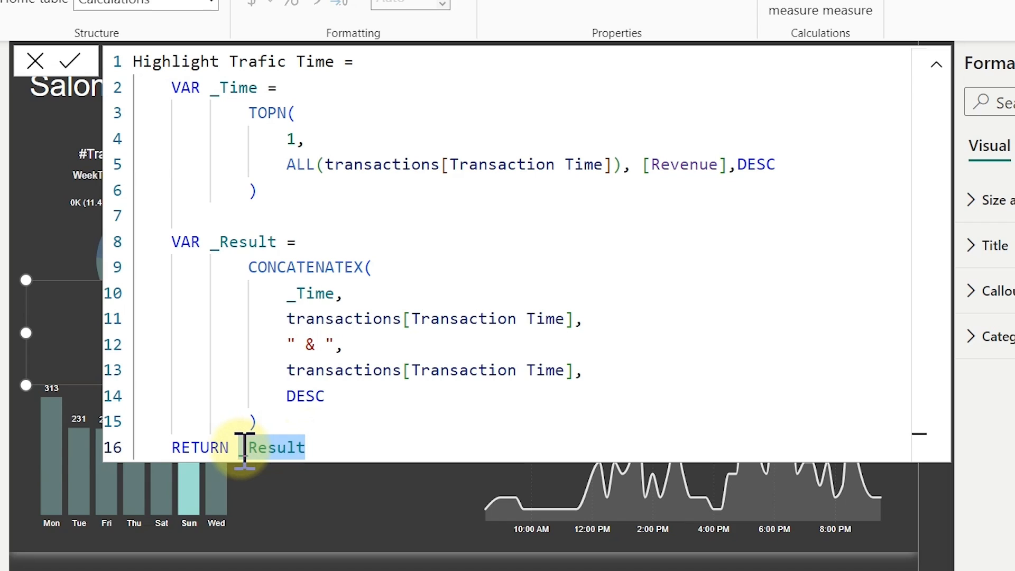
{"action": "key", "text": "BackSpace"}
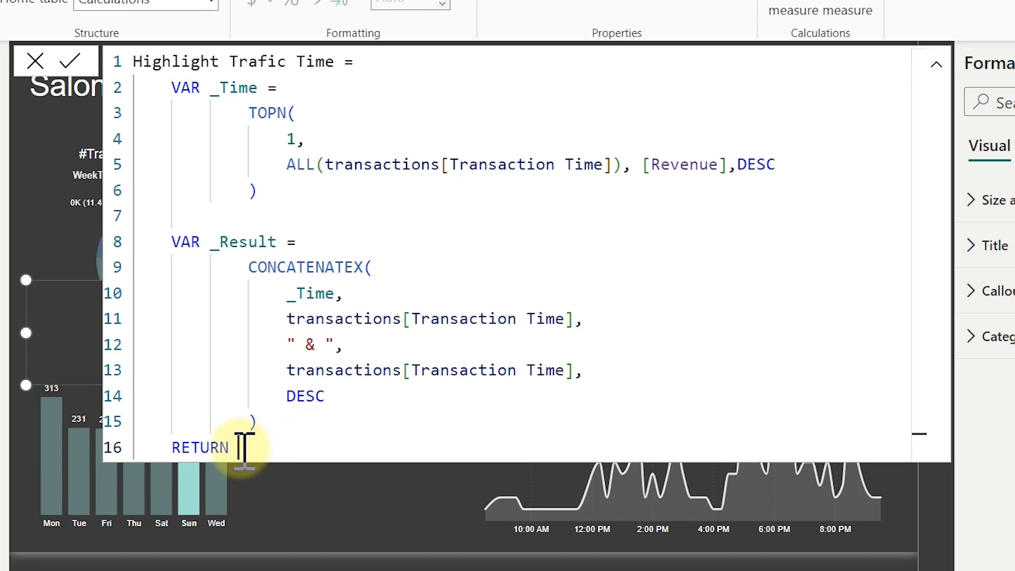
- Below RETURN, start an IF that tests whether SELECTEDVALUE(SwitchTimeMonth[SwitchTimeMonth Order]) equals 1
{"action": "key", "text": "shift+Return"}
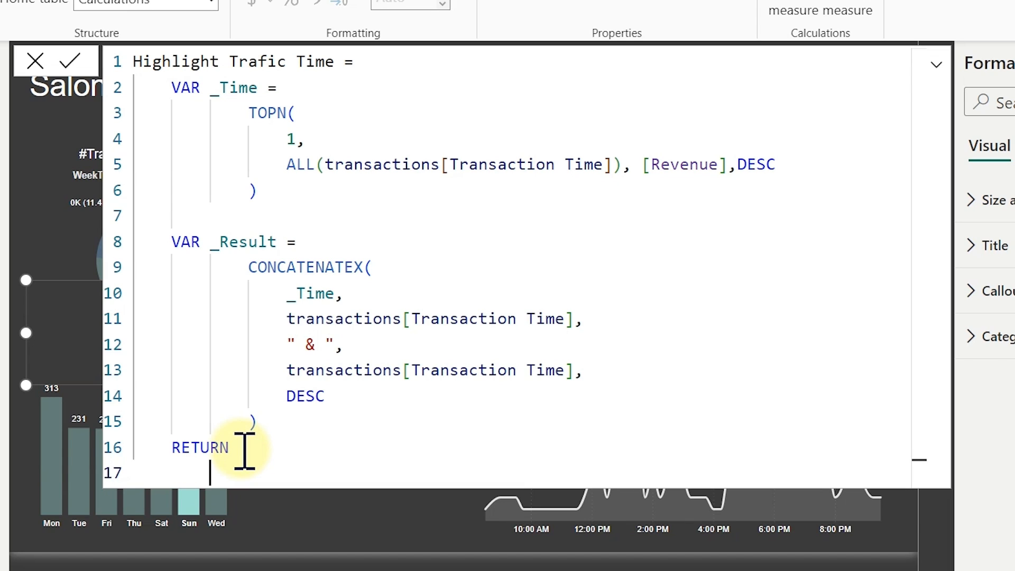
{"action": "key", "text": "Tab"}
{"action": "type", "text": "if"}
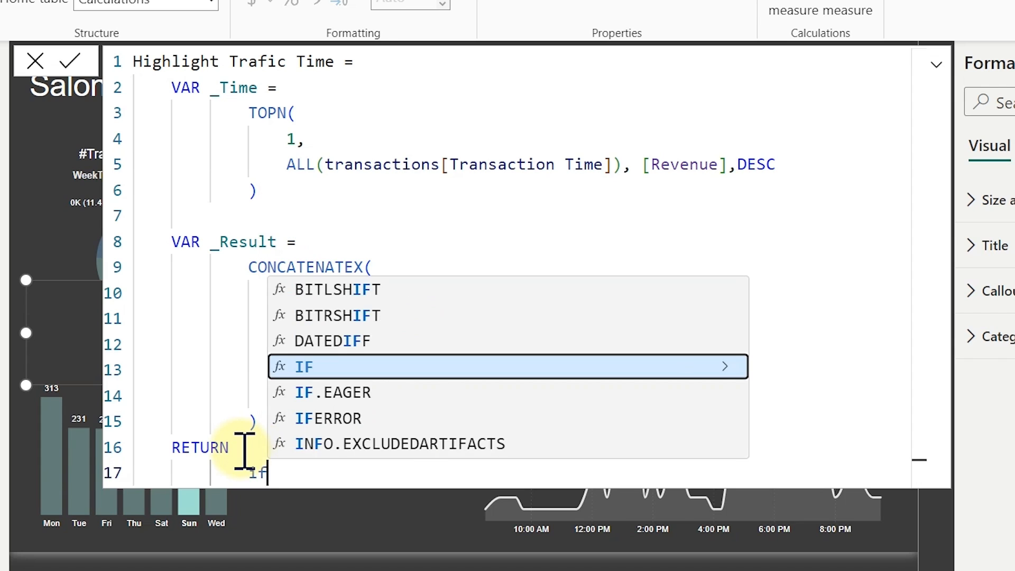
{"action": "type", "text": "(slel"}
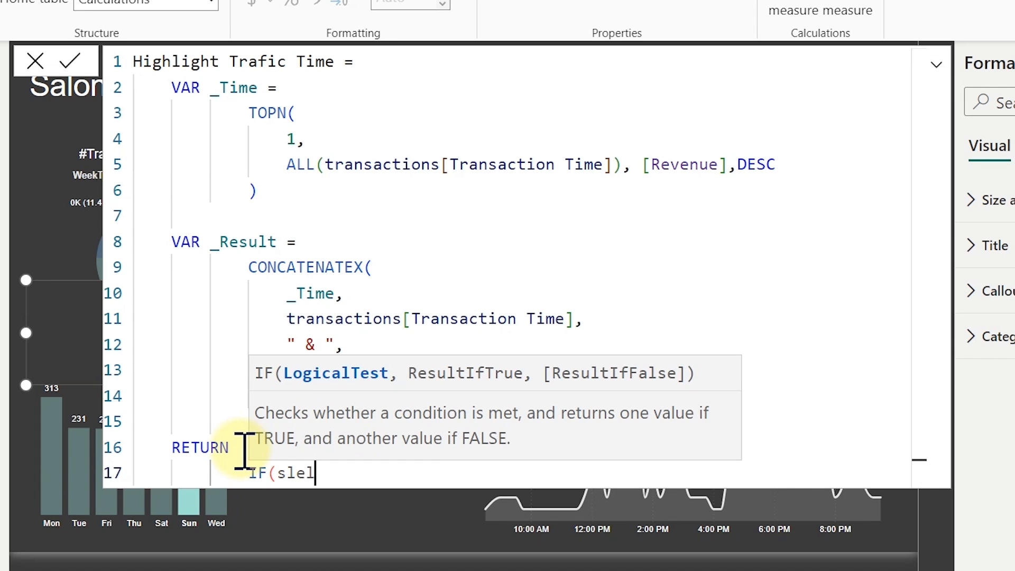
{"action": "key", "text": "BackSpace"}
{"action": "key", "text": "BackSpace"}
{"action": "key", "text": "BackSpace"}
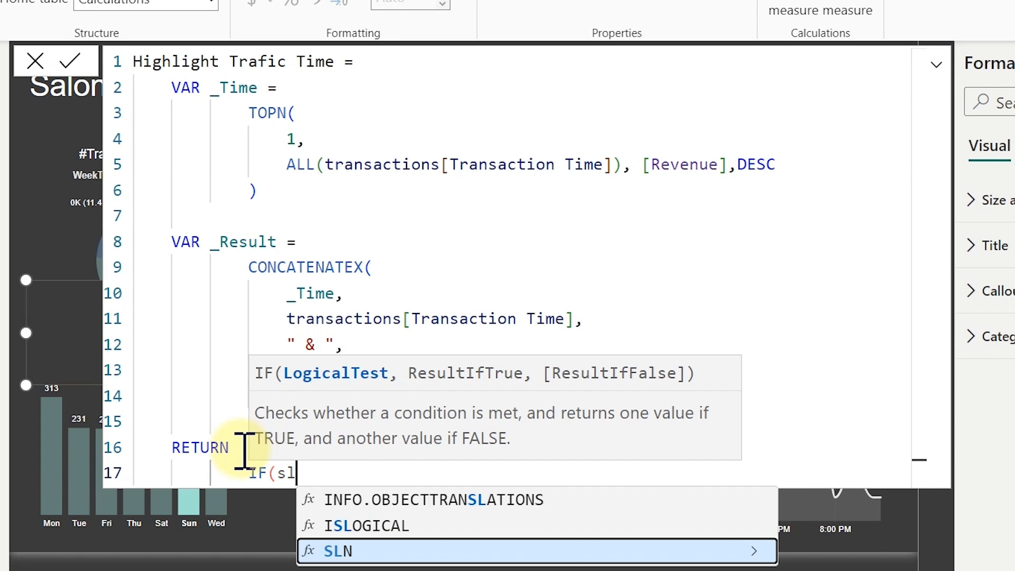
{"action": "type", "text": "electedv"}
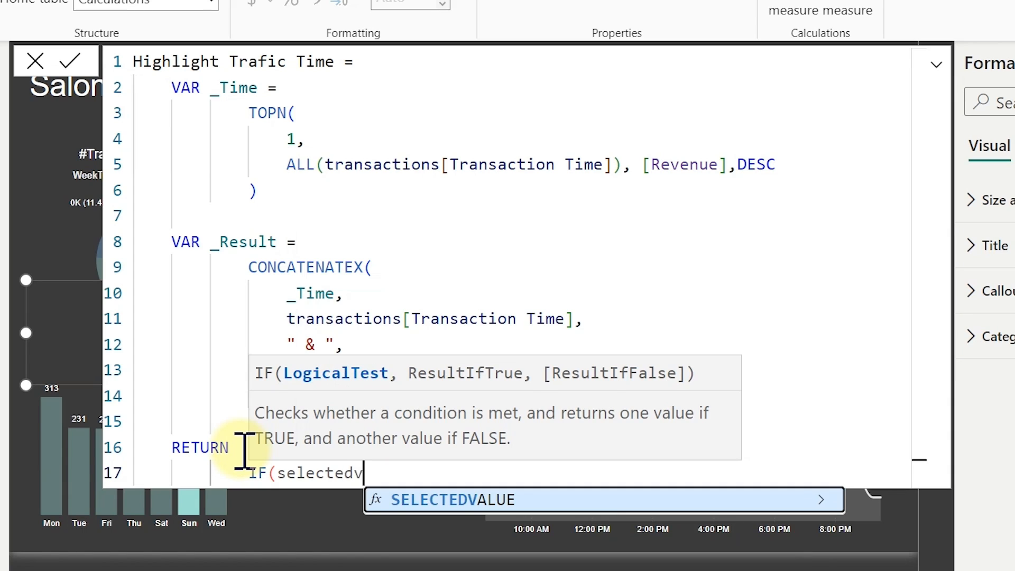
{"action": "key", "text": "Tab"}
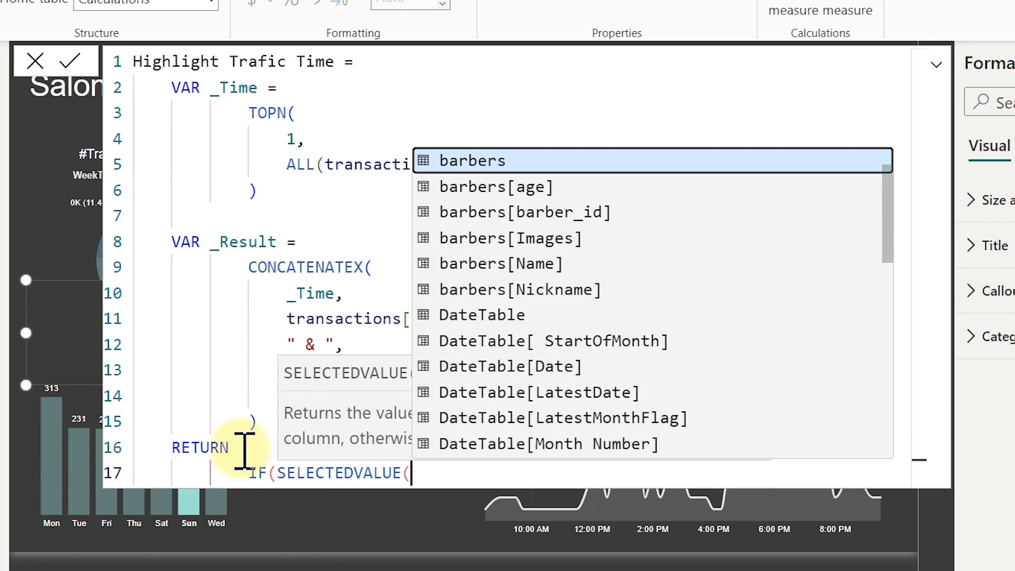
{"action": "type", "text": "ord"}
{"action": "key", "text": "Tab"}
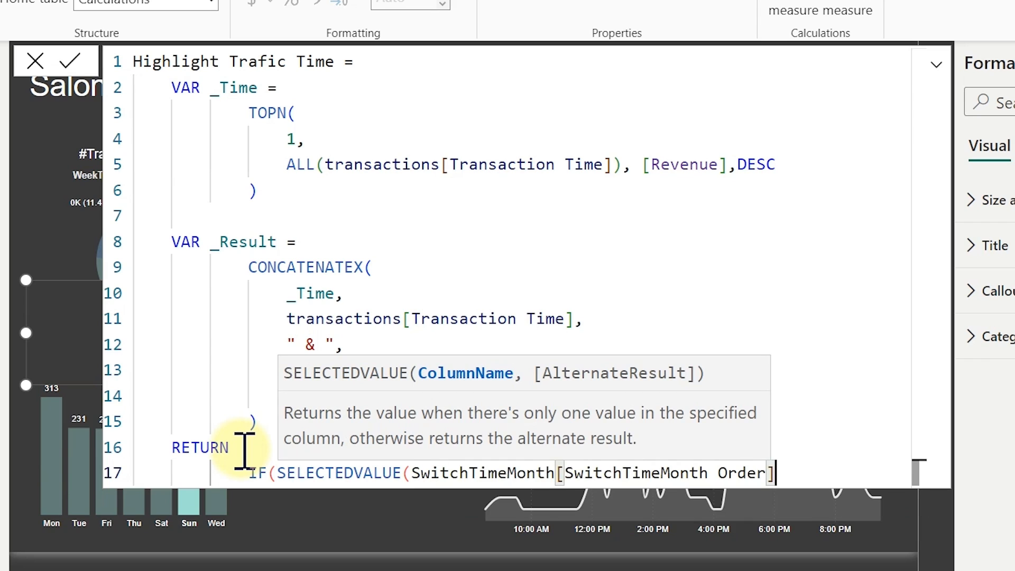
{"action": "type", "text": ")=1,"}
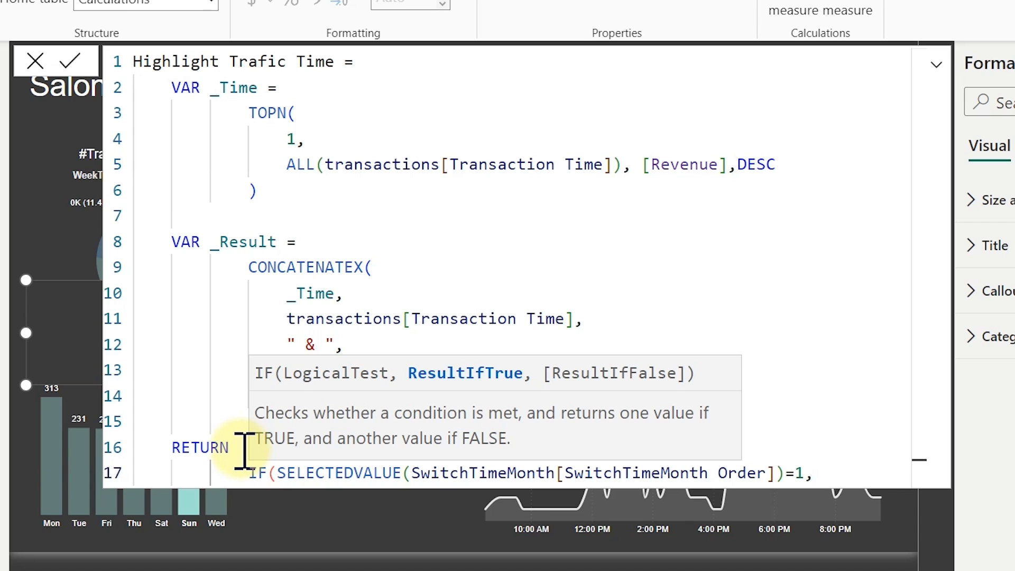
- On a new line, enter "The Salon gets busier around "&_Result as the IF function's true result
{"action": "key", "text": "shift+Return"}
{"action": "type", "text": "\""}
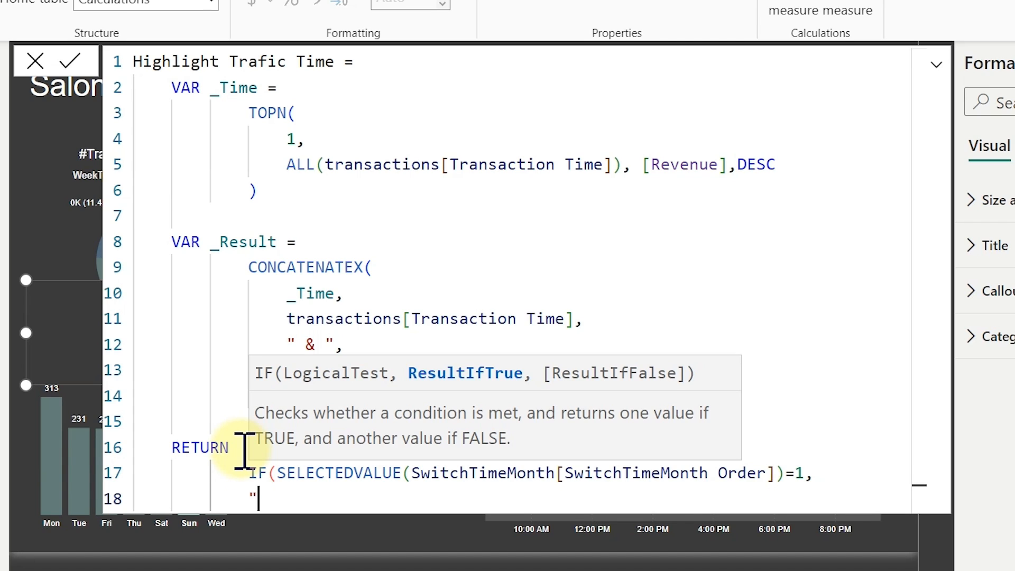
{"action": "type", "text": "The Salo"}
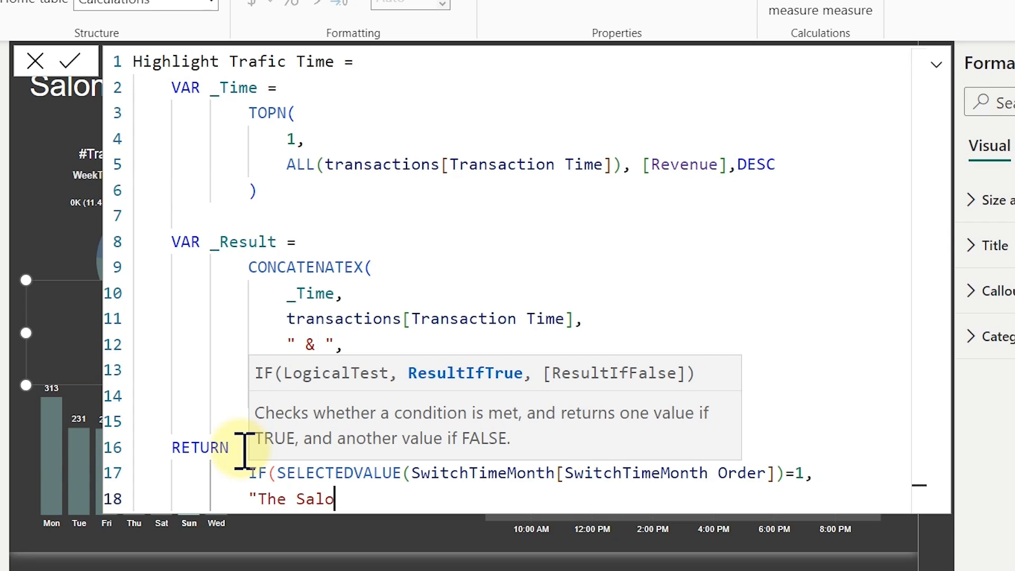
{"action": "type", "text": "n gets busi"}
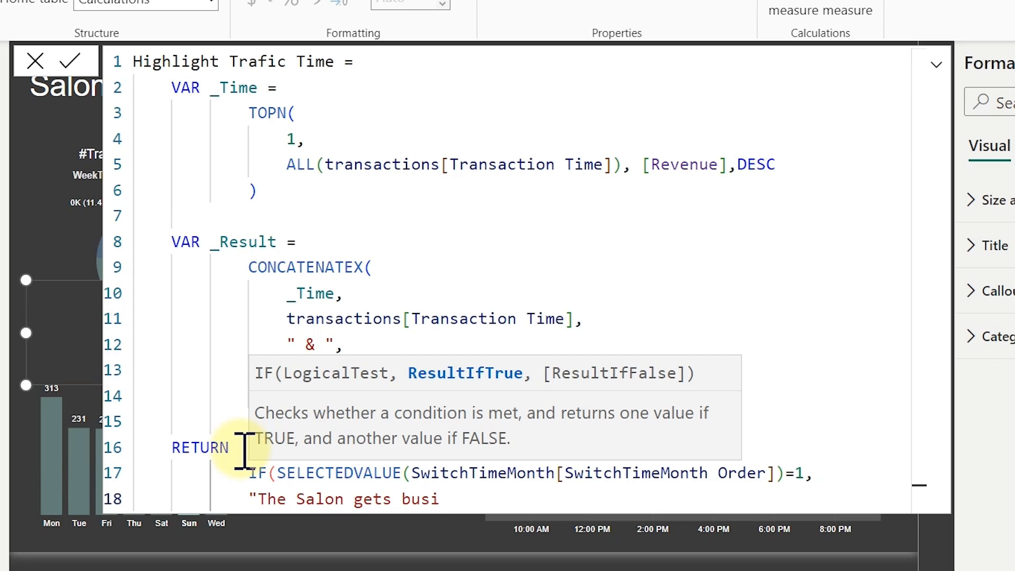
{"action": "type", "text": "er around "}
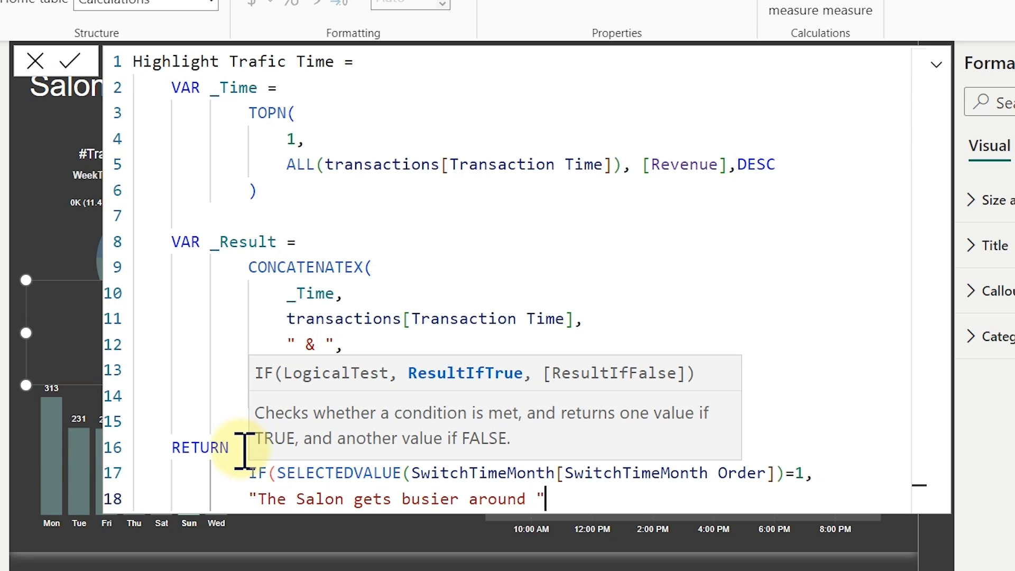
{"action": "type", "text": "\"&"}
{"action": "type", "text": "_"}
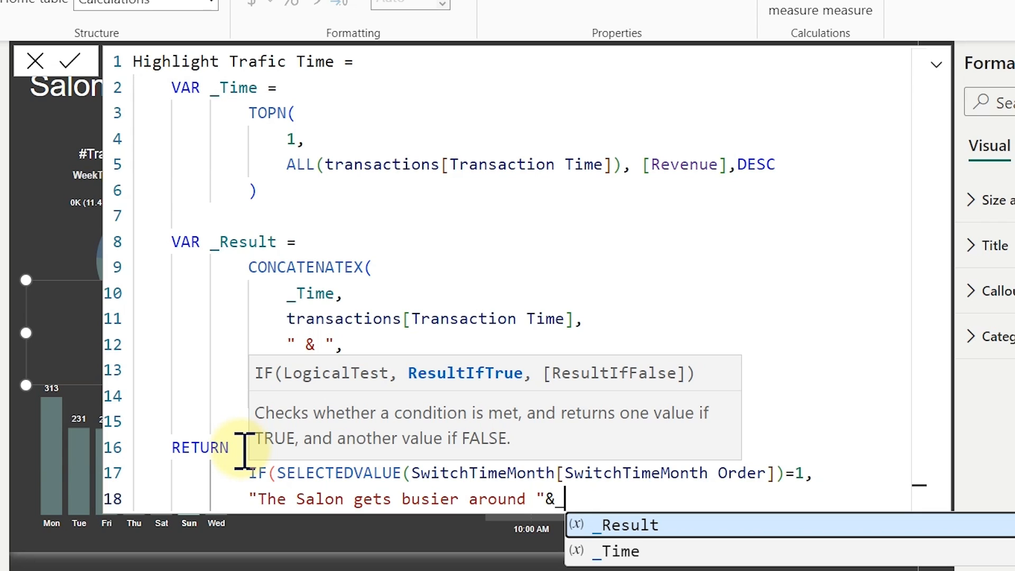
{"action": "key", "text": "Tab"}
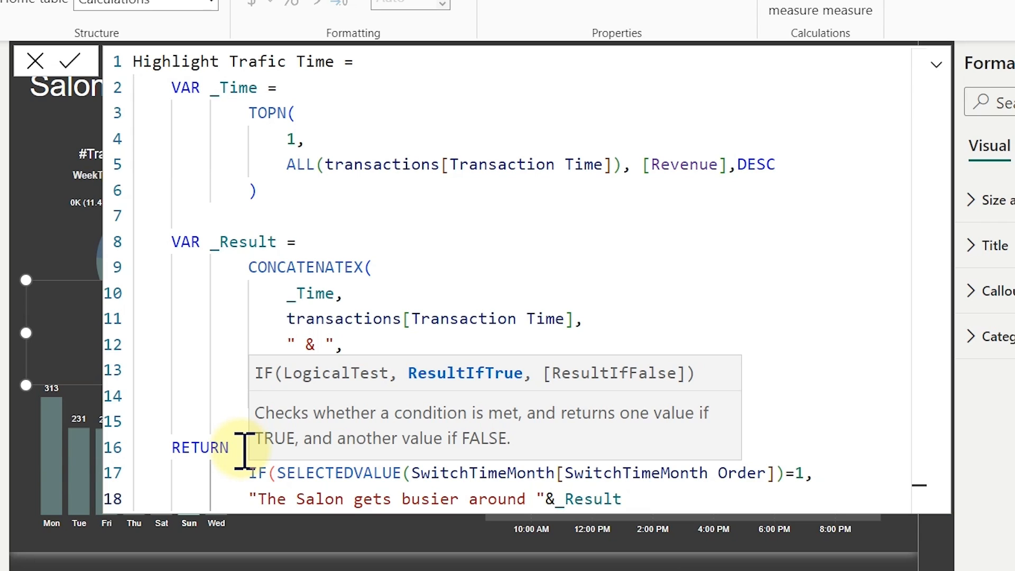
{"action": "type", "text": ","}
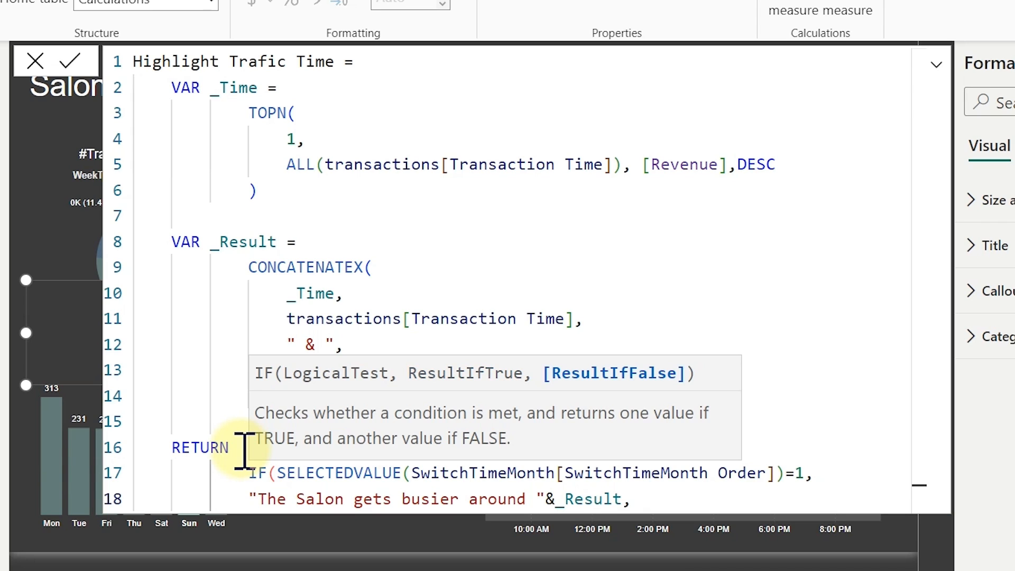
- Complete the IF with an empty string as the false result, commit the measure and return to the report
{"action": "key", "text": "shift+Return"}
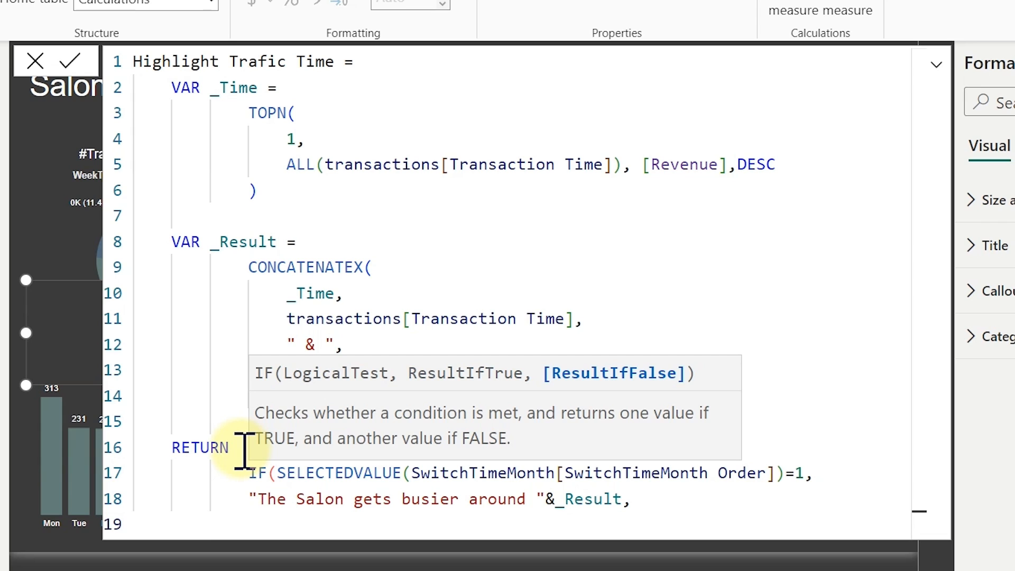
{"action": "type", "text": "\"\""}
{"action": "key", "text": "shift+Return"}
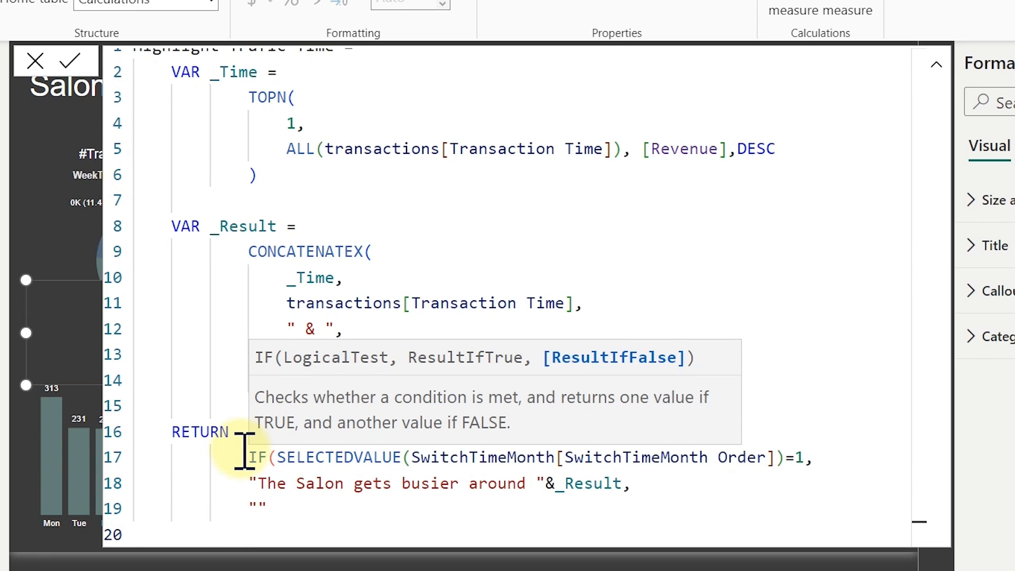
{"action": "type", "text": ")"}
{"action": "left_click", "coordinate": [273, 449]}
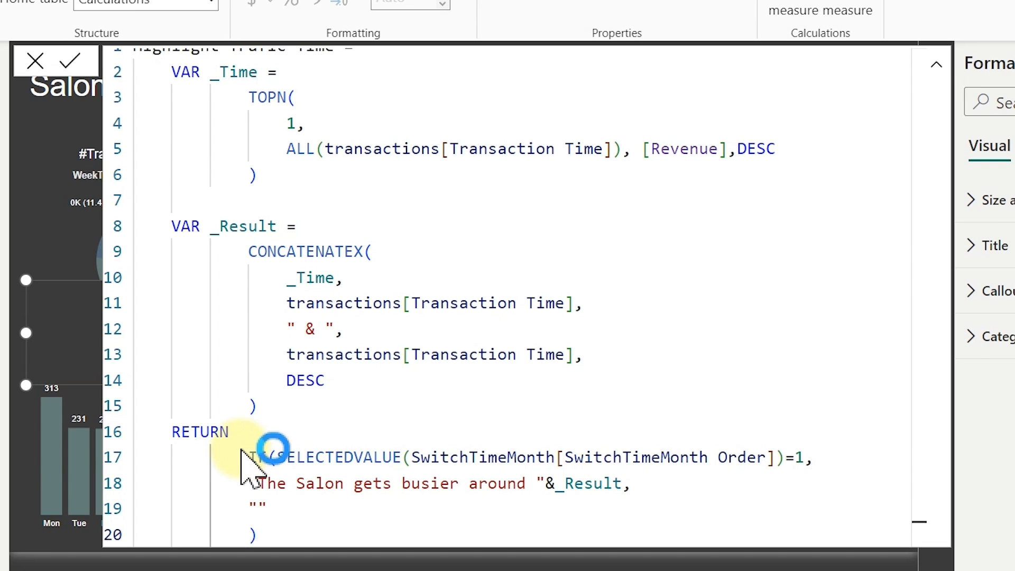
{"action": "key", "text": "Return"}
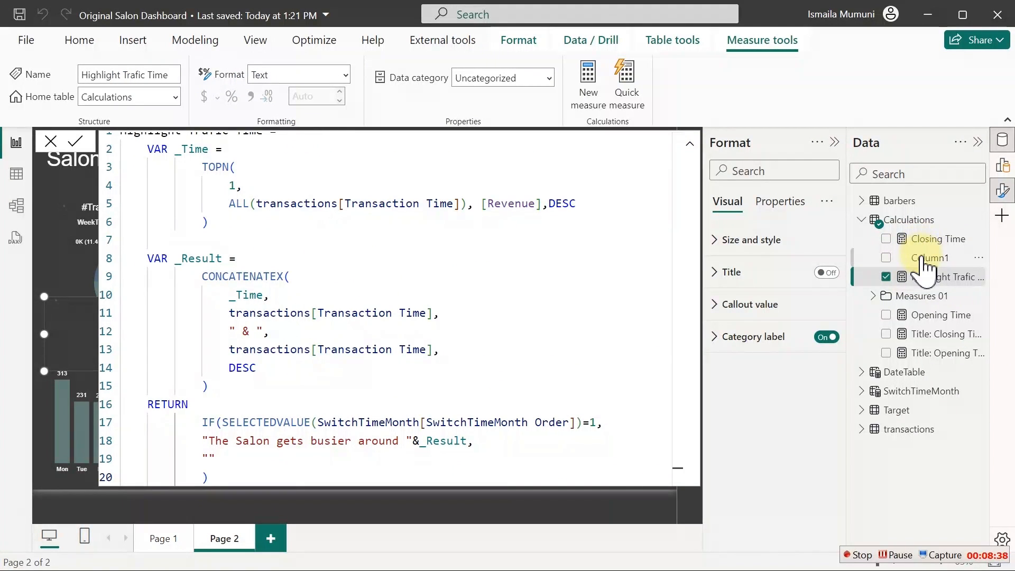
{"action": "left_click", "coordinate": [920, 259]}
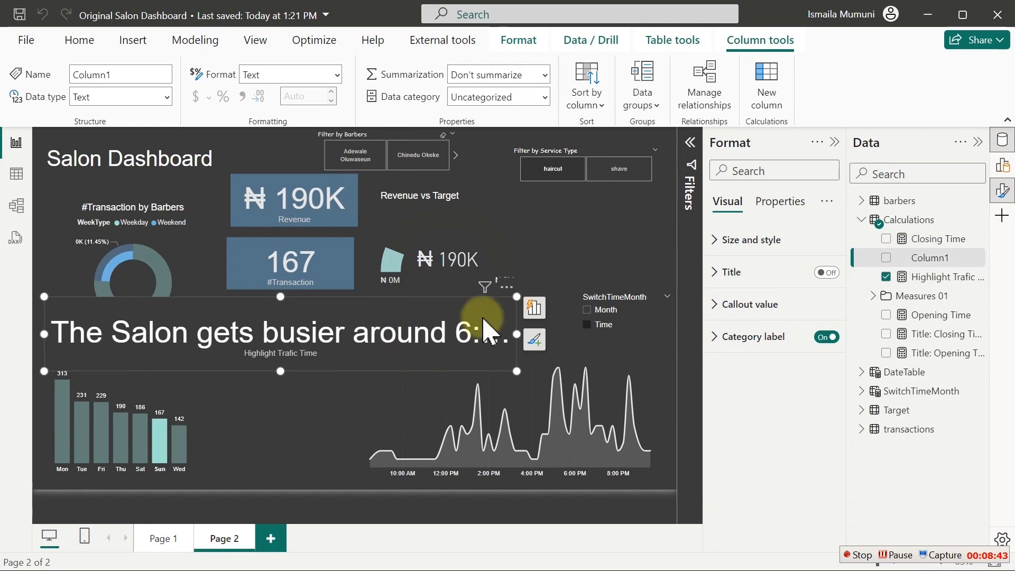
- Set the Highlight Trafic Time card's callout value font size to 20
{"action": "left_click", "coordinate": [769, 308]}
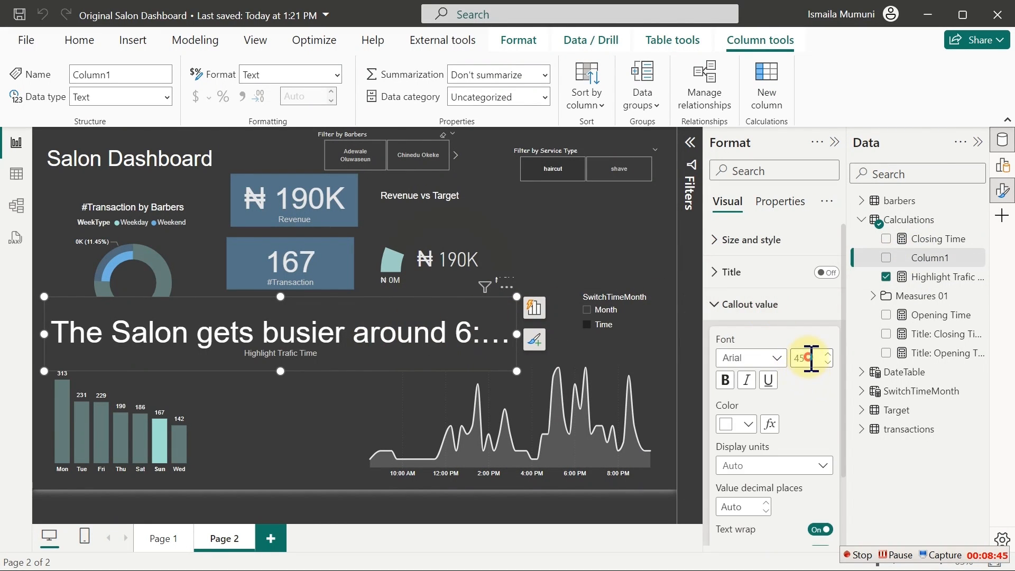
{"action": "left_click", "coordinate": [812, 358]}
{"action": "type", "text": "20"}
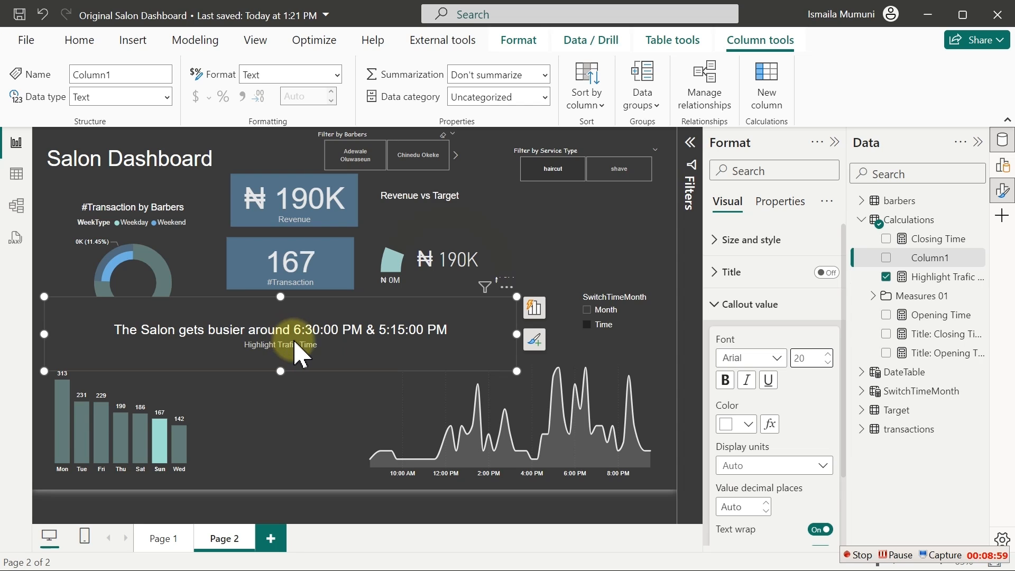
- Clear the Sun selection in the weekday bar chart and turn off the Highlight Trafic Time card's category label
{"action": "left_click", "coordinate": [161, 439]}
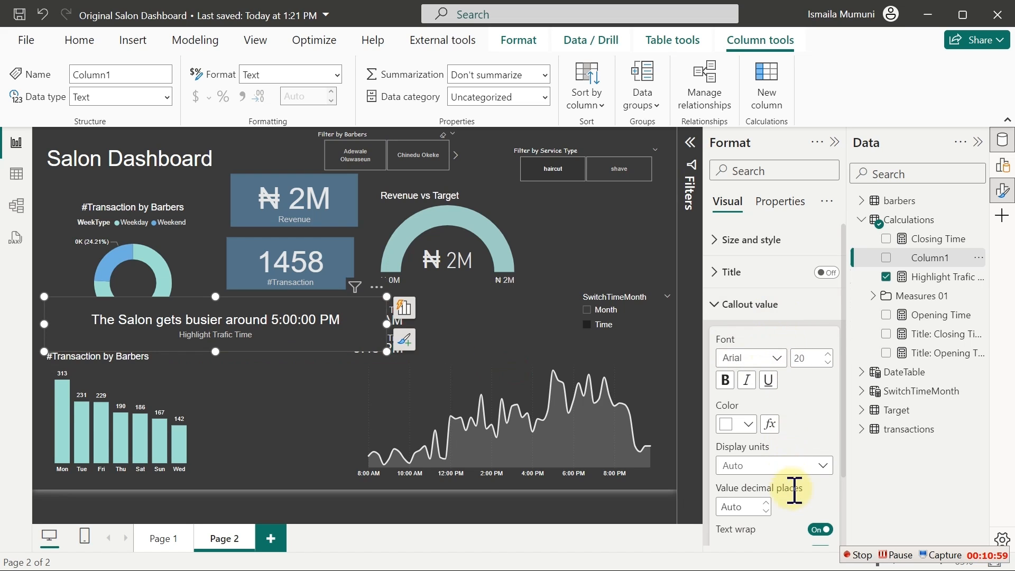
{"action": "left_click", "coordinate": [742, 305]}
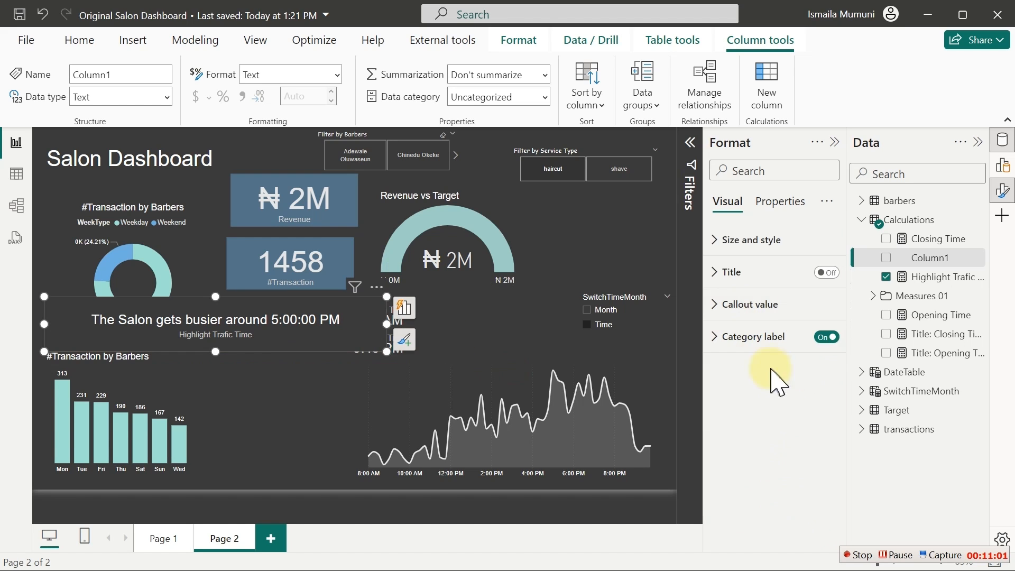
{"action": "left_click", "coordinate": [823, 338]}
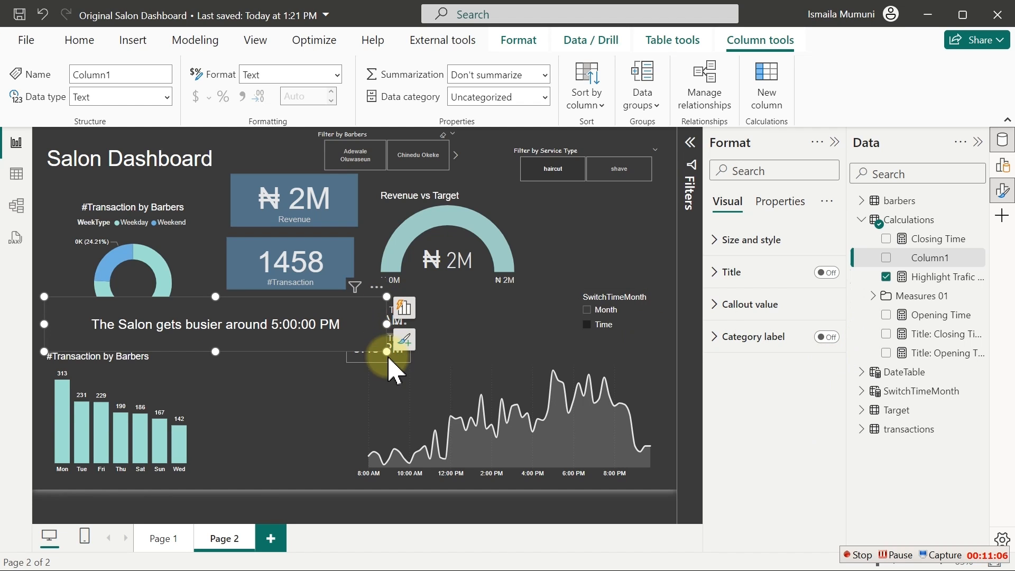
- Narrow the Highlight Trafic Time card to about 414 by 103 and move it above the time chart, at about horizontal 704, vertical 343
{"action": "left_click_drag", "start_coordinate": [386, 349], "coordinate": [253, 350]}
{"action": "left_click_drag", "start_coordinate": [172, 333], "coordinate": [515, 336]}
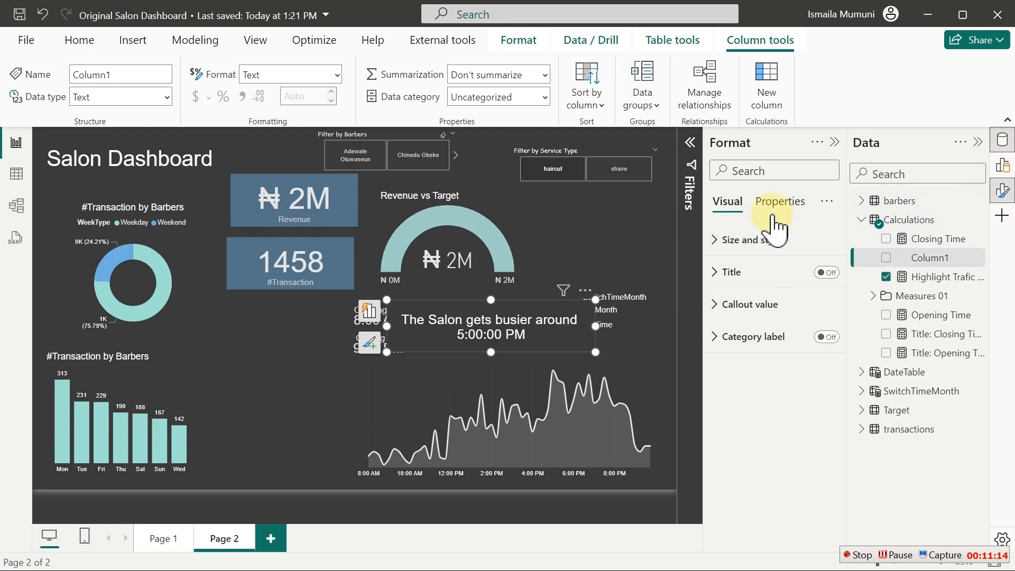
- Turn off the Highlight Trafic Time card's background and pull in its left edge to clear the opening and closing times
{"action": "left_click", "coordinate": [721, 239]}
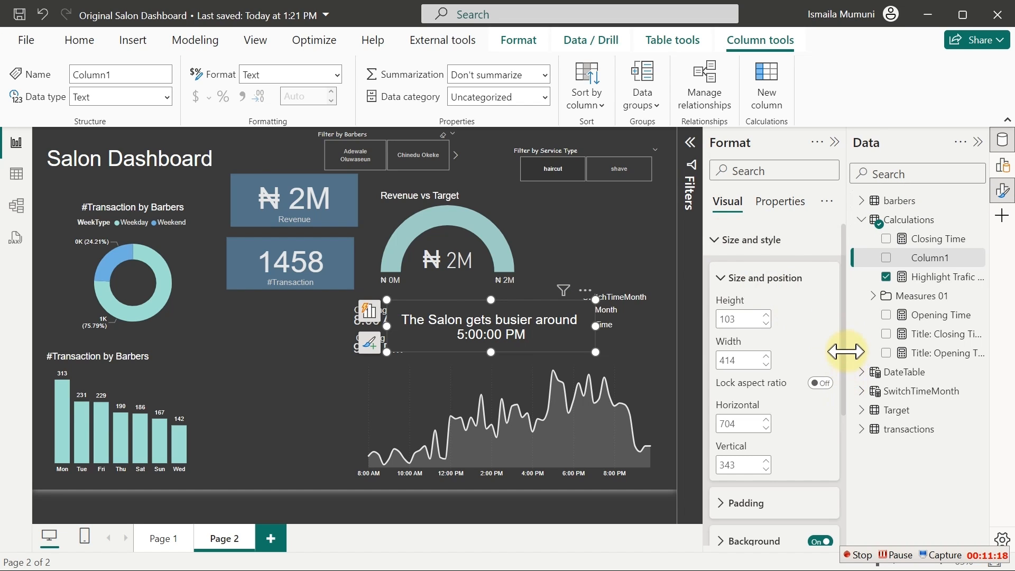
{"action": "scroll", "coordinate": [844, 365], "scroll_direction": "down", "scroll_amount": 3}
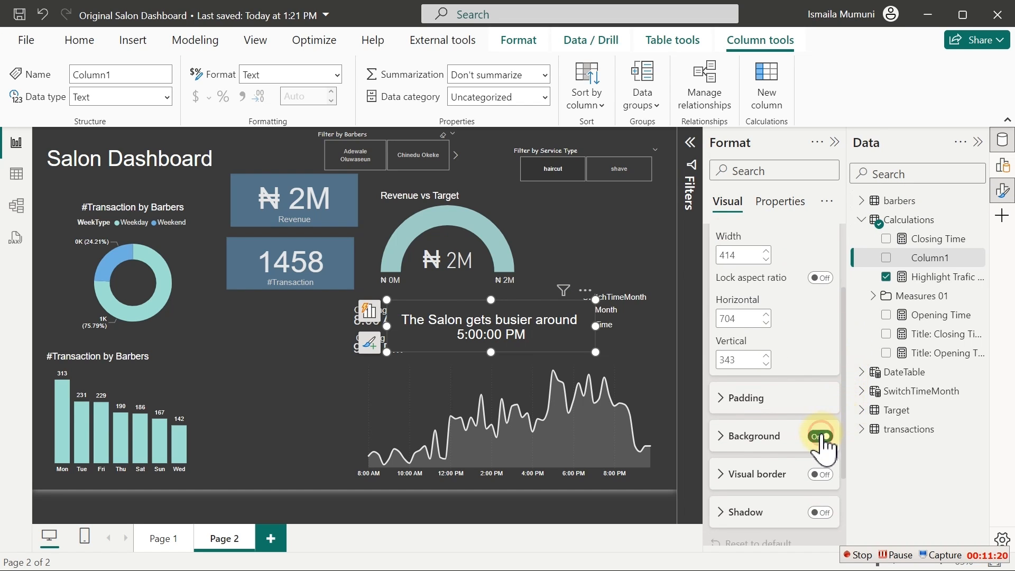
{"action": "left_click", "coordinate": [820, 437]}
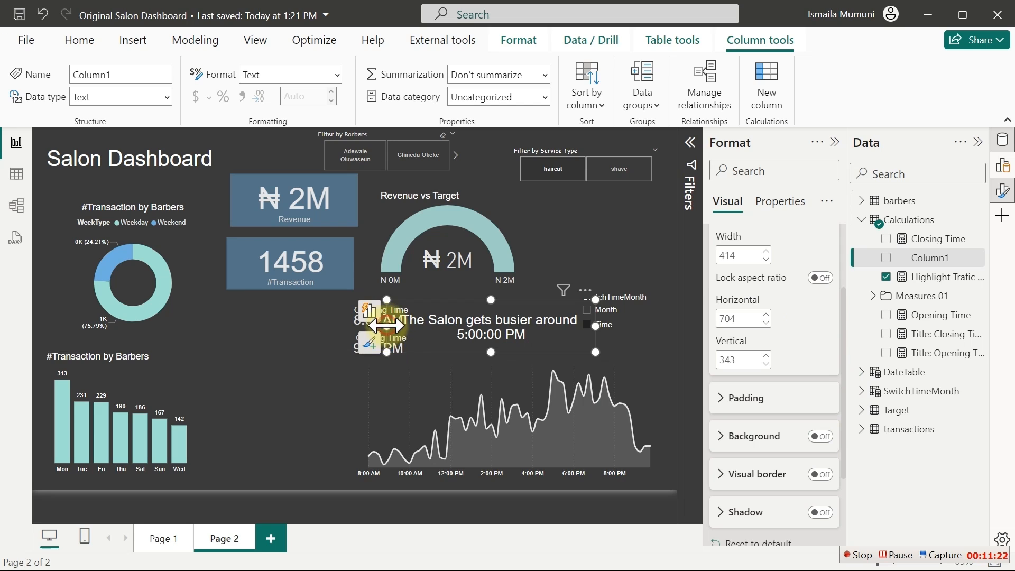
{"action": "left_click_drag", "start_coordinate": [386, 325], "coordinate": [416, 327]}
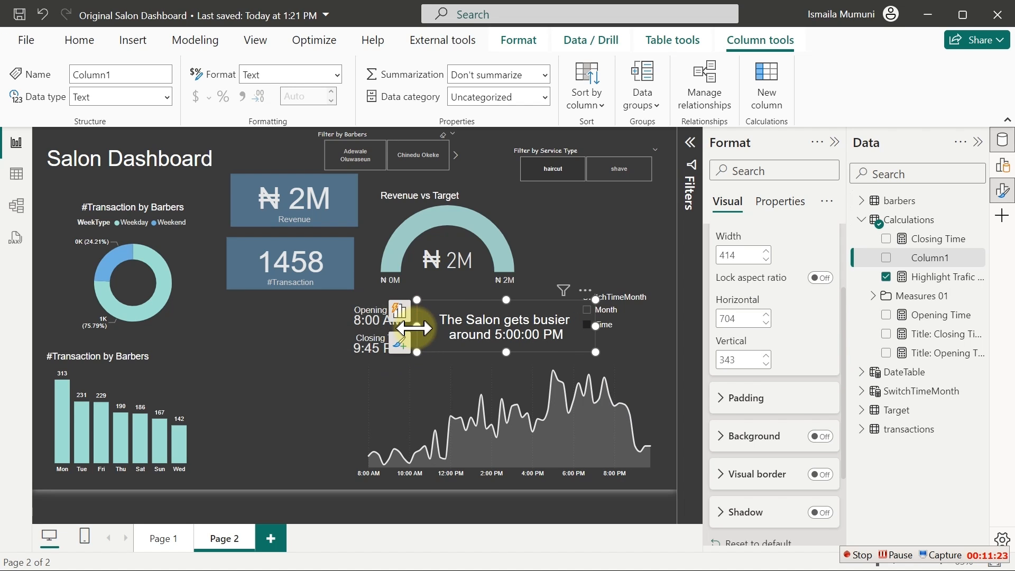
- Nudge the busy-time card, then shrink the Revenue vs Target gauge to about 181 wide and place it at about horizontal 801, vertical 33
{"action": "left_click", "coordinate": [523, 313]}
{"action": "left_click_drag", "start_coordinate": [523, 313], "coordinate": [516, 170]}
{"action": "left_click", "coordinate": [514, 291]}
{"action": "left_click", "coordinate": [451, 212]}
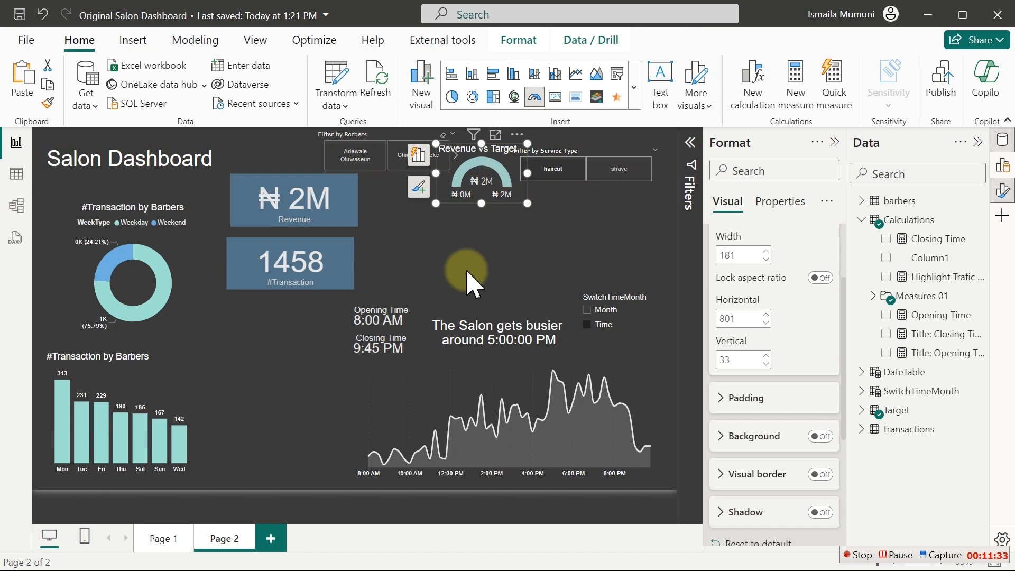
- Move the #Transaction card left so it overlaps the donut chart just below the Revenue card, and deselect it
{"action": "left_click", "coordinate": [344, 265]}
{"action": "left_click_drag", "start_coordinate": [344, 265], "coordinate": [278, 265]}
{"action": "left_click", "coordinate": [438, 260]}
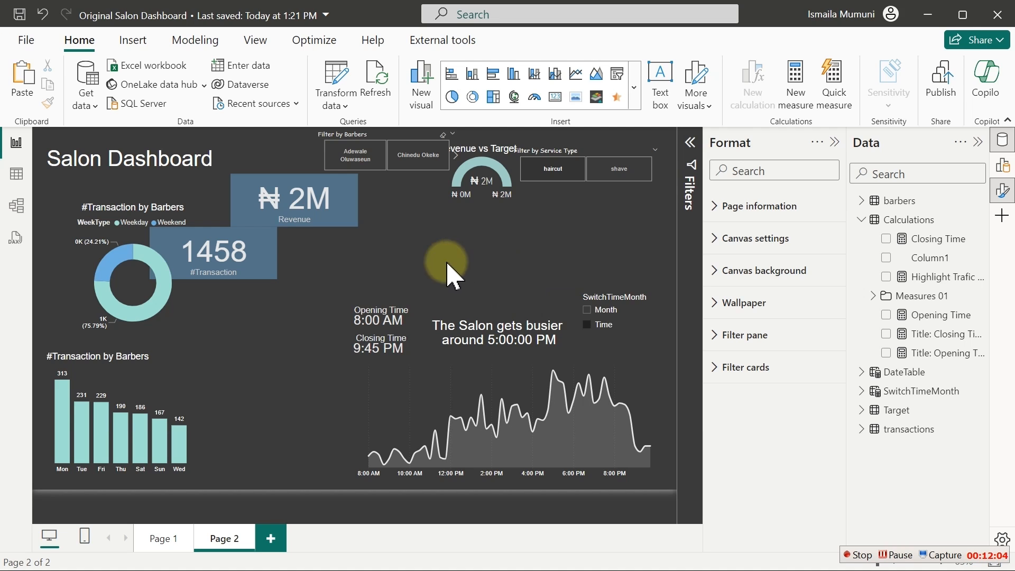
- Create a measure named Title in Calculations, starting an IF that tests whether SELECTEDVALUE of SwitchTimeMonth[SwitchTimeMonth Order] equals 1
{"action": "right_click", "coordinate": [906, 309]}
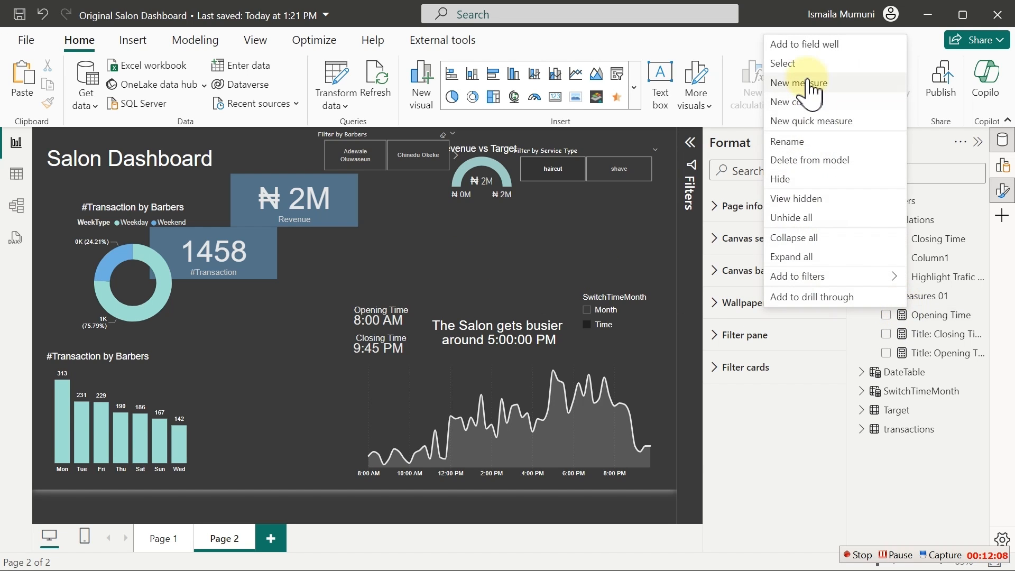
{"action": "left_click", "coordinate": [789, 83]}
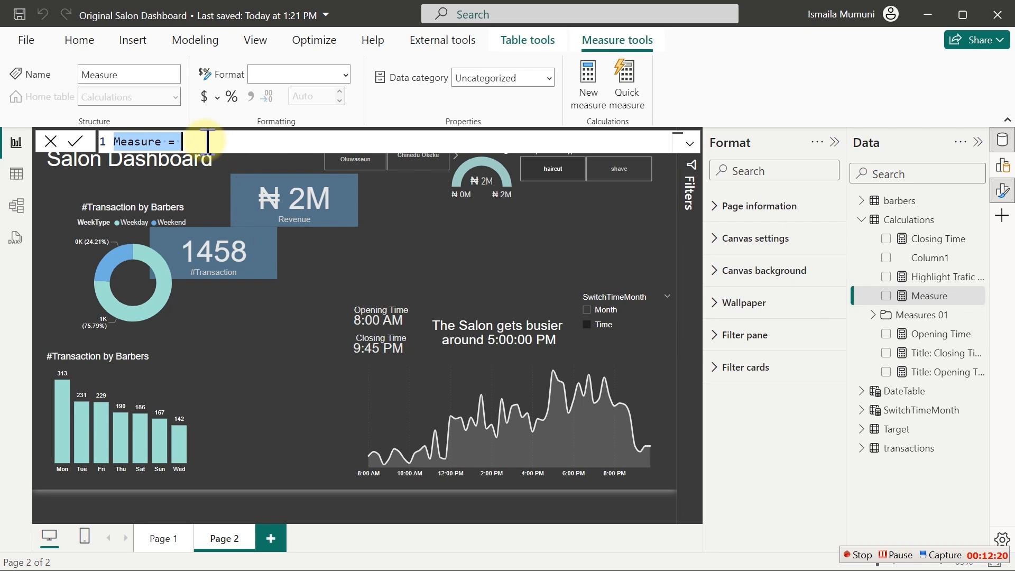
{"action": "type", "text": "Title ="}
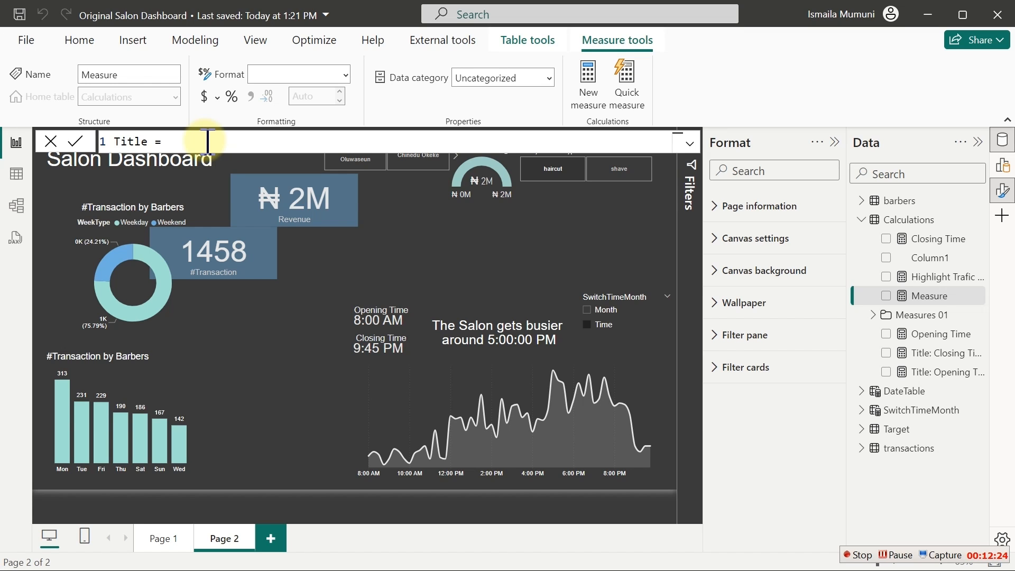
{"action": "type", "text": " i"}
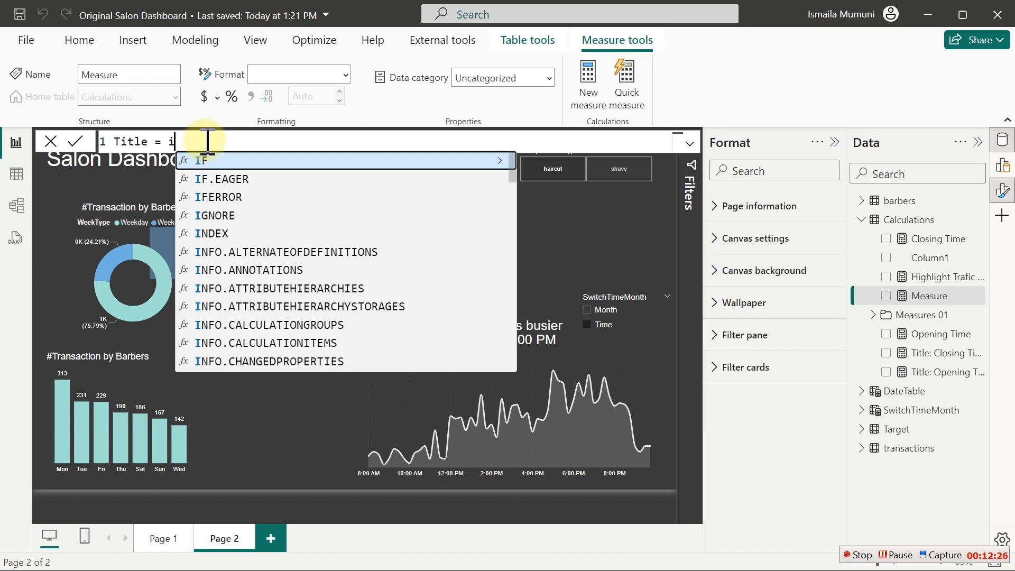
{"action": "type", "text": "f("}
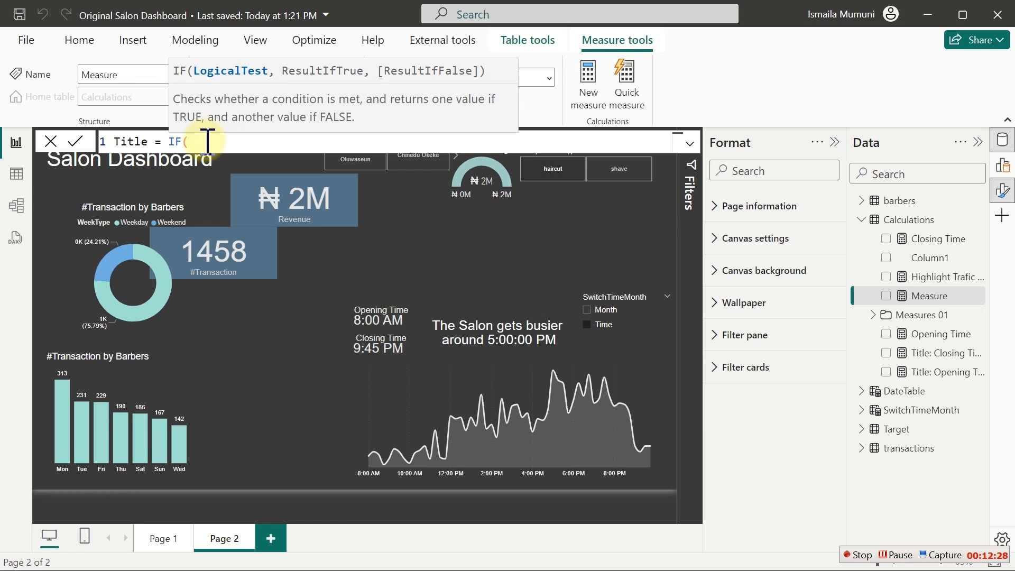
{"action": "type", "text": "selected"}
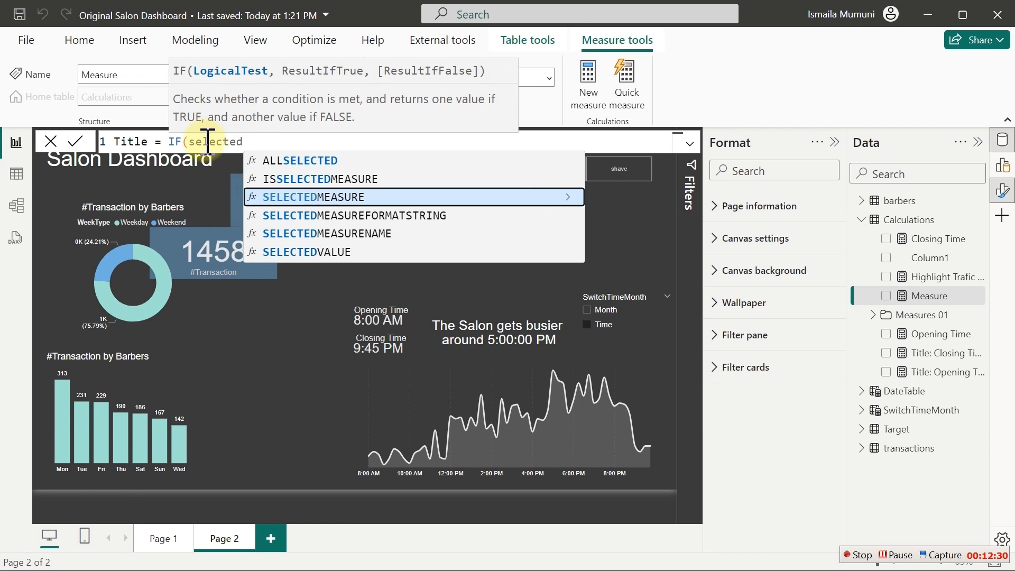
{"action": "type", "text": "v"}
{"action": "key", "text": "Tab"}
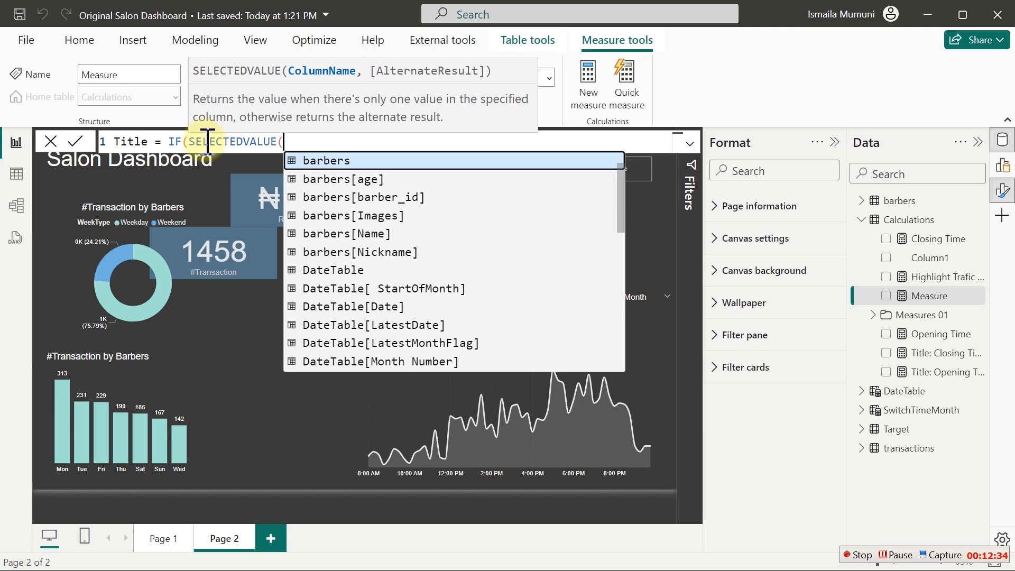
{"action": "type", "text": "or"}
{"action": "key", "text": "Tab"}
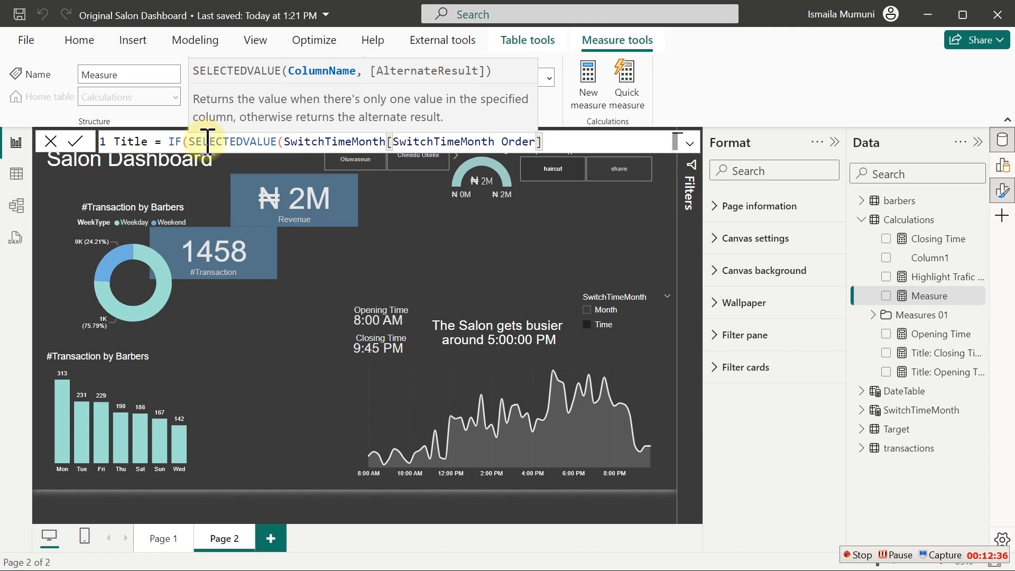
{"action": "type", "text": ")=1,"}
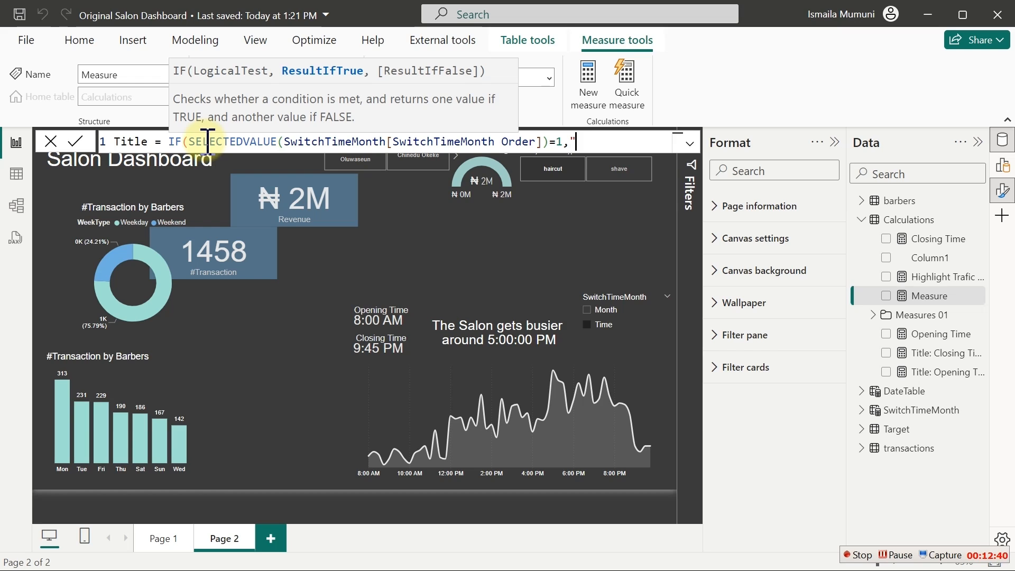
{"action": "type", "text": "\" Revenue"}
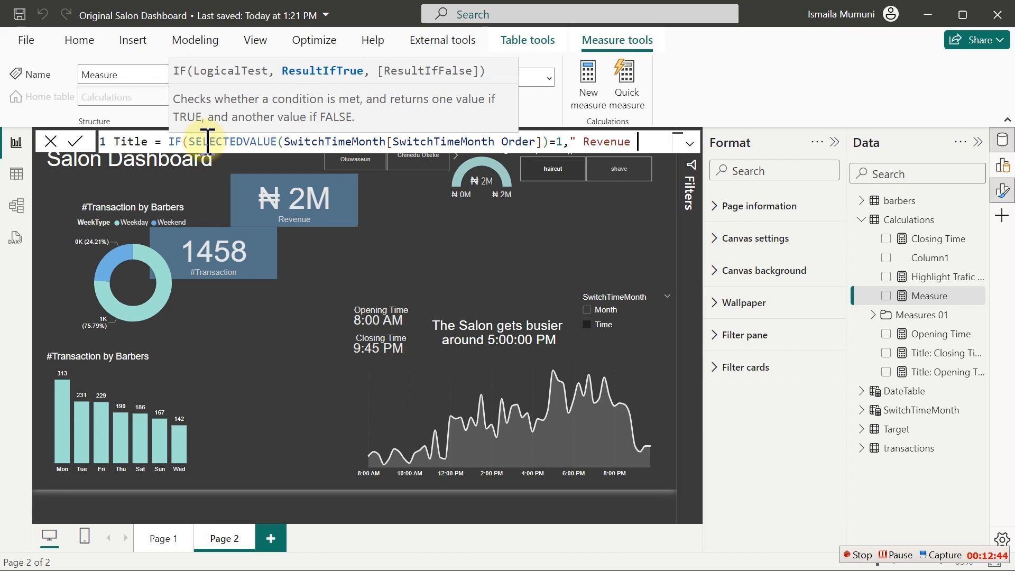
{"action": "type", "text": " by"}
{"action": "key", "text": "BackSpace"}
{"action": "key", "text": "BackSpace"}
{"action": "key", "text": "BackSpace"}
{"action": "key", "text": "BackSpace"}
{"action": "key", "text": "BackSpace"}
{"action": "key", "text": "BackSpace"}
{"action": "key", "text": "BackSpace"}
{"action": "key", "text": "BackSpace"}
{"action": "key", "text": "BackSpace"}
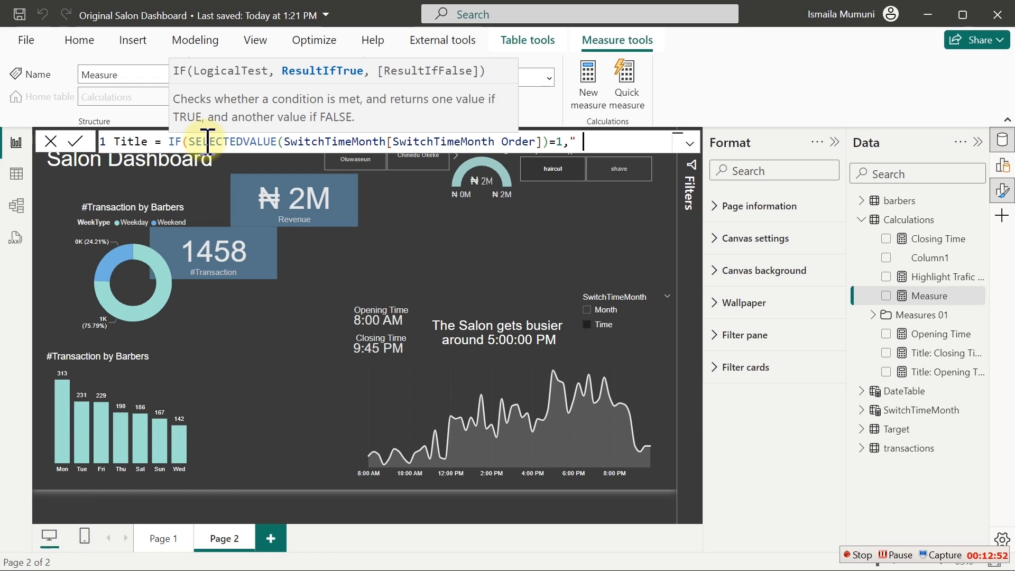
- Enter " Monthly Revenue Trend" as the Title measure's result when the condition is true
{"action": "type", "text": "Monthly"}
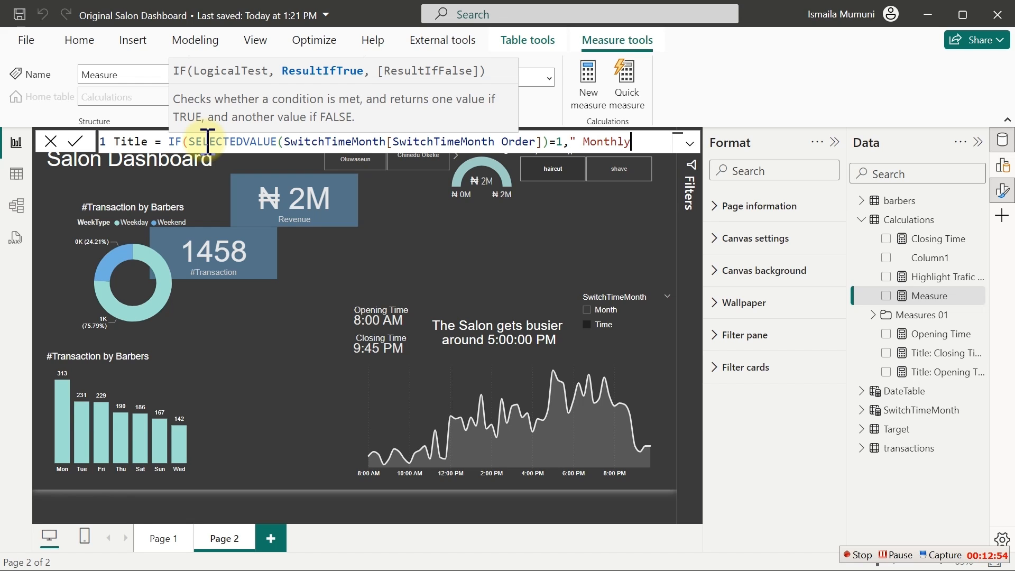
{"action": "type", "text": " Revenue"}
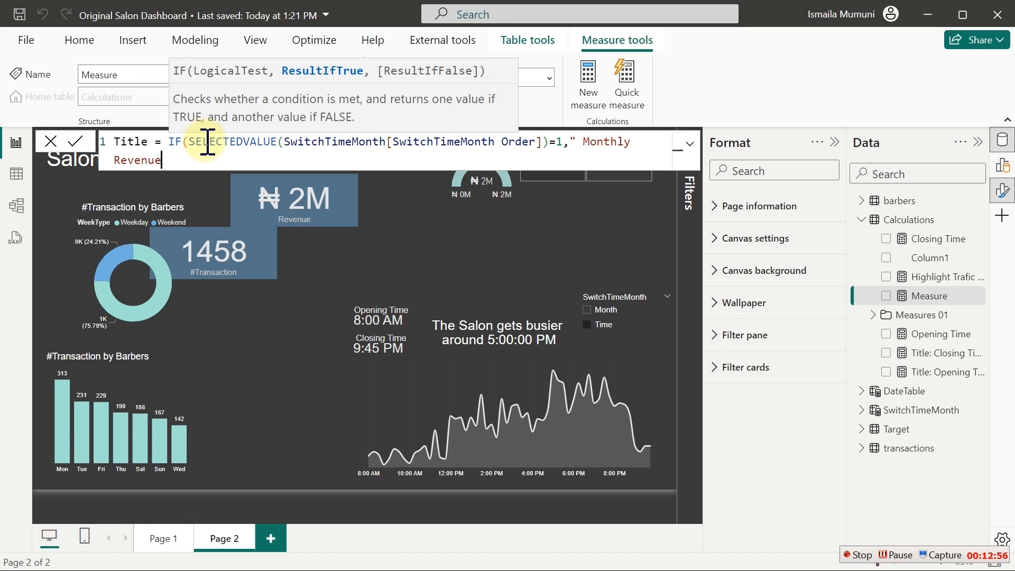
{"action": "type", "text": " Trend"}
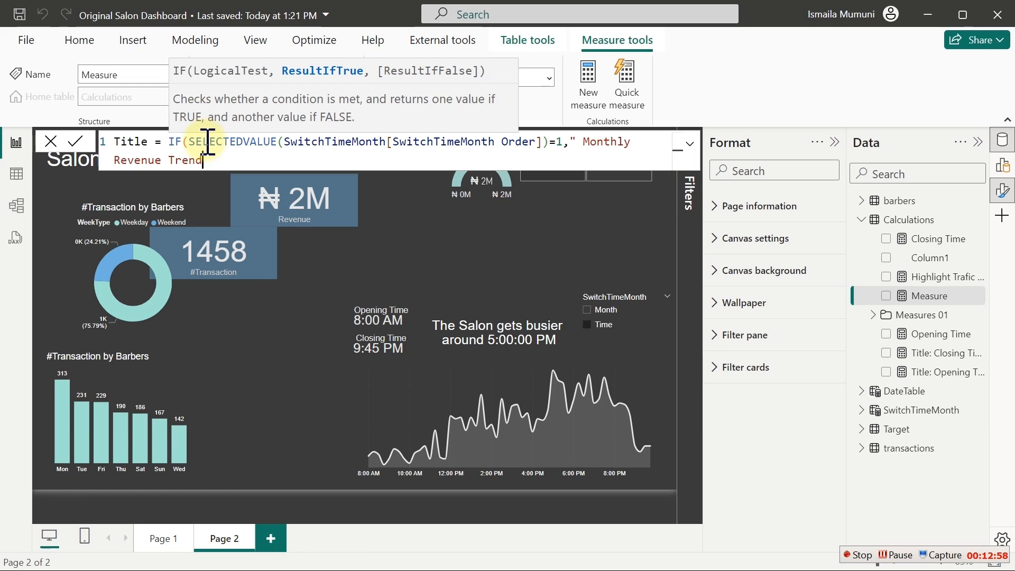
{"action": "type", "text": "\","}
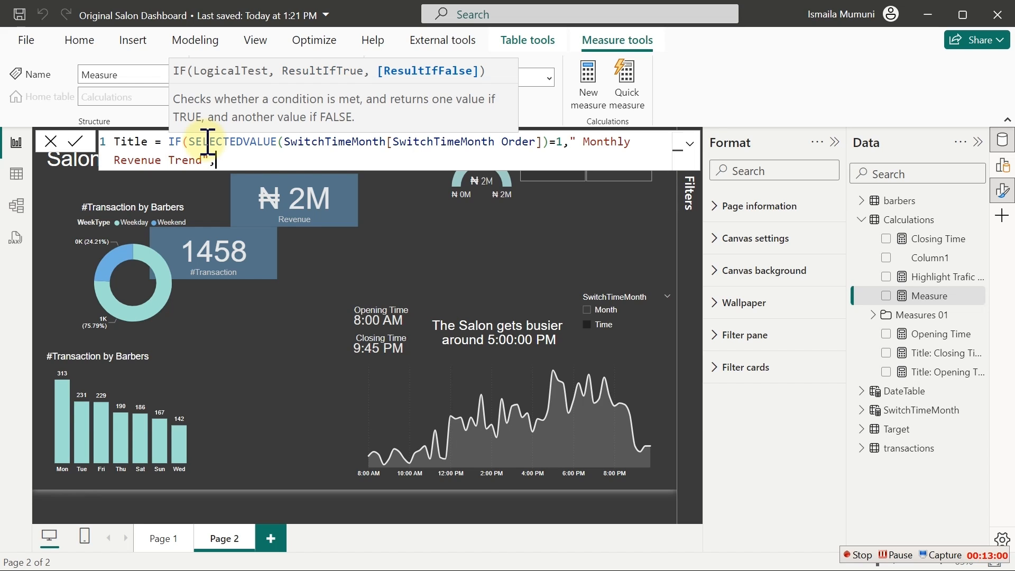
- Enter "Revenue by Time Trend" as the false result, close the IF expression and commit the Title measure
{"action": "type", "text": "\"Revenue by"}
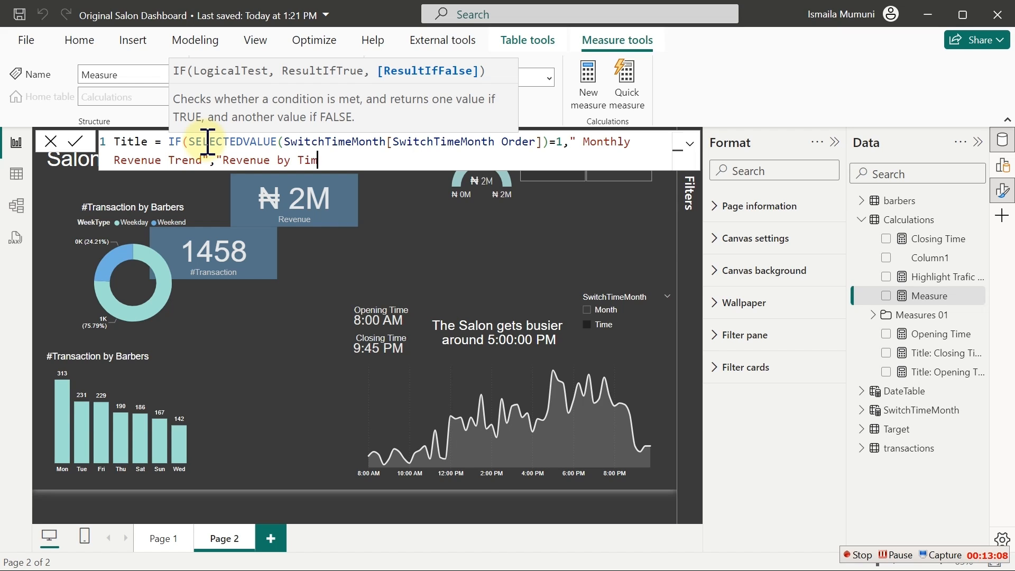
{"action": "type", "text": "Time Trend\""}
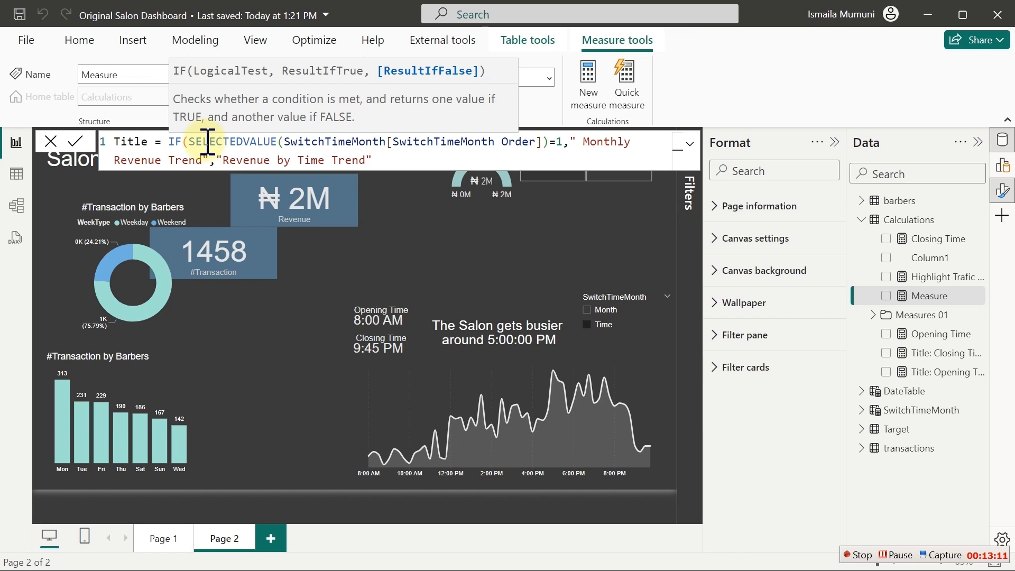
{"action": "key", "text": "shift+Return"}
{"action": "type", "text": ")"}
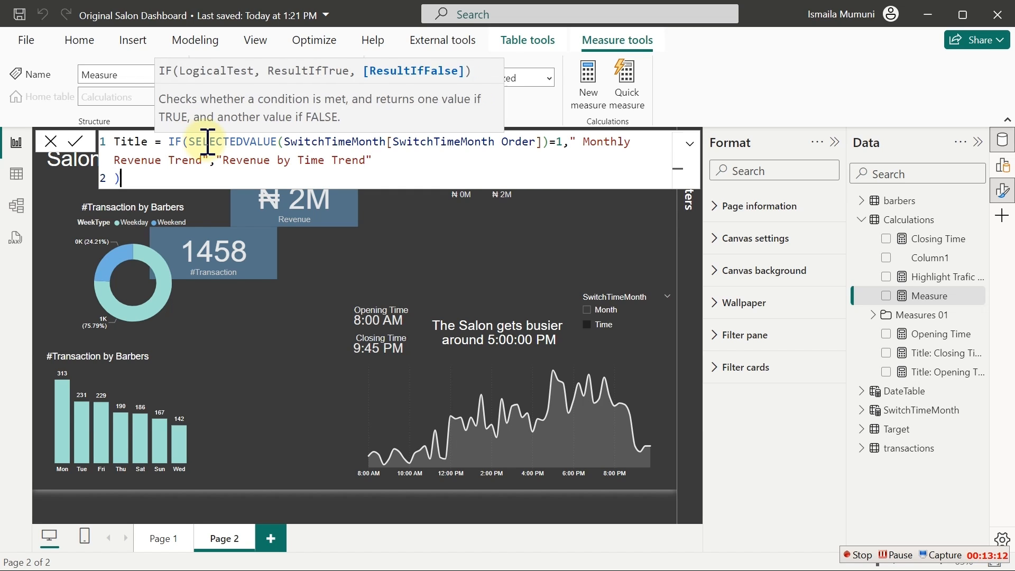
{"action": "left_click", "coordinate": [205, 143]}
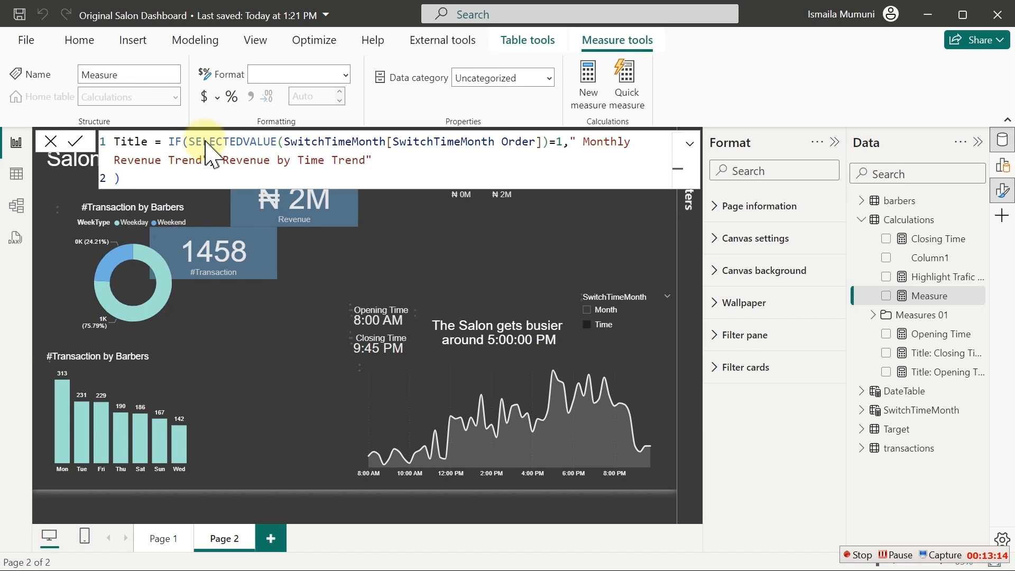
{"action": "key", "text": "Return"}
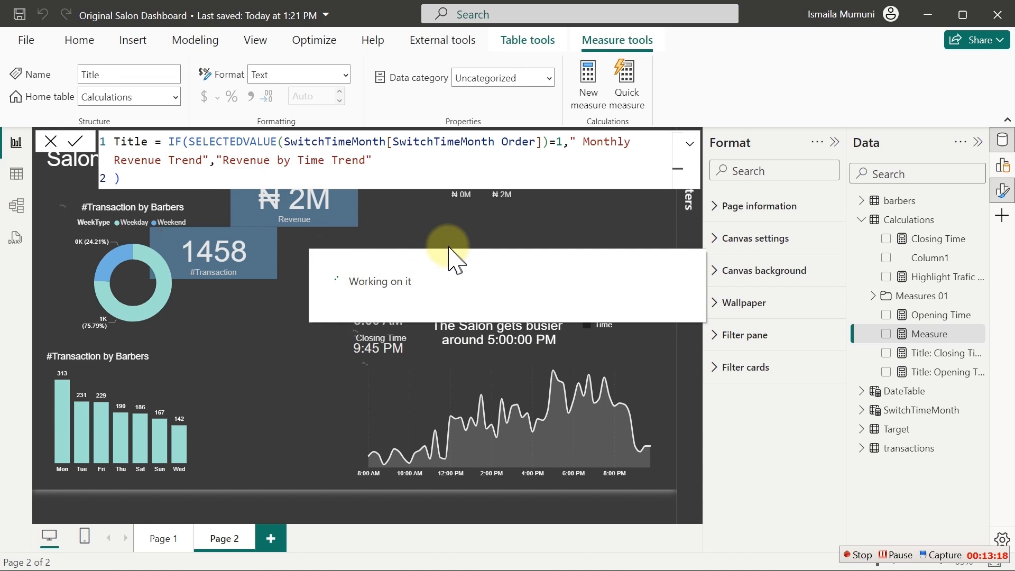
- Duplicate the busy-time message card and place the copy above the original at about horizontal 625, vertical 198
{"action": "left_click", "coordinate": [489, 338]}
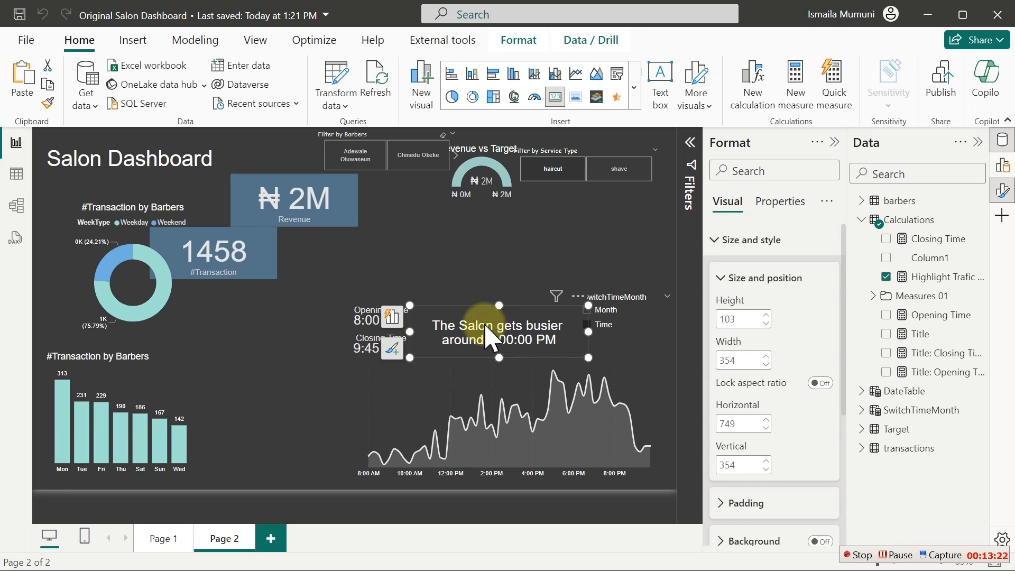
{"action": "key", "text": "ctrl+v"}
{"action": "left_click_drag", "start_coordinate": [511, 341], "coordinate": [444, 262]}
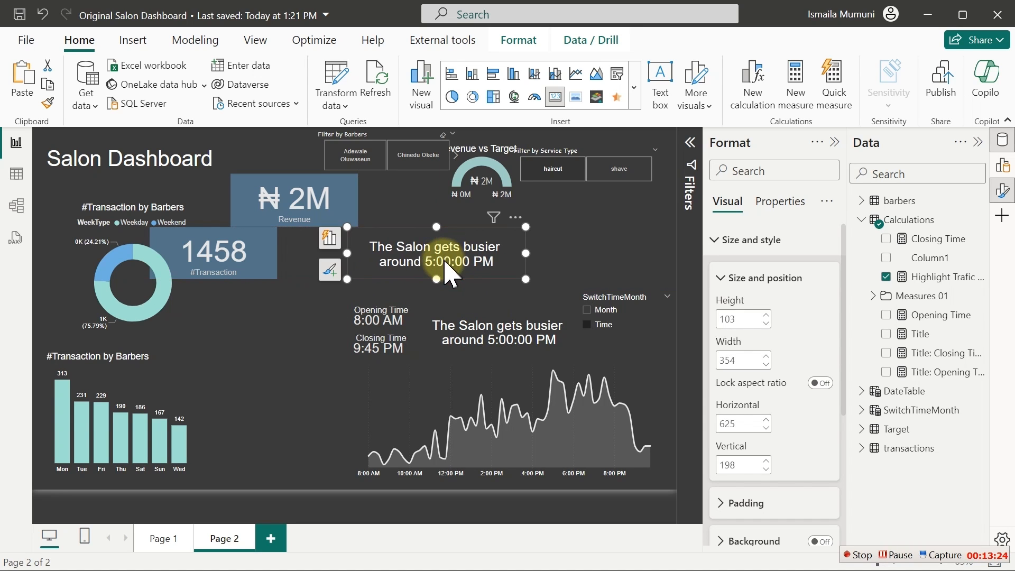
- Replace the copied card's field with the Title measure and move the card to about horizontal 620, vertical 259
{"action": "left_click", "coordinate": [329, 239]}
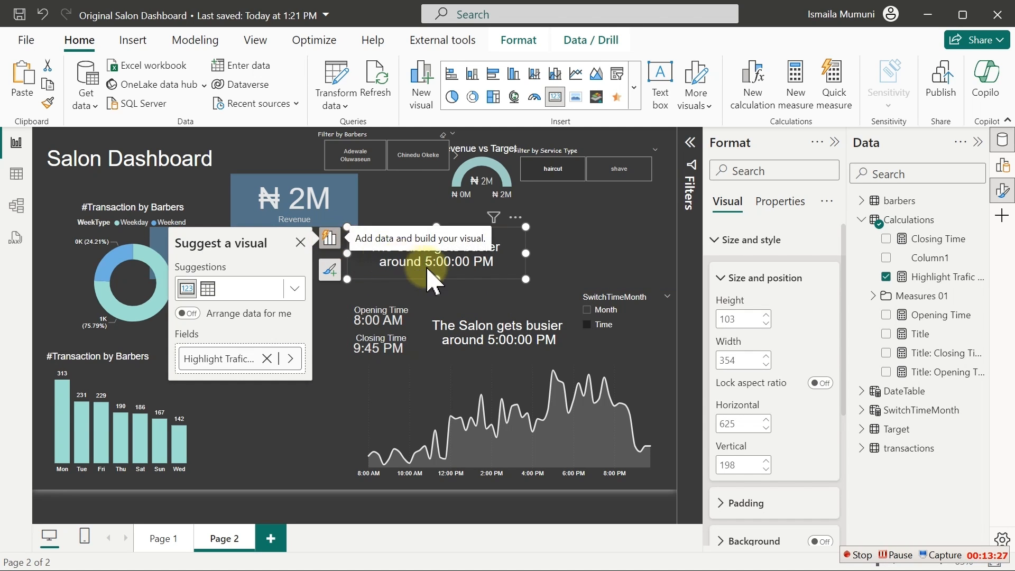
{"action": "left_click", "coordinate": [296, 360]}
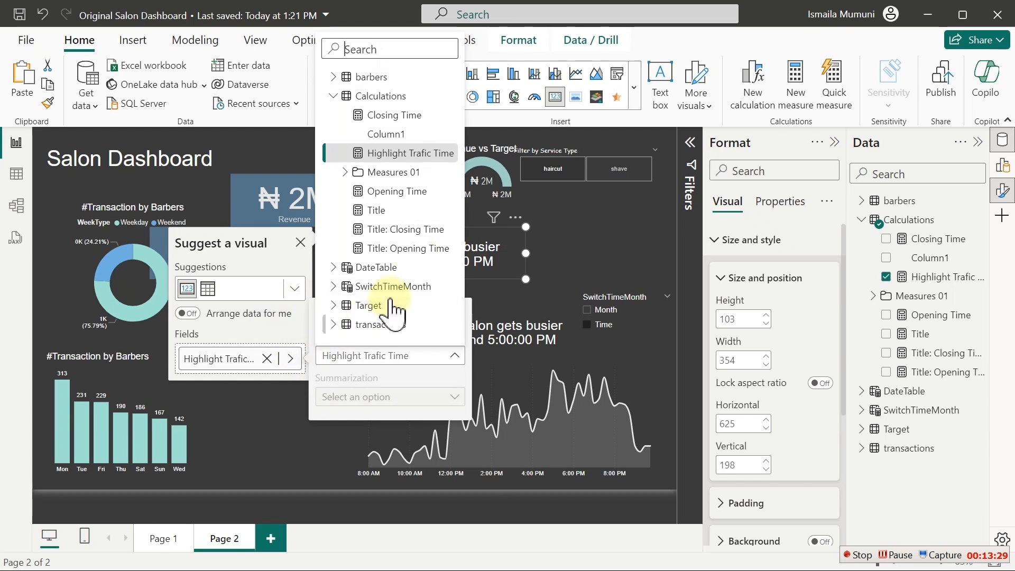
{"action": "left_click", "coordinate": [380, 211]}
{"action": "mouse_move", "coordinate": [396, 256]}
{"action": "left_mouse_down"}
{"action": "mouse_move", "coordinate": [418, 285]}
{"action": "mouse_move", "coordinate": [407, 267]}
{"action": "left_mouse_up"}
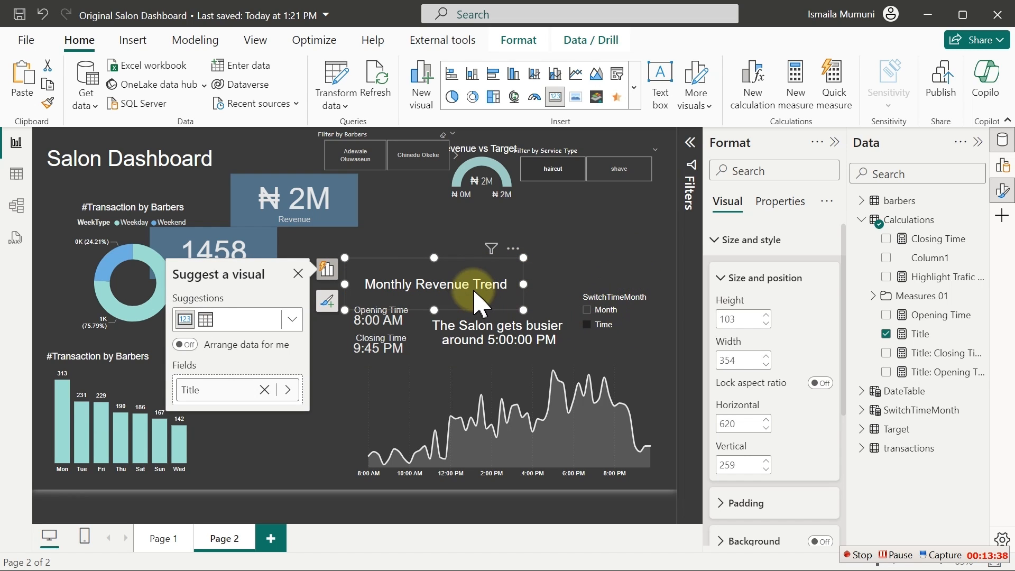
{"action": "left_click", "coordinate": [458, 281]}
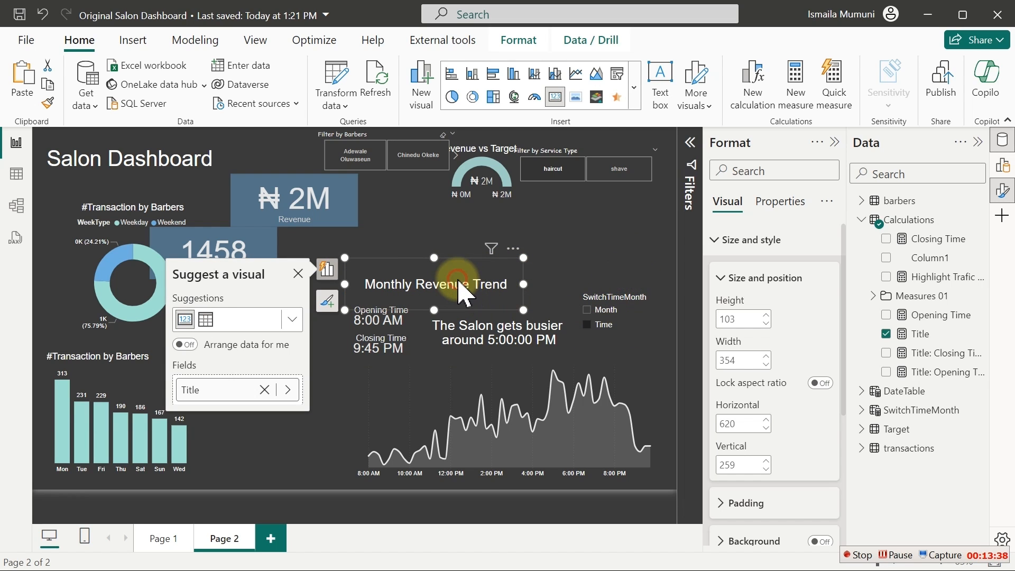
- Edit the Title measure so its condition compares SwitchTimeMonth Order with 0, and commit the formula
{"action": "left_click", "coordinate": [921, 337]}
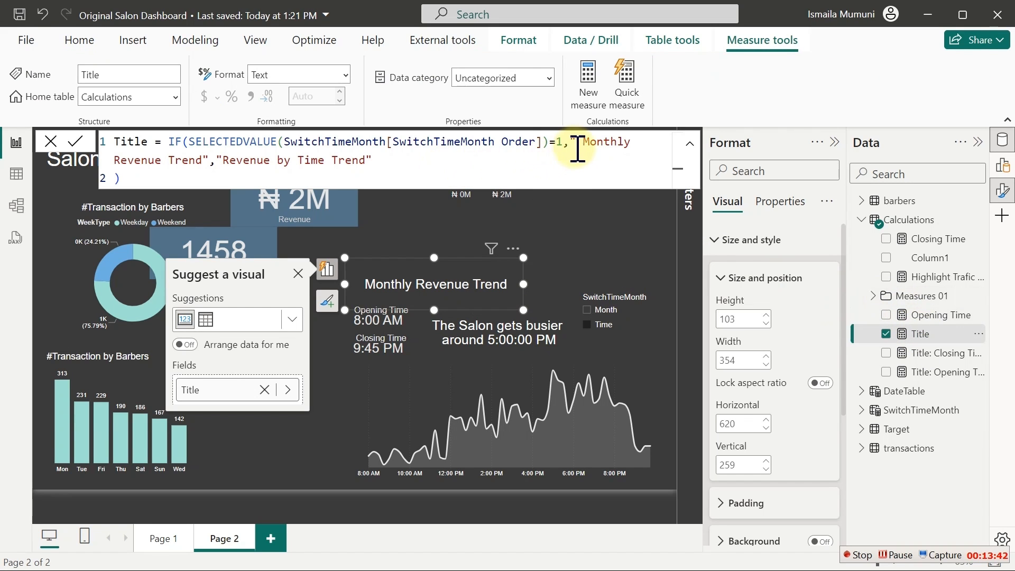
{"action": "left_click", "coordinate": [561, 142]}
{"action": "double_click", "coordinate": [560, 142]}
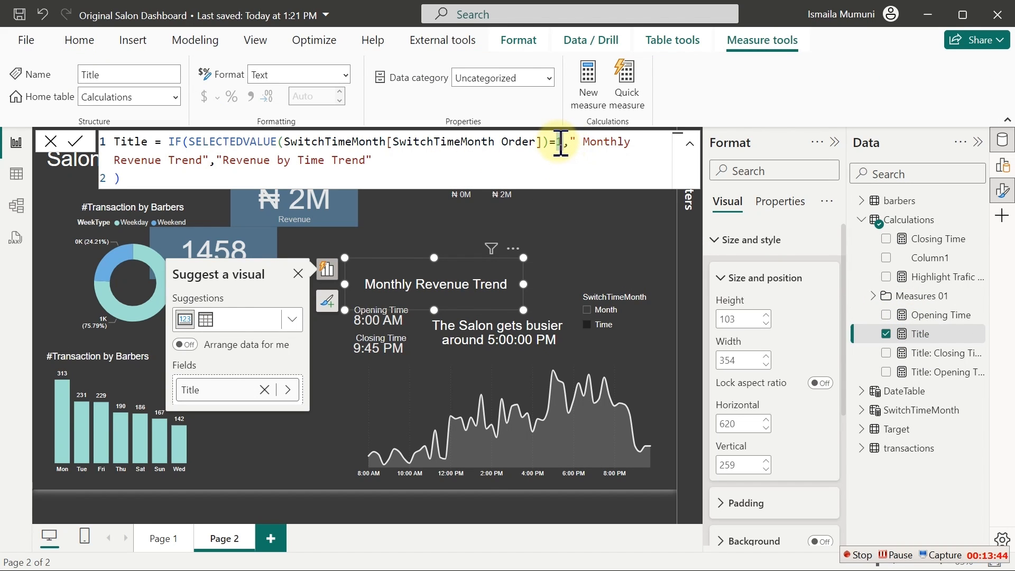
{"action": "type", "text": "0"}
{"action": "key", "text": "Return"}
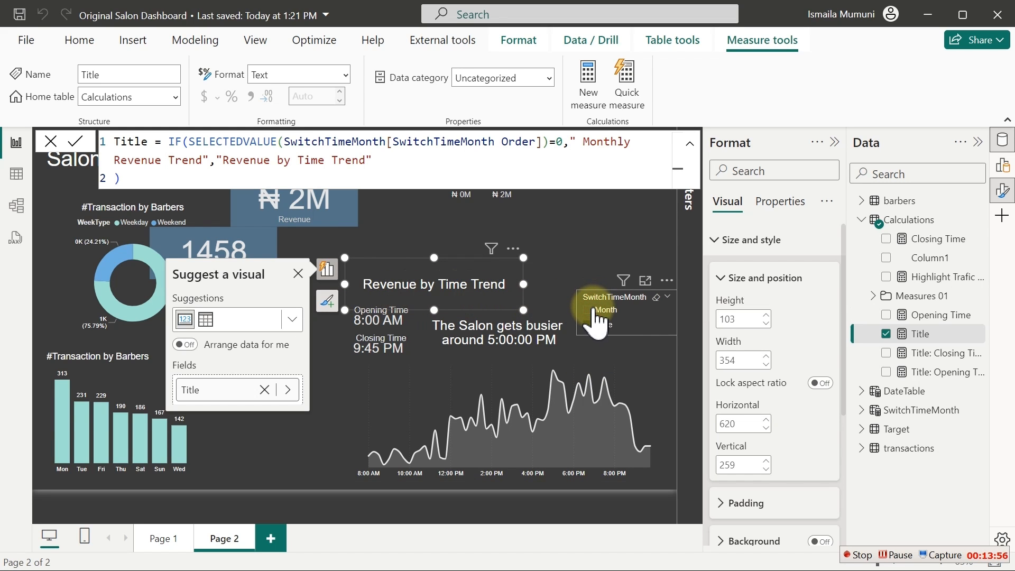
- Switch the SwitchTimeMonth slicer to Month to check the dynamic title, dismissing the visual suggestions and deselecting the slicer
{"action": "left_click", "coordinate": [593, 310]}
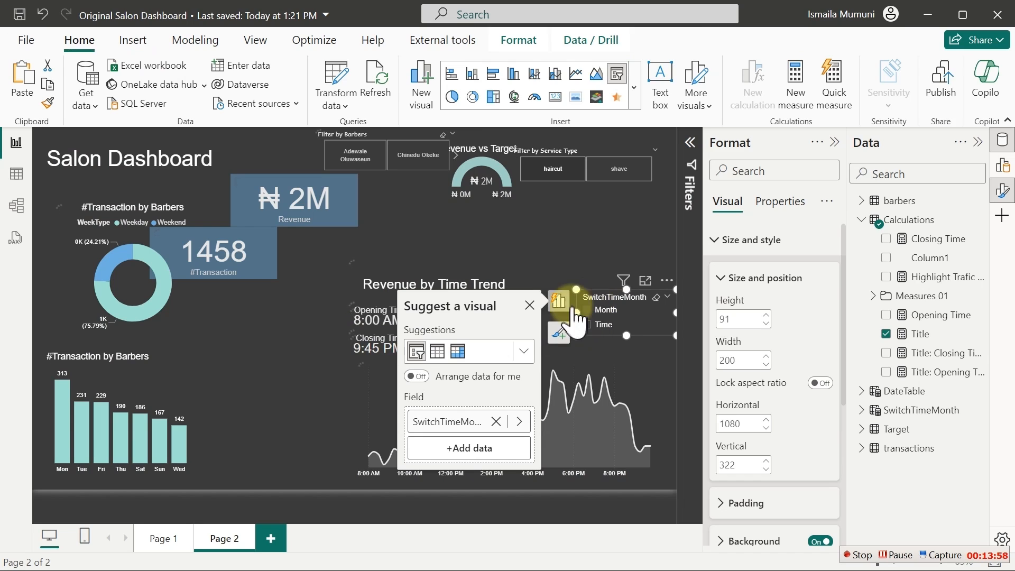
{"action": "left_click", "coordinate": [529, 304]}
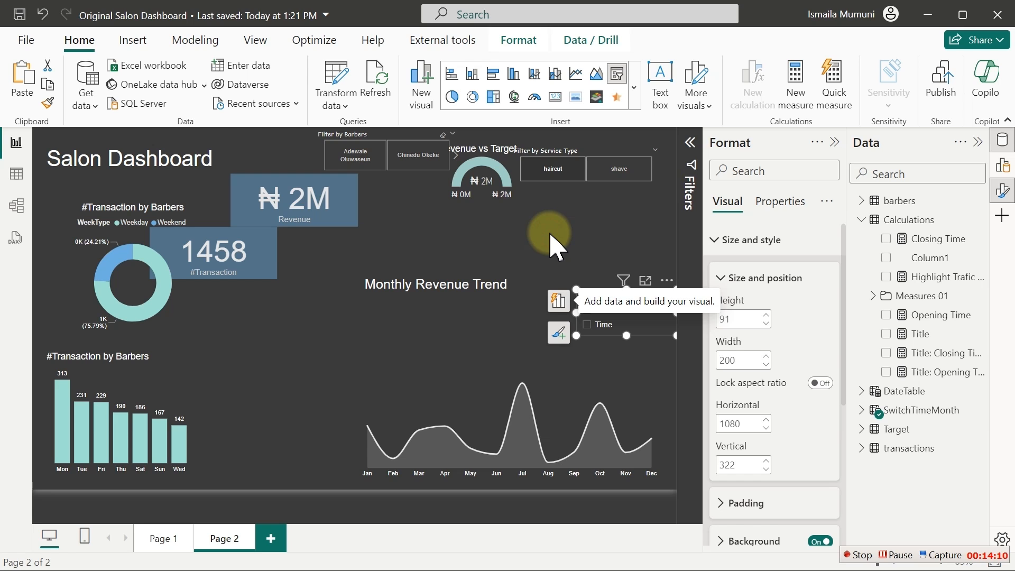
{"action": "left_click", "coordinate": [551, 246]}
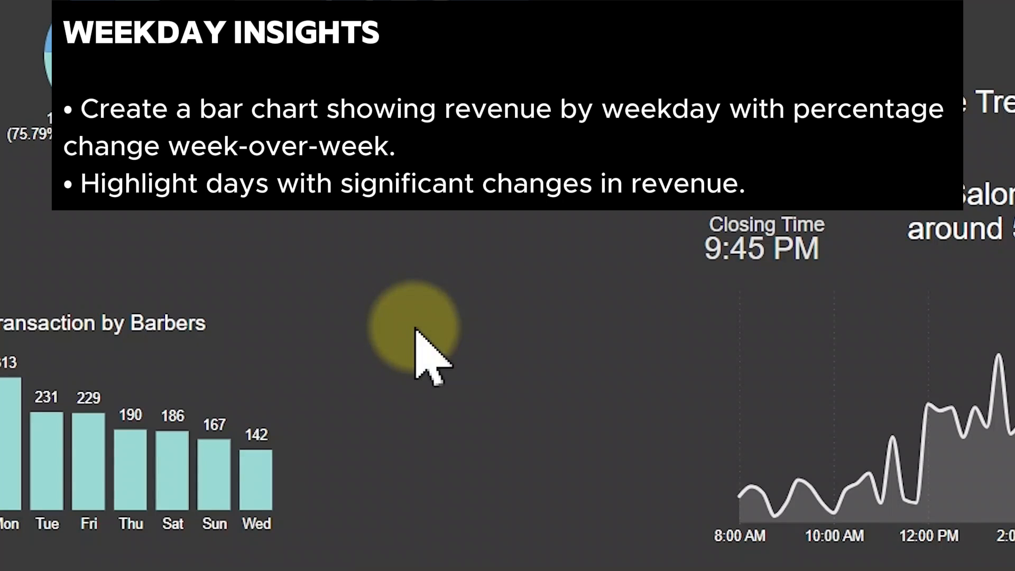
- Move the #Transaction by Barbers column chart up and to the right, and enlarge it from its upper-right corner
{"action": "left_click", "coordinate": [222, 371]}
{"action": "left_click_drag", "start_coordinate": [221, 371], "coordinate": [276, 342]}
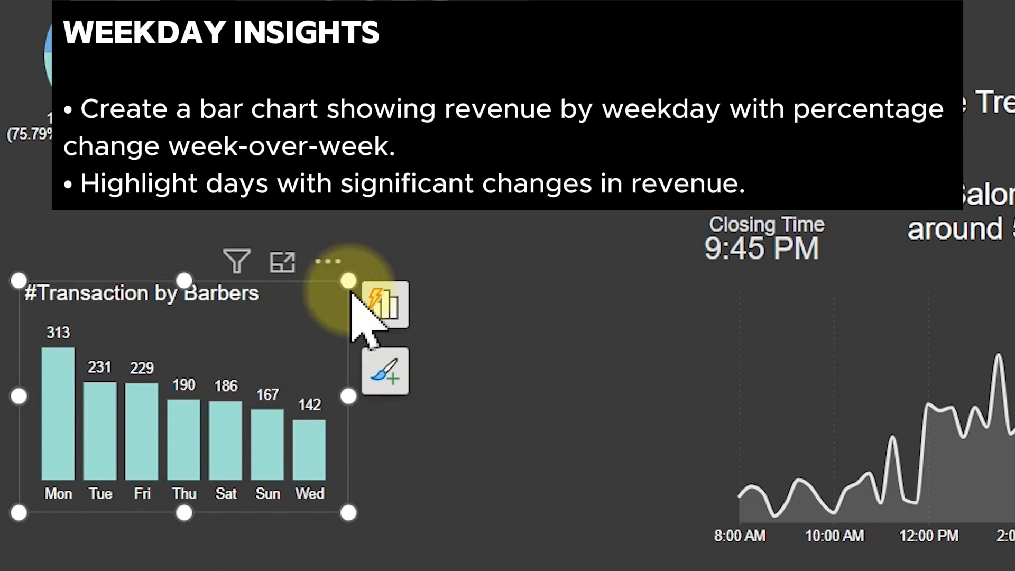
{"action": "left_click_drag", "start_coordinate": [348, 280], "coordinate": [632, 195]}
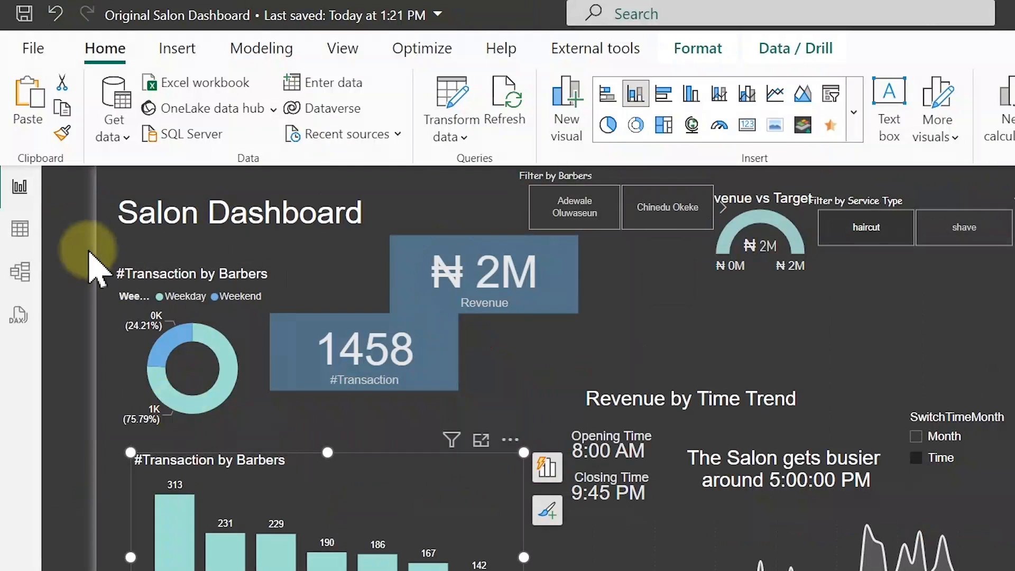
- Sort the DateTable's Weekdays column by the Weeknum column, and return to the report page
{"action": "left_click", "coordinate": [24, 246]}
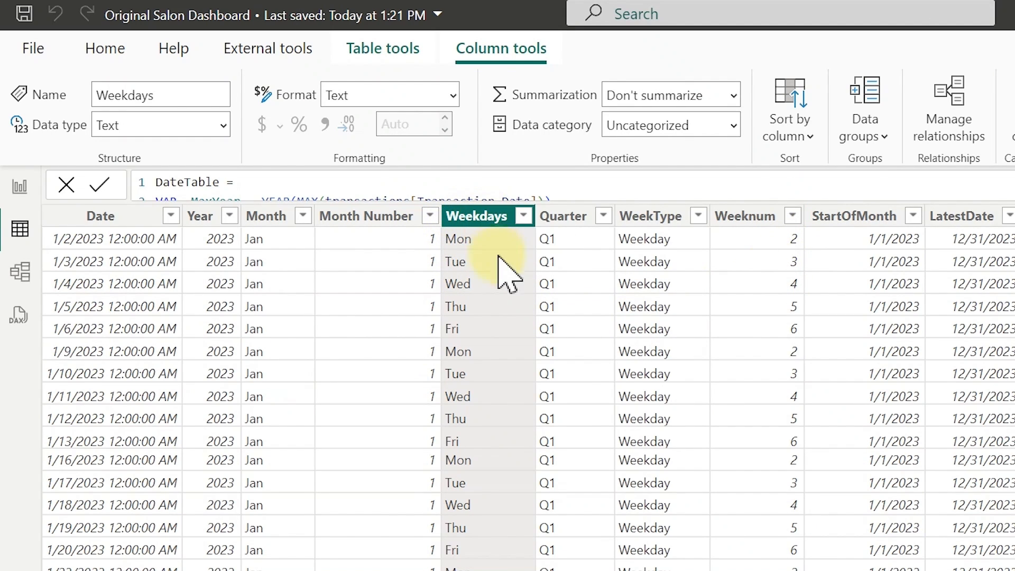
{"action": "left_click", "coordinate": [789, 132]}
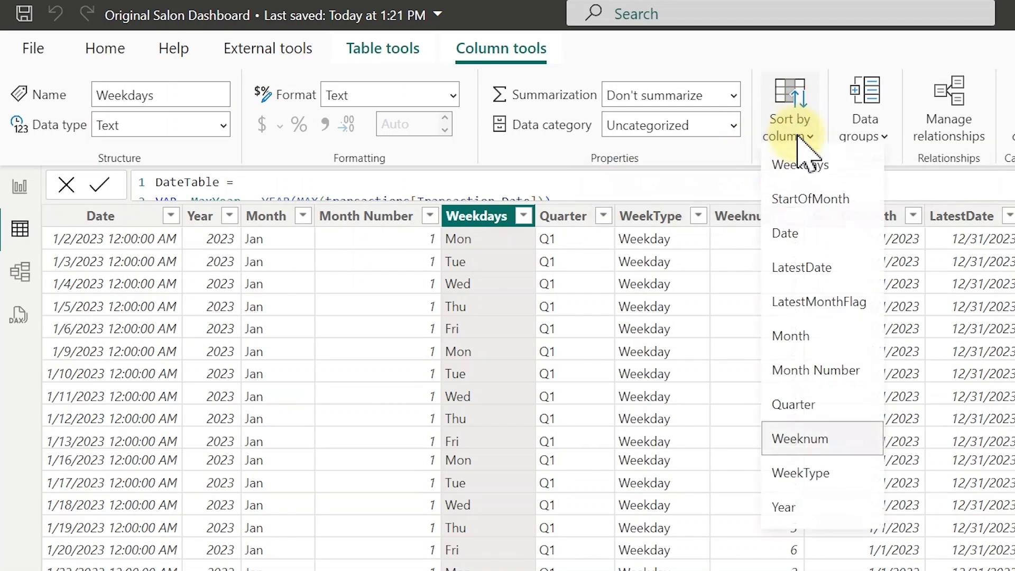
{"action": "left_click", "coordinate": [822, 450]}
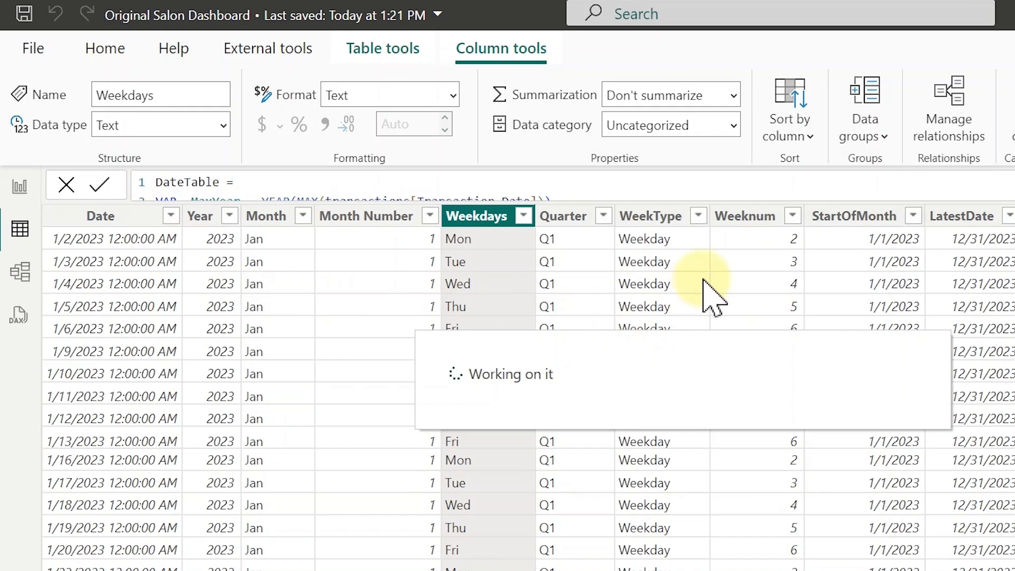
{"action": "left_click", "coordinate": [12, 191]}
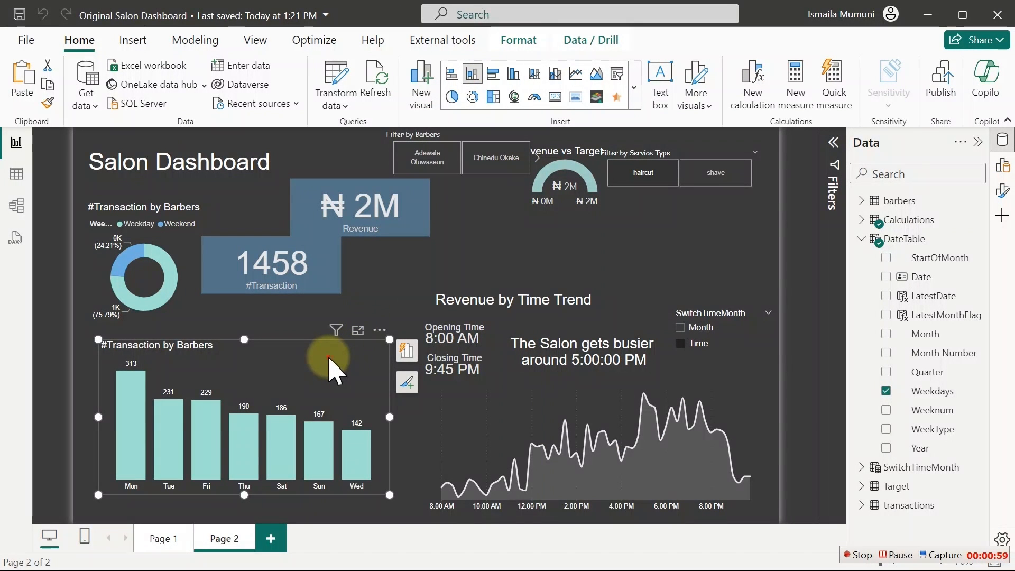
- Delete the #Transaction by Barbers column chart and place a new clustered bar chart below the donut chart
{"action": "key", "text": "Delete"}
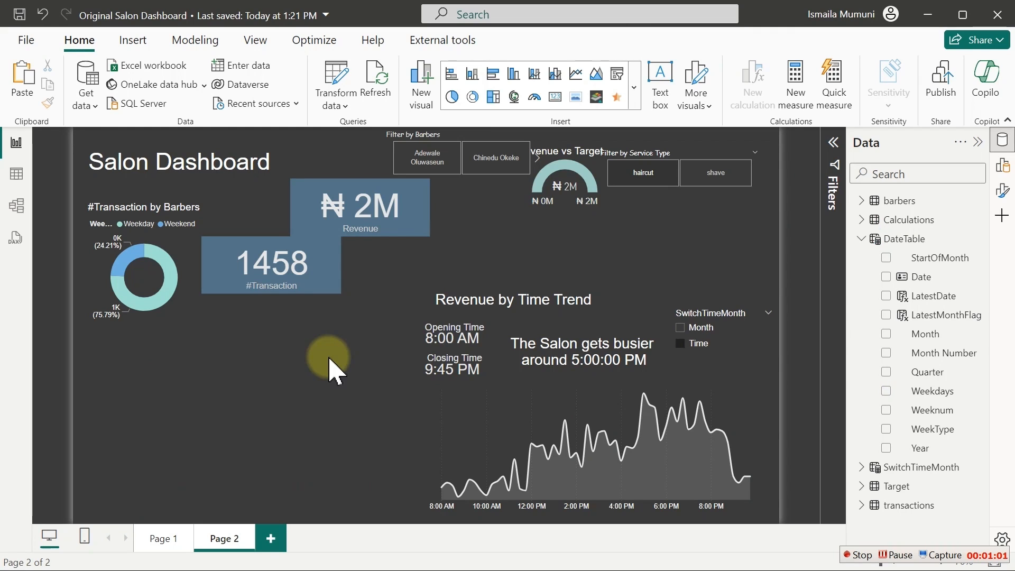
{"action": "left_click", "coordinate": [492, 74]}
{"action": "left_click_drag", "start_coordinate": [516, 238], "coordinate": [182, 392]}
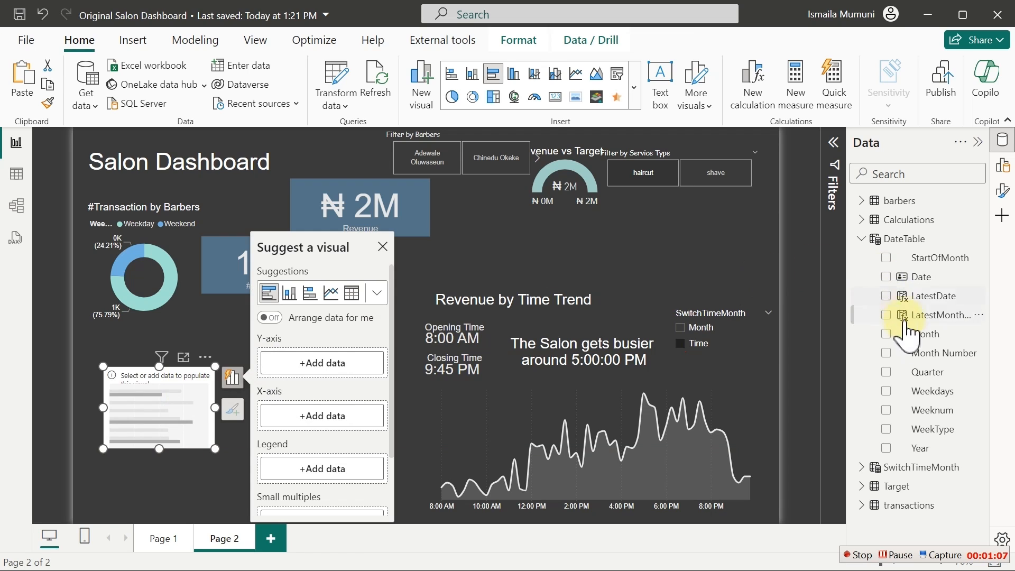
- Add DateTable's Weekdays and the Revenue measure from Measures 01 to the new bar chart, enlarging it from its lower-right corner
{"action": "left_click", "coordinate": [886, 392]}
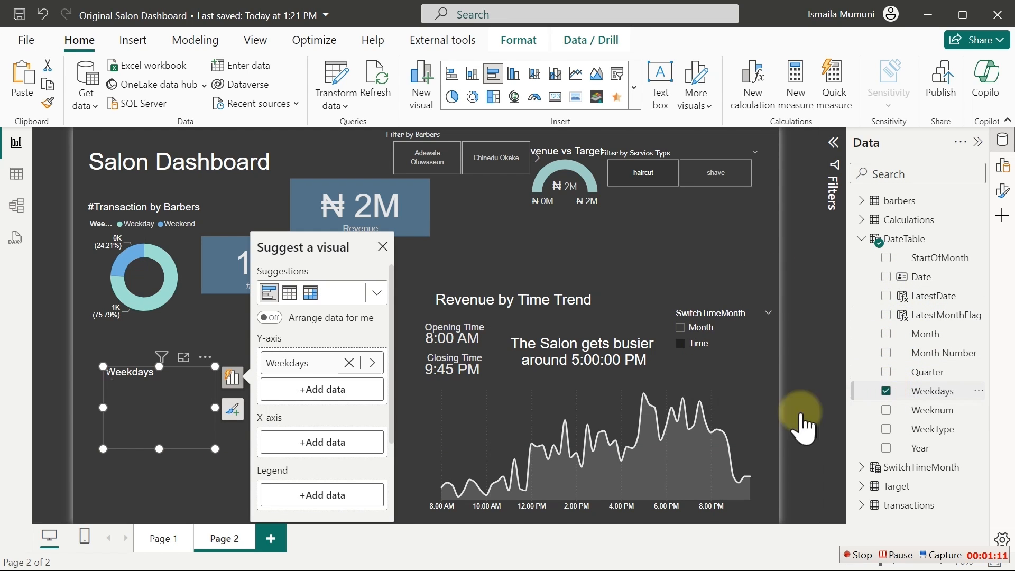
{"action": "left_click_drag", "start_coordinate": [215, 448], "coordinate": [245, 504]}
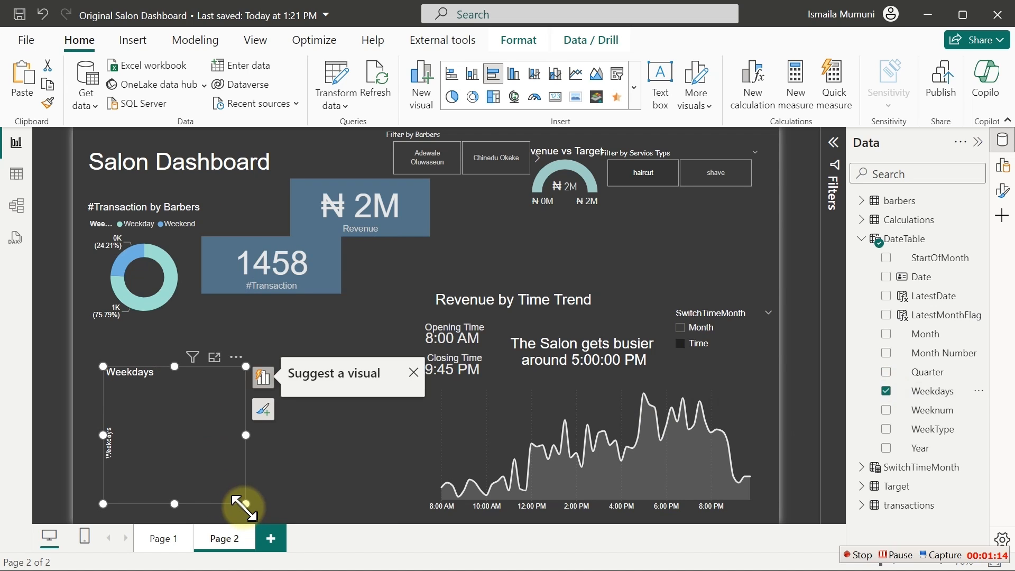
{"action": "left_click", "coordinate": [862, 238]}
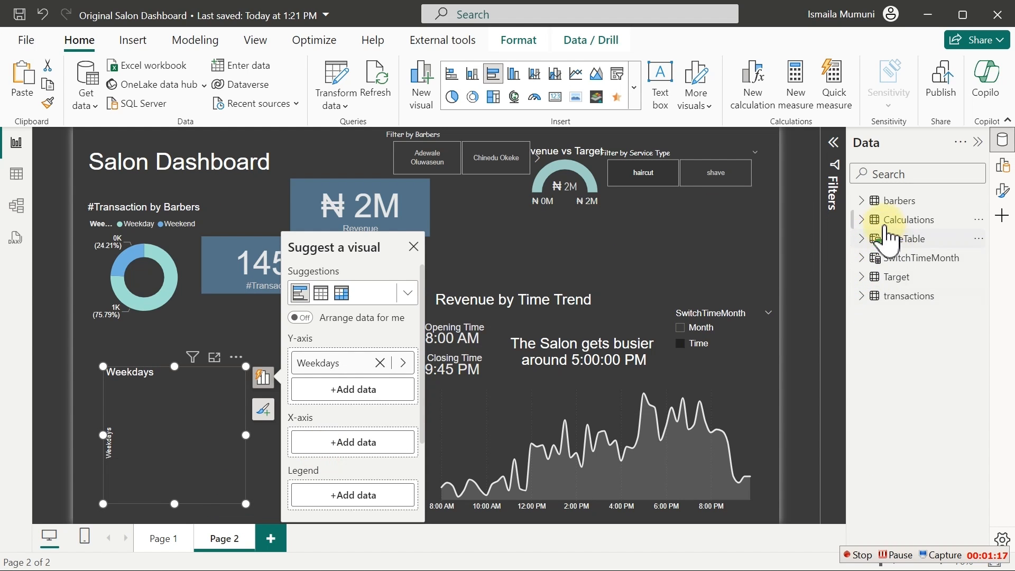
{"action": "left_click", "coordinate": [860, 216]}
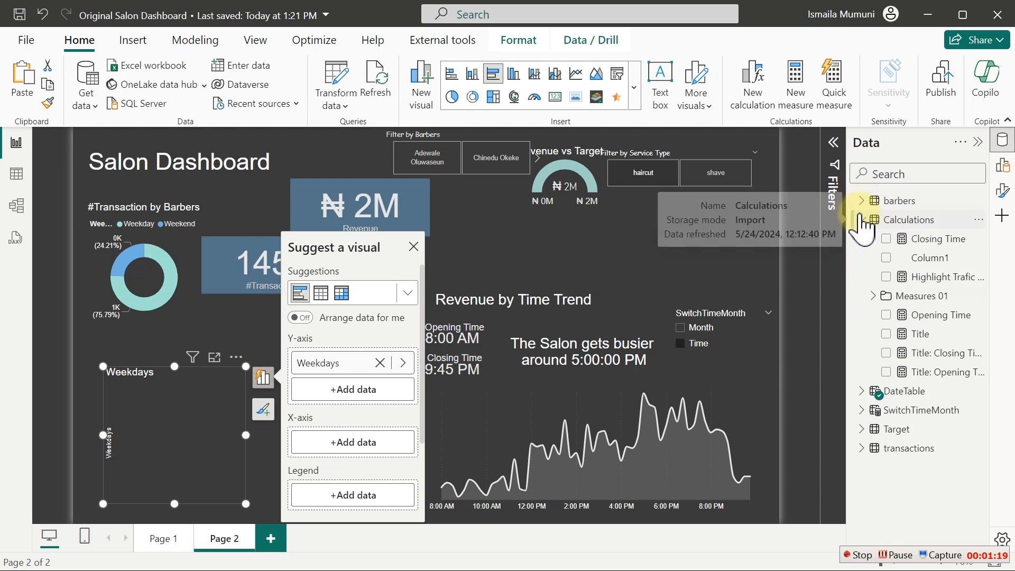
{"action": "left_click", "coordinate": [871, 296]}
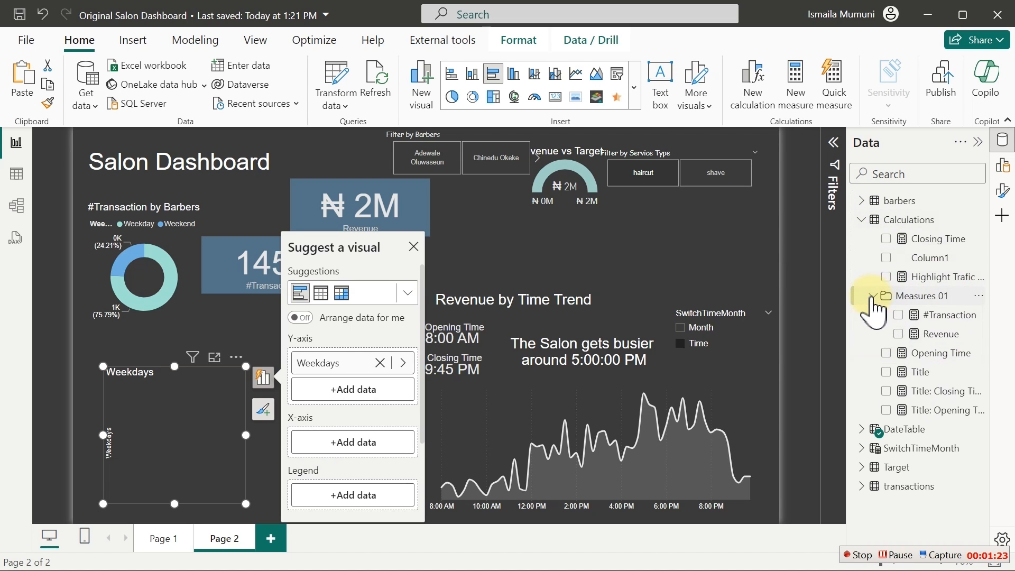
{"action": "left_click", "coordinate": [899, 334]}
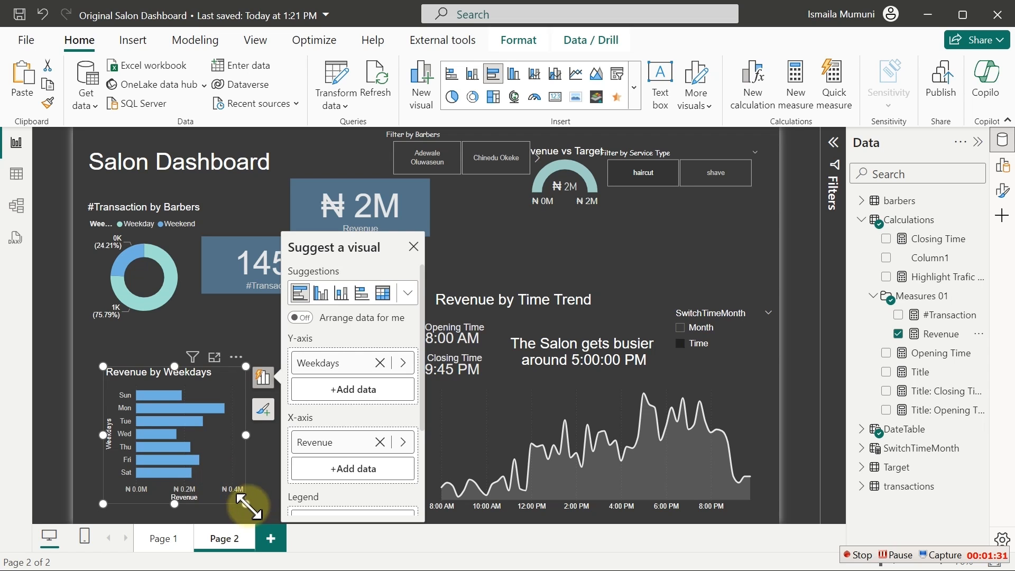
- Enlarge the Revenue by Weekdays chart from its upper-right corner and shift it to the right
{"action": "left_click_drag", "start_coordinate": [246, 366], "coordinate": [291, 321]}
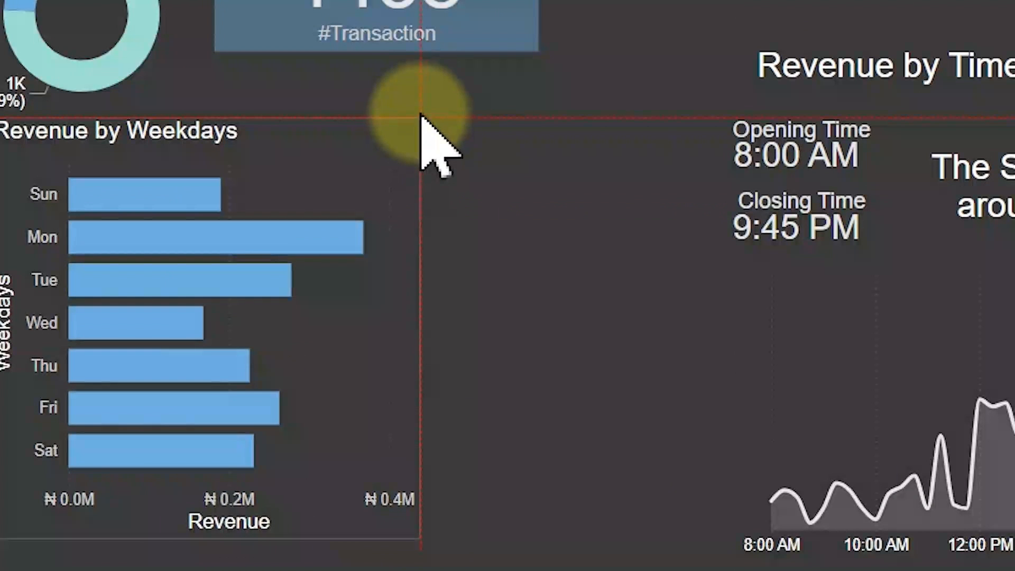
{"action": "left_click_drag", "start_coordinate": [422, 115], "coordinate": [476, 102]}
{"action": "left_click_drag", "start_coordinate": [371, 156], "coordinate": [481, 149]}
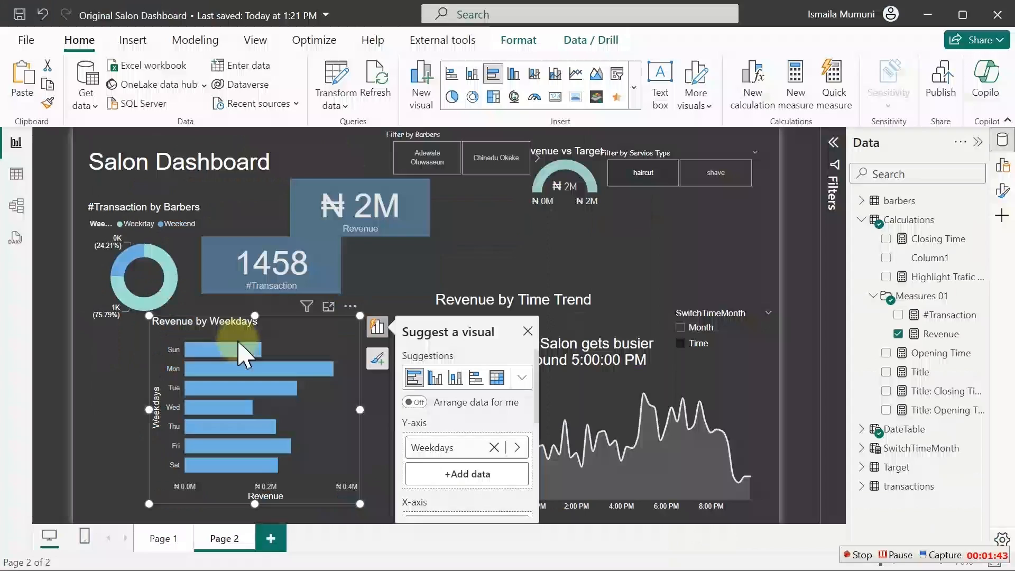
- Turn off the X-axis values and X-axis title of the Revenue by Weekdays chart
{"action": "left_click", "coordinate": [1004, 142]}
{"action": "left_click", "coordinate": [1005, 191]}
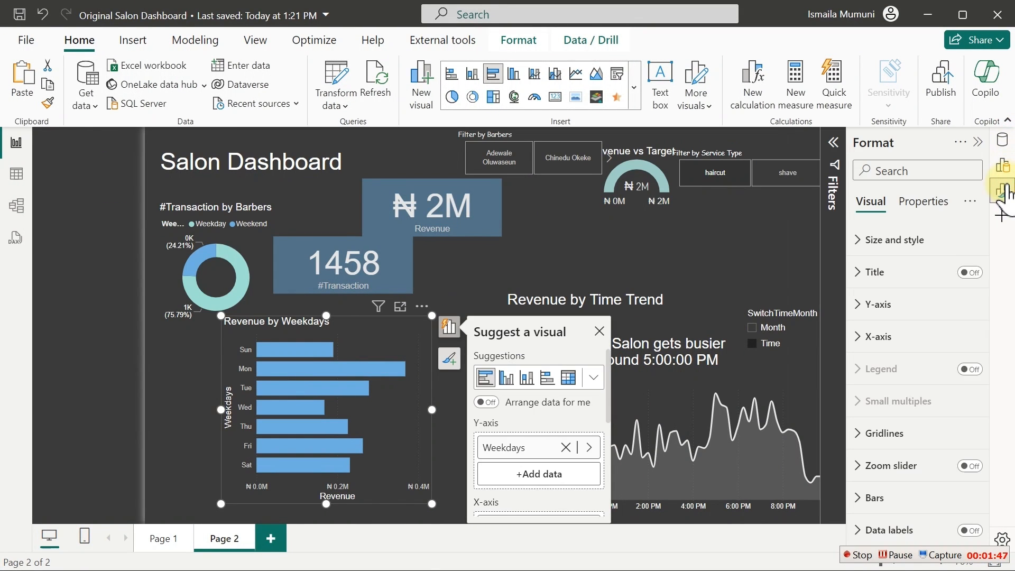
{"action": "left_click", "coordinate": [886, 338]}
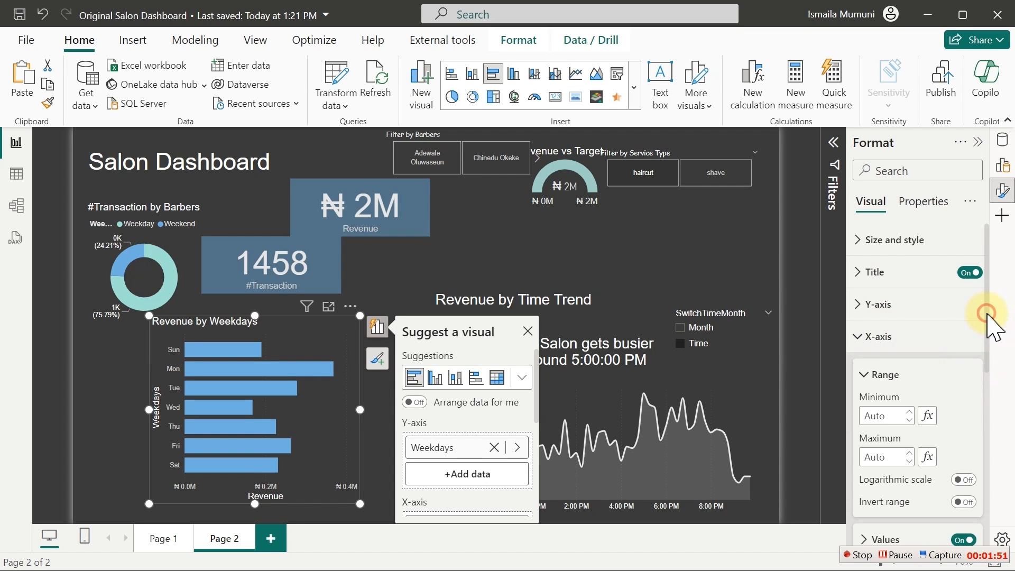
{"action": "left_click_drag", "start_coordinate": [986, 313], "coordinate": [987, 391]}
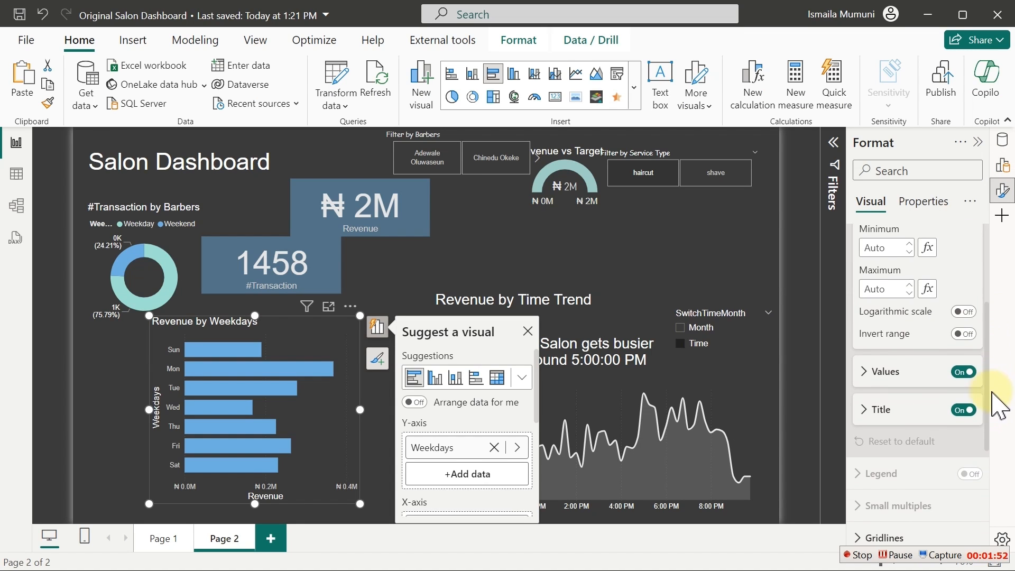
{"action": "left_click", "coordinate": [963, 372]}
{"action": "left_click", "coordinate": [963, 410]}
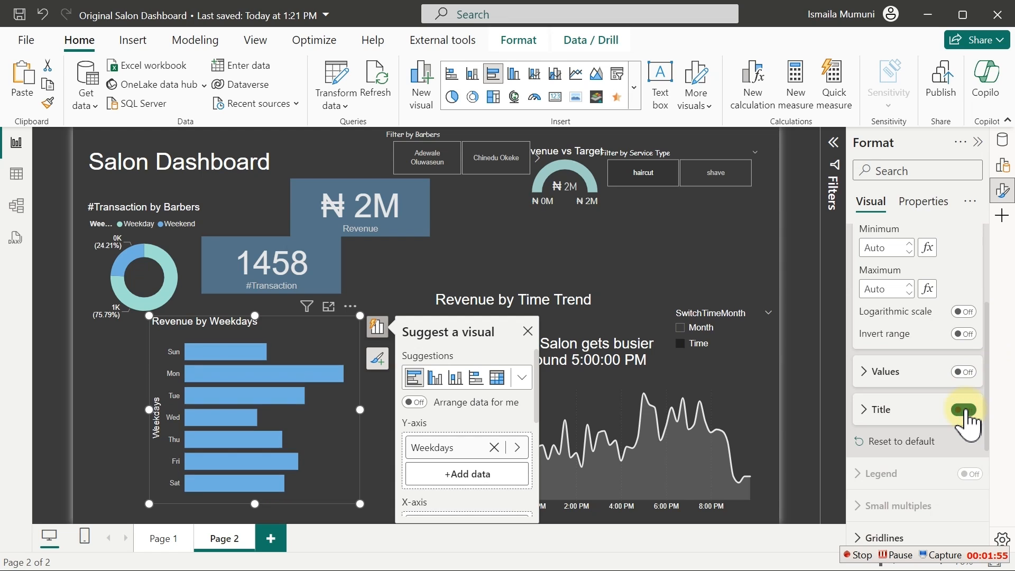
- Turn off the Y-axis title and the chart title of the Revenue by Weekdays chart
{"action": "scroll", "coordinate": [973, 333], "scroll_direction": "up", "scroll_amount": 5}
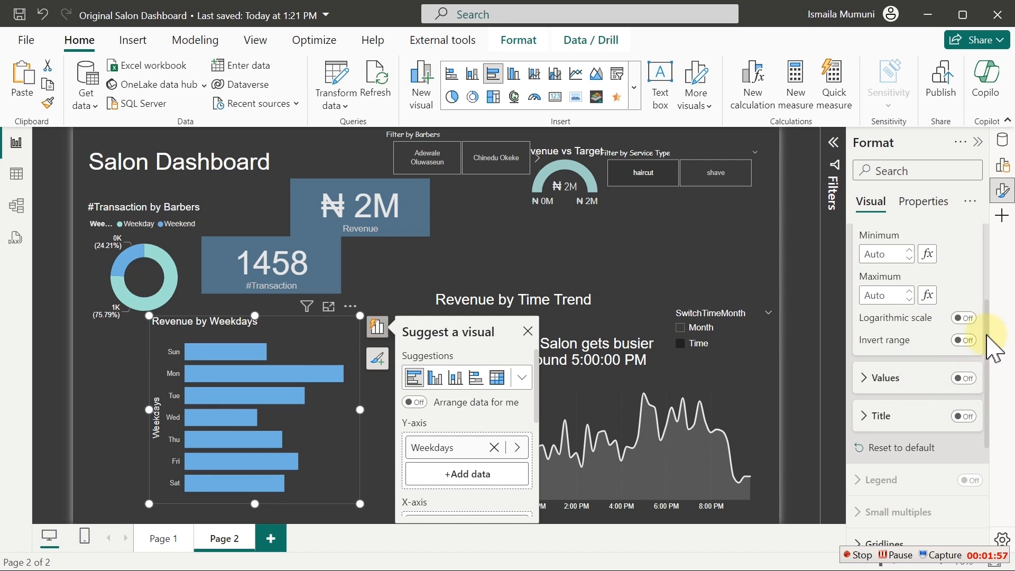
{"action": "left_click", "coordinate": [877, 337]}
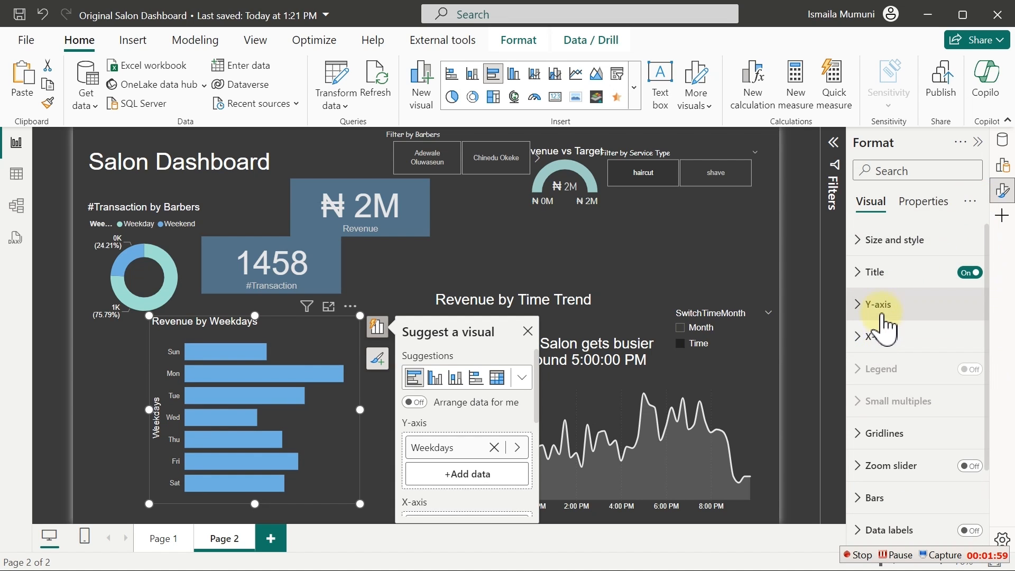
{"action": "left_click", "coordinate": [877, 305]}
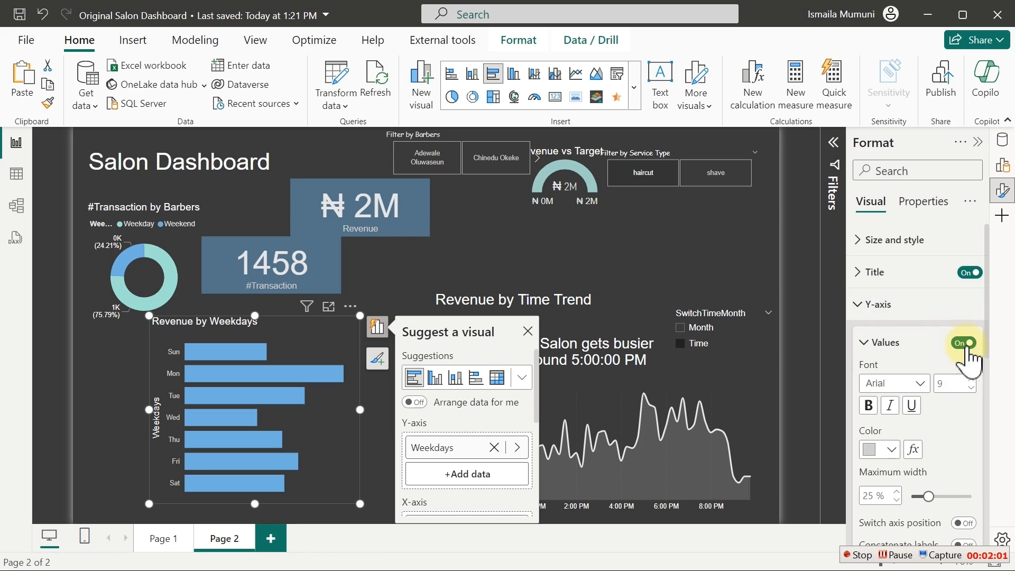
{"action": "scroll", "coordinate": [987, 304], "scroll_direction": "down", "scroll_amount": 4}
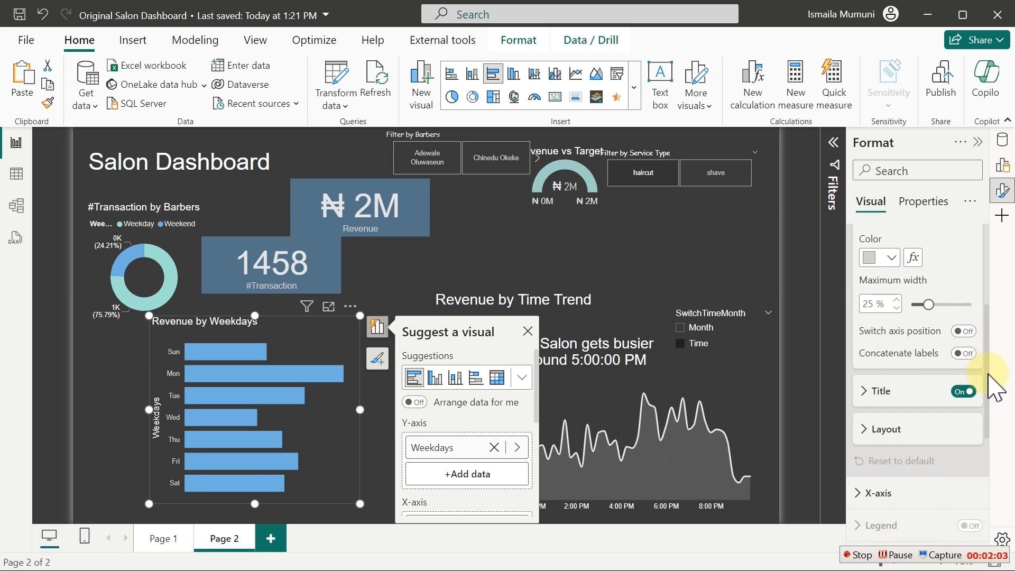
{"action": "left_click", "coordinate": [967, 392]}
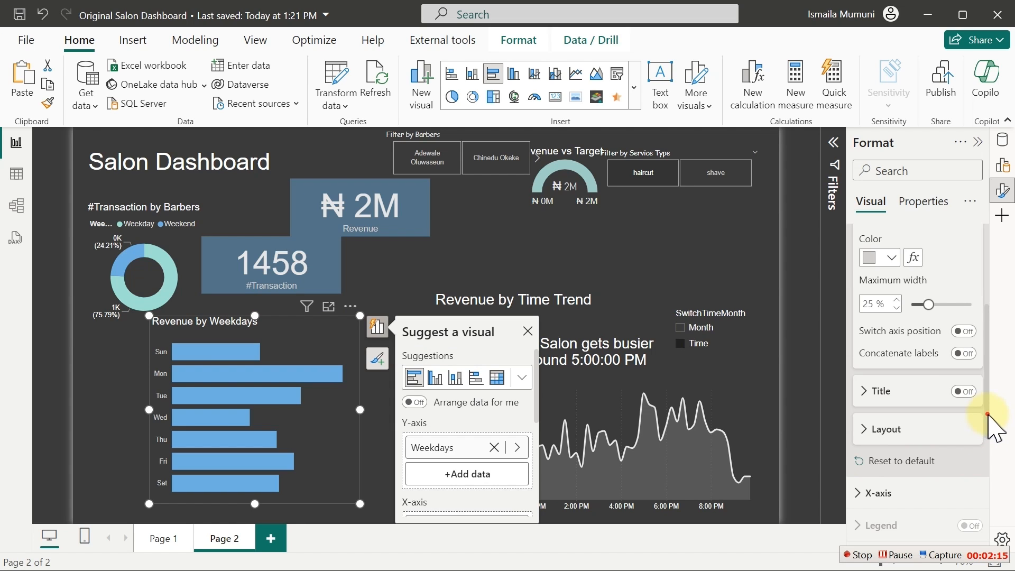
{"action": "scroll", "coordinate": [987, 416], "scroll_direction": "up", "scroll_amount": 4}
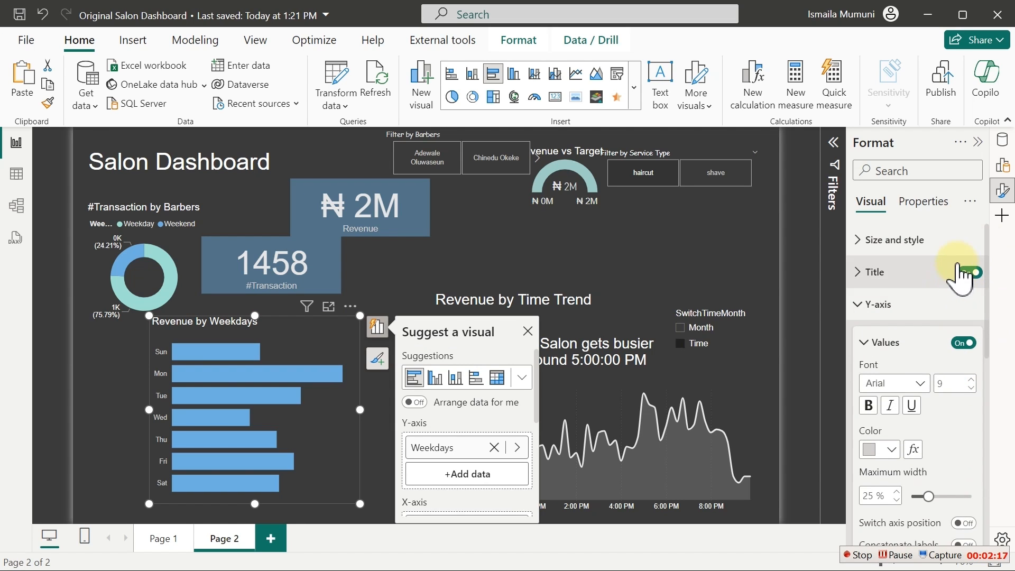
{"action": "left_click", "coordinate": [970, 273]}
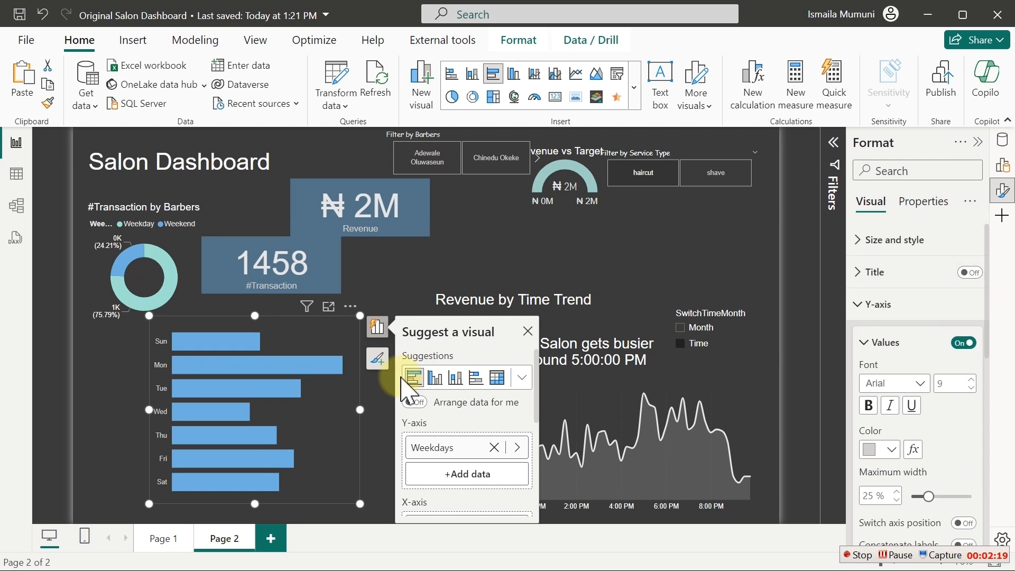
- Move the donut chart and #Transaction card upward, and enlarge the weekday bar chart from its upper corners
{"action": "left_click_drag", "start_coordinate": [363, 316], "coordinate": [370, 305]}
{"action": "left_click_drag", "start_coordinate": [309, 270], "coordinate": [196, 171]}
{"action": "left_click", "coordinate": [193, 244]}
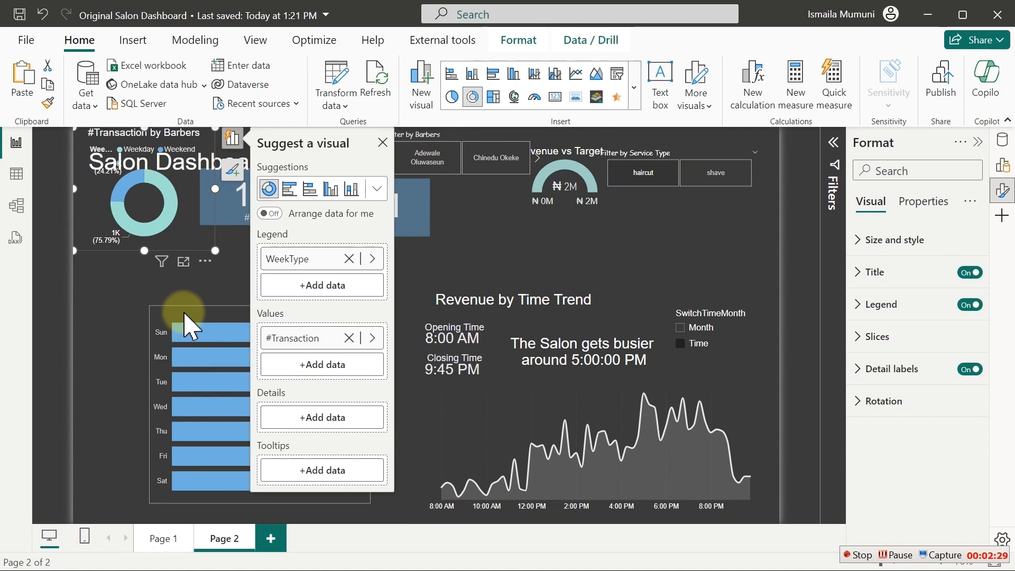
{"action": "left_click", "coordinate": [149, 304]}
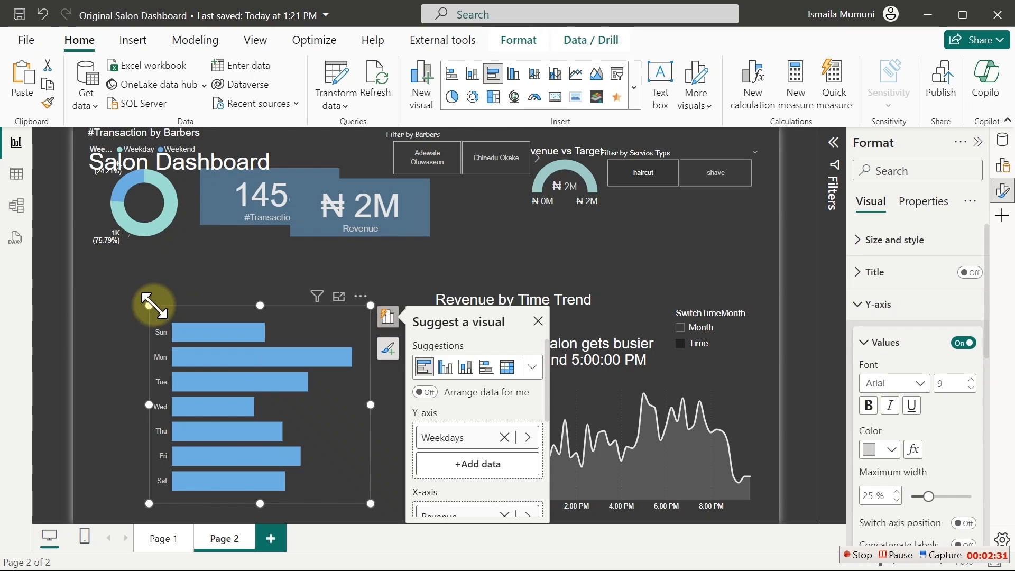
{"action": "left_click_drag", "start_coordinate": [136, 288], "coordinate": [117, 265]}
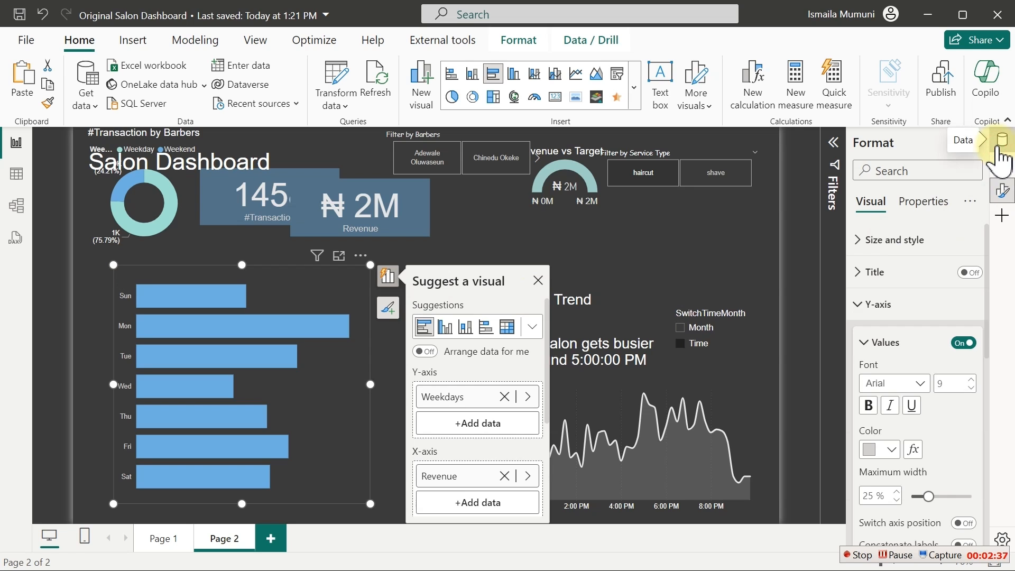
- Show the data fields with the Calculations table expanded, and switch to the model view
{"action": "left_click", "coordinate": [1000, 143]}
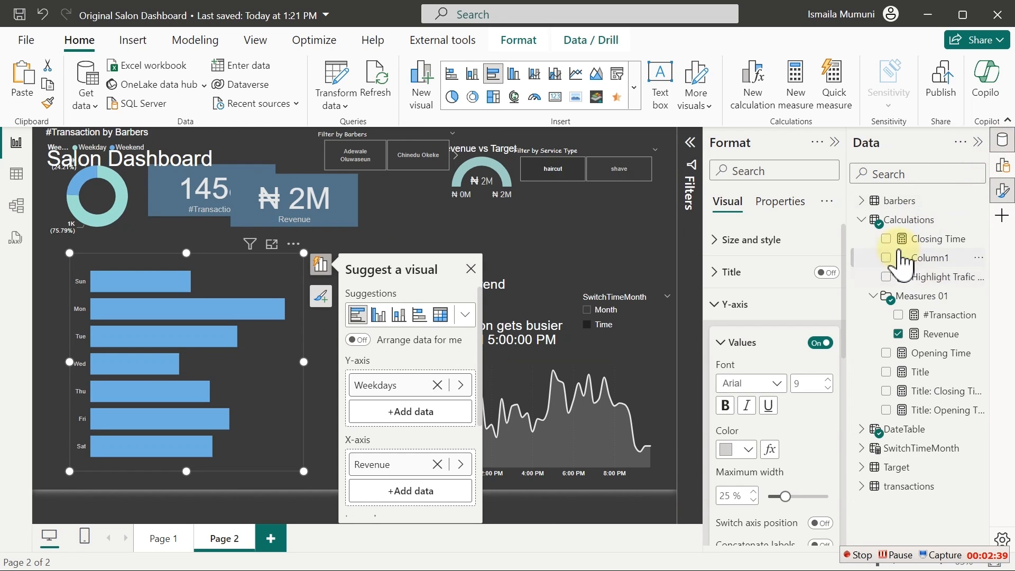
{"action": "left_click", "coordinate": [860, 222]}
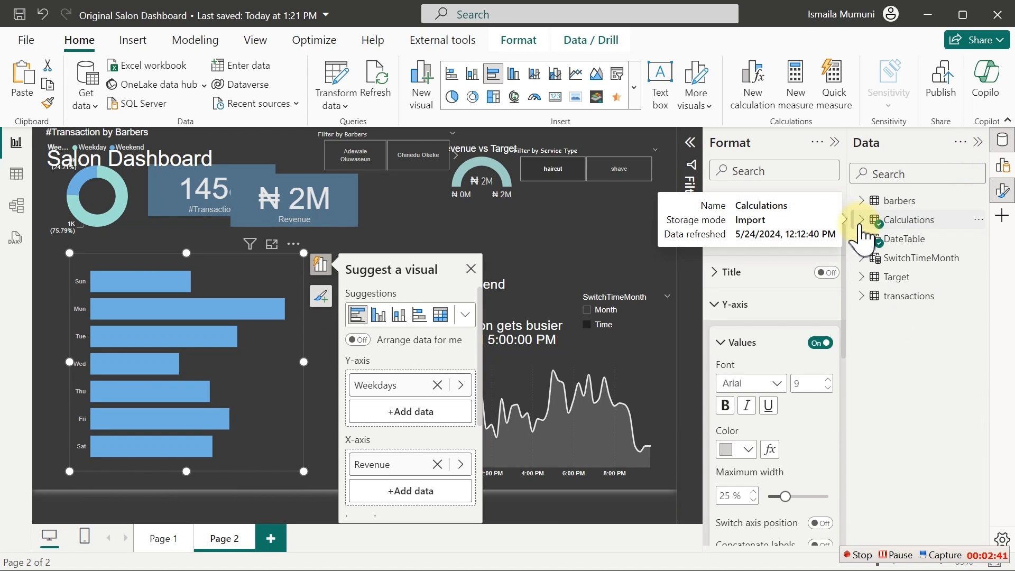
{"action": "left_click", "coordinate": [860, 222]}
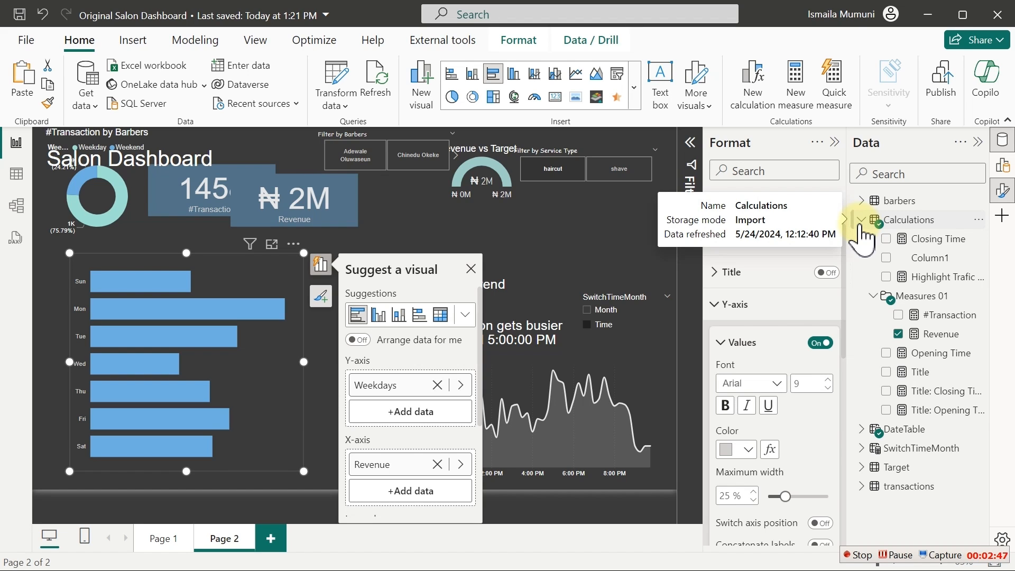
{"action": "left_click", "coordinate": [18, 206]}
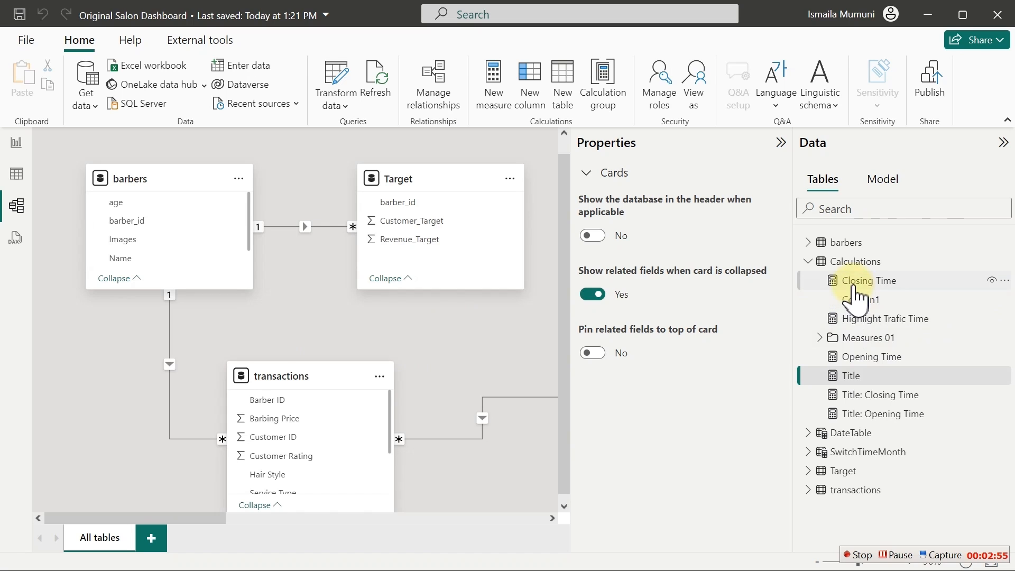
- Group Closing Time, Highlight Trafic Time, Opening Time, Title, Title: Closing Time and Title: Opening Time in a display folder named Line Chart Measures
{"action": "left_click", "coordinate": [855, 281]}
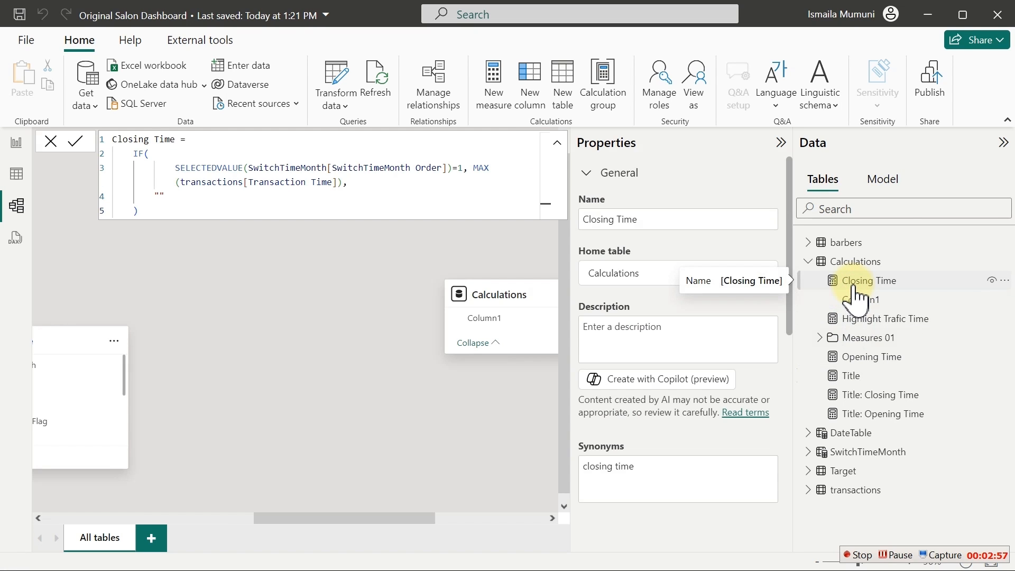
{"action": "left_click", "coordinate": [867, 323], "text": "ctrl"}
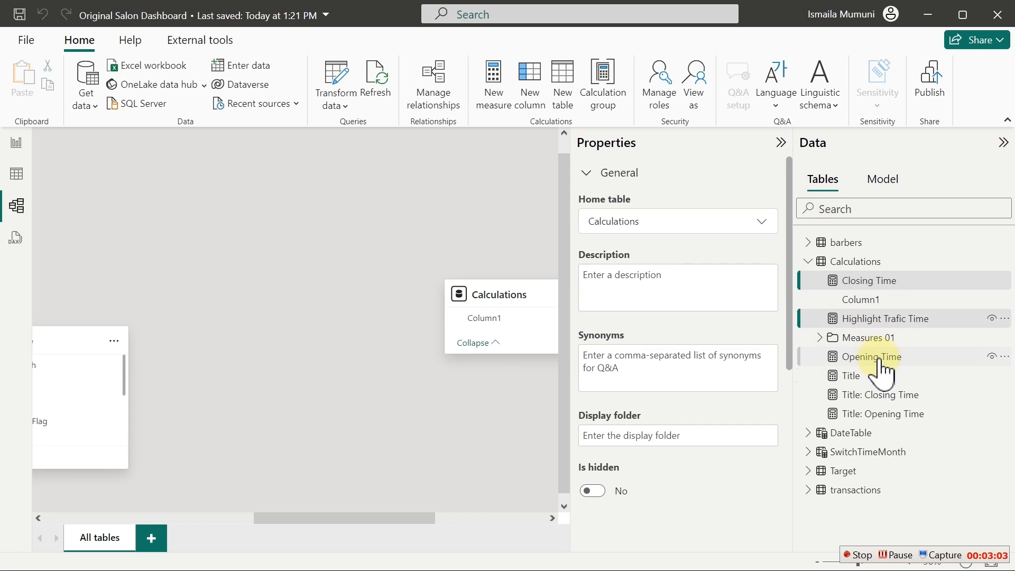
{"action": "left_click", "coordinate": [878, 358], "text": "ctrl"}
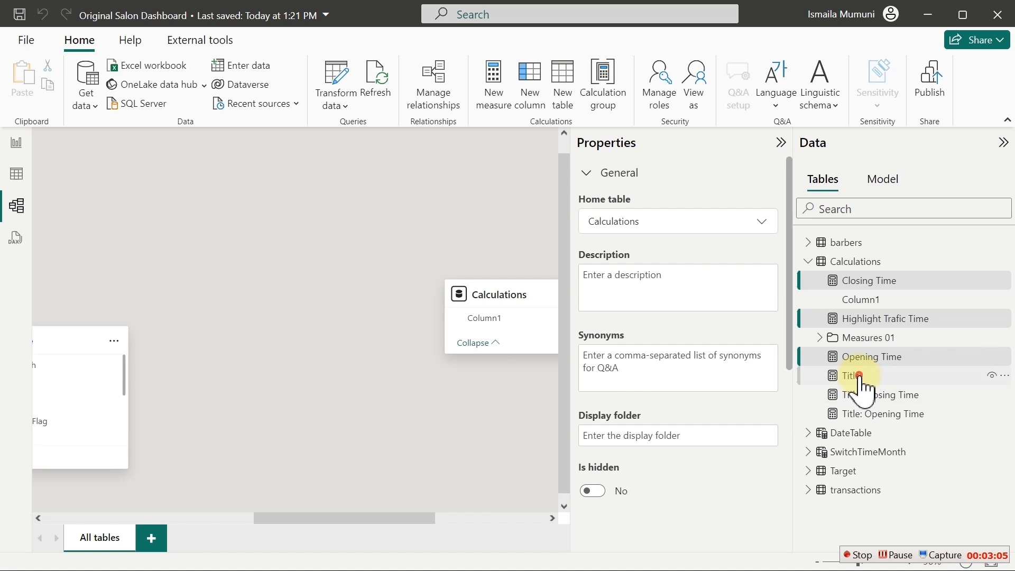
{"action": "left_click", "coordinate": [860, 376], "text": "ctrl"}
{"action": "left_click", "coordinate": [887, 402], "text": "ctrl"}
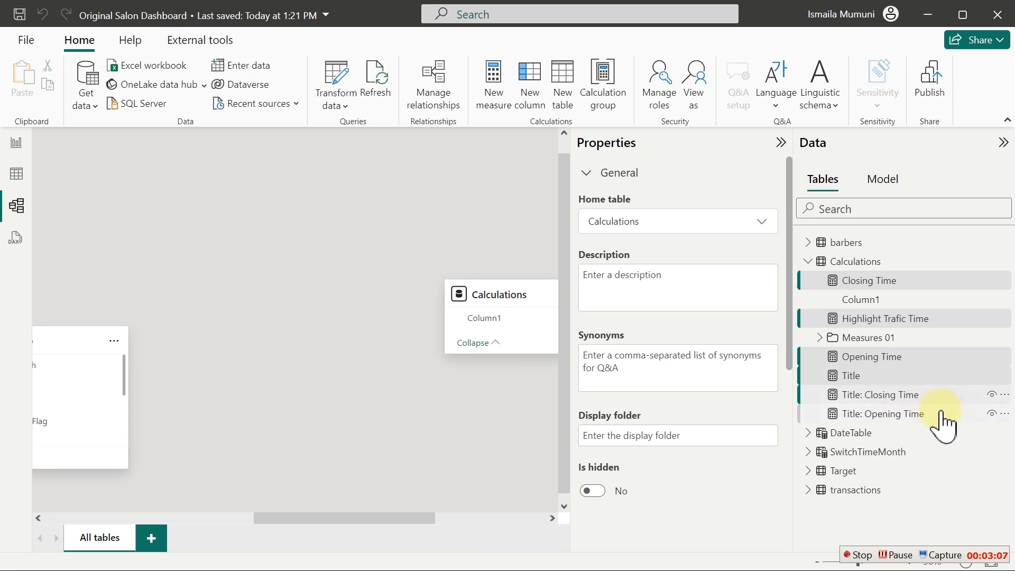
{"action": "left_click", "coordinate": [909, 415], "text": "ctrl"}
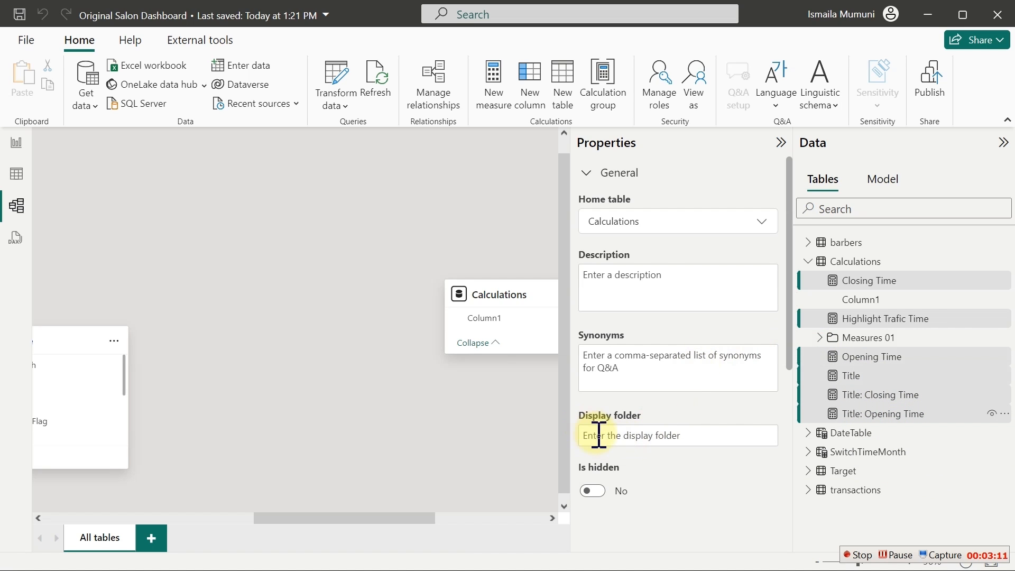
{"action": "left_click", "coordinate": [626, 446]}
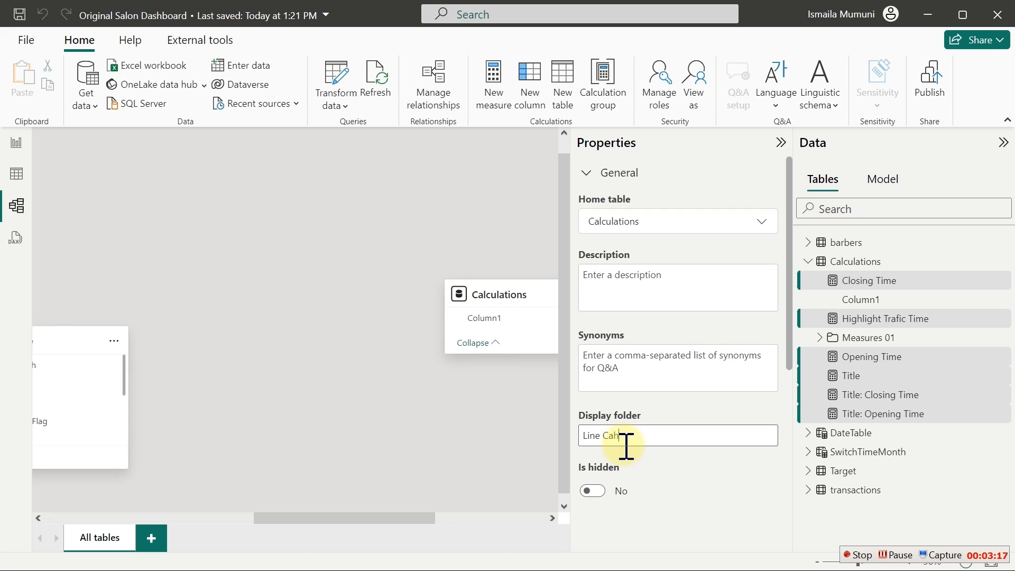
{"action": "type", "text": "Line Cahrat"}
{"action": "key", "text": "BackSpace"}
{"action": "key", "text": "BackSpace"}
{"action": "key", "text": "BackSpace"}
{"action": "key", "text": "BackSpace"}
{"action": "key", "text": "BackSpace"}
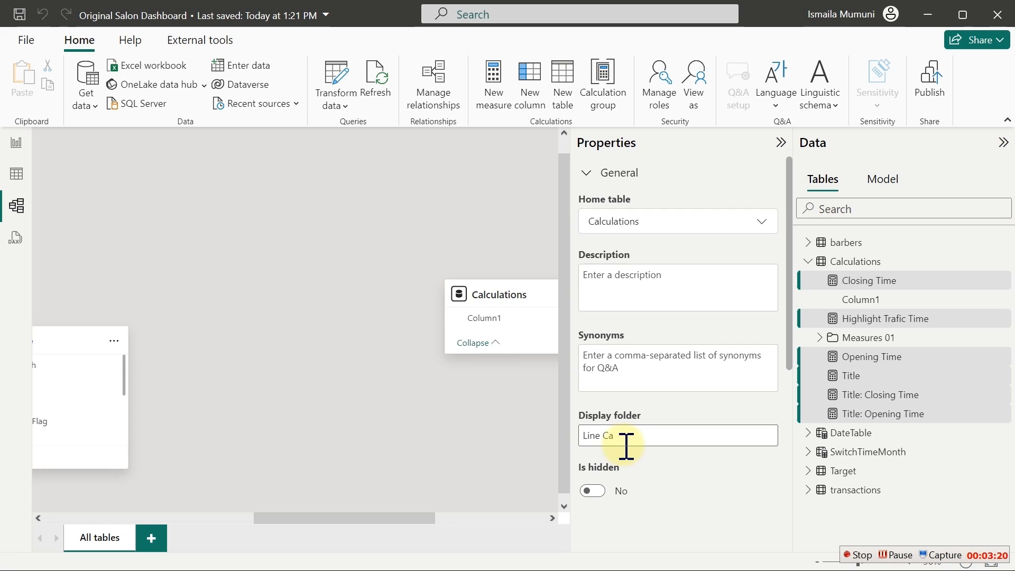
{"action": "type", "text": "hart Meas"}
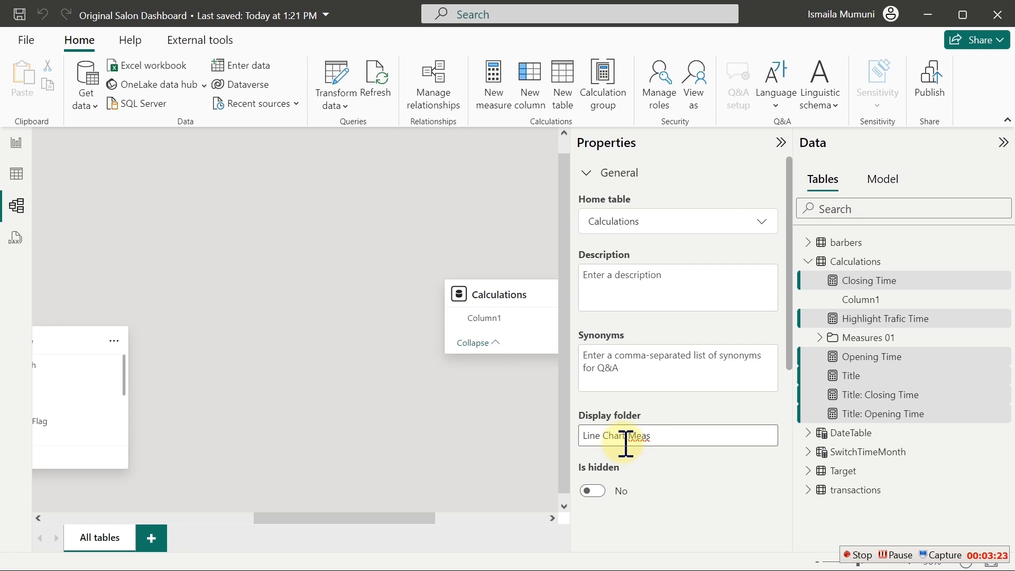
{"action": "type", "text": "ures"}
{"action": "key", "text": "Return"}
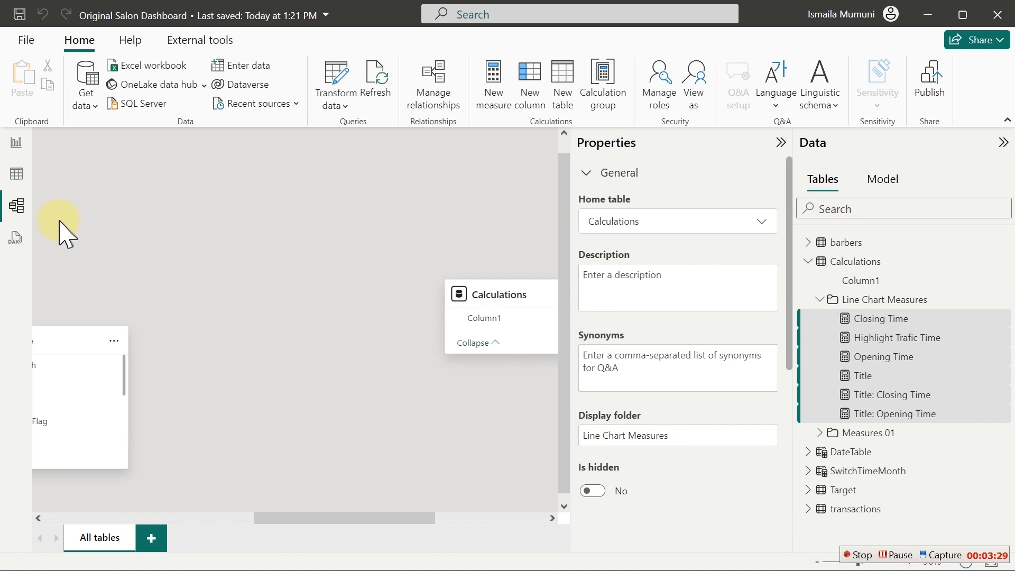
- Return to the report view, check the Measures 01 and Line Chart Measures folders, and leave both collapsed
{"action": "left_click", "coordinate": [10, 149]}
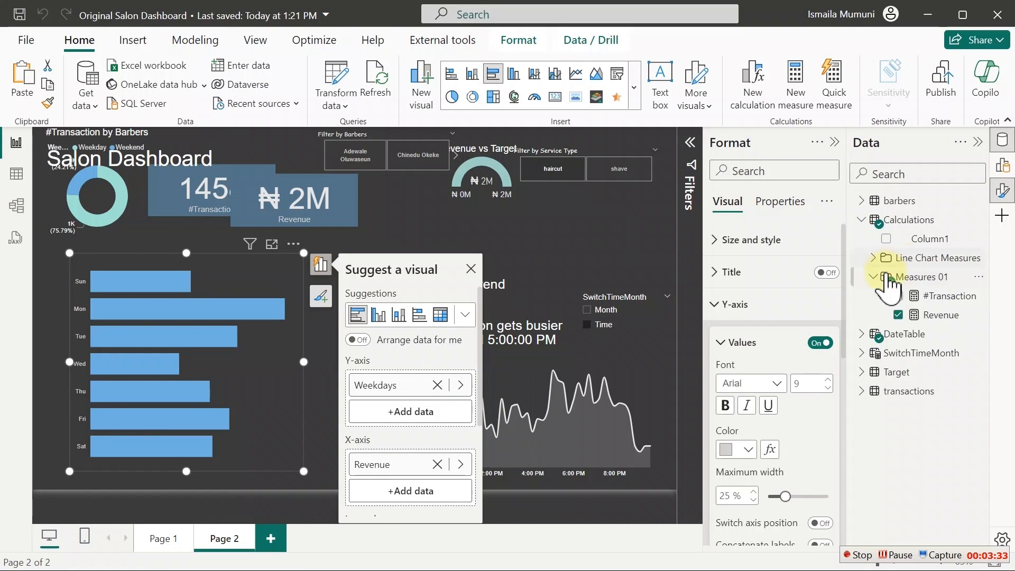
{"action": "left_click", "coordinate": [873, 276]}
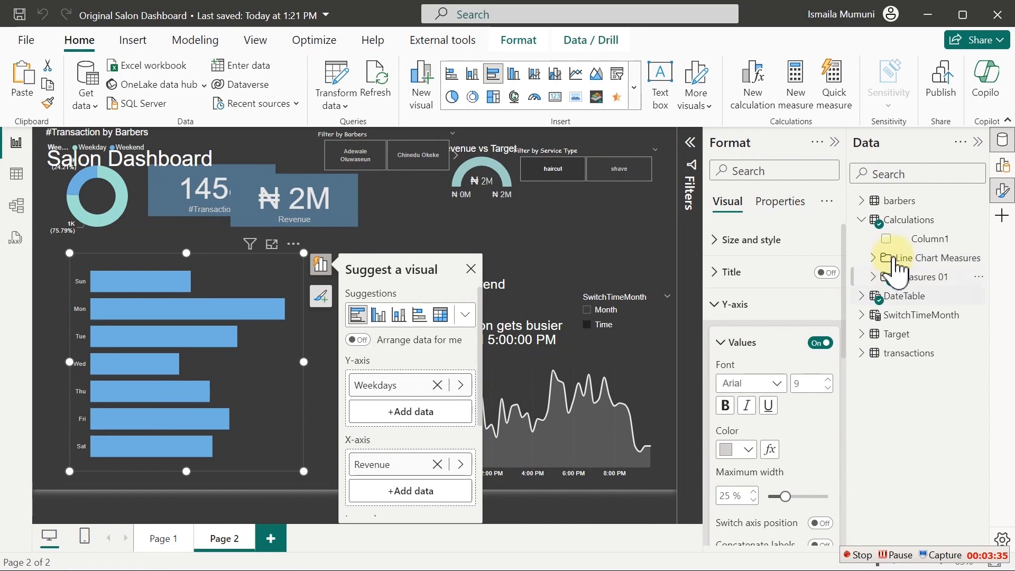
{"action": "left_click", "coordinate": [871, 277]}
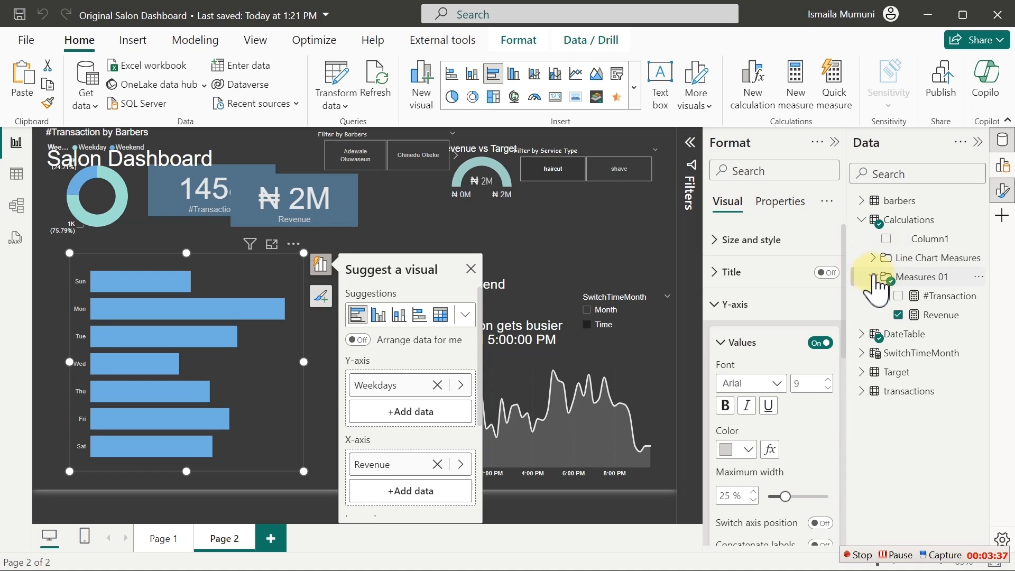
{"action": "left_click", "coordinate": [872, 275]}
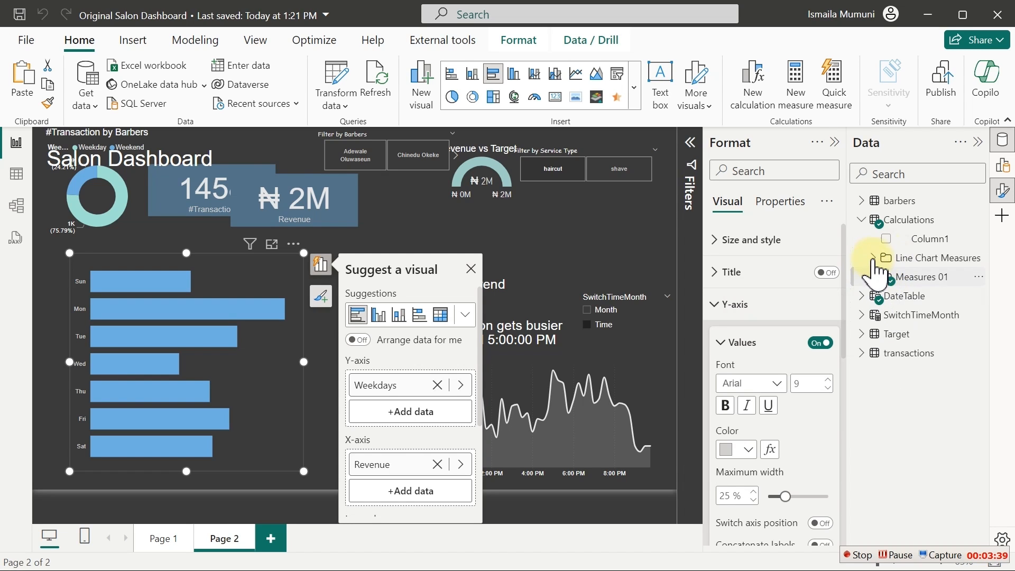
{"action": "left_click", "coordinate": [872, 258]}
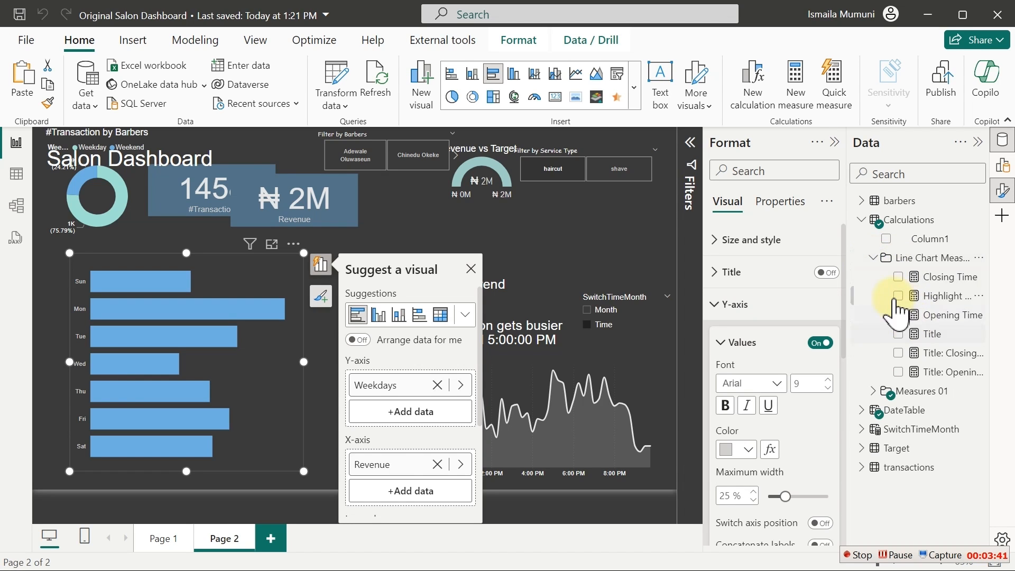
{"action": "left_click", "coordinate": [873, 258]}
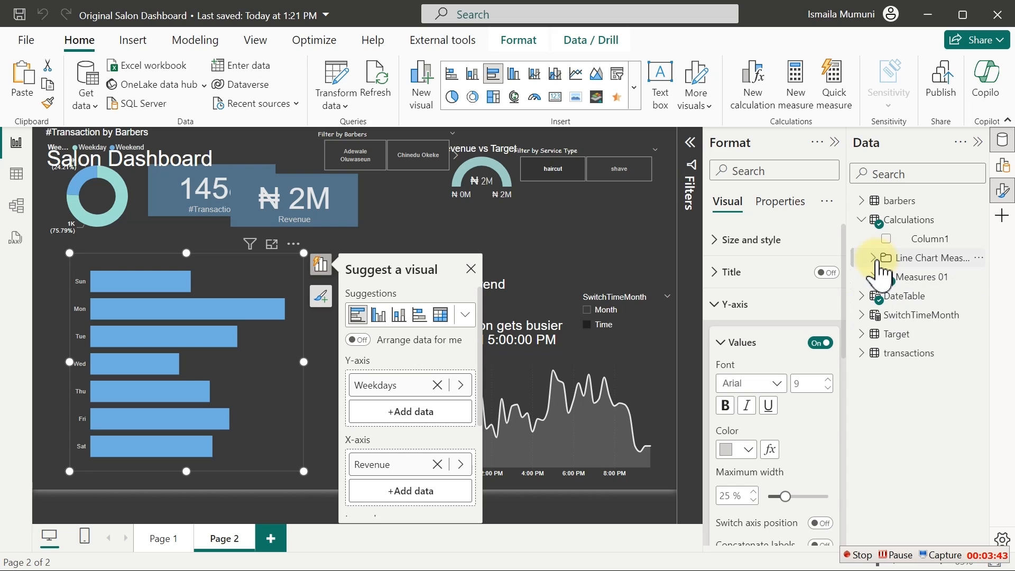
- Create a new measure in the Calculations table with the formula Blank Measure = 0
{"action": "right_click", "coordinate": [931, 245]}
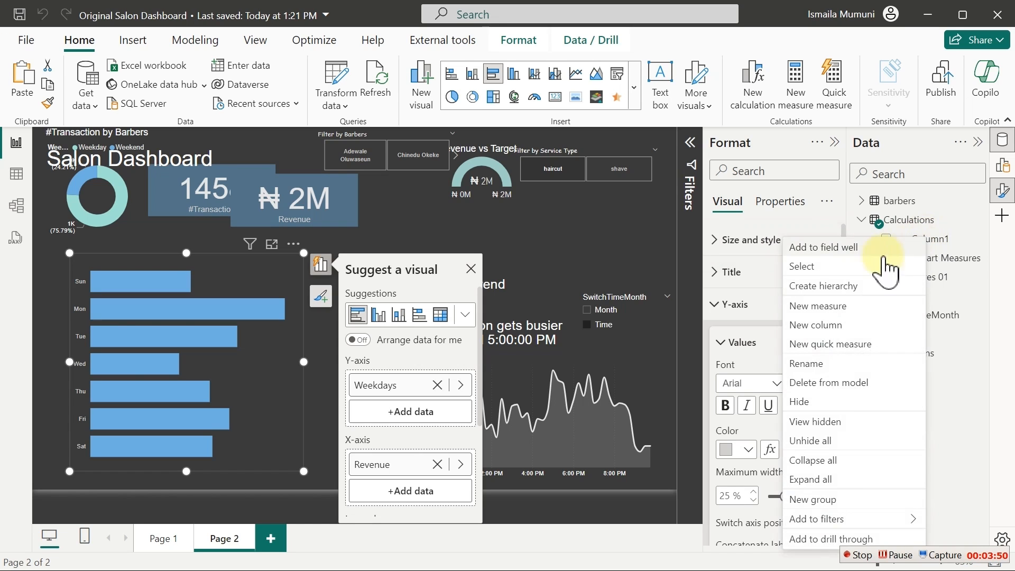
{"action": "left_click", "coordinate": [829, 309]}
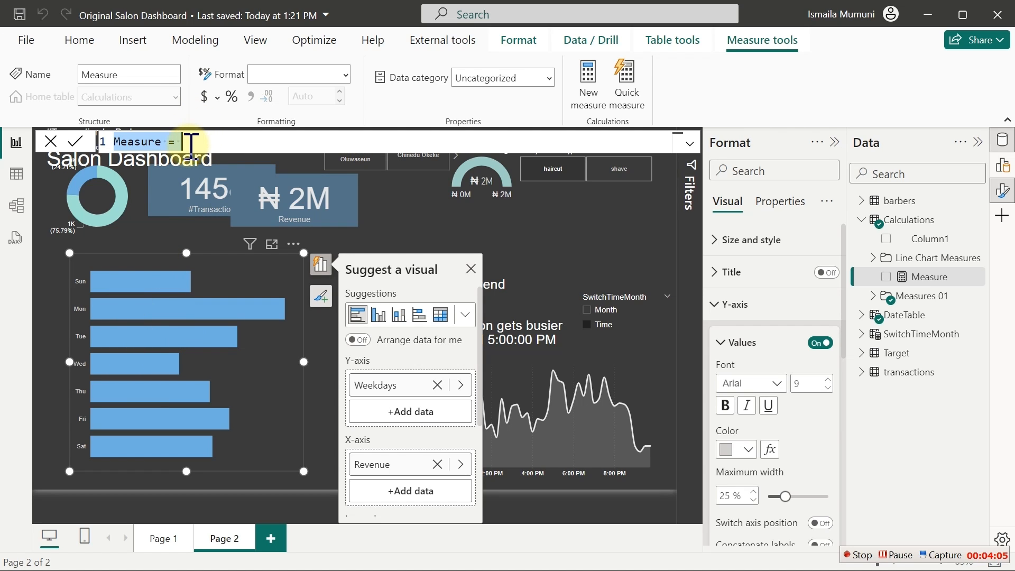
{"action": "type", "text": "Blank"}
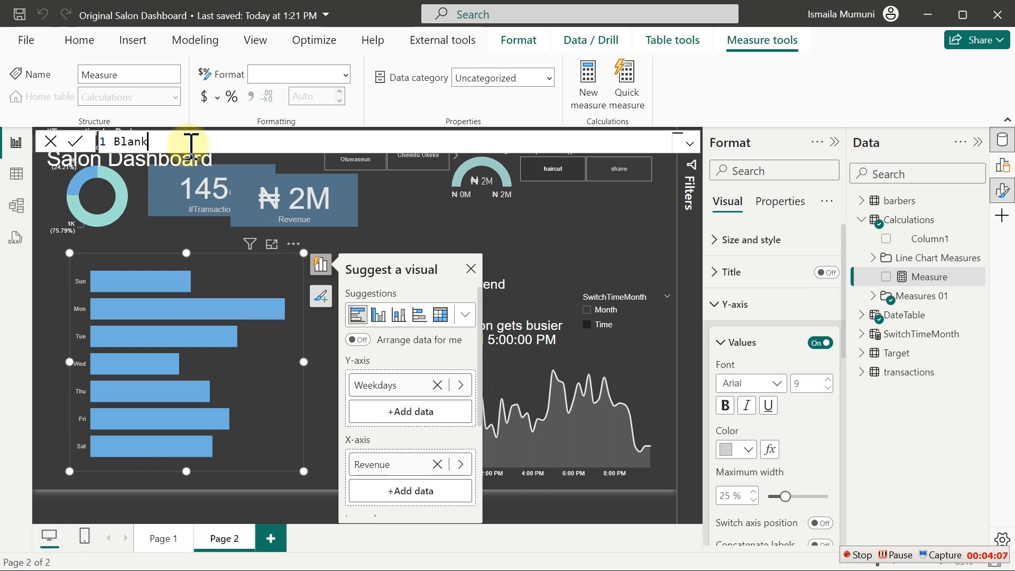
{"action": "type", "text": " Measur"}
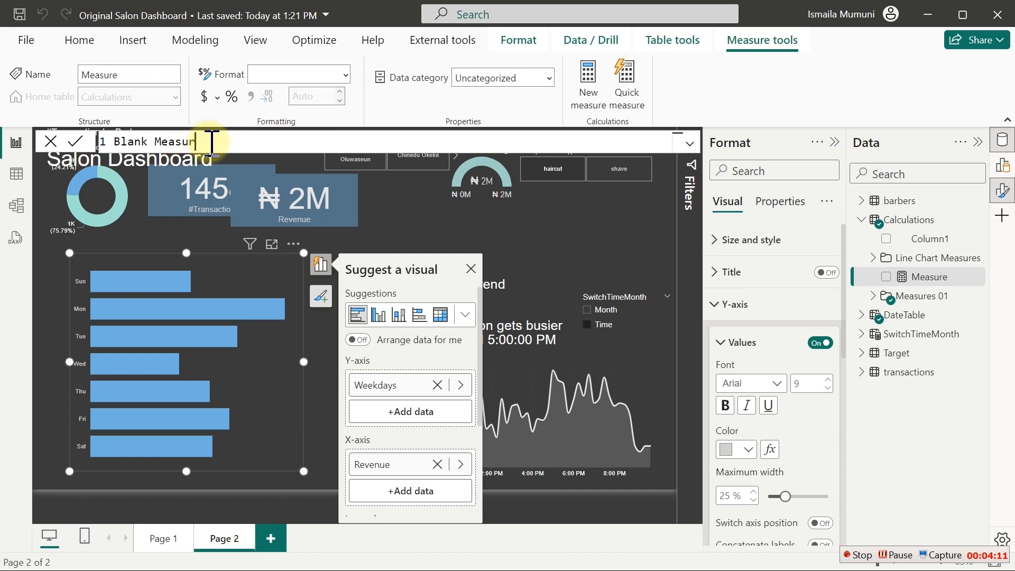
{"action": "type", "text": "e = 0"}
{"action": "key", "text": "Return"}
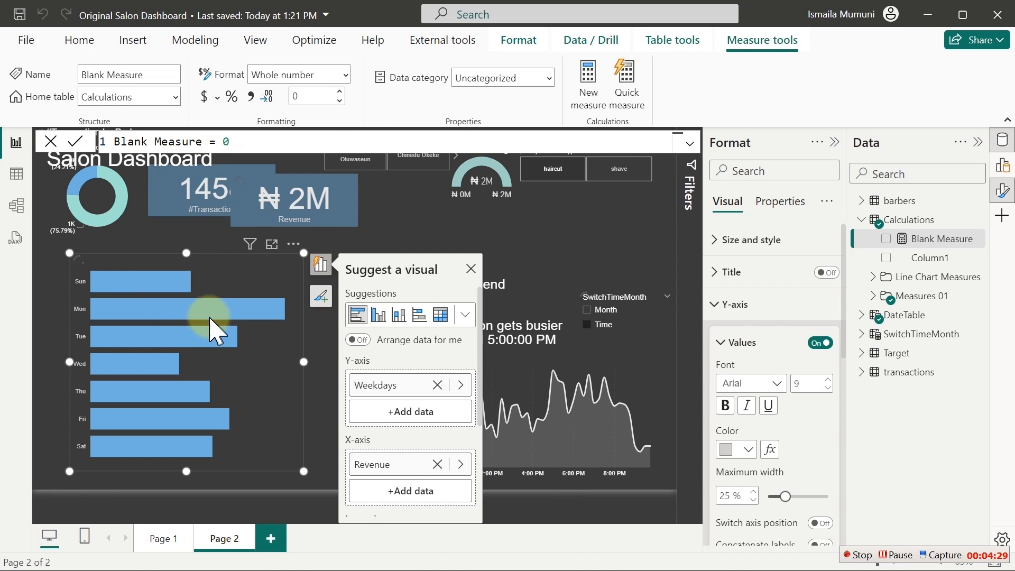
- Try to move Blank Measure from the X-axis to the Y-axis of the weekday bar chart, and remove it from the X-axis
{"action": "mouse_move", "coordinate": [210, 304]}
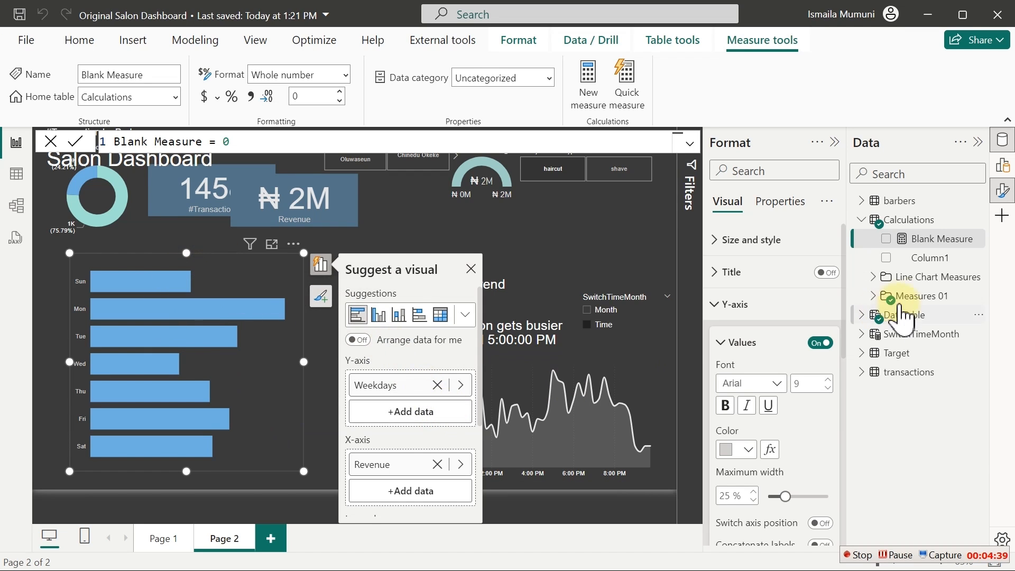
{"action": "left_click", "coordinate": [887, 241]}
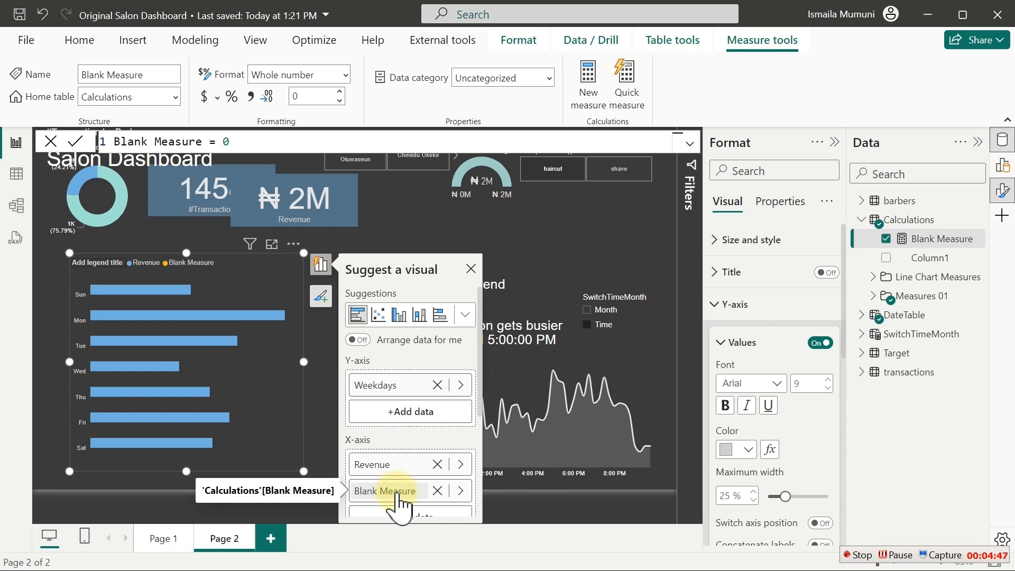
{"action": "left_click_drag", "start_coordinate": [396, 497], "coordinate": [407, 417]}
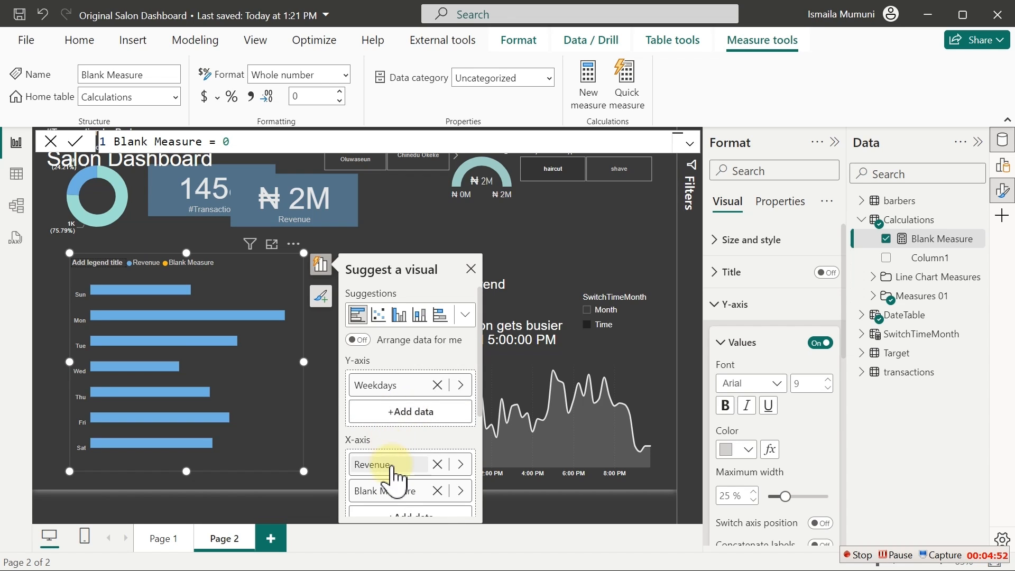
{"action": "left_click_drag", "start_coordinate": [394, 489], "coordinate": [430, 399]}
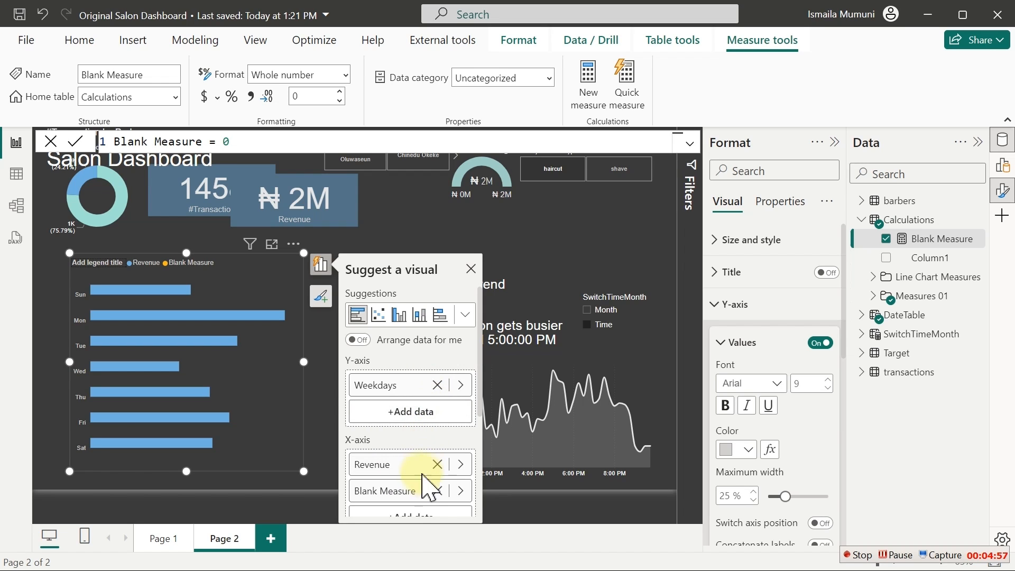
{"action": "left_click", "coordinate": [437, 491]}
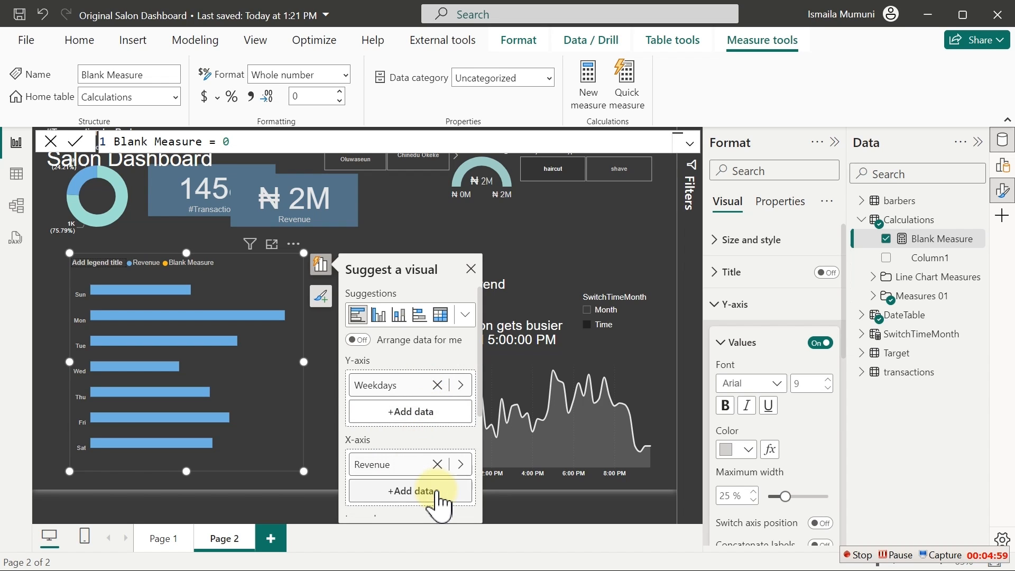
- Try to add Blank Measure from the Calculations table as Y-axis data of the weekday bar chart
{"action": "left_click", "coordinate": [416, 411]}
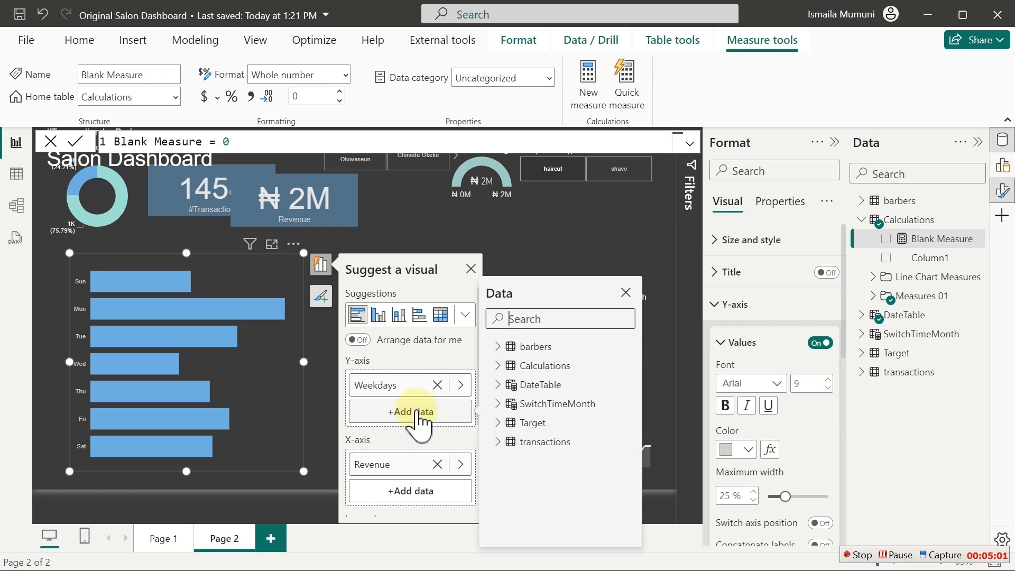
{"action": "left_click", "coordinate": [499, 370]}
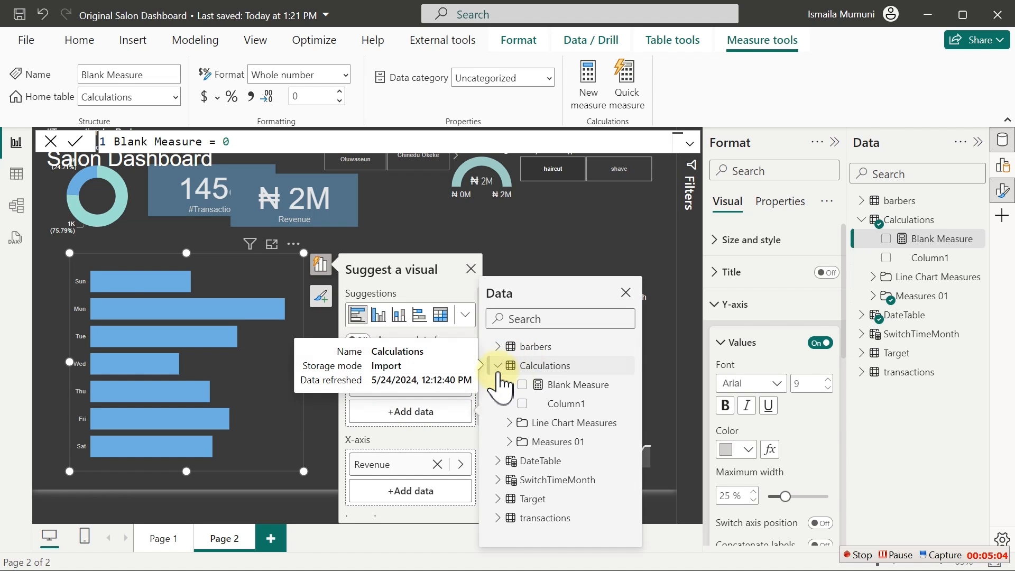
{"action": "left_click", "coordinate": [587, 390]}
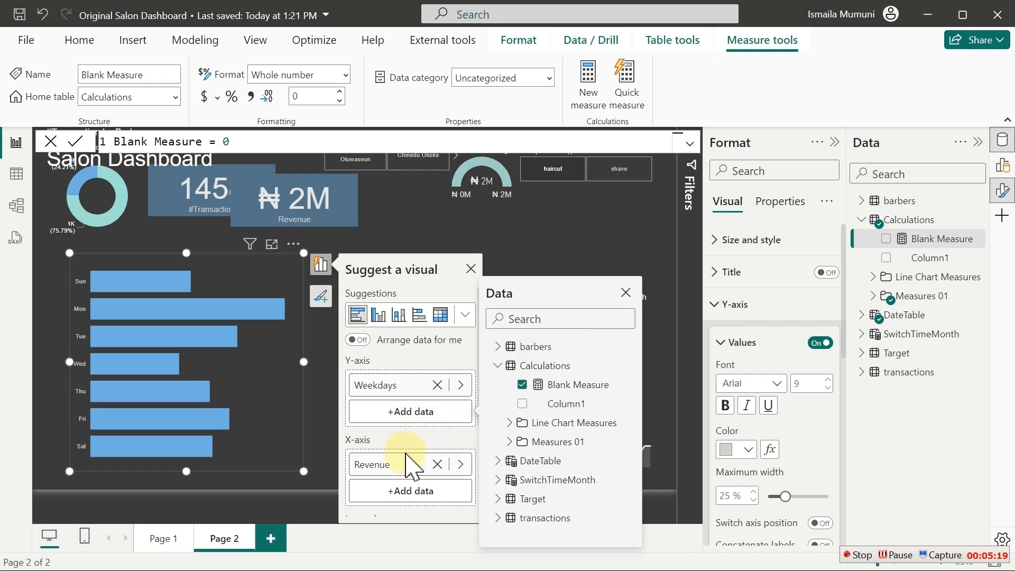
{"action": "left_click", "coordinate": [626, 292]}
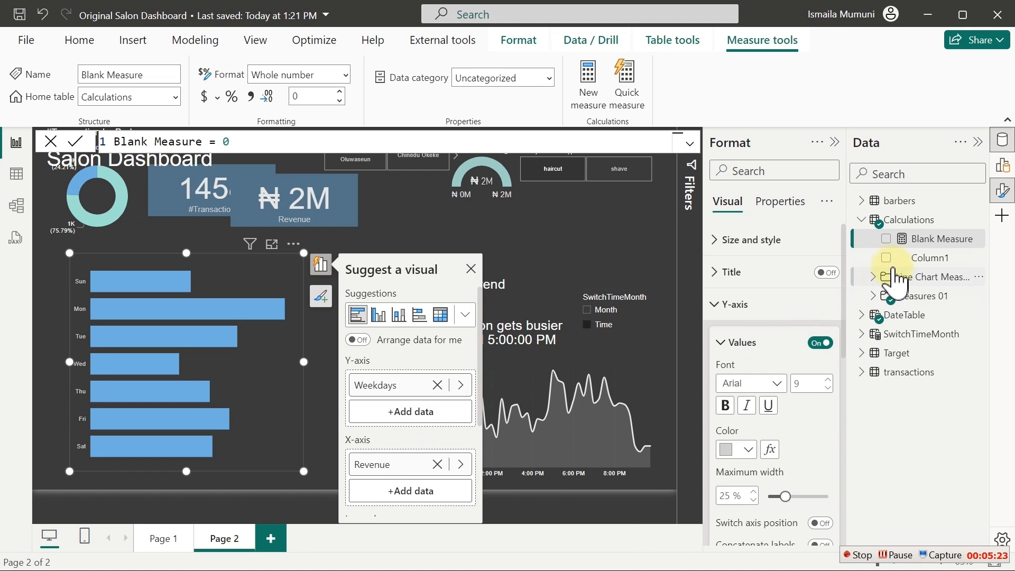
- Add Blank Measure to the X-axis of the weekday bar chart alongside Revenue
{"action": "left_click", "coordinate": [886, 238]}
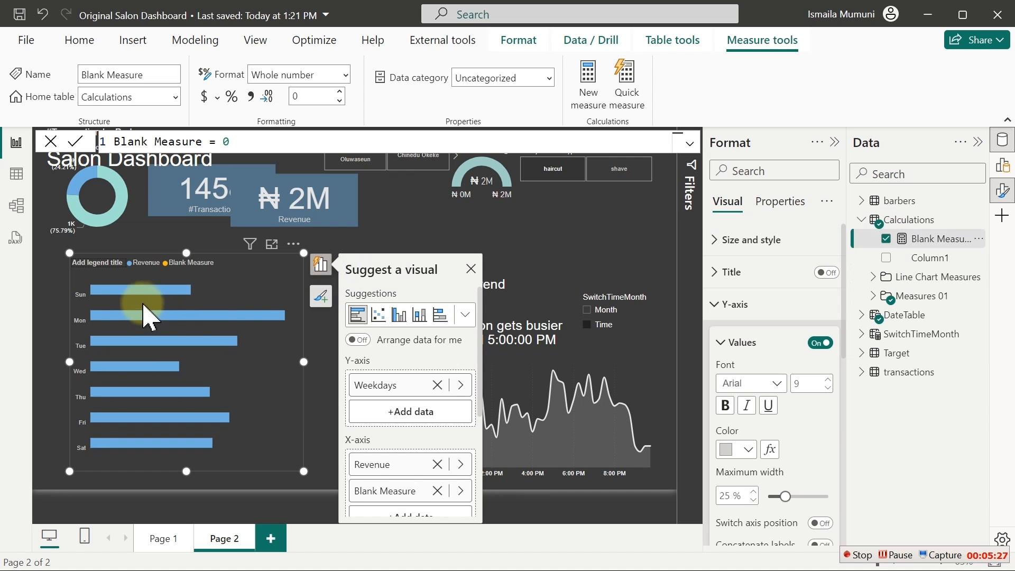
{"action": "mouse_move", "coordinate": [139, 297]}
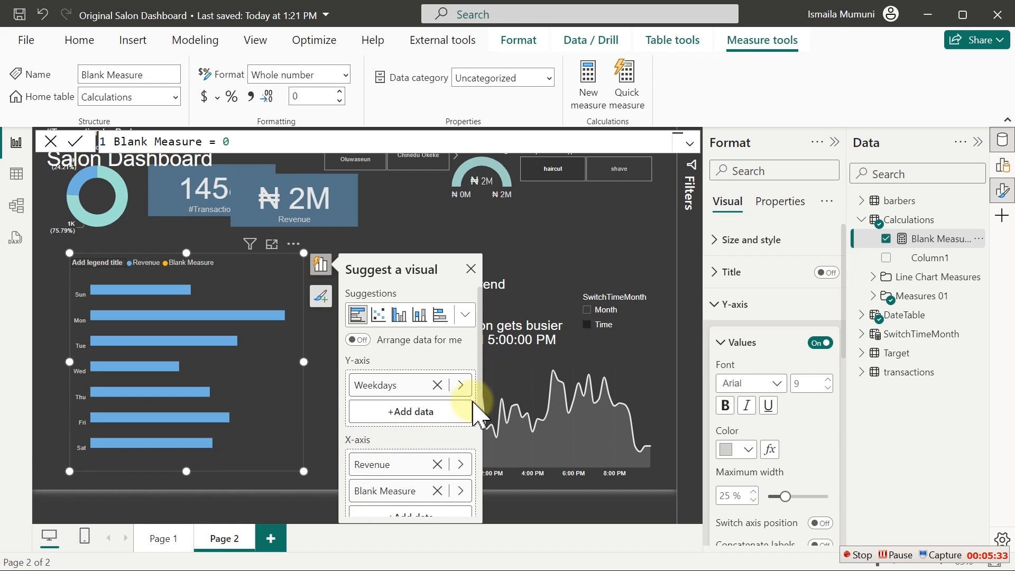
{"action": "scroll", "coordinate": [481, 404], "scroll_direction": "down", "scroll_amount": 1}
{"action": "scroll", "coordinate": [479, 407], "scroll_direction": "down", "scroll_amount": 2}
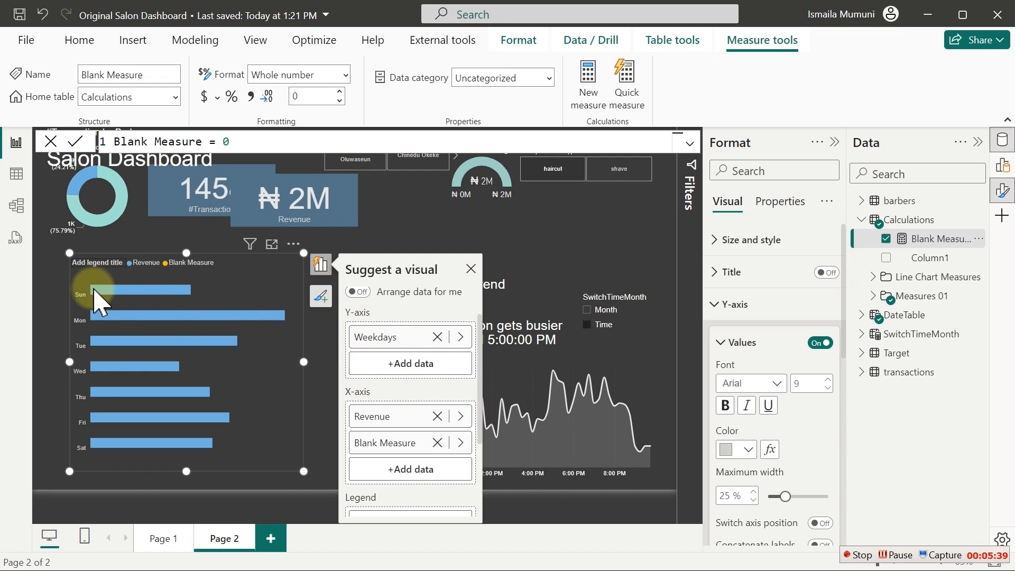
{"action": "mouse_move", "coordinate": [94, 290]}
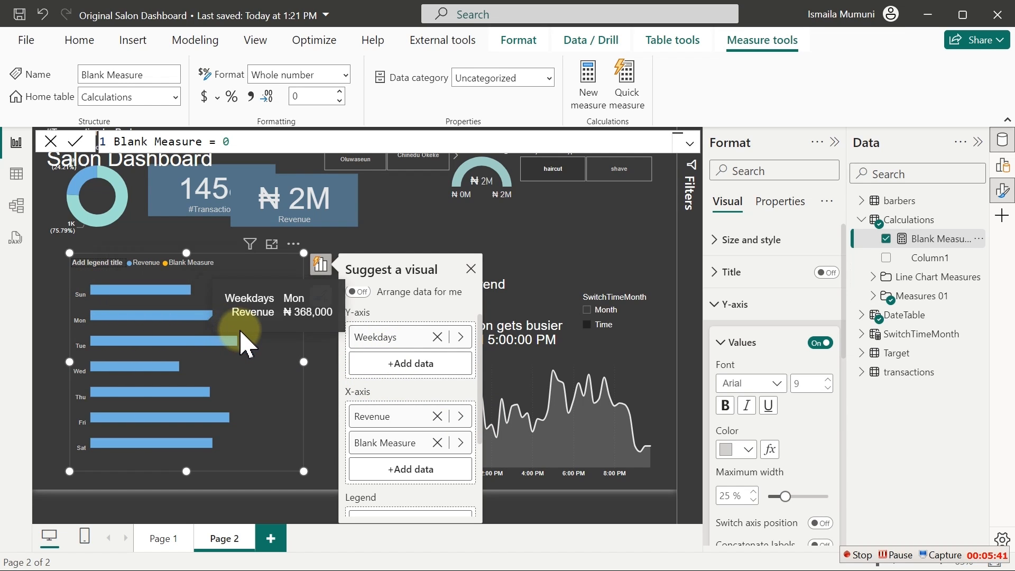
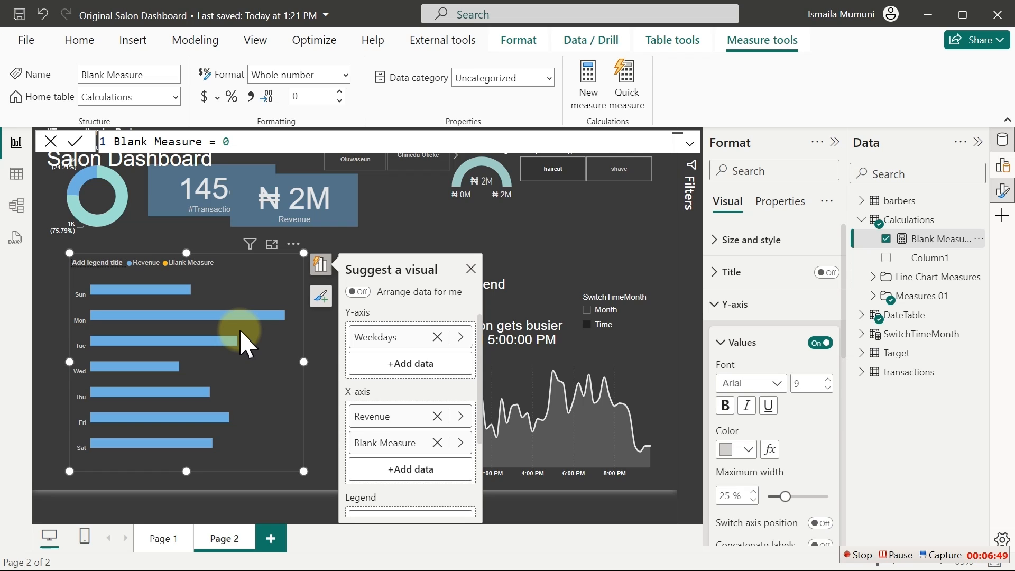
- Create a new measure in the Calculations table with the formula Active Weekdays = SELECTEDVALUE(DateTable[Weekdays])
{"action": "right_click", "coordinate": [945, 241]}
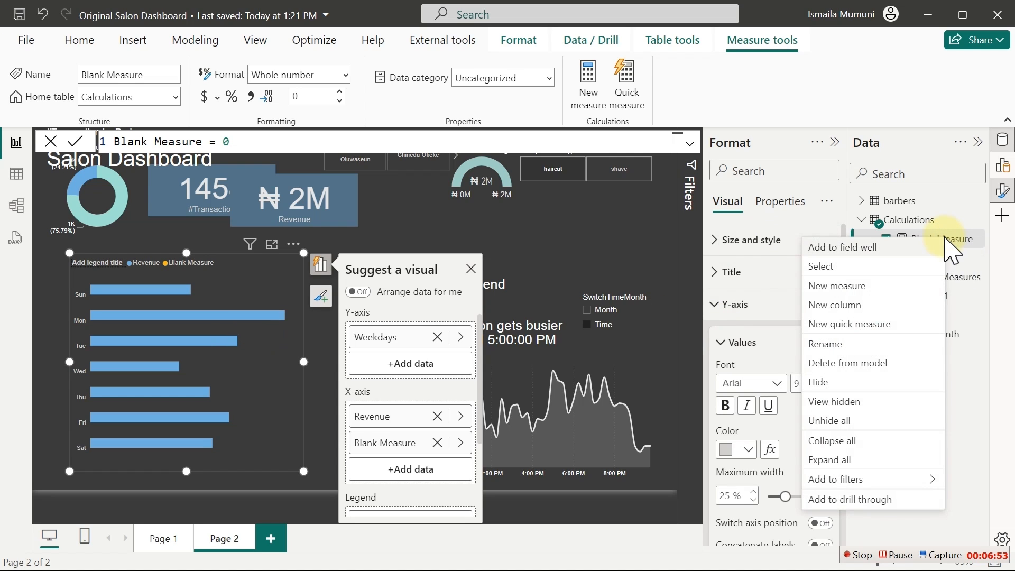
{"action": "left_click", "coordinate": [849, 290]}
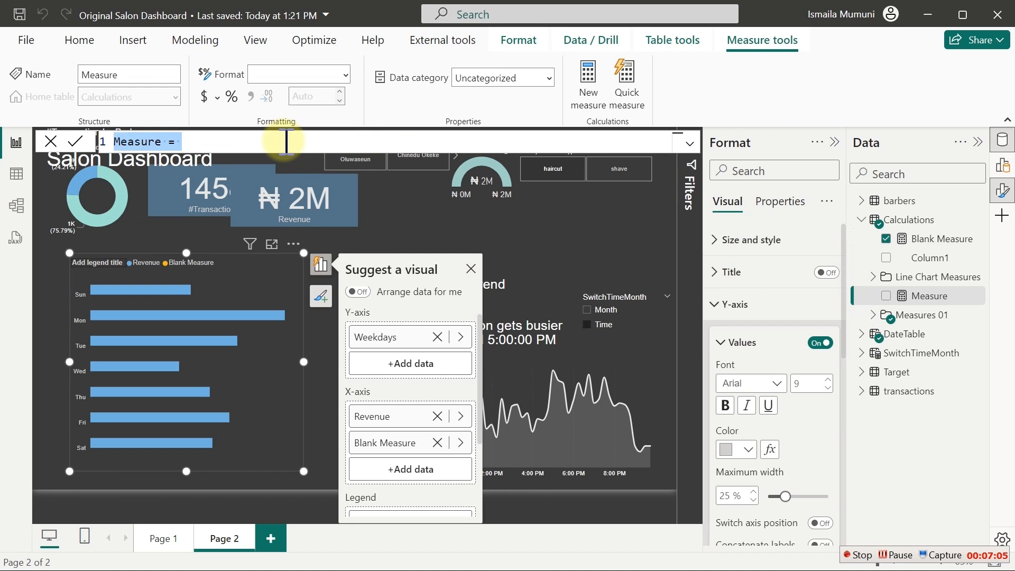
{"action": "type", "text": "Active Weekday"}
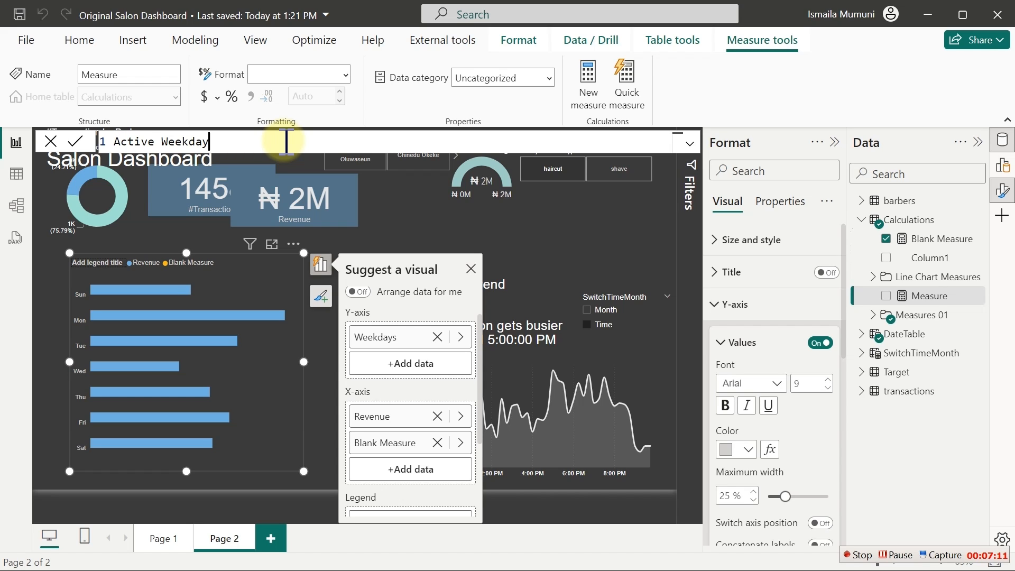
{"action": "type", "text": "s = selecte"}
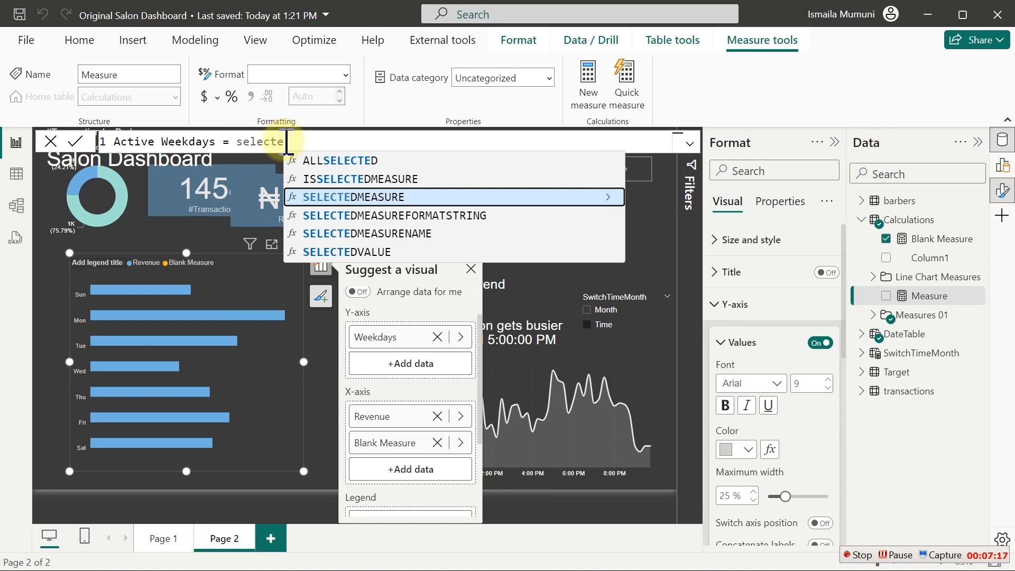
{"action": "type", "text": "dv"}
{"action": "key", "text": "Tab"}
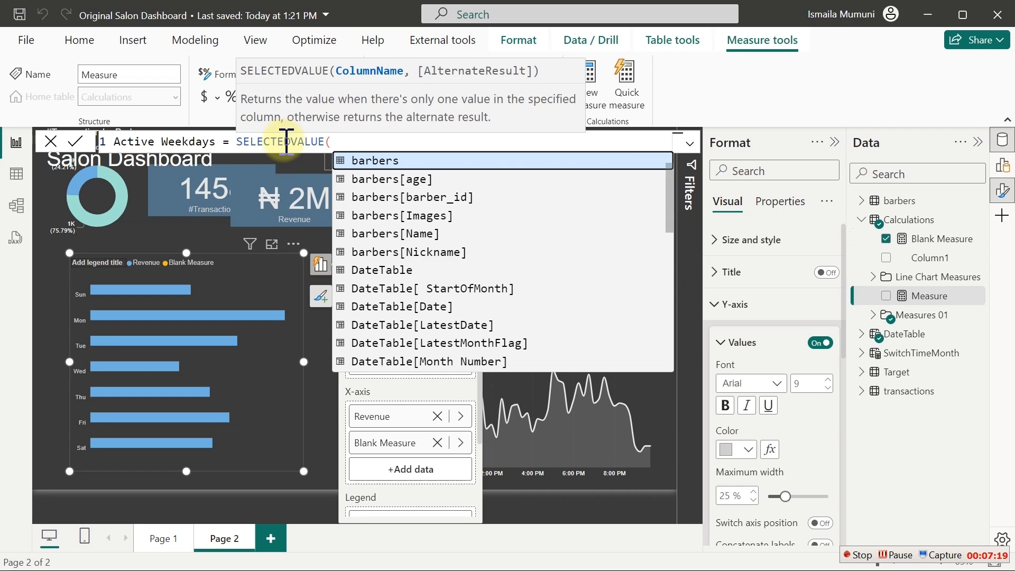
{"action": "type", "text": "w"}
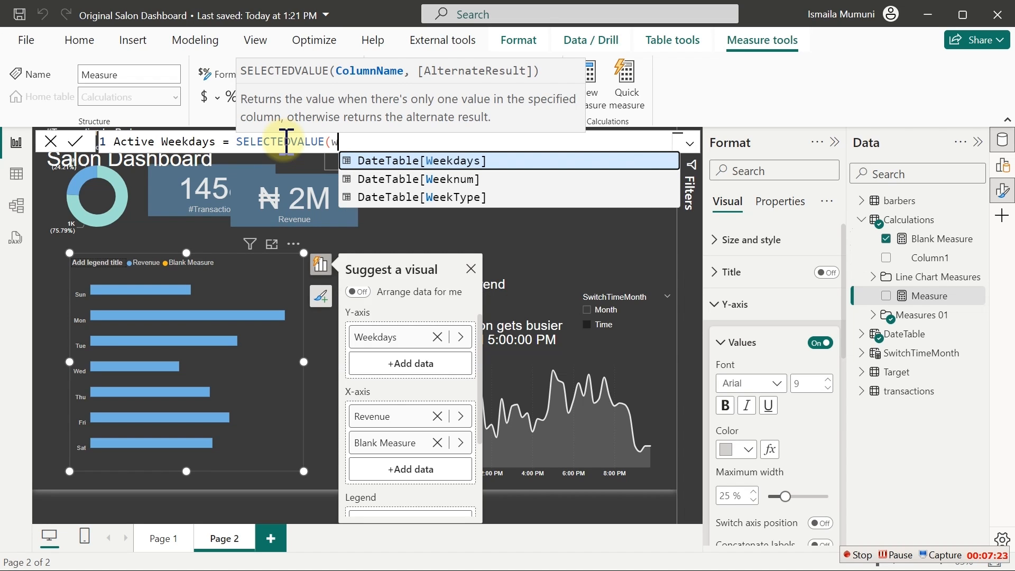
{"action": "key", "text": "Tab"}
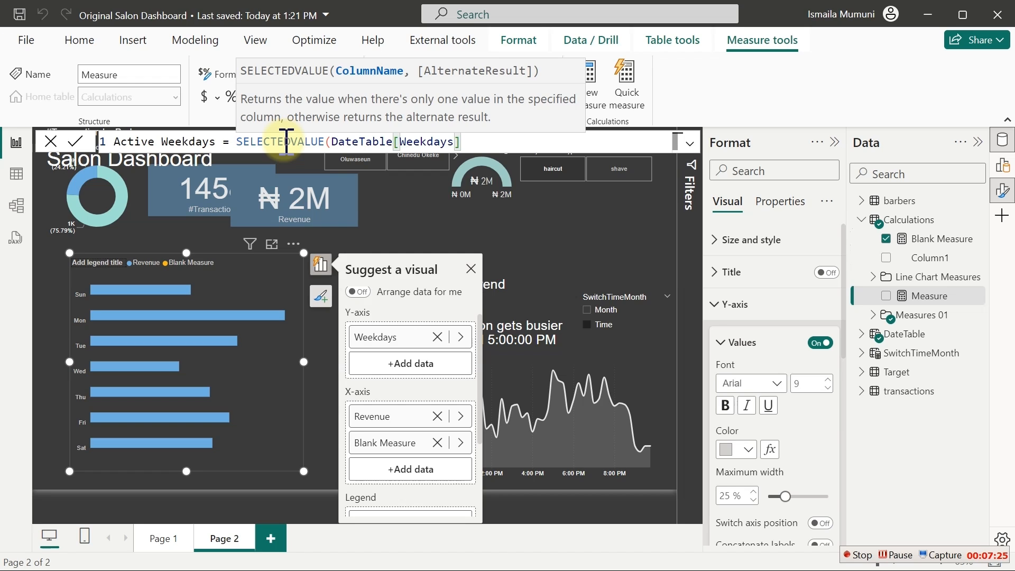
{"action": "type", "text": ")"}
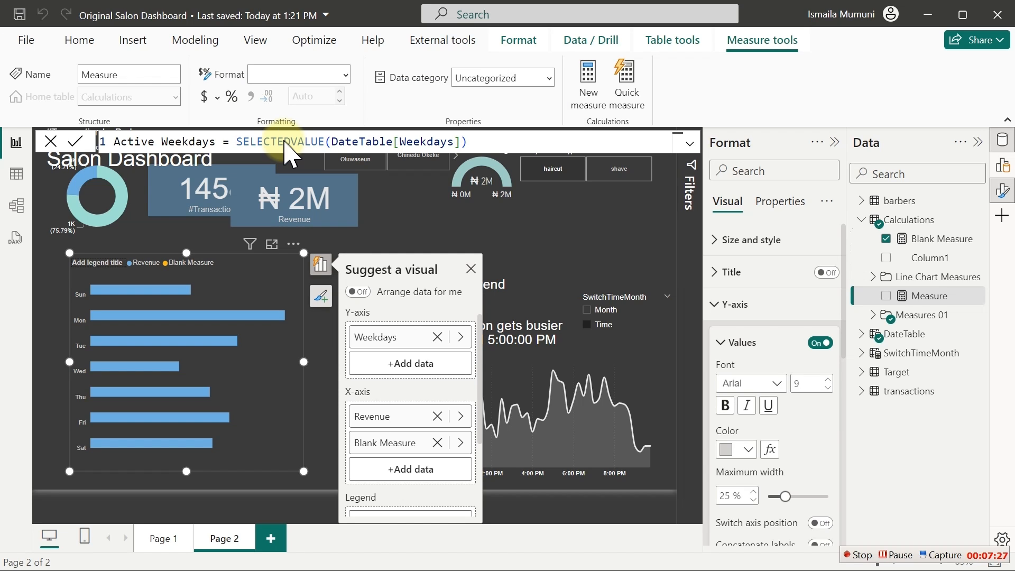
{"action": "key", "text": "Return"}
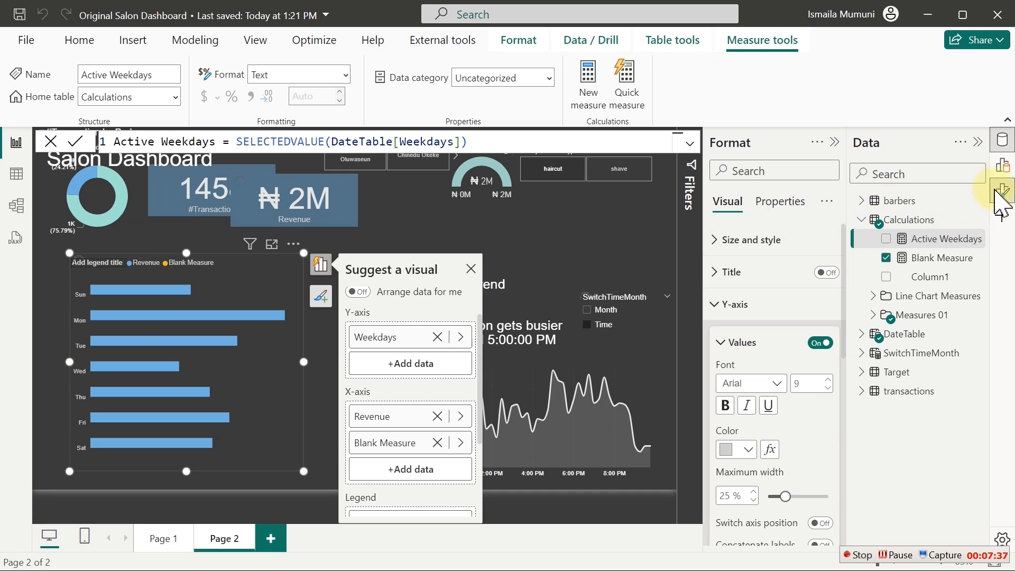
- Turn on data labels for the weekday bar chart and place Blank Measure above Revenue on its X-axis
{"action": "left_click", "coordinate": [1002, 142]}
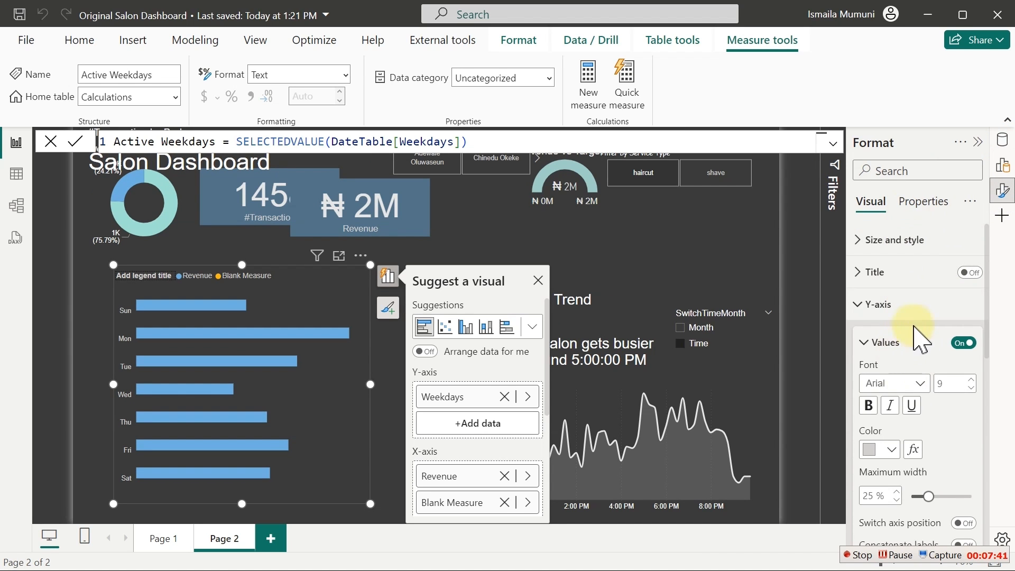
{"action": "left_click", "coordinate": [882, 344]}
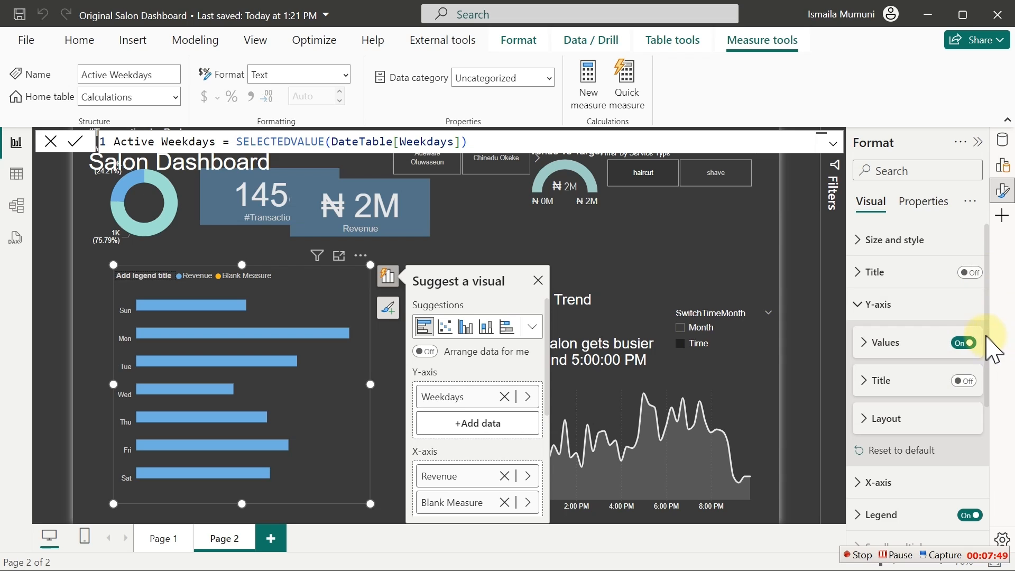
{"action": "left_click_drag", "start_coordinate": [986, 338], "coordinate": [984, 483]}
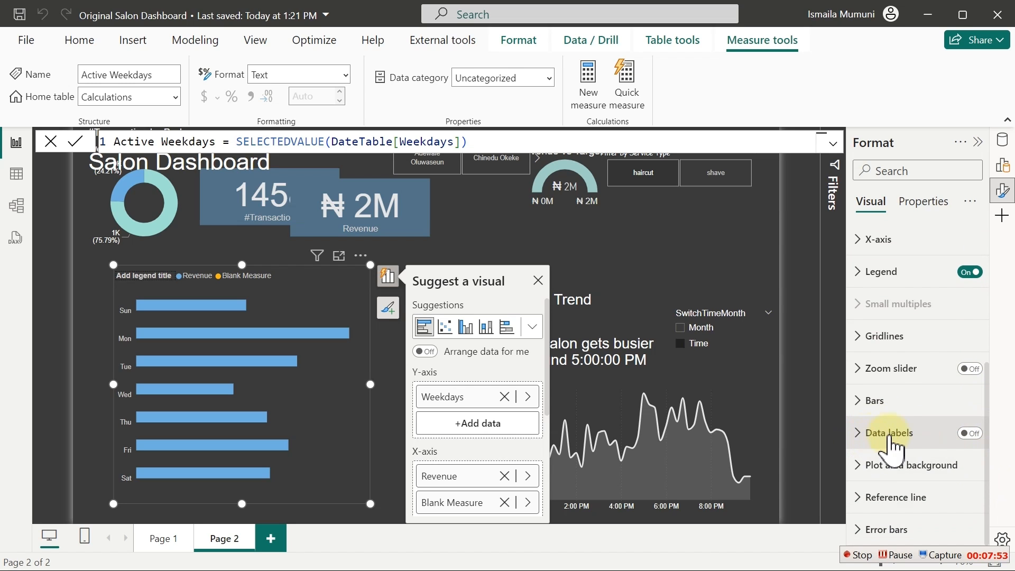
{"action": "left_click", "coordinate": [969, 433]}
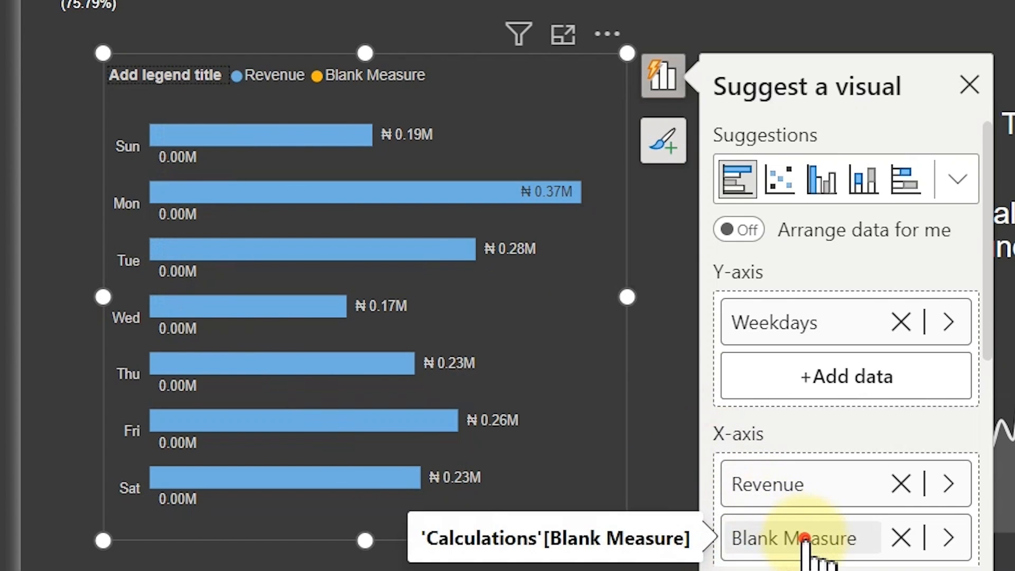
{"action": "left_click_drag", "start_coordinate": [807, 544], "coordinate": [819, 481]}
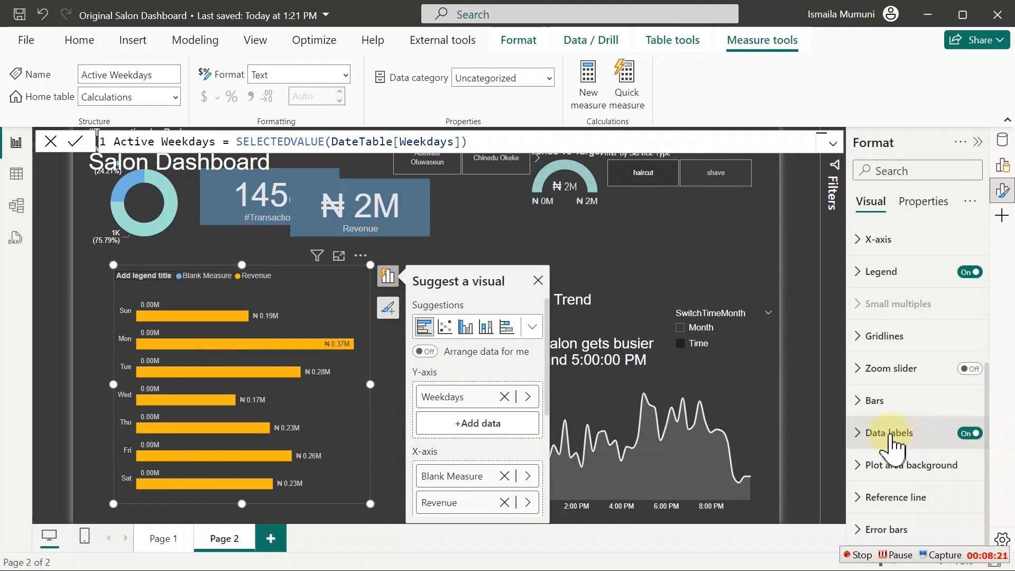
- Set the data label value field of the Blank Measure series to Active Weekdays in the weekday bar chart
{"action": "left_click", "coordinate": [881, 441]}
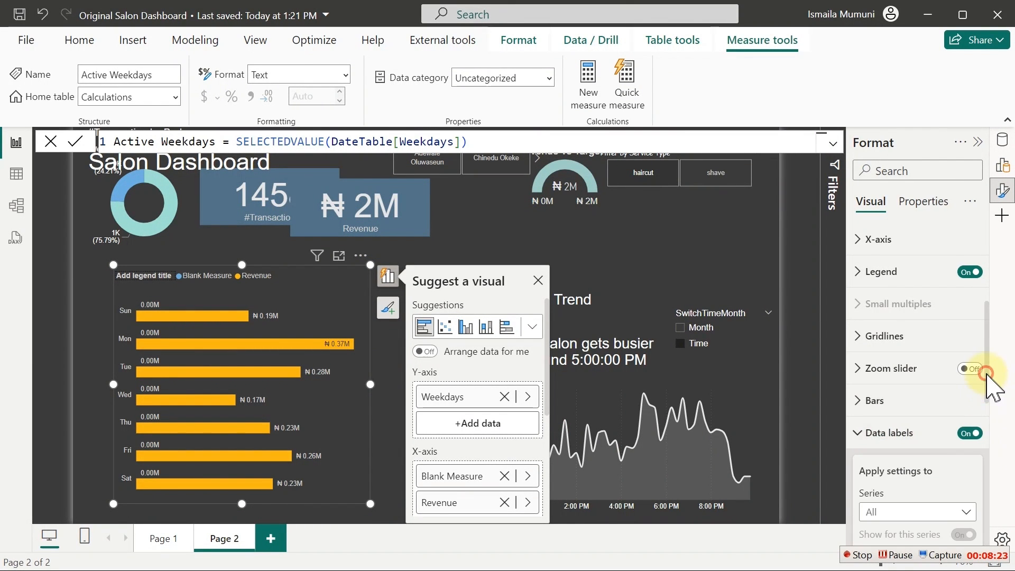
{"action": "scroll", "coordinate": [987, 384], "scroll_direction": "down", "scroll_amount": 5}
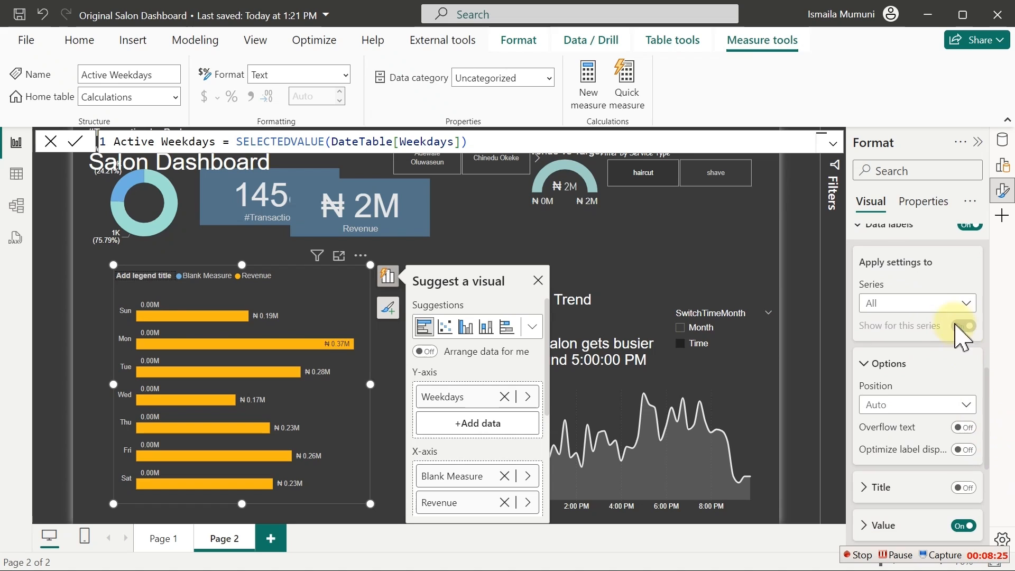
{"action": "left_click", "coordinate": [926, 303]}
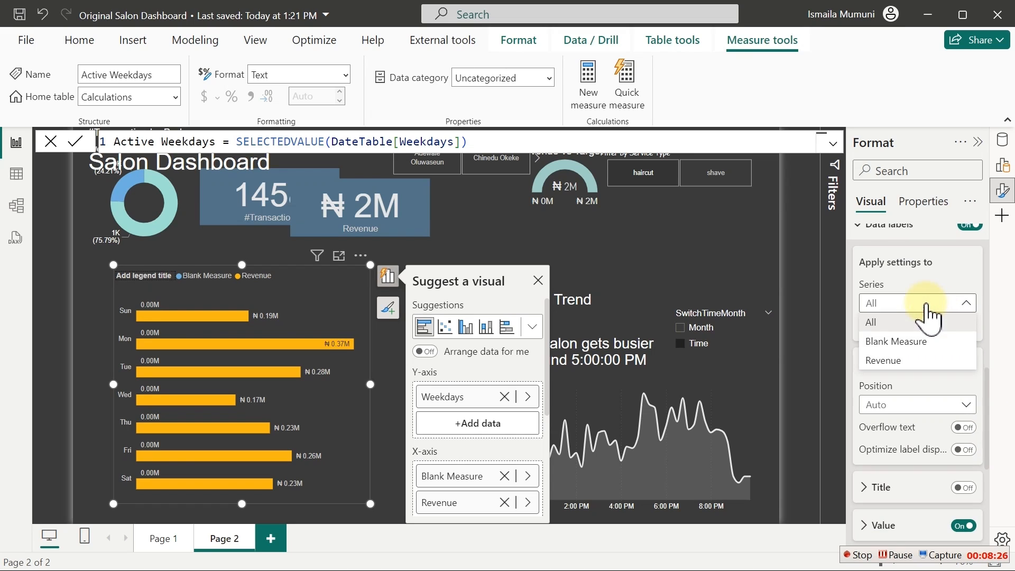
{"action": "left_click", "coordinate": [897, 342]}
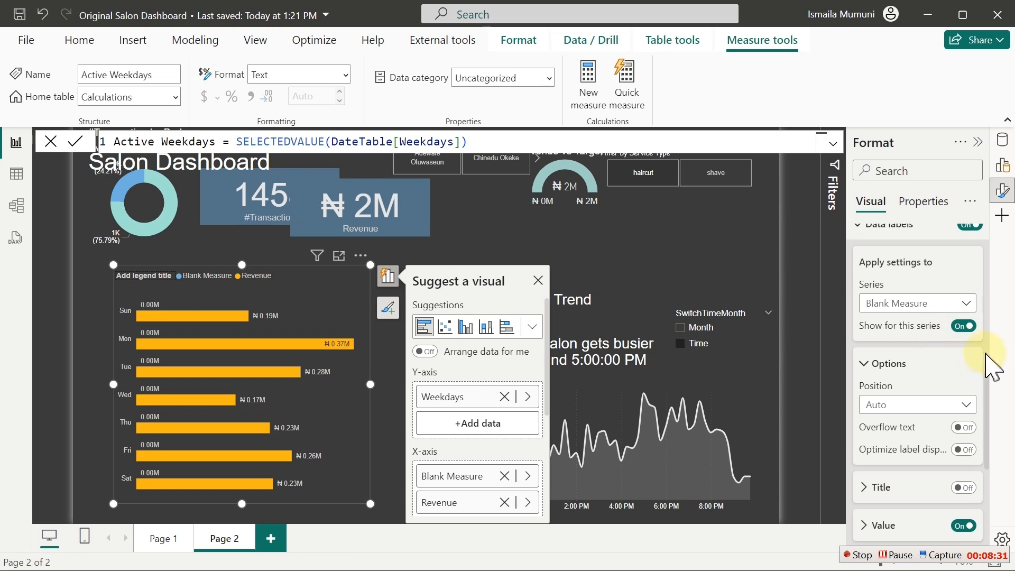
{"action": "left_click_drag", "start_coordinate": [988, 380], "coordinate": [990, 459]}
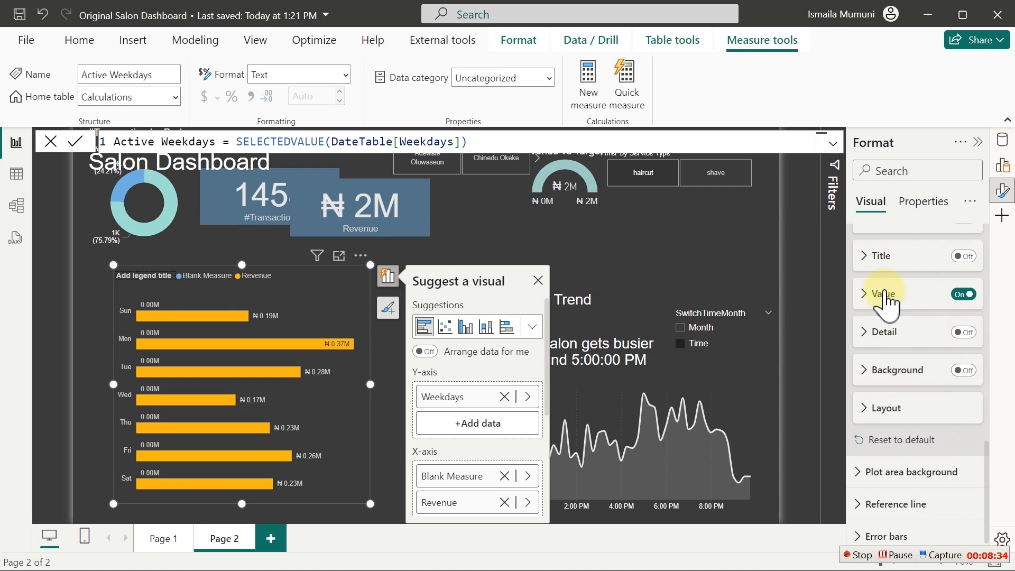
{"action": "left_click", "coordinate": [960, 295]}
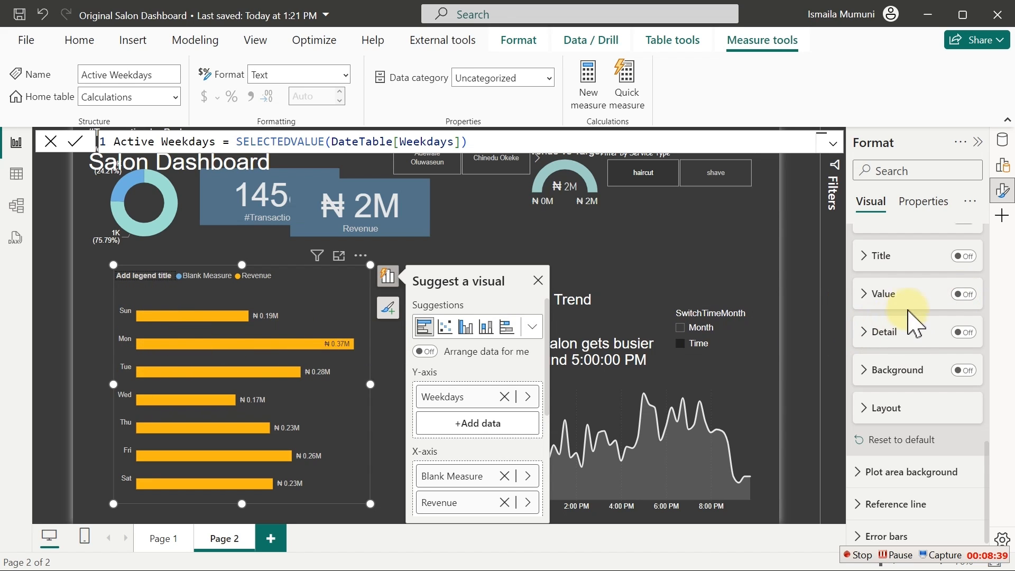
{"action": "left_click", "coordinate": [963, 295]}
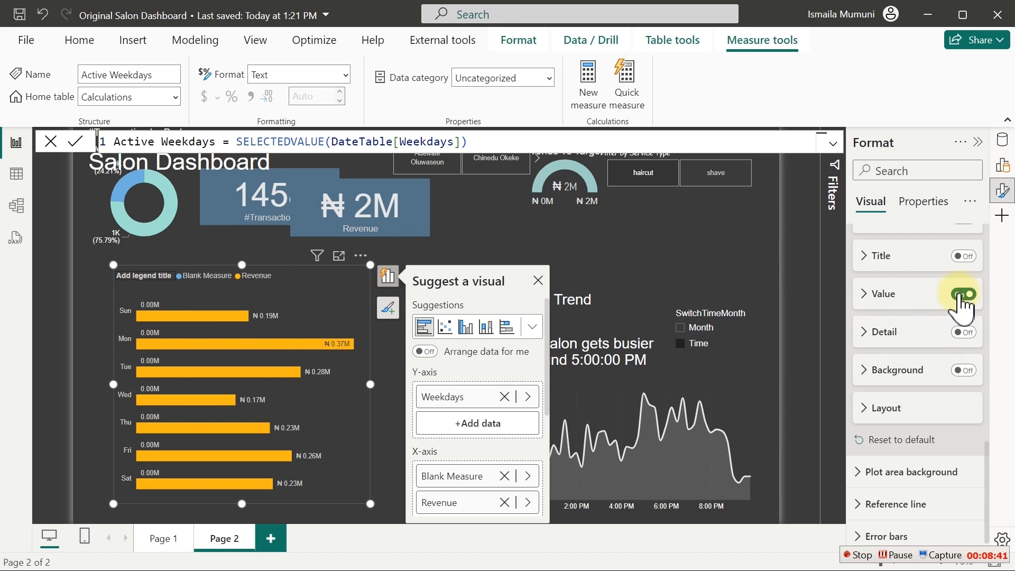
{"action": "left_click", "coordinate": [884, 293]}
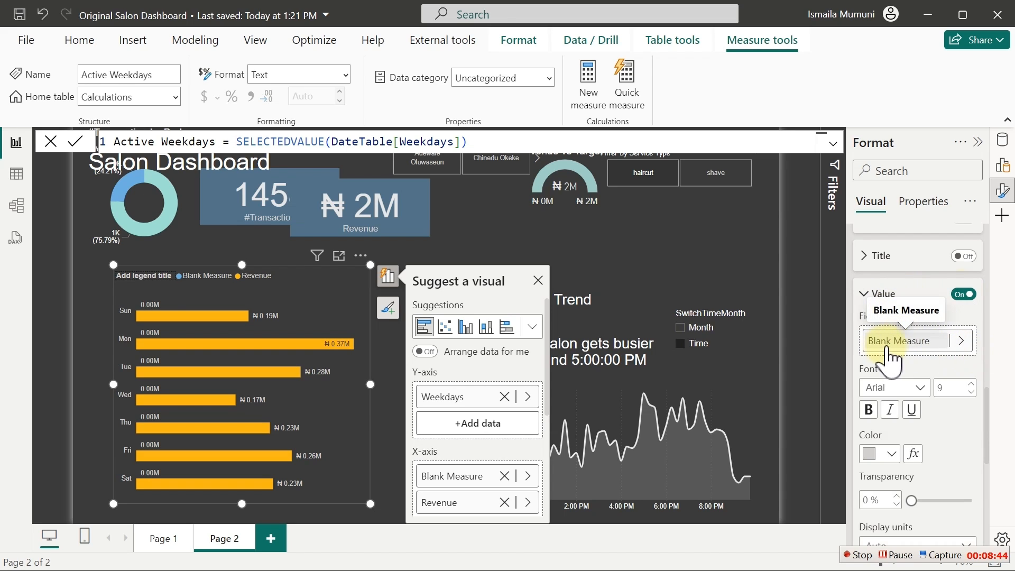
{"action": "left_click", "coordinate": [961, 341]}
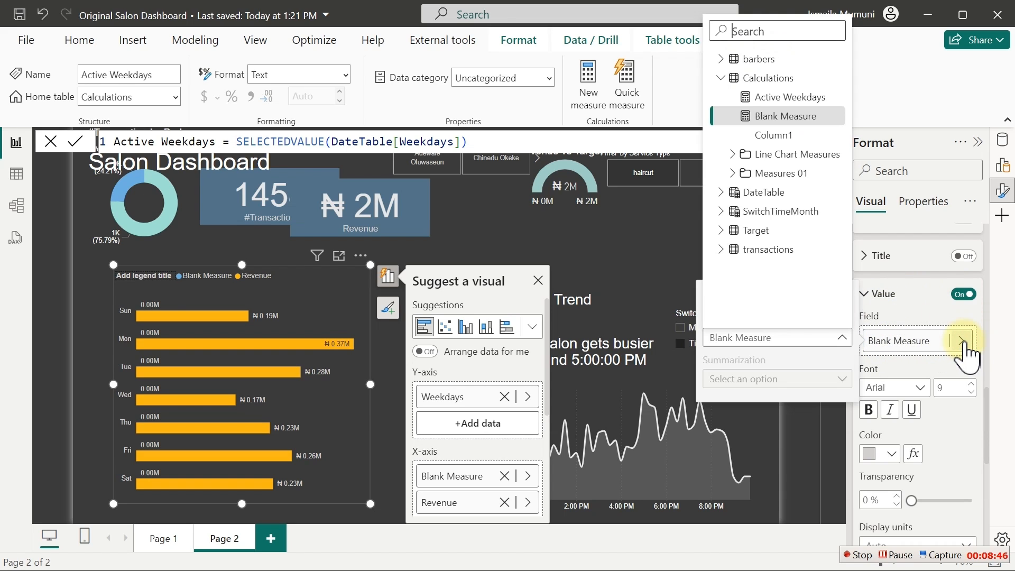
{"action": "left_click", "coordinate": [790, 97]}
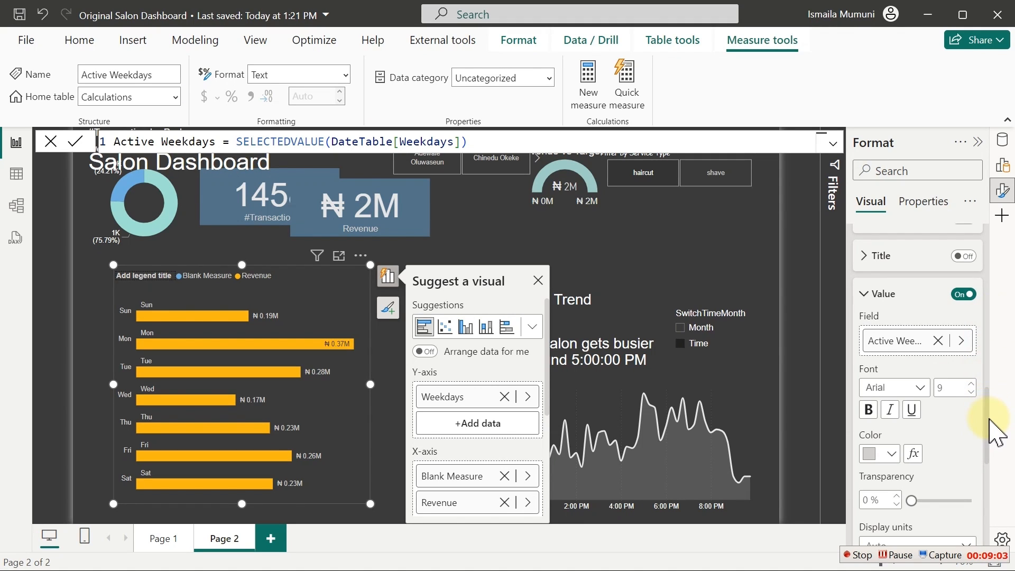
- Turn off the Y-axis values of the weekday bar chart
{"action": "left_click_drag", "start_coordinate": [988, 414], "coordinate": [990, 224]}
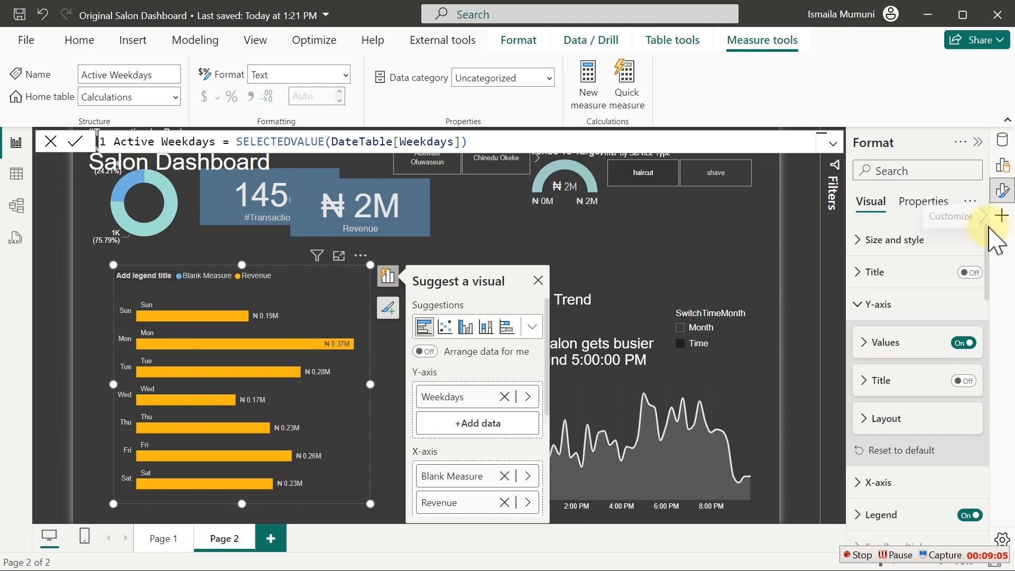
{"action": "left_click", "coordinate": [896, 306]}
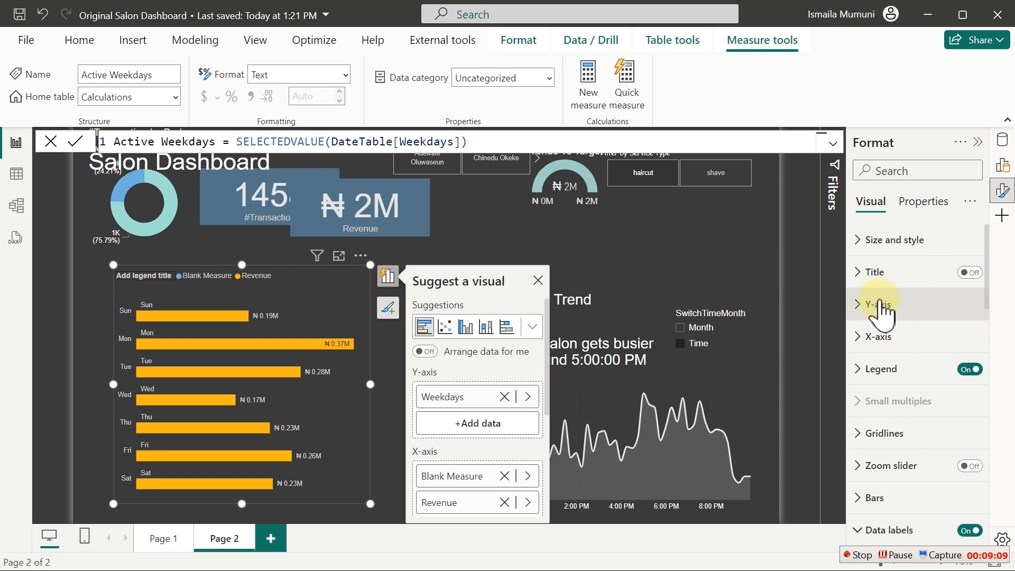
{"action": "left_click", "coordinate": [880, 301]}
{"action": "left_click", "coordinate": [968, 344]}
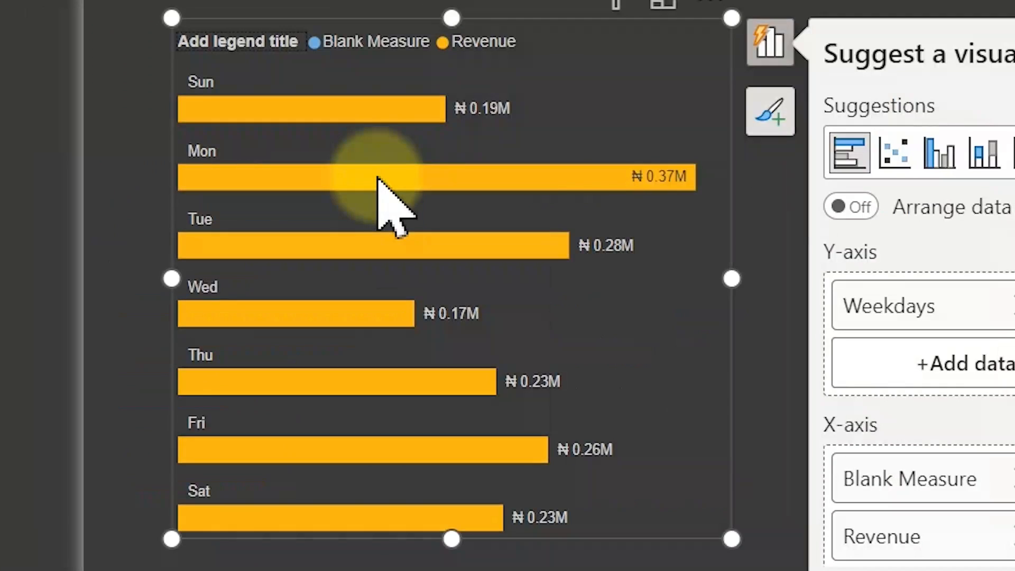
{"action": "mouse_move", "coordinate": [208, 338]}
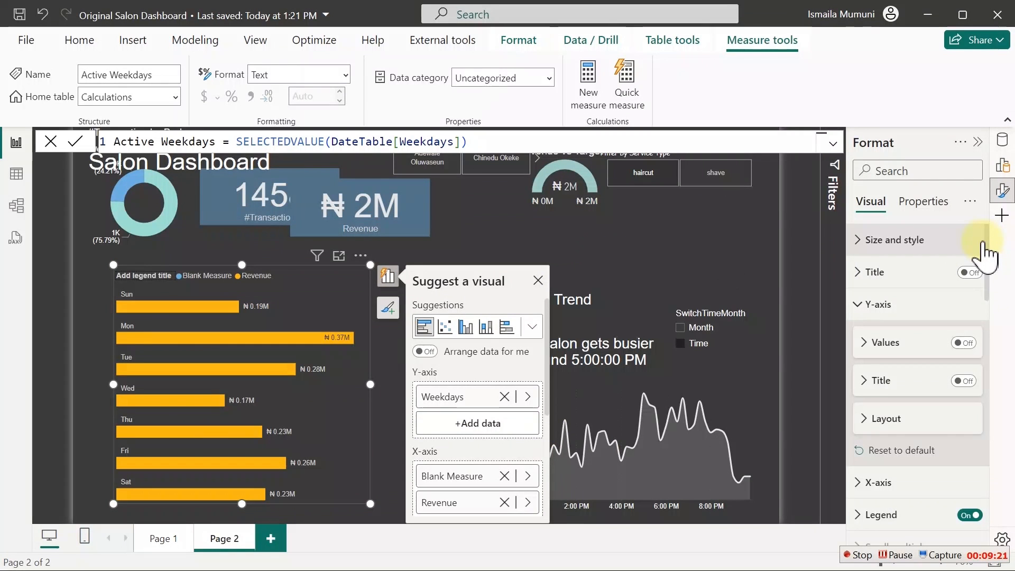
- Set the font size of the Blank Measure series' data label values to 11
{"action": "left_click_drag", "start_coordinate": [984, 245], "coordinate": [991, 418]}
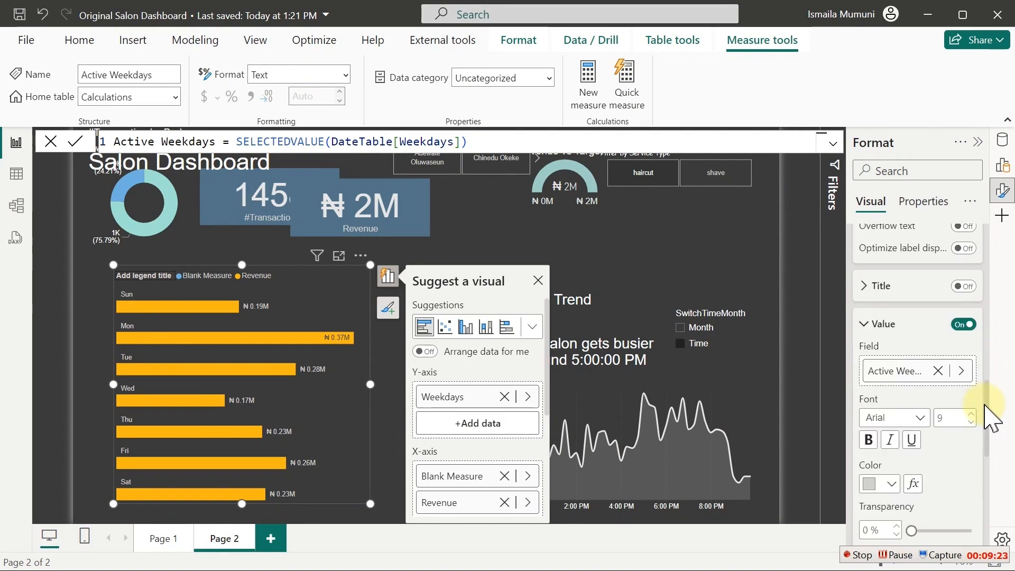
{"action": "scroll", "coordinate": [990, 410], "scroll_direction": "down", "scroll_amount": 3}
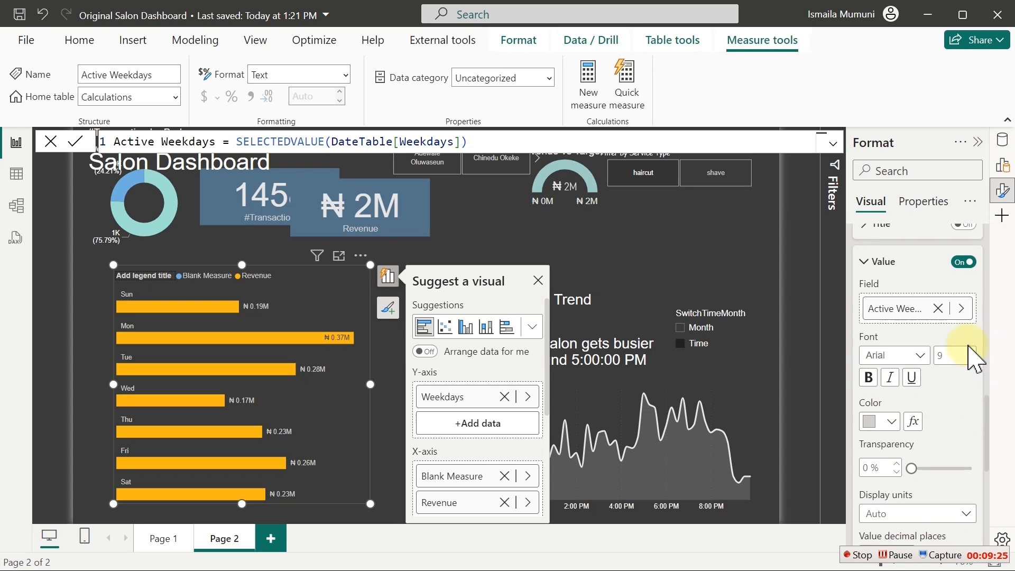
{"action": "left_click", "coordinate": [971, 352]}
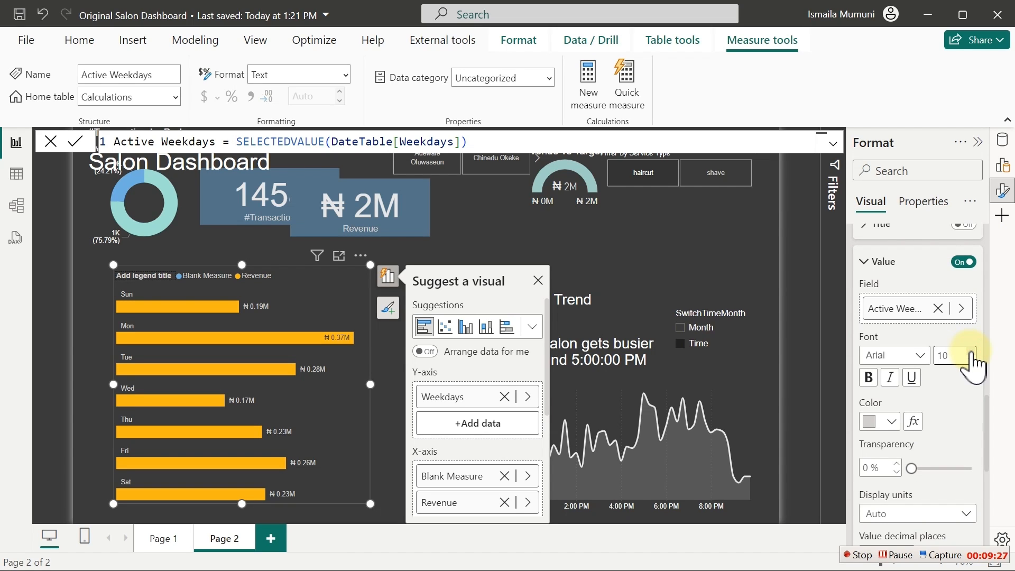
{"action": "left_click", "coordinate": [971, 352]}
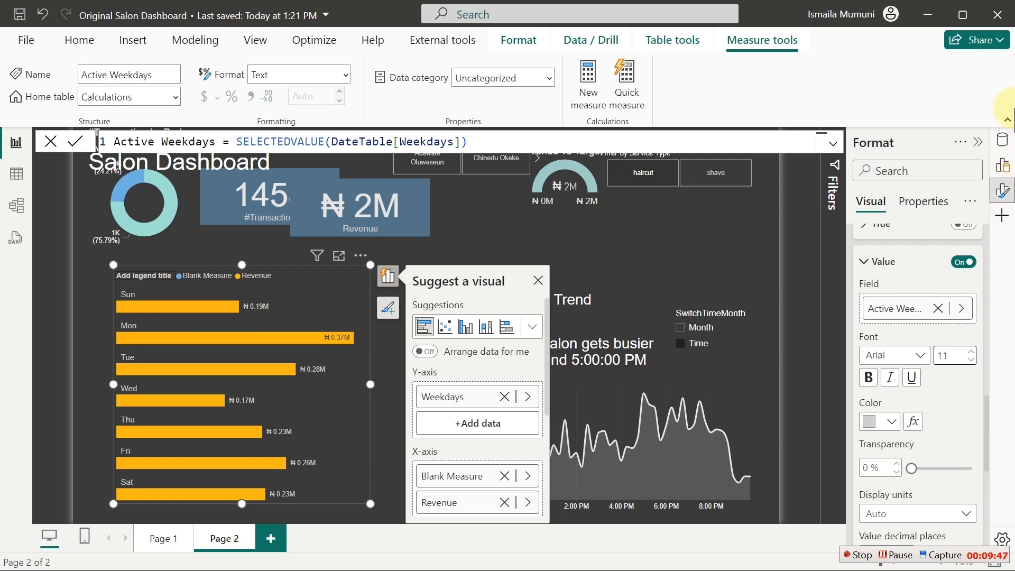
- Create a new measure named Previous Week Revenue in the Calculations table
{"action": "left_click", "coordinate": [1000, 140]}
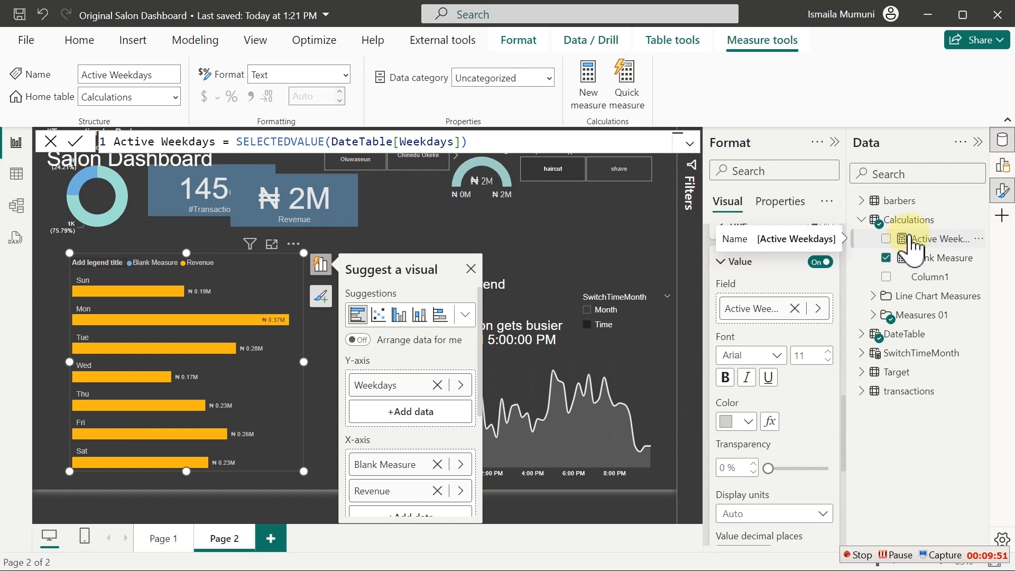
{"action": "right_click", "coordinate": [911, 243]}
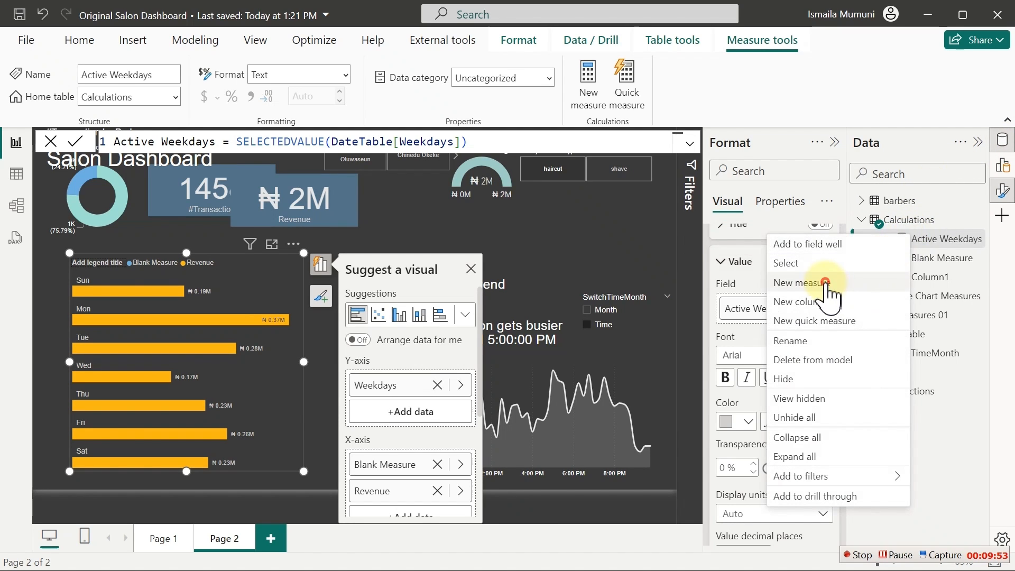
{"action": "left_click", "coordinate": [825, 283]}
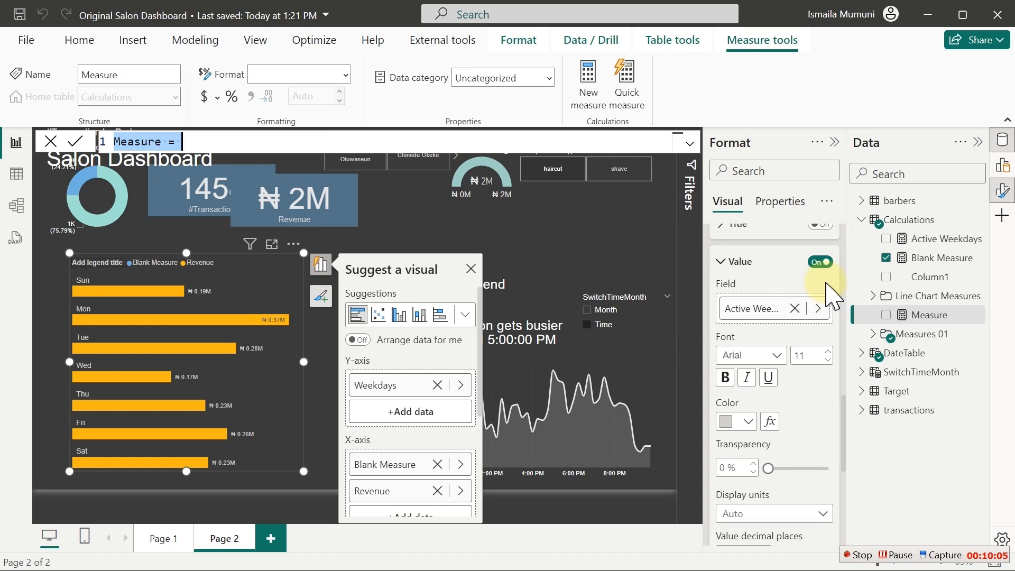
{"action": "type", "text": "P"}
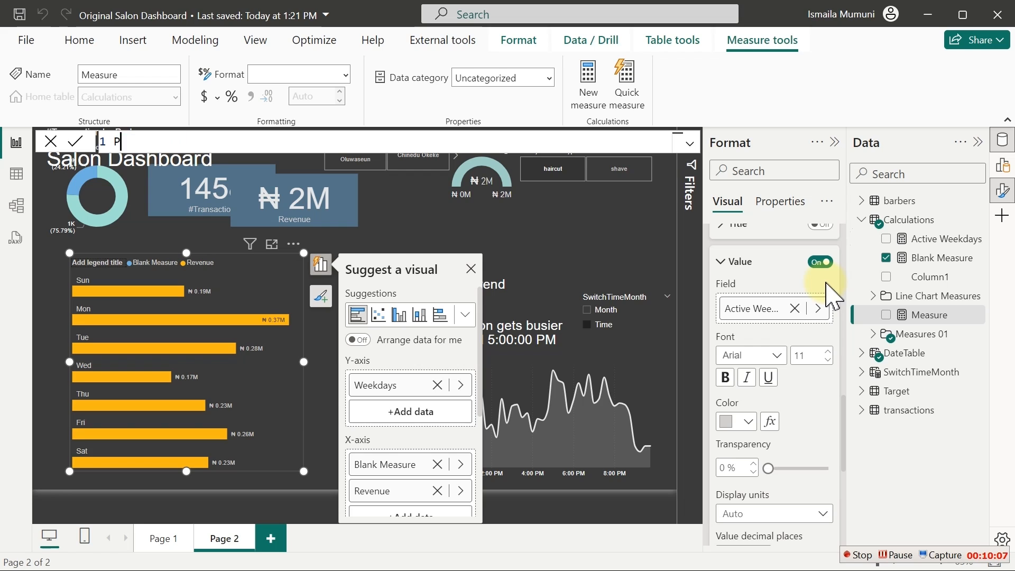
{"action": "type", "text": "revilous"}
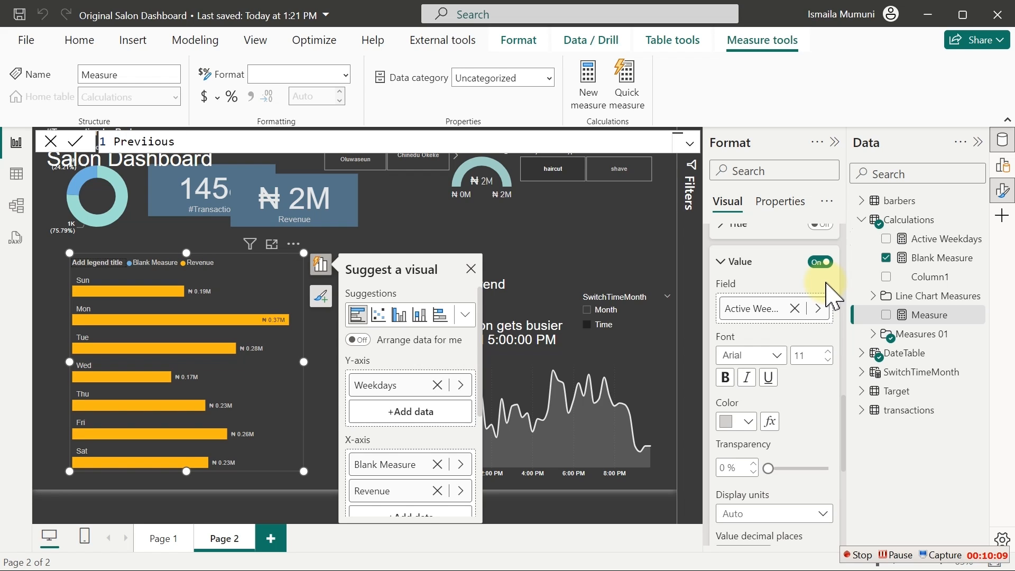
{"action": "key", "text": "BackSpace"}
{"action": "key", "text": "BackSpace"}
{"action": "key", "text": "BackSpace"}
{"action": "key", "text": "BackSpace"}
{"action": "type", "text": "ous Week ="}
{"action": "type", "text": "r"}
{"action": "type", "text": "Rev"}
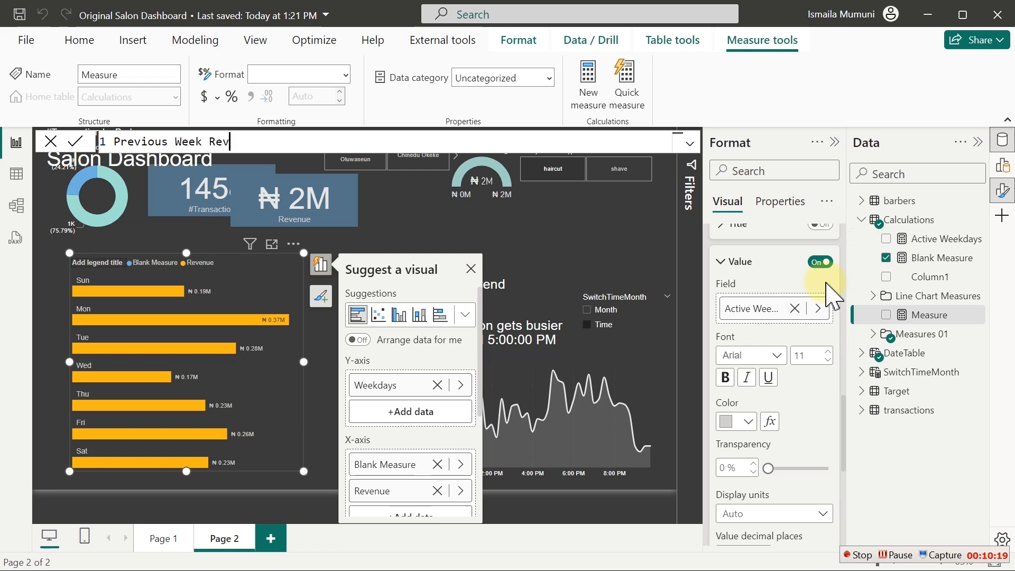
{"action": "type", "text": "enue ="}
{"action": "key", "text": "shift+Return"}
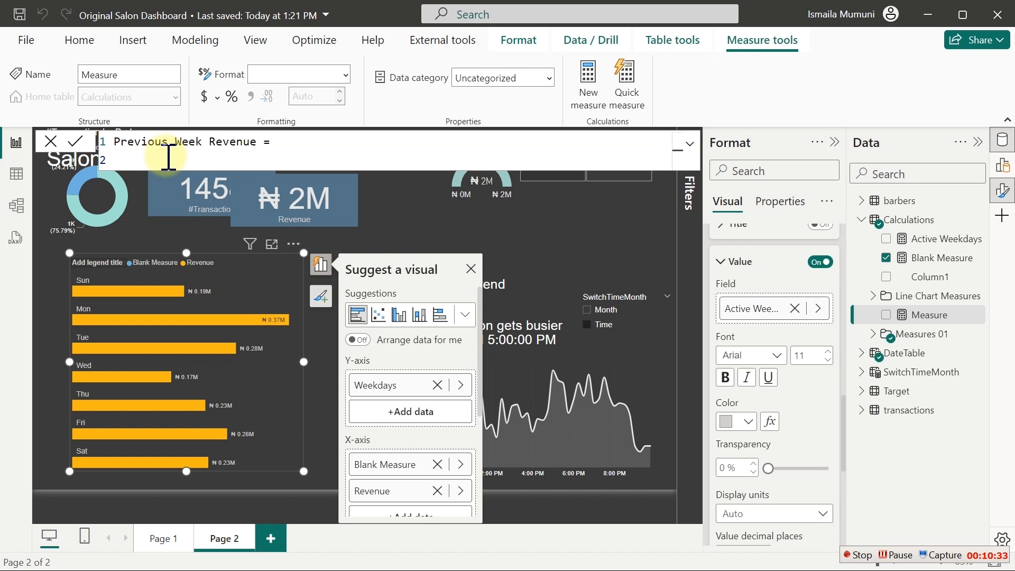
- Define the variable _CurrentWeekday as SELECTEDVALUE(DateTable[Weekdays]) in the Previous Week Revenue measure
{"action": "key", "text": "Tab"}
{"action": "type", "text": "VARCurrentW"}
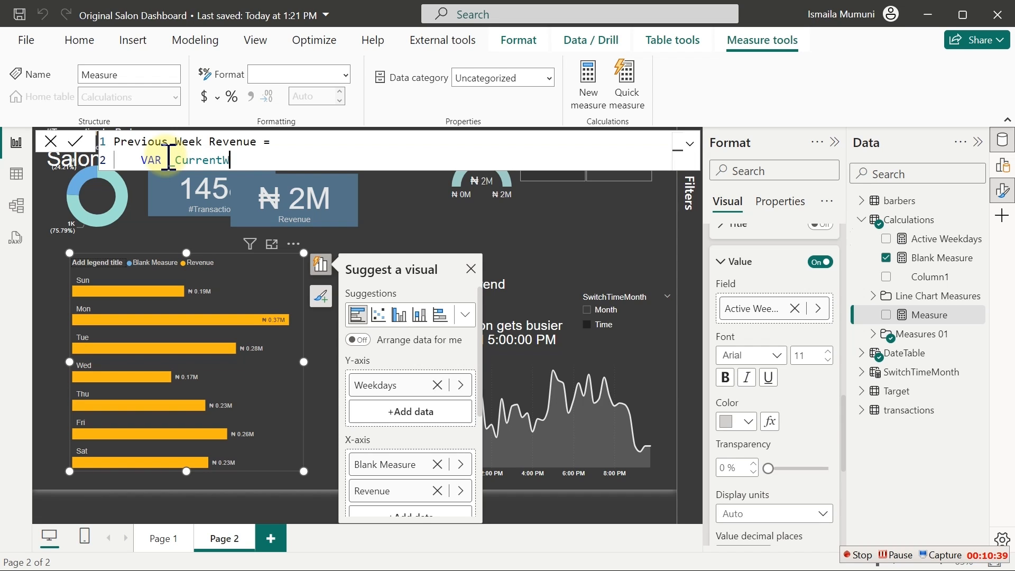
{"action": "type", "text": "eekday = selecte"}
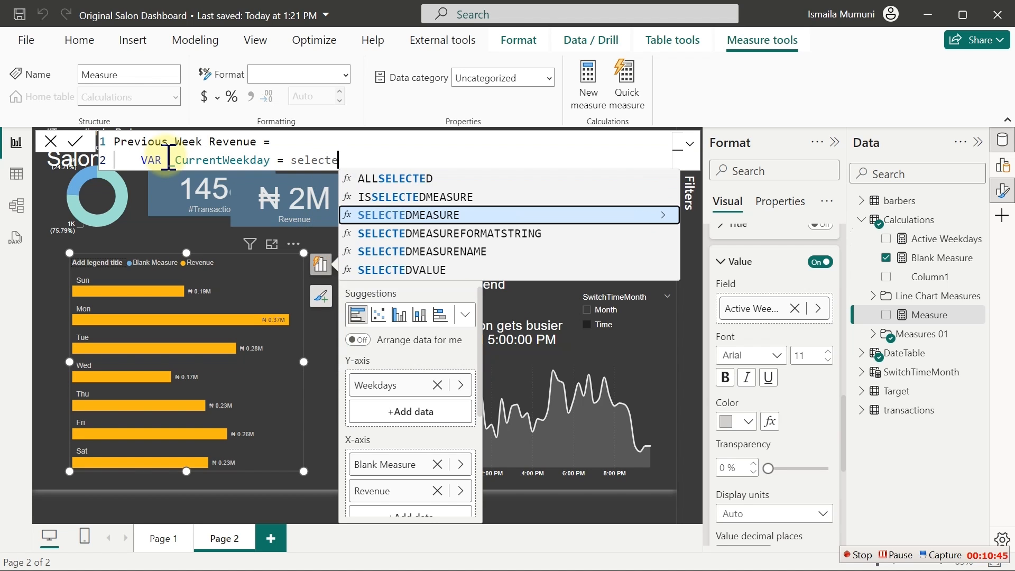
{"action": "type", "text": "dv"}
{"action": "key", "text": "Tab"}
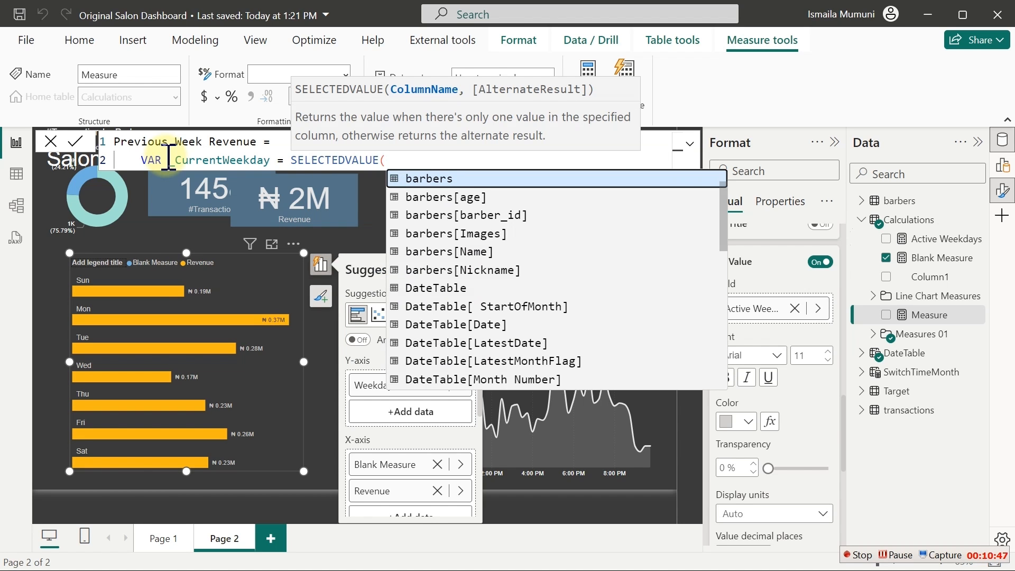
{"action": "type", "text": "week"}
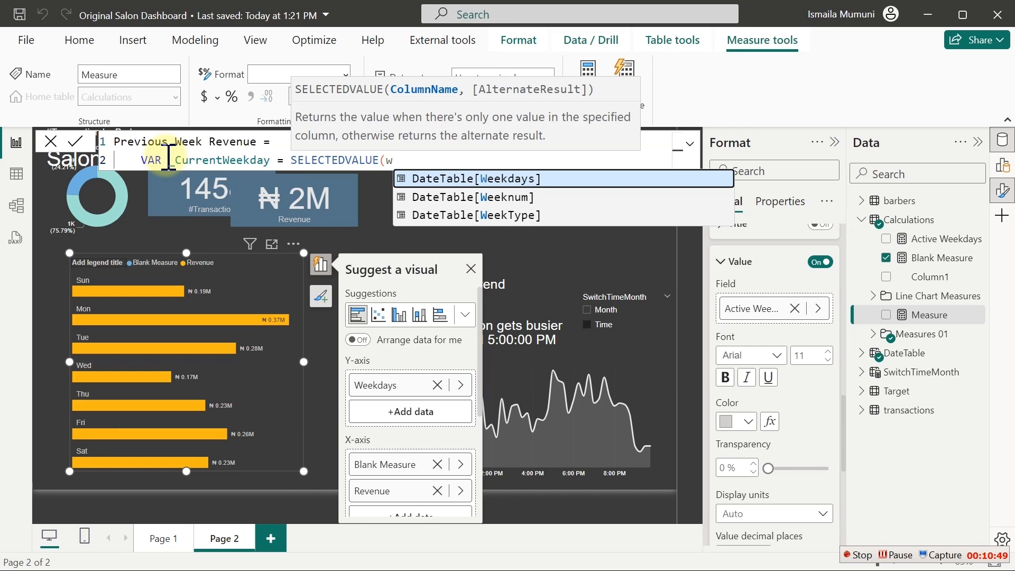
{"action": "key", "text": "Tab"}
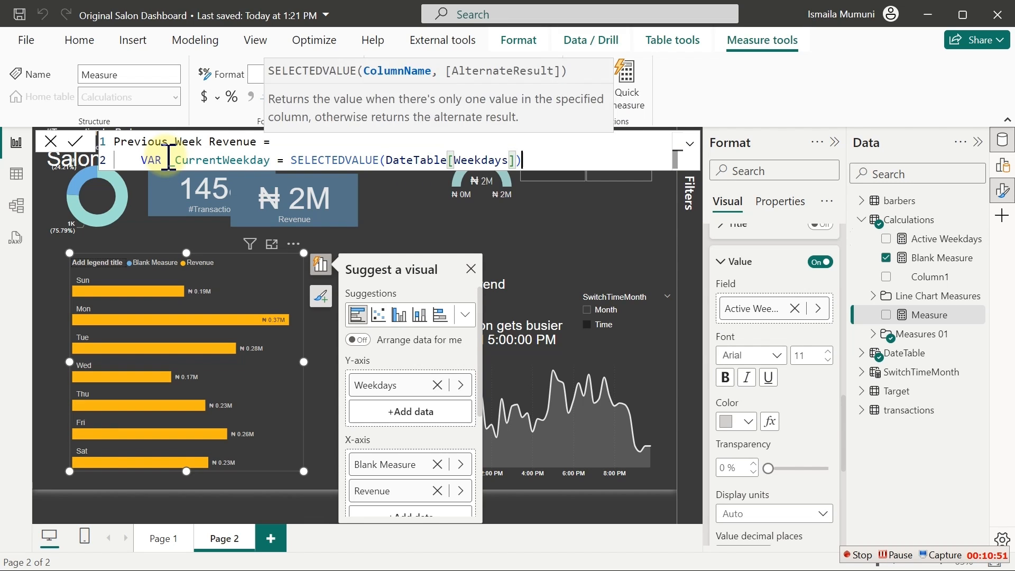
{"action": "type", "text": ")"}
{"action": "key", "text": "shift+Return"}
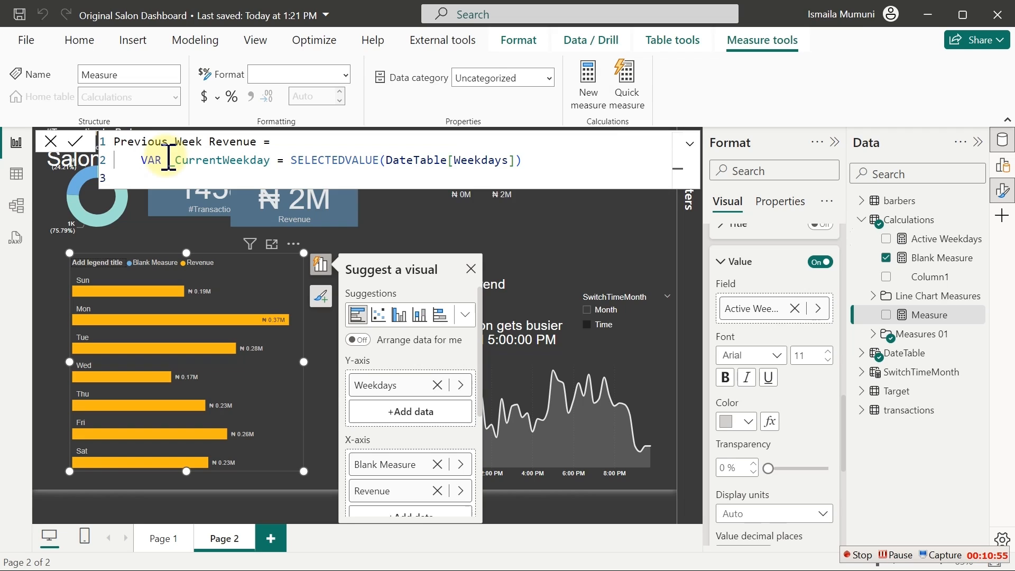
- Declare a second variable named _PreviousWeekday in the measure and leave its expression for a new line
{"action": "type", "text": "VAR _Previous "}
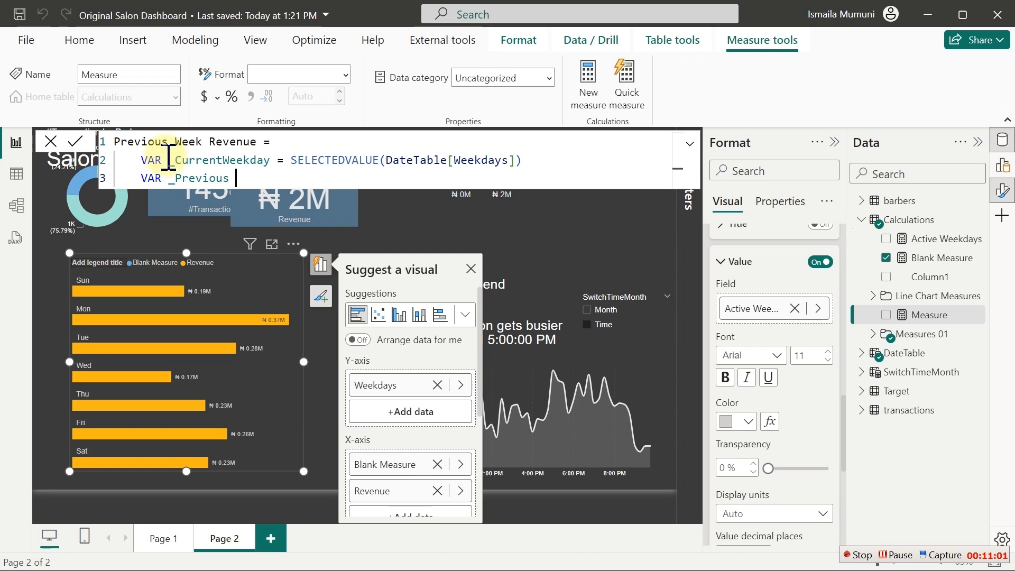
{"action": "type", "text": "W"}
{"action": "key", "text": "BackSpace"}
{"action": "key", "text": "BackSpace"}
{"action": "type", "text": "W"}
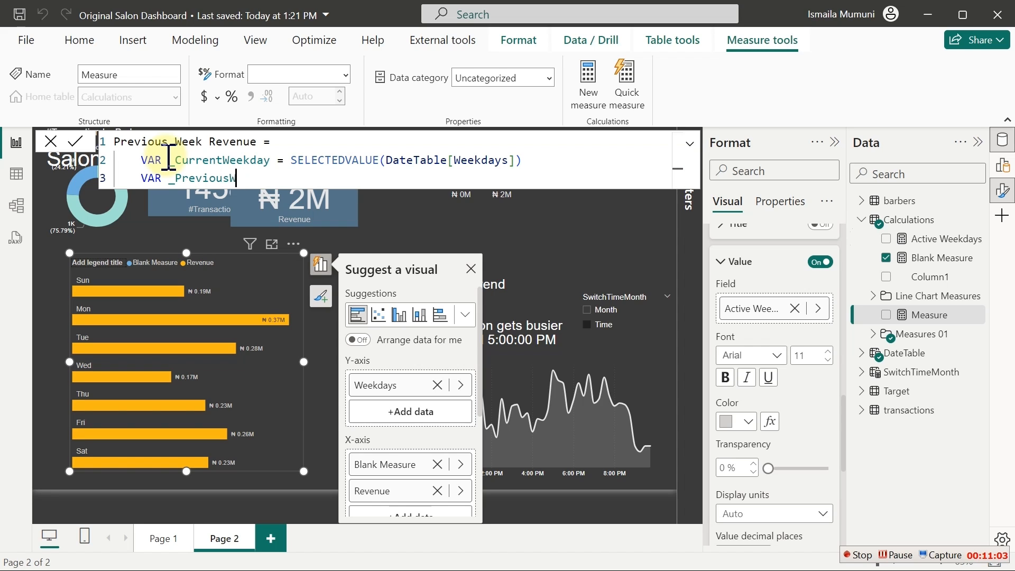
{"action": "type", "text": "eekdays ="}
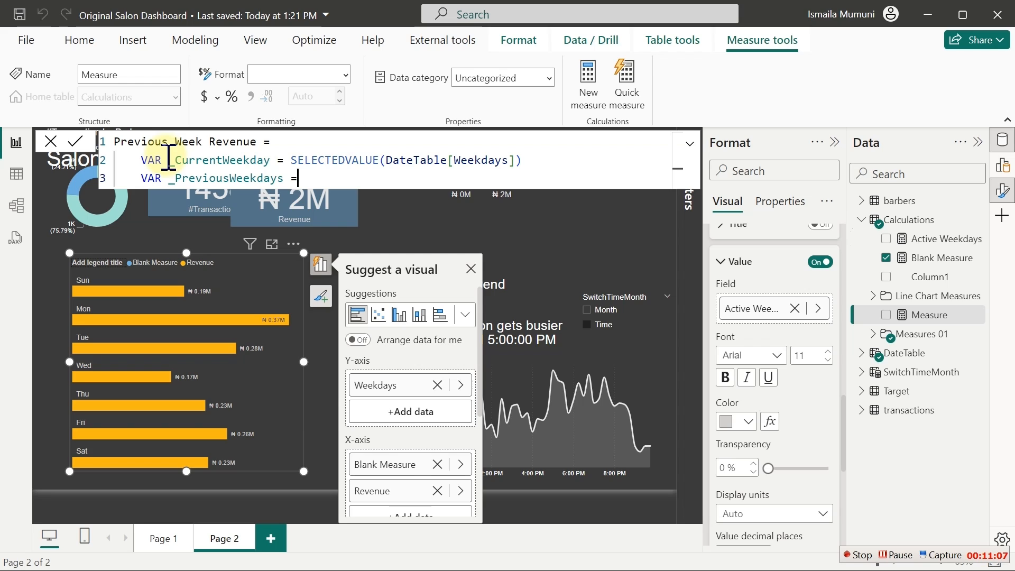
{"action": "key", "text": "BackSpace"}
{"action": "key", "text": "BackSpace"}
{"action": "key", "text": "BackSpace"}
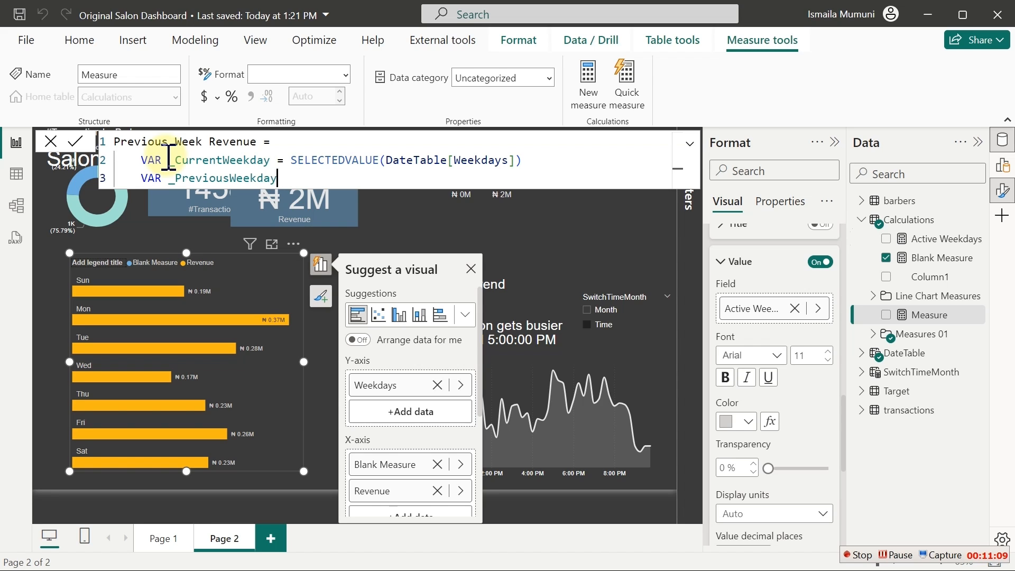
{"action": "type", "text": "="}
{"action": "key", "text": "shift+Return"}
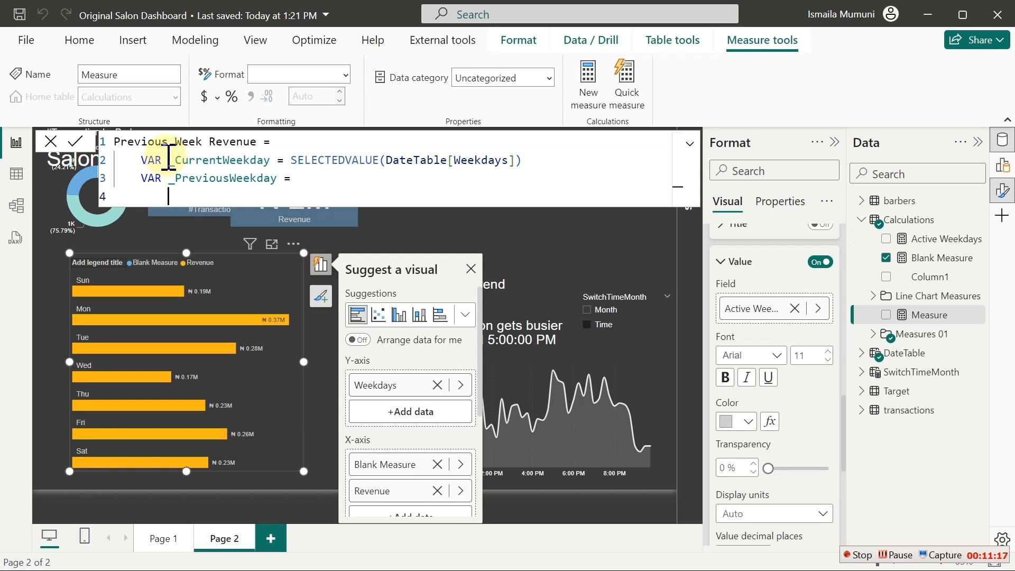
- Begin the _PreviousWeekday expression with a SWITCH function that evaluates _CurrentWeekday
{"action": "type", "text": "sw"}
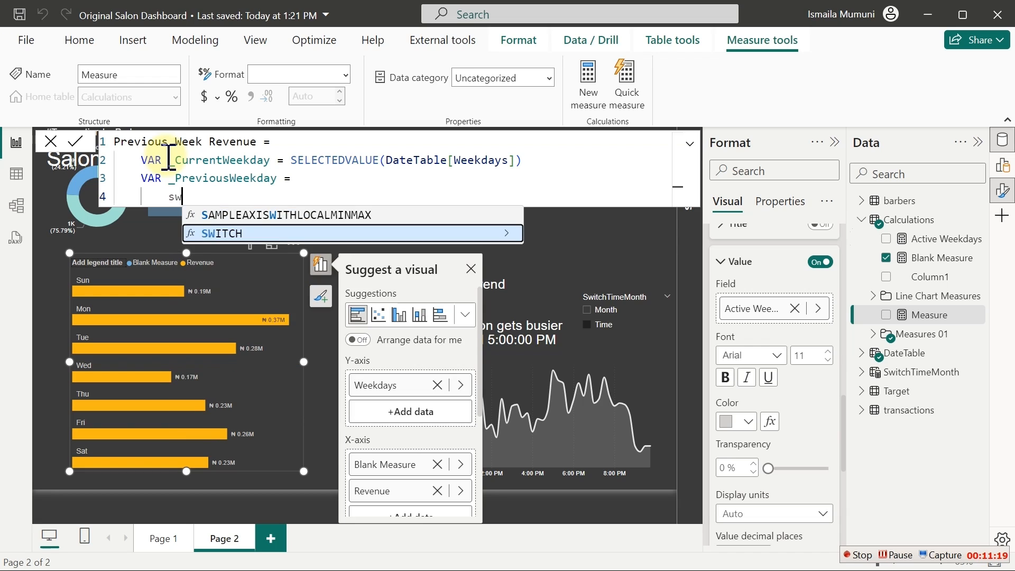
{"action": "key", "text": "Tab"}
{"action": "key", "text": "shift+Return"}
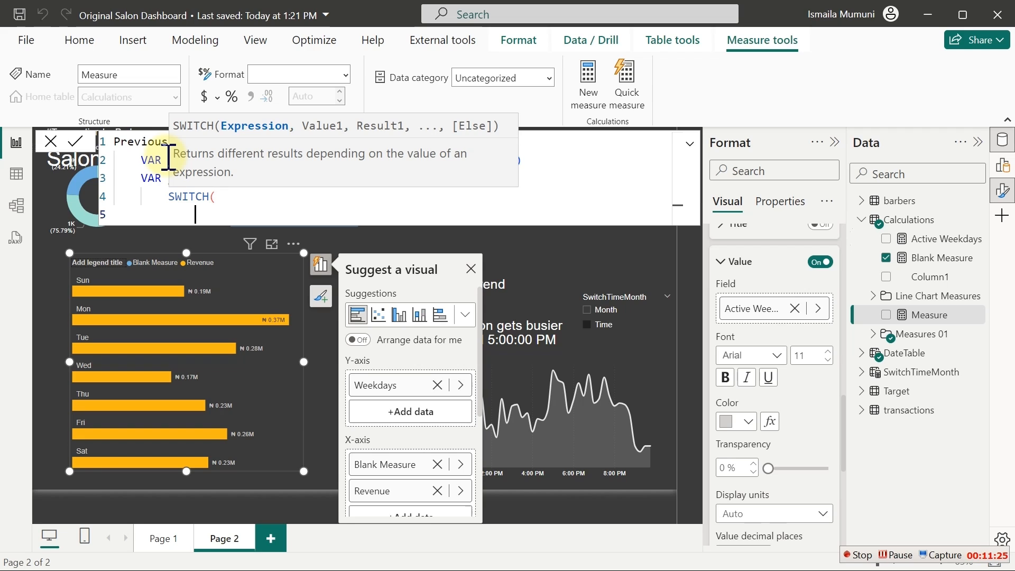
{"action": "type", "text": "_"}
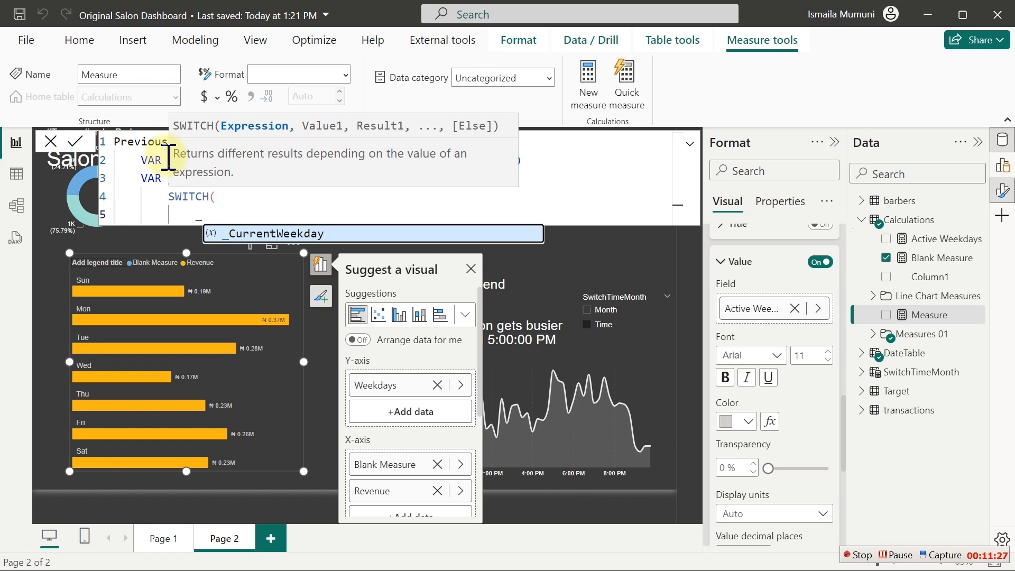
{"action": "key", "text": "Tab"}
{"action": "type", "text": ","}
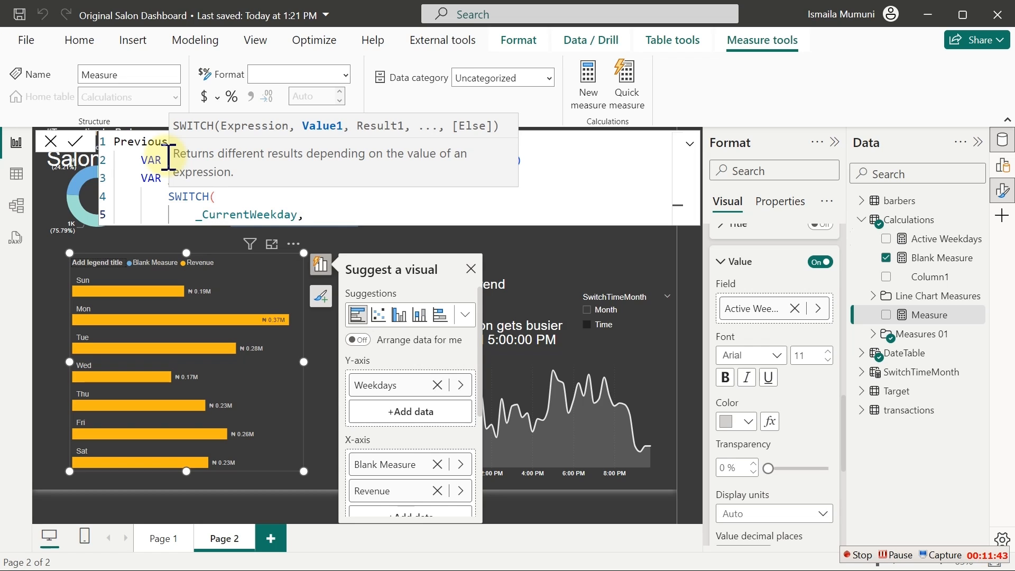
- Comment out the unfinished variable lines of Previous Week Revenue and commit the measure
{"action": "left_click", "coordinate": [141, 168]}
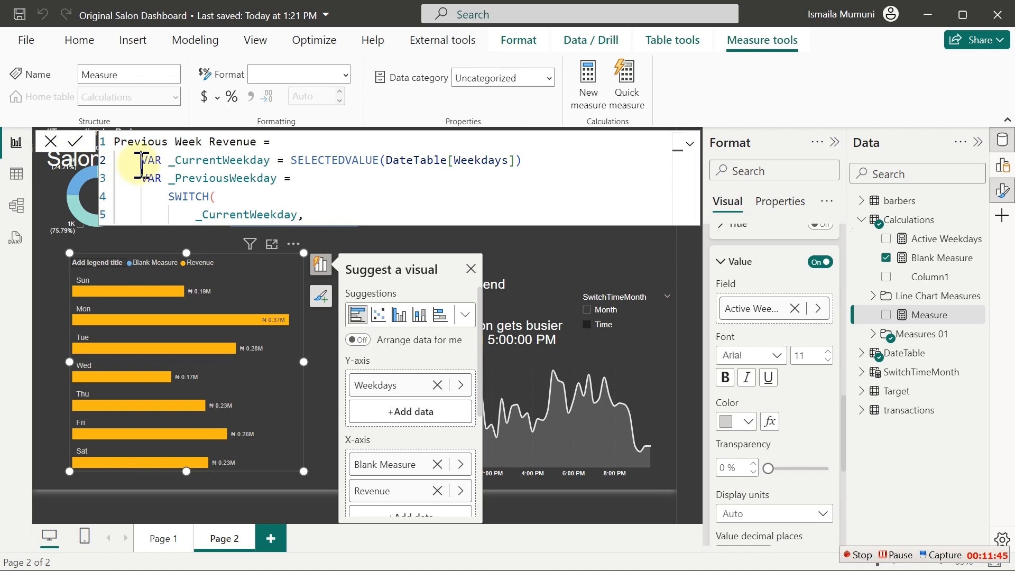
{"action": "left_click_drag", "start_coordinate": [141, 160], "coordinate": [319, 217]}
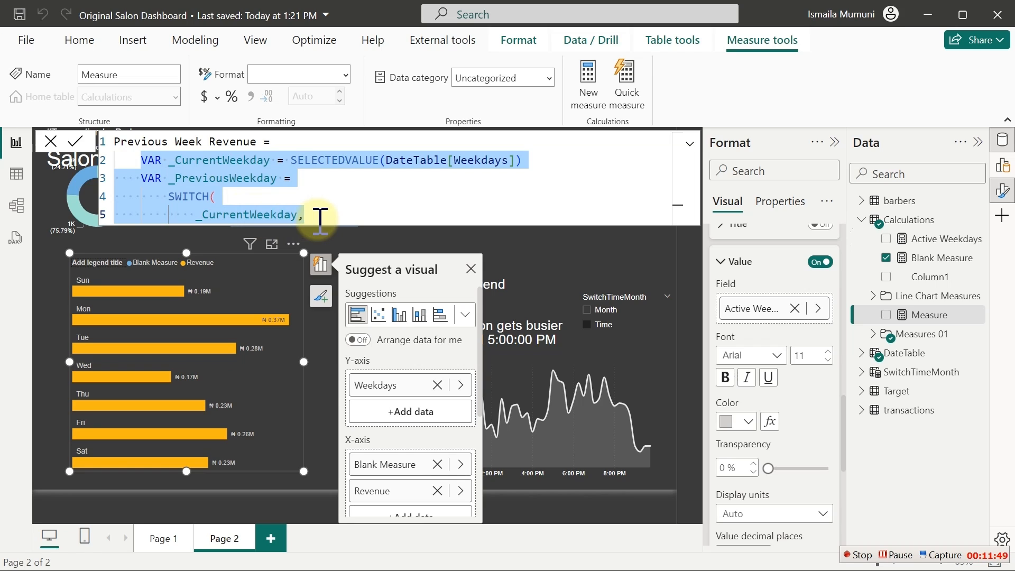
{"action": "key", "text": "ctrl+slash"}
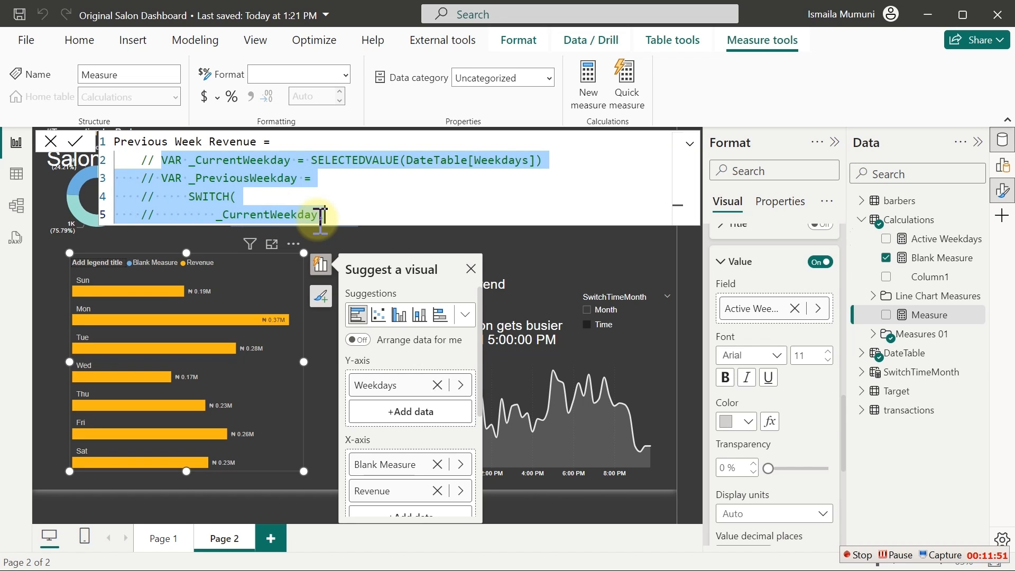
{"action": "key", "text": "Return"}
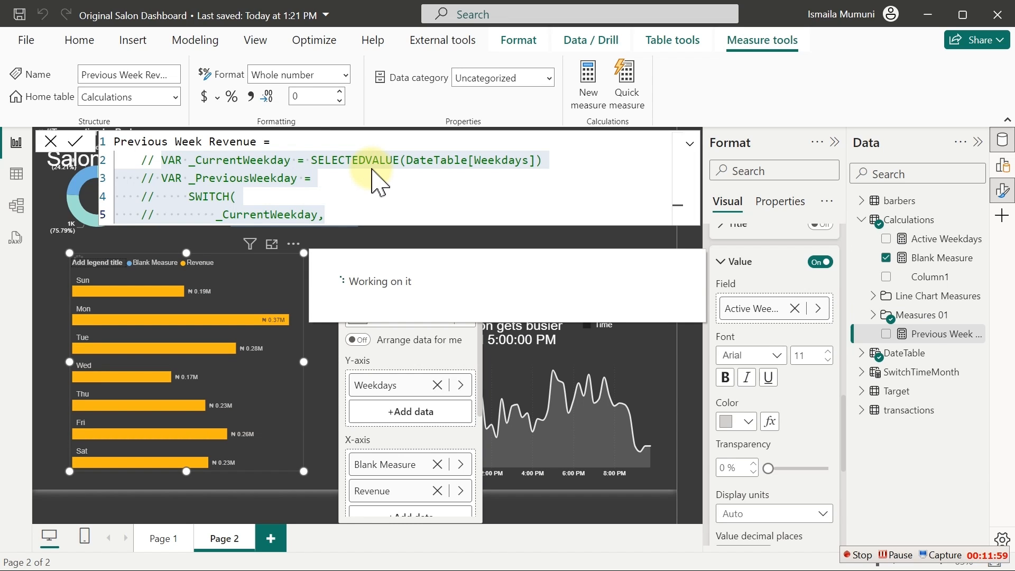
- Examine the distinct values of the Weekdays column in the DateTable data
{"action": "left_click", "coordinate": [11, 178]}
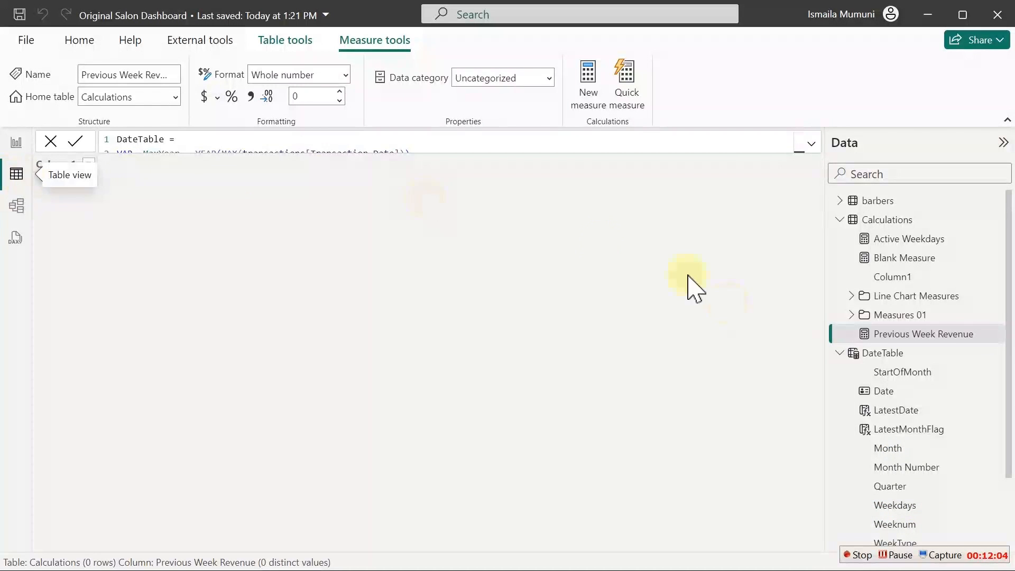
{"action": "left_click", "coordinate": [840, 221]}
{"action": "left_click", "coordinate": [878, 259]}
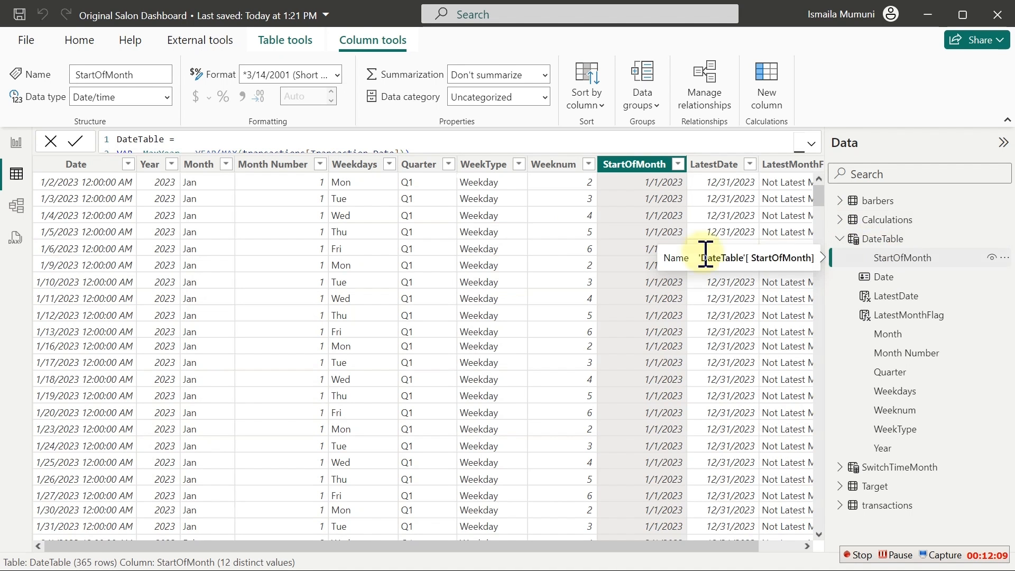
{"action": "left_click", "coordinate": [364, 168]}
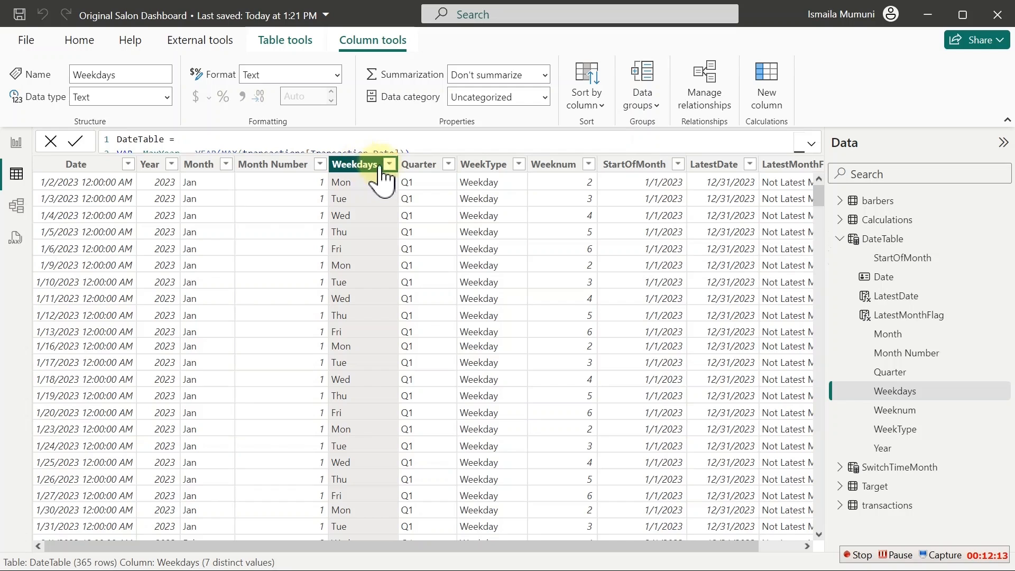
{"action": "left_click", "coordinate": [389, 165]}
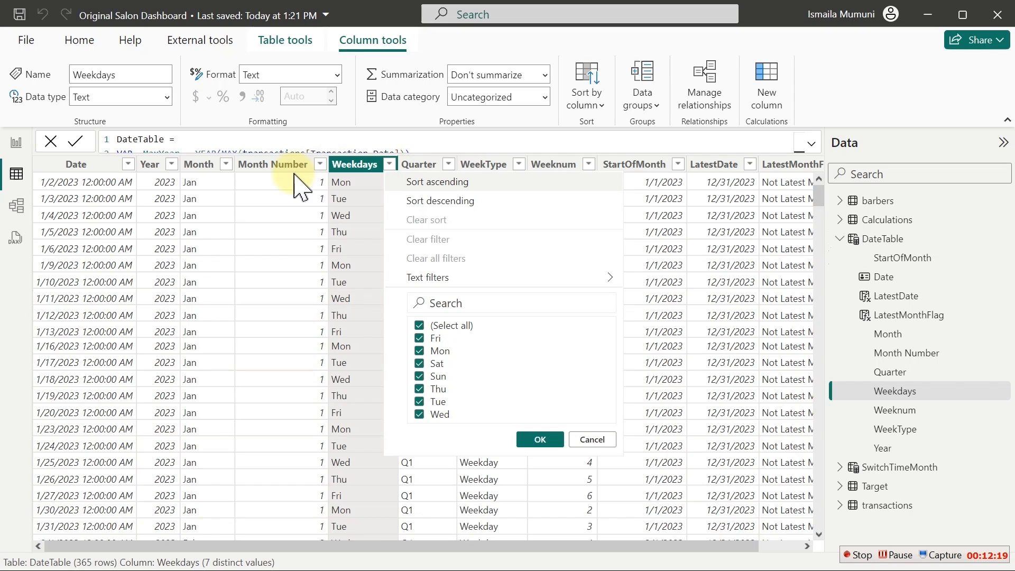
- Reopen the Previous Week Revenue measure in the report and uncomment its variable and SWITCH lines
{"action": "left_click", "coordinate": [16, 143]}
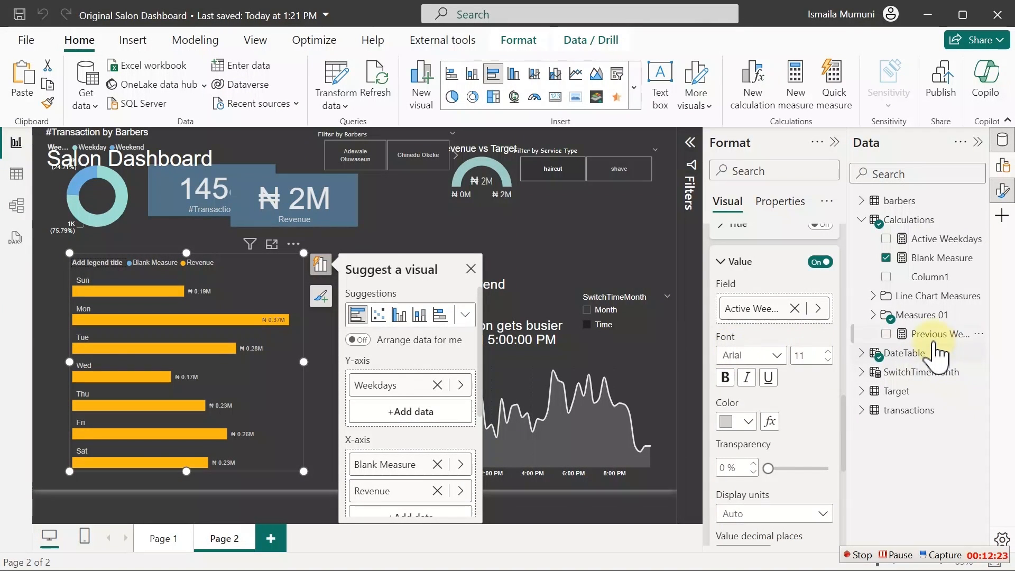
{"action": "left_click", "coordinate": [931, 334]}
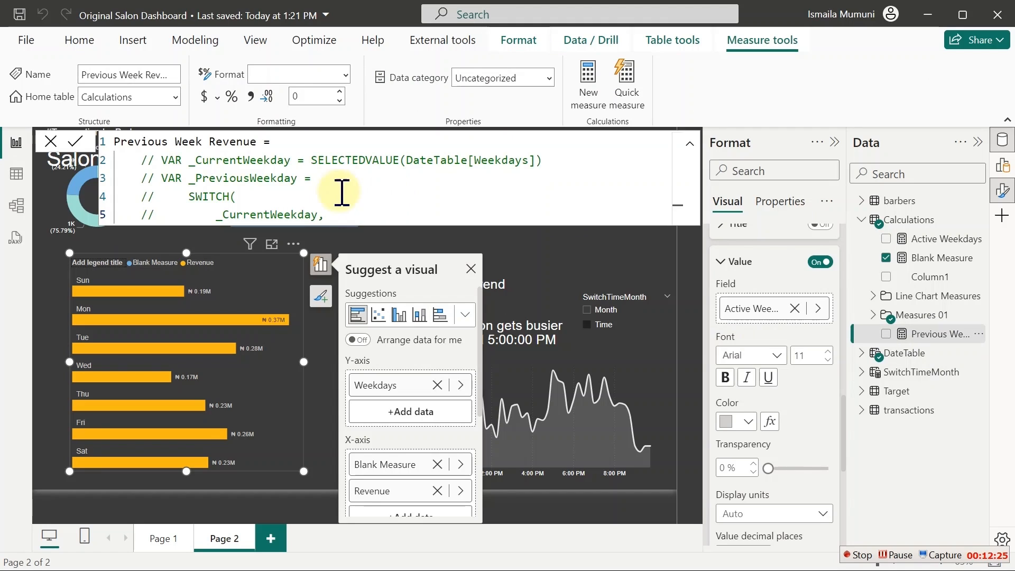
{"action": "left_click_drag", "start_coordinate": [136, 160], "coordinate": [323, 217]}
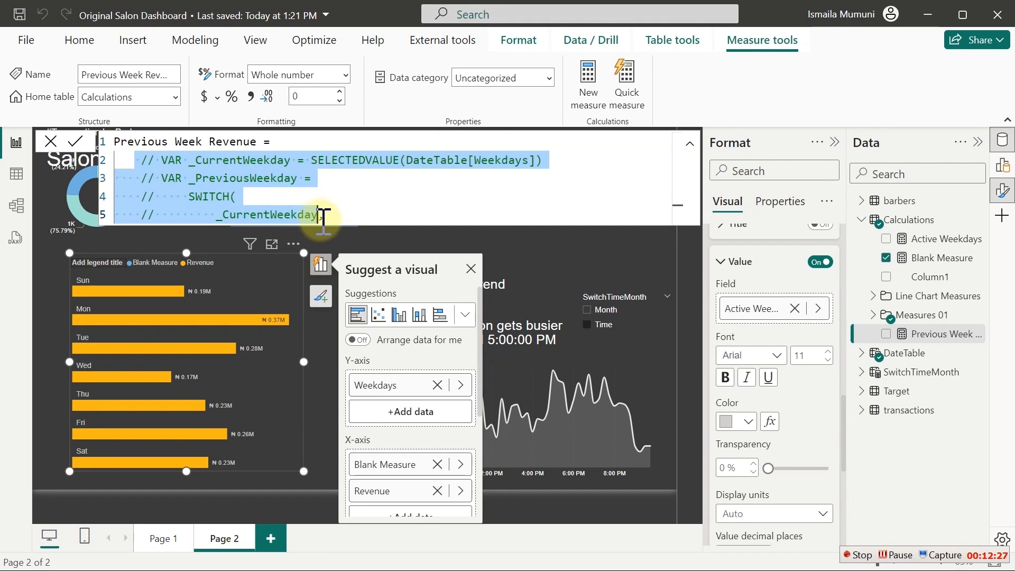
{"action": "key", "text": "ctrl+slash"}
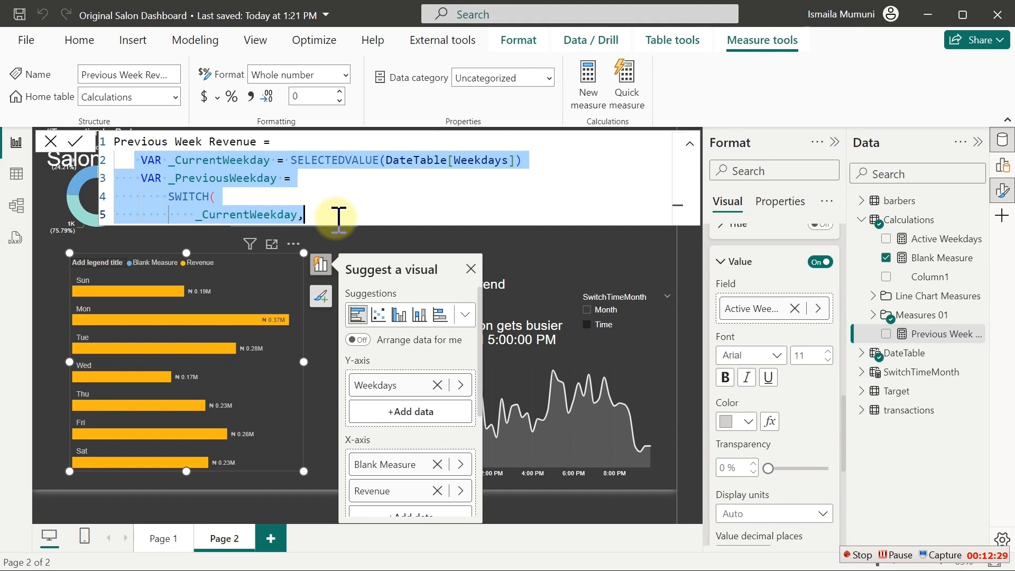
{"action": "left_click", "coordinate": [338, 217]}
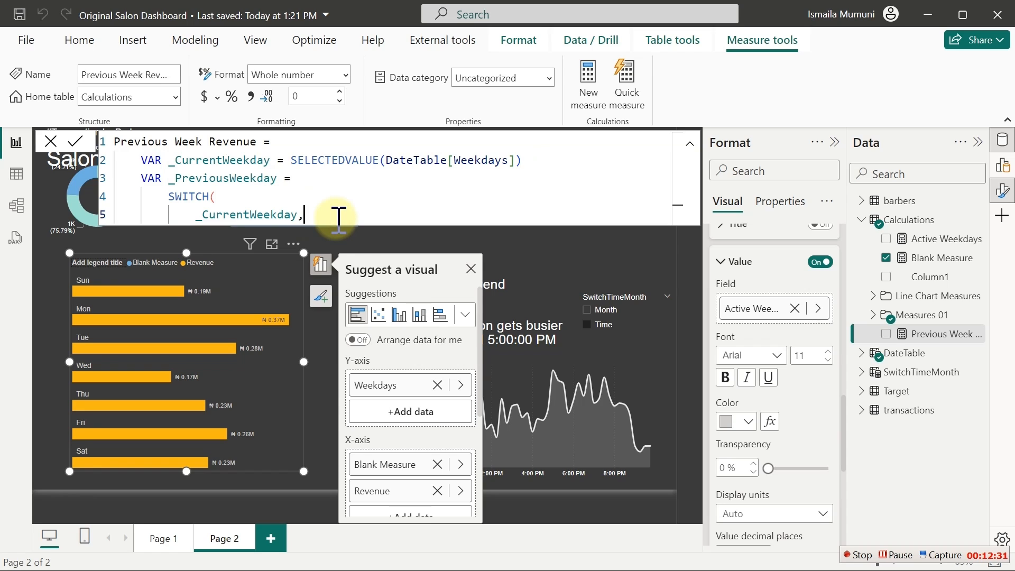
- Add the SWITCH pairs returning "Sun" for "Mon" and "Mon" for "Tue", each on its own line
{"action": "key", "text": "Return"}
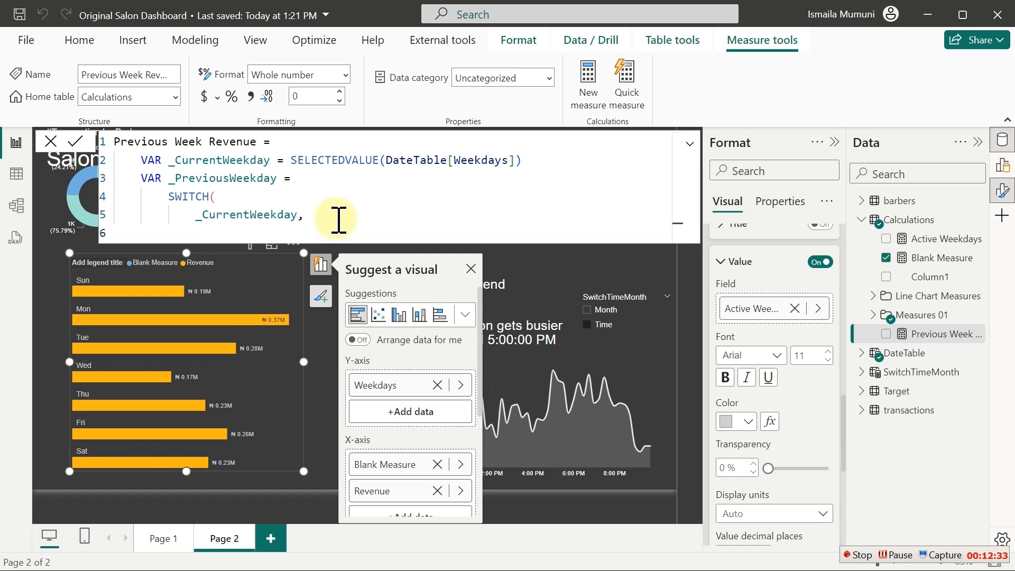
{"action": "type", "text": "\"Mon"}
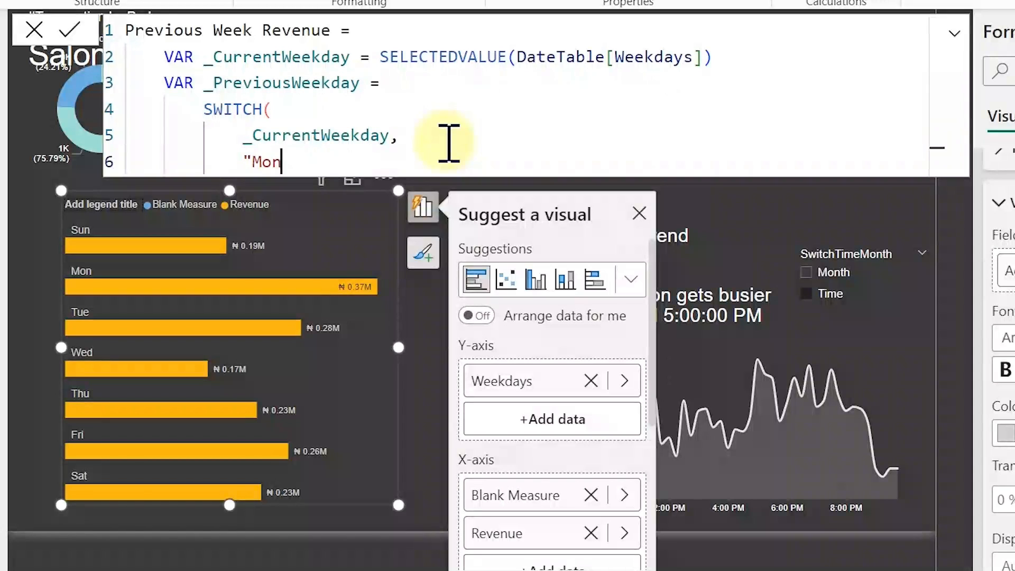
{"action": "type", "text": "\","}
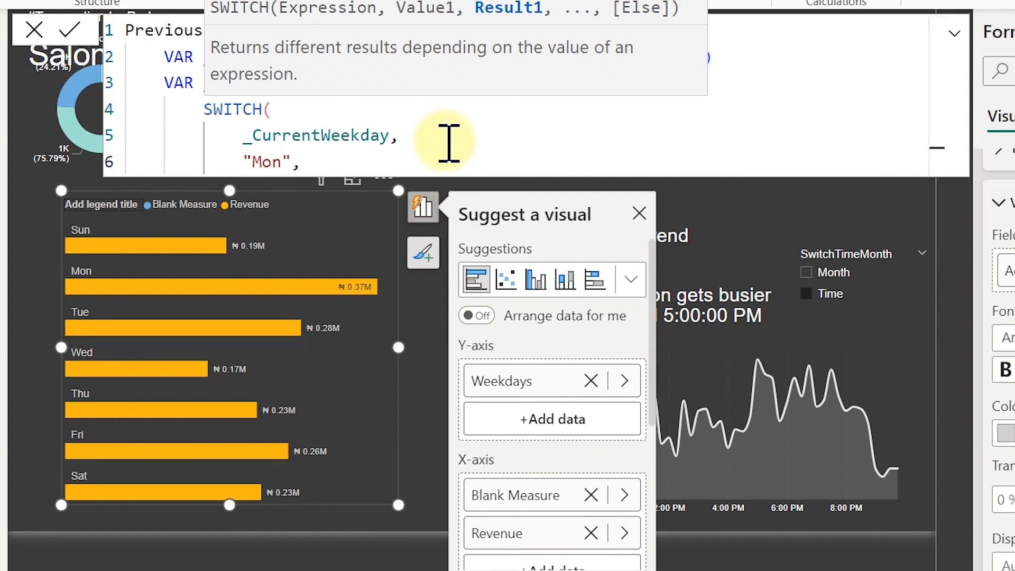
{"action": "type", "text": "\"Sun\","}
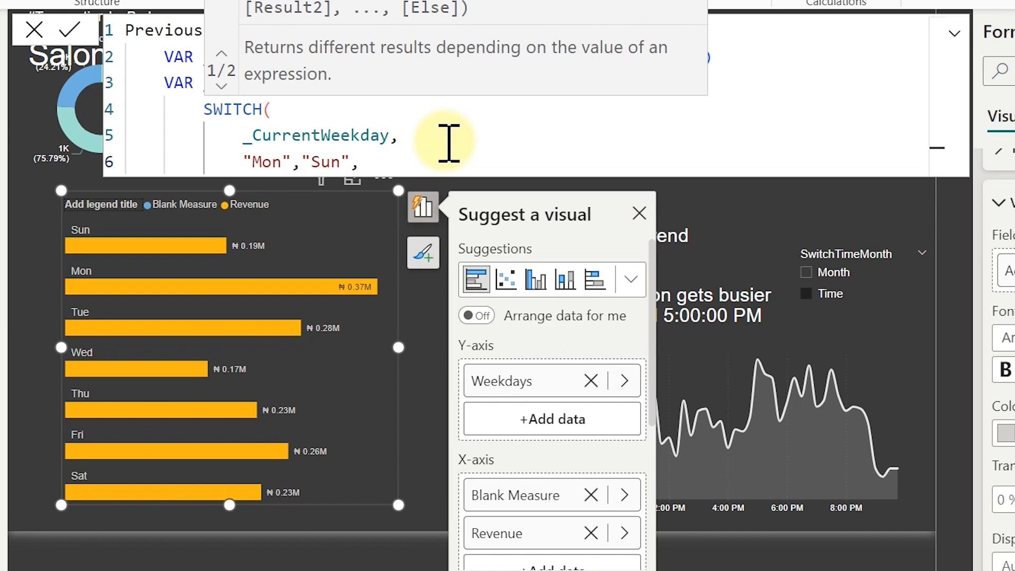
{"action": "key", "text": "Return"}
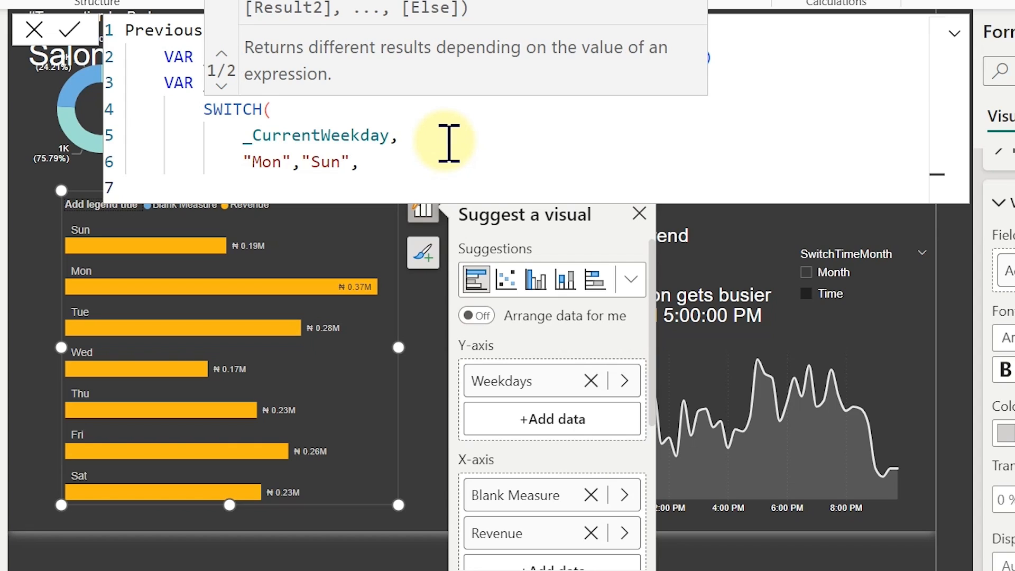
{"action": "type", "text": "\"Tue\","}
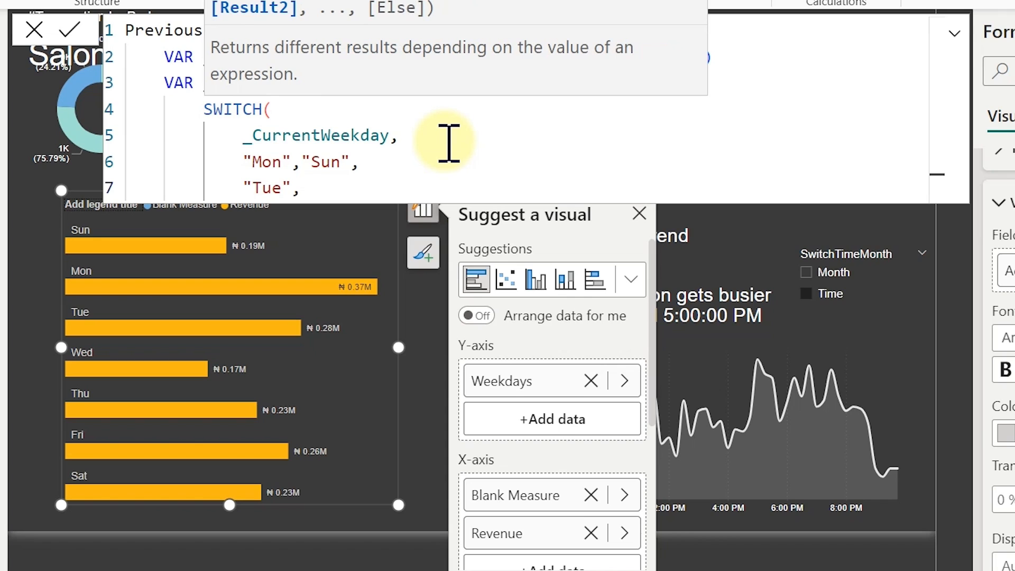
{"action": "type", "text": "\"Mon\","}
{"action": "key", "text": "Return"}
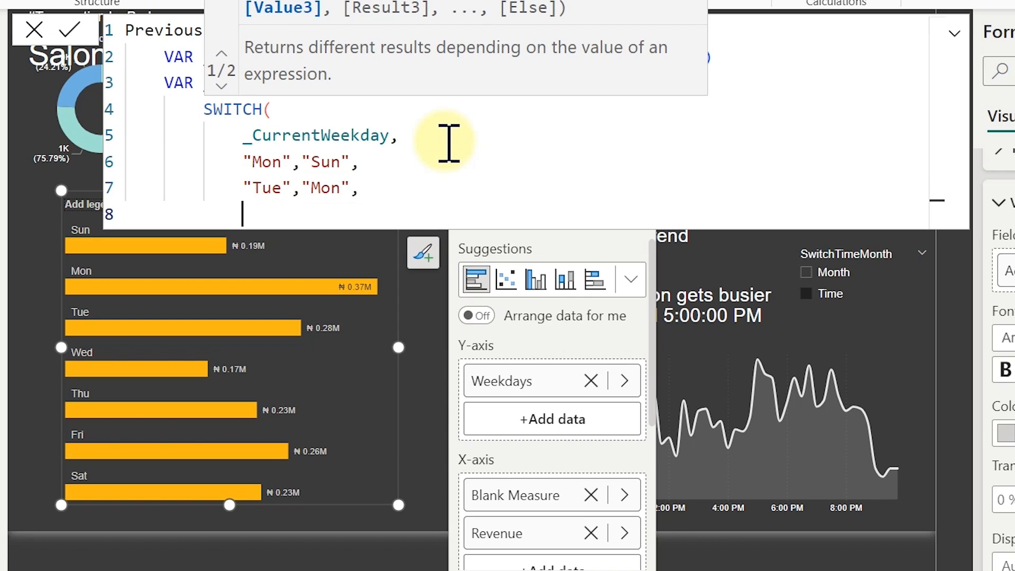
- Add the SWITCH pairs returning "Tue" for "Wed" and "Wed" for "Thu" on separate lines
{"action": "type", "text": "W"}
{"action": "key", "text": "BackSpace"}
{"action": "type", "text": "\"Wed"}
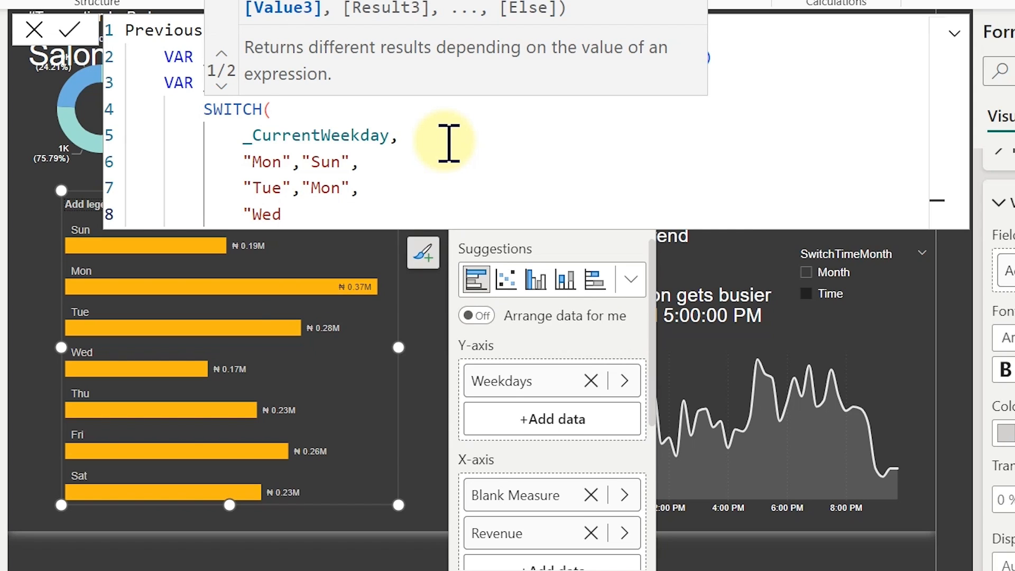
{"action": "type", "text": "\",\""}
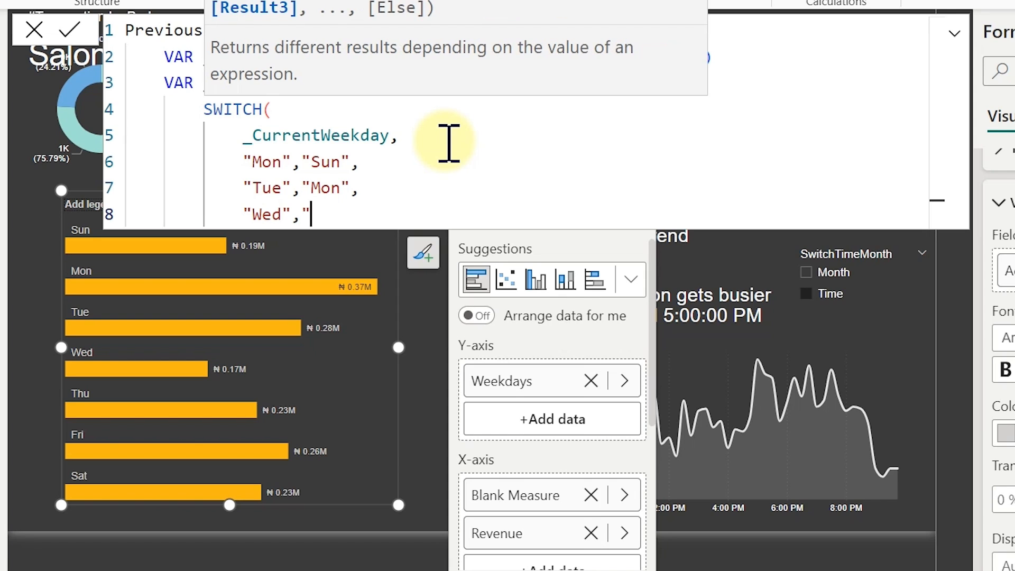
{"action": "type", "text": "Tue\","}
{"action": "key", "text": "shift+Return"}
{"action": "type", "text": "\""}
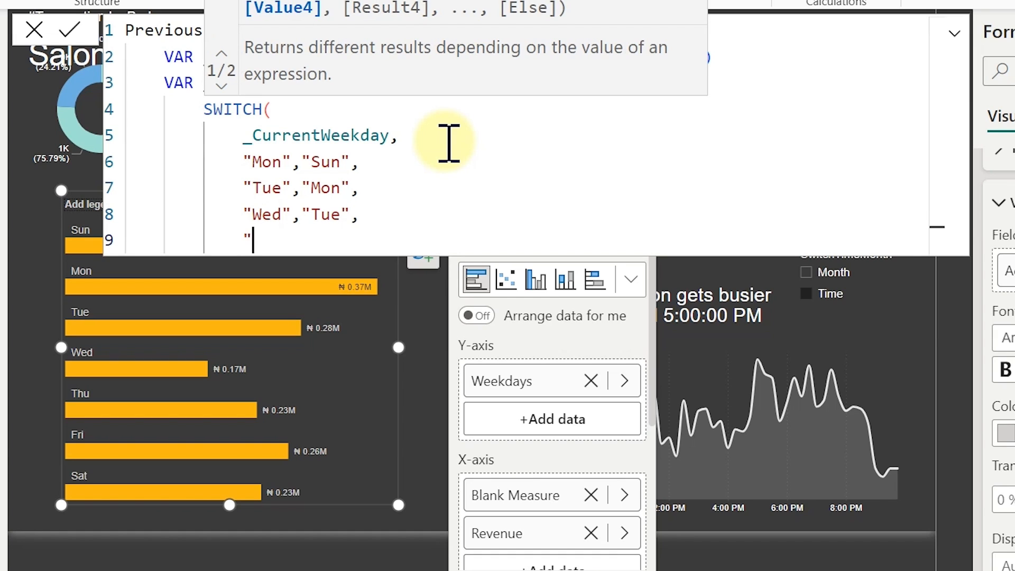
{"action": "type", "text": "Thu\","}
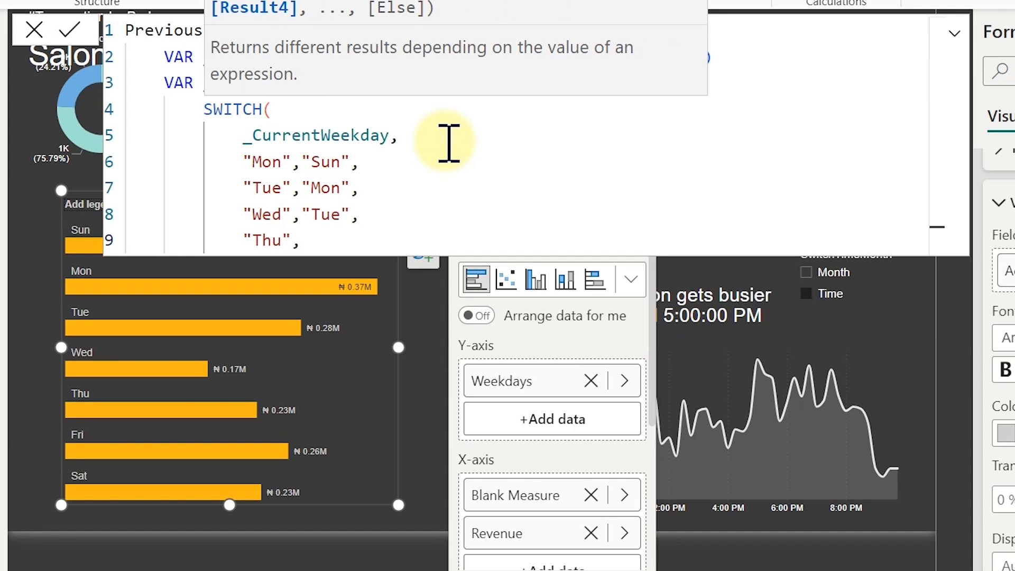
{"action": "type", "text": "\"Wed\","}
{"action": "key", "text": "Return"}
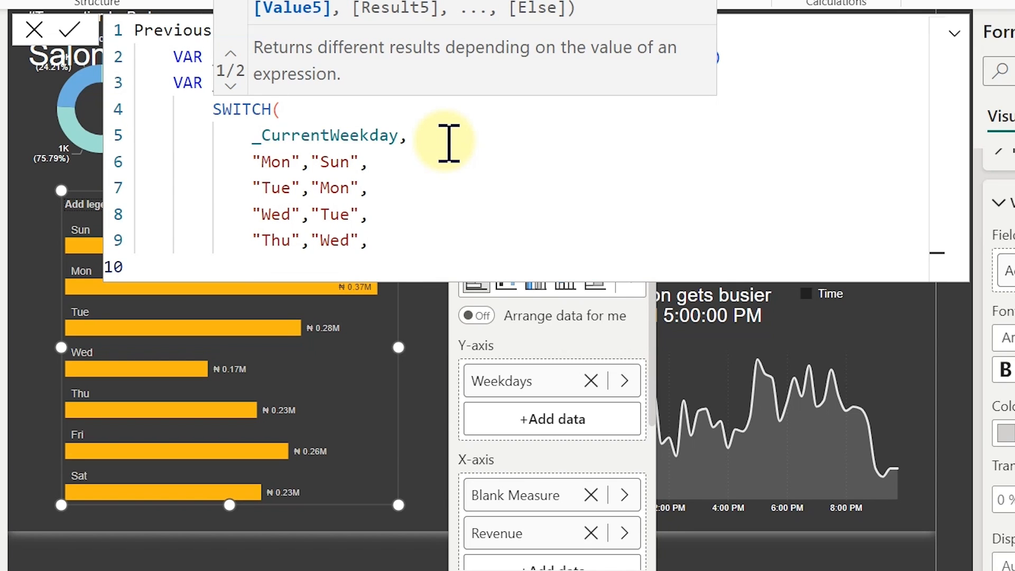
- Add the SWITCH pairs returning "Thu" for "Fri" and "Fri" for "Sat" on separate lines
{"action": "type", "text": "\"F"}
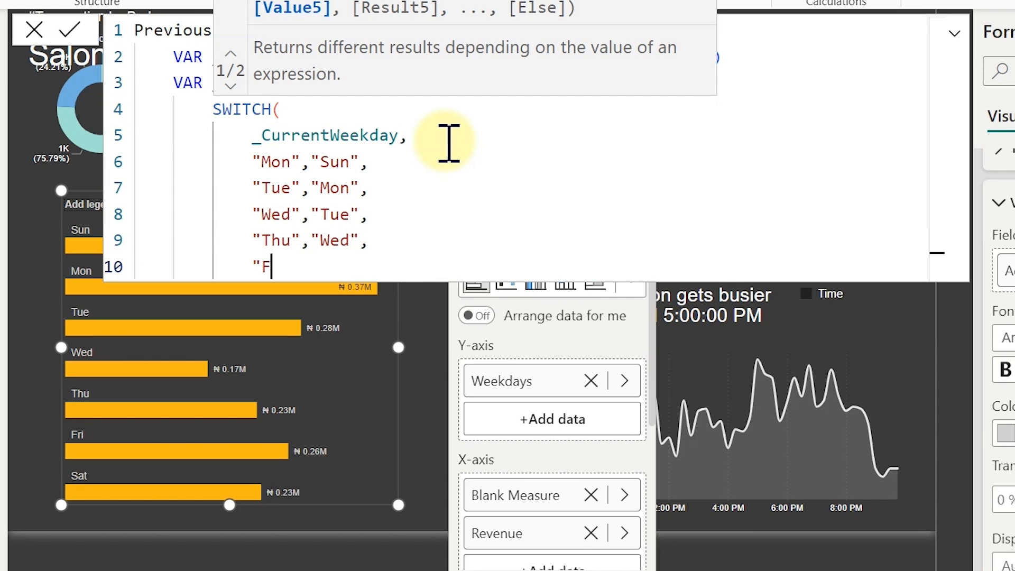
{"action": "type", "text": "ri\","}
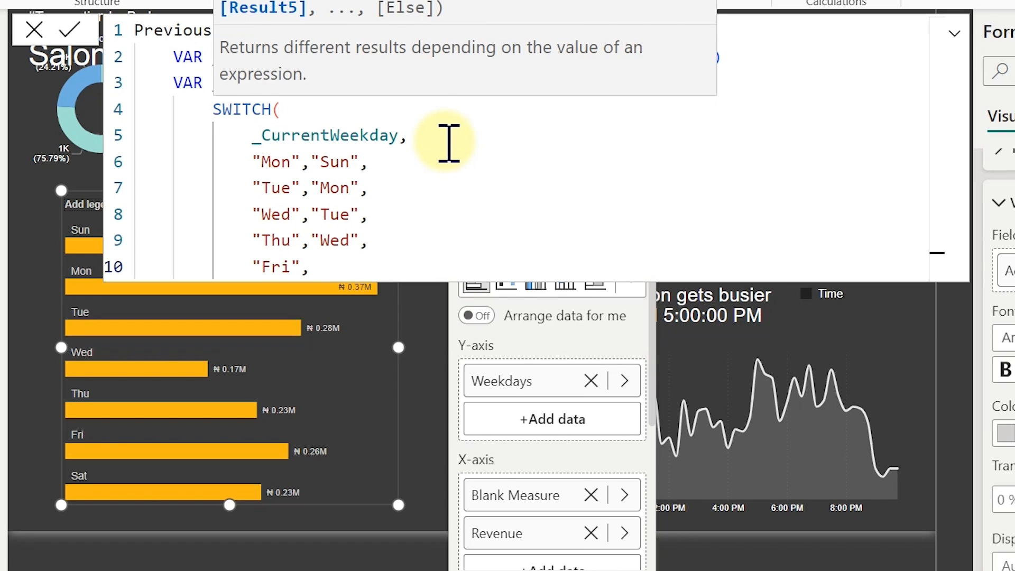
{"action": "type", "text": "\"Thu\","}
{"action": "key", "text": "shift+Return"}
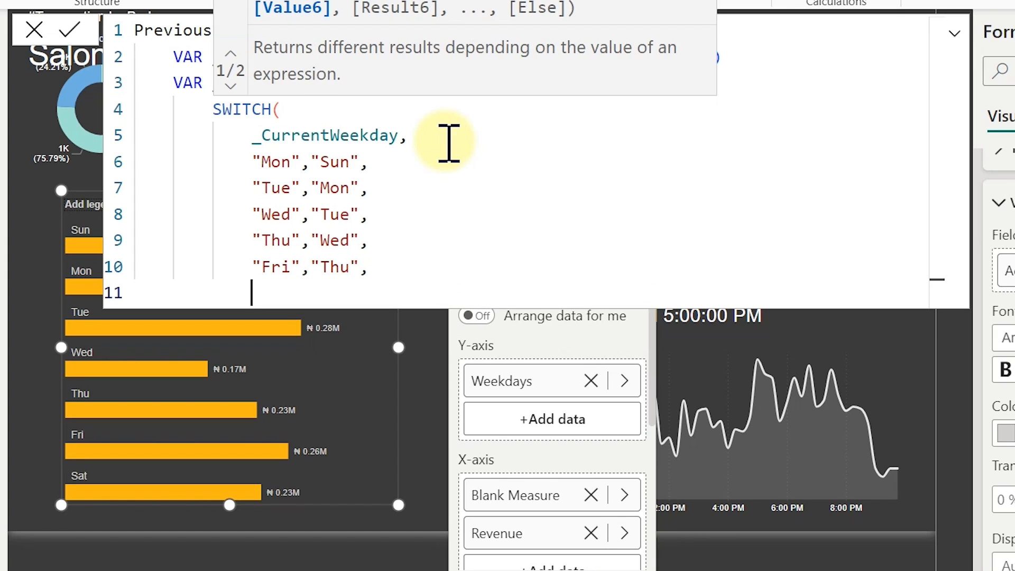
{"action": "type", "text": "\""}
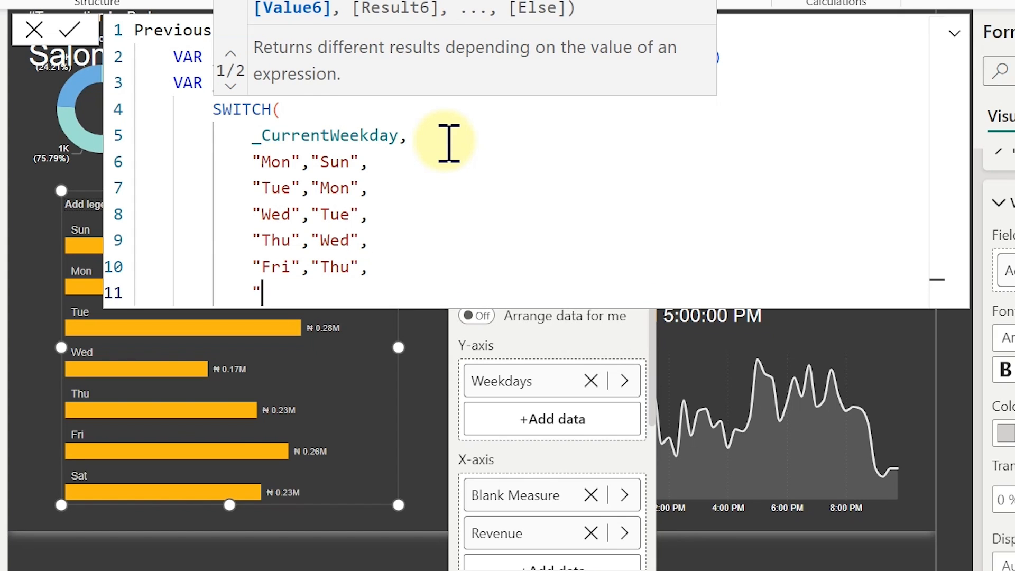
{"action": "type", "text": "Sat\",\""}
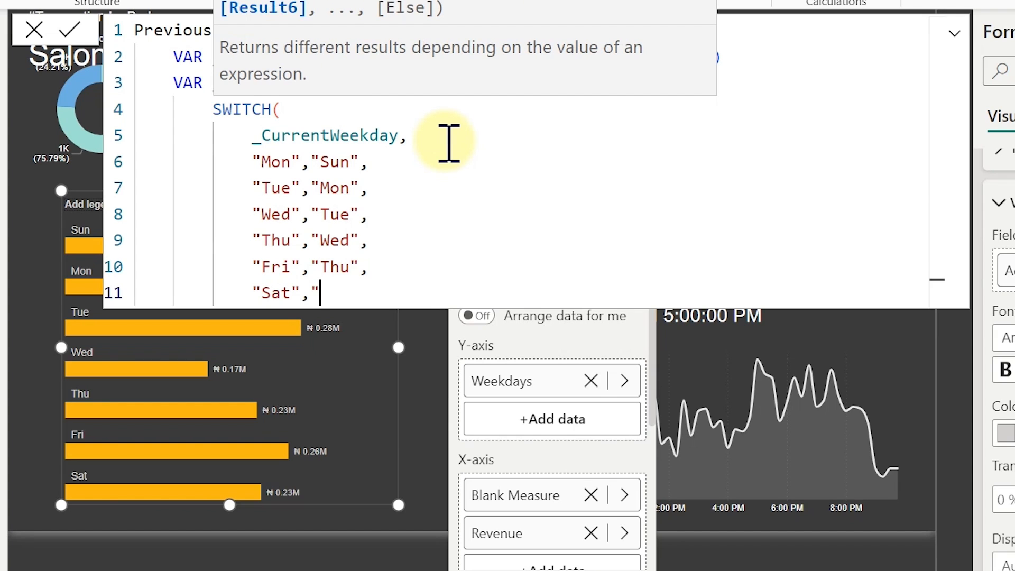
{"action": "type", "text": "Fri\","}
{"action": "key", "text": "shift+Return"}
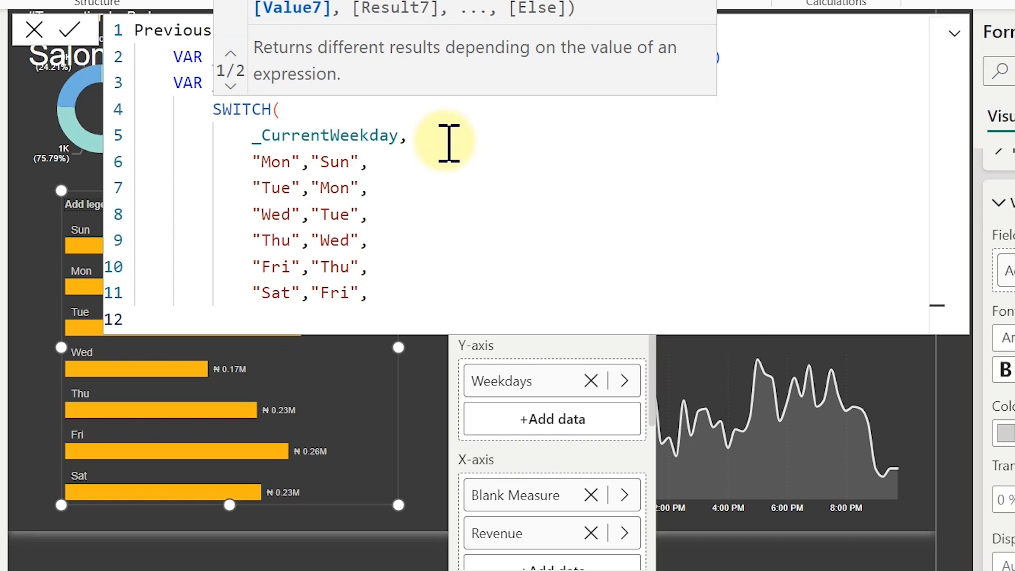
- Add the last SWITCH pair returning "Sat" for "Sun" and close the function on a new line
{"action": "type", "text": "S"}
{"action": "key", "text": "BackSpace"}
{"action": "type", "text": "\""}
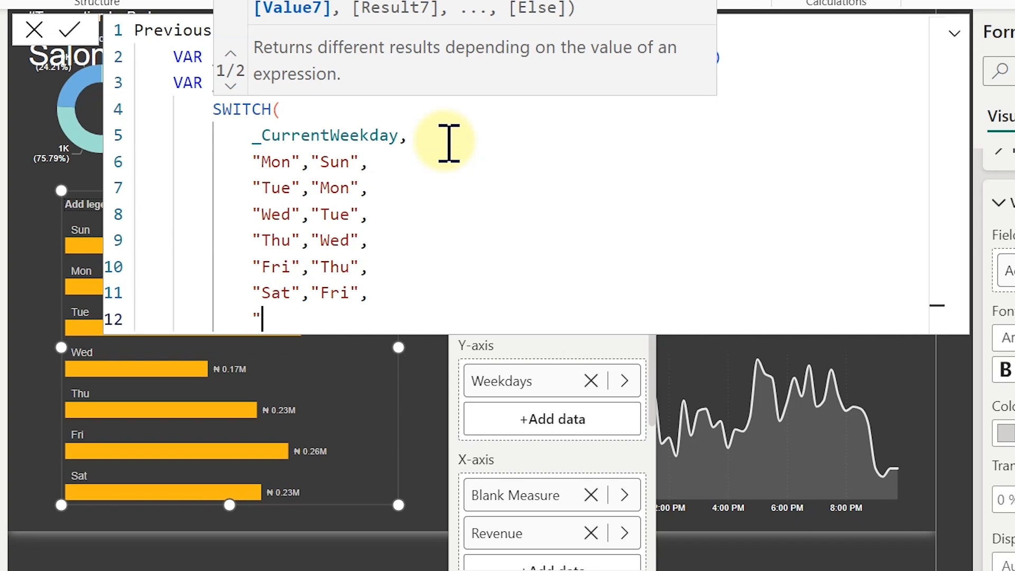
{"action": "type", "text": "Sun\",\""}
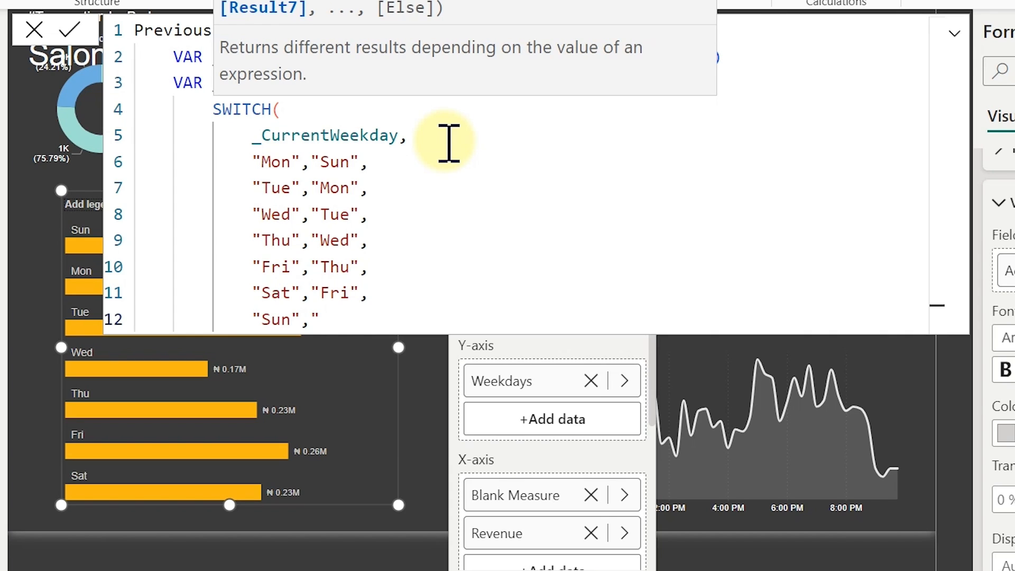
{"action": "type", "text": "Sat\""}
{"action": "key", "text": "shift+Return"}
{"action": "type", "text": ")"}
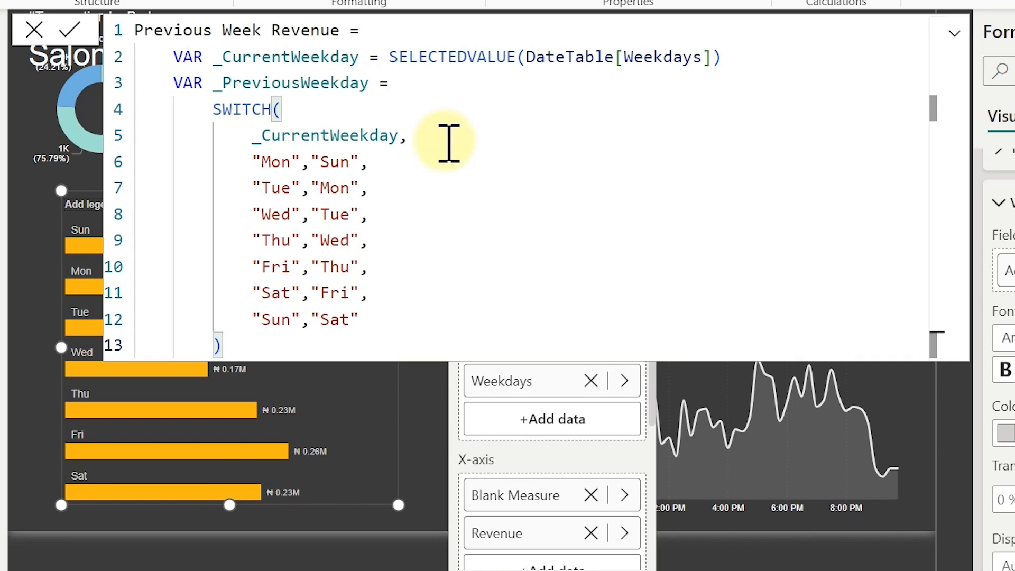
- Add a RETURN clause after a blank line and begin a CALCULATE function beneath it
{"action": "key", "text": "shift+Return"}
{"action": "key", "text": "shift+Return"}
{"action": "type", "text": "ren"}
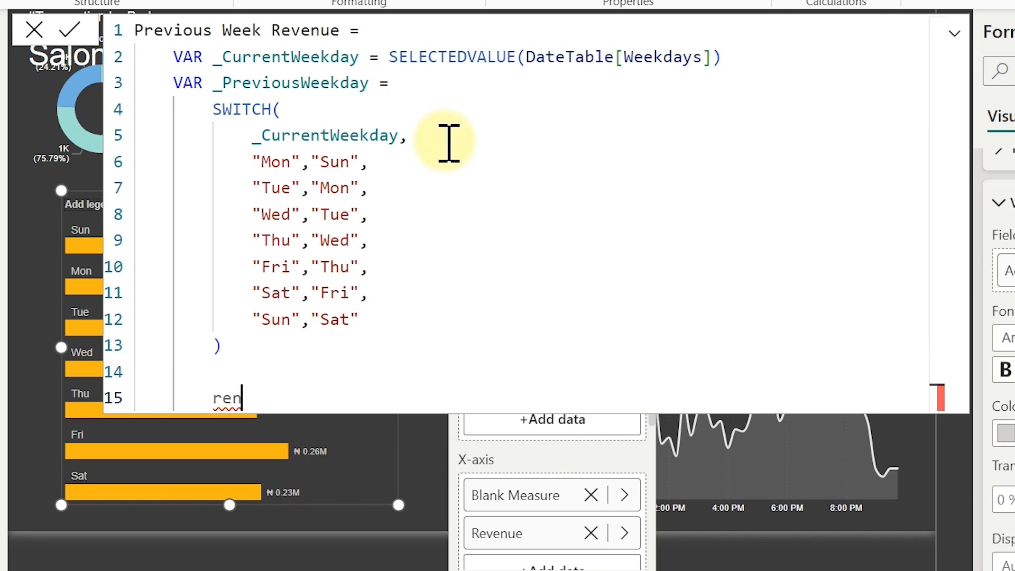
{"action": "key", "text": "BackSpace"}
{"action": "key", "text": "Tab"}
{"action": "key", "text": "shift+Return"}
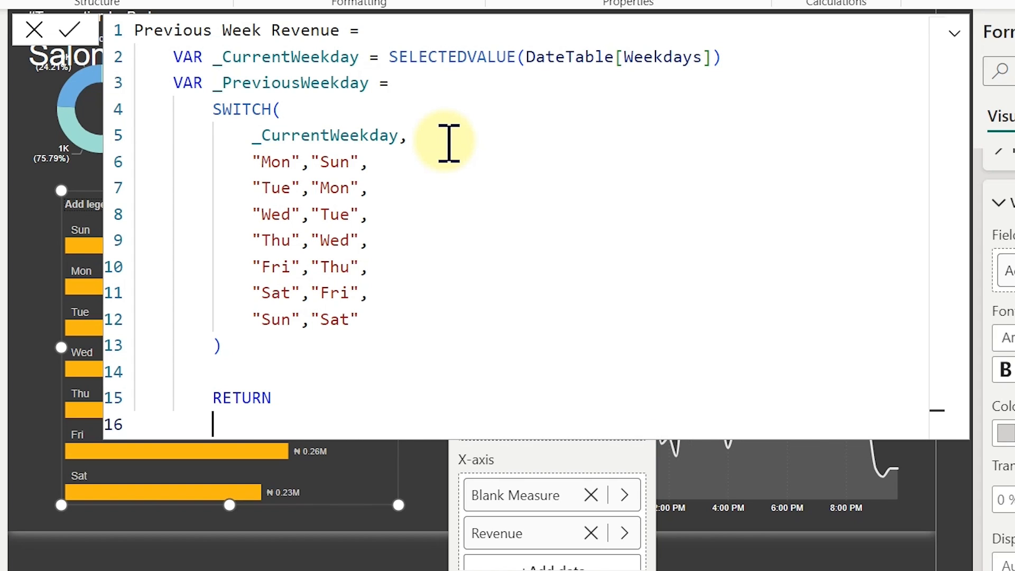
{"action": "key", "text": "Tab"}
{"action": "type", "text": "cal"}
{"action": "key", "text": "Tab"}
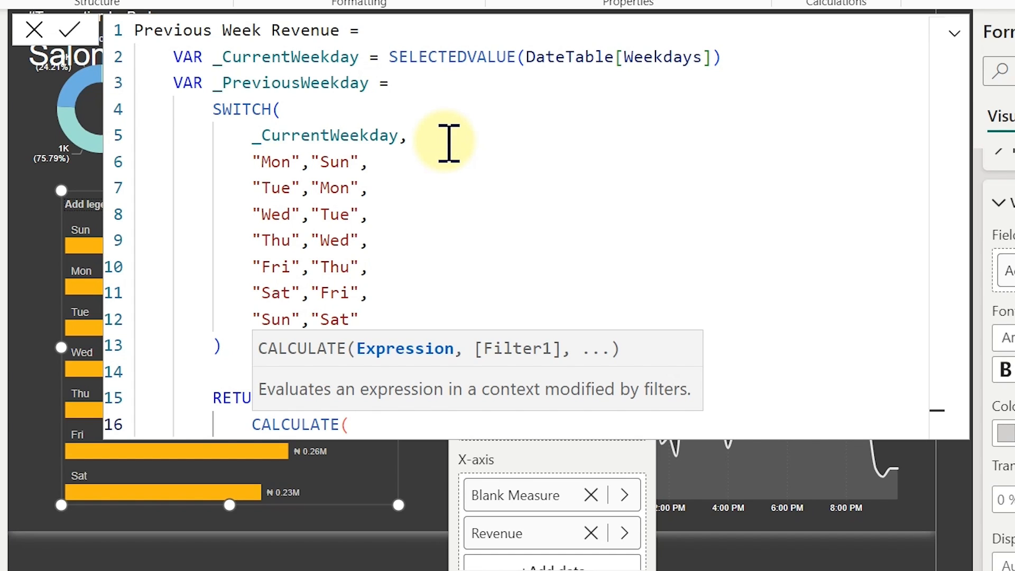
- Enter the [Revenue] measure, followed by a comma, as the expression of the CALCULATE function on its own line
{"action": "key", "text": "shift+Return"}
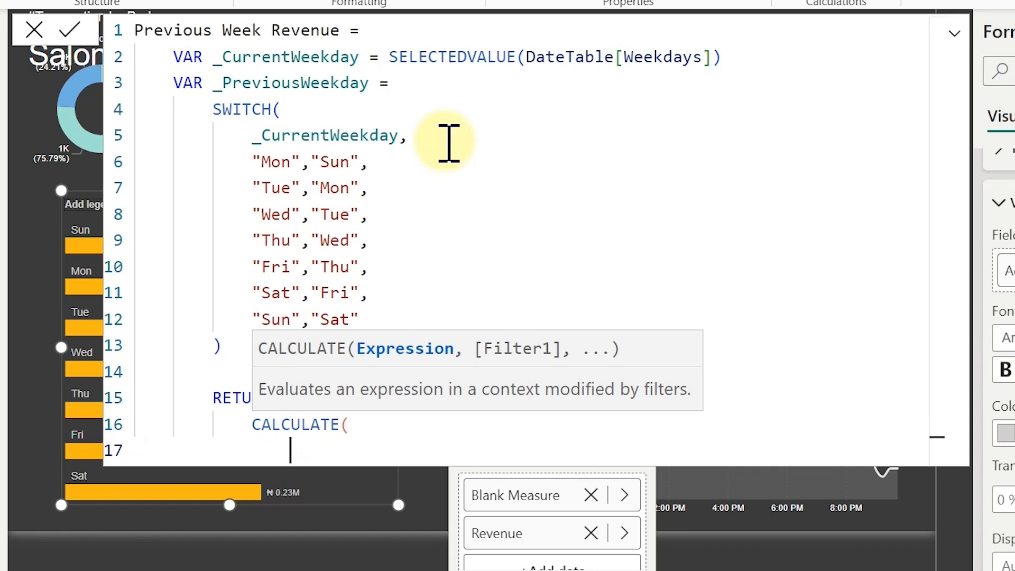
{"action": "type", "text": "[to"}
{"action": "key", "text": "BackSpace"}
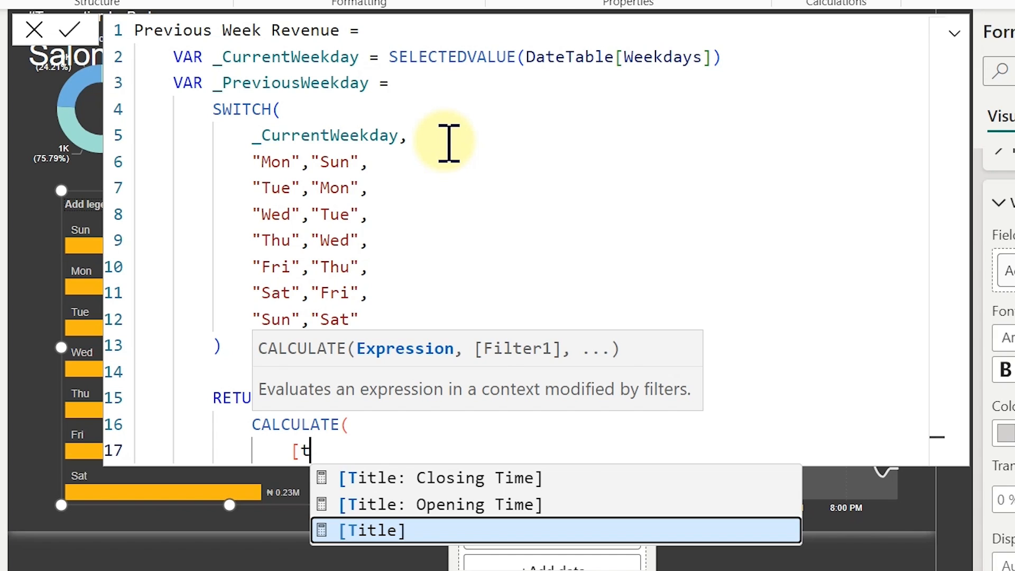
{"action": "key", "text": "BackSpace"}
{"action": "type", "text": "r"}
{"action": "key", "text": "Tab"}
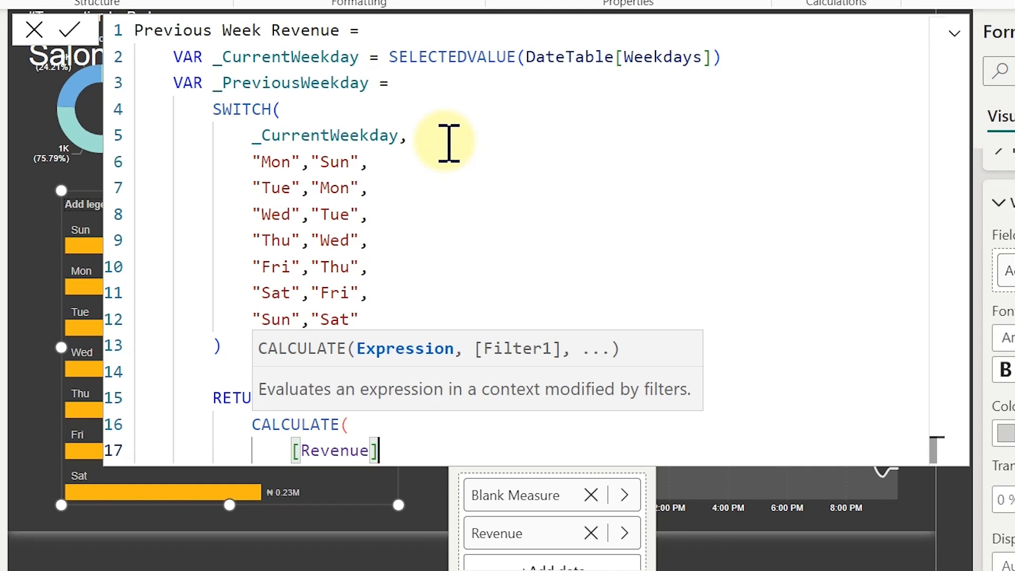
{"action": "type", "text": ","}
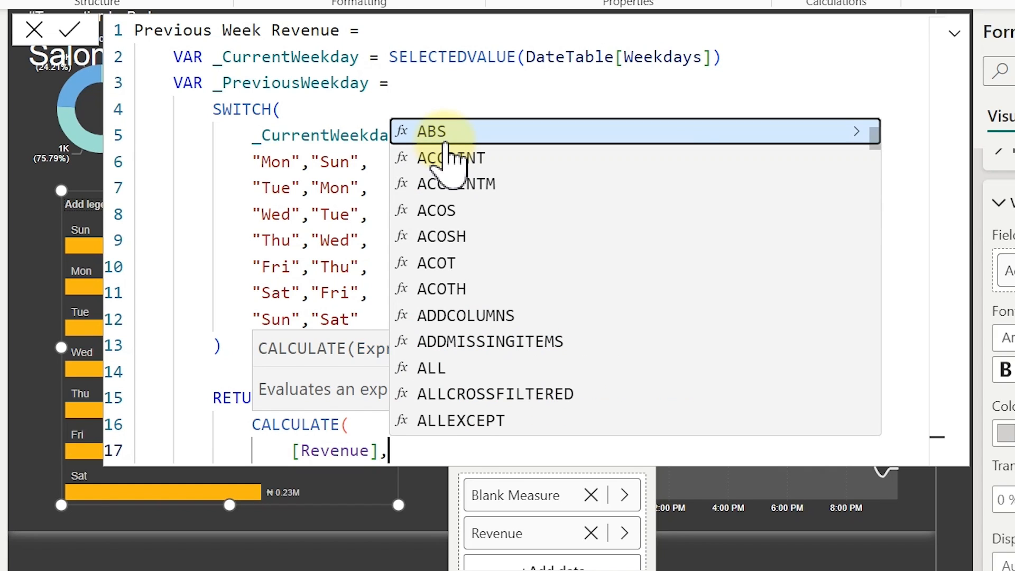
- Add a CALCULATE filter on a new line that sets DateTable[Weekdays] equal to _PreviousWeekday
{"action": "key", "text": "shift+Return"}
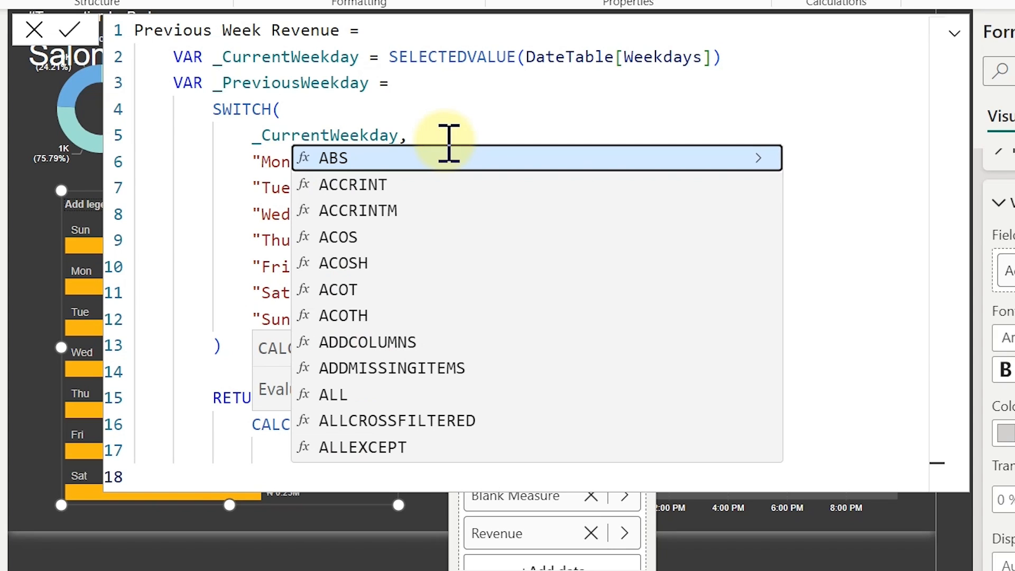
{"action": "type", "text": "w"}
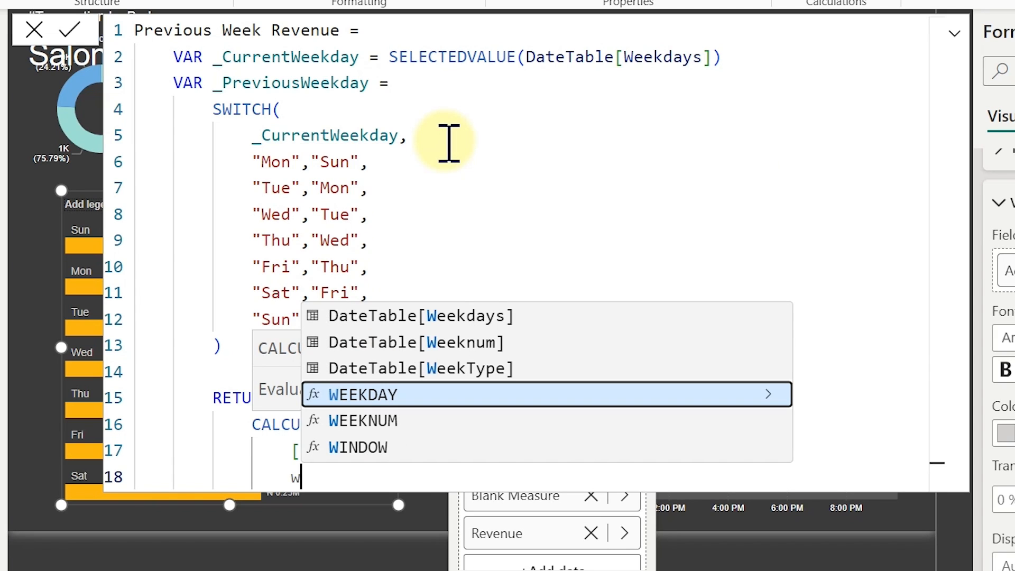
{"action": "key", "text": "Up"}
{"action": "key", "text": "Up"}
{"action": "key", "text": "Up"}
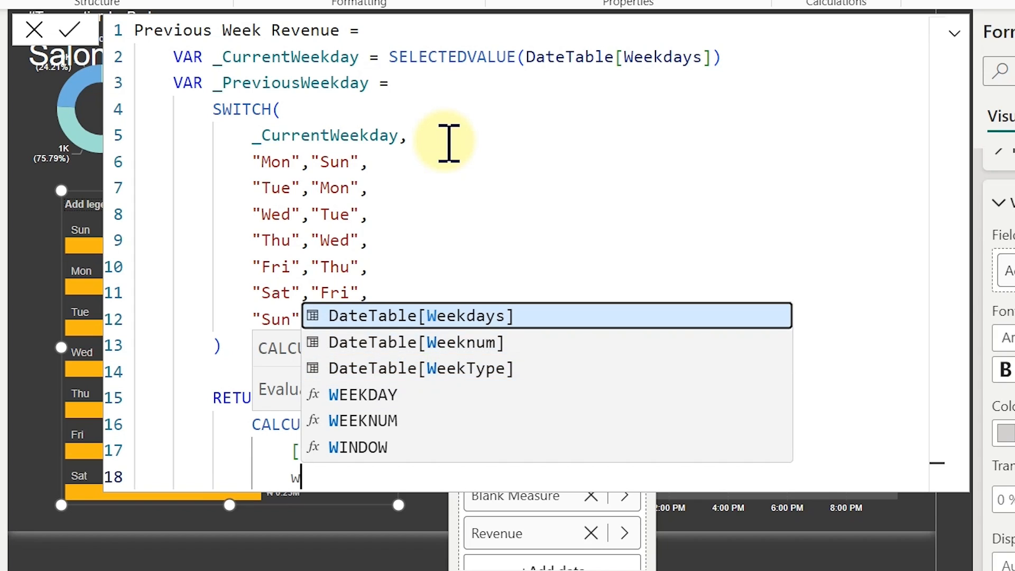
{"action": "key", "text": "Tab"}
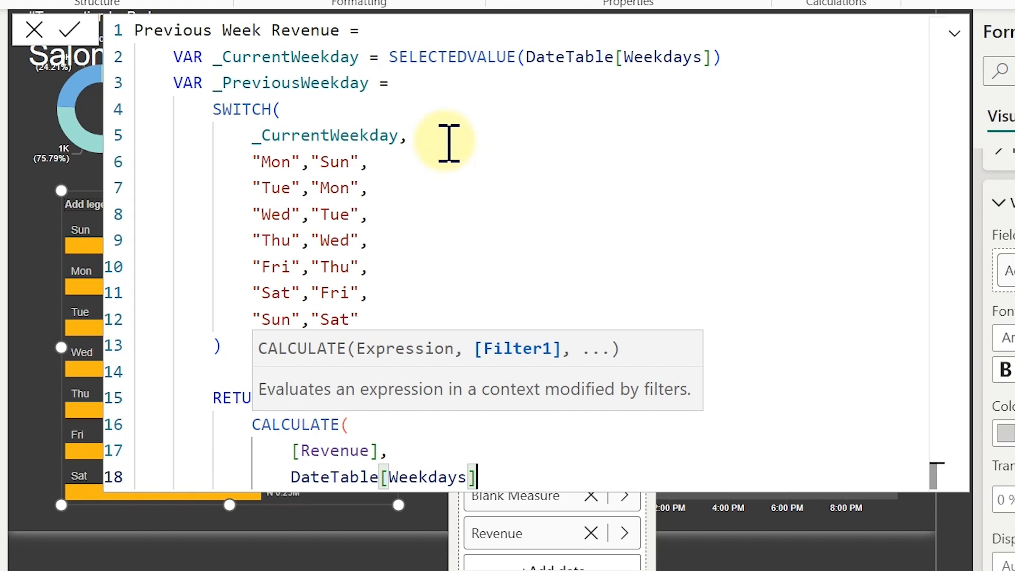
{"action": "type", "text": "="}
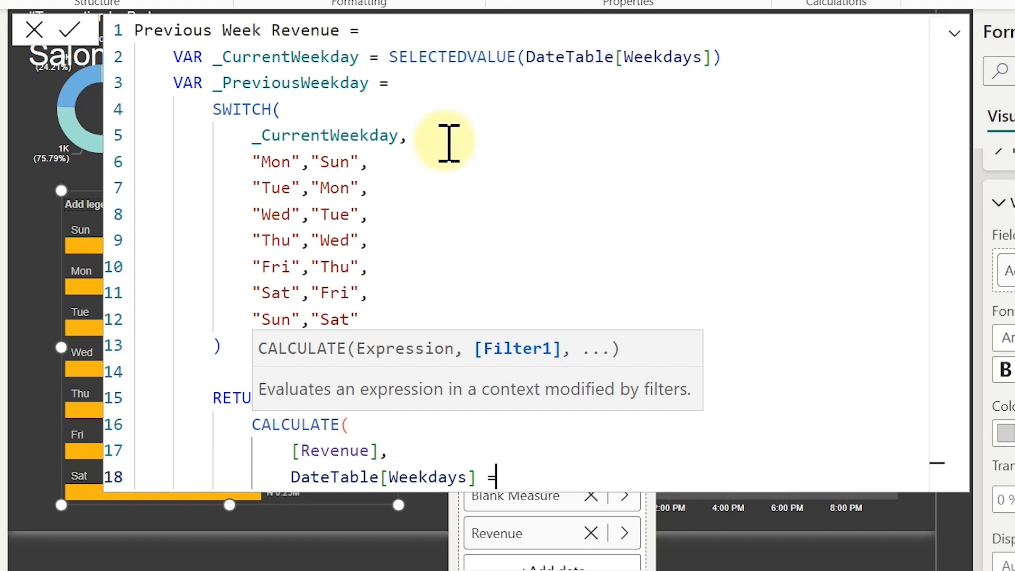
{"action": "type", "text": "_"}
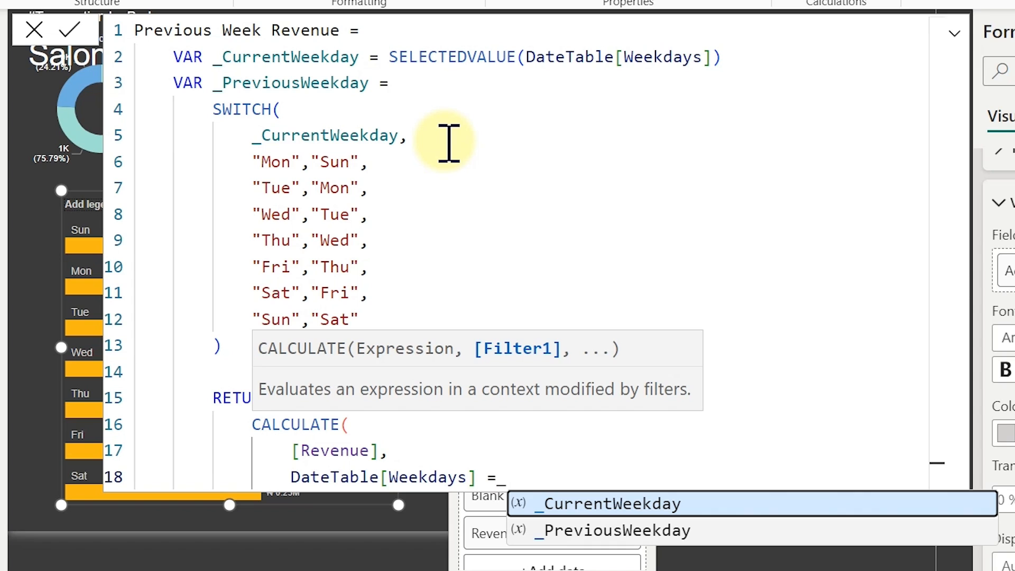
{"action": "key", "text": "Down"}
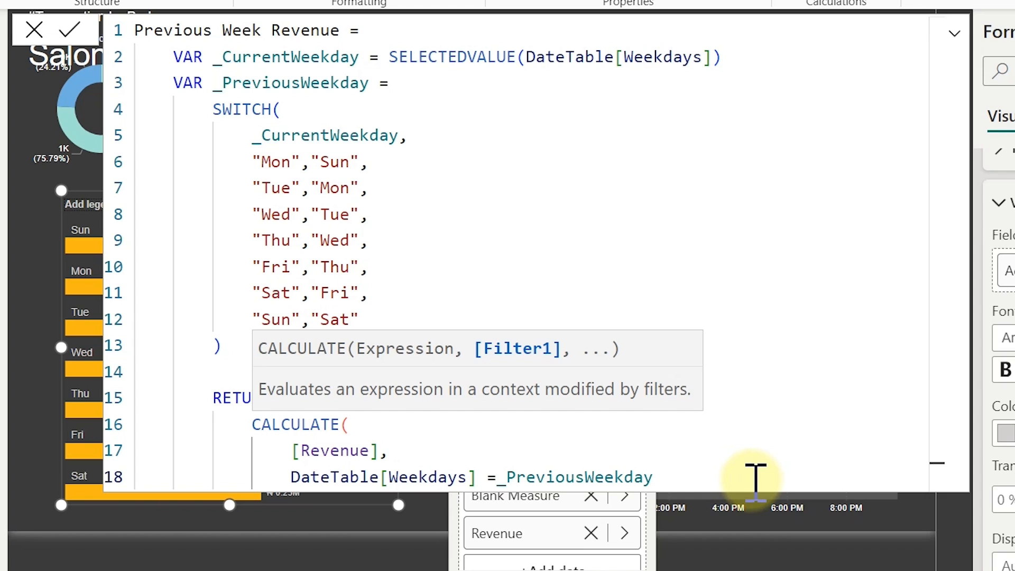
- Add ALL(DateTable) as a second CALCULATE filter on its own line, separated from the weekday filter by a comma
{"action": "type", "text": ","}
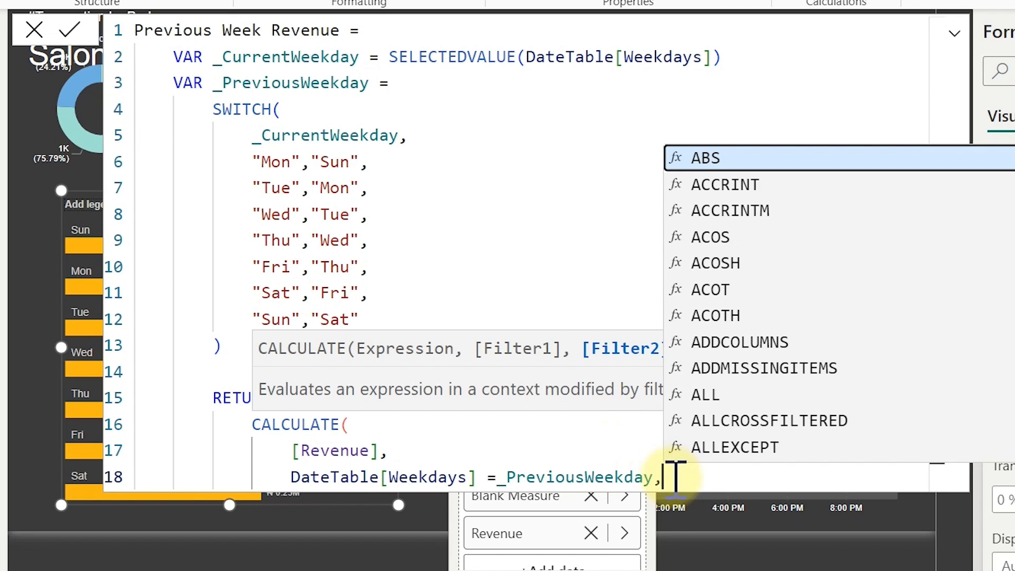
{"action": "key", "text": "shift+Return"}
{"action": "type", "text": "all"}
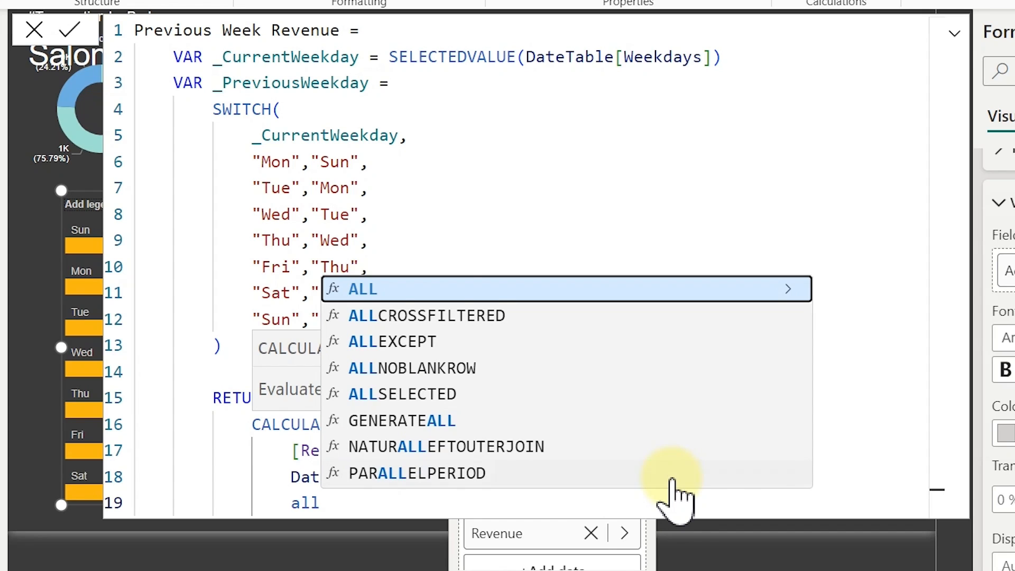
{"action": "key", "text": "Tab"}
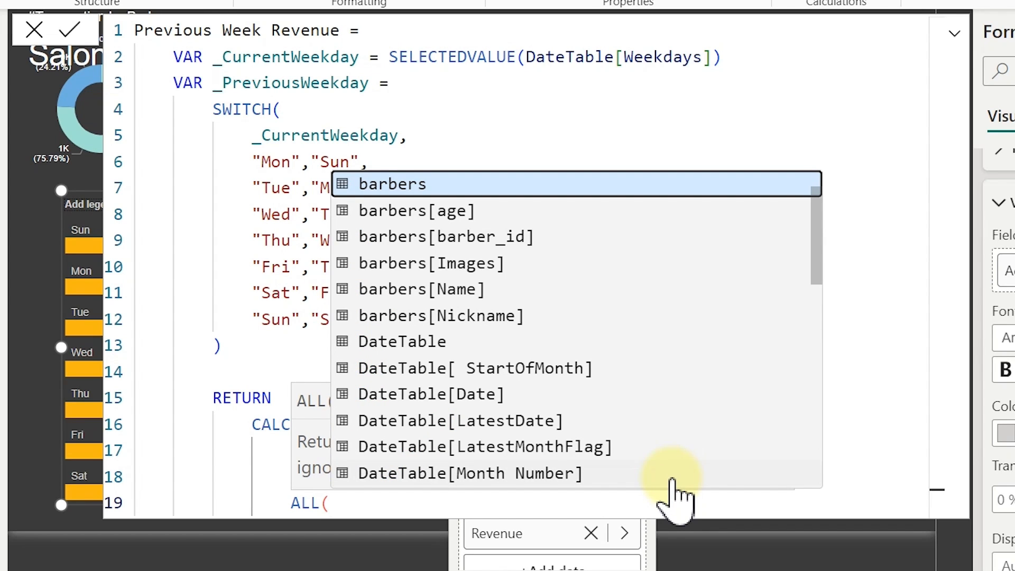
{"action": "type", "text": "dat"}
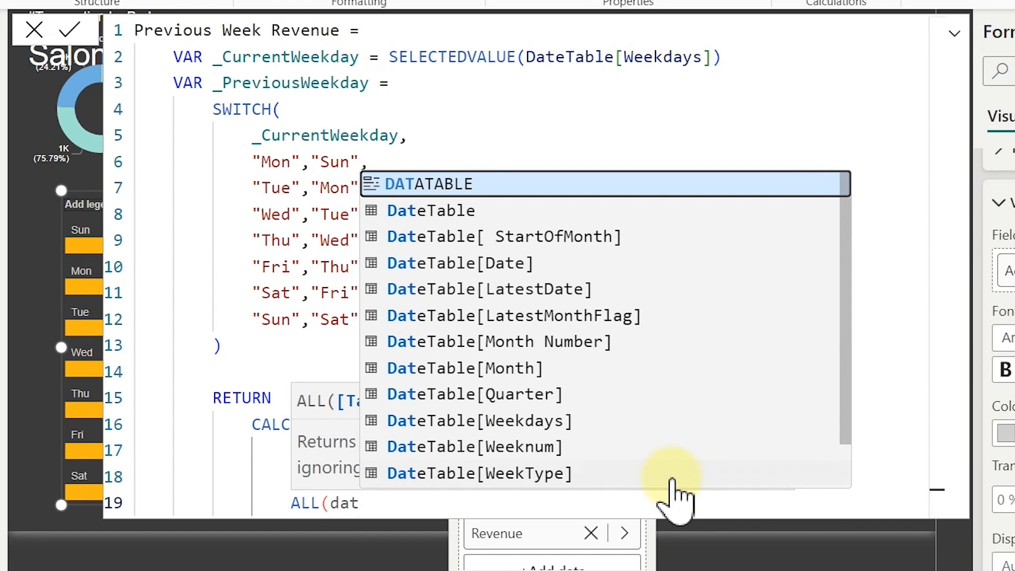
{"action": "key", "text": "Down"}
{"action": "key", "text": "Tab"}
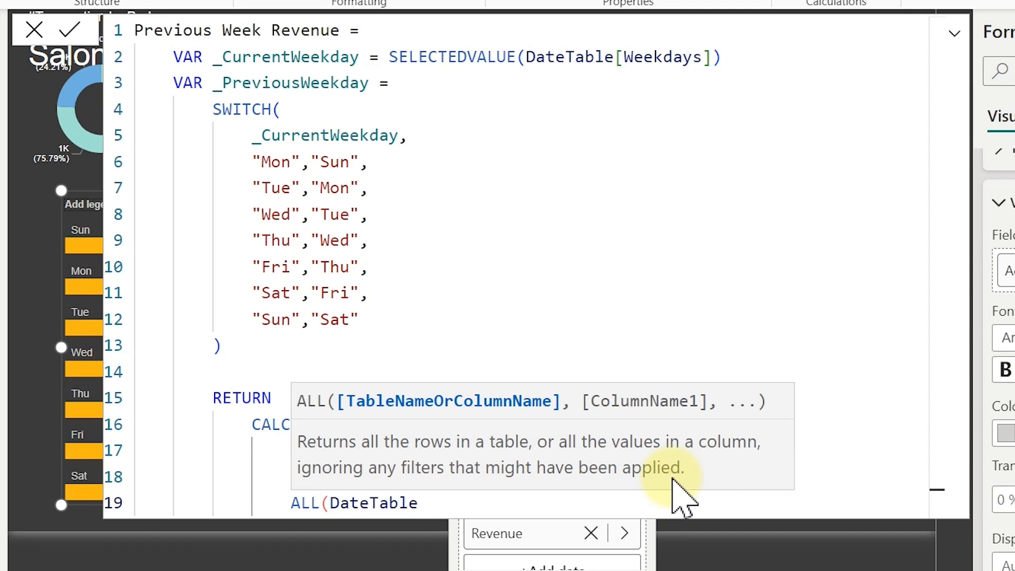
{"action": "type", "text": ")"}
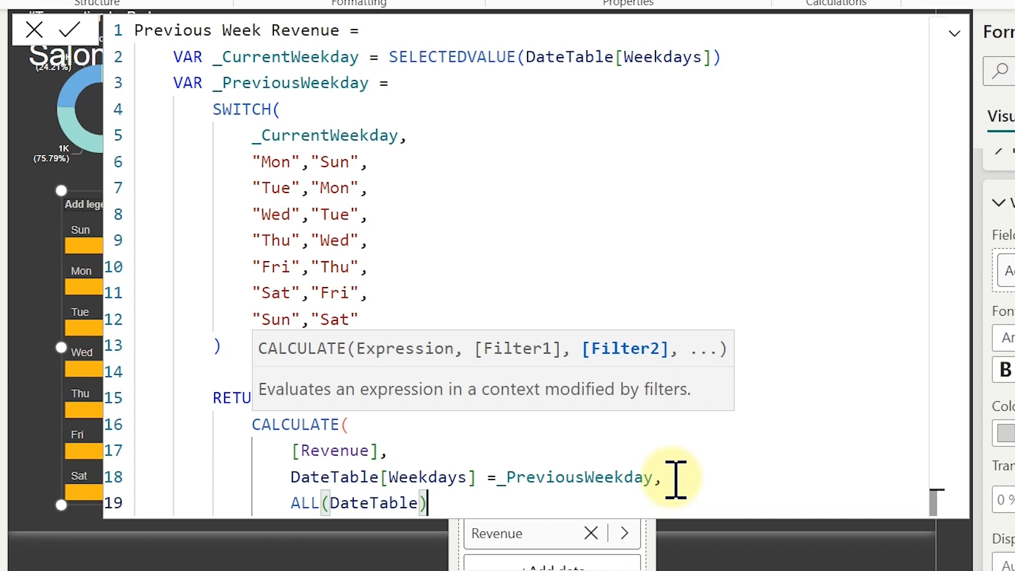
- Close the CALCULATE function on a new line and commit the Previous Week Revenue measure
{"action": "key", "text": "Return"}
{"action": "type", "text": ")"}
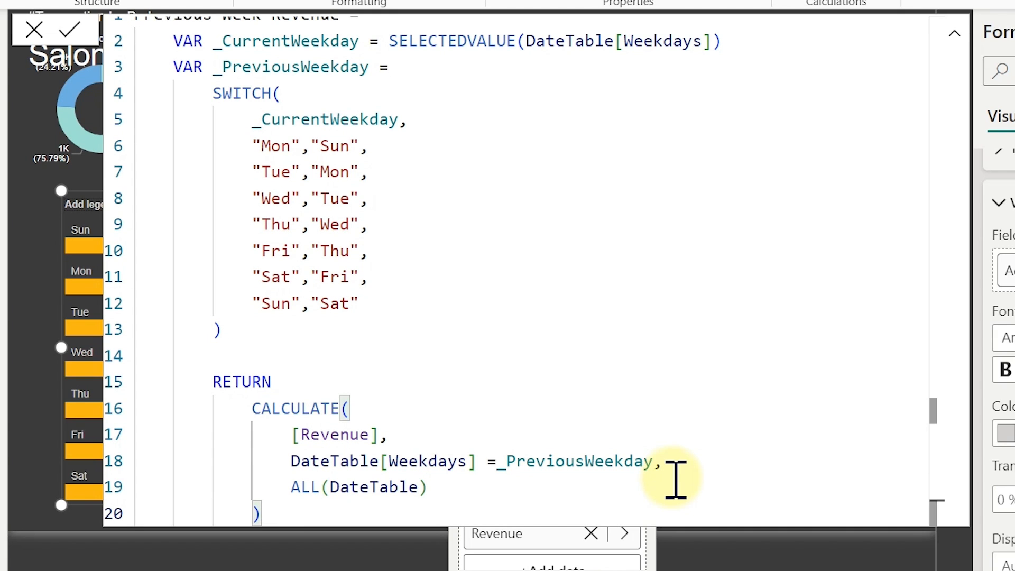
{"action": "key", "text": "Return"}
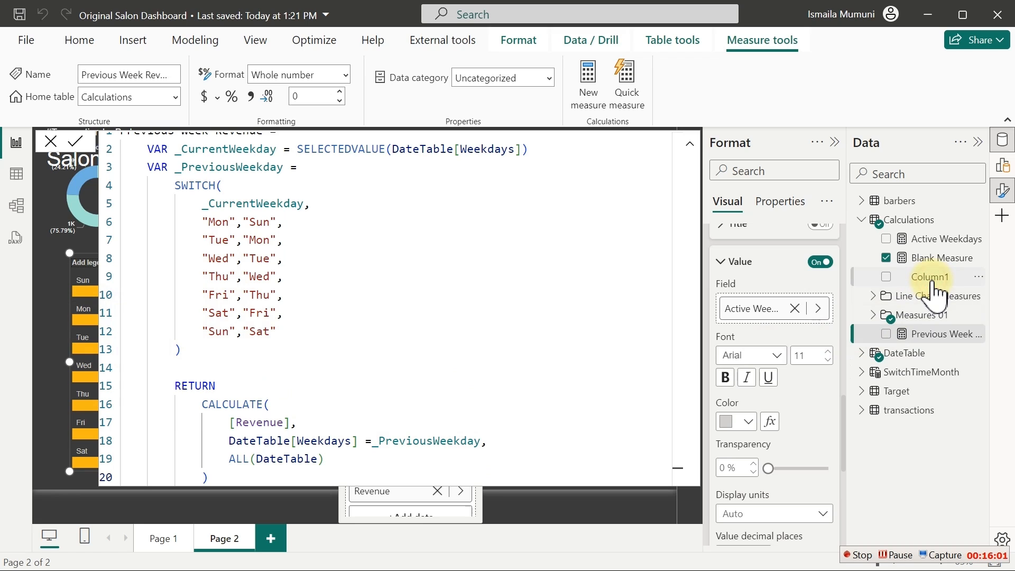
- Place a trial visual of Previous Week Revenue in the empty area above the time trend and display it as a table
{"action": "left_click", "coordinate": [930, 279]}
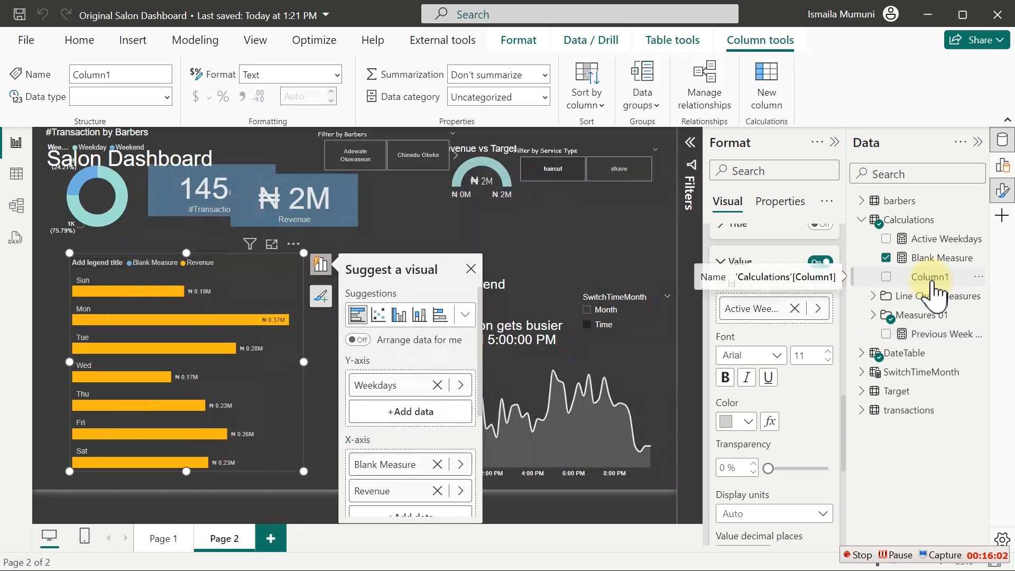
{"action": "left_click", "coordinate": [533, 223]}
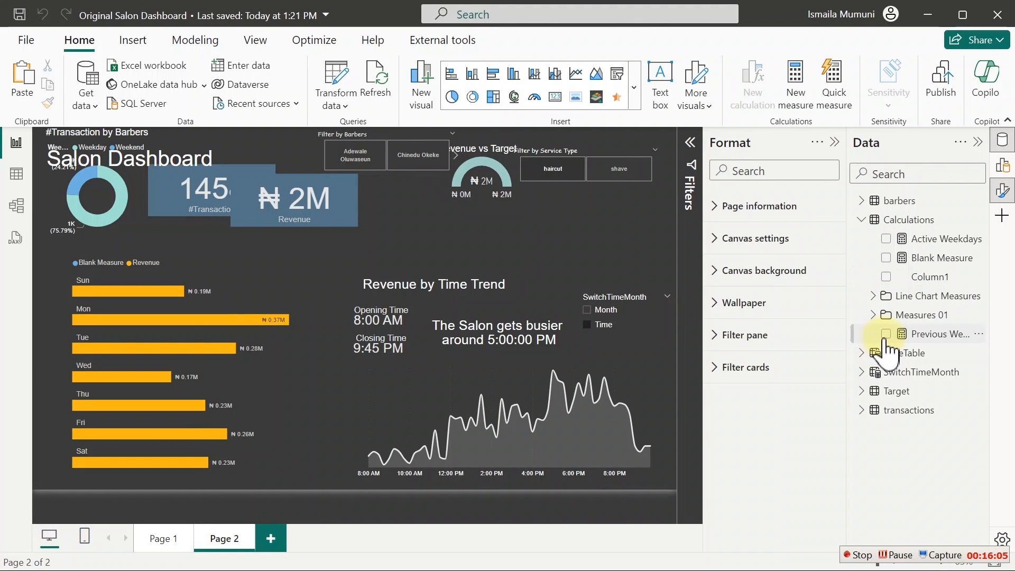
{"action": "left_click", "coordinate": [887, 335]}
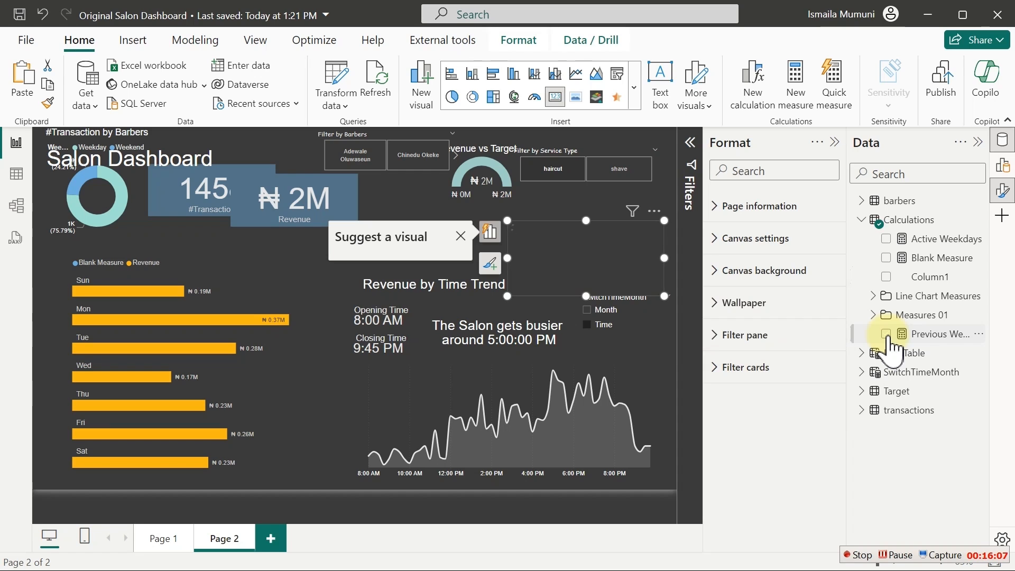
{"action": "left_click_drag", "start_coordinate": [613, 256], "coordinate": [586, 228]}
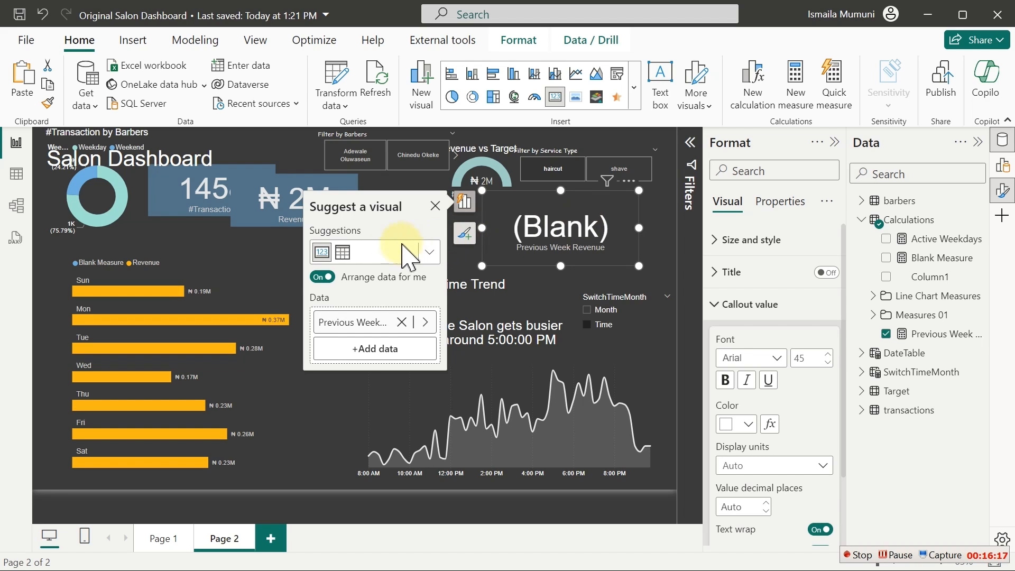
{"action": "left_click", "coordinate": [344, 252]}
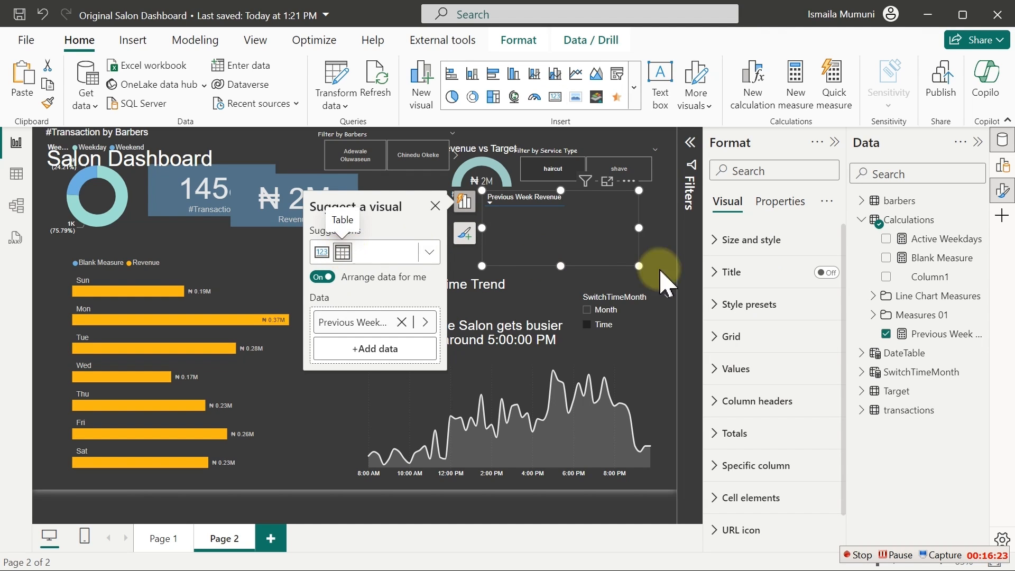
- Break the trial visual down by DateTable Weekdays in table form and delete it from the page
{"action": "left_click", "coordinate": [863, 222]}
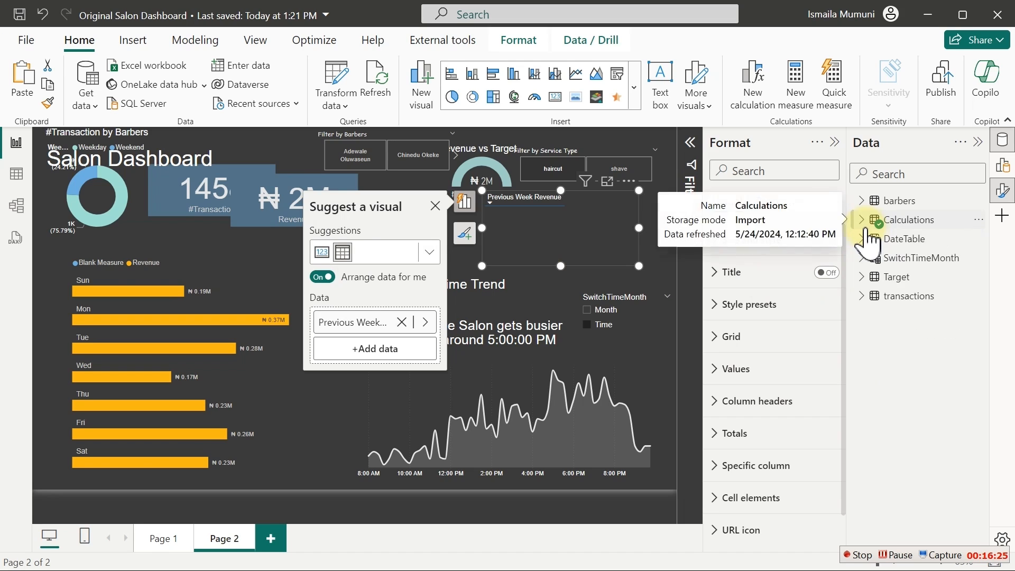
{"action": "left_click", "coordinate": [862, 241]}
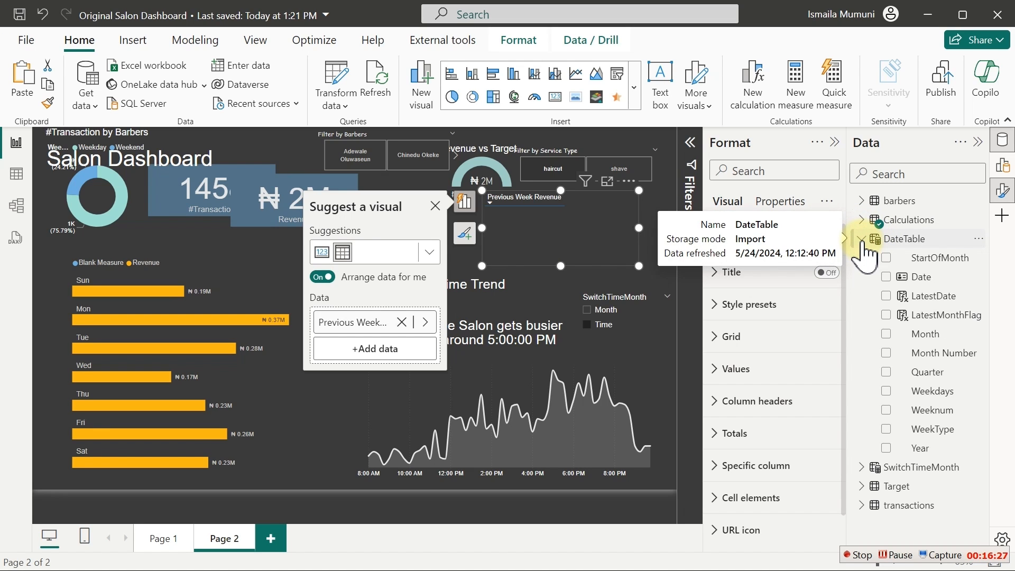
{"action": "left_click", "coordinate": [885, 391]}
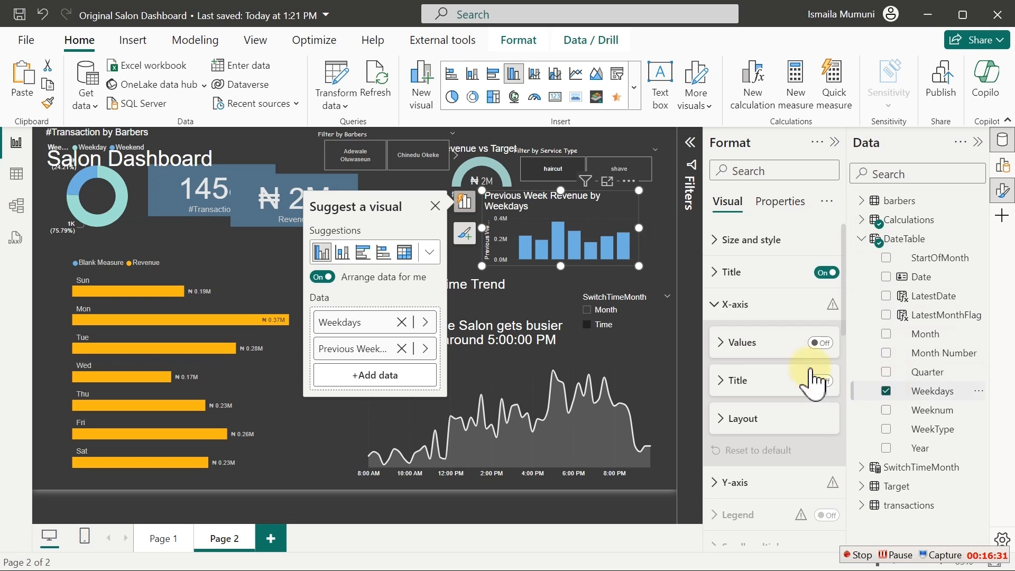
{"action": "left_click", "coordinate": [429, 253]}
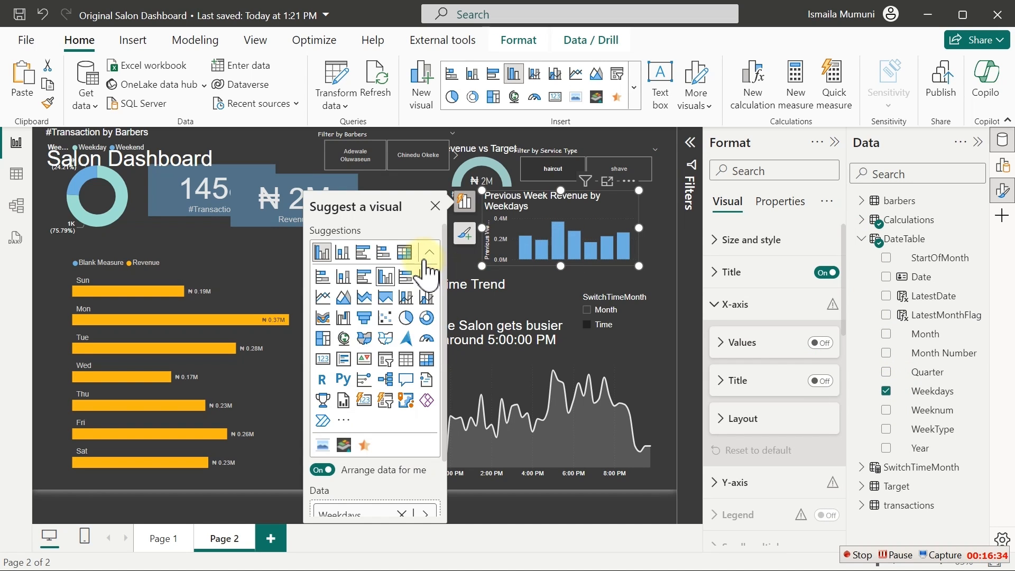
{"action": "left_click", "coordinate": [405, 359]}
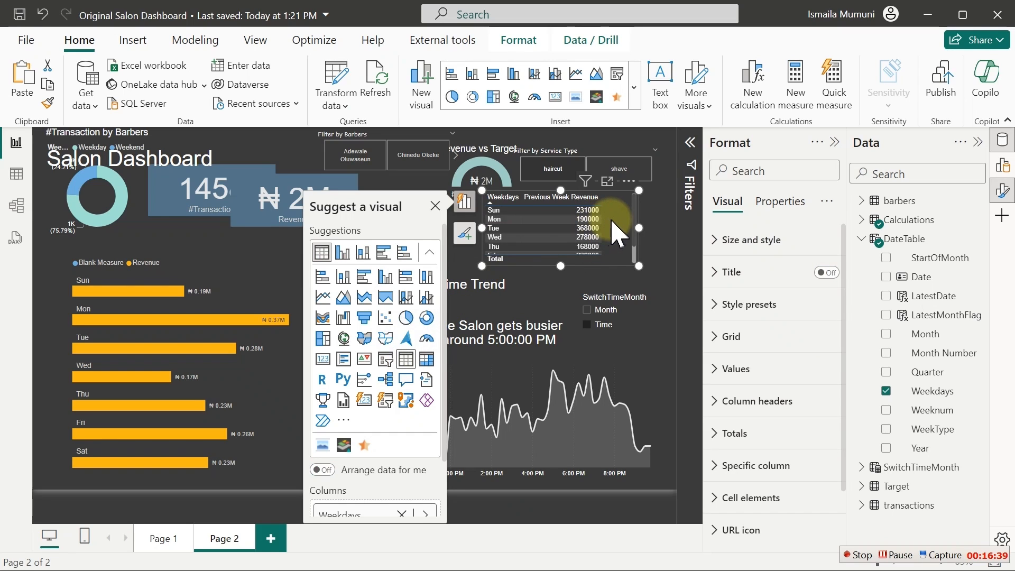
{"action": "key", "text": "Delete"}
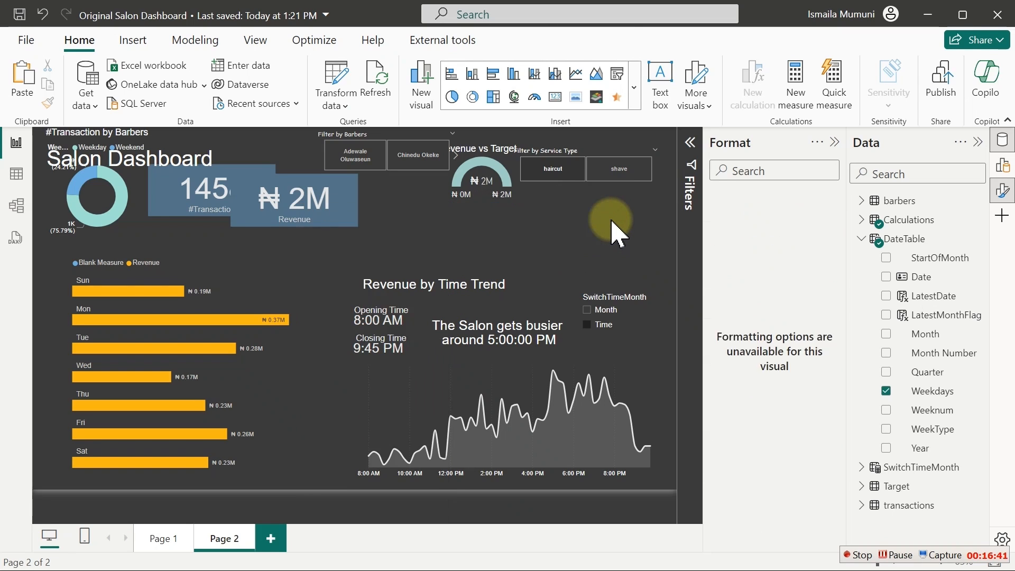
- Add a new report page with a table of DateTable Weekdays, moved inward from the canvas corner
{"action": "left_click", "coordinate": [271, 538]}
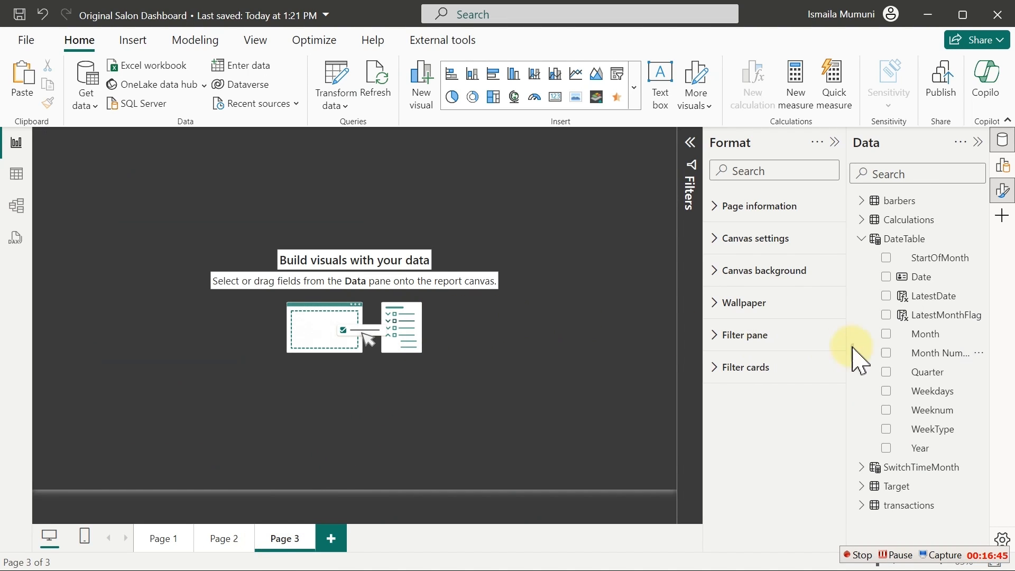
{"action": "left_click", "coordinate": [886, 391]}
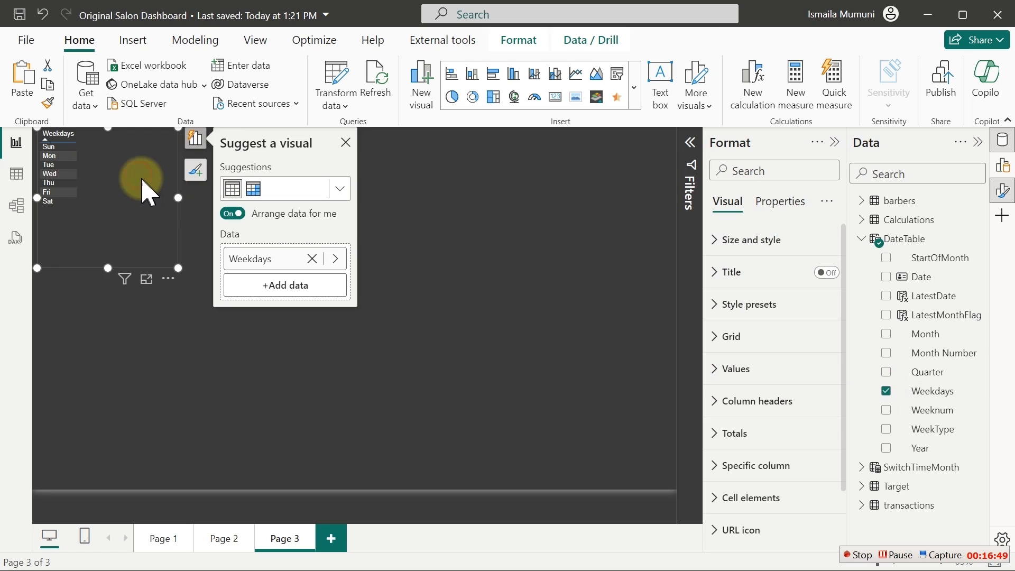
{"action": "left_click_drag", "start_coordinate": [147, 186], "coordinate": [223, 290]}
- Set the Weekdays table's values font size to 20 and enlarge the table slightly
{"action": "left_click", "coordinate": [218, 285]}
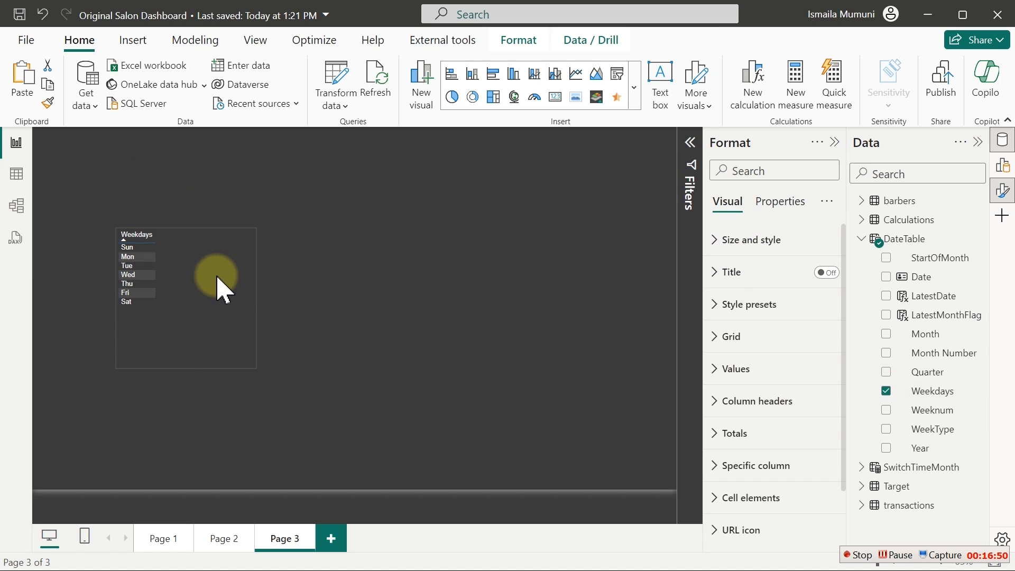
{"action": "left_click", "coordinate": [759, 368]}
{"action": "left_click", "coordinate": [808, 447]}
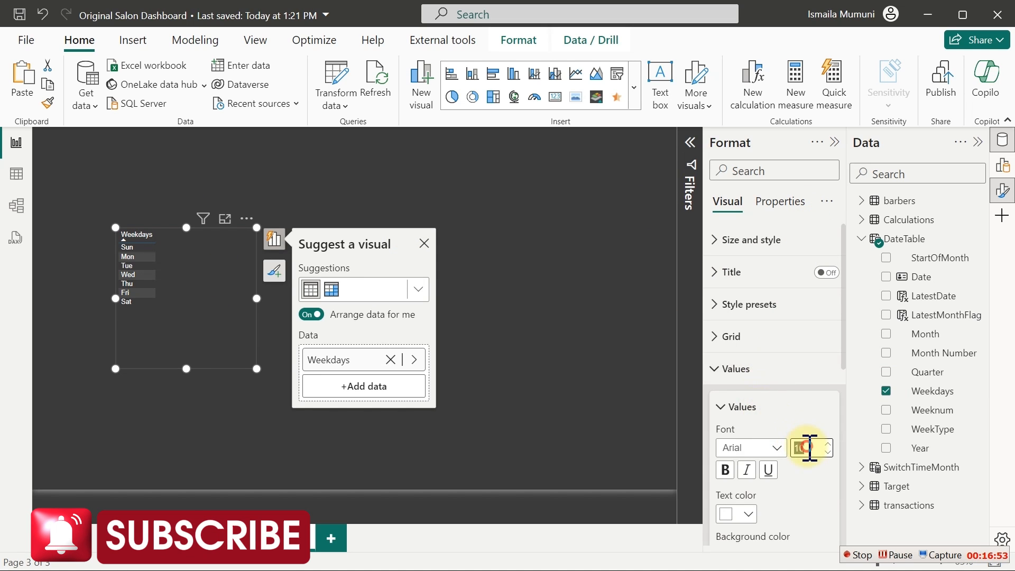
{"action": "type", "text": "20"}
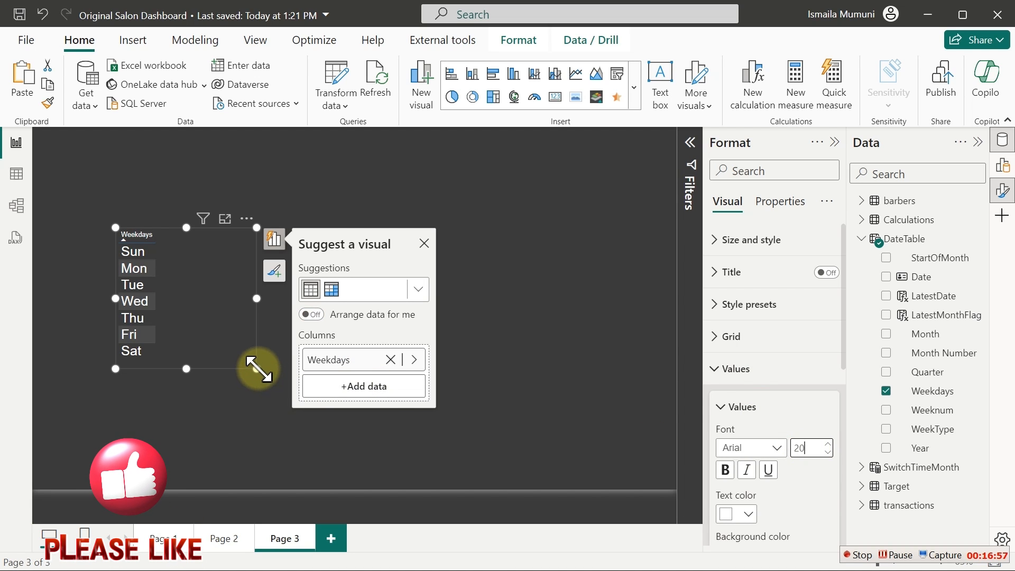
{"action": "left_click_drag", "start_coordinate": [257, 369], "coordinate": [263, 392]}
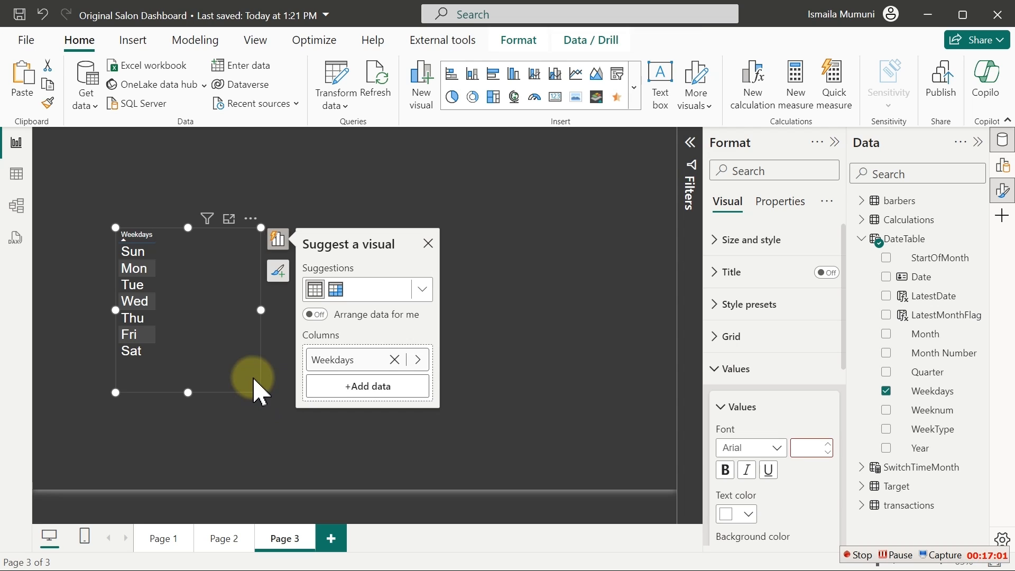
- Duplicate the Weekdays table and place the copy beside the original, aligned at the same height
{"action": "left_click", "coordinate": [228, 317]}
{"action": "key", "text": "ctrl+c"}
{"action": "key", "text": "ctrl+v"}
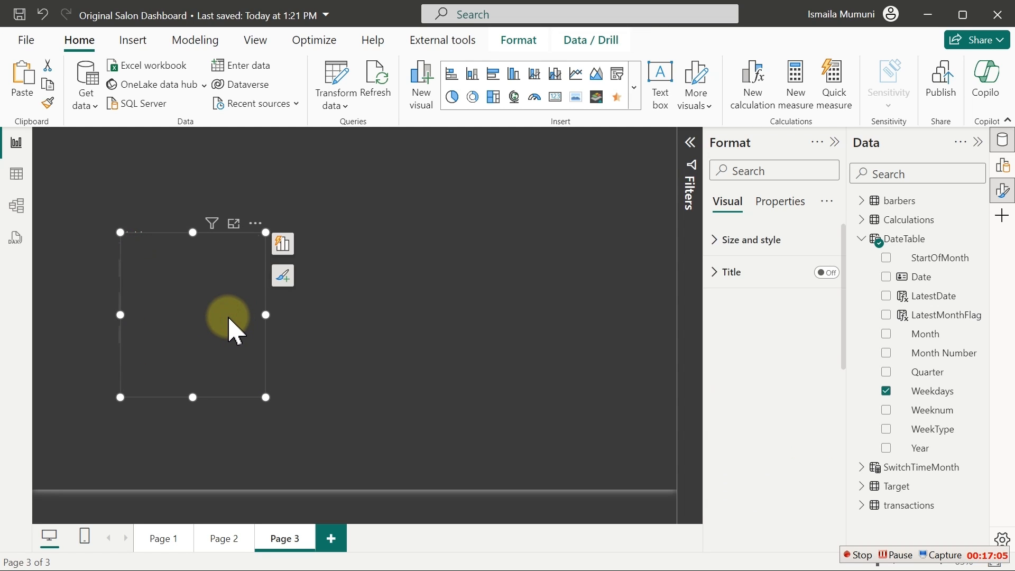
{"action": "left_click_drag", "start_coordinate": [229, 317], "coordinate": [445, 313]}
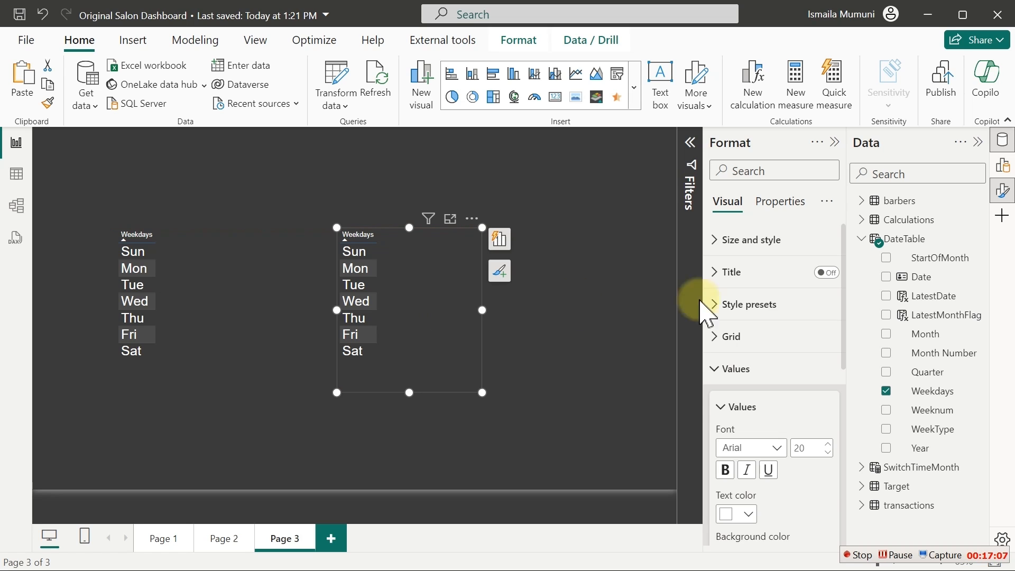
- Add the Previous Week Revenue measure from the Calculations table to the copied Weekdays table
{"action": "left_click", "coordinate": [859, 240]}
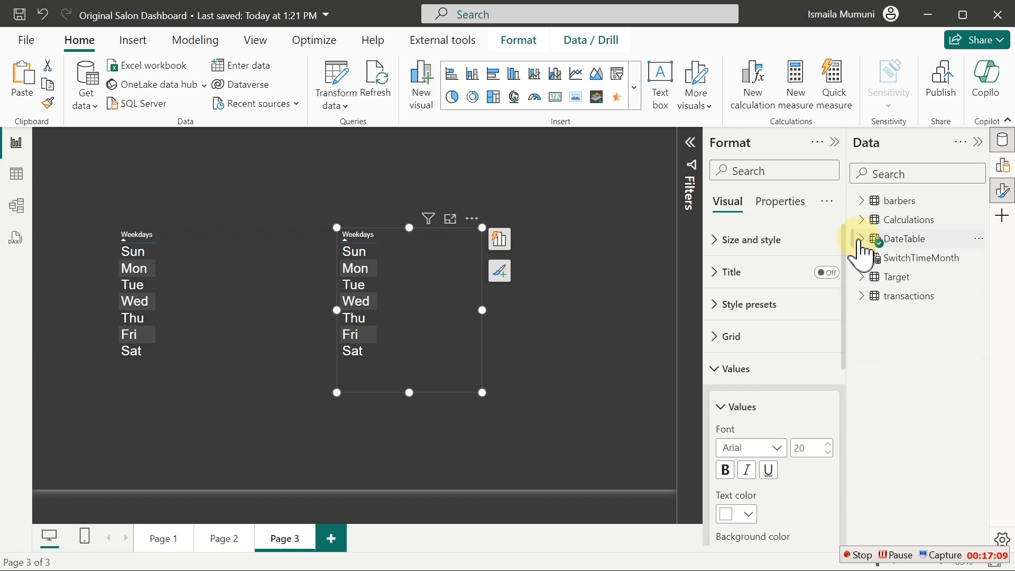
{"action": "left_click", "coordinate": [860, 220]}
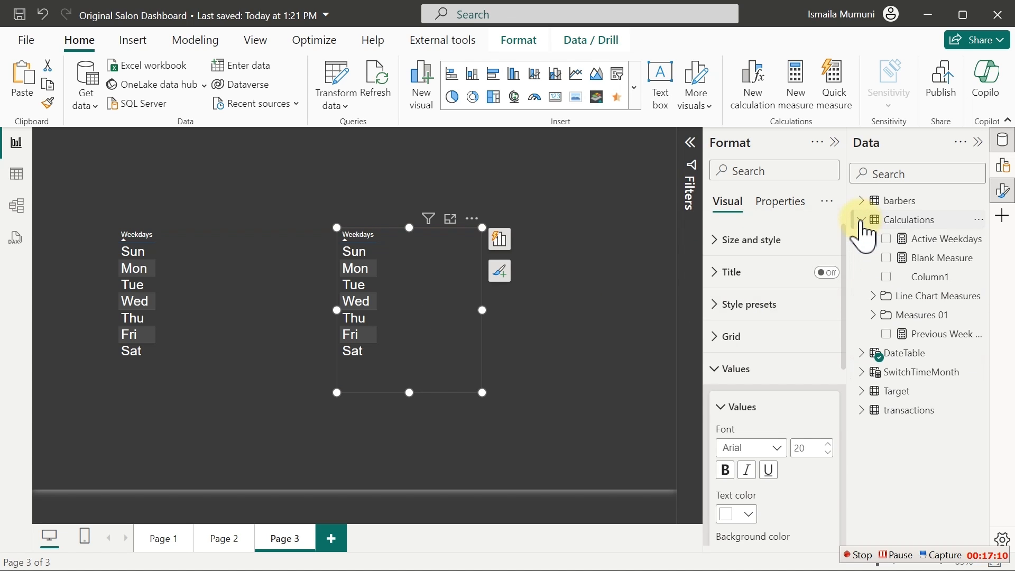
{"action": "left_click", "coordinate": [885, 335]}
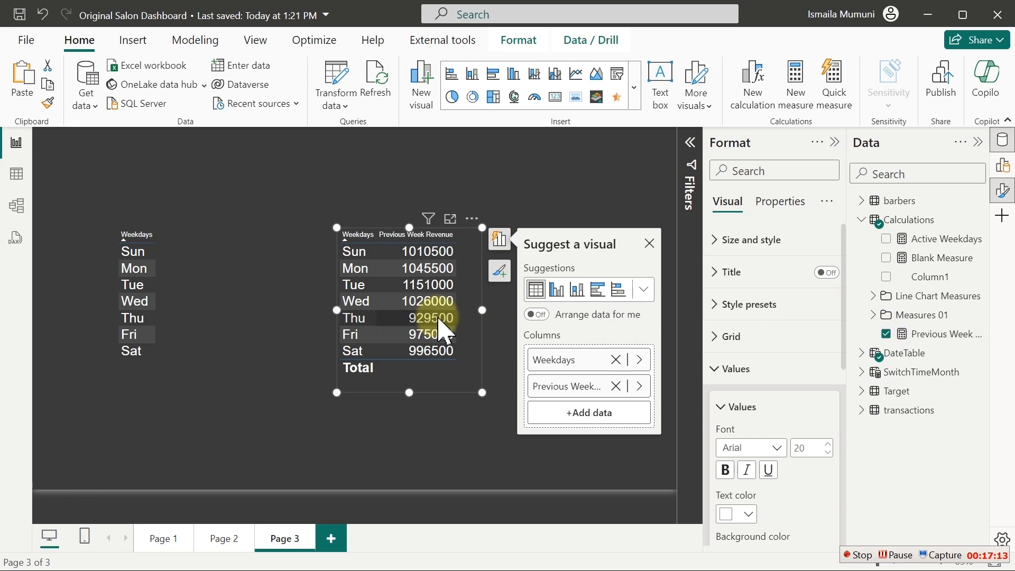
- Add the Revenue measure from the Measures 01 folder to the original Weekdays table and reselect the copied table
{"action": "left_click", "coordinate": [214, 283]}
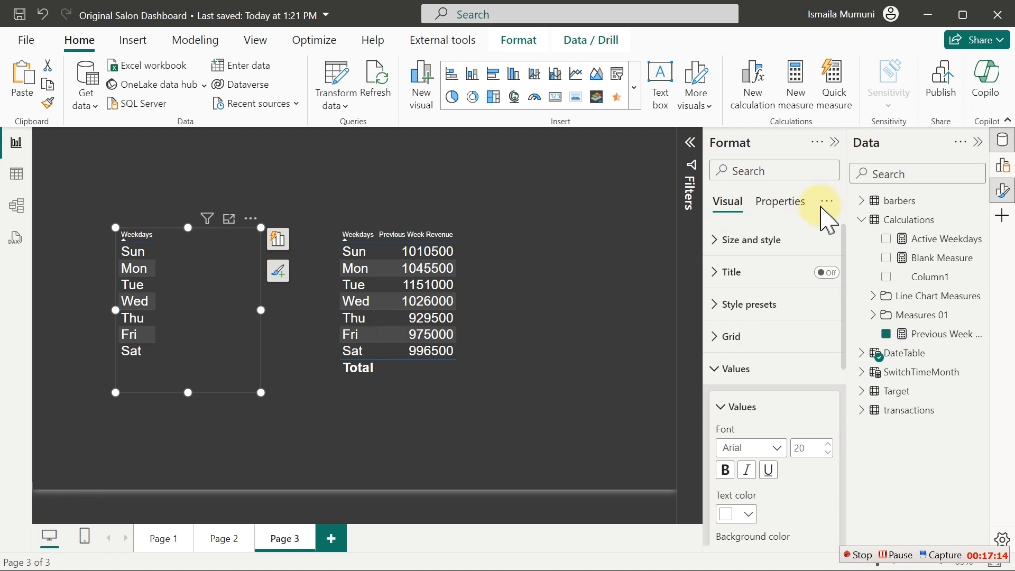
{"action": "left_click", "coordinate": [860, 219]}
{"action": "left_click", "coordinate": [861, 220]}
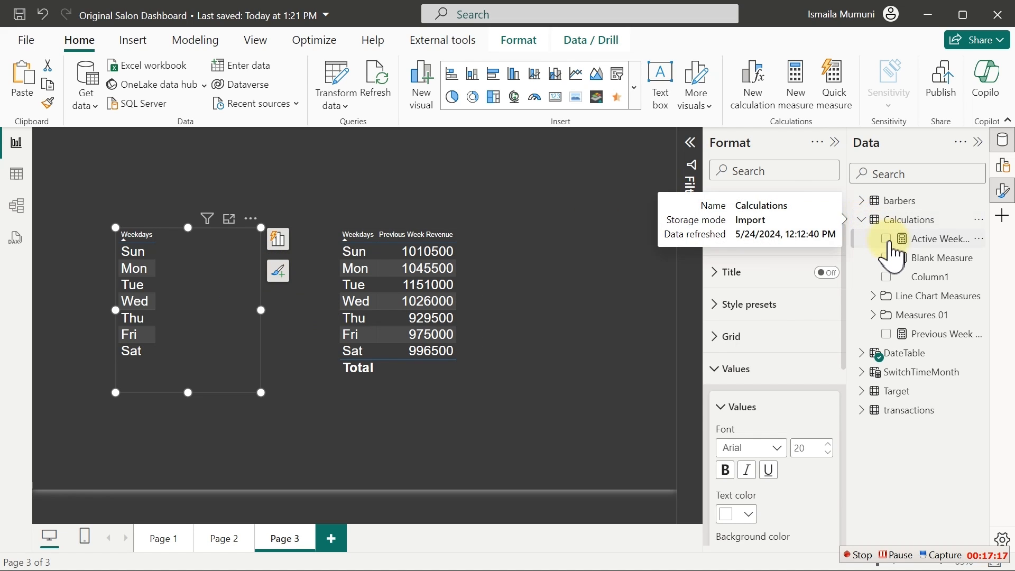
{"action": "left_click", "coordinate": [877, 315]}
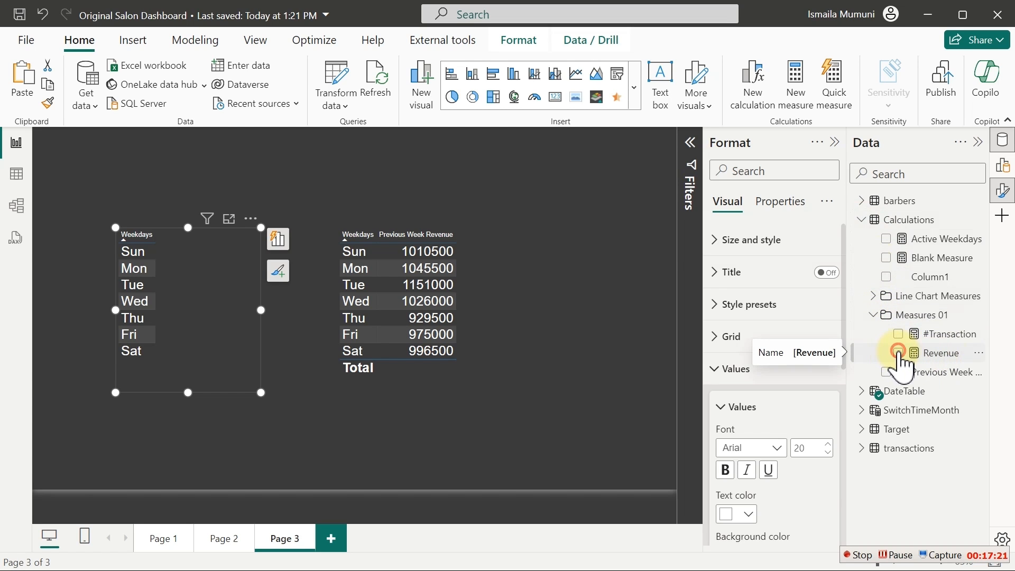
{"action": "left_click", "coordinate": [898, 352]}
{"action": "left_click", "coordinate": [611, 253]}
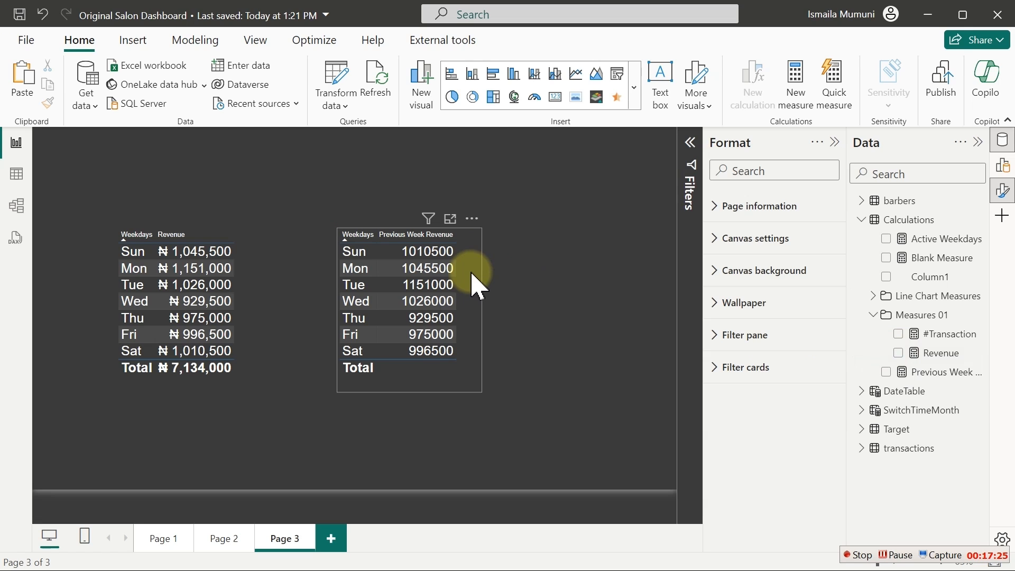
{"action": "left_click", "coordinate": [472, 276]}
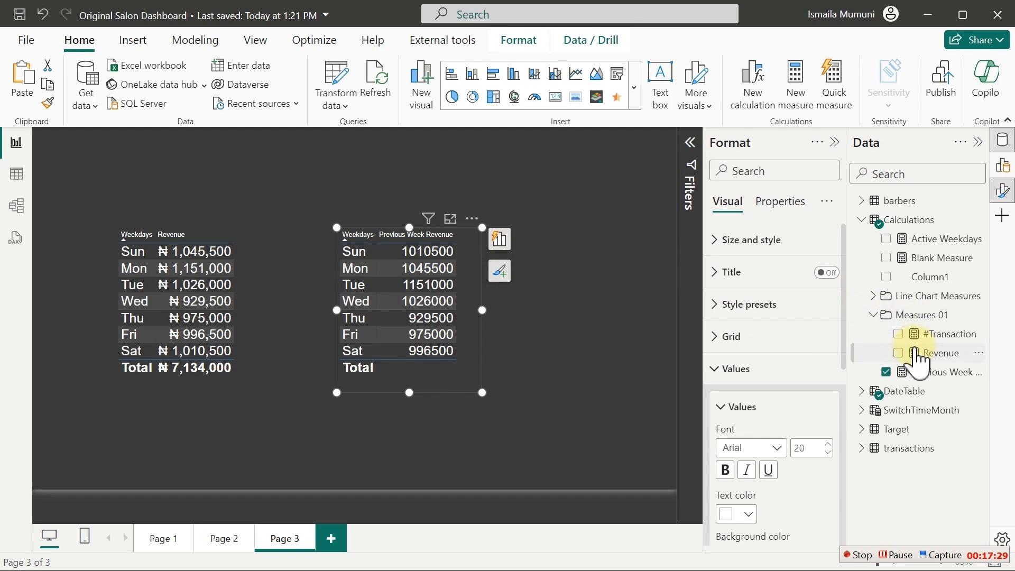
- Format the Previous Week Revenue measure with a thousands separator and deselect the copied table
{"action": "left_click", "coordinate": [871, 316]}
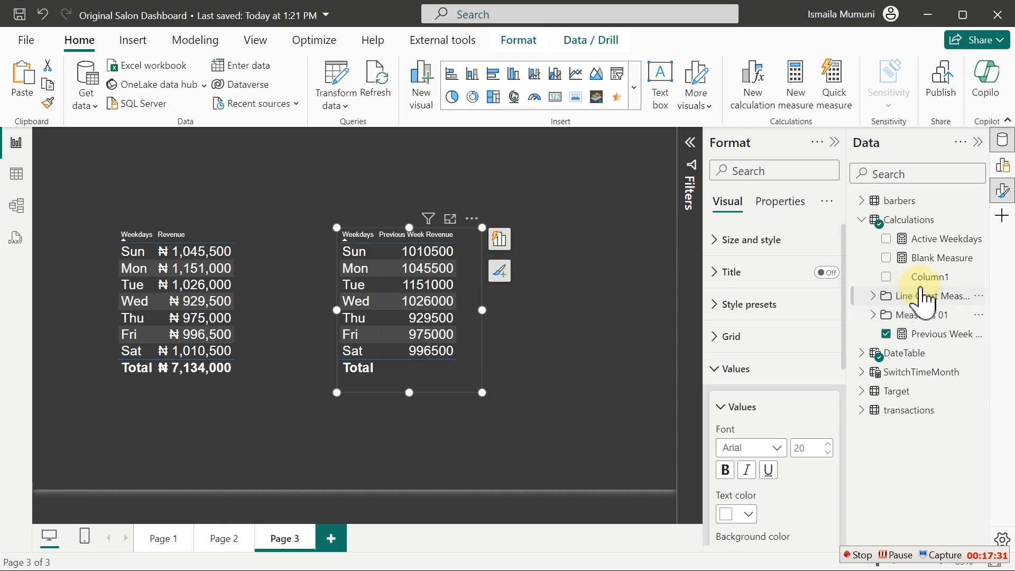
{"action": "left_click", "coordinate": [926, 338]}
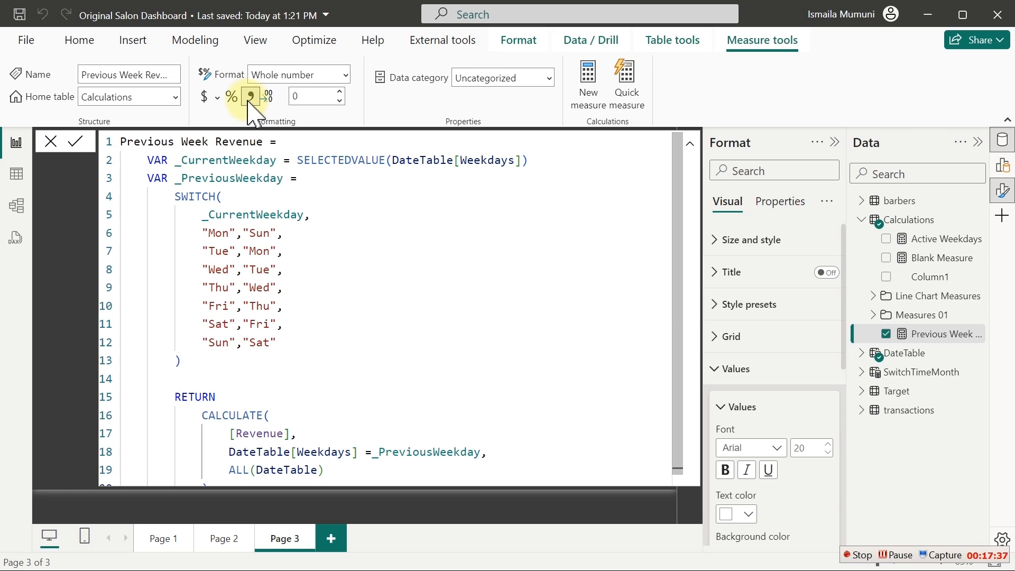
{"action": "left_click", "coordinate": [250, 97]}
{"action": "left_click", "coordinate": [76, 213]}
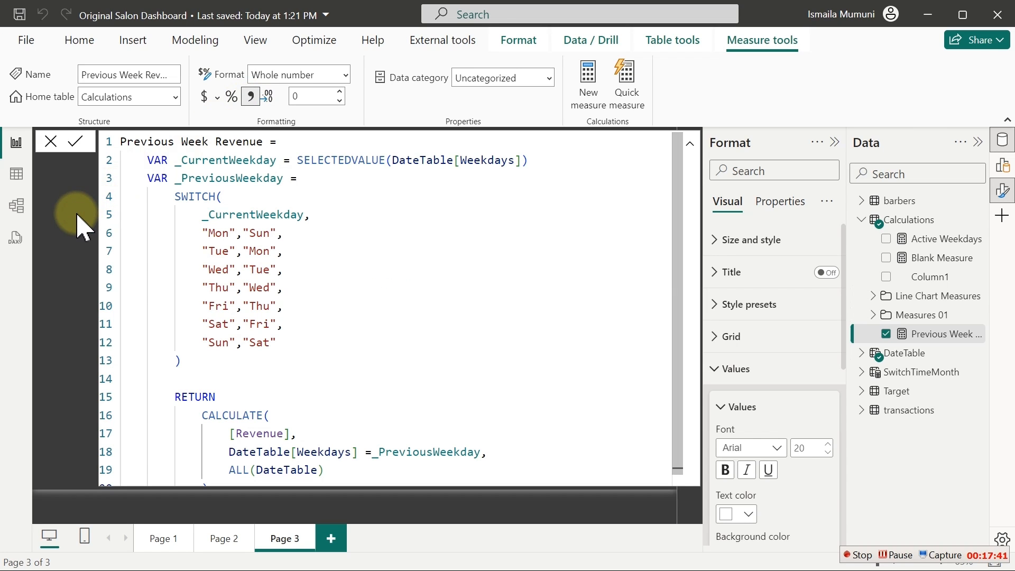
{"action": "left_click", "coordinate": [913, 274]}
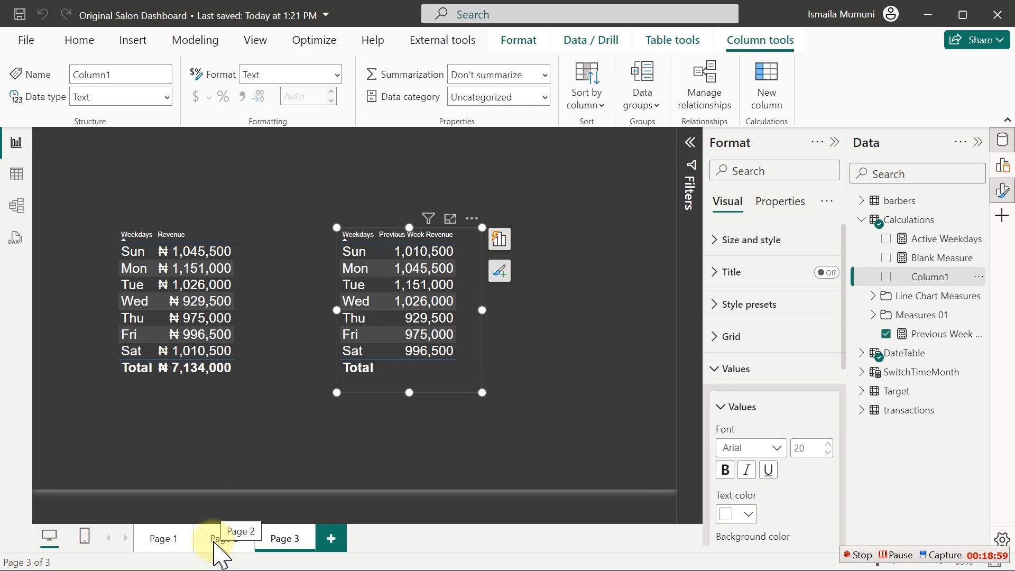
{"action": "left_click", "coordinate": [529, 413]}
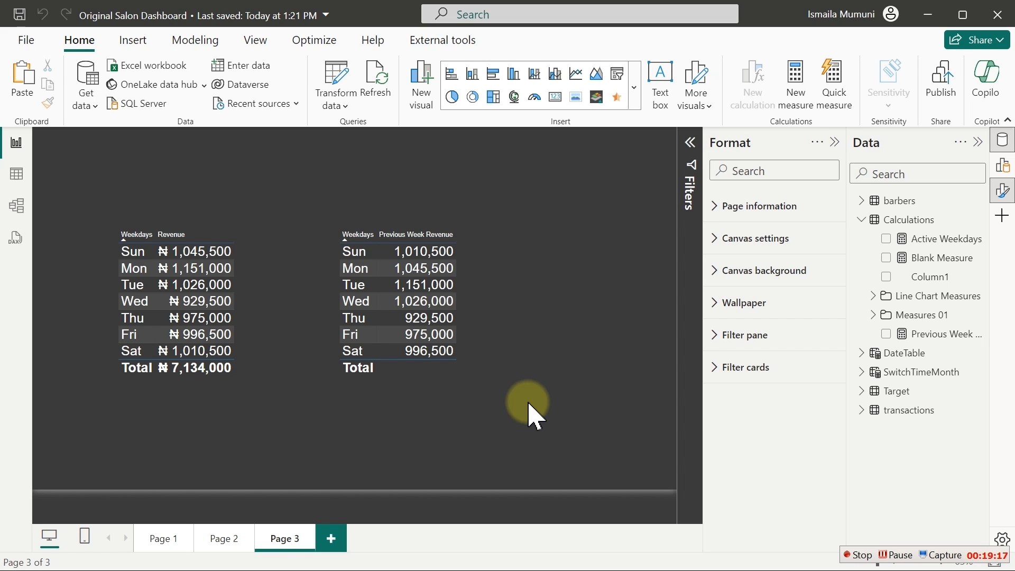
- Create a new measure named WoW Change in the Calculations table
{"action": "right_click", "coordinate": [927, 258]}
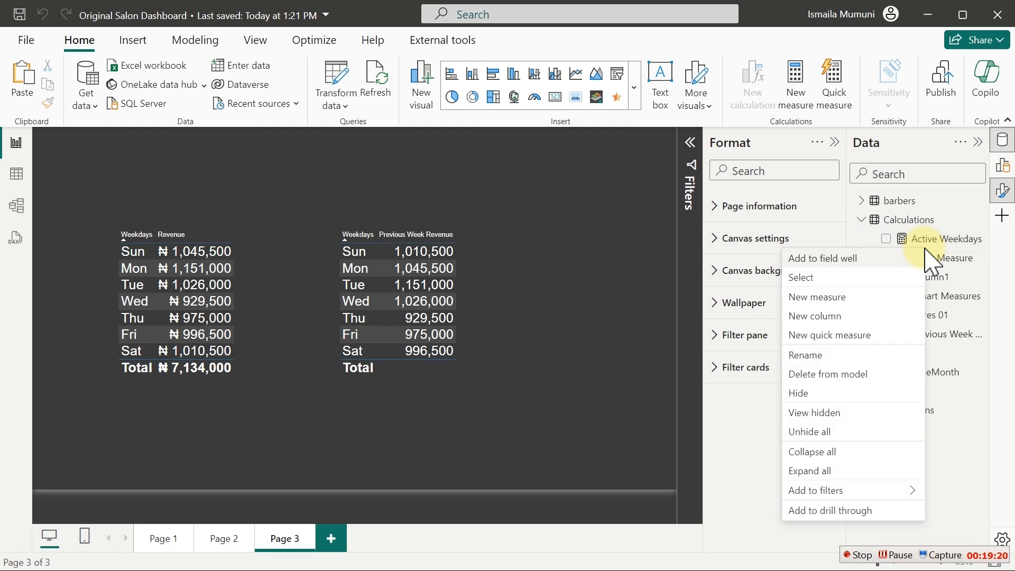
{"action": "left_click", "coordinate": [824, 299]}
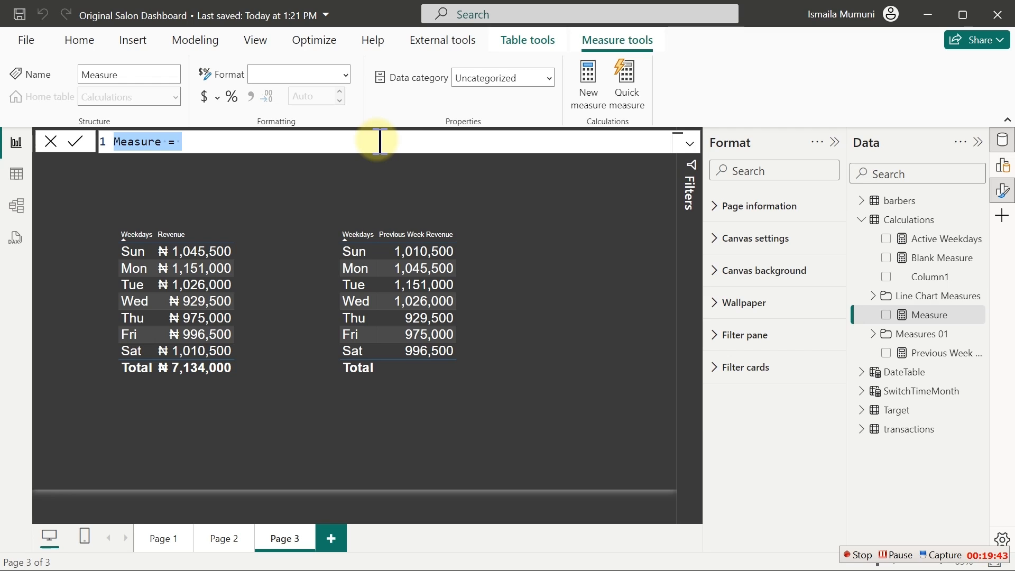
{"action": "type", "text": "We"}
{"action": "key", "text": "BackSpace"}
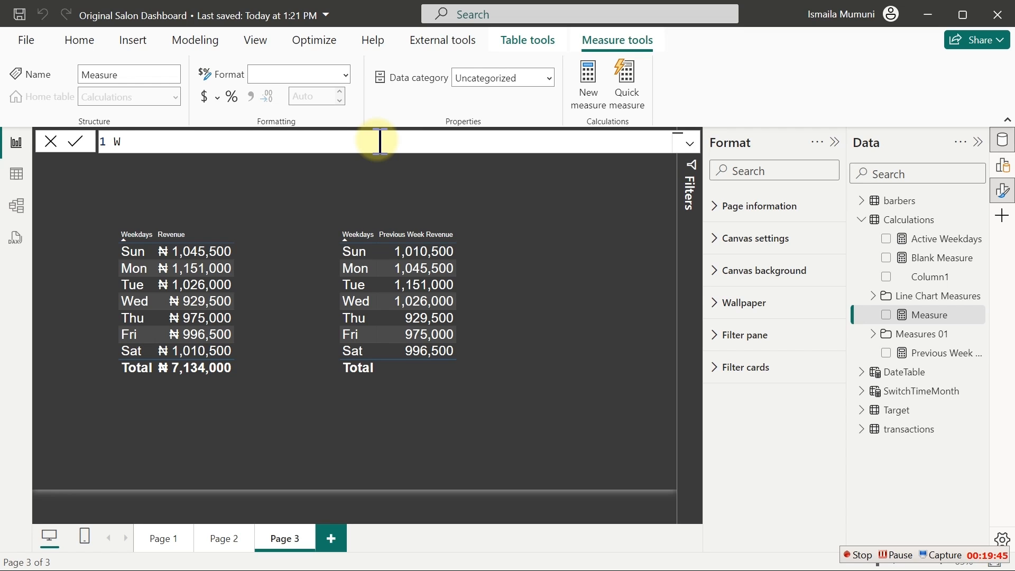
{"action": "type", "text": "oW Change ="}
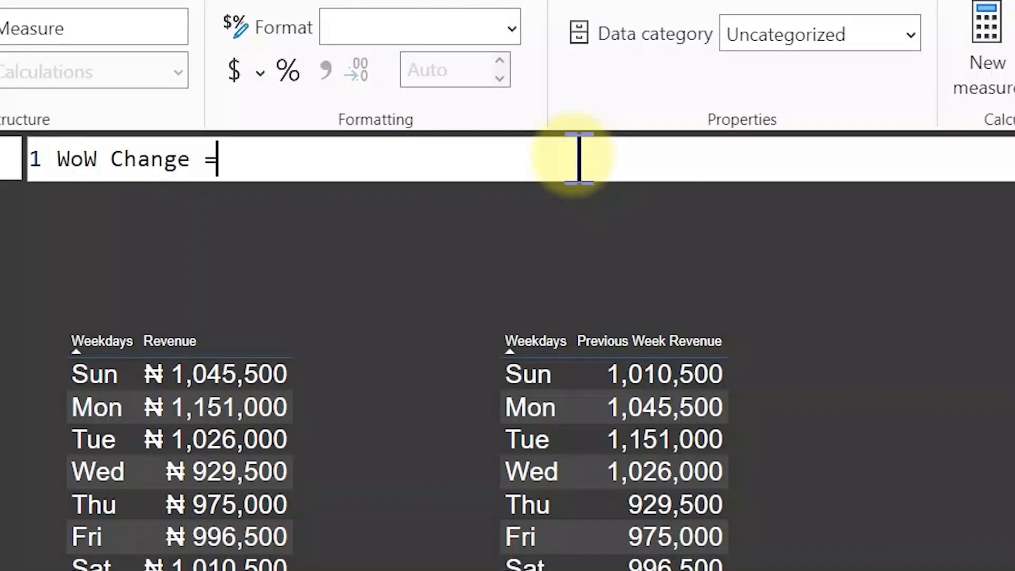
- On a new indented line of the WoW Change formula, declare the variable _ActiveWeek as SELECTEDVALUE(DateTable[Weekdays])
{"action": "key", "text": "shift+Return"}
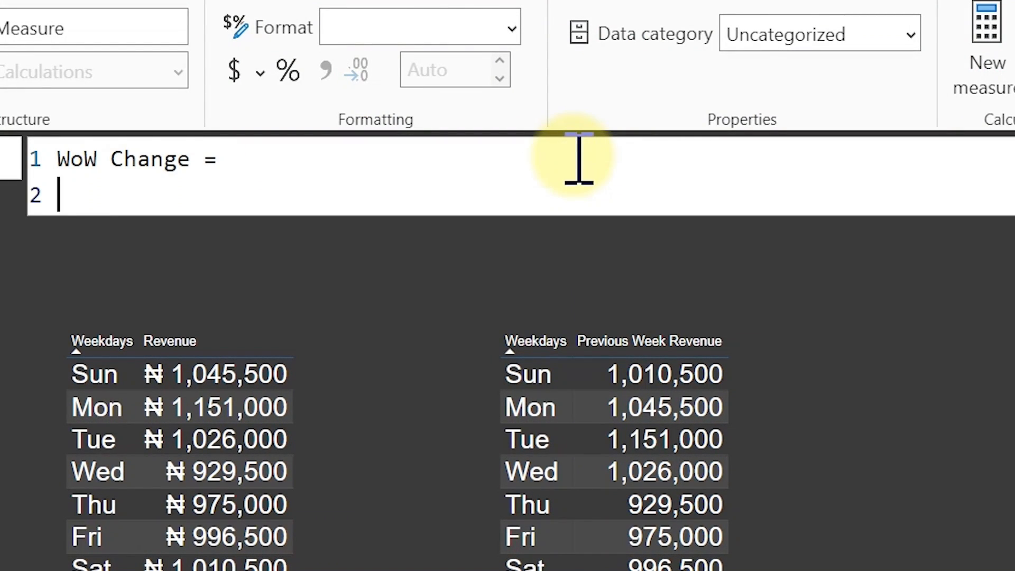
{"action": "key", "text": "Tab"}
{"action": "type", "text": "var"}
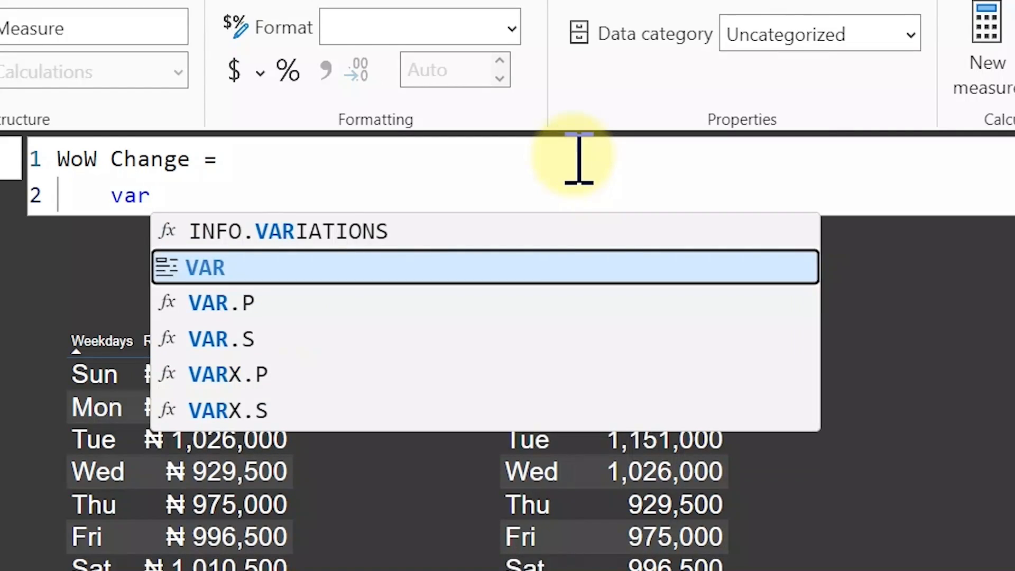
{"action": "key", "text": "Tab"}
{"action": "type", "text": "_"}
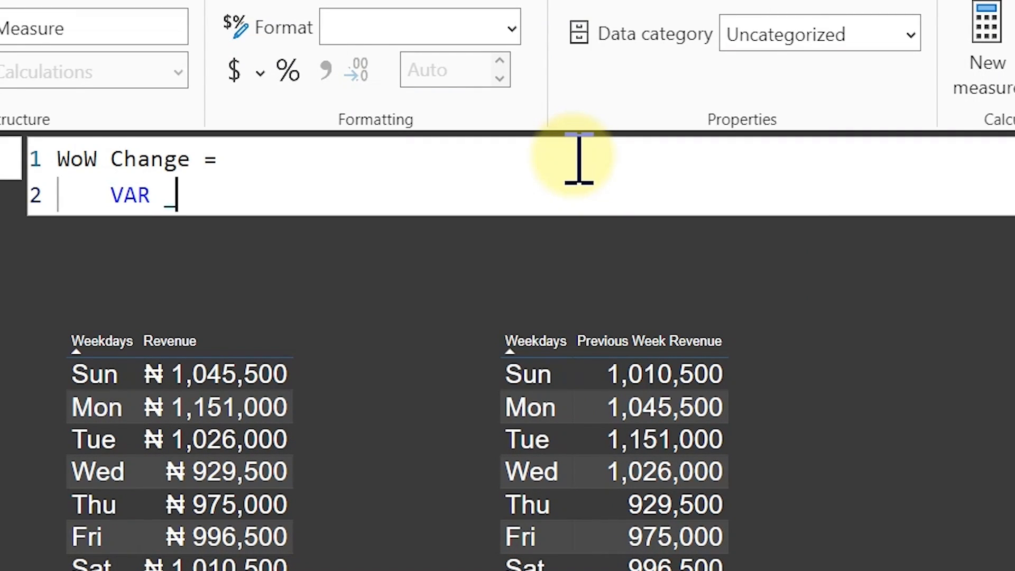
{"action": "type", "text": "Active"}
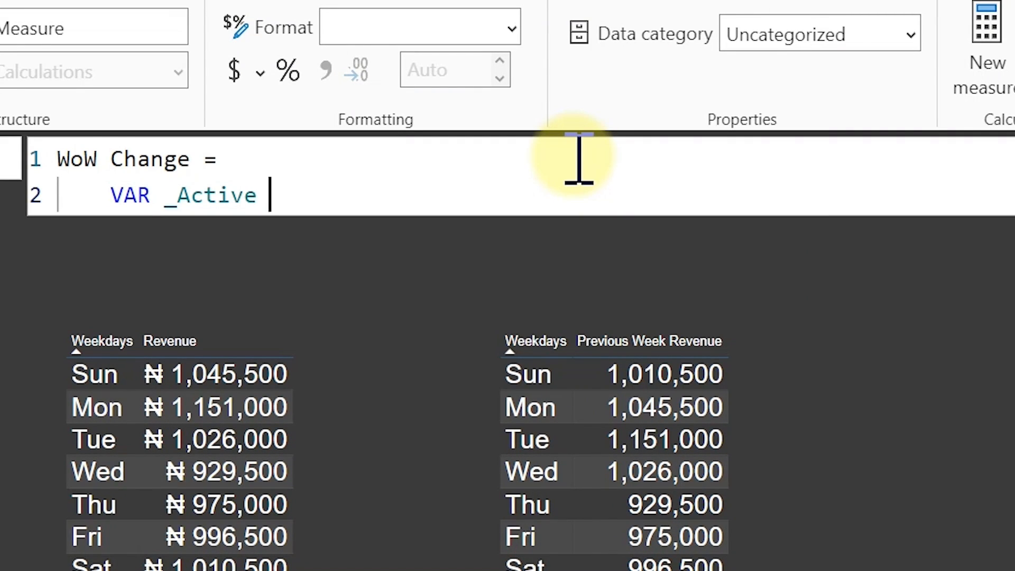
{"action": "key", "text": "BackSpace"}
{"action": "type", "text": "Week "}
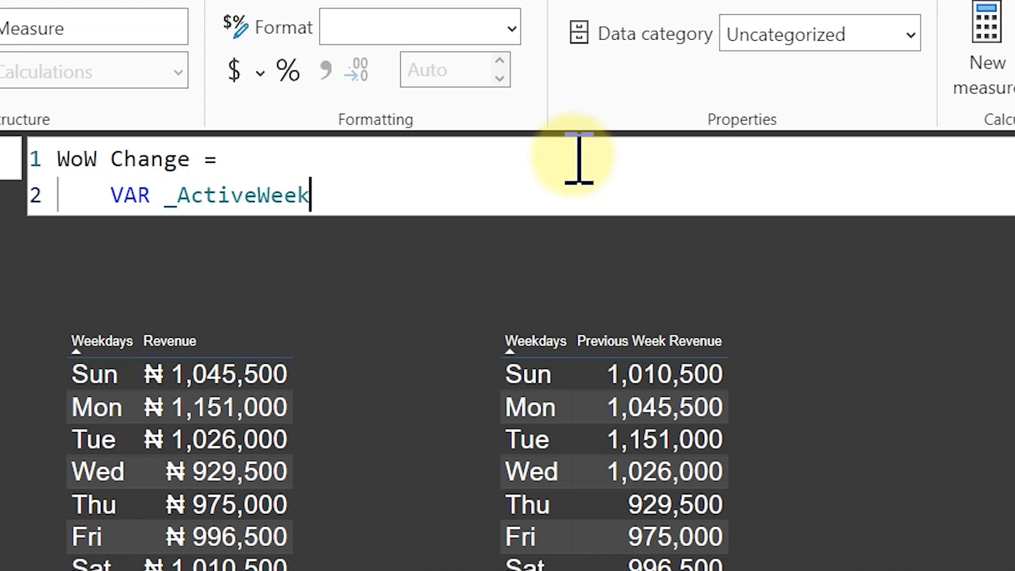
{"action": "type", "text": " = selectedv"}
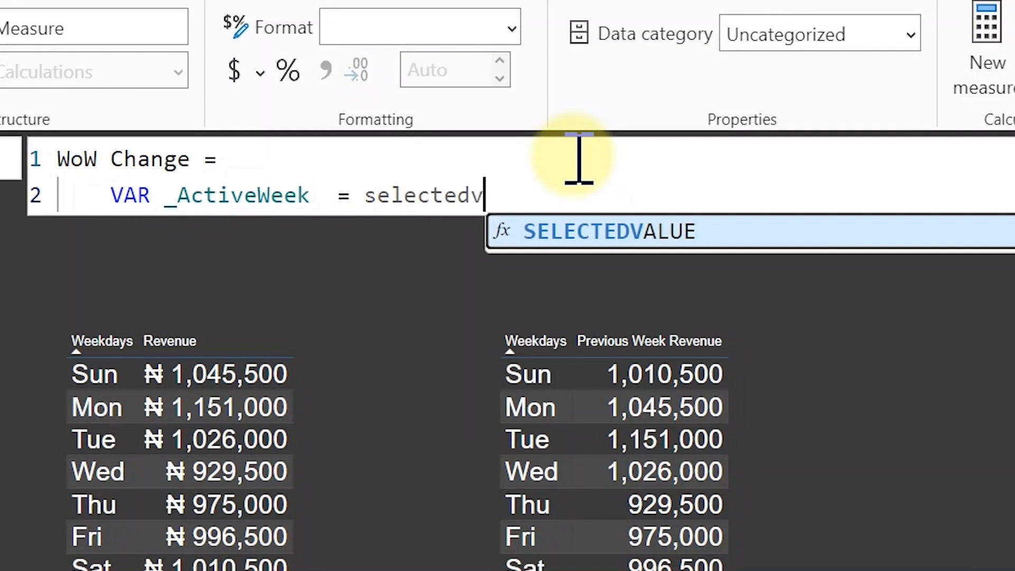
{"action": "key", "text": "Tab"}
{"action": "type", "text": "w"}
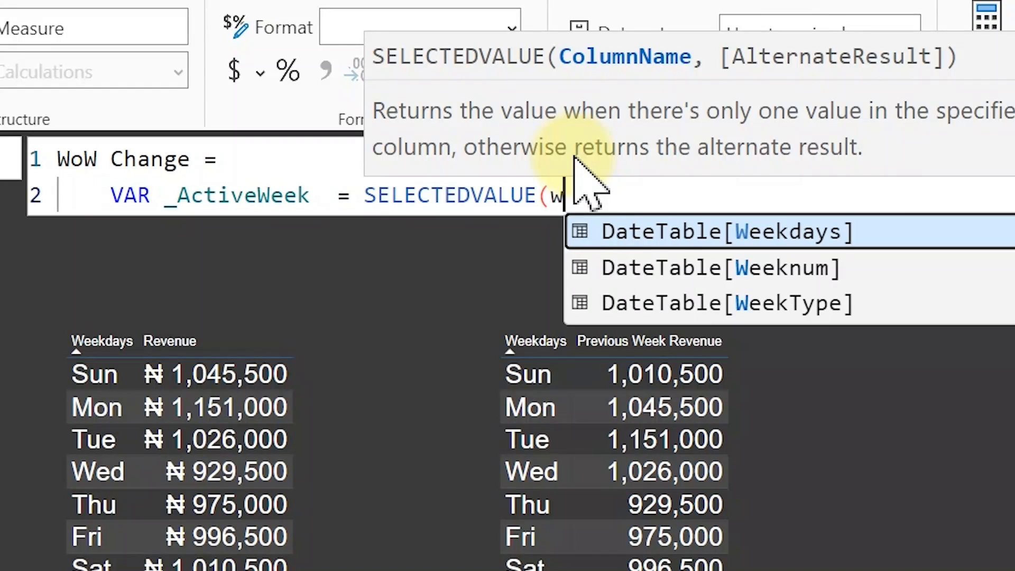
{"action": "key", "text": "Tab"}
{"action": "type", "text": ")"}
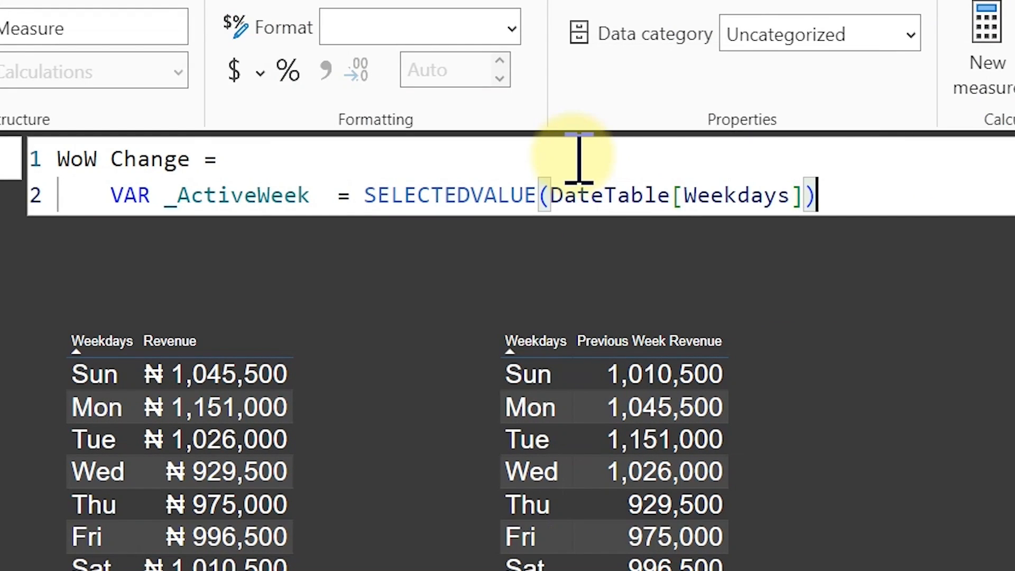
- Declare a second variable, _CurrentWeekRevenue, equal to the [Revenue] measure on the next formula line
{"action": "key", "text": "shift+Return"}
{"action": "type", "text": "var"}
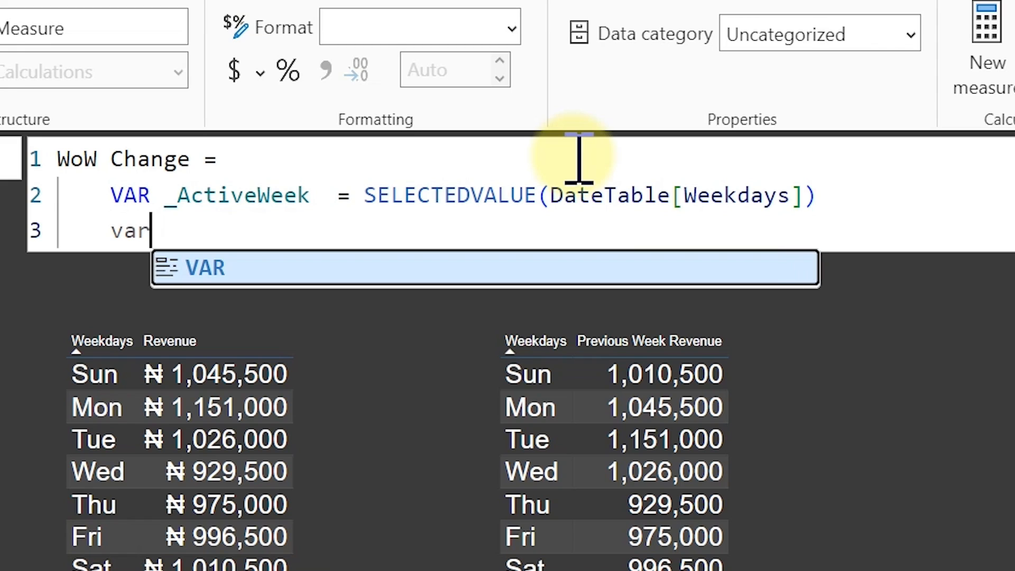
{"action": "key", "text": "Tab"}
{"action": "type", "text": "_"}
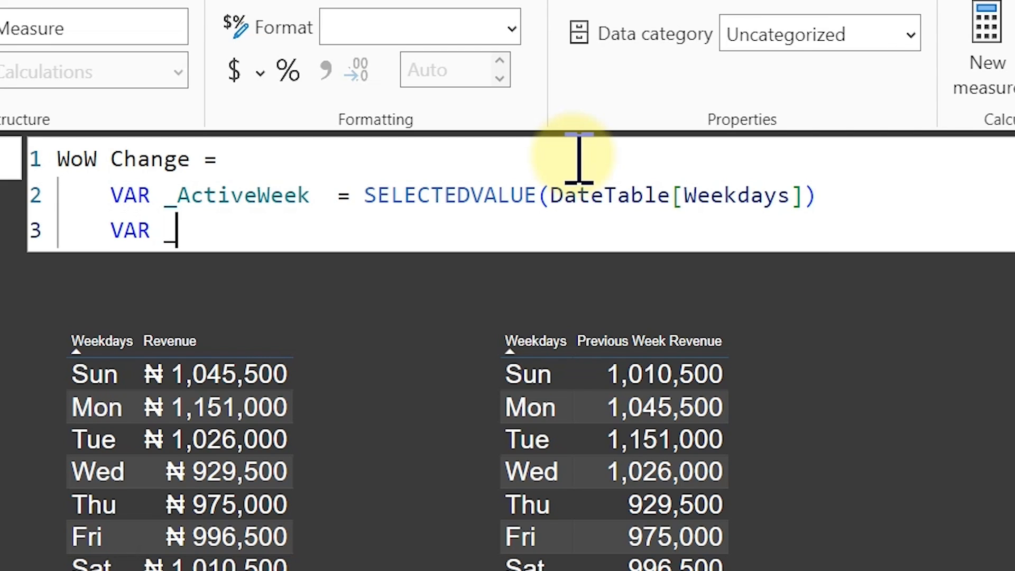
{"action": "type", "text": "Cua"}
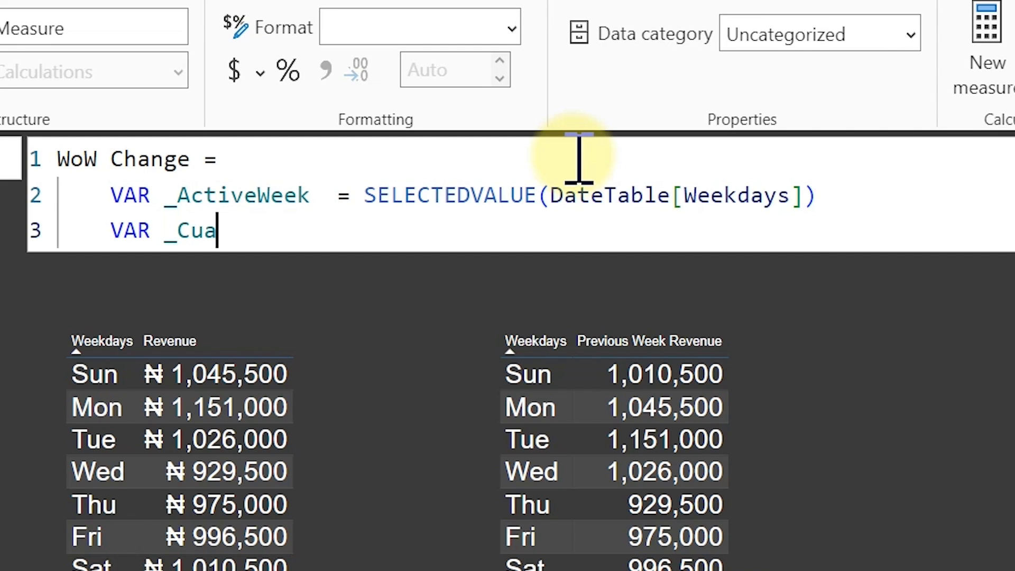
{"action": "key", "text": "BackSpace"}
{"action": "type", "text": "re"}
{"action": "key", "text": "BackSpace"}
{"action": "type", "text": "rentW"}
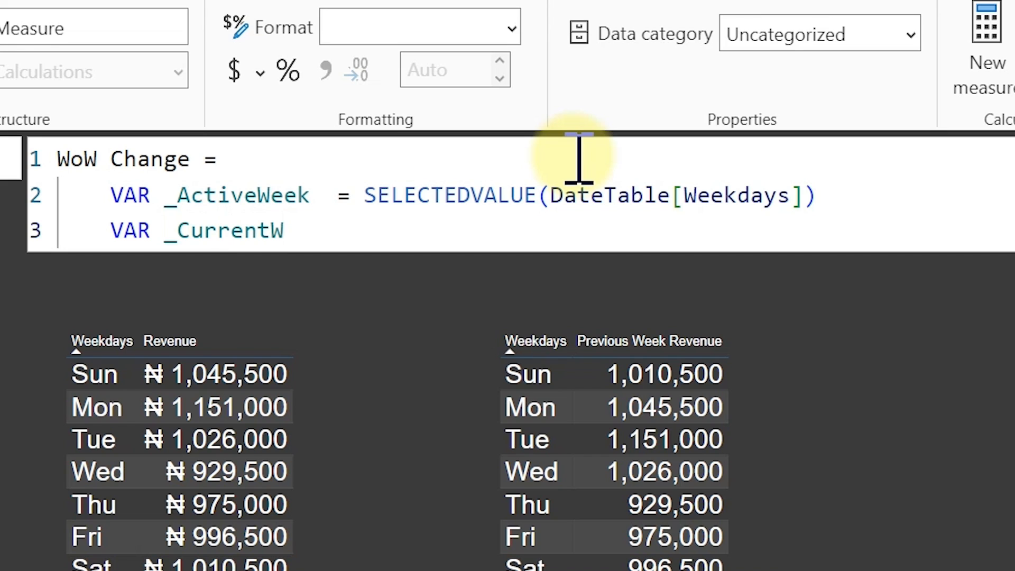
{"action": "type", "text": "eekR"}
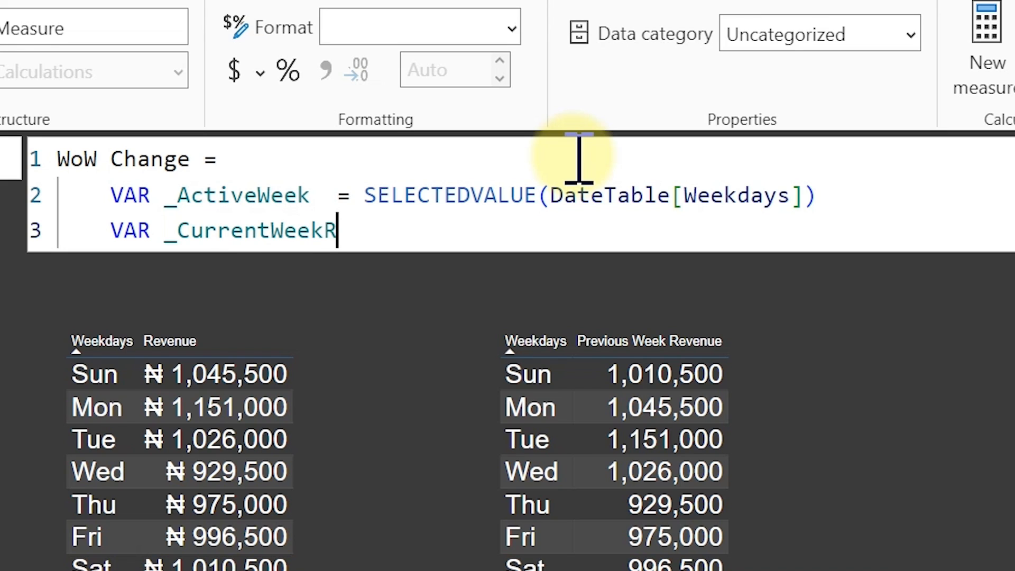
{"action": "type", "text": "even"}
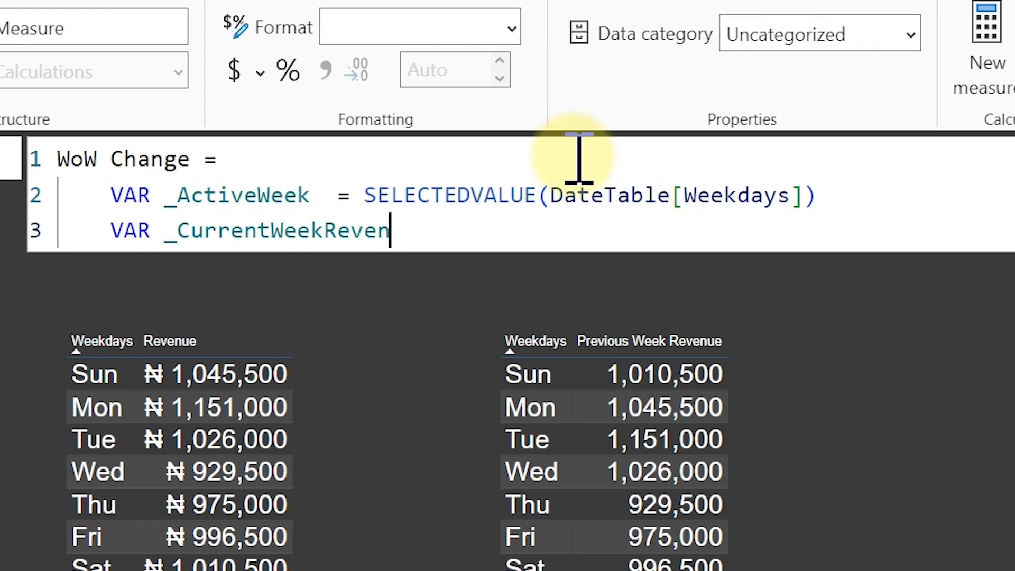
{"action": "type", "text": "ue = ["}
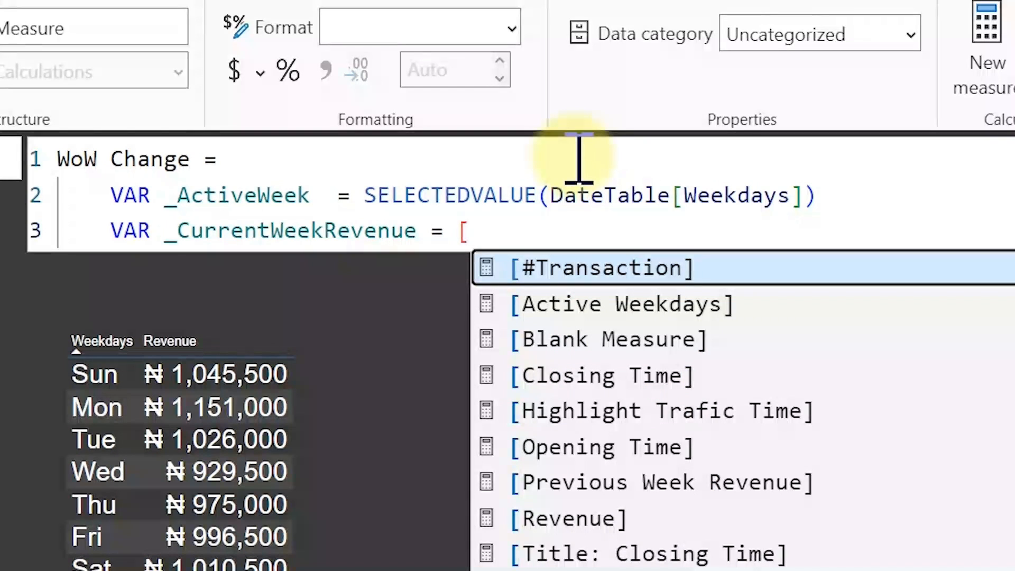
{"action": "type", "text": "r"}
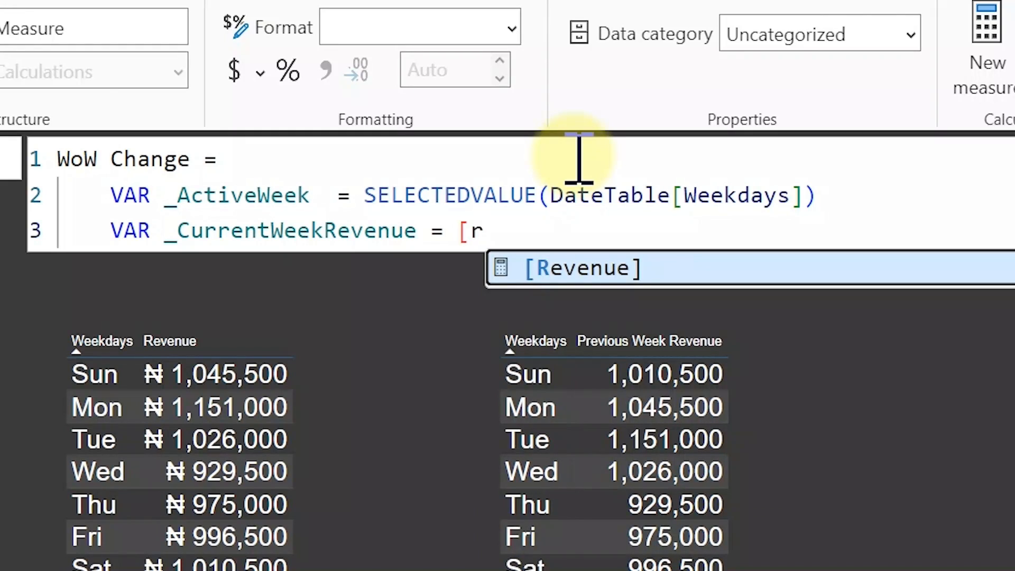
{"action": "key", "text": "Tab"}
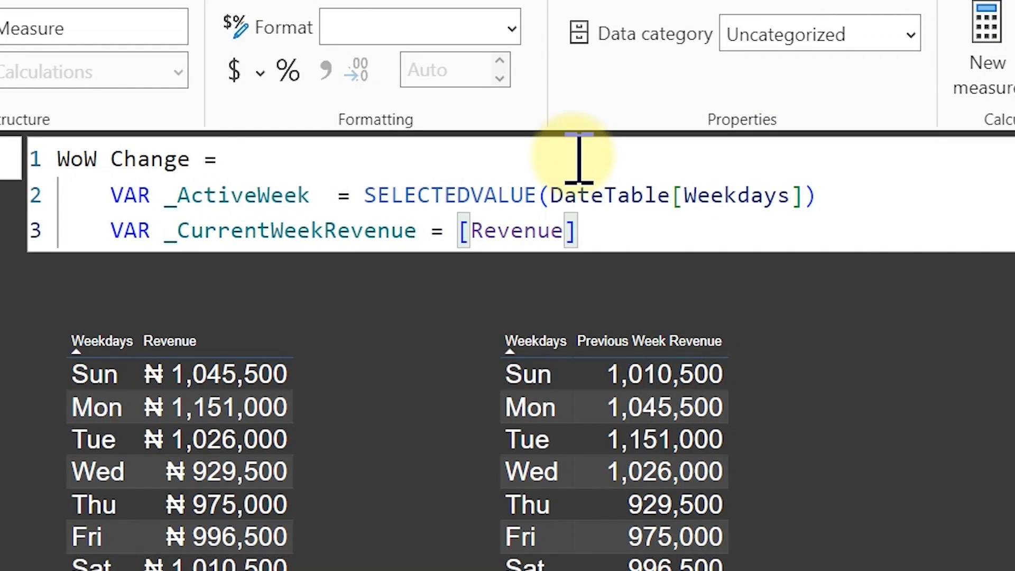
- On a new line of the WoW Change formula, declare the variable _PreviousWeekRevenue equal to the [Previous Week Revenue] measure
{"action": "key", "text": "Return"}
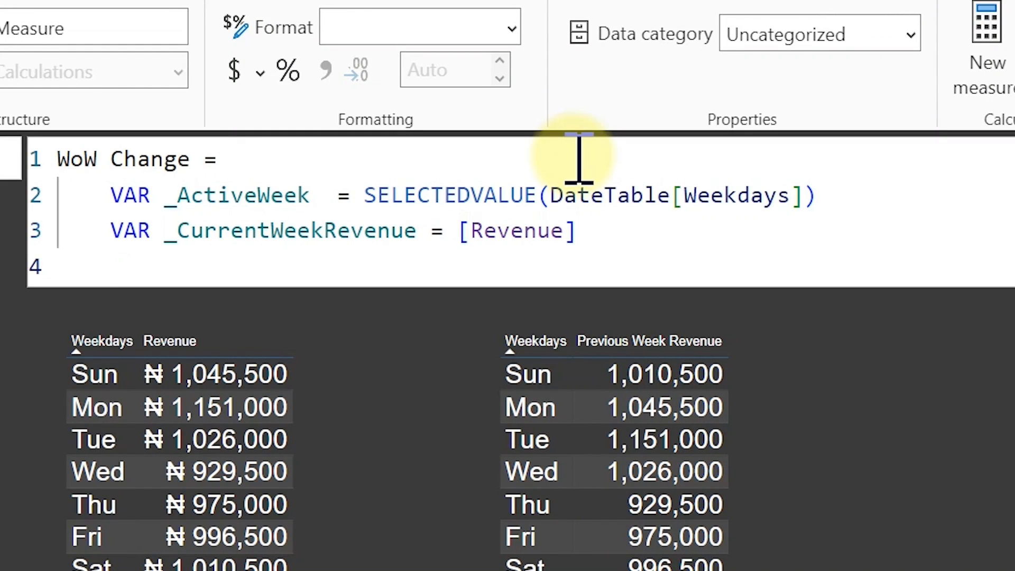
{"action": "type", "text": "var"}
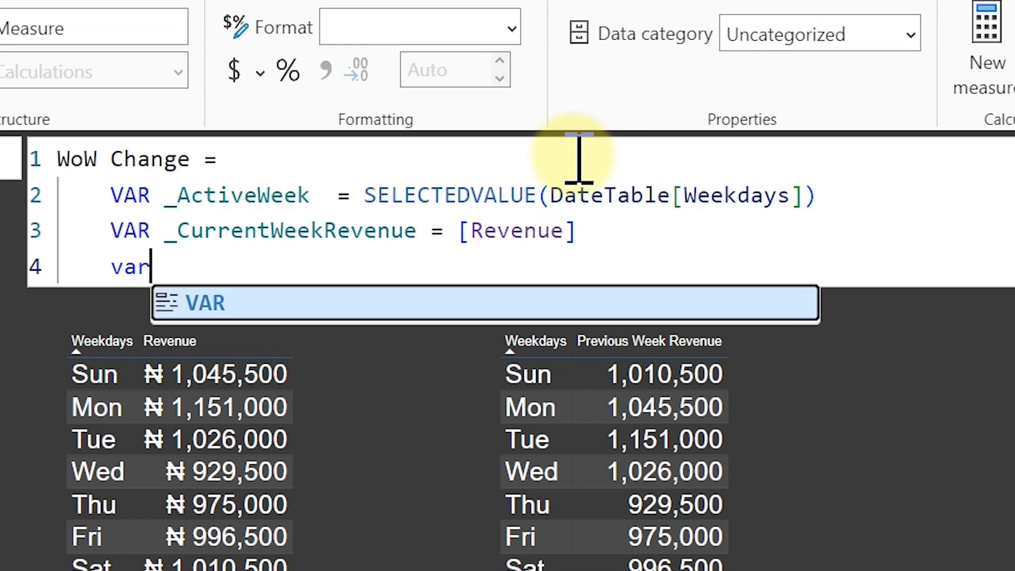
{"action": "key", "text": "Tab"}
{"action": "type", "text": "_P"}
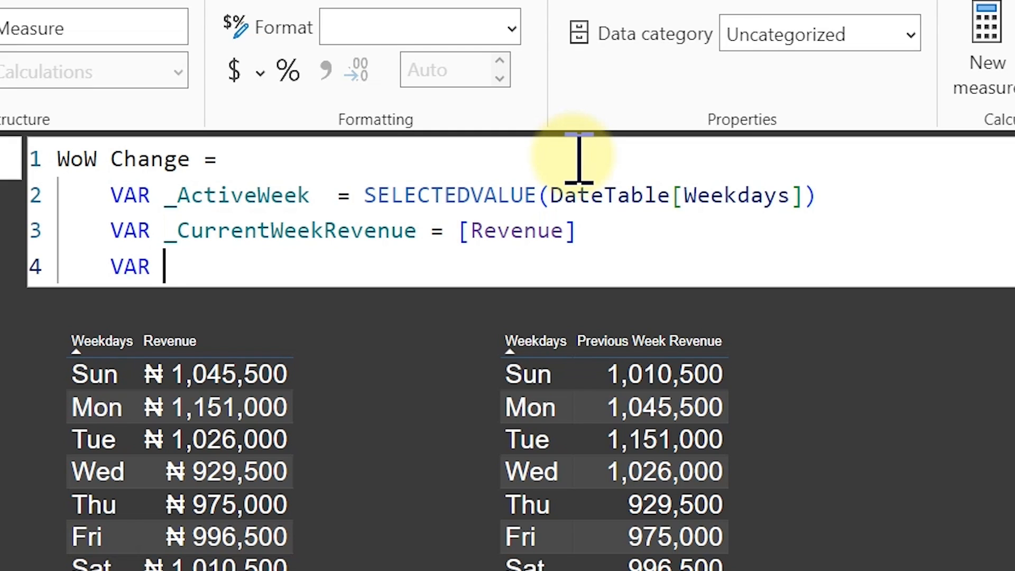
{"action": "type", "text": "rev"}
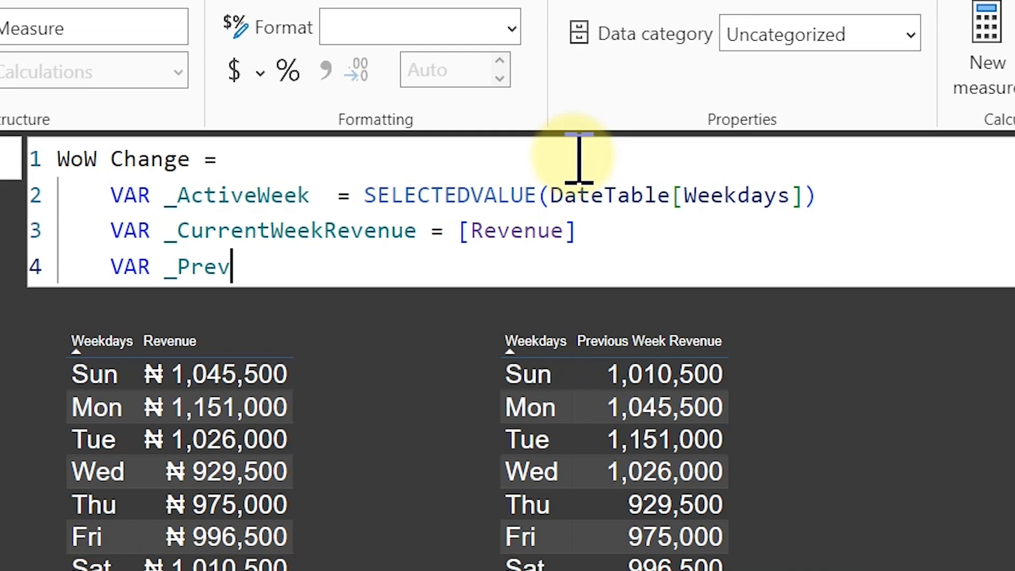
{"action": "type", "text": "iious"}
{"action": "key", "text": "BackSpace"}
{"action": "key", "text": "BackSpace"}
{"action": "key", "text": "BackSpace"}
{"action": "key", "text": "BackSpace"}
{"action": "type", "text": "ousrevenu"}
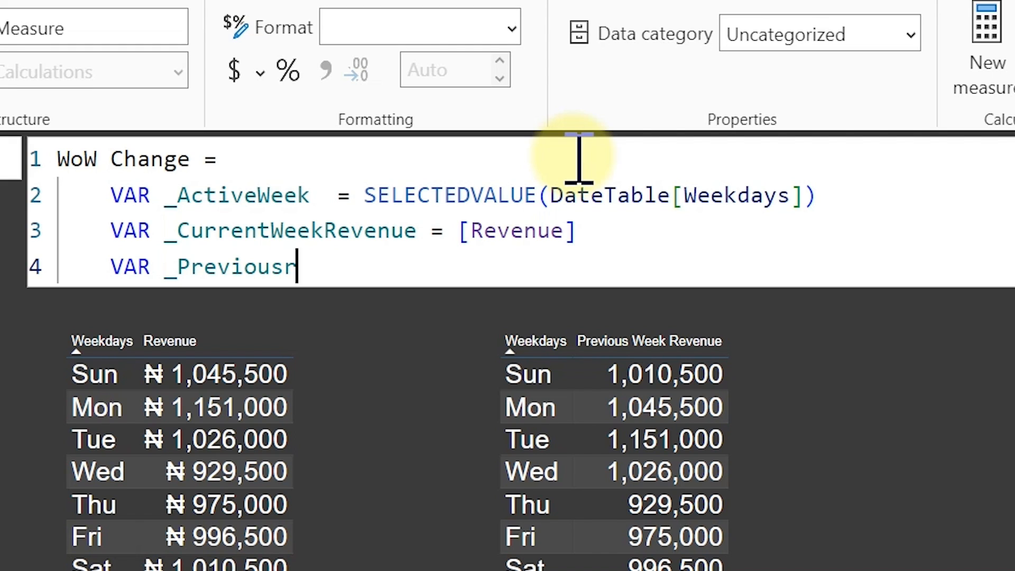
{"action": "key", "text": "BackSpace"}
{"action": "key", "text": "BackSpace"}
{"action": "key", "text": "BackSpace"}
{"action": "key", "text": "BackSpace"}
{"action": "key", "text": "BackSpace"}
{"action": "key", "text": "BackSpace"}
{"action": "type", "text": "Week"}
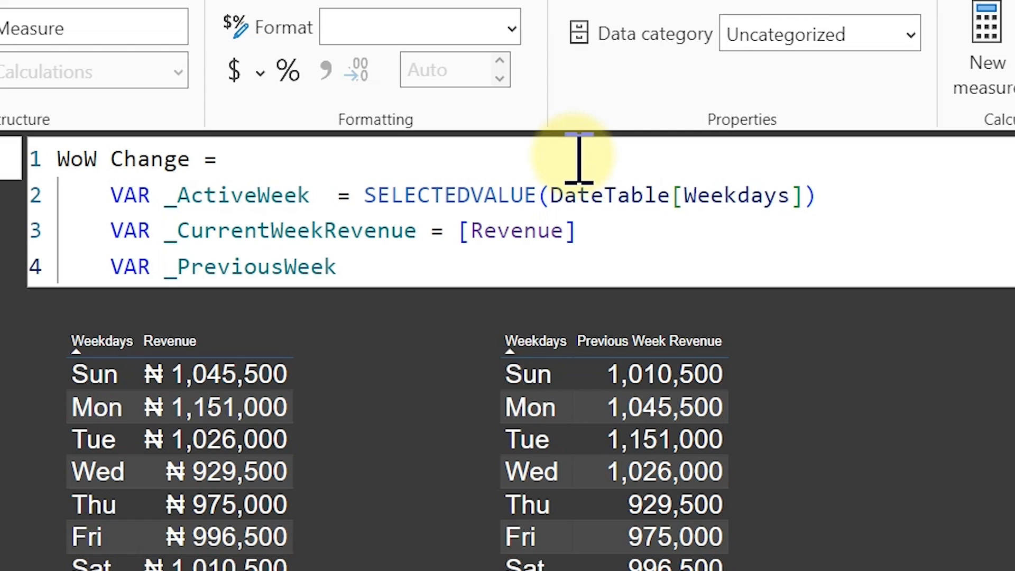
{"action": "type", "text": "Revenue ="}
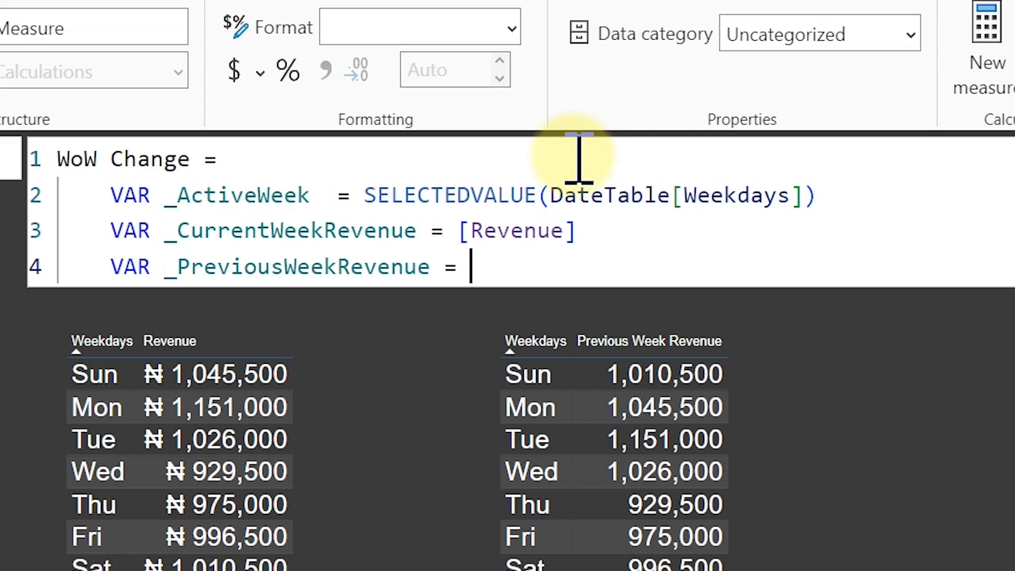
{"action": "type", "text": " ["}
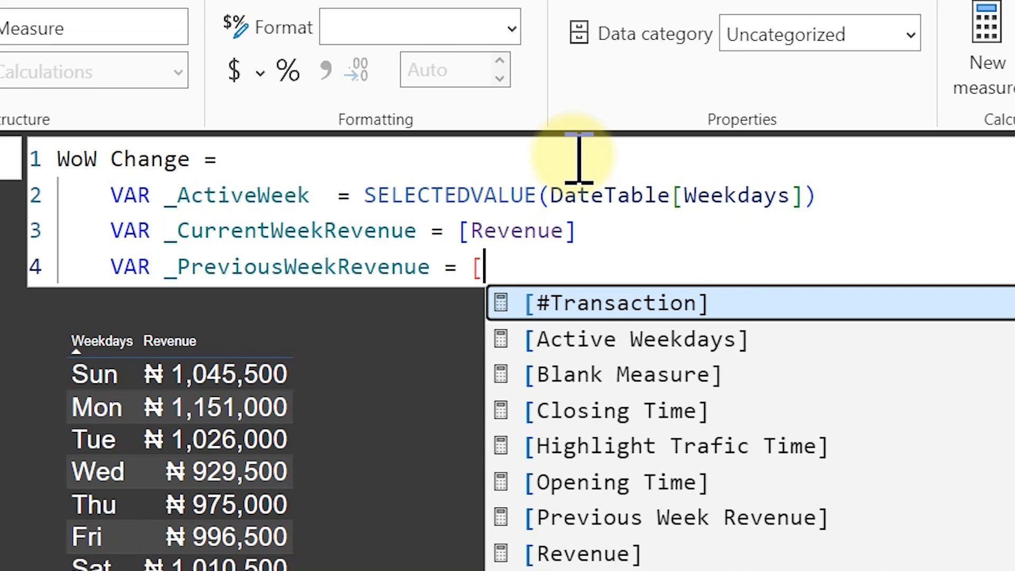
{"action": "type", "text": "p"}
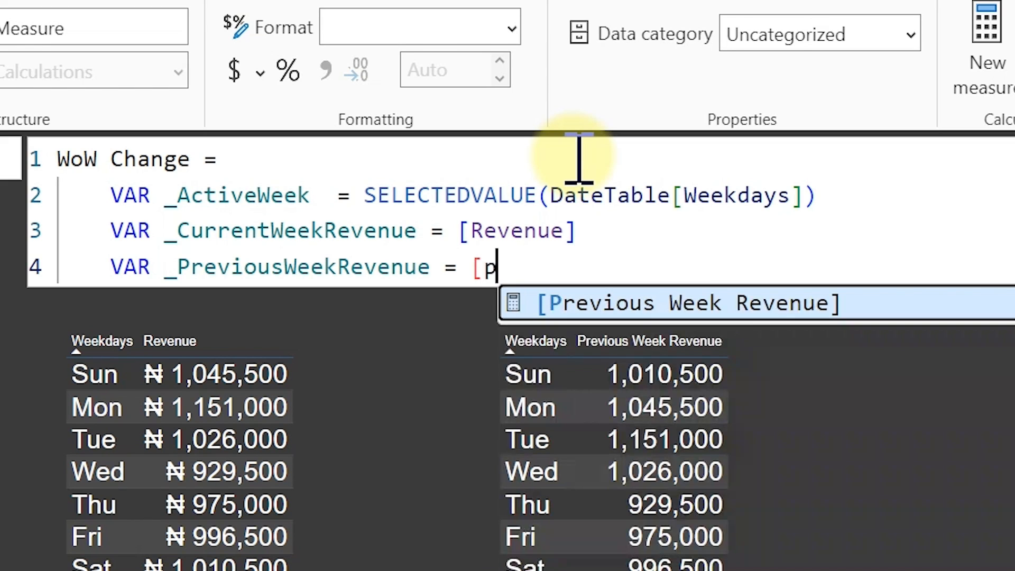
{"action": "key", "text": "Tab"}
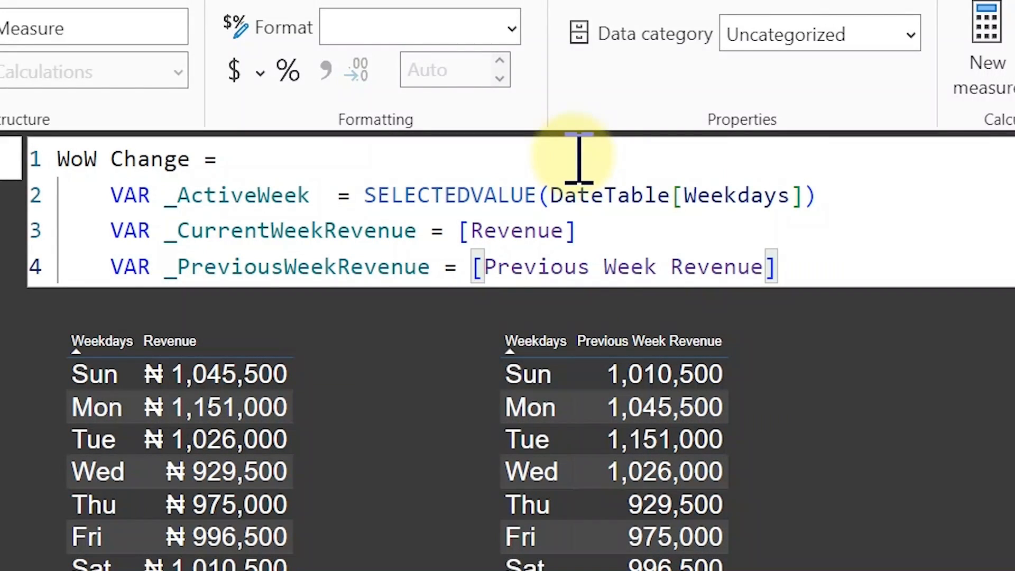
- Leave a blank line, declare the variable _Result, and start an indented line beneath it for its expression
{"action": "key", "text": "shift+Return"}
{"action": "key", "text": "shift+Return"}
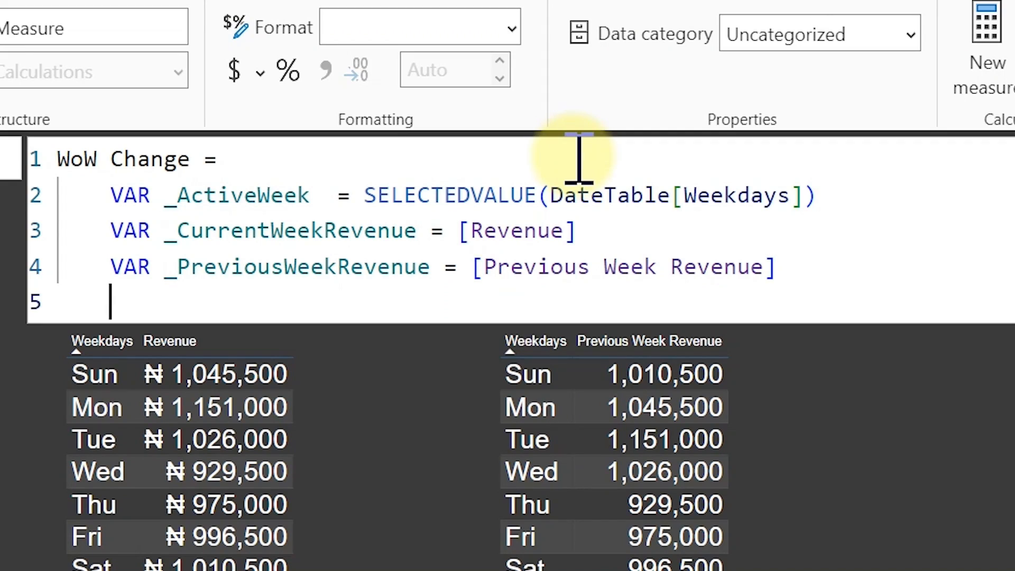
{"action": "type", "text": "var"}
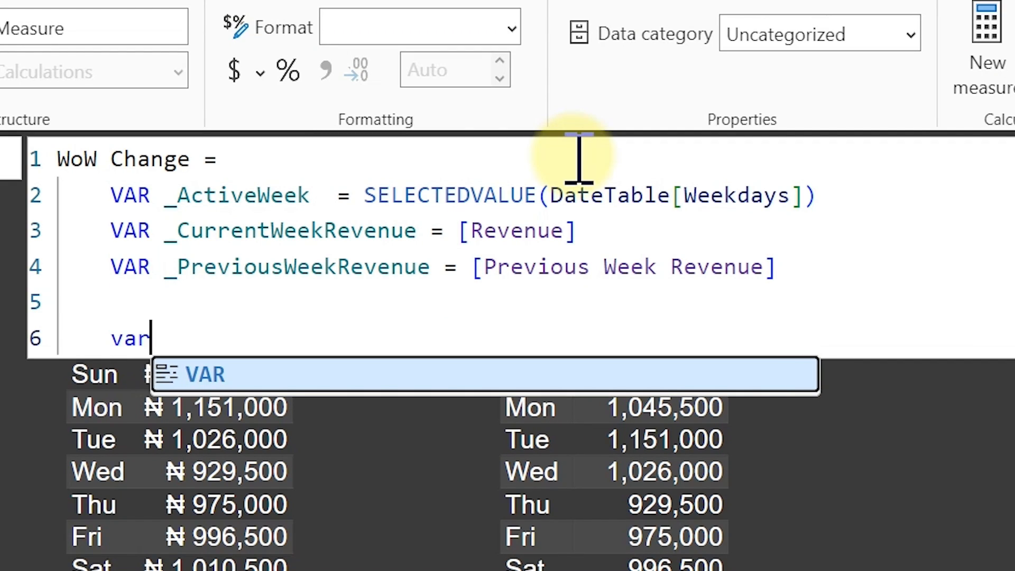
{"action": "key", "text": "Tab"}
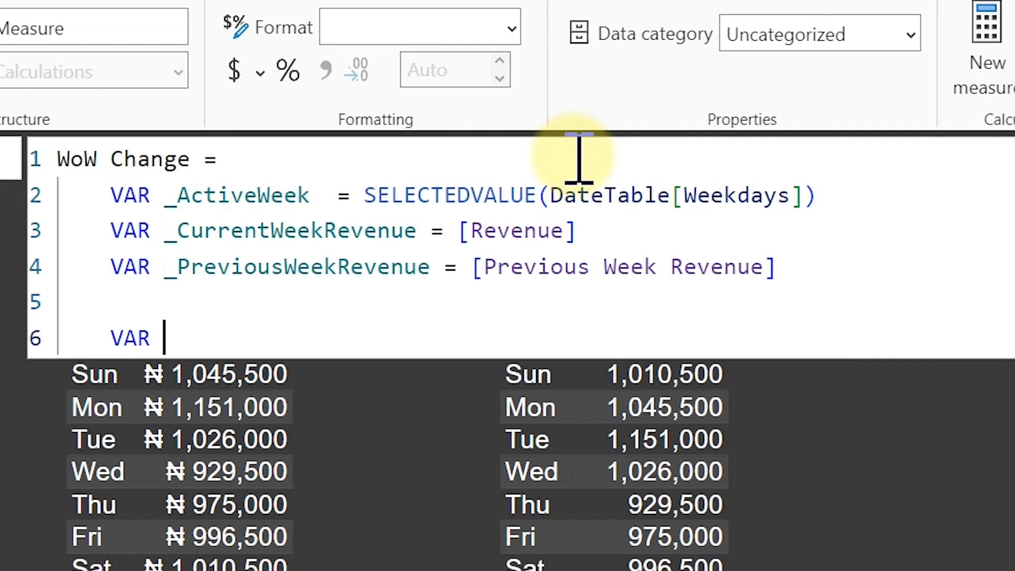
{"action": "type", "text": "_Result ="}
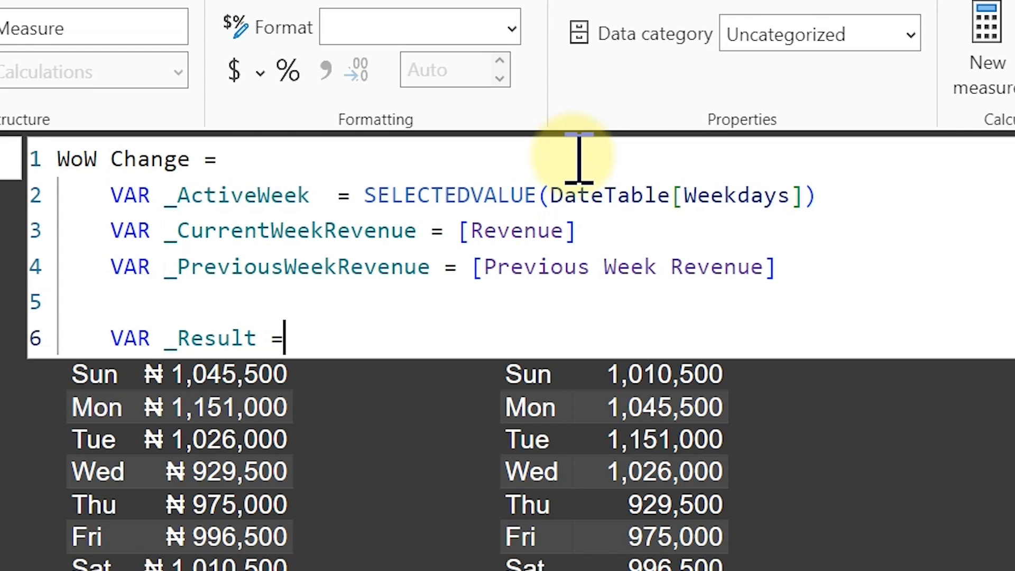
{"action": "key", "text": "shift+Return"}
{"action": "key", "text": "Tab"}
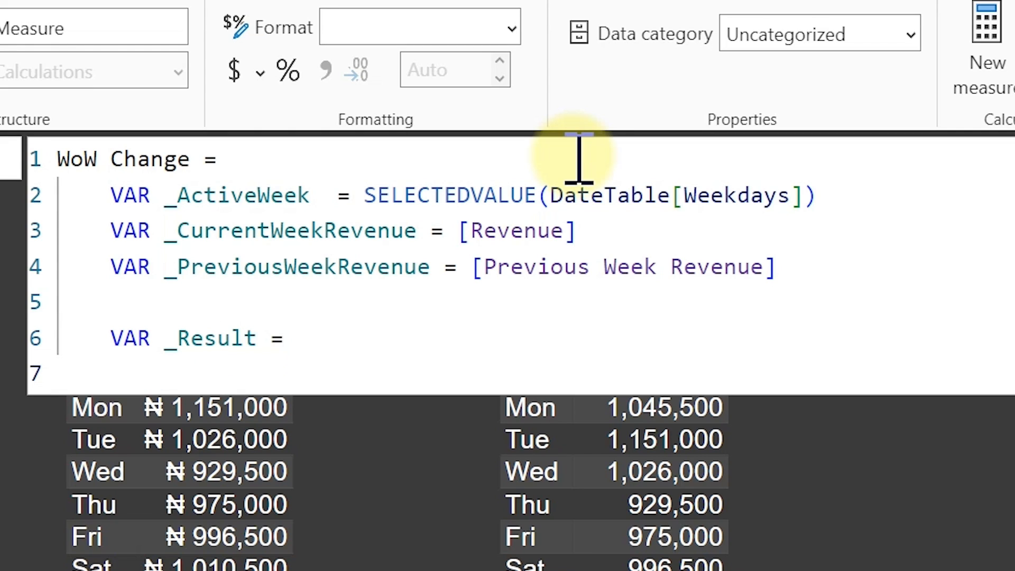
- Begin the _Result expression with an IF function testing _ActiveWeek<>BLANK(), continuing its arguments on a new line
{"action": "type", "text": "if"}
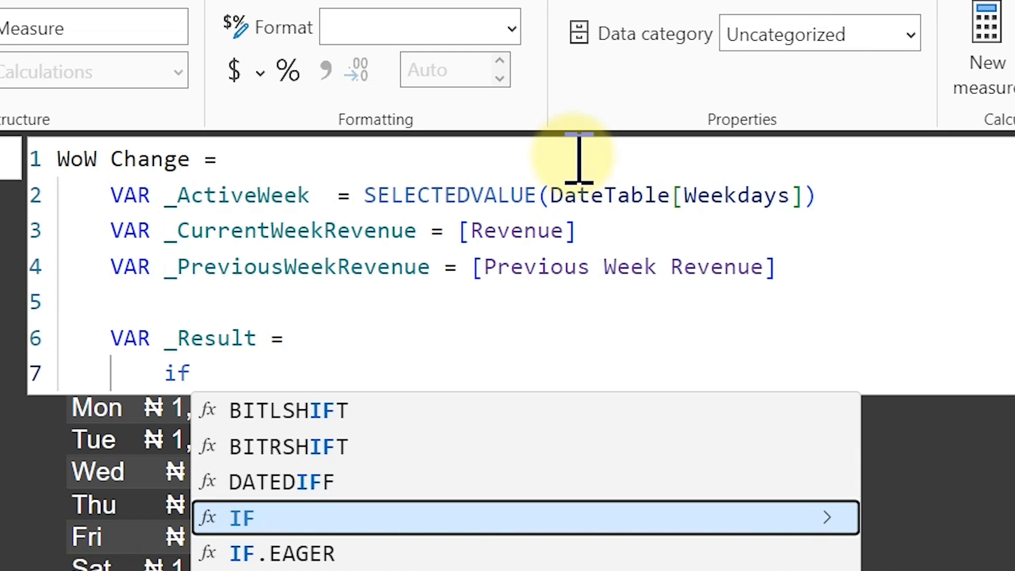
{"action": "key", "text": "Tab"}
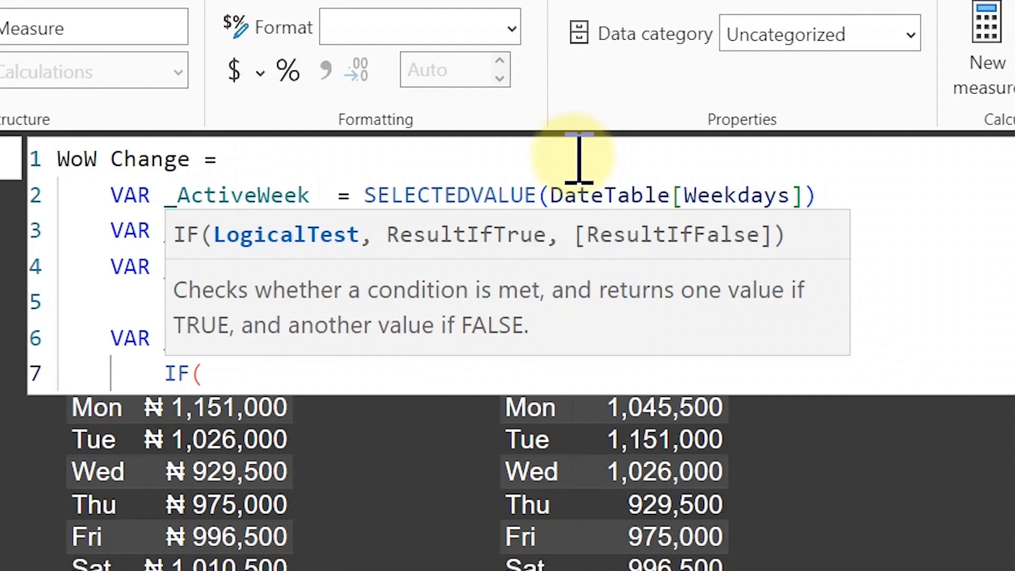
{"action": "type", "text": "_"}
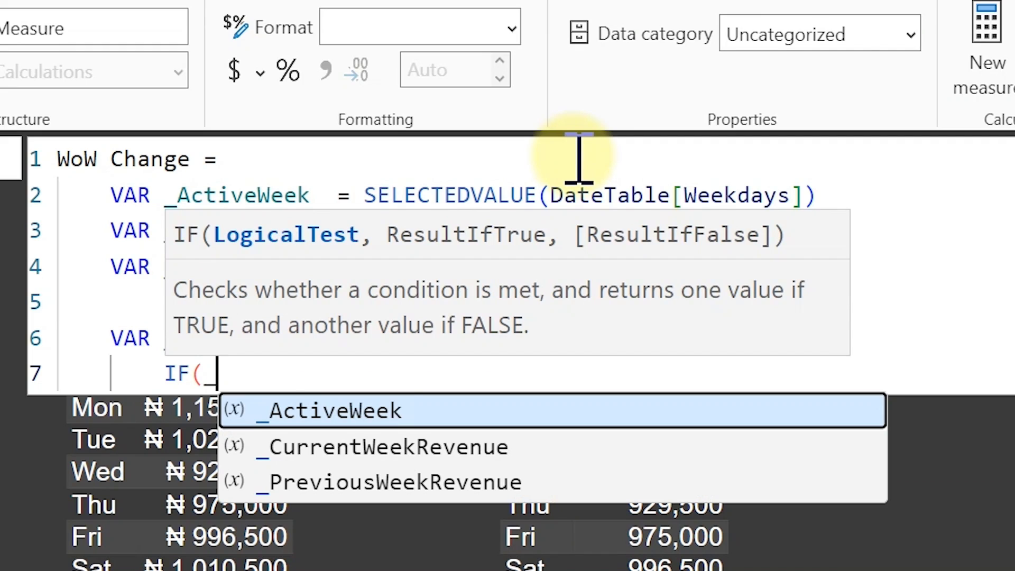
{"action": "key", "text": "Tab"}
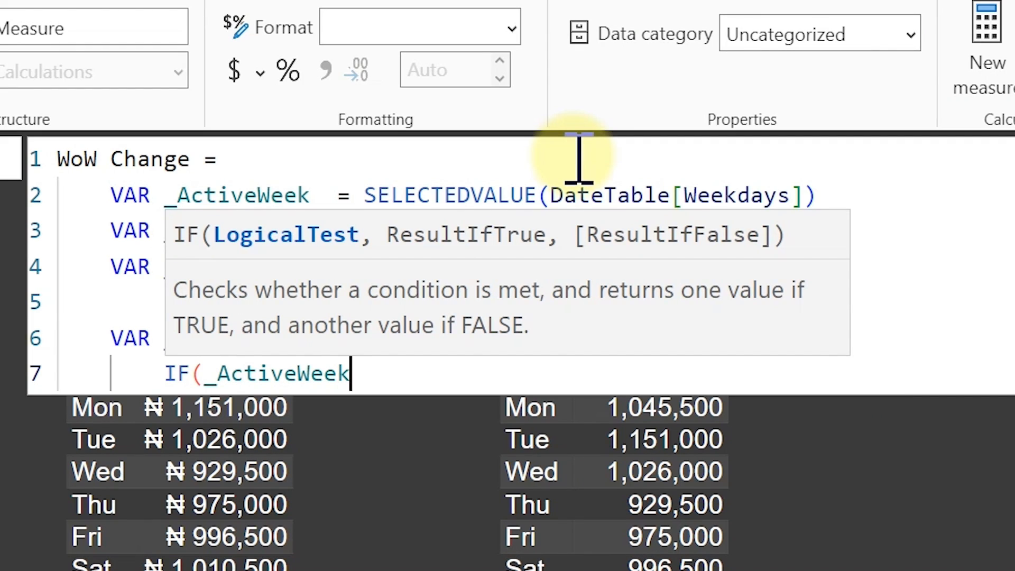
{"action": "type", "text": "<> Not"}
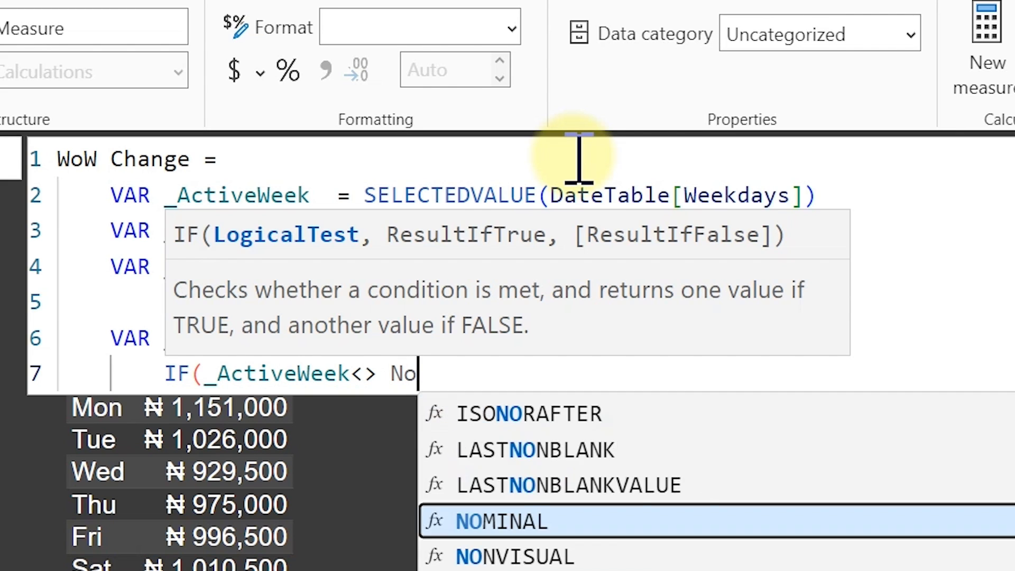
{"action": "key", "text": "BackSpace"}
{"action": "key", "text": "BackSpace"}
{"action": "key", "text": "BackSpace"}
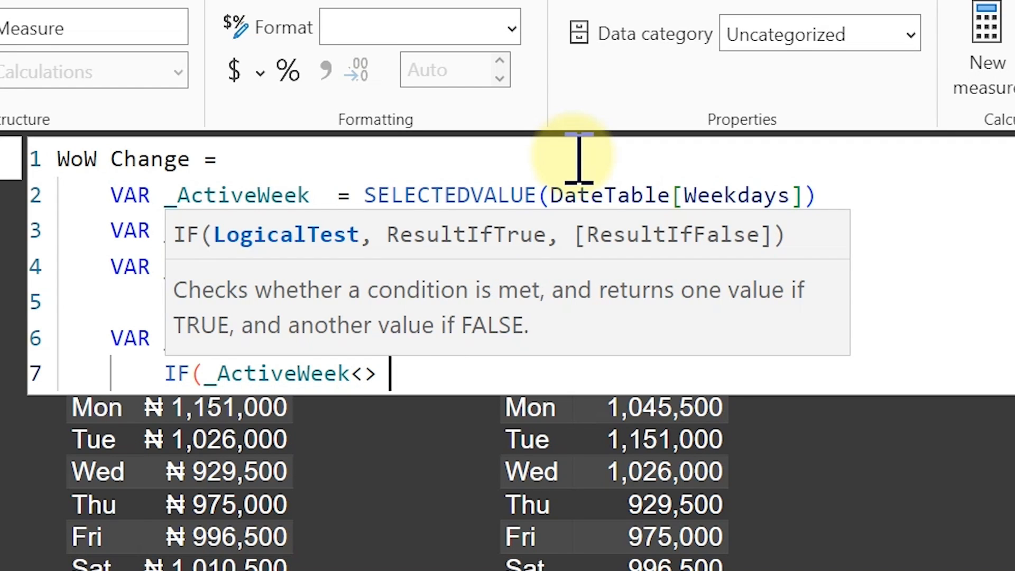
{"action": "key", "text": "BackSpace"}
{"action": "type", "text": "bl"}
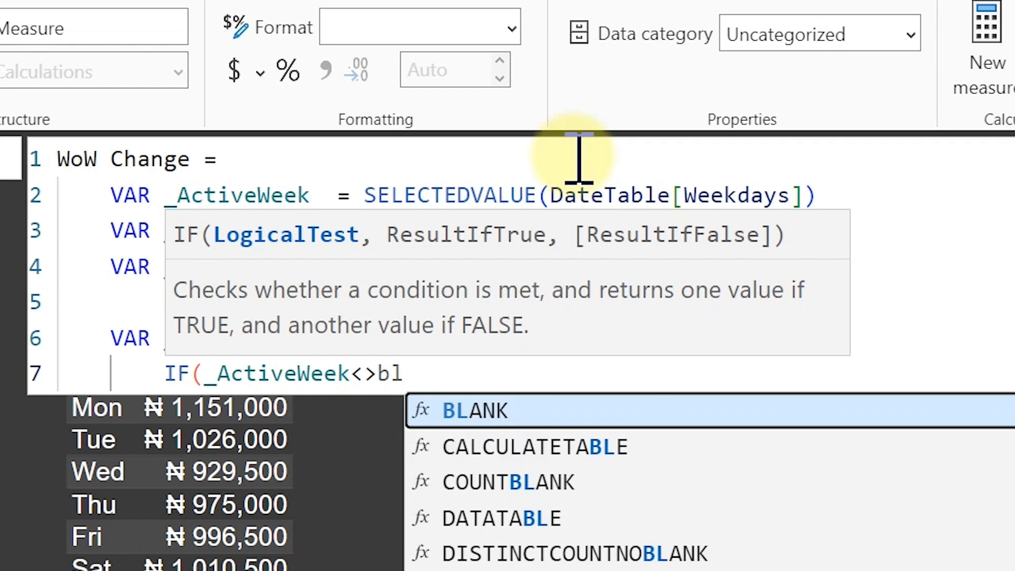
{"action": "key", "text": "Tab"}
{"action": "key", "text": "Return"}
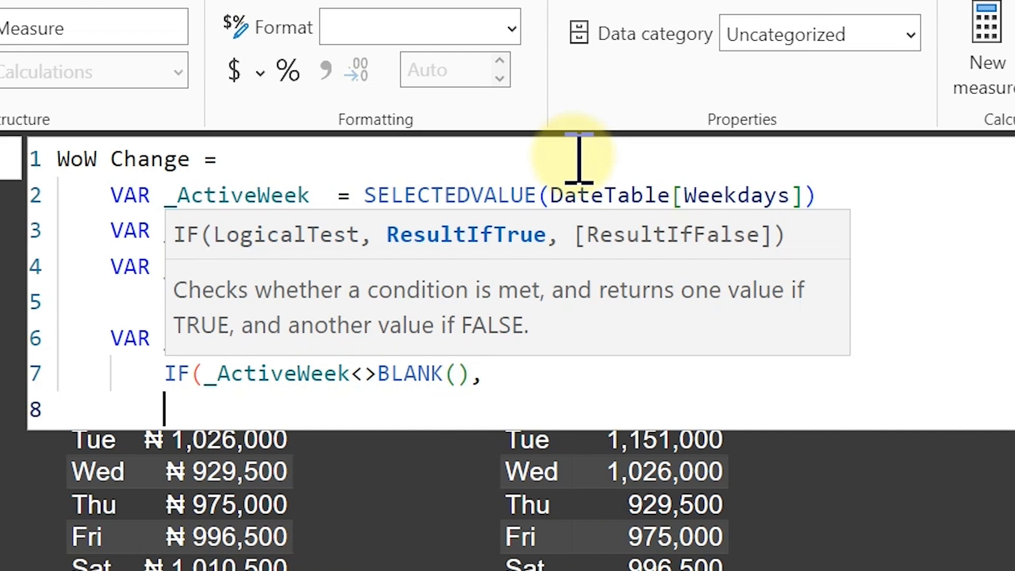
- As the IF's true result, start a DIVIDE function with the numerator _CurrentWeekRevenue - _PreviousWeekRevenue
{"action": "type", "text": "div"}
{"action": "key", "text": "Tab"}
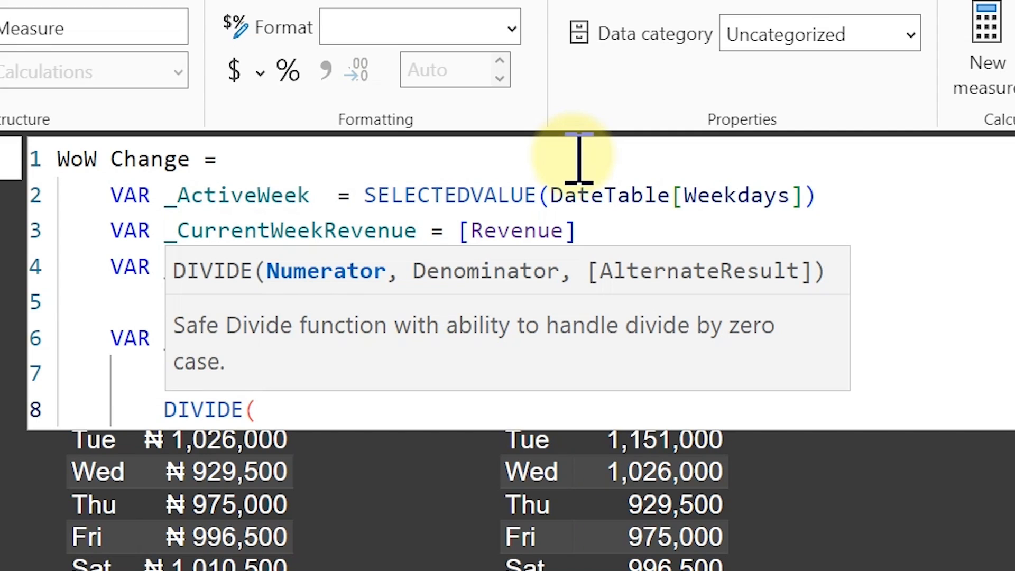
{"action": "type", "text": "c"}
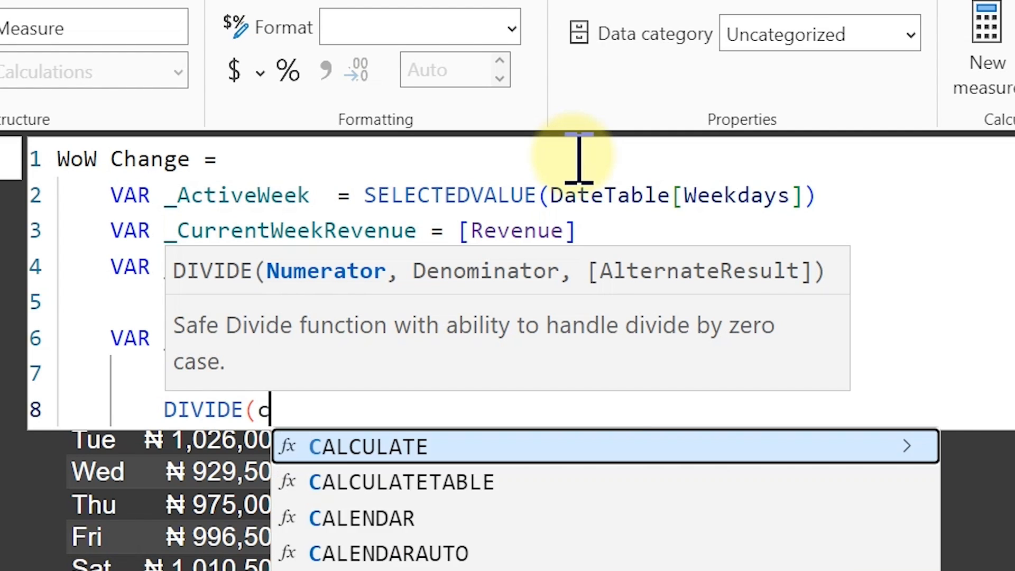
{"action": "key", "text": "BackSpace"}
{"action": "type", "text": "_"}
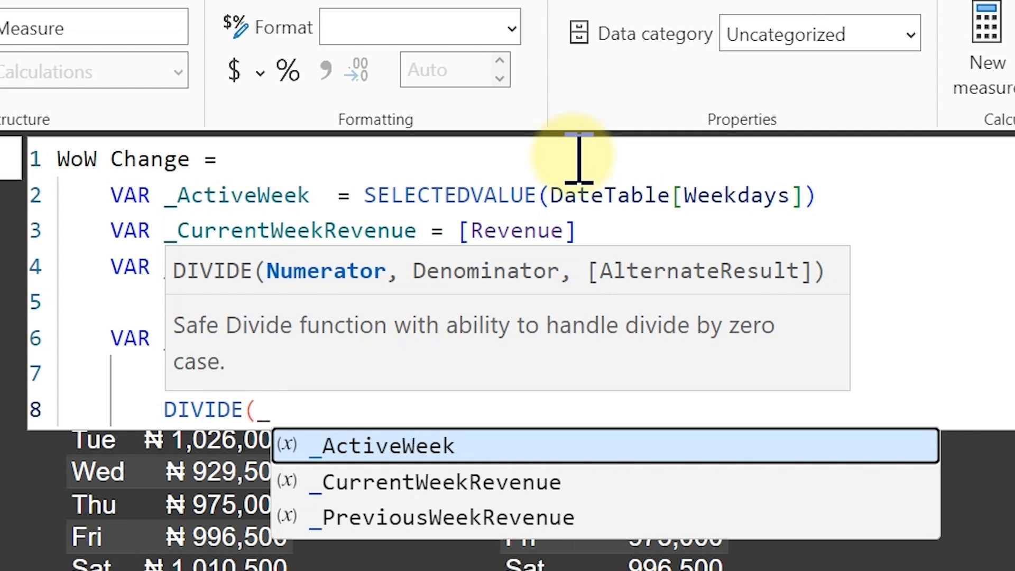
{"action": "key", "text": "Down"}
{"action": "key", "text": "Tab"}
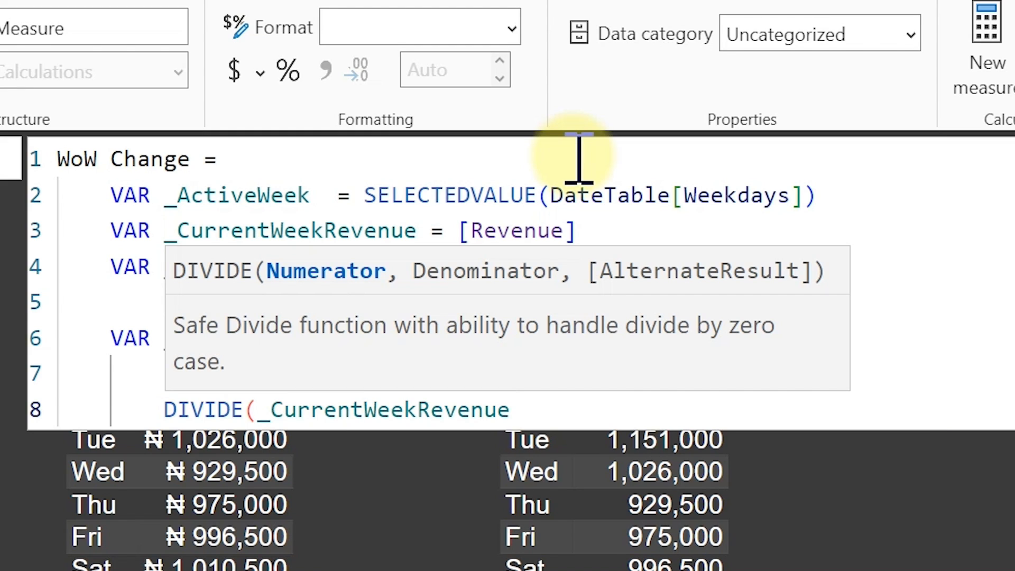
{"action": "type", "text": "- _"}
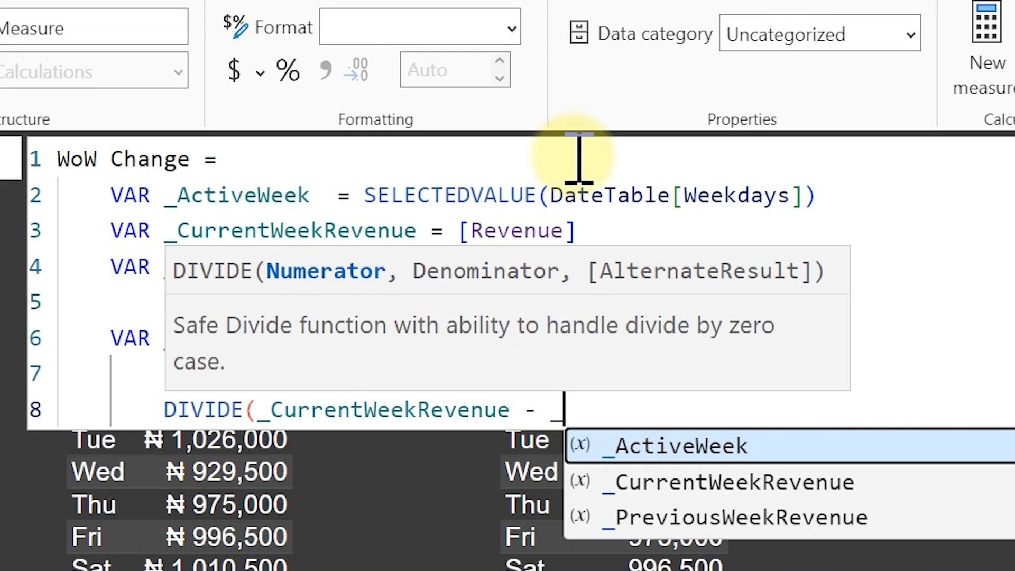
{"action": "key", "text": "Down"}
{"action": "key", "text": "Down"}
{"action": "key", "text": "Tab"}
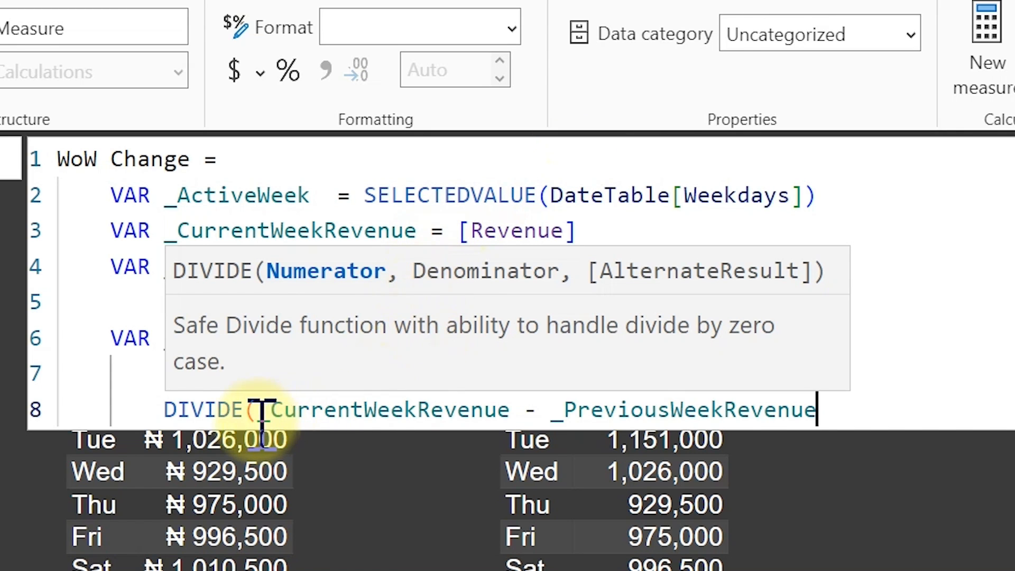
{"action": "left_click_drag", "start_coordinate": [259, 411], "coordinate": [819, 408]}
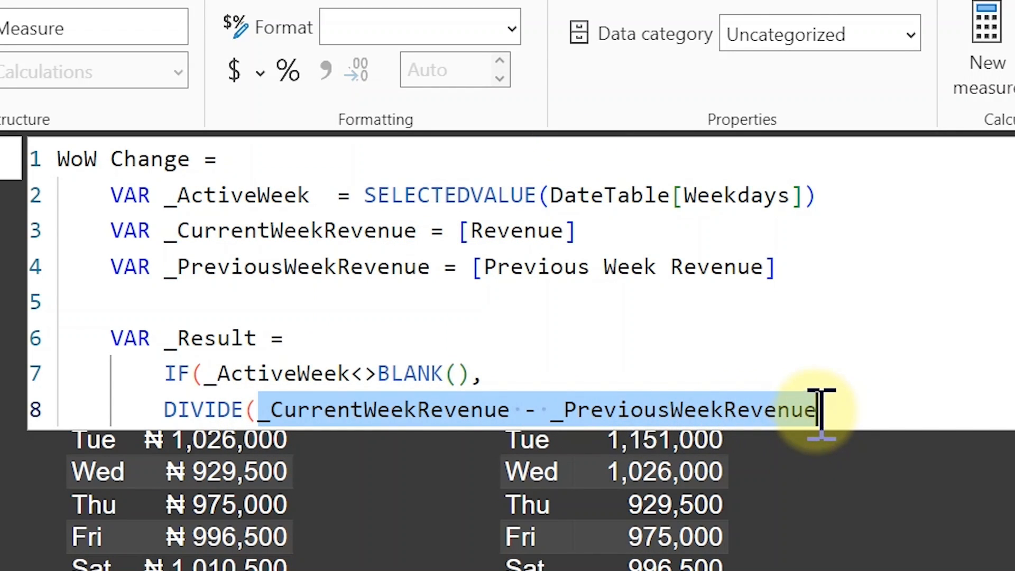
{"action": "left_click", "coordinate": [819, 408]}
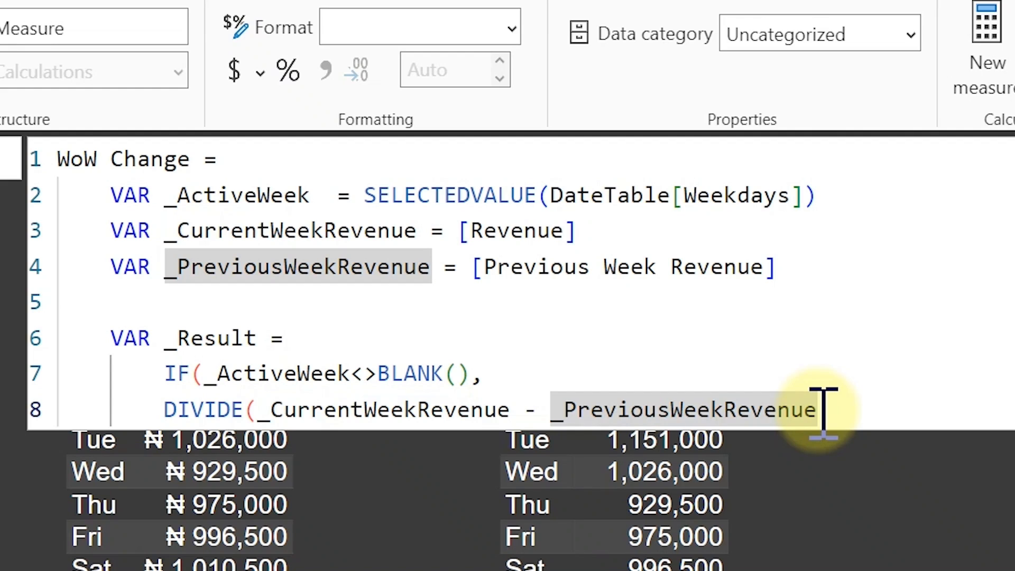
{"action": "left_click", "coordinate": [820, 410]}
{"action": "left_click_drag", "start_coordinate": [820, 409], "coordinate": [258, 409]}
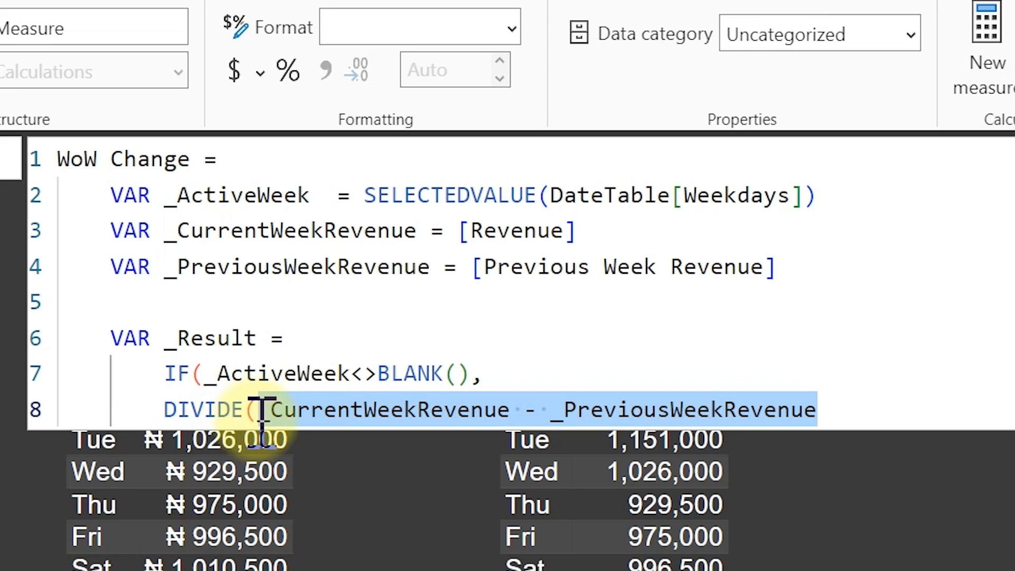
- Set the DIVIDE function's denominator to _PreviousWeekRevenue and its alternate result to 0
{"action": "left_click", "coordinate": [833, 409]}
{"action": "type", "text": ",_PreviousWeekRevenue"}
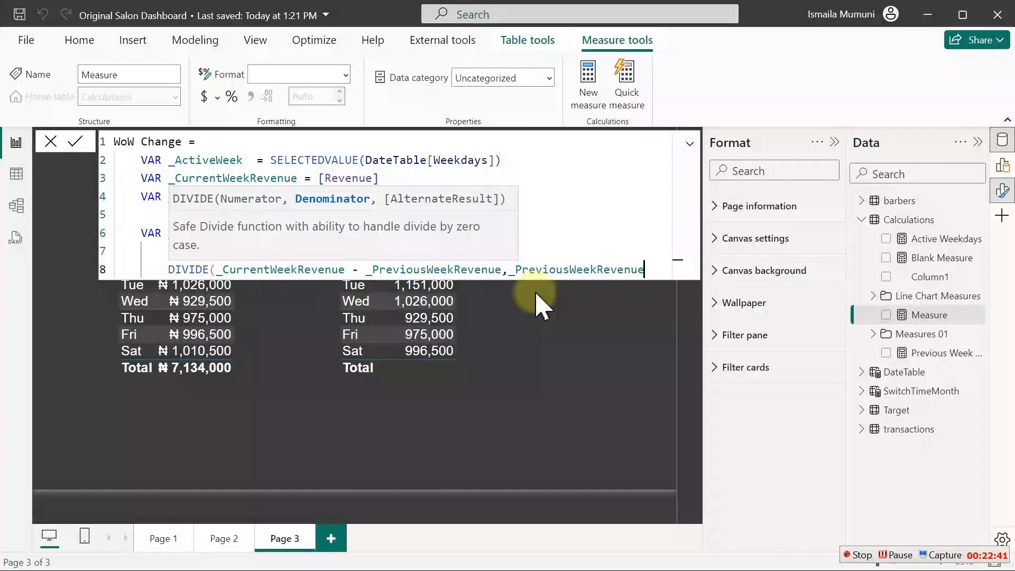
{"action": "type", "text": ","}
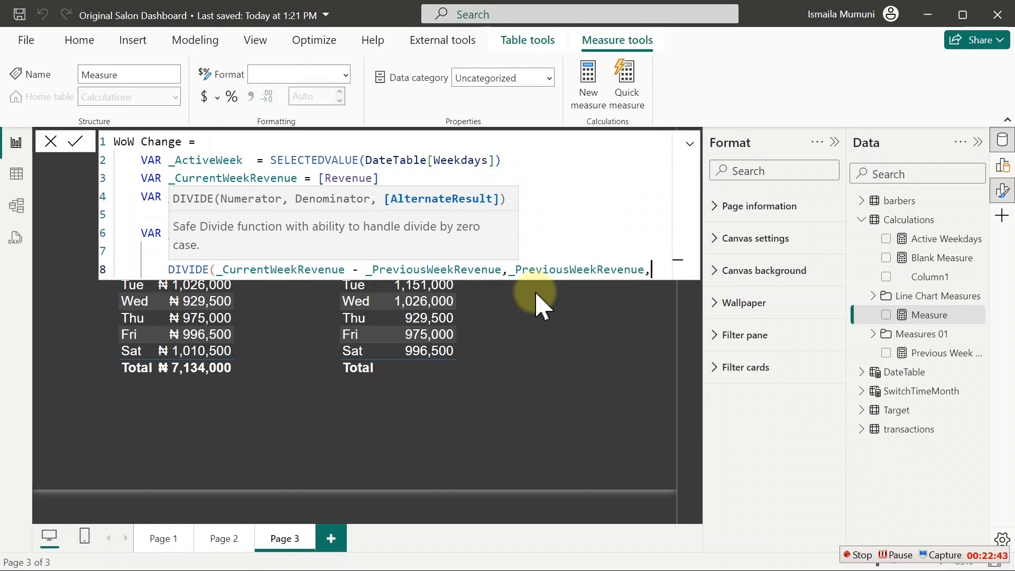
{"action": "type", "text": "0"}
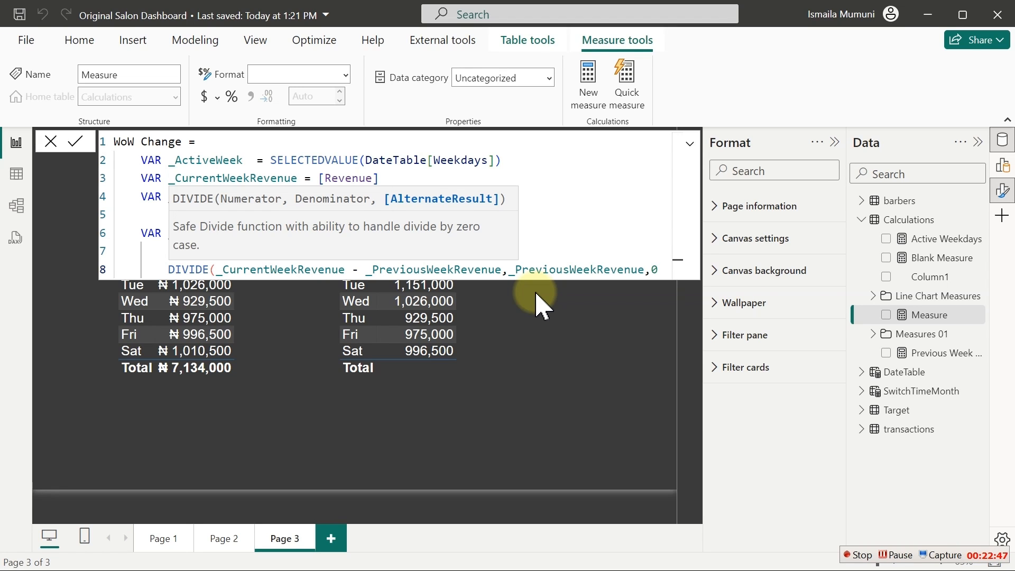
- Close the DIVIDE function and finish the IF expression with an empty string "" as its false result
{"action": "type", "text": ")"}
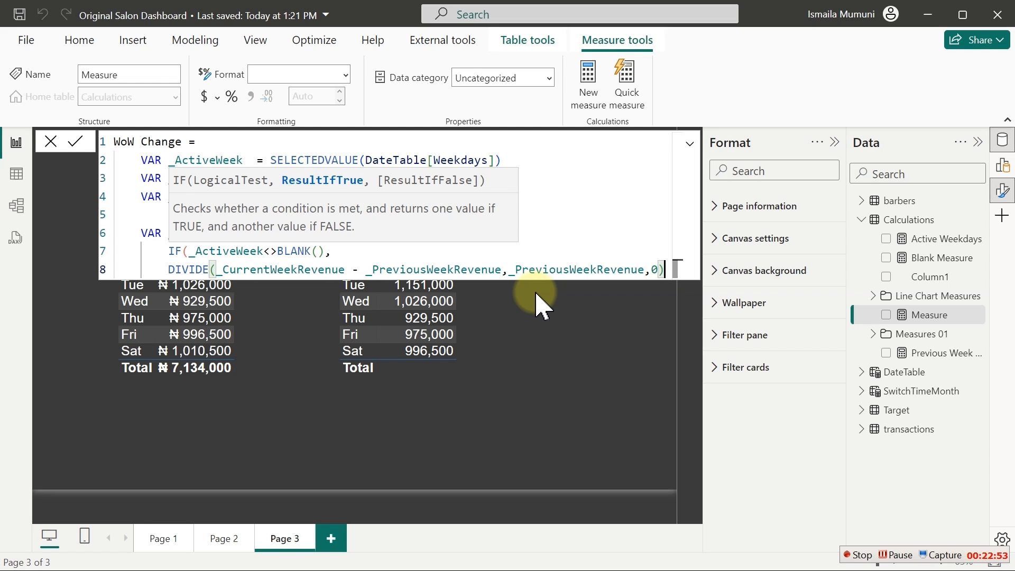
{"action": "type", "text": ","}
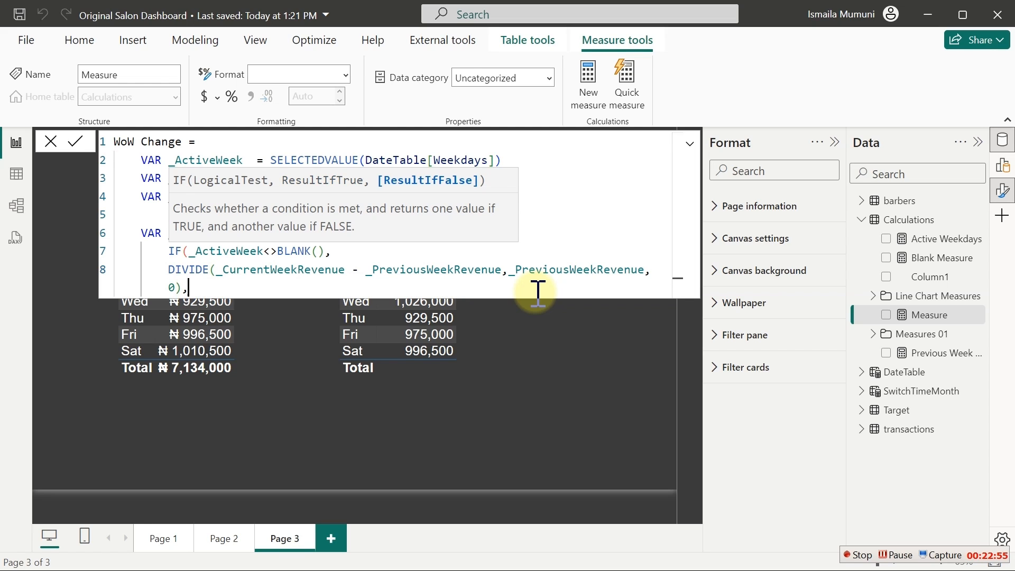
{"action": "type", "text": "\"\")"}
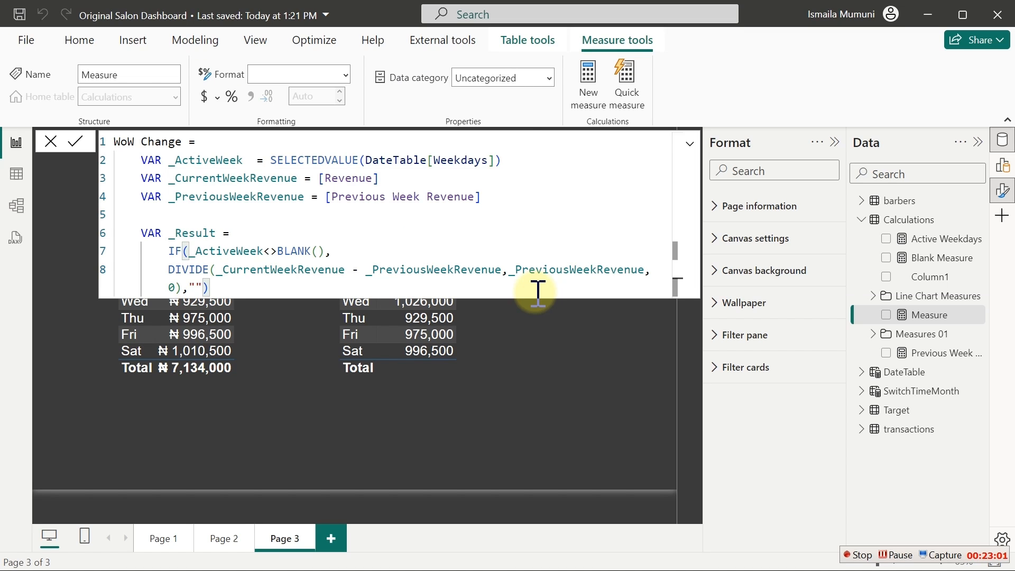
{"action": "scroll", "coordinate": [536, 292], "scroll_direction": "down", "scroll_amount": 1}
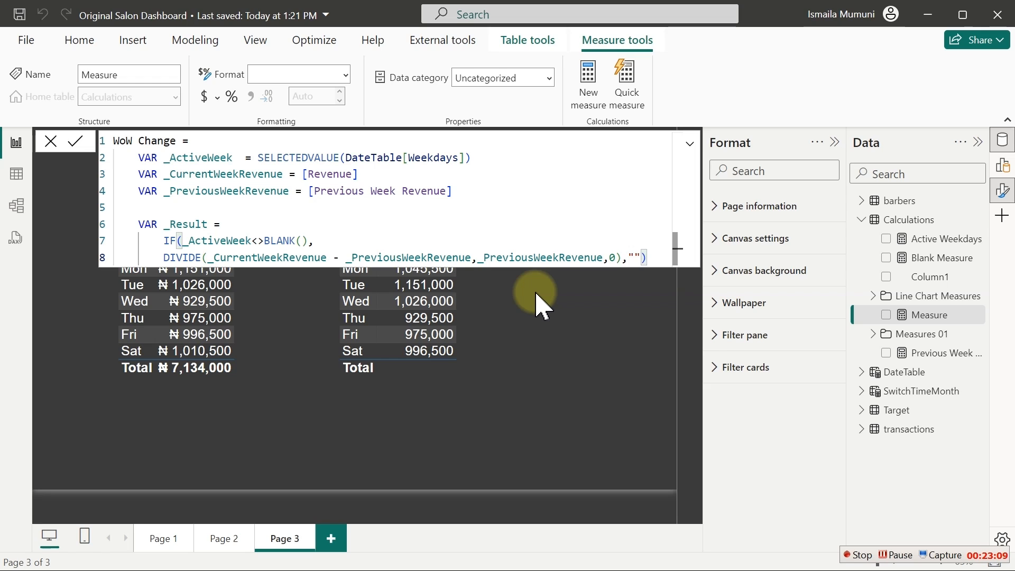
- Leave a blank line, add a RETURN clause that outputs _Result, and commit the WoW Change measure
{"action": "key", "text": "shift+Return"}
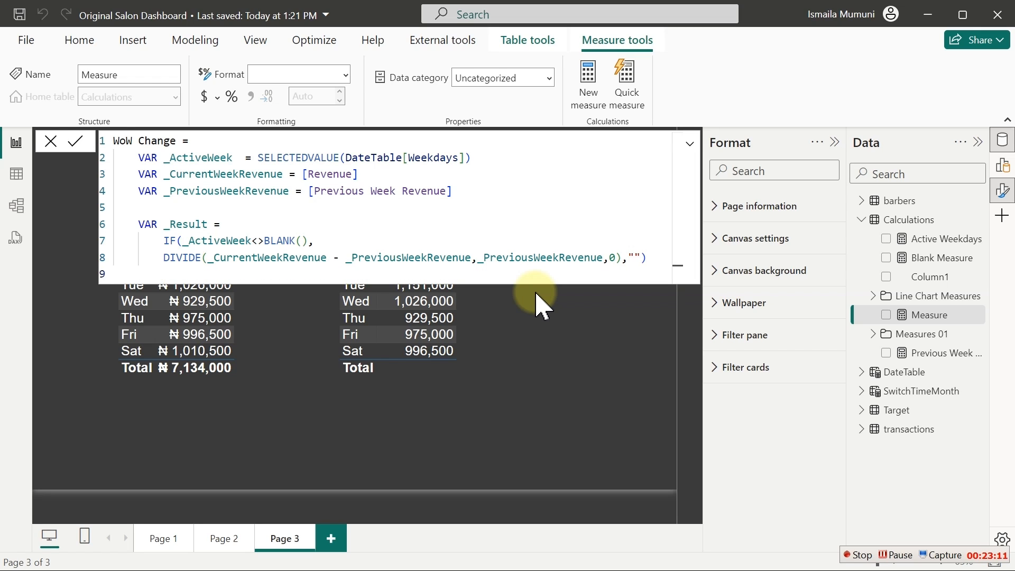
{"action": "key", "text": "shift+Return"}
{"action": "type", "text": "re"}
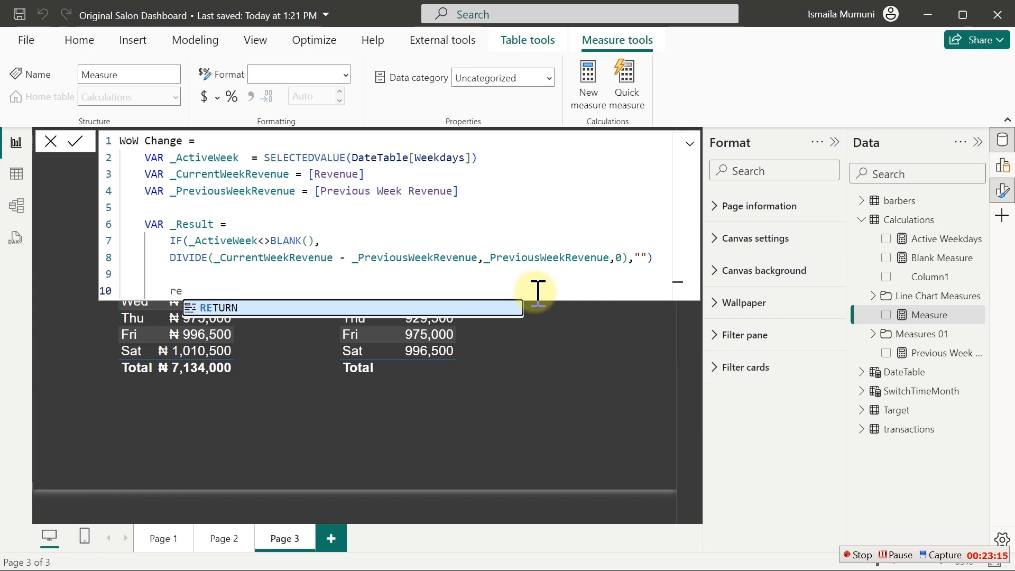
{"action": "key", "text": "Tab"}
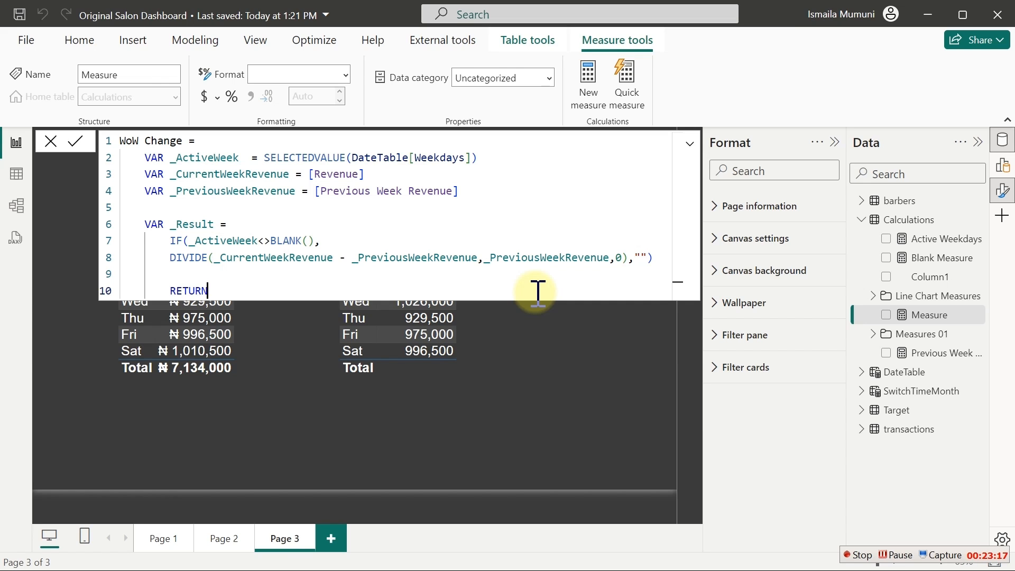
{"action": "key", "text": "shift+Return"}
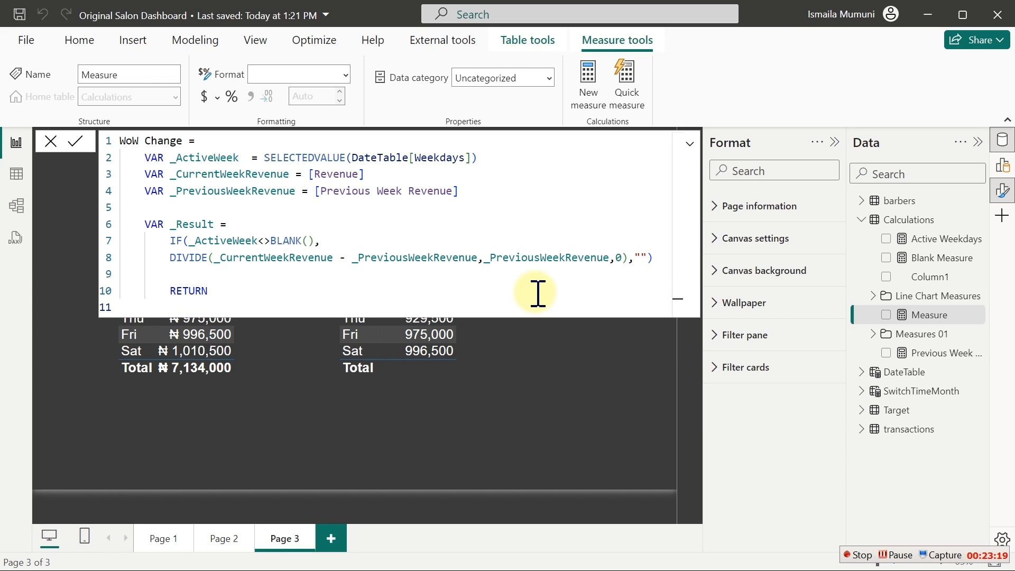
{"action": "type", "text": "_"}
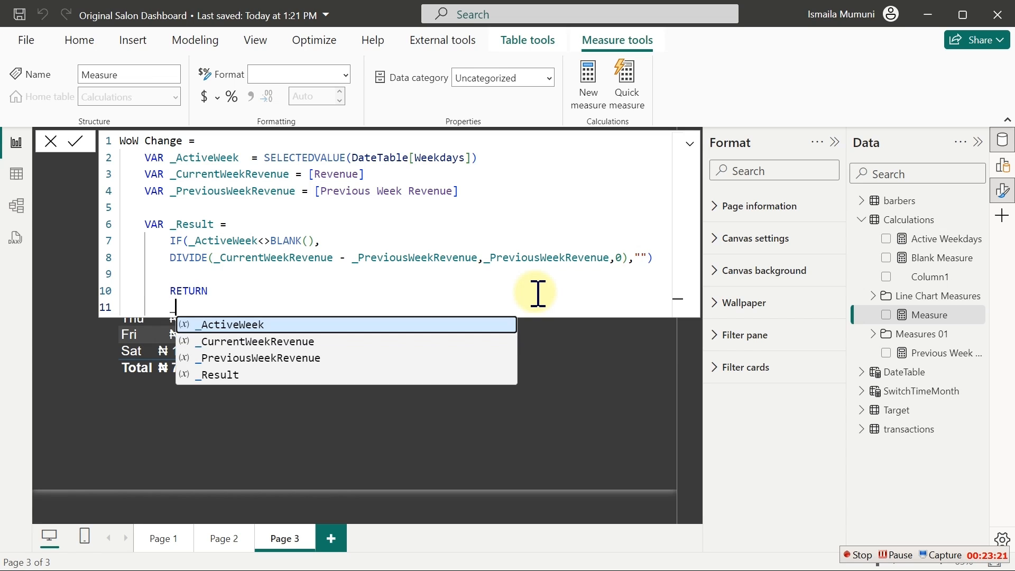
{"action": "key", "text": "Up"}
{"action": "key", "text": "Up"}
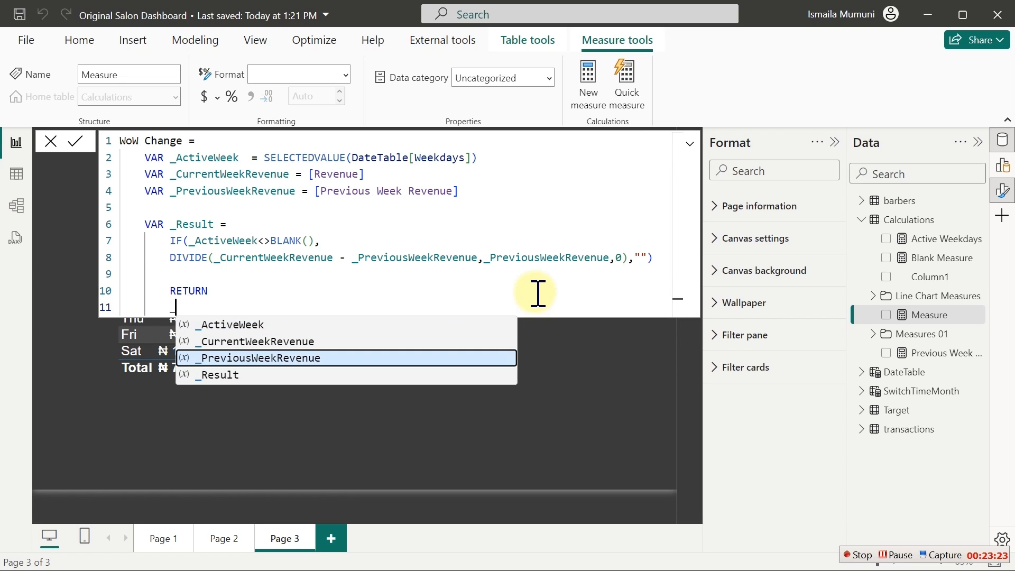
{"action": "key", "text": "Down"}
{"action": "key", "text": "Tab"}
{"action": "key", "text": "Return"}
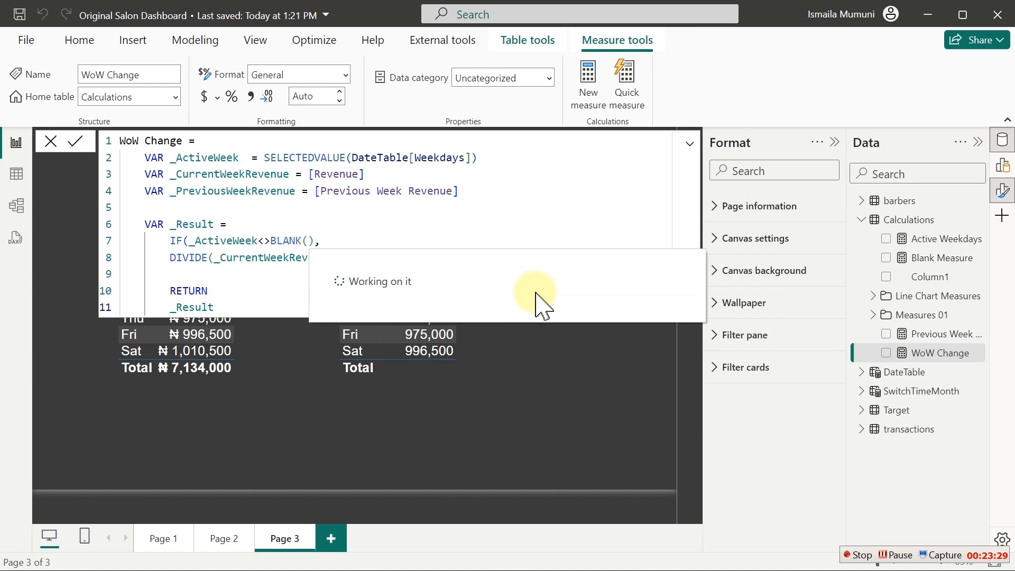
- Widen the Previous Week Revenue table and add the WoW Change measure to it as a column
{"action": "left_click", "coordinate": [474, 350]}
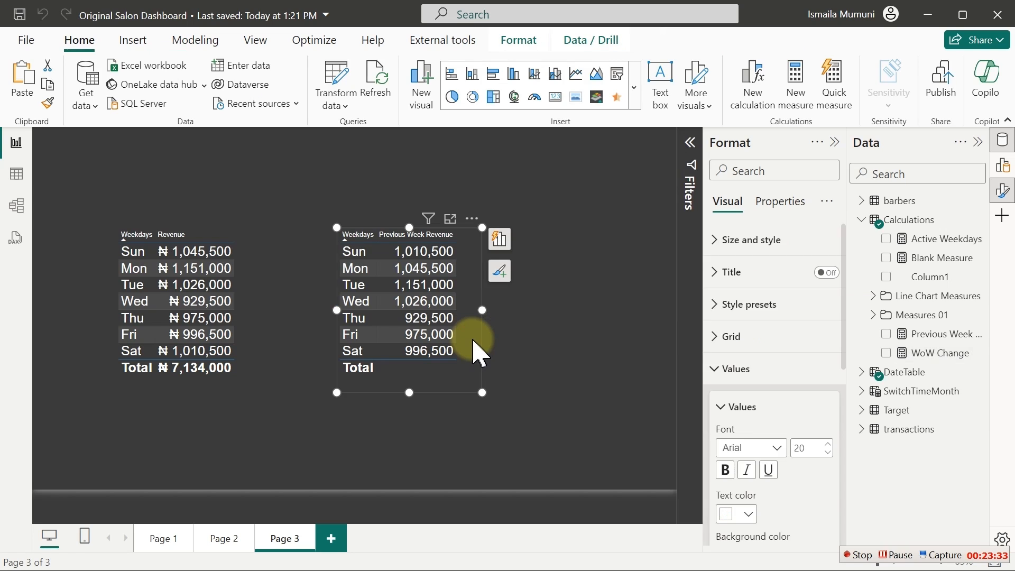
{"action": "left_click_drag", "start_coordinate": [481, 308], "coordinate": [576, 332]}
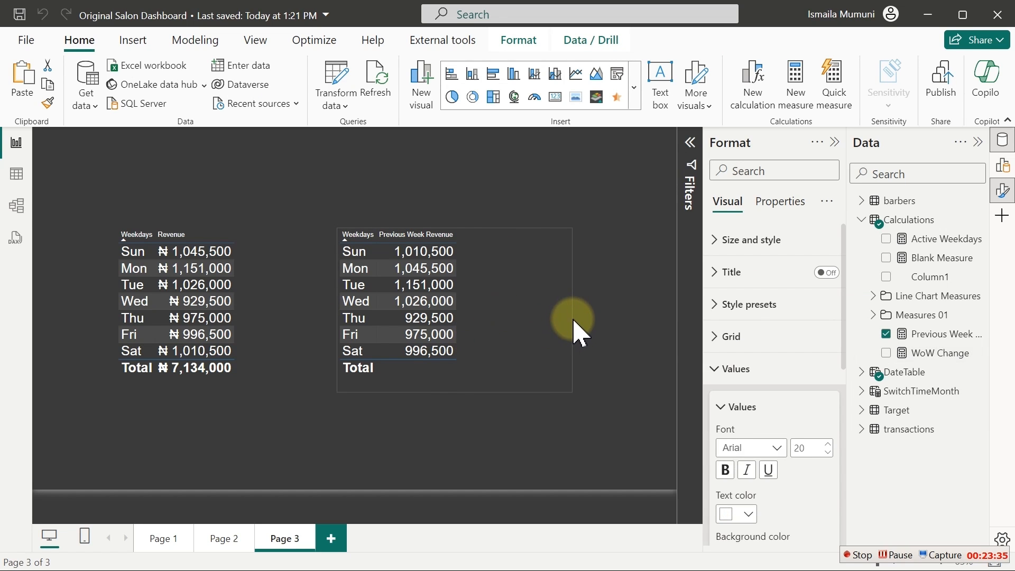
{"action": "left_click", "coordinate": [886, 352]}
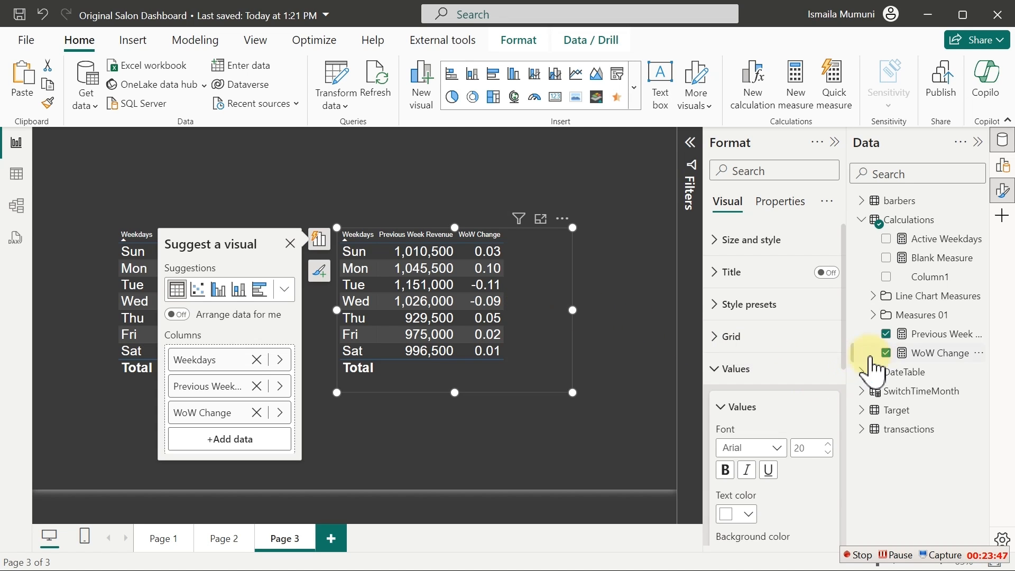
- Format the WoW Change measure as a percentage
{"action": "left_click", "coordinate": [913, 353]}
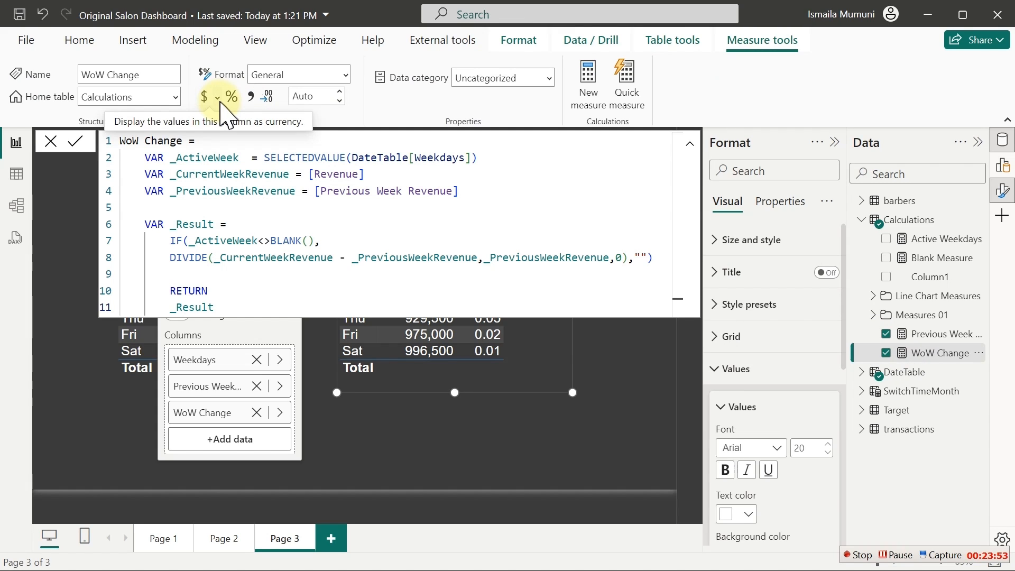
{"action": "left_click", "coordinate": [234, 99]}
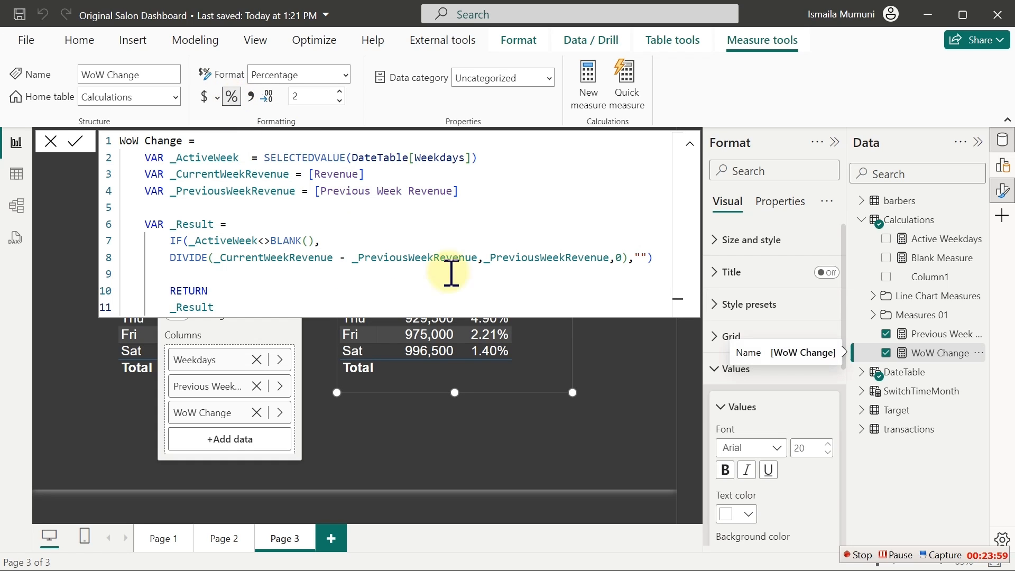
{"action": "left_click", "coordinate": [589, 386]}
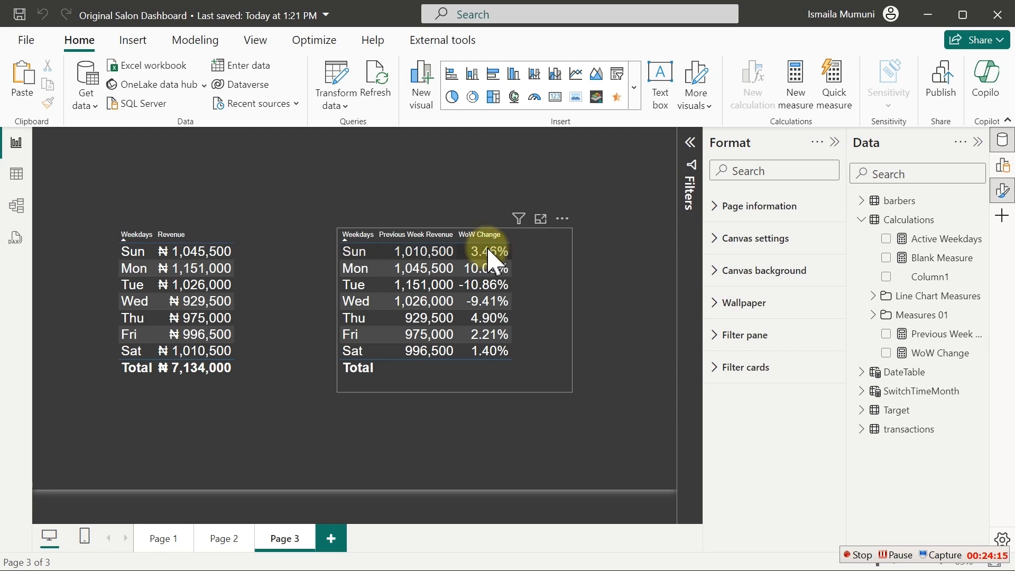
- Set the WoW Change measure's decimal places to 0
{"action": "left_click", "coordinate": [549, 354]}
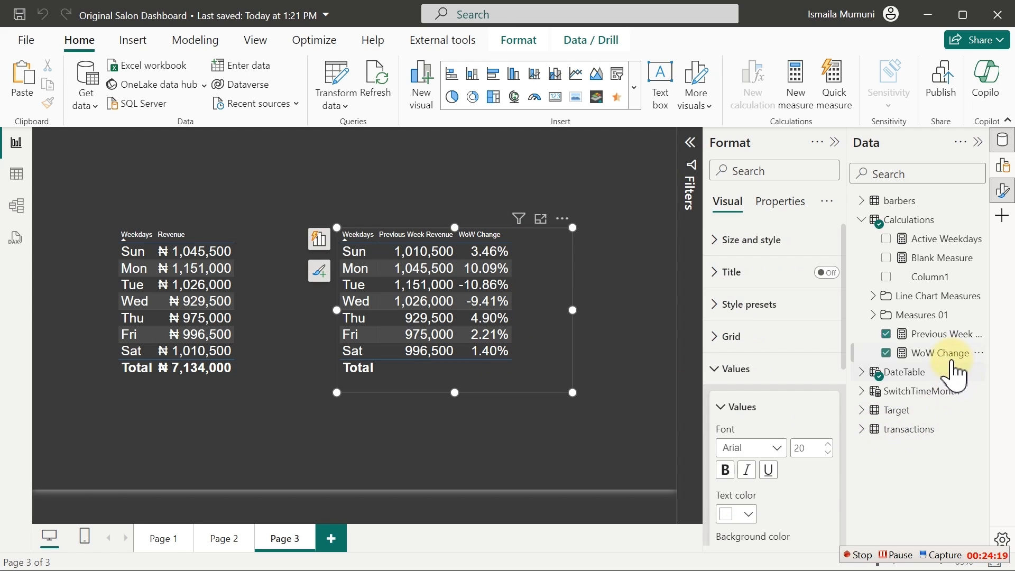
{"action": "left_click", "coordinate": [938, 353]}
{"action": "double_click", "coordinate": [312, 97]}
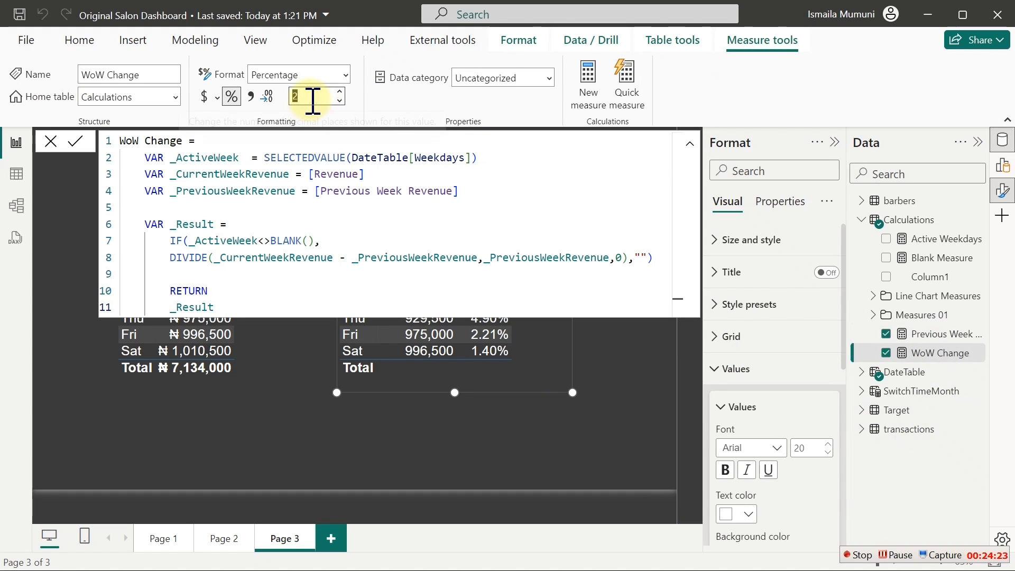
{"action": "type", "text": "0"}
{"action": "key", "text": "Return"}
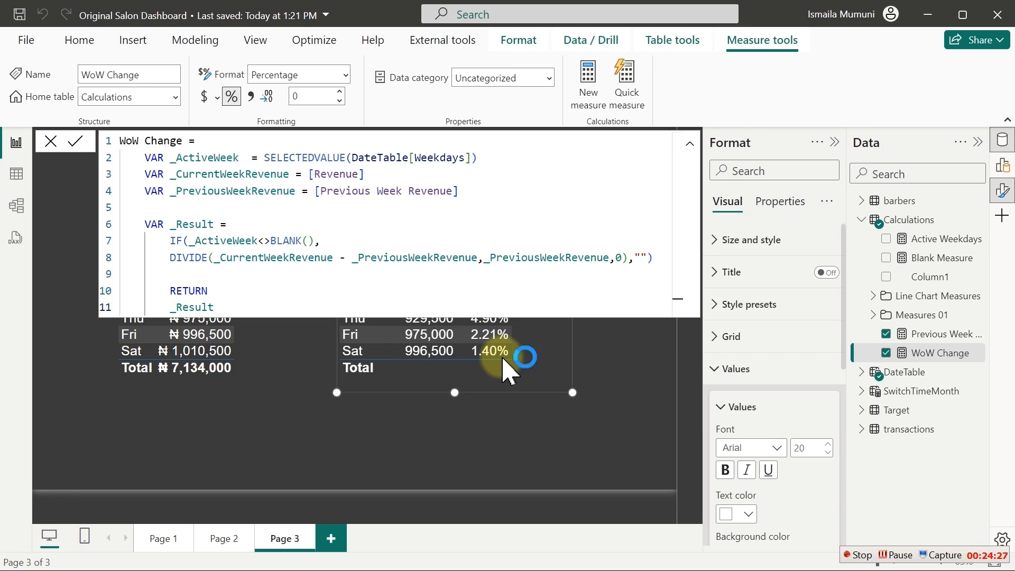
{"action": "left_click", "coordinate": [608, 369]}
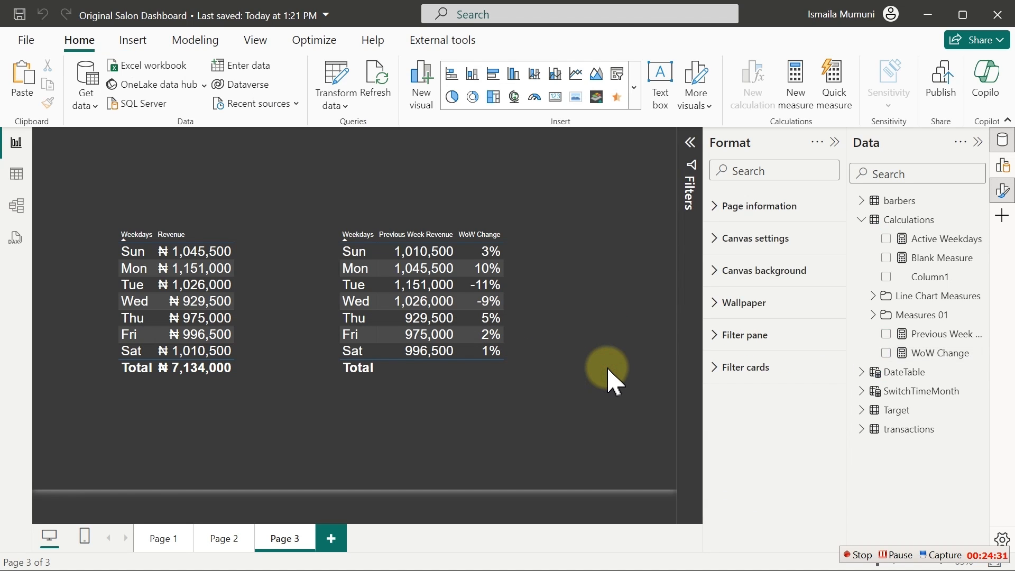
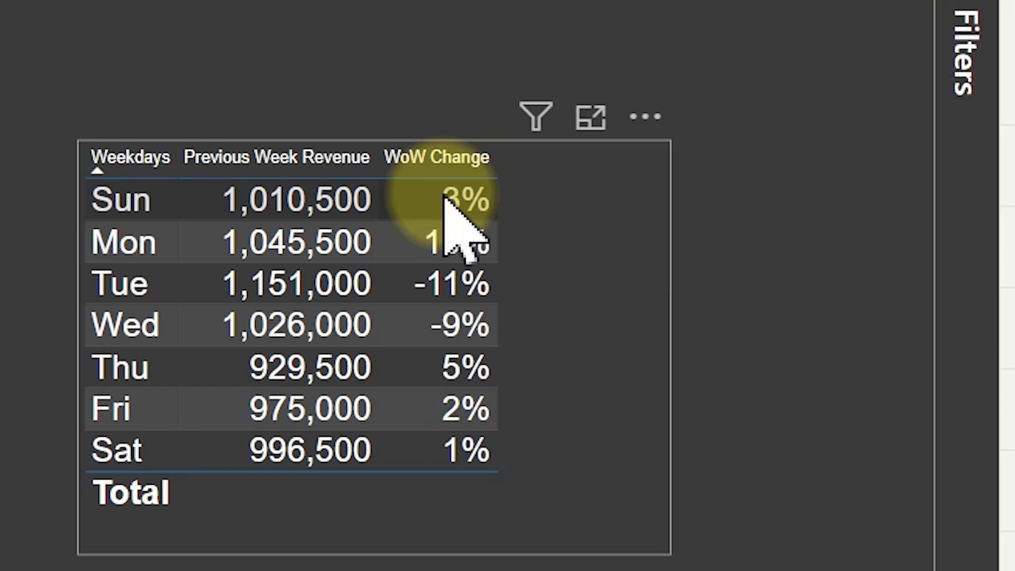
- Reopen the WoW Change formula and wrap the returned _Result in an IF function testing _Result>0
{"action": "left_click", "coordinate": [609, 331]}
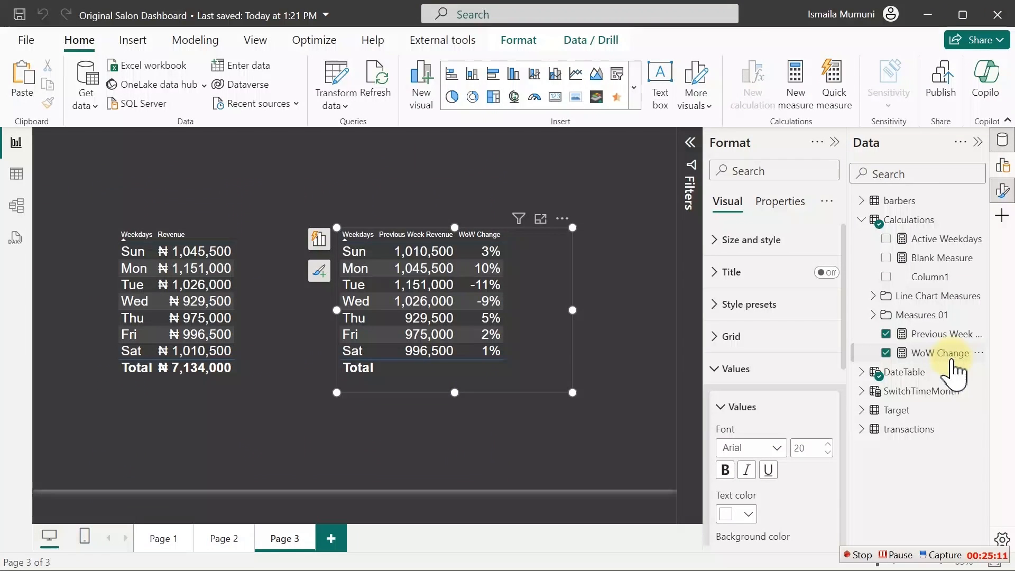
{"action": "left_click", "coordinate": [941, 353]}
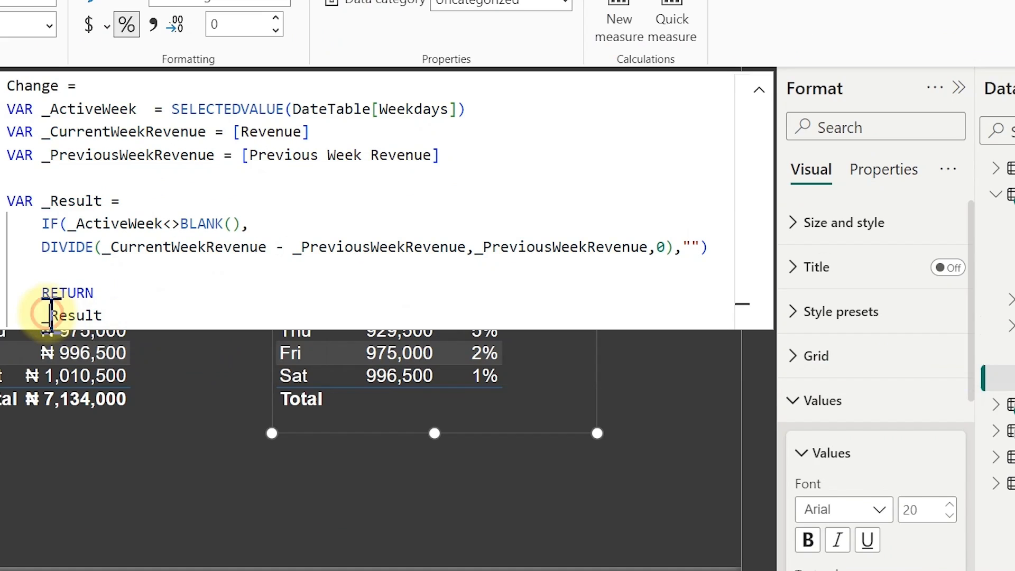
{"action": "left_click", "coordinate": [51, 315]}
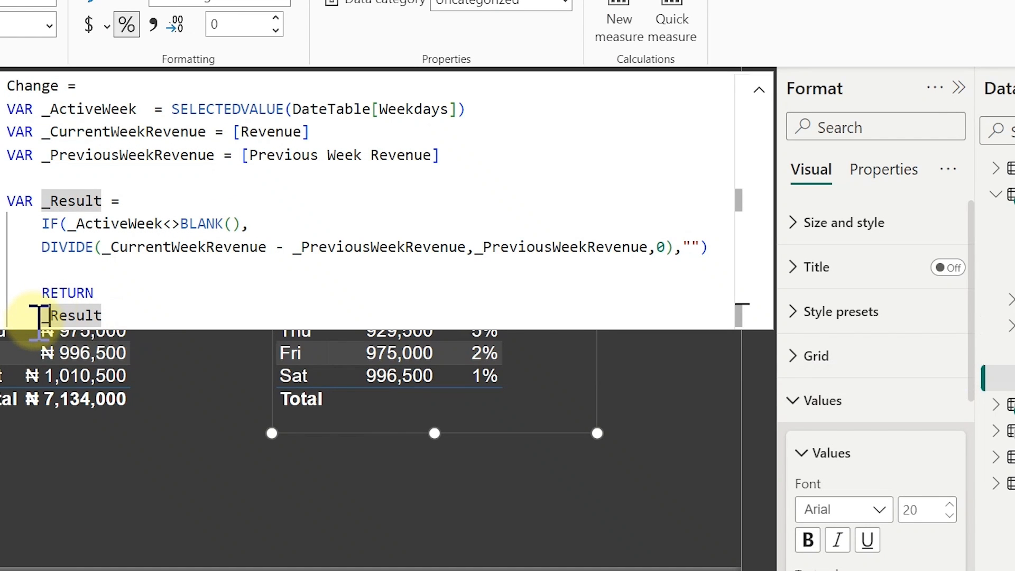
{"action": "left_click", "coordinate": [39, 316]}
{"action": "type", "text": "IF("}
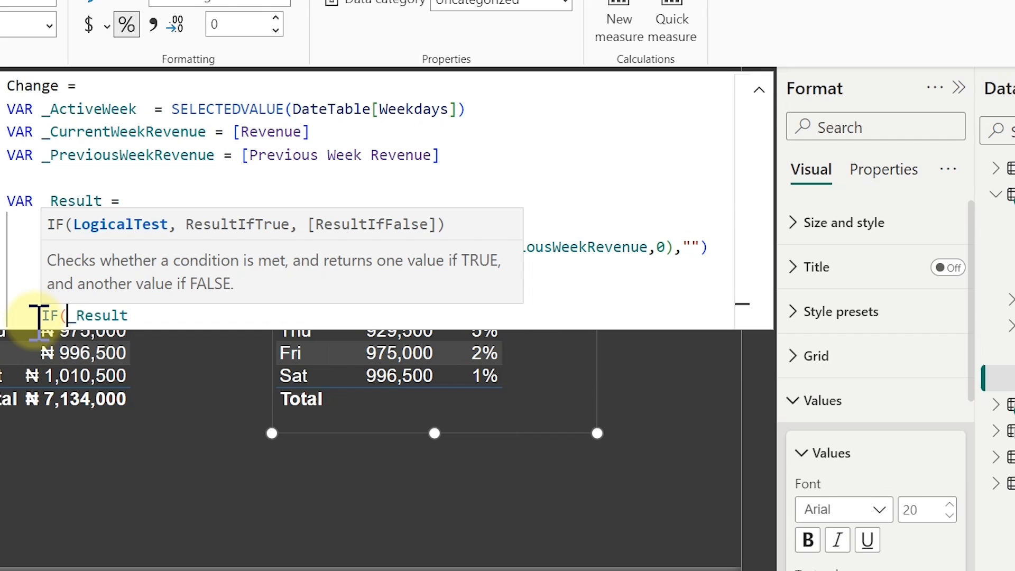
{"action": "key", "text": "End"}
{"action": "type", "text": ">0,"}
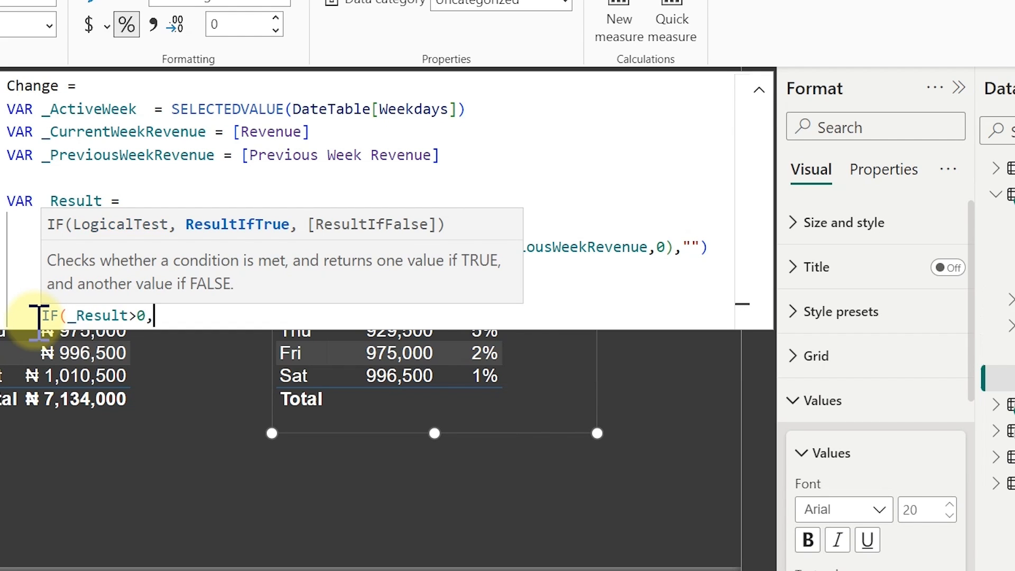
- Set the returned IF's true result to "+"&FORMAT(_Result,"0.0%")
{"action": "type", "text": "\"+\"&for"}
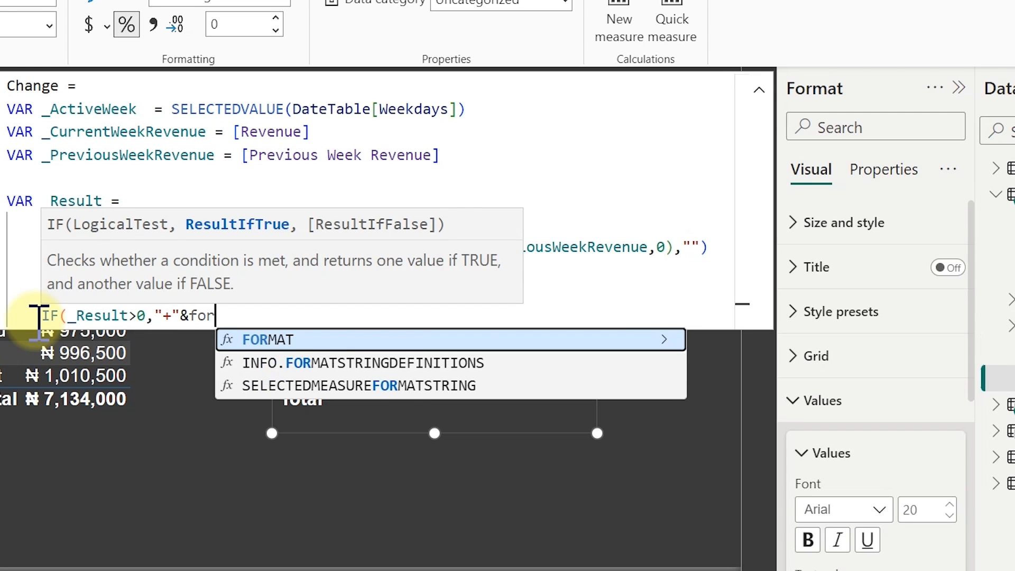
{"action": "key", "text": "Tab"}
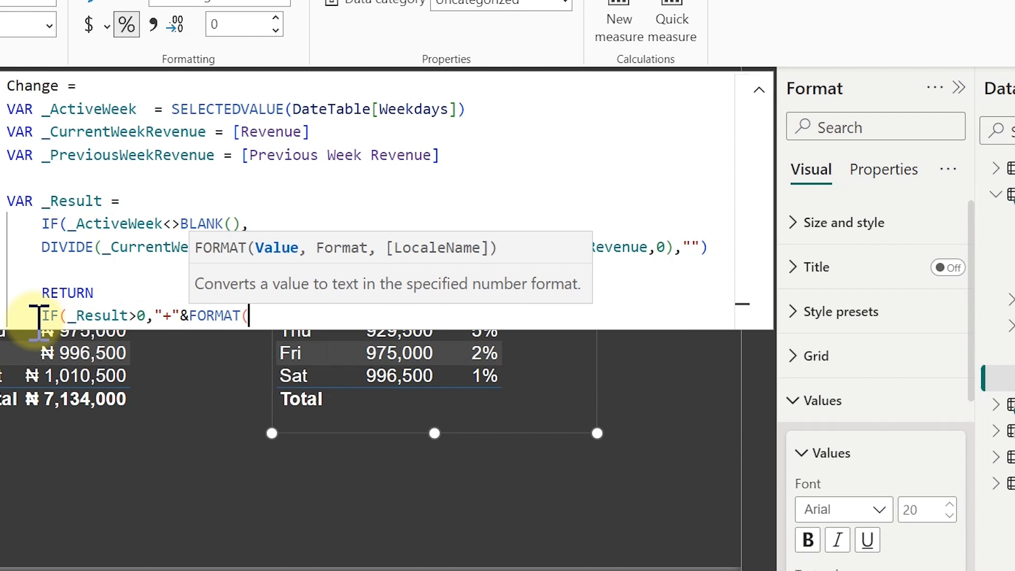
{"action": "type", "text": "_"}
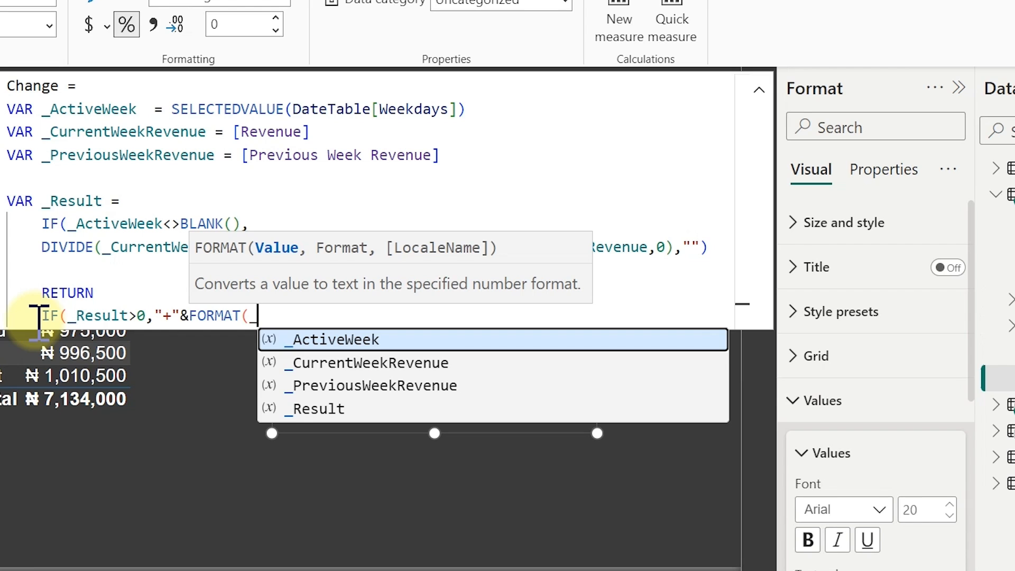
{"action": "key", "text": "Down"}
{"action": "key", "text": "Down"}
{"action": "key", "text": "Down"}
{"action": "key", "text": "Tab"}
{"action": "type", "text": ","}
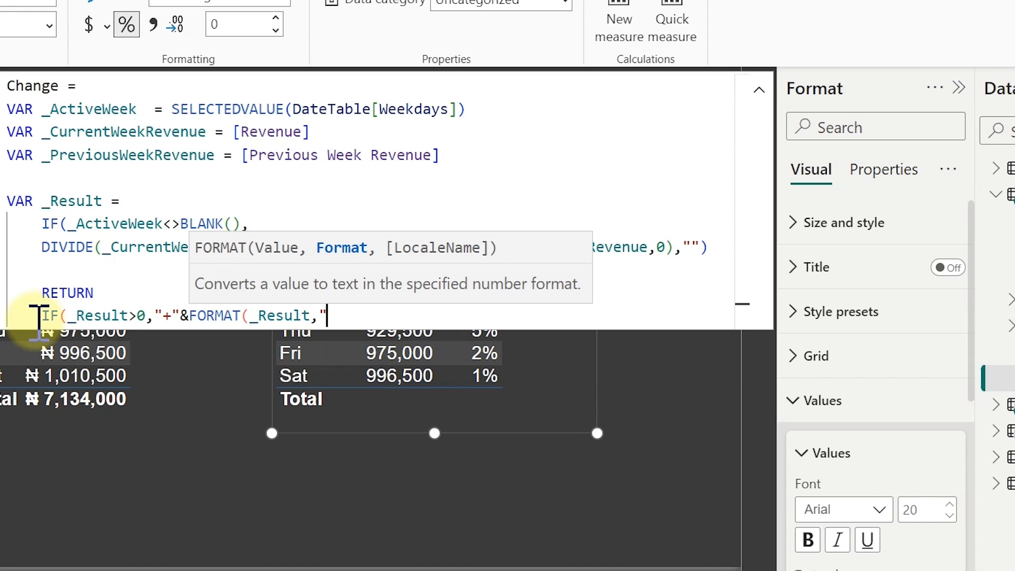
{"action": "type", "text": "\"0.0%"}
{"action": "type", "text": ")"}
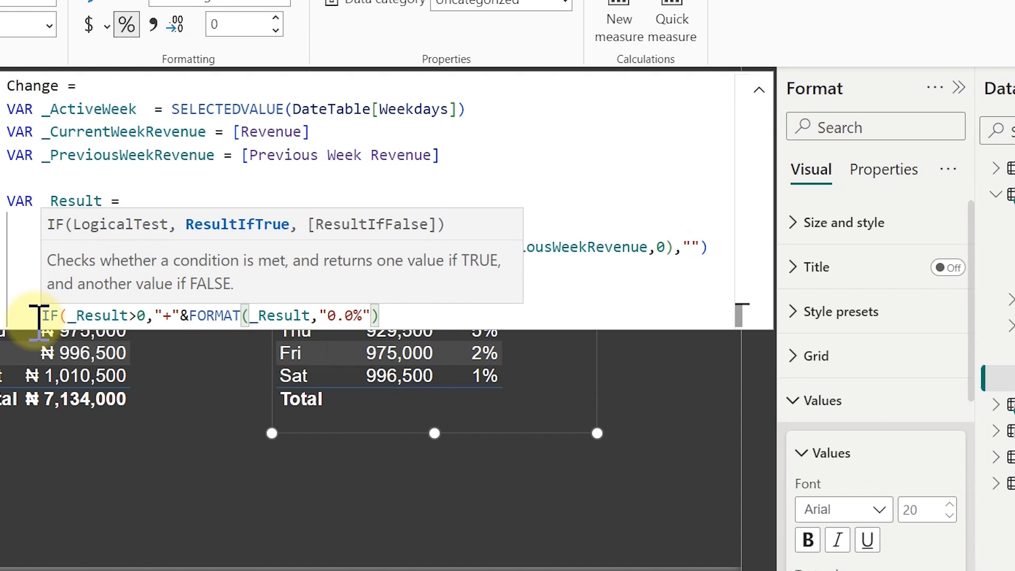
- Complete the WoW Change measure by returning FORMAT(_Result,"0.0%") as the IF's false result, and commit the formula
{"action": "type", "text": ","}
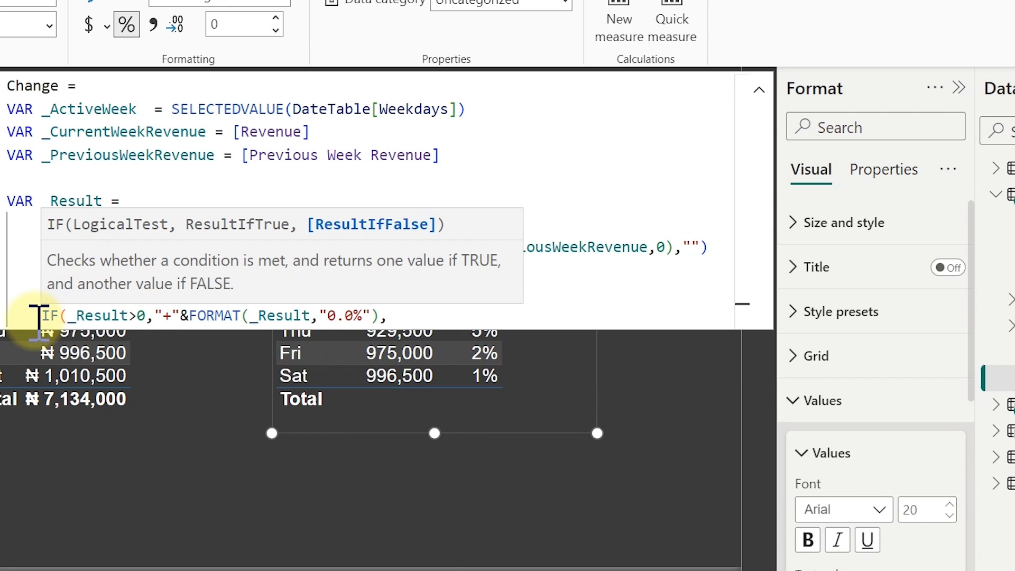
{"action": "type", "text": "for"}
{"action": "key", "text": "Tab"}
{"action": "type", "text": "("}
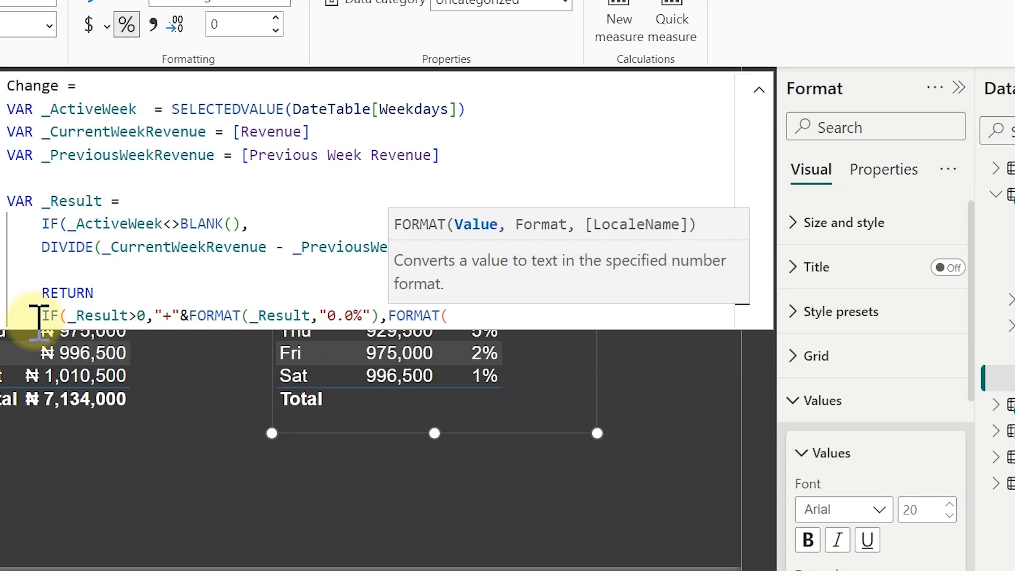
{"action": "type", "text": "_"}
{"action": "key", "text": "Down"}
{"action": "key", "text": "Down"}
{"action": "key", "text": "Down"}
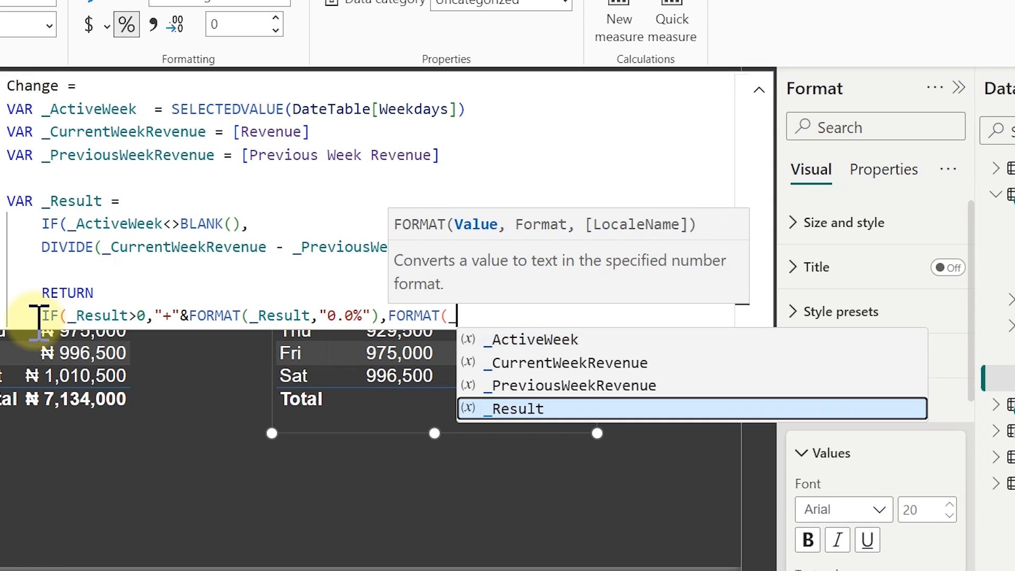
{"action": "key", "text": "Tab"}
{"action": "type", "text": ","}
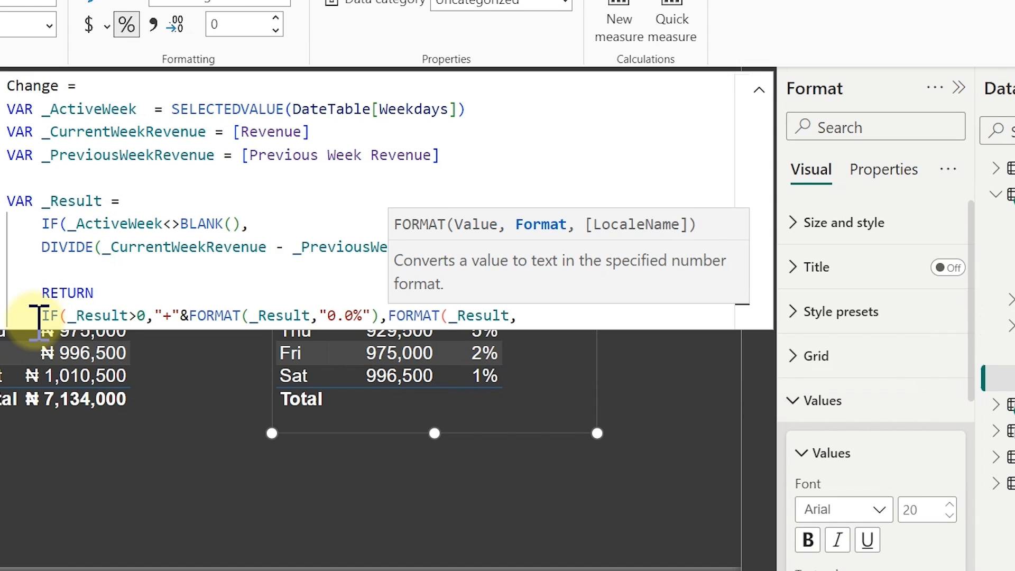
{"action": "type", "text": "\"0.0%\")"}
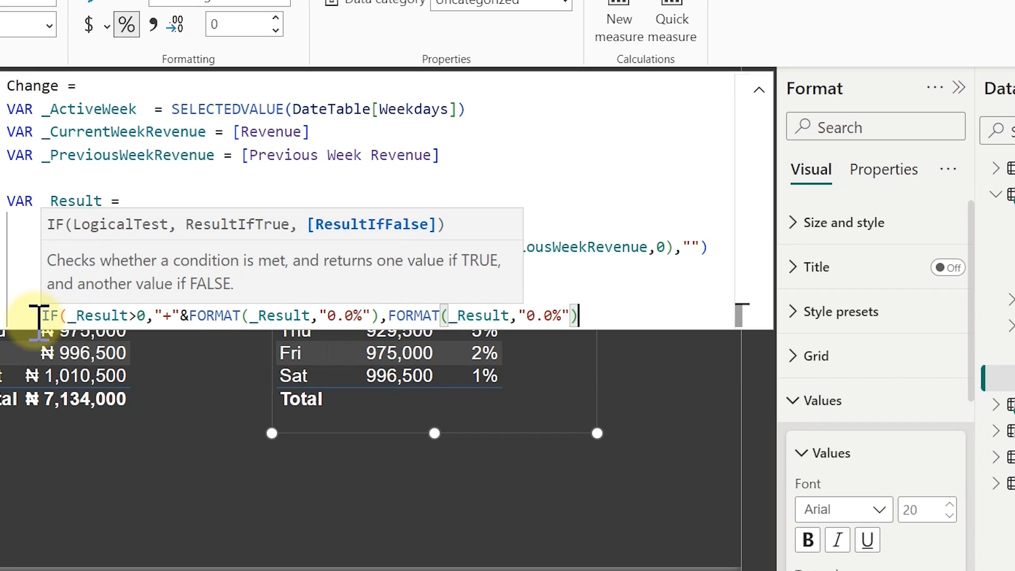
{"action": "type", "text": ")"}
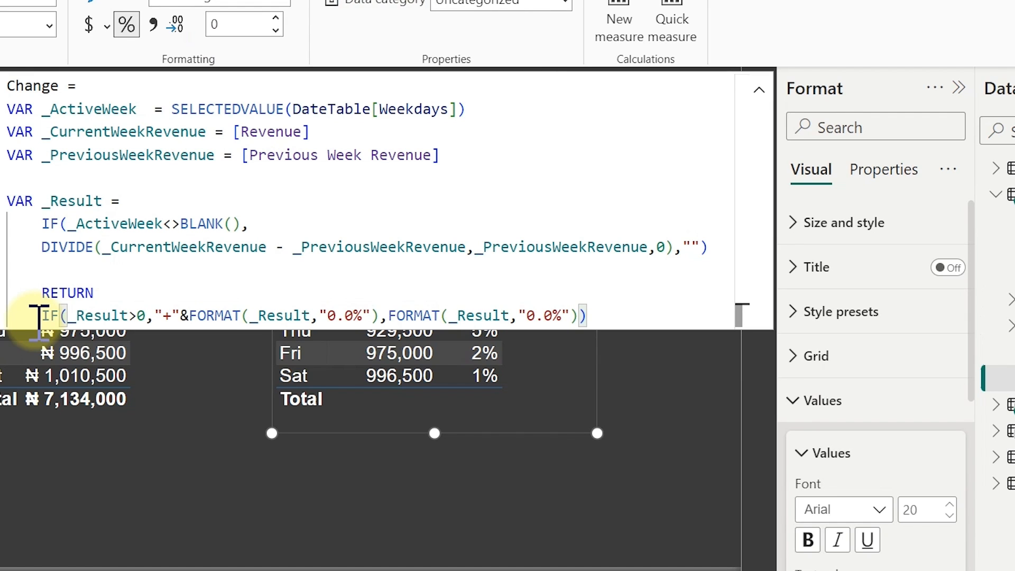
{"action": "key", "text": "Return"}
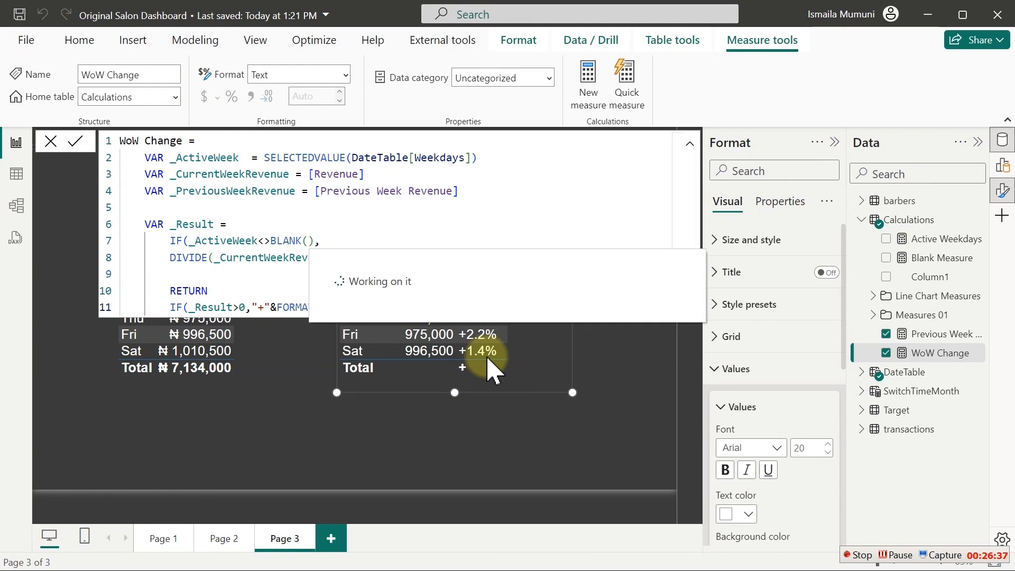
{"action": "left_click", "coordinate": [621, 366]}
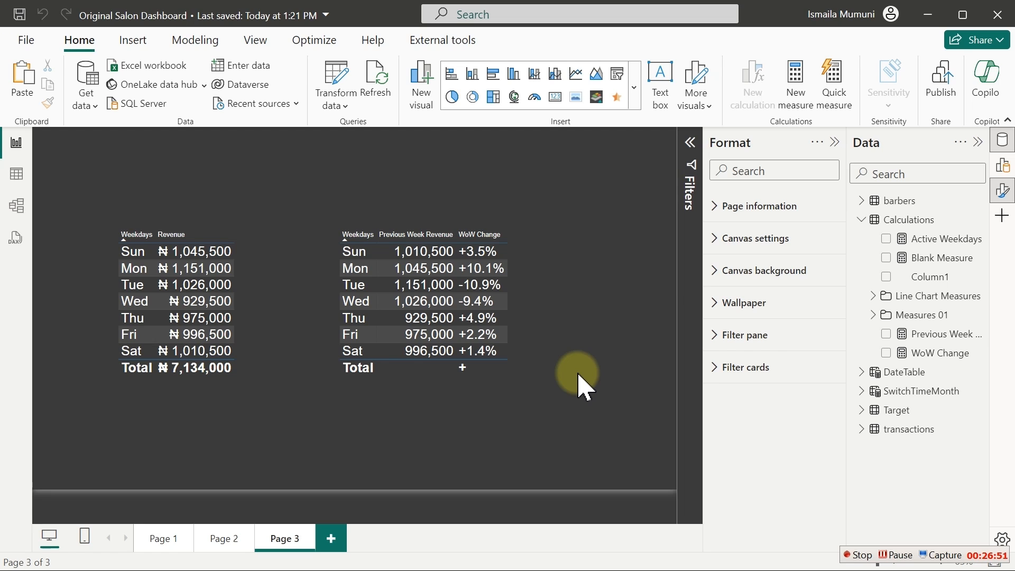
- On Page 2, turn on the data label Detail for the Blank Measure series of the weekday revenue bar chart
{"action": "left_click", "coordinate": [225, 539]}
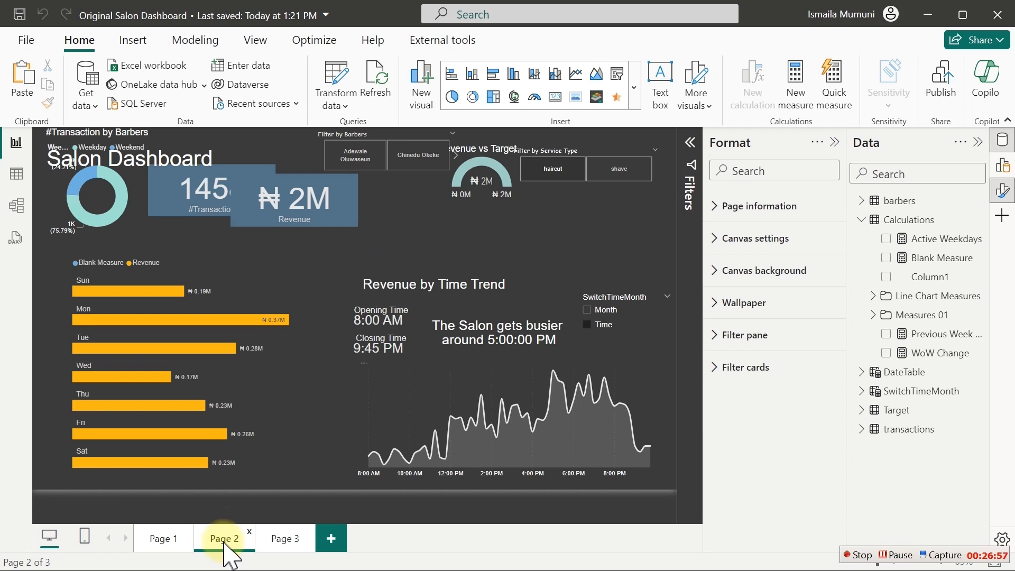
{"action": "left_click", "coordinate": [232, 299]}
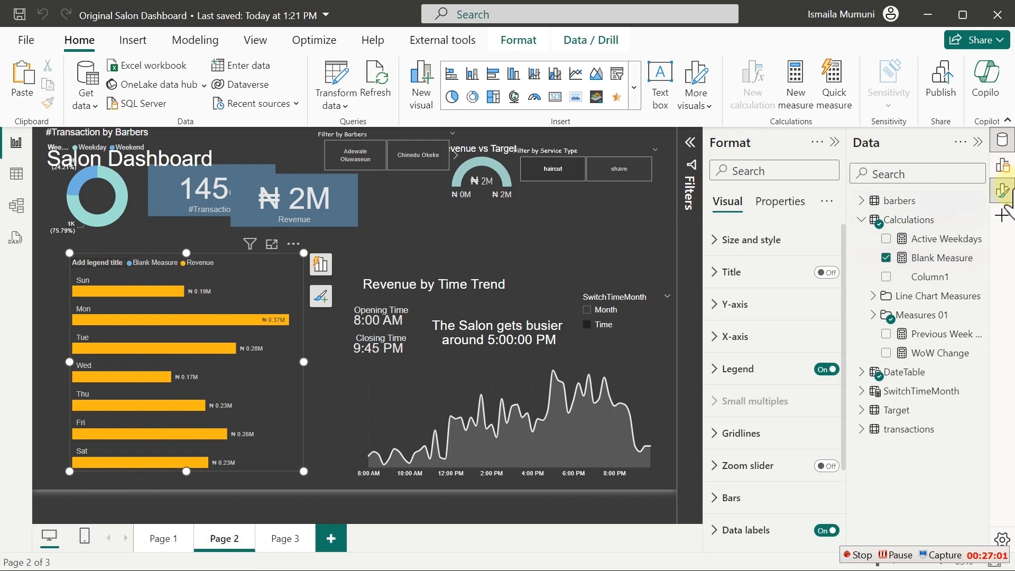
{"action": "left_click", "coordinate": [1002, 142]}
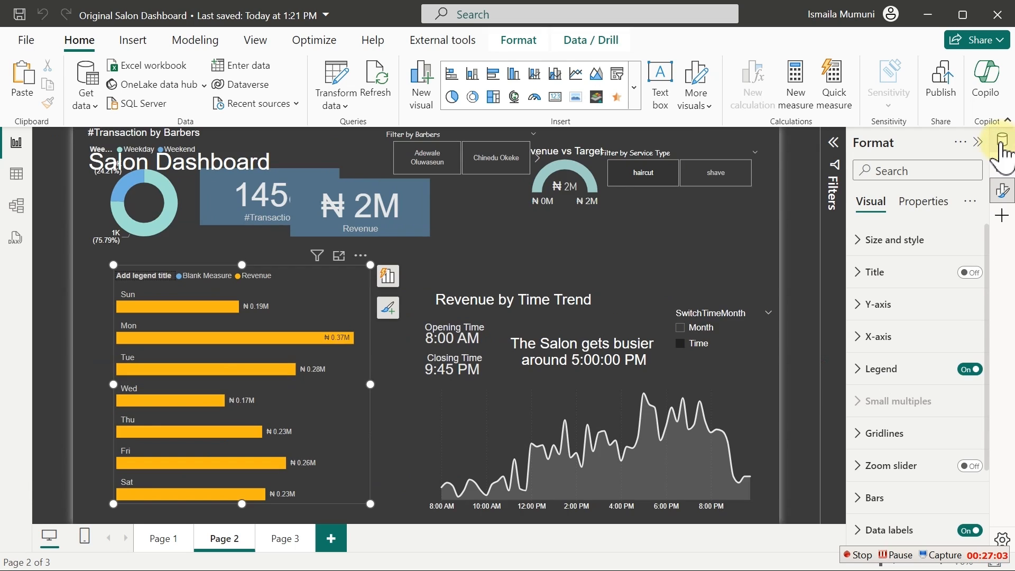
{"action": "scroll", "coordinate": [979, 249], "scroll_direction": "down", "scroll_amount": 2}
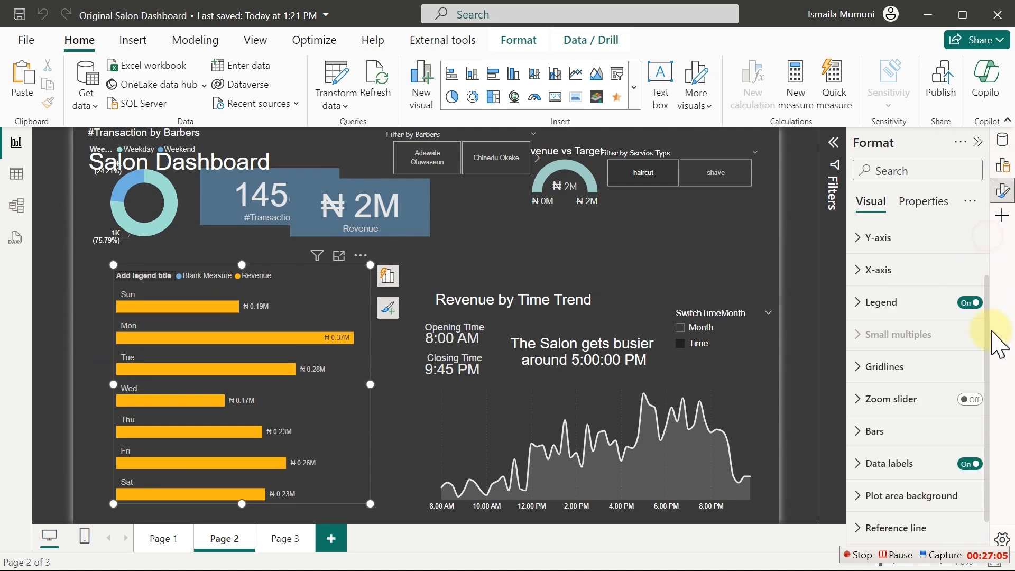
{"action": "scroll", "coordinate": [996, 349], "scroll_direction": "down", "scroll_amount": 1}
{"action": "left_click", "coordinate": [904, 443]}
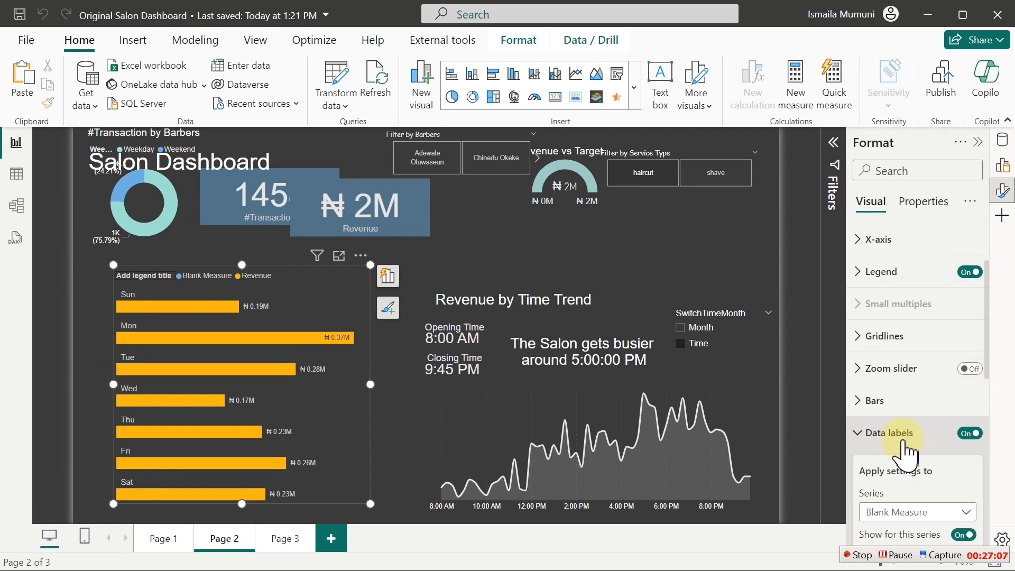
{"action": "left_click_drag", "start_coordinate": [988, 335], "coordinate": [1003, 486]}
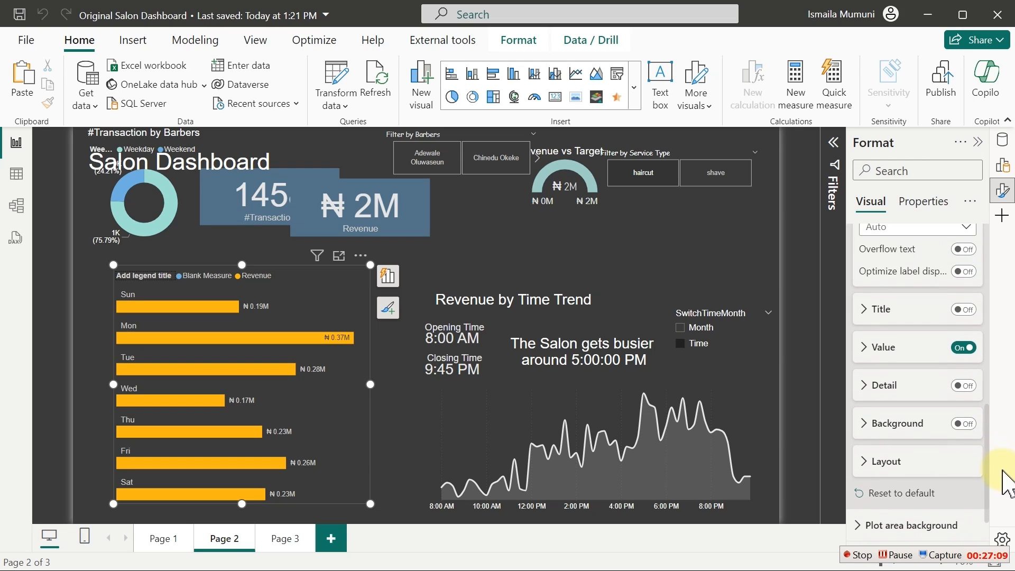
{"action": "left_click", "coordinate": [882, 349]}
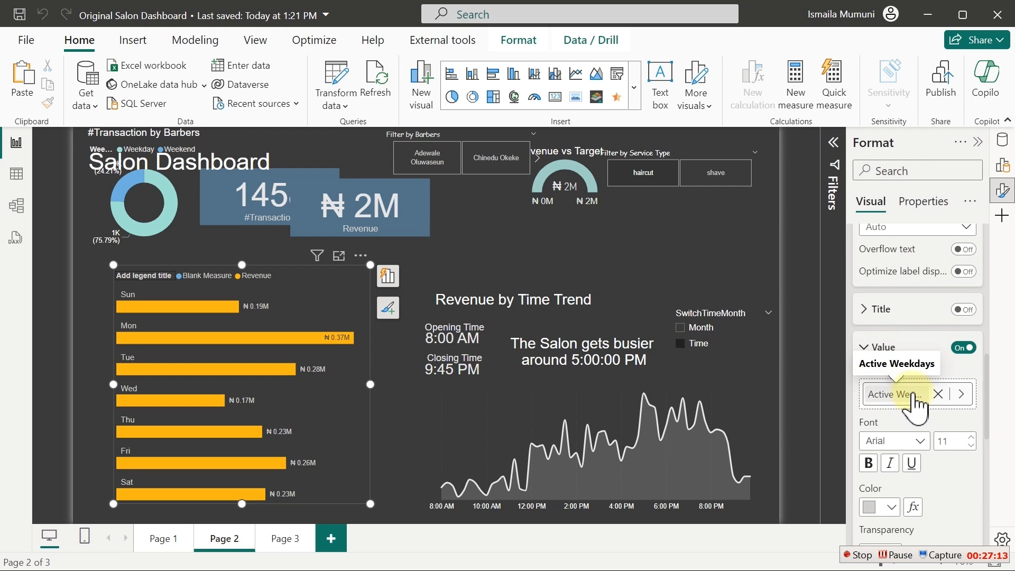
{"action": "left_click_drag", "start_coordinate": [989, 386], "coordinate": [981, 448]}
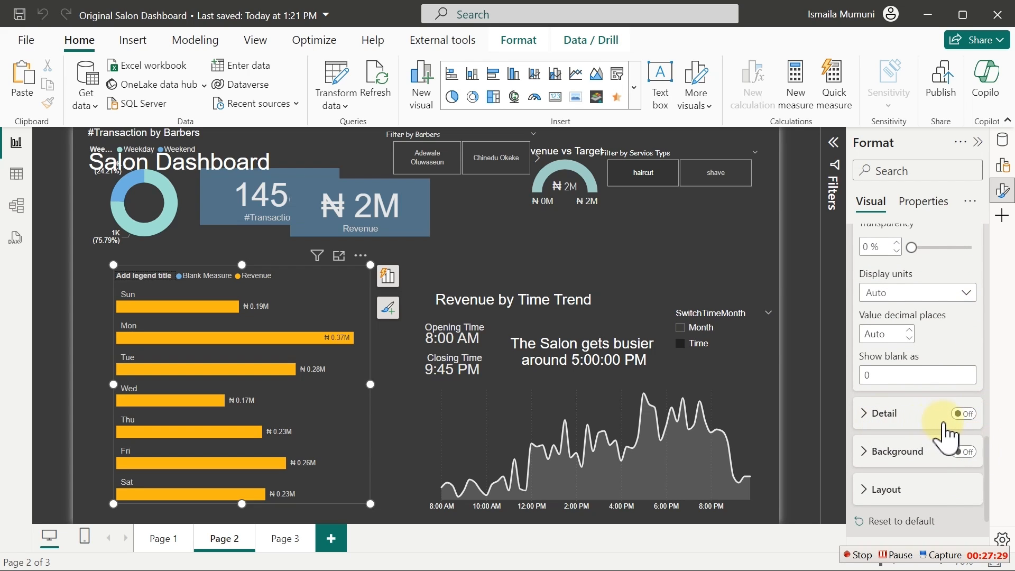
{"action": "left_click", "coordinate": [964, 419]}
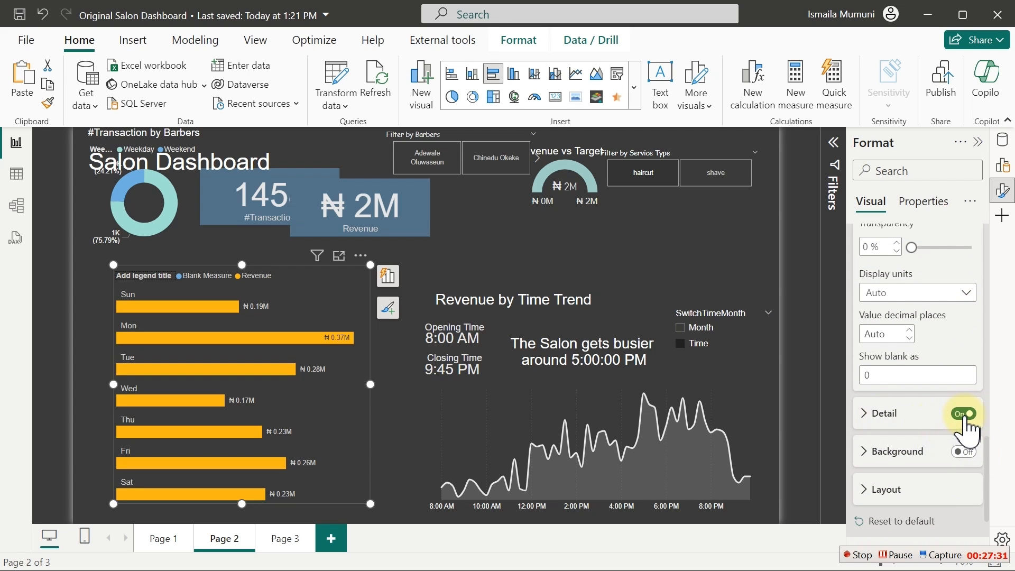
- Add the WoW Change measure from the Calculations table as the detail data of the weekday bar chart's labels
{"action": "left_click", "coordinate": [895, 432]}
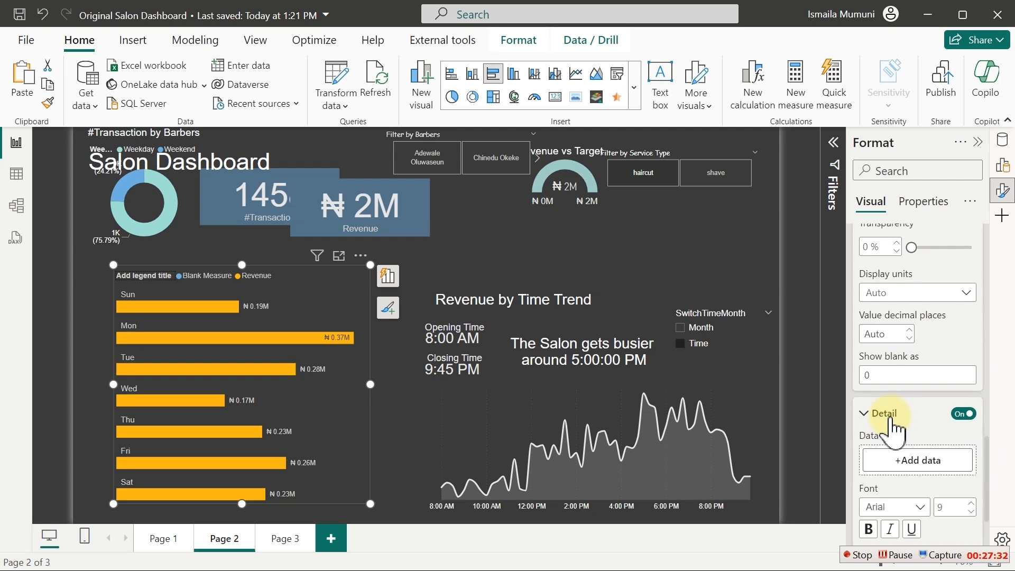
{"action": "left_click", "coordinate": [896, 461]}
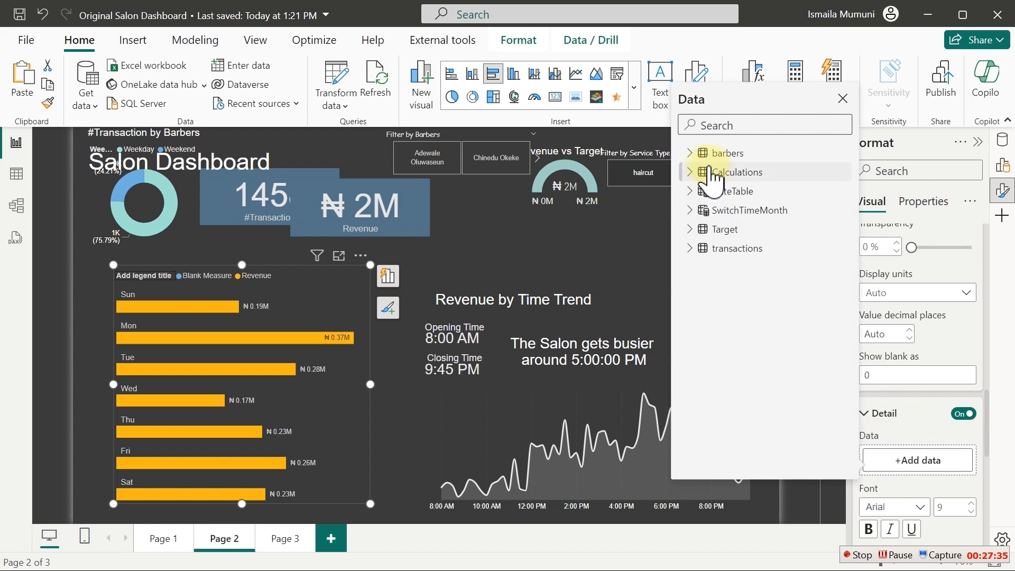
{"action": "left_click", "coordinate": [690, 172]}
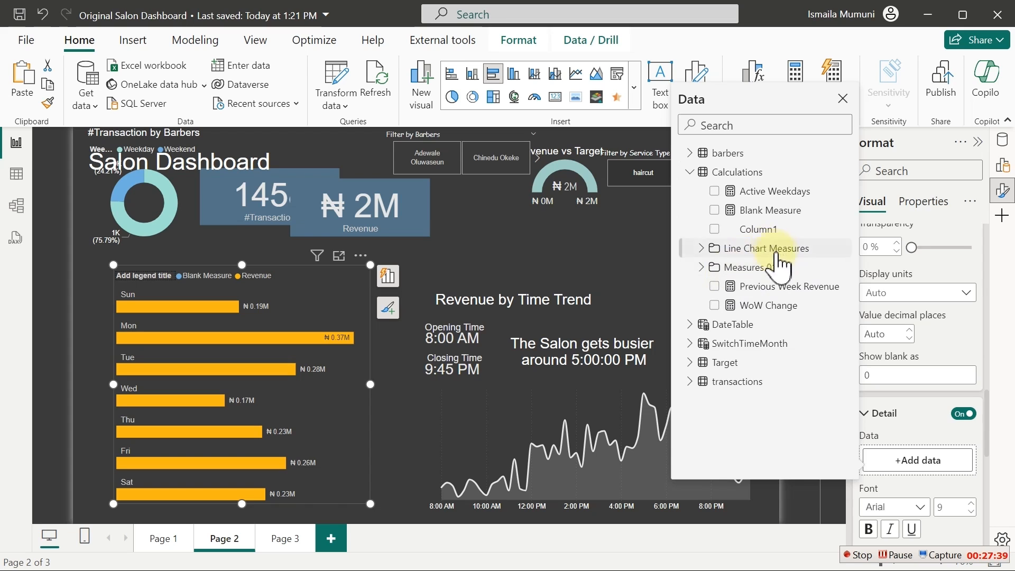
{"action": "left_click", "coordinate": [750, 305]}
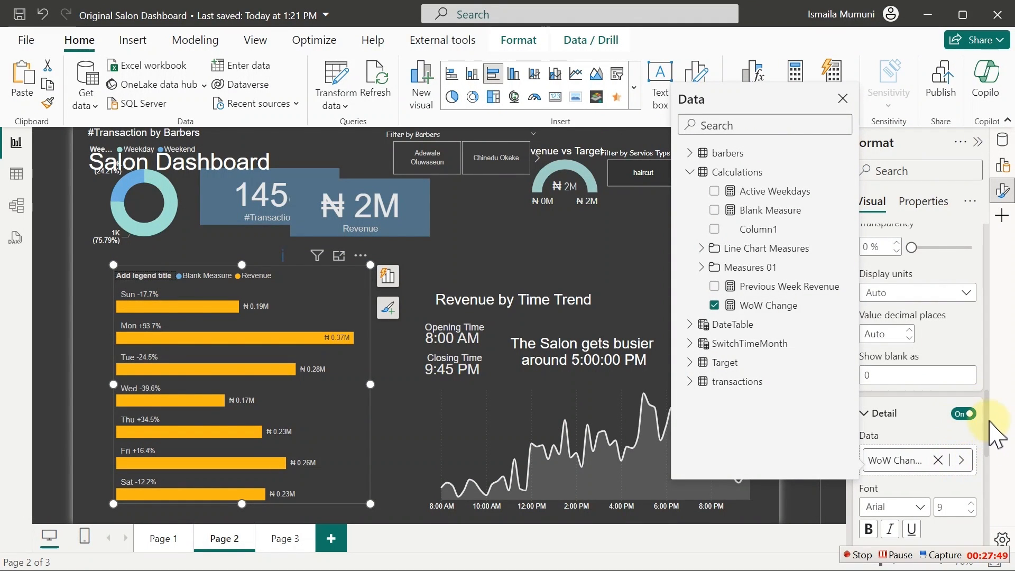
{"action": "left_click", "coordinate": [989, 454]}
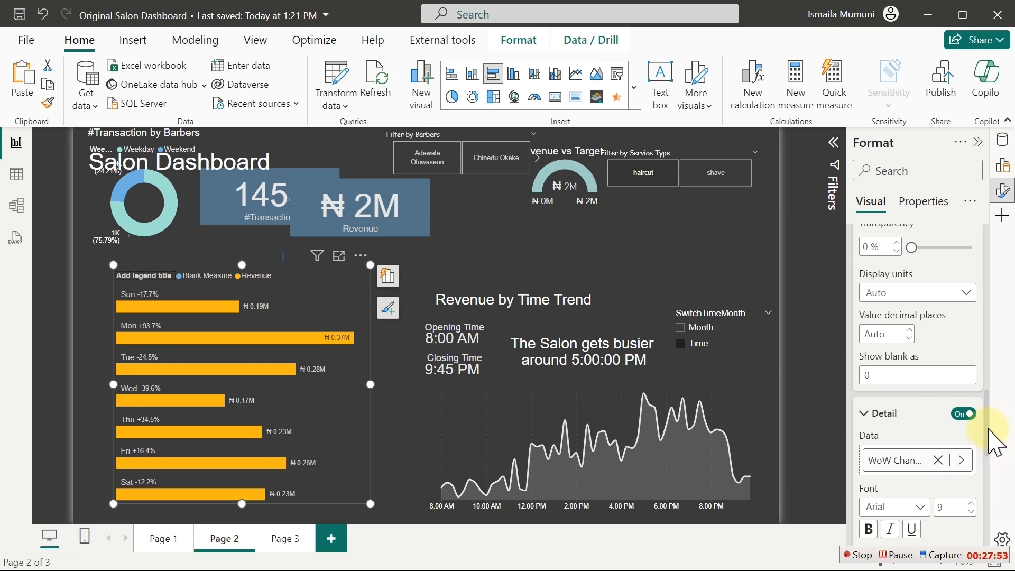
- Set the detail label font to Segoe UI Bold at size 10
{"action": "scroll", "coordinate": [989, 449], "scroll_direction": "down", "scroll_amount": 1}
{"action": "scroll", "coordinate": [993, 459], "scroll_direction": "down", "scroll_amount": 2}
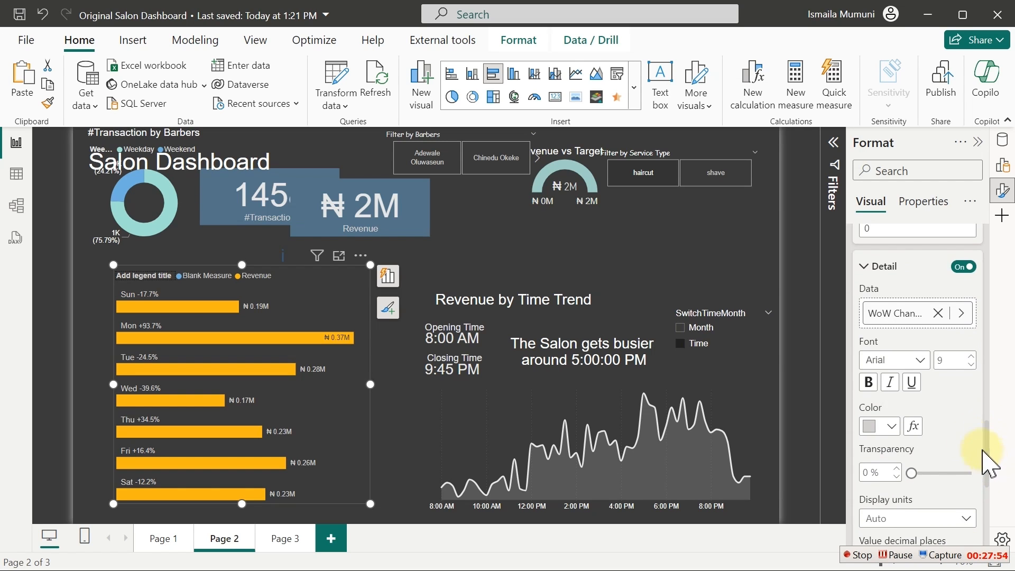
{"action": "left_click", "coordinate": [914, 363]}
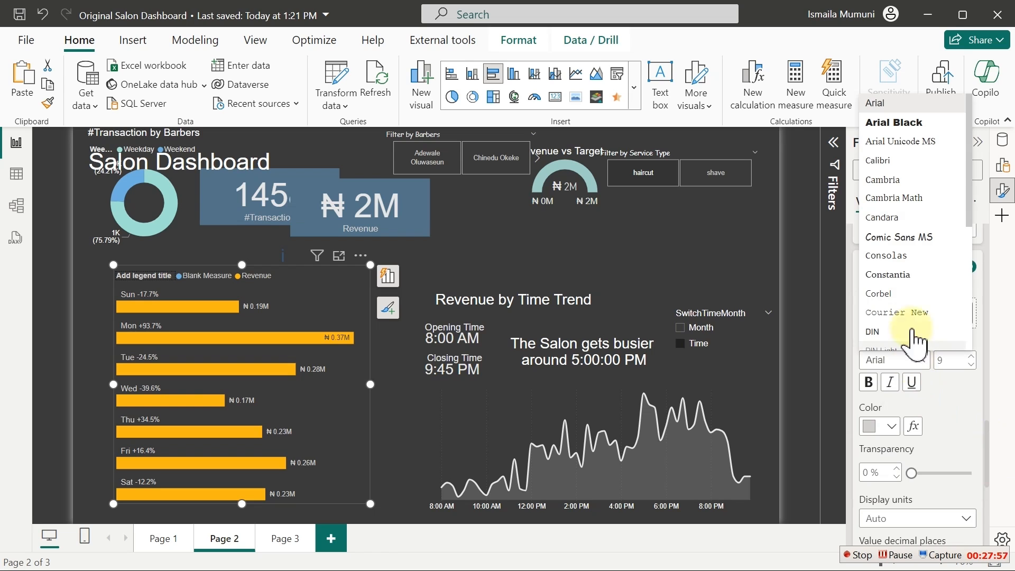
{"action": "left_click_drag", "start_coordinate": [968, 209], "coordinate": [967, 318]}
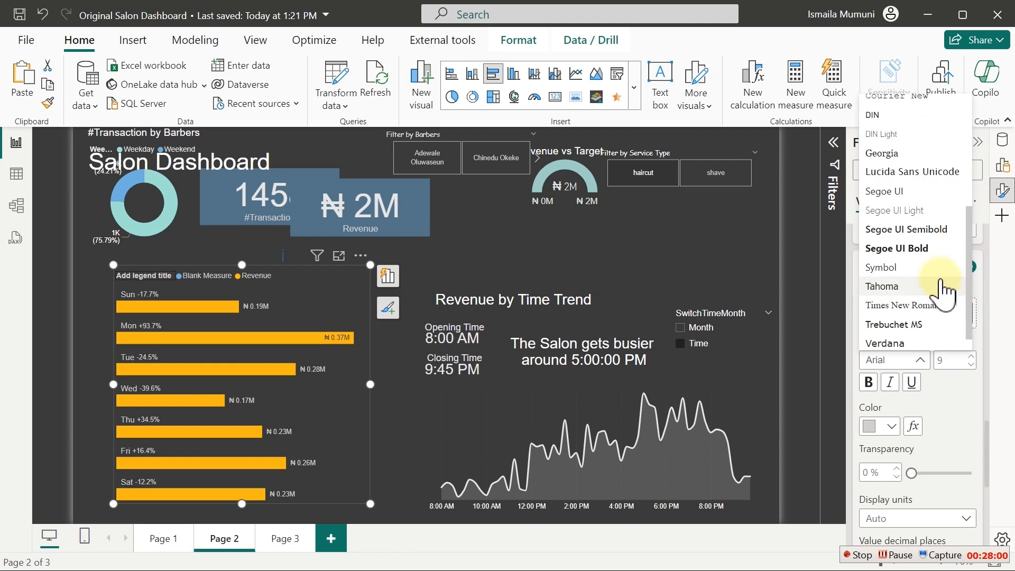
{"action": "left_click", "coordinate": [914, 233]}
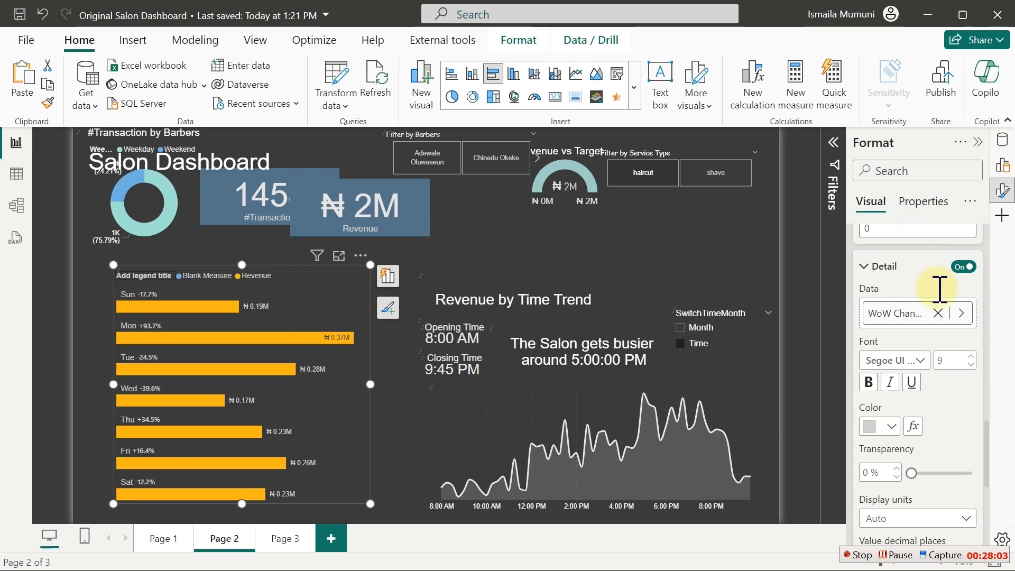
{"action": "left_click", "coordinate": [917, 362]}
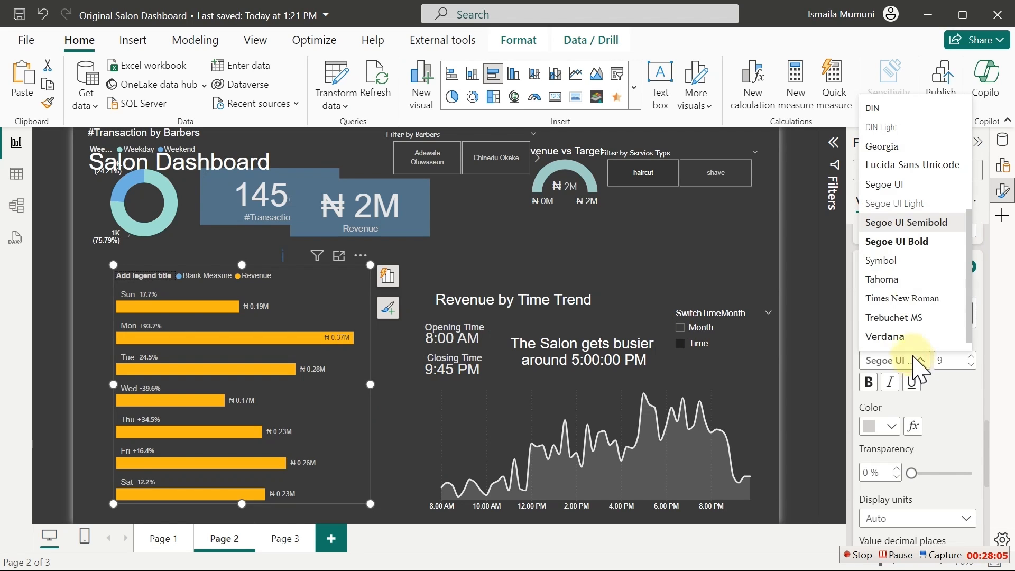
{"action": "left_click", "coordinate": [910, 242]}
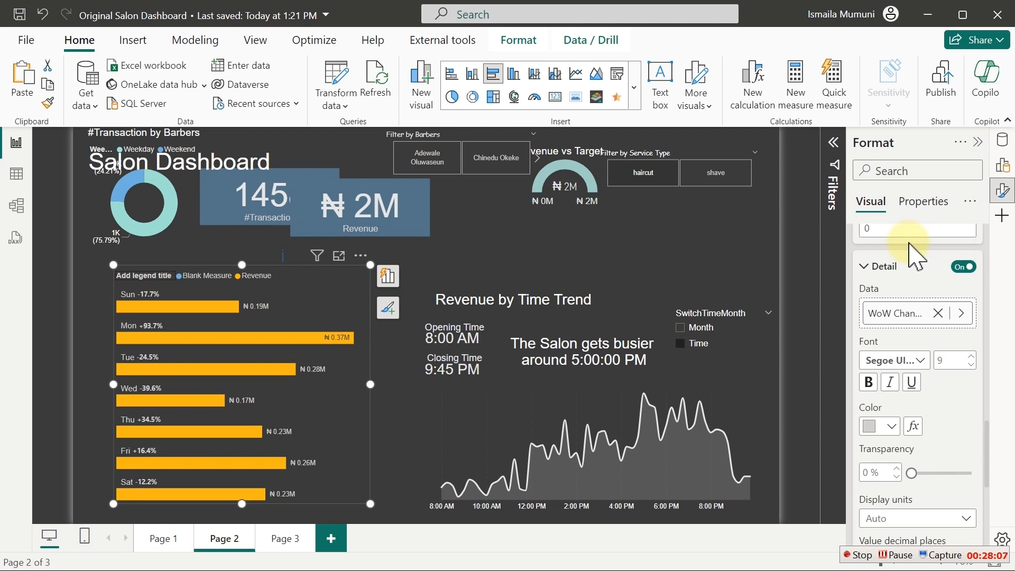
{"action": "left_click", "coordinate": [971, 356]}
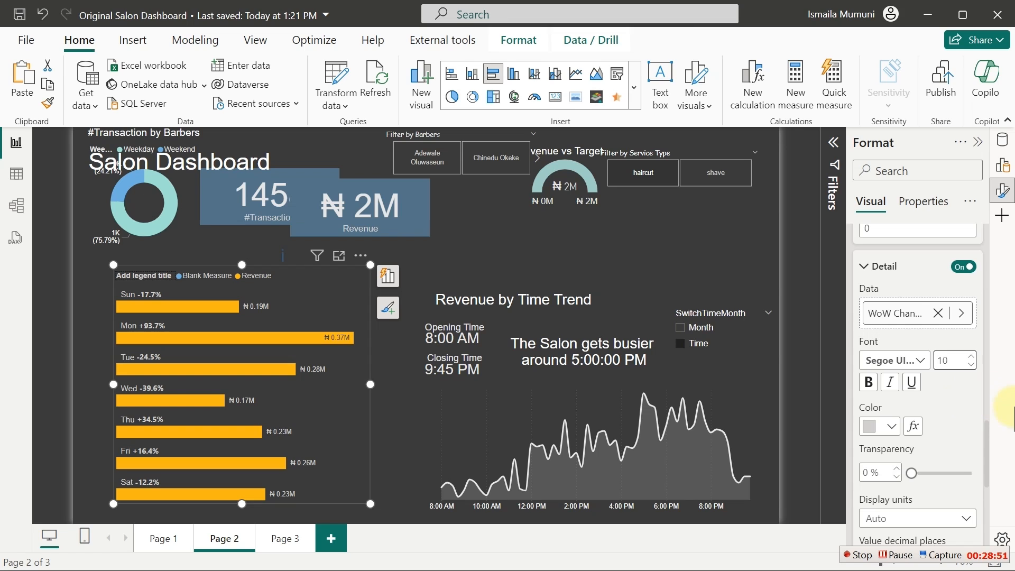
- Create a new measure in the Calculations table and name it CF Weekday
{"action": "left_click", "coordinate": [1002, 142]}
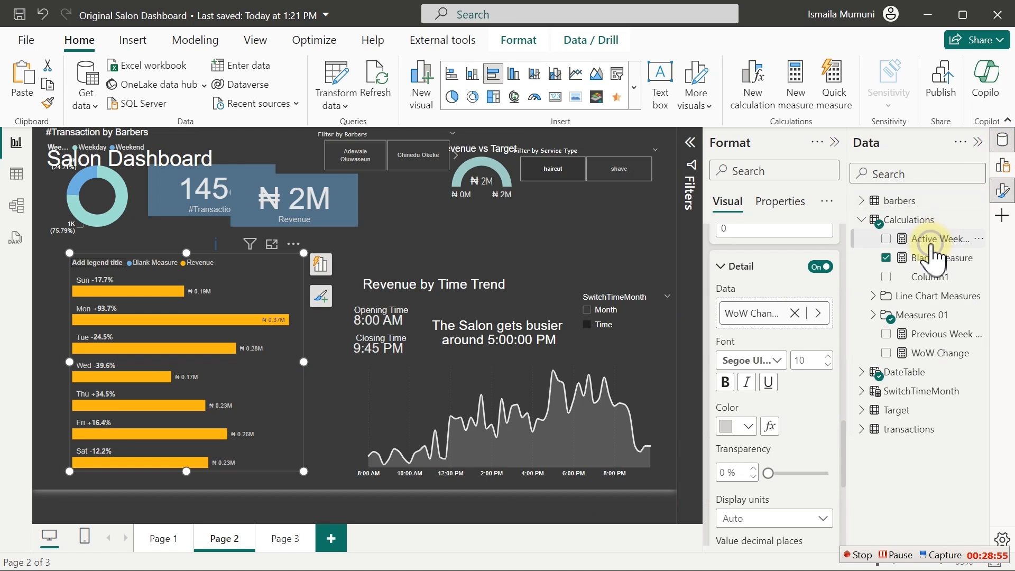
{"action": "right_click", "coordinate": [930, 238]}
{"action": "left_click", "coordinate": [830, 291]}
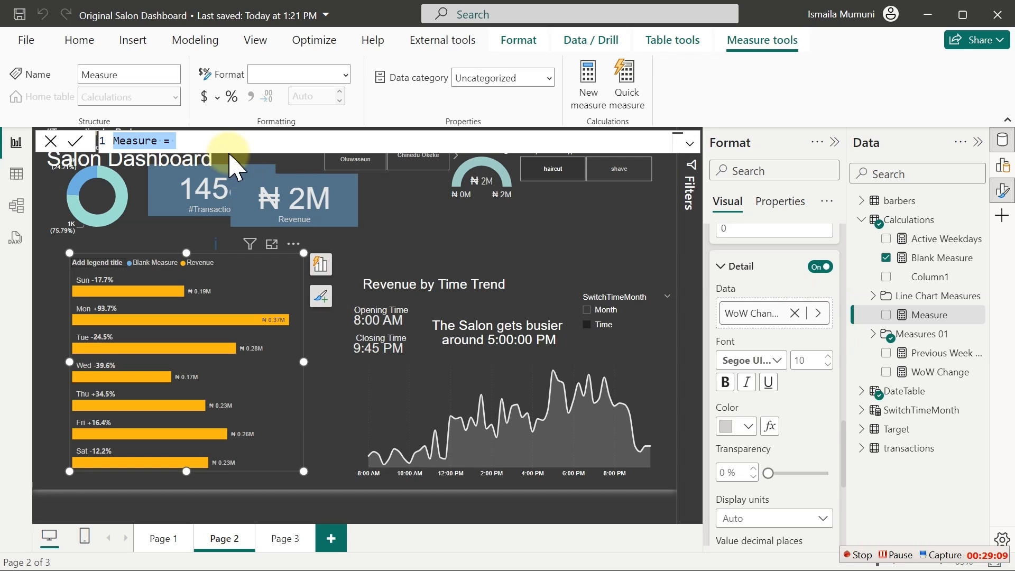
{"action": "type", "text": "CF"}
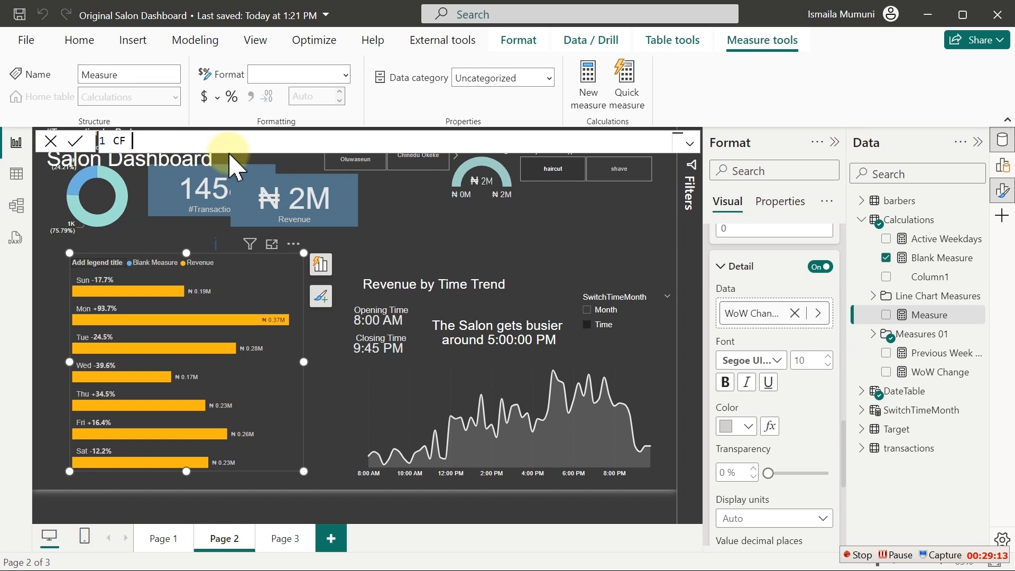
{"action": "type", "text": " CF Weekday ="}
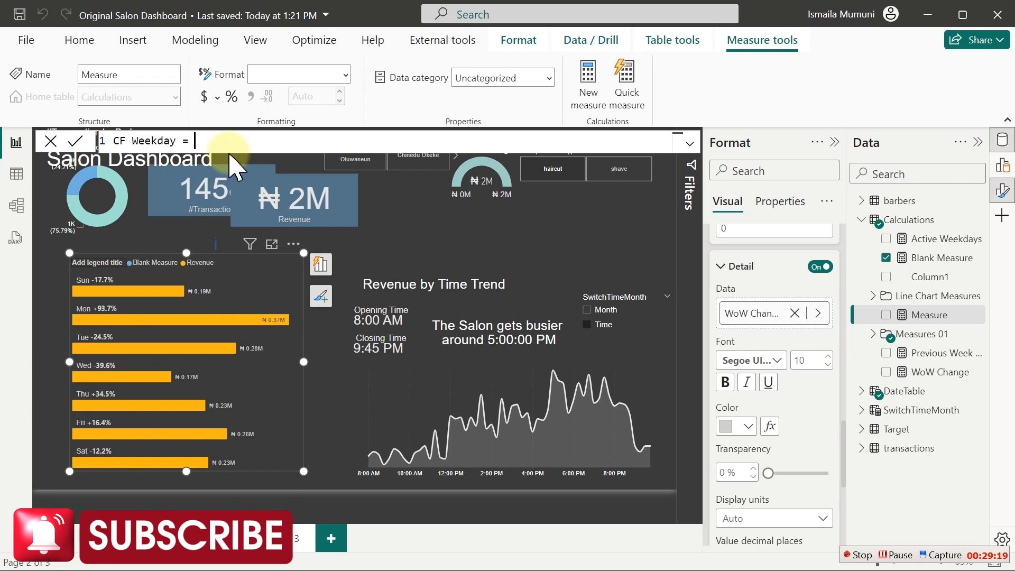
- Start the CF Weekday formula with an IF function testing whether [WoW Change] is less than 0
{"action": "type", "text": " if("}
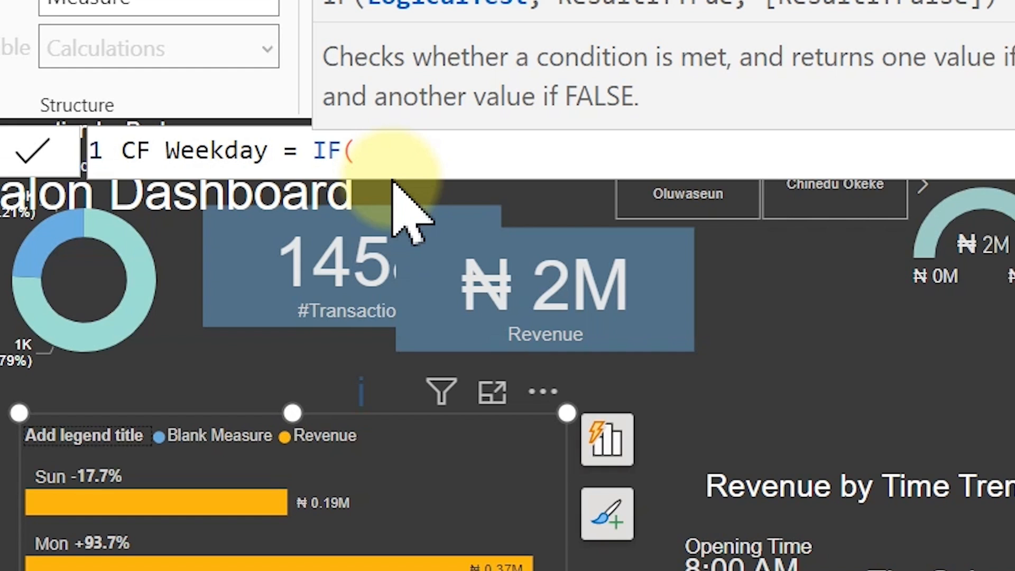
{"action": "type", "text": "w"}
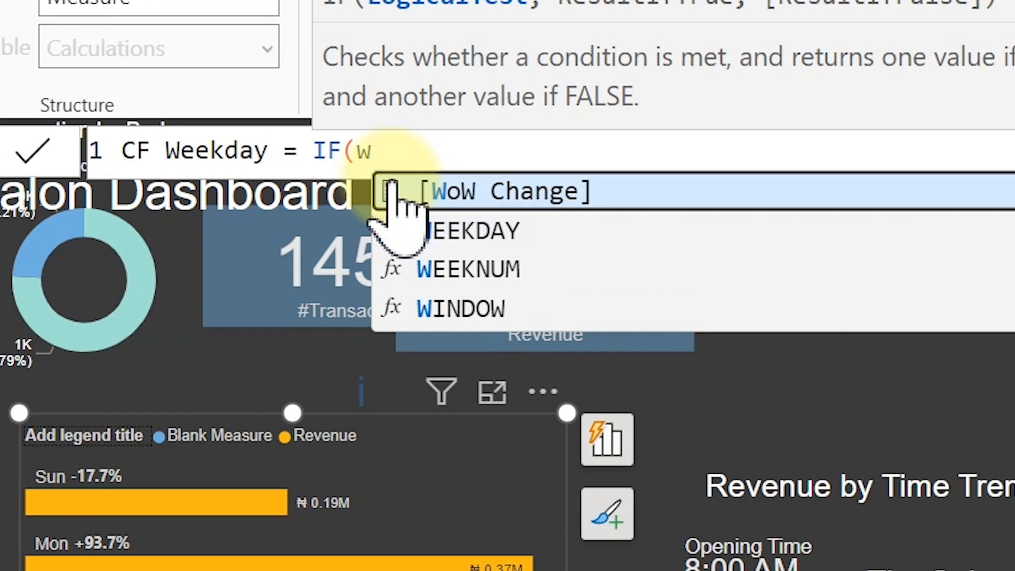
{"action": "left_click", "coordinate": [392, 186]}
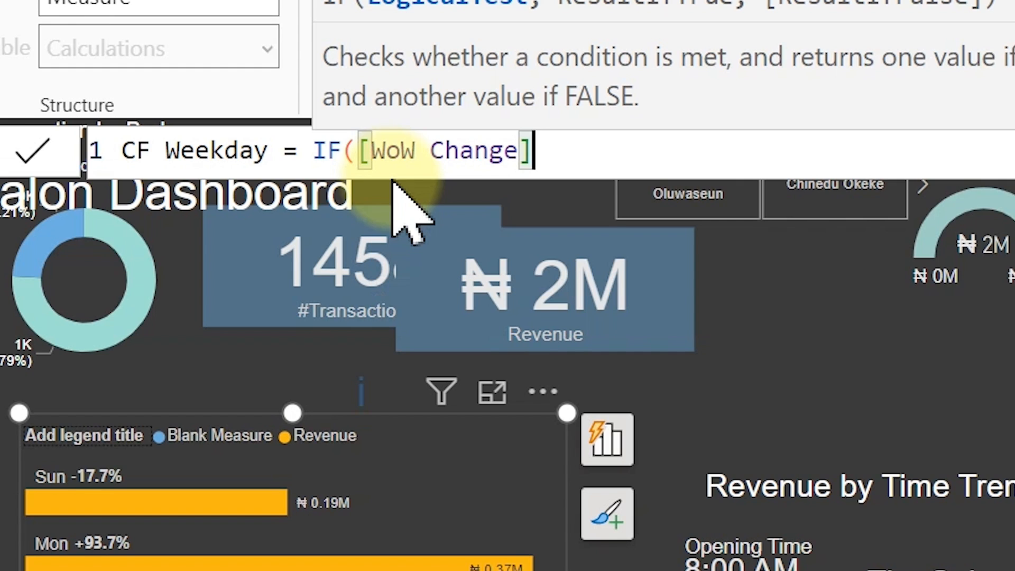
{"action": "type", "text": "<"}
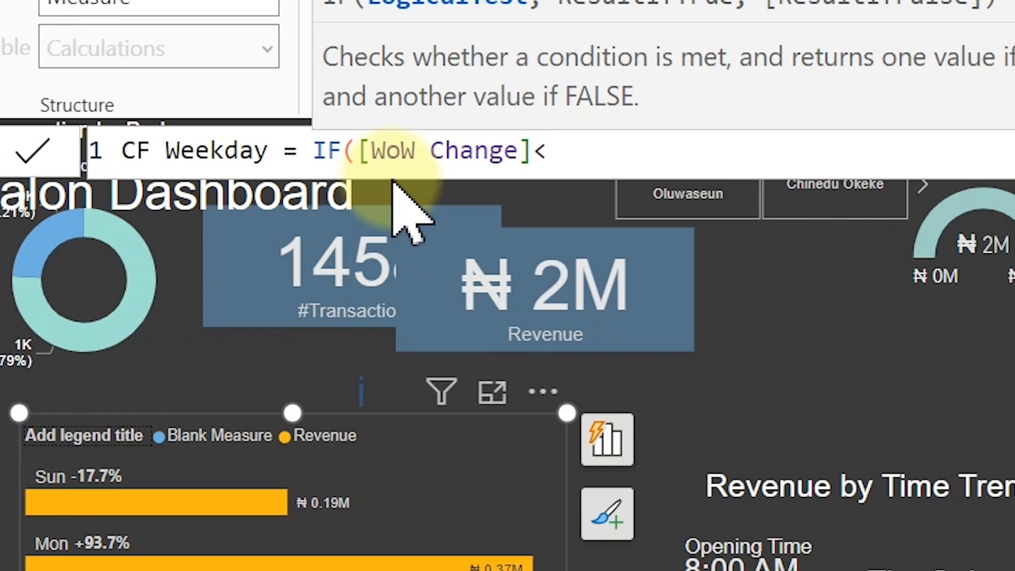
{"action": "type", "text": "="}
{"action": "key", "text": "BackSpace"}
{"action": "type", "text": "0,\""}
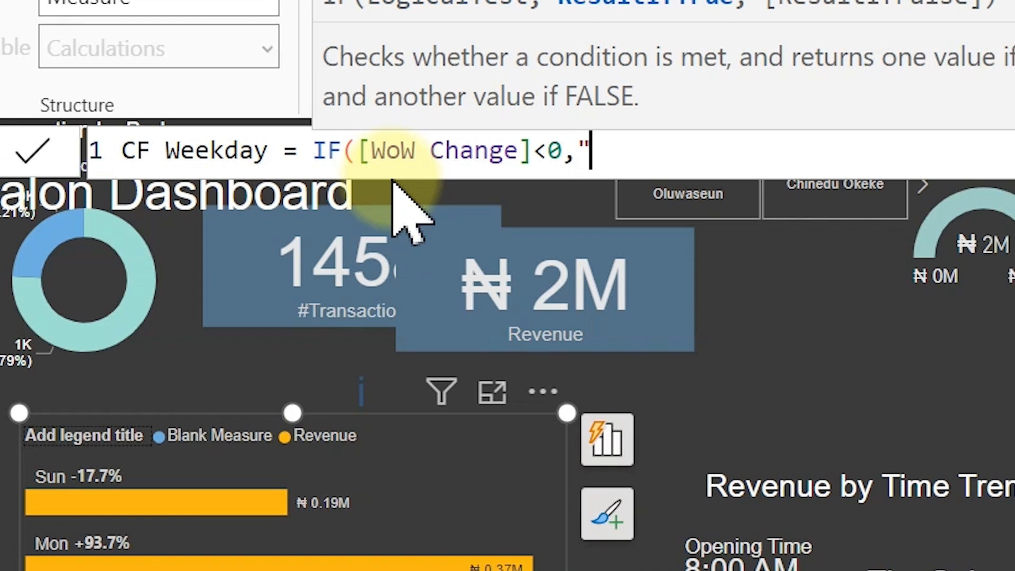
- Complete the IF formula to return "Red" when the condition is true and "Green" otherwise, and commit the measure
{"action": "type", "text": "Red"}
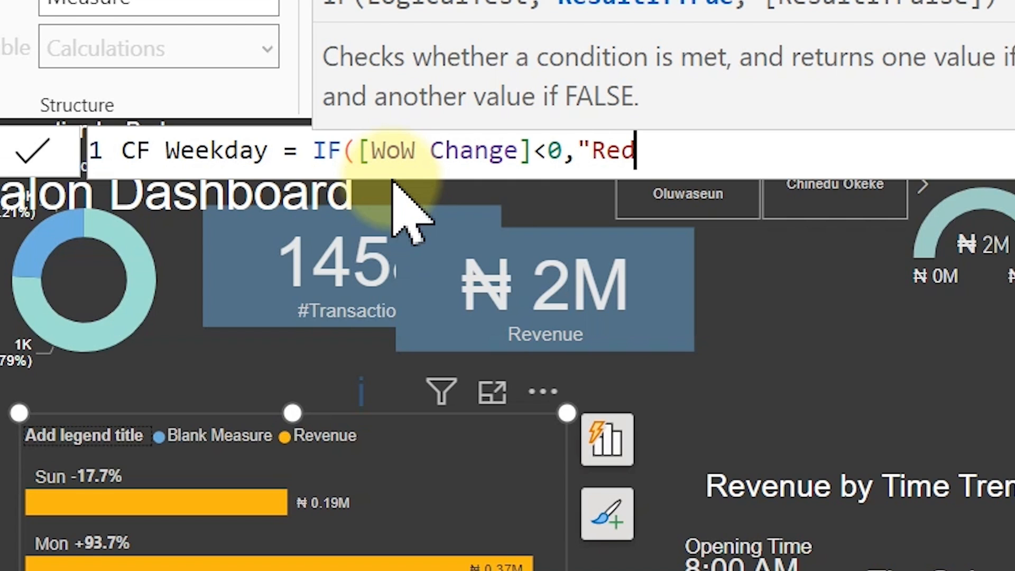
{"action": "type", "text": "\","}
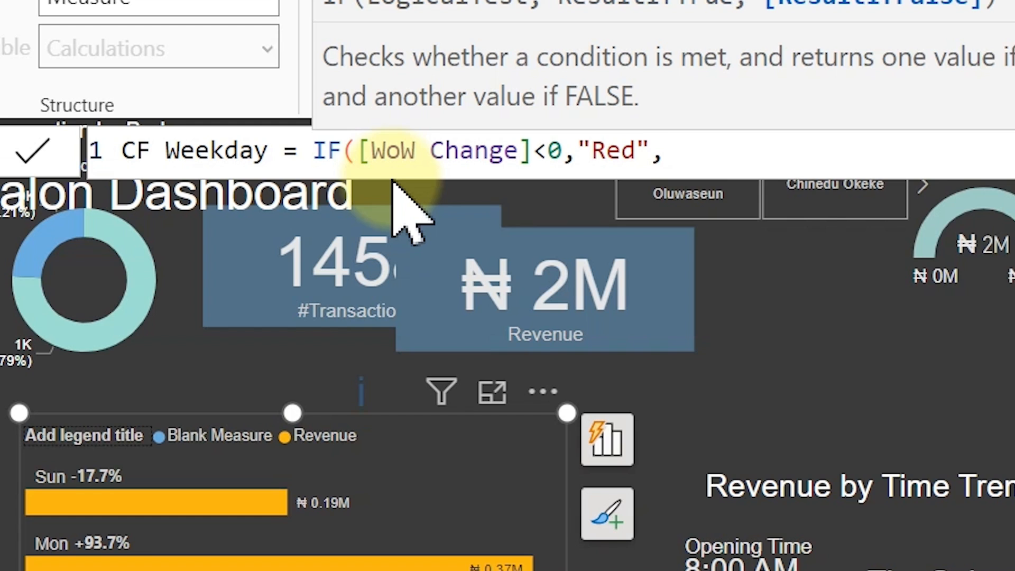
{"action": "type", "text": "Gree"}
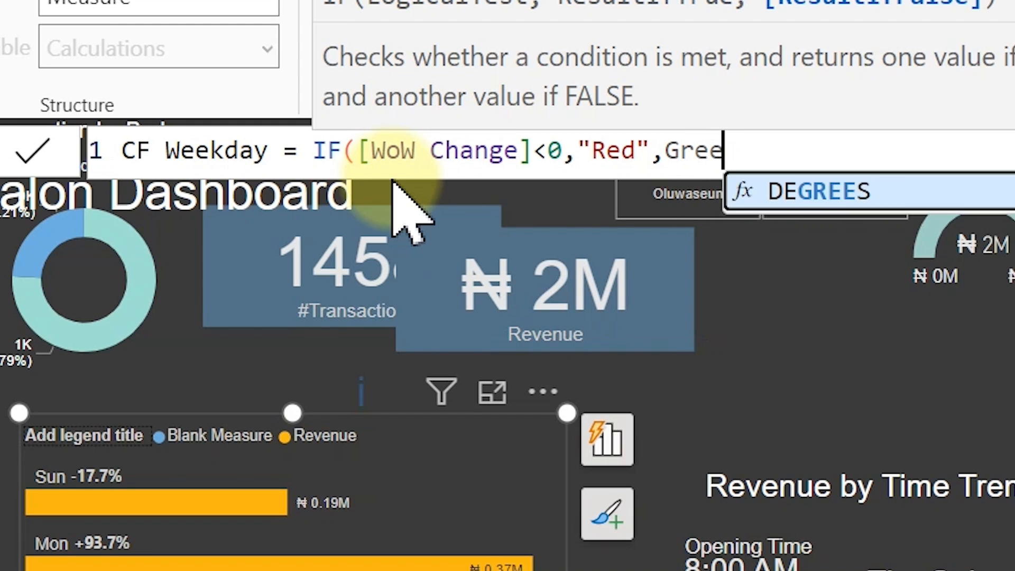
{"action": "key", "text": "BackSpace"}
{"action": "key", "text": "BackSpace"}
{"action": "key", "text": "BackSpace"}
{"action": "key", "text": "BackSpace"}
{"action": "type", "text": "\""}
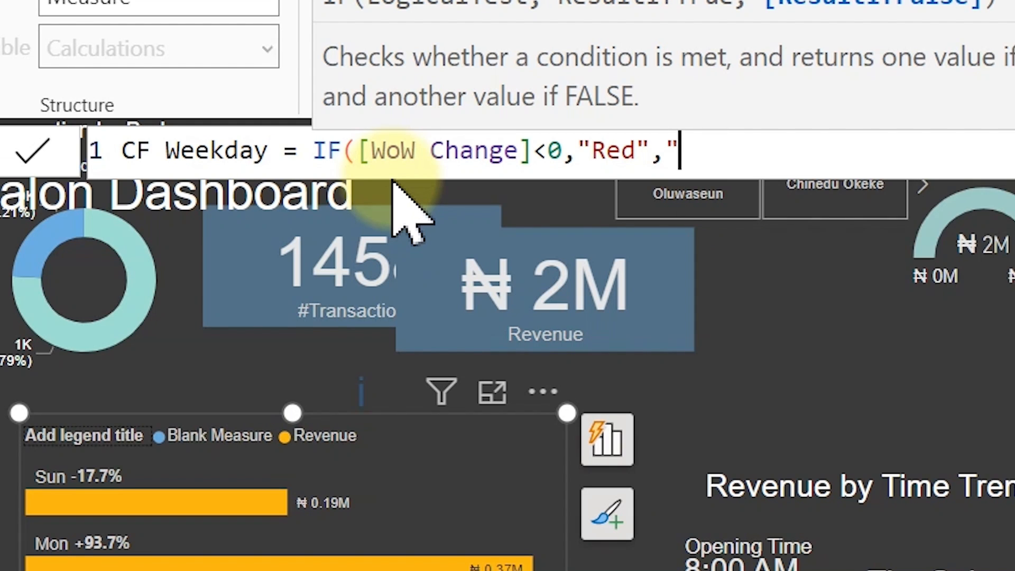
{"action": "type", "text": "Gree"}
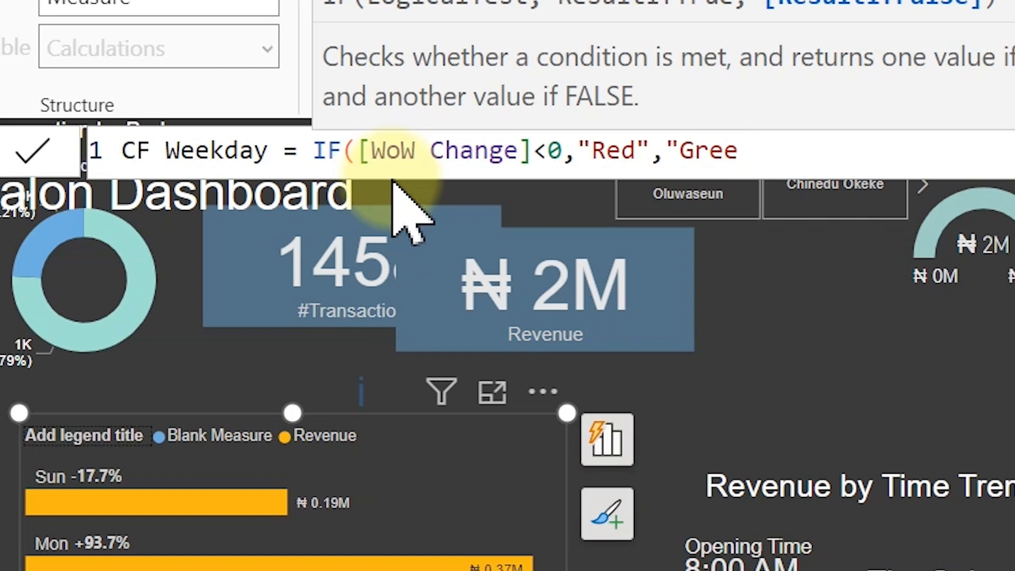
{"action": "type", "text": "\""}
{"action": "key", "text": "BackSpace"}
{"action": "type", "text": "n"}
{"action": "key", "text": "BackSpace"}
{"action": "type", "text": "n\")"}
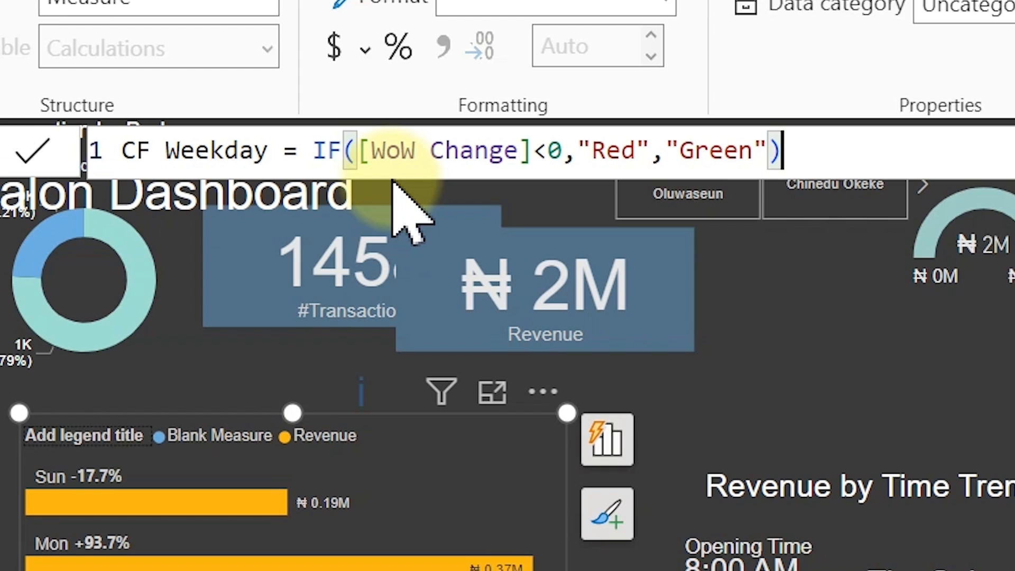
{"action": "key", "text": "Return"}
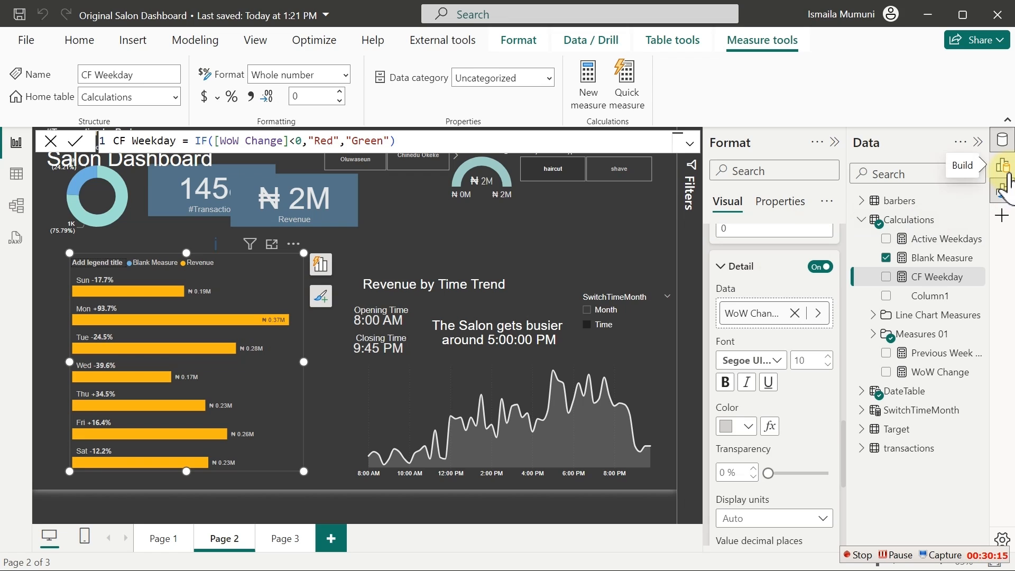
- Hide the field list and set the detail label colour to a medium teal theme shade
{"action": "left_click", "coordinate": [1000, 140]}
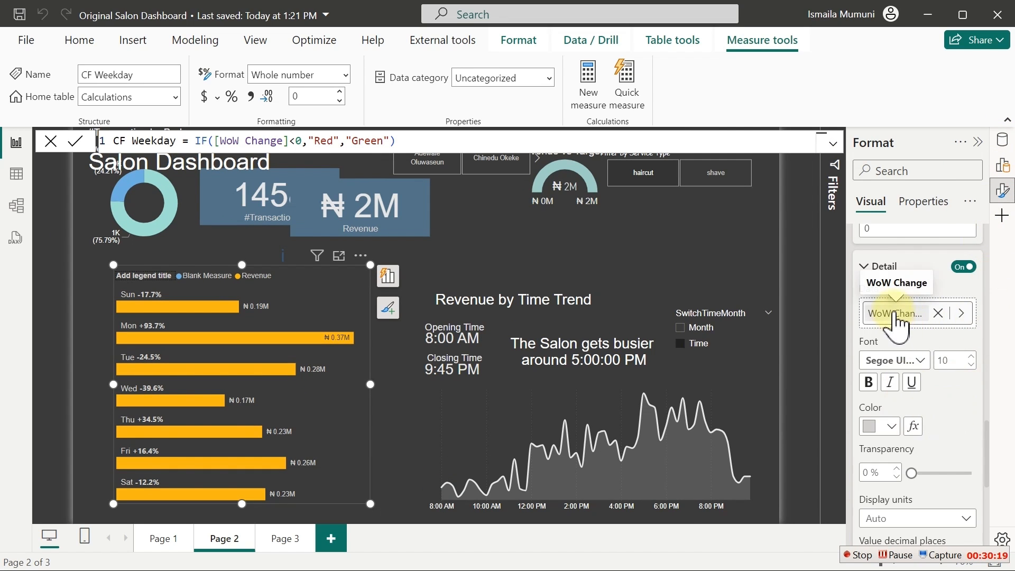
{"action": "left_click", "coordinate": [886, 428]}
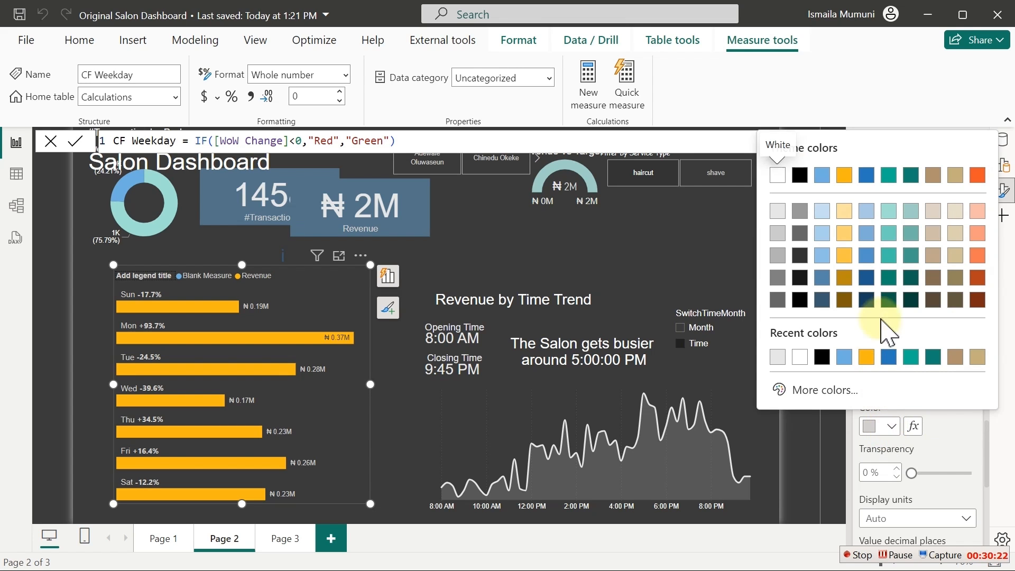
{"action": "left_click", "coordinate": [888, 256]}
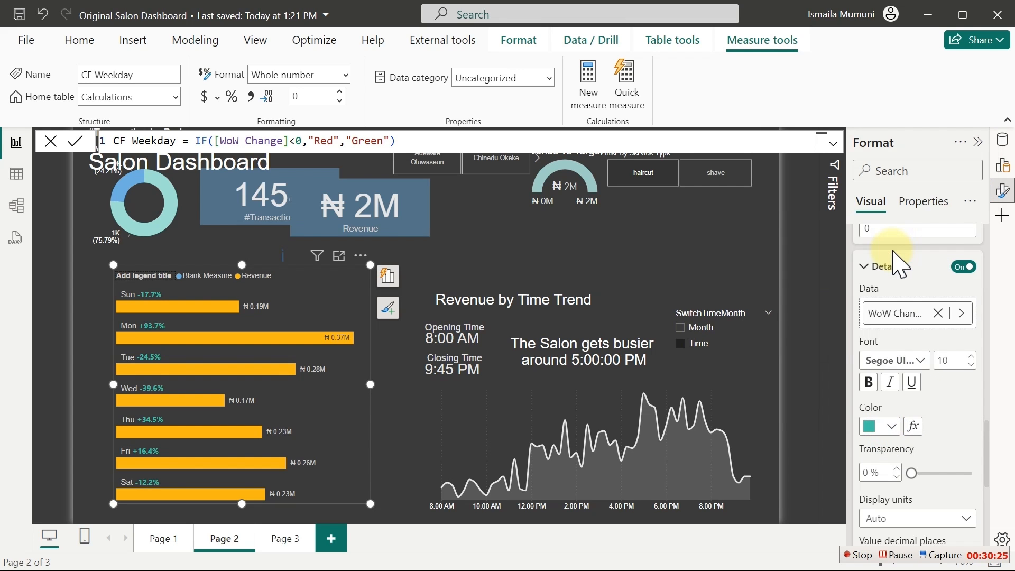
- Try to set the detail label colour by field value, based on the CF Weekday measure
{"action": "left_click", "coordinate": [912, 427]}
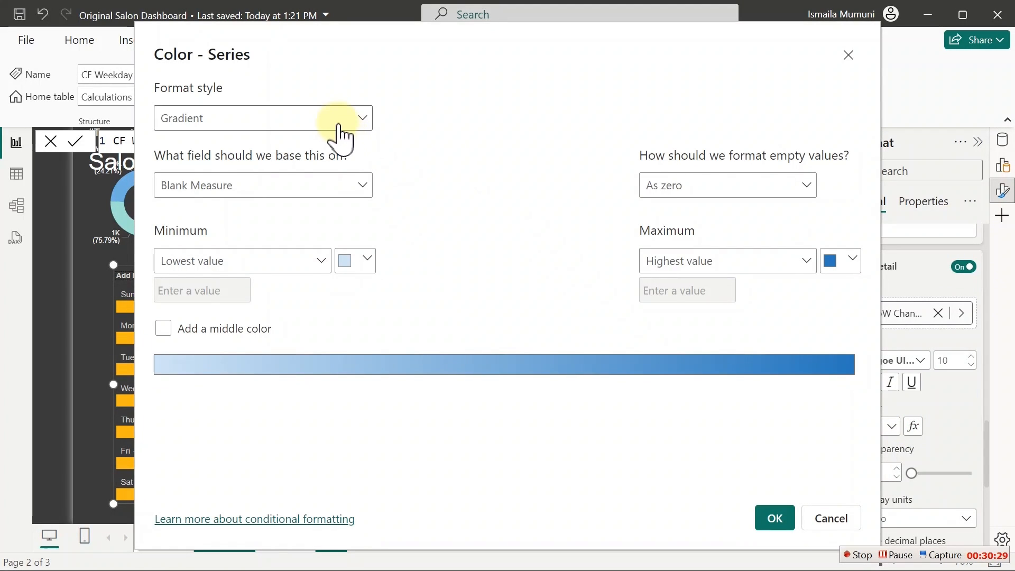
{"action": "left_click", "coordinate": [335, 132]}
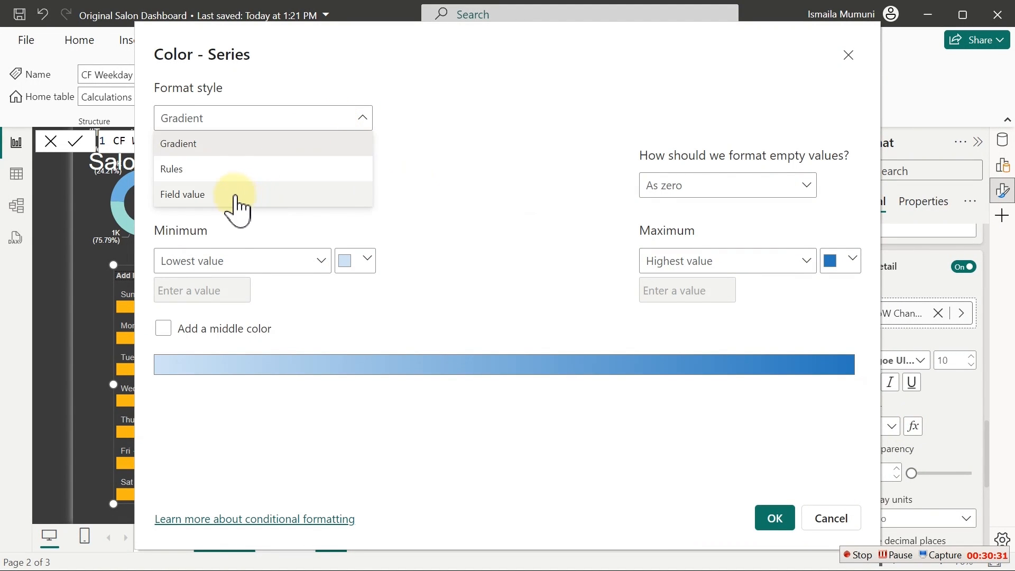
{"action": "left_click", "coordinate": [205, 199]}
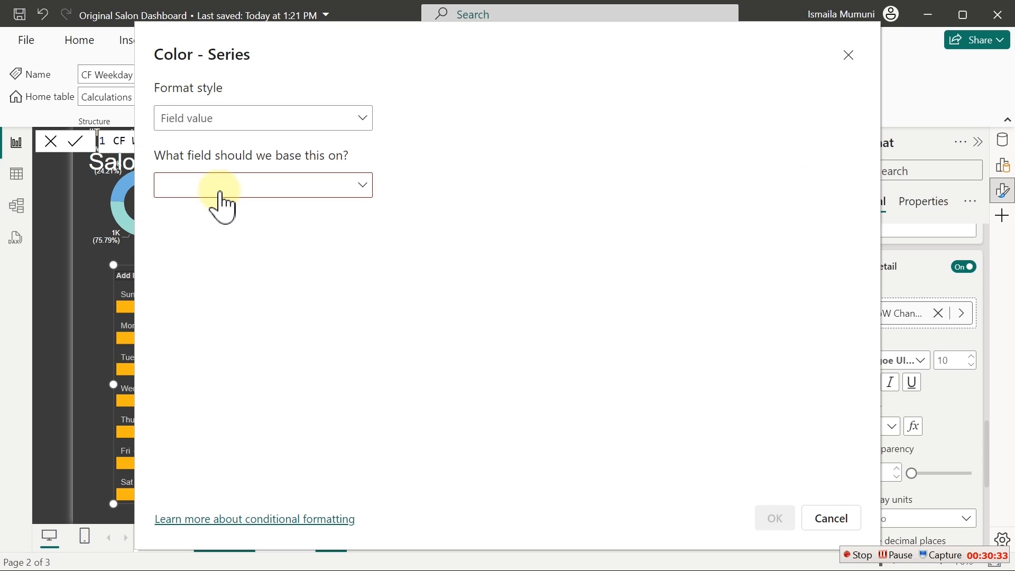
{"action": "left_click", "coordinate": [221, 201]}
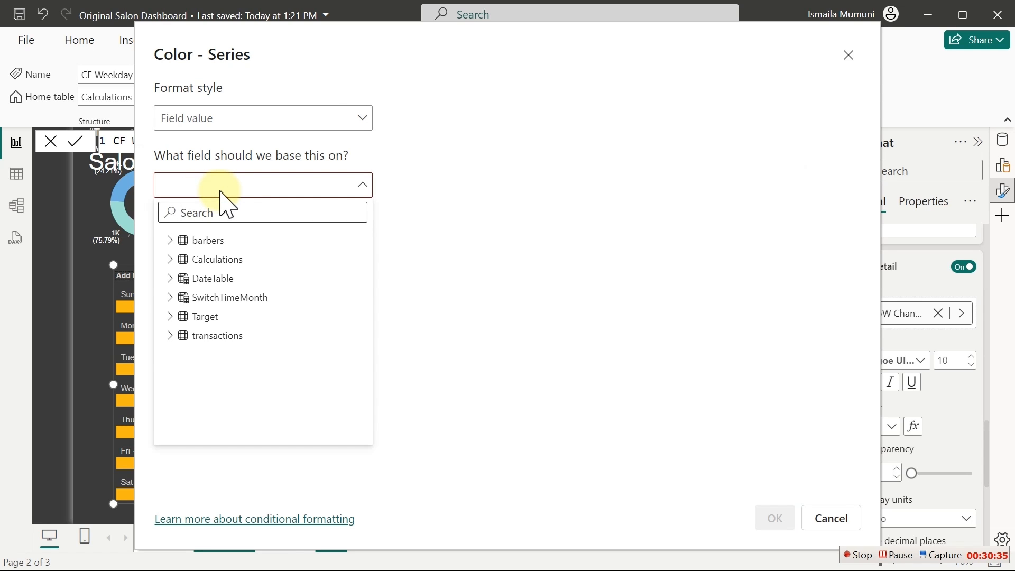
{"action": "type", "text": "cf"}
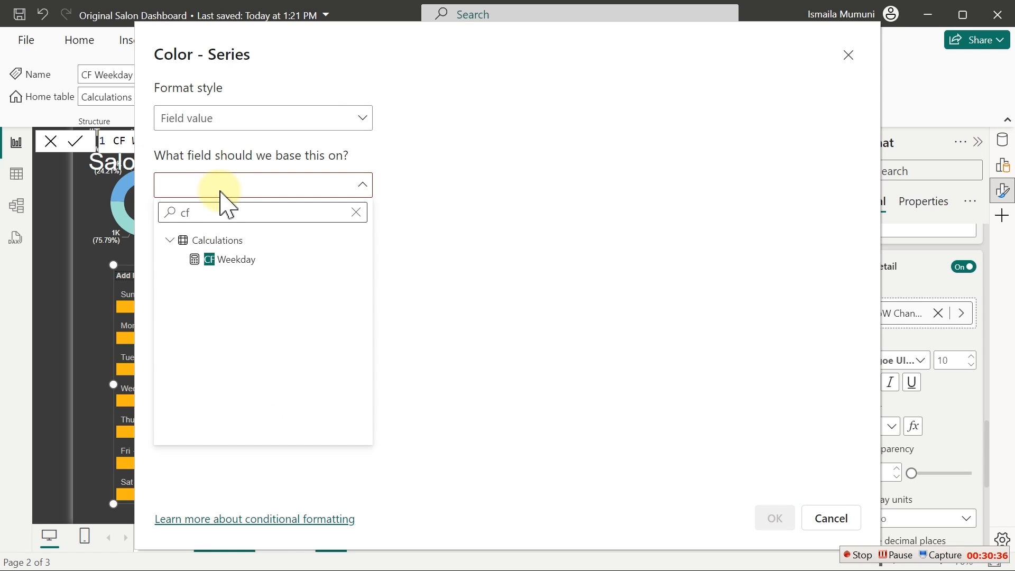
{"action": "left_click", "coordinate": [220, 263]}
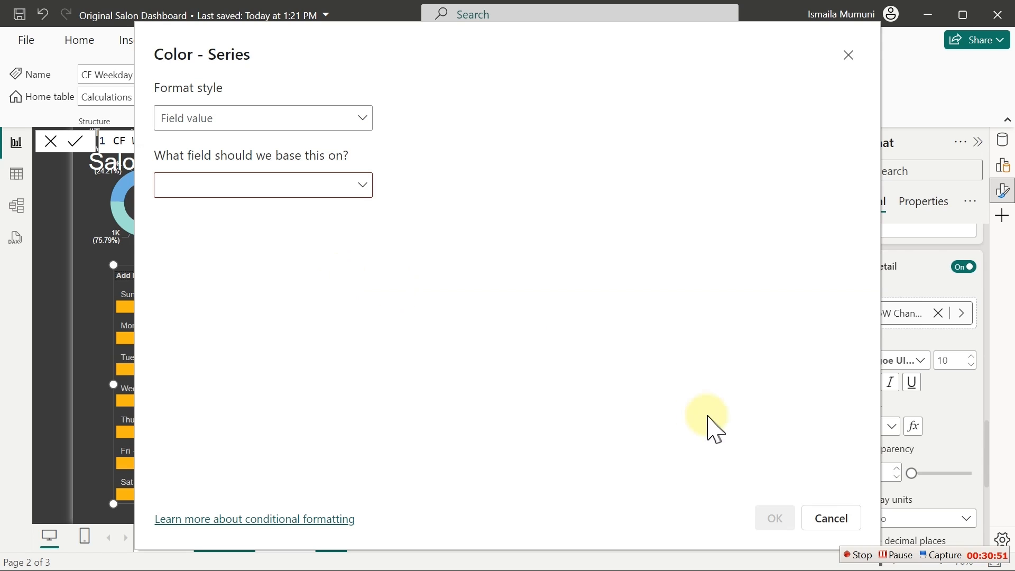
{"action": "left_click", "coordinate": [845, 524]}
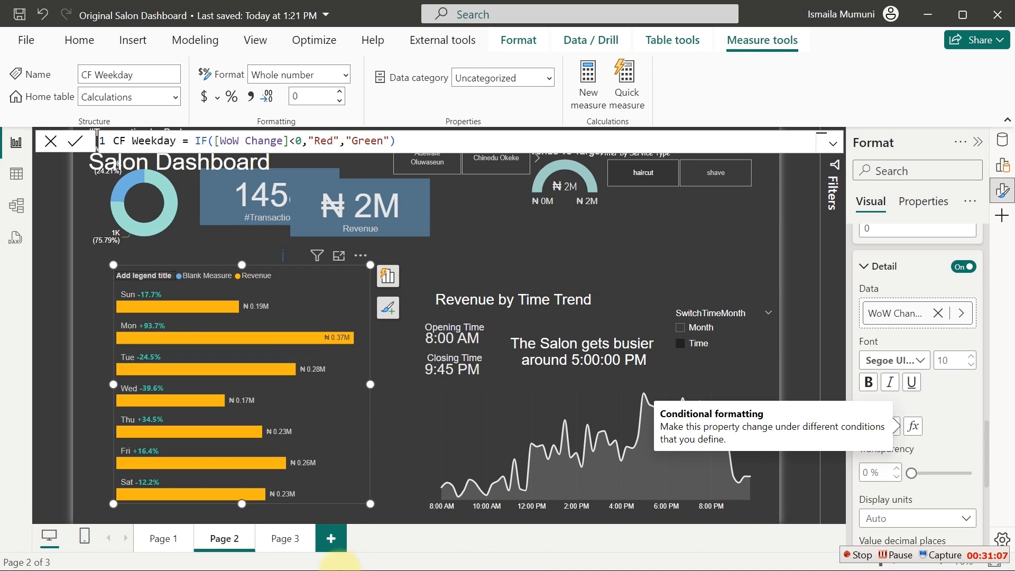
- On Page 3, turn on conditional font colour in the cell elements of the table containing WoW Change
{"action": "left_click", "coordinate": [289, 539]}
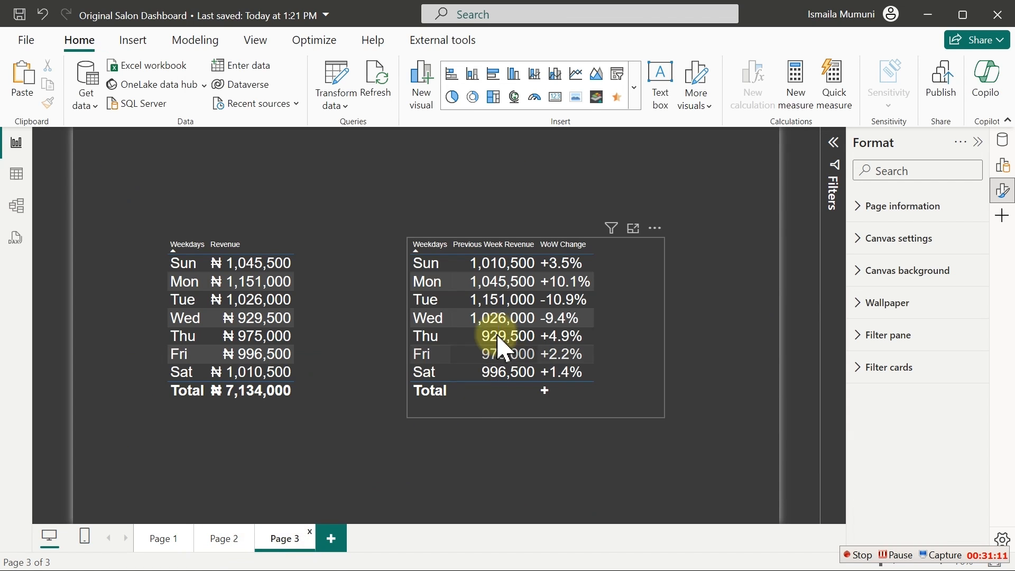
{"action": "left_click", "coordinate": [635, 349]}
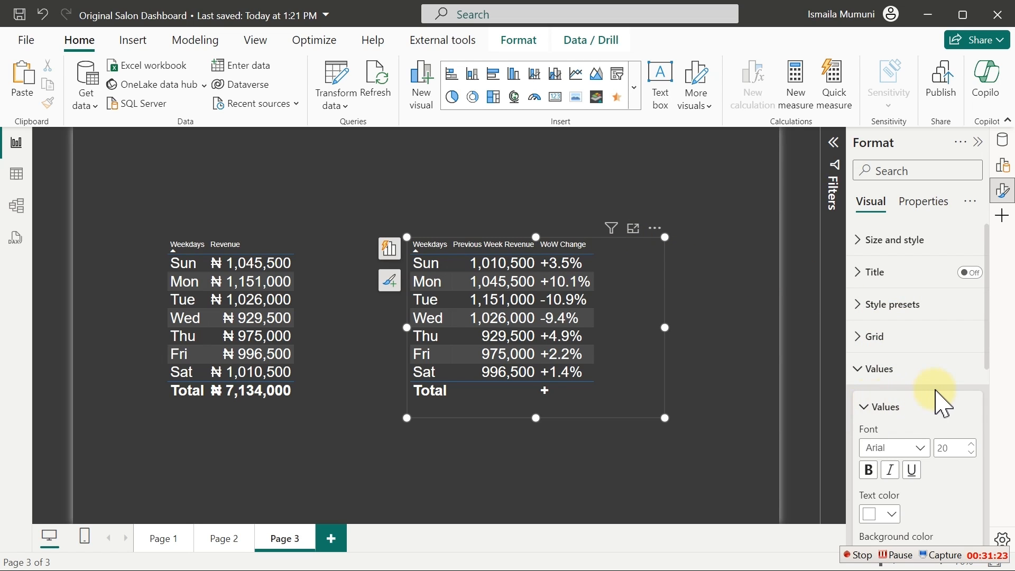
{"action": "left_click_drag", "start_coordinate": [990, 344], "coordinate": [998, 544]}
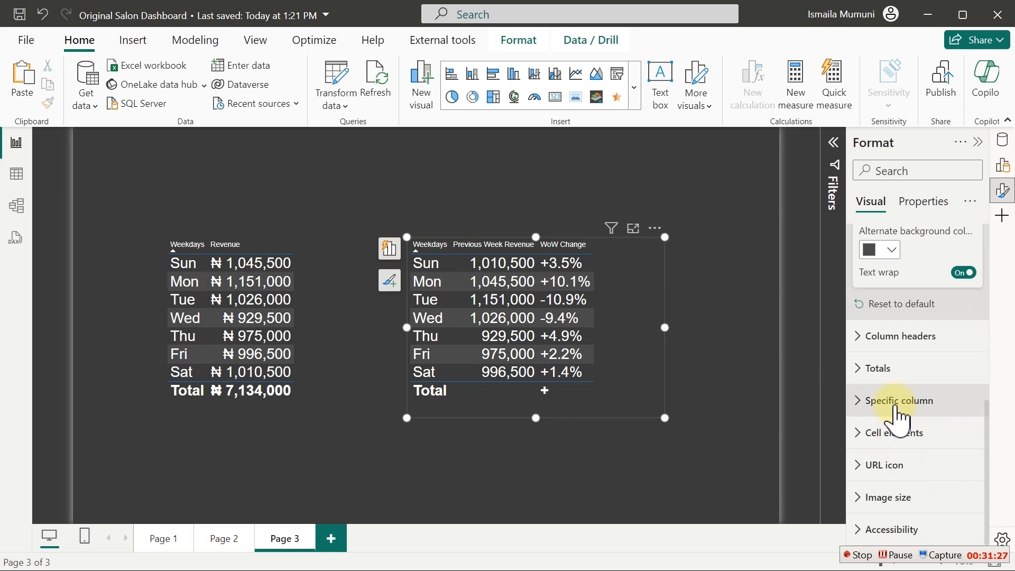
{"action": "left_click", "coordinate": [880, 433]}
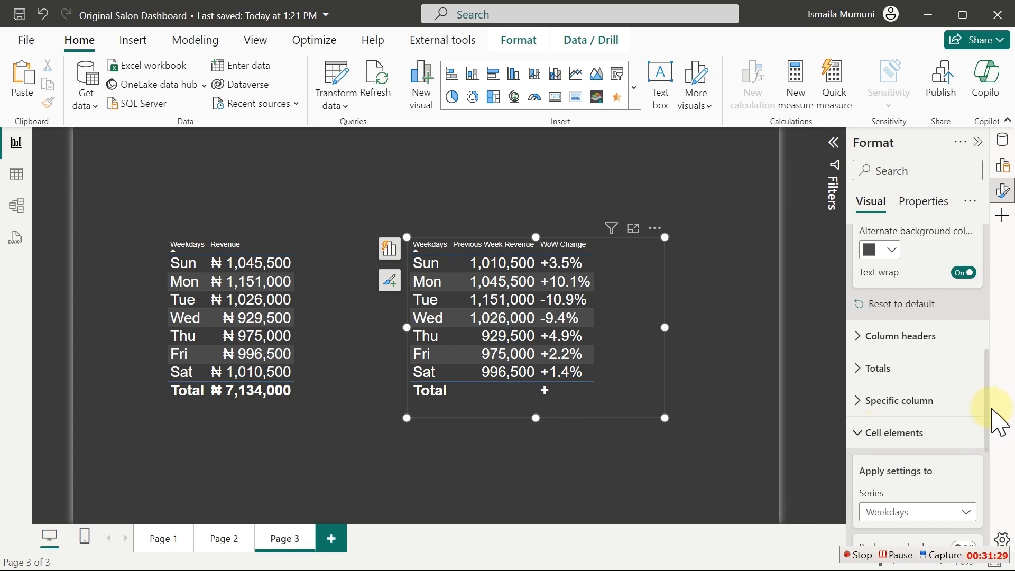
{"action": "left_click_drag", "start_coordinate": [986, 387], "coordinate": [987, 469]}
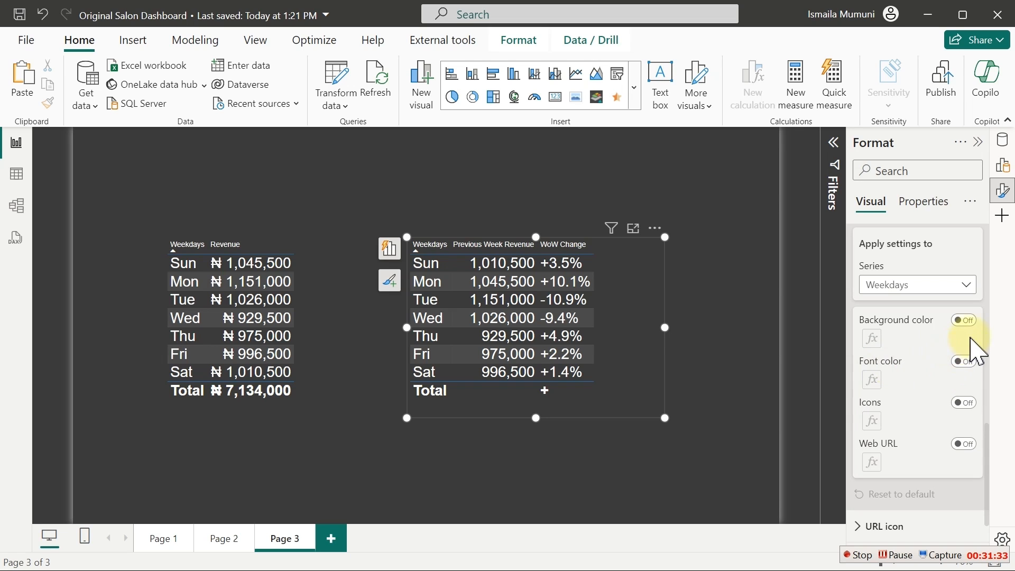
{"action": "left_click", "coordinate": [965, 362]}
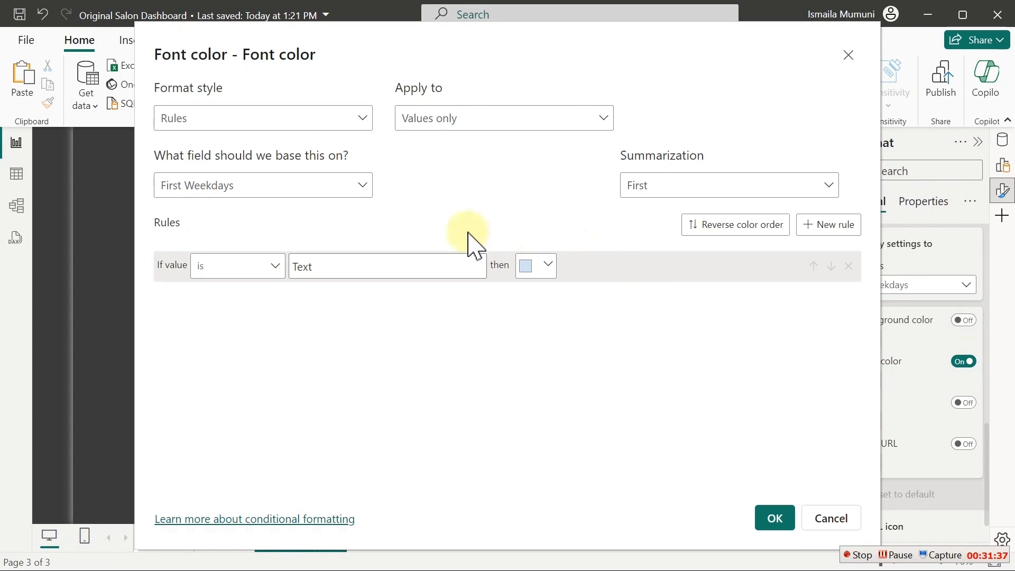
- Try to base the table's font colour on the CF Weekday measure using the Field value format style
{"action": "left_click", "coordinate": [291, 117]}
{"action": "left_click", "coordinate": [241, 191]}
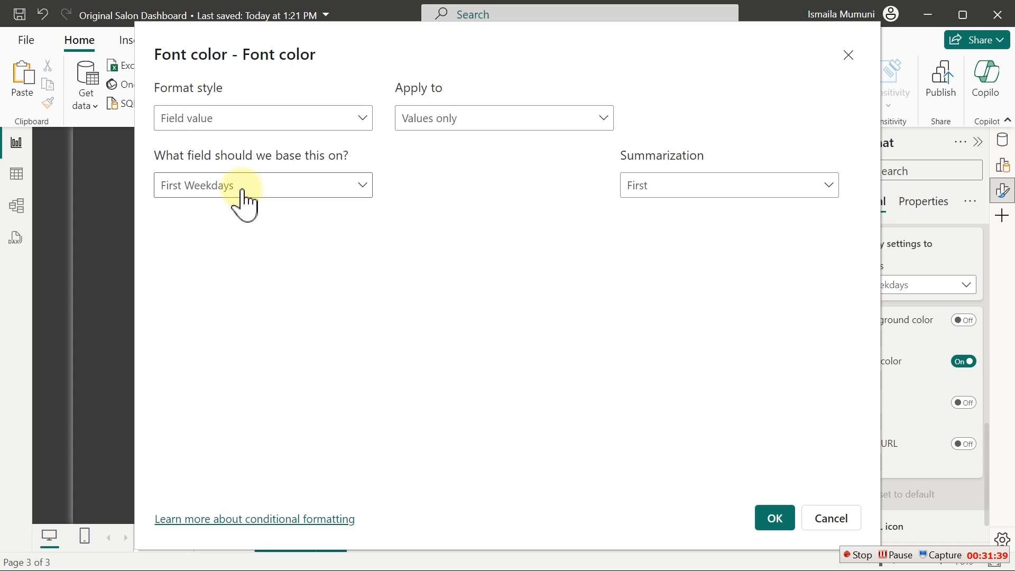
{"action": "left_click", "coordinate": [242, 193]}
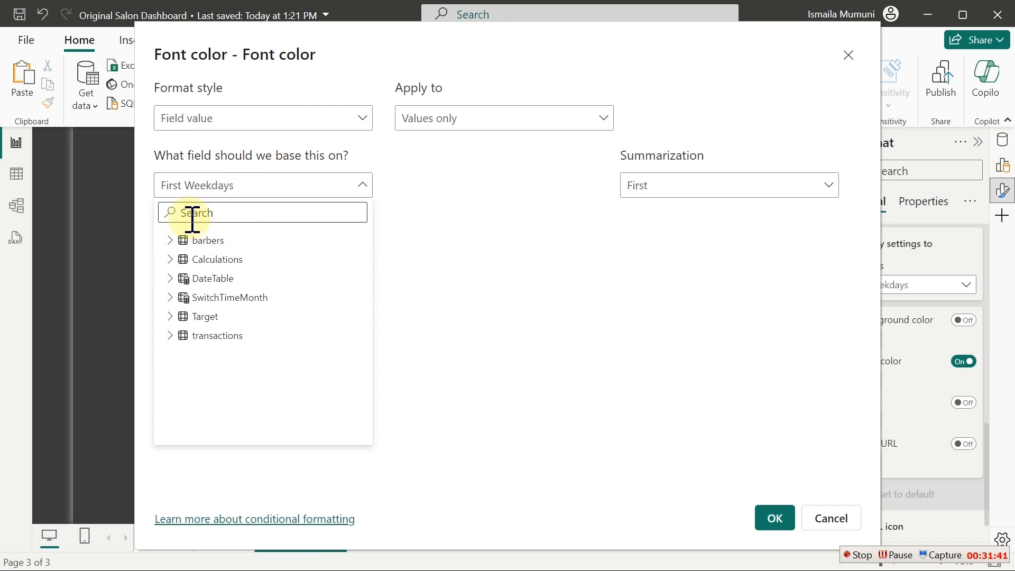
{"action": "type", "text": "cf"}
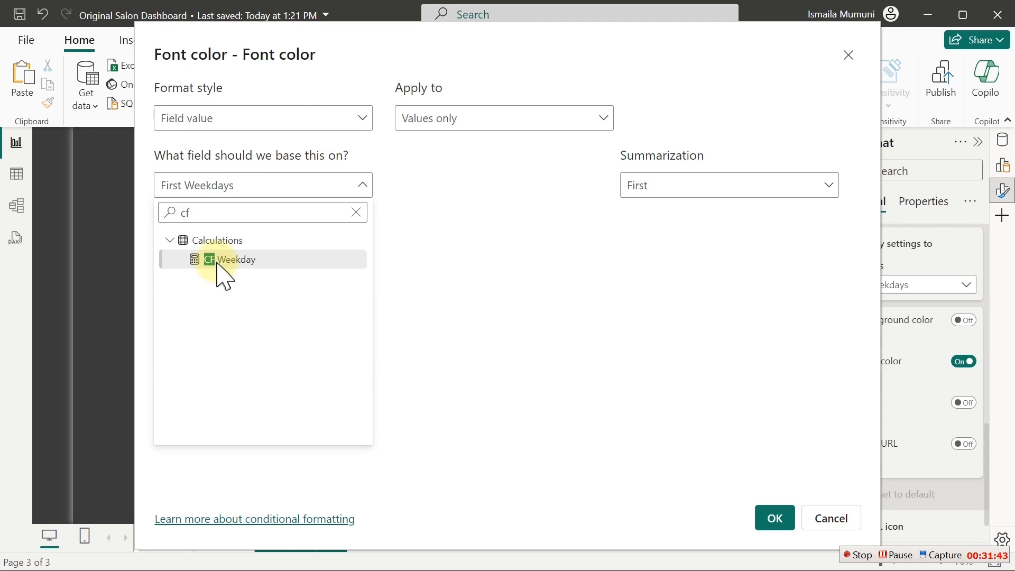
{"action": "left_click", "coordinate": [217, 264]}
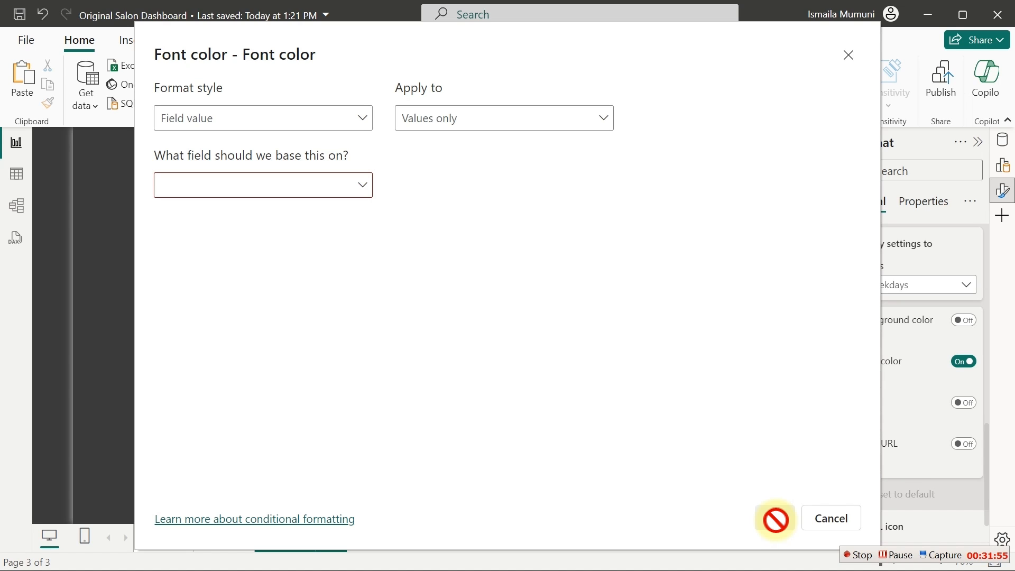
{"action": "left_click", "coordinate": [832, 522]}
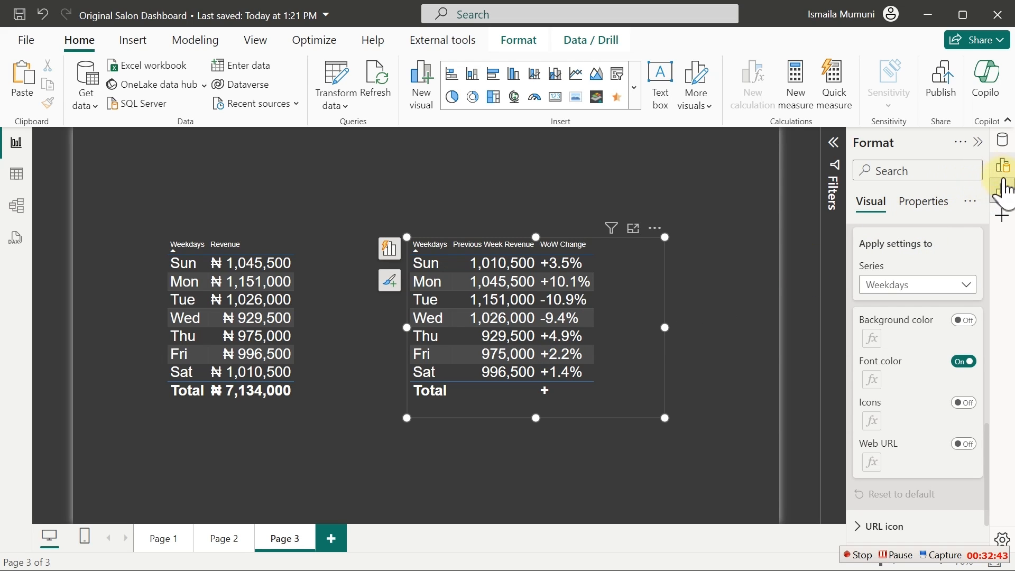
- Copy the variable definitions from _ActiveWeek through _Result out of the WoW Change measure's formula
{"action": "left_click", "coordinate": [1002, 142]}
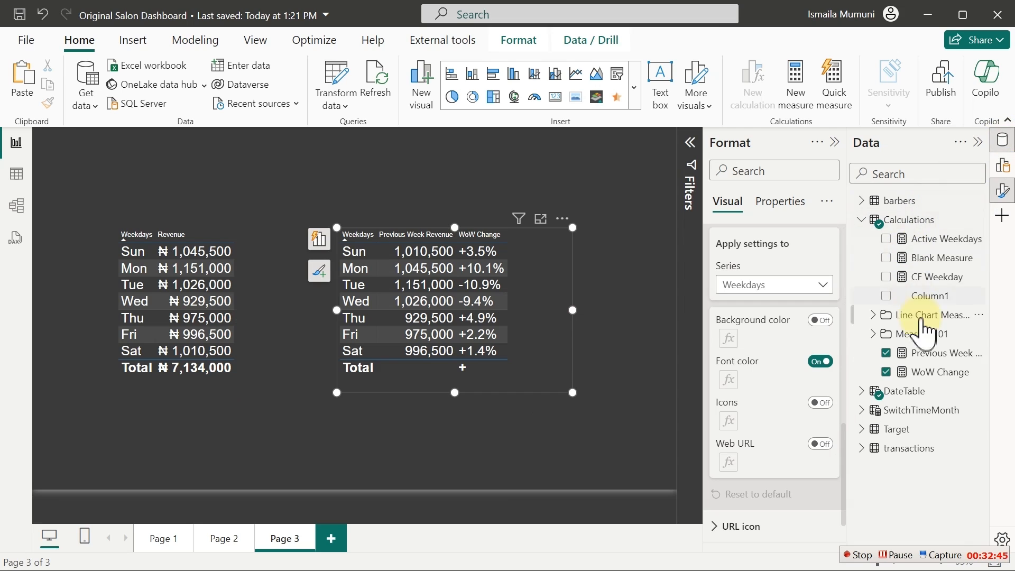
{"action": "left_click", "coordinate": [938, 276]}
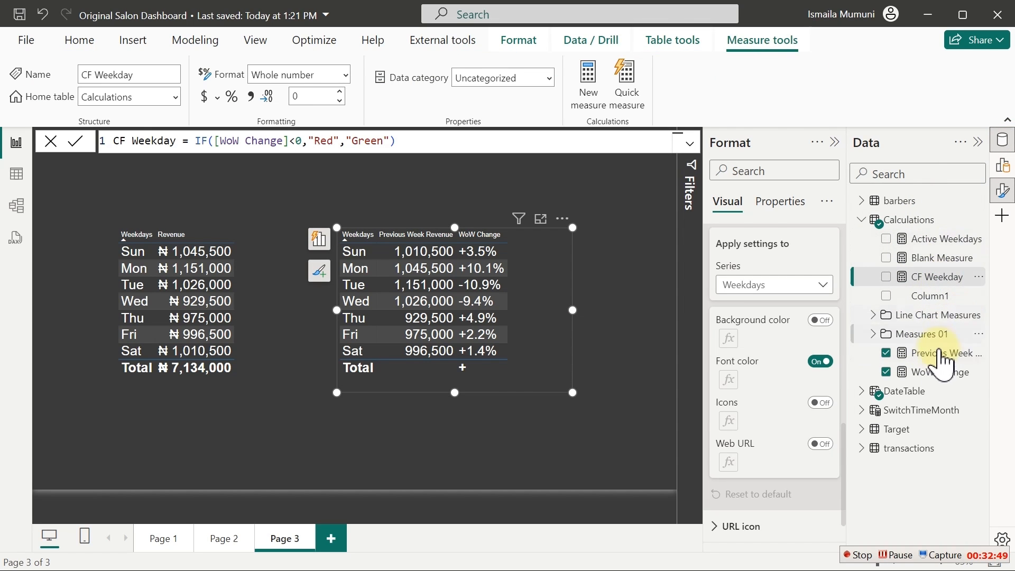
{"action": "left_click", "coordinate": [928, 374]}
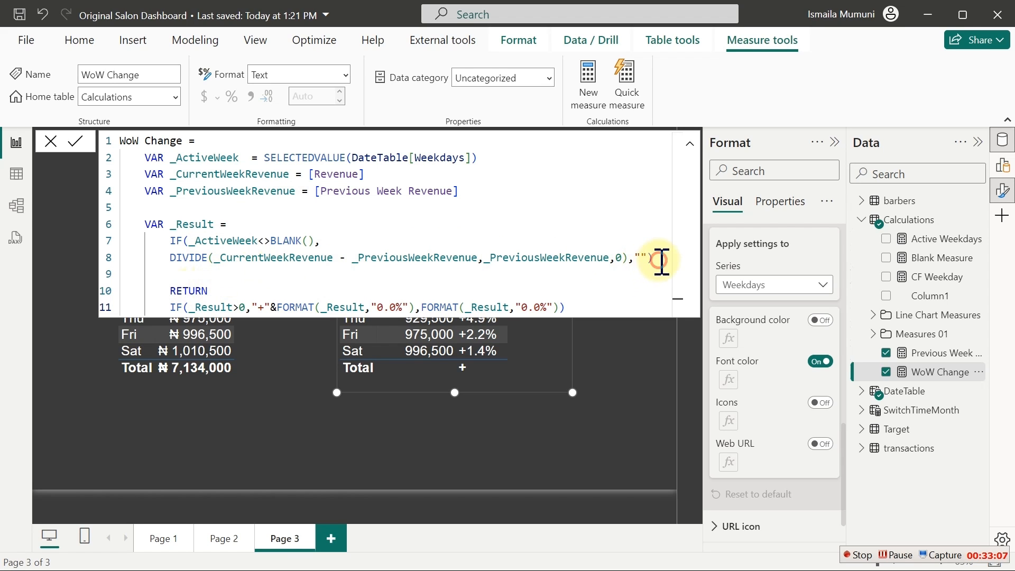
{"action": "left_click_drag", "start_coordinate": [657, 258], "coordinate": [140, 158]}
{"action": "key", "text": "ctrl+c"}
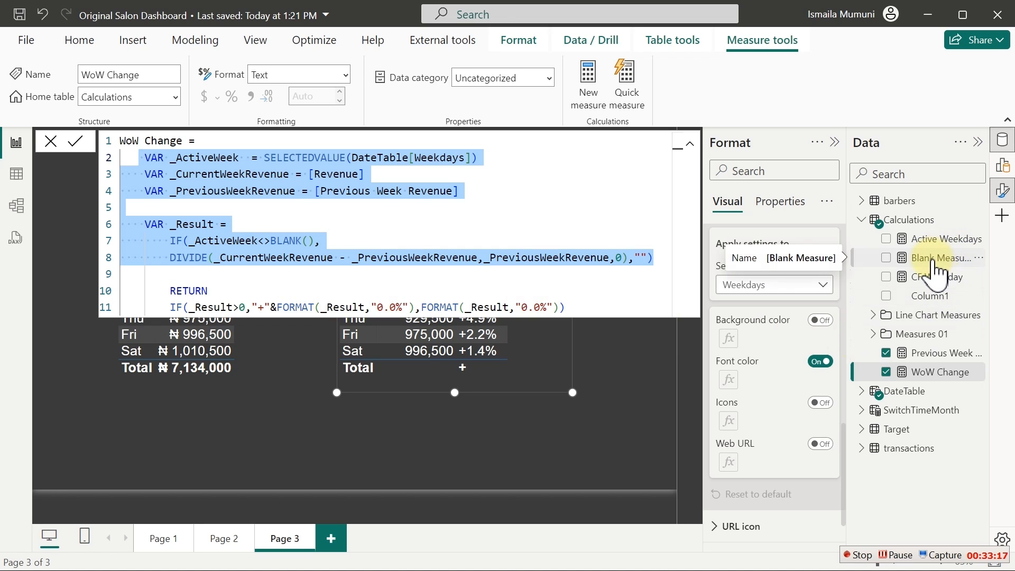
- Insert the copied variable definitions into the CF Weekday formula, on new lines ahead of its IF expression
{"action": "left_click", "coordinate": [934, 283]}
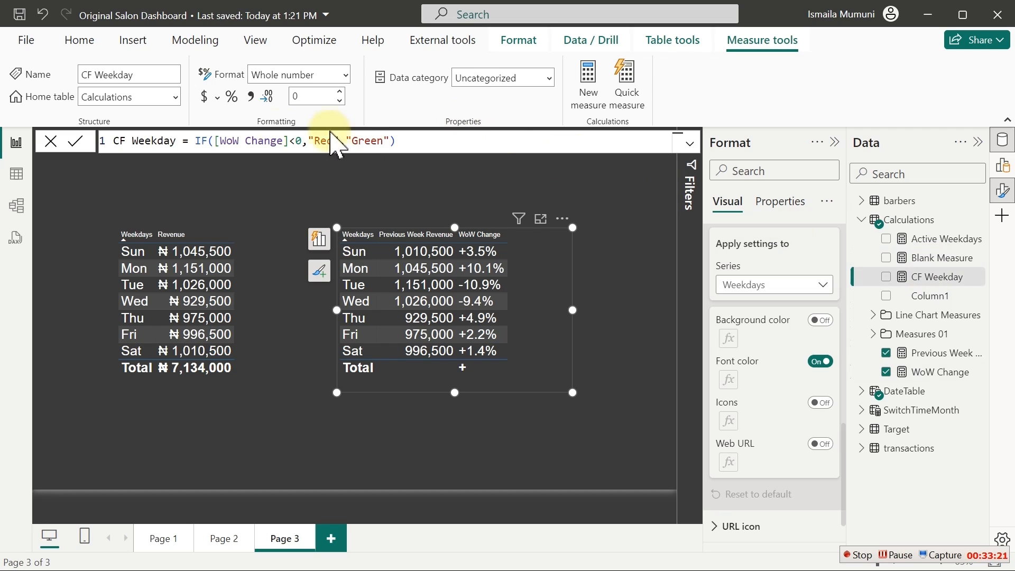
{"action": "left_click", "coordinate": [191, 142]}
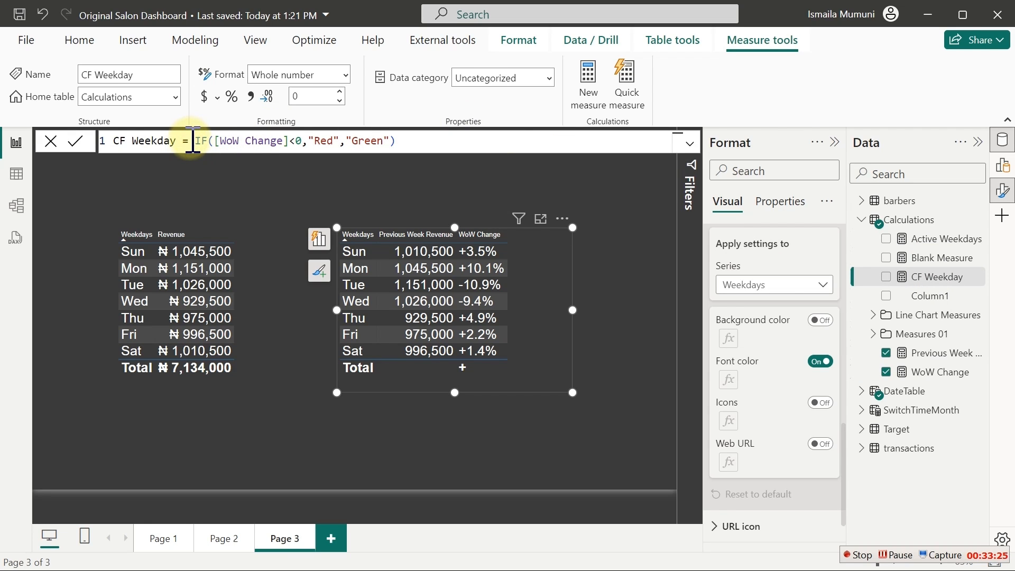
{"action": "key", "text": "Return"}
{"action": "key", "text": "Return"}
{"action": "key", "text": "Return"}
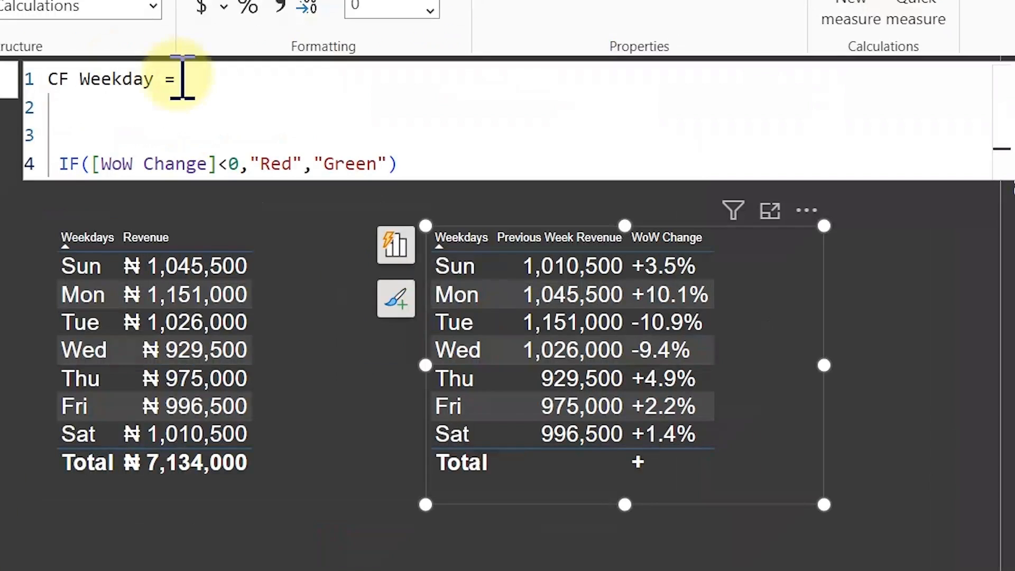
{"action": "left_click", "coordinate": [166, 108]}
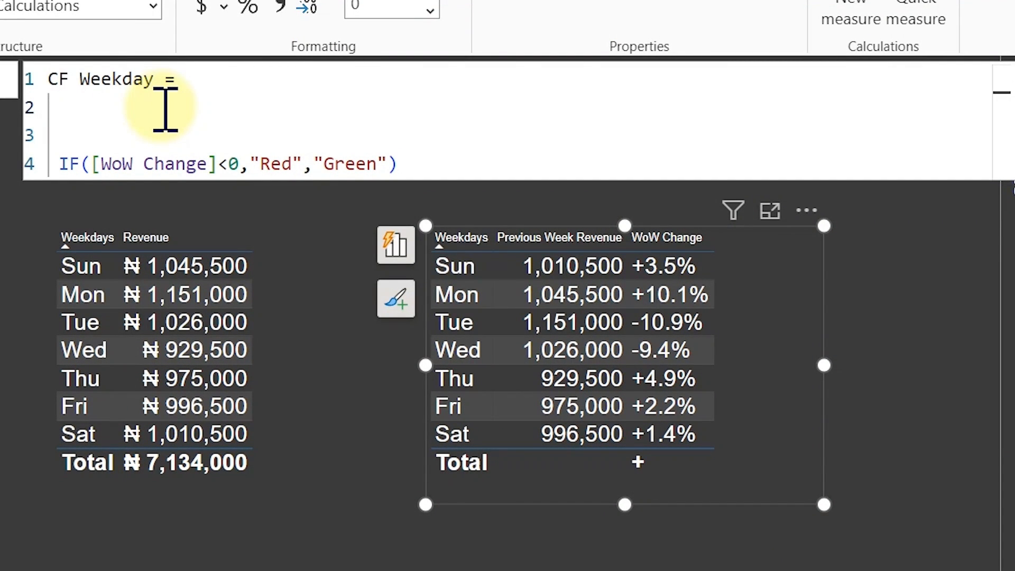
{"action": "key", "text": "ctrl+v"}
{"action": "left_click", "coordinate": [342, 212]}
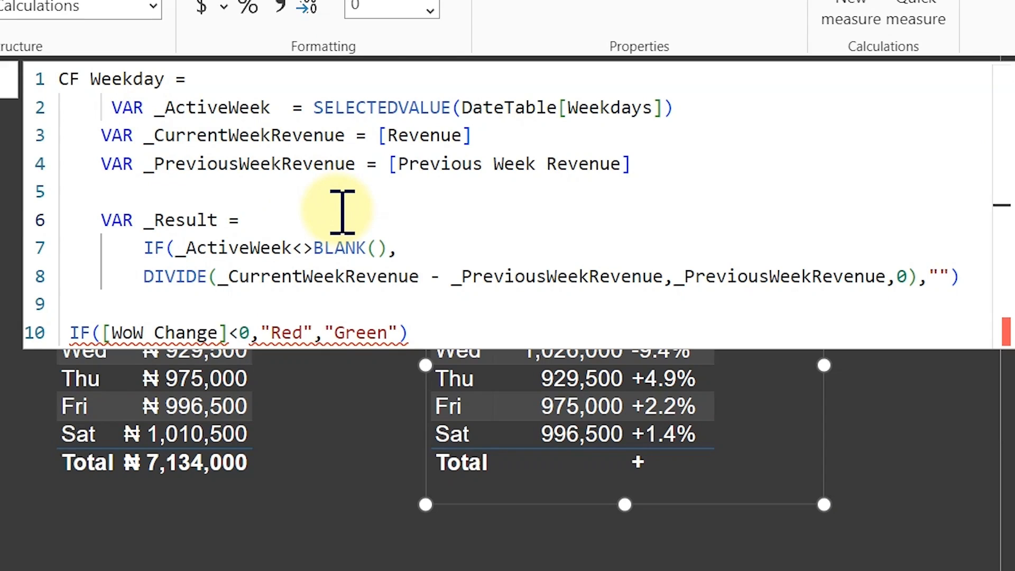
- Indent the IF expression in the CF Weekday formula and add a RETURN line directly above it
{"action": "left_click", "coordinate": [69, 330]}
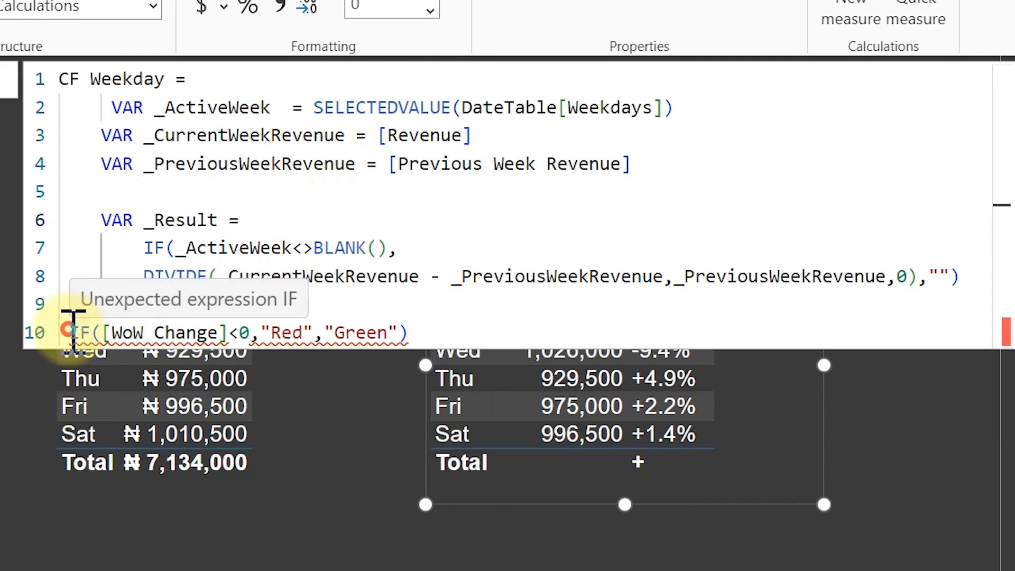
{"action": "key", "text": "Tab"}
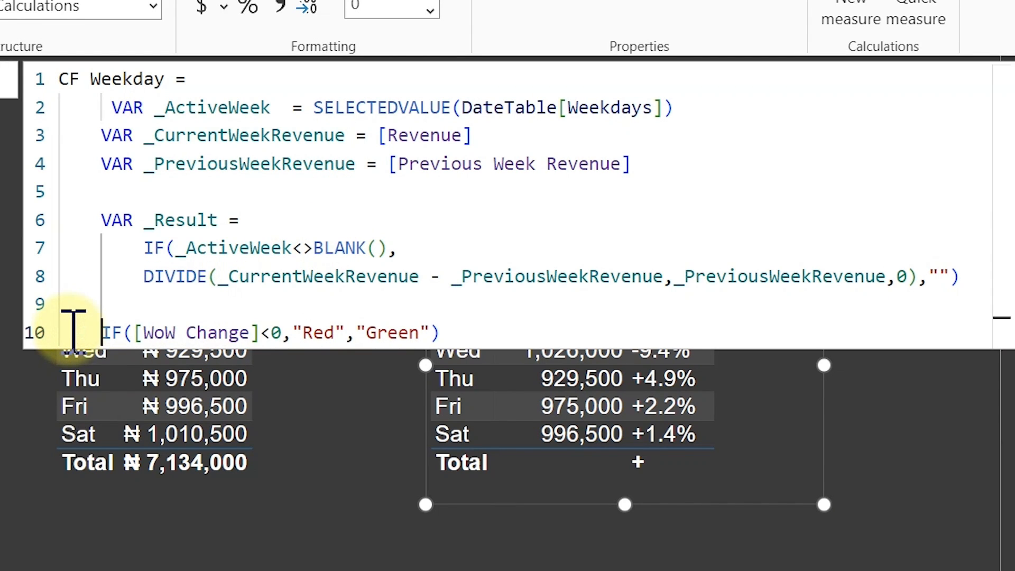
{"action": "type", "text": "RETURN"}
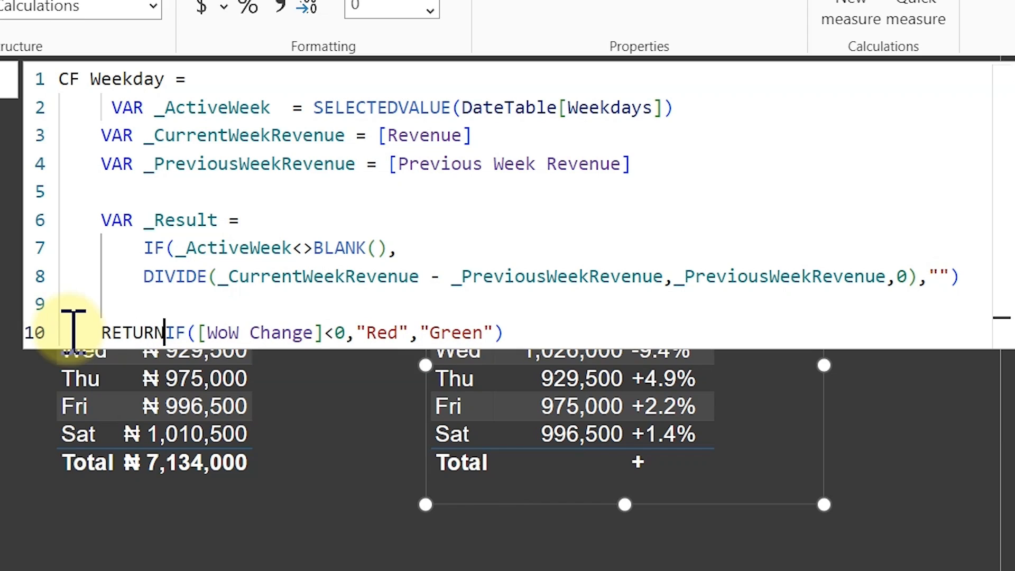
{"action": "key", "text": "Return"}
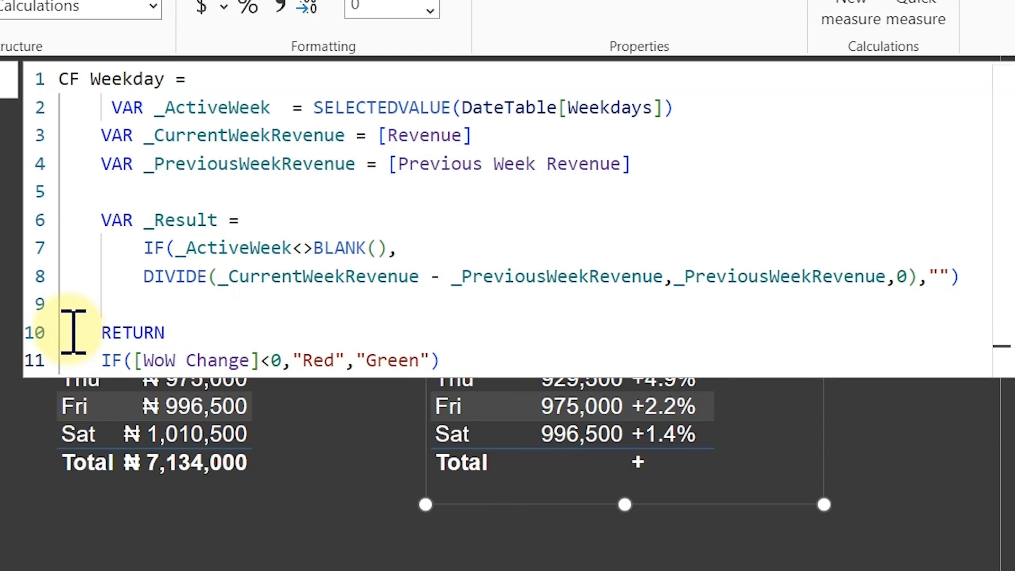
- Replace [WoW Change] with the _Result variable in the IF condition of the CF Weekday formula
{"action": "left_click", "coordinate": [261, 360]}
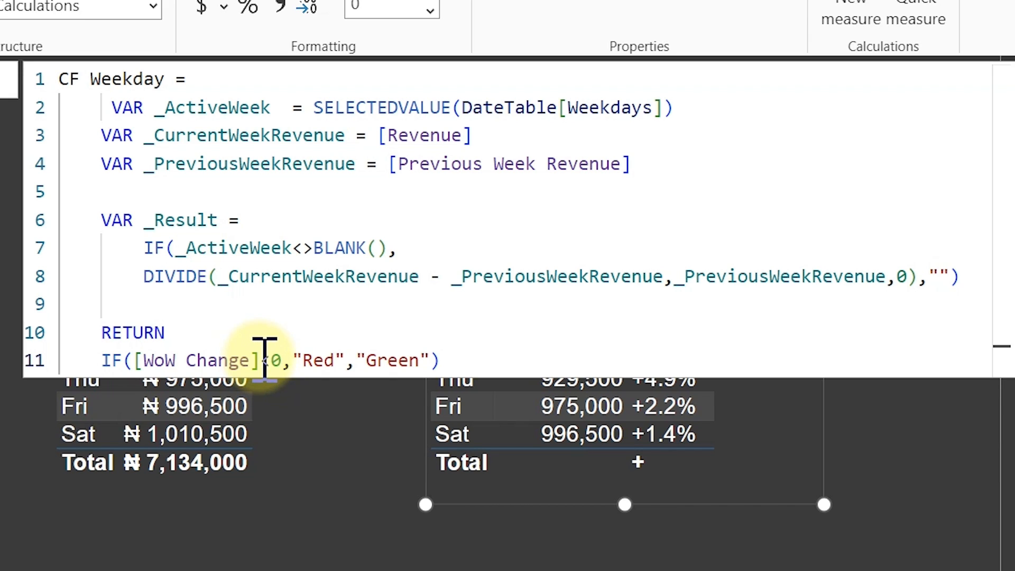
{"action": "left_click_drag", "start_coordinate": [260, 360], "coordinate": [137, 360]}
{"action": "key", "text": "BackSpace"}
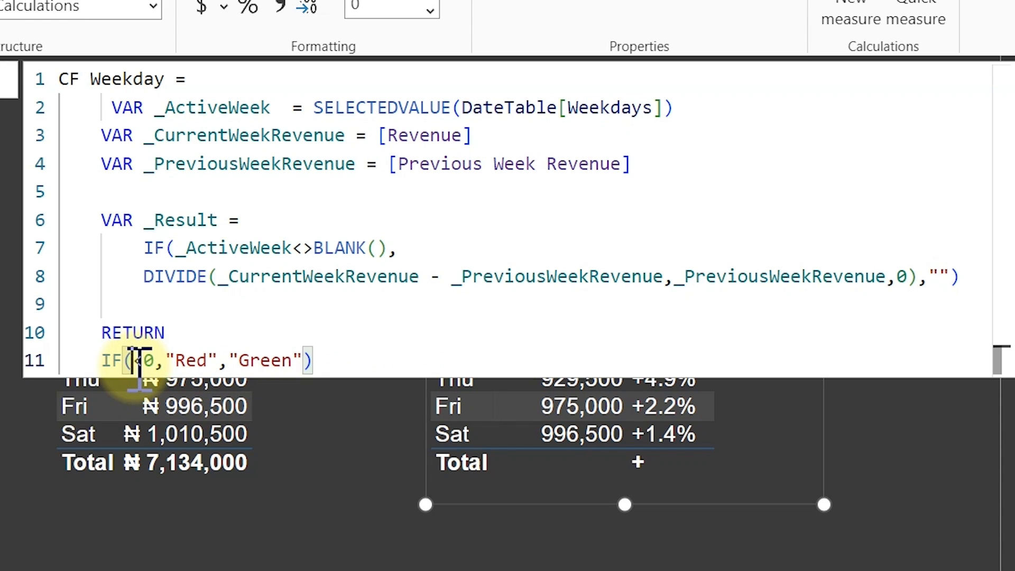
{"action": "type", "text": "_"}
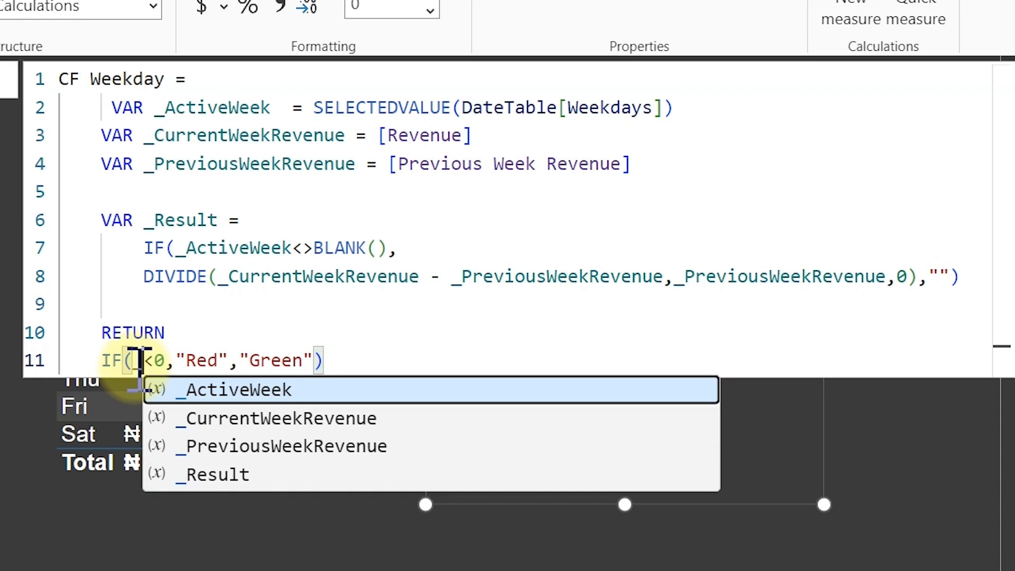
{"action": "key", "text": "Up"}
{"action": "key", "text": "Up"}
{"action": "key", "text": "Down"}
{"action": "key", "text": "Tab"}
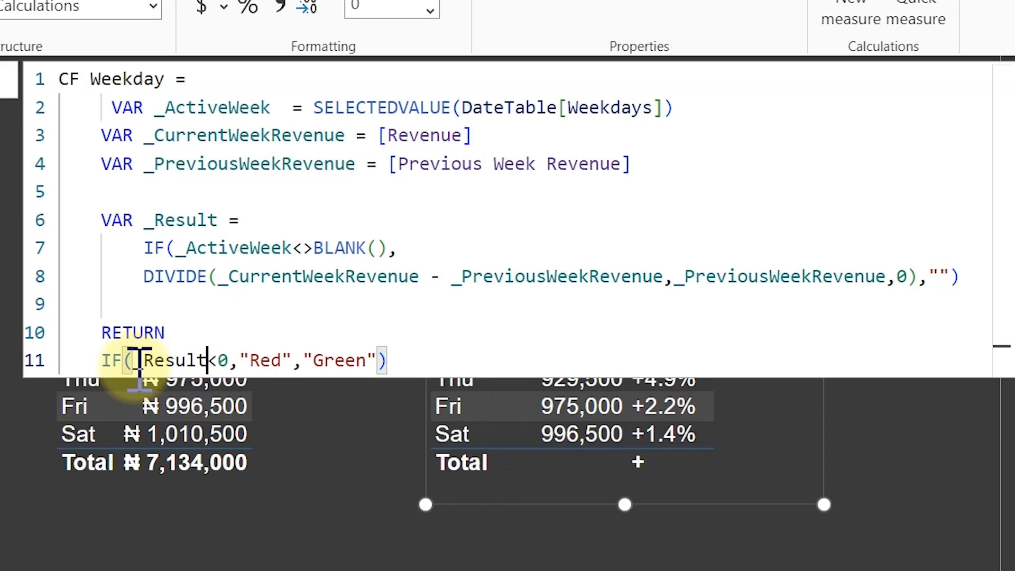
- Commit the edited CF Weekday measure formula
{"action": "left_click", "coordinate": [436, 349]}
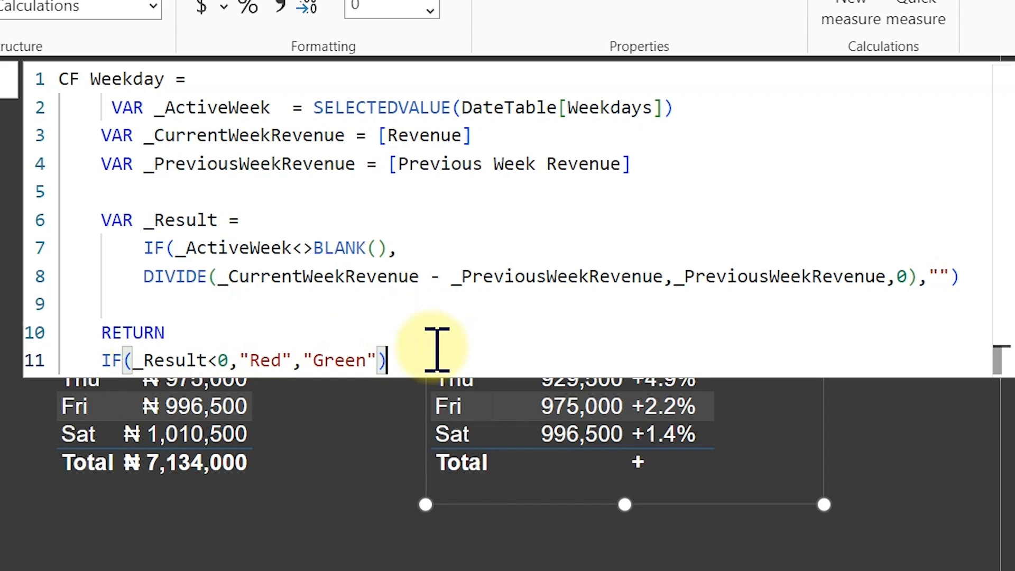
{"action": "key", "text": "Return"}
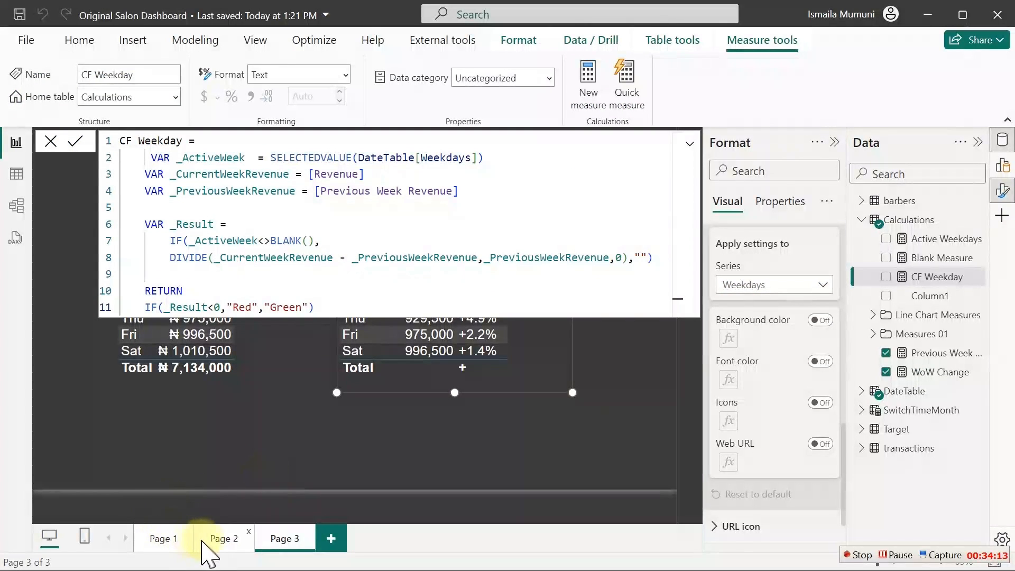
- Set the week-over-week change label color of the weekday bar chart on Page 2 to white
{"action": "left_click", "coordinate": [216, 539]}
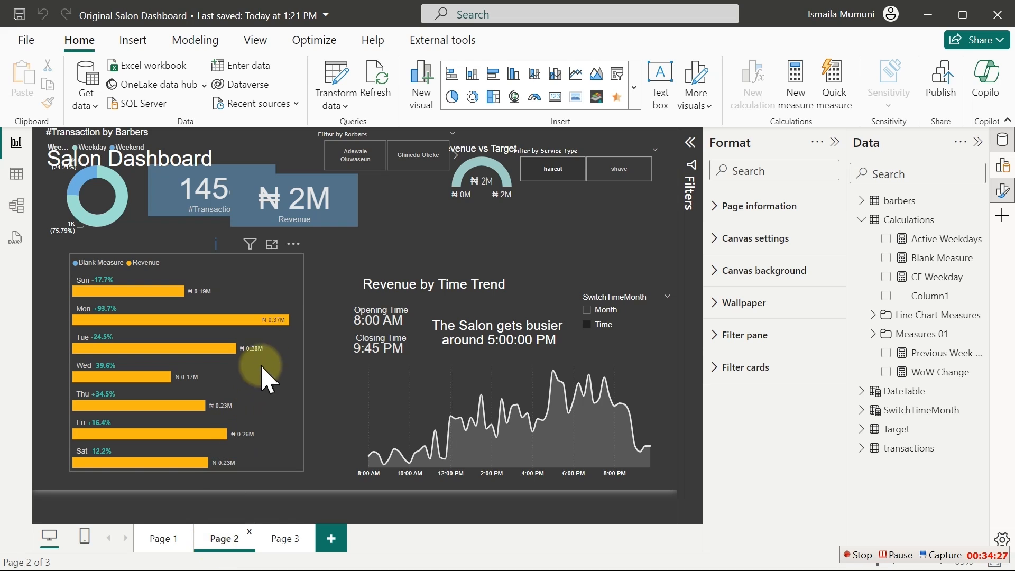
{"action": "left_click", "coordinate": [273, 296]}
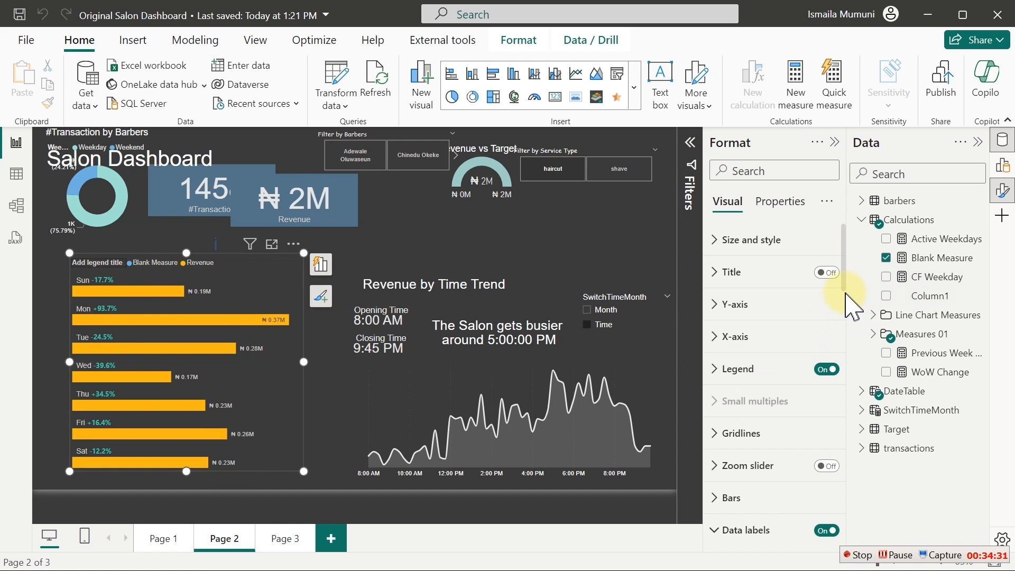
{"action": "scroll", "coordinate": [822, 339], "scroll_direction": "down", "scroll_amount": 10}
{"action": "left_click_drag", "start_coordinate": [846, 427], "coordinate": [840, 490]}
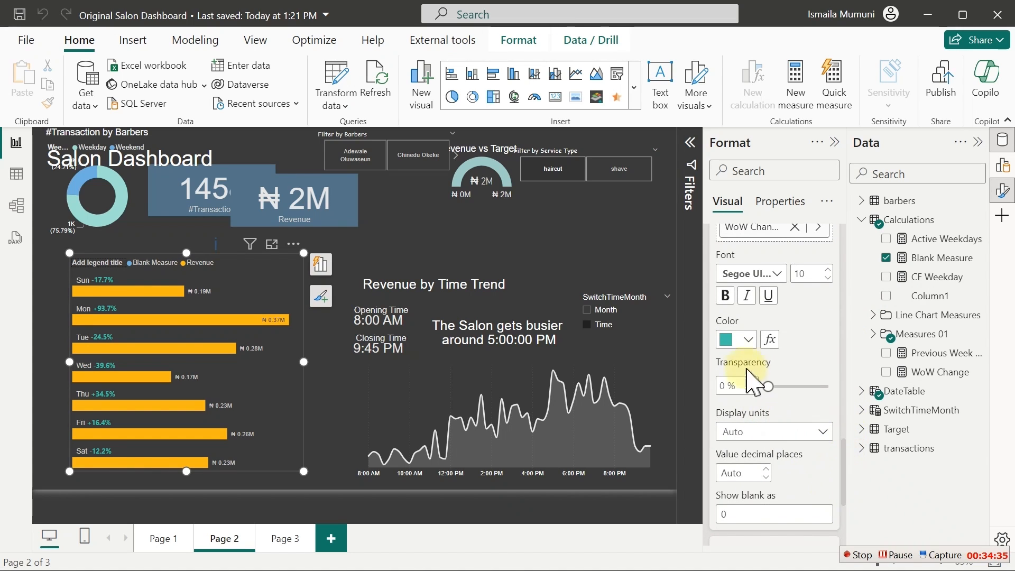
{"action": "left_click", "coordinate": [747, 339]}
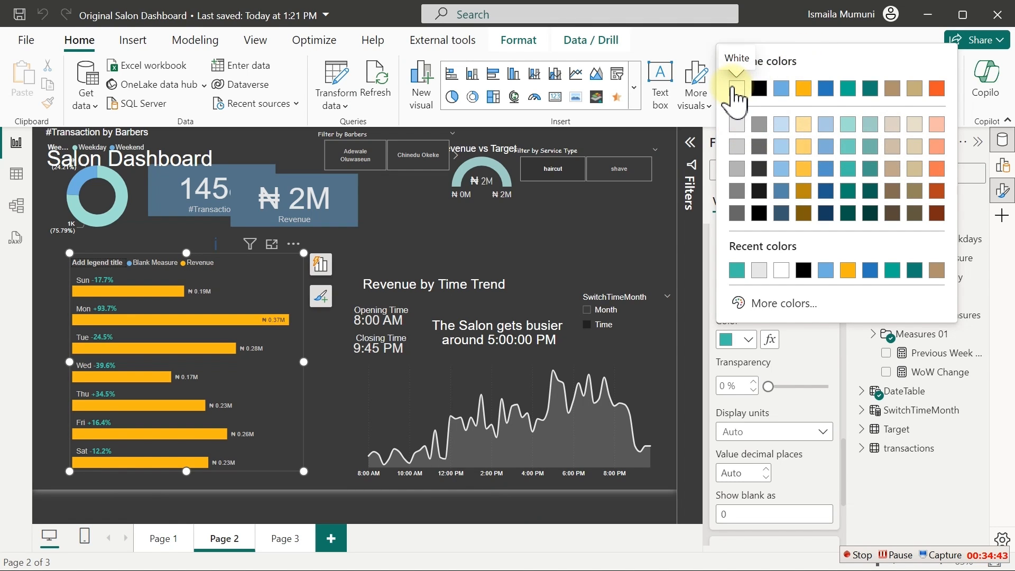
{"action": "left_click", "coordinate": [736, 88]}
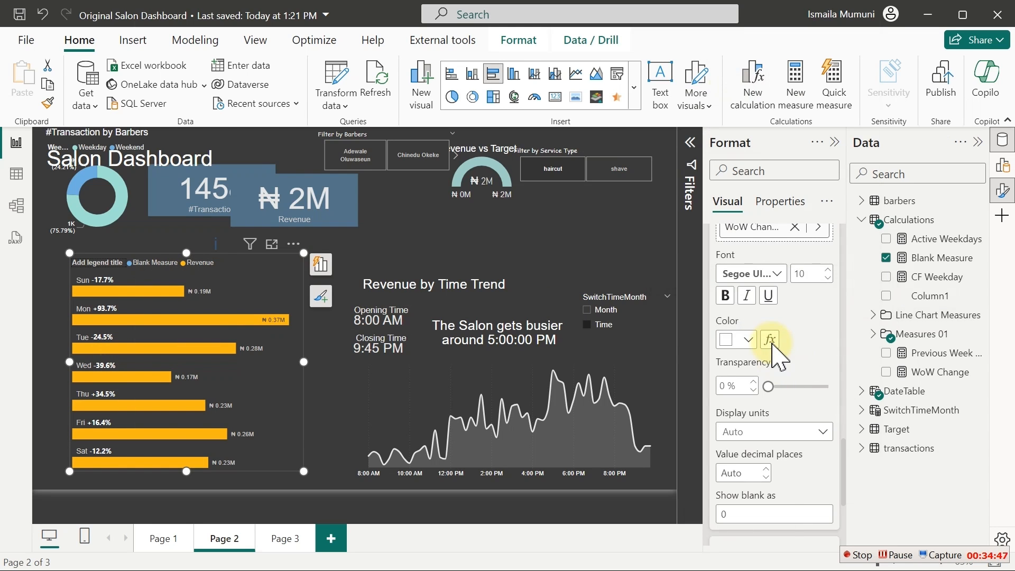
- Apply conditional formatting to the change labels' color, using the Field value format style based on the CF Weekday measure
{"action": "left_click", "coordinate": [770, 340]}
{"action": "left_click", "coordinate": [316, 117]}
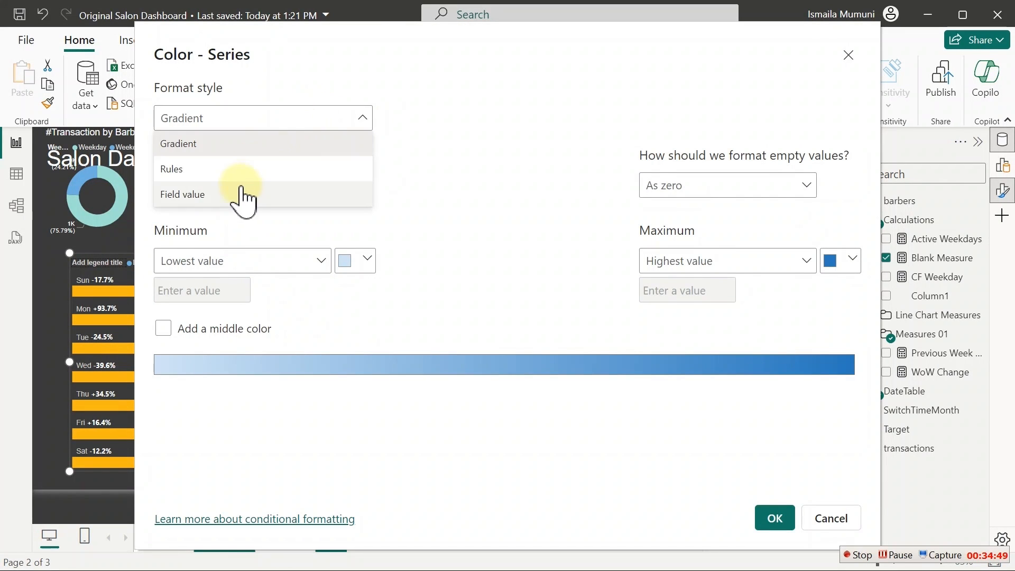
{"action": "left_click", "coordinate": [239, 195]}
{"action": "left_click", "coordinate": [238, 192]}
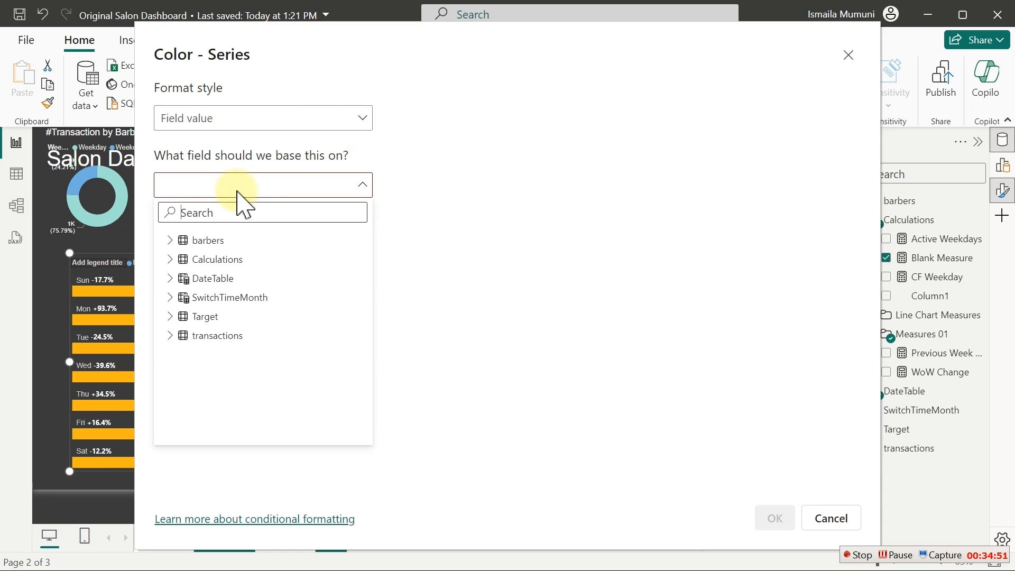
{"action": "left_click", "coordinate": [234, 213]}
{"action": "type", "text": "cf"}
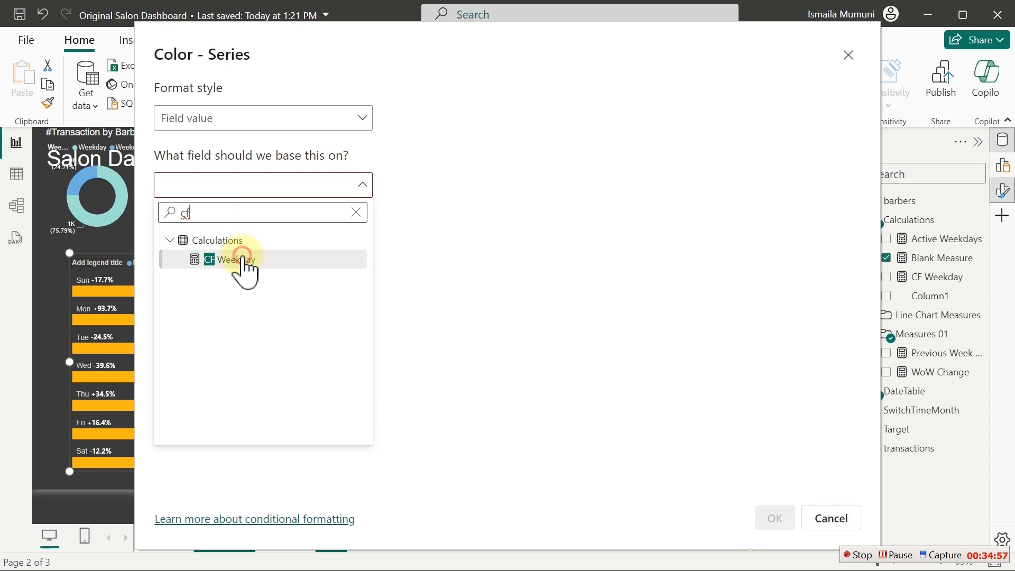
{"action": "left_click", "coordinate": [242, 258]}
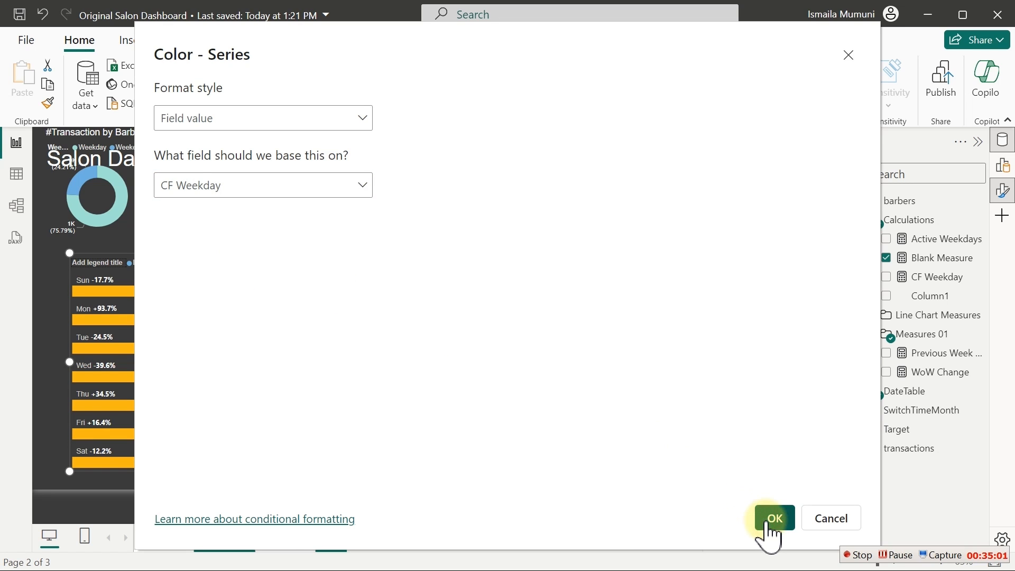
{"action": "left_click", "coordinate": [773, 518]}
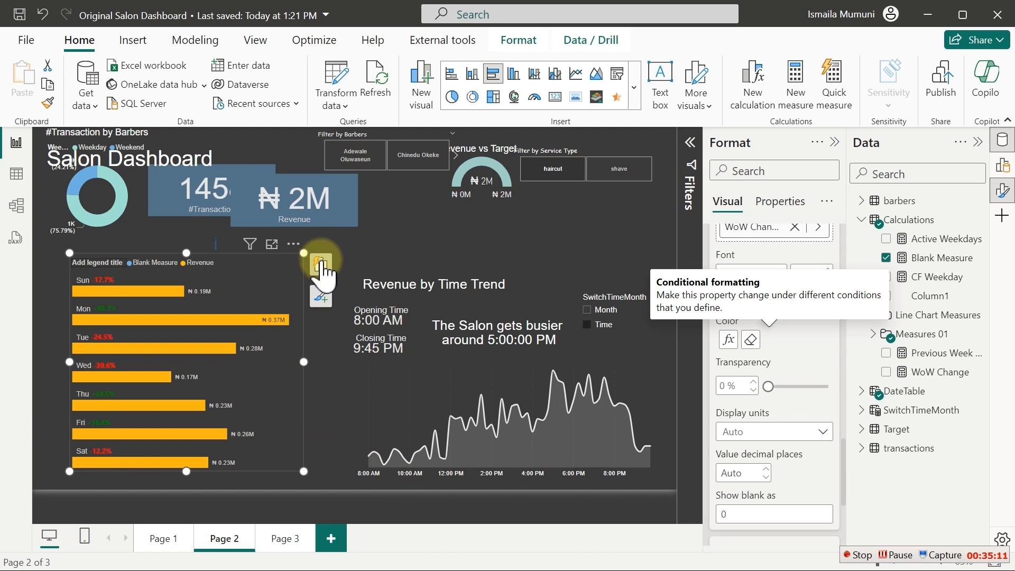
- Examine the weekday bar chart's change label colors in Focus mode, then return to the report
{"action": "left_click", "coordinate": [320, 264]}
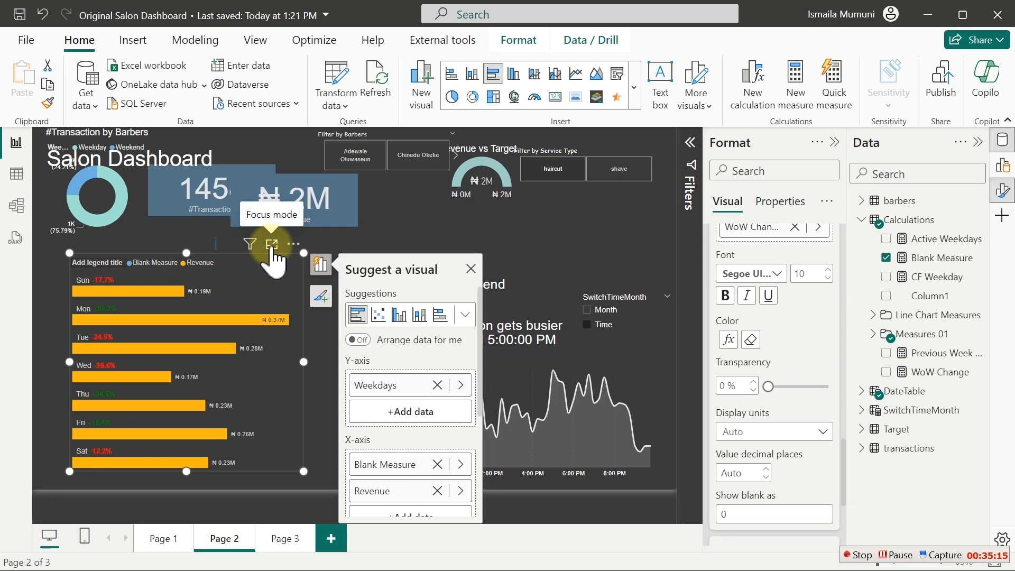
{"action": "left_click", "coordinate": [272, 244]}
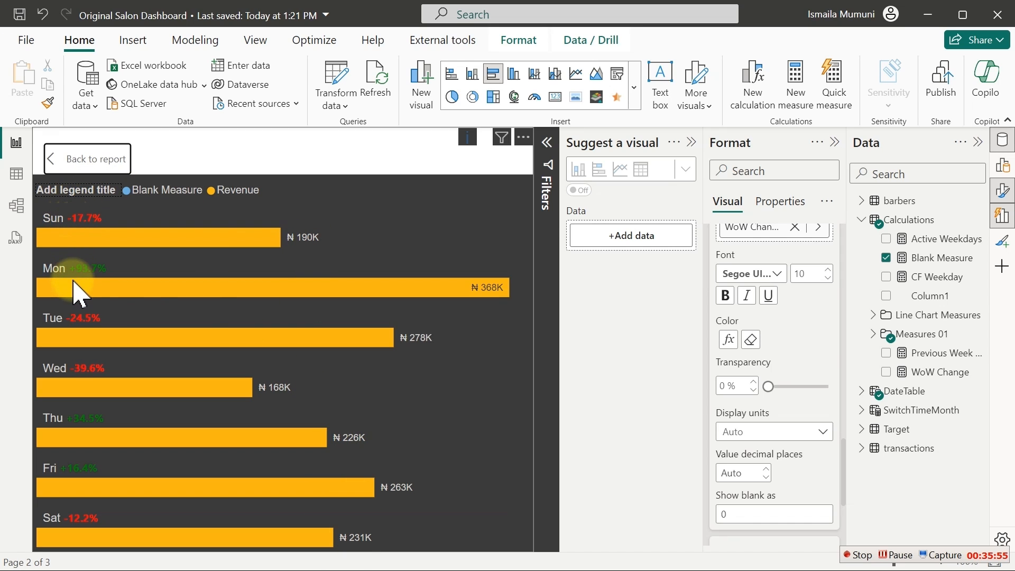
{"action": "mouse_move", "coordinate": [79, 279]}
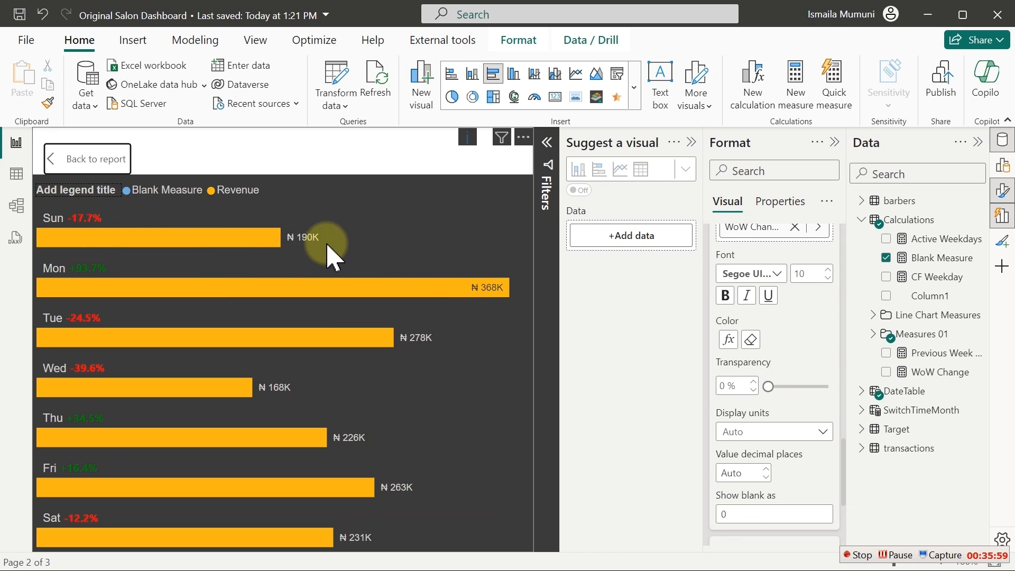
{"action": "mouse_move", "coordinate": [510, 299]}
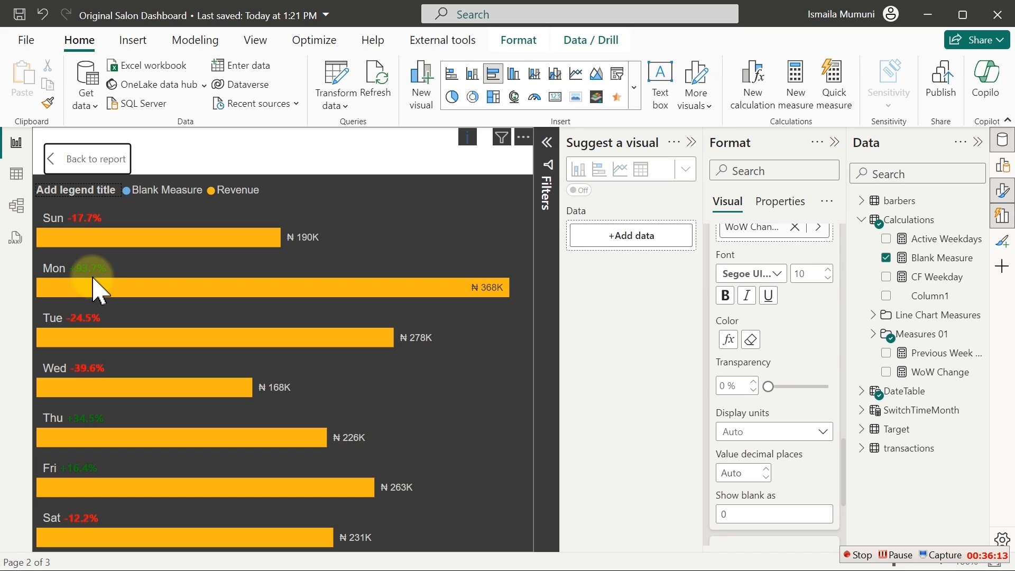
{"action": "left_click", "coordinate": [83, 182]}
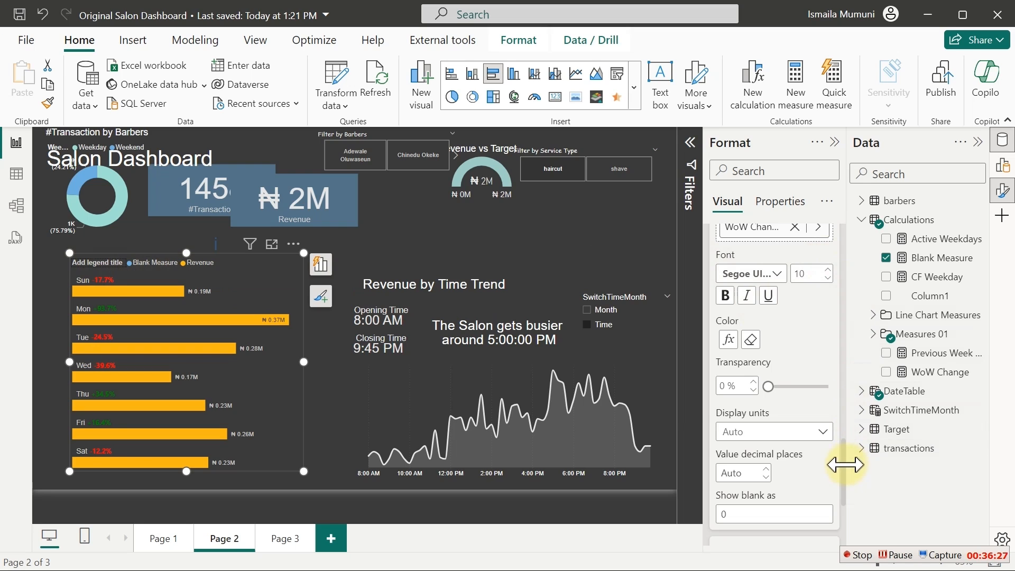
- Turn off the legend of the weekday bar chart
{"action": "left_click_drag", "start_coordinate": [843, 470], "coordinate": [834, 208]}
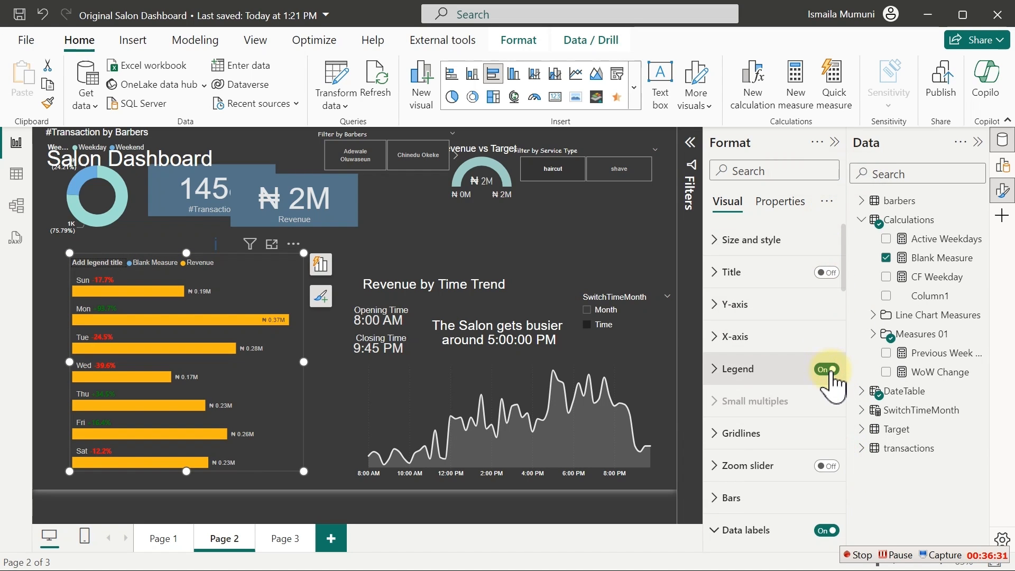
{"action": "left_click", "coordinate": [828, 370]}
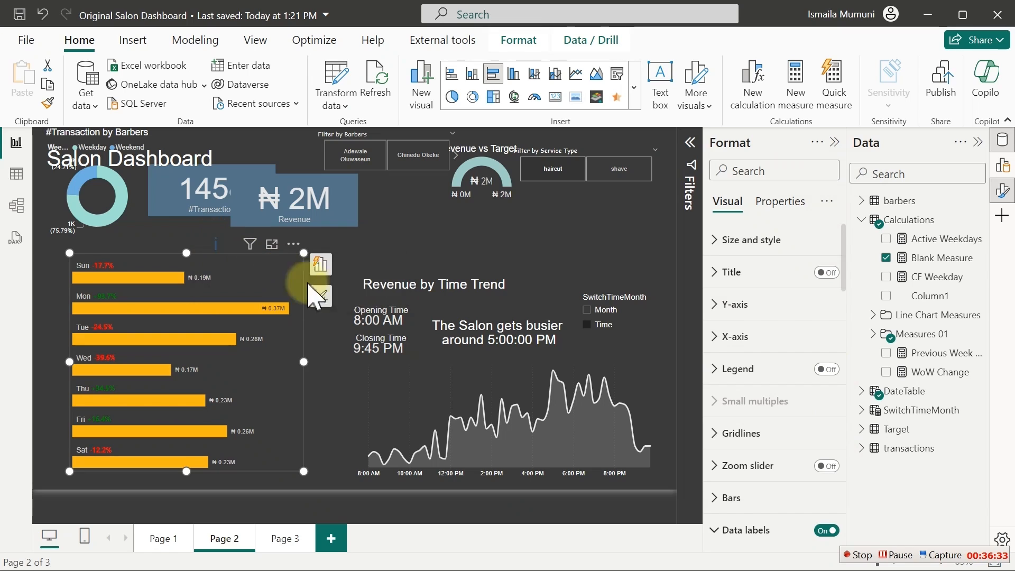
{"action": "left_click", "coordinate": [859, 555]}
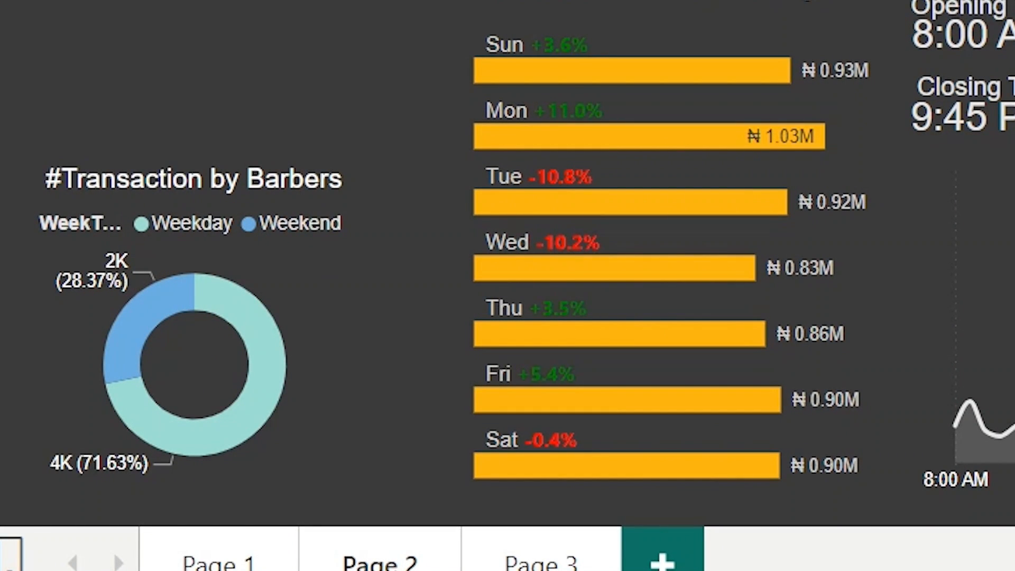
- Replace #Transaction with the Revenue measure as the donut chart's value
{"action": "left_click", "coordinate": [337, 317]}
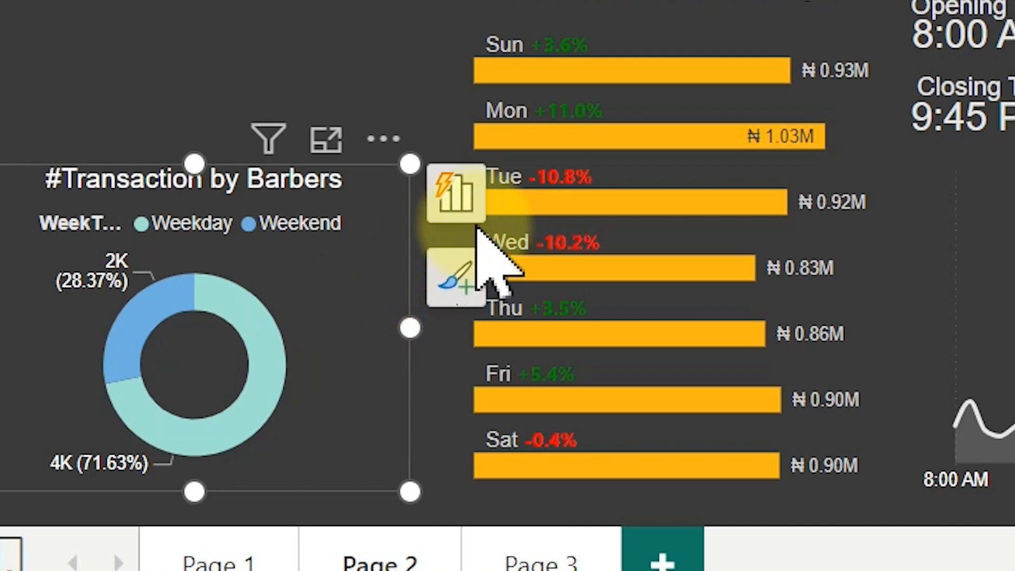
{"action": "left_click", "coordinate": [447, 208]}
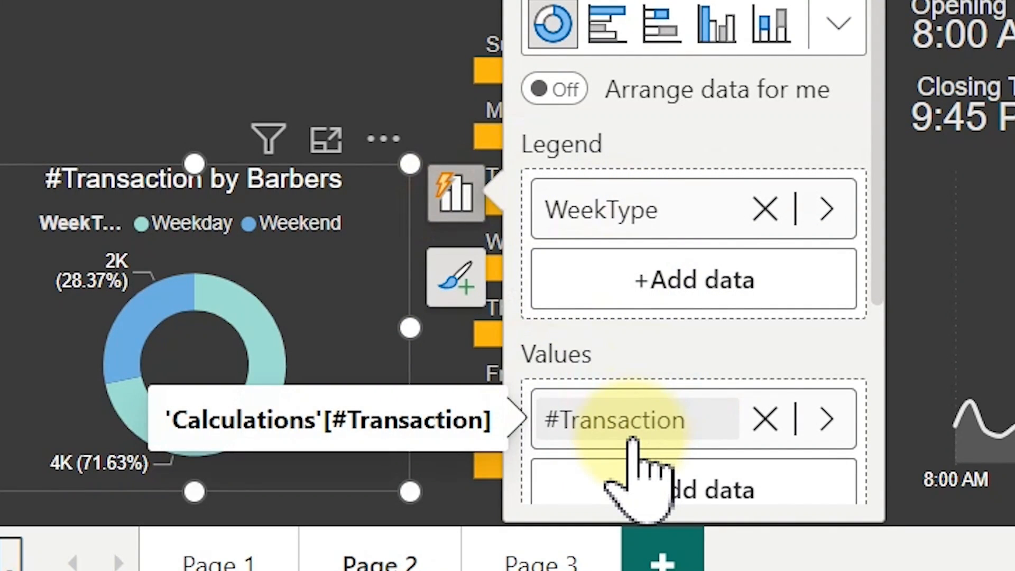
{"action": "left_click", "coordinate": [829, 419]}
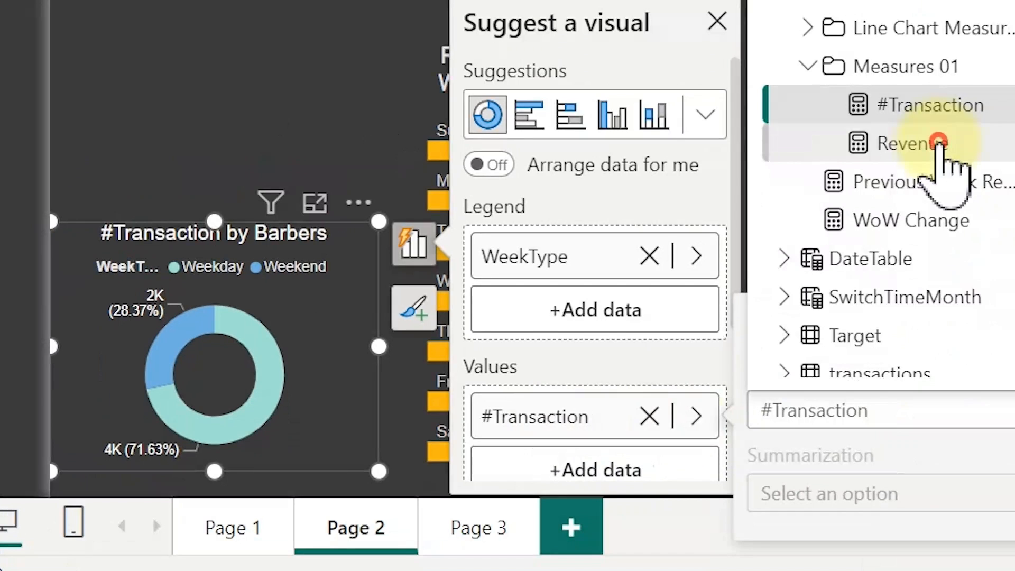
{"action": "left_click", "coordinate": [938, 143]}
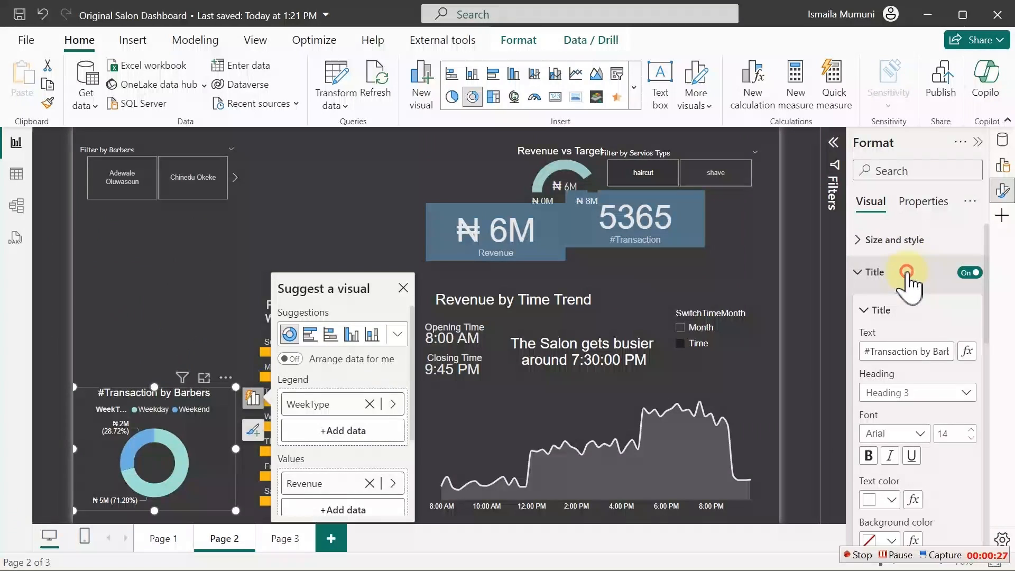
- Change the donut chart's title text to "Revenue by Weektype"
{"action": "left_click", "coordinate": [907, 272]}
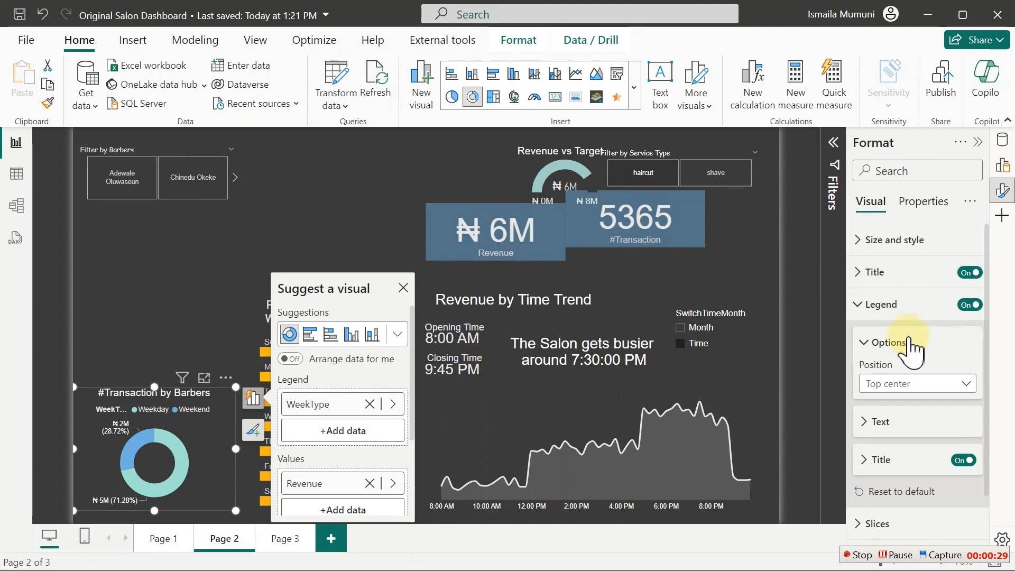
{"action": "left_click", "coordinate": [893, 303]}
{"action": "left_click", "coordinate": [889, 273]}
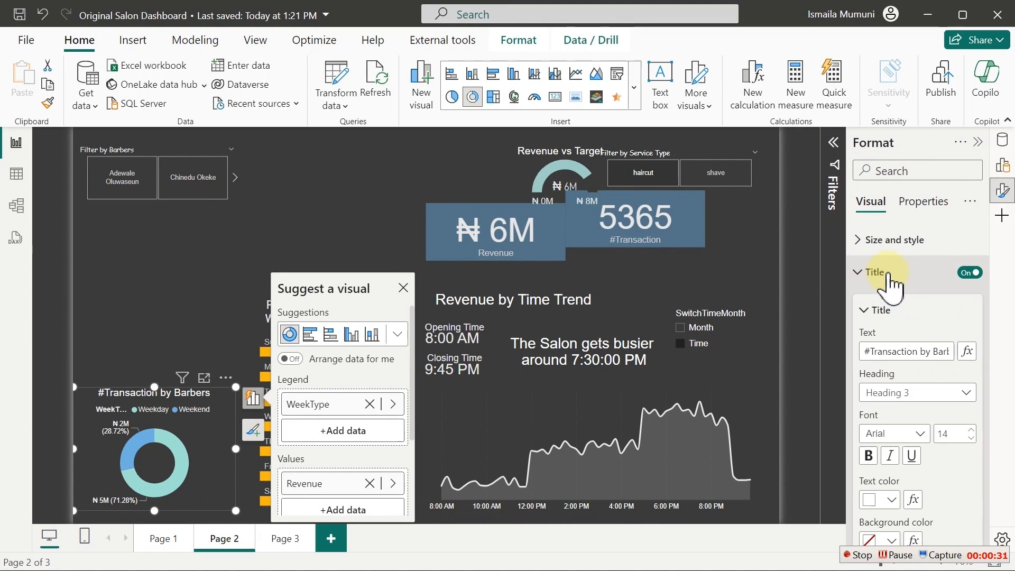
{"action": "triple_click", "coordinate": [942, 351]}
{"action": "type", "text": "Revenue by Weektype"}
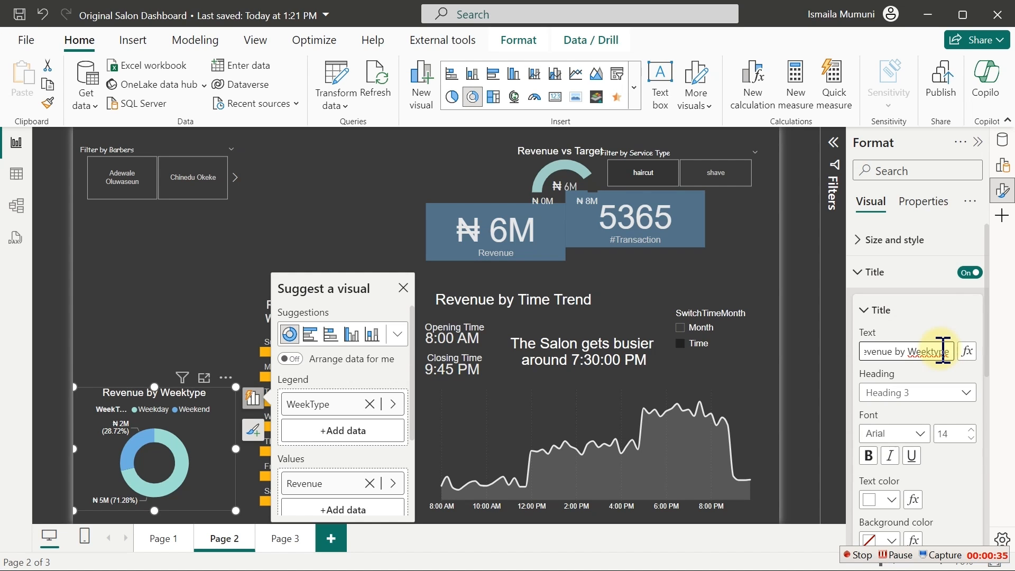
{"action": "left_click", "coordinate": [206, 338]}
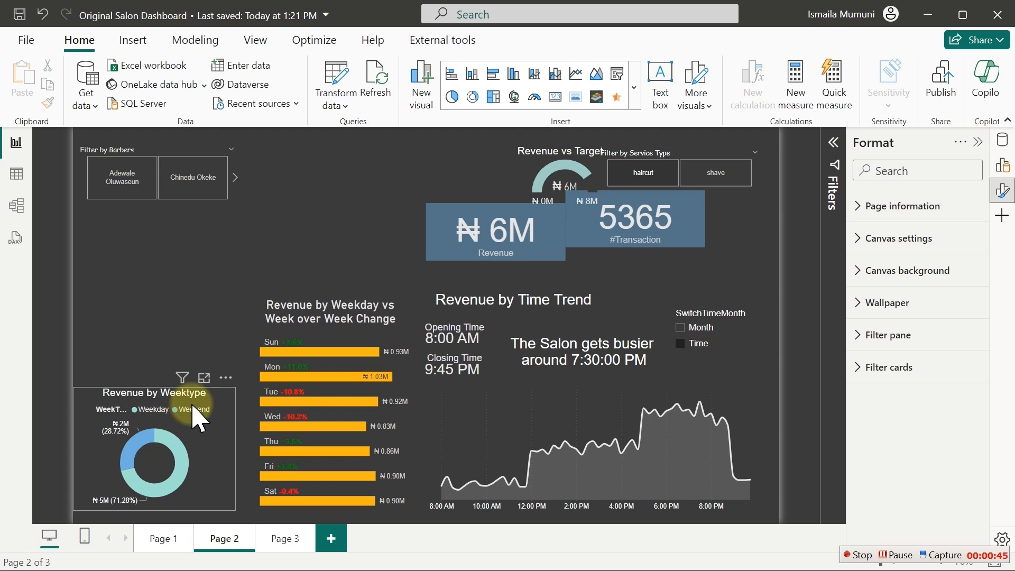
- Turn off the legend title of the Revenue by Weektype donut chart, keeping its legend entries
{"action": "left_click", "coordinate": [215, 417]}
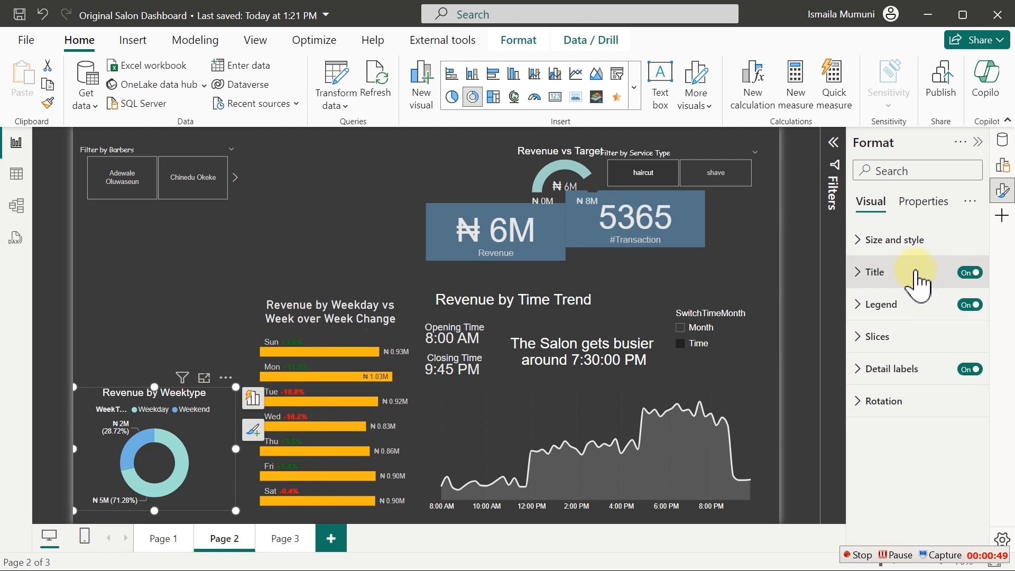
{"action": "left_click", "coordinate": [903, 304]}
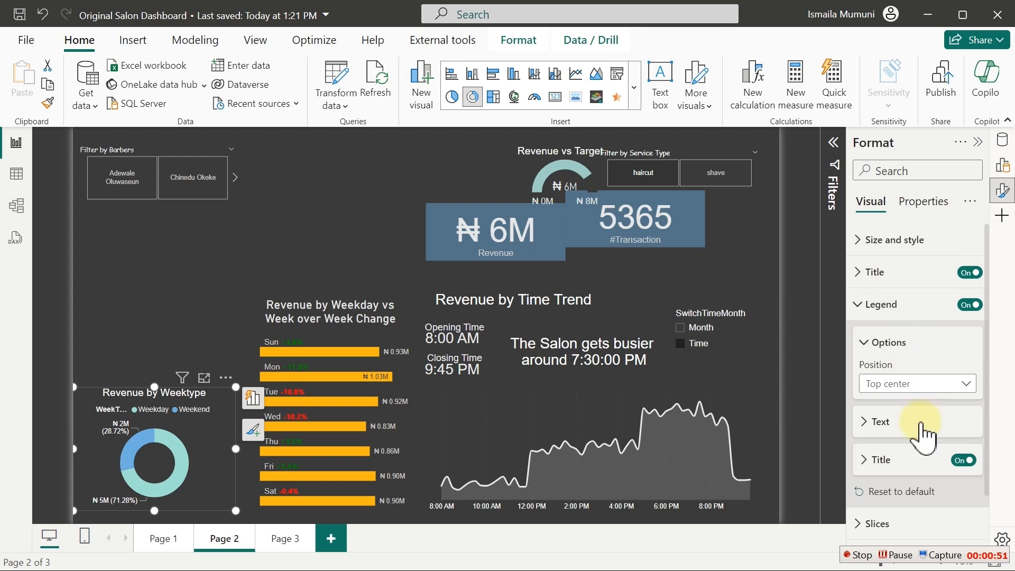
{"action": "left_click", "coordinate": [964, 460]}
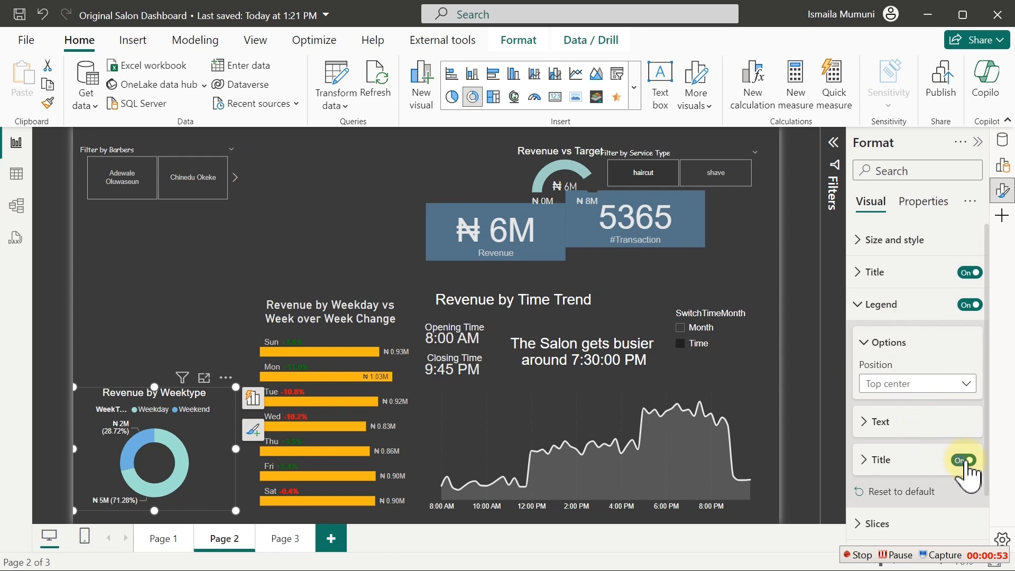
{"action": "left_click", "coordinate": [965, 460]}
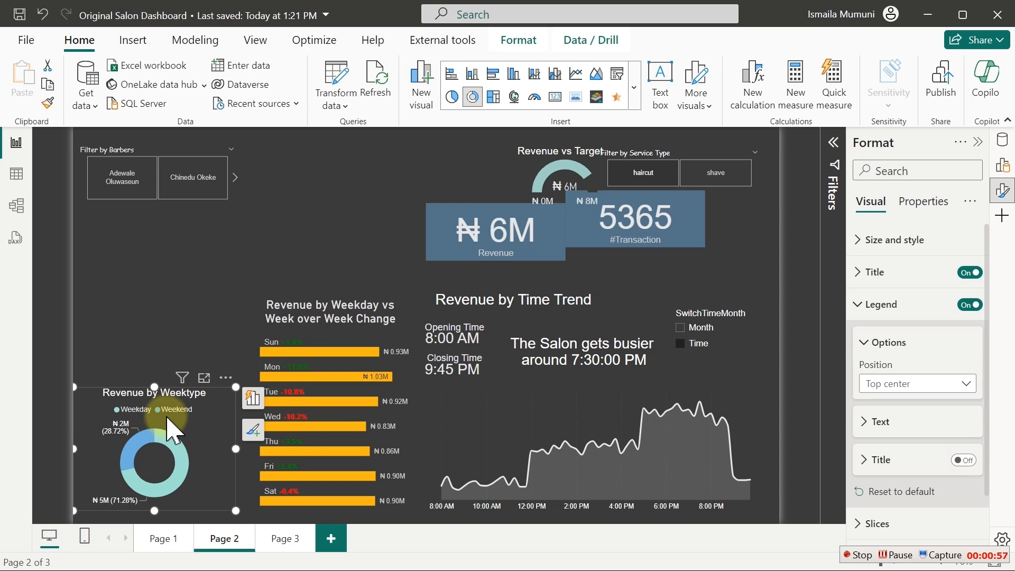
{"action": "left_click", "coordinate": [174, 310]}
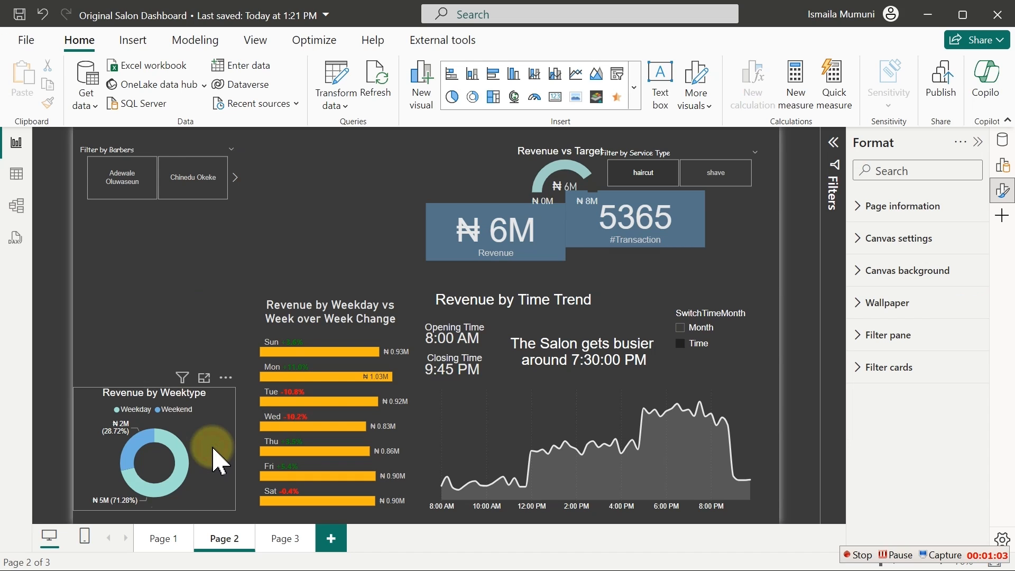
- Widen the Revenue by Weektype donut chart slightly toward the weekday bar chart
{"action": "left_click", "coordinate": [233, 450]}
{"action": "left_click_drag", "start_coordinate": [233, 450], "coordinate": [254, 454]}
{"action": "left_click", "coordinate": [186, 306]}
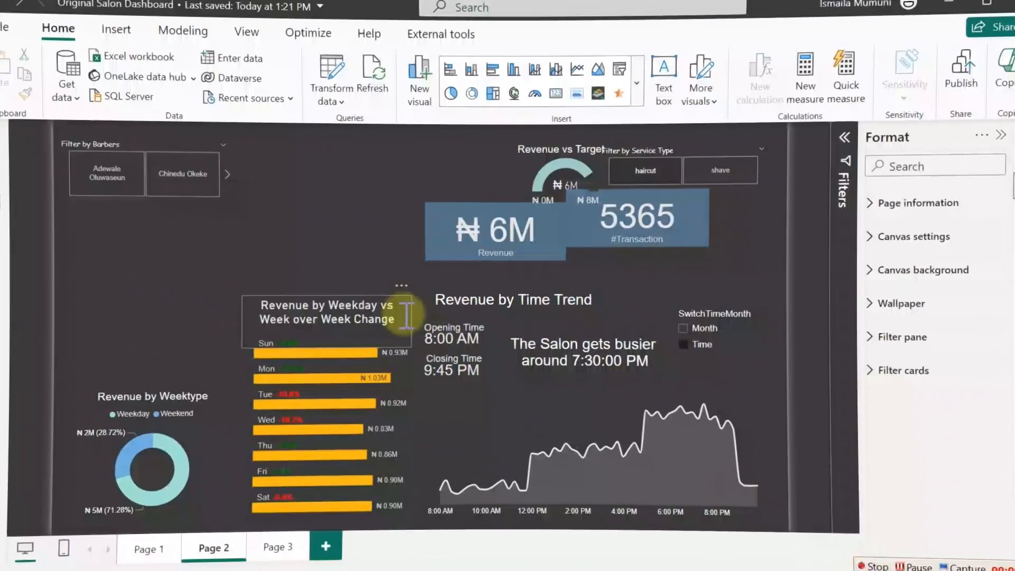
- Stretch the Filter by Barbers slicer downward so it lists every barber, and filter the page to the first listed barber
{"action": "left_click", "coordinate": [160, 204]}
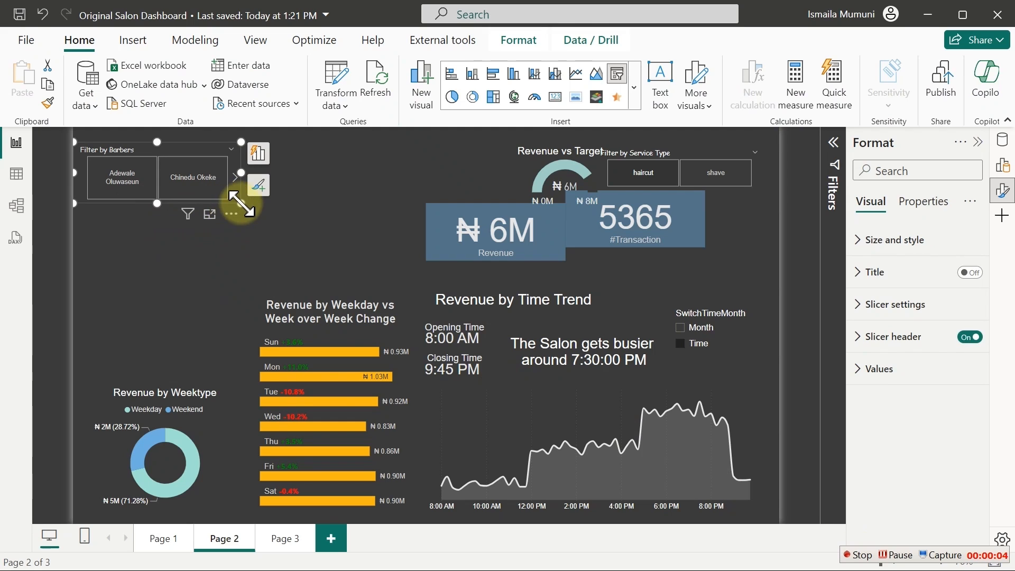
{"action": "left_click_drag", "start_coordinate": [241, 203], "coordinate": [230, 295]}
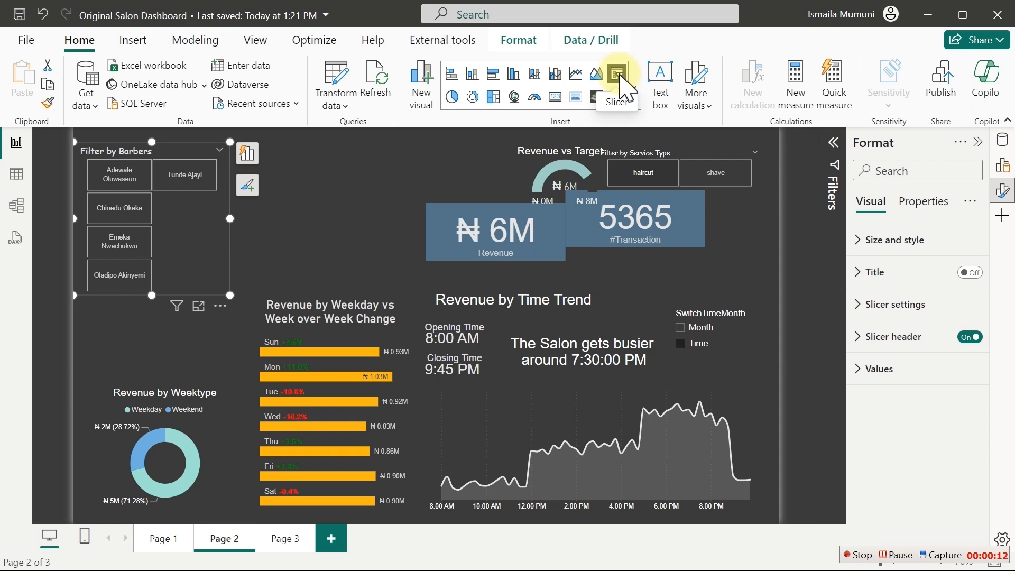
{"action": "left_click", "coordinate": [183, 167]}
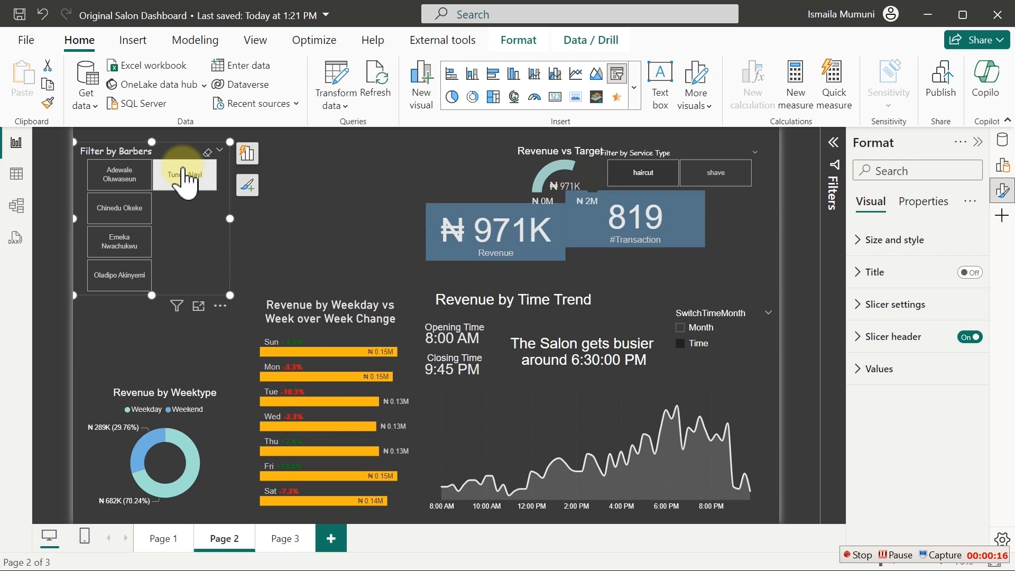
{"action": "left_click", "coordinate": [132, 174]}
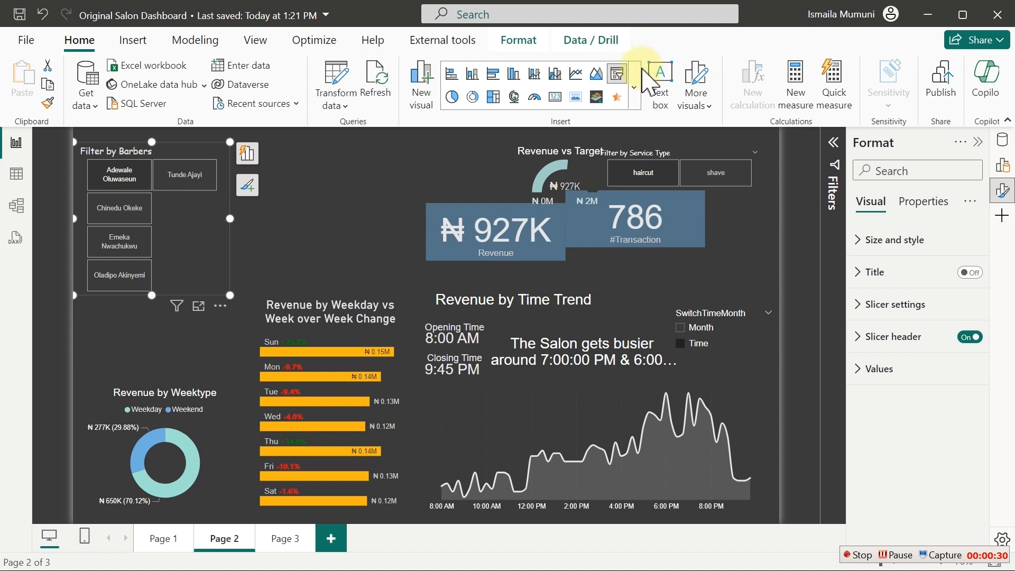
- Convert the Filter by Barbers slicer to the new slicer visual
{"action": "left_click", "coordinate": [634, 86]}
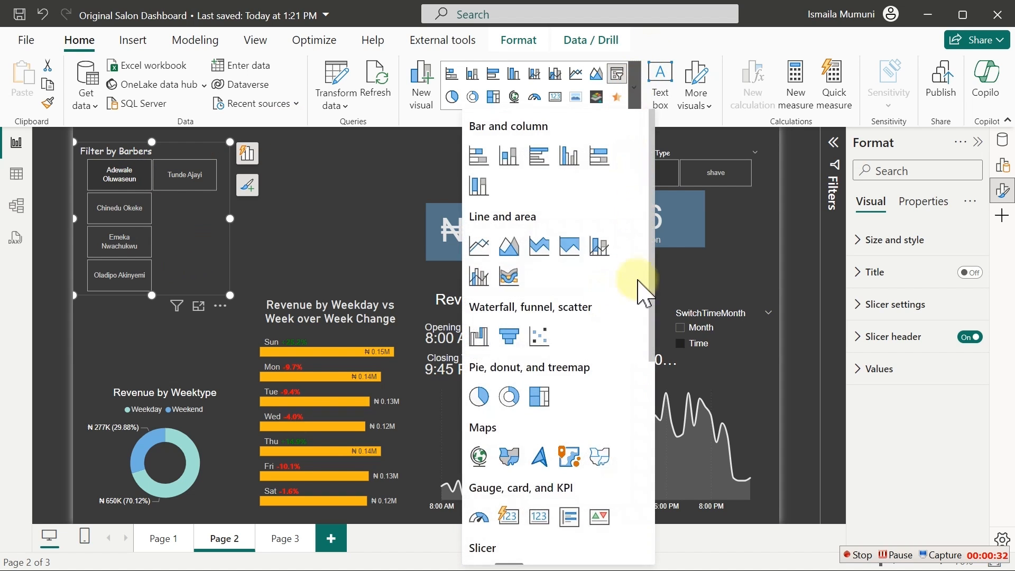
{"action": "left_click_drag", "start_coordinate": [651, 224], "coordinate": [651, 369]}
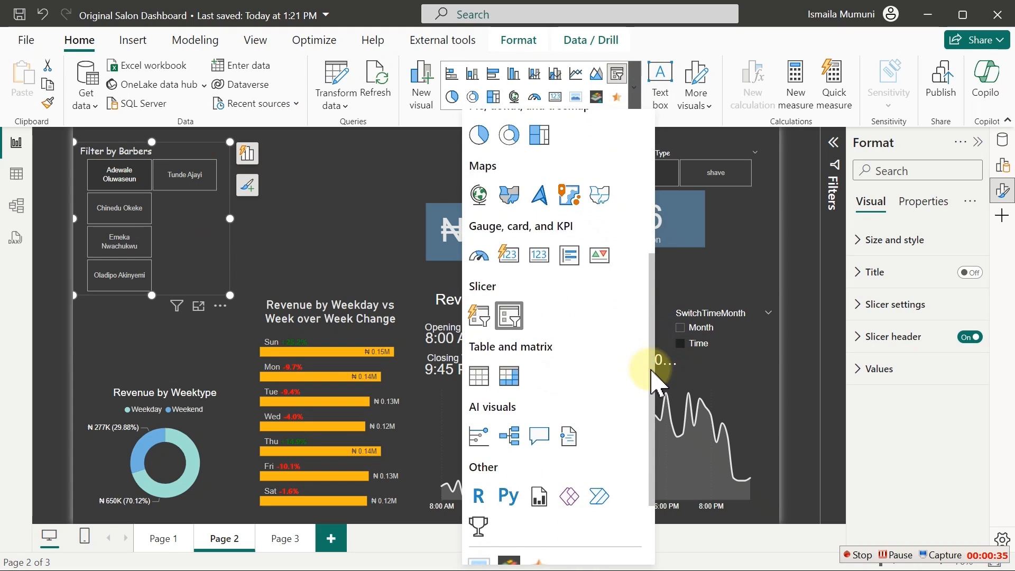
{"action": "left_click", "coordinate": [479, 315]}
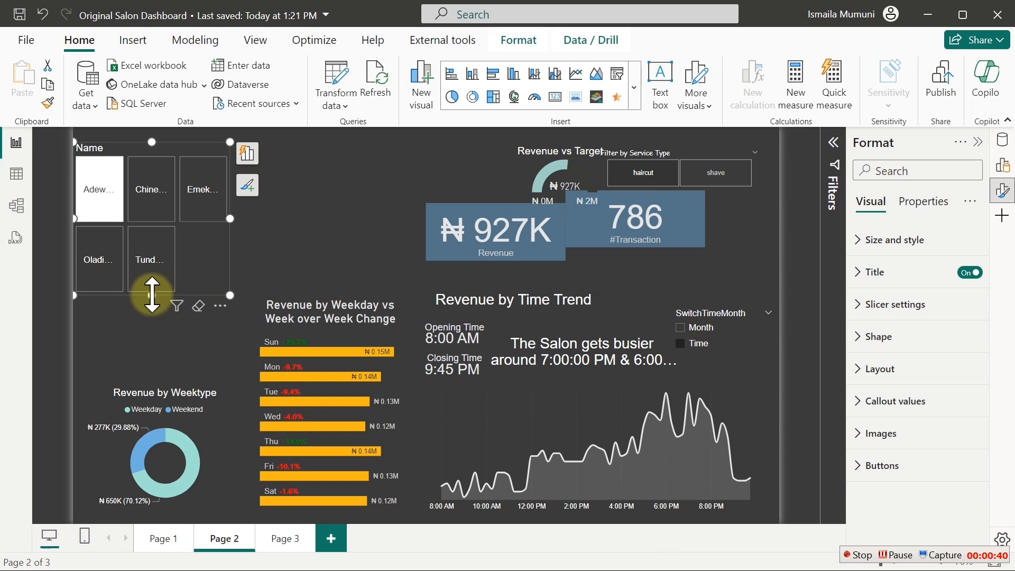
- Stretch the barber slicer down to just above the donut chart and turn off its title
{"action": "left_click_drag", "start_coordinate": [152, 294], "coordinate": [149, 347]}
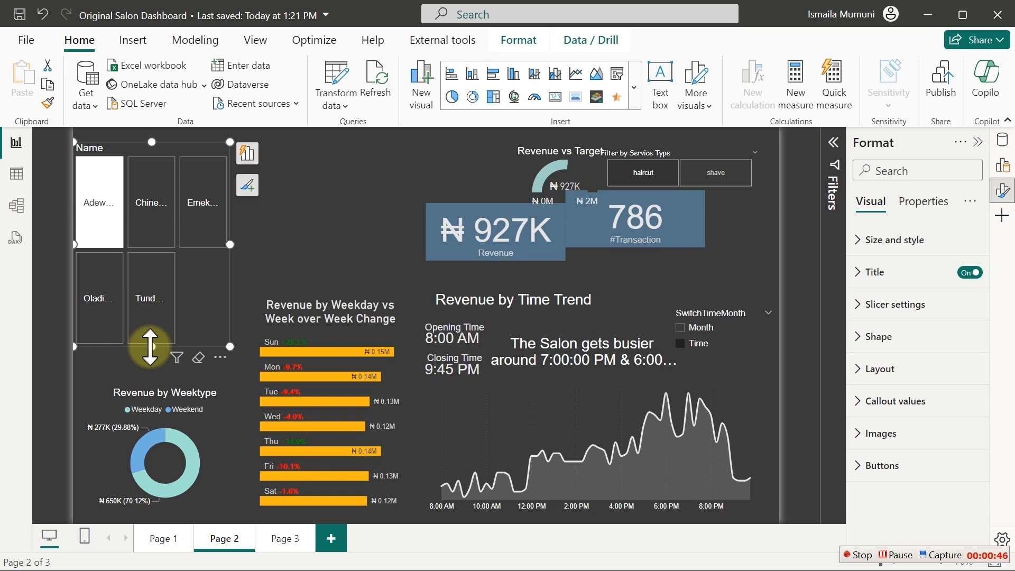
{"action": "left_click", "coordinate": [969, 273]}
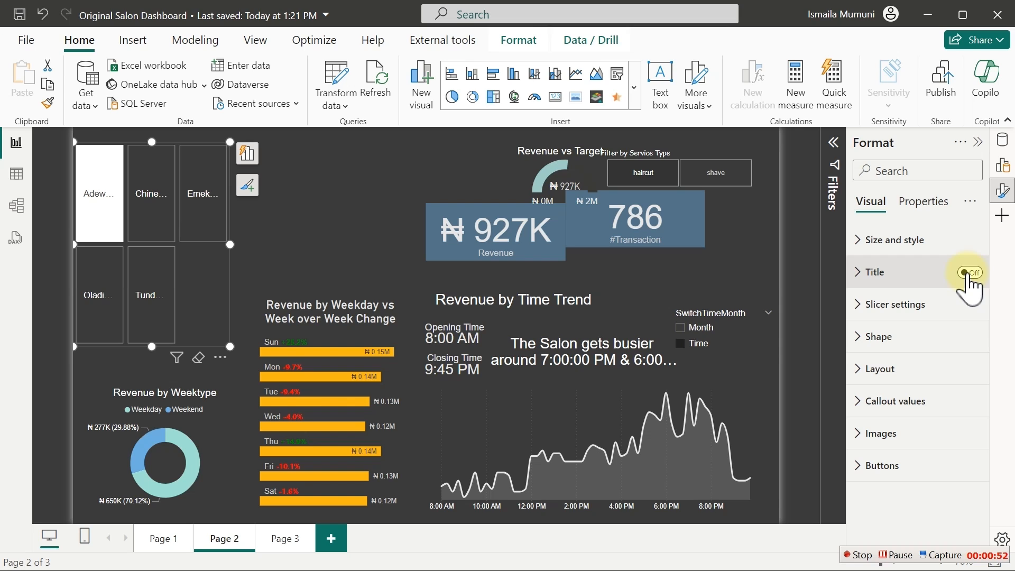
- Lay out the barber slicer with maximum 6 rows, 1 column and 4 px between buttons, and select the third barber
{"action": "left_click", "coordinate": [883, 370]}
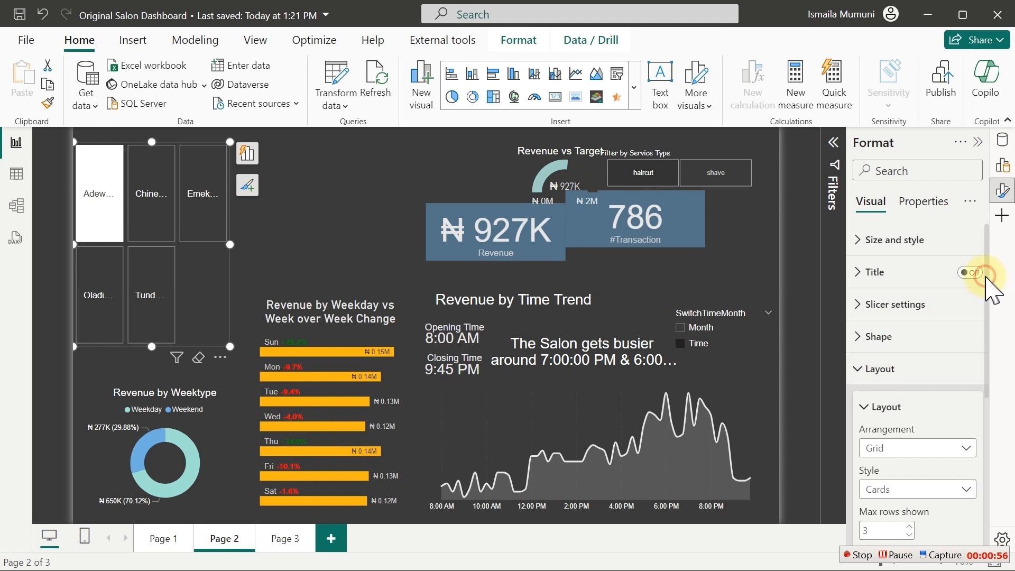
{"action": "left_click_drag", "start_coordinate": [991, 288], "coordinate": [988, 376]}
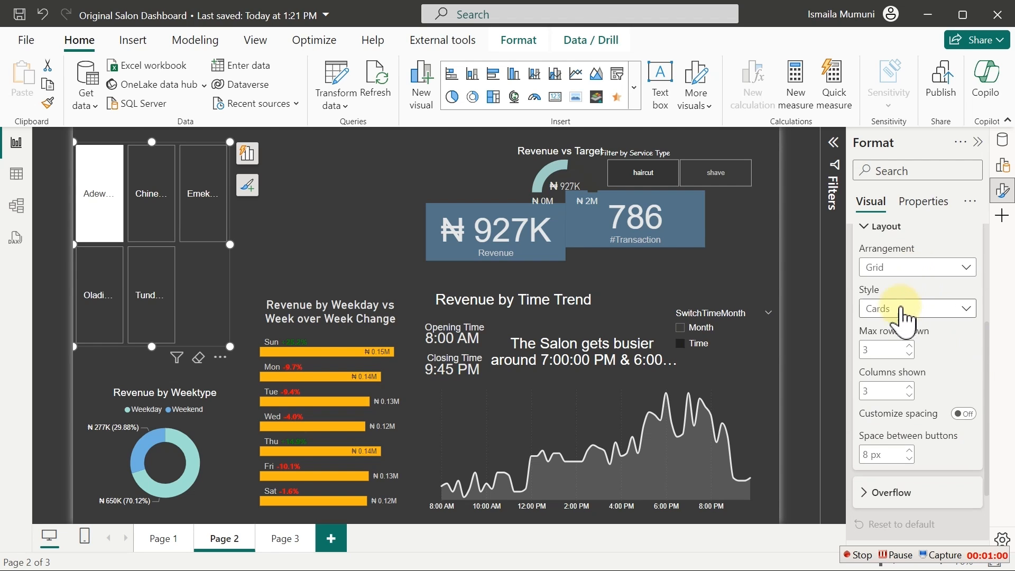
{"action": "left_click", "coordinate": [884, 350]}
{"action": "type", "text": "6"}
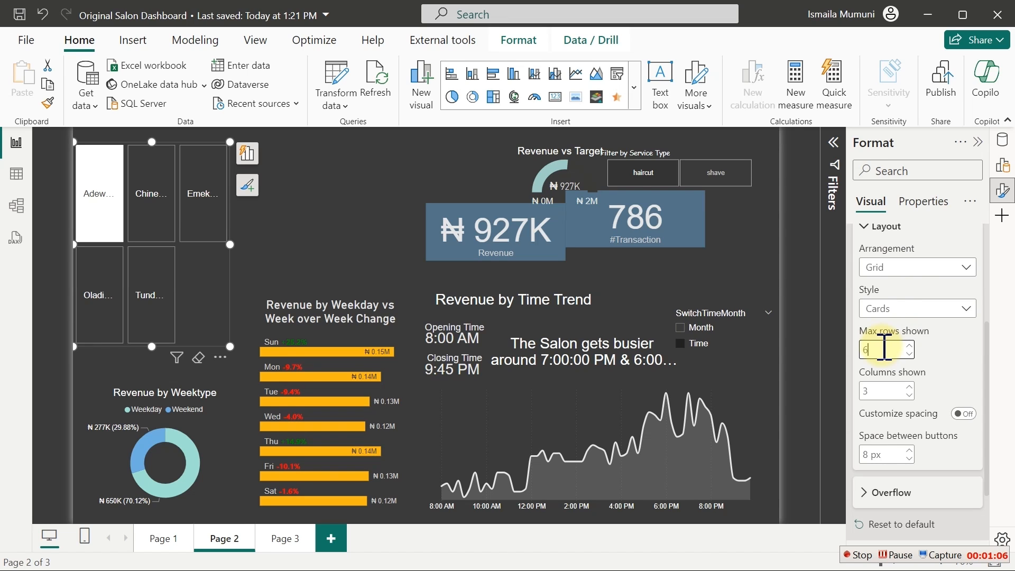
{"action": "left_click", "coordinate": [908, 372]}
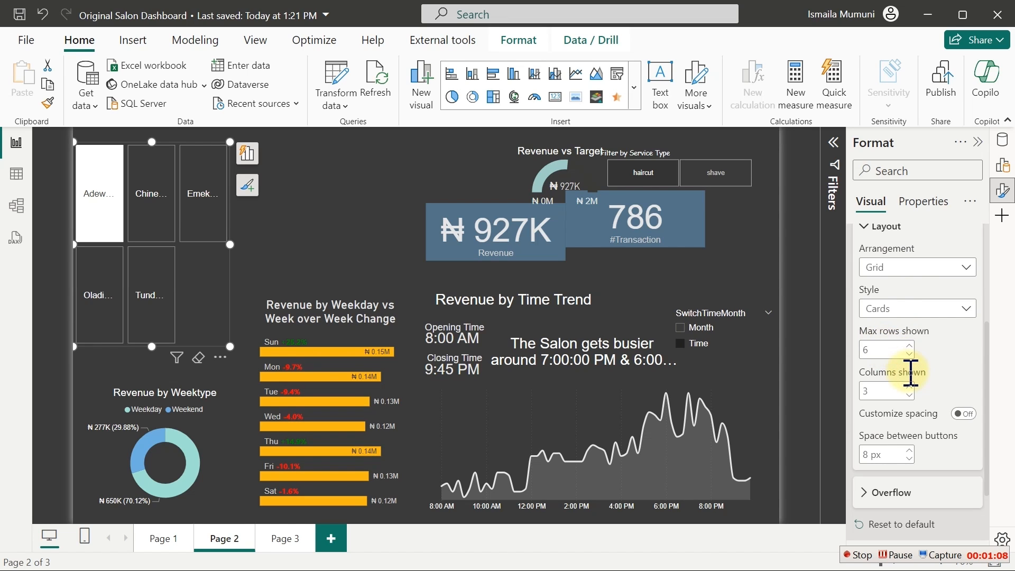
{"action": "double_click", "coordinate": [894, 389]}
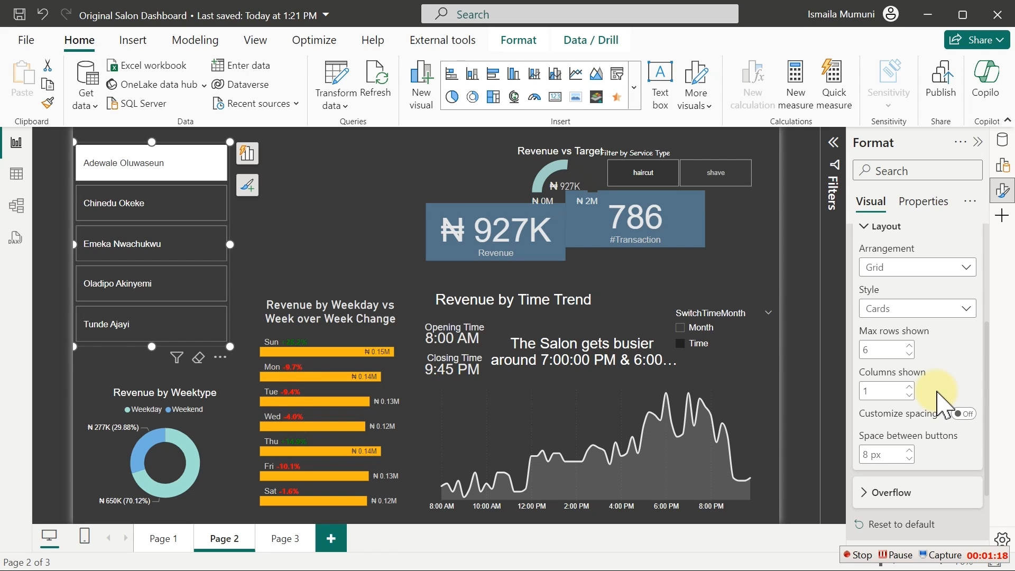
{"action": "left_click", "coordinate": [875, 455]}
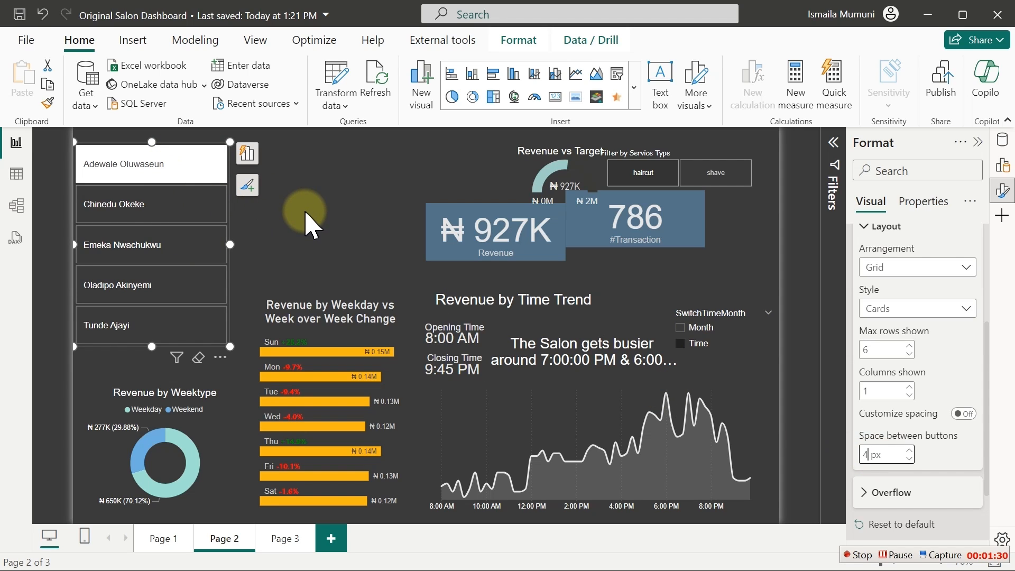
{"action": "left_click", "coordinate": [179, 218]}
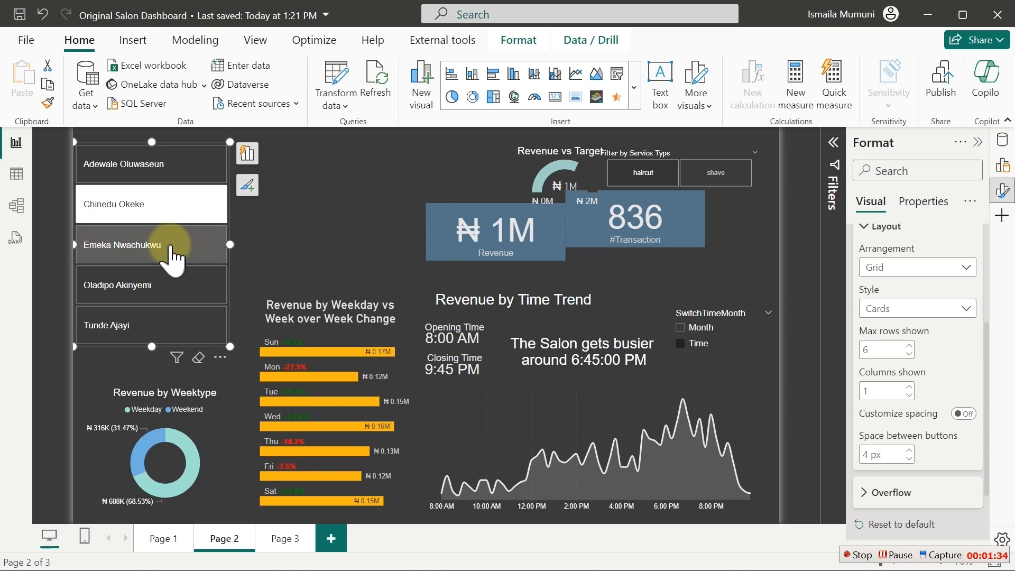
{"action": "left_click", "coordinate": [170, 248]}
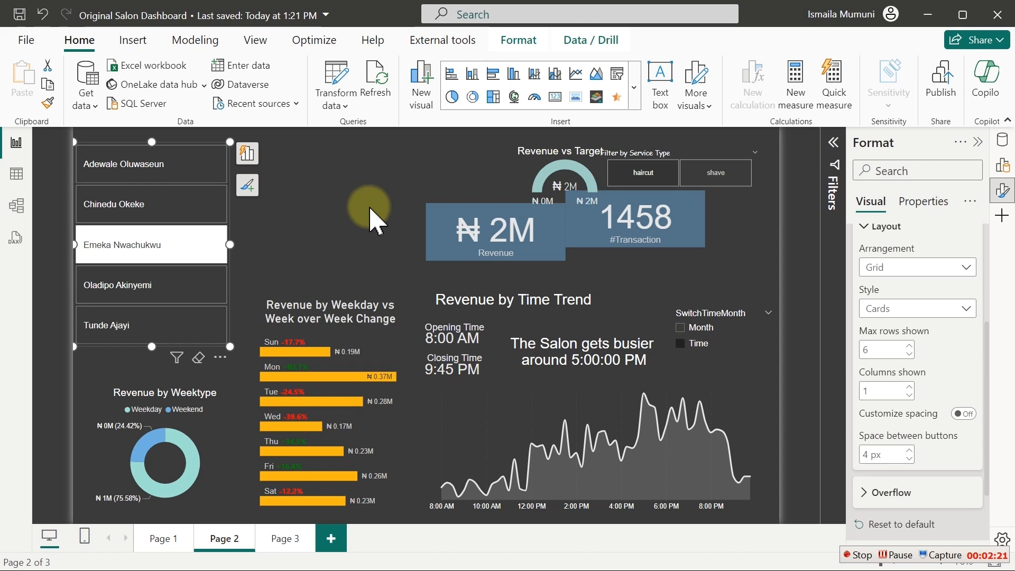
- Examine the image links in the barbers table's data and return to the report page
{"action": "left_click", "coordinate": [13, 180]}
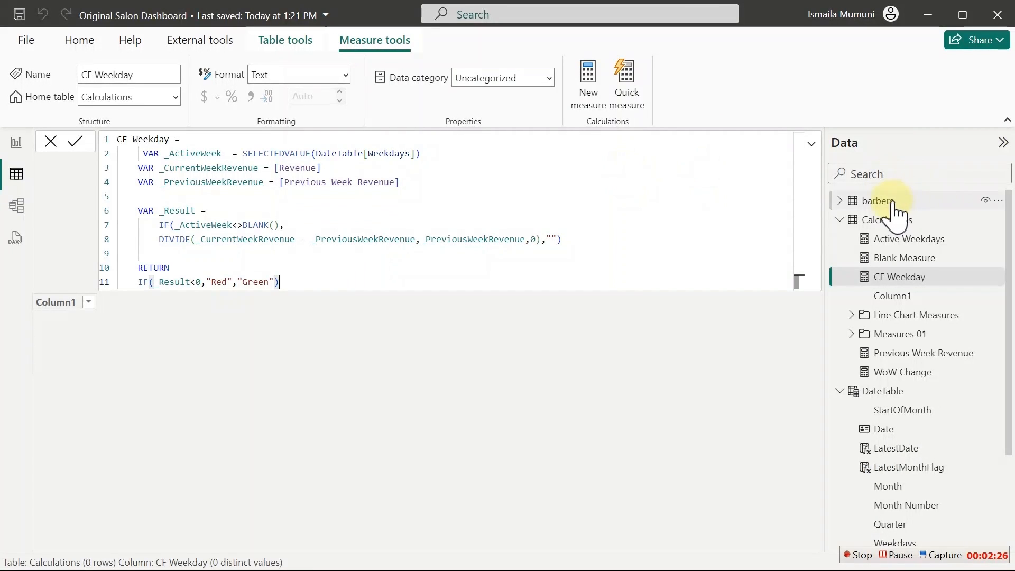
{"action": "left_click", "coordinate": [878, 200]}
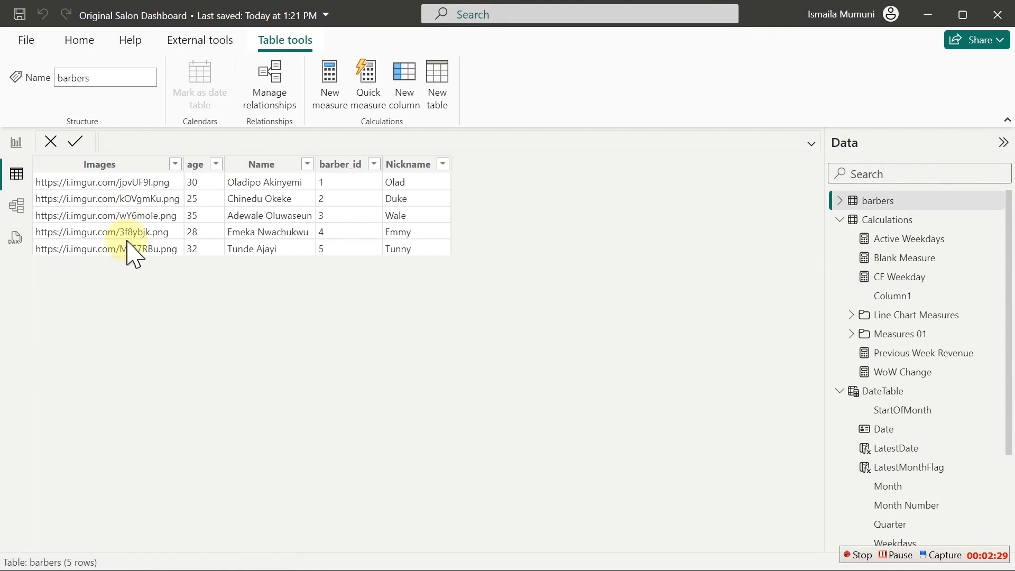
{"action": "left_click", "coordinate": [17, 143]}
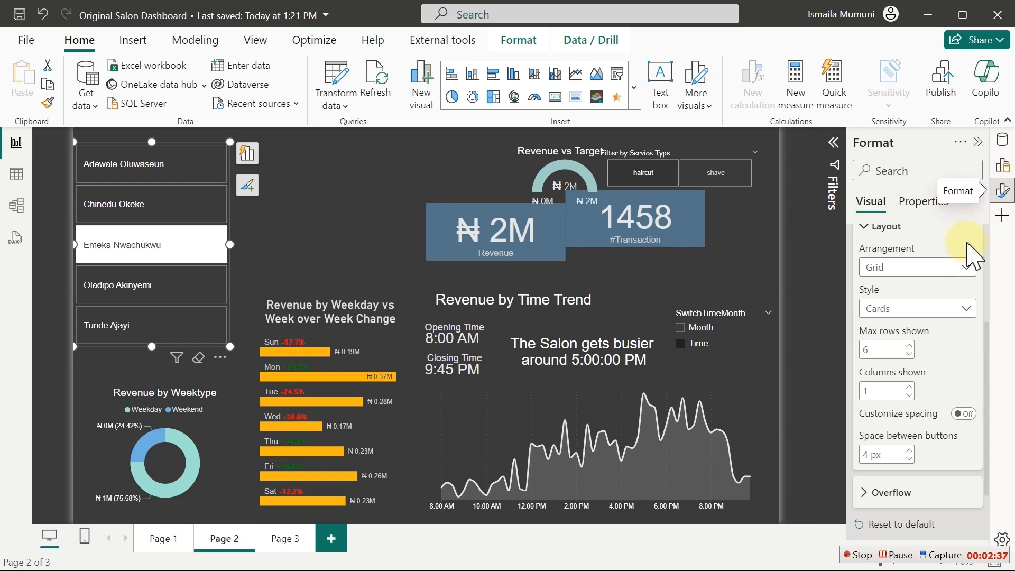
- Use the Images field from the barbers table as the image on the barber slicer's buttons in their Default state
{"action": "left_click", "coordinate": [877, 227]}
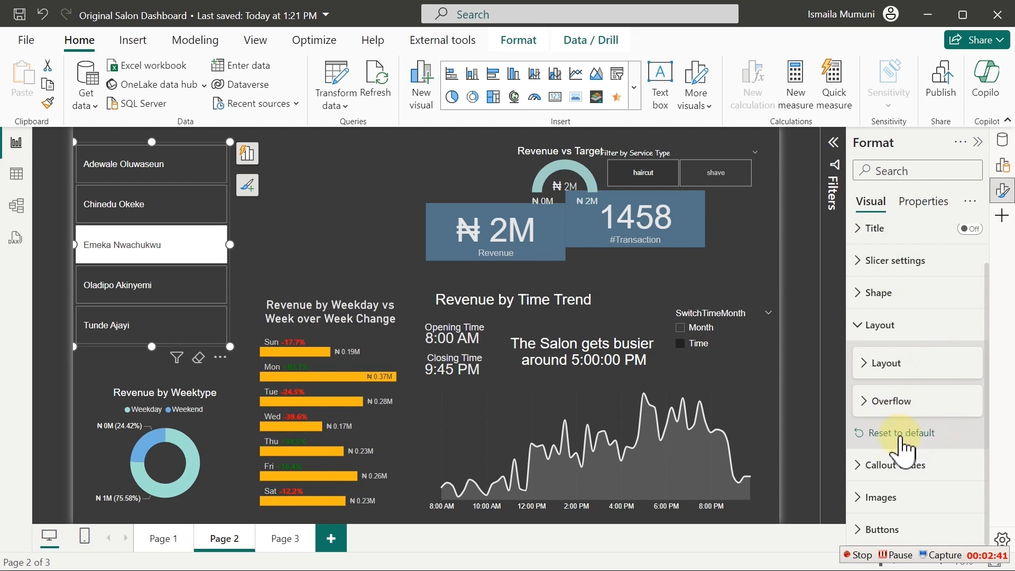
{"action": "left_click", "coordinate": [891, 502]}
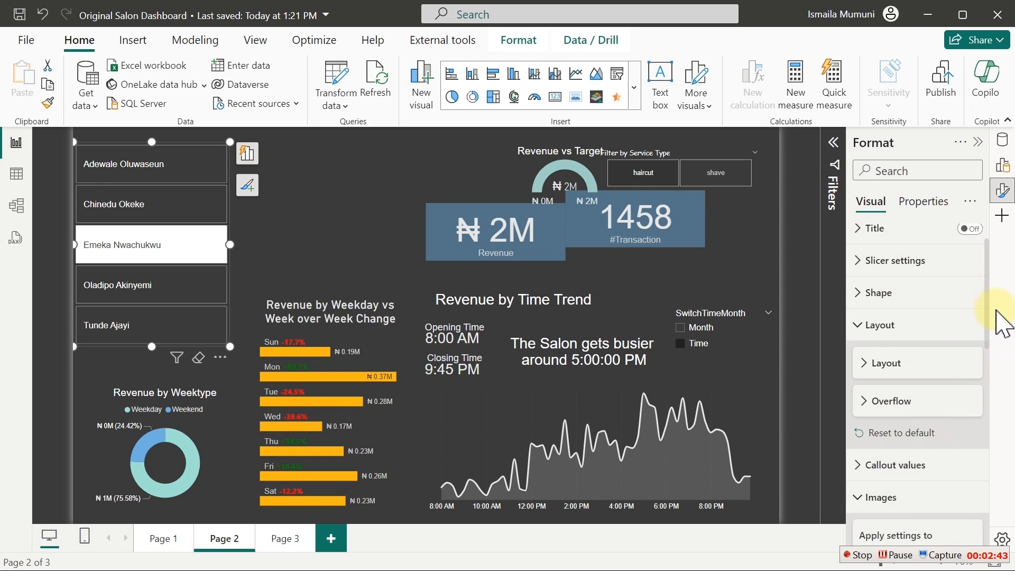
{"action": "scroll", "coordinate": [988, 364], "scroll_direction": "down", "scroll_amount": 1}
{"action": "scroll", "coordinate": [997, 359], "scroll_direction": "down", "scroll_amount": 5}
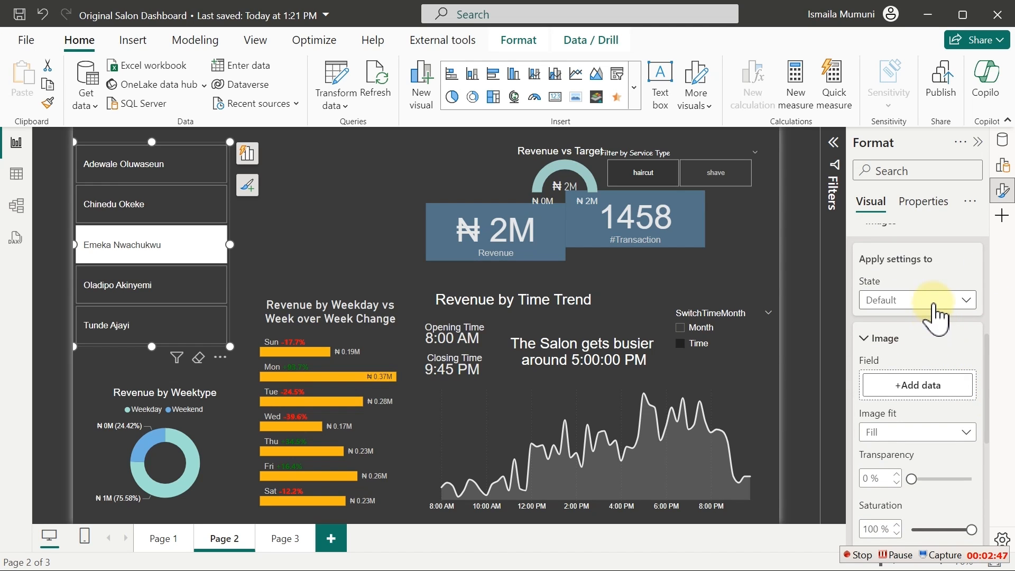
{"action": "left_click", "coordinate": [928, 388]}
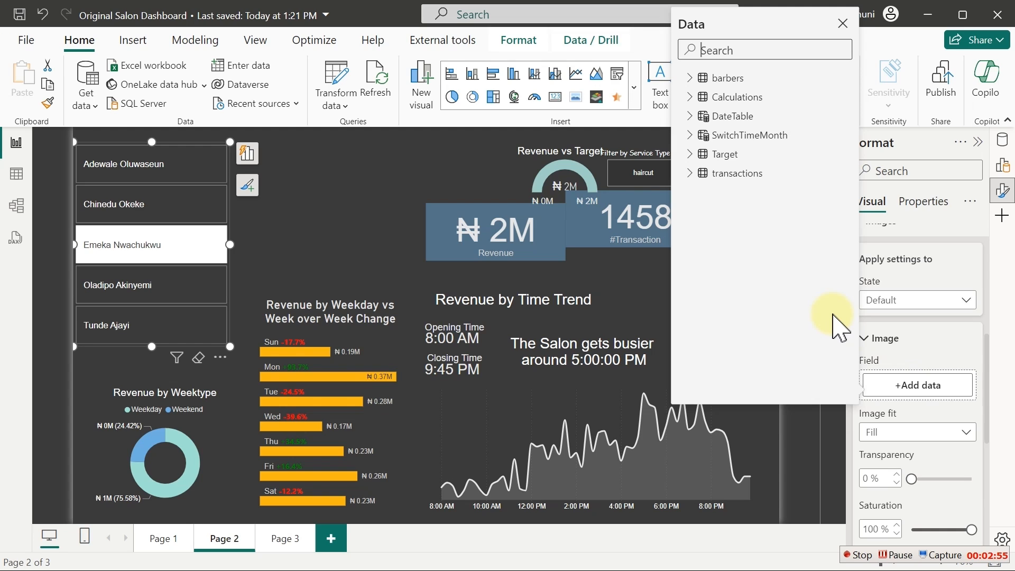
{"action": "left_click", "coordinate": [926, 316]}
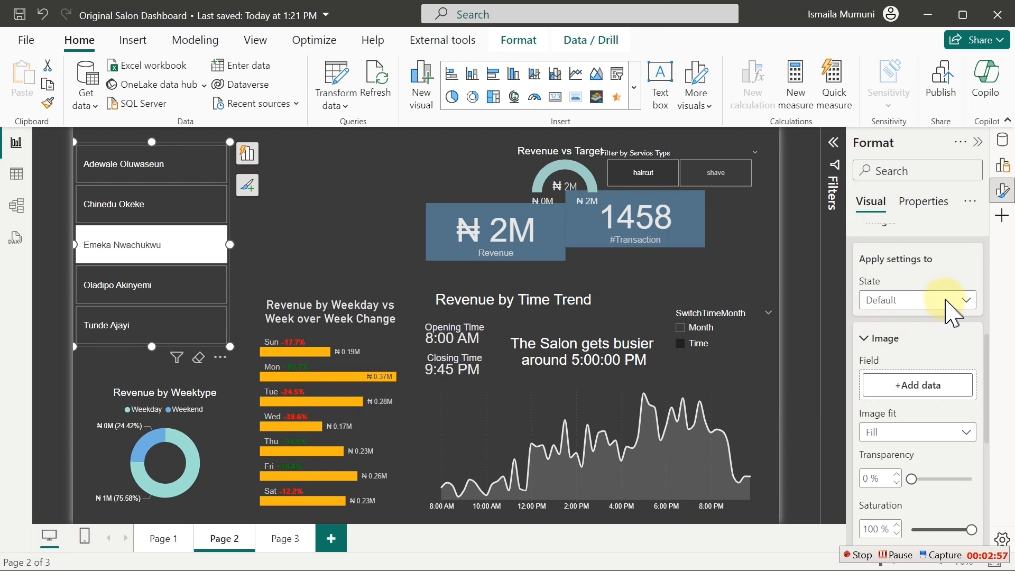
{"action": "left_click", "coordinate": [946, 300]}
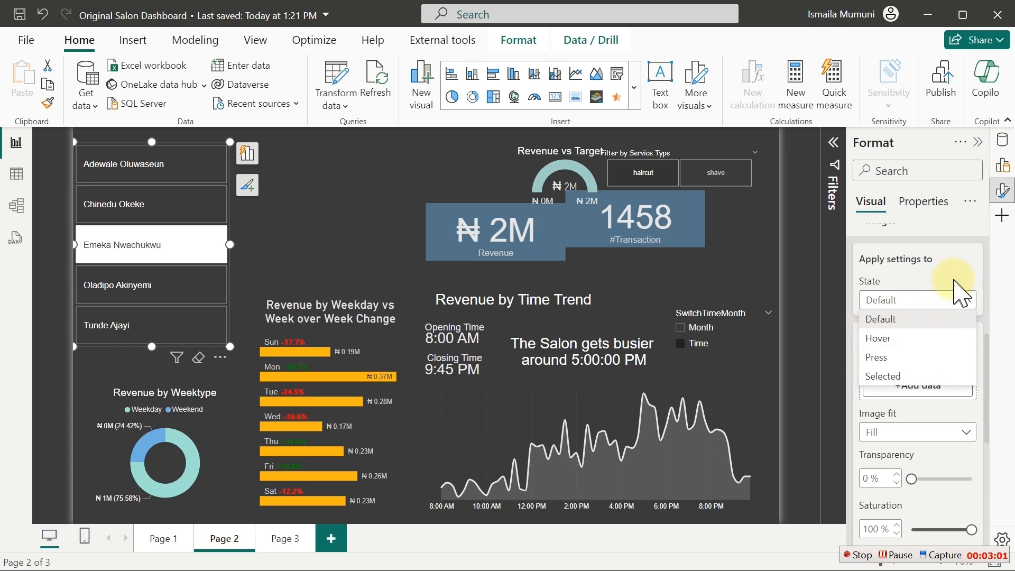
{"action": "left_click", "coordinate": [925, 270]}
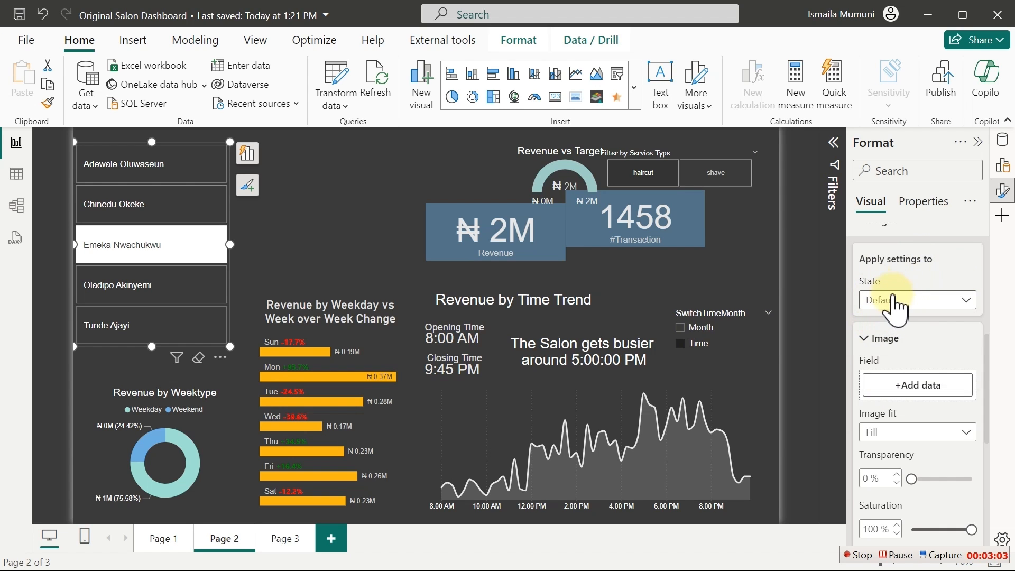
{"action": "left_click", "coordinate": [920, 386]}
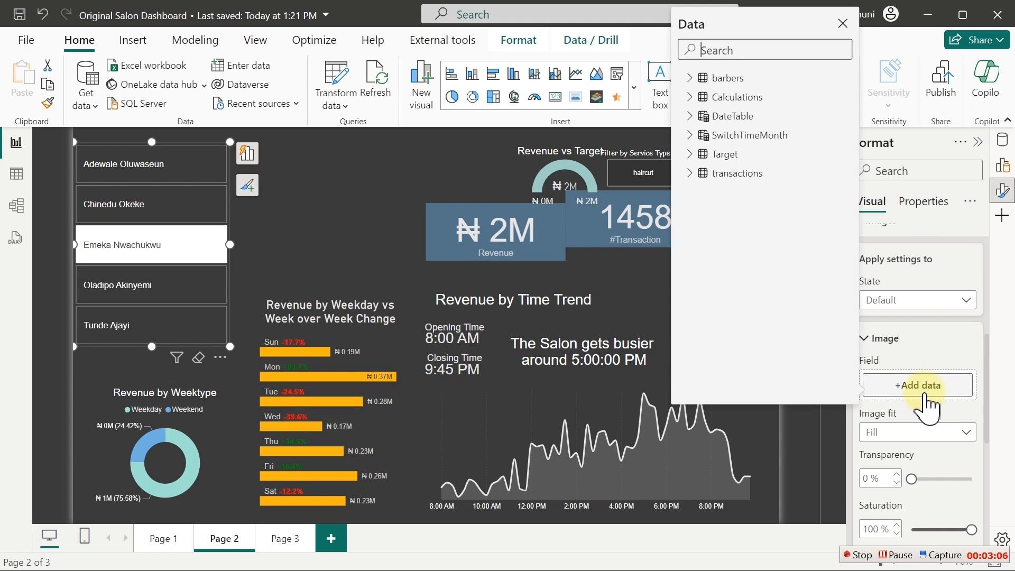
{"action": "left_click", "coordinate": [689, 78]}
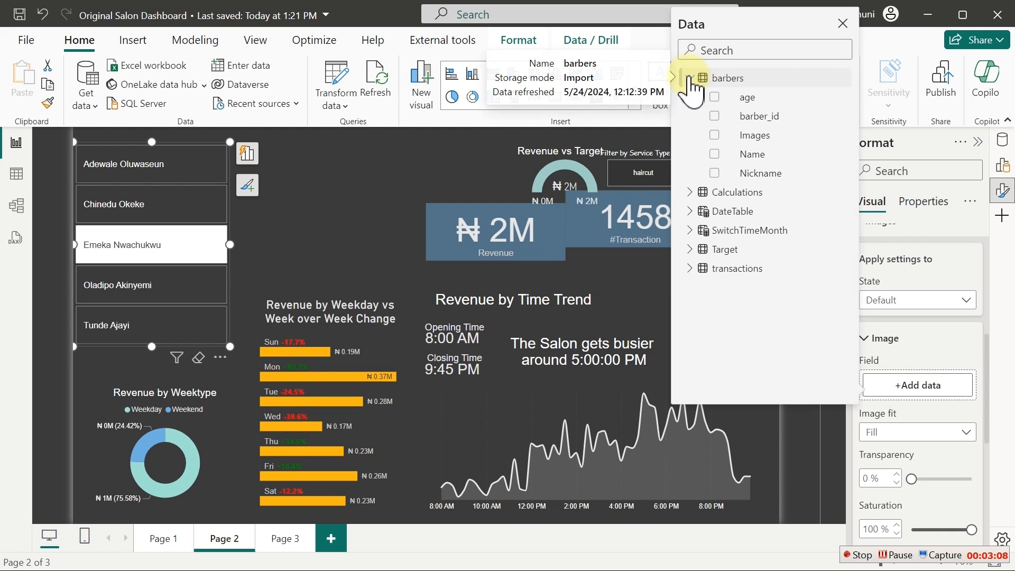
{"action": "left_click", "coordinate": [742, 137]}
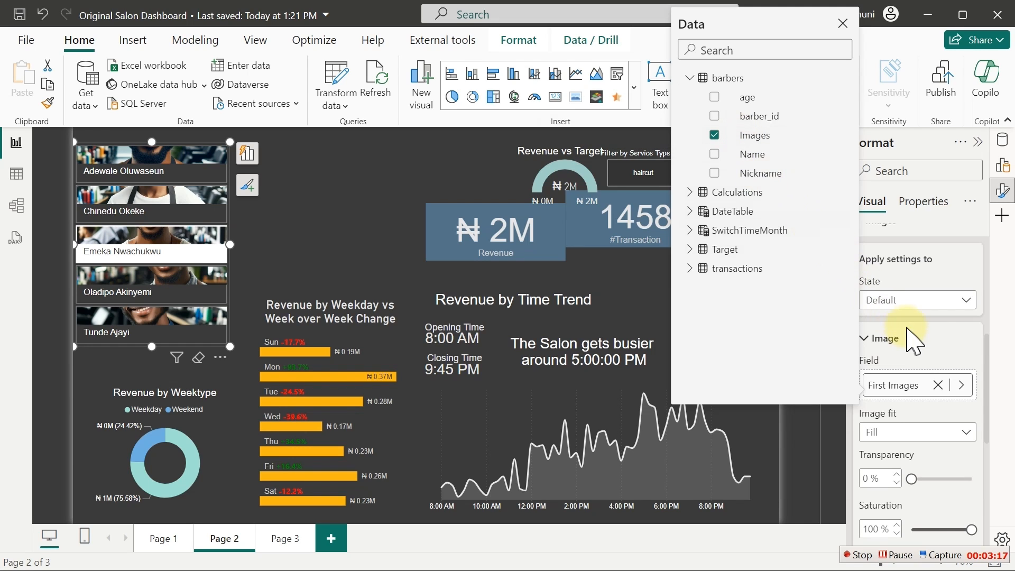
{"action": "left_click", "coordinate": [942, 344]}
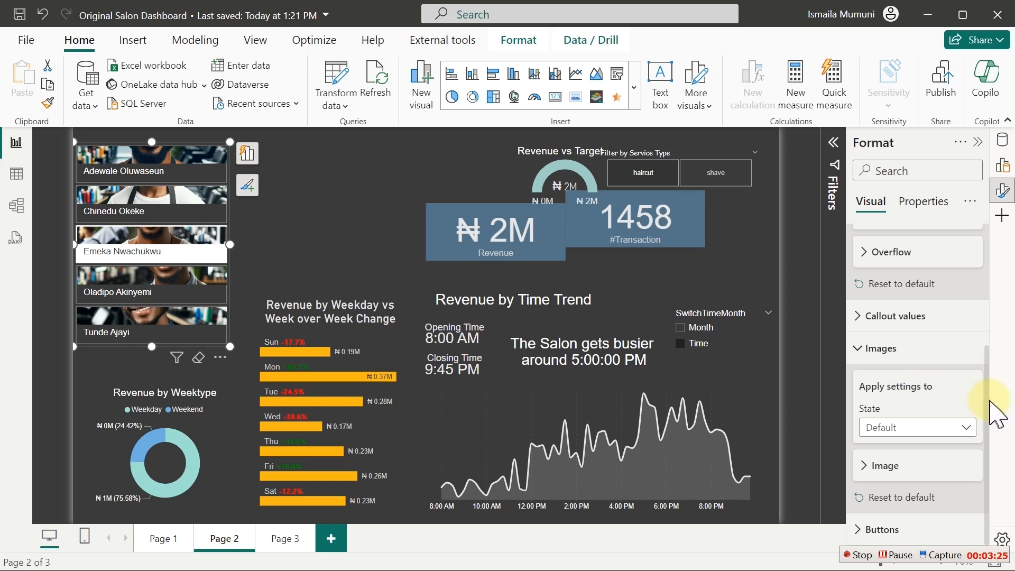
- Set the image fit of the barber slicer's button images to Normal
{"action": "scroll", "coordinate": [915, 370], "scroll_direction": "up", "scroll_amount": 1}
{"action": "scroll", "coordinate": [907, 375], "scroll_direction": "down", "scroll_amount": 1}
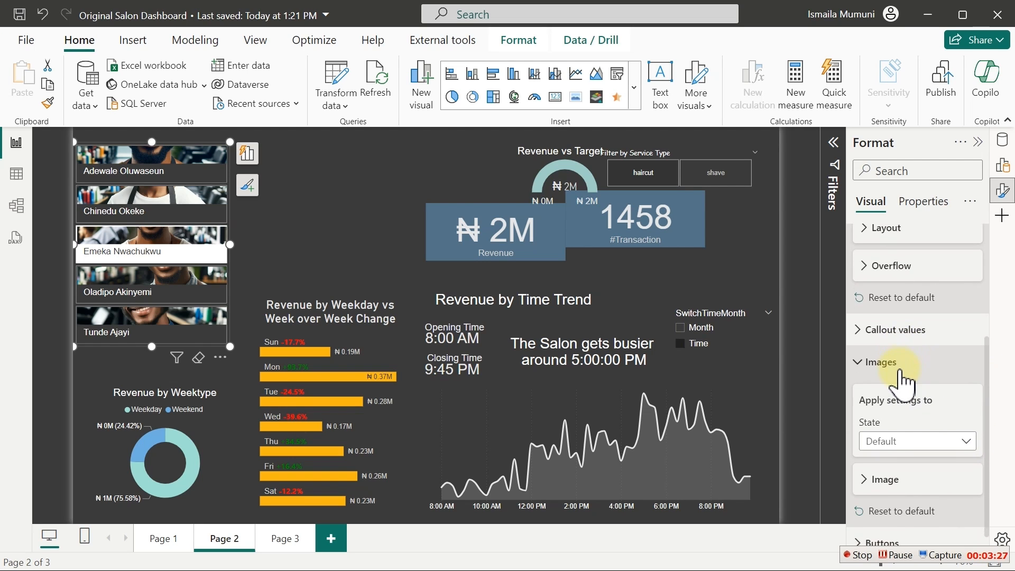
{"action": "left_click", "coordinate": [902, 370]}
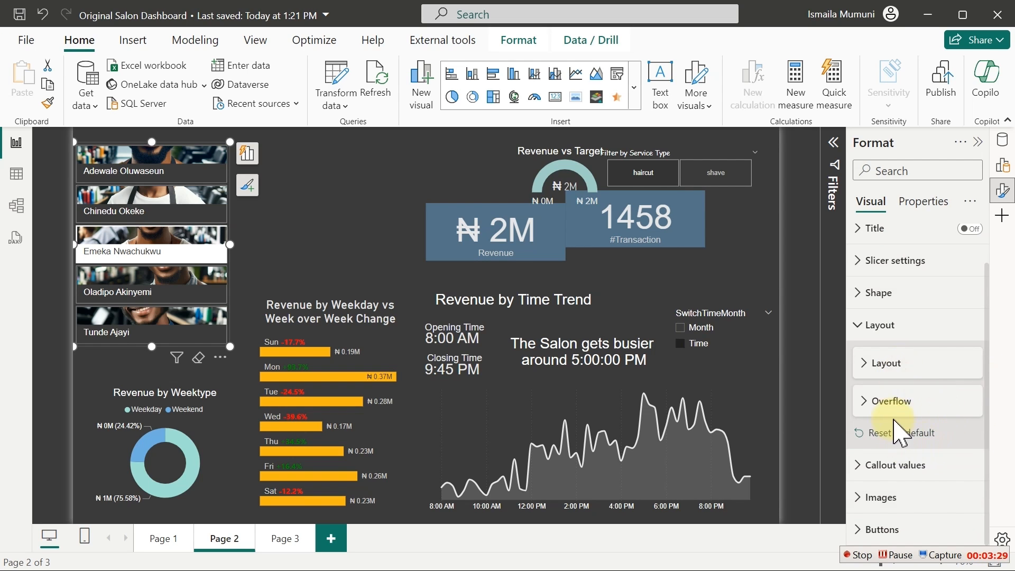
{"action": "left_click", "coordinate": [889, 498]}
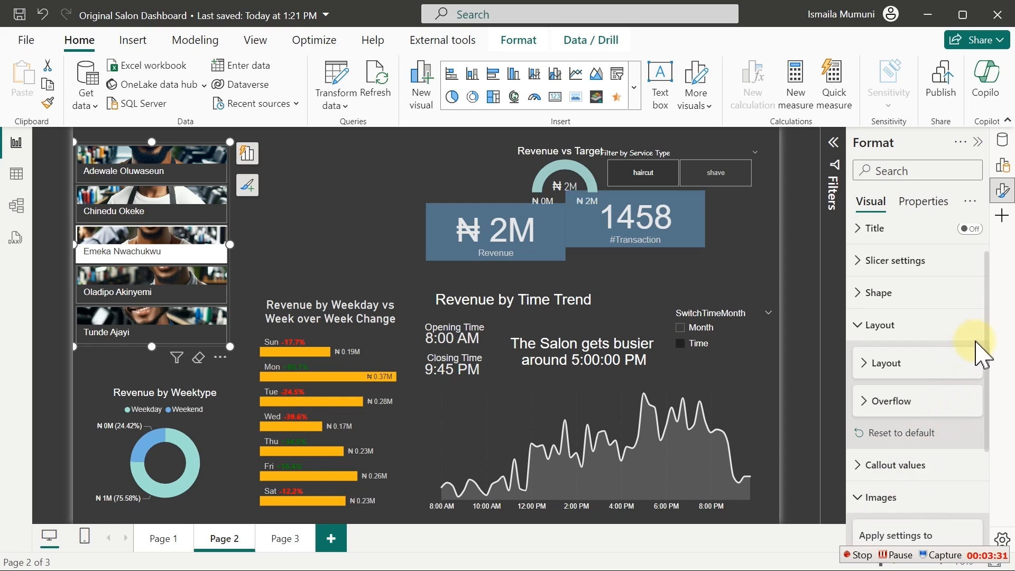
{"action": "left_click_drag", "start_coordinate": [988, 335], "coordinate": [990, 446]}
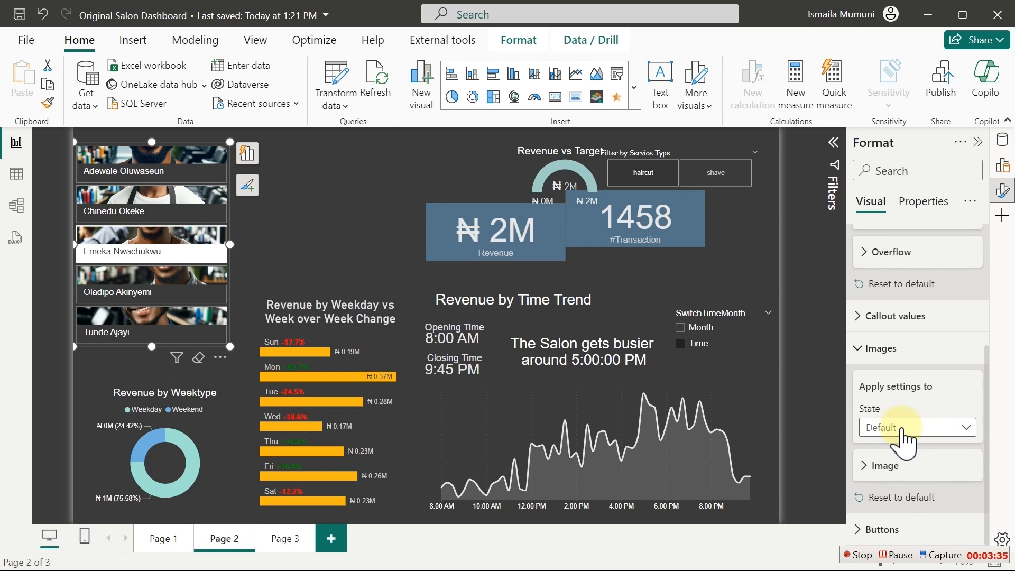
{"action": "left_click", "coordinate": [879, 469]}
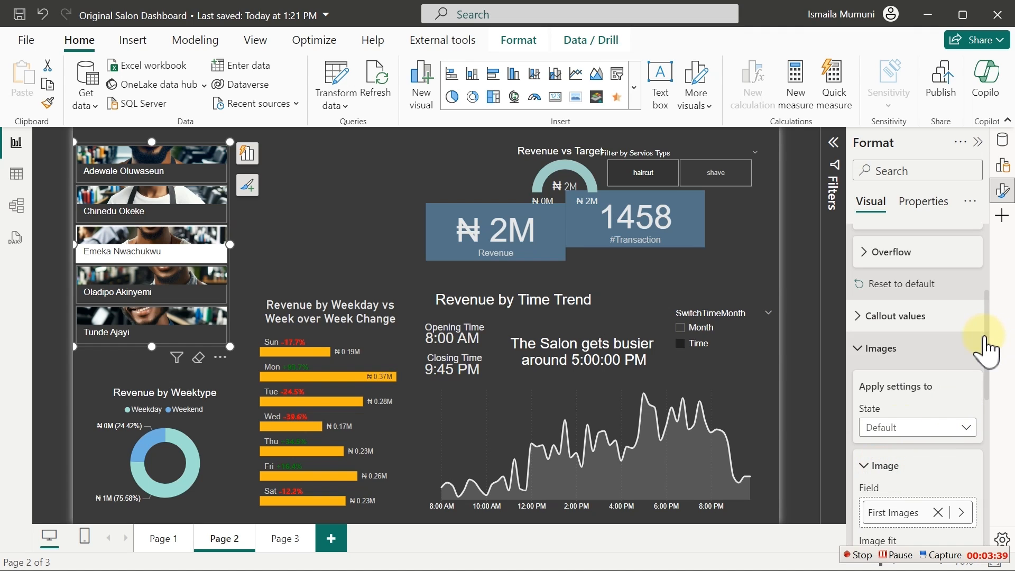
{"action": "left_click_drag", "start_coordinate": [986, 337], "coordinate": [989, 407]}
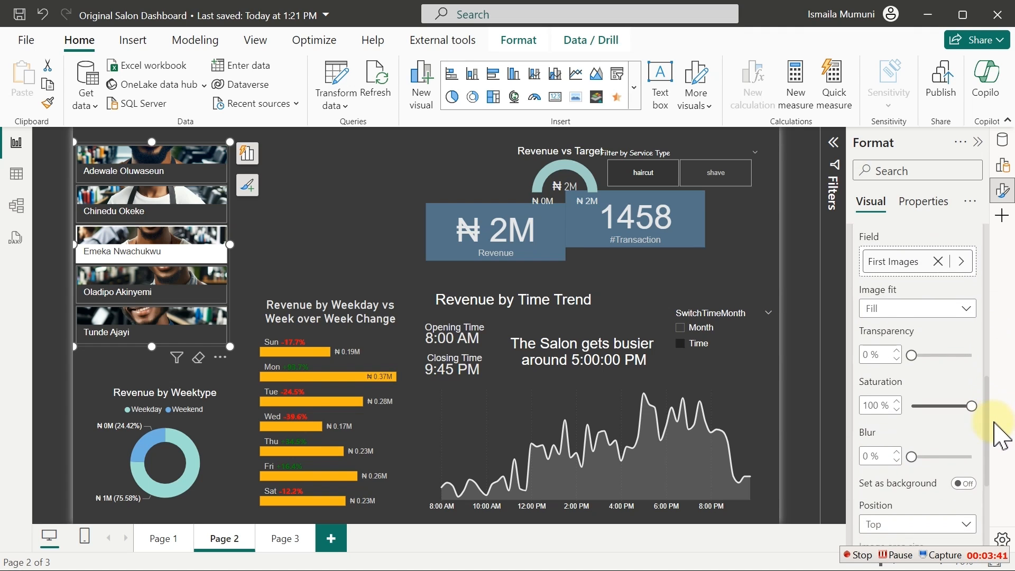
{"action": "left_click", "coordinate": [909, 309]}
{"action": "left_click", "coordinate": [892, 328]}
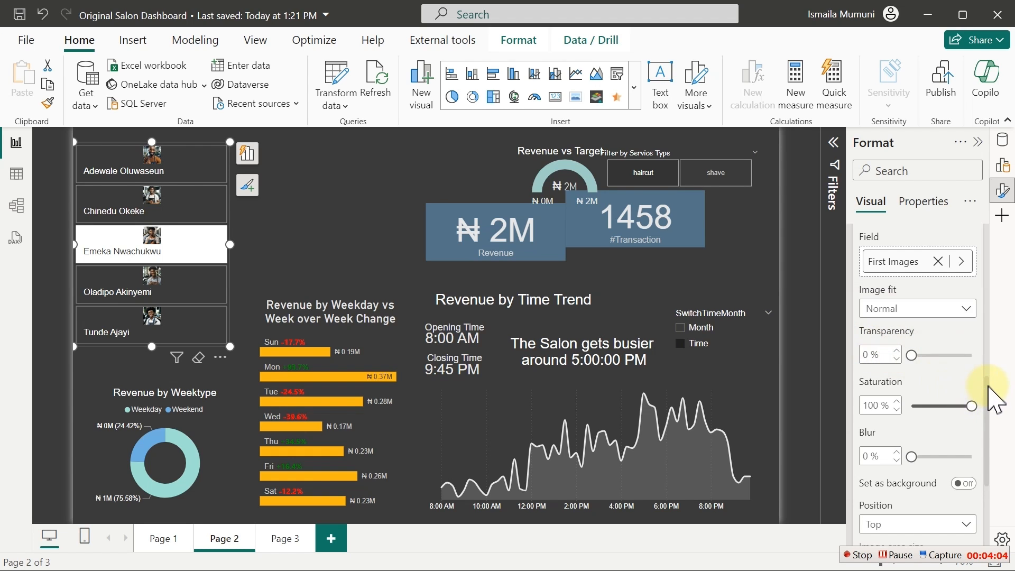
- Position the barber slicer's images at the Left of the button text
{"action": "left_click_drag", "start_coordinate": [988, 385], "coordinate": [989, 448]}
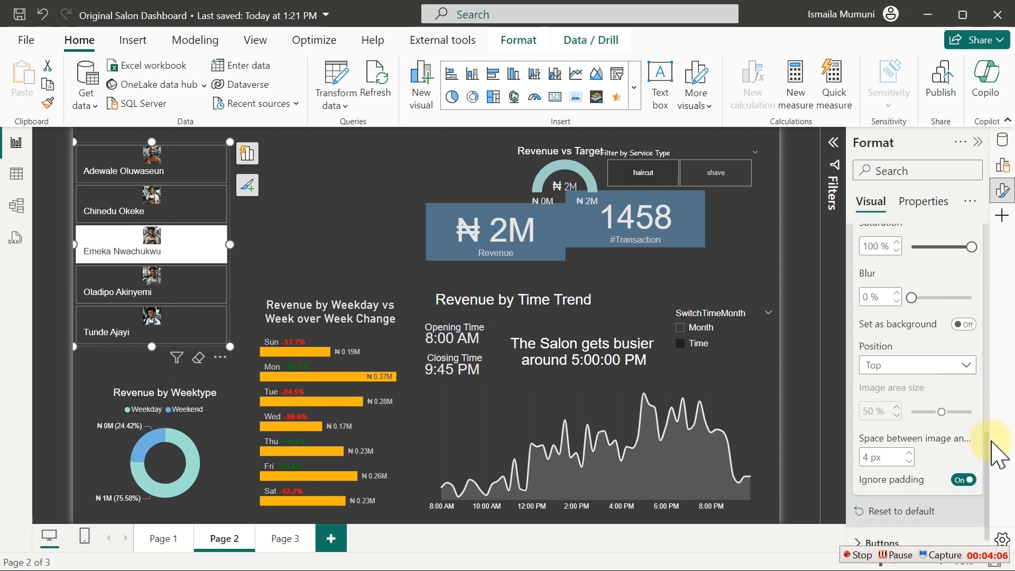
{"action": "left_click", "coordinate": [900, 370]}
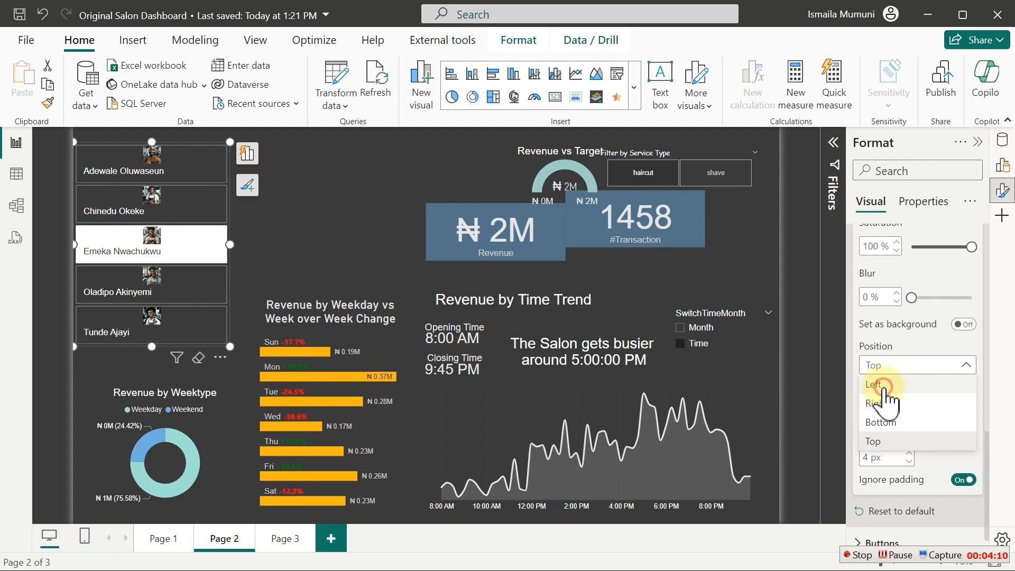
{"action": "left_click", "coordinate": [889, 385]}
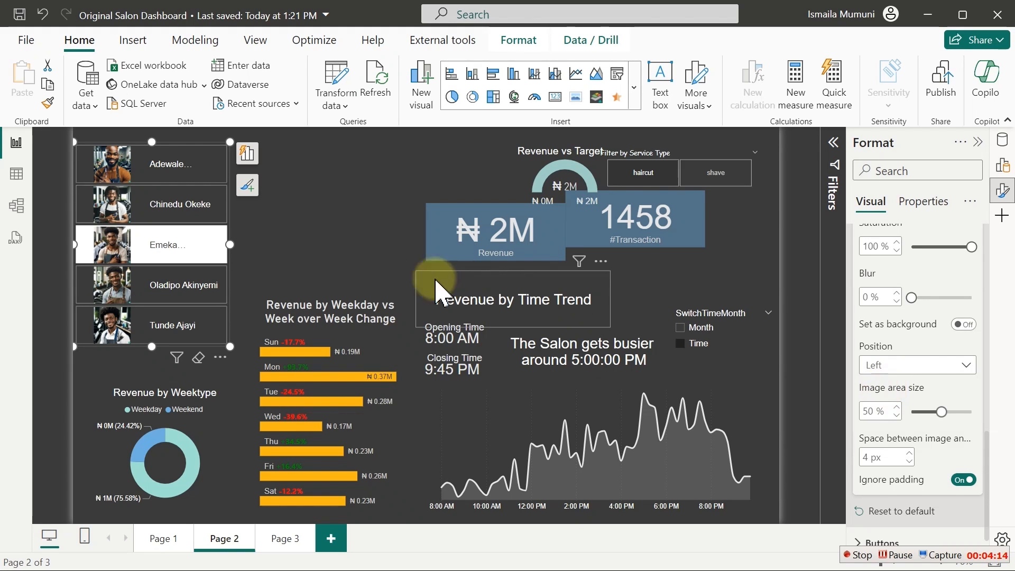
- Set the slicer's image area size to 40% and make the slicer slightly wider so the full barber names fit
{"action": "left_click_drag", "start_coordinate": [229, 244], "coordinate": [257, 246]}
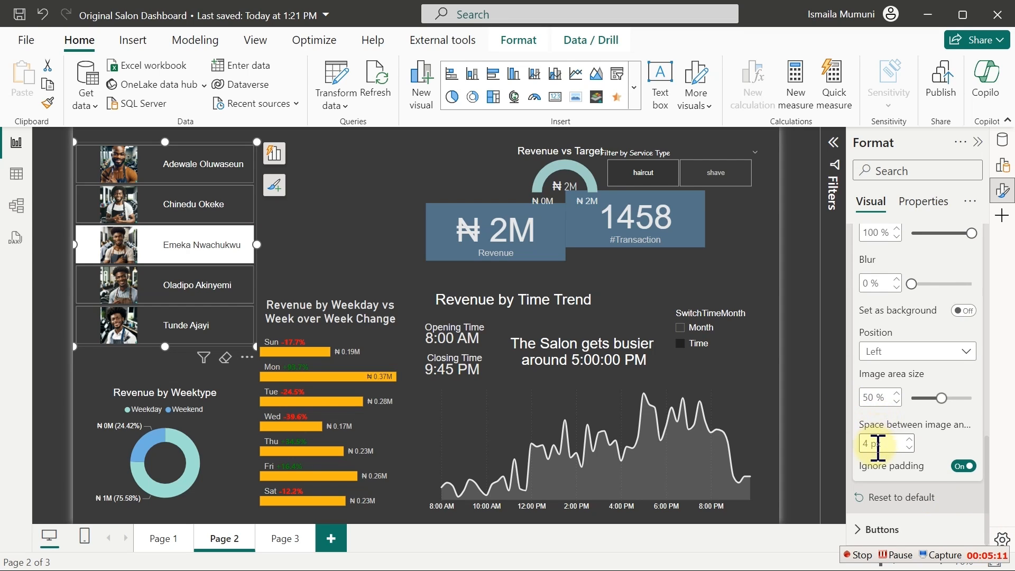
{"action": "double_click", "coordinate": [876, 397]}
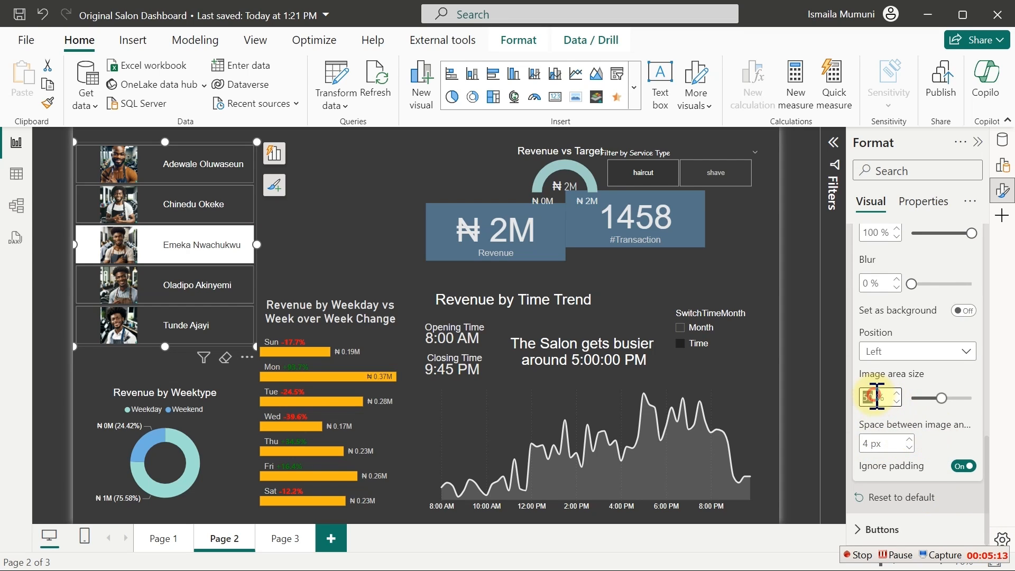
{"action": "type", "text": "4"}
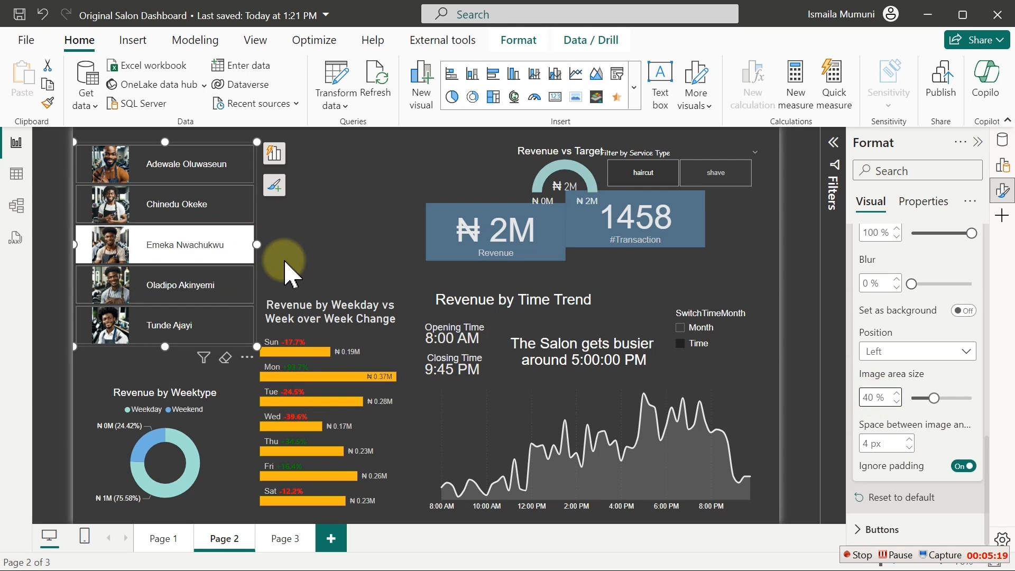
{"action": "left_click_drag", "start_coordinate": [253, 246], "coordinate": [232, 246]}
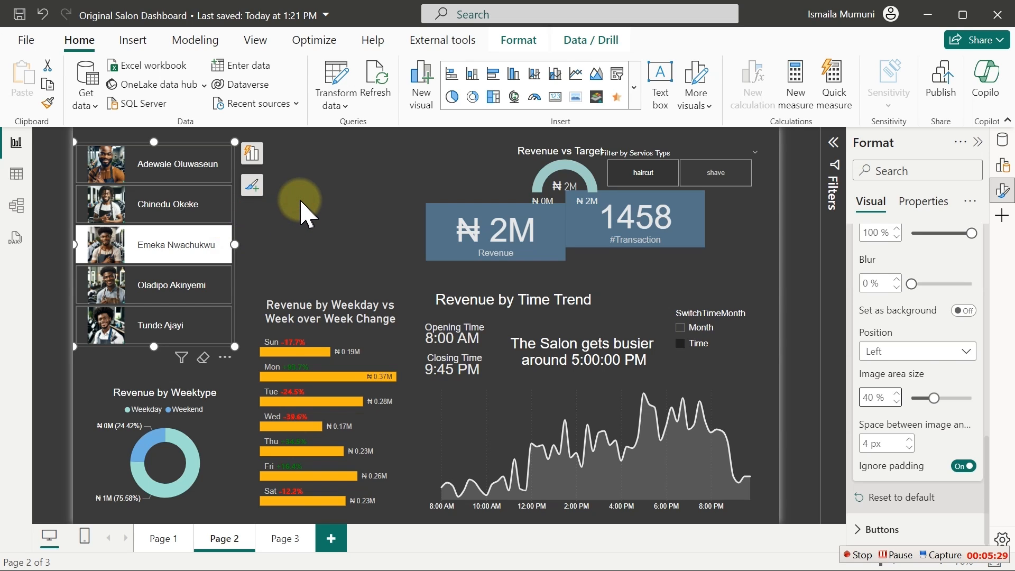
{"action": "left_click", "coordinate": [304, 212]}
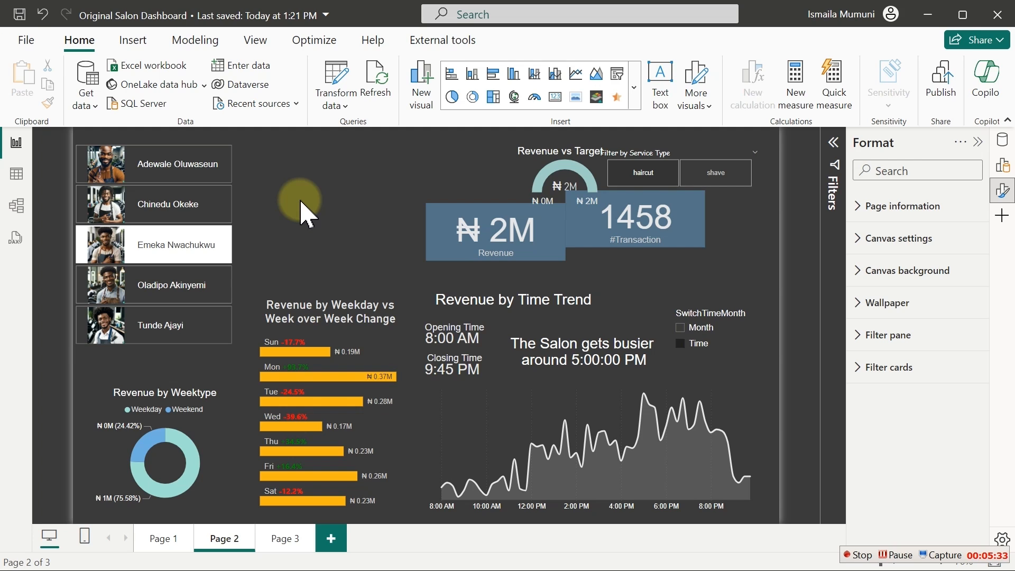
- Select the second barber in the slicer and change the button shape to Rounded Rectangle with 17 px rounded corners
{"action": "left_click", "coordinate": [231, 221]}
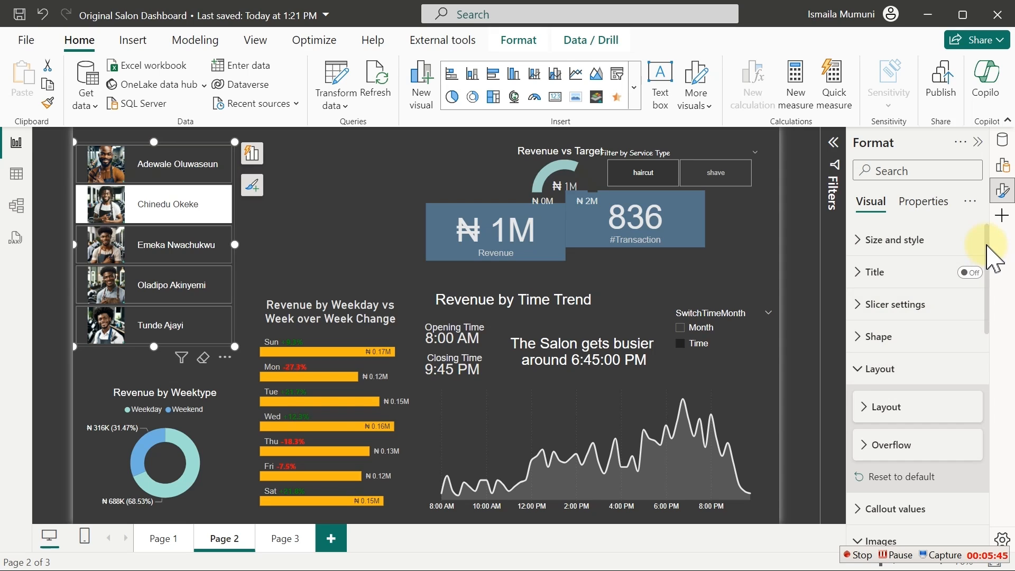
{"action": "left_click", "coordinate": [880, 338]}
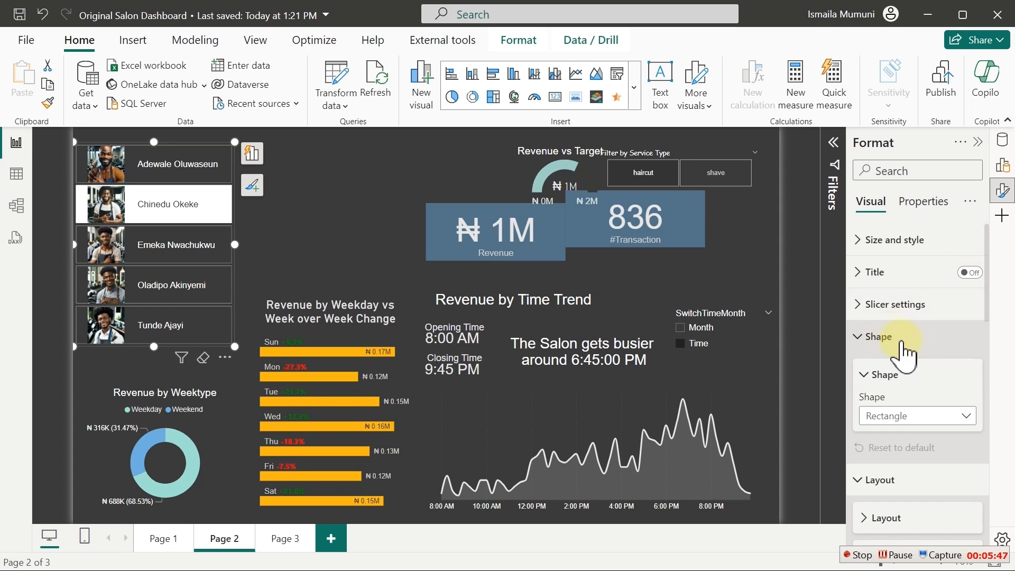
{"action": "left_click", "coordinate": [931, 418]}
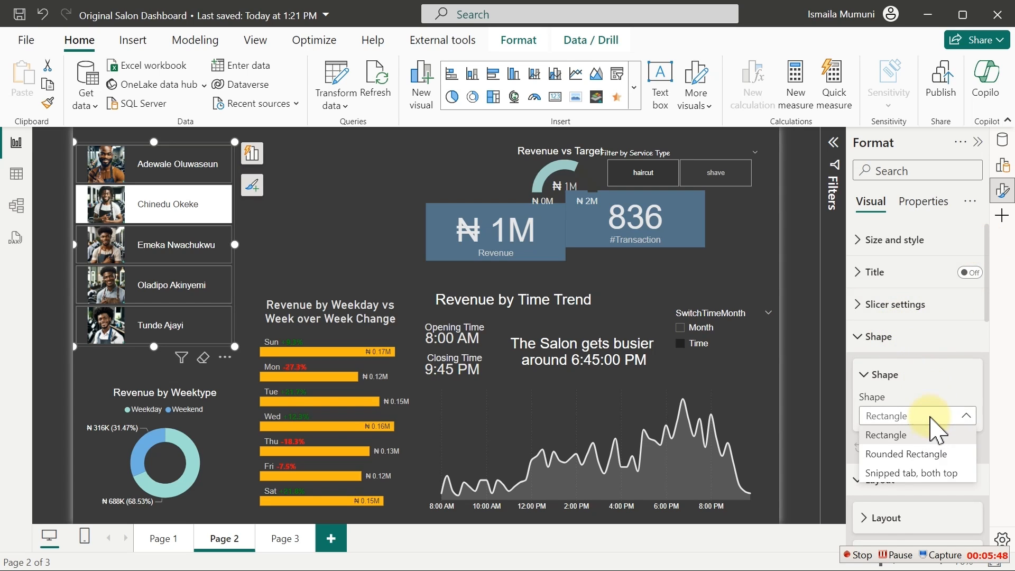
{"action": "left_click", "coordinate": [916, 453]}
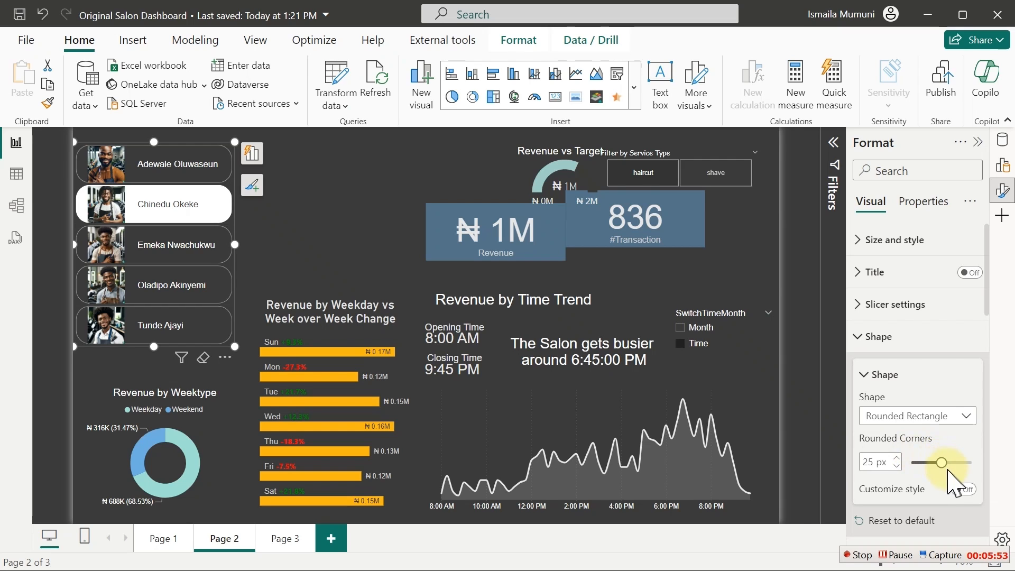
{"action": "mouse_move", "coordinate": [944, 465]}
{"action": "left_mouse_down"}
{"action": "mouse_move", "coordinate": [904, 466]}
{"action": "mouse_move", "coordinate": [900, 479]}
{"action": "mouse_move", "coordinate": [923, 465]}
{"action": "left_mouse_up"}
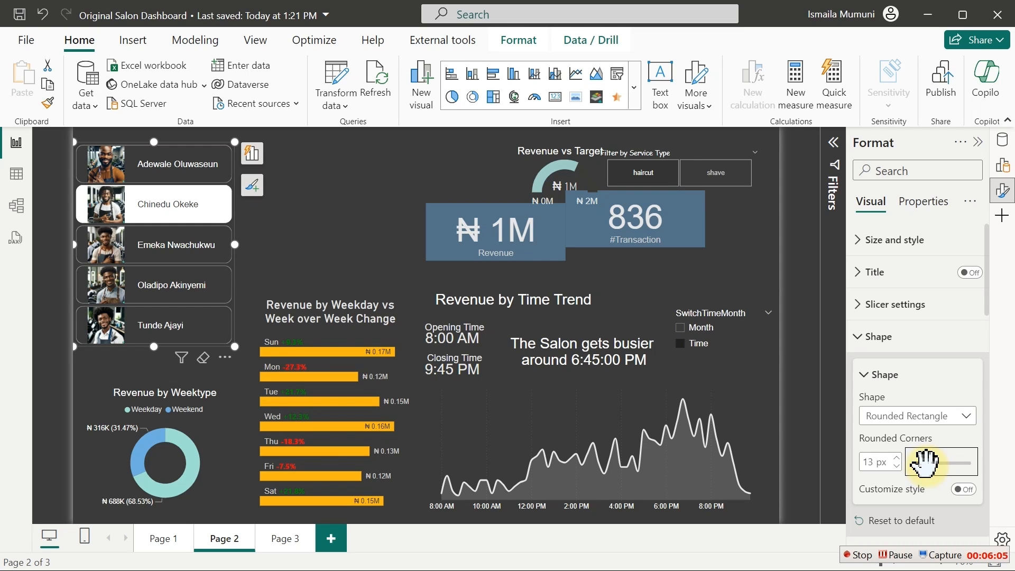
{"action": "left_click_drag", "start_coordinate": [924, 463], "coordinate": [929, 463]}
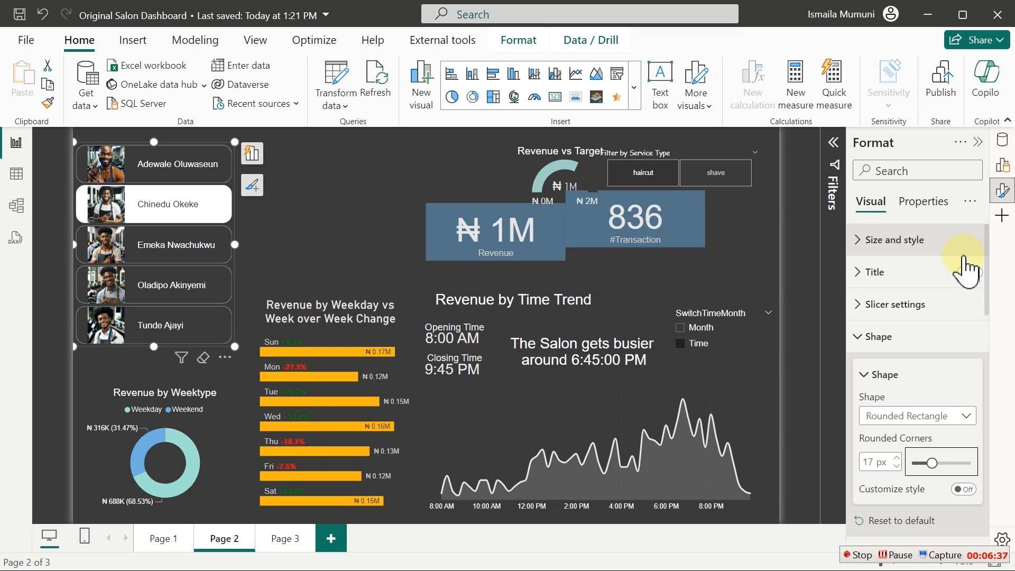
- Group the Active Weekdays, Blank Measure, CF Weekday, Previous Week Revenue and WoW Change measures in a display folder named "Weekdays: Measures"
{"action": "left_click", "coordinate": [16, 175]}
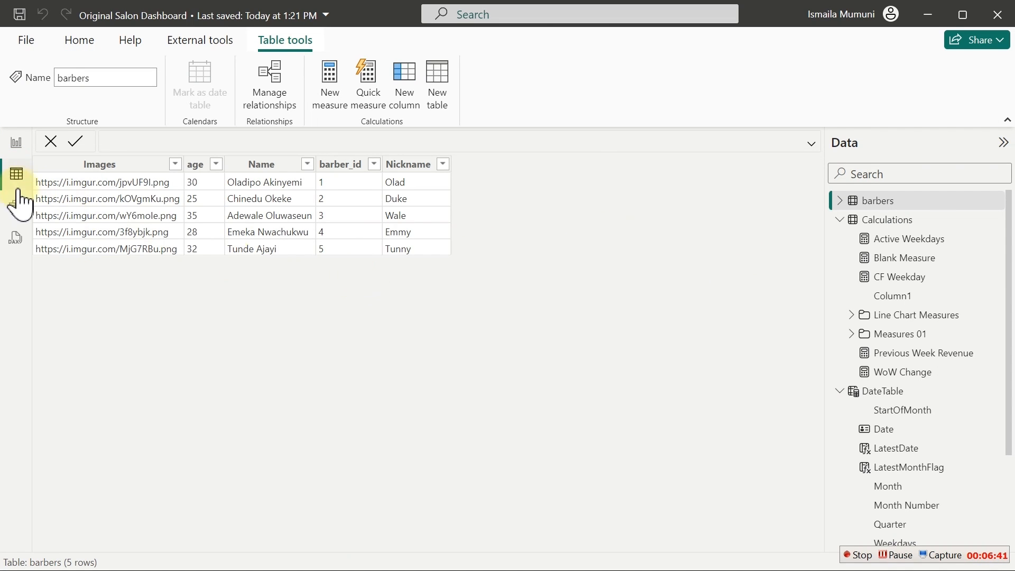
{"action": "left_click", "coordinate": [17, 206]}
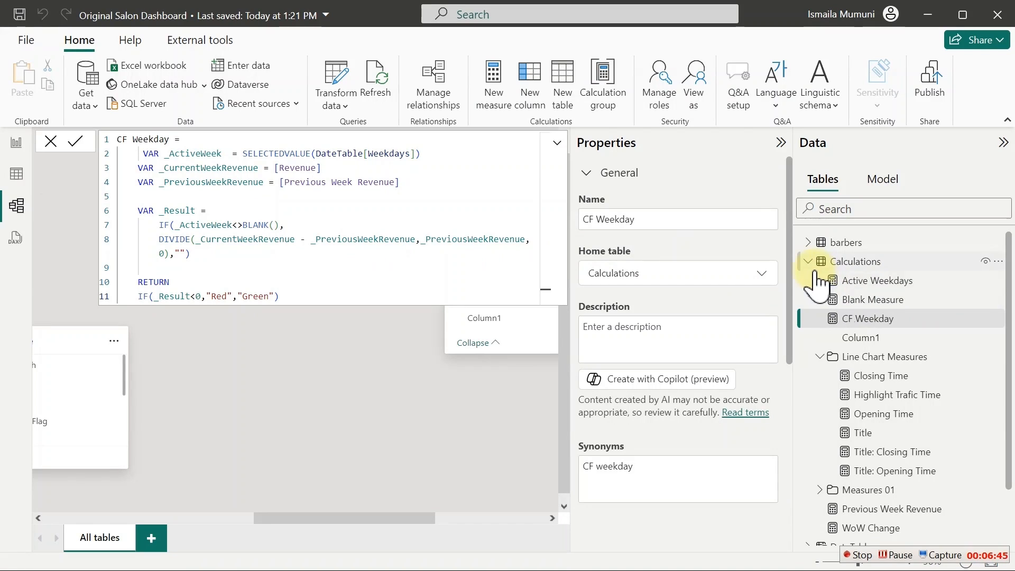
{"action": "left_click", "coordinate": [866, 281]}
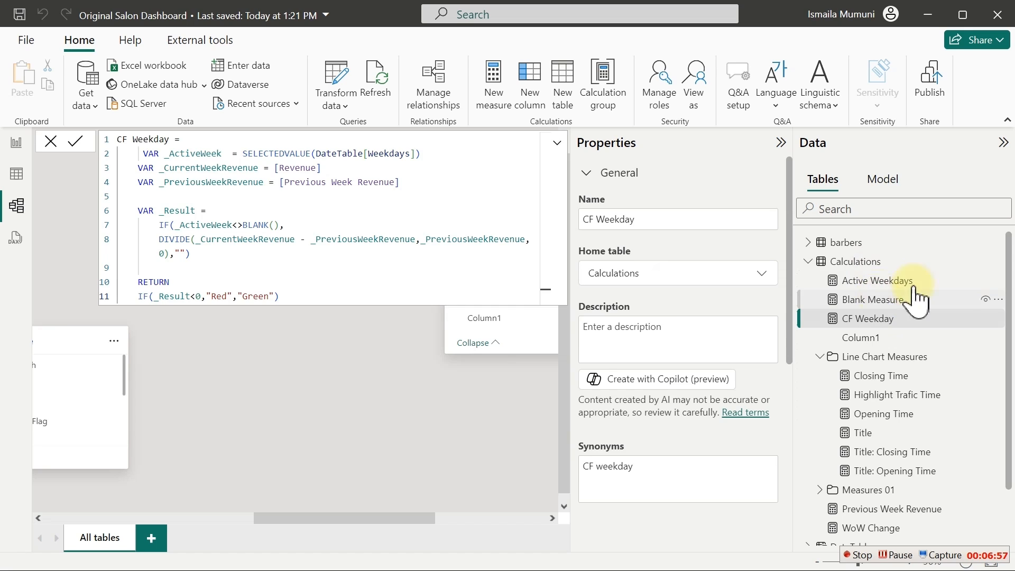
{"action": "left_click", "coordinate": [892, 295], "text": "ctrl"}
{"action": "left_click", "coordinate": [899, 282], "text": "ctrl"}
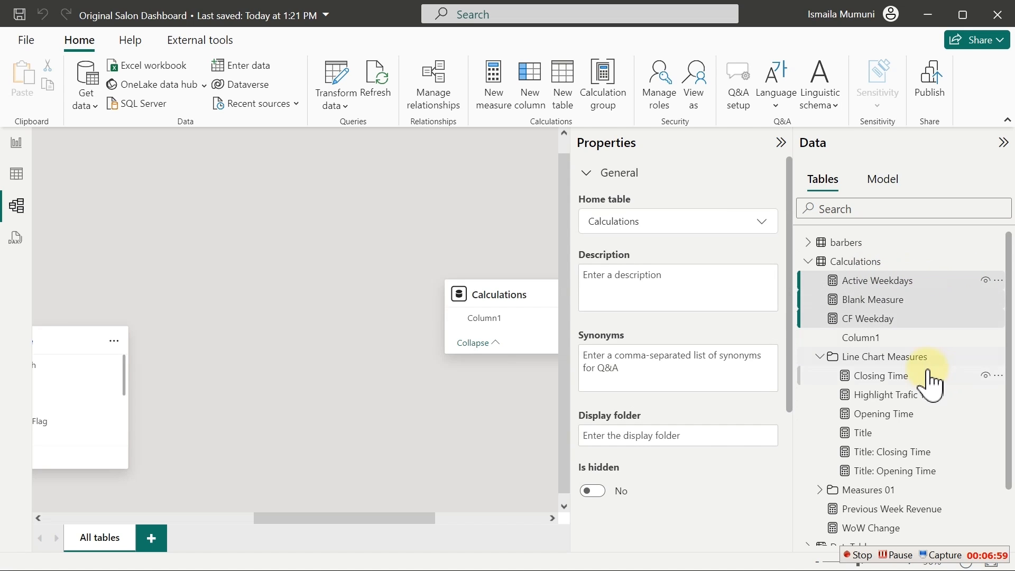
{"action": "left_click", "coordinate": [819, 359]}
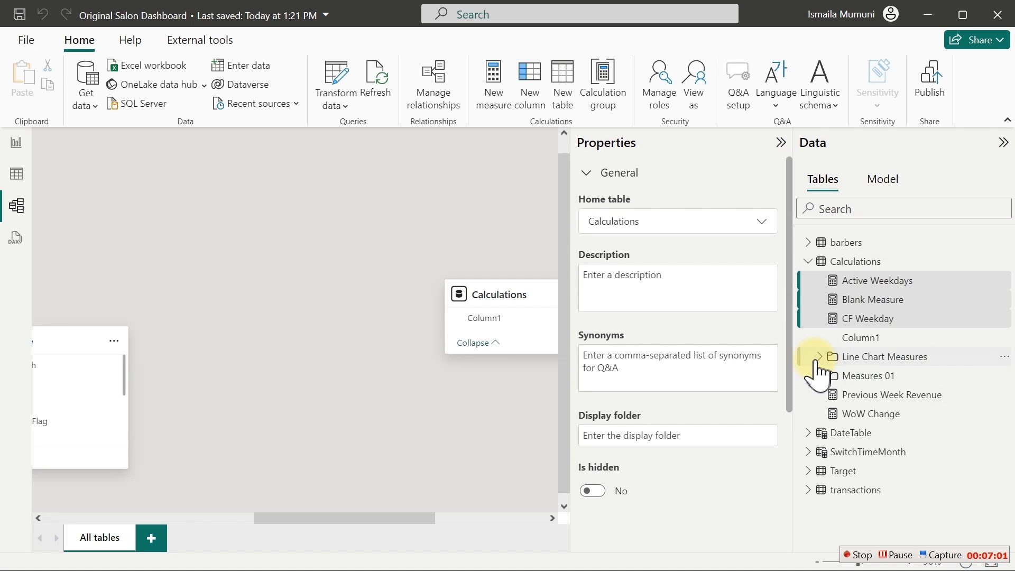
{"action": "left_click", "coordinate": [903, 401], "text": "ctrl"}
{"action": "left_click", "coordinate": [904, 418], "text": "ctrl"}
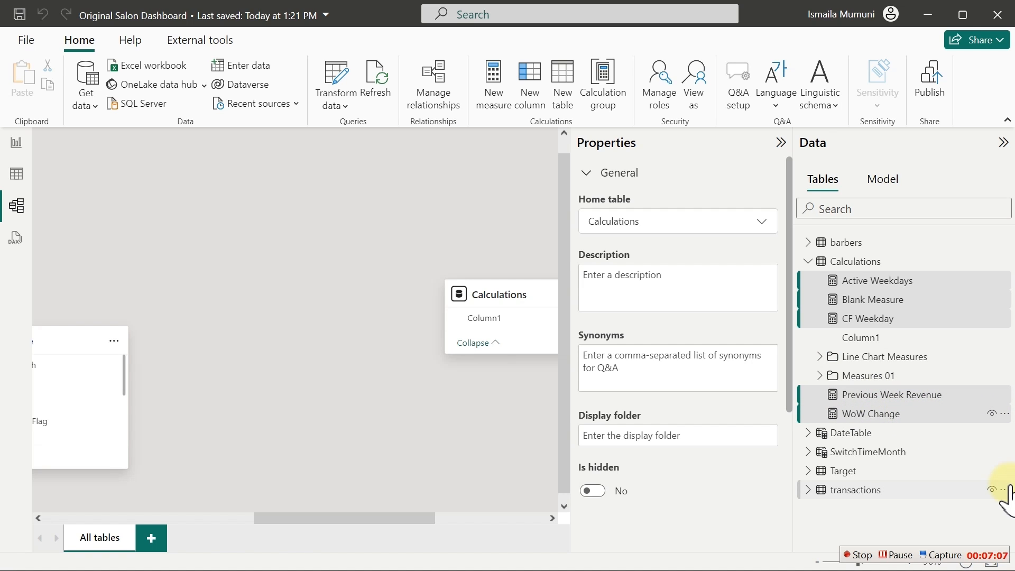
{"action": "left_click", "coordinate": [642, 438]}
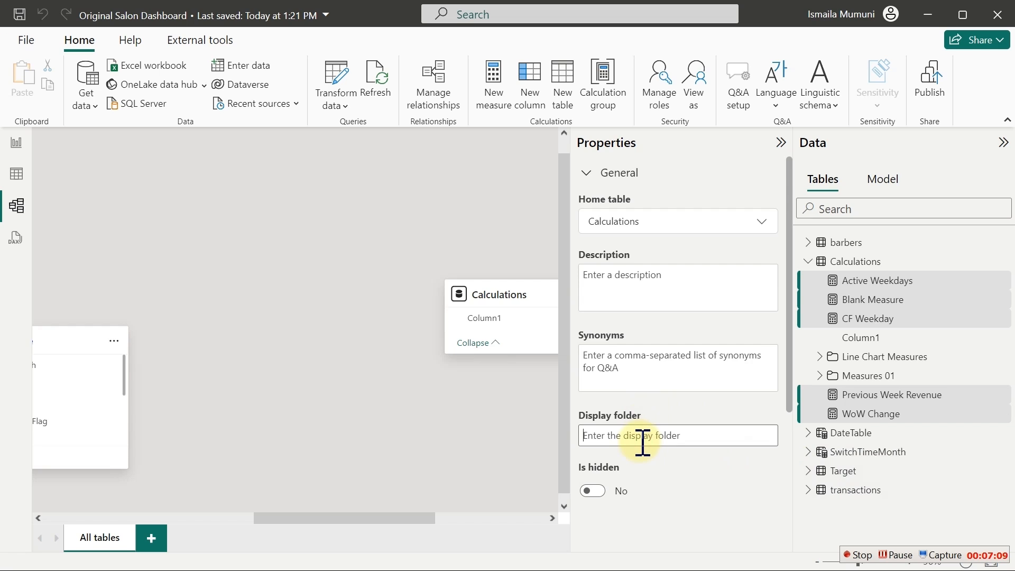
{"action": "type", "text": "Weekdays: Measures"}
{"action": "key", "text": "Return"}
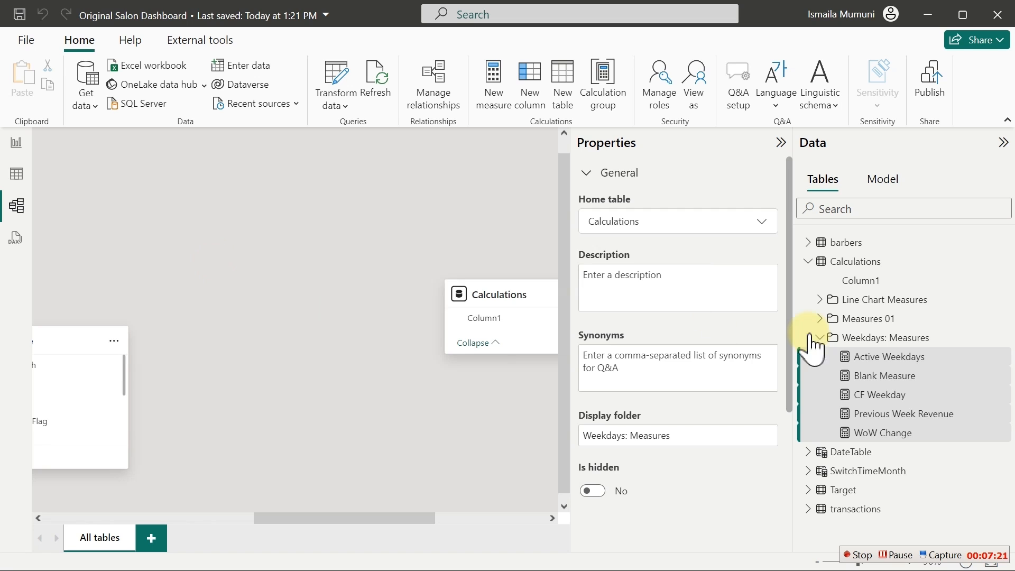
- Return to the report page and check the measure folders in the Calculations table
{"action": "left_click", "coordinate": [16, 145]}
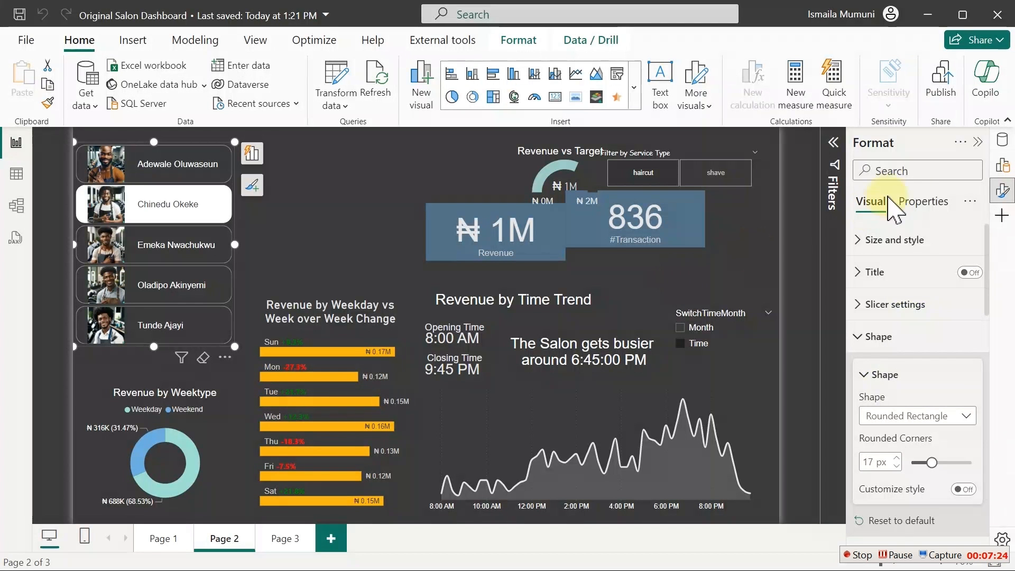
{"action": "left_click", "coordinate": [1001, 140]}
{"action": "left_click", "coordinate": [1002, 190]}
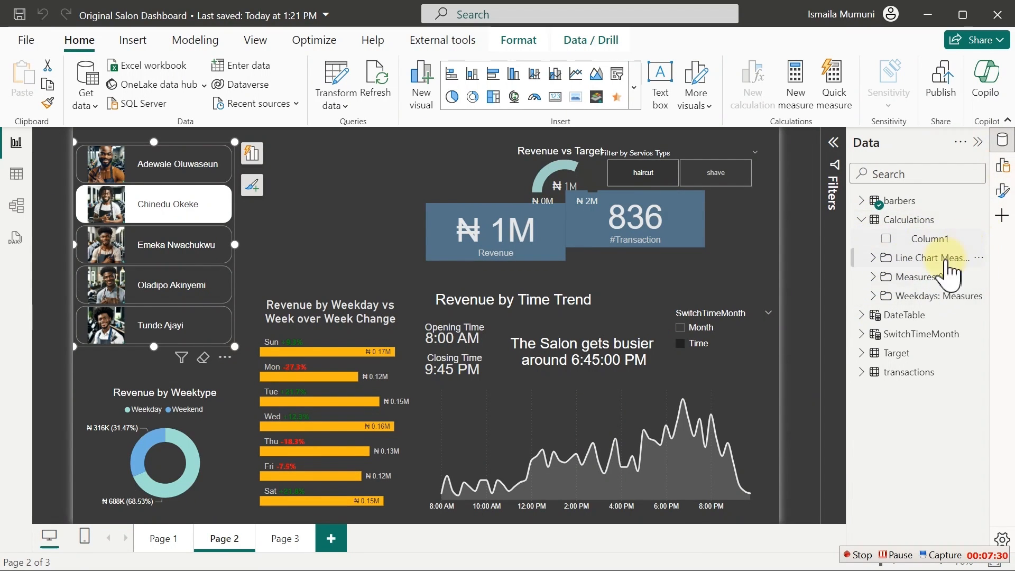
{"action": "left_click", "coordinate": [871, 259]}
{"action": "left_click", "coordinate": [869, 260]}
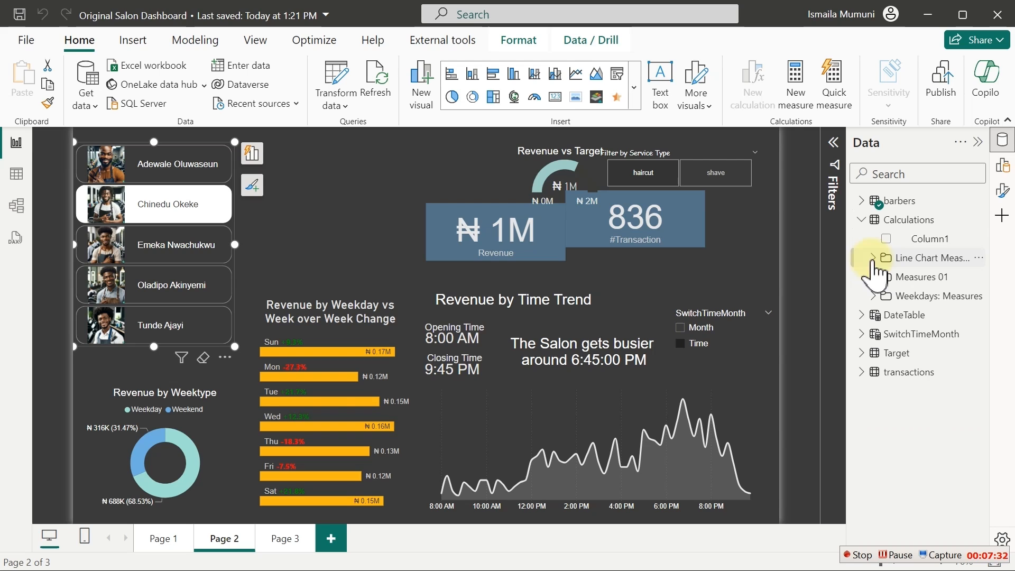
{"action": "right_click", "coordinate": [932, 238]}
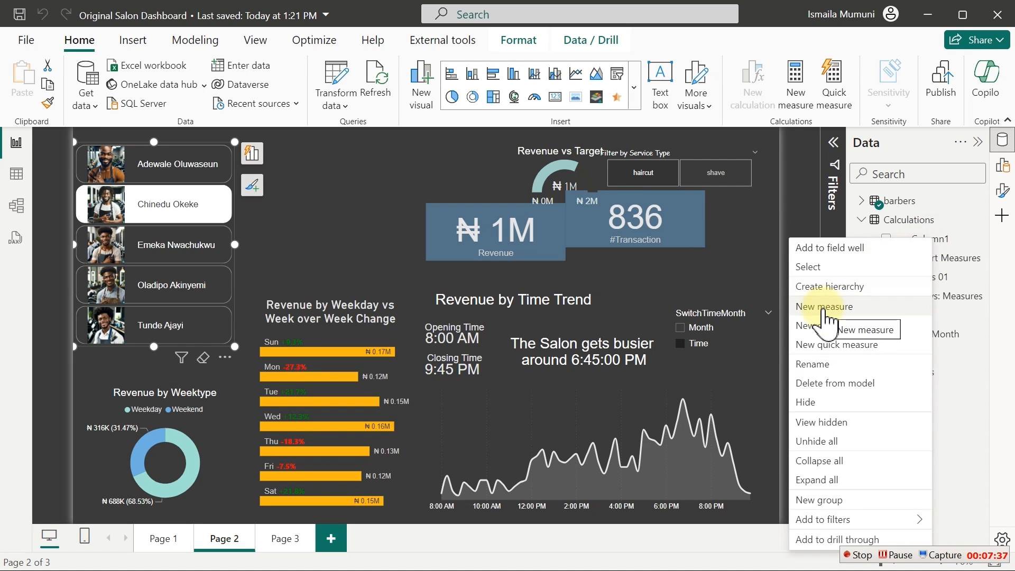
{"action": "left_click", "coordinate": [324, 257]}
- On Page 3, replace the Weekdays column of the weekday revenue table with the Name field from the barbers table
{"action": "left_click", "coordinate": [294, 539]}
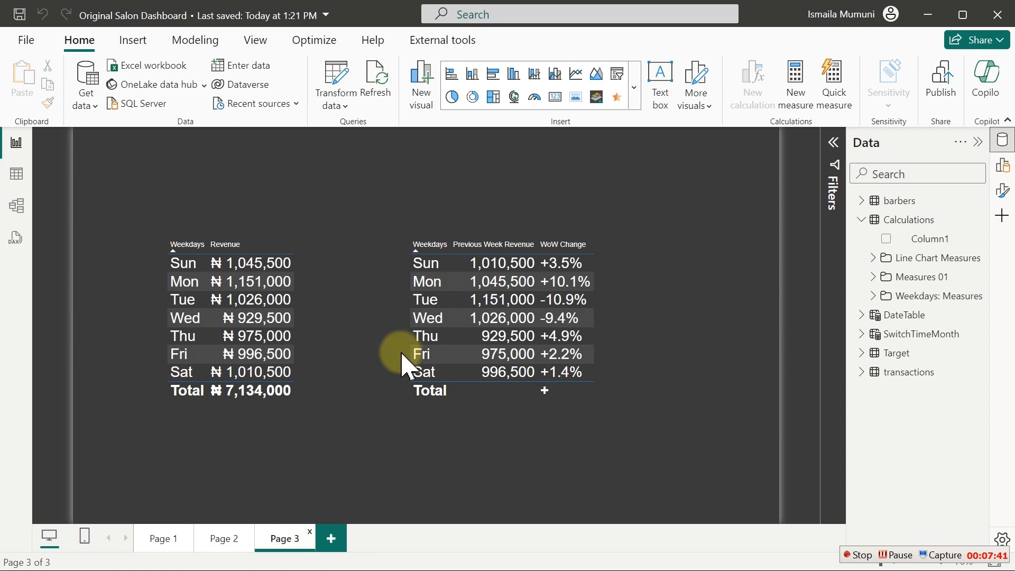
{"action": "left_click", "coordinate": [316, 324]}
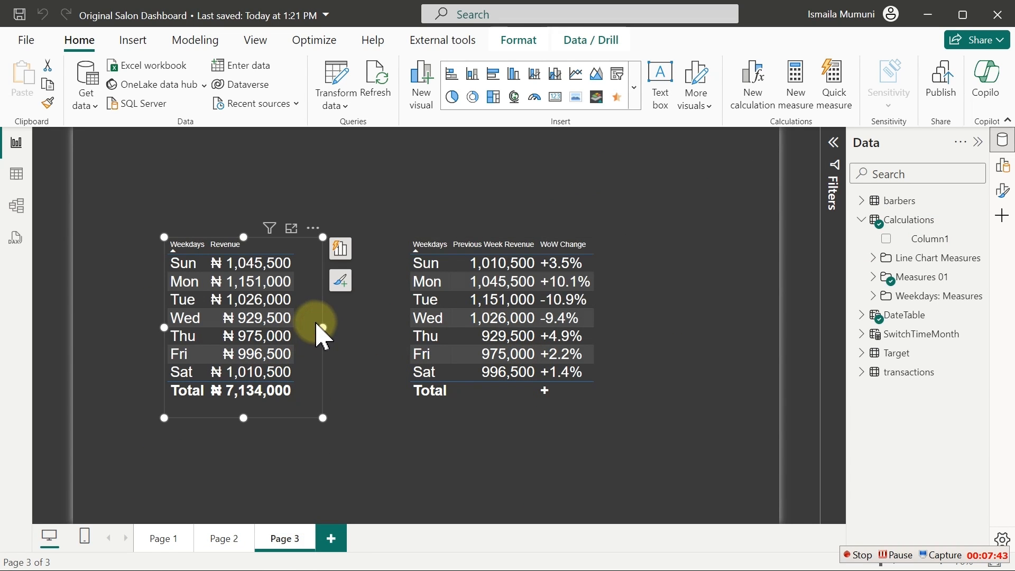
{"action": "left_click", "coordinate": [340, 248]}
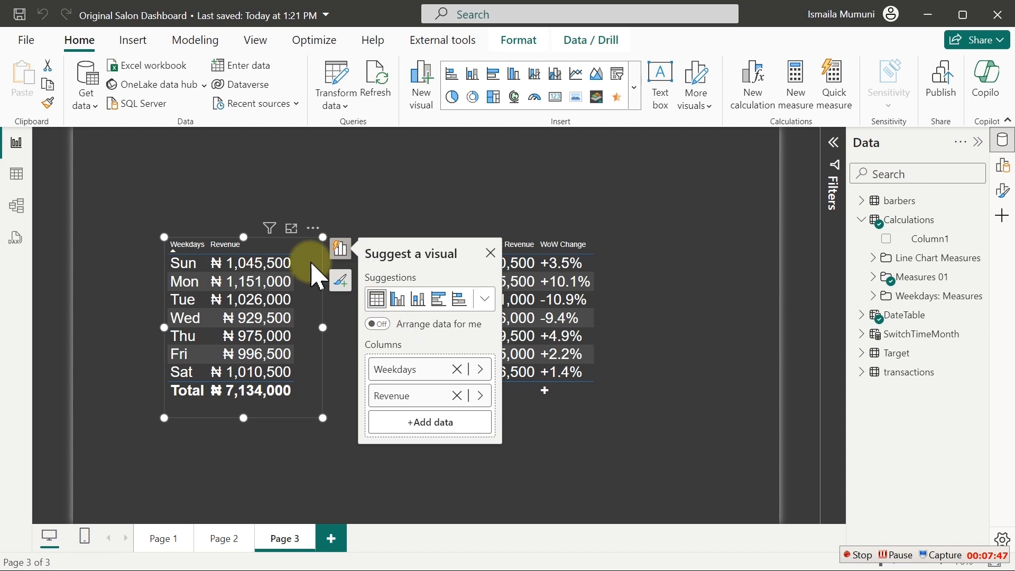
{"action": "left_click", "coordinate": [482, 370]}
{"action": "left_click", "coordinate": [556, 364]}
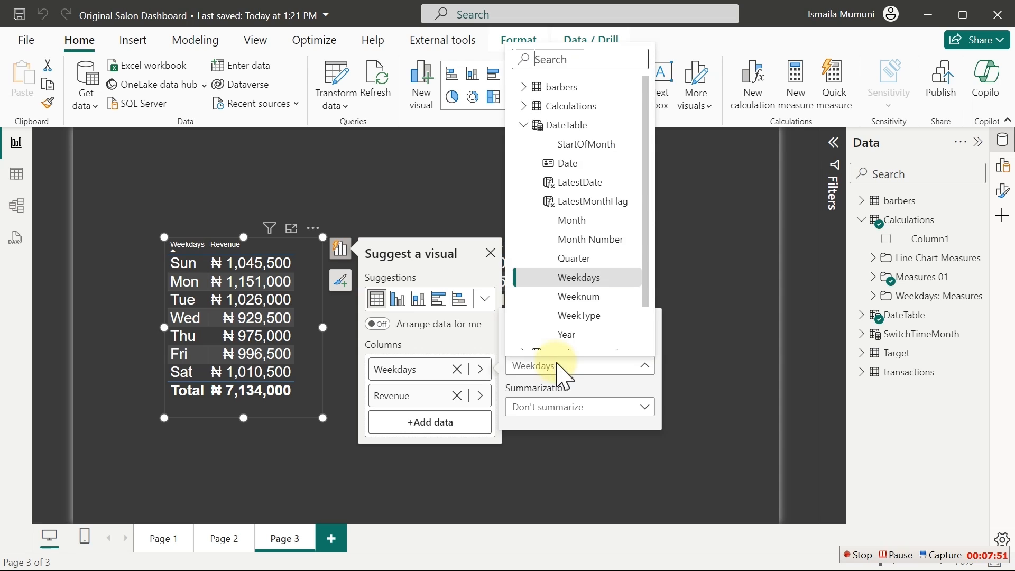
{"action": "left_click", "coordinate": [524, 89]}
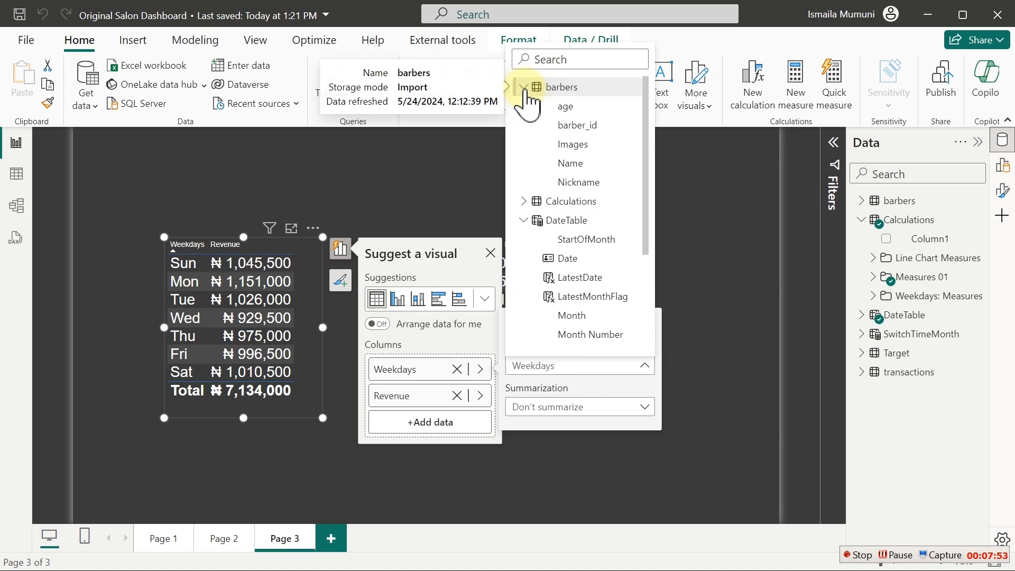
{"action": "left_click", "coordinate": [564, 168]}
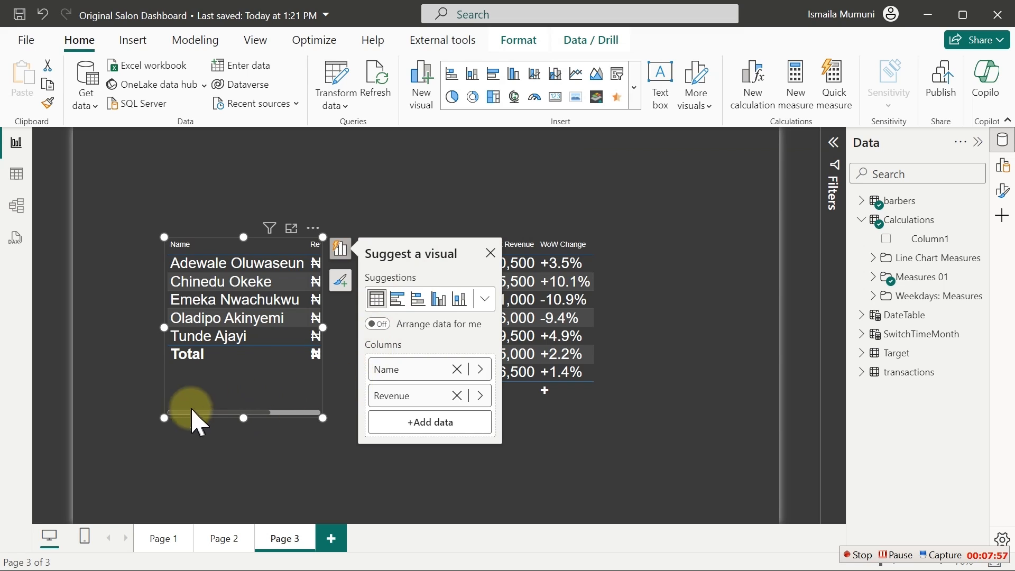
- Widen the barber revenue table on both sides and delete the Previous Week Revenue and WoW Change table
{"action": "left_click_drag", "start_coordinate": [162, 417], "coordinate": [69, 422]}
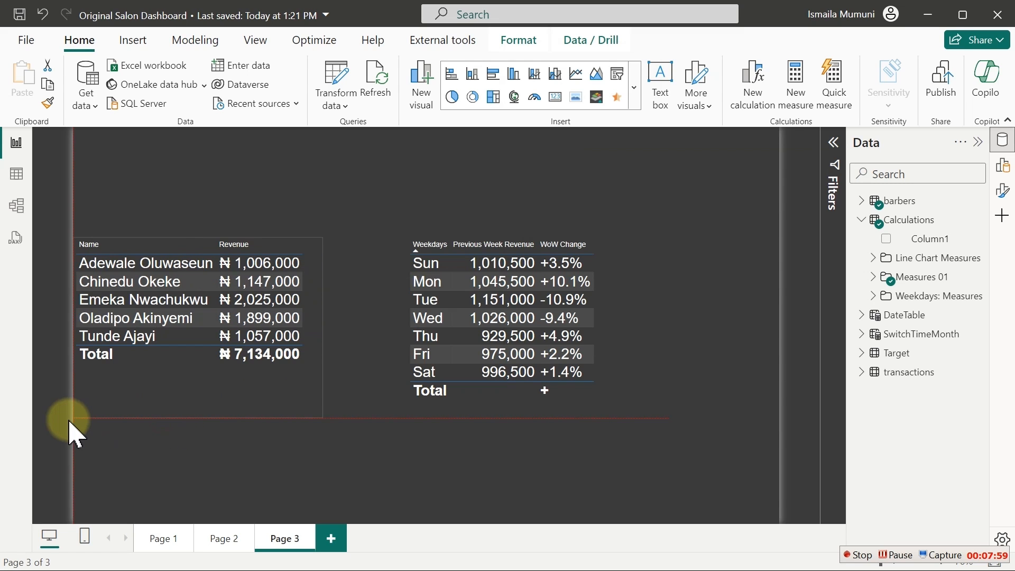
{"action": "left_click", "coordinate": [623, 299]}
{"action": "key", "text": "Delete"}
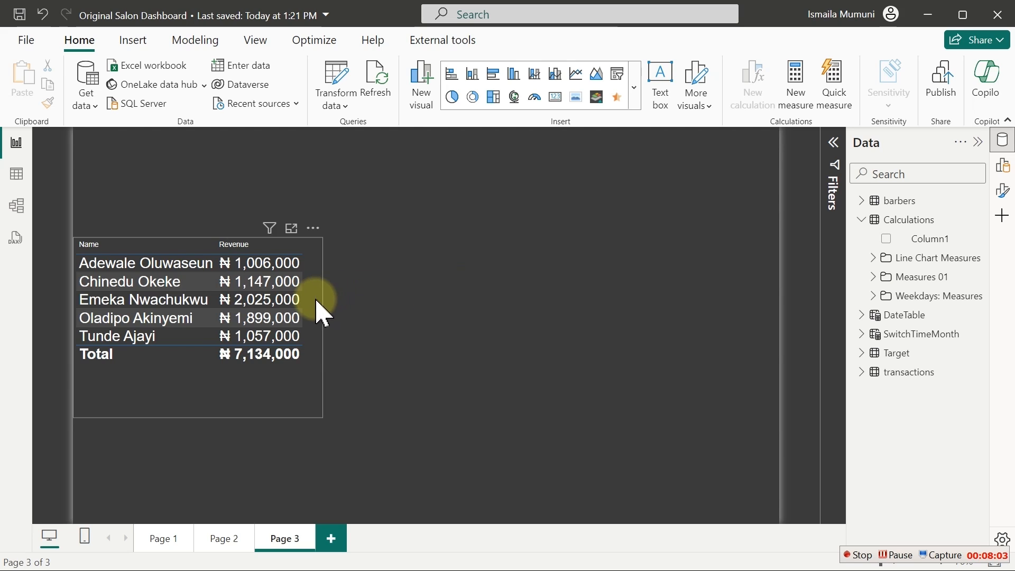
{"action": "left_click", "coordinate": [325, 317]}
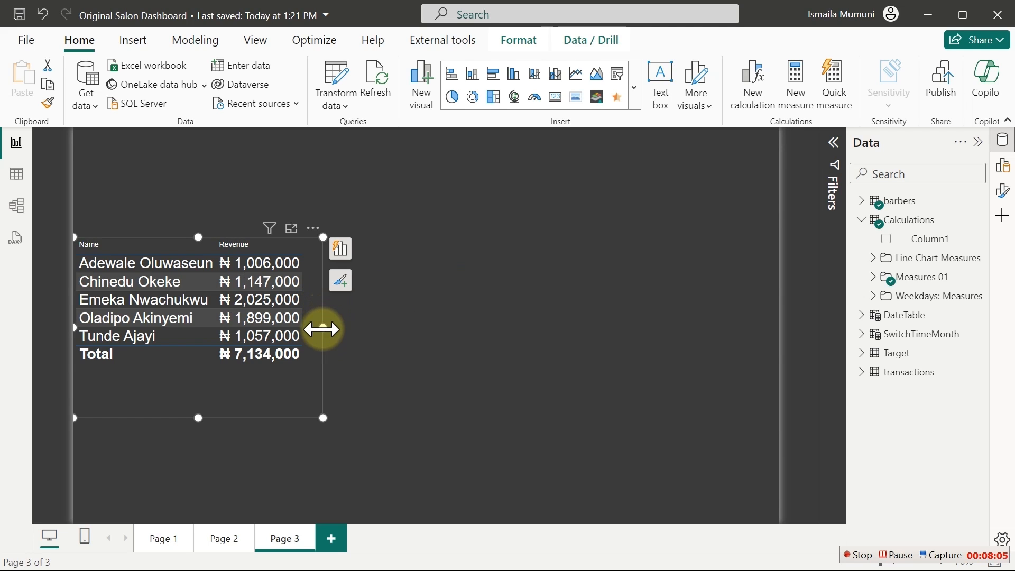
{"action": "left_click_drag", "start_coordinate": [323, 318], "coordinate": [473, 315]}
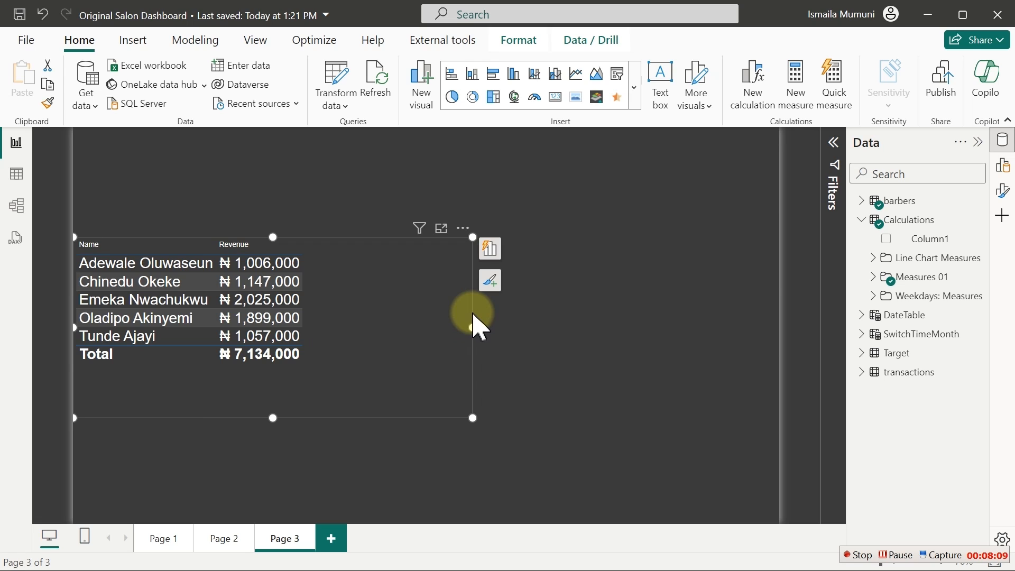
- Create a new measure named "Barber's Ranking" in the Calculations table and start a second formula line
{"action": "right_click", "coordinate": [920, 247]}
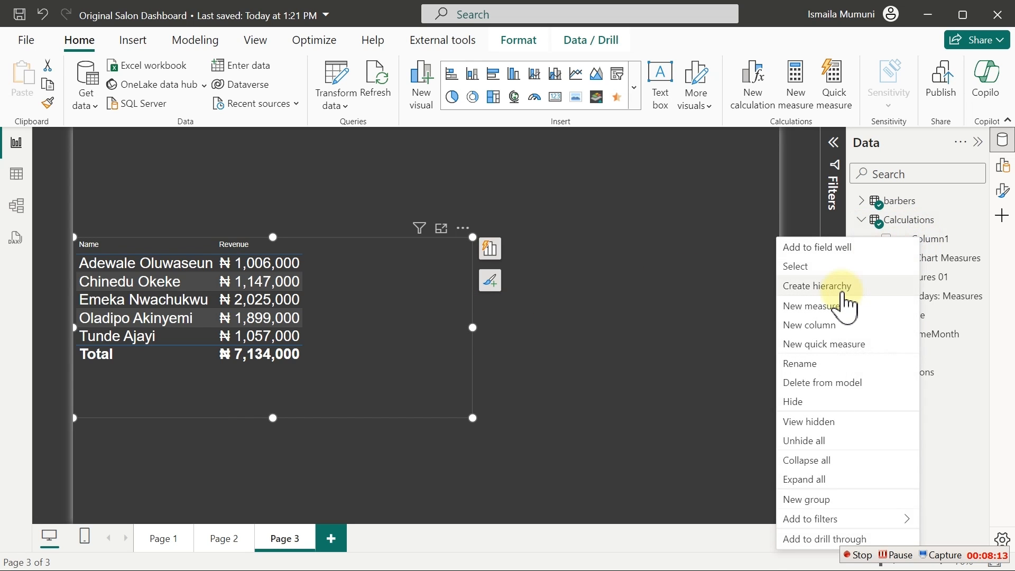
{"action": "left_click", "coordinate": [827, 308]}
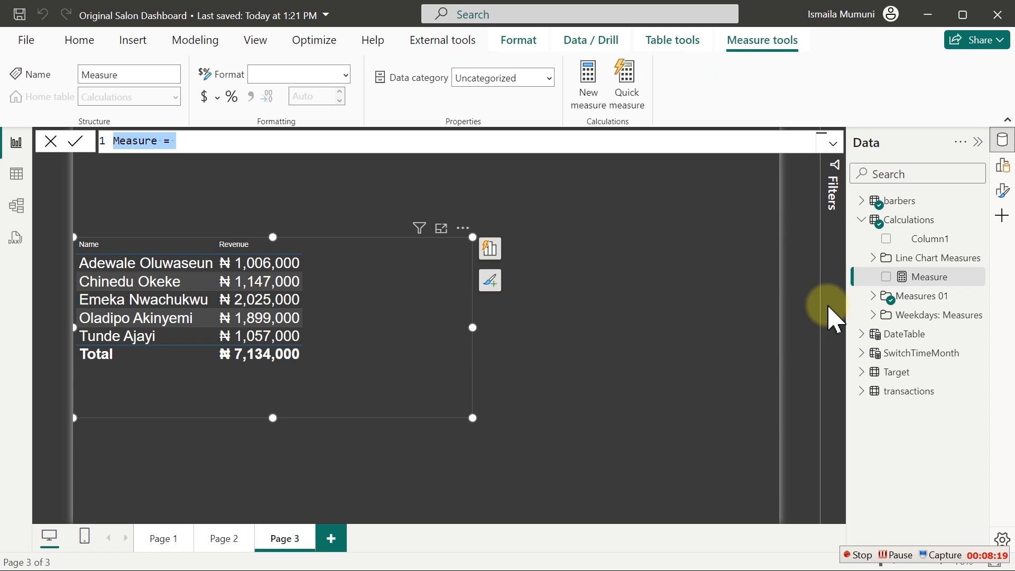
{"action": "type", "text": "R"}
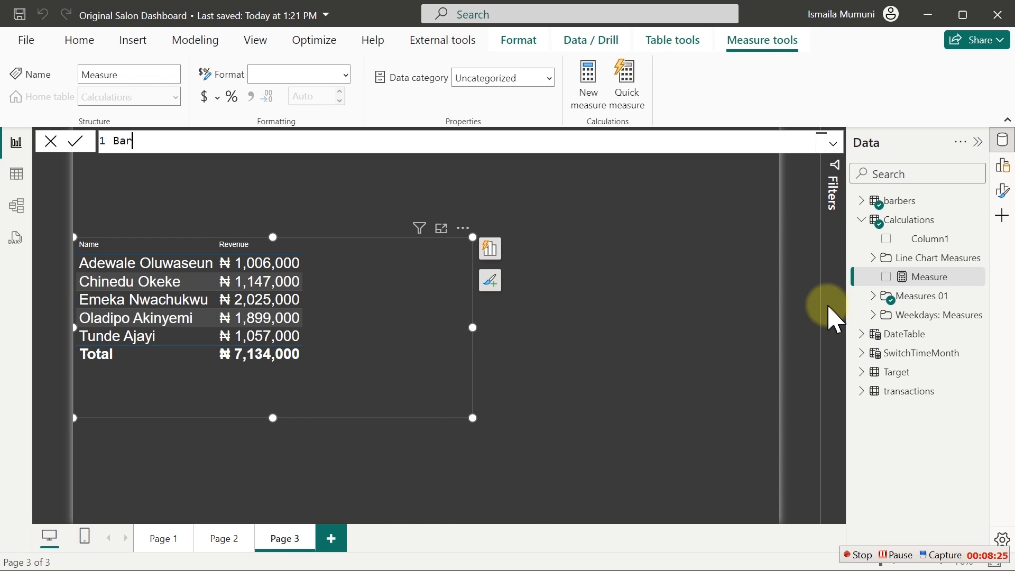
{"action": "type", "text": "ber's "}
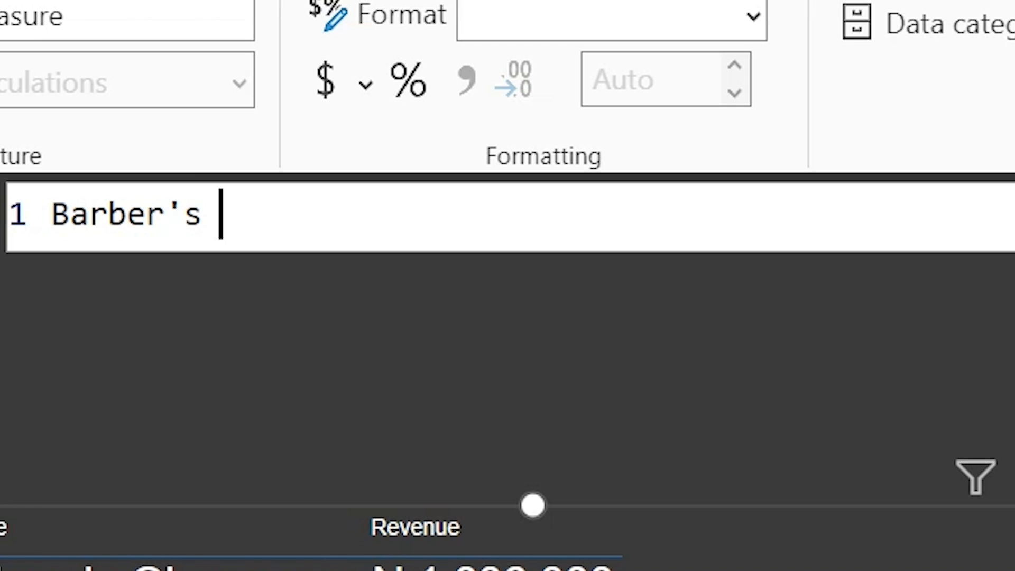
{"action": "type", "text": "Ranking ="}
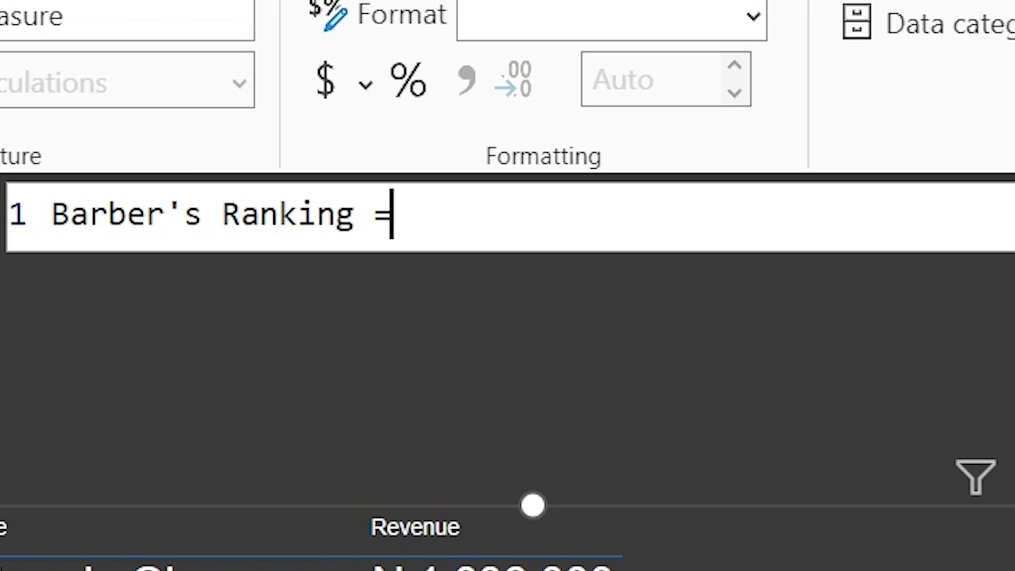
{"action": "key", "text": "shift+Return"}
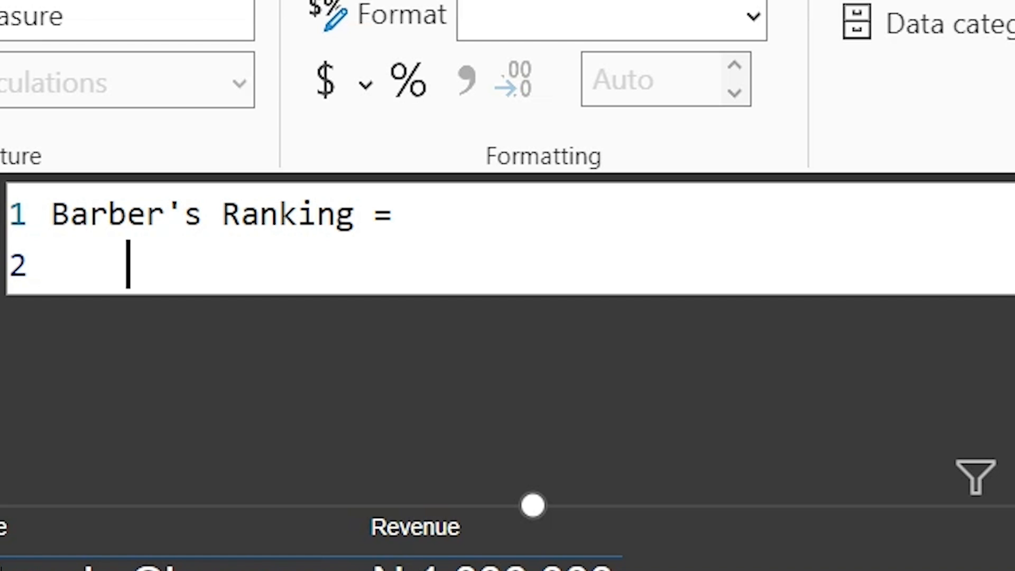
- Begin the ranking formula with RANKX over all barber names: RANKX(ALL(barbers[Name]),
{"action": "type", "text": "rank"}
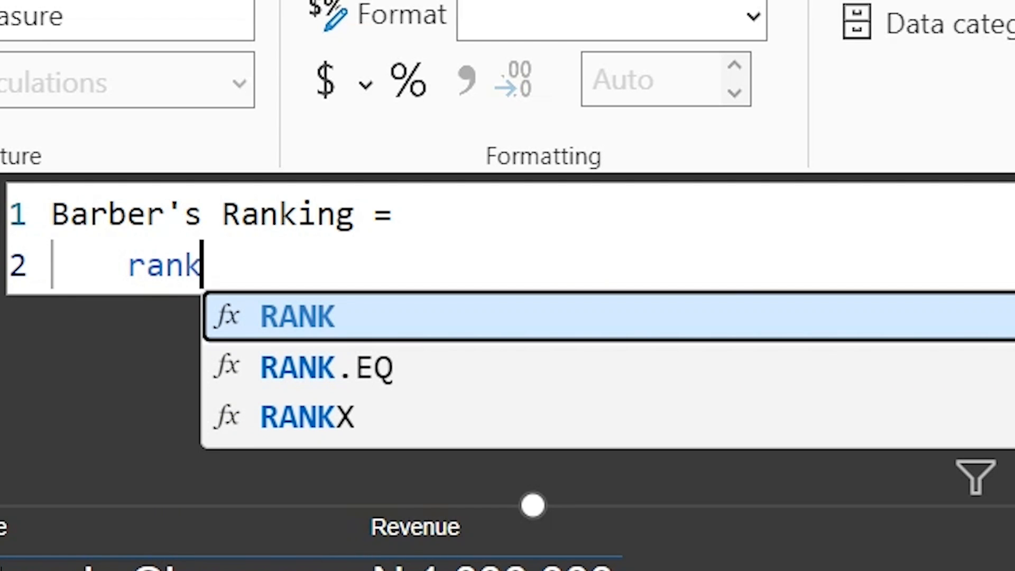
{"action": "key", "text": "Down"}
{"action": "key", "text": "Down"}
{"action": "key", "text": "Tab"}
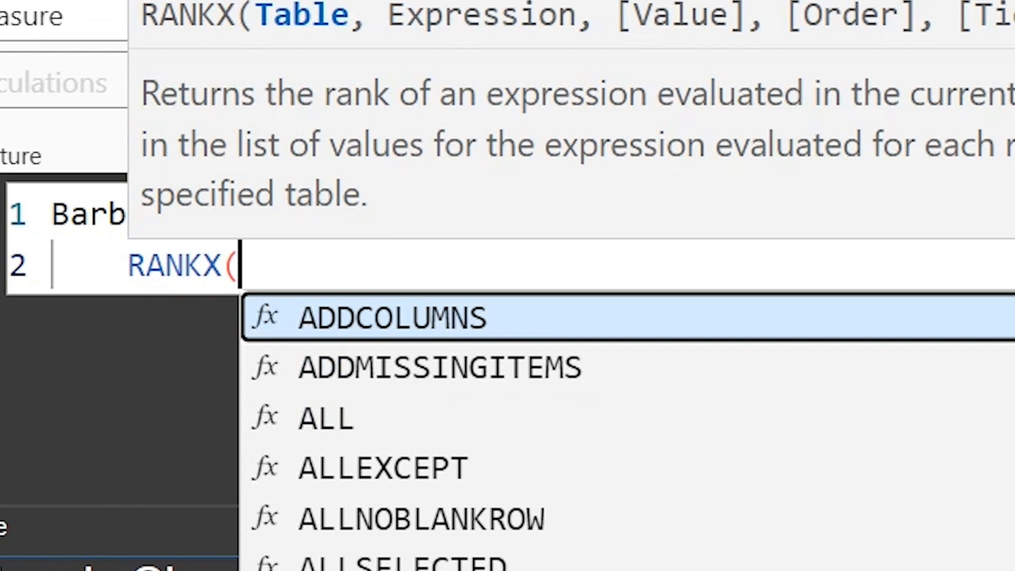
{"action": "type", "text": "all"}
{"action": "key", "text": "Tab"}
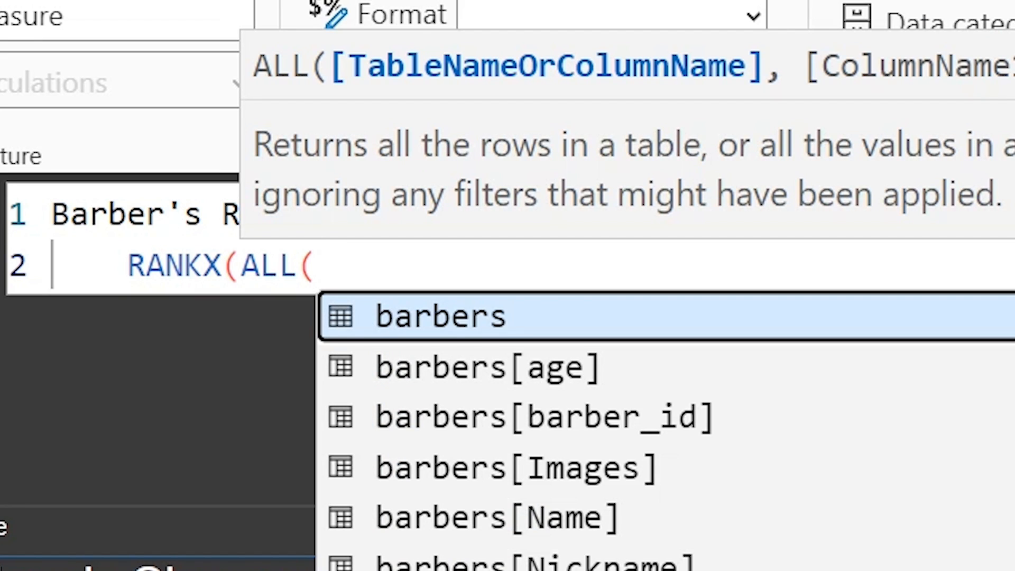
{"action": "type", "text": "bar"}
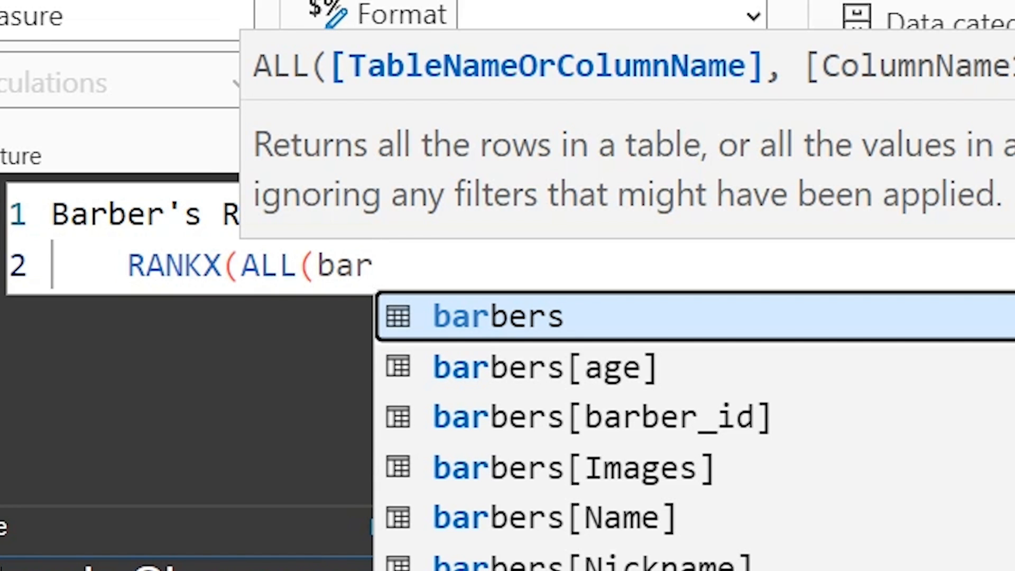
{"action": "key", "text": "Down"}
{"action": "key", "text": "Down"}
{"action": "key", "text": "Down"}
{"action": "key", "text": "Down"}
{"action": "key", "text": "Tab"}
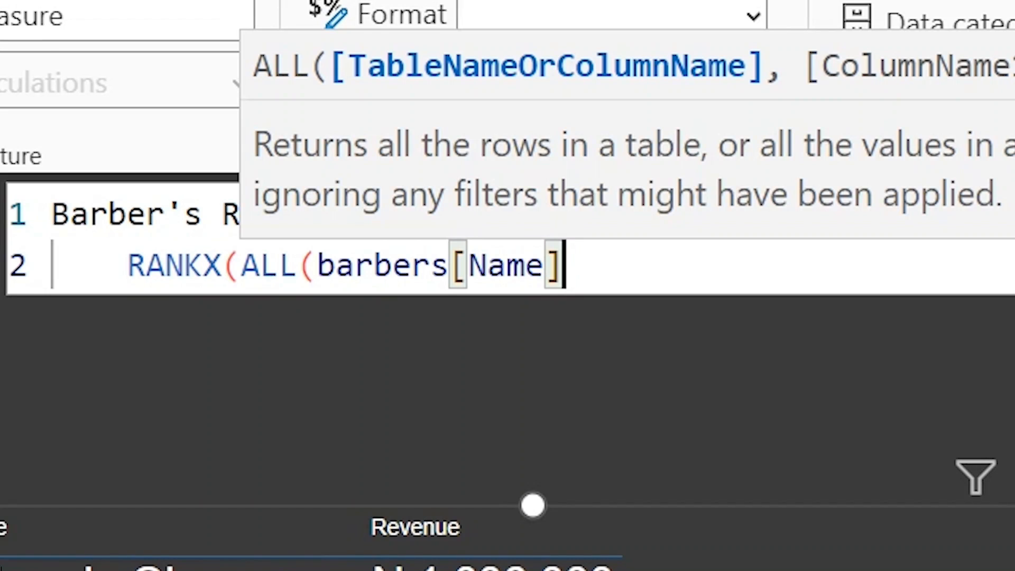
{"action": "type", "text": "),"}
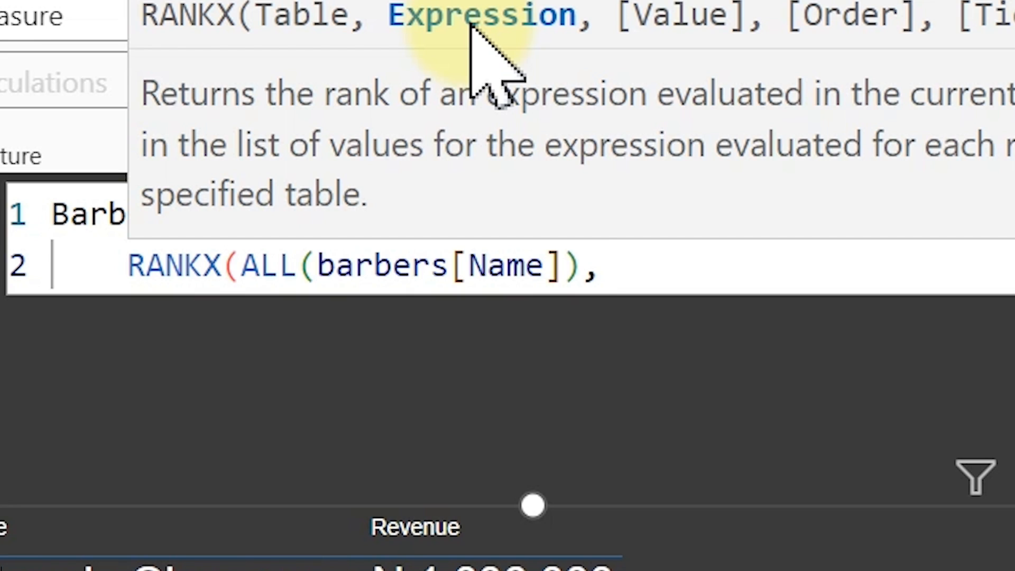
- Complete the RANKX formula with [Revenue] as the expression, no value argument and DESC order, and commit the measure
{"action": "type", "text": "["}
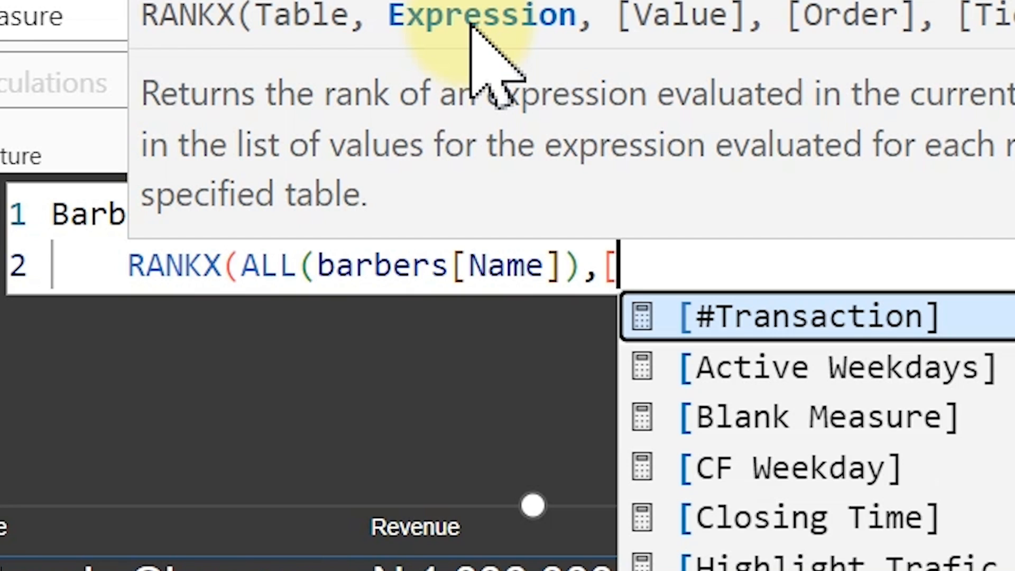
{"action": "type", "text": "r"}
{"action": "key", "text": "Tab"}
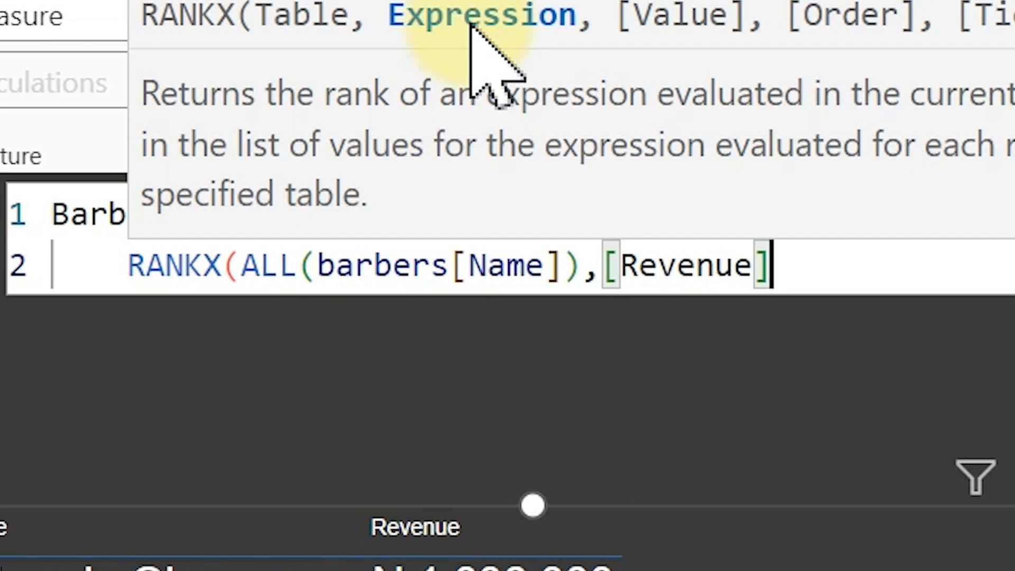
{"action": "type", "text": ","}
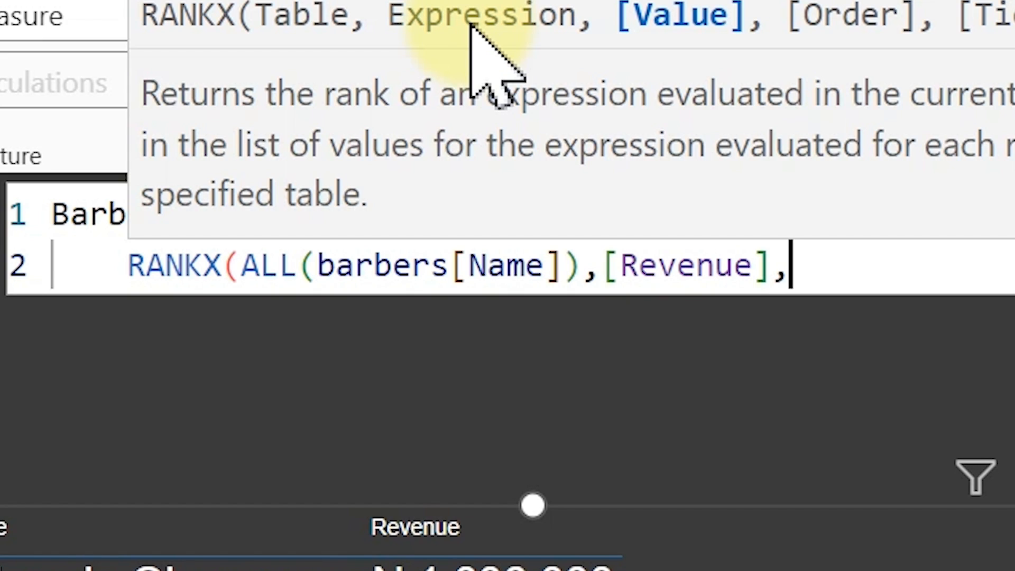
{"action": "type", "text": ","}
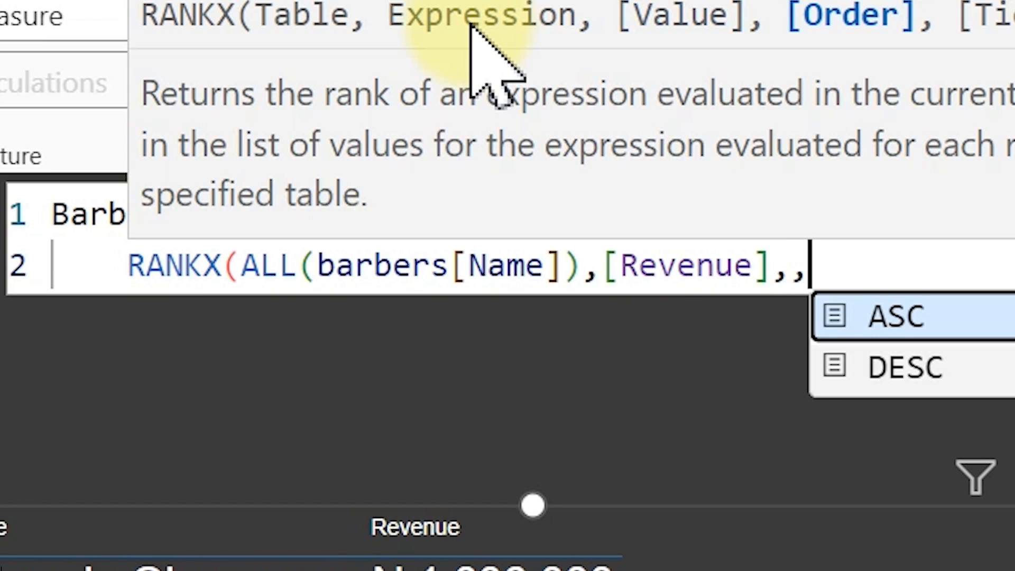
{"action": "key", "text": "Down"}
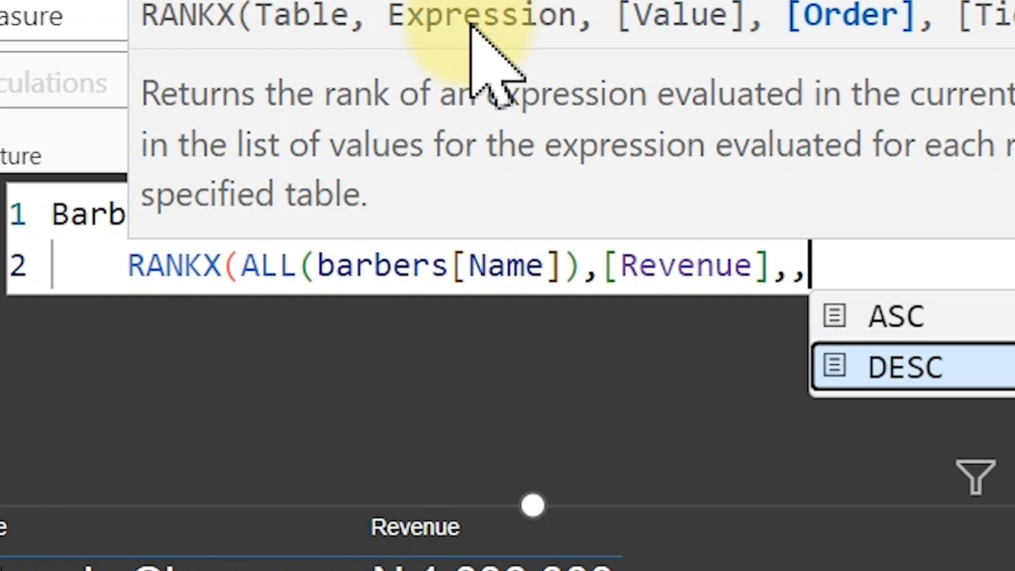
{"action": "key", "text": "Tab"}
{"action": "type", "text": ")"}
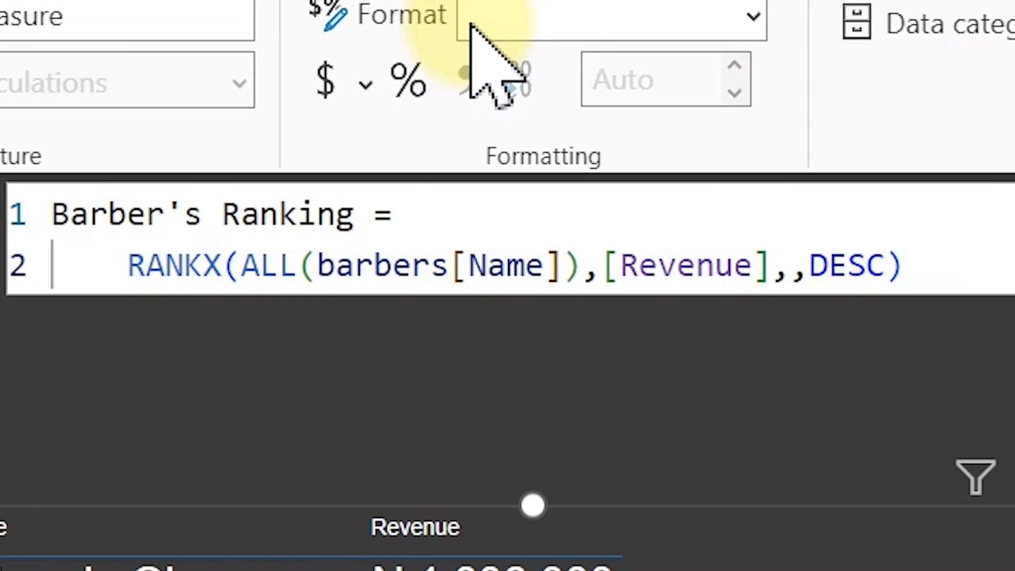
{"action": "key", "text": "Return"}
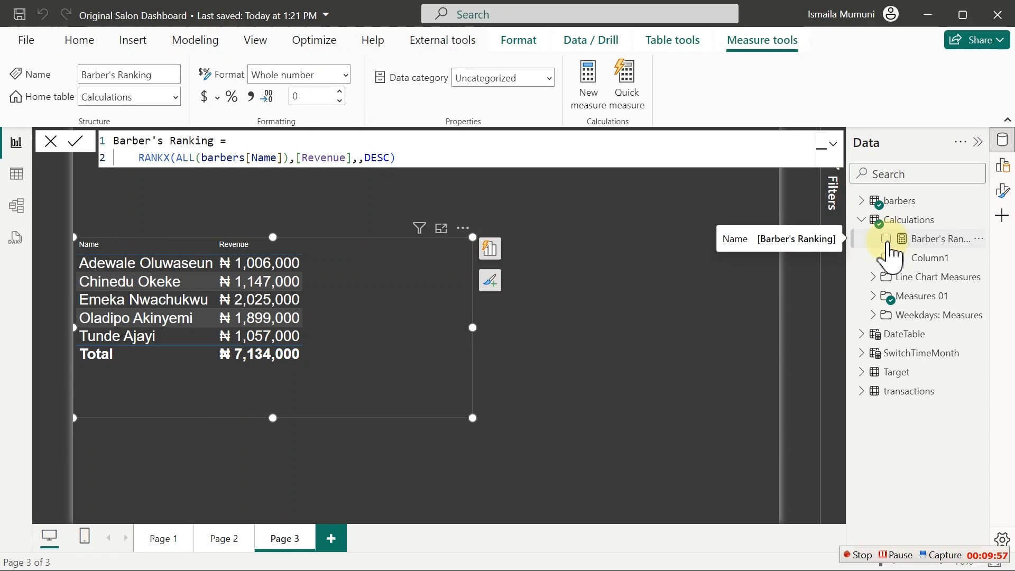
- Add Barber's Ranking to the barber revenue table and sort the table by that measure
{"action": "left_click", "coordinate": [886, 240]}
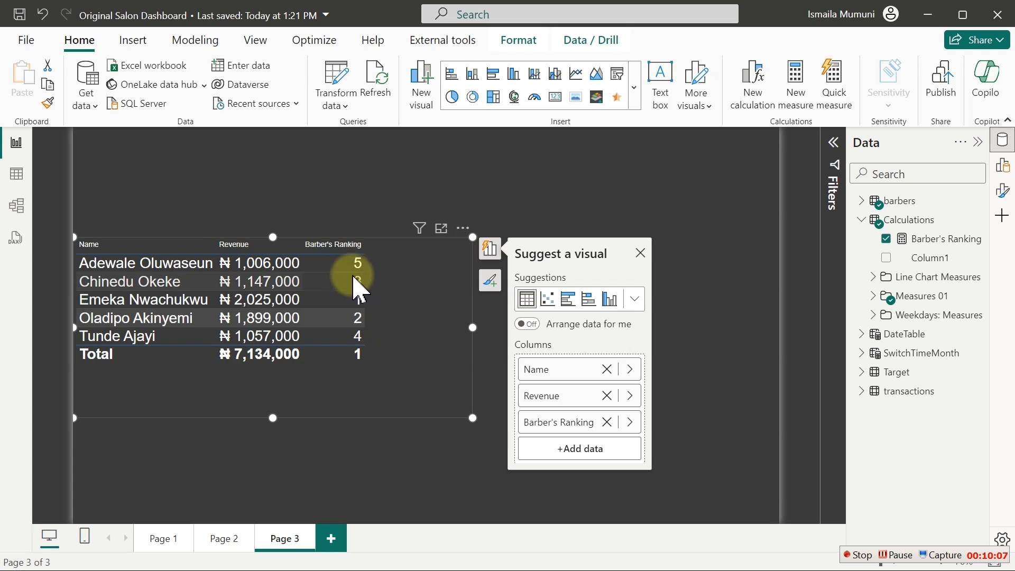
{"action": "left_click", "coordinate": [463, 228]}
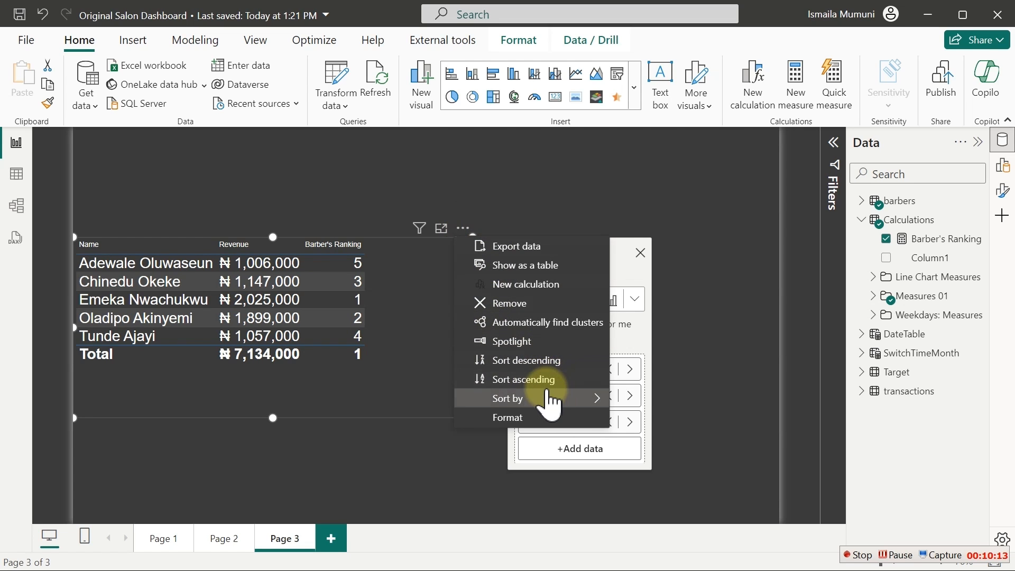
{"action": "mouse_move", "coordinate": [550, 403]}
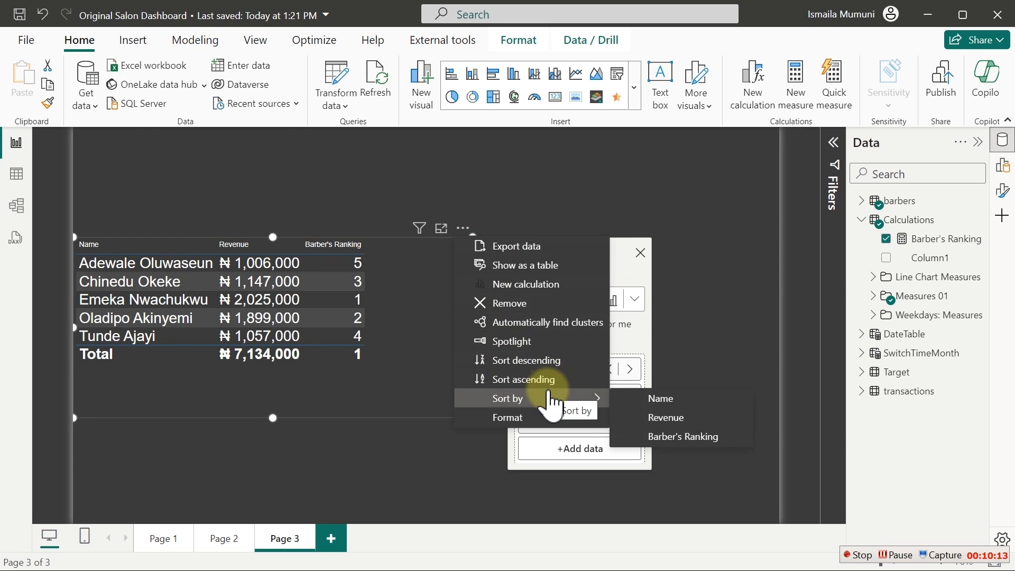
{"action": "left_click", "coordinate": [690, 437]}
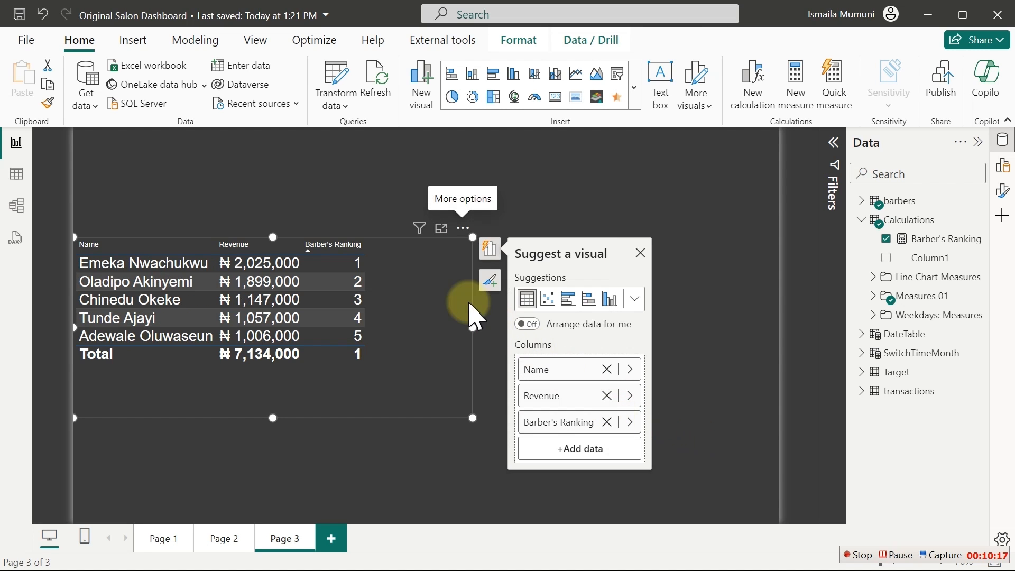
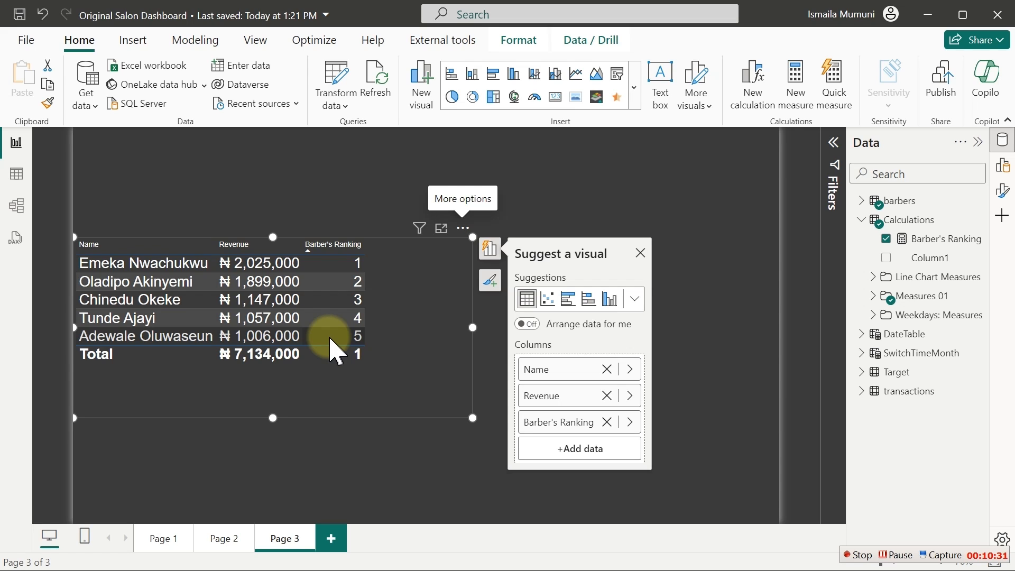
- Create a measure in the Calculations table with the formula Rank = "Ranking Number "&[Barber's Ranking] and commit it
{"action": "right_click", "coordinate": [925, 241]}
{"action": "left_click", "coordinate": [809, 286]}
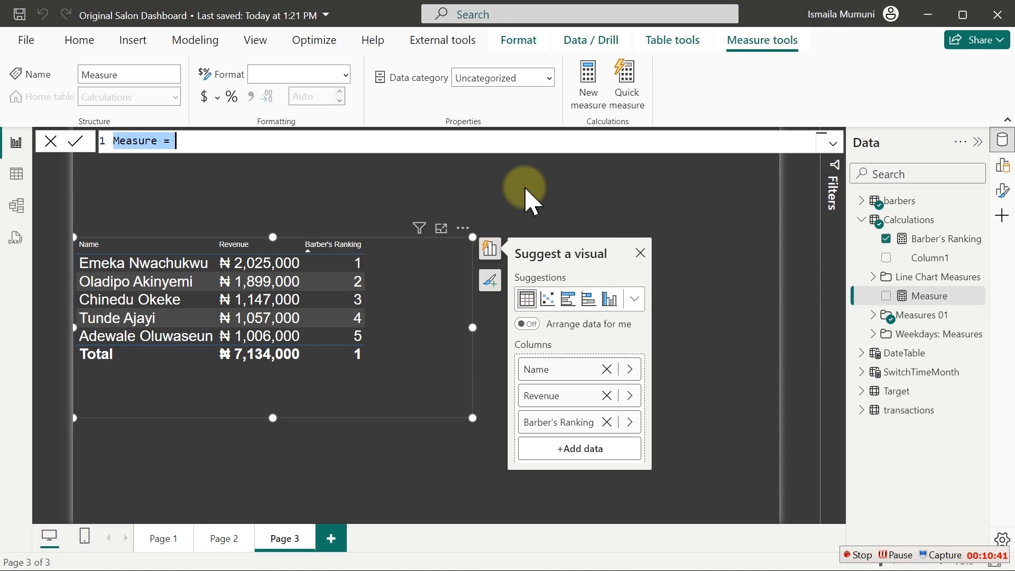
{"action": "type", "text": "Rank = \"Ra"}
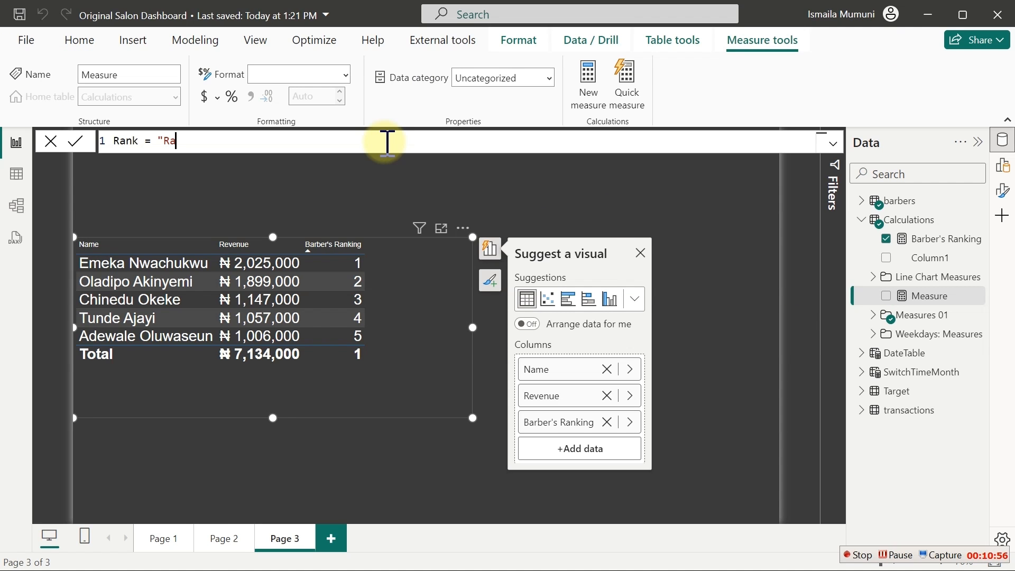
{"action": "type", "text": "nking Number \""}
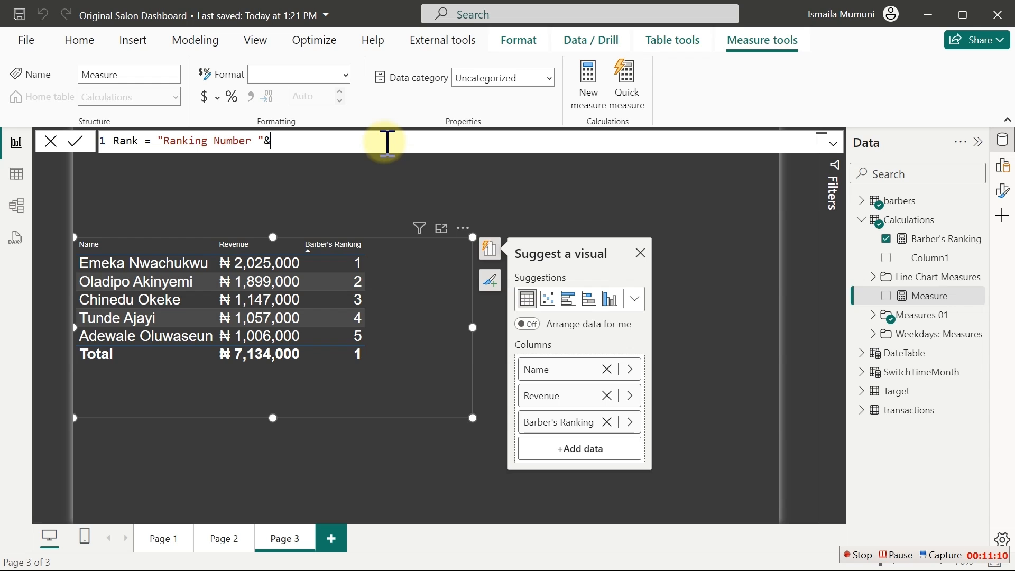
{"action": "type", "text": "&["}
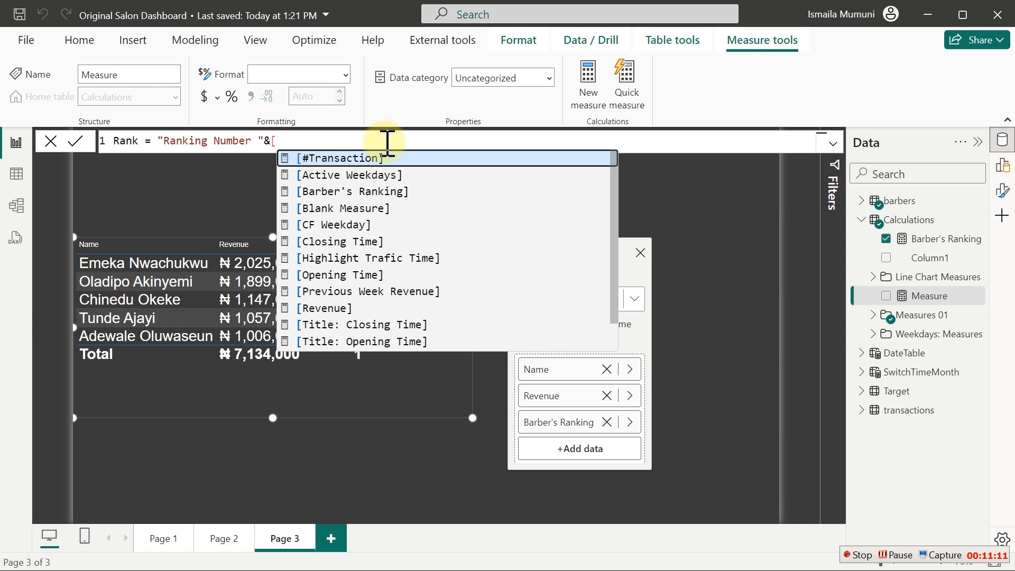
{"action": "type", "text": "r"}
{"action": "key", "text": "BackSpace"}
{"action": "type", "text": "b"}
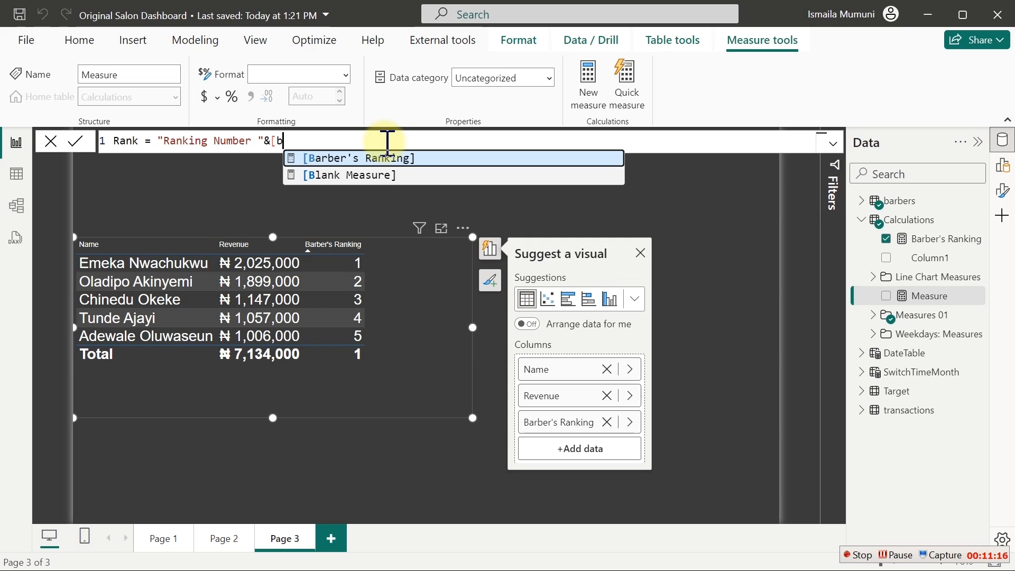
{"action": "key", "text": "Tab"}
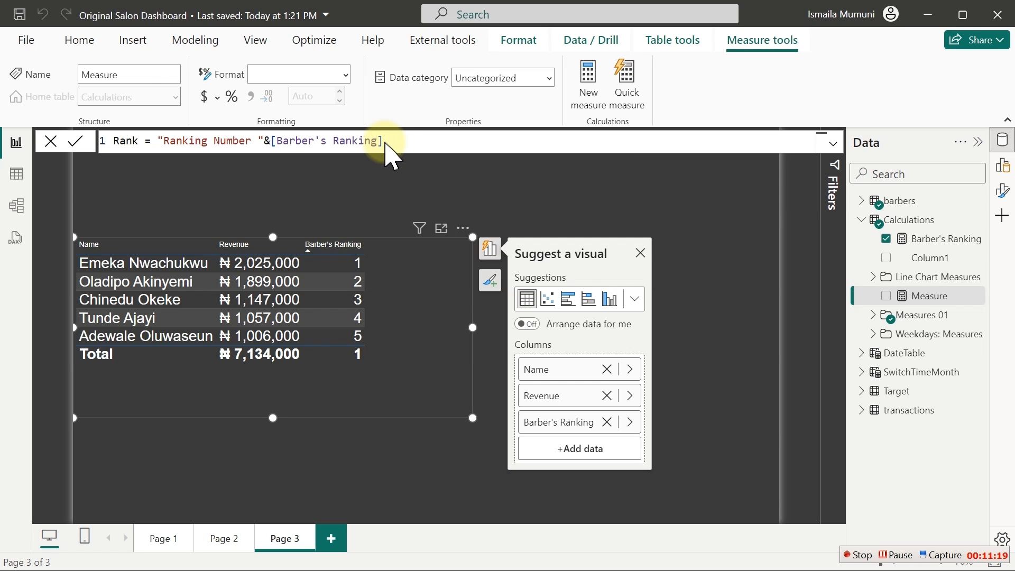
{"action": "key", "text": "Return"}
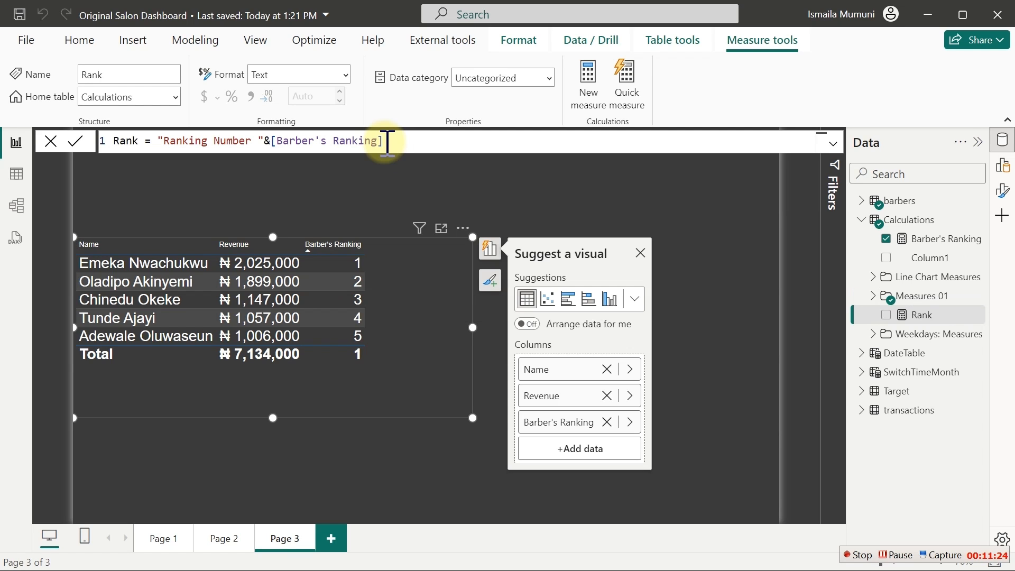
- Select the barber slicer on Page 2 and open its callout value formatting settings, keeping the values turned on
{"action": "left_click", "coordinate": [219, 540]}
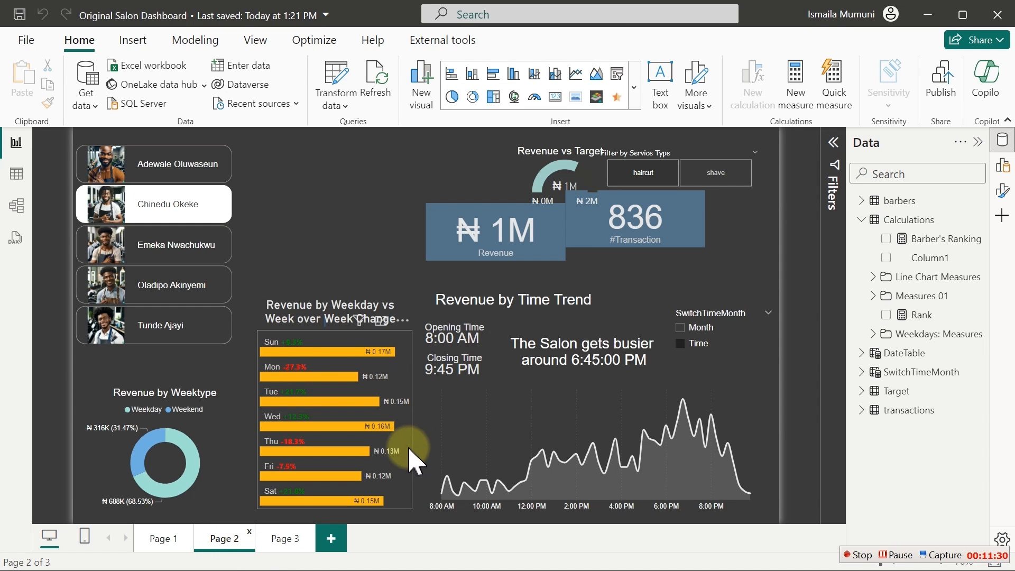
{"action": "mouse_move", "coordinate": [234, 195]}
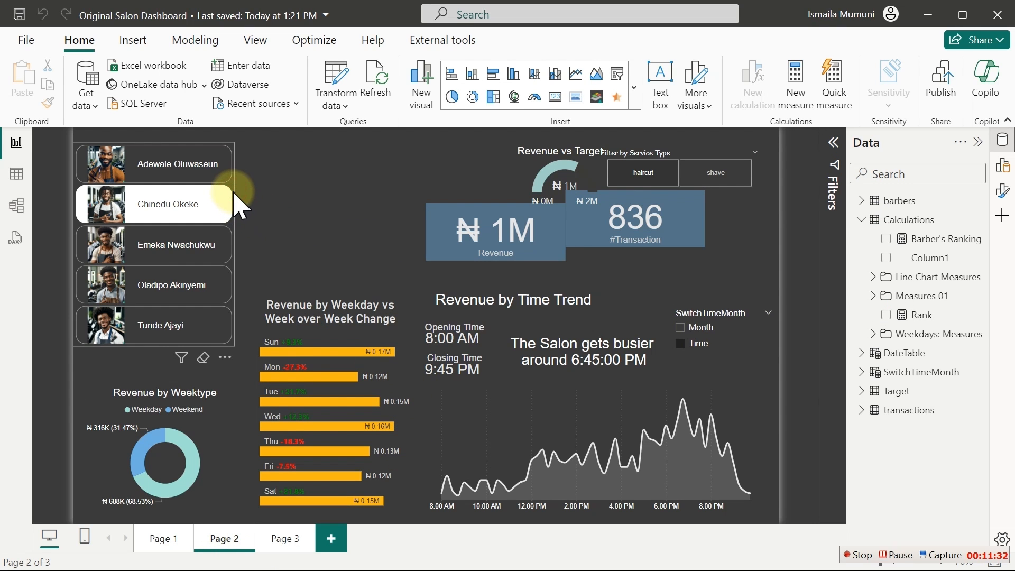
{"action": "left_click", "coordinate": [234, 195]}
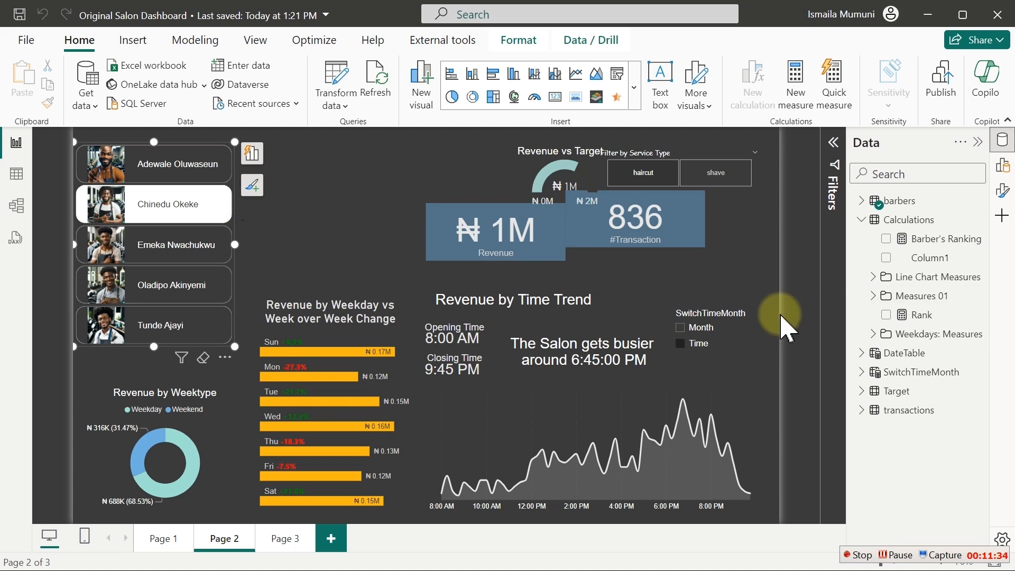
{"action": "left_click", "coordinate": [1001, 141]}
{"action": "left_click", "coordinate": [1002, 190]}
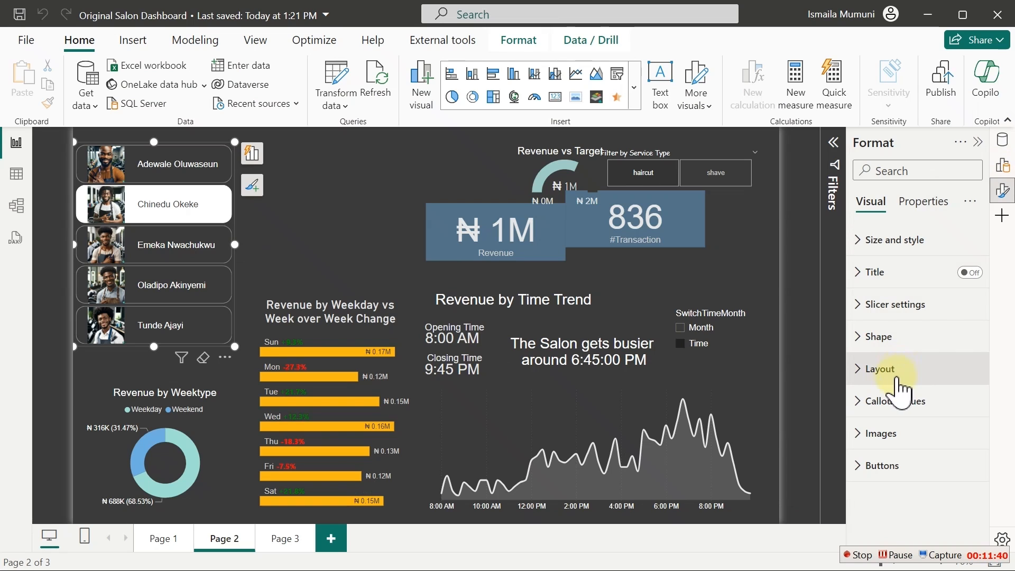
{"action": "left_click", "coordinate": [880, 435]}
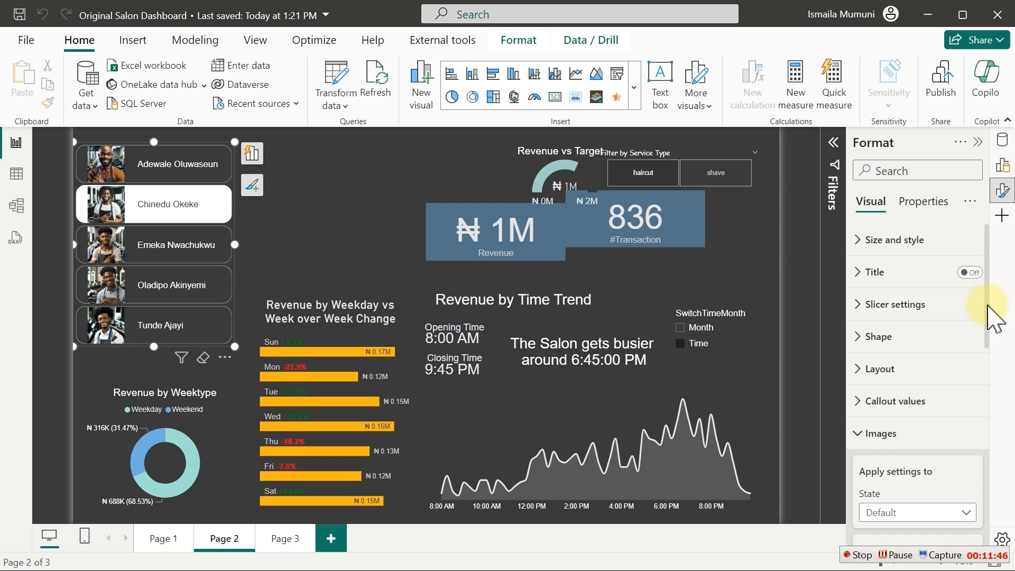
{"action": "mouse_move", "coordinate": [989, 306]}
{"action": "left_mouse_down"}
{"action": "mouse_move", "coordinate": [987, 431]}
{"action": "mouse_move", "coordinate": [988, 298]}
{"action": "left_mouse_up"}
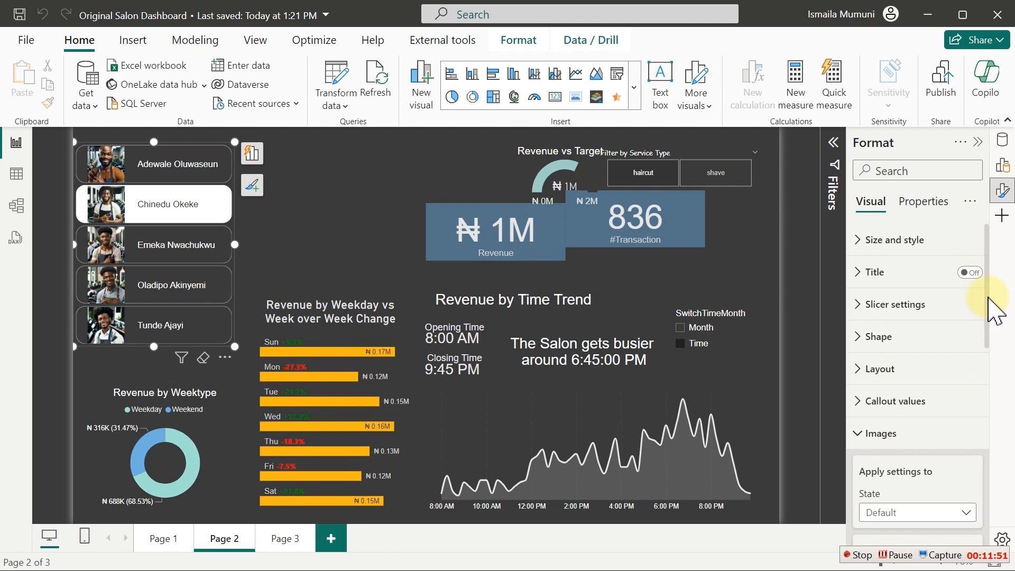
{"action": "left_click", "coordinate": [921, 435]}
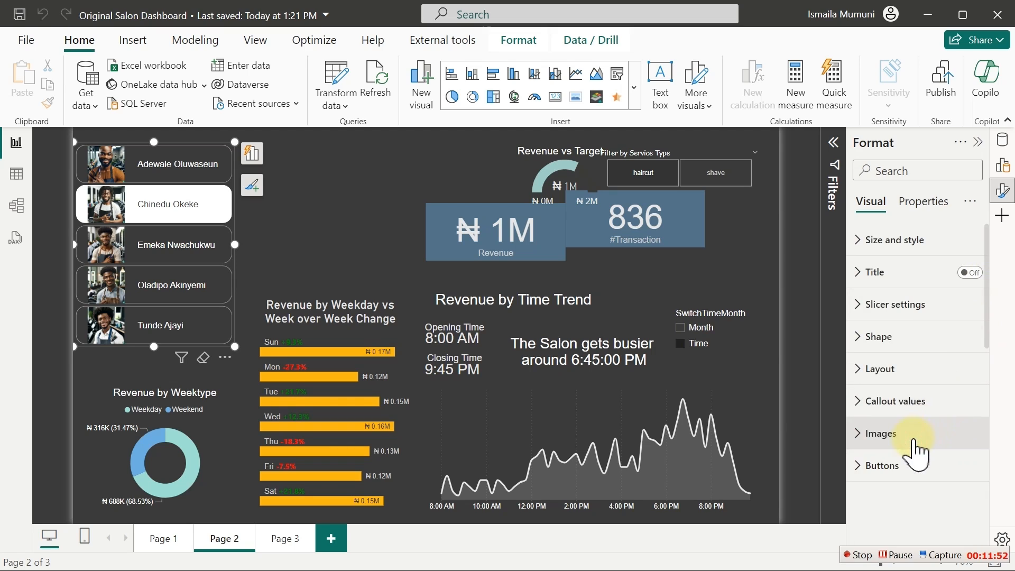
{"action": "left_click", "coordinate": [916, 397]}
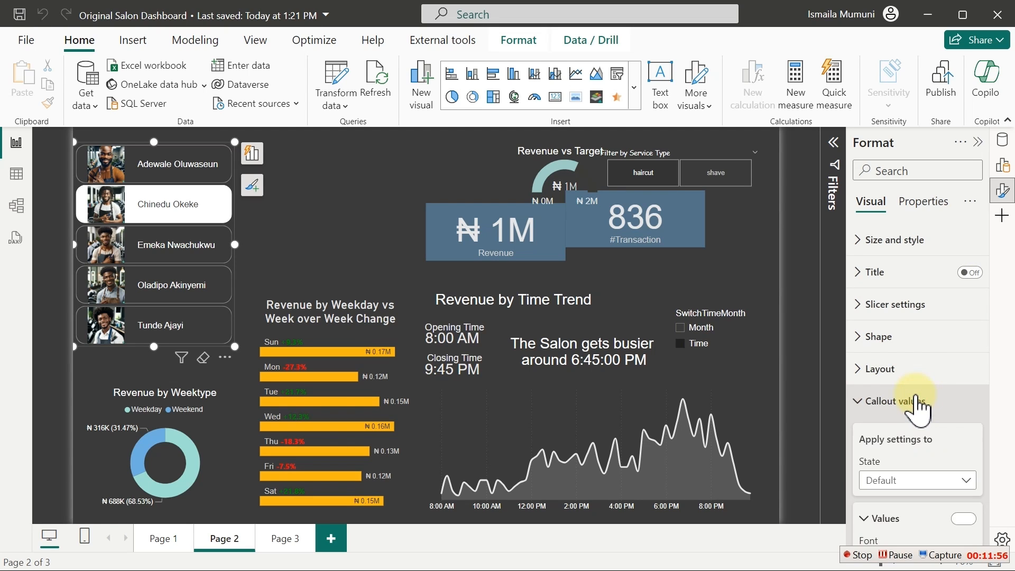
{"action": "left_click", "coordinate": [964, 519]}
{"action": "left_click", "coordinate": [964, 519]}
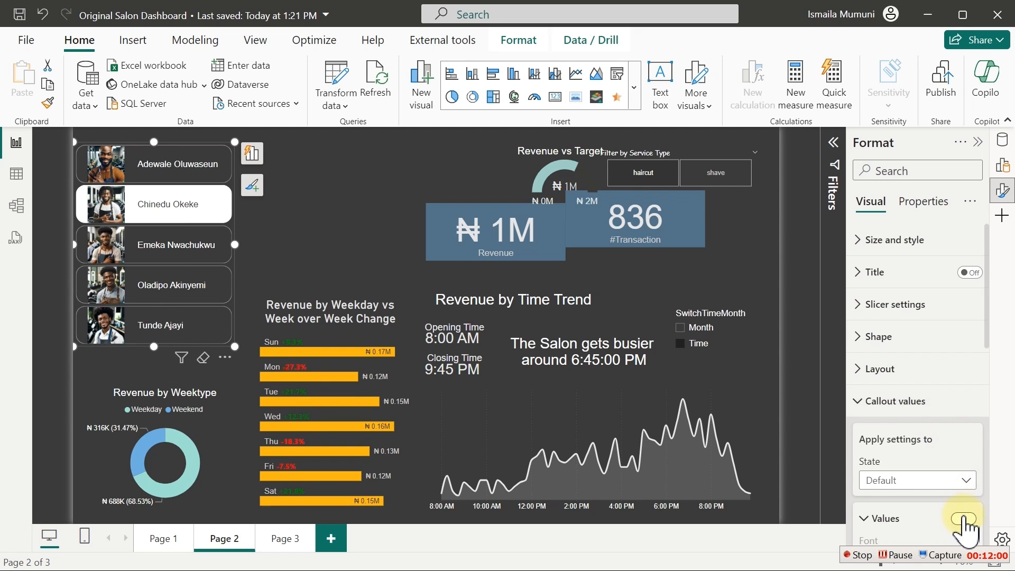
- Turn on the label under the slicer's callout values and assign the Rank measure from Calculations as its field
{"action": "left_click_drag", "start_coordinate": [989, 326], "coordinate": [990, 525]}
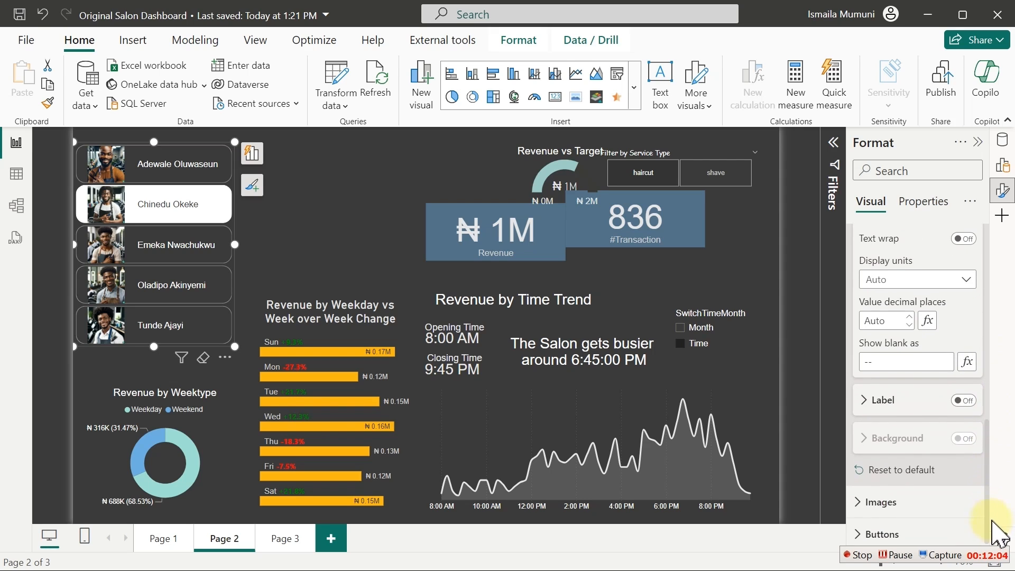
{"action": "left_click", "coordinate": [963, 396]}
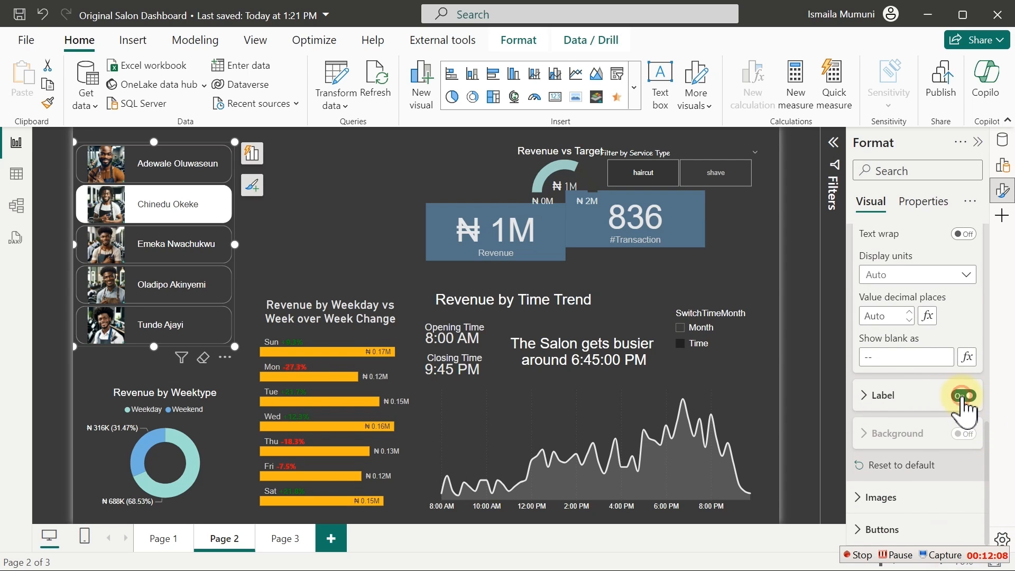
{"action": "left_click", "coordinate": [963, 397]}
{"action": "left_click", "coordinate": [963, 397]}
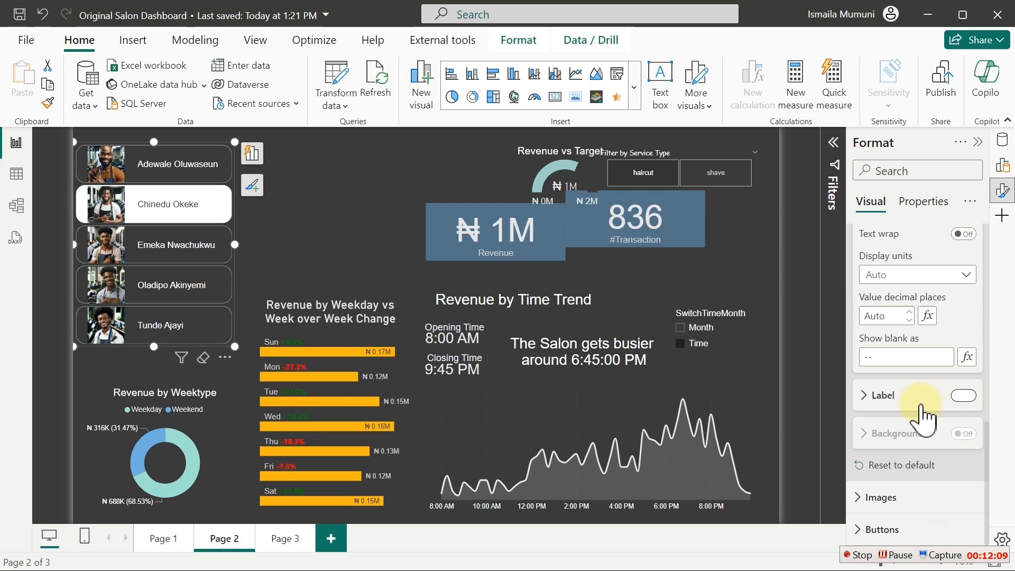
{"action": "left_click", "coordinate": [878, 395]}
{"action": "left_click", "coordinate": [919, 442]}
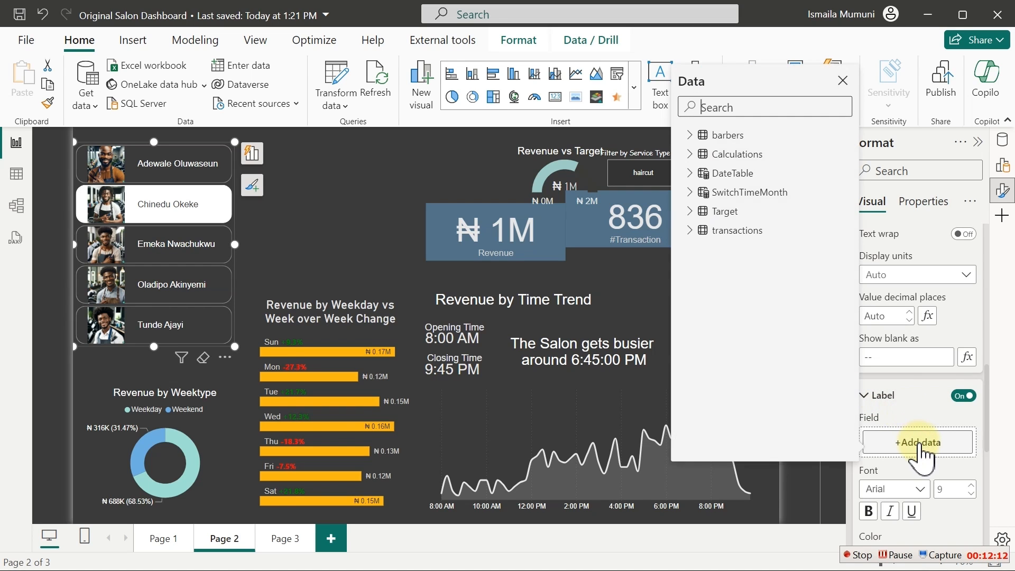
{"action": "left_click", "coordinate": [690, 136]}
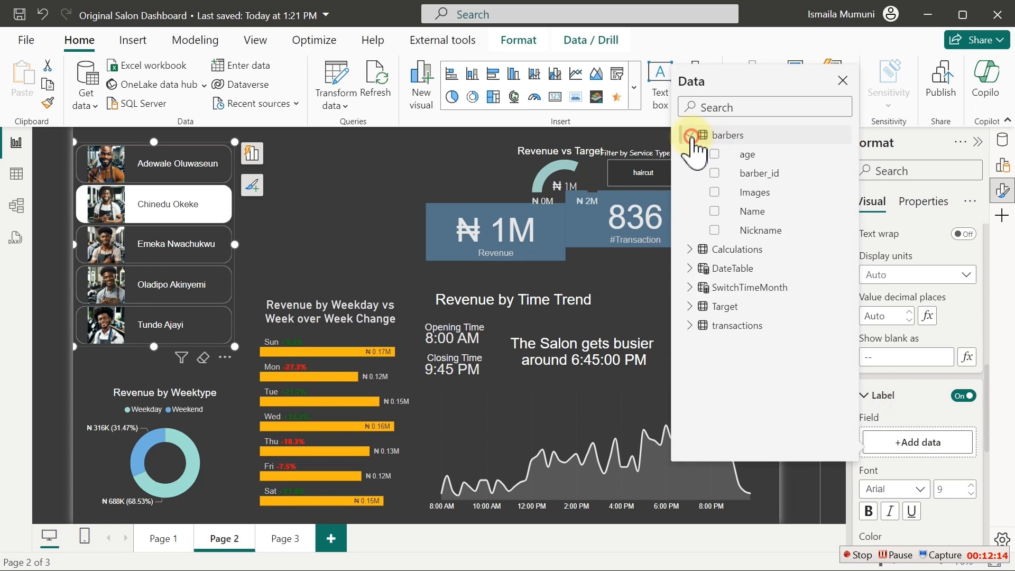
{"action": "left_click", "coordinate": [690, 137]}
{"action": "left_click", "coordinate": [690, 154]}
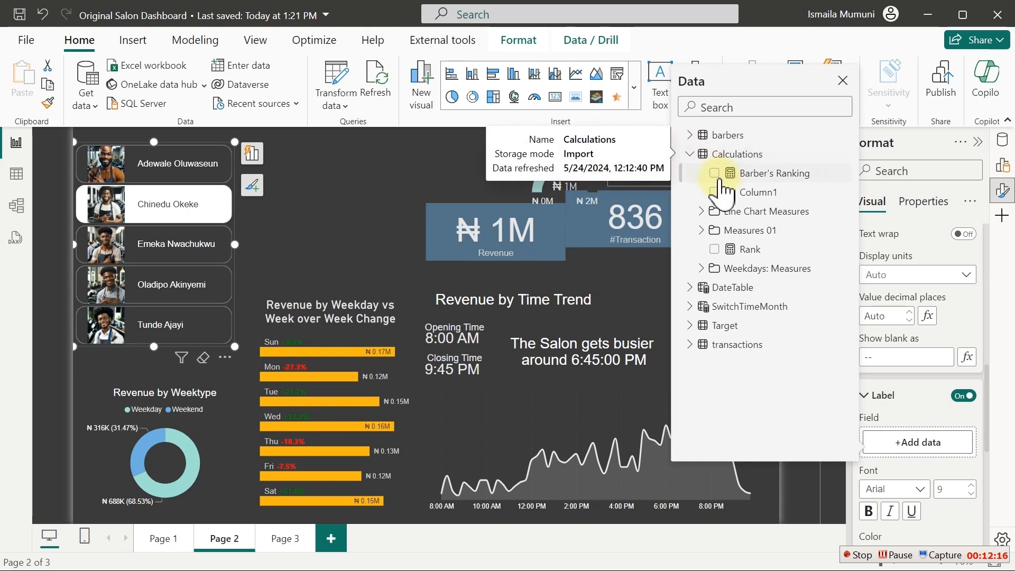
{"action": "left_click", "coordinate": [714, 249]}
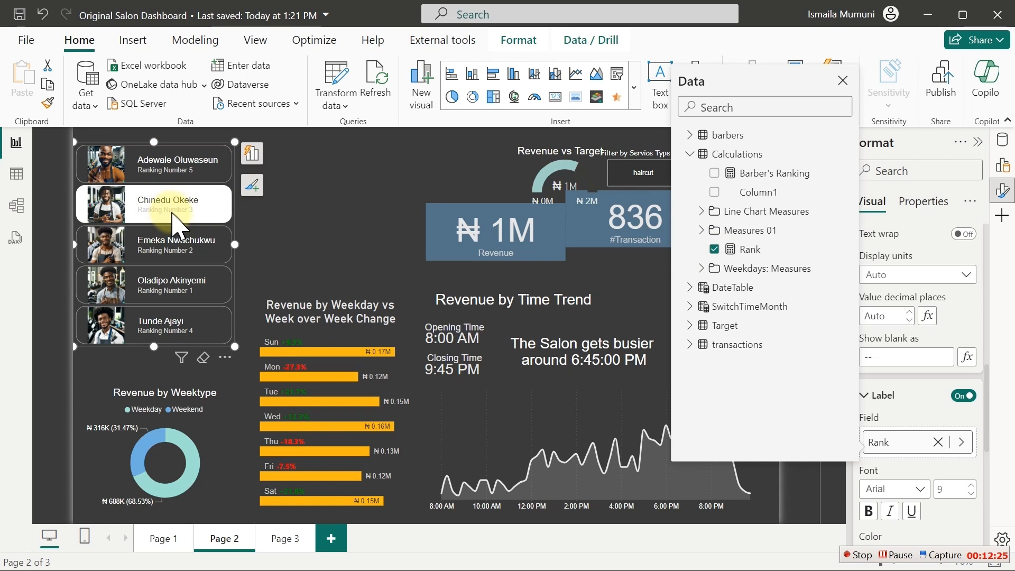
- Try a light orange and then Black, 40% lighter as the color of the slicer's rank label
{"action": "left_click", "coordinate": [911, 397]}
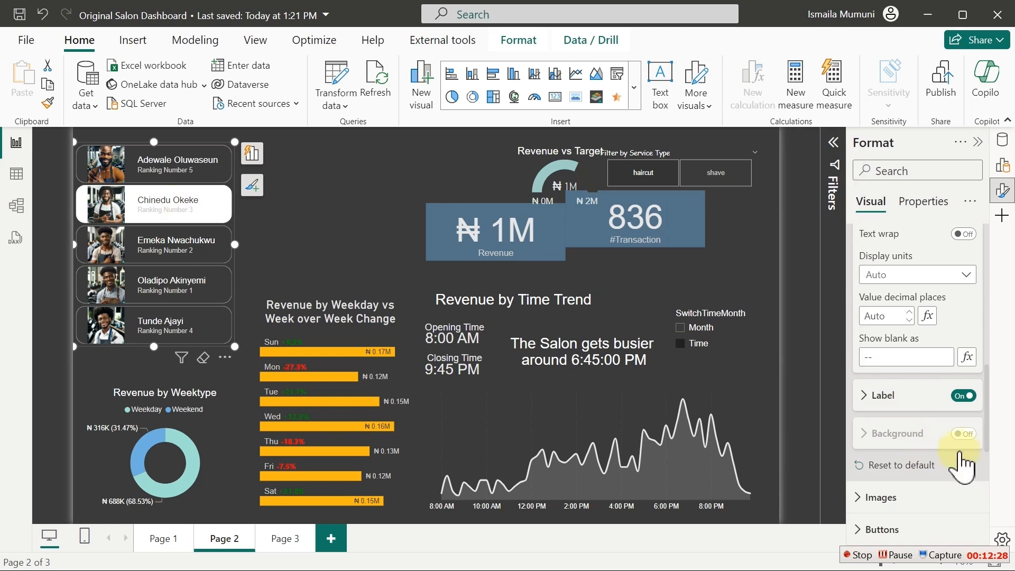
{"action": "left_click", "coordinate": [873, 398]}
{"action": "scroll", "coordinate": [991, 452], "scroll_direction": "down", "scroll_amount": 3}
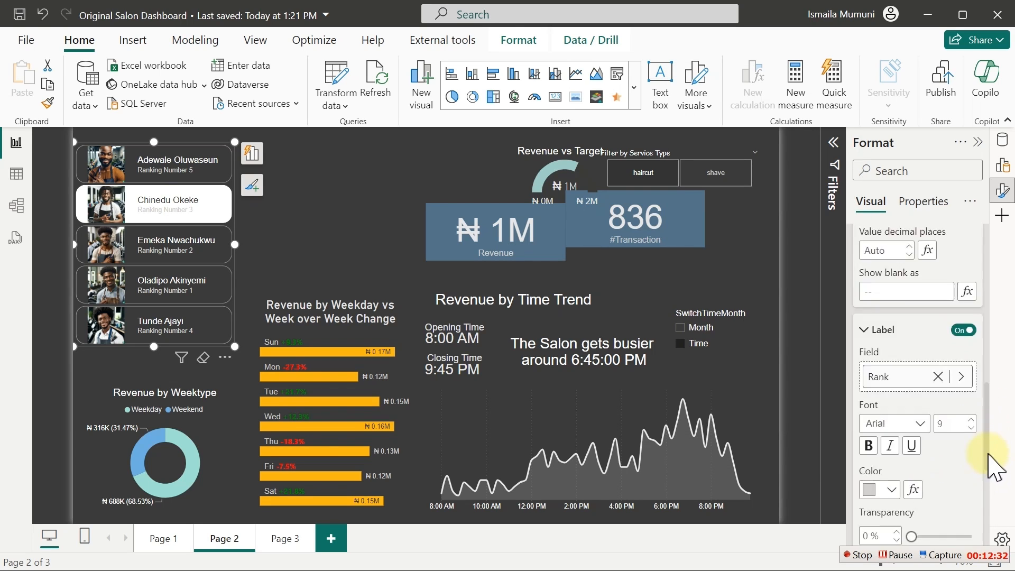
{"action": "left_click", "coordinate": [890, 431]}
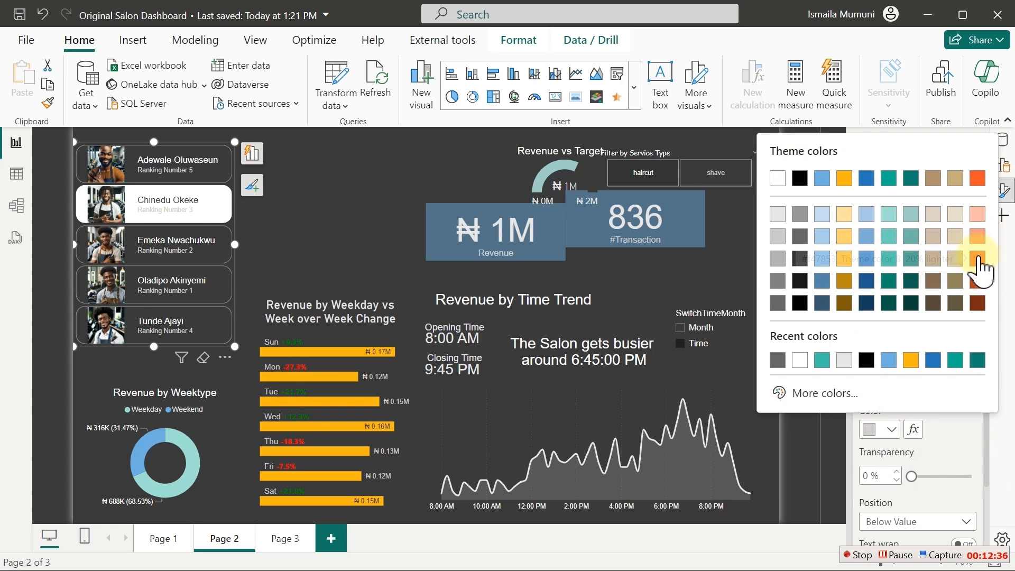
{"action": "left_click", "coordinate": [978, 258]}
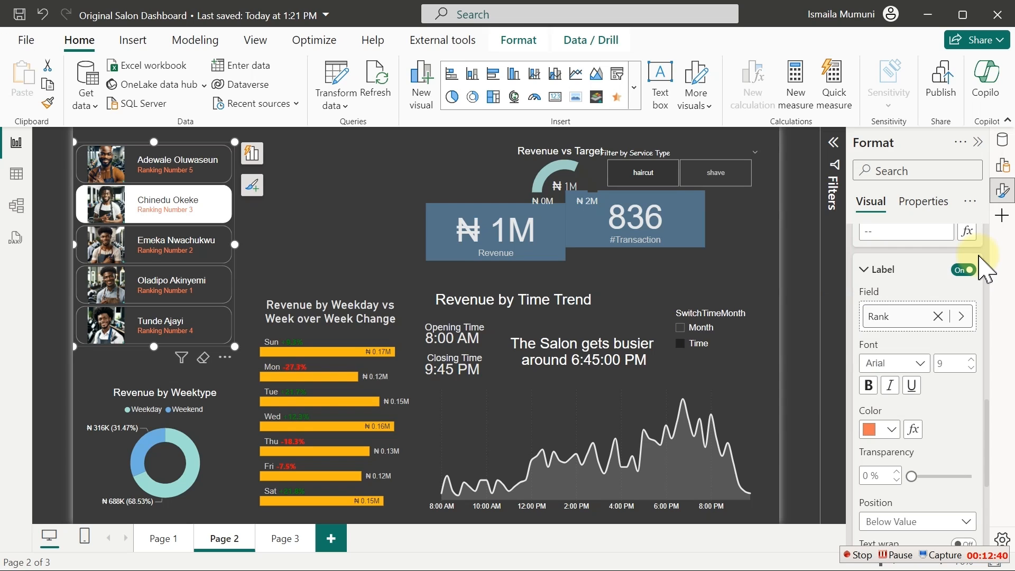
{"action": "left_click", "coordinate": [890, 431]}
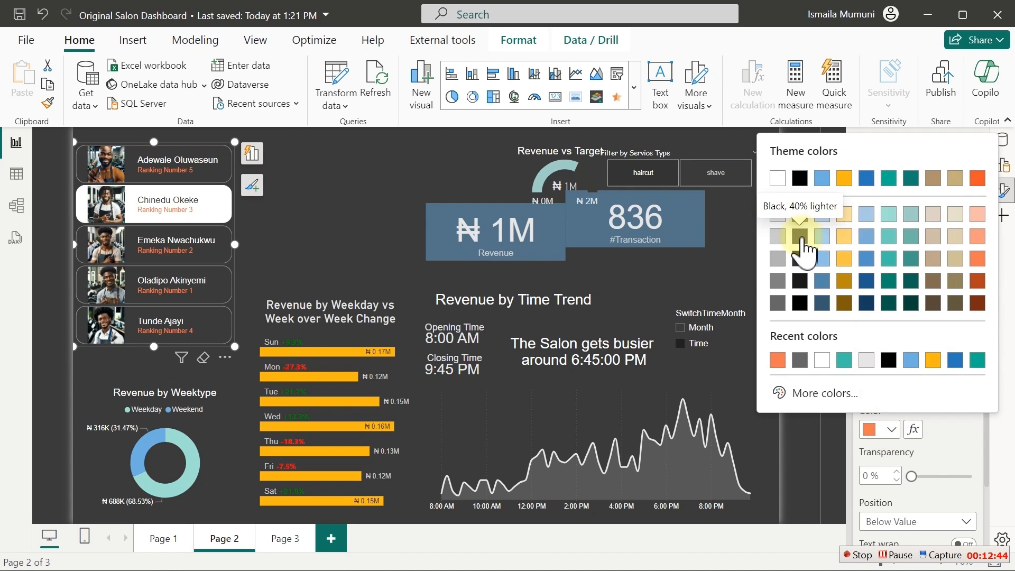
{"action": "left_click", "coordinate": [799, 236]}
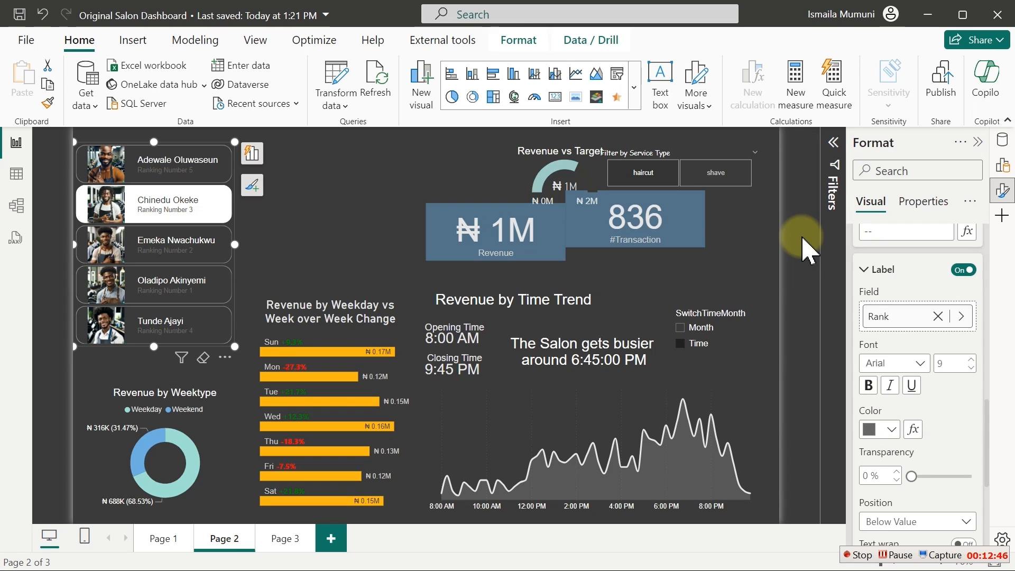
- Set the default color of the slicer's rank label to the lightest grey theme shade
{"action": "left_click", "coordinate": [891, 429]}
{"action": "left_click", "coordinate": [777, 214]}
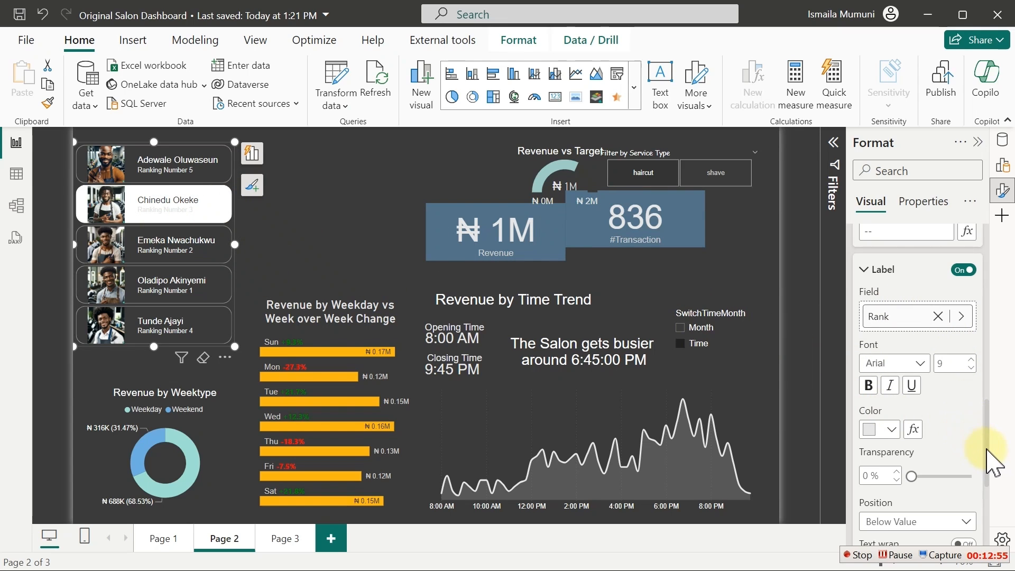
- Set the color of the slicer's rank label for the Selected state to a dark teal theme shade
{"action": "left_click_drag", "start_coordinate": [986, 451], "coordinate": [981, 324]}
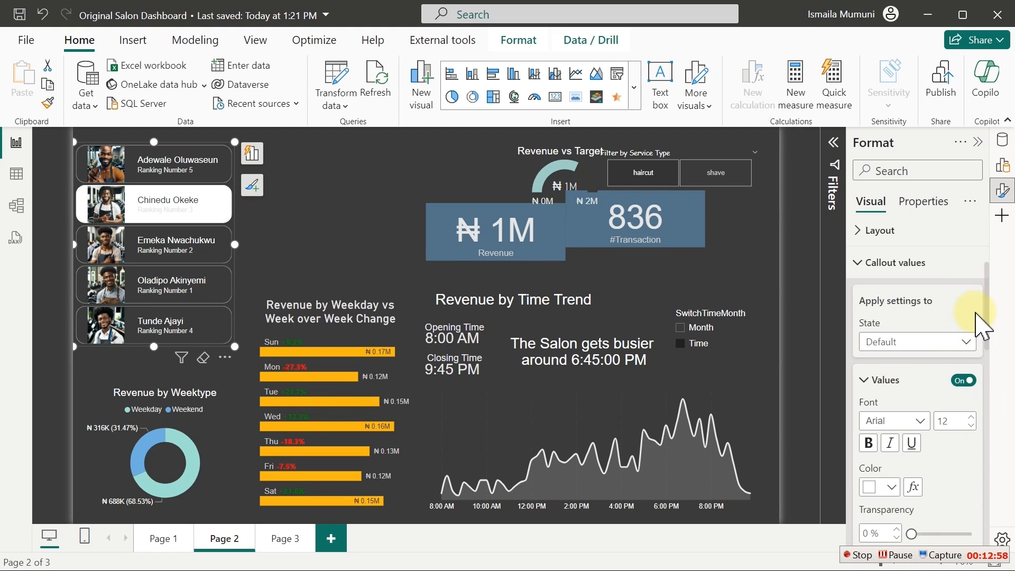
{"action": "left_click", "coordinate": [923, 355]}
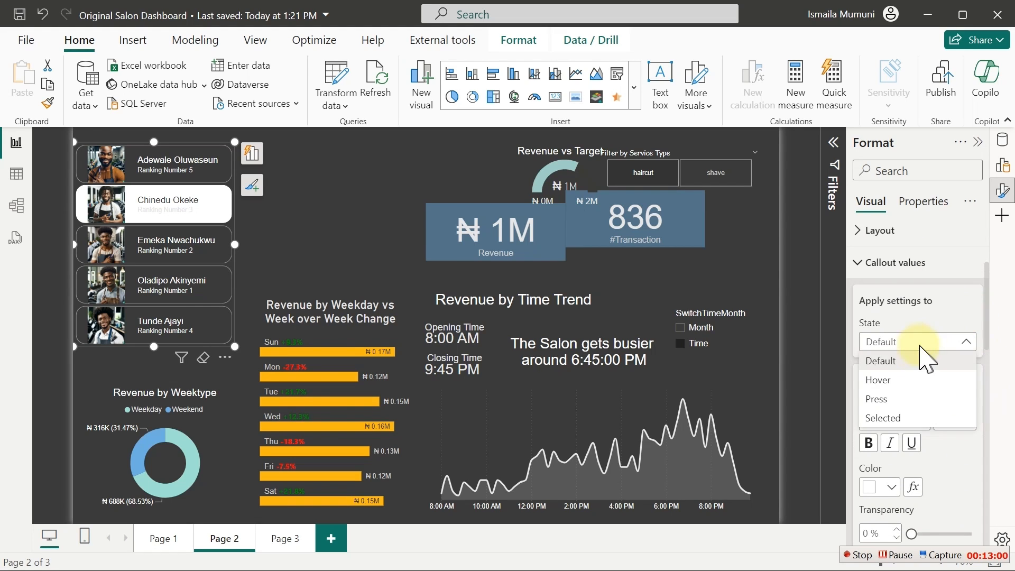
{"action": "left_click", "coordinate": [882, 419]}
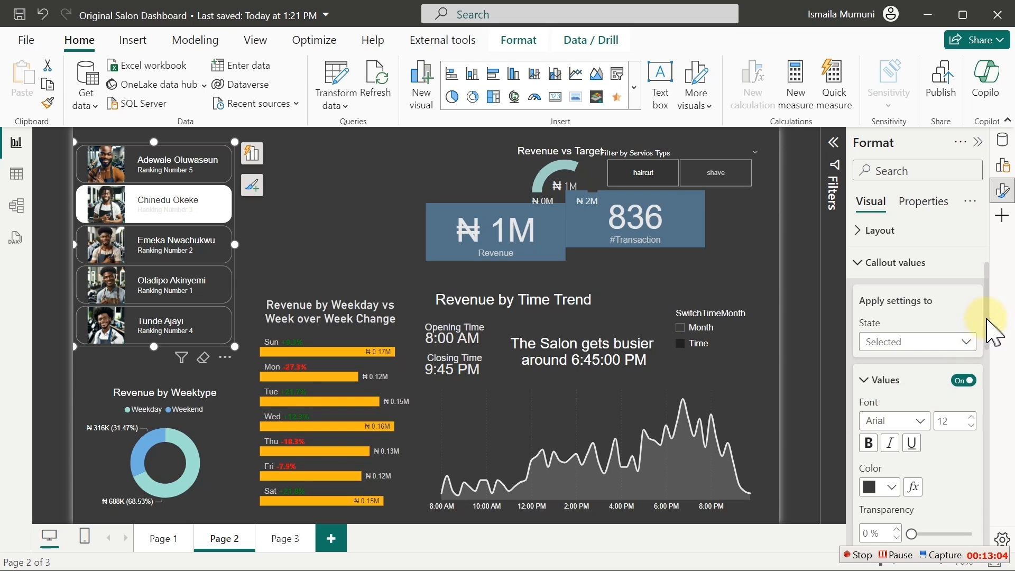
{"action": "left_click_drag", "start_coordinate": [986, 320], "coordinate": [999, 449]}
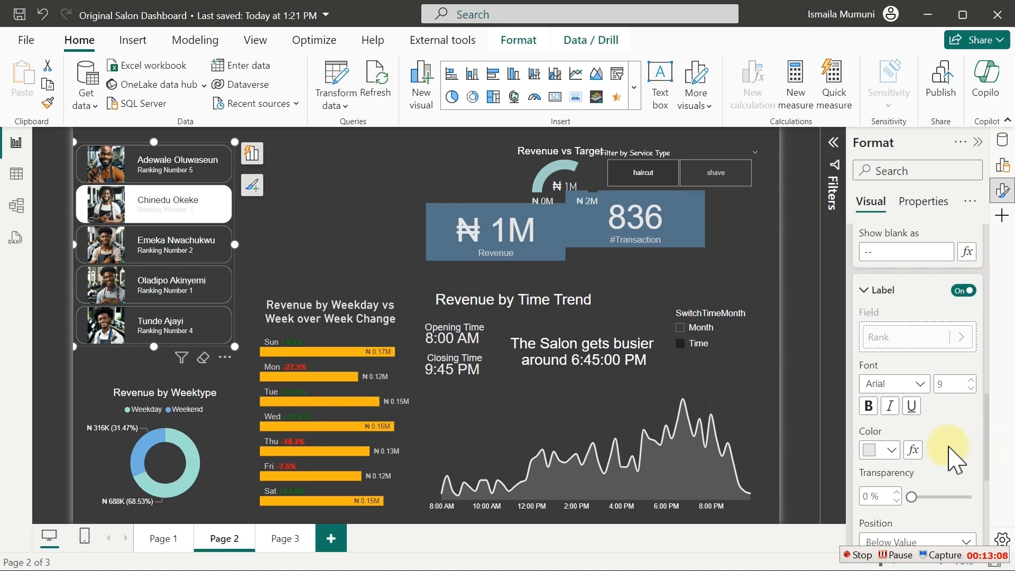
{"action": "left_click", "coordinate": [892, 453]}
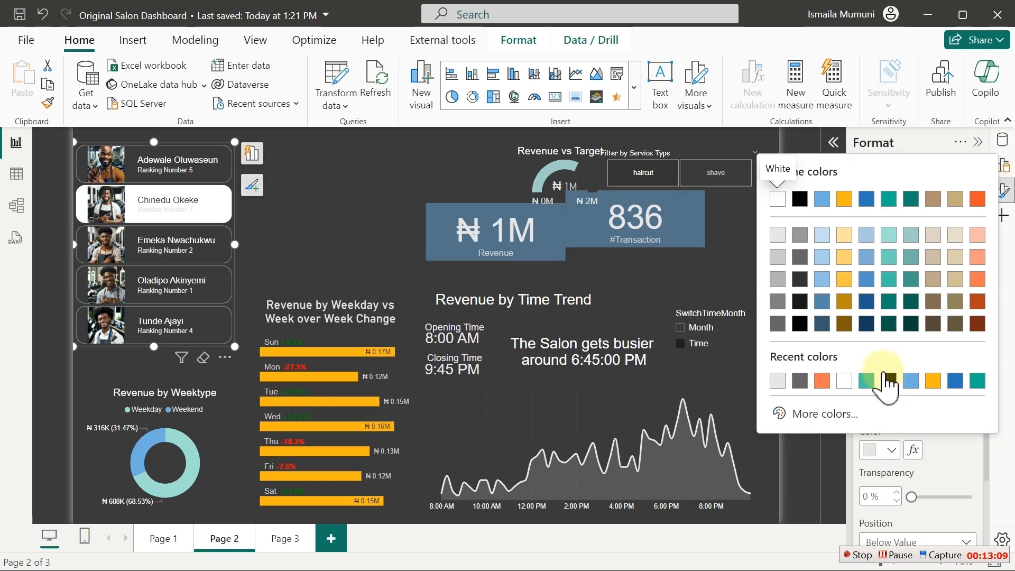
{"action": "left_click", "coordinate": [911, 302]}
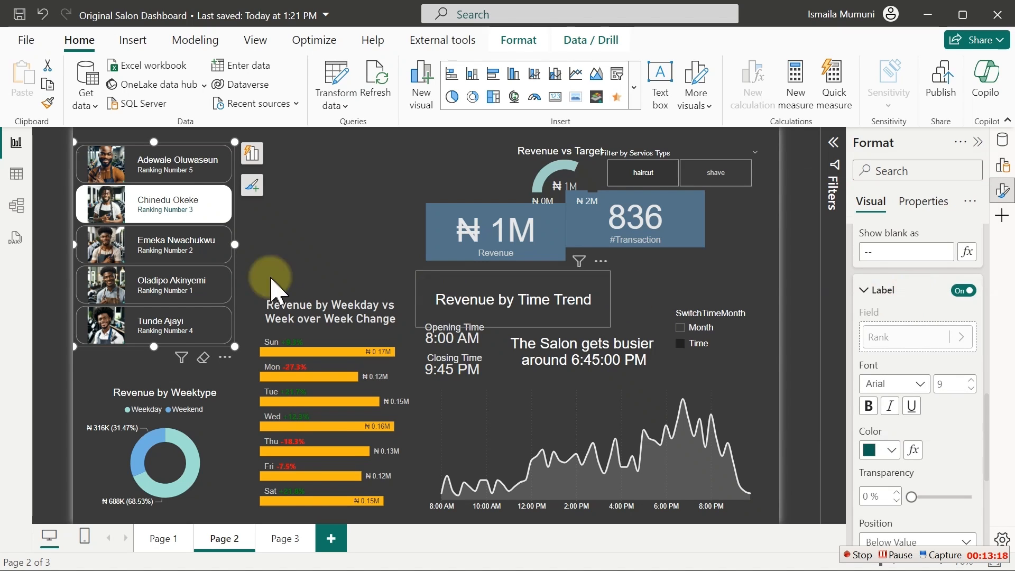
- Choose the third barber in the slicer and enlarge the slicer to roughly twice its width, extending it over the weekday chart
{"action": "left_click", "coordinate": [177, 258]}
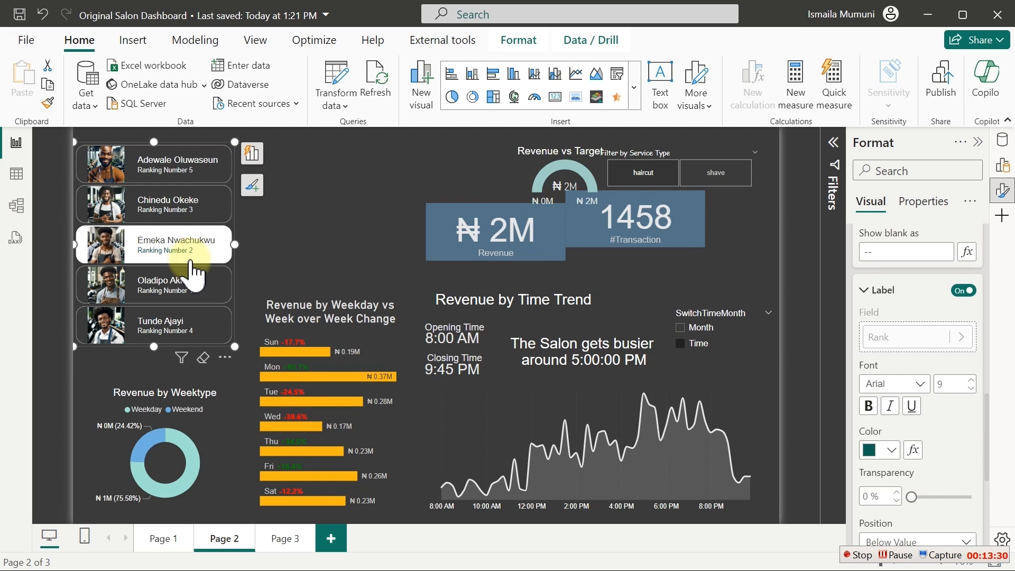
{"action": "left_click", "coordinate": [382, 204]}
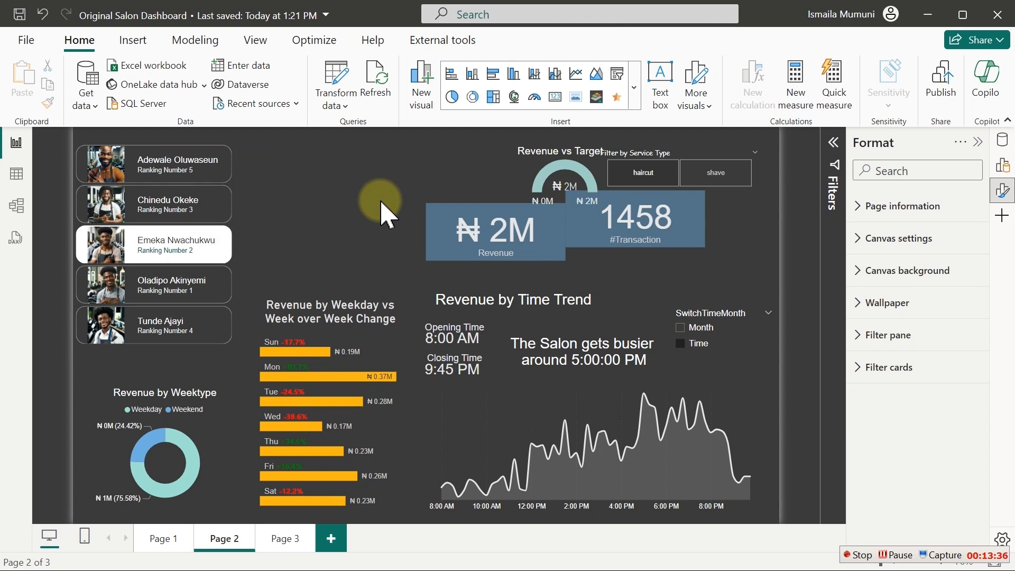
{"action": "left_click", "coordinate": [238, 253]}
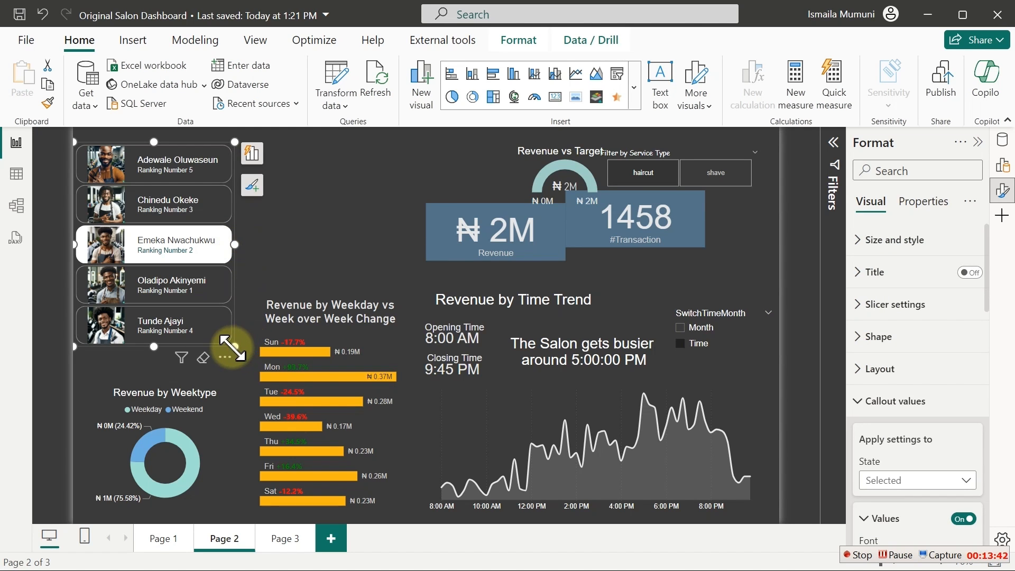
{"action": "left_click_drag", "start_coordinate": [234, 347], "coordinate": [385, 479]}
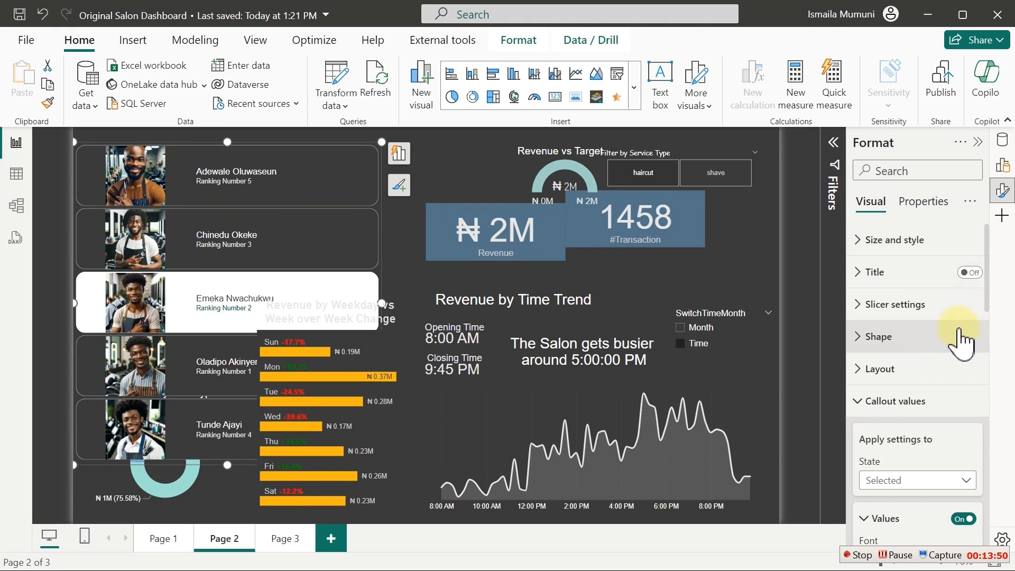
- Try a 91% blur on the slicer's images in the Default state and return the blur to 0%
{"action": "left_click", "coordinate": [905, 406]}
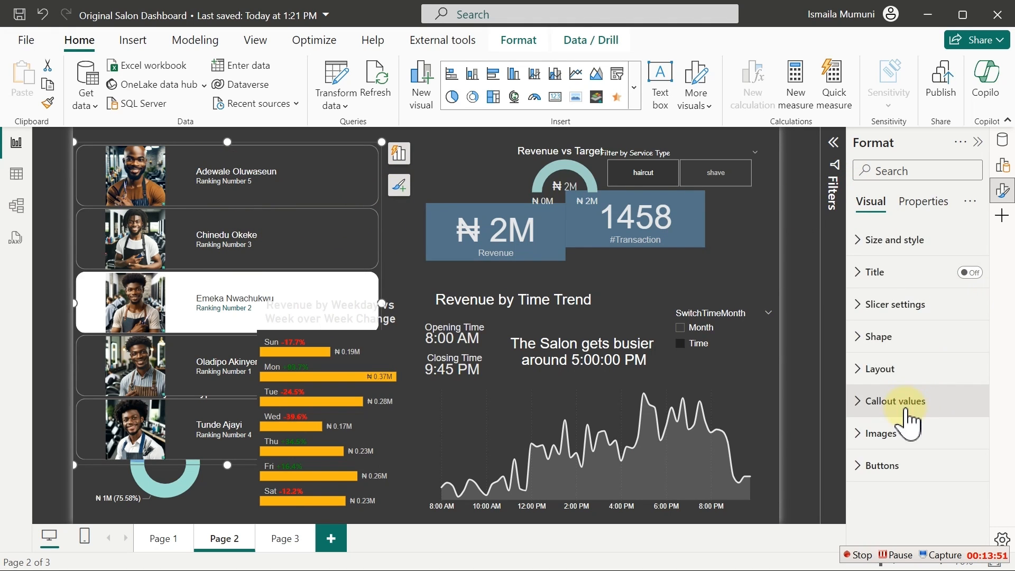
{"action": "left_click", "coordinate": [898, 439]}
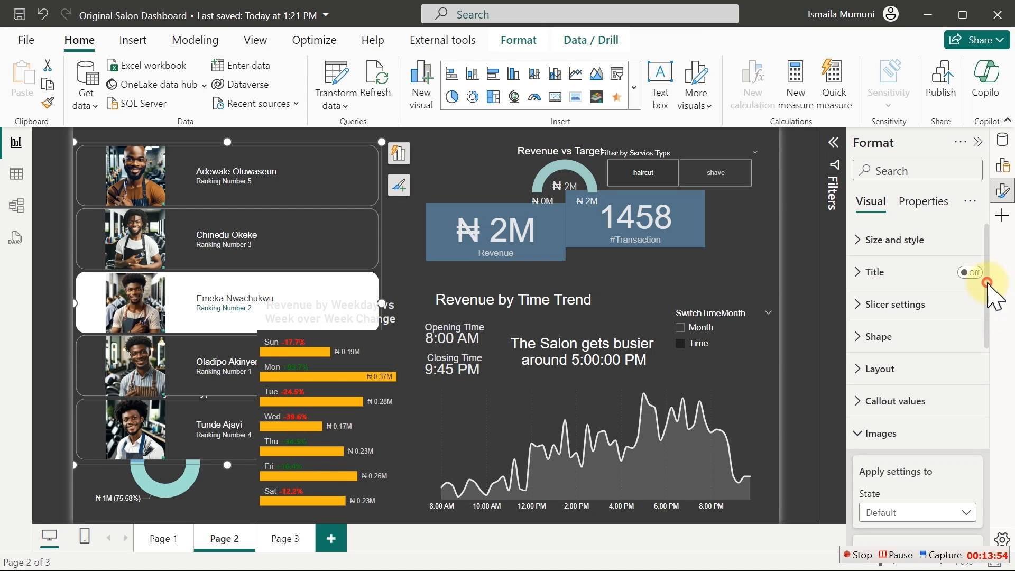
{"action": "left_click_drag", "start_coordinate": [987, 283], "coordinate": [990, 424]}
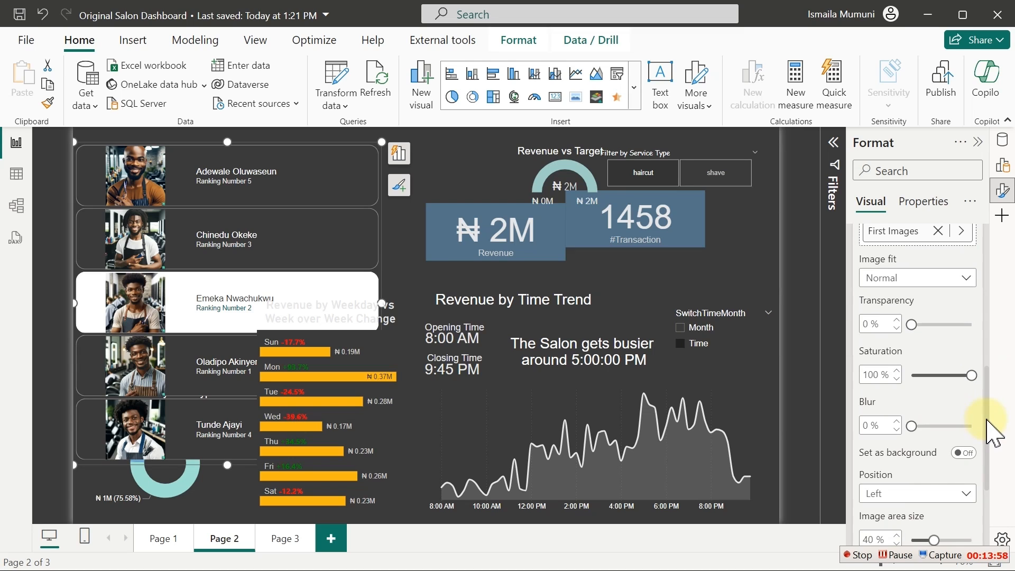
{"action": "left_click_drag", "start_coordinate": [911, 426], "coordinate": [965, 423]}
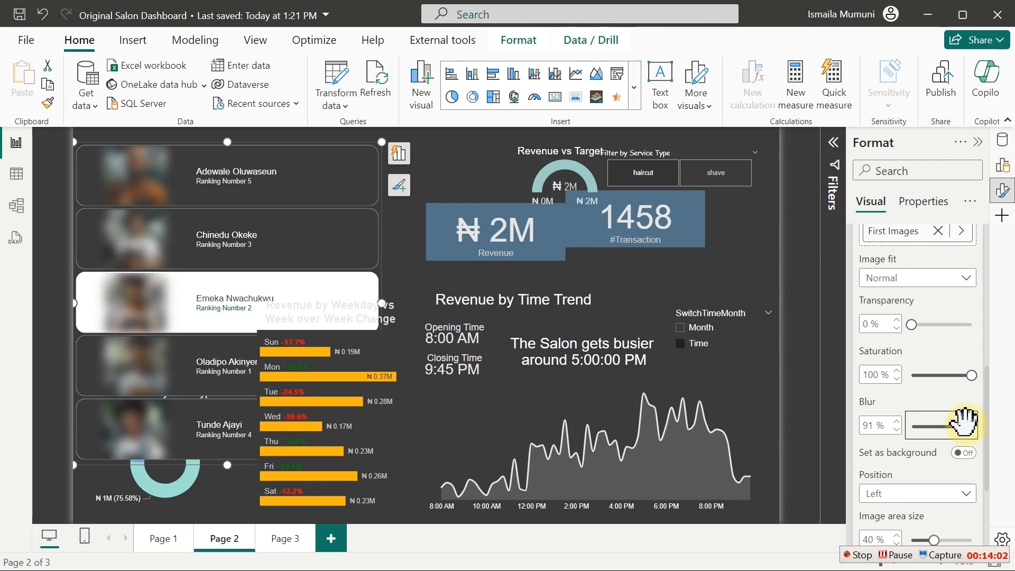
{"action": "left_click_drag", "start_coordinate": [964, 423], "coordinate": [902, 421]}
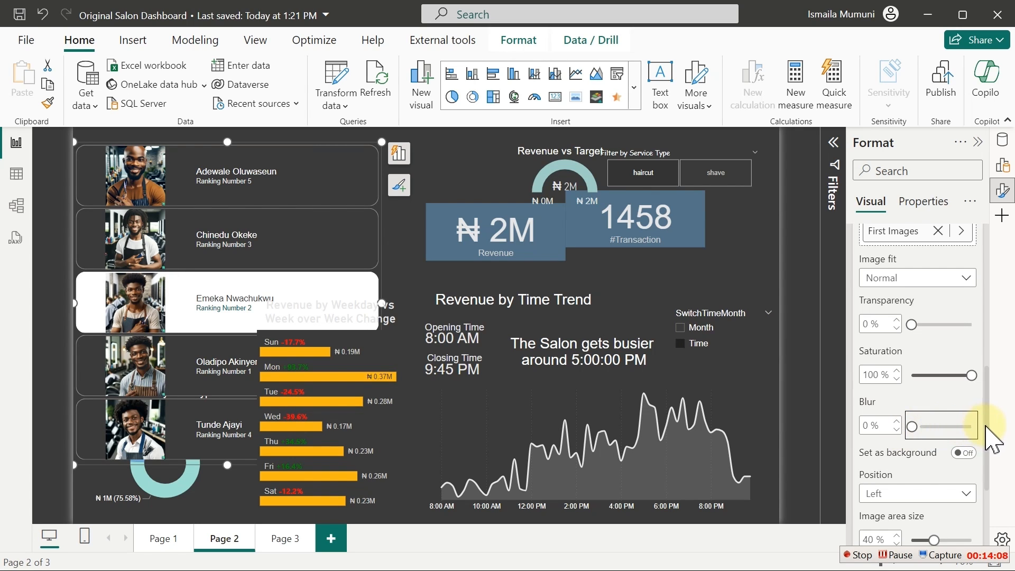
- Try a 39% blur on the slicer's images in the Selected state and return the blur to 0%
{"action": "left_click_drag", "start_coordinate": [987, 427], "coordinate": [969, 347]}
{"action": "left_click", "coordinate": [963, 340]}
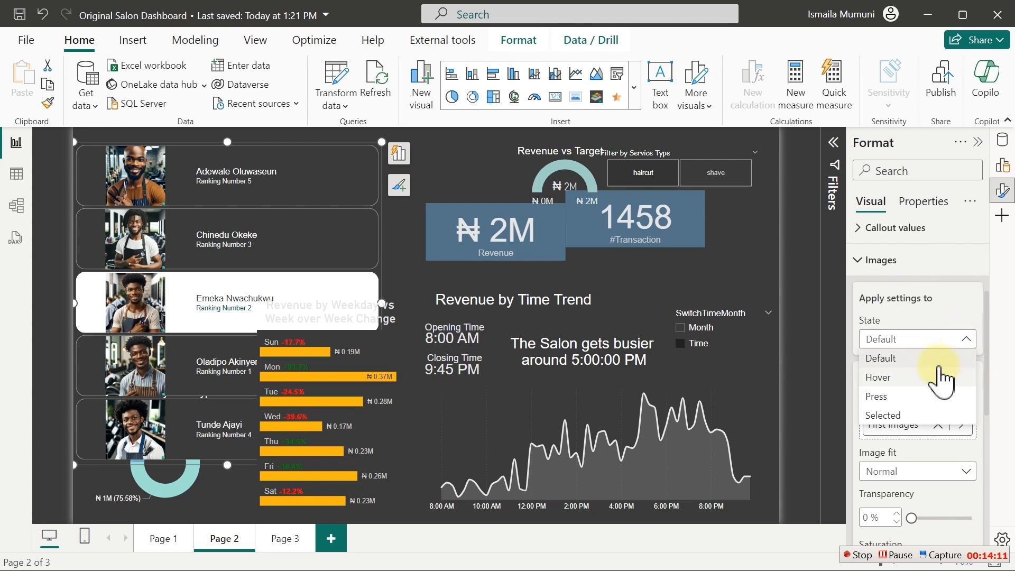
{"action": "left_click", "coordinate": [907, 416]}
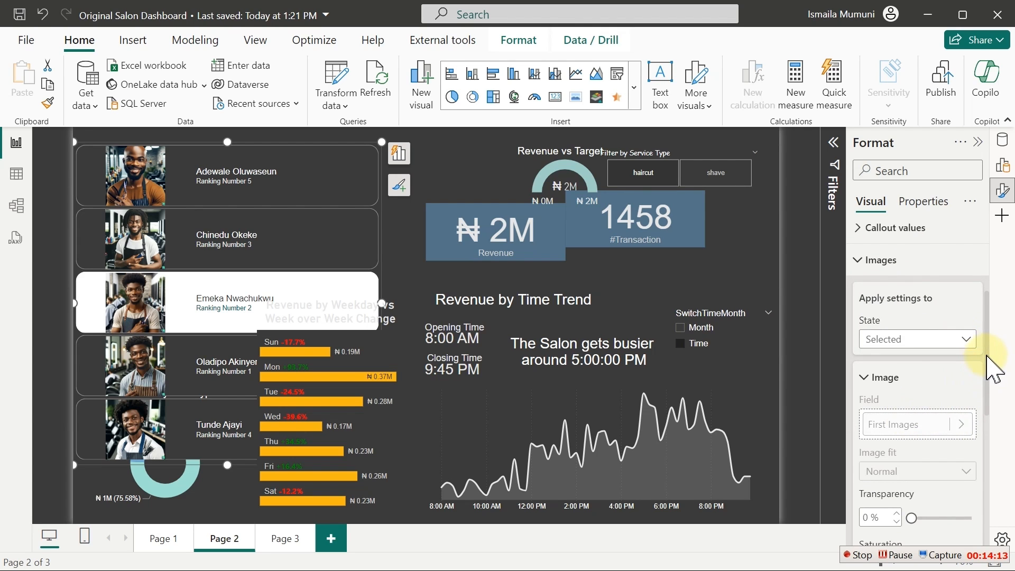
{"action": "left_click_drag", "start_coordinate": [988, 365], "coordinate": [996, 471]}
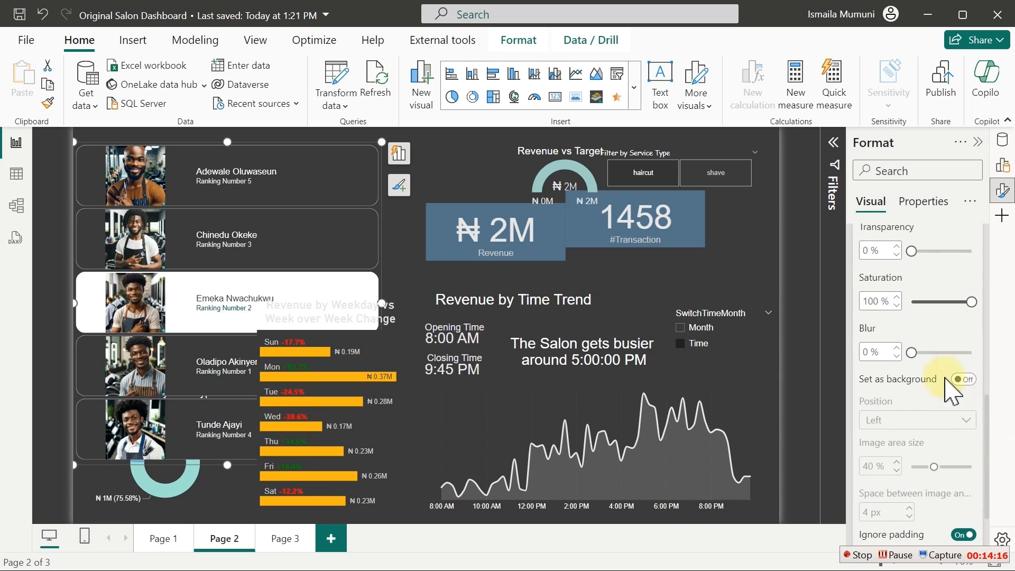
{"action": "left_click_drag", "start_coordinate": [912, 352], "coordinate": [914, 353]}
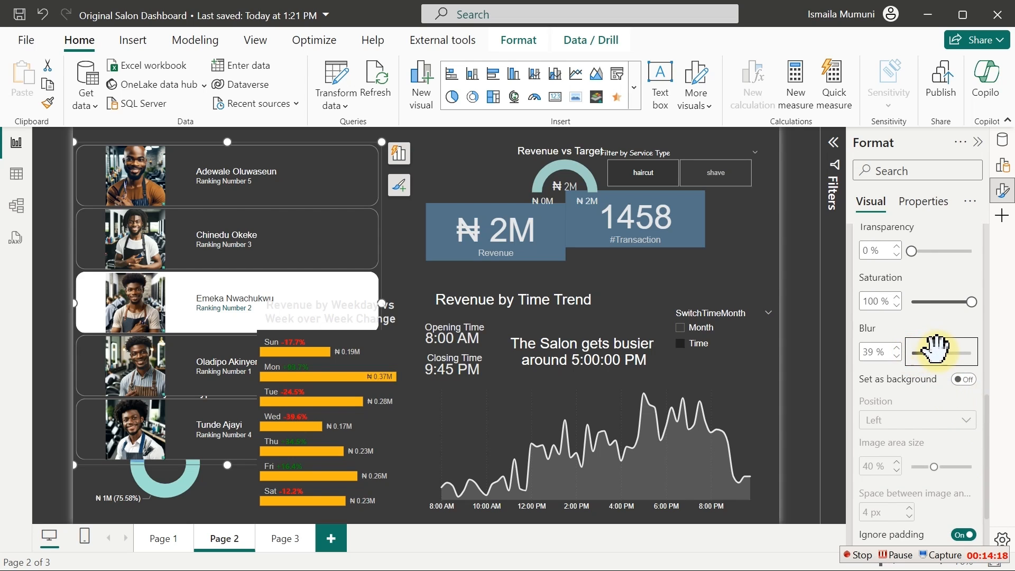
{"action": "left_click_drag", "start_coordinate": [933, 355], "coordinate": [906, 355]}
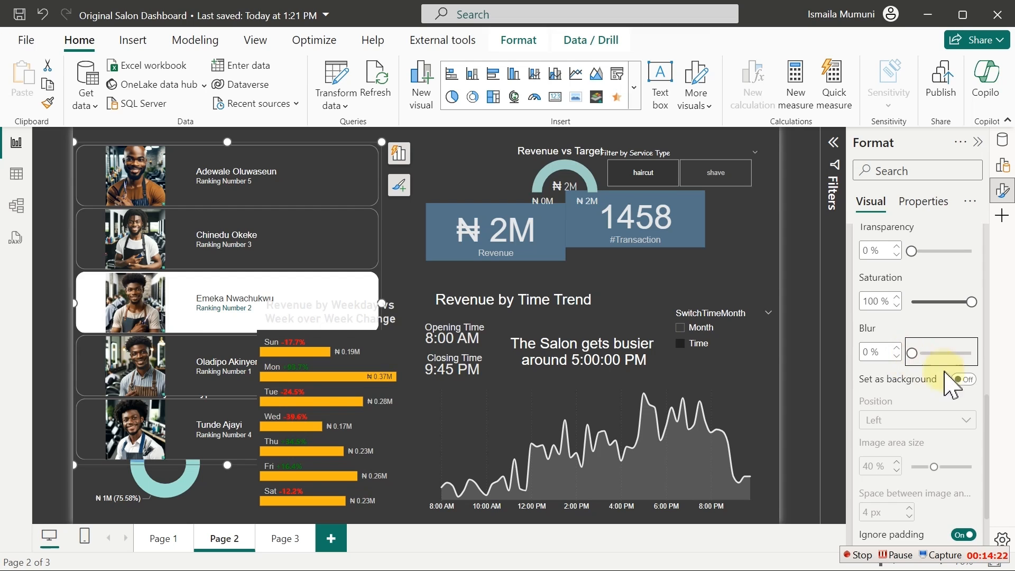
- Blur the slicer's Default-state images, trying 25% with the second barber selected and settling on 20%
{"action": "left_click_drag", "start_coordinate": [987, 415], "coordinate": [988, 301]}
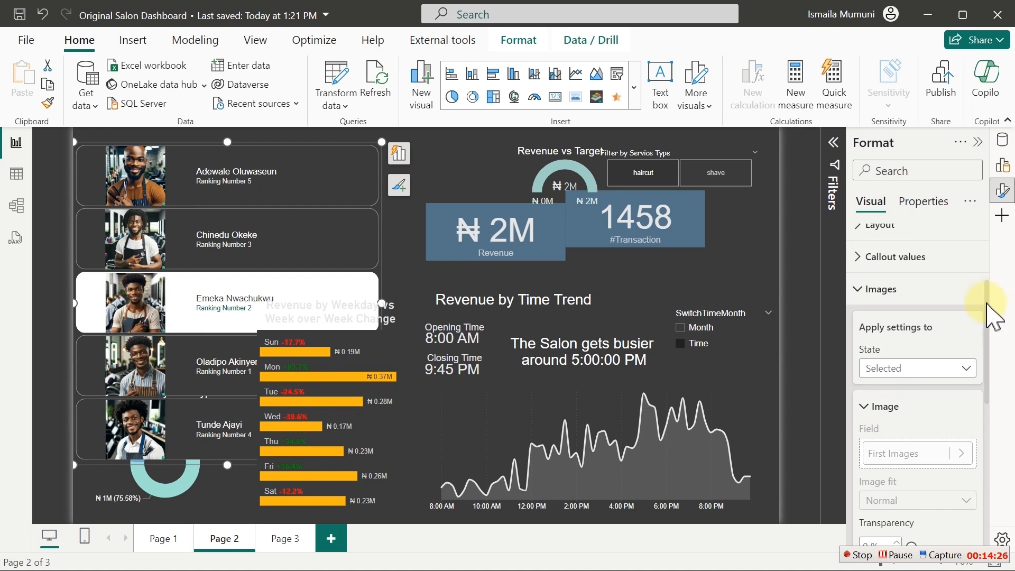
{"action": "left_click", "coordinate": [965, 370]}
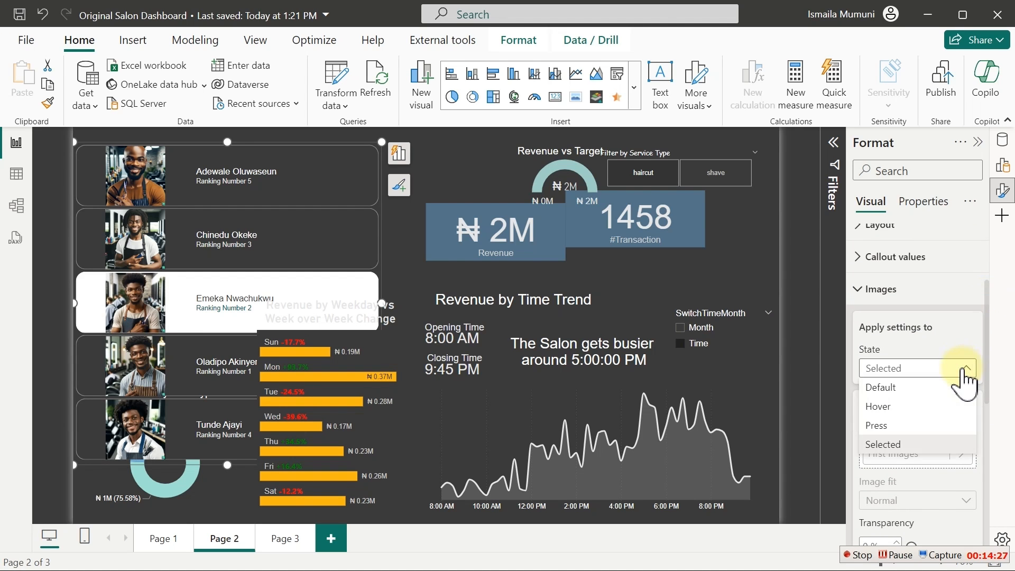
{"action": "left_click", "coordinate": [918, 391]}
{"action": "left_click_drag", "start_coordinate": [986, 329], "coordinate": [981, 437]}
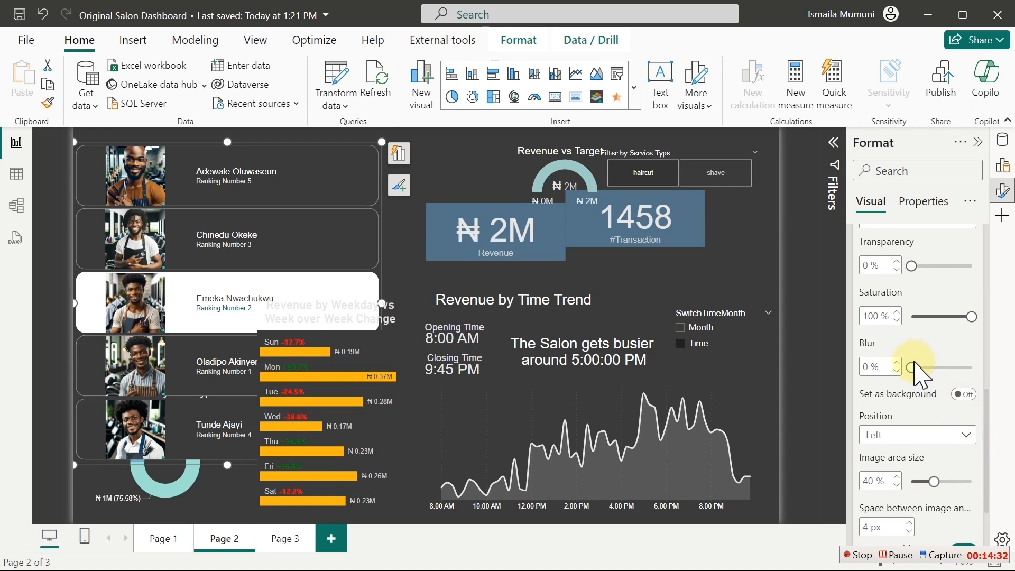
{"action": "left_click_drag", "start_coordinate": [911, 365], "coordinate": [926, 364]}
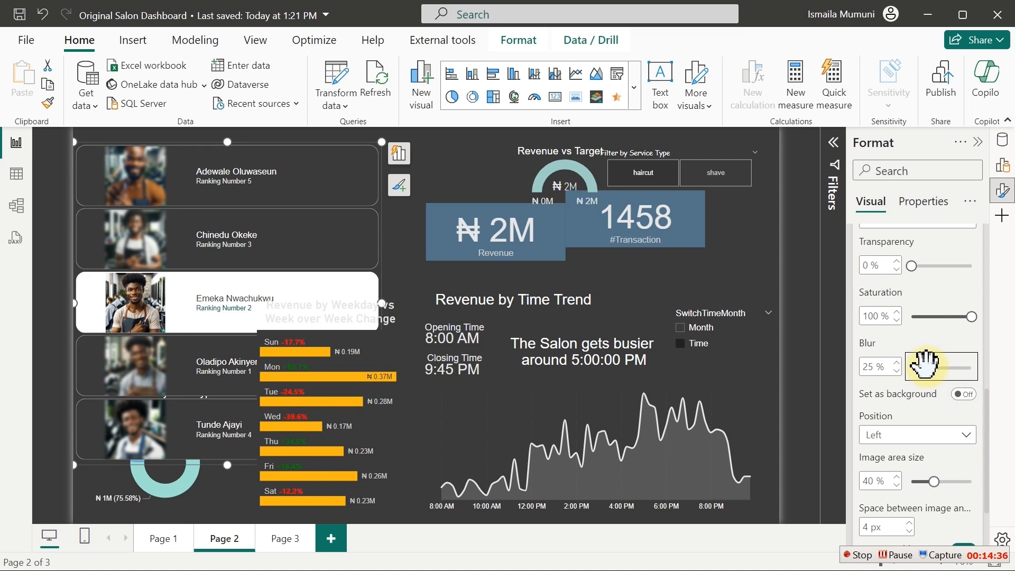
{"action": "left_click", "coordinate": [208, 249]}
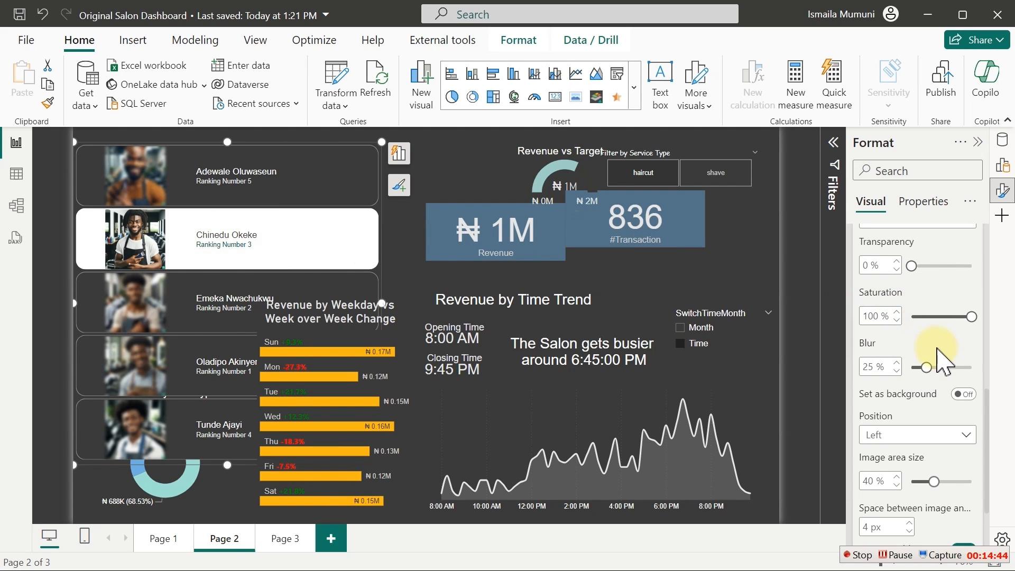
{"action": "left_click_drag", "start_coordinate": [926, 367], "coordinate": [922, 366]}
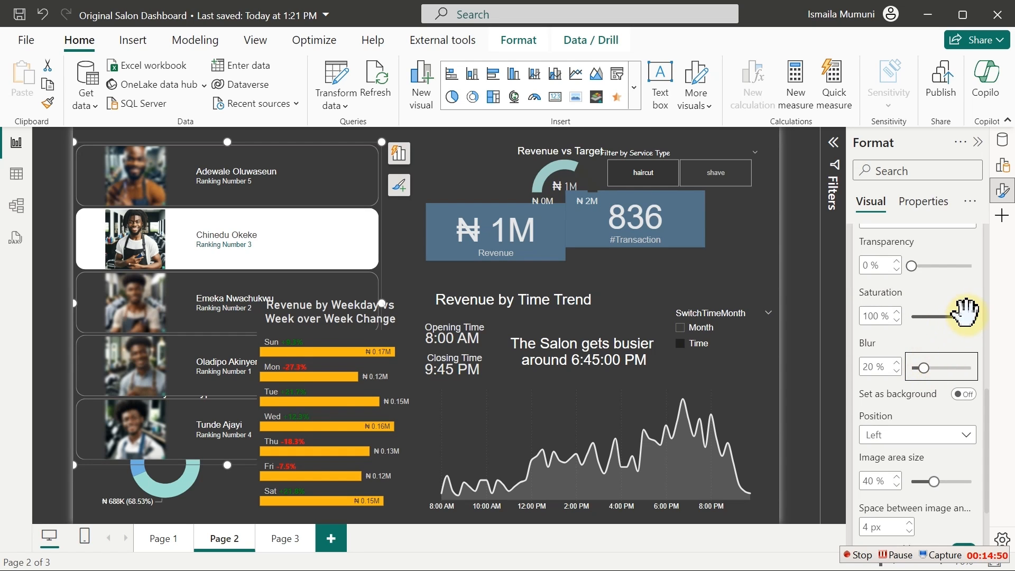
- Try a 3% saturation on the slicer's Default-state images and restore it to 100%
{"action": "left_click_drag", "start_coordinate": [970, 316], "coordinate": [915, 325]}
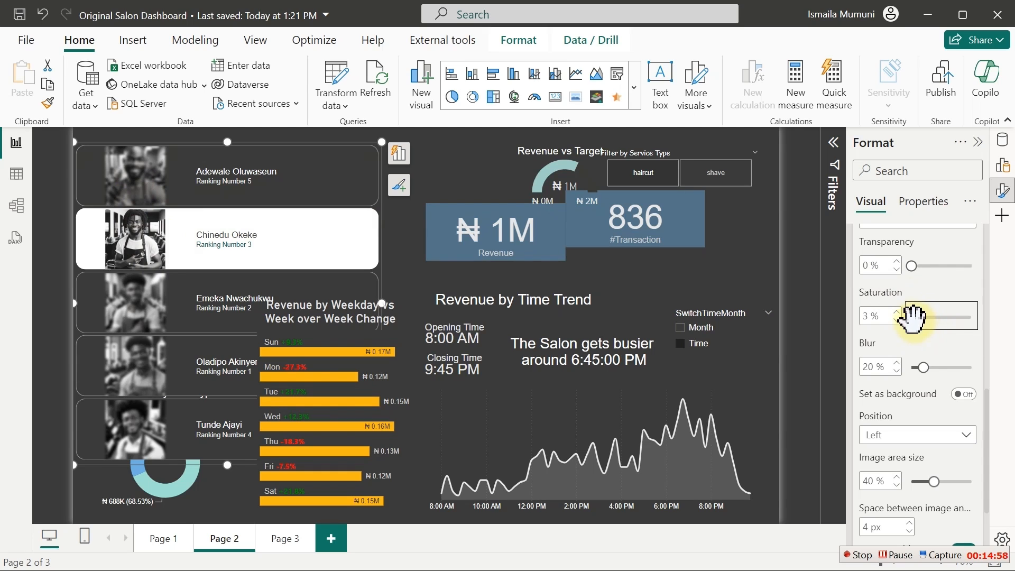
{"action": "left_click_drag", "start_coordinate": [920, 312], "coordinate": [978, 317]}
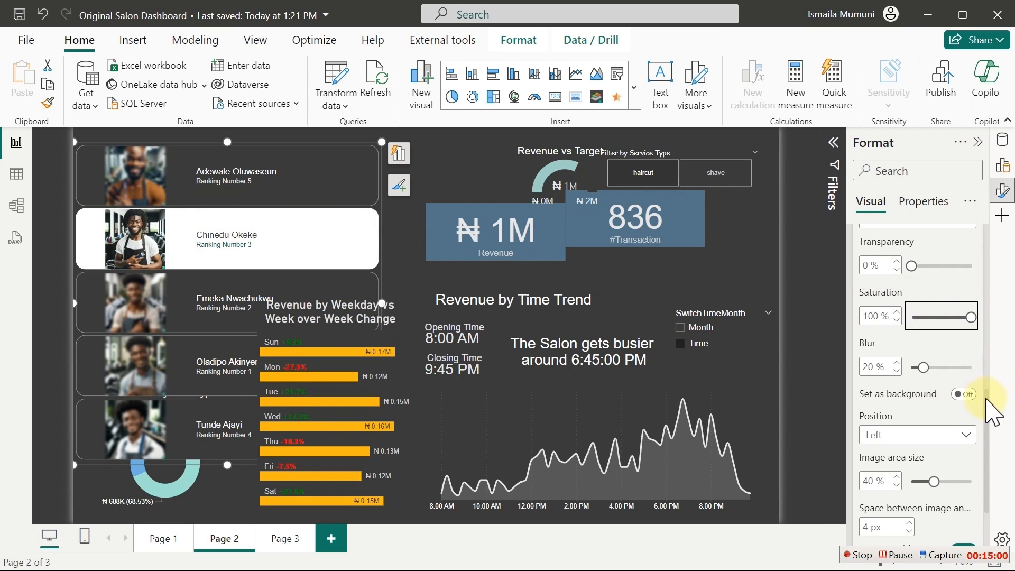
- Set the saturation of the slicer's images for the Selected state to 100%
{"action": "left_click_drag", "start_coordinate": [986, 400], "coordinate": [985, 323]}
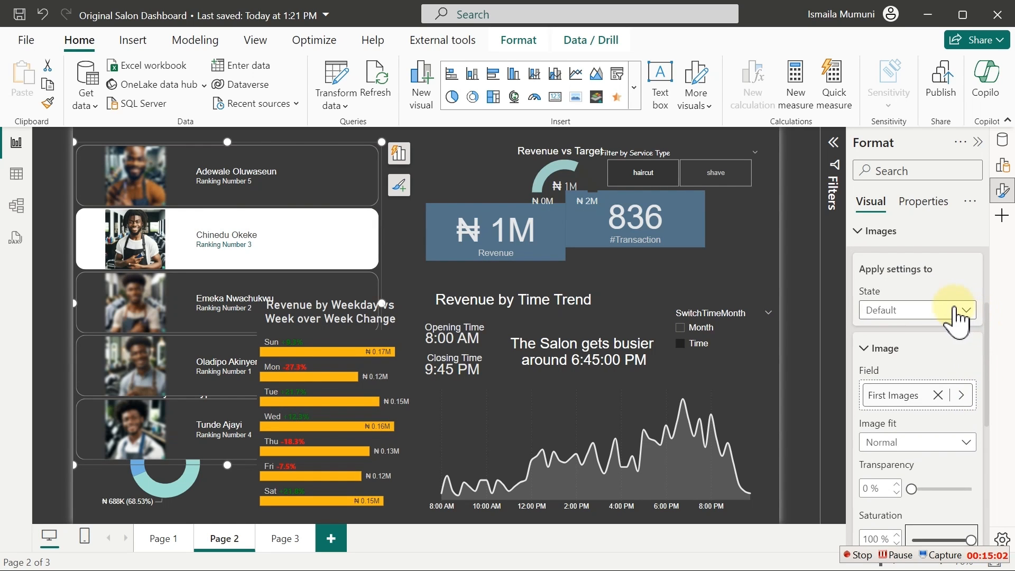
{"action": "left_click", "coordinate": [958, 312]}
{"action": "left_click", "coordinate": [884, 393]}
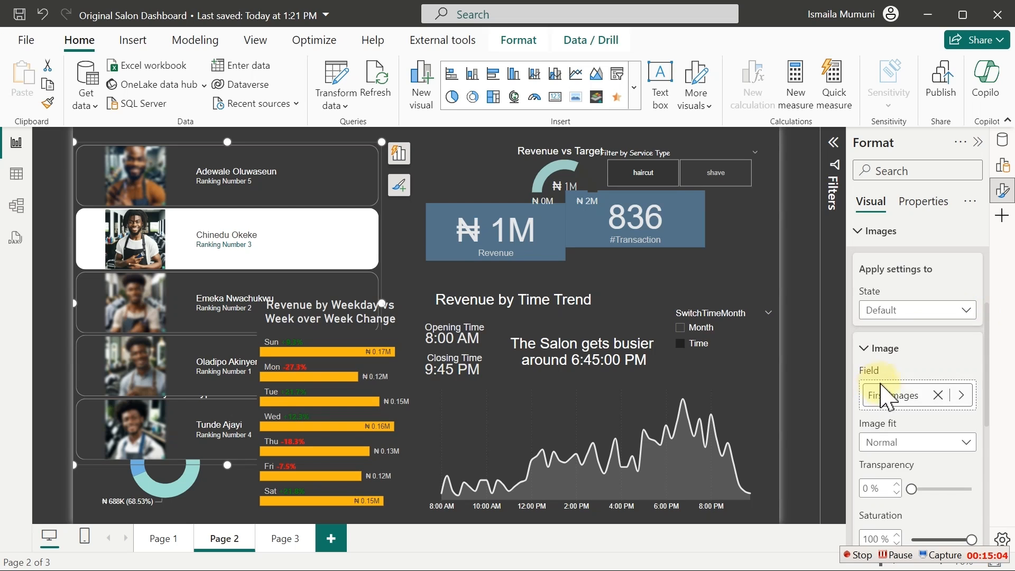
{"action": "left_click_drag", "start_coordinate": [988, 339], "coordinate": [987, 411]}
{"action": "left_click_drag", "start_coordinate": [970, 359], "coordinate": [1002, 360]}
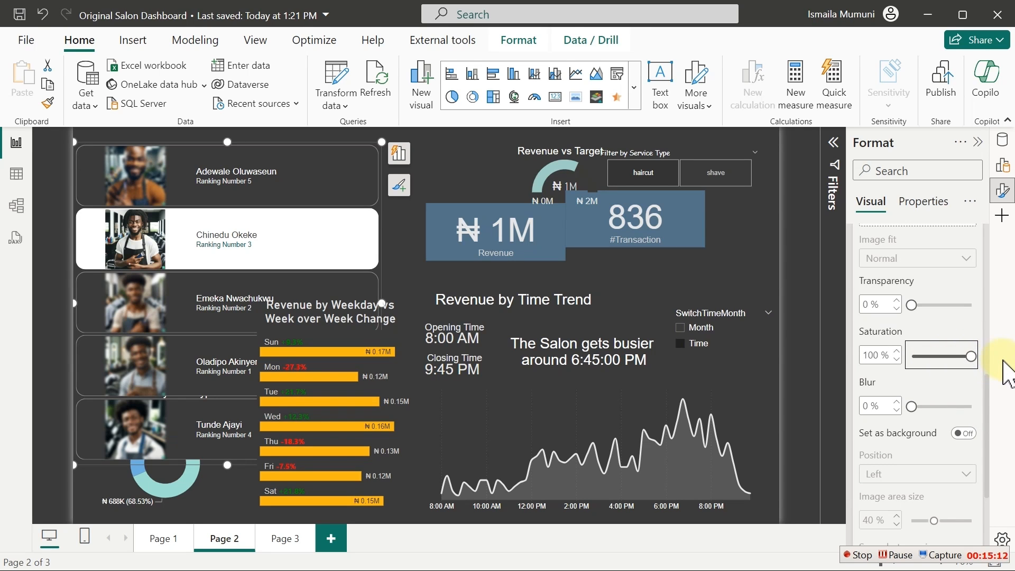
- Lower the saturation of the slicer's Default-state images to 67%
{"action": "scroll", "coordinate": [983, 370], "scroll_direction": "up", "scroll_amount": 5}
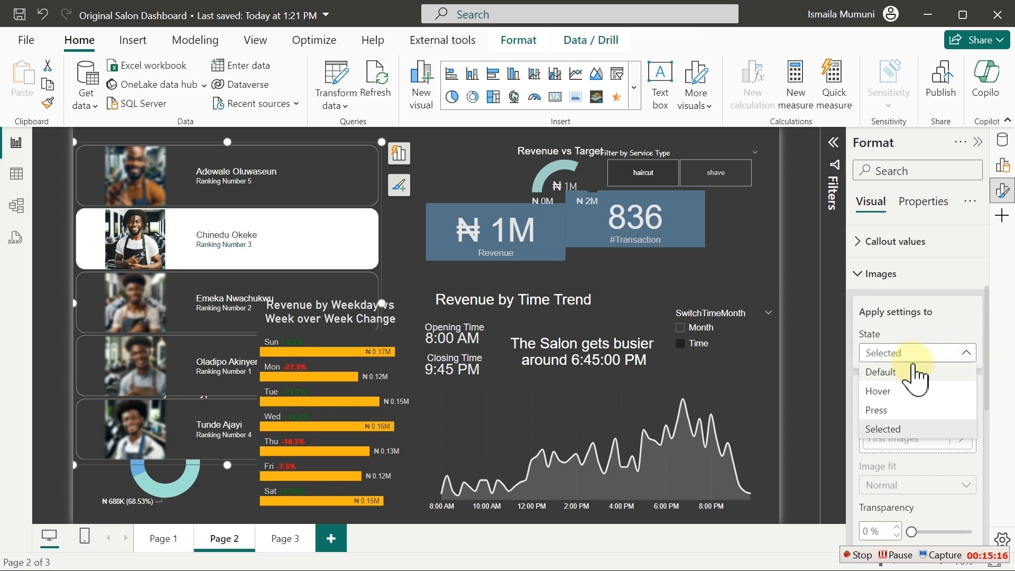
{"action": "left_click", "coordinate": [899, 371]}
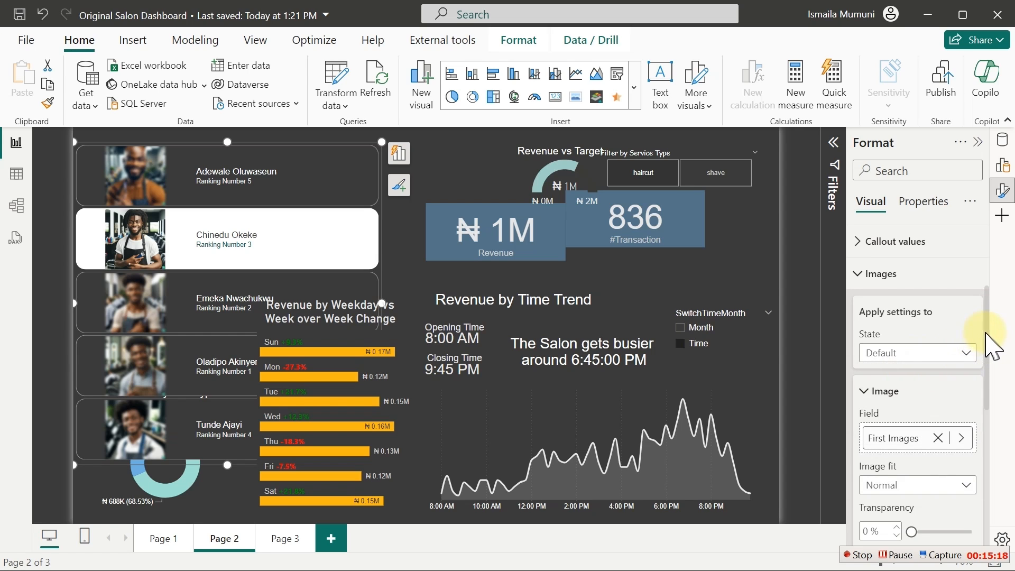
{"action": "left_click_drag", "start_coordinate": [986, 333], "coordinate": [982, 427]}
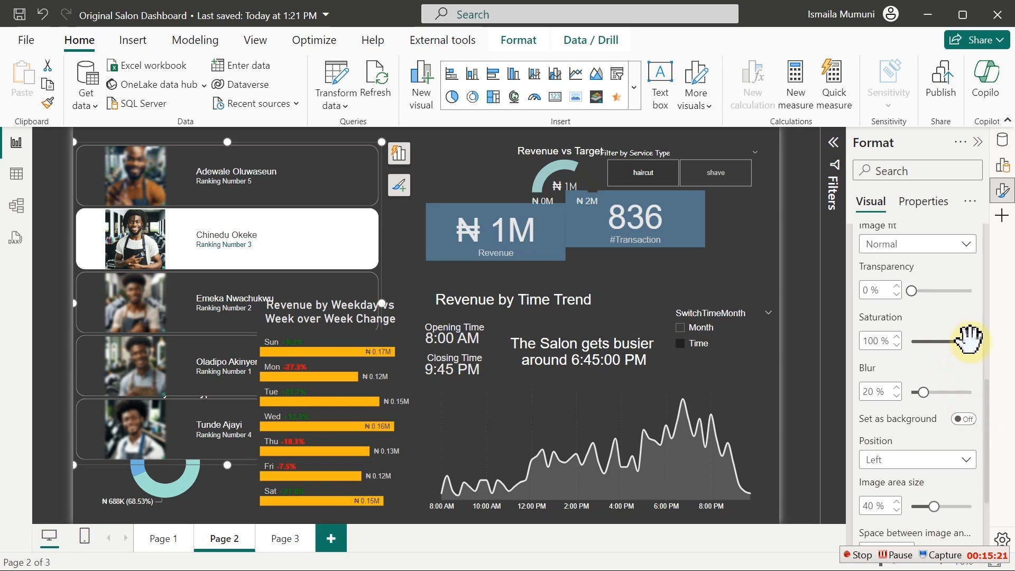
{"action": "left_click_drag", "start_coordinate": [970, 341], "coordinate": [953, 342]}
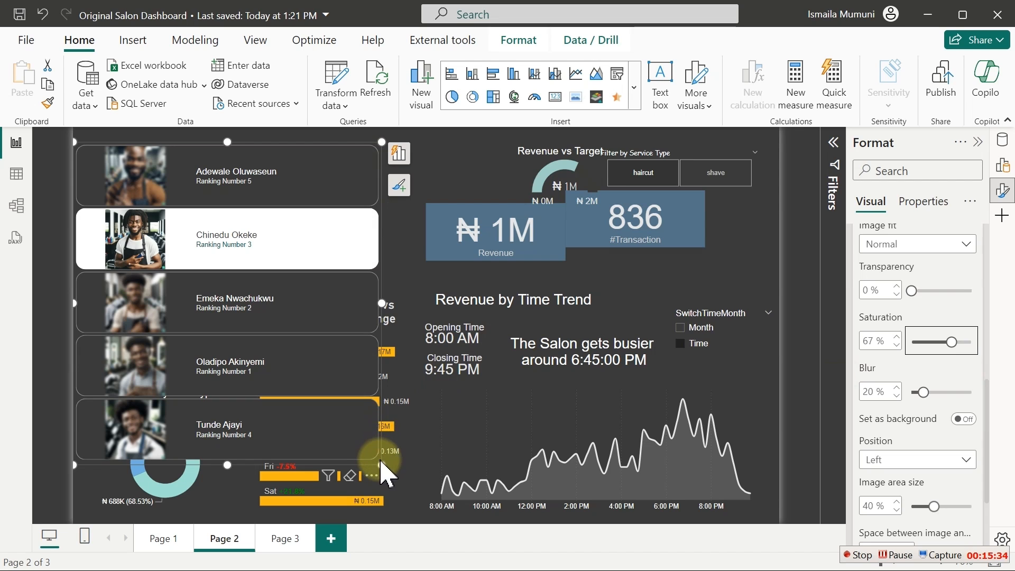
- Shrink the barber slicer to about half its width above the Revenue by Weektype donut, and select the barbers ranked 2 and 1 in turn
{"action": "left_click_drag", "start_coordinate": [382, 464], "coordinate": [225, 381]}
{"action": "left_click", "coordinate": [286, 218]}
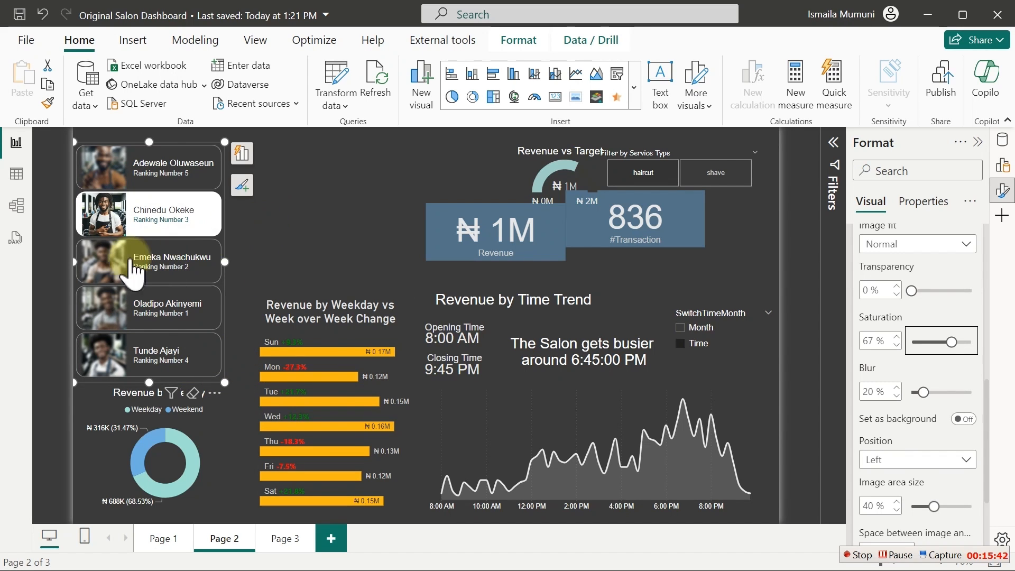
{"action": "left_click", "coordinate": [100, 268]}
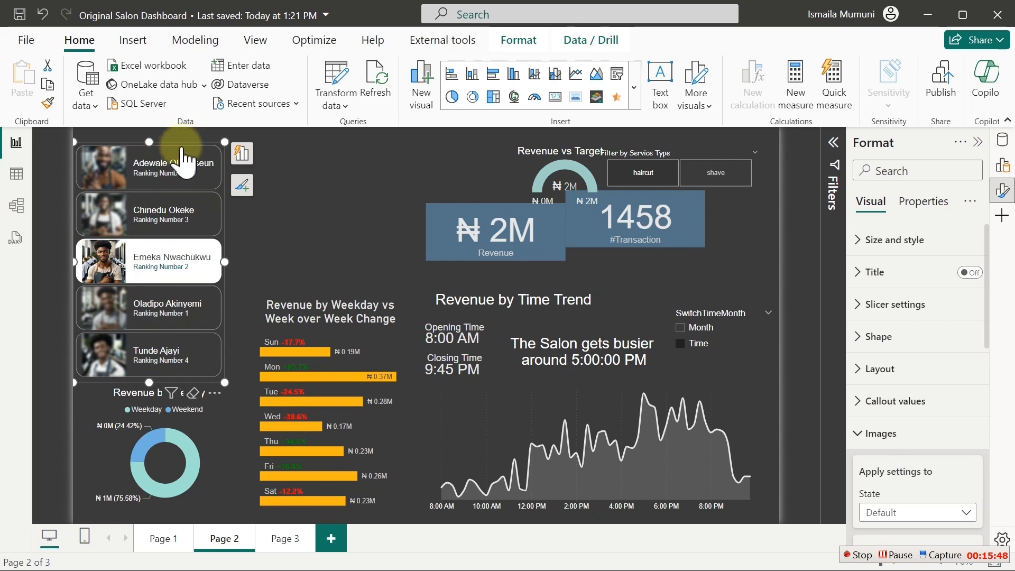
{"action": "left_click", "coordinate": [165, 316]}
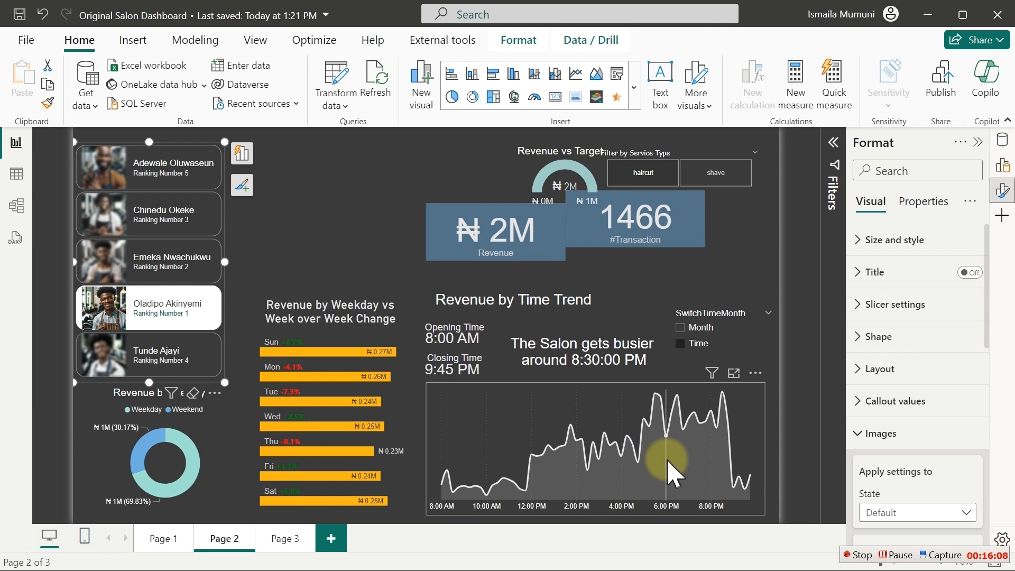
{"action": "left_click", "coordinate": [851, 554]}
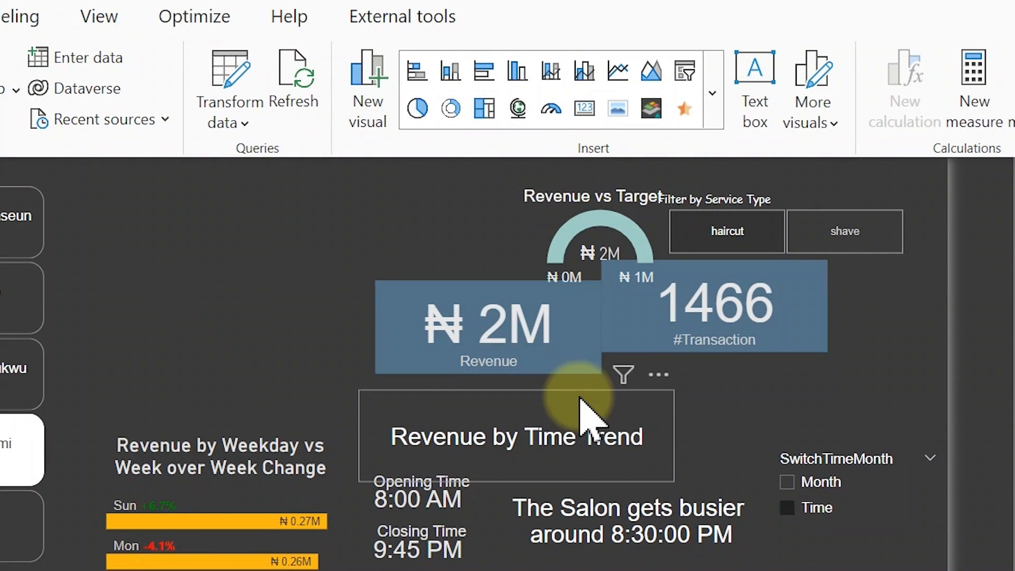
- Move the Revenue and #Transaction cards to the empty area above the weekday chart and delete both
{"action": "left_click", "coordinate": [509, 340]}
{"action": "left_click_drag", "start_coordinate": [561, 367], "coordinate": [294, 310]}
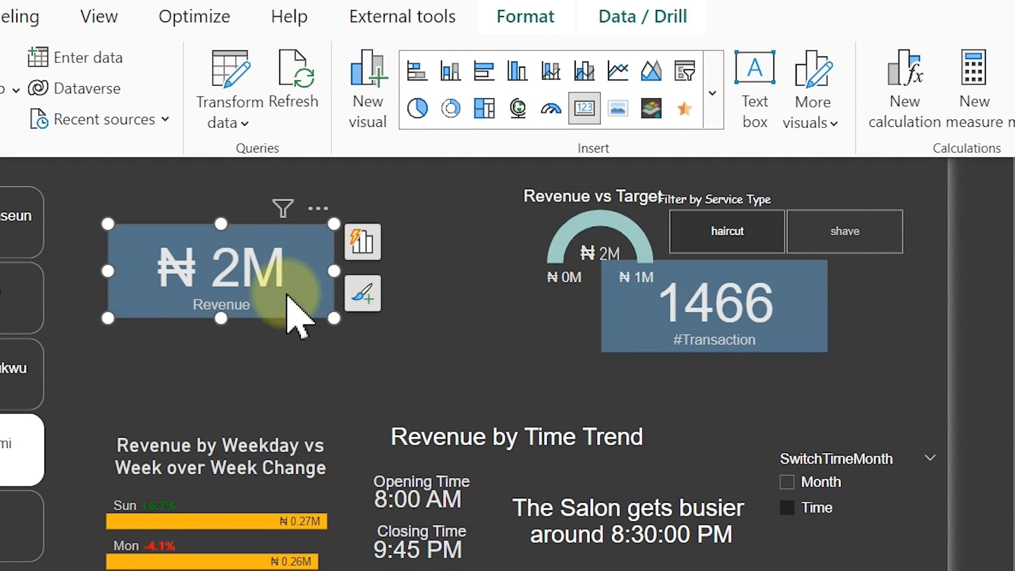
{"action": "left_click", "coordinate": [711, 333]}
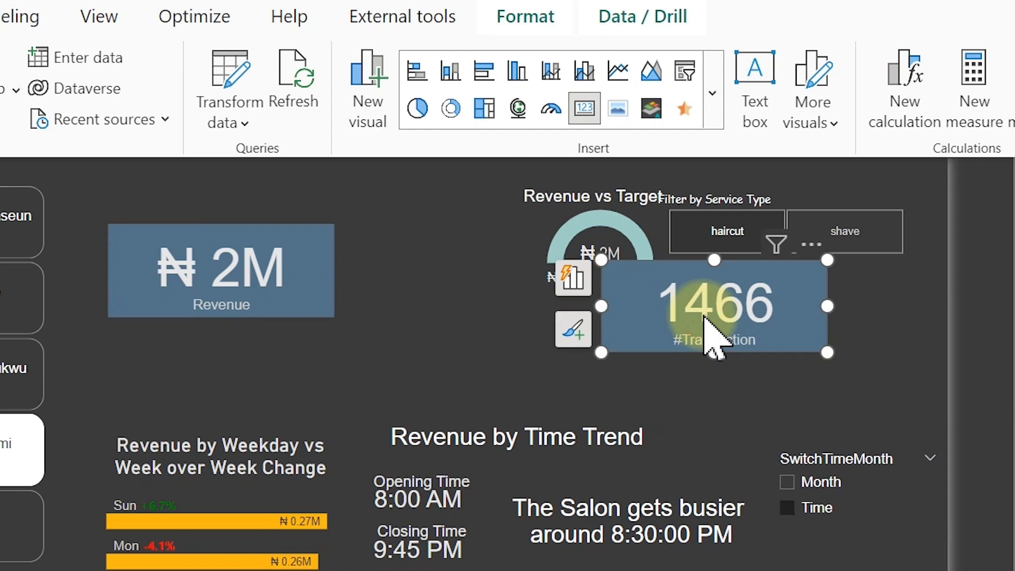
{"action": "left_click_drag", "start_coordinate": [702, 340], "coordinate": [217, 372]}
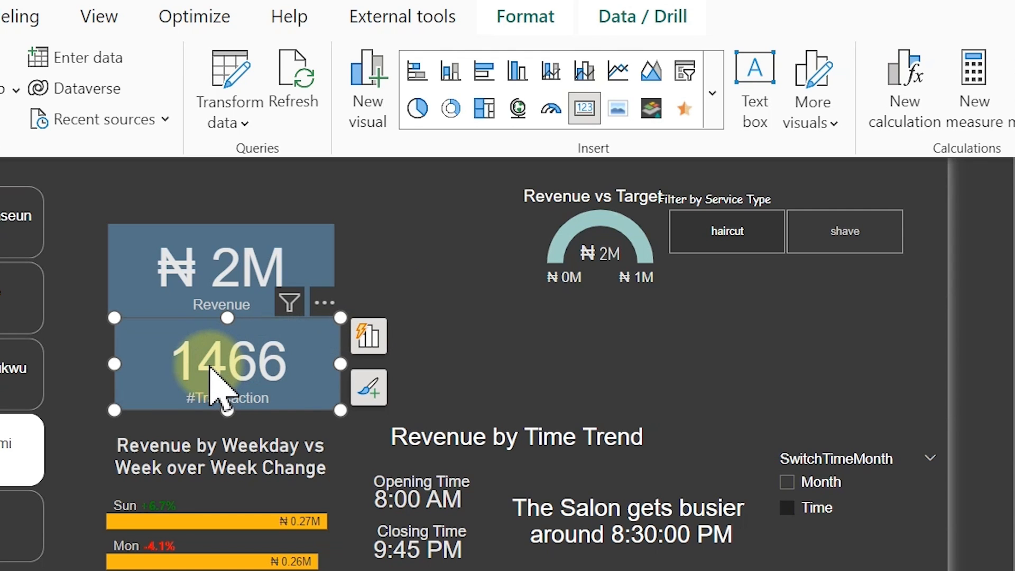
{"action": "key", "text": "Delete"}
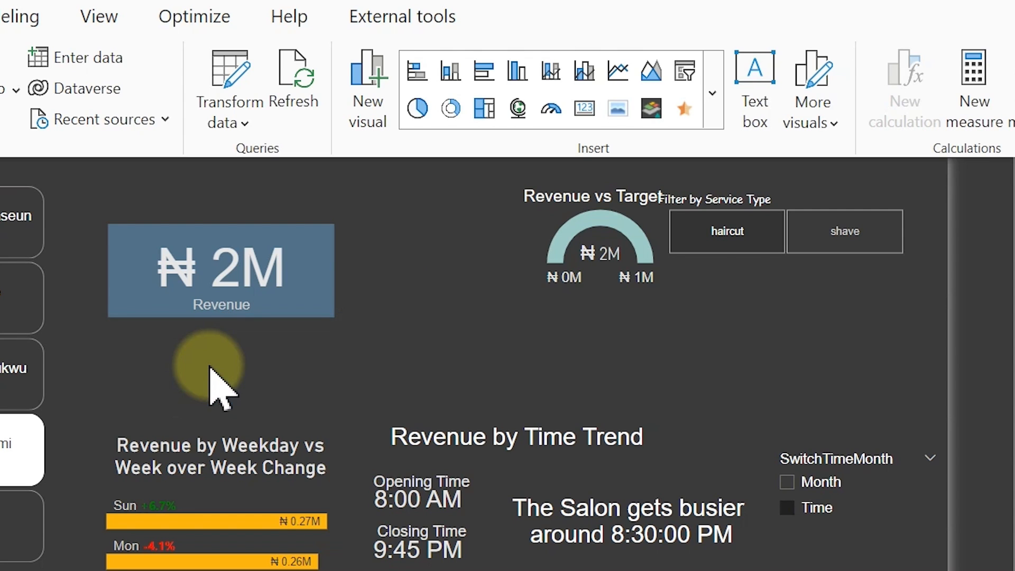
{"action": "left_click", "coordinate": [209, 270]}
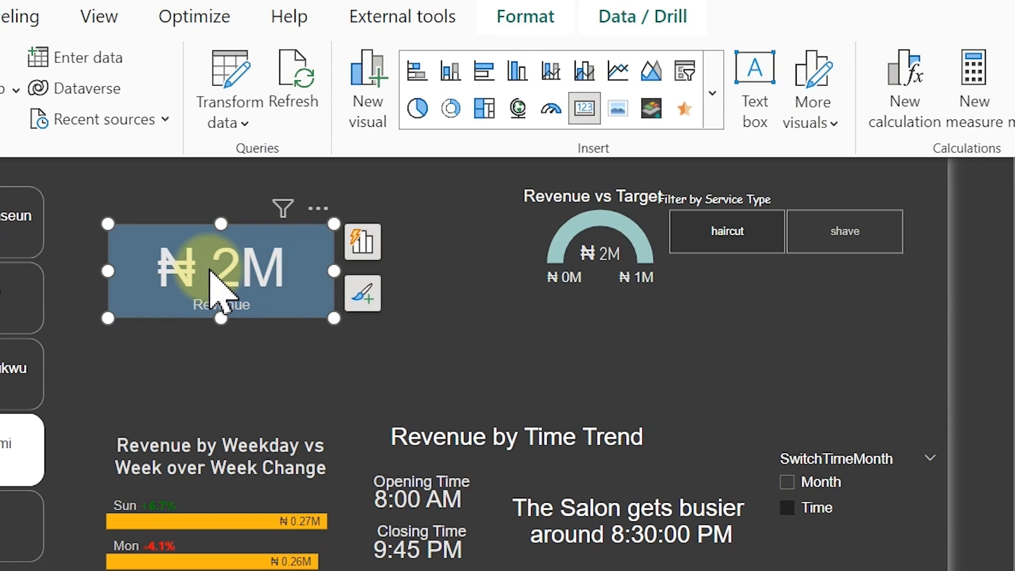
{"action": "key", "text": "Delete"}
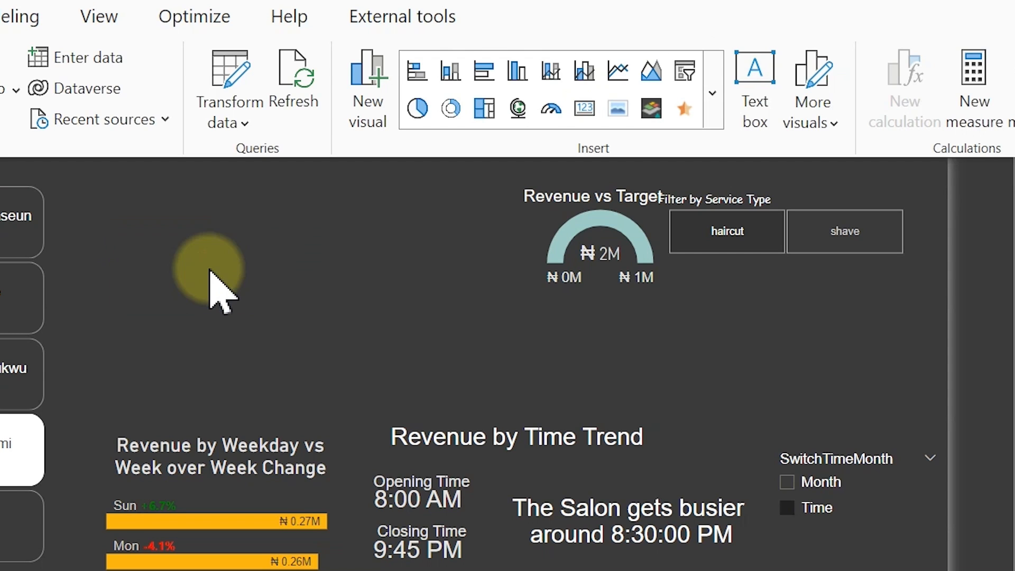
- Delete the Revenue vs Target gauge from the page
{"action": "left_click", "coordinate": [613, 259]}
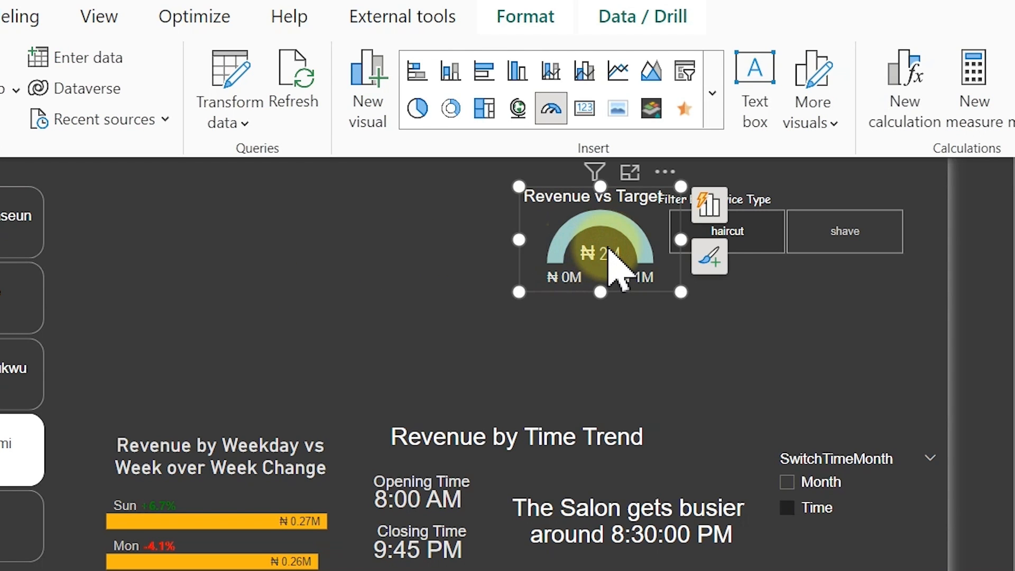
{"action": "left_click_drag", "start_coordinate": [608, 246], "coordinate": [309, 328]}
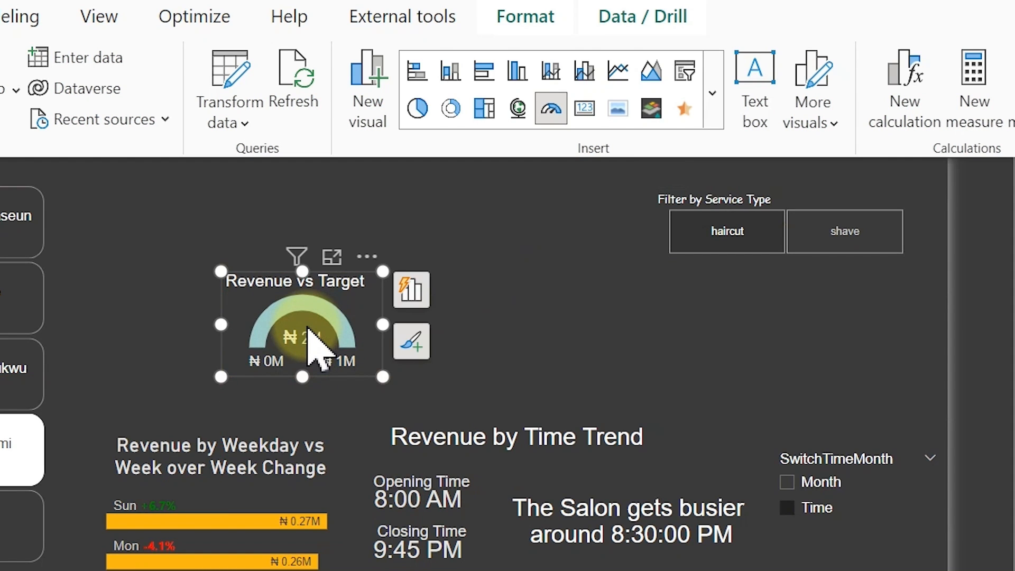
{"action": "key", "text": "Delete"}
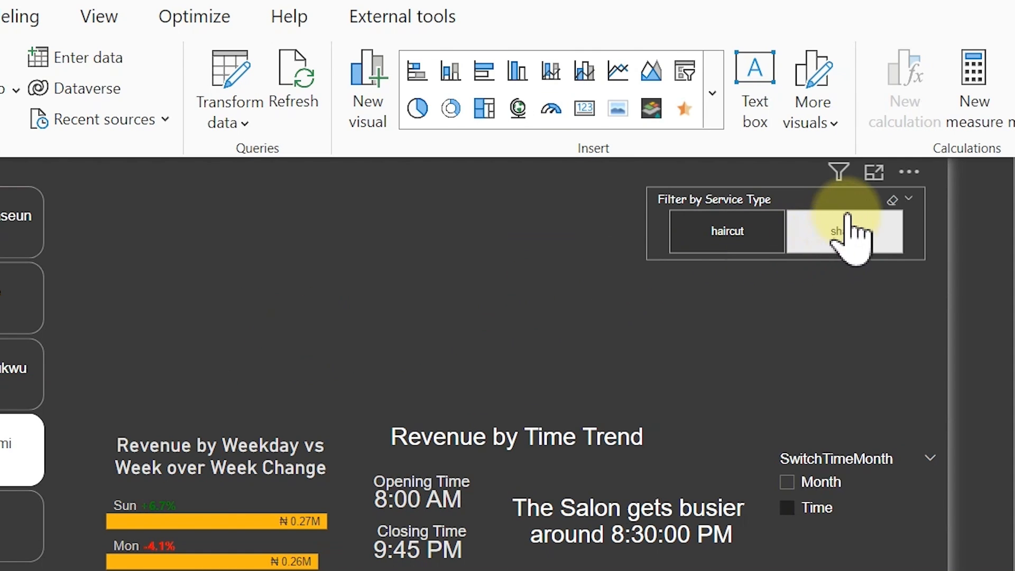
- Shrink the Filter by Service Type slicer into the upper-right corner of the report page
{"action": "left_click", "coordinate": [668, 205]}
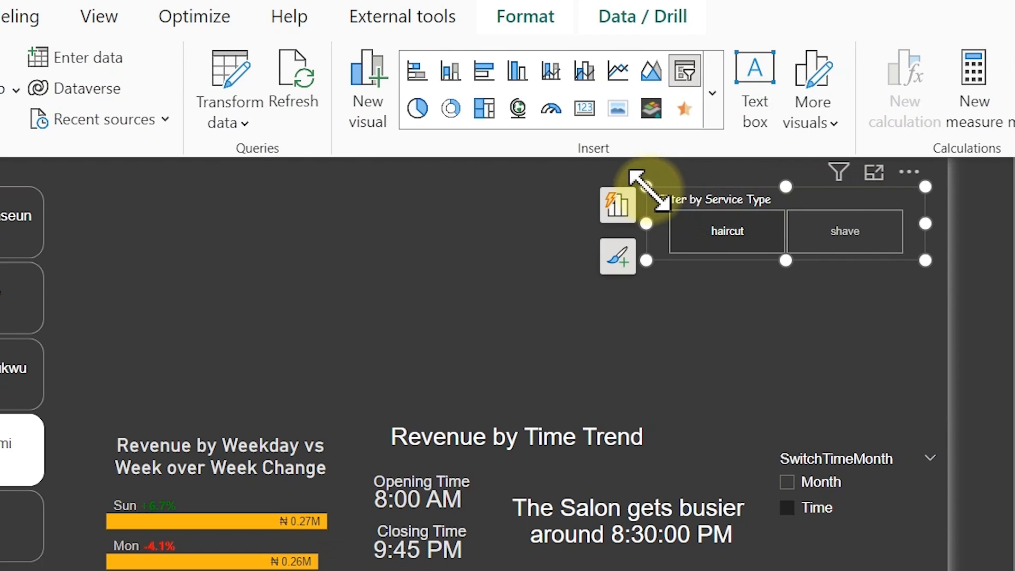
{"action": "left_click_drag", "start_coordinate": [646, 187], "coordinate": [868, 185]}
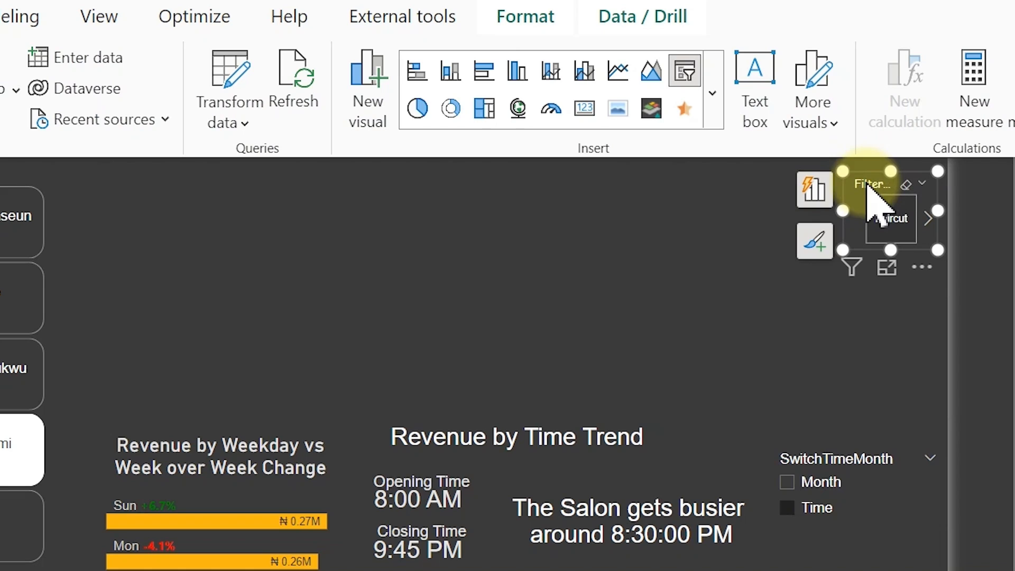
{"action": "left_click", "coordinate": [405, 283]}
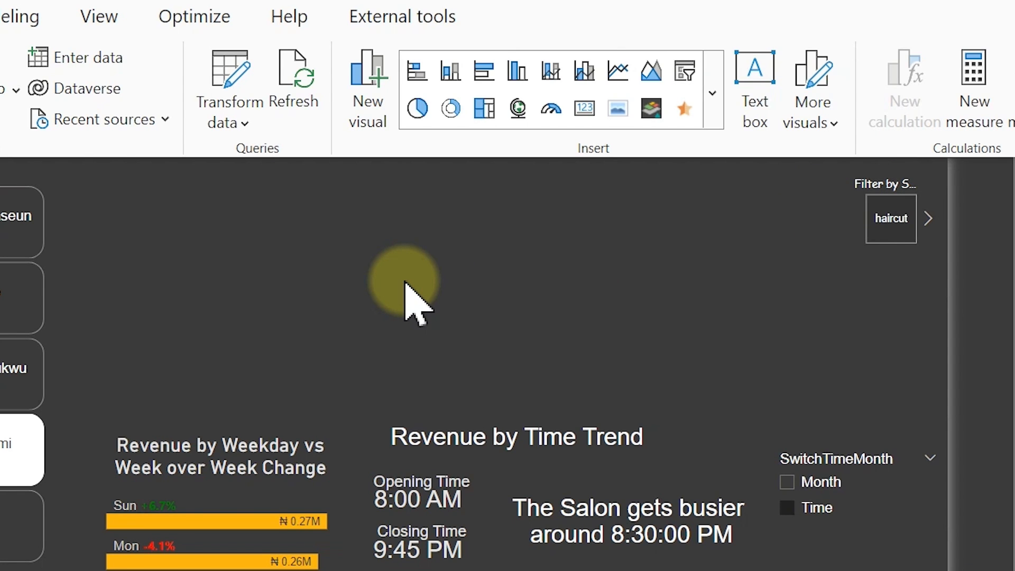
- Insert a new card visual and widen it across the empty area above the weekday and time-trend charts
{"action": "left_click", "coordinate": [711, 99]}
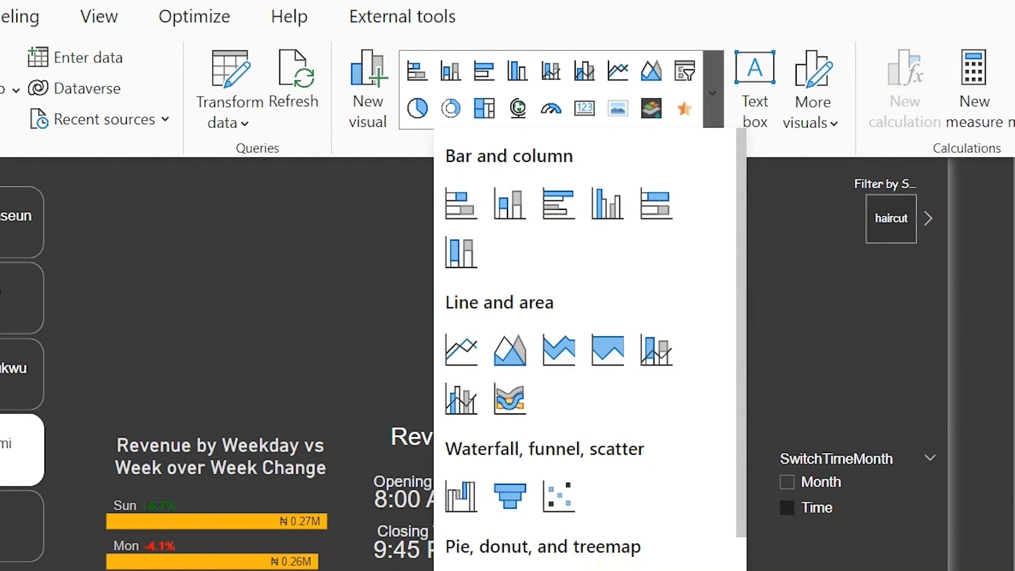
{"action": "left_click", "coordinate": [602, 569]}
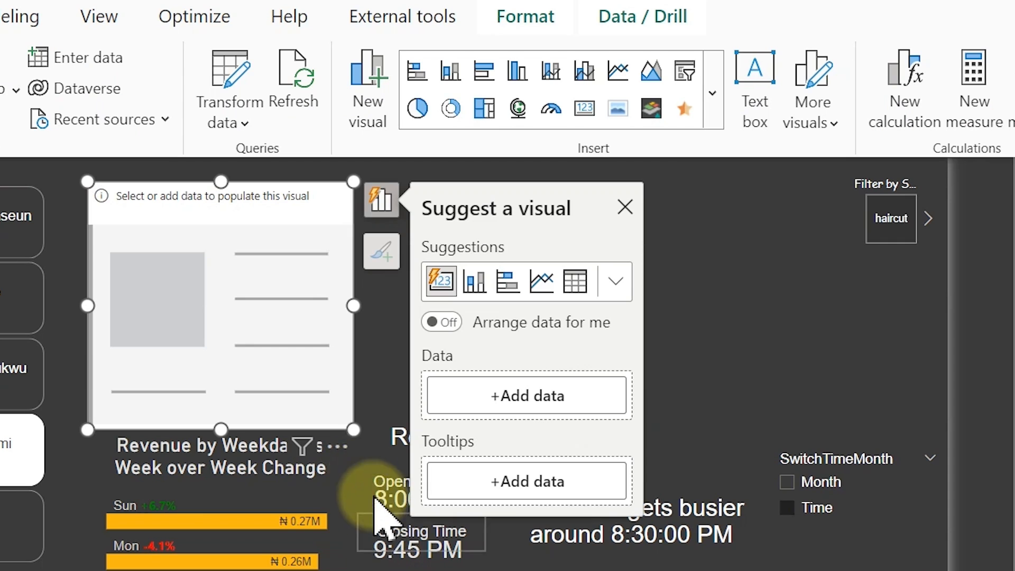
{"action": "left_click_drag", "start_coordinate": [346, 423], "coordinate": [779, 401]}
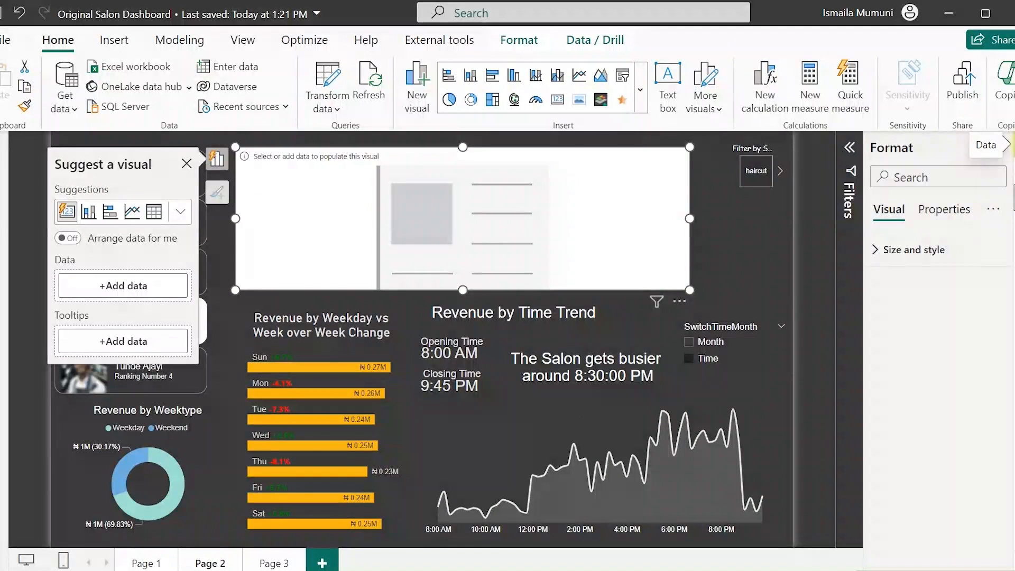
- Add the #Transaction and Revenue measures from the Measures 01 folder to the new card visual and adjust the card's width
{"action": "left_click", "coordinate": [986, 145]}
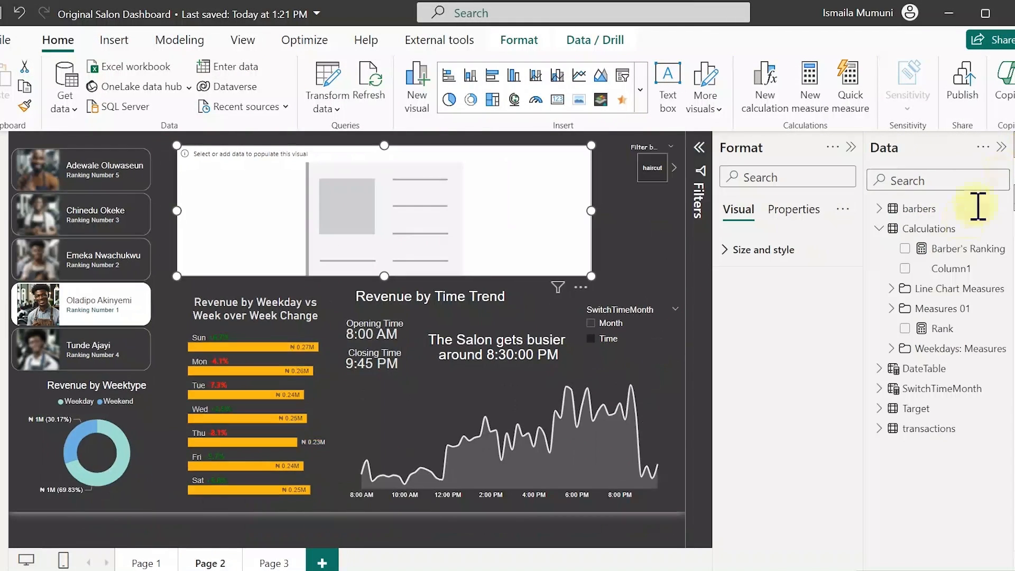
{"action": "left_click", "coordinate": [891, 309]}
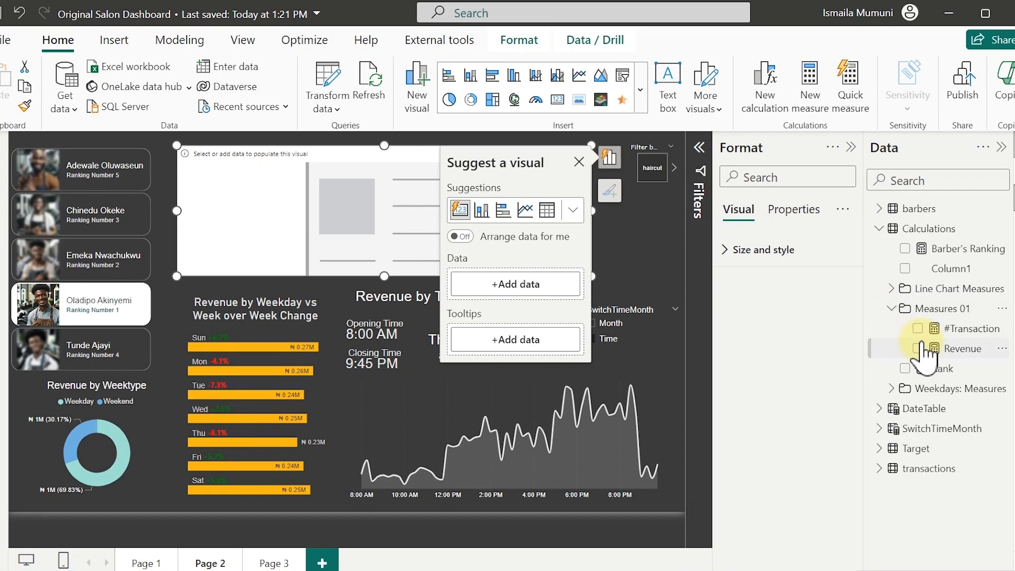
{"action": "left_click", "coordinate": [919, 329]}
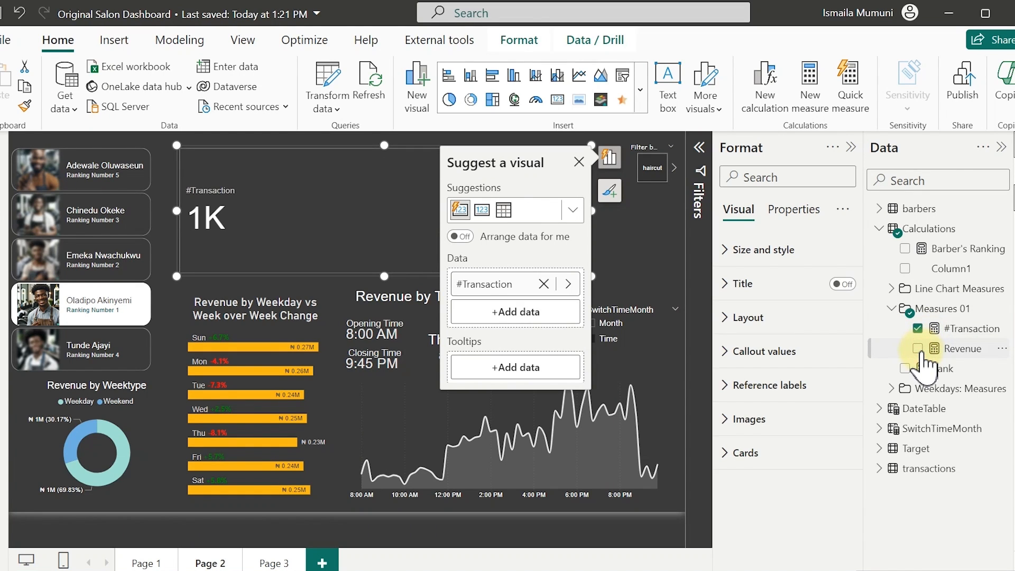
{"action": "left_click", "coordinate": [918, 349]}
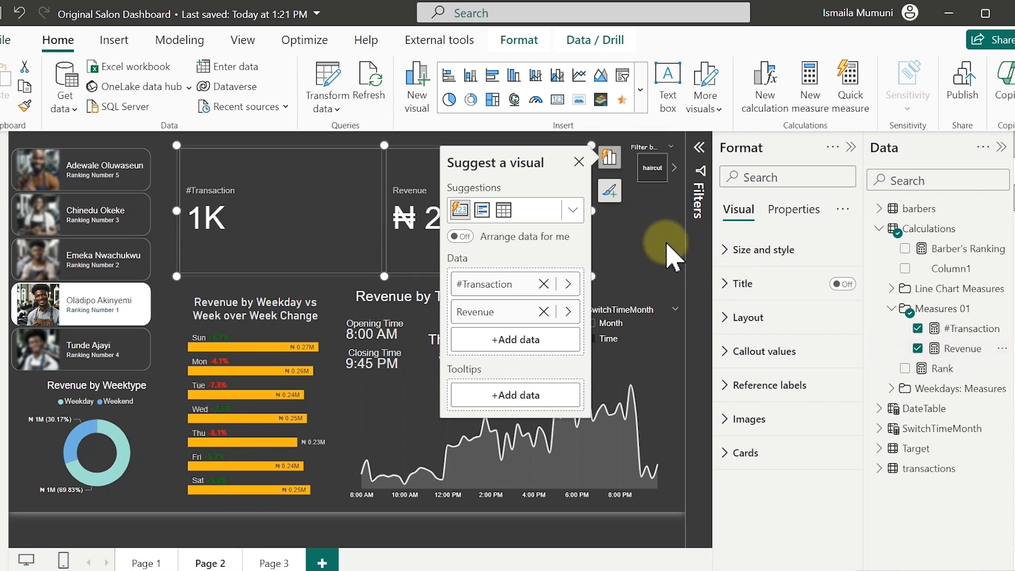
{"action": "left_click", "coordinate": [656, 257]}
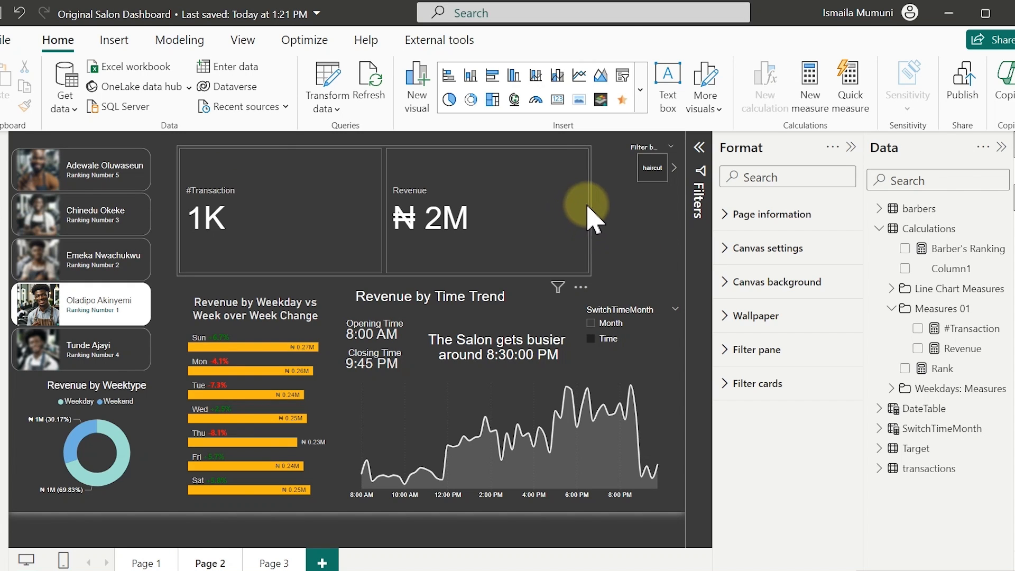
{"action": "mouse_move", "coordinate": [593, 210]}
{"action": "left_mouse_down"}
{"action": "mouse_move", "coordinate": [586, 220]}
{"action": "mouse_move", "coordinate": [582, 211]}
{"action": "left_mouse_up"}
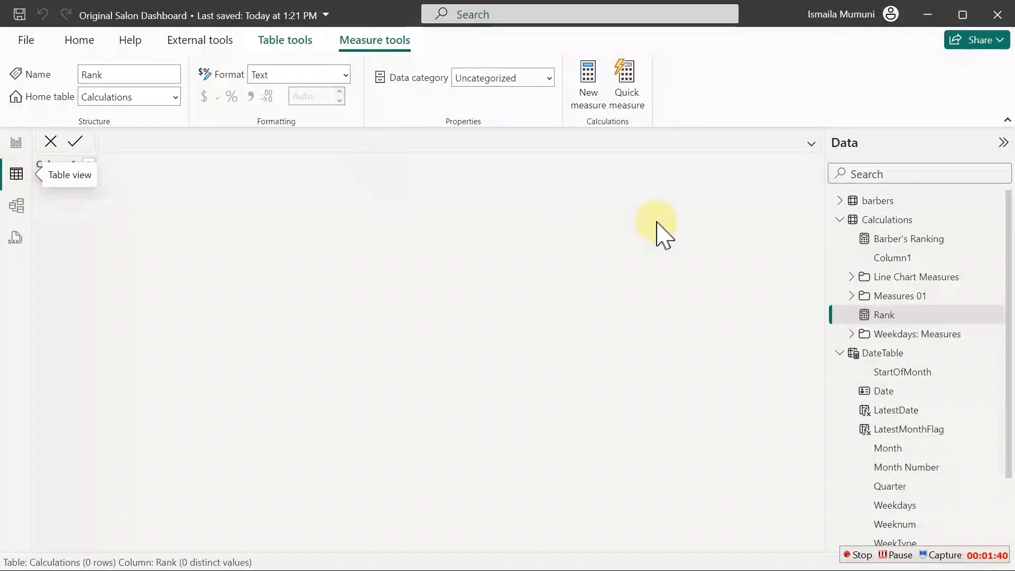
- Examine the Target table's customer and revenue targets per barber in the table view, and return to the report
{"action": "left_click", "coordinate": [851, 220]}
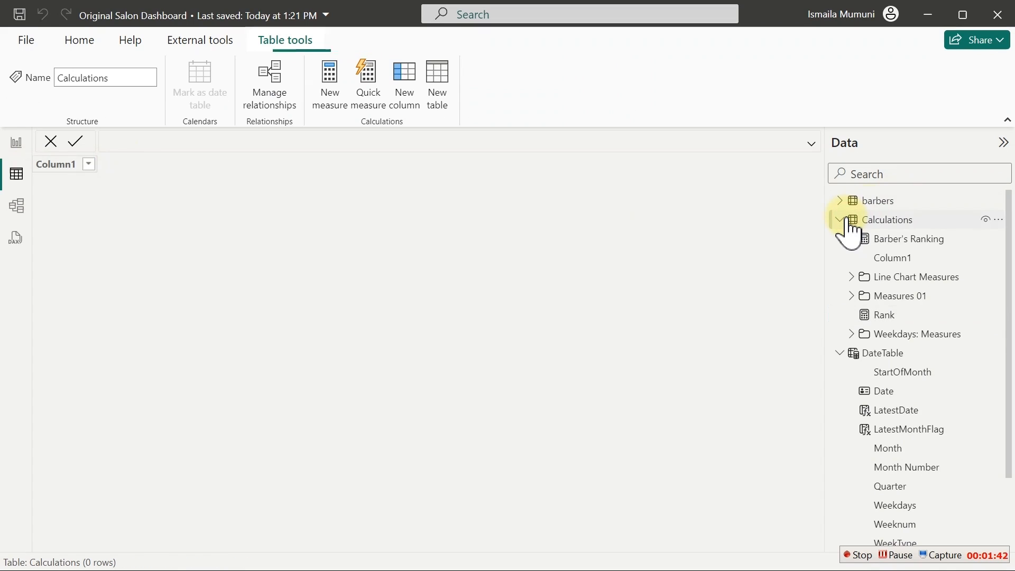
{"action": "left_click", "coordinate": [841, 220]}
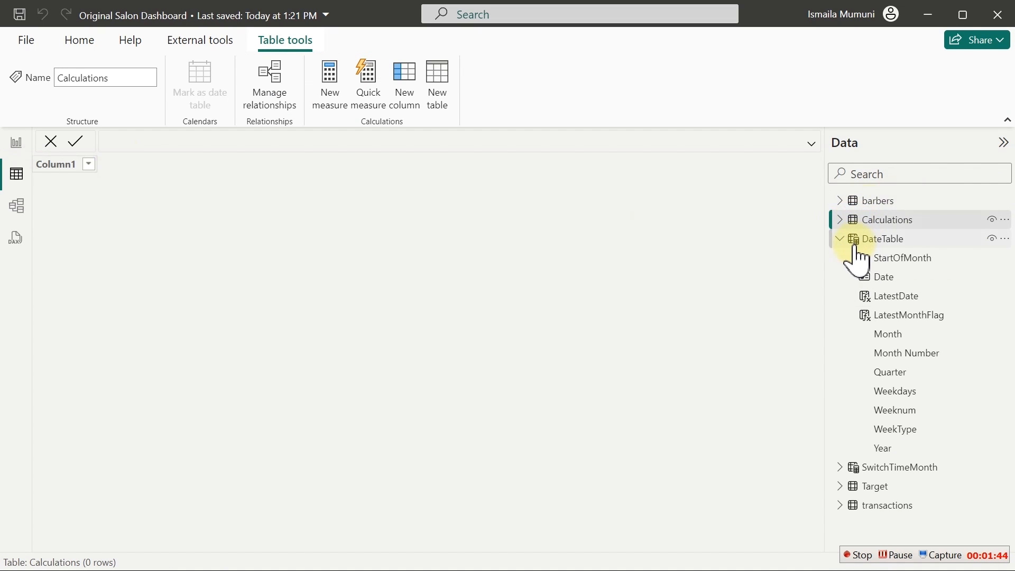
{"action": "left_click", "coordinate": [839, 240]}
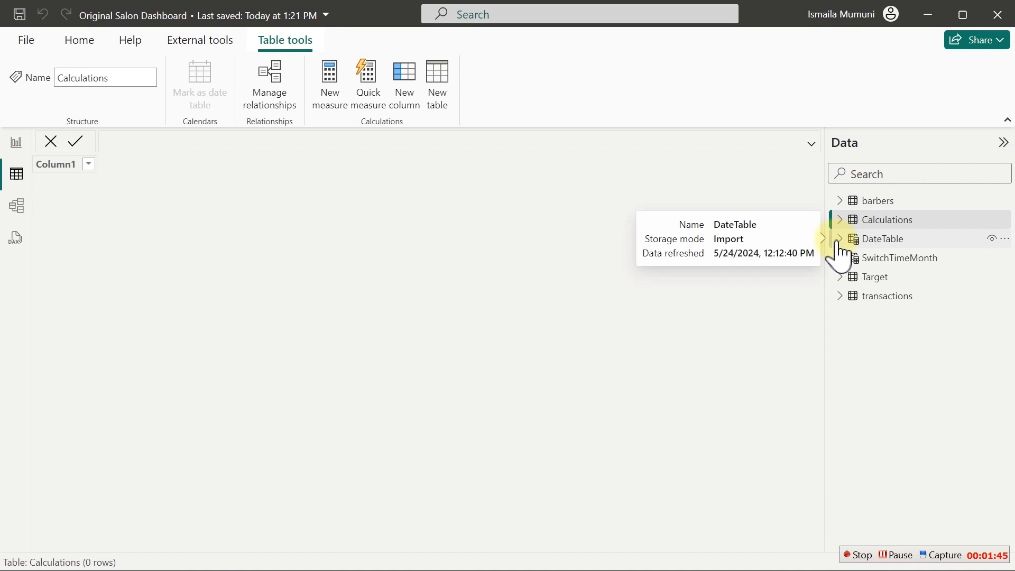
{"action": "left_click", "coordinate": [867, 279]}
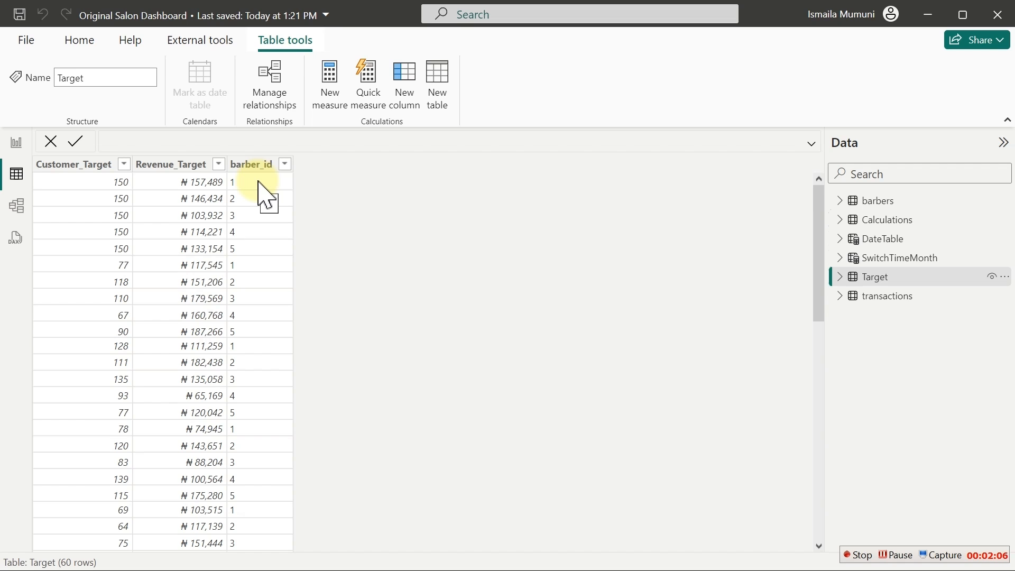
{"action": "left_click", "coordinate": [15, 152]}
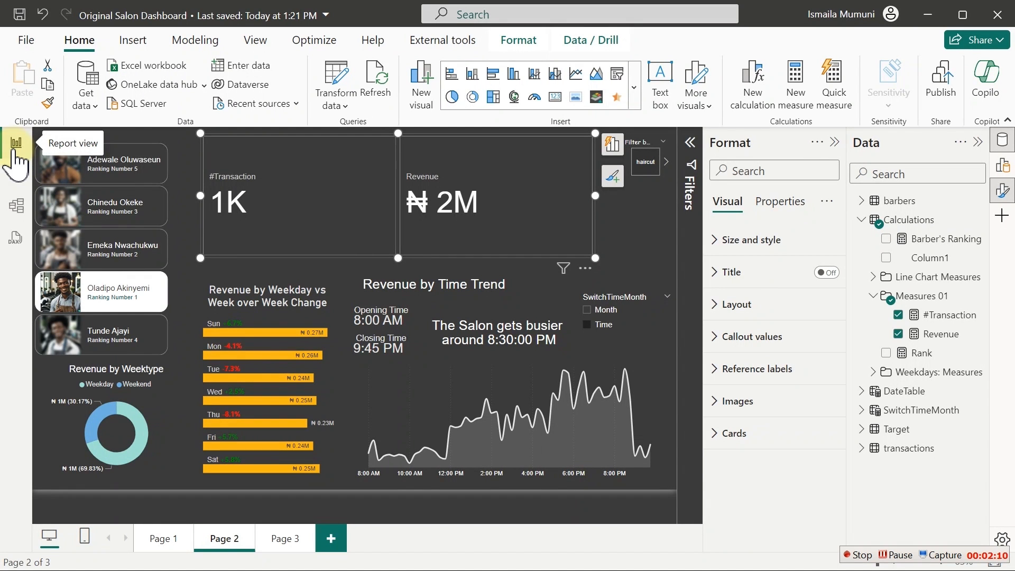
- Try adding Customer_Target from the Target table to the new card visual and take it out again
{"action": "left_click", "coordinate": [874, 297]}
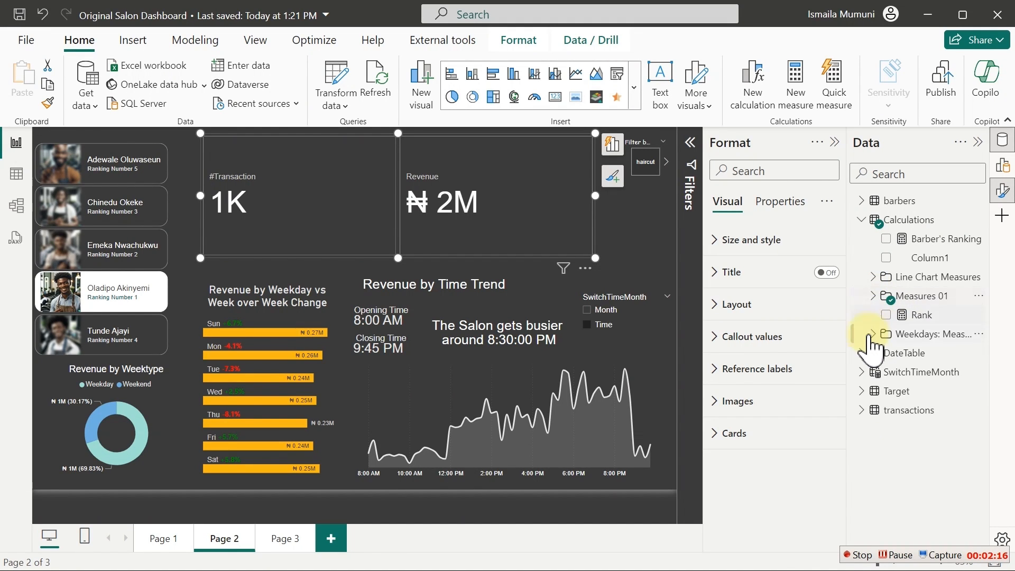
{"action": "left_click", "coordinate": [860, 391]}
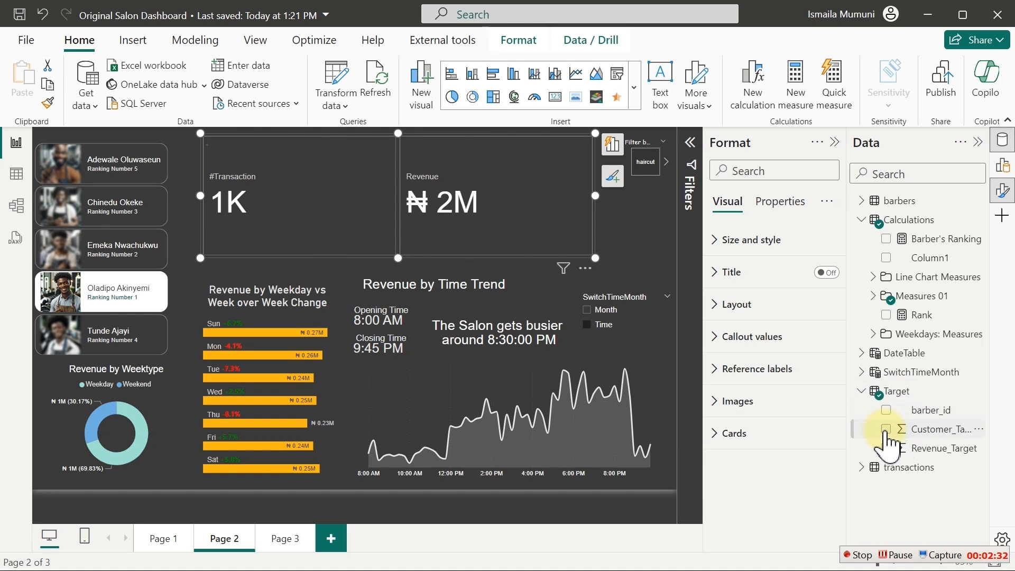
{"action": "left_click", "coordinate": [885, 430]}
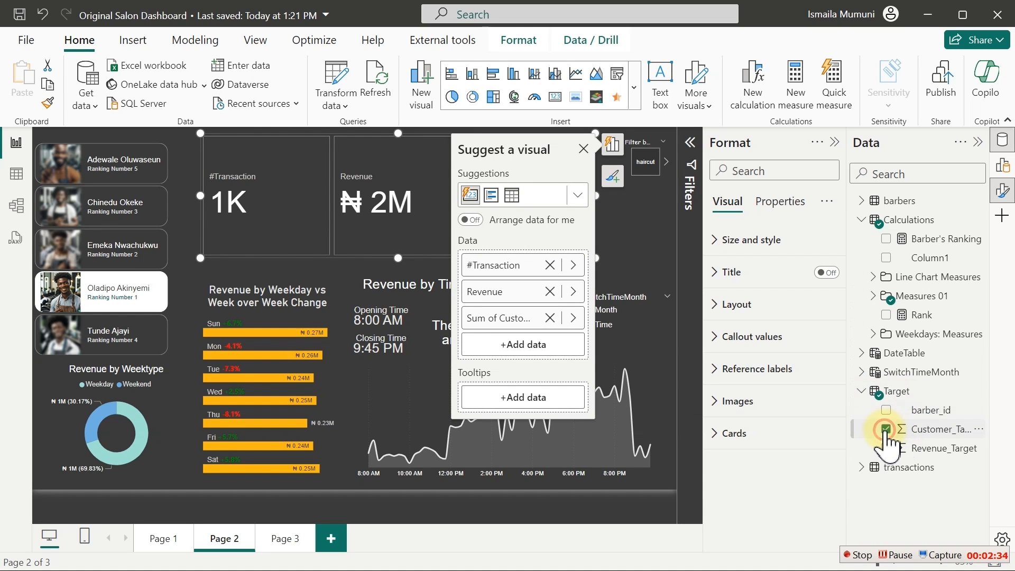
{"action": "left_click", "coordinate": [886, 429]}
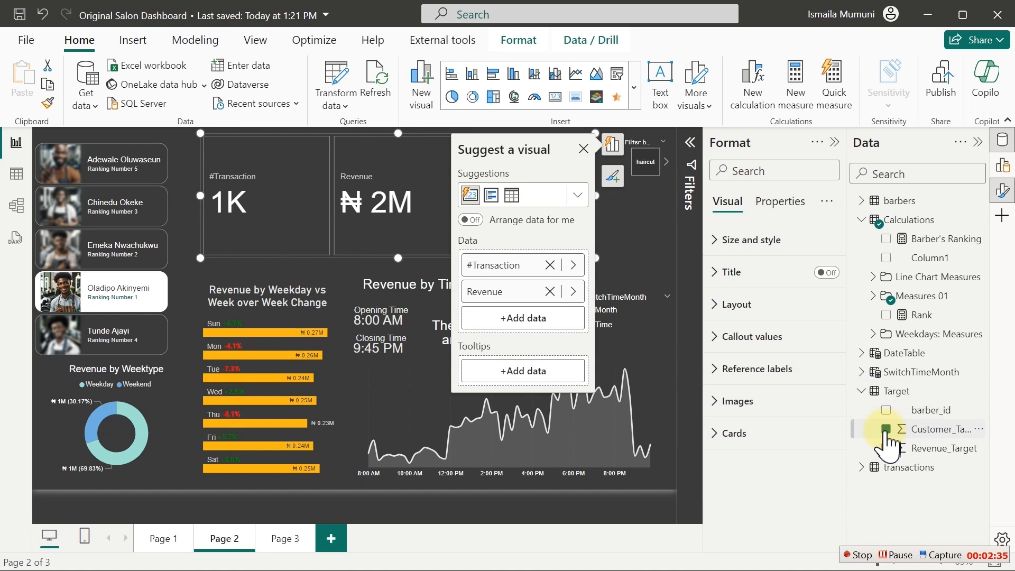
{"action": "left_click", "coordinate": [580, 144]}
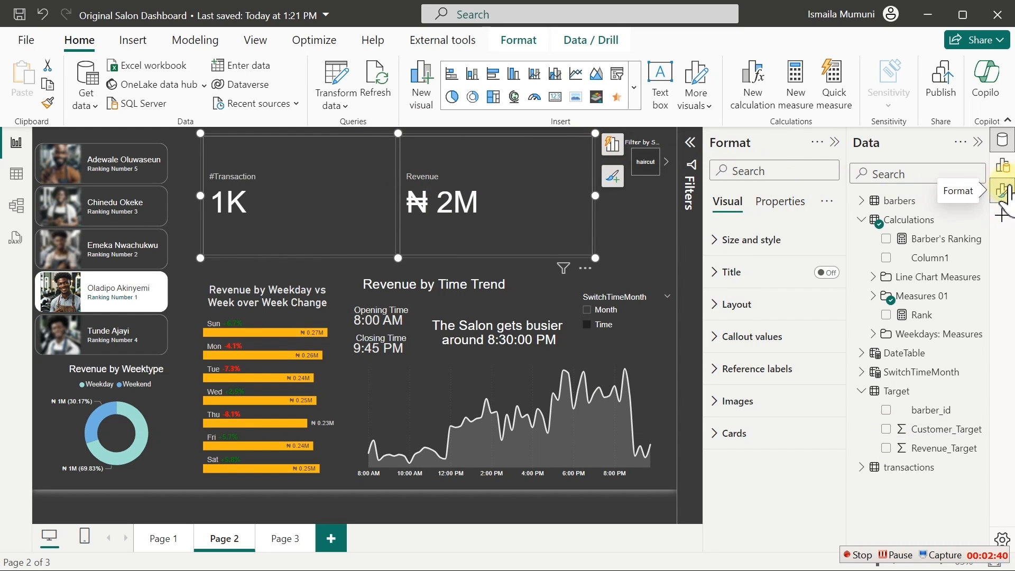
- Add Customer_Target from the Target table as a reference label for the #Transaction series of the card visual
{"action": "left_click", "coordinate": [1002, 140]}
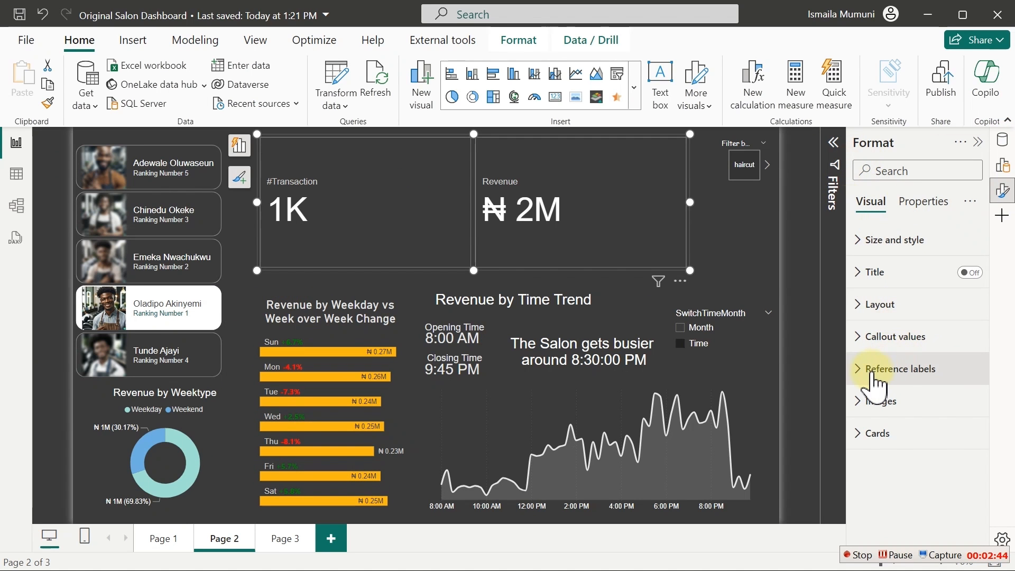
{"action": "left_click", "coordinate": [873, 371]}
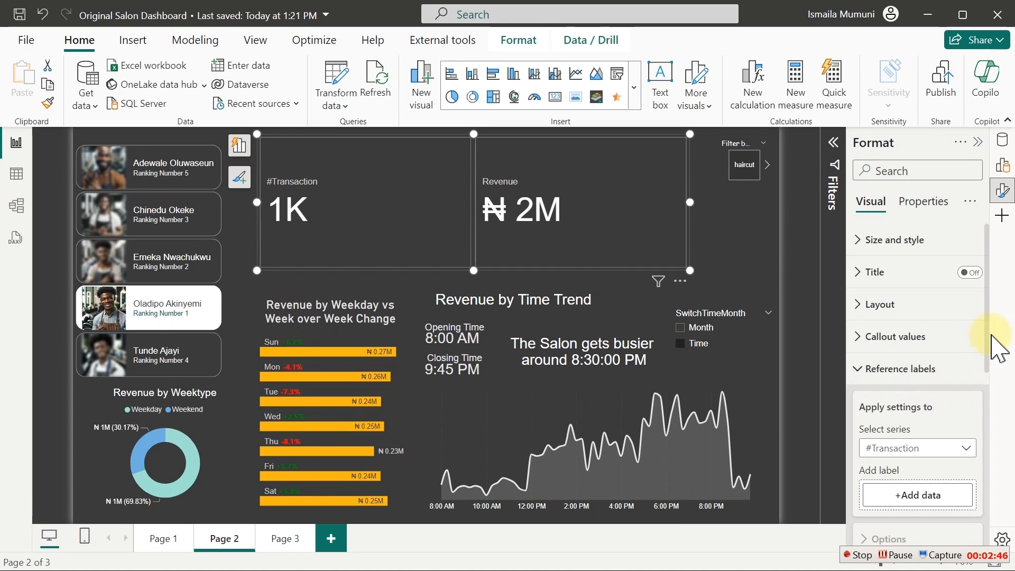
{"action": "left_click_drag", "start_coordinate": [989, 339], "coordinate": [989, 404]}
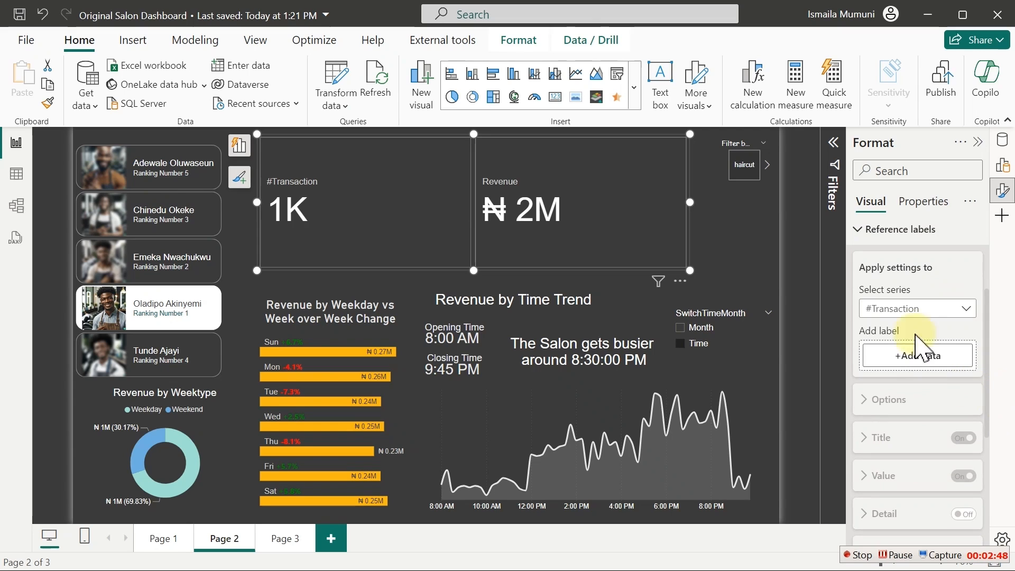
{"action": "left_click", "coordinate": [911, 360]}
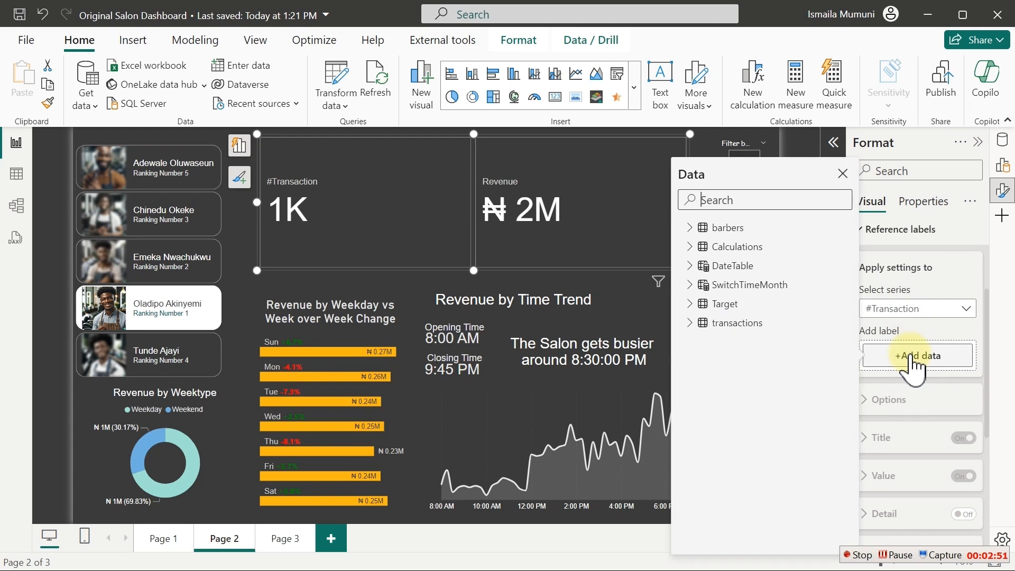
{"action": "left_click", "coordinate": [690, 303]}
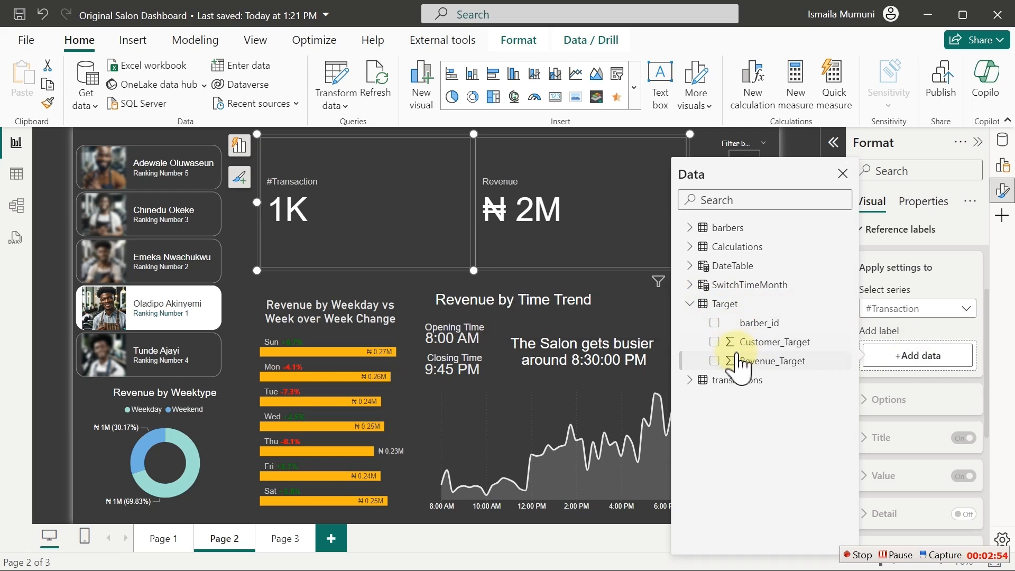
{"action": "left_click", "coordinate": [714, 342]}
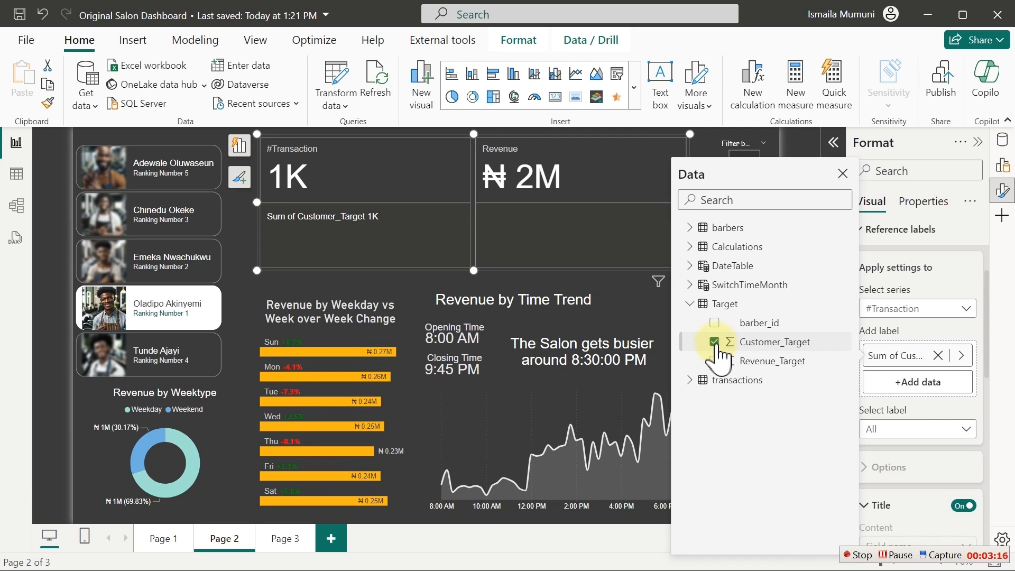
- Add Revenue_Target from the Target table as a reference label for the card's Revenue series
{"action": "left_click", "coordinate": [918, 313]}
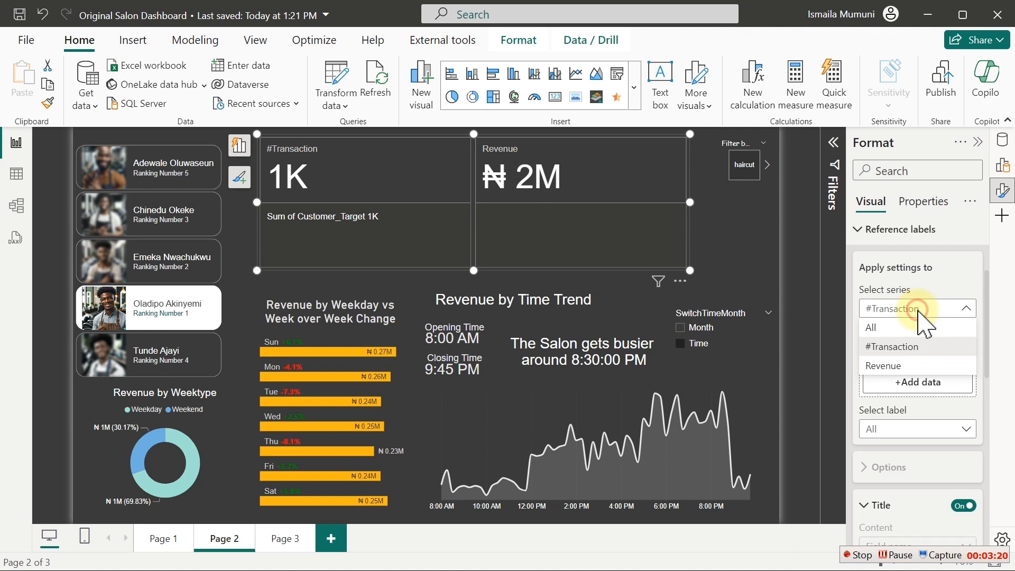
{"action": "left_click", "coordinate": [919, 310]}
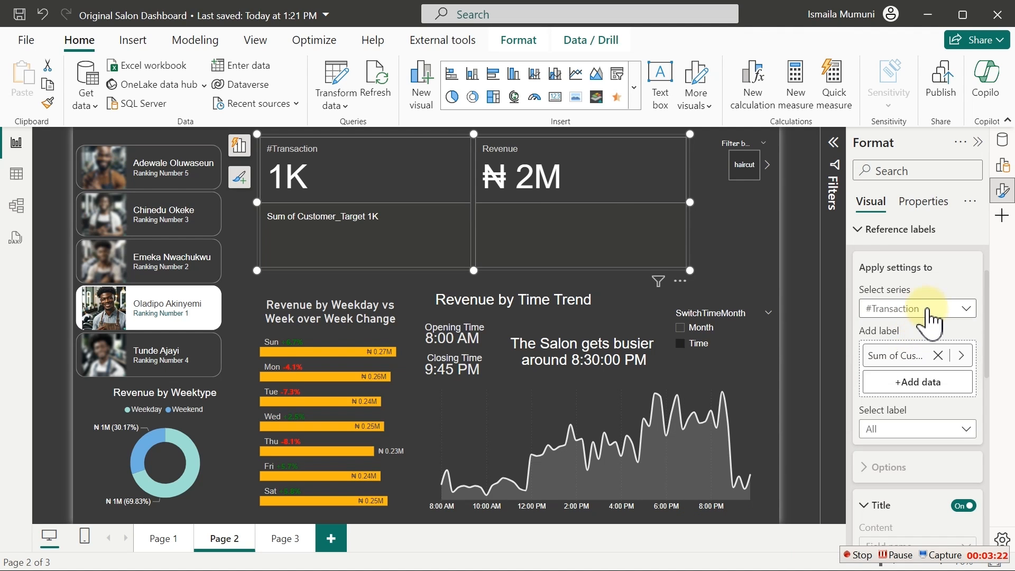
{"action": "left_click", "coordinate": [929, 311]}
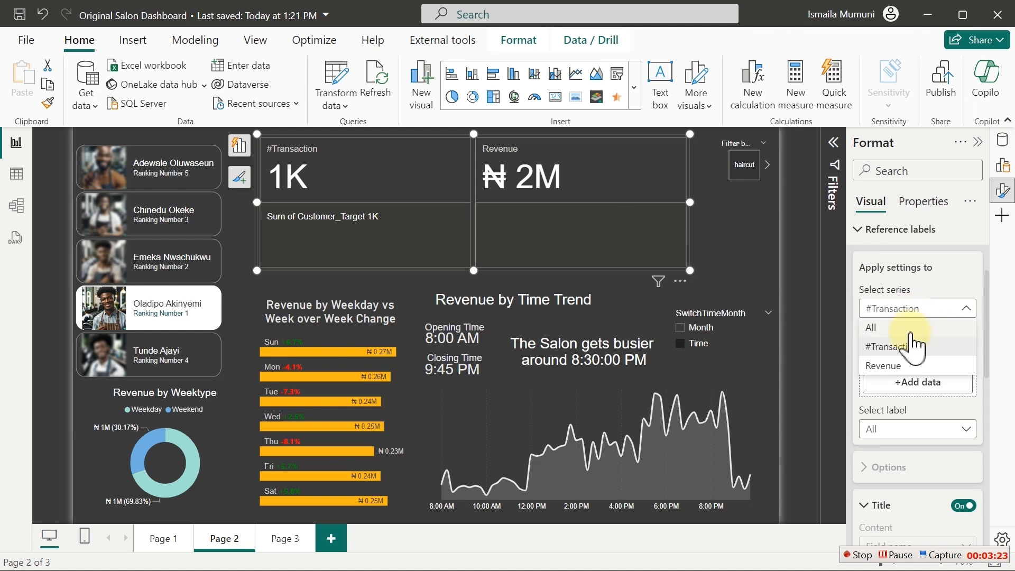
{"action": "left_click", "coordinate": [894, 365]}
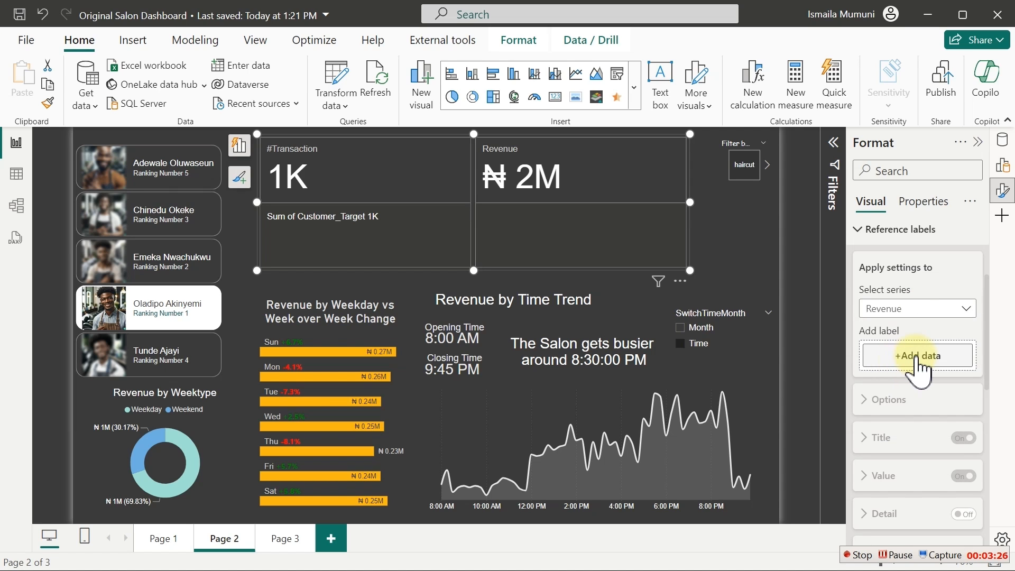
{"action": "left_click", "coordinate": [920, 365]}
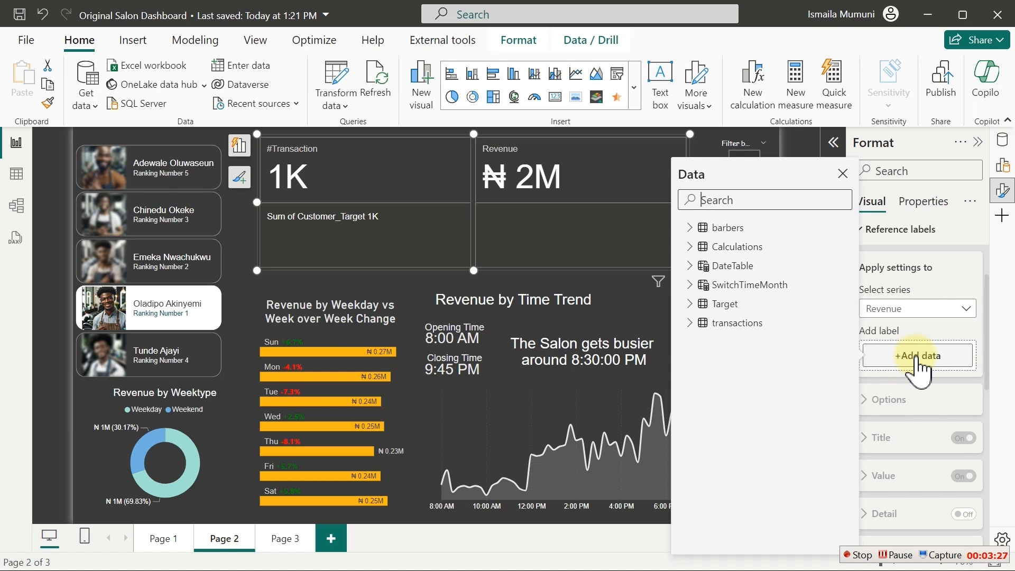
{"action": "left_click", "coordinate": [688, 305]}
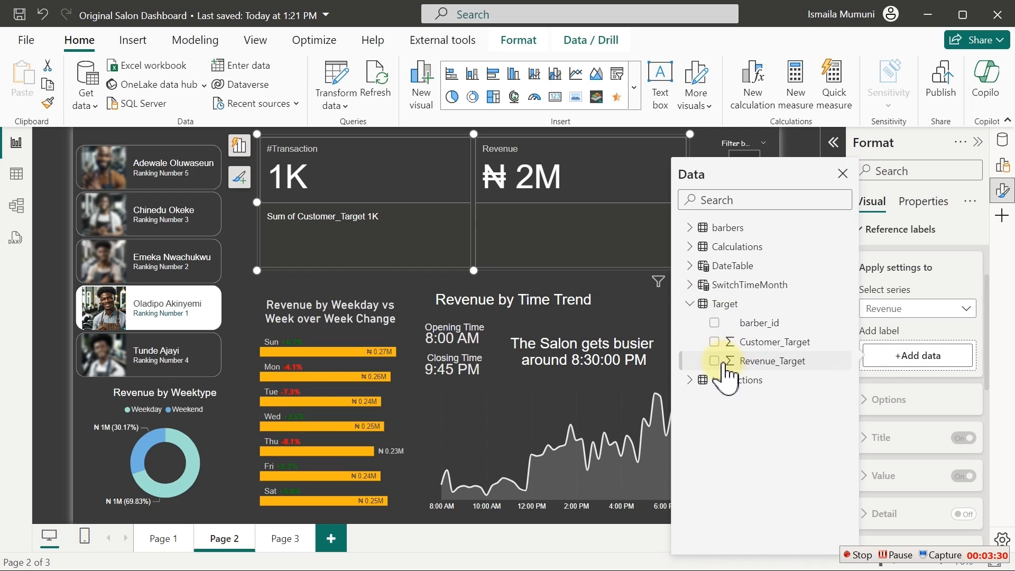
{"action": "left_click", "coordinate": [715, 362]}
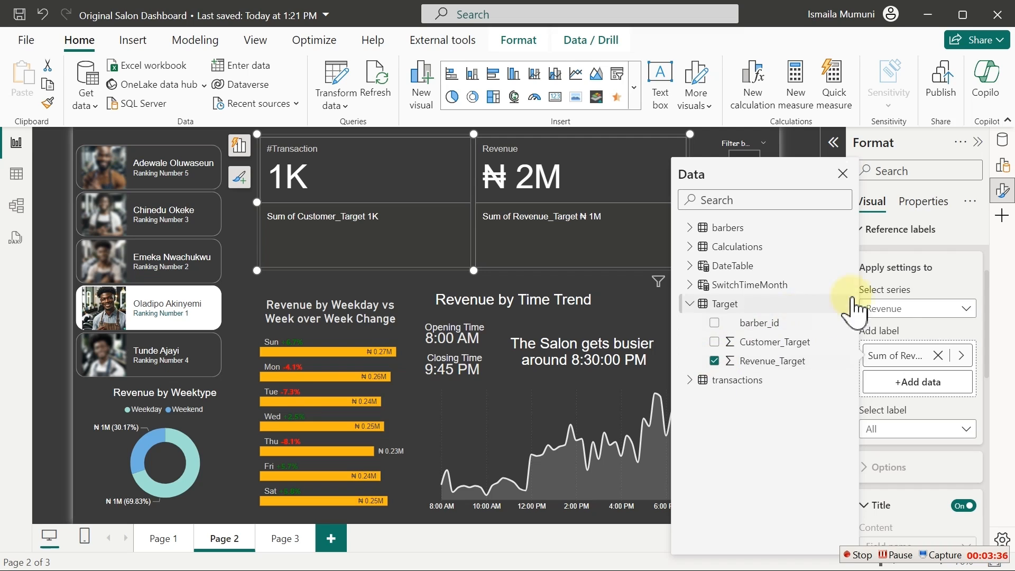
- Examine the reference label title and value settings that apply to all series of the card
{"action": "left_click", "coordinate": [900, 308]}
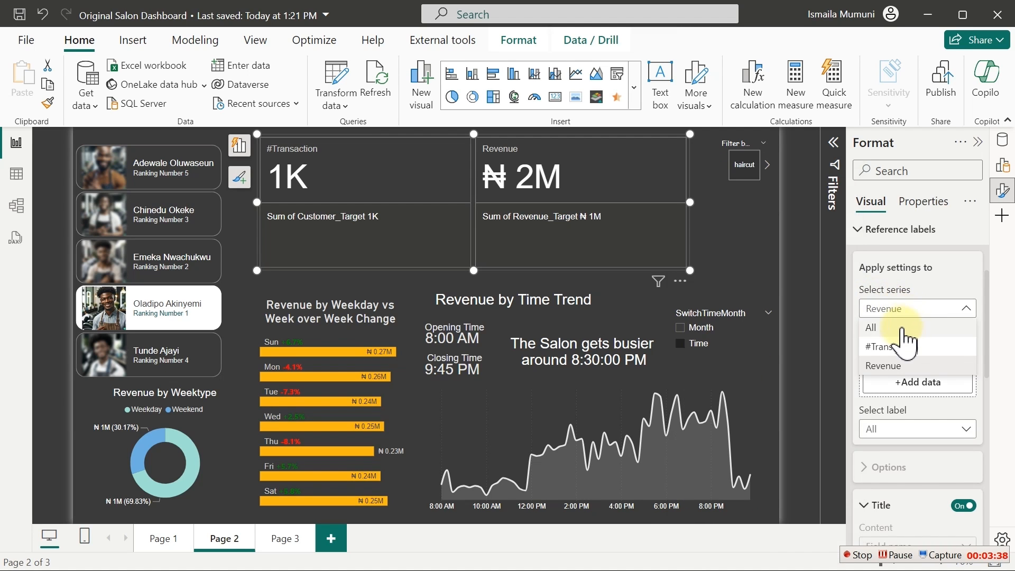
{"action": "left_click", "coordinate": [902, 326]}
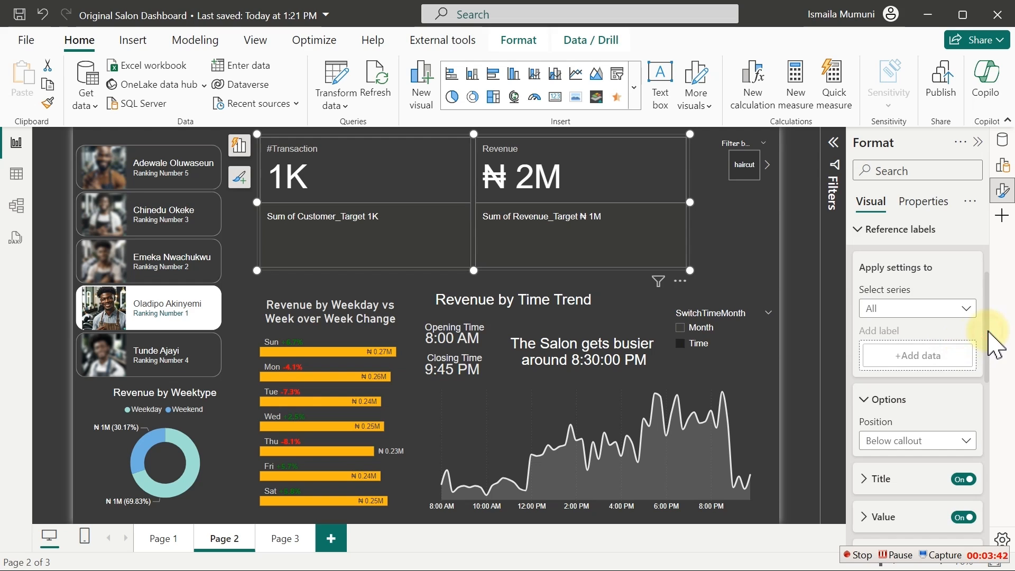
{"action": "left_click_drag", "start_coordinate": [988, 332], "coordinate": [989, 382]}
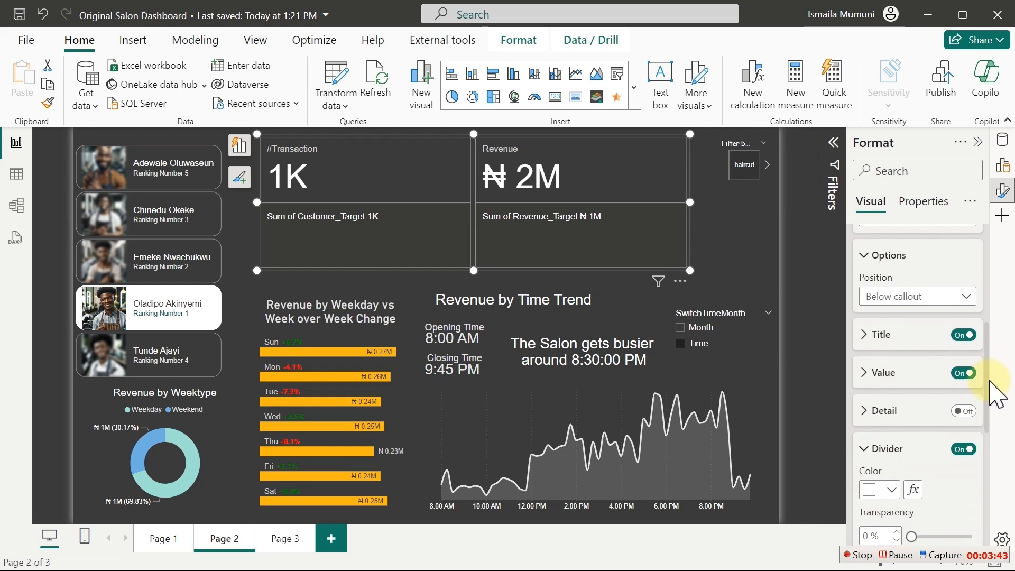
{"action": "left_click", "coordinate": [869, 349]}
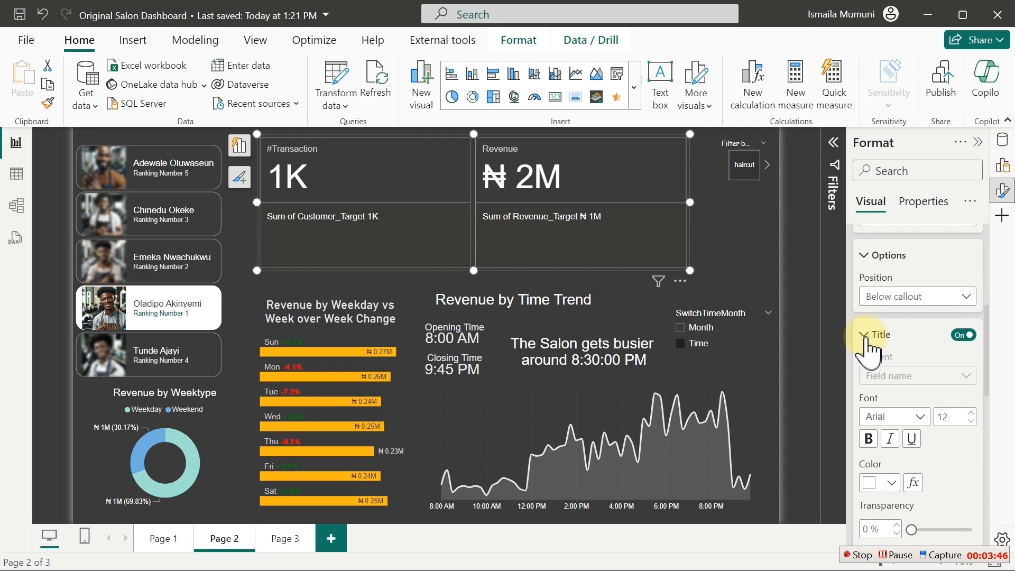
{"action": "left_click", "coordinate": [872, 343]}
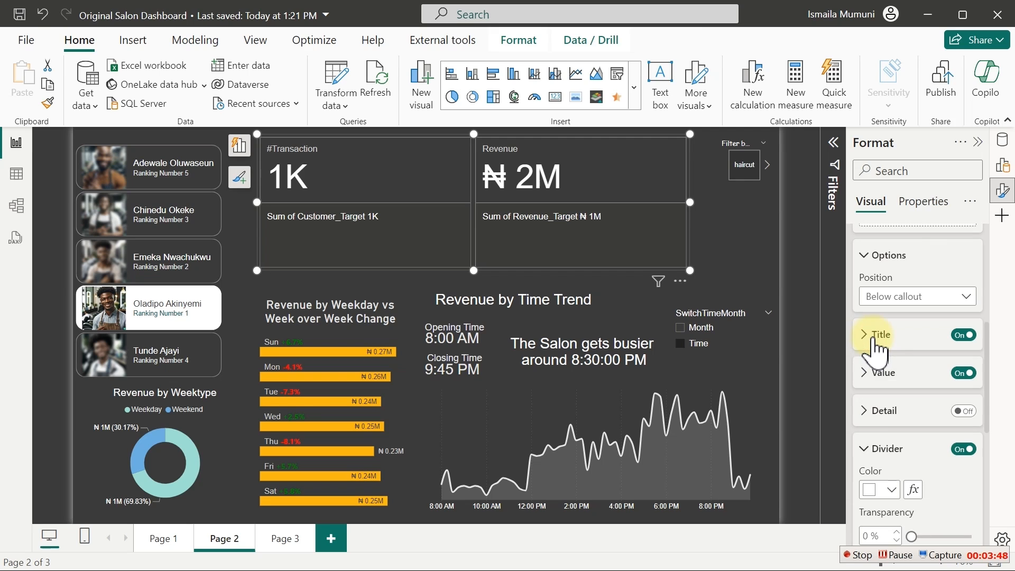
{"action": "left_click", "coordinate": [867, 384]}
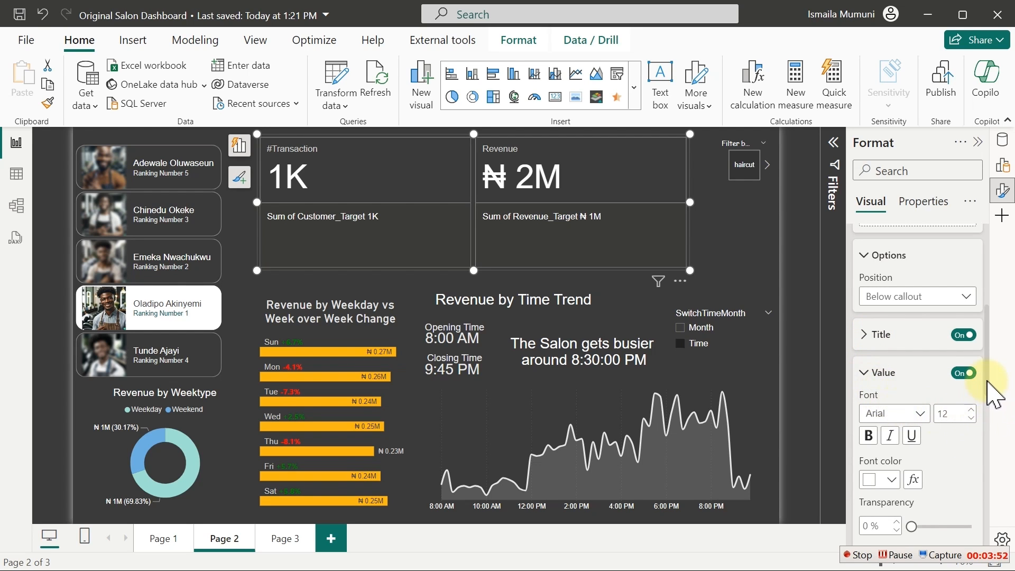
{"action": "left_click_drag", "start_coordinate": [987, 381], "coordinate": [969, 340]}
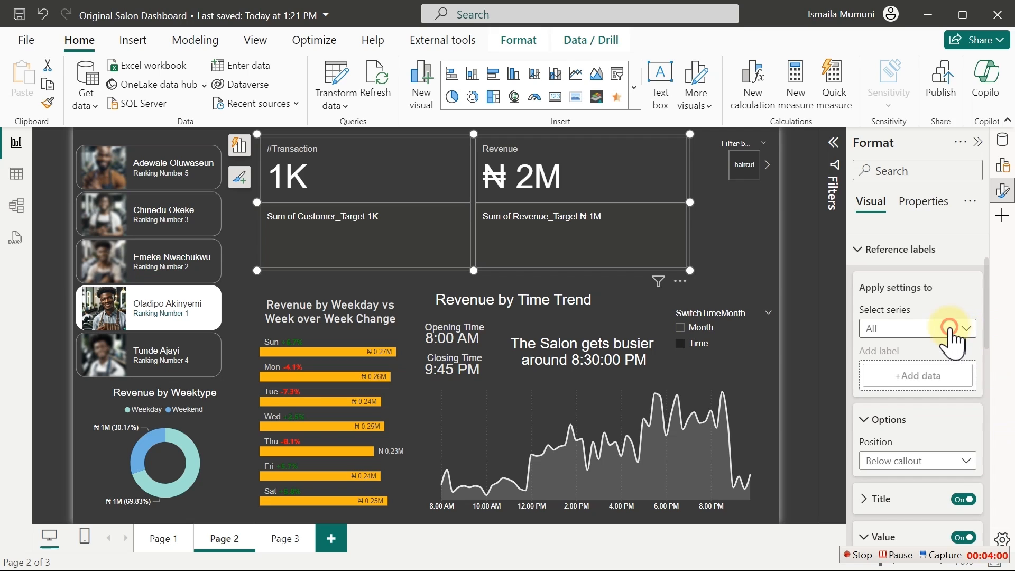
- Give the #Transaction series' Sum of Customer_Target reference label a custom title reading "Target"
{"action": "left_click", "coordinate": [956, 330]}
{"action": "left_click", "coordinate": [896, 367]}
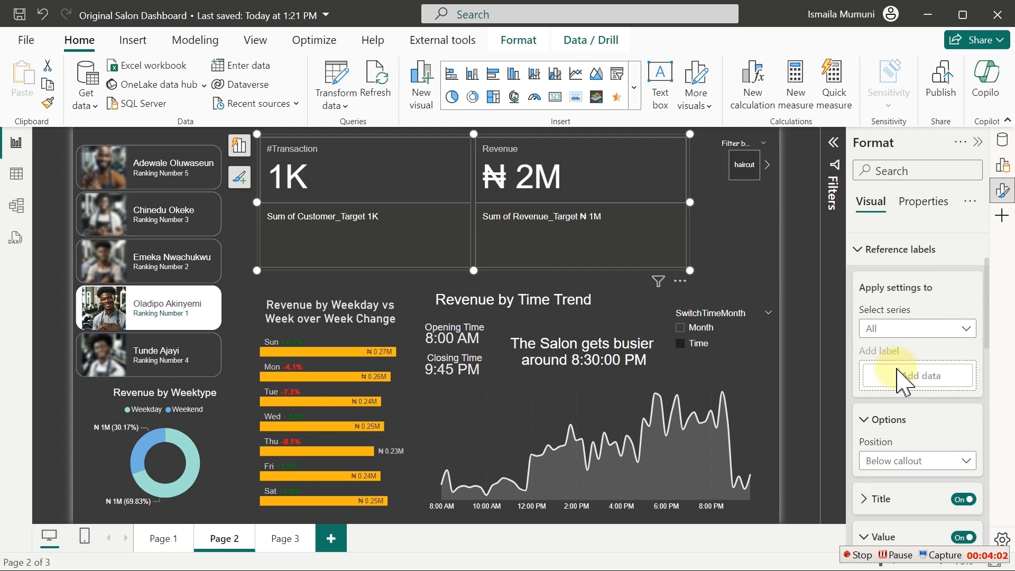
{"action": "left_click_drag", "start_coordinate": [989, 313], "coordinate": [990, 364]}
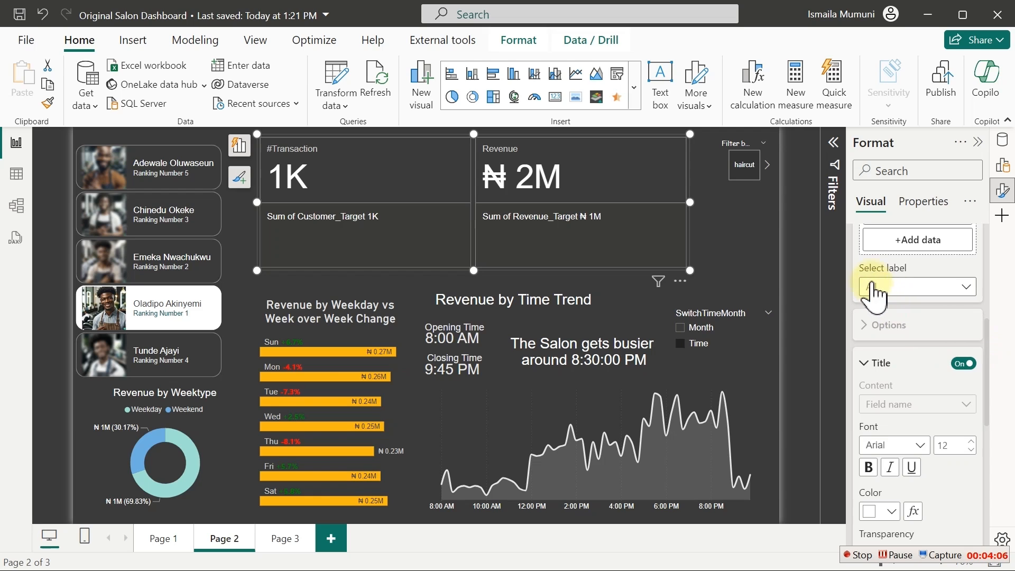
{"action": "left_click", "coordinate": [900, 290]}
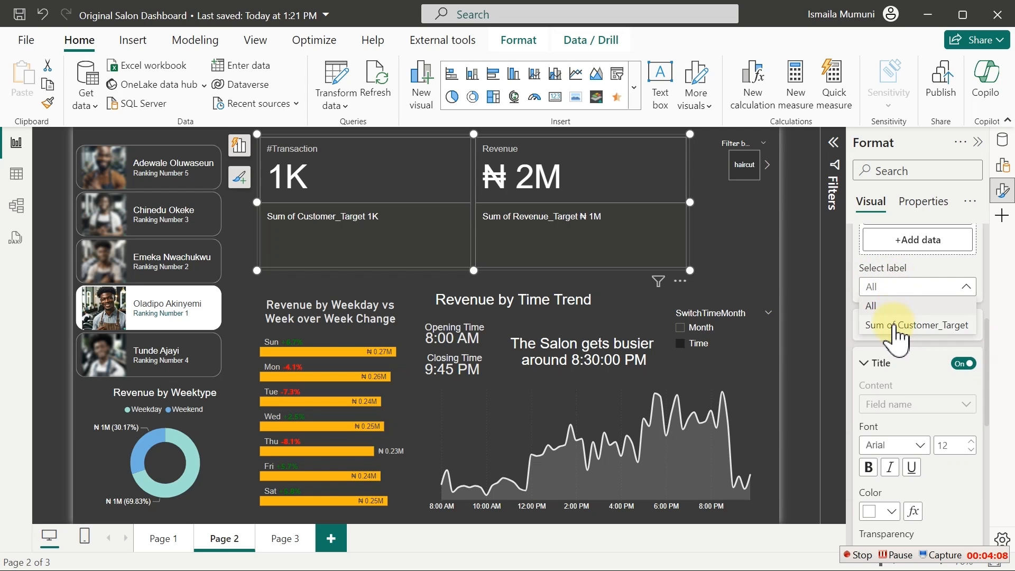
{"action": "left_click", "coordinate": [893, 325]}
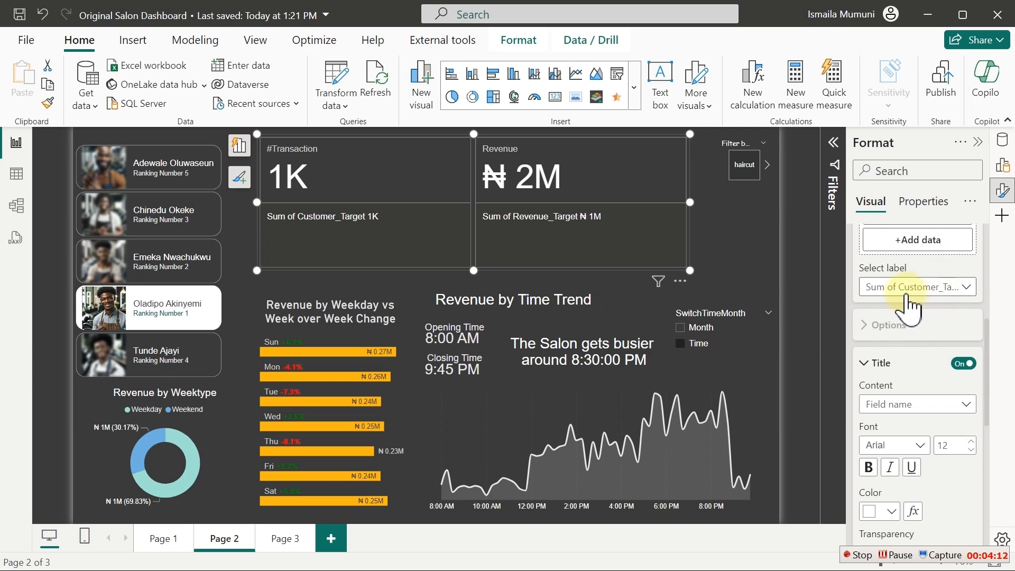
{"action": "left_click", "coordinate": [937, 288]}
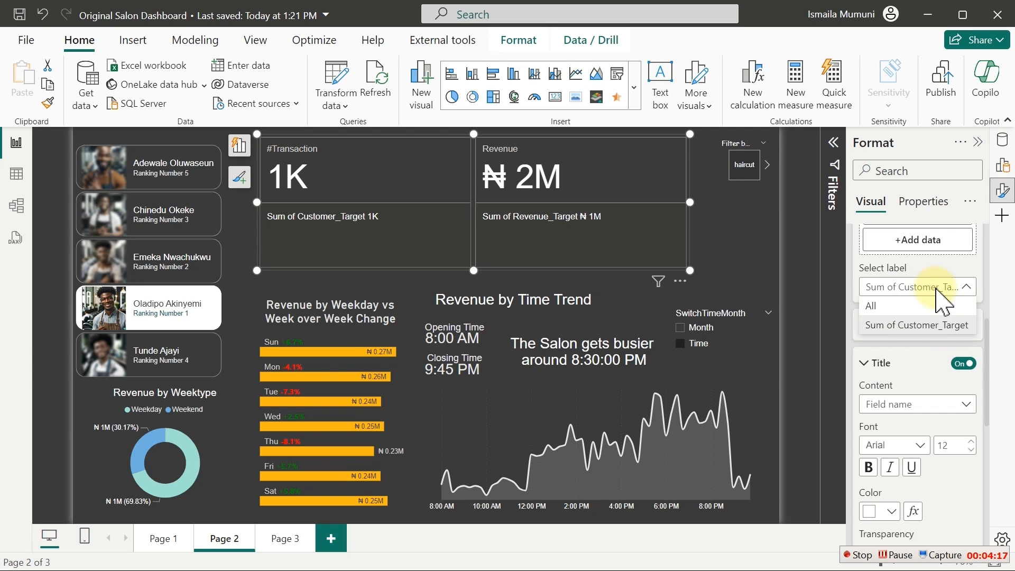
{"action": "left_click", "coordinate": [940, 326]}
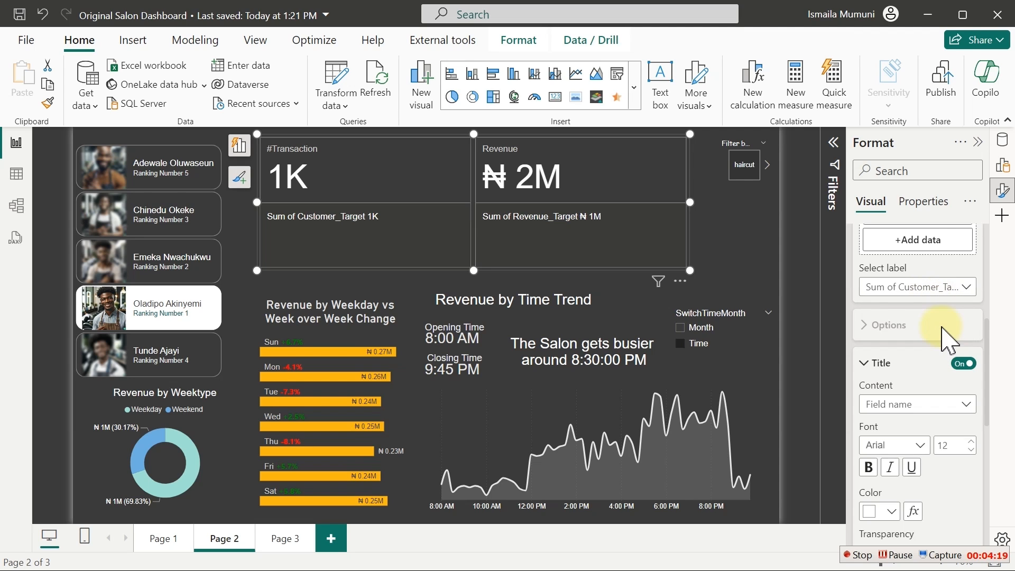
{"action": "left_click", "coordinate": [912, 403]}
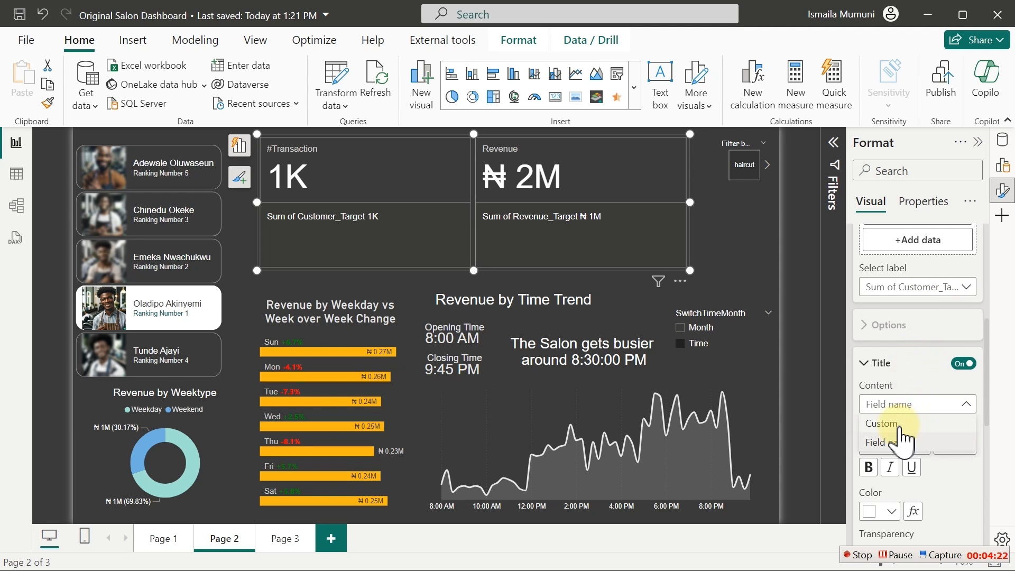
{"action": "left_click", "coordinate": [899, 425]}
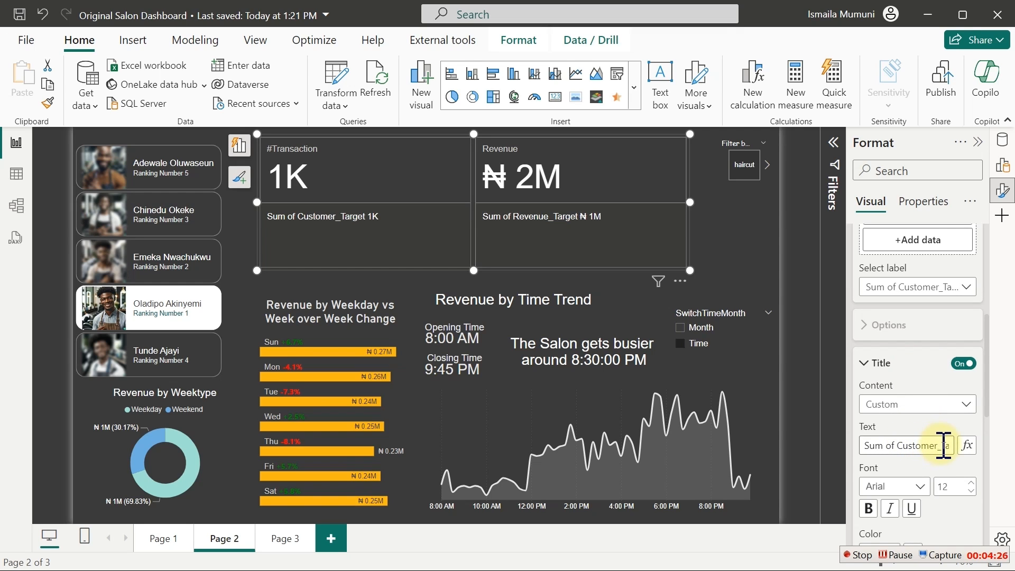
{"action": "left_click_drag", "start_coordinate": [944, 445], "coordinate": [853, 454]}
{"action": "key", "text": "BackSpace"}
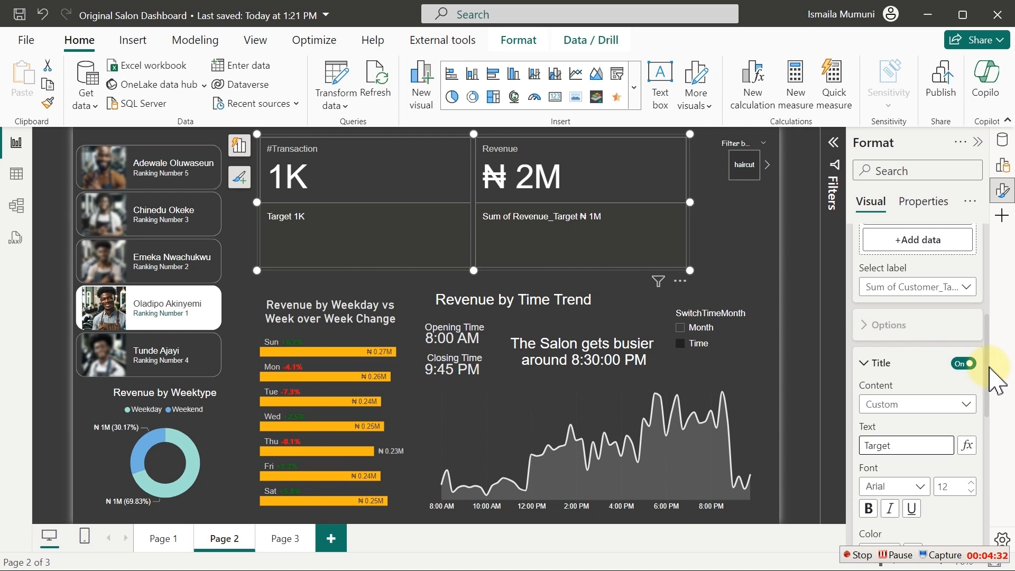
- Set the display units of the #Transaction card's target reference label value to None
{"action": "left_click_drag", "start_coordinate": [987, 364], "coordinate": [987, 433]}
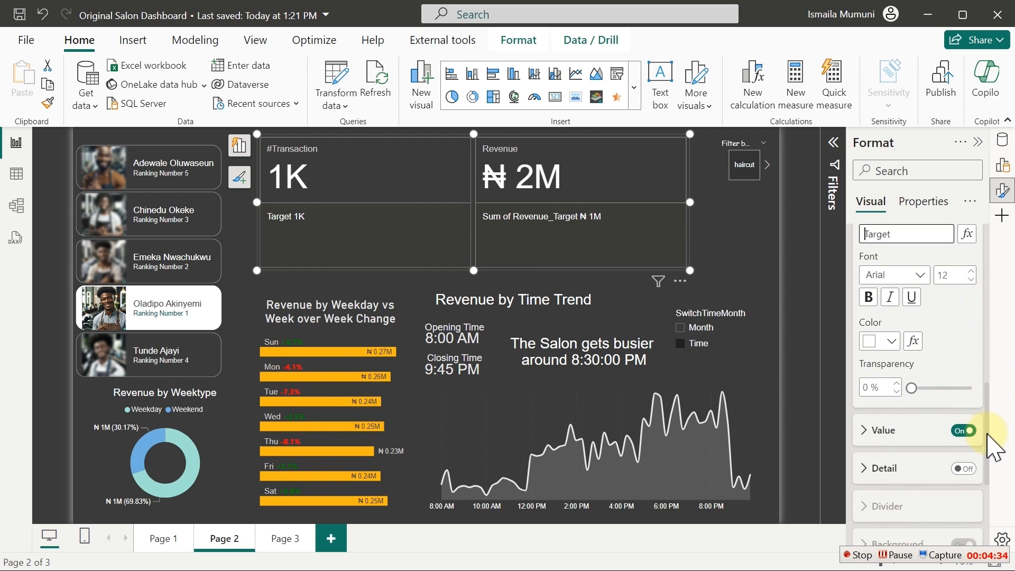
{"action": "left_click", "coordinate": [886, 430]}
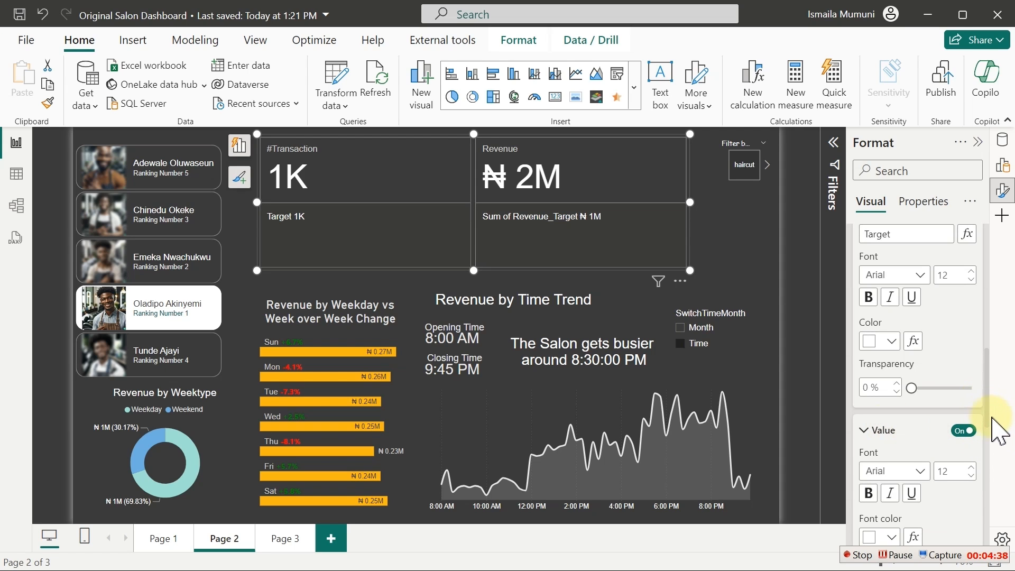
{"action": "left_click_drag", "start_coordinate": [988, 413], "coordinate": [996, 469]}
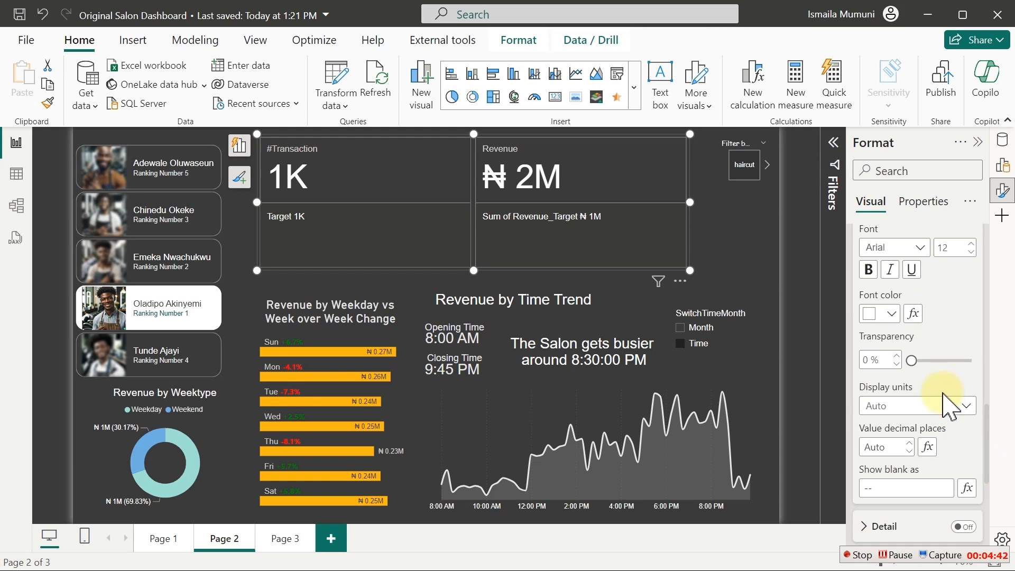
{"action": "left_click", "coordinate": [964, 405]}
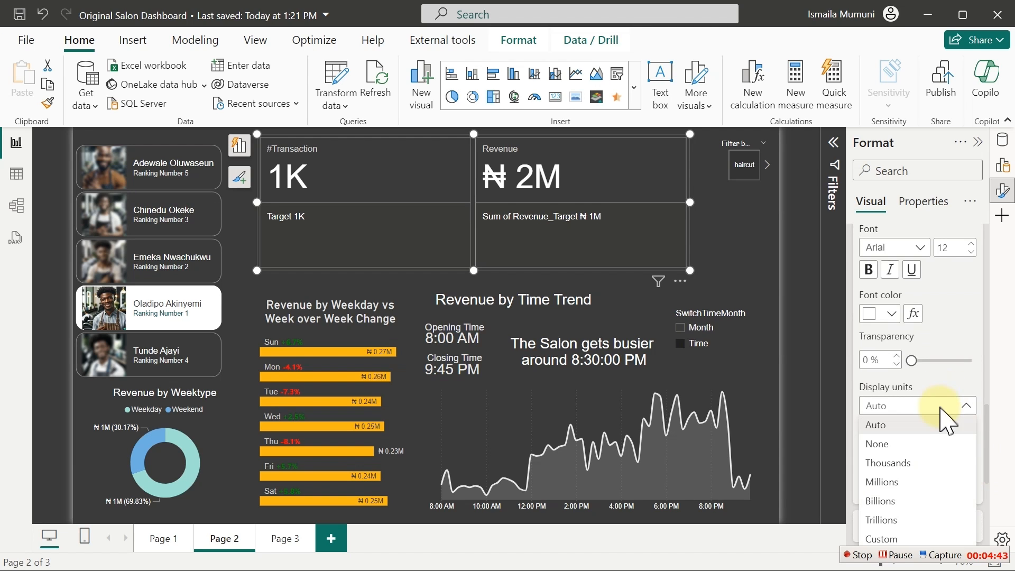
{"action": "left_click", "coordinate": [890, 444]}
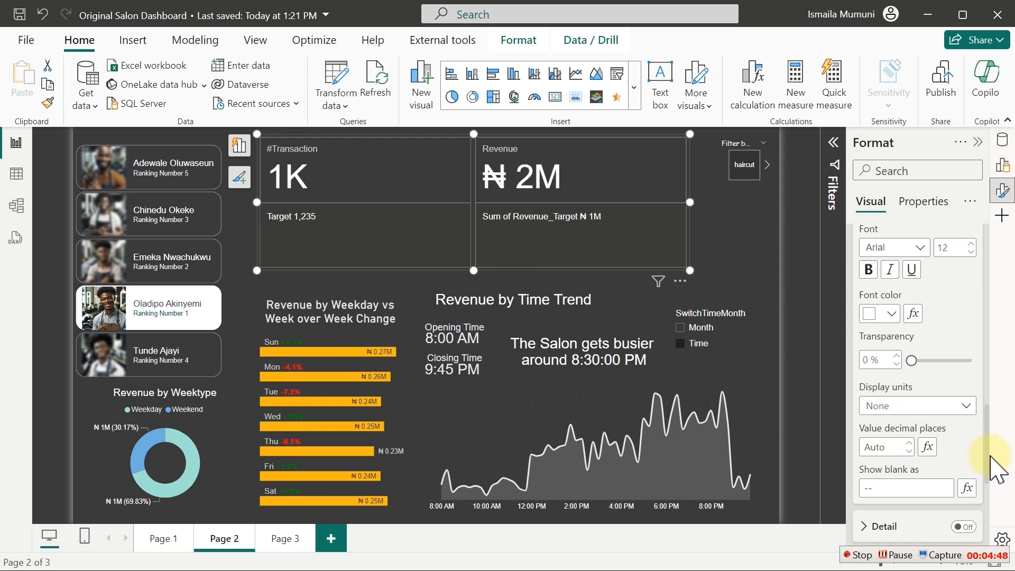
{"action": "left_click_drag", "start_coordinate": [989, 458], "coordinate": [983, 300]}
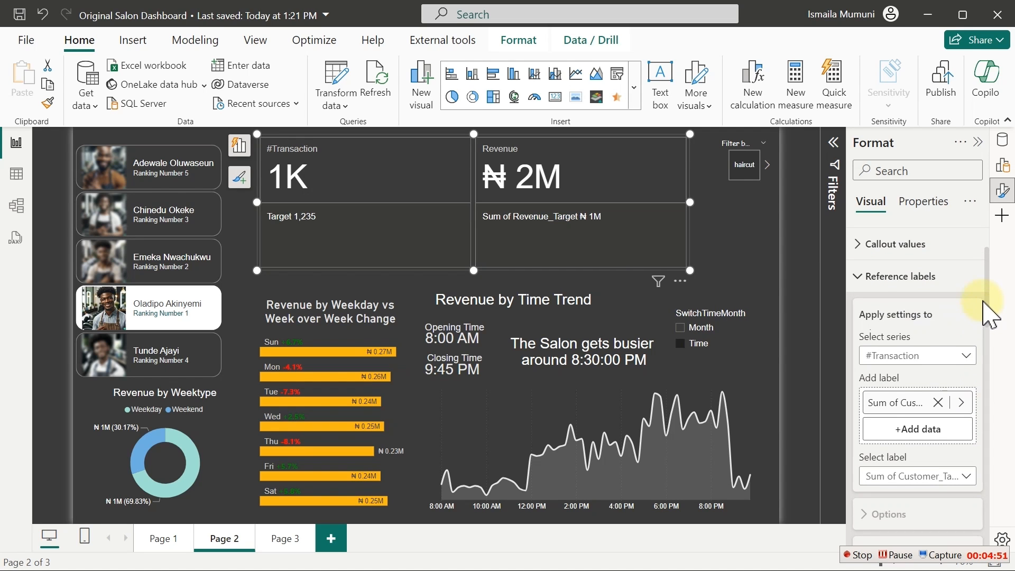
- Give the Revenue series' Sum of Revenue_Target reference label a custom title reading "Target"
{"action": "left_click", "coordinate": [934, 359]}
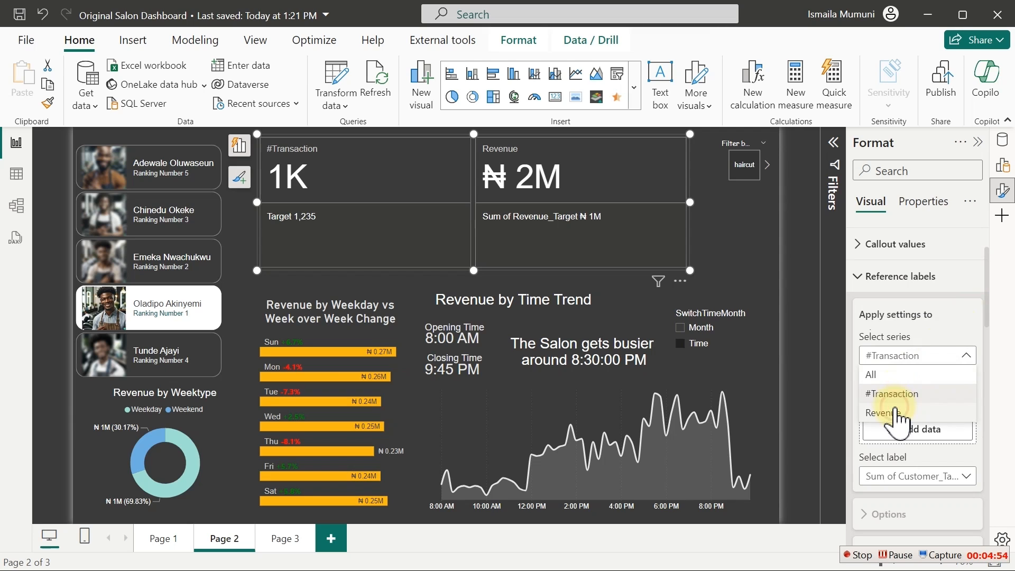
{"action": "left_click", "coordinate": [895, 408]}
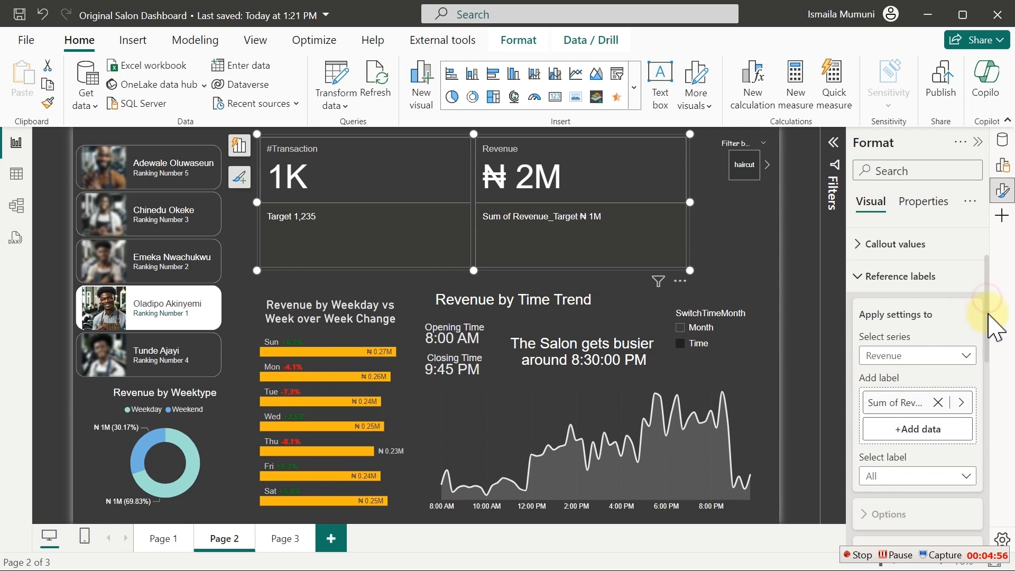
{"action": "left_click_drag", "start_coordinate": [985, 322], "coordinate": [990, 357]}
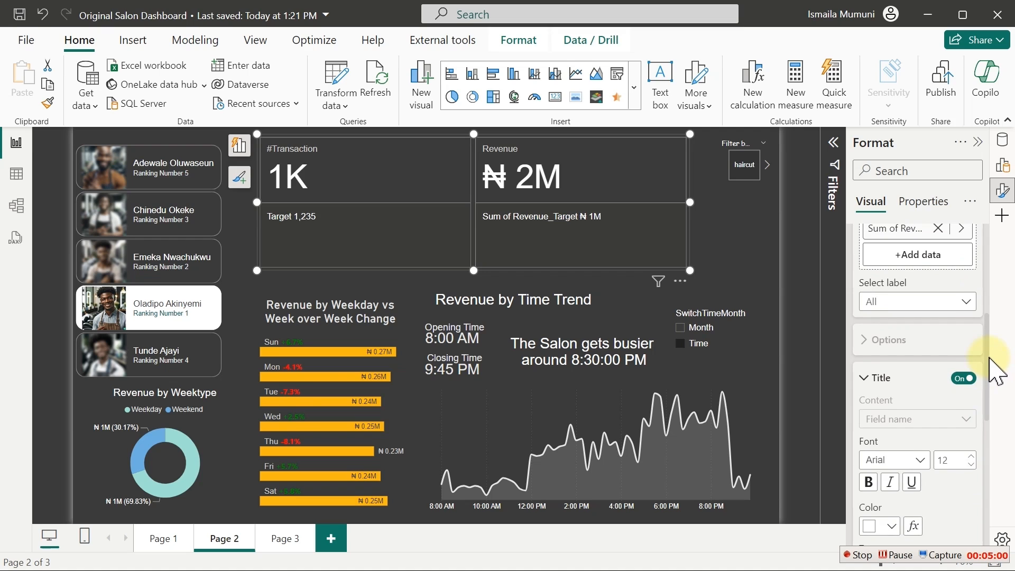
{"action": "left_click", "coordinate": [930, 304]}
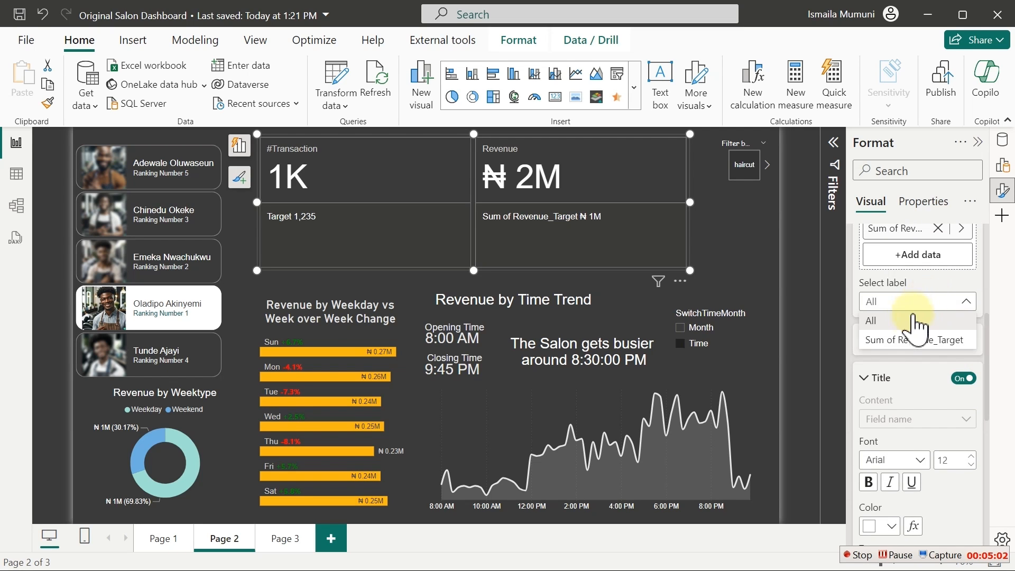
{"action": "left_click", "coordinate": [898, 342]}
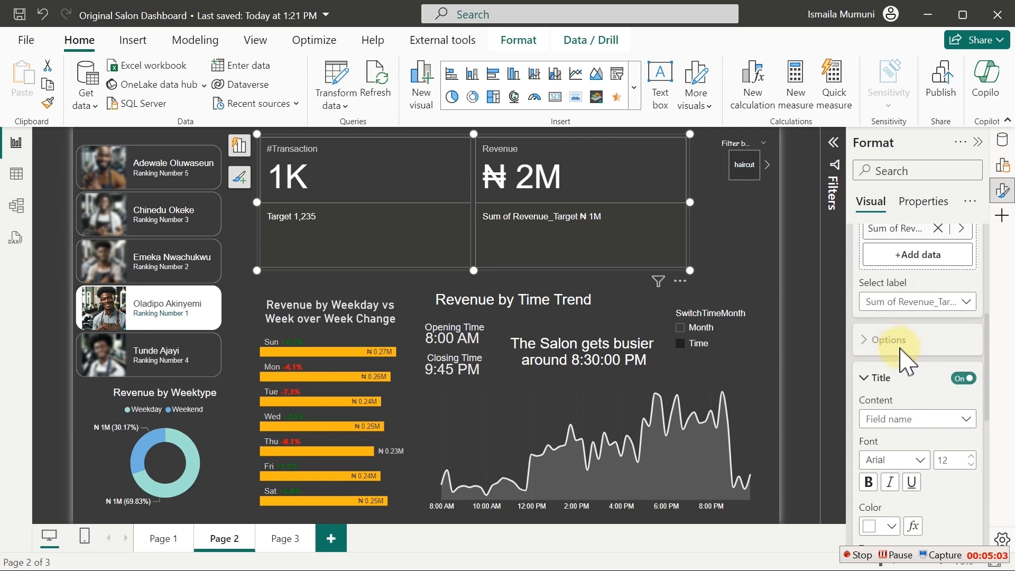
{"action": "left_click", "coordinate": [918, 421]}
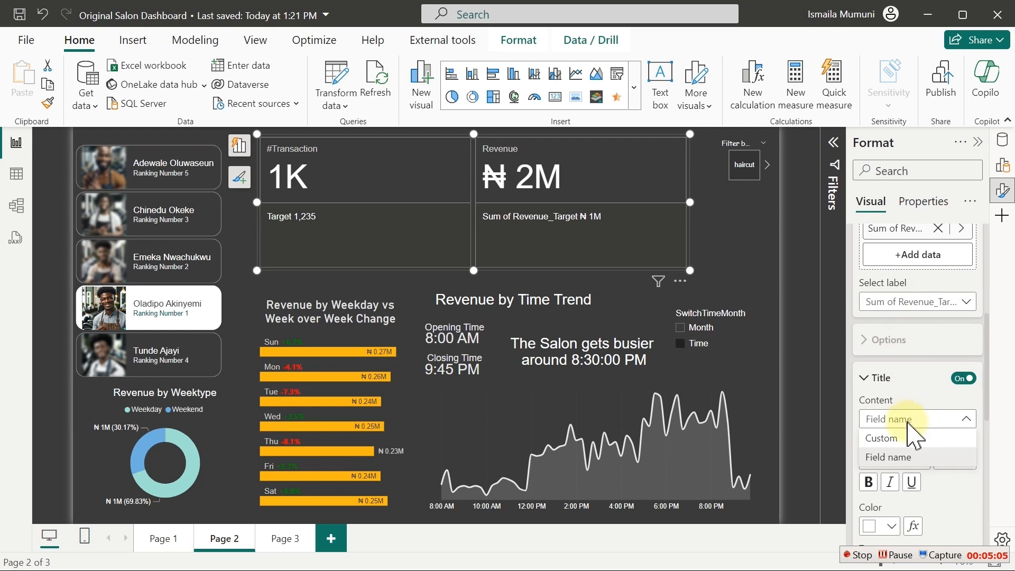
{"action": "left_click", "coordinate": [893, 453]}
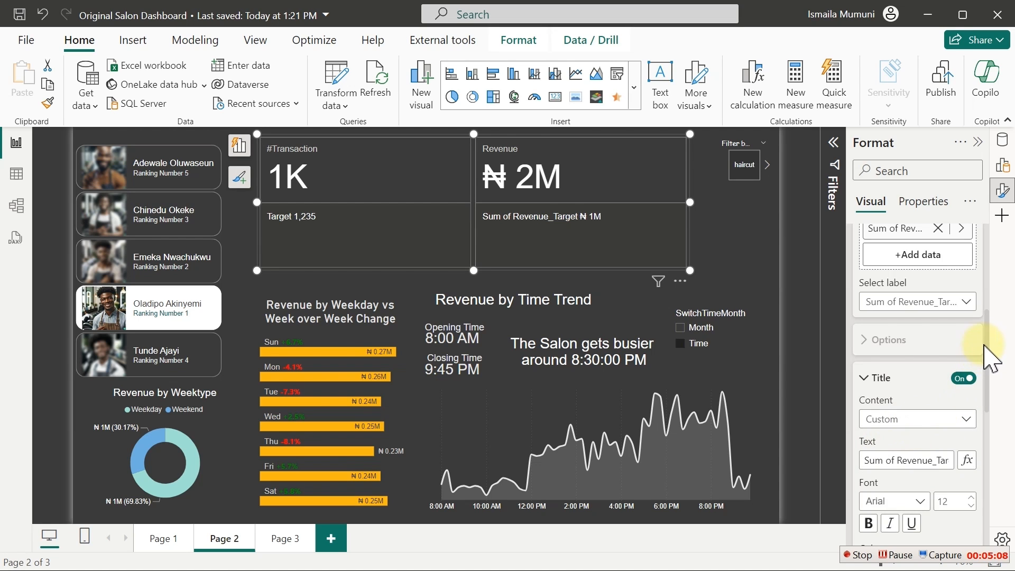
{"action": "scroll", "coordinate": [994, 357], "scroll_direction": "down", "scroll_amount": 3}
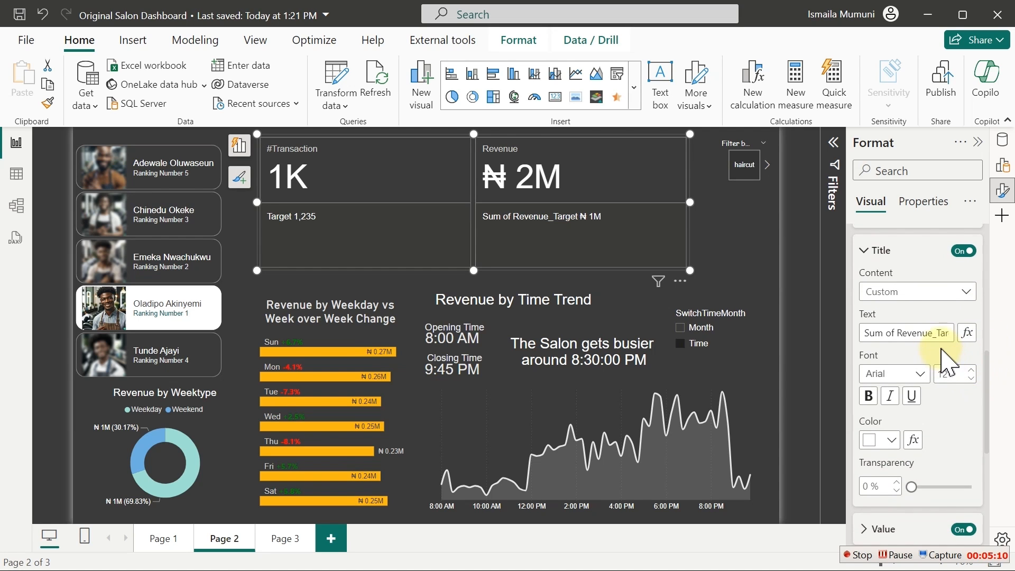
{"action": "left_click_drag", "start_coordinate": [938, 333], "coordinate": [840, 338]}
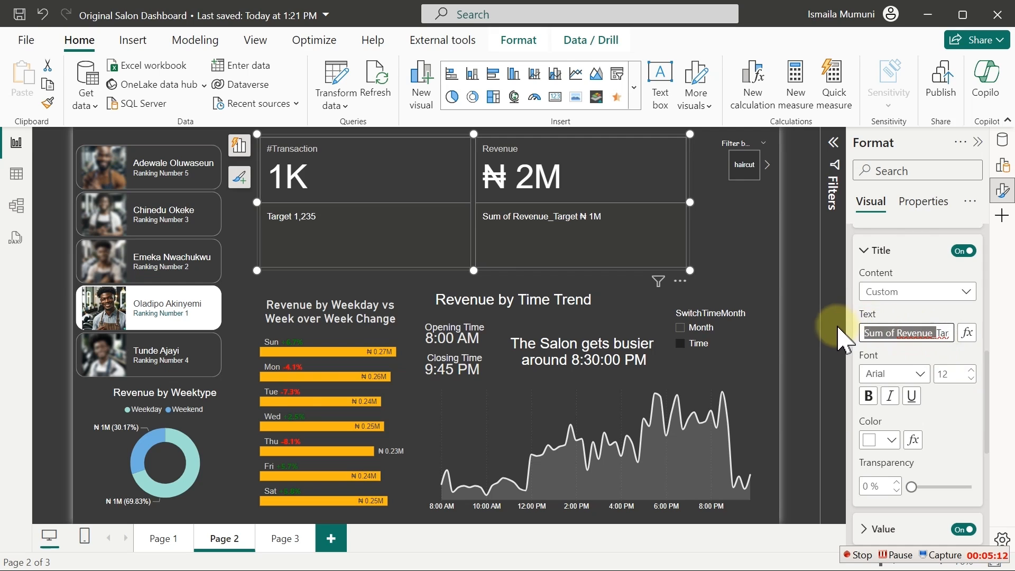
{"action": "key", "text": "BackSpace"}
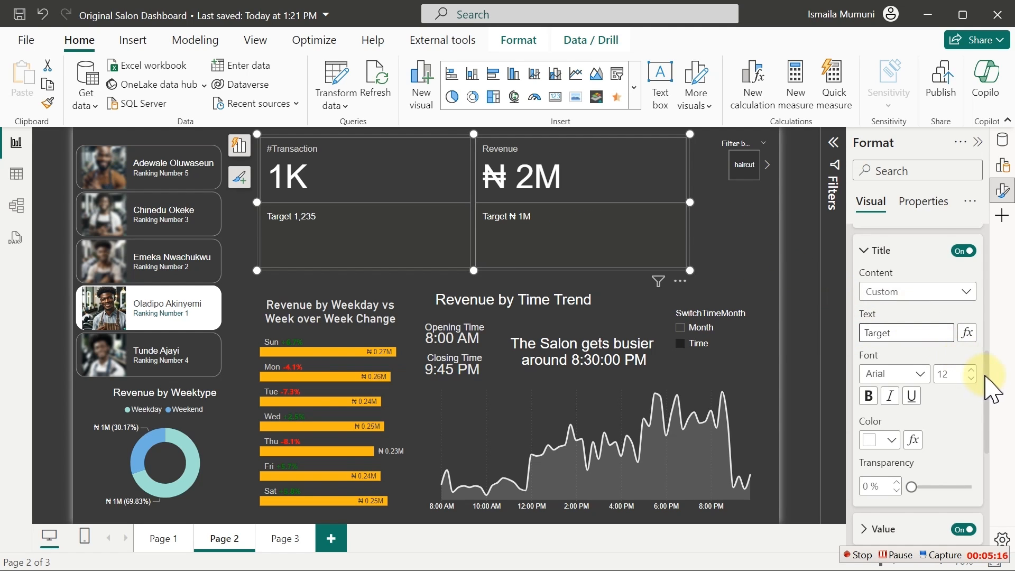
- Set the display units of the Revenue card's target reference label value to None
{"action": "left_click_drag", "start_coordinate": [986, 375], "coordinate": [986, 436]}
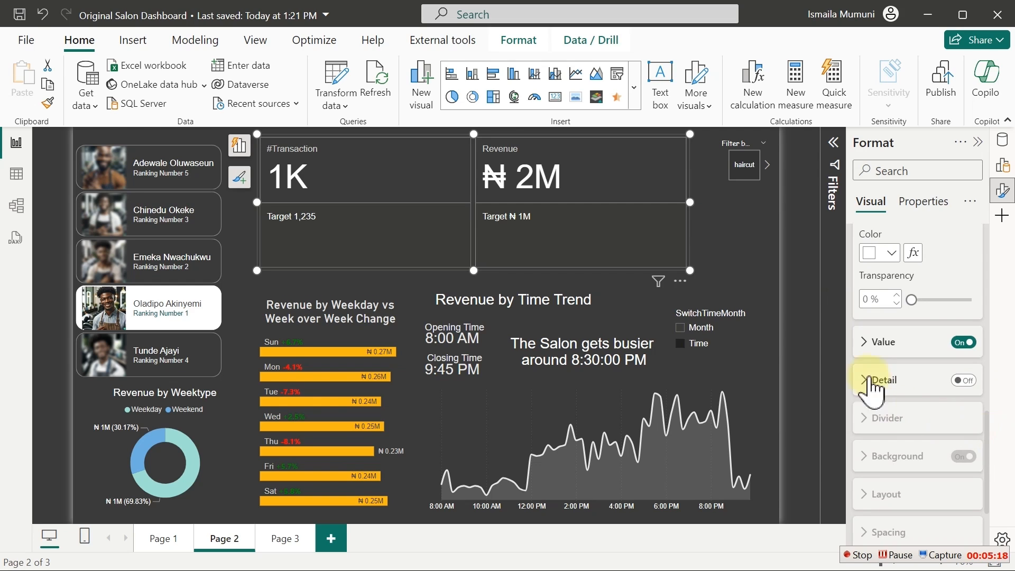
{"action": "left_click", "coordinate": [872, 346]}
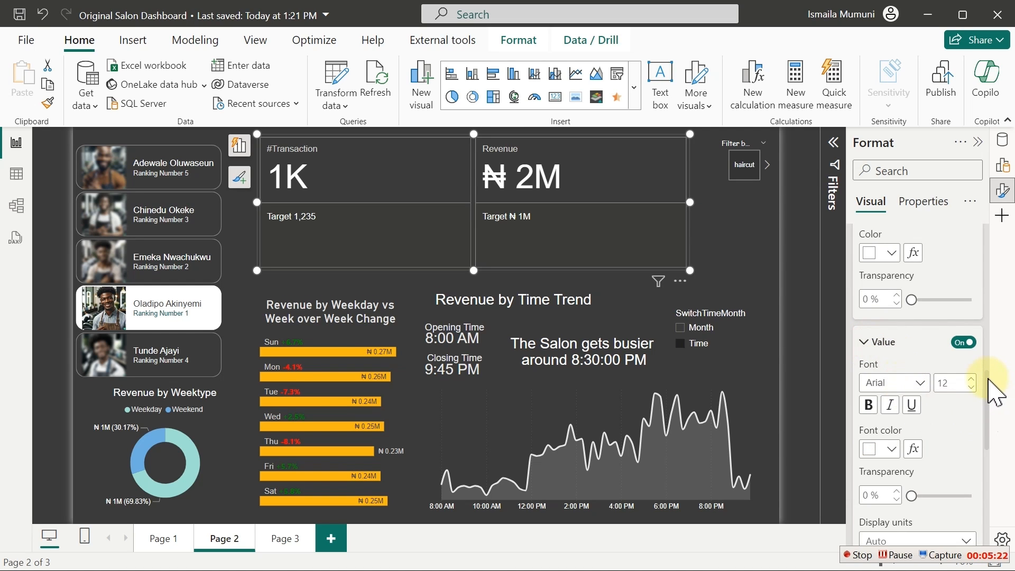
{"action": "scroll", "coordinate": [987, 394], "scroll_direction": "down", "scroll_amount": 5}
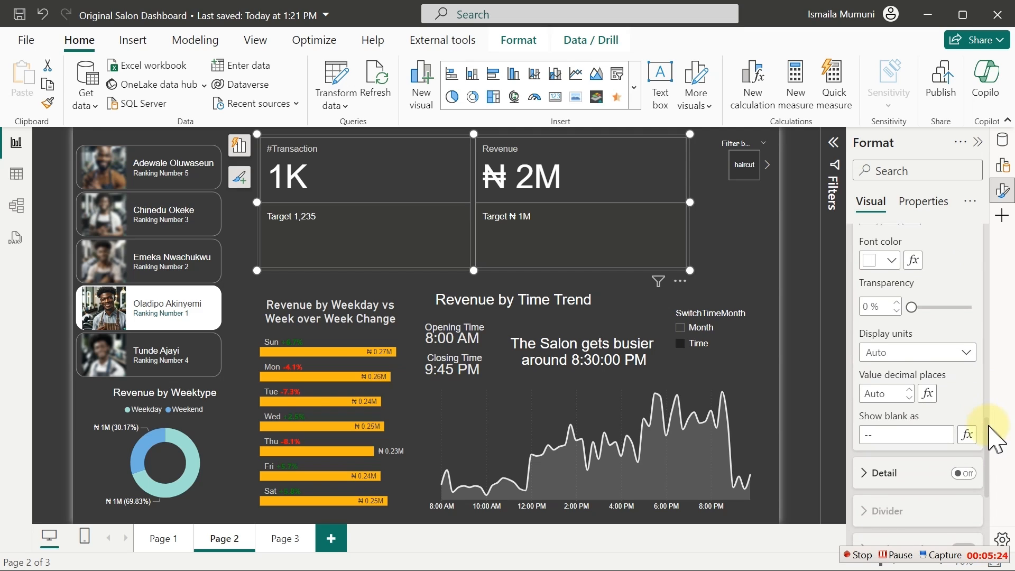
{"action": "left_click", "coordinate": [921, 354]}
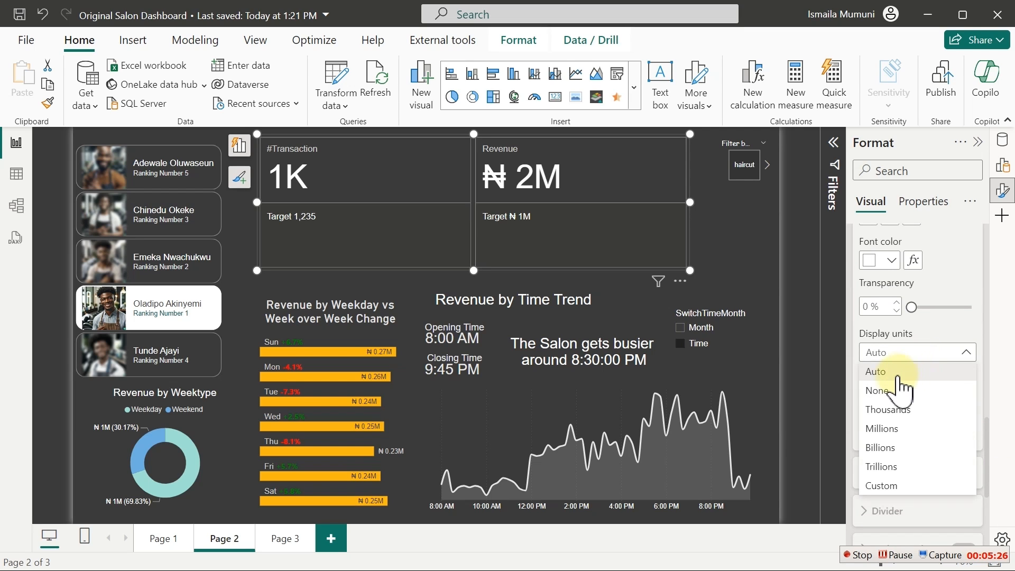
{"action": "left_click", "coordinate": [878, 391]}
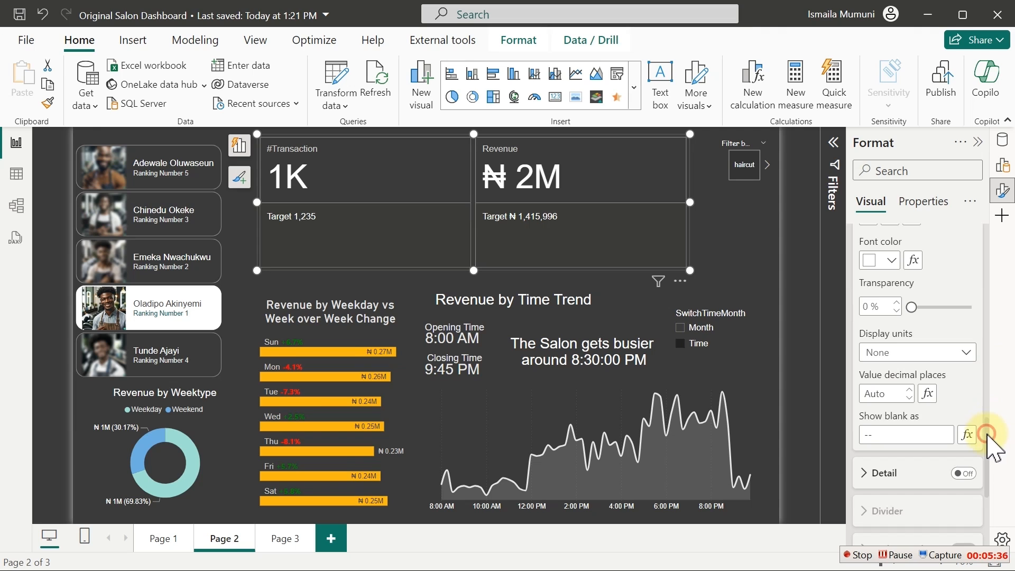
{"action": "left_click_drag", "start_coordinate": [987, 432], "coordinate": [985, 263]}
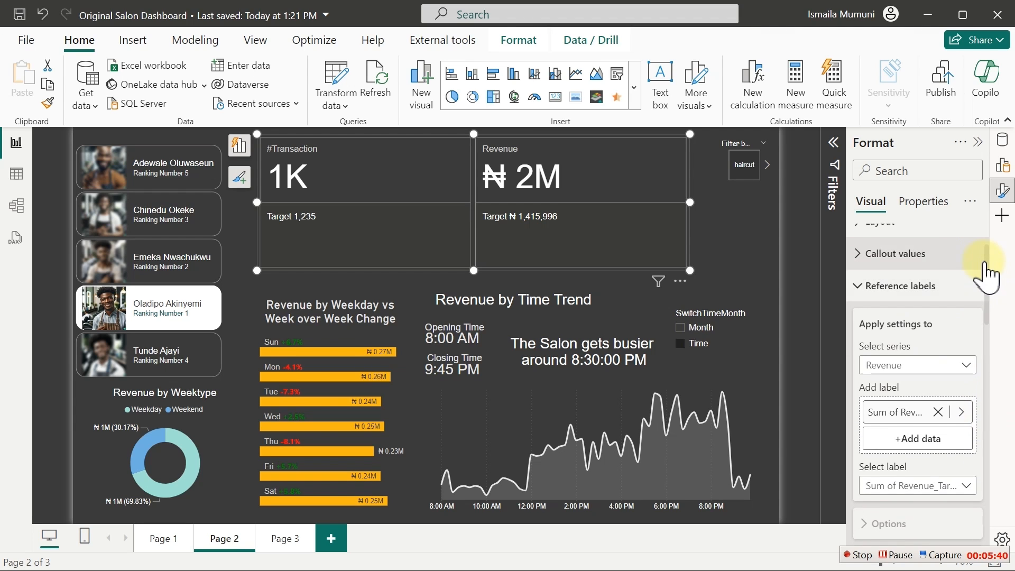
{"action": "left_click", "coordinate": [898, 286]}
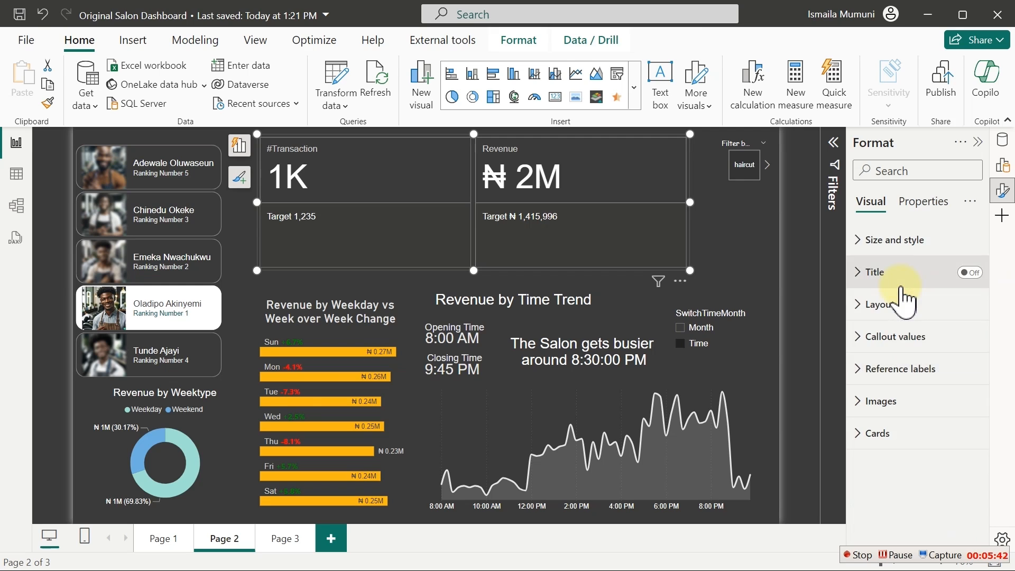
{"action": "left_click", "coordinate": [883, 369]}
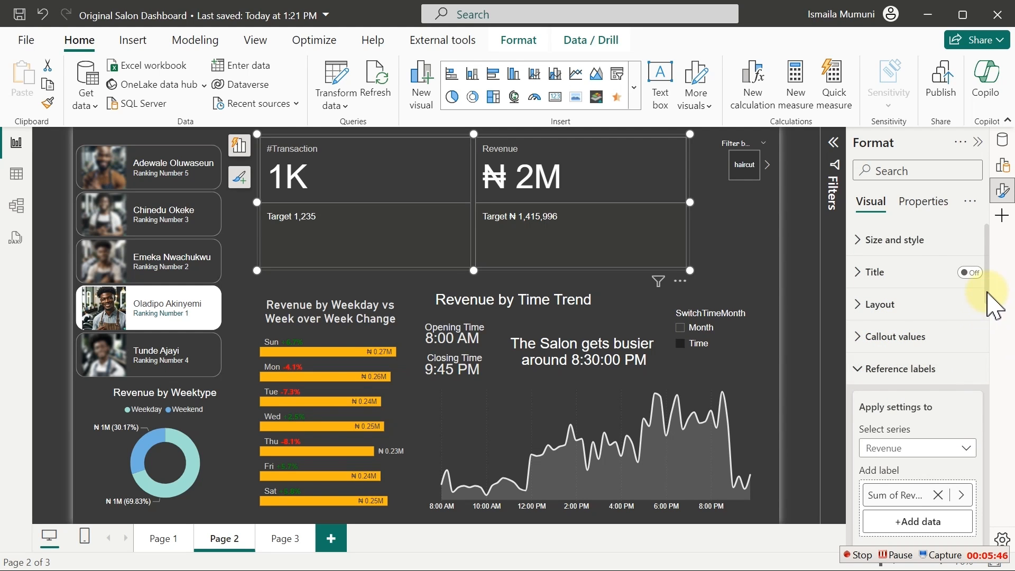
{"action": "left_click_drag", "start_coordinate": [986, 292], "coordinate": [972, 545]}
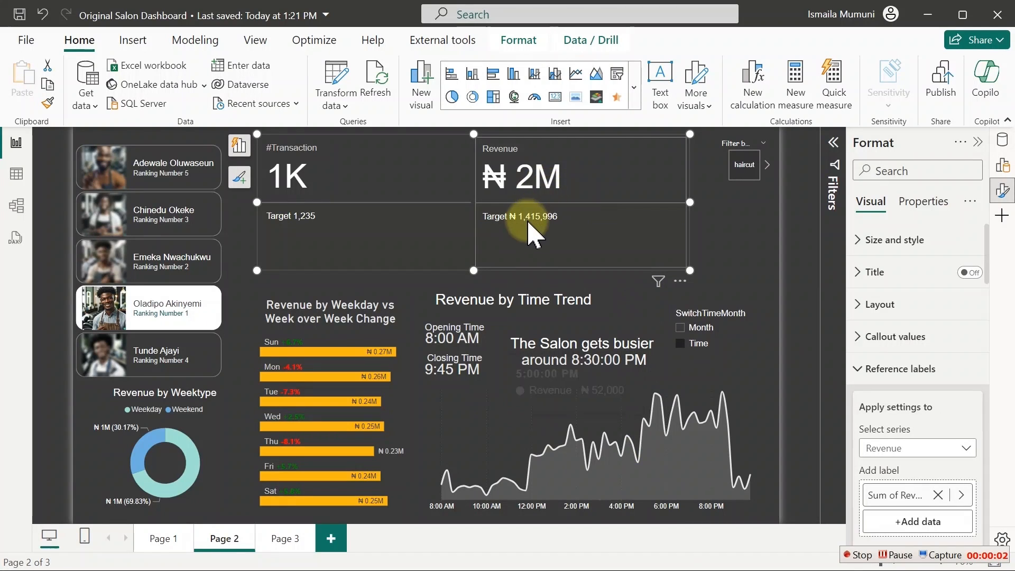
- Create a new measure named Revenue Variance in the Calculations table, beginning its formula with the [Revenue] measure
{"action": "left_click", "coordinate": [1002, 167]}
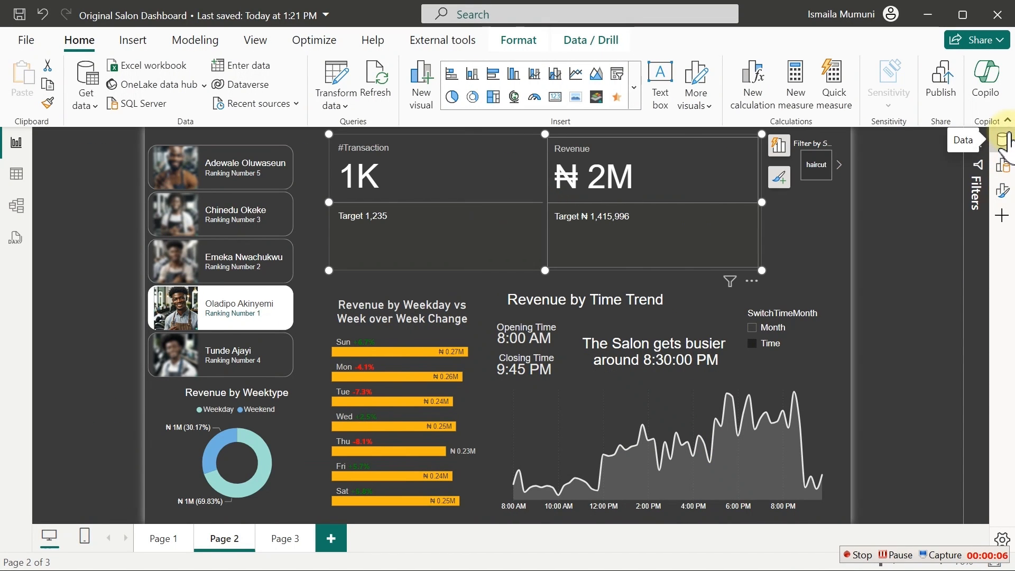
{"action": "left_click", "coordinate": [1002, 140]}
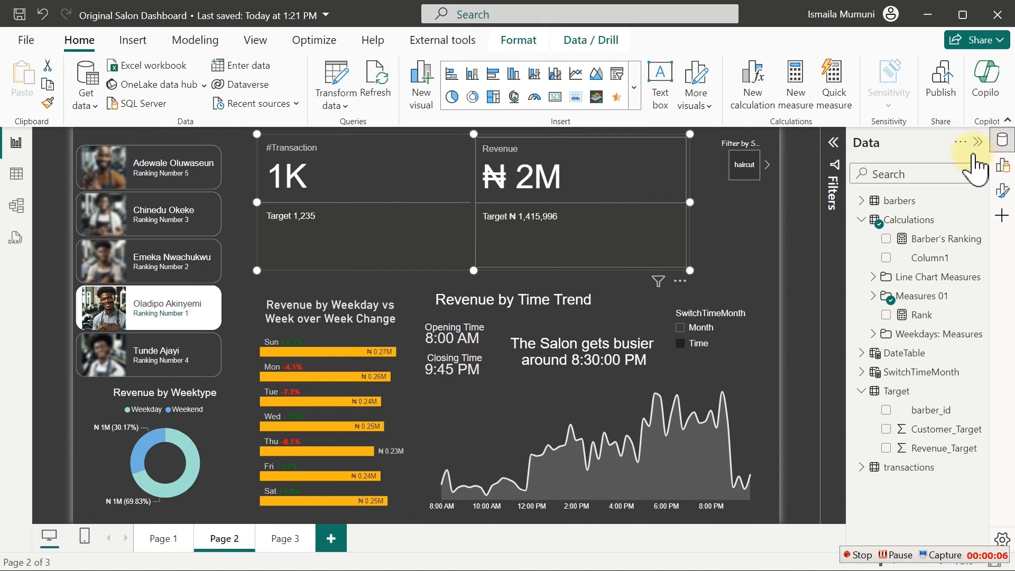
{"action": "right_click", "coordinate": [920, 245]}
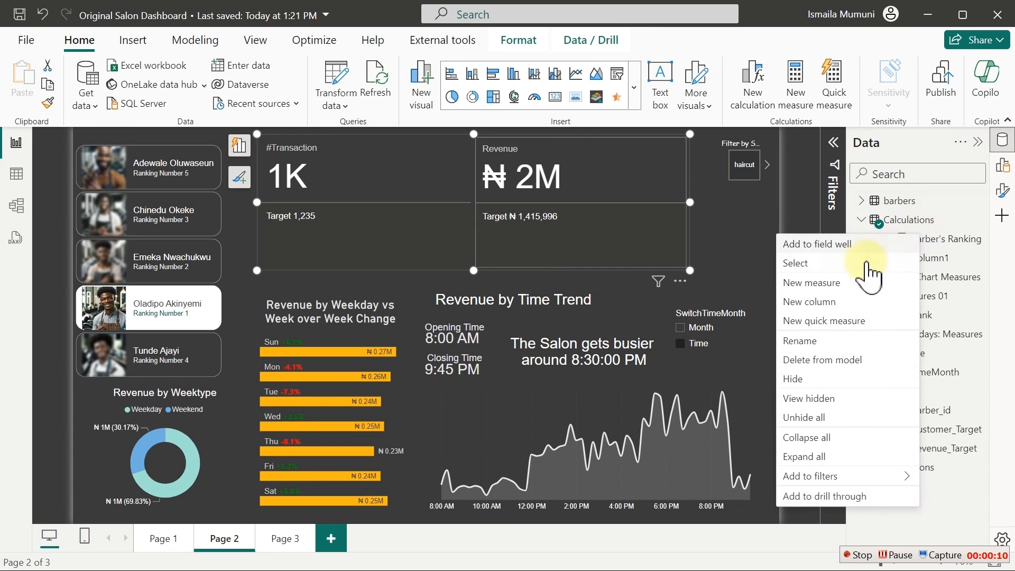
{"action": "left_click", "coordinate": [834, 284]}
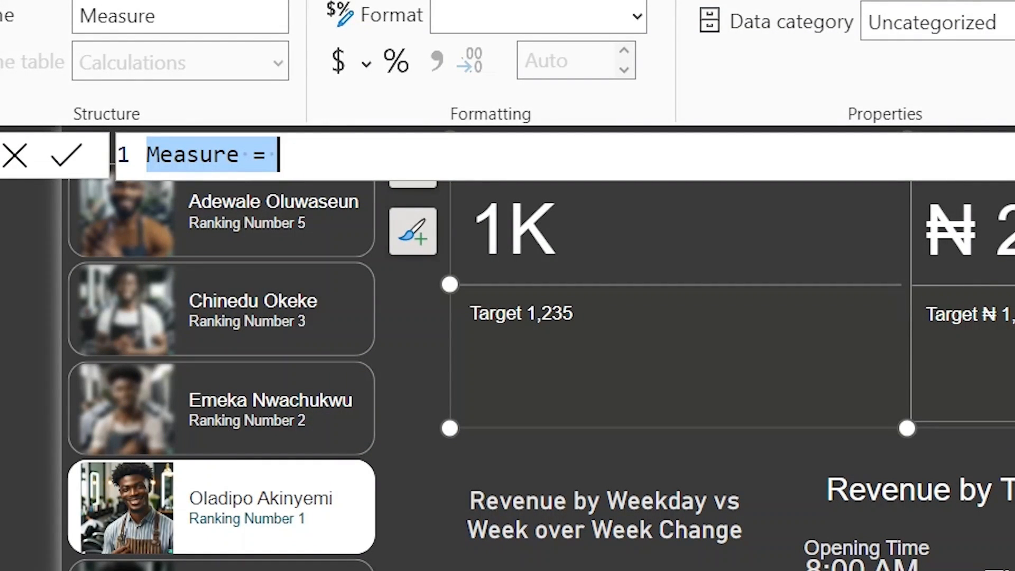
{"action": "type", "text": "Revenue V"}
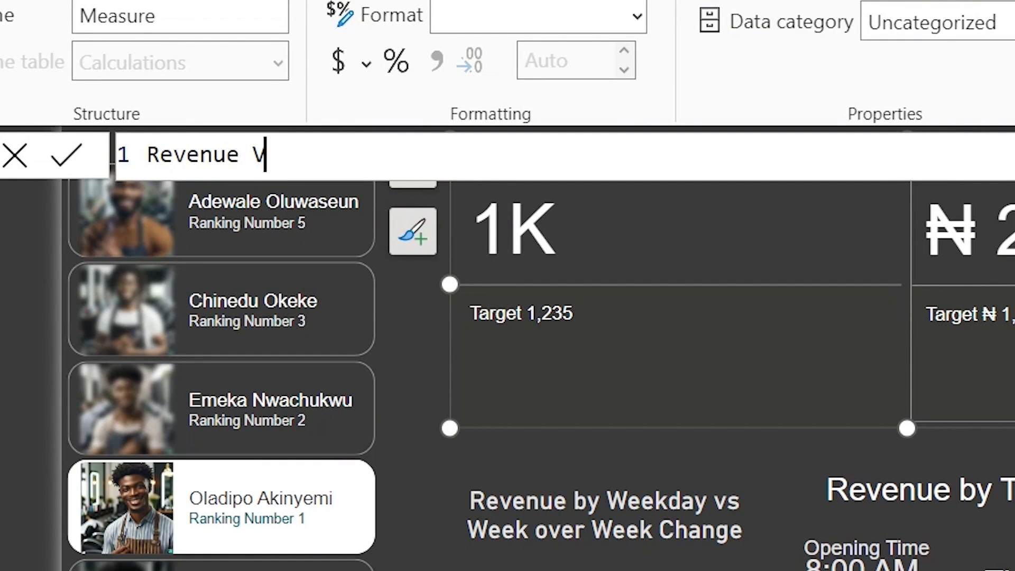
{"action": "type", "text": "ariance ="}
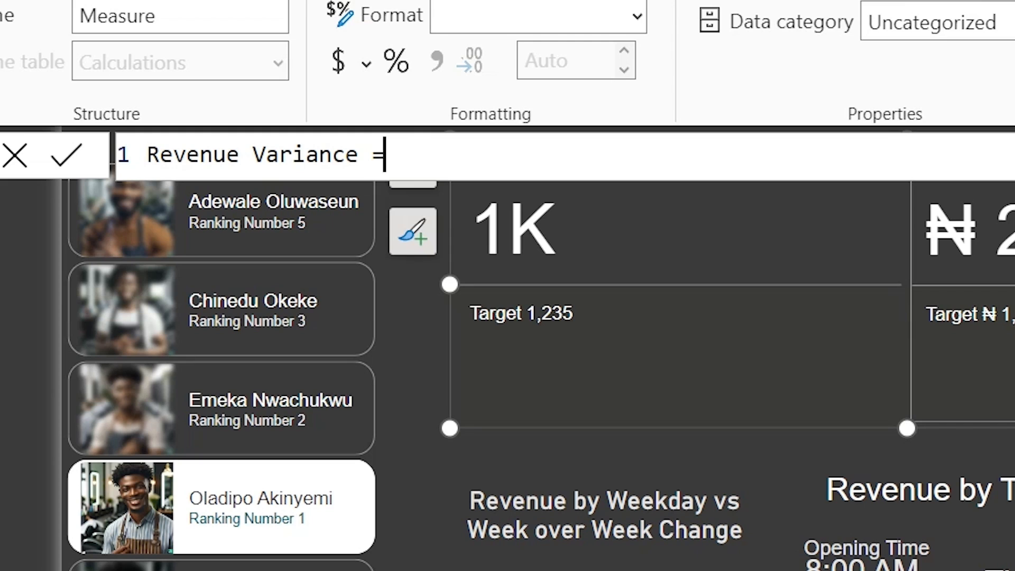
{"action": "type", "text": " ["}
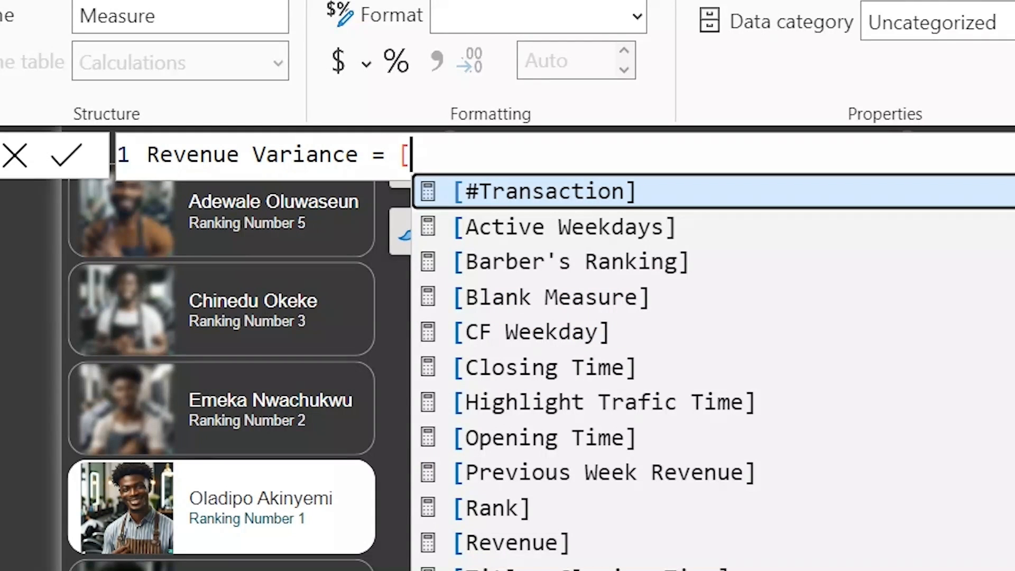
{"action": "type", "text": "r"}
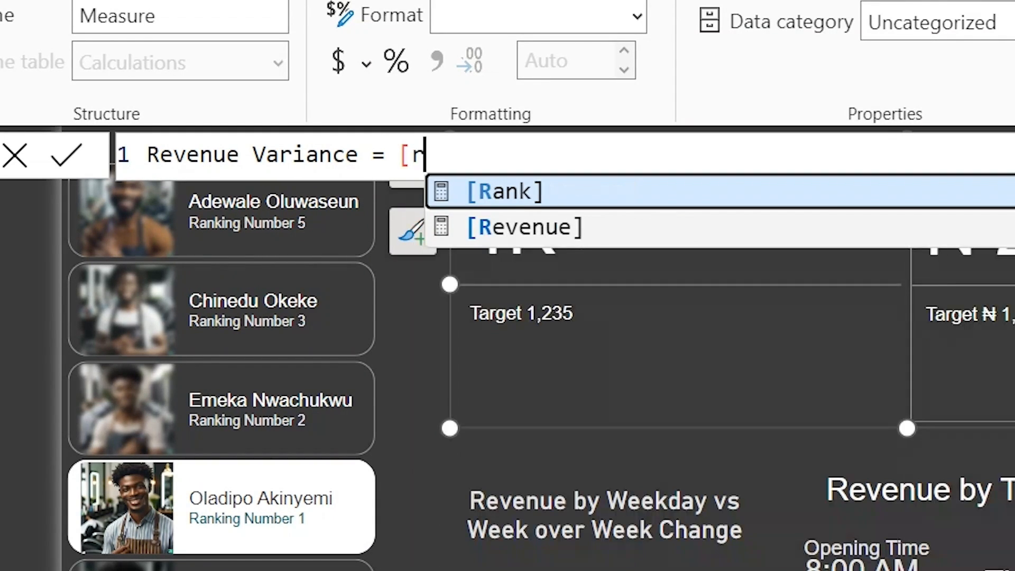
{"action": "key", "text": "Down"}
{"action": "key", "text": "Tab"}
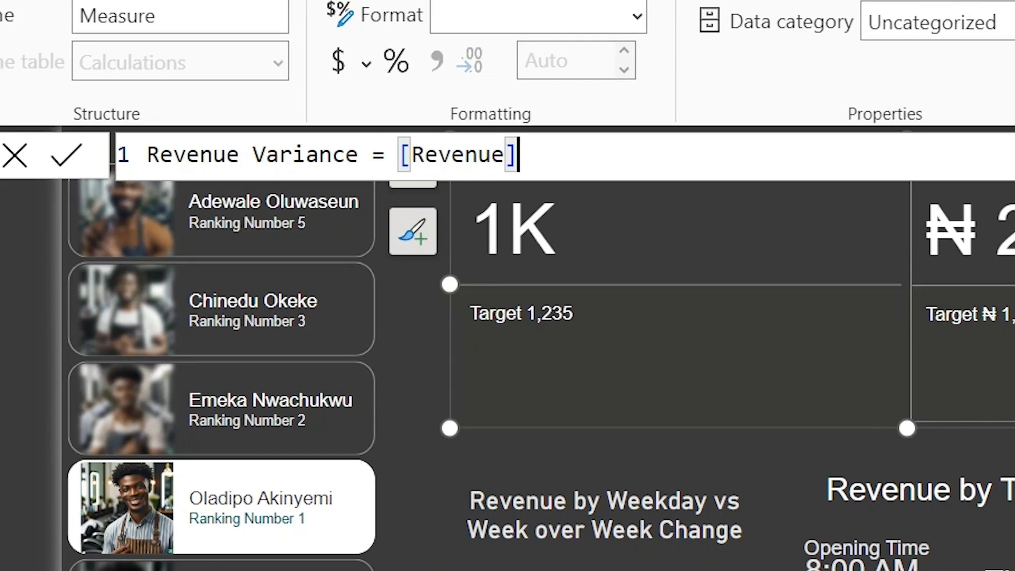
- Complete the Revenue Variance formula by subtracting SUM(Target[Revenue_Target]) and commit the measure
{"action": "type", "text": "-"}
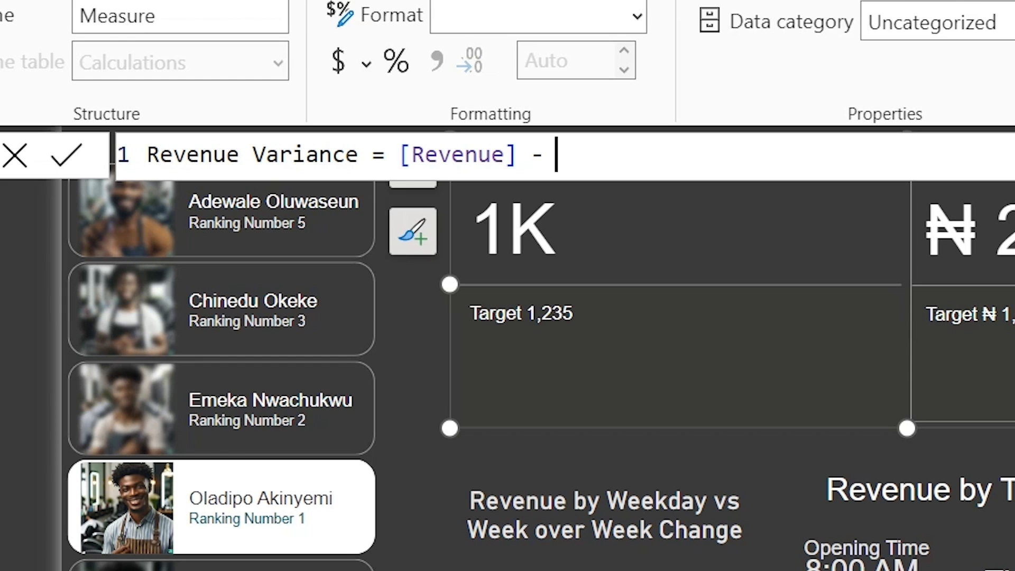
{"action": "type", "text": "sum"}
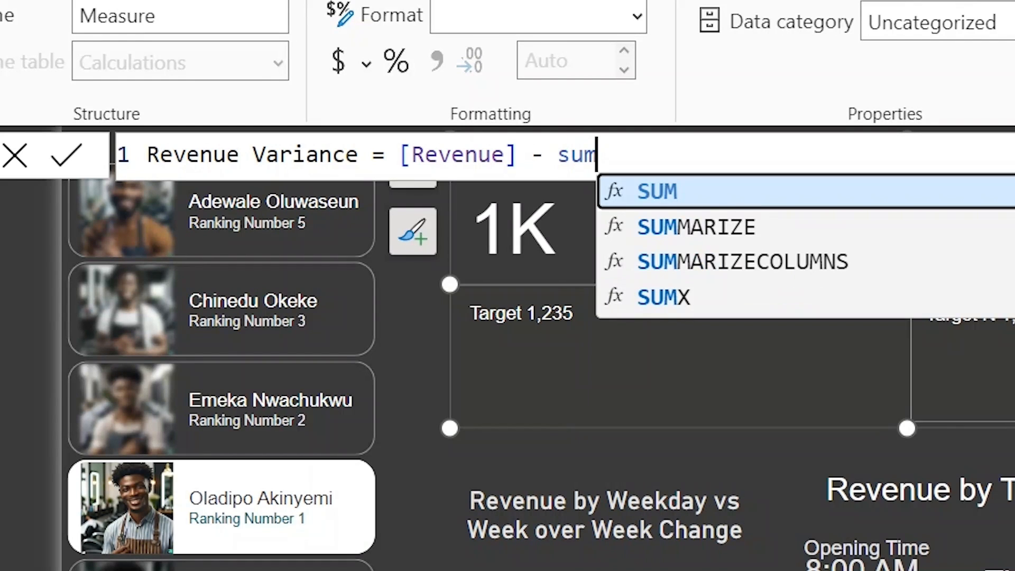
{"action": "key", "text": "Tab"}
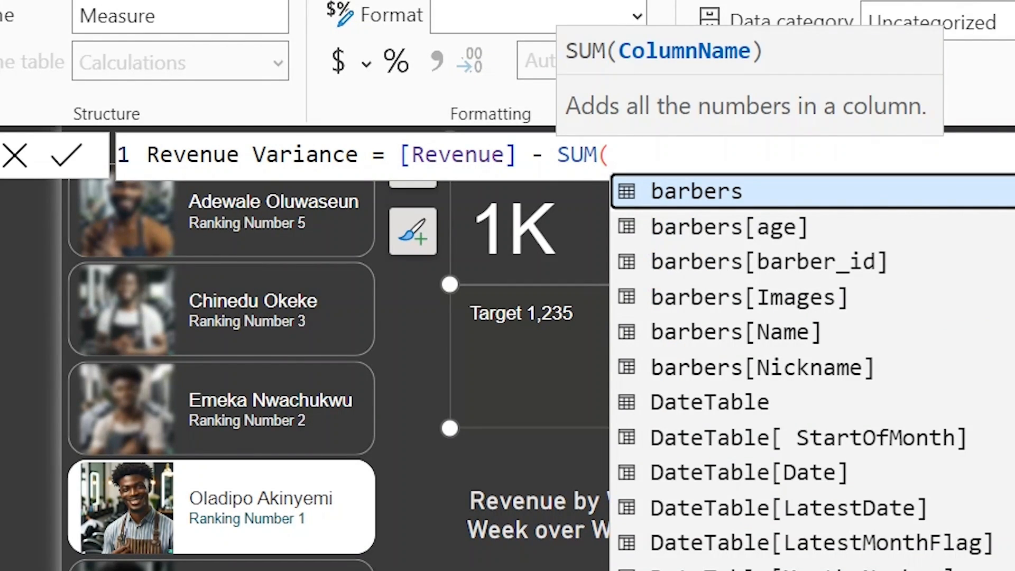
{"action": "type", "text": "tar"}
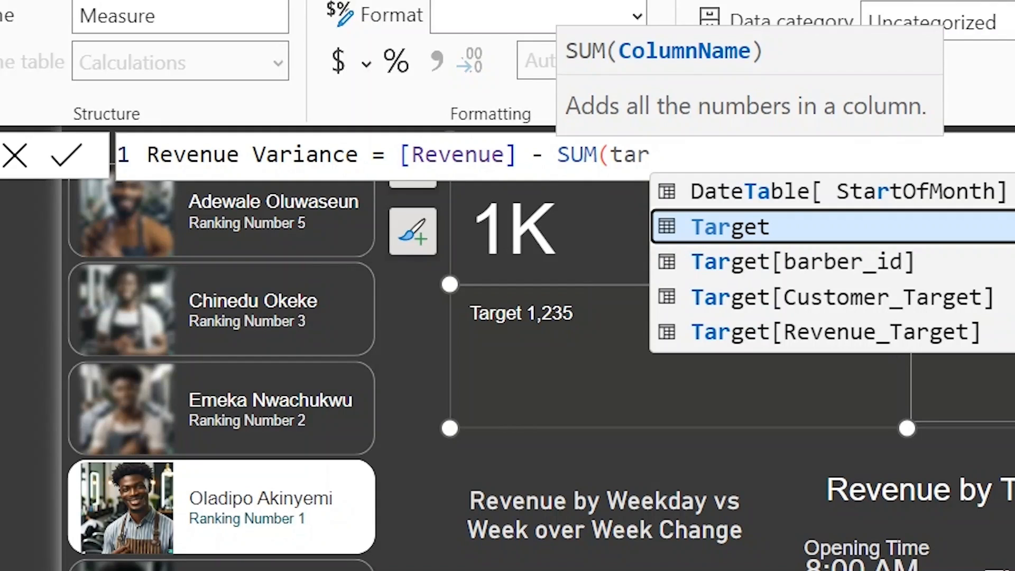
{"action": "key", "text": "Down"}
{"action": "key", "text": "Down"}
{"action": "key", "text": "Down"}
{"action": "key", "text": "Tab"}
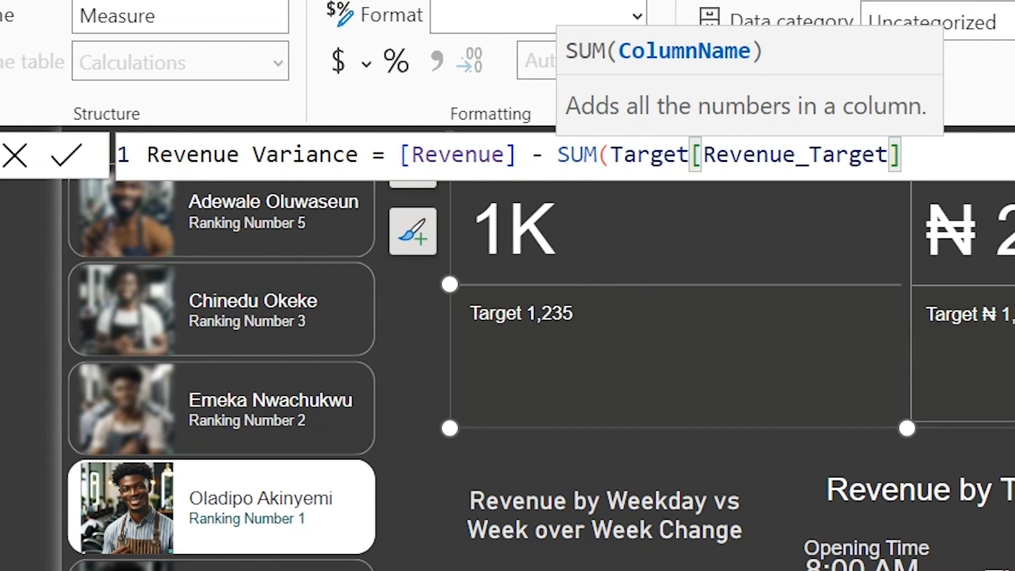
{"action": "type", "text": ")"}
{"action": "key", "text": "Return"}
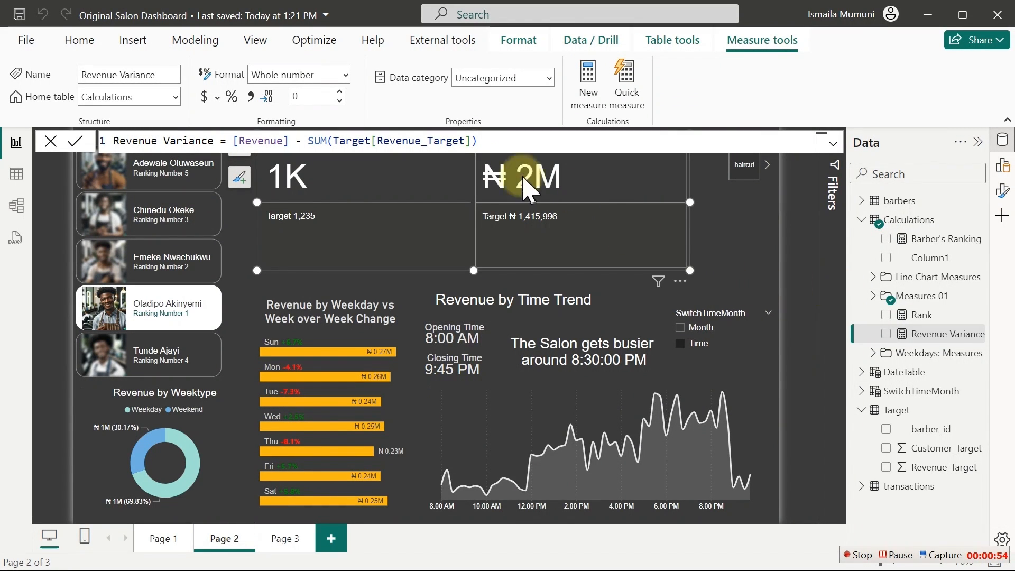
- Format the Revenue Variance measure as currency with the ₦ Edo (Nigeria) symbol
{"action": "left_click", "coordinate": [217, 97]}
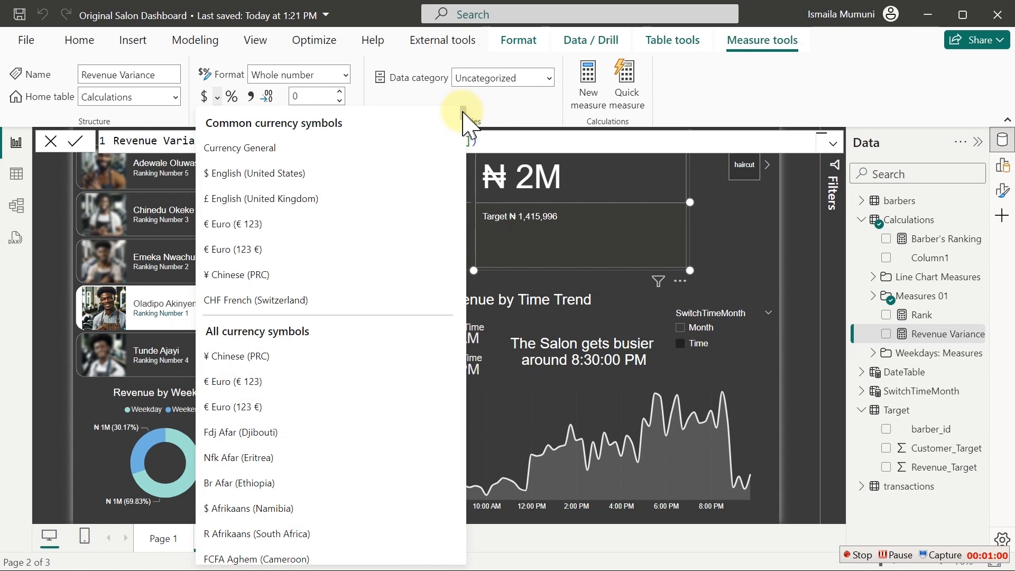
{"action": "left_click_drag", "start_coordinate": [462, 113], "coordinate": [461, 195]}
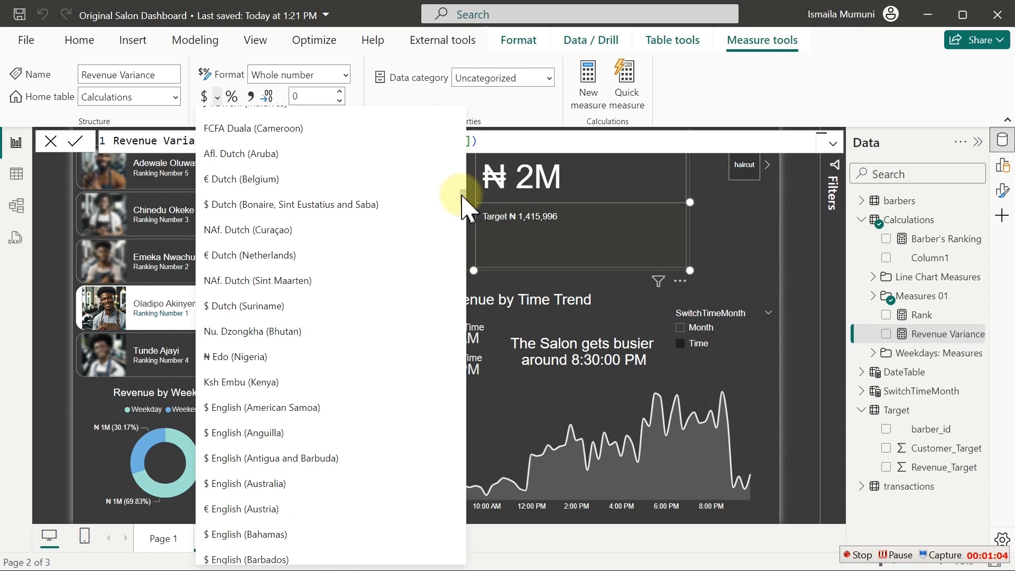
{"action": "left_click", "coordinate": [230, 365]}
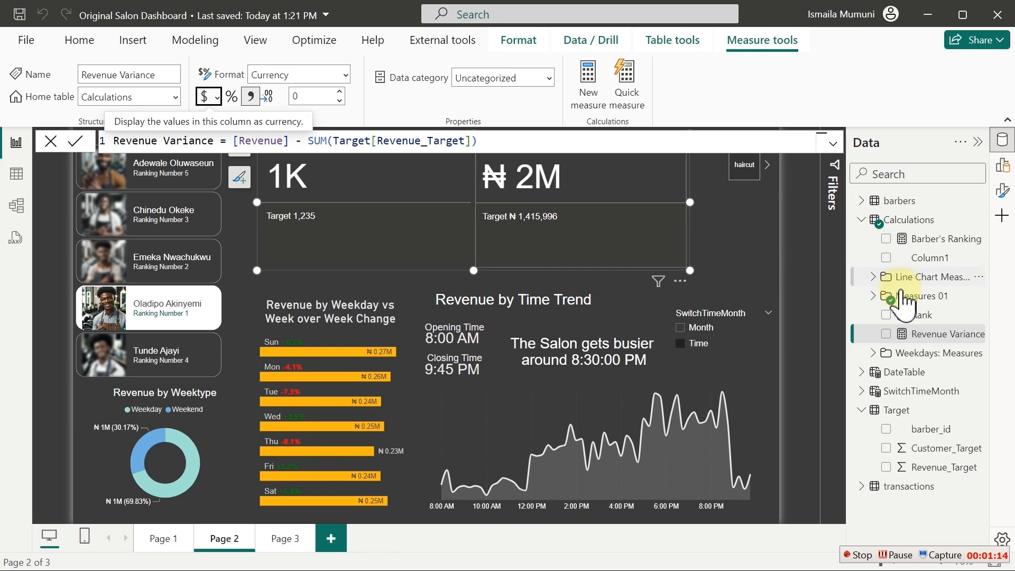
- Create a new measure named Revenue %Variance in the Calculations table, with its formula starting on a second line
{"action": "right_click", "coordinate": [916, 331]}
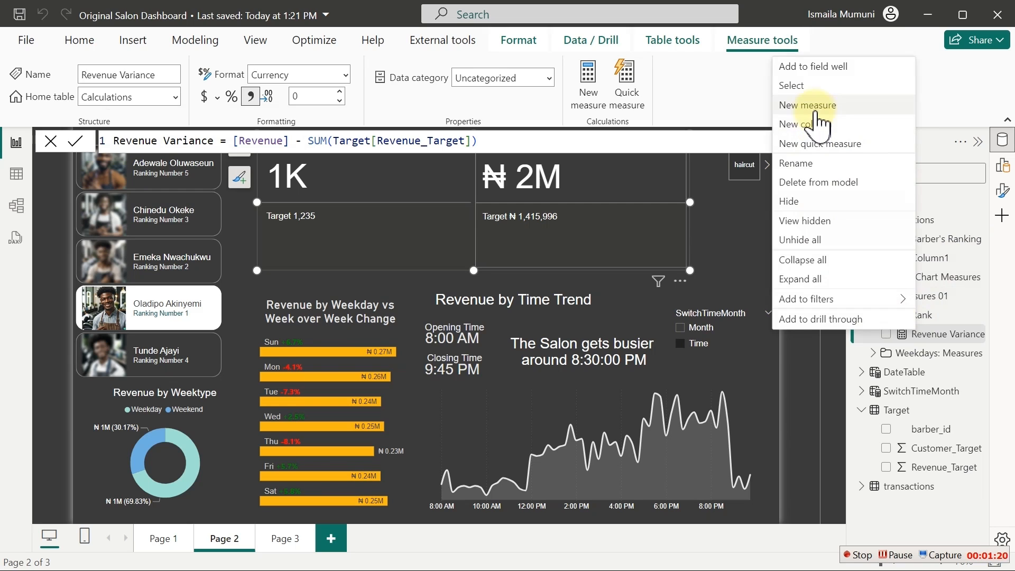
{"action": "left_click", "coordinate": [817, 105]}
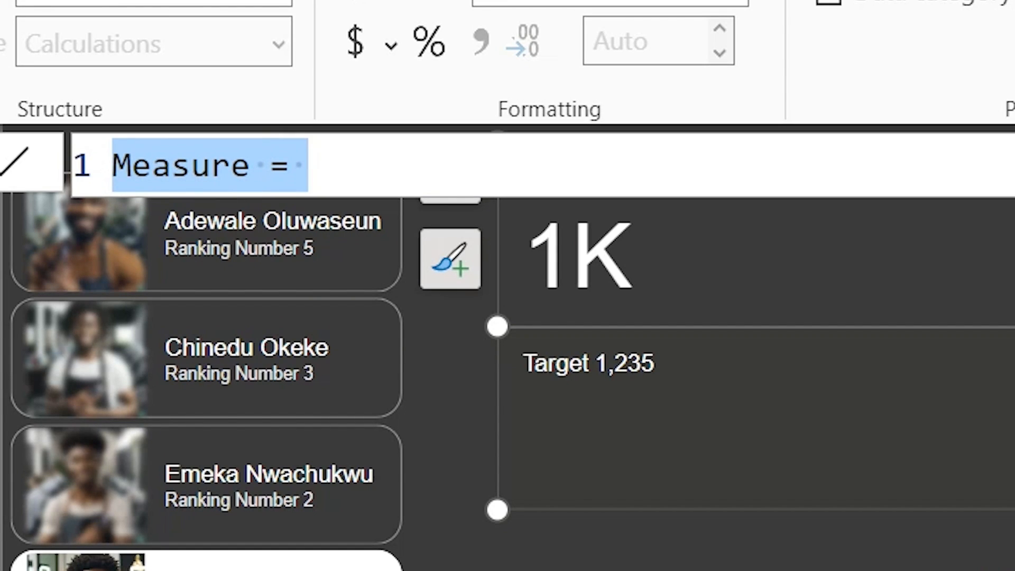
{"action": "type", "text": "Rev"}
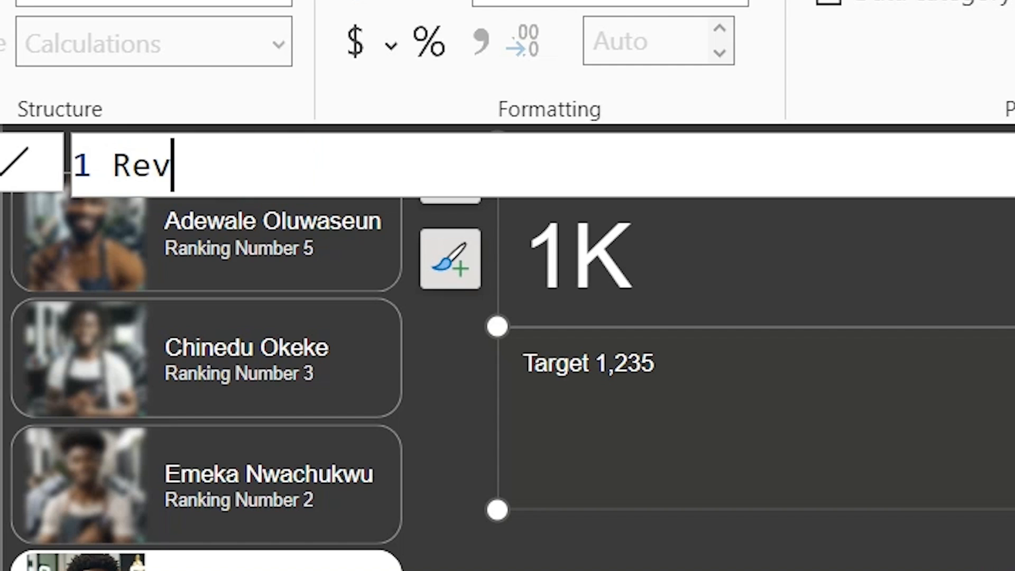
{"action": "type", "text": "enue %"}
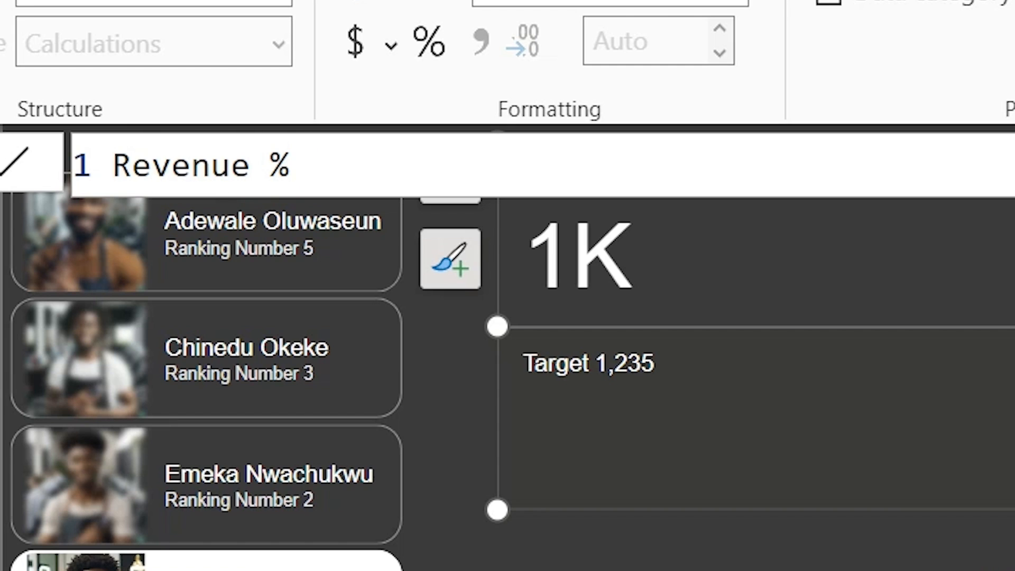
{"action": "type", "text": "Varan"}
{"action": "key", "text": "BackSpace"}
{"action": "key", "text": "BackSpace"}
{"action": "type", "text": "i"}
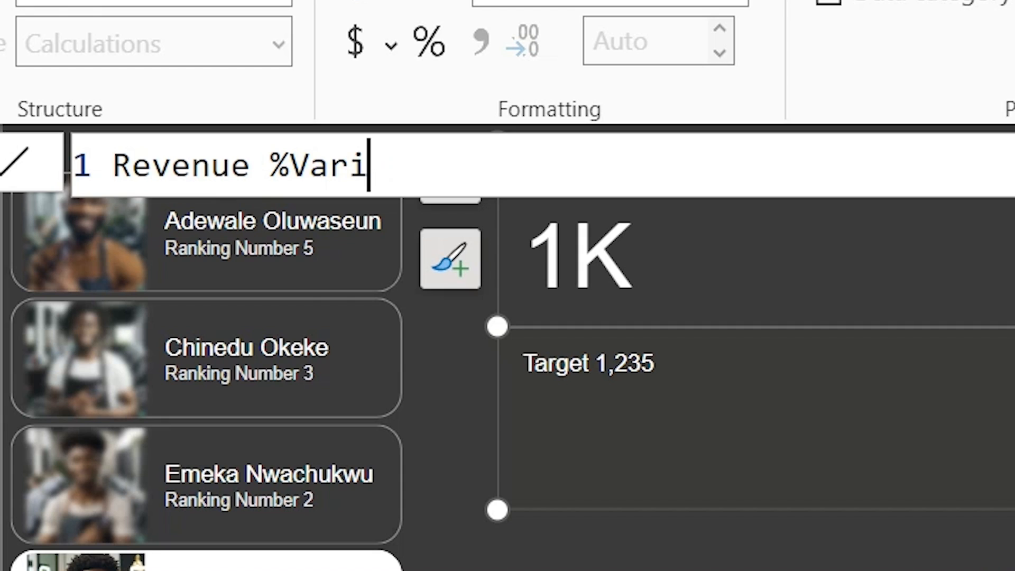
{"action": "type", "text": "ance ="}
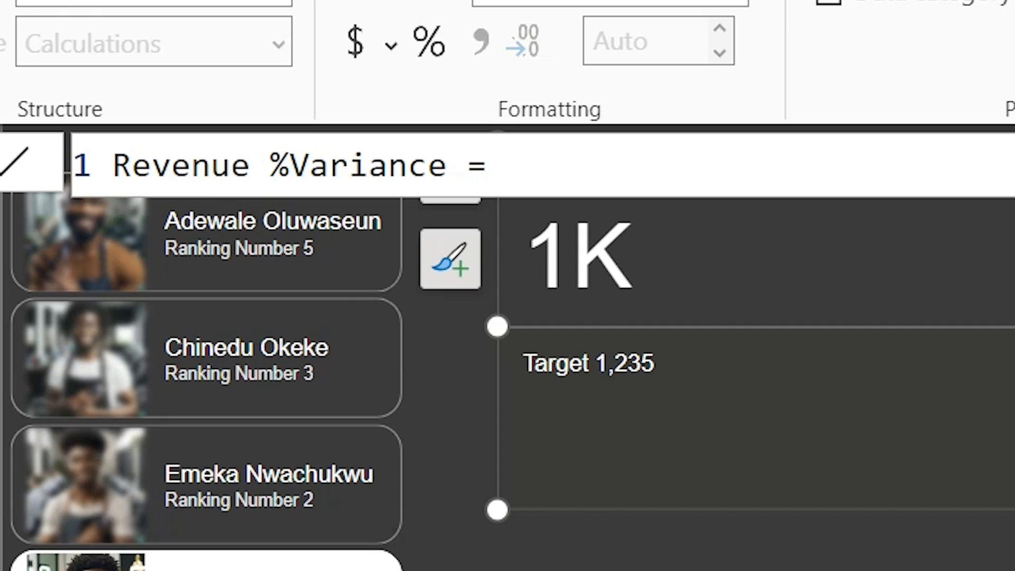
{"action": "key", "text": "shift+Return"}
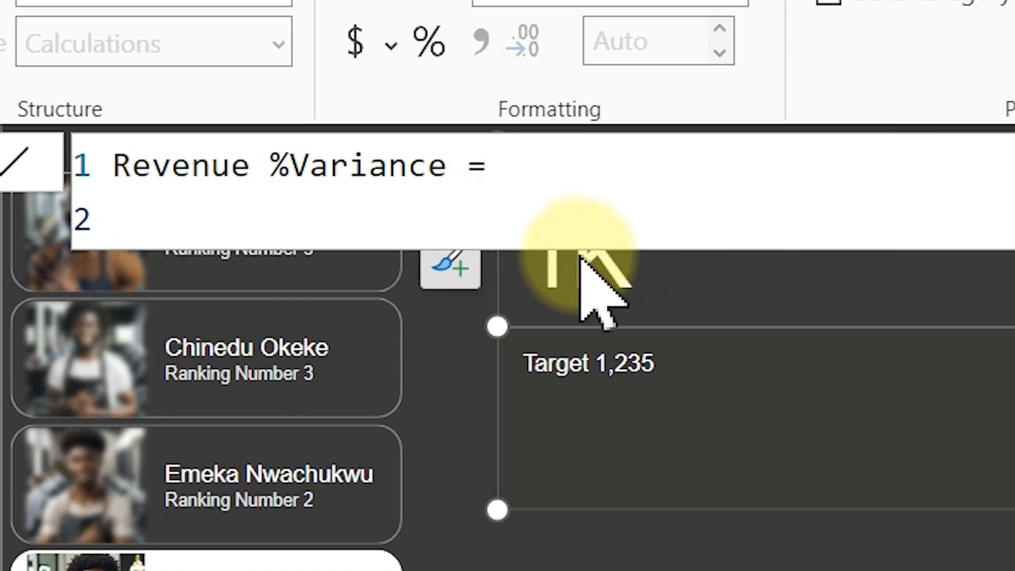
- Begin the Revenue %Variance formula with the DIVIDE function and start a measure reference on a new line as its numerator
{"action": "left_click", "coordinate": [451, 210]}
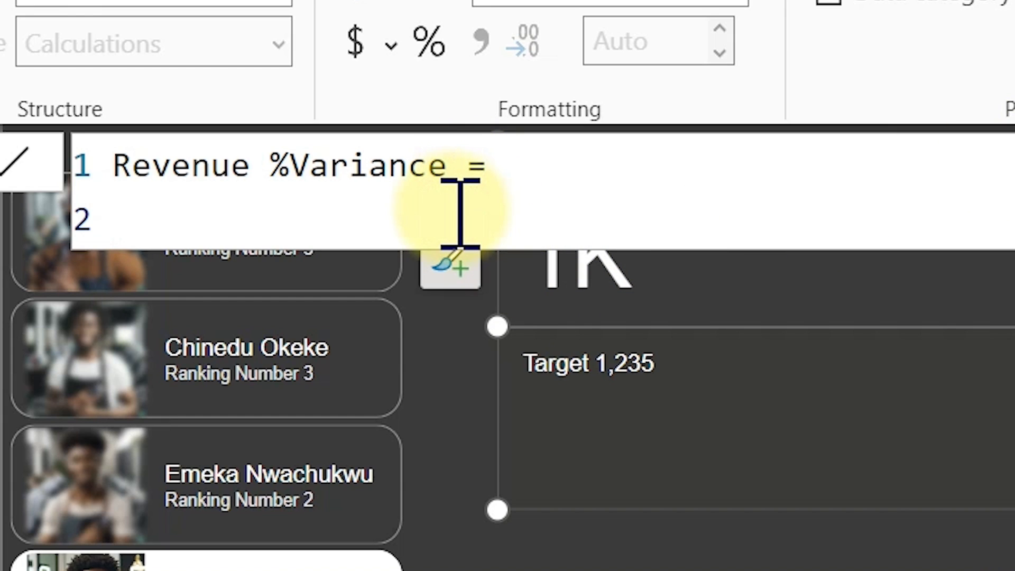
{"action": "left_click", "coordinate": [460, 211]}
{"action": "type", "text": "div"}
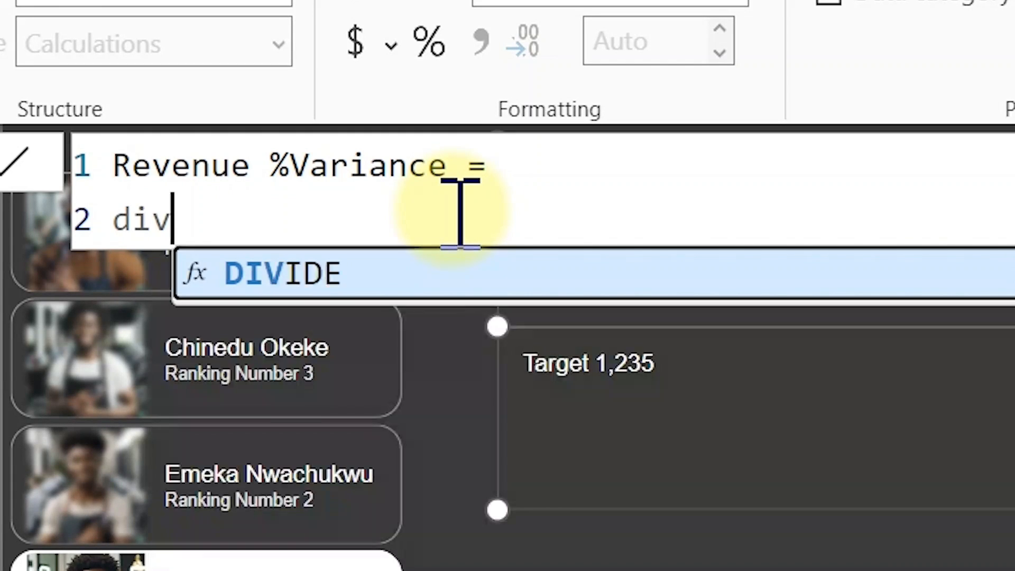
{"action": "key", "text": "Tab"}
{"action": "key", "text": "shift+Return"}
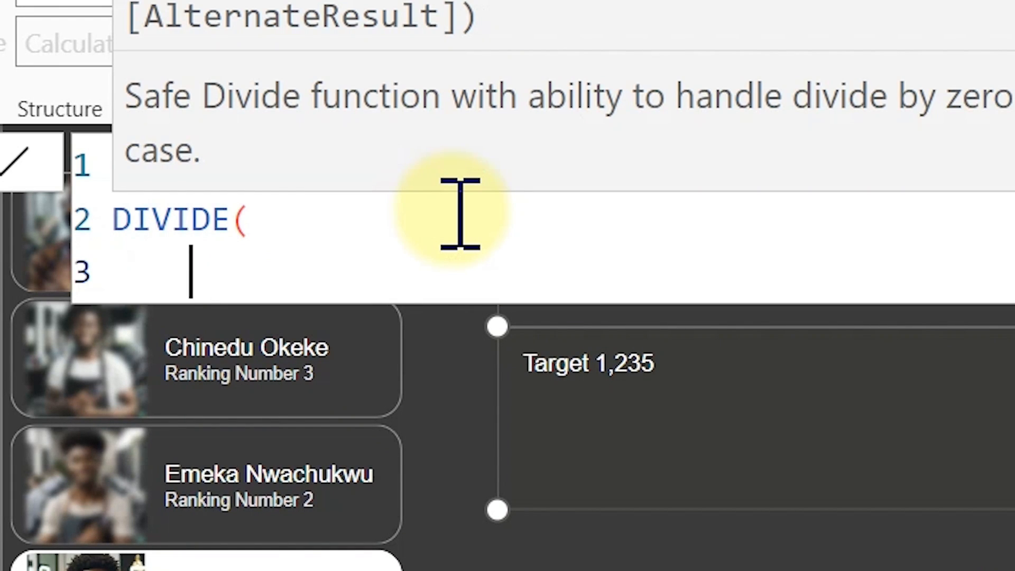
{"action": "type", "text": "["}
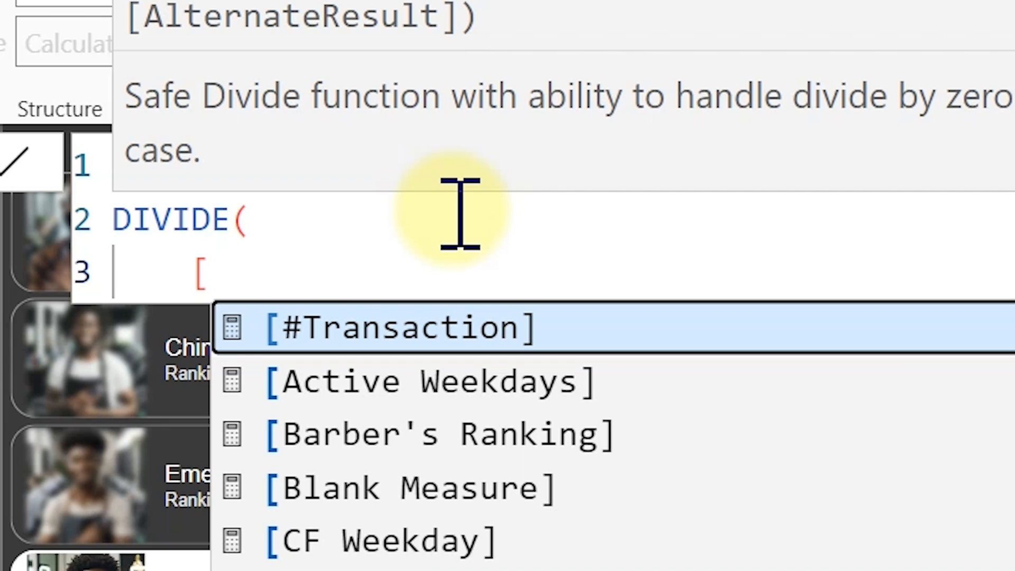
{"action": "type", "text": "r"}
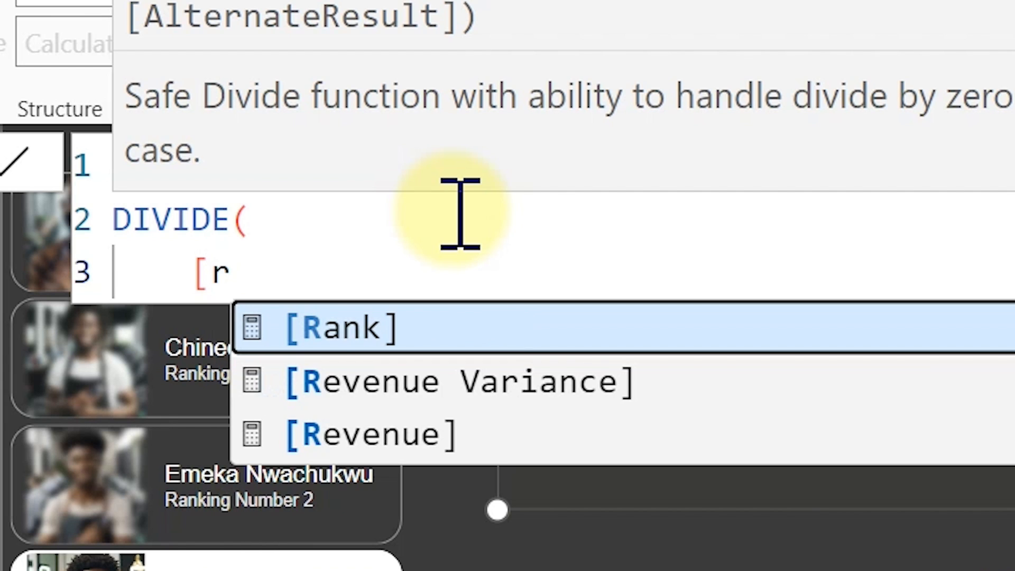
- Enter [Revenue Variance] as the numerator and [Revenue] as the denominator of the DIVIDE function in the Revenue %Variance measure
{"action": "key", "text": "Down"}
{"action": "key", "text": "Tab"}
{"action": "type", "text": ","}
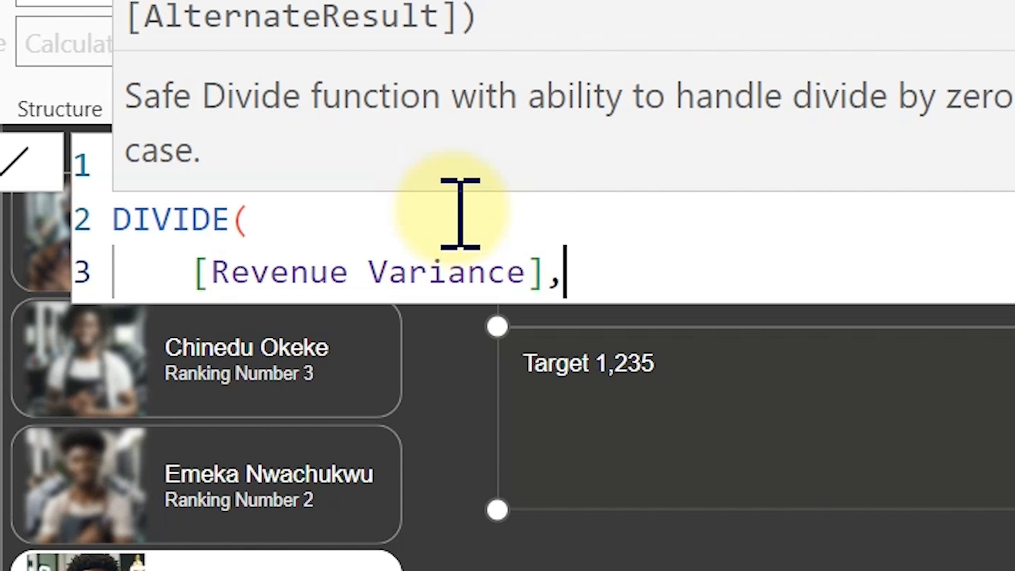
{"action": "key", "text": "shift+Return"}
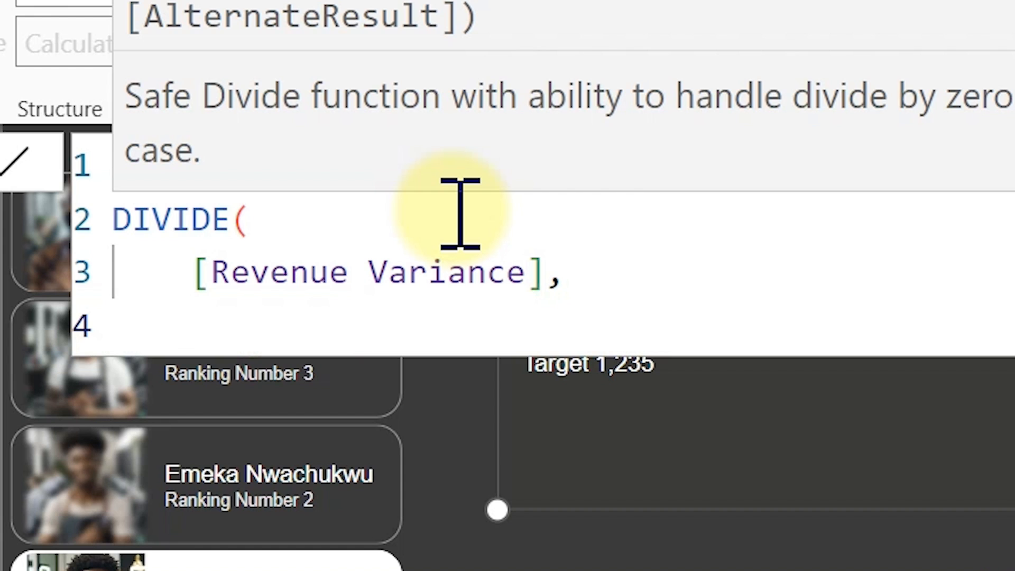
{"action": "type", "text": "[r"}
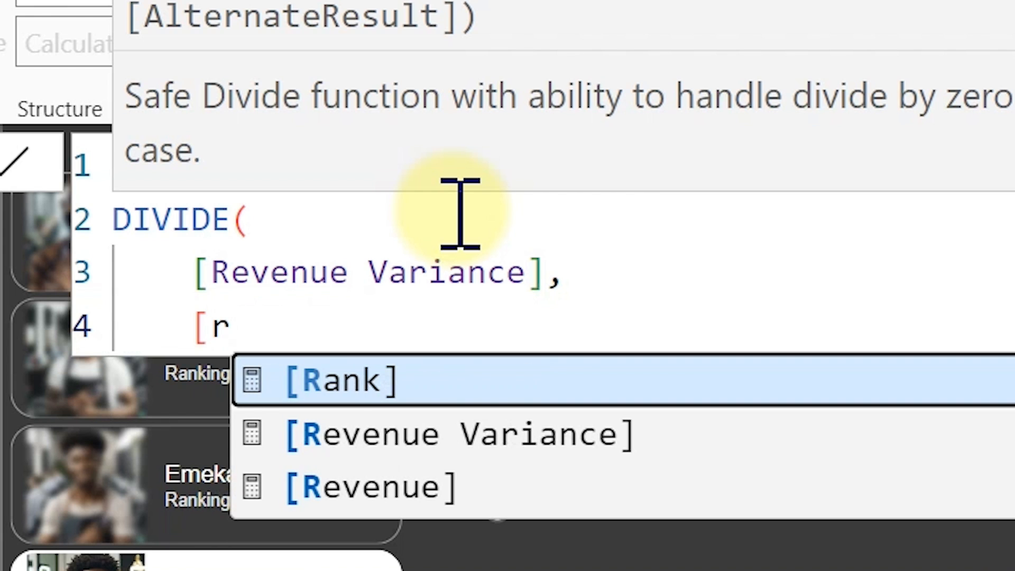
{"action": "key", "text": "Down"}
{"action": "key", "text": "Down"}
{"action": "key", "text": "Tab"}
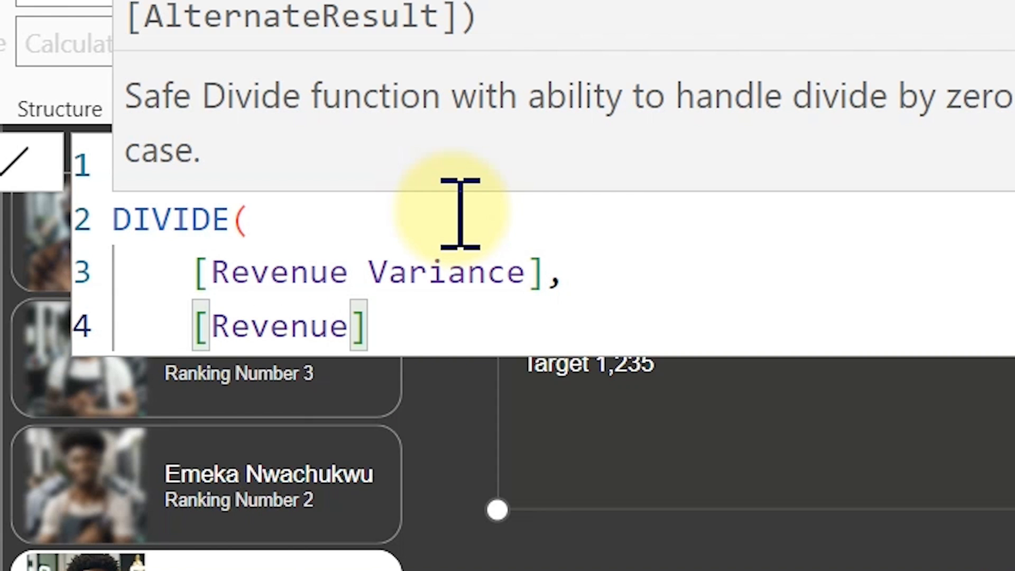
{"action": "type", "text": ","}
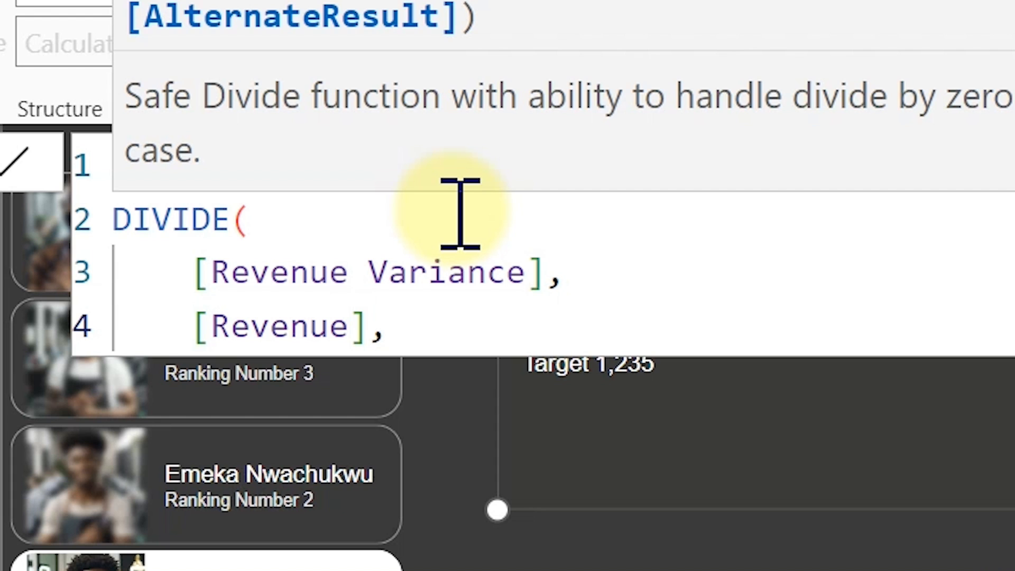
- Finish the Revenue %Variance measure with 0 as the alternate result and format it as a percentage
{"action": "key", "text": "Return"}
{"action": "type", "text": "0"}
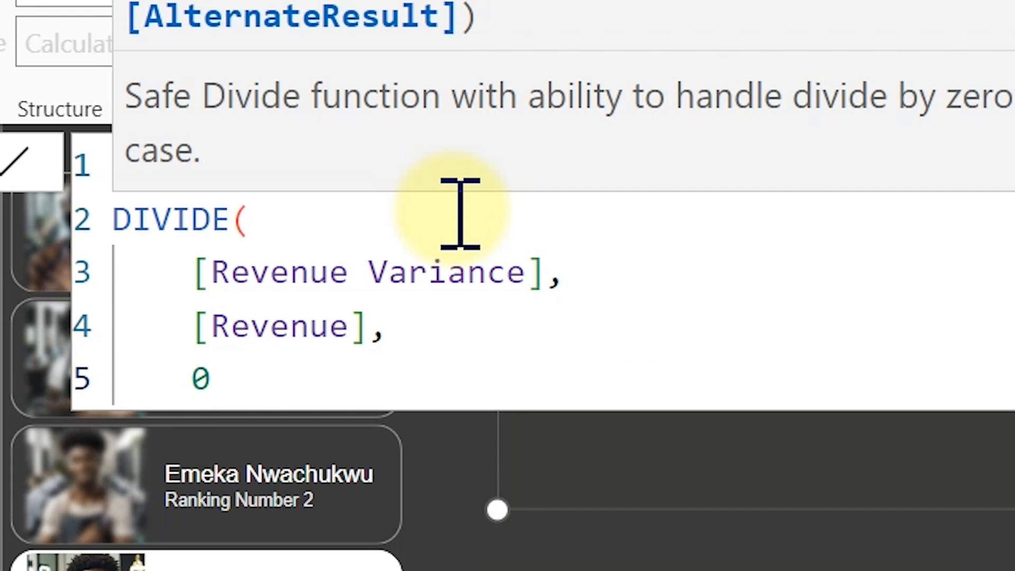
{"action": "key", "text": "Return"}
{"action": "type", "text": ")"}
{"action": "key", "text": "Return"}
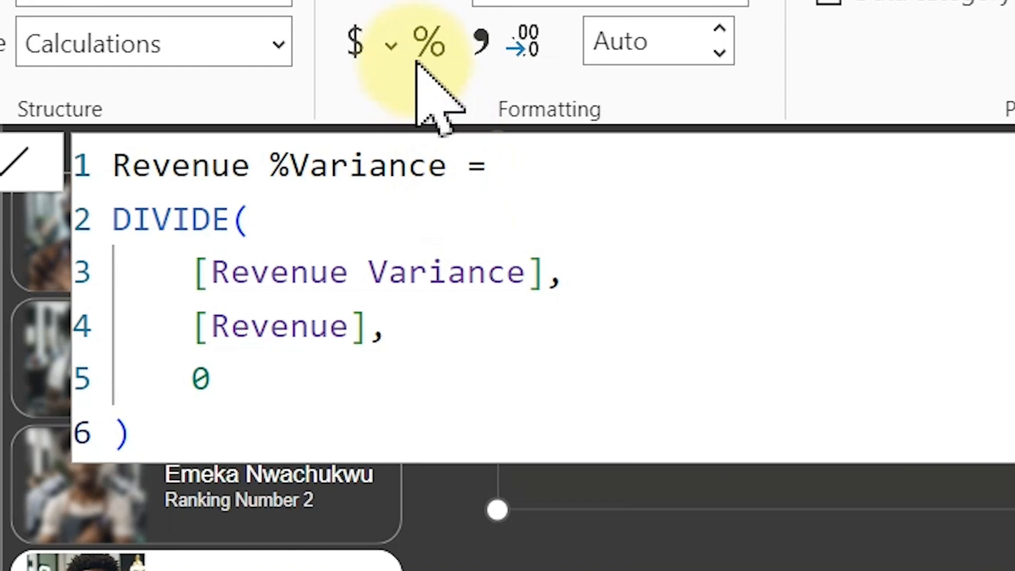
{"action": "left_click", "coordinate": [426, 41]}
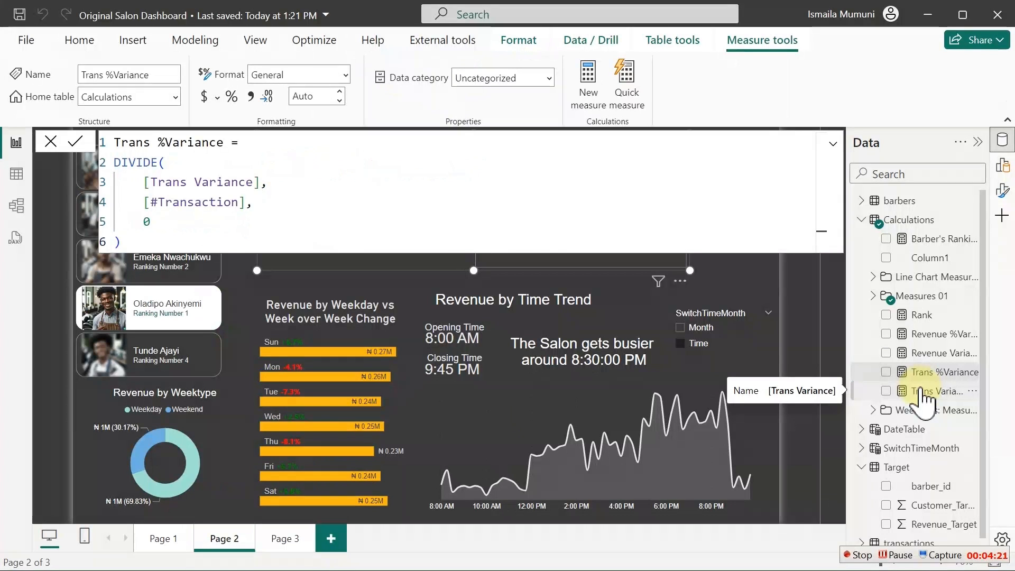
- Review the formulas of the Trans Variance and Trans %Variance measures
{"action": "left_click", "coordinate": [933, 391]}
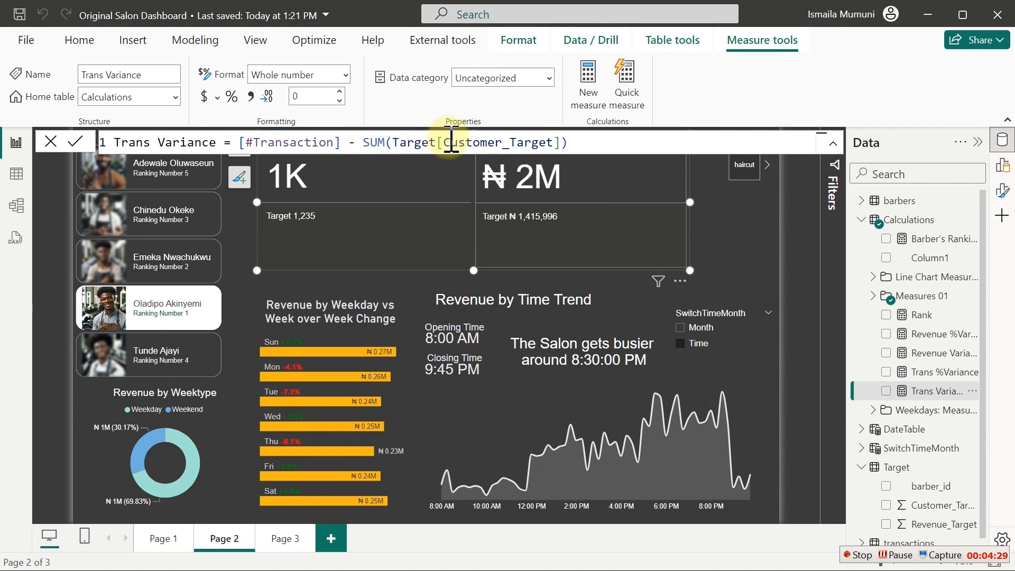
{"action": "left_click", "coordinate": [933, 372]}
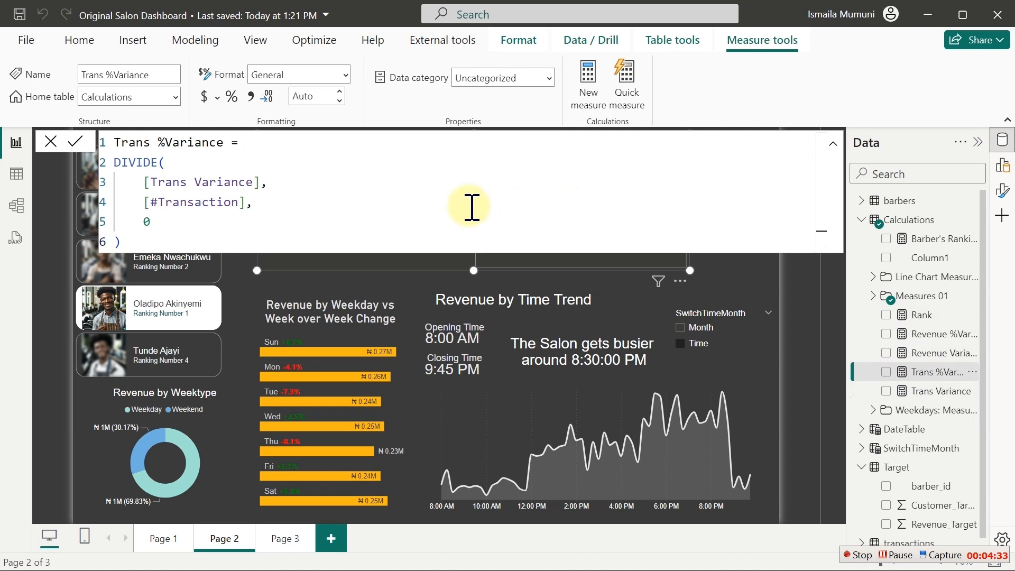
{"action": "left_click", "coordinate": [750, 293]}
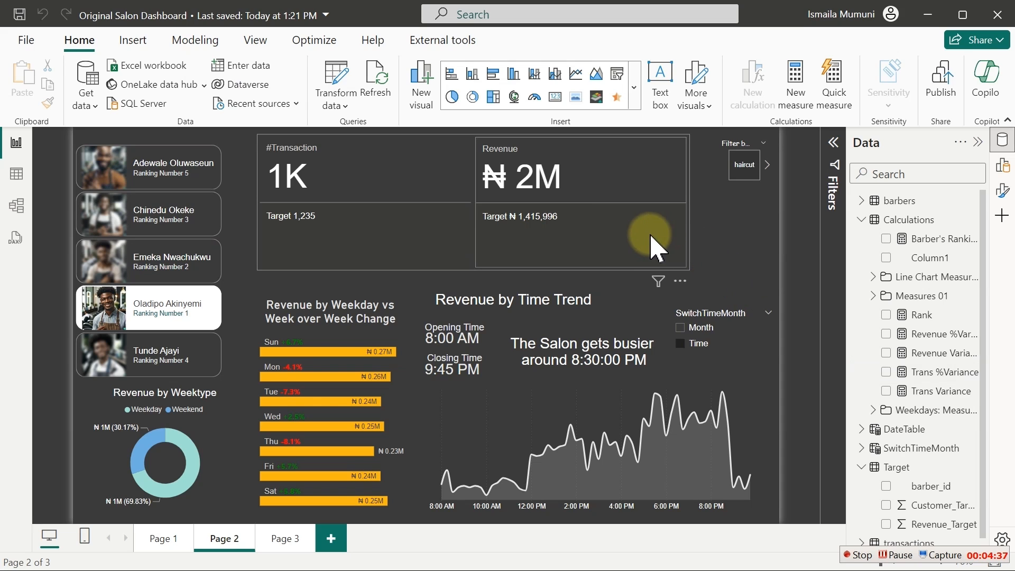
- Add the Revenue Variance and Revenue %Variance measures as reference labels for the Revenue series of the card visual
{"action": "left_click", "coordinate": [612, 252]}
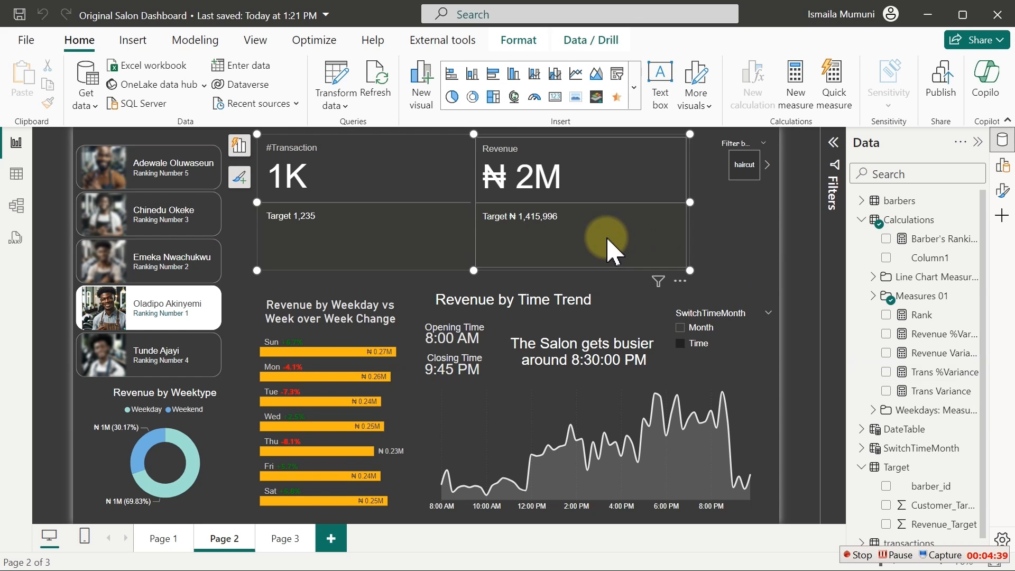
{"action": "left_click", "coordinate": [1002, 140]}
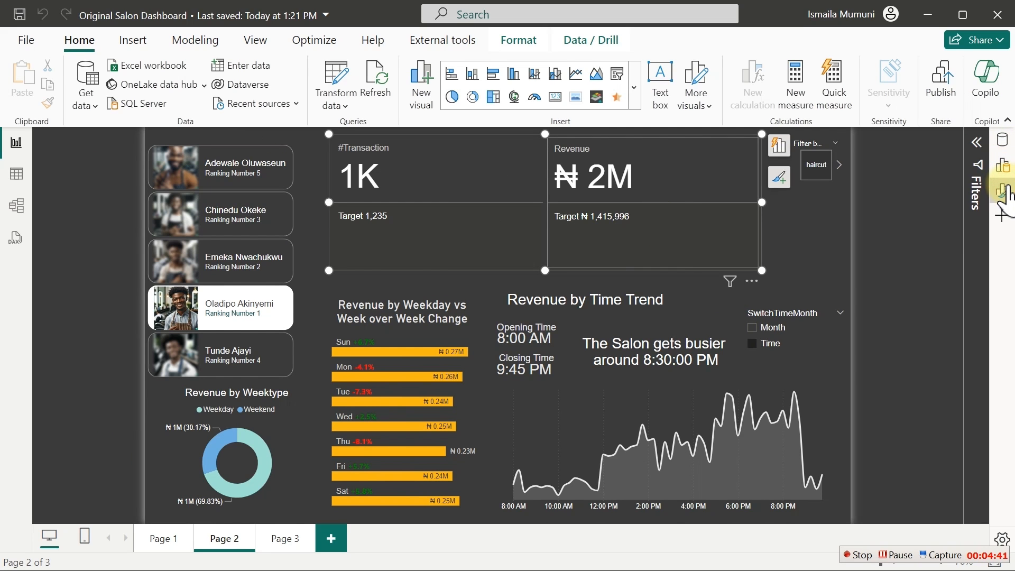
{"action": "left_click", "coordinate": [1003, 192]}
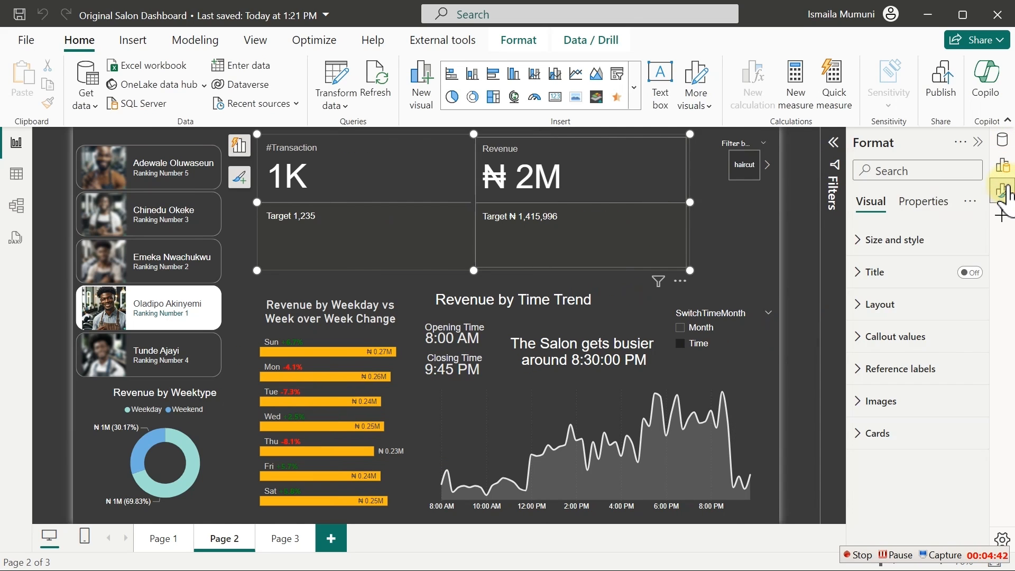
{"action": "left_click", "coordinate": [897, 373]}
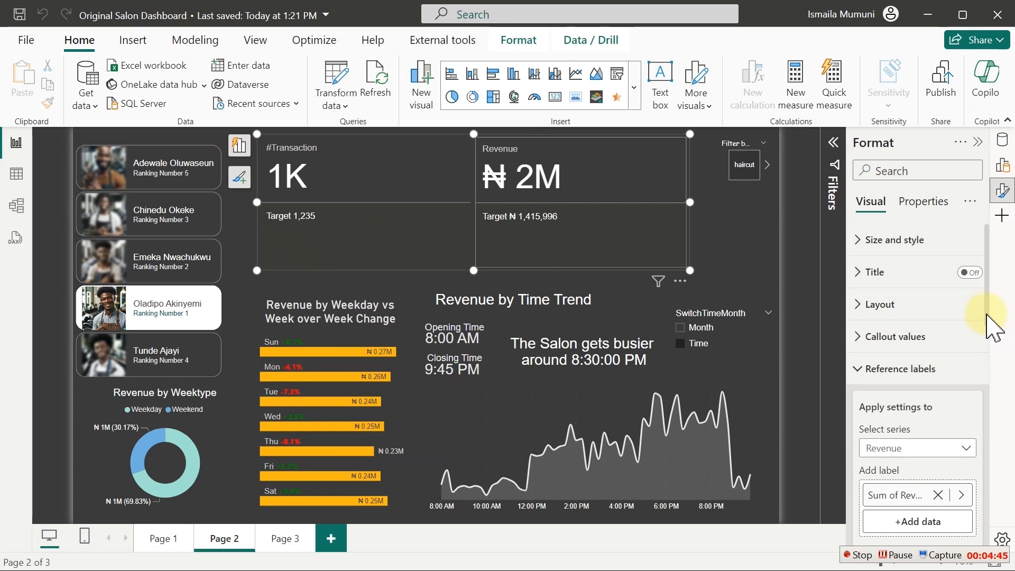
{"action": "left_click_drag", "start_coordinate": [986, 314], "coordinate": [990, 387]}
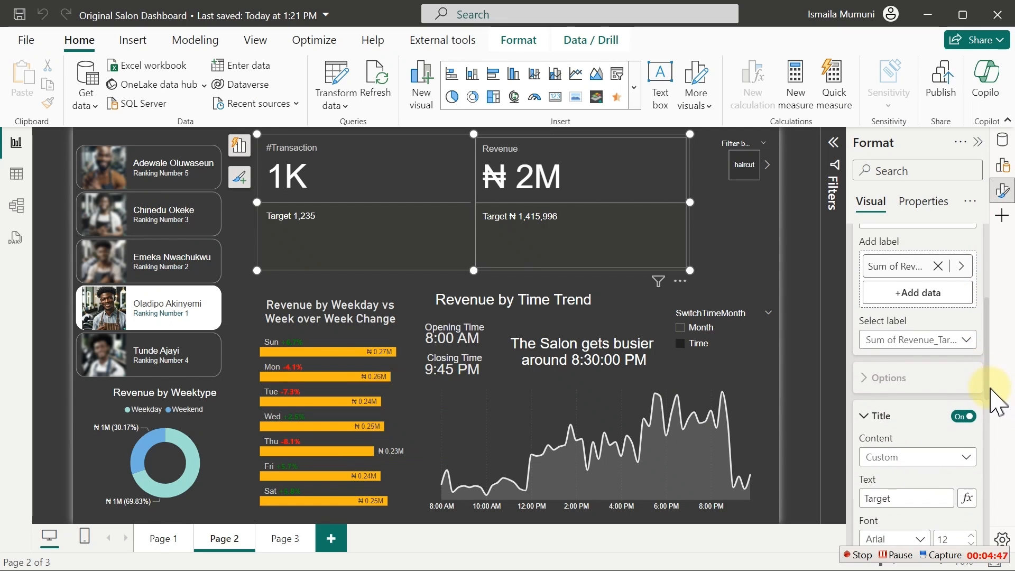
{"action": "left_click", "coordinate": [922, 293]}
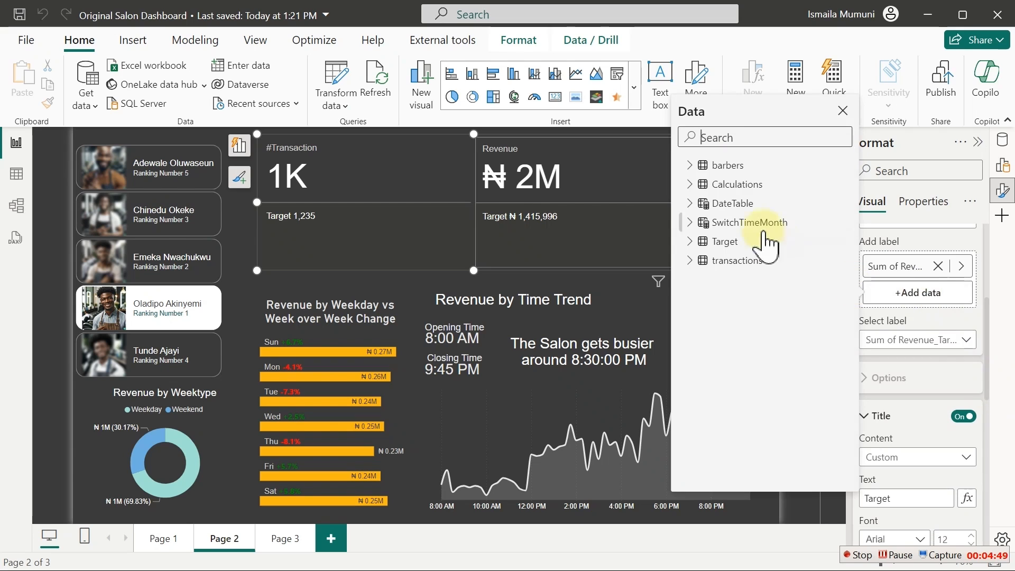
{"action": "left_click", "coordinate": [688, 184]}
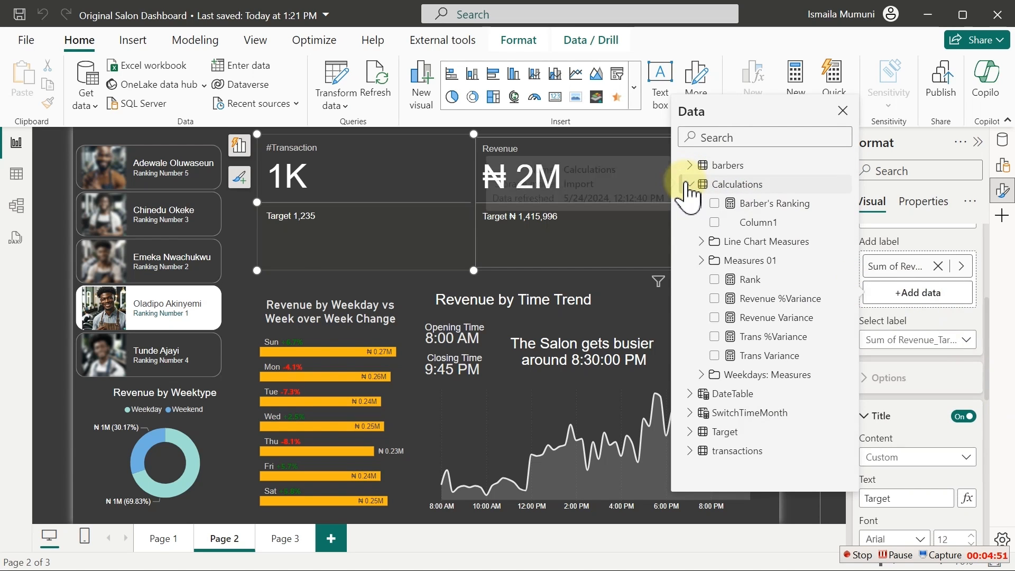
{"action": "left_click", "coordinate": [715, 317]}
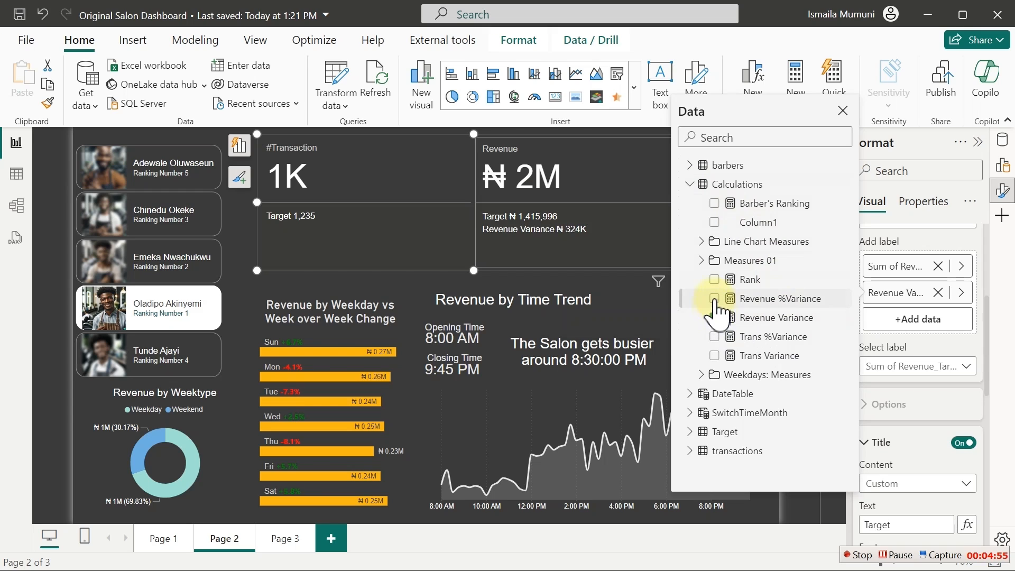
{"action": "left_click", "coordinate": [714, 298]}
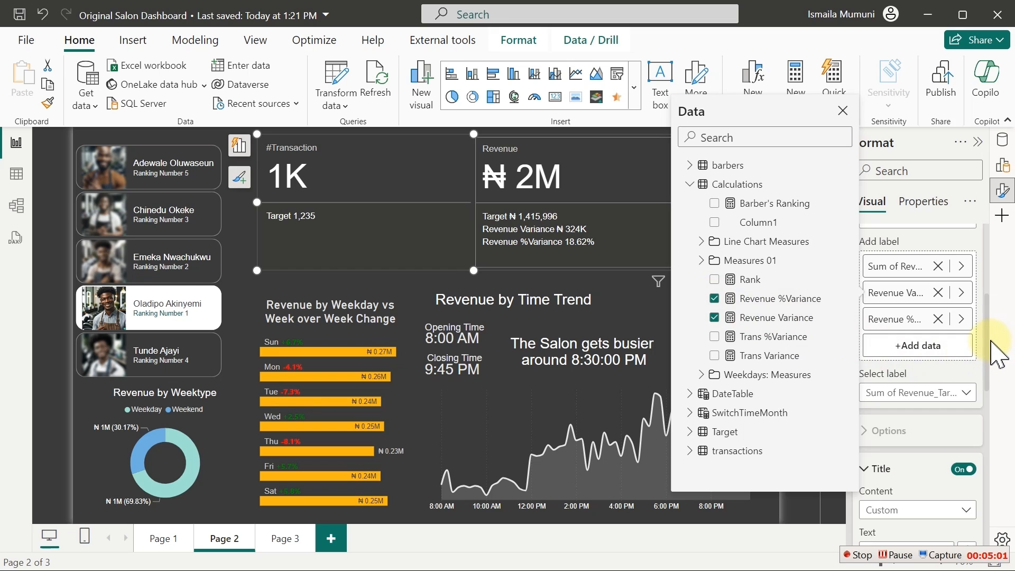
{"action": "left_click", "coordinate": [988, 361]}
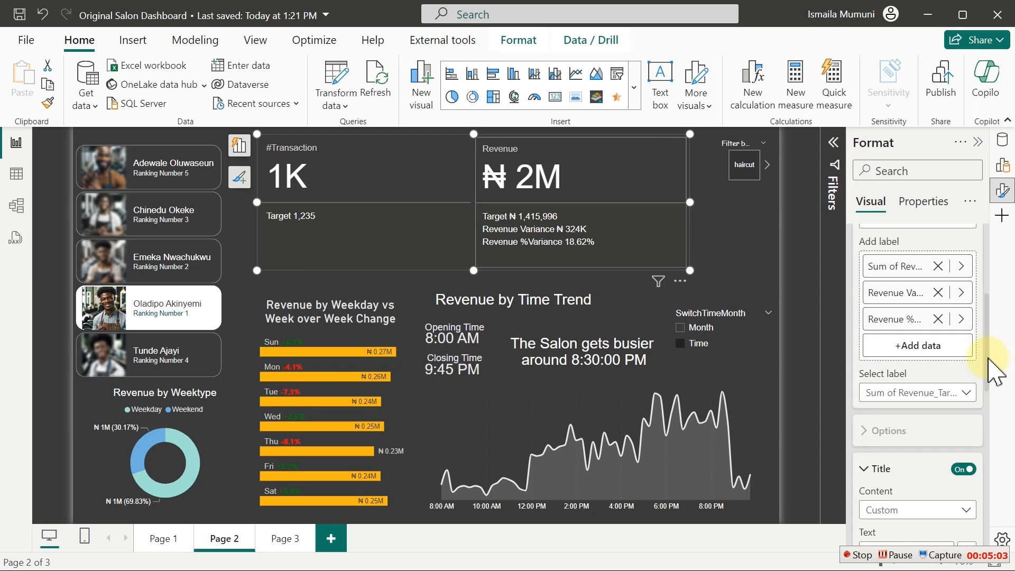
- Give the Revenue Variance reference label a custom title reading "Variance"
{"action": "scroll", "coordinate": [983, 344], "scroll_direction": "down", "scroll_amount": 1}
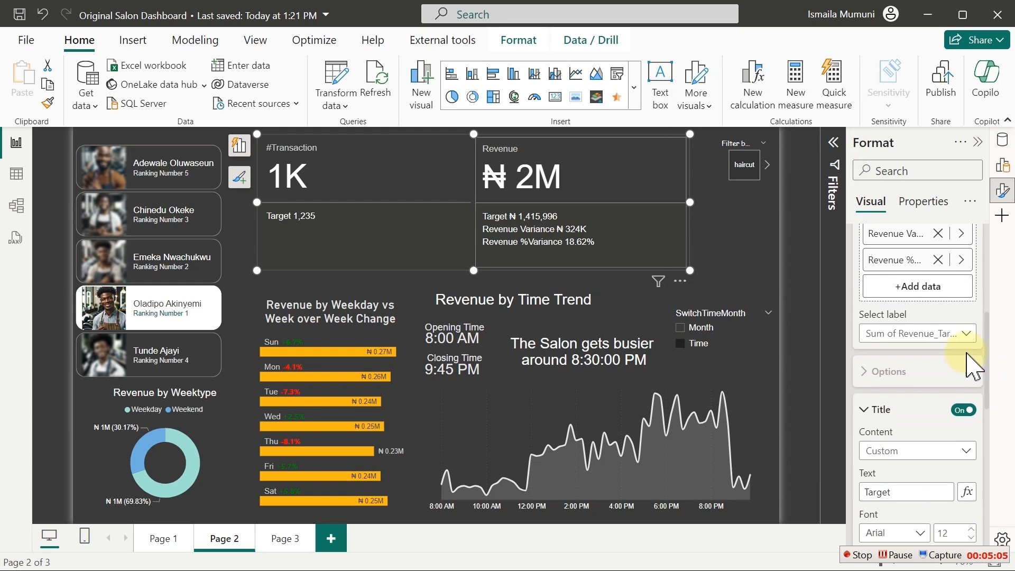
{"action": "left_click", "coordinate": [960, 335]}
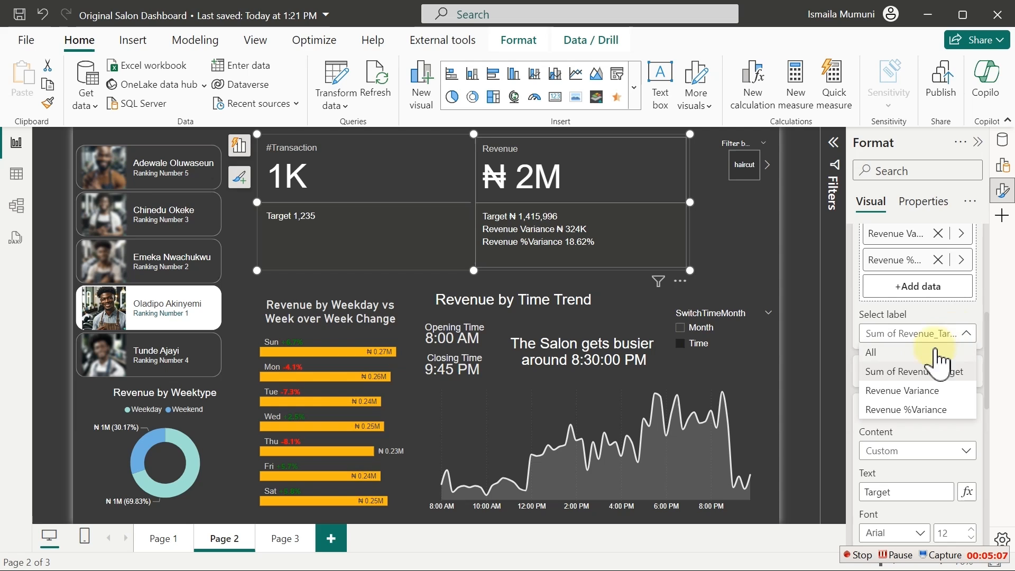
{"action": "left_click", "coordinate": [905, 391]}
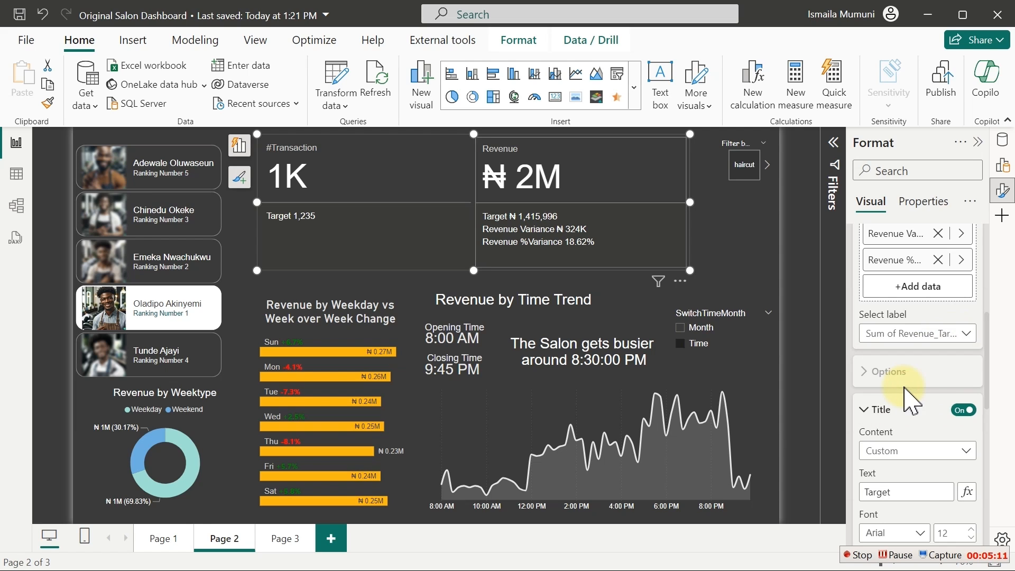
{"action": "left_click", "coordinate": [903, 450]}
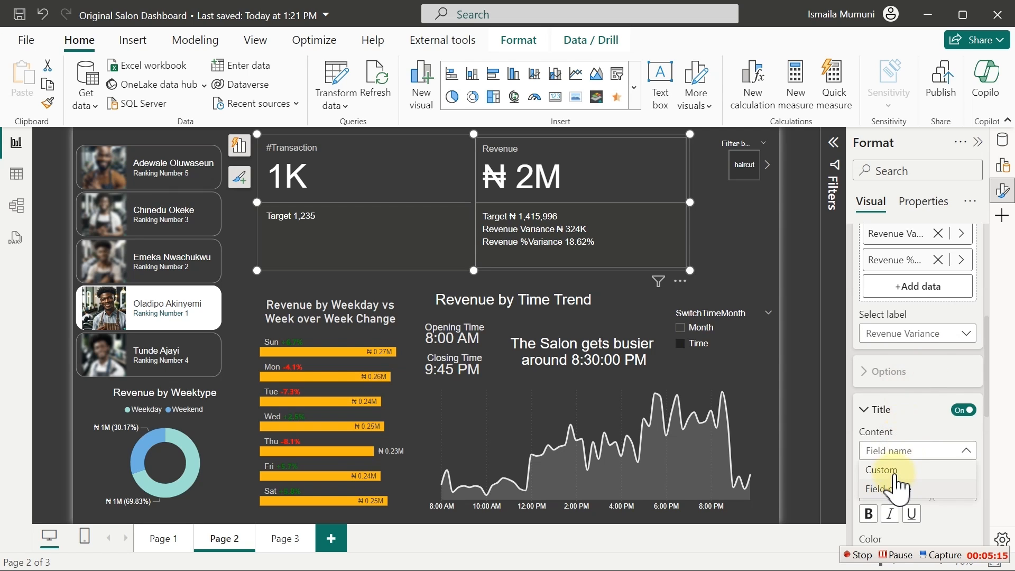
{"action": "left_click", "coordinate": [892, 470]}
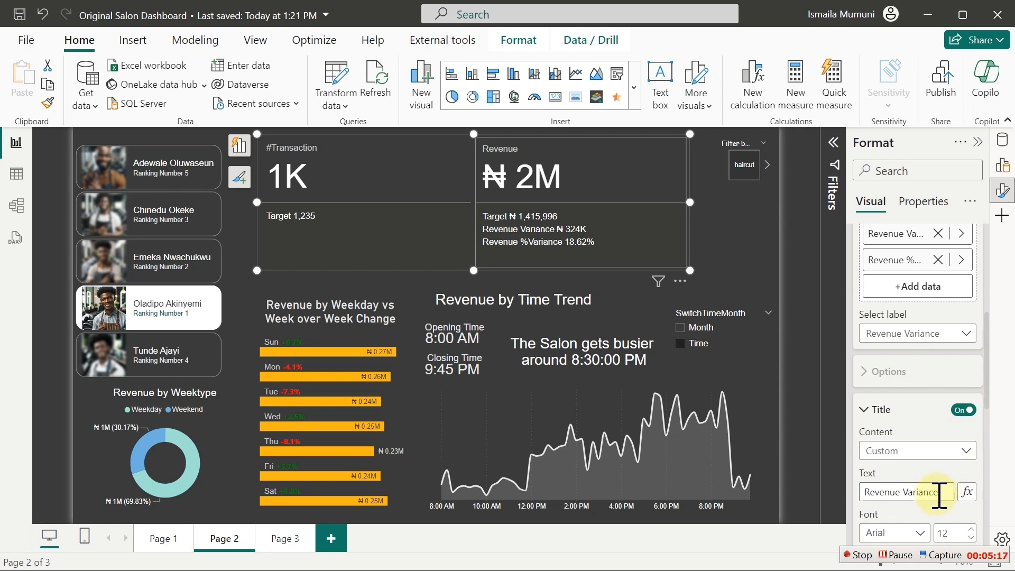
{"action": "left_click_drag", "start_coordinate": [904, 492], "coordinate": [838, 494]}
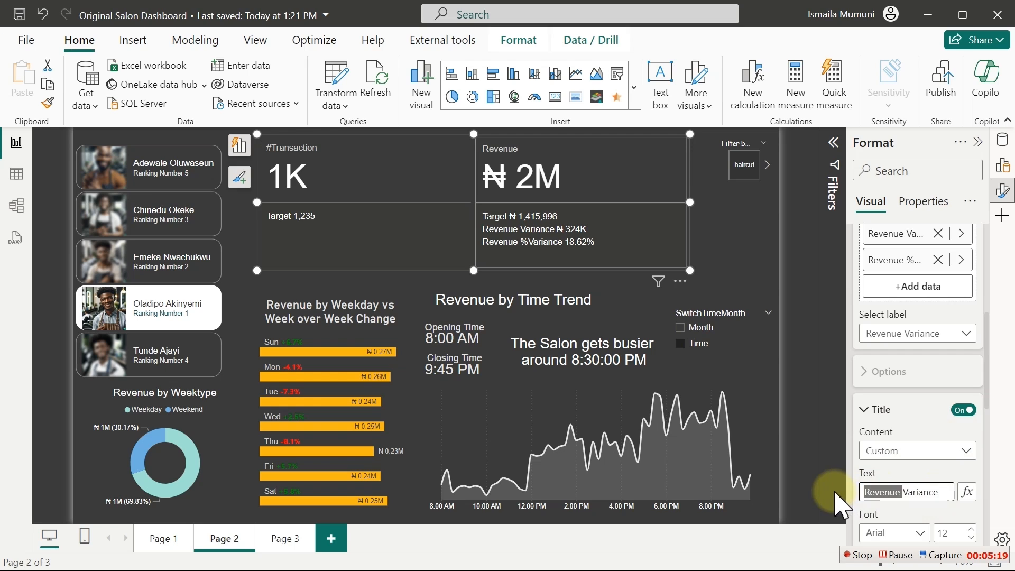
{"action": "key", "text": "BackSpace"}
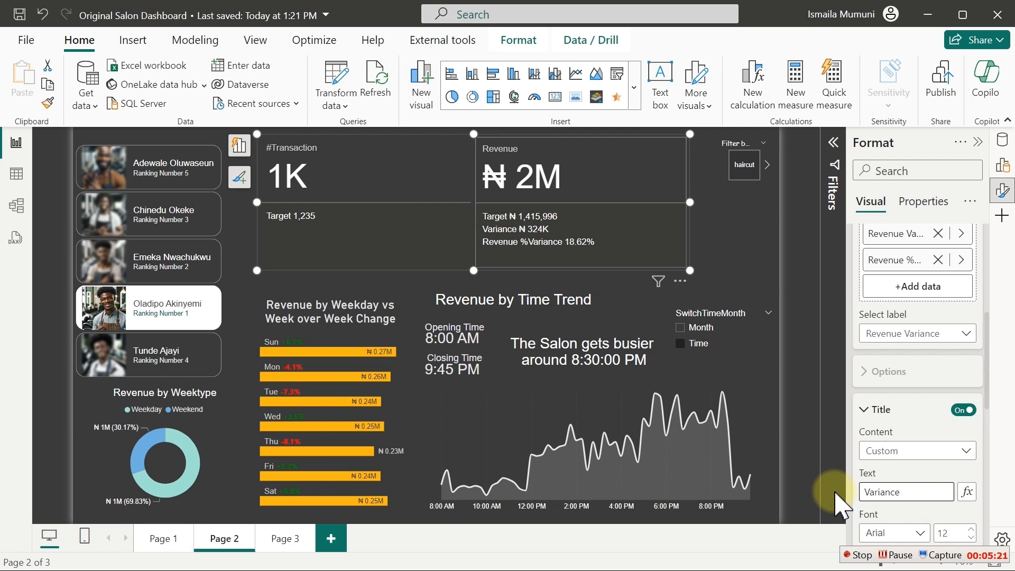
- Give the Revenue %Variance reference label a custom title reading "% Variance"
{"action": "left_click", "coordinate": [967, 333]}
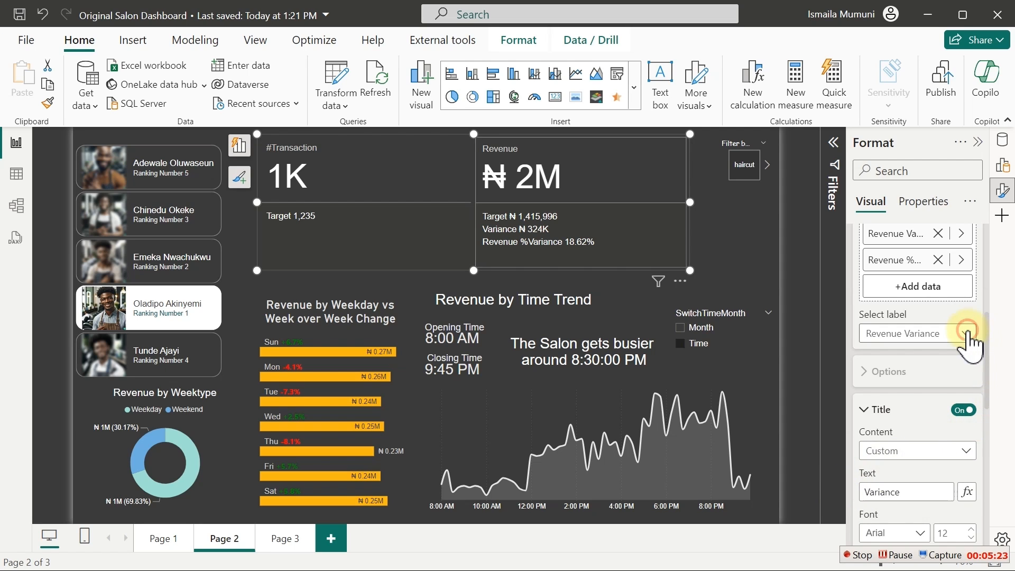
{"action": "left_click", "coordinate": [915, 412]}
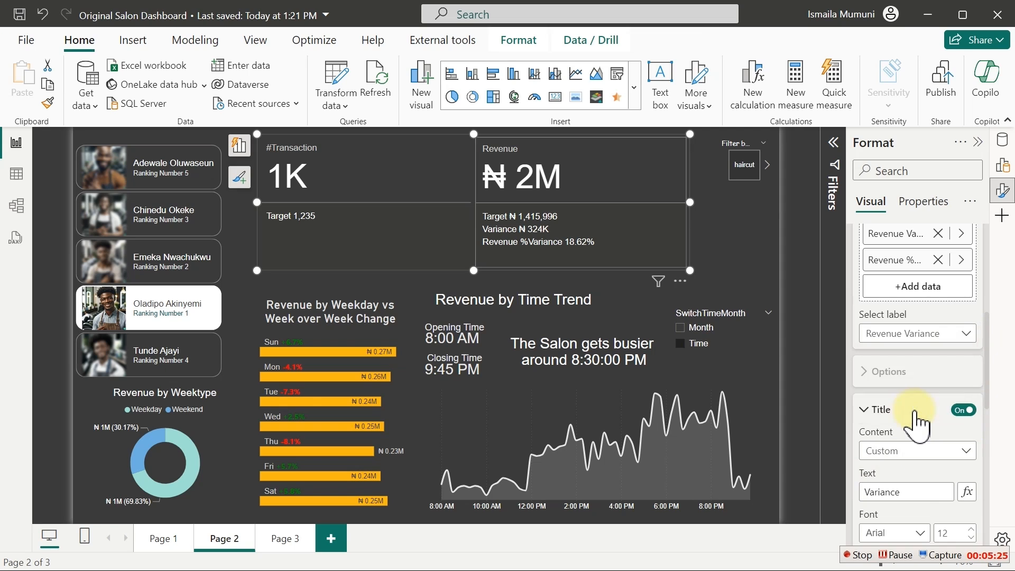
{"action": "left_click", "coordinate": [903, 452]}
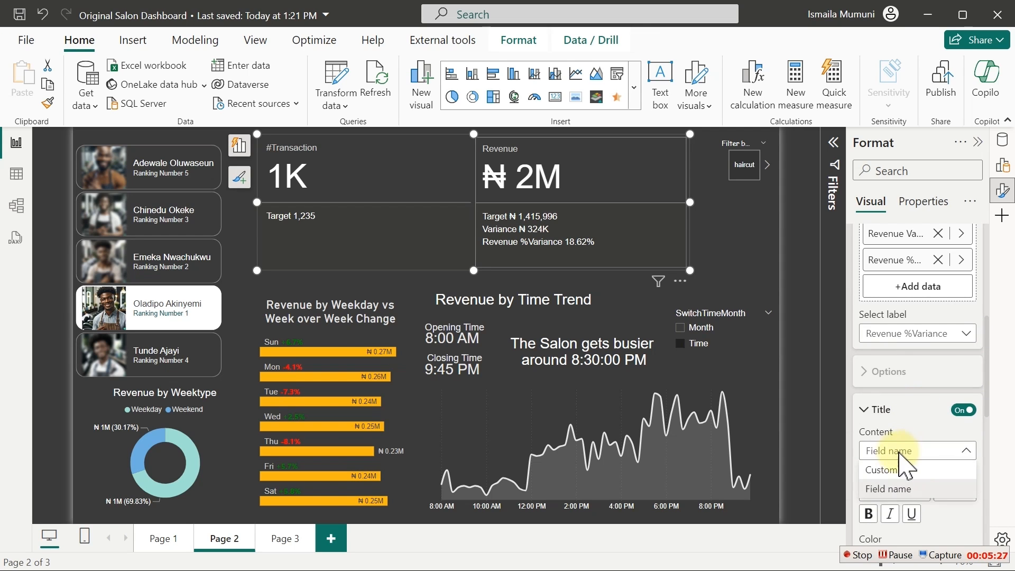
{"action": "left_click", "coordinate": [898, 470]}
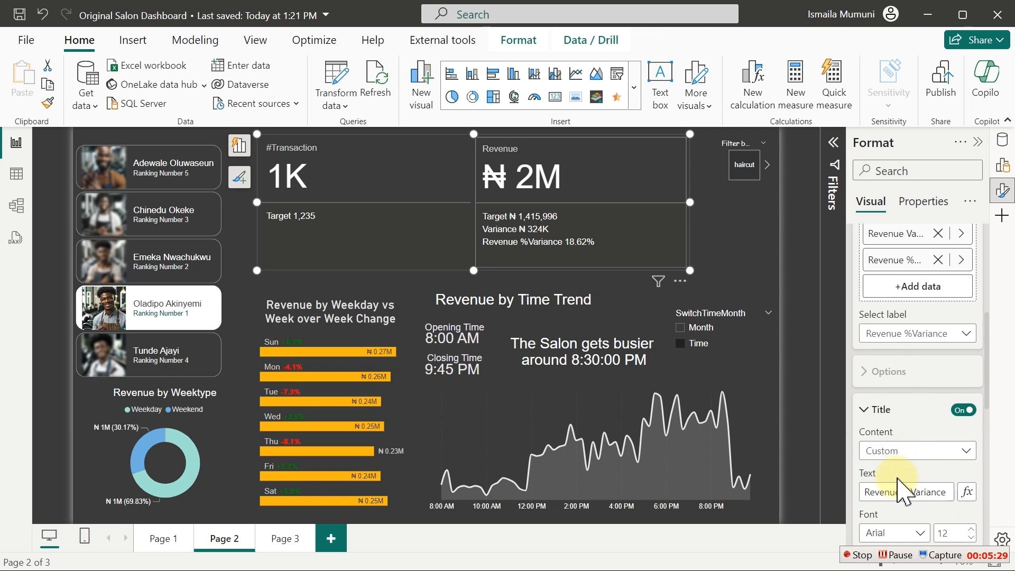
{"action": "left_click_drag", "start_coordinate": [905, 492], "coordinate": [869, 492]}
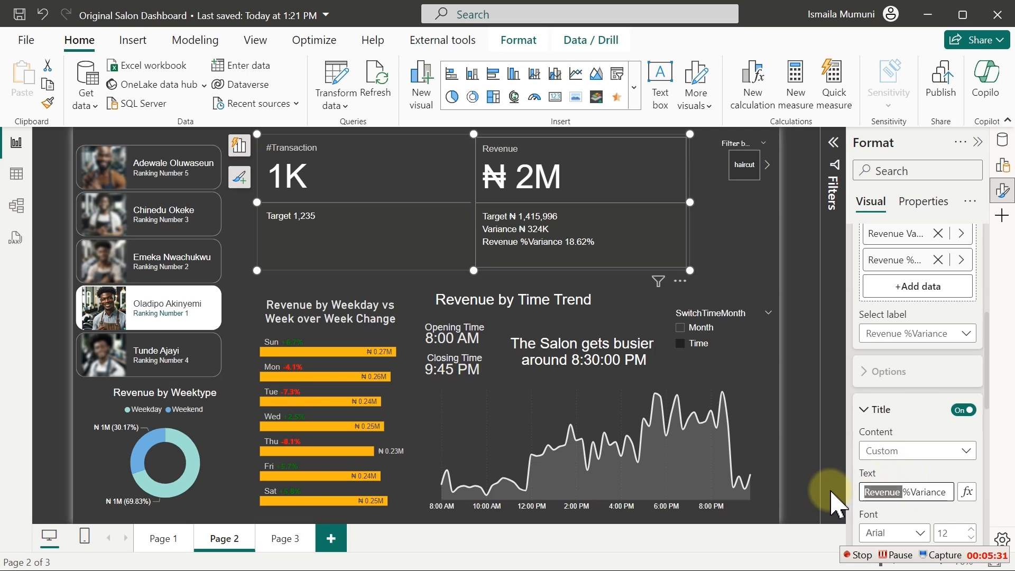
{"action": "key", "text": "BackSpace"}
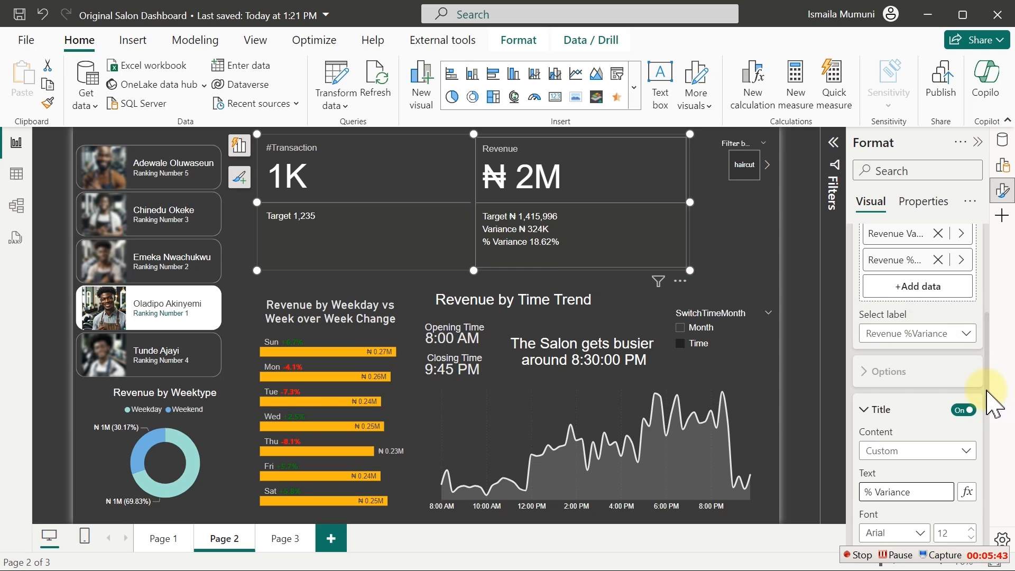
{"action": "left_click_drag", "start_coordinate": [993, 404], "coordinate": [991, 329]}
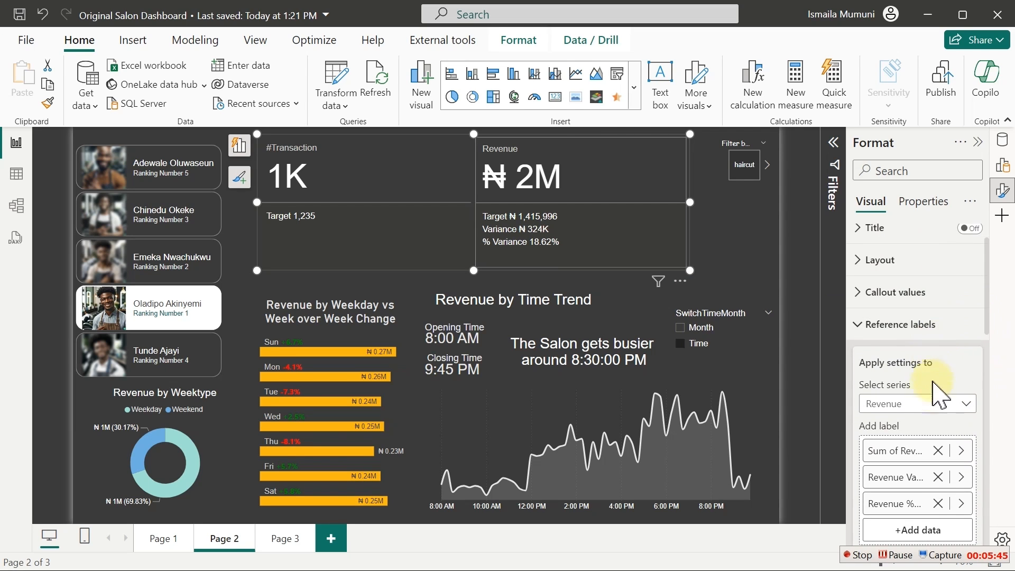
- Add Trans Variance and Trans %Variance as reference labels for the #Transaction series, titled "Variance" and "% Variance"
{"action": "left_click", "coordinate": [930, 403]}
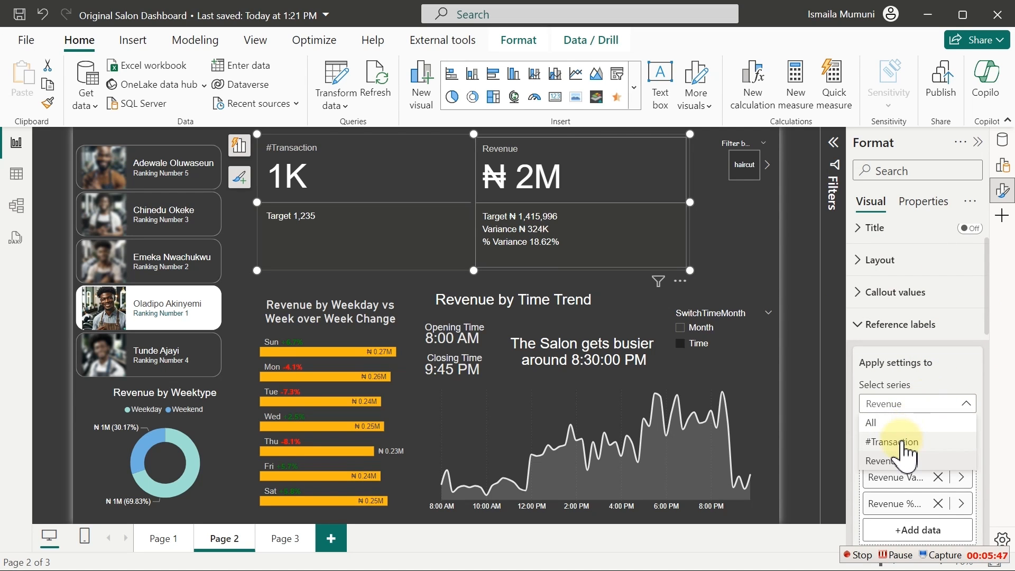
{"action": "left_click", "coordinate": [903, 444]}
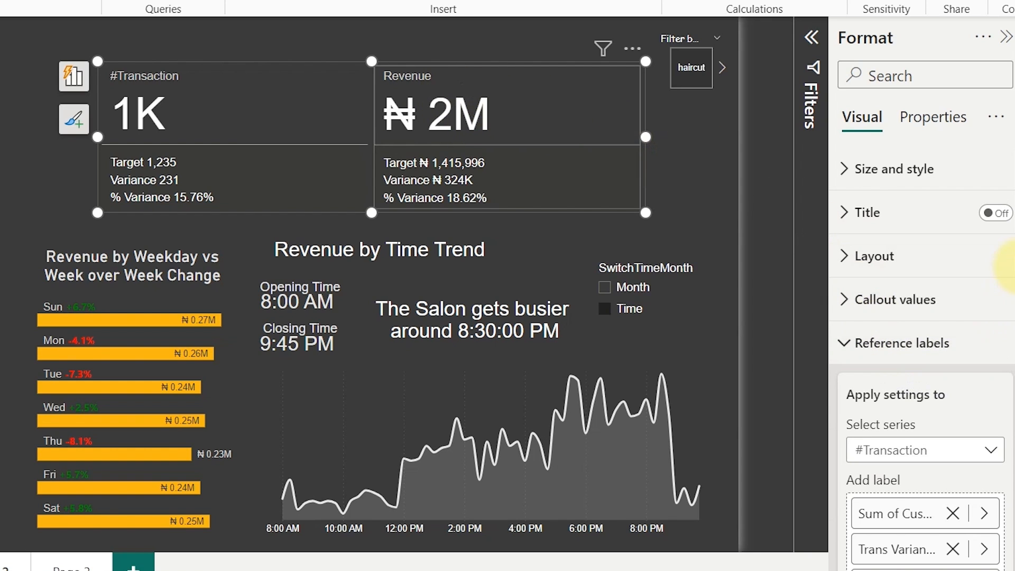
- Apply the reference label settings to all series and set their layout style to Tabular
{"action": "left_click_drag", "start_coordinate": [1014, 262], "coordinate": [1013, 538]}
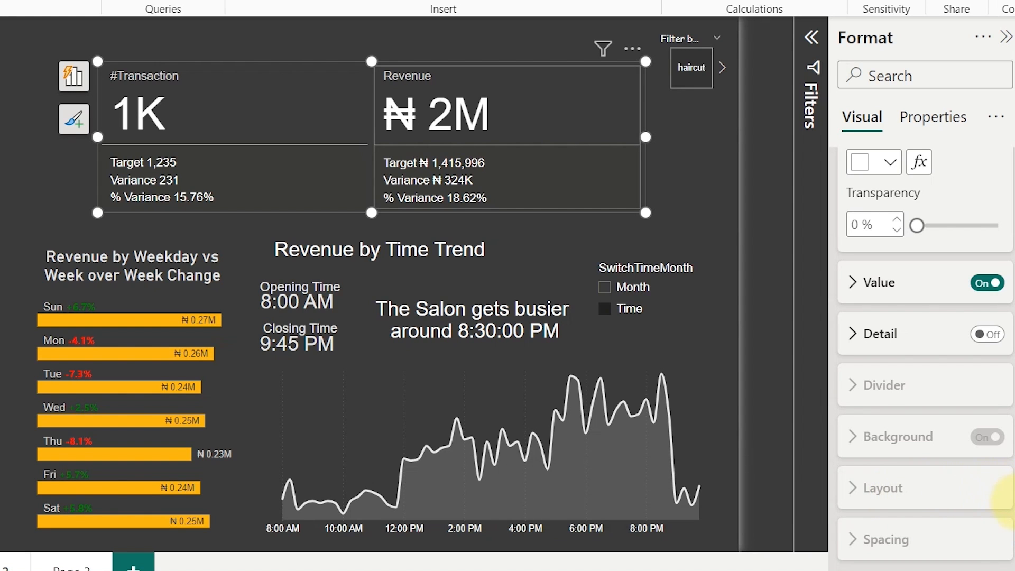
{"action": "left_click_drag", "start_coordinate": [1009, 502], "coordinate": [1007, 269]}
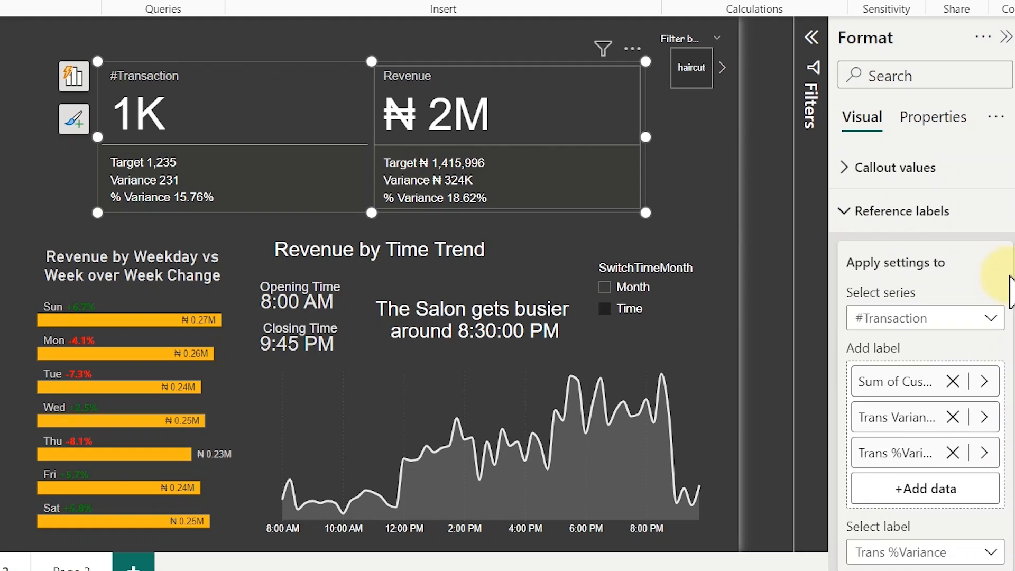
{"action": "left_click", "coordinate": [930, 319]}
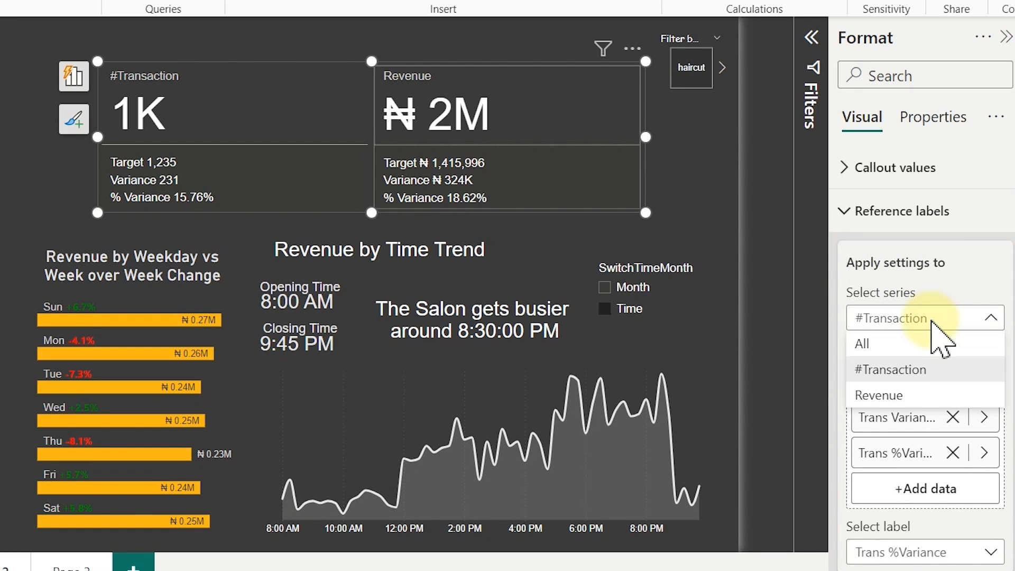
{"action": "left_click", "coordinate": [892, 344]}
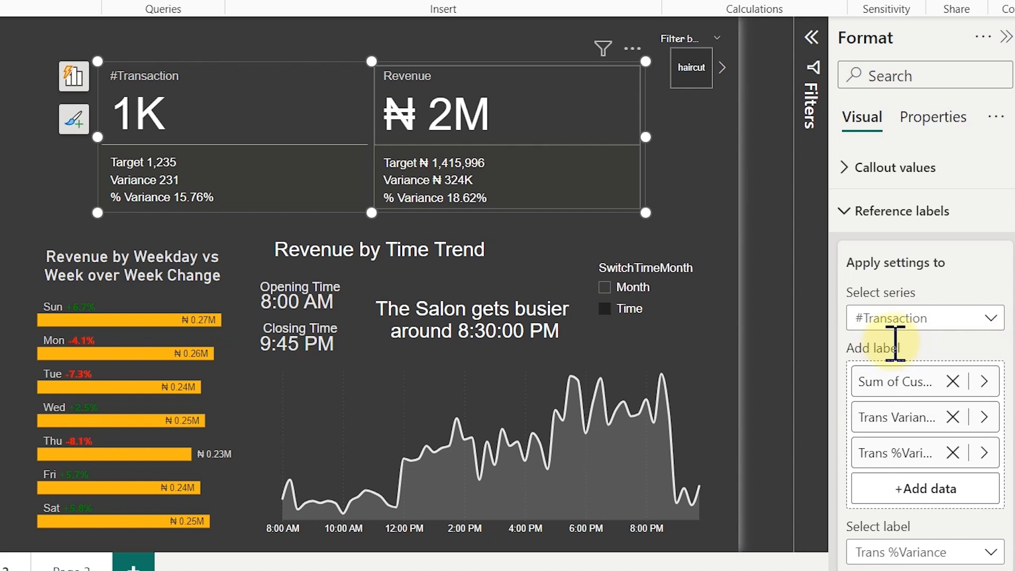
{"action": "scroll", "coordinate": [1011, 254], "scroll_direction": "down", "scroll_amount": 8}
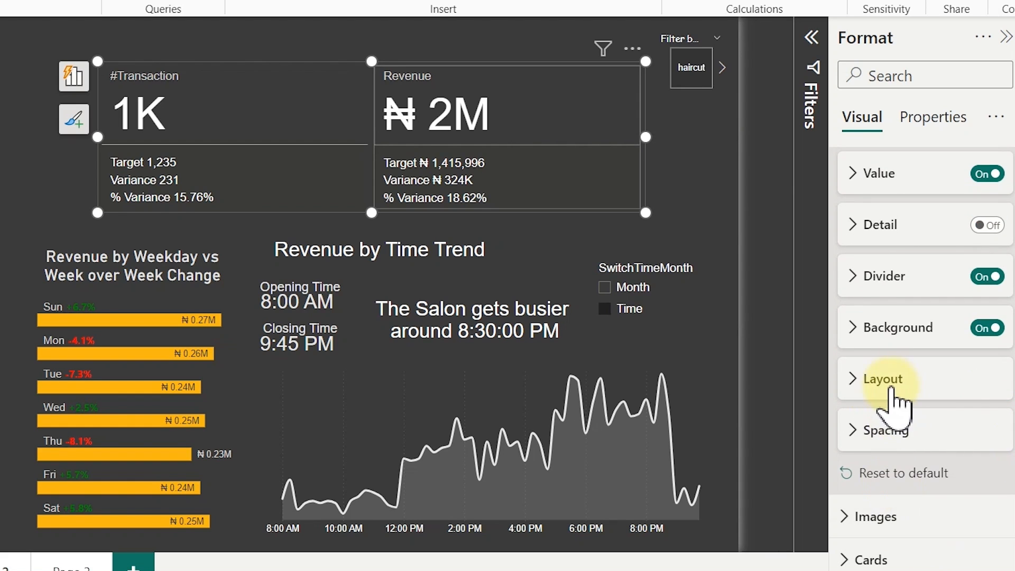
{"action": "left_click", "coordinate": [890, 389]}
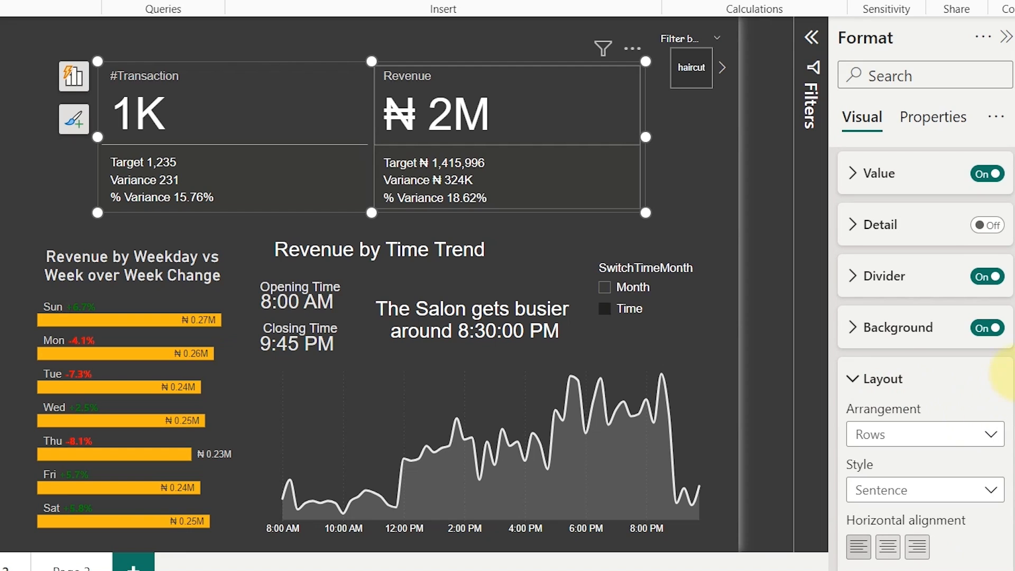
{"action": "scroll", "coordinate": [1007, 386], "scroll_direction": "down", "scroll_amount": 3}
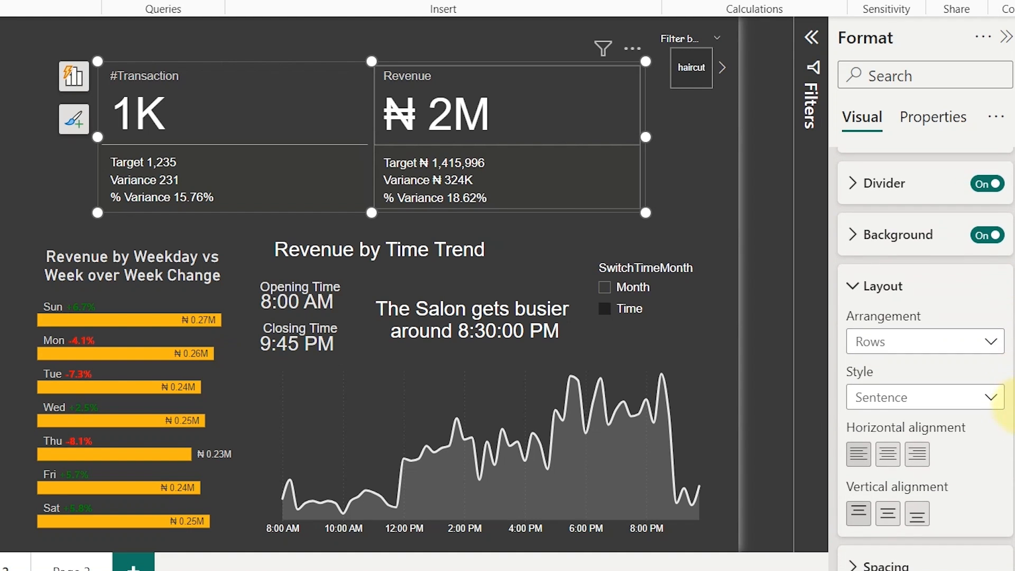
{"action": "scroll", "coordinate": [1007, 402], "scroll_direction": "down", "scroll_amount": 2}
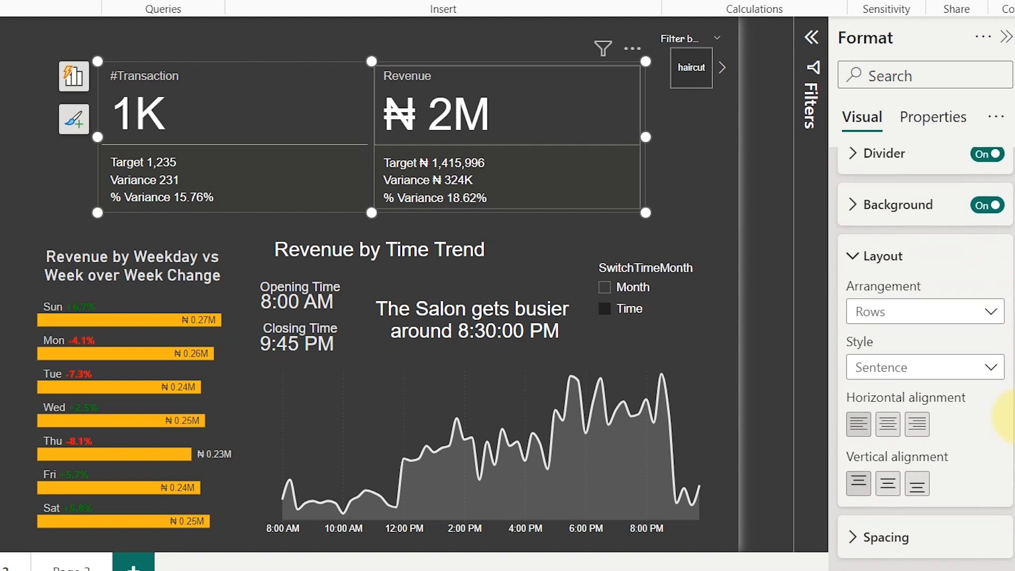
{"action": "left_click", "coordinate": [903, 344]}
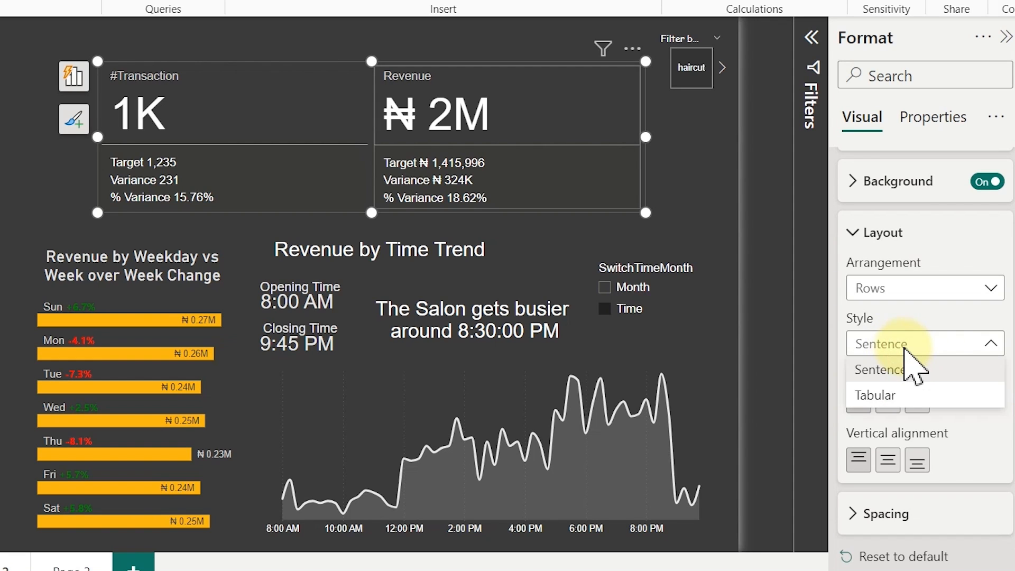
{"action": "left_click", "coordinate": [892, 398]}
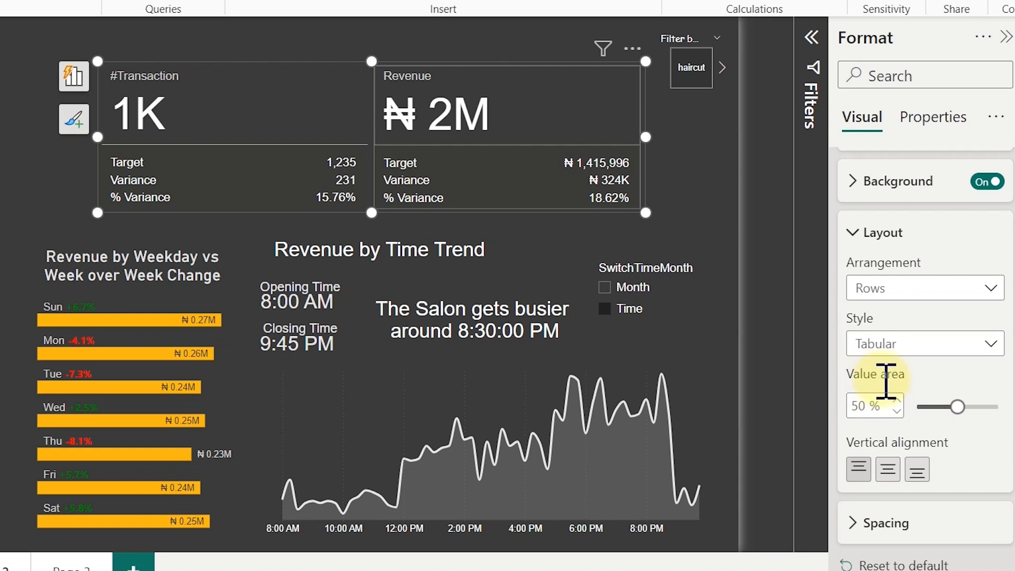
- Set the value area of the tabular reference labels to 64 %
{"action": "left_click", "coordinate": [872, 406]}
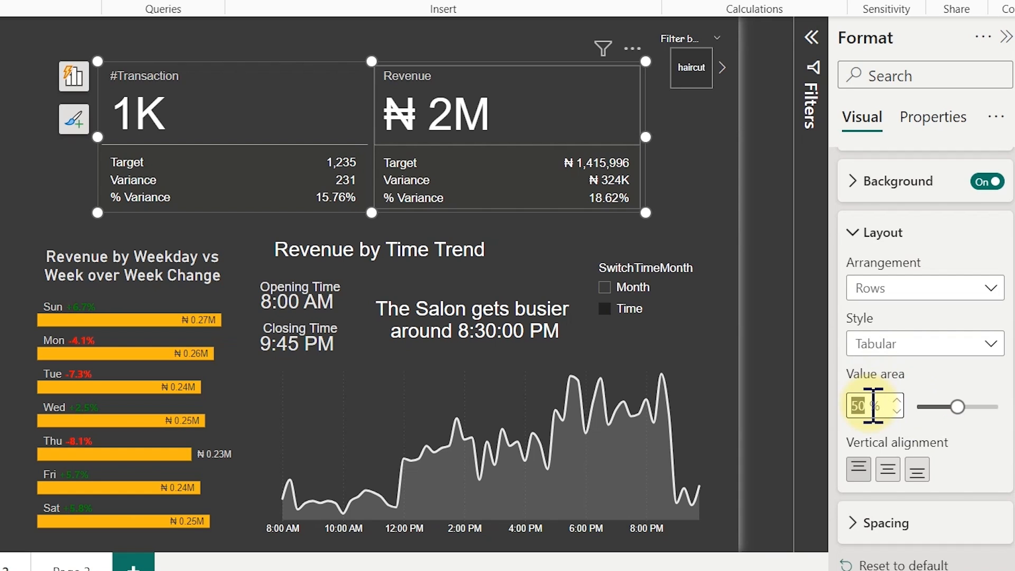
{"action": "type", "text": "64"}
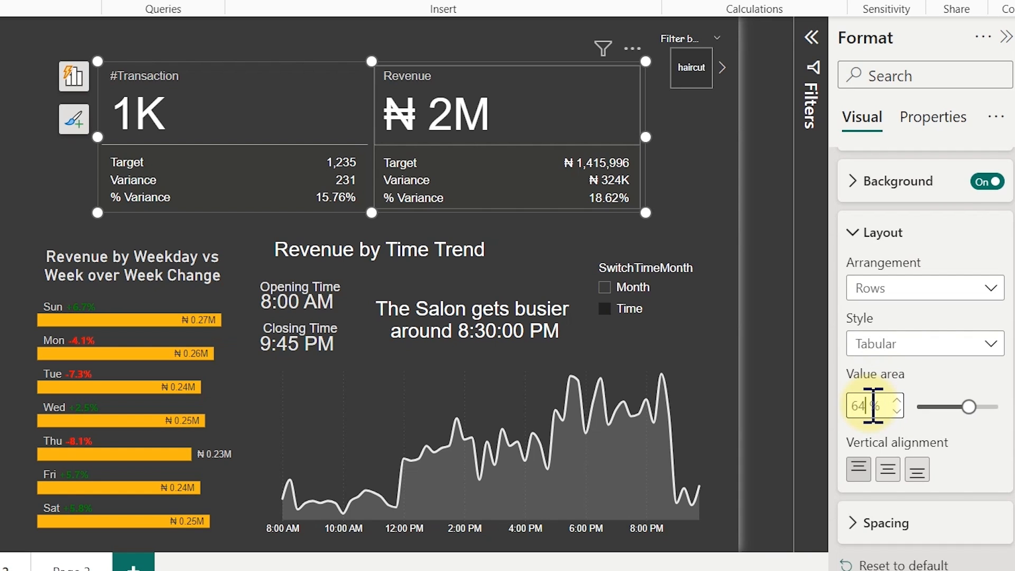
{"action": "left_click", "coordinate": [976, 437]}
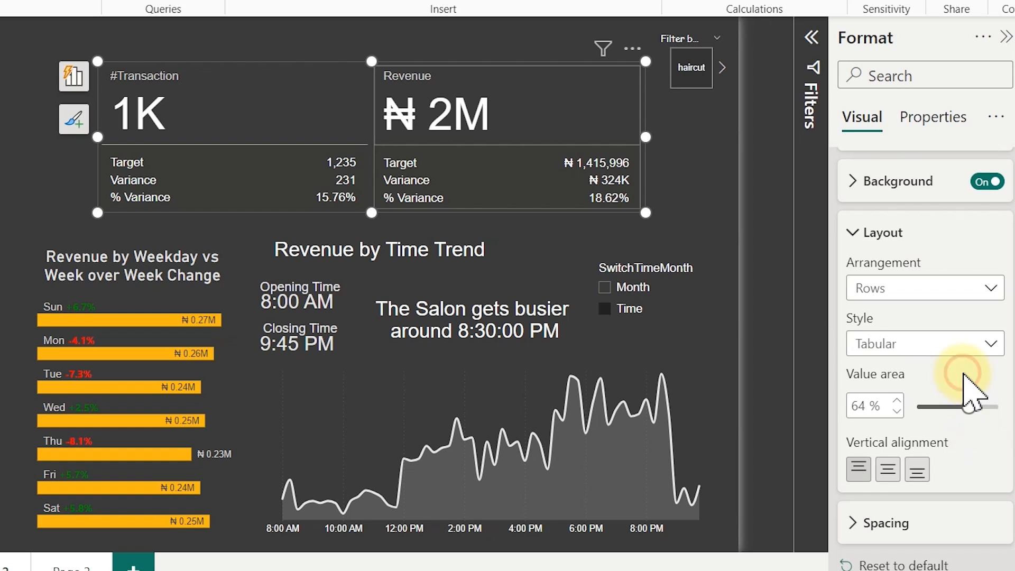
- Try the Middle and Bottom vertical alignments for the reference labels and restore the Top alignment
{"action": "left_click", "coordinate": [890, 475]}
{"action": "left_click", "coordinate": [852, 466]}
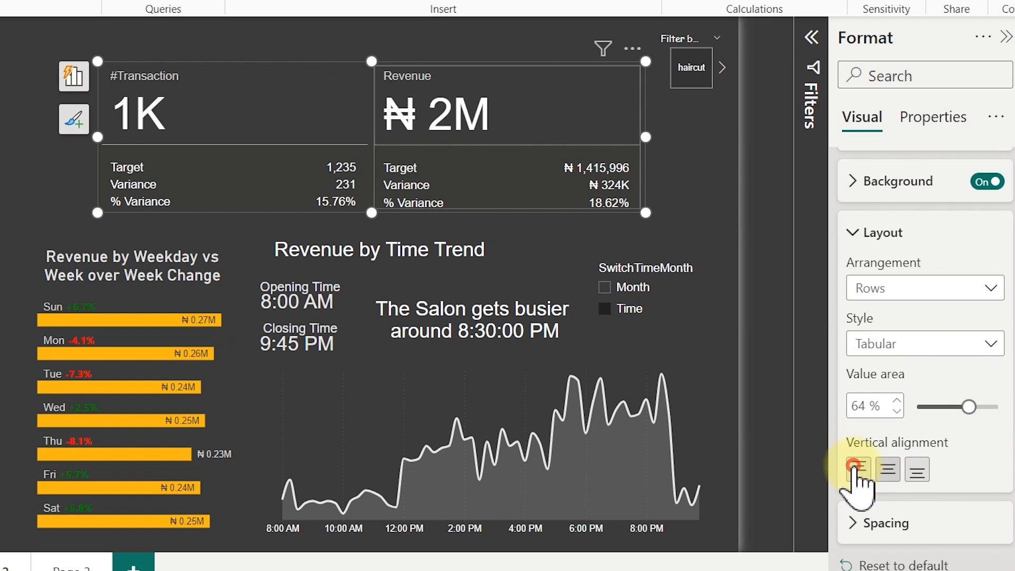
{"action": "left_click", "coordinate": [919, 475]}
{"action": "left_click", "coordinate": [890, 472]}
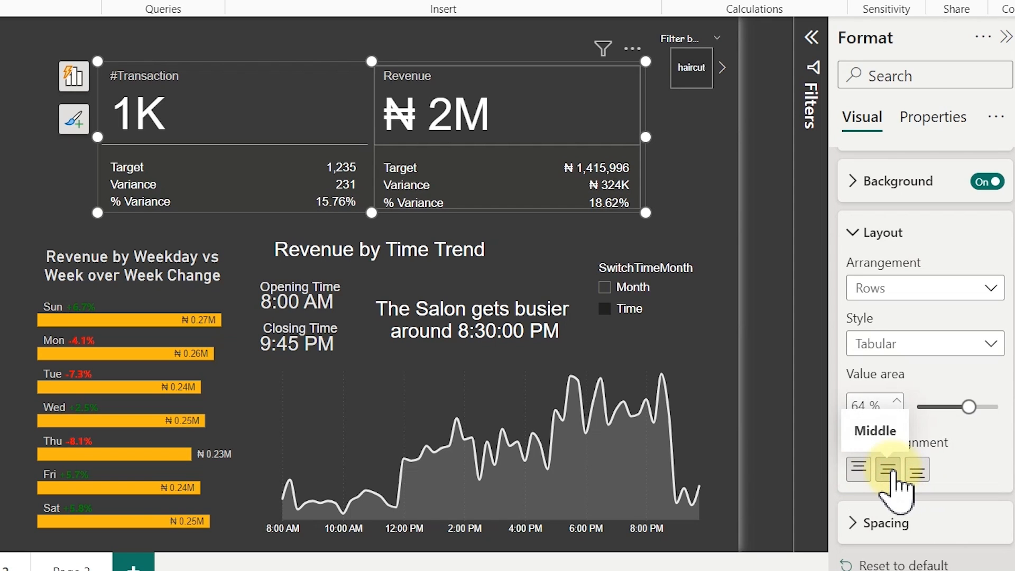
{"action": "left_click", "coordinate": [859, 467]}
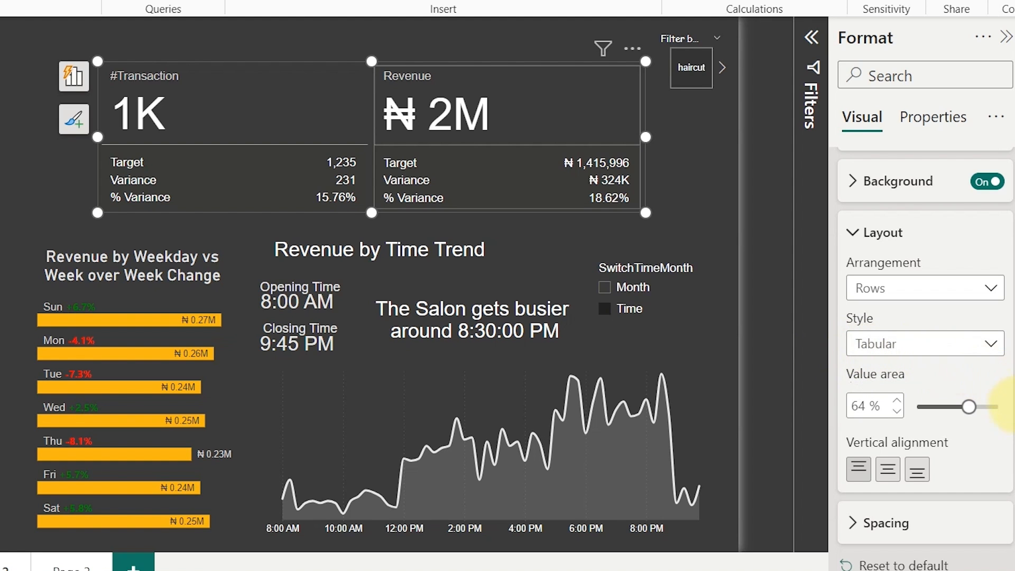
- Try a value font size of 13 and hidden titles on the reference labels, restoring size 12 and the titles
{"action": "scroll", "coordinate": [1001, 370], "scroll_direction": "up", "scroll_amount": 5}
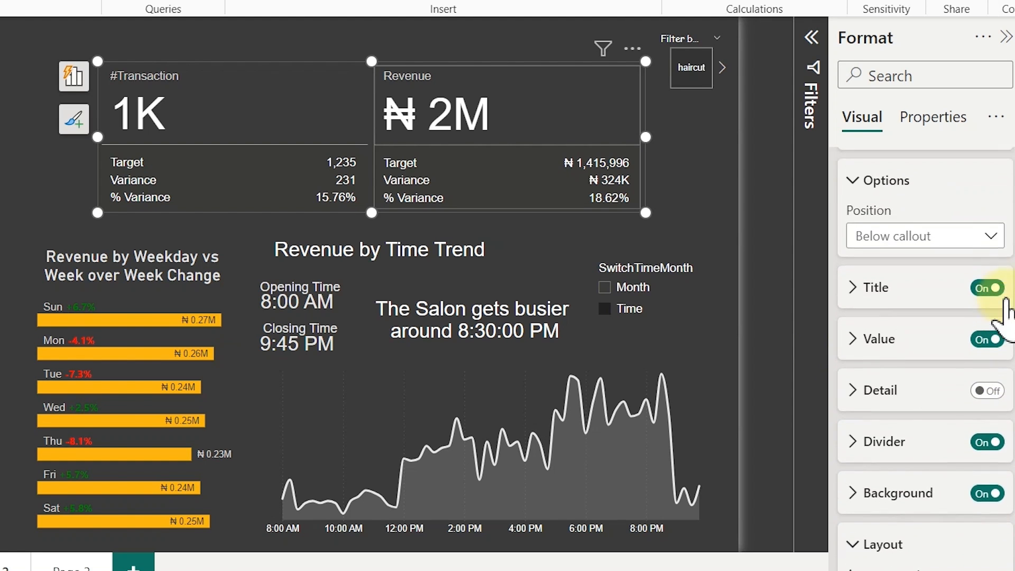
{"action": "left_click", "coordinate": [889, 357]}
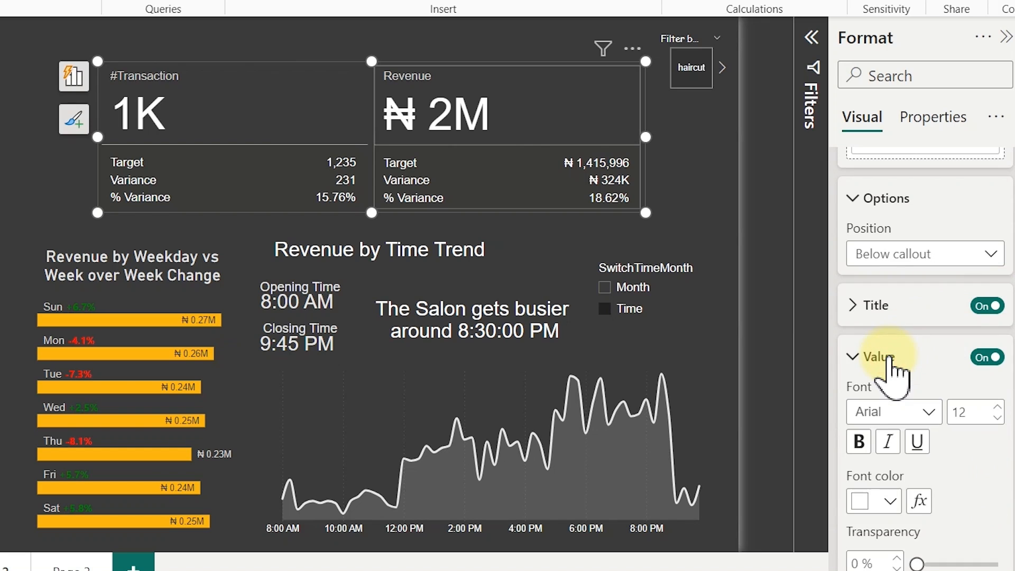
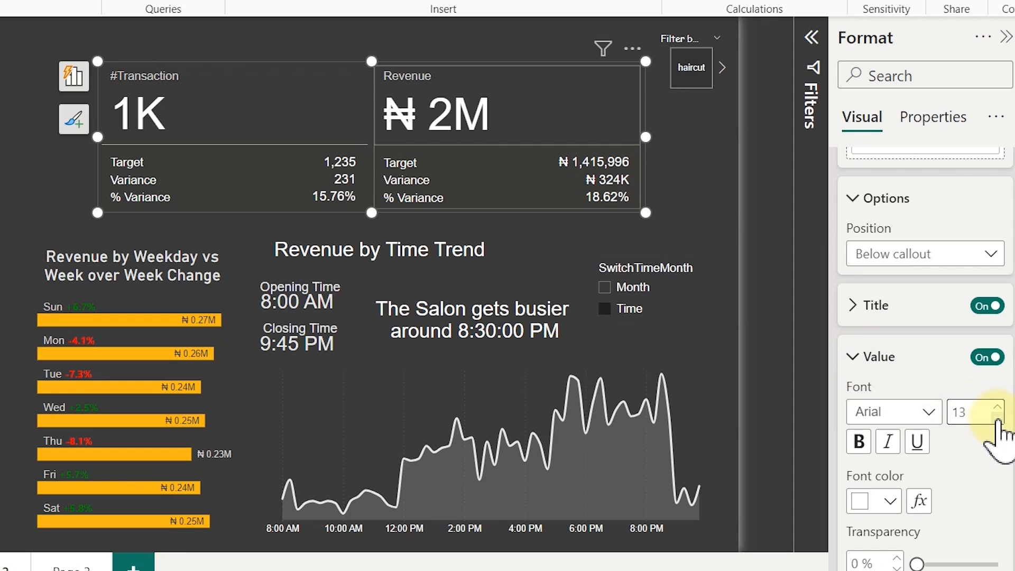
{"action": "left_click", "coordinate": [997, 418]}
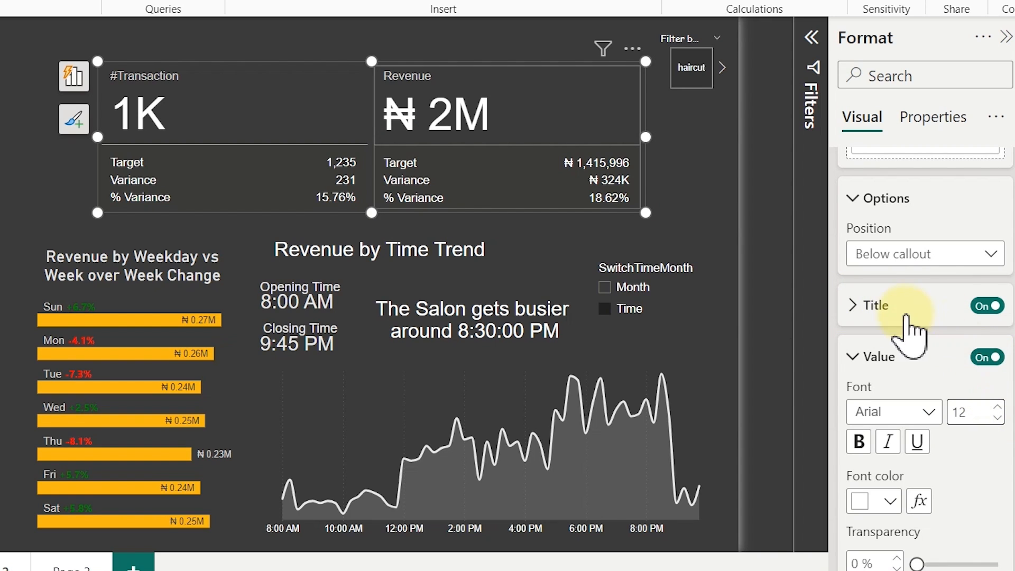
{"action": "left_click", "coordinate": [984, 307]}
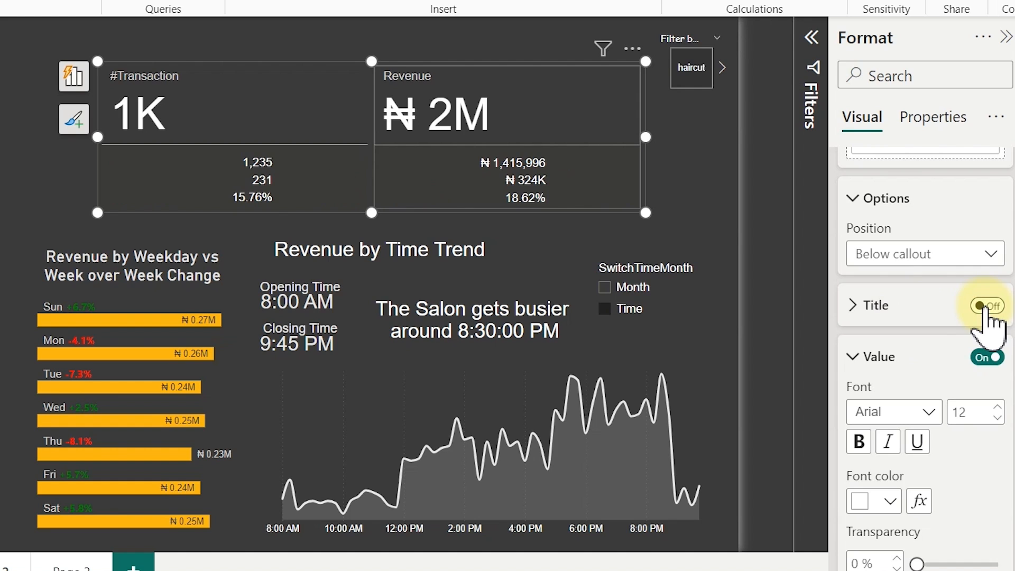
{"action": "left_click", "coordinate": [986, 306]}
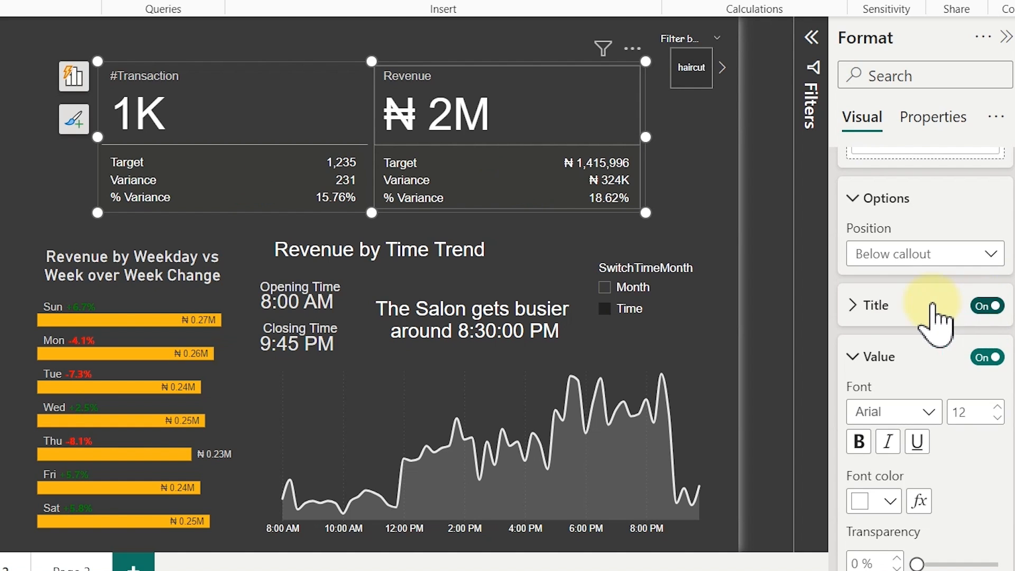
- Set the font of the reference label titles to Segoe UI Light after trying Segoe UI Semibold
{"action": "left_click", "coordinate": [877, 306]}
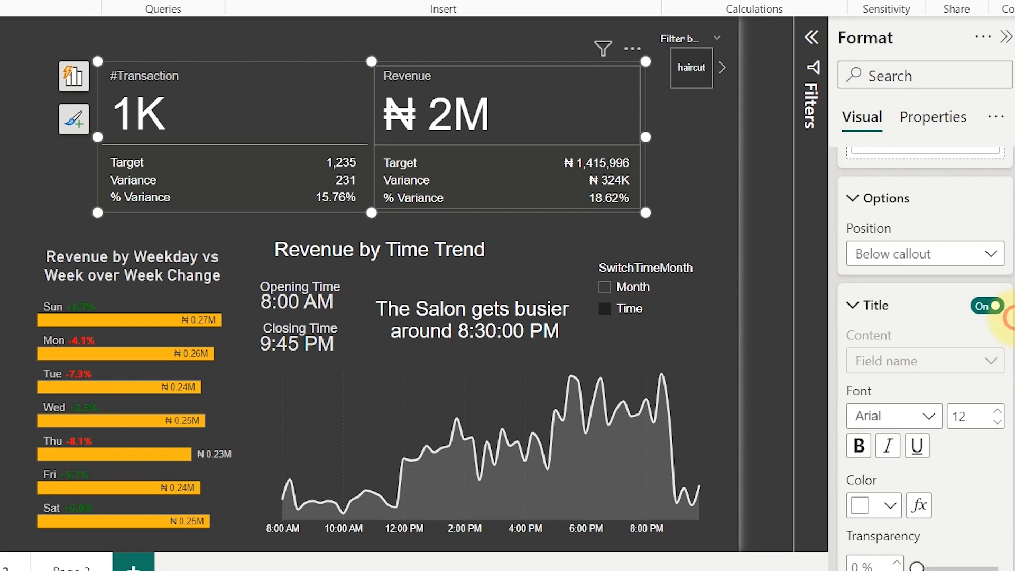
{"action": "scroll", "coordinate": [1004, 322], "scroll_direction": "down", "scroll_amount": 3}
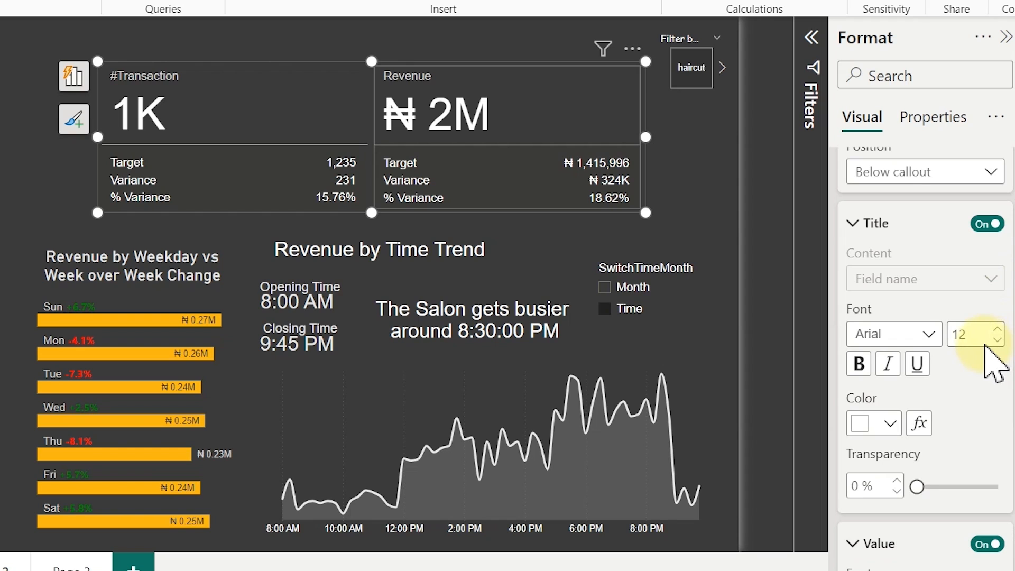
{"action": "left_click", "coordinate": [1002, 344]}
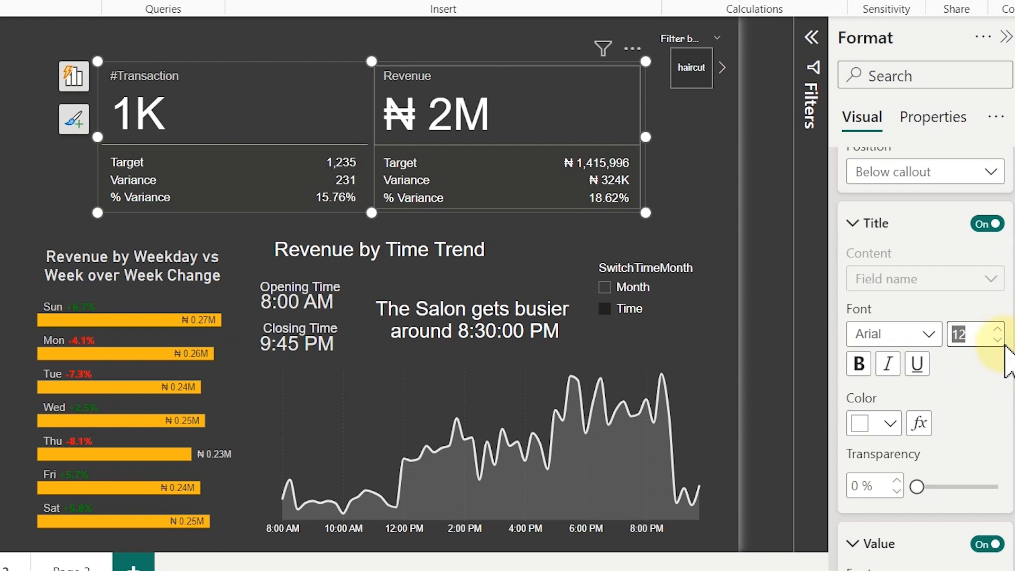
{"action": "left_click", "coordinate": [897, 338]}
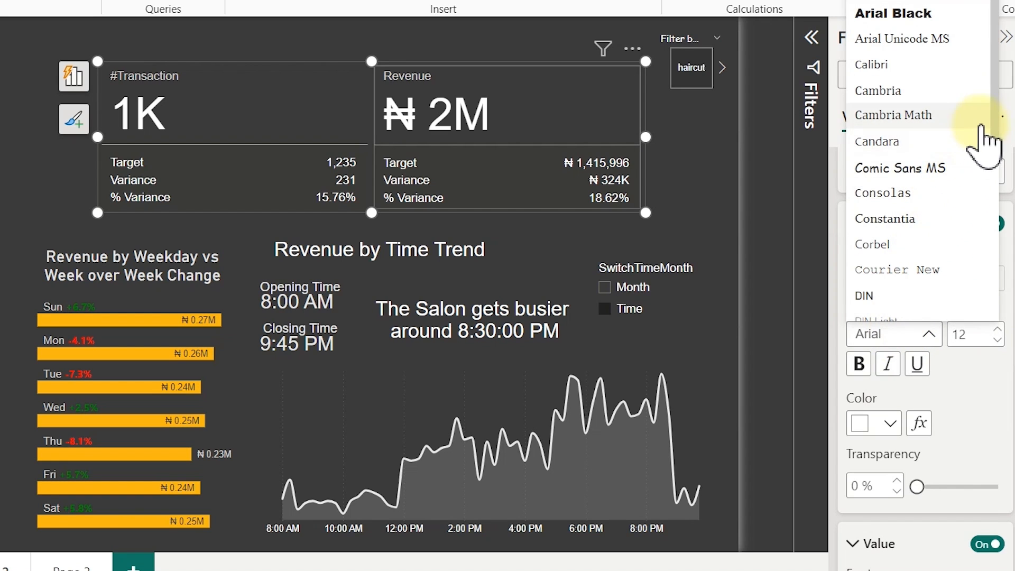
{"action": "left_click_drag", "start_coordinate": [998, 132], "coordinate": [998, 254]}
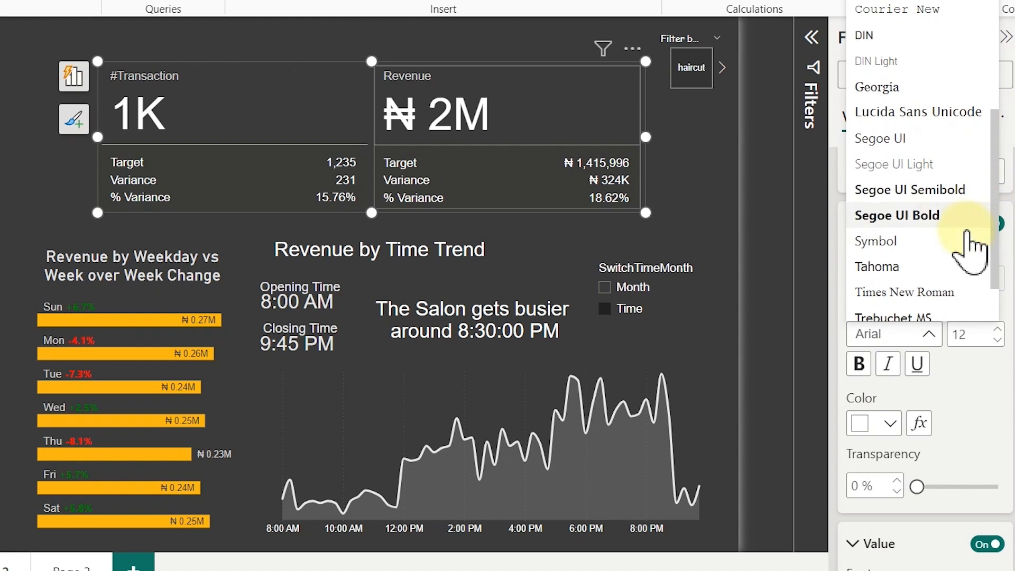
{"action": "left_click", "coordinate": [897, 190]}
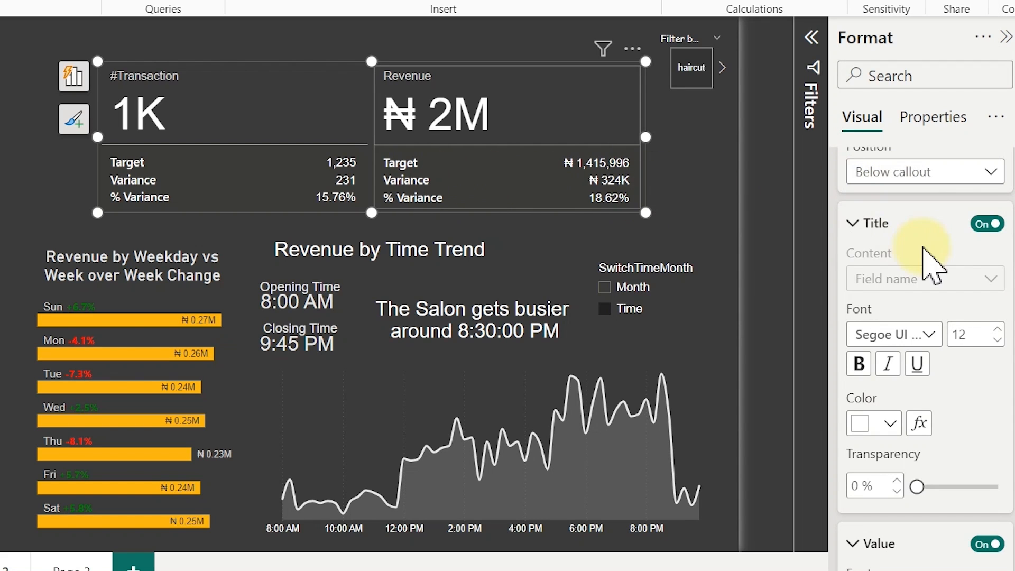
{"action": "left_click", "coordinate": [908, 337]}
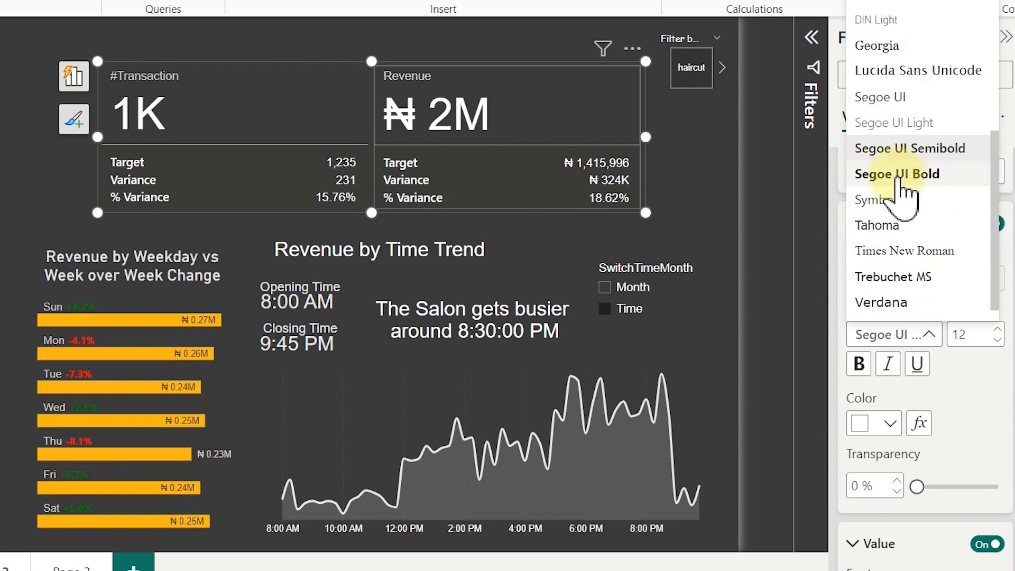
{"action": "left_click", "coordinate": [907, 122]}
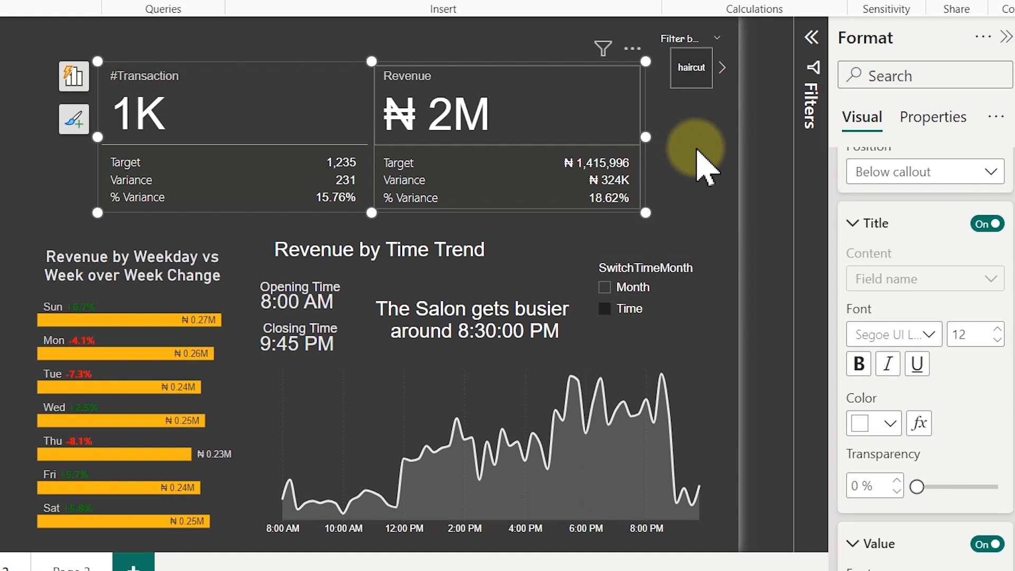
{"action": "left_click", "coordinate": [703, 164]}
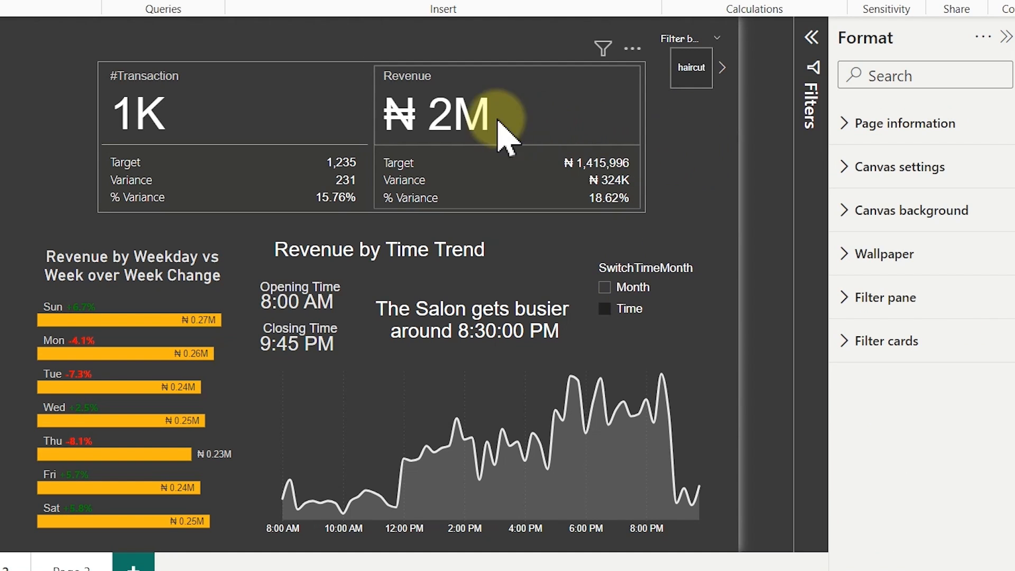
- Convert the #Transaction and Revenue card visual into a gauge
{"action": "left_click", "coordinate": [525, 198]}
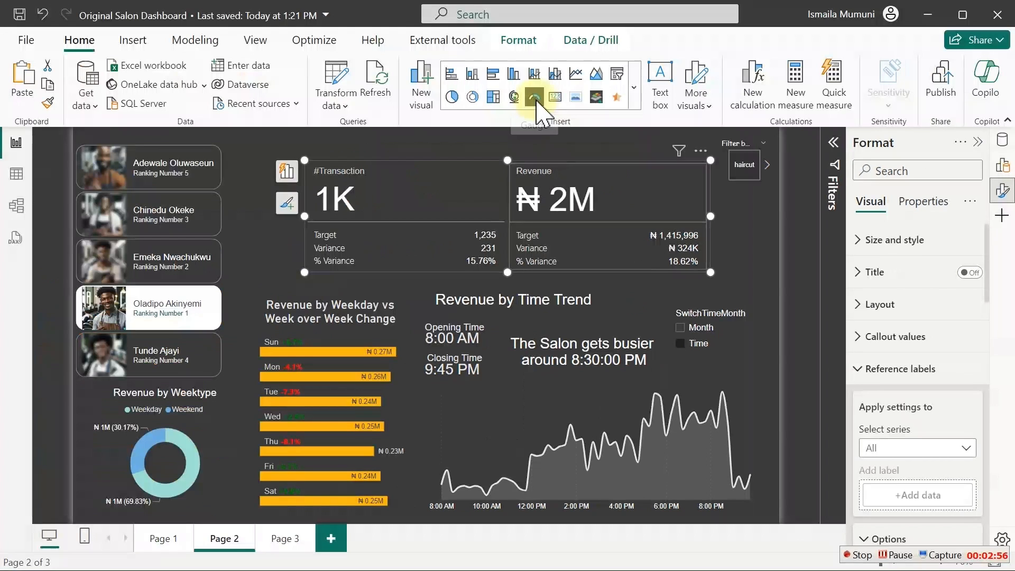
{"action": "left_click", "coordinate": [535, 97]}
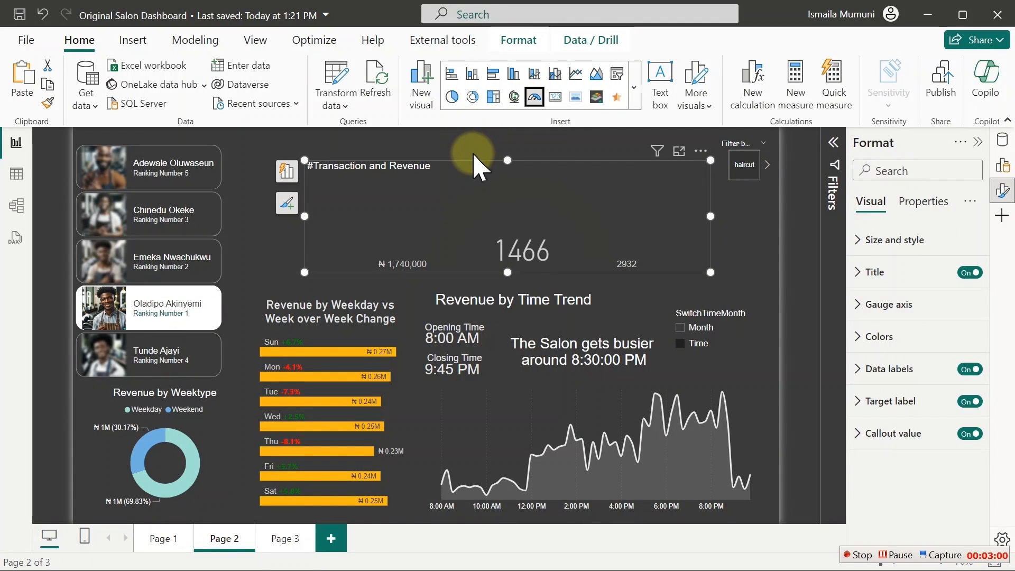
- Undo the card visual's conversion to a gauge, and insert a separate blank gauge over the card
{"action": "left_click", "coordinate": [43, 15]}
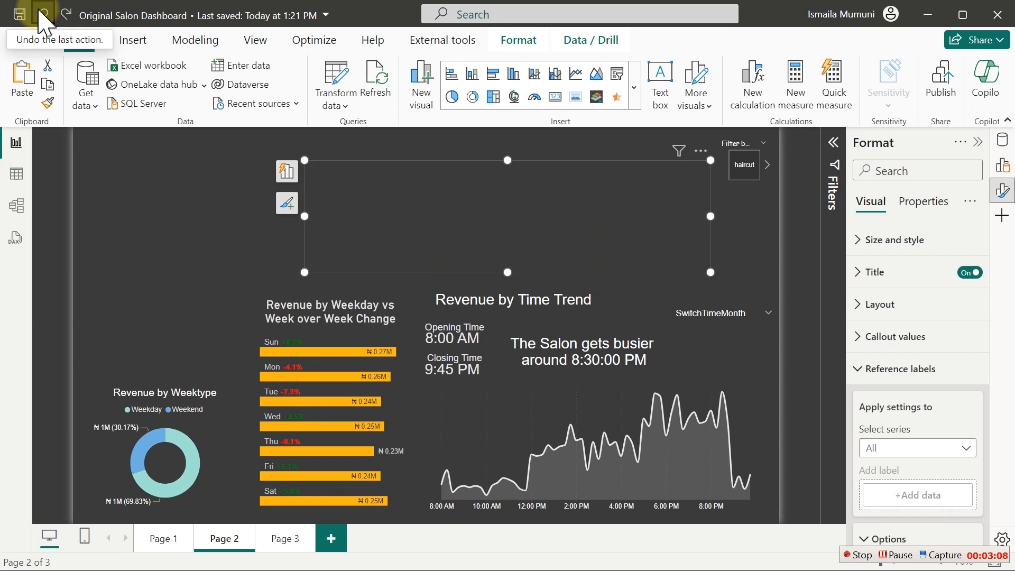
{"action": "left_click", "coordinate": [394, 141]}
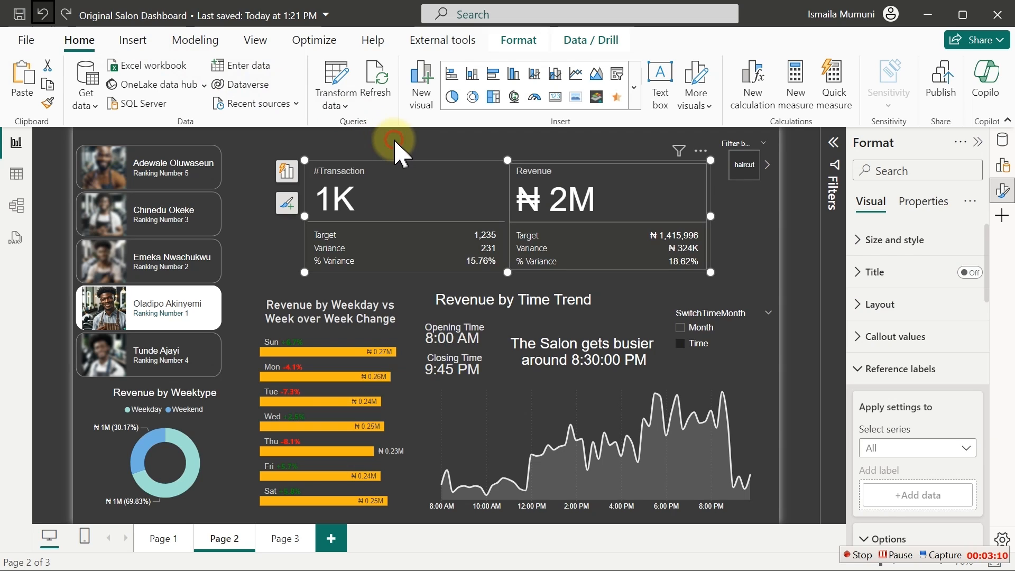
{"action": "left_click", "coordinate": [535, 98]}
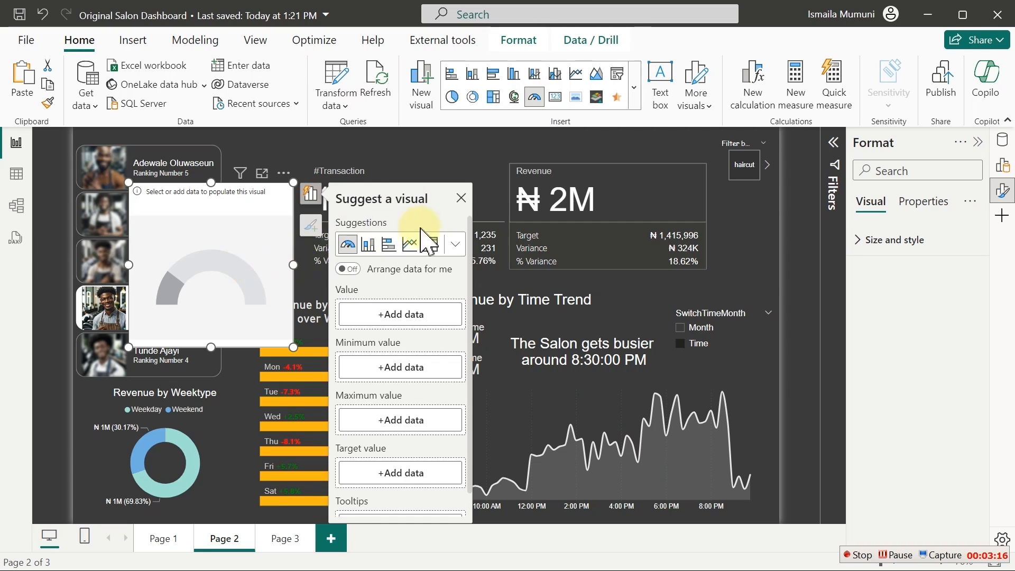
{"action": "left_click_drag", "start_coordinate": [246, 276], "coordinate": [448, 245]}
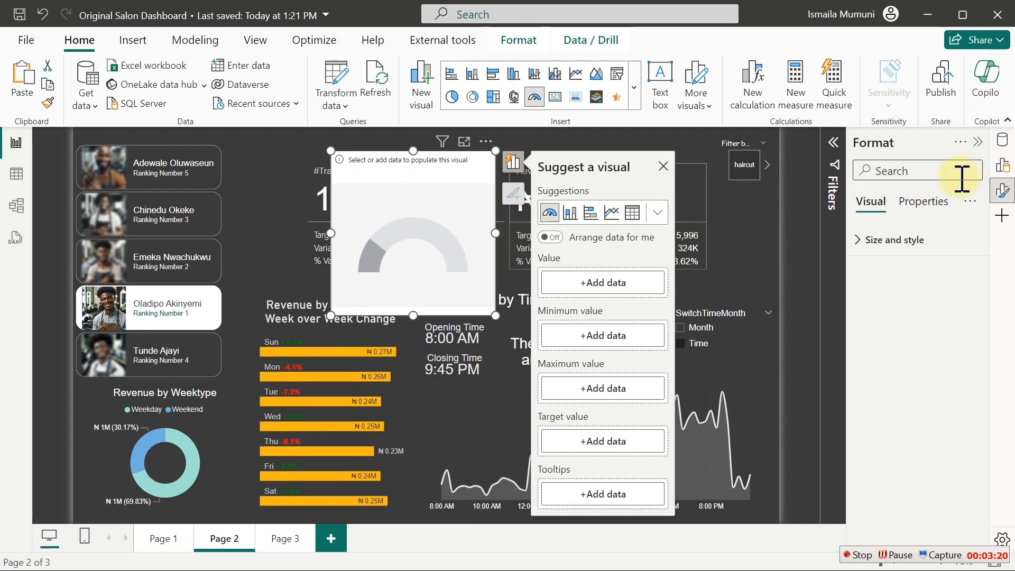
- Add the Revenue measure from the Measures 01 folder as the new gauge's value
{"action": "left_click", "coordinate": [1002, 141]}
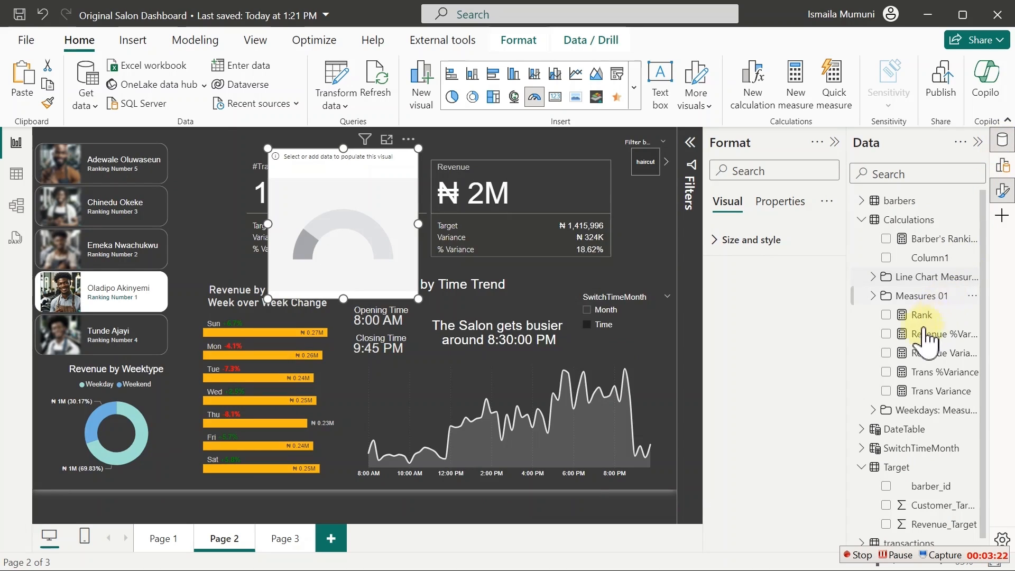
{"action": "left_click", "coordinate": [872, 296]}
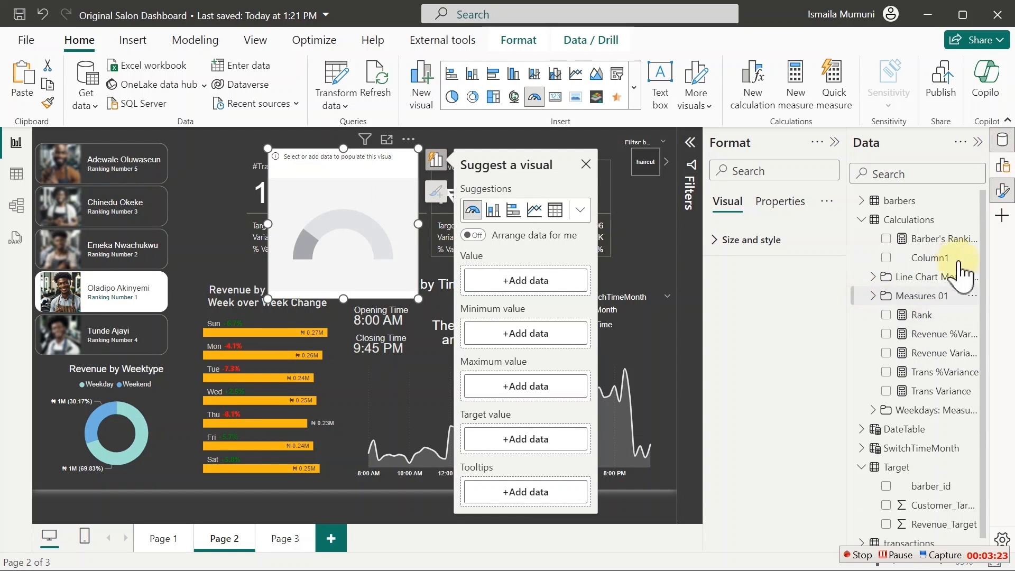
{"action": "left_click", "coordinate": [1003, 191]}
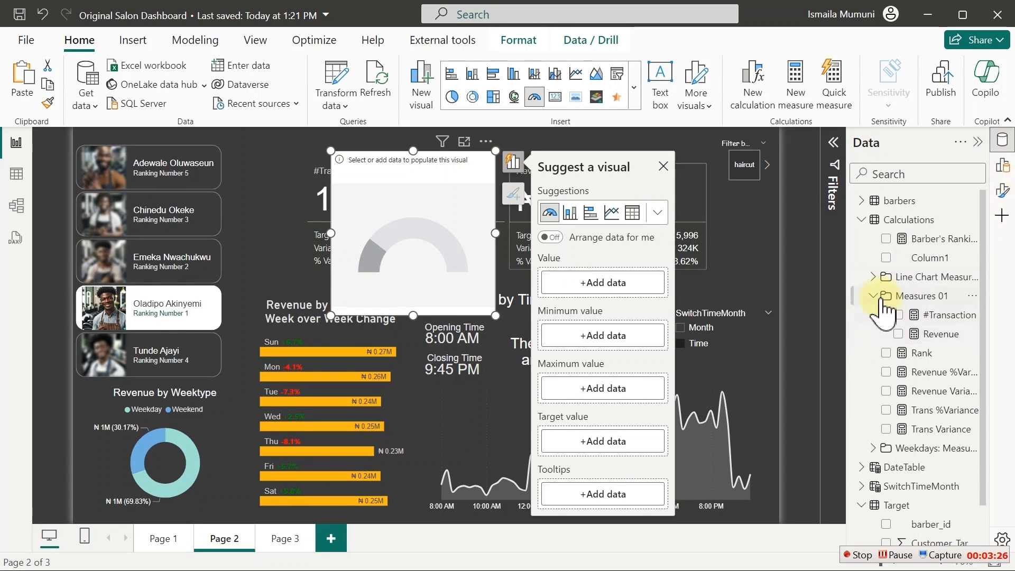
{"action": "left_click", "coordinate": [872, 295]}
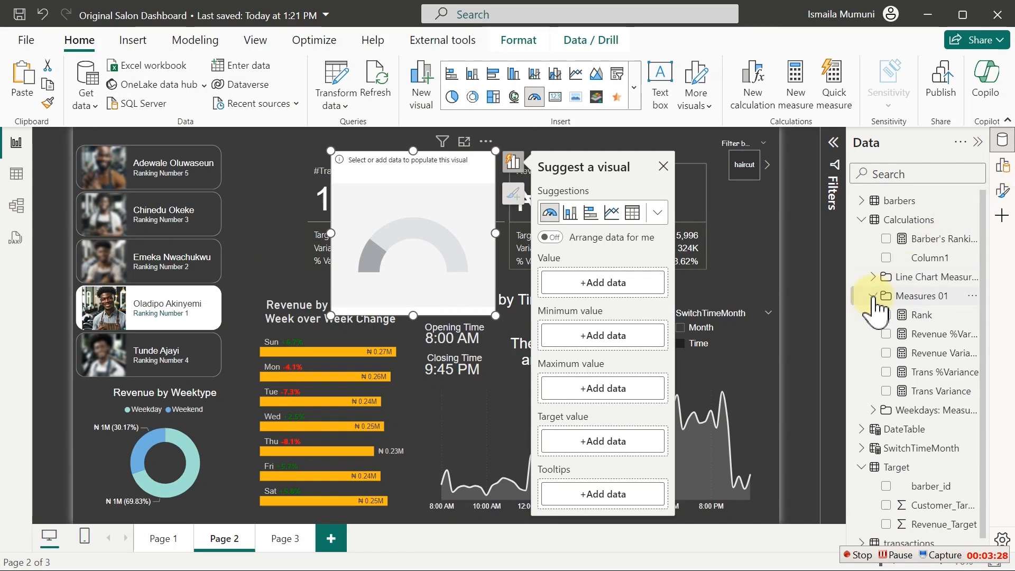
{"action": "left_click", "coordinate": [872, 296]}
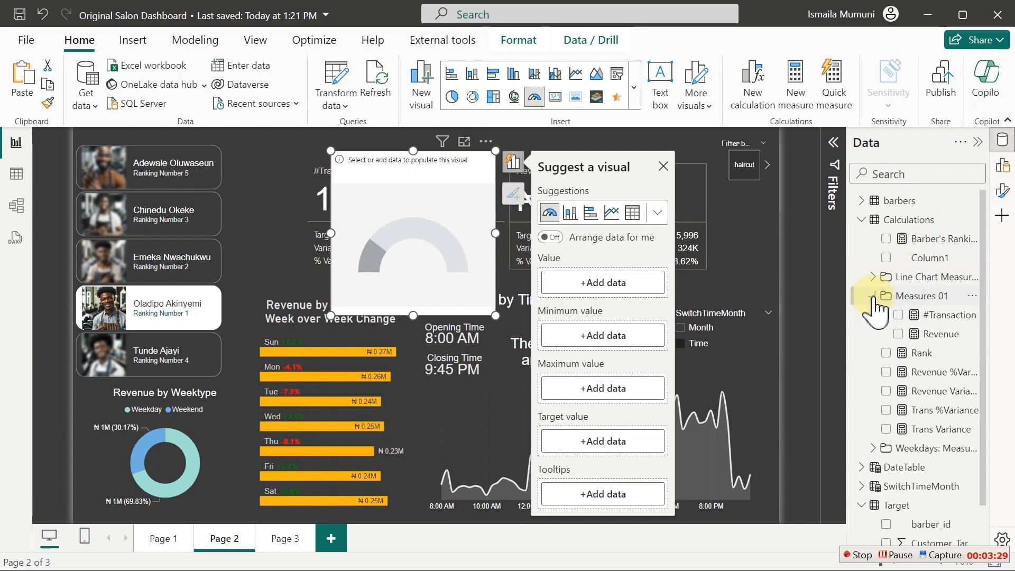
{"action": "left_click", "coordinate": [899, 335]}
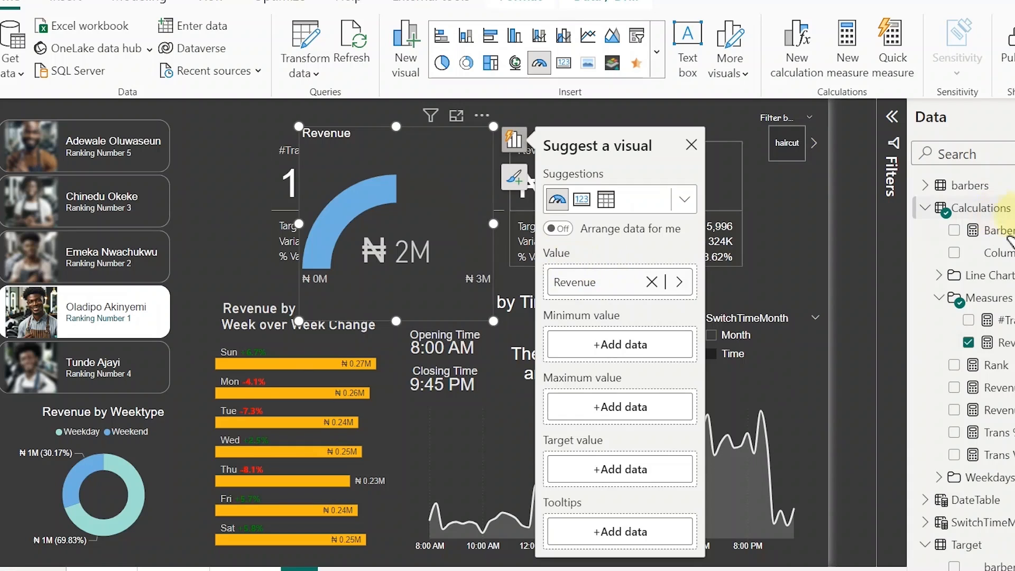
- Add Customer_Target from the Target table to the gauge and assign it as the maximum value after trying it as the target value
{"action": "left_click", "coordinate": [940, 296]}
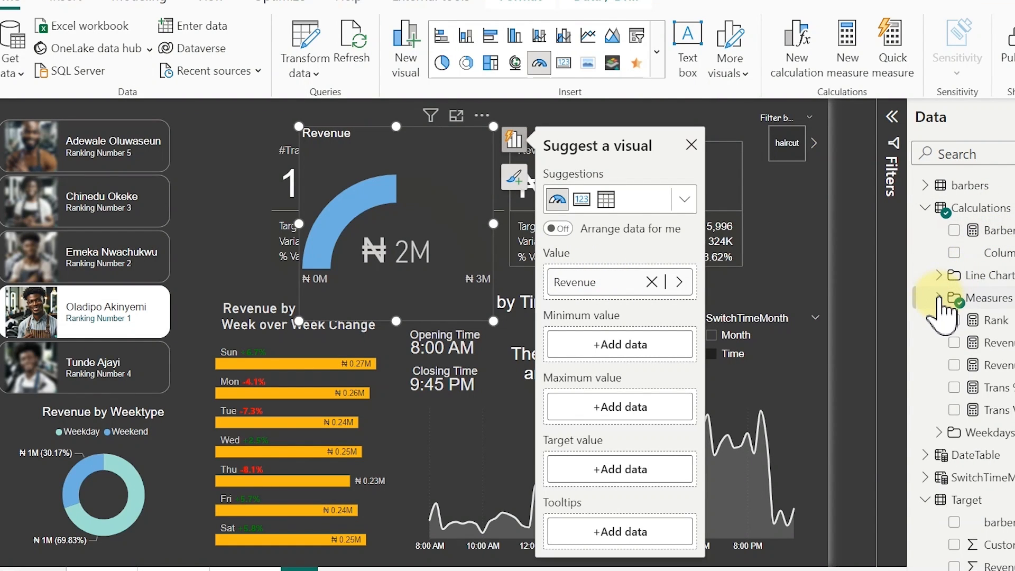
{"action": "left_click", "coordinate": [923, 208]}
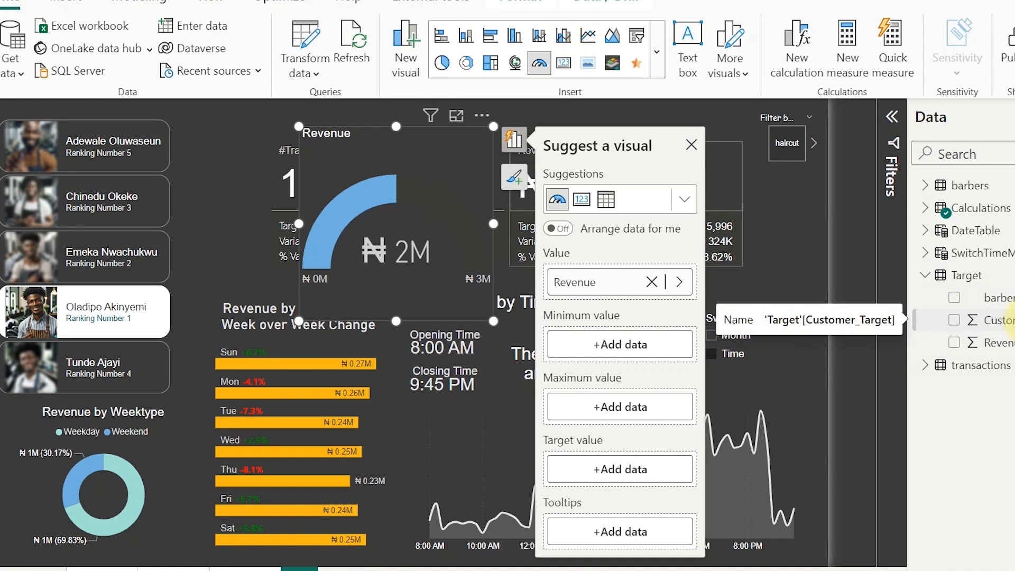
{"action": "left_click", "coordinate": [954, 320]}
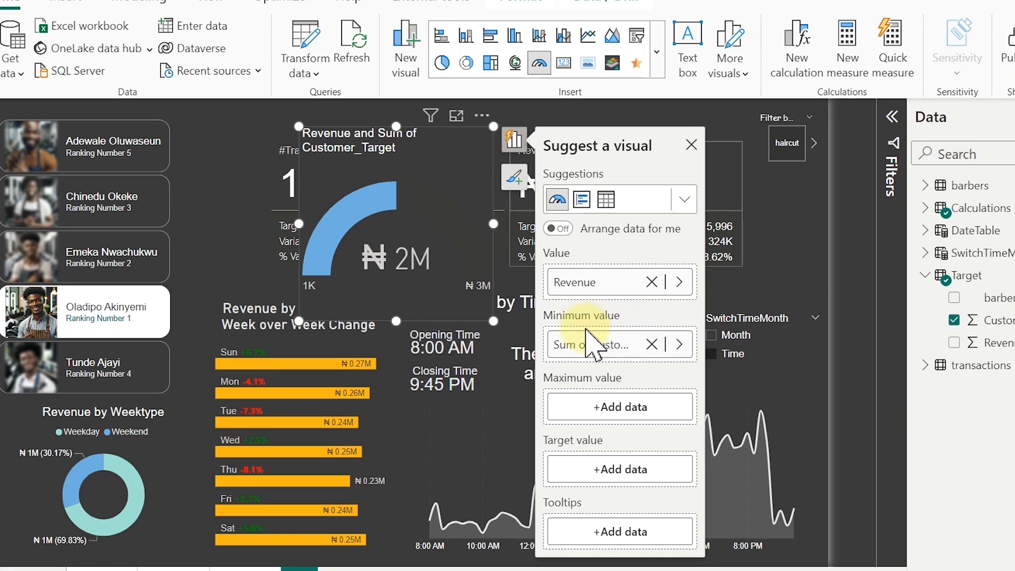
{"action": "mouse_move", "coordinate": [592, 343]}
{"action": "left_mouse_down"}
{"action": "mouse_move", "coordinate": [618, 480]}
{"action": "mouse_move", "coordinate": [612, 473]}
{"action": "left_mouse_up"}
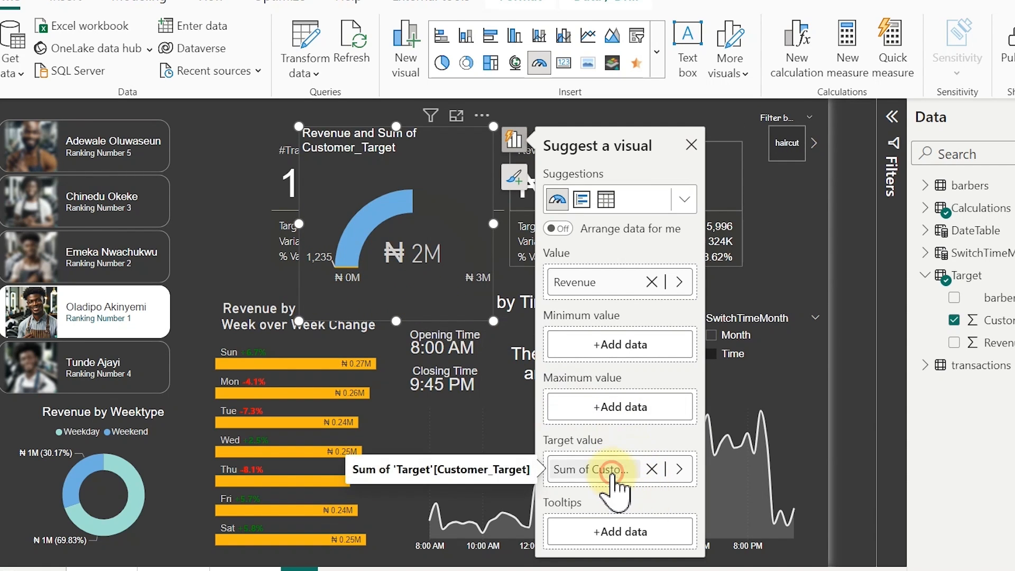
{"action": "left_click_drag", "start_coordinate": [612, 479], "coordinate": [642, 409]}
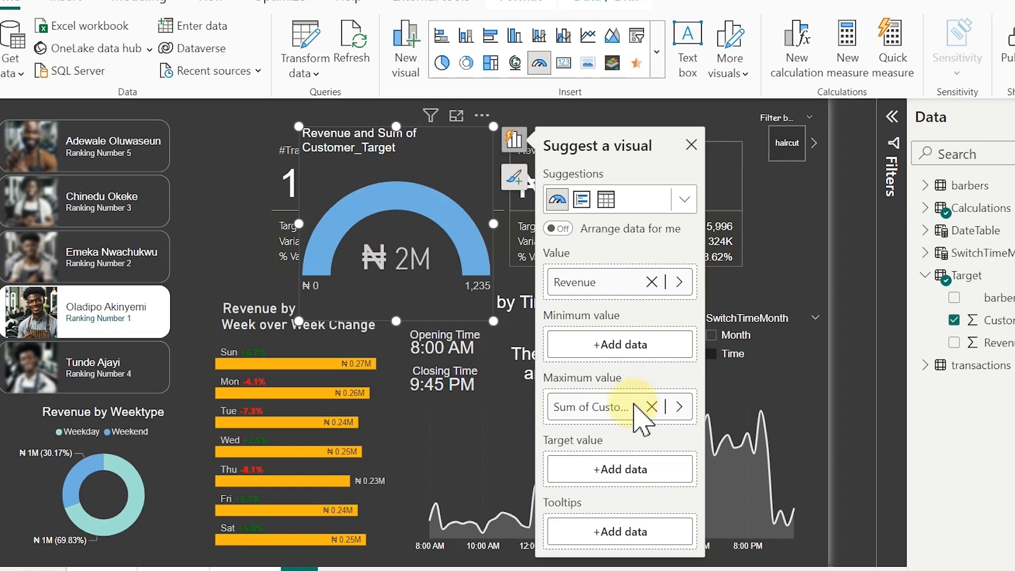
{"action": "left_click", "coordinate": [691, 145]}
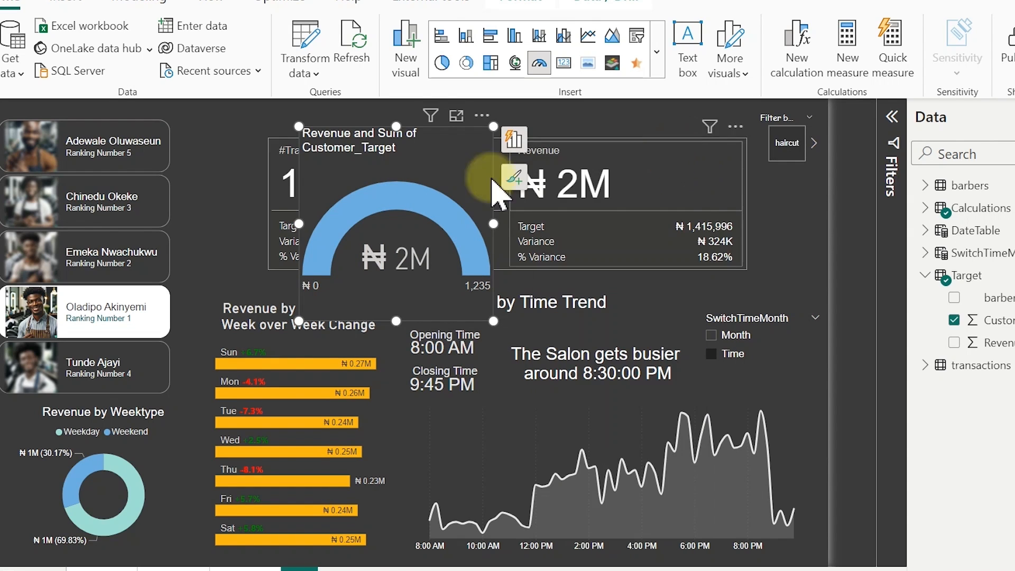
- Check how the gauge responds to different barbers in the slicer and to the shave service filter
{"action": "left_click", "coordinate": [104, 209]}
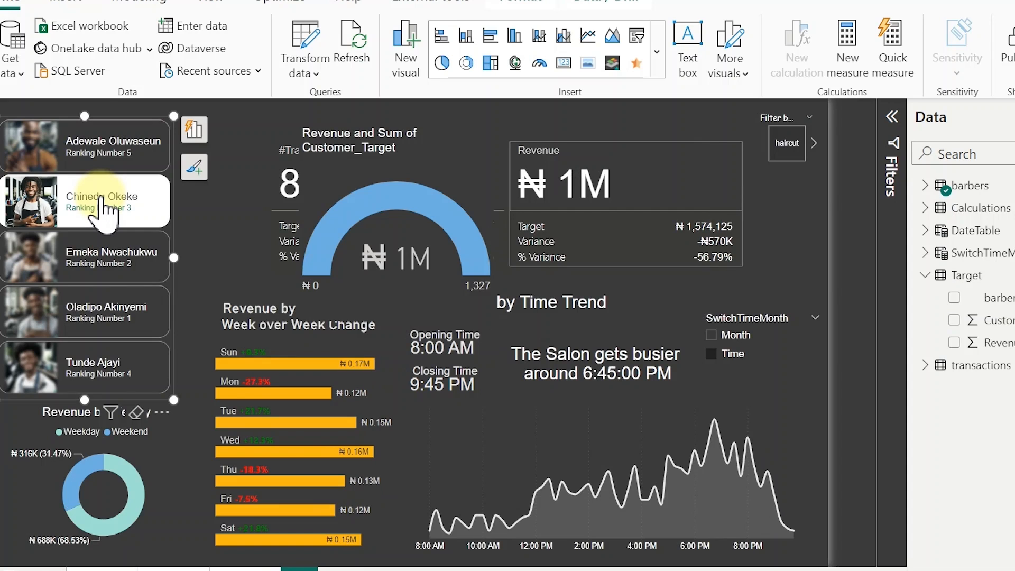
{"action": "left_click", "coordinate": [104, 154]}
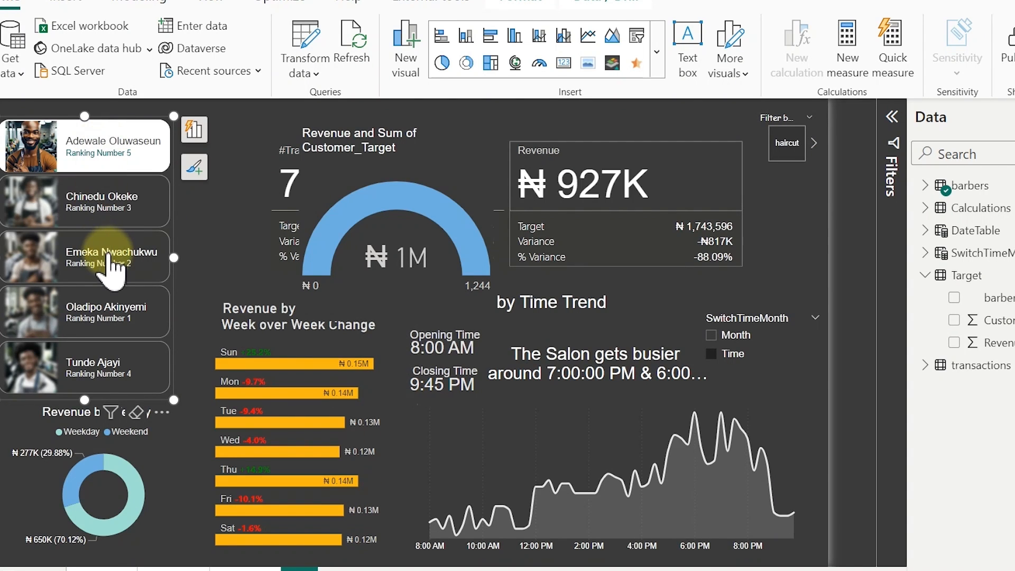
{"action": "left_click", "coordinate": [110, 264]}
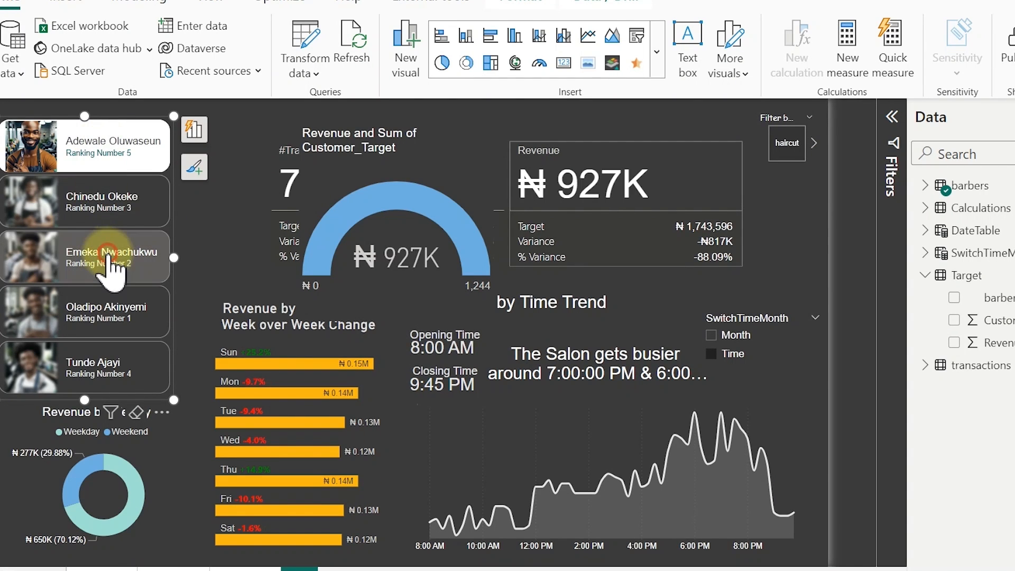
{"action": "left_click", "coordinate": [104, 312]}
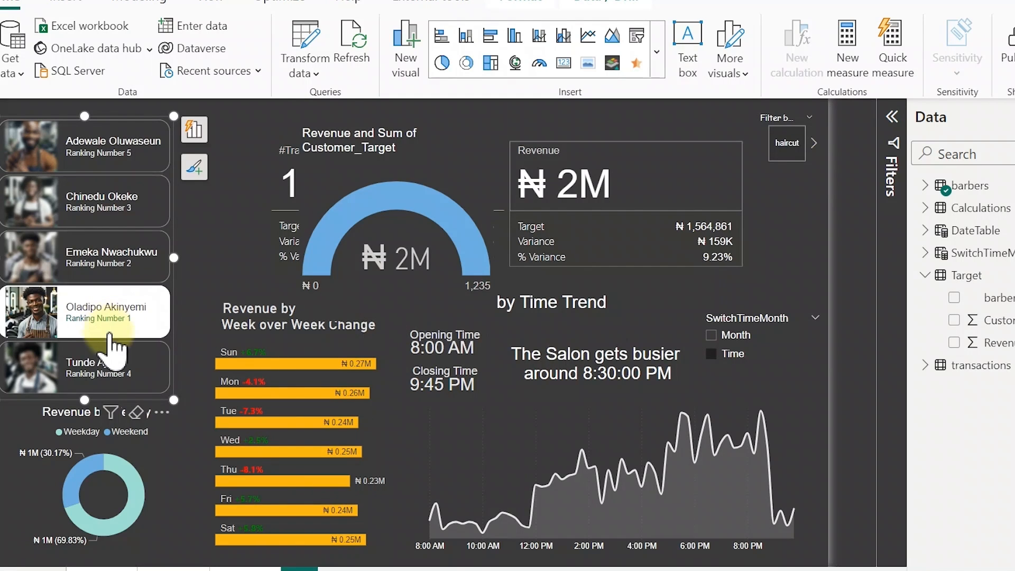
{"action": "left_click", "coordinate": [123, 370]}
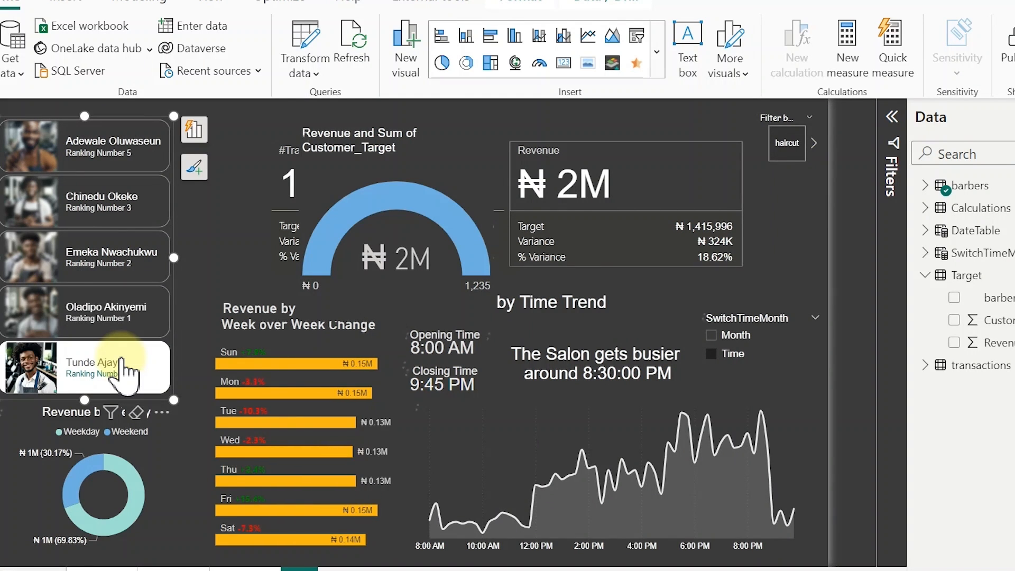
{"action": "left_click", "coordinate": [787, 153]}
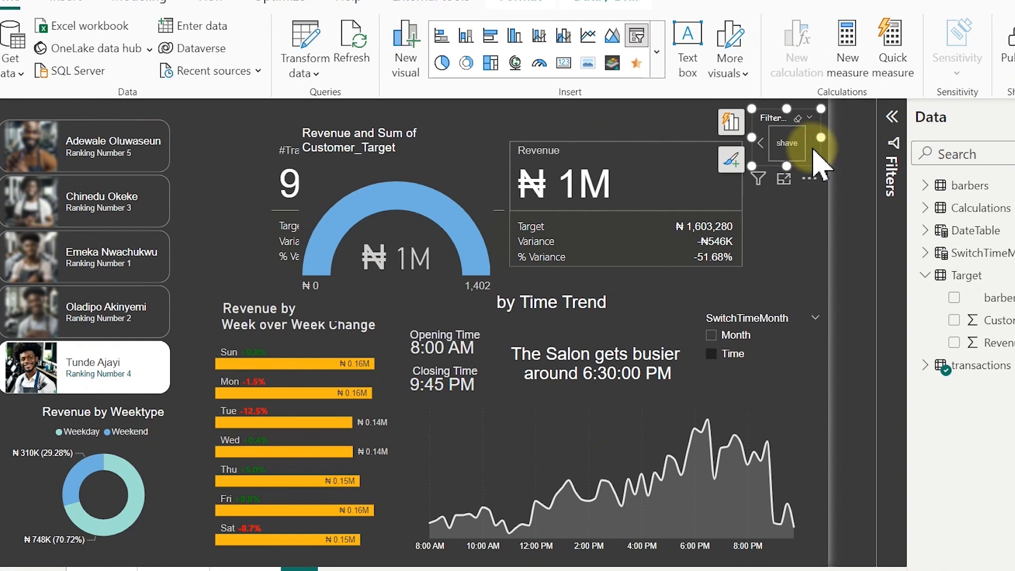
{"action": "left_click", "coordinate": [786, 144]}
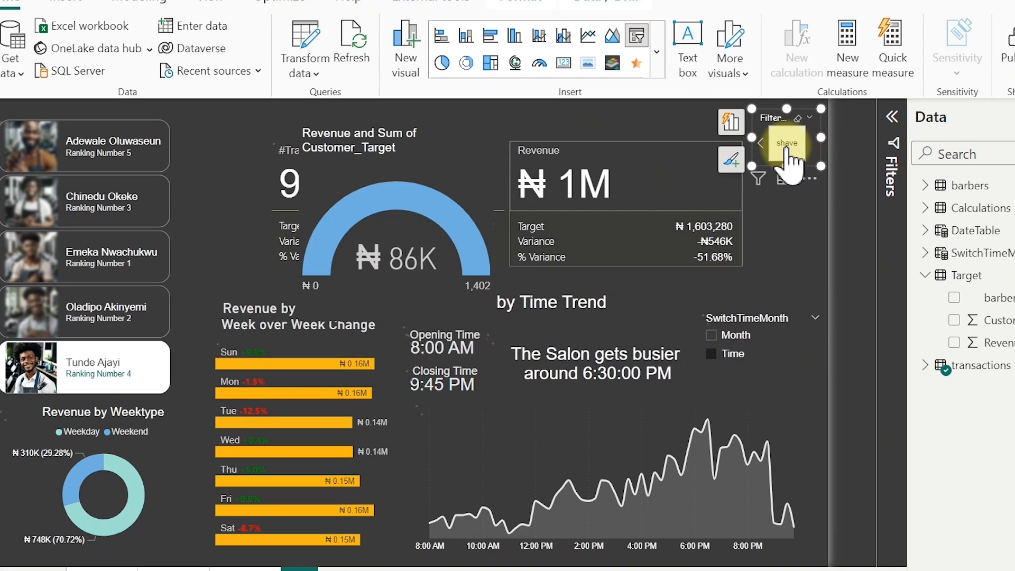
- Enlarge the gauge and replace its maximum value field with Revenue_Target
{"action": "left_click", "coordinate": [470, 202]}
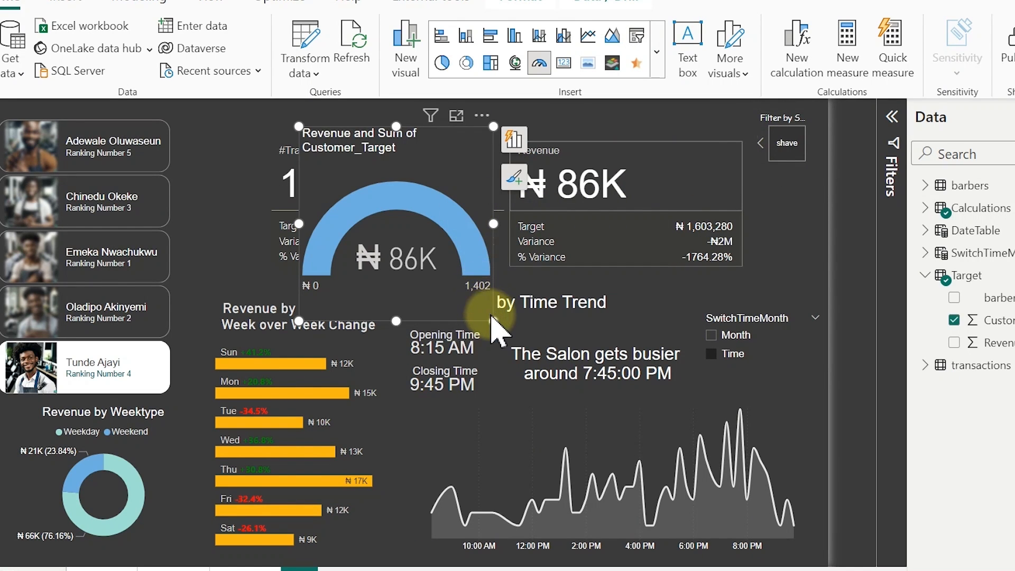
{"action": "left_click_drag", "start_coordinate": [492, 320], "coordinate": [631, 371]}
{"action": "left_click_drag", "start_coordinate": [481, 263], "coordinate": [435, 260]}
{"action": "left_click", "coordinate": [596, 149]}
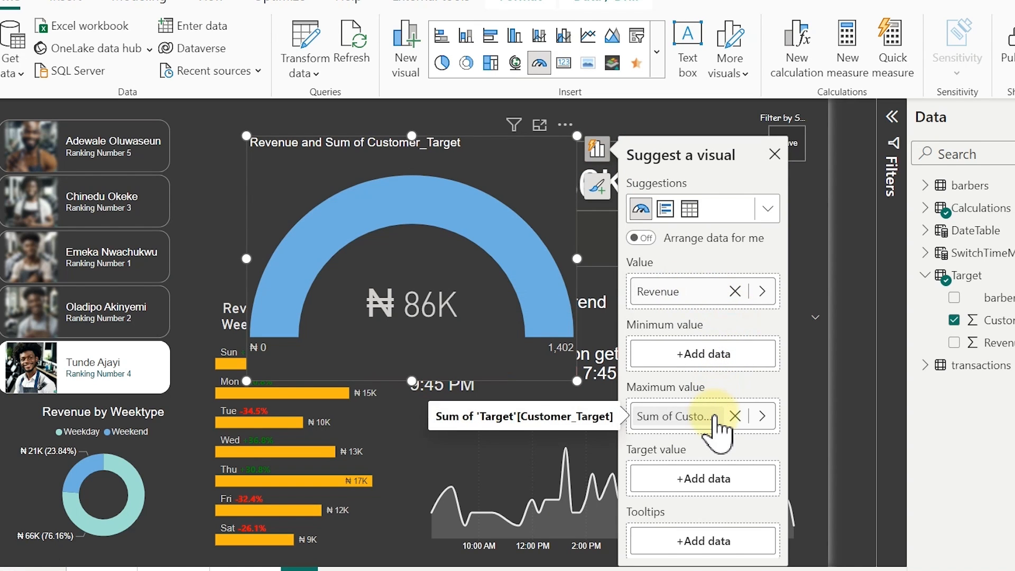
{"action": "left_click", "coordinate": [762, 416]}
{"action": "left_click", "coordinate": [893, 415]}
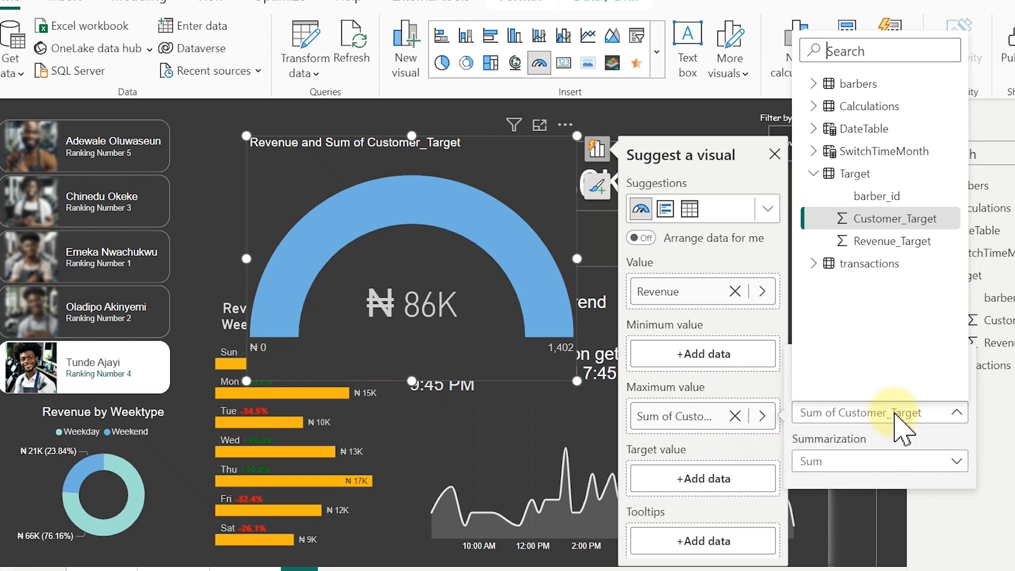
{"action": "left_click", "coordinate": [906, 242]}
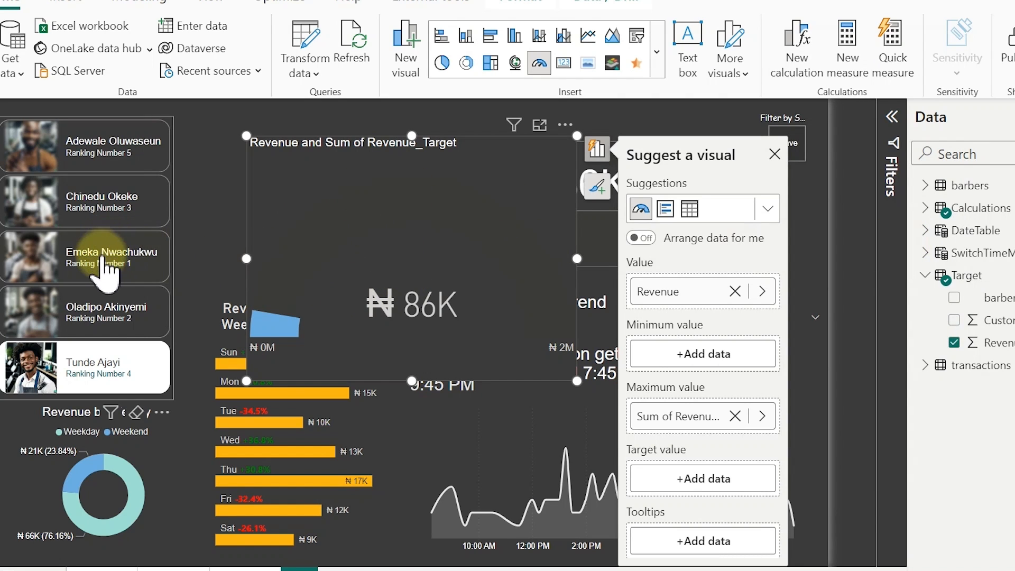
- Check the gauge against its revenue target for the barbers ranked 2 and 3, with the service filter set to haircut
{"action": "left_click", "coordinate": [140, 248]}
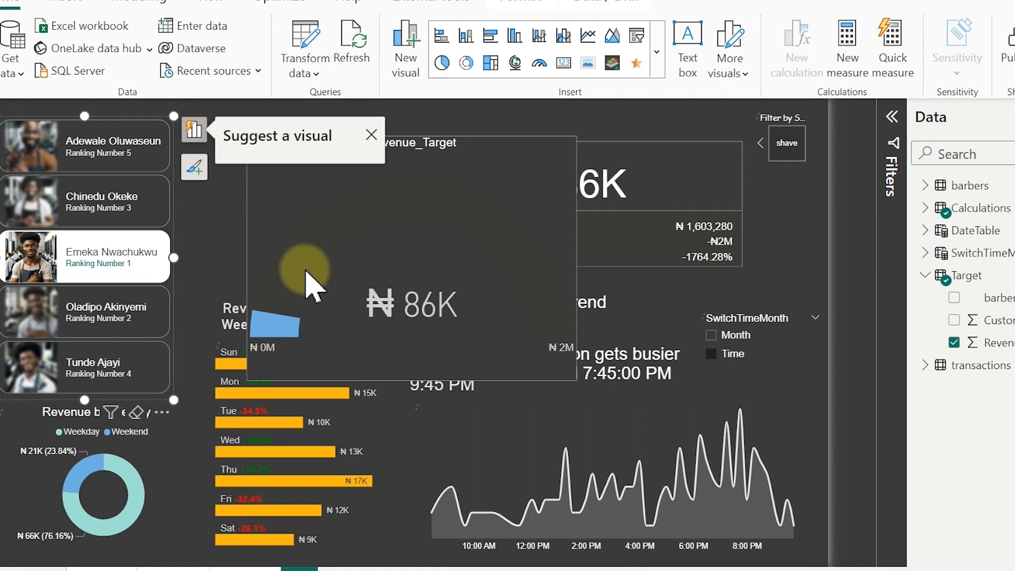
{"action": "left_click", "coordinate": [372, 137]}
{"action": "left_click", "coordinate": [759, 144]}
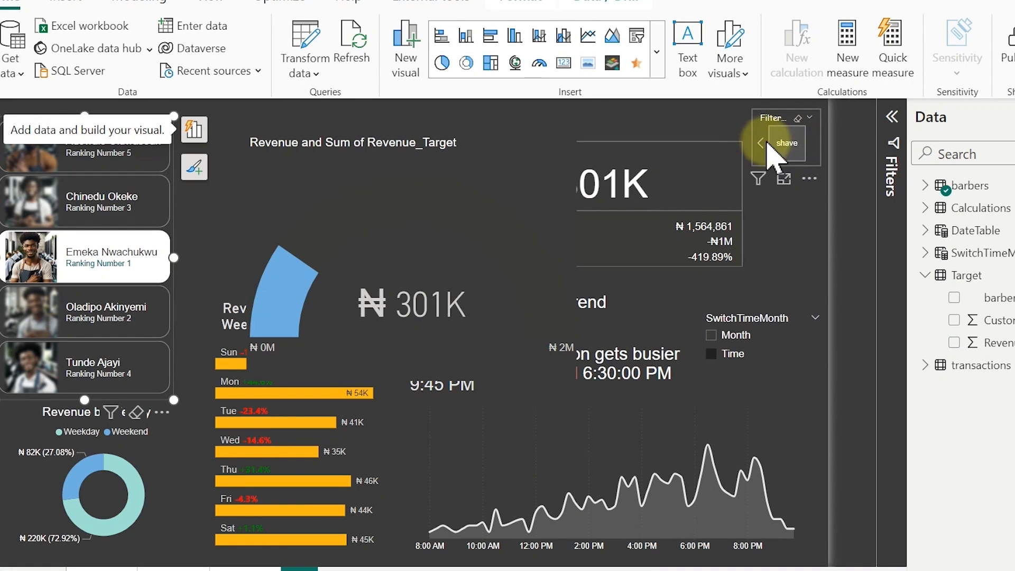
{"action": "left_click", "coordinate": [786, 150]}
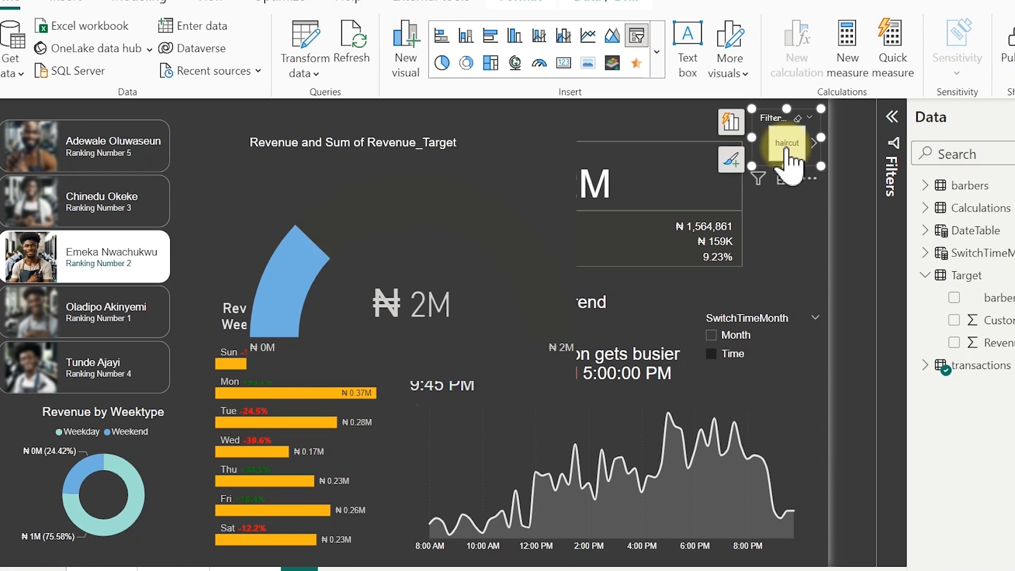
{"action": "left_click", "coordinate": [108, 209]}
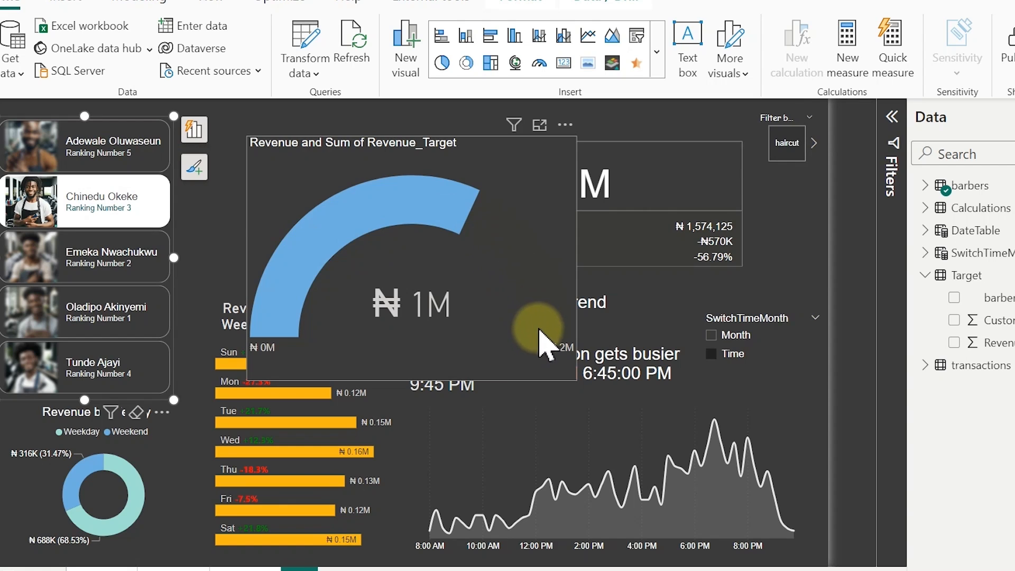
{"action": "mouse_move", "coordinate": [541, 334]}
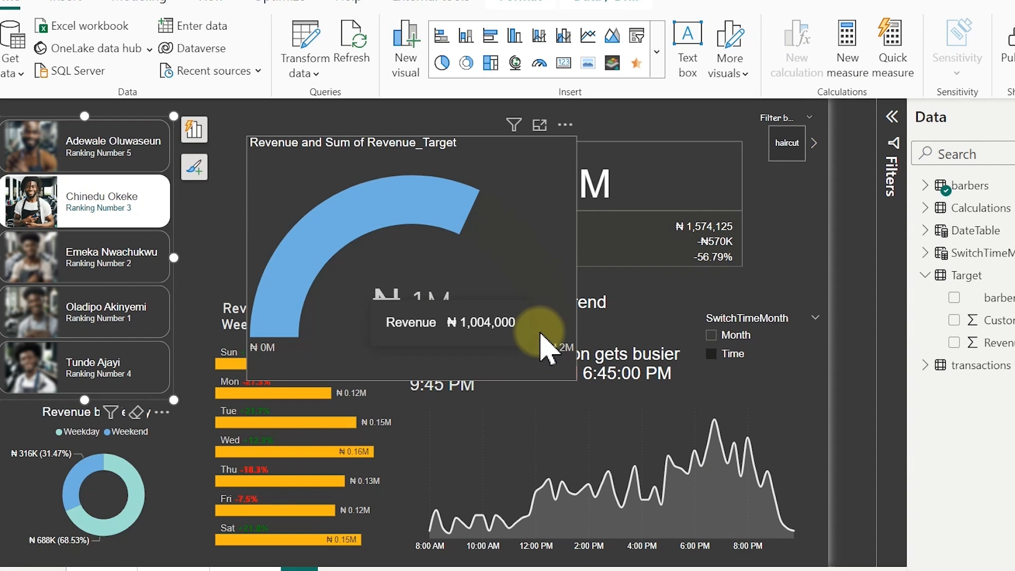
{"action": "left_click", "coordinate": [543, 296]}
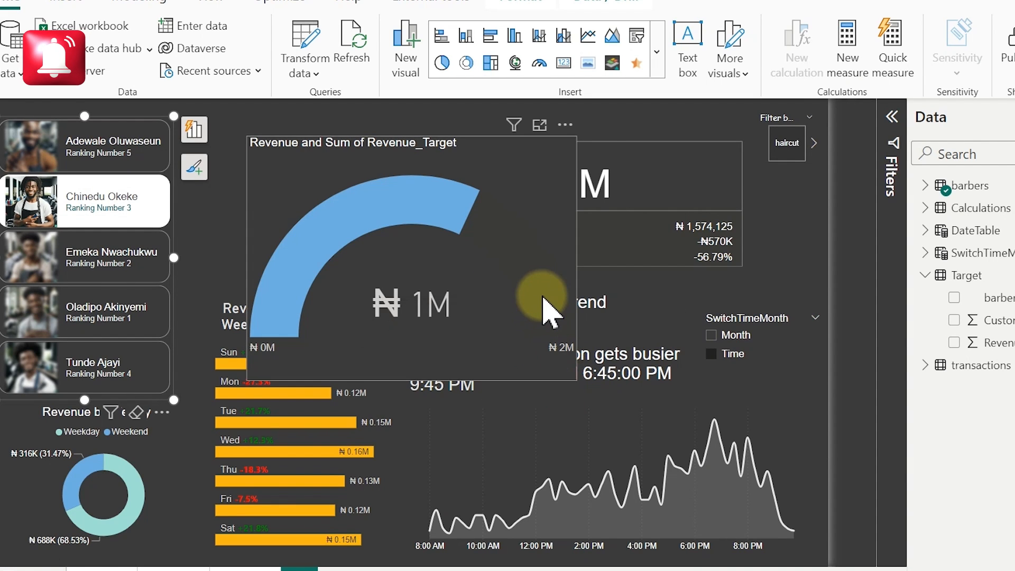
- Shrink the gauge and position it over the #Transaction card beside the barber slicer, and open its visual formatting options
{"action": "left_click_drag", "start_coordinate": [576, 380], "coordinate": [368, 209]}
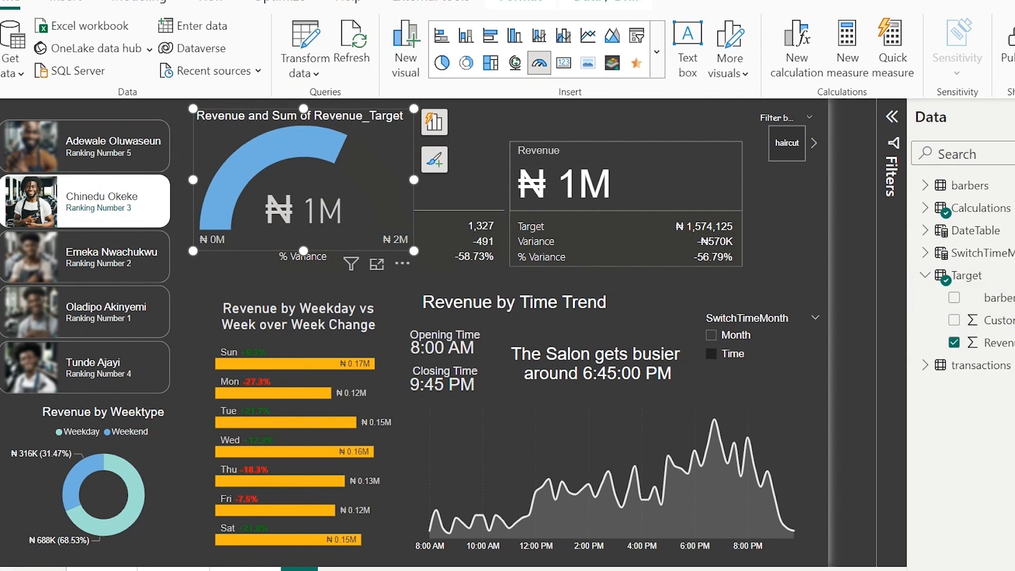
{"action": "left_click", "coordinate": [1014, 117]}
{"action": "left_click", "coordinate": [1014, 173]}
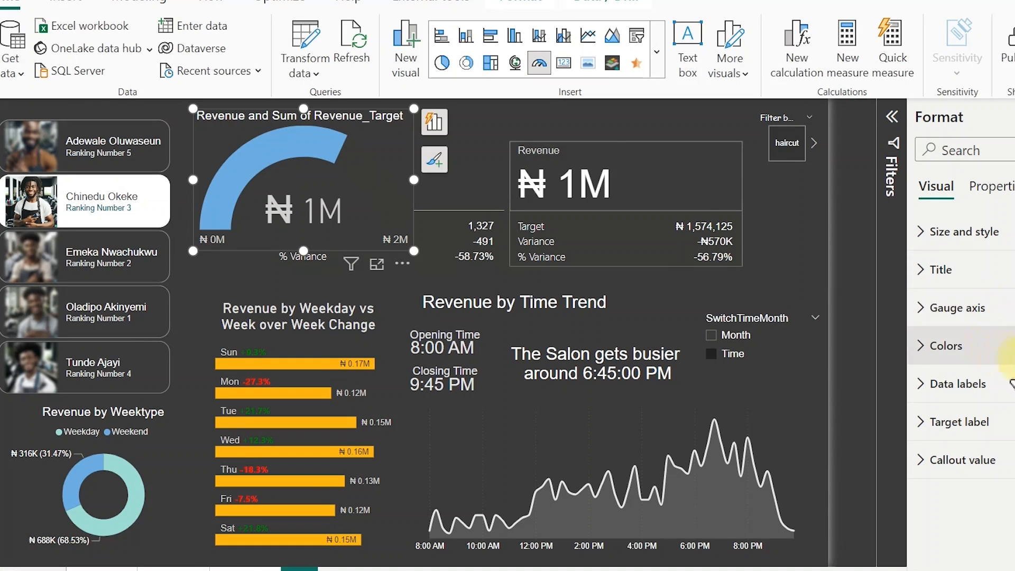
- Turn off the gauge's data labels, callout value and title, and move the gauge over the Revenue card
{"action": "left_click", "coordinate": [1014, 383]}
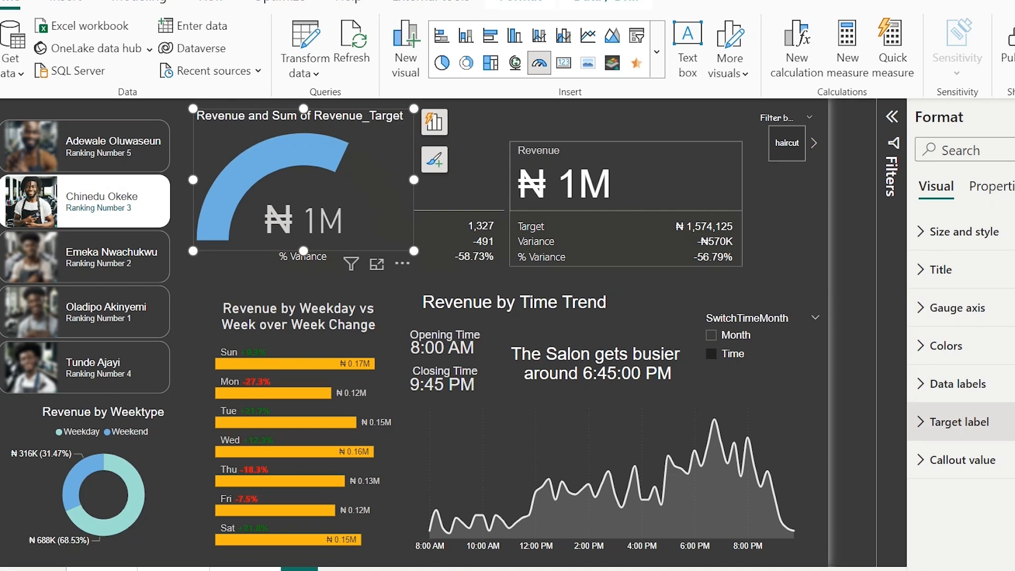
{"action": "left_click", "coordinate": [1014, 460]}
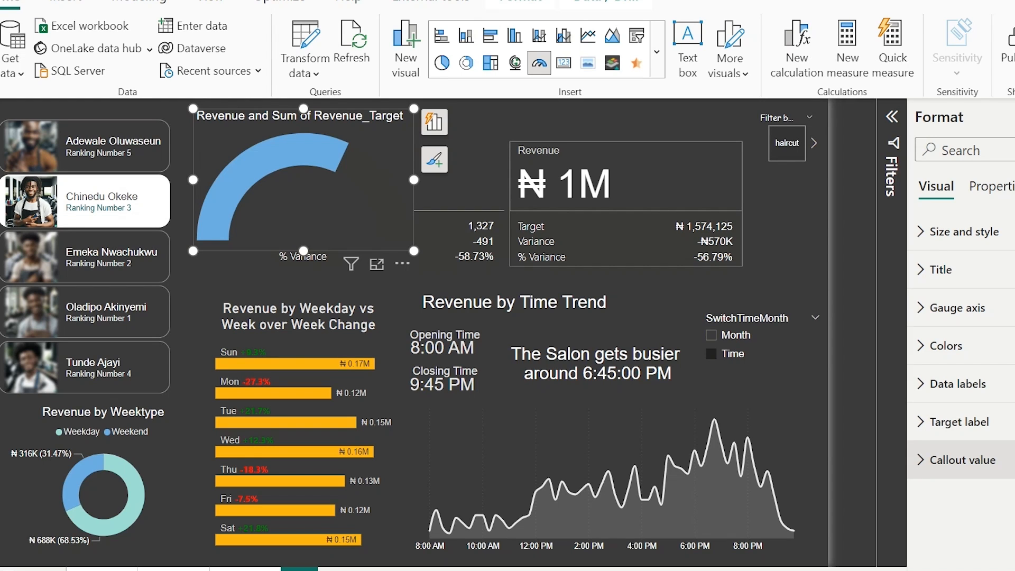
{"action": "left_click", "coordinate": [1014, 269]}
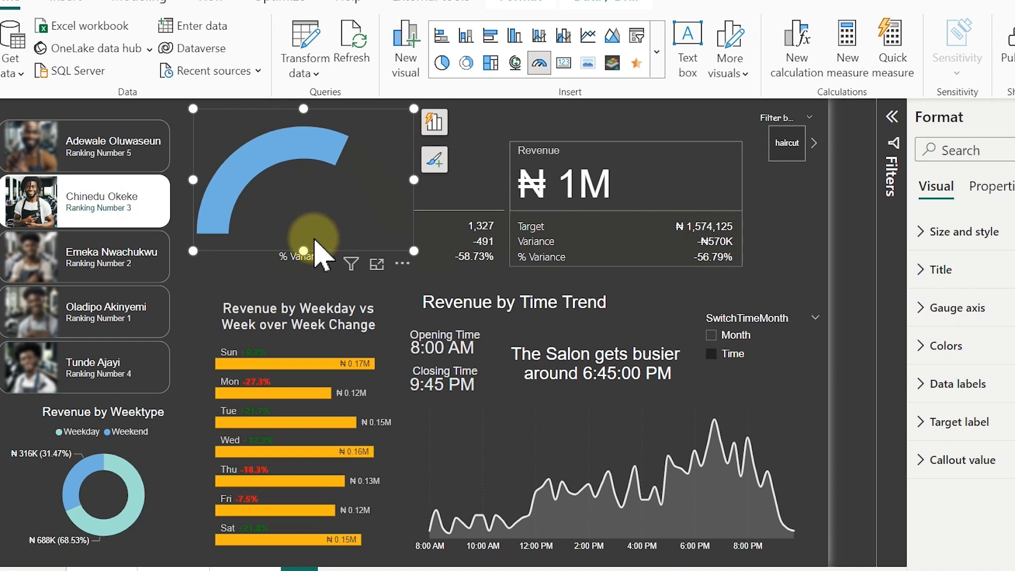
{"action": "left_click_drag", "start_coordinate": [310, 242], "coordinate": [631, 237]}
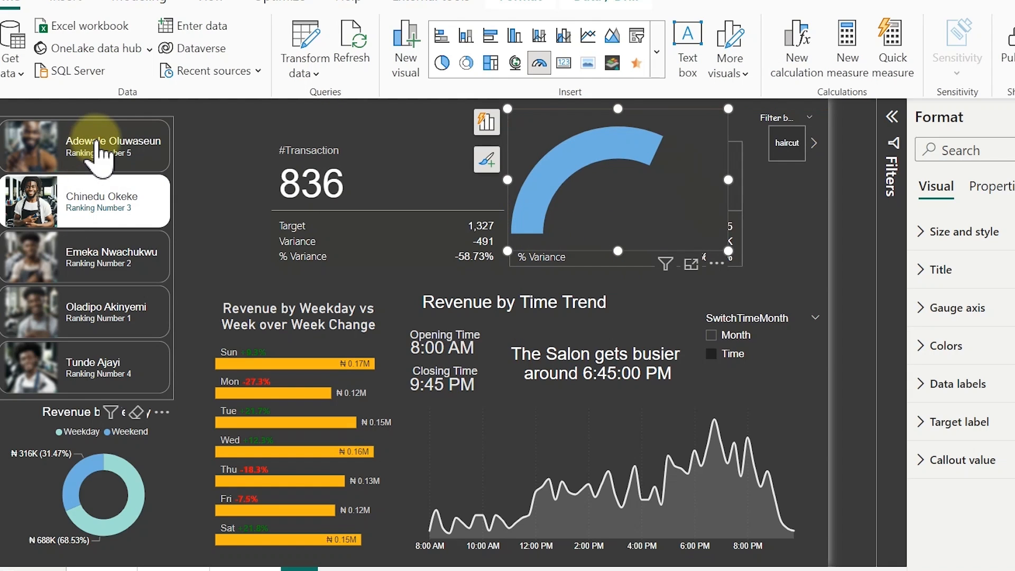
- Check the gauge for the barber ranked 5 and all barbers, and with the service filter cleared for the barber ranked 1
{"action": "left_click", "coordinate": [98, 157]}
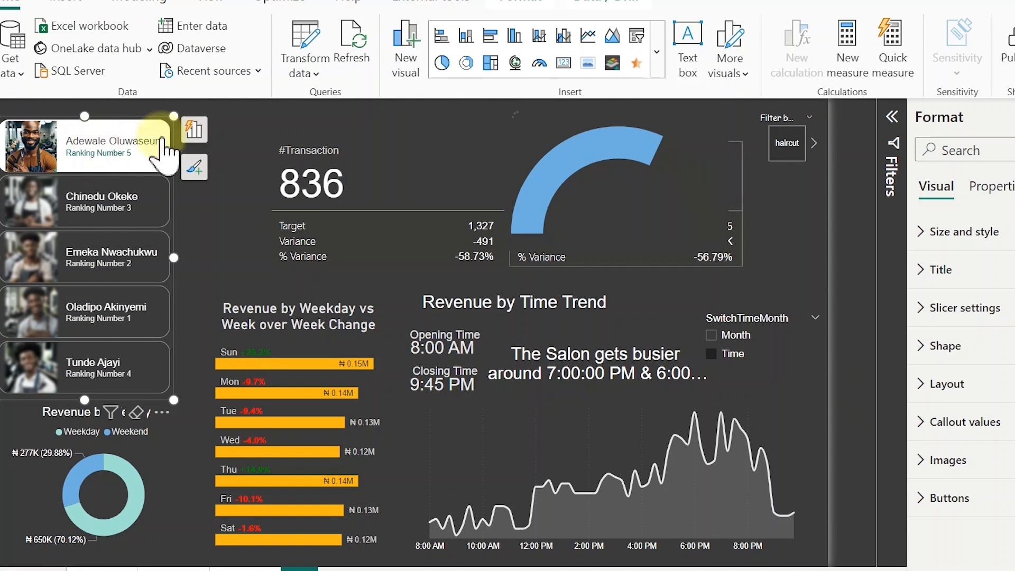
{"action": "left_click", "coordinate": [132, 164]}
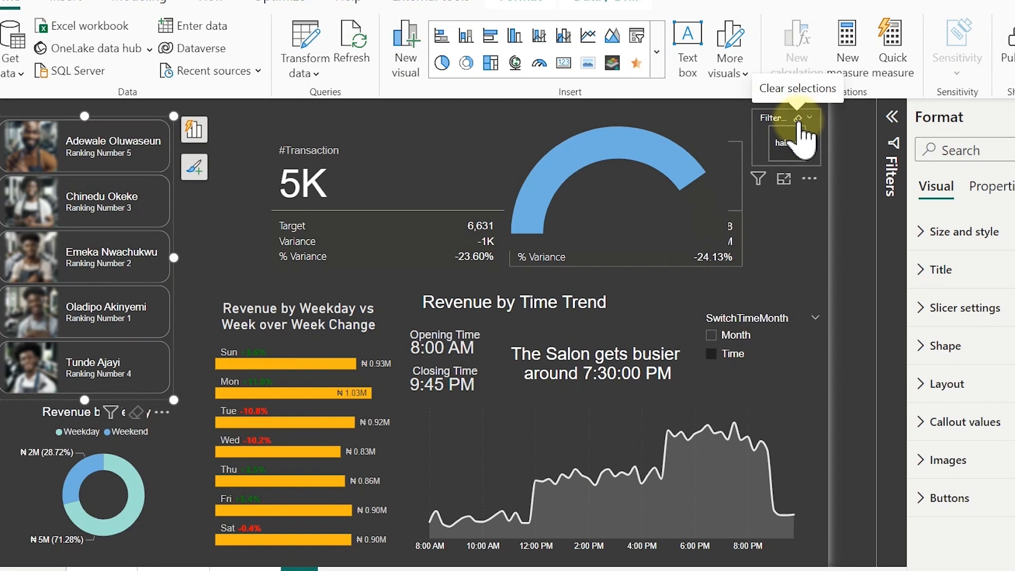
{"action": "left_click", "coordinate": [798, 120]}
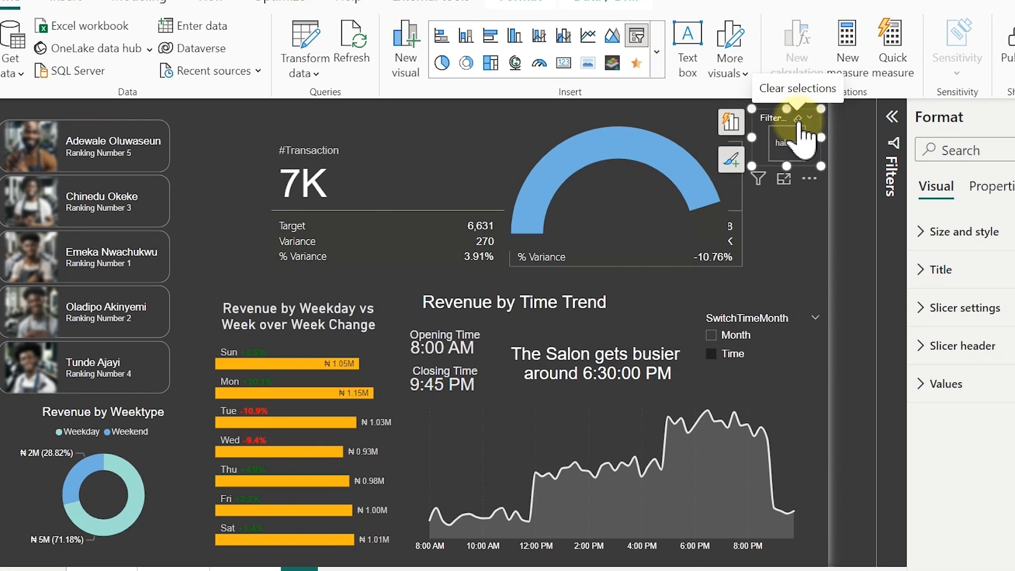
{"action": "left_click", "coordinate": [105, 253]}
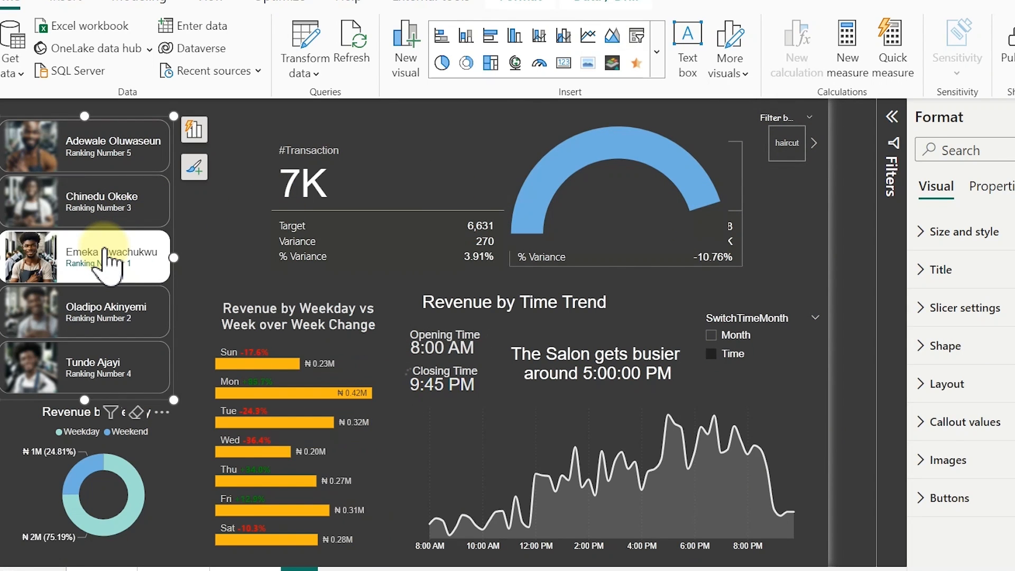
- Shrink the gauge toward the lower-right corner of the Revenue card so the revenue value is uncovered
{"action": "left_click", "coordinate": [597, 224]}
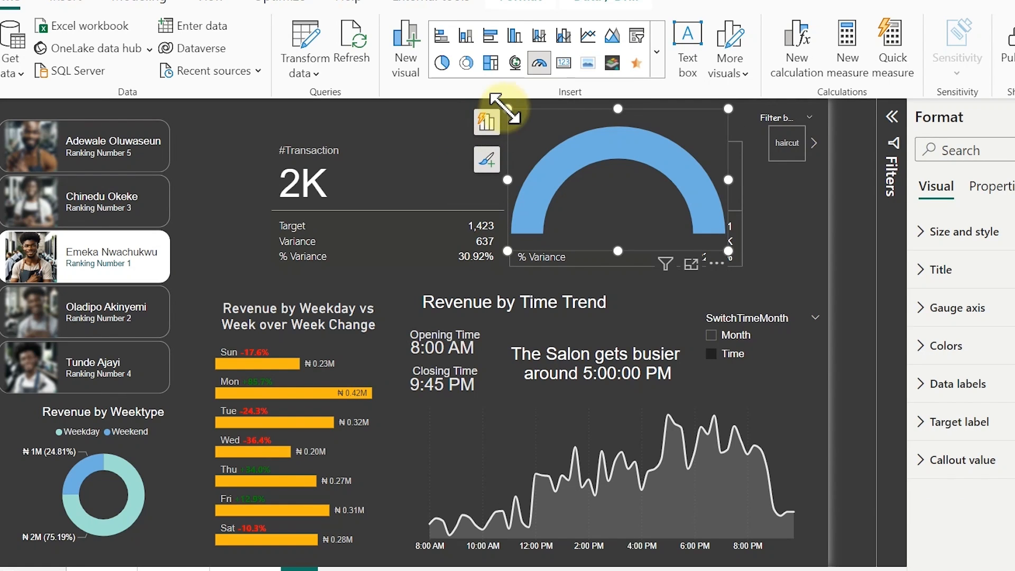
{"action": "left_click_drag", "start_coordinate": [506, 108], "coordinate": [726, 216]}
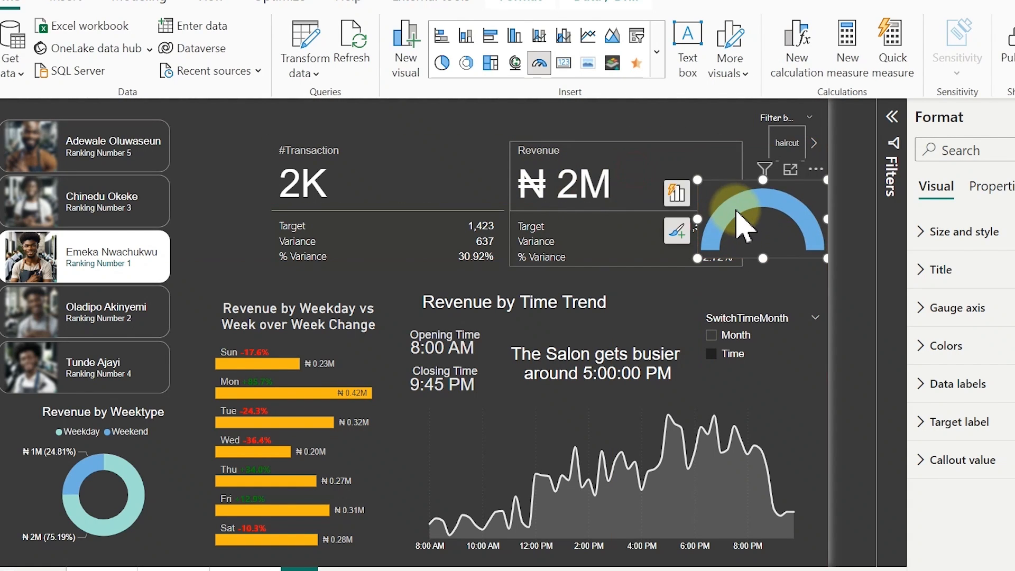
- Reduce the font size of the card visual's callout values to 13 for all series
{"action": "left_click", "coordinate": [571, 185]}
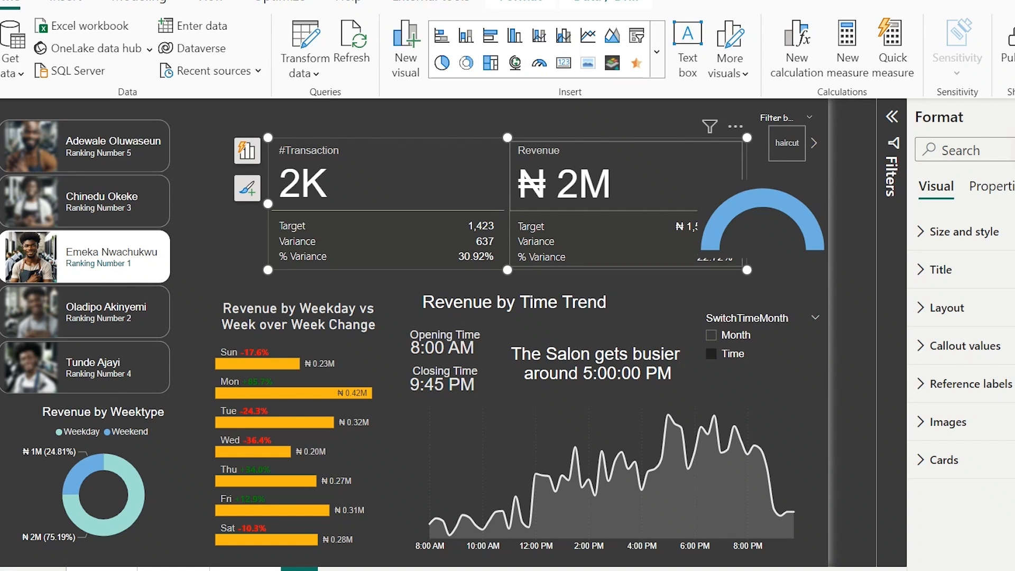
{"action": "left_click", "coordinate": [949, 349]}
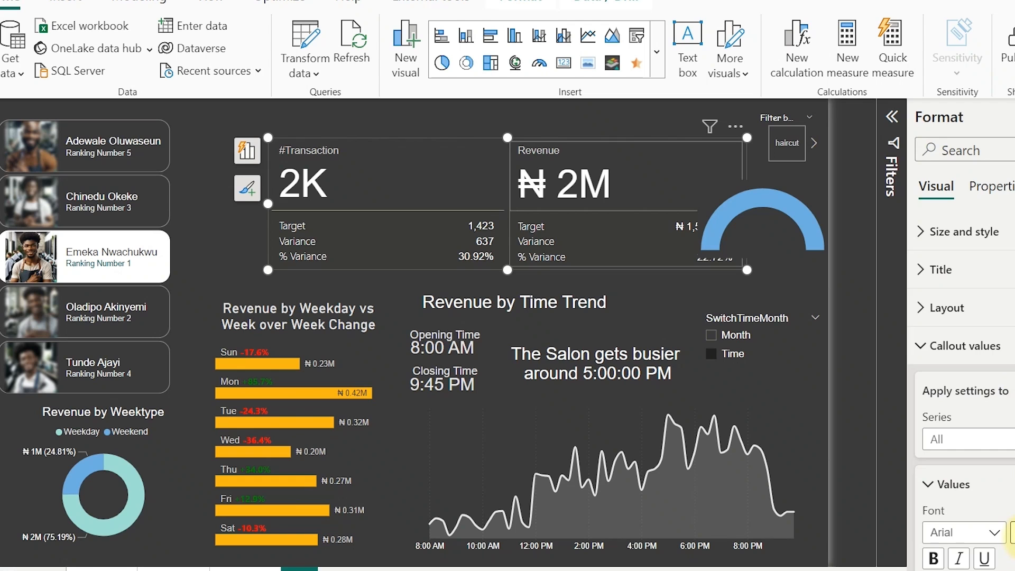
{"action": "key", "text": "BackSpace"}
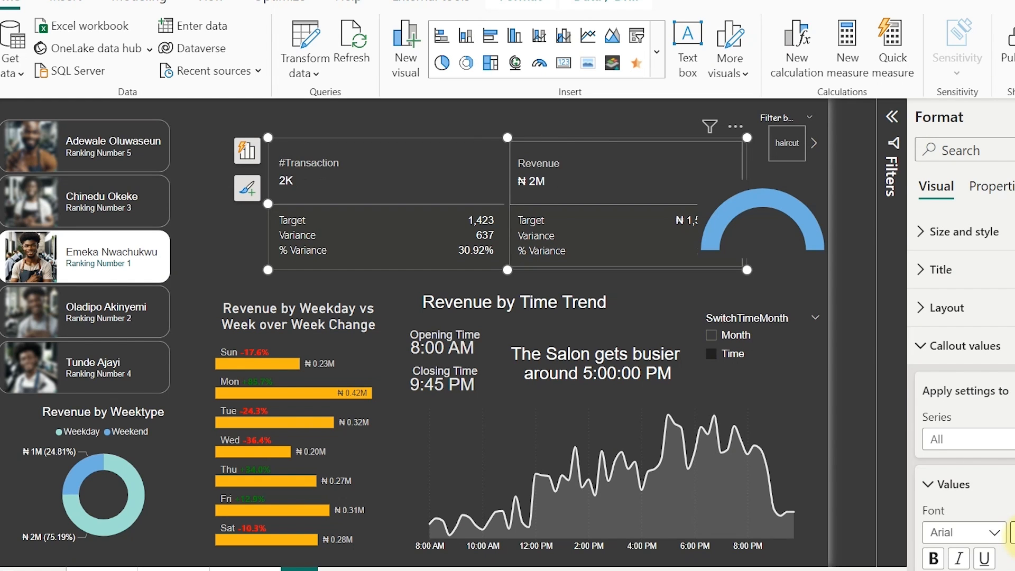
{"action": "left_click", "coordinate": [944, 348]}
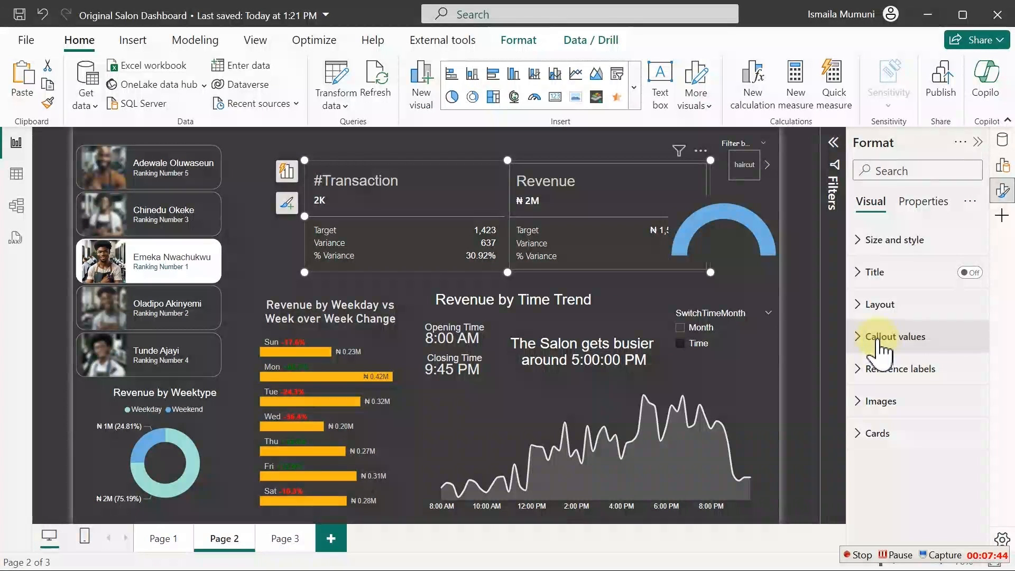
- Set the display units of the #Transaction callout value to None
{"action": "left_click", "coordinate": [878, 339]}
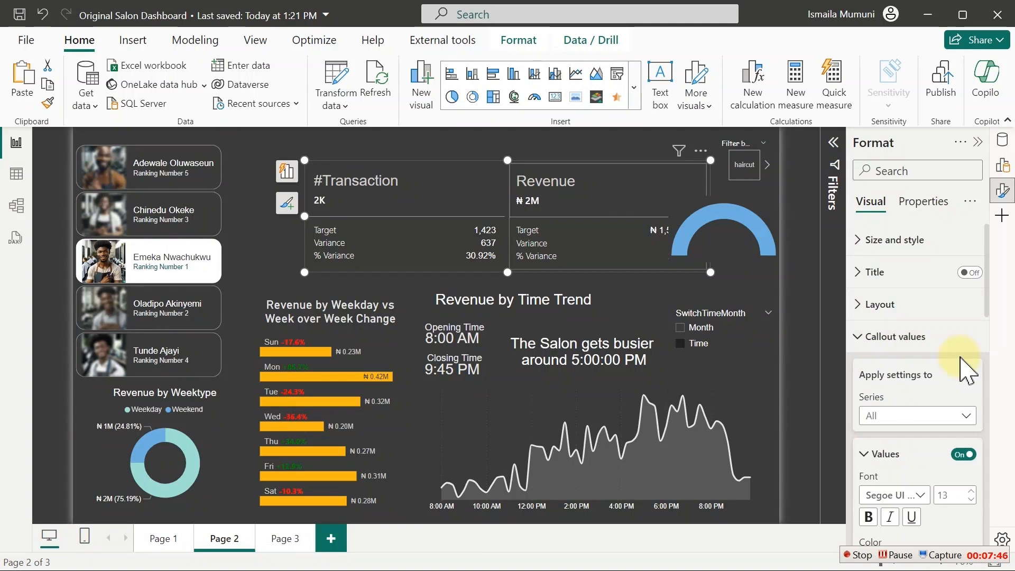
{"action": "left_click", "coordinate": [954, 420]}
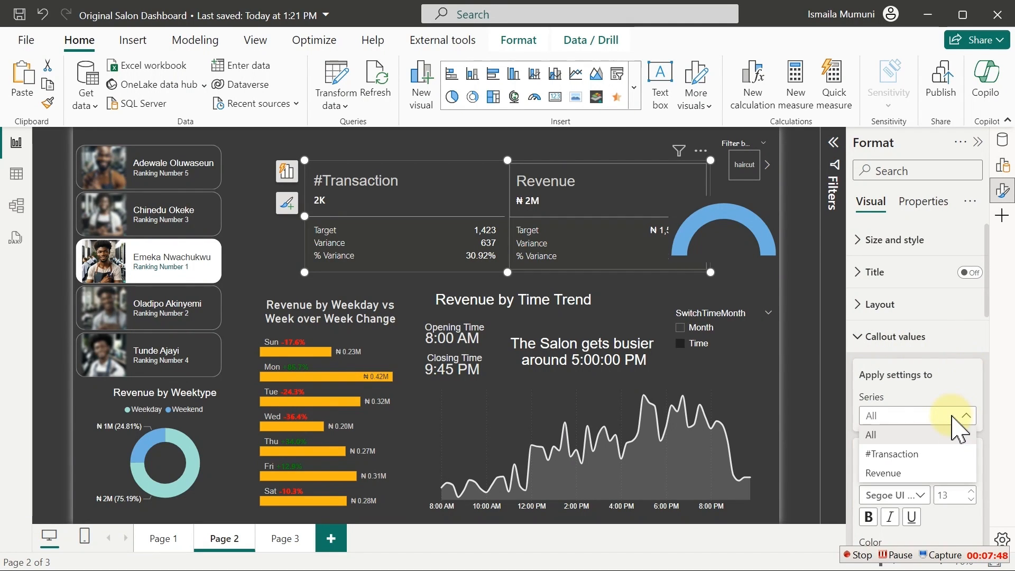
{"action": "left_click", "coordinate": [958, 391]}
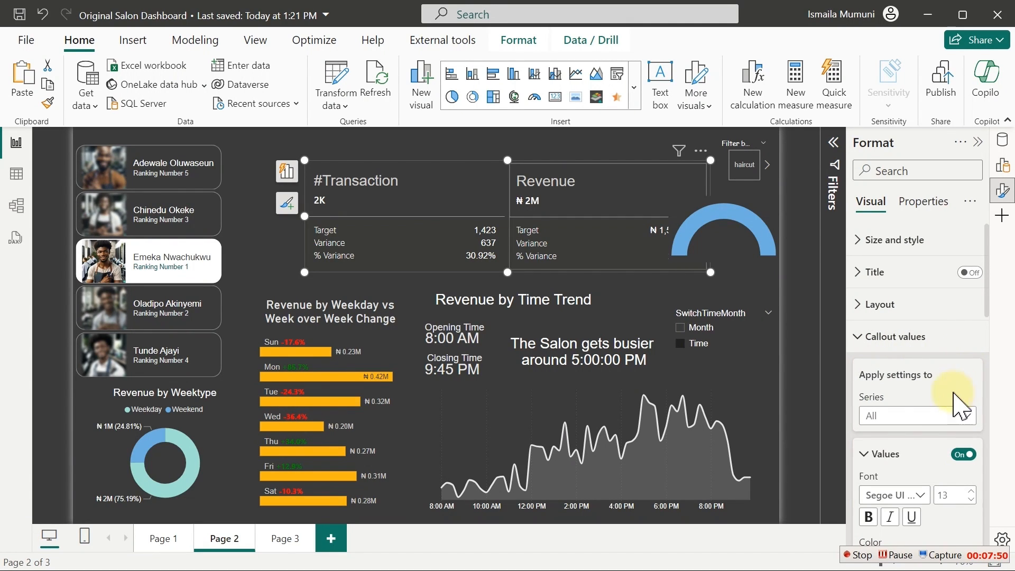
{"action": "scroll", "coordinate": [986, 321], "scroll_direction": "down", "scroll_amount": 1}
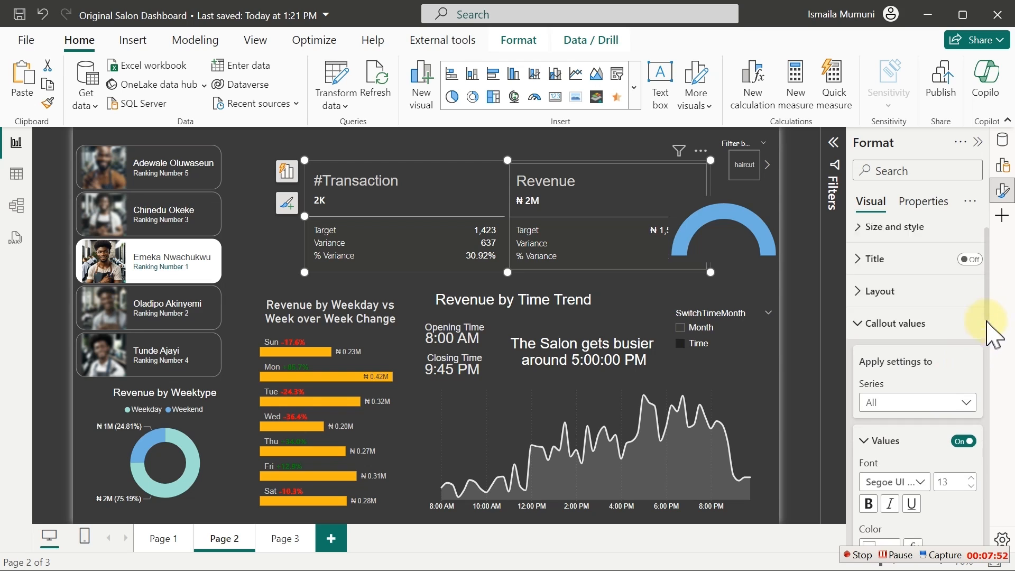
{"action": "left_click_drag", "start_coordinate": [986, 320], "coordinate": [984, 362]}
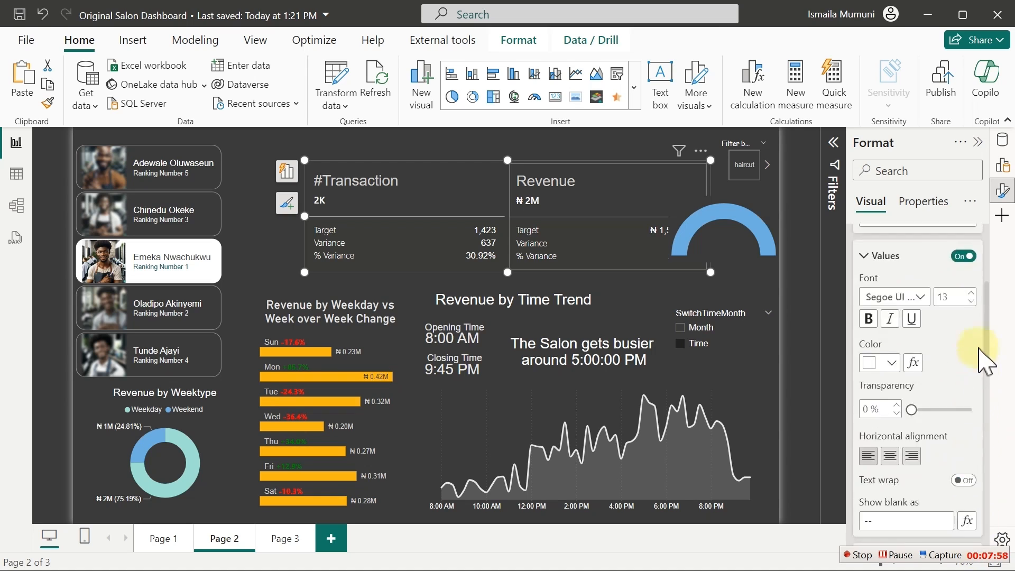
{"action": "scroll", "coordinate": [980, 317], "scroll_direction": "up", "scroll_amount": 5}
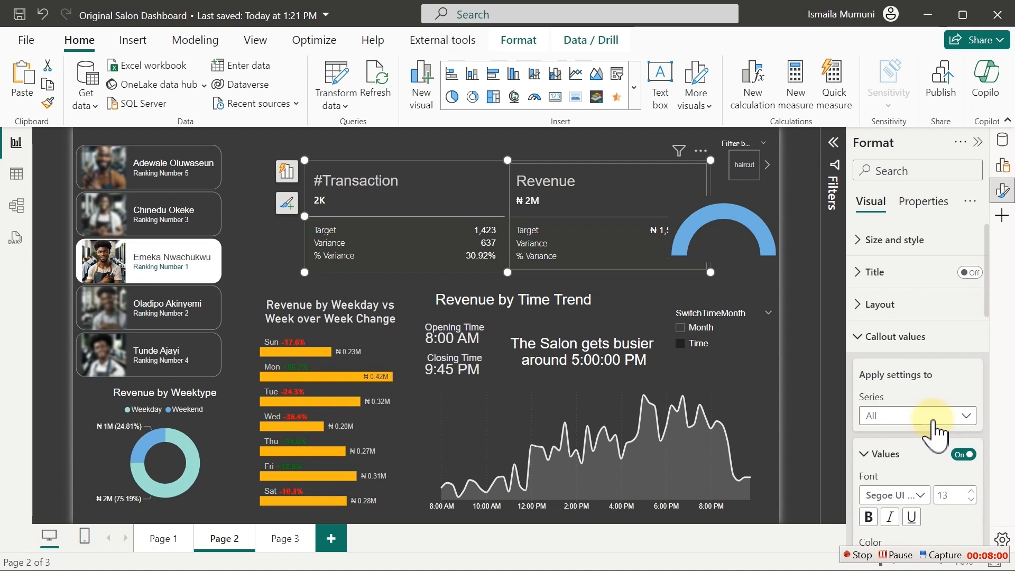
{"action": "left_click", "coordinate": [932, 423]}
{"action": "left_click", "coordinate": [946, 452]}
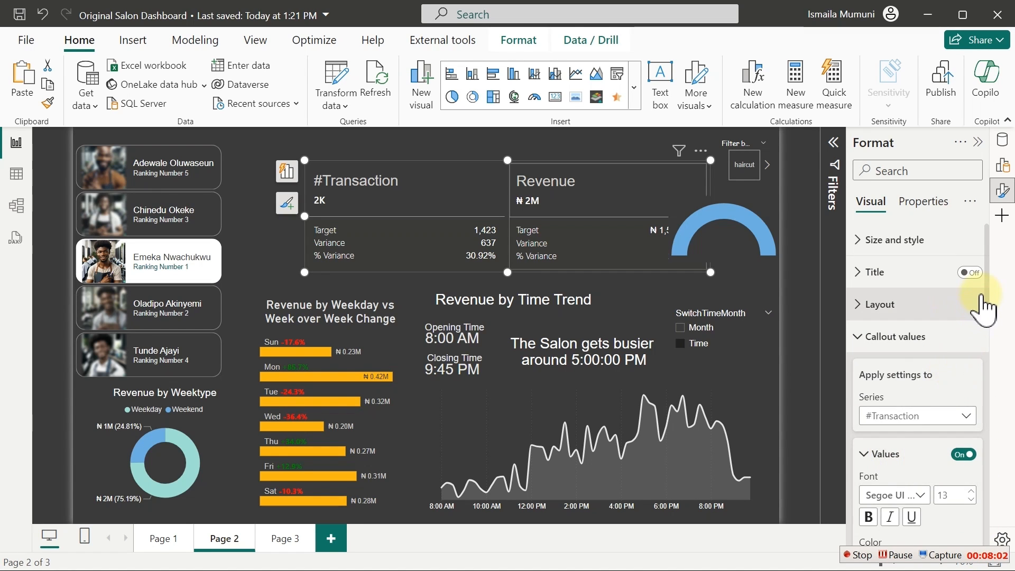
{"action": "left_click_drag", "start_coordinate": [987, 289], "coordinate": [991, 401]}
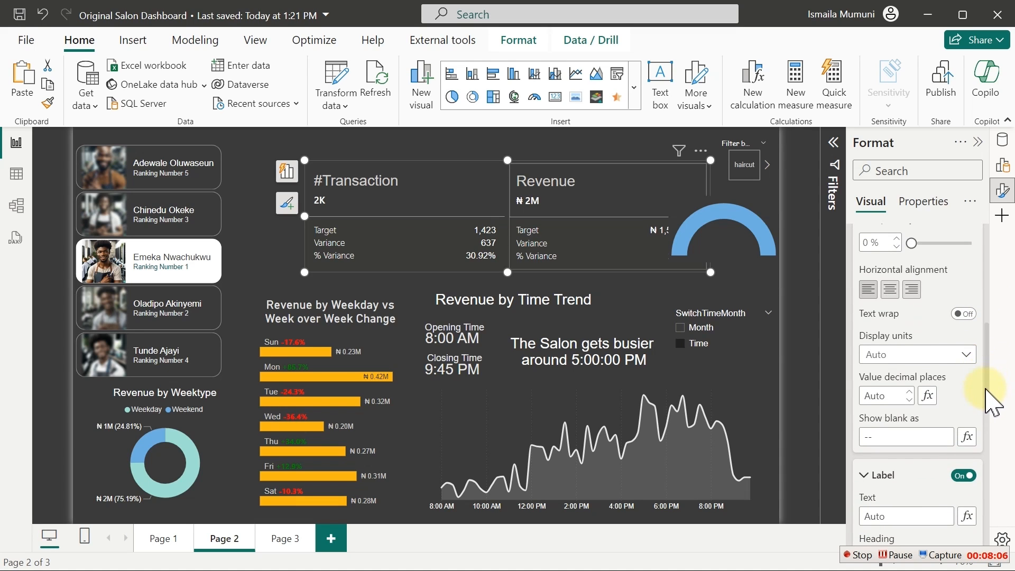
{"action": "left_click", "coordinate": [932, 355]}
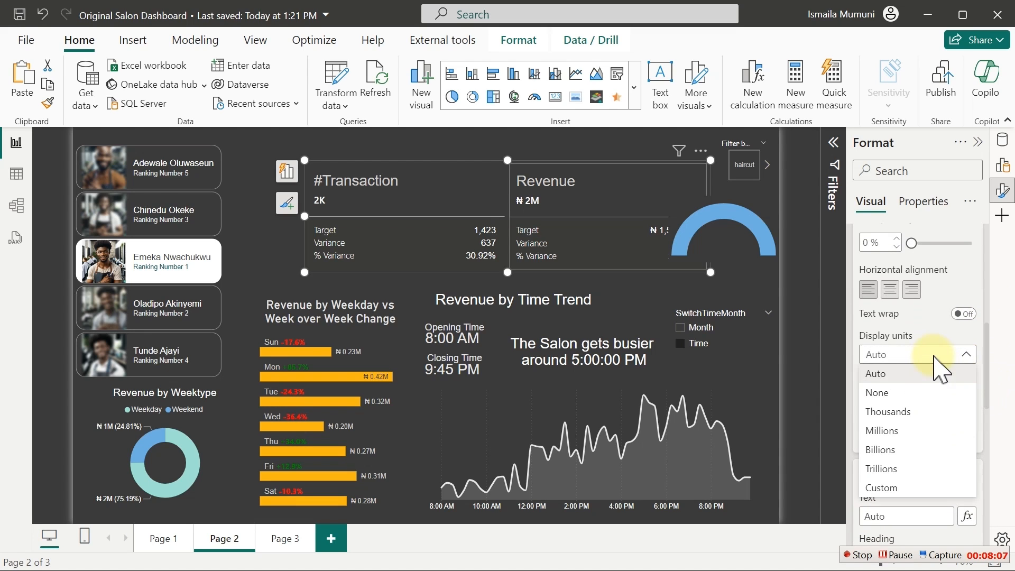
{"action": "left_click", "coordinate": [880, 394]}
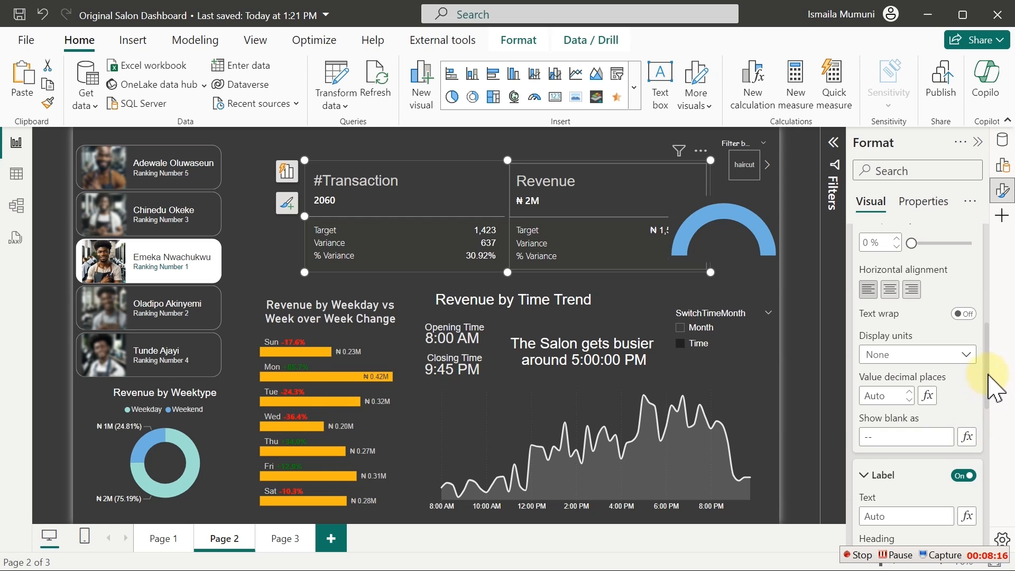
- Set the display units of the Revenue callout value to None
{"action": "left_click_drag", "start_coordinate": [987, 373], "coordinate": [988, 286]}
{"action": "left_click", "coordinate": [960, 373]}
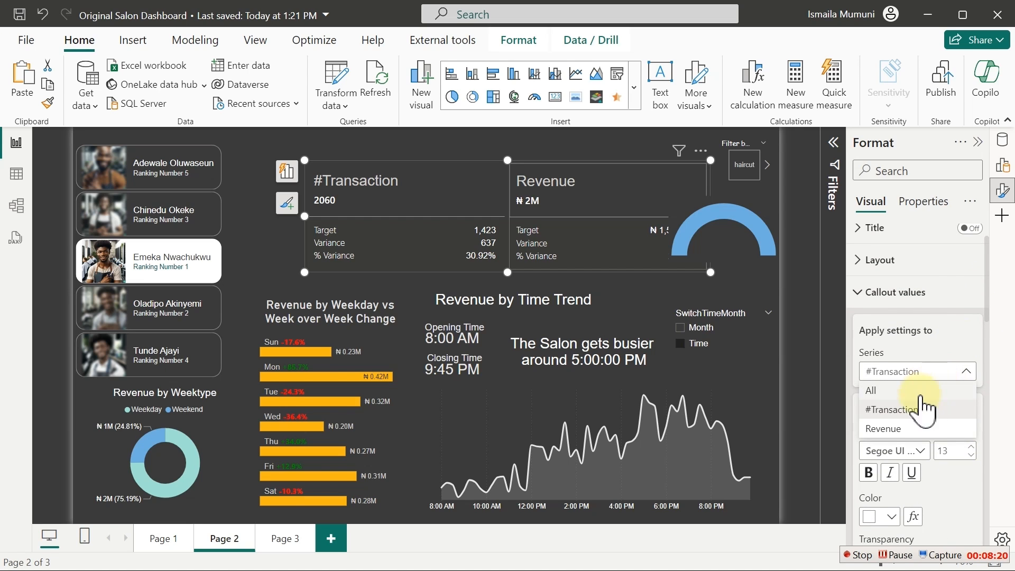
{"action": "left_click", "coordinate": [894, 430]}
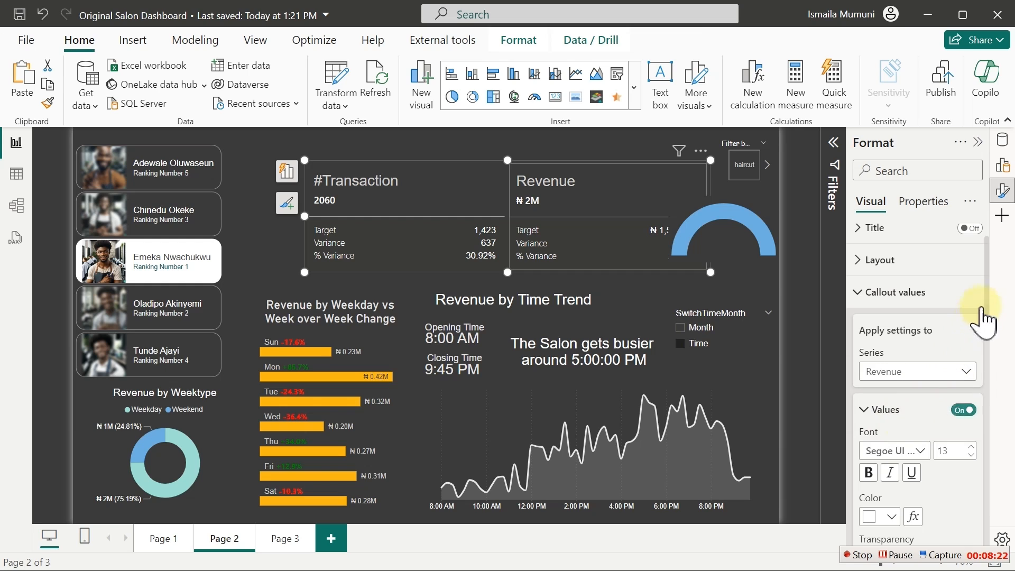
{"action": "left_click_drag", "start_coordinate": [986, 295], "coordinate": [985, 419]}
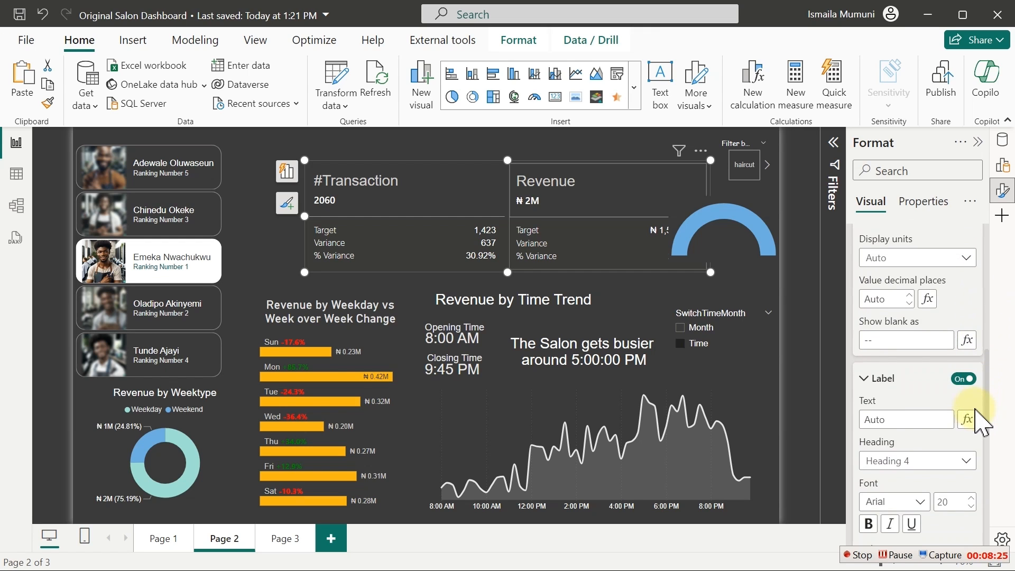
{"action": "left_click", "coordinate": [917, 259]}
{"action": "key", "text": "Escape"}
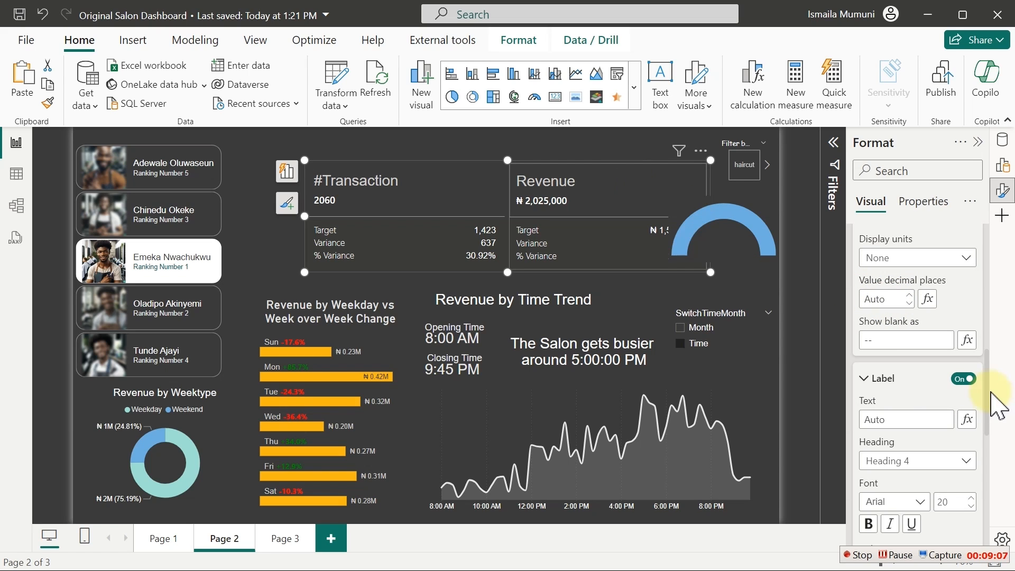
- Format the callout values of all series on the card visual in the DIN font at size 20
{"action": "left_click_drag", "start_coordinate": [988, 390], "coordinate": [978, 305]}
{"action": "left_click", "coordinate": [967, 310]}
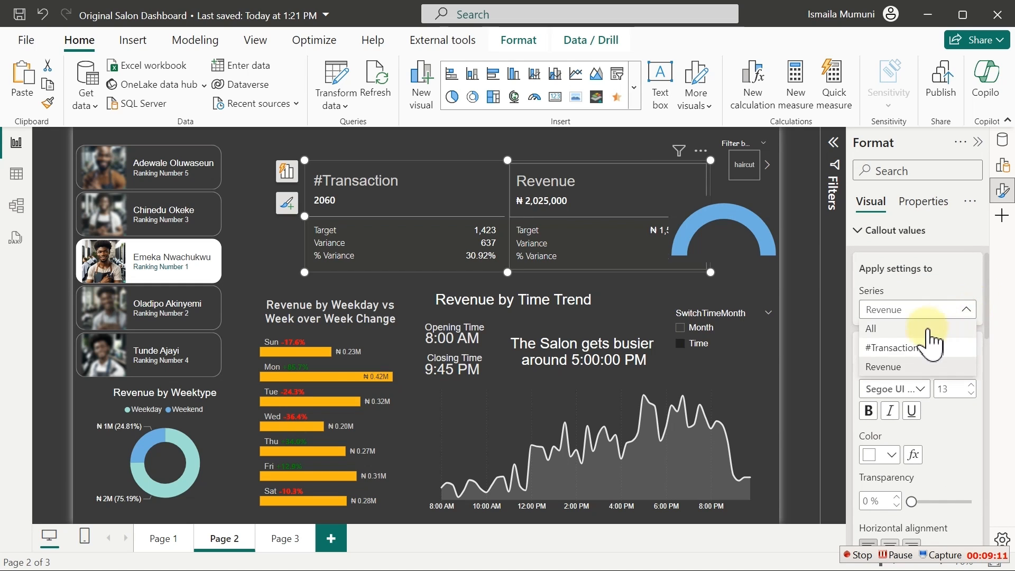
{"action": "left_click", "coordinate": [896, 329]}
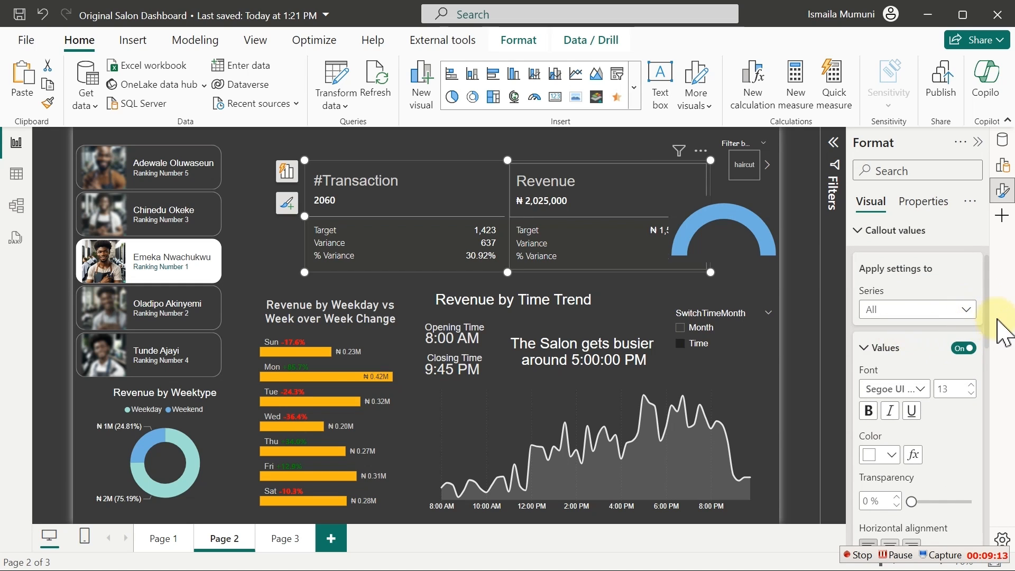
{"action": "left_click_drag", "start_coordinate": [988, 306], "coordinate": [988, 332]}
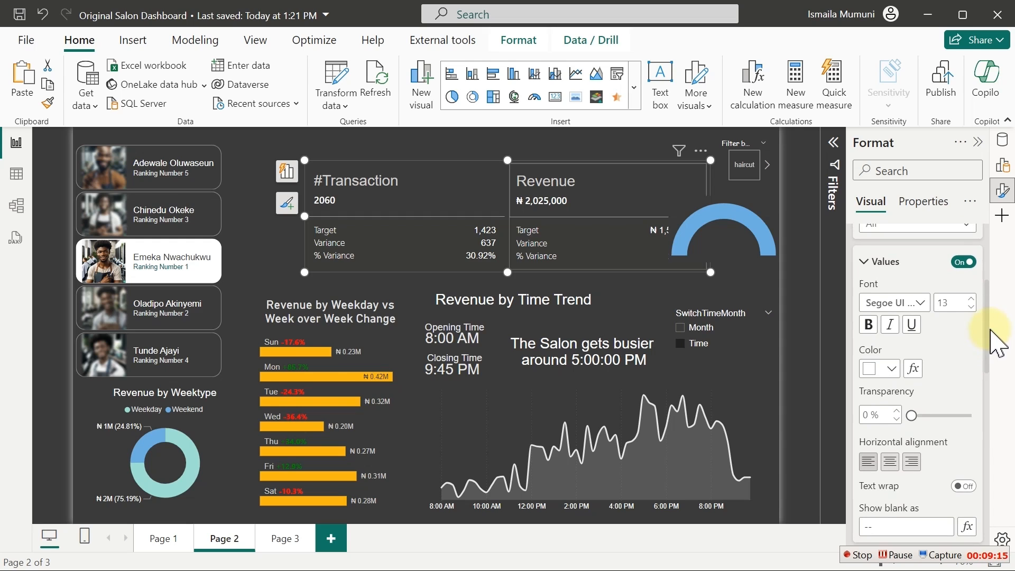
{"action": "left_click", "coordinate": [920, 303]}
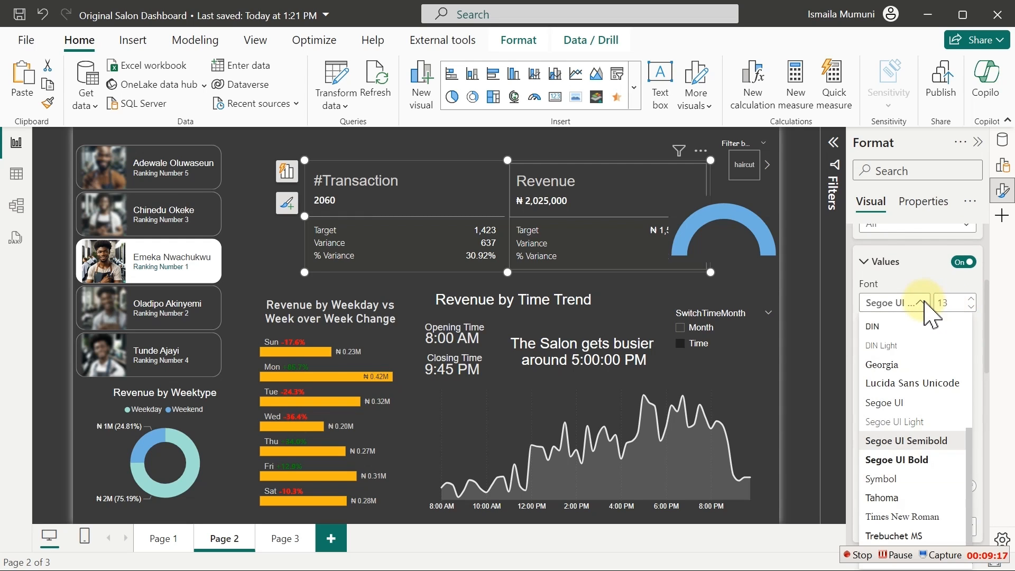
{"action": "left_click", "coordinate": [876, 327]}
{"action": "double_click", "coordinate": [942, 302]}
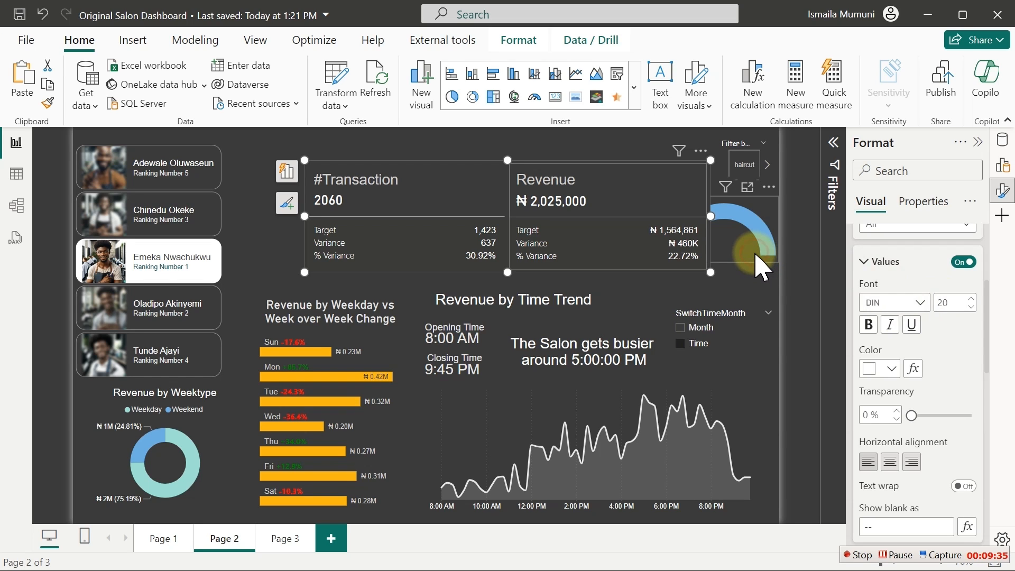
- Move the gauge beside the revenue value inside the Revenue card and shrink it to fit above the divider line
{"action": "left_click", "coordinate": [756, 264]}
{"action": "left_click_drag", "start_coordinate": [759, 259], "coordinate": [678, 206]}
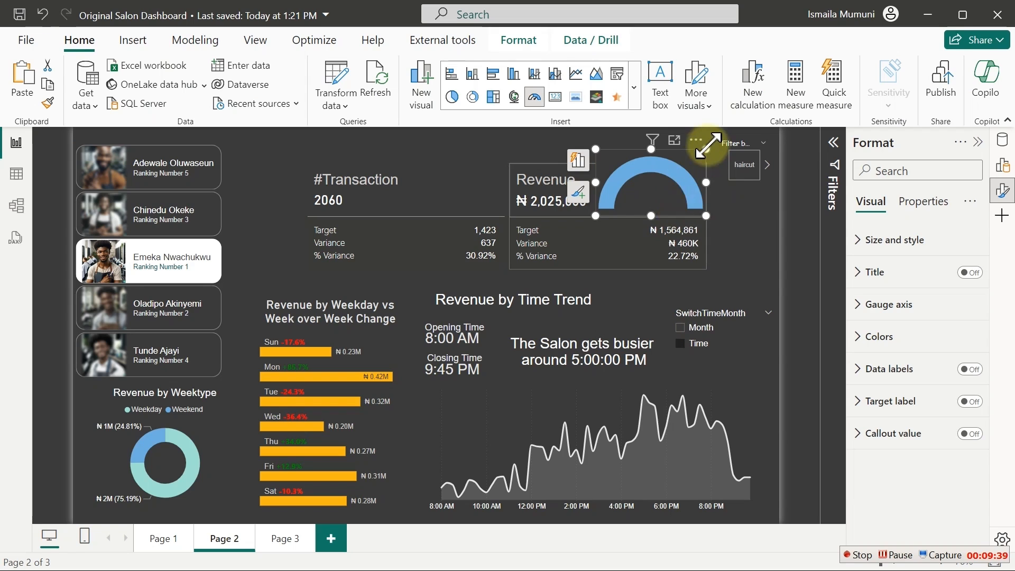
{"action": "left_click_drag", "start_coordinate": [707, 144], "coordinate": [706, 166]}
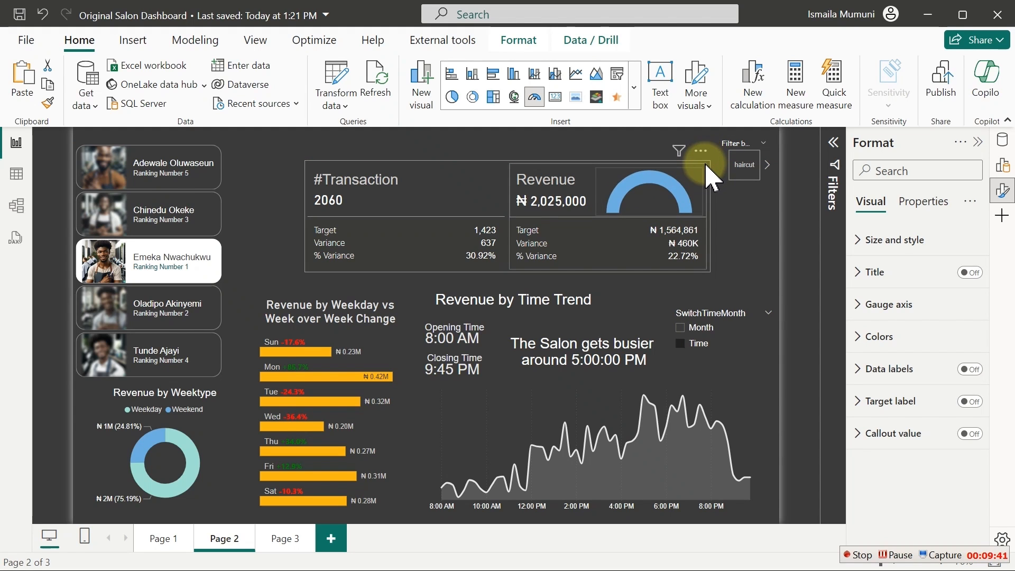
- Nudge the revenue gauge toward the Revenue card's right edge and place a copy of it beside the #Transaction value
{"action": "left_click", "coordinate": [682, 183]}
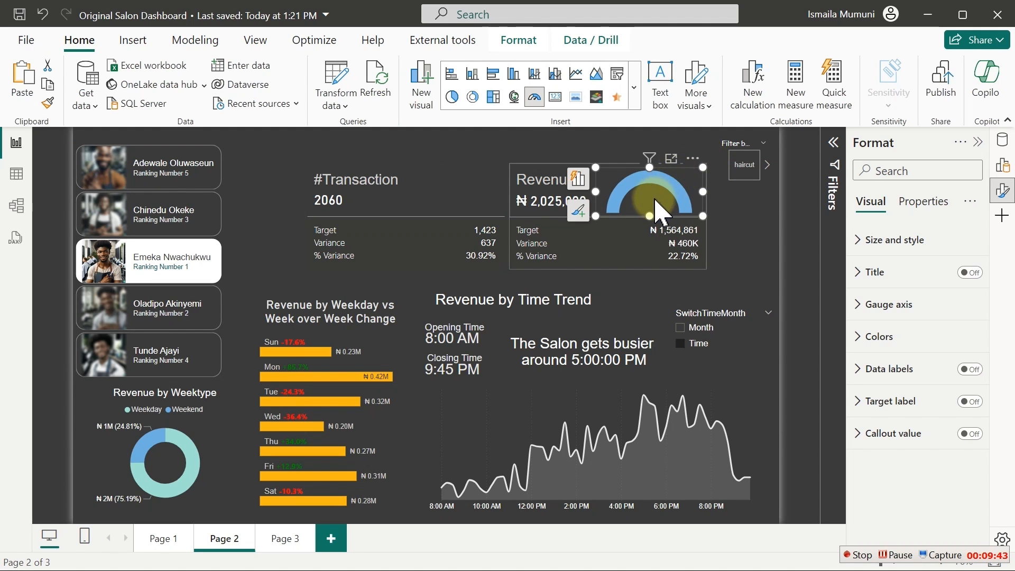
{"action": "left_click_drag", "start_coordinate": [655, 209], "coordinate": [661, 199]}
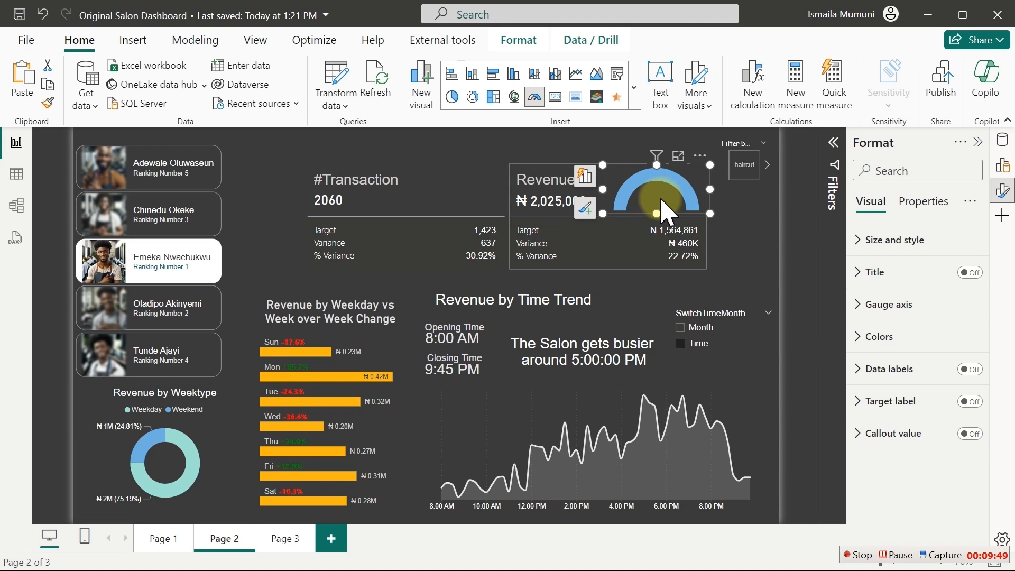
{"action": "key", "text": "ctrl+v"}
{"action": "left_click_drag", "start_coordinate": [667, 199], "coordinate": [466, 203]}
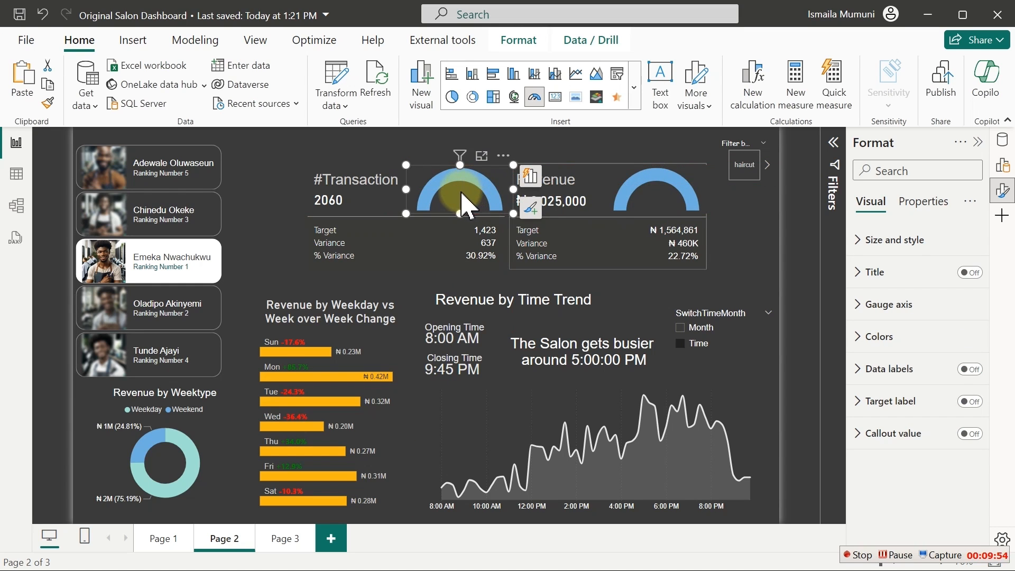
{"action": "left_click", "coordinate": [527, 153]}
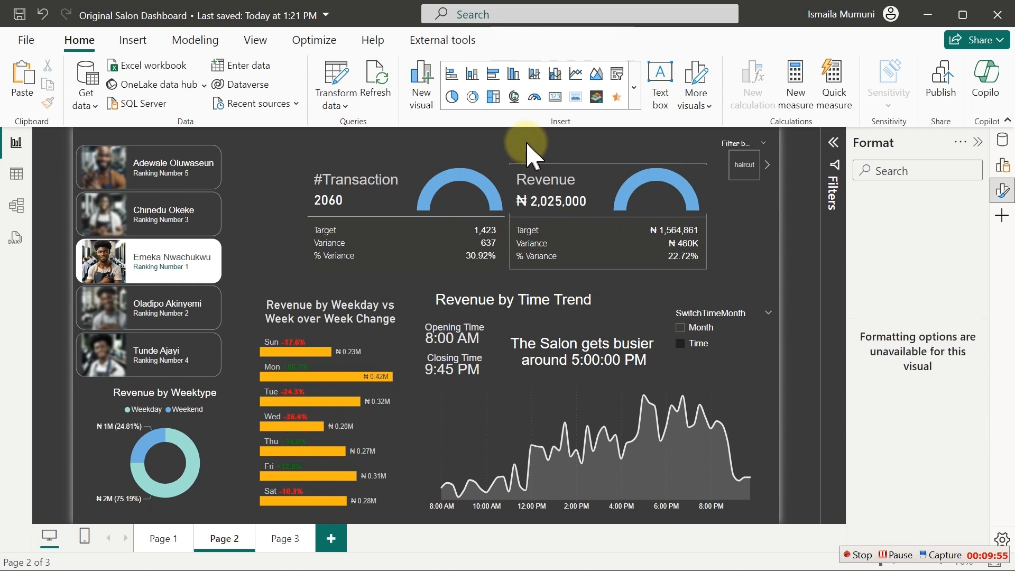
- Replace the value field of the copied gauge in the #Transaction card with the #Transaction measure
{"action": "left_click", "coordinate": [482, 206]}
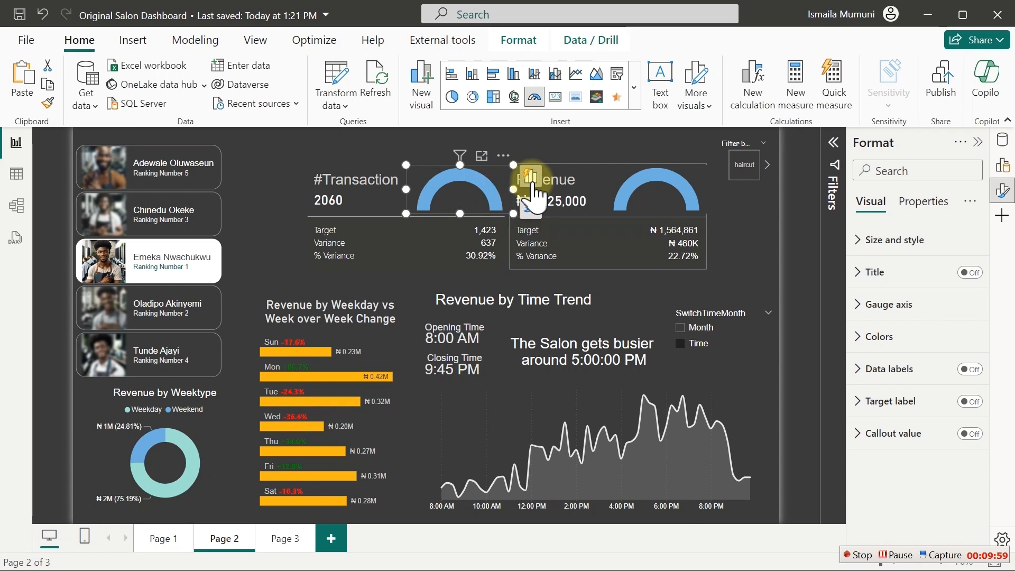
{"action": "left_click", "coordinate": [530, 176]}
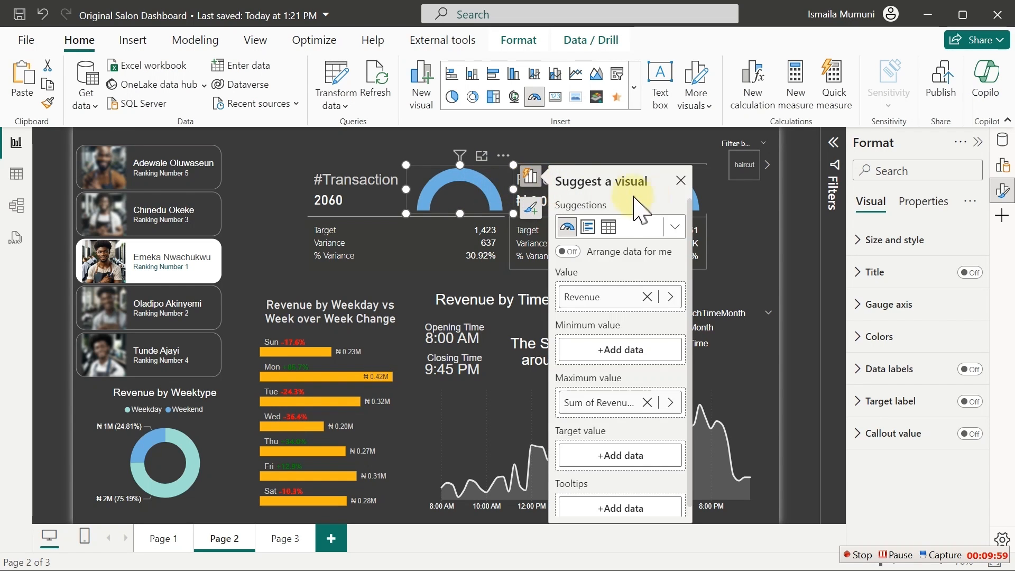
{"action": "left_click", "coordinate": [679, 296]}
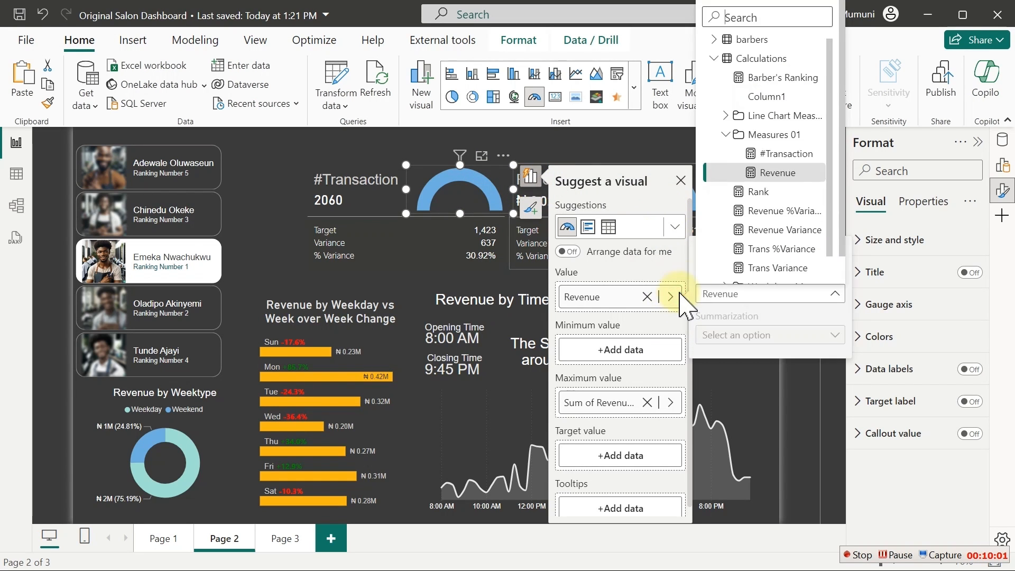
{"action": "left_click", "coordinate": [778, 154]}
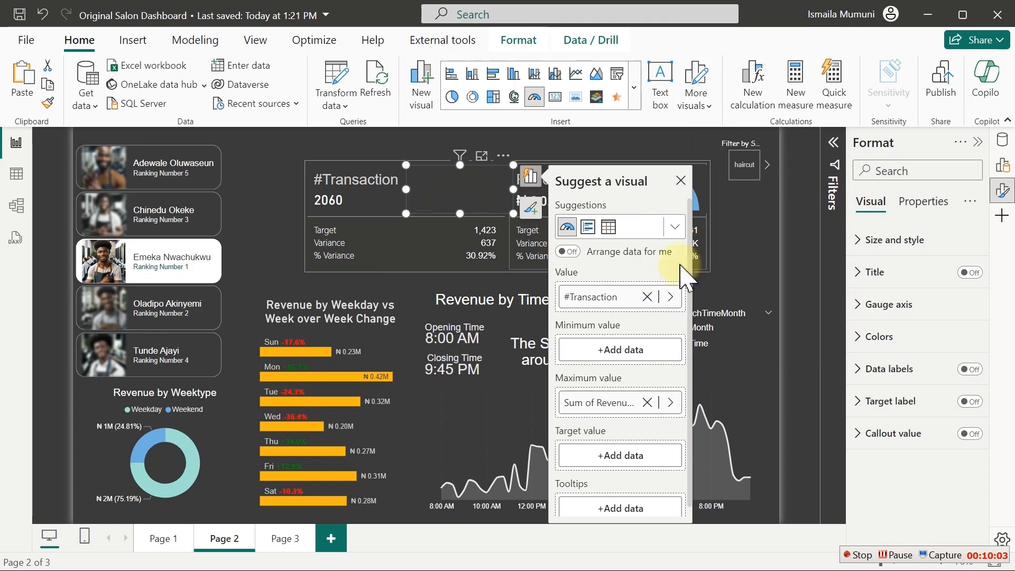
- Set the transaction gauge's maximum value to the sum of Customer_Target from the Target table
{"action": "left_click", "coordinate": [670, 403]}
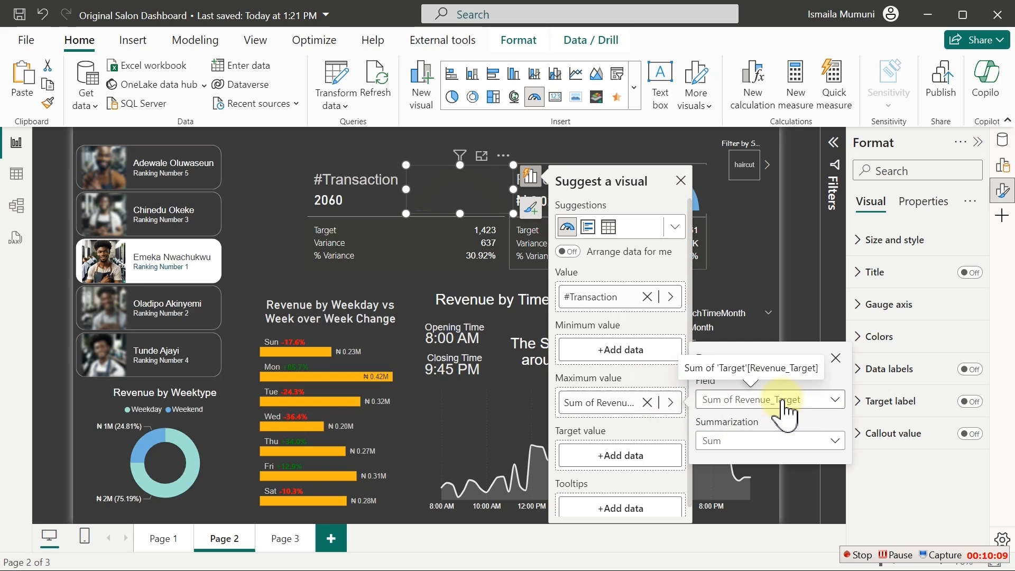
{"action": "left_click", "coordinate": [729, 444]}
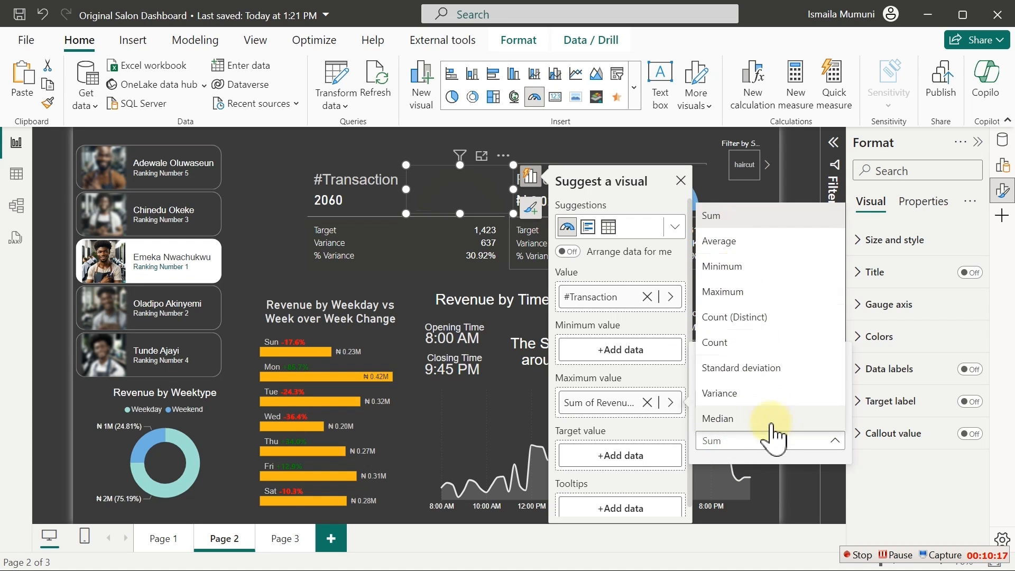
{"action": "left_click", "coordinate": [770, 443]}
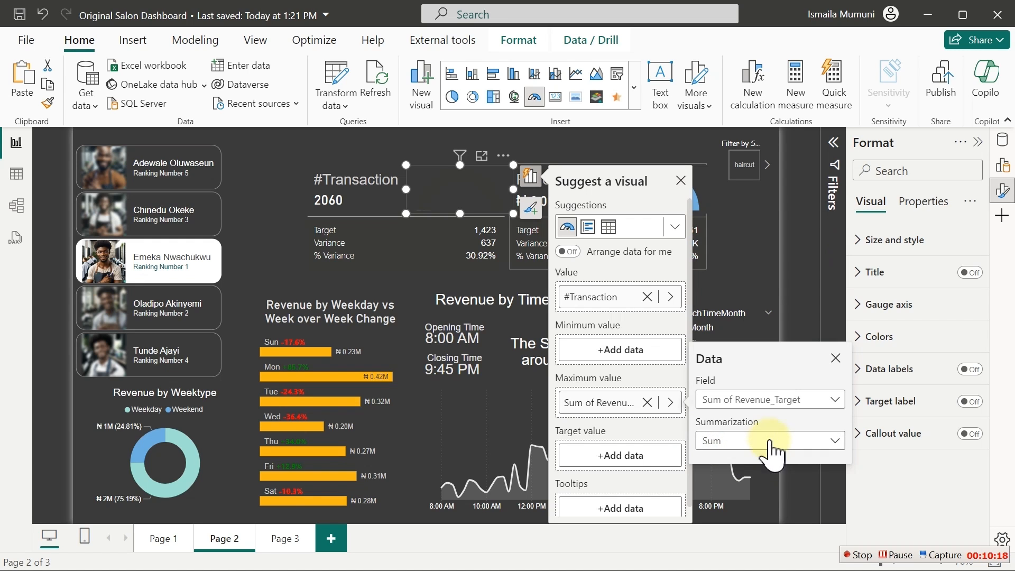
{"action": "left_click", "coordinate": [781, 401]}
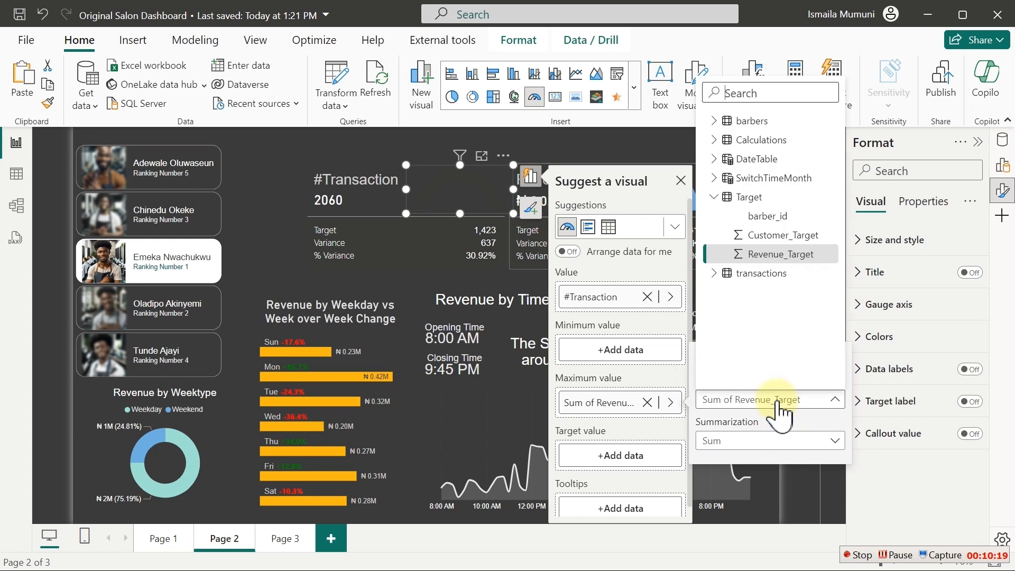
{"action": "left_click", "coordinate": [786, 236]}
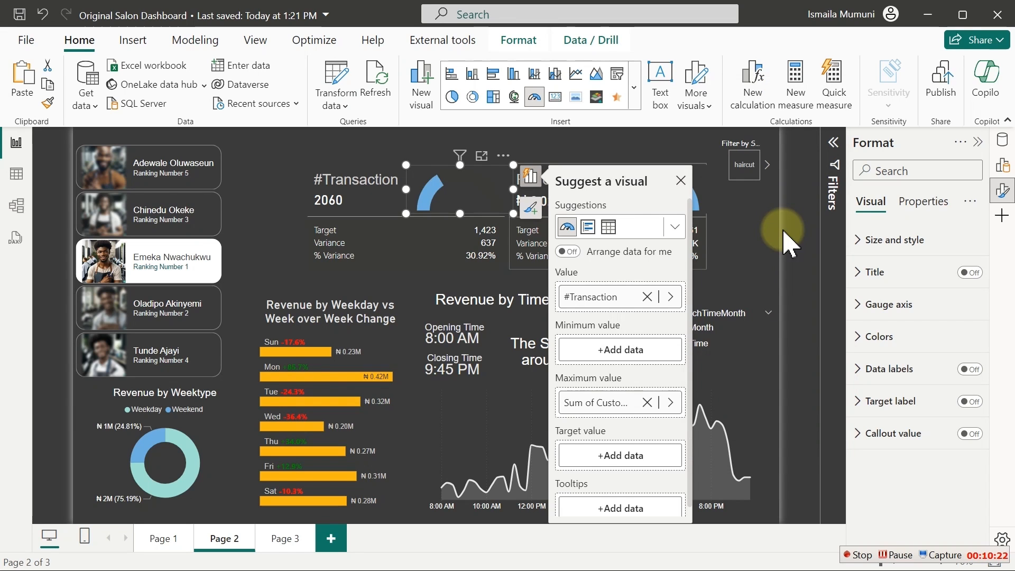
{"action": "left_click", "coordinate": [680, 181]}
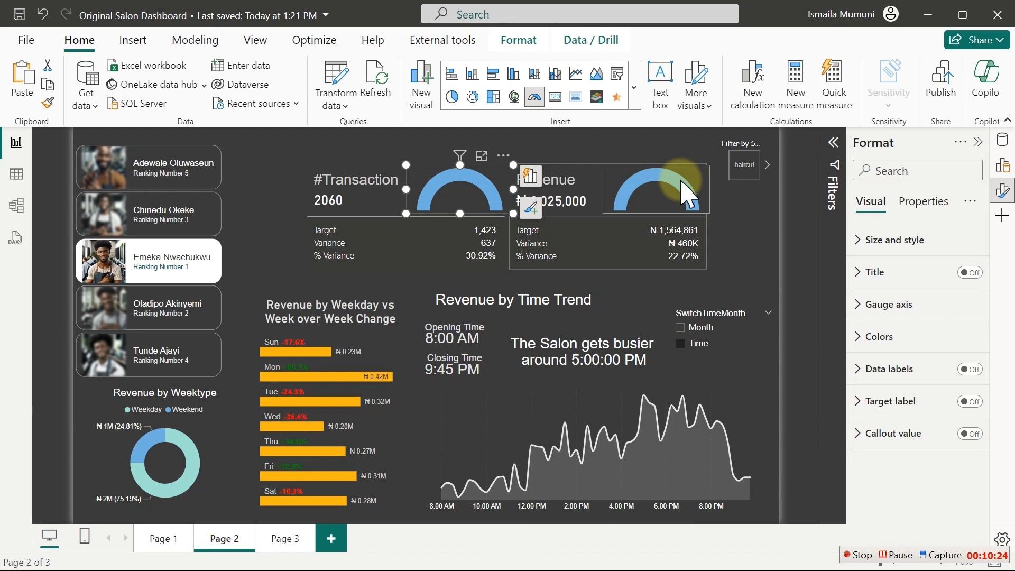
{"action": "left_click", "coordinate": [568, 158]}
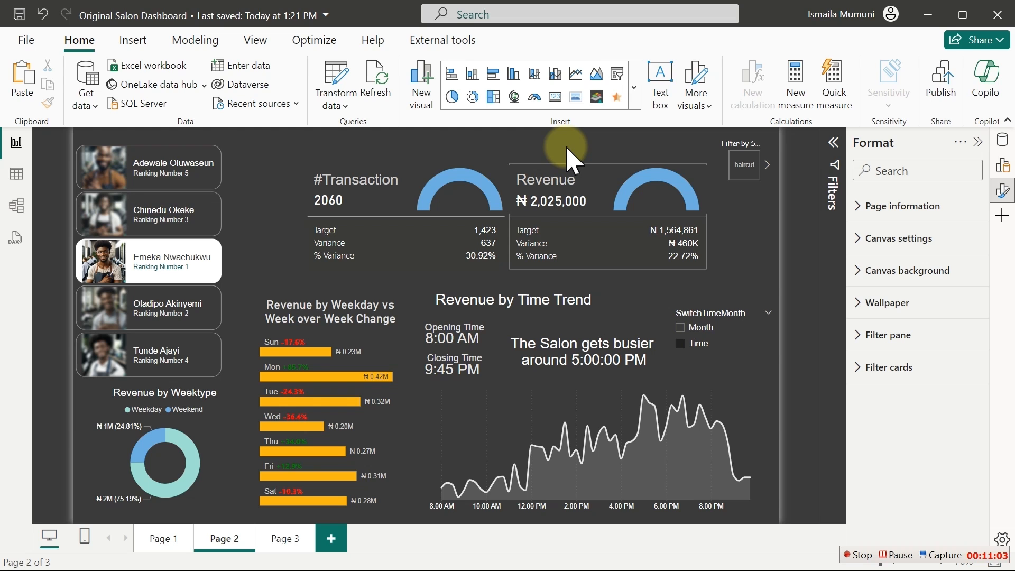
- Create a new measure named Revenue Target Achieved in the Calculations table
{"action": "left_click", "coordinate": [1002, 139]}
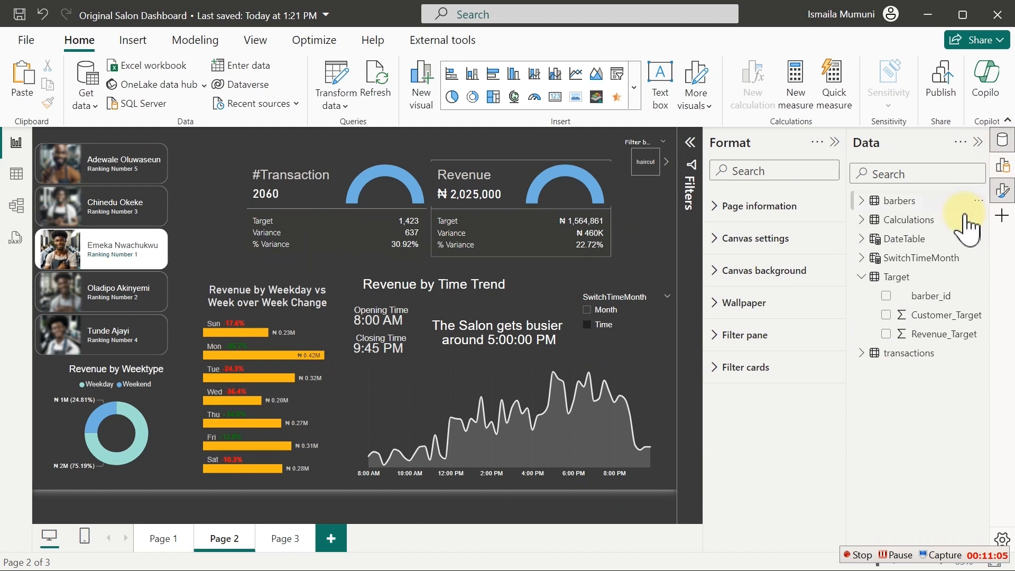
{"action": "left_click", "coordinate": [1002, 191]}
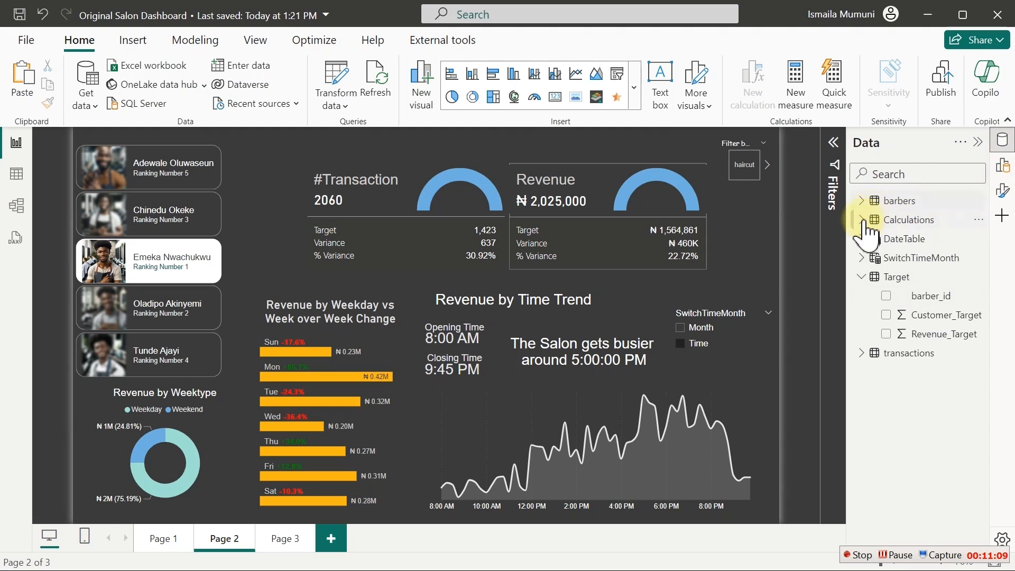
{"action": "left_click", "coordinate": [863, 222]}
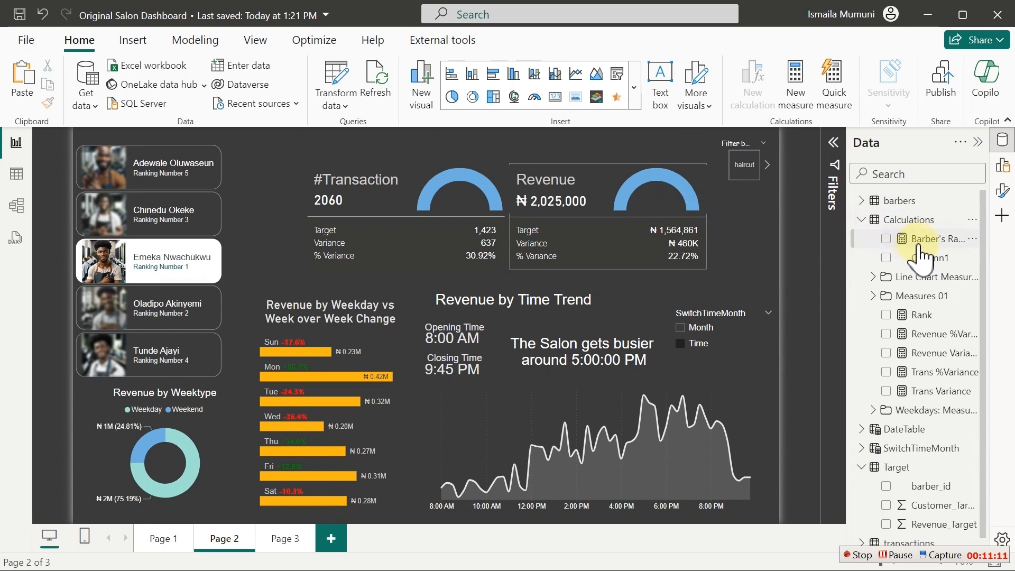
{"action": "right_click", "coordinate": [920, 242]}
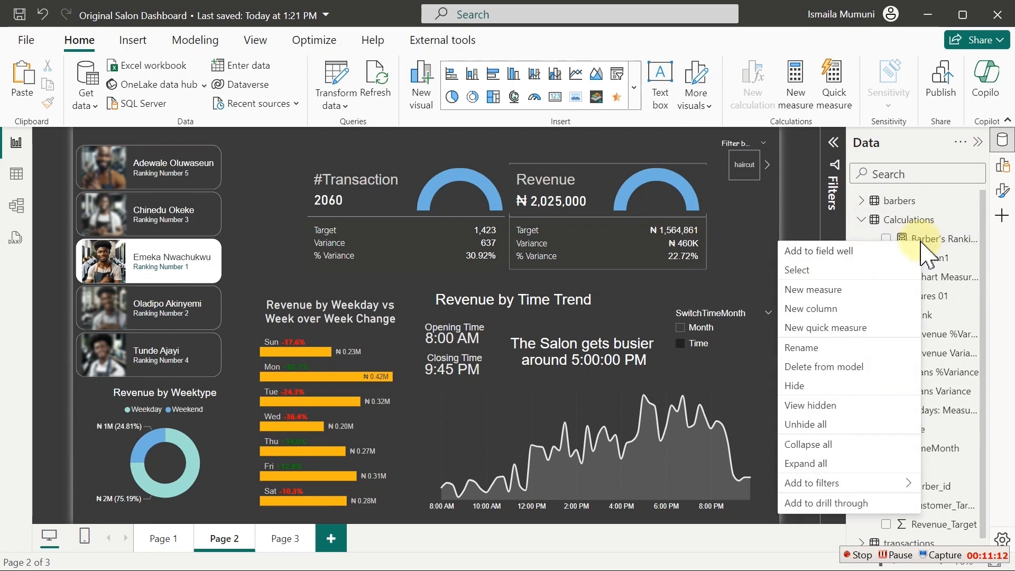
{"action": "left_click", "coordinate": [836, 290]}
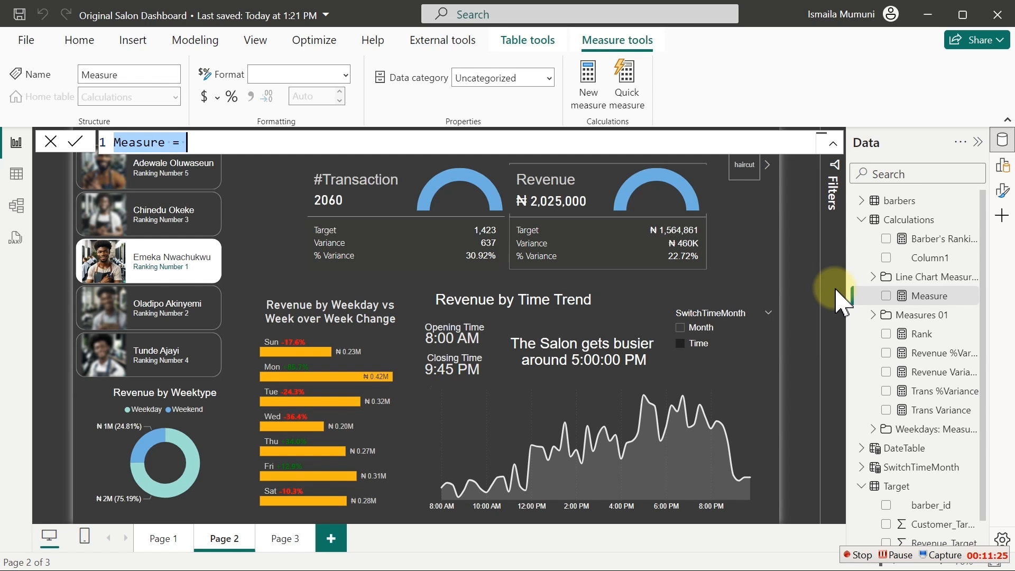
{"action": "type", "text": "Rev"}
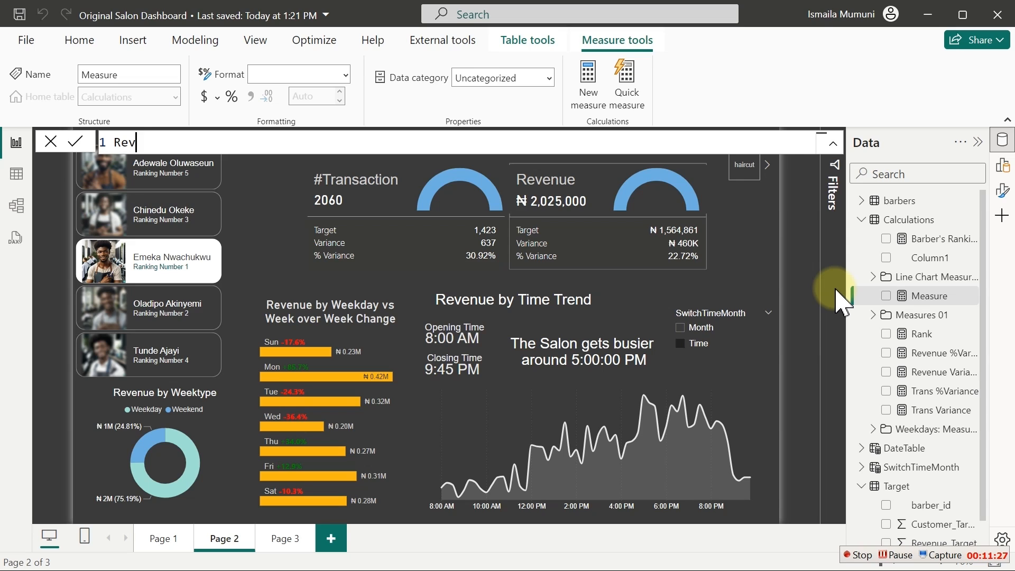
{"action": "type", "text": "enue Target A"}
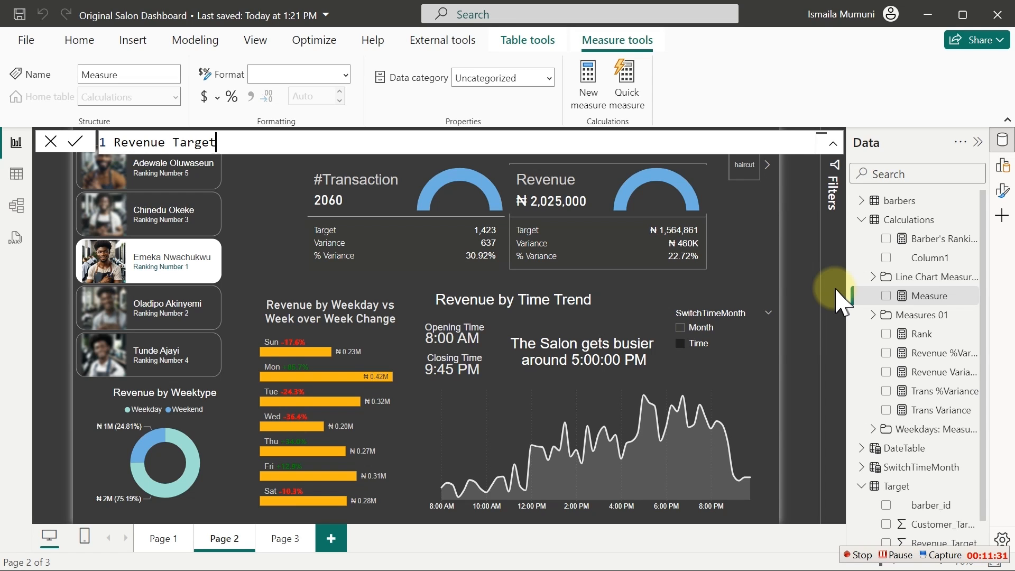
{"action": "type", "text": "chieved ="}
- Begin the Revenue Target Achieved formula with a DIVIDE function that uses [Revenue] as the numerator
{"action": "key", "text": "shift+Return"}
{"action": "type", "text": "divi"}
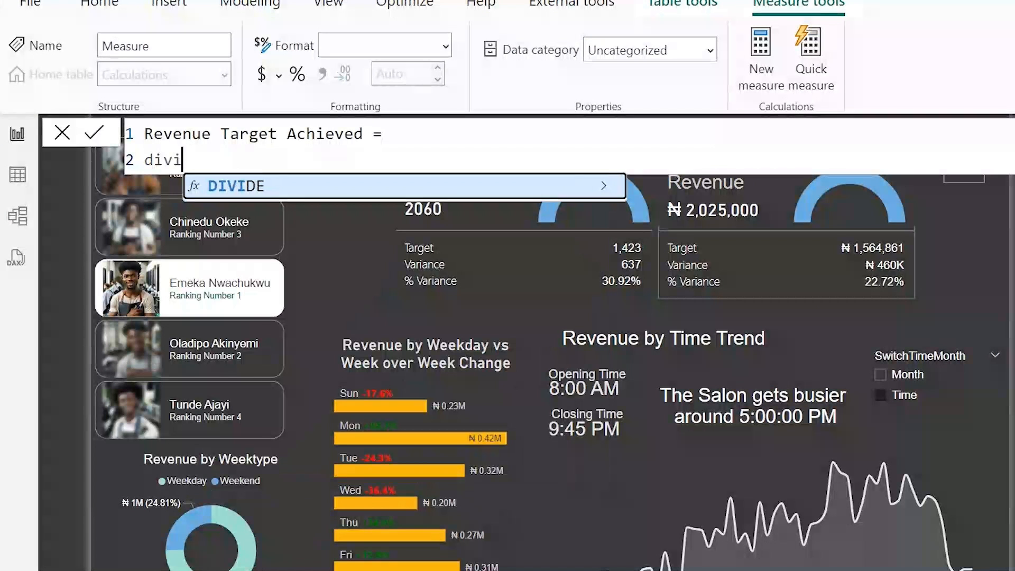
{"action": "key", "text": "Tab"}
{"action": "key", "text": "shift+Return"}
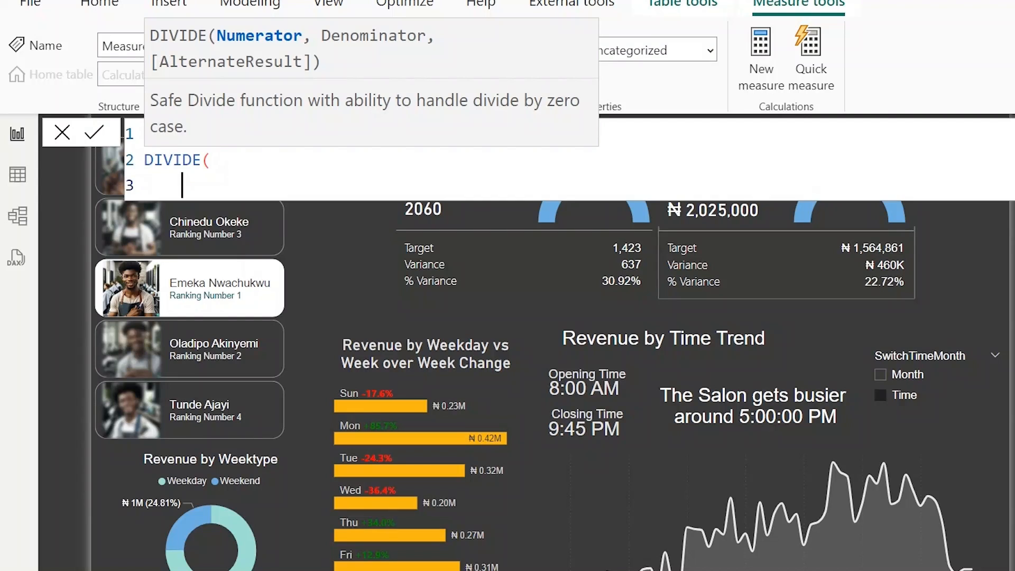
{"action": "type", "text": "[r"}
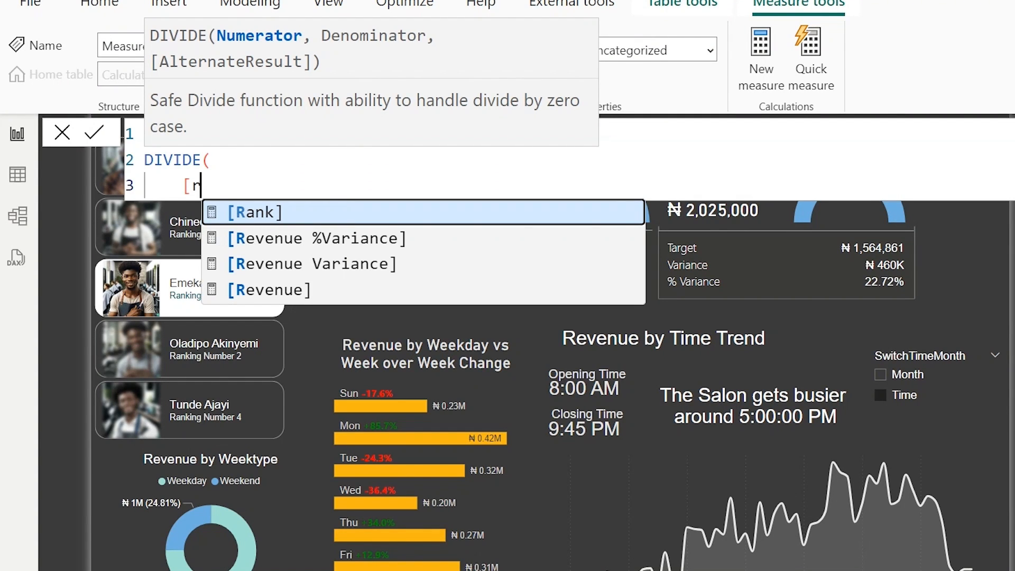
{"action": "key", "text": "Down"}
{"action": "key", "text": "Down"}
{"action": "key", "text": "Down"}
{"action": "key", "text": "Tab"}
{"action": "type", "text": ","}
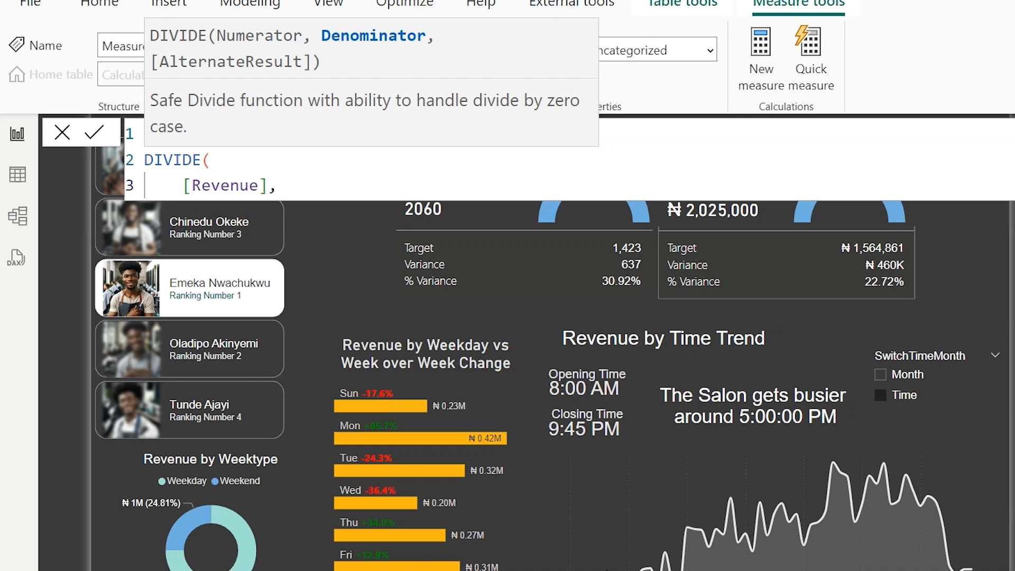
{"action": "key", "text": "shift+Return"}
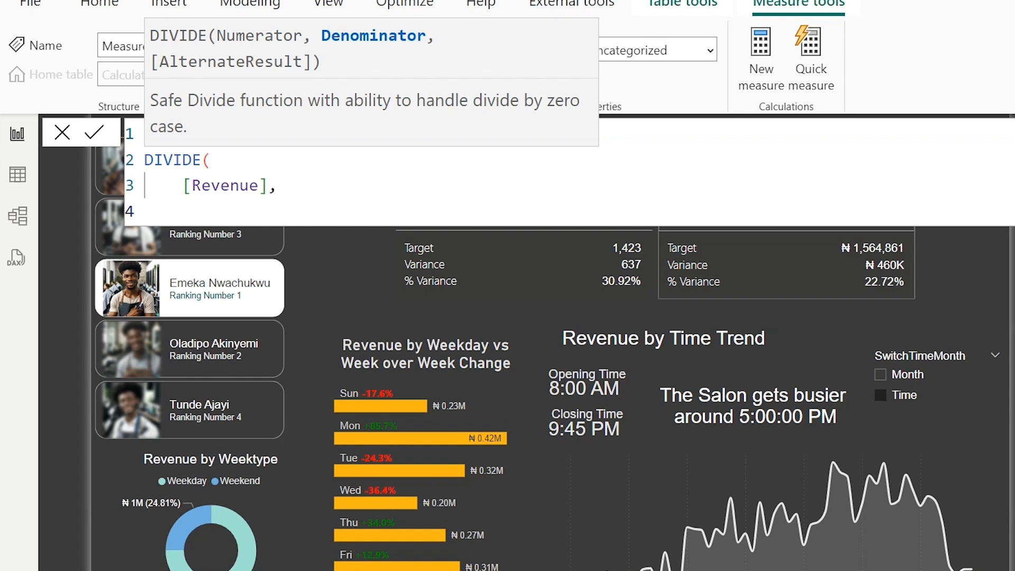
- Enter SUM of Target[Revenue_Target] as the denominator of the DIVIDE function
{"action": "type", "text": "sum"}
{"action": "key", "text": "Tab"}
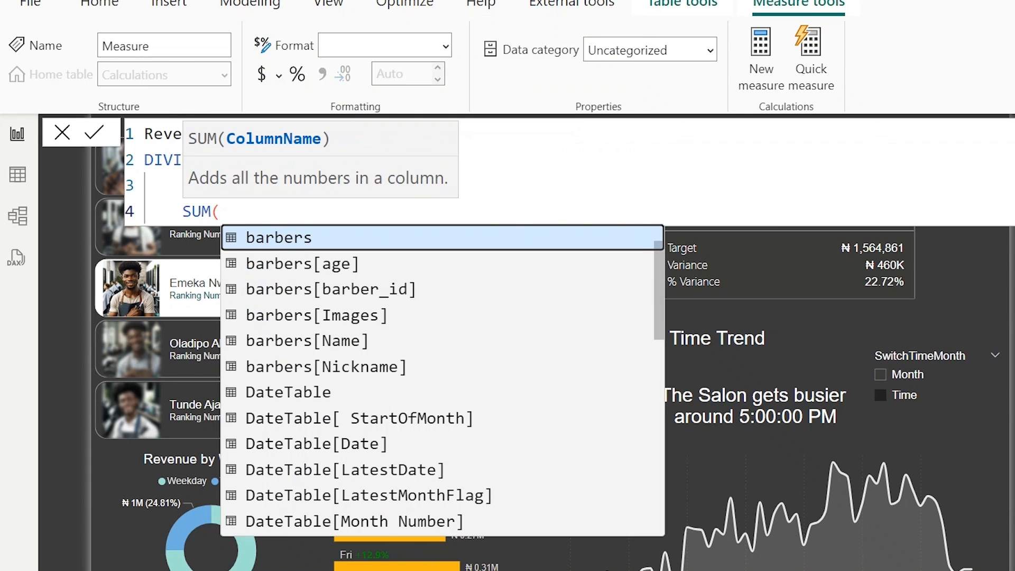
{"action": "type", "text": "tar"}
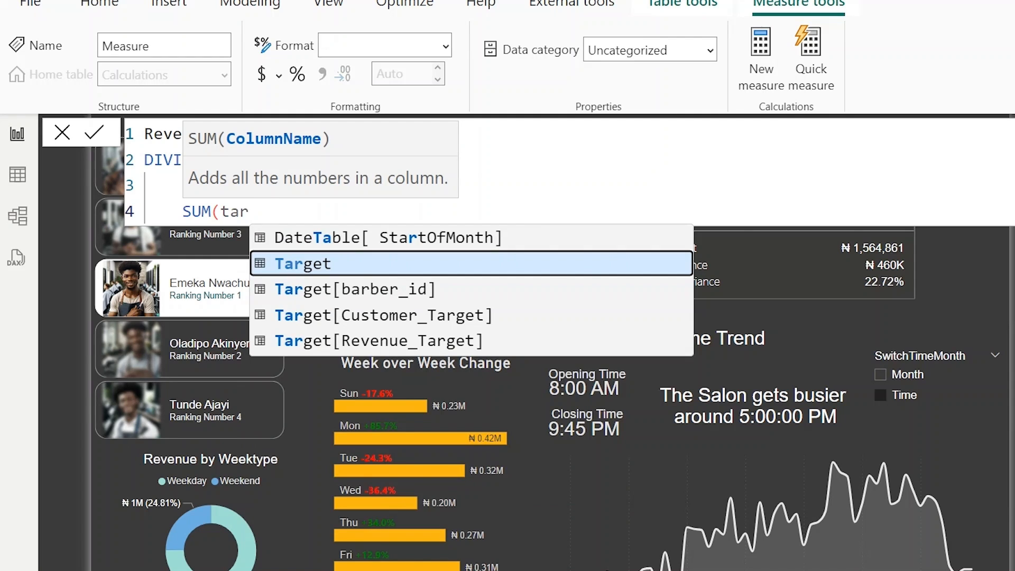
{"action": "key", "text": "Down"}
{"action": "key", "text": "Down"}
{"action": "key", "text": "Down"}
{"action": "key", "text": "Tab"}
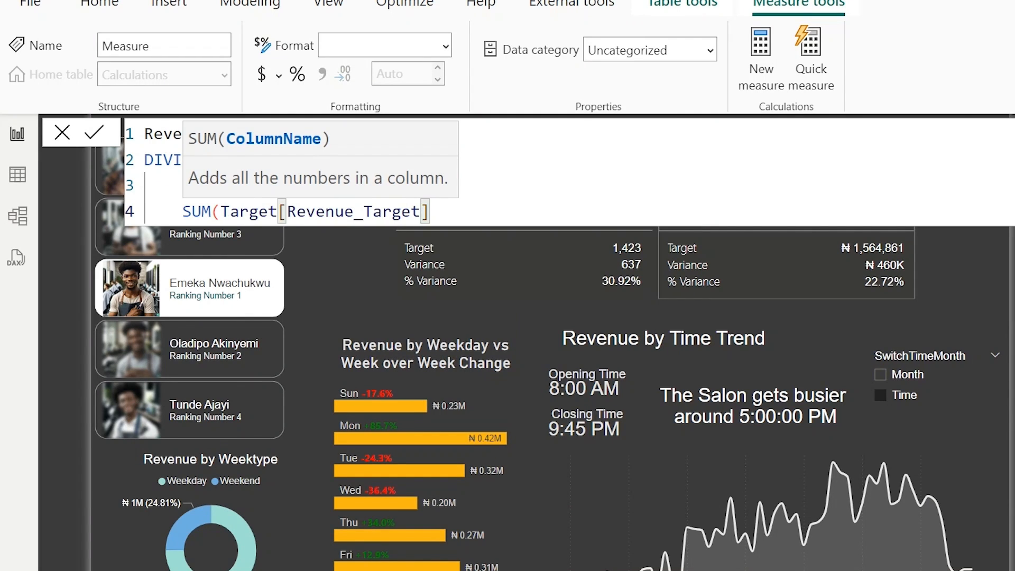
- Complete the DIVIDE formula with alternate result 0 and both closing brackets, and format the Revenue Target Achieved measure as a percentage
{"action": "type", "text": ","}
{"action": "key", "text": "shift+Return"}
{"action": "type", "text": "0"}
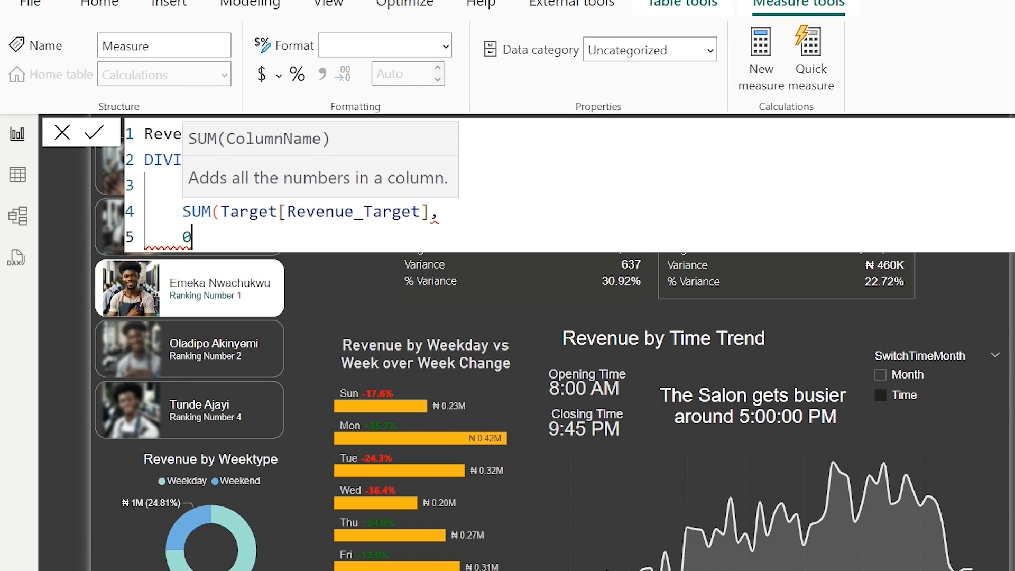
{"action": "key", "text": "shift+Return"}
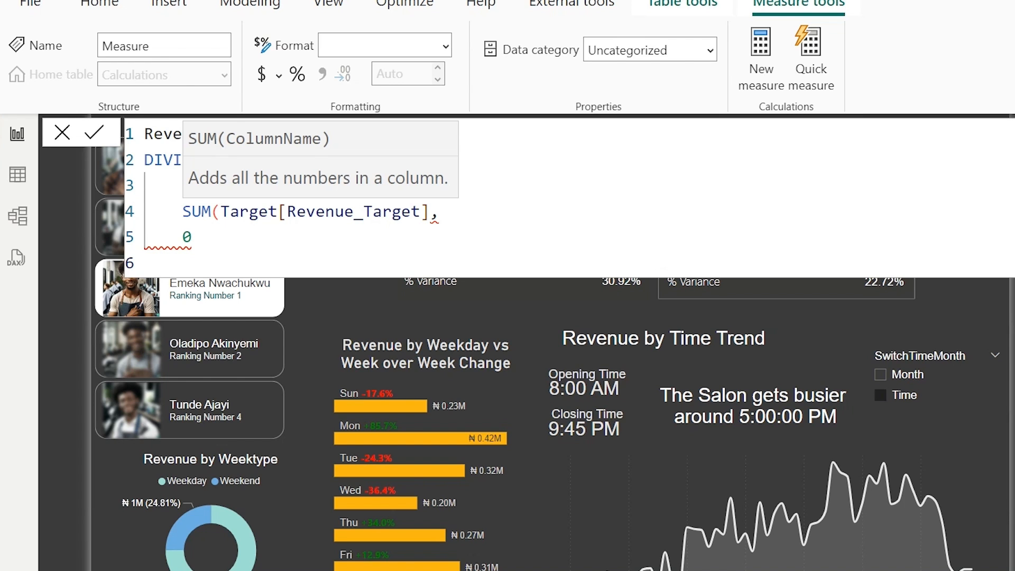
{"action": "type", "text": ")"}
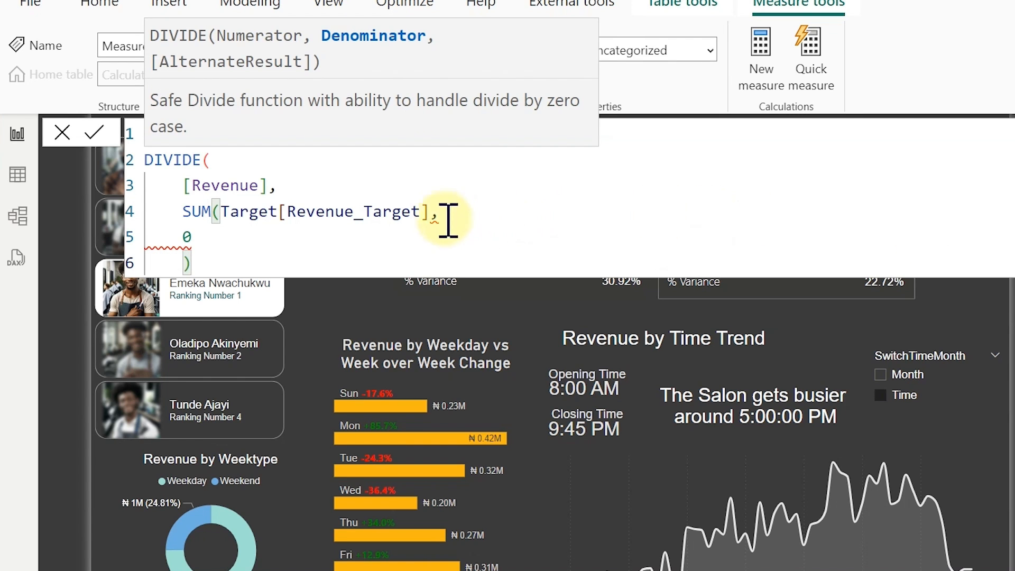
{"action": "left_click", "coordinate": [429, 212]}
{"action": "type", "text": "),"}
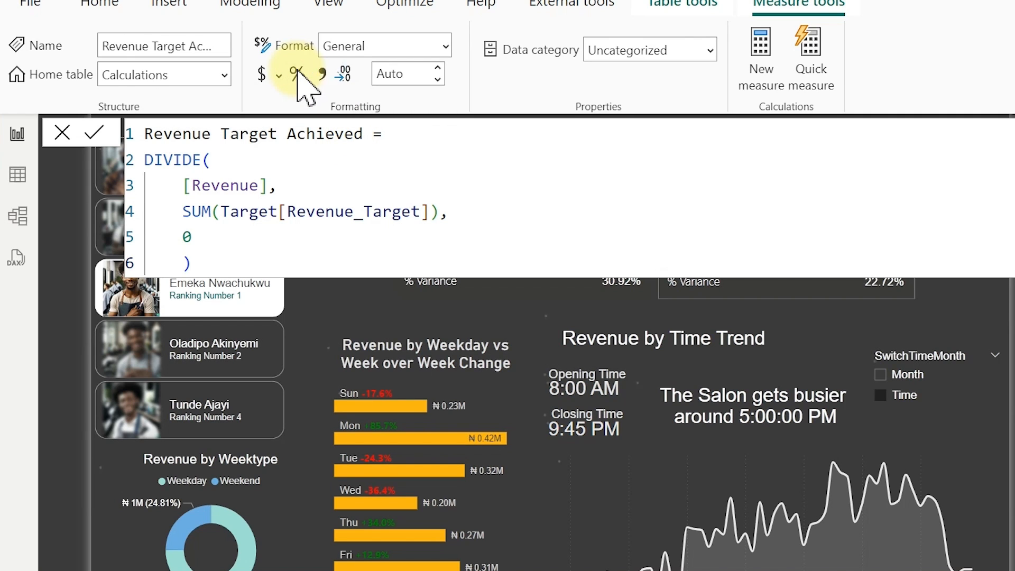
{"action": "left_click", "coordinate": [297, 72]}
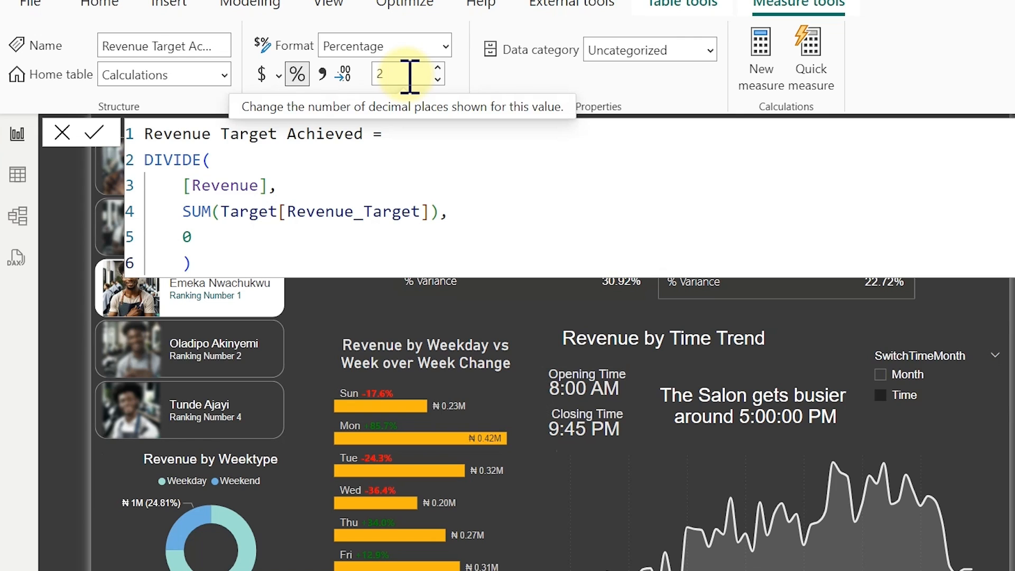
- Set the Revenue Target Achieved measure's format to 0 decimal places
{"action": "double_click", "coordinate": [410, 74]}
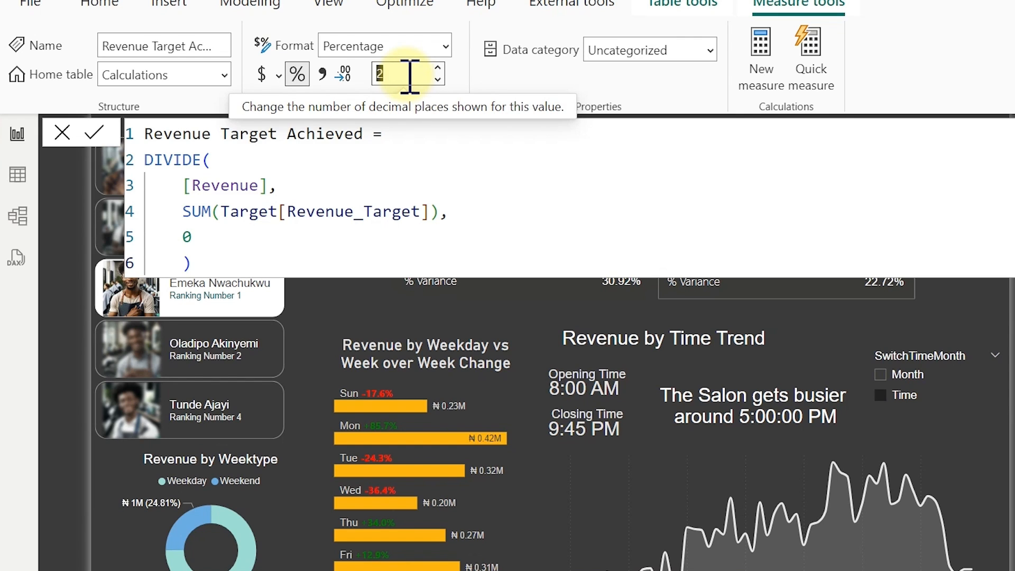
{"action": "type", "text": "0"}
{"action": "key", "text": "Return"}
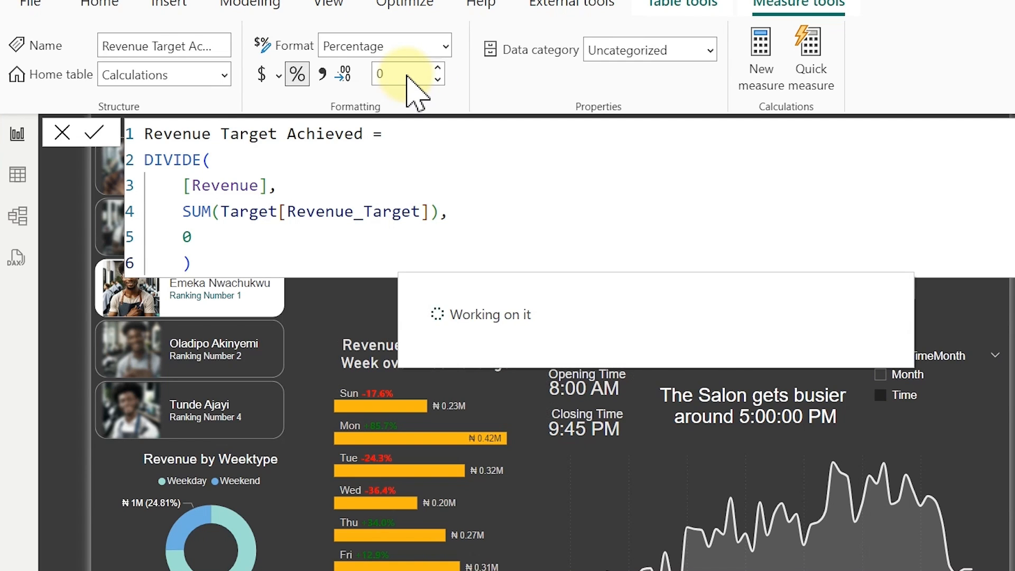
- Copy the Revenue Target Achieved formula into a new measure and rename it Tran Target Achieved
{"action": "left_click", "coordinate": [407, 182]}
{"action": "key", "text": "ctrl+a"}
{"action": "key", "text": "ctrl+c"}
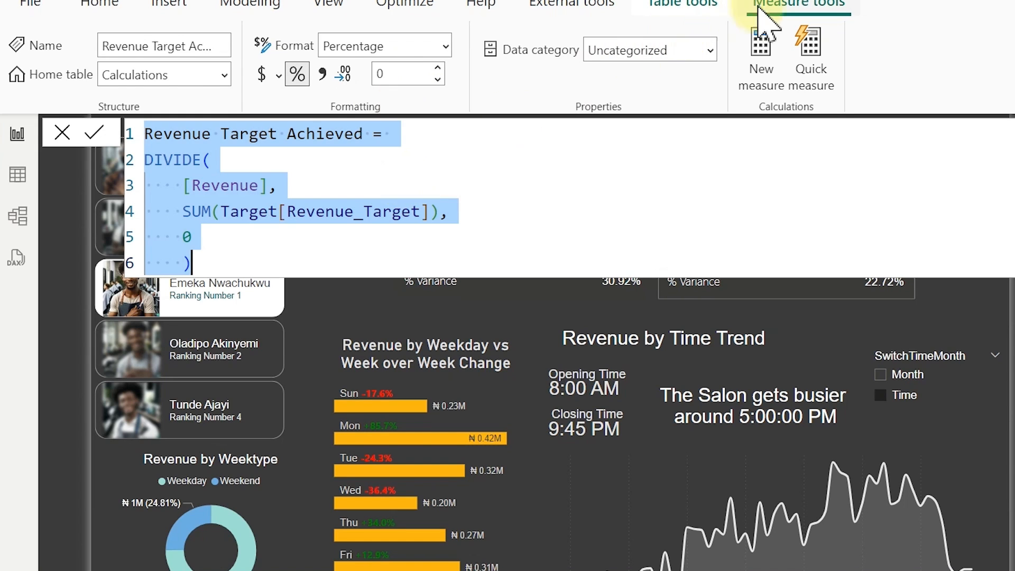
{"action": "left_click", "coordinate": [765, 46]}
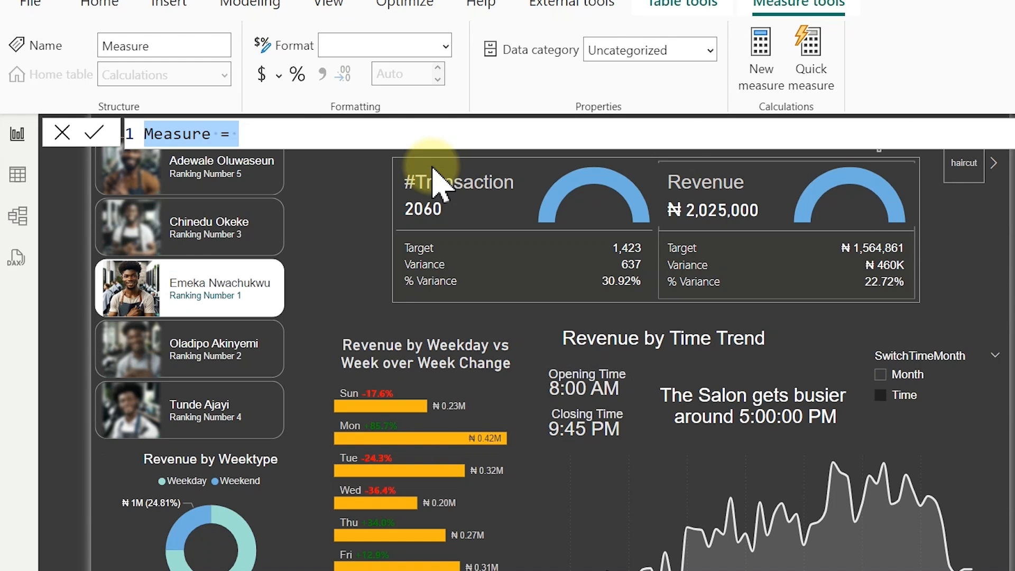
{"action": "key", "text": "ctrl+v"}
{"action": "double_click", "coordinate": [186, 135]}
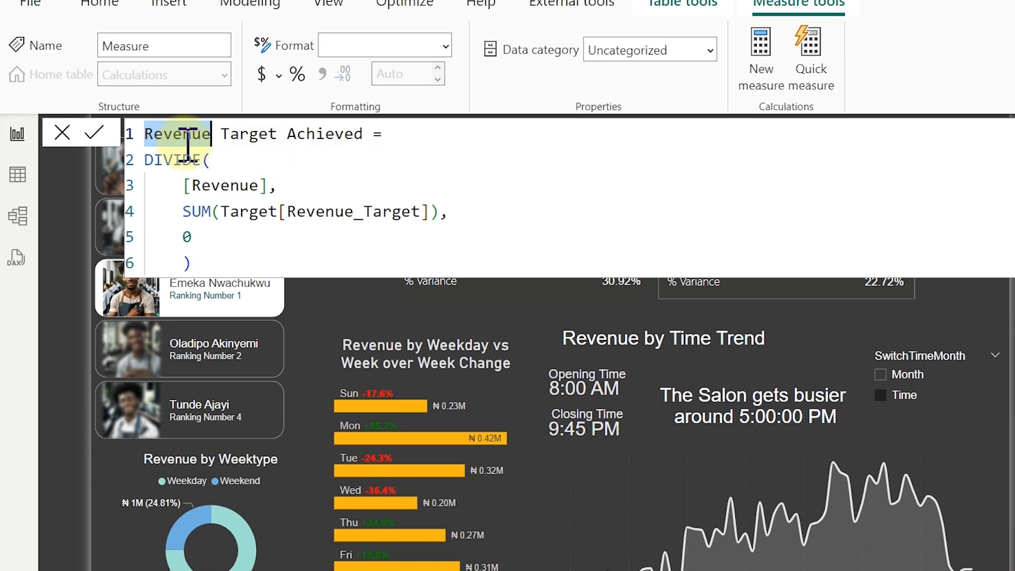
{"action": "type", "text": "Tra"}
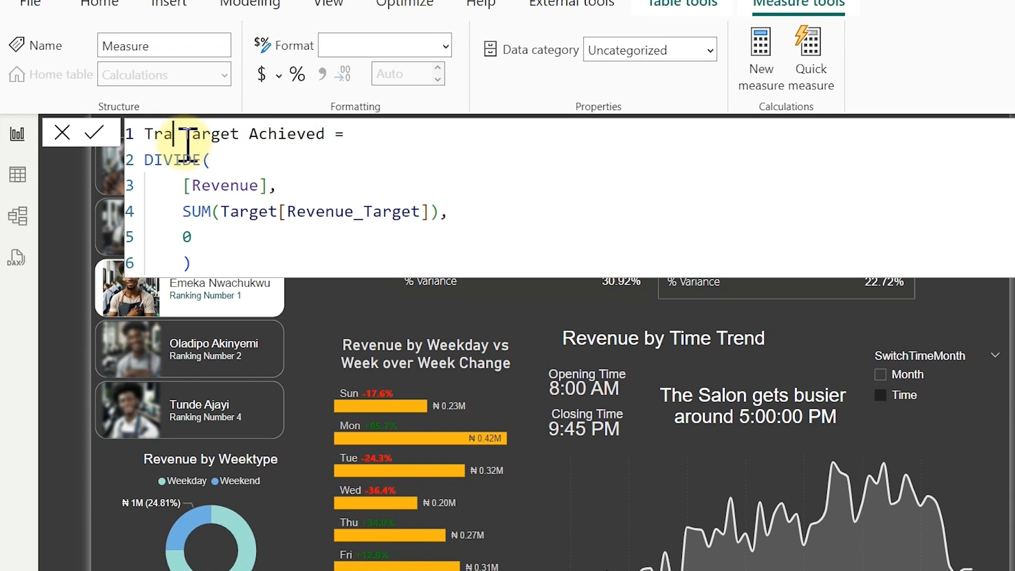
{"action": "type", "text": "n"}
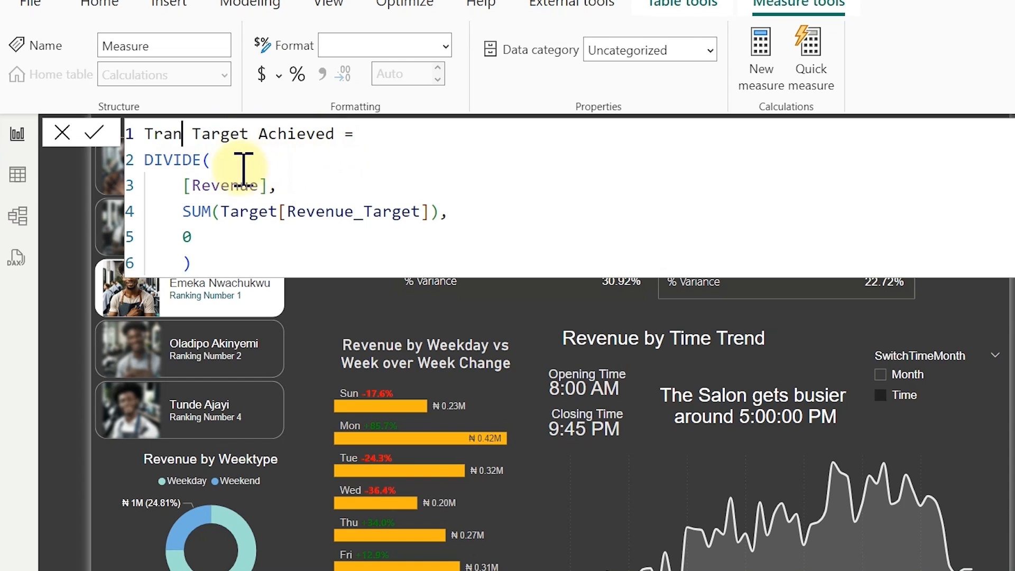
- Change the DIVIDE numerator to [#Transaction] and the summed denominator column to Target[Customer_Target]
{"action": "left_click_drag", "start_coordinate": [267, 185], "coordinate": [184, 185]}
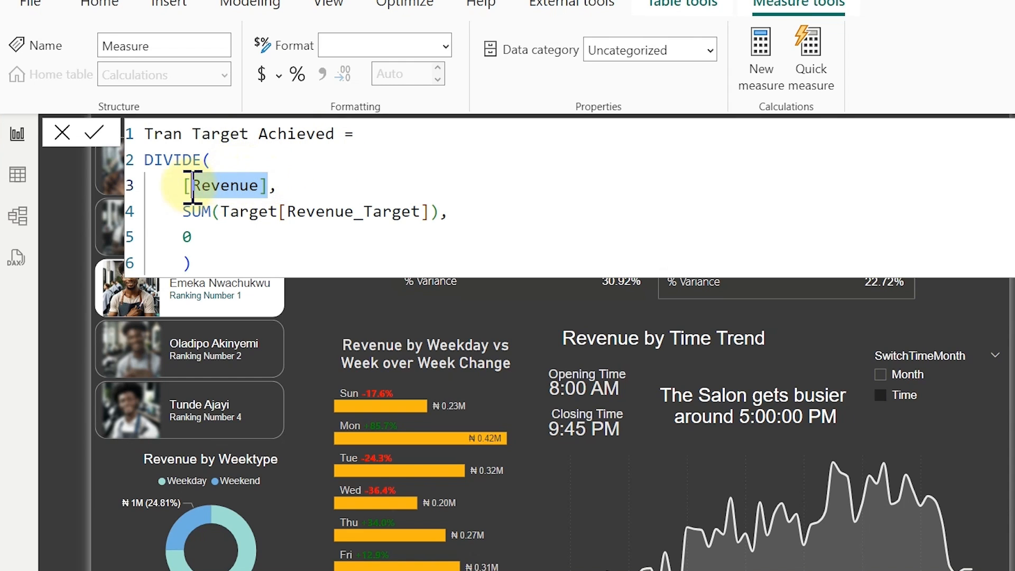
{"action": "key", "text": "BackSpace"}
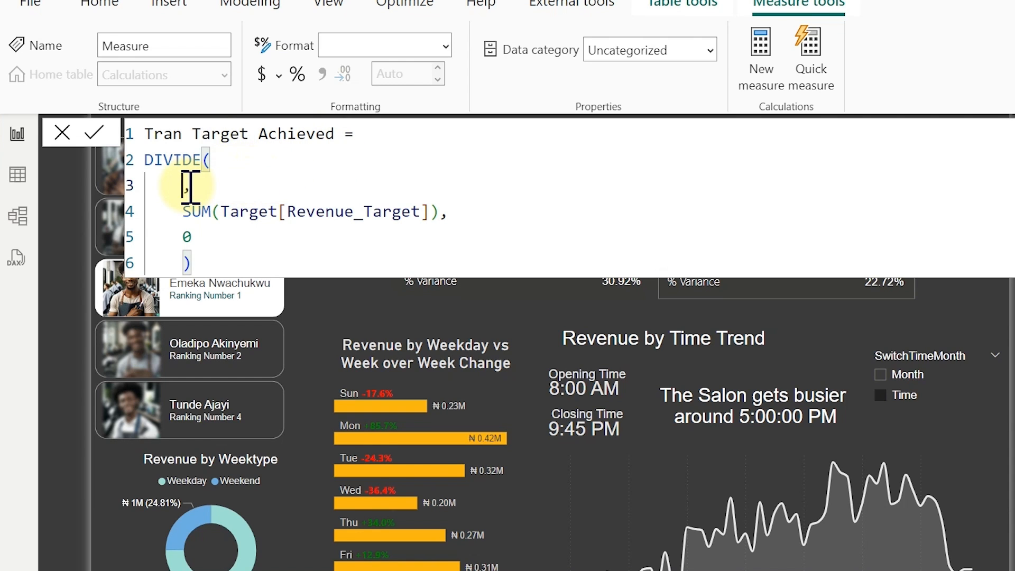
{"action": "type", "text": "["}
{"action": "key", "text": "Tab"}
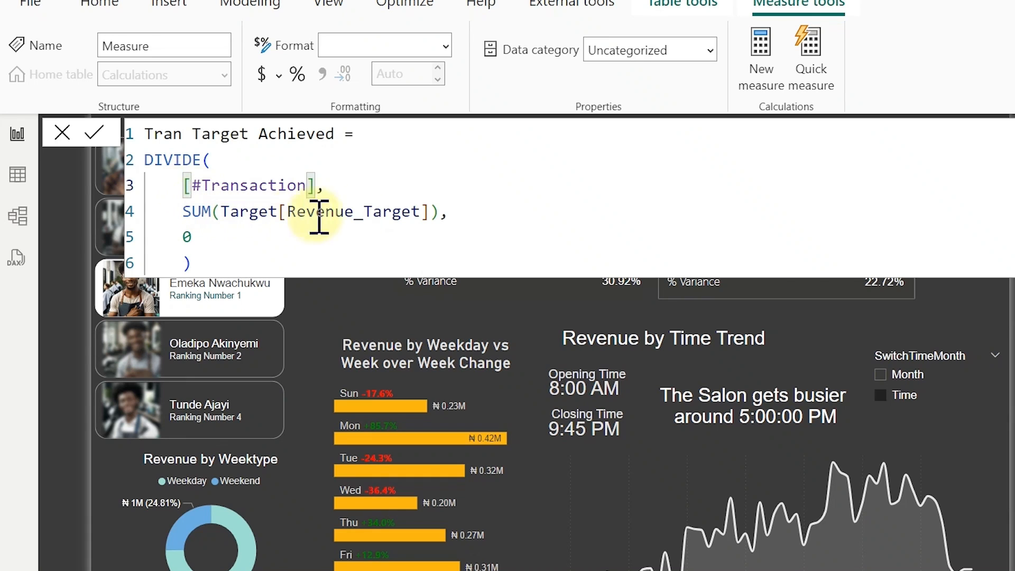
{"action": "left_click_drag", "start_coordinate": [432, 211], "coordinate": [288, 211]}
{"action": "type", "text": "["}
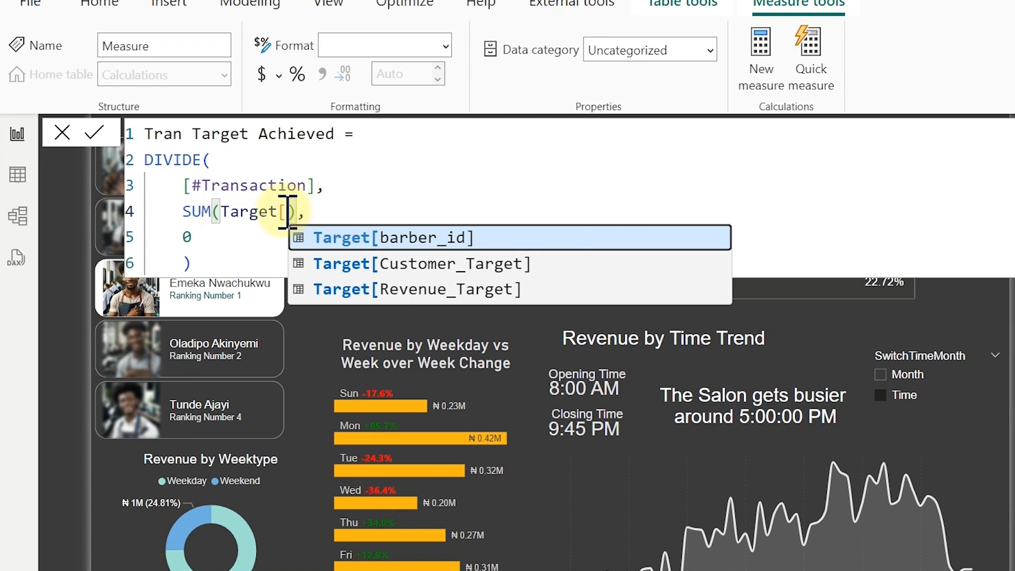
{"action": "key", "text": "Down"}
{"action": "key", "text": "Tab"}
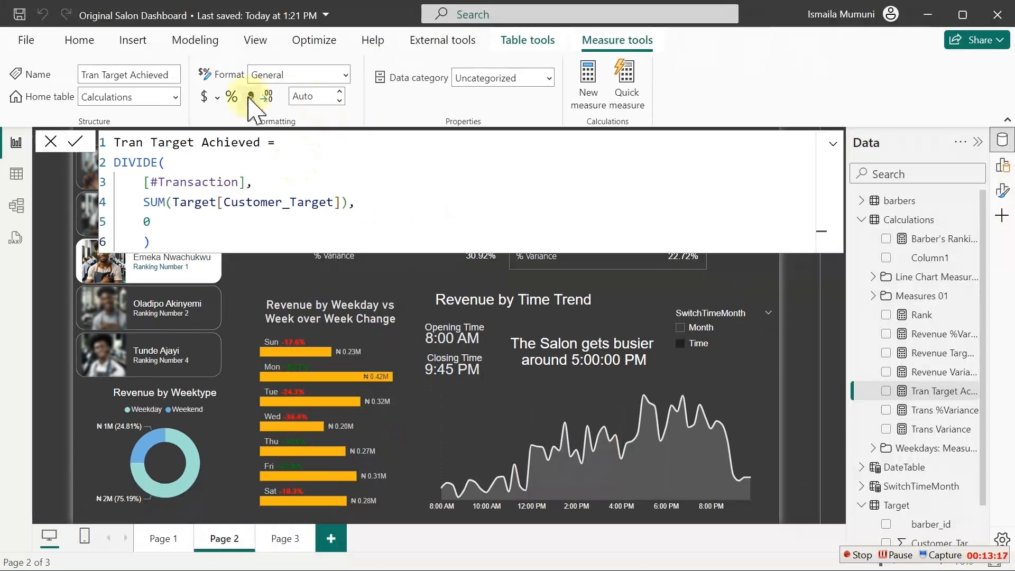
- Format the Tran Target Achieved measure as a percentage with 0 decimal places
{"action": "left_click", "coordinate": [232, 97]}
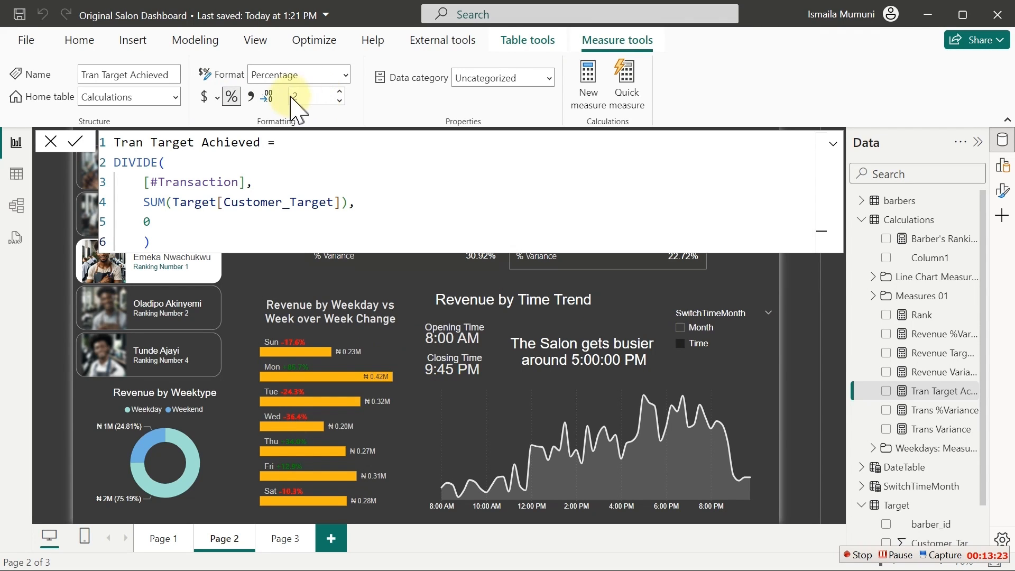
{"action": "double_click", "coordinate": [298, 98]}
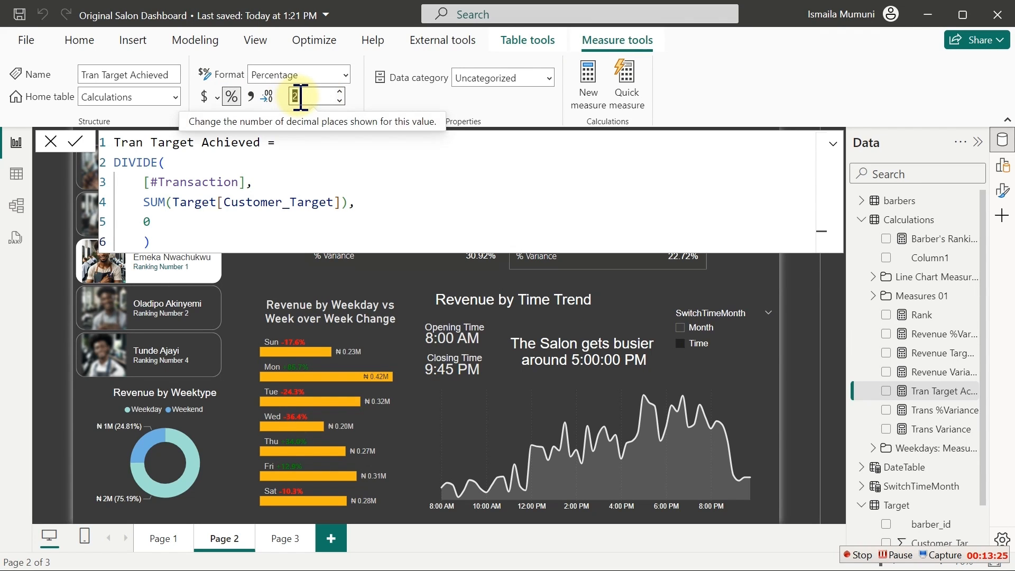
{"action": "type", "text": "0"}
{"action": "key", "text": "Return"}
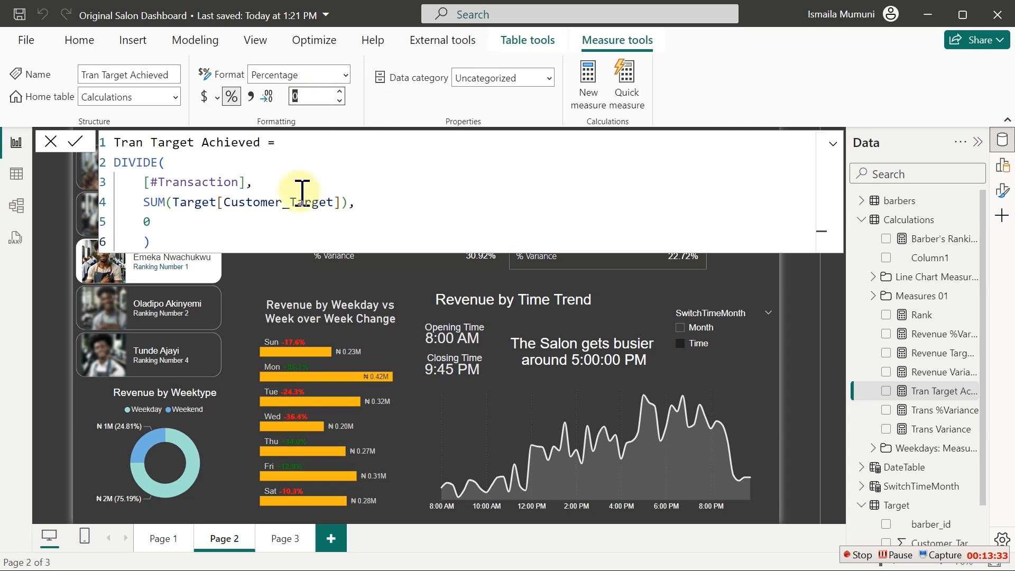
{"action": "left_click", "coordinate": [320, 285]}
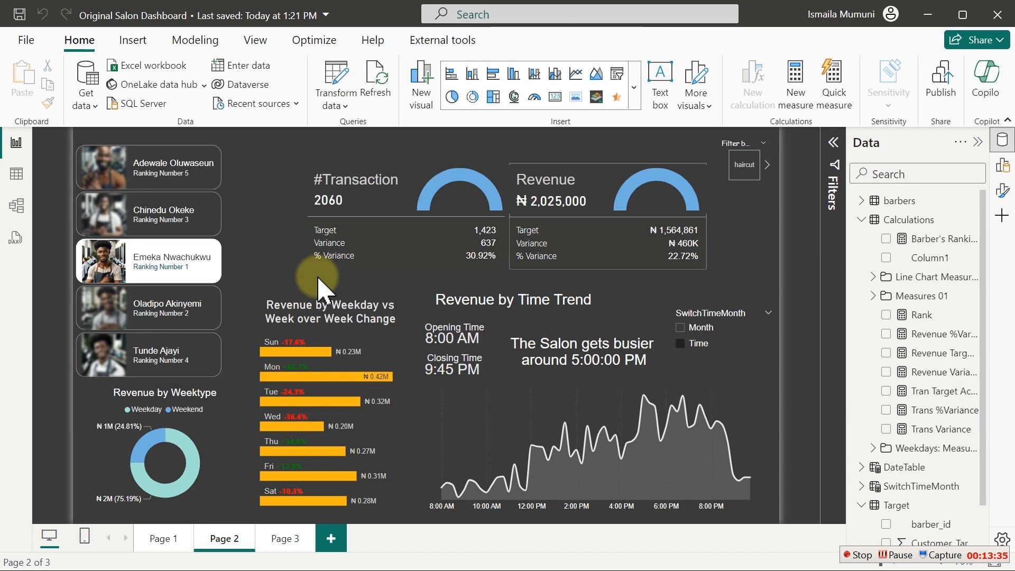
- Duplicate the Opening Time card and place the copy inside the #Transaction gauge
{"action": "left_click", "coordinate": [443, 344]}
{"action": "left_click", "coordinate": [449, 357]}
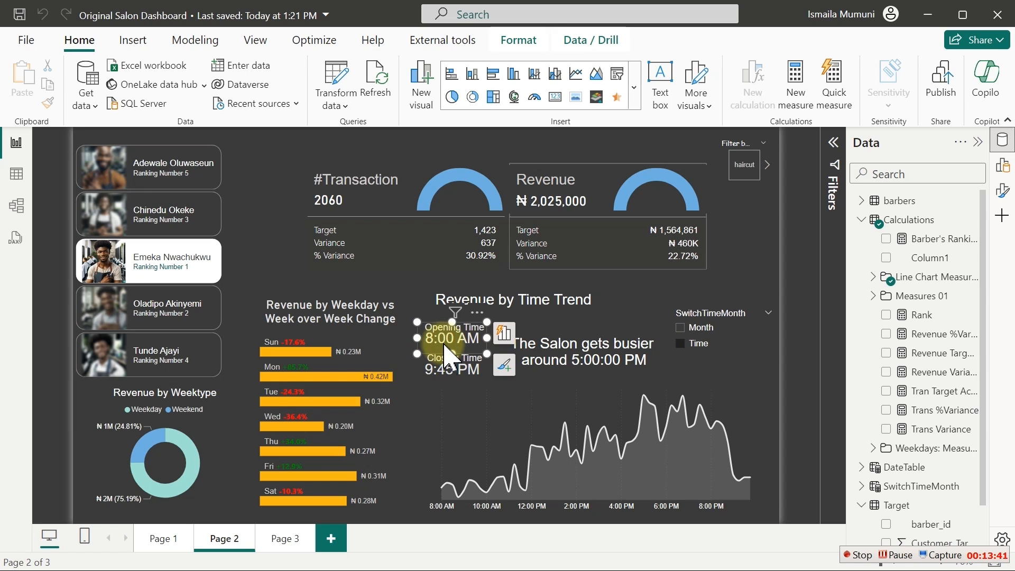
{"action": "left_click_drag", "start_coordinate": [448, 358], "coordinate": [459, 200]}
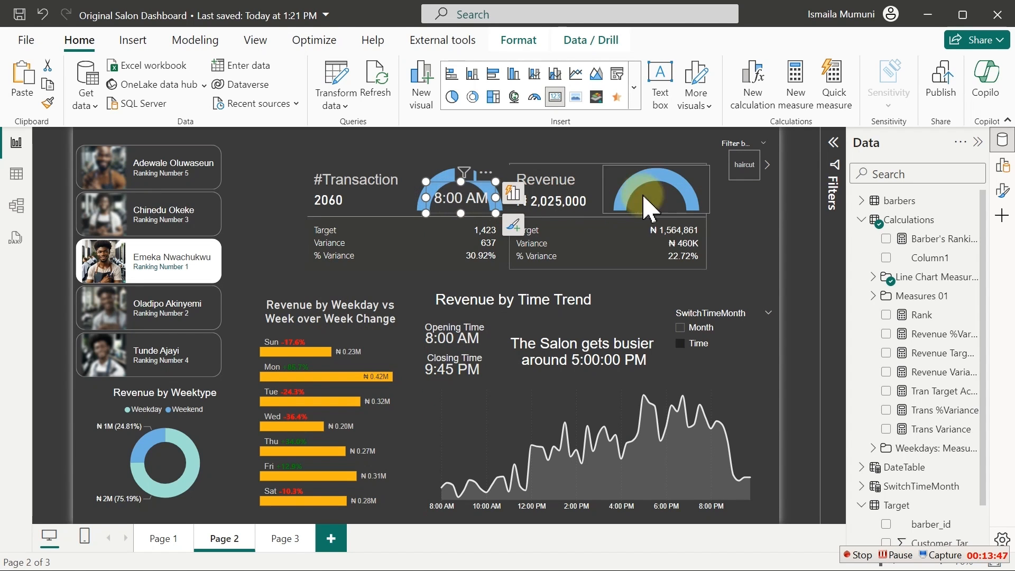
- Set the copied card's callout value font size to 15 and open its visual suggestions with the field settings
{"action": "left_click", "coordinate": [1002, 140]}
{"action": "left_click", "coordinate": [1003, 191]}
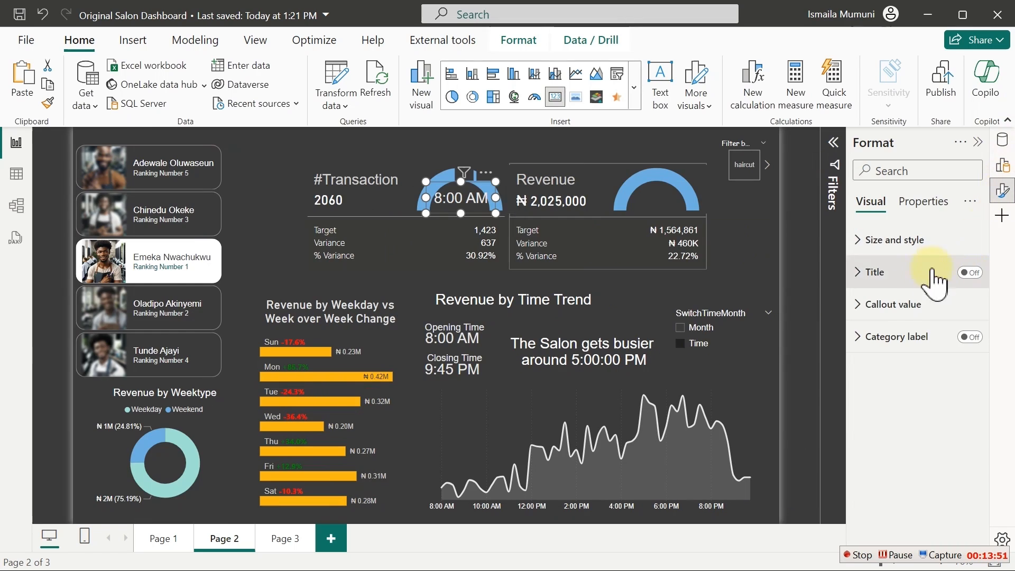
{"action": "left_click", "coordinate": [894, 304]}
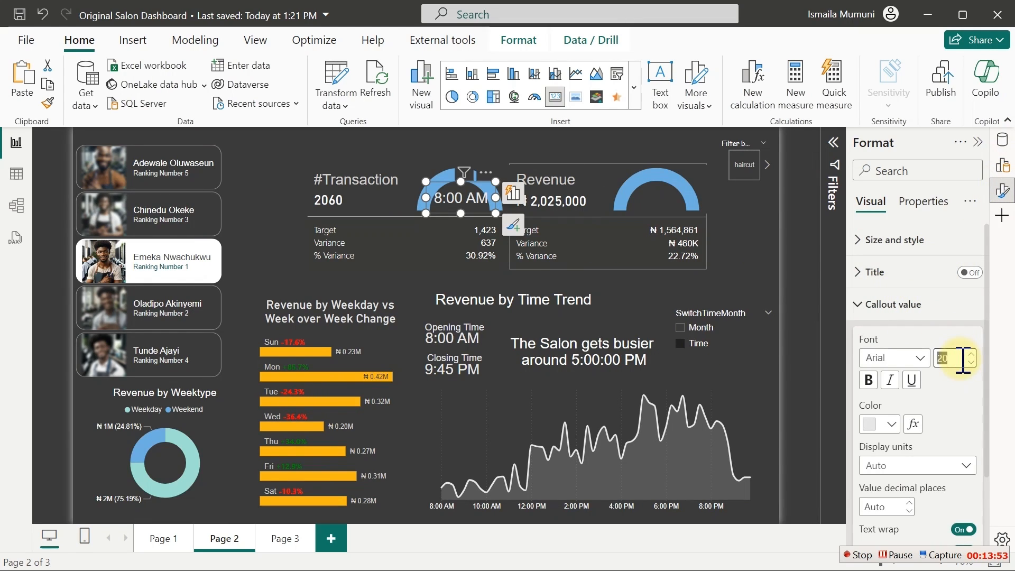
{"action": "type", "text": "15"}
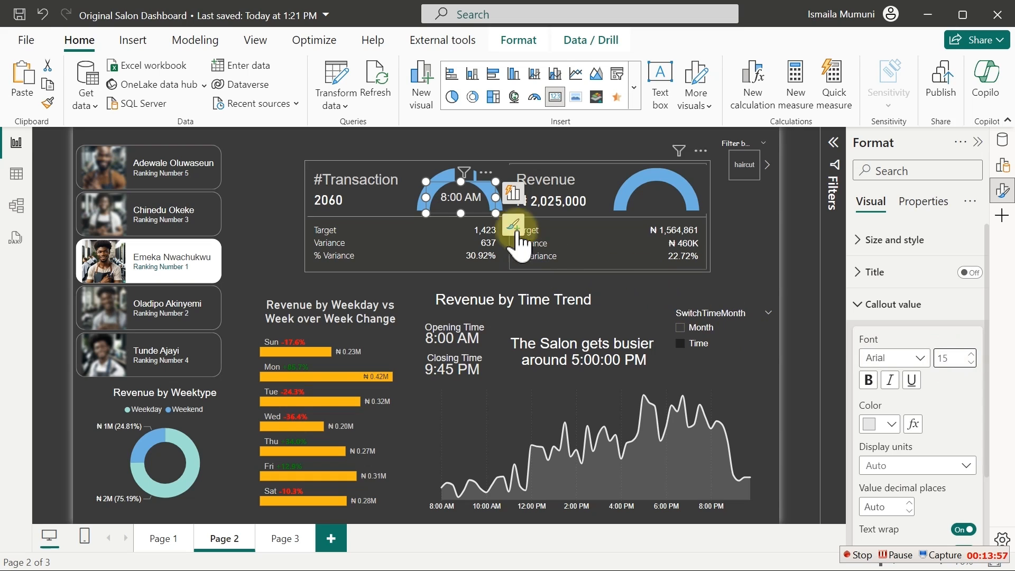
{"action": "left_click", "coordinate": [512, 193]}
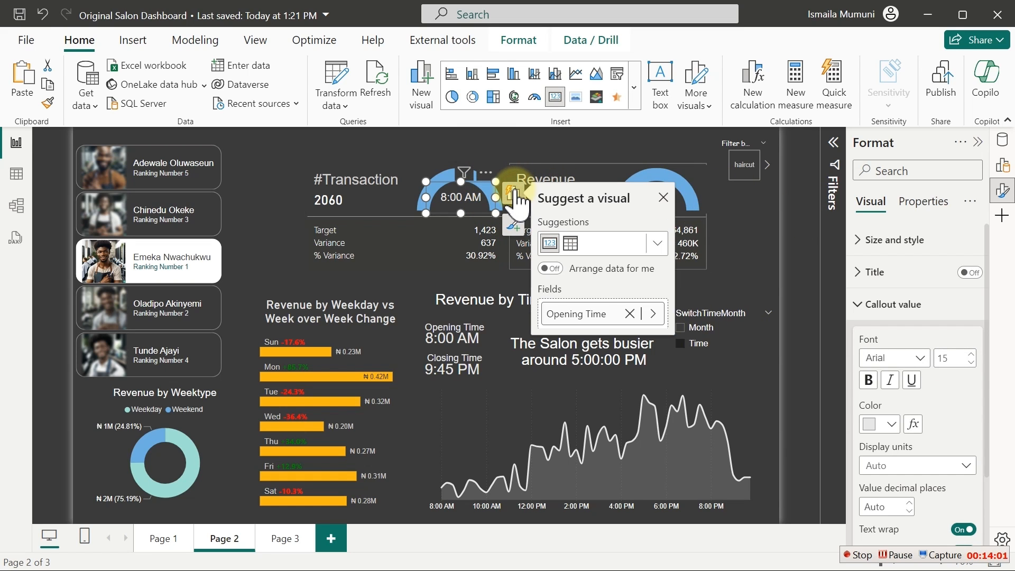
{"action": "left_click", "coordinate": [654, 314]}
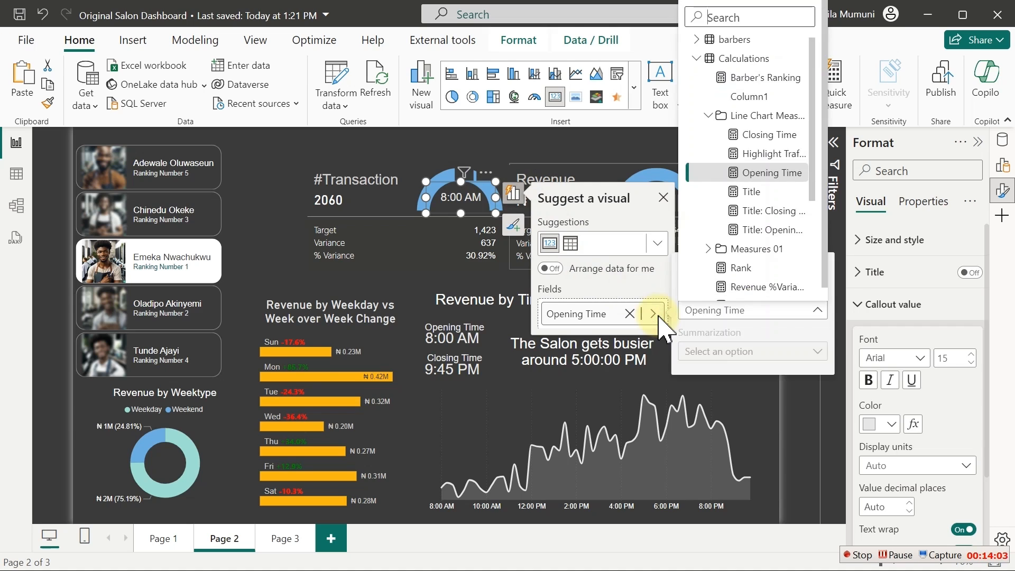
{"action": "left_click", "coordinate": [707, 116]}
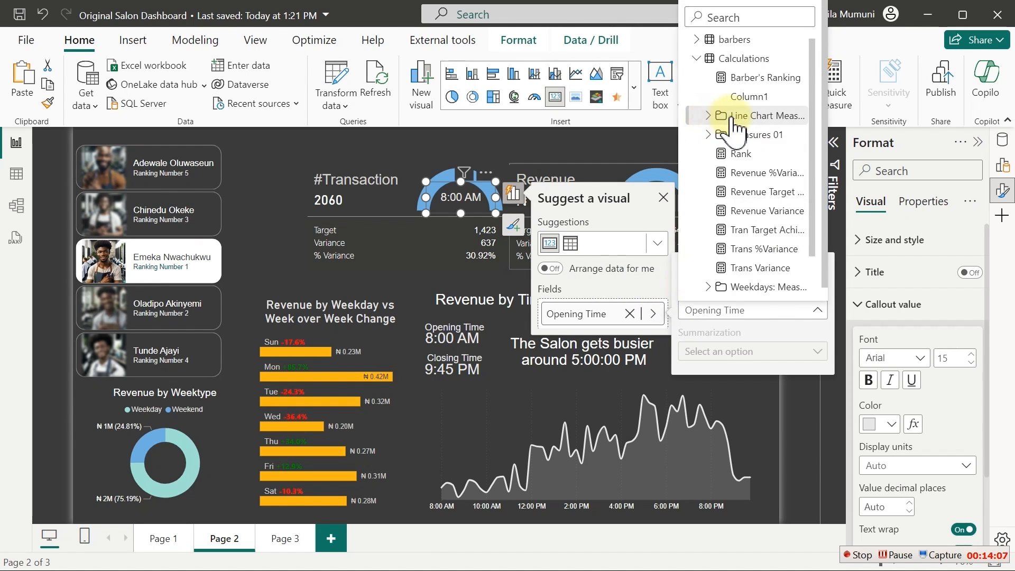
{"action": "left_click", "coordinate": [704, 117]}
{"action": "left_click", "coordinate": [704, 116]}
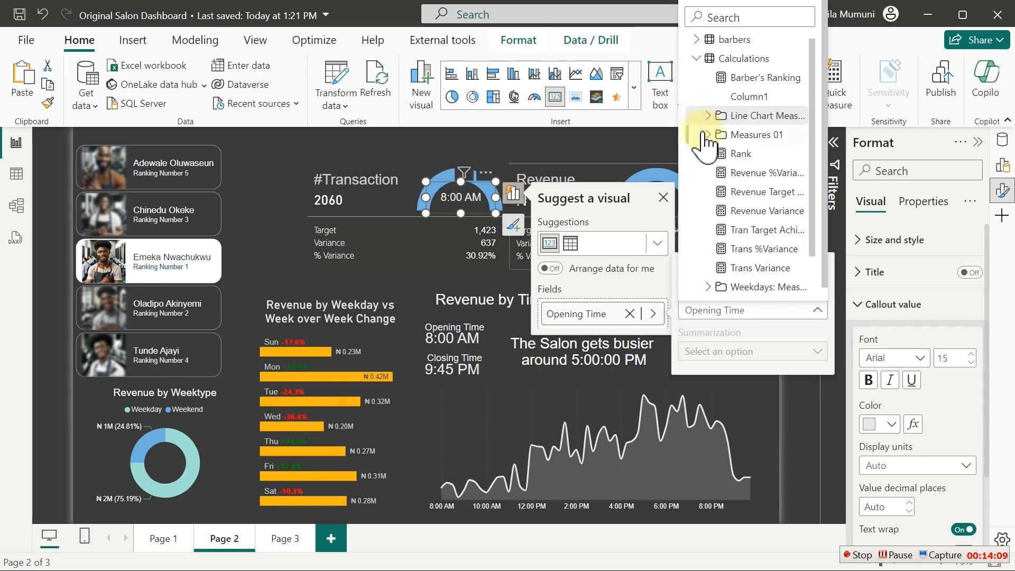
{"action": "left_click", "coordinate": [707, 134]}
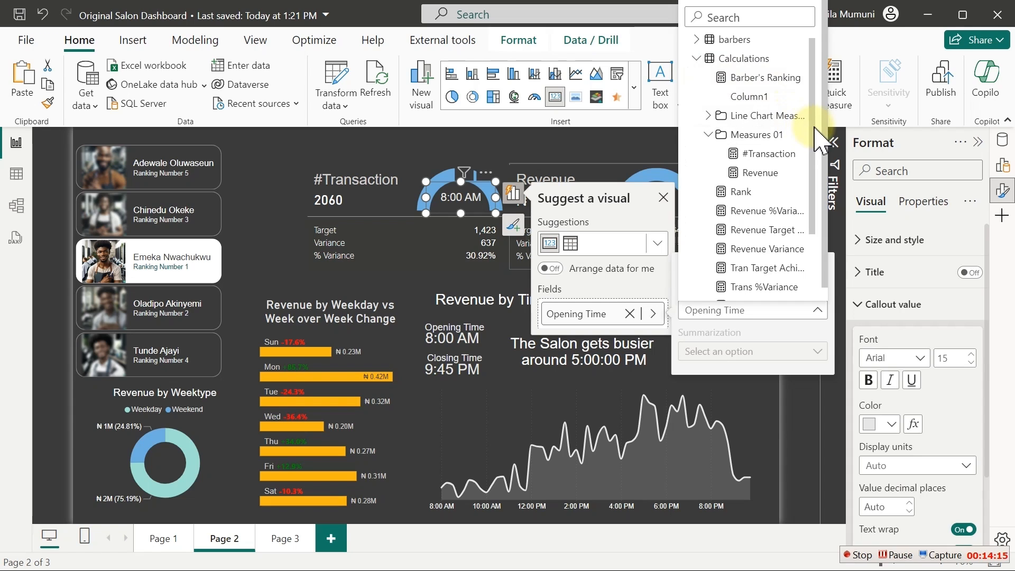
{"action": "left_click_drag", "start_coordinate": [813, 128], "coordinate": [814, 166]}
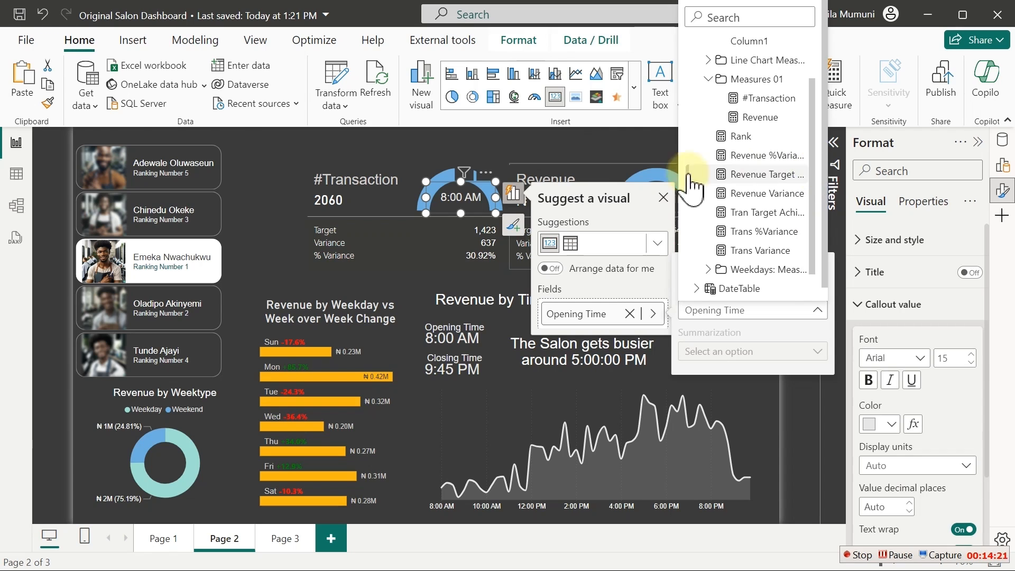
{"action": "left_click", "coordinate": [629, 313]}
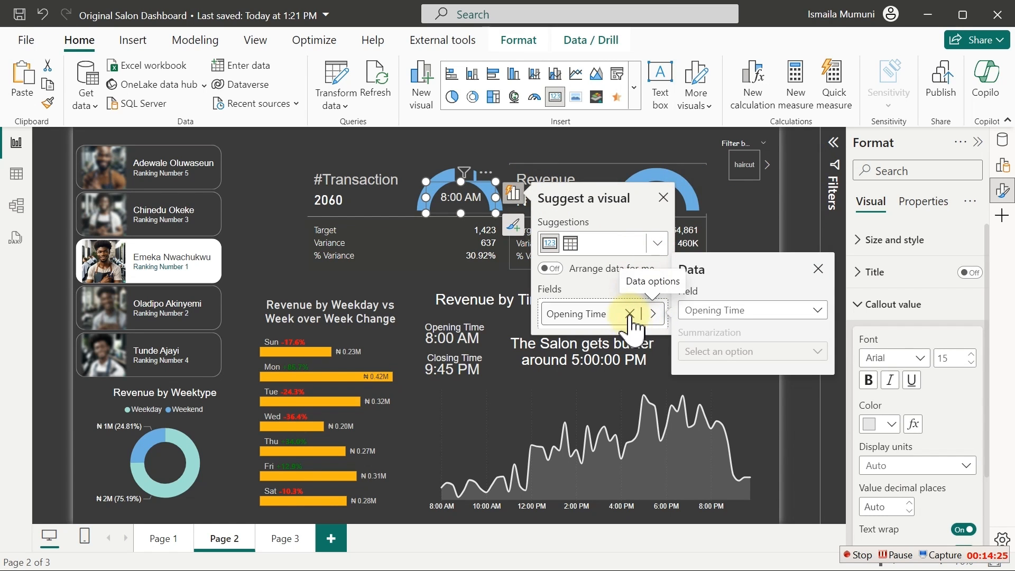
- Replace the Opening Time field in the #Transaction gauge's card with the Tran Target Achieved measure
{"action": "left_click", "coordinate": [630, 315]}
{"action": "left_click", "coordinate": [1001, 140]}
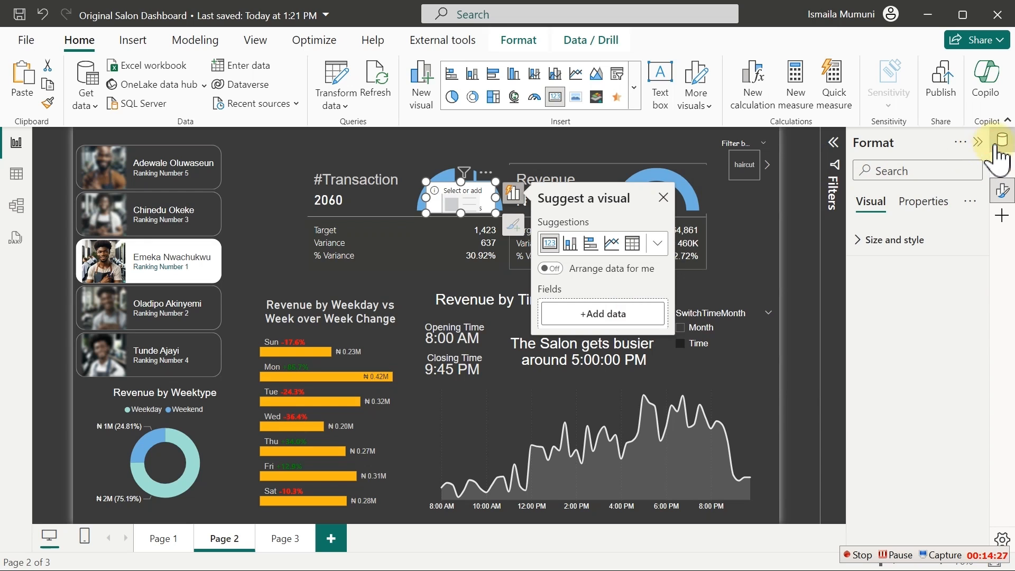
{"action": "left_click", "coordinate": [872, 296]}
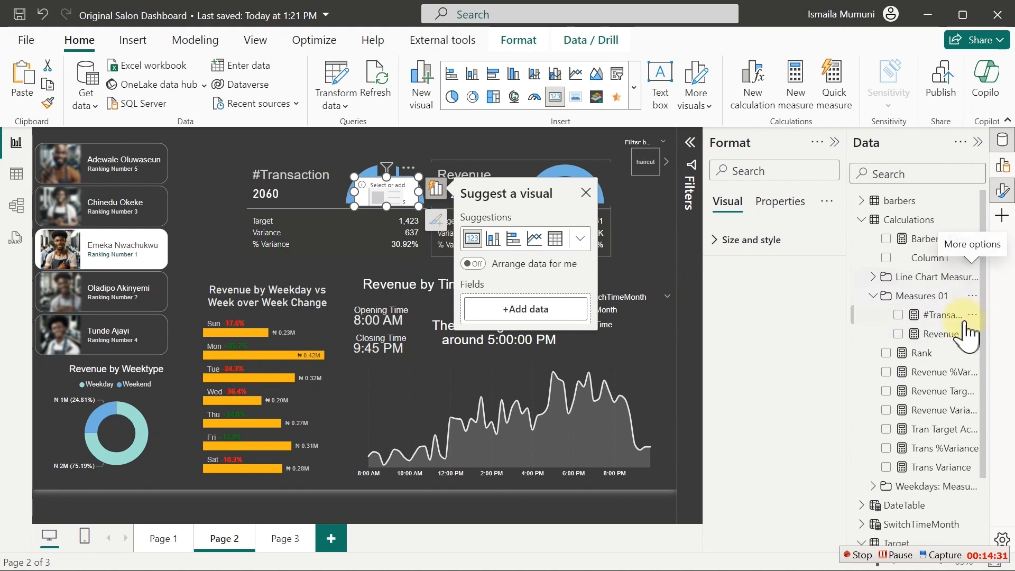
{"action": "left_click", "coordinate": [872, 296]}
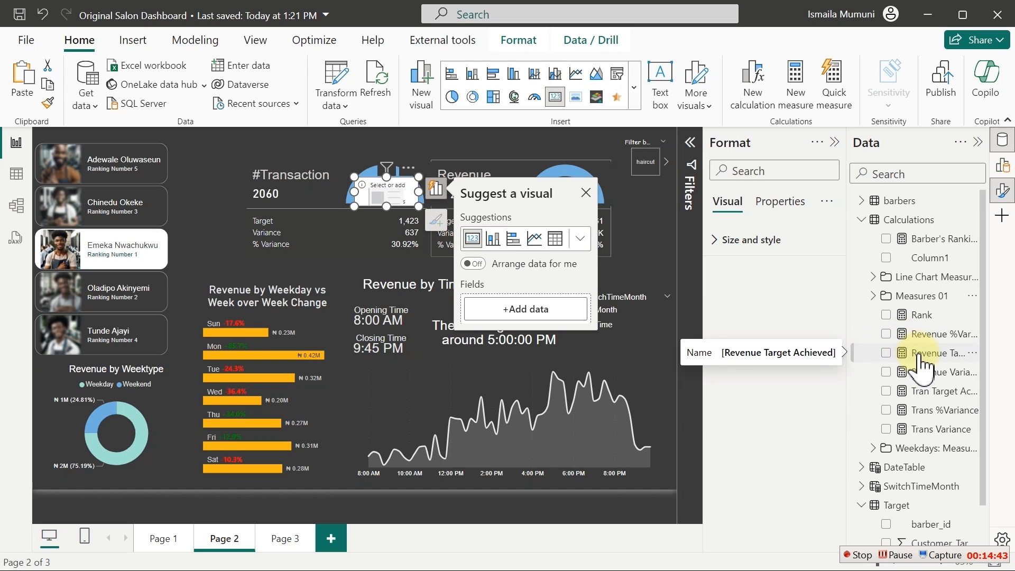
{"action": "left_click", "coordinate": [886, 391]}
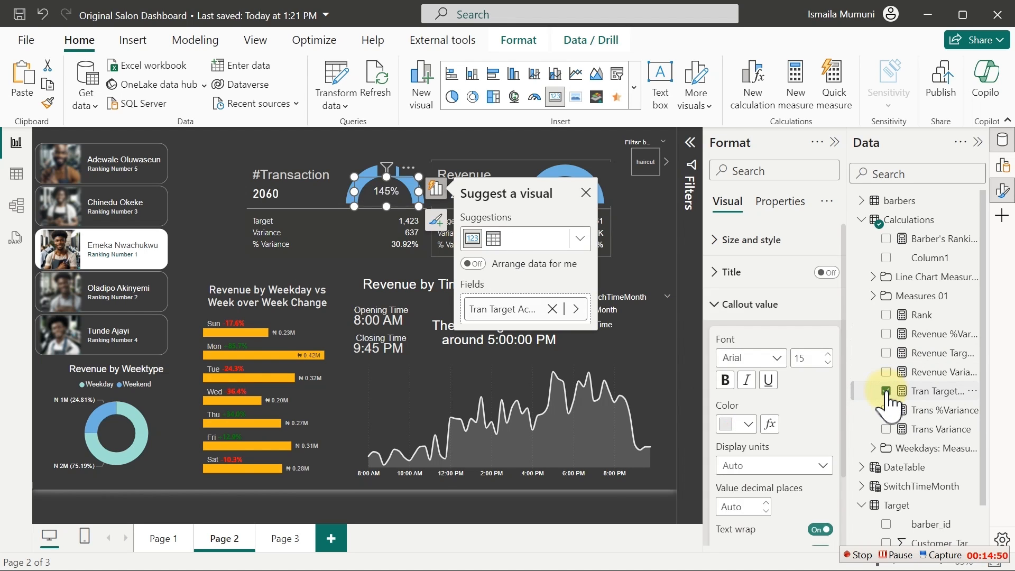
{"action": "left_click", "coordinate": [641, 200]}
- Duplicate the #Transaction gauge's percentage card into the Revenue gauge, replacing its field with the Revenue Target Achieved measure
{"action": "left_click", "coordinate": [392, 201]}
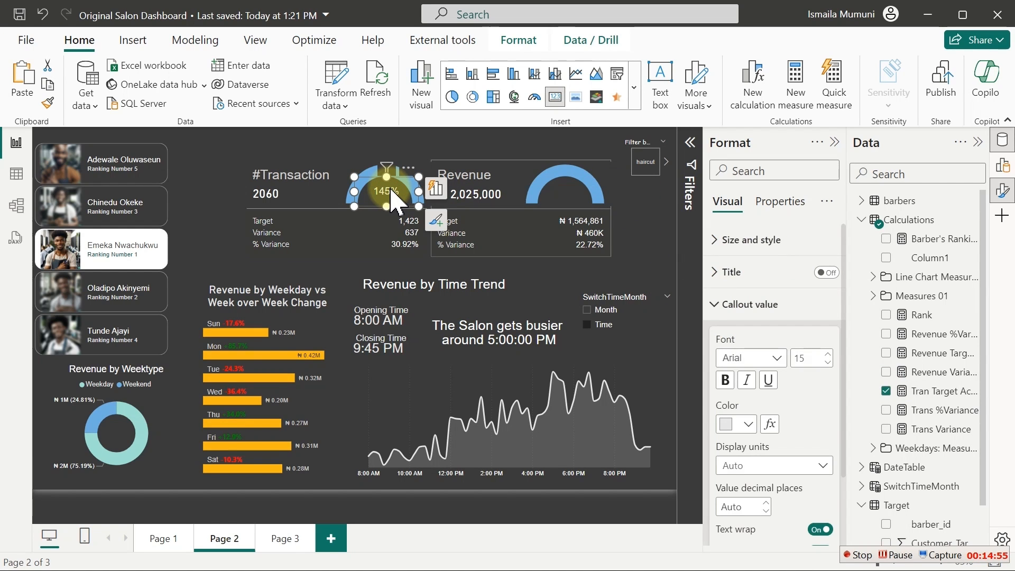
{"action": "left_click_drag", "start_coordinate": [390, 193], "coordinate": [562, 198]}
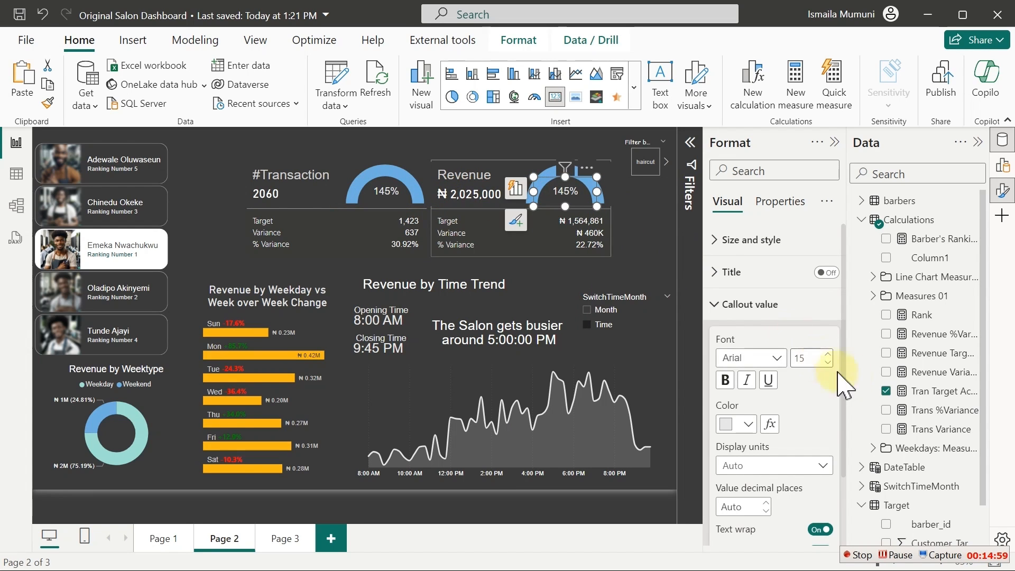
{"action": "left_click", "coordinate": [885, 391]}
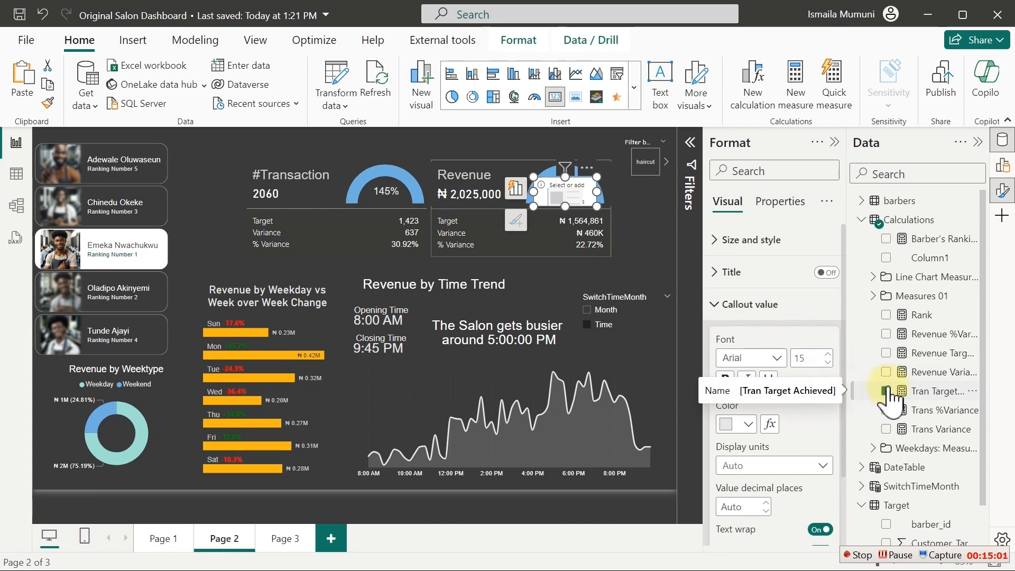
{"action": "left_click", "coordinate": [885, 352]}
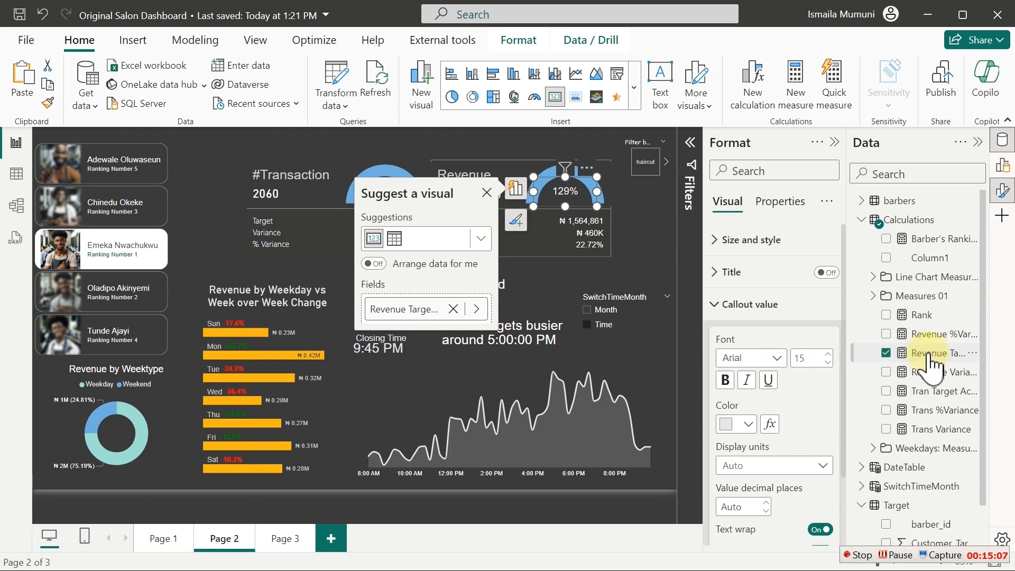
{"action": "left_click", "coordinate": [929, 353]}
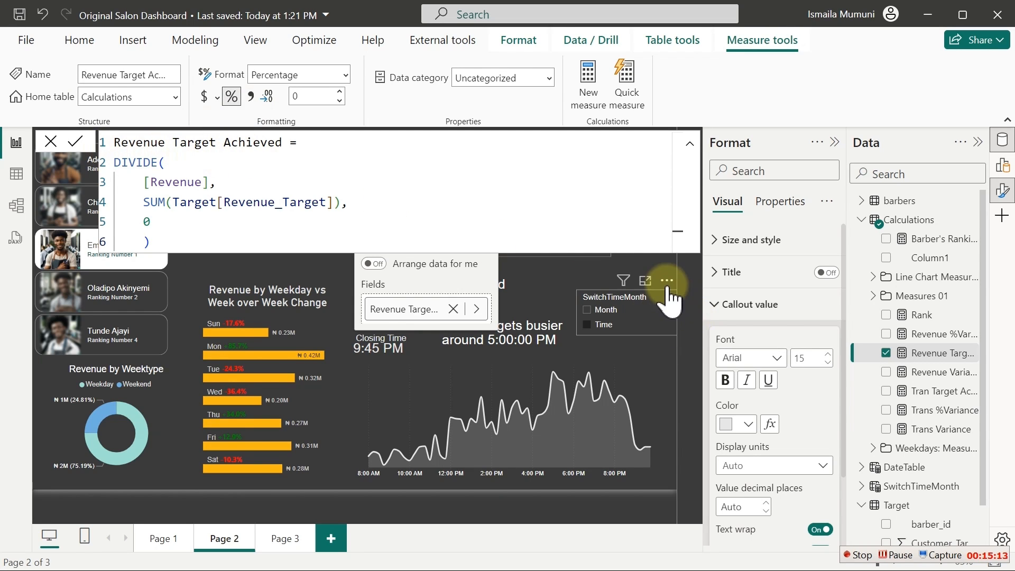
{"action": "left_click", "coordinate": [640, 274]}
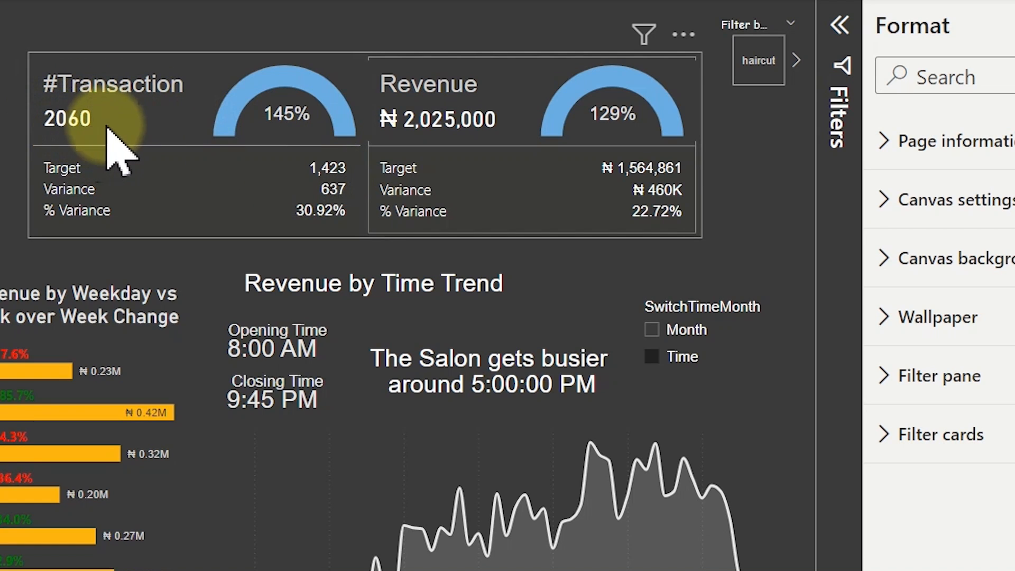
{"action": "left_click", "coordinate": [289, 135]}
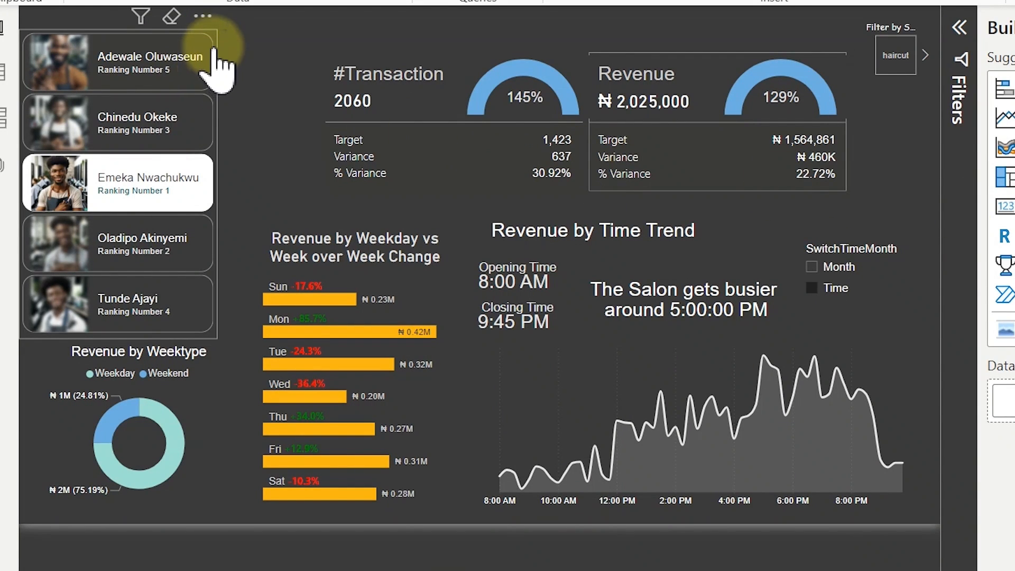
- Shorten the barber slicer by lowering its upper edge and move the haircut filter slicer into the space above it
{"action": "left_click", "coordinate": [119, 30]}
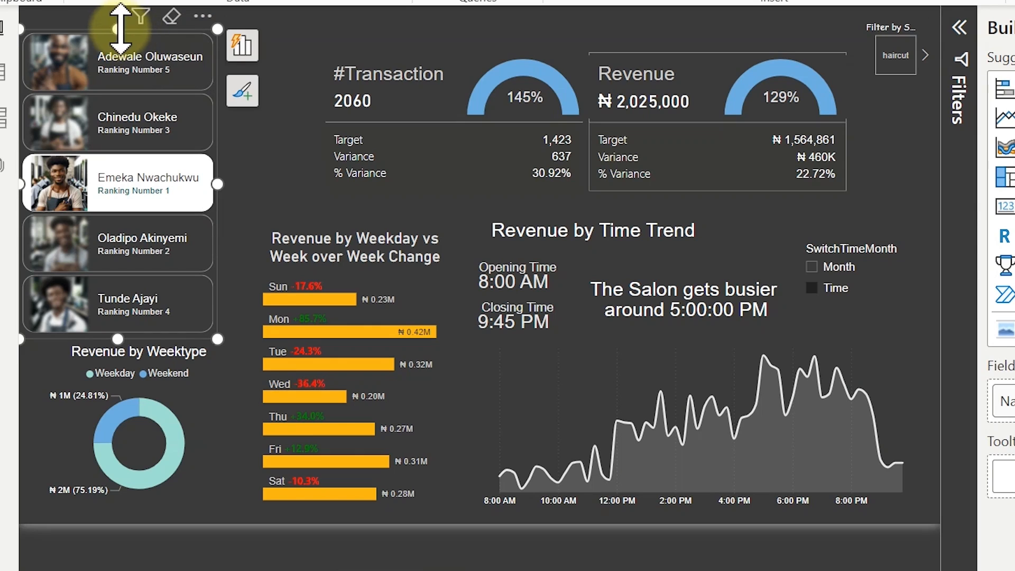
{"action": "left_click_drag", "start_coordinate": [117, 29], "coordinate": [115, 112]}
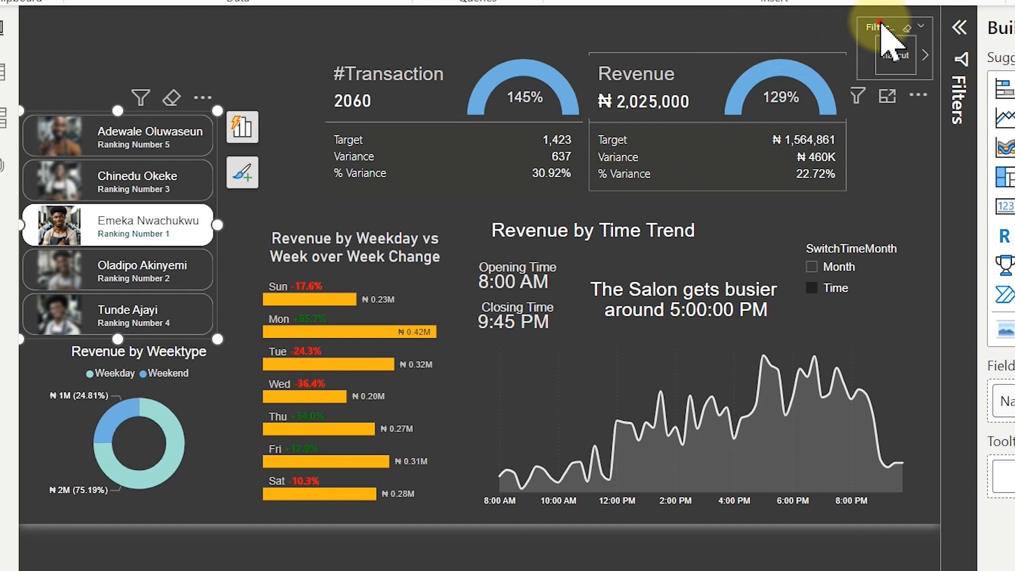
{"action": "left_click_drag", "start_coordinate": [881, 29], "coordinate": [83, 56]}
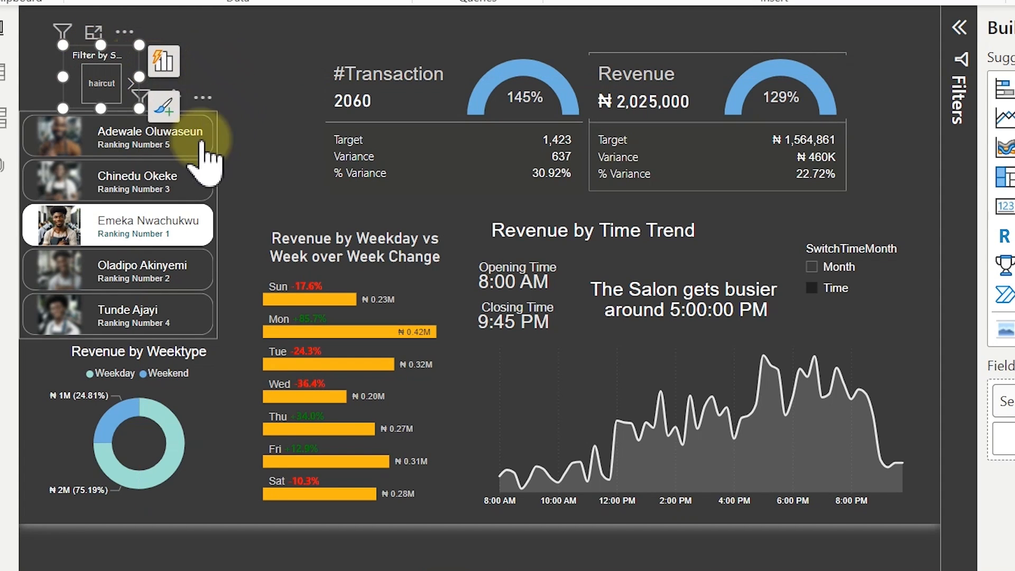
- Extend the barber slicer's right edge slightly outward and pull its left edge inward from the canvas border
{"action": "left_click", "coordinate": [214, 161]}
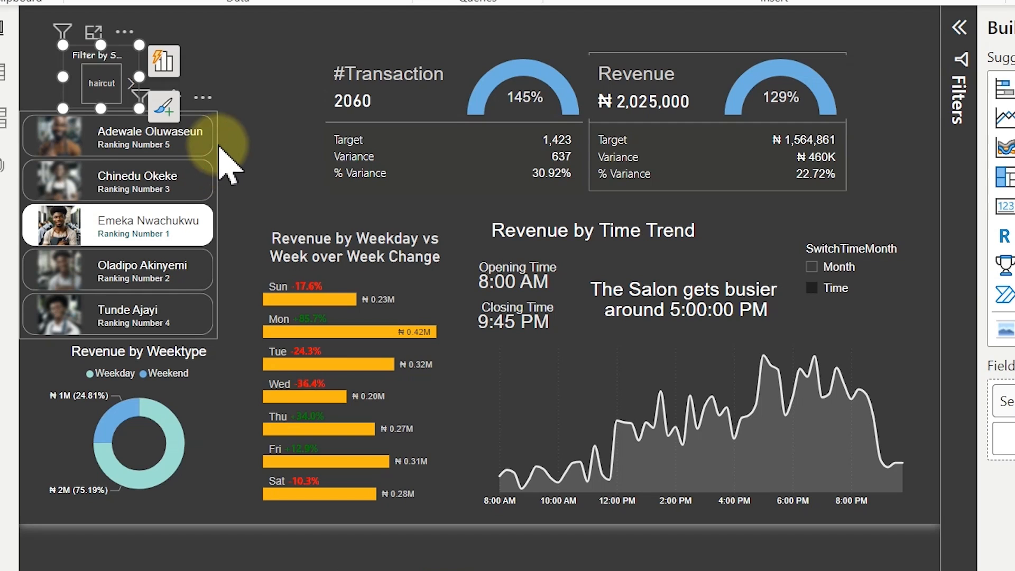
{"action": "left_click_drag", "start_coordinate": [231, 218], "coordinate": [238, 220]}
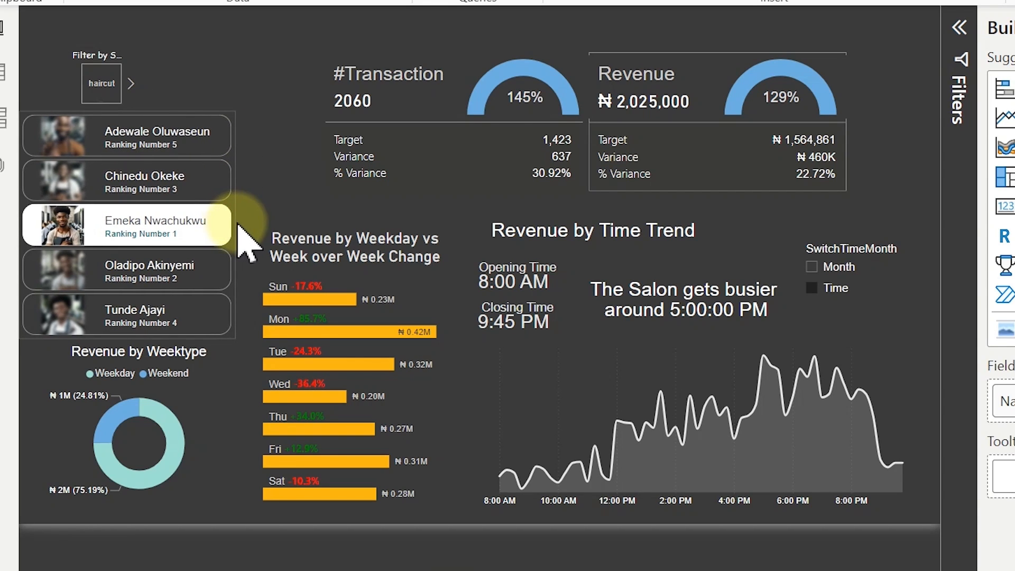
{"action": "left_click_drag", "start_coordinate": [21, 221], "coordinate": [34, 227]}
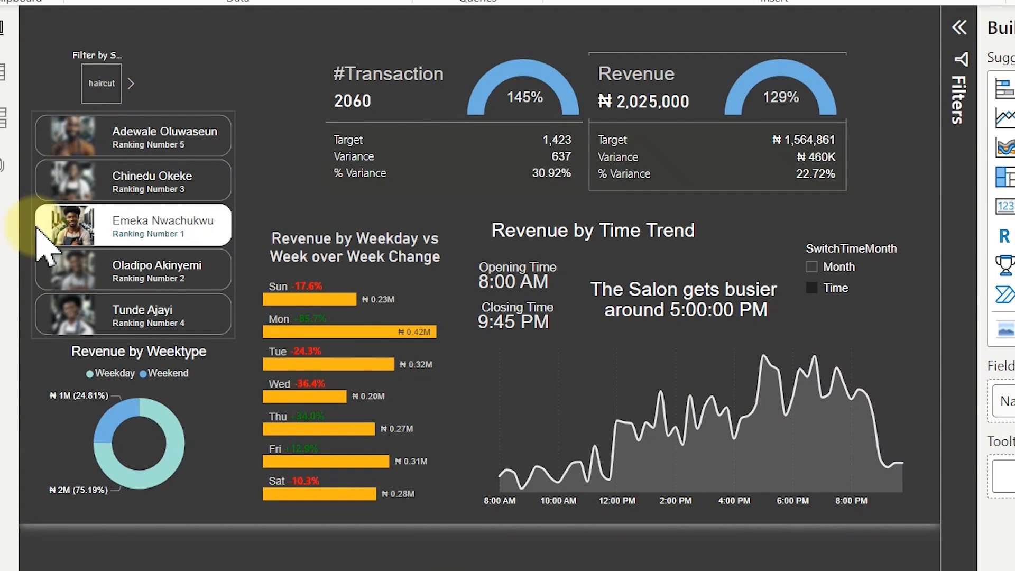
{"action": "left_click", "coordinate": [34, 229]}
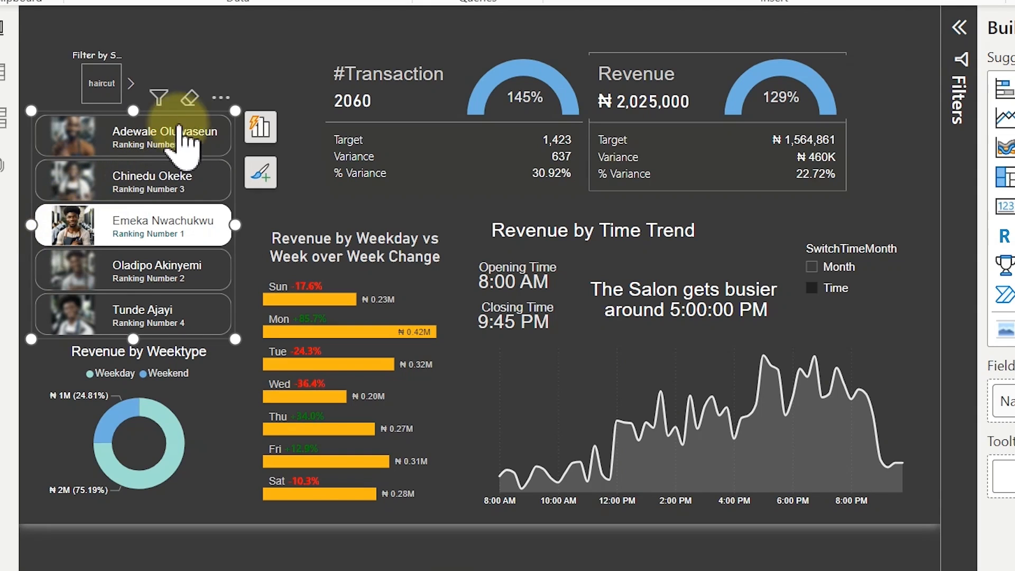
{"action": "left_click", "coordinate": [312, 32]}
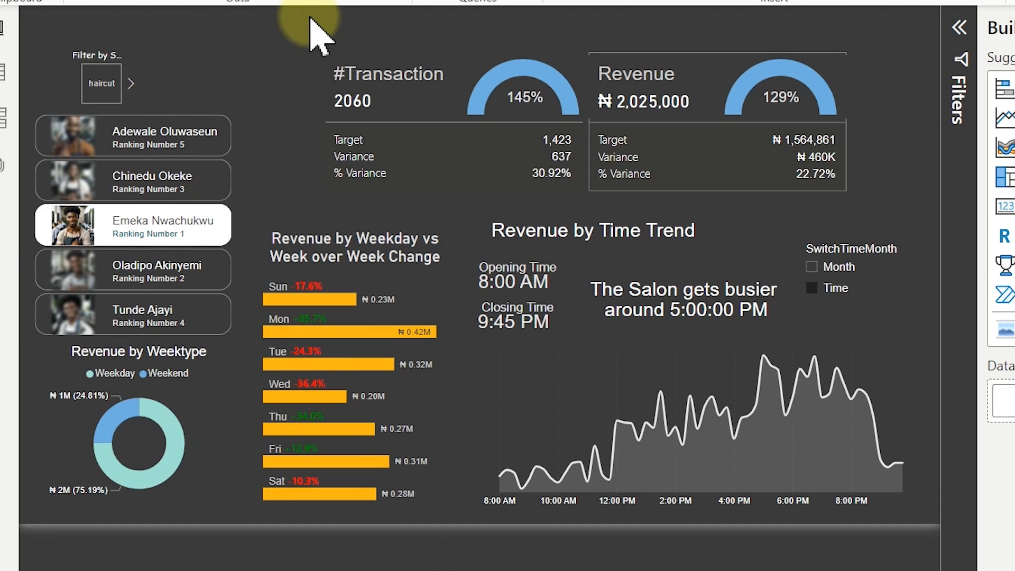
{"action": "key", "text": "super"}
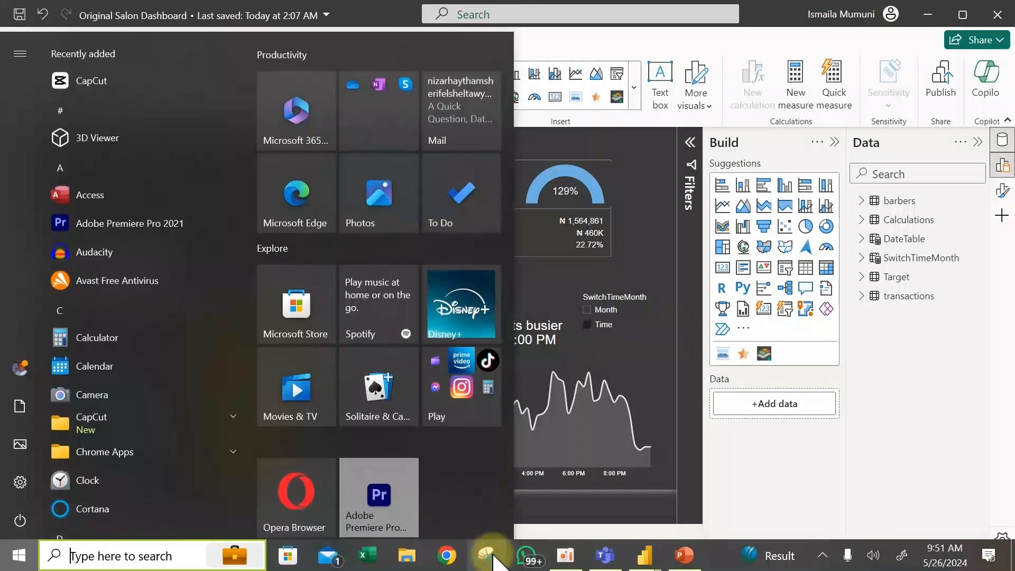
{"action": "left_click", "coordinate": [491, 557]}
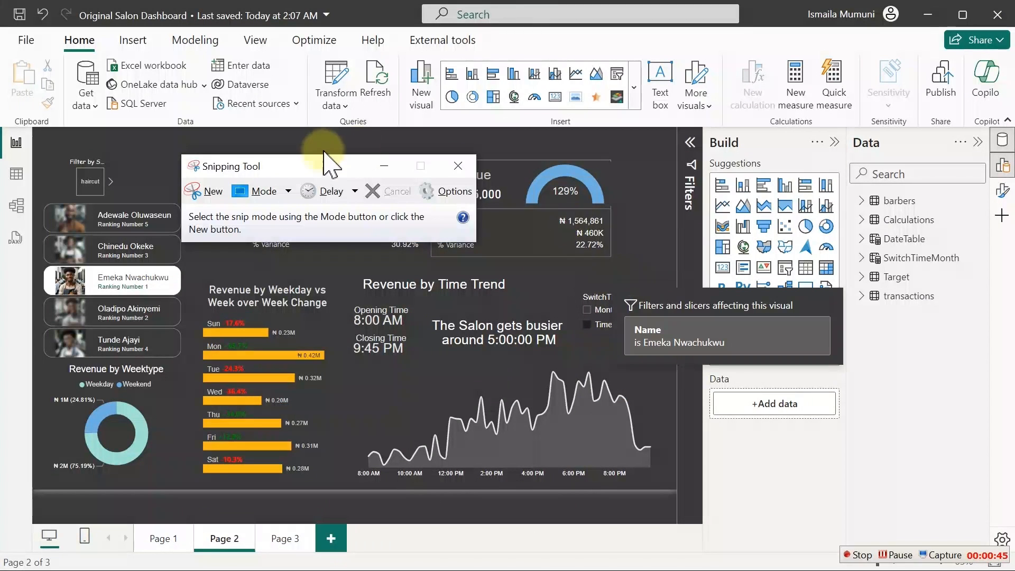
{"action": "left_click_drag", "start_coordinate": [285, 172], "coordinate": [242, 174]}
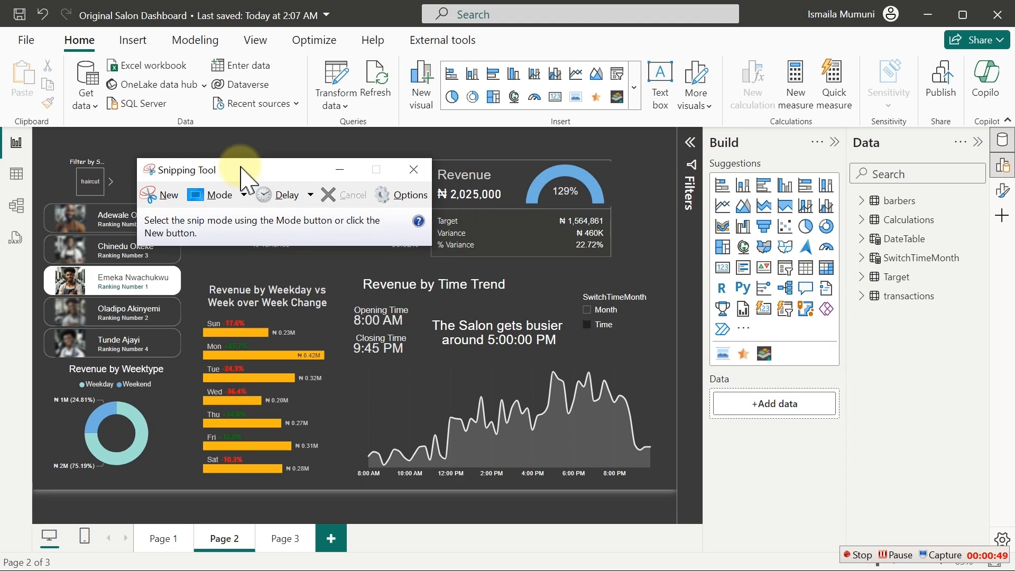
{"action": "left_click", "coordinate": [413, 169]}
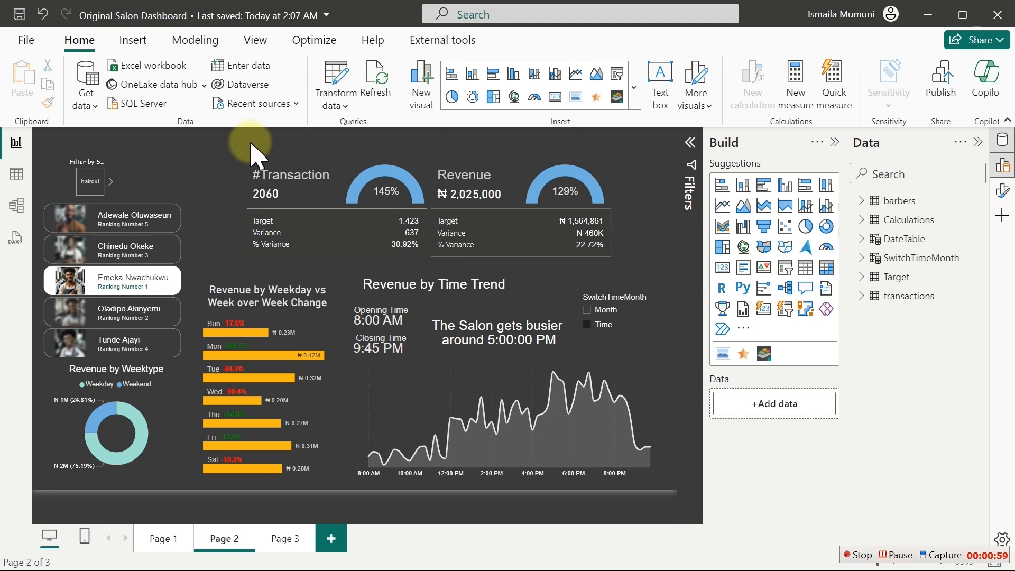
- Capture the whole dashboard canvas as a rectangular screen snip and switch to the Editable Background presentation in PowerPoint
{"action": "key", "text": "super+shift+s"}
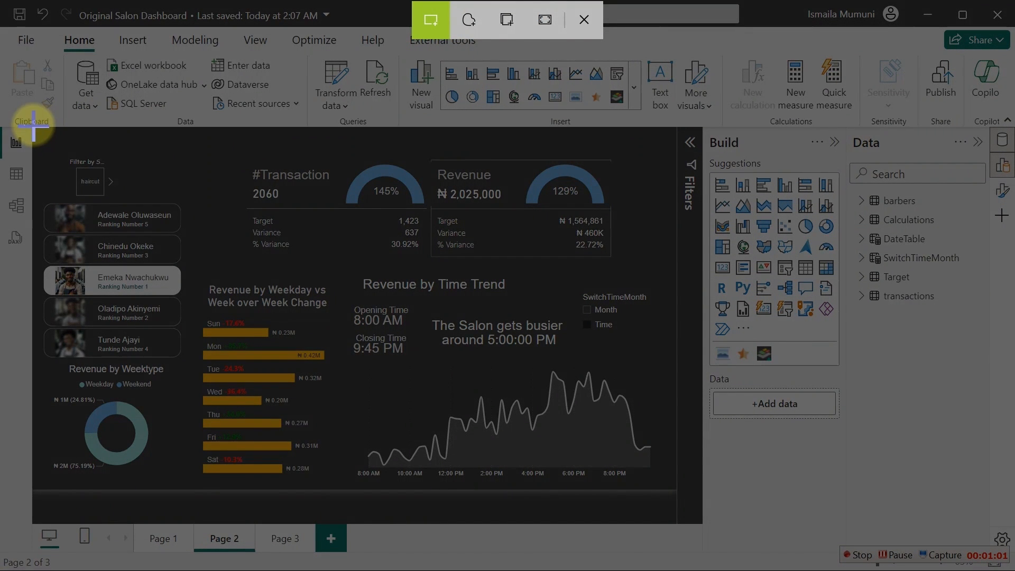
{"action": "left_click_drag", "start_coordinate": [33, 125], "coordinate": [674, 492]}
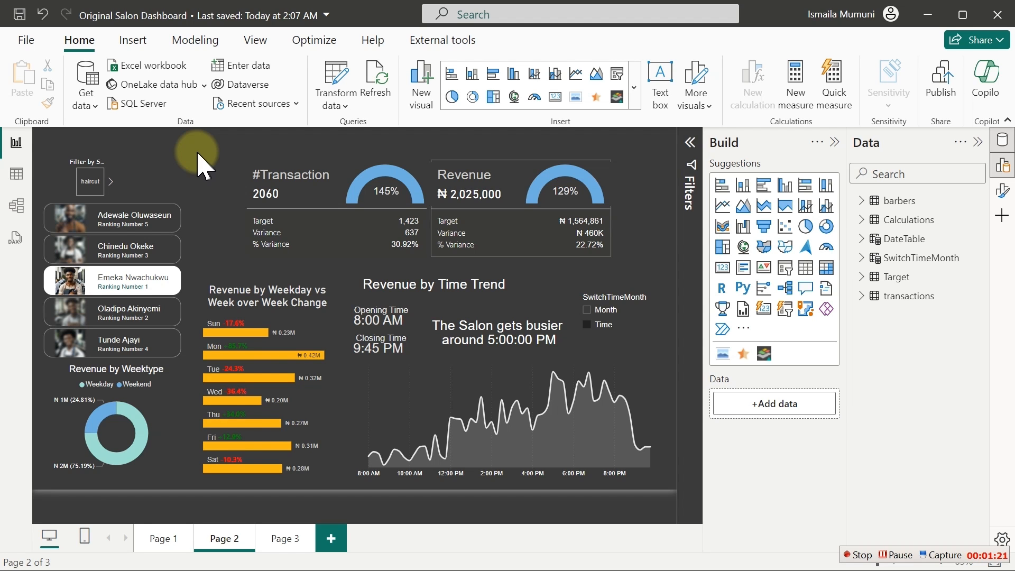
{"action": "key", "text": "super"}
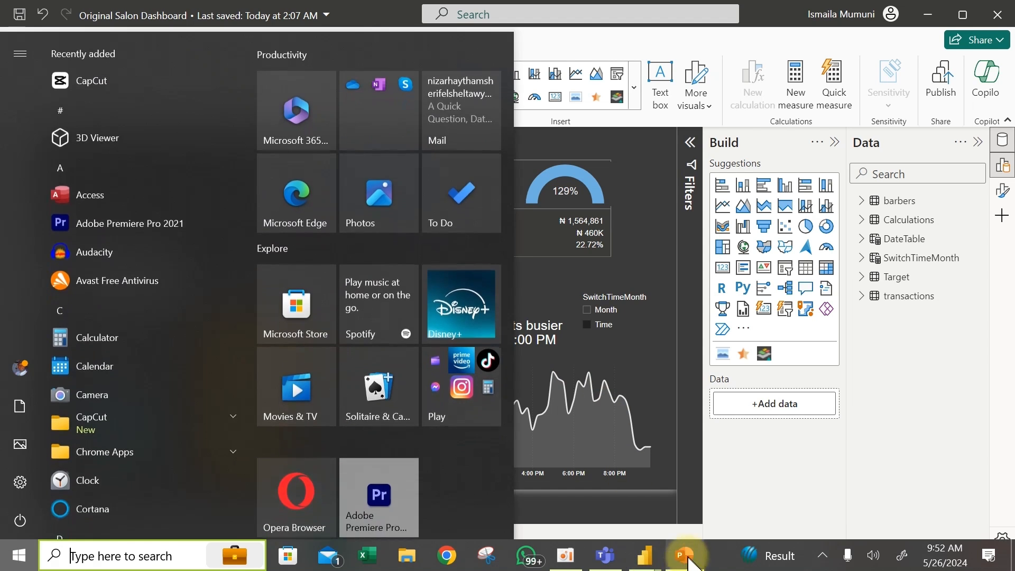
{"action": "left_click", "coordinate": [680, 564]}
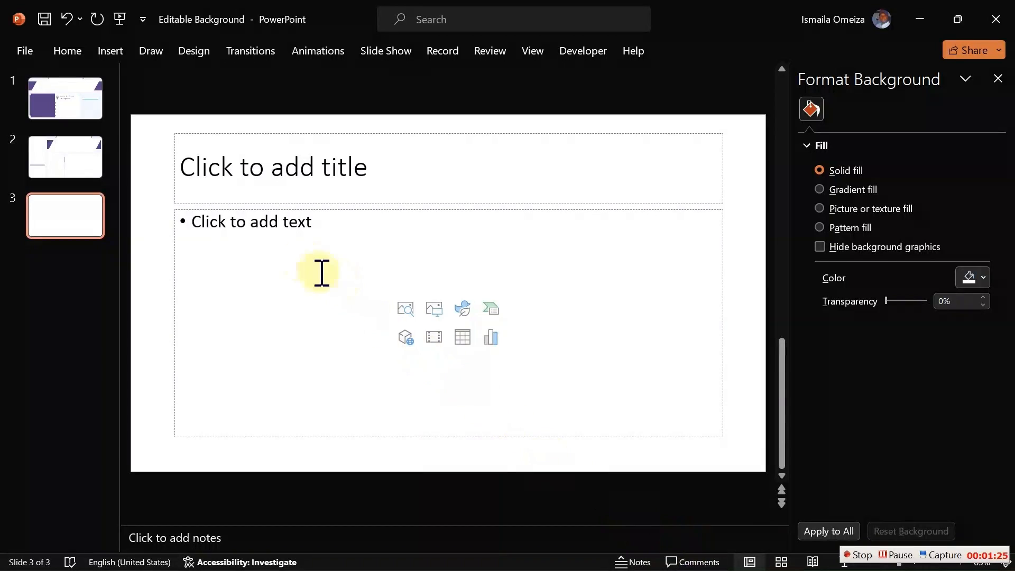
- Delete the title and text placeholders from slide 3 and paste the dashboard snip there
{"action": "left_click_drag", "start_coordinate": [154, 121], "coordinate": [749, 499]}
{"action": "key", "text": "Delete"}
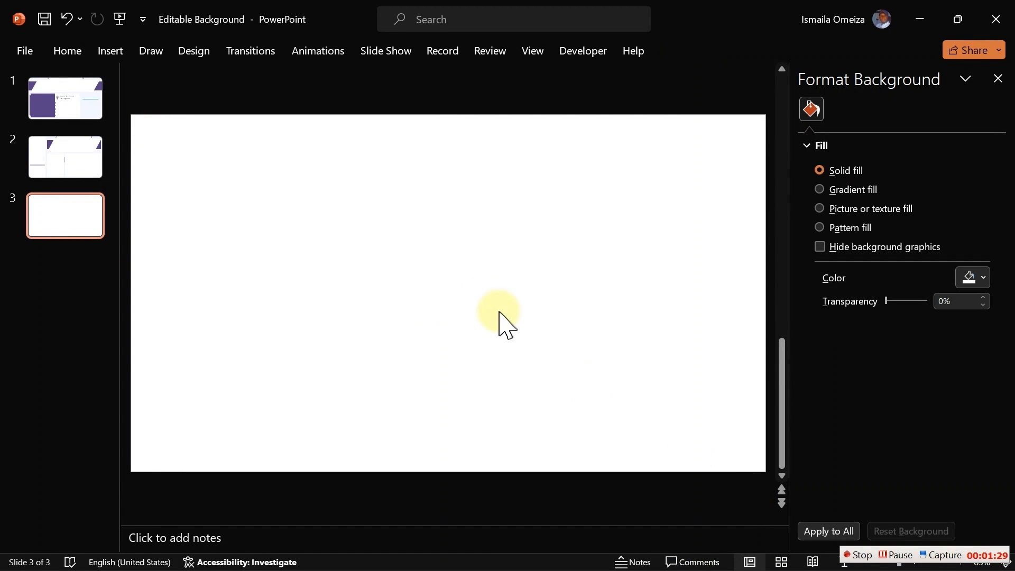
{"action": "key", "text": "ctrl+v"}
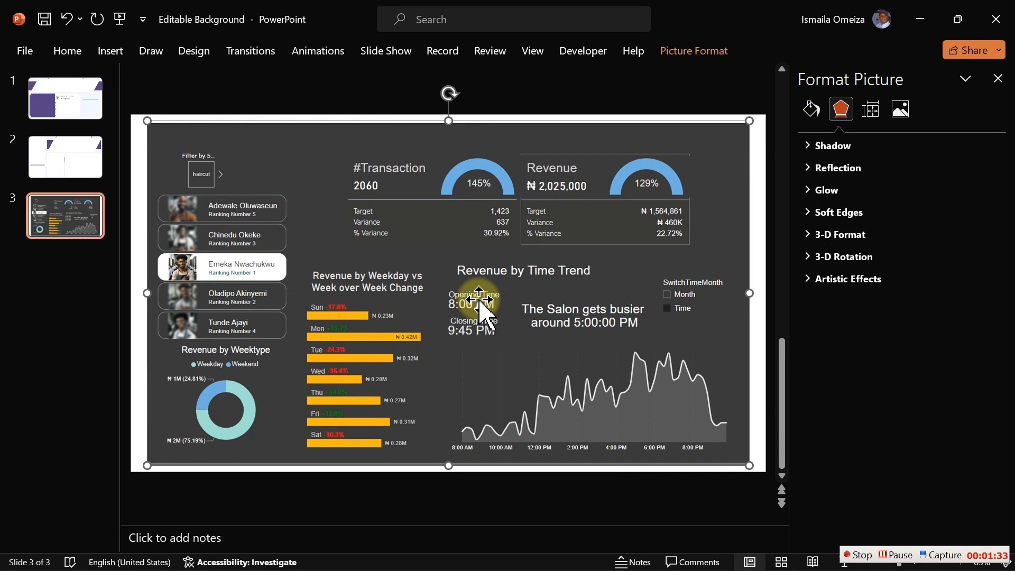
- Align the pasted dashboard picture to the slide's upper-left corner, enlarge it to the full slide width, and nudge it slightly upward
{"action": "left_click_drag", "start_coordinate": [474, 289], "coordinate": [458, 282]}
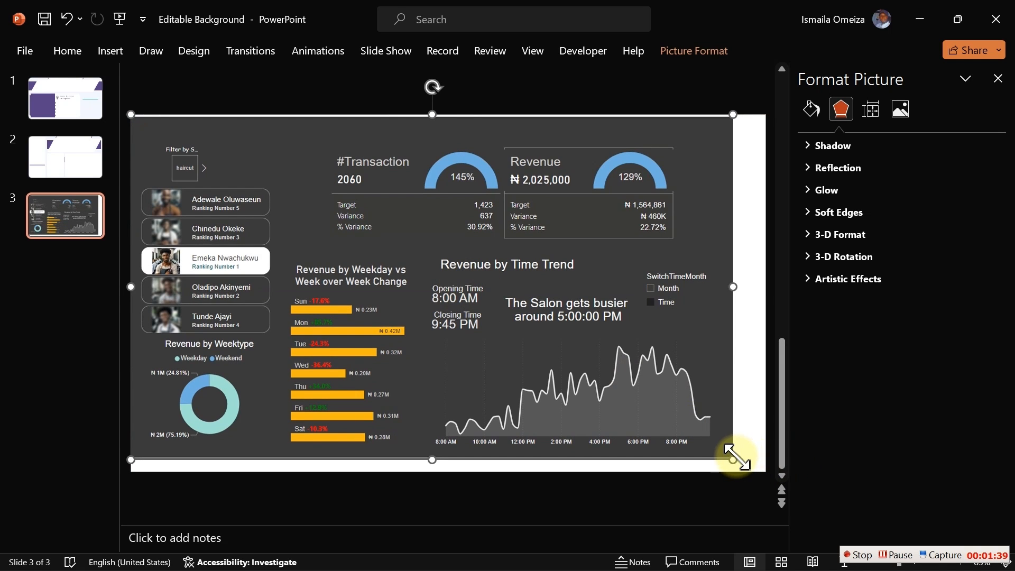
{"action": "left_click_drag", "start_coordinate": [734, 458], "coordinate": [765, 475]}
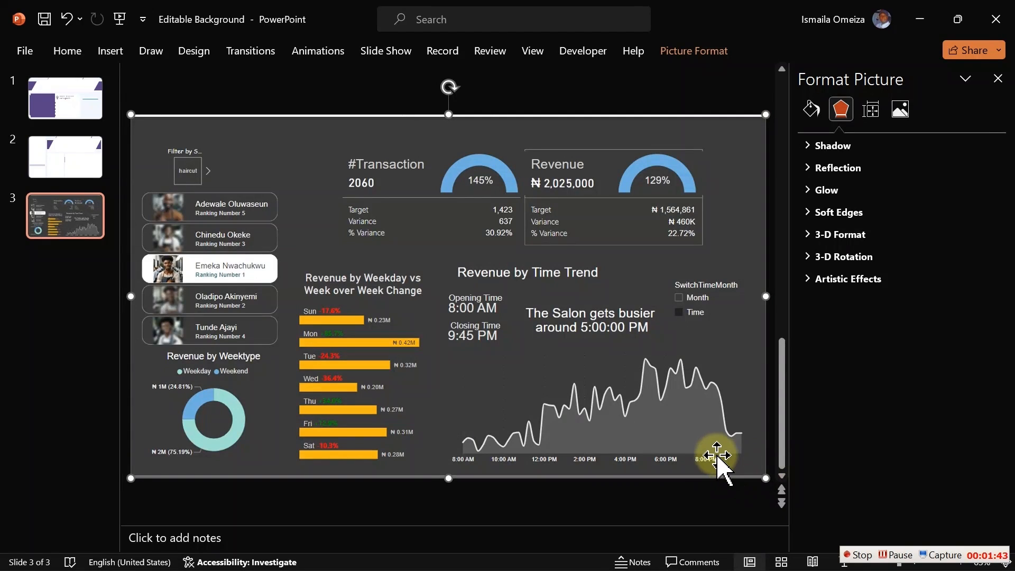
{"action": "key", "text": "ctrl+Up"}
{"action": "key", "text": "ctrl+Up"}
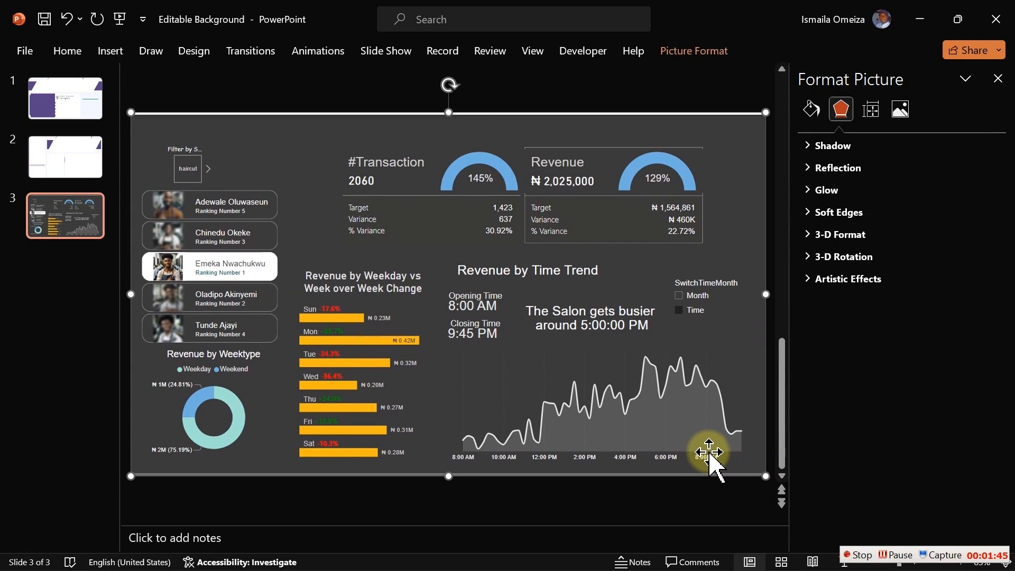
{"action": "left_click", "coordinate": [691, 509]}
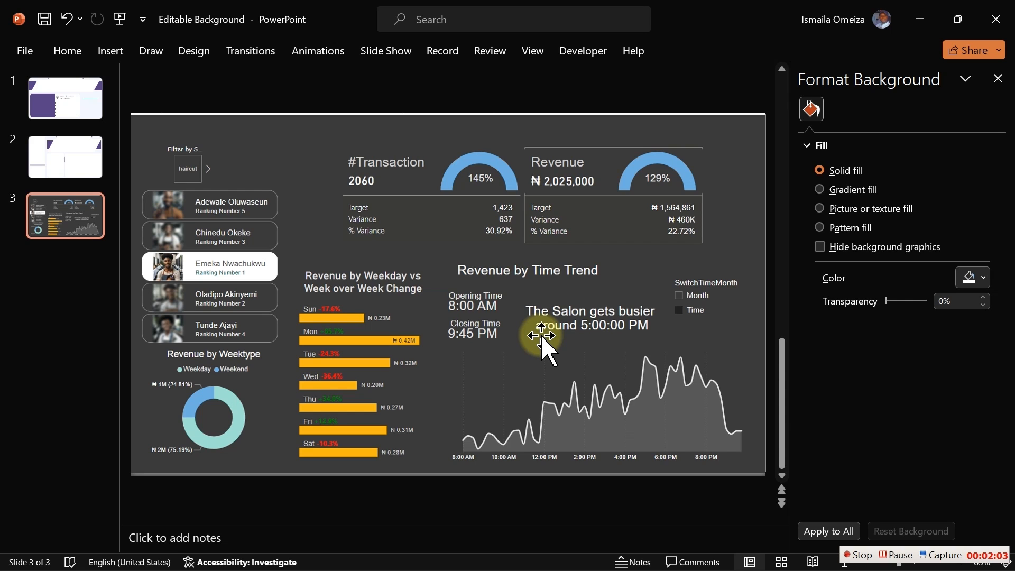
- Insert a 1" by 1" rectangle over the right end of the first barber tiles in the dashboard picture
{"action": "left_click", "coordinate": [110, 53]}
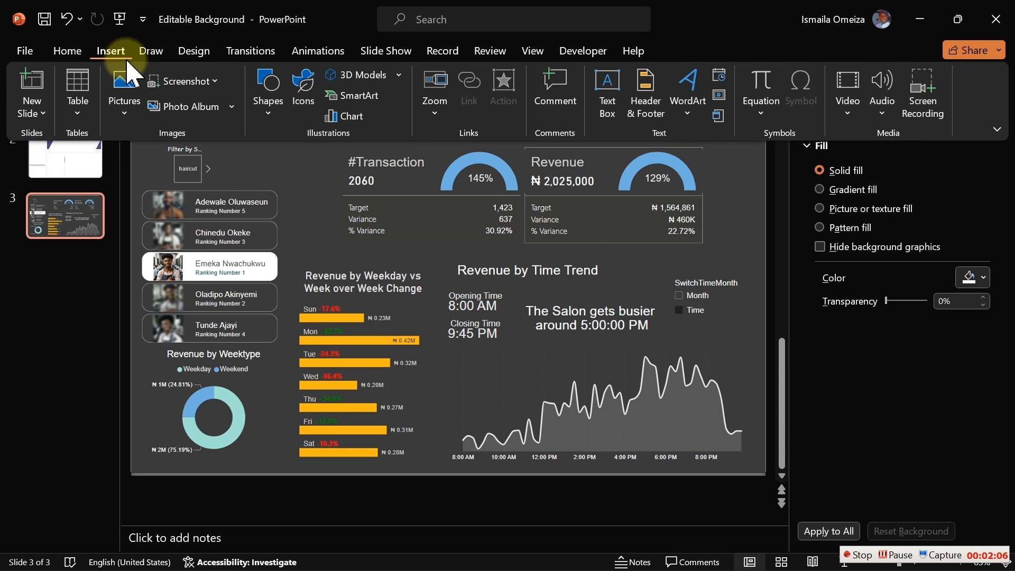
{"action": "left_click", "coordinate": [263, 111]}
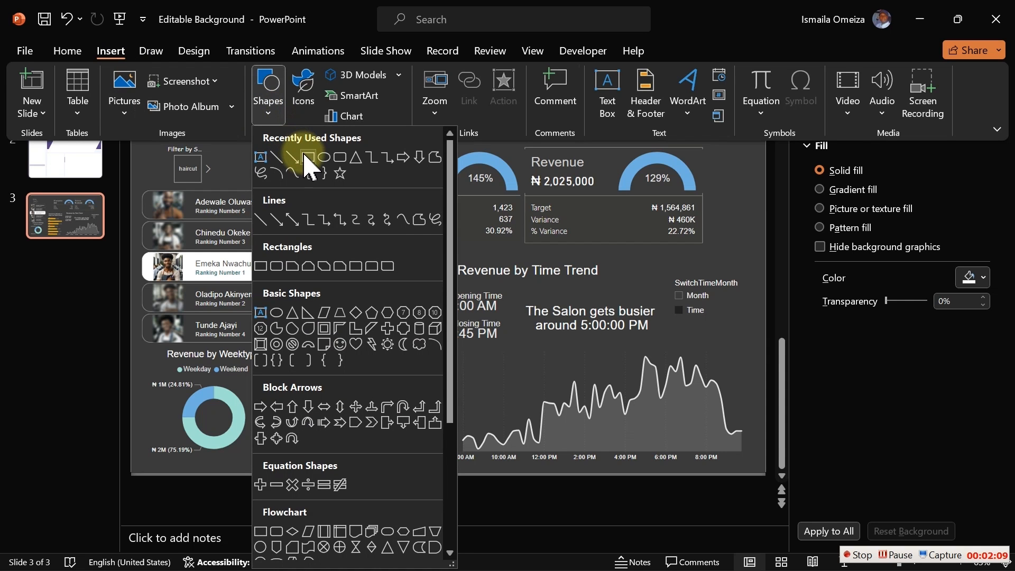
{"action": "left_click", "coordinate": [306, 158]}
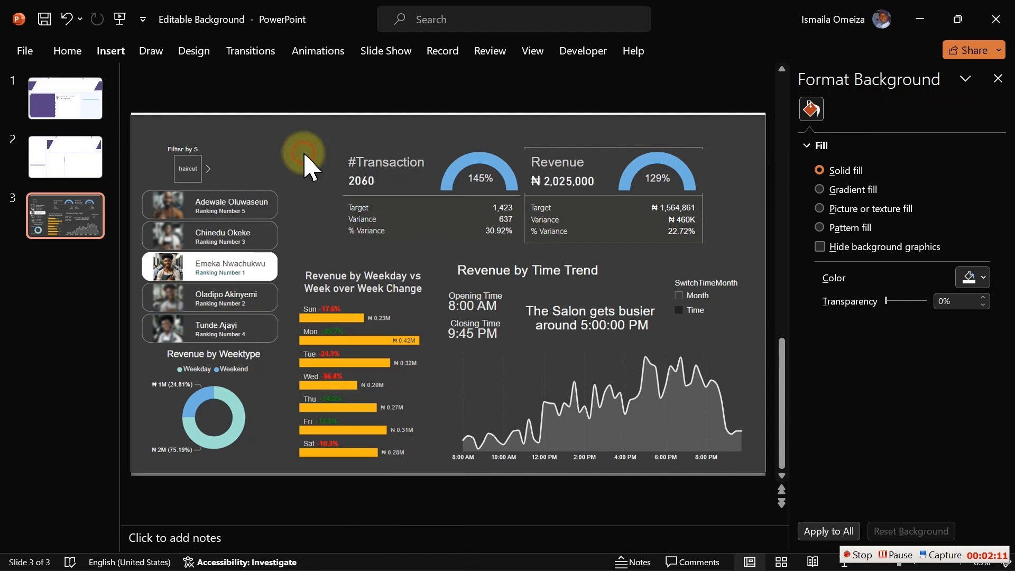
{"action": "left_click_drag", "start_coordinate": [276, 145], "coordinate": [271, 222]}
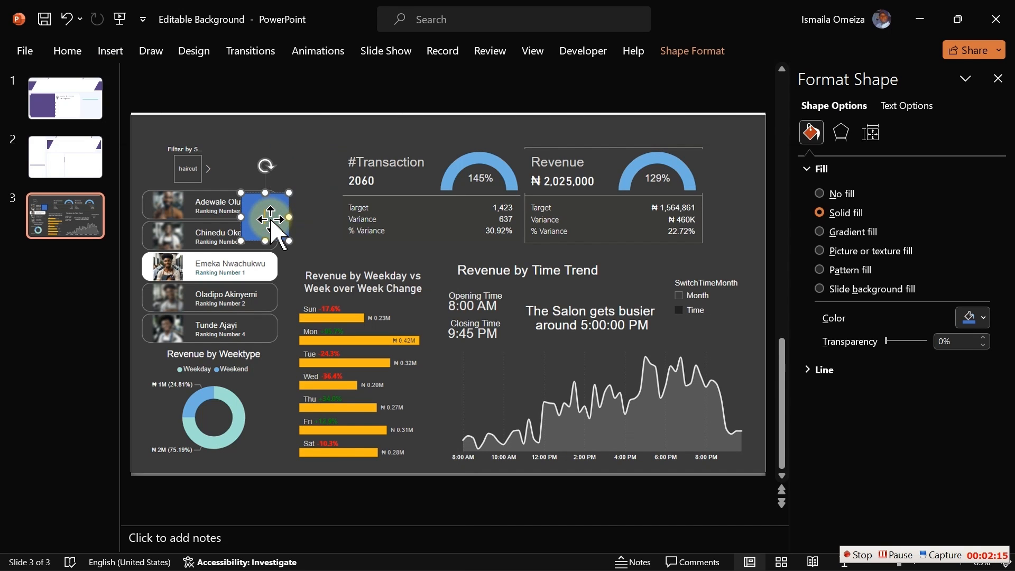
- Resize the rectangle to 7.51" high by 3.09" wide and place it flush in the slide's upper-left corner as a side panel
{"action": "left_click", "coordinate": [697, 53]}
{"action": "left_click", "coordinate": [895, 80]}
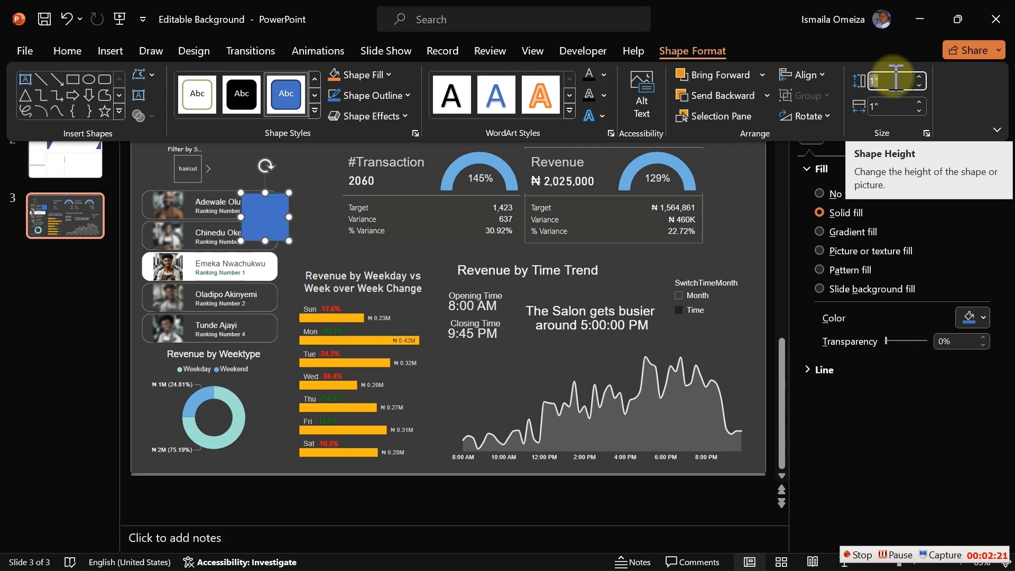
{"action": "type", "text": "7."}
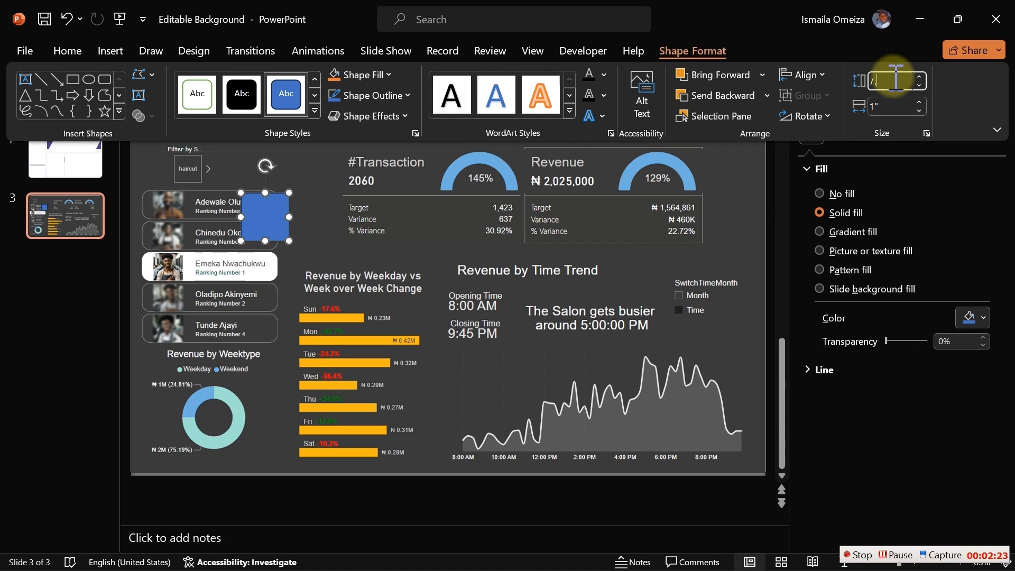
{"action": "type", "text": "51"}
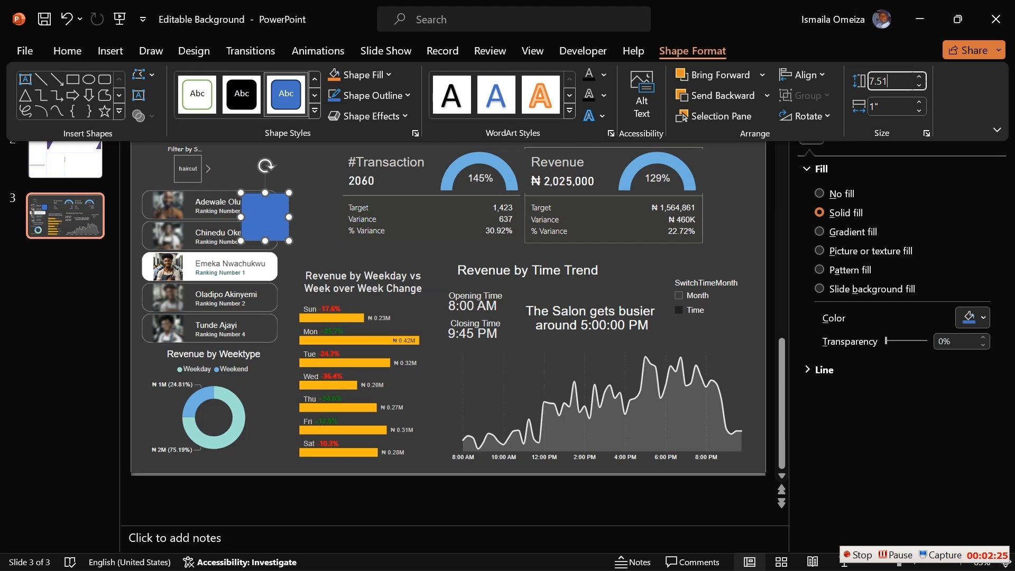
{"action": "key", "text": "Tab"}
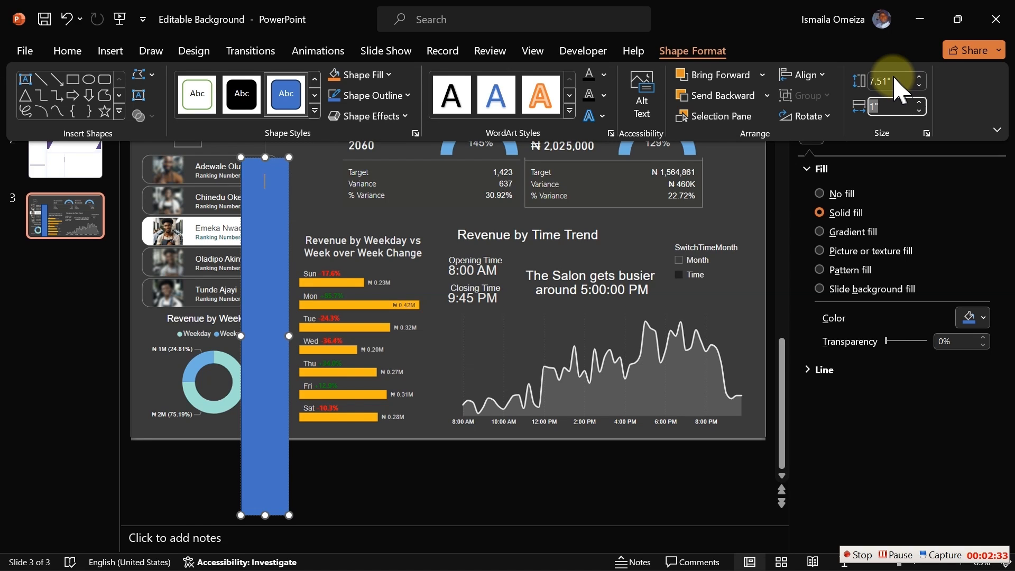
{"action": "type", "text": "3."}
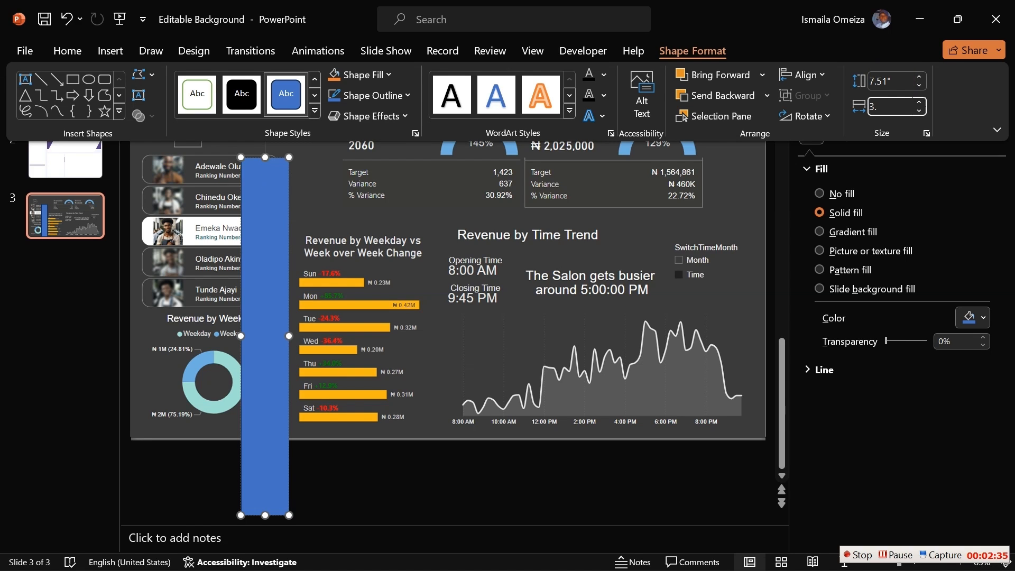
{"action": "type", "text": "09"}
{"action": "key", "text": "Return"}
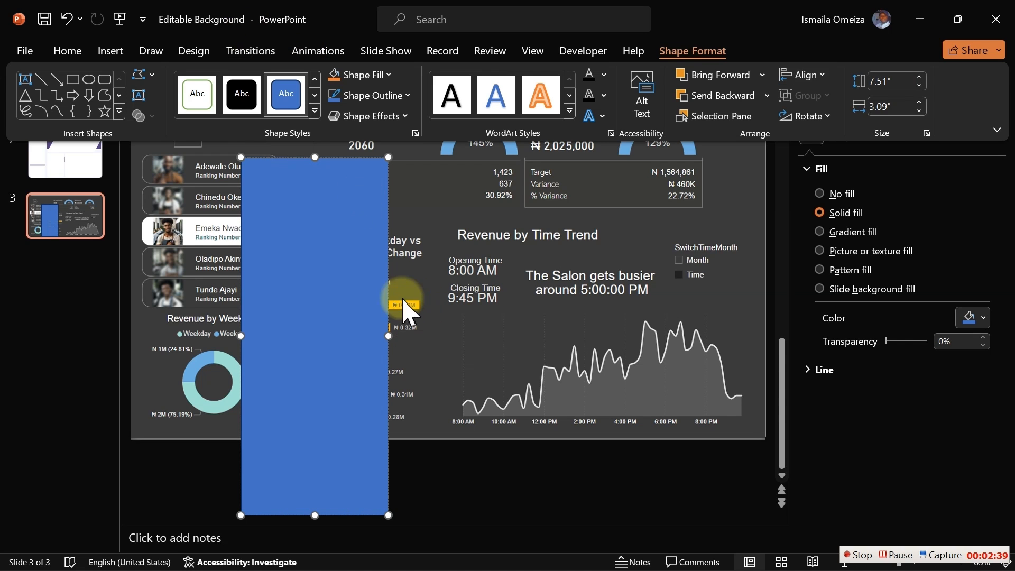
{"action": "left_click", "coordinate": [312, 276]}
{"action": "left_click_drag", "start_coordinate": [332, 262], "coordinate": [188, 157]}
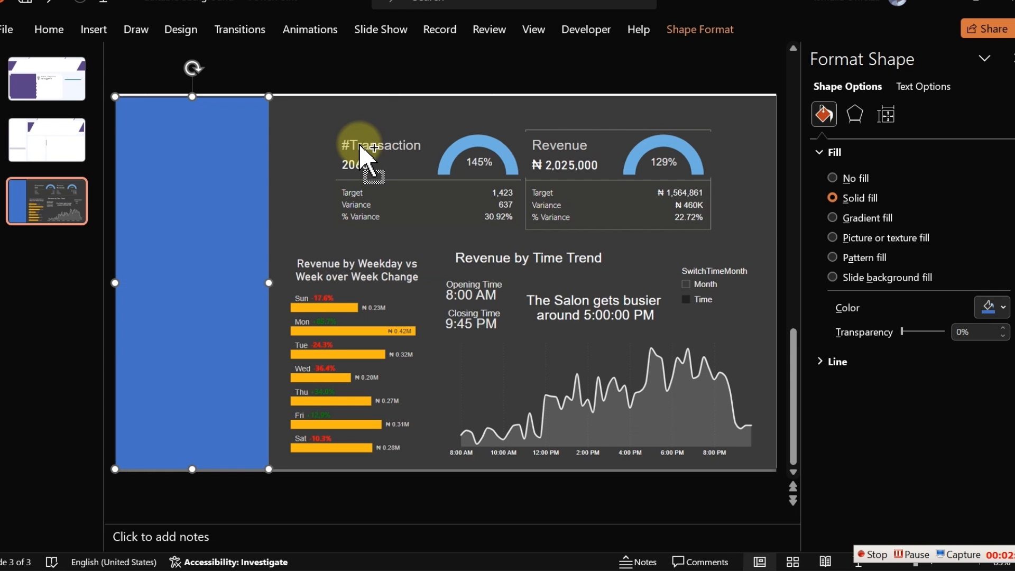
- Duplicate the blue side panel, place the copy near the middle of the slide, and fill it with light gray
{"action": "key", "text": "ctrl+d"}
{"action": "left_click", "coordinate": [230, 199]}
{"action": "left_click_drag", "start_coordinate": [265, 199], "coordinate": [517, 193]}
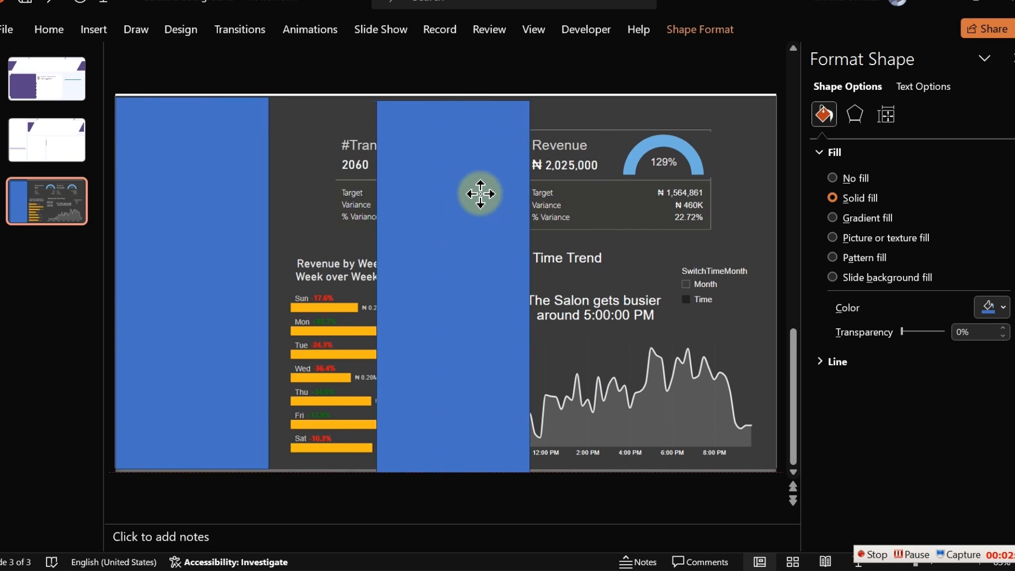
{"action": "left_click", "coordinate": [977, 312]}
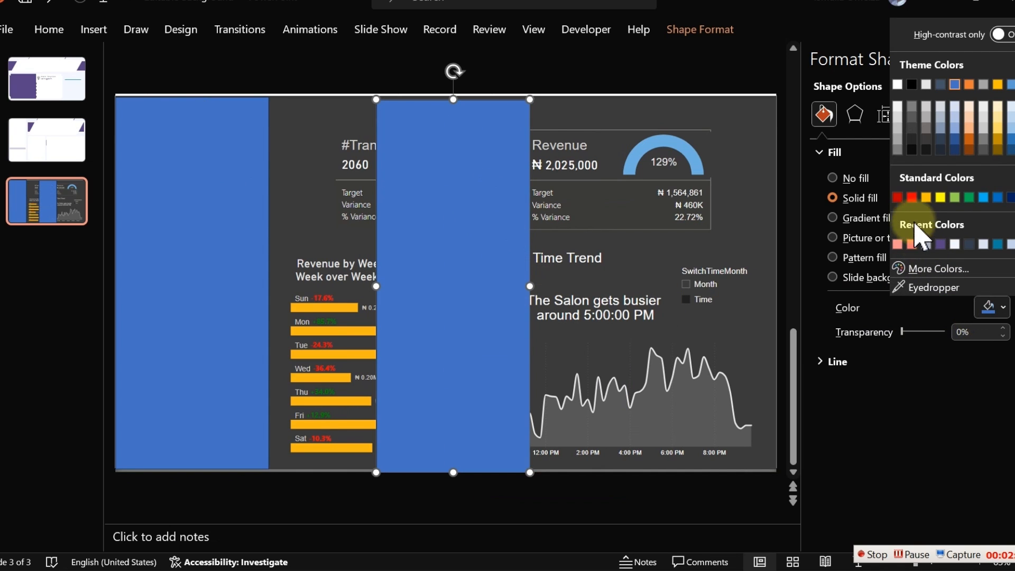
{"action": "left_click", "coordinate": [899, 115]}
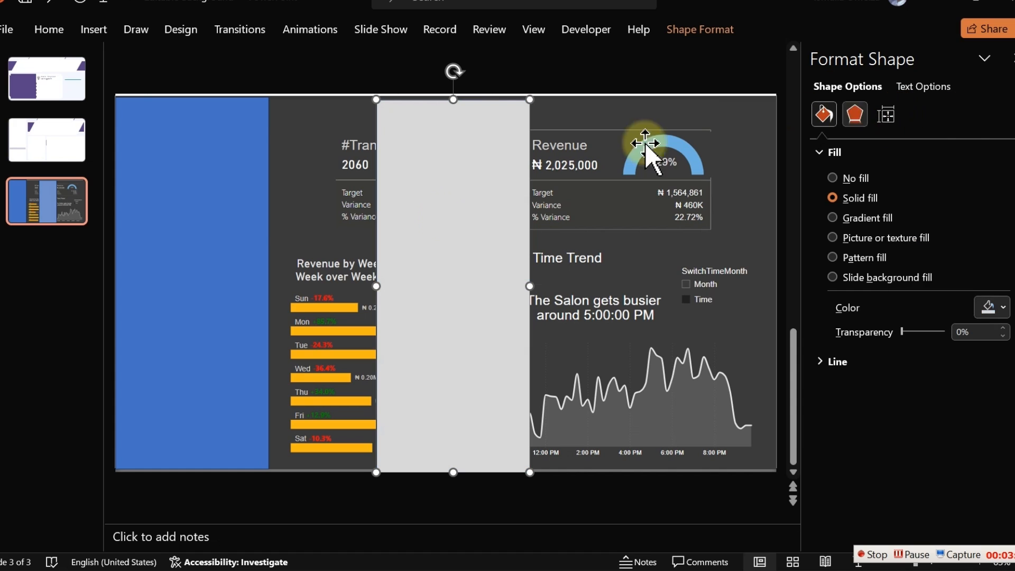
- Narrow the gray copy to a thin strip with no outline and place it along the slide's left edge
{"action": "left_click_drag", "start_coordinate": [530, 289], "coordinate": [401, 290]}
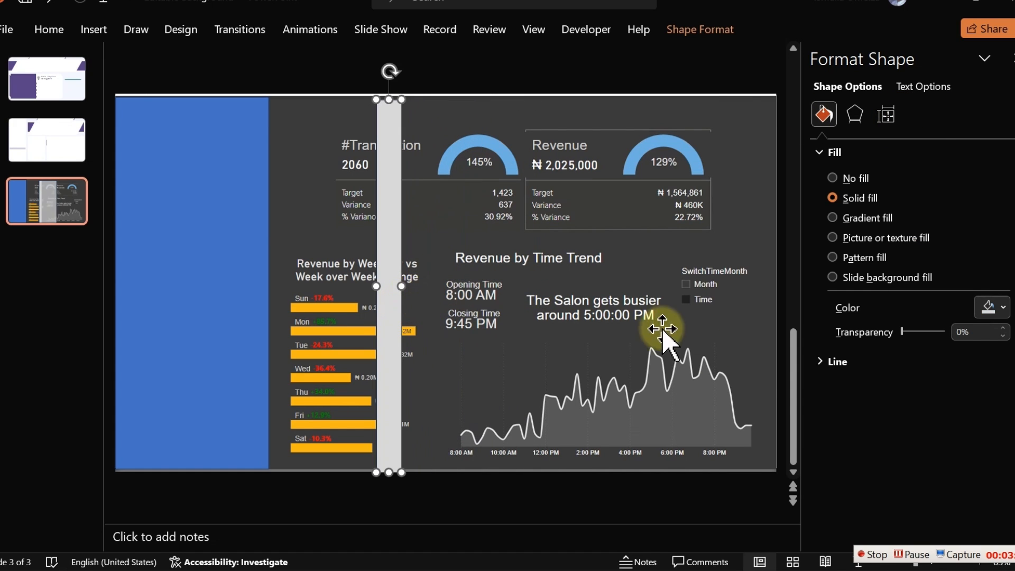
{"action": "left_click", "coordinate": [824, 364]}
{"action": "left_click", "coordinate": [831, 388]}
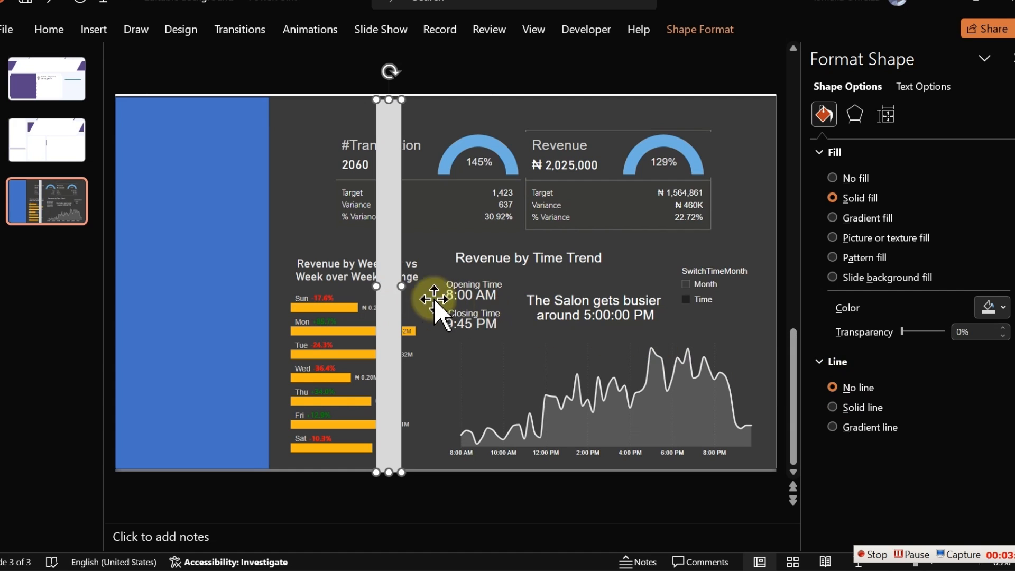
{"action": "left_click_drag", "start_coordinate": [395, 283], "coordinate": [118, 283]}
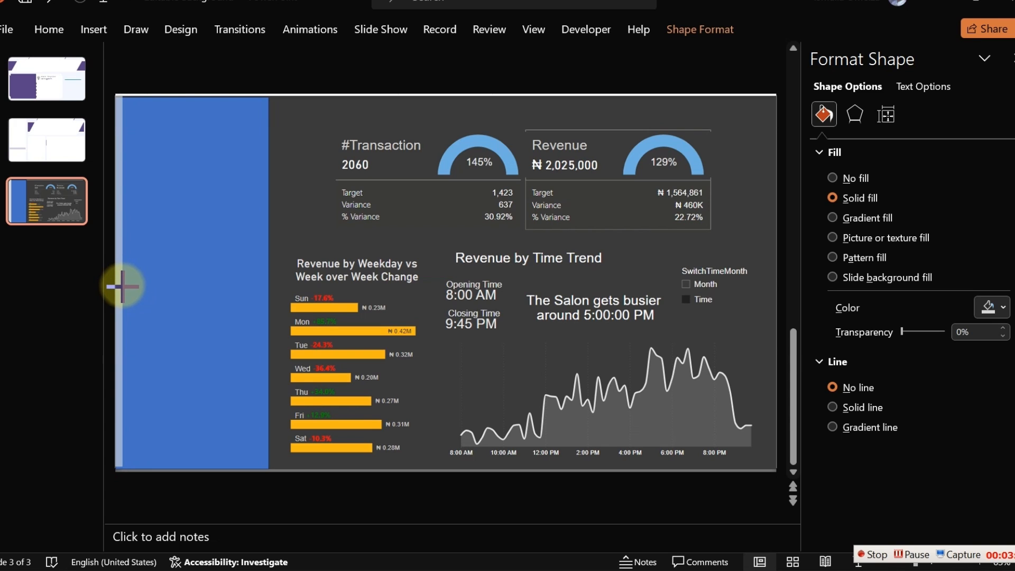
- Duplicate the blue side panel and place the copy over the #Transaction and weekday visuals
{"action": "left_click", "coordinate": [238, 241]}
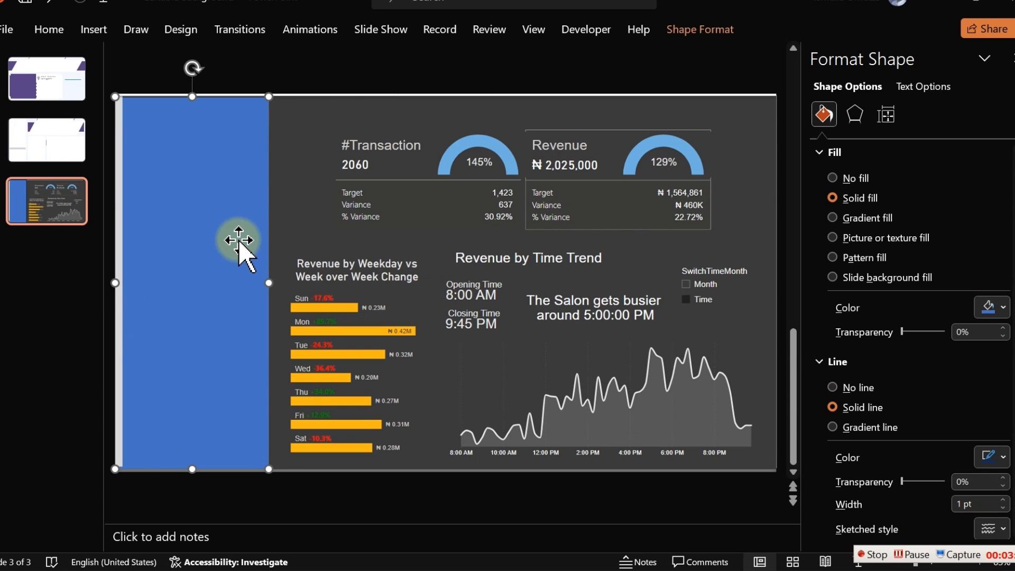
{"action": "left_click", "coordinate": [394, 237]}
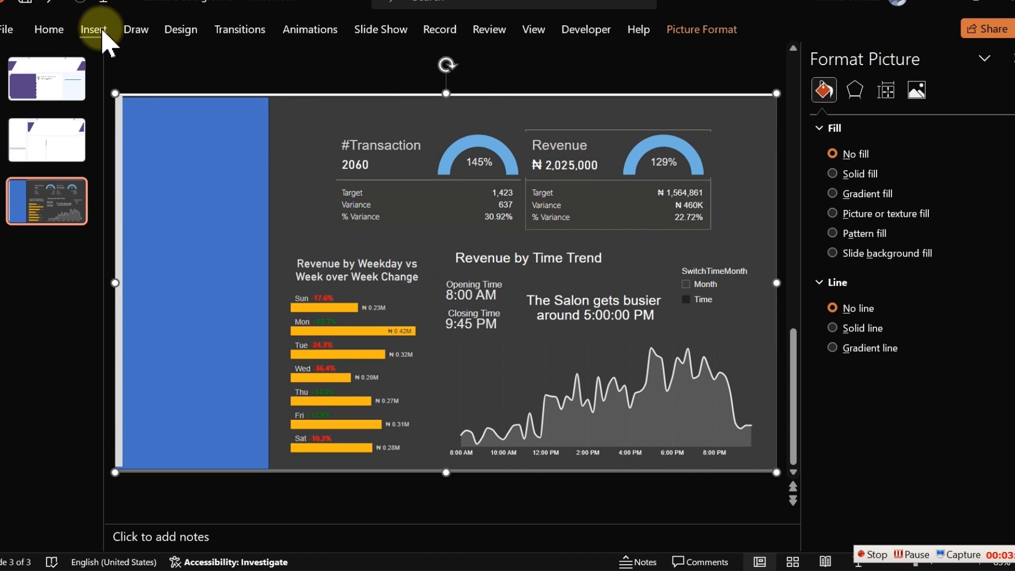
{"action": "left_click", "coordinate": [156, 182]}
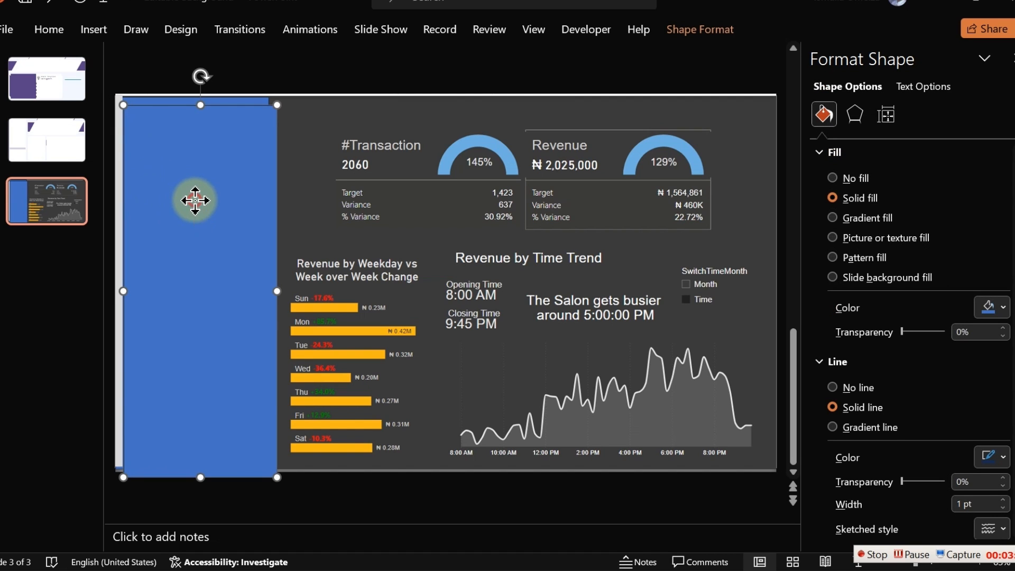
{"action": "left_click_drag", "start_coordinate": [193, 191], "coordinate": [368, 200]}
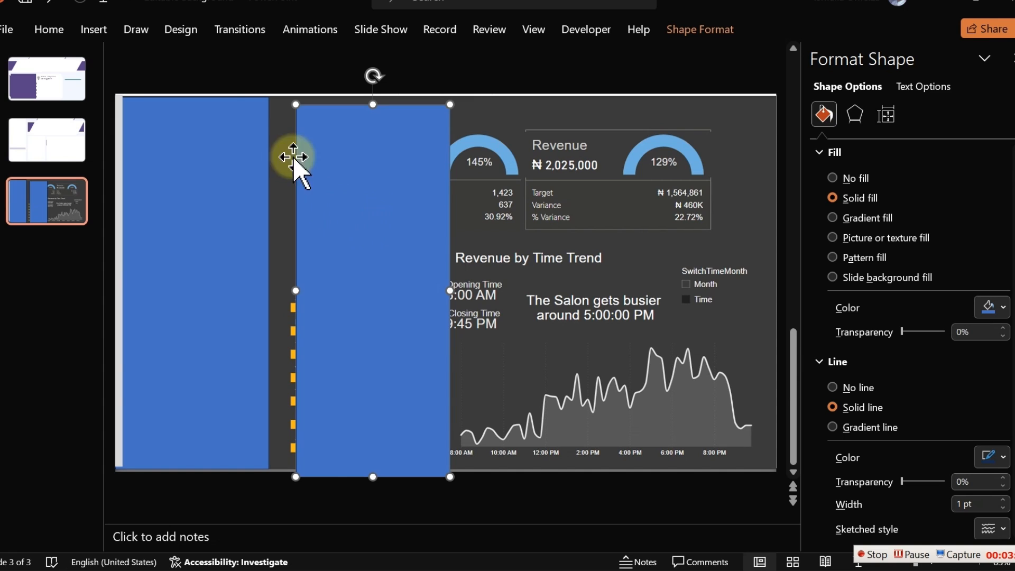
- Resize the copied blue rectangle to 1.87" high by 9.8" wide
{"action": "left_click", "coordinate": [717, 31]}
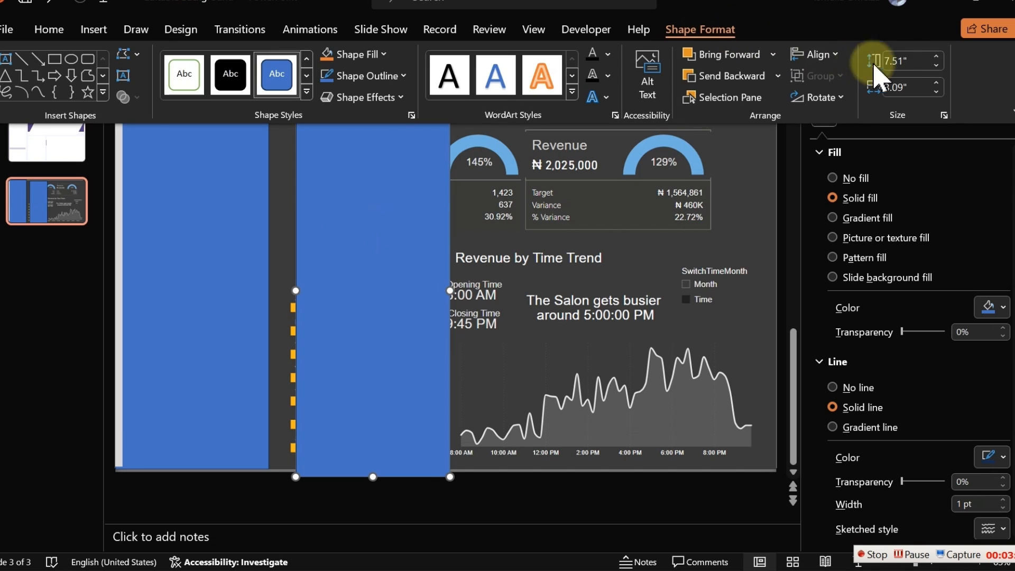
{"action": "left_click", "coordinate": [920, 59]}
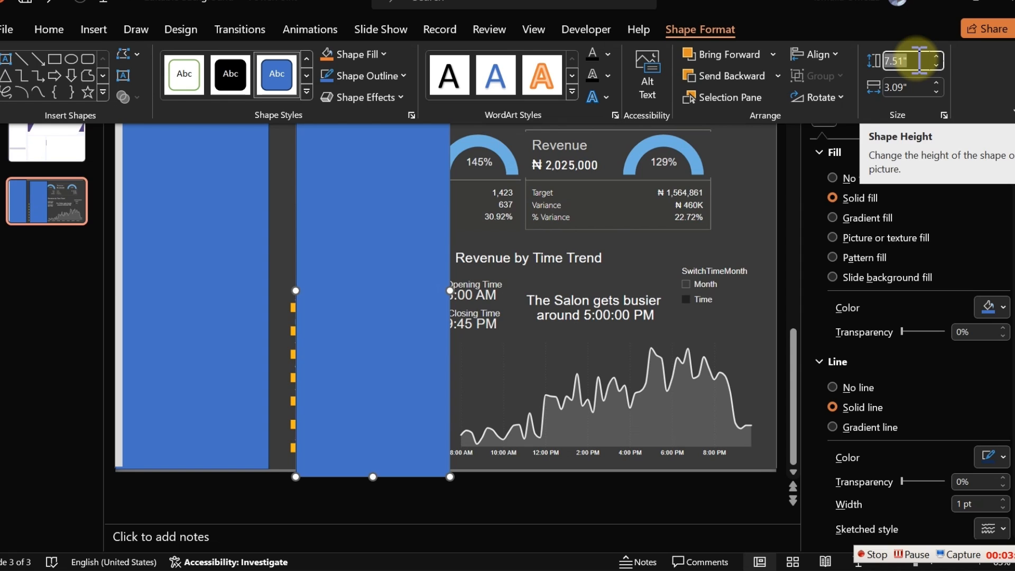
{"action": "type", "text": "1.87"}
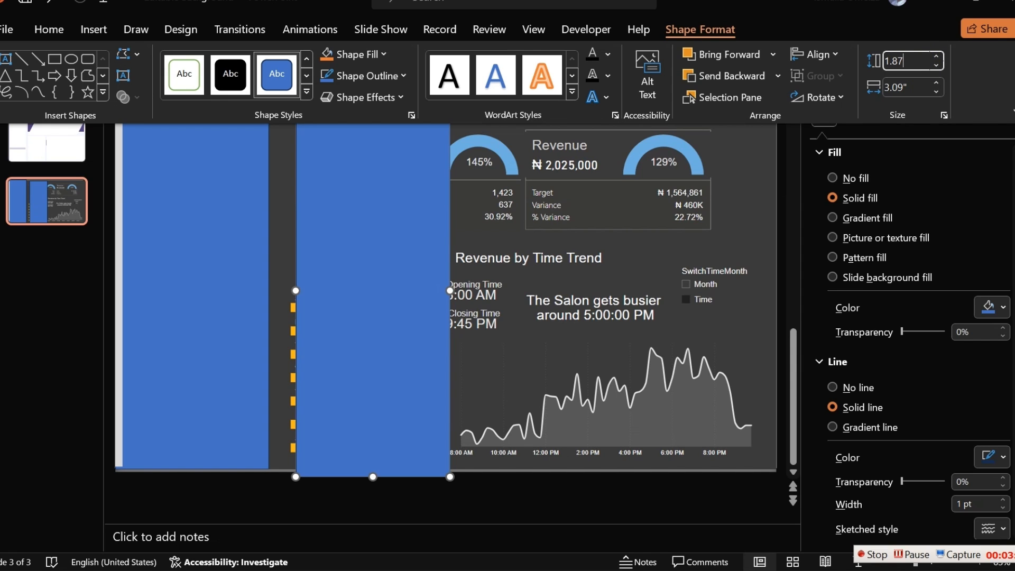
{"action": "left_click", "coordinate": [924, 87]}
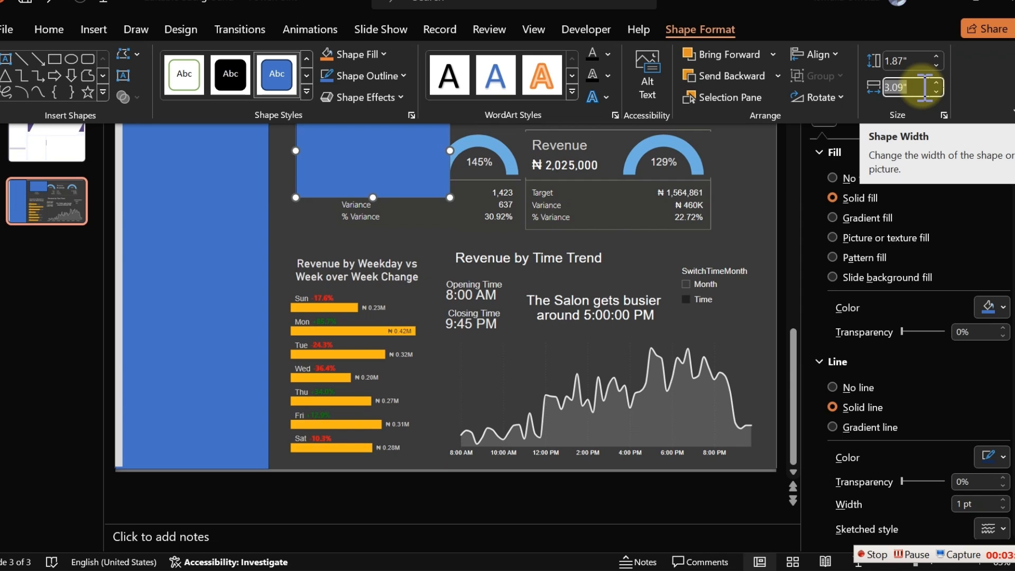
{"action": "type", "text": "9."}
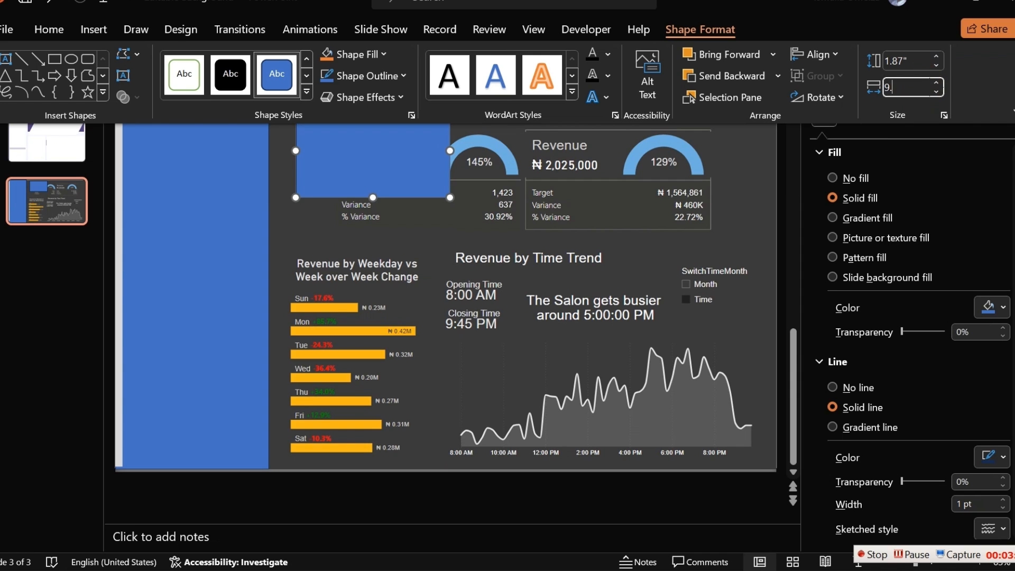
{"action": "type", "text": "8"}
{"action": "key", "text": "Return"}
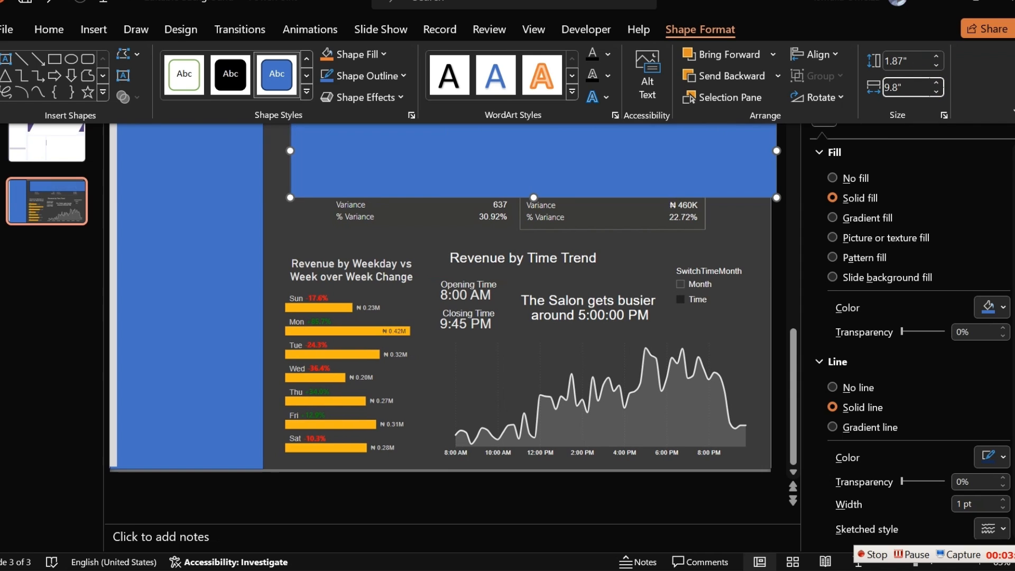
- Position the wide blue rectangle over the #Transaction and Revenue cards, leaving a small gap beside the blue side panel
{"action": "left_click", "coordinate": [581, 282]}
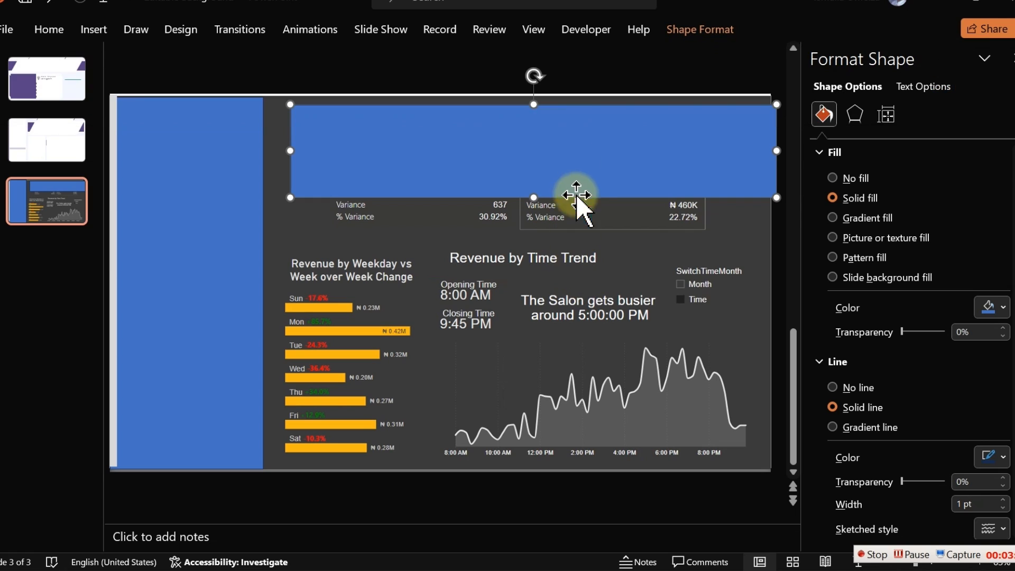
{"action": "left_click_drag", "start_coordinate": [585, 160], "coordinate": [569, 174]}
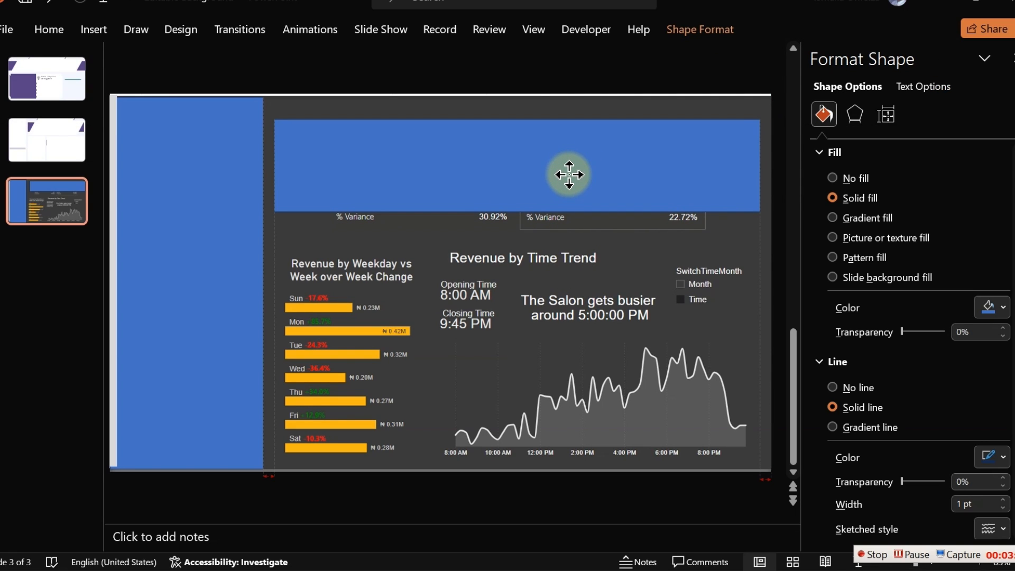
{"action": "left_click_drag", "start_coordinate": [568, 175], "coordinate": [566, 181]}
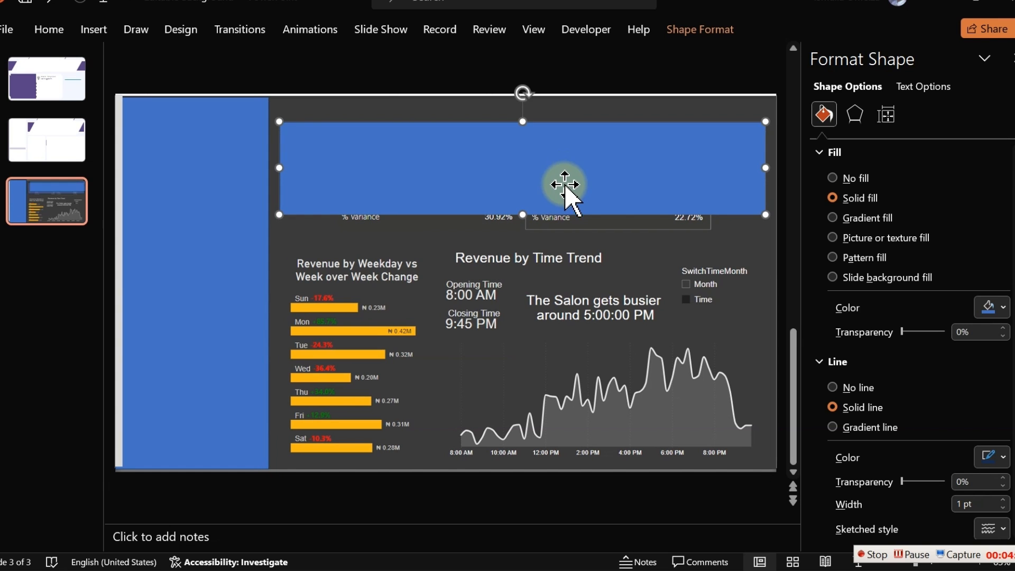
{"action": "left_click", "coordinate": [571, 259]}
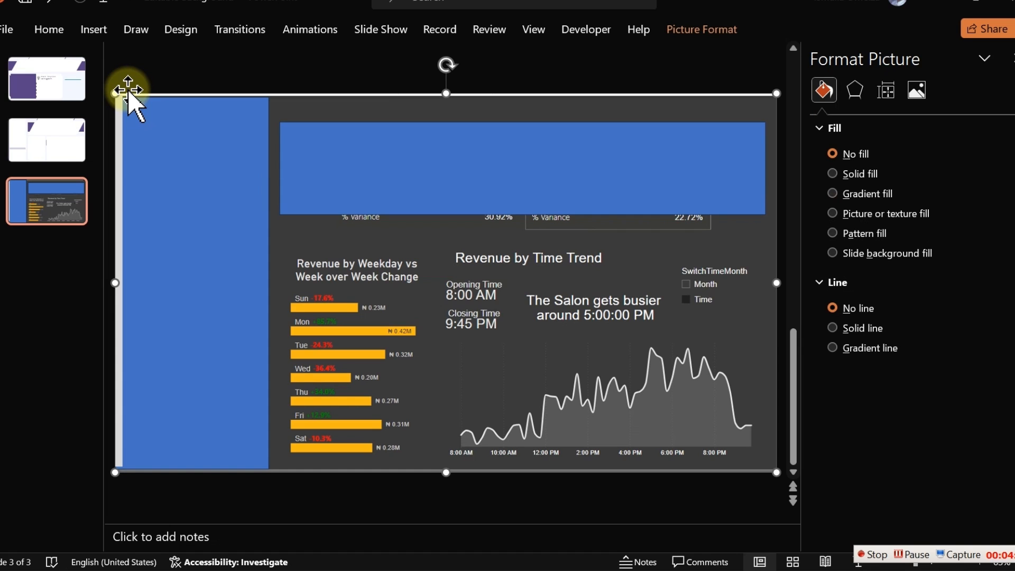
{"action": "mouse_move", "coordinate": [452, 151]}
{"action": "left_mouse_down"}
{"action": "mouse_move", "coordinate": [460, 142]}
{"action": "mouse_move", "coordinate": [459, 186]}
{"action": "mouse_move", "coordinate": [462, 157]}
{"action": "left_mouse_up"}
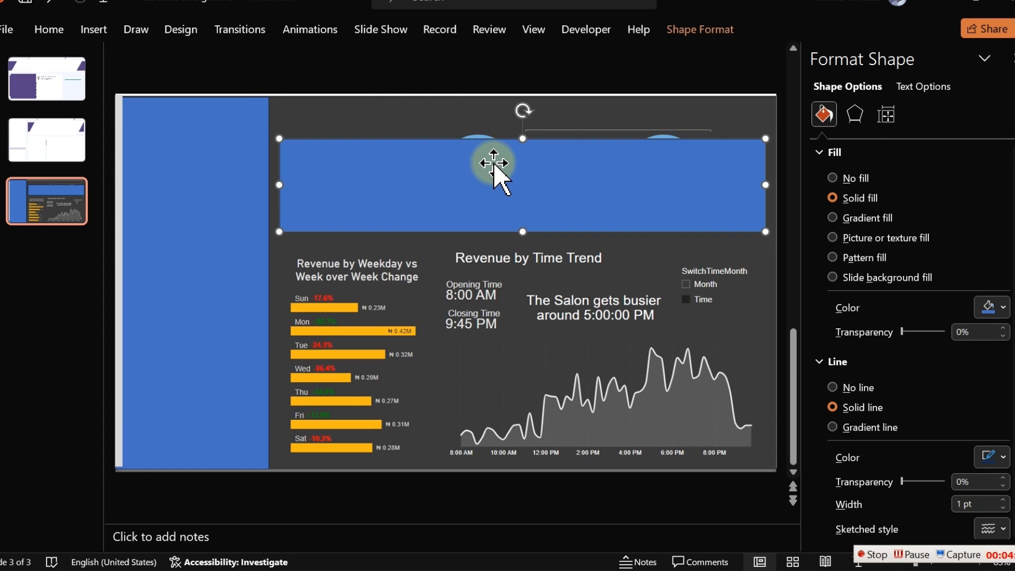
{"action": "left_click_drag", "start_coordinate": [493, 163], "coordinate": [494, 157]}
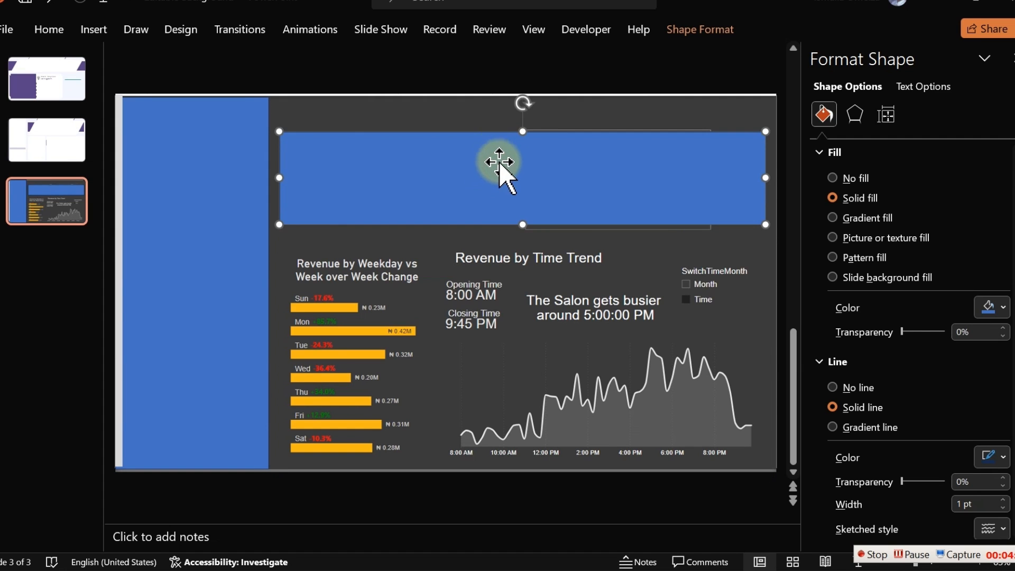
{"action": "left_click", "coordinate": [89, 32]}
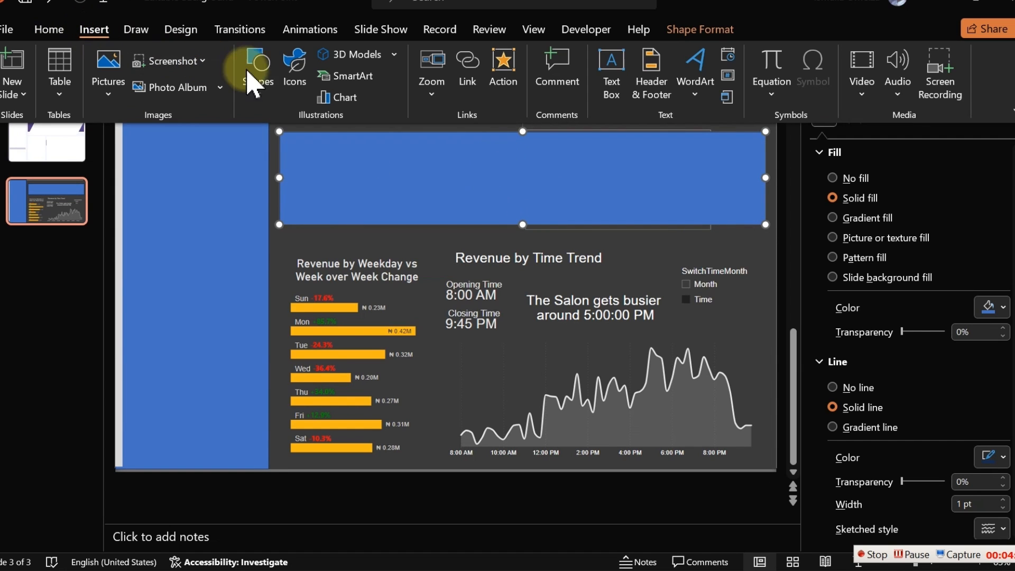
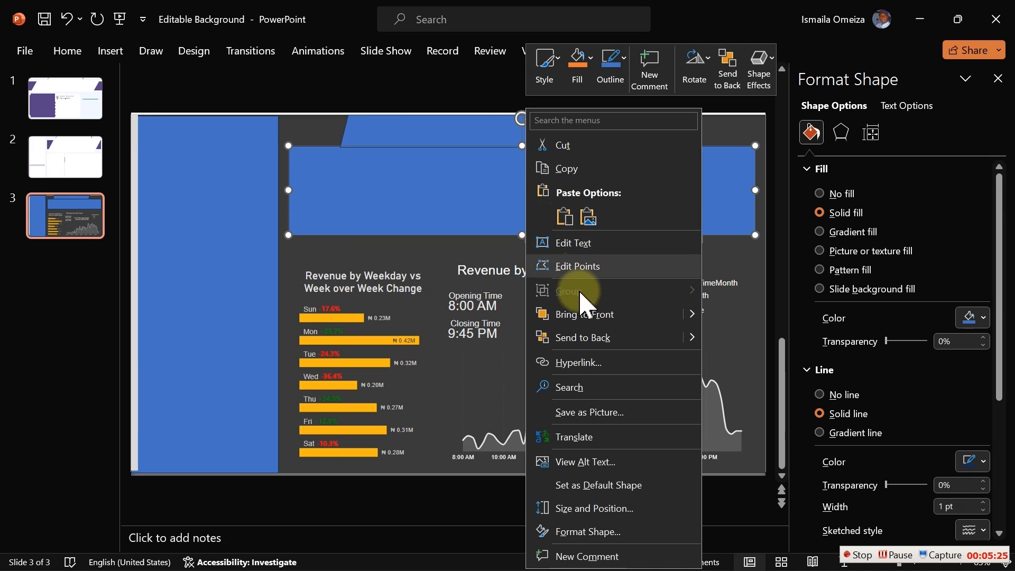
- Try sending the wide rectangle over the cards to the back, undo that, and bring it to the front instead
{"action": "left_click", "coordinate": [581, 338]}
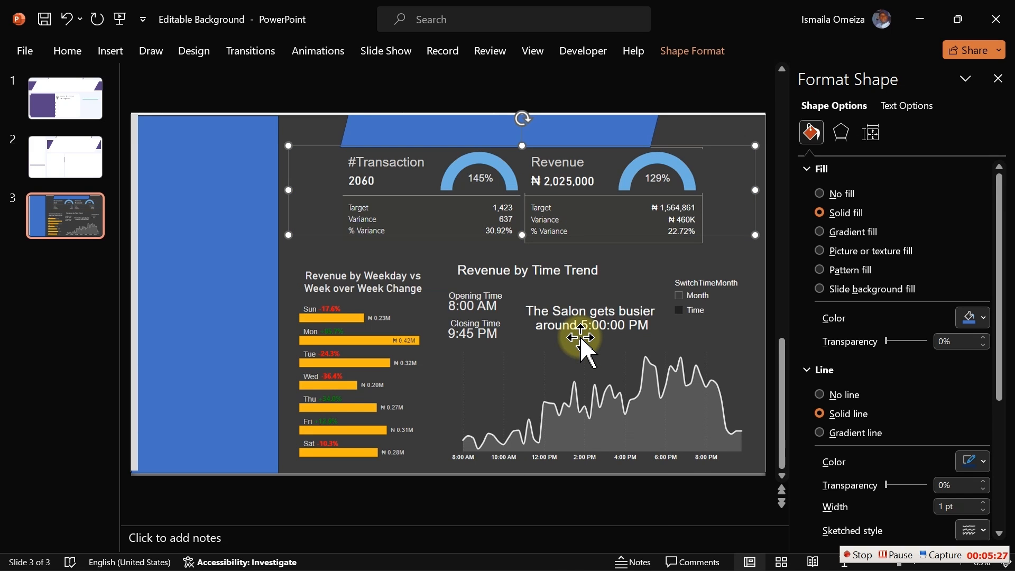
{"action": "key", "text": "ctrl+z"}
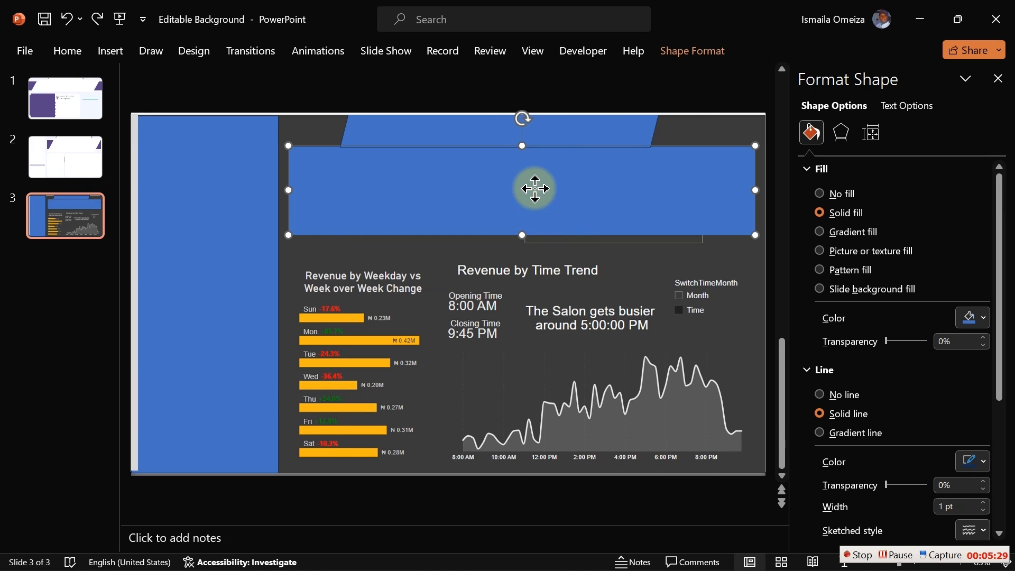
{"action": "right_click", "coordinate": [536, 193]}
{"action": "left_click", "coordinate": [588, 316]}
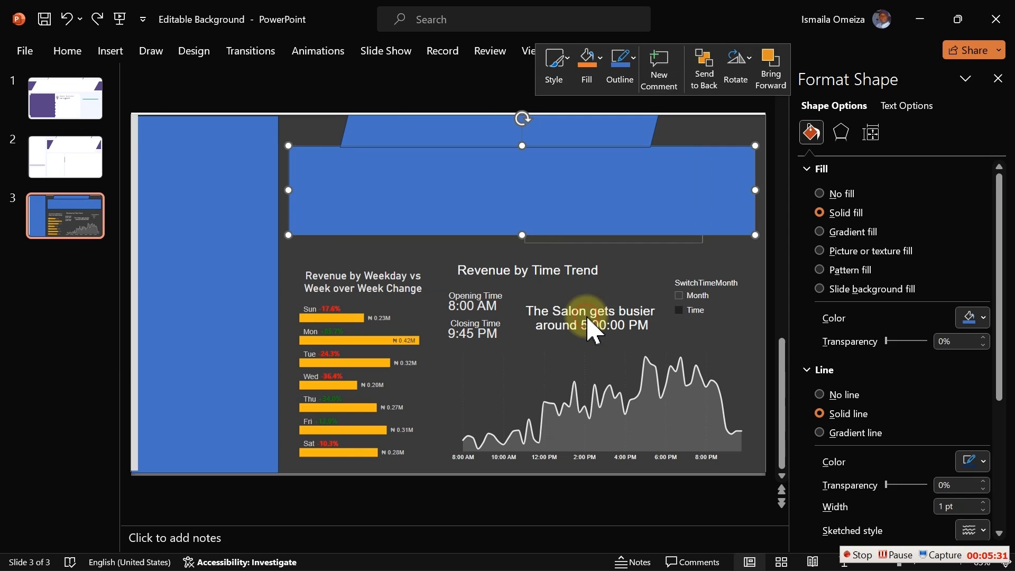
{"action": "left_click", "coordinate": [570, 312]}
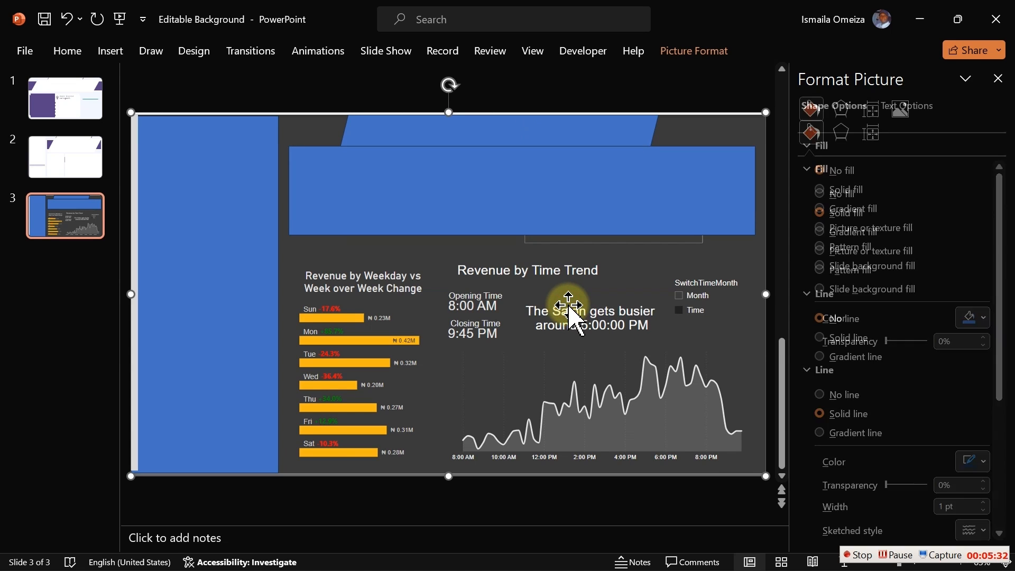
- Duplicate the blue slanted banner above the wide rectangle and move the copy down over the Revenue by Time Trend visual
{"action": "left_click", "coordinate": [532, 132]}
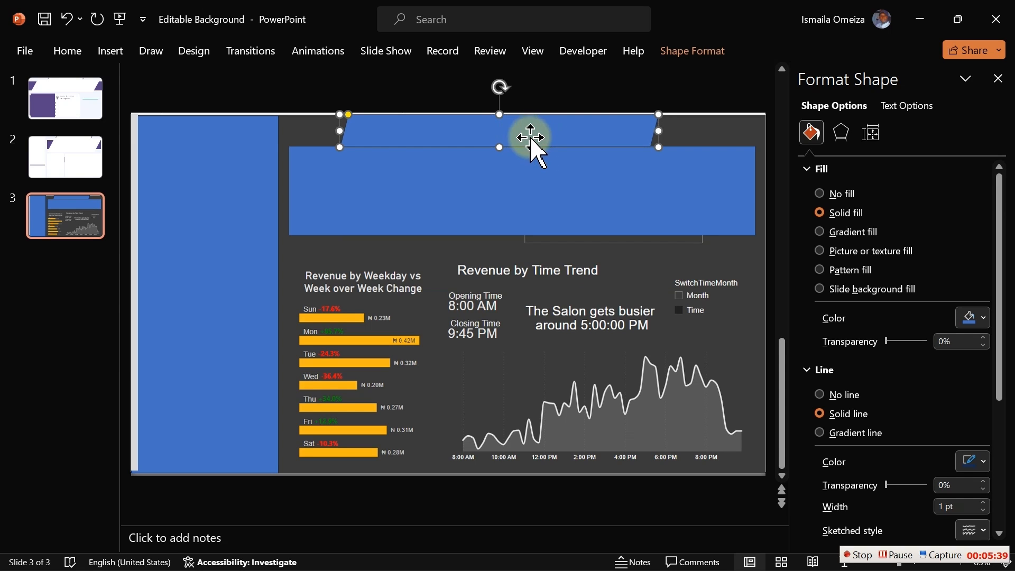
{"action": "left_click", "coordinate": [534, 190]}
{"action": "left_click", "coordinate": [535, 128]}
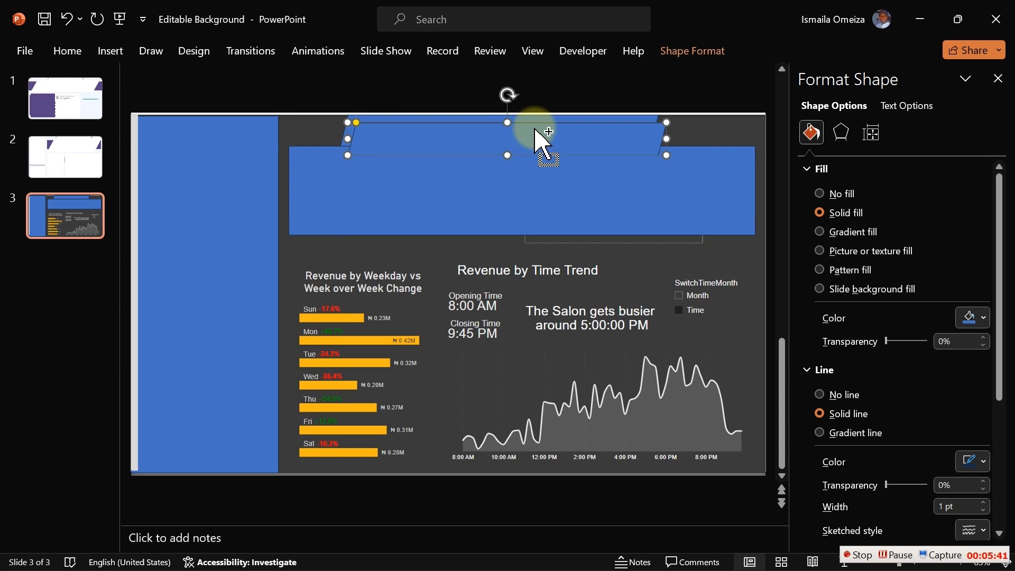
{"action": "left_click", "coordinate": [983, 318]}
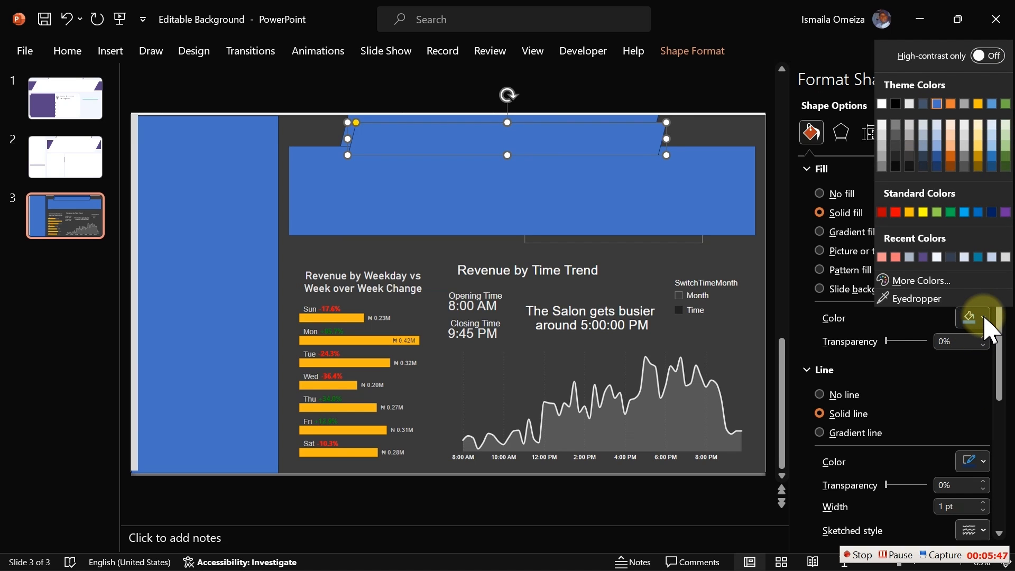
{"action": "left_click", "coordinate": [494, 328]}
{"action": "left_click", "coordinate": [494, 328]}
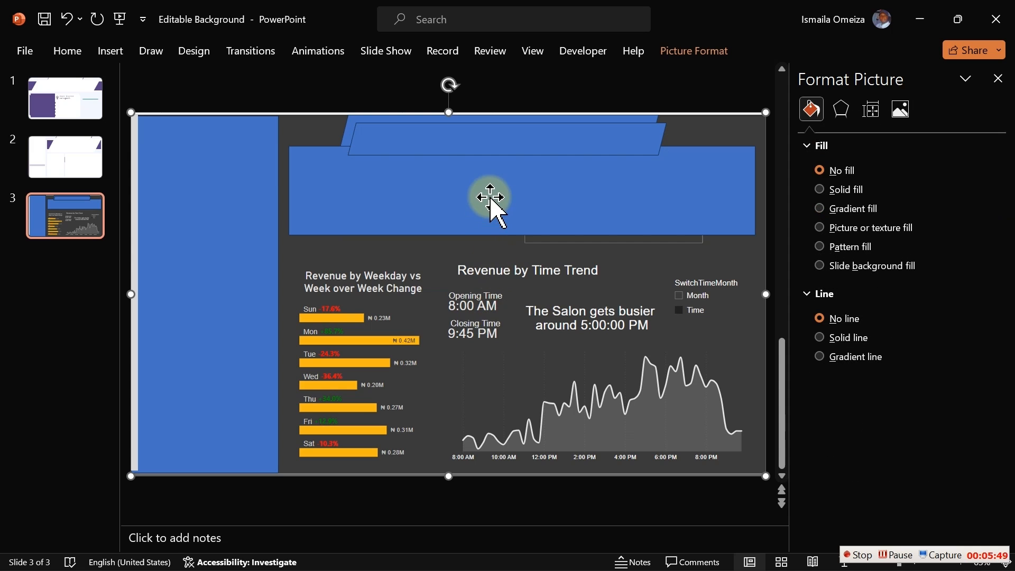
{"action": "left_click_drag", "start_coordinate": [492, 148], "coordinate": [506, 295]}
- Fill the original slanted banner with the recent purple #5A4387 and remove its outline
{"action": "left_click", "coordinate": [489, 135]}
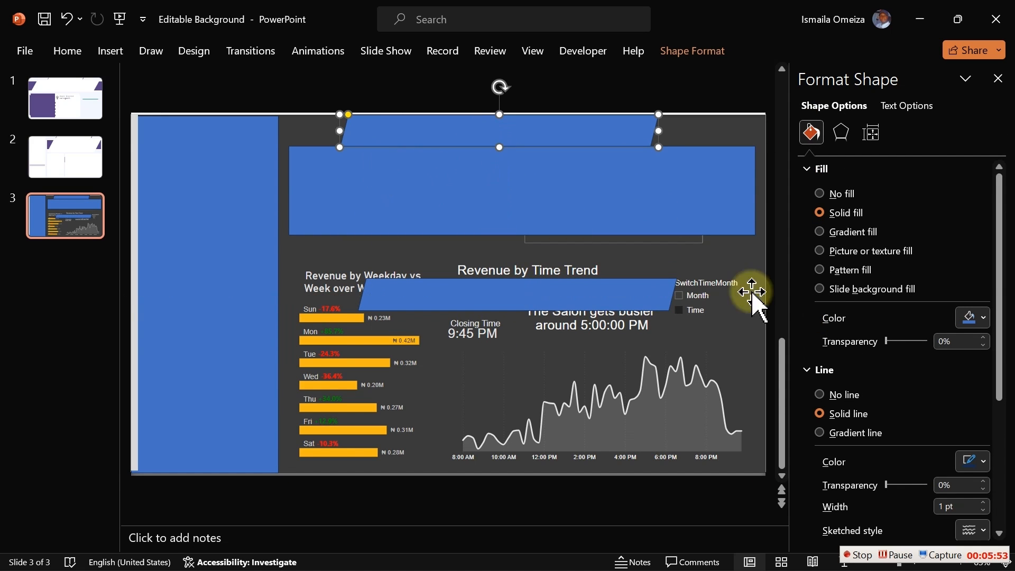
{"action": "left_click", "coordinate": [983, 319]}
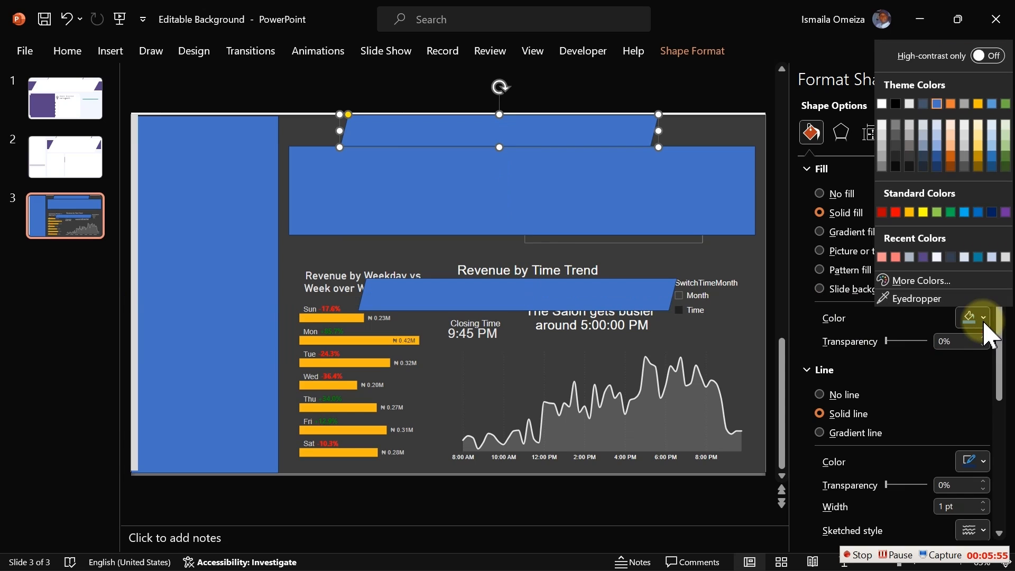
{"action": "left_click", "coordinate": [924, 257]}
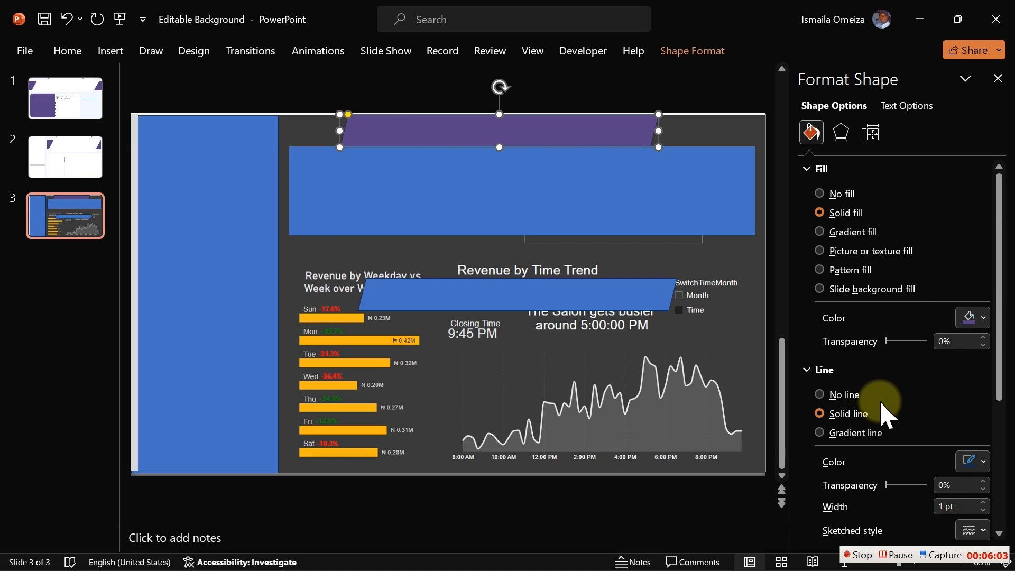
{"action": "left_click", "coordinate": [838, 396]}
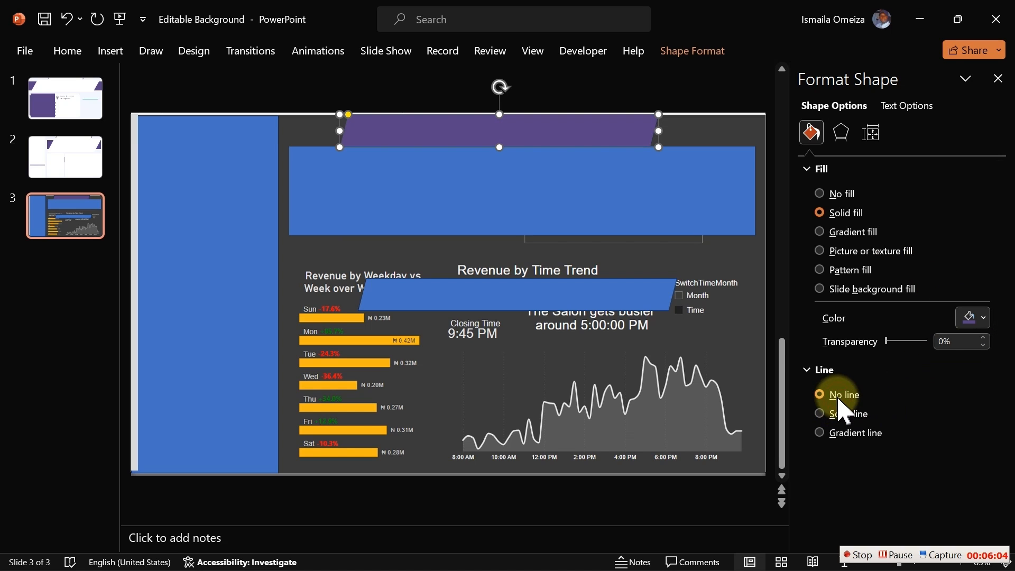
{"action": "left_click", "coordinate": [983, 319]}
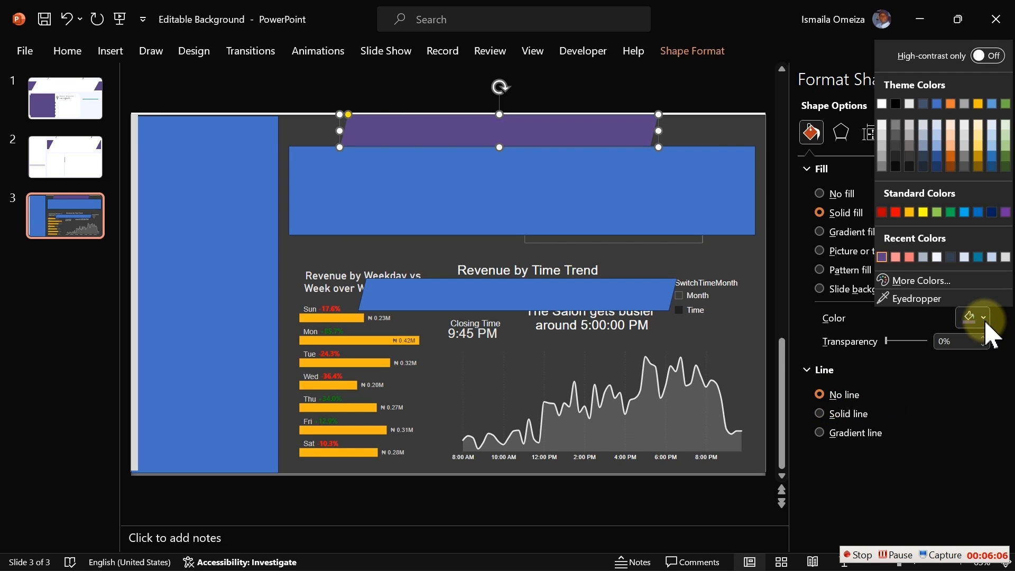
{"action": "left_click", "coordinate": [922, 281]}
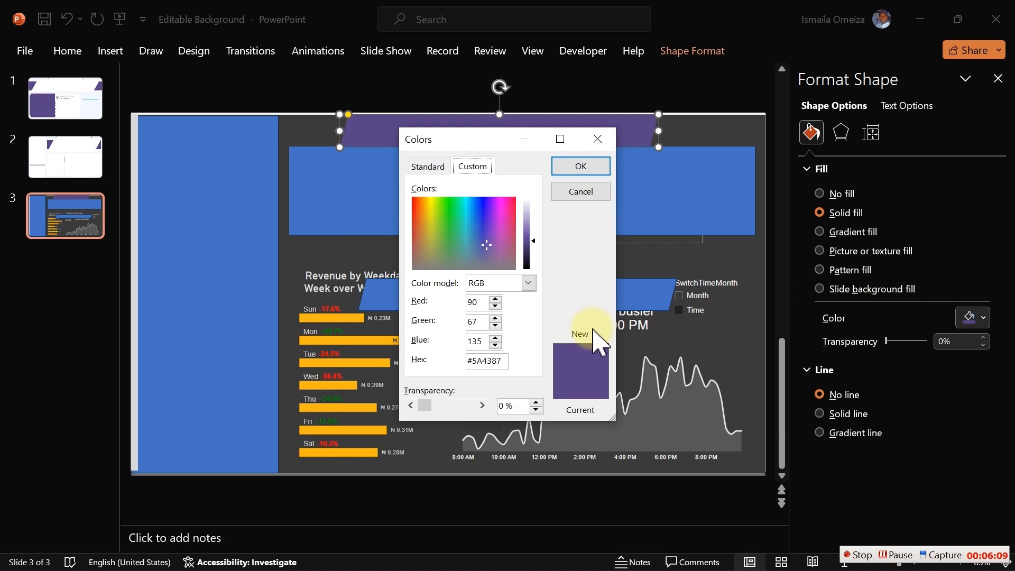
{"action": "left_click_drag", "start_coordinate": [503, 359], "coordinate": [467, 361]}
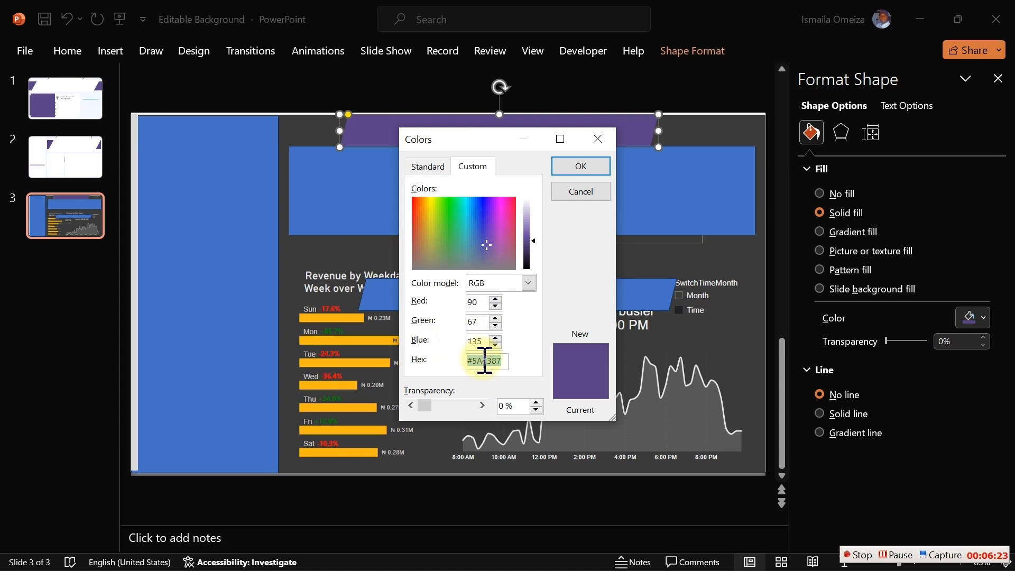
{"action": "left_click", "coordinate": [586, 168]}
- Move the copied slanted banner onto the wide blue rectangle, then remove its outline and fill it white
{"action": "left_click", "coordinate": [585, 303]}
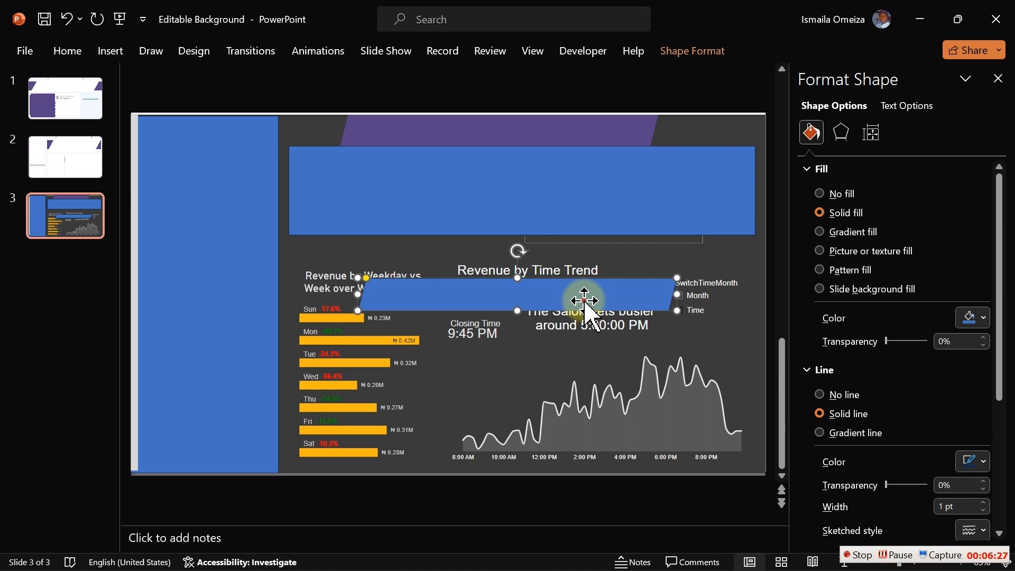
{"action": "left_click_drag", "start_coordinate": [584, 300], "coordinate": [571, 220]}
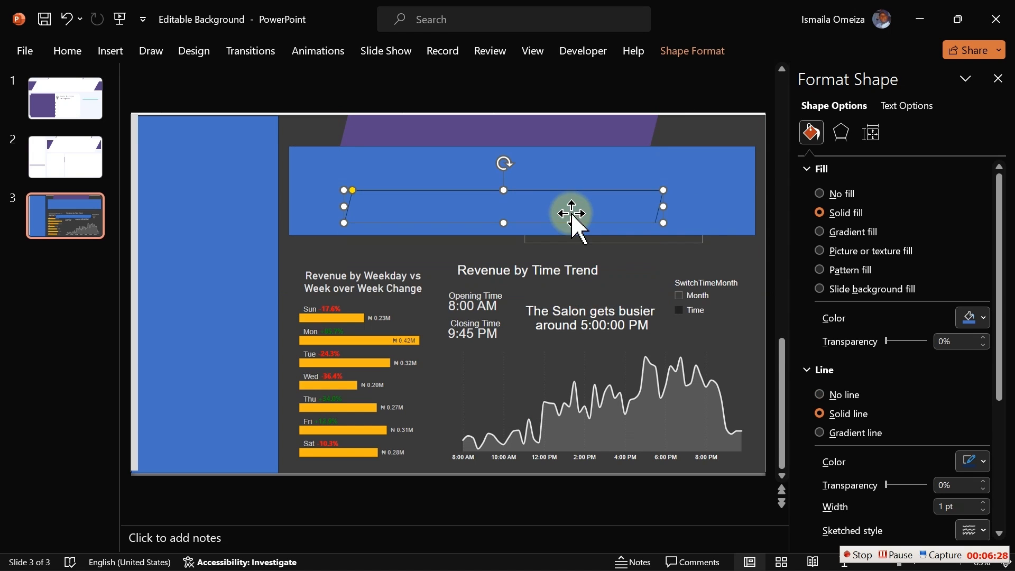
{"action": "left_click", "coordinate": [820, 394]}
{"action": "left_click", "coordinate": [978, 318]}
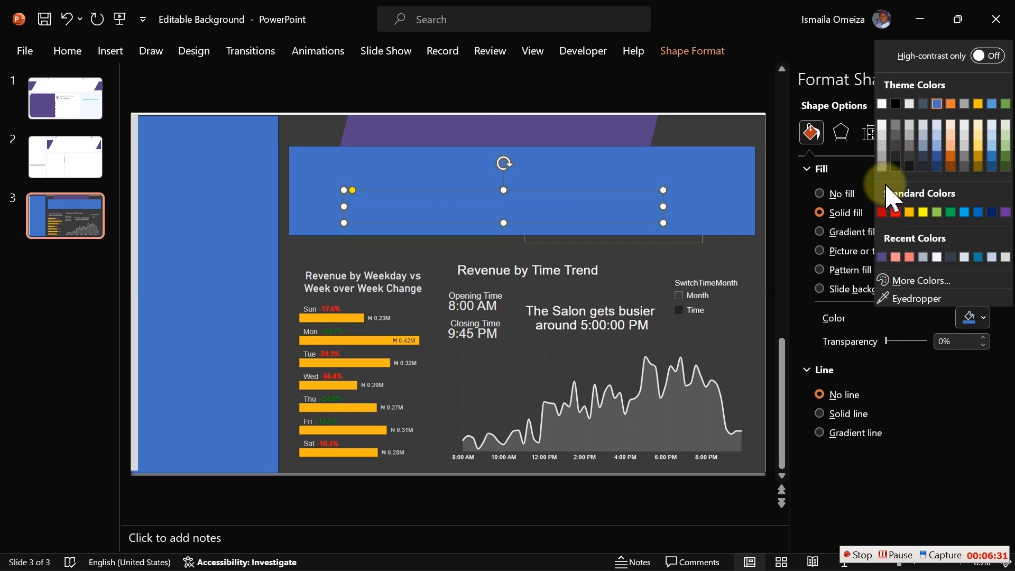
{"action": "left_click", "coordinate": [882, 103]}
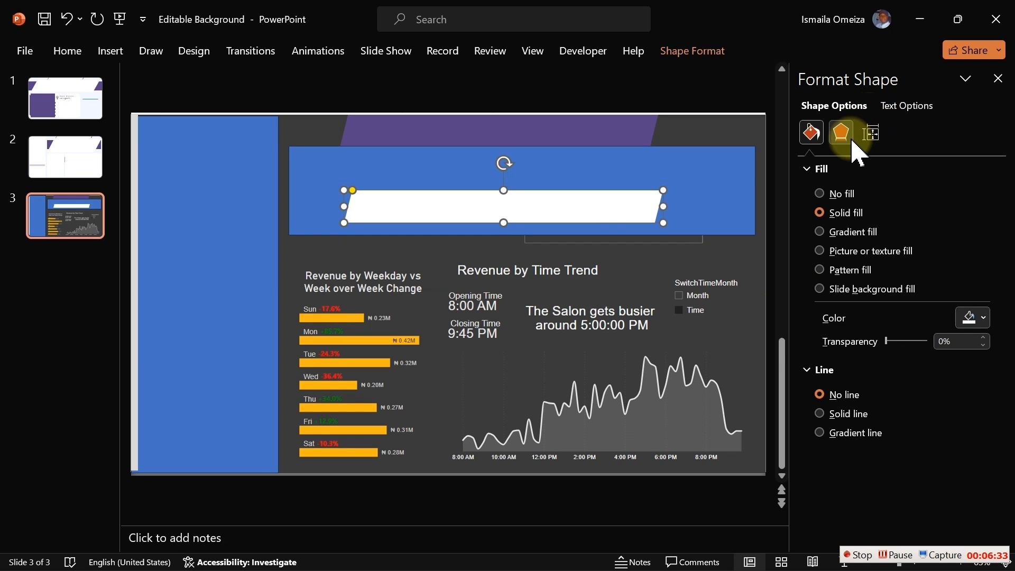
- Place the white banner over the purple one and narrow it so purple shows at both slanted ends
{"action": "left_click_drag", "start_coordinate": [573, 211], "coordinate": [566, 147]}
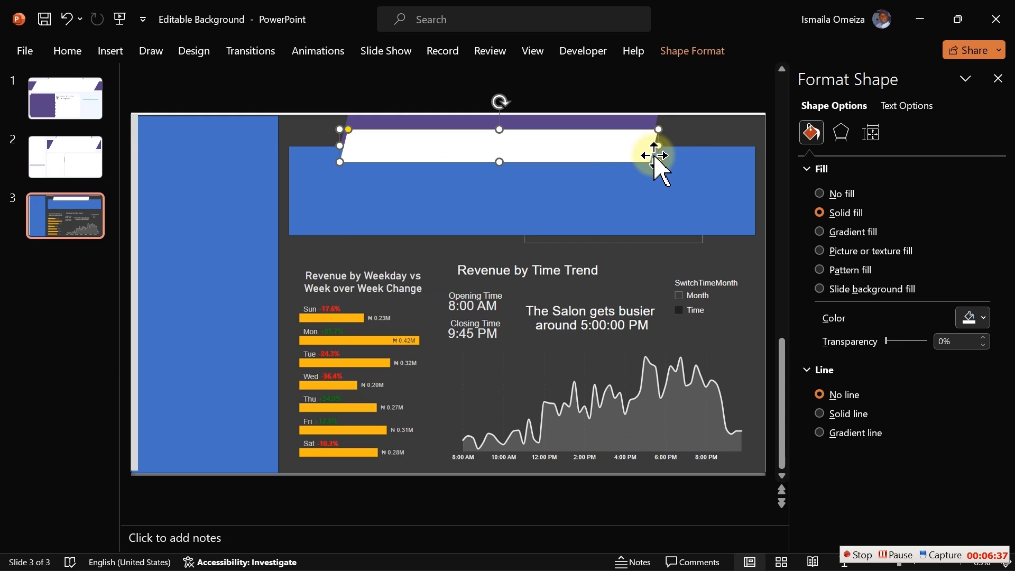
{"action": "left_click_drag", "start_coordinate": [658, 145], "coordinate": [640, 141]}
{"action": "left_click_drag", "start_coordinate": [572, 140], "coordinate": [577, 126]}
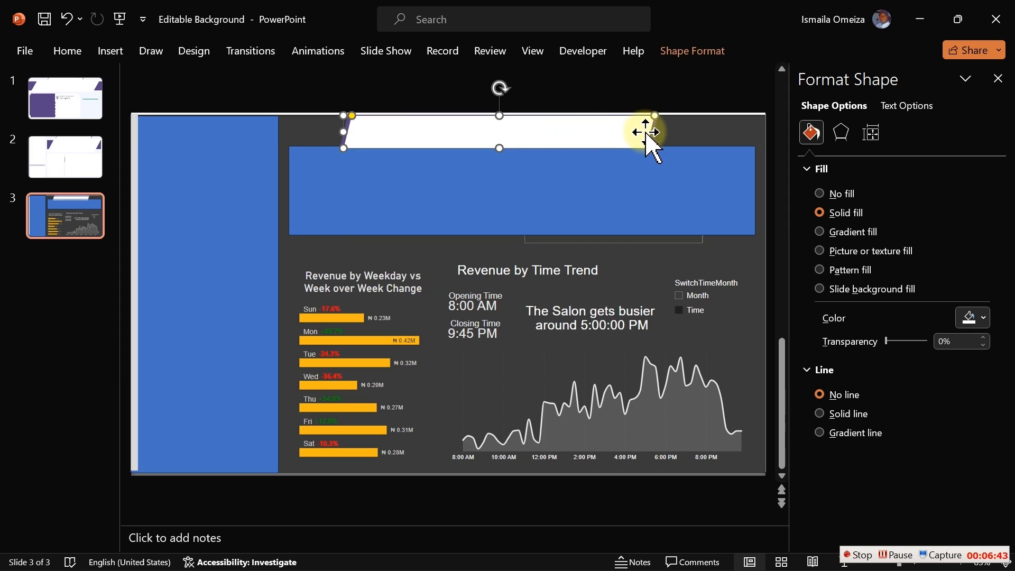
{"action": "left_click_drag", "start_coordinate": [650, 129], "coordinate": [609, 131]}
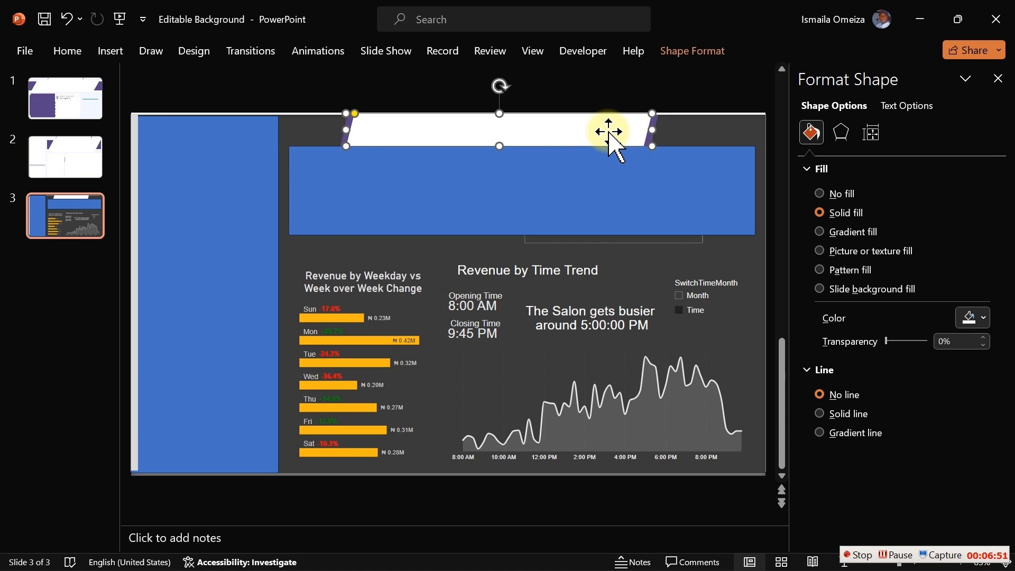
- Fill the wide blue rectangle below the banner with the recent purple #5A4387
{"action": "left_click", "coordinate": [610, 198]}
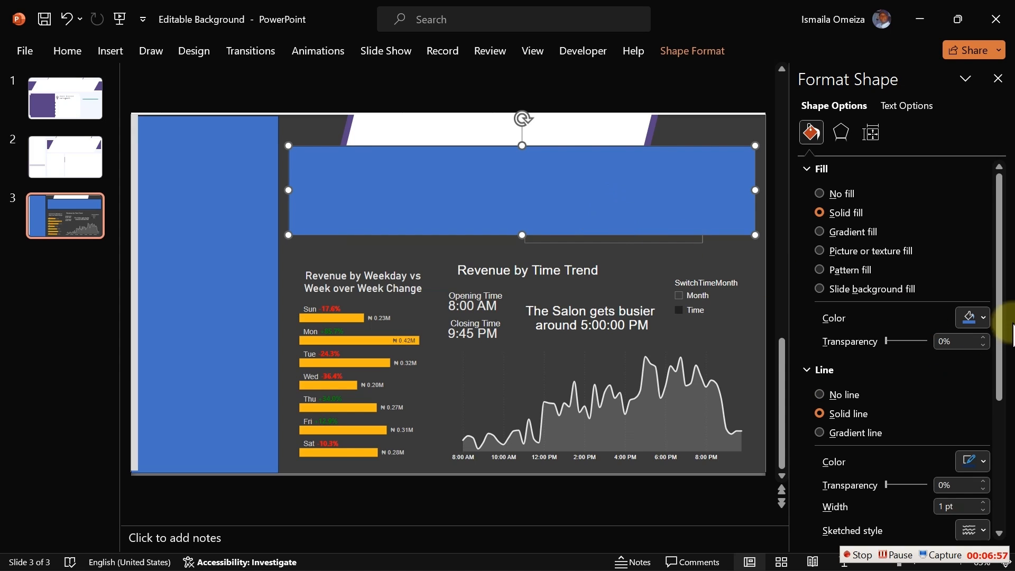
{"action": "left_click", "coordinate": [983, 316]}
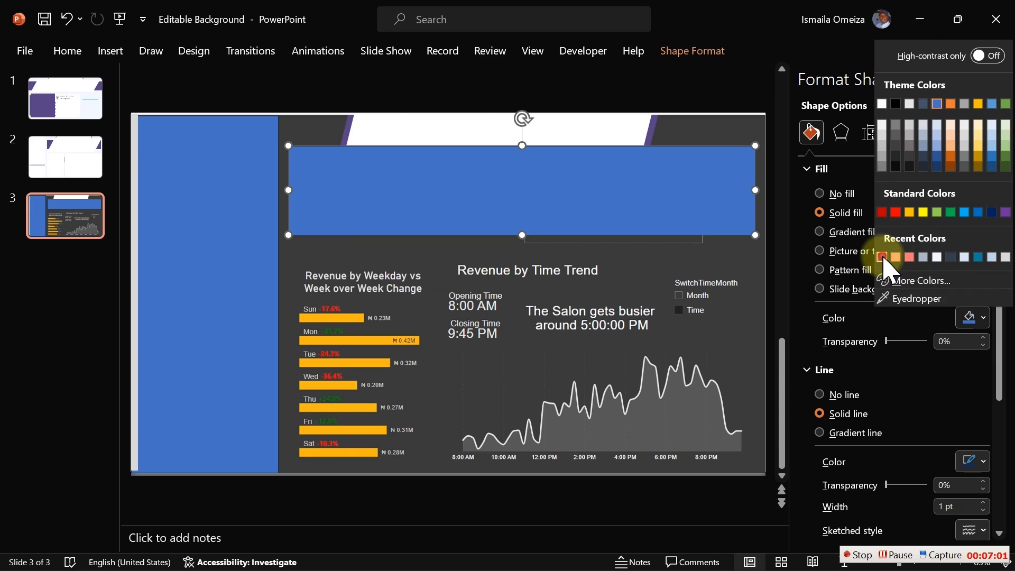
{"action": "left_click", "coordinate": [881, 258]}
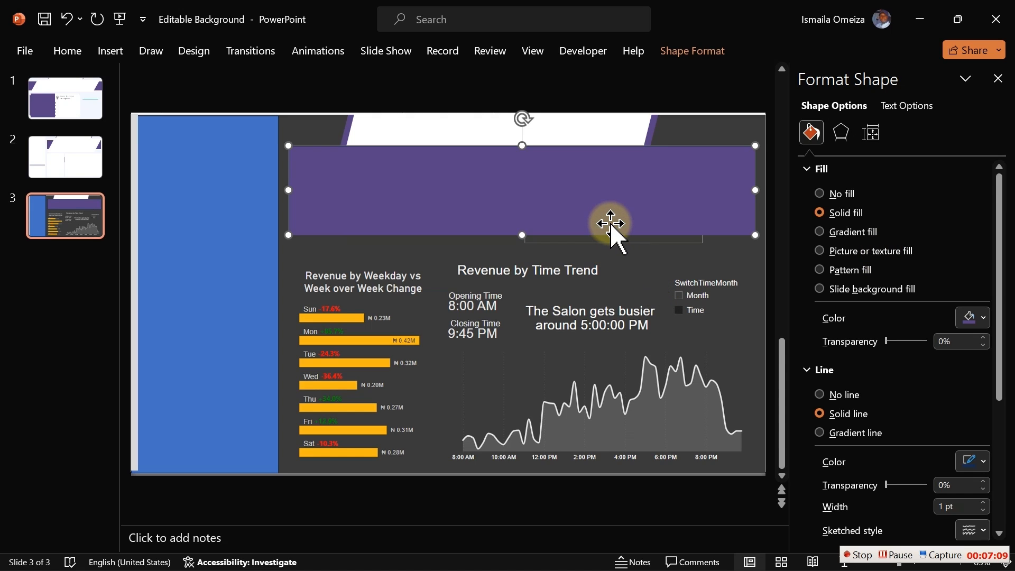
- Duplicate the wide purple rectangle and fill the copy white
{"action": "left_click_drag", "start_coordinate": [611, 223], "coordinate": [609, 221]}
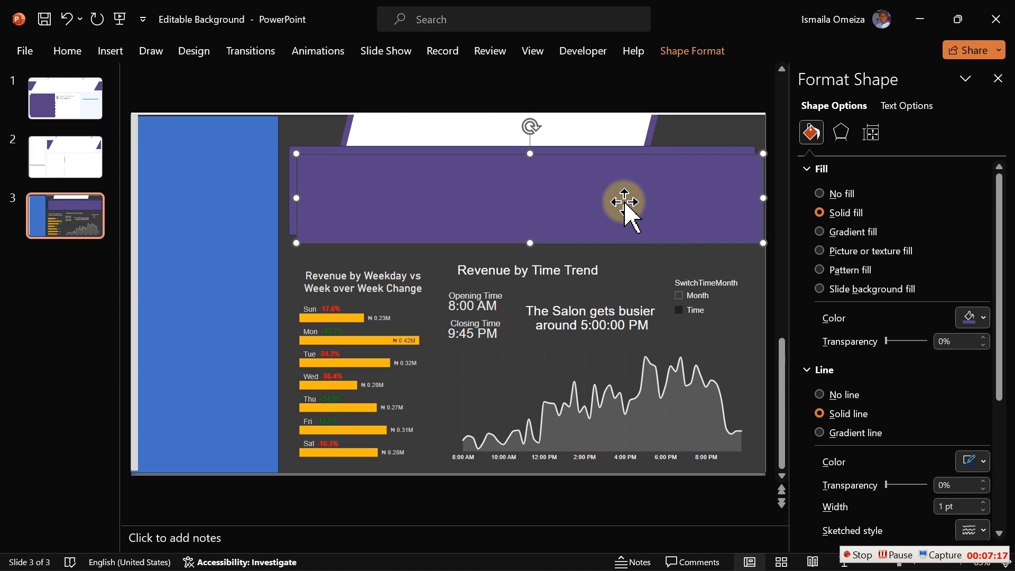
{"action": "left_click", "coordinate": [976, 323]}
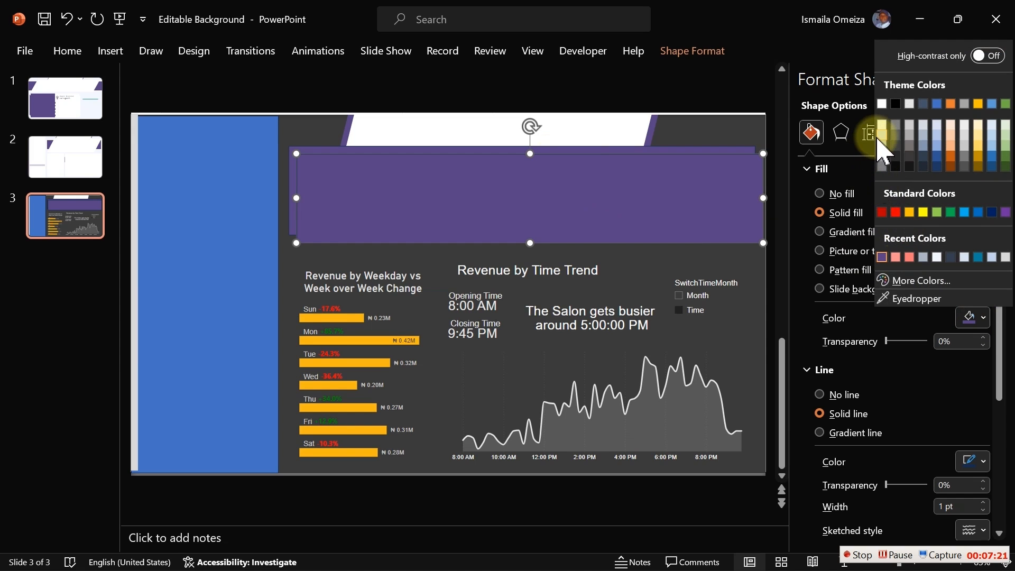
{"action": "left_click", "coordinate": [882, 104]}
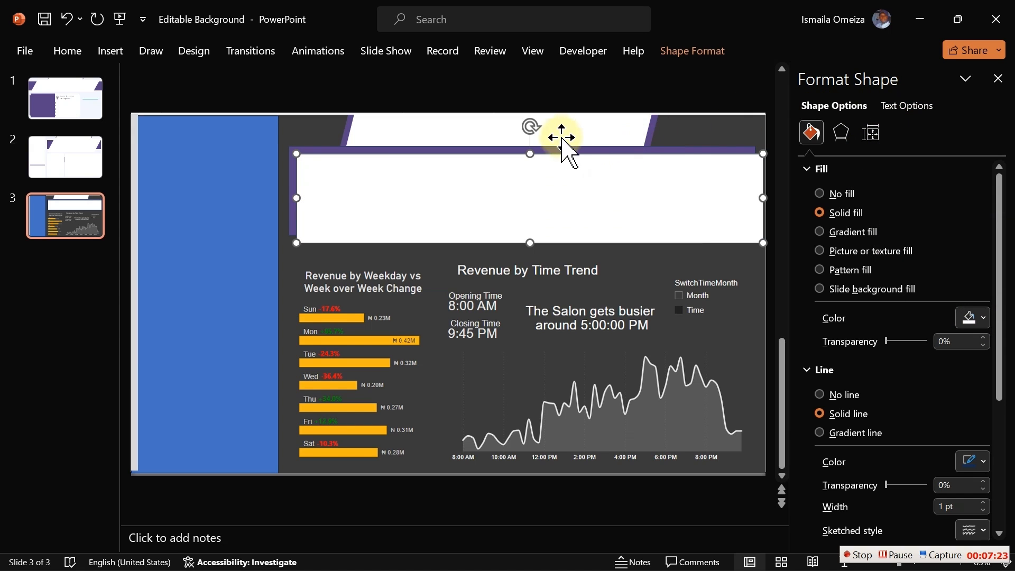
- Reduce the white rectangle's height and align it over the purple one, leaving a thin purple strip along the upper edge
{"action": "left_click_drag", "start_coordinate": [530, 155], "coordinate": [545, 172]}
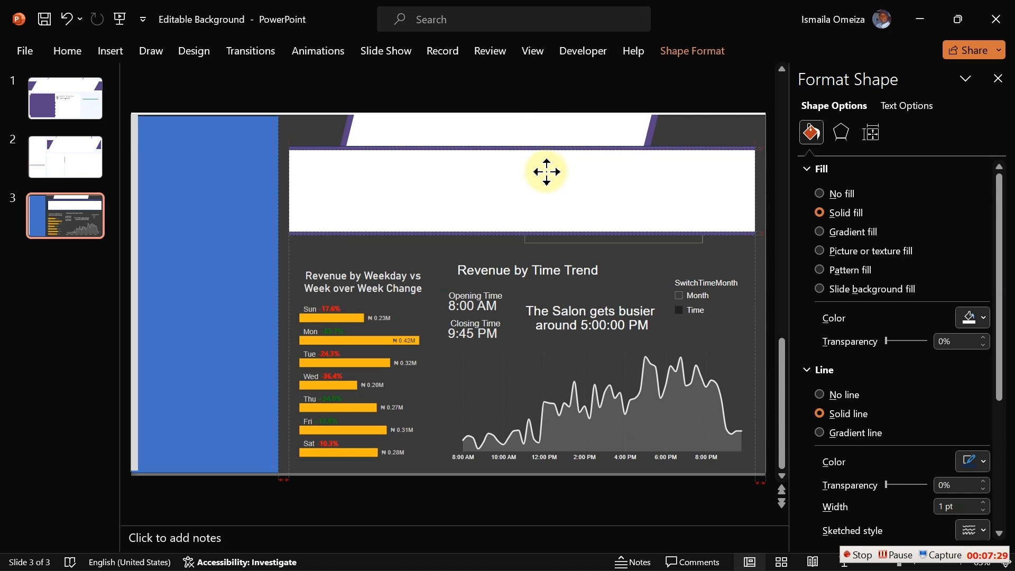
{"action": "left_click_drag", "start_coordinate": [546, 172], "coordinate": [547, 173]}
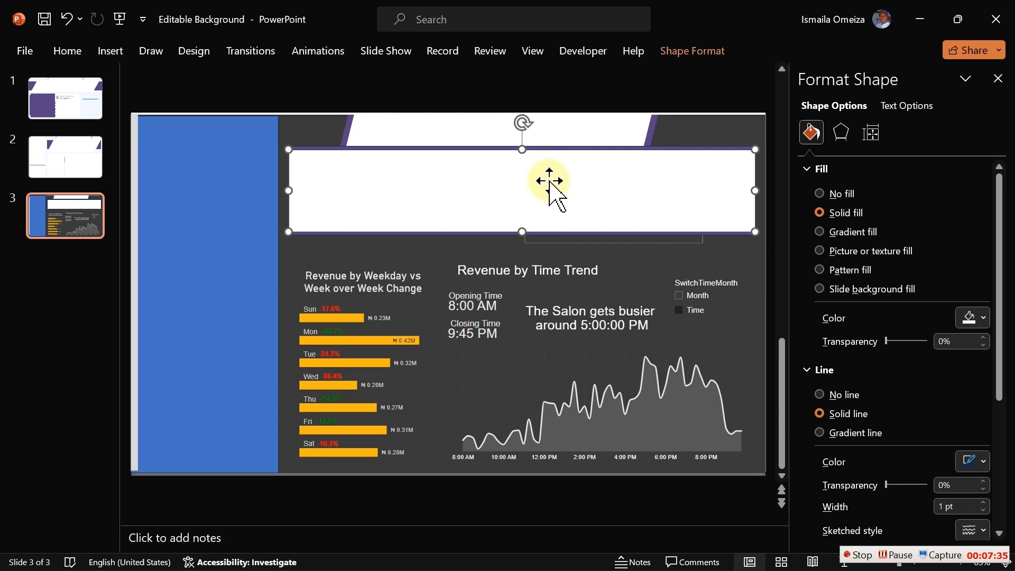
{"action": "key", "text": "ctrl+z"}
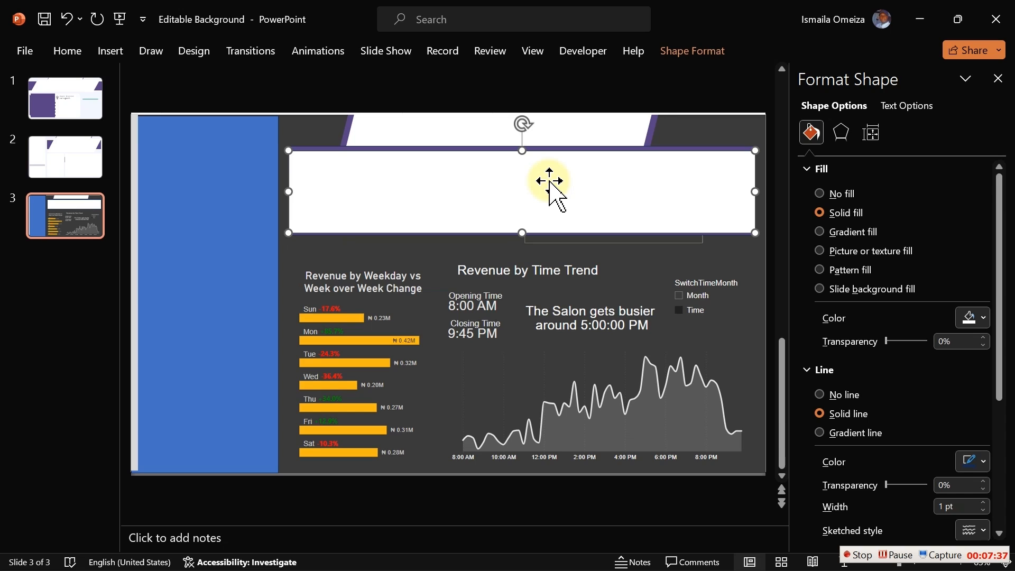
{"action": "left_click_drag", "start_coordinate": [549, 180], "coordinate": [548, 182]}
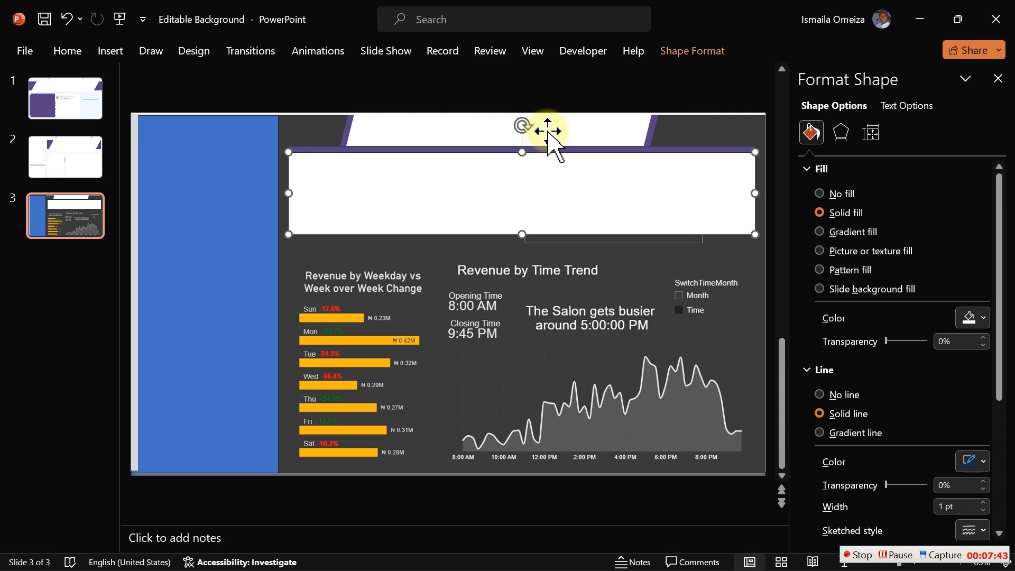
- Extend the white slanted banner downward to meet the upper edge of the white rectangle
{"action": "left_click", "coordinate": [548, 135]}
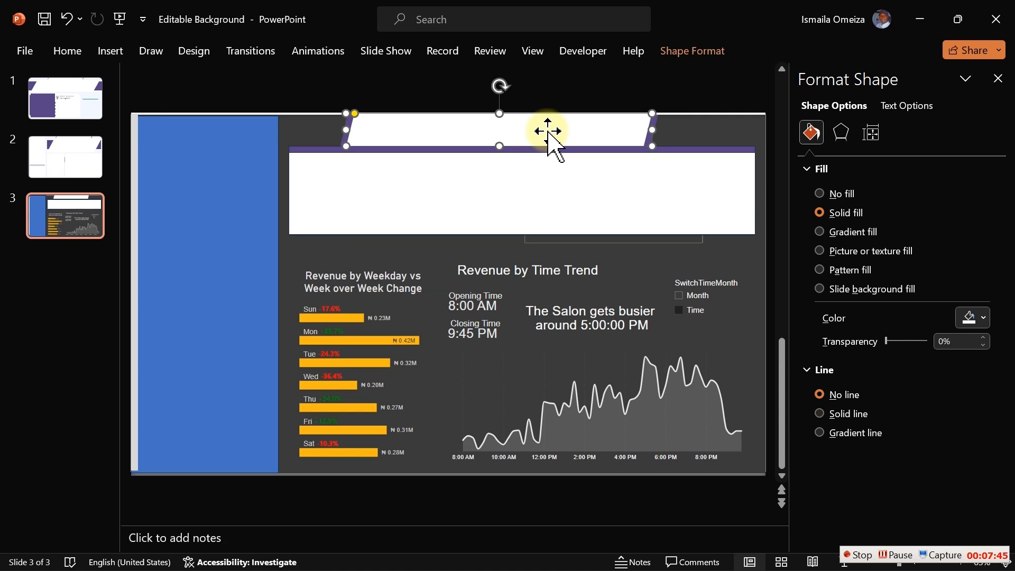
{"action": "left_click_drag", "start_coordinate": [499, 144], "coordinate": [498, 150]}
{"action": "left_click", "coordinate": [681, 126]}
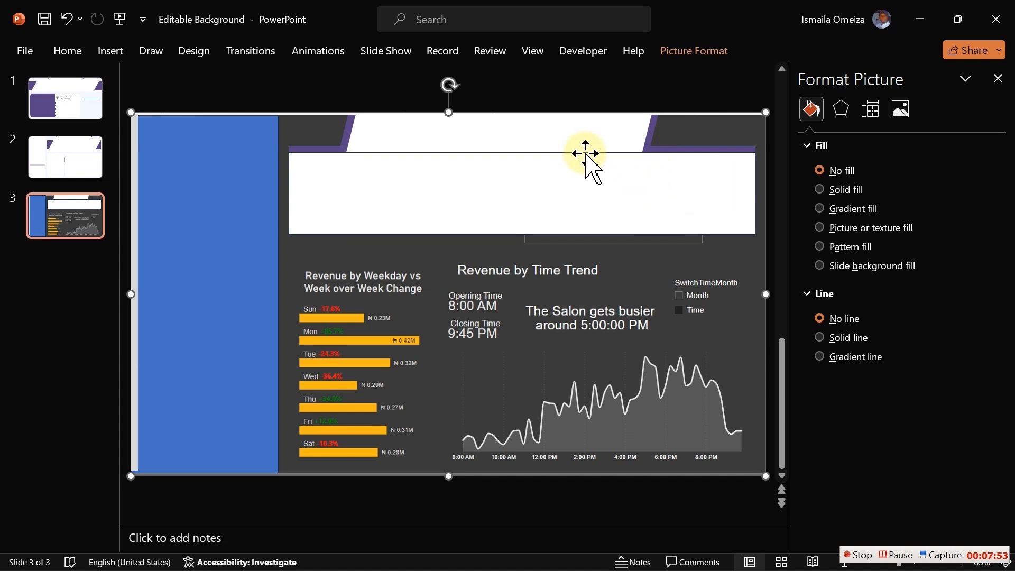
- Remove the outline from the wide white rectangle
{"action": "left_click", "coordinate": [571, 192]}
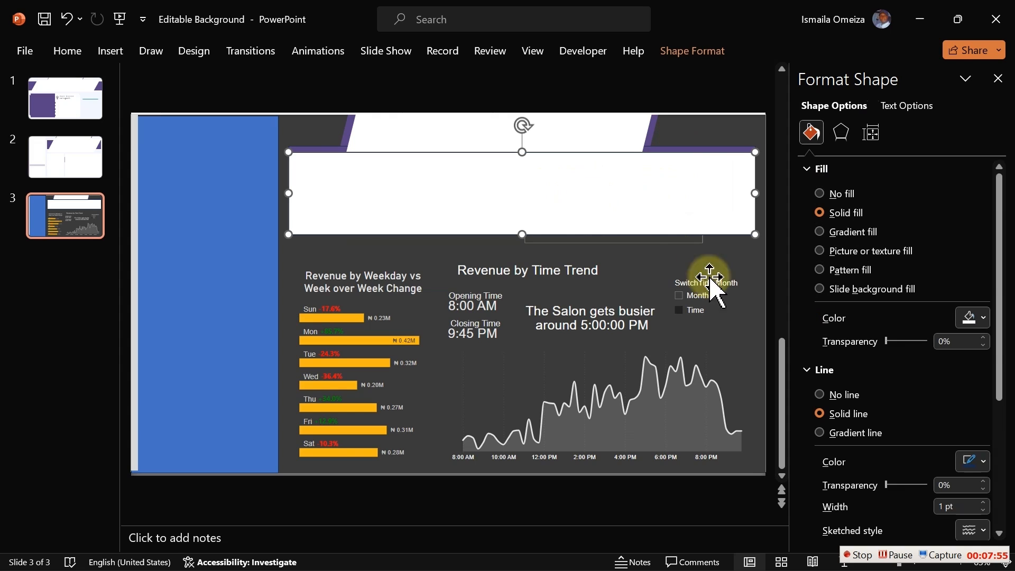
{"action": "left_click", "coordinate": [820, 394]}
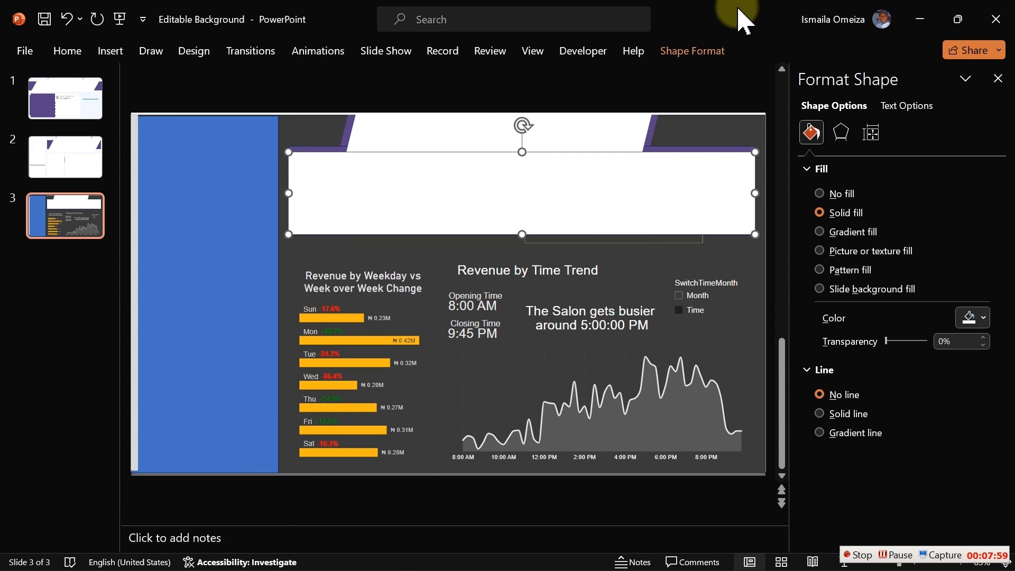
{"action": "left_click", "coordinate": [717, 130]}
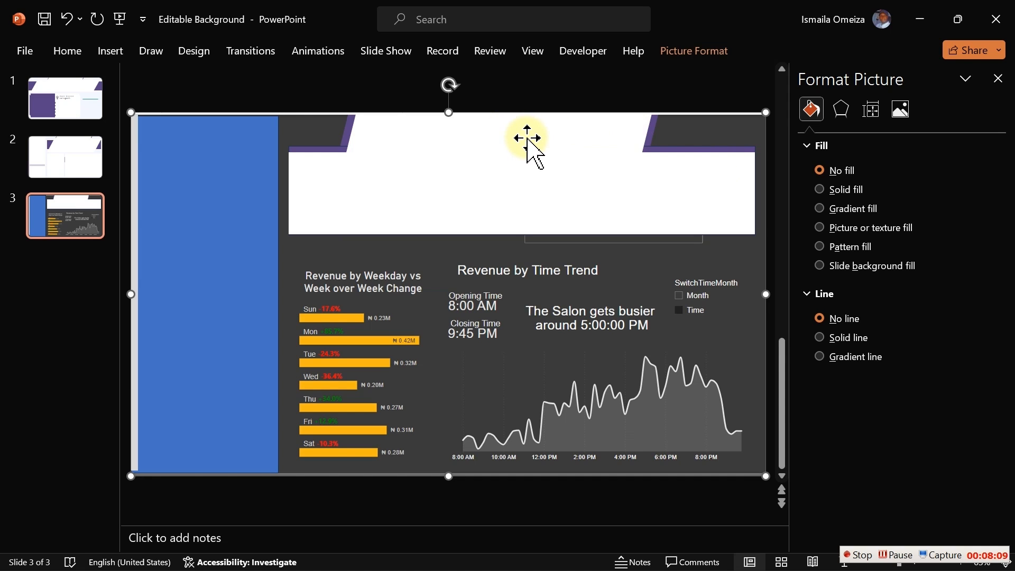
- Select the white and purple slanted banners together and shift them right along the upper edge of the wide rectangle
{"action": "left_click_drag", "start_coordinate": [301, 87], "coordinate": [684, 215]}
{"action": "left_click_drag", "start_coordinate": [534, 136], "coordinate": [568, 134]}
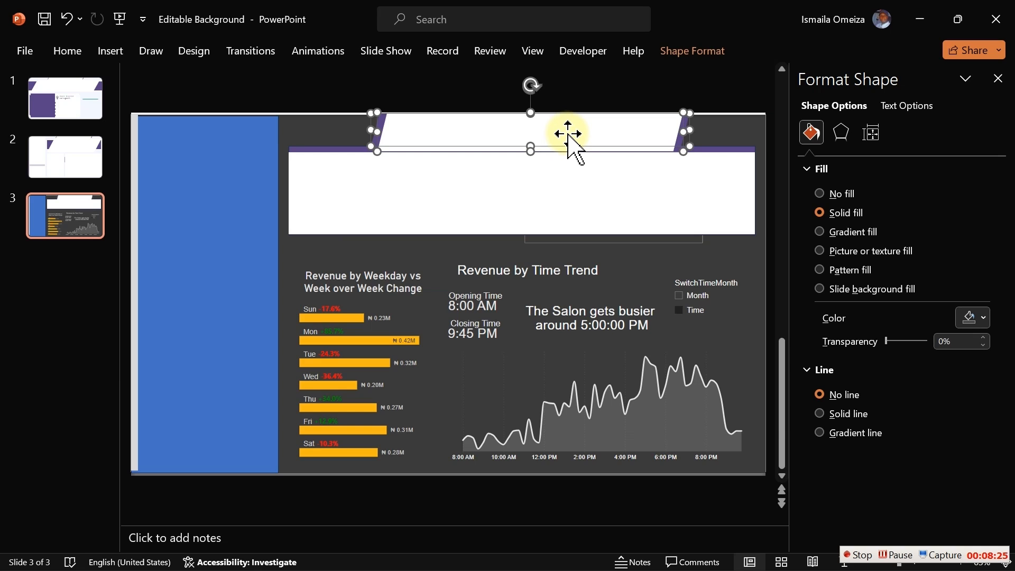
{"action": "key", "text": "ctrl+z"}
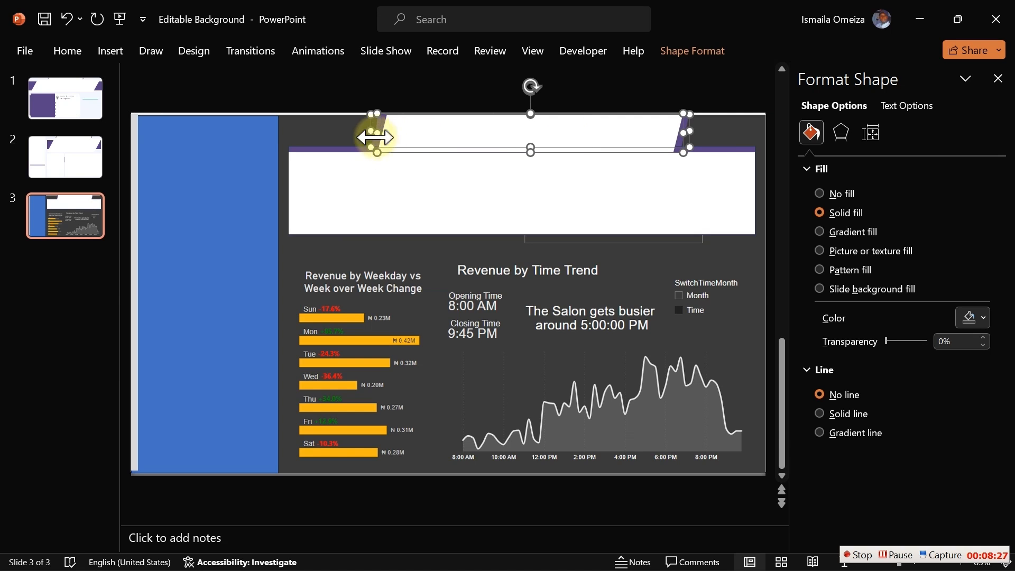
- Extend the wide white rectangle upward to cover the thin purple strip along its upper edge
{"action": "left_click", "coordinate": [351, 129]}
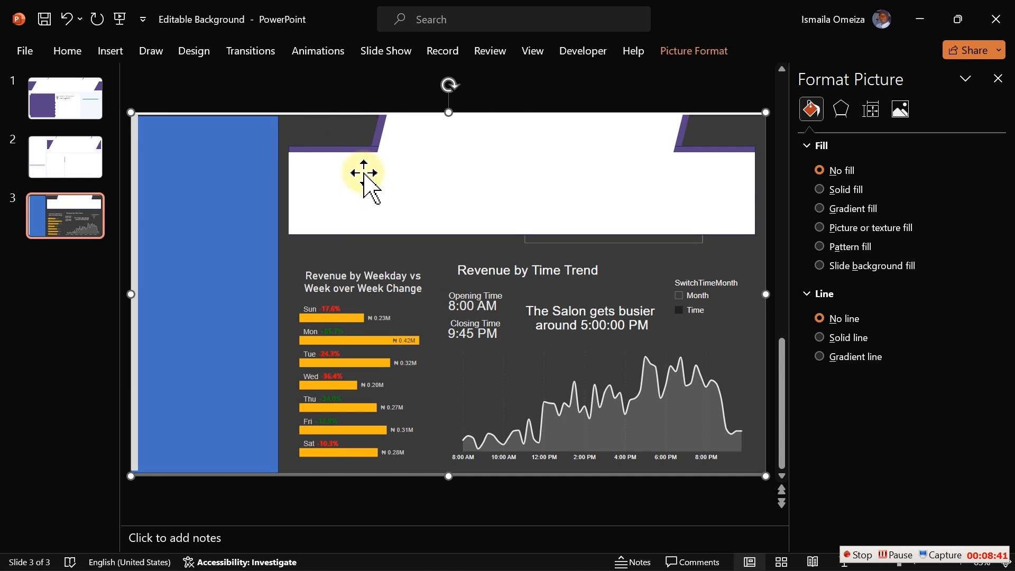
{"action": "left_click", "coordinate": [346, 148]}
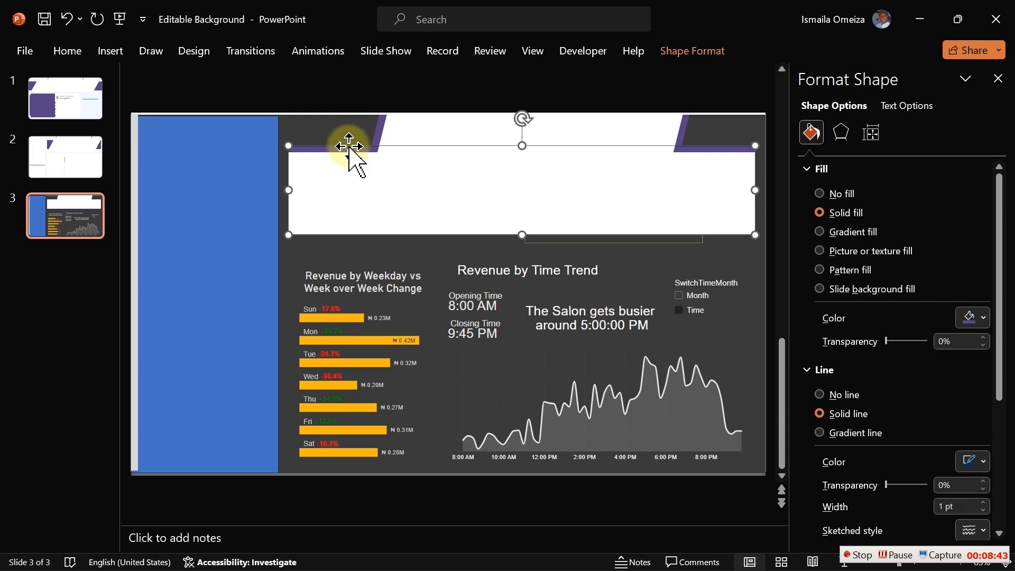
{"action": "left_click_drag", "start_coordinate": [525, 146], "coordinate": [519, 147]}
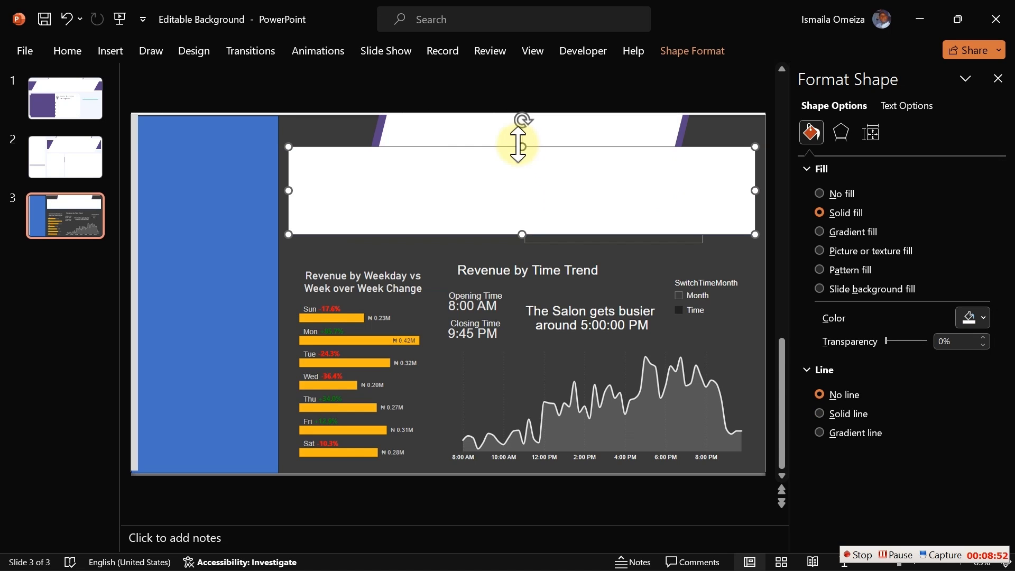
- Send the wide white rectangle to the back, then the dashboard picture behind it, leaving a white strip above the purple rectangle
{"action": "right_click", "coordinate": [516, 186]}
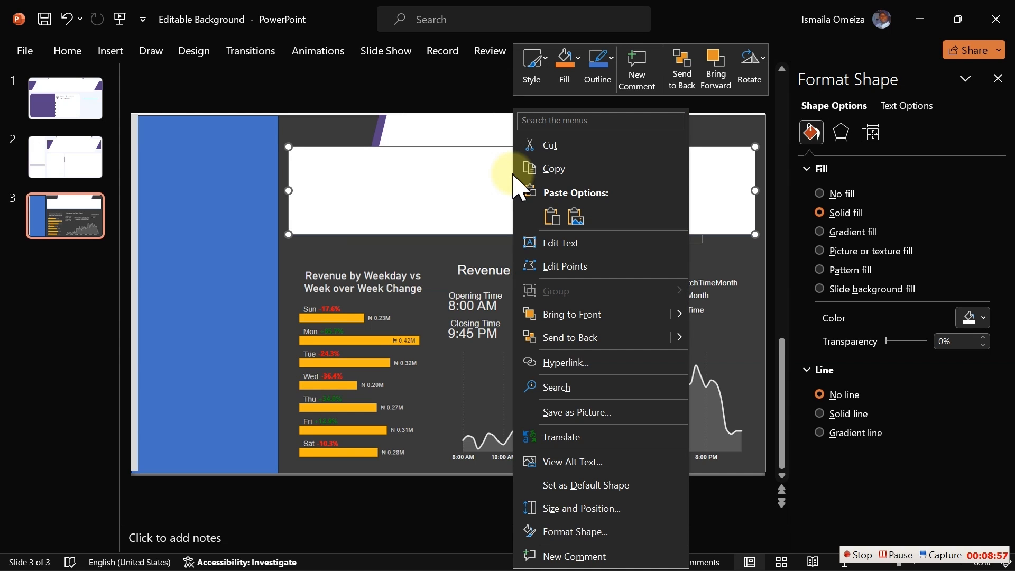
{"action": "left_click", "coordinate": [573, 338]}
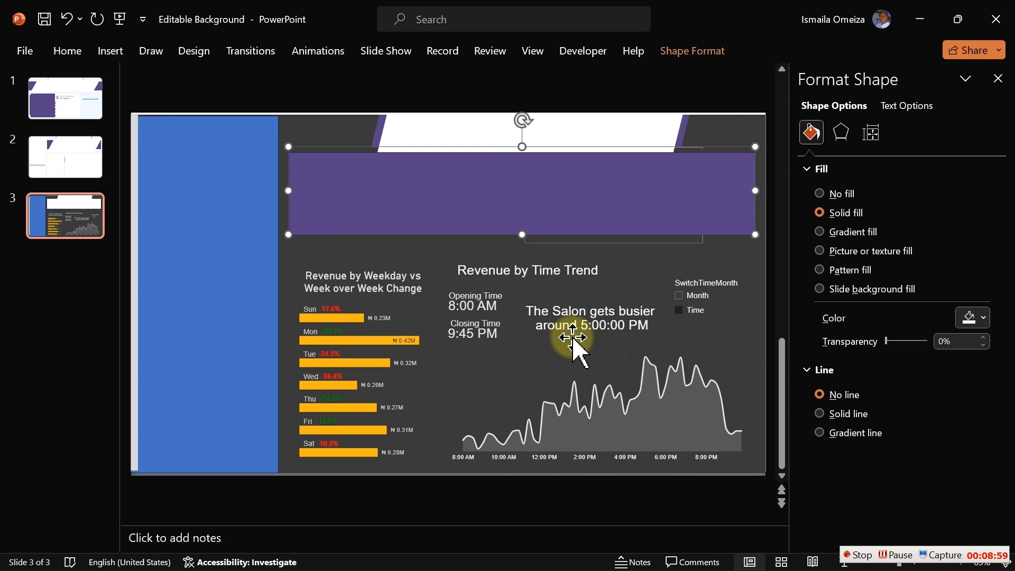
{"action": "left_click", "coordinate": [572, 339]}
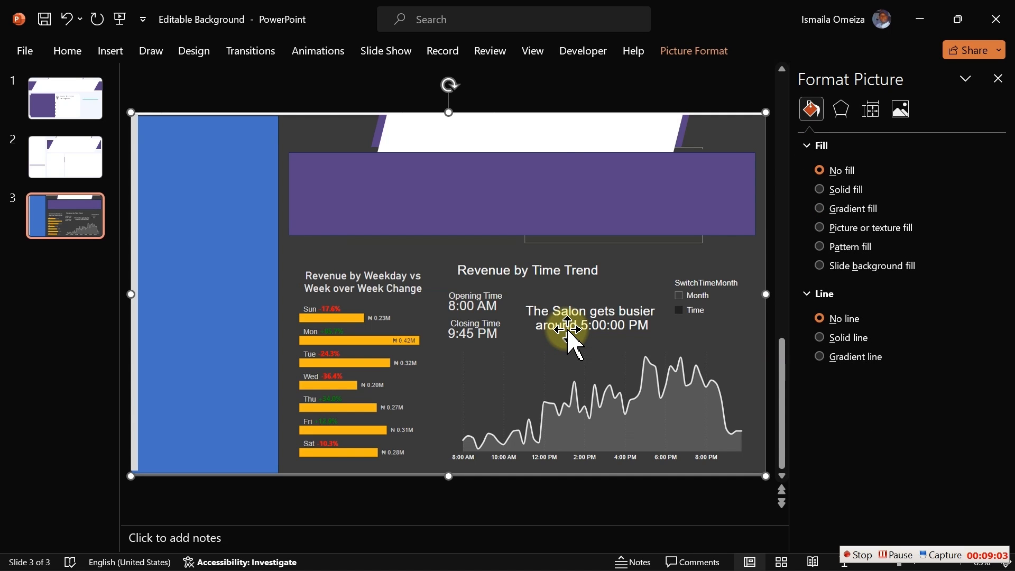
{"action": "right_click", "coordinate": [567, 333]}
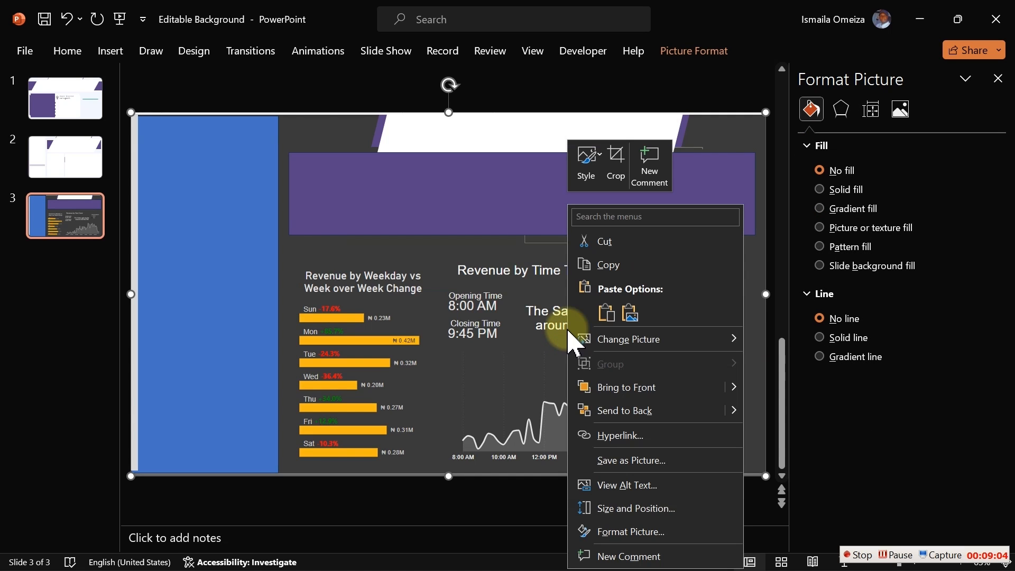
{"action": "left_click", "coordinate": [603, 408]}
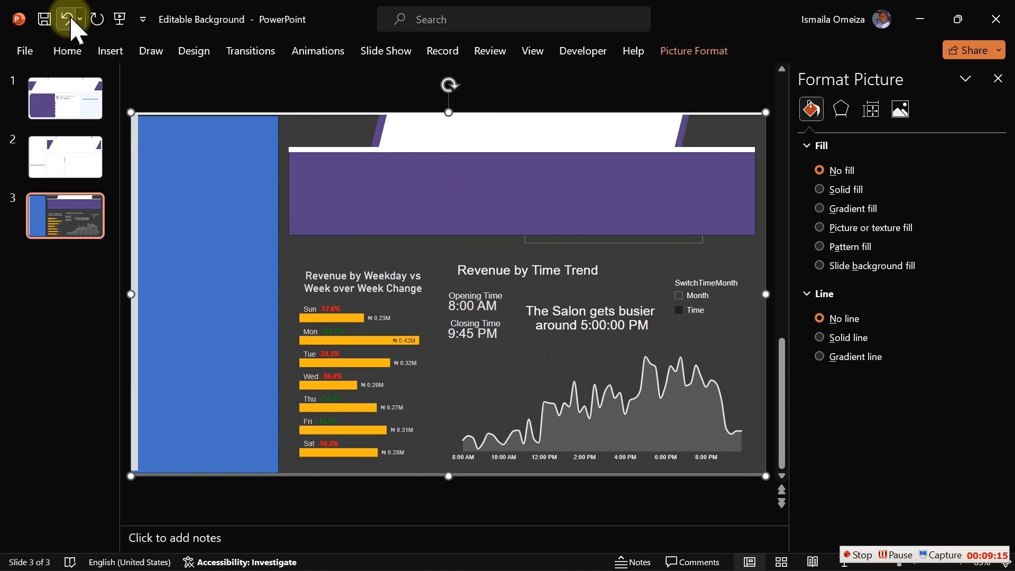
- Duplicate the white slanted banner onto the purple rectangle and slightly increase the copy's slant
{"action": "left_click", "coordinate": [446, 119]}
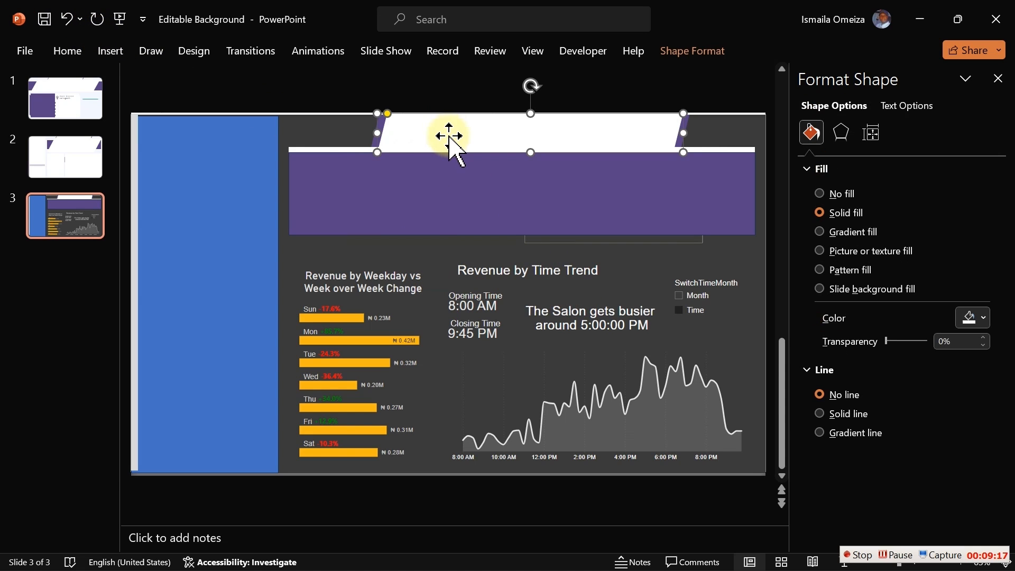
{"action": "left_click_drag", "start_coordinate": [459, 158], "coordinate": [449, 196]}
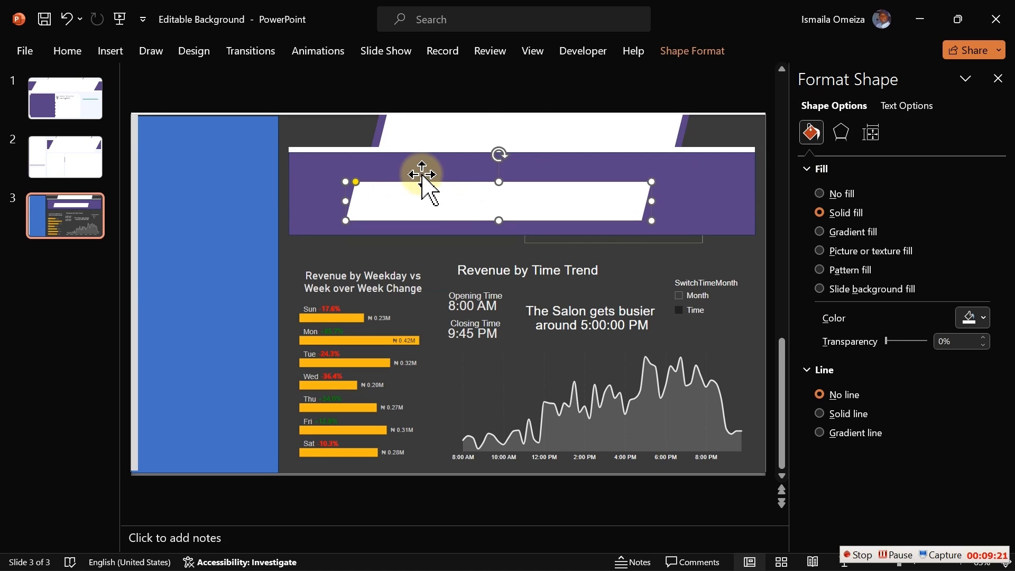
{"action": "left_click_drag", "start_coordinate": [356, 181], "coordinate": [362, 182]}
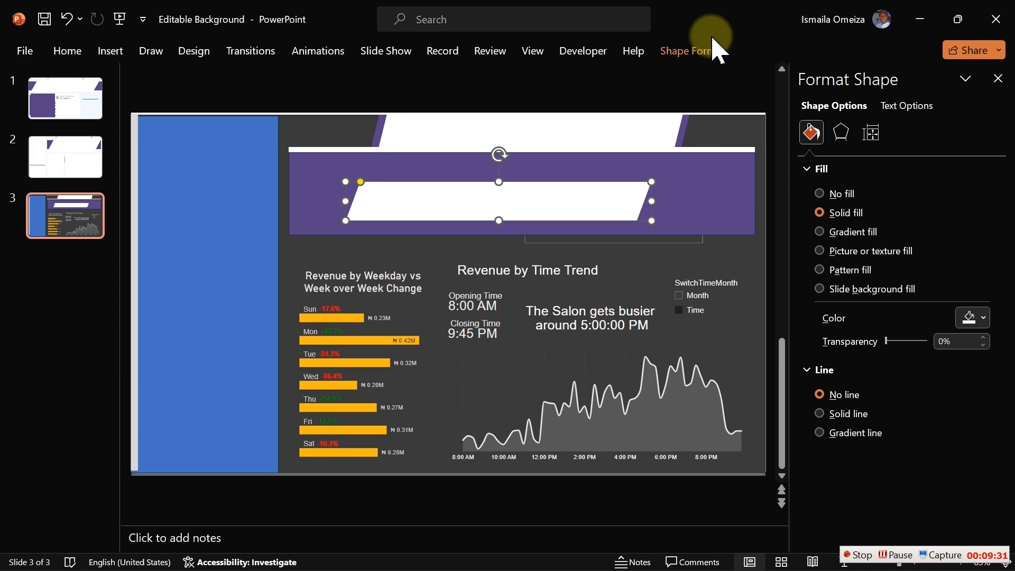
- Set the copied slanted banner's height to 2.48" and its width to 9.89"
{"action": "left_click", "coordinate": [700, 55]}
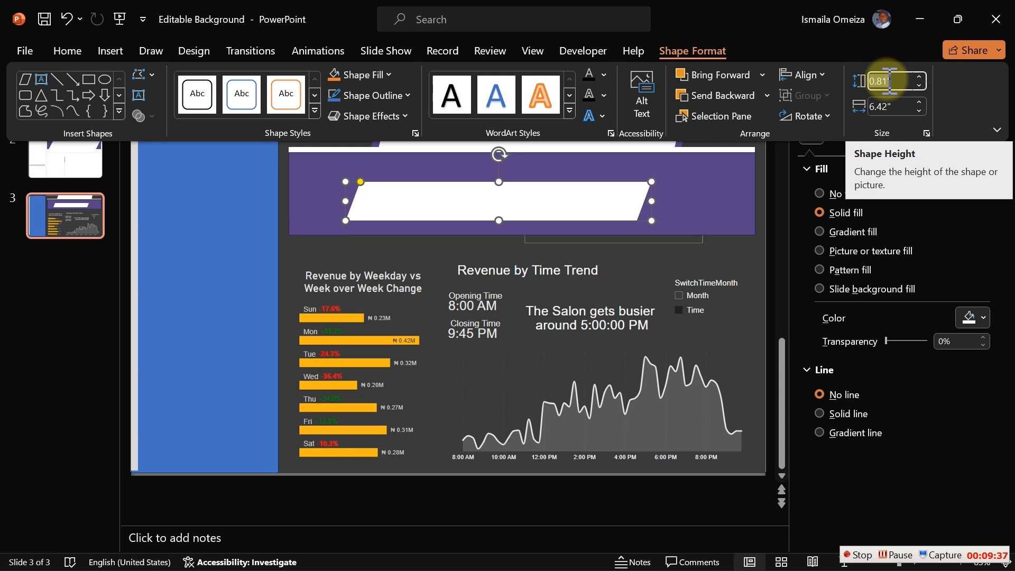
{"action": "type", "text": "2"}
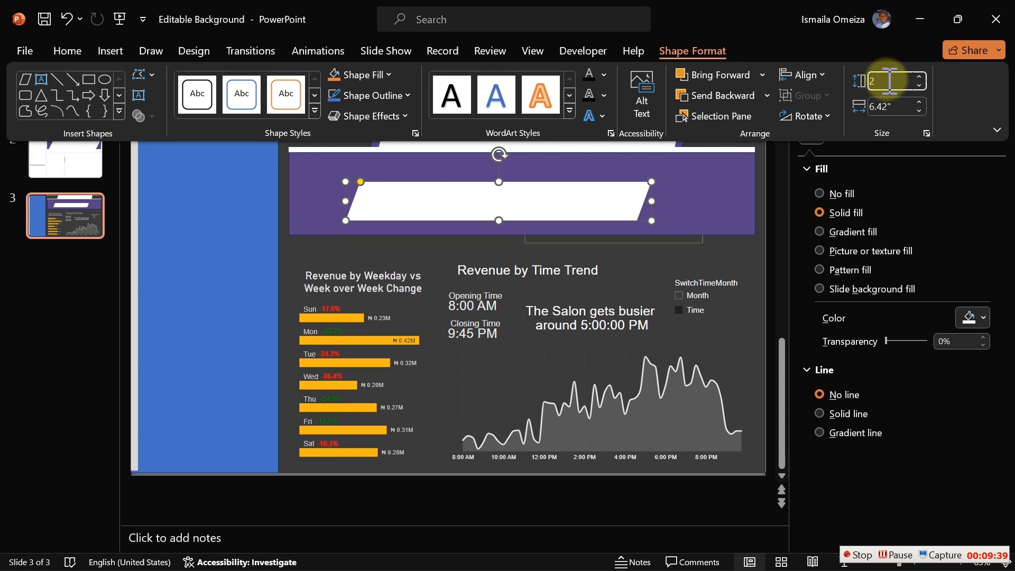
{"action": "type", "text": "."}
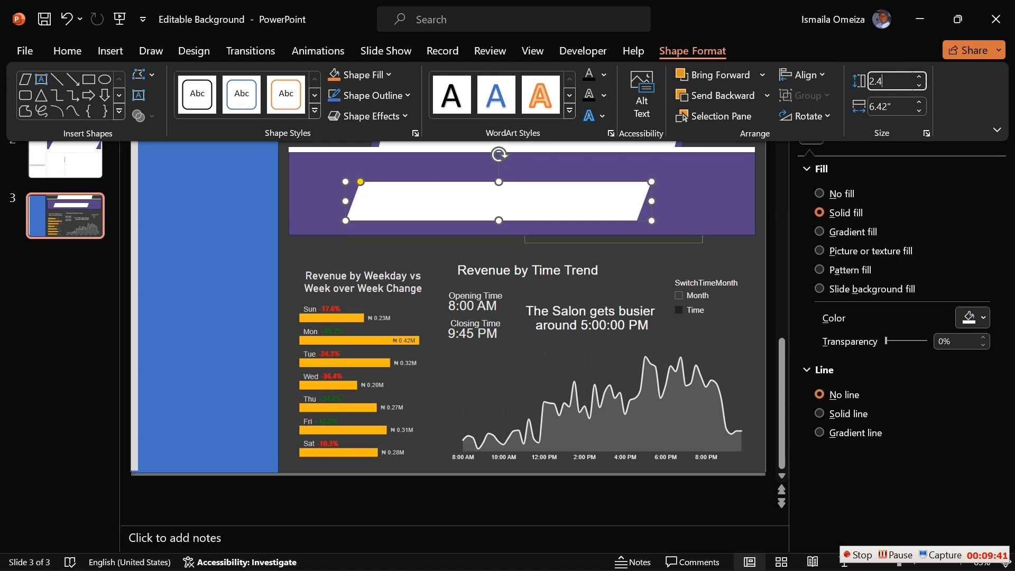
{"action": "type", "text": "48"}
{"action": "key", "text": "Tab"}
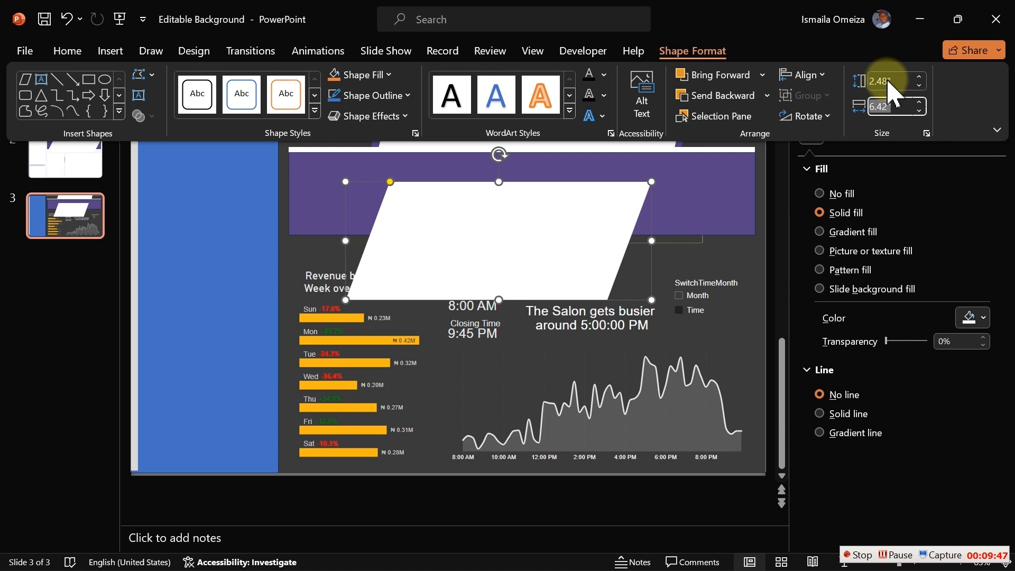
{"action": "type", "text": "9"}
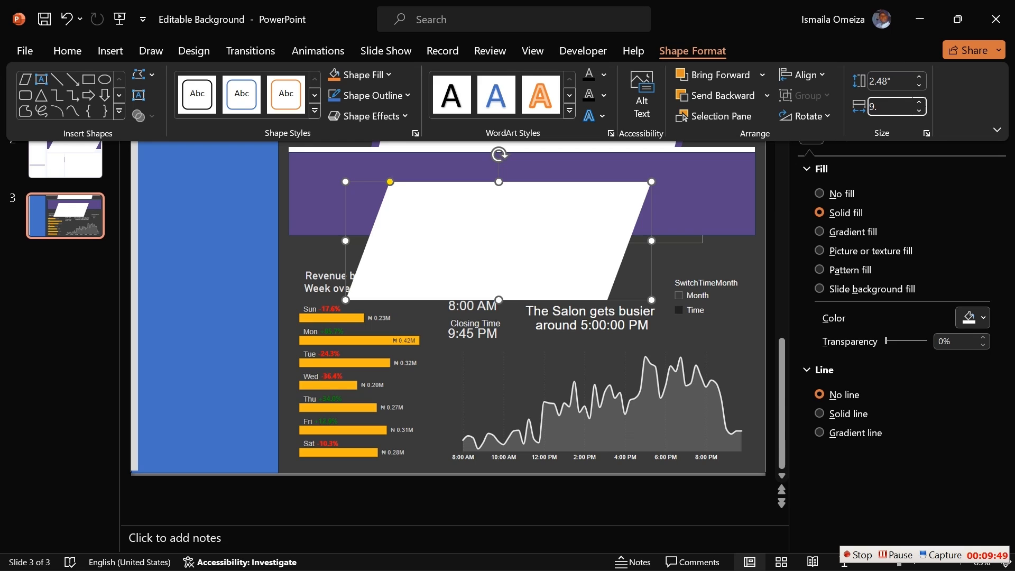
{"action": "type", "text": ".89"}
{"action": "key", "text": "Return"}
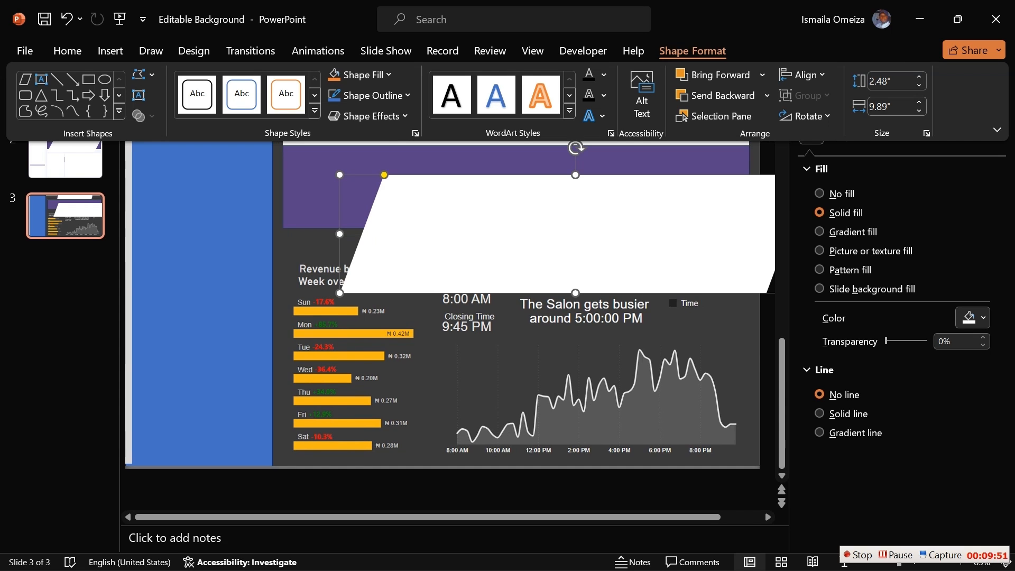
- Move the enlarged slanted banner over the purple rectangle, aligning its upper edge with the white strip
{"action": "left_click", "coordinate": [603, 225]}
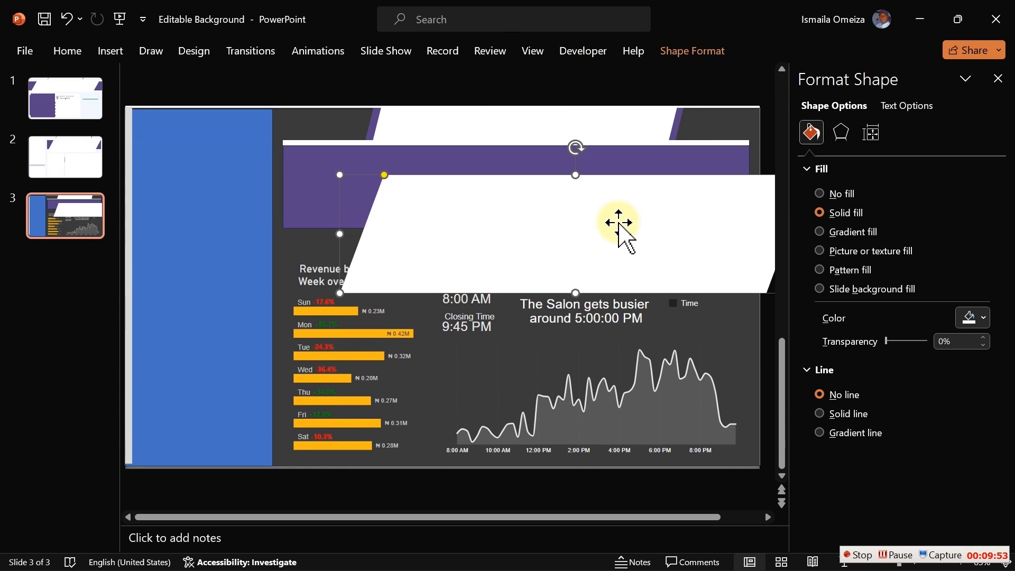
{"action": "left_click_drag", "start_coordinate": [638, 236], "coordinate": [576, 199]}
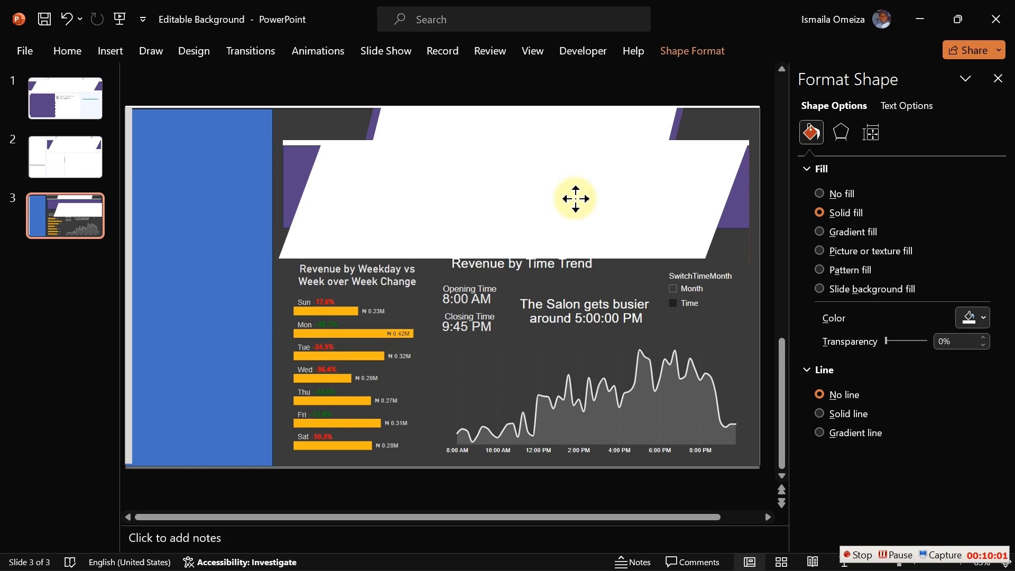
{"action": "left_click_drag", "start_coordinate": [576, 198], "coordinate": [575, 199]}
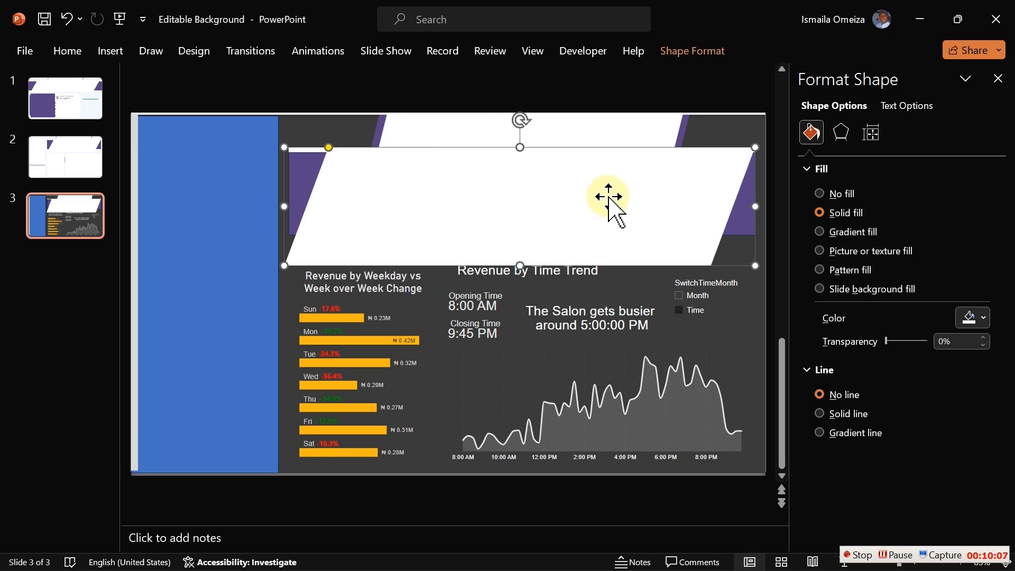
{"action": "left_click", "coordinate": [341, 133]}
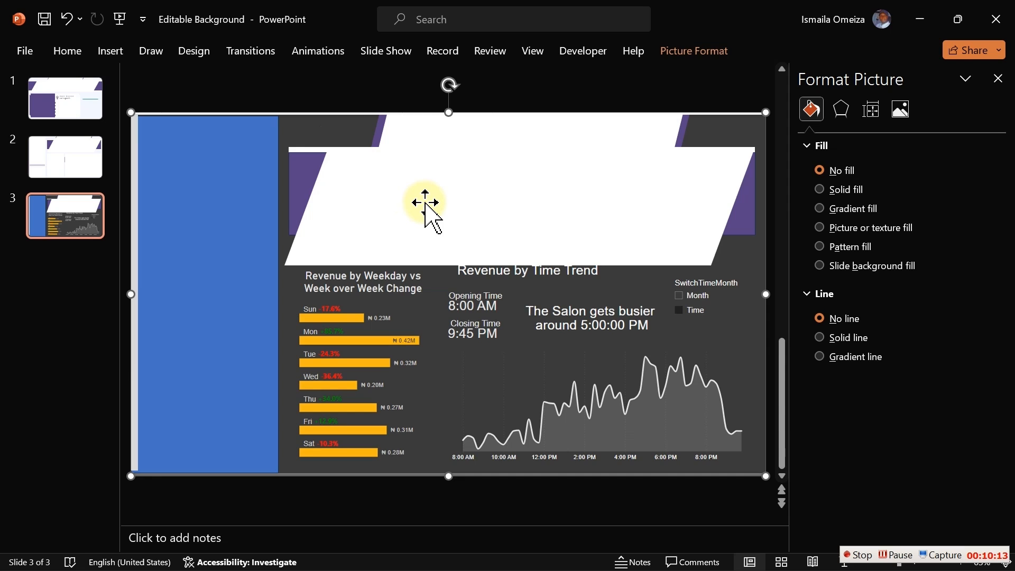
{"action": "left_click", "coordinate": [497, 208]}
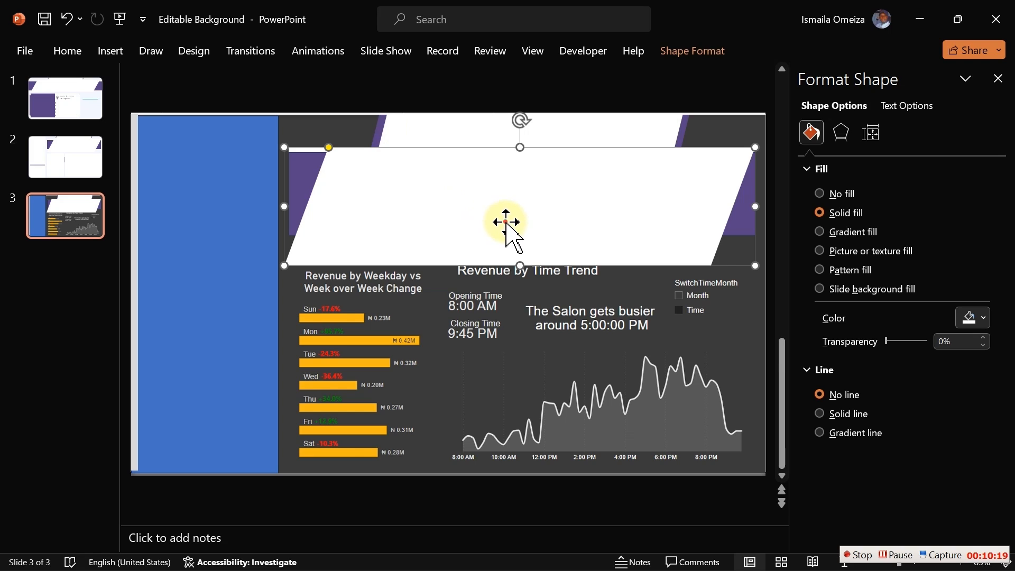
{"action": "left_click_drag", "start_coordinate": [518, 213], "coordinate": [526, 207]}
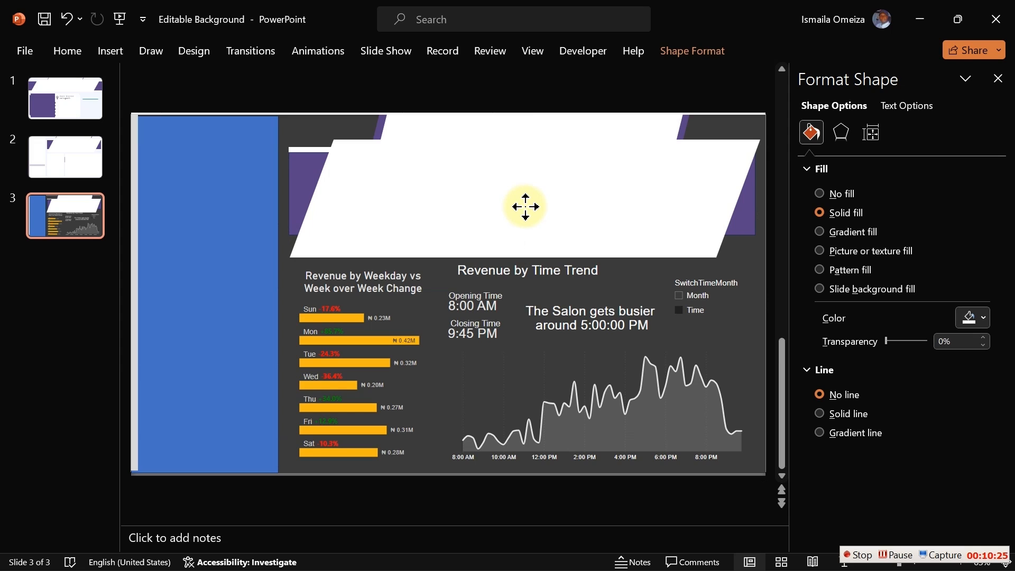
{"action": "left_click_drag", "start_coordinate": [525, 206], "coordinate": [518, 212]}
{"action": "left_click", "coordinate": [312, 132]}
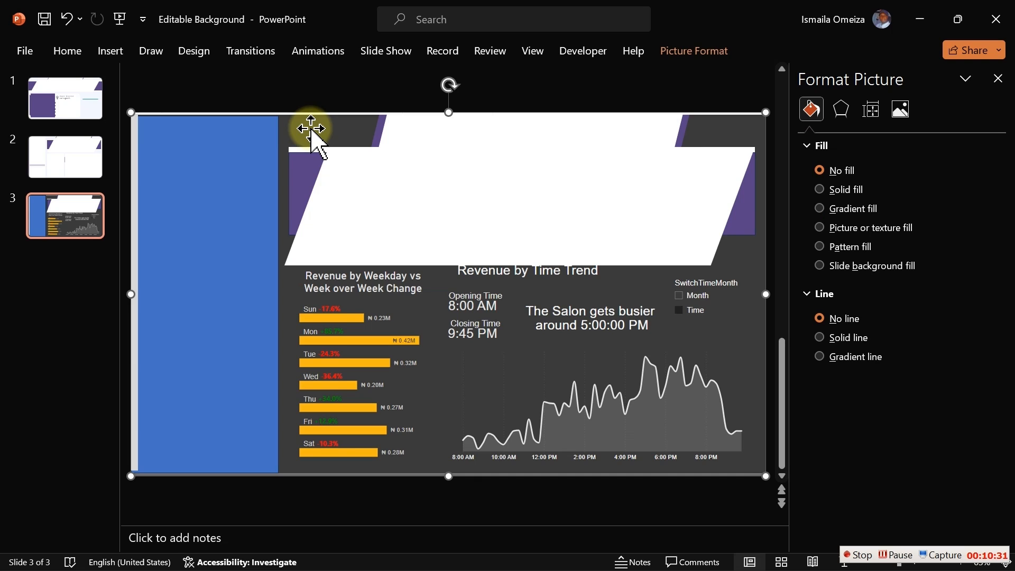
{"action": "left_click", "coordinate": [427, 219]}
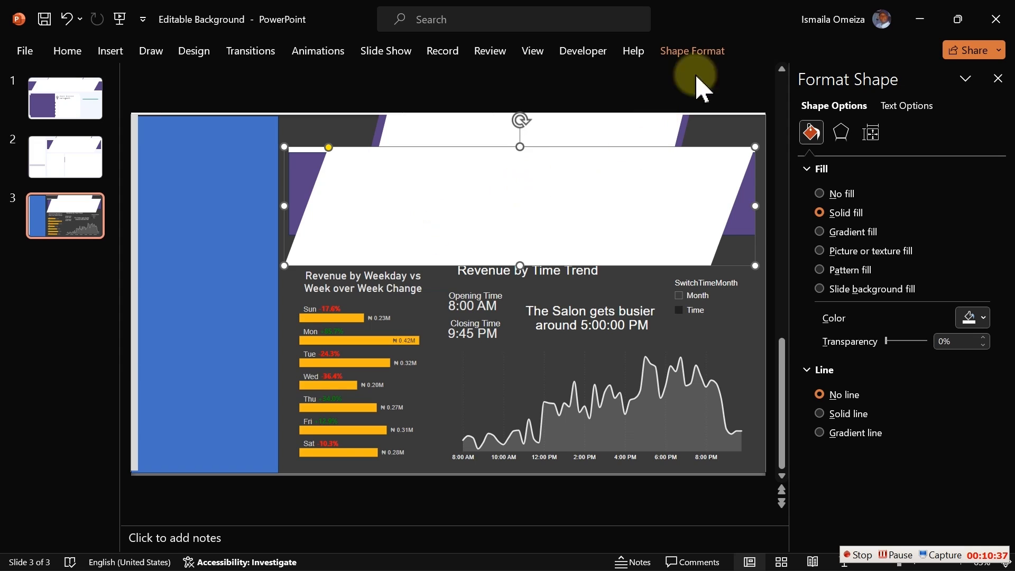
{"action": "left_click", "coordinate": [711, 53]}
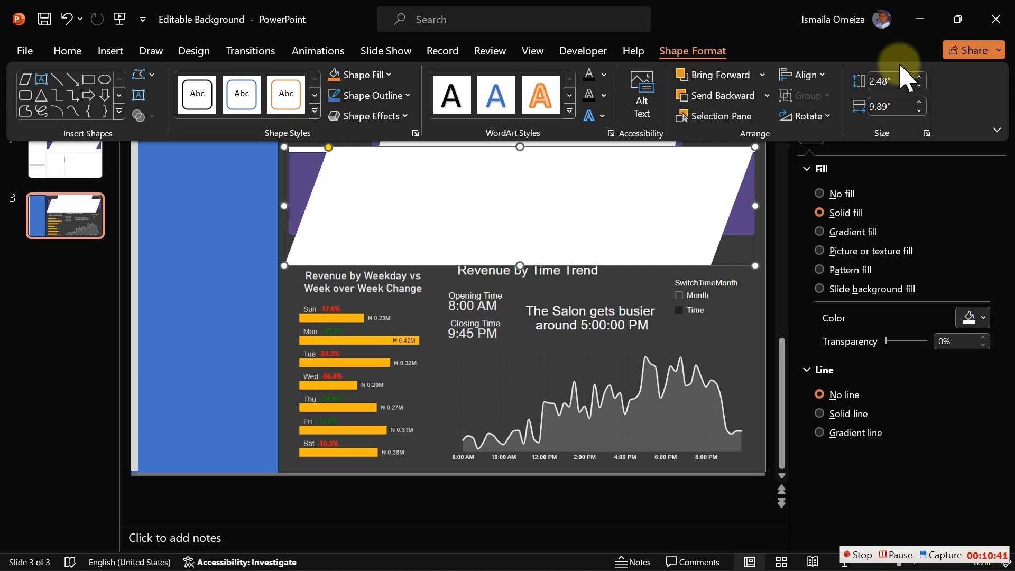
{"action": "left_click", "coordinate": [534, 306]}
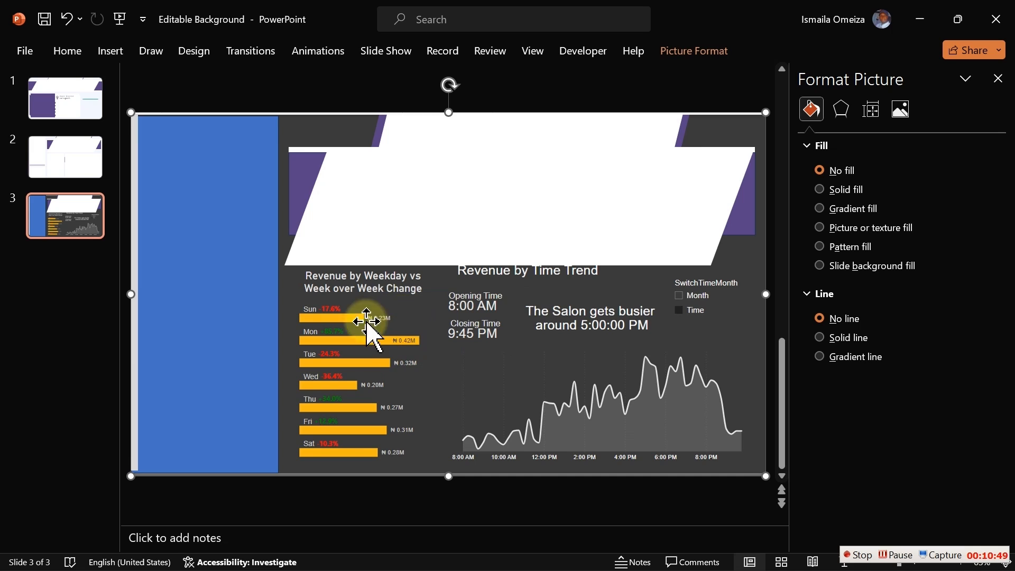
- Shorten the large white slanted banner from its lower edge and reduce the slant of its sides
{"action": "left_click", "coordinate": [422, 239]}
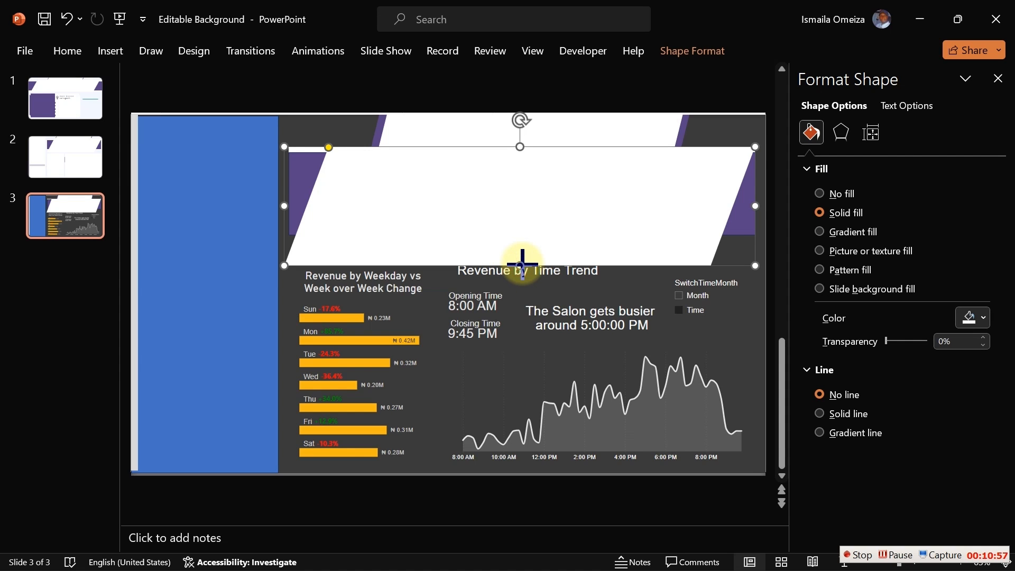
{"action": "left_click_drag", "start_coordinate": [523, 261], "coordinate": [526, 250]}
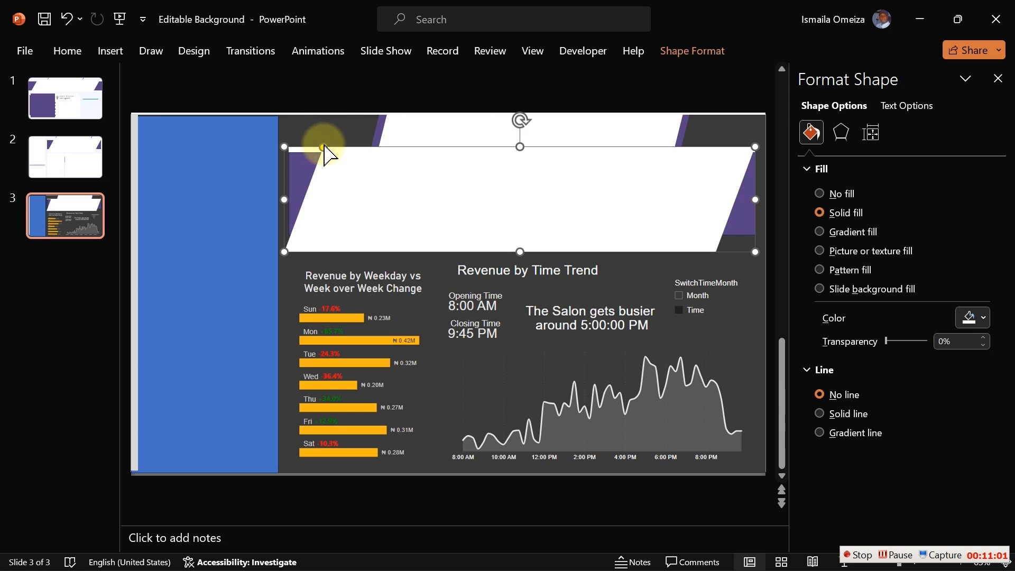
{"action": "left_click_drag", "start_coordinate": [325, 147], "coordinate": [318, 146]}
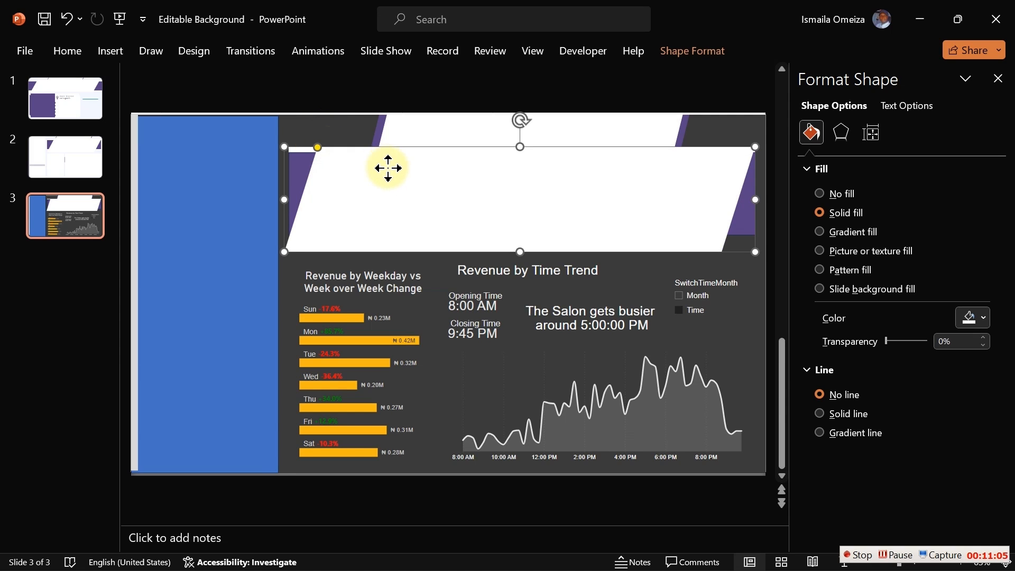
{"action": "left_click_drag", "start_coordinate": [388, 168], "coordinate": [385, 165]}
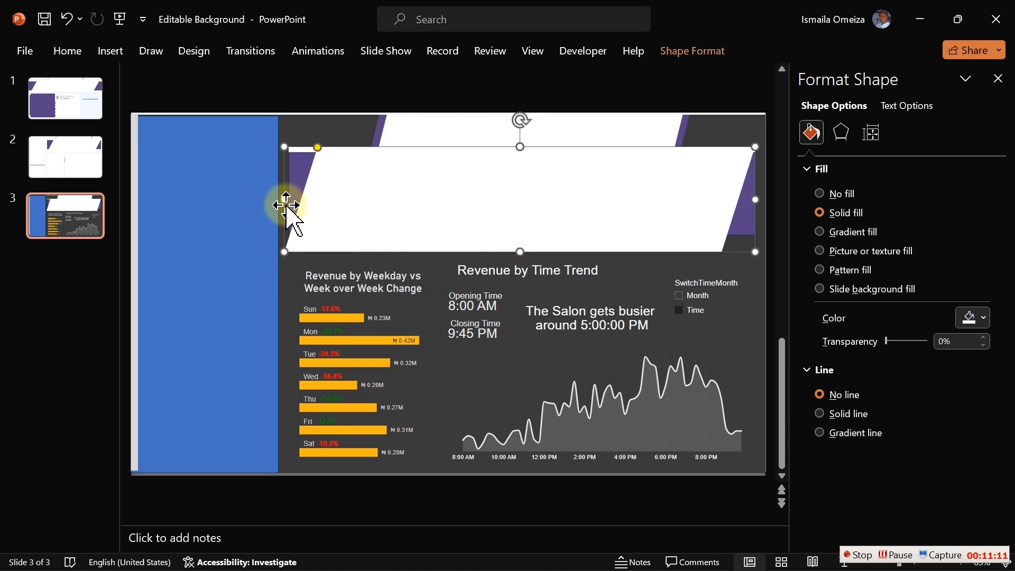
- Narrow the large white slanted banner from both sides, exposing more of the purple rectangle at each end
{"action": "left_click_drag", "start_coordinate": [284, 200], "coordinate": [296, 199]}
{"action": "left_click_drag", "start_coordinate": [751, 196], "coordinate": [744, 196]}
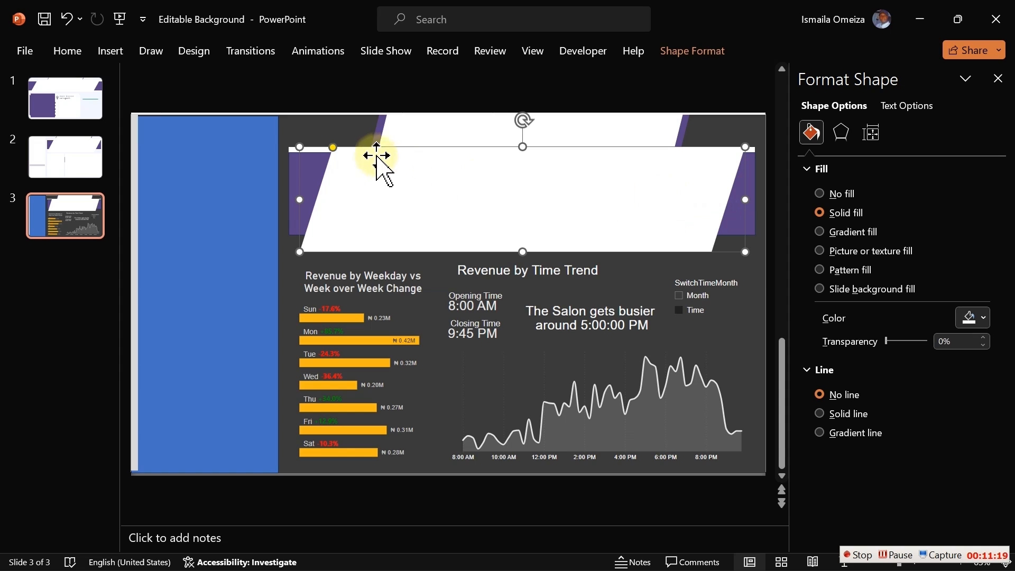
{"action": "left_click", "coordinate": [343, 135]}
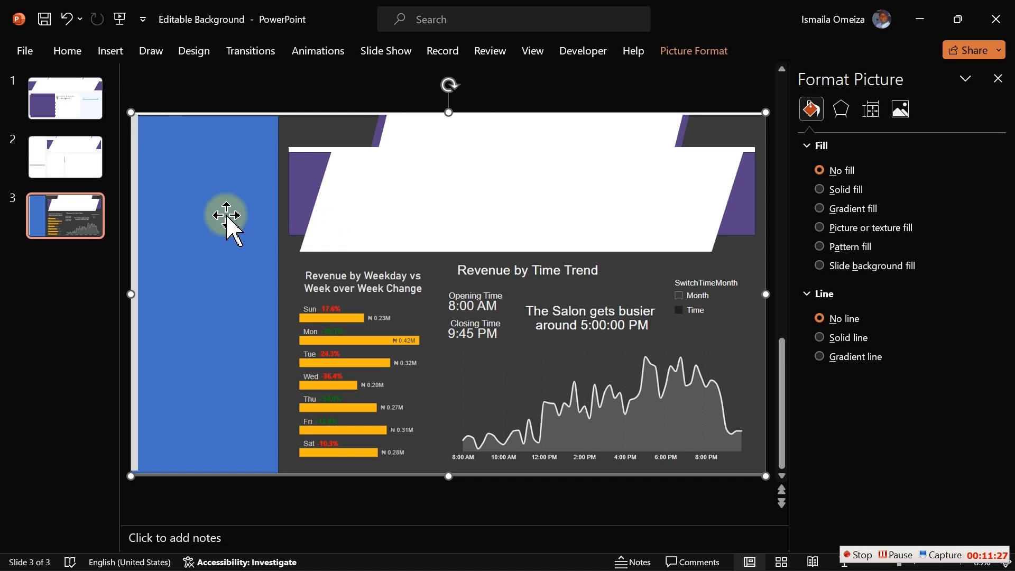
- Duplicate the tall blue side panel and place the copy beside it, over the revenue by weekday chart
{"action": "left_click", "coordinate": [187, 214]}
{"action": "left_click_drag", "start_coordinate": [187, 214], "coordinate": [354, 229]}
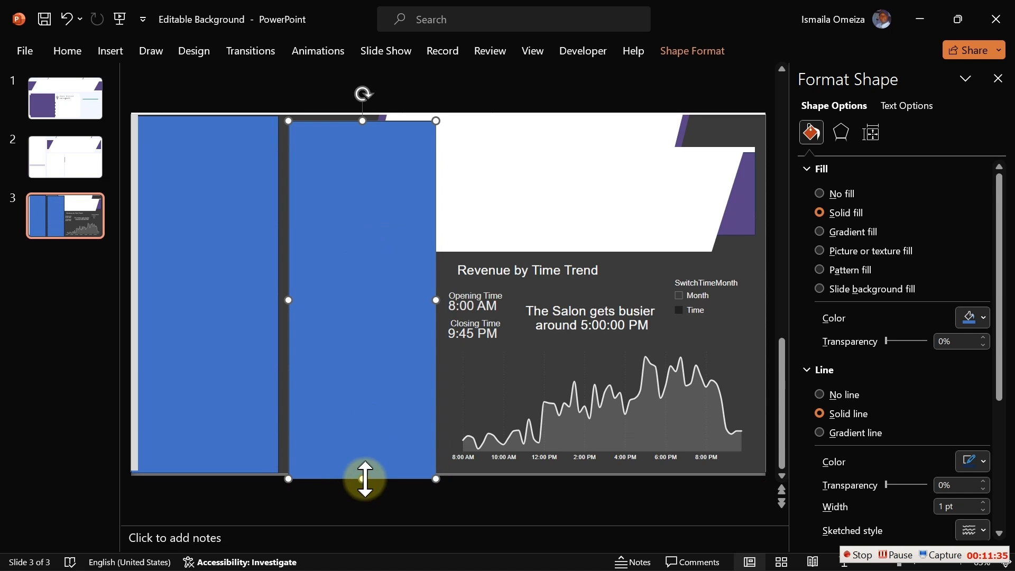
- Try to set the copied blue panel's height to 427" and its width to 3.09"
{"action": "left_click", "coordinate": [679, 51]}
{"action": "left_click", "coordinate": [897, 80]}
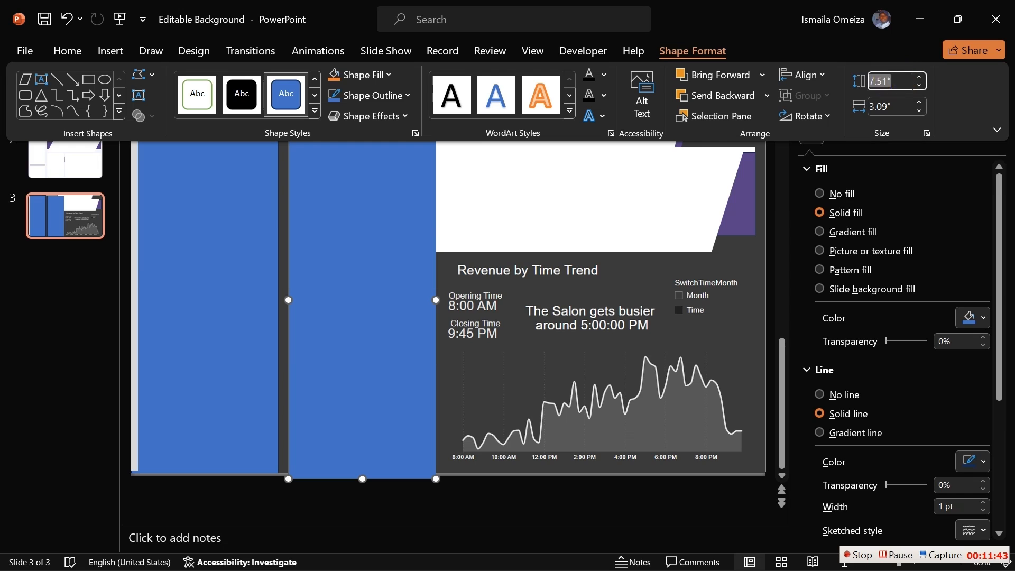
{"action": "type", "text": "427"}
{"action": "key", "text": "Tab"}
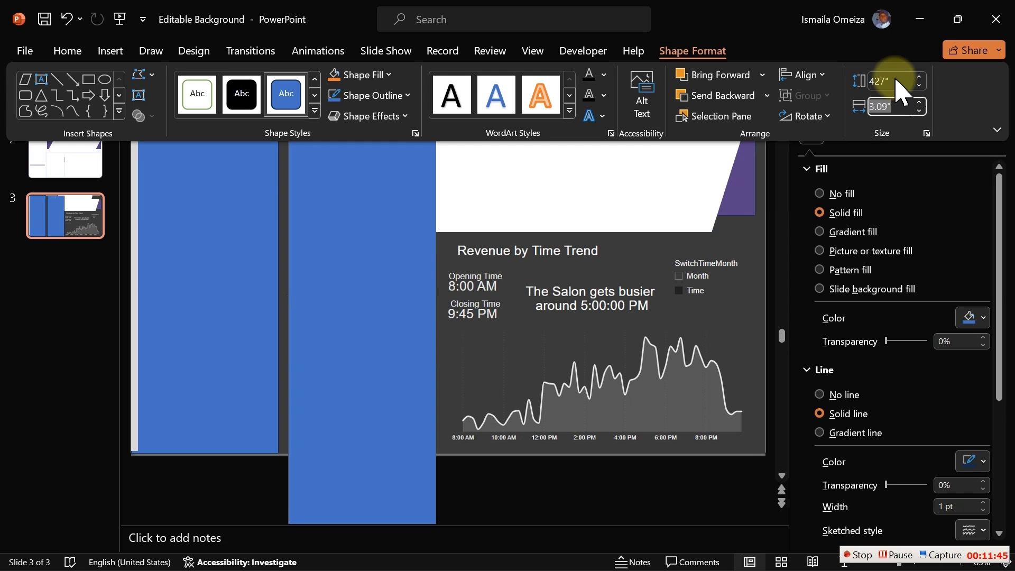
{"action": "type", "text": "3."}
{"action": "key", "text": "Return"}
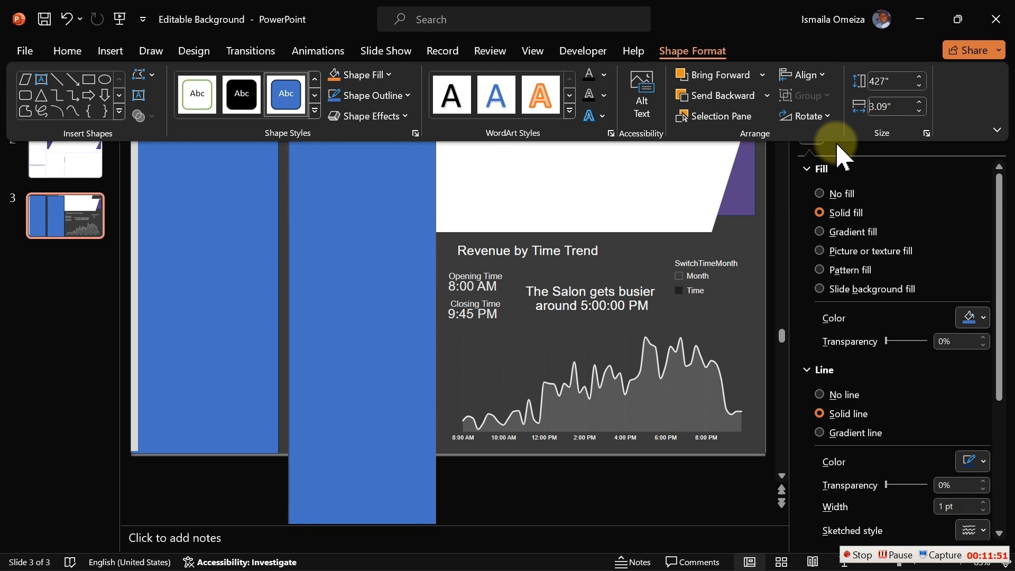
{"action": "left_click", "coordinate": [351, 254]}
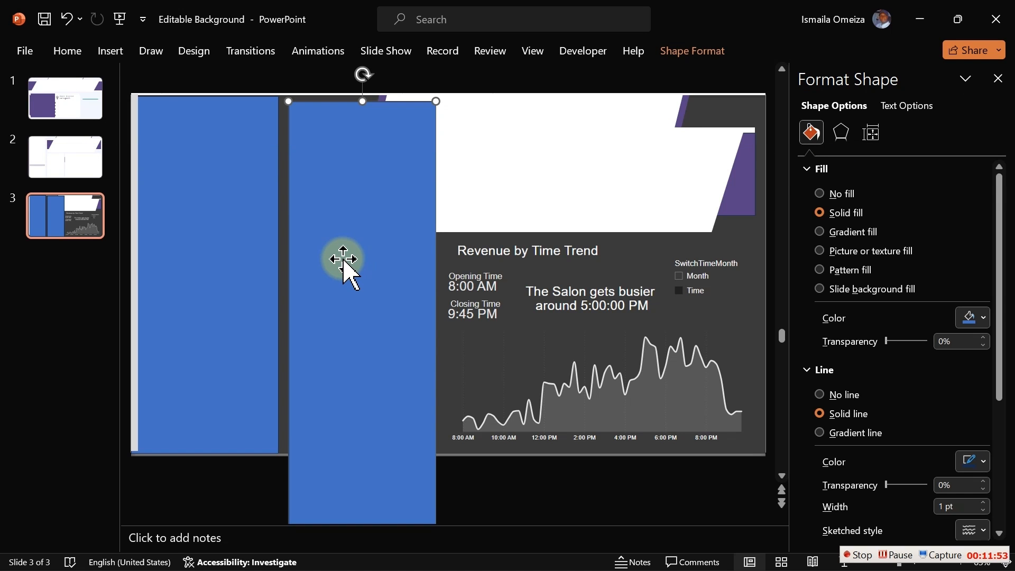
{"action": "left_click", "coordinate": [245, 217]}
{"action": "left_click", "coordinate": [324, 235]}
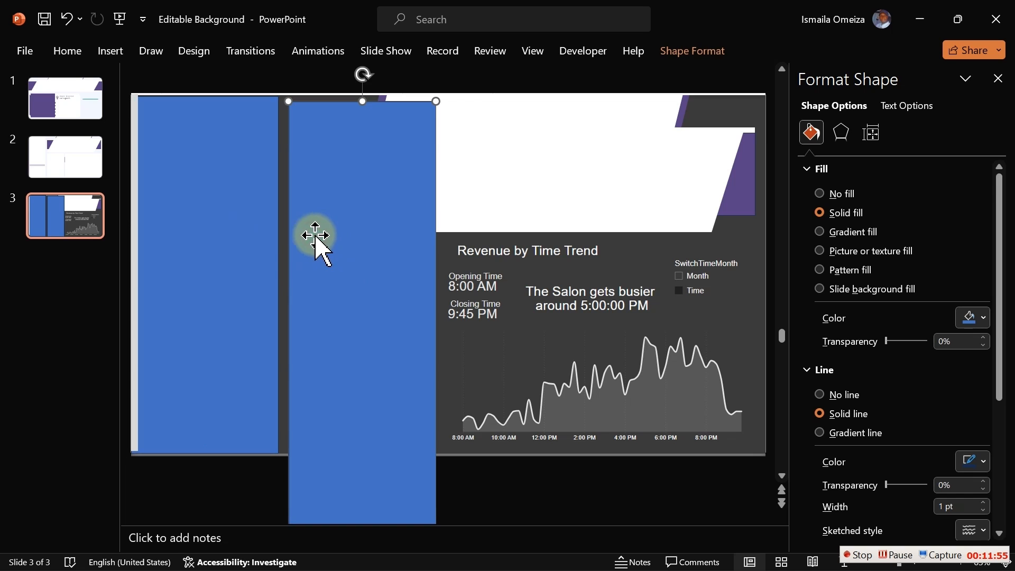
- Set the copied blue panel's height to 4.27" and move it below the large slanted banner, over the weekday bar chart
{"action": "left_click", "coordinate": [699, 51]}
{"action": "left_click", "coordinate": [891, 82]}
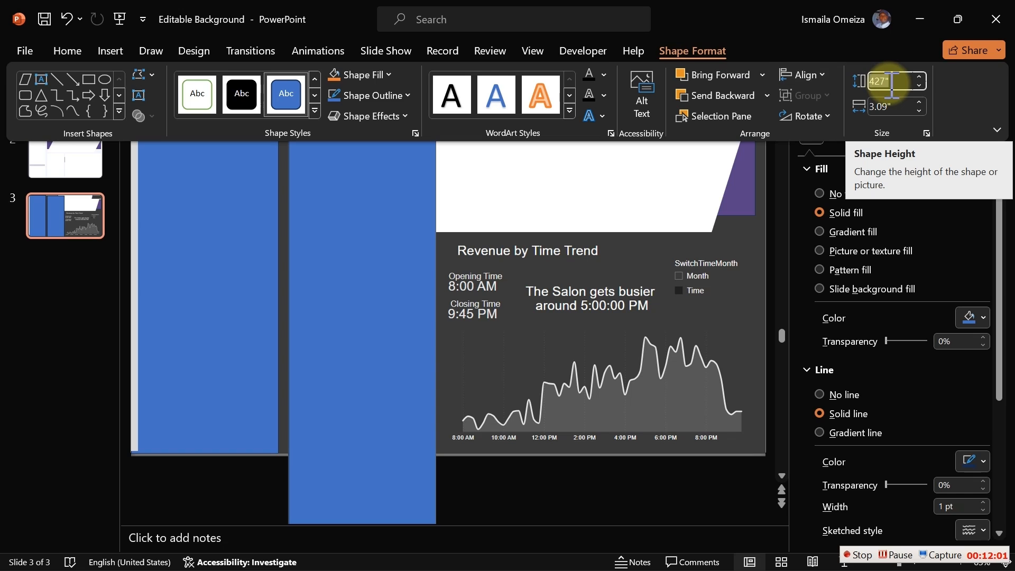
{"action": "type", "text": "4"}
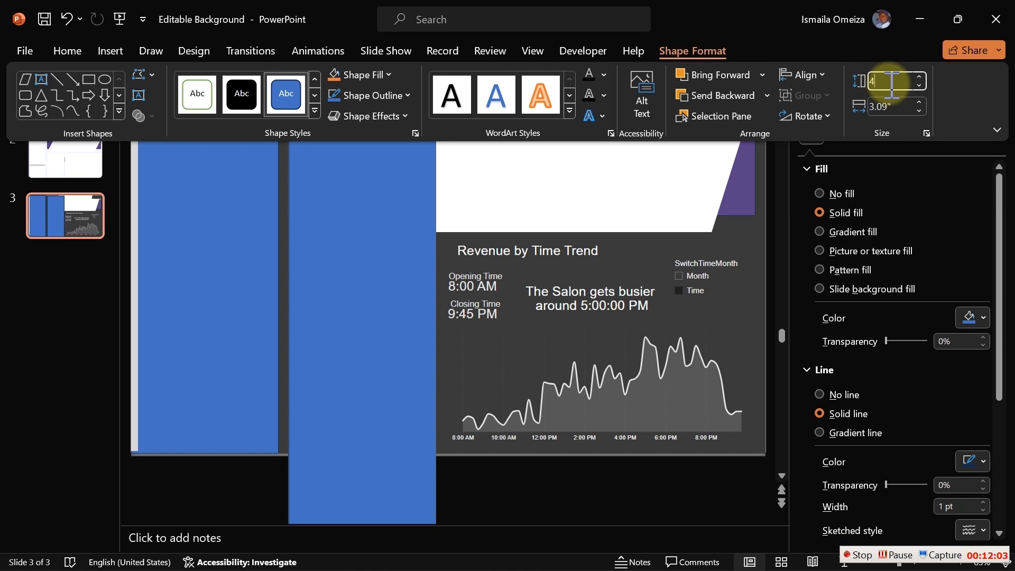
{"action": "type", "text": ".27"}
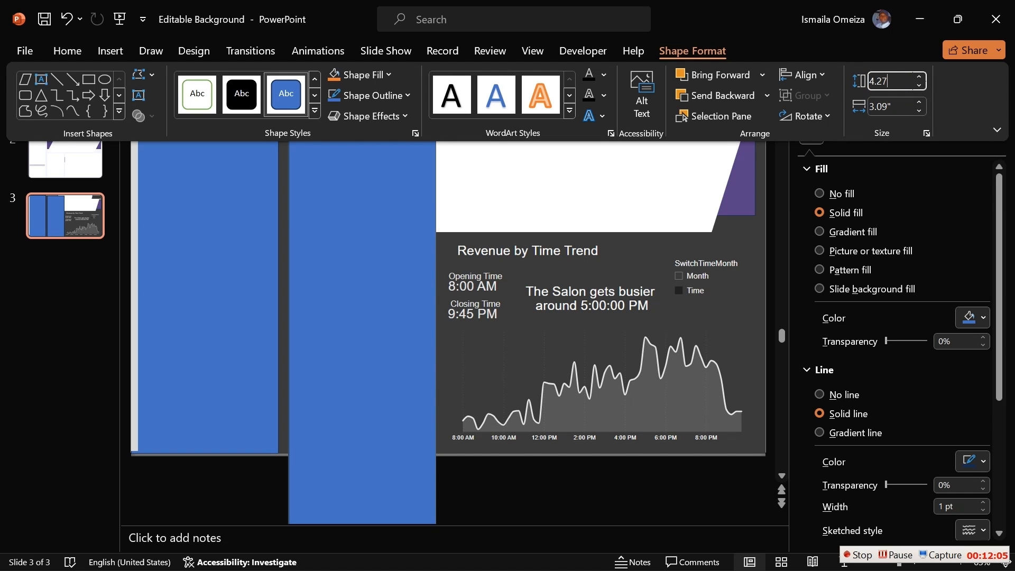
{"action": "key", "text": "Return"}
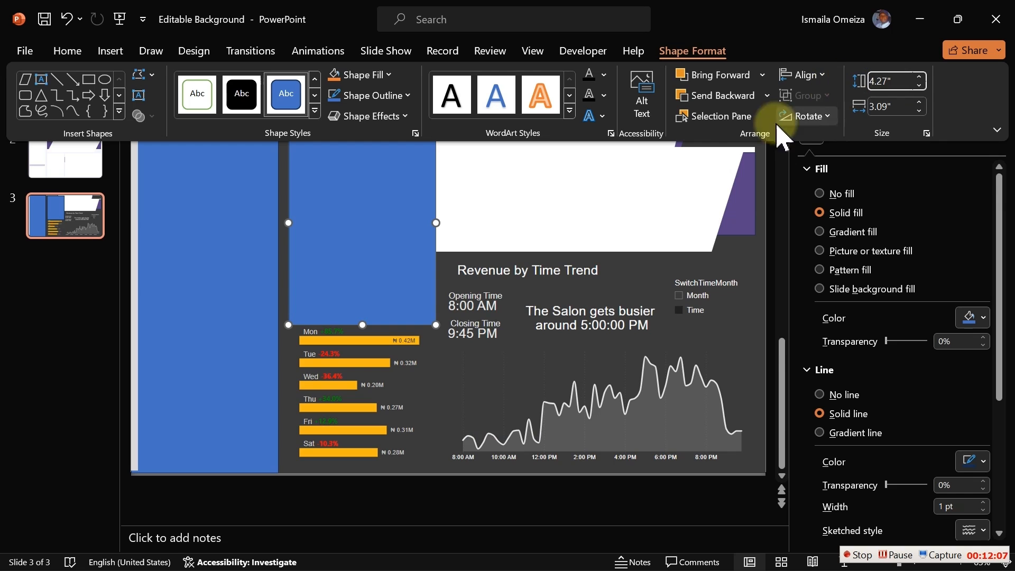
{"action": "left_click", "coordinate": [339, 211]}
{"action": "left_click_drag", "start_coordinate": [364, 195], "coordinate": [365, 337]}
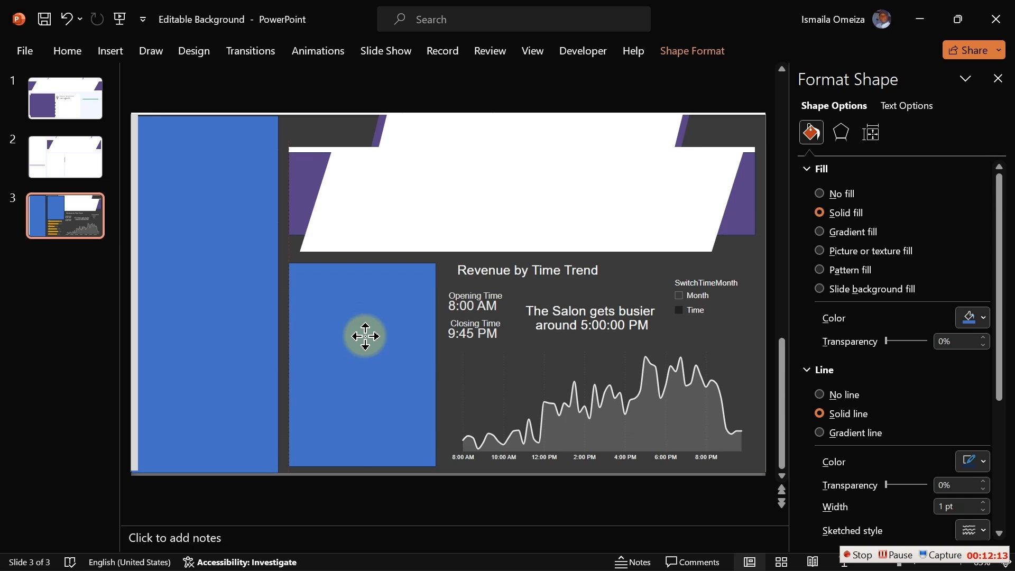
- Duplicate the short blue panel beside itself and widen the copy to cover the Revenue by Time Trend chart
{"action": "left_click", "coordinate": [365, 337]}
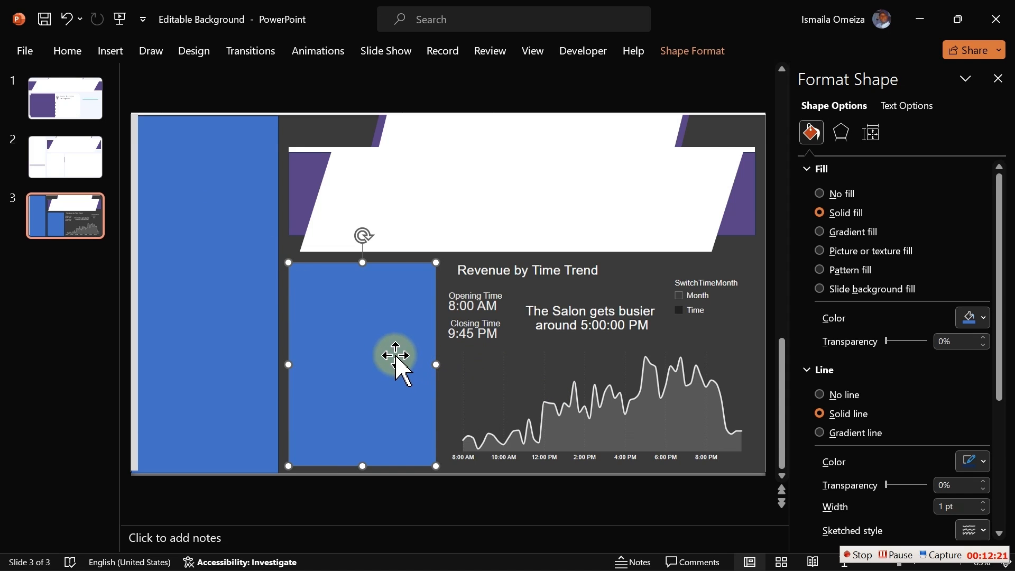
{"action": "left_click_drag", "start_coordinate": [388, 353], "coordinate": [755, 364]}
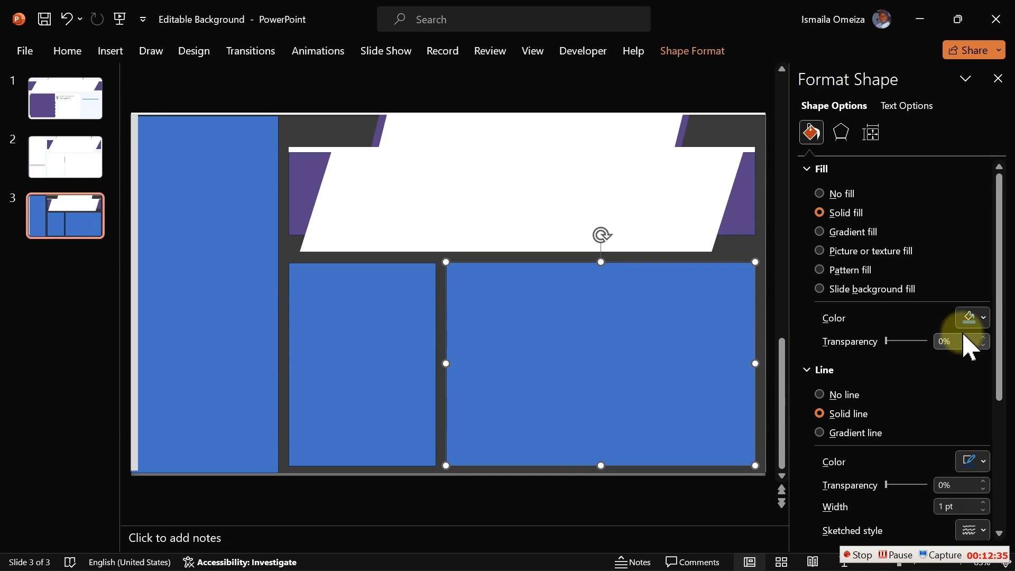
- Remove the outline from the wide lower panel and fill it with white
{"action": "left_click", "coordinate": [837, 397]}
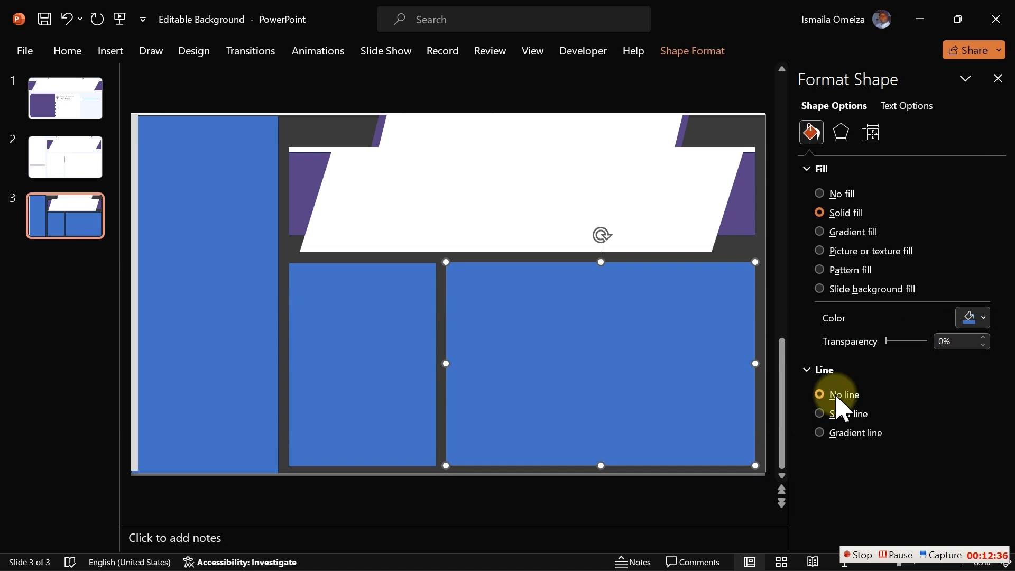
{"action": "left_click", "coordinate": [972, 317]}
{"action": "left_click", "coordinate": [881, 104]}
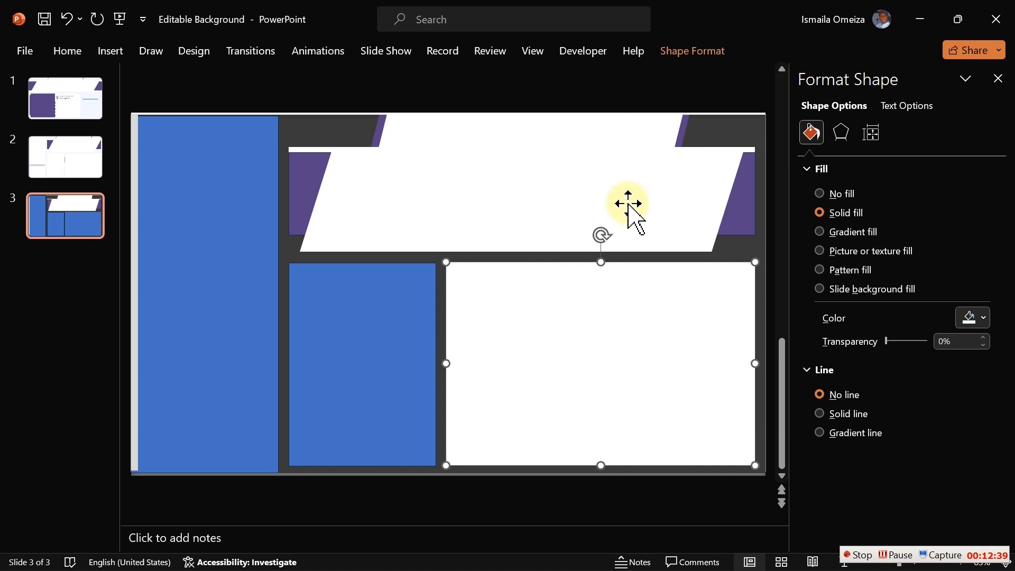
- Fill the short panel below the banner and the tall side panel with white
{"action": "left_click", "coordinate": [415, 330]}
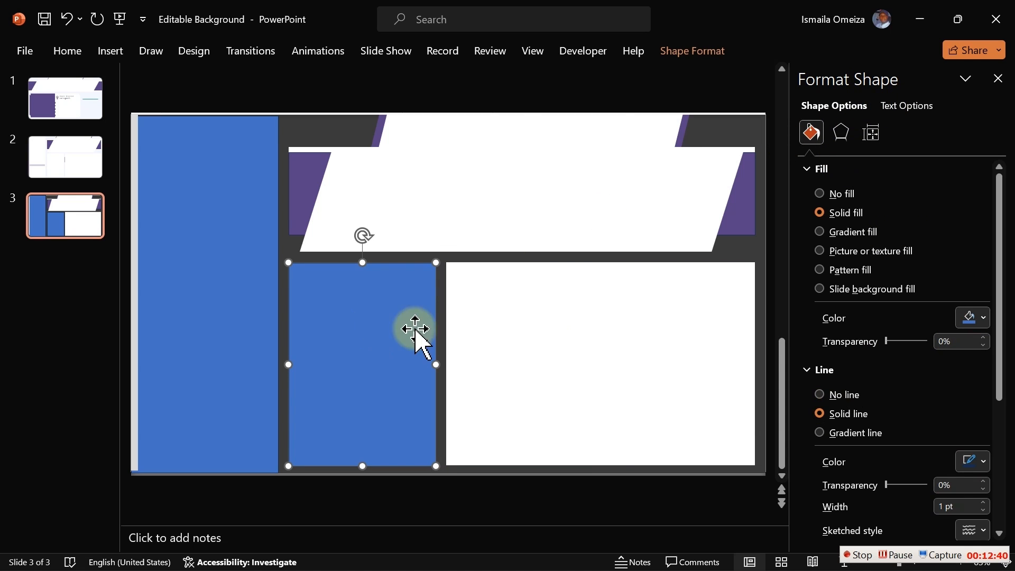
{"action": "left_click", "coordinate": [971, 318]}
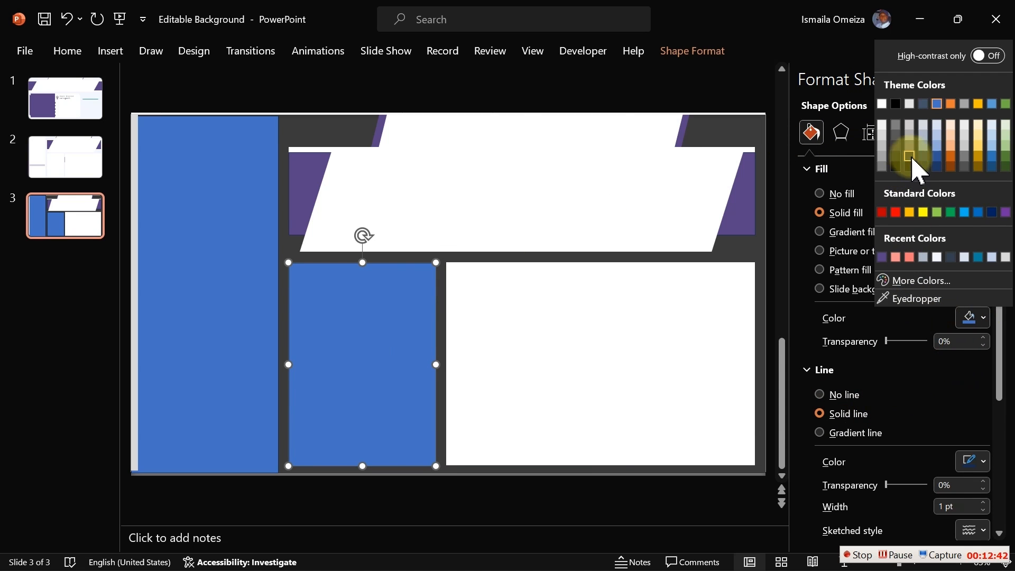
{"action": "left_click", "coordinate": [882, 104]}
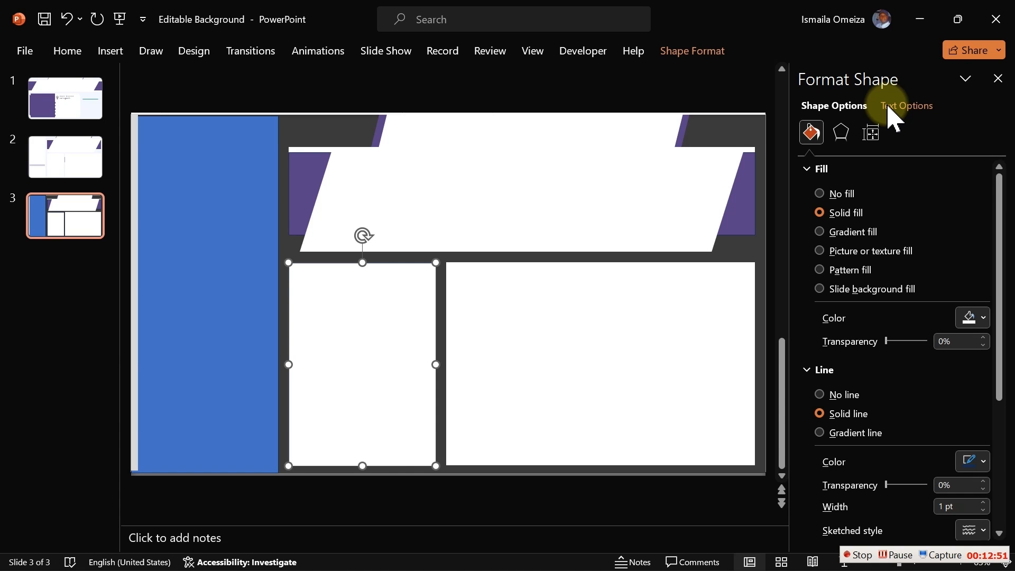
{"action": "left_click", "coordinate": [198, 247]}
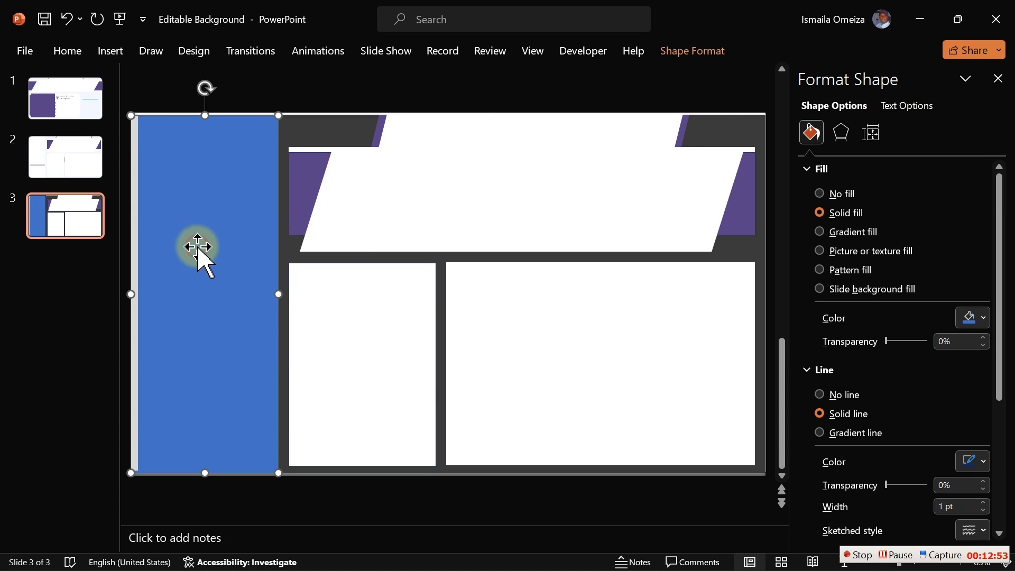
{"action": "left_click", "coordinate": [984, 320]}
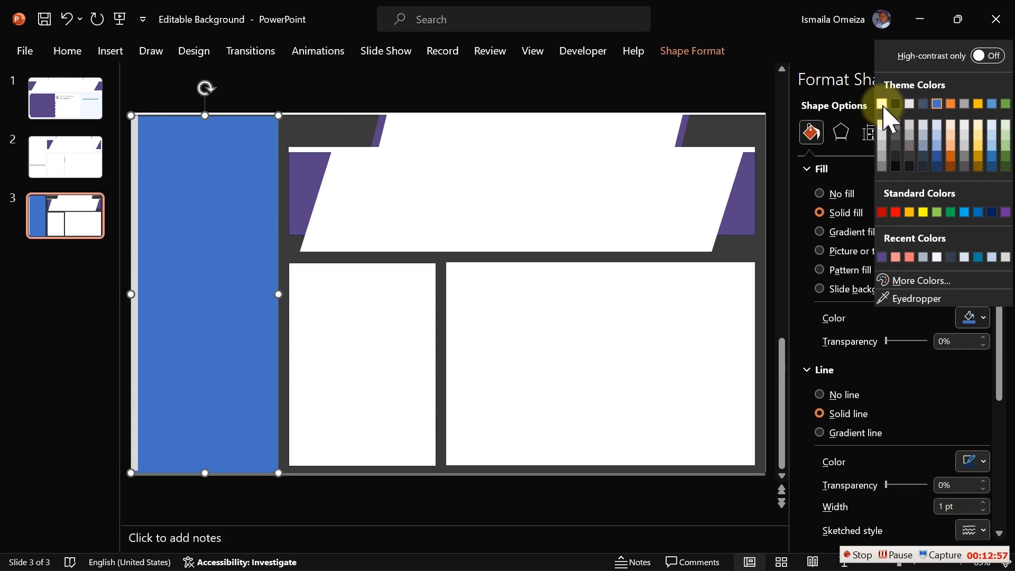
{"action": "left_click", "coordinate": [882, 105]}
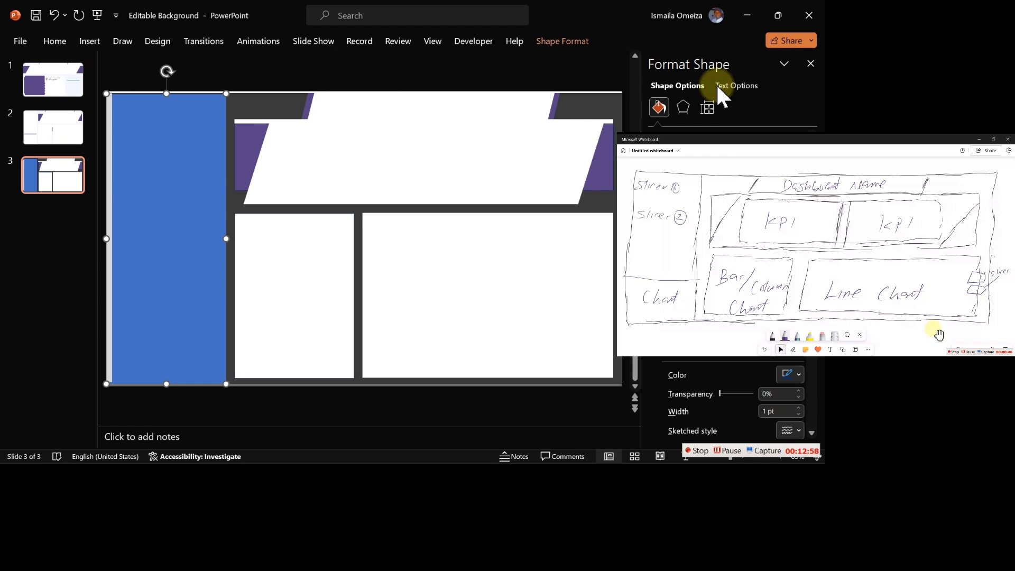
- Fill the thin vertical strip along the slide's outer edge with the recently used purple
{"action": "left_click", "coordinate": [108, 219]}
{"action": "left_click", "coordinate": [804, 240]}
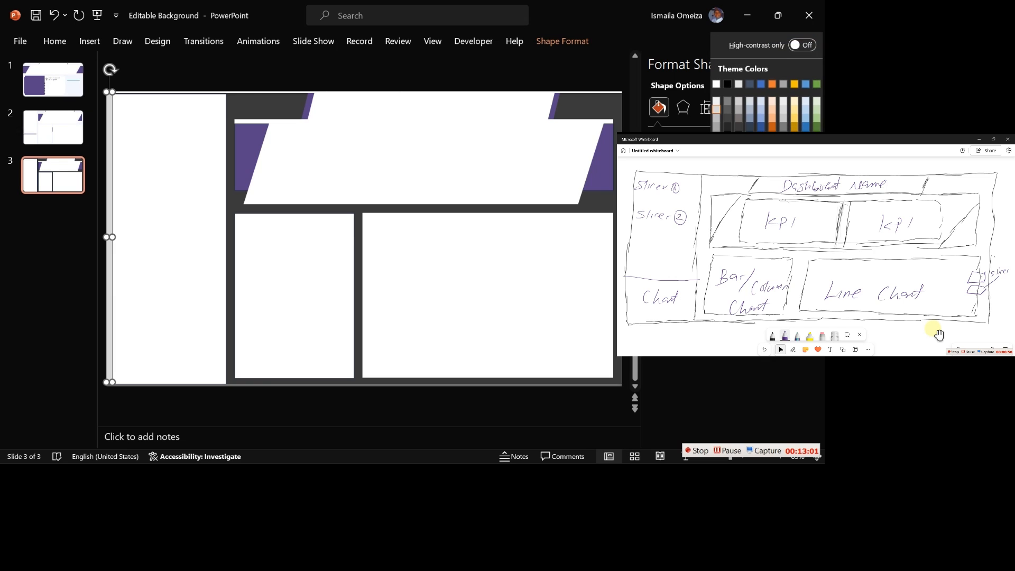
{"action": "left_click", "coordinate": [716, 196]}
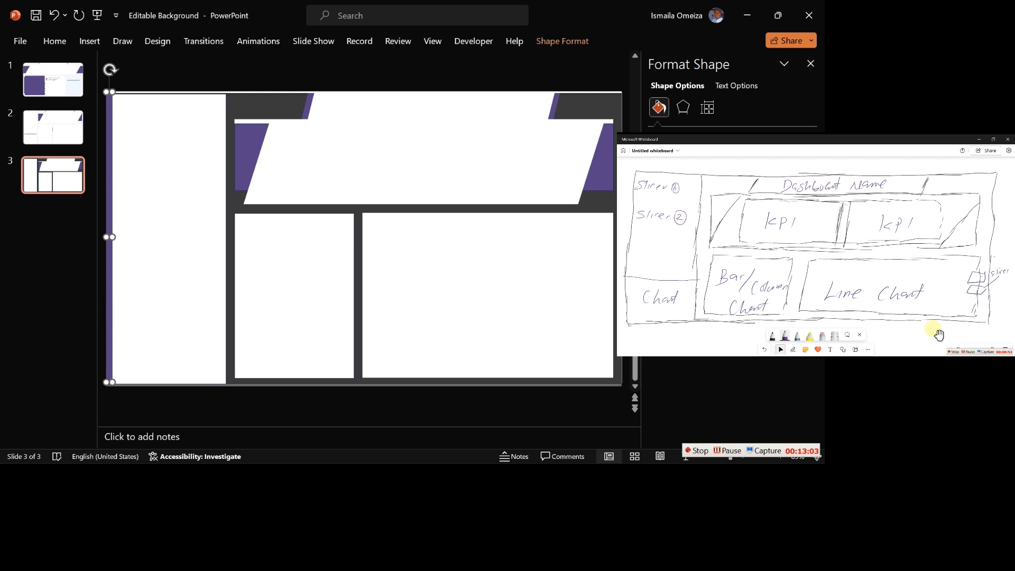
- Delete the dashboard snip behind the shapes and remove the outlines from the tall side panel and the short lower panel
{"action": "left_click", "coordinate": [252, 108]}
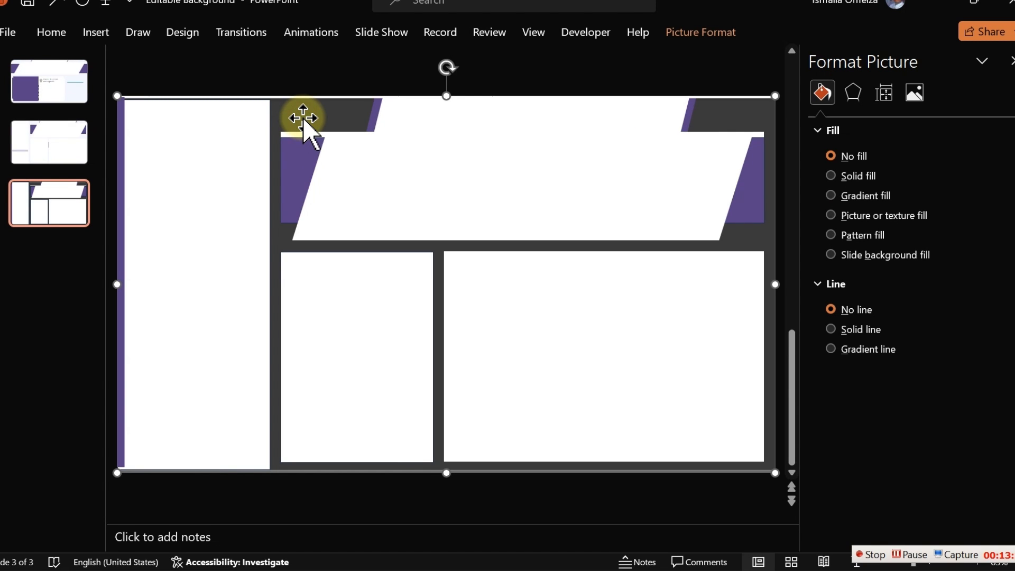
{"action": "key", "text": "Delete"}
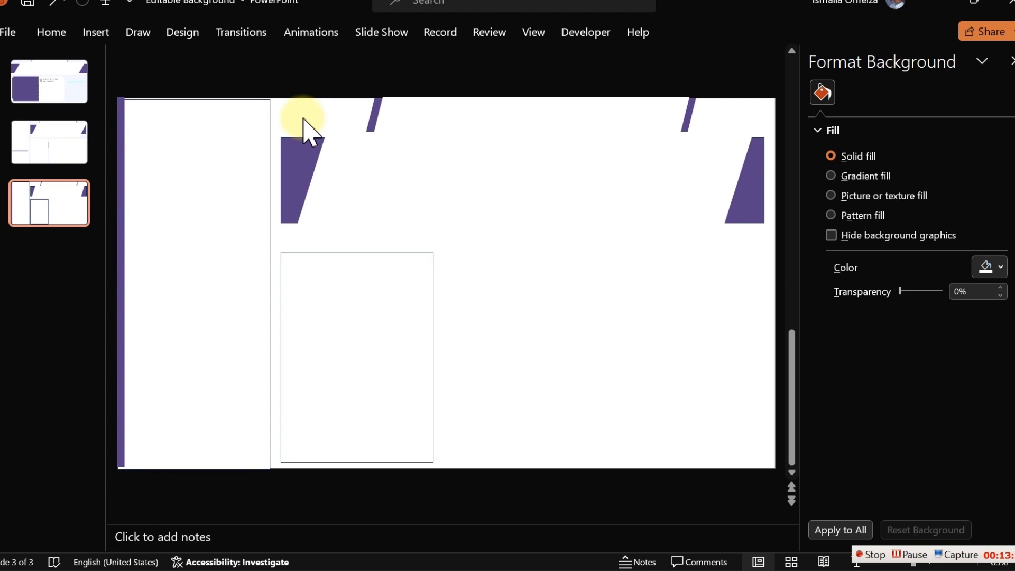
{"action": "left_click", "coordinate": [246, 188]}
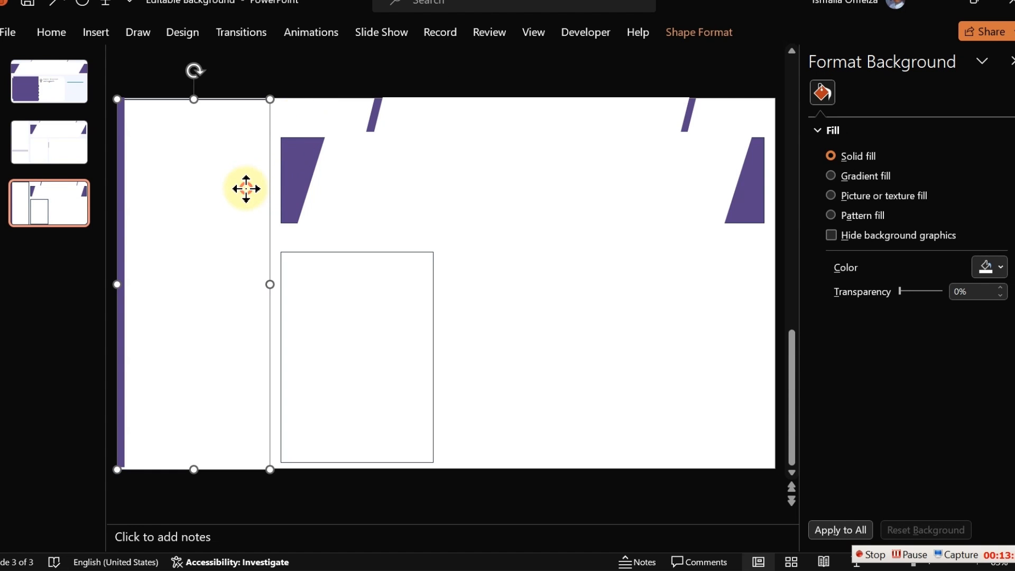
{"action": "left_click", "coordinate": [360, 288], "text": "shift"}
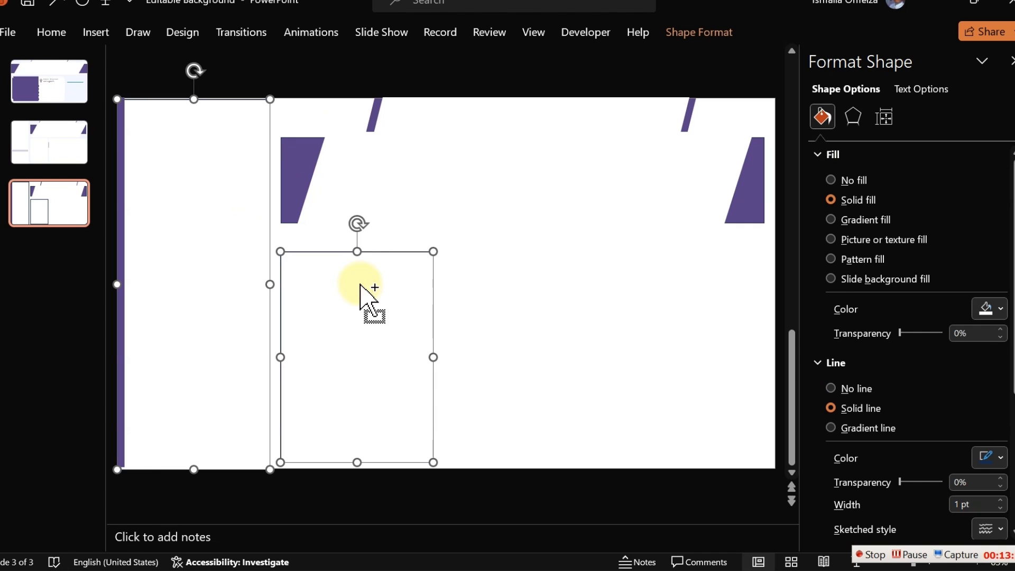
{"action": "left_click", "coordinate": [848, 389]}
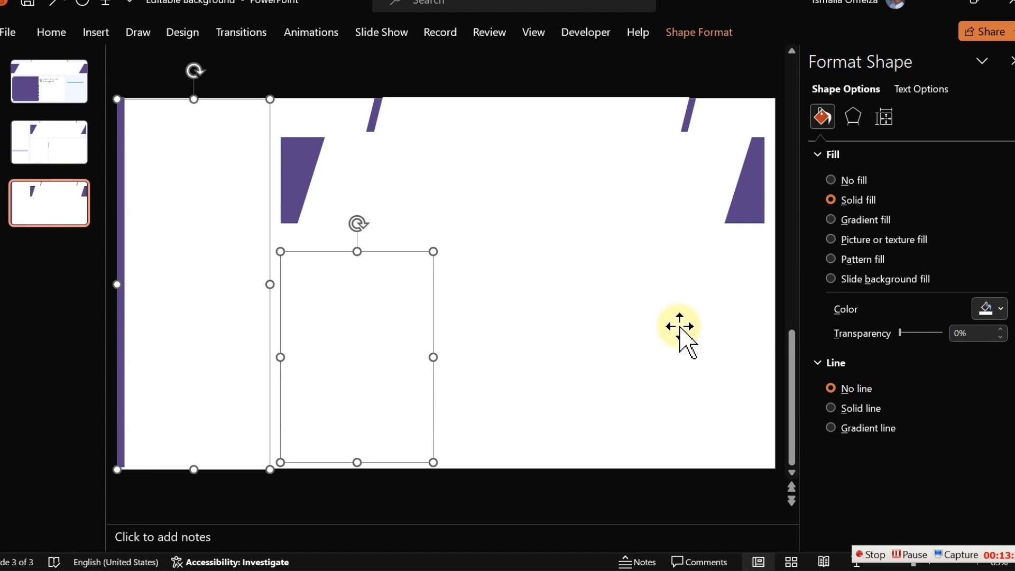
- Fill the slide background with the recently used blue-gray
{"action": "left_click", "coordinate": [305, 122]}
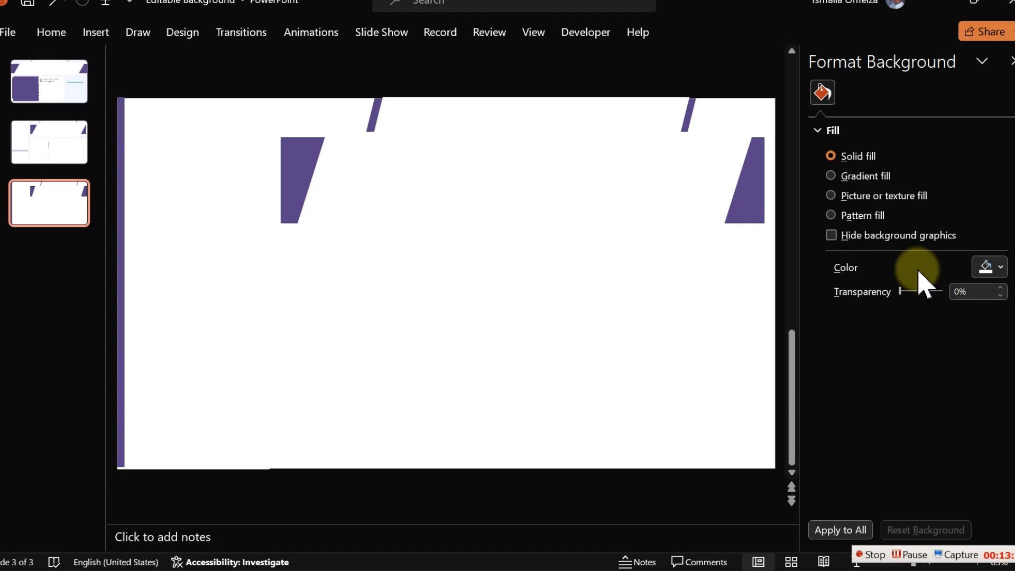
{"action": "left_click", "coordinate": [997, 269]}
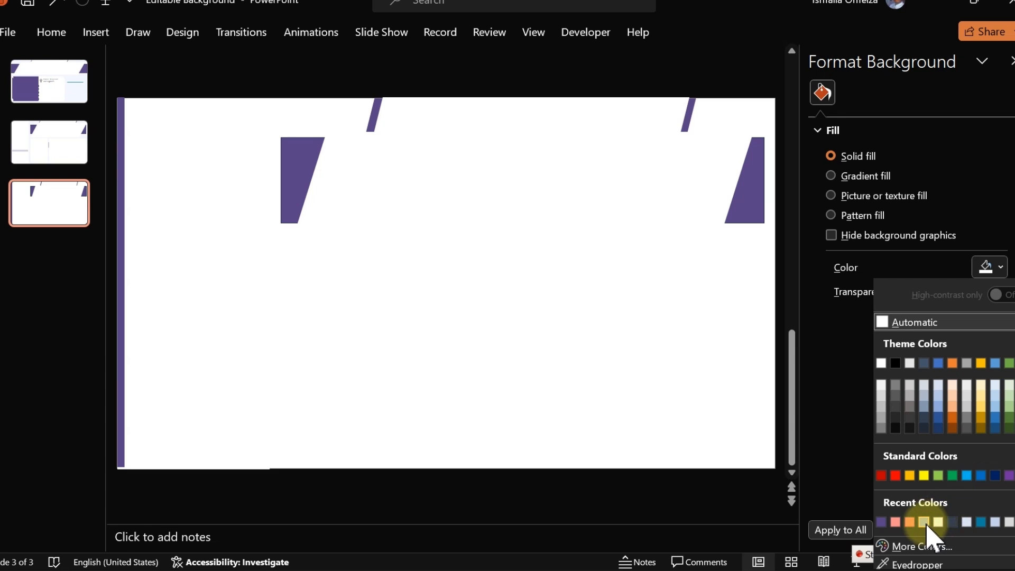
{"action": "left_click", "coordinate": [944, 523]}
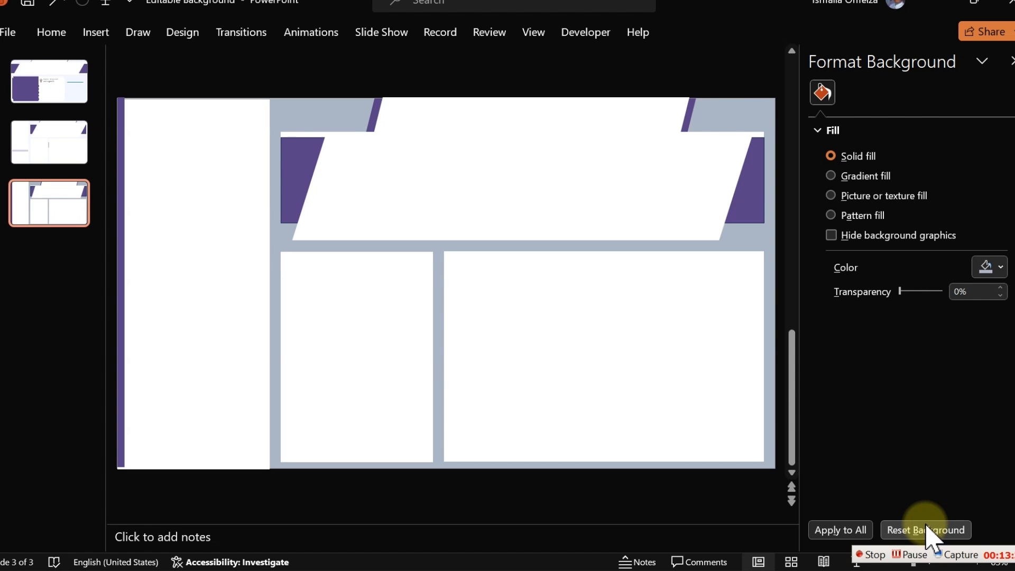
- Set the slide background to the custom color with hex code F4F7EE
{"action": "left_click", "coordinate": [1003, 268]}
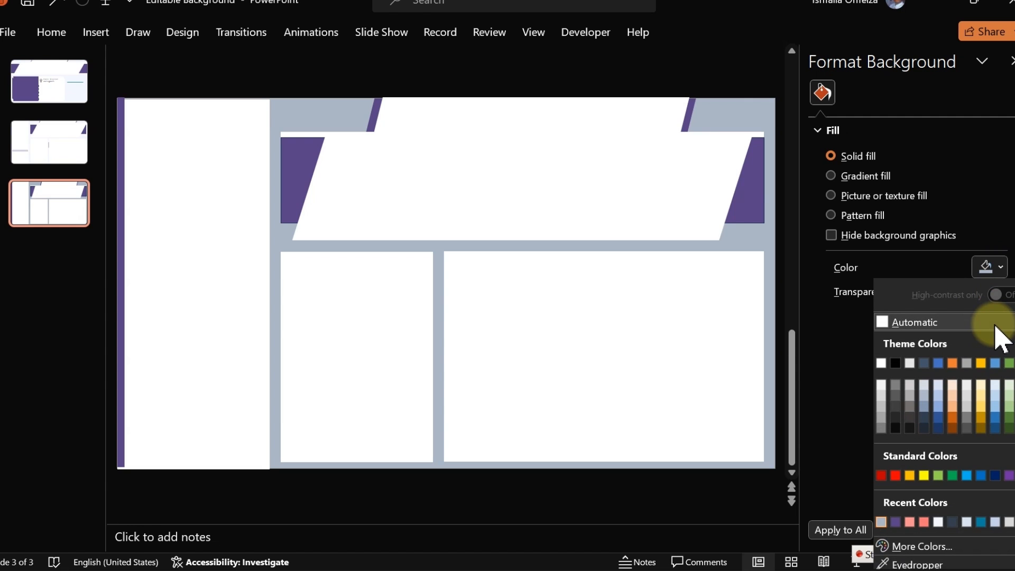
{"action": "left_click", "coordinate": [930, 545]}
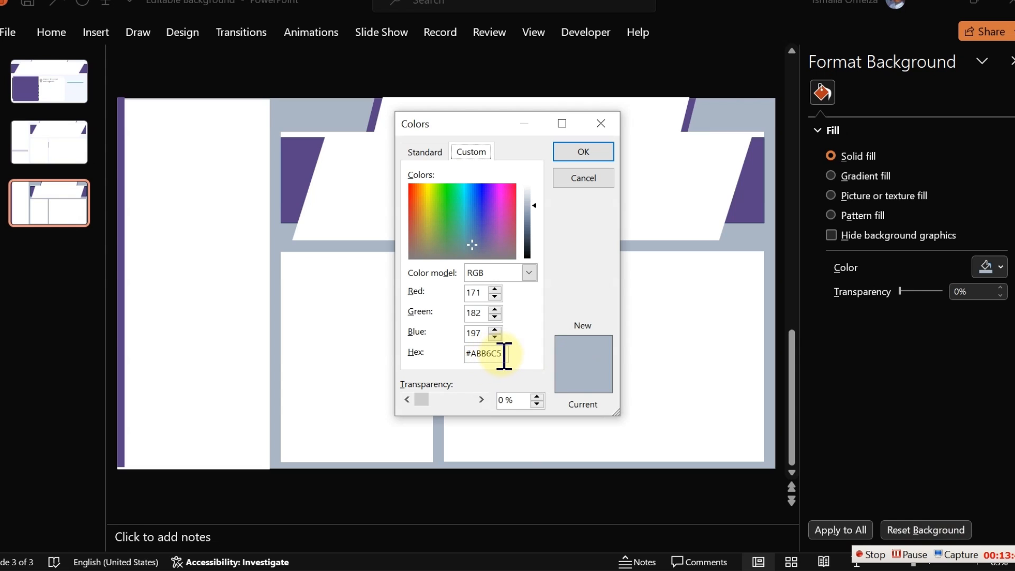
{"action": "left_click_drag", "start_coordinate": [504, 353], "coordinate": [467, 351]}
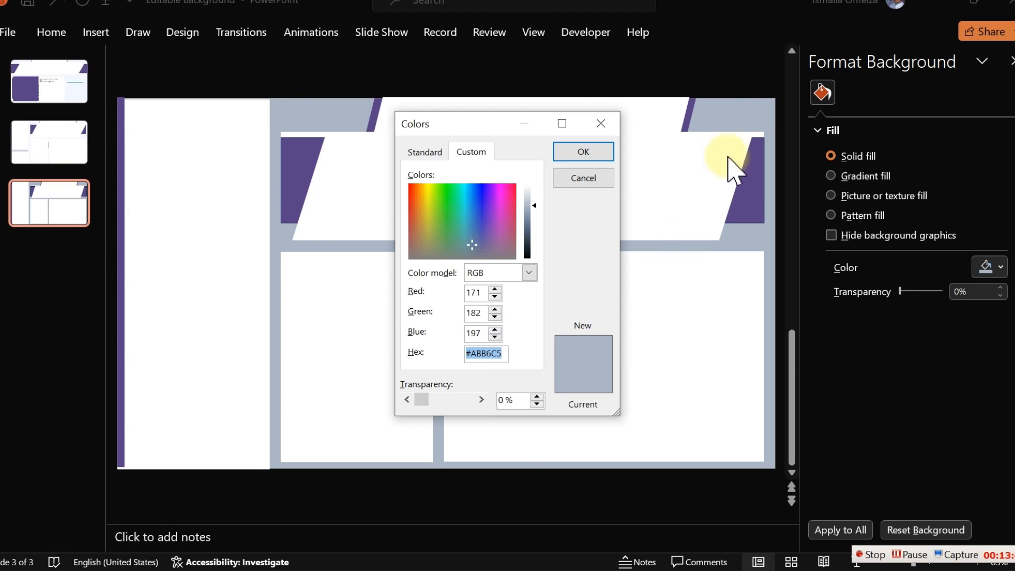
{"action": "key", "text": "BackSpace"}
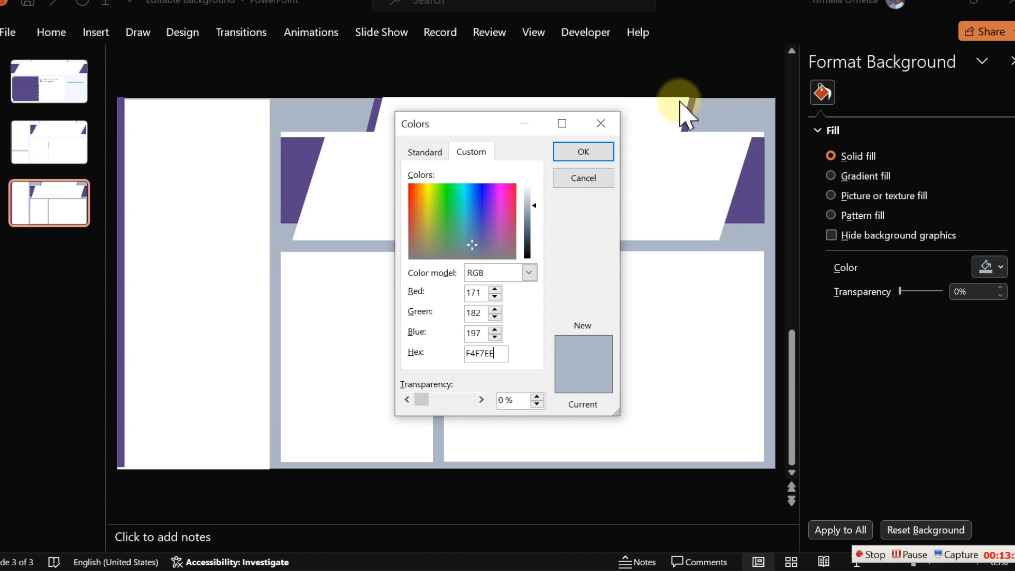
{"action": "left_click", "coordinate": [595, 153]}
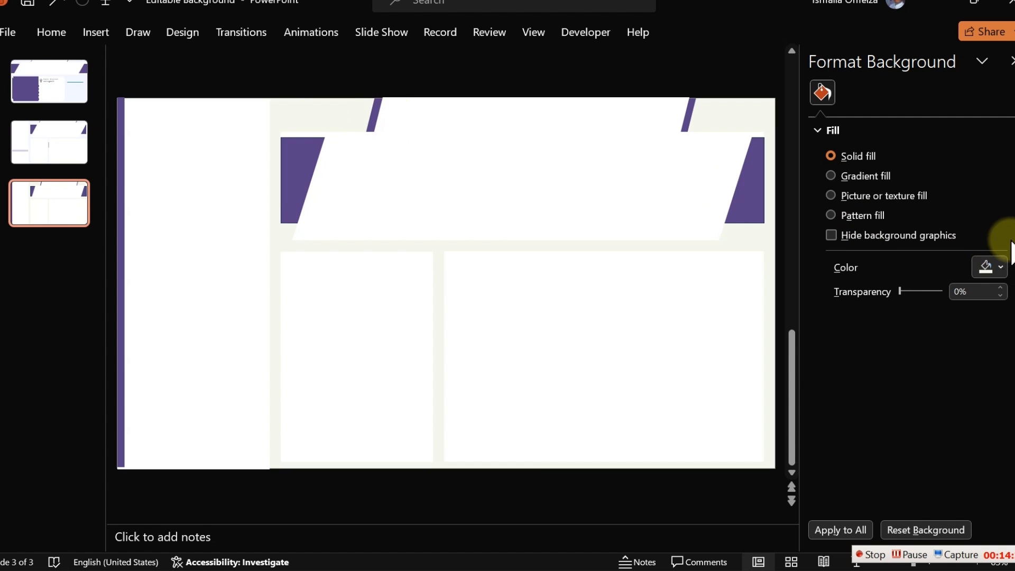
- Darken the slide background's custom color slightly to #EEF3E5
{"action": "left_click", "coordinate": [1000, 269]}
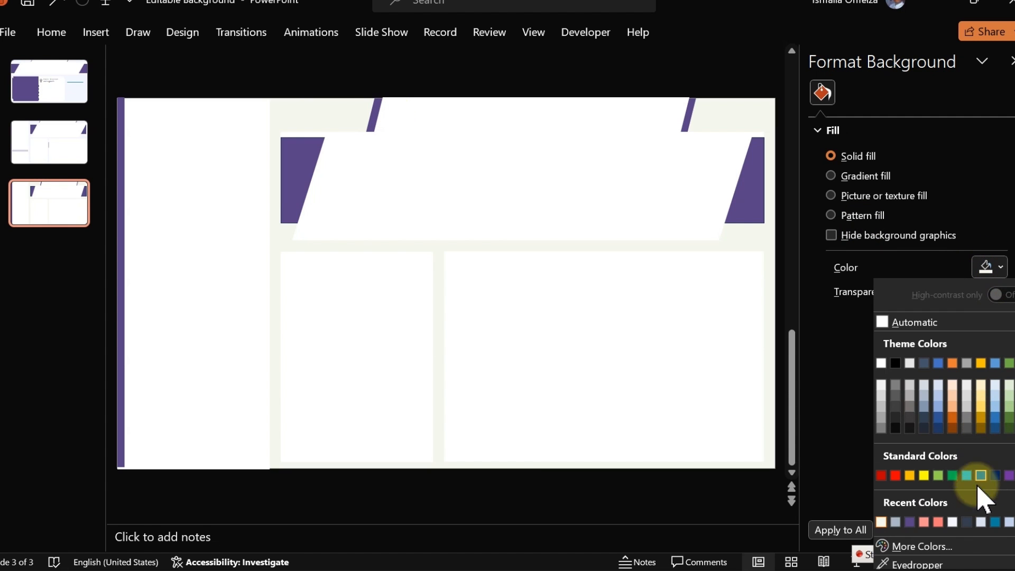
{"action": "left_click", "coordinate": [922, 547]}
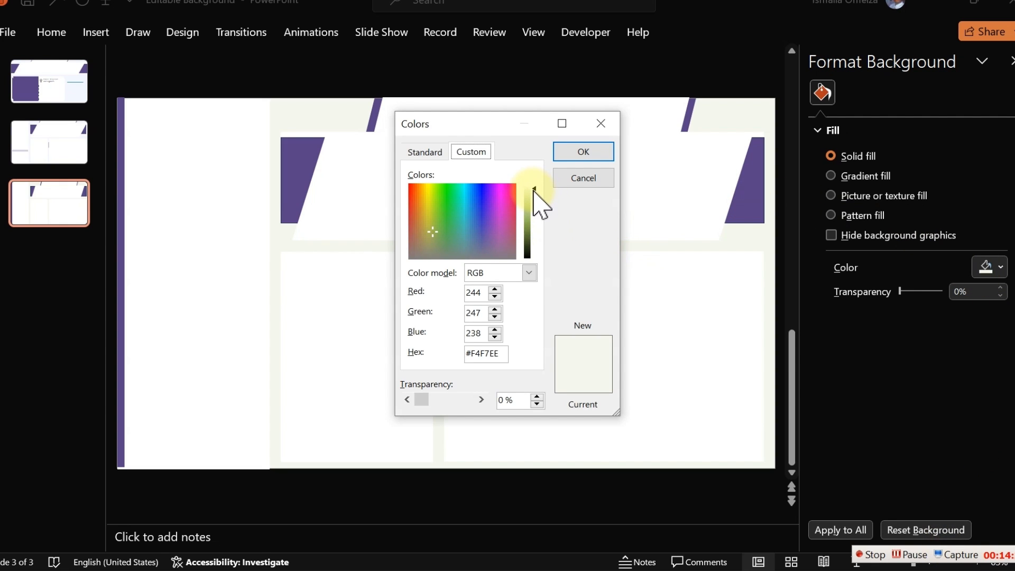
{"action": "left_click_drag", "start_coordinate": [534, 190], "coordinate": [535, 194]}
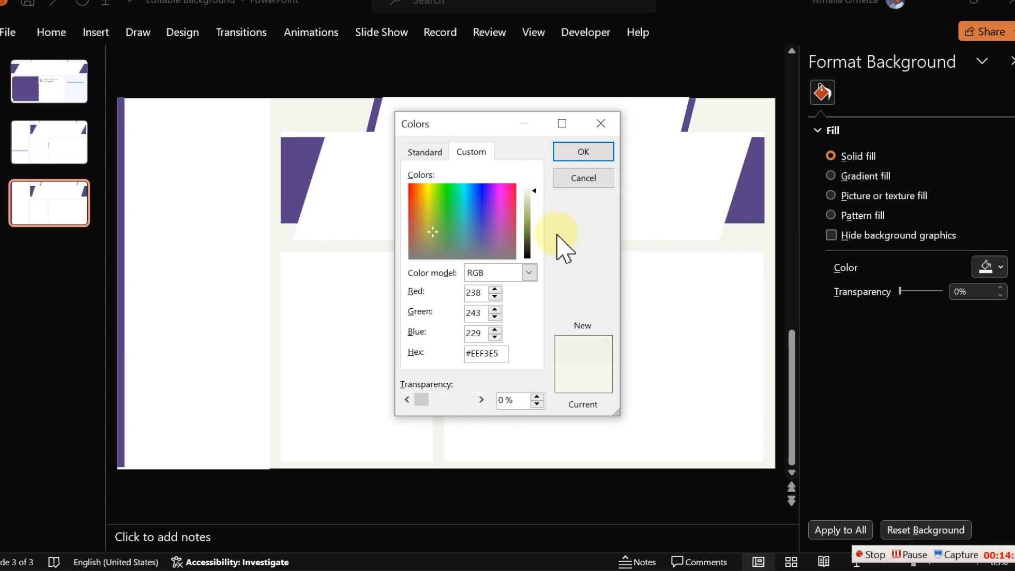
- Apply the custom background color to the third slide and export that slide as a JPEG named "Background 01" in the Saloon Dataset folder
{"action": "left_click", "coordinate": [595, 152]}
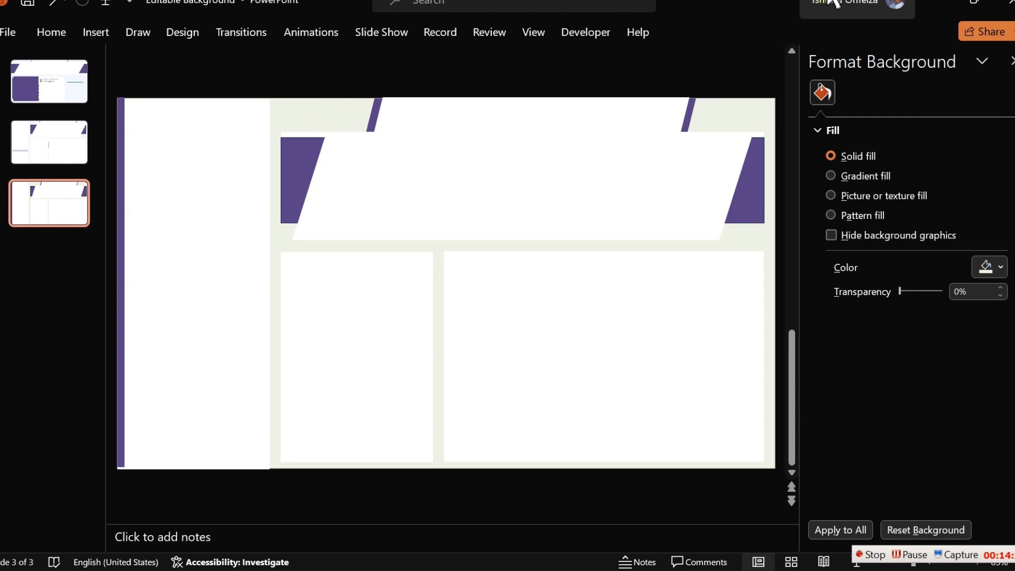
{"action": "left_click", "coordinate": [8, 33]}
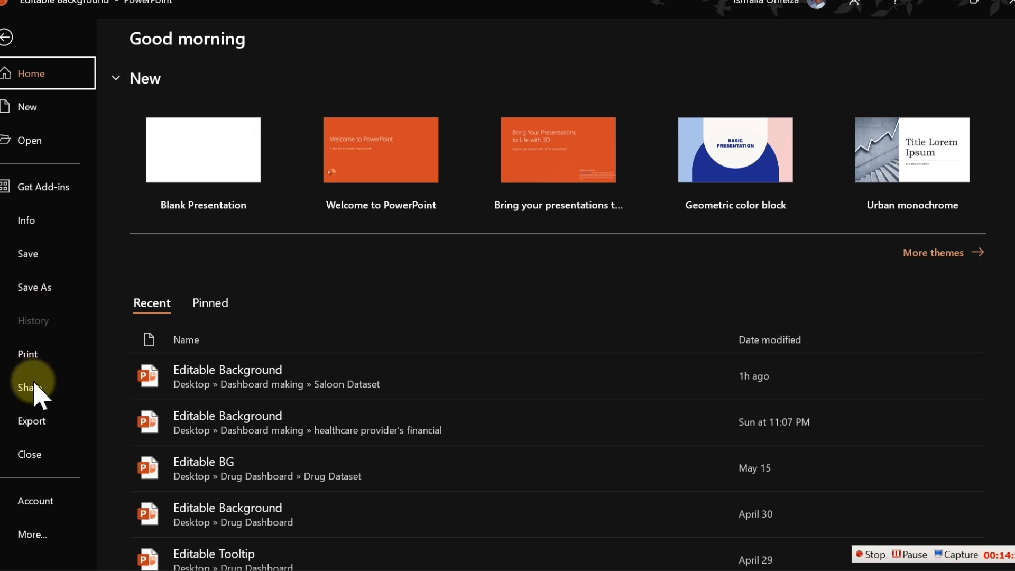
{"action": "left_click", "coordinate": [33, 422]}
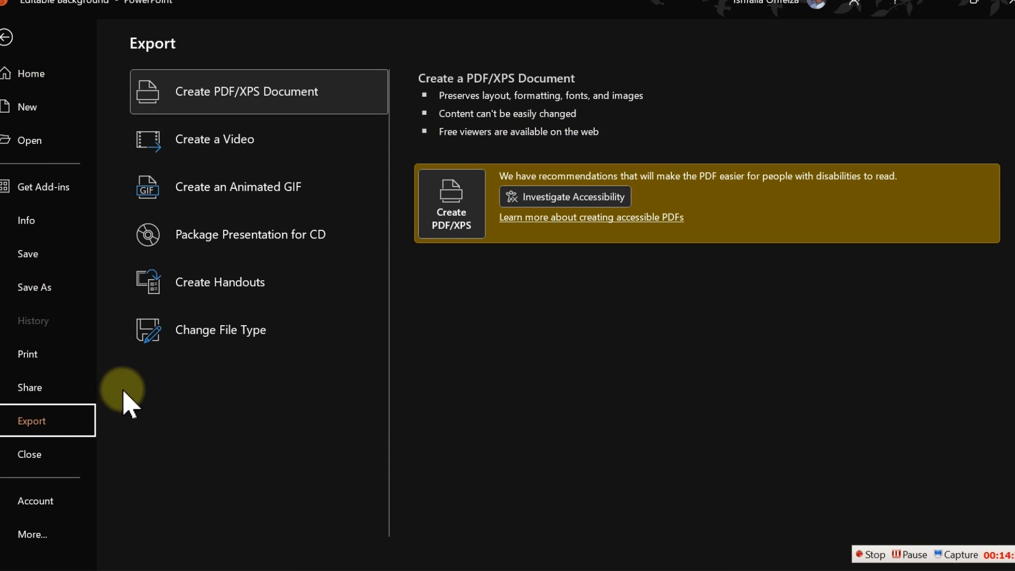
{"action": "left_click", "coordinate": [193, 343]}
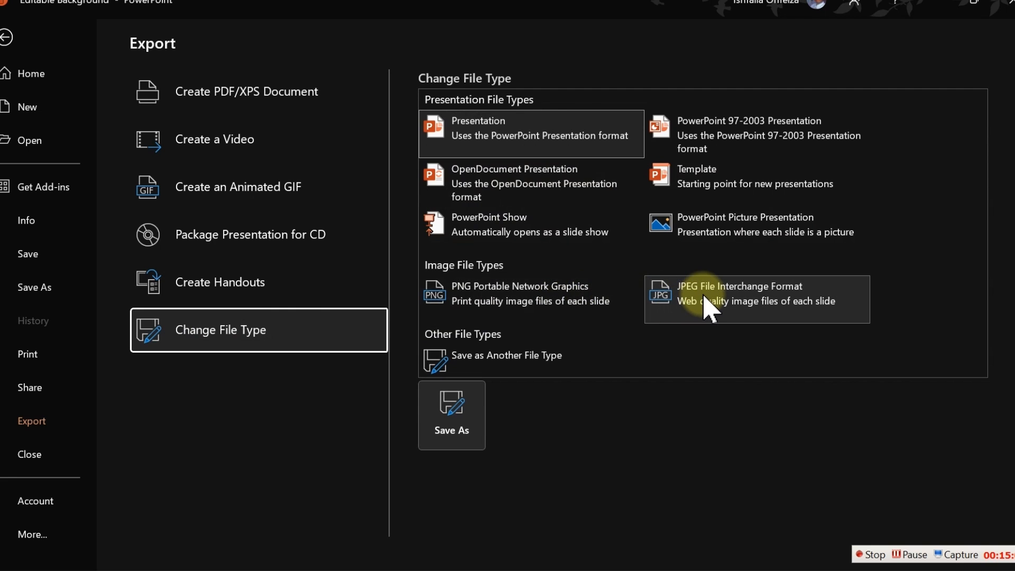
{"action": "key", "text": "Escape"}
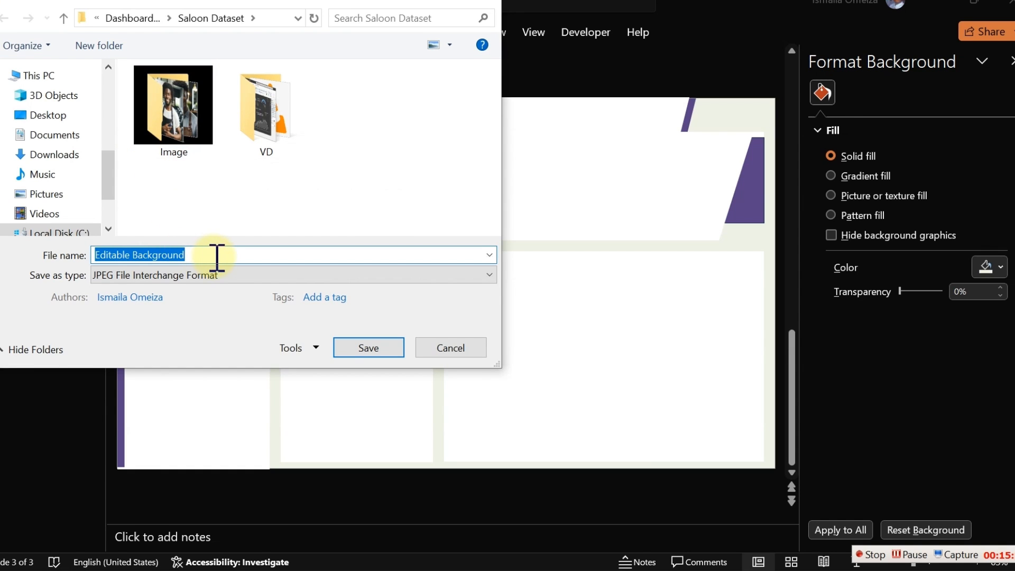
{"action": "type", "text": "Ba"}
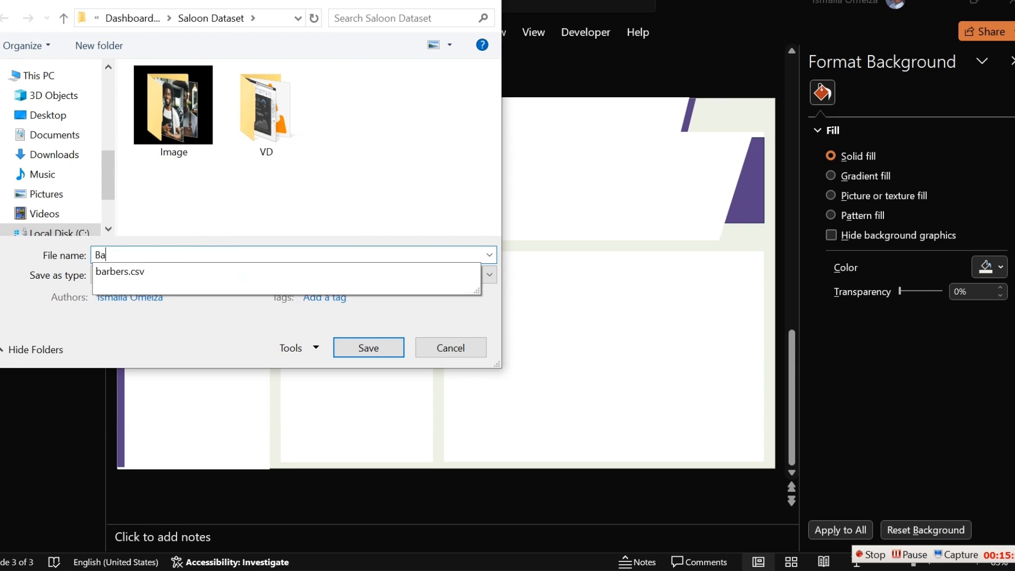
{"action": "type", "text": "ckground 01"}
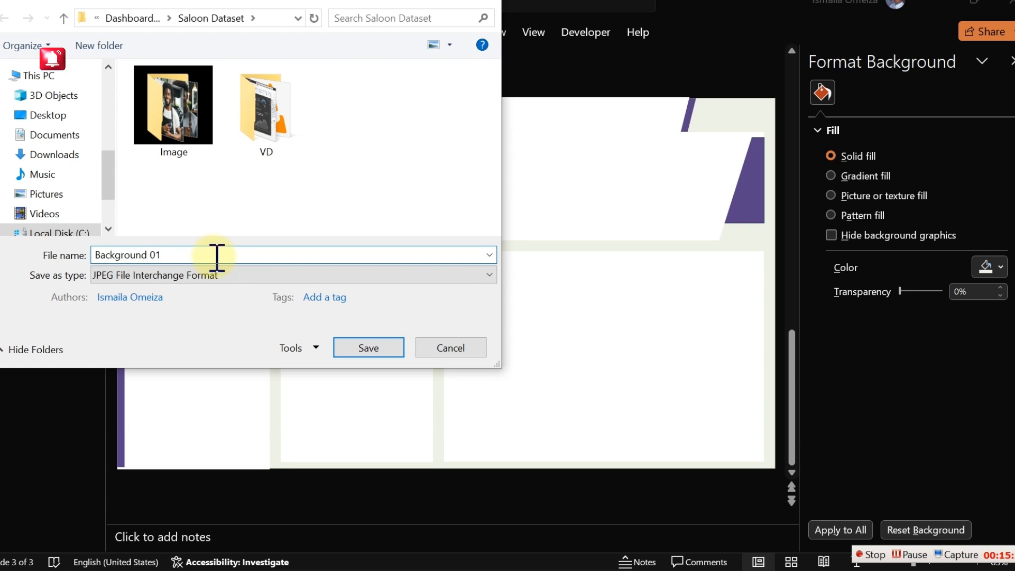
{"action": "left_click", "coordinate": [348, 349]}
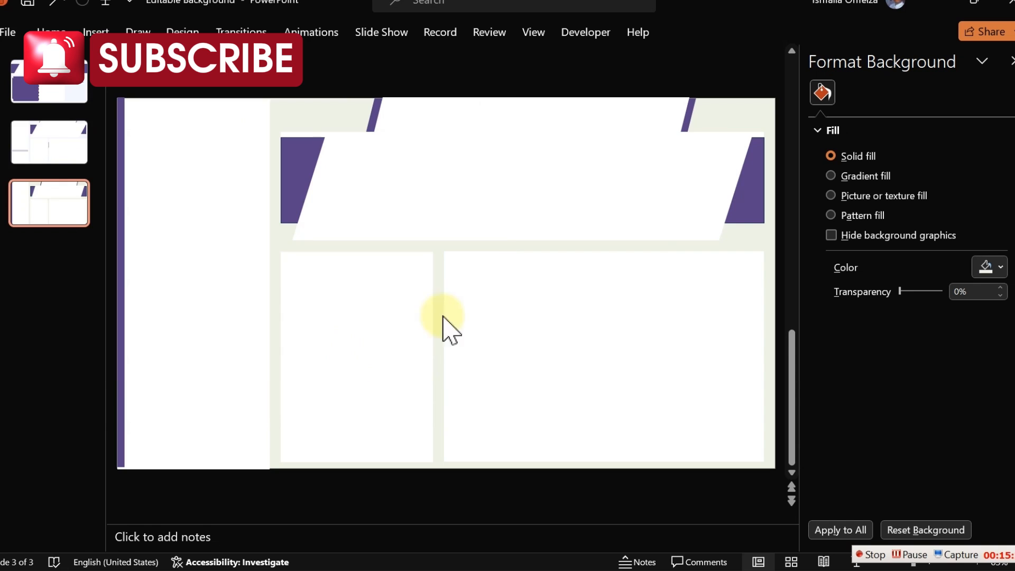
{"action": "left_click", "coordinate": [510, 333]}
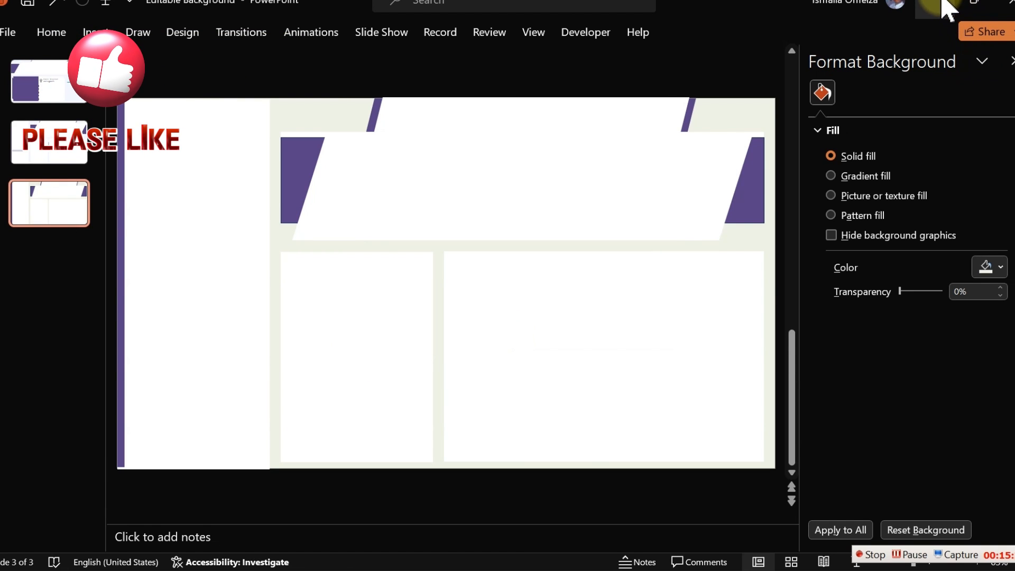
- Switch to the Power BI report and set Background 01 as Page 2's canvas background image with 0% transparency
{"action": "left_click", "coordinate": [954, 5]}
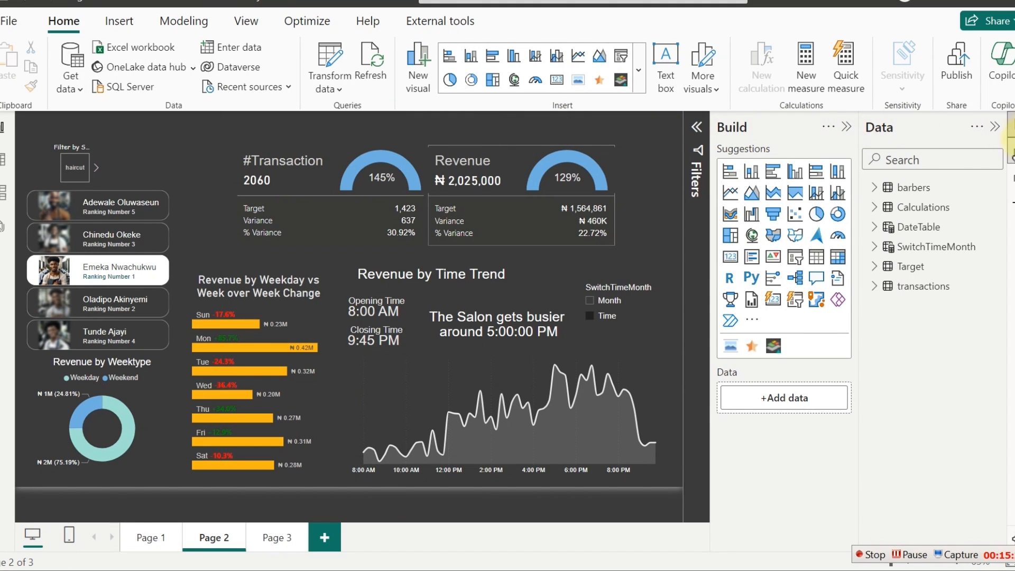
{"action": "left_click", "coordinate": [1011, 127]}
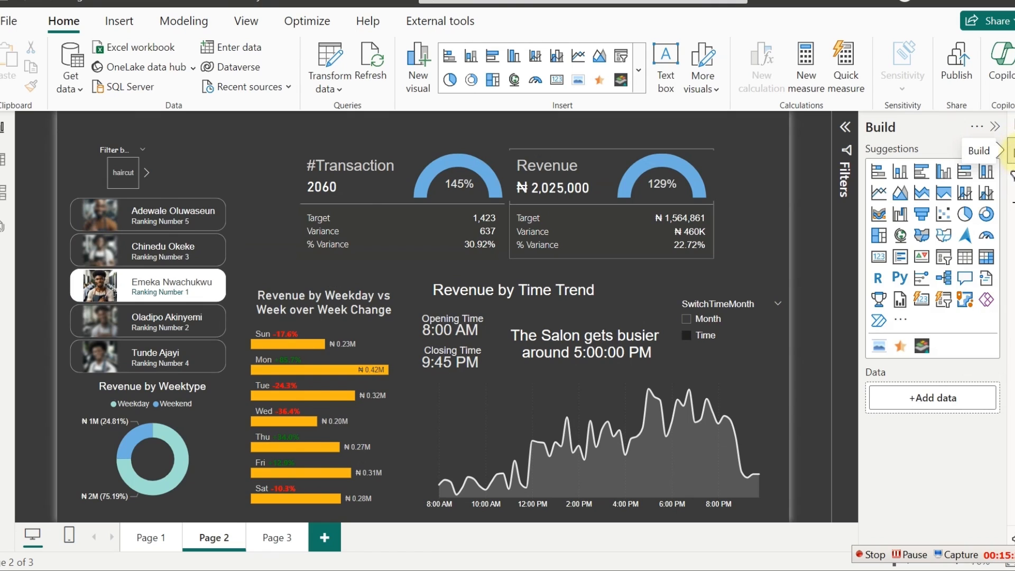
{"action": "left_click", "coordinate": [1011, 151]}
{"action": "left_click", "coordinate": [1010, 178]}
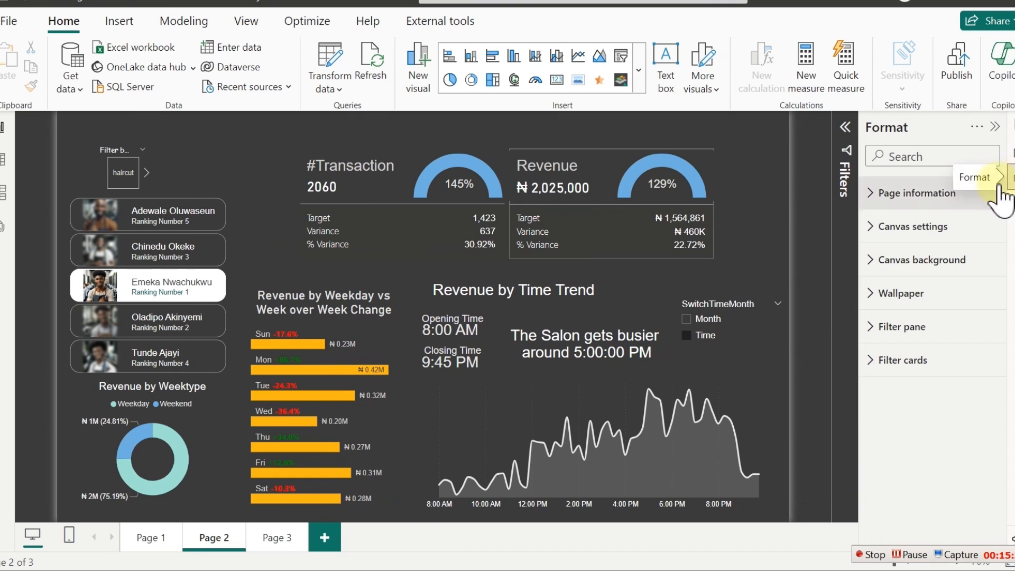
{"action": "left_click", "coordinate": [897, 270]}
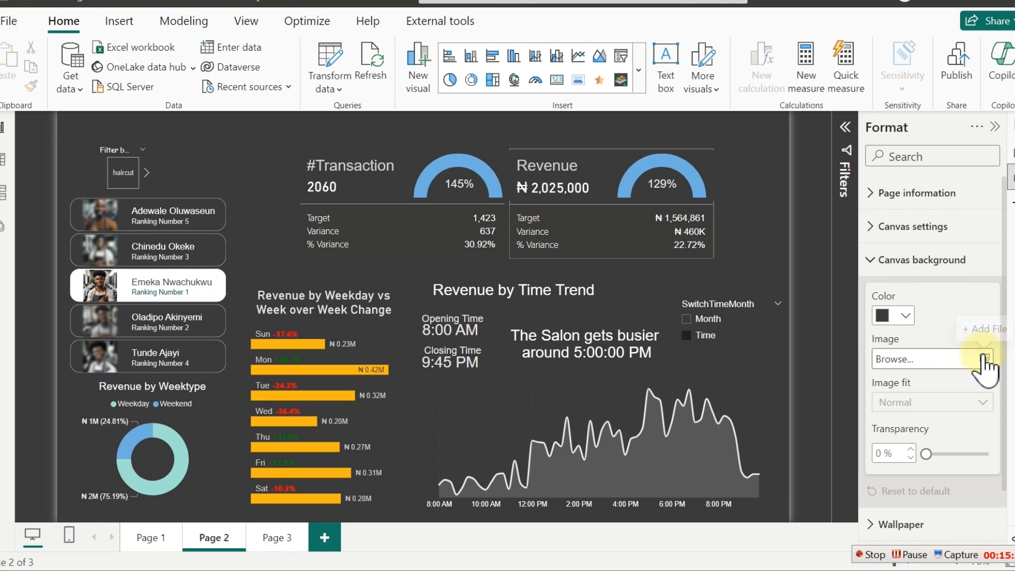
{"action": "left_click_drag", "start_coordinate": [925, 453], "coordinate": [1007, 460]}
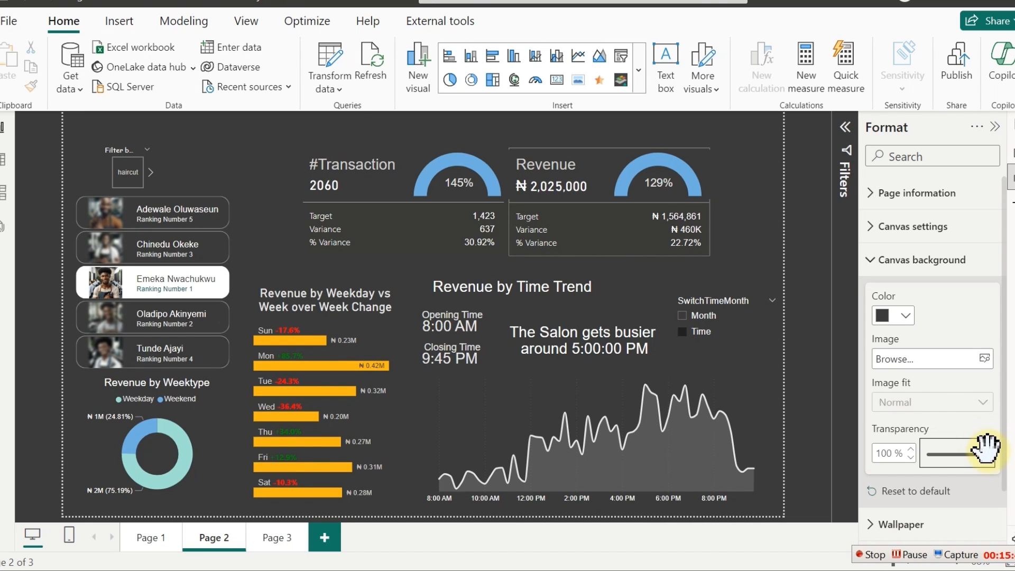
{"action": "left_click_drag", "start_coordinate": [984, 447], "coordinate": [904, 429]}
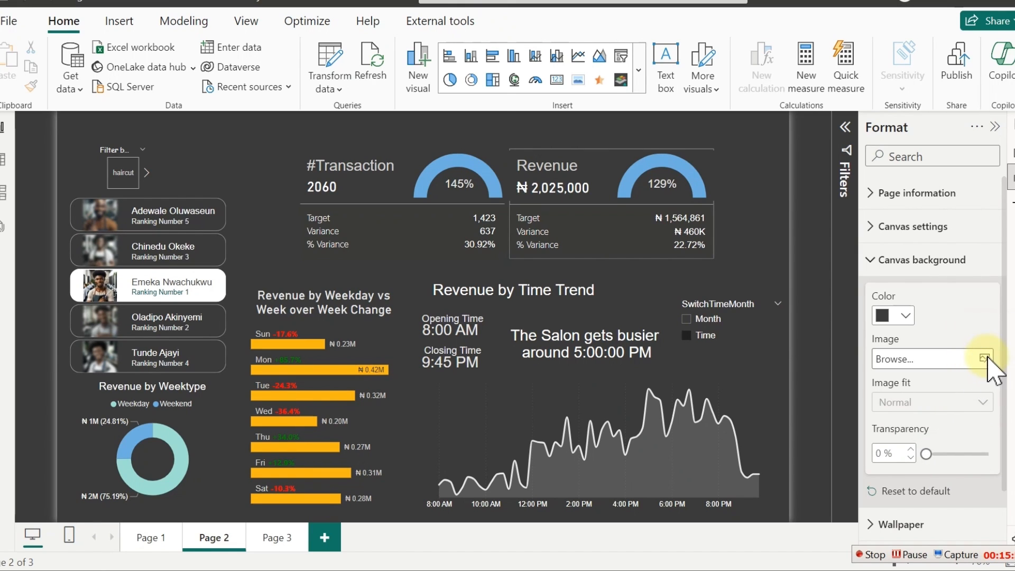
{"action": "left_click", "coordinate": [986, 358]}
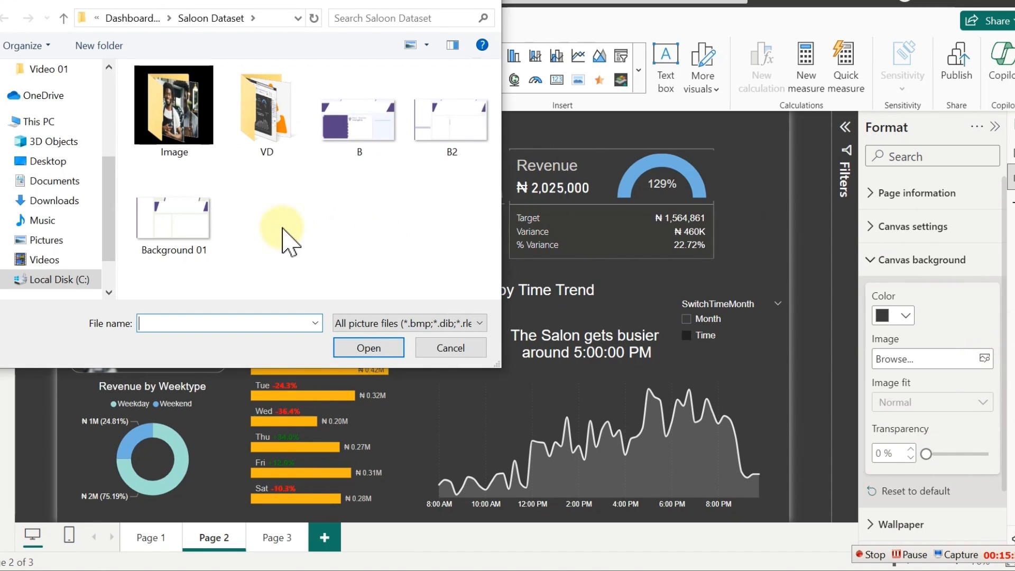
{"action": "left_click", "coordinate": [153, 211]}
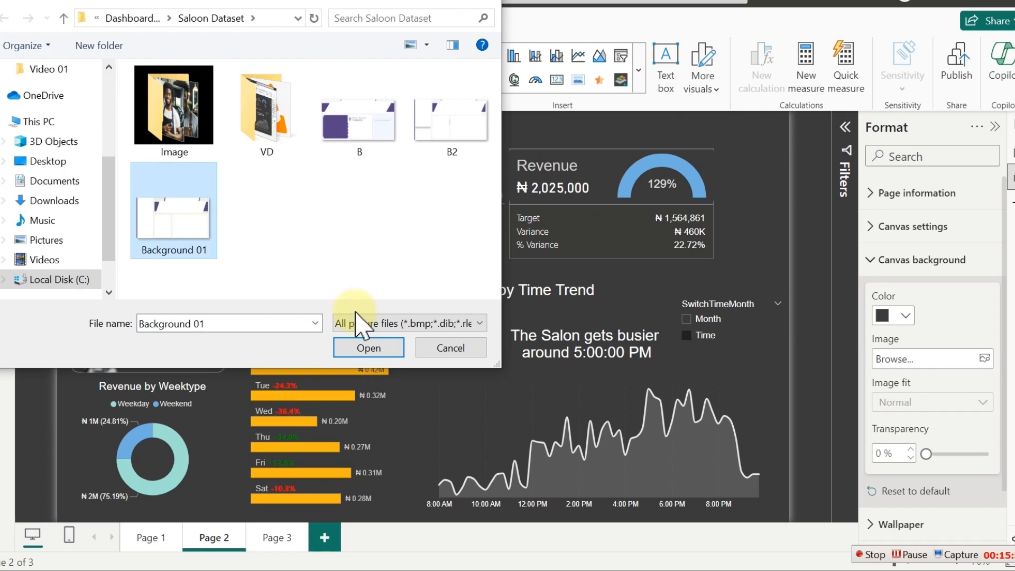
{"action": "left_click", "coordinate": [384, 350]}
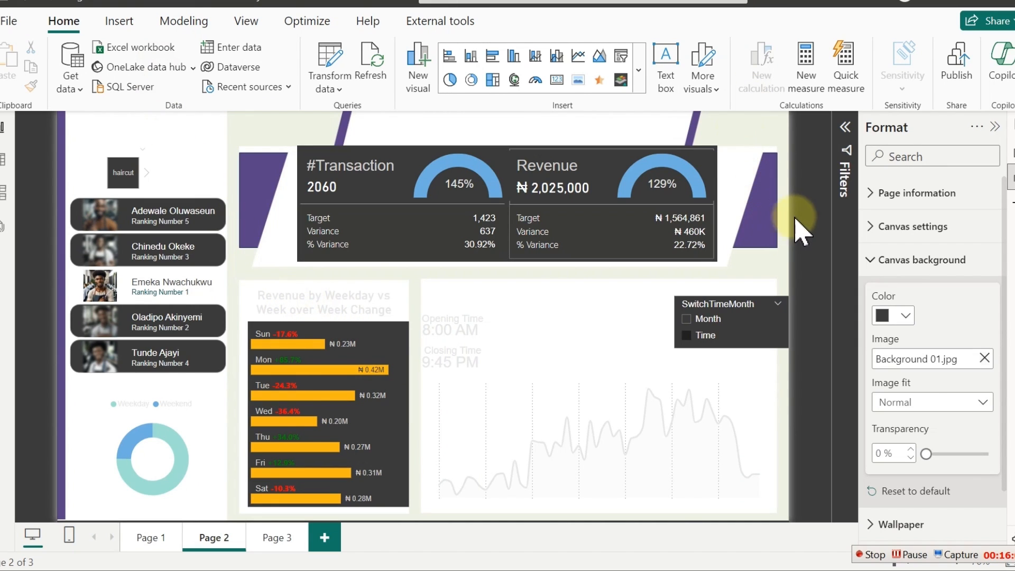
- Set the canvas background color to white and apply the light report theme with pink and navy colors
{"action": "left_click", "coordinate": [906, 317]}
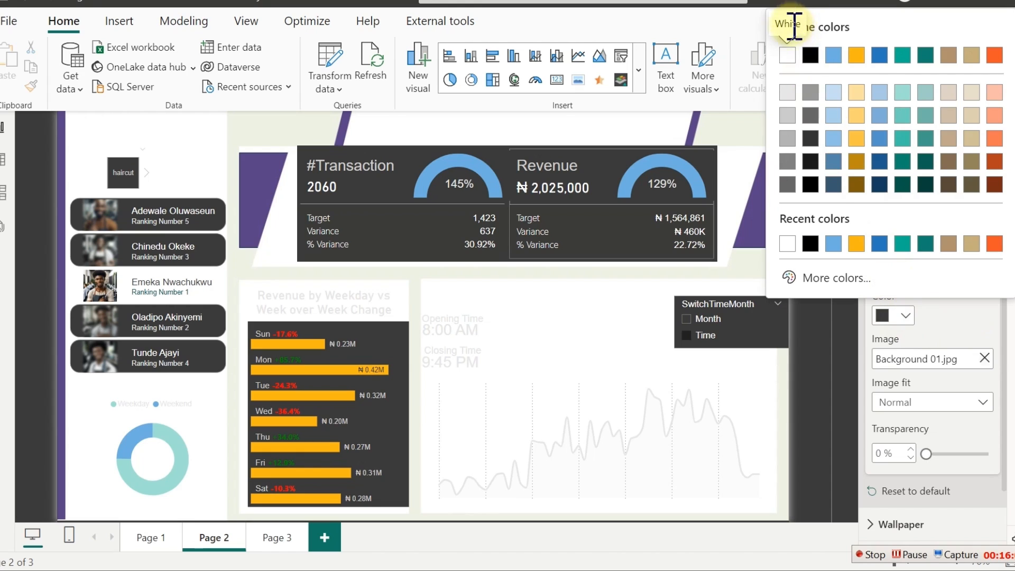
{"action": "left_click", "coordinate": [787, 54]}
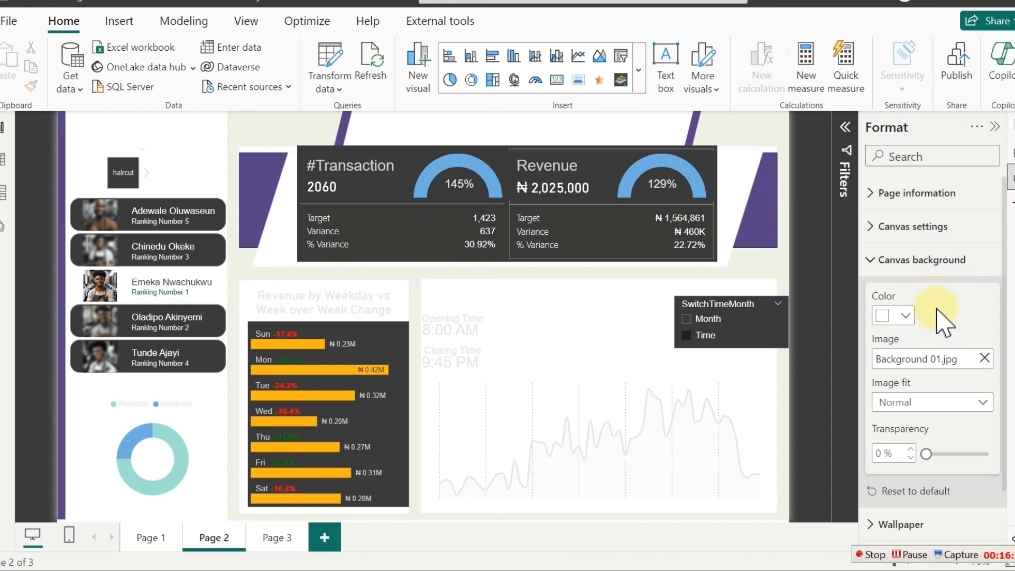
{"action": "left_click", "coordinate": [263, 17]}
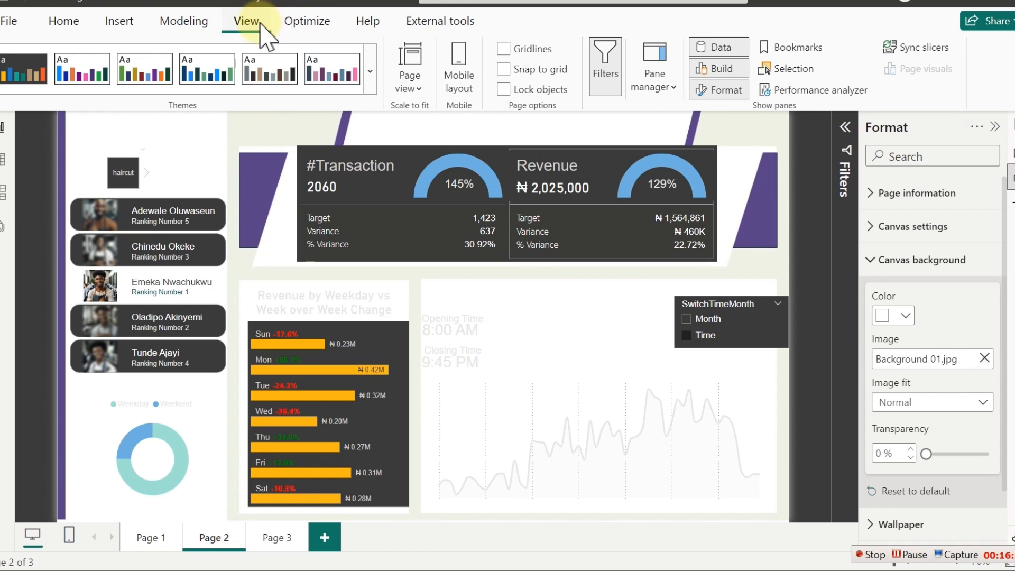
{"action": "left_click", "coordinate": [322, 74]}
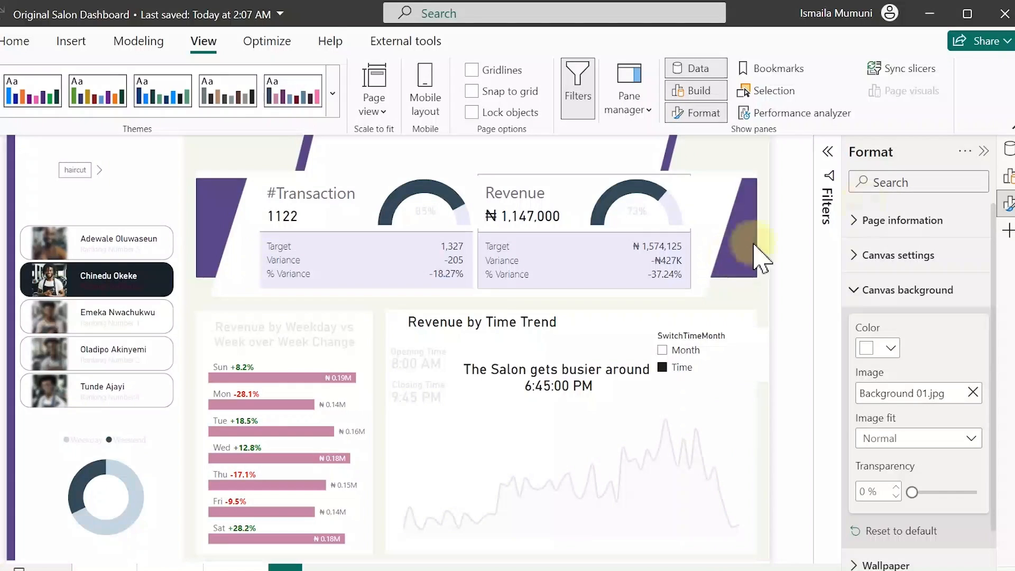
- Turn off the button border of the barber slicer for the Default state, keeping the button fill on
{"action": "left_click", "coordinate": [81, 222]}
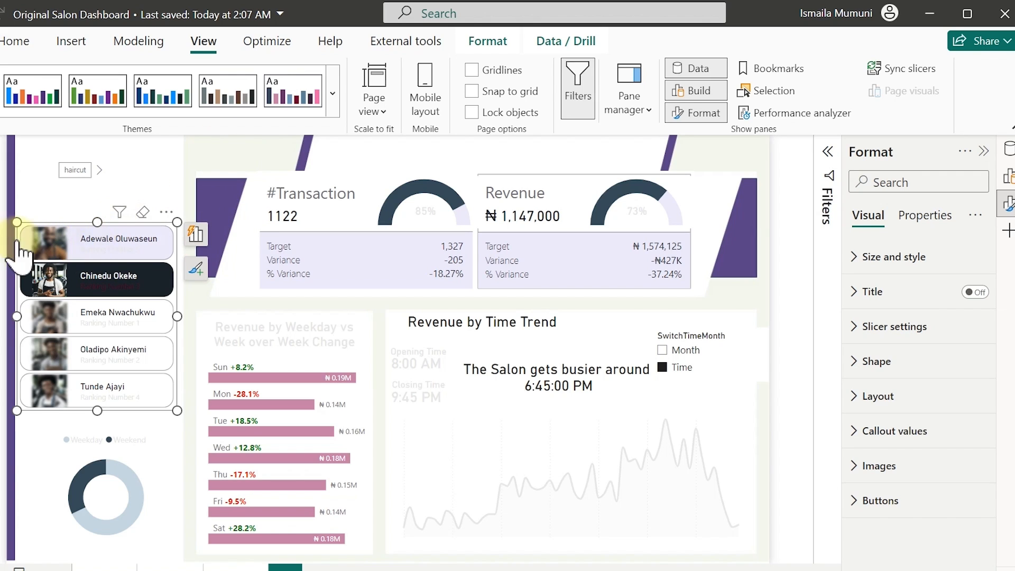
{"action": "left_click", "coordinate": [883, 465]}
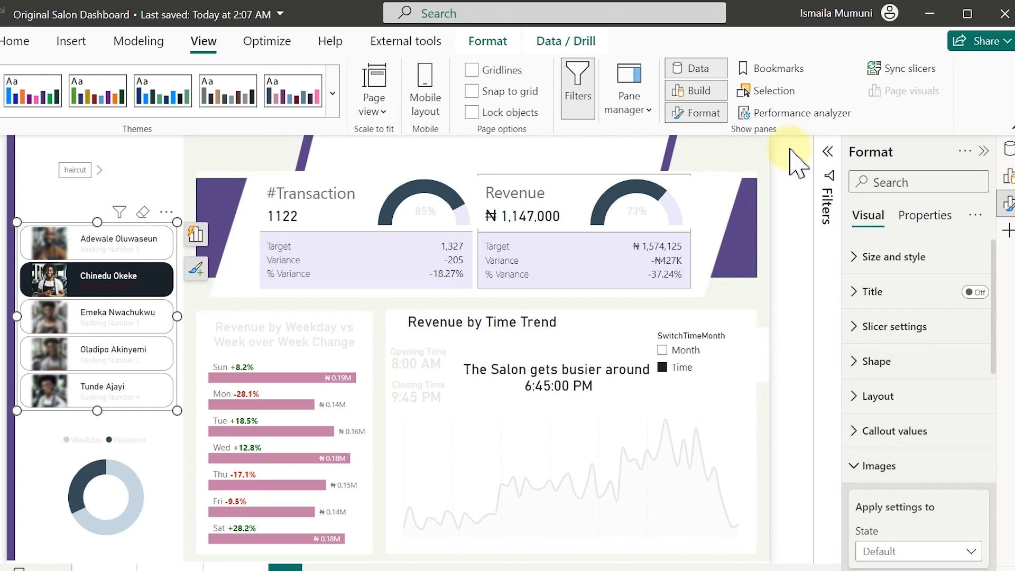
{"action": "left_click", "coordinate": [877, 468]}
{"action": "left_click", "coordinate": [899, 501]}
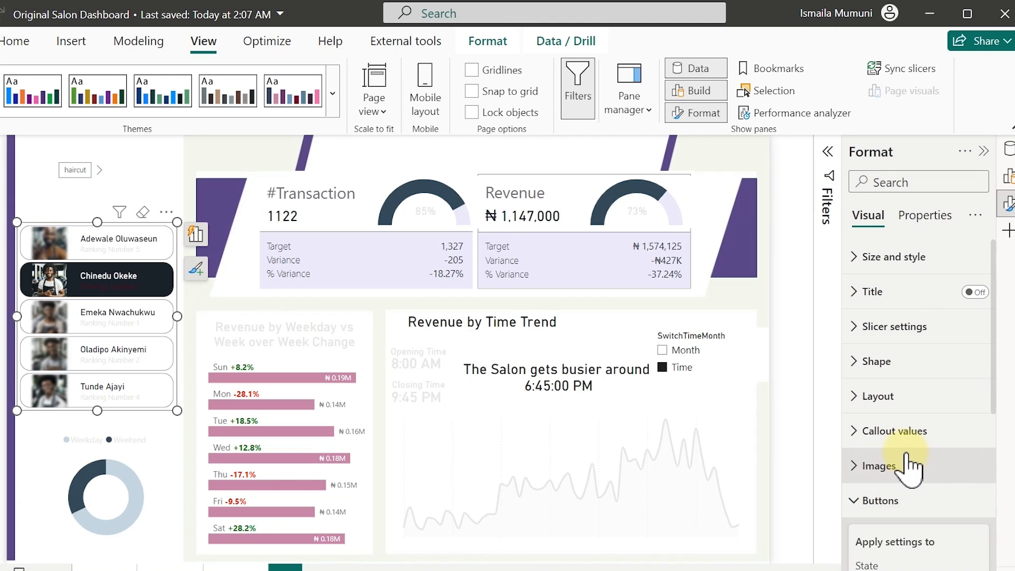
{"action": "scroll", "coordinate": [912, 460], "scroll_direction": "down", "scroll_amount": 3}
{"action": "scroll", "coordinate": [917, 412], "scroll_direction": "down", "scroll_amount": 2}
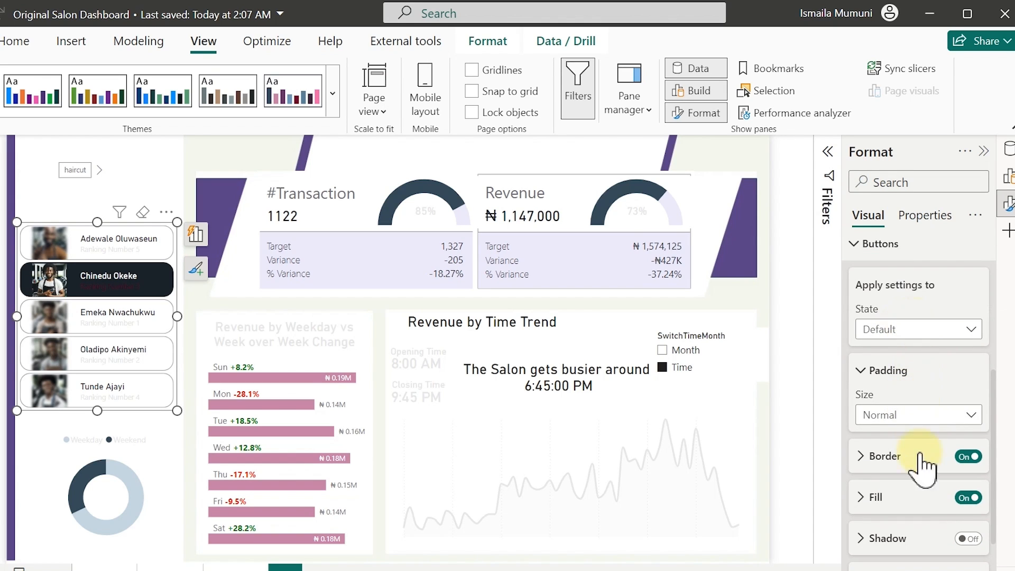
{"action": "left_click", "coordinate": [969, 458]}
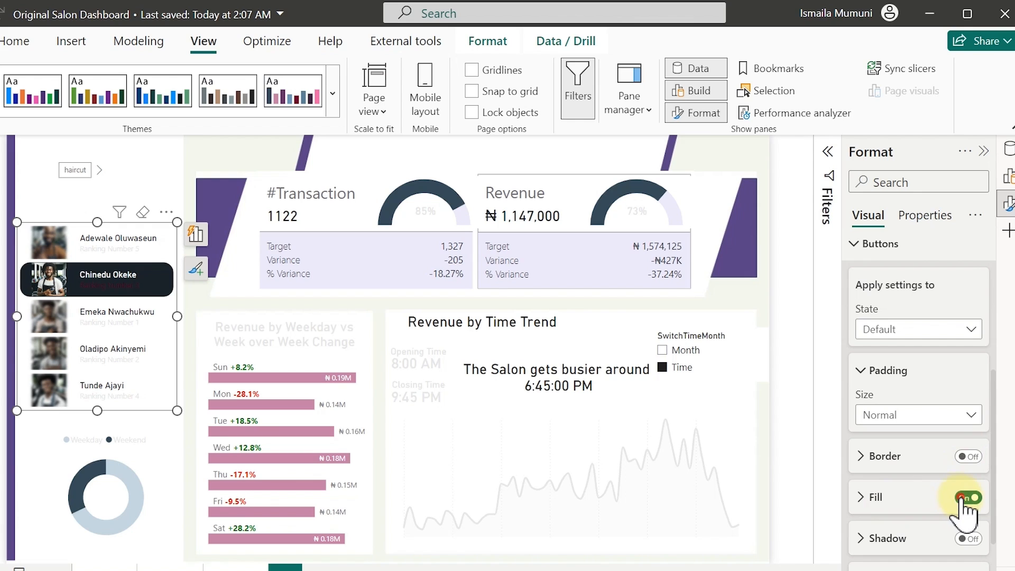
{"action": "left_click", "coordinate": [967, 499]}
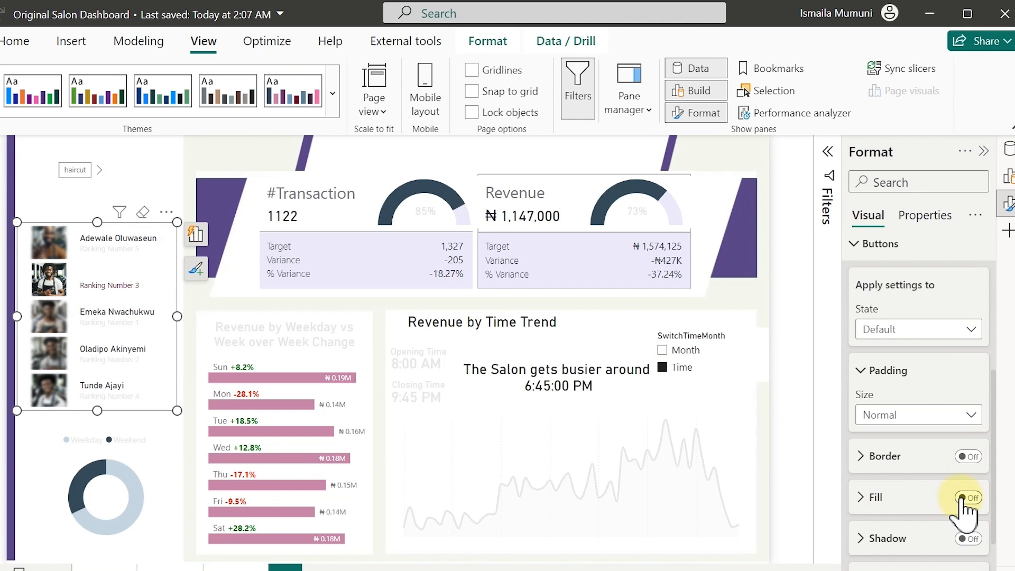
{"action": "left_click", "coordinate": [965, 500]}
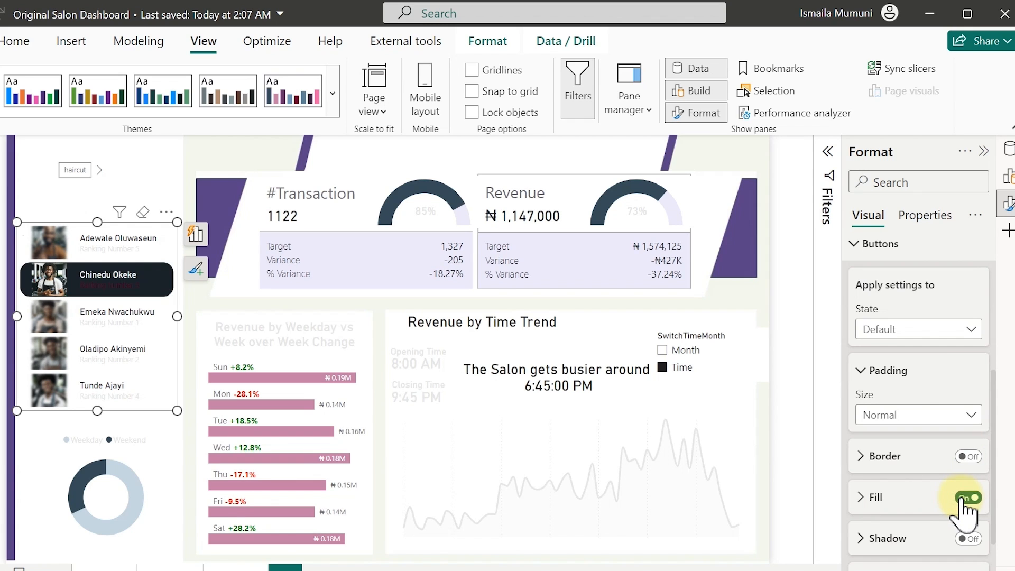
- Try the barber slicer's Selected button state with its fill turned off, and turn the fill back on
{"action": "scroll", "coordinate": [904, 346], "scroll_direction": "up", "scroll_amount": 3}
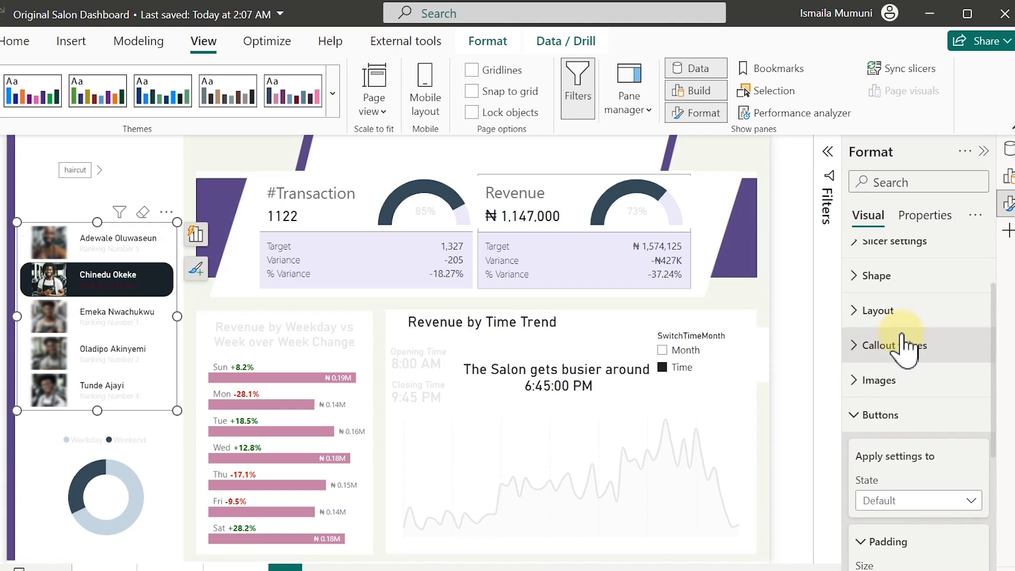
{"action": "scroll", "coordinate": [905, 370], "scroll_direction": "down", "scroll_amount": 3}
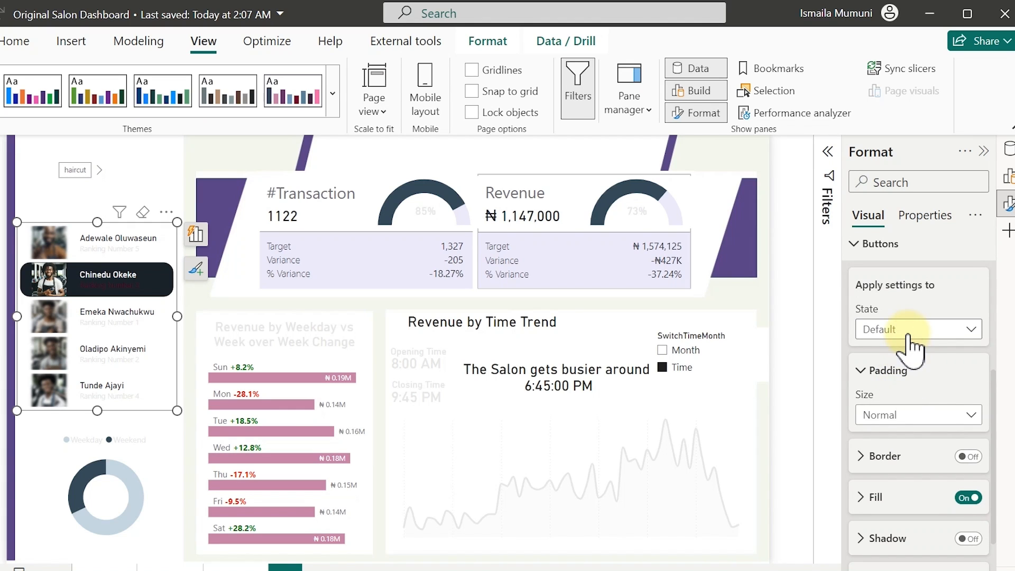
{"action": "left_click", "coordinate": [907, 335]}
{"action": "left_click", "coordinate": [891, 409]}
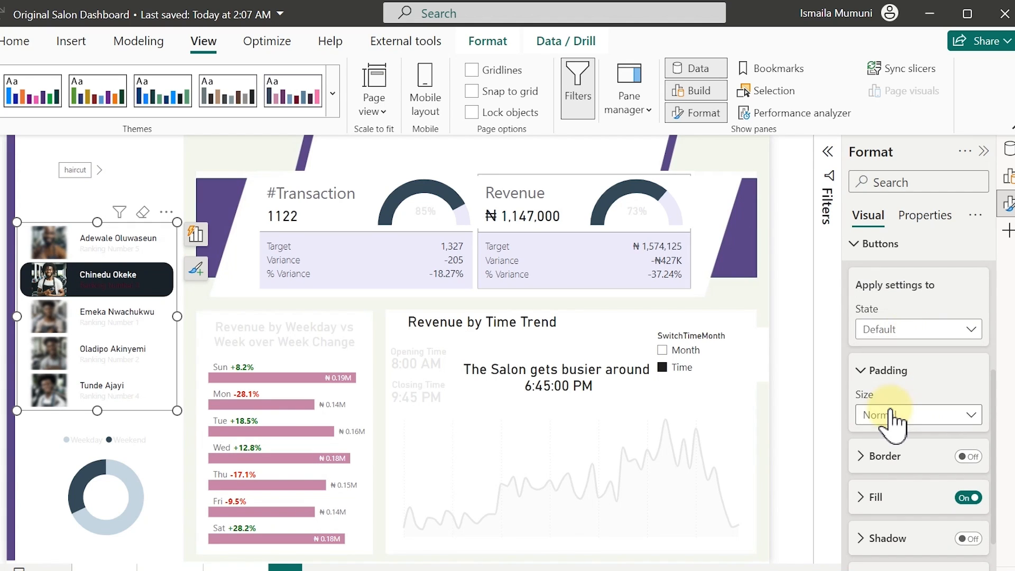
{"action": "left_click", "coordinate": [967, 496]}
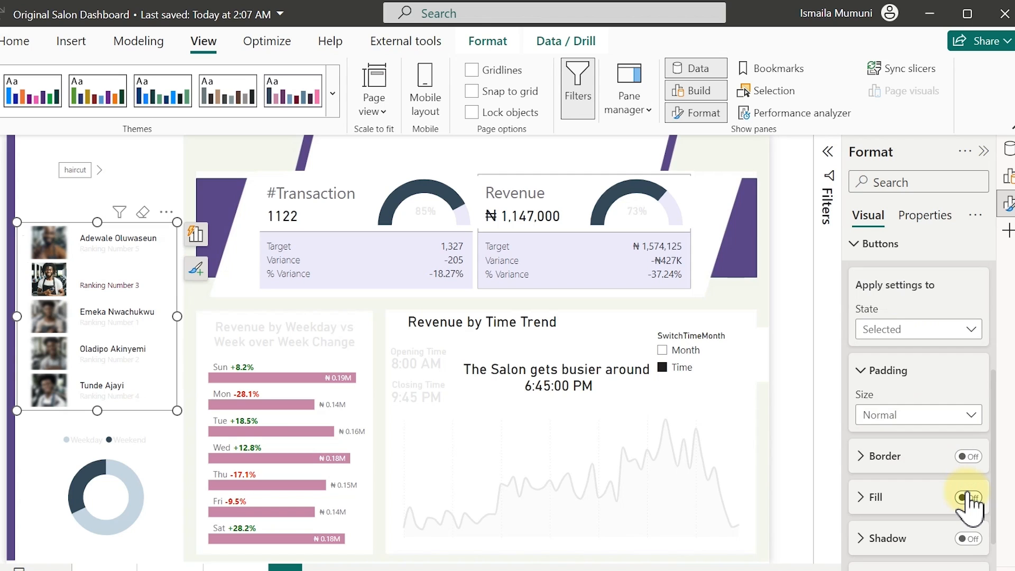
{"action": "left_click", "coordinate": [967, 496]}
{"action": "left_click", "coordinate": [913, 330]}
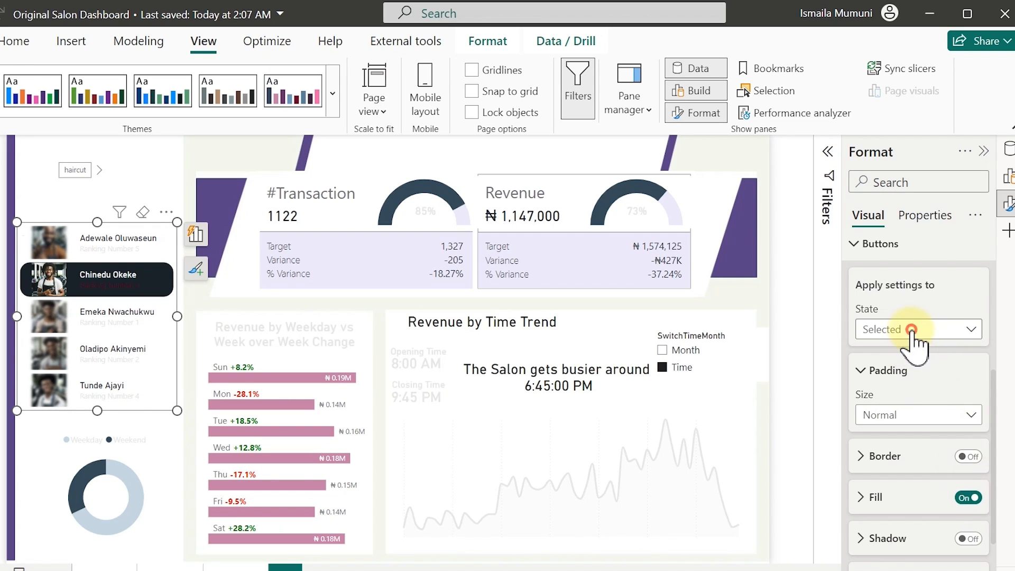
{"action": "left_click", "coordinate": [899, 350]}
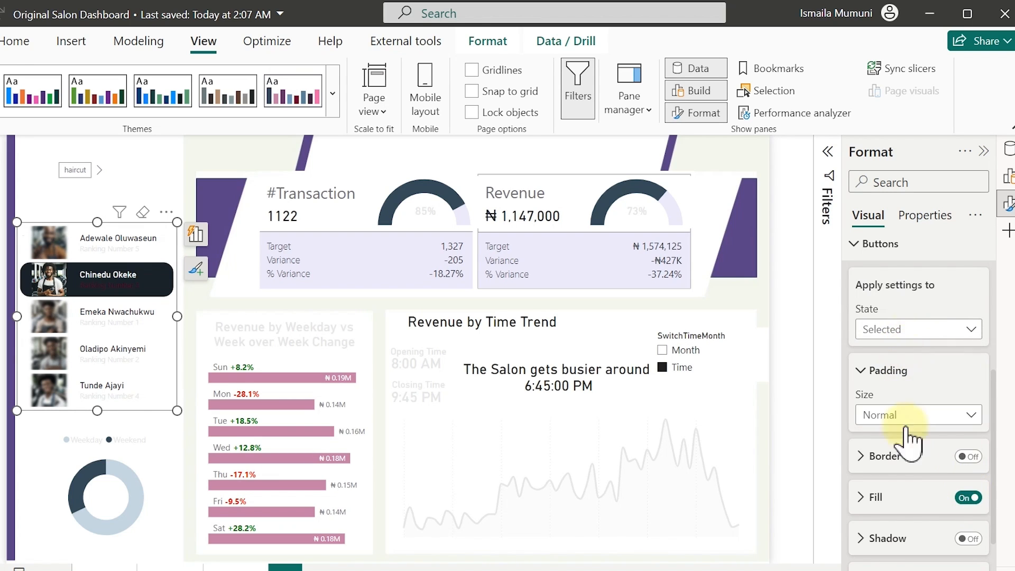
- Set the barber slicer's Default state button fill color to the custom hex #F4F7EE
{"action": "left_click", "coordinate": [895, 499]}
{"action": "scroll", "coordinate": [901, 475], "scroll_direction": "down", "scroll_amount": 5}
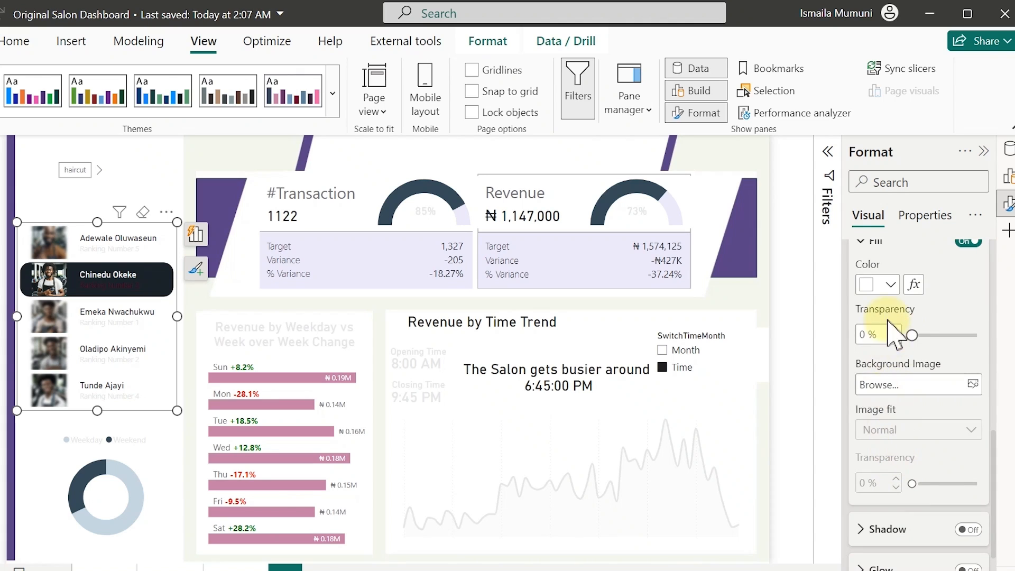
{"action": "left_click", "coordinate": [890, 285]}
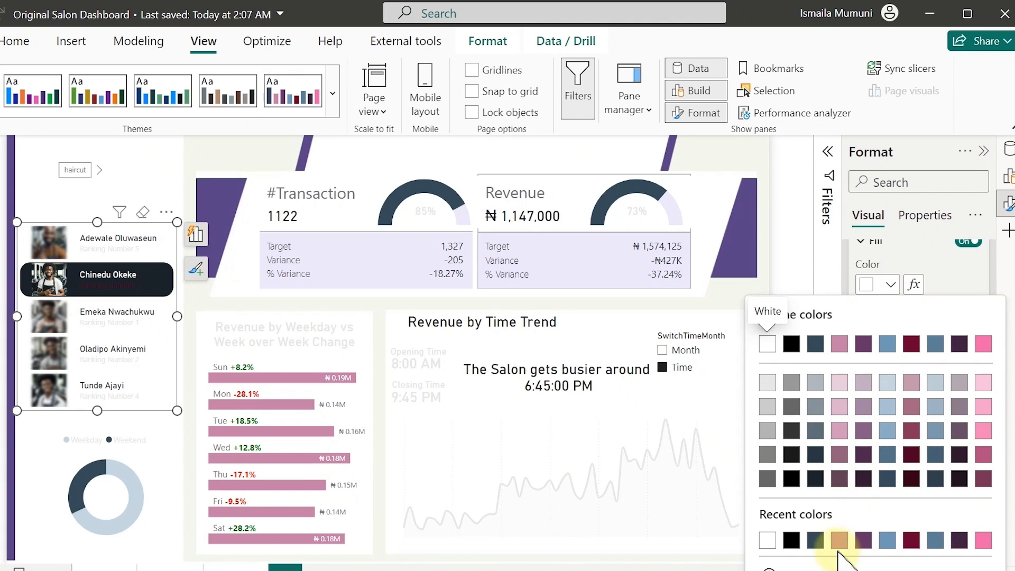
{"action": "left_click", "coordinate": [807, 566]}
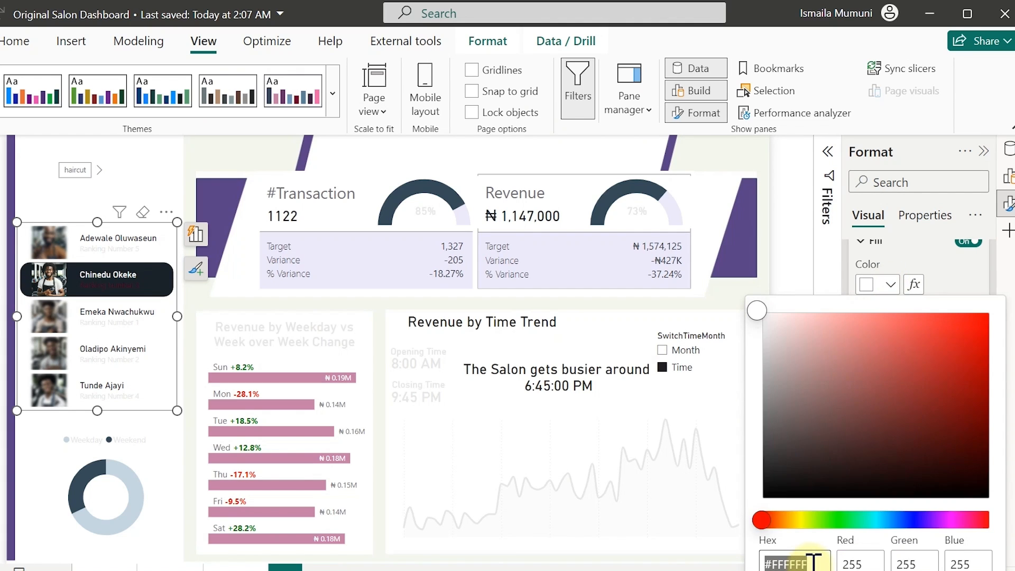
{"action": "type", "text": "#F4F7EE"}
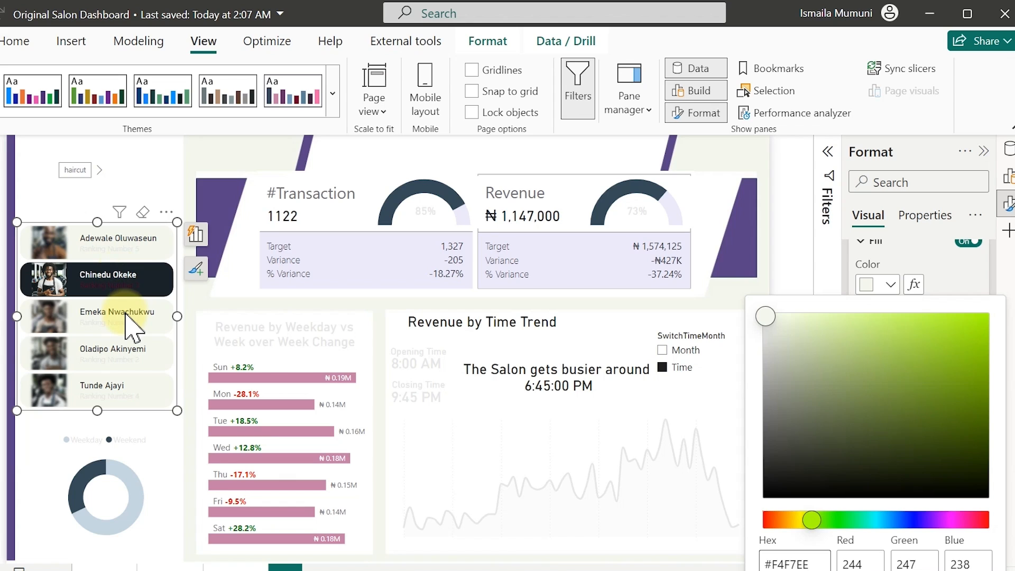
{"action": "left_click", "coordinate": [823, 260]}
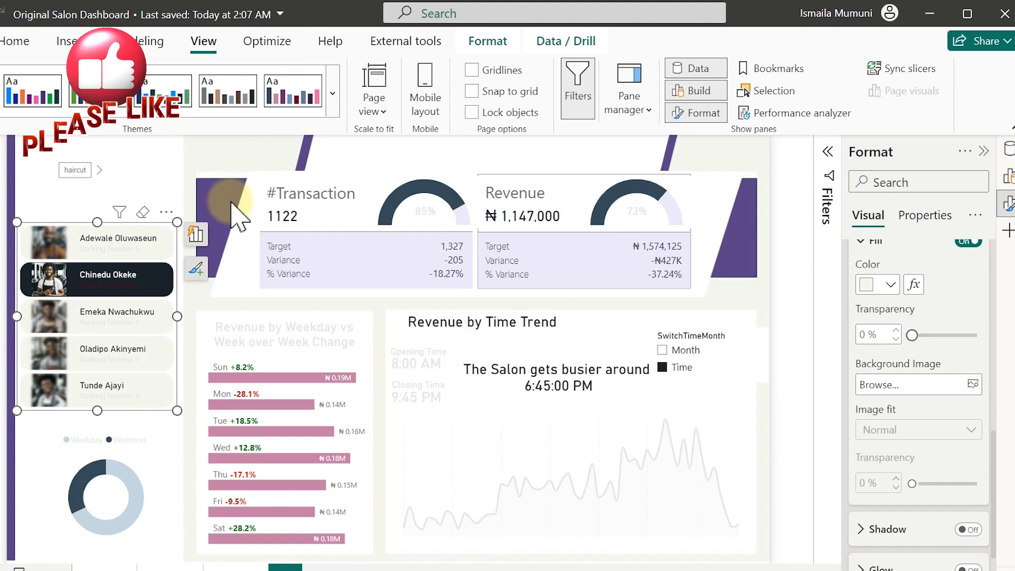
- Switch to PowerPoint, look up the hex code of the purple banner shape's fill, and return to the Power BI report
{"action": "key", "text": "super"}
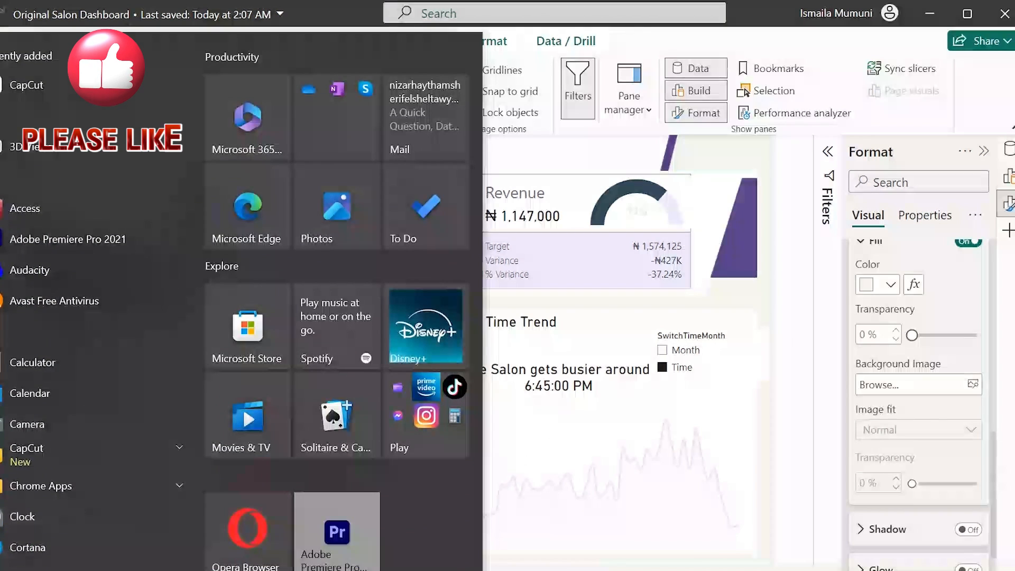
{"action": "mouse_move", "coordinate": [624, 570]}
{"action": "left_click", "coordinate": [687, 564]}
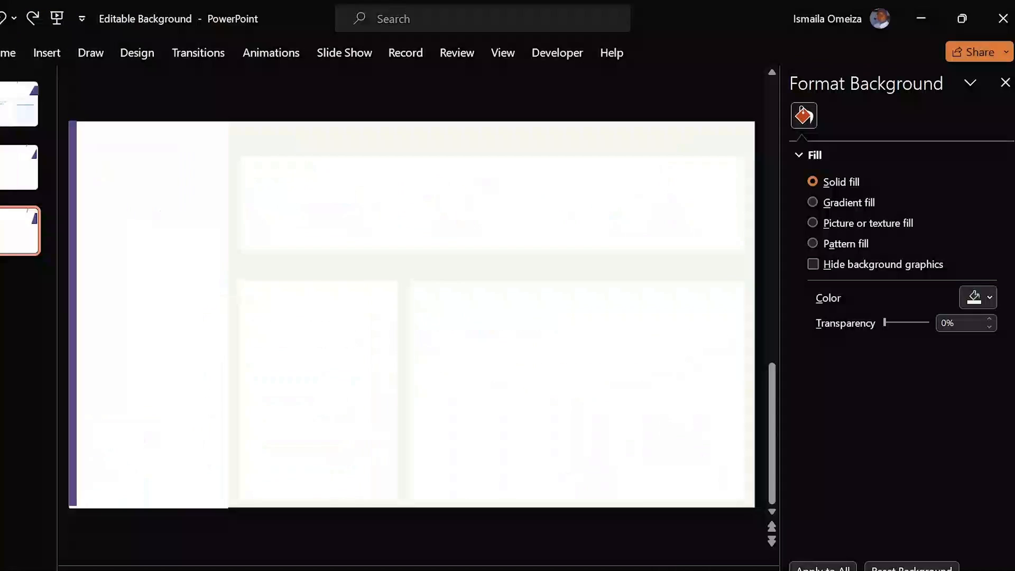
{"action": "left_click", "coordinate": [259, 195]}
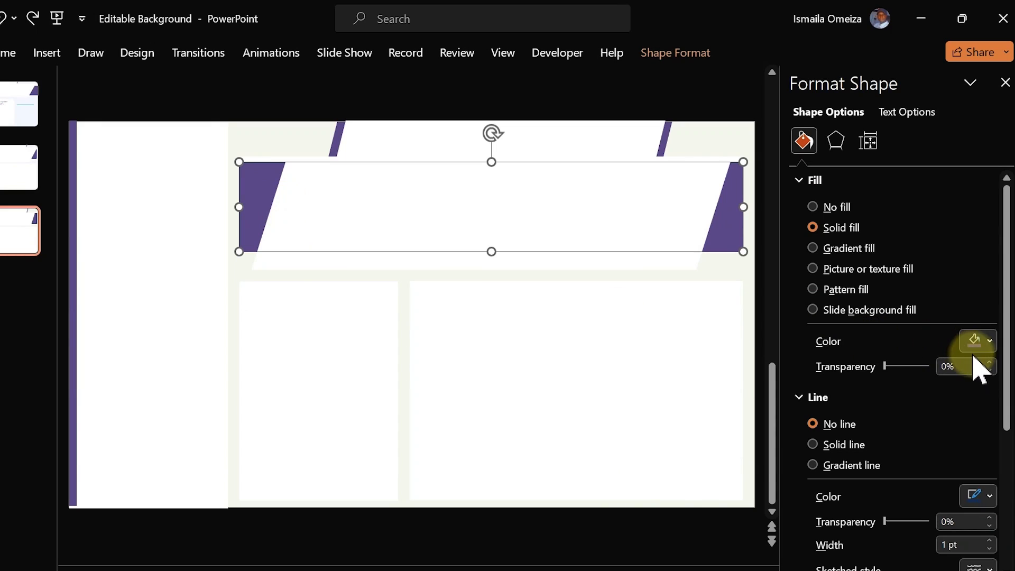
{"action": "left_click", "coordinate": [988, 343]}
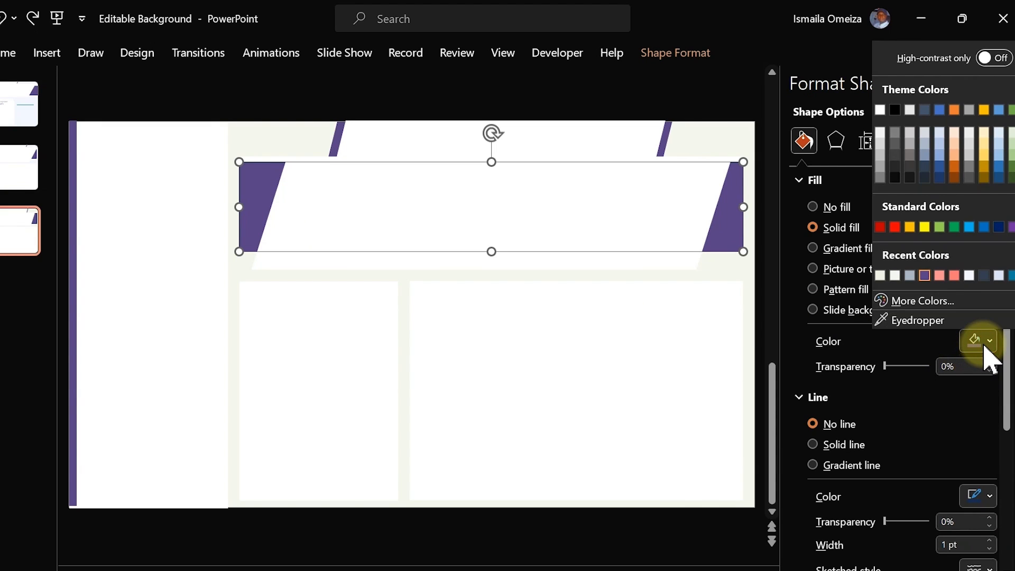
{"action": "left_click", "coordinate": [940, 304]}
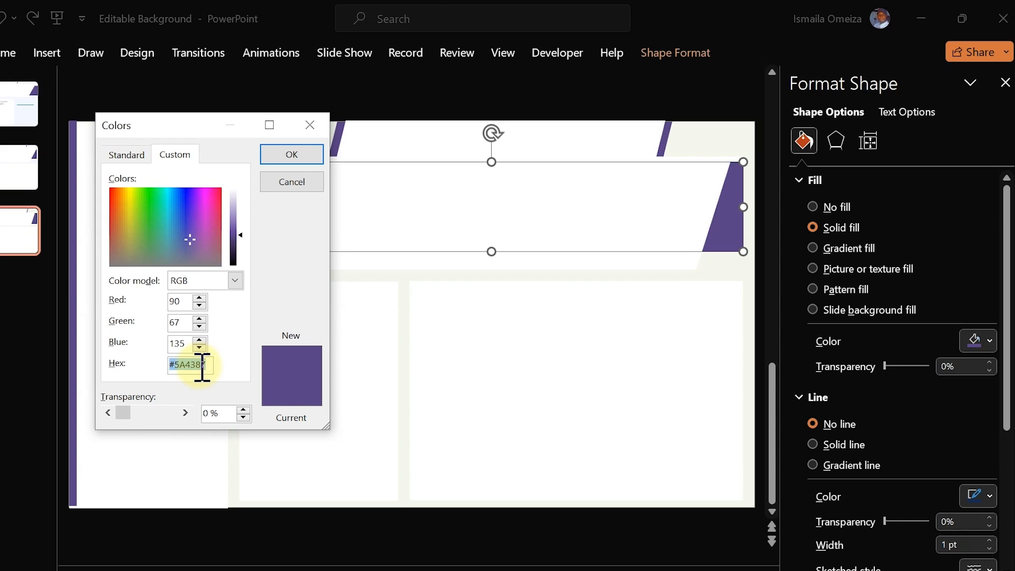
{"action": "left_click", "coordinate": [290, 185]}
{"action": "left_click", "coordinate": [932, 5]}
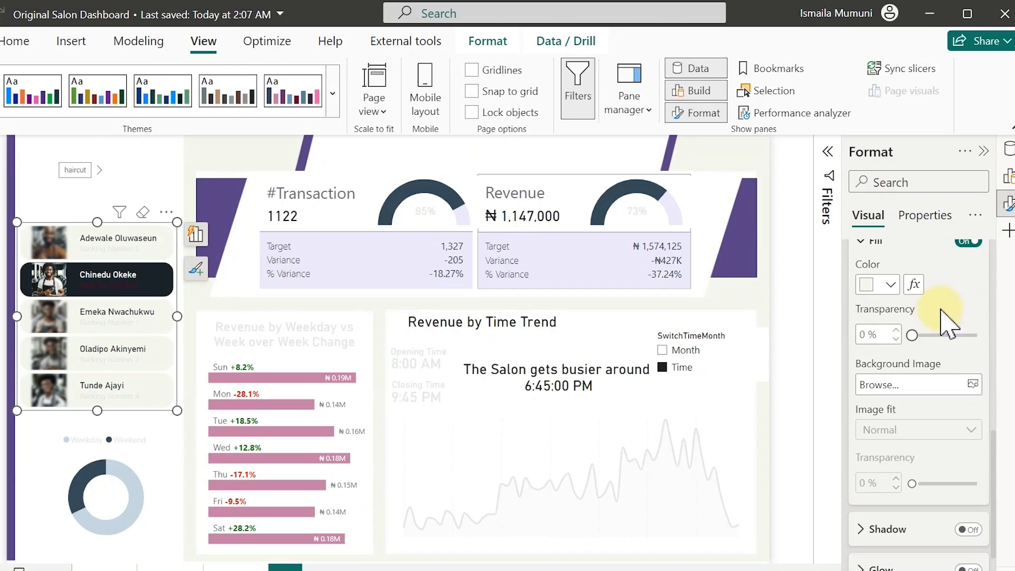
- Set the barber slicer's Selected state button fill to #5A4387 and extend the slicer's upper edge slightly upward
{"action": "scroll", "coordinate": [905, 312], "scroll_direction": "up", "scroll_amount": 5}
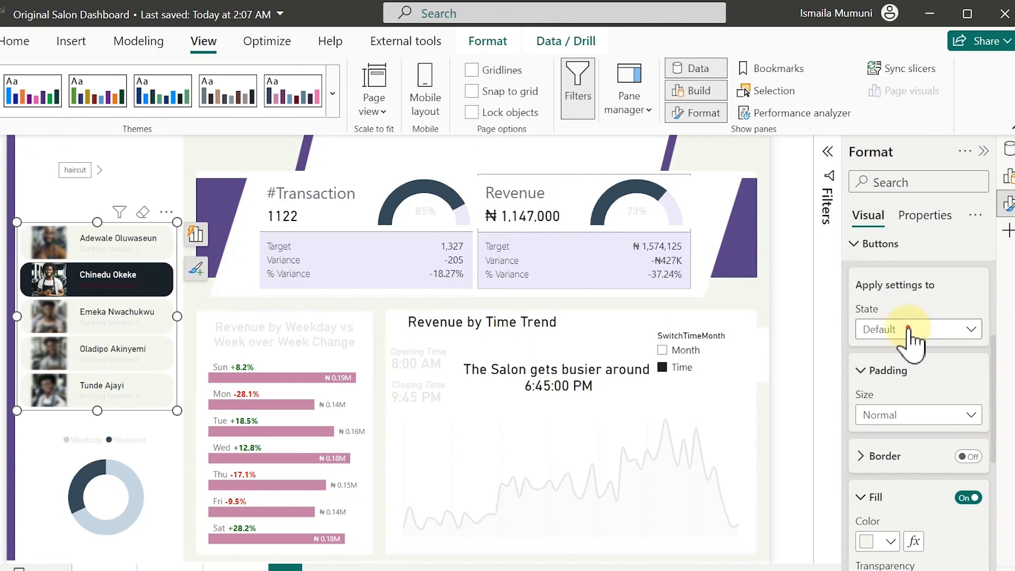
{"action": "left_click", "coordinate": [914, 332]}
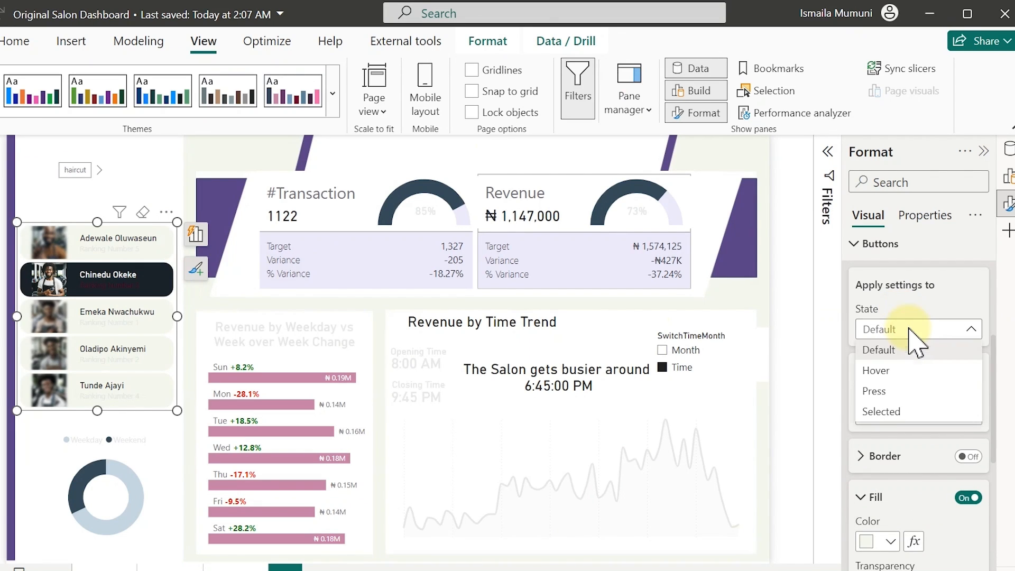
{"action": "left_click", "coordinate": [890, 411]}
{"action": "scroll", "coordinate": [909, 433], "scroll_direction": "down", "scroll_amount": 3}
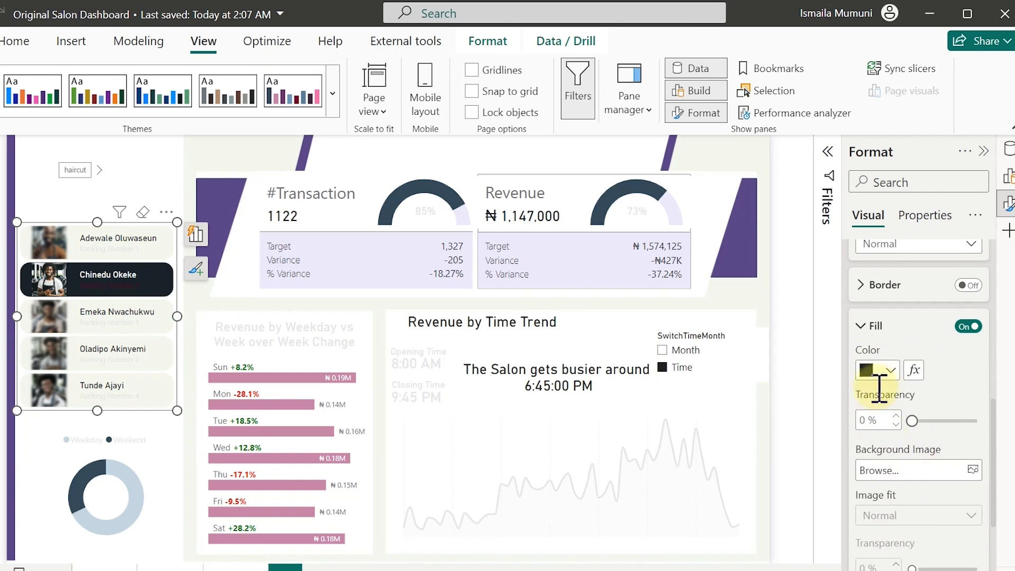
{"action": "left_click", "coordinate": [888, 371]}
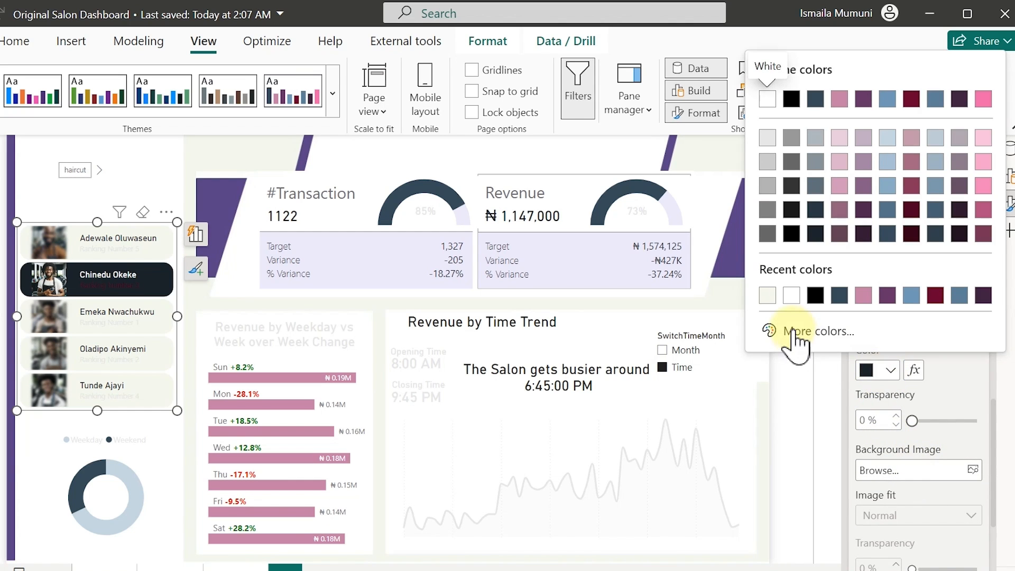
{"action": "left_click", "coordinate": [794, 393]}
{"action": "type", "text": "#5A4387"}
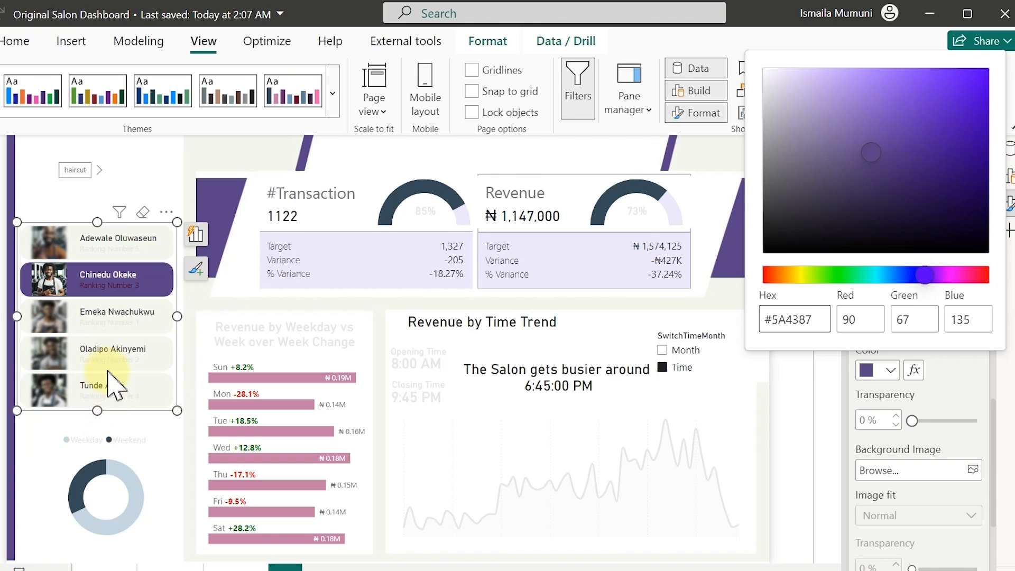
{"action": "left_click", "coordinate": [98, 218]}
{"action": "left_click_drag", "start_coordinate": [99, 223], "coordinate": [101, 217]}
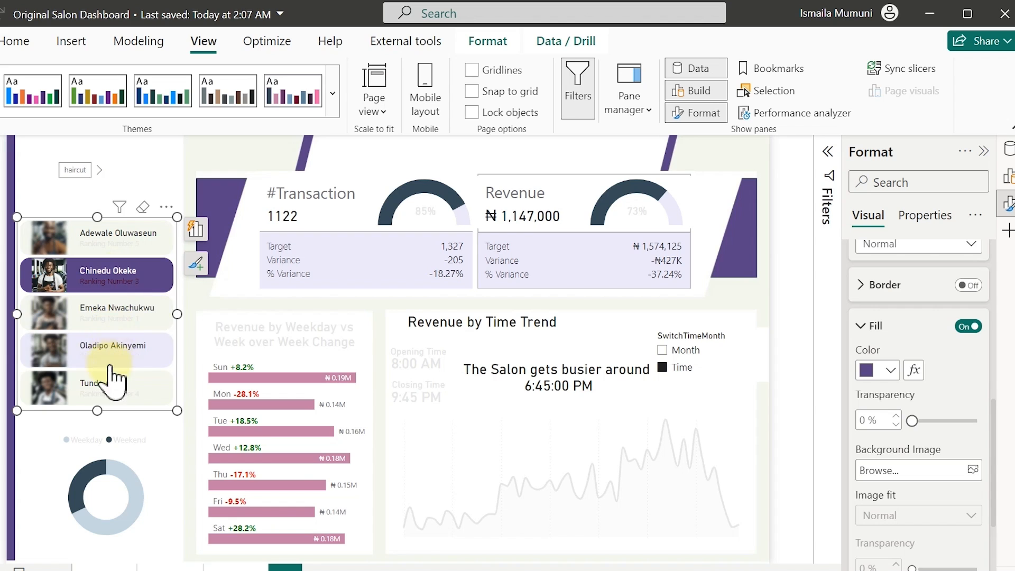
- Collapse the barber slicer's Fill settings and its whole Buttons formatting group
{"action": "scroll", "coordinate": [913, 385], "scroll_direction": "up", "scroll_amount": 3}
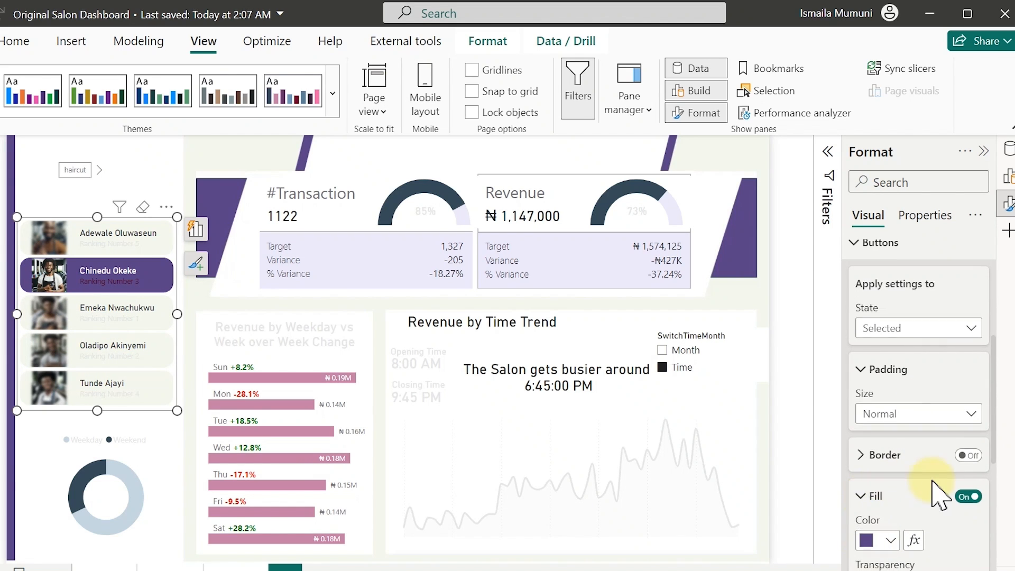
{"action": "scroll", "coordinate": [932, 497], "scroll_direction": "down", "scroll_amount": 6}
{"action": "scroll", "coordinate": [931, 497], "scroll_direction": "up", "scroll_amount": 6}
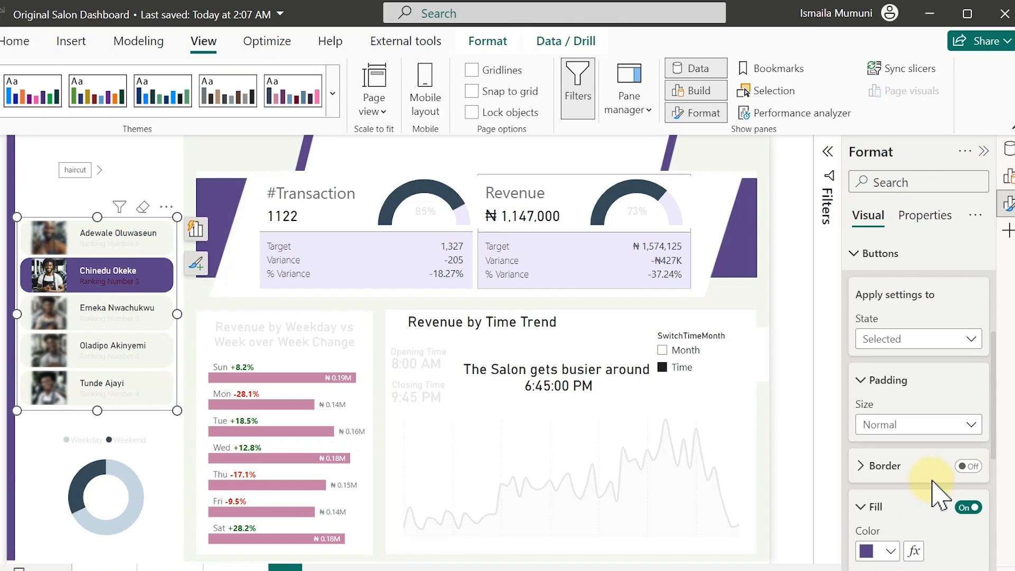
{"action": "scroll", "coordinate": [877, 508], "scroll_direction": "down", "scroll_amount": 2}
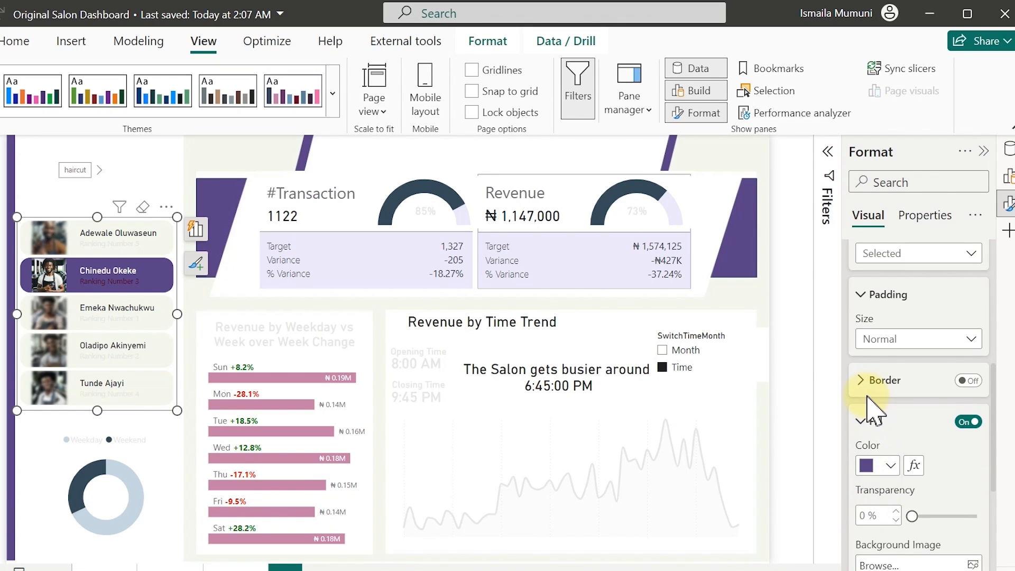
{"action": "left_click", "coordinate": [860, 421]}
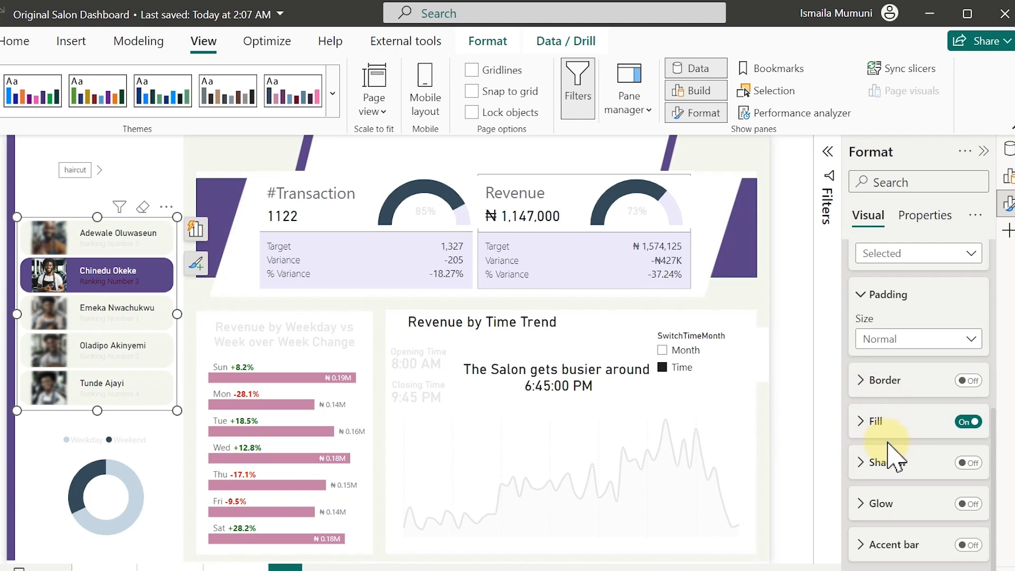
{"action": "scroll", "coordinate": [897, 449], "scroll_direction": "up", "scroll_amount": 3}
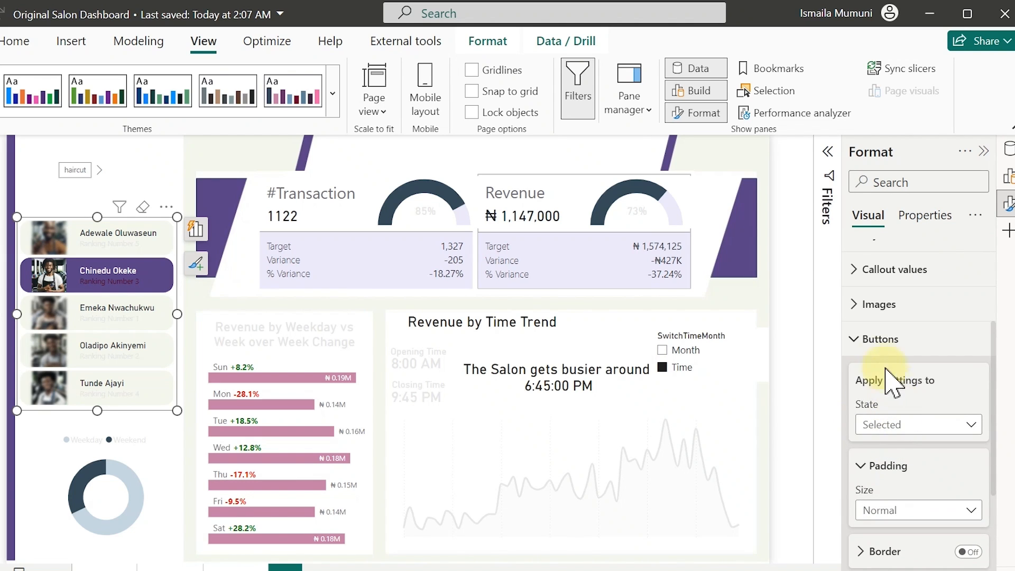
{"action": "left_click", "coordinate": [871, 340]}
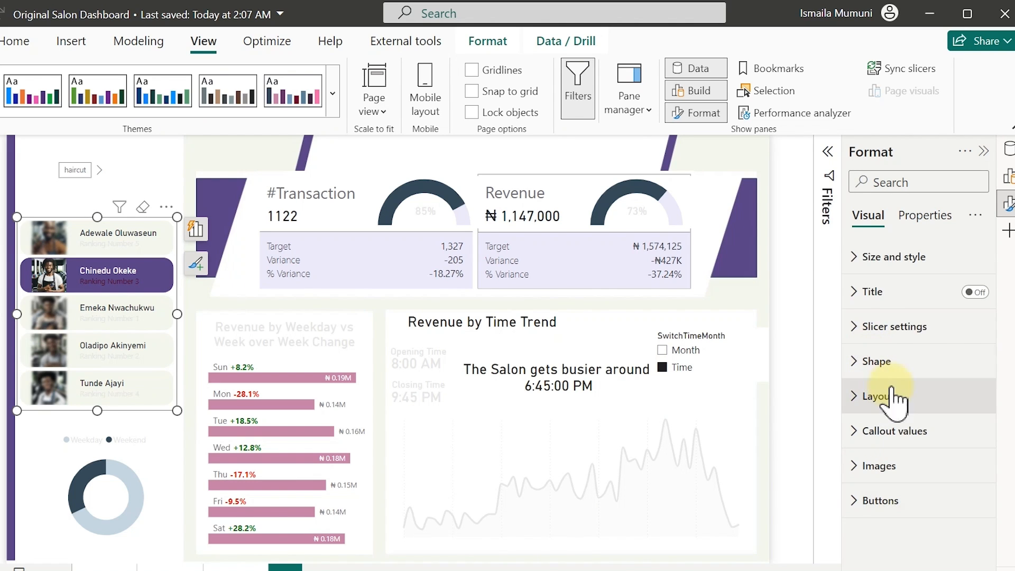
- Try dark gray for the barber slicer's Default state callout label color, and set it to the recent purple #5A4387
{"action": "left_click", "coordinate": [871, 434]}
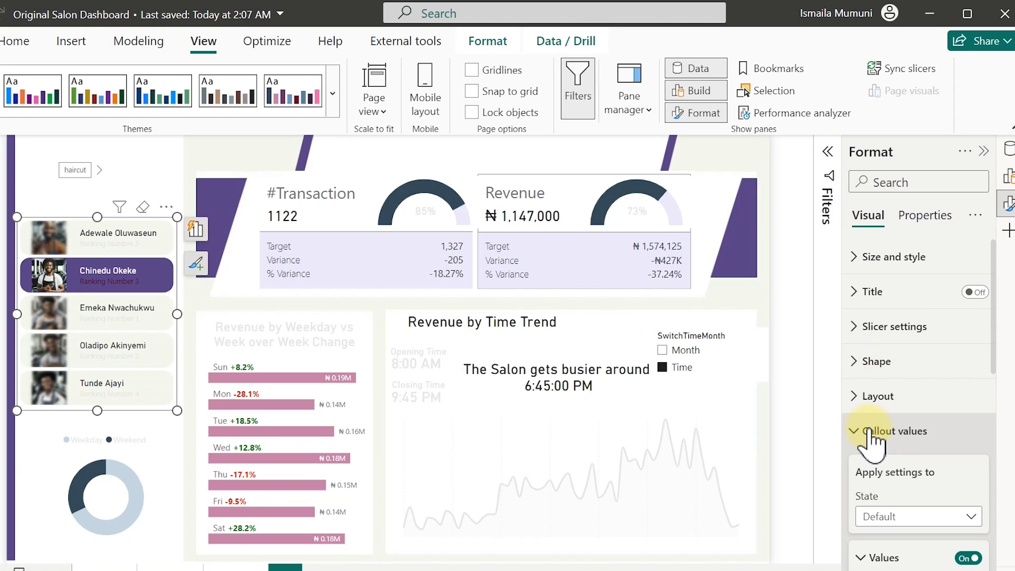
{"action": "scroll", "coordinate": [913, 438], "scroll_direction": "down", "scroll_amount": 2}
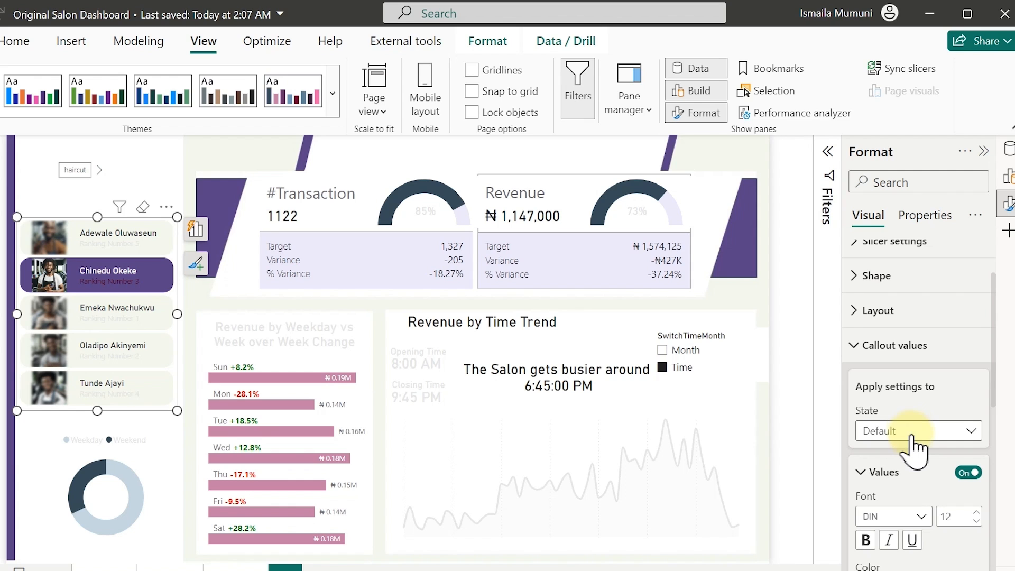
{"action": "scroll", "coordinate": [914, 445], "scroll_direction": "down", "scroll_amount": 8}
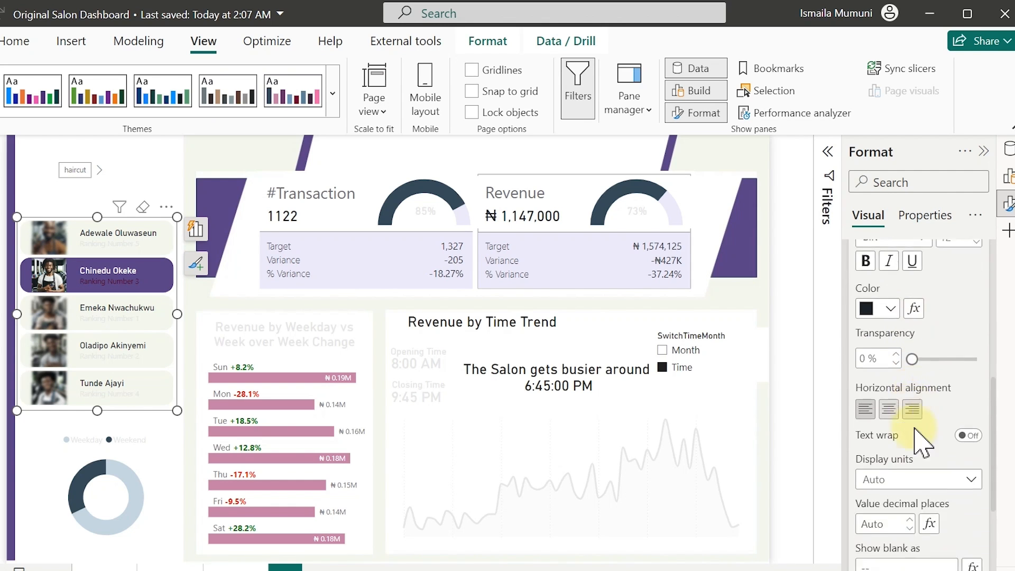
{"action": "scroll", "coordinate": [917, 444], "scroll_direction": "down", "scroll_amount": 3}
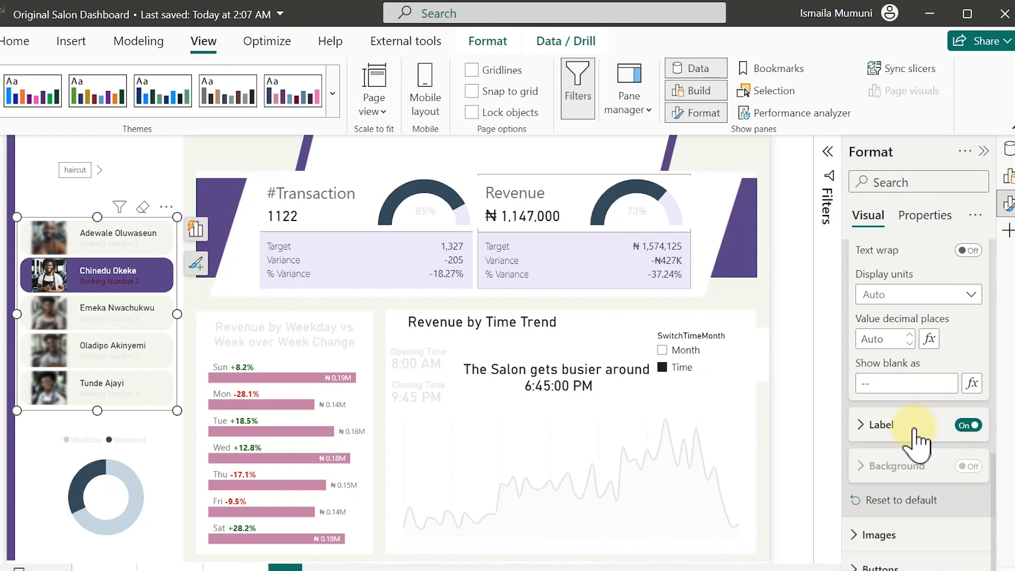
{"action": "left_click", "coordinate": [870, 425]}
{"action": "scroll", "coordinate": [892, 449], "scroll_direction": "down", "scroll_amount": 5}
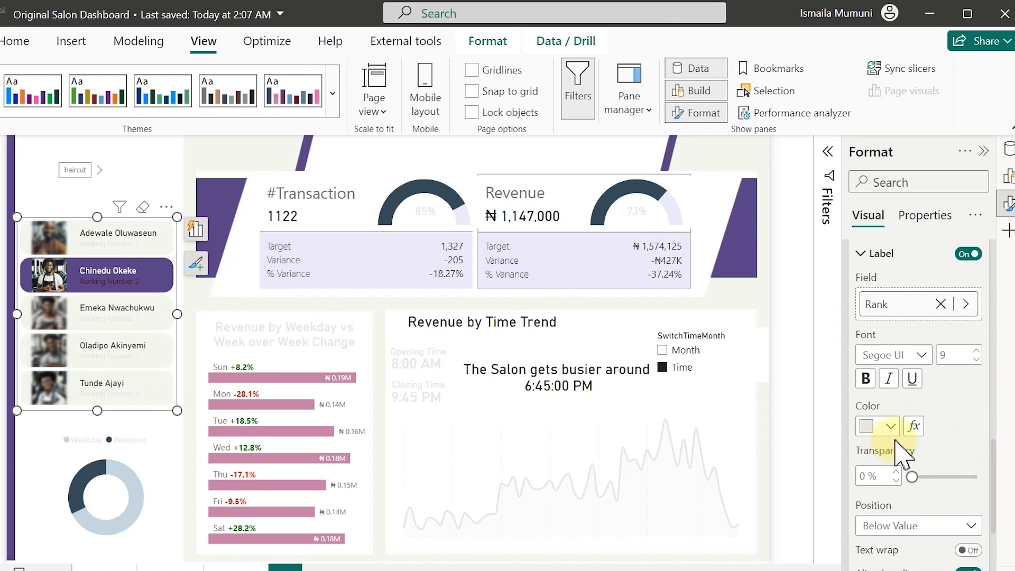
{"action": "left_click", "coordinate": [891, 426]}
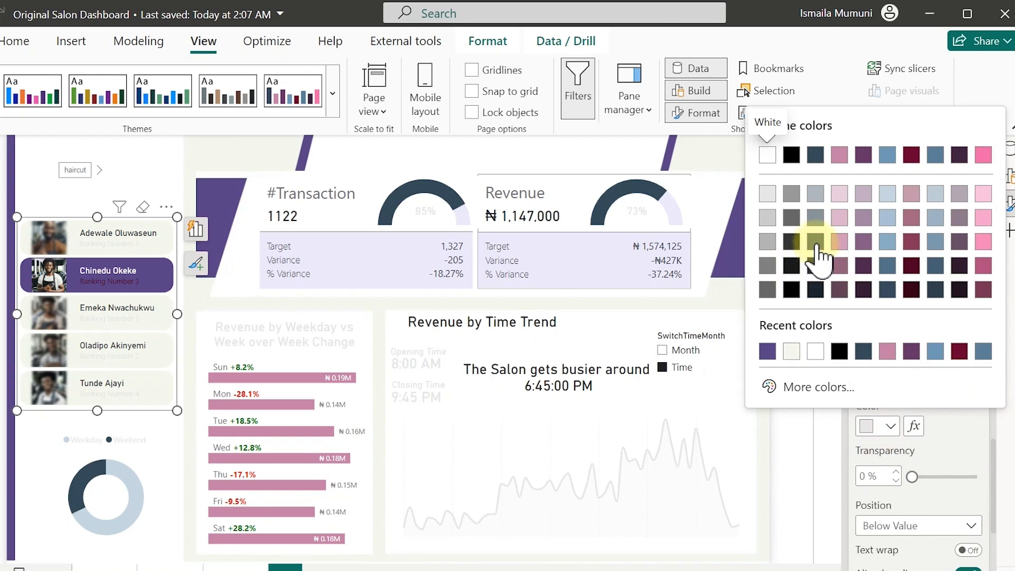
{"action": "left_click", "coordinate": [793, 223]}
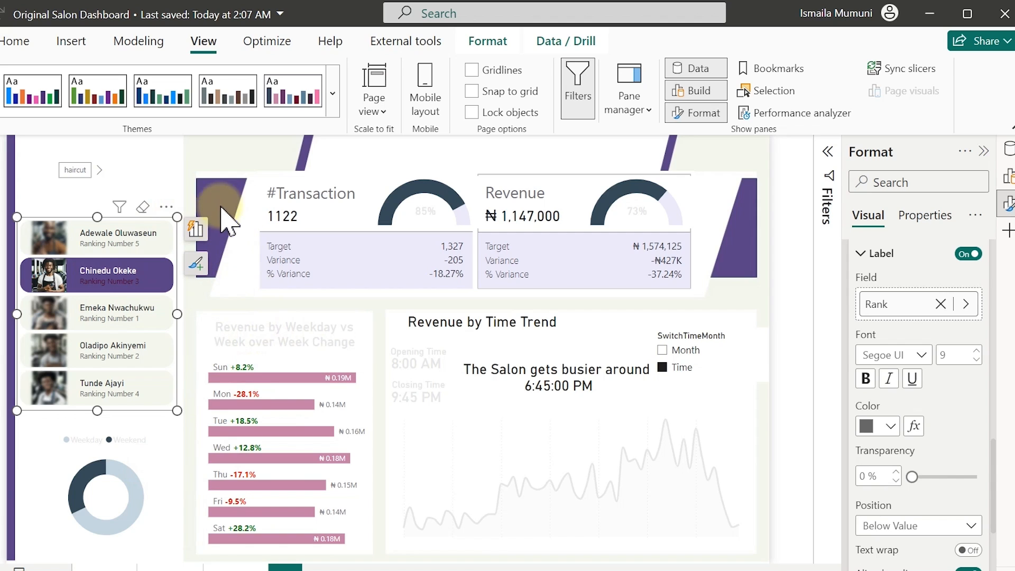
{"action": "left_click", "coordinate": [888, 428]}
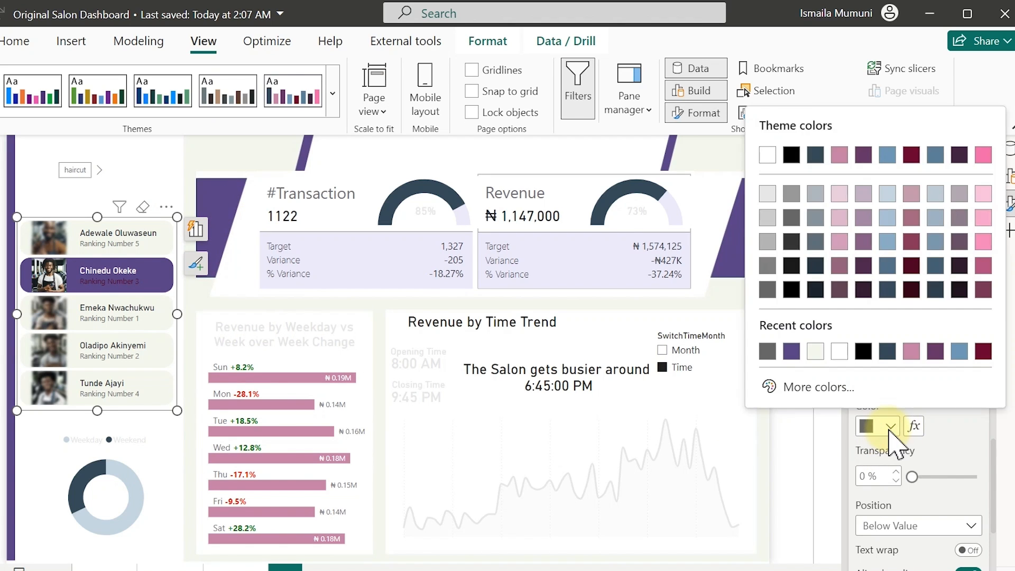
{"action": "left_click", "coordinate": [791, 351]}
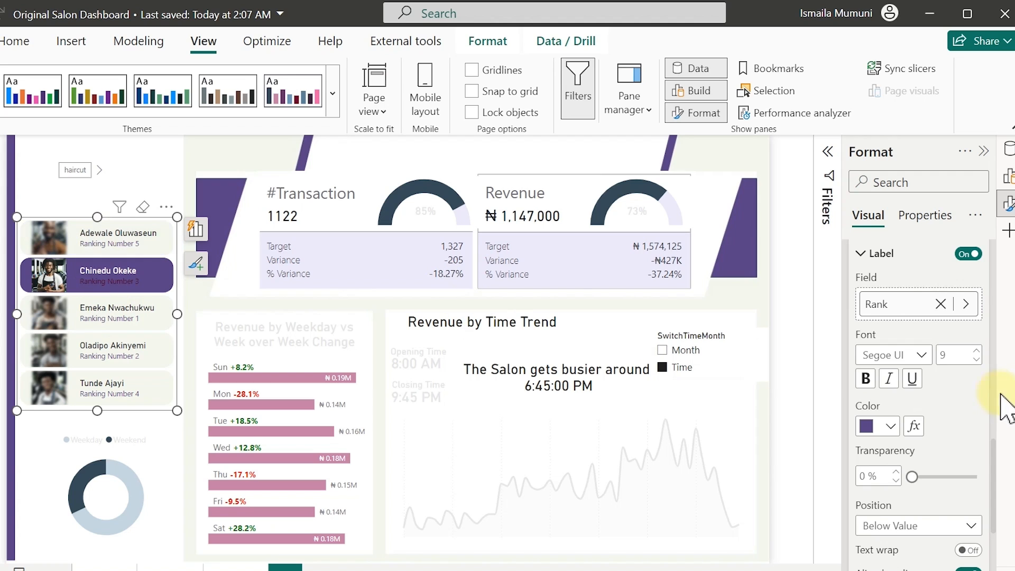
- Set the barber slicer's Selected state callout label to light gray italic text, and select the third barber to check it
{"action": "scroll", "coordinate": [906, 375], "scroll_direction": "up", "scroll_amount": 6}
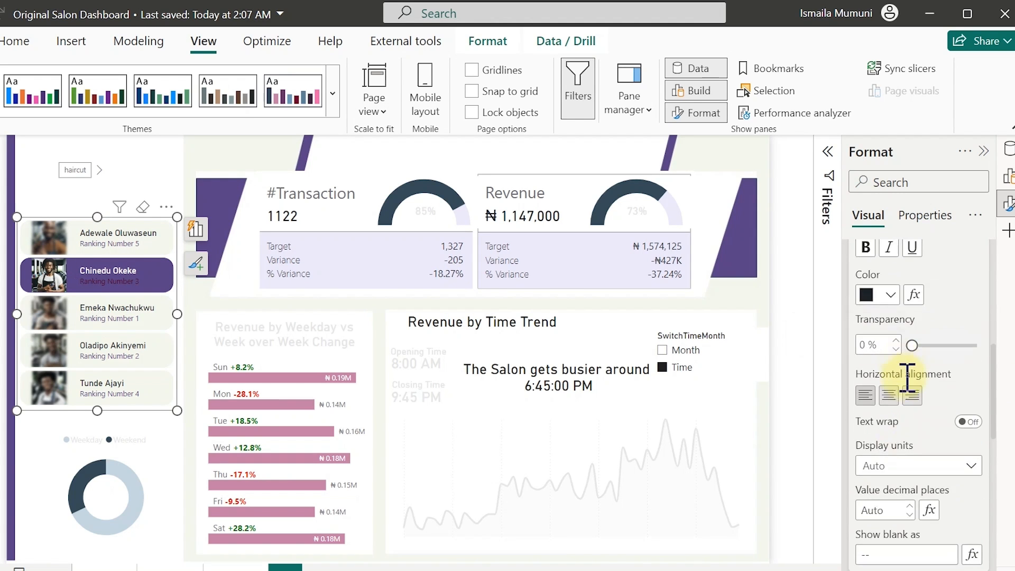
{"action": "scroll", "coordinate": [904, 386], "scroll_direction": "up", "scroll_amount": 5}
{"action": "left_click", "coordinate": [892, 395]}
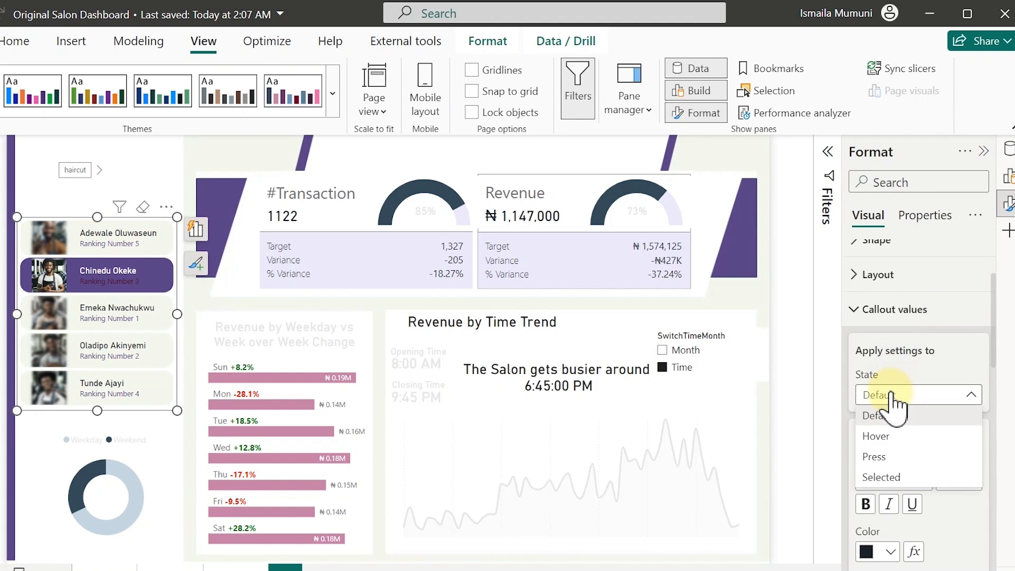
{"action": "left_click", "coordinate": [889, 477]}
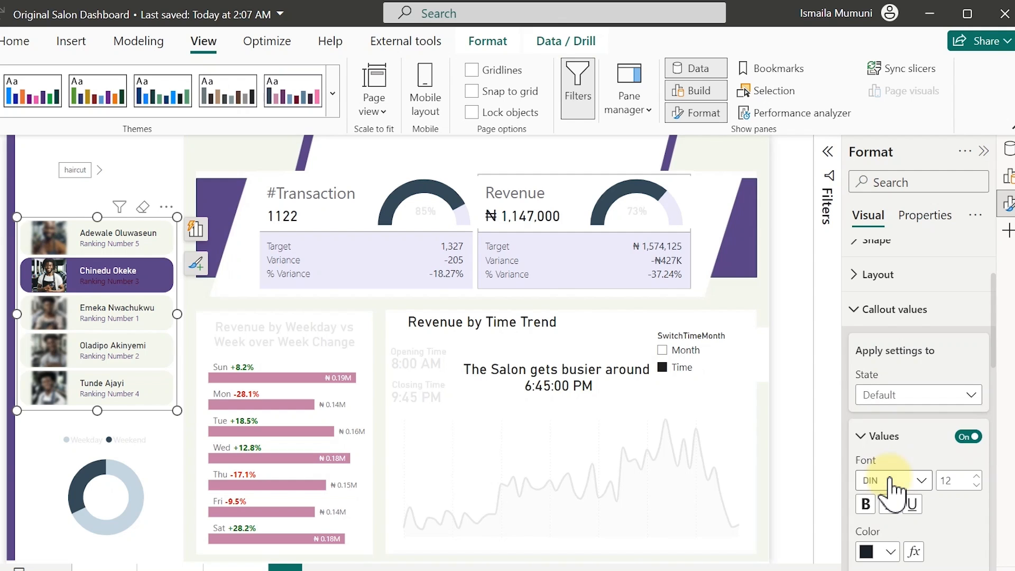
{"action": "scroll", "coordinate": [892, 479], "scroll_direction": "down", "scroll_amount": 10}
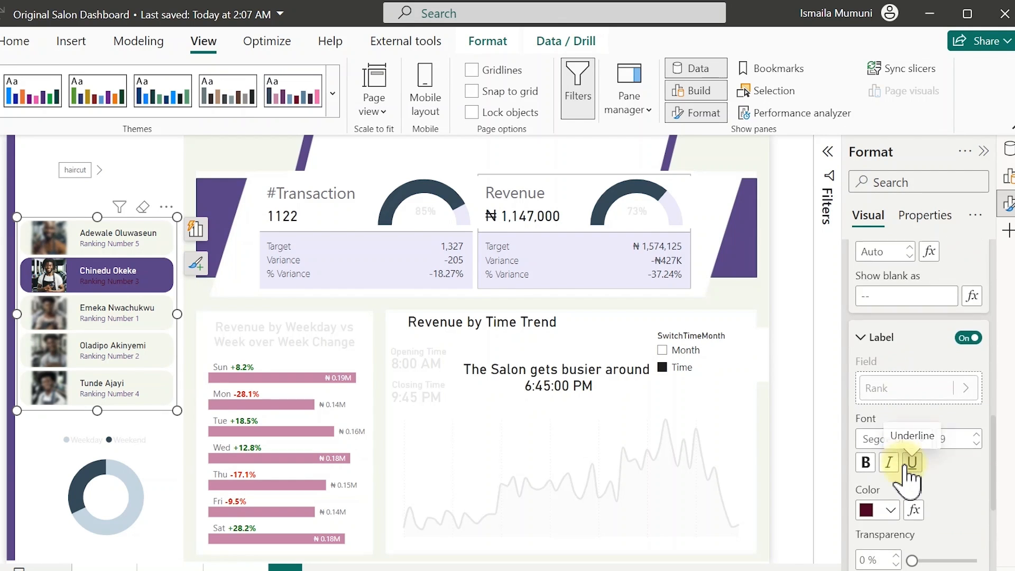
{"action": "left_click", "coordinate": [886, 428]}
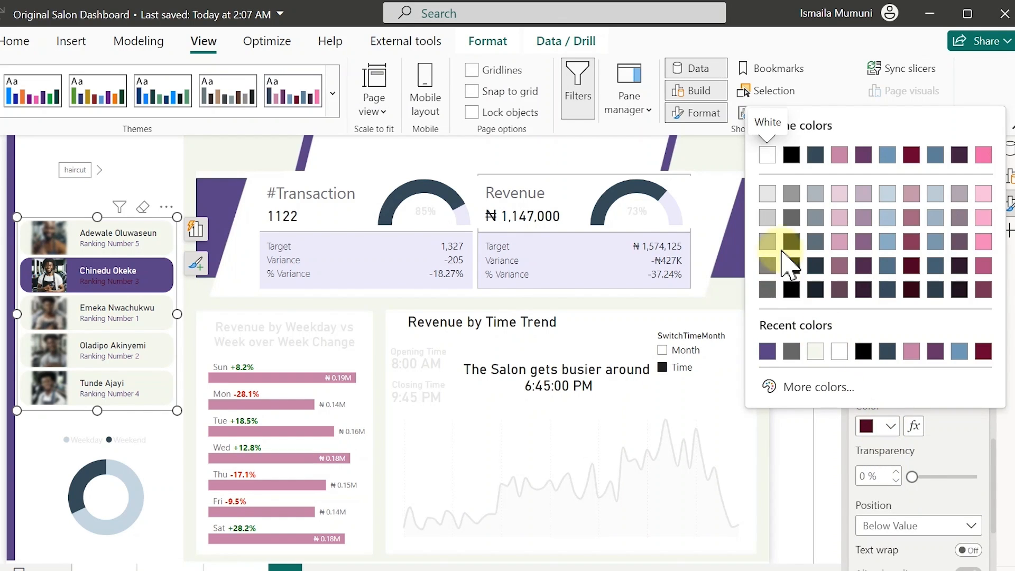
{"action": "left_click", "coordinate": [768, 196]}
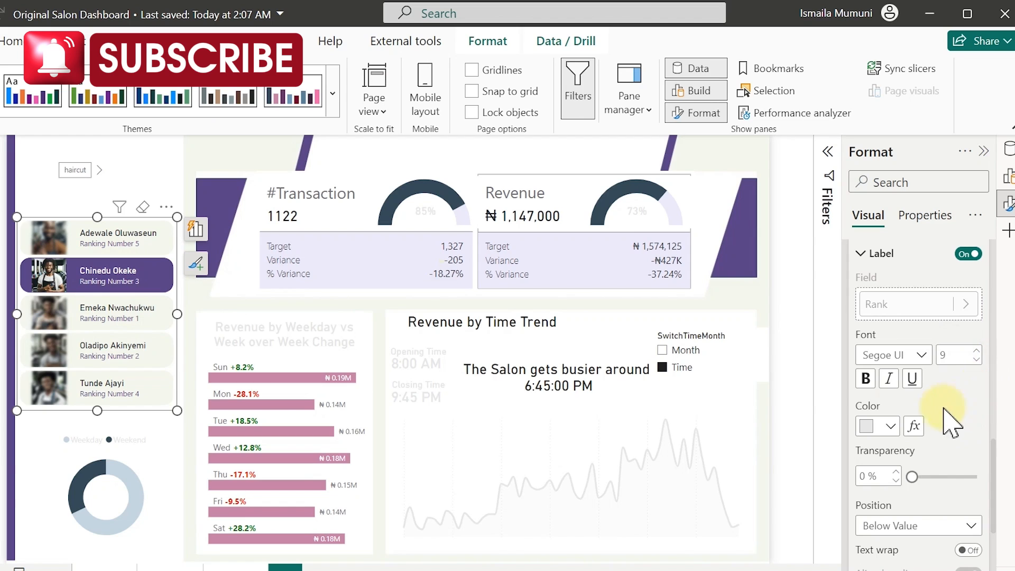
{"action": "left_click", "coordinate": [889, 378]}
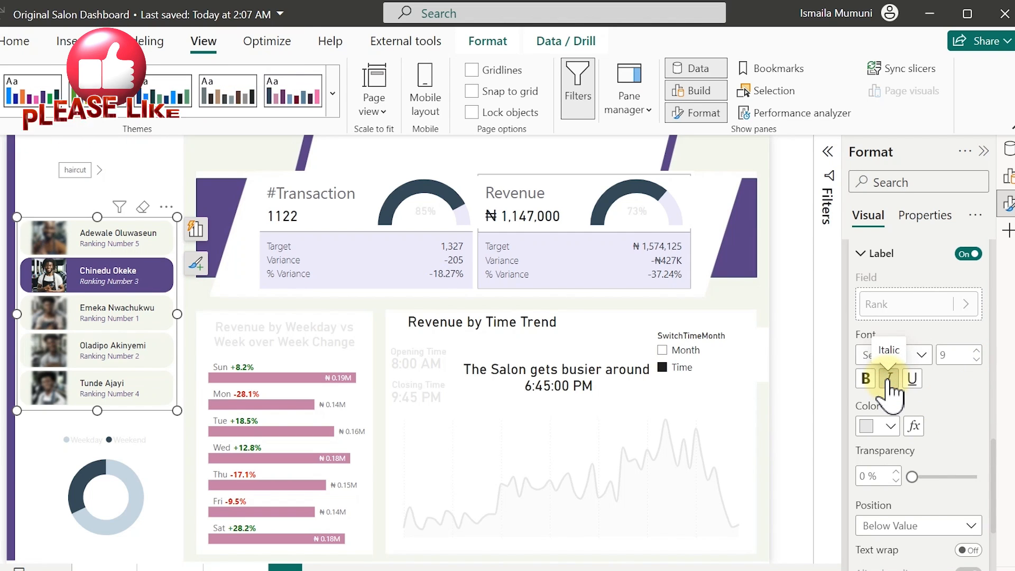
{"action": "left_click", "coordinate": [125, 329]}
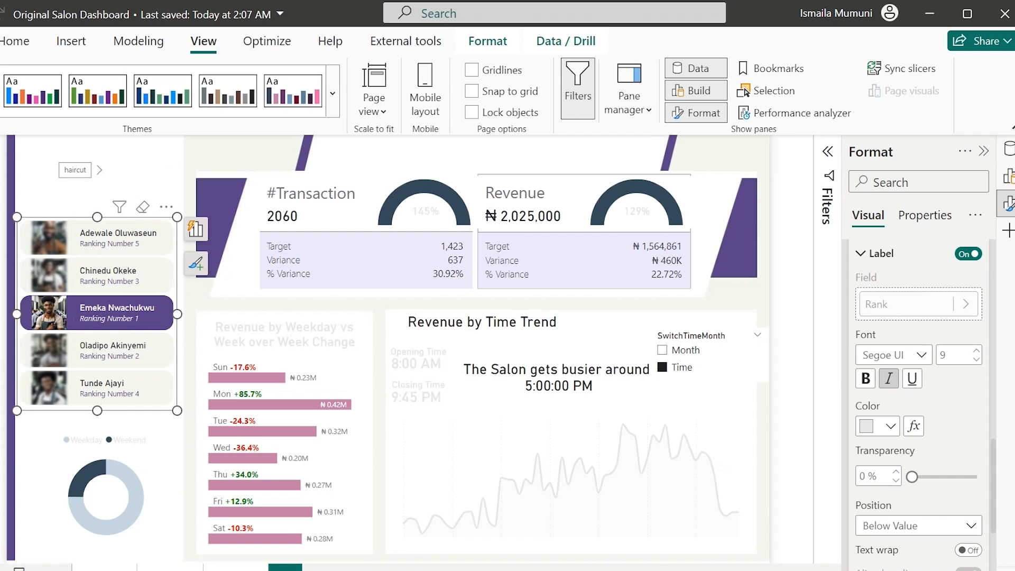
- Collapse the barber slicer's Callout values settings and expand its Images settings
{"action": "scroll", "coordinate": [925, 359], "scroll_direction": "up", "scroll_amount": 3}
{"action": "scroll", "coordinate": [922, 392], "scroll_direction": "up", "scroll_amount": 10}
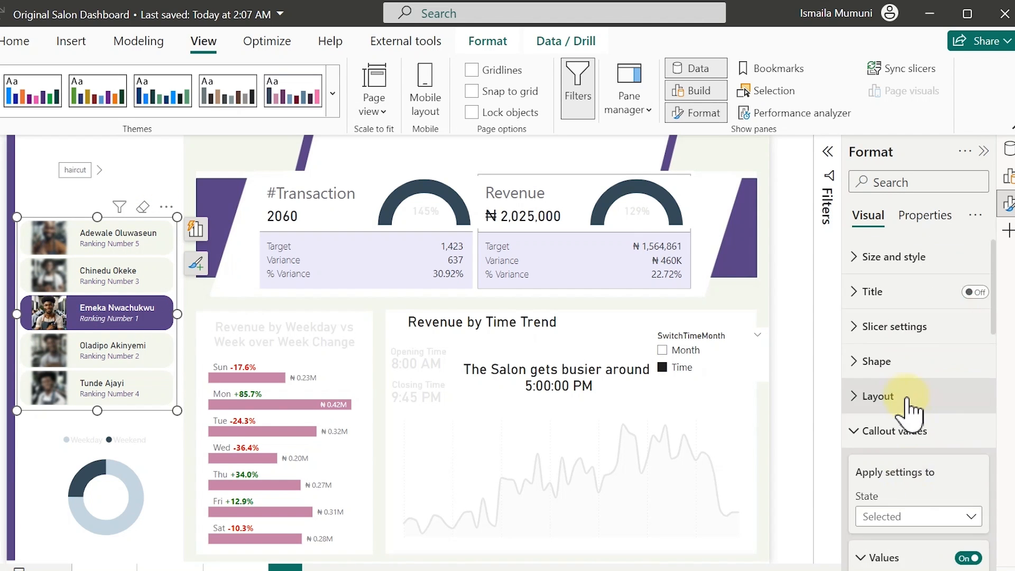
{"action": "left_click", "coordinate": [872, 431]}
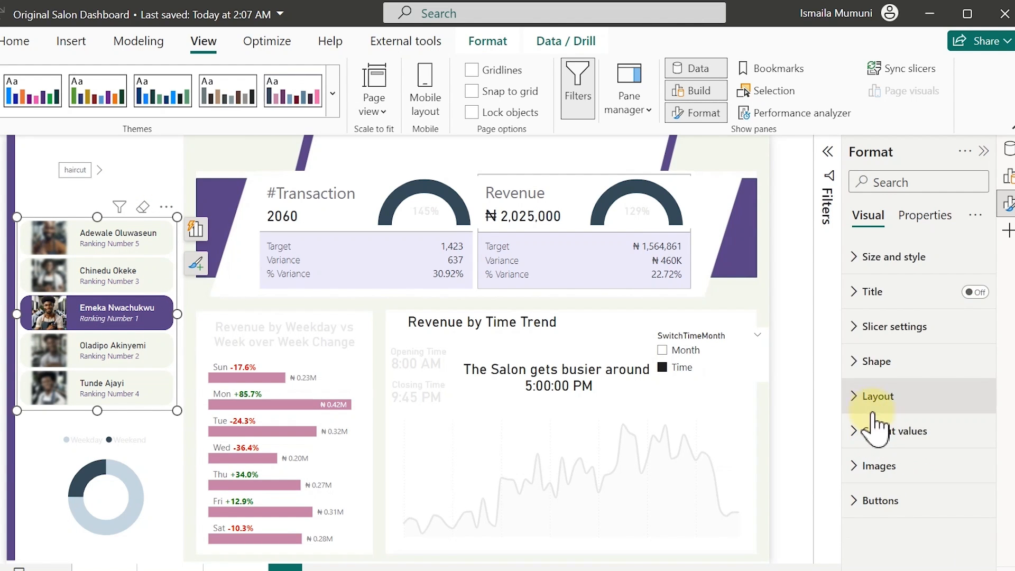
{"action": "left_click", "coordinate": [872, 465]}
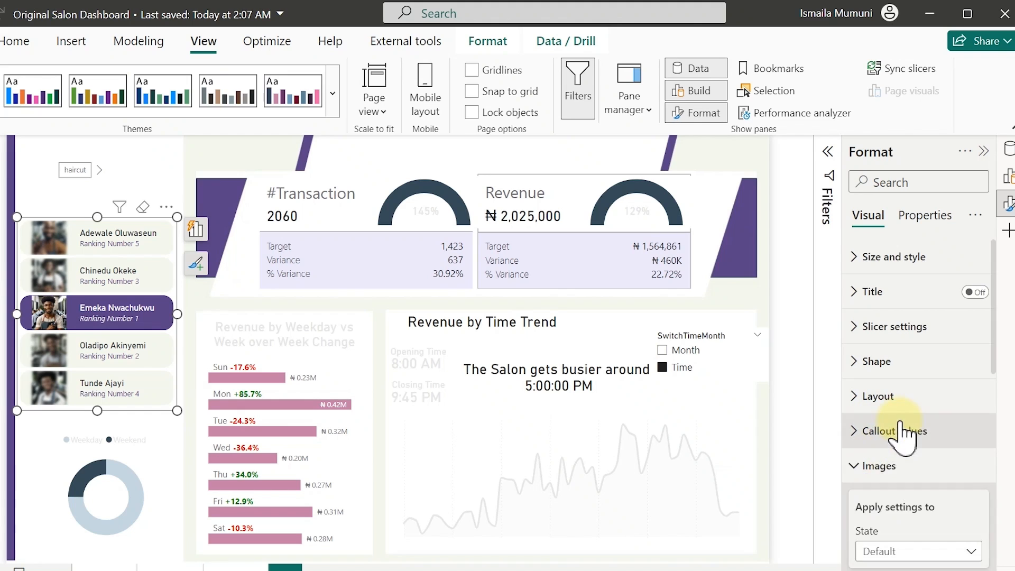
- Try a 90% blur on the barber slicer's Selected state image, and reset the blur to 0%
{"action": "scroll", "coordinate": [904, 429], "scroll_direction": "down", "scroll_amount": 3}
{"action": "left_click", "coordinate": [914, 380]}
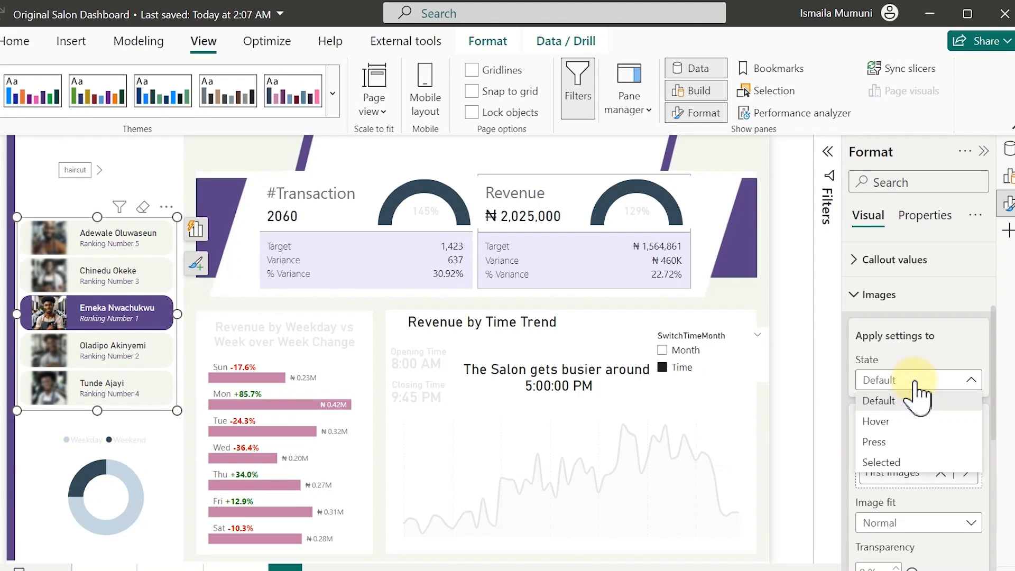
{"action": "left_click", "coordinate": [900, 464]}
{"action": "scroll", "coordinate": [920, 454], "scroll_direction": "down", "scroll_amount": 3}
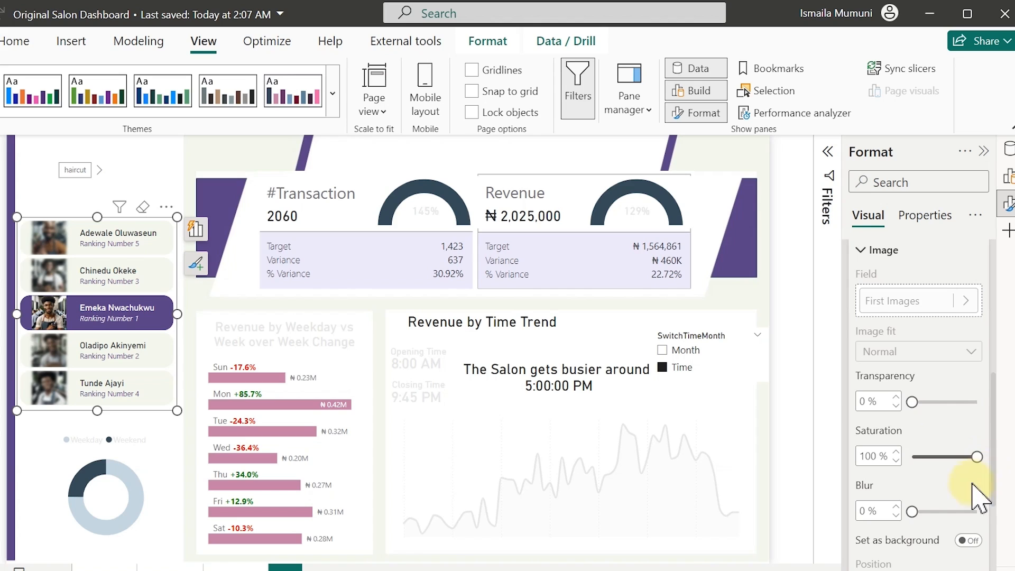
{"action": "left_click_drag", "start_coordinate": [913, 508], "coordinate": [966, 508]}
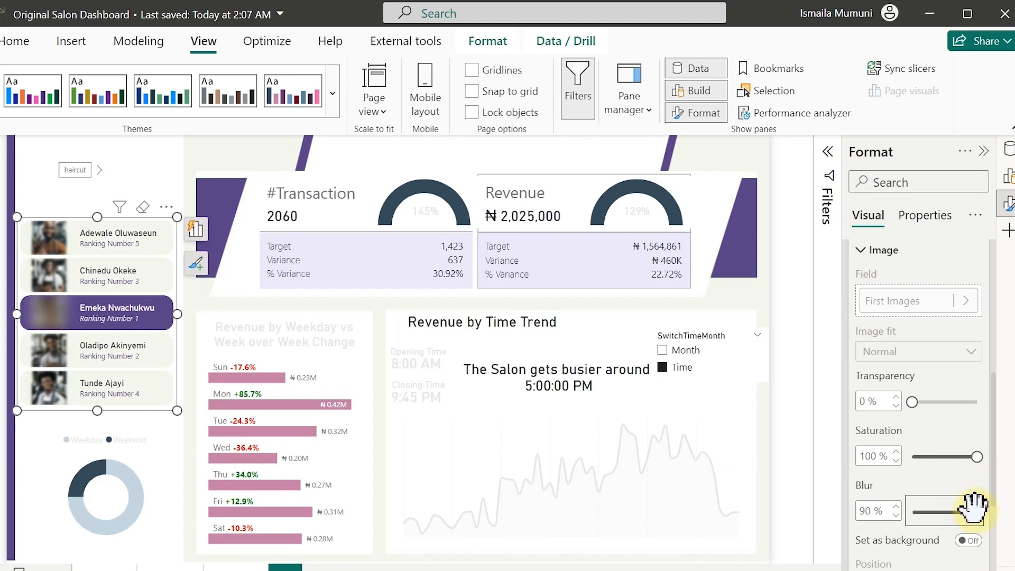
{"action": "left_click_drag", "start_coordinate": [968, 510], "coordinate": [882, 511]}
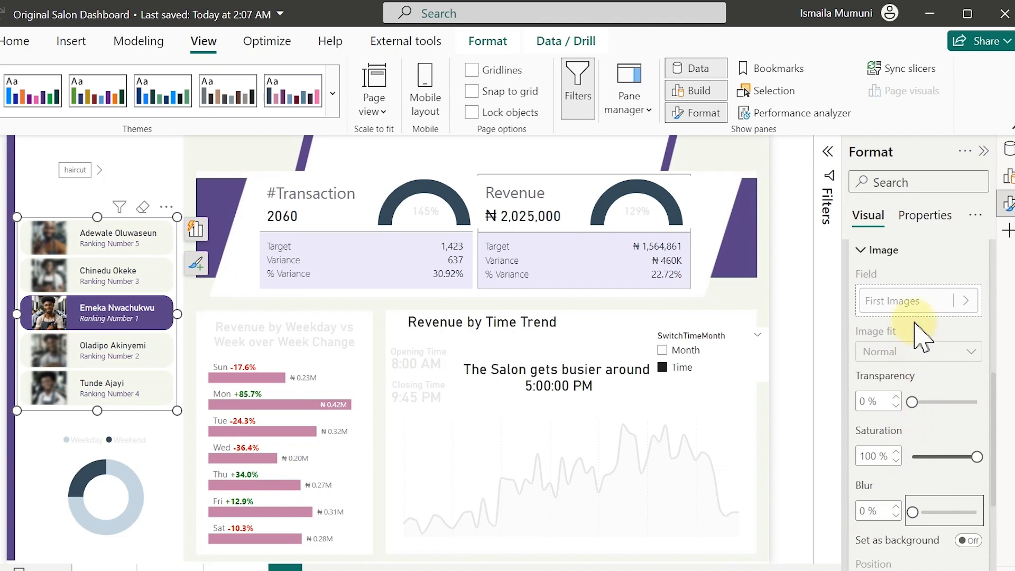
- Reduce the barber slicer's Default state image blur to 8%, and select the fourth barber to check the images
{"action": "scroll", "coordinate": [914, 323], "scroll_direction": "up", "scroll_amount": 3}
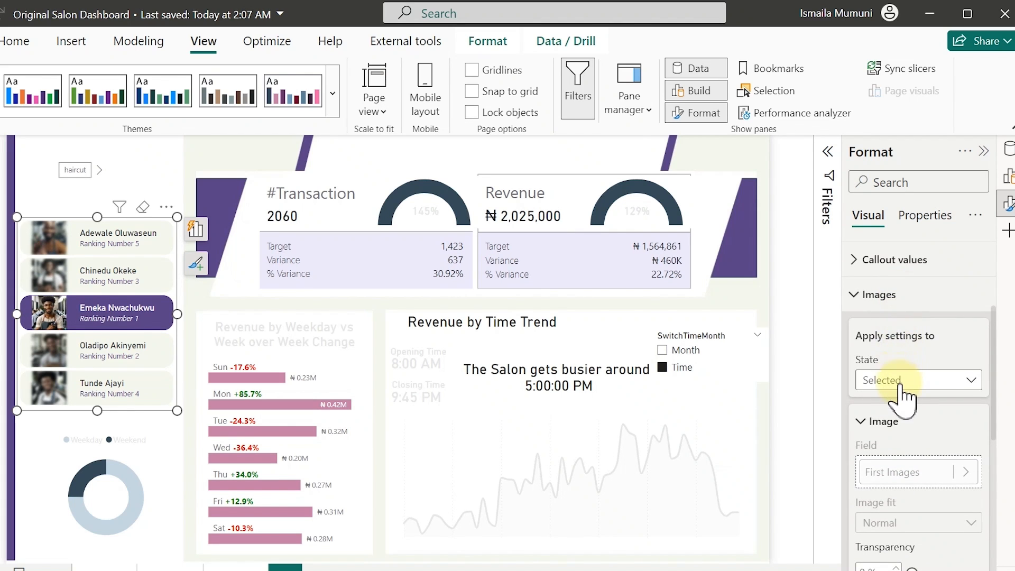
{"action": "left_click", "coordinate": [901, 386]}
{"action": "left_click", "coordinate": [887, 400]}
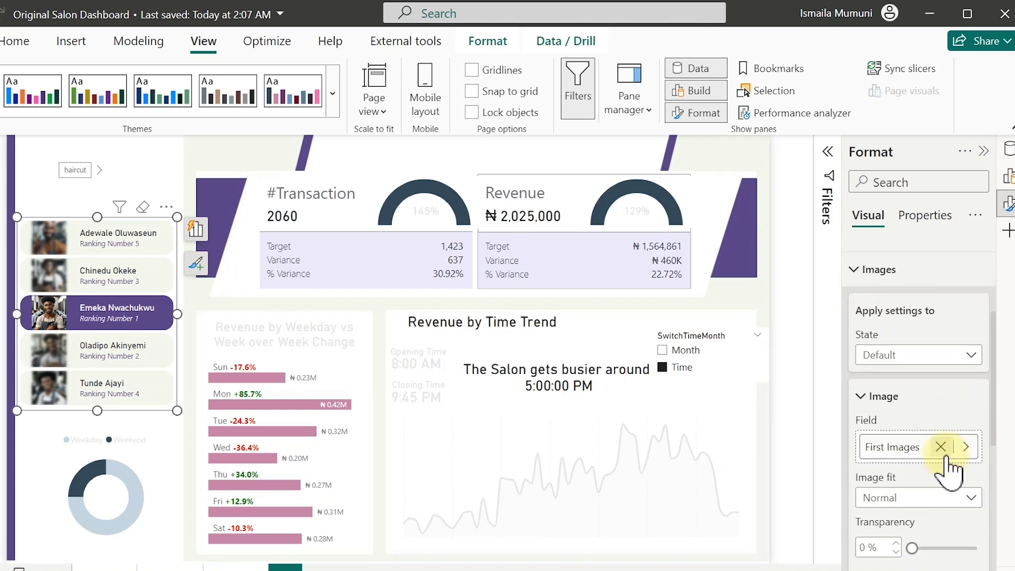
{"action": "scroll", "coordinate": [949, 468], "scroll_direction": "down", "scroll_amount": 4}
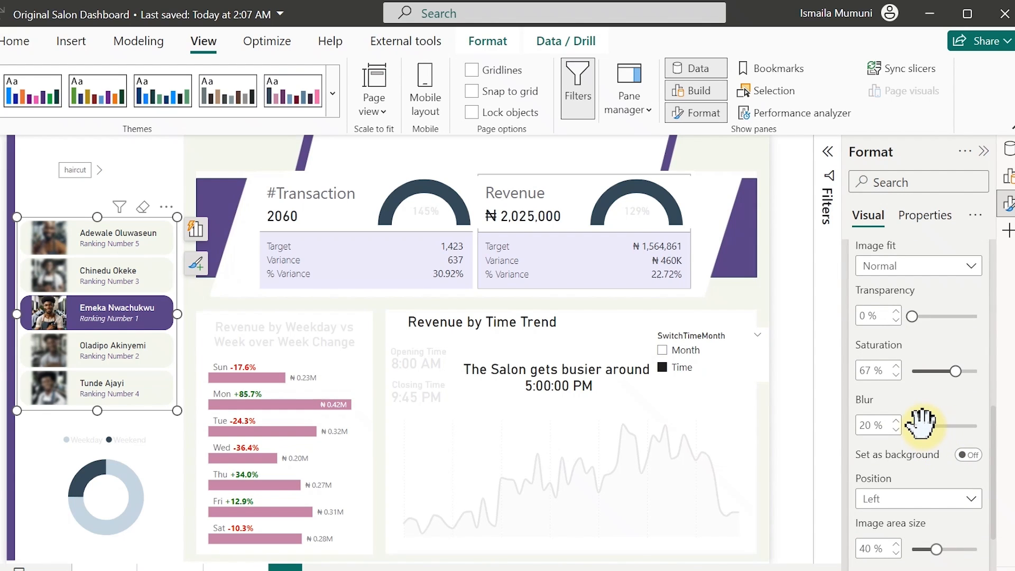
{"action": "left_click_drag", "start_coordinate": [921, 423], "coordinate": [920, 426]}
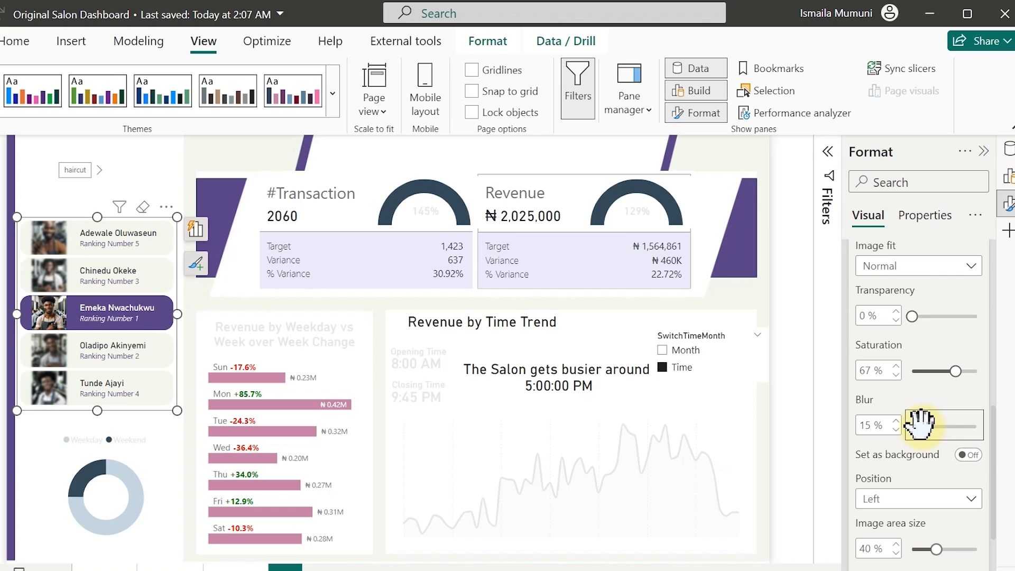
{"action": "left_click", "coordinate": [895, 430]}
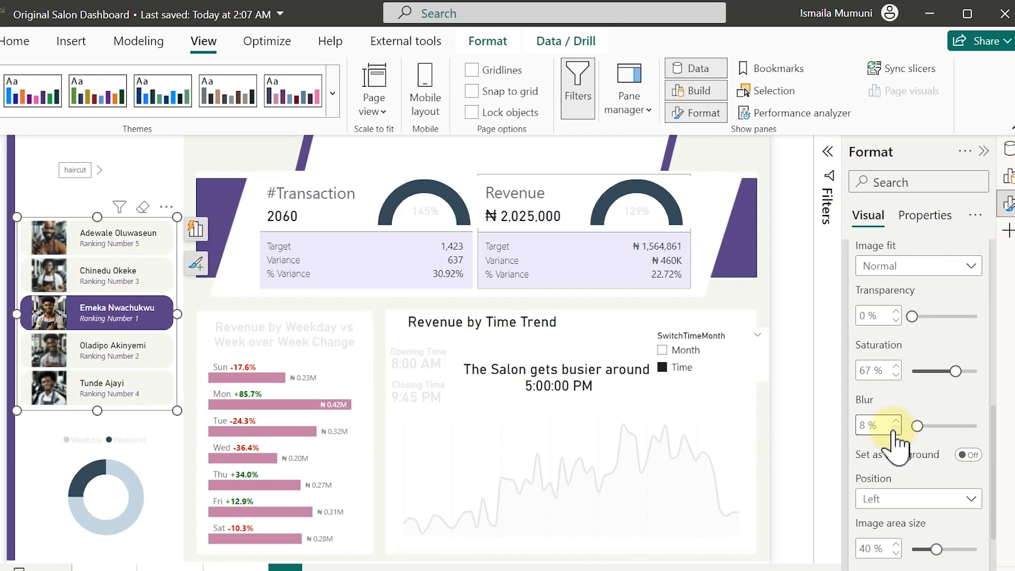
{"action": "left_click", "coordinate": [83, 364]}
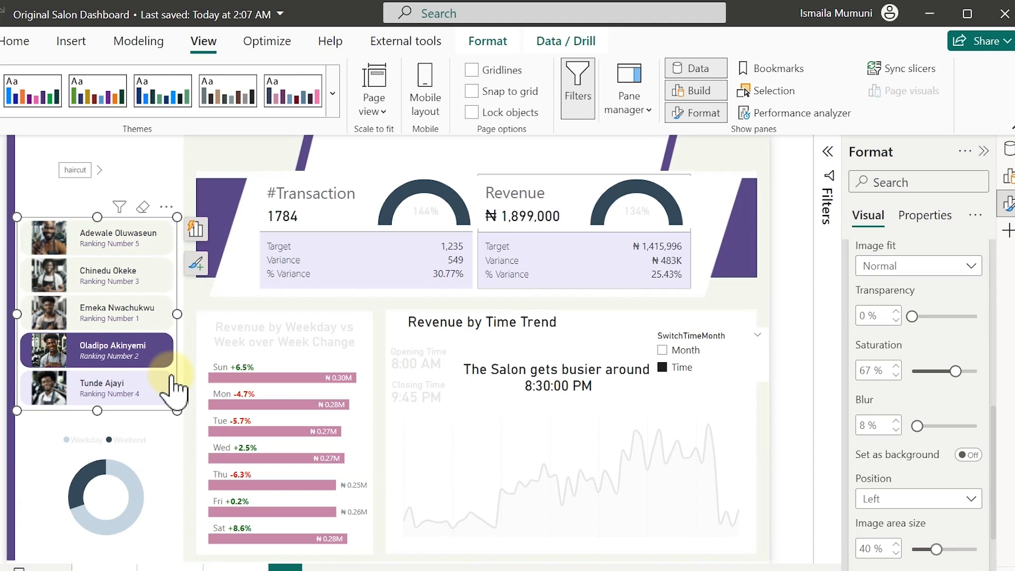
- Set the Weekday slice of the weekday/weekend donut chart to the recent purple #5A4387
{"action": "left_click", "coordinate": [223, 141]}
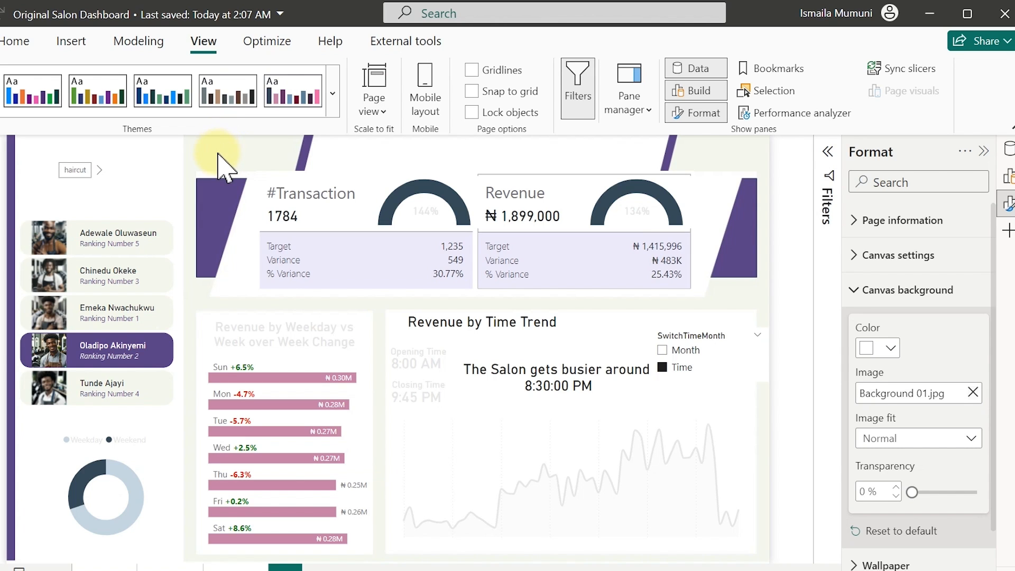
{"action": "left_click", "coordinate": [142, 455]}
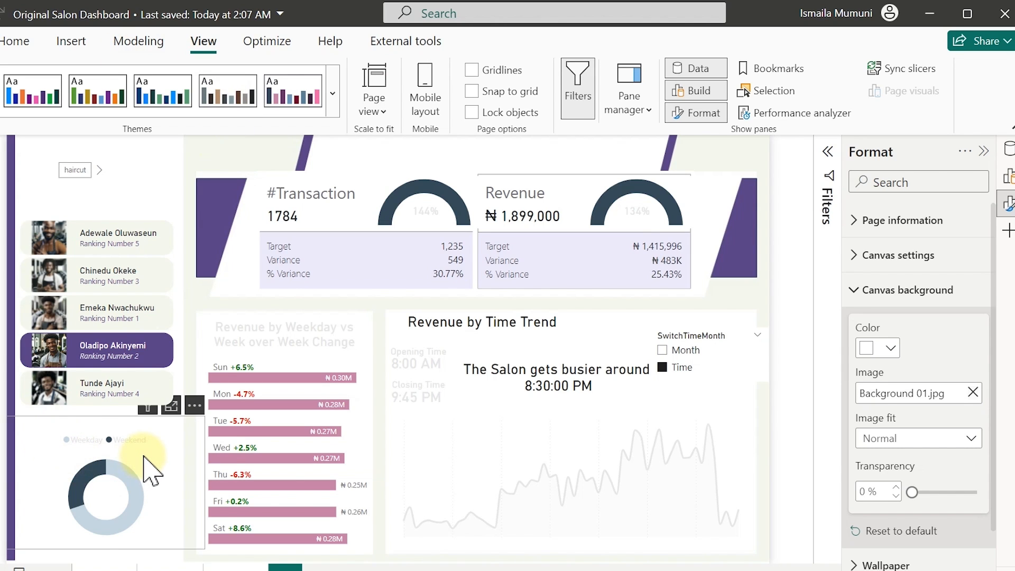
{"action": "left_click", "coordinate": [144, 457]}
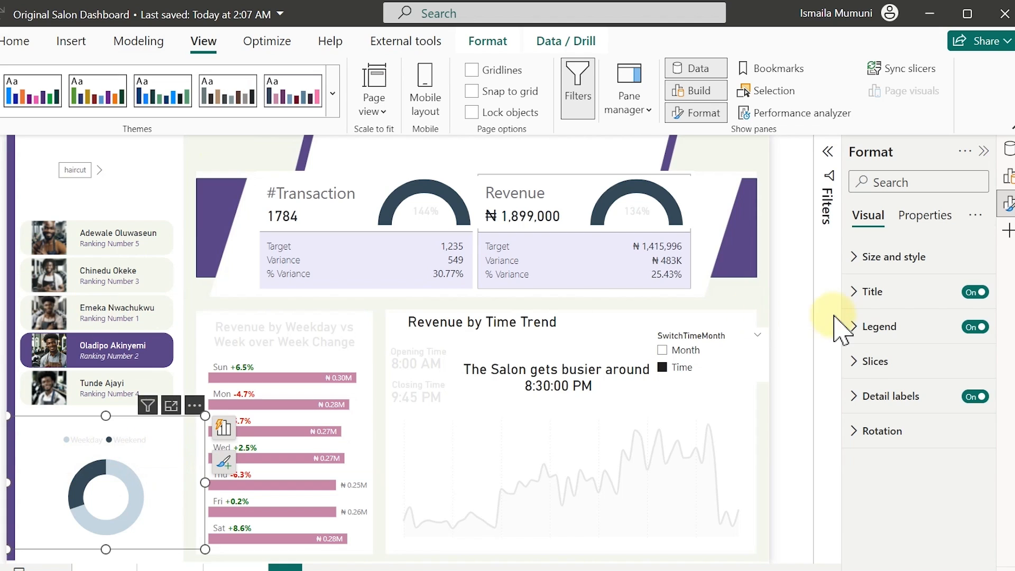
{"action": "left_click", "coordinate": [877, 364]}
{"action": "left_click", "coordinate": [890, 448]}
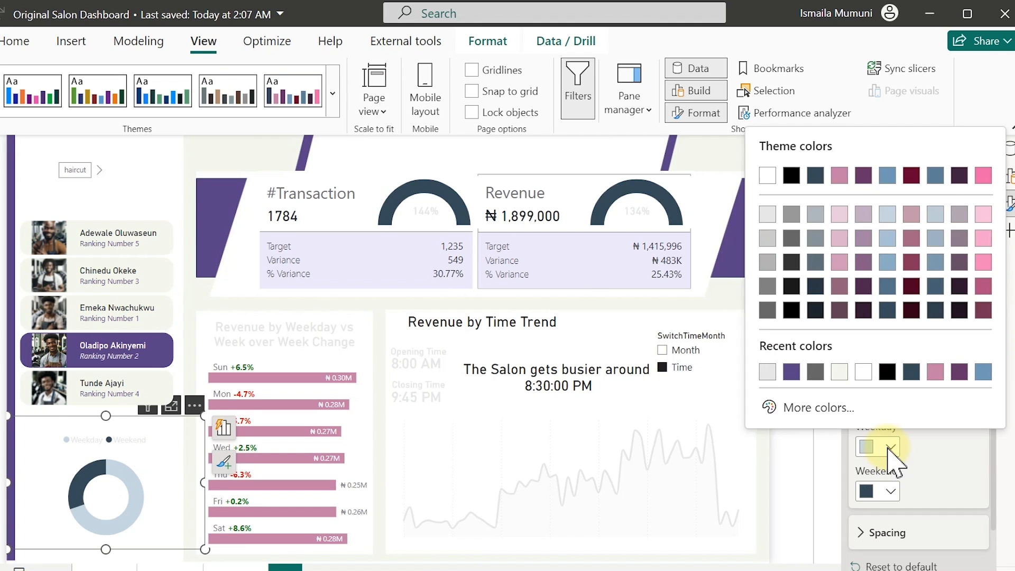
{"action": "left_click", "coordinate": [792, 373]}
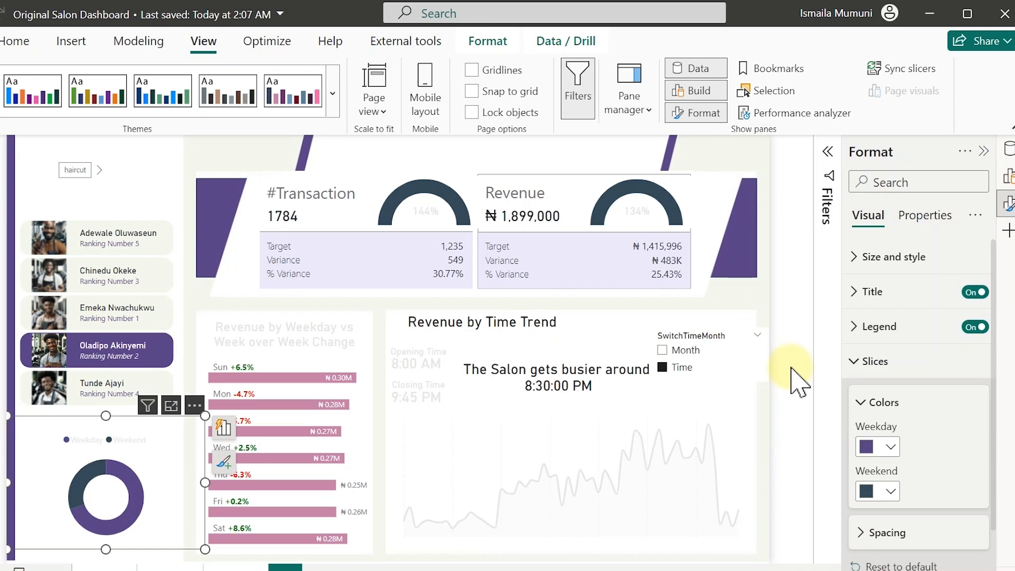
- Try the theme's light blue #A8C1D3 for the donut chart's Weekend slice, and set it to the custom light blue #83CDE3
{"action": "left_click", "coordinate": [891, 491]}
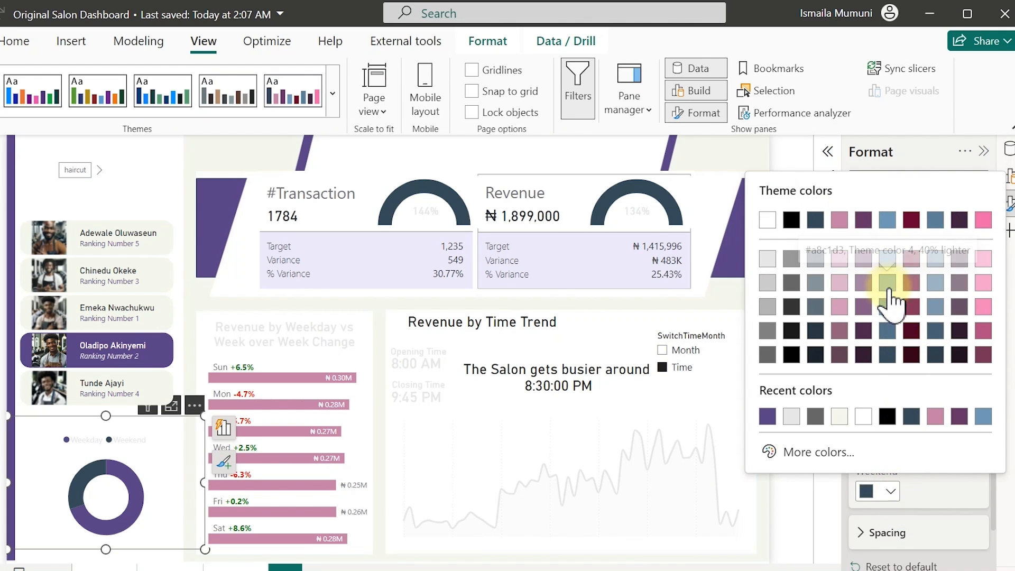
{"action": "left_click", "coordinate": [885, 284]}
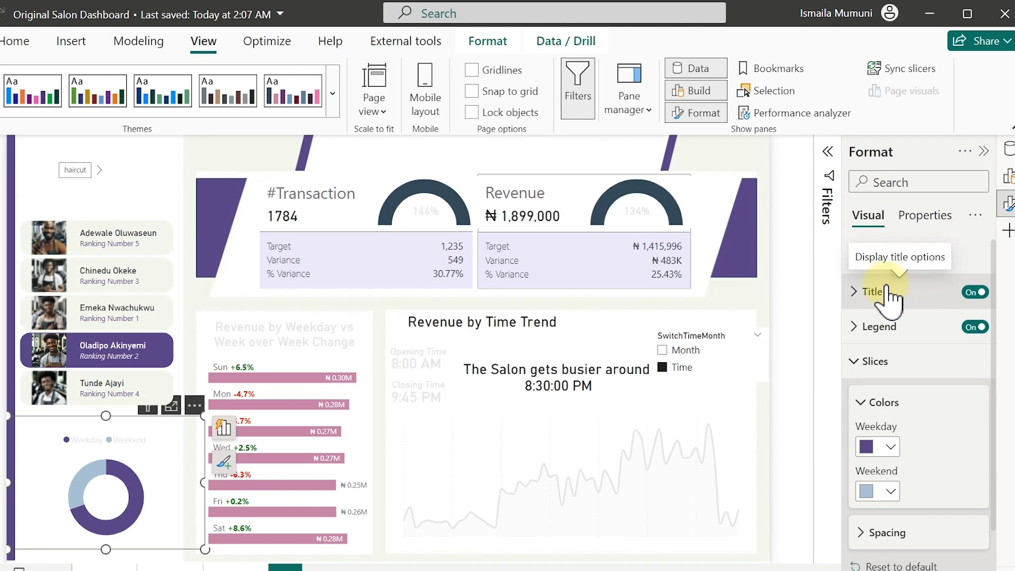
{"action": "left_click", "coordinate": [888, 494]}
{"action": "left_click", "coordinate": [827, 454]}
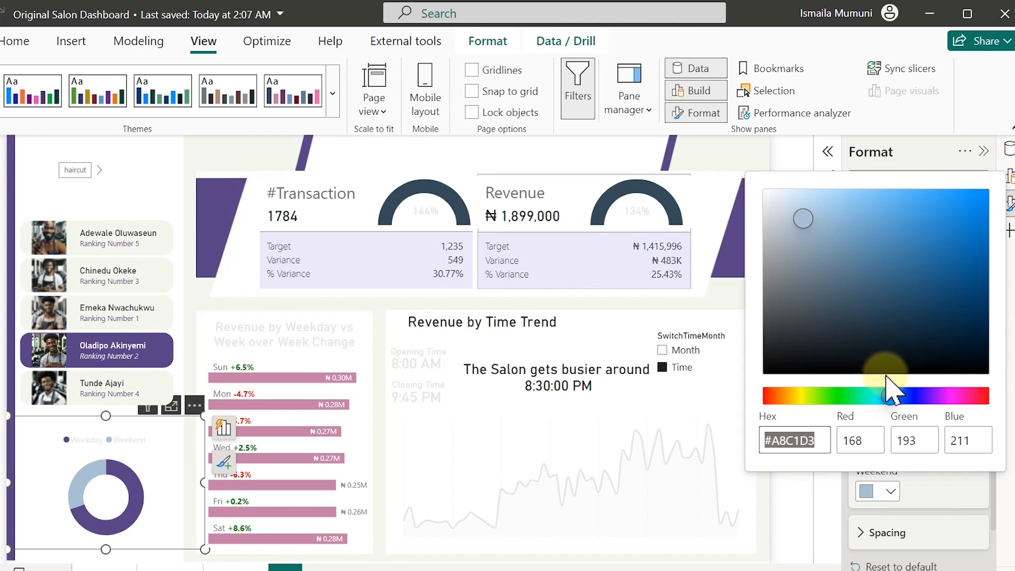
{"action": "left_click", "coordinate": [886, 397]}
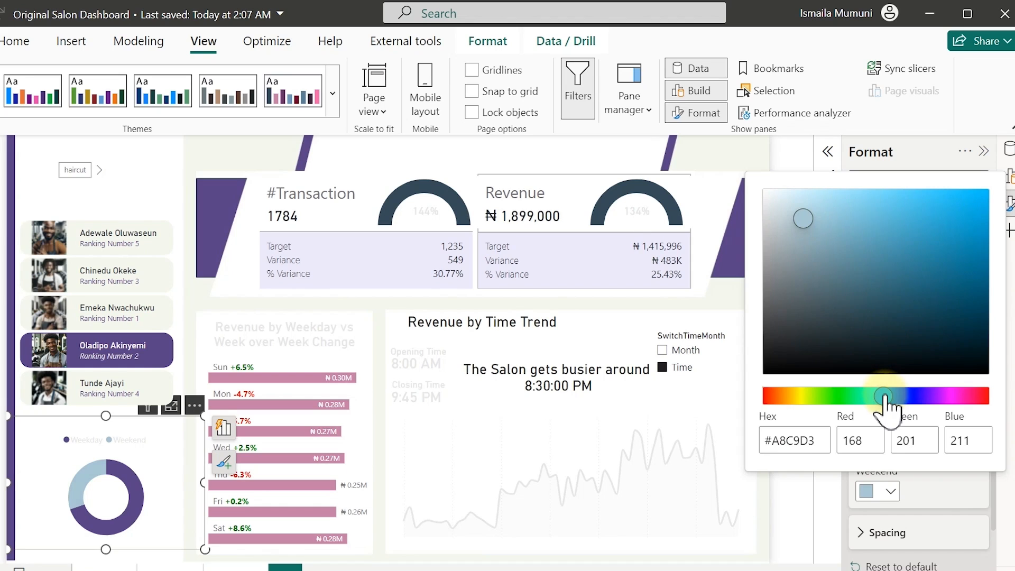
{"action": "left_click", "coordinate": [857, 229]}
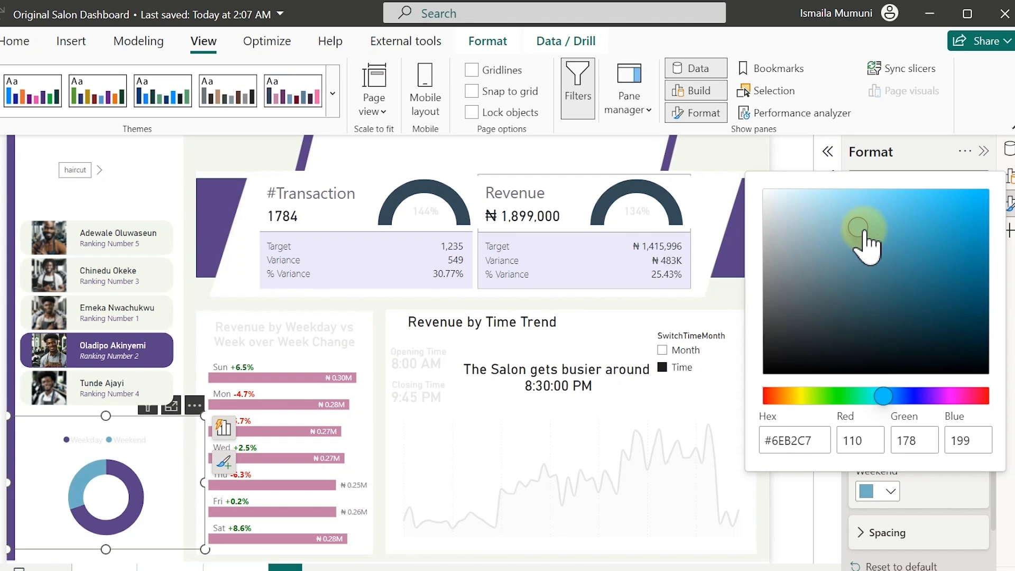
{"action": "left_click", "coordinate": [854, 211]}
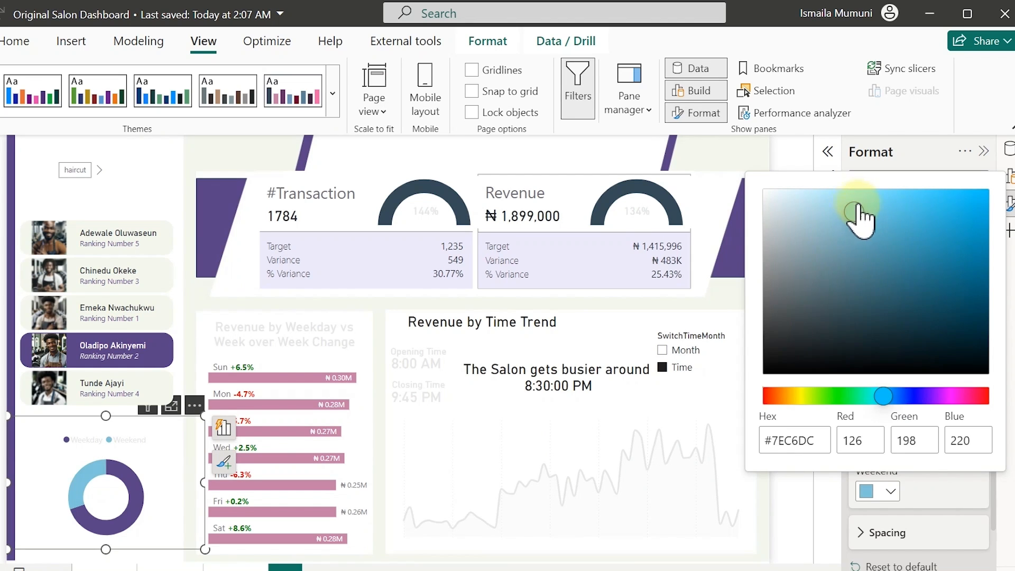
{"action": "left_click", "coordinate": [866, 198]}
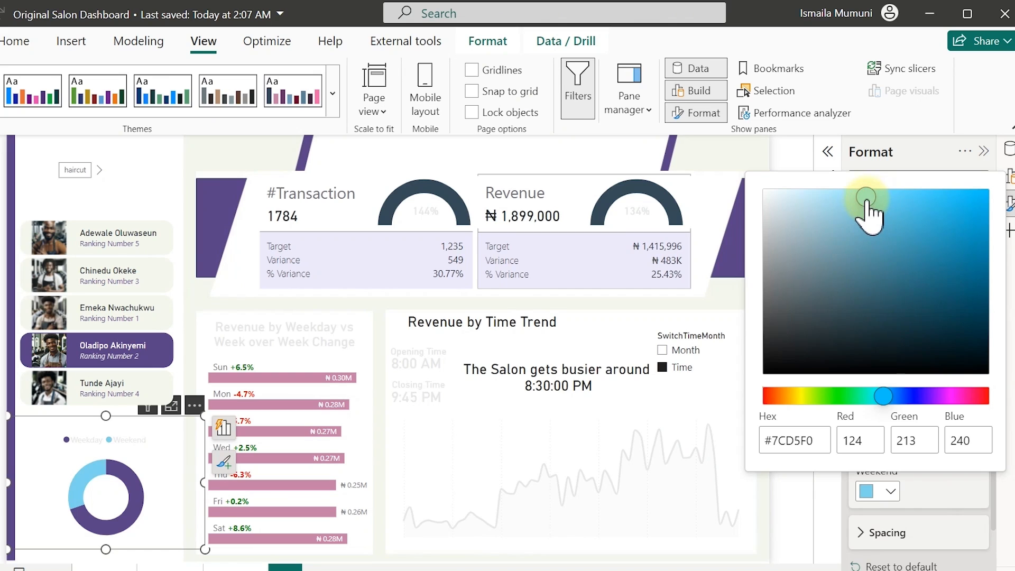
{"action": "left_click", "coordinate": [855, 198]}
{"action": "left_click", "coordinate": [852, 207]}
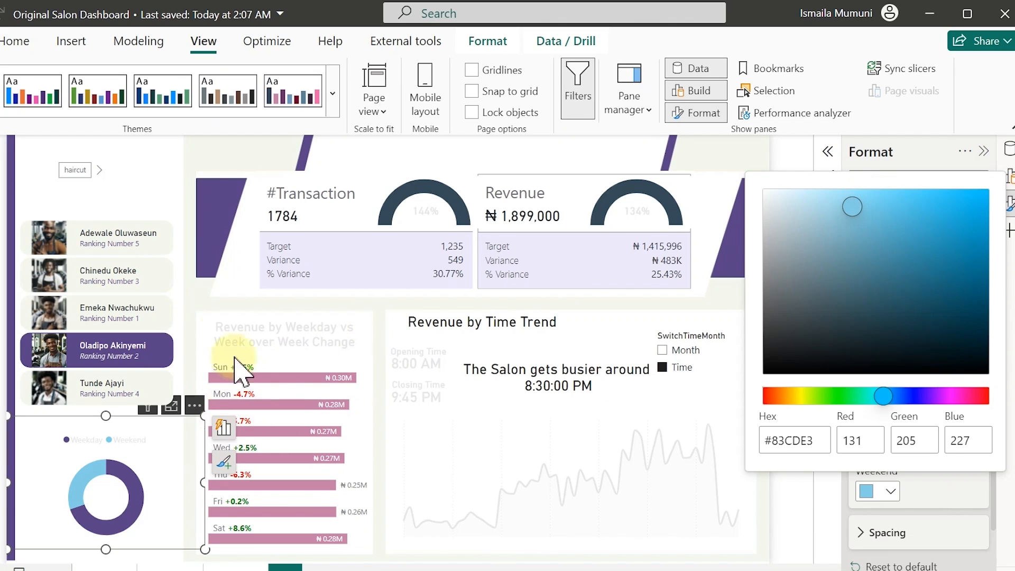
{"action": "left_click", "coordinate": [217, 317]}
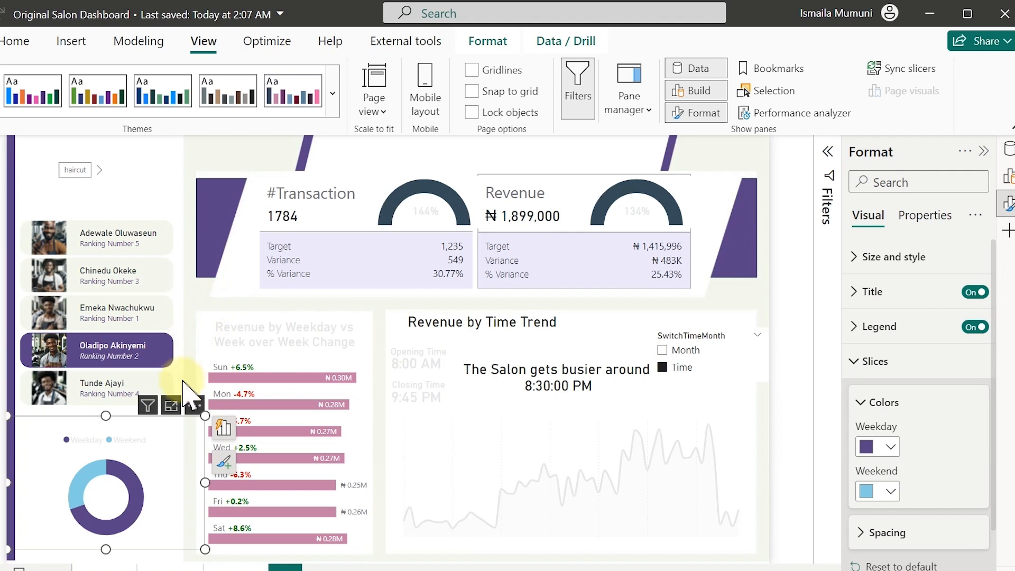
- Set the weekday/weekend donut chart's legend text to the theme's dark grey shade
{"action": "left_click", "coordinate": [880, 362]}
{"action": "left_click", "coordinate": [879, 326]}
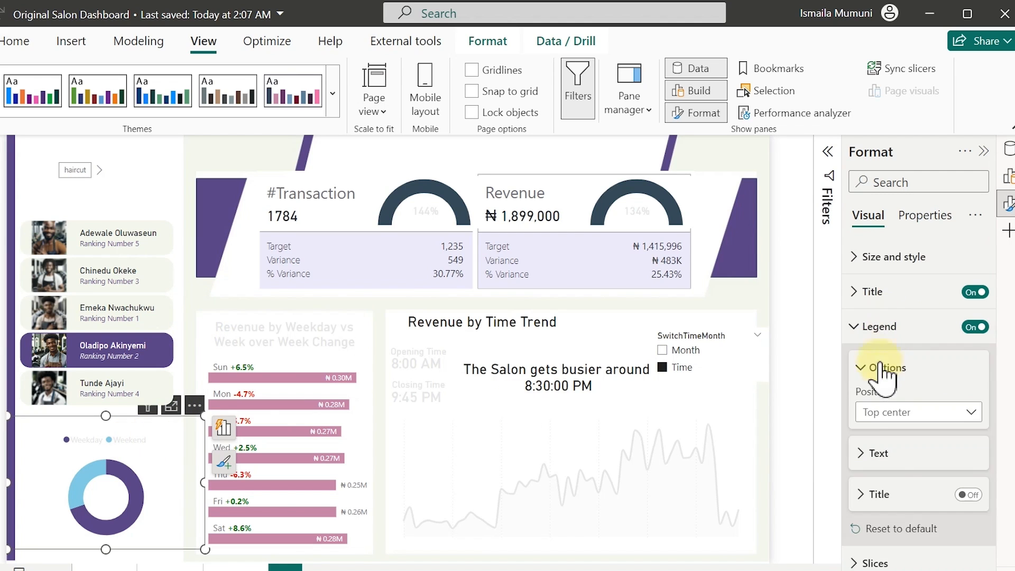
{"action": "left_click", "coordinate": [890, 455]}
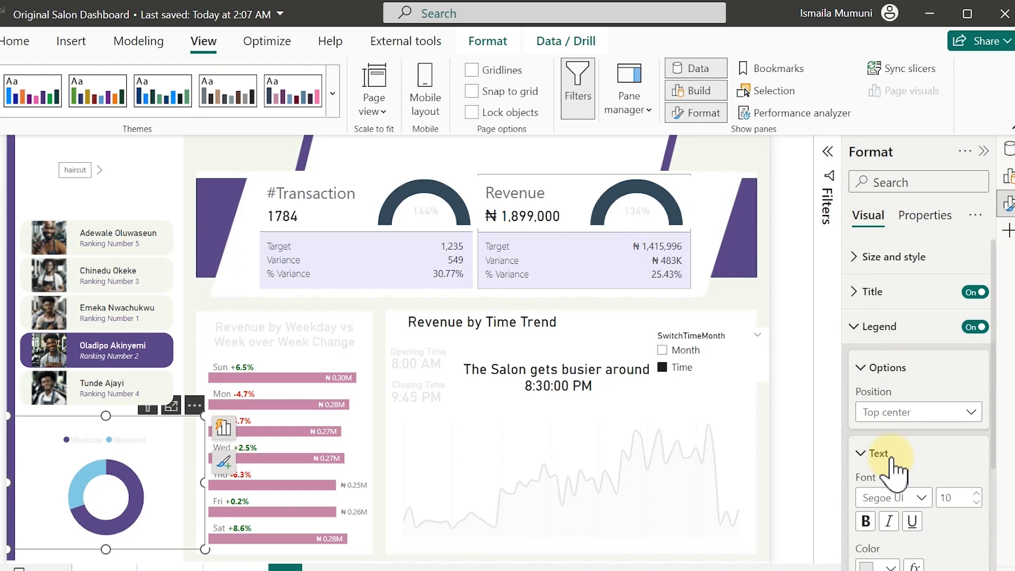
{"action": "scroll", "coordinate": [893, 520], "scroll_direction": "down", "scroll_amount": 2}
{"action": "left_click", "coordinate": [889, 482]}
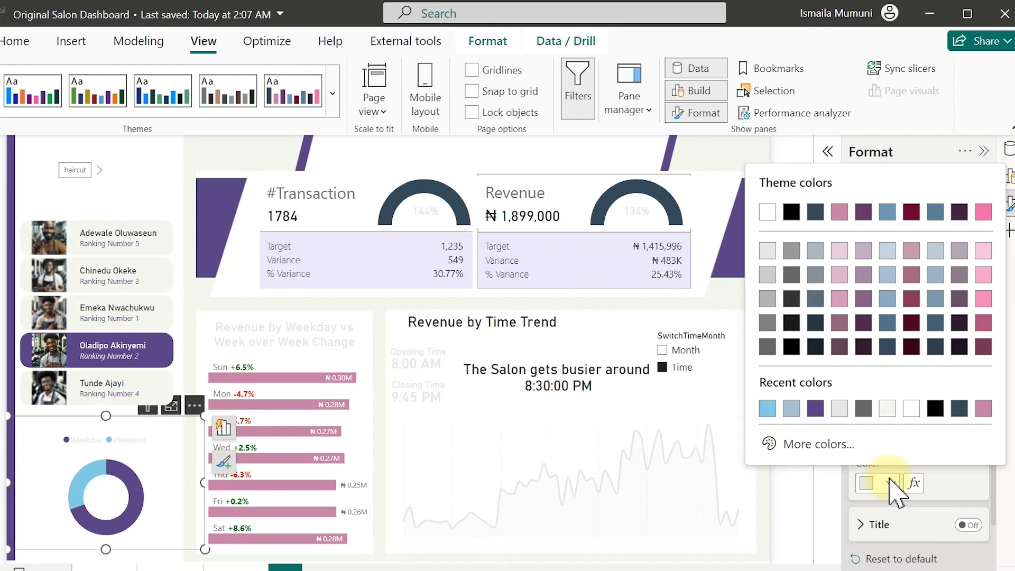
{"action": "left_click", "coordinate": [790, 275]}
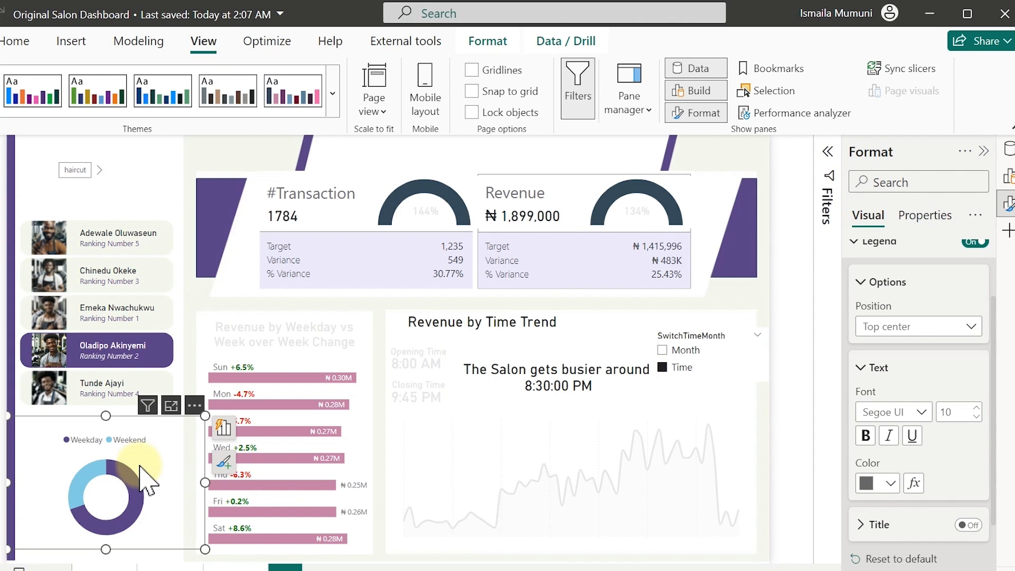
- Set the donut chart's title text color to the theme's dark grey shade
{"action": "scroll", "coordinate": [930, 367], "scroll_direction": "up", "scroll_amount": 2}
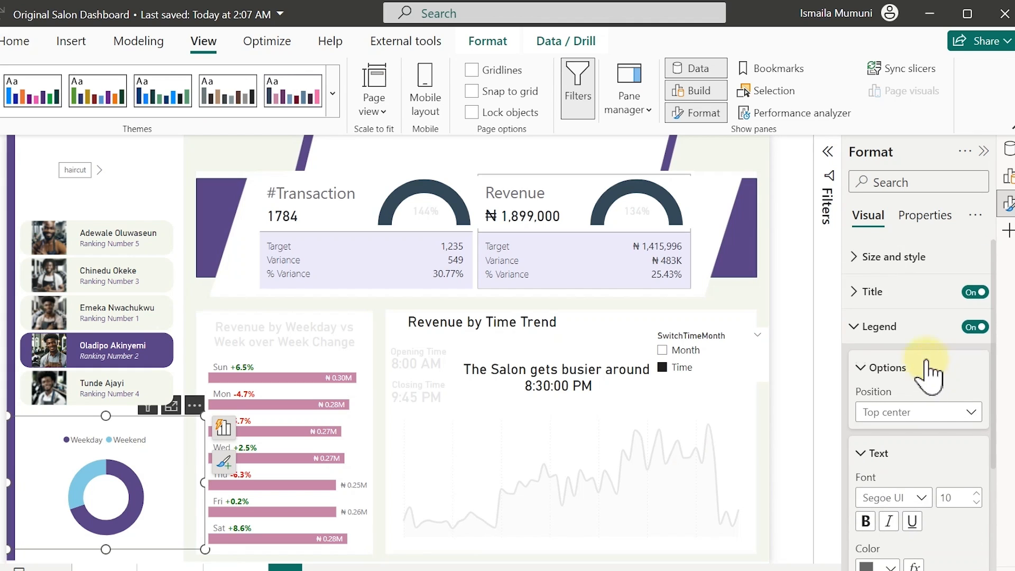
{"action": "left_click", "coordinate": [907, 291]}
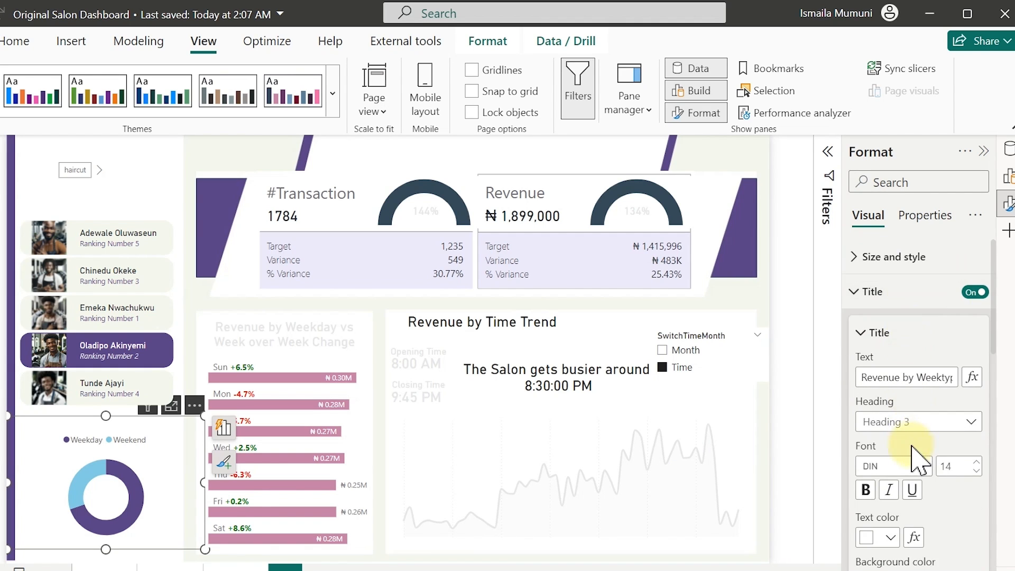
{"action": "scroll", "coordinate": [909, 458], "scroll_direction": "down", "scroll_amount": 1}
{"action": "left_click", "coordinate": [889, 451]}
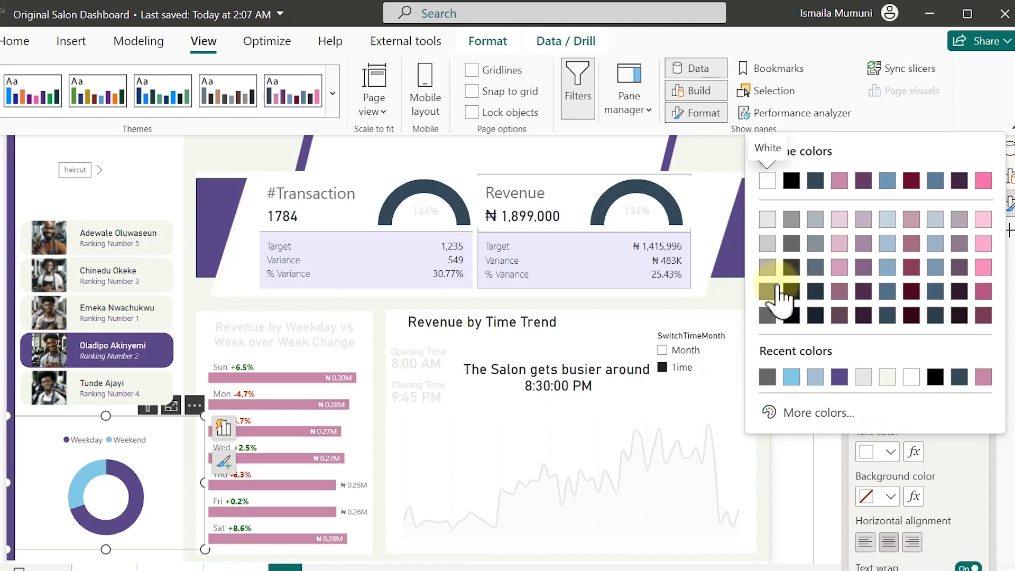
{"action": "left_click", "coordinate": [791, 244]}
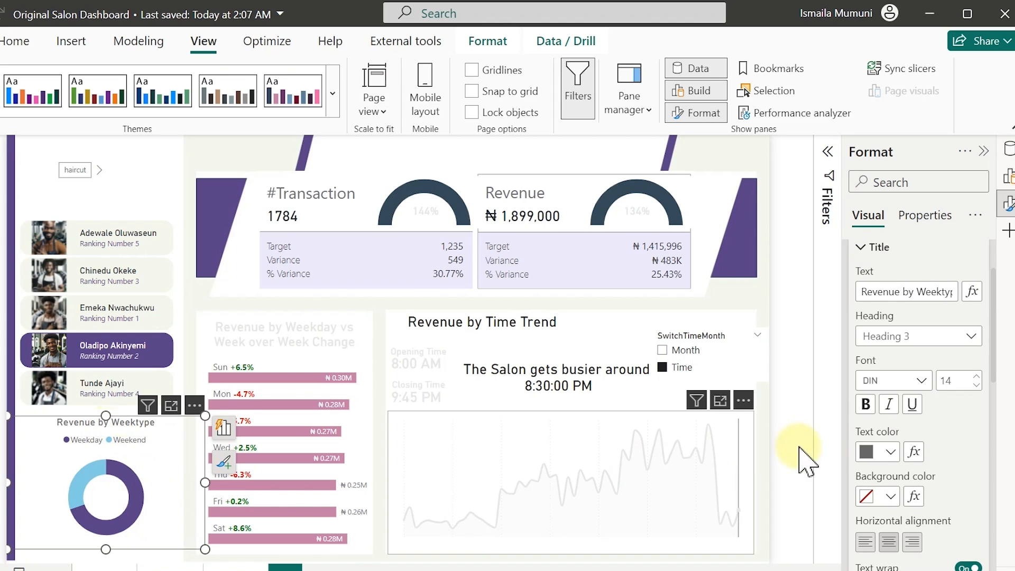
- Set the color of the donut chart's detail label values to the theme's dark grey shade
{"action": "scroll", "coordinate": [943, 443], "scroll_direction": "up", "scroll_amount": 1}
{"action": "scroll", "coordinate": [938, 436], "scroll_direction": "up", "scroll_amount": 2}
{"action": "left_click", "coordinate": [869, 291]}
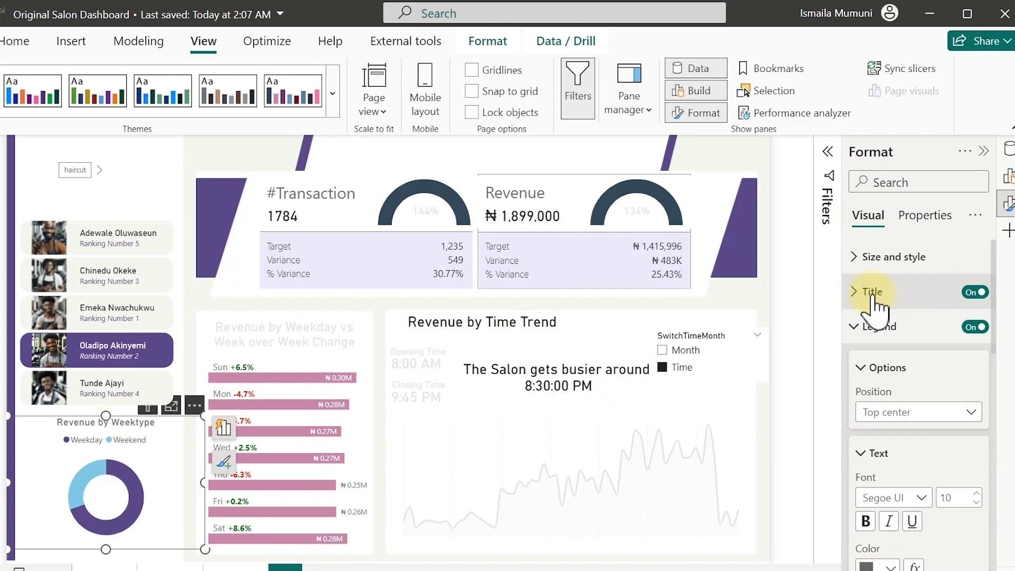
{"action": "left_click", "coordinate": [878, 328]}
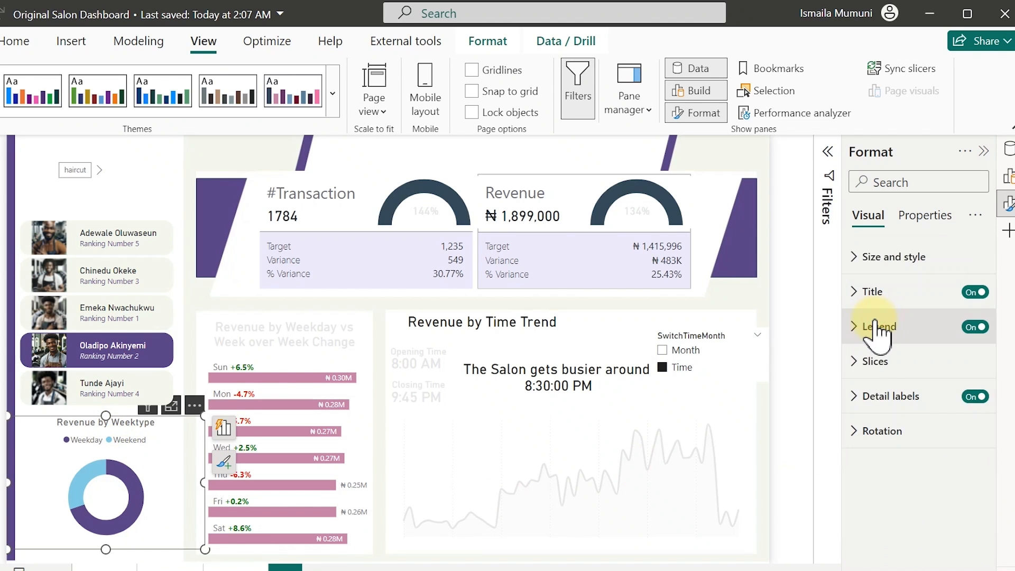
{"action": "left_click", "coordinate": [879, 397]}
{"action": "scroll", "coordinate": [920, 489], "scroll_direction": "down", "scroll_amount": 3}
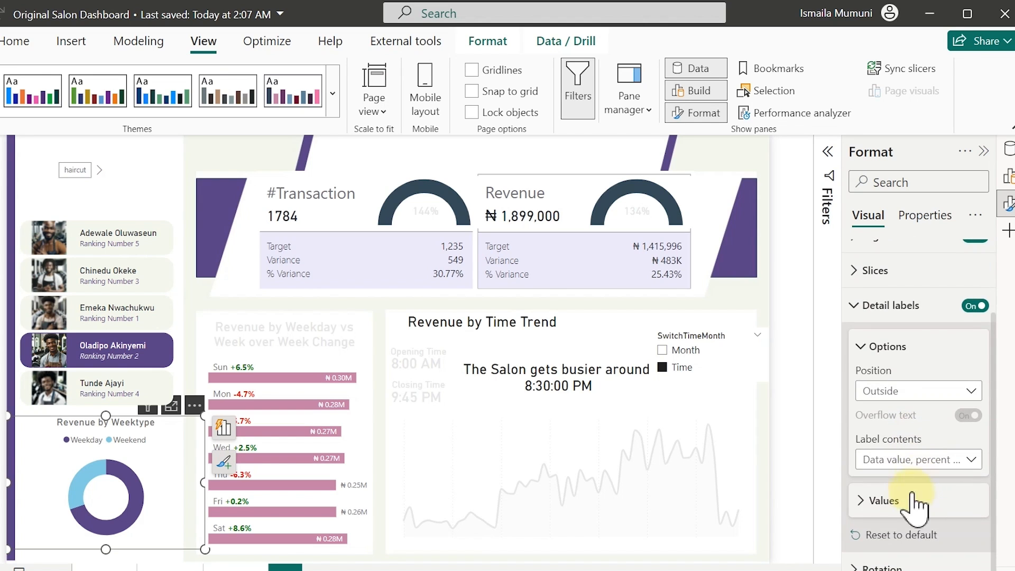
{"action": "left_click", "coordinate": [897, 503]}
{"action": "scroll", "coordinate": [913, 470], "scroll_direction": "down", "scroll_amount": 5}
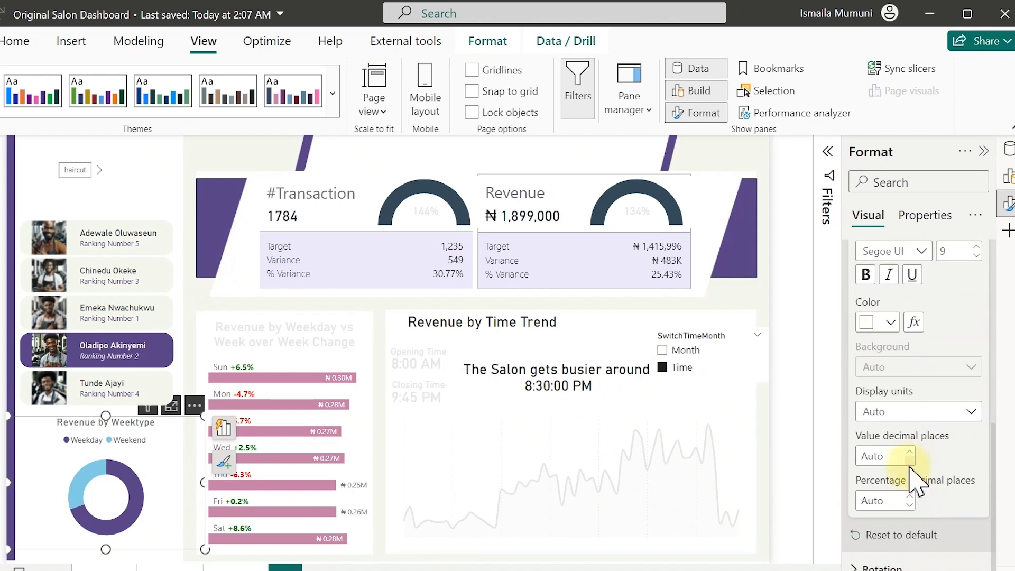
{"action": "left_click", "coordinate": [890, 323]}
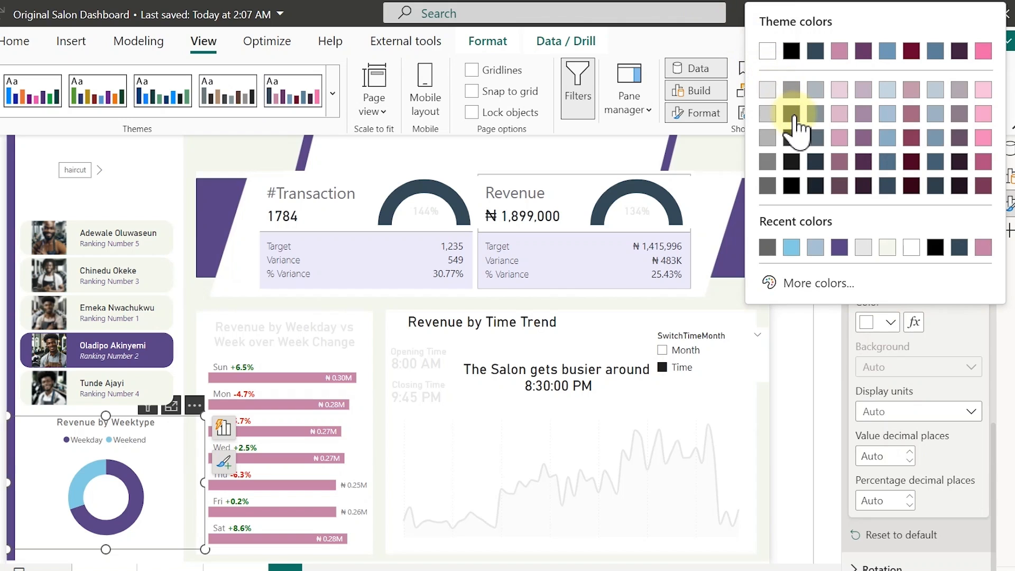
{"action": "left_click", "coordinate": [793, 115]}
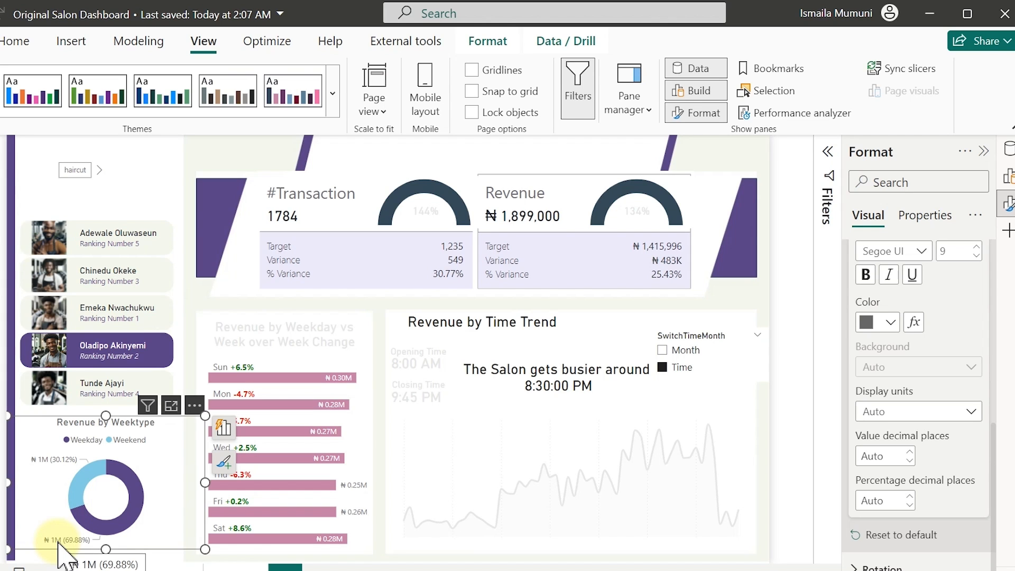
{"action": "mouse_move", "coordinate": [81, 529]}
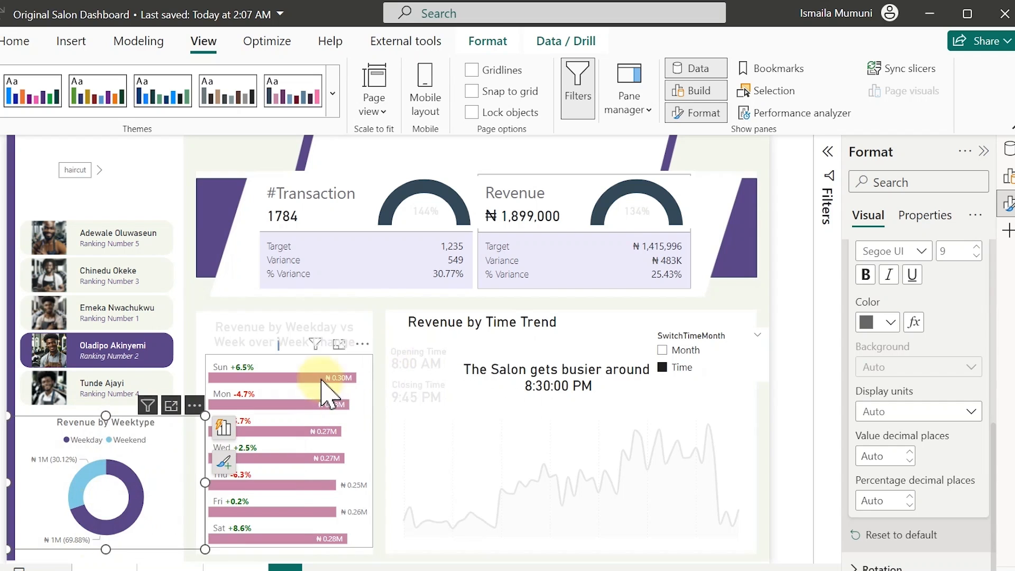
- Recolor the whole "Revenue by Weekday vs Week over Week Change" text box heading to the theme's dark grey shade
{"action": "double_click", "coordinate": [325, 341]}
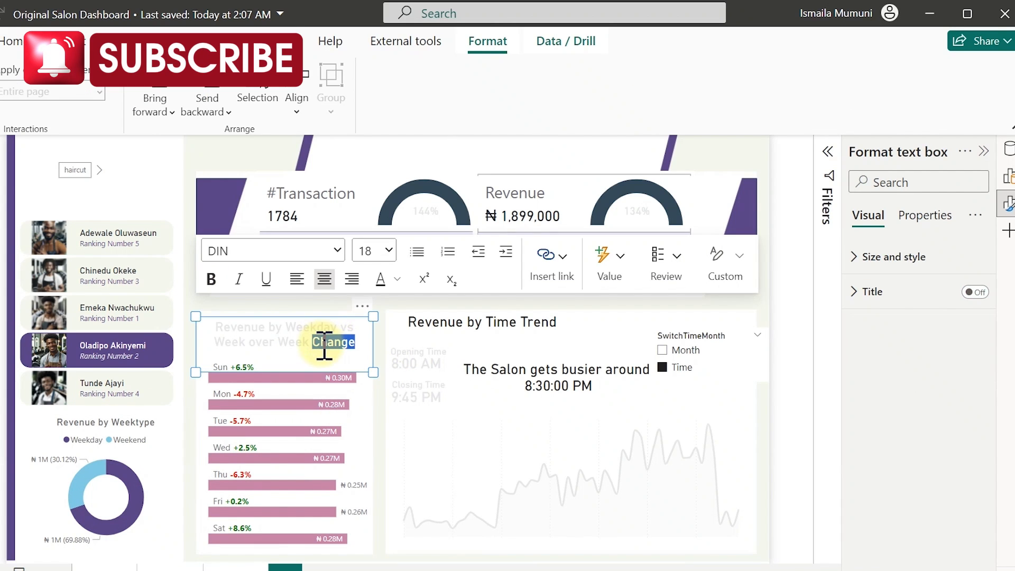
{"action": "triple_click", "coordinate": [325, 343]}
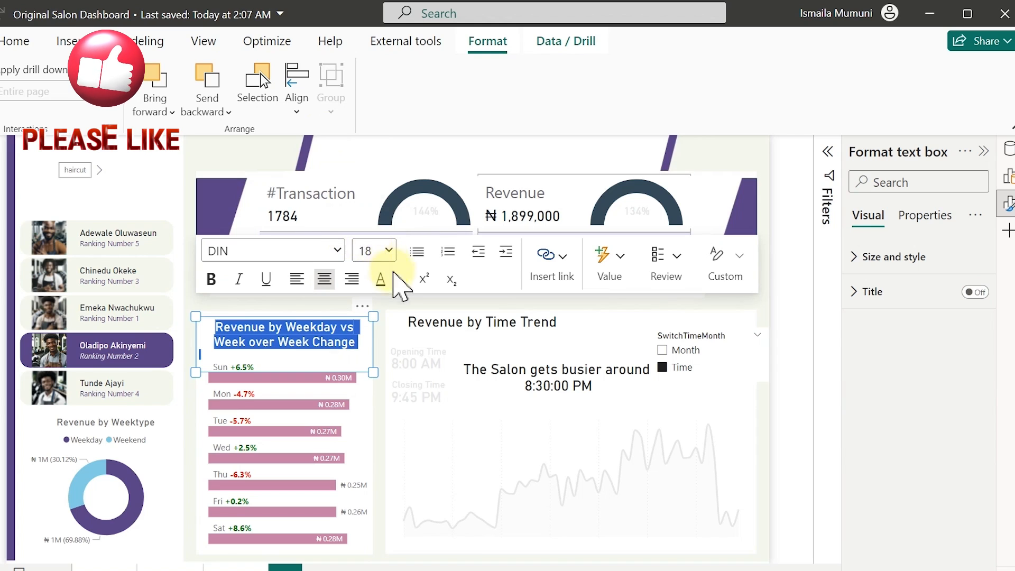
{"action": "left_click", "coordinate": [397, 277]}
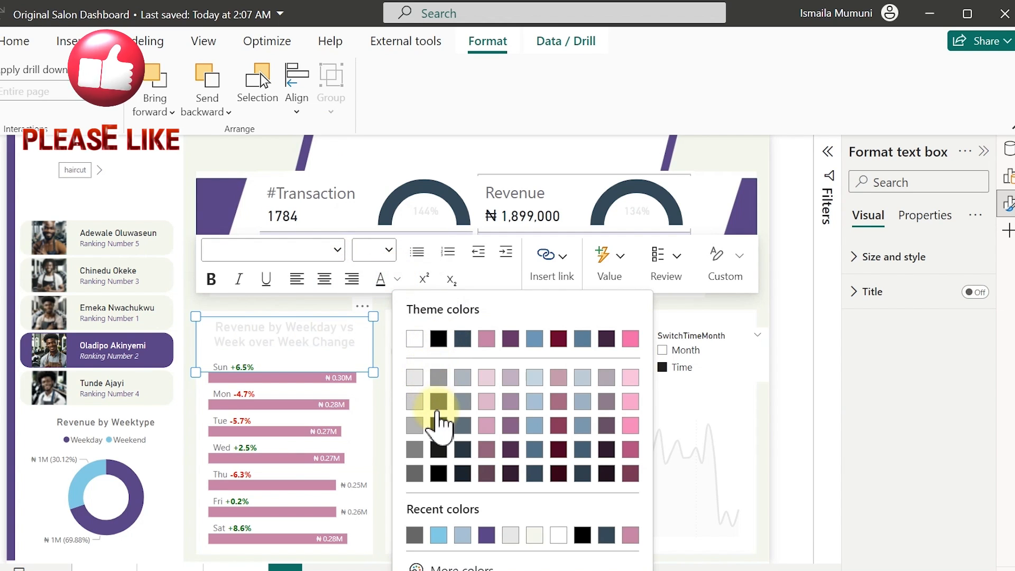
{"action": "left_click", "coordinate": [438, 407]}
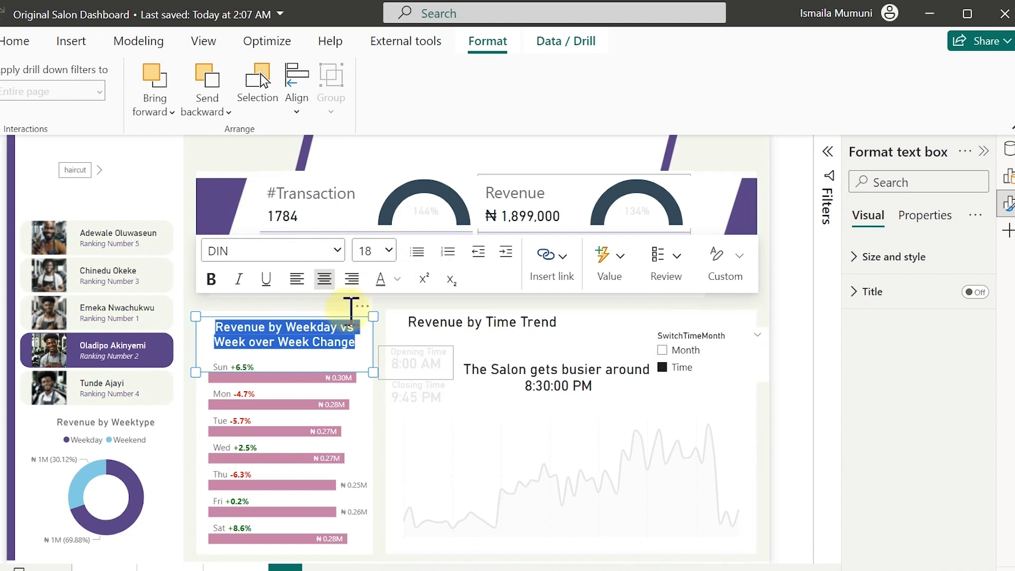
{"action": "left_click", "coordinate": [252, 165]}
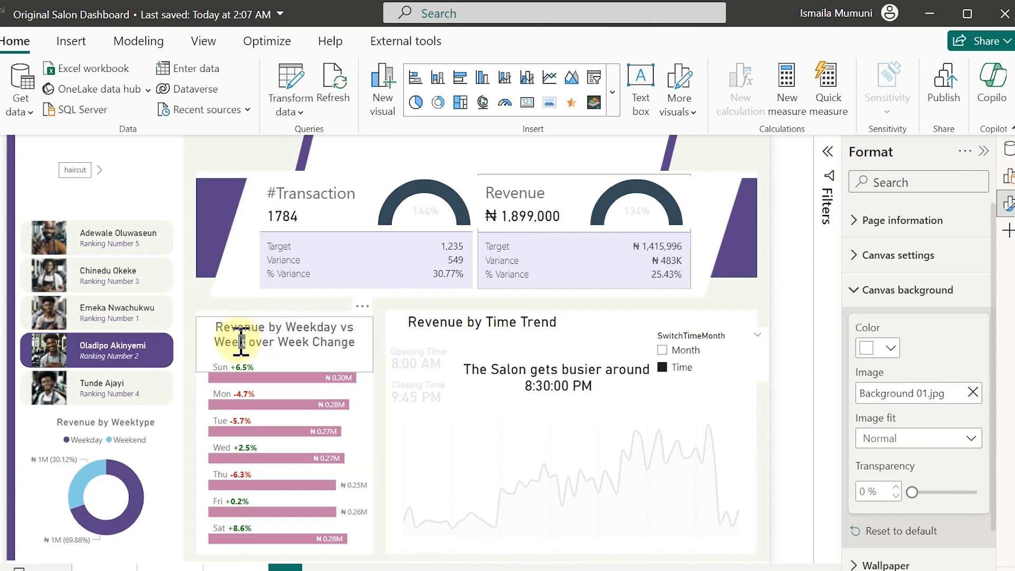
- Make both words "Week" bold and the word "over" bold italic in the second line of the weekday revenue heading
{"action": "double_click", "coordinate": [221, 343]}
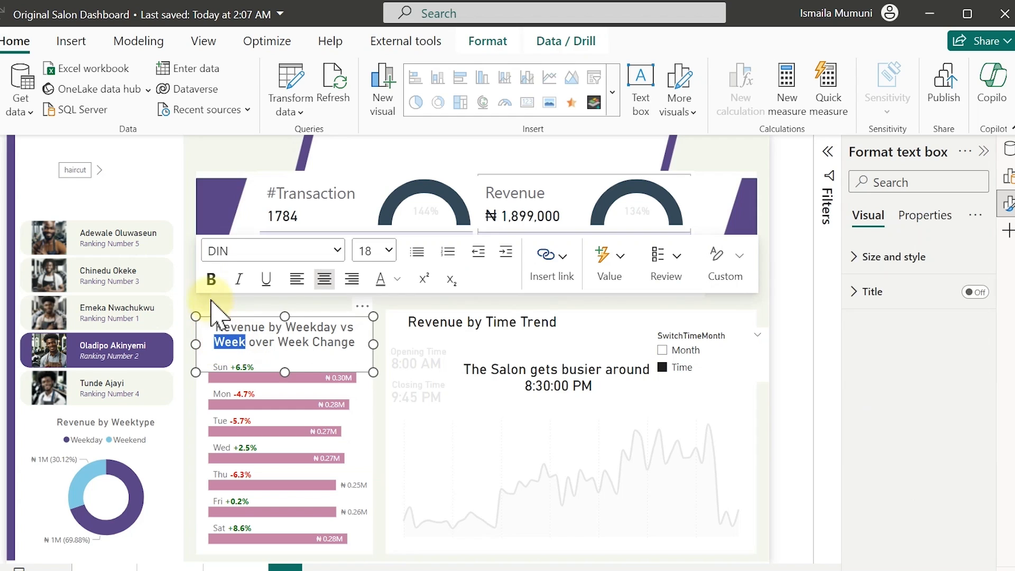
{"action": "left_click", "coordinate": [211, 279]}
{"action": "left_click", "coordinate": [278, 342]}
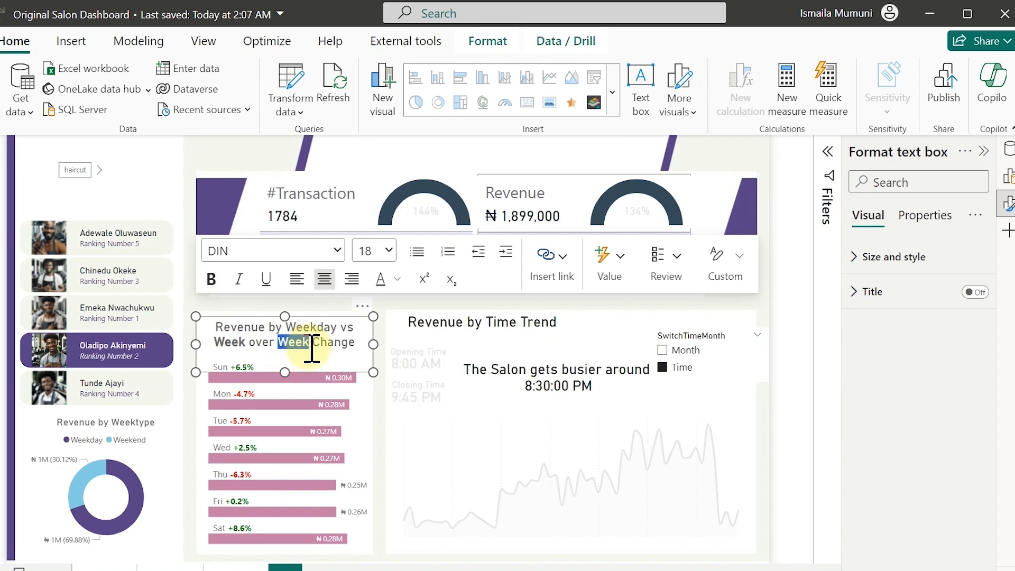
{"action": "left_click", "coordinate": [212, 278]}
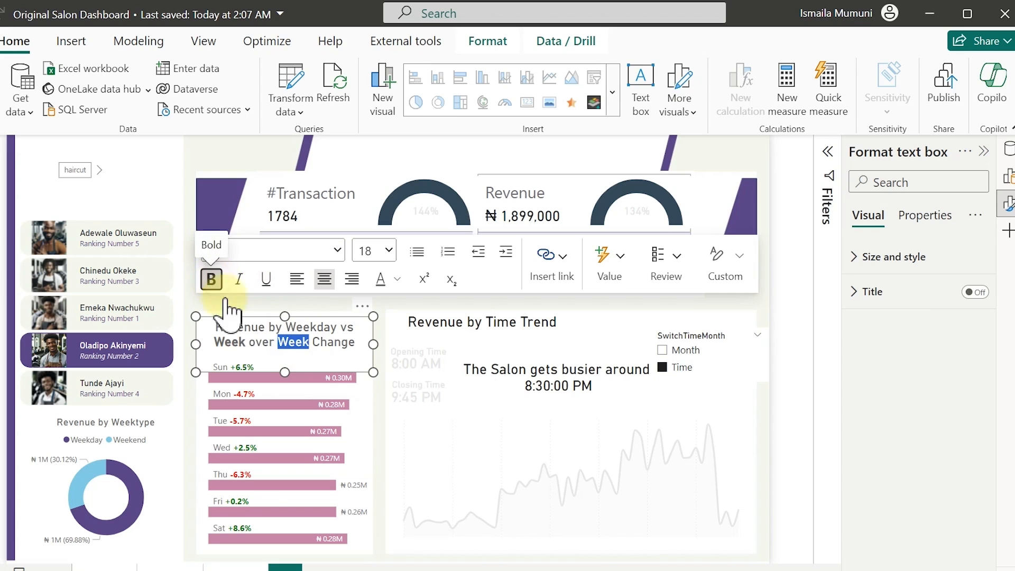
{"action": "left_click_drag", "start_coordinate": [275, 342], "coordinate": [257, 342]}
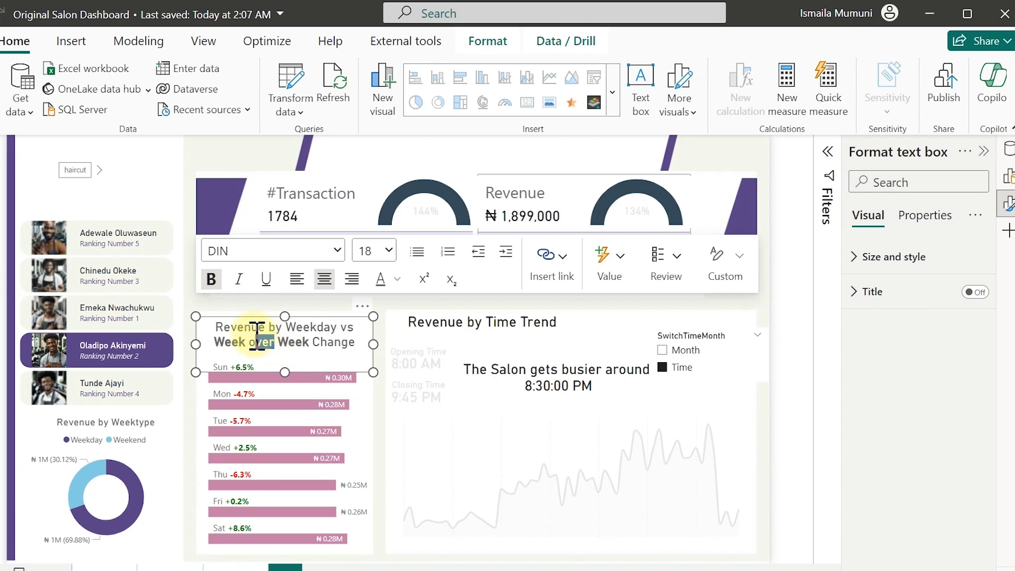
{"action": "left_click", "coordinate": [241, 280]}
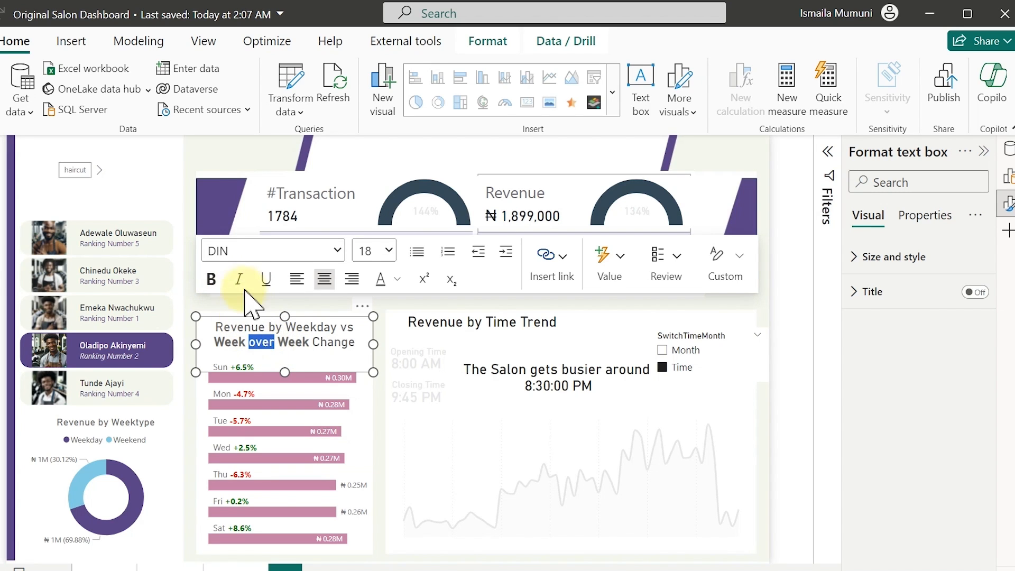
{"action": "left_click", "coordinate": [212, 279]}
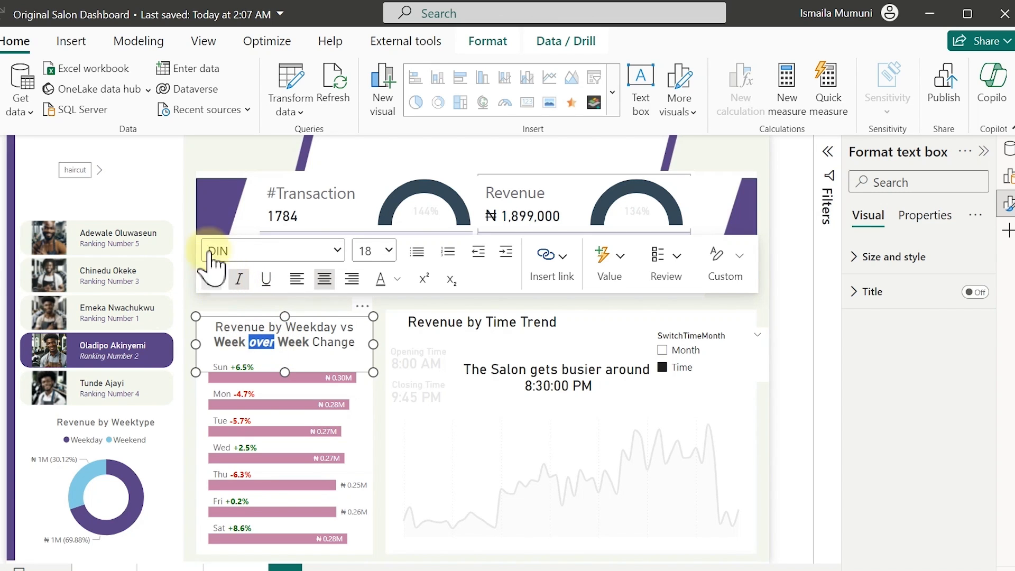
{"action": "left_click", "coordinate": [218, 157]}
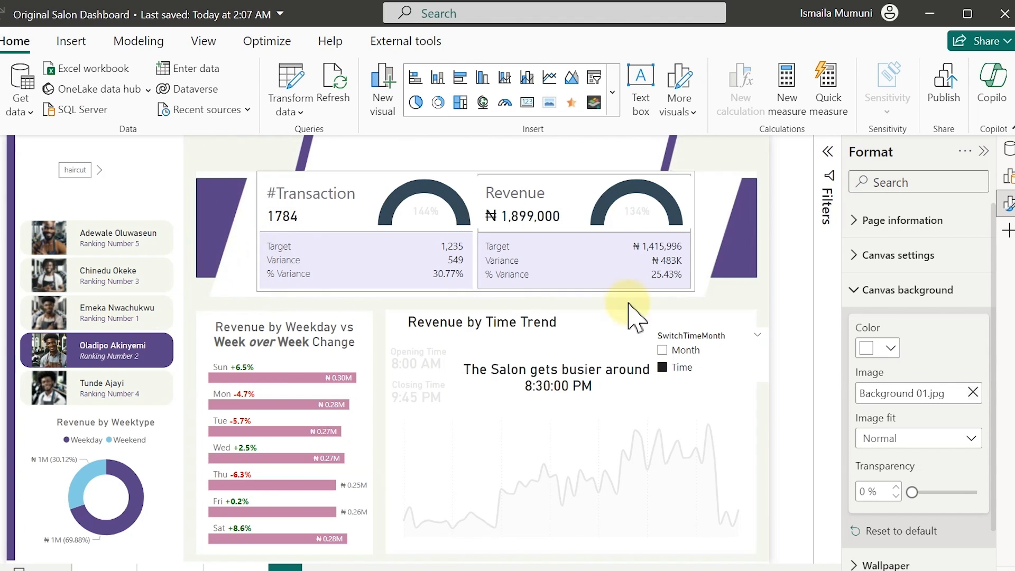
- Set the position of the weekday bar chart's Revenue series data labels to Inside end
{"action": "left_click", "coordinate": [372, 426]}
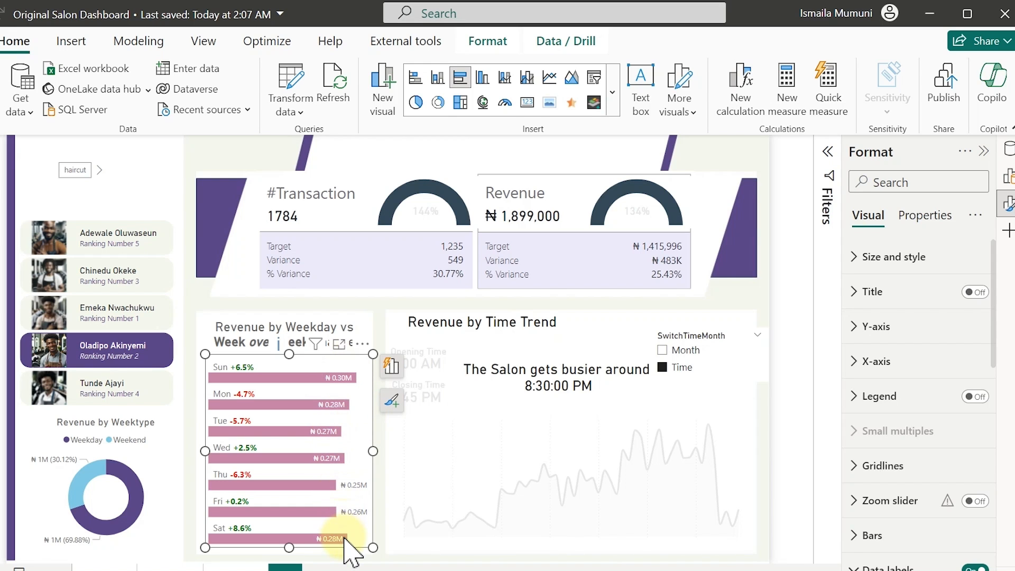
{"action": "mouse_move", "coordinate": [344, 538]}
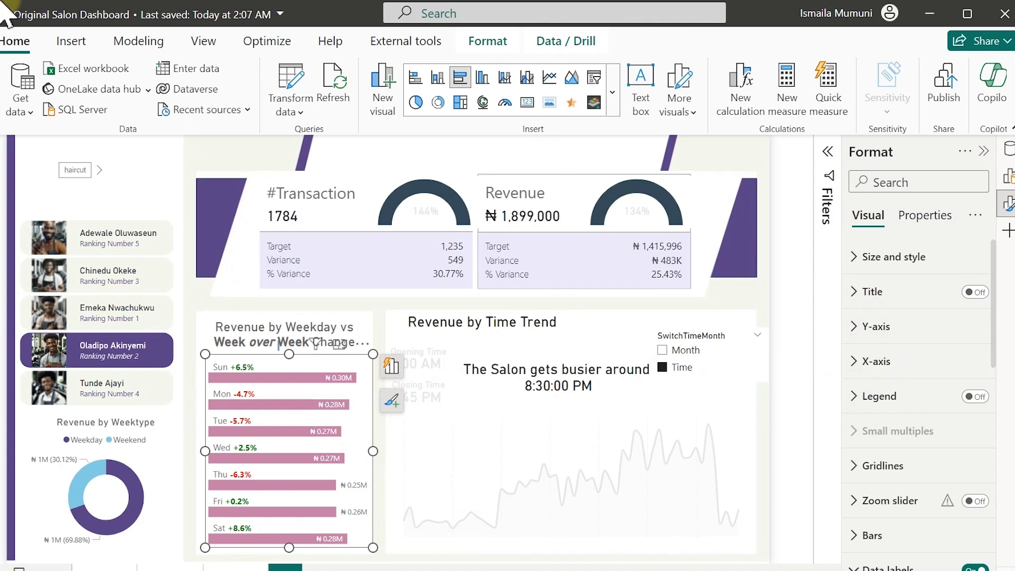
{"action": "scroll", "coordinate": [931, 481], "scroll_direction": "down", "scroll_amount": 3}
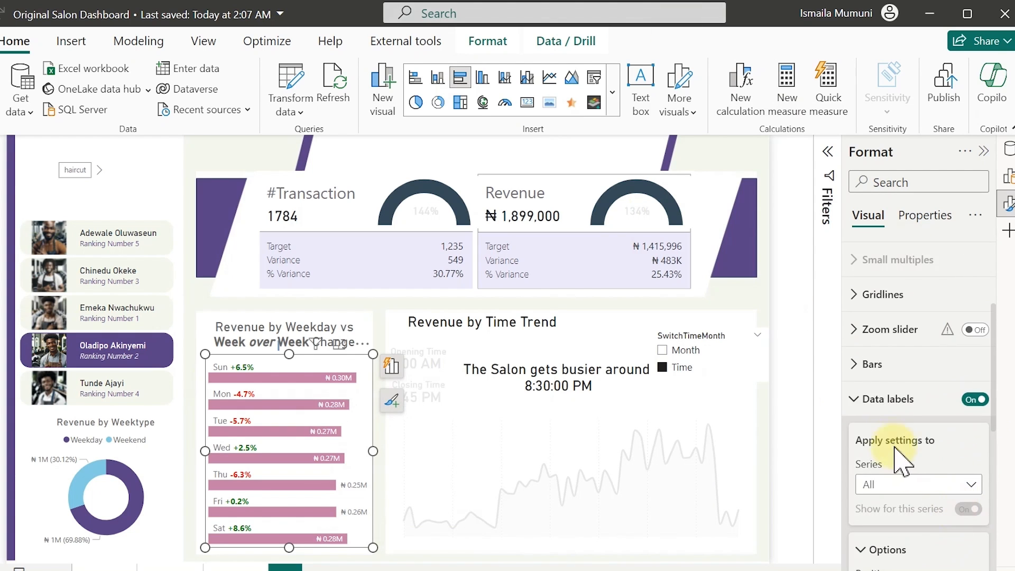
{"action": "left_click", "coordinate": [916, 482]}
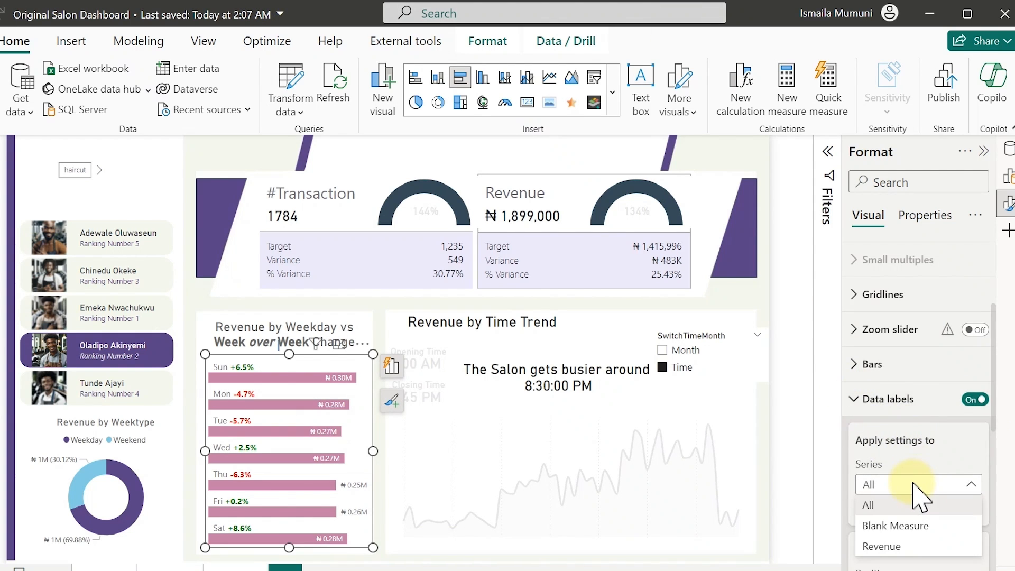
{"action": "left_click", "coordinate": [910, 546]}
{"action": "scroll", "coordinate": [922, 529], "scroll_direction": "down", "scroll_amount": 3}
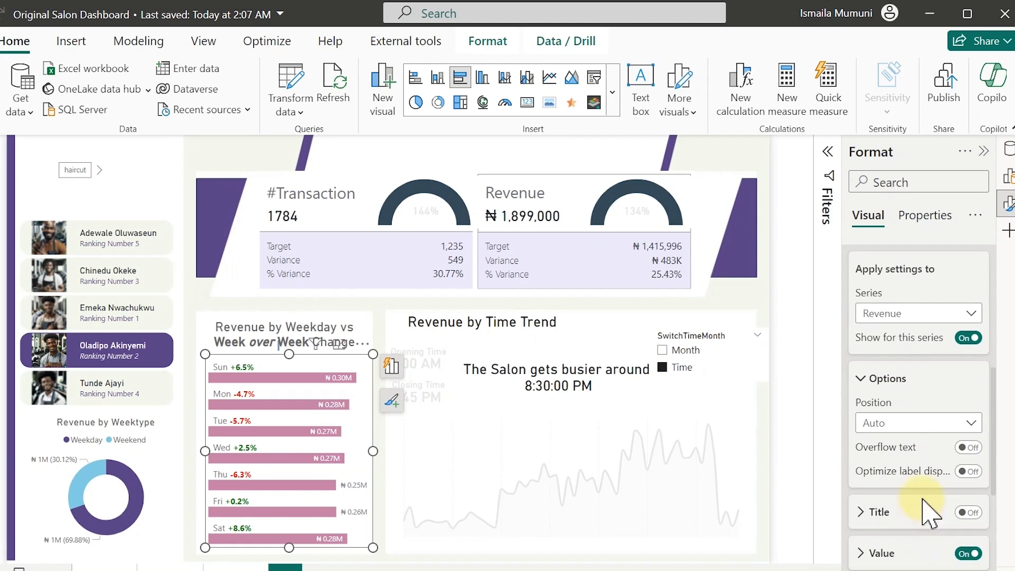
{"action": "left_click", "coordinate": [902, 425]}
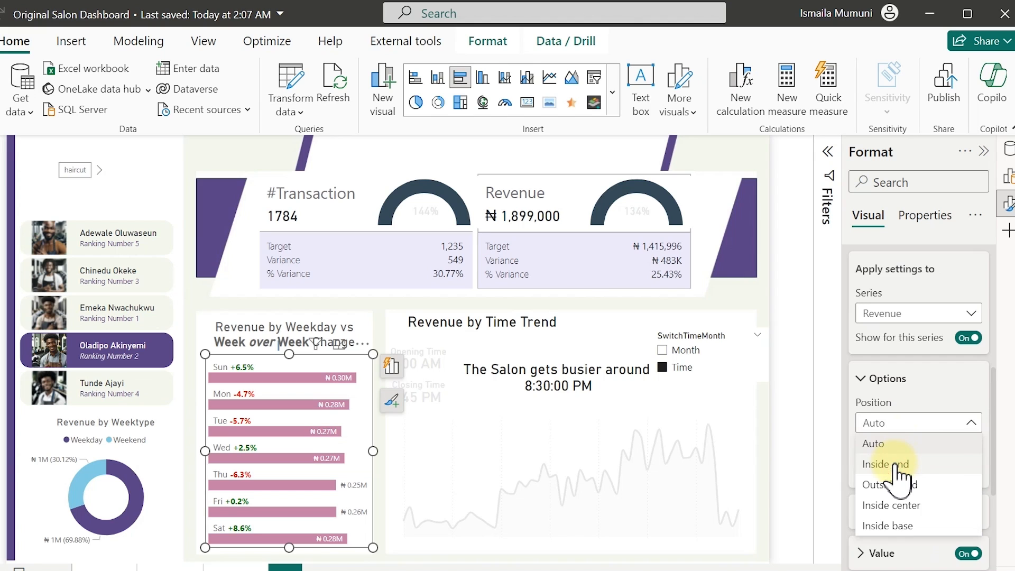
{"action": "left_click", "coordinate": [900, 465]}
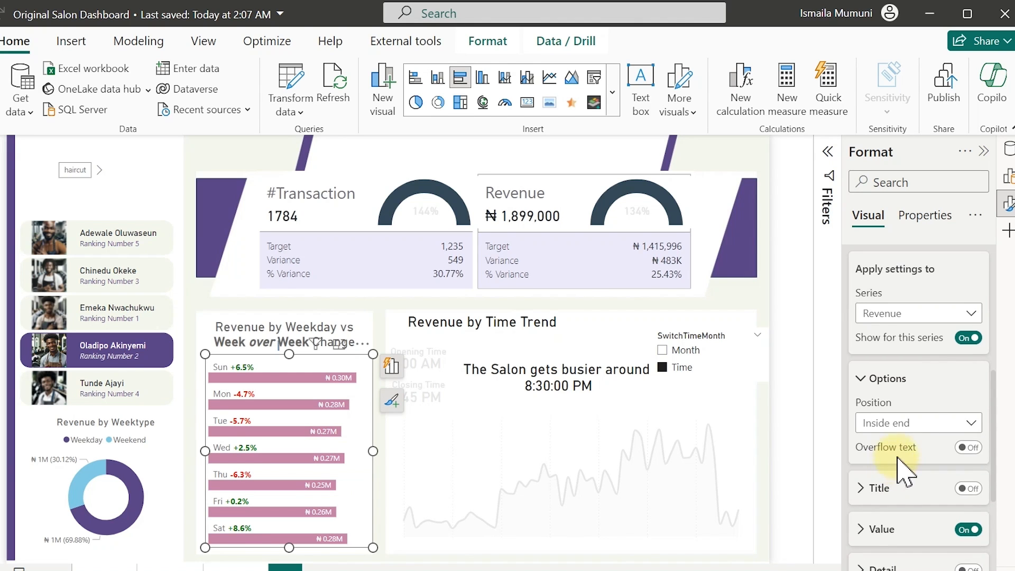
- Set the display units of the weekday bar chart's Revenue data label values to None
{"action": "scroll", "coordinate": [903, 439], "scroll_direction": "down", "scroll_amount": 2}
{"action": "left_click", "coordinate": [882, 444]}
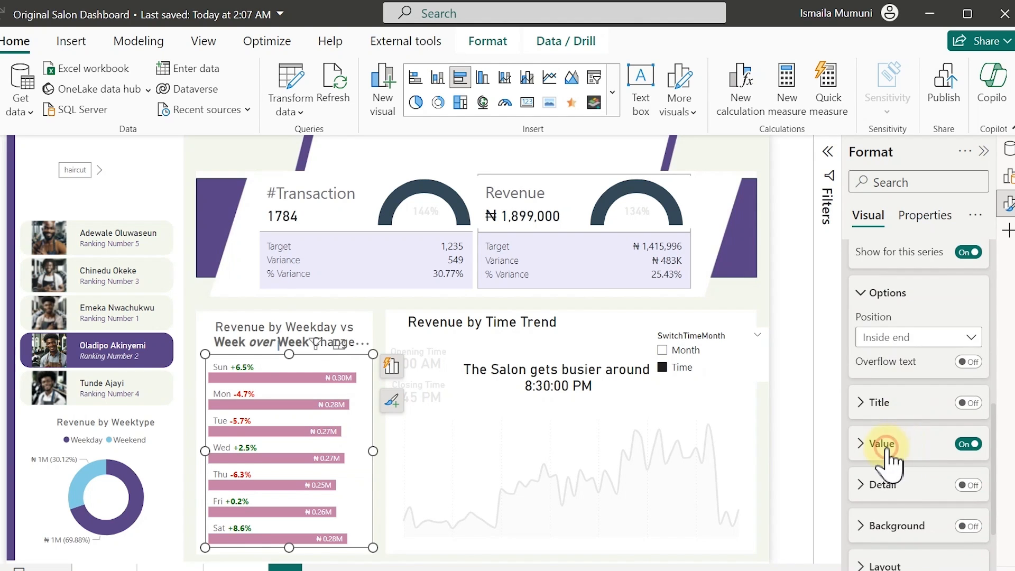
{"action": "scroll", "coordinate": [898, 480], "scroll_direction": "down", "scroll_amount": 2}
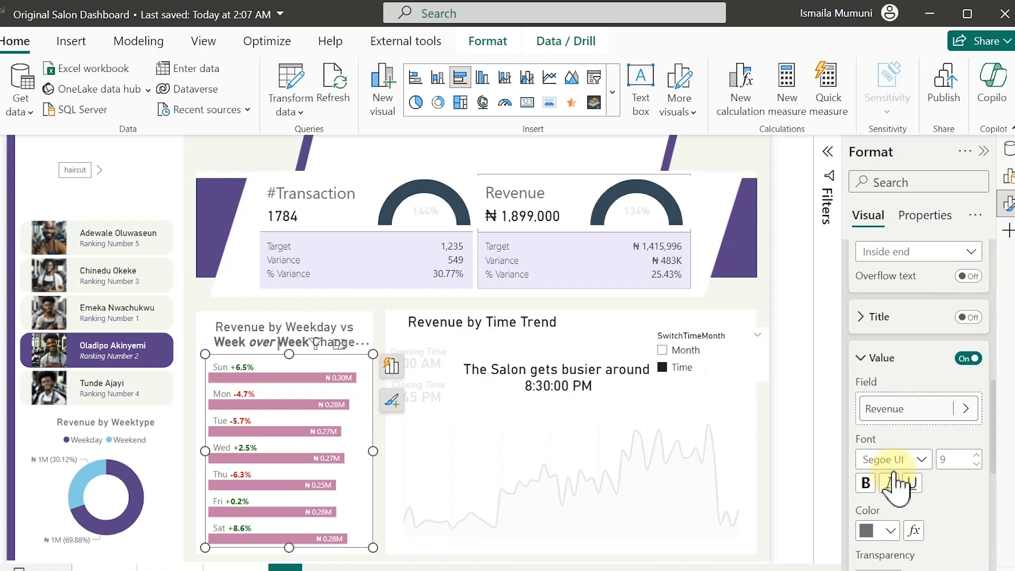
{"action": "scroll", "coordinate": [925, 516], "scroll_direction": "down", "scroll_amount": 4}
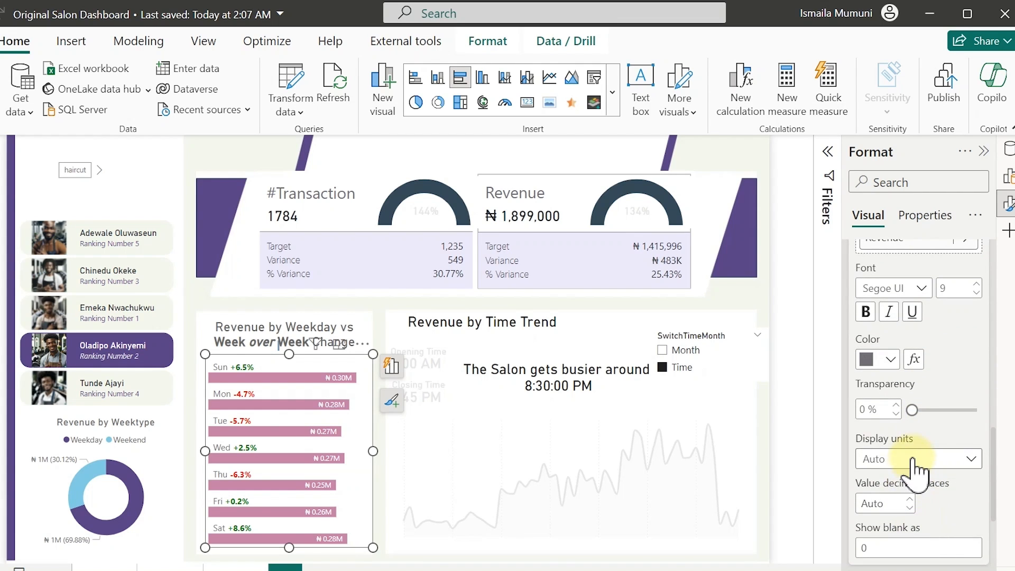
{"action": "left_click", "coordinate": [913, 459]}
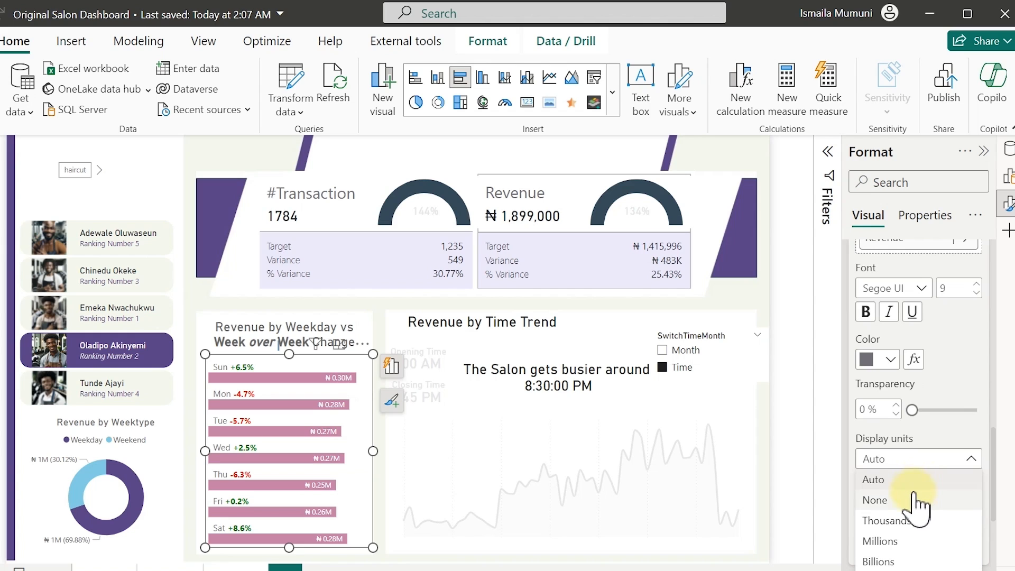
{"action": "left_click", "coordinate": [893, 498]}
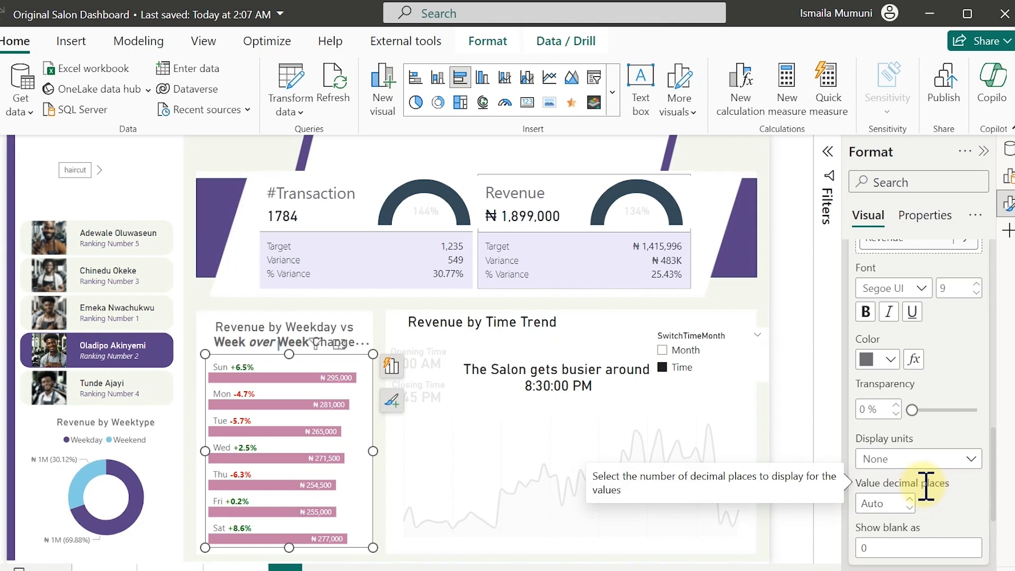
- Set the bar color of the Revenue series in the weekday chart to the recently used dark purple
{"action": "scroll", "coordinate": [936, 438], "scroll_direction": "up", "scroll_amount": 10}
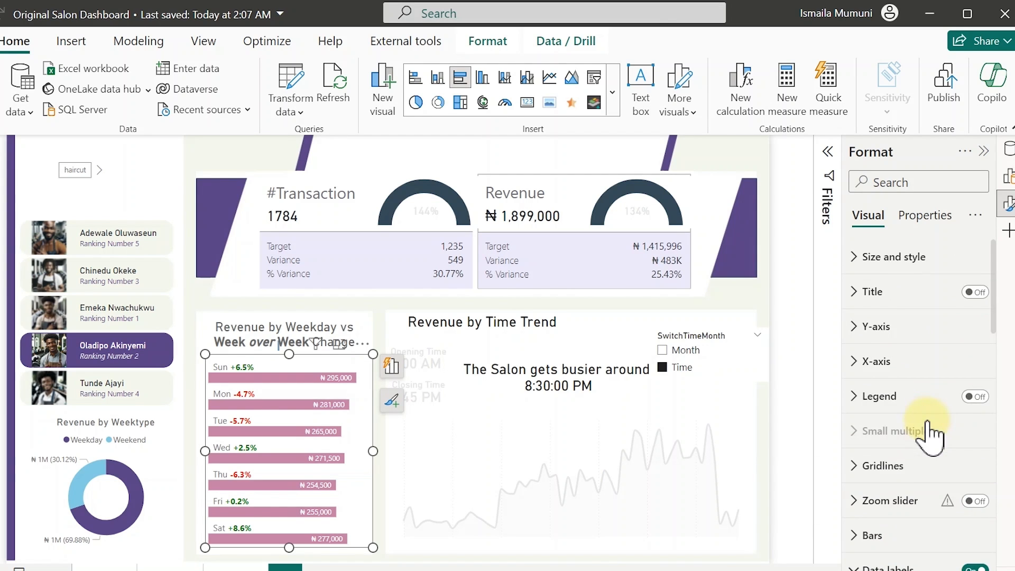
{"action": "left_click", "coordinate": [899, 534]}
{"action": "scroll", "coordinate": [905, 497], "scroll_direction": "down", "scroll_amount": 3}
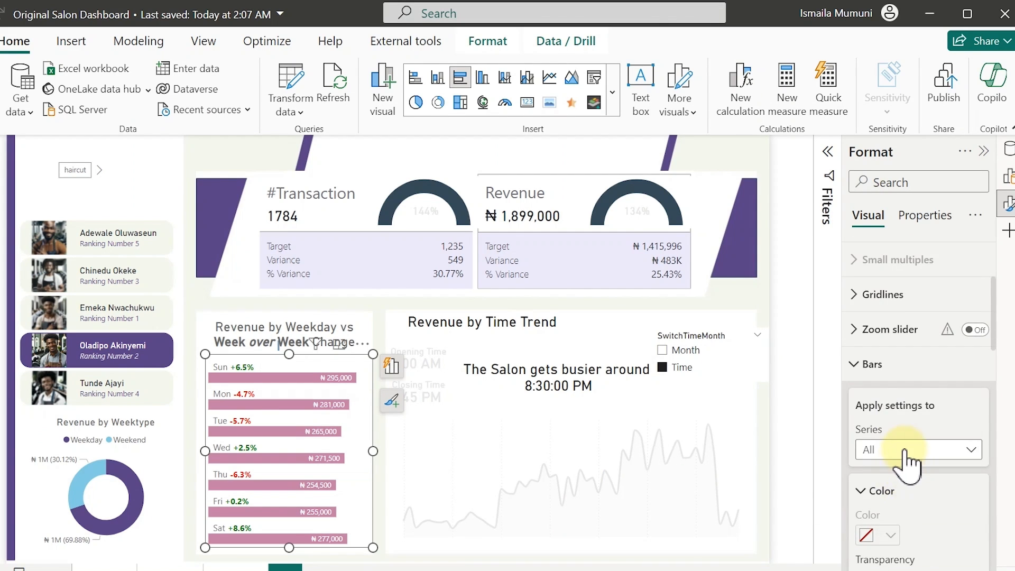
{"action": "left_click", "coordinate": [905, 449]}
{"action": "left_click", "coordinate": [895, 511]}
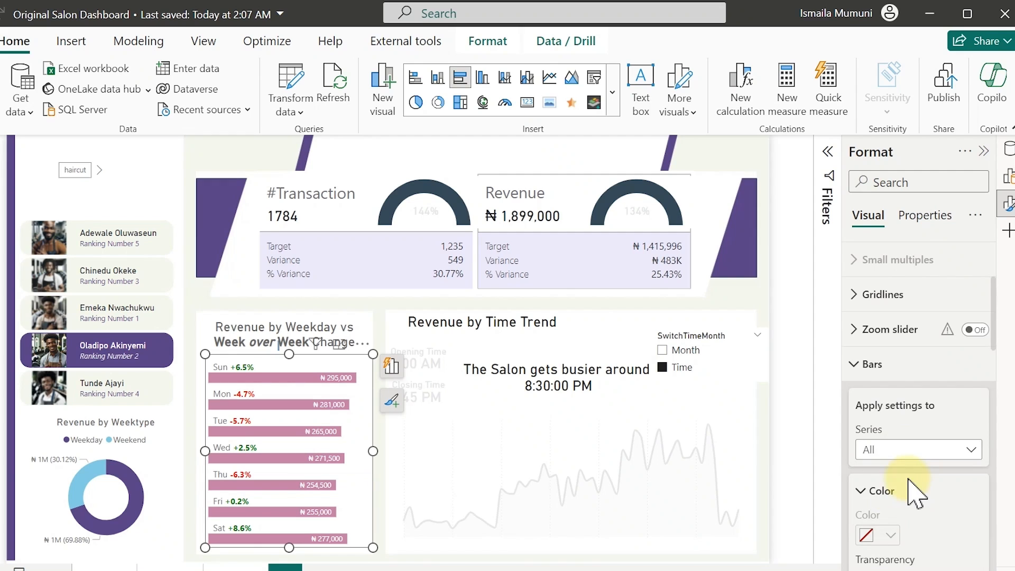
{"action": "left_click", "coordinate": [888, 536]}
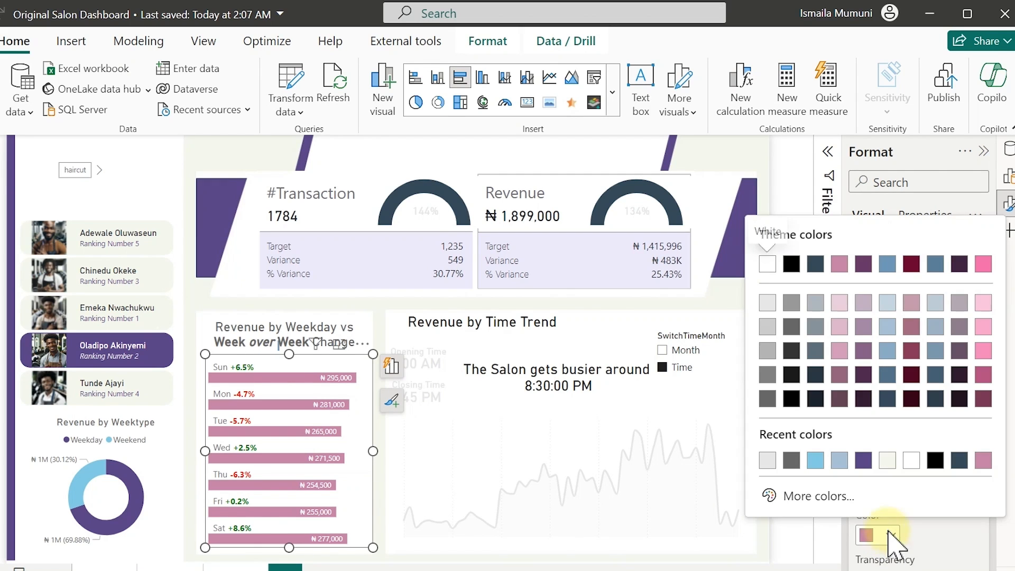
{"action": "left_click", "coordinate": [862, 465]}
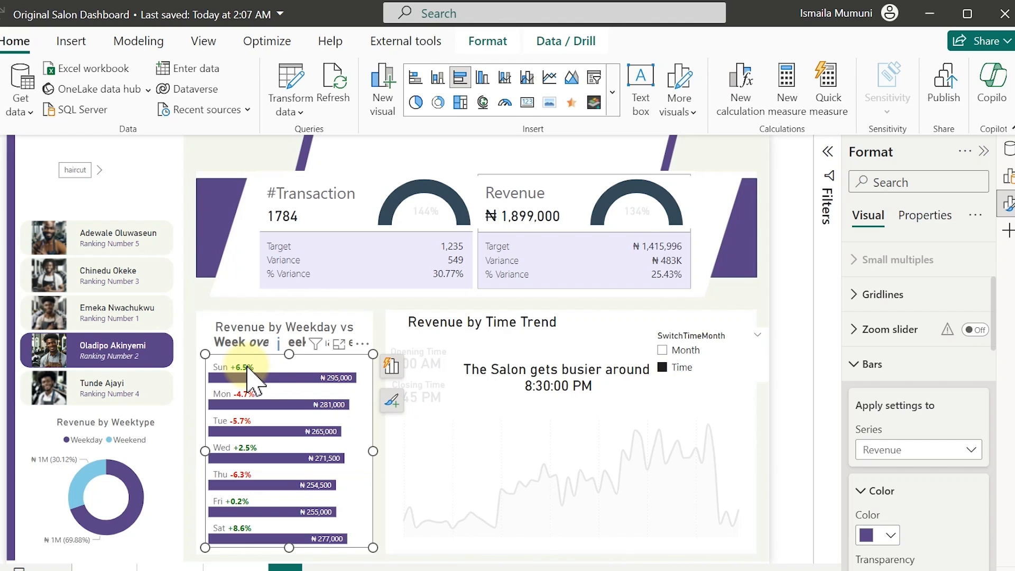
{"action": "mouse_move", "coordinate": [265, 375]}
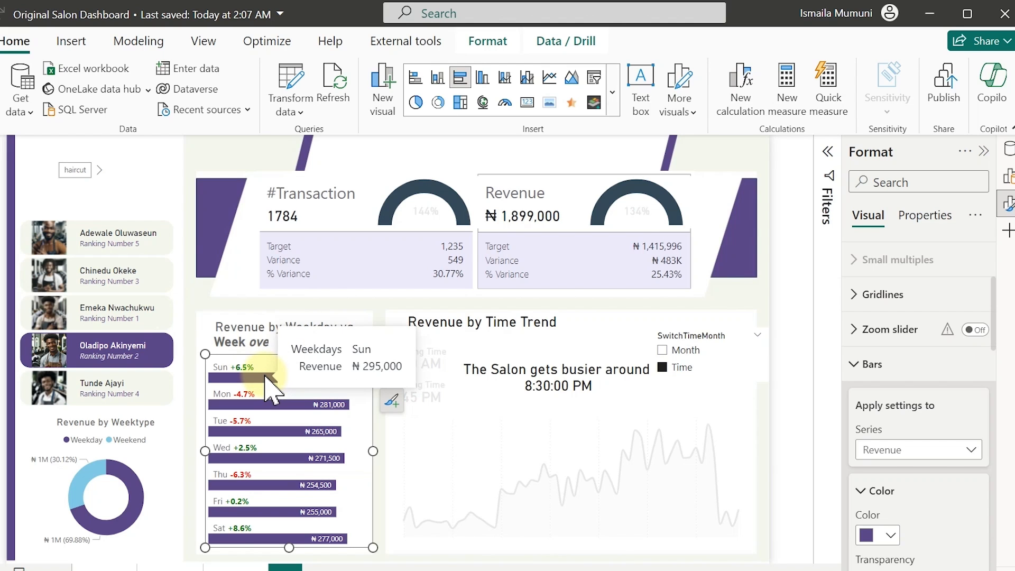
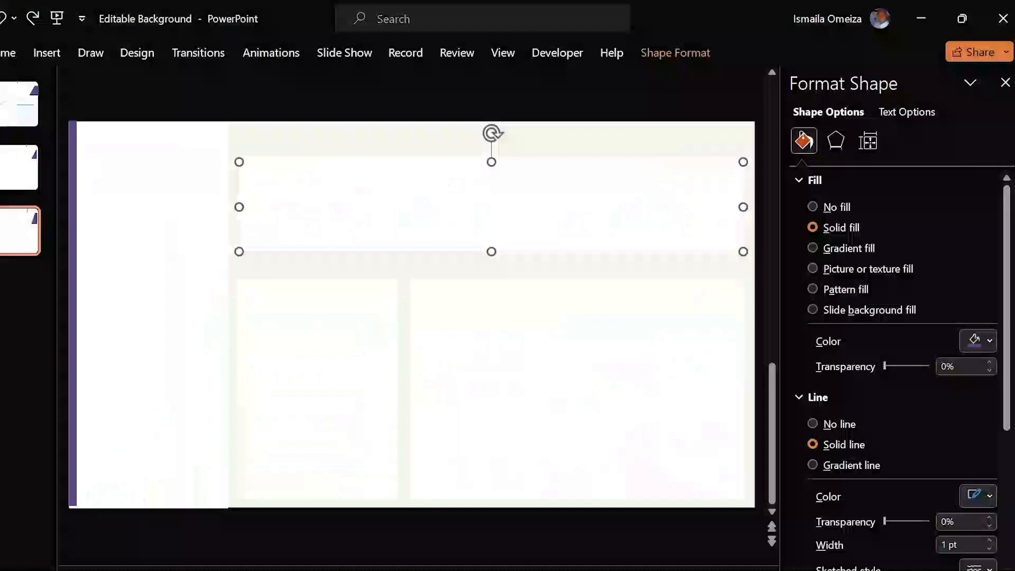
- Duplicate the white parallelogram banner, place the copy over the slide's middle and fill it with the recently used light red
{"action": "left_click", "coordinate": [330, 269]}
{"action": "left_click", "coordinate": [354, 227]}
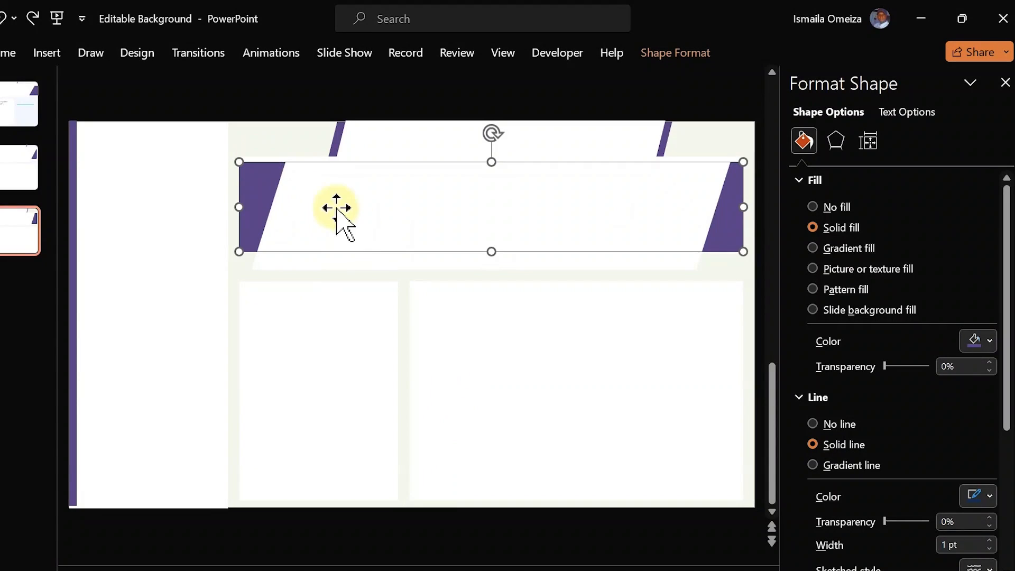
{"action": "left_click", "coordinate": [285, 154]}
{"action": "left_click", "coordinate": [360, 201]}
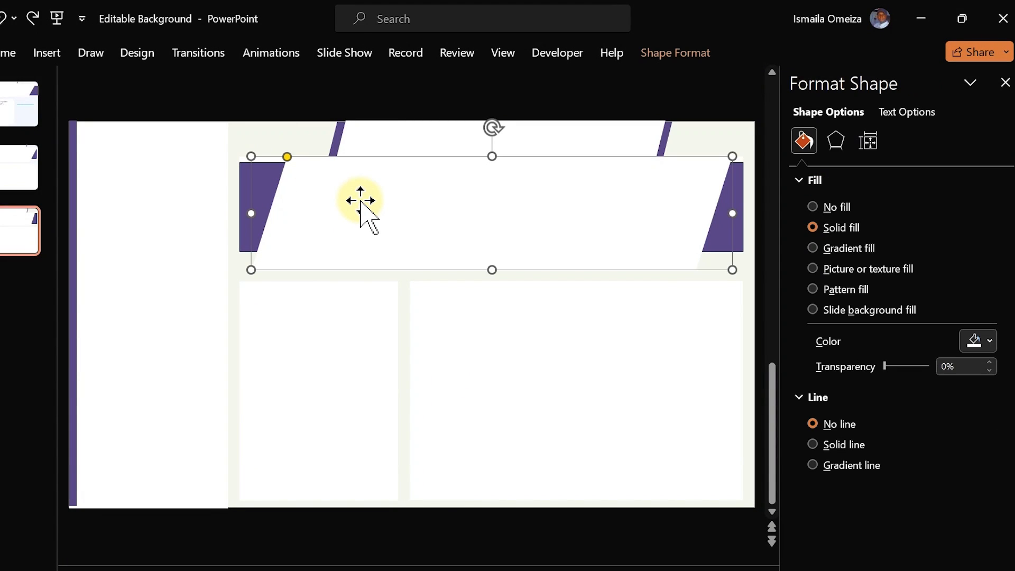
{"action": "left_click_drag", "start_coordinate": [361, 201], "coordinate": [363, 209]}
{"action": "left_click_drag", "start_coordinate": [435, 211], "coordinate": [338, 276]}
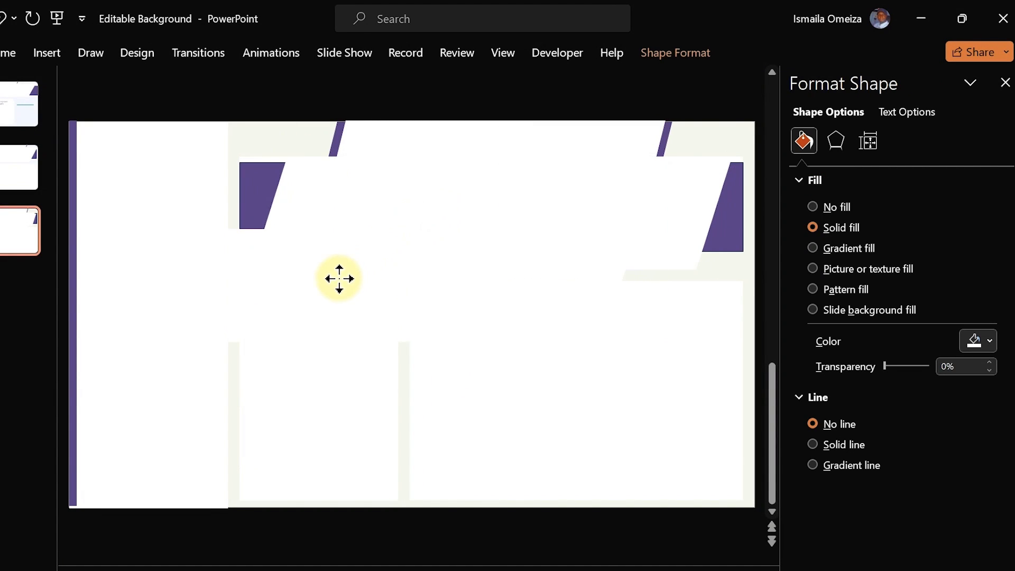
{"action": "left_click", "coordinate": [978, 340]}
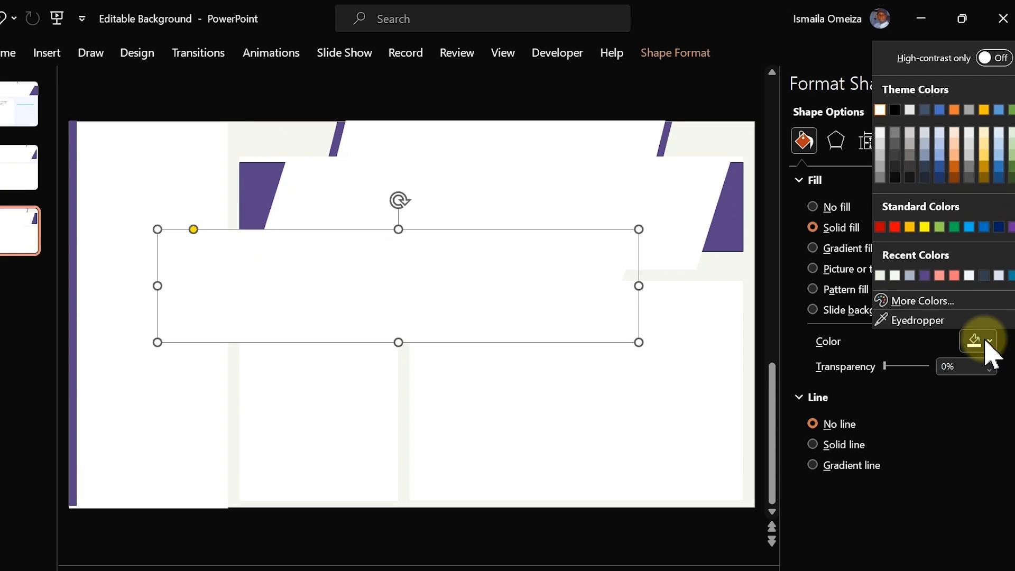
{"action": "left_click", "coordinate": [939, 275]}
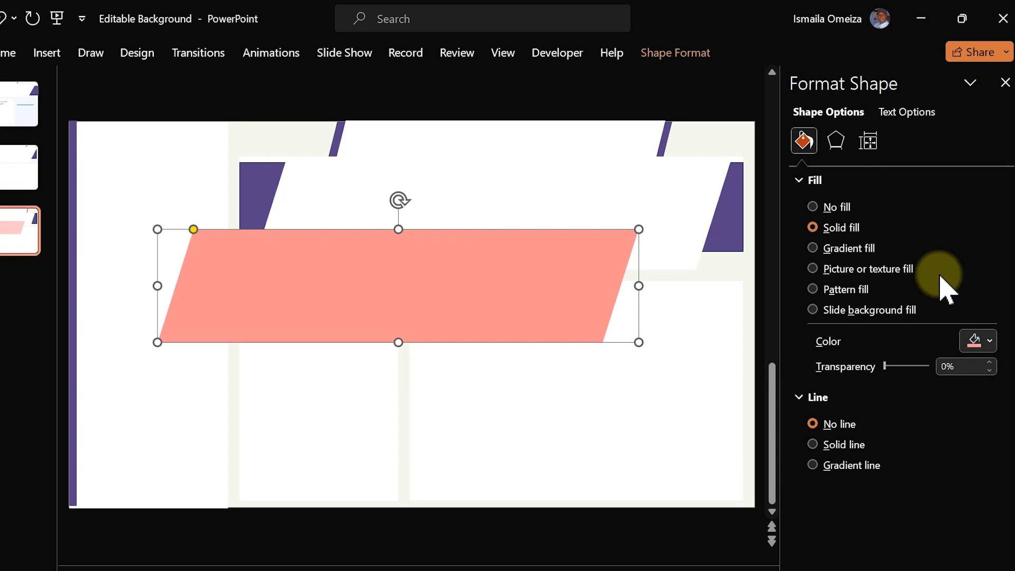
{"action": "left_click", "coordinate": [979, 341]}
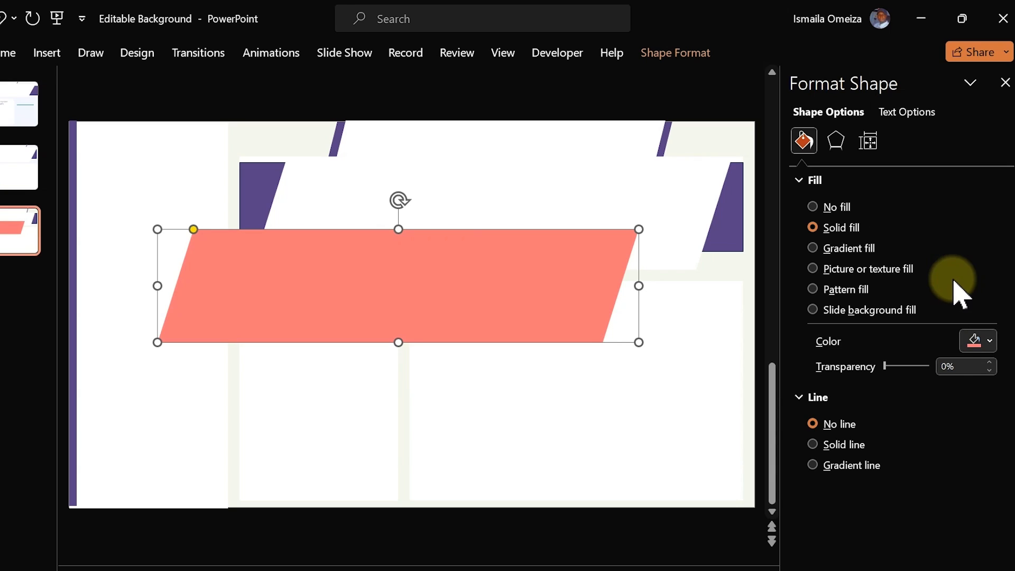
- Duplicate the light red parallelogram just below itself and fill the copy with standard red
{"action": "left_click_drag", "start_coordinate": [553, 242], "coordinate": [526, 412]}
{"action": "left_click", "coordinate": [976, 343]}
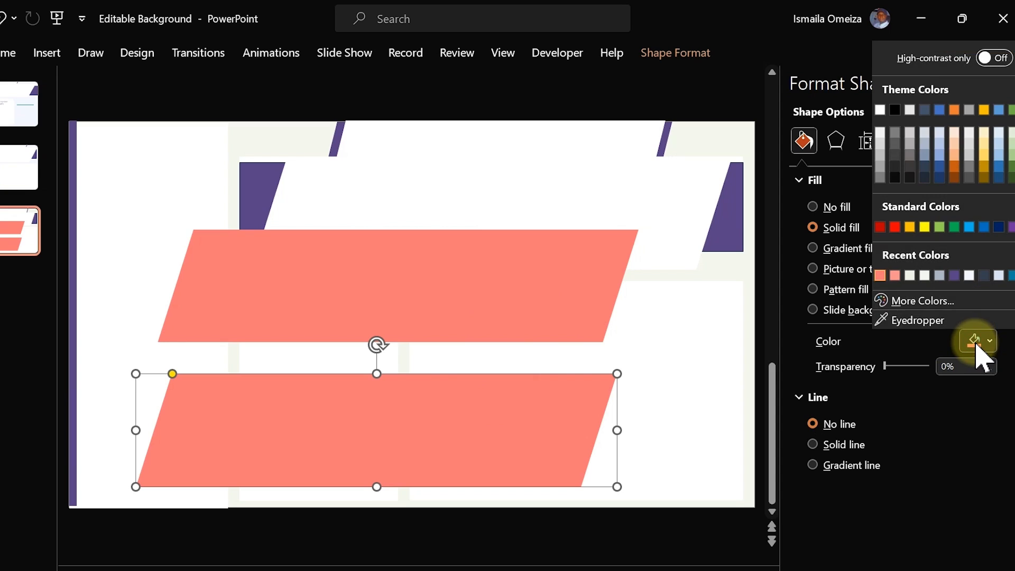
{"action": "left_click", "coordinate": [894, 227]}
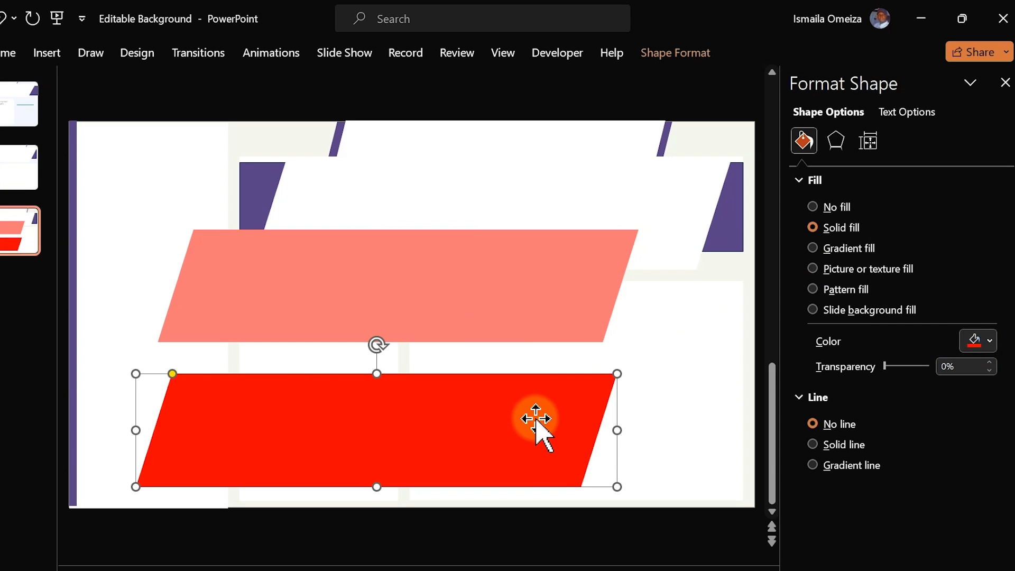
- Copy the hex code #FF7575 from the light red parallelogram's custom fill color, leaving the color dialog without changes
{"action": "left_click", "coordinate": [468, 317]}
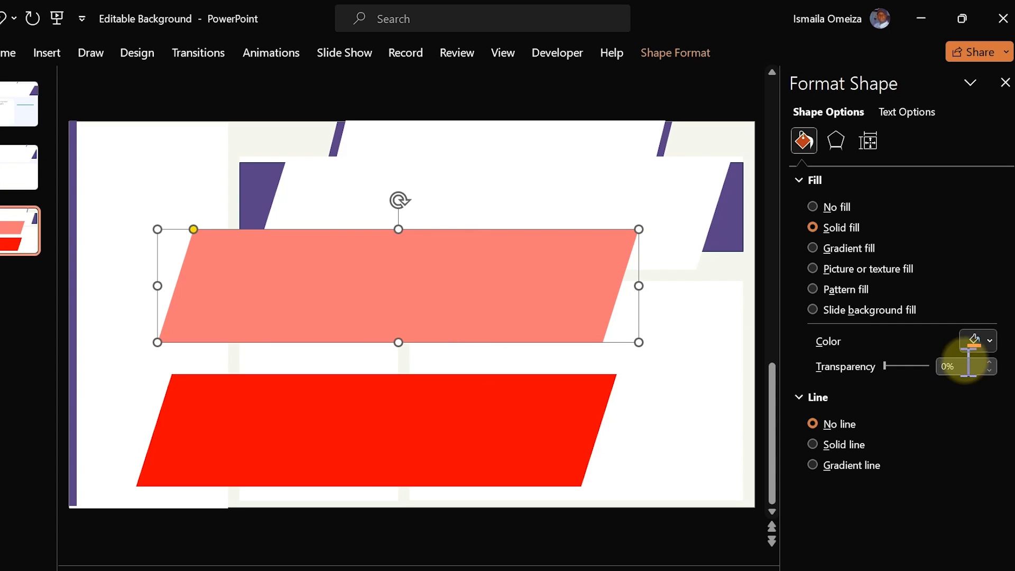
{"action": "left_click", "coordinate": [989, 341]}
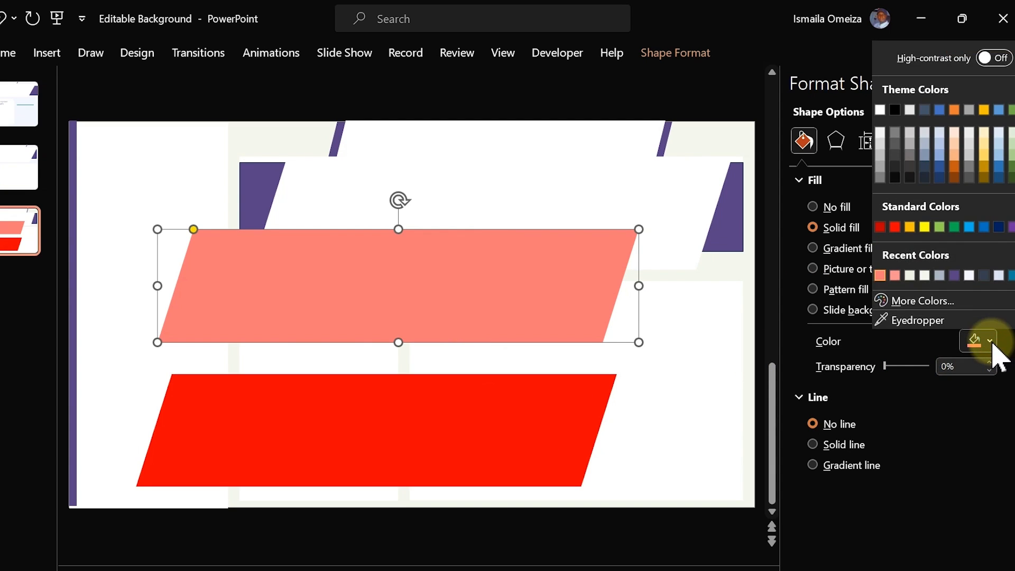
{"action": "left_click", "coordinate": [912, 302]}
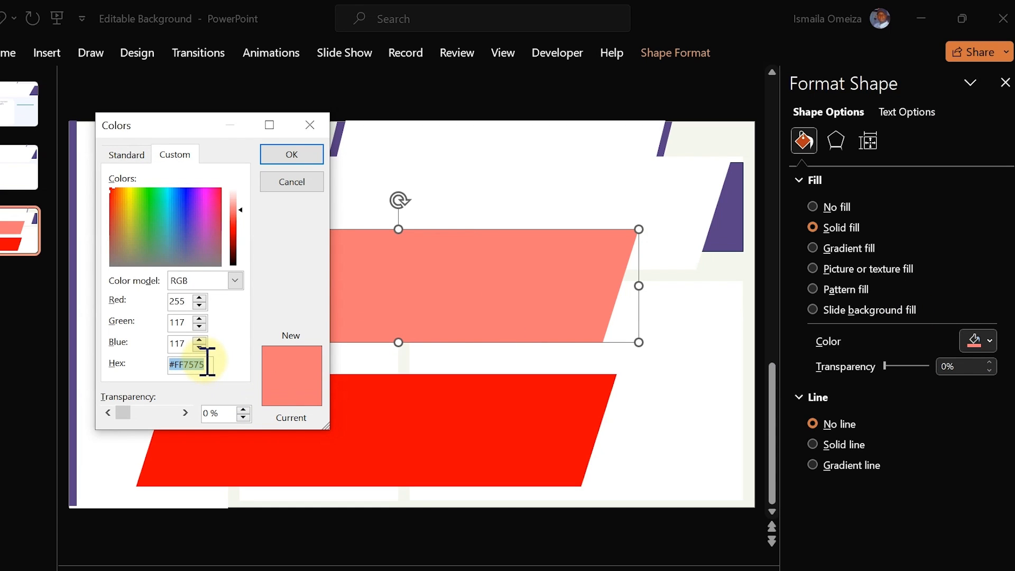
{"action": "left_click", "coordinate": [291, 181]}
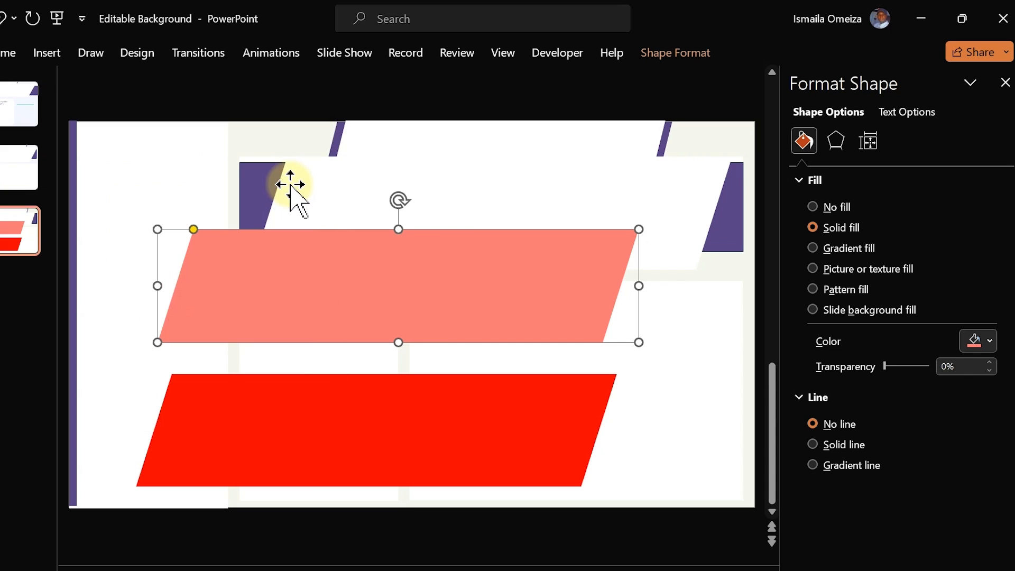
- Return to Power BI, search the data fields for "cf" and open the CF Weekday measure's formula
{"action": "left_click", "coordinate": [923, 19]}
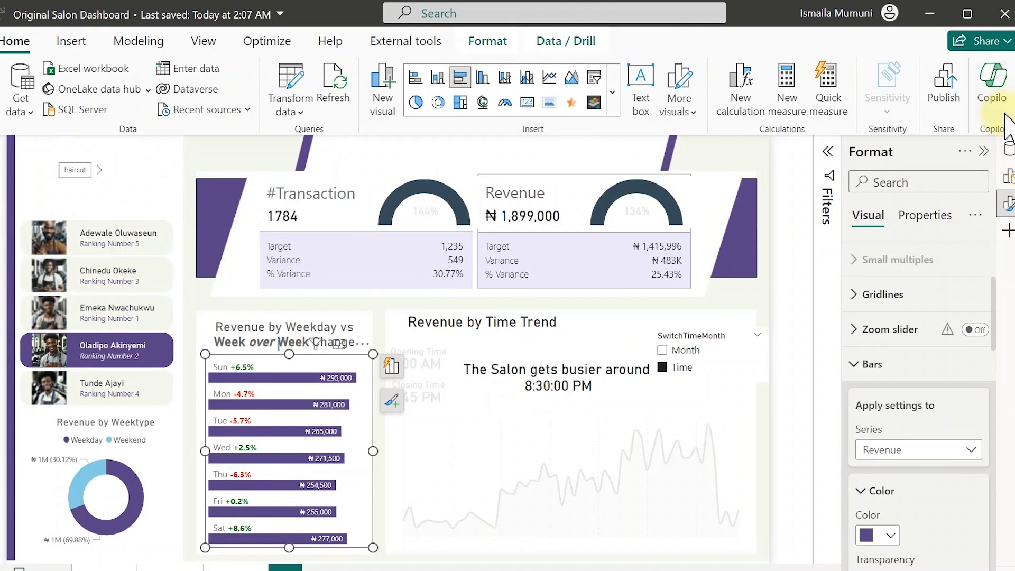
{"action": "left_click", "coordinate": [1007, 153]}
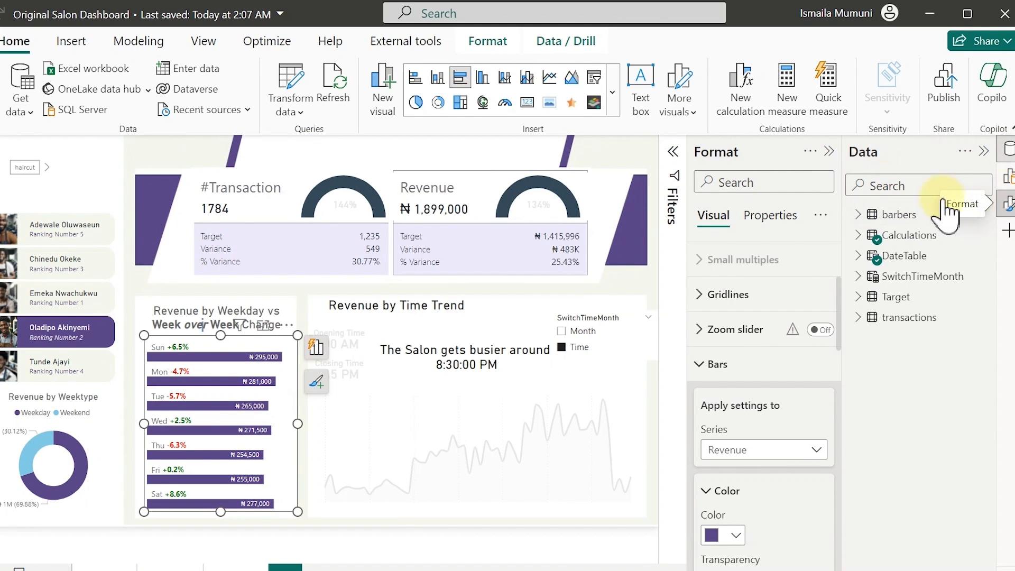
{"action": "left_click", "coordinate": [1004, 209]}
{"action": "left_click", "coordinate": [918, 188]}
{"action": "type", "text": "cf"}
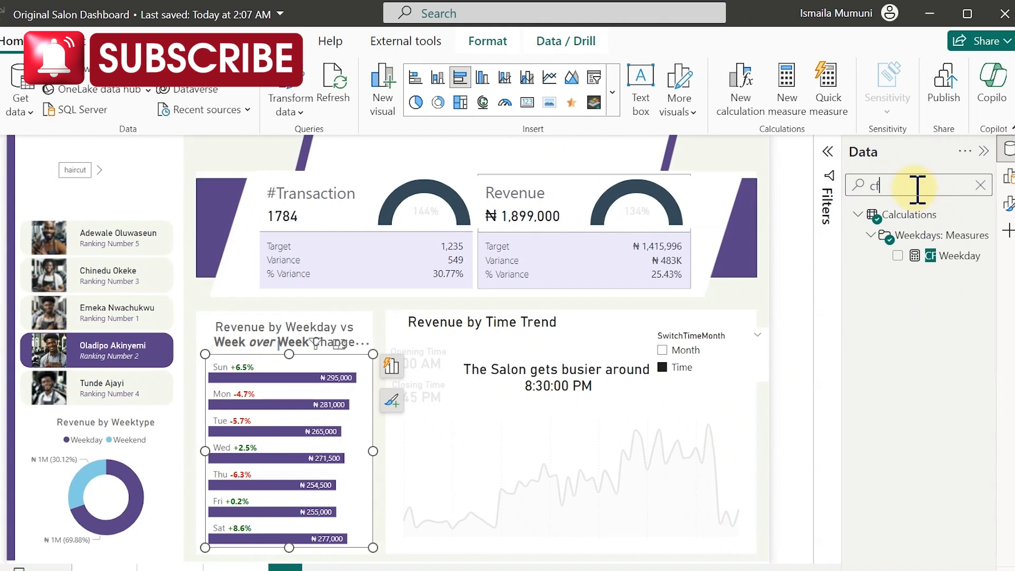
{"action": "left_click", "coordinate": [949, 259]}
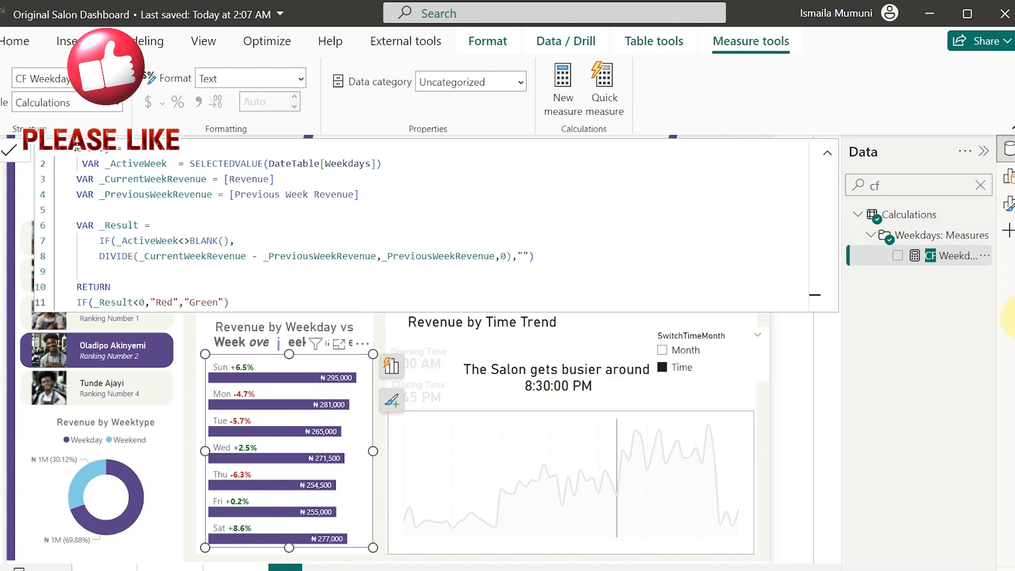
- Replace "Red" with "#FF7575" in the final IF of the CF Weekday measure and commit the formula
{"action": "double_click", "coordinate": [166, 302]}
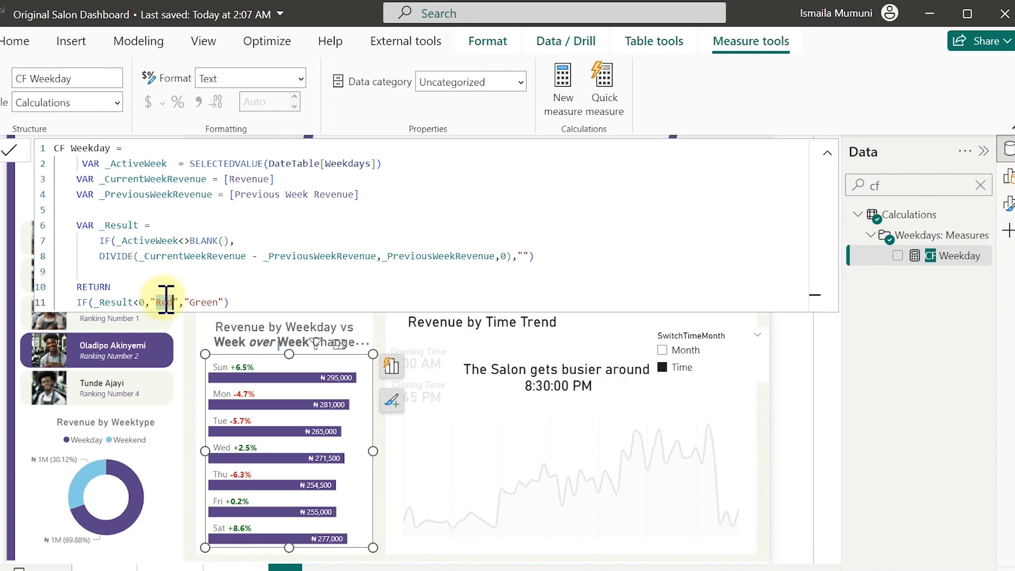
{"action": "type", "text": "#FF7575"}
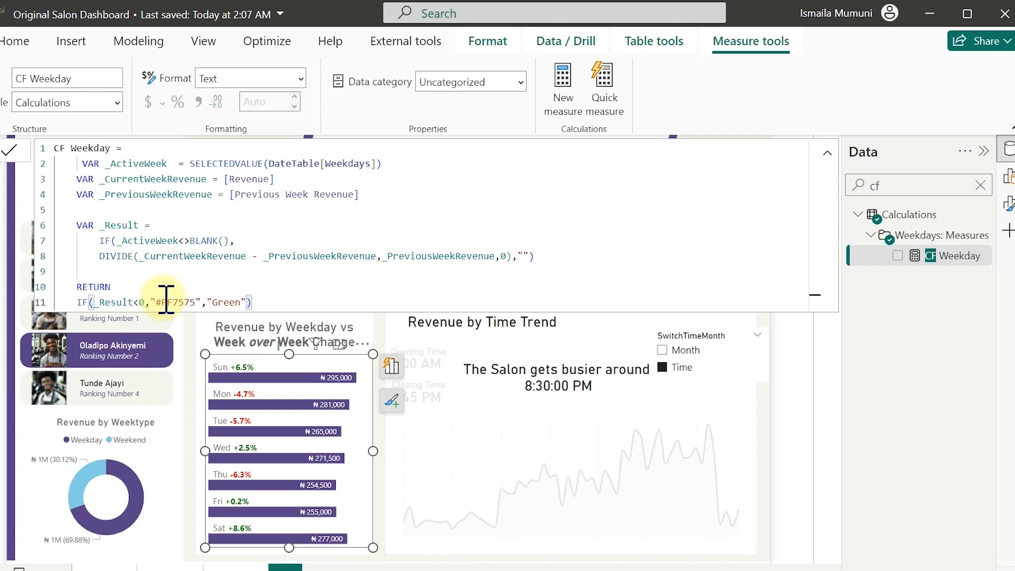
{"action": "key", "text": "Return"}
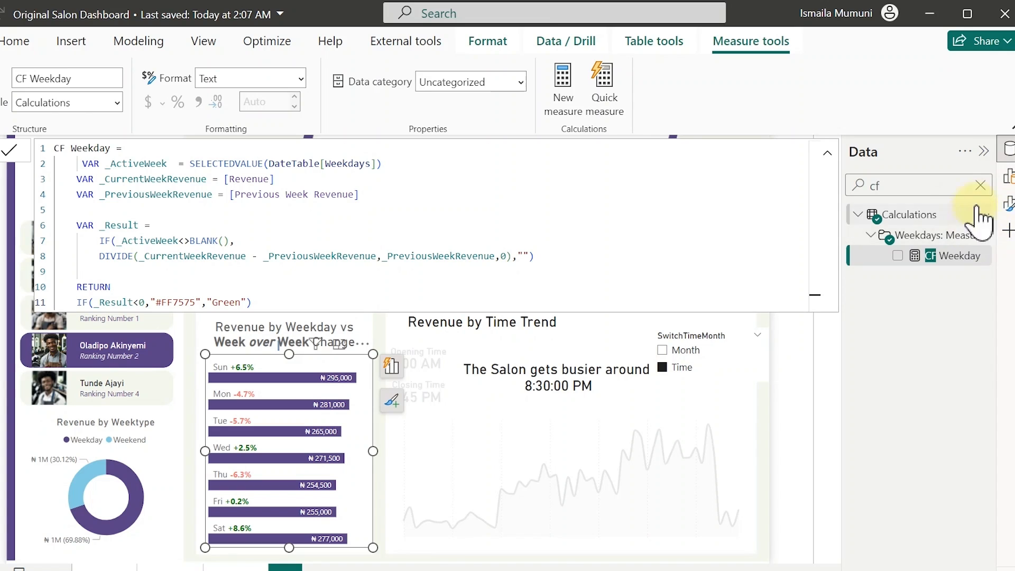
- Copy the hex code #5A4387 from the custom color settings of the weekday chart's bars
{"action": "left_click", "coordinate": [1008, 203]}
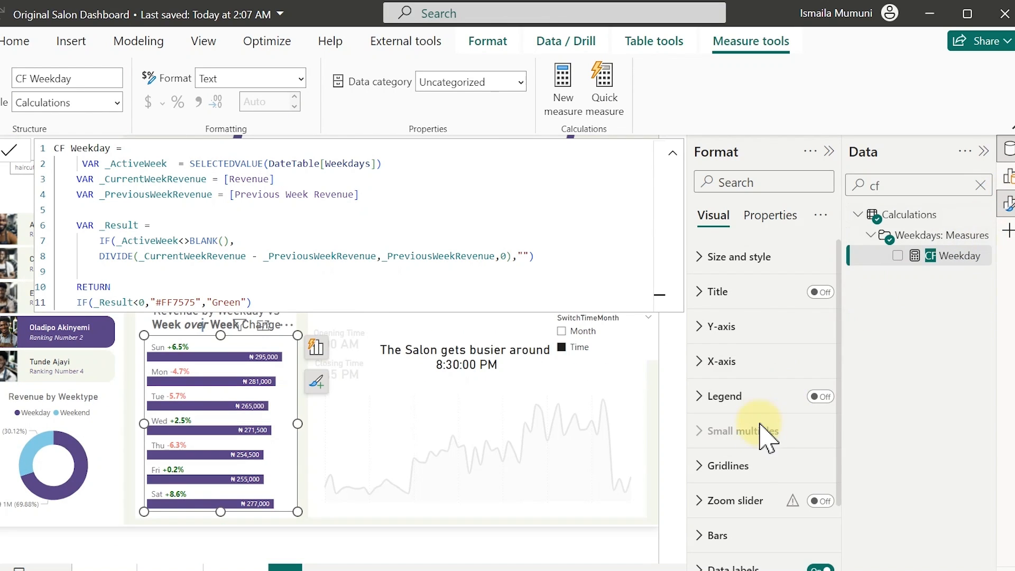
{"action": "left_click", "coordinate": [743, 539]}
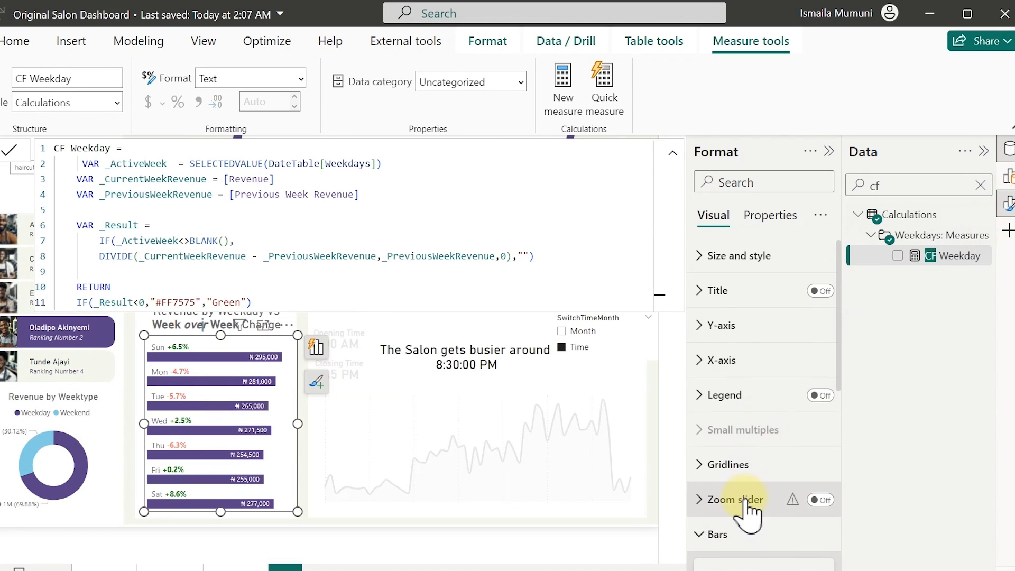
{"action": "left_click", "coordinate": [735, 449]}
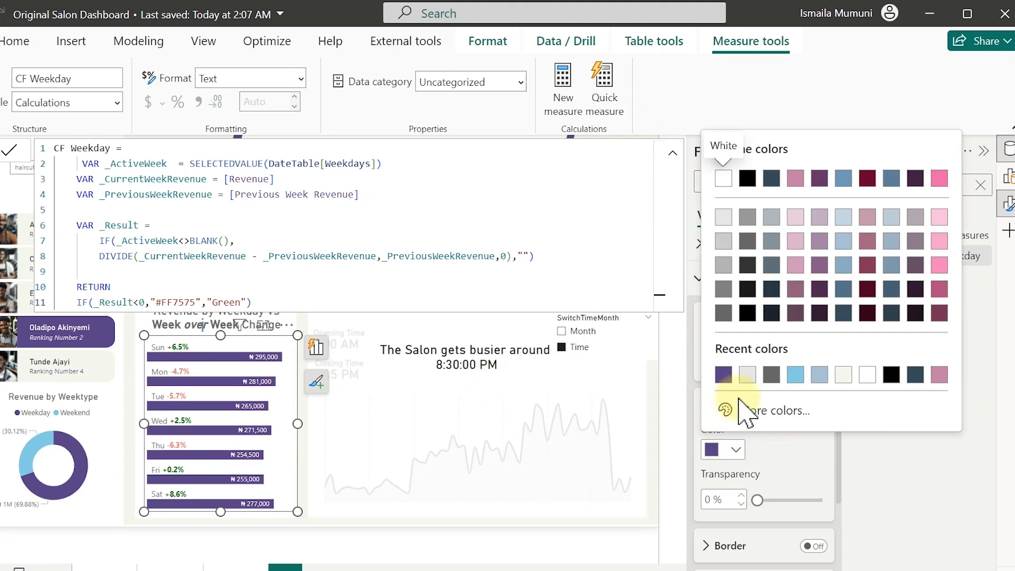
{"action": "left_click", "coordinate": [754, 410]}
{"action": "key", "text": "ctrl+c"}
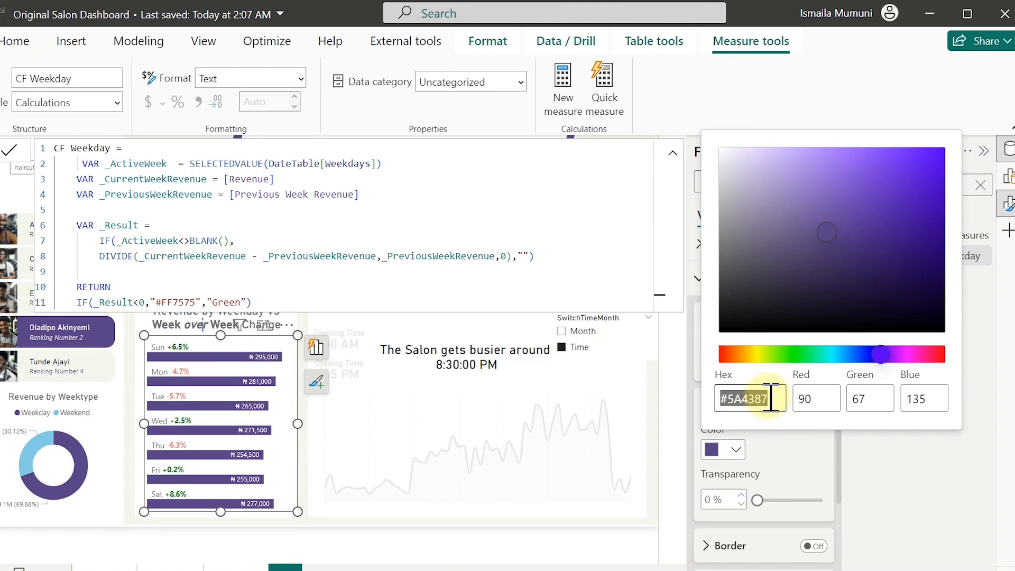
- Replace "Green" with "#5A4387" in the final IF of the CF Weekday measure and commit the formula
{"action": "left_click", "coordinate": [236, 302]}
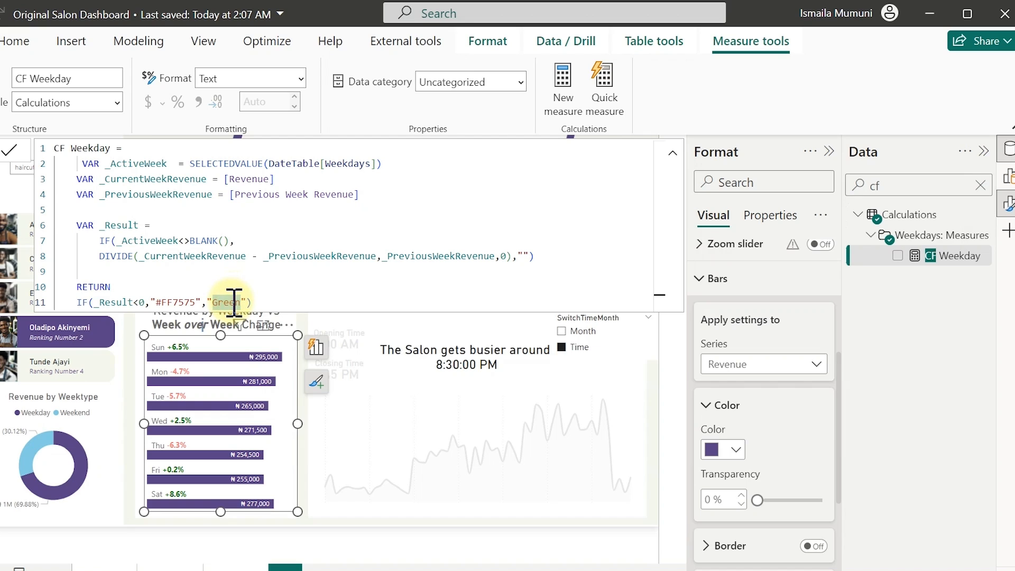
{"action": "key", "text": "ctrl+v"}
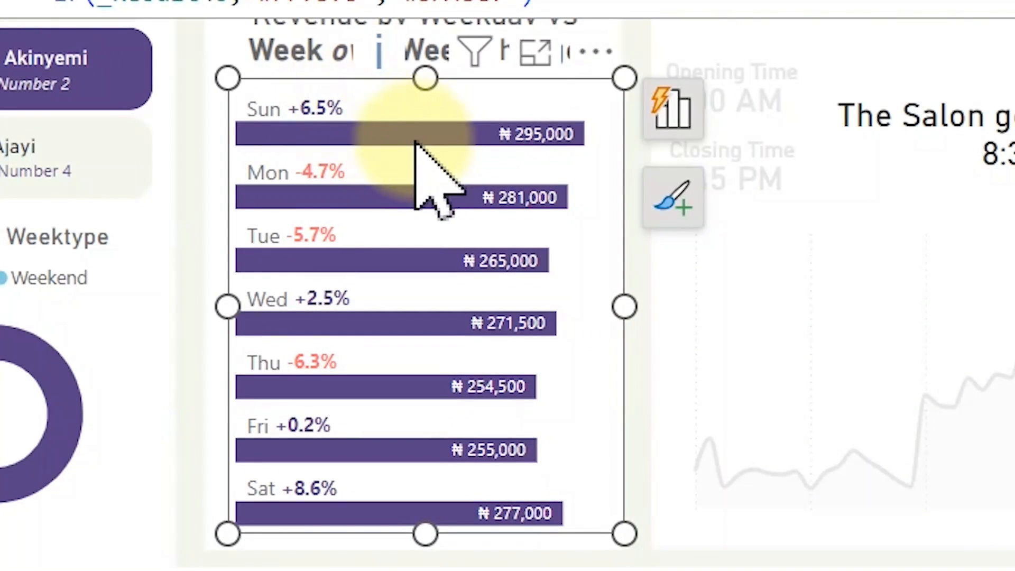
{"action": "mouse_move", "coordinate": [422, 141]}
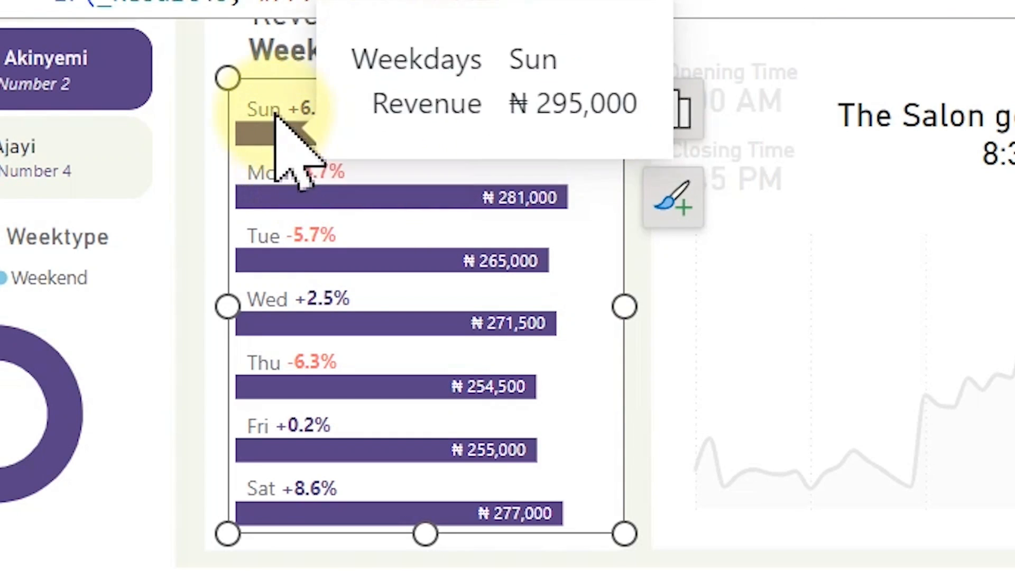
{"action": "mouse_move", "coordinate": [267, 197]}
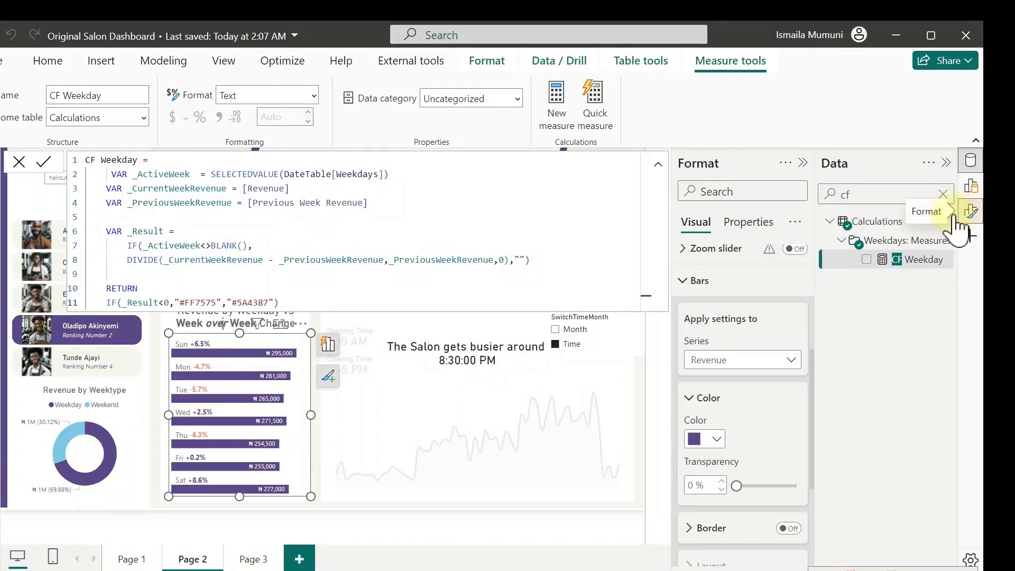
- Set the value color of the weekday-name data labels in the weekday bar chart to Black, 20% lighter
{"action": "left_click", "coordinate": [970, 214]}
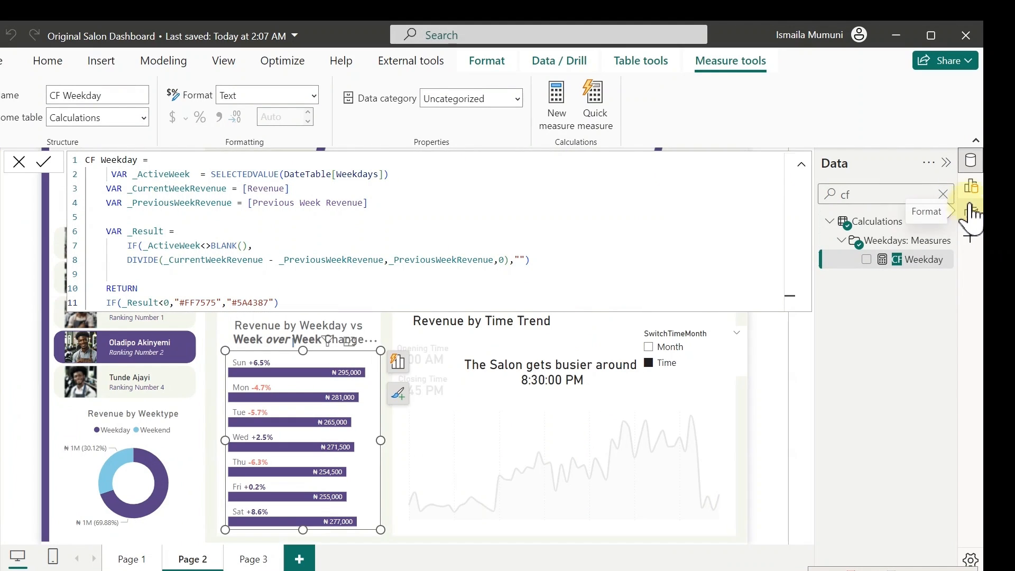
{"action": "left_click", "coordinate": [972, 211]}
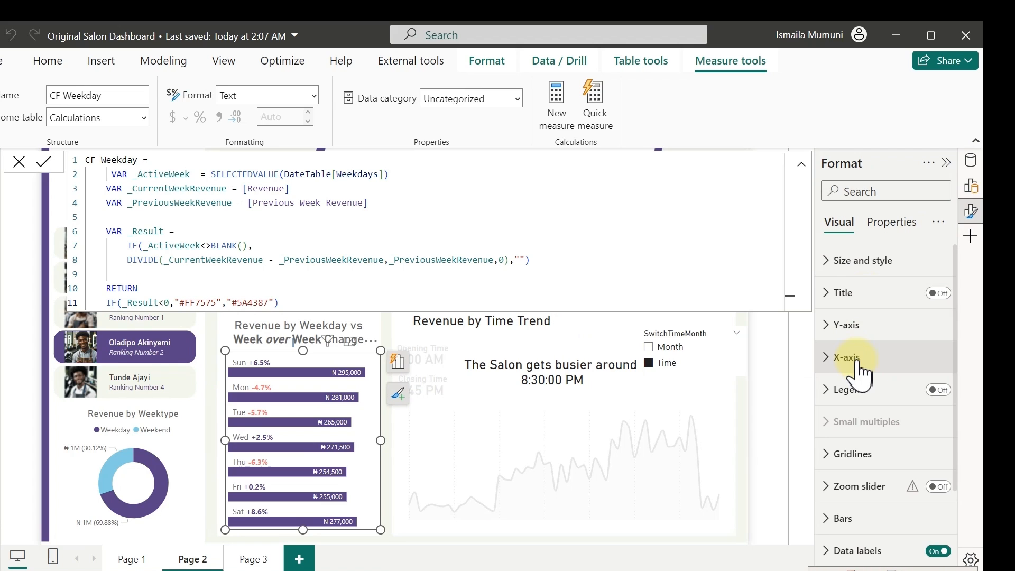
{"action": "scroll", "coordinate": [859, 376], "scroll_direction": "down", "scroll_amount": 3}
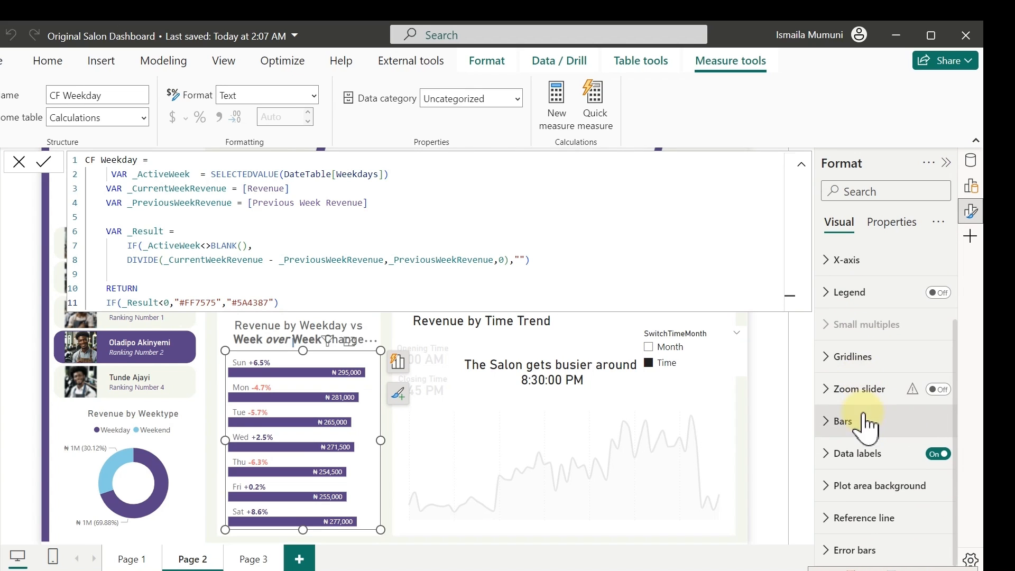
{"action": "left_click", "coordinate": [867, 456]}
{"action": "scroll", "coordinate": [890, 453], "scroll_direction": "down", "scroll_amount": 5}
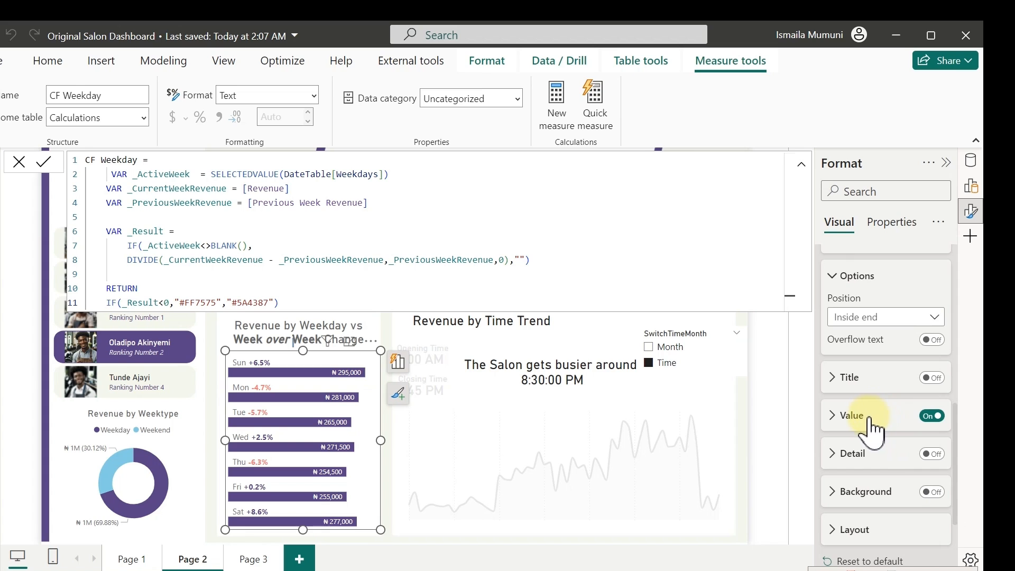
{"action": "scroll", "coordinate": [873, 429], "scroll_direction": "down", "scroll_amount": 2}
{"action": "scroll", "coordinate": [870, 430], "scroll_direction": "up", "scroll_amount": 3}
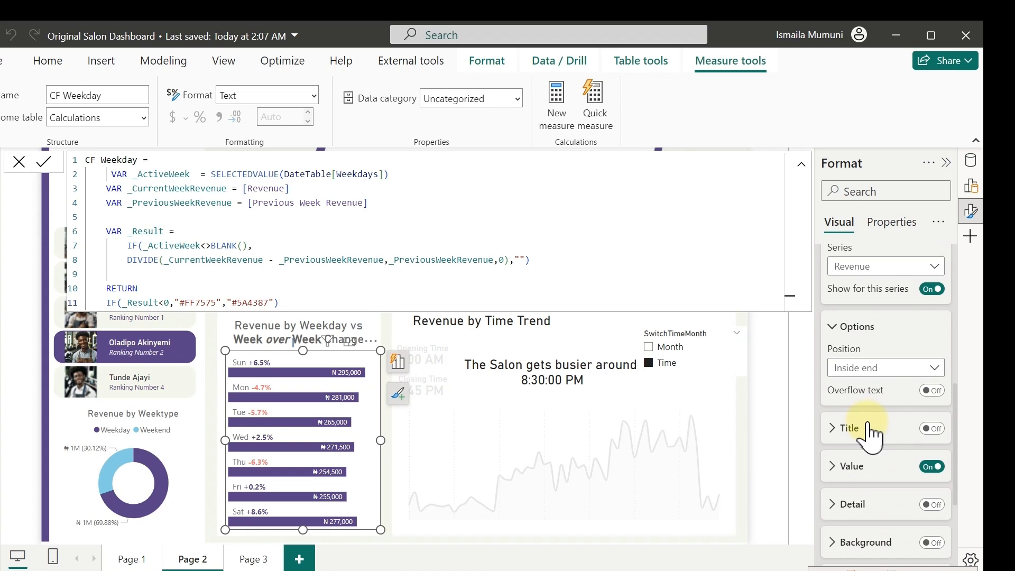
{"action": "scroll", "coordinate": [879, 344], "scroll_direction": "up", "scroll_amount": 3}
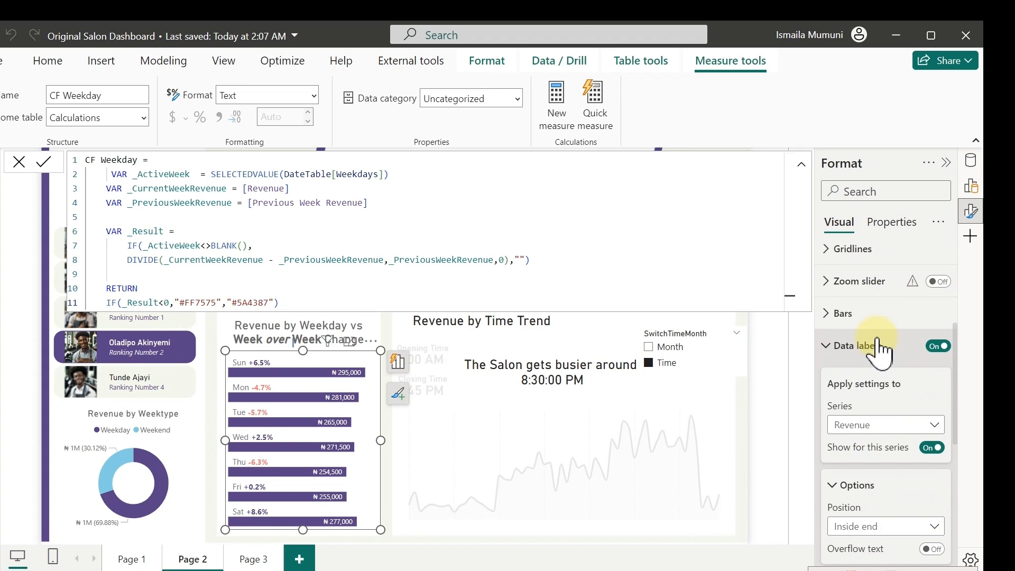
{"action": "left_click", "coordinate": [878, 430]}
{"action": "left_click", "coordinate": [861, 461]}
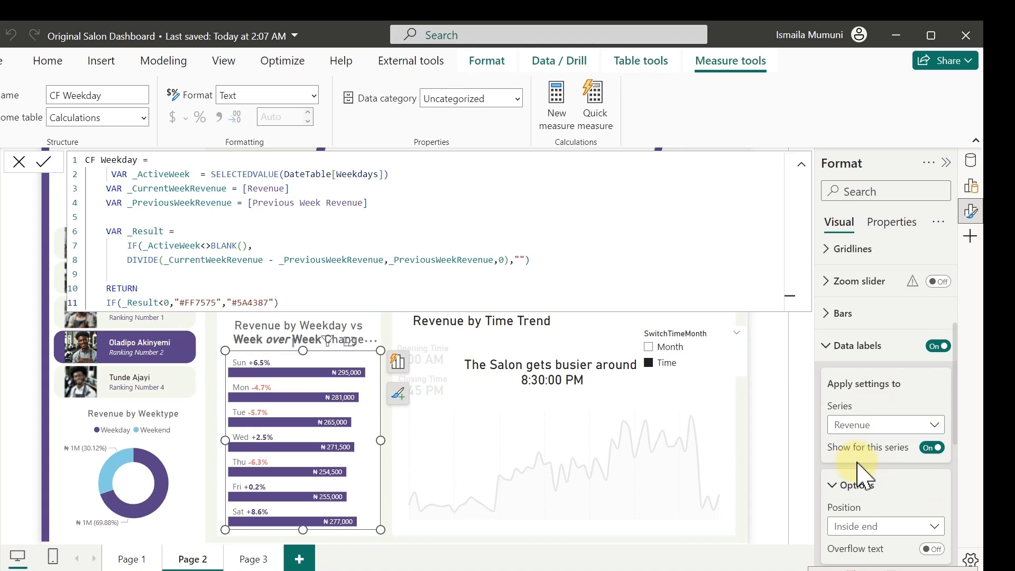
{"action": "scroll", "coordinate": [859, 447], "scroll_direction": "down", "scroll_amount": 5}
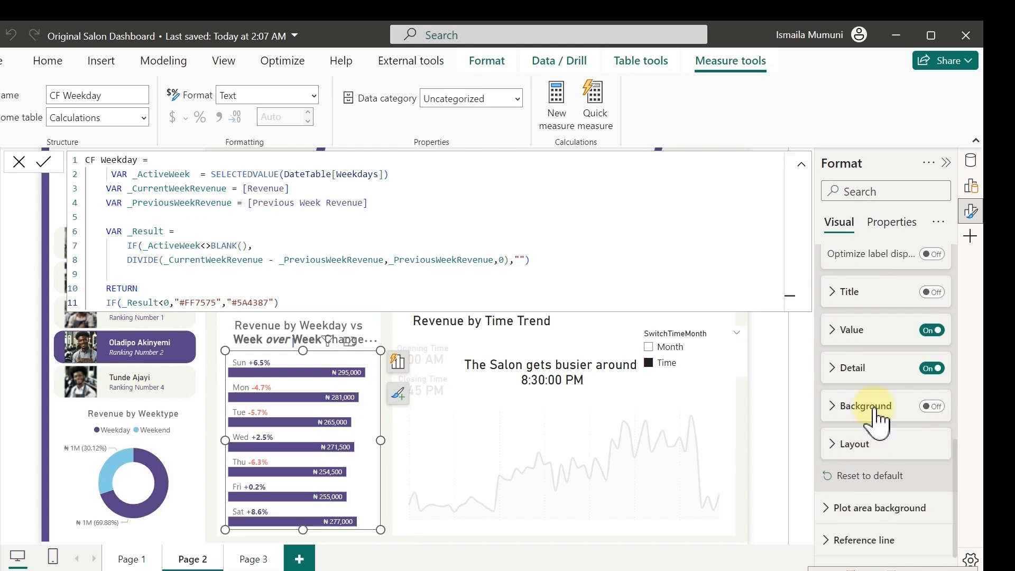
{"action": "left_click", "coordinate": [853, 332]}
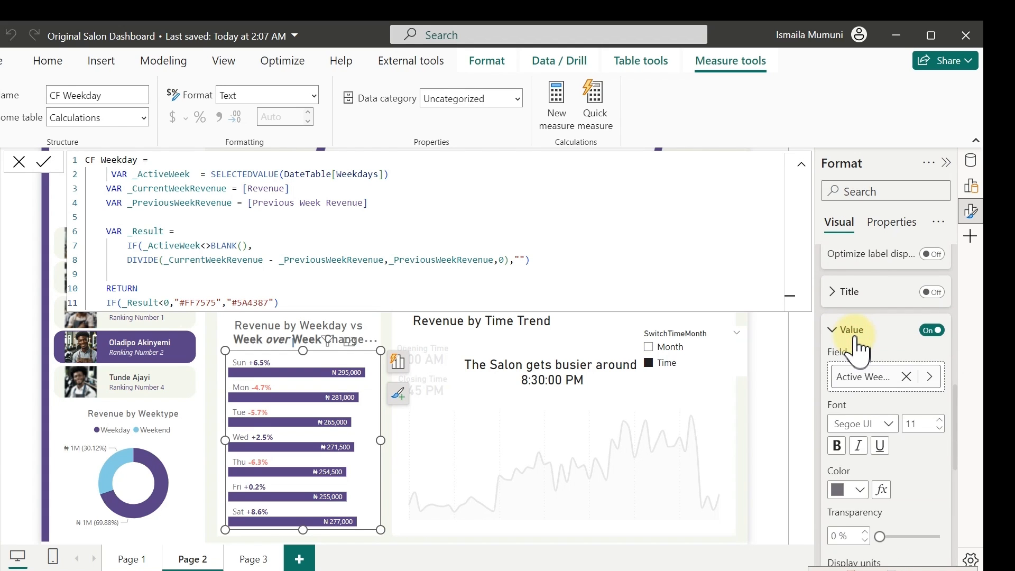
{"action": "left_click", "coordinate": [850, 491]}
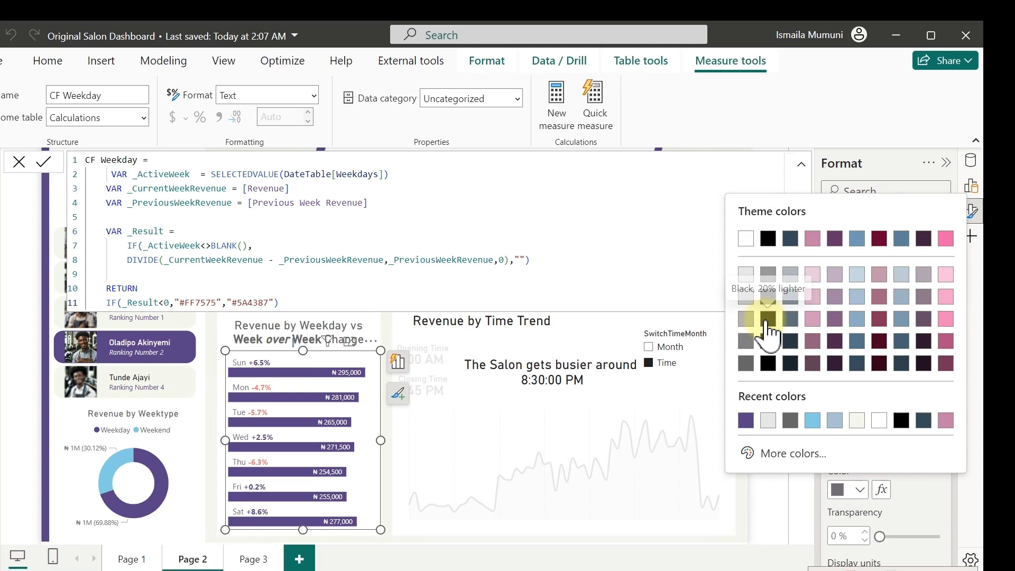
{"action": "left_click", "coordinate": [766, 321]}
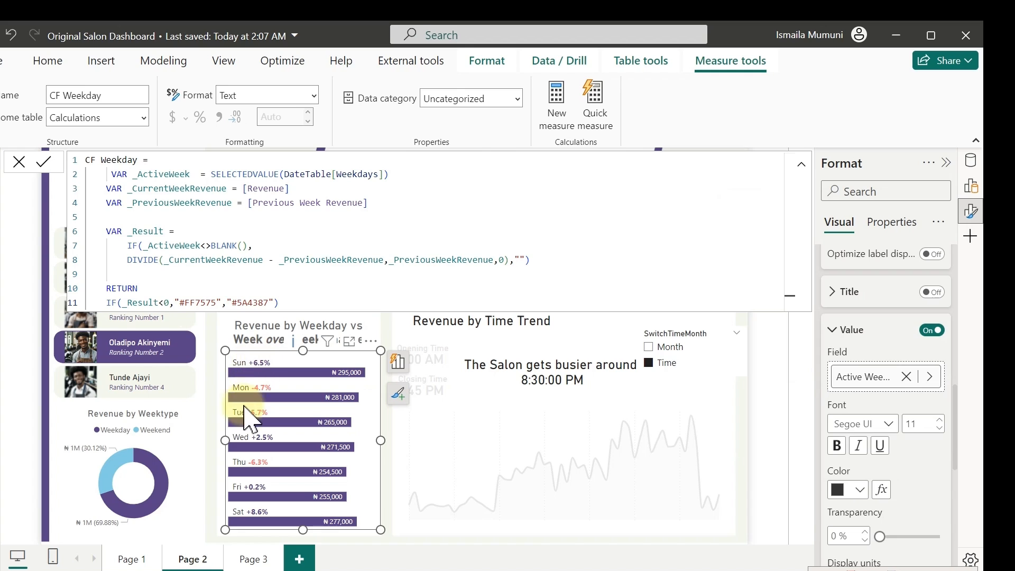
{"action": "mouse_move", "coordinate": [406, 482]}
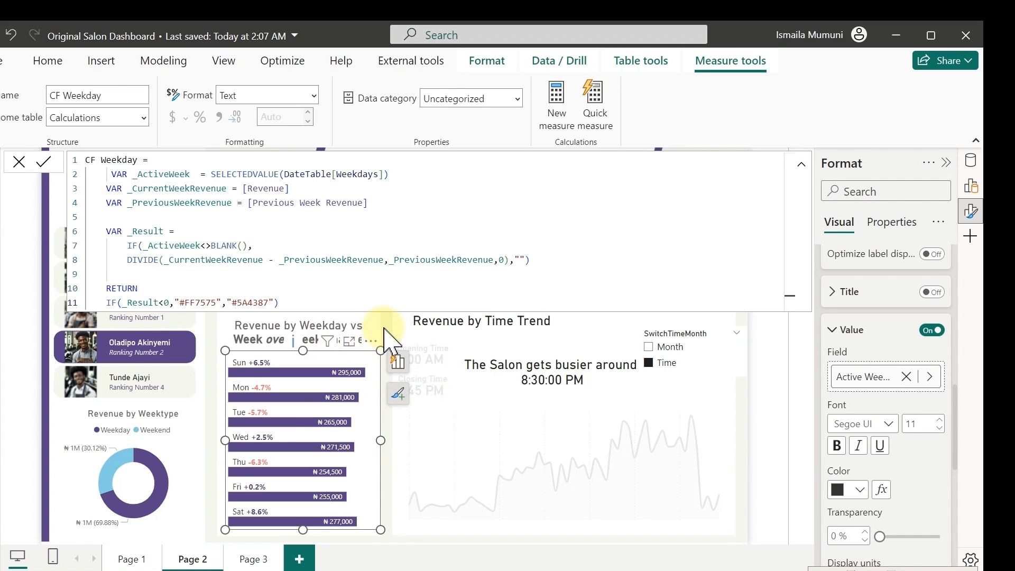
{"action": "left_click", "coordinate": [384, 328]}
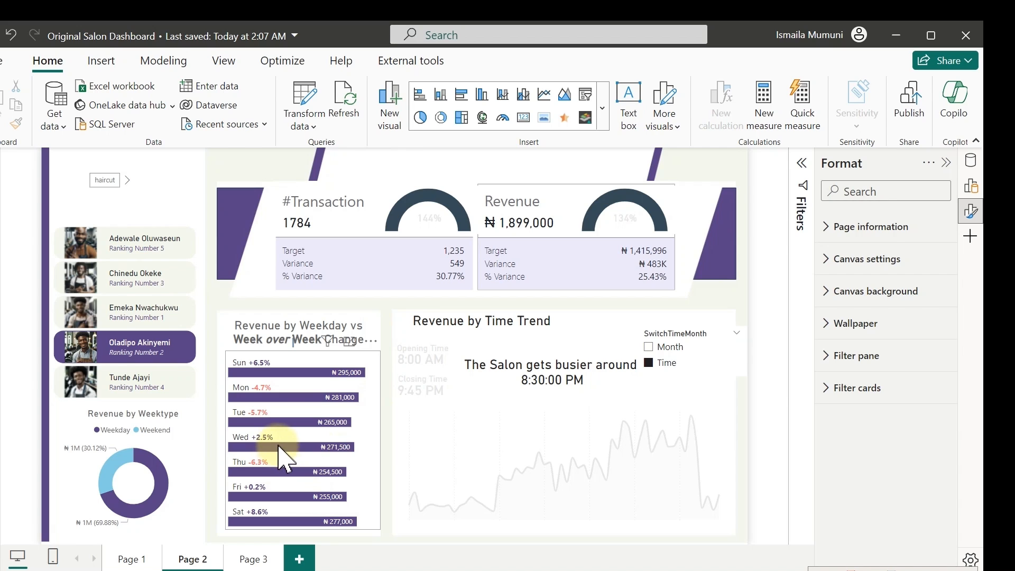
{"action": "mouse_move", "coordinate": [280, 450]}
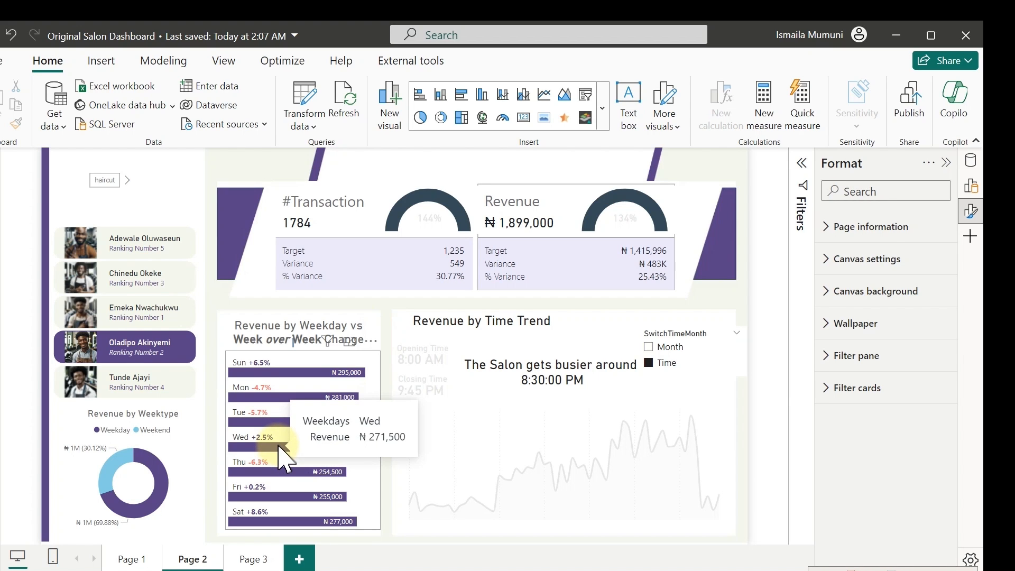
- Change the line color of the Revenue by Time Trend chart to the recent purple used for the weekday bars
{"action": "left_click", "coordinate": [518, 418]}
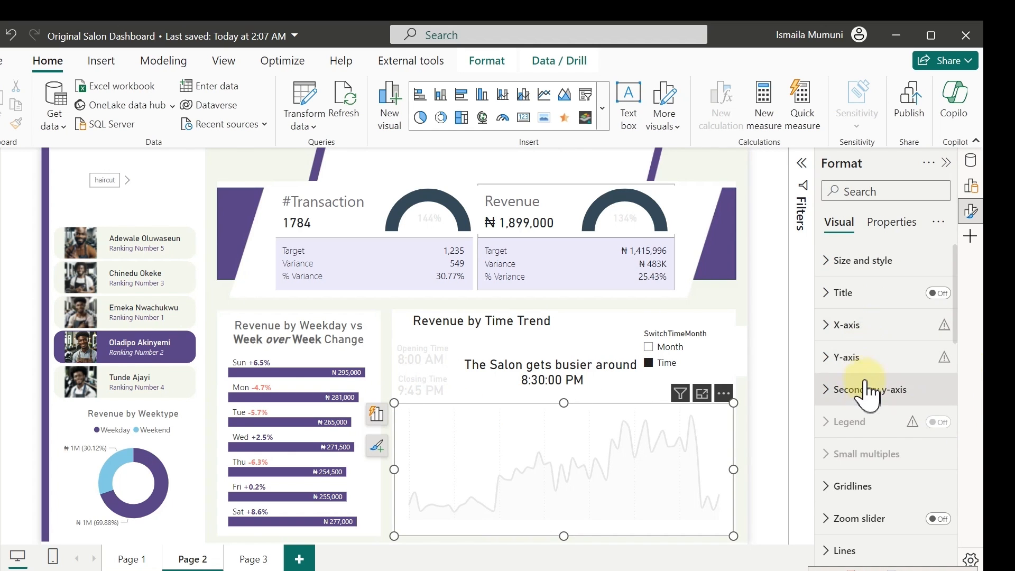
{"action": "scroll", "coordinate": [855, 462], "scroll_direction": "down", "scroll_amount": 3}
{"action": "left_click", "coordinate": [855, 471]}
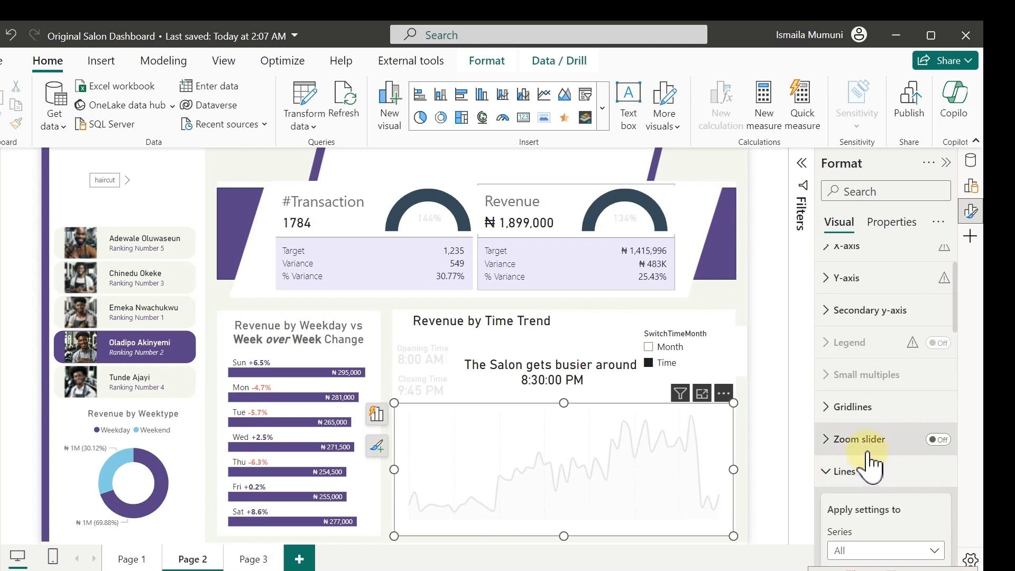
{"action": "scroll", "coordinate": [871, 465], "scroll_direction": "down", "scroll_amount": 4}
{"action": "left_click", "coordinate": [878, 324]}
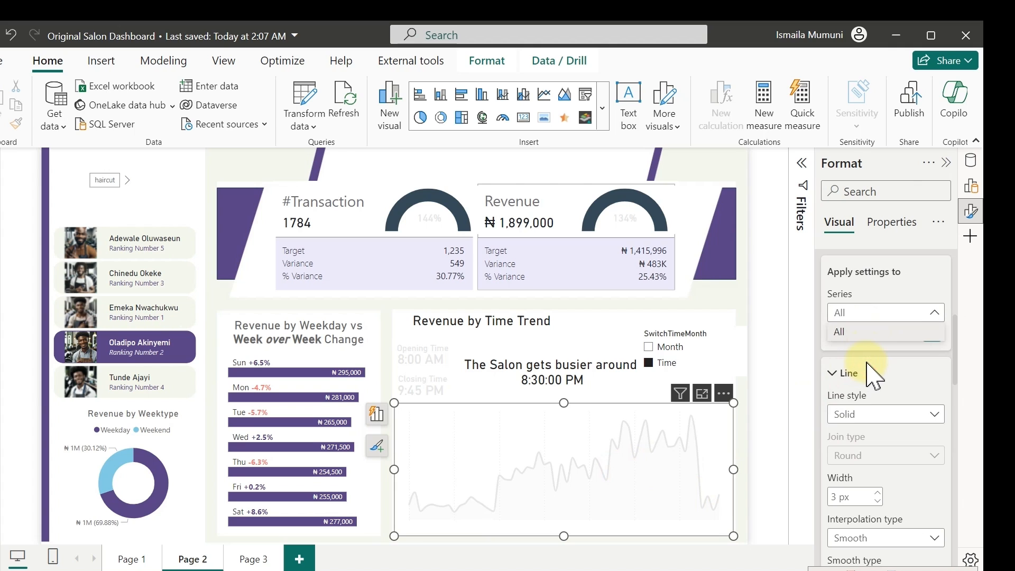
{"action": "scroll", "coordinate": [872, 376], "scroll_direction": "down", "scroll_amount": 5}
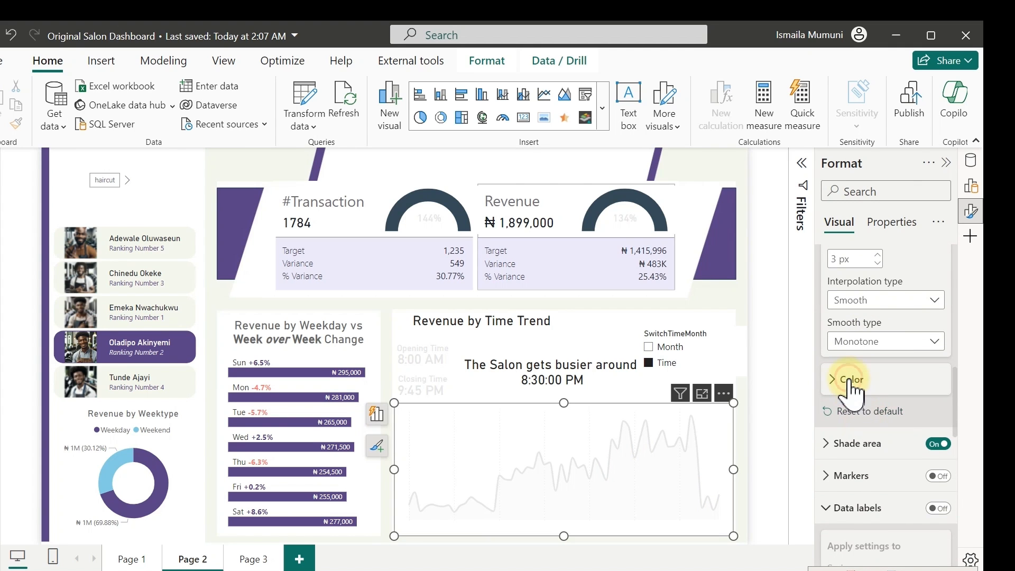
{"action": "left_click", "coordinate": [848, 379]}
{"action": "left_click", "coordinate": [856, 421]}
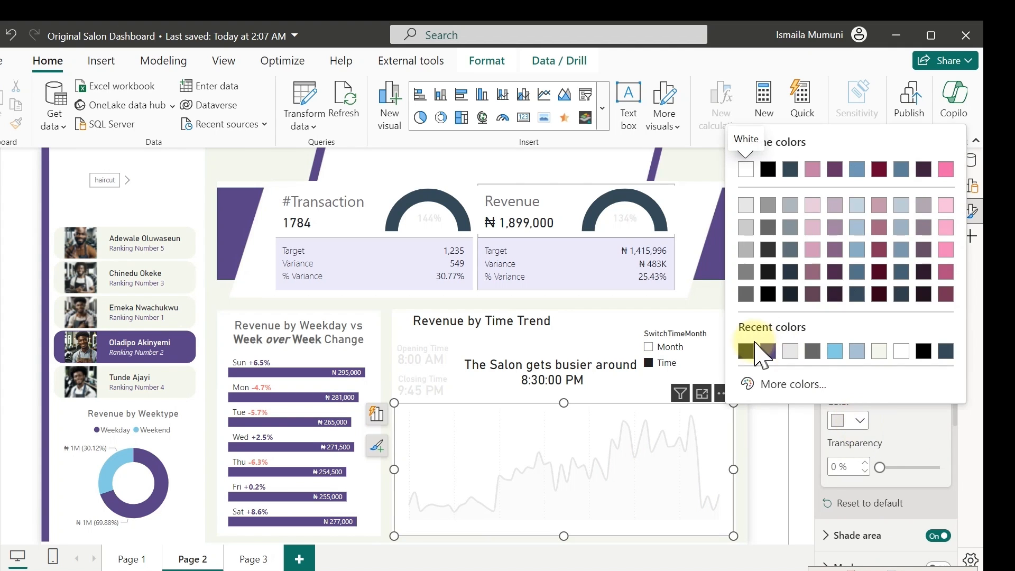
{"action": "left_click", "coordinate": [766, 352]}
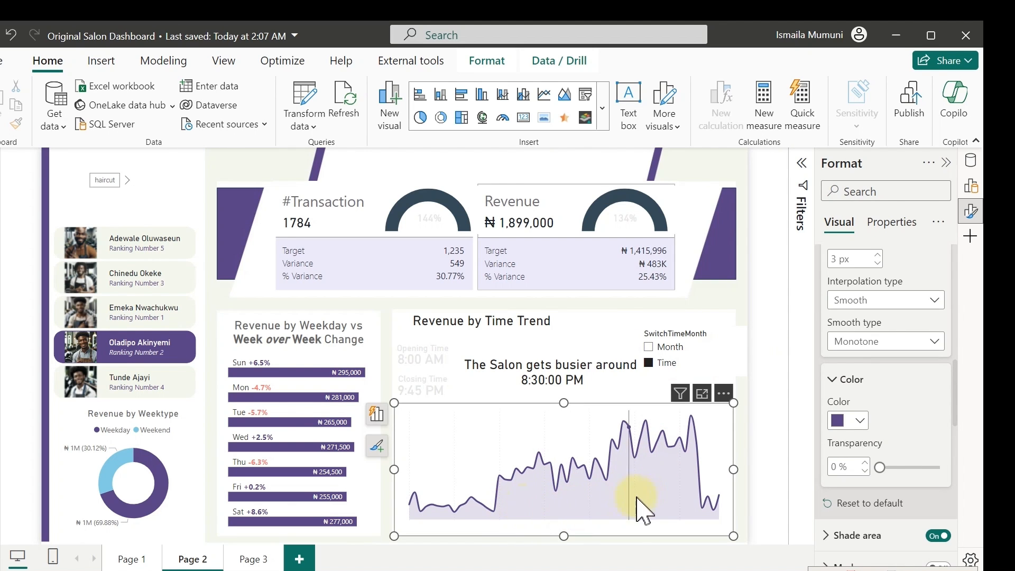
- Set the area transparency of the time trend chart's shade area to 95% with Match line color on
{"action": "scroll", "coordinate": [898, 459], "scroll_direction": "down", "scroll_amount": 3}
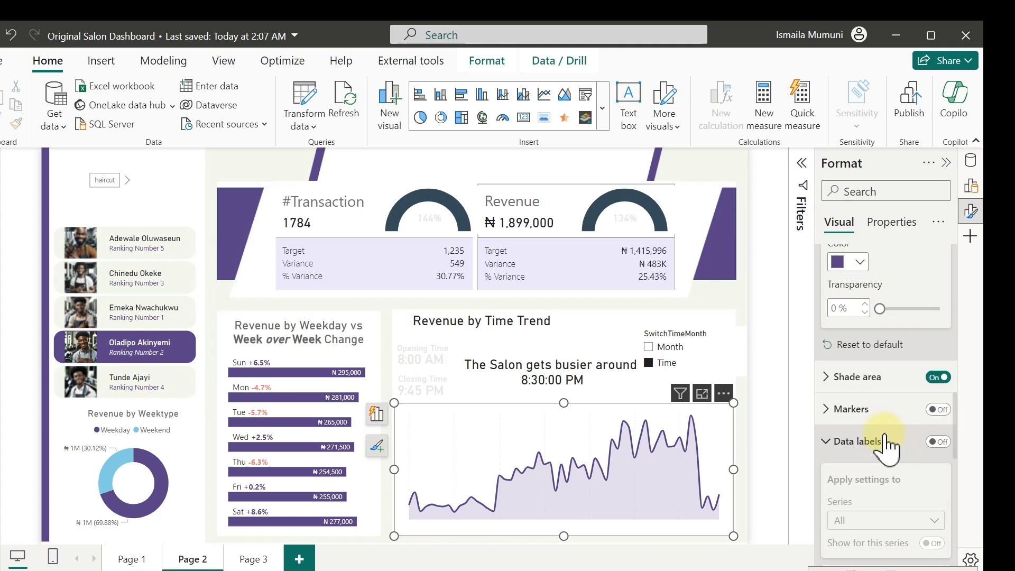
{"action": "left_click", "coordinate": [849, 377]}
{"action": "scroll", "coordinate": [885, 480], "scroll_direction": "down", "scroll_amount": 3}
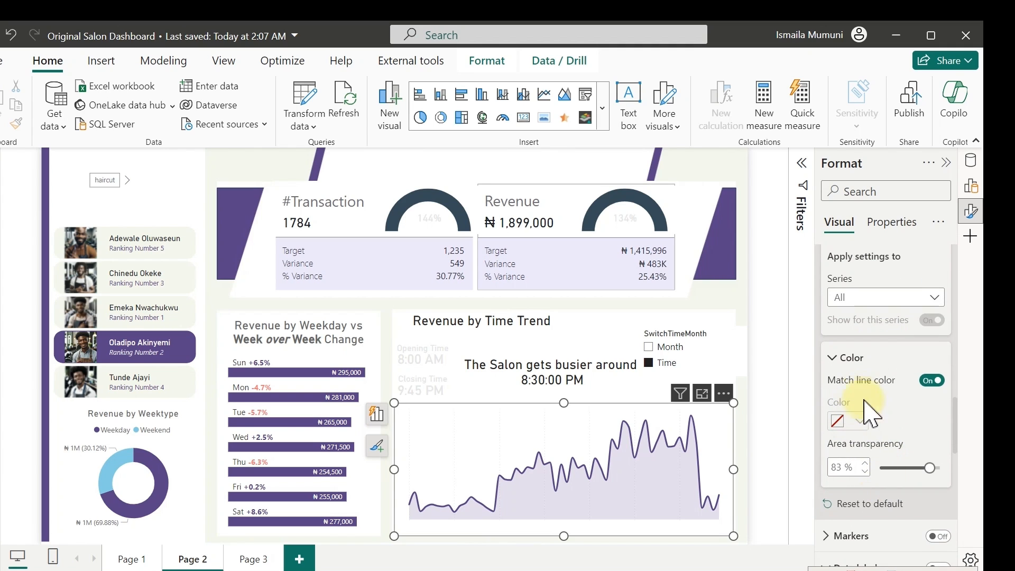
{"action": "left_click", "coordinate": [931, 380]}
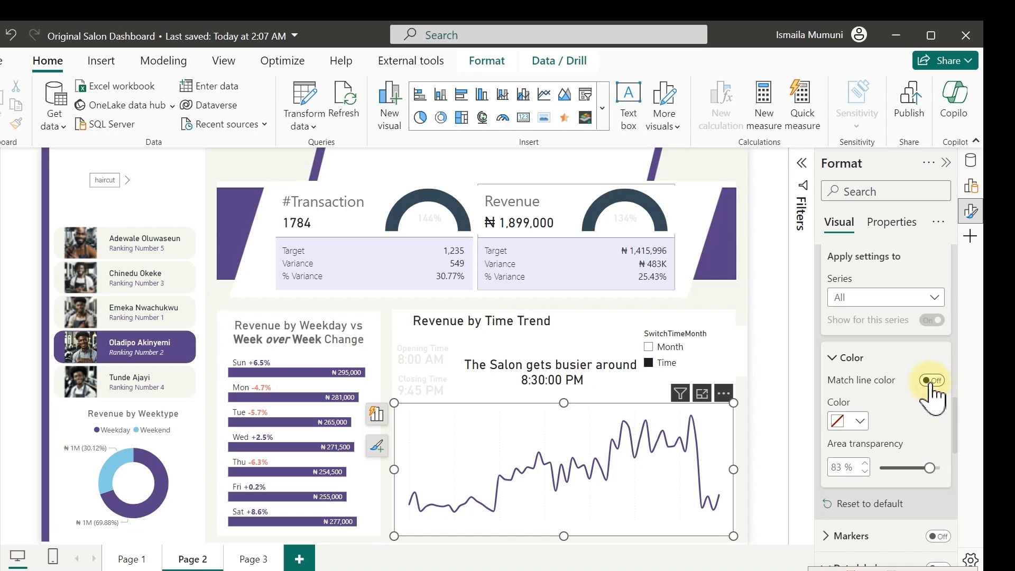
{"action": "left_click", "coordinate": [932, 381]}
{"action": "left_click_drag", "start_coordinate": [929, 468], "coordinate": [860, 469]}
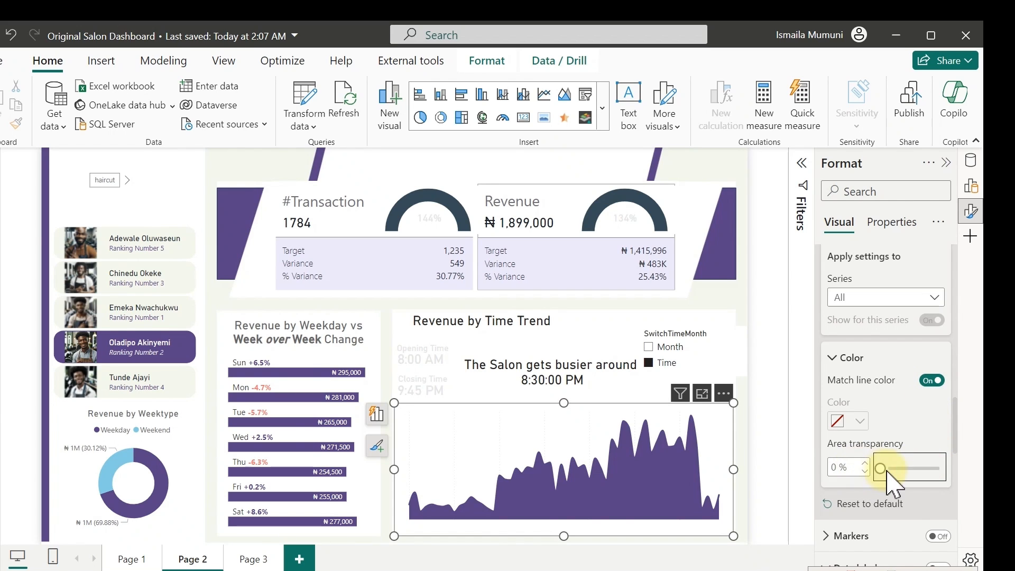
{"action": "left_click_drag", "start_coordinate": [880, 468], "coordinate": [928, 468]}
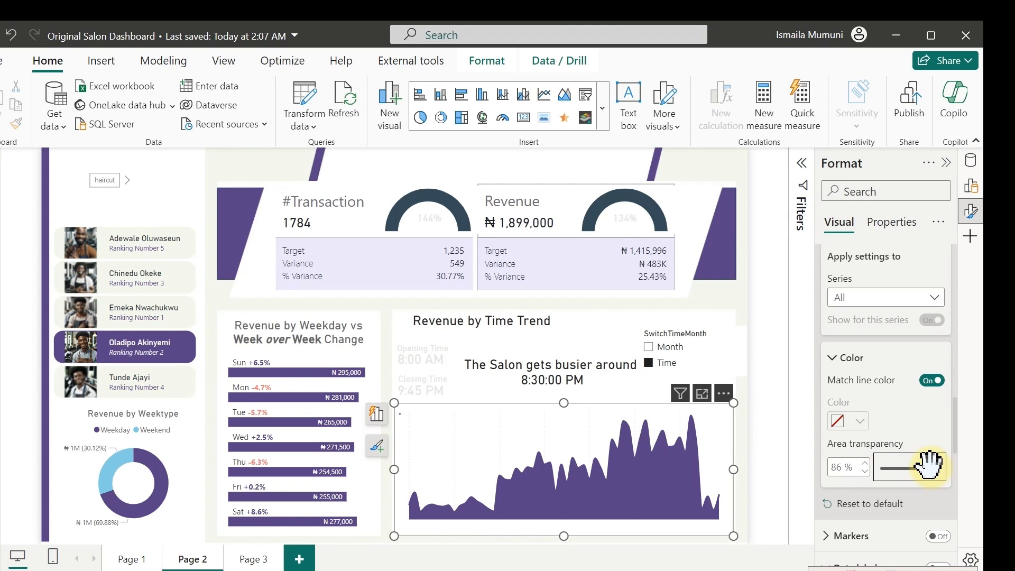
{"action": "left_click", "coordinate": [865, 471]}
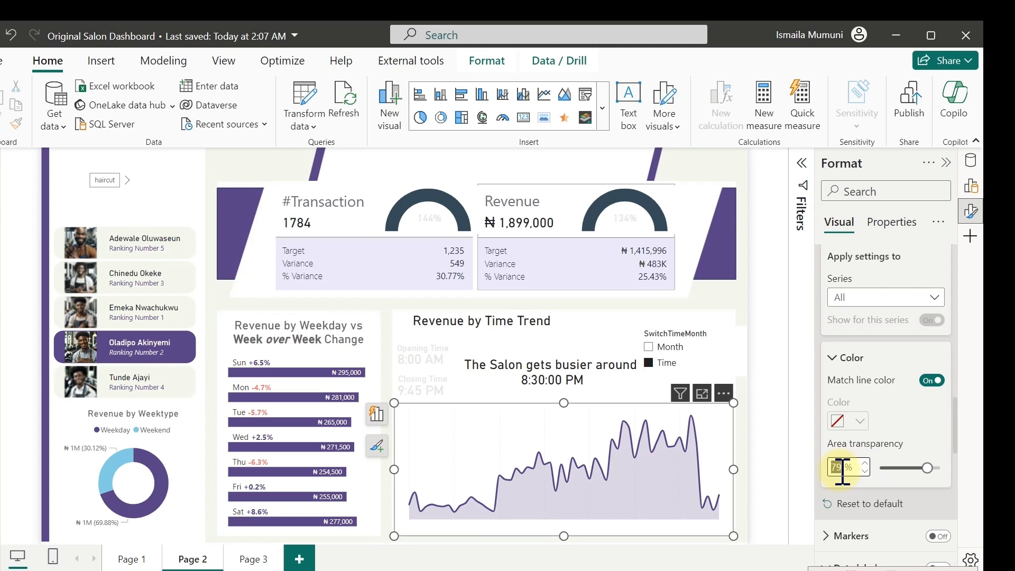
{"action": "type", "text": "5"}
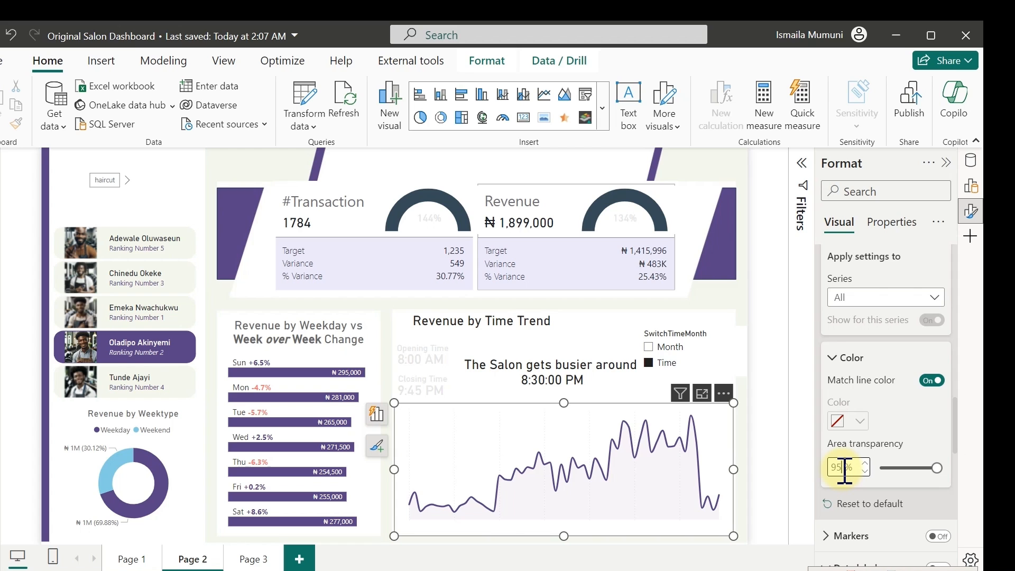
- Set the X-axis values color of the time trend chart to Black, 20% lighter
{"action": "scroll", "coordinate": [888, 418], "scroll_direction": "up", "scroll_amount": 10}
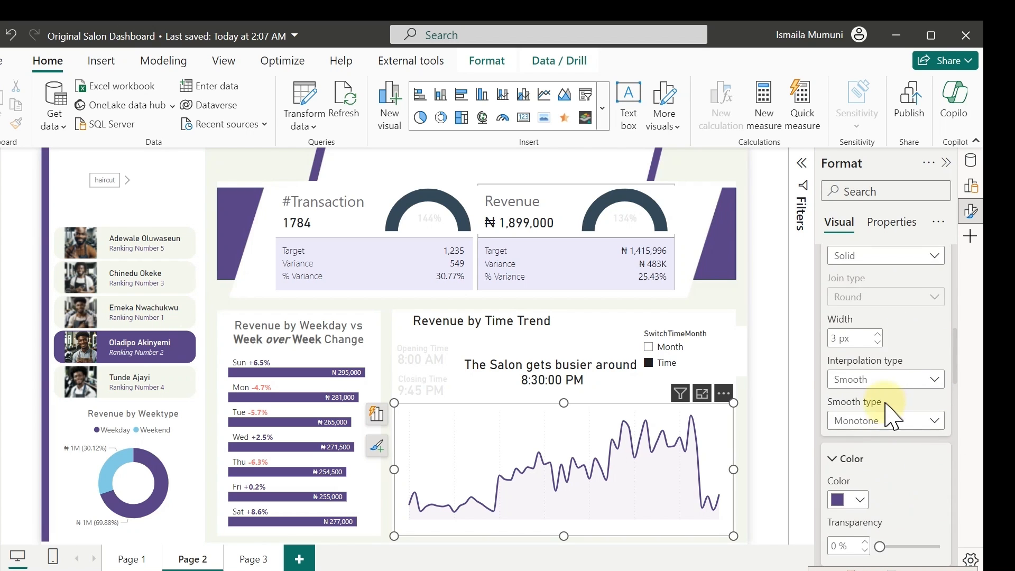
{"action": "left_click", "coordinate": [851, 338]}
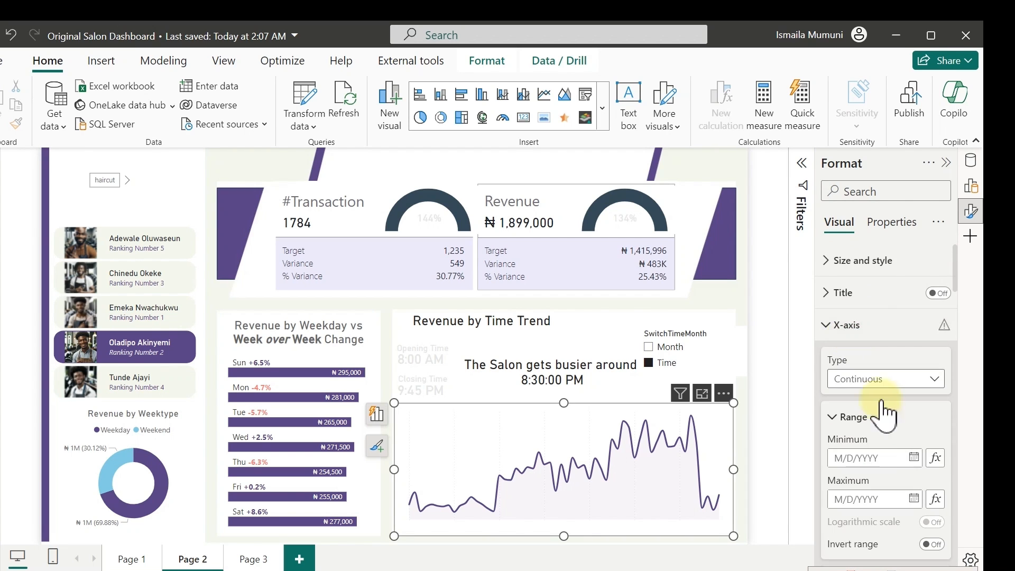
{"action": "scroll", "coordinate": [888, 433], "scroll_direction": "down", "scroll_amount": 3}
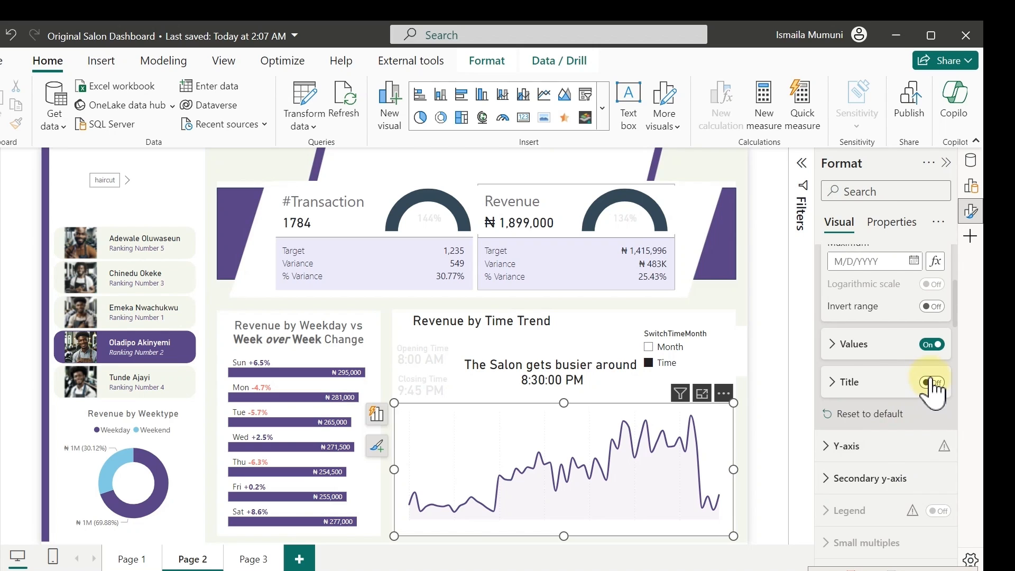
{"action": "left_click", "coordinate": [843, 343]}
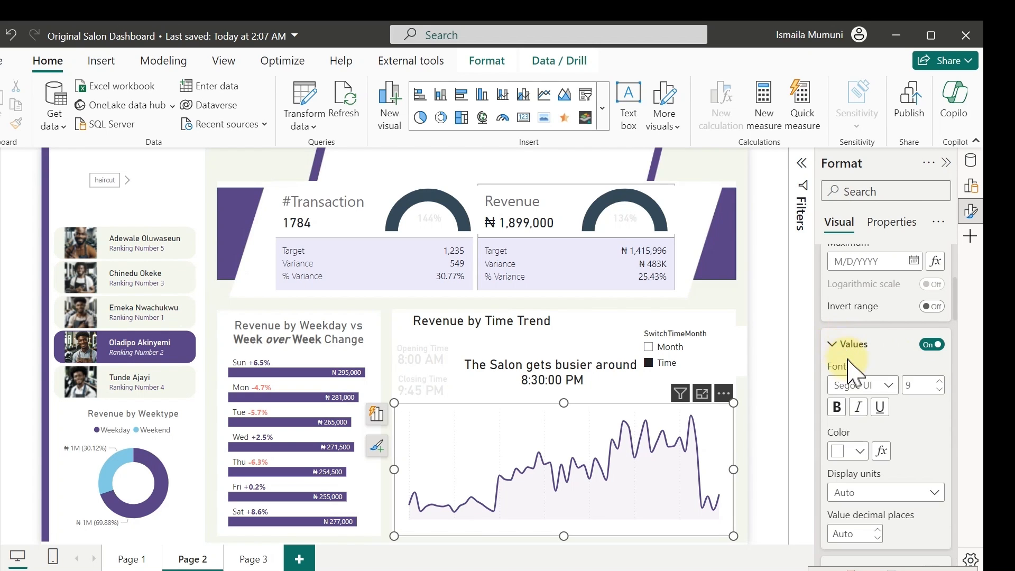
{"action": "left_click", "coordinate": [855, 452]}
{"action": "left_click", "coordinate": [765, 258]}
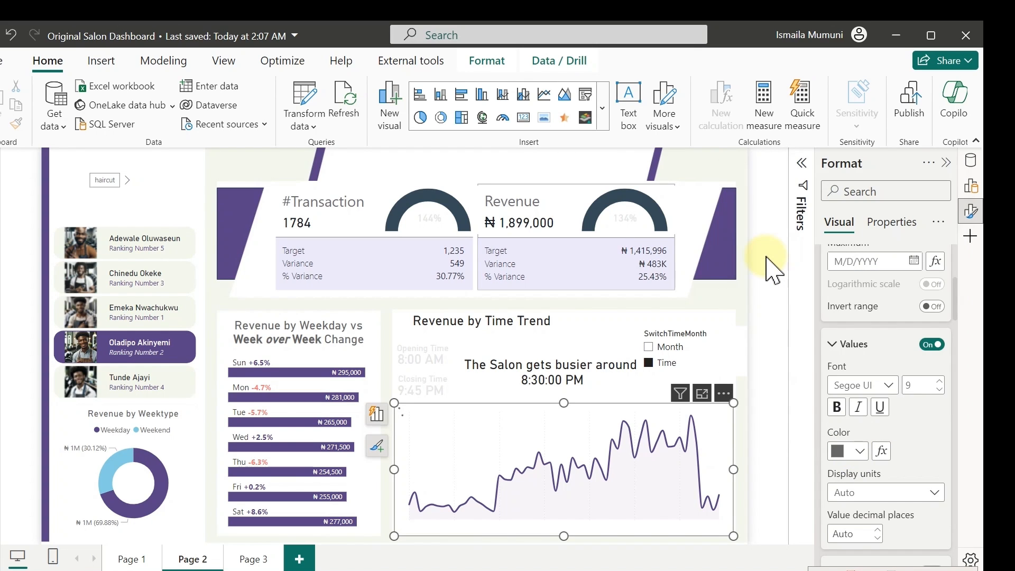
{"action": "left_click", "coordinate": [861, 451]}
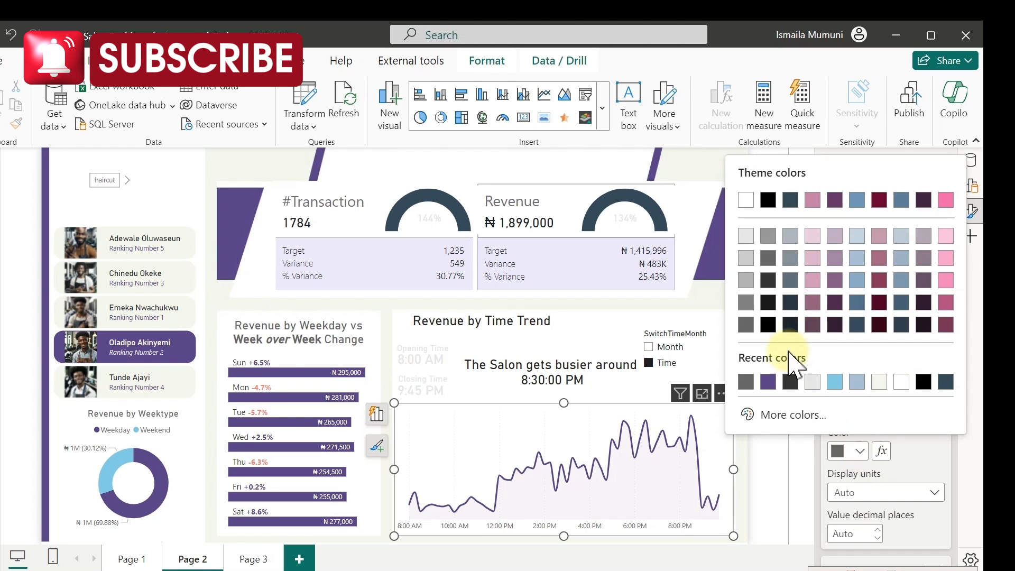
{"action": "left_click", "coordinate": [774, 288]}
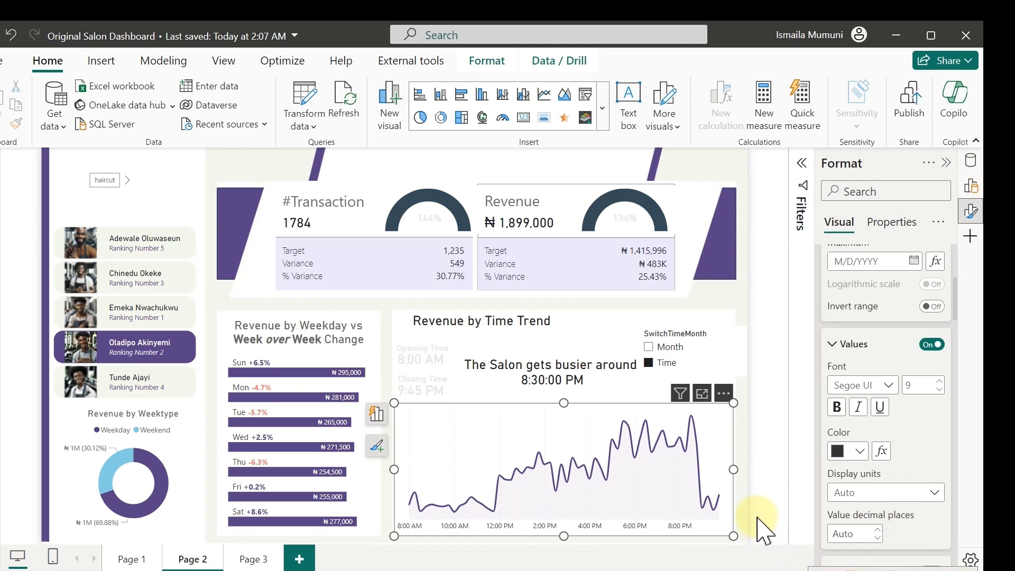
{"action": "left_click", "coordinate": [420, 373]}
{"action": "left_click", "coordinate": [421, 398], "text": "ctrl"}
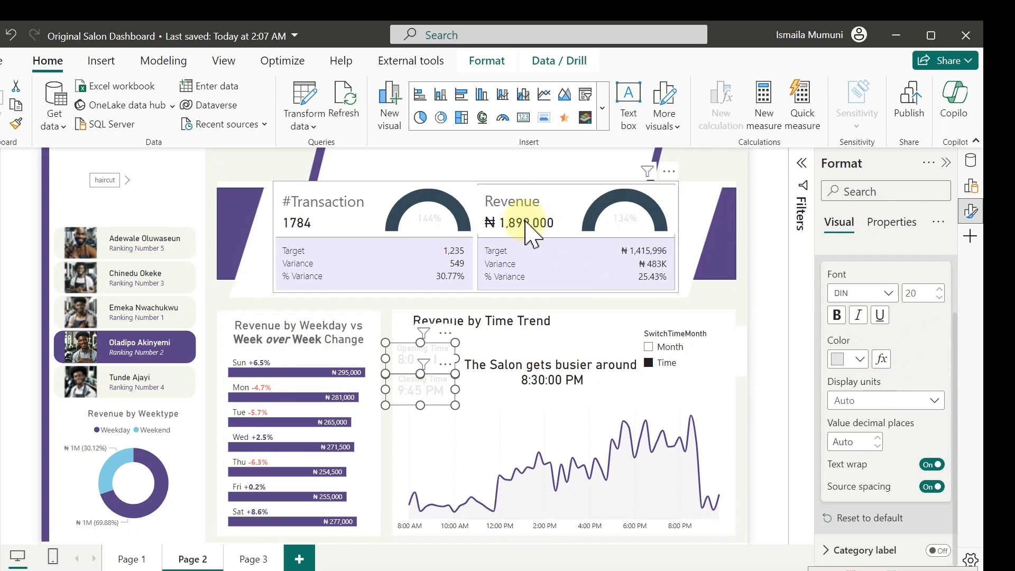
{"action": "left_click", "coordinate": [451, 155]}
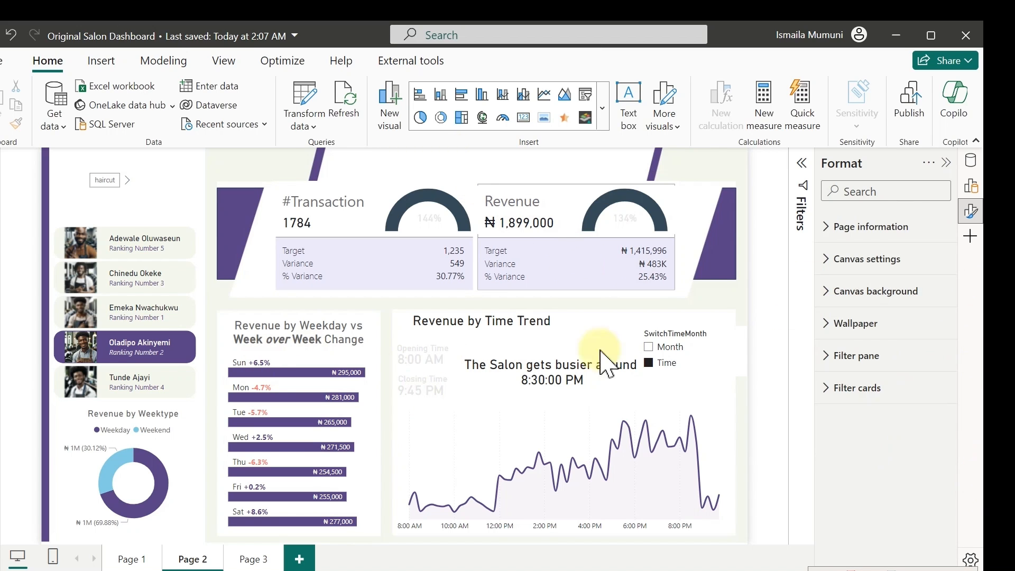
- Set the callout value color of the closing time card to the mid-tone pink theme shade
{"action": "left_click", "coordinate": [414, 396]}
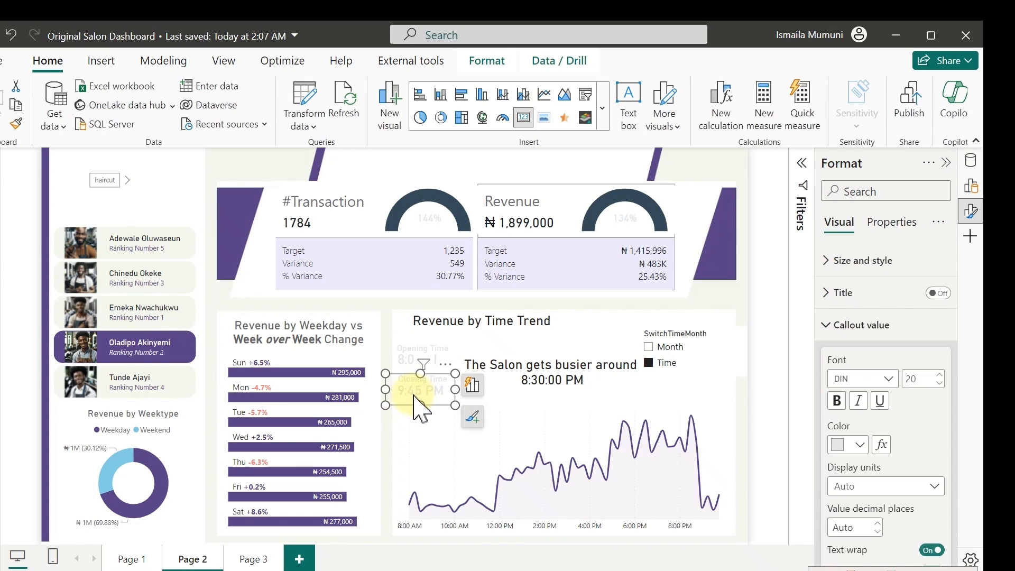
{"action": "left_click", "coordinate": [857, 447]}
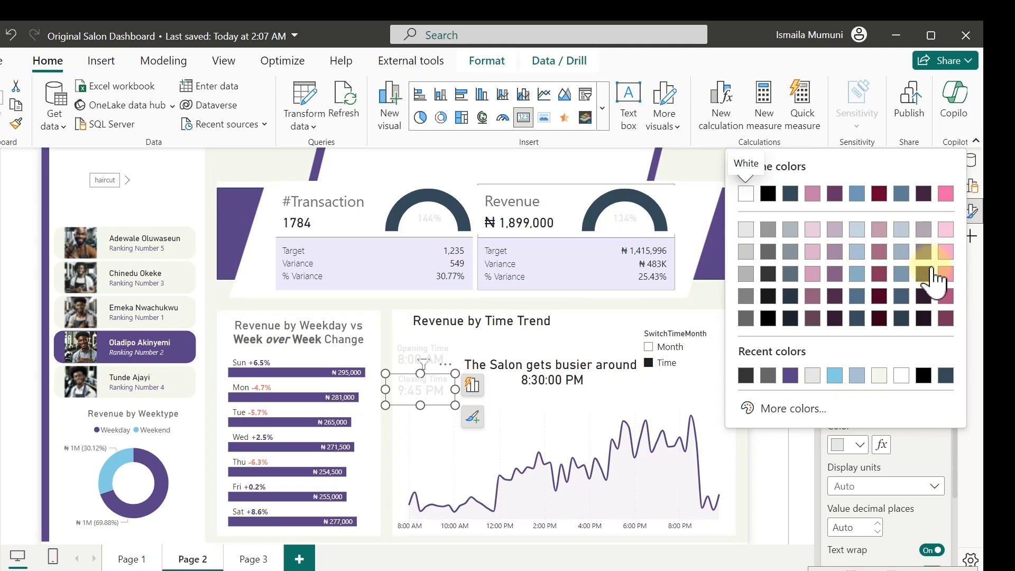
{"action": "left_click", "coordinate": [946, 273]}
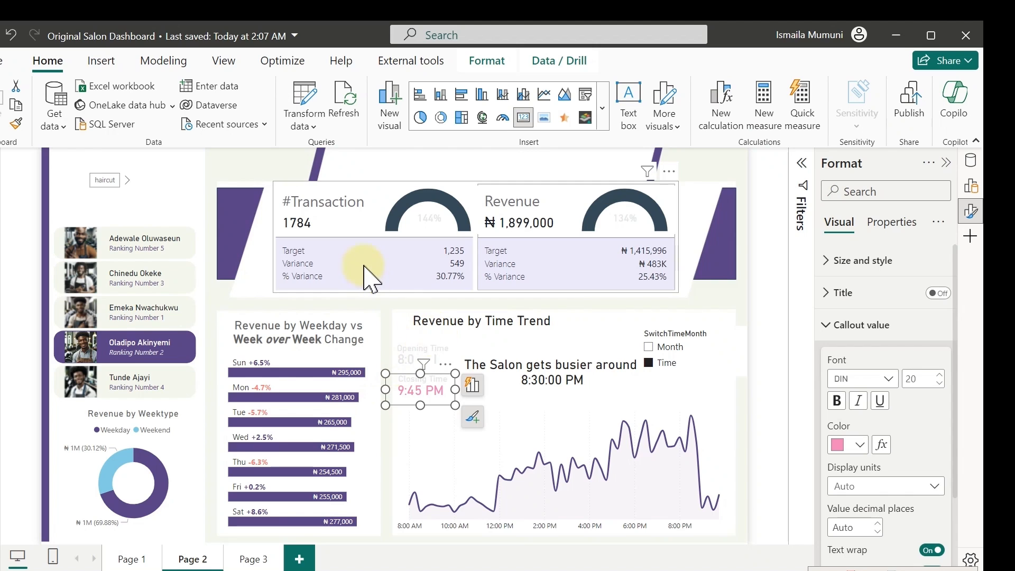
{"action": "left_click", "coordinate": [392, 166]}
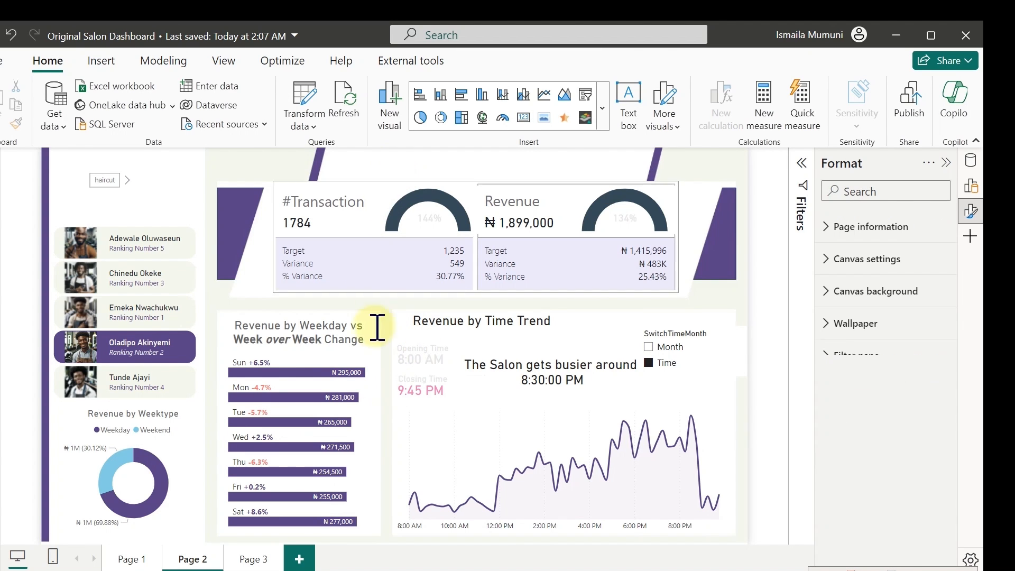
- Set the callout value color of the opening time card to the recent purple
{"action": "left_click", "coordinate": [421, 375]}
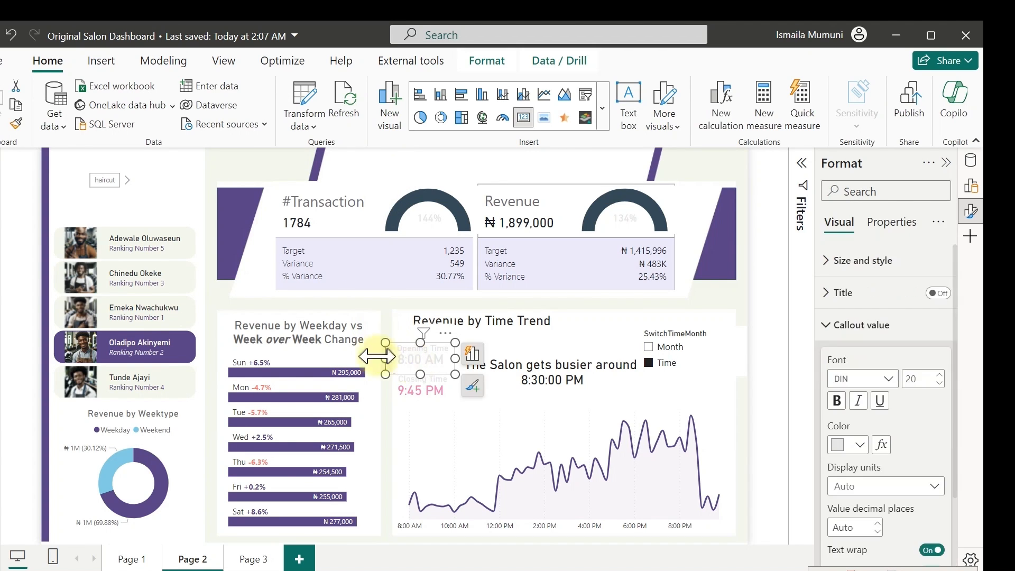
{"action": "left_click", "coordinate": [860, 445]}
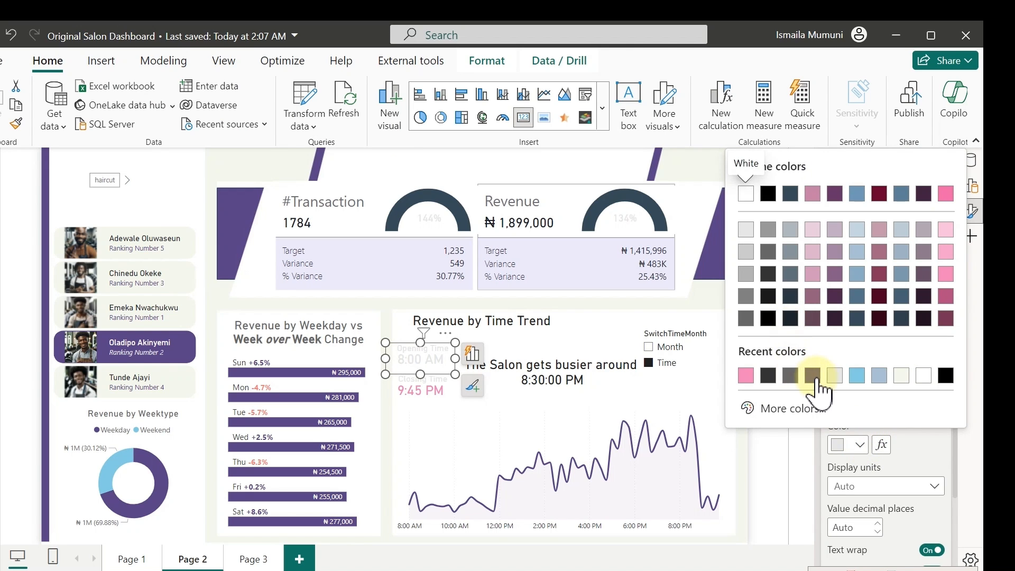
{"action": "left_click", "coordinate": [817, 378]}
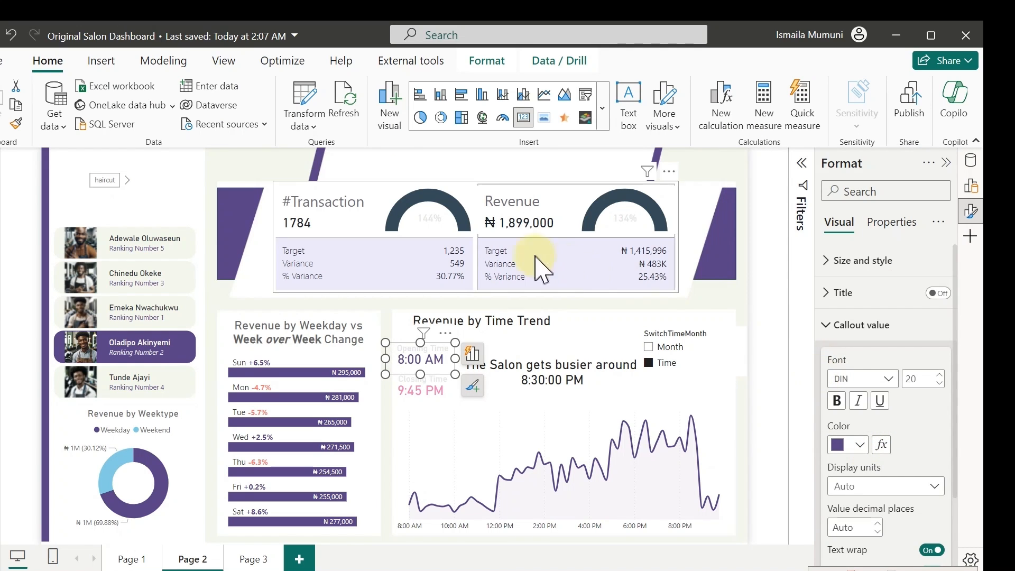
{"action": "key", "text": "Escape"}
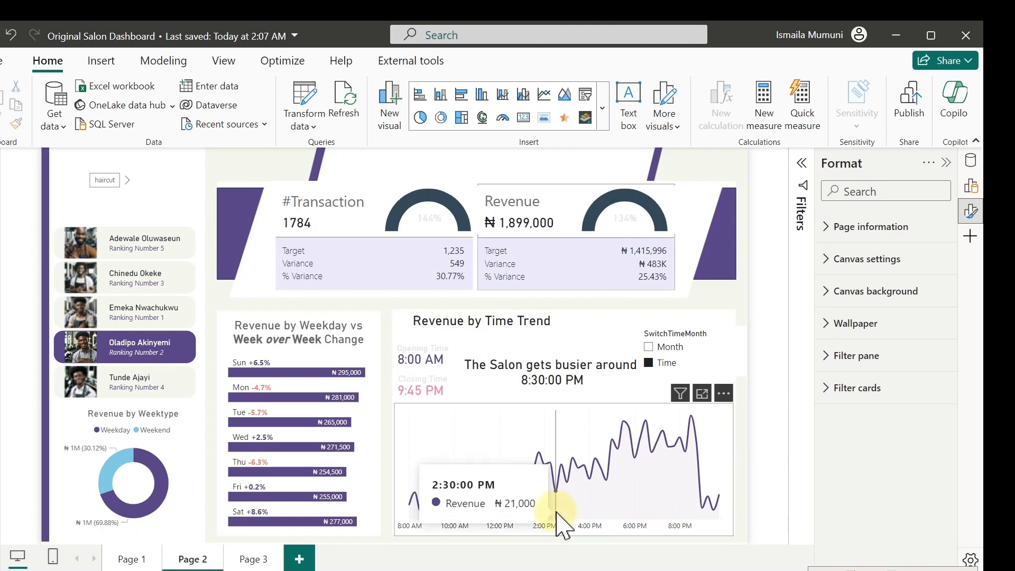
- Reduce the height of the Revenue by Time Trend title card and set its callout value color to the theme's medium gray under Black
{"action": "left_click", "coordinate": [425, 349]}
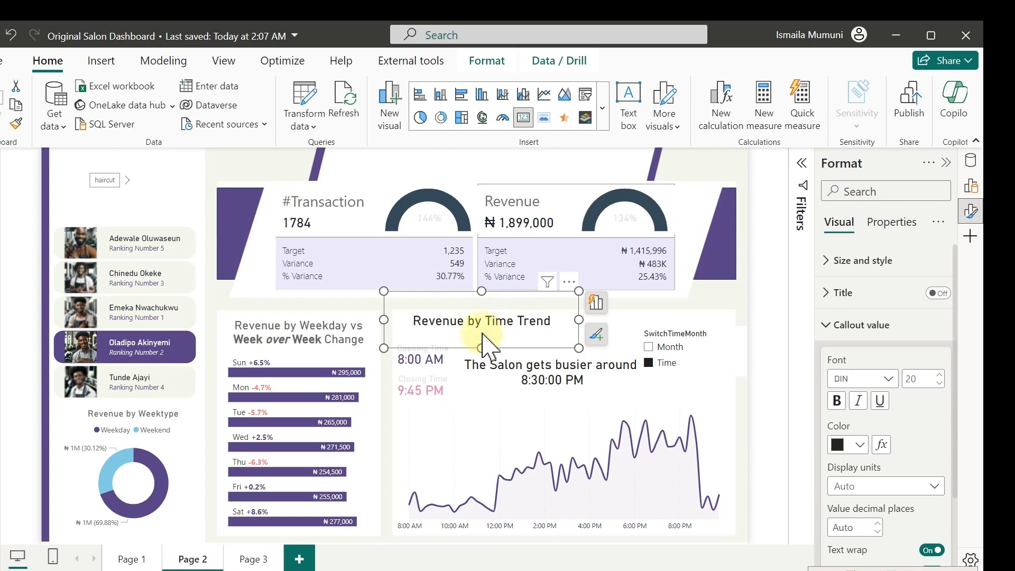
{"action": "left_click_drag", "start_coordinate": [481, 288], "coordinate": [480, 303]}
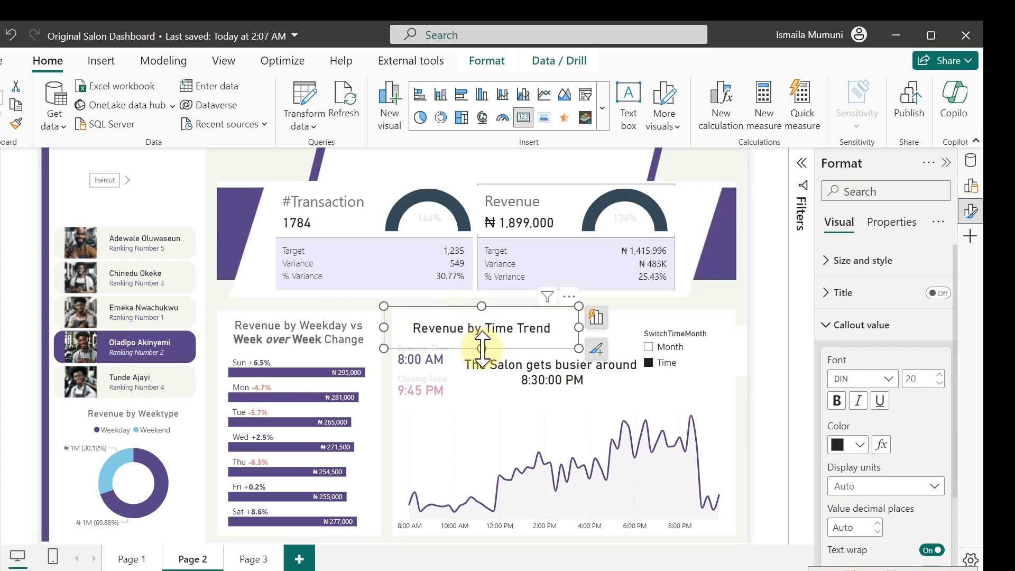
{"action": "left_click_drag", "start_coordinate": [481, 348], "coordinate": [481, 343]}
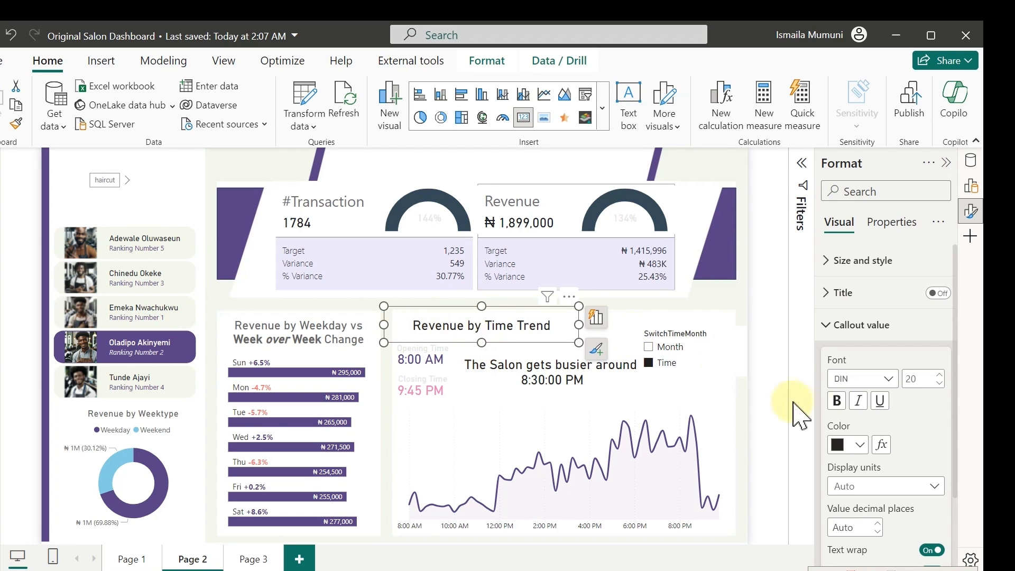
{"action": "left_click", "coordinate": [854, 445]}
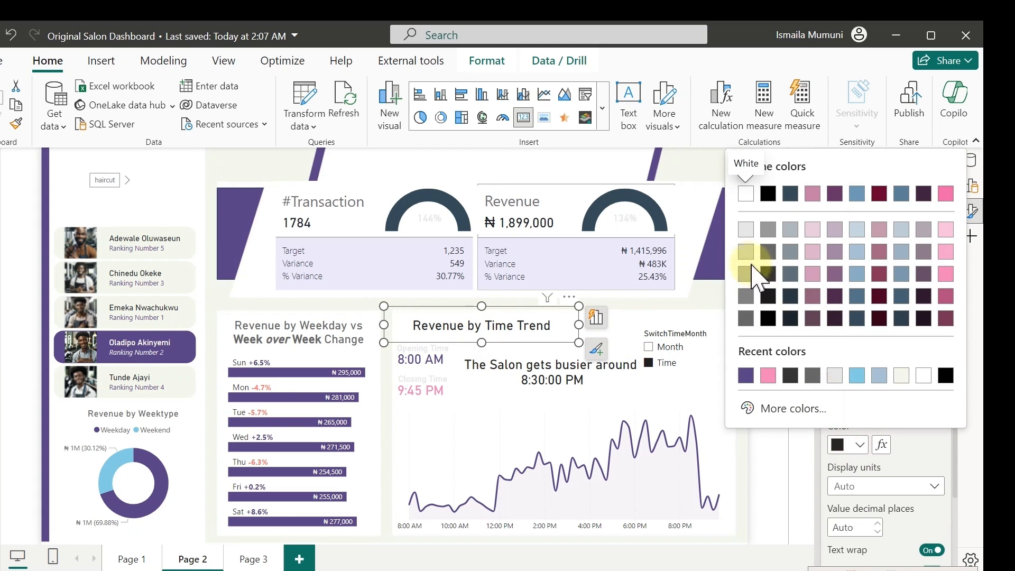
{"action": "left_click", "coordinate": [770, 252]}
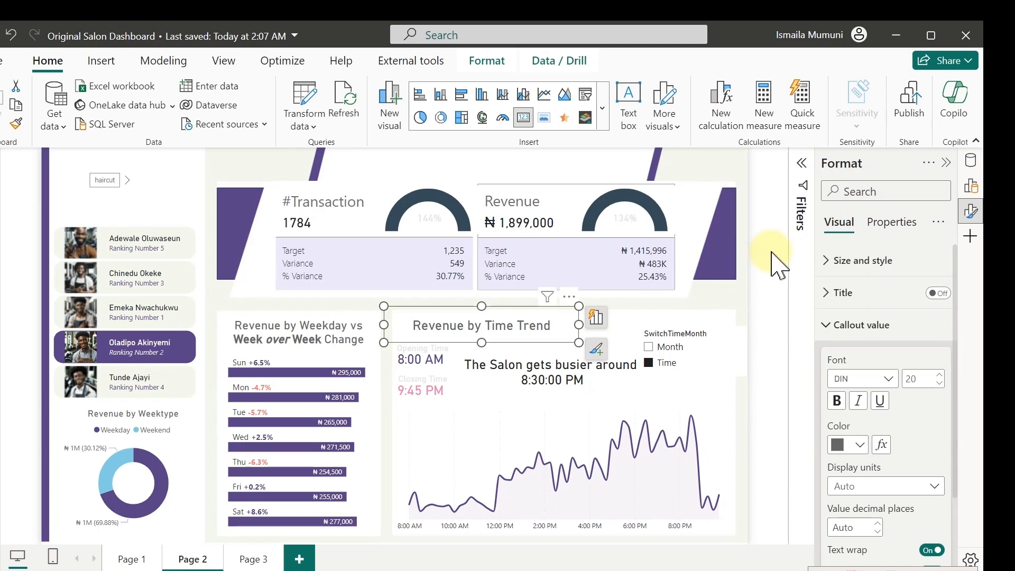
- Set the text color of both the Opening Time and Closing Time label cards to the theme's medium gray under Black
{"action": "left_click", "coordinate": [433, 362]}
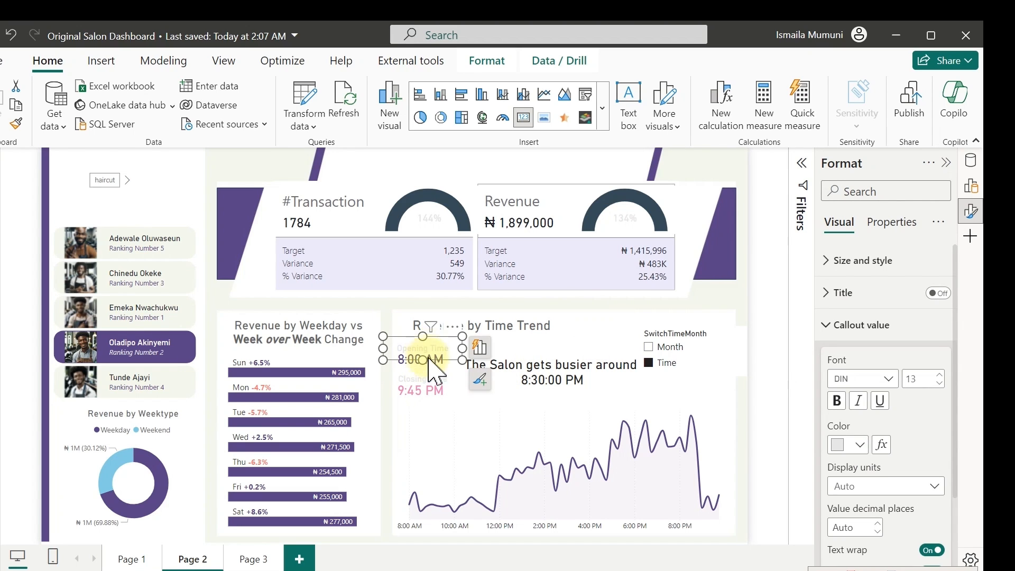
{"action": "left_click", "coordinate": [445, 392], "text": "ctrl"}
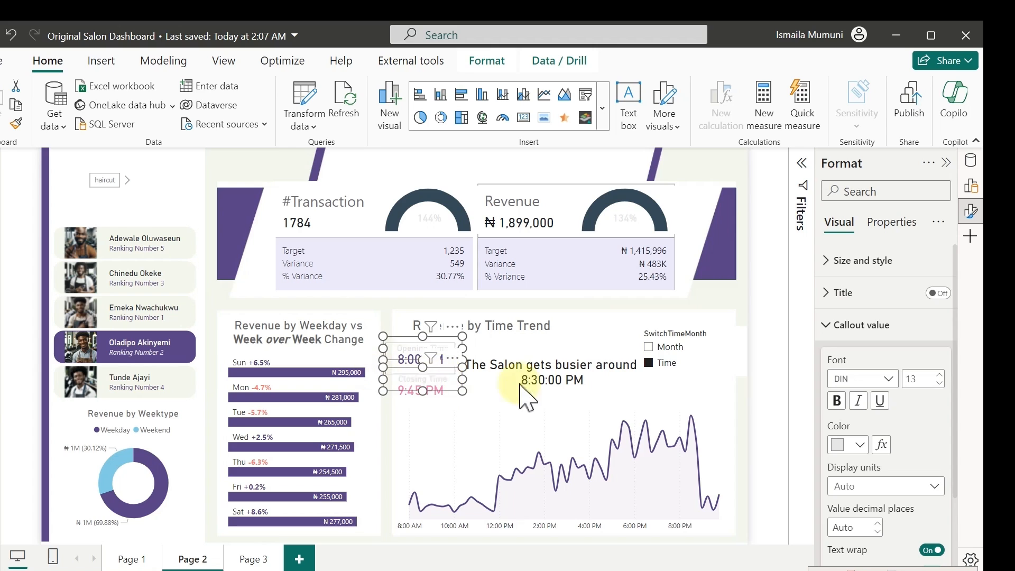
{"action": "left_click", "coordinate": [854, 446]}
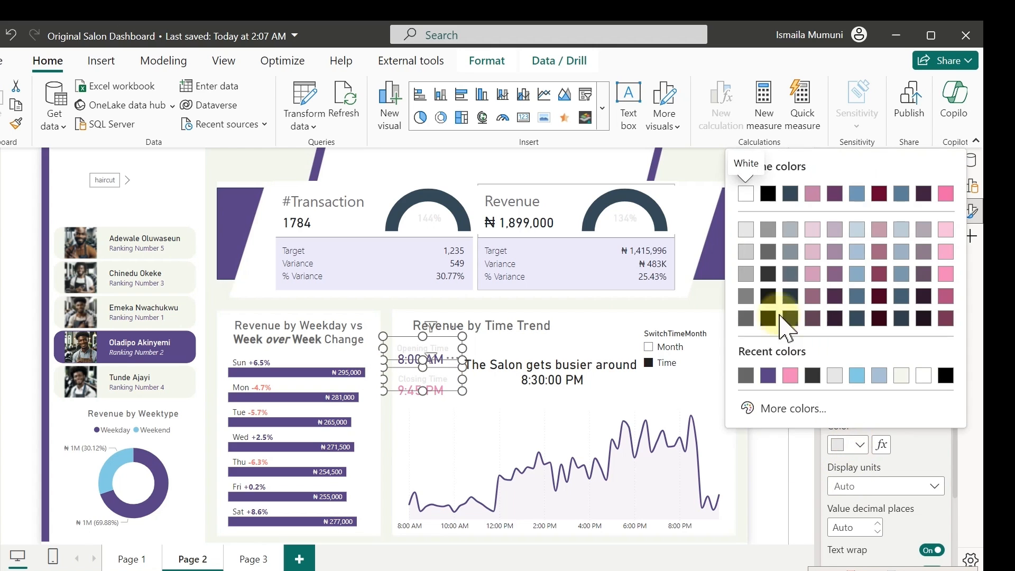
{"action": "left_click", "coordinate": [768, 254]}
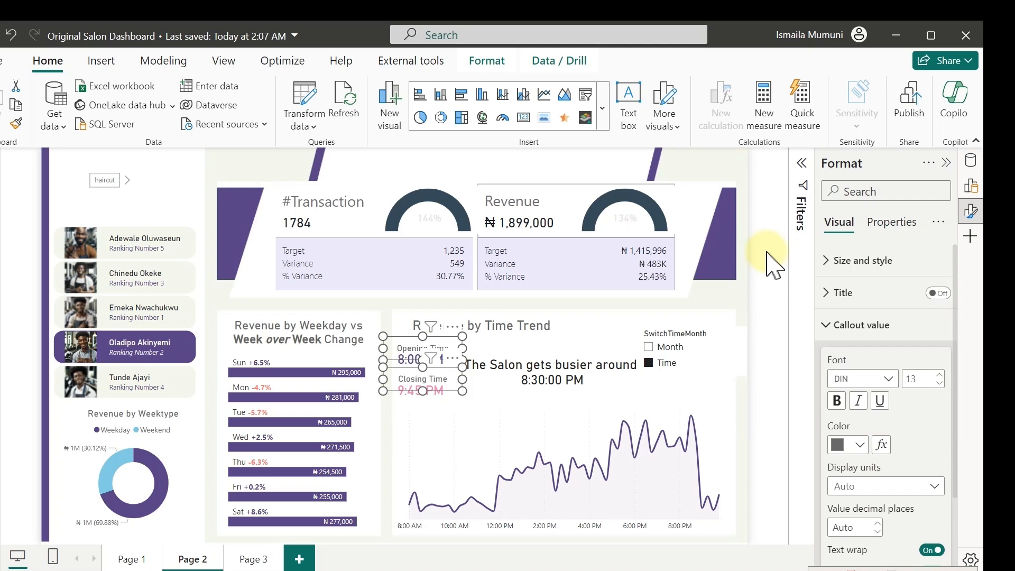
- Format the busiest-time sentence card's callout value in Comic Sans MS at size 15, colored the lightest gray theme shade under Black
{"action": "left_click", "coordinate": [610, 379]}
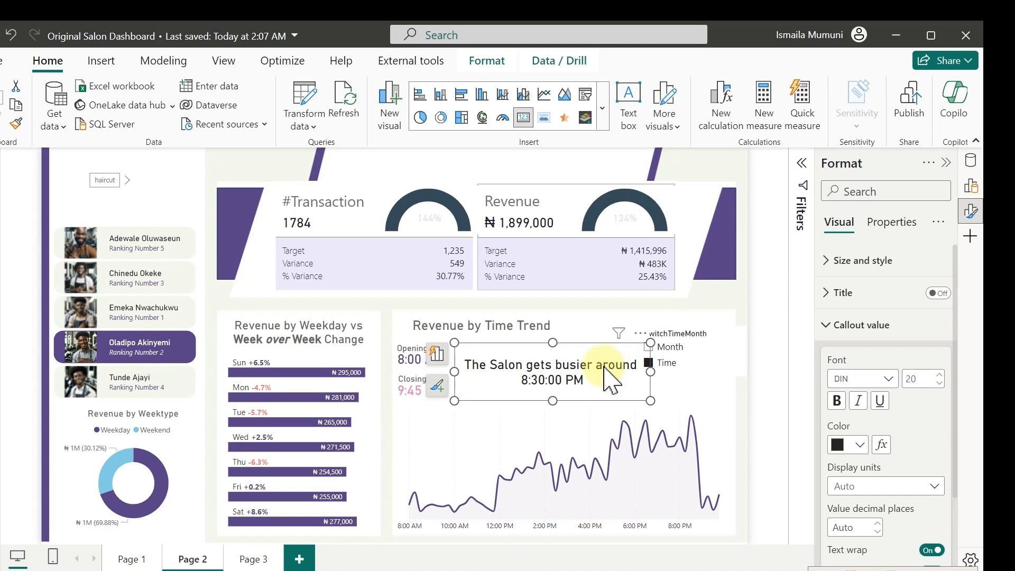
{"action": "left_click", "coordinate": [884, 379]}
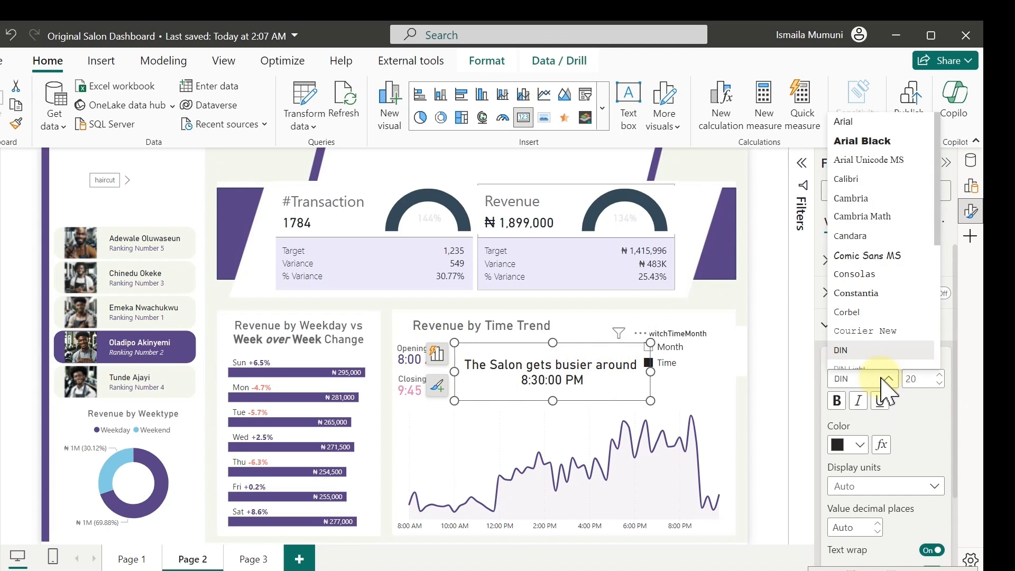
{"action": "left_click", "coordinate": [878, 257]}
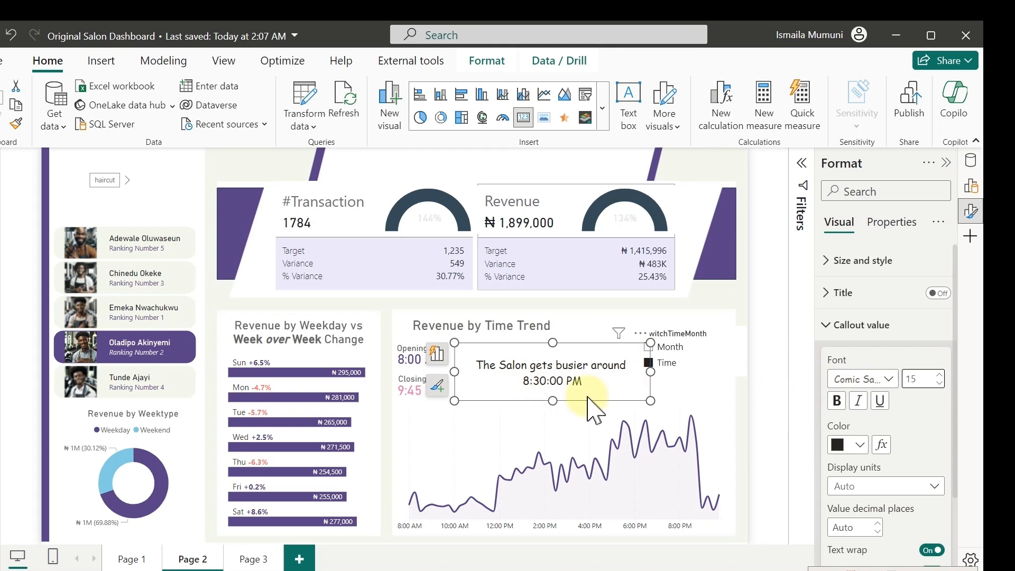
{"action": "left_click", "coordinate": [857, 447]}
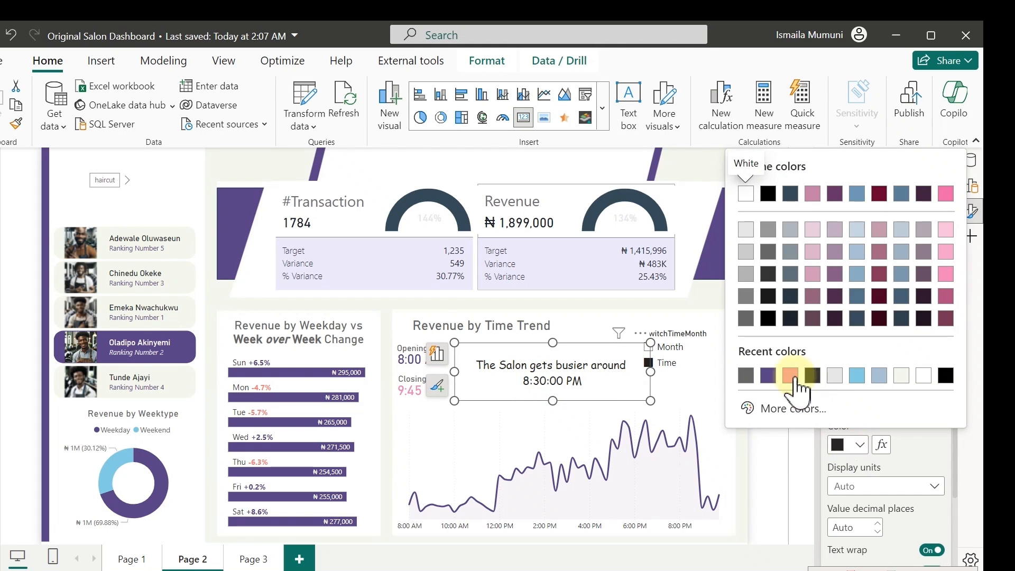
{"action": "left_click", "coordinate": [768, 229]}
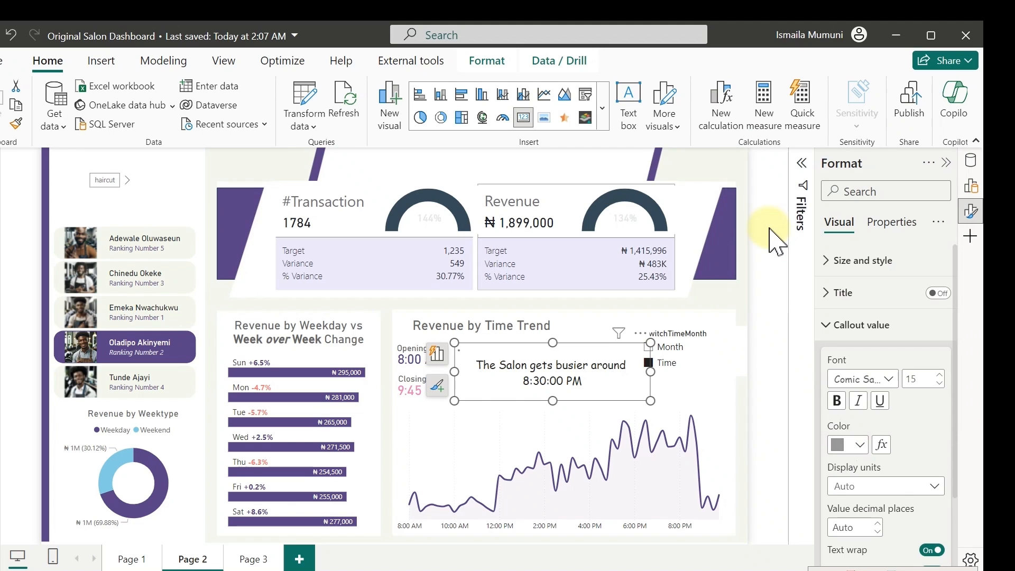
{"action": "left_click", "coordinate": [503, 175]}
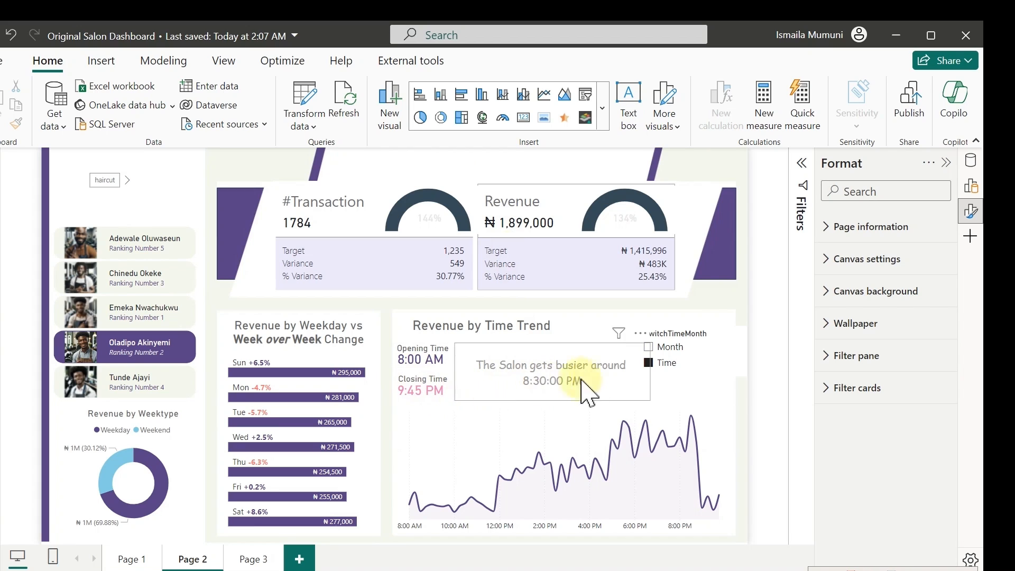
- Turn off the header of the SwitchTimeMonth slicer
{"action": "left_click", "coordinate": [719, 376]}
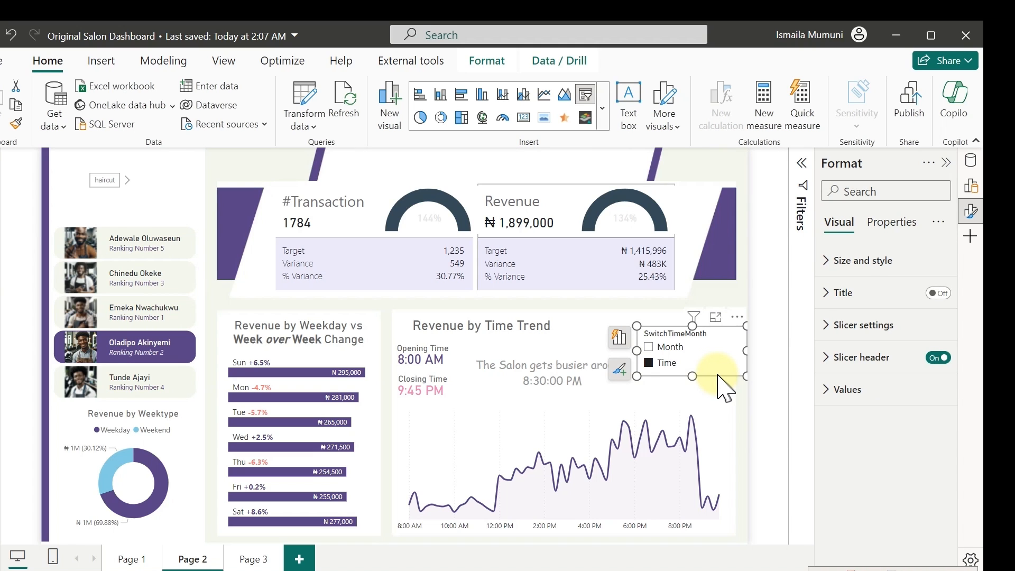
{"action": "left_click", "coordinate": [938, 358]}
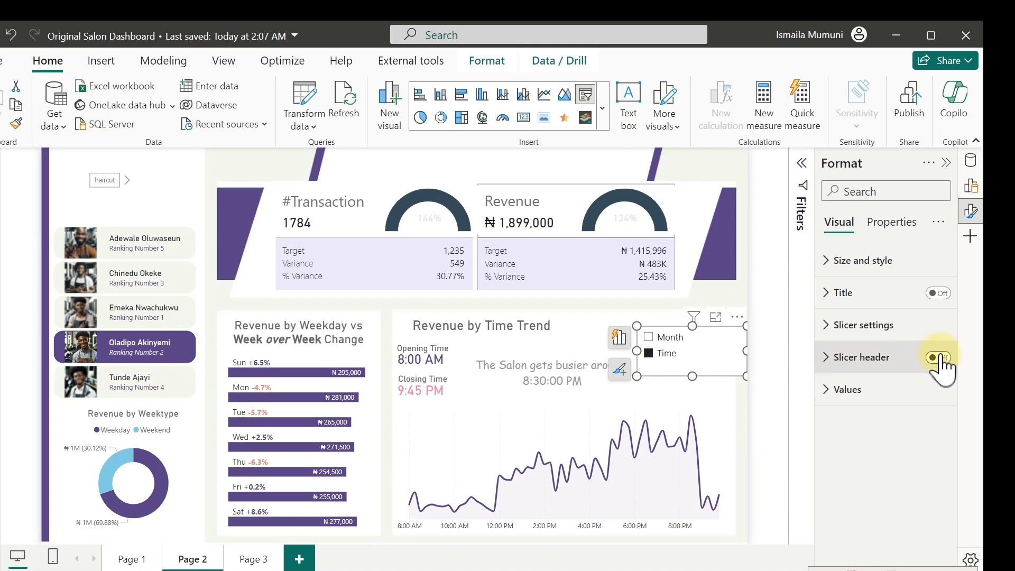
- Convert the SwitchTimeMonth slicer to a button slicer and set its layout to show 1 column
{"action": "left_click", "coordinate": [602, 110]}
{"action": "scroll", "coordinate": [478, 410], "scroll_direction": "down", "scroll_amount": 1}
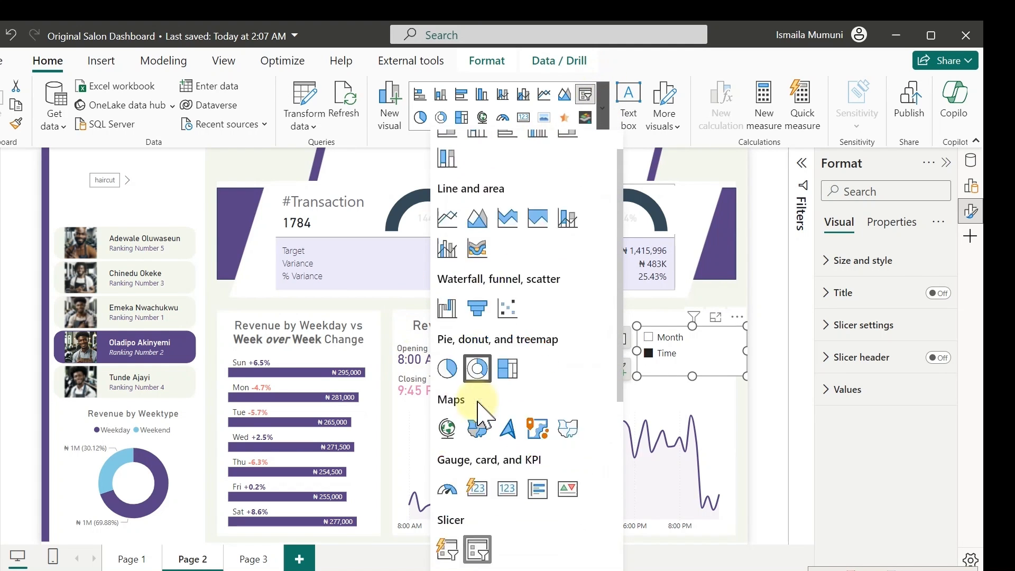
{"action": "scroll", "coordinate": [478, 410], "scroll_direction": "down", "scroll_amount": 5}
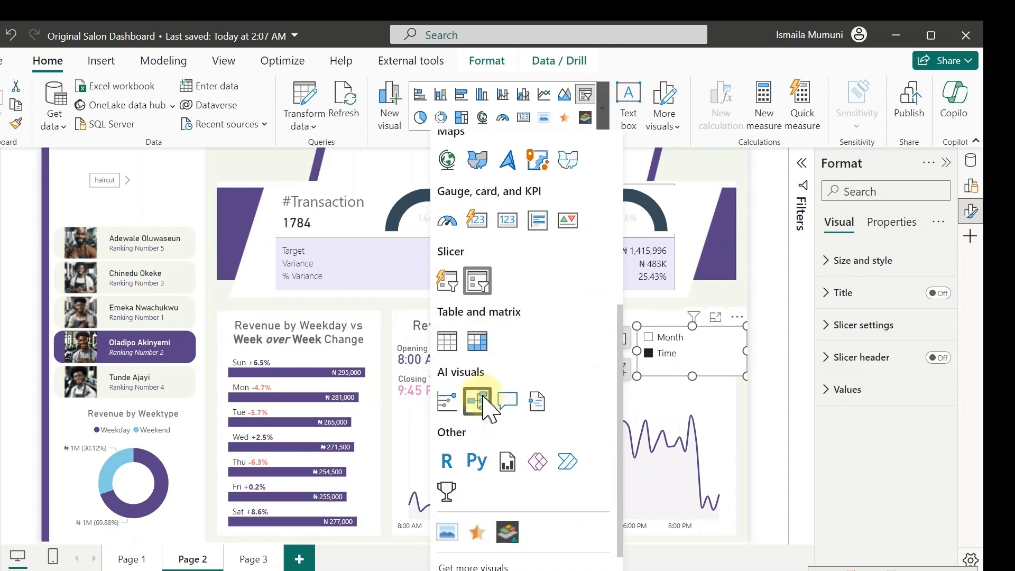
{"action": "left_click", "coordinate": [452, 288]}
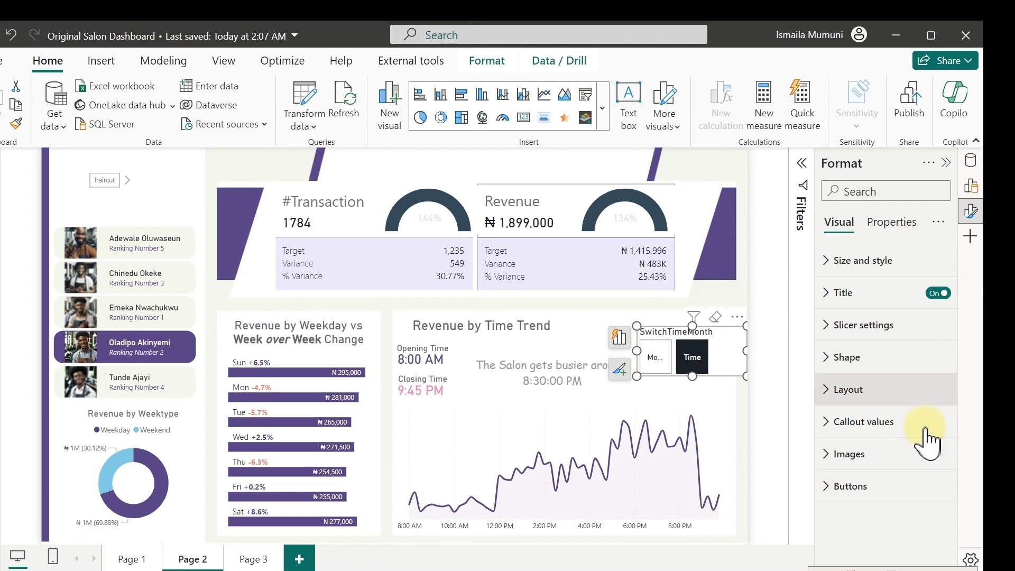
{"action": "left_click", "coordinate": [866, 392]}
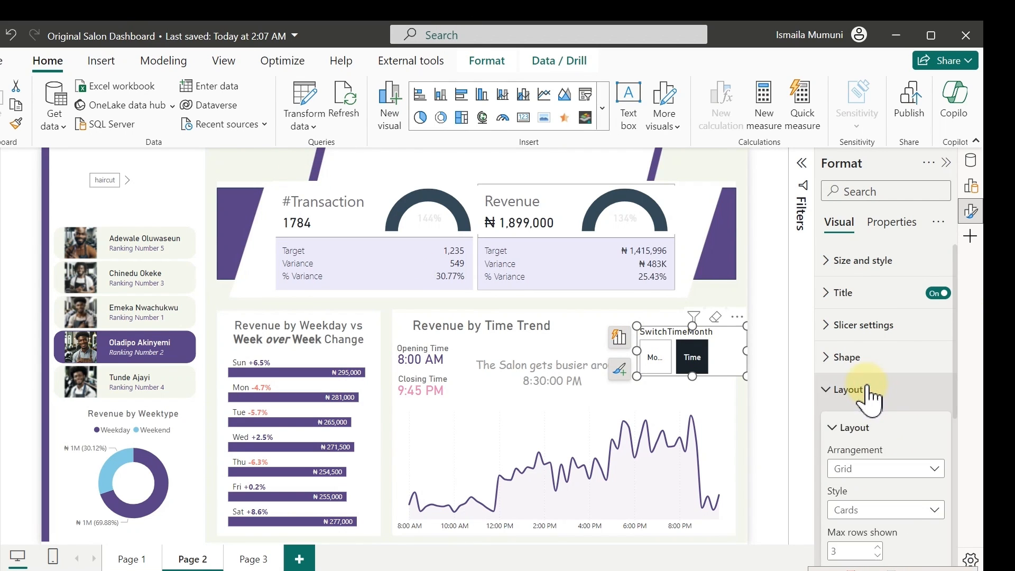
{"action": "scroll", "coordinate": [917, 509], "scroll_direction": "down", "scroll_amount": 5}
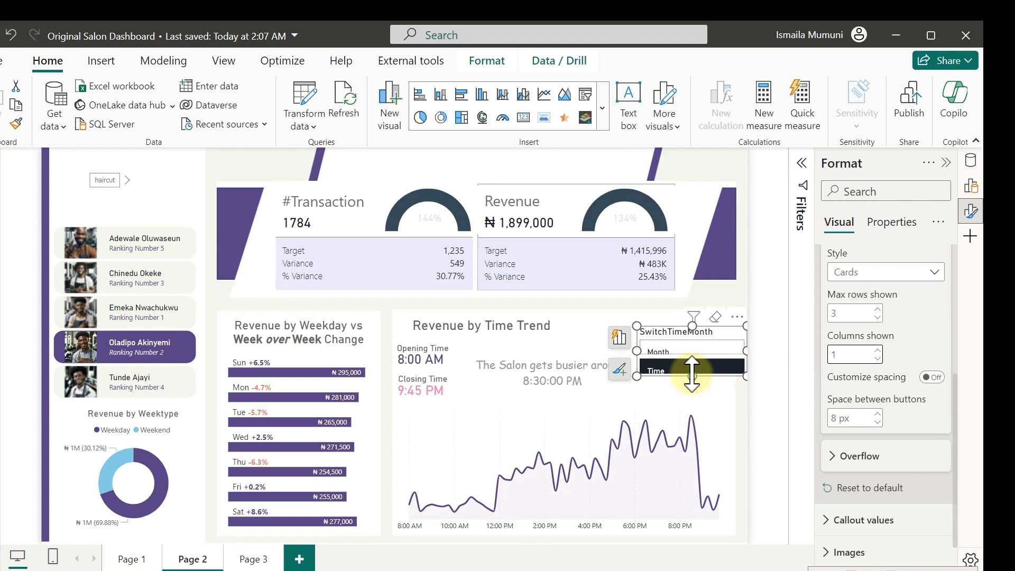
- Make the button slicer taller and narrower so both buttons fit, and turn off its title
{"action": "left_click_drag", "start_coordinate": [692, 386], "coordinate": [697, 402]}
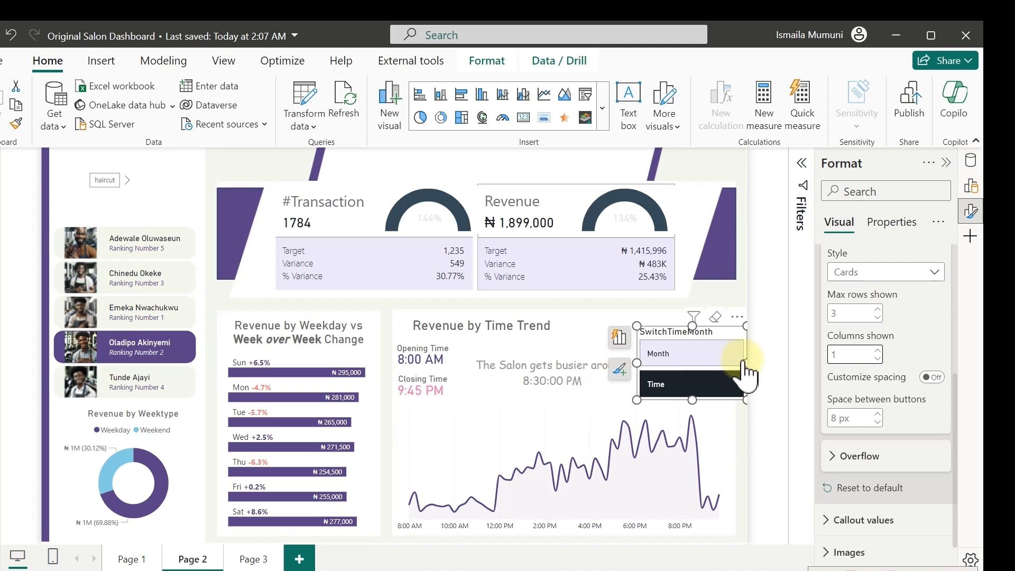
{"action": "left_click_drag", "start_coordinate": [743, 361], "coordinate": [713, 363]}
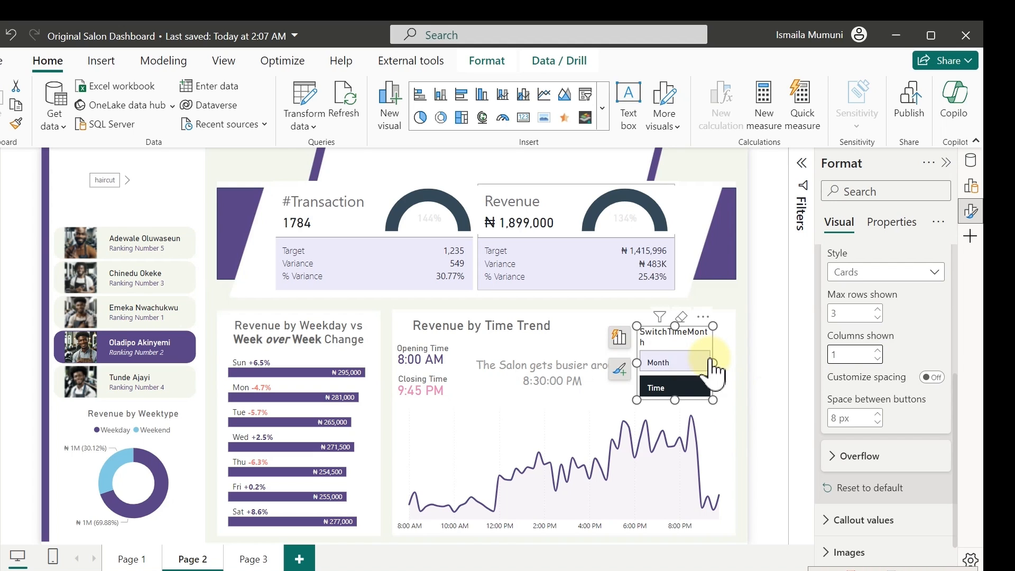
{"action": "scroll", "coordinate": [888, 373], "scroll_direction": "up", "scroll_amount": 5}
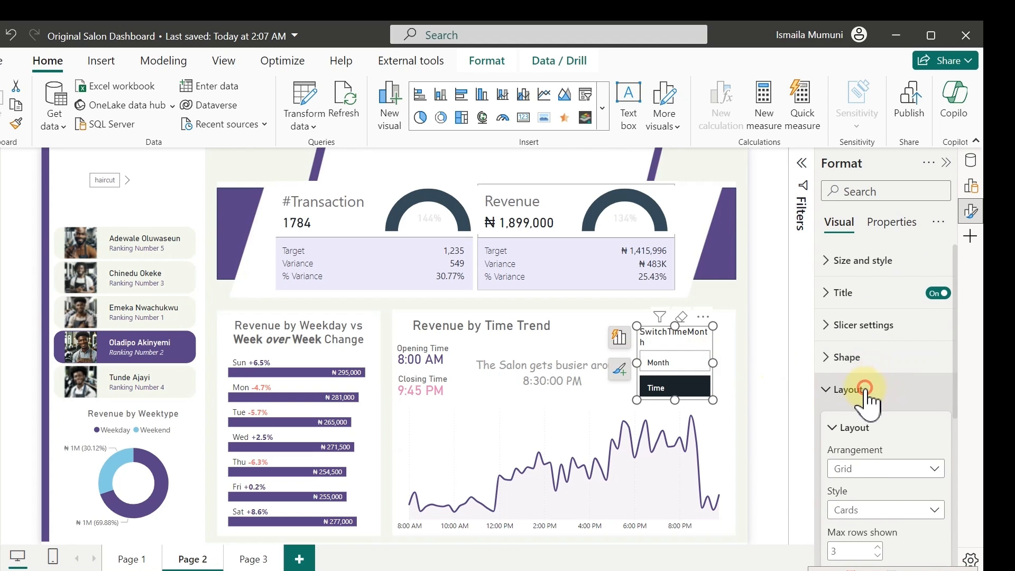
{"action": "left_click", "coordinate": [869, 391]}
{"action": "left_click", "coordinate": [937, 294]}
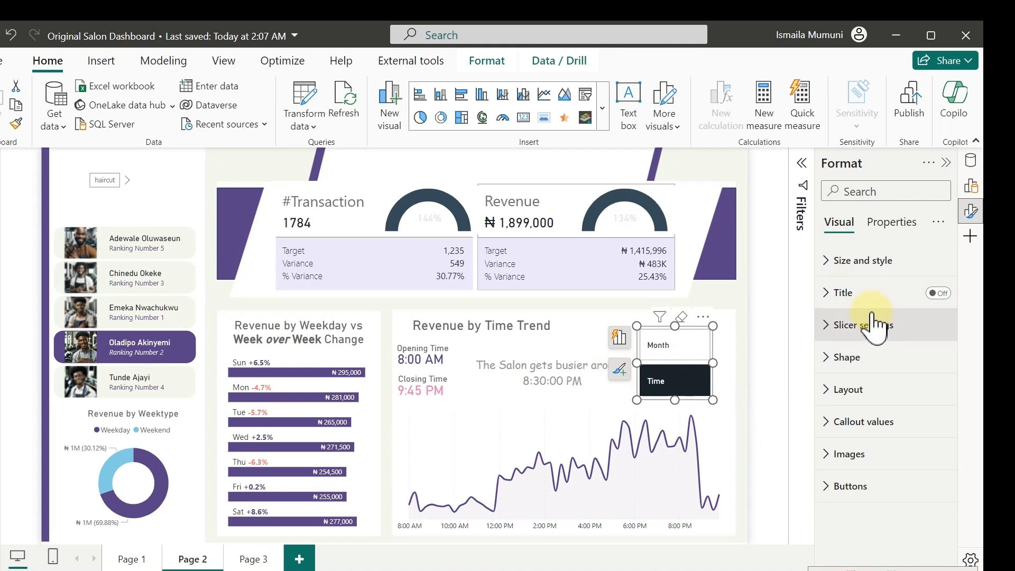
- Change the slicer's button shape to Rounded Rectangle with 14 px rounded corners
{"action": "left_click", "coordinate": [853, 357]}
{"action": "left_click", "coordinate": [878, 436]}
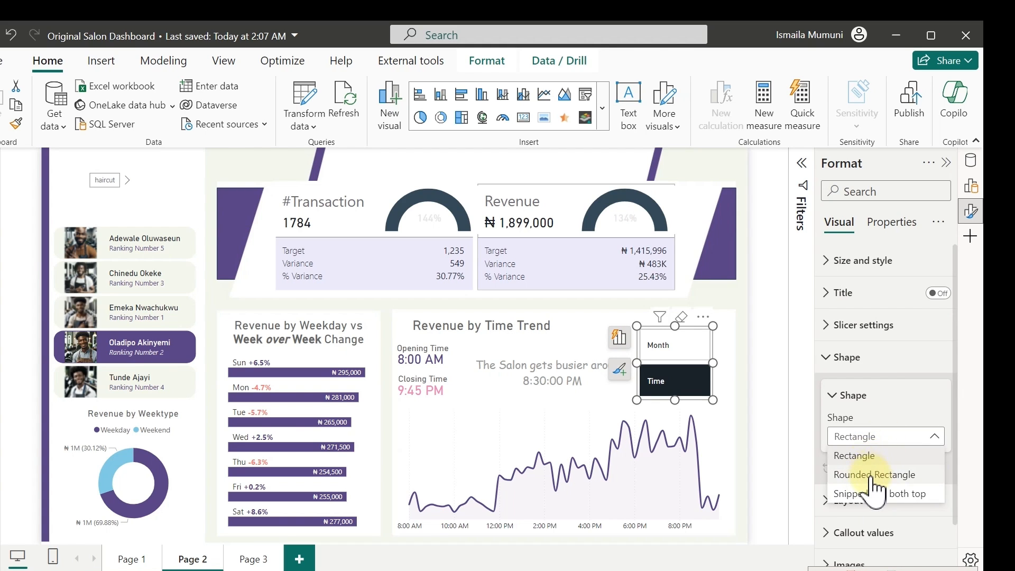
{"action": "left_click", "coordinate": [873, 477]}
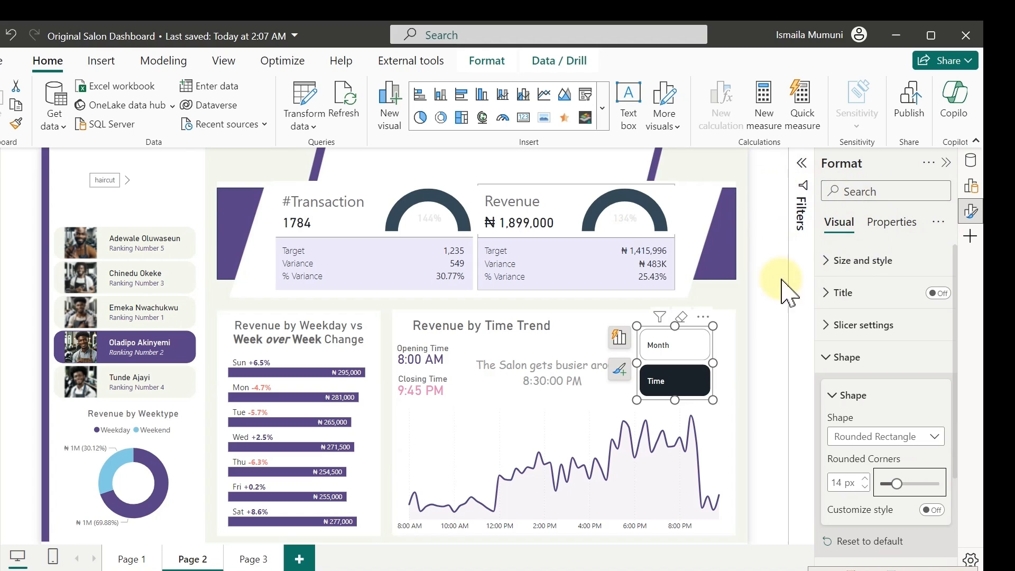
- Shrink the slicer into the upper-right corner of the time trend panel and set its rounded corners to 10 px
{"action": "left_click_drag", "start_coordinate": [636, 363], "coordinate": [650, 366]}
{"action": "left_click_drag", "start_coordinate": [681, 401], "coordinate": [681, 389]}
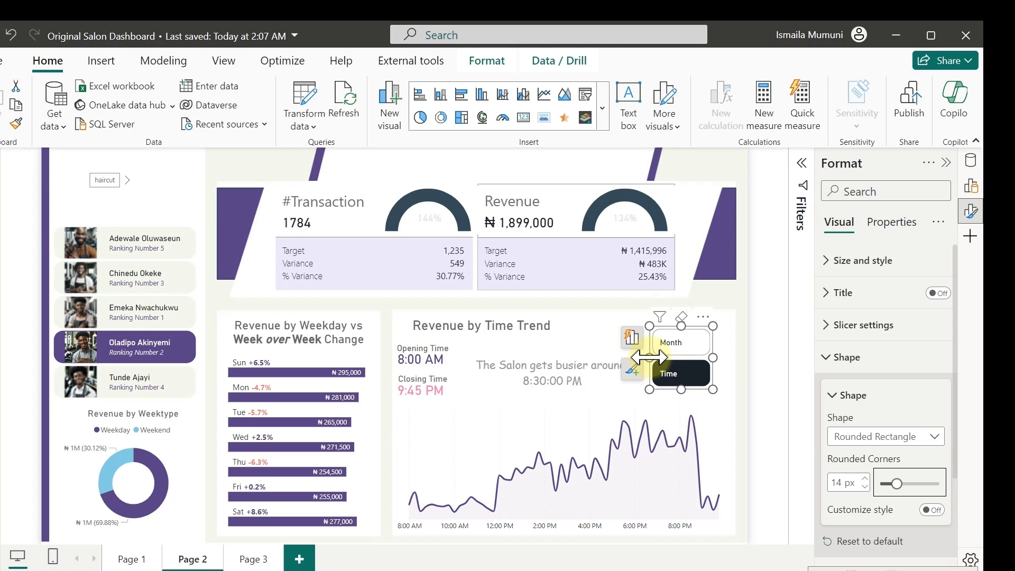
{"action": "left_click_drag", "start_coordinate": [650, 359], "coordinate": [656, 360]}
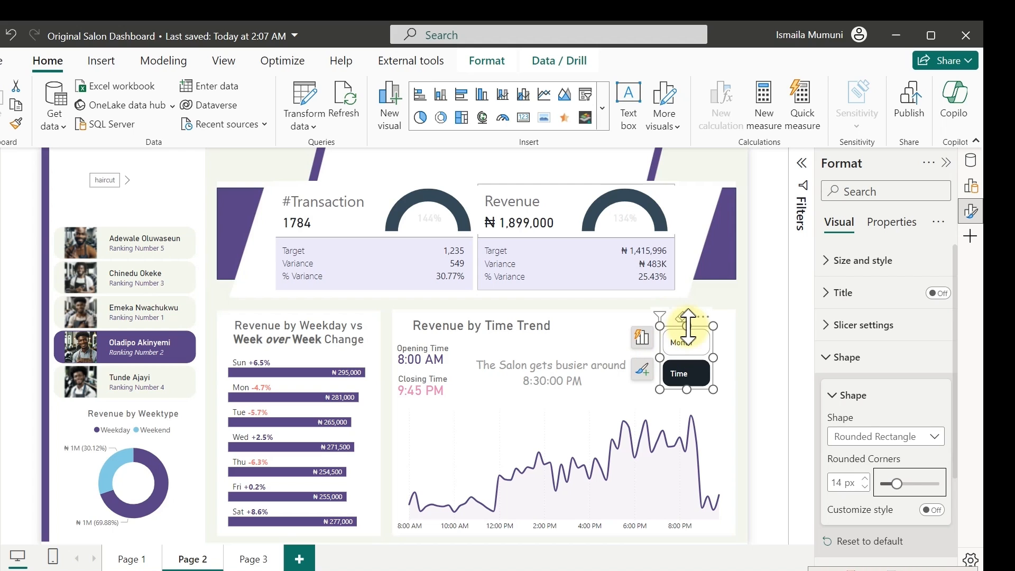
{"action": "left_click", "coordinate": [867, 486]}
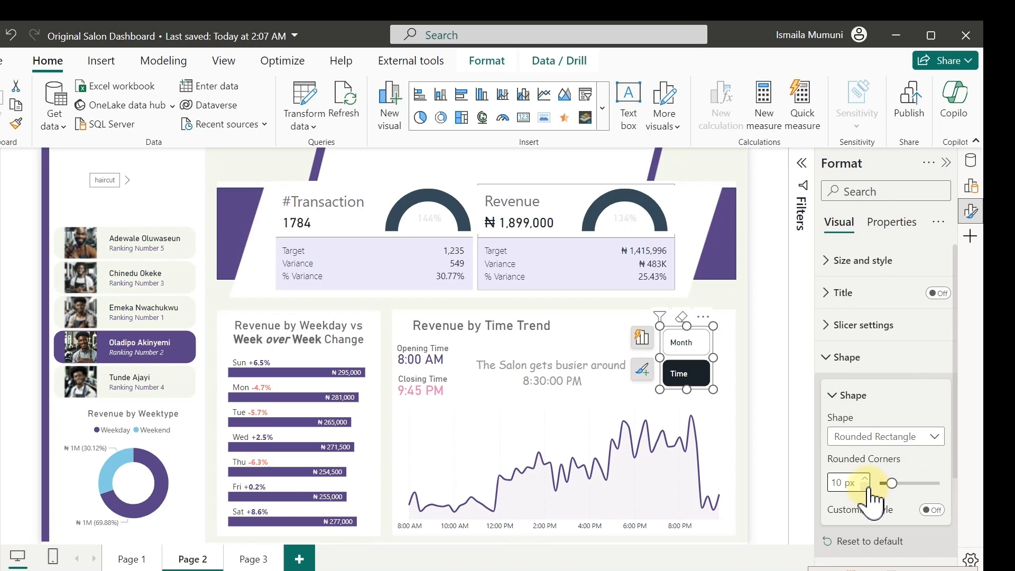
{"action": "left_click_drag", "start_coordinate": [706, 328], "coordinate": [763, 312]}
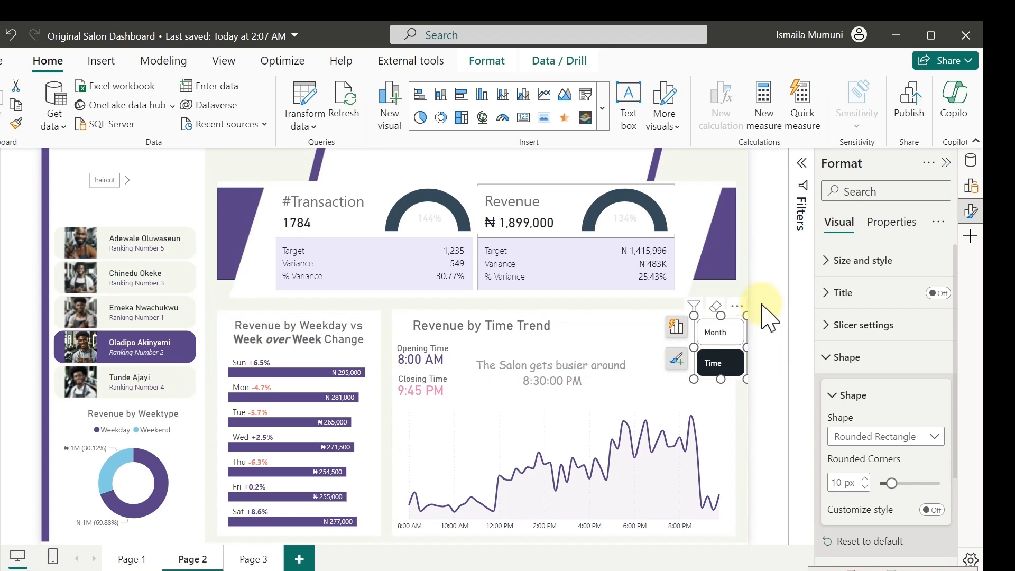
- For the slicer buttons' Default state, turn off the border and set the fill to the recent light gray
{"action": "left_click", "coordinate": [892, 370]}
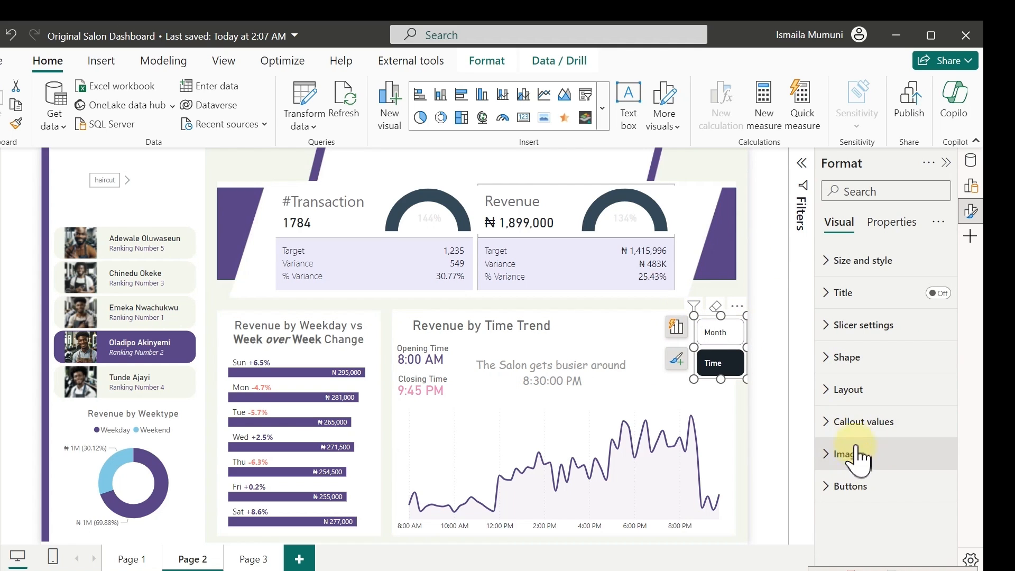
{"action": "left_click", "coordinate": [861, 484]}
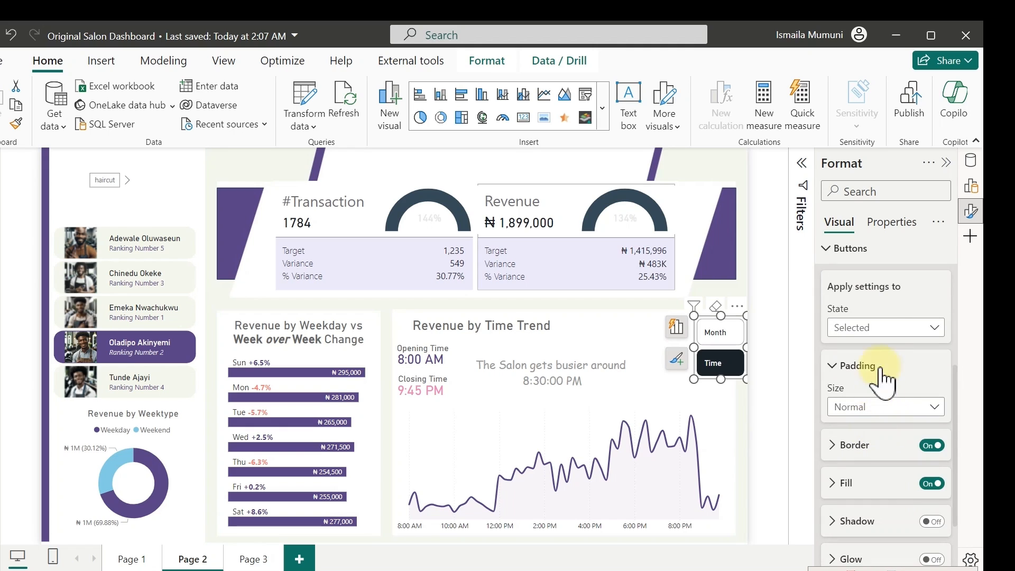
{"action": "left_click", "coordinate": [865, 327]}
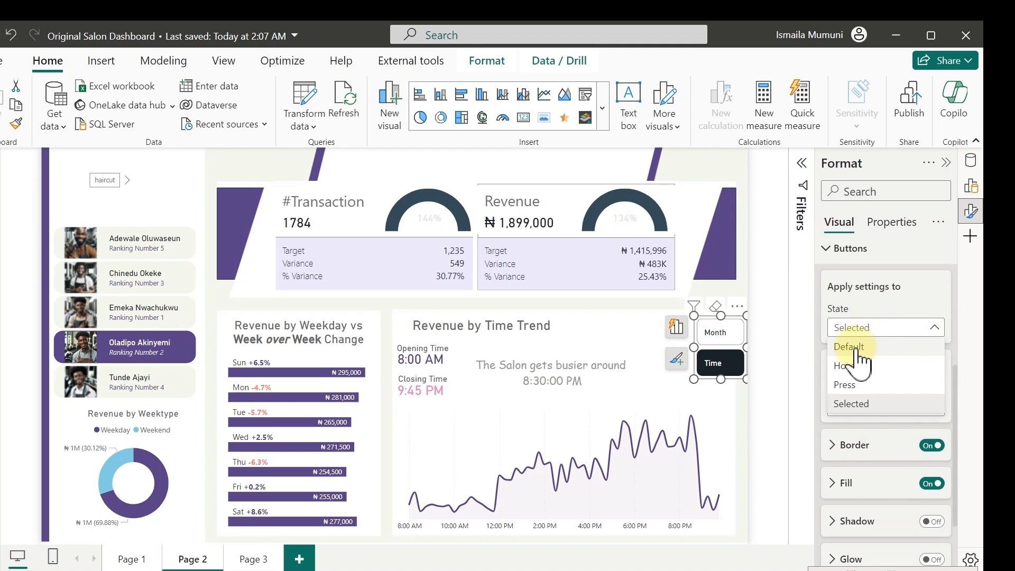
{"action": "left_click", "coordinate": [859, 349]}
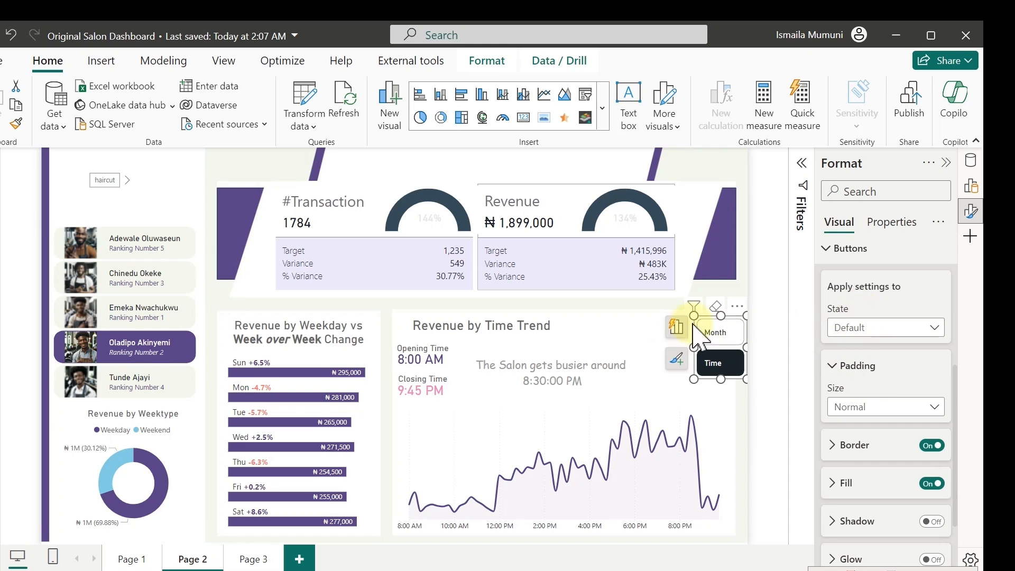
{"action": "scroll", "coordinate": [868, 391], "scroll_direction": "down", "scroll_amount": 3}
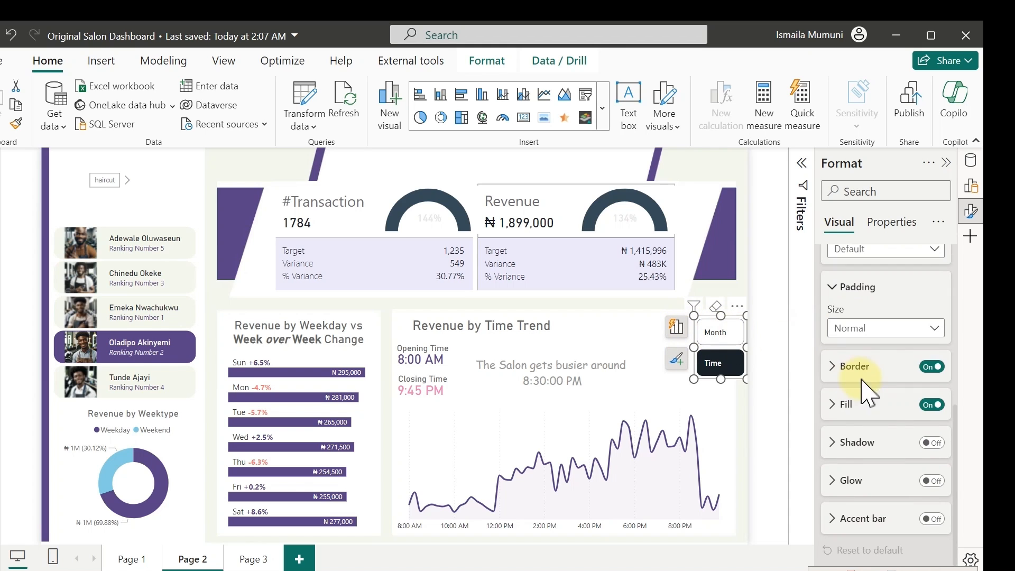
{"action": "left_click", "coordinate": [933, 366]}
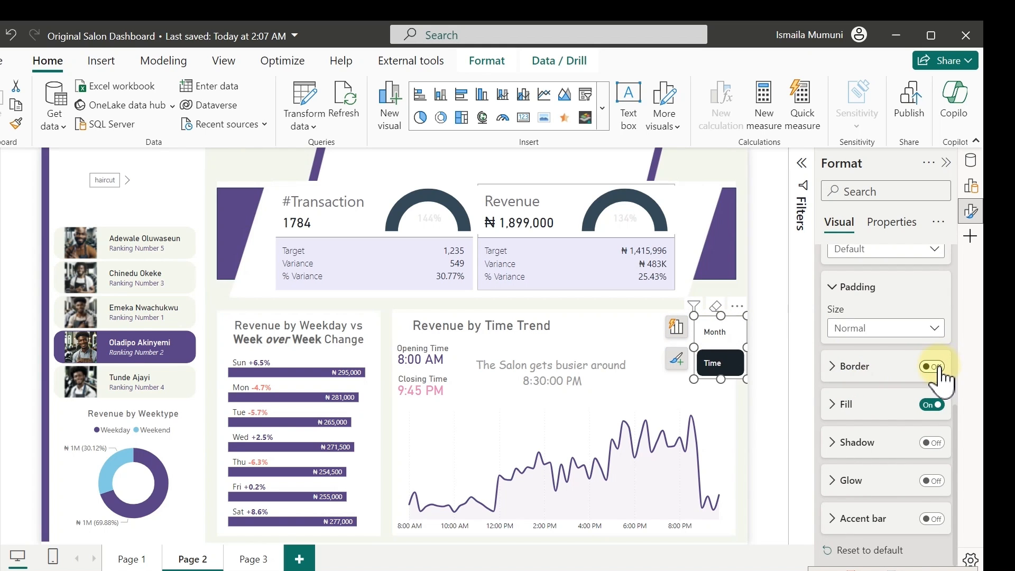
{"action": "left_click", "coordinate": [843, 405]}
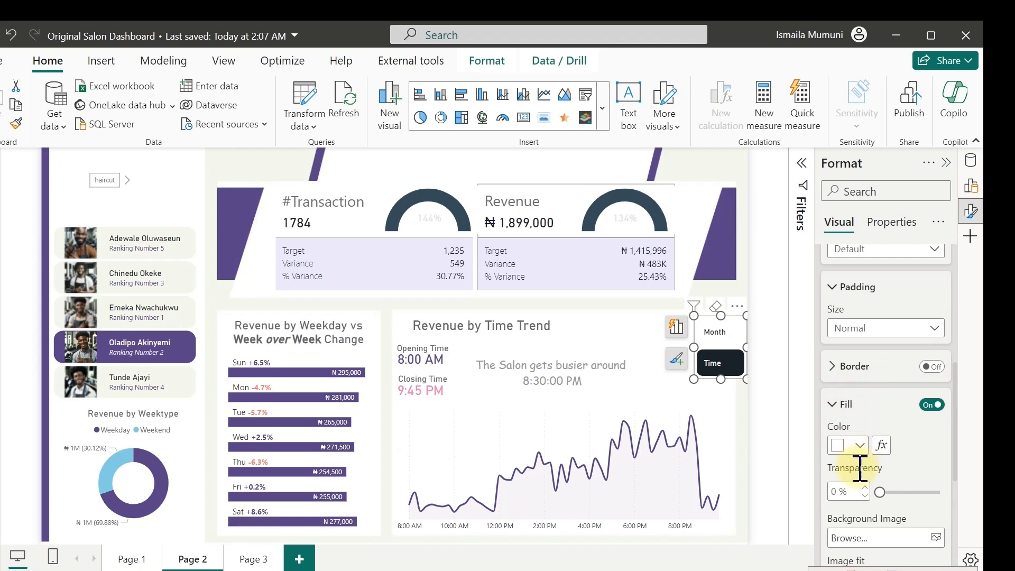
{"action": "left_click", "coordinate": [860, 445]}
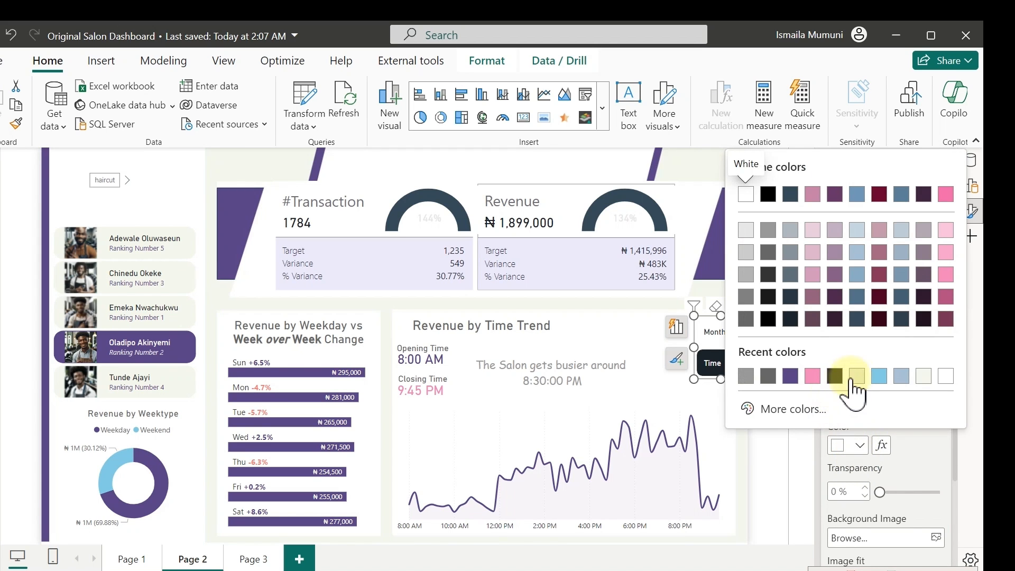
{"action": "left_click", "coordinate": [854, 377]}
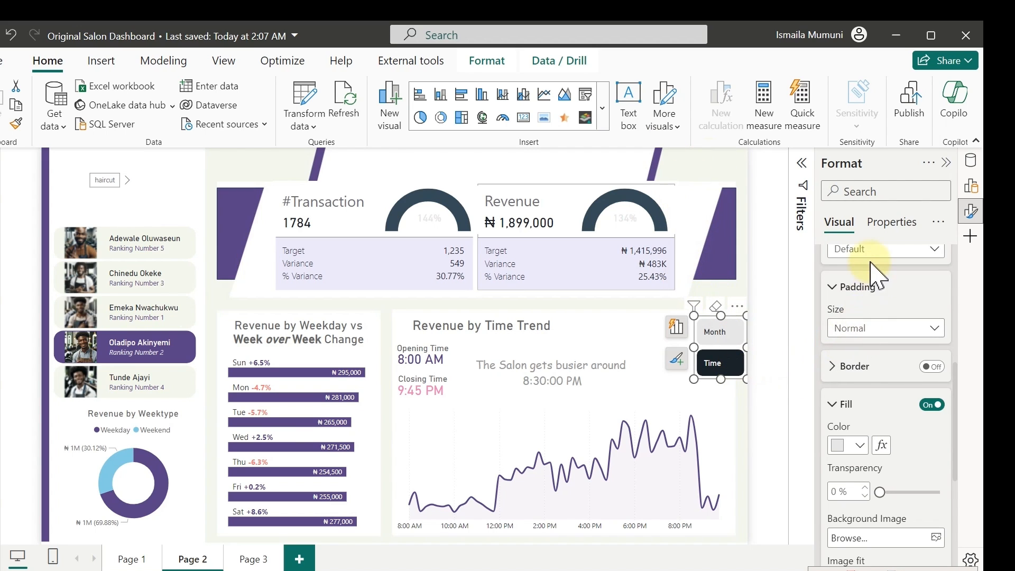
- For the slicer buttons' Selected state, set the fill to the recent dashboard purple
{"action": "scroll", "coordinate": [873, 317], "scroll_direction": "up", "scroll_amount": 3}
{"action": "left_click", "coordinate": [879, 419]}
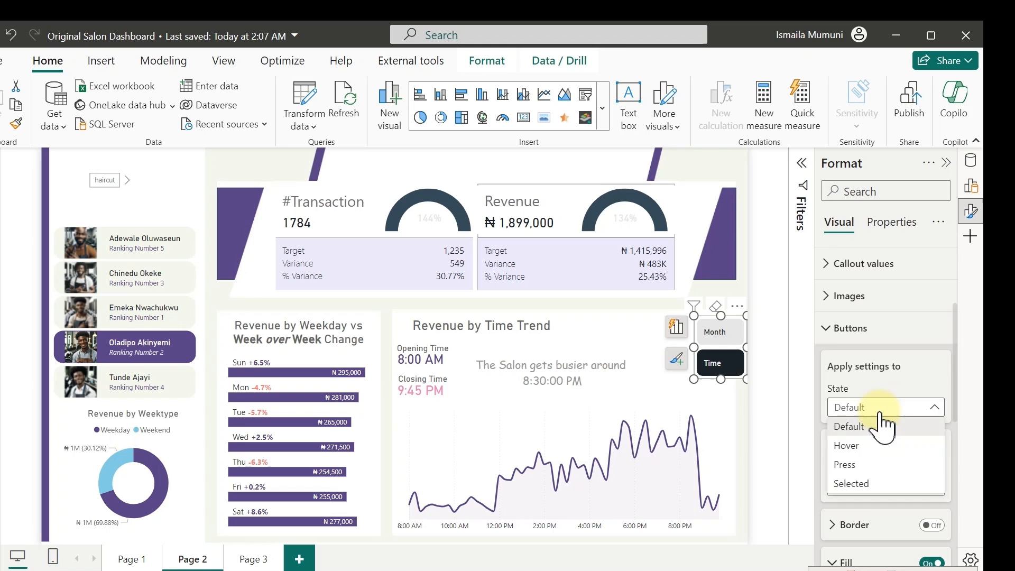
{"action": "left_click", "coordinate": [862, 483]}
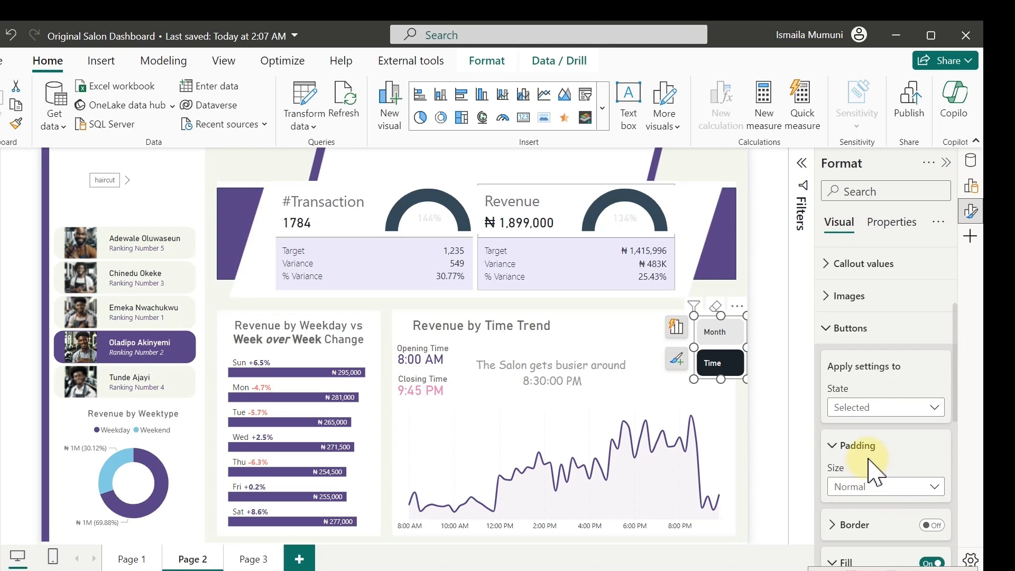
{"action": "scroll", "coordinate": [872, 423], "scroll_direction": "down", "scroll_amount": 4}
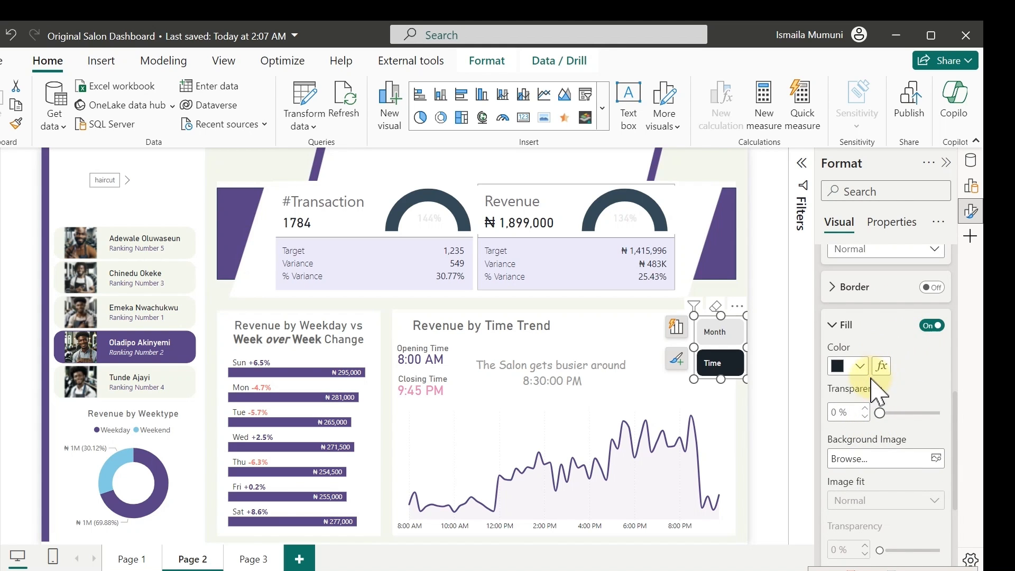
{"action": "left_click", "coordinate": [860, 366]}
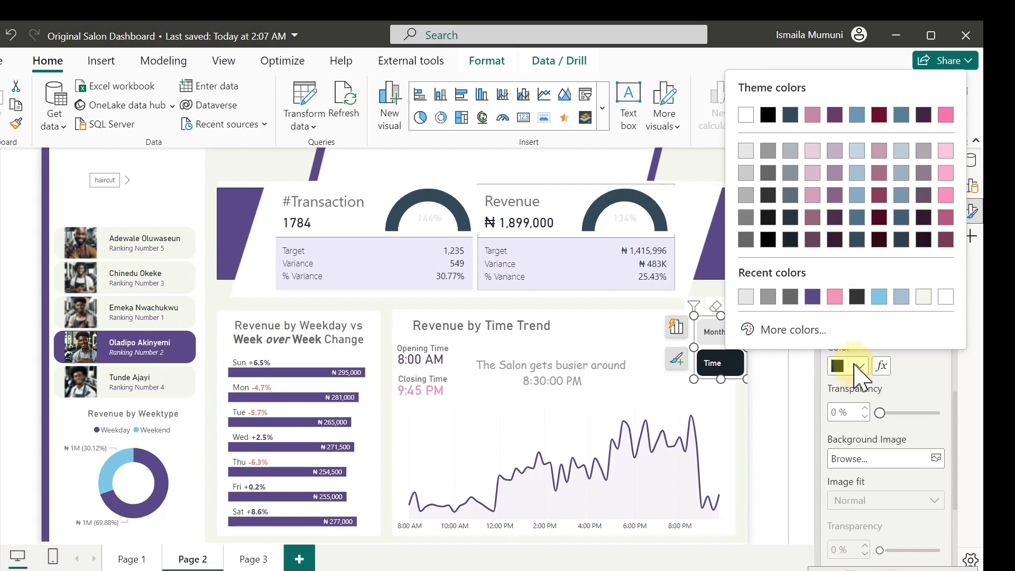
{"action": "left_click", "coordinate": [811, 304]}
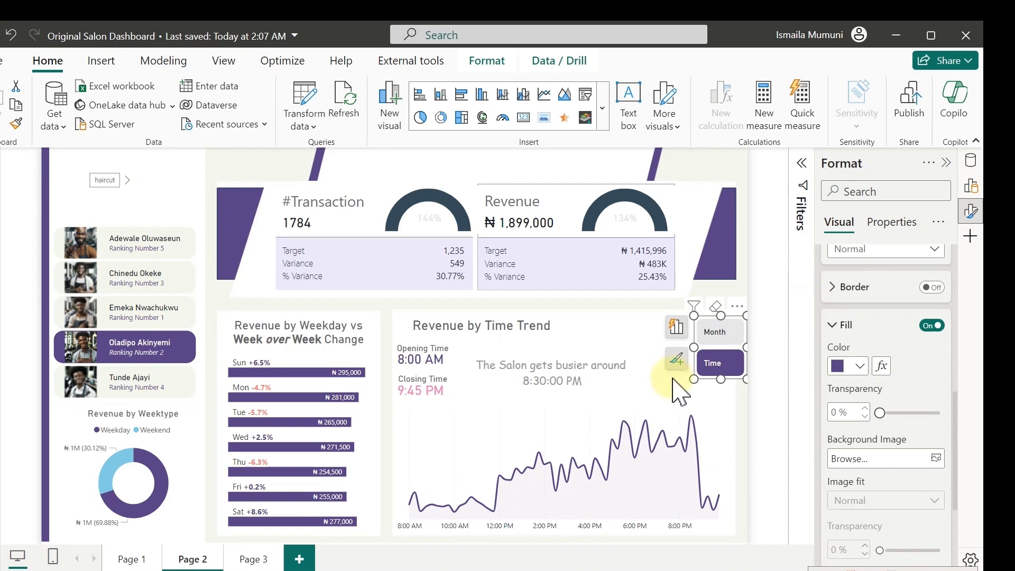
{"action": "left_click", "coordinate": [693, 179]}
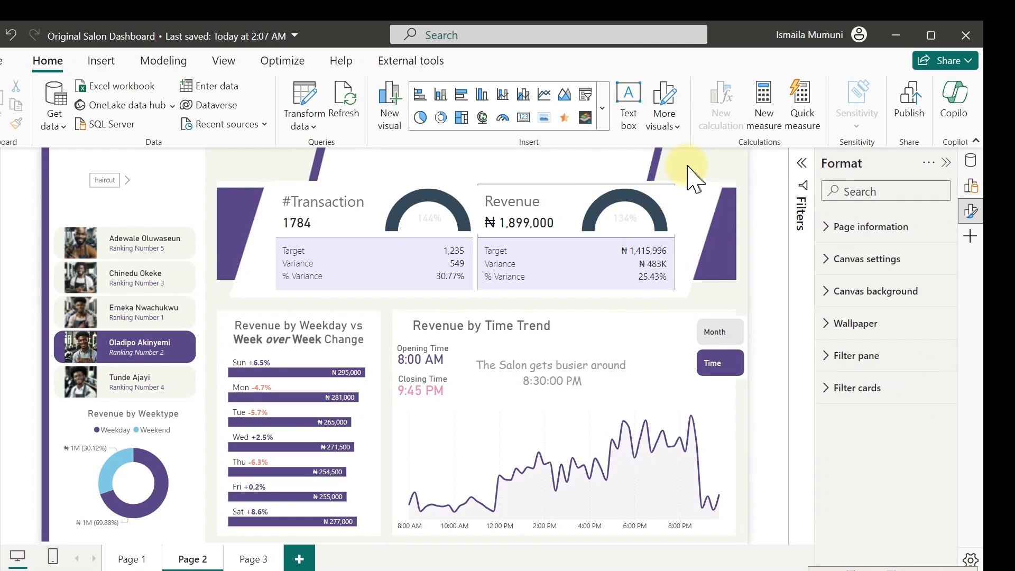
- Switch the trend slicer to Month and turn on the Y-axis values of the monthly revenue trend line chart
{"action": "left_click", "coordinate": [720, 343]}
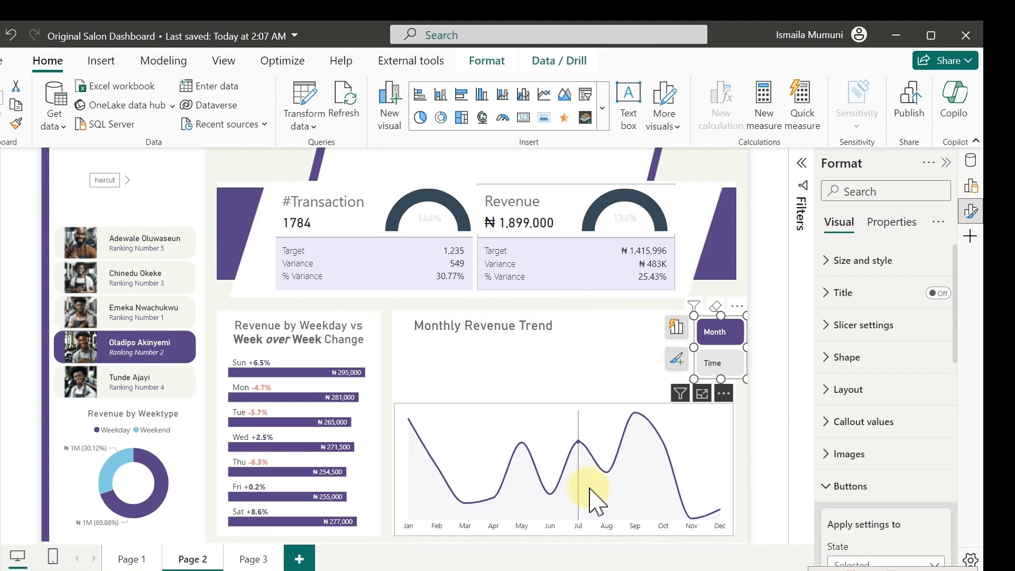
{"action": "mouse_move", "coordinate": [590, 488]}
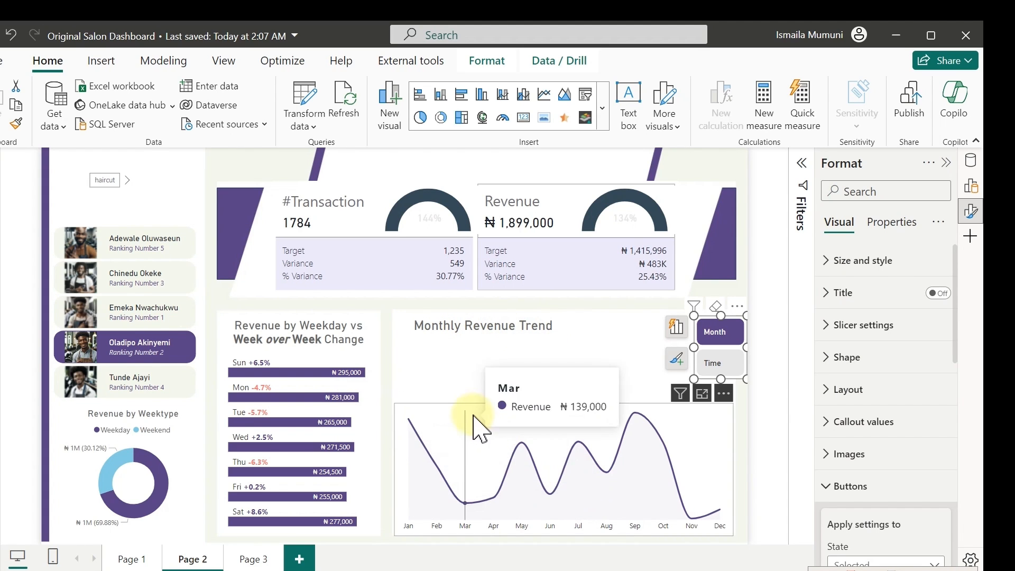
{"action": "left_click", "coordinate": [426, 421]}
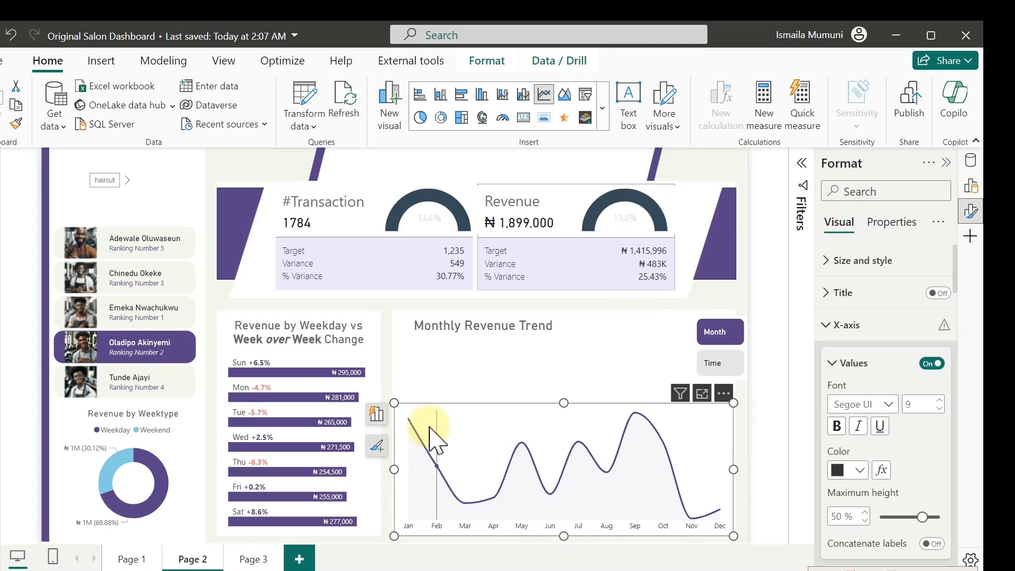
{"action": "left_click", "coordinate": [897, 331]}
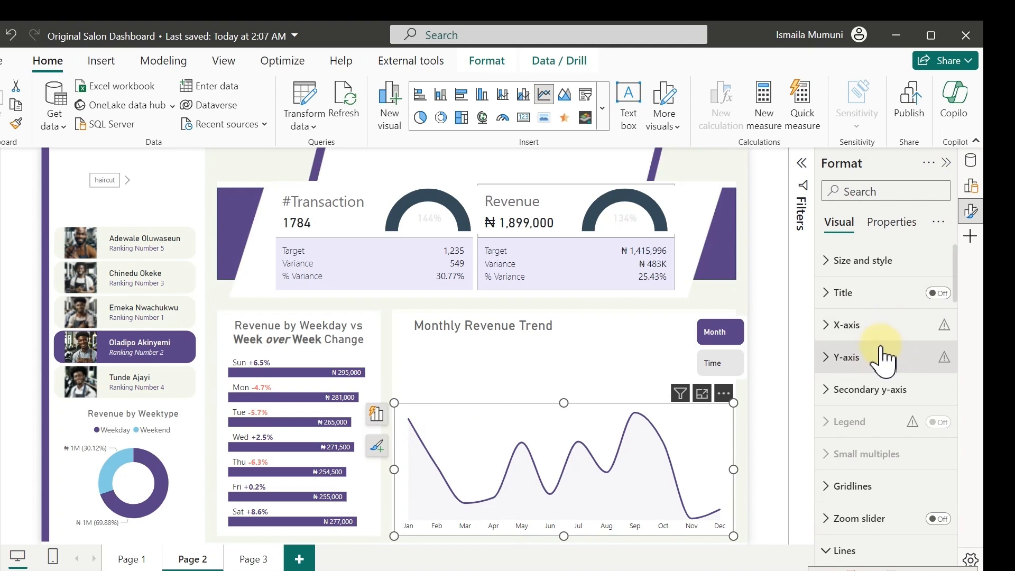
{"action": "left_click", "coordinate": [883, 359]}
{"action": "scroll", "coordinate": [895, 393], "scroll_direction": "down", "scroll_amount": 3}
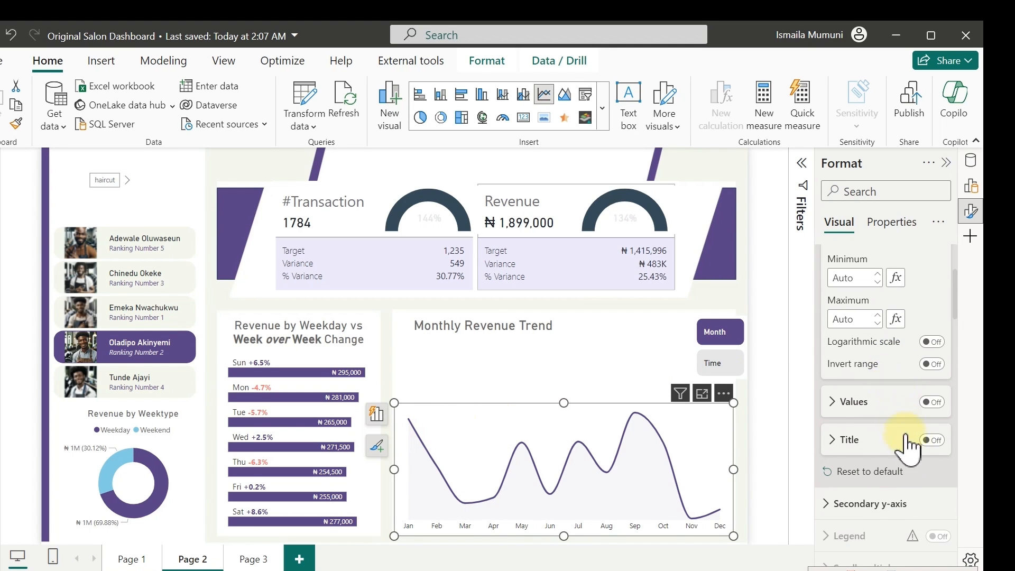
{"action": "left_click", "coordinate": [931, 402]}
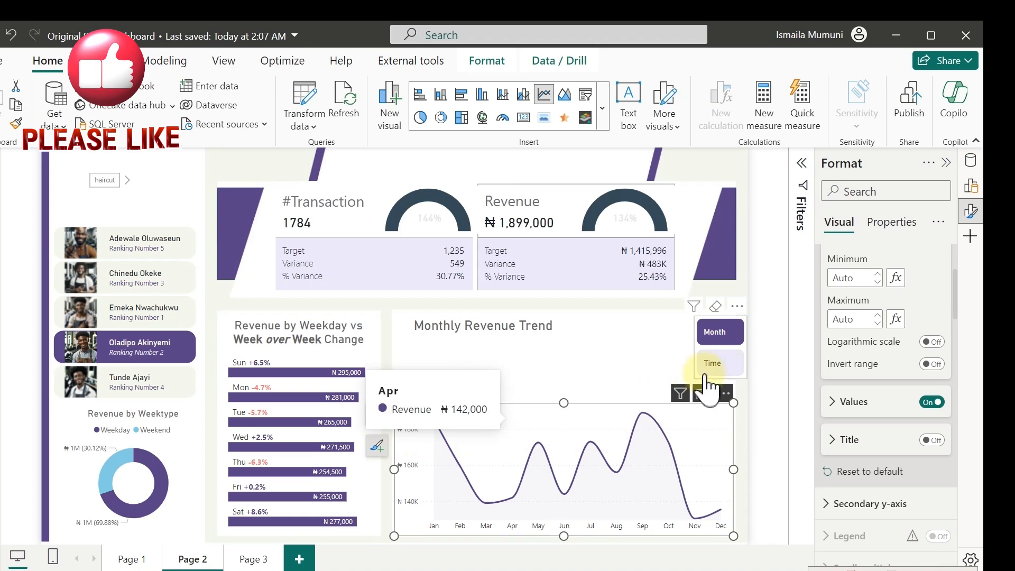
- Switch the trend slicer to Time and nudge the Opening Time and Closing Time cards together slightly to the right
{"action": "left_click", "coordinate": [721, 367]}
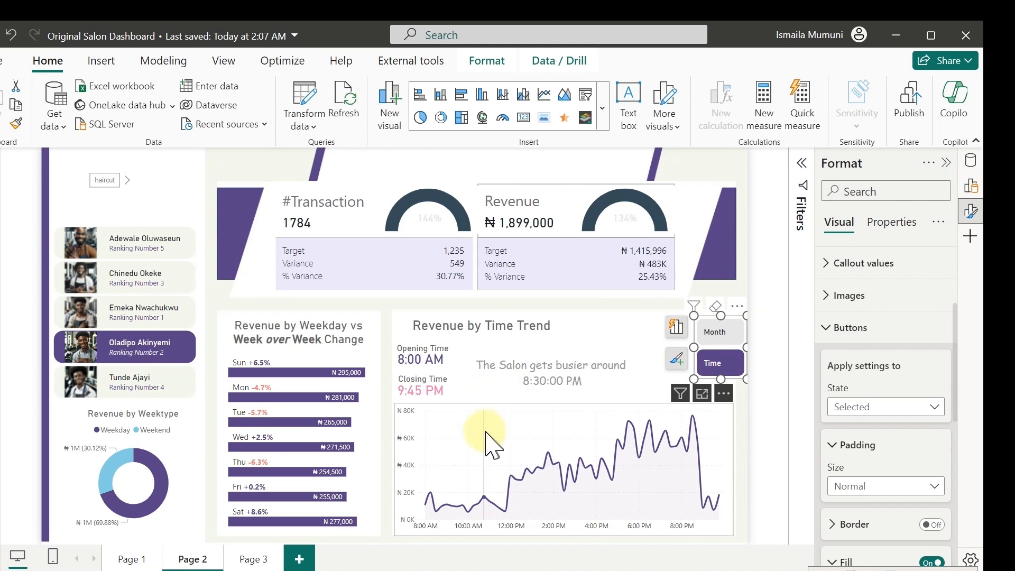
{"action": "mouse_move", "coordinate": [491, 432]}
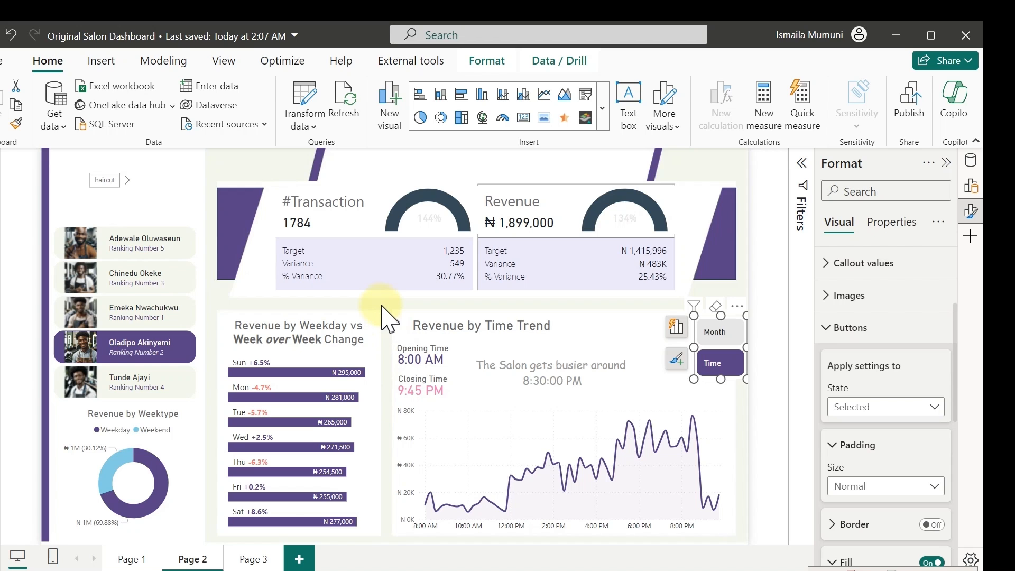
{"action": "left_click_drag", "start_coordinate": [361, 301], "coordinate": [486, 431]}
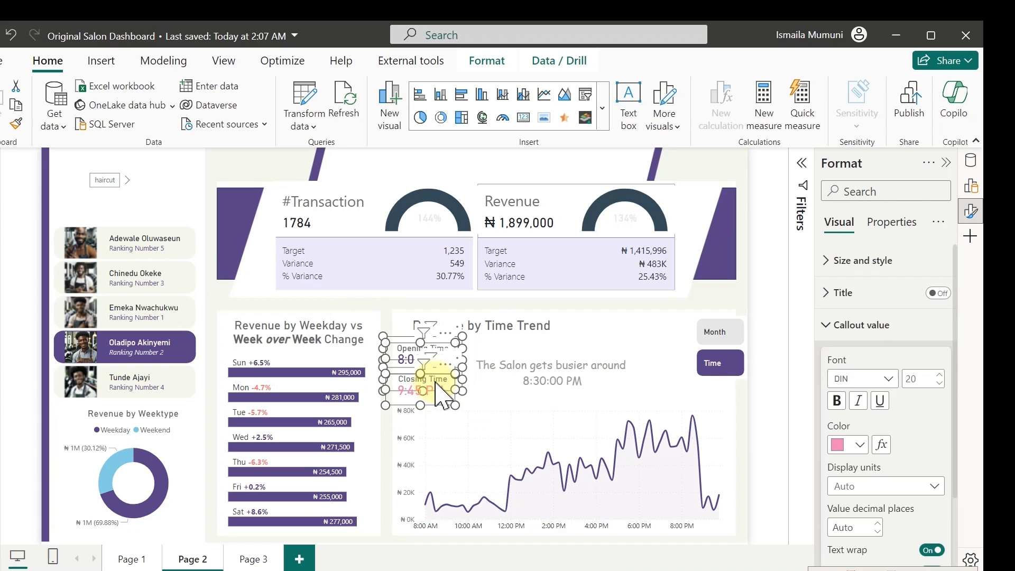
{"action": "left_click_drag", "start_coordinate": [433, 393], "coordinate": [434, 384]}
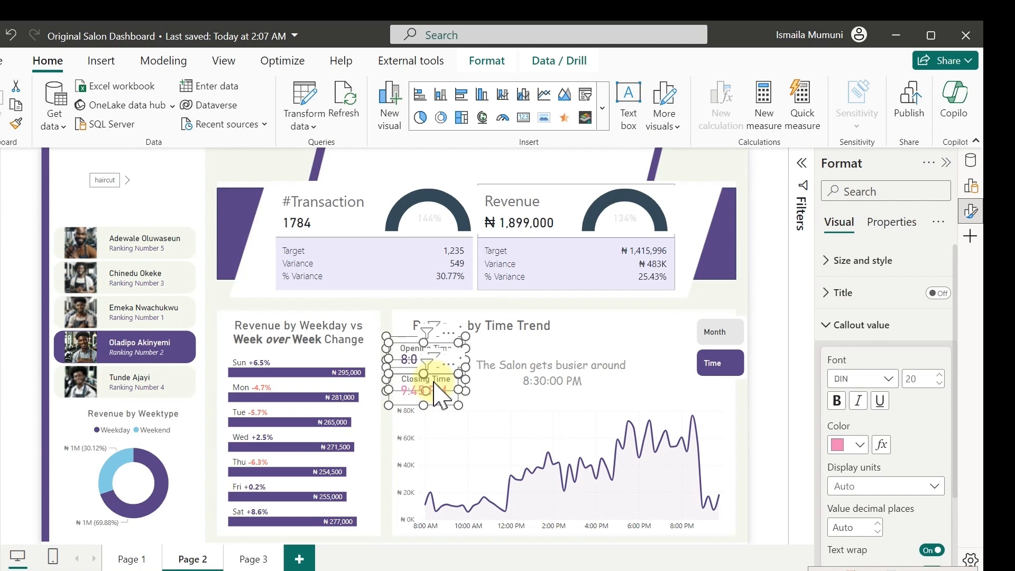
{"action": "left_click", "coordinate": [259, 170]}
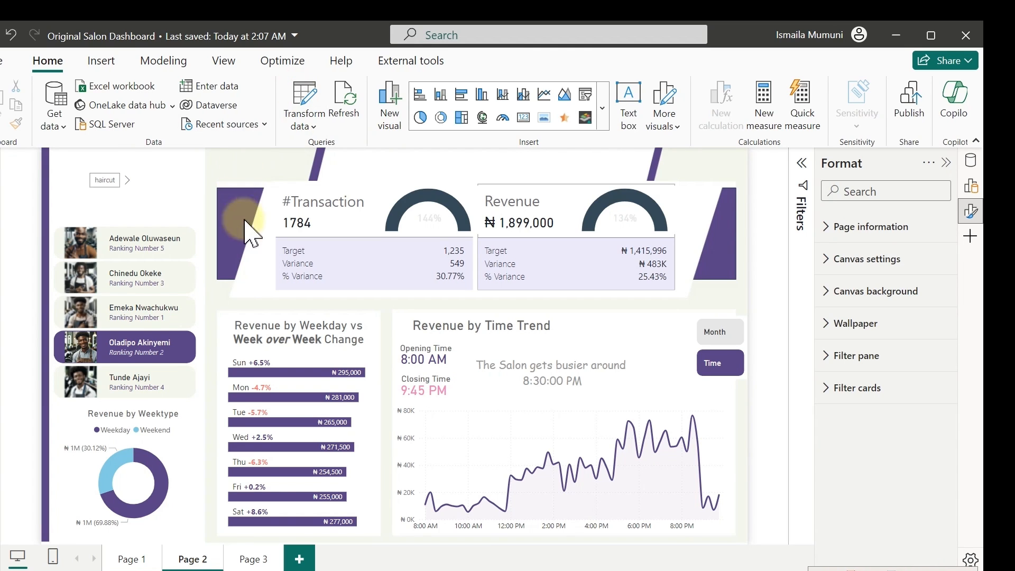
- Turn on the card background of the #Transaction and Revenue cards and set its color to the recent dashboard purple
{"action": "left_click", "coordinate": [365, 200]}
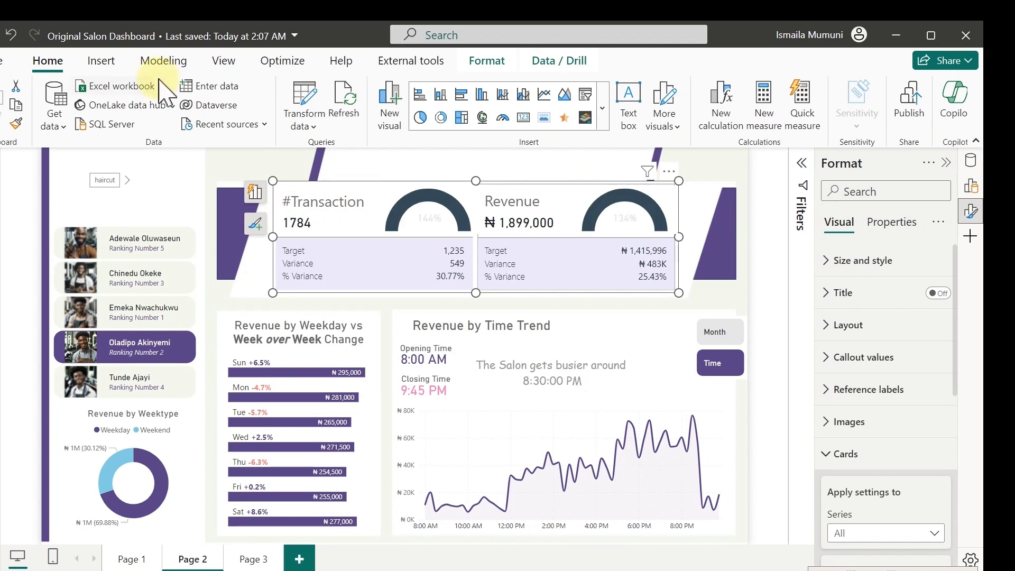
{"action": "left_click", "coordinate": [843, 455]}
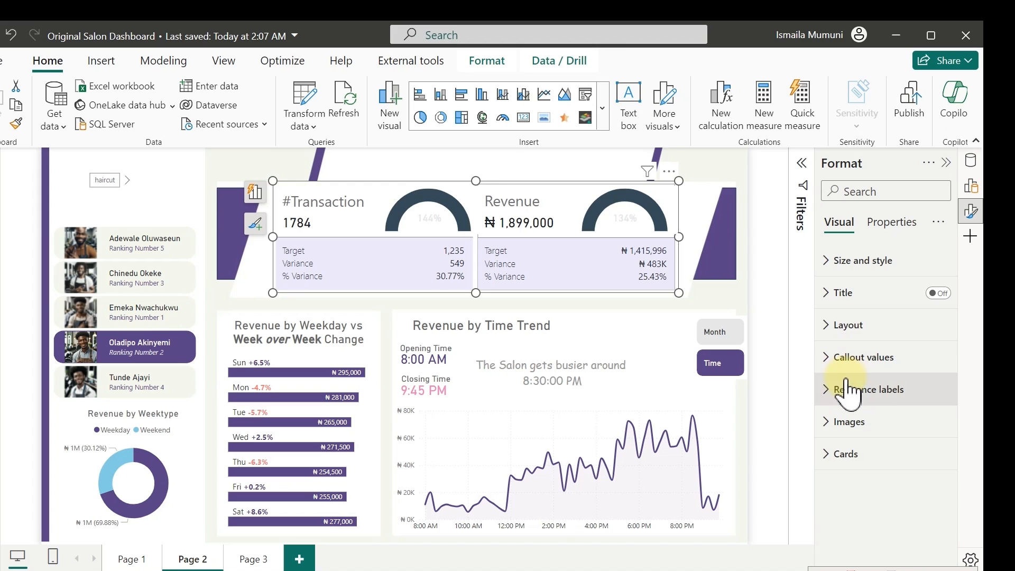
{"action": "left_click", "coordinate": [839, 455]}
{"action": "scroll", "coordinate": [859, 449], "scroll_direction": "down", "scroll_amount": 5}
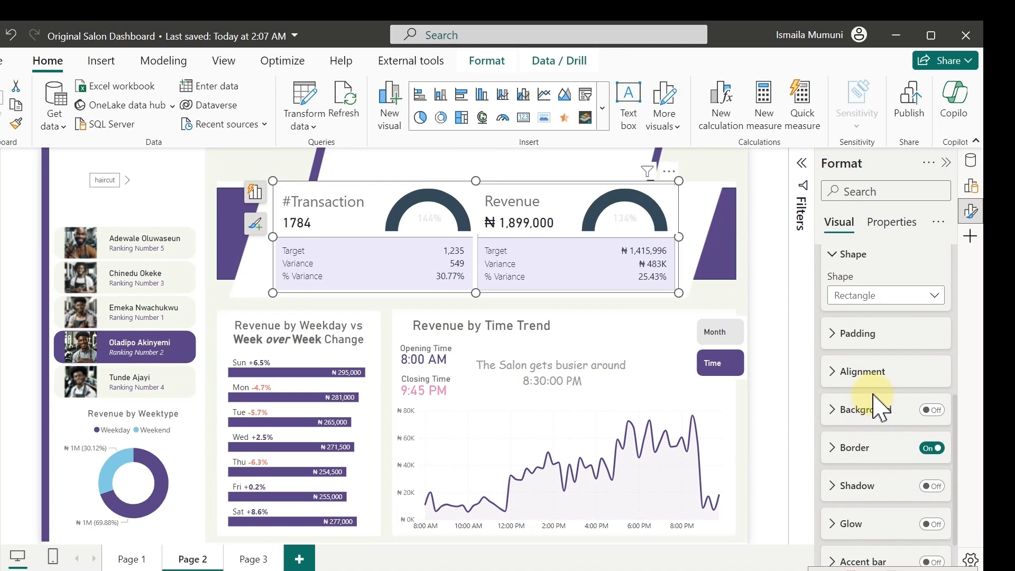
{"action": "scroll", "coordinate": [873, 407], "scroll_direction": "down", "scroll_amount": 2}
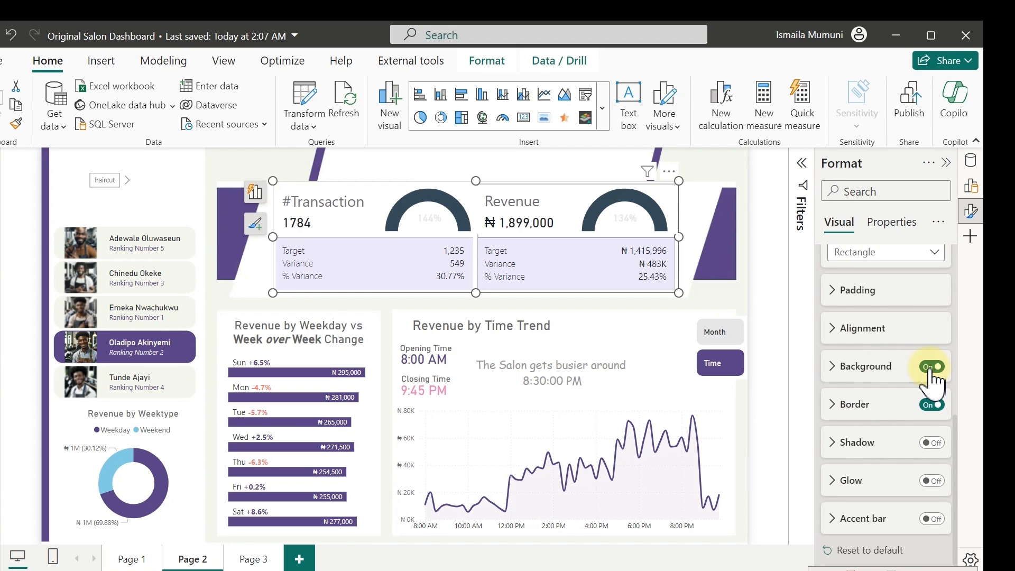
{"action": "left_click", "coordinate": [854, 365]}
{"action": "left_click", "coordinate": [860, 406]}
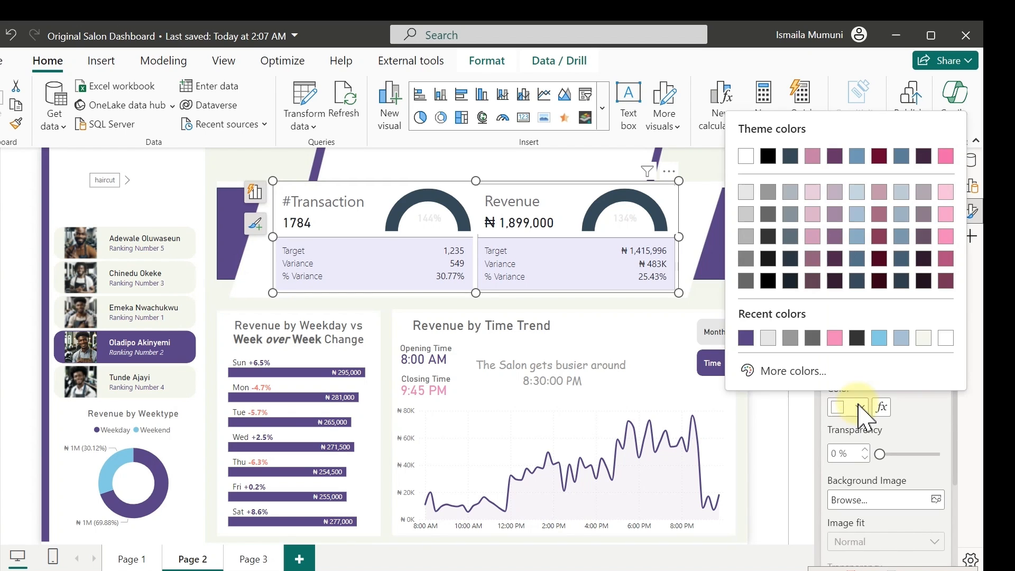
{"action": "left_click", "coordinate": [746, 337]}
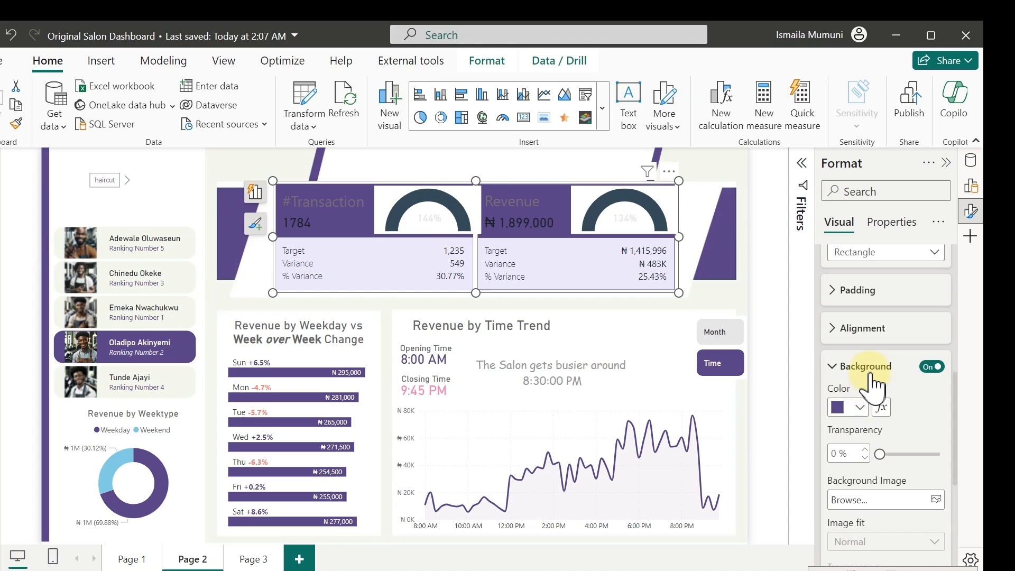
- Turn off the card border of the #Transaction and Revenue cards
{"action": "scroll", "coordinate": [872, 386], "scroll_direction": "up", "scroll_amount": 3}
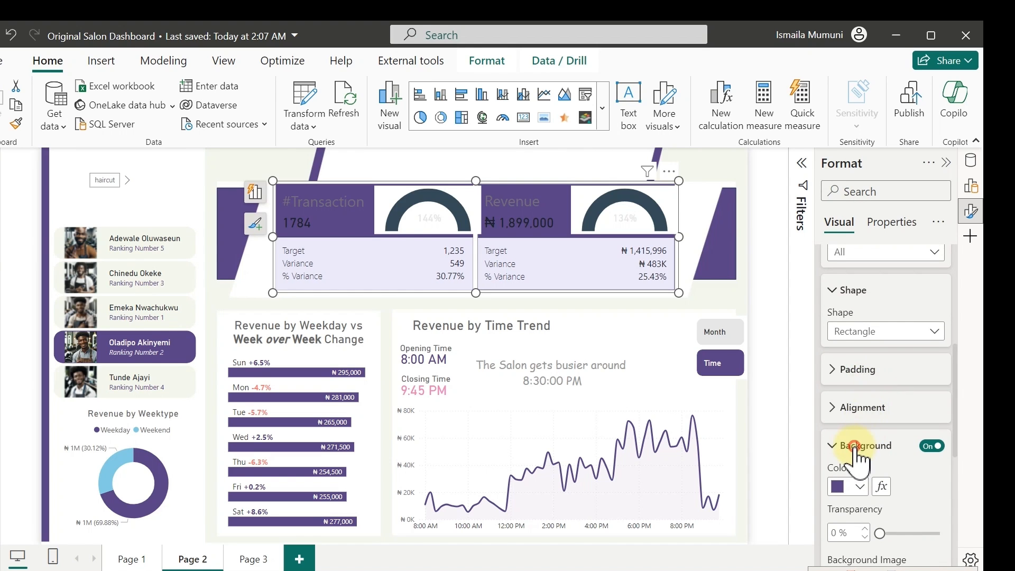
{"action": "left_click", "coordinate": [857, 446]}
{"action": "left_click", "coordinate": [931, 484]}
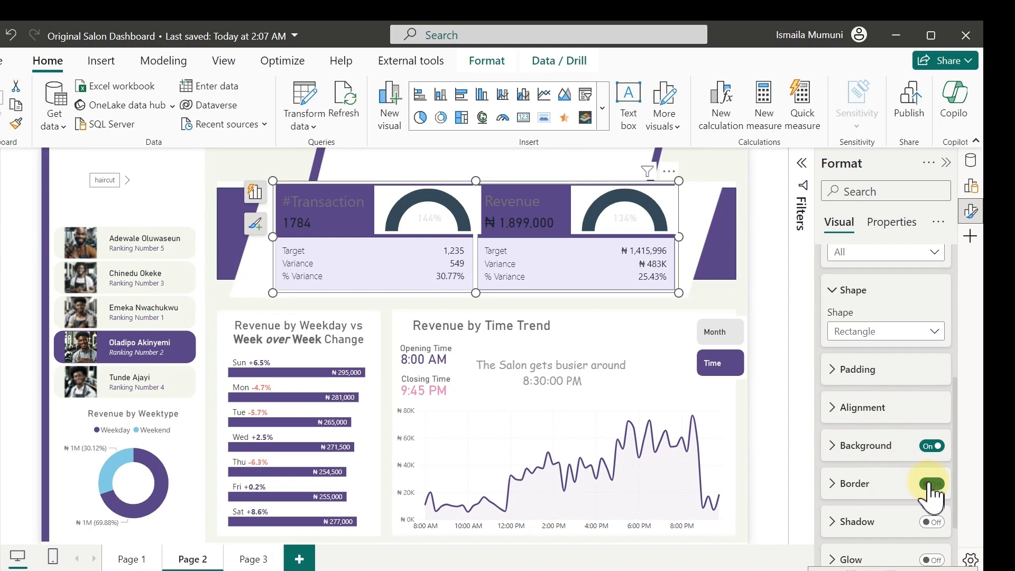
{"action": "left_click", "coordinate": [931, 483]}
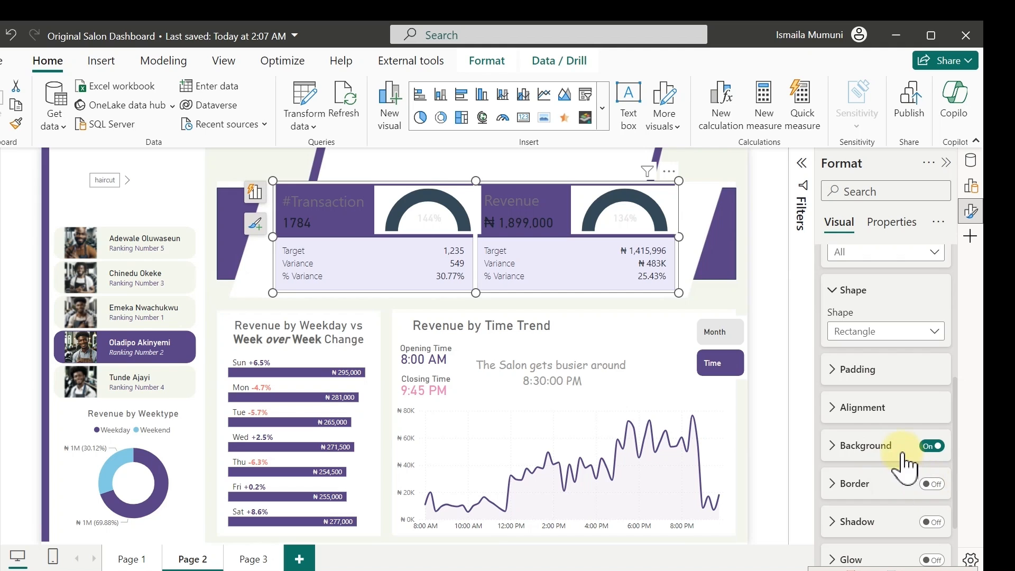
{"action": "left_click", "coordinate": [502, 168]}
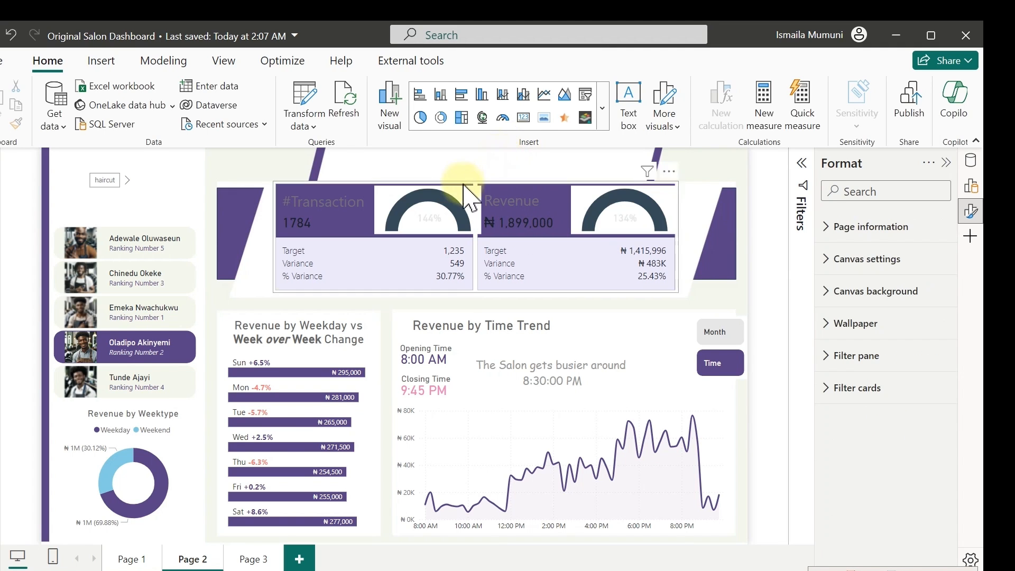
- Turn off the visual background of both gauges, the one on the #Transaction card and the one on the Revenue card
{"action": "left_click", "coordinate": [468, 204]}
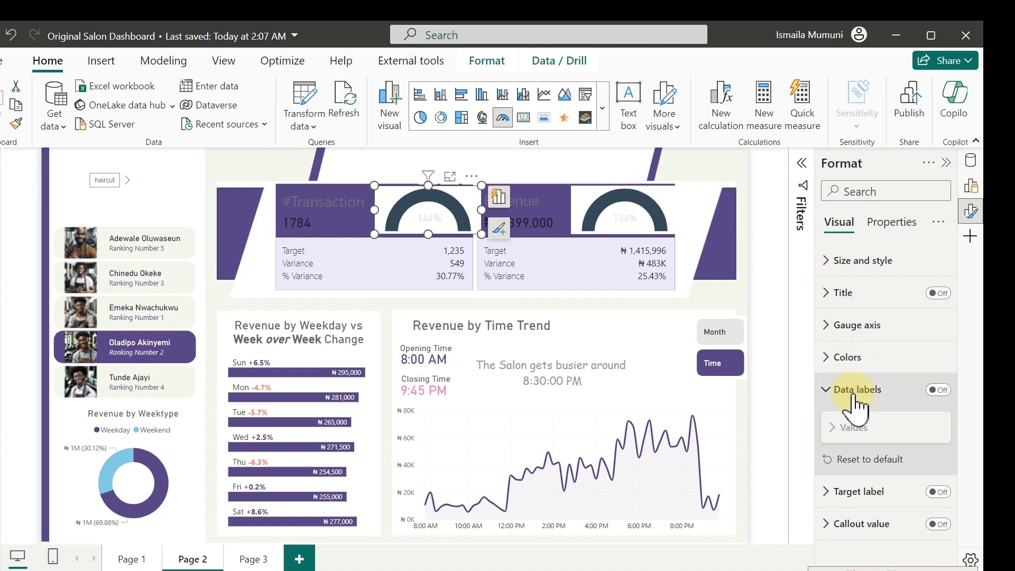
{"action": "left_click", "coordinate": [862, 261]}
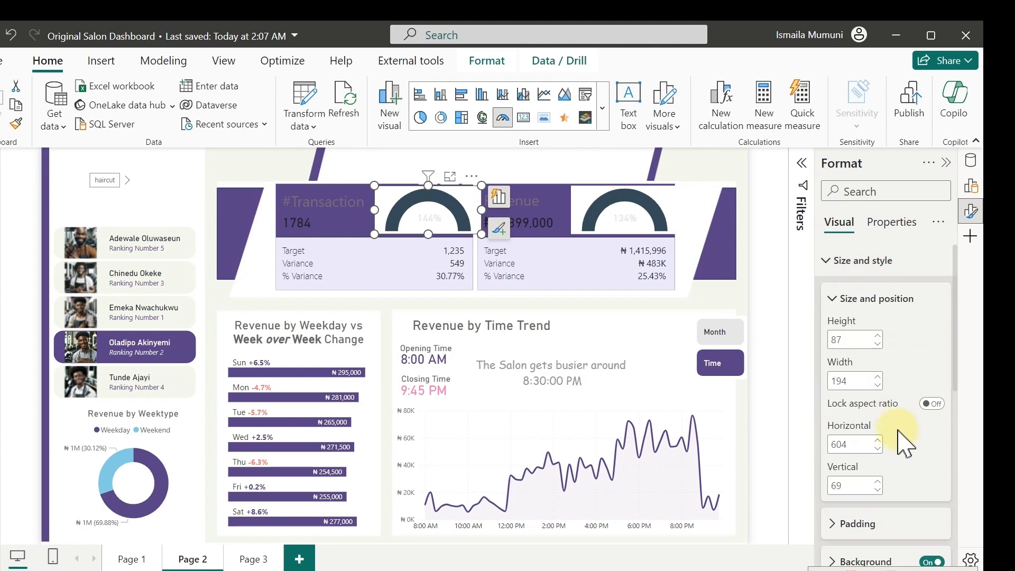
{"action": "scroll", "coordinate": [903, 467], "scroll_direction": "down", "scroll_amount": 3}
{"action": "left_click", "coordinate": [931, 404]}
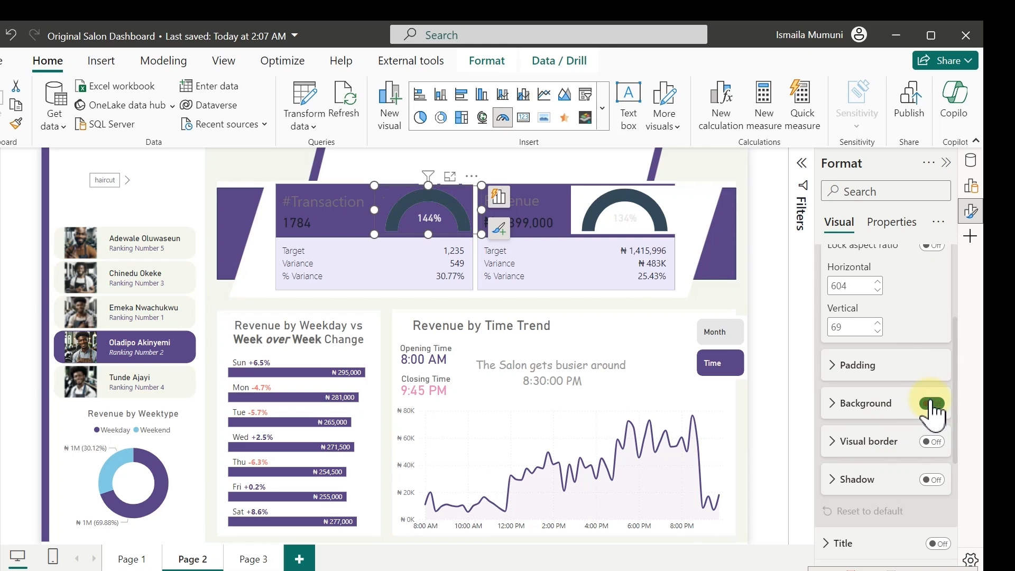
{"action": "left_click", "coordinate": [599, 191]}
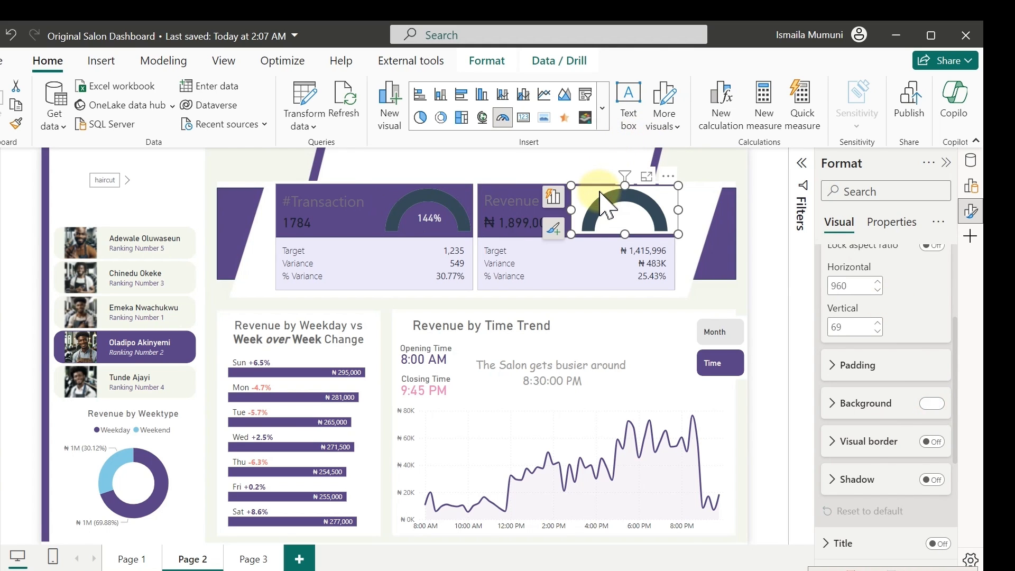
{"action": "left_click", "coordinate": [932, 403]}
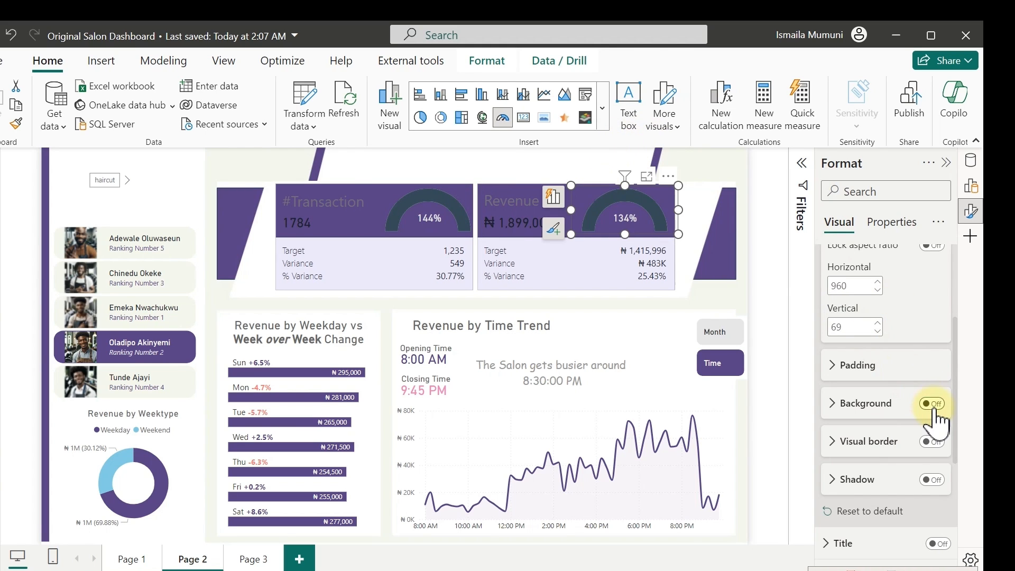
- Select both gauges together and set their fill color to the recent light blue
{"action": "scroll", "coordinate": [879, 316], "scroll_direction": "up", "scroll_amount": 3}
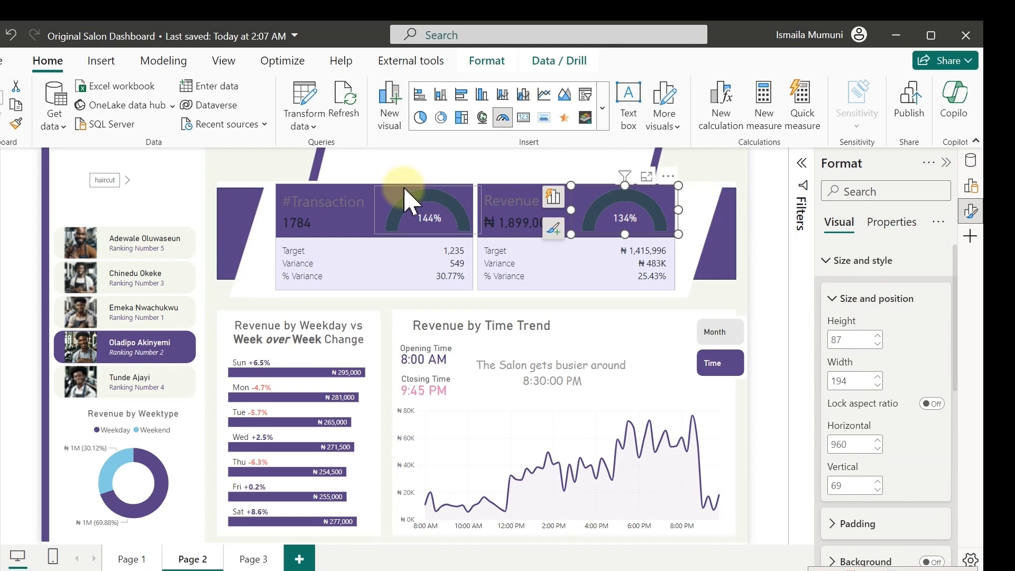
{"action": "left_click", "coordinate": [395, 203], "text": "ctrl"}
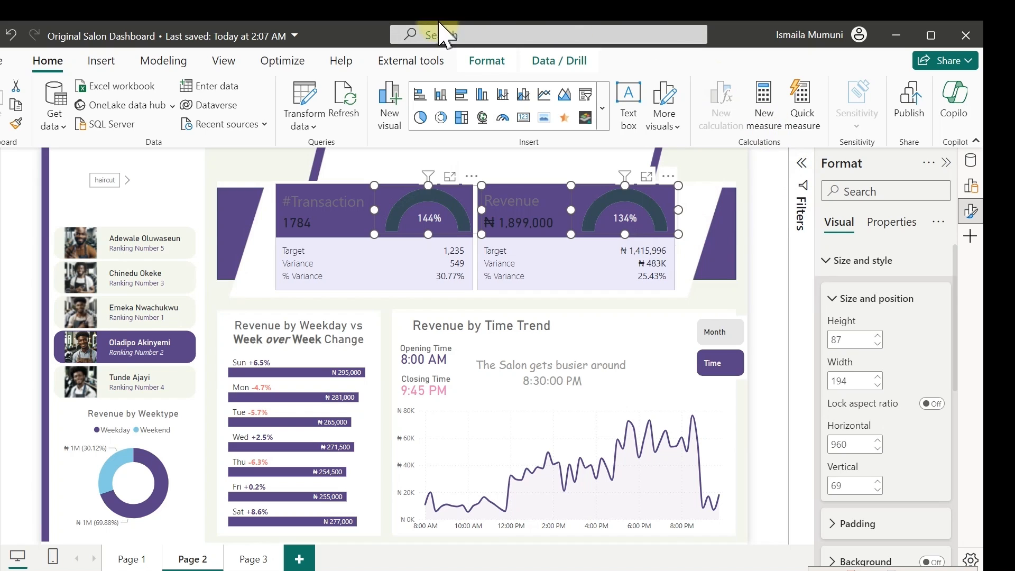
{"action": "left_click", "coordinate": [836, 299]}
{"action": "left_click", "coordinate": [825, 261]}
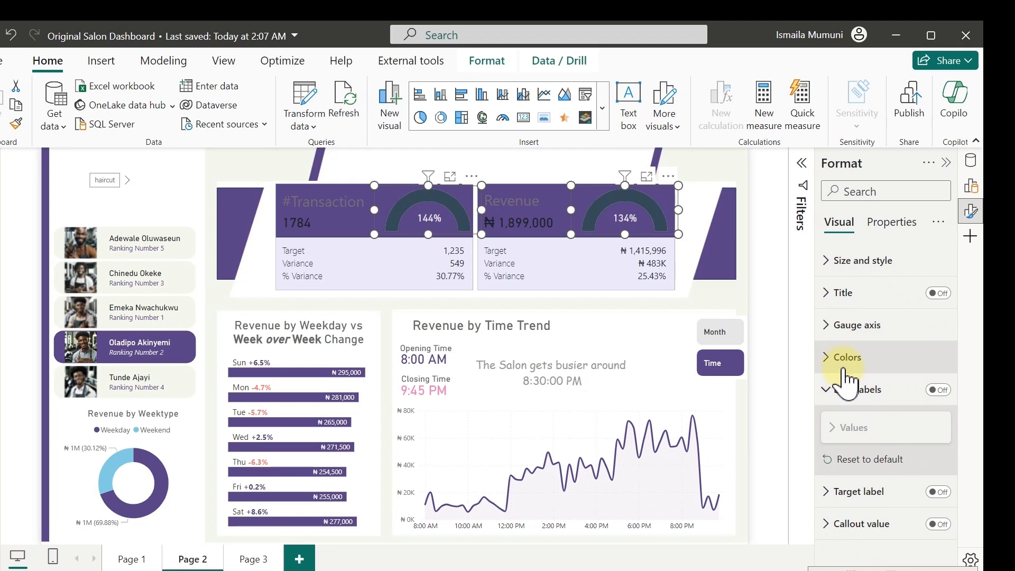
{"action": "left_click", "coordinate": [845, 369]}
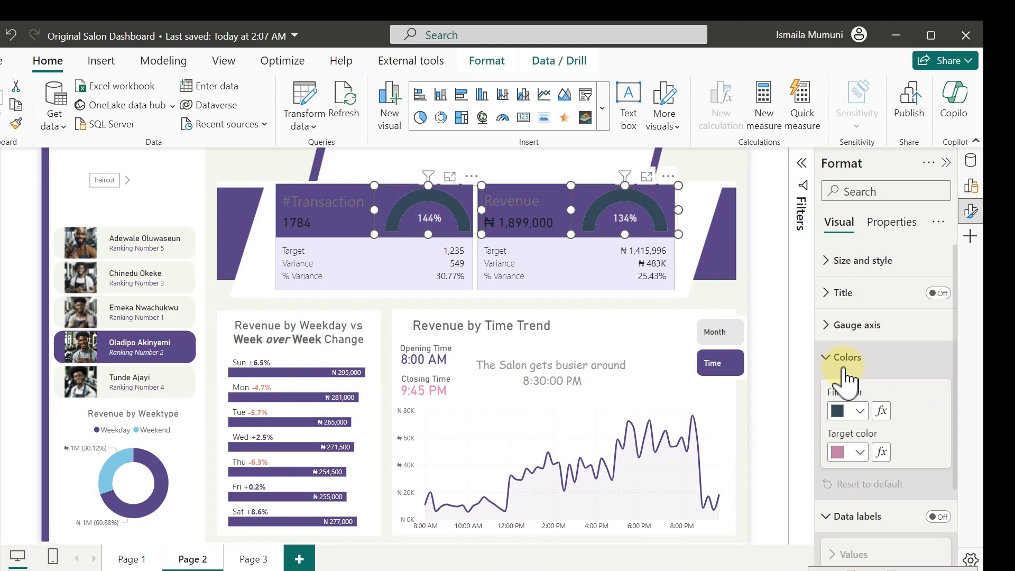
{"action": "left_click", "coordinate": [860, 411]}
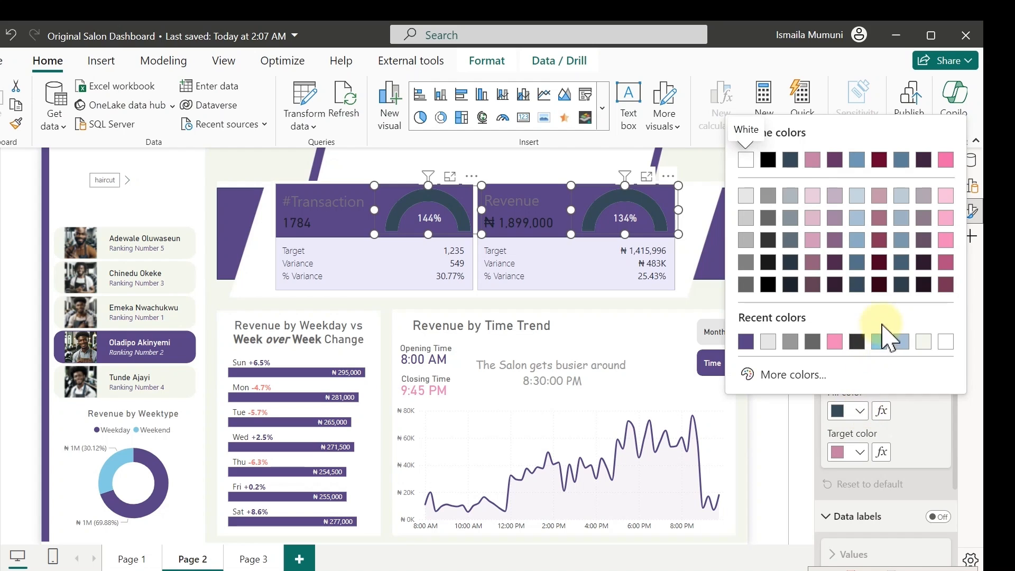
{"action": "left_click", "coordinate": [882, 336]}
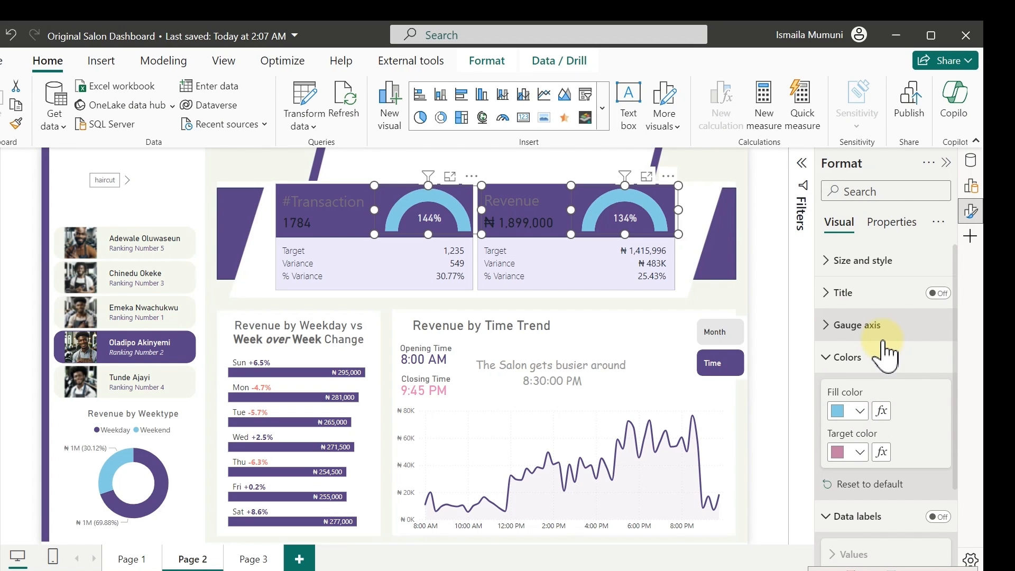
{"action": "left_click", "coordinate": [497, 168]}
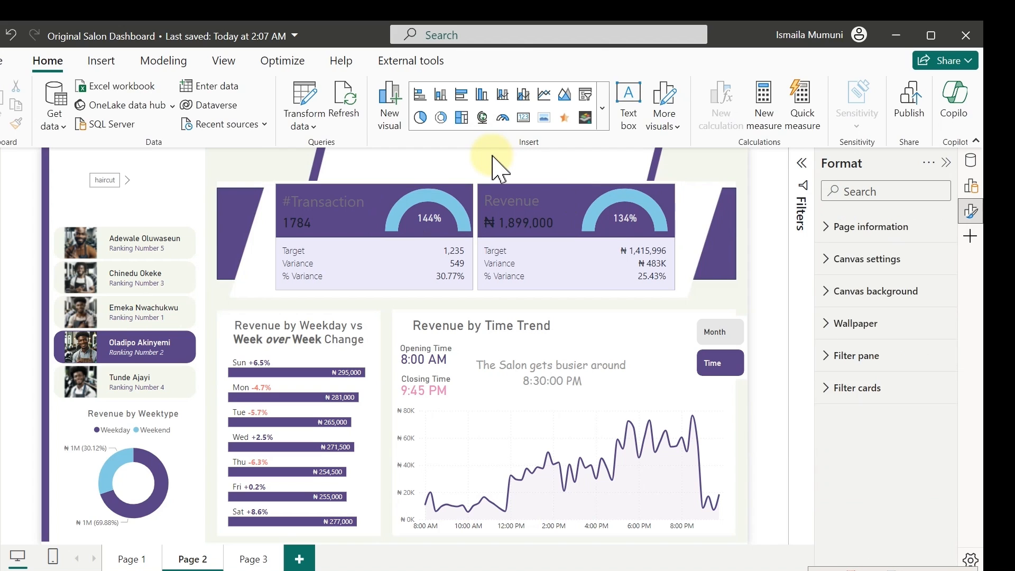
- Filter the page to the stylist ranked number 3 and make the callout values of the #Transaction and Revenue cards white at size 22
{"action": "left_click", "coordinate": [142, 290]}
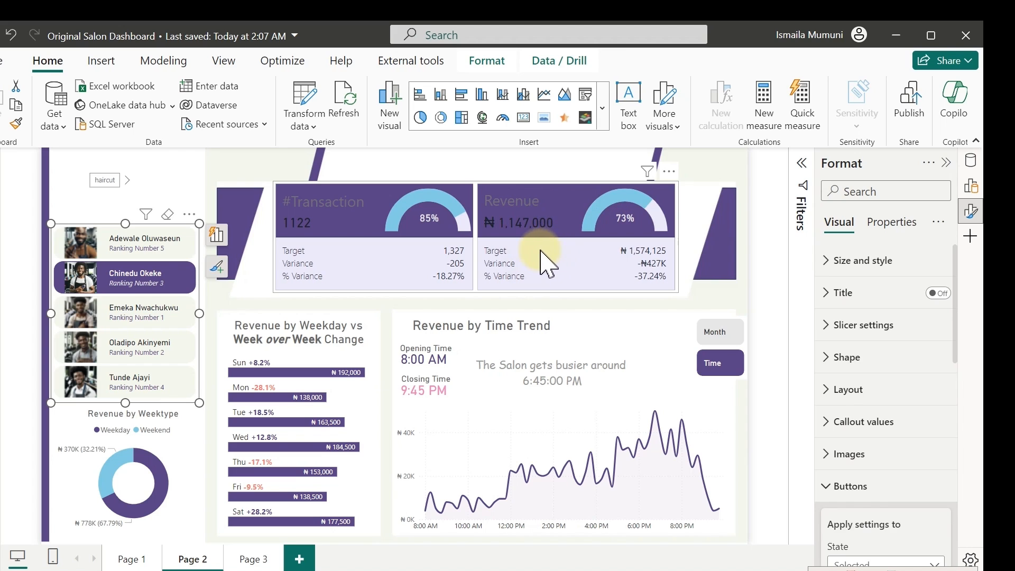
{"action": "left_click", "coordinate": [540, 258]}
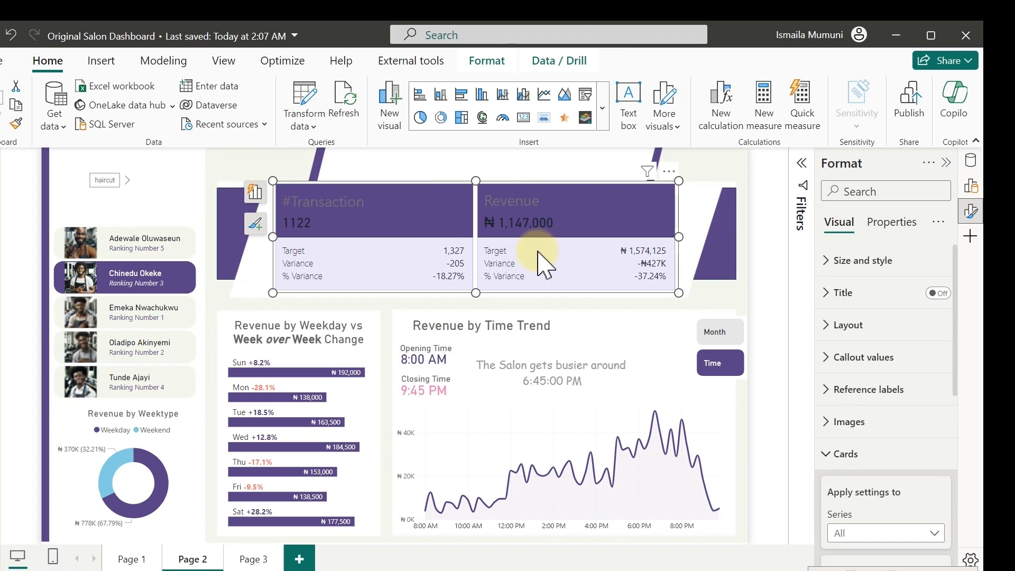
{"action": "left_click", "coordinate": [841, 456]}
{"action": "left_click", "coordinate": [844, 359]}
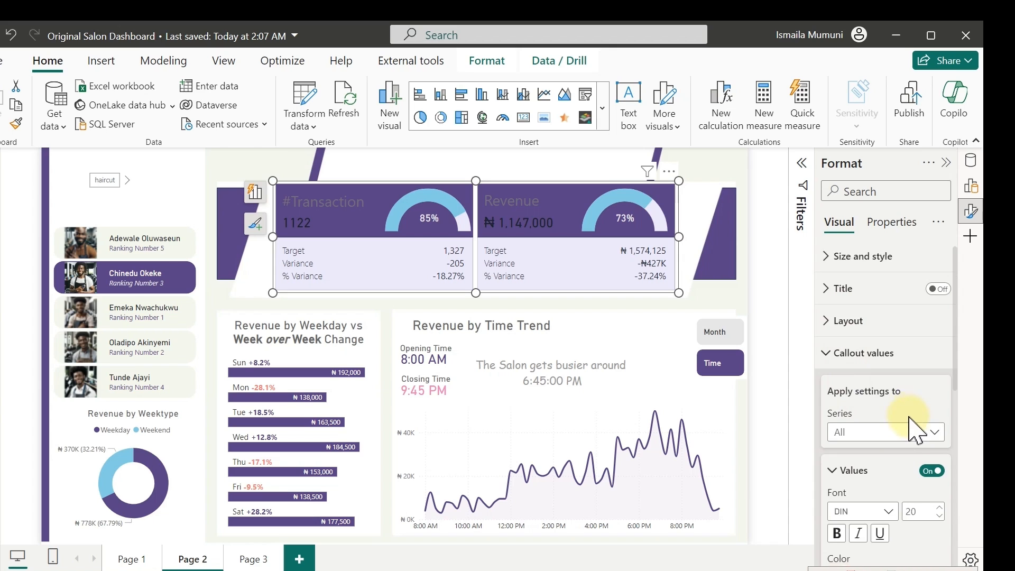
{"action": "scroll", "coordinate": [916, 423], "scroll_direction": "down", "scroll_amount": 3}
{"action": "left_click", "coordinate": [860, 423]}
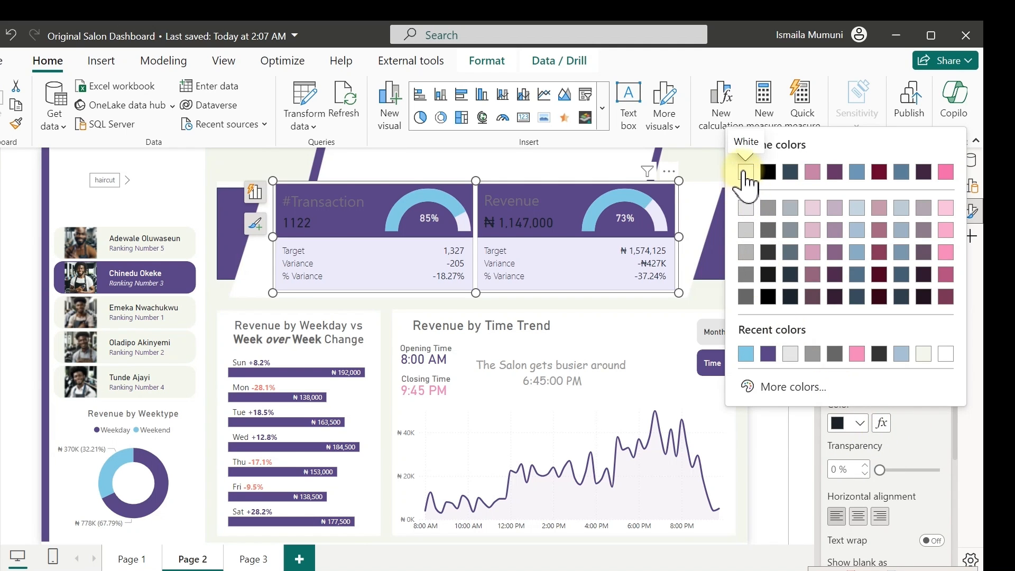
{"action": "left_click", "coordinate": [744, 172]}
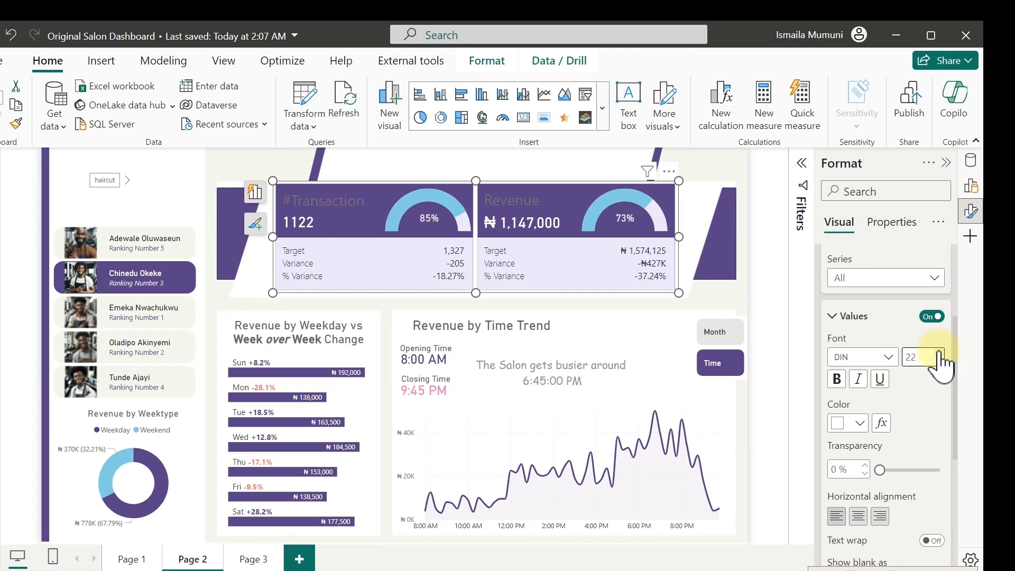
- Set the font of the callout values on both KPI cards to Segoe UI Semibold
{"action": "left_click", "coordinate": [879, 359]}
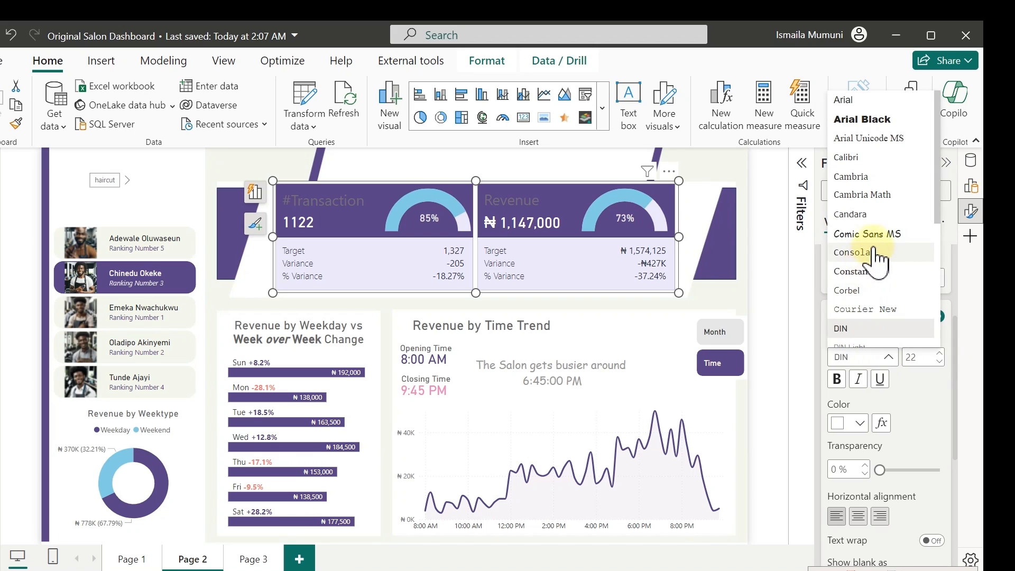
{"action": "scroll", "coordinate": [873, 254], "scroll_direction": "down", "scroll_amount": 5}
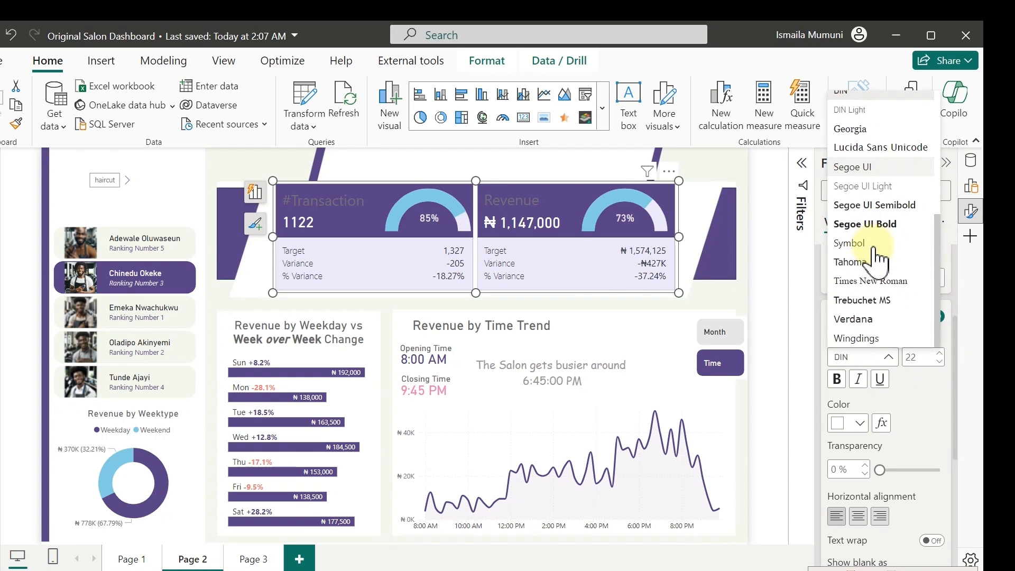
{"action": "left_click", "coordinate": [875, 206]}
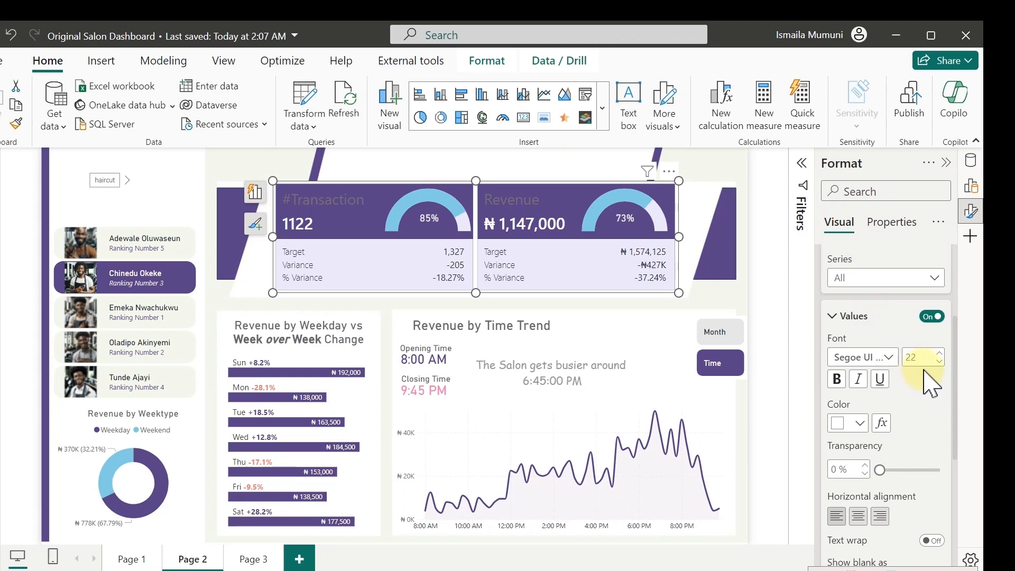
{"action": "left_click", "coordinate": [860, 424]}
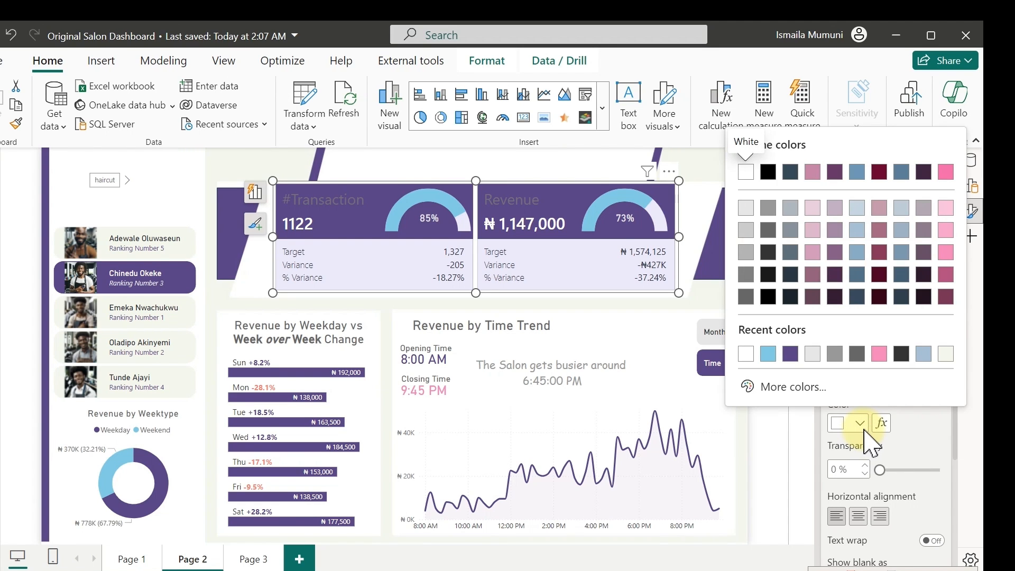
{"action": "left_click", "coordinate": [897, 426]}
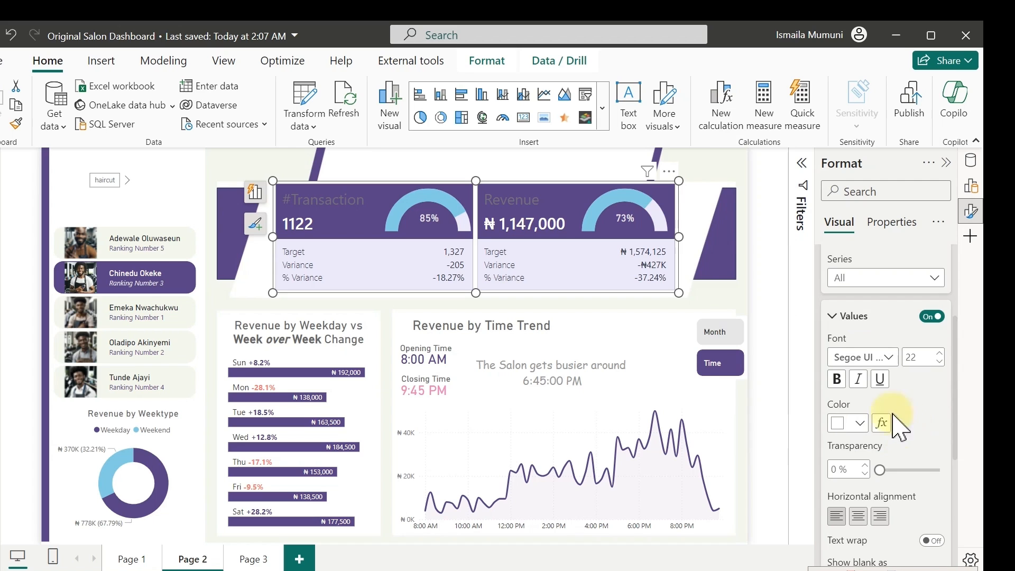
{"action": "scroll", "coordinate": [872, 397], "scroll_direction": "up", "scroll_amount": 3}
{"action": "left_click", "coordinate": [846, 358]}
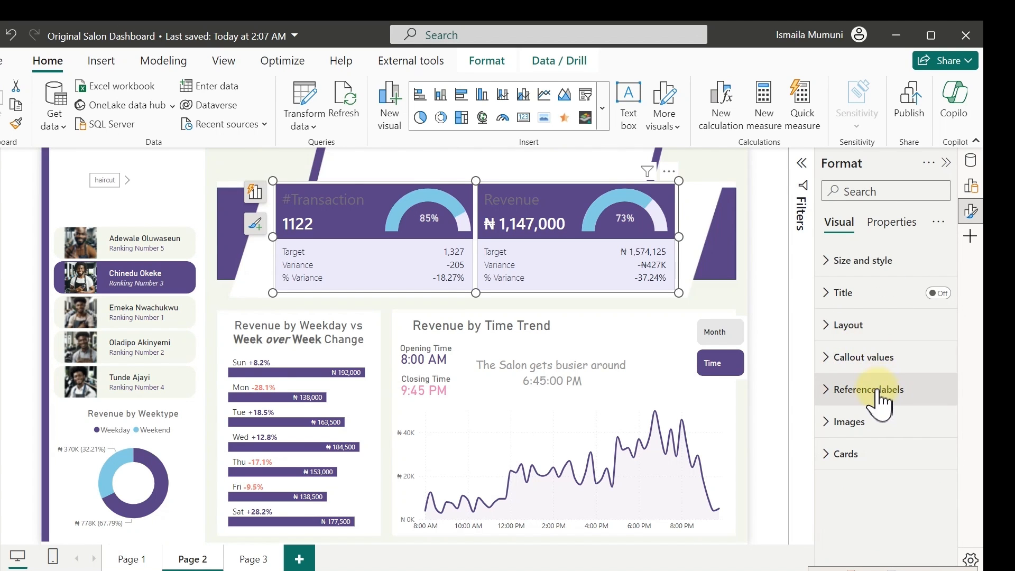
{"action": "left_click", "coordinate": [848, 325]}
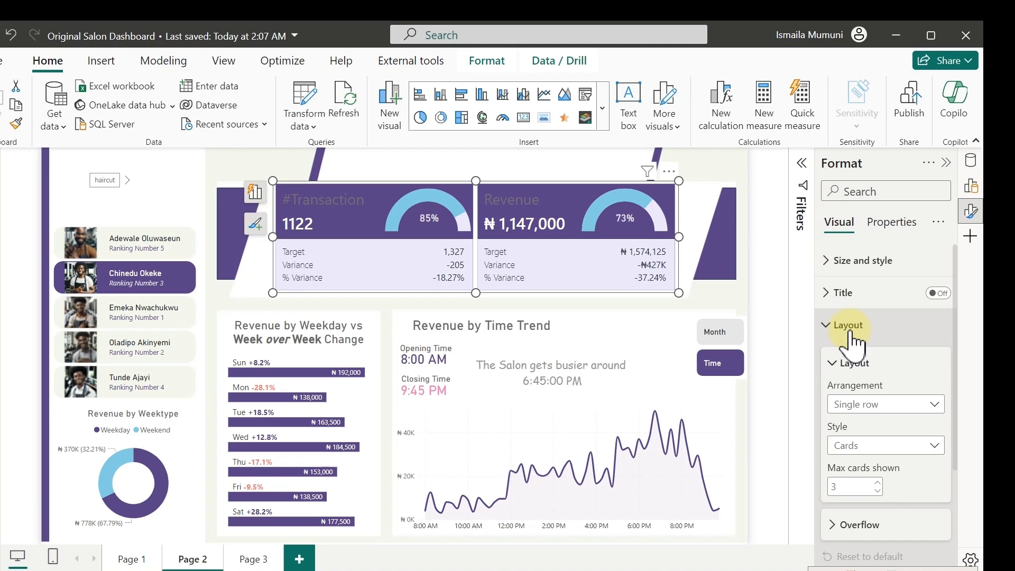
{"action": "left_click", "coordinate": [849, 327]}
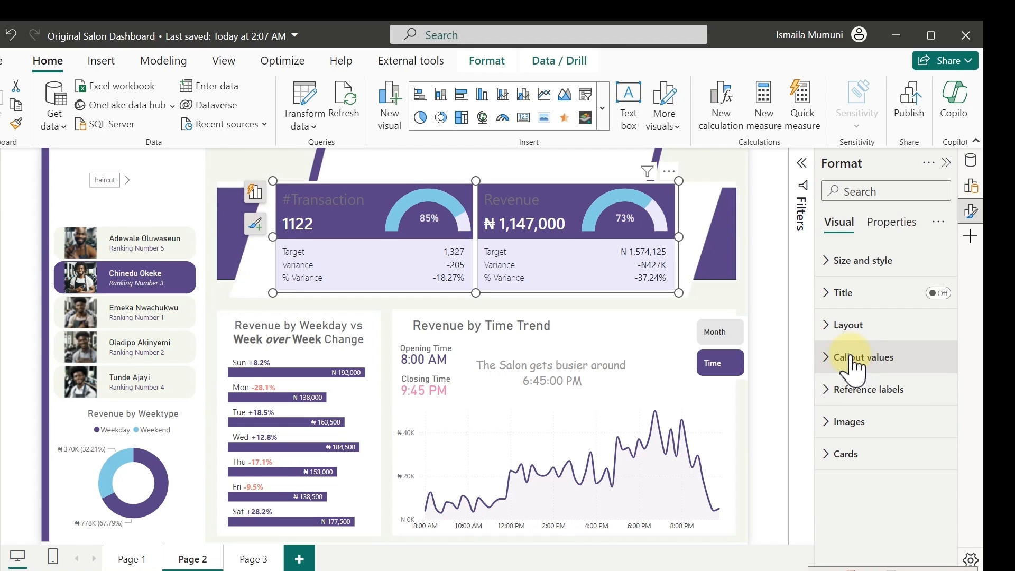
- Set the color of the #Transaction and Revenue callout labels to light gray
{"action": "left_click", "coordinate": [850, 355]}
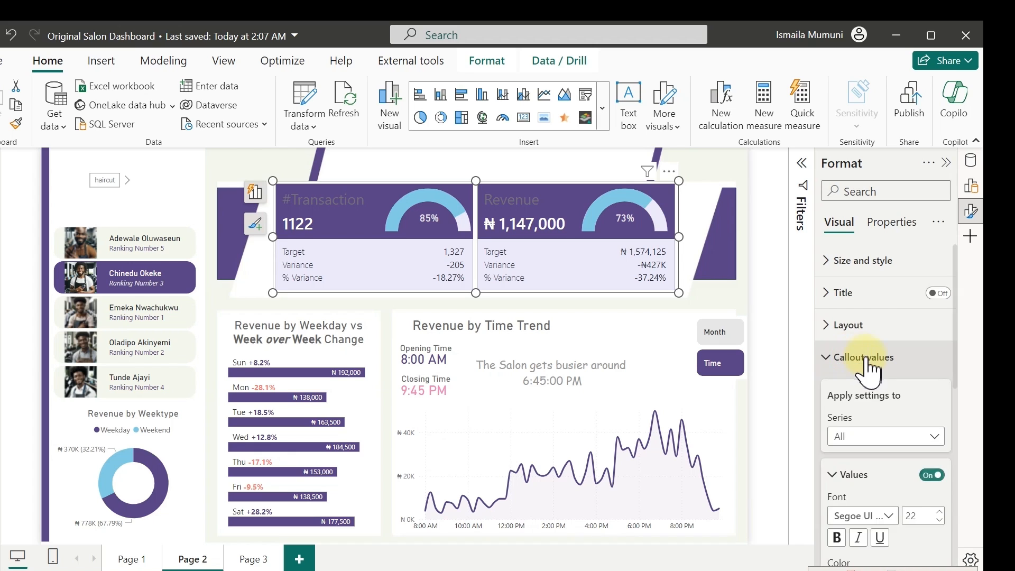
{"action": "scroll", "coordinate": [867, 370], "scroll_direction": "down", "scroll_amount": 5}
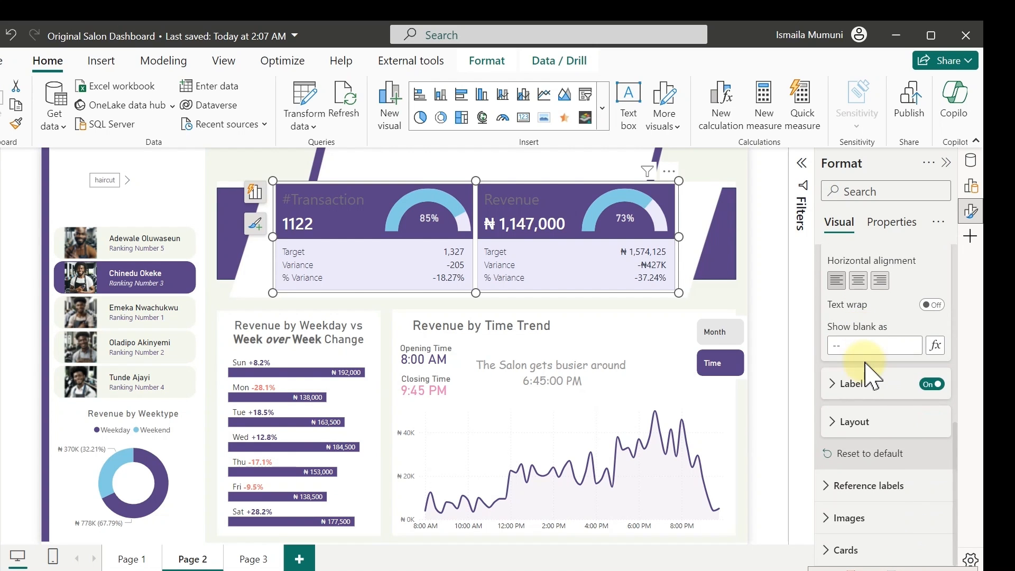
{"action": "left_click", "coordinate": [843, 384]}
{"action": "scroll", "coordinate": [874, 375], "scroll_direction": "down", "scroll_amount": 2}
{"action": "scroll", "coordinate": [880, 376], "scroll_direction": "down", "scroll_amount": 3}
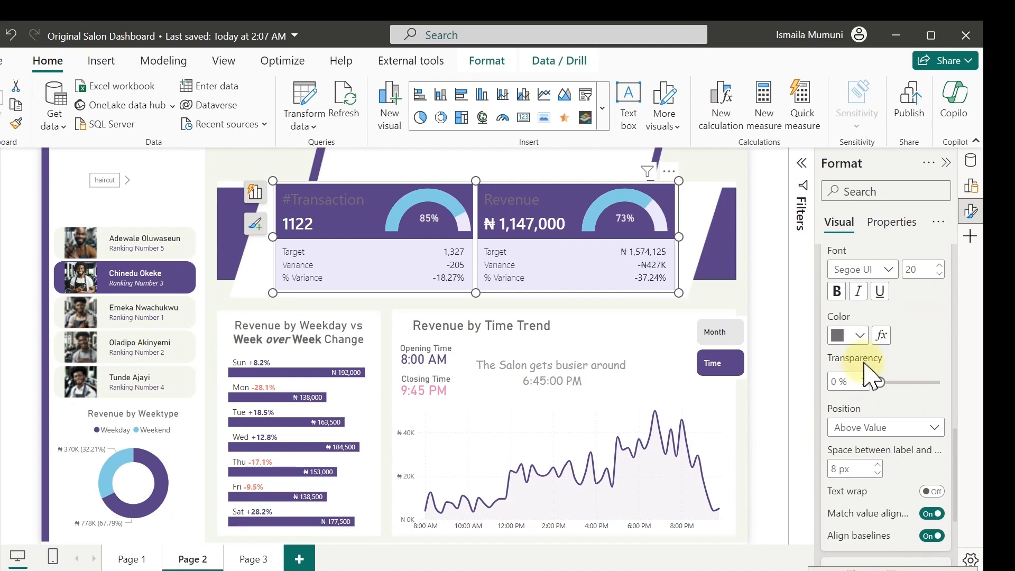
{"action": "left_click", "coordinate": [858, 339]}
{"action": "left_click", "coordinate": [744, 121]}
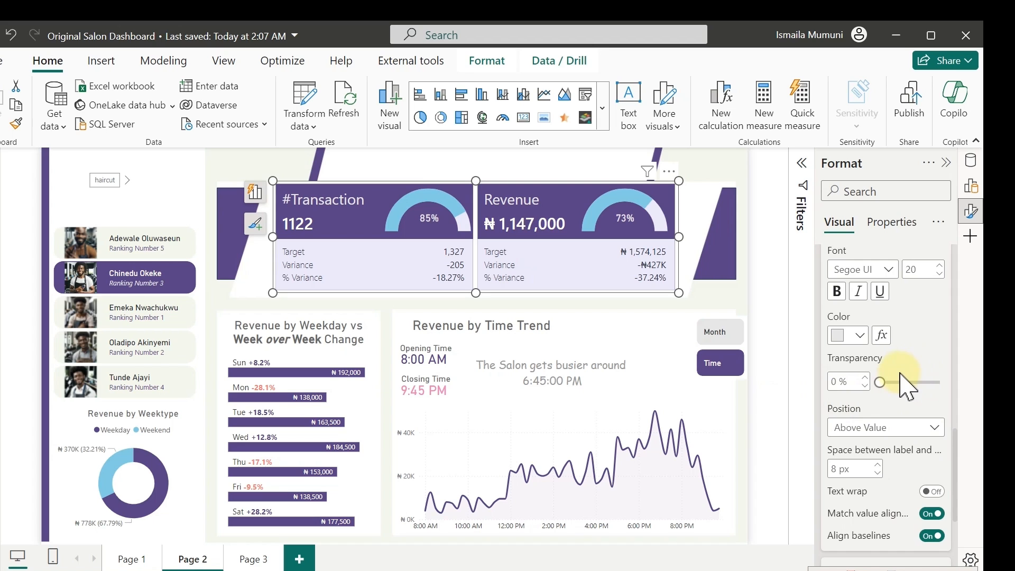
- Set the reference label background of the #Transaction card to the recent dashboard purple and keep the background turned on
{"action": "scroll", "coordinate": [906, 383], "scroll_direction": "up", "scroll_amount": 5}
{"action": "scroll", "coordinate": [906, 384], "scroll_direction": "up", "scroll_amount": 8}
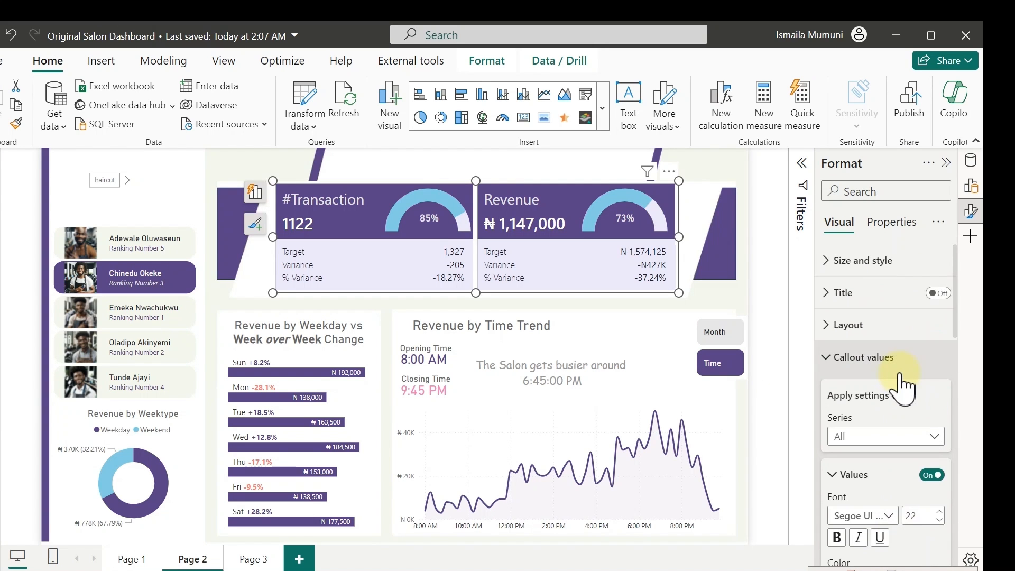
{"action": "left_click", "coordinate": [858, 367]}
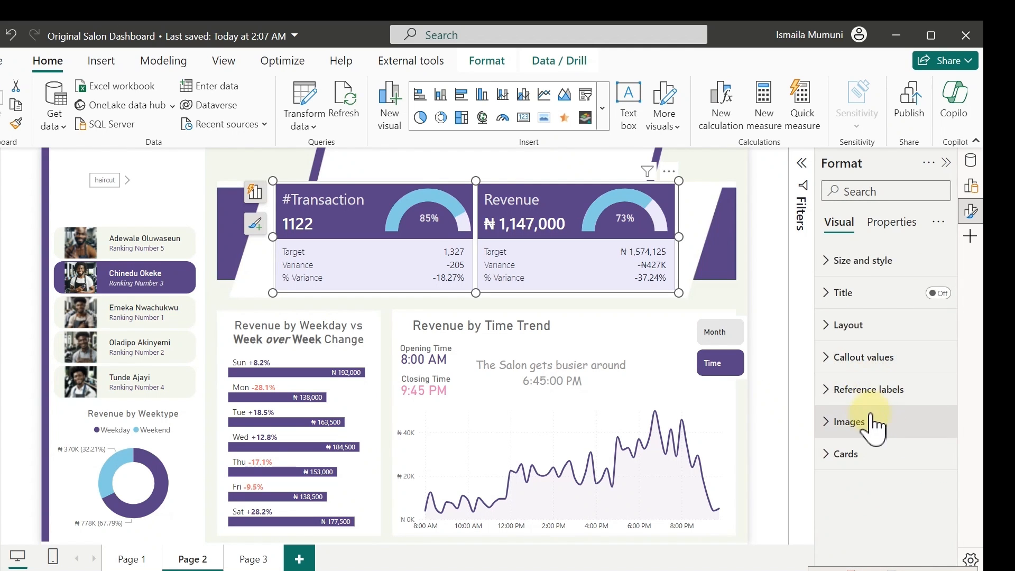
{"action": "left_click", "coordinate": [862, 391]}
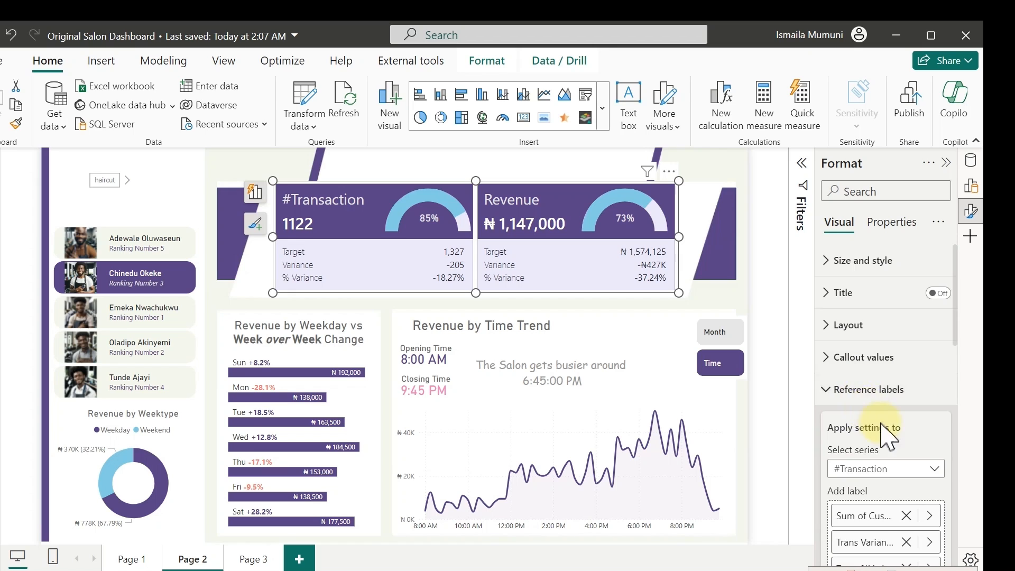
{"action": "scroll", "coordinate": [880, 422], "scroll_direction": "down", "scroll_amount": 5}
{"action": "scroll", "coordinate": [892, 427], "scroll_direction": "down", "scroll_amount": 6}
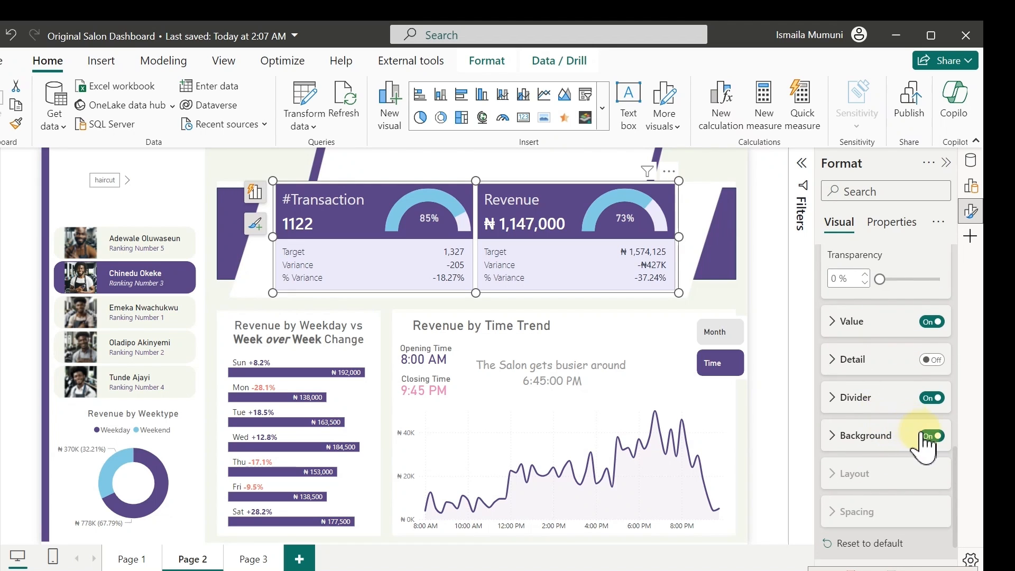
{"action": "left_click", "coordinate": [866, 438]}
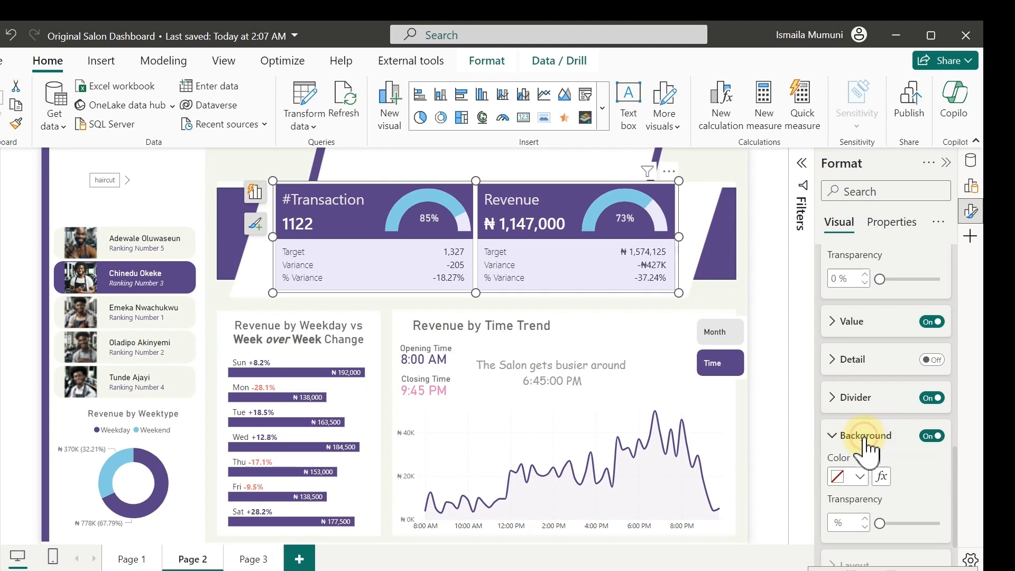
{"action": "scroll", "coordinate": [879, 441], "scroll_direction": "down", "scroll_amount": 3}
{"action": "left_click", "coordinate": [859, 326]}
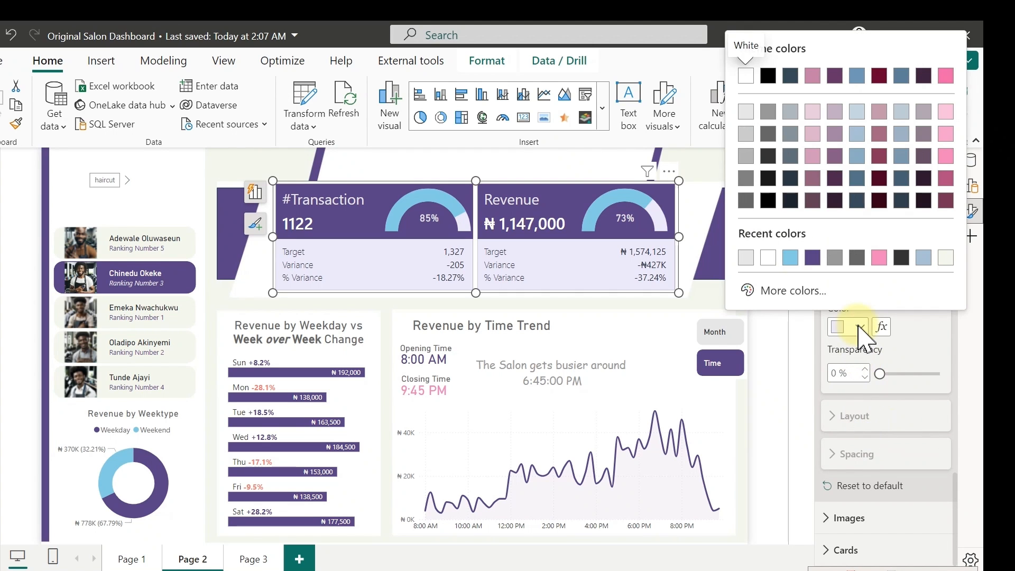
{"action": "left_click", "coordinate": [812, 257]}
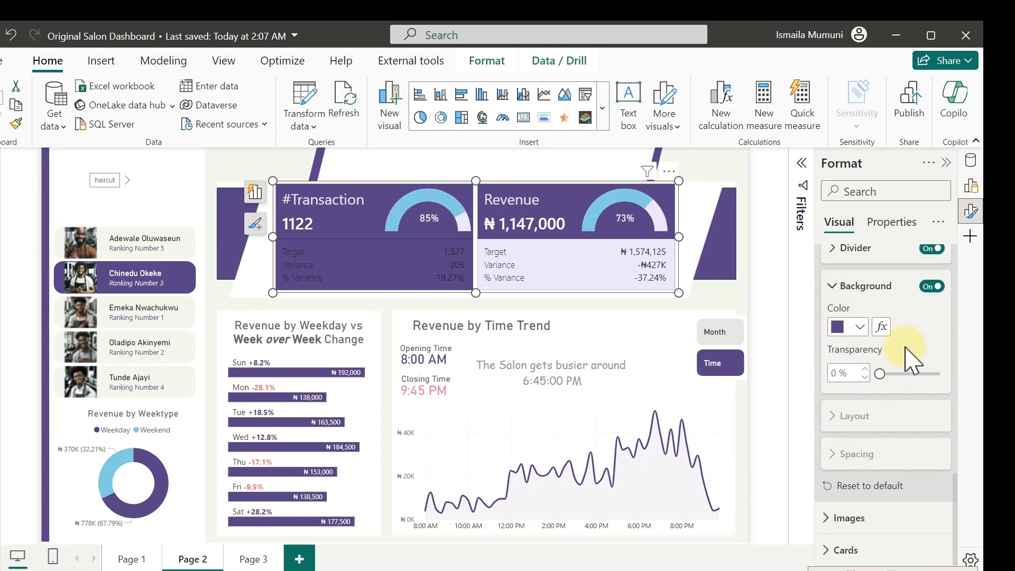
{"action": "left_click", "coordinate": [931, 286]}
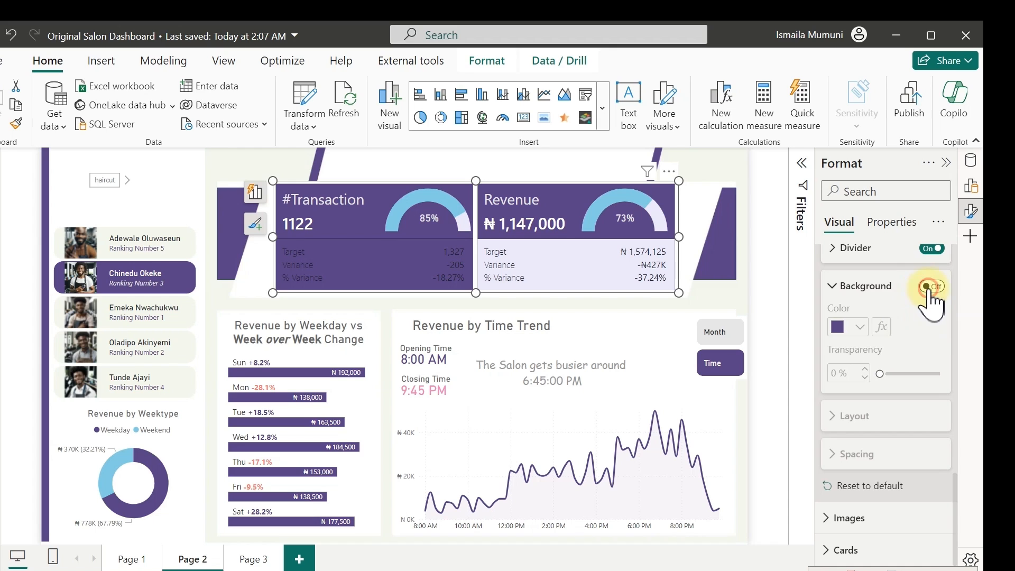
{"action": "left_click", "coordinate": [932, 286]}
- Apply the reference label settings to all series and set their background color to the recent dashboard purple
{"action": "scroll", "coordinate": [930, 304], "scroll_direction": "up", "scroll_amount": 6}
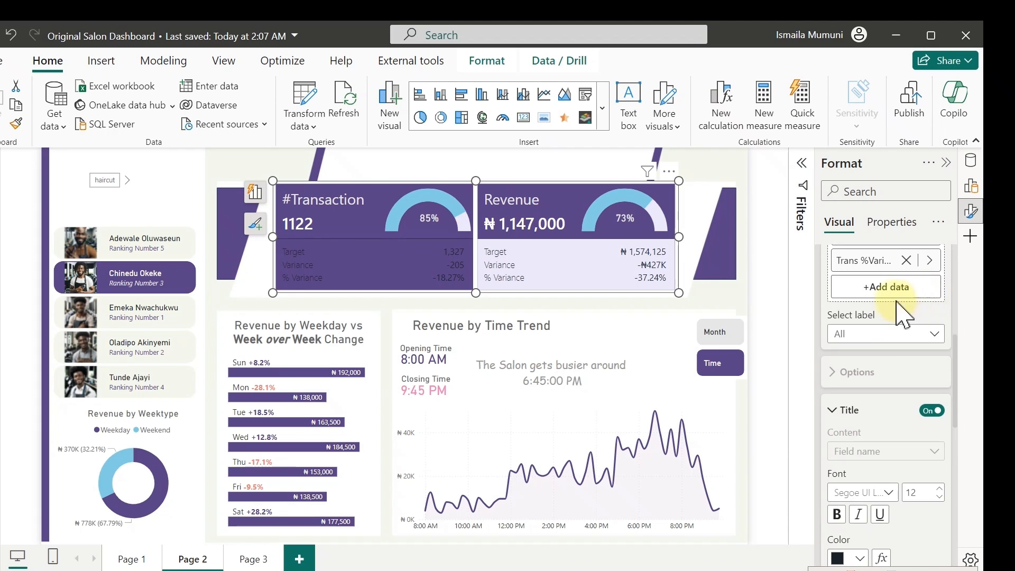
{"action": "scroll", "coordinate": [883, 339], "scroll_direction": "up", "scroll_amount": 5}
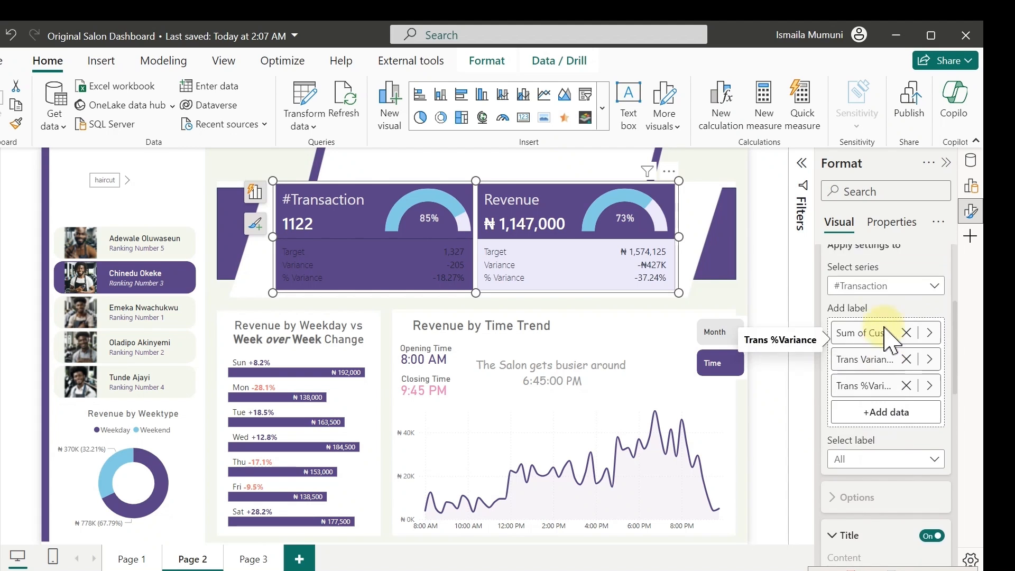
{"action": "left_click", "coordinate": [883, 399]}
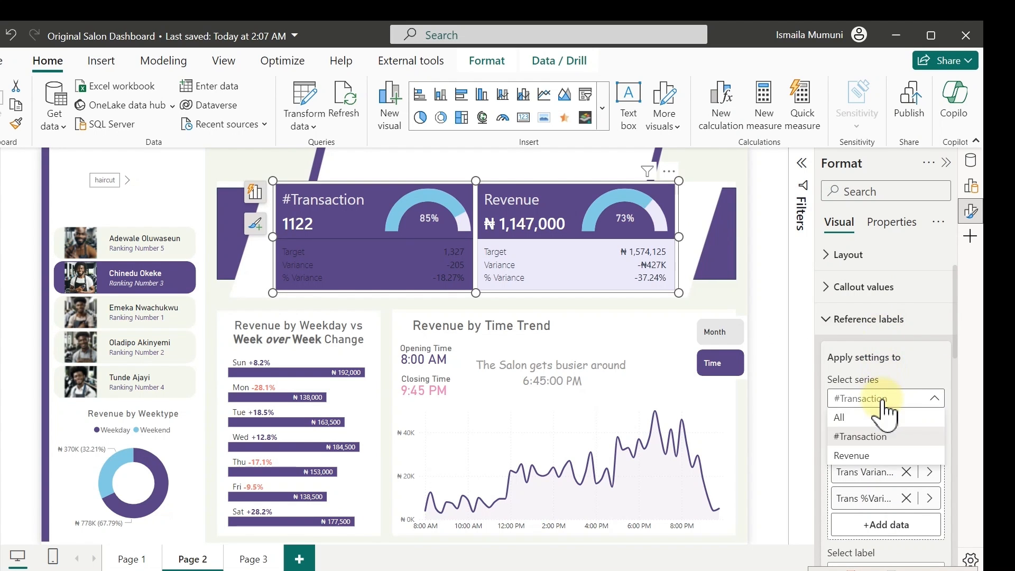
{"action": "left_click", "coordinate": [870, 416]}
{"action": "scroll", "coordinate": [879, 405], "scroll_direction": "down", "scroll_amount": 5}
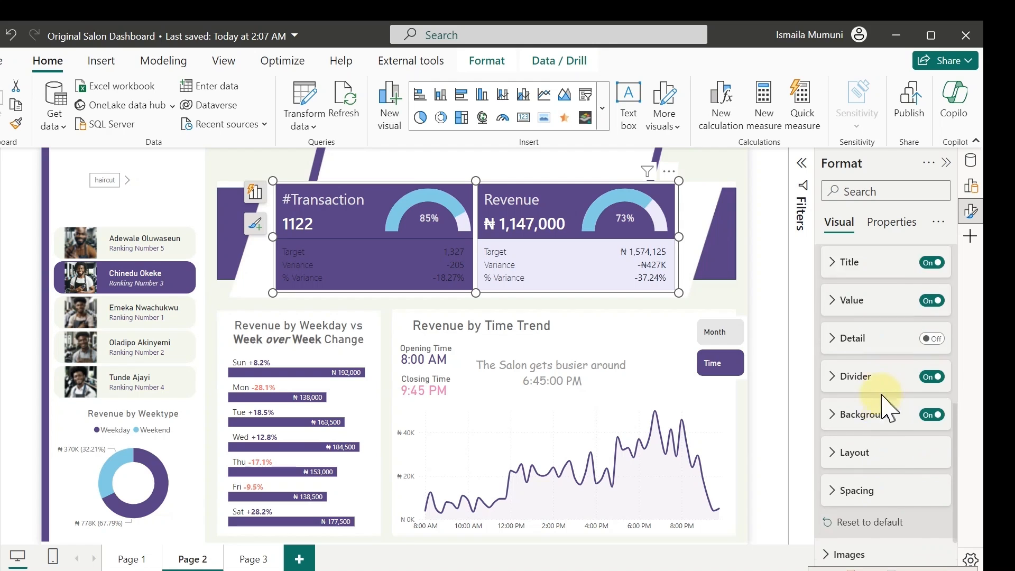
{"action": "left_click", "coordinate": [882, 376]}
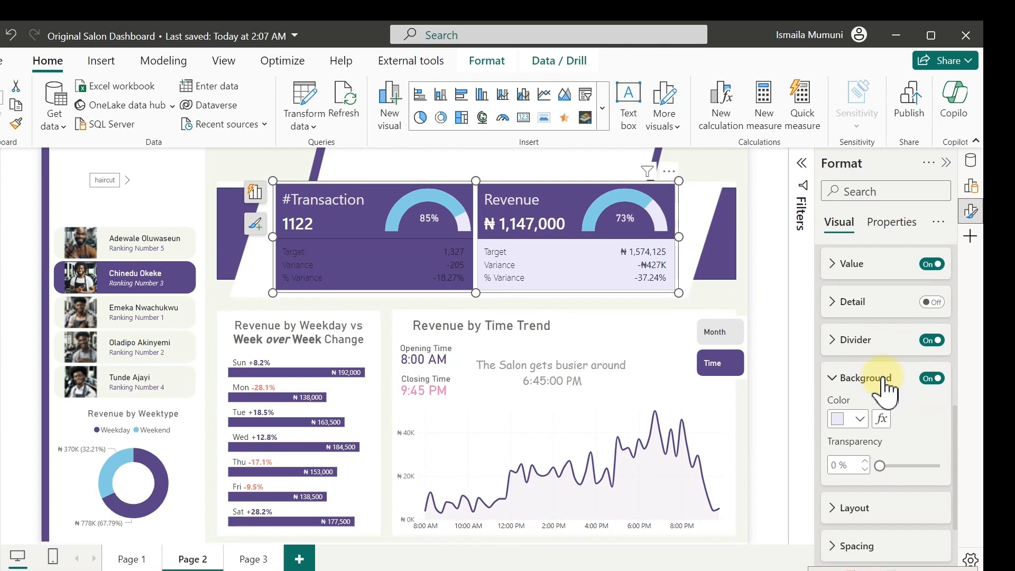
{"action": "left_click", "coordinate": [858, 418]}
{"action": "left_click", "coordinate": [746, 349]}
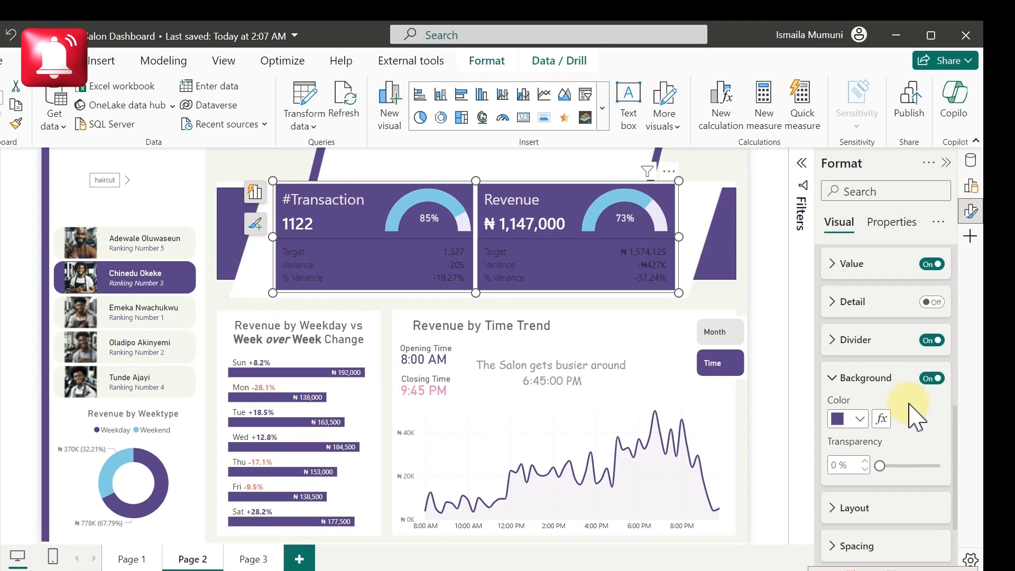
- Set the font color of the reference label values on both KPI cards to white
{"action": "scroll", "coordinate": [891, 333], "scroll_direction": "up", "scroll_amount": 1}
{"action": "scroll", "coordinate": [872, 328], "scroll_direction": "up", "scroll_amount": 1}
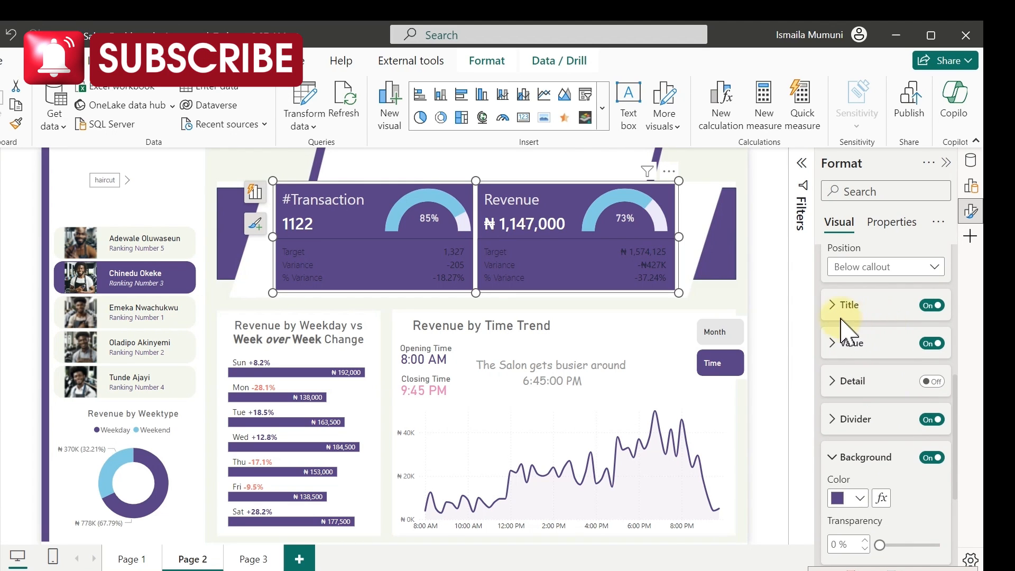
{"action": "left_click", "coordinate": [840, 344]}
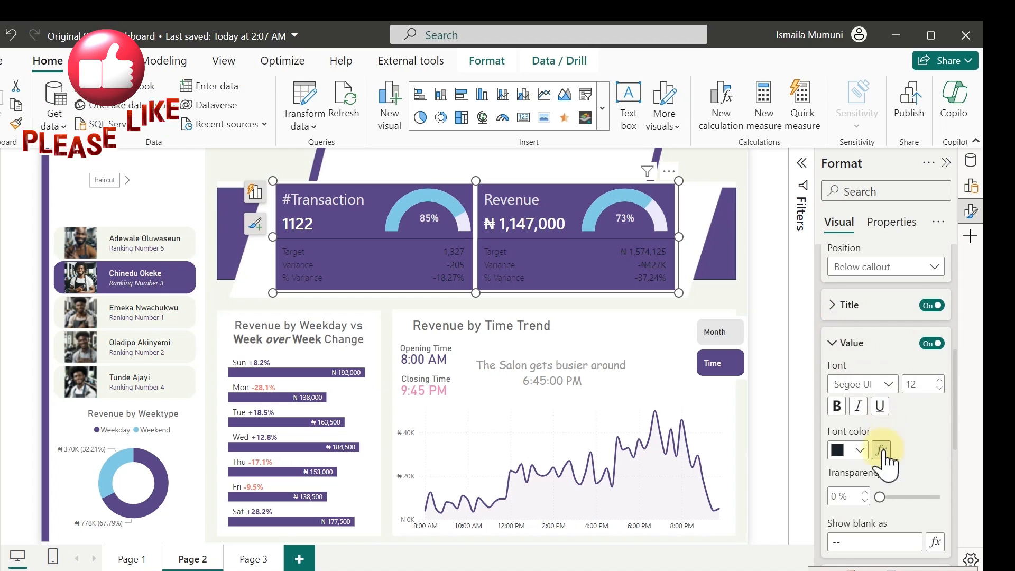
{"action": "left_click", "coordinate": [859, 449]}
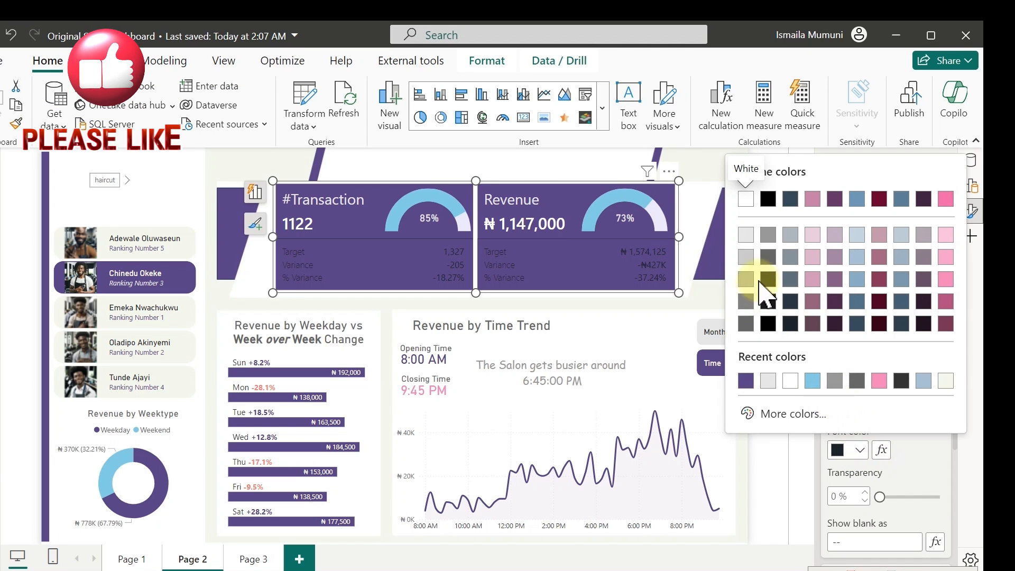
{"action": "left_click", "coordinate": [746, 202]}
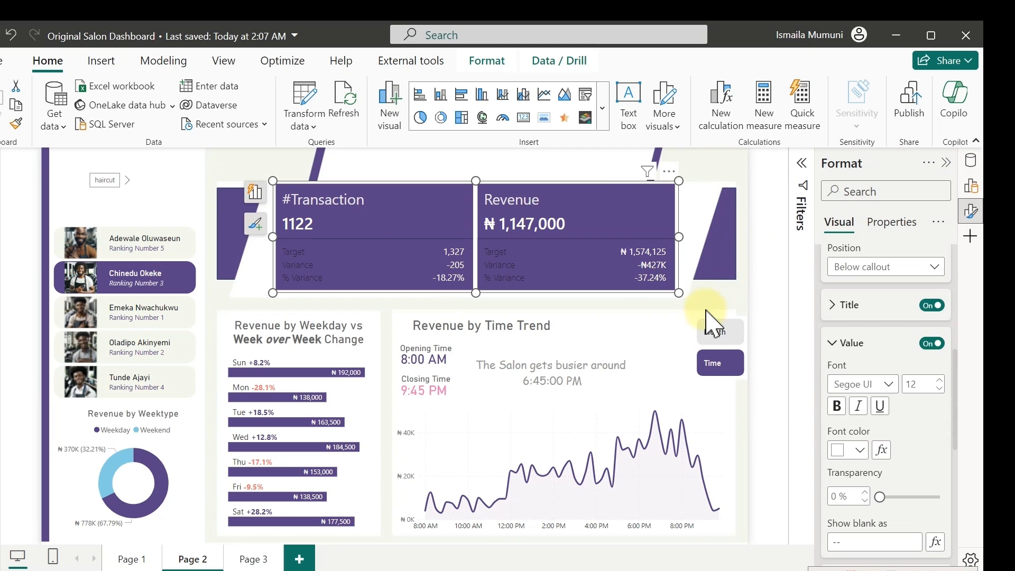
- Set the color of the Target, Variance and % Variance reference label titles on both KPI cards to light gray
{"action": "left_click", "coordinate": [845, 344]}
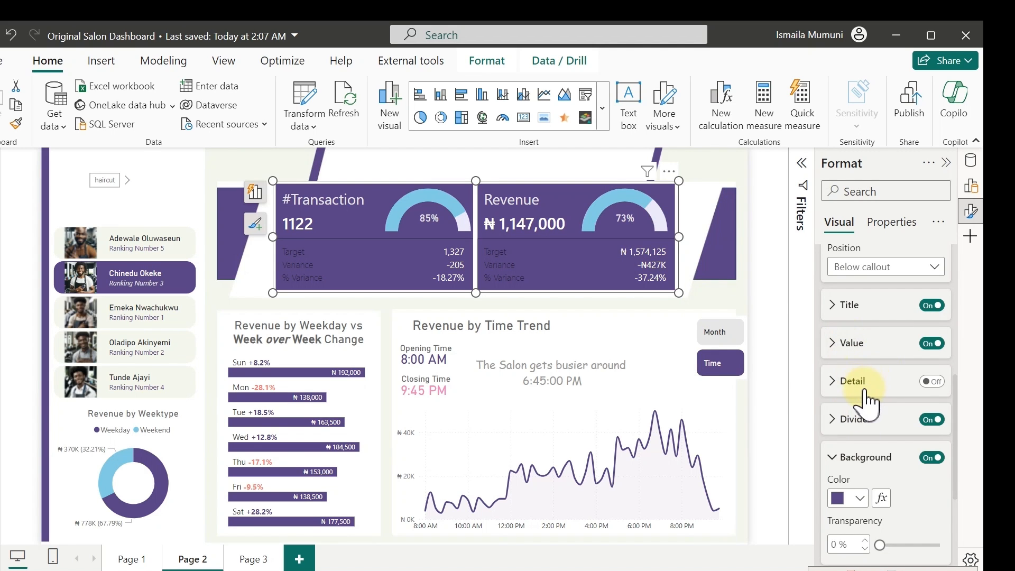
{"action": "left_click", "coordinate": [847, 305]}
{"action": "left_click", "coordinate": [846, 306]}
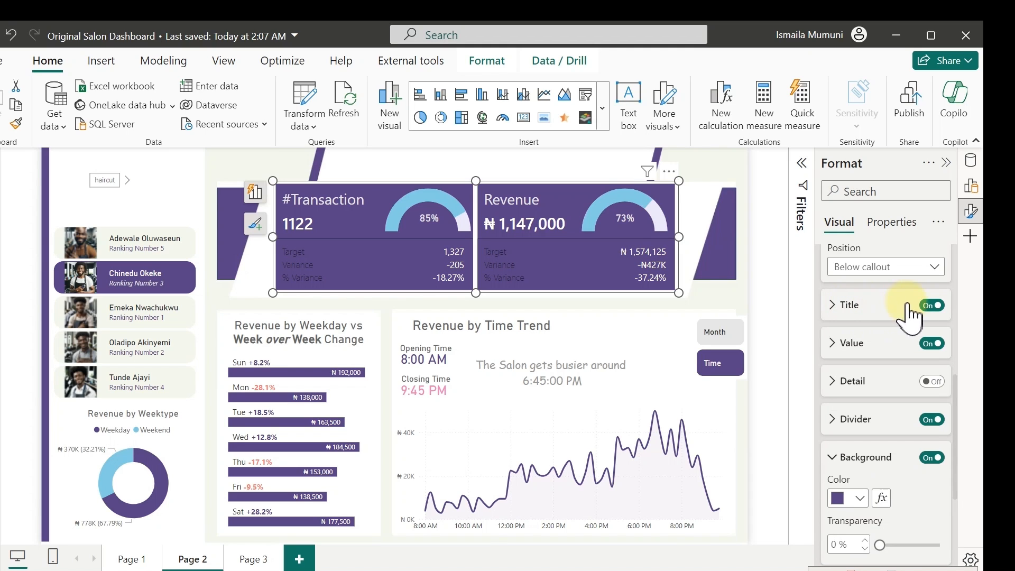
{"action": "left_click", "coordinate": [930, 306]}
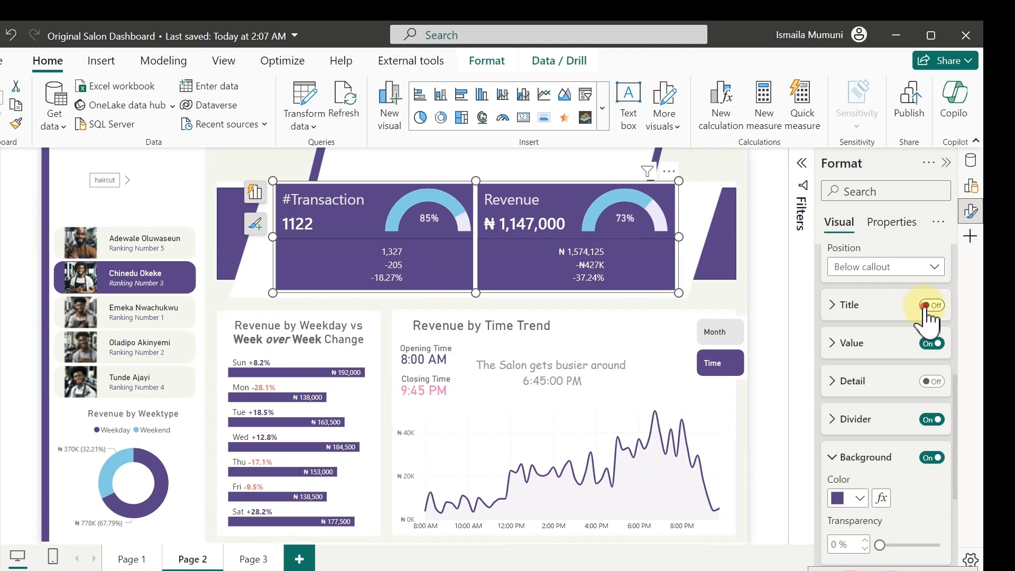
{"action": "left_click", "coordinate": [931, 305]}
{"action": "left_click", "coordinate": [846, 305]}
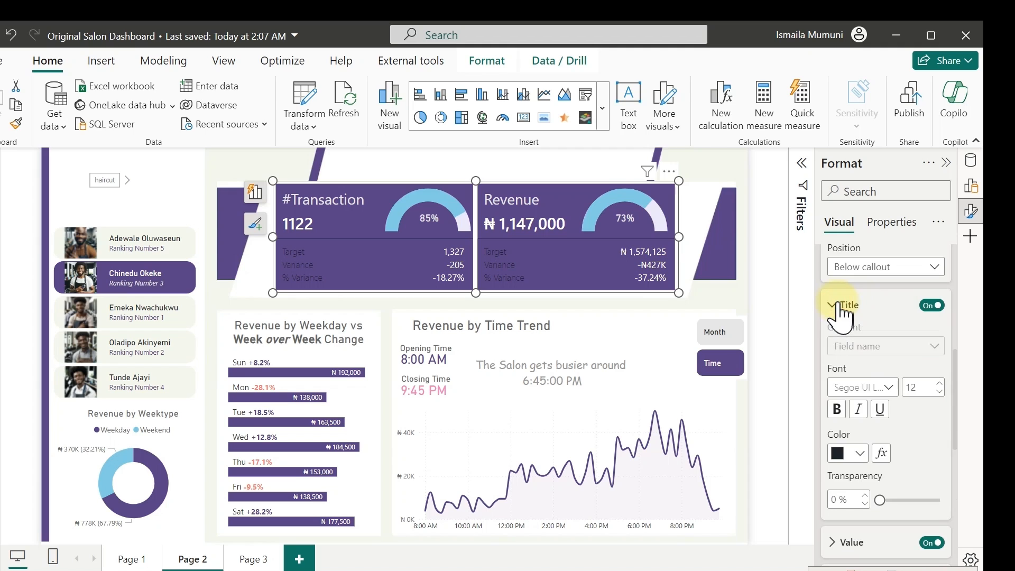
{"action": "left_click", "coordinate": [858, 410]}
{"action": "left_click", "coordinate": [860, 453]}
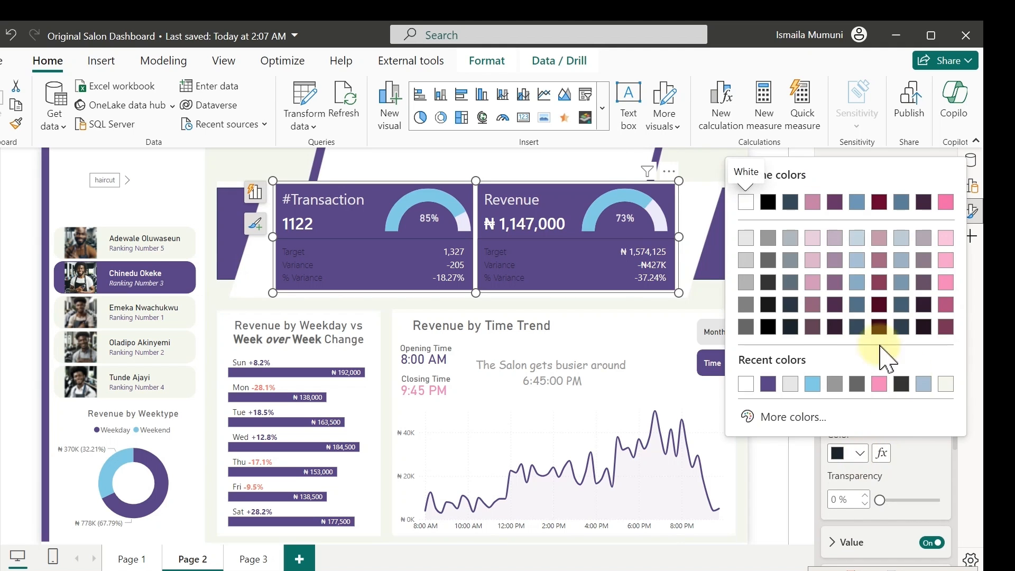
{"action": "left_click", "coordinate": [746, 237]}
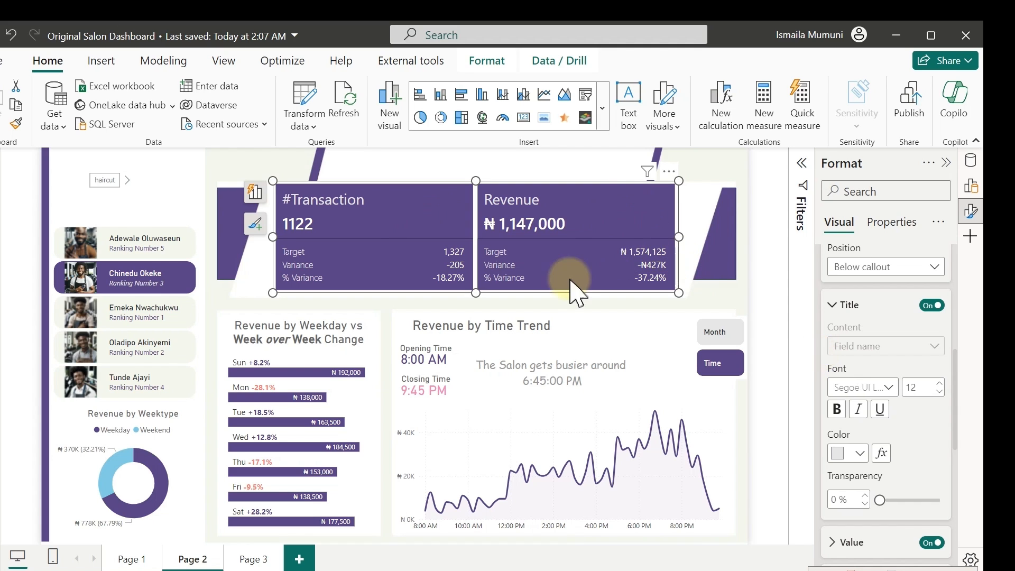
{"action": "left_click", "coordinate": [722, 167]}
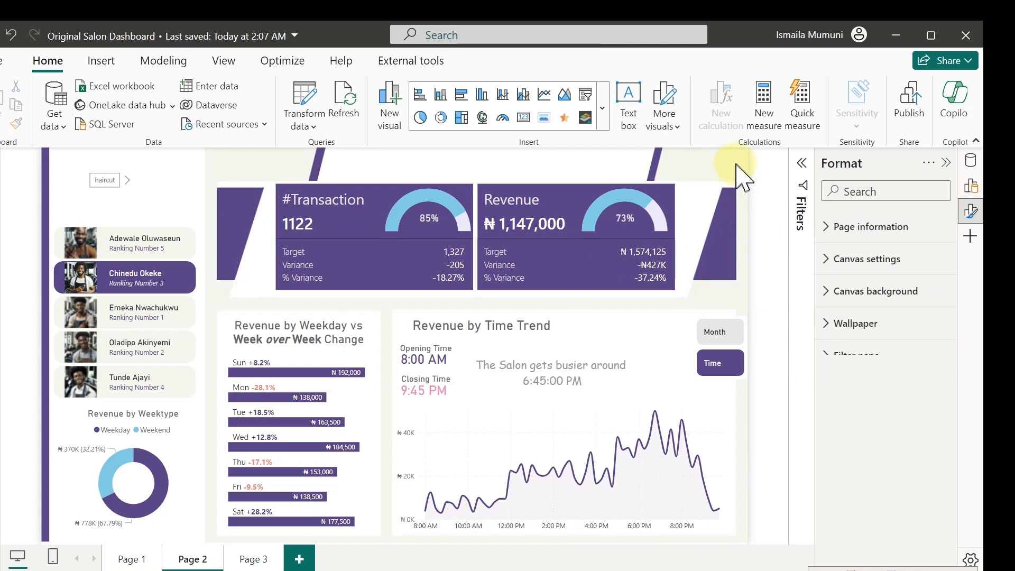
- Clear the field search for cf and add a new measure to the Calculations table
{"action": "mouse_move", "coordinate": [639, 209]}
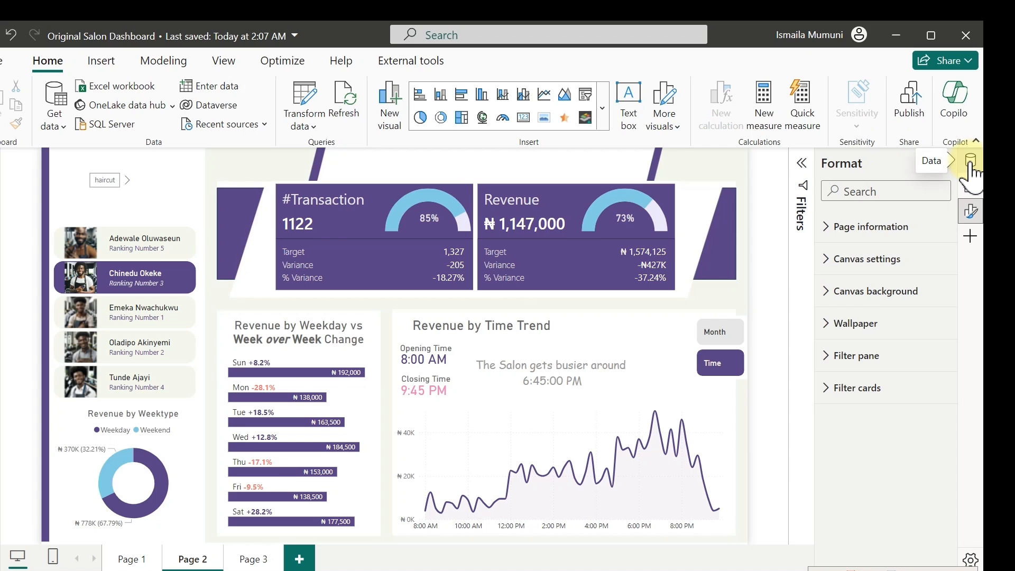
{"action": "left_click", "coordinate": [617, 192]}
{"action": "mouse_move", "coordinate": [612, 193]}
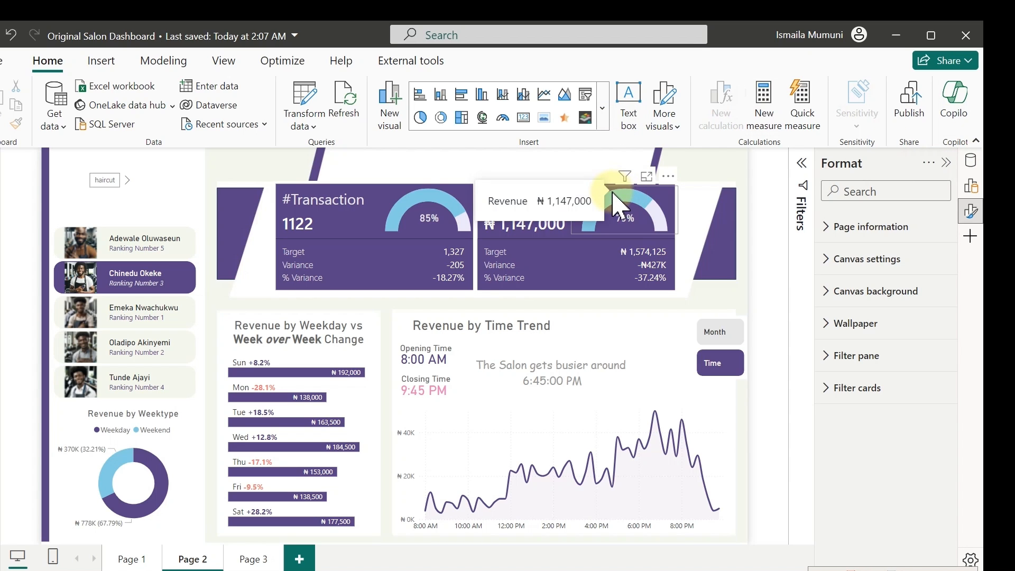
{"action": "left_click", "coordinate": [641, 282]}
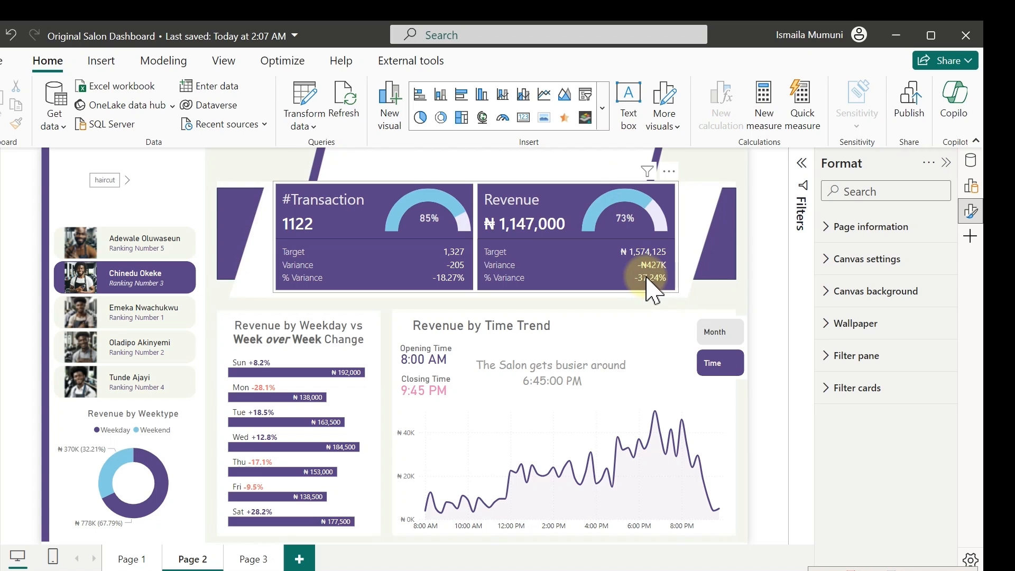
{"action": "left_click", "coordinate": [971, 162]}
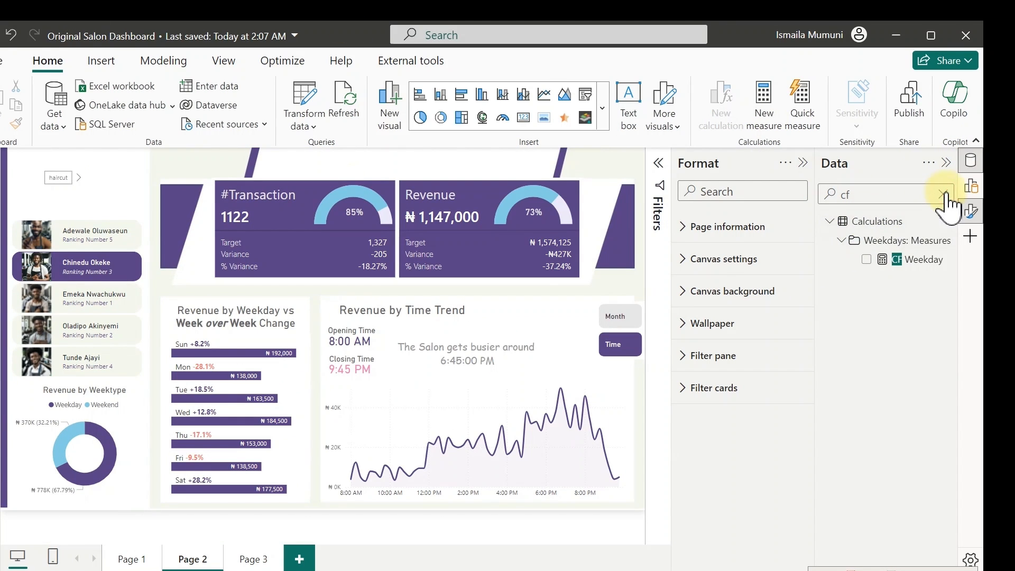
{"action": "left_click", "coordinate": [945, 194]}
{"action": "left_click", "coordinate": [970, 161]}
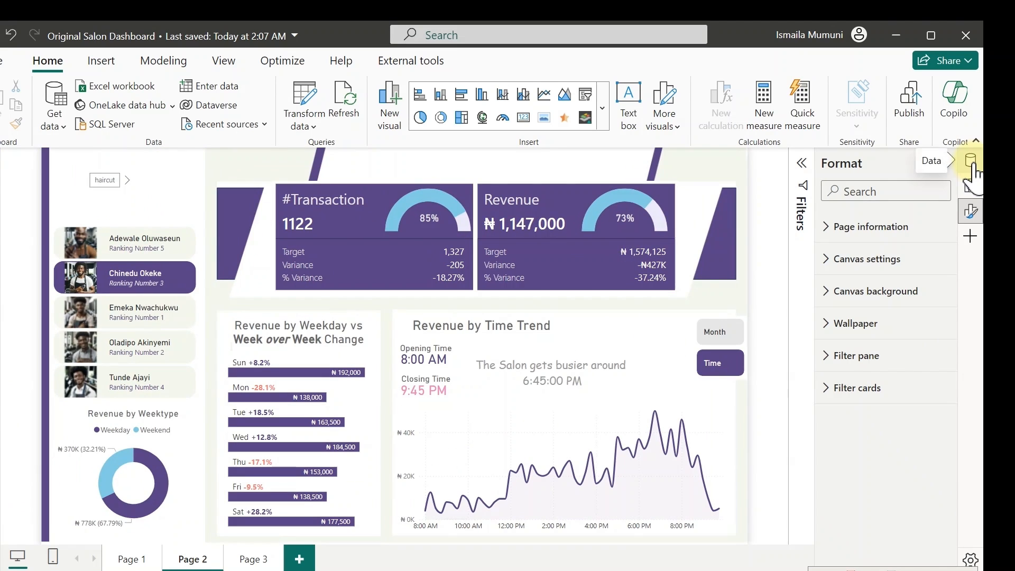
{"action": "left_click", "coordinate": [970, 162]}
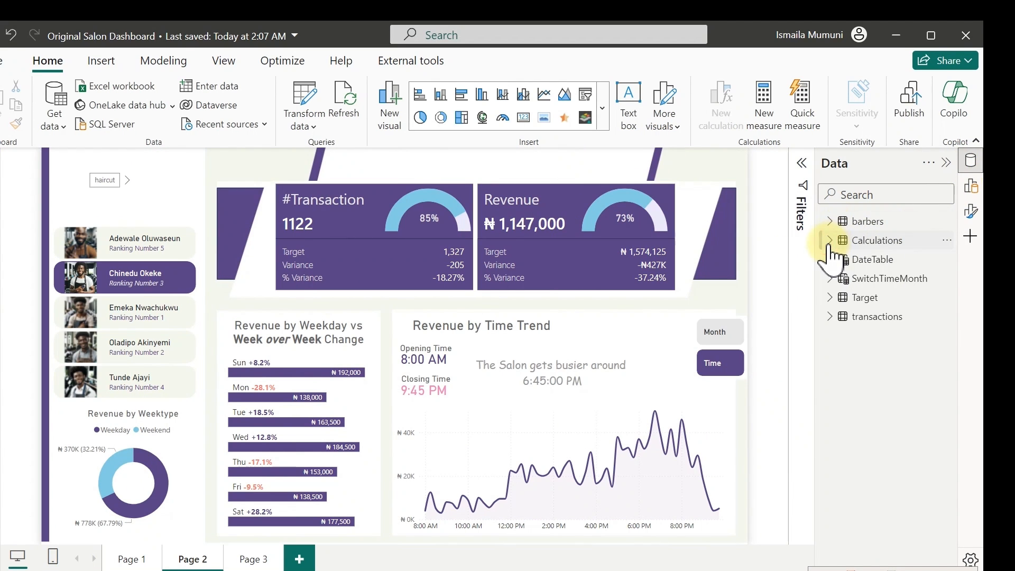
{"action": "left_click", "coordinate": [831, 242]}
{"action": "right_click", "coordinate": [888, 279]}
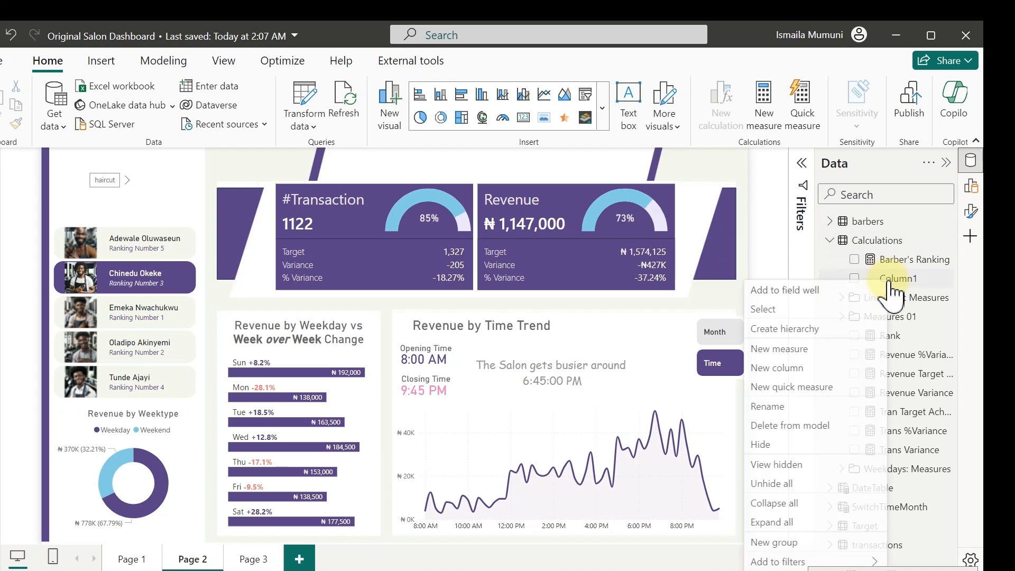
{"action": "left_click", "coordinate": [792, 351]}
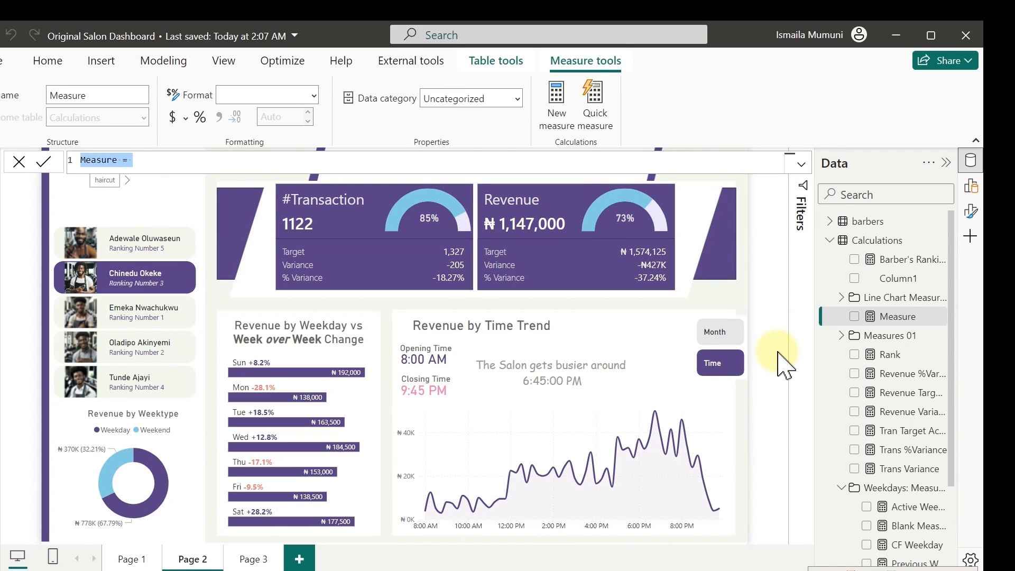
- Name the measure Cf Reference Revenue and begin its formula with an IF function testing the [Revenue] measure
{"action": "key", "text": "ctrl+plus"}
{"action": "key", "text": "ctrl+plus"}
{"action": "key", "text": "ctrl+plus"}
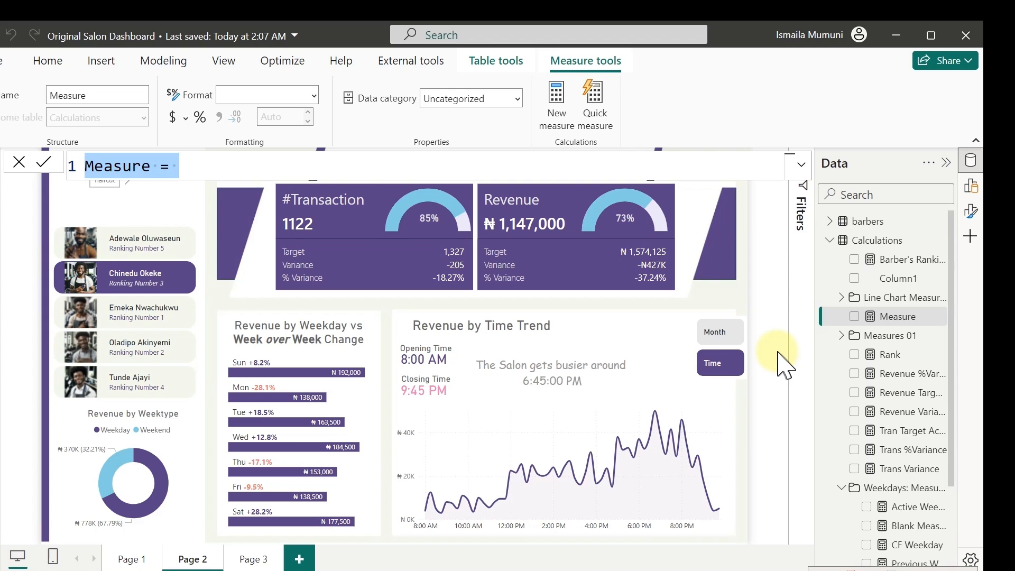
{"action": "type", "text": "Cf"}
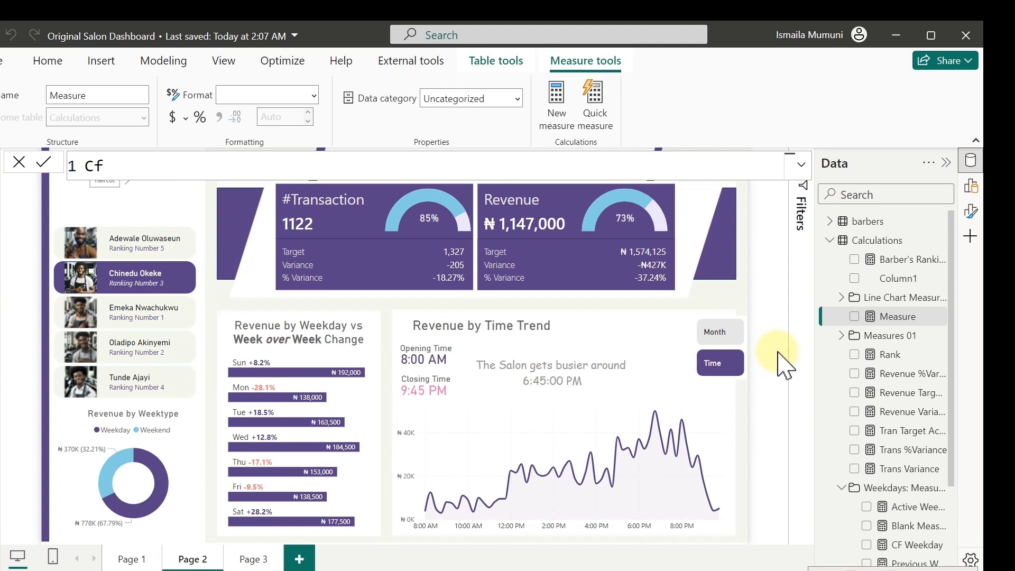
{"action": "type", "text": " Reference Revenue"}
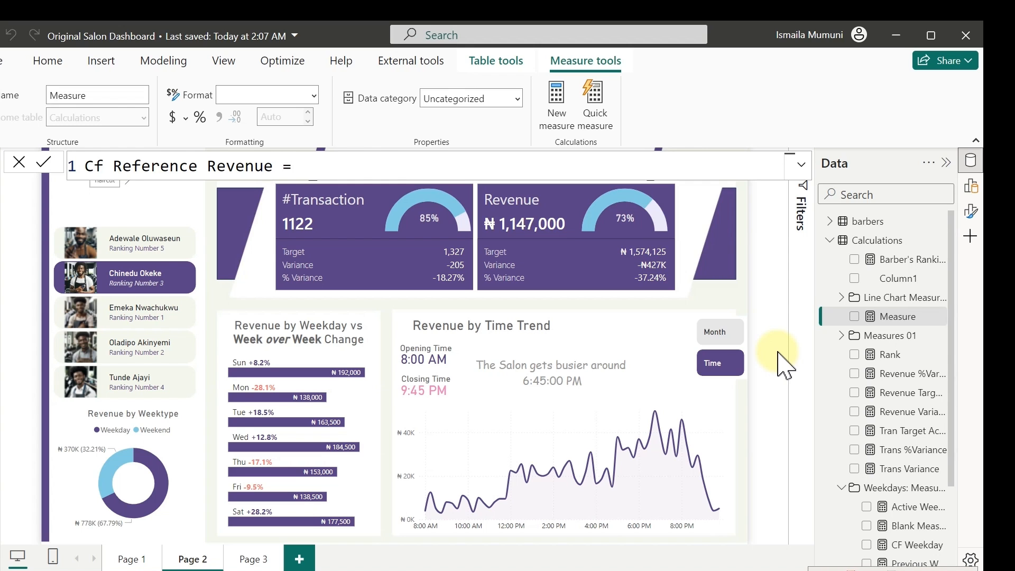
{"action": "type", "text": " = if"}
{"action": "key", "text": "Tab"}
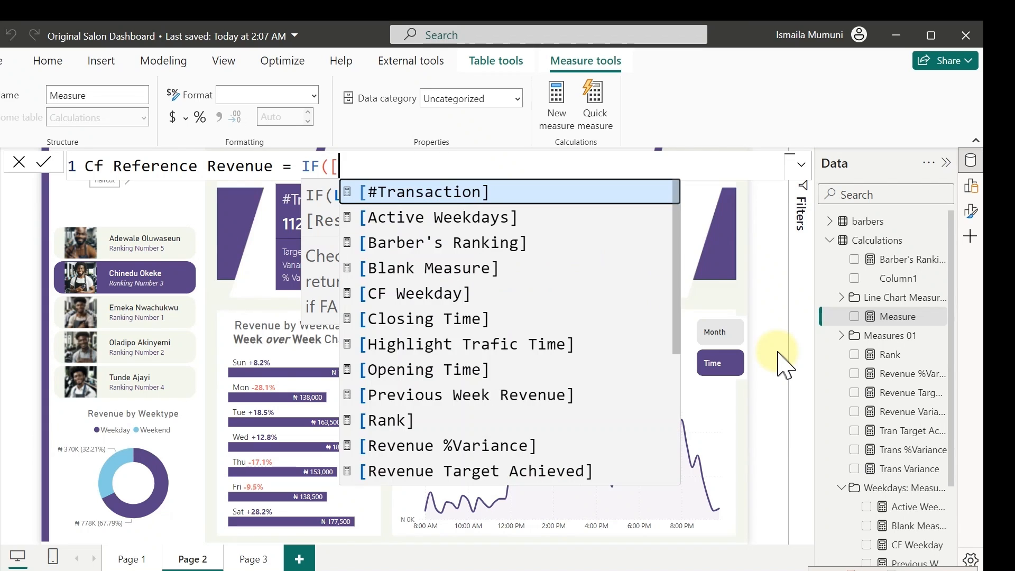
{"action": "type", "text": "[r"}
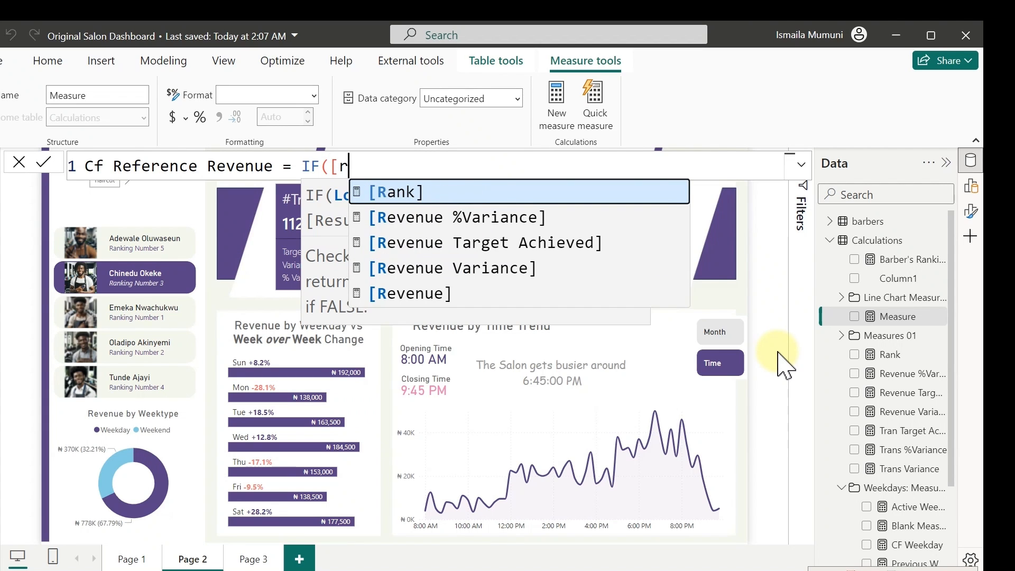
{"action": "key", "text": "Down"}
{"action": "key", "text": "Down"}
{"action": "key", "text": "Down"}
{"action": "key", "text": "Down"}
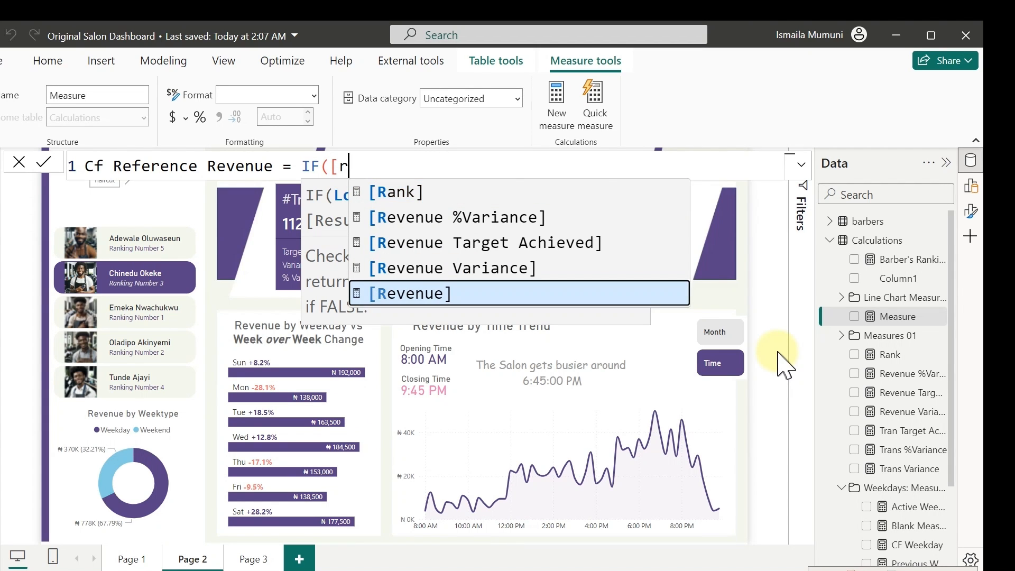
{"action": "key", "text": "Tab"}
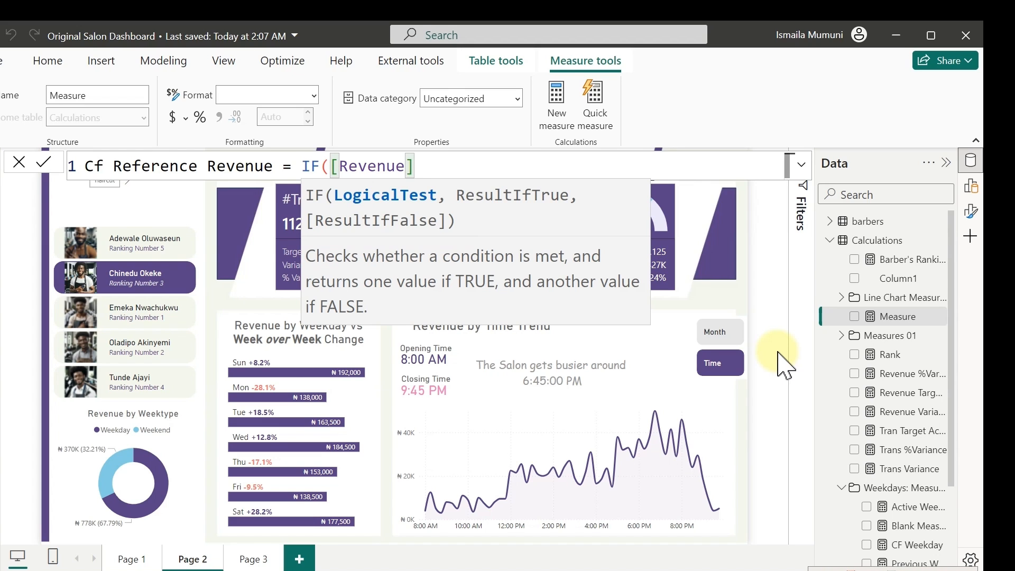
- Complete the IF condition so that [Revenue] is less than SUM(Target[Revenue_Target])
{"action": "type", "text": "<"}
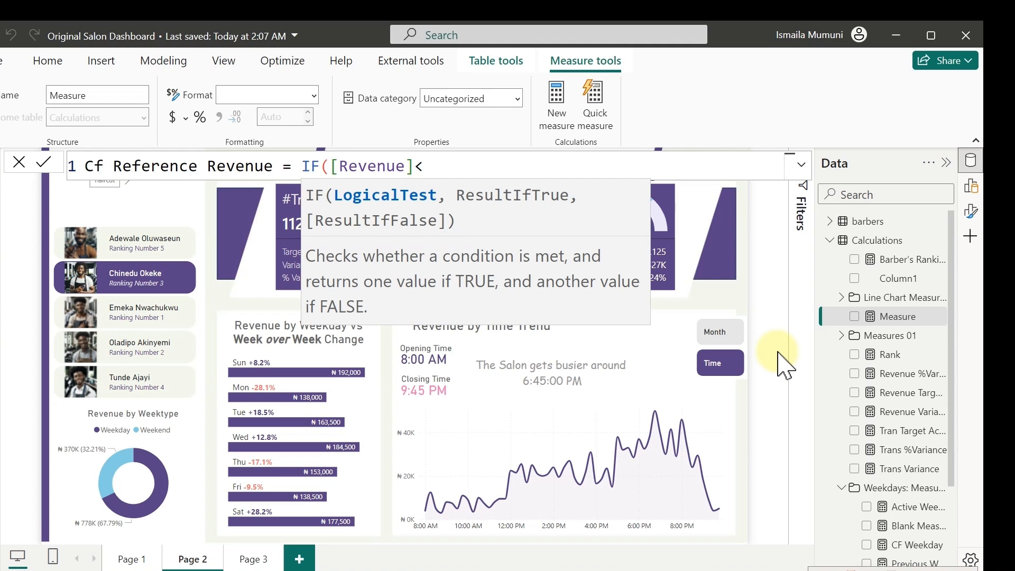
{"action": "type", "text": "sum"}
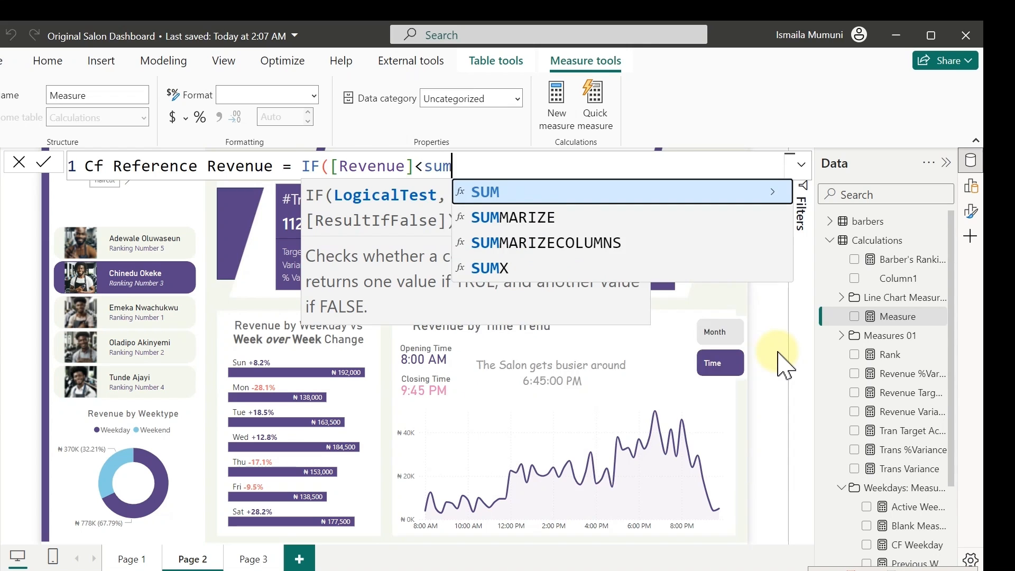
{"action": "key", "text": "Tab"}
{"action": "type", "text": "tar"}
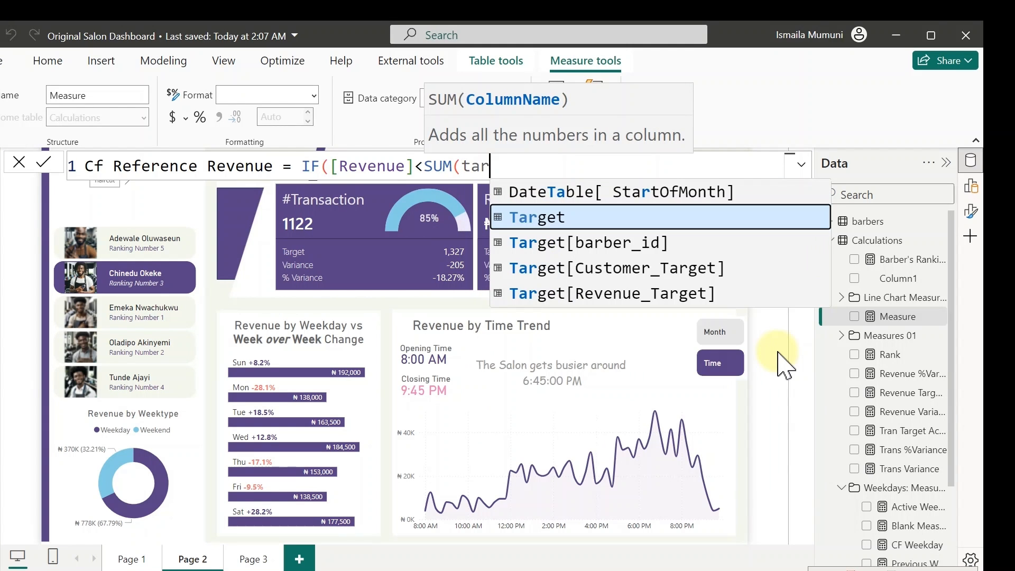
{"action": "key", "text": "Down"}
{"action": "key", "text": "Down"}
{"action": "key", "text": "Down"}
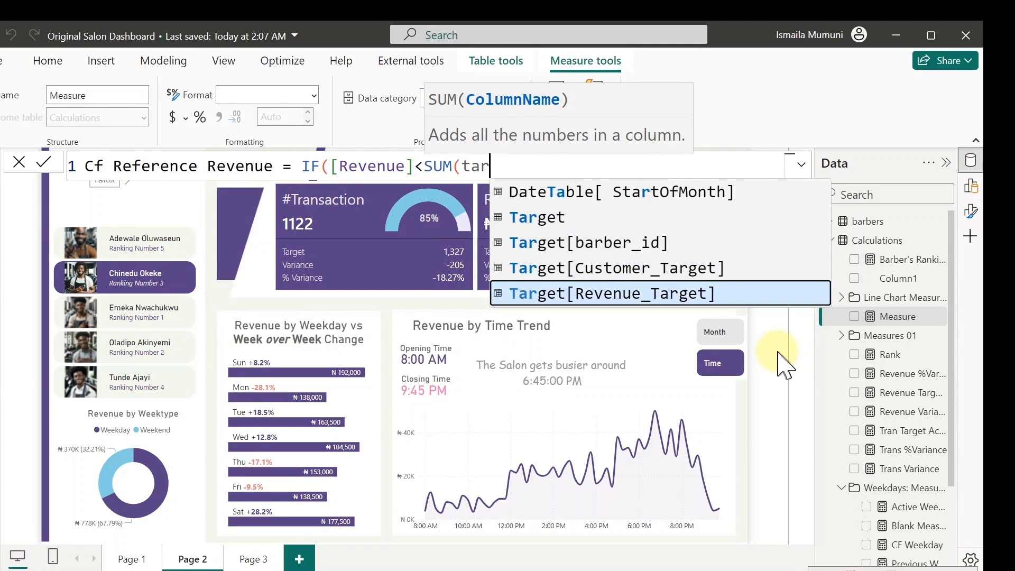
{"action": "key", "text": "Tab"}
{"action": "type", "text": ")"}
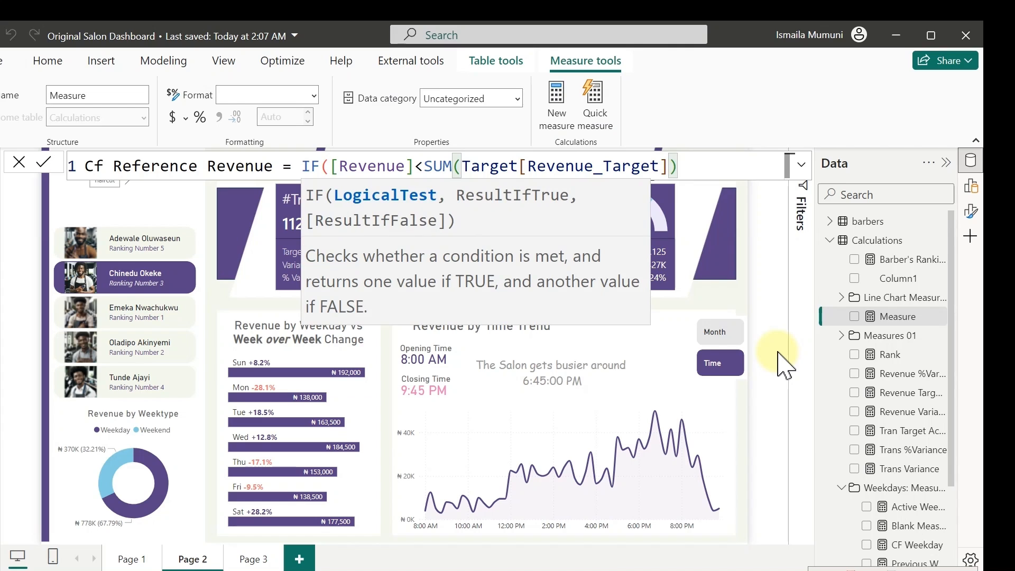
{"action": "type", "text": "m"}
{"action": "key", "text": "BackSpace"}
{"action": "type", "text": ","}
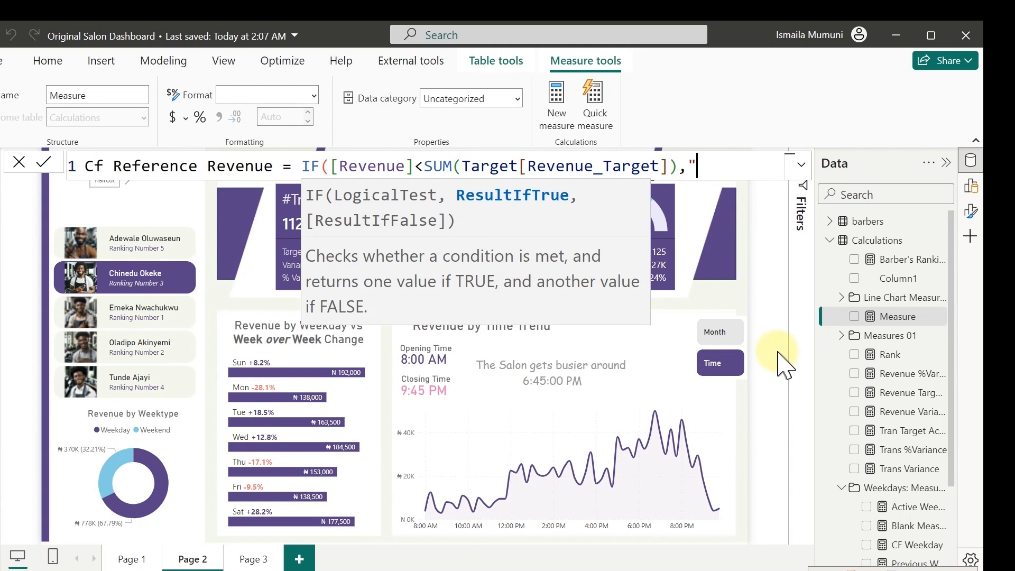
- Return "Red" when the IF condition is true and "Green" otherwise, and commit the measure
{"action": "type", "text": "\"Red\",\""}
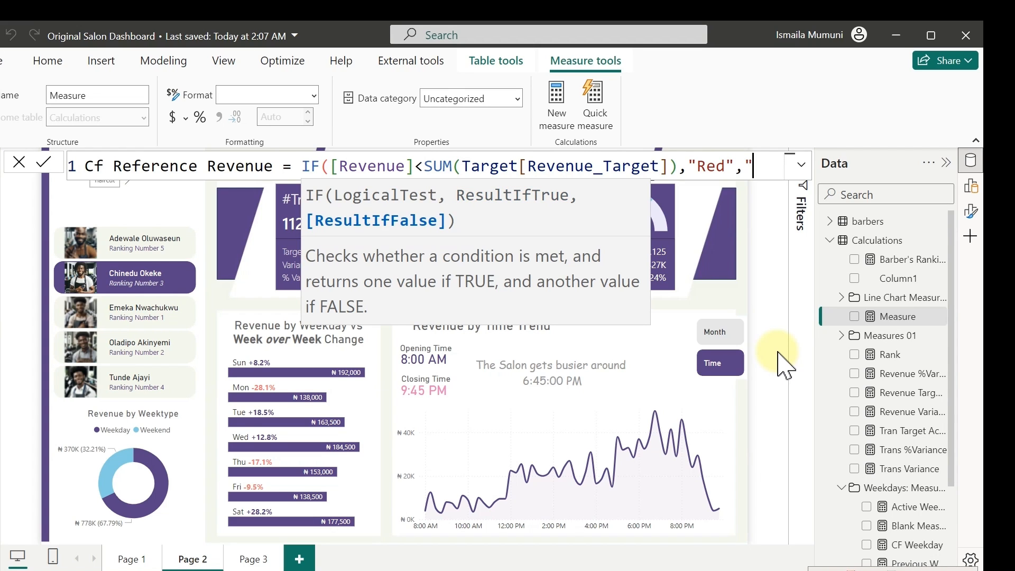
{"action": "type", "text": "Green"}
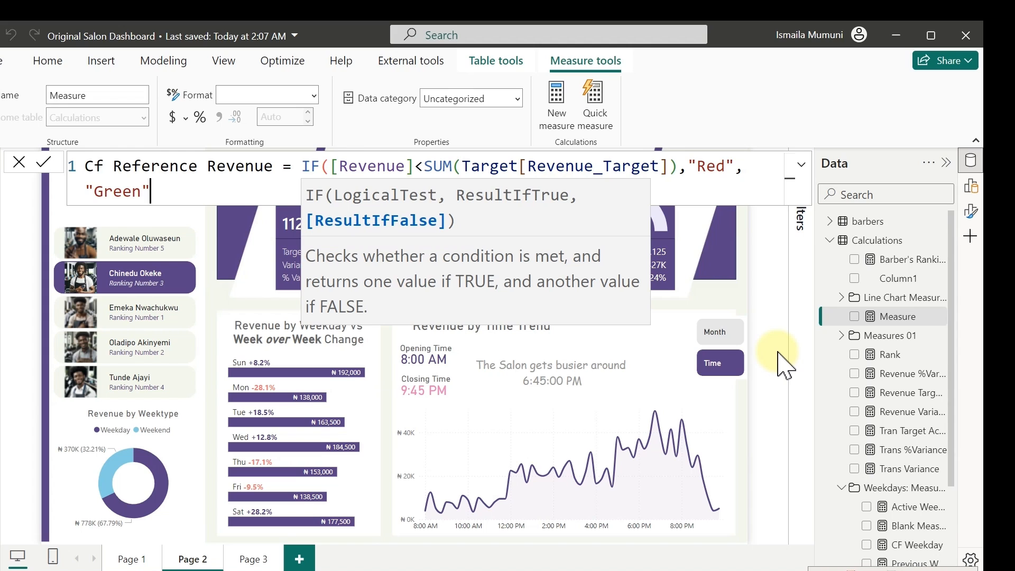
{"action": "key", "text": "ctrl+minus"}
{"action": "key", "text": "ctrl+minus"}
{"action": "key", "text": "ctrl+minus"}
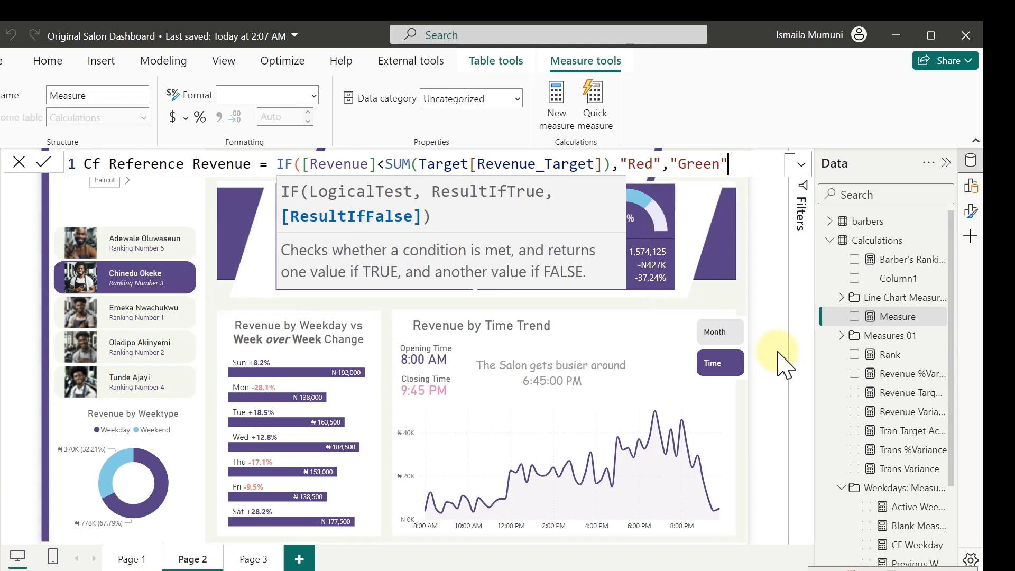
{"action": "type", "text": ")"}
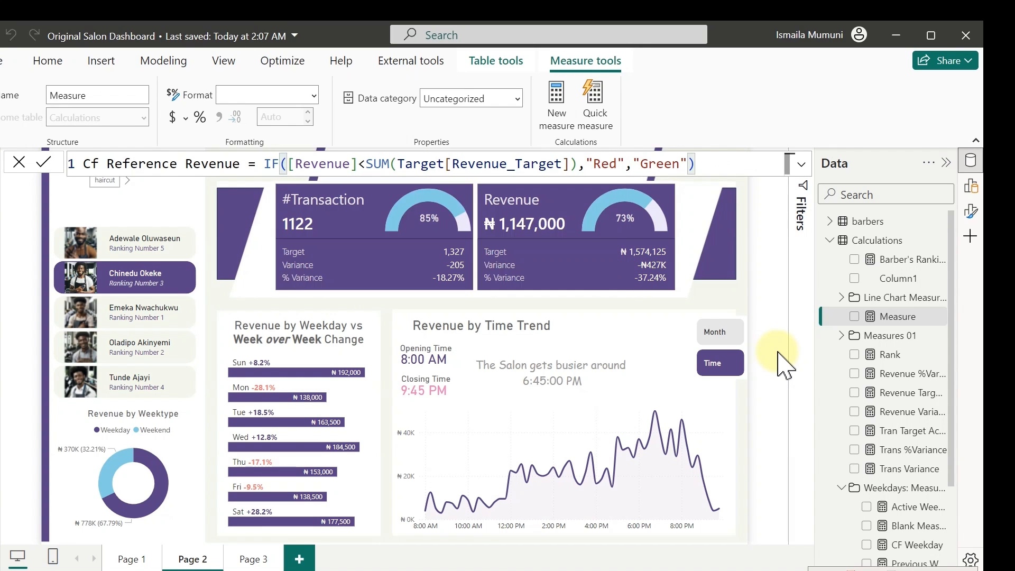
{"action": "key", "text": "Return"}
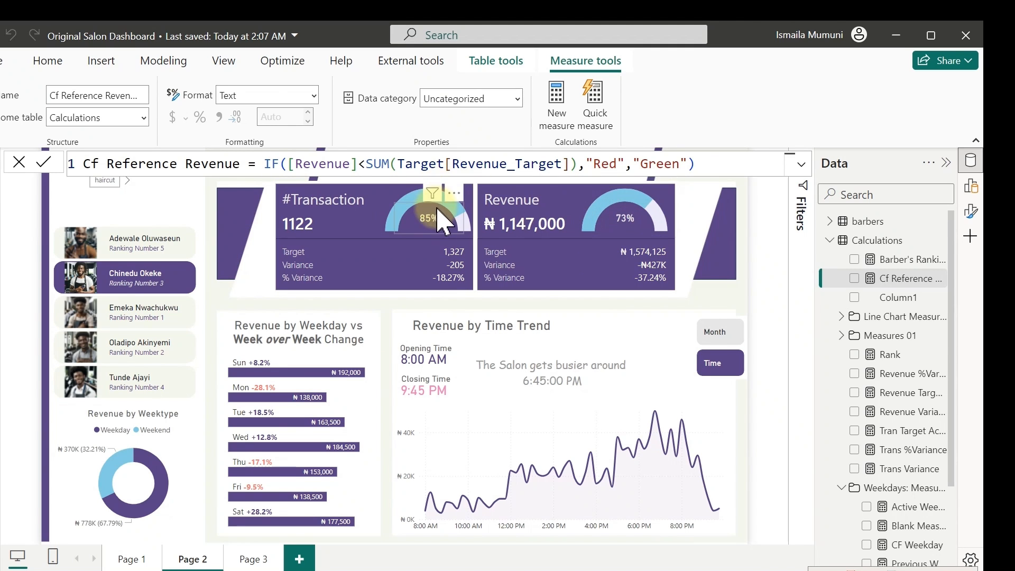
- Copy the hex code of the Weekend slice color from the Revenue by Weektype donut chart
{"action": "left_click", "coordinate": [182, 490]}
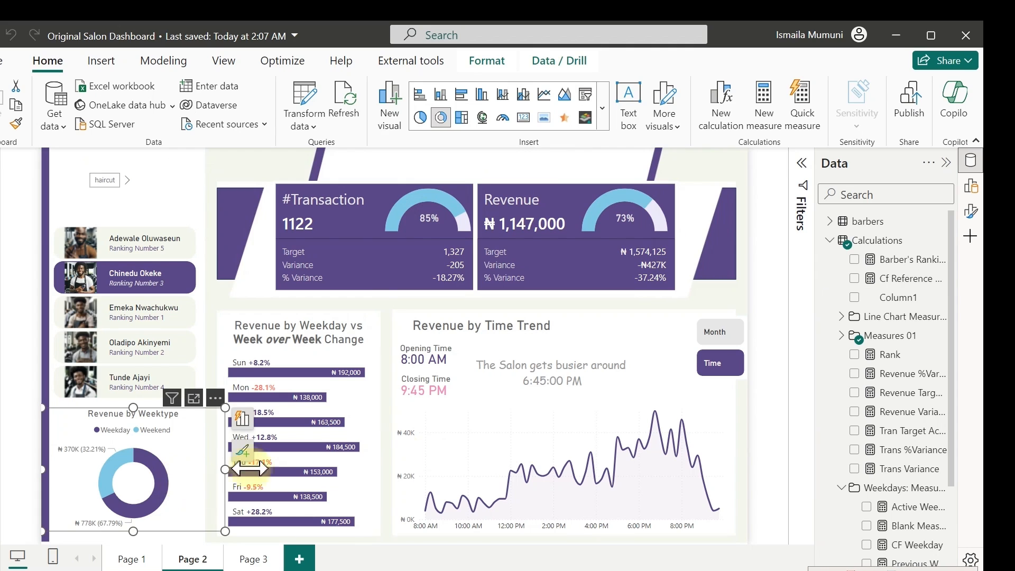
{"action": "left_click", "coordinate": [970, 160]}
{"action": "left_click", "coordinate": [969, 212]}
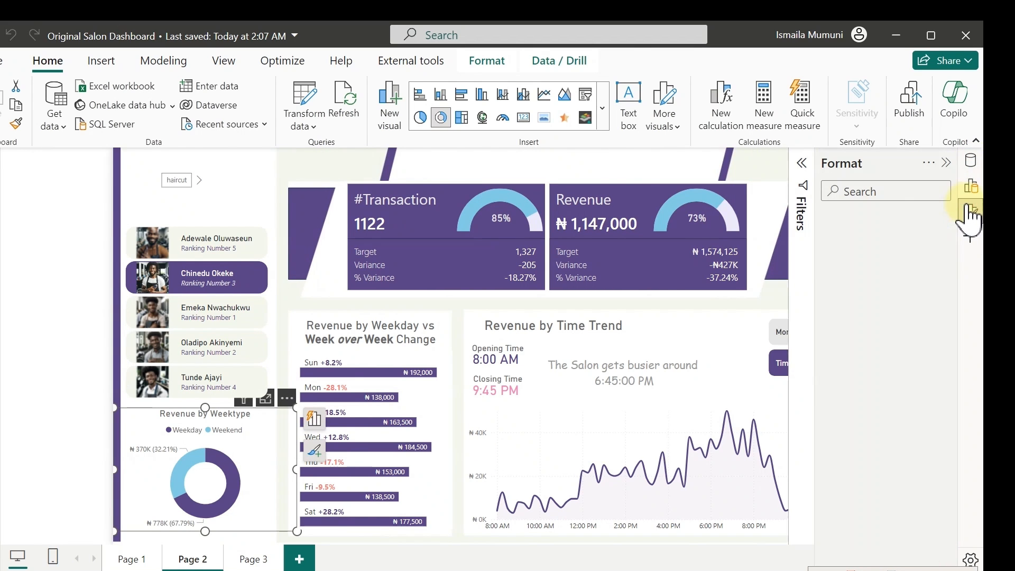
{"action": "left_click", "coordinate": [846, 357]}
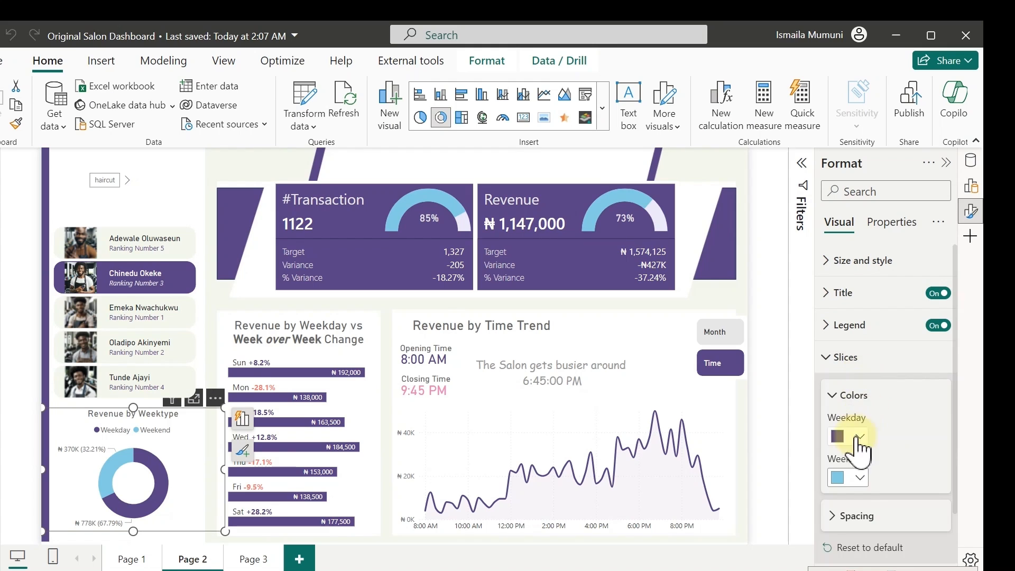
{"action": "left_click", "coordinate": [861, 479]}
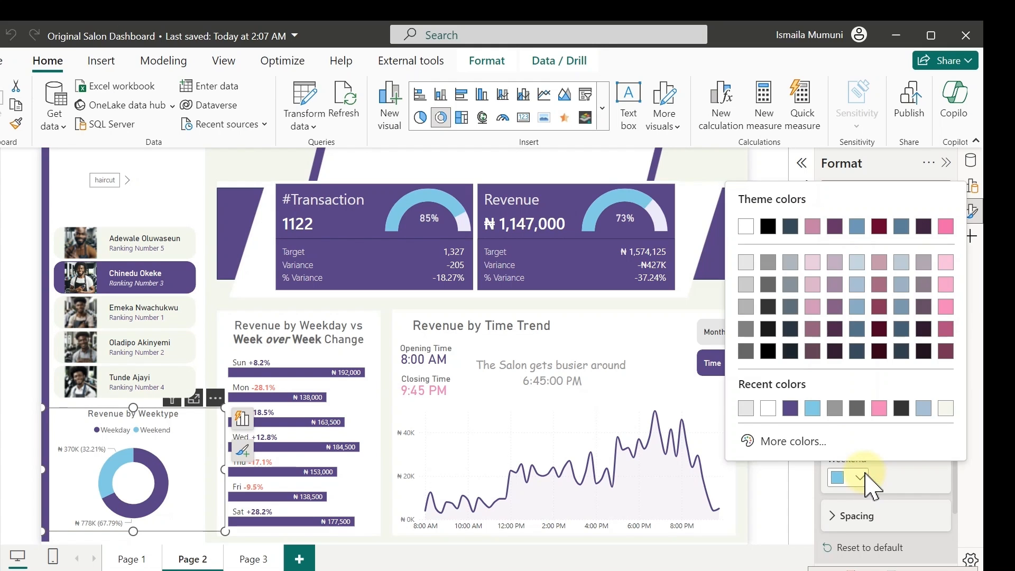
{"action": "left_click", "coordinate": [794, 442]}
{"action": "key", "text": "ctrl+c"}
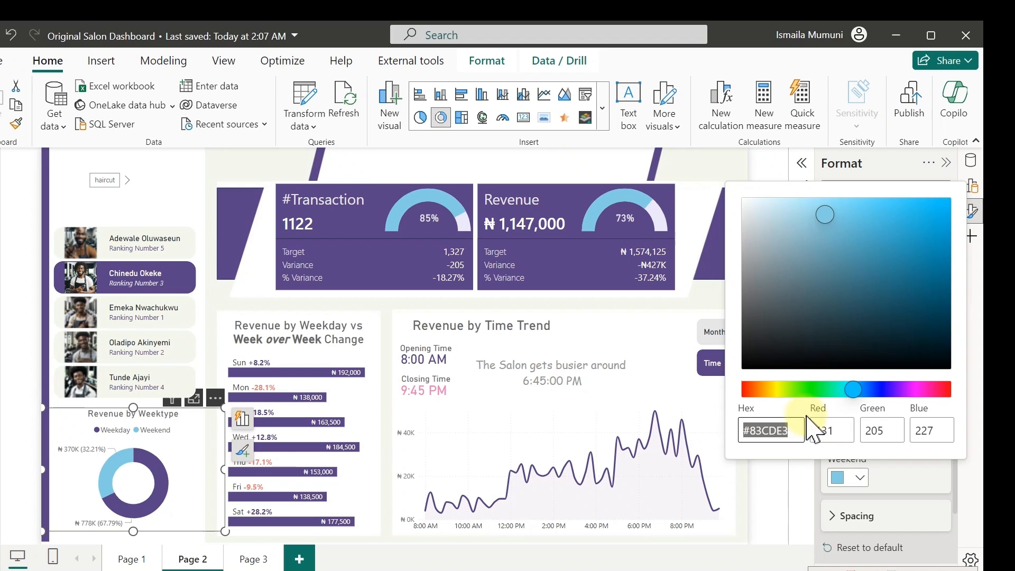
{"action": "left_click", "coordinate": [930, 500]}
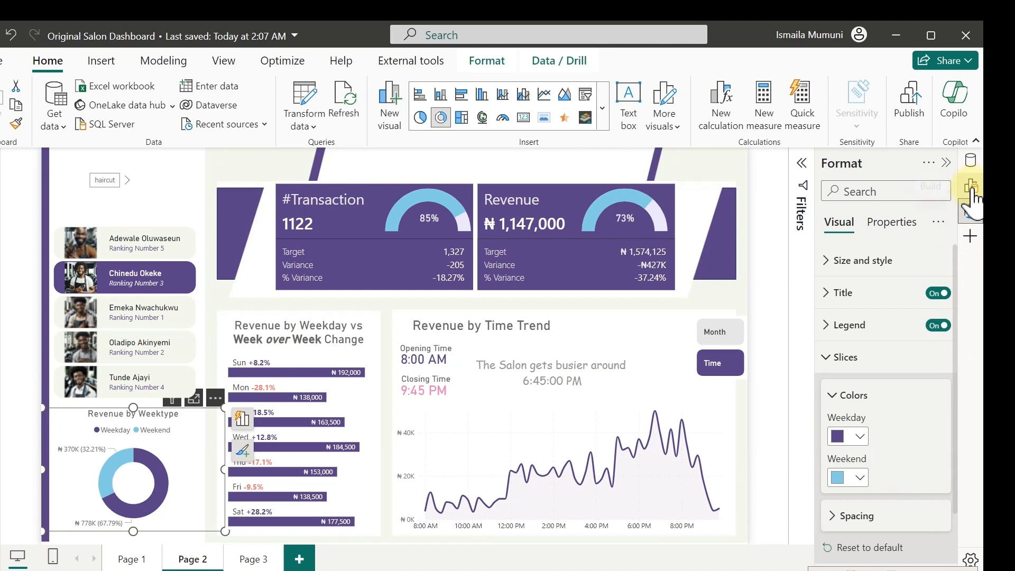
- Replace "Green" with the copied color "#83CDE3" in the Cf Reference Revenue measure and commit the formula
{"action": "left_click", "coordinate": [970, 164]}
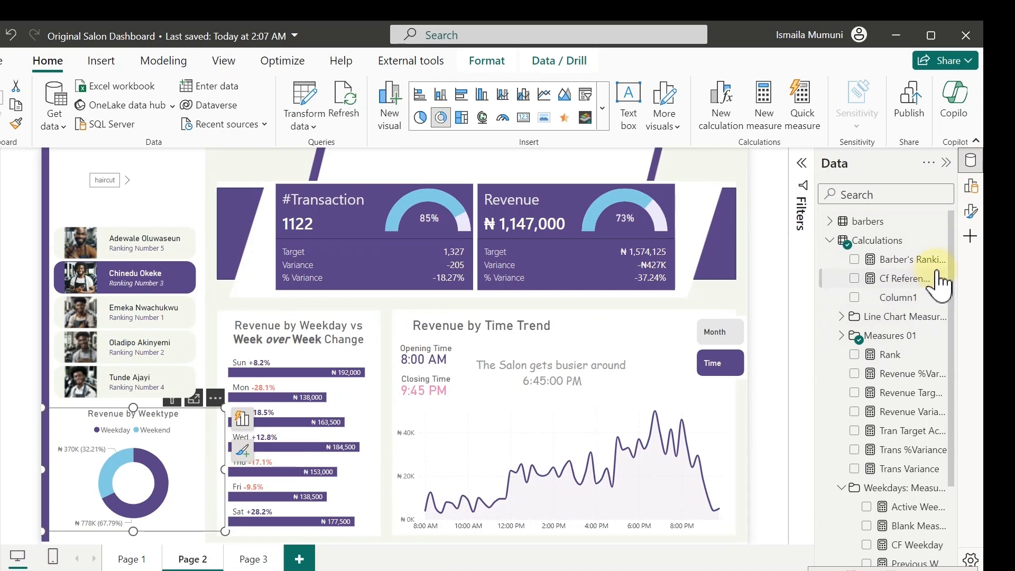
{"action": "left_click", "coordinate": [909, 279]}
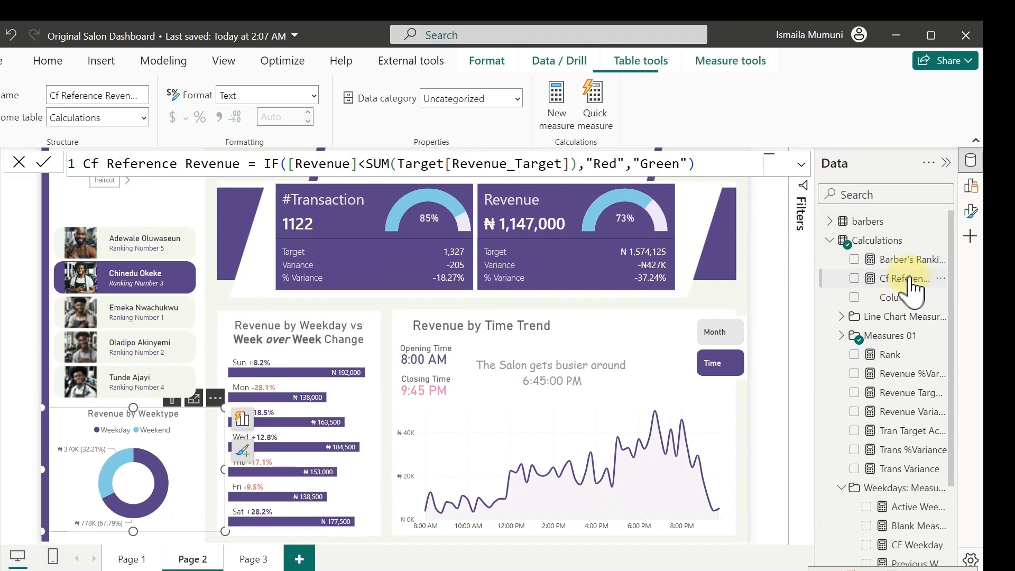
{"action": "double_click", "coordinate": [660, 164]}
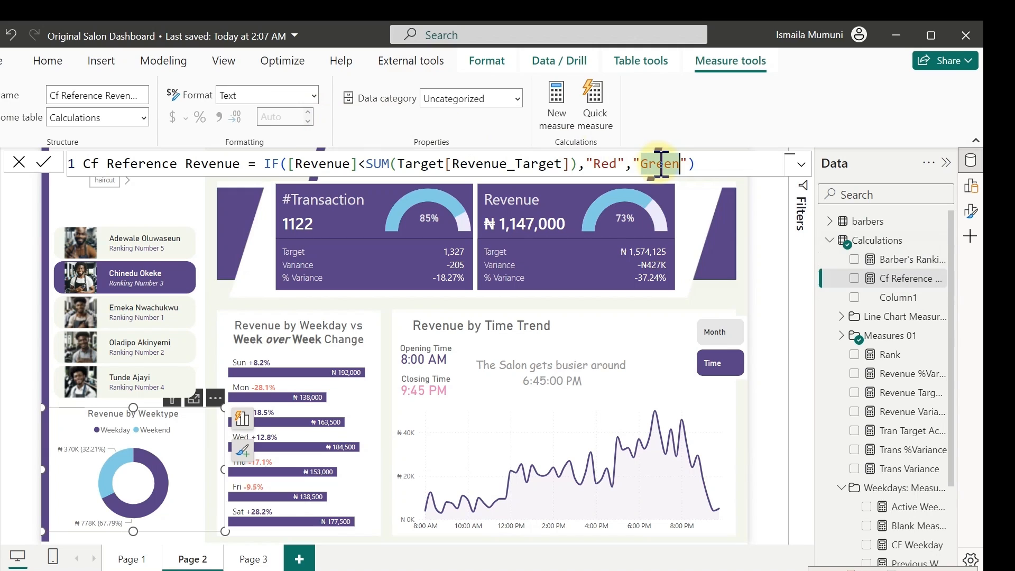
{"action": "key", "text": "ctrl+v"}
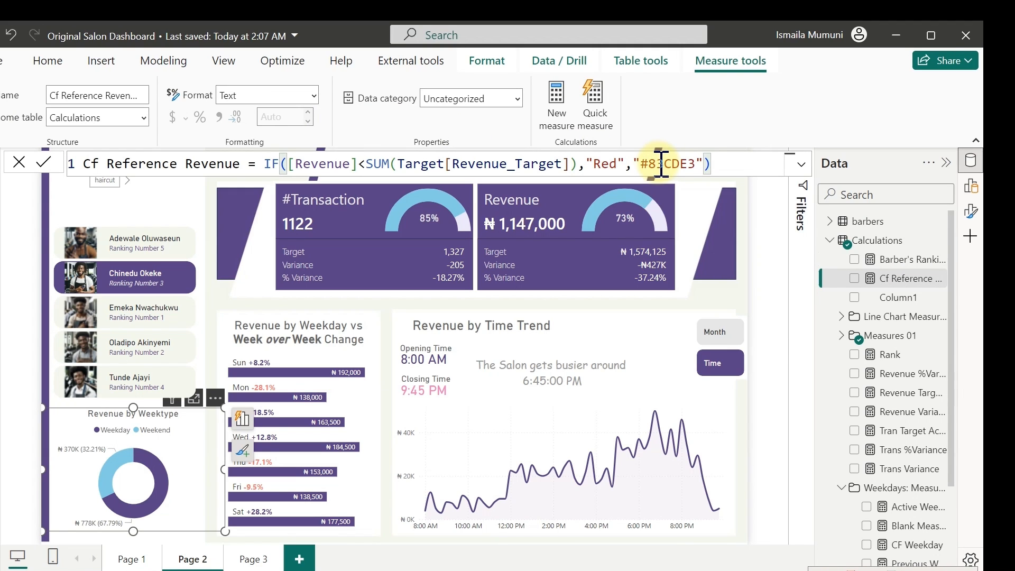
{"action": "key", "text": "Return"}
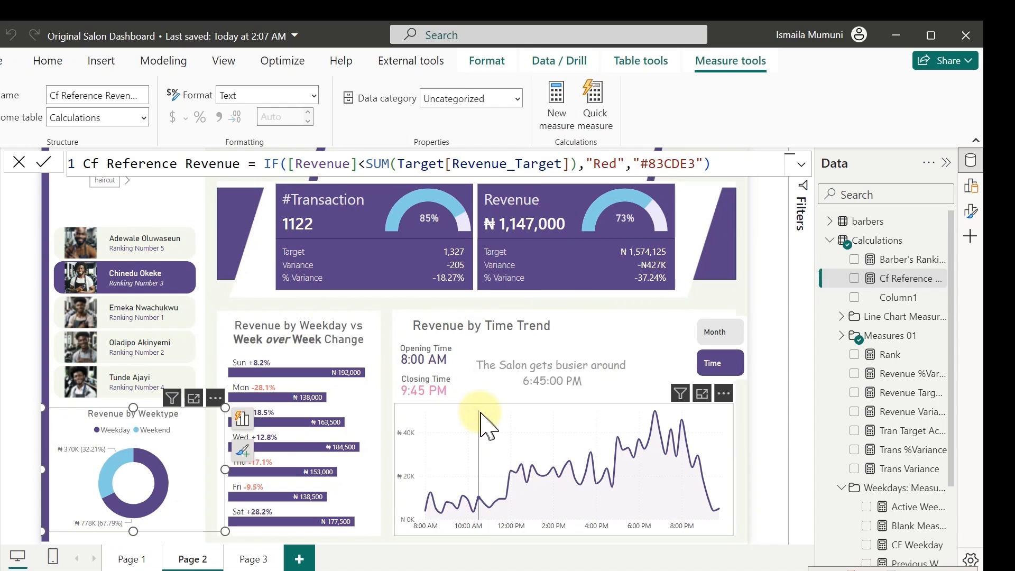
- Switch to the Editable Background presentation in PowerPoint and copy the hex code of the selected salmon parallelogram's fill color
{"action": "key", "text": "super"}
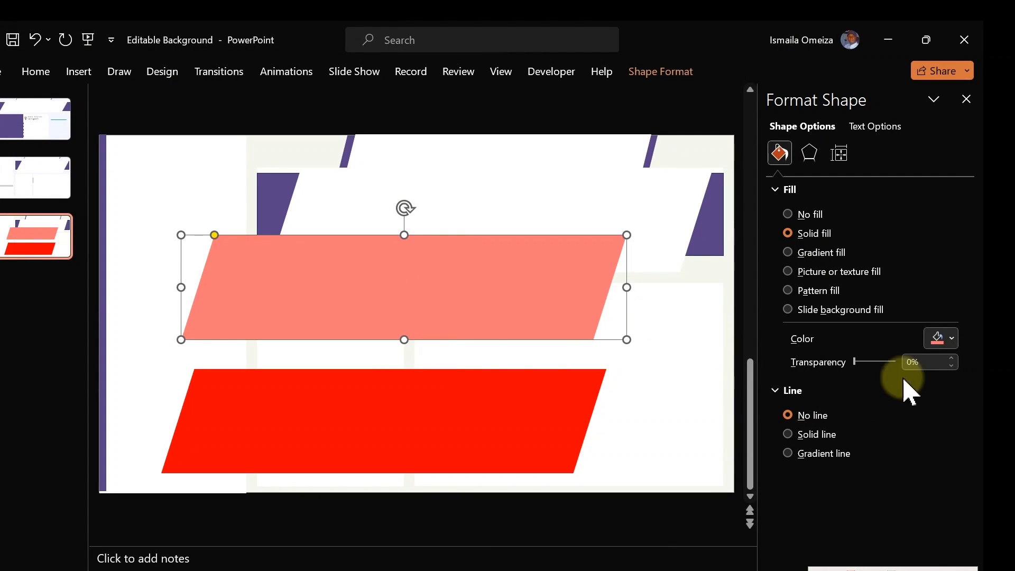
{"action": "left_click", "coordinate": [942, 338]}
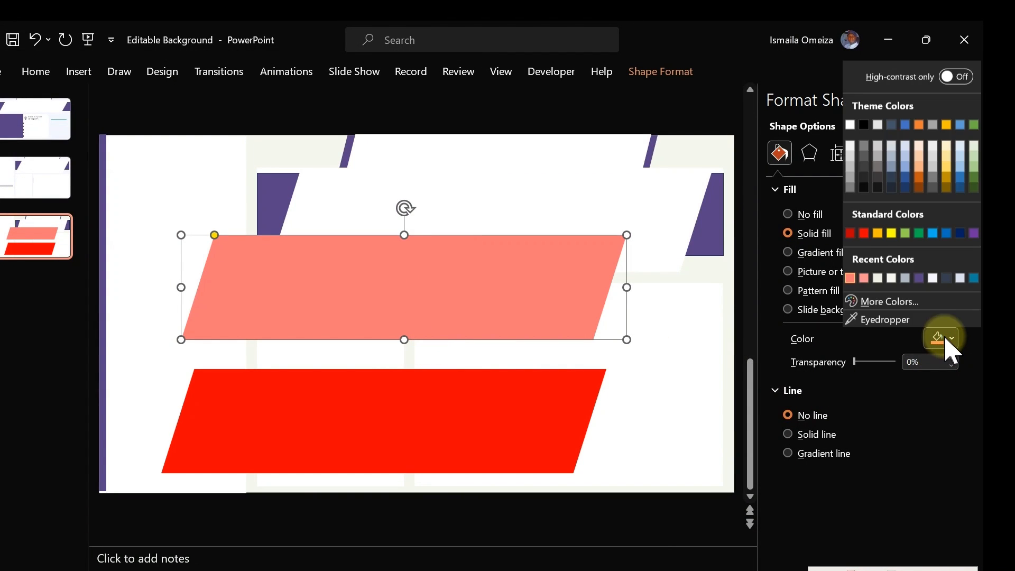
{"action": "left_click", "coordinate": [904, 302]}
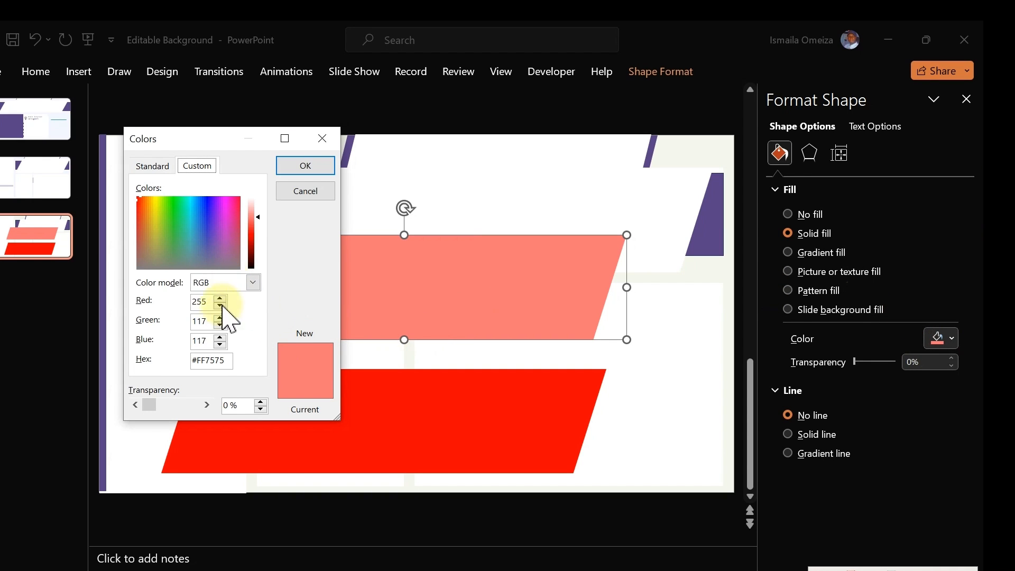
{"action": "left_click", "coordinate": [211, 364]}
{"action": "double_click", "coordinate": [211, 365]}
{"action": "key", "text": "ctrl+c"}
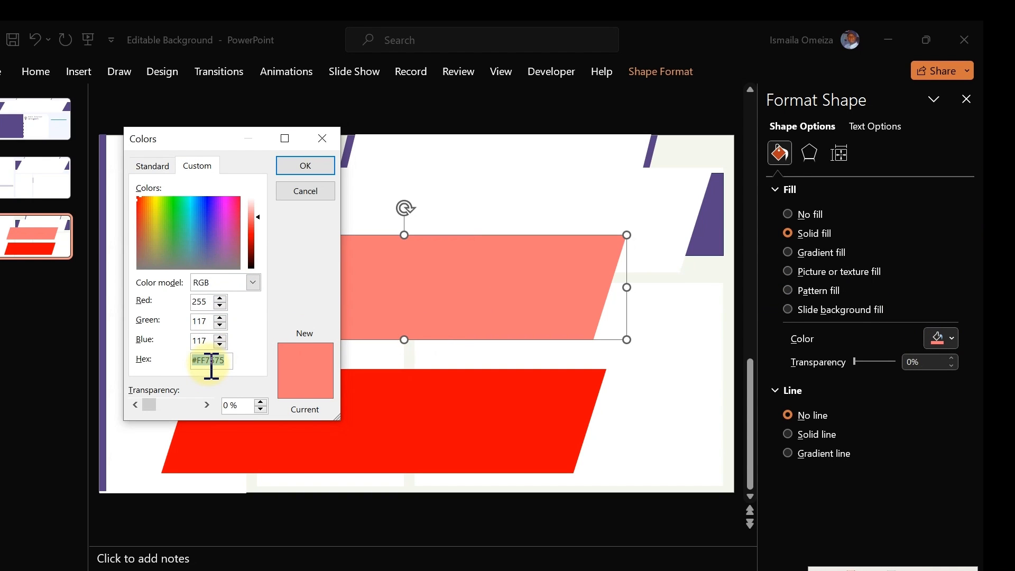
- Close PowerPoint's color dialog, switch to the Power BI dashboard and set the Closing Time card's callout value color to #FF7575
{"action": "left_click", "coordinate": [318, 192]}
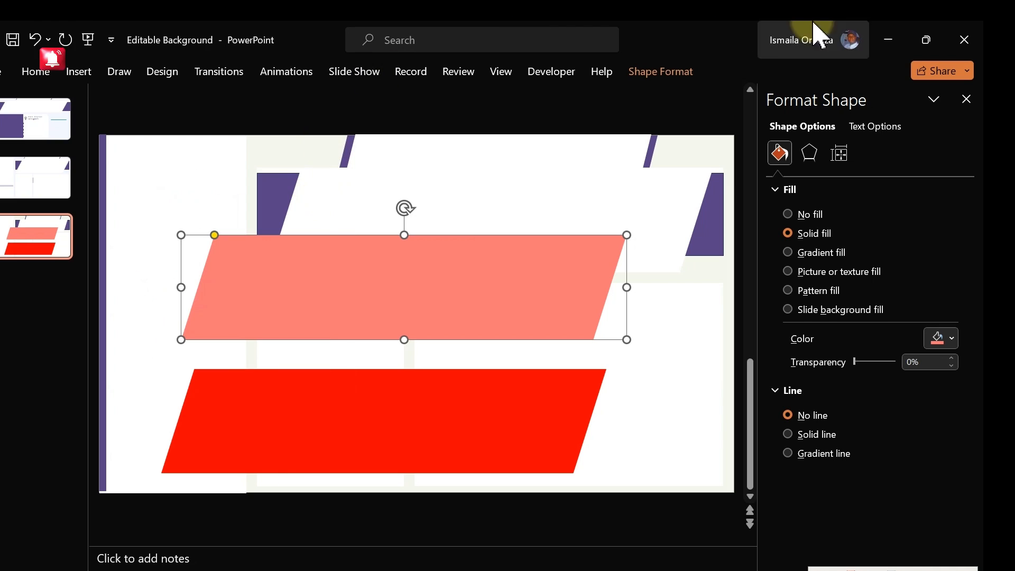
{"action": "left_click", "coordinate": [889, 39]}
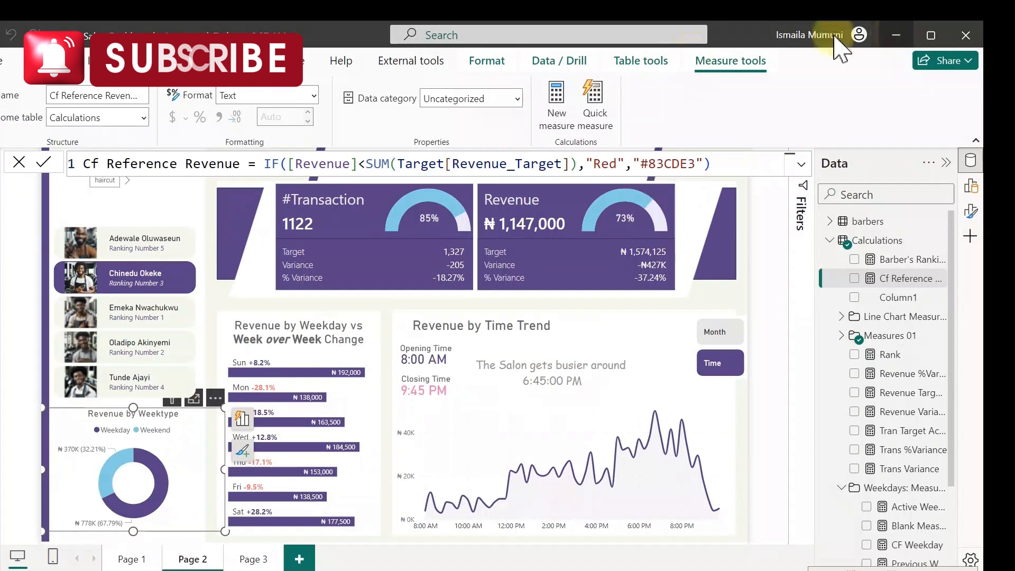
{"action": "left_click", "coordinate": [436, 397]}
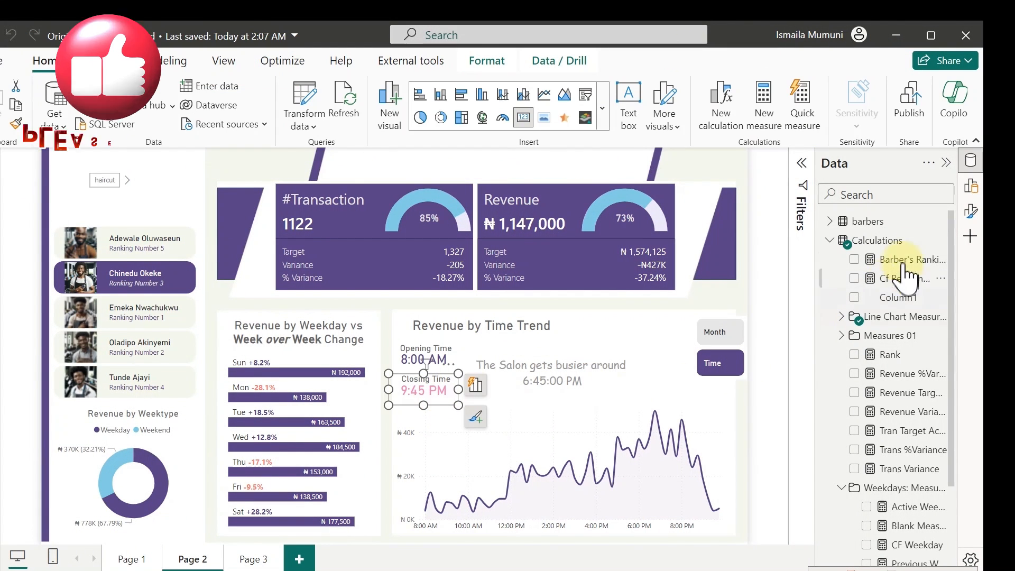
{"action": "left_click", "coordinate": [971, 210]}
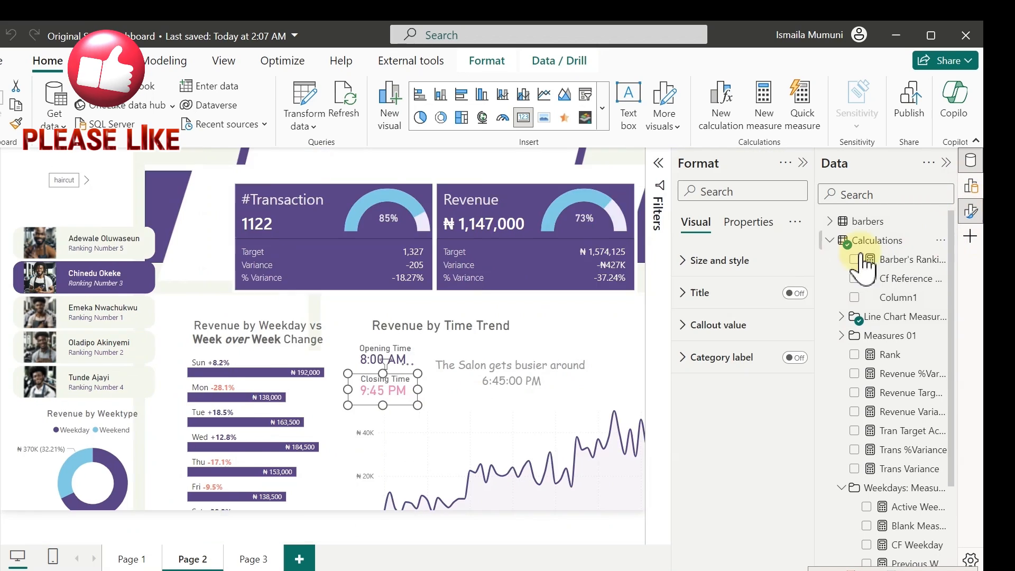
{"action": "left_click", "coordinate": [732, 330]}
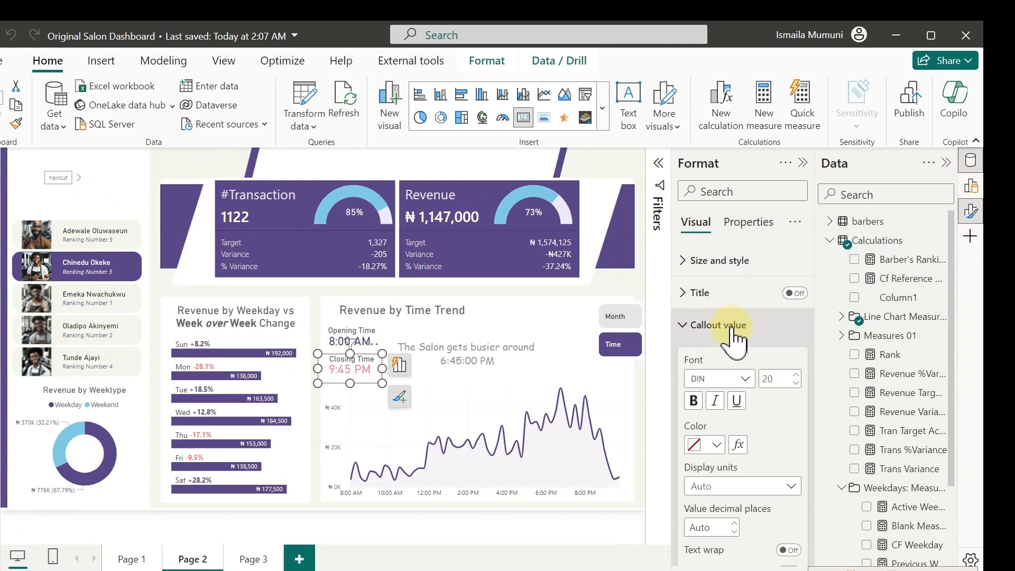
{"action": "left_click", "coordinate": [716, 445]}
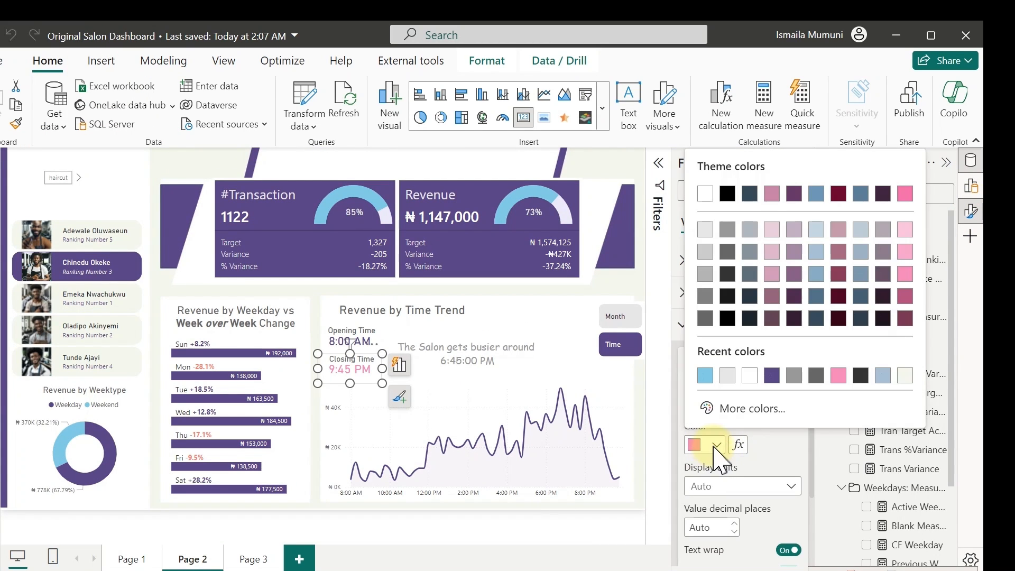
{"action": "left_click", "coordinate": [743, 410]}
{"action": "key", "text": "ctrl+v"}
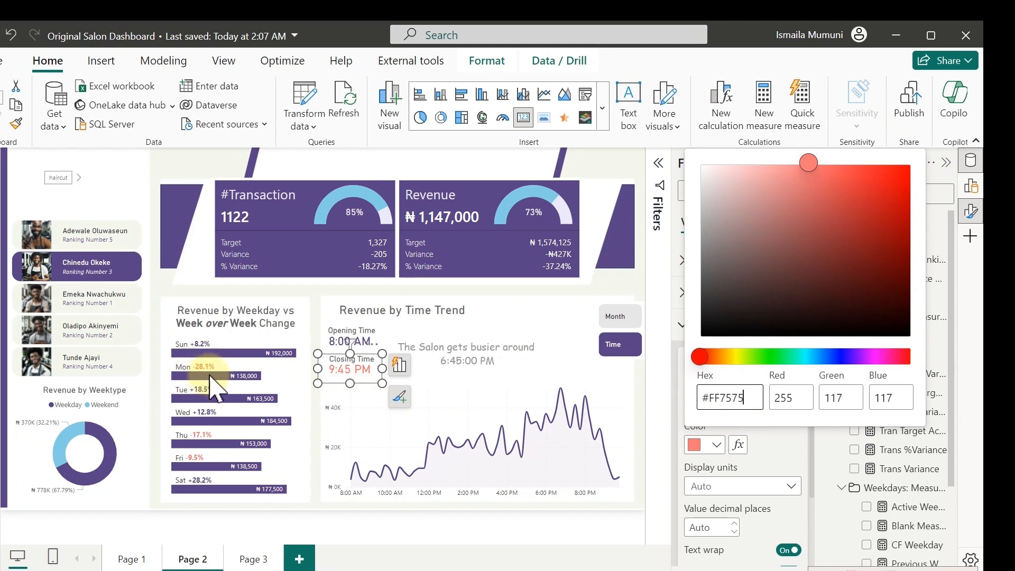
- Replace "Red" with "#FF7575" in the formula of the Cf Reference Revenue measure
{"action": "left_click", "coordinate": [969, 168]}
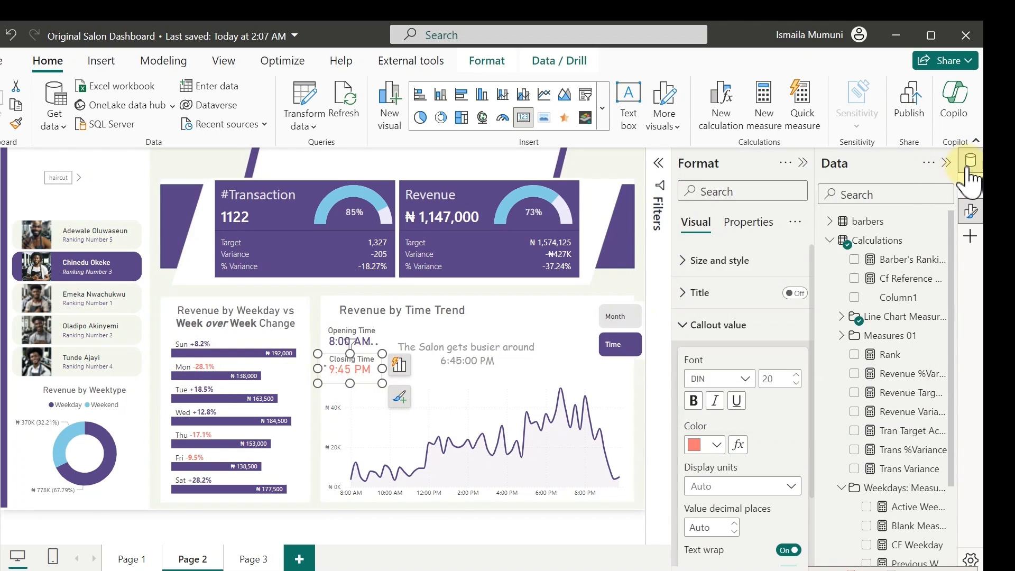
{"action": "left_click", "coordinate": [904, 261]}
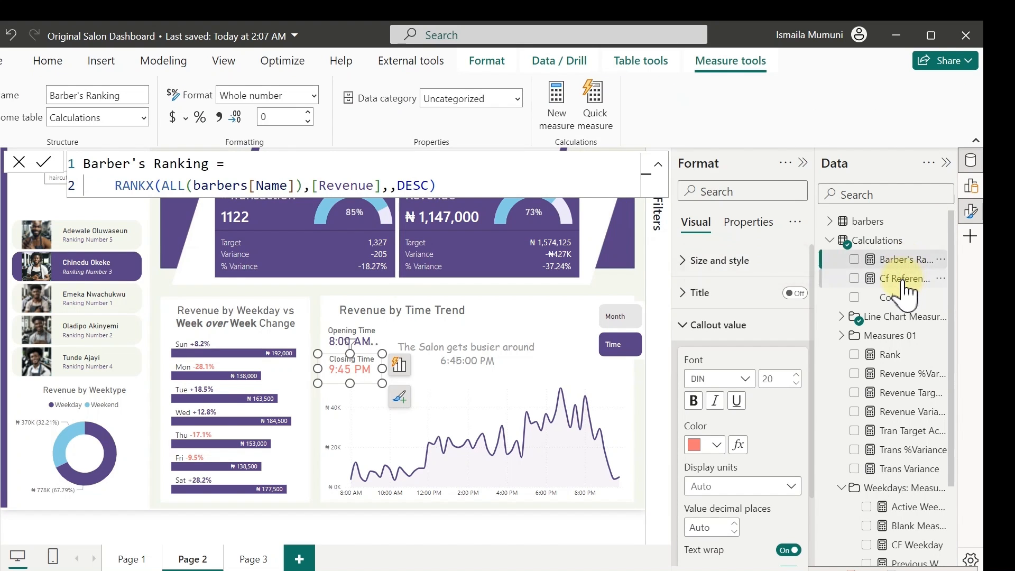
{"action": "left_click", "coordinate": [904, 278]}
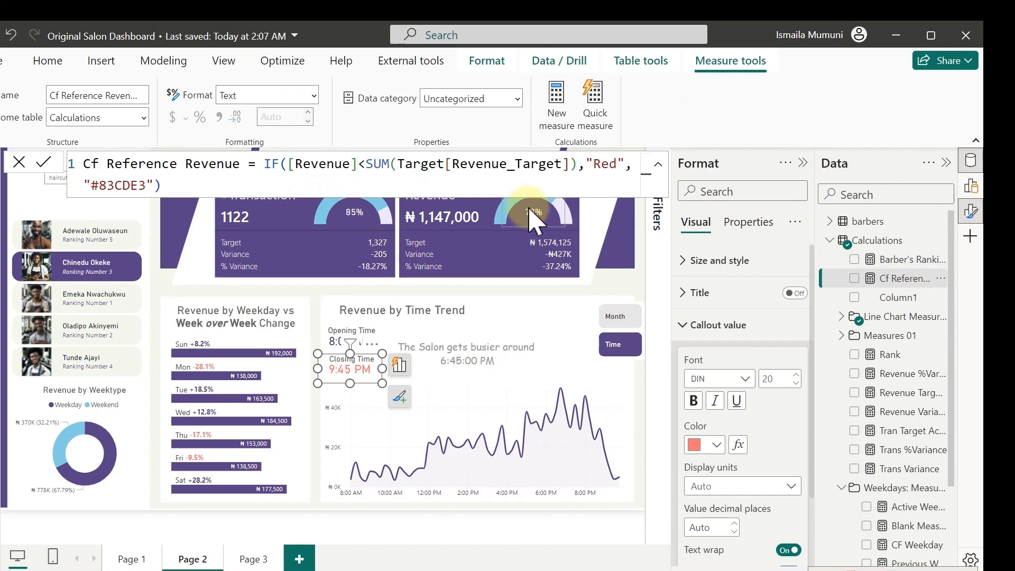
{"action": "double_click", "coordinate": [610, 165]}
{"action": "key", "text": "ctrl+v"}
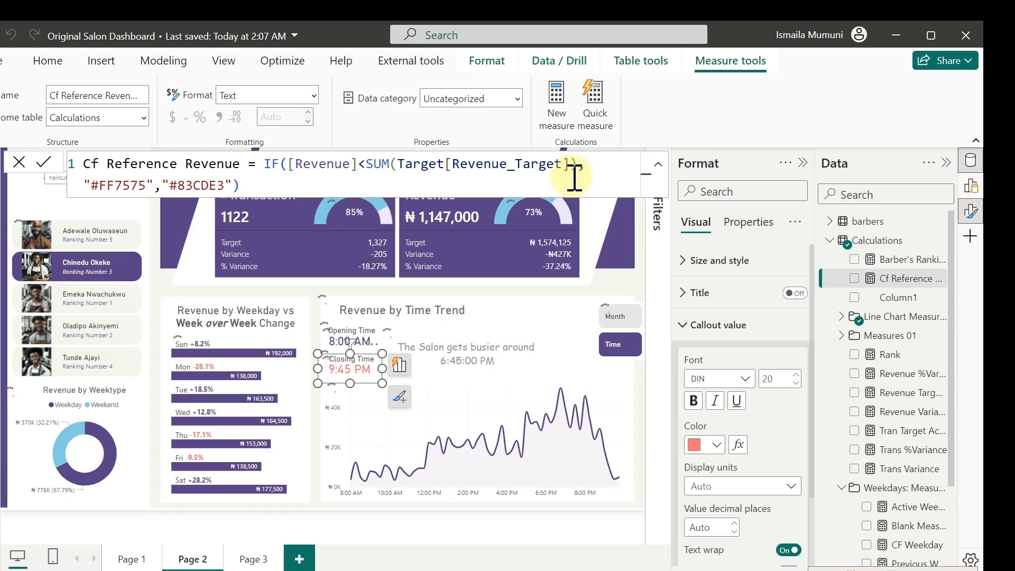
- Copy the whole Cf Reference Revenue formula into a new measure and name it Cf Reference Trans
{"action": "key", "text": "ctrl+a"}
{"action": "key", "text": "ctrl+c"}
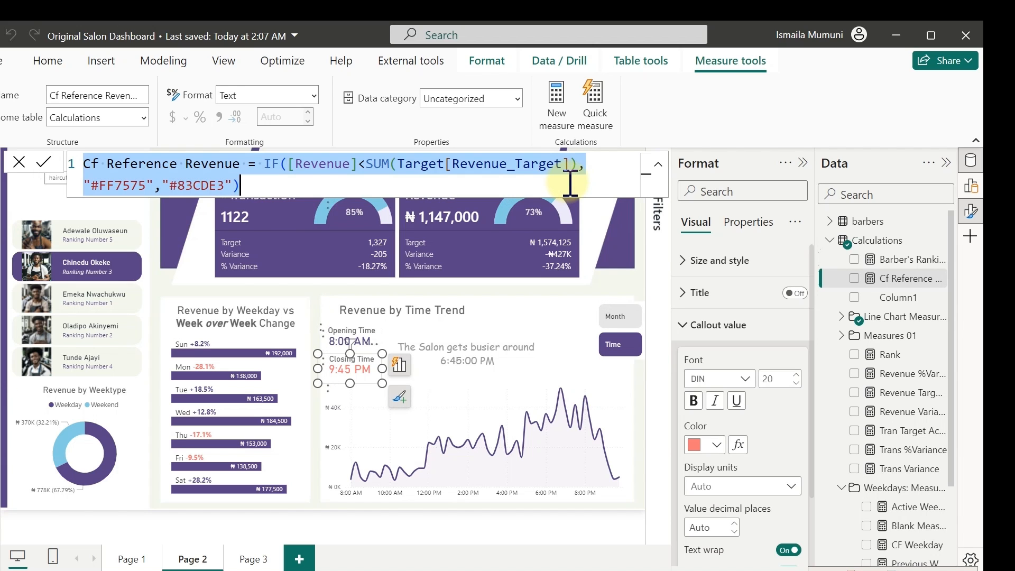
{"action": "left_click", "coordinate": [568, 104]}
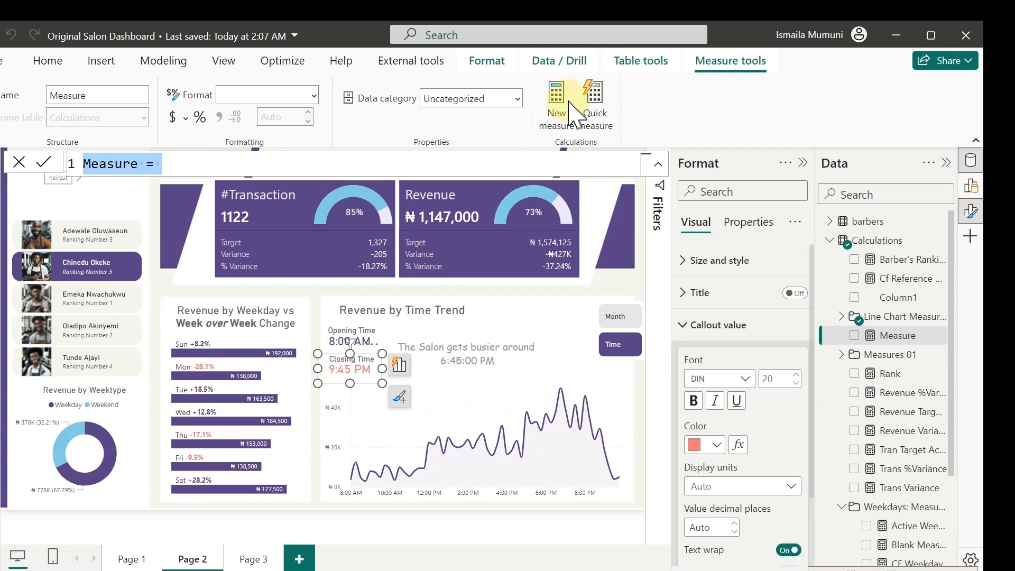
{"action": "key", "text": "ctrl+v"}
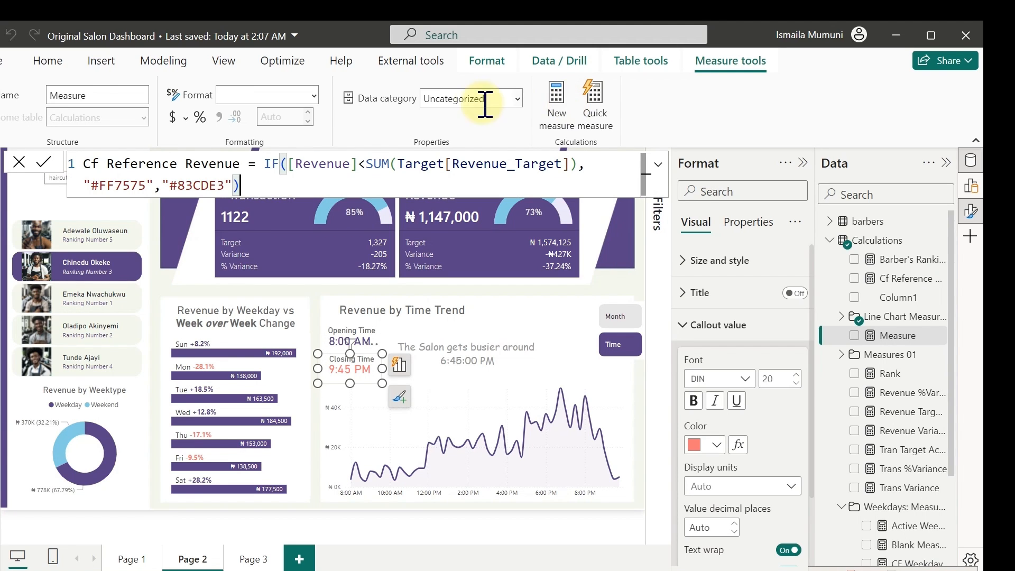
{"action": "double_click", "coordinate": [214, 162]}
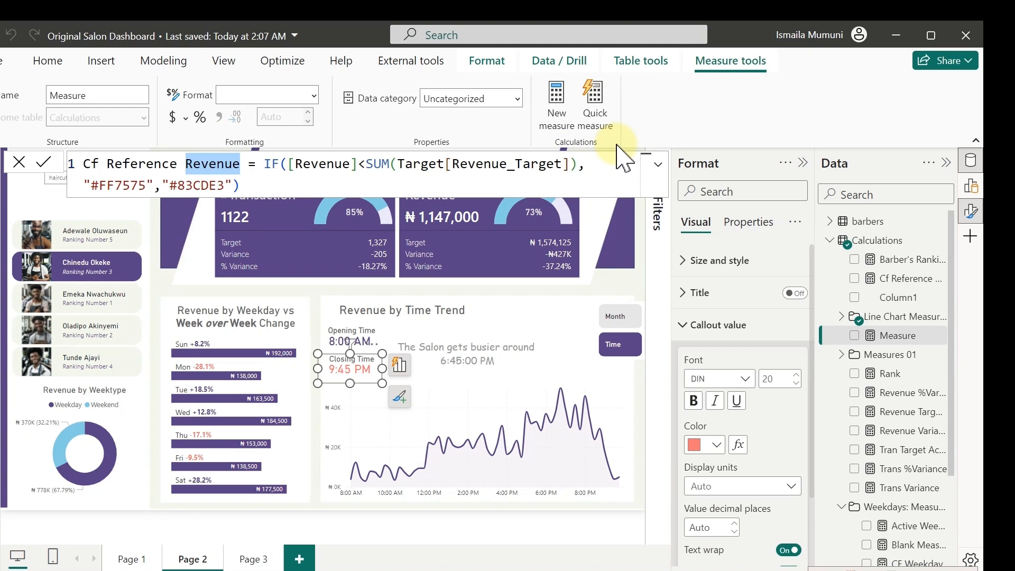
{"action": "type", "text": "Tran"}
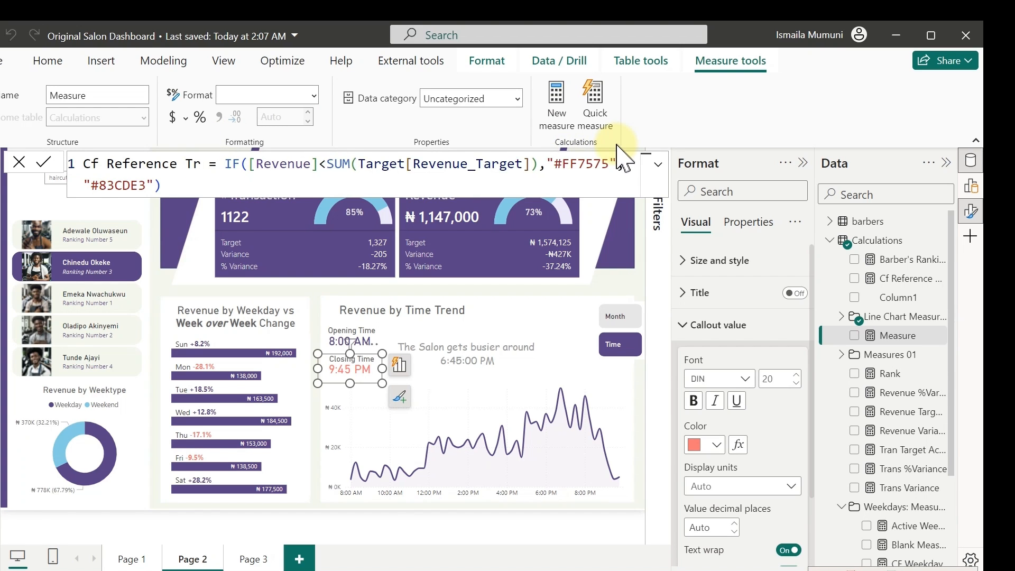
{"action": "type", "text": "s"}
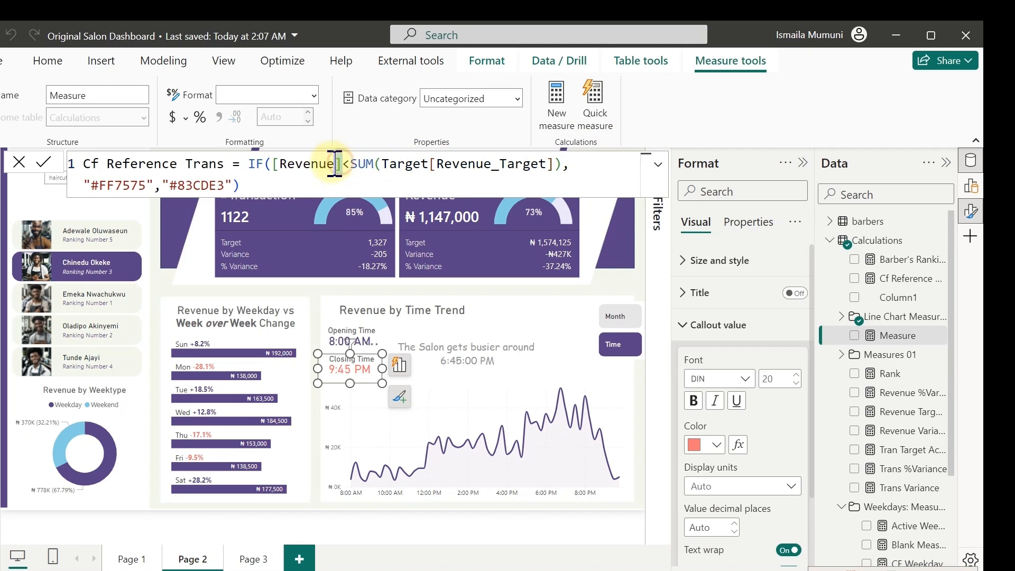
- Change the Cf Reference Trans condition to [#Transaction]<SUM(Target[Customer_Target]) and commit the measure
{"action": "left_click_drag", "start_coordinate": [338, 165], "coordinate": [279, 165]}
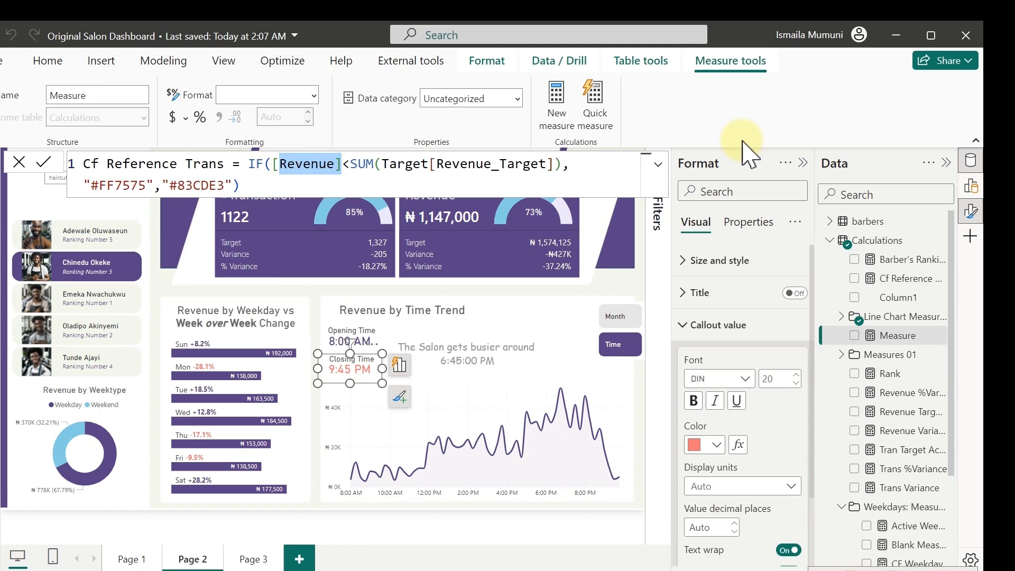
{"action": "key", "text": "BackSpace"}
{"action": "key", "text": "Tab"}
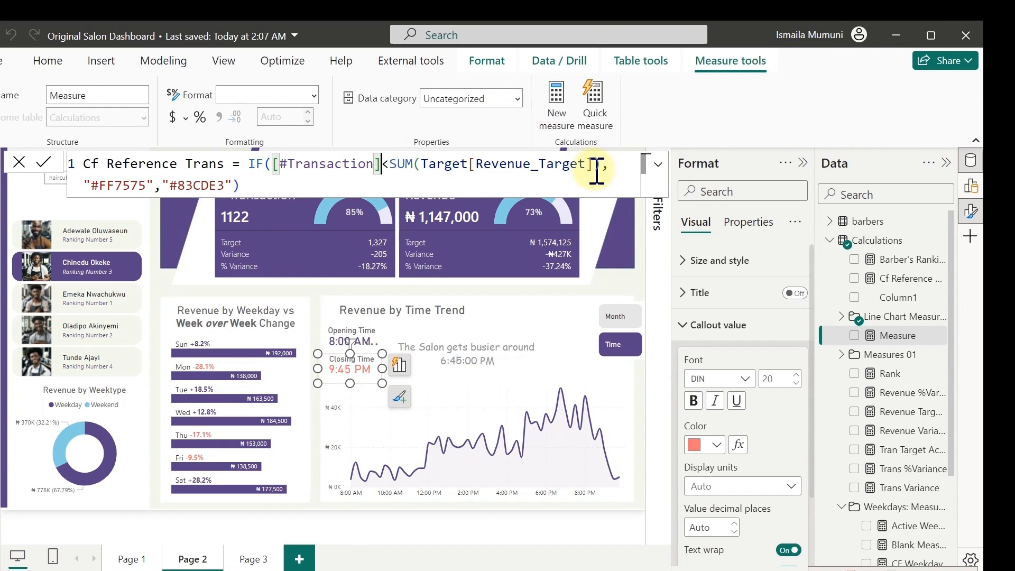
{"action": "left_click_drag", "start_coordinate": [594, 163], "coordinate": [477, 170]}
{"action": "key", "text": "BackSpace"}
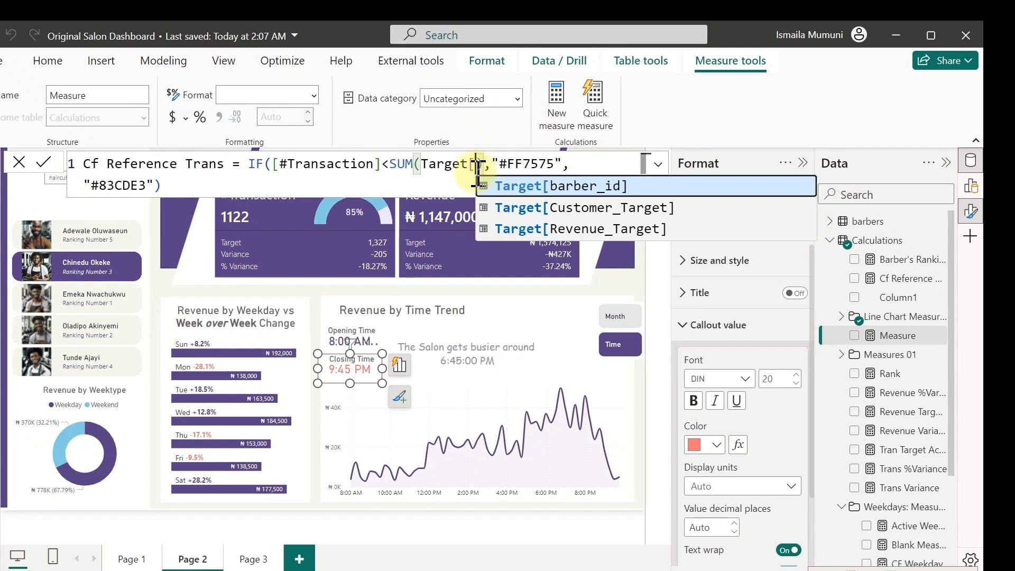
{"action": "key", "text": "Tab"}
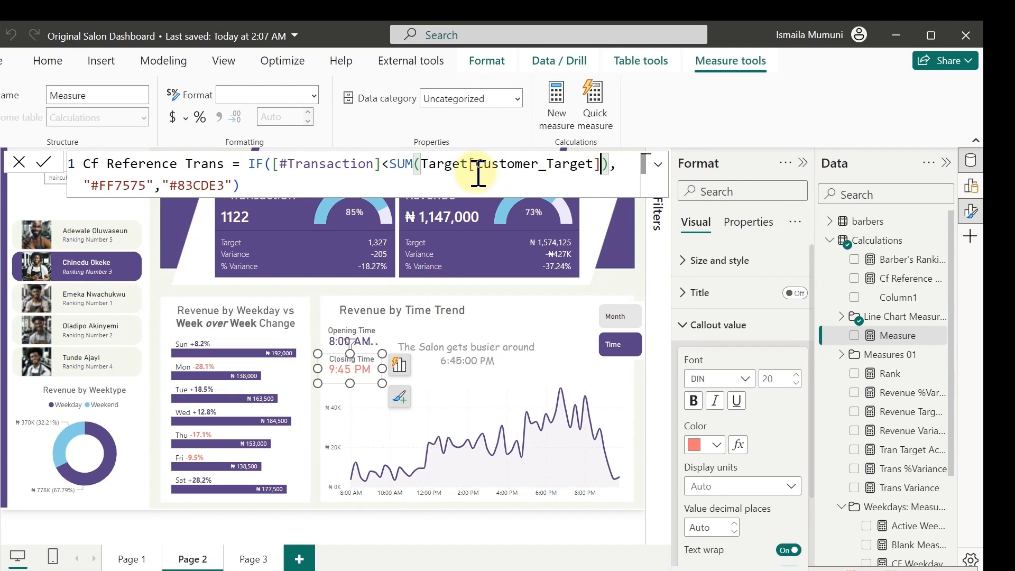
{"action": "key", "text": "Return"}
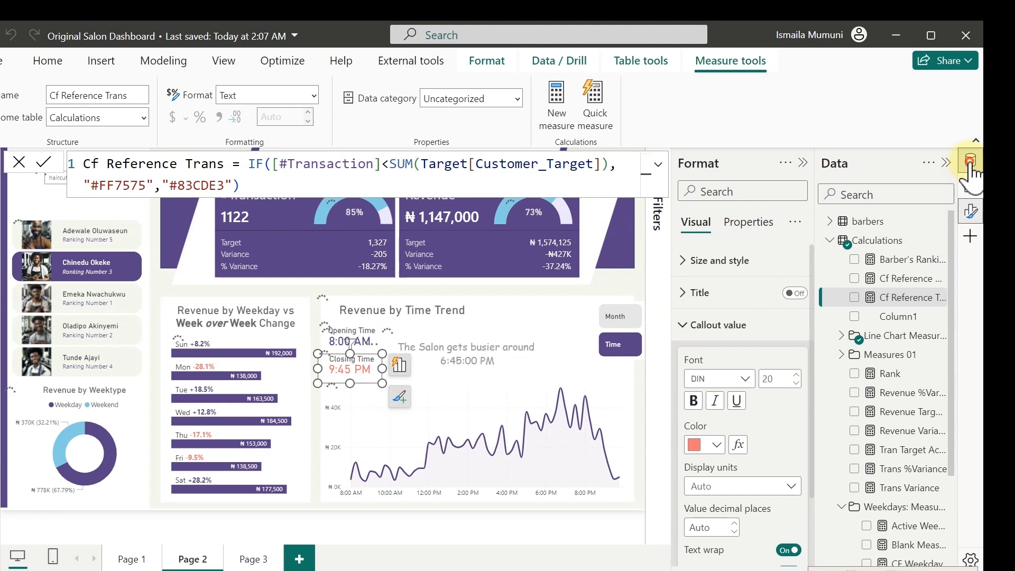
- Apply the reference label settings of the #Transaction and Revenue card visual to the #Transaction series
{"action": "left_click", "coordinate": [972, 194]}
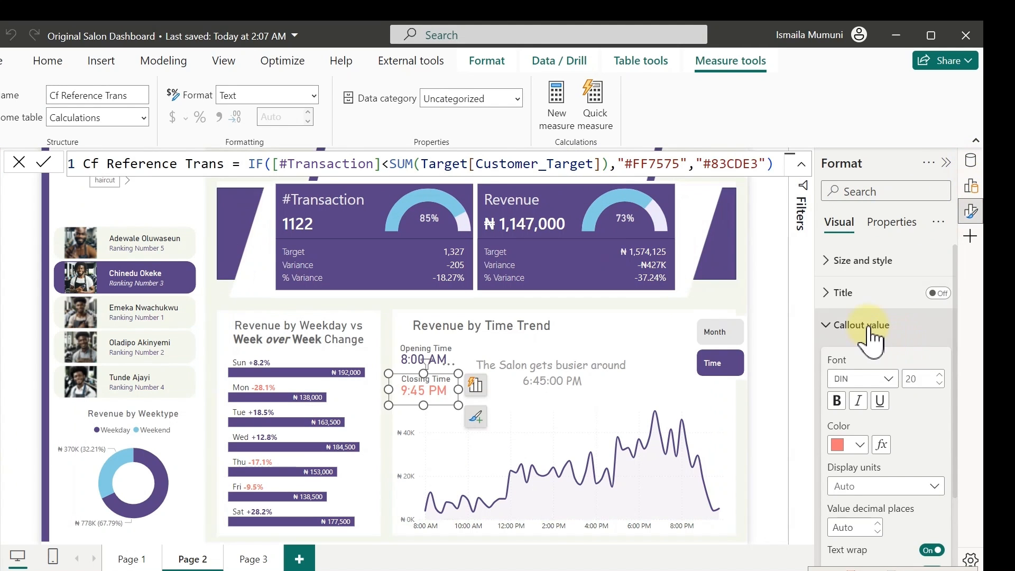
{"action": "left_click", "coordinate": [870, 325]}
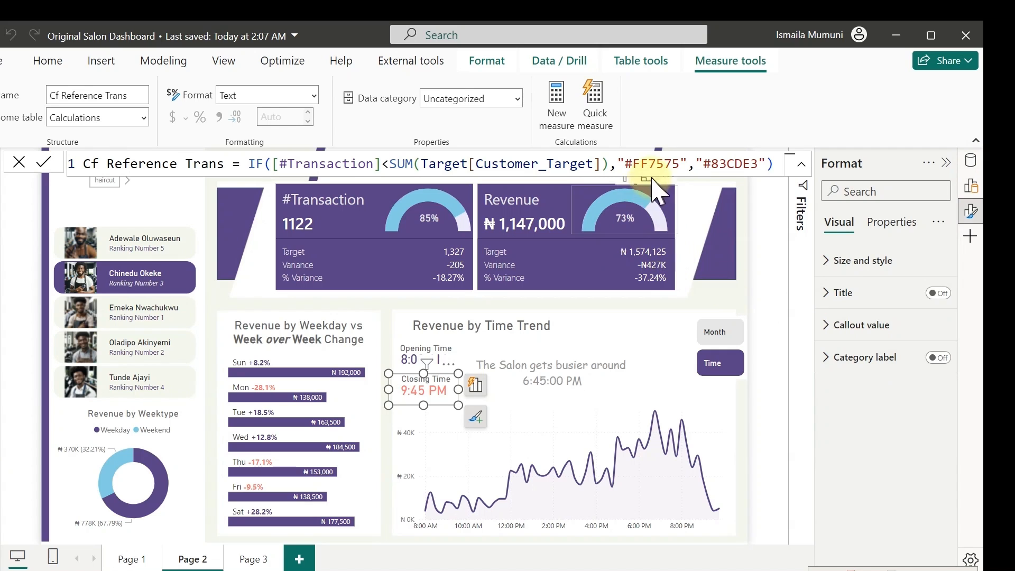
{"action": "left_click", "coordinate": [565, 274]}
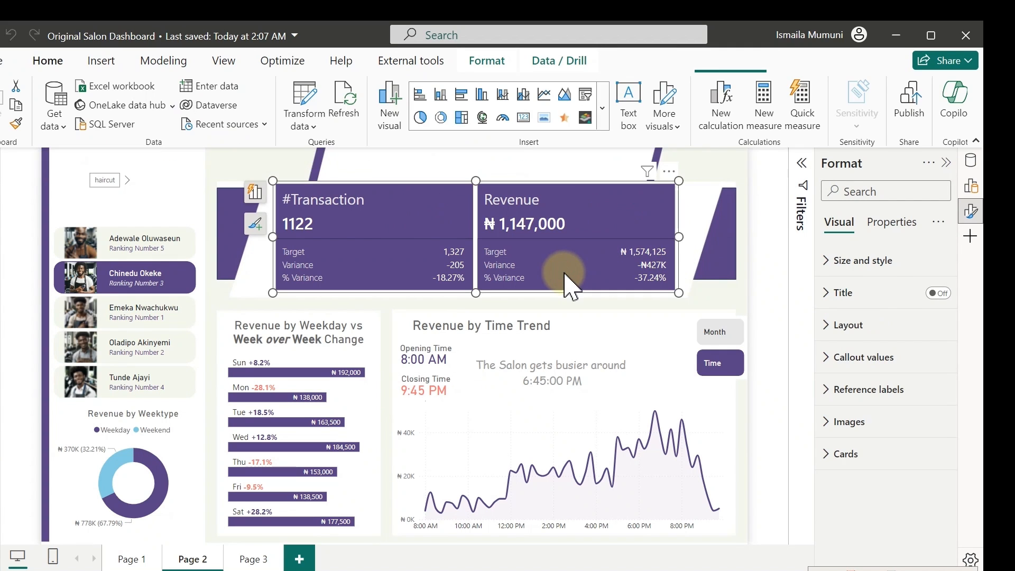
{"action": "left_click", "coordinate": [875, 390]}
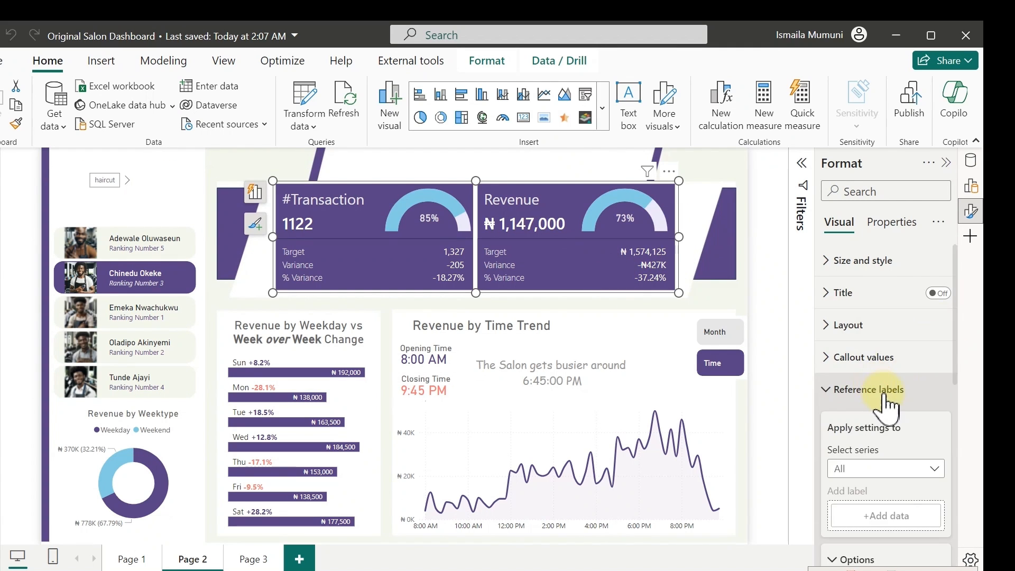
{"action": "scroll", "coordinate": [886, 403], "scroll_direction": "down", "scroll_amount": 3}
{"action": "left_click", "coordinate": [878, 311]}
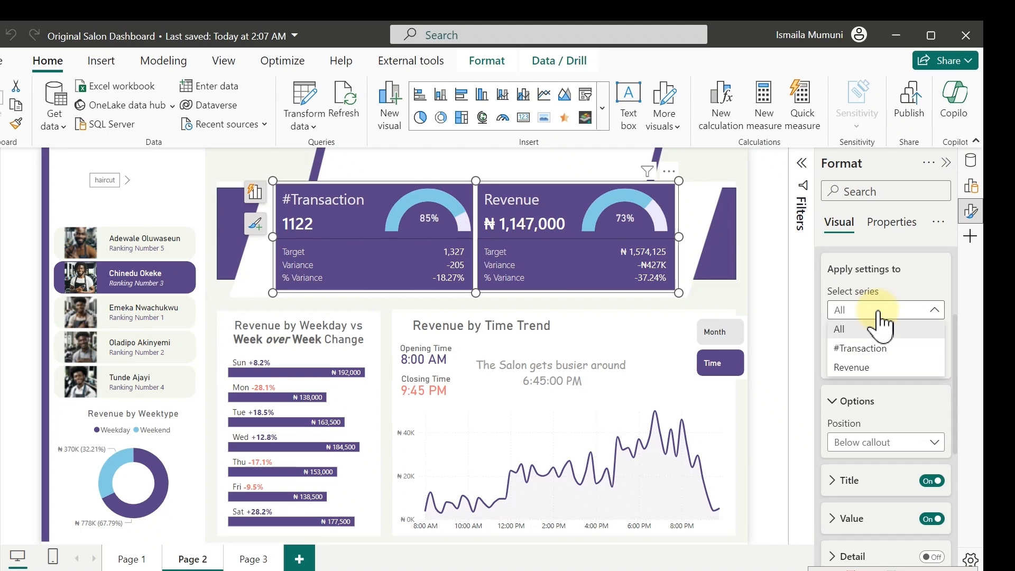
{"action": "left_click", "coordinate": [870, 353]}
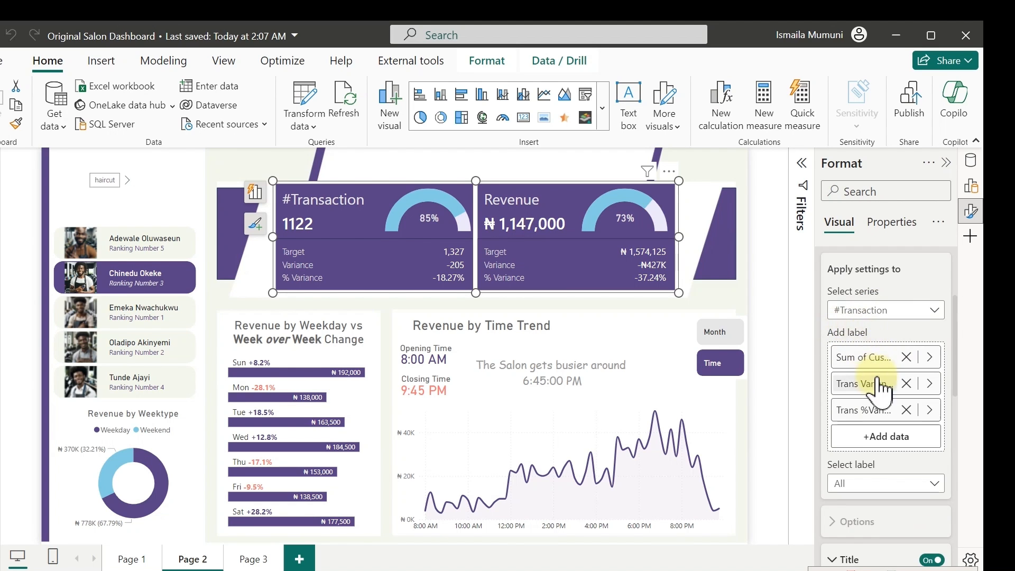
{"action": "scroll", "coordinate": [877, 386], "scroll_direction": "down", "scroll_amount": 3}
{"action": "scroll", "coordinate": [883, 388], "scroll_direction": "down", "scroll_amount": 3}
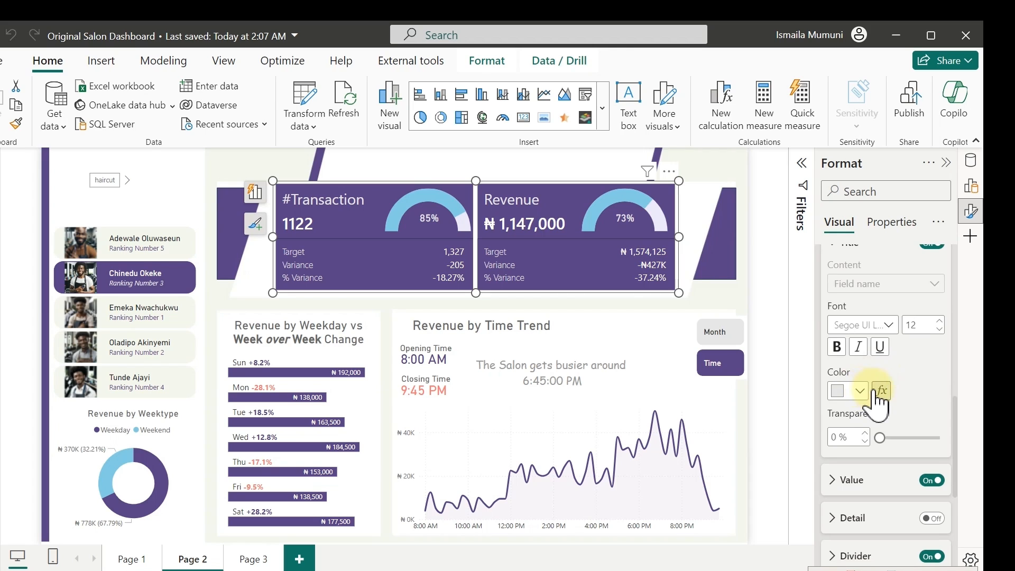
{"action": "left_click", "coordinate": [860, 391]}
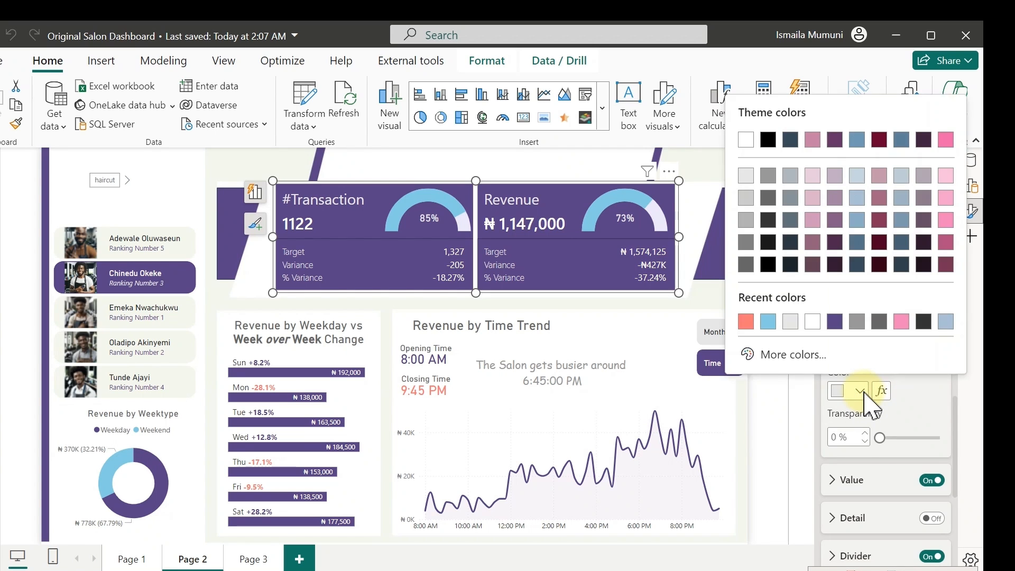
{"action": "left_click", "coordinate": [921, 410]}
- Target the Trans %Variance label in the #Transaction card's reference label settings
{"action": "scroll", "coordinate": [887, 372], "scroll_direction": "up", "scroll_amount": 5}
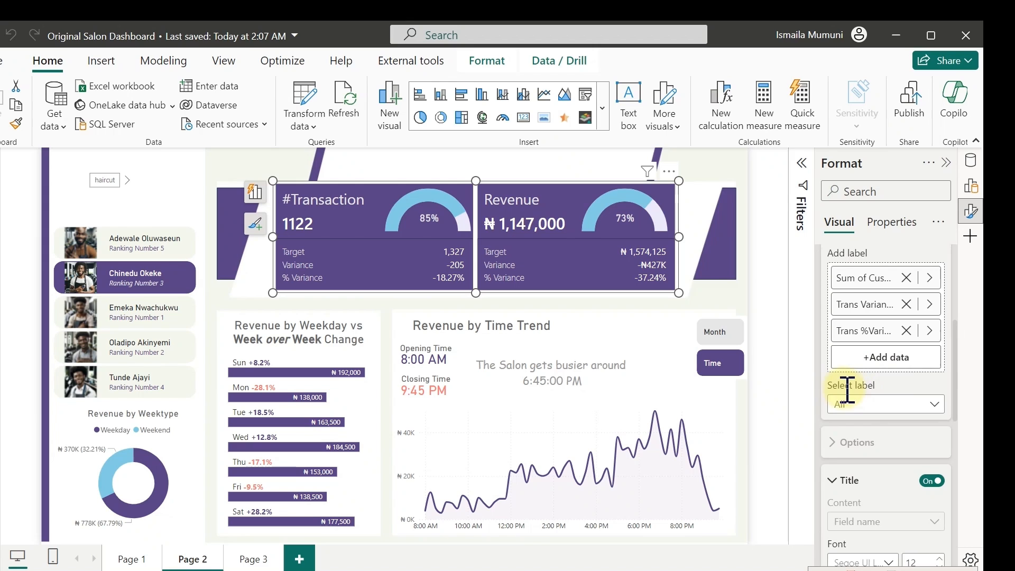
{"action": "left_click", "coordinate": [872, 404]}
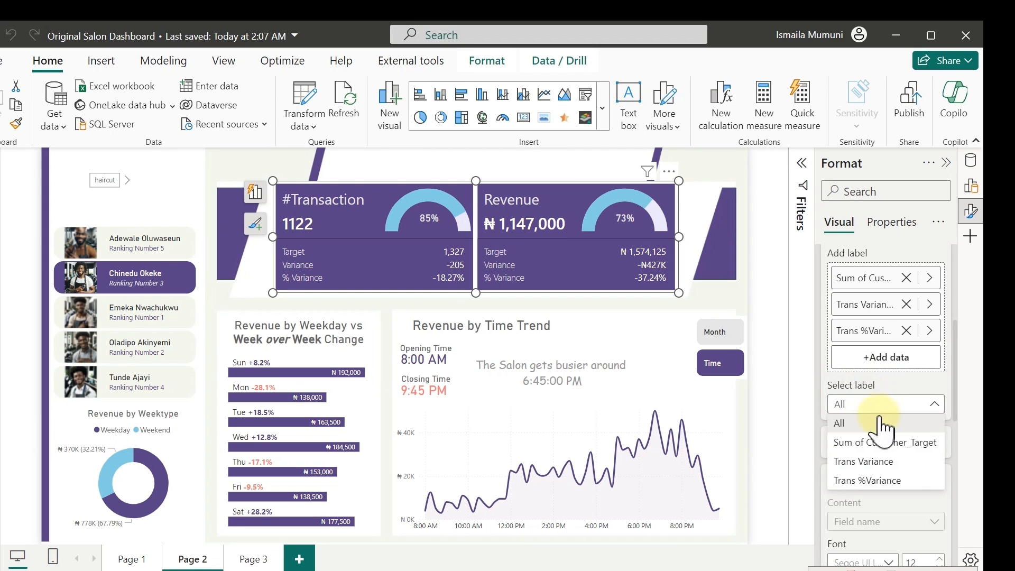
{"action": "left_click", "coordinate": [872, 481]}
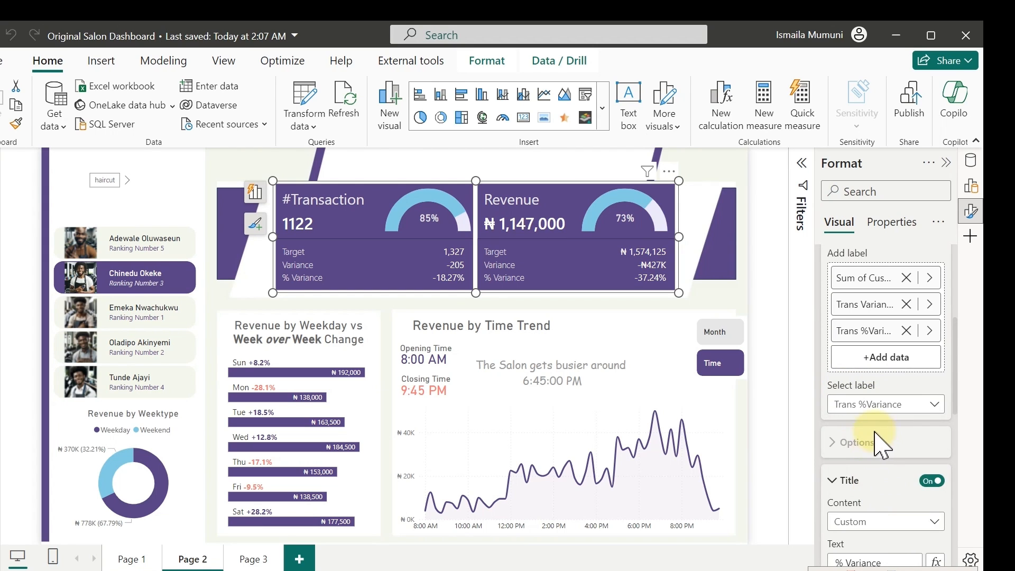
- Try a blue theme color on the #Transaction card's % Variance title and restore it to White, 10% darker
{"action": "scroll", "coordinate": [888, 442], "scroll_direction": "down", "scroll_amount": 3}
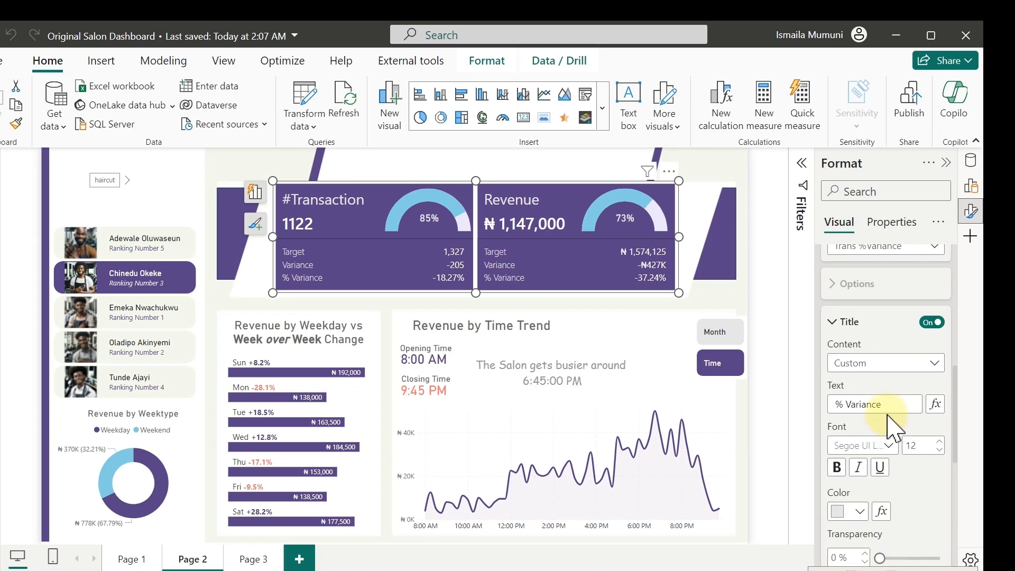
{"action": "scroll", "coordinate": [893, 423], "scroll_direction": "down", "scroll_amount": 2}
{"action": "left_click", "coordinate": [859, 432]}
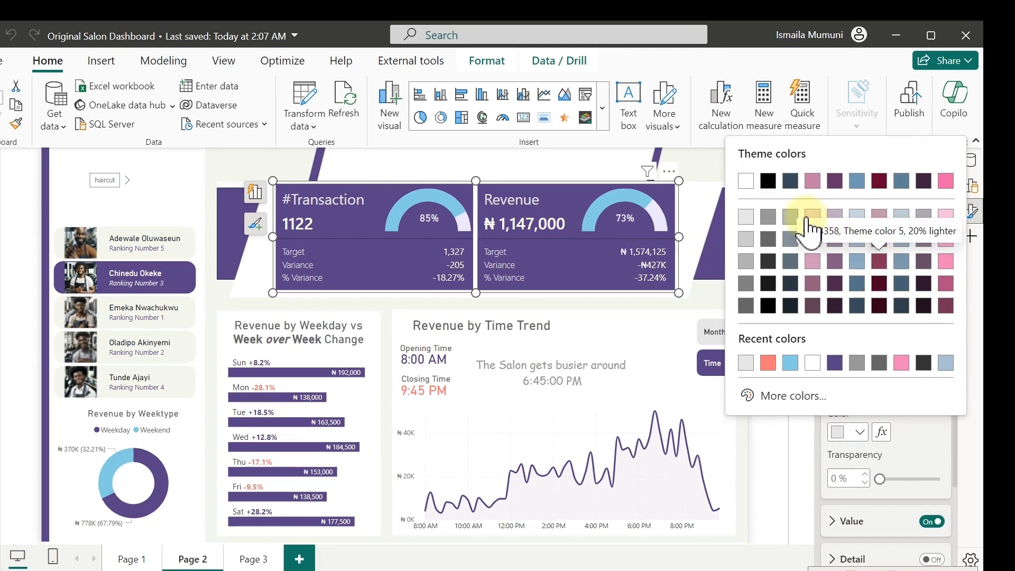
{"action": "left_click", "coordinate": [858, 182]}
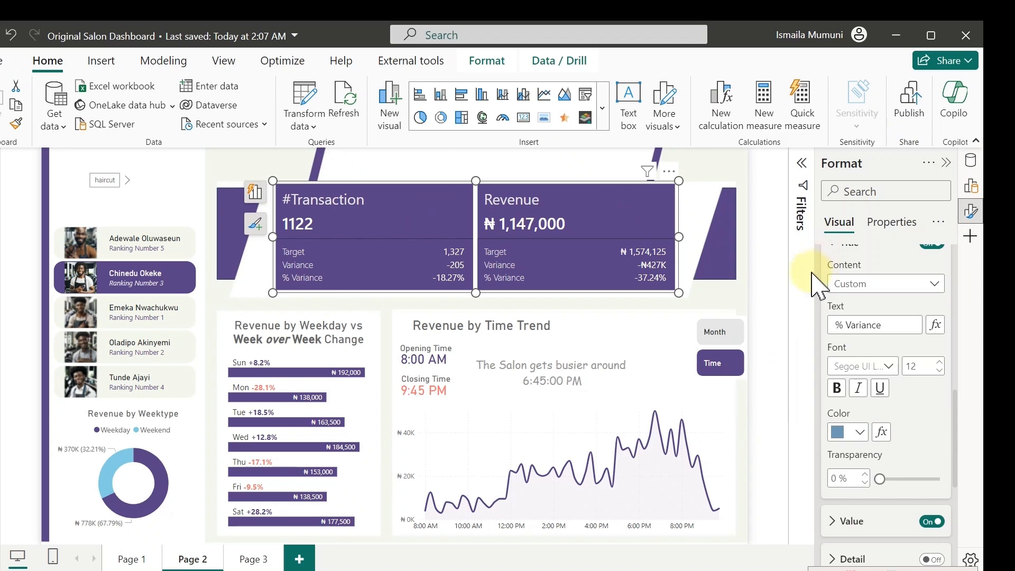
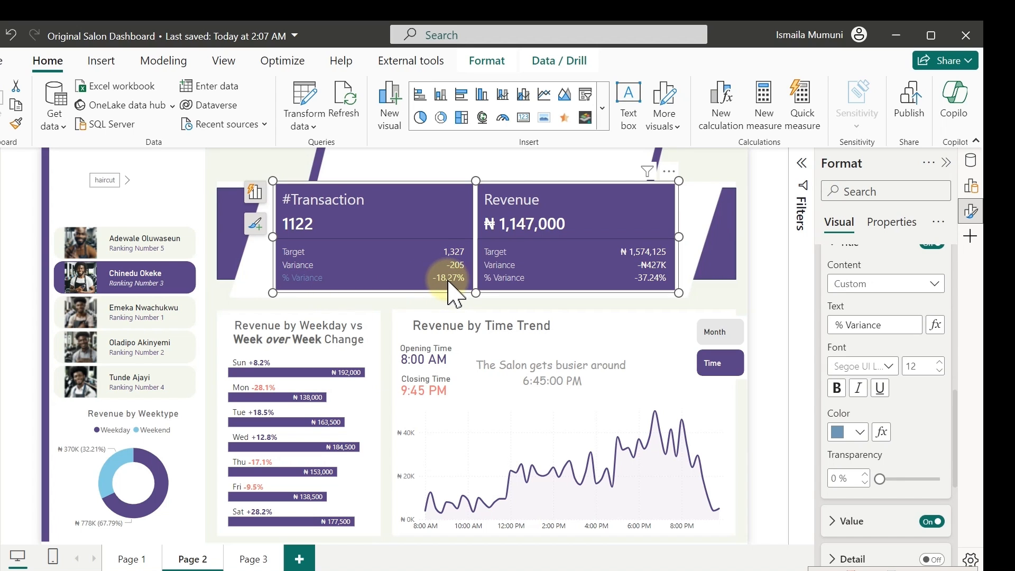
{"action": "left_click", "coordinate": [848, 432]}
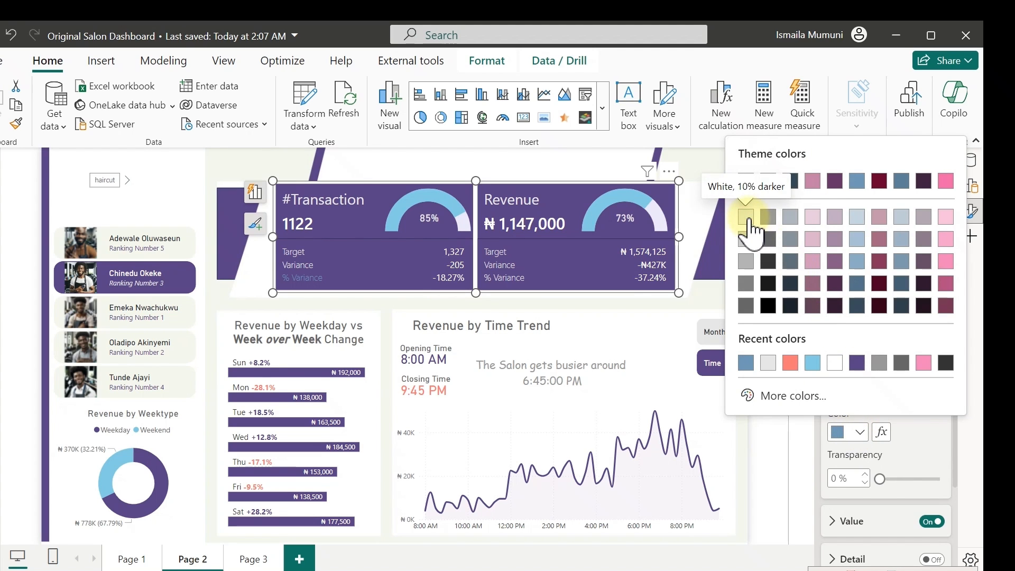
{"action": "left_click", "coordinate": [748, 218]}
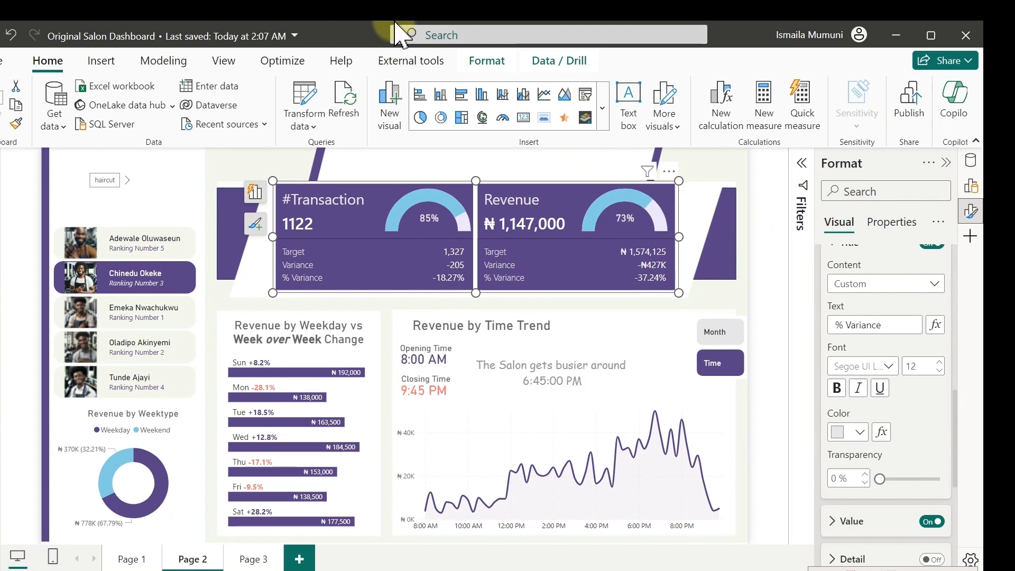
- Conditionally format the font color of the Trans %Variance value by field value, based on the Cf Reference Trans measure
{"action": "scroll", "coordinate": [869, 440], "scroll_direction": "down", "scroll_amount": 1}
{"action": "scroll", "coordinate": [869, 440], "scroll_direction": "down", "scroll_amount": 3}
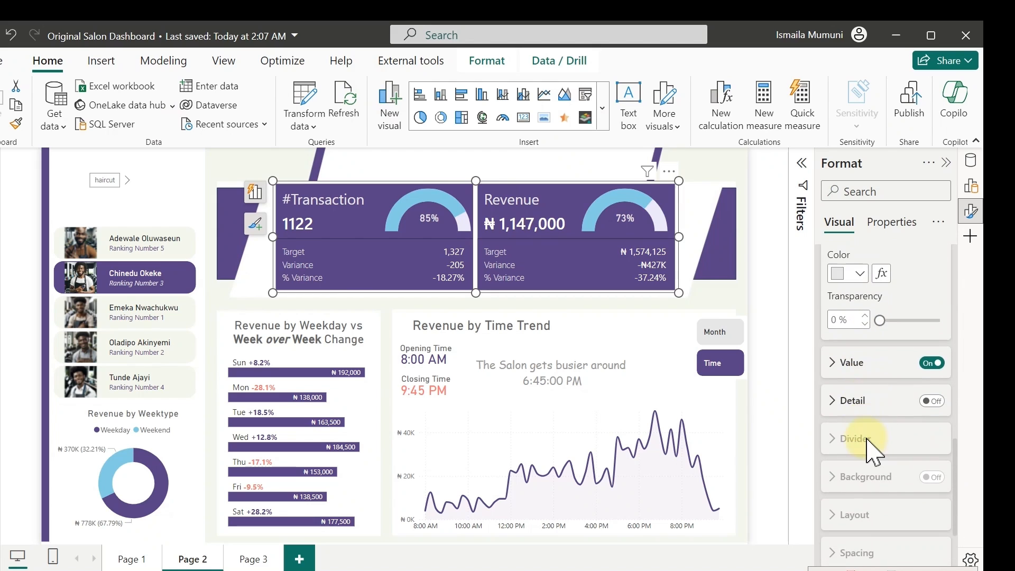
{"action": "left_click", "coordinate": [851, 362]}
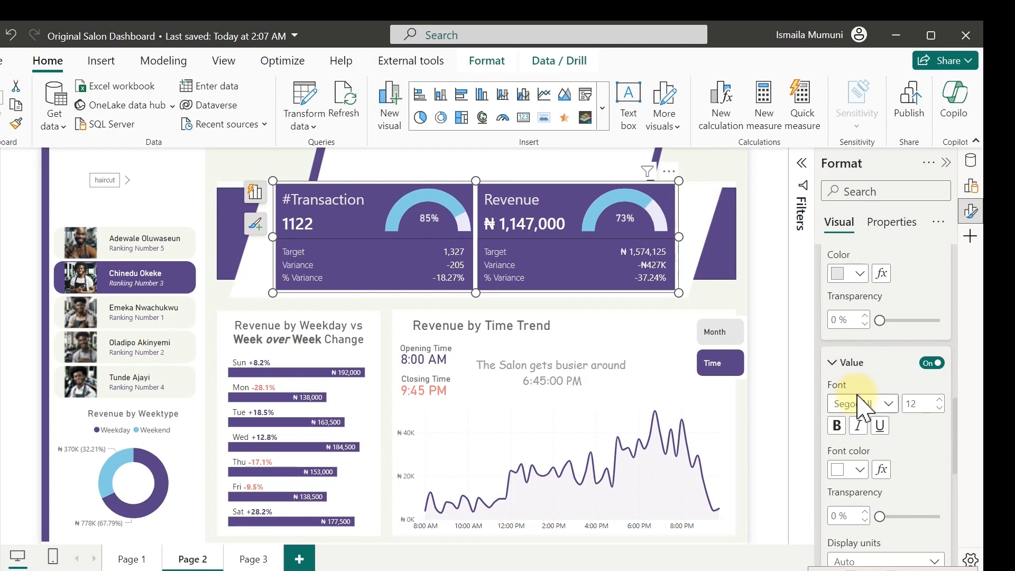
{"action": "left_click", "coordinate": [881, 472]}
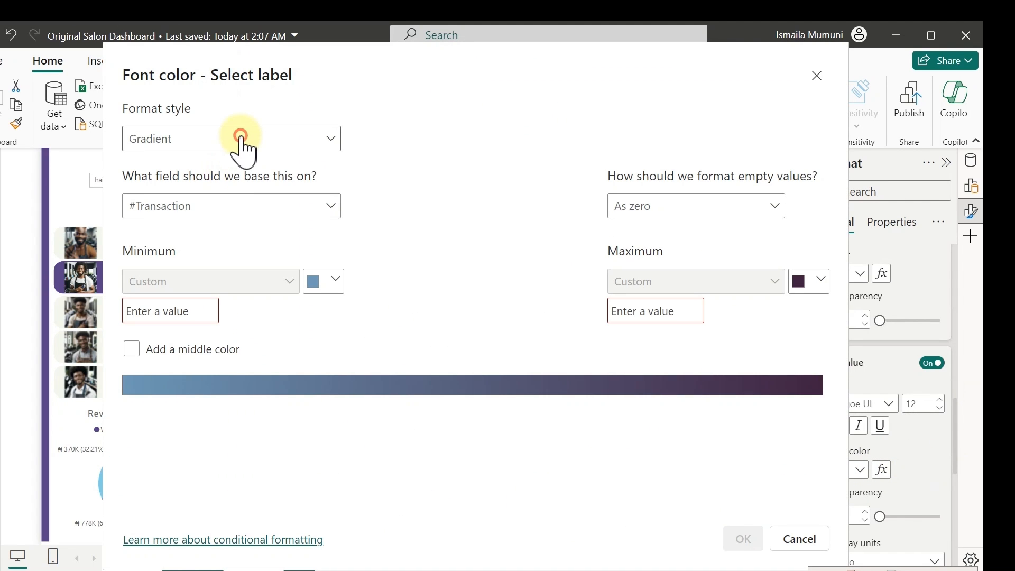
{"action": "left_click", "coordinate": [241, 139]}
{"action": "left_click", "coordinate": [195, 217]}
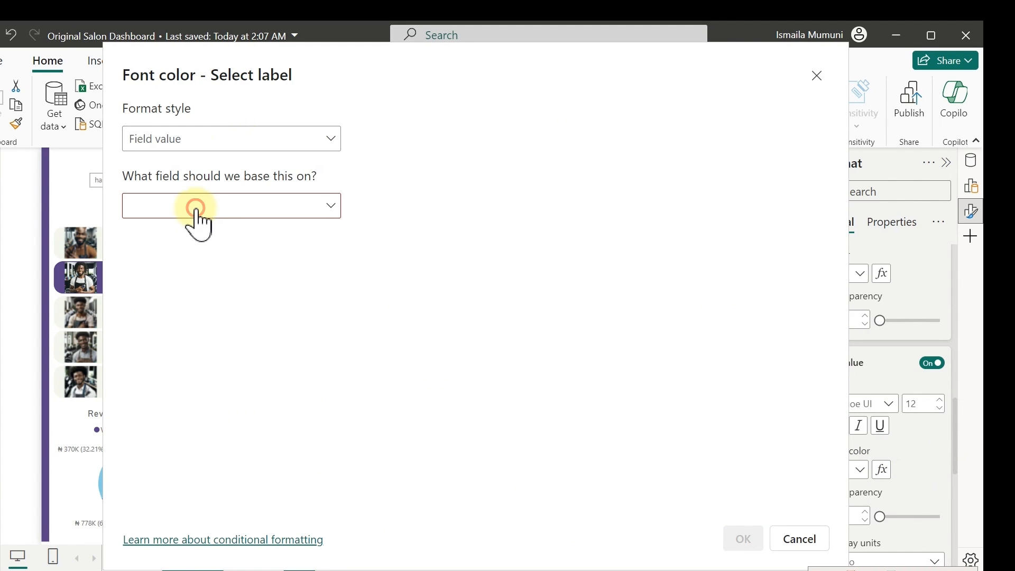
{"action": "left_click", "coordinate": [196, 208]}
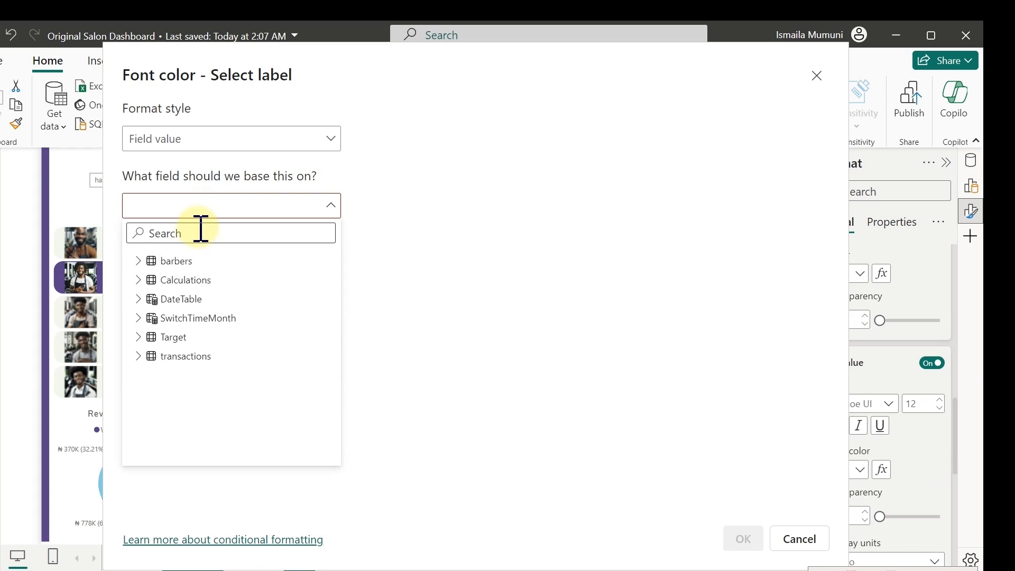
{"action": "type", "text": "cf"}
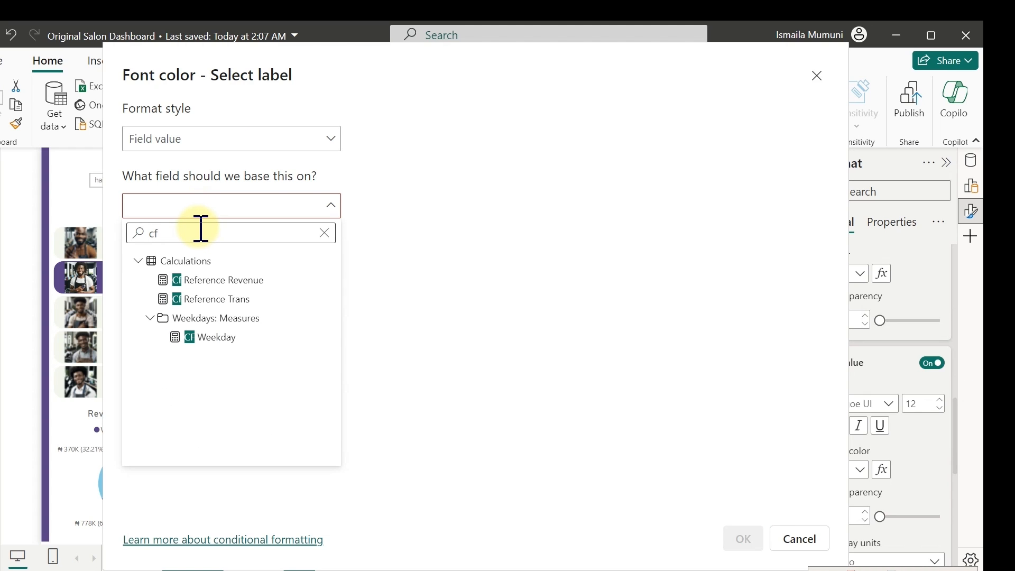
{"action": "left_click", "coordinate": [197, 304]}
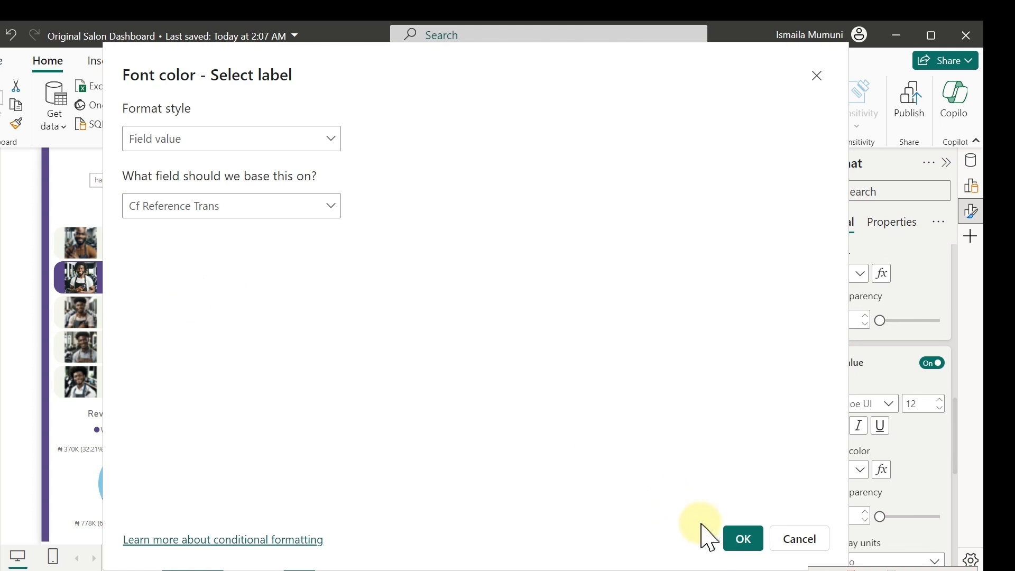
{"action": "left_click", "coordinate": [732, 538]}
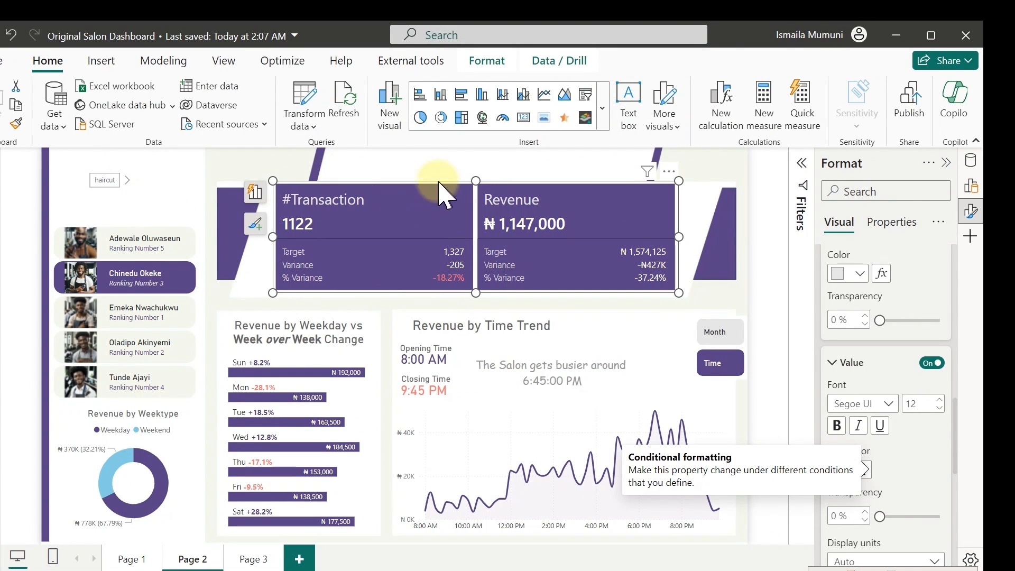
{"action": "left_click", "coordinate": [434, 165]}
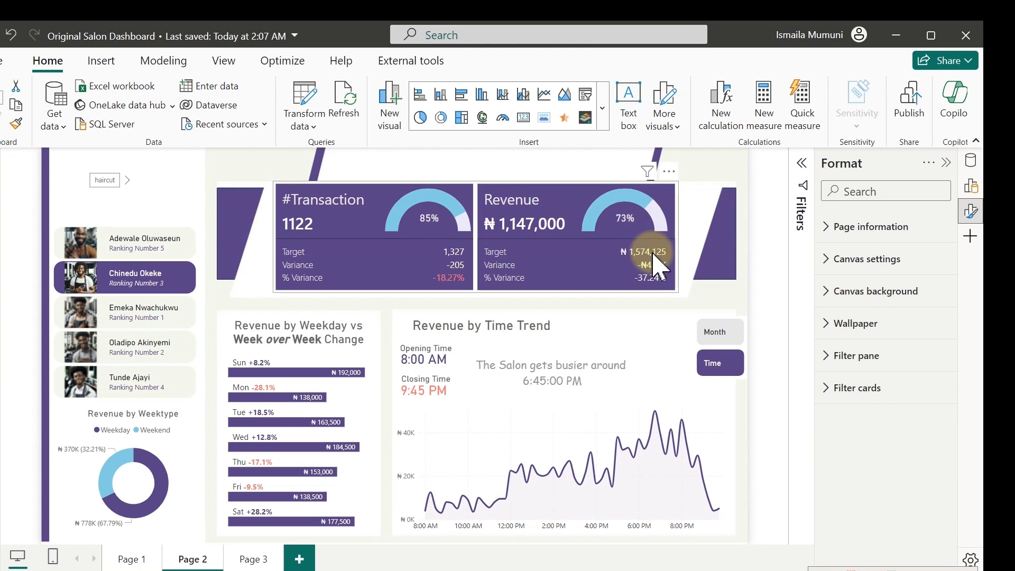
- Switch the card visual's reference label settings to the Revenue series and its Revenue %Variance label
{"action": "left_click", "coordinate": [601, 290]}
{"action": "scroll", "coordinate": [916, 404], "scroll_direction": "down", "scroll_amount": 2}
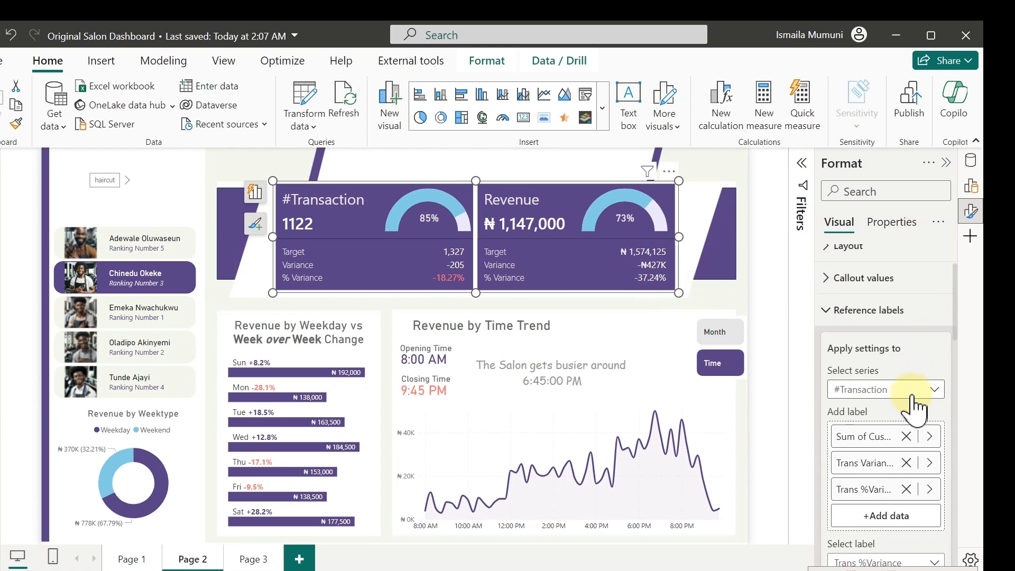
{"action": "left_click", "coordinate": [915, 394]}
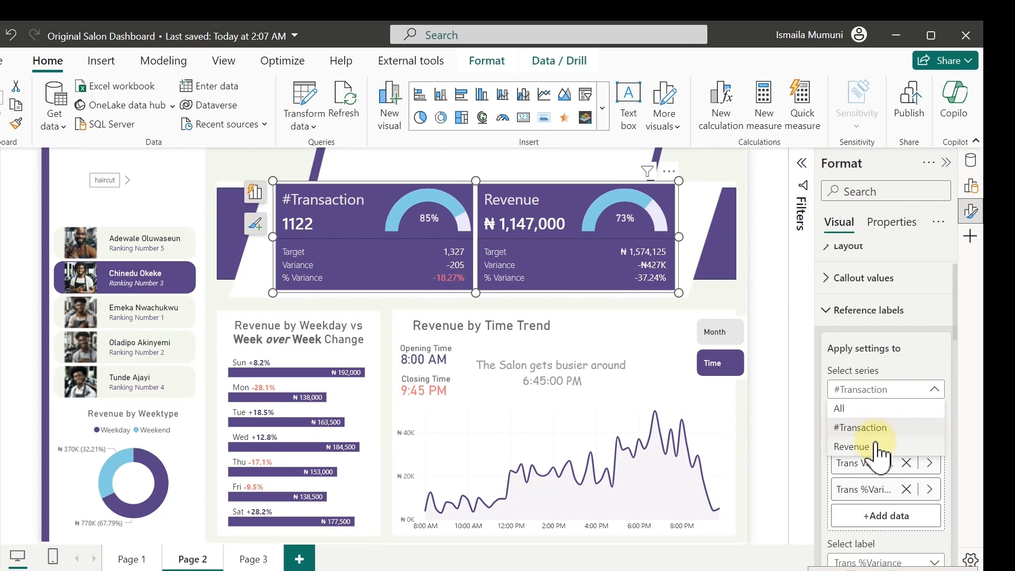
{"action": "left_click", "coordinate": [877, 426]}
{"action": "scroll", "coordinate": [877, 433], "scroll_direction": "down", "scroll_amount": 3}
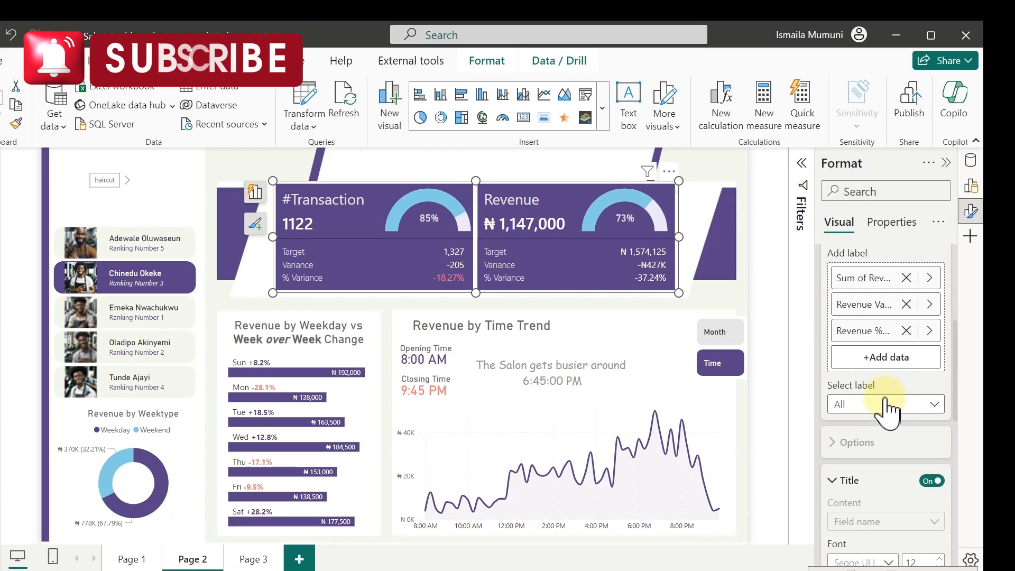
{"action": "left_click", "coordinate": [880, 407]}
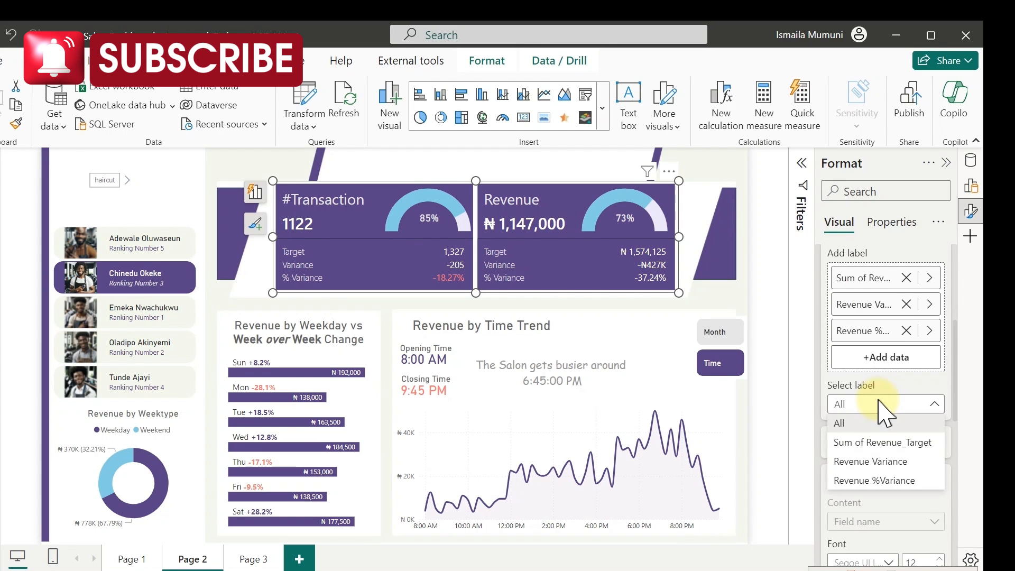
{"action": "left_click", "coordinate": [883, 480]}
- Conditionally format the font color of the Revenue %Variance value by field value, based on the Cf Reference Revenue measure
{"action": "scroll", "coordinate": [890, 423], "scroll_direction": "down", "scroll_amount": 7}
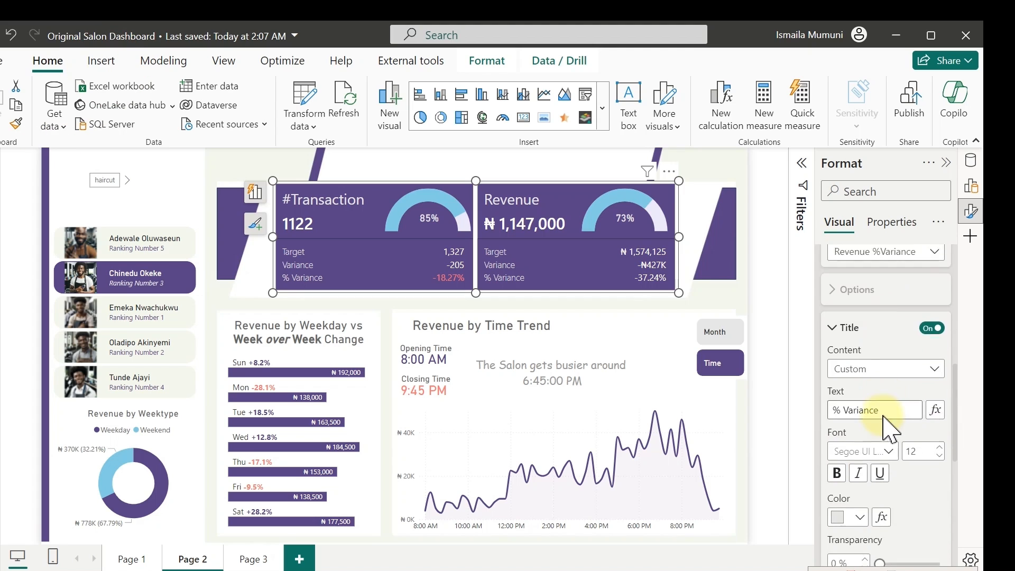
{"action": "scroll", "coordinate": [884, 420], "scroll_direction": "up", "scroll_amount": 2}
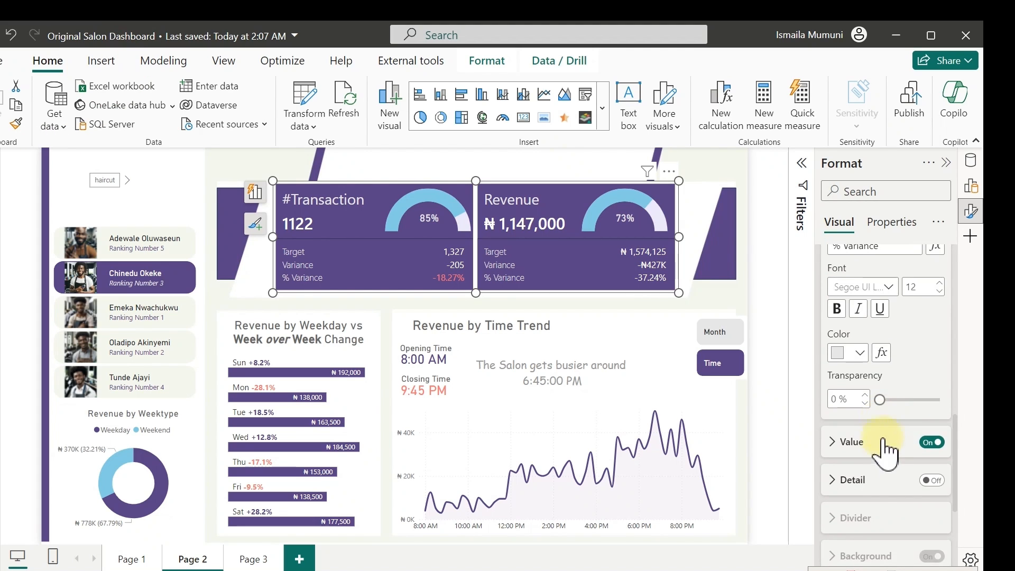
{"action": "left_click", "coordinate": [884, 439]}
{"action": "scroll", "coordinate": [888, 446], "scroll_direction": "down", "scroll_amount": 3}
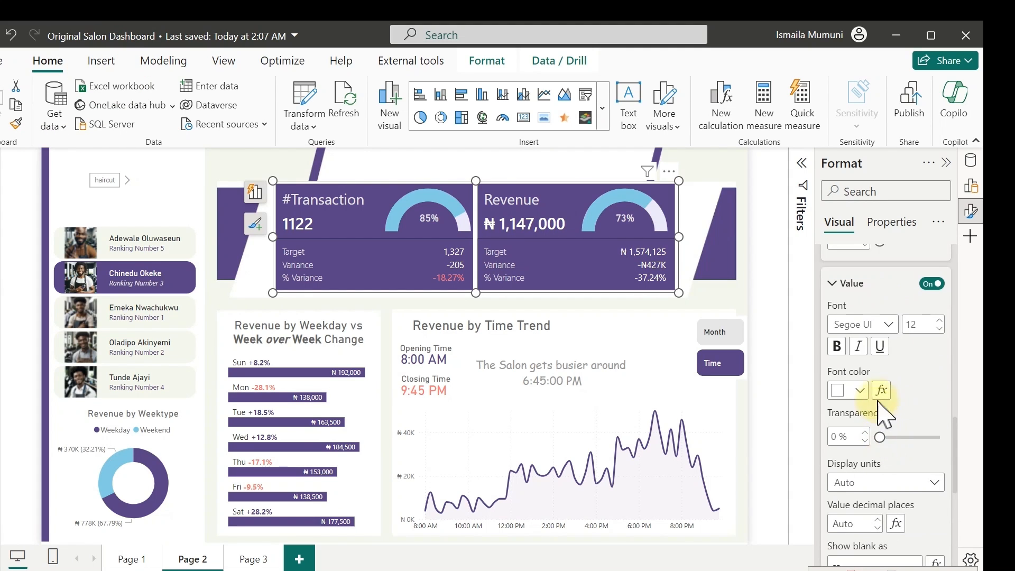
{"action": "left_click", "coordinate": [881, 391]}
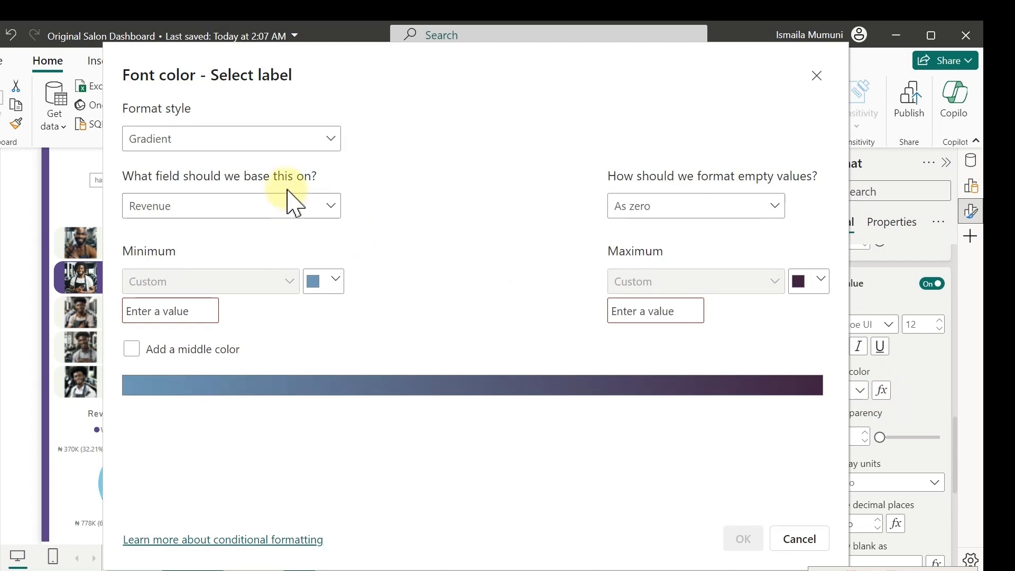
{"action": "left_click", "coordinate": [290, 144]}
{"action": "left_click", "coordinate": [233, 214]}
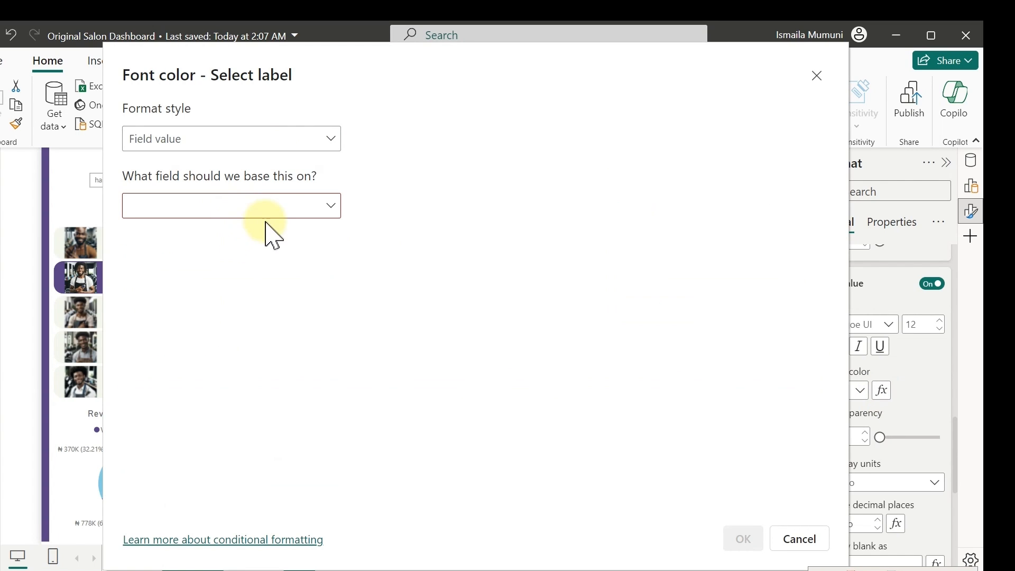
{"action": "left_click", "coordinate": [269, 211]}
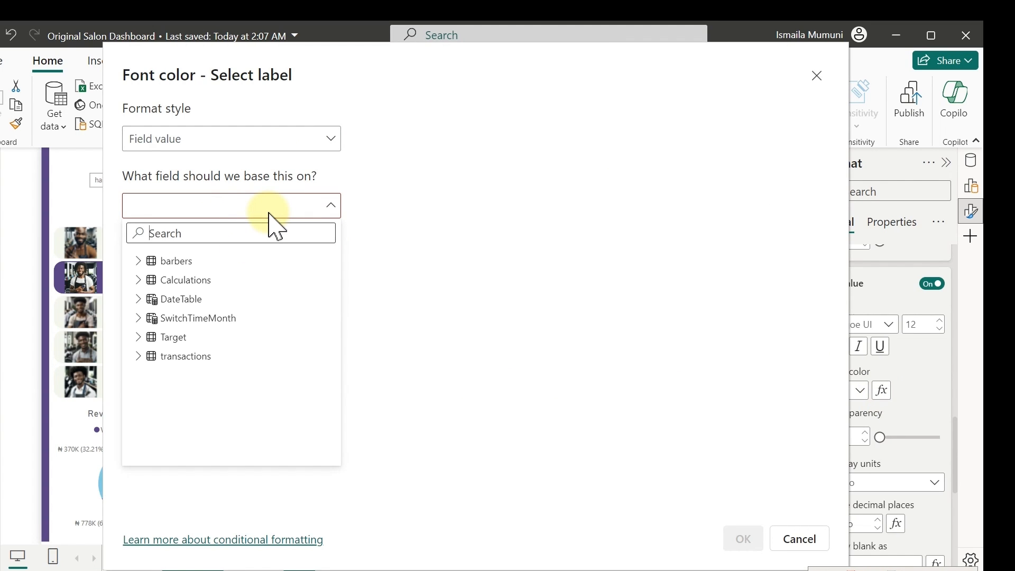
{"action": "type", "text": "cf"}
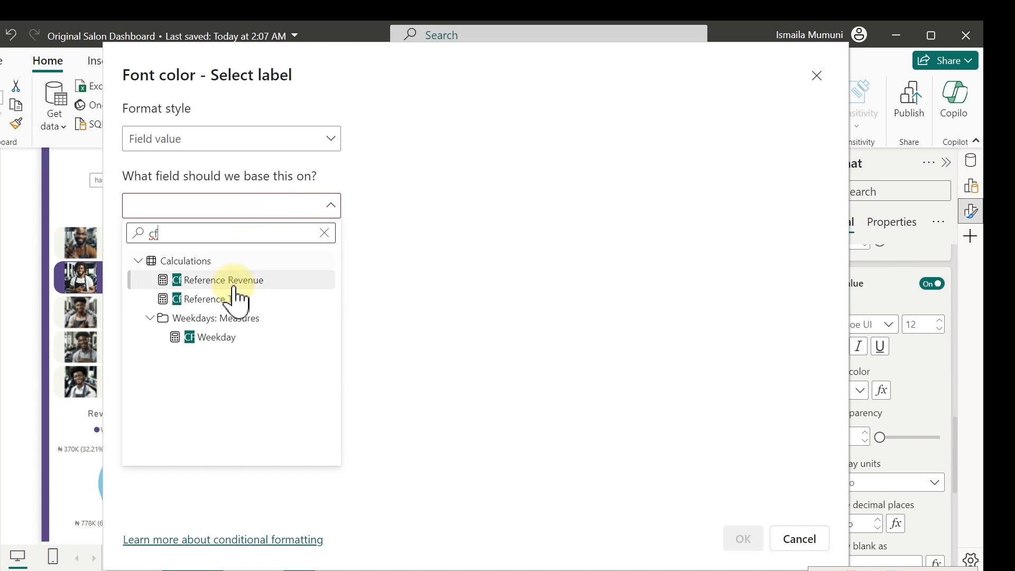
{"action": "left_click", "coordinate": [223, 282]}
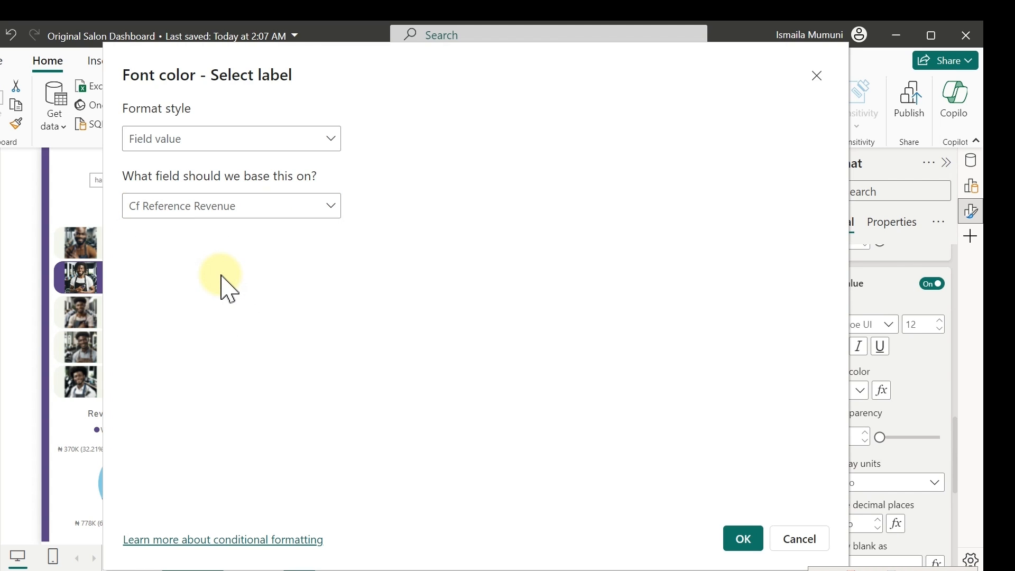
{"action": "left_click", "coordinate": [746, 541]}
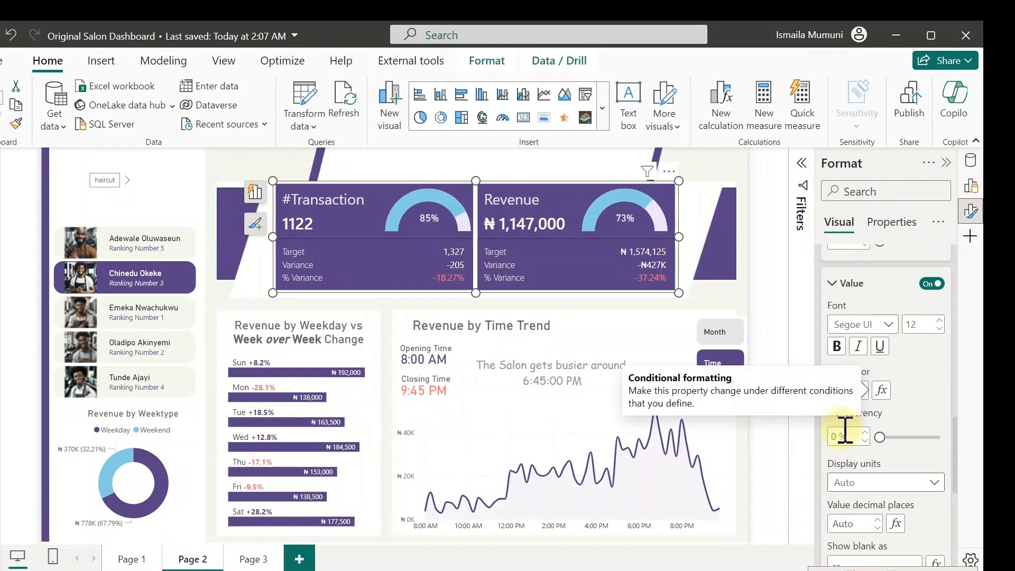
{"action": "left_click", "coordinate": [583, 163]}
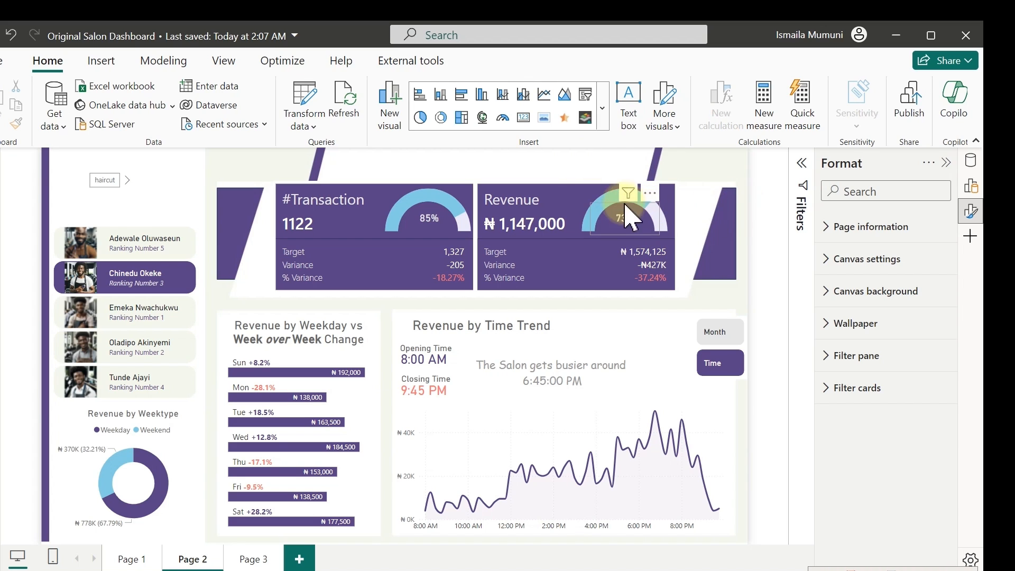
- Open the formula of the Cf Reference Revenue measure in the Calculations table
{"action": "left_click", "coordinate": [972, 166]}
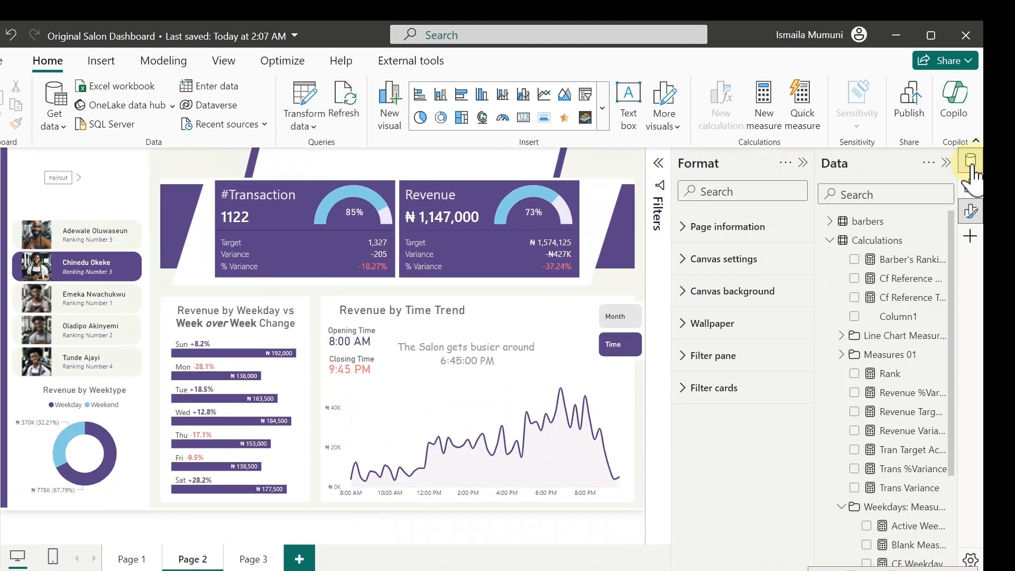
{"action": "left_click", "coordinate": [913, 264]}
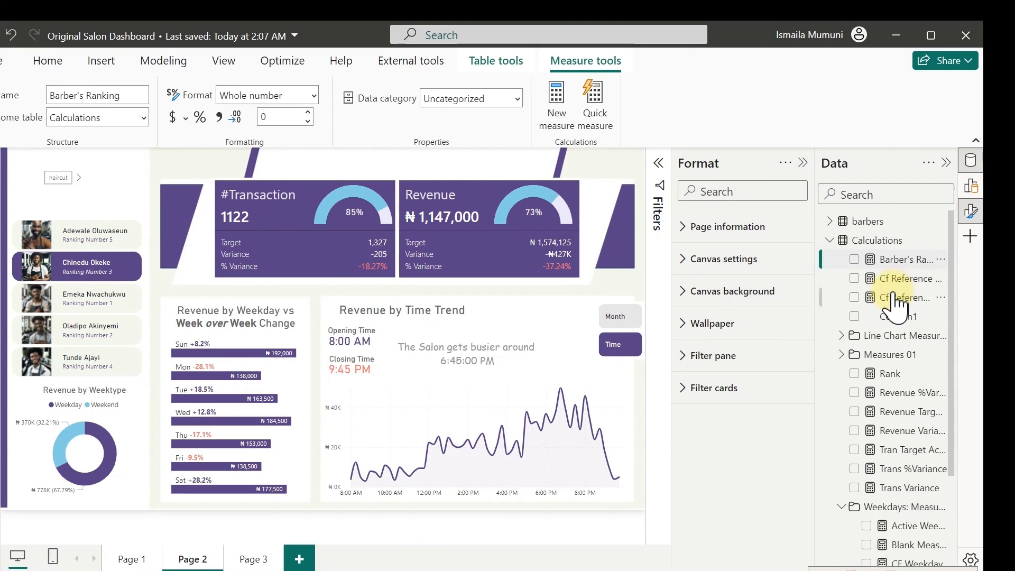
{"action": "left_click", "coordinate": [899, 280]}
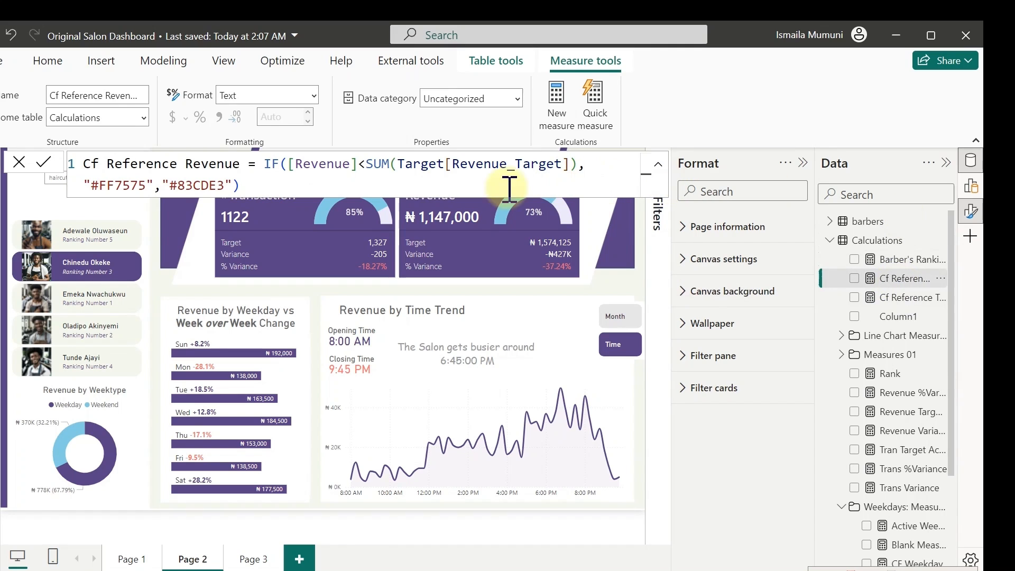
- Create a new measure in the Calculations table from a copy of the Cf Reference Revenue formula, naming it Cf GChart Revenue
{"action": "left_click", "coordinate": [414, 187]}
{"action": "key", "text": "ctrl+a"}
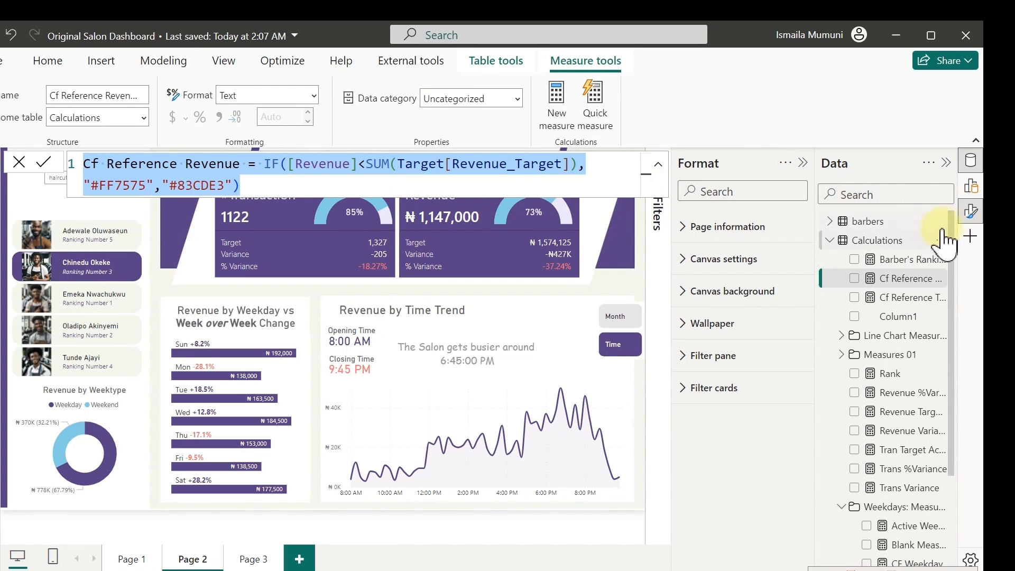
{"action": "right_click", "coordinate": [918, 280]}
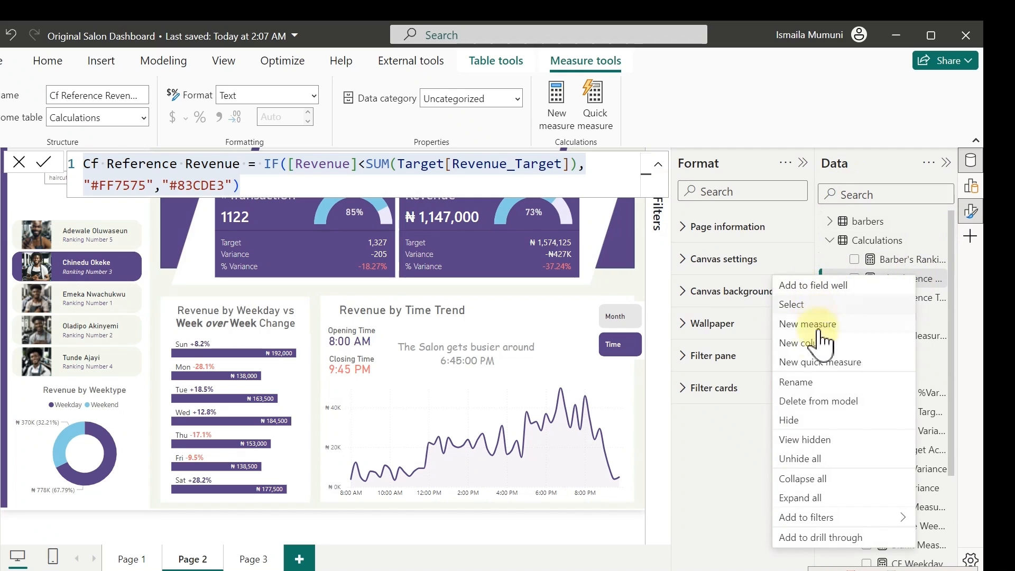
{"action": "key", "text": "Escape"}
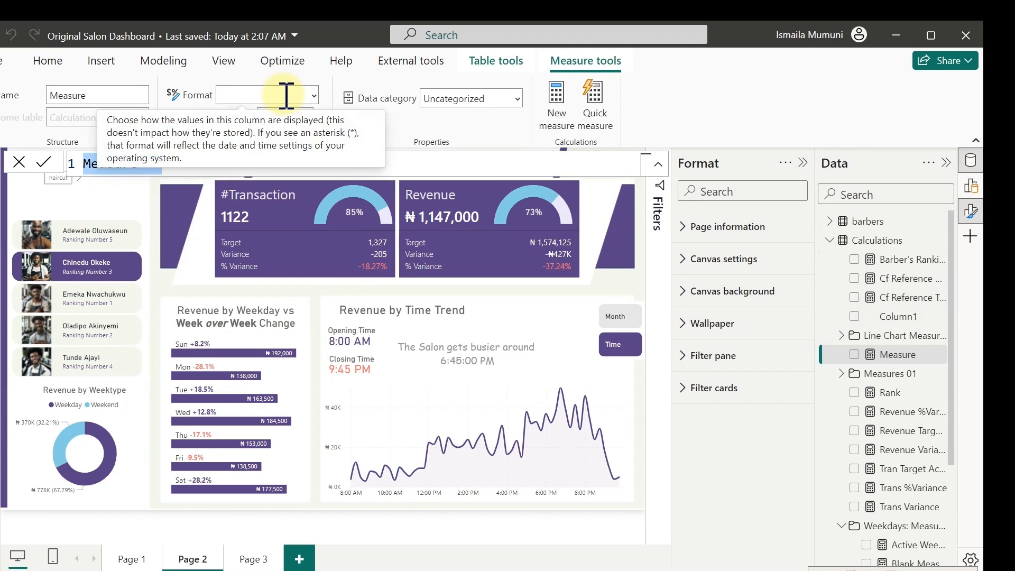
{"action": "type", "text": "Cf Reference Revenue = IF([Revenue]>SUM(Target[Revenue_Target]), \"#FF7575\",\"#83CDE3\")"}
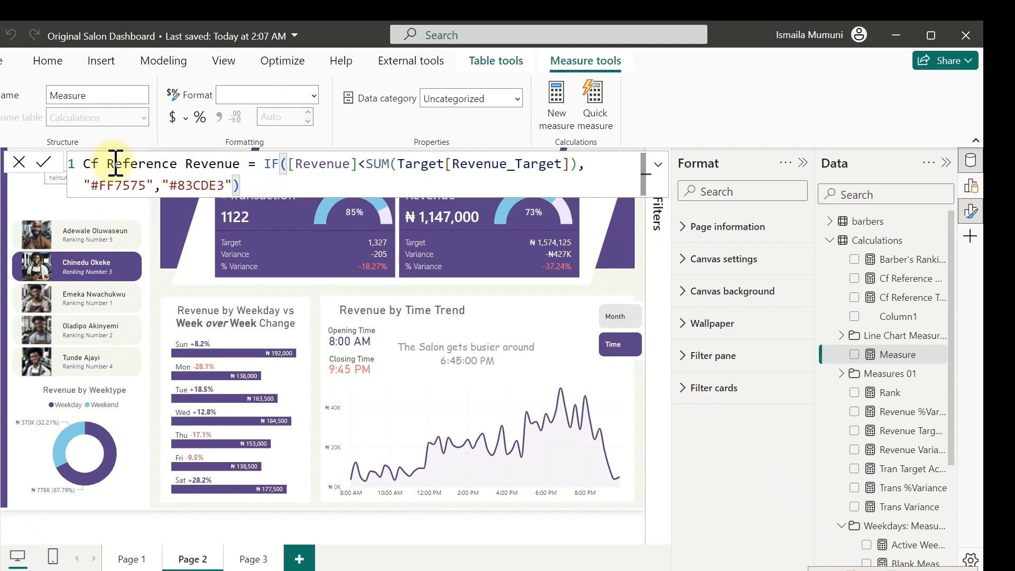
{"action": "left_click_drag", "start_coordinate": [109, 163], "coordinate": [178, 164]}
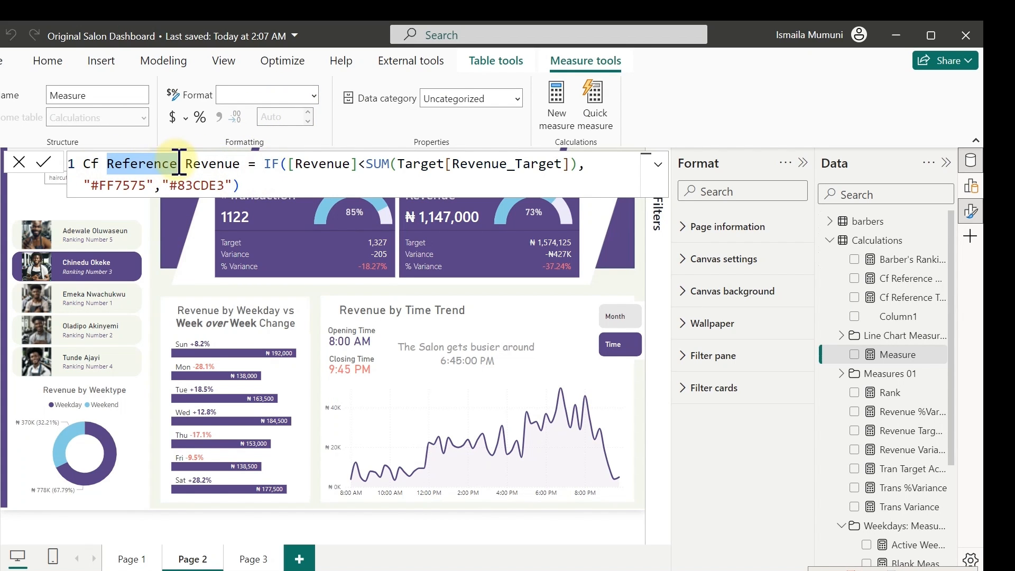
{"action": "type", "text": "G"}
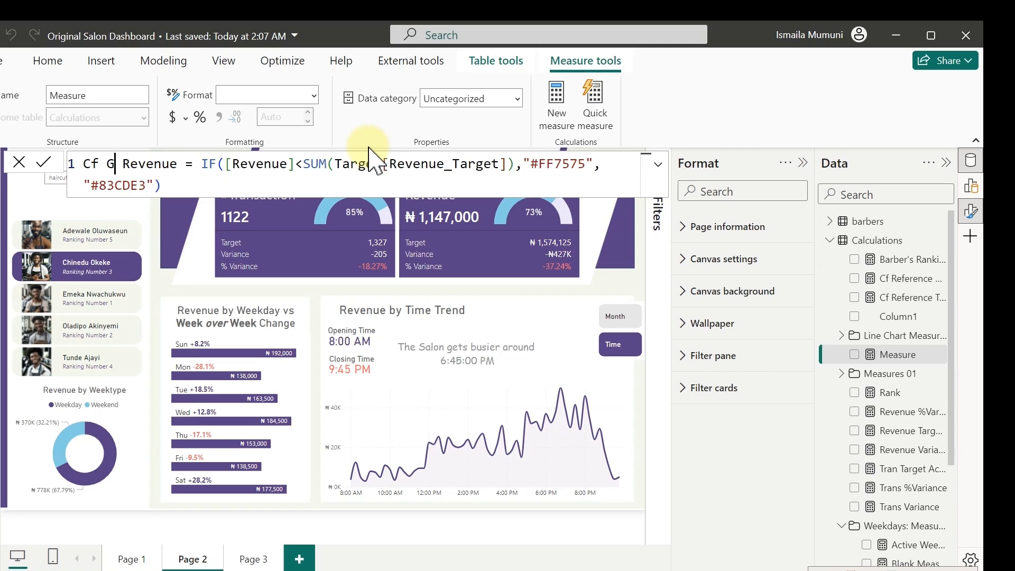
{"action": "type", "text": "Chart"}
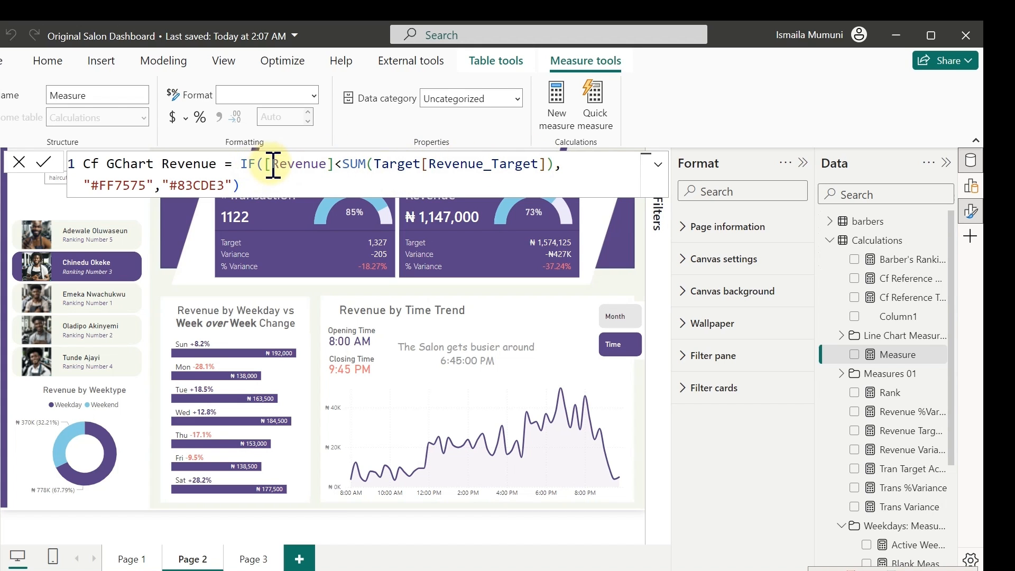
- Replace the IF condition in the Cf GChart Revenue formula with [Revenue %Variance]<0 and commit the measure
{"action": "left_click_drag", "start_coordinate": [268, 165], "coordinate": [558, 167]}
{"action": "key", "text": "BackSpace"}
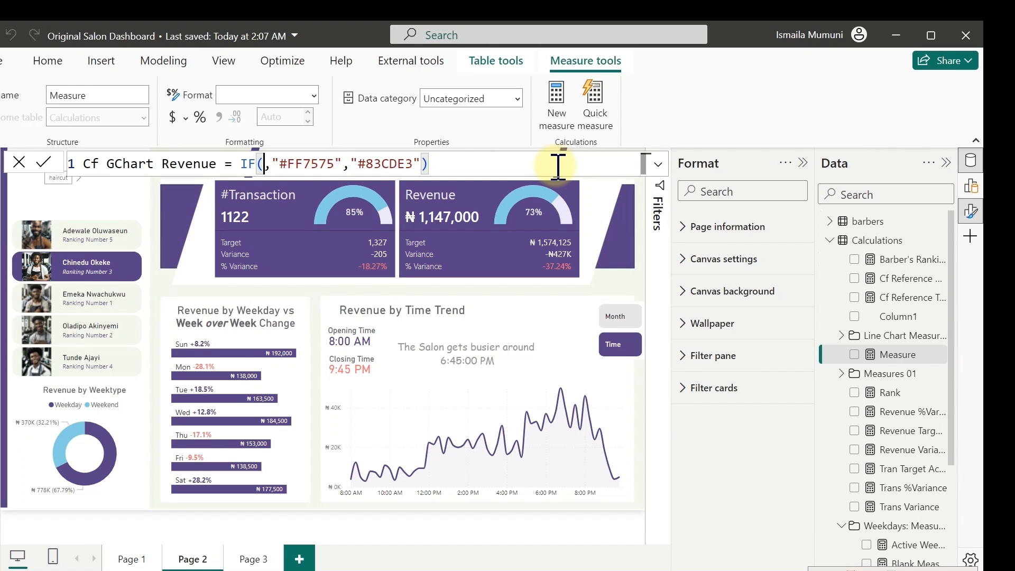
{"action": "type", "text": "["}
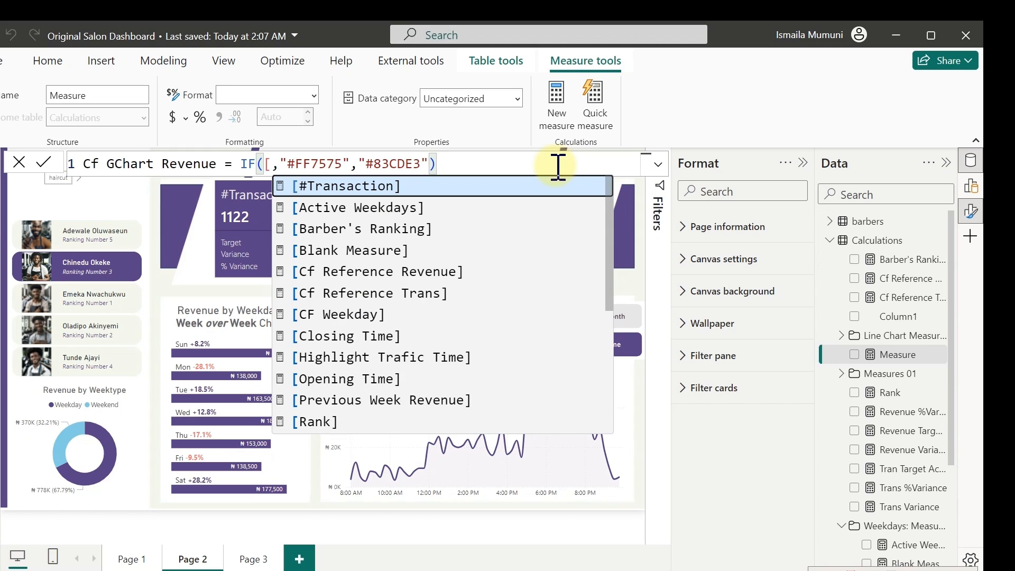
{"action": "key", "text": "Down"}
{"action": "key", "text": "Down"}
{"action": "key", "text": "Down"}
{"action": "key", "text": "Down"}
{"action": "key", "text": "Down"}
{"action": "key", "text": "Down"}
{"action": "key", "text": "Down"}
{"action": "key", "text": "Down"}
{"action": "key", "text": "Down"}
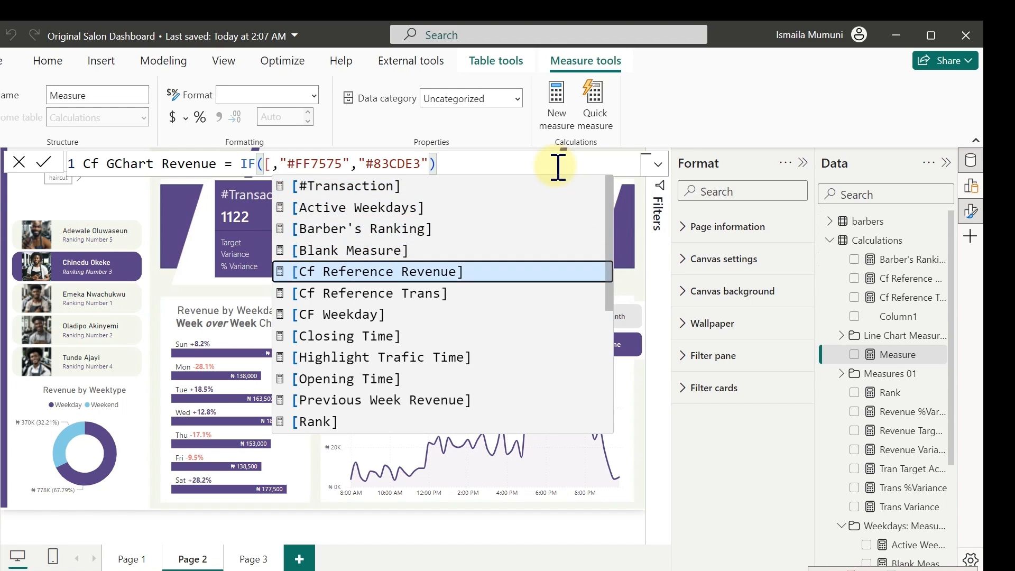
{"action": "key", "text": "Down"}
{"action": "key", "text": "Down"}
{"action": "key", "text": "Down"}
{"action": "key", "text": "Down"}
{"action": "key", "text": "Down"}
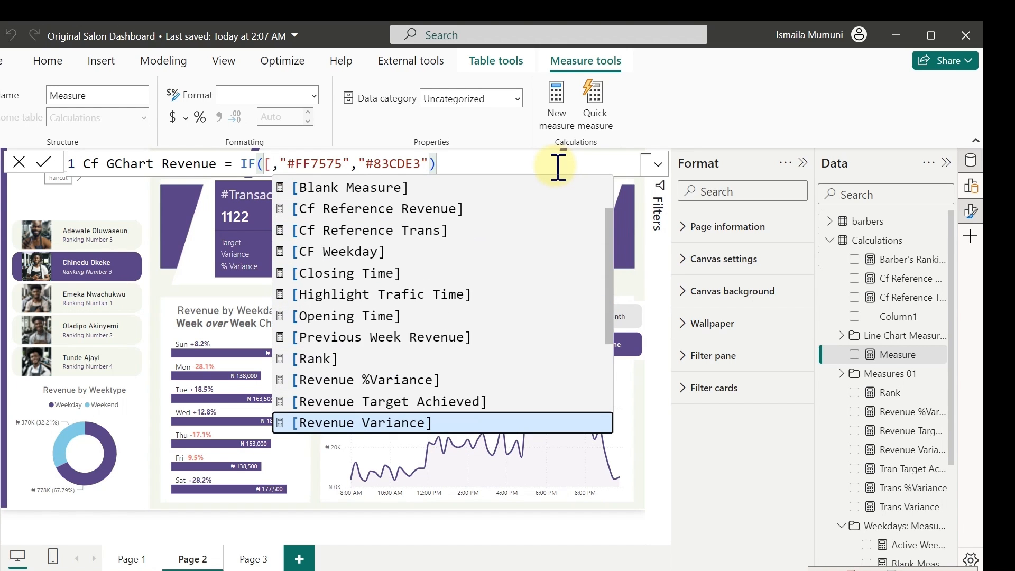
{"action": "key", "text": "Up"}
{"action": "key", "text": "Up"}
{"action": "key", "text": "Tab"}
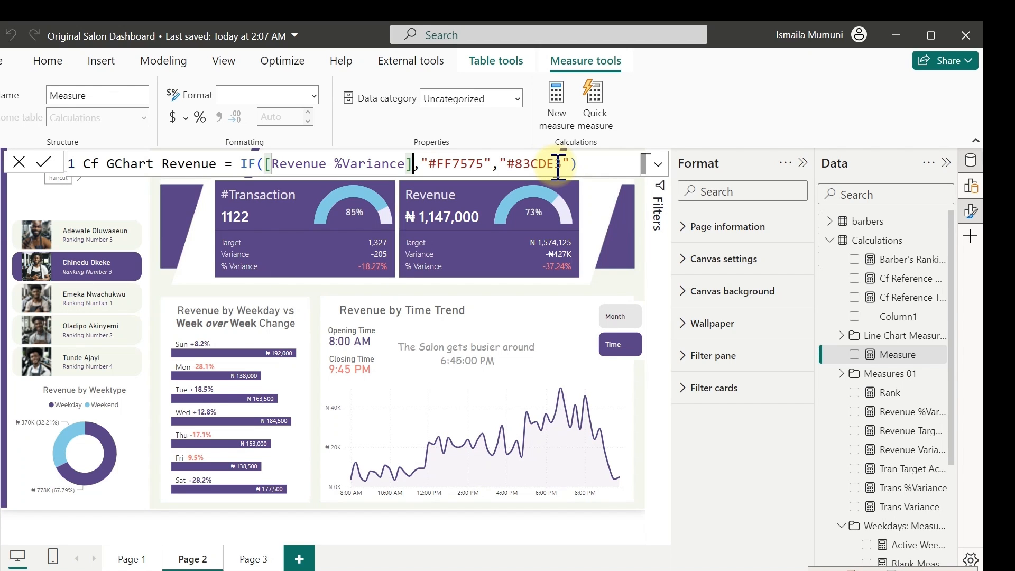
{"action": "type", "text": "<0"}
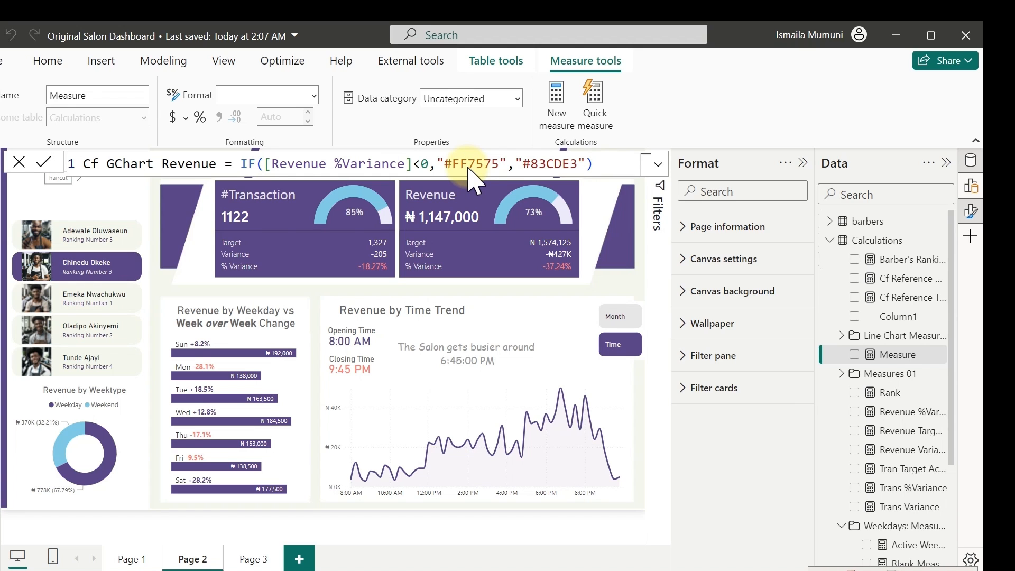
{"action": "key", "text": "Return"}
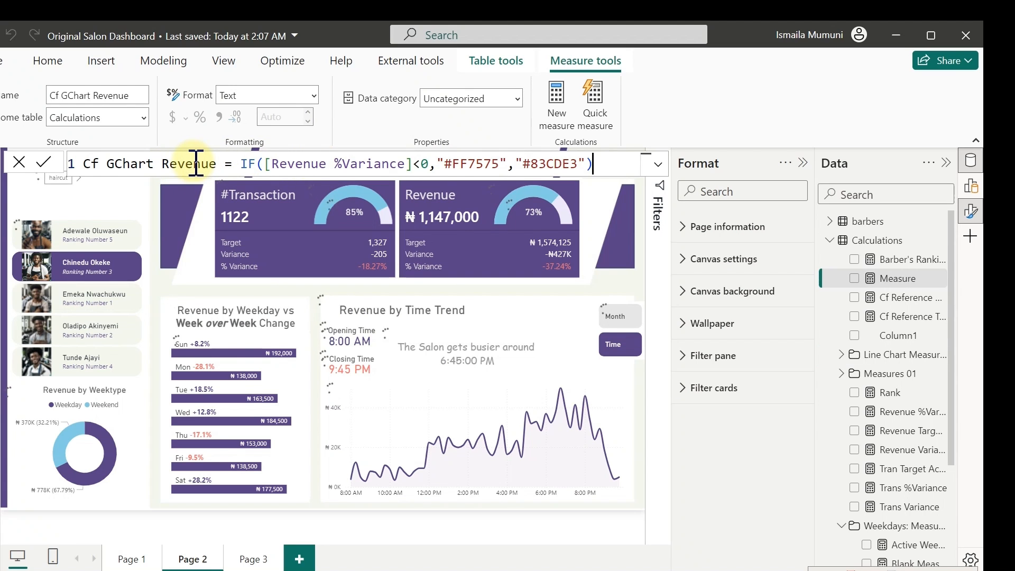
- Create another new measure from a copy of the Cf GChart Revenue formula, naming it Cf GChart Trans
{"action": "key", "text": "ctrl+a"}
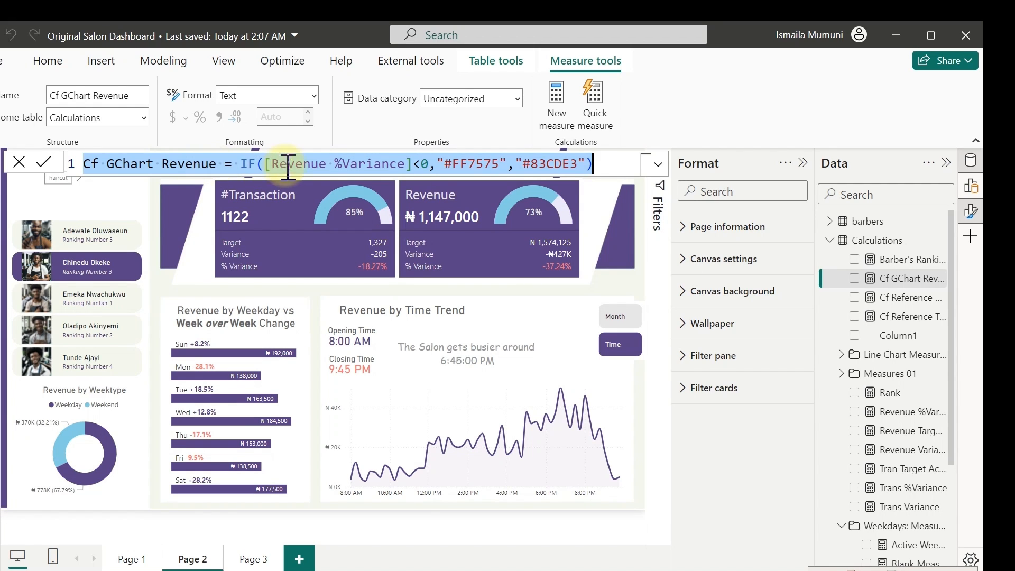
{"action": "left_click", "coordinate": [565, 100]}
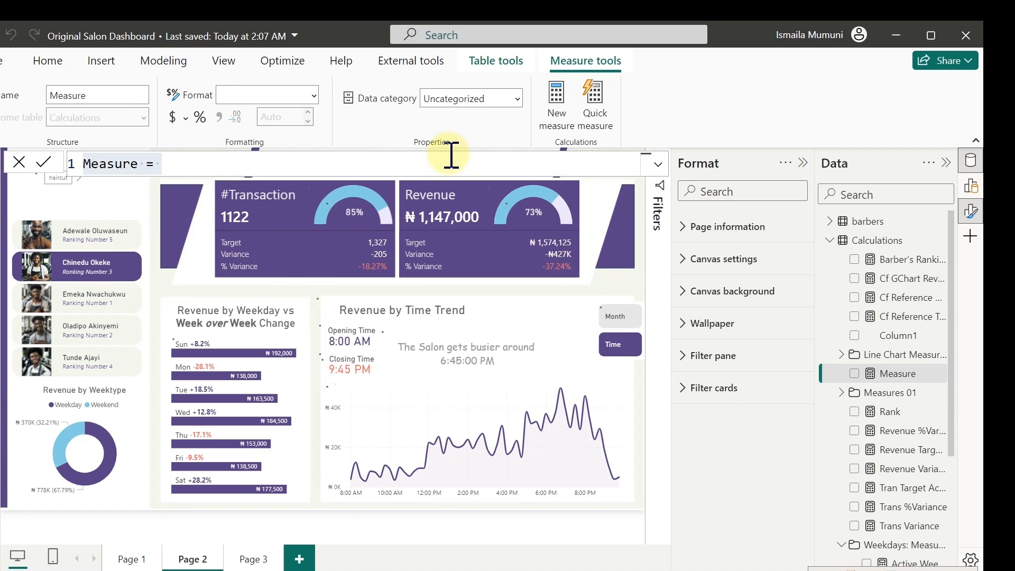
{"action": "type", "text": "Cf GChart Revenue = IF([Revenue %Variance]<0,\"#FF7575\",\"#83CDE3\")"}
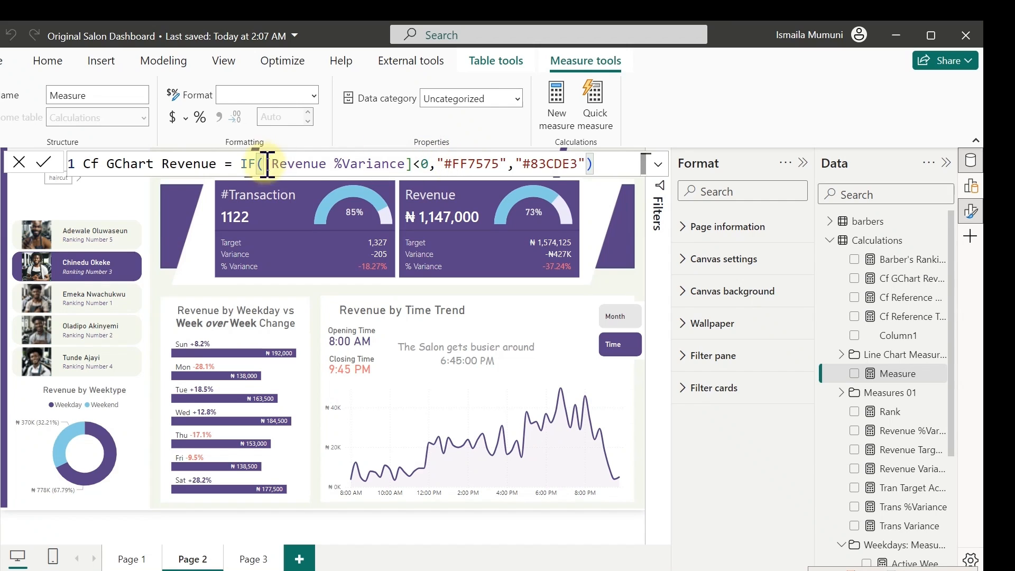
{"action": "double_click", "coordinate": [170, 165]}
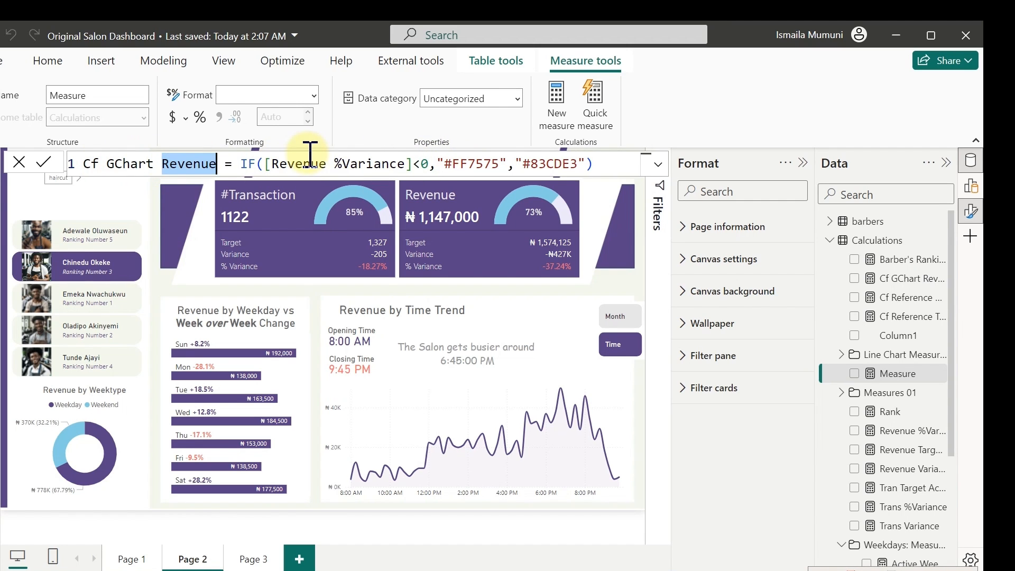
{"action": "type", "text": "Trans"}
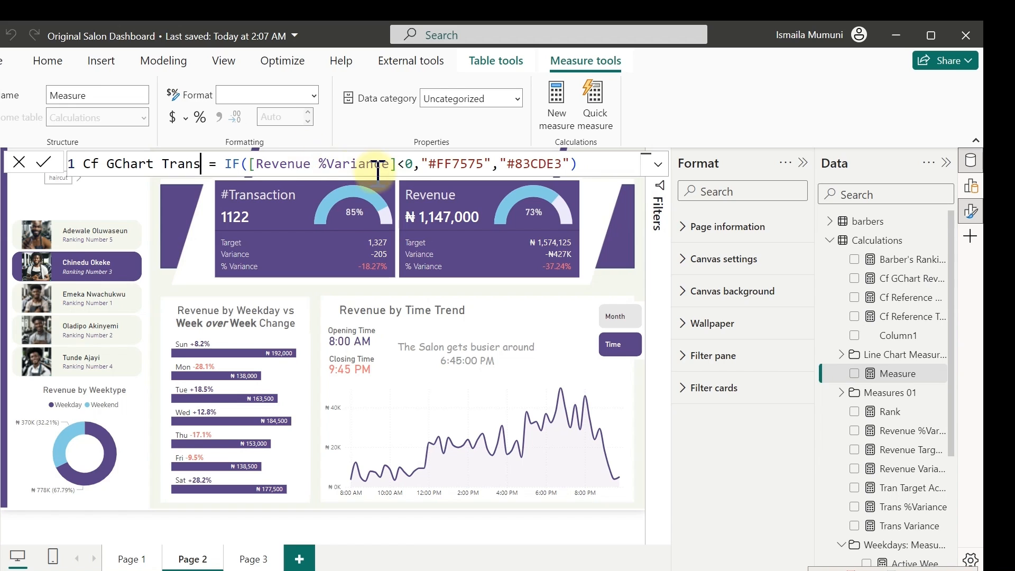
- Change the measure tested in the Cf GChart Trans condition to [Trans %Variance], keeping the <0 comparison, and commit the measure
{"action": "left_click_drag", "start_coordinate": [398, 163], "coordinate": [258, 167]}
{"action": "key", "text": "BackSpace"}
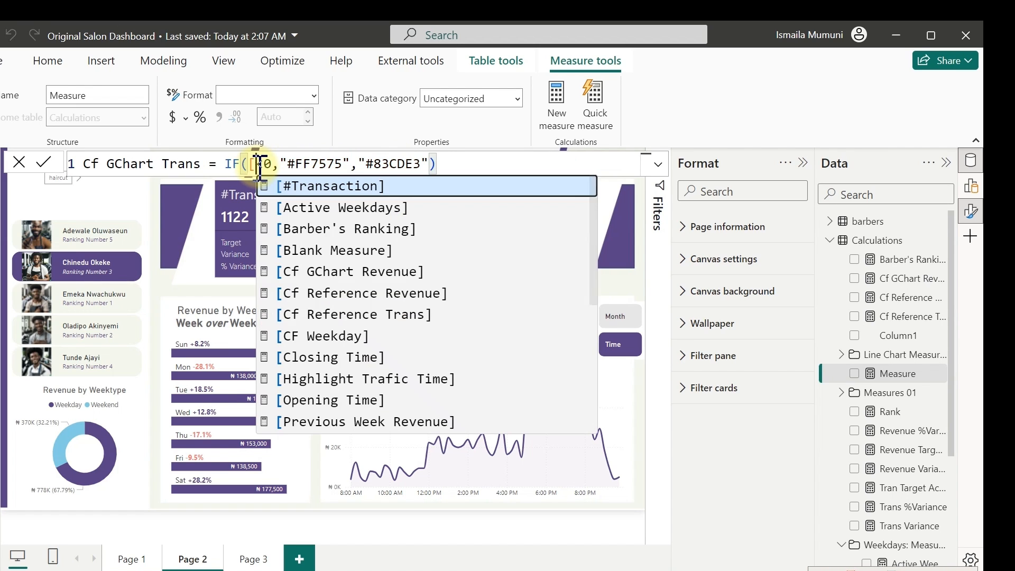
{"action": "key", "text": "Down"}
{"action": "key", "text": "Down"}
{"action": "key", "text": "Down"}
{"action": "key", "text": "Down"}
{"action": "key", "text": "Down"}
{"action": "key", "text": "Down"}
{"action": "key", "text": "Down"}
{"action": "key", "text": "Down"}
{"action": "key", "text": "Down"}
{"action": "key", "text": "Down"}
{"action": "key", "text": "Down"}
{"action": "key", "text": "Down"}
{"action": "key", "text": "Down"}
{"action": "key", "text": "Down"}
{"action": "key", "text": "Down"}
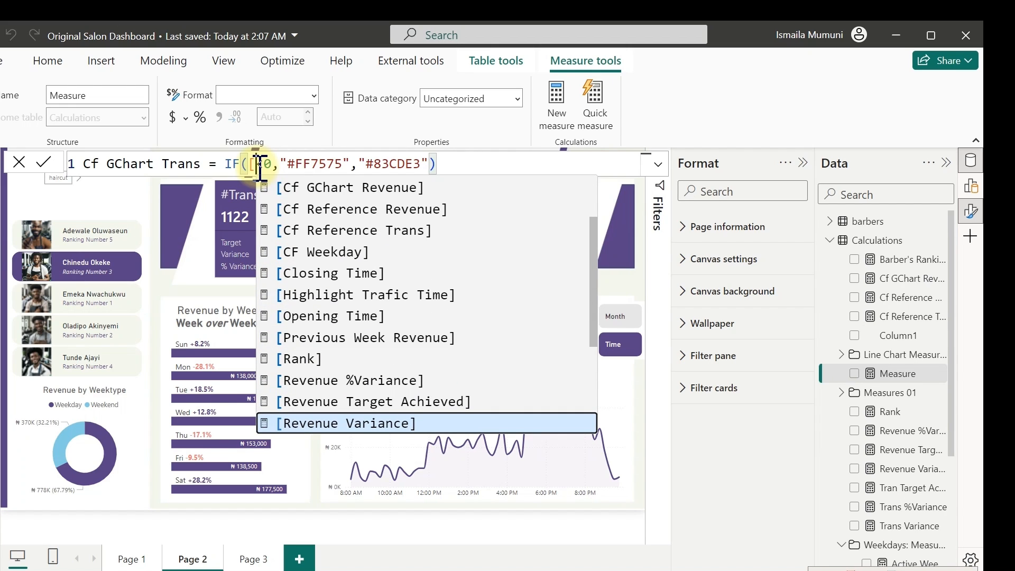
{"action": "key", "text": "Down"}
{"action": "key", "text": "Down"}
{"action": "key", "text": "Down"}
{"action": "key", "text": "Down"}
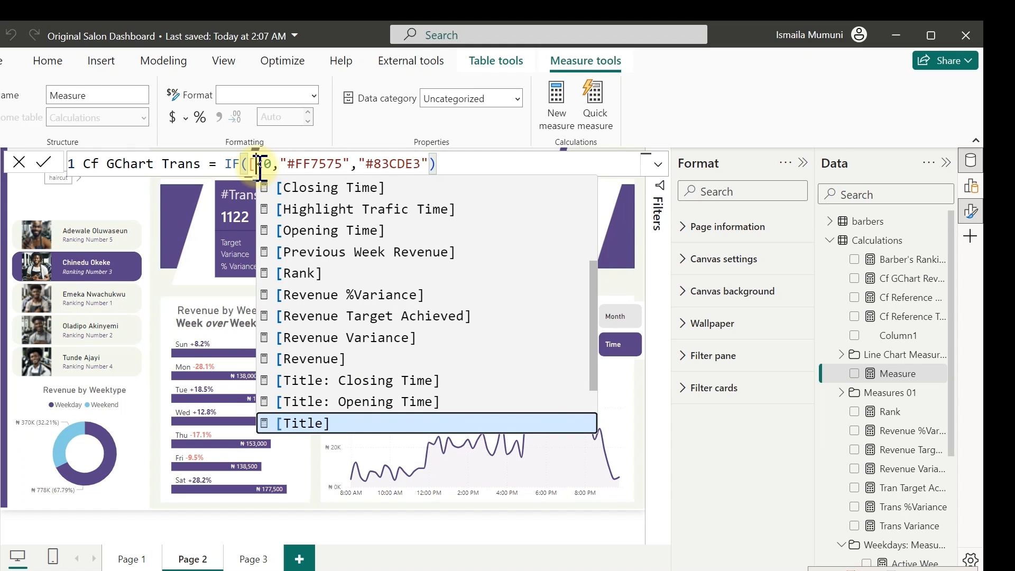
{"action": "type", "text": "r"}
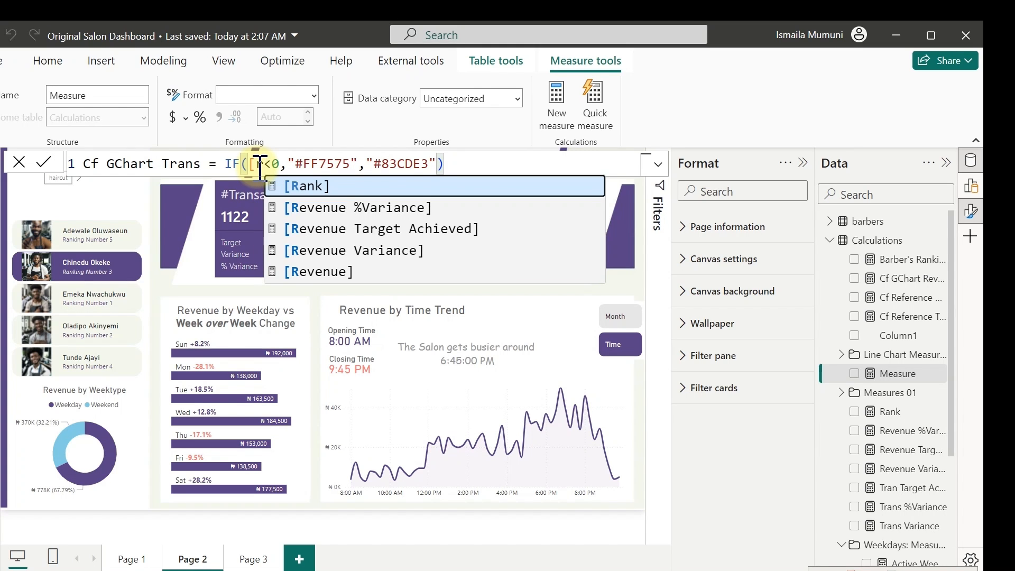
{"action": "key", "text": "BackSpace"}
{"action": "type", "text": "t"}
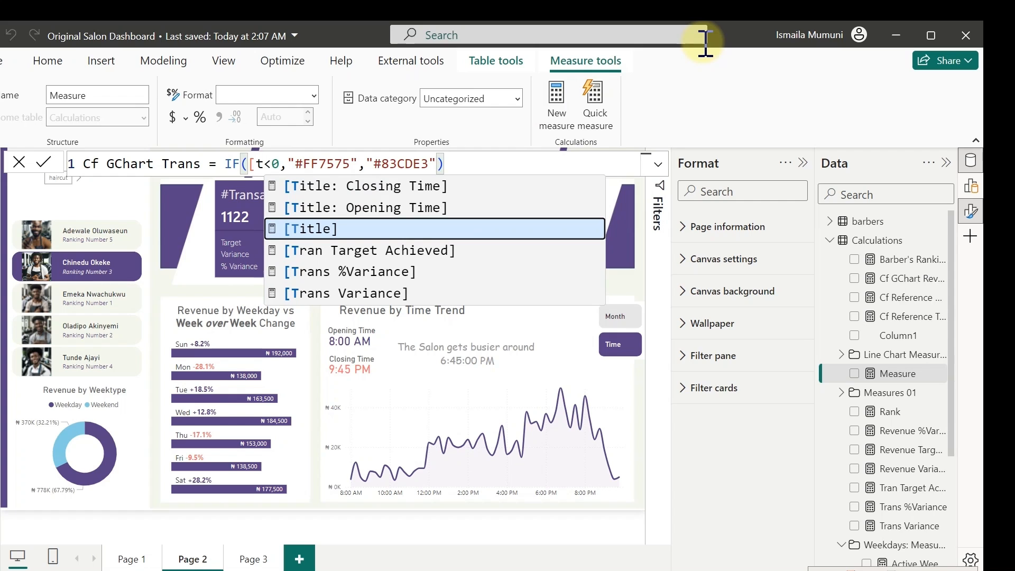
{"action": "key", "text": "Down"}
{"action": "key", "text": "Down"}
{"action": "key", "text": "Tab"}
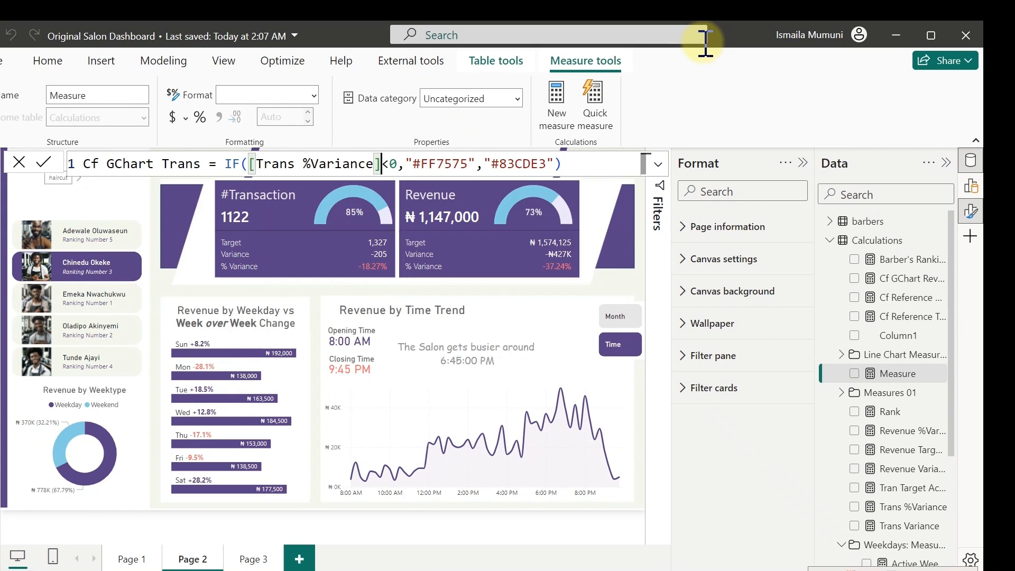
{"action": "key", "text": "Return"}
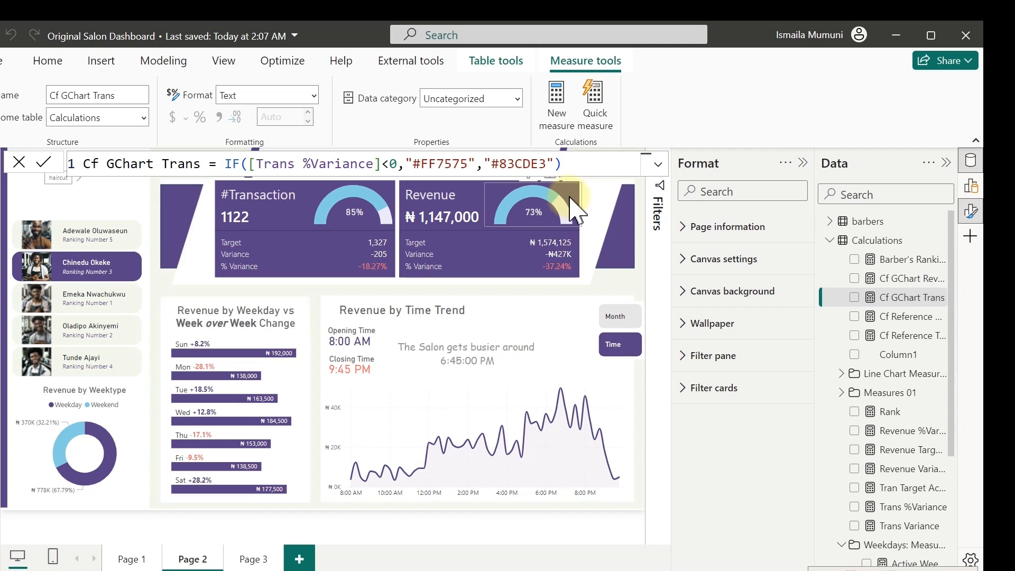
- Conditionally format the Revenue gauge's fill color by field value, based on the Cf GChart Revenue measure
{"action": "left_click", "coordinate": [574, 207]}
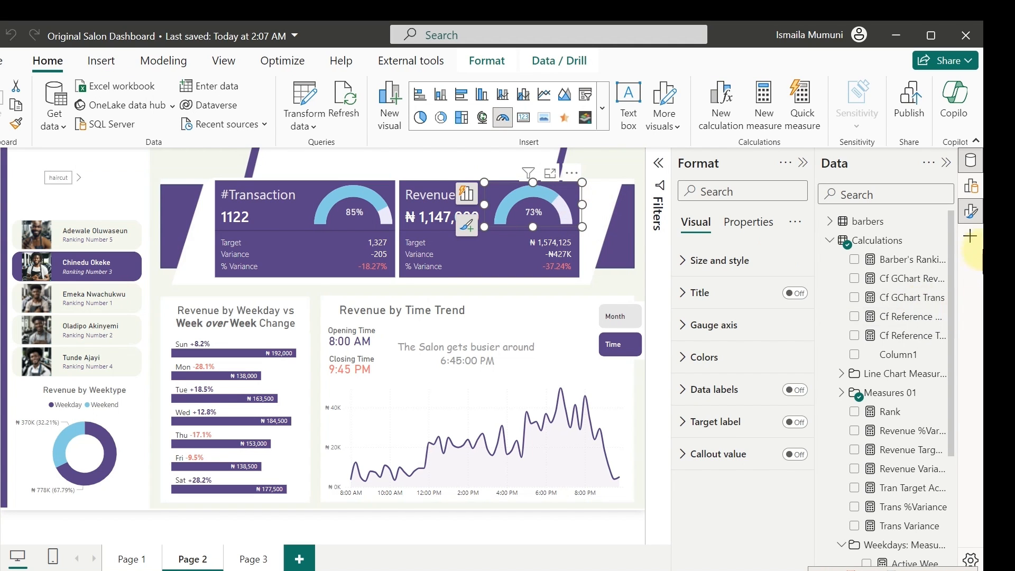
{"action": "left_click", "coordinate": [972, 162]}
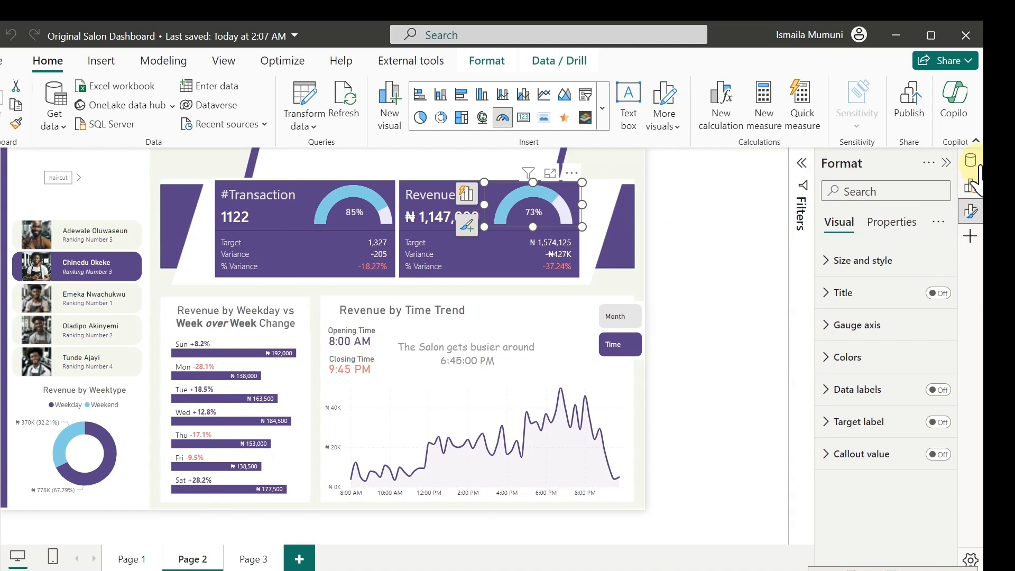
{"action": "left_click", "coordinate": [852, 357]}
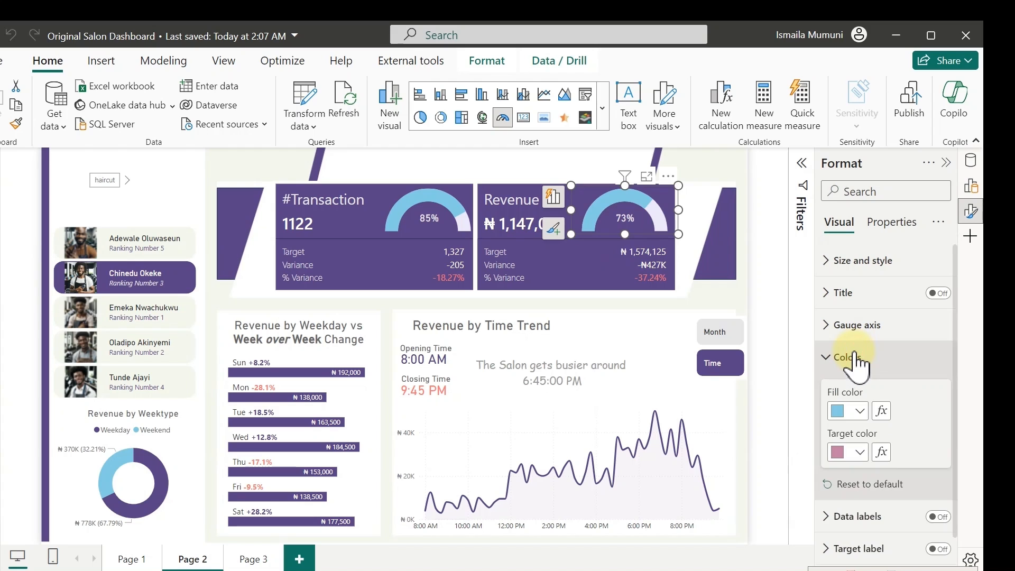
{"action": "left_click", "coordinate": [881, 412]}
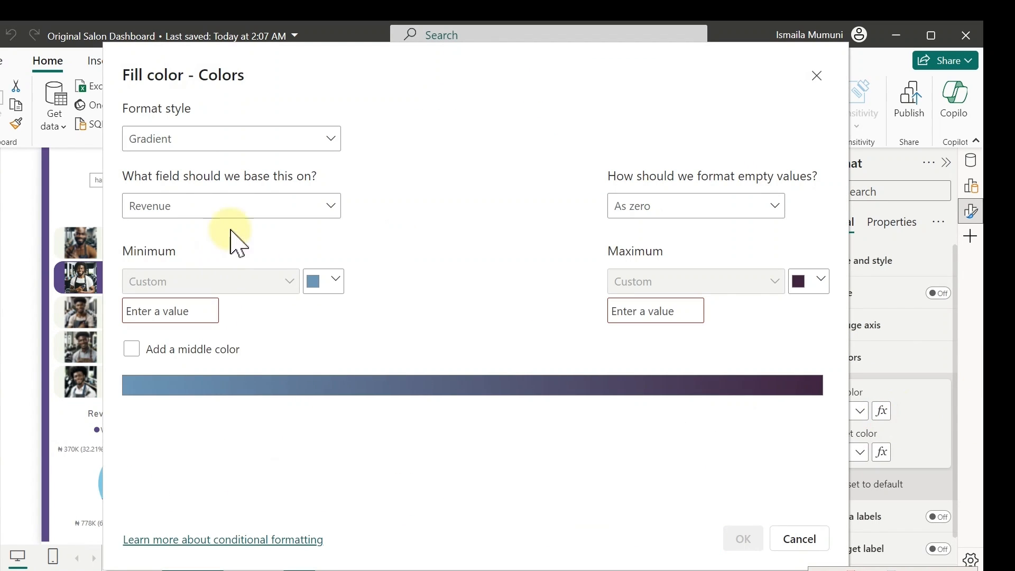
{"action": "left_click", "coordinate": [214, 140]}
{"action": "left_click", "coordinate": [176, 217]}
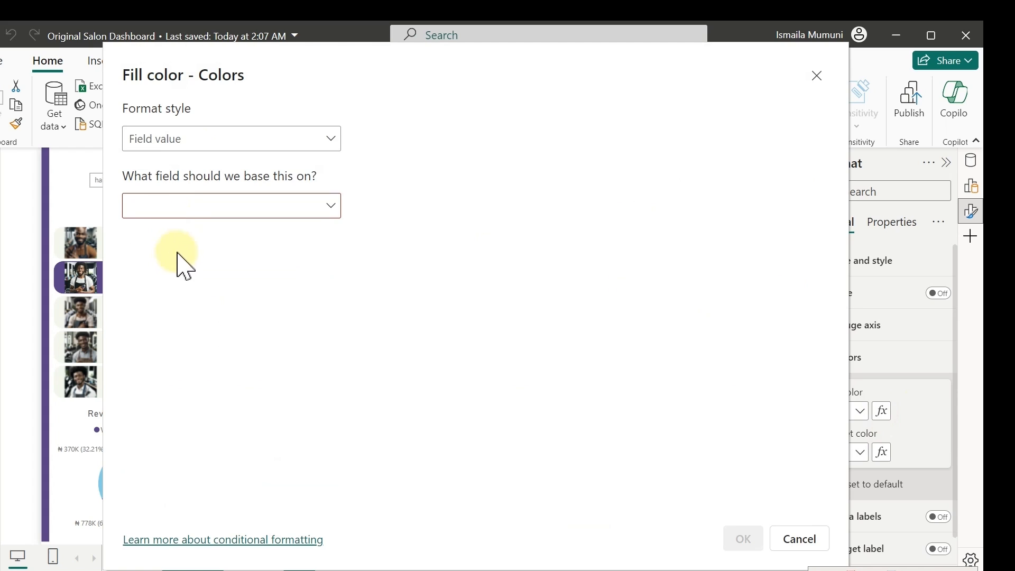
{"action": "left_click", "coordinate": [184, 209]}
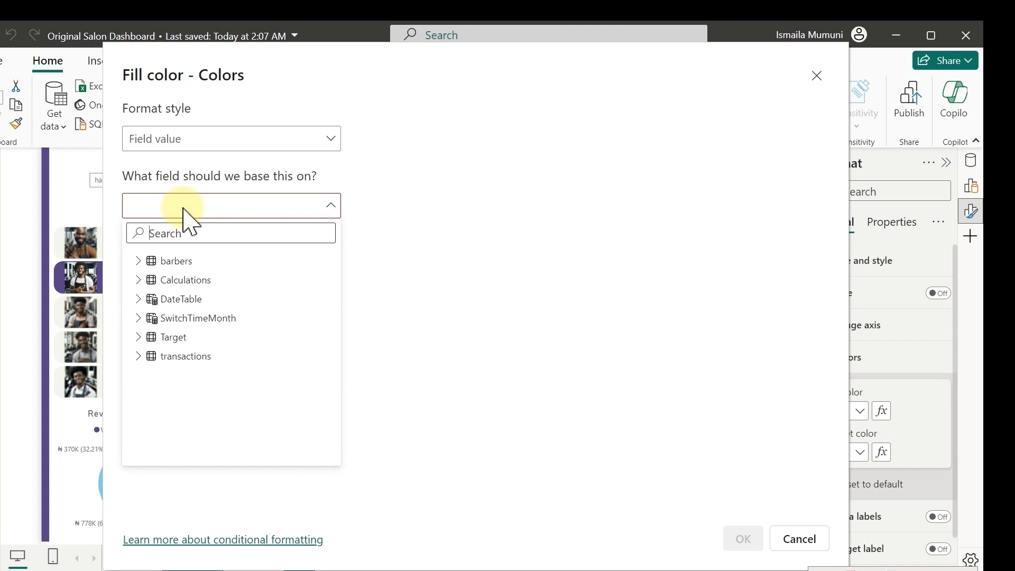
{"action": "type", "text": "cf"}
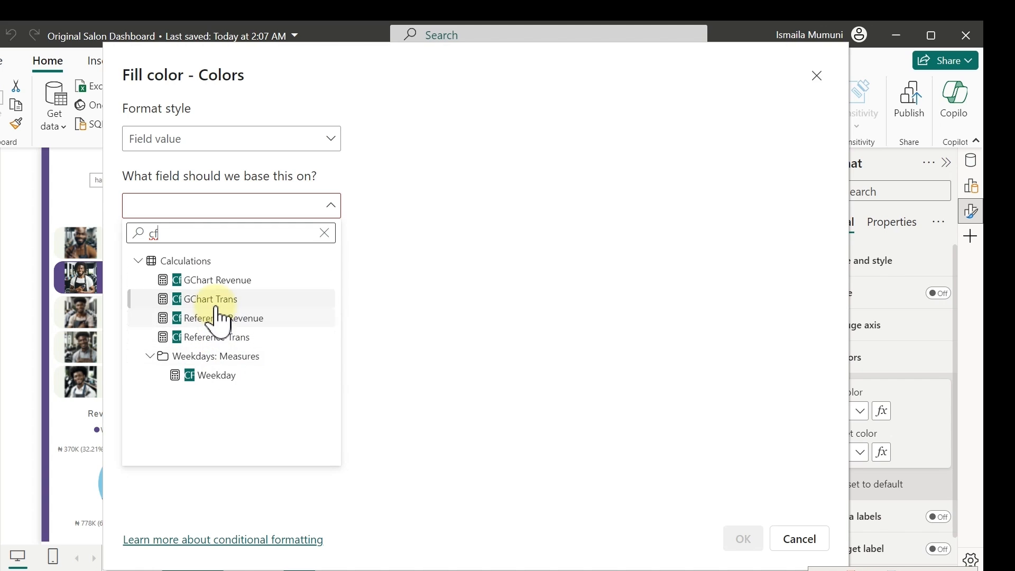
{"action": "left_click", "coordinate": [216, 280]}
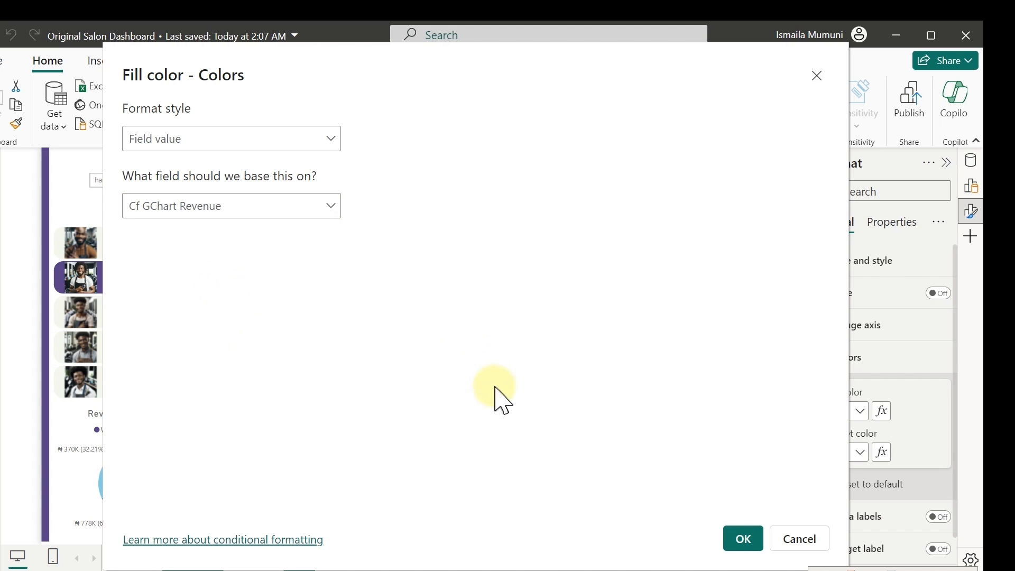
{"action": "left_click", "coordinate": [742, 538]}
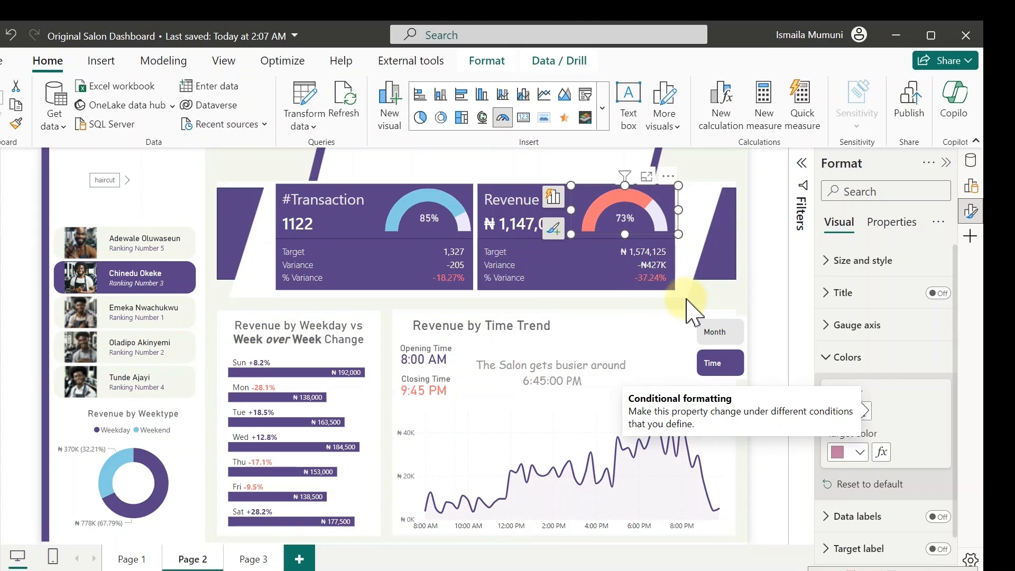
- Conditionally format the #Transaction gauge's fill color by field value, based on the Cf GChart Trans measure
{"action": "left_click", "coordinate": [414, 198]}
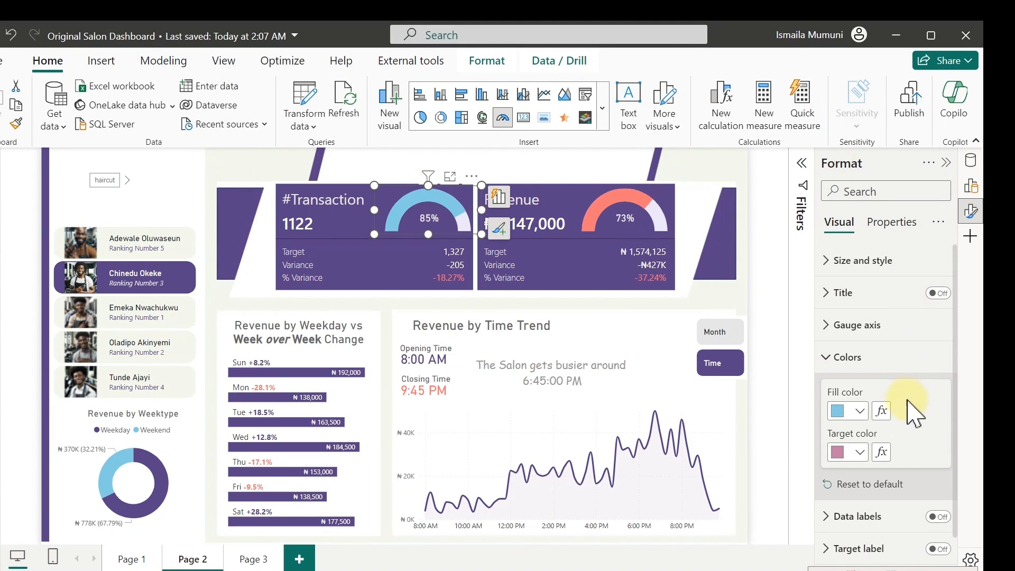
{"action": "left_click", "coordinate": [881, 411]}
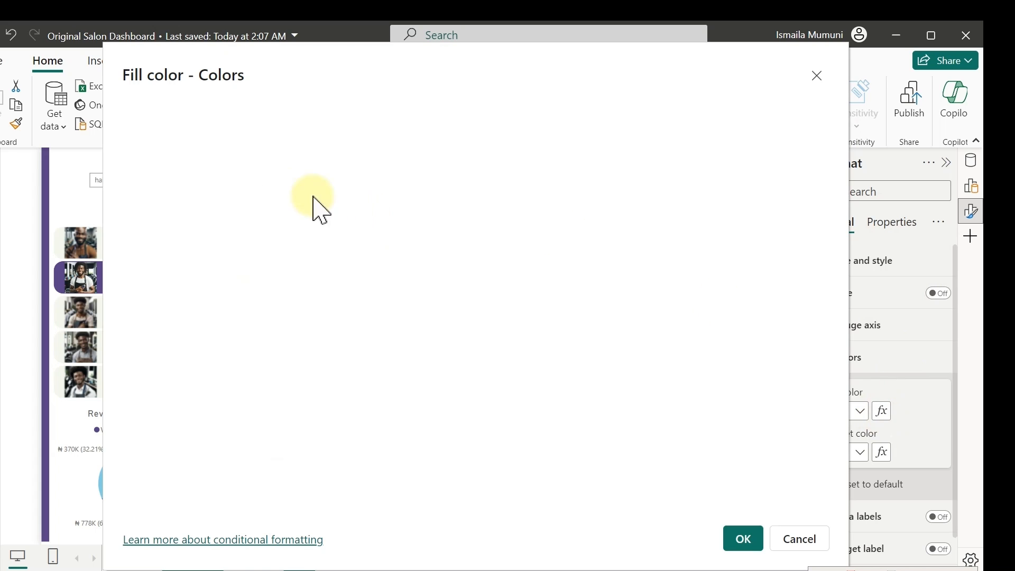
{"action": "left_click", "coordinate": [253, 149]}
{"action": "left_click", "coordinate": [236, 217]}
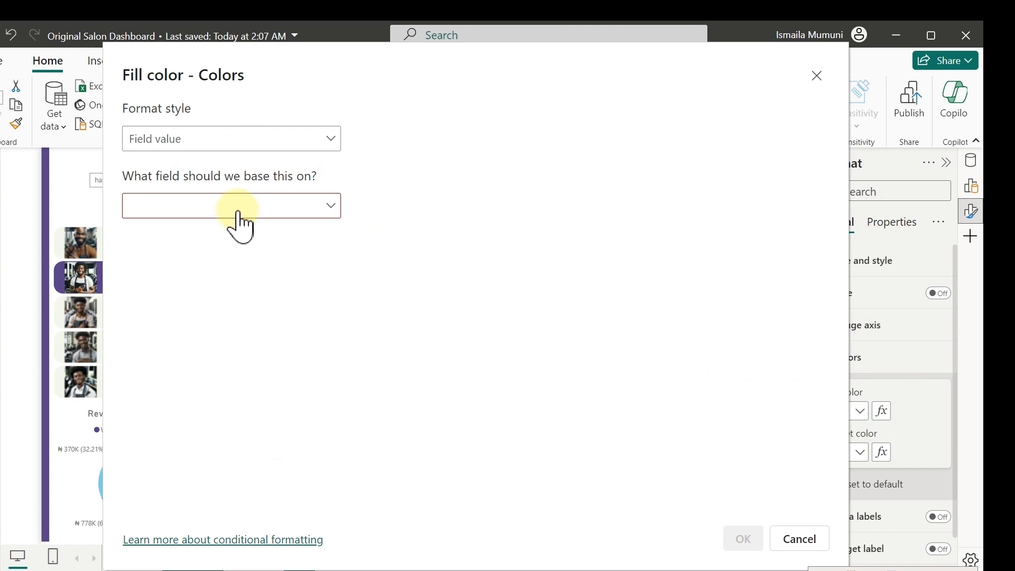
{"action": "left_click", "coordinate": [239, 211]}
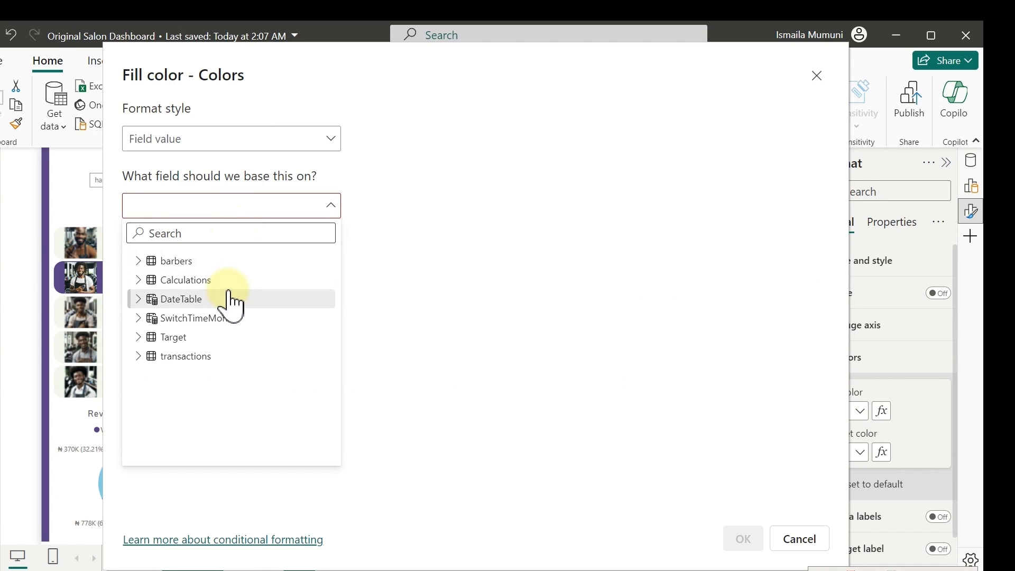
{"action": "type", "text": "cf"}
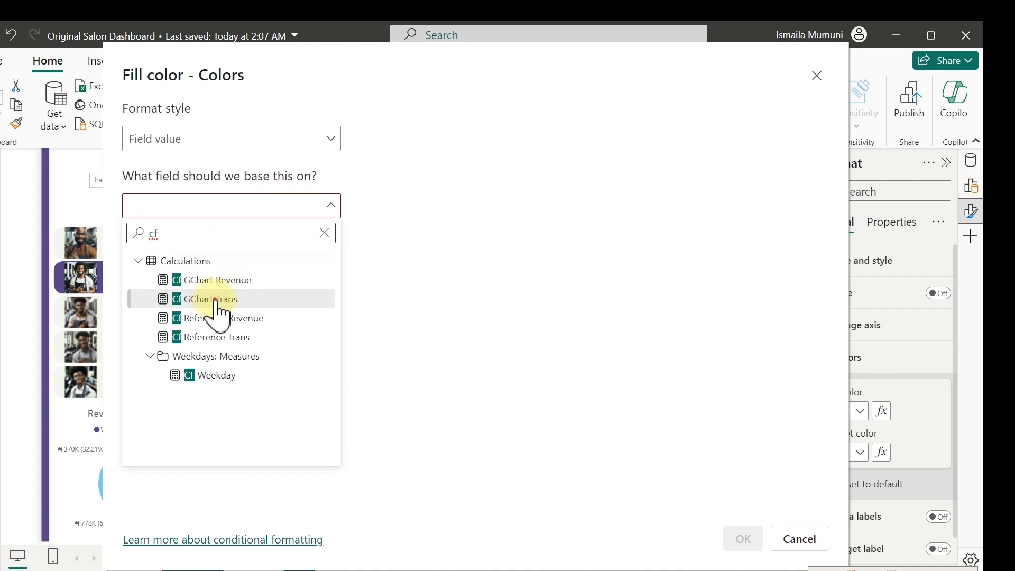
{"action": "left_click", "coordinate": [225, 299]}
{"action": "left_click", "coordinate": [743, 538]}
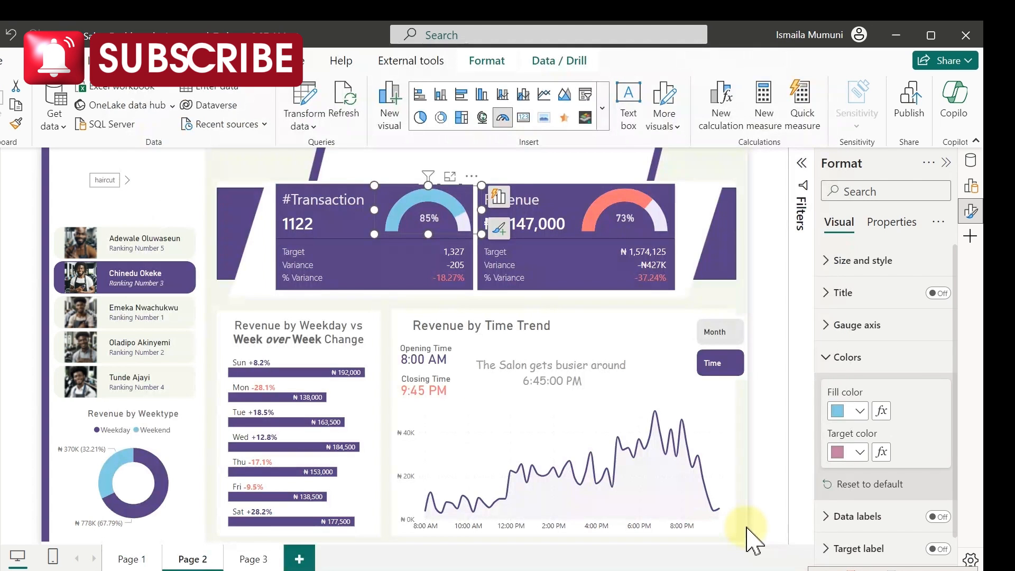
{"action": "left_click", "coordinate": [726, 161]}
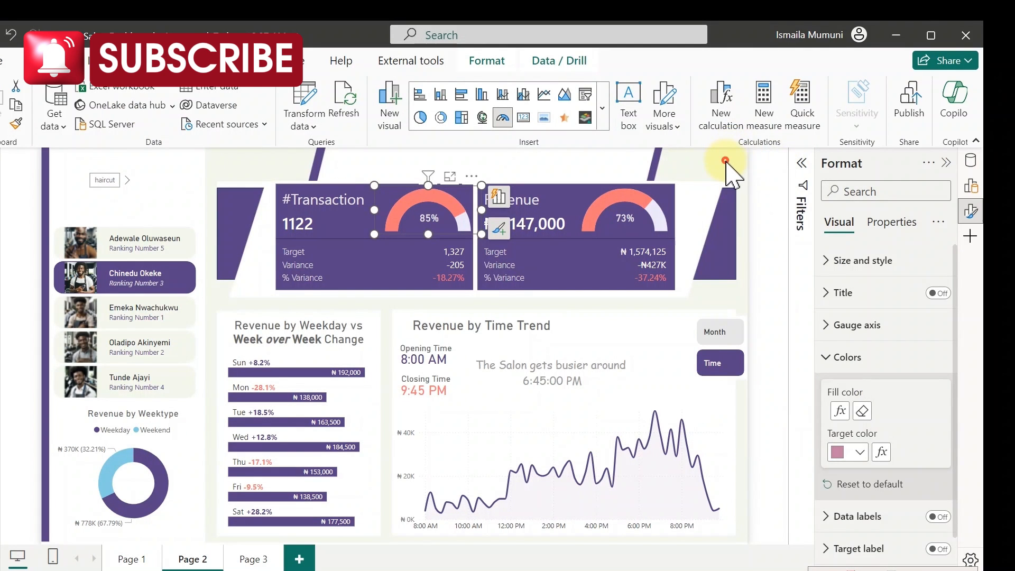
- Filter the dashboard to the barber ranked number 1 and check the fill colors of both gauges
{"action": "left_click", "coordinate": [152, 316]}
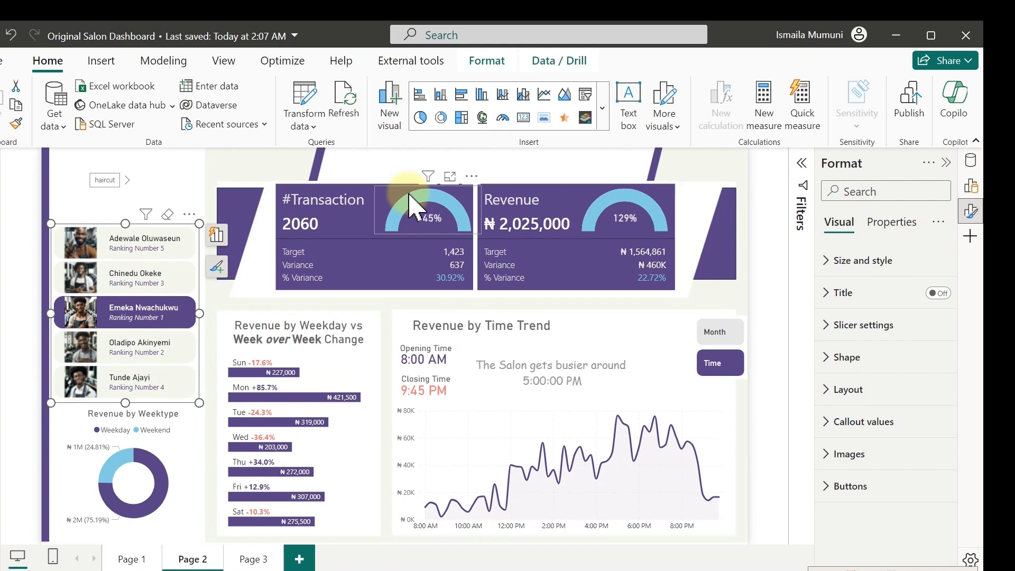
{"action": "left_click", "coordinate": [430, 288]}
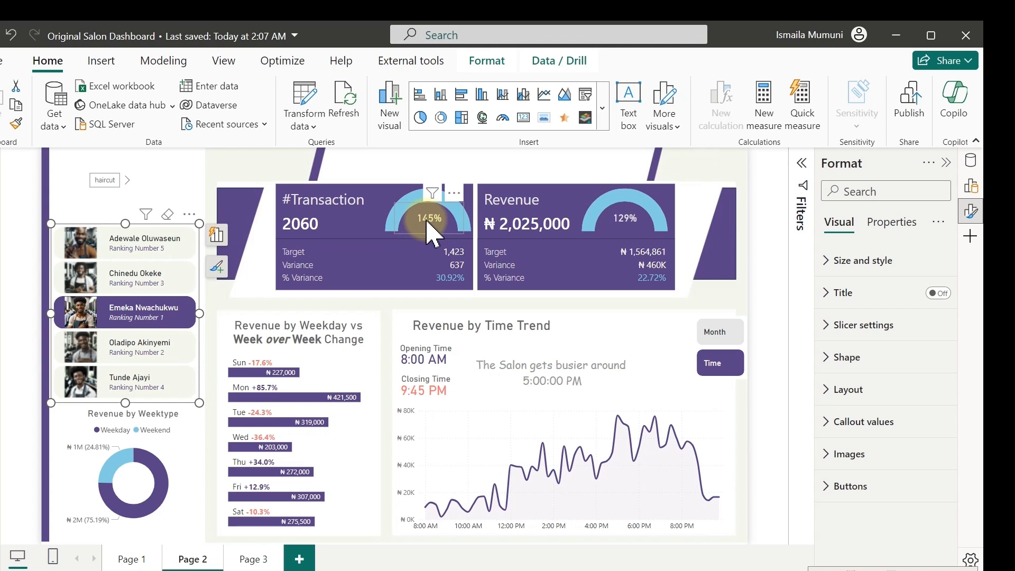
{"action": "left_click", "coordinate": [455, 174]}
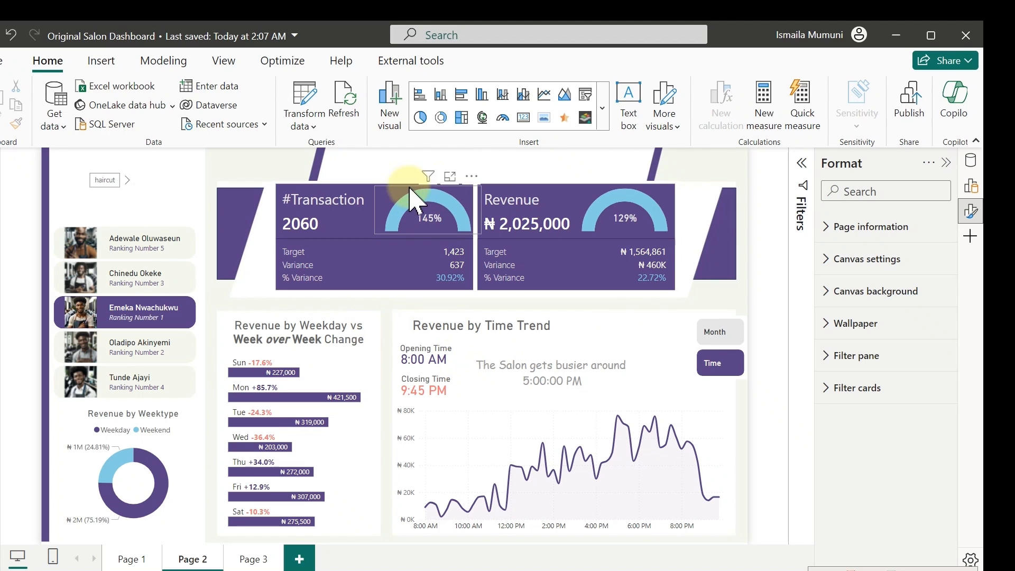
- Insert a text box reading "Target Achieved" and format its text in bold Comic Sans MS
{"action": "left_click", "coordinate": [630, 99]}
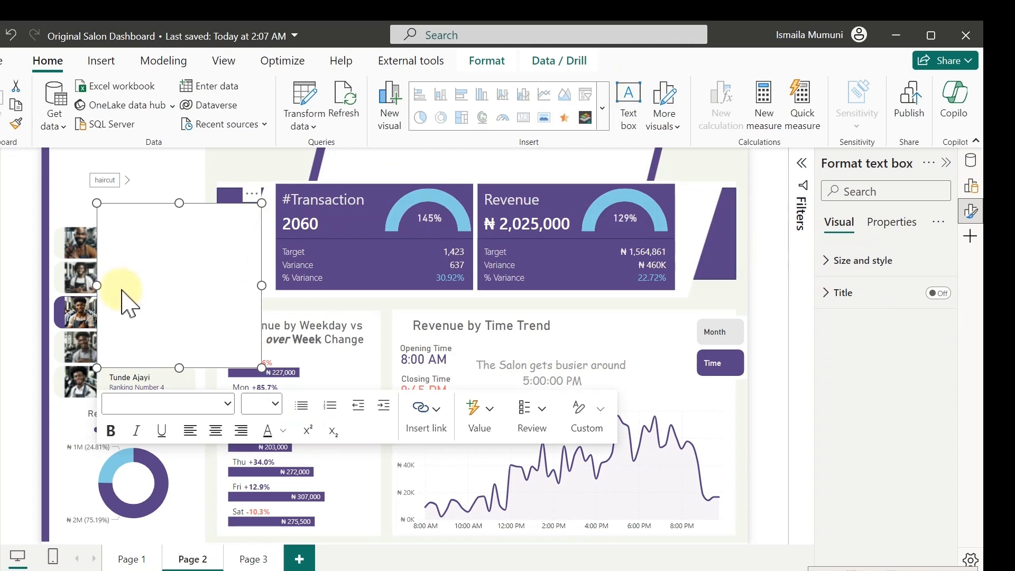
{"action": "left_click", "coordinate": [132, 230]}
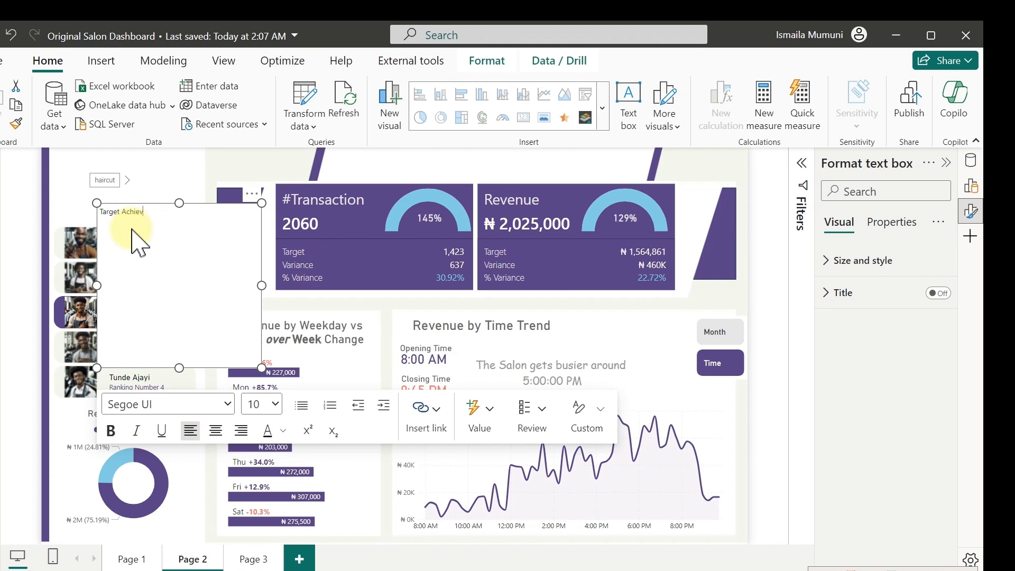
{"action": "key", "text": "ctrl+a"}
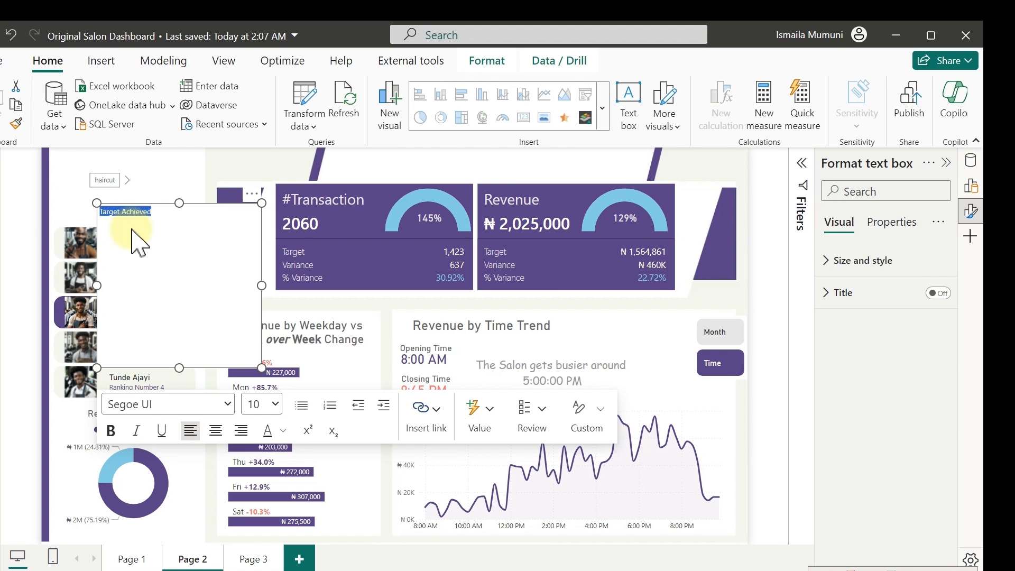
{"action": "left_click", "coordinate": [227, 404]}
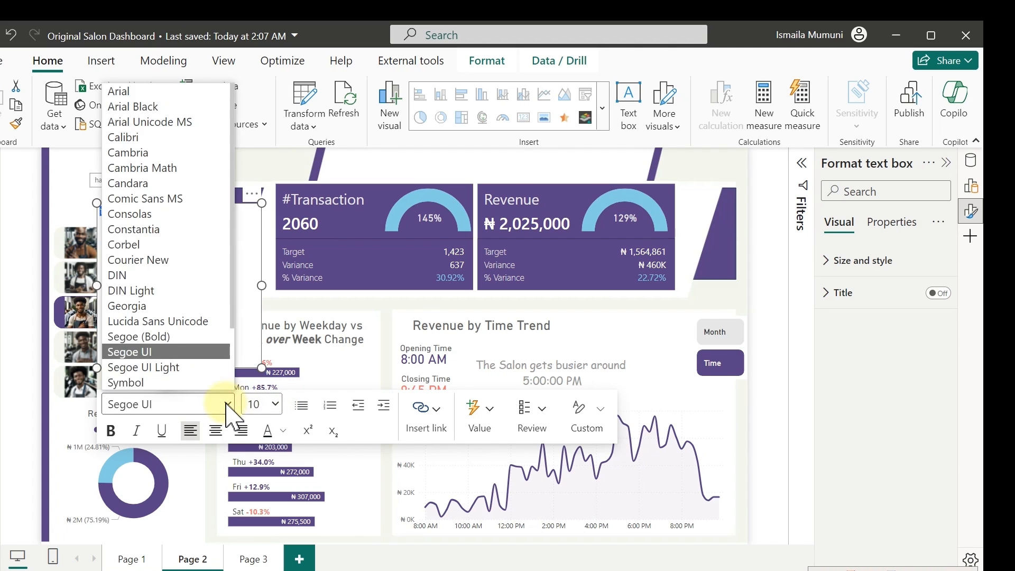
{"action": "left_click", "coordinate": [169, 198]}
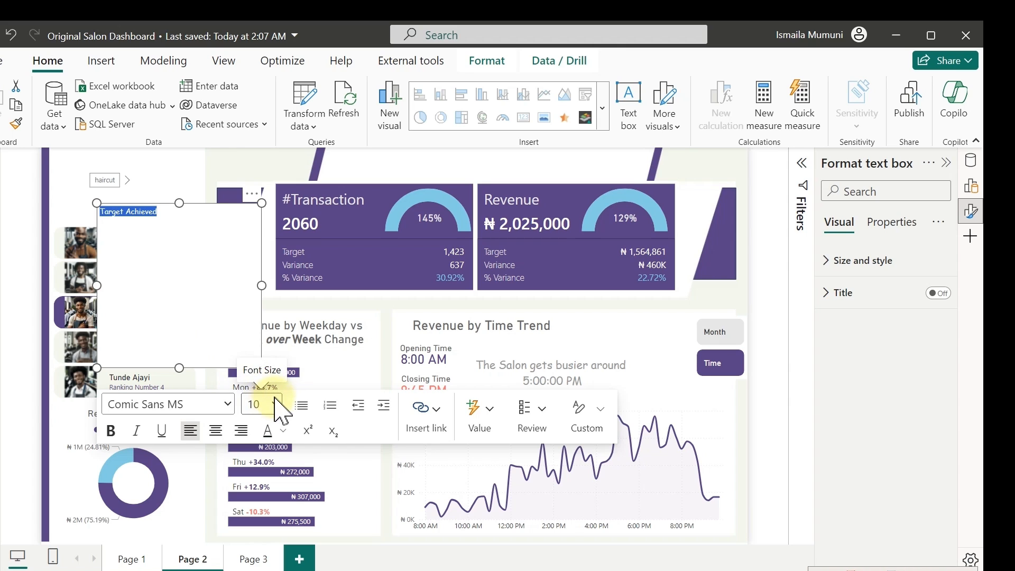
{"action": "left_click", "coordinate": [110, 431]}
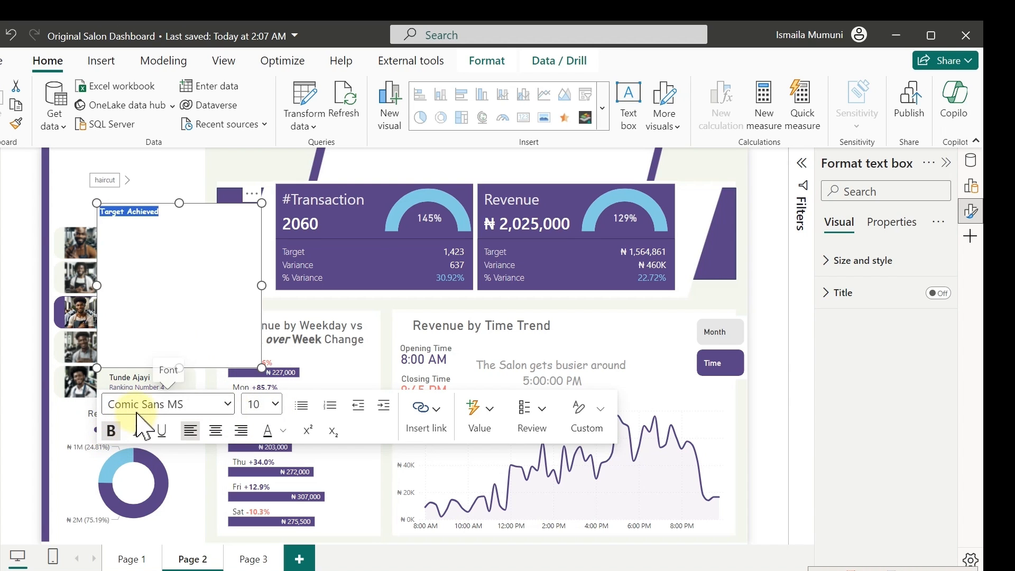
- Shrink the Target Achieved text box to about 133 wide by 37 high and make its text centered and light gray
{"action": "left_click_drag", "start_coordinate": [259, 364], "coordinate": [169, 225]}
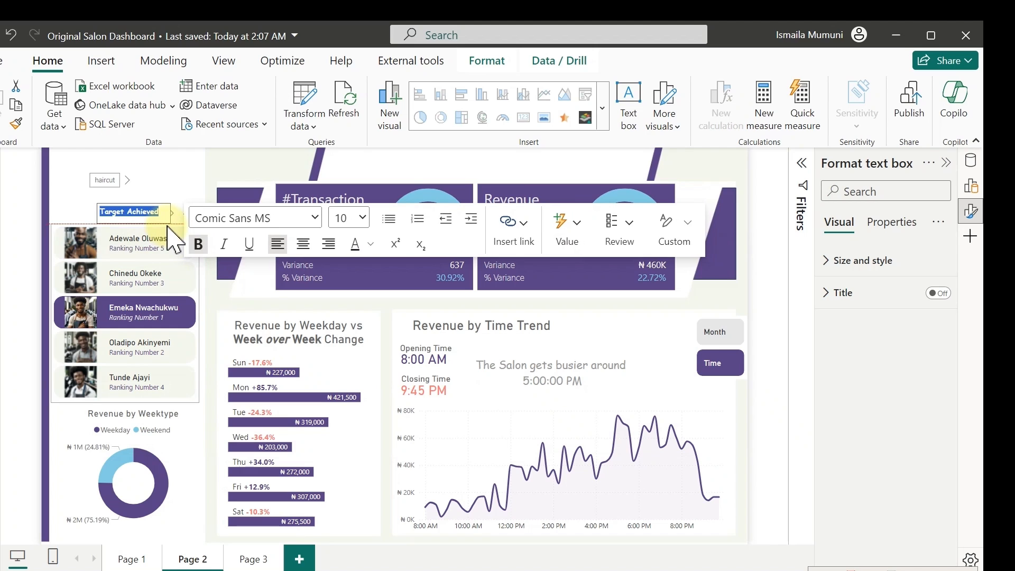
{"action": "left_click", "coordinate": [302, 245]}
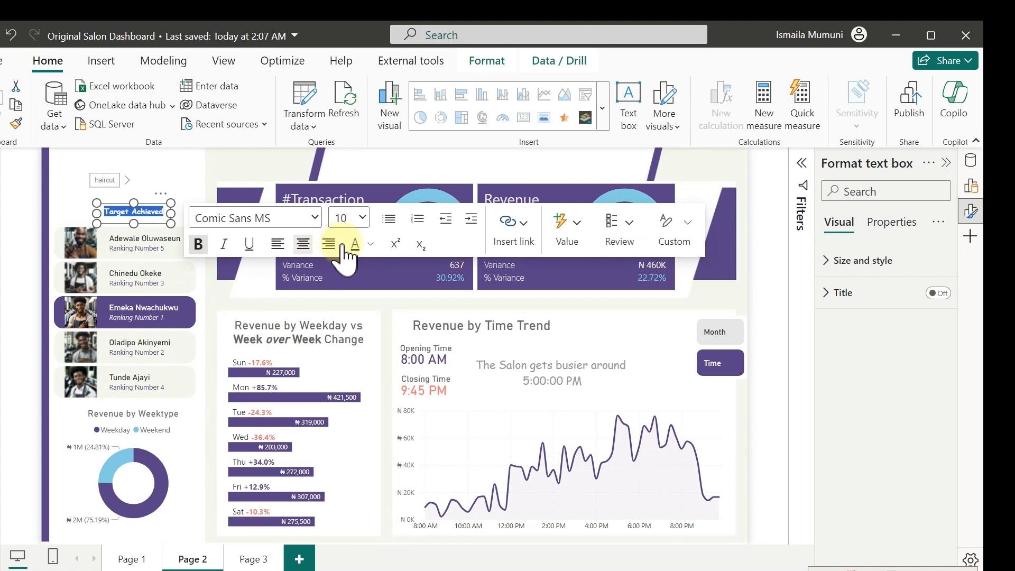
{"action": "left_click", "coordinate": [371, 244]}
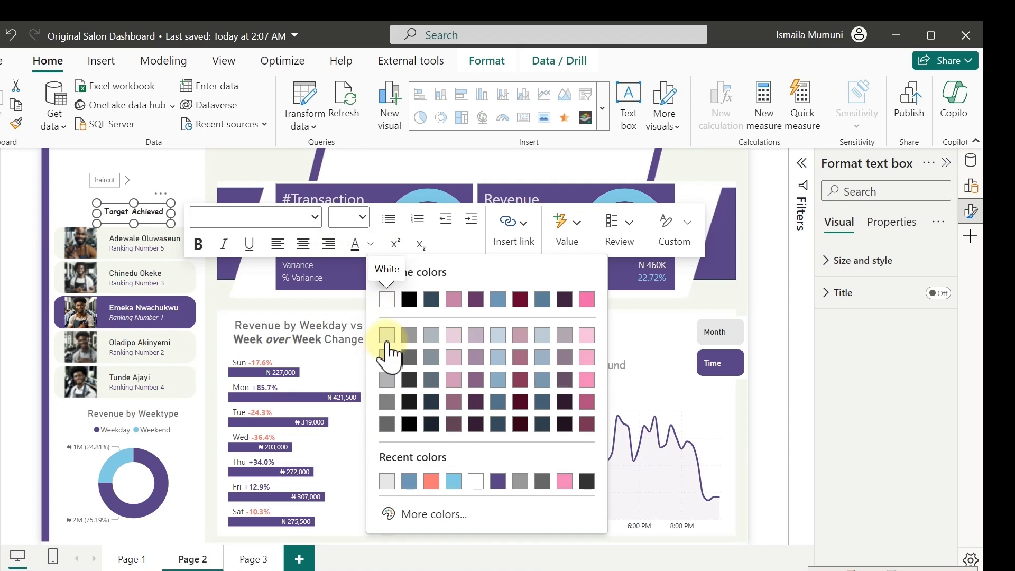
{"action": "left_click", "coordinate": [386, 334]}
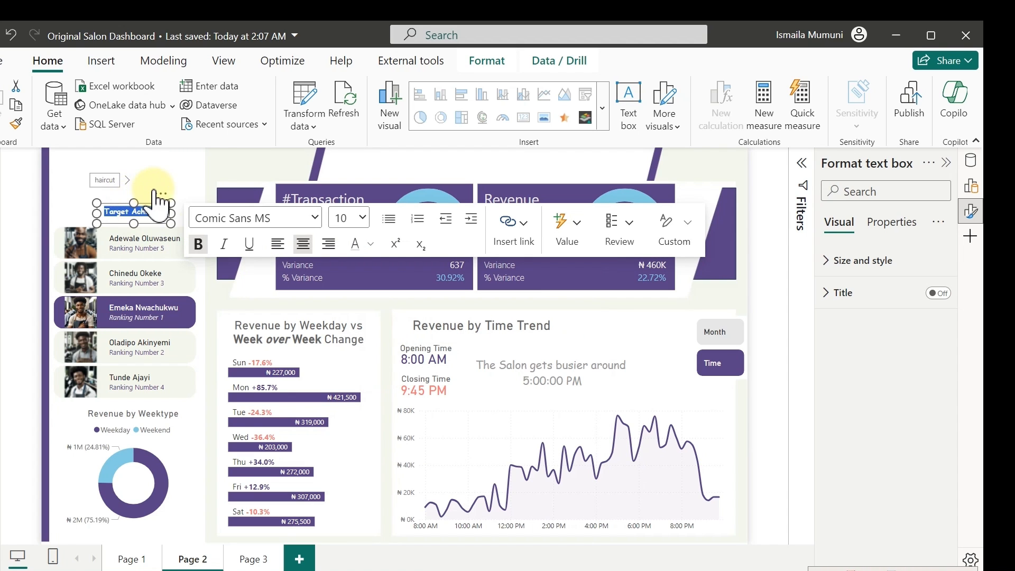
- Move the Target Achieved text box just below the #Transaction gauge's percentage and turn off its background
{"action": "left_click_drag", "start_coordinate": [164, 201], "coordinate": [458, 210]}
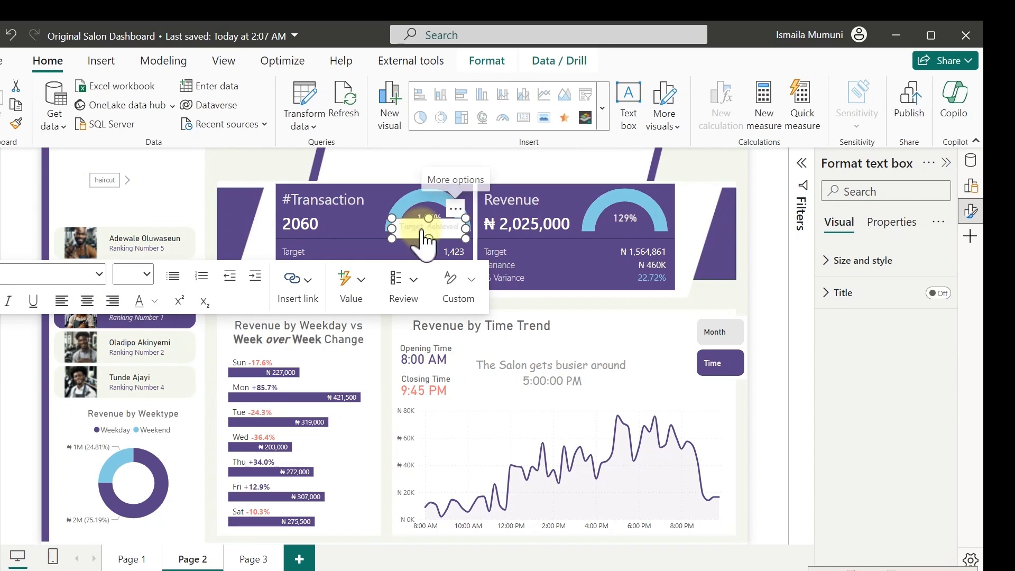
{"action": "left_click", "coordinate": [862, 258]}
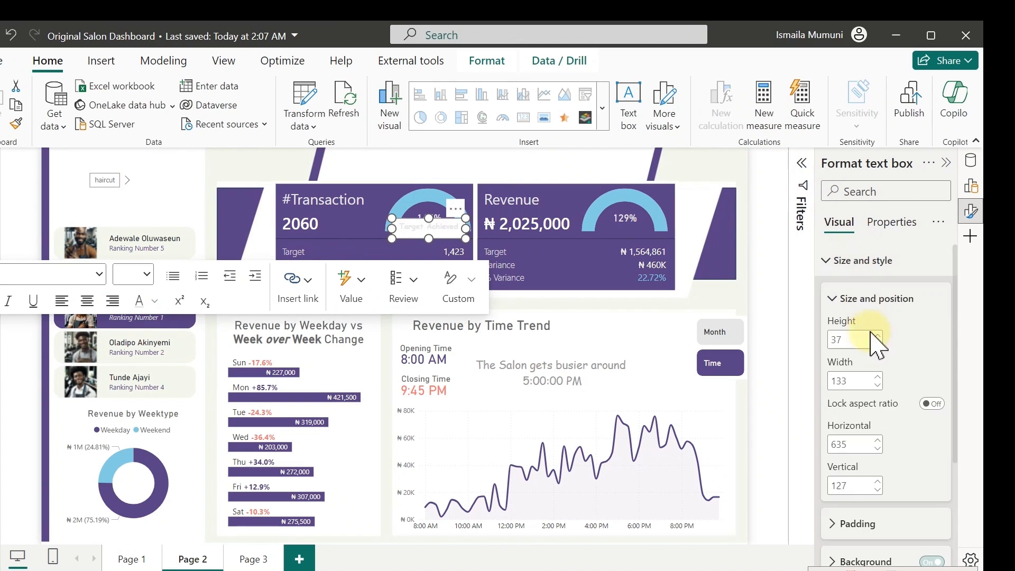
{"action": "scroll", "coordinate": [959, 465], "scroll_direction": "down", "scroll_amount": 2}
{"action": "scroll", "coordinate": [955, 464], "scroll_direction": "down", "scroll_amount": 2}
{"action": "left_click", "coordinate": [940, 411]}
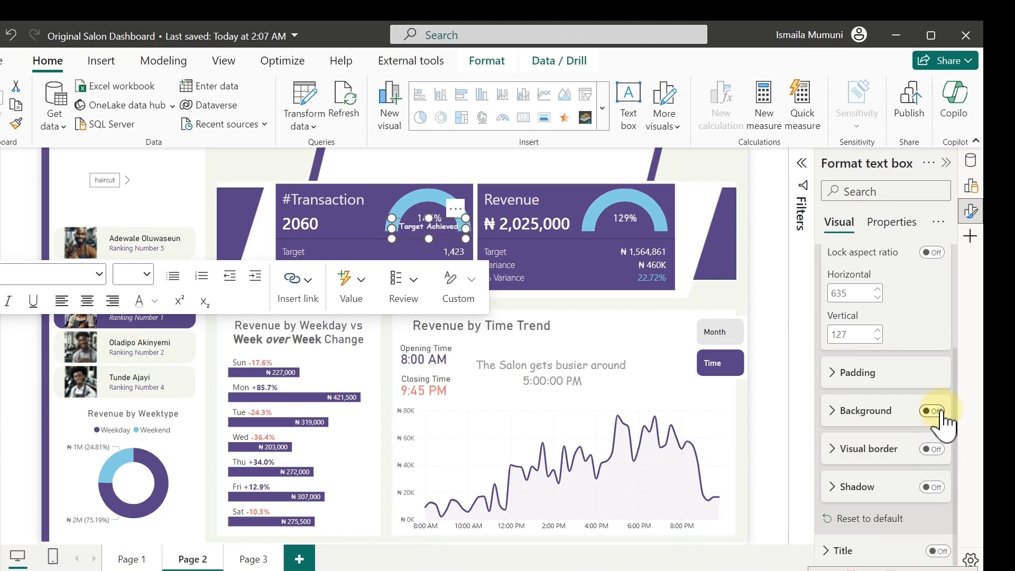
- Remove the bold from the Target Achieved text and change its font to DIN
{"action": "left_click", "coordinate": [424, 226]}
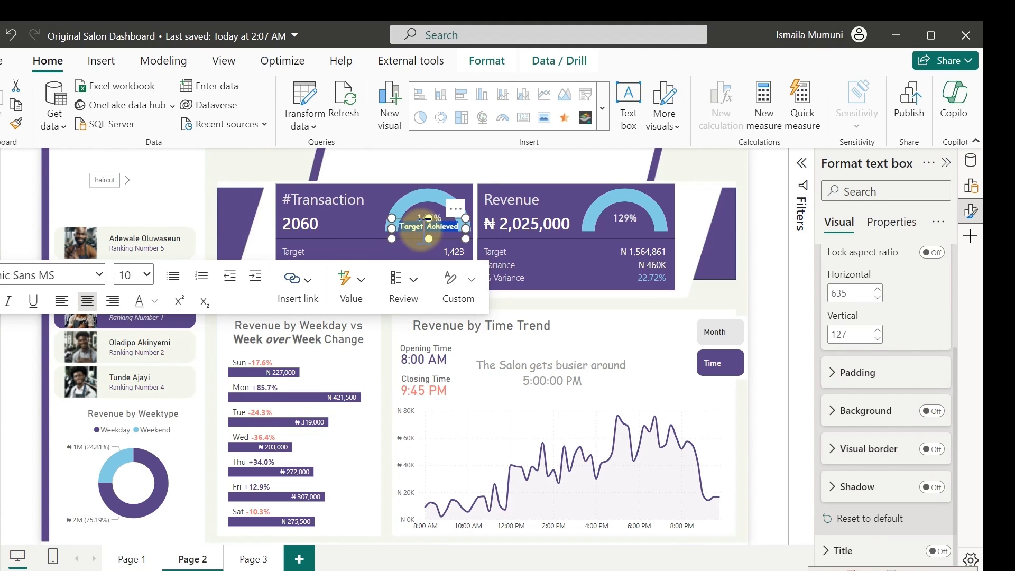
{"action": "left_click", "coordinate": [0, 301]}
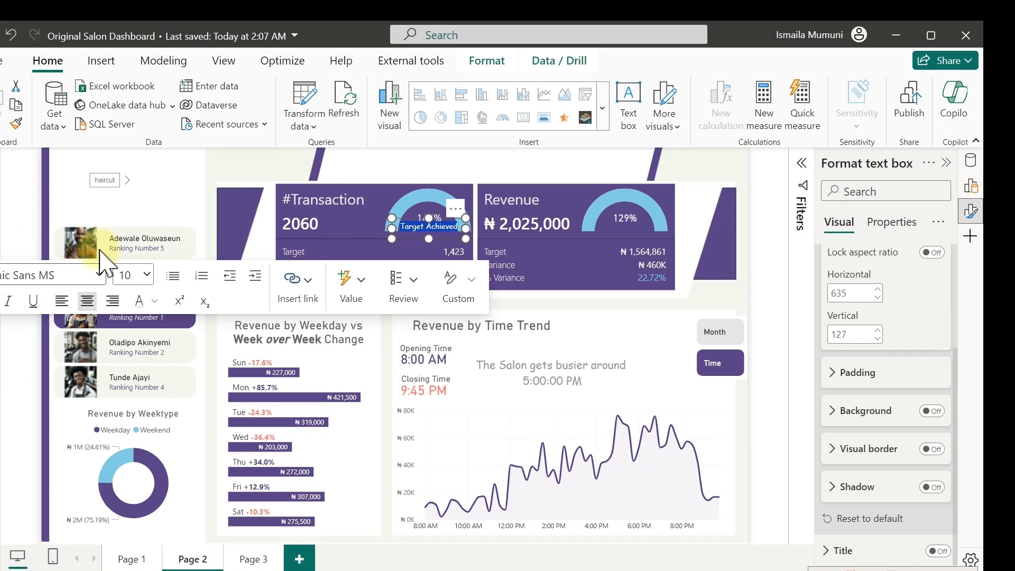
{"action": "left_click", "coordinate": [412, 178]}
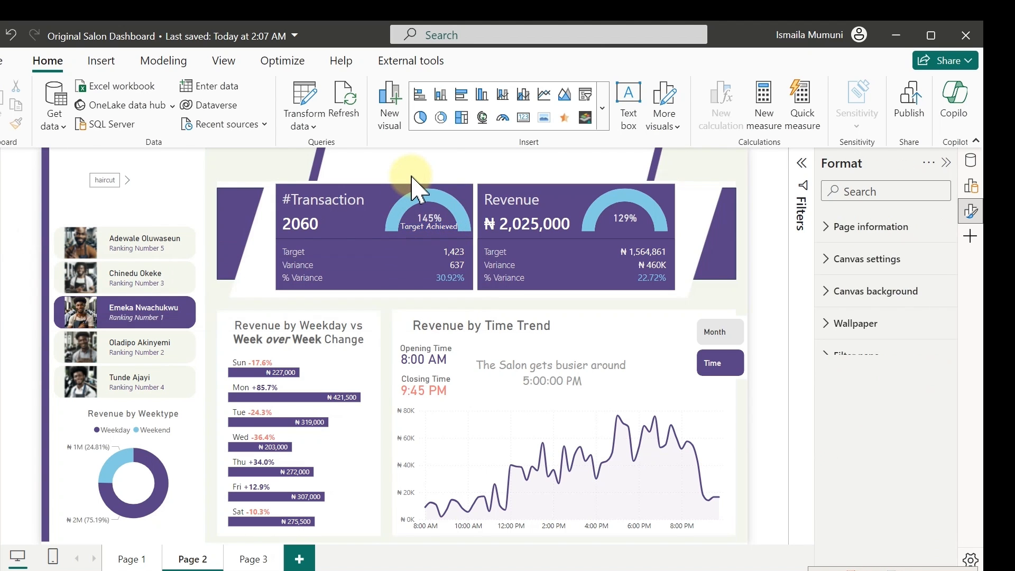
{"action": "left_click", "coordinate": [429, 227]}
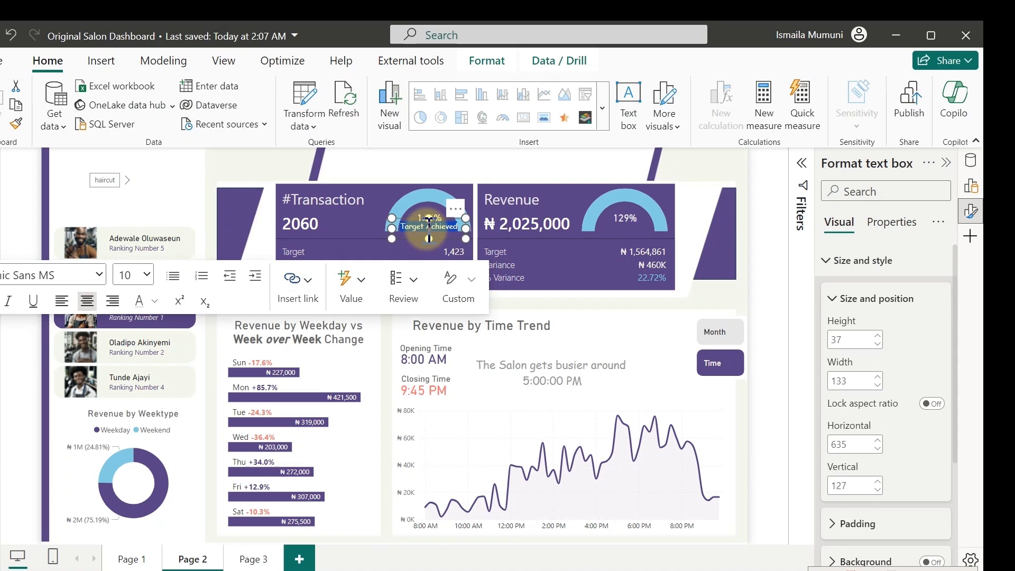
{"action": "left_click", "coordinate": [100, 275]}
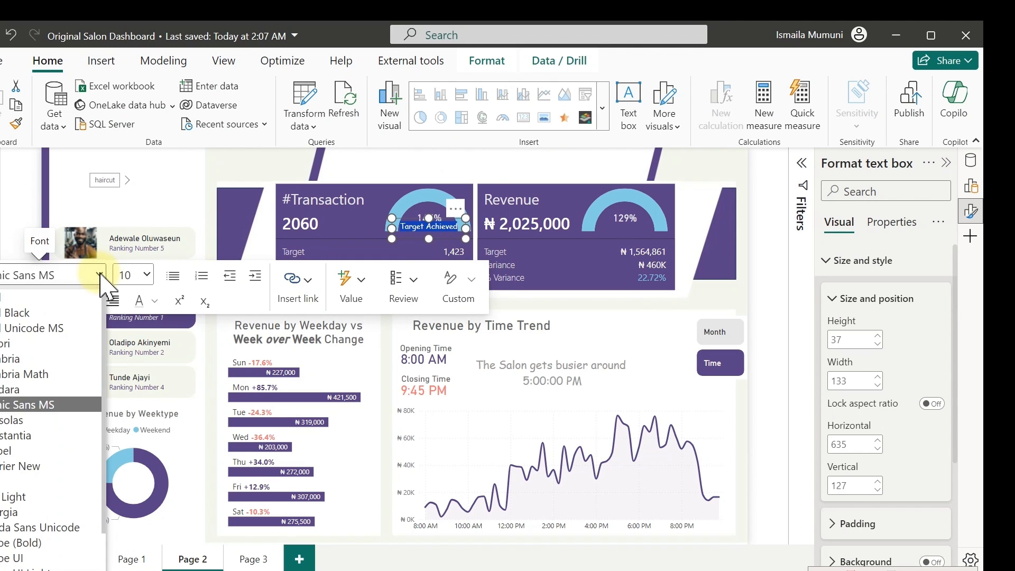
{"action": "left_click", "coordinate": [22, 481]}
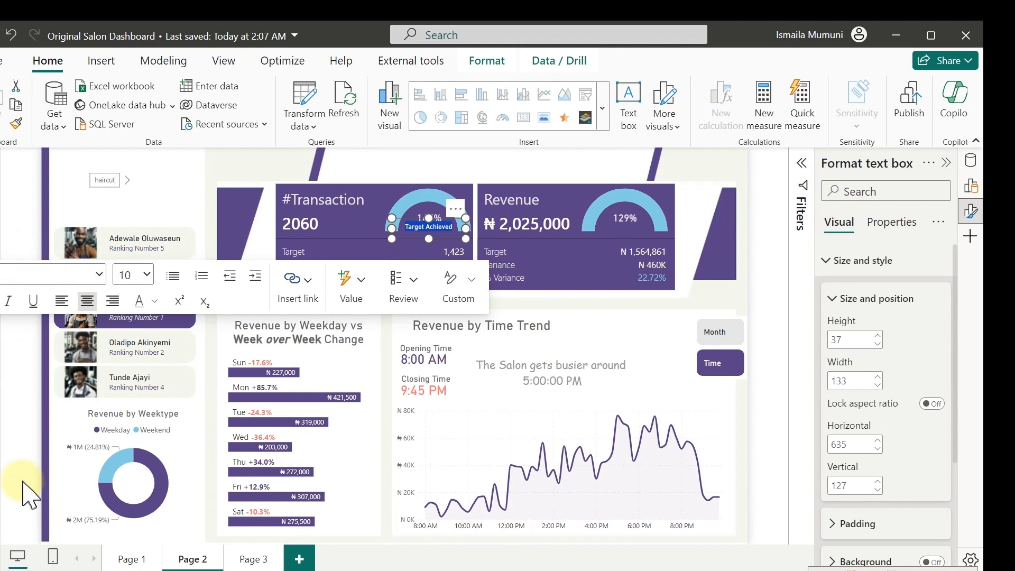
- Nudge the Target Achieved text box down slightly to a vertical position of 130
{"action": "left_click", "coordinate": [411, 219]}
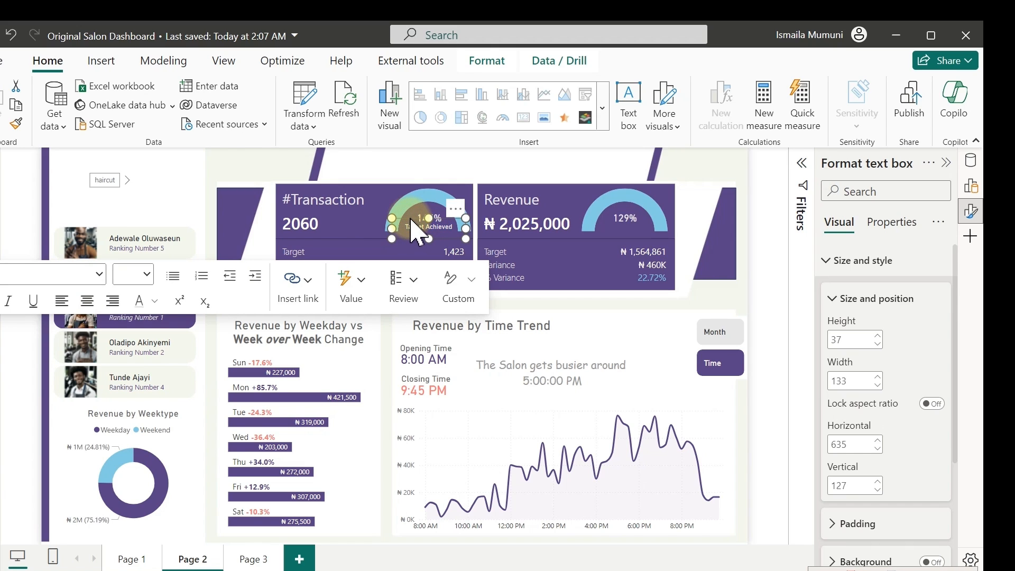
{"action": "key", "text": "Down"}
{"action": "key", "text": "Down"}
{"action": "key", "text": "Down"}
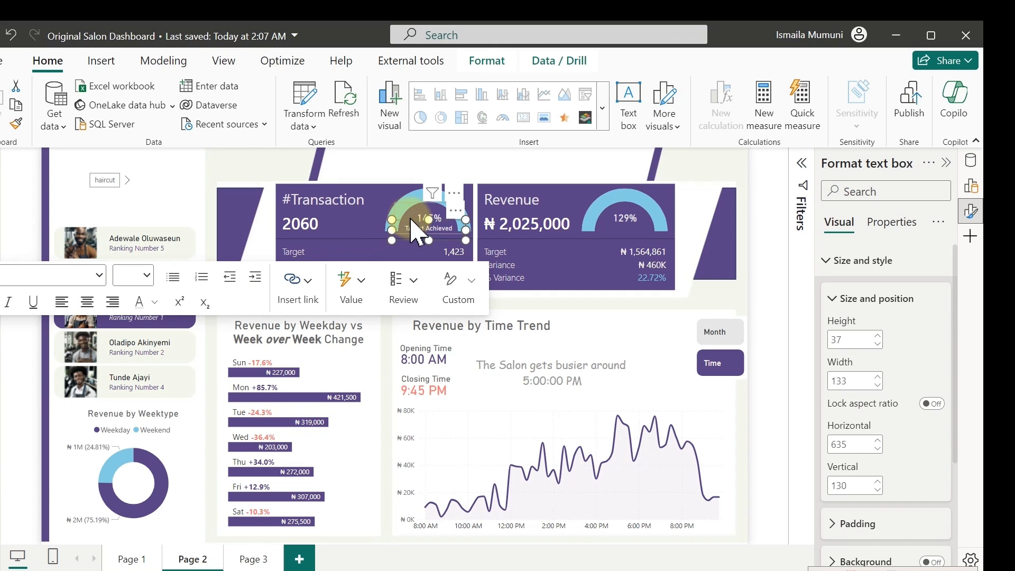
{"action": "left_click", "coordinate": [399, 168]}
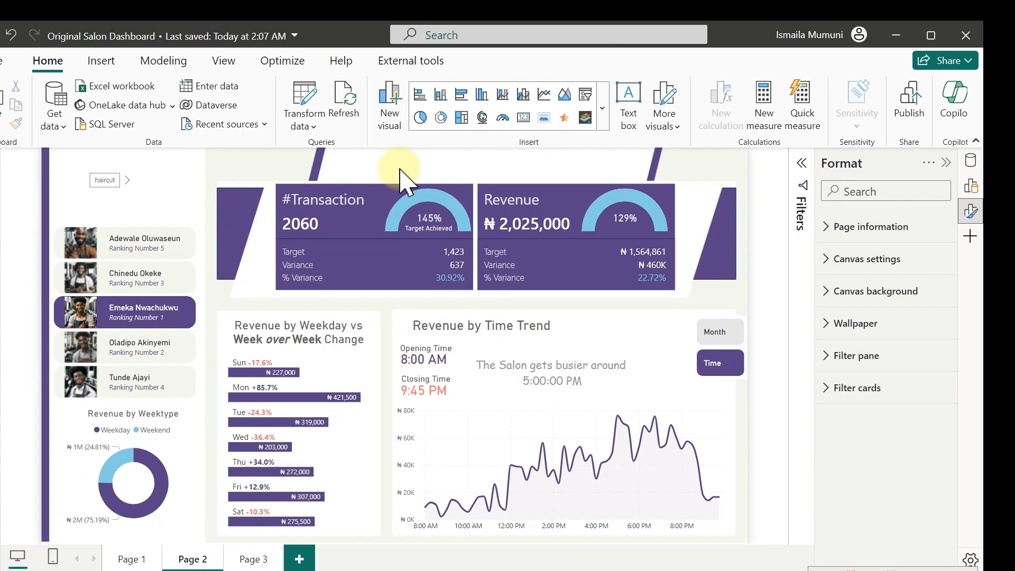
- Duplicate the Target Achieved text box and place the copy below the Revenue gauge's percentage, at horizontal 990 and vertical 130
{"action": "left_click", "coordinate": [417, 228]}
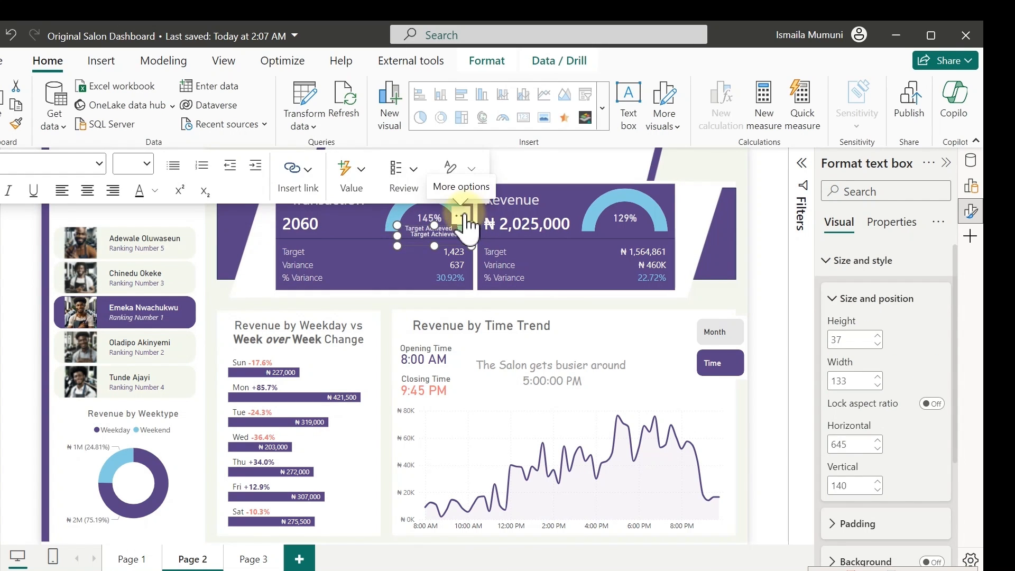
{"action": "left_click_drag", "start_coordinate": [465, 222], "coordinate": [656, 209]}
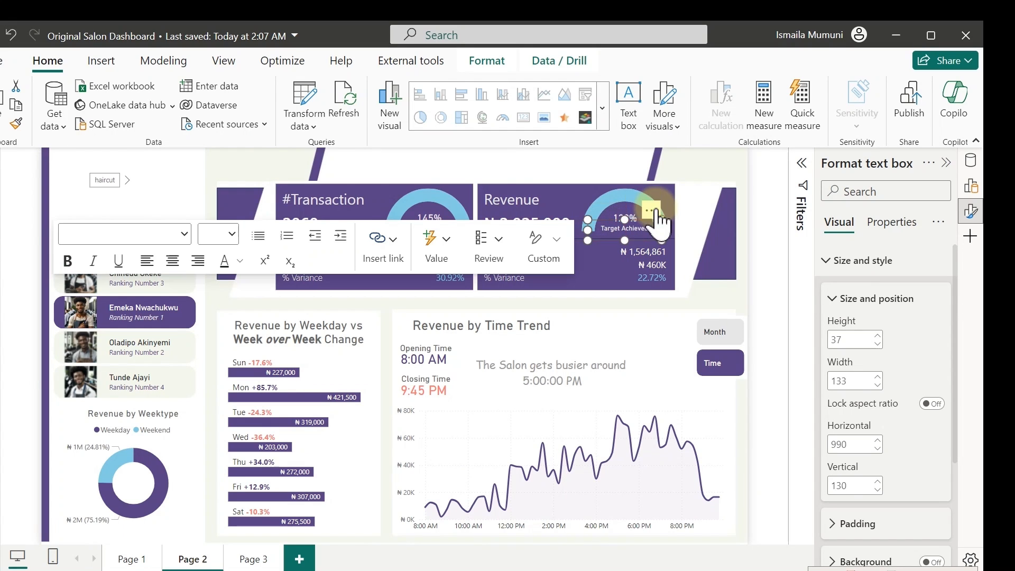
{"action": "left_click", "coordinate": [478, 168]}
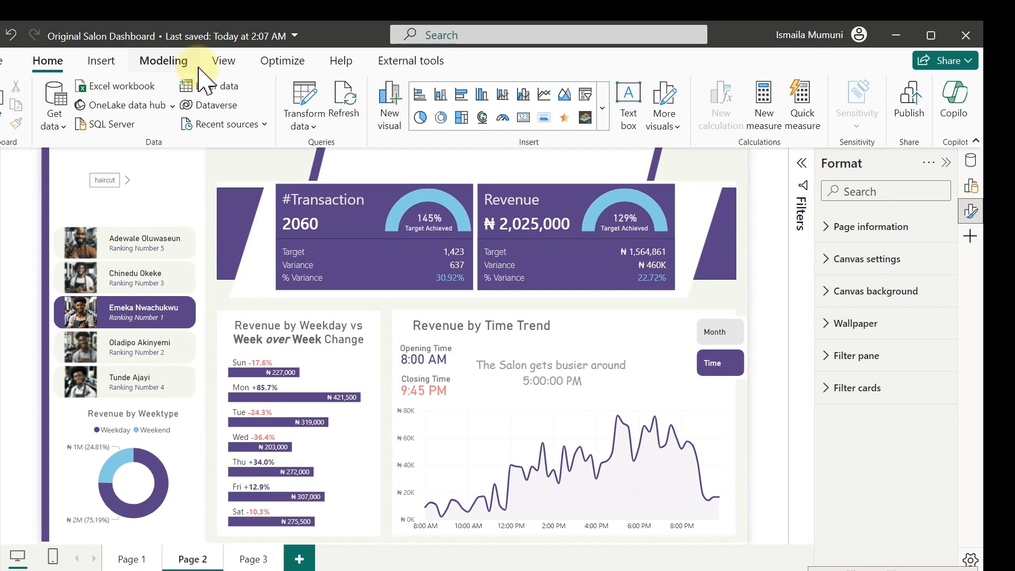
- Look through the KPI card visual's Cards and Reference labels formatting settings for the divider options
{"action": "left_click", "coordinate": [359, 276]}
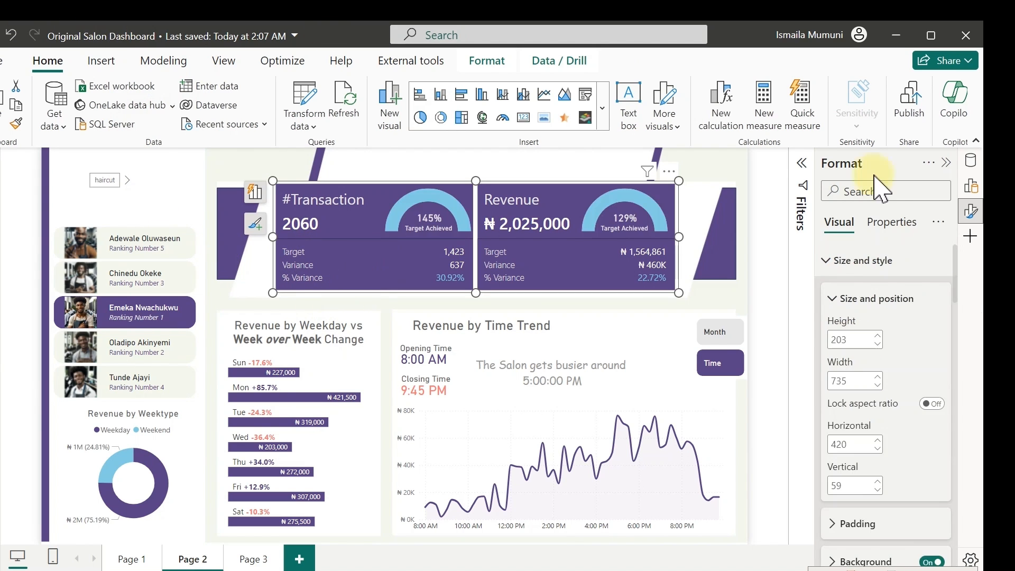
{"action": "left_click", "coordinate": [866, 256]}
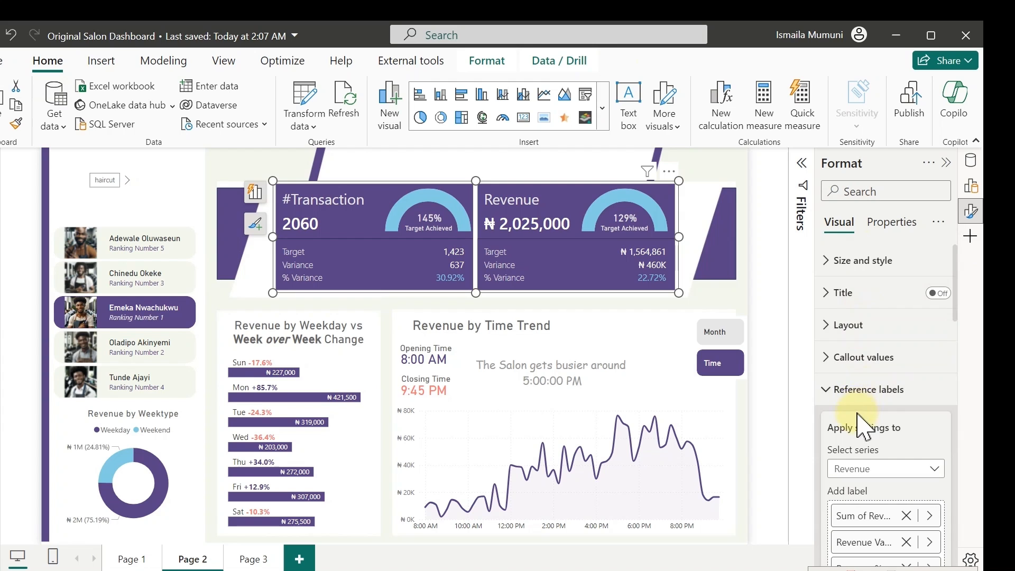
{"action": "left_click", "coordinate": [868, 389]}
{"action": "left_click", "coordinate": [861, 453]}
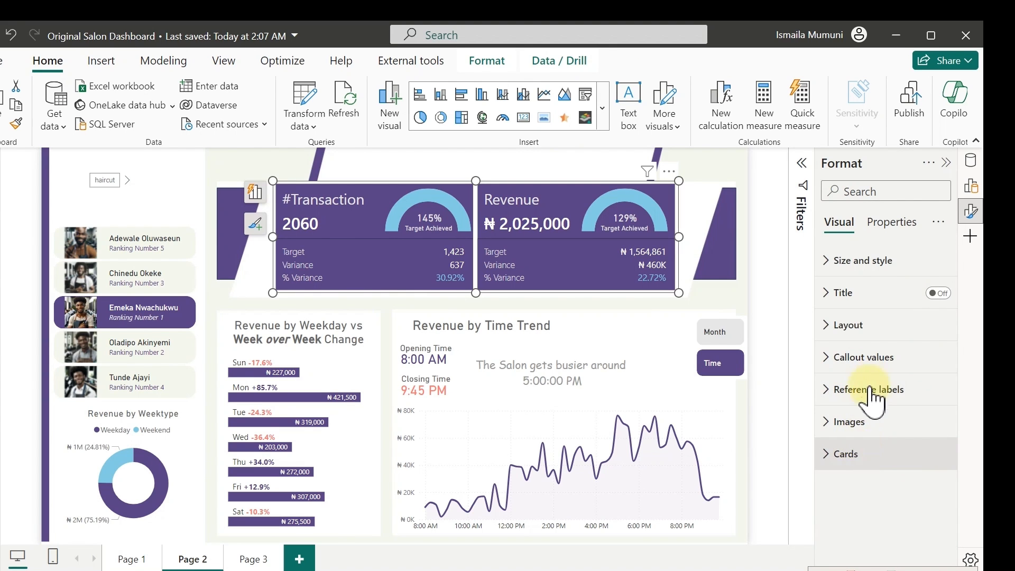
{"action": "scroll", "coordinate": [872, 385], "scroll_direction": "down", "scroll_amount": 5}
{"action": "scroll", "coordinate": [883, 391], "scroll_direction": "down", "scroll_amount": 2}
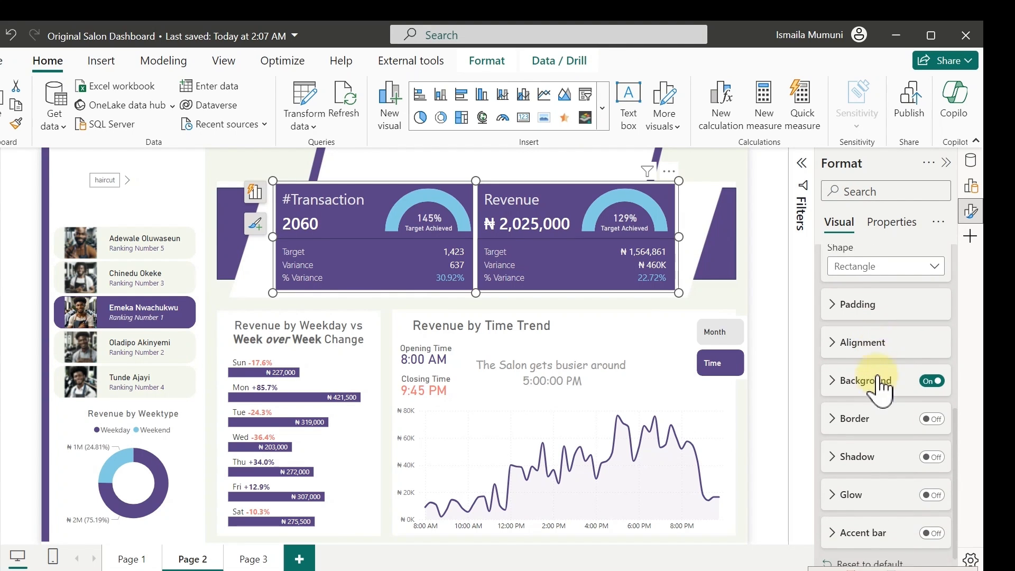
{"action": "scroll", "coordinate": [895, 399], "scroll_direction": "up", "scroll_amount": 4}
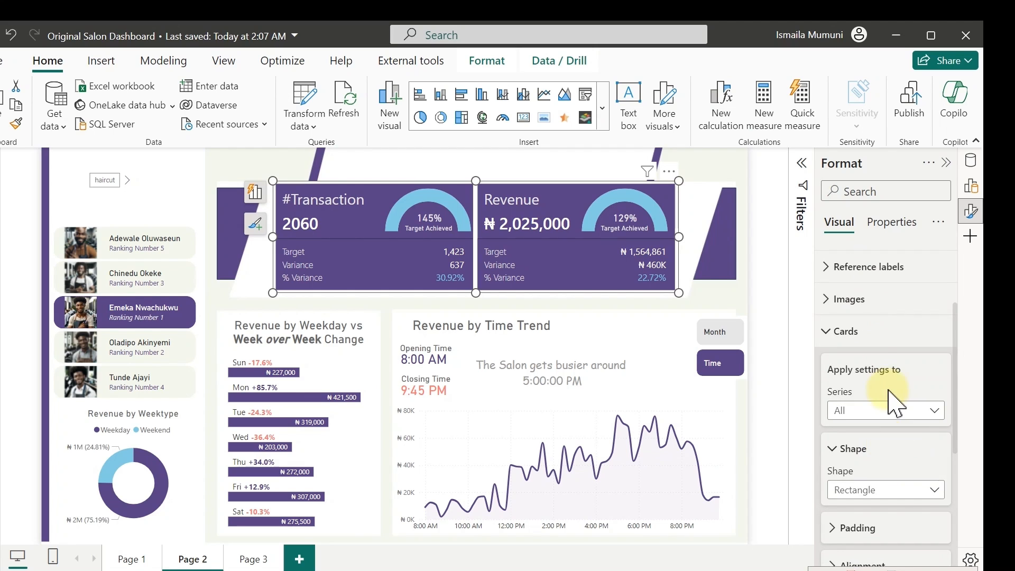
{"action": "left_click", "coordinate": [842, 333]}
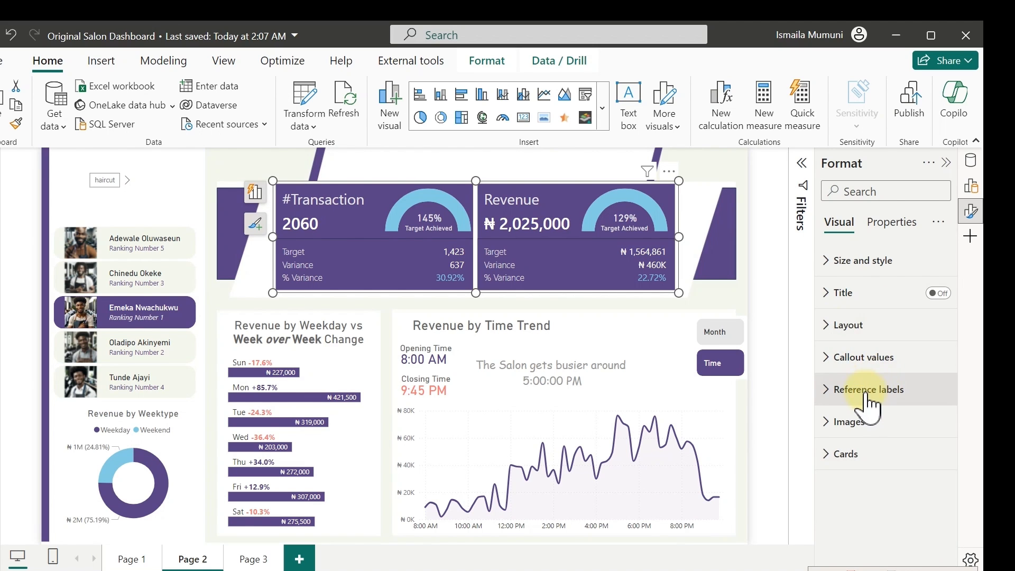
{"action": "left_click", "coordinate": [882, 381]}
{"action": "scroll", "coordinate": [885, 373], "scroll_direction": "down", "scroll_amount": 10}
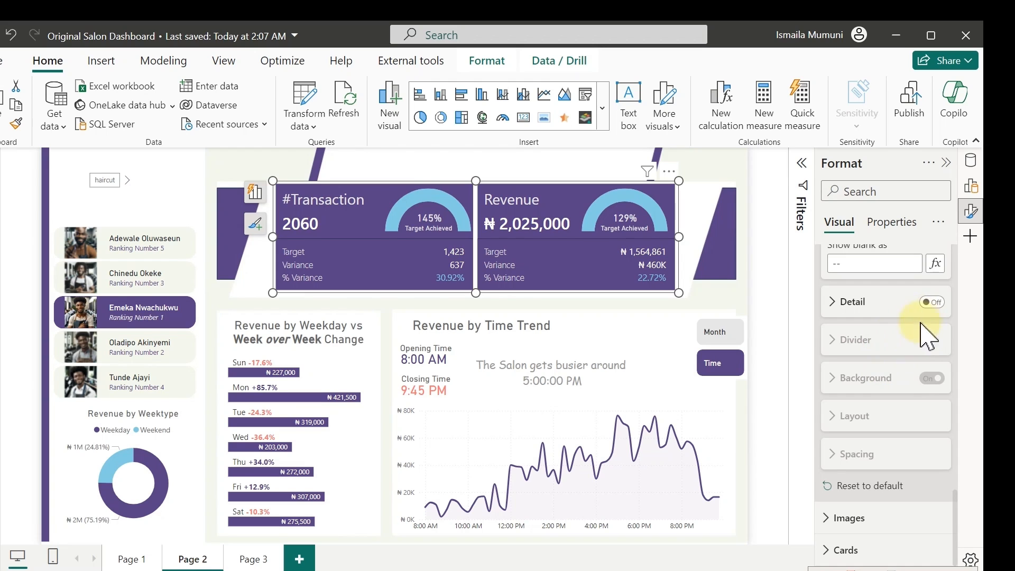
{"action": "scroll", "coordinate": [911, 371], "scroll_direction": "up", "scroll_amount": 8}
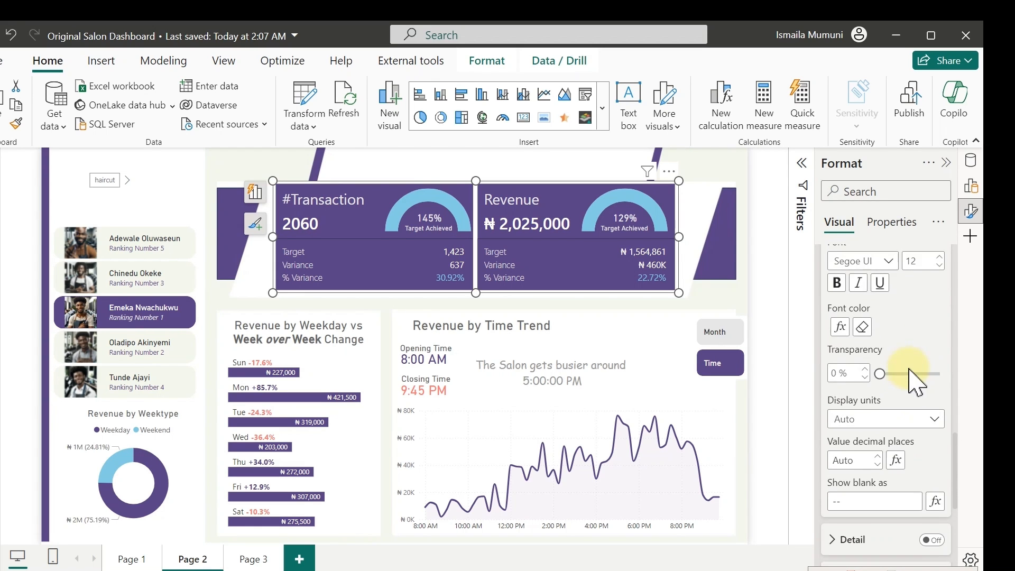
{"action": "scroll", "coordinate": [916, 380], "scroll_direction": "up", "scroll_amount": 5}
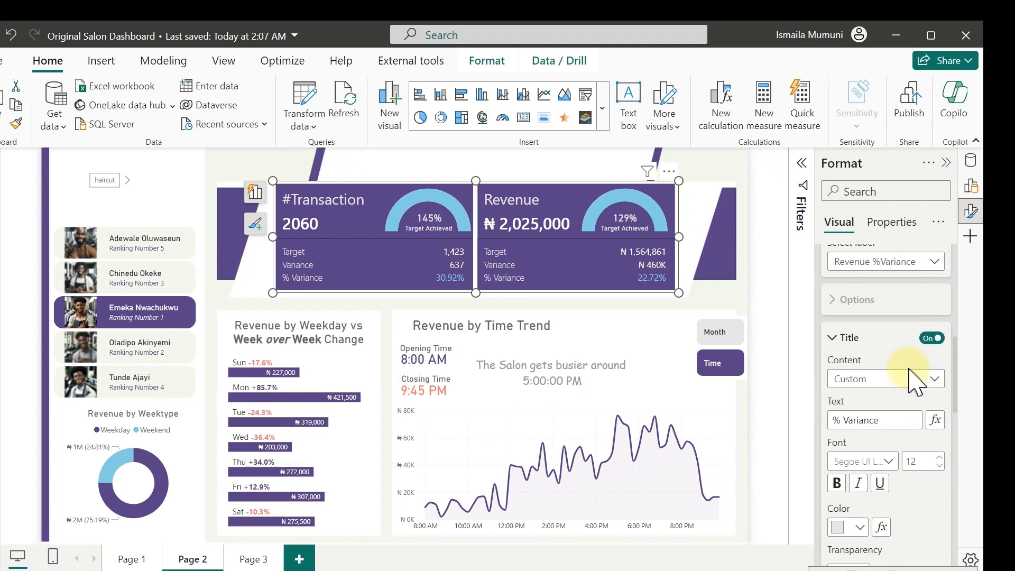
{"action": "scroll", "coordinate": [915, 377], "scroll_direction": "up", "scroll_amount": 5}
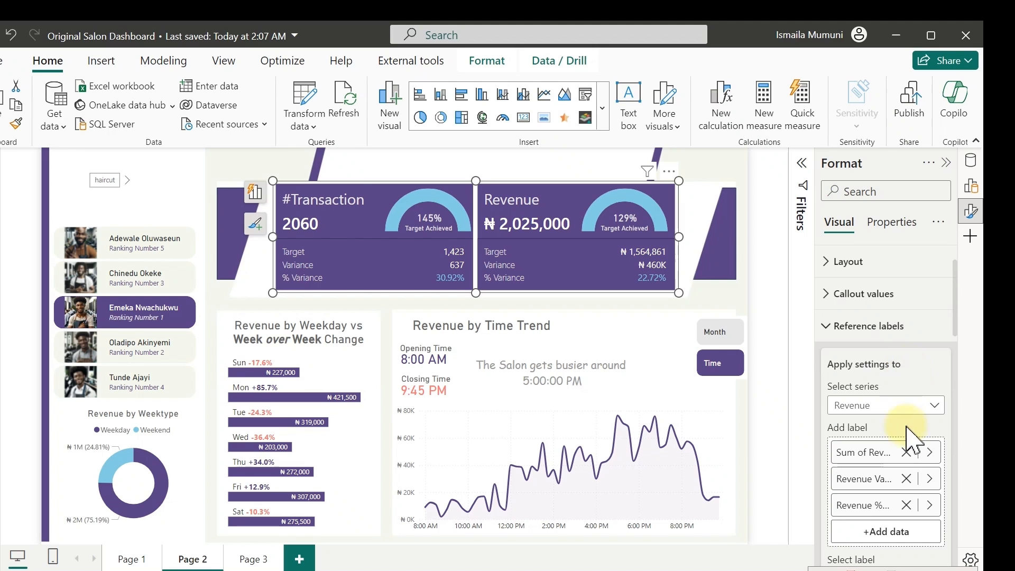
- Apply the reference label settings to all series and set the divider width to 3 px
{"action": "left_click", "coordinate": [909, 406]}
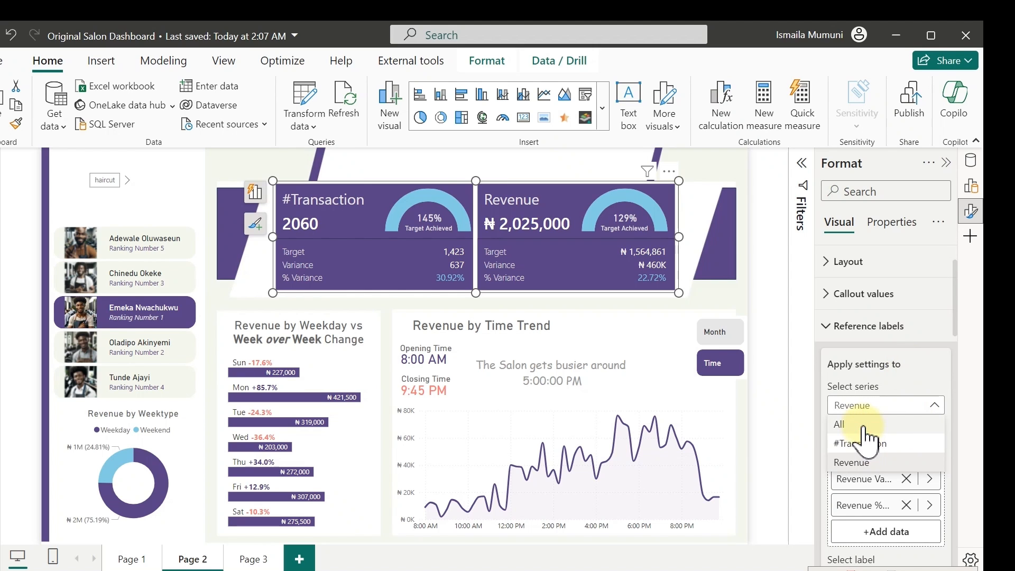
{"action": "left_click", "coordinate": [902, 407]}
{"action": "scroll", "coordinate": [901, 407], "scroll_direction": "down", "scroll_amount": 10}
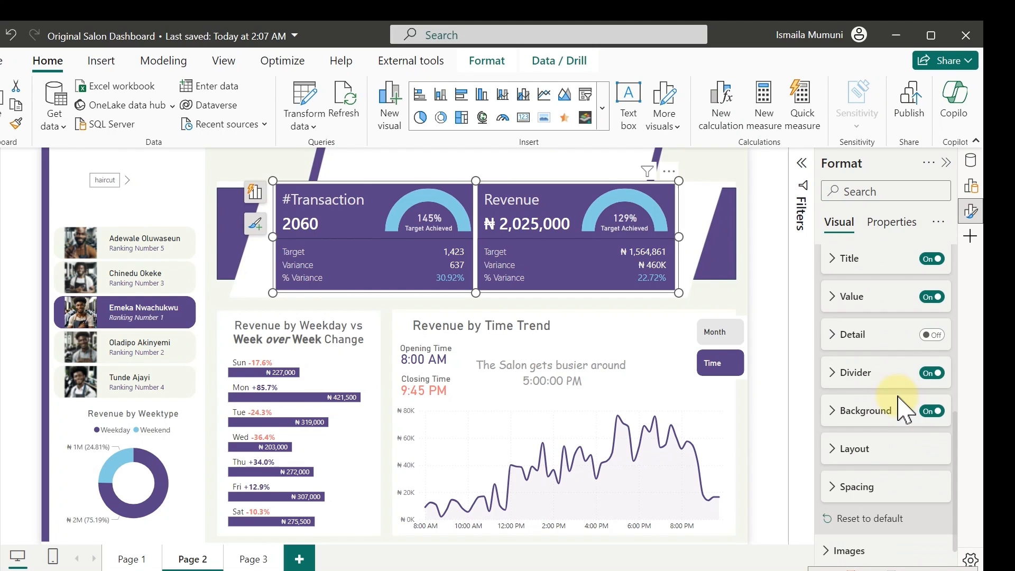
{"action": "left_click", "coordinate": [927, 374]}
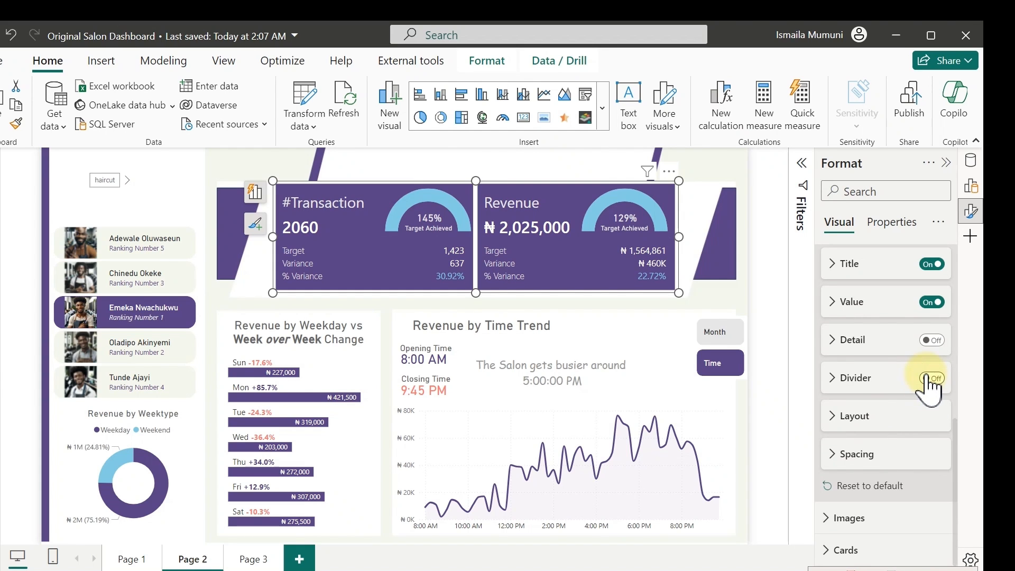
{"action": "left_click", "coordinate": [928, 378]}
{"action": "left_click", "coordinate": [842, 377]}
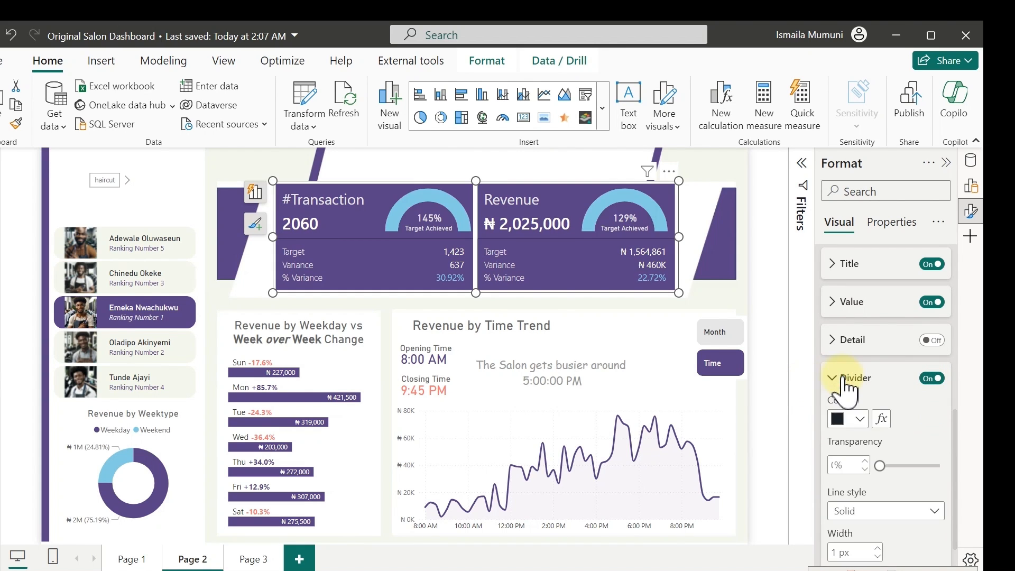
{"action": "scroll", "coordinate": [886, 518], "scroll_direction": "down", "scroll_amount": 1}
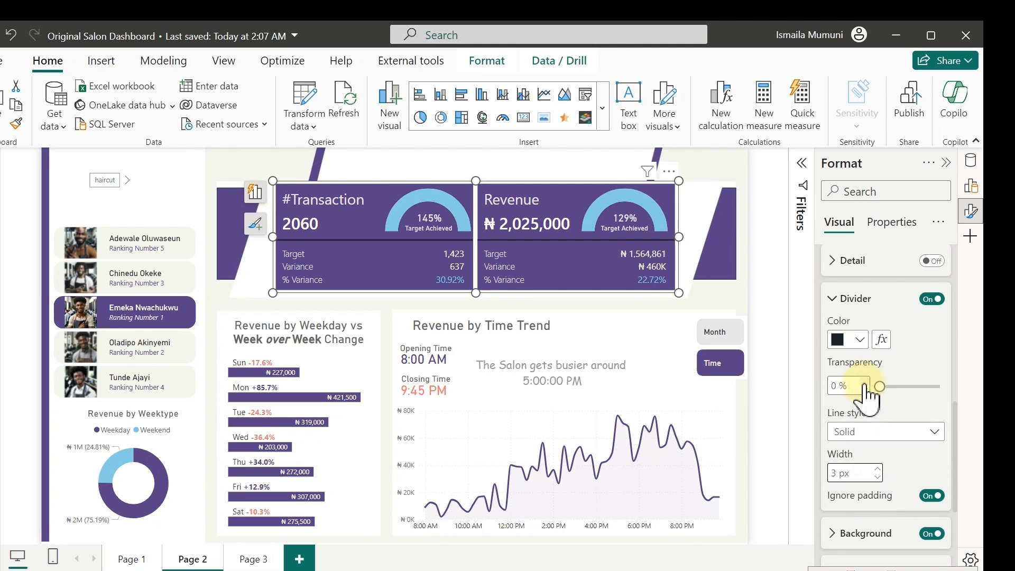
- Color the KPI cards' reference label divider light gray and set its transparency to 80%
{"action": "left_click", "coordinate": [860, 340]}
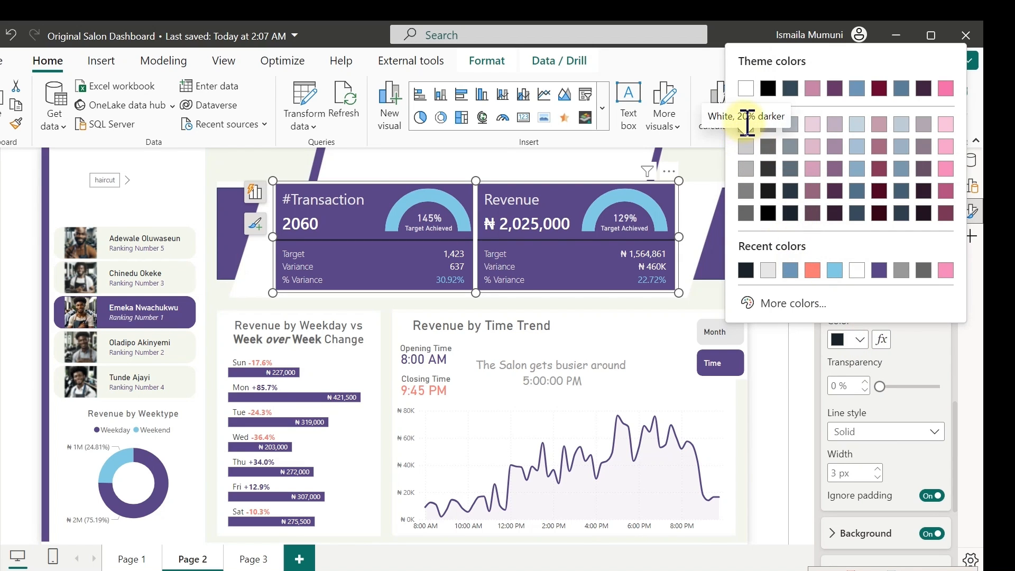
{"action": "left_click", "coordinate": [745, 124]}
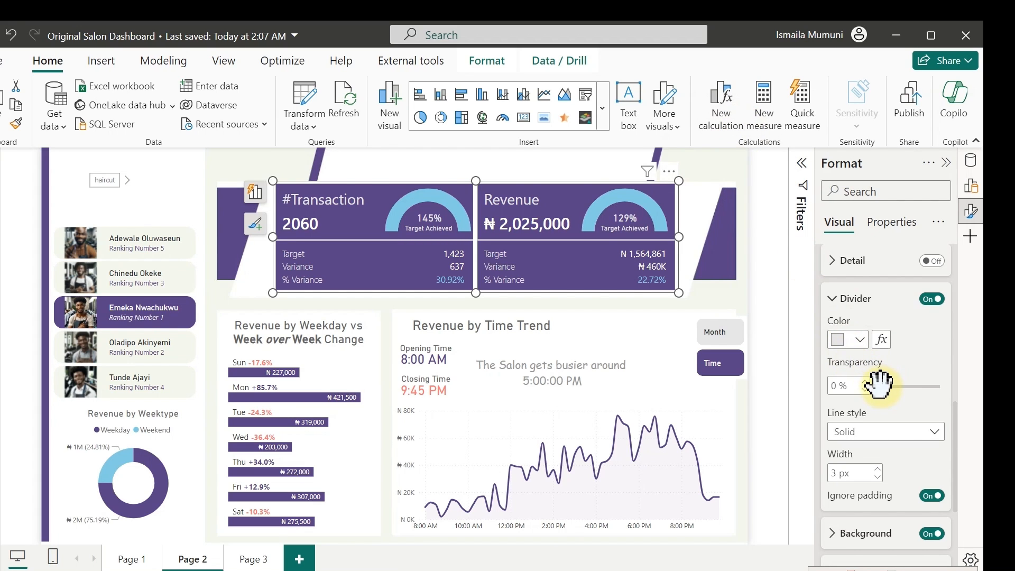
{"action": "left_click_drag", "start_coordinate": [880, 386], "coordinate": [925, 390]}
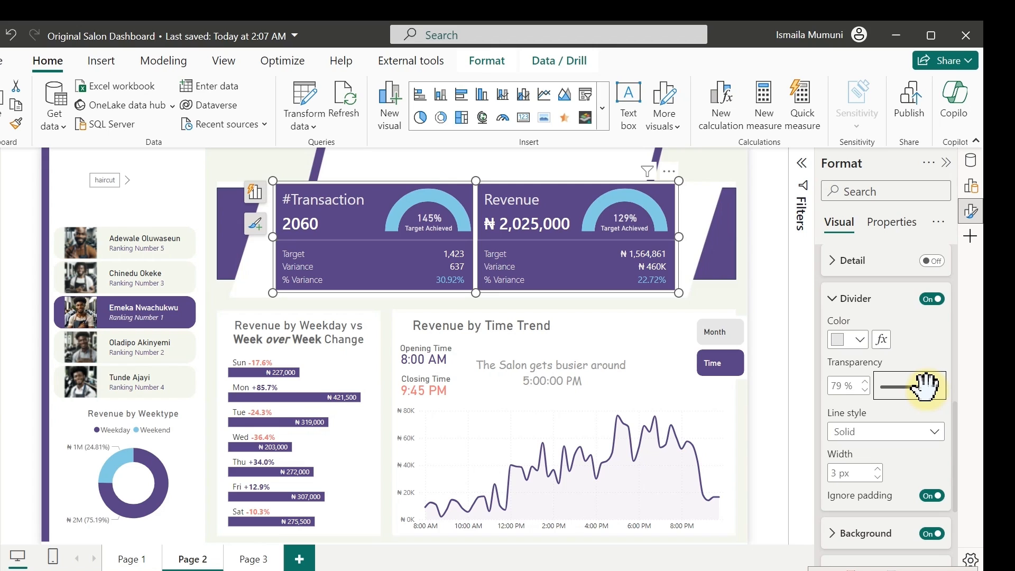
{"action": "left_click", "coordinate": [865, 388]}
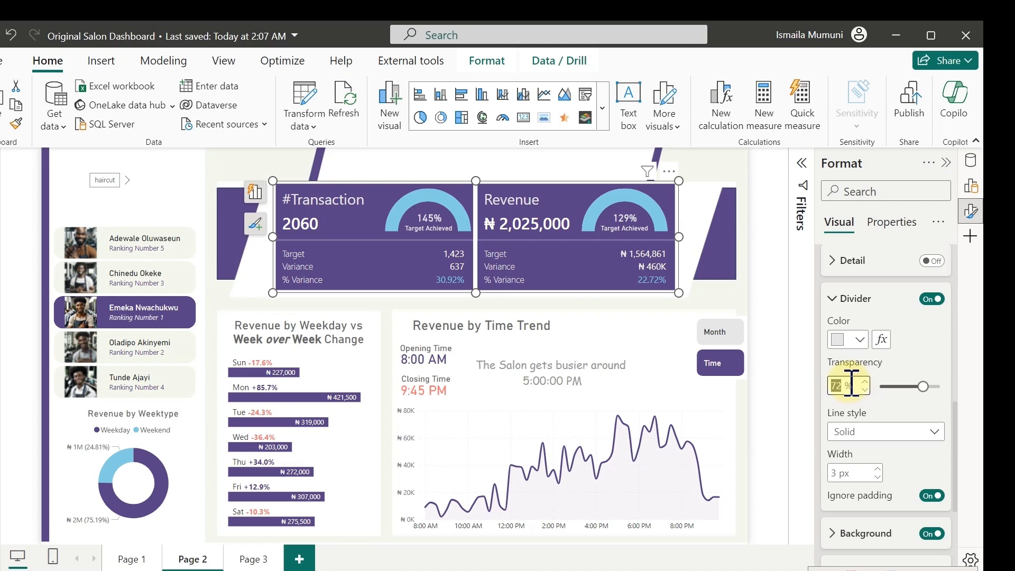
{"action": "type", "text": "80"}
{"action": "left_click", "coordinate": [476, 163]}
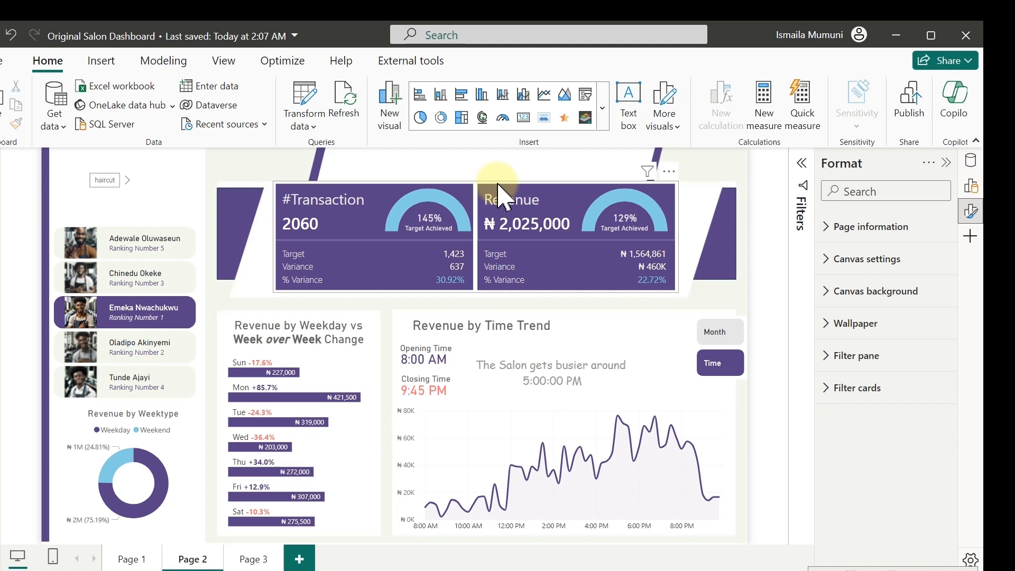
- Nudge the KPI card visual down slightly, and shift both gauges and their Target Achieved labels down to match
{"action": "left_click", "coordinate": [500, 196]}
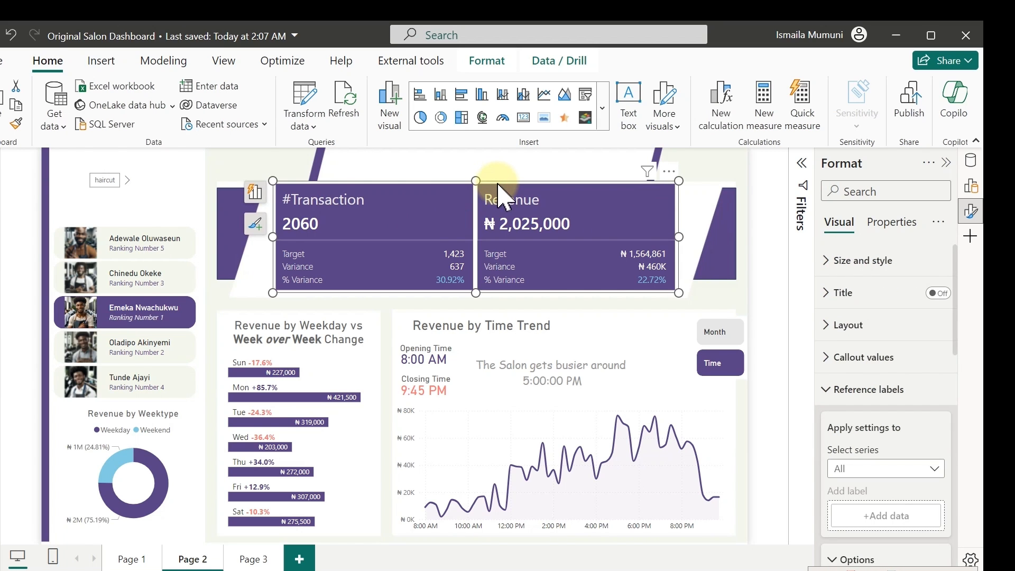
{"action": "key", "text": "Down"}
{"action": "key", "text": "Down"}
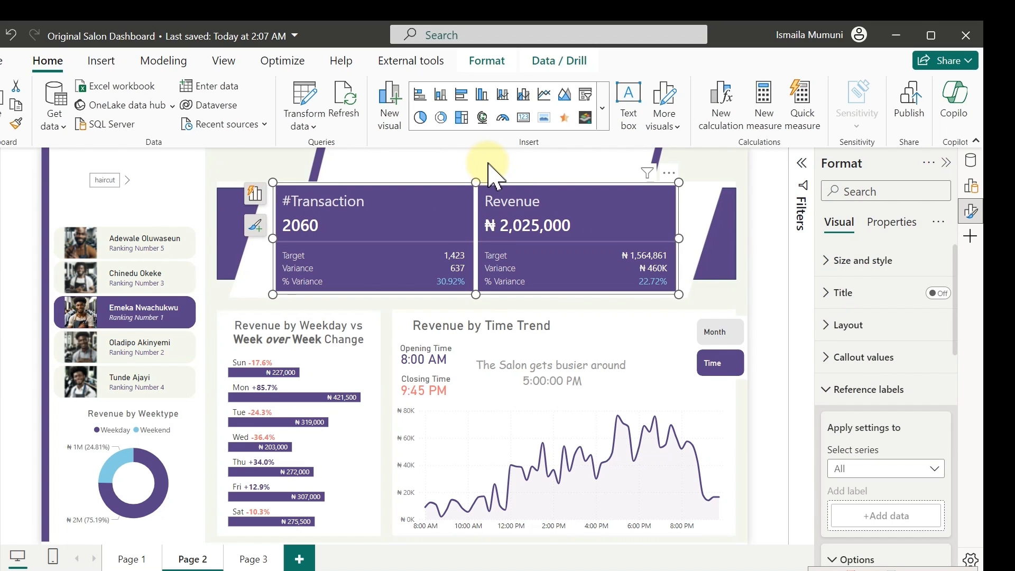
{"action": "left_click", "coordinate": [488, 175]}
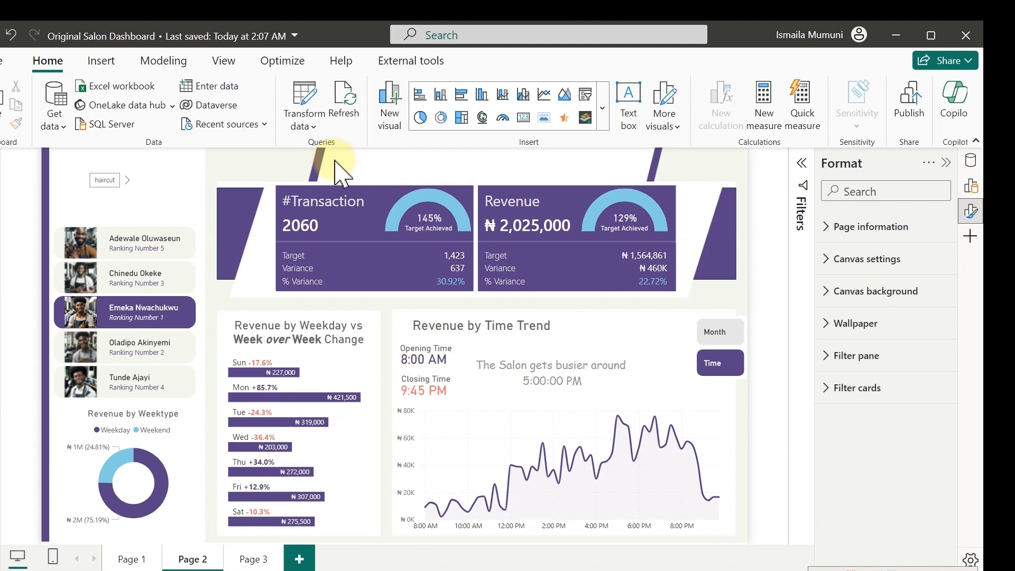
{"action": "left_click_drag", "start_coordinate": [322, 158], "coordinate": [697, 274]}
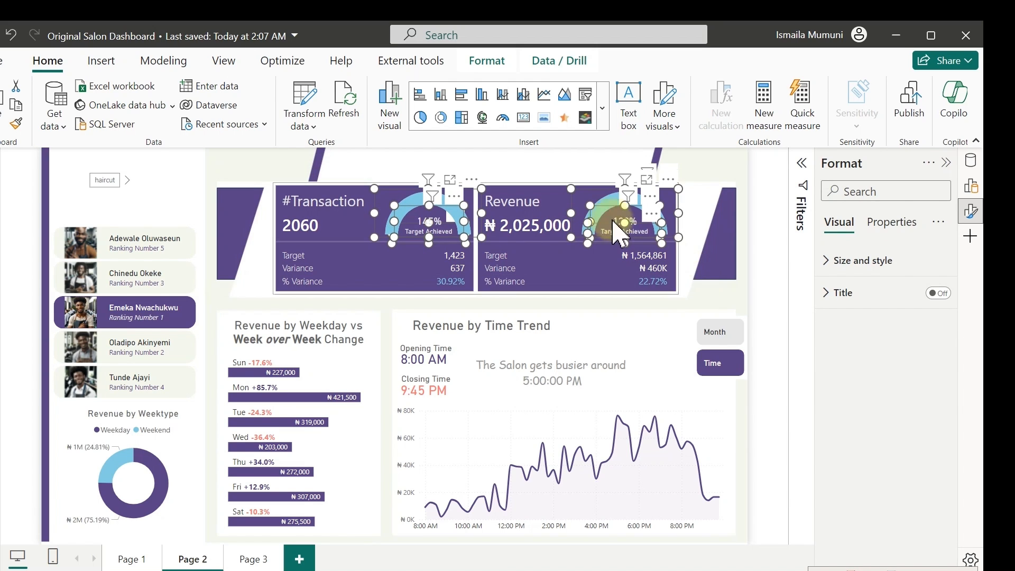
{"action": "left_click", "coordinate": [540, 169]}
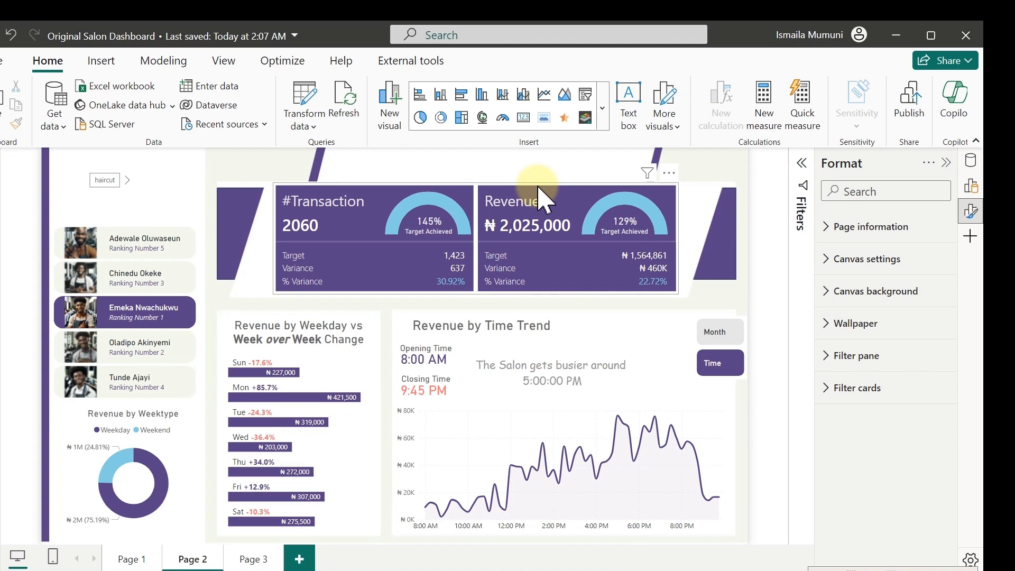
- Turn on the accent bar for all cards in the KPI visual
{"action": "left_click", "coordinate": [540, 198]}
{"action": "left_click", "coordinate": [922, 396]}
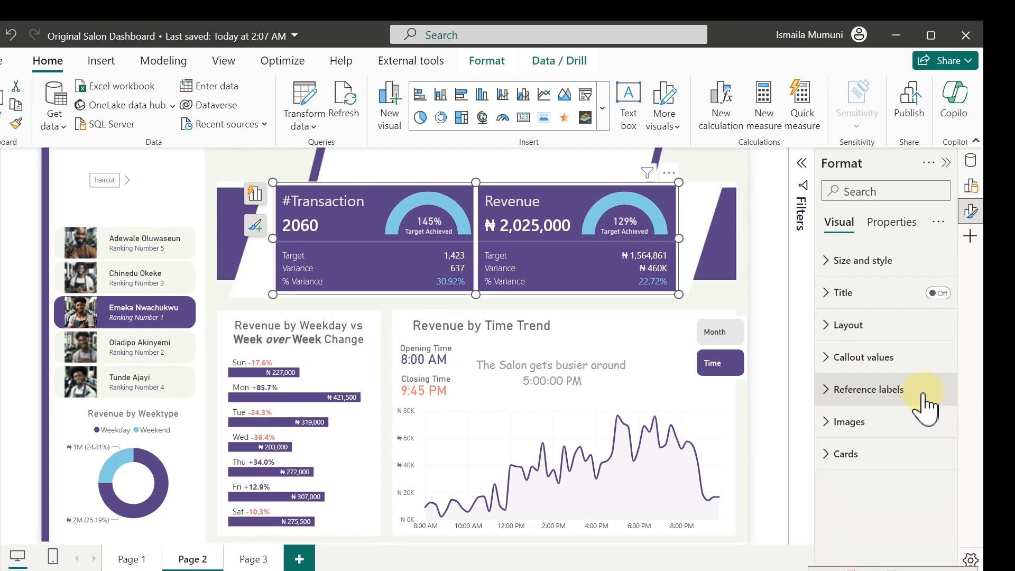
{"action": "left_click", "coordinate": [861, 453]}
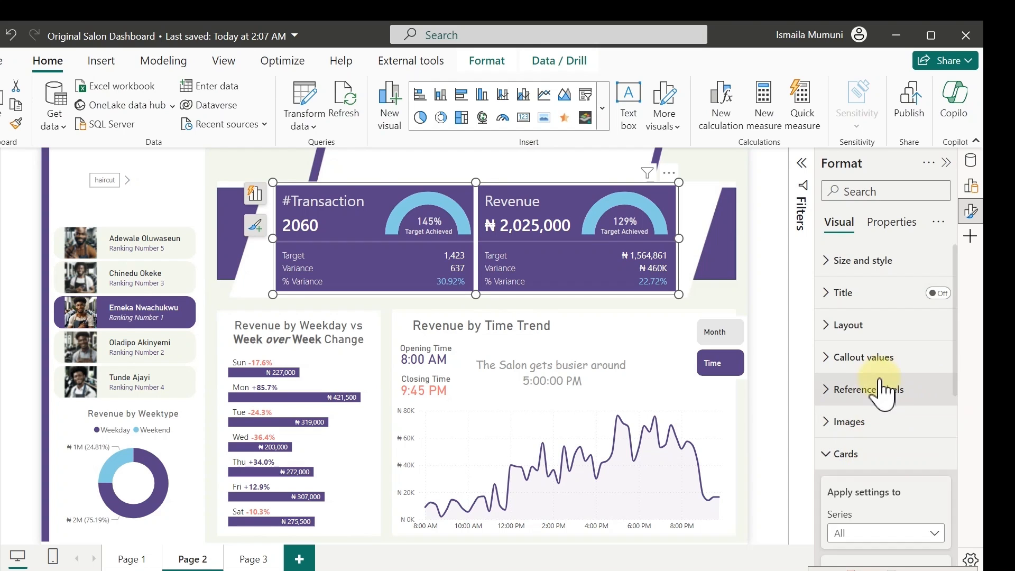
{"action": "scroll", "coordinate": [886, 389], "scroll_direction": "down", "scroll_amount": 7}
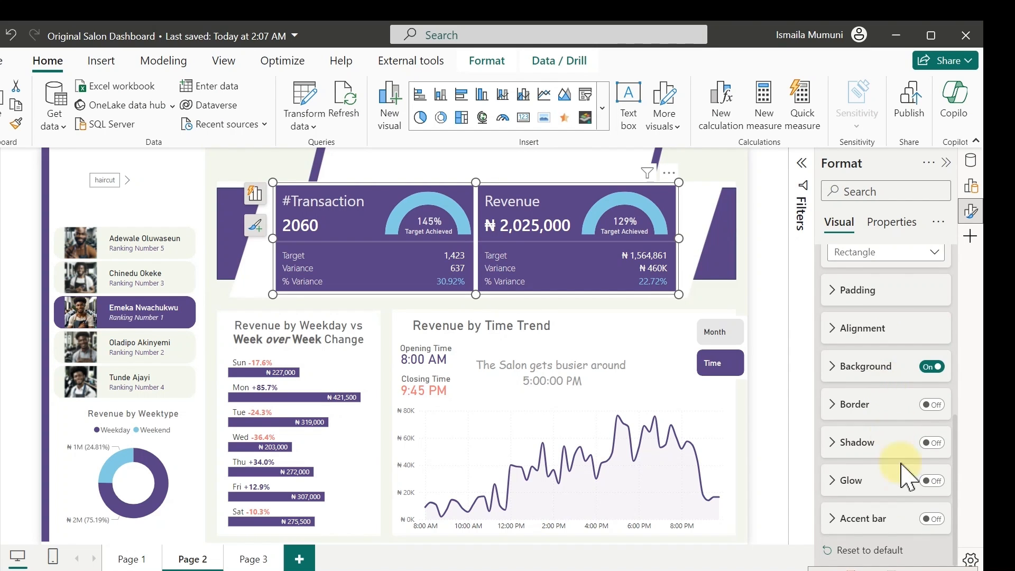
{"action": "left_click", "coordinate": [931, 519]}
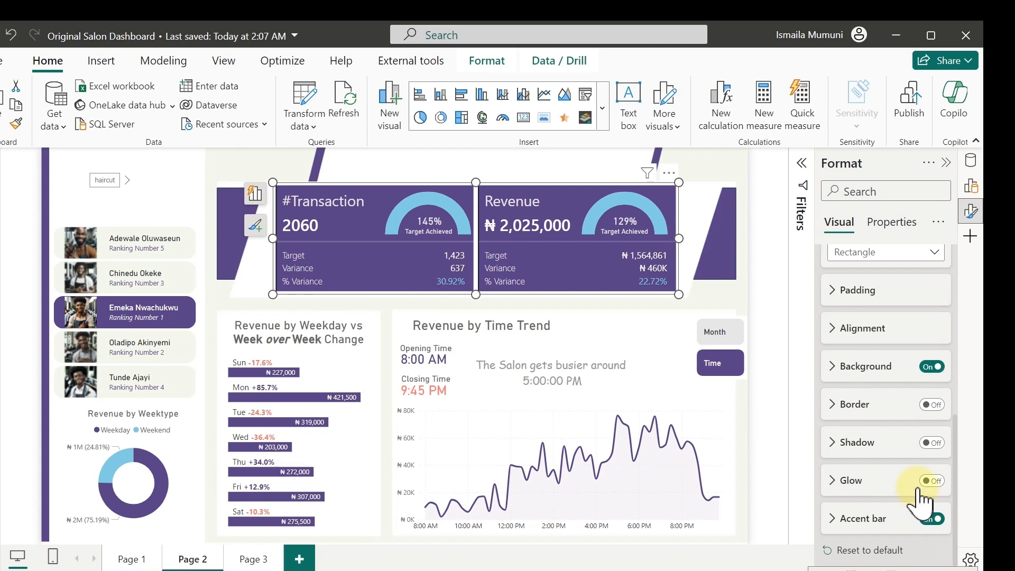
{"action": "scroll", "coordinate": [899, 360], "scroll_direction": "up", "scroll_amount": 5}
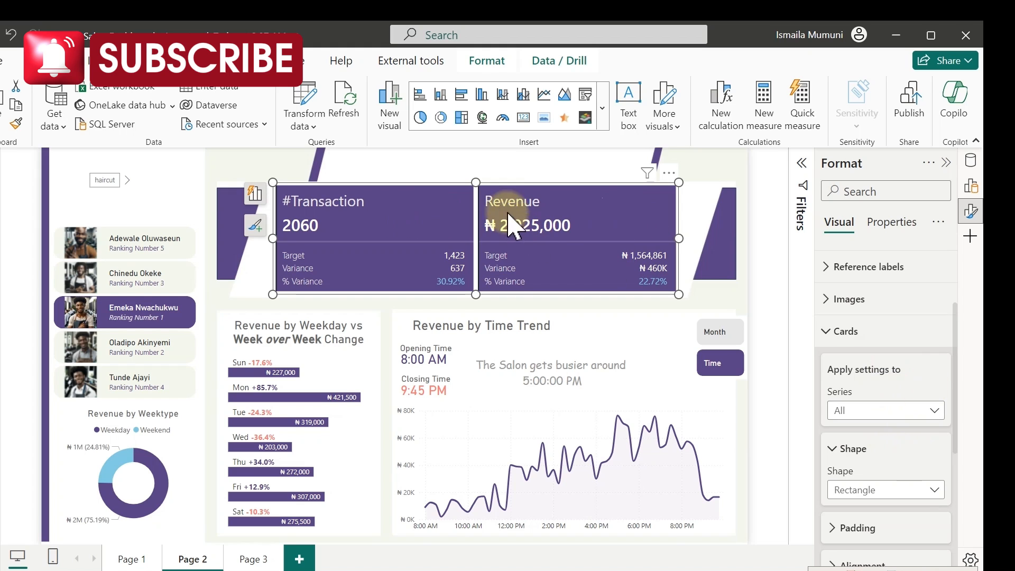
{"action": "left_click", "coordinate": [505, 170]}
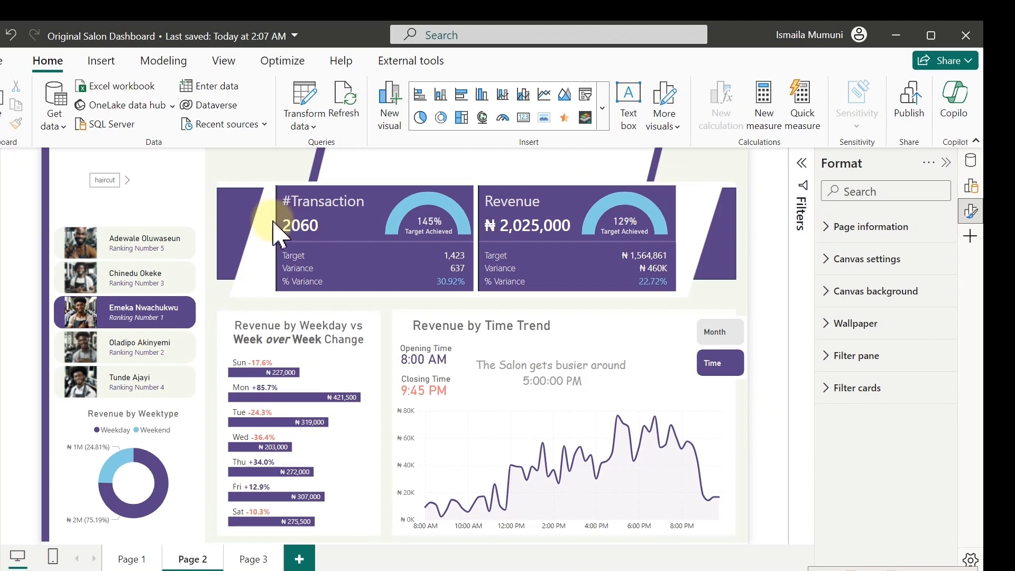
- Turn off the accent bar for all cards in the KPI visual
{"action": "left_click", "coordinate": [402, 286]}
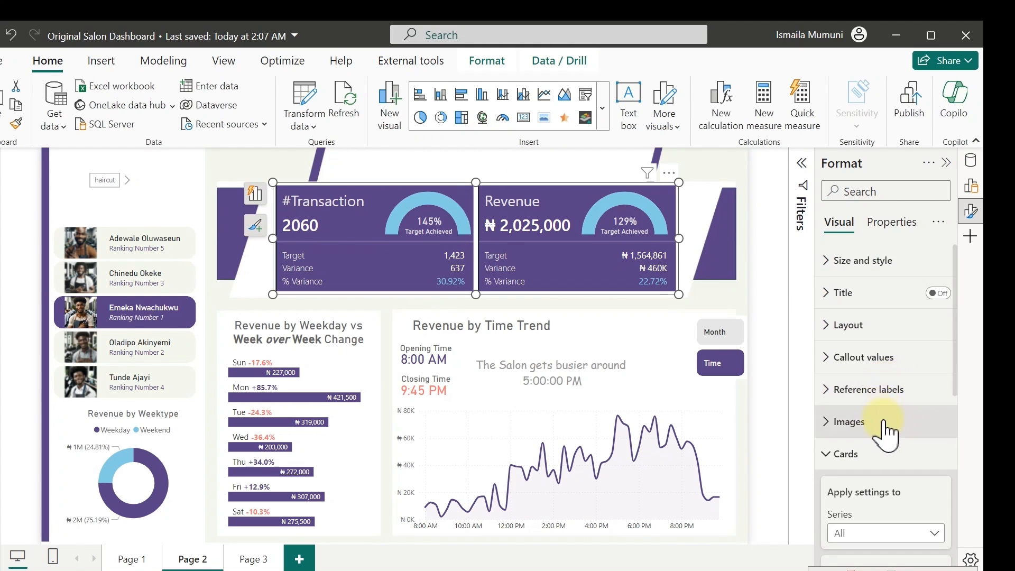
{"action": "scroll", "coordinate": [885, 428], "scroll_direction": "down", "scroll_amount": 5}
{"action": "scroll", "coordinate": [882, 376], "scroll_direction": "up", "scroll_amount": 3}
{"action": "scroll", "coordinate": [882, 378], "scroll_direction": "down", "scroll_amount": 3}
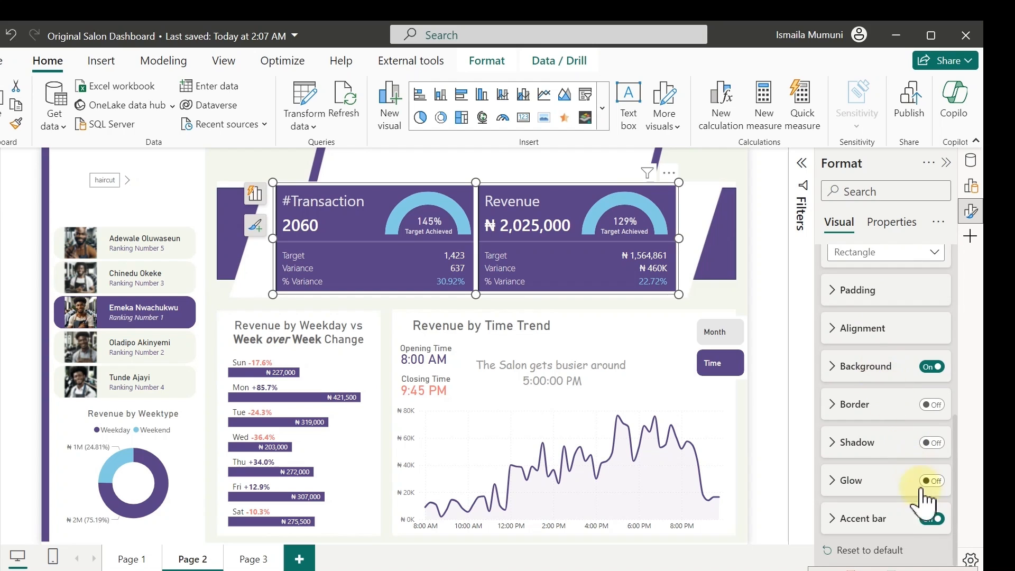
{"action": "left_click", "coordinate": [931, 517]}
{"action": "scroll", "coordinate": [902, 404], "scroll_direction": "up", "scroll_amount": 4}
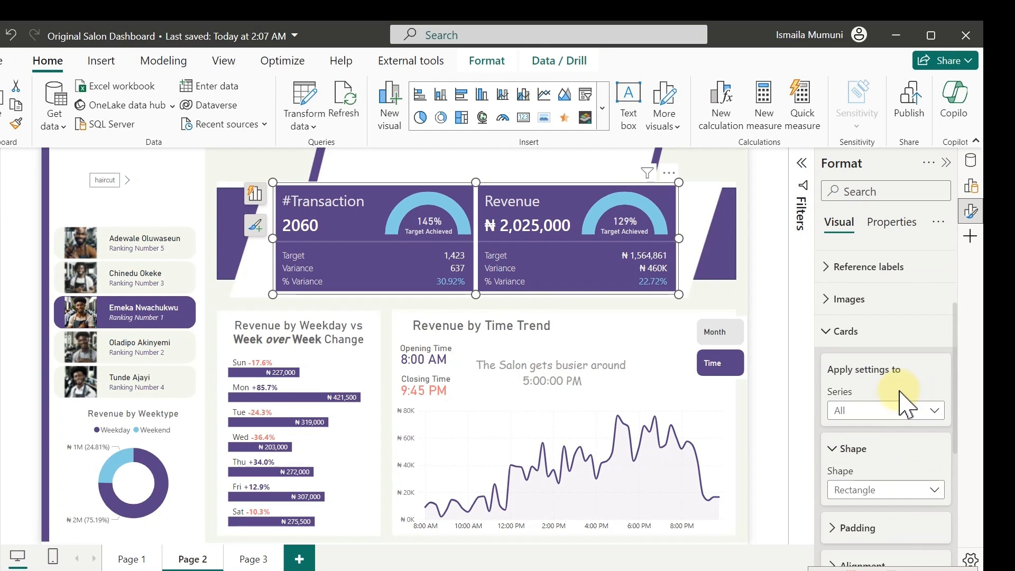
- Turn on the accent bar for the #Transaction card and color it light blue (#83CDE3)
{"action": "left_click", "coordinate": [893, 411]}
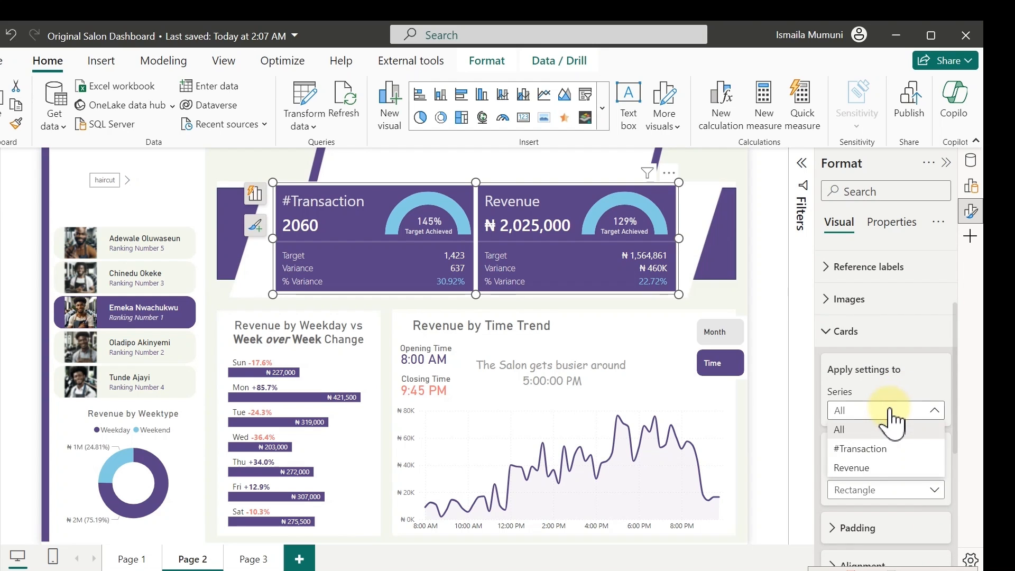
{"action": "left_click", "coordinate": [871, 449]}
{"action": "scroll", "coordinate": [899, 427], "scroll_direction": "down", "scroll_amount": 5}
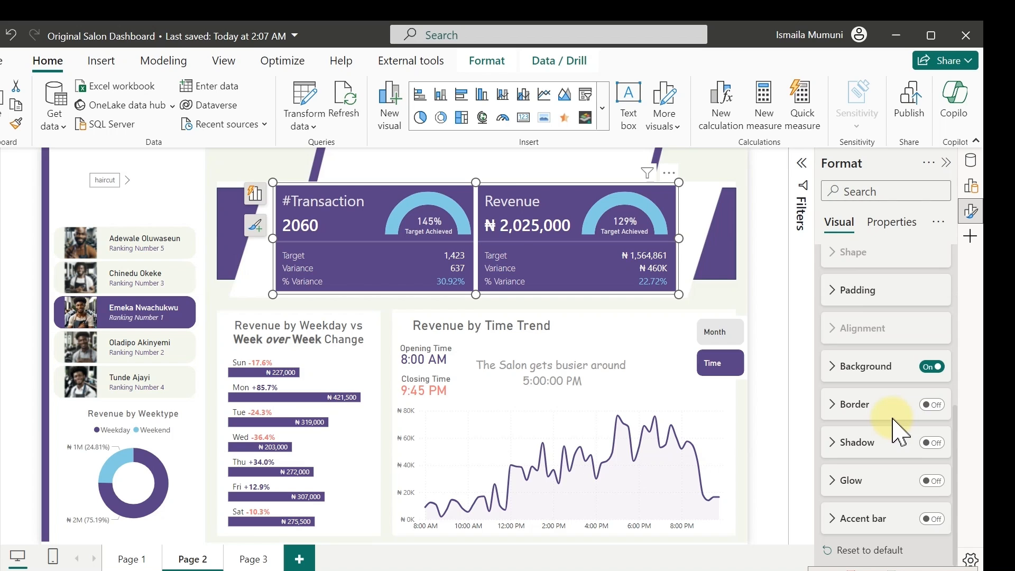
{"action": "left_click", "coordinate": [931, 518]}
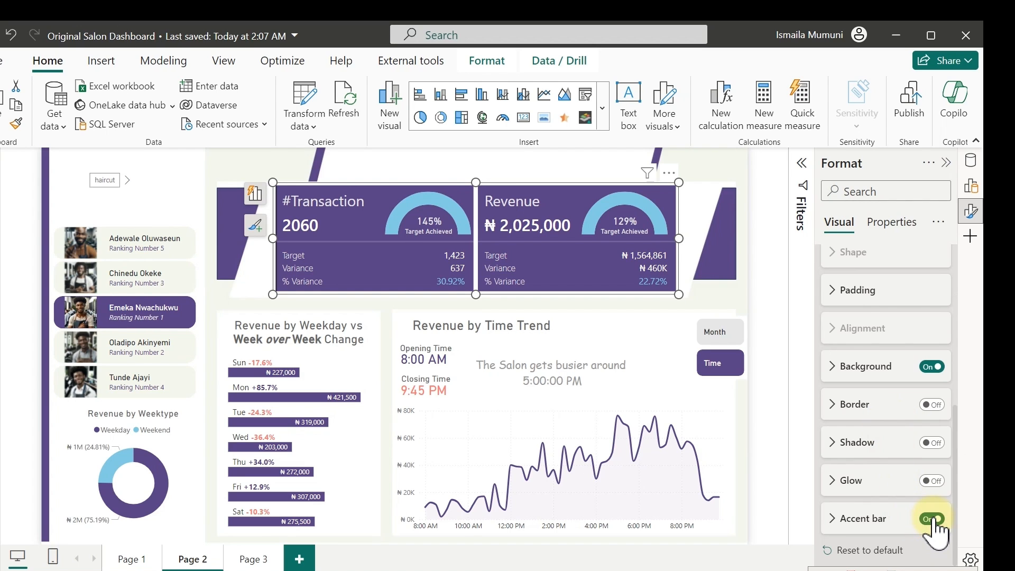
{"action": "left_click", "coordinate": [877, 518]}
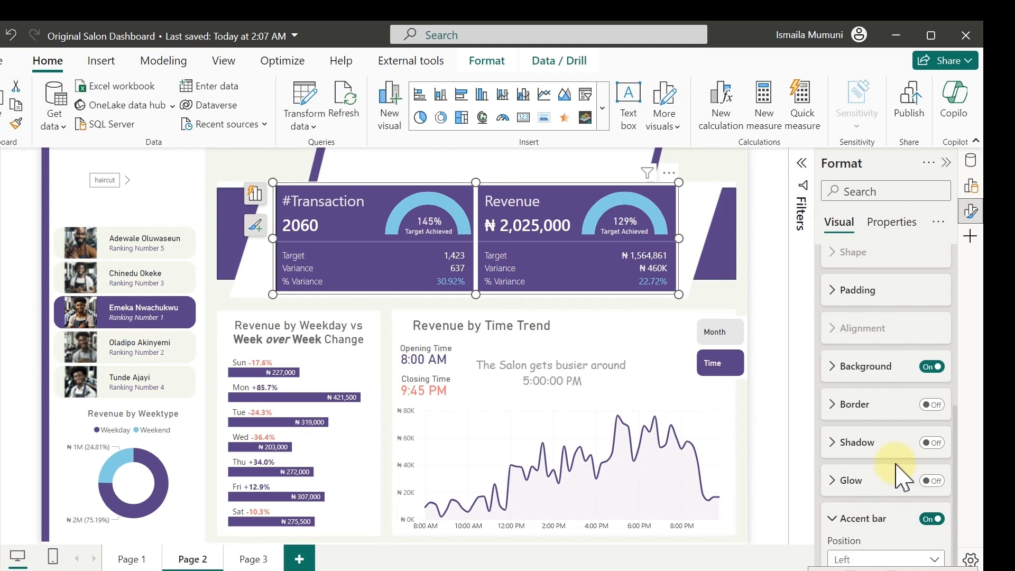
{"action": "scroll", "coordinate": [901, 478], "scroll_direction": "down", "scroll_amount": 3}
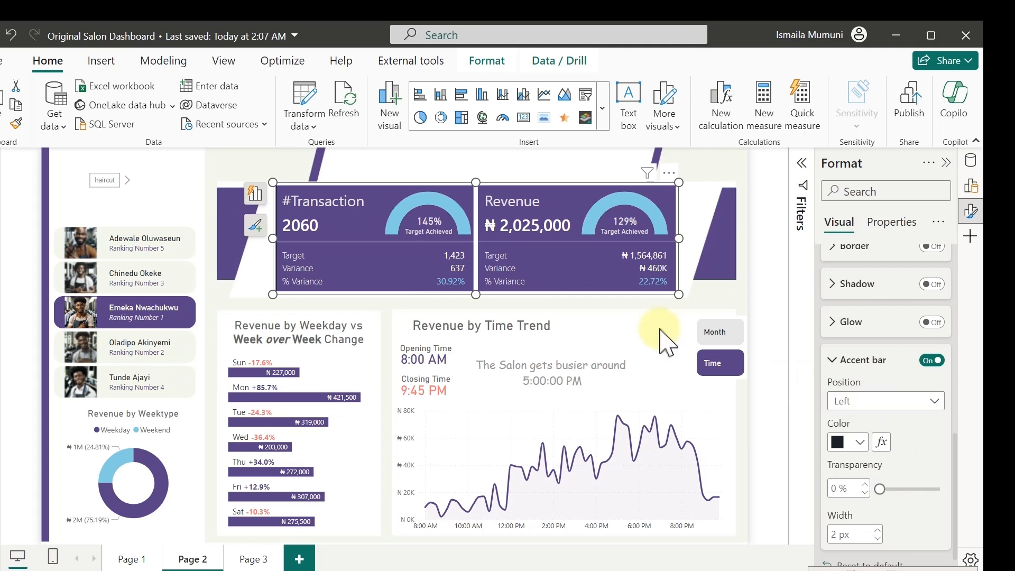
{"action": "left_click", "coordinate": [860, 442]}
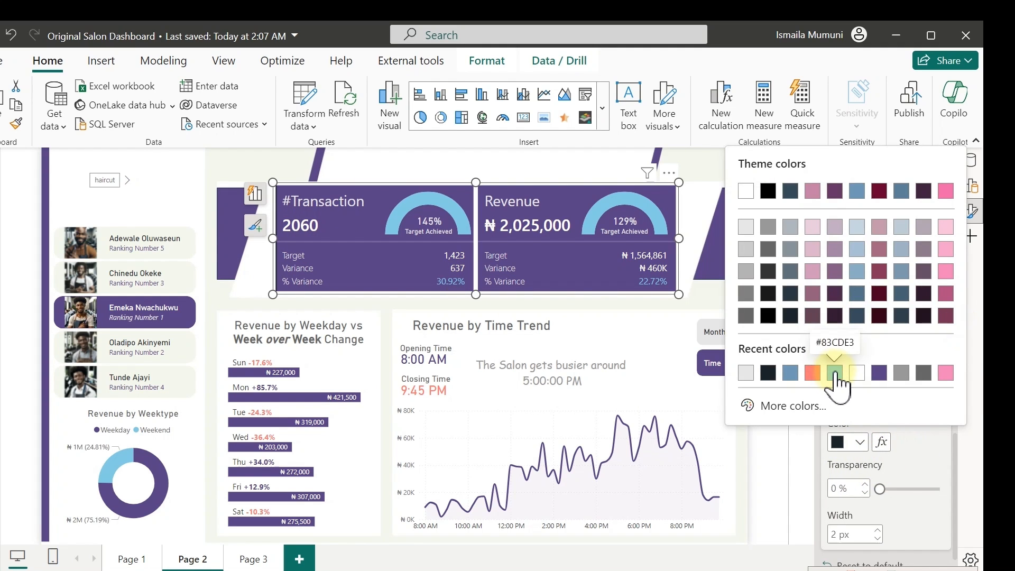
{"action": "left_click", "coordinate": [835, 374]}
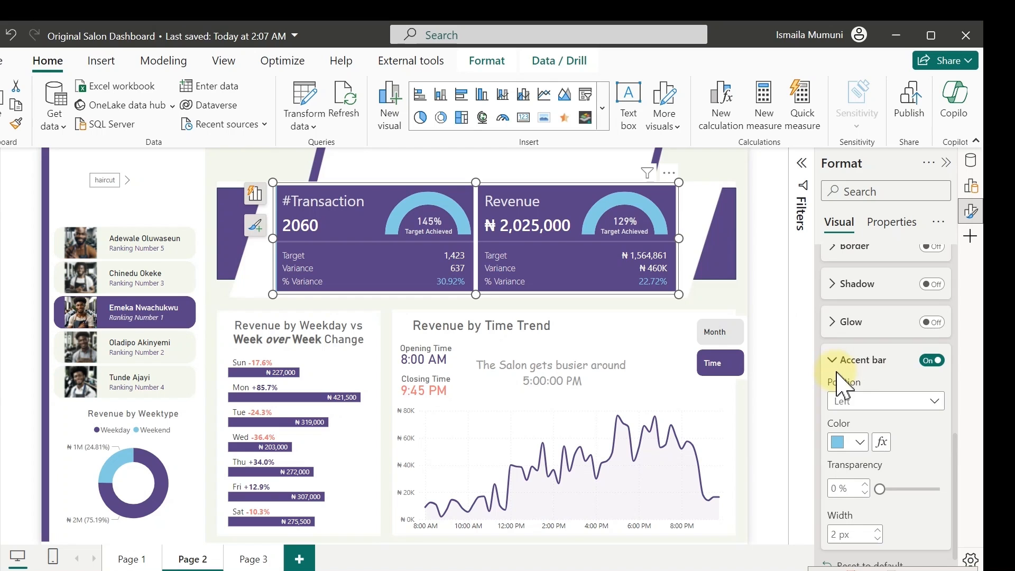
- Set the #Transaction card's accent bar width to 5 px and its transparency to 43%
{"action": "scroll", "coordinate": [863, 459], "scroll_direction": "down", "scroll_amount": 1}
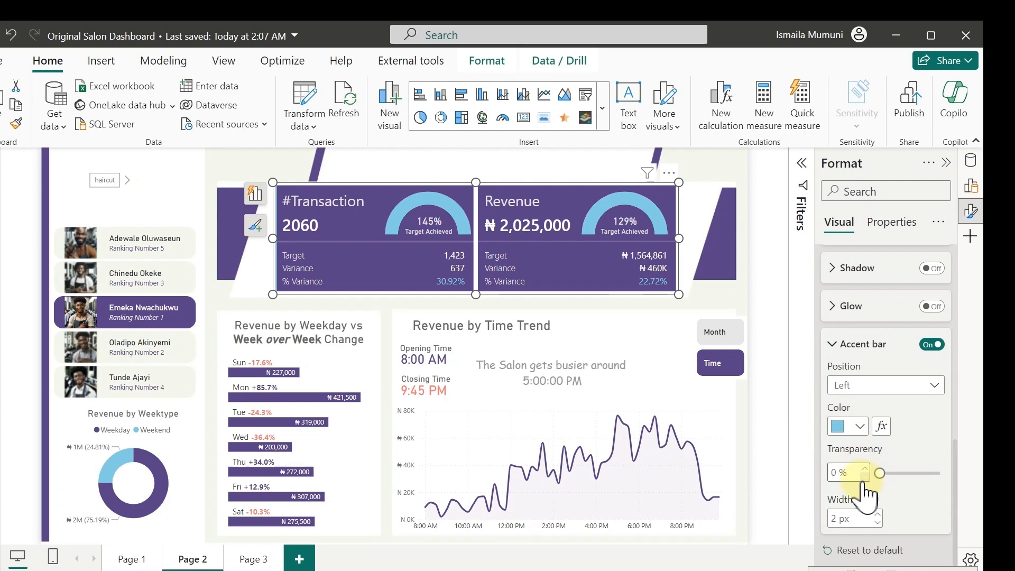
{"action": "left_click", "coordinate": [876, 514]}
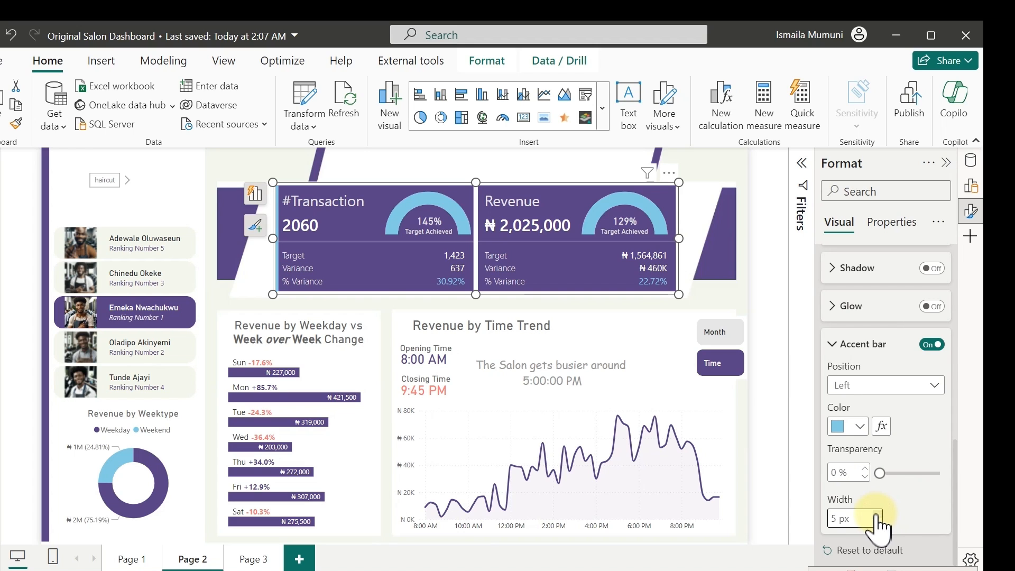
{"action": "left_click_drag", "start_coordinate": [887, 474], "coordinate": [908, 480]}
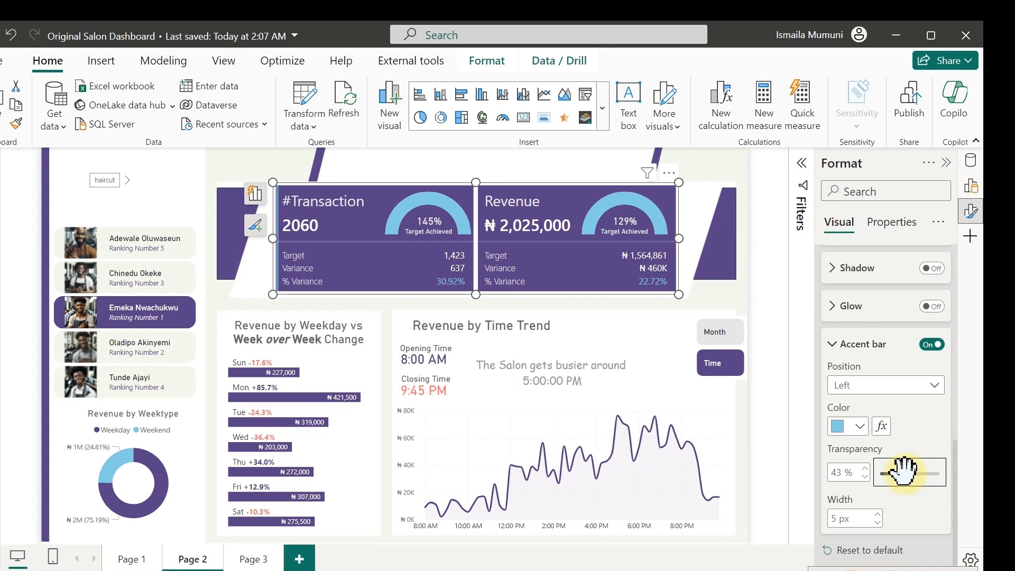
- Turn on the accent bar for the Revenue card and set its width to 5 px
{"action": "scroll", "coordinate": [924, 430], "scroll_direction": "up", "scroll_amount": 10}
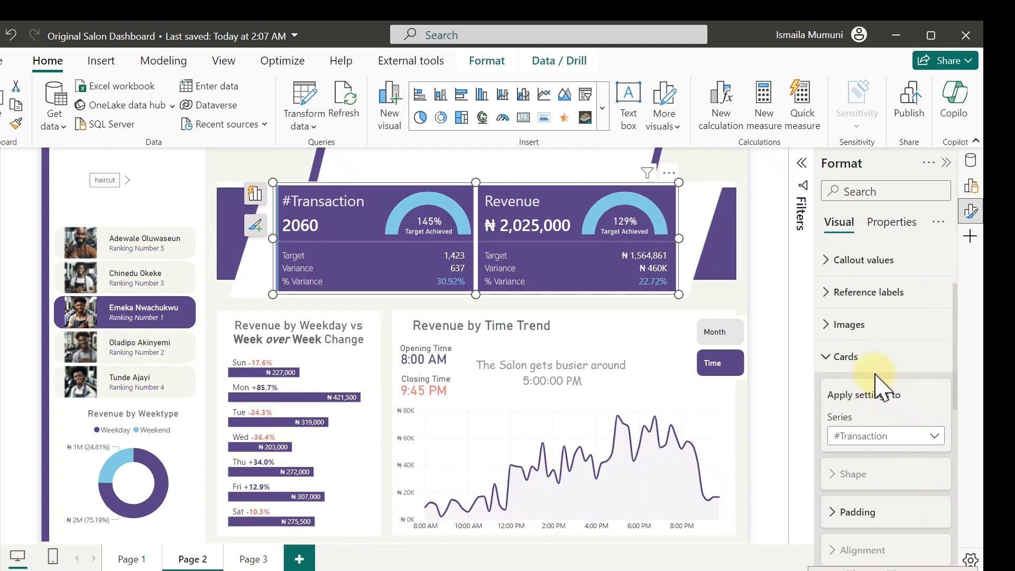
{"action": "left_click", "coordinate": [864, 432]}
{"action": "left_click", "coordinate": [862, 478]}
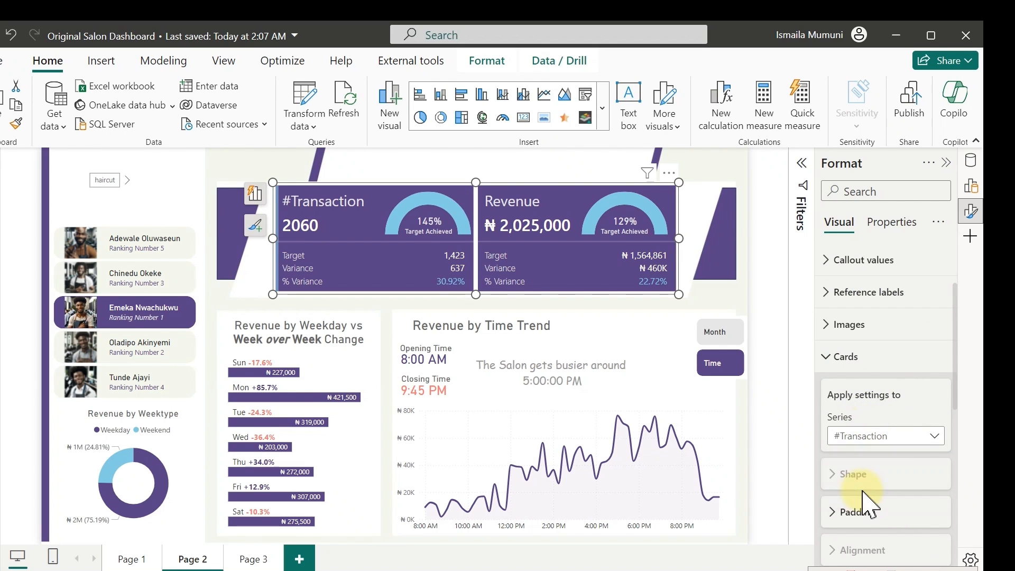
{"action": "scroll", "coordinate": [906, 465], "scroll_direction": "down", "scroll_amount": 10}
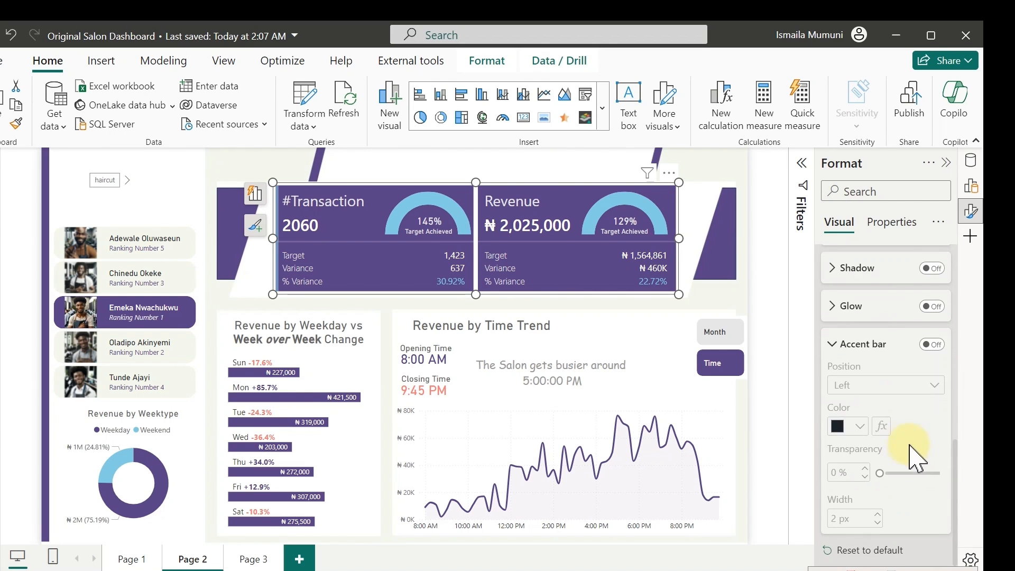
{"action": "left_click", "coordinate": [931, 345]}
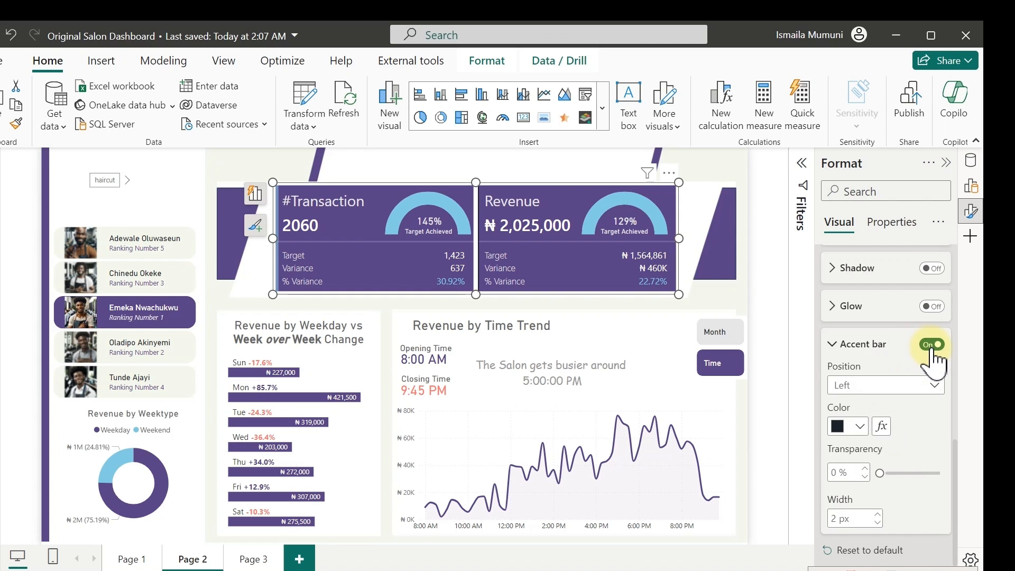
{"action": "left_click", "coordinate": [878, 513]}
- Color the Revenue card's accent bar light blue and set its transparency to 11%, leaving the KPI visual deselected
{"action": "left_click", "coordinate": [859, 426]}
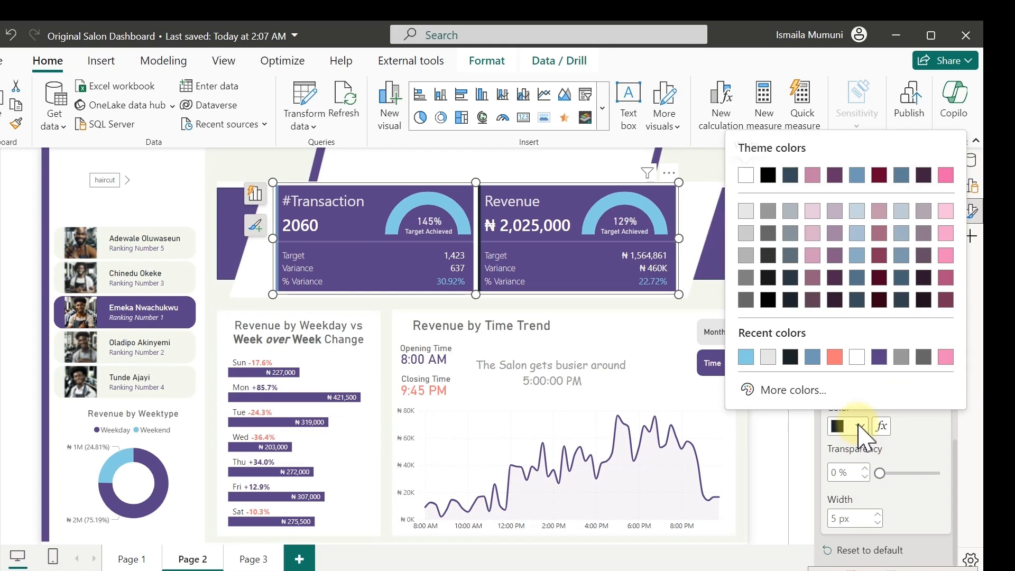
{"action": "left_click", "coordinate": [745, 356]}
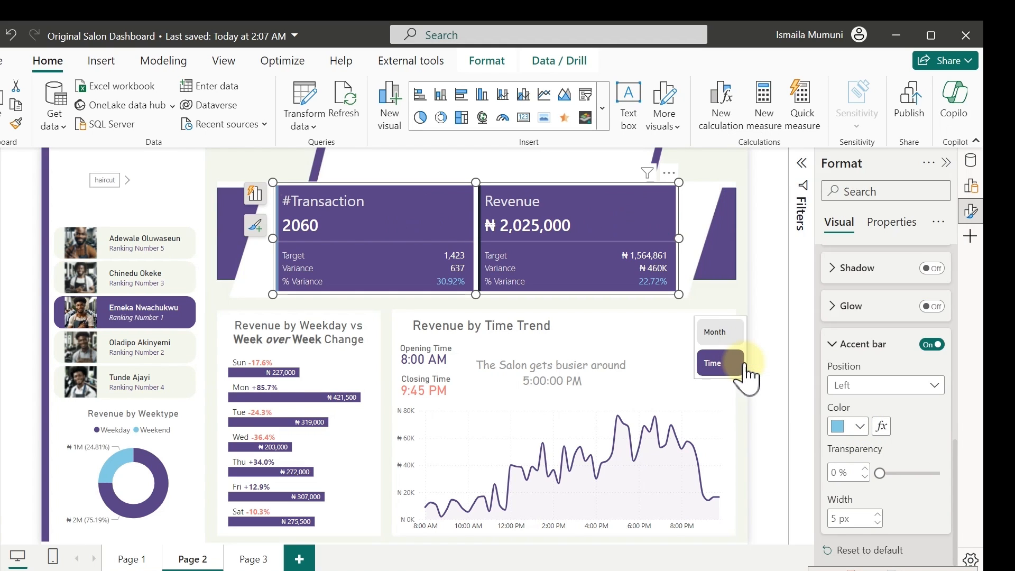
{"action": "left_click_drag", "start_coordinate": [878, 472], "coordinate": [881, 475]}
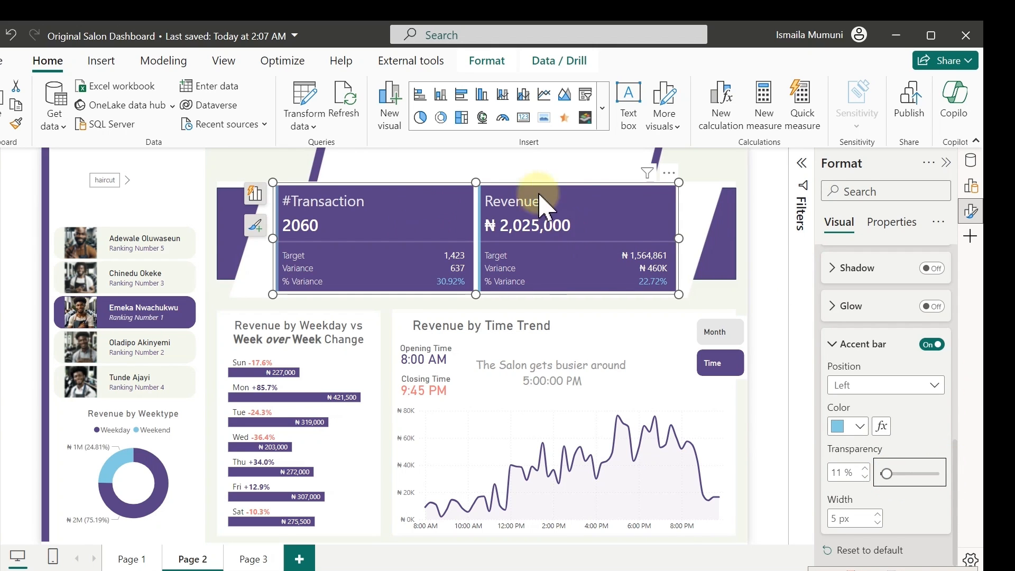
{"action": "left_click", "coordinate": [526, 170]}
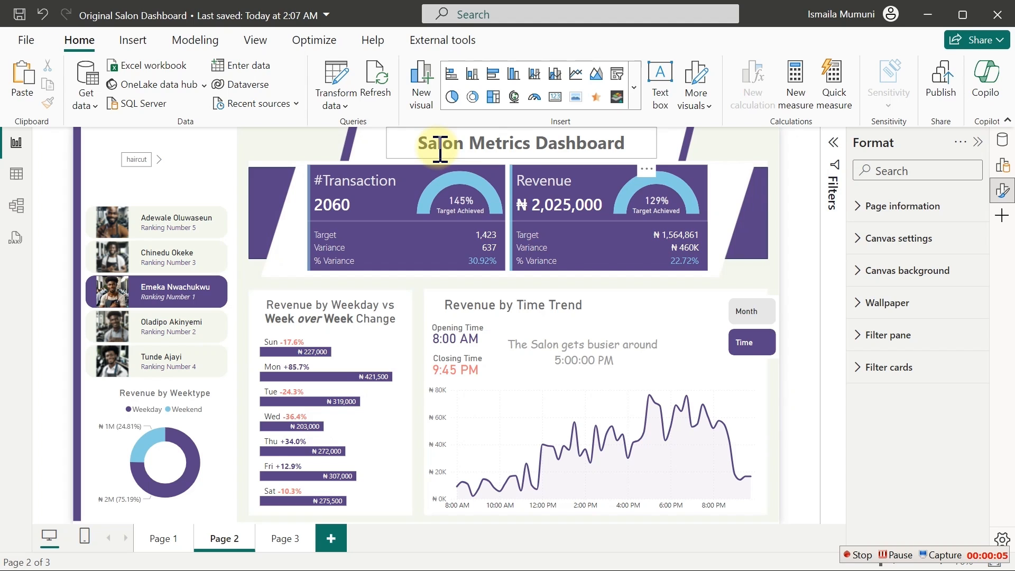
- Cross-filter the dashboard by Weekend in the Revenue by Weektype donut, and select the haircut service slicer
{"action": "left_click", "coordinate": [168, 406]}
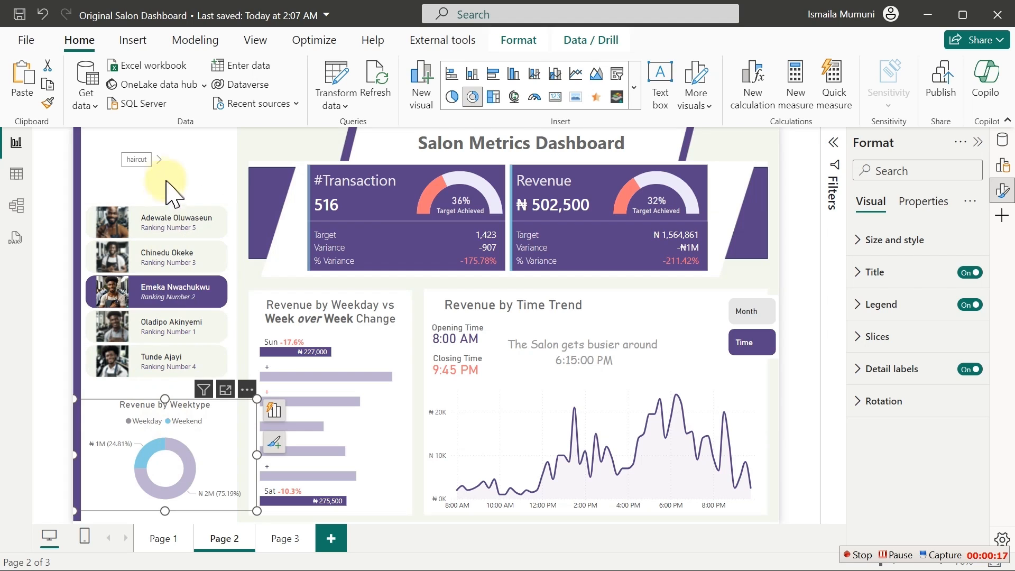
{"action": "left_click", "coordinate": [151, 185]}
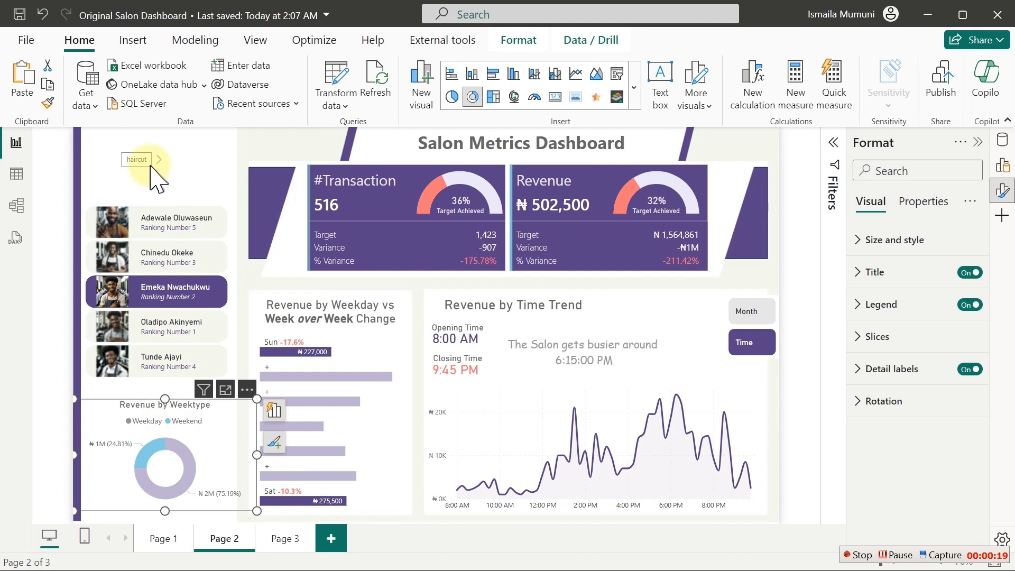
{"action": "left_click", "coordinate": [164, 159]}
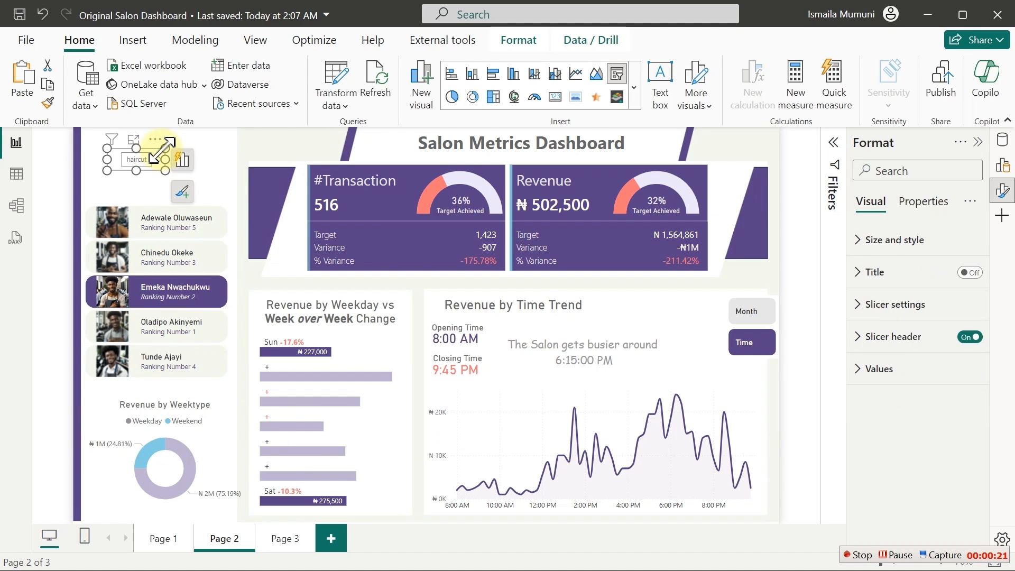
- Copy the Month/Time slicer's formatting onto the service type slicer with Format Painter, and filter the report by haircut
{"action": "left_click", "coordinate": [774, 324]}
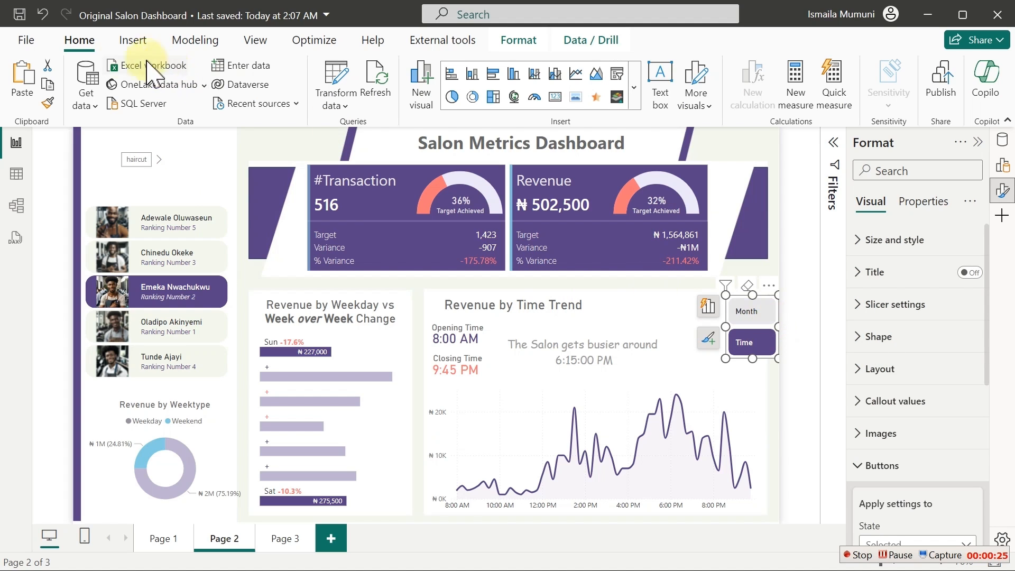
{"action": "left_click", "coordinate": [47, 102]}
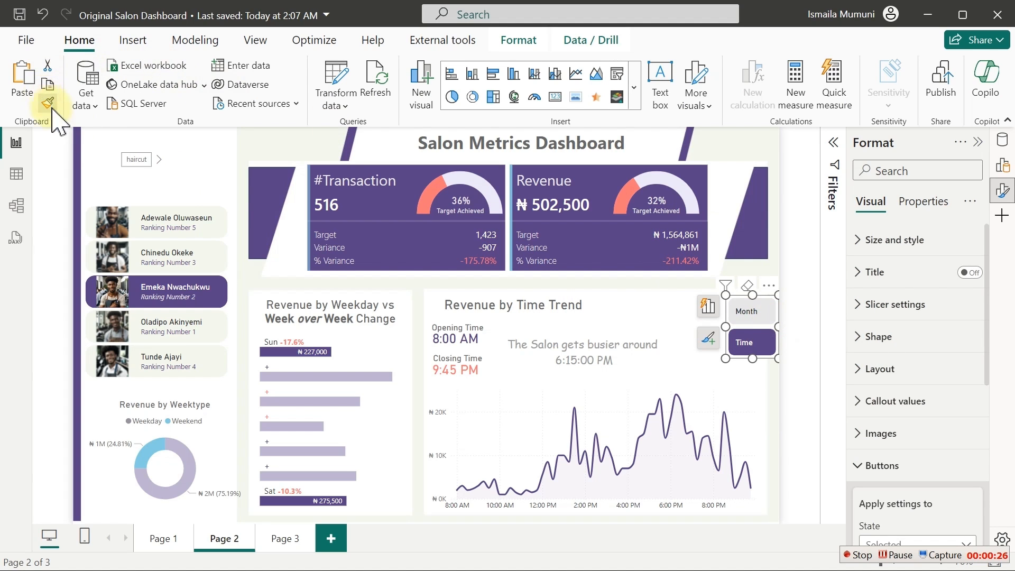
{"action": "left_click", "coordinate": [159, 168]}
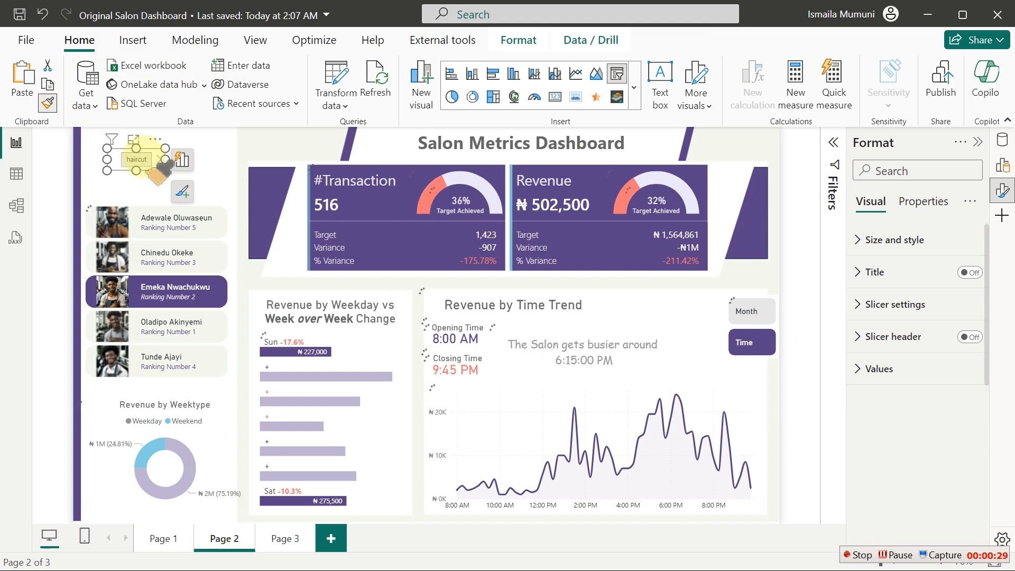
{"action": "left_click", "coordinate": [138, 159]}
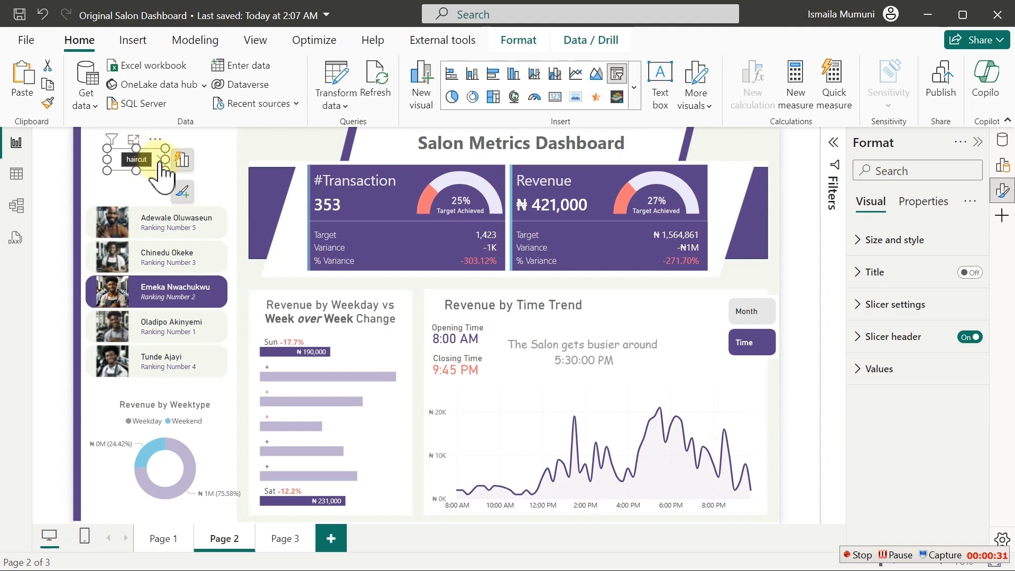
- Enlarge the service type slicer to fit both haircut and shave, and convert it to a button slicer
{"action": "mouse_move", "coordinate": [165, 149]}
{"action": "left_mouse_down"}
{"action": "mouse_move", "coordinate": [230, 134]}
{"action": "mouse_move", "coordinate": [192, 137]}
{"action": "mouse_move", "coordinate": [172, 153]}
{"action": "left_mouse_up"}
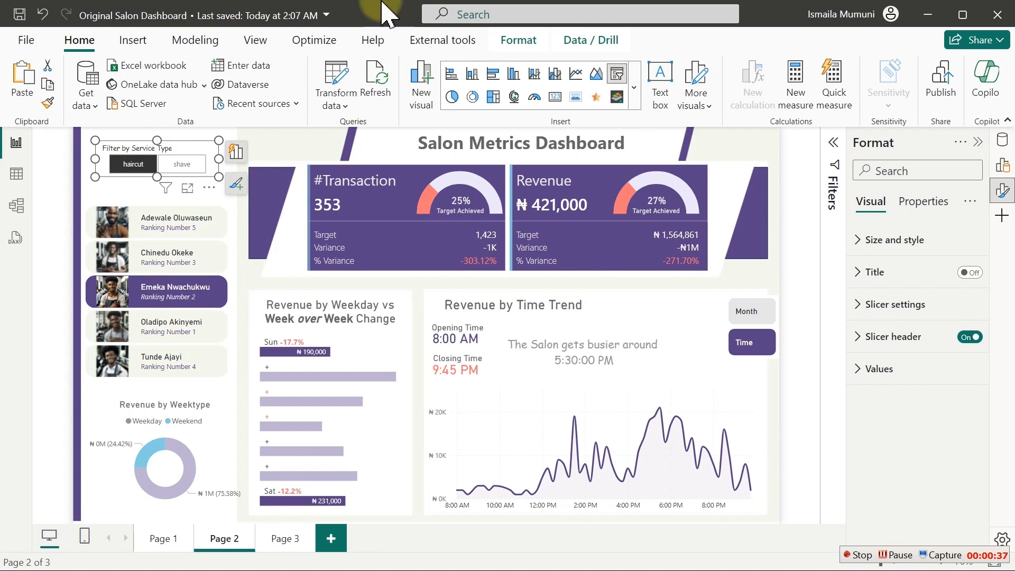
{"action": "left_click", "coordinate": [634, 89]}
{"action": "scroll", "coordinate": [573, 340], "scroll_direction": "down", "scroll_amount": 3}
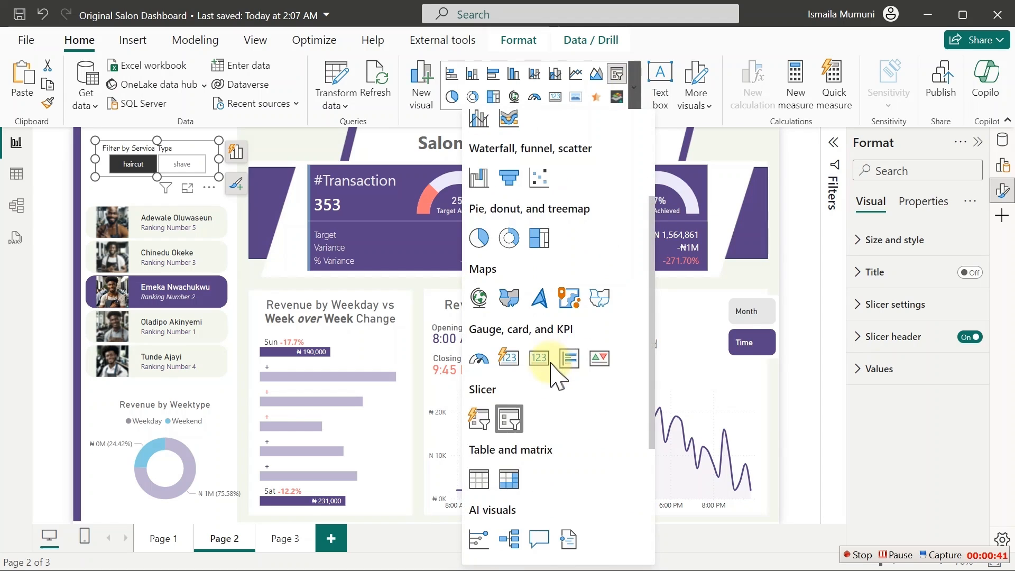
{"action": "left_click", "coordinate": [479, 417]}
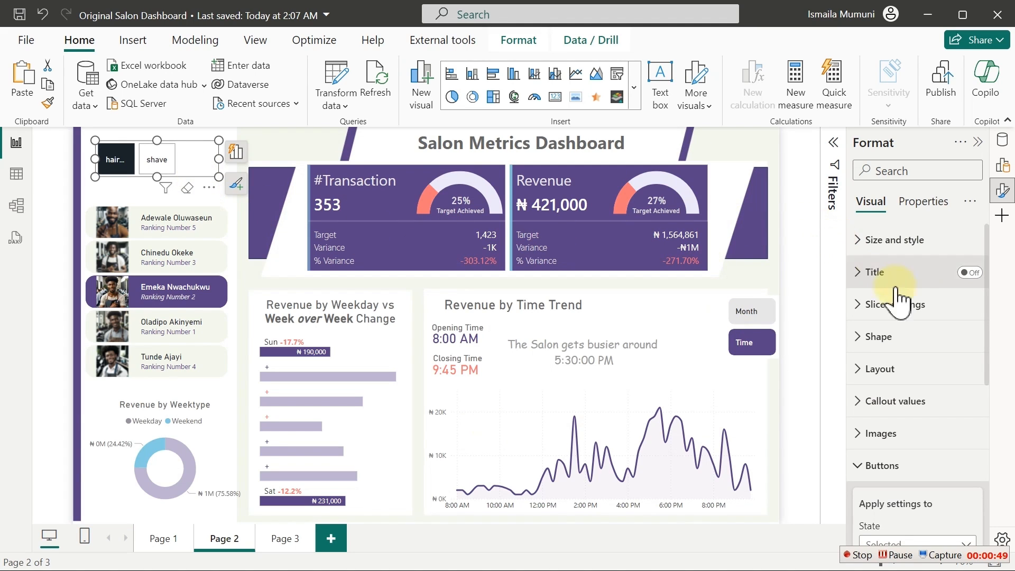
- Set the service type slicer's layout to show 2 columns
{"action": "left_click", "coordinate": [900, 376]}
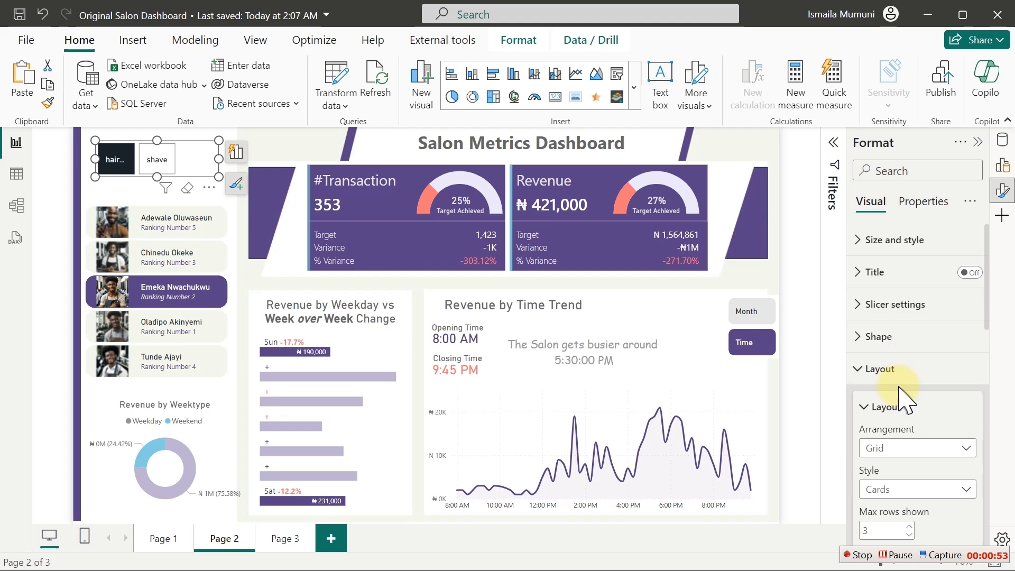
{"action": "scroll", "coordinate": [913, 446], "scroll_direction": "down", "scroll_amount": 2}
{"action": "left_click", "coordinate": [910, 418]}
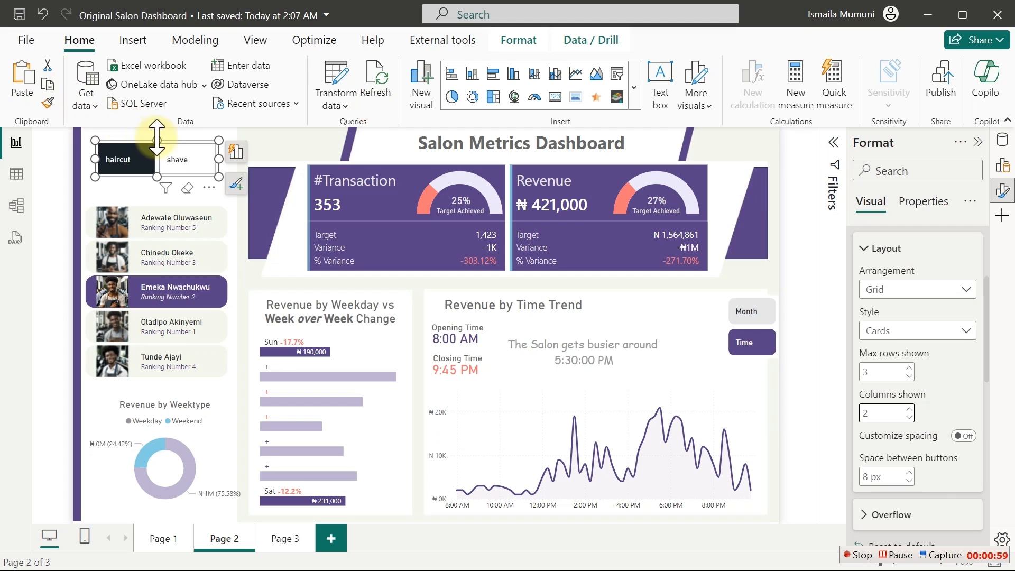
- Reduce the service type slicer's height and move it down slightly, just above the staff list
{"action": "left_click_drag", "start_coordinate": [157, 140], "coordinate": [157, 153]}
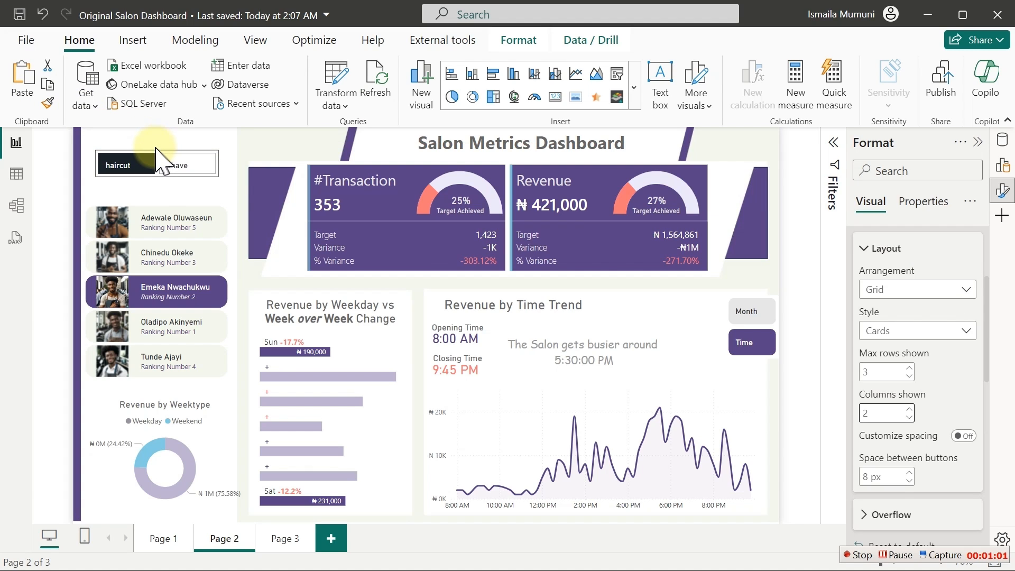
{"action": "left_click", "coordinate": [156, 150]}
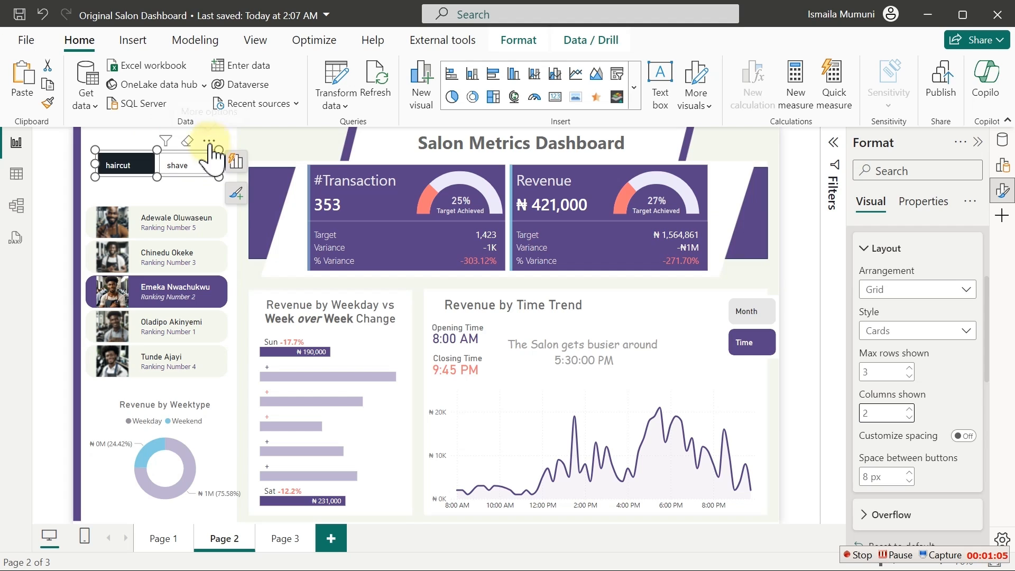
{"action": "mouse_move", "coordinate": [211, 154]}
{"action": "left_mouse_down"}
{"action": "mouse_move", "coordinate": [203, 141]}
{"action": "mouse_move", "coordinate": [207, 154]}
{"action": "left_mouse_up"}
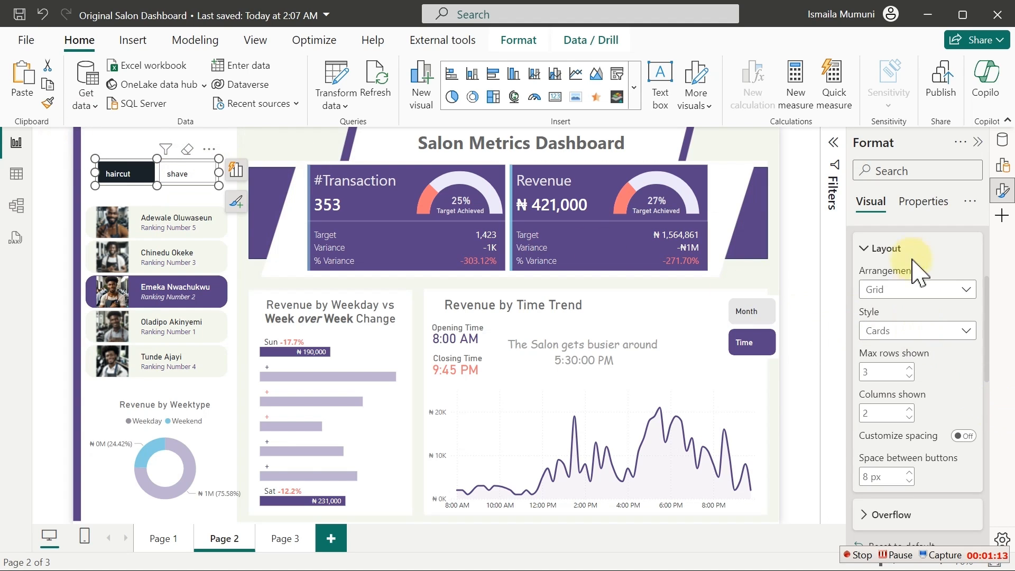
{"action": "scroll", "coordinate": [896, 296], "scroll_direction": "up", "scroll_amount": 2}
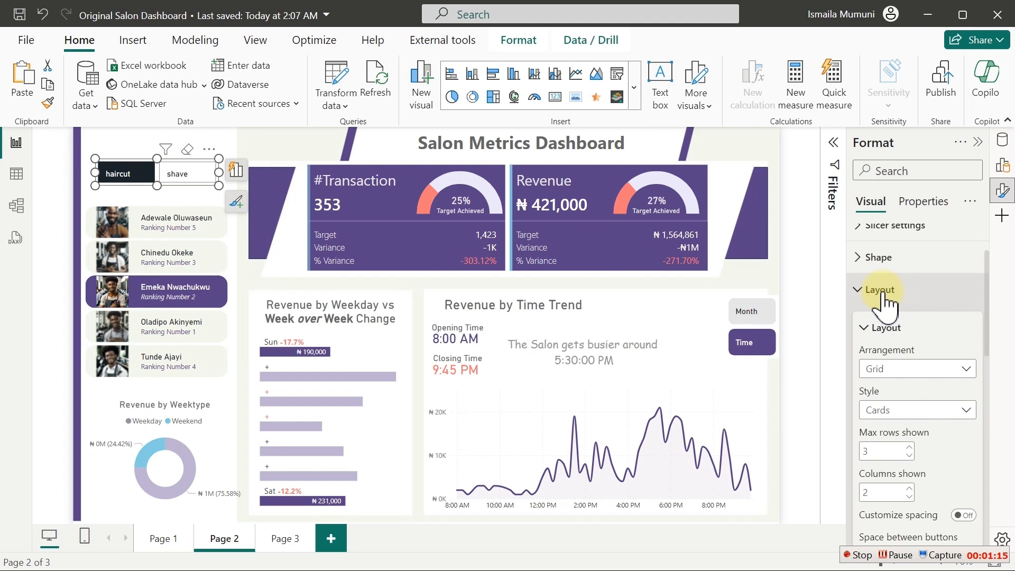
{"action": "left_click", "coordinate": [883, 296]}
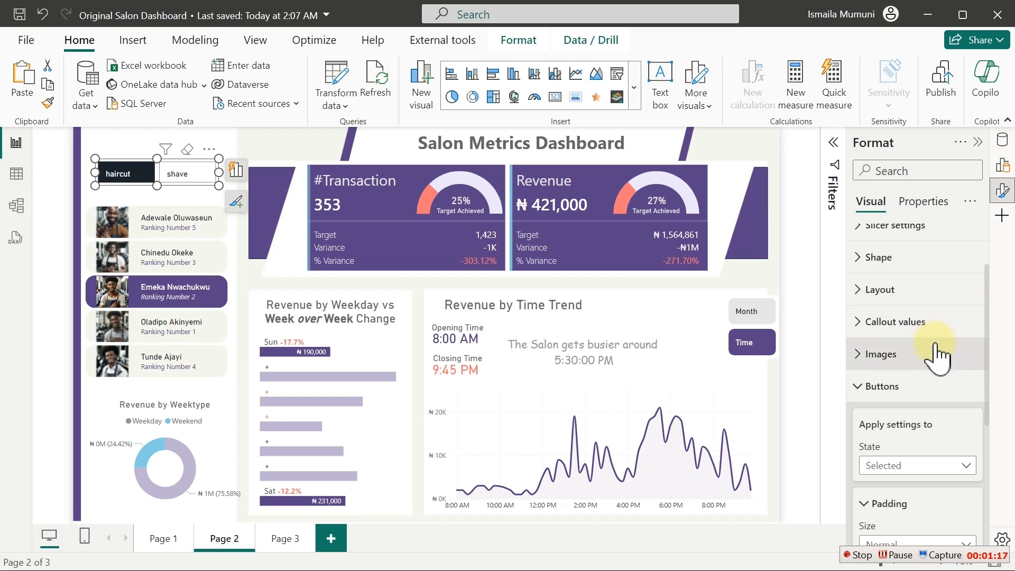
- Turn off the border and fill for the selected state of the service type slicer's buttons
{"action": "left_click", "coordinate": [899, 396]}
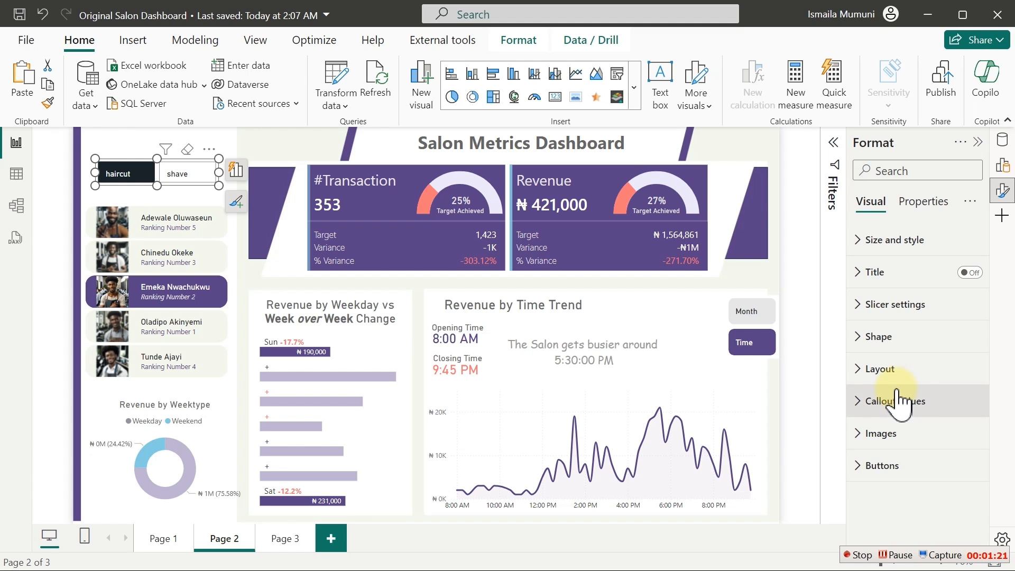
{"action": "left_click", "coordinate": [901, 455]}
{"action": "scroll", "coordinate": [909, 439], "scroll_direction": "down", "scroll_amount": 3}
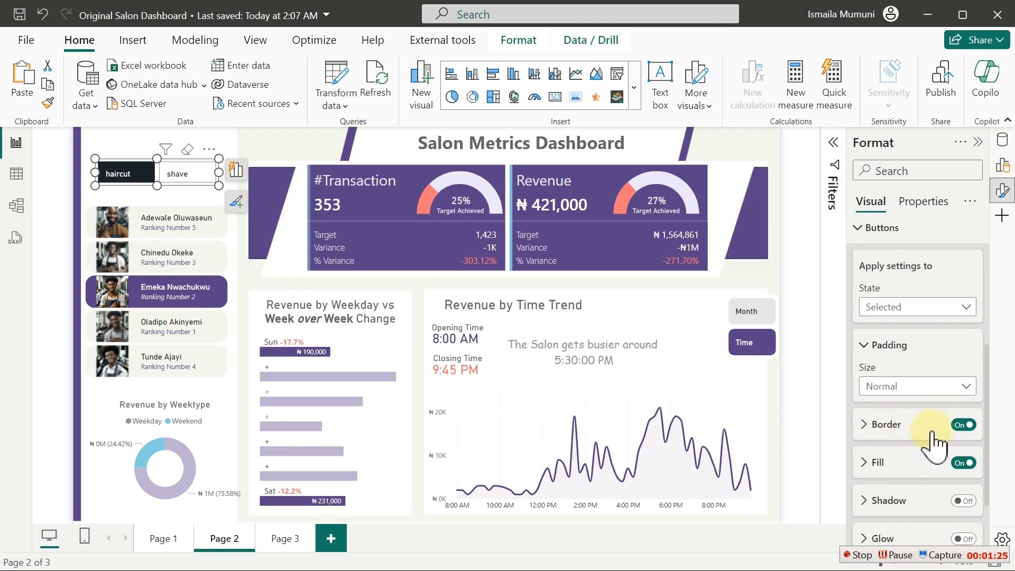
{"action": "left_click", "coordinate": [962, 463]}
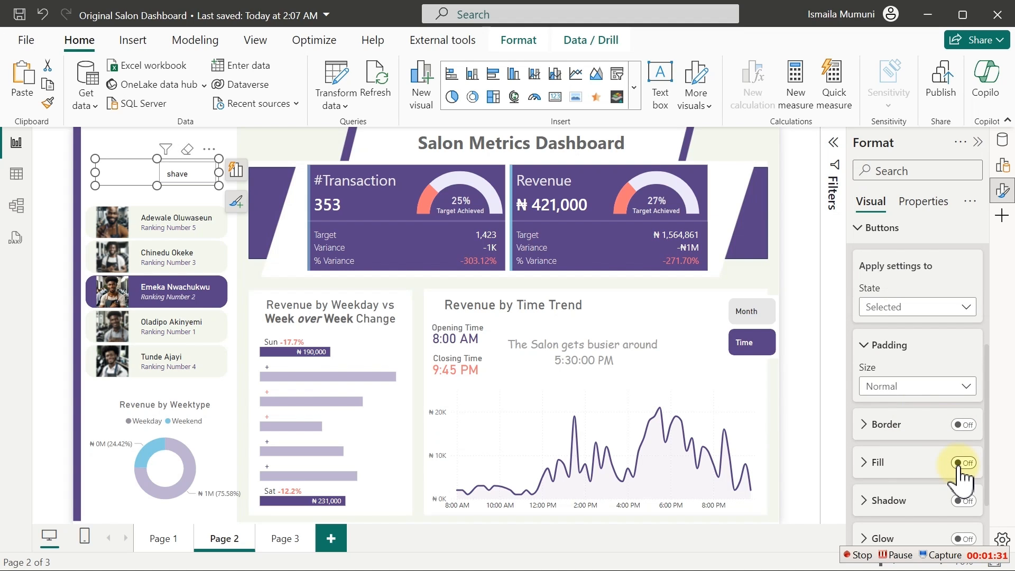
{"action": "left_click", "coordinate": [906, 312]}
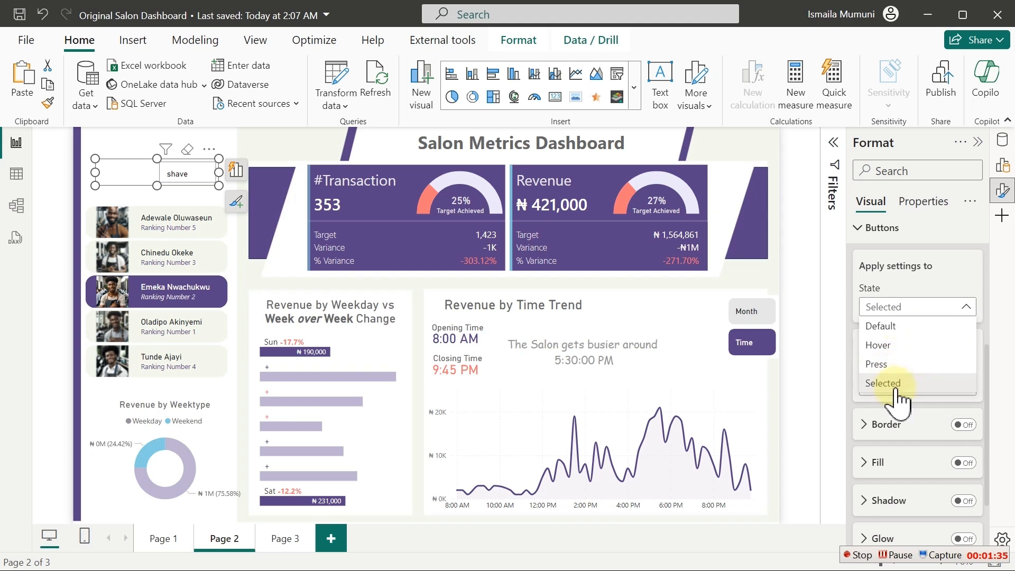
{"action": "left_click", "coordinate": [916, 427]}
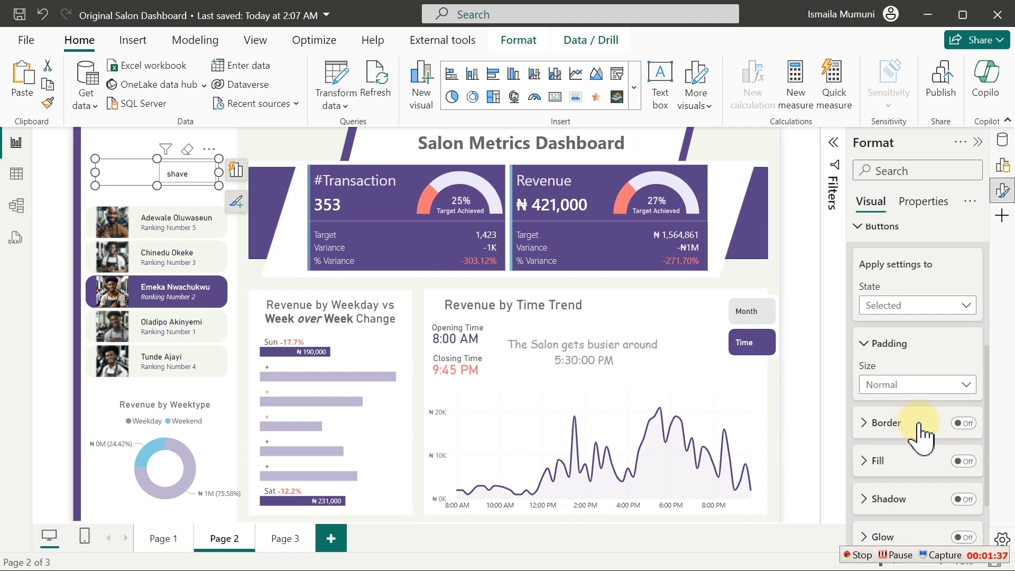
- Set the service type slicer's callout values in the selected state to the dashboard's purple at font size 16
{"action": "scroll", "coordinate": [917, 434], "scroll_direction": "down", "scroll_amount": 2}
{"action": "scroll", "coordinate": [923, 444], "scroll_direction": "up", "scroll_amount": 4}
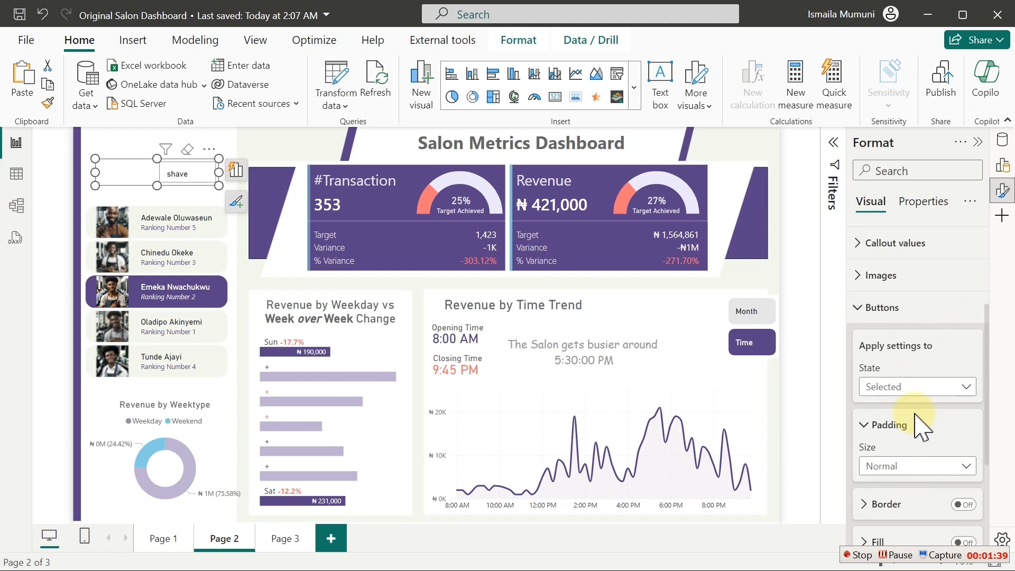
{"action": "scroll", "coordinate": [914, 413], "scroll_direction": "up", "scroll_amount": 2}
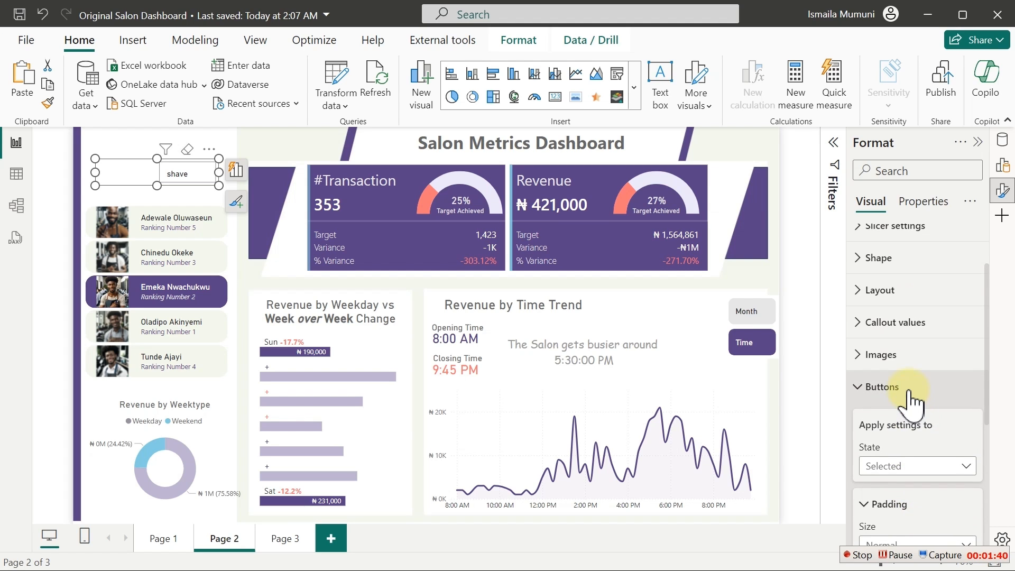
{"action": "left_click", "coordinate": [898, 323]}
{"action": "scroll", "coordinate": [904, 418], "scroll_direction": "down", "scroll_amount": 4}
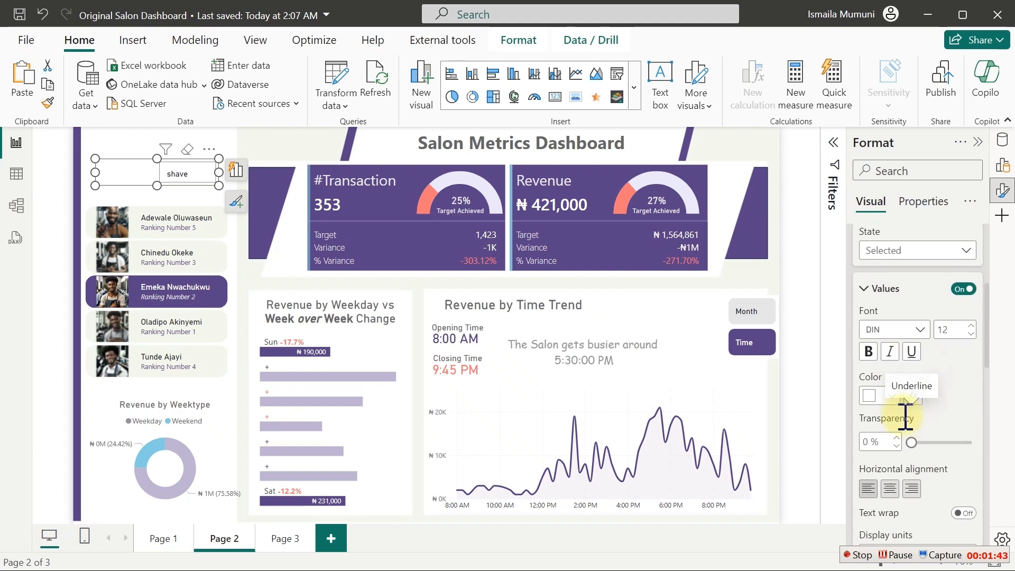
{"action": "left_click", "coordinate": [888, 390]}
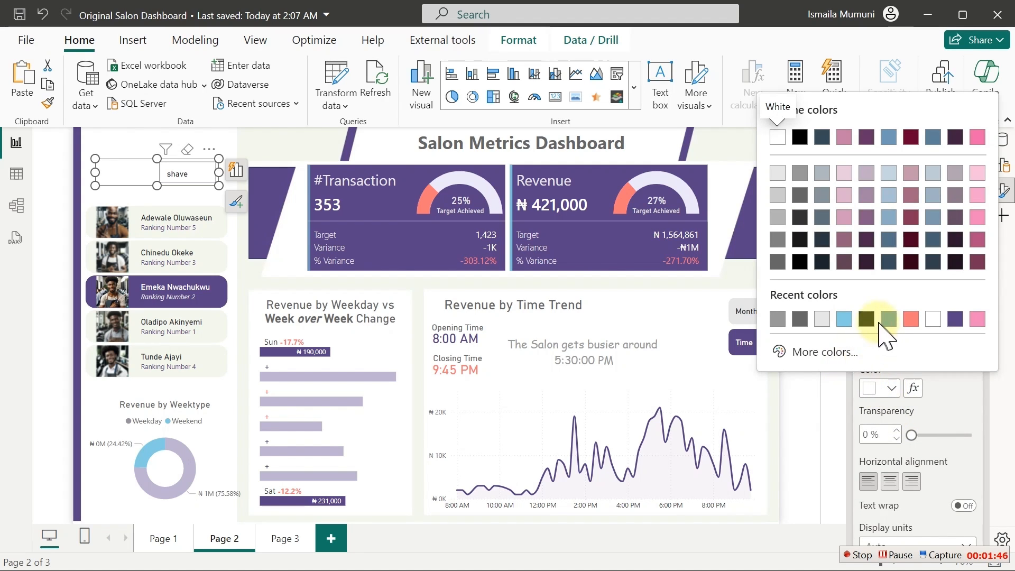
{"action": "left_click", "coordinate": [953, 318]}
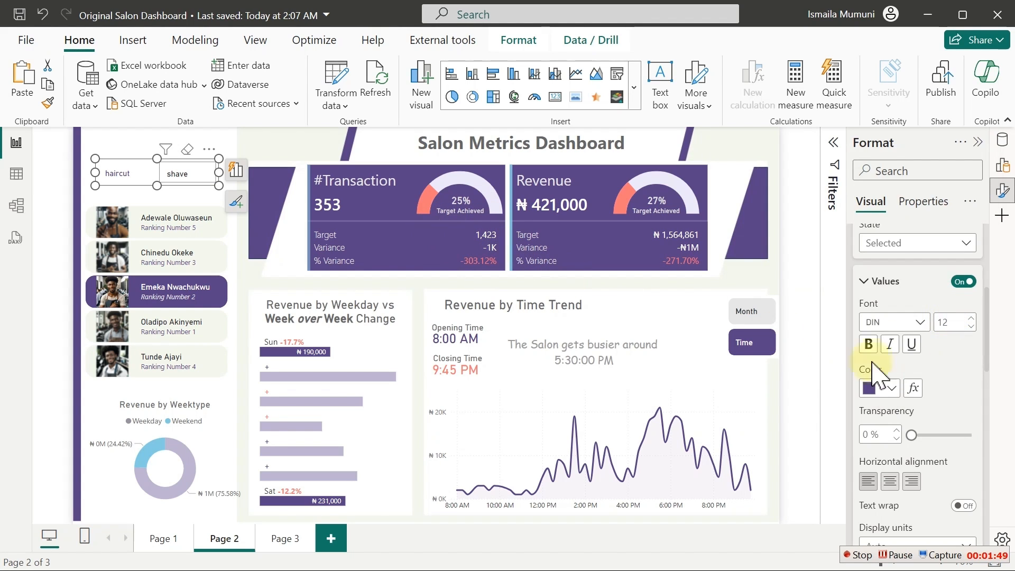
{"action": "left_click", "coordinate": [973, 318]}
{"action": "left_click", "coordinate": [972, 318]}
{"action": "left_click", "coordinate": [973, 318]}
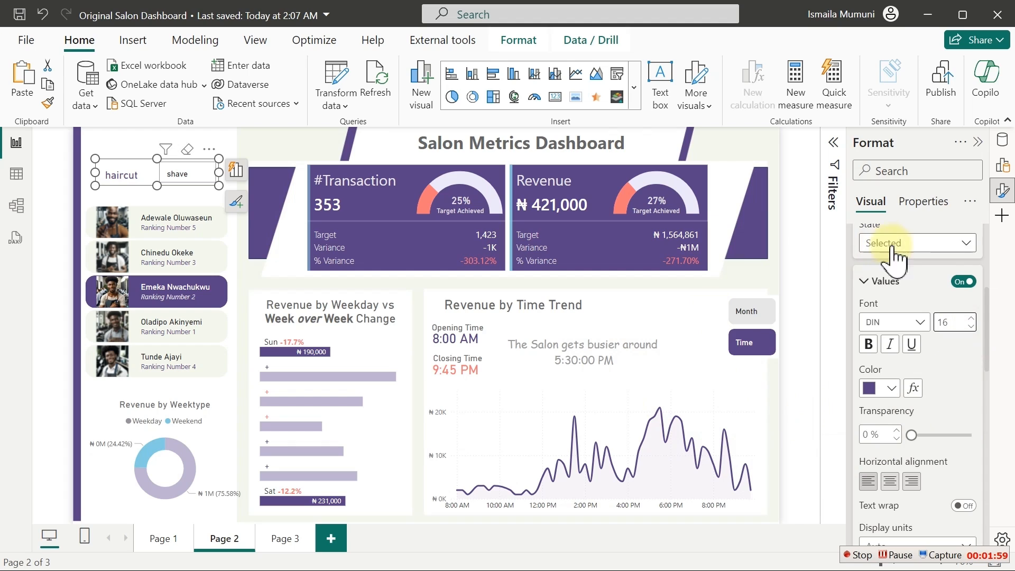
- Set the slicer's callout values in the default state to font size 13 and the same purple
{"action": "left_click", "coordinate": [953, 246]}
{"action": "left_click", "coordinate": [911, 261]}
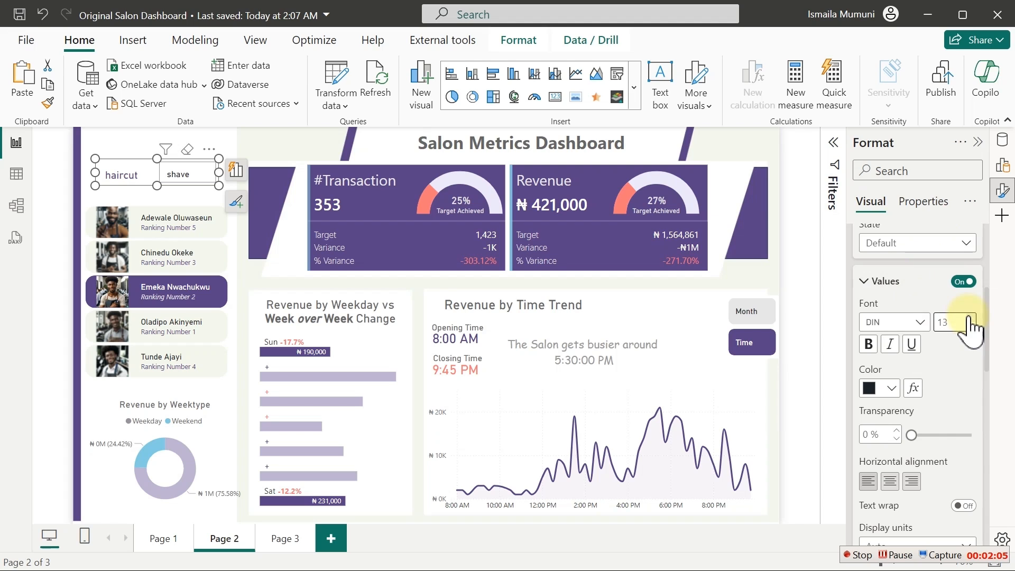
{"action": "left_click", "coordinate": [891, 388]}
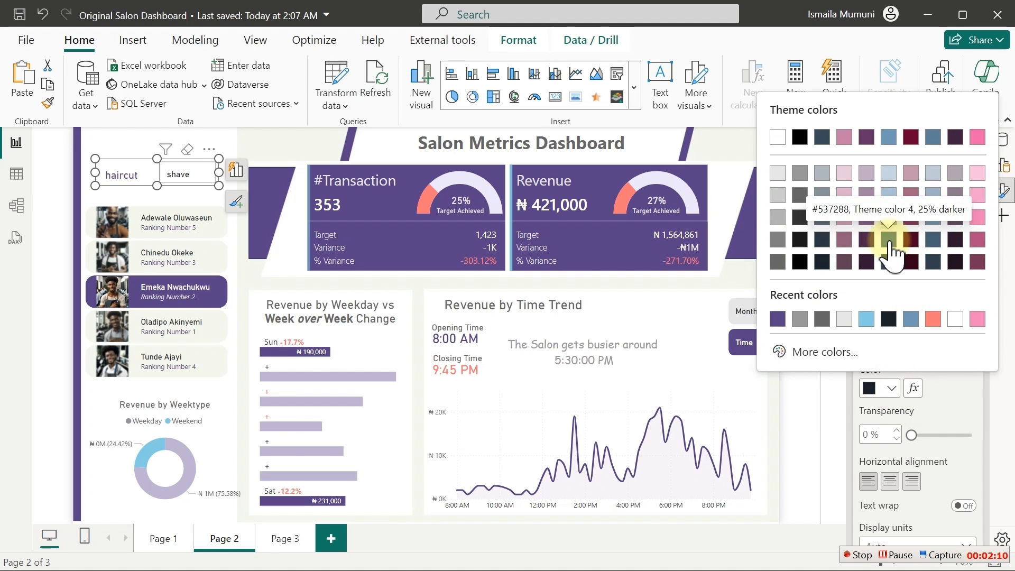
{"action": "left_click", "coordinate": [778, 319]}
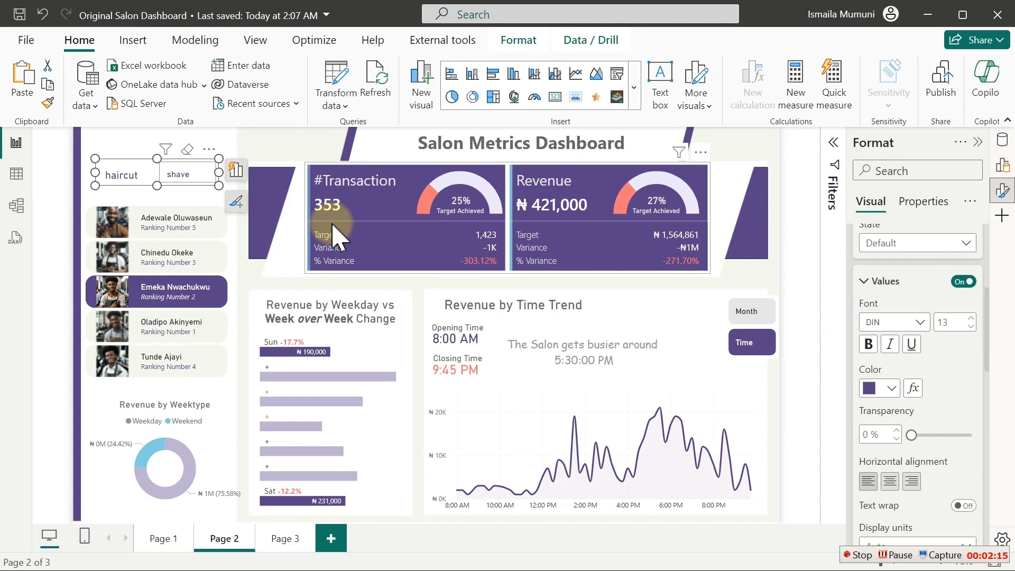
- Test the service type slicer by clearing the haircut selection and filtering the report by shave
{"action": "left_click", "coordinate": [141, 140]}
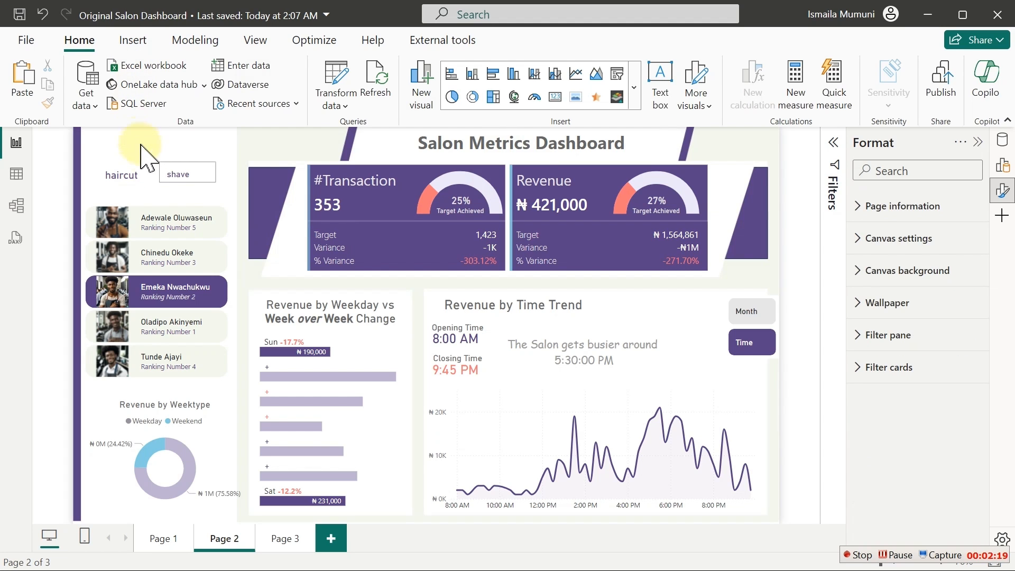
{"action": "left_click", "coordinate": [150, 175]}
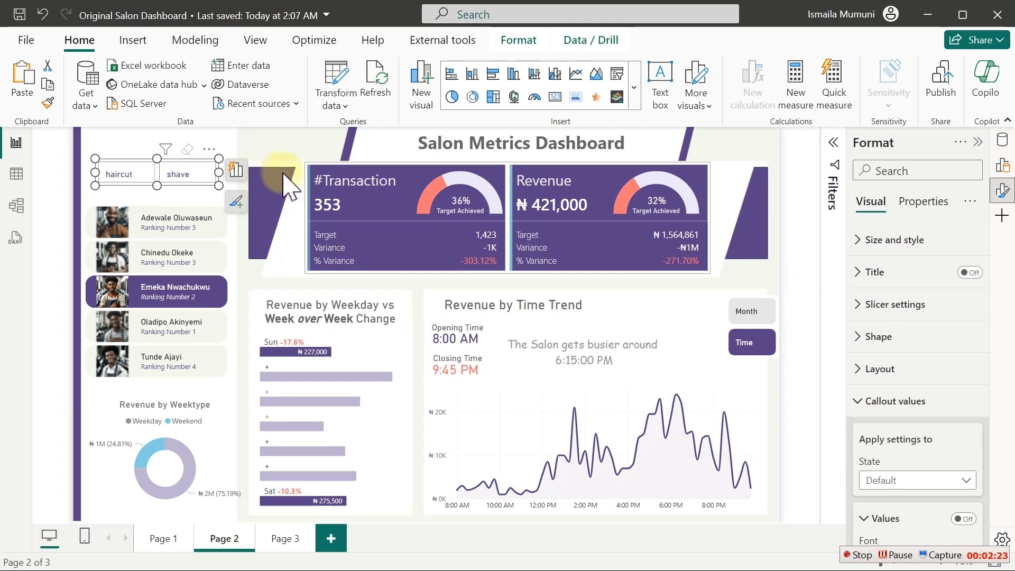
{"action": "left_click", "coordinate": [199, 174]}
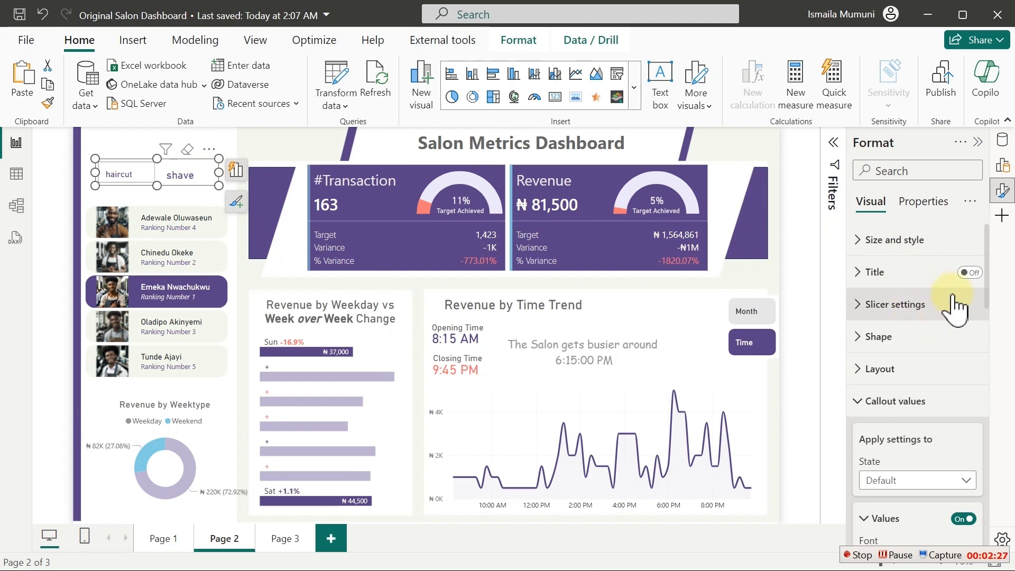
- Turn off the border for the default state of the service type slicer's buttons
{"action": "scroll", "coordinate": [919, 448], "scroll_direction": "down", "scroll_amount": 1}
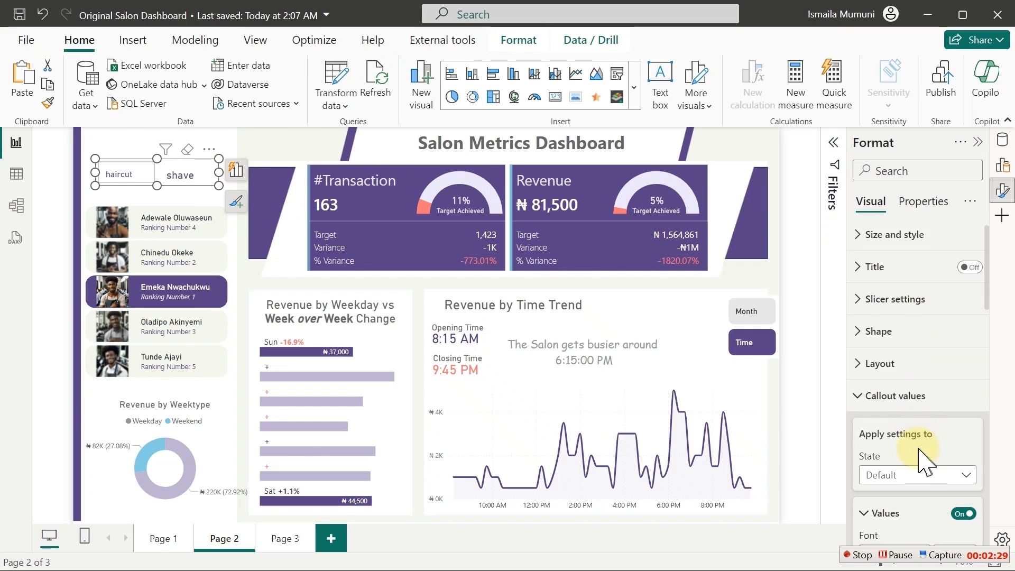
{"action": "scroll", "coordinate": [922, 459], "scroll_direction": "down", "scroll_amount": 3}
{"action": "scroll", "coordinate": [918, 339], "scroll_direction": "down", "scroll_amount": 10}
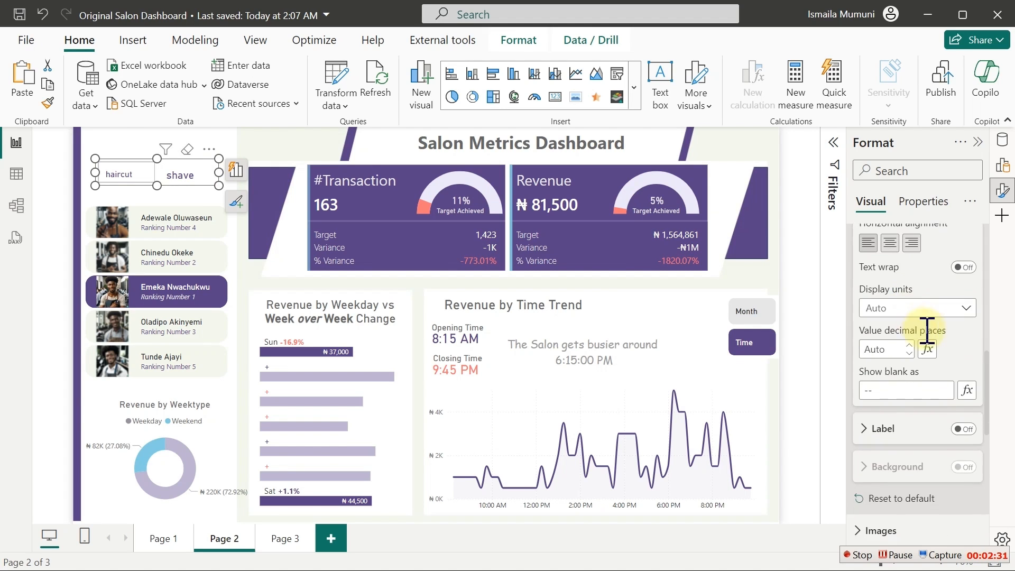
{"action": "scroll", "coordinate": [922, 349], "scroll_direction": "up", "scroll_amount": 3}
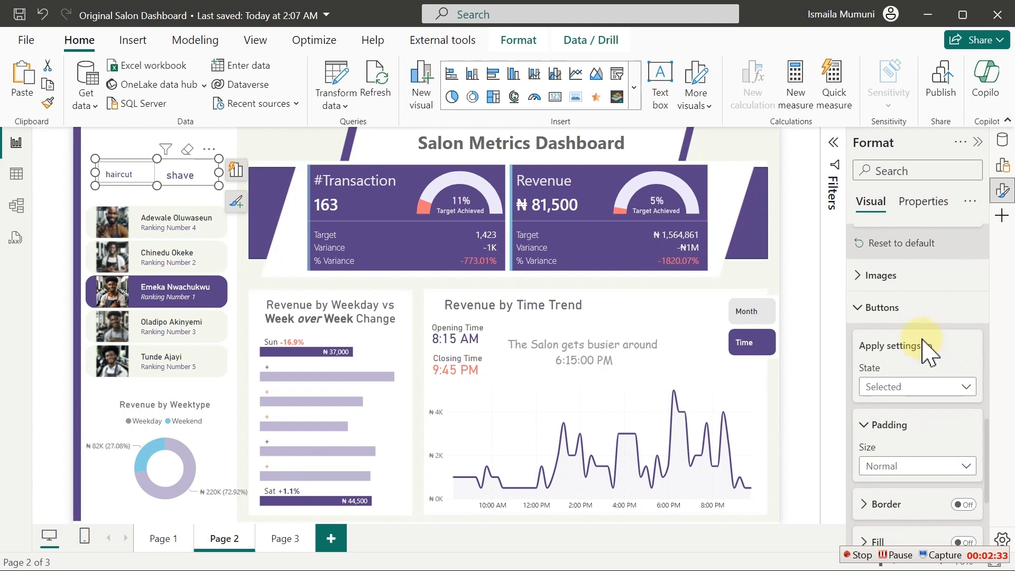
{"action": "scroll", "coordinate": [922, 349], "scroll_direction": "down", "scroll_amount": 3}
{"action": "scroll", "coordinate": [923, 351], "scroll_direction": "up", "scroll_amount": 3}
{"action": "left_click", "coordinate": [915, 389]}
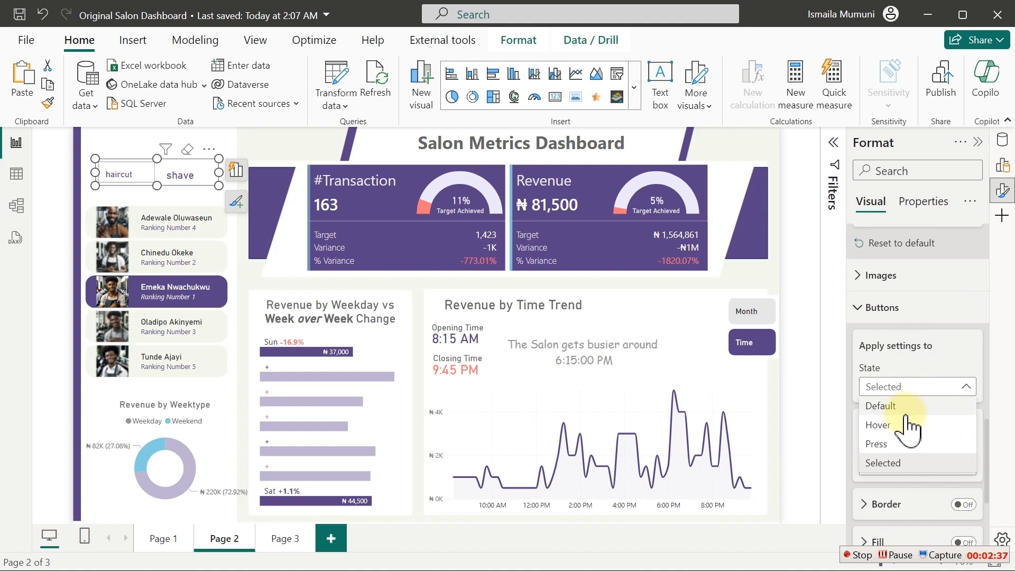
{"action": "left_click", "coordinate": [900, 405]}
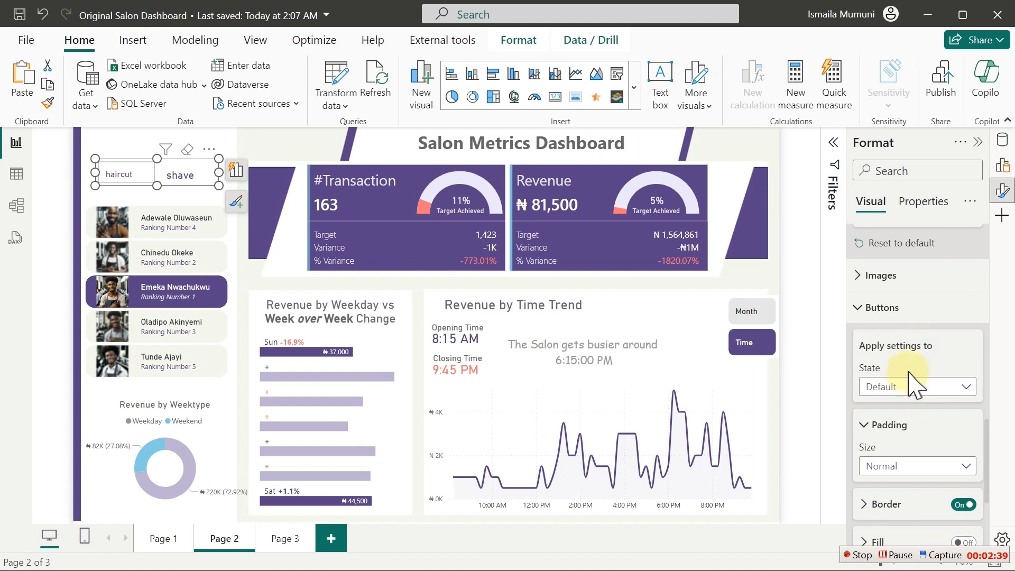
{"action": "scroll", "coordinate": [906, 390], "scroll_direction": "down", "scroll_amount": 3}
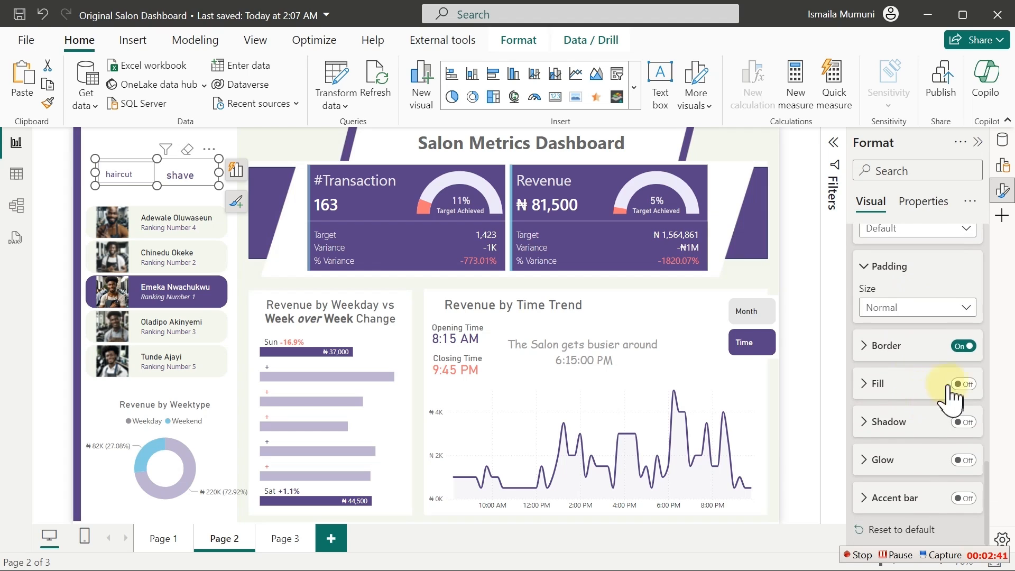
{"action": "left_click", "coordinate": [965, 348]}
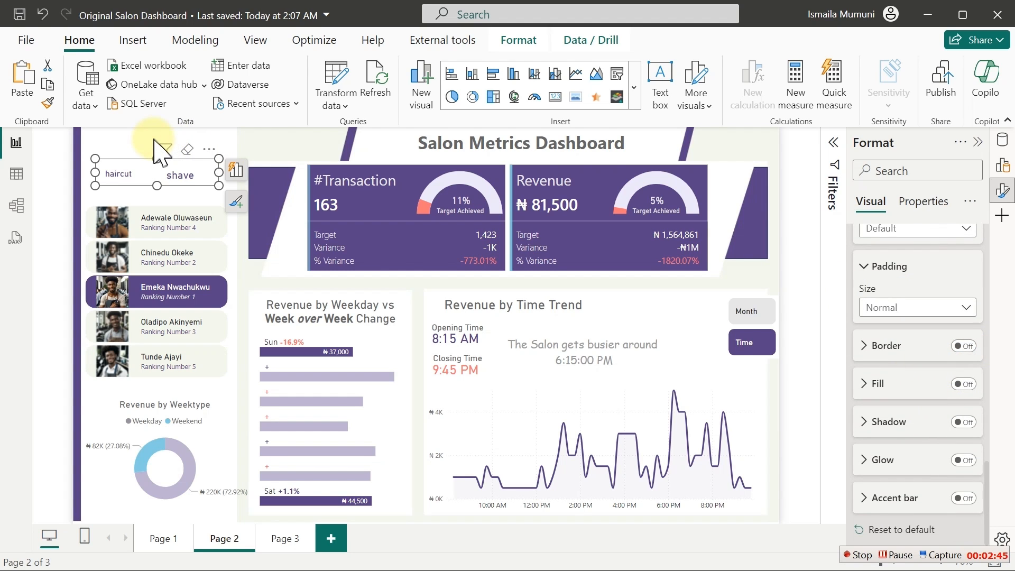
- Filter the report by haircut with the service type slicer and reselect the slicer for formatting
{"action": "left_click", "coordinate": [110, 151]}
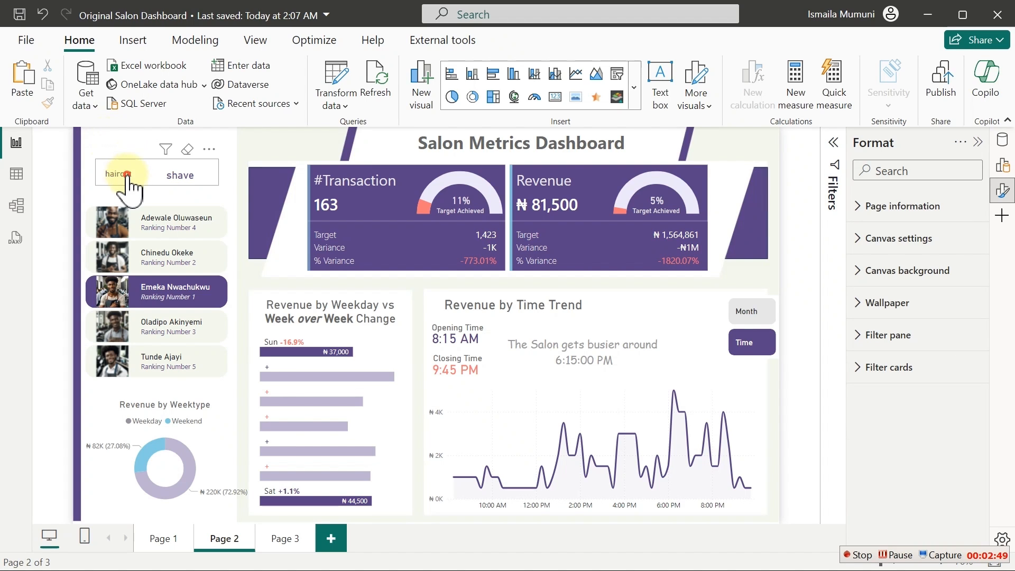
{"action": "left_click", "coordinate": [127, 138]}
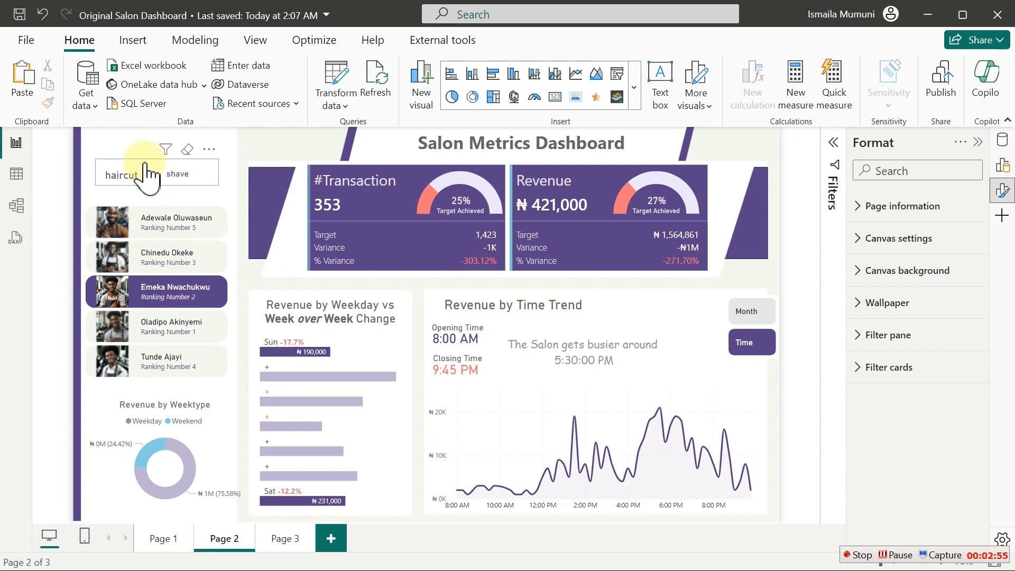
{"action": "left_click", "coordinate": [148, 171]}
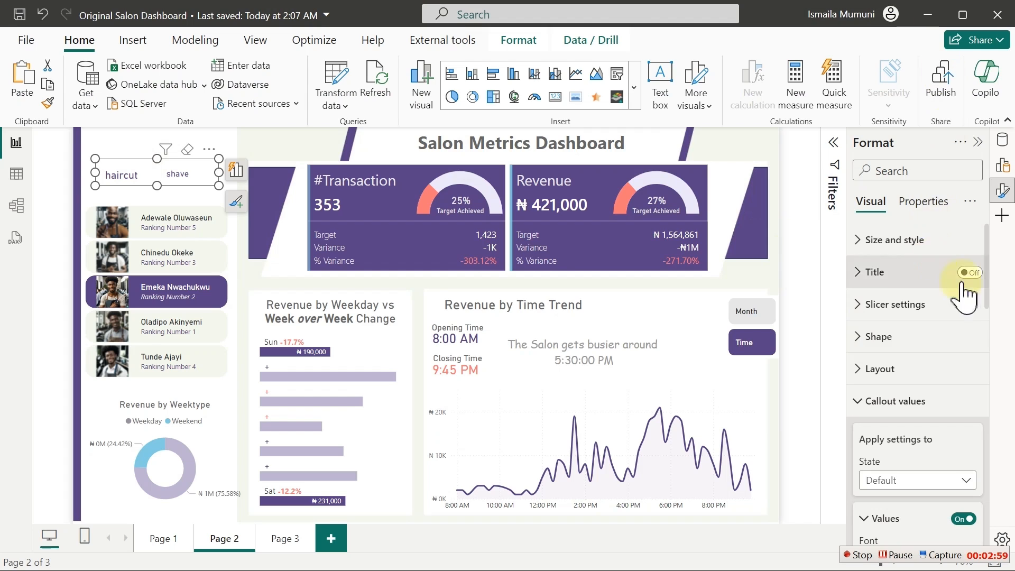
- Turn on the accent bar for the selected state of the service type slicer's buttons
{"action": "scroll", "coordinate": [933, 362], "scroll_direction": "down", "scroll_amount": 5}
{"action": "scroll", "coordinate": [933, 365], "scroll_direction": "down", "scroll_amount": 6}
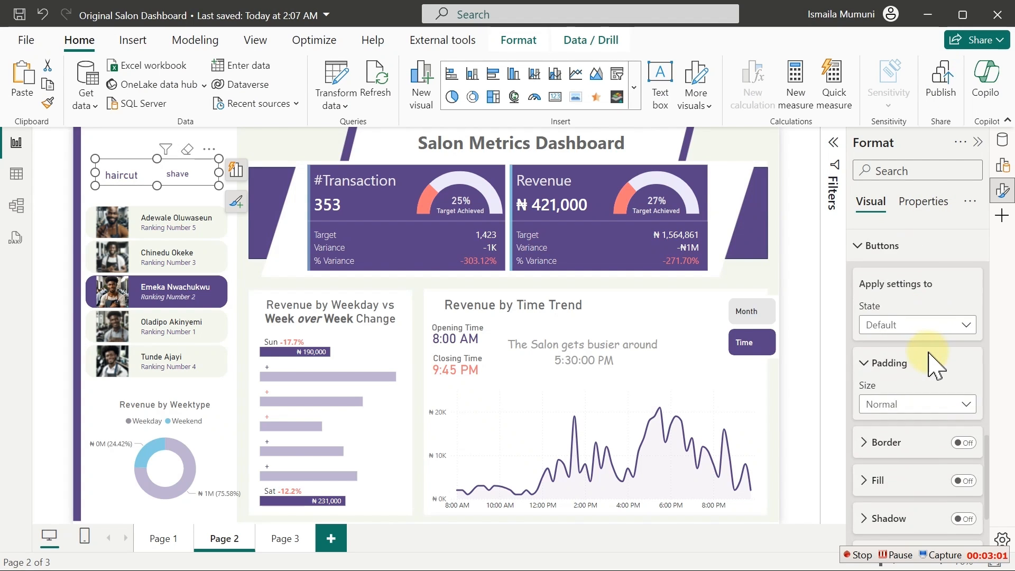
{"action": "scroll", "coordinate": [933, 372], "scroll_direction": "down", "scroll_amount": 3}
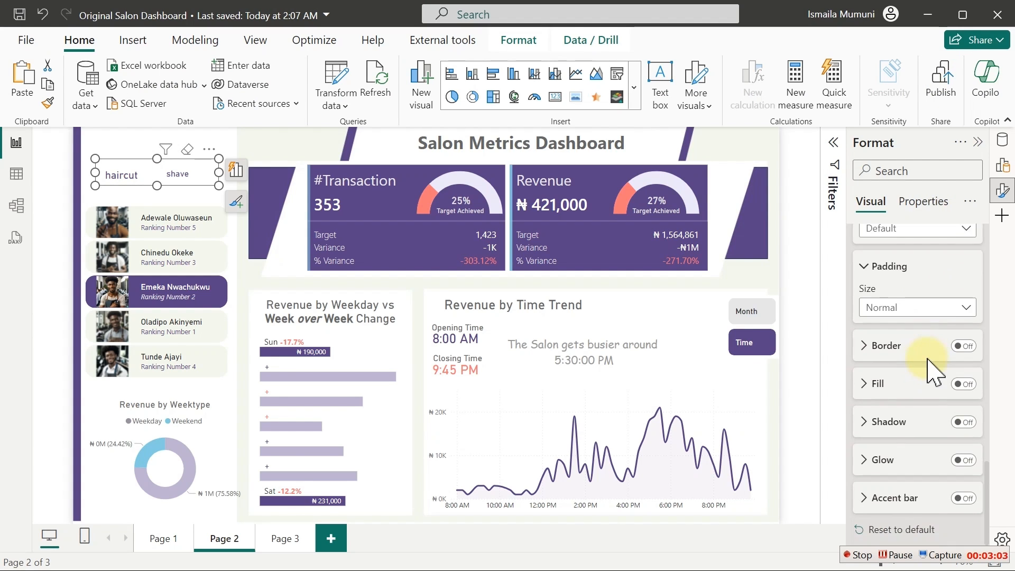
{"action": "scroll", "coordinate": [925, 341], "scroll_direction": "up", "scroll_amount": 2}
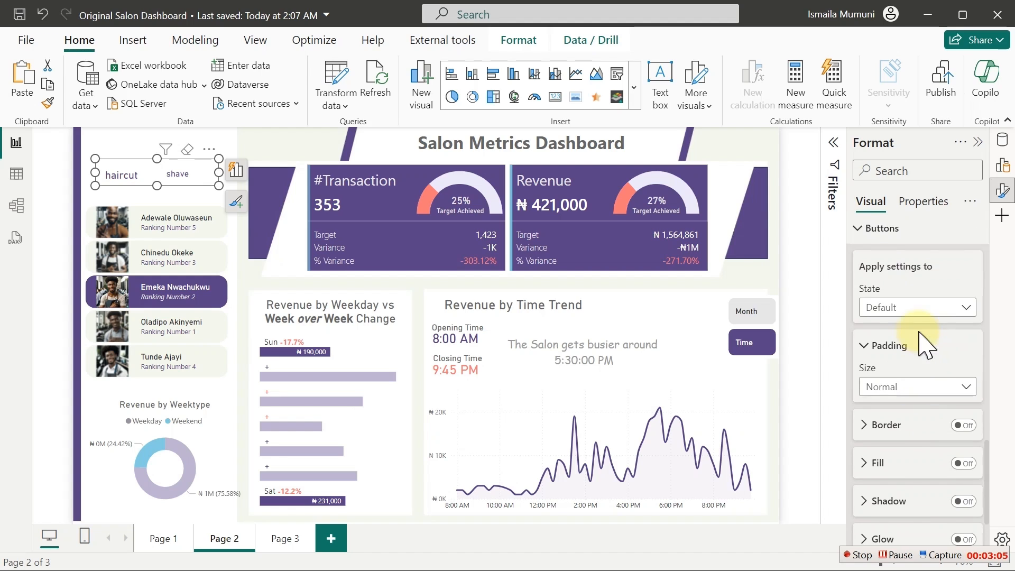
{"action": "left_click", "coordinate": [908, 308]}
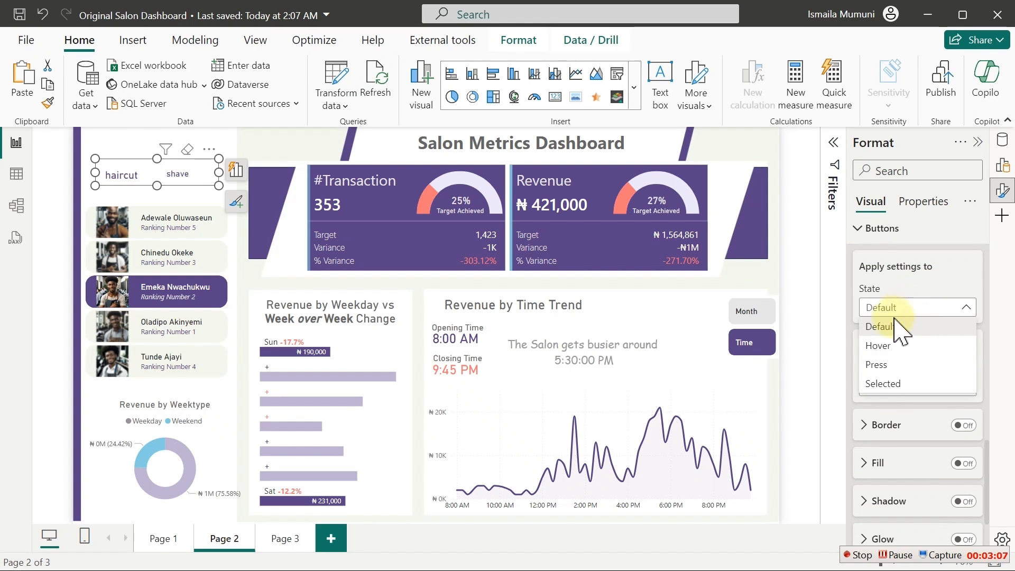
{"action": "left_click", "coordinate": [887, 384]}
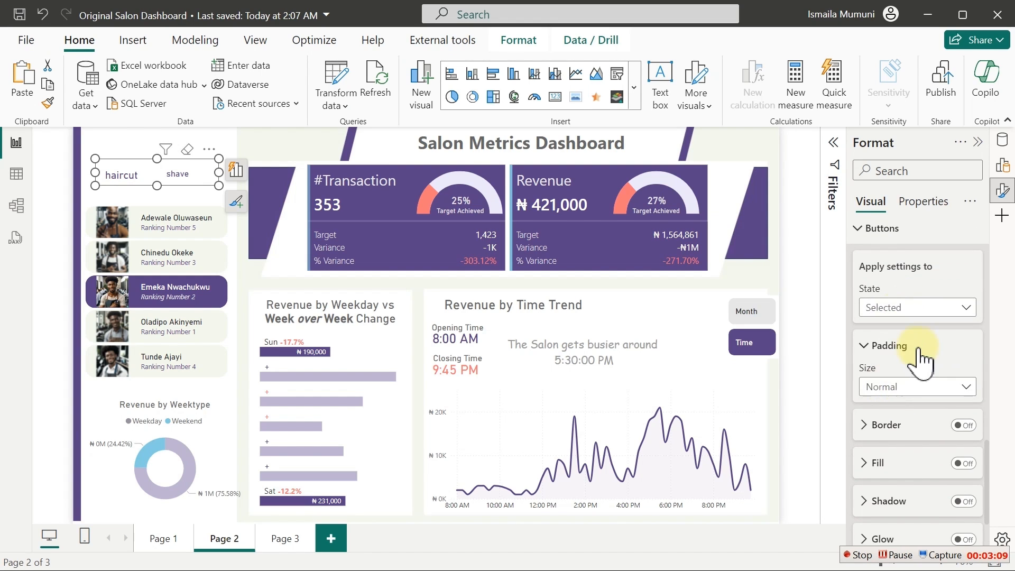
{"action": "scroll", "coordinate": [923, 360], "scroll_direction": "down", "scroll_amount": 2}
{"action": "left_click", "coordinate": [963, 498]}
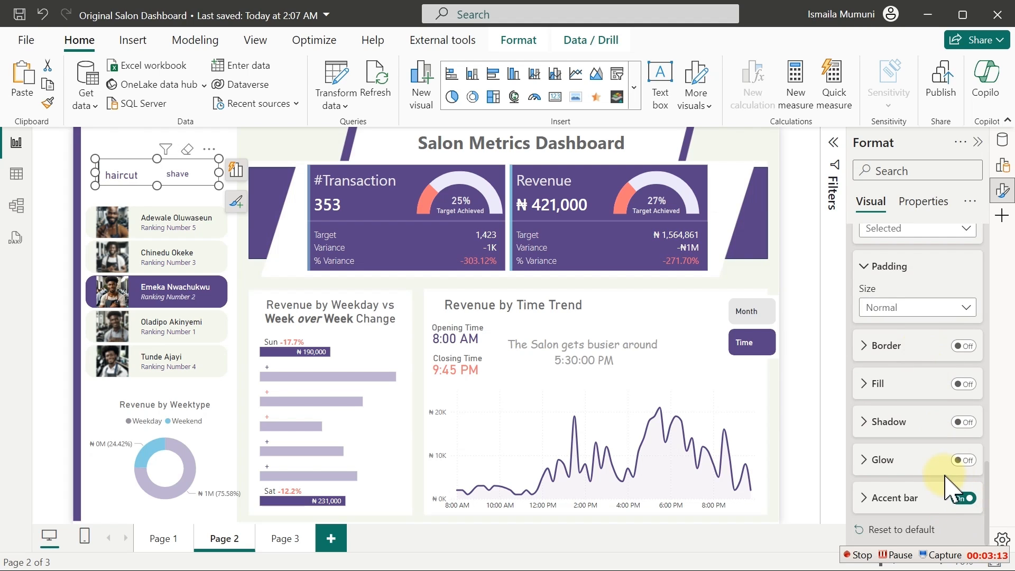
- Color the selected-state accent bar the recently used purple and set its width to 8 px
{"action": "left_click", "coordinate": [898, 497]}
{"action": "scroll", "coordinate": [922, 444], "scroll_direction": "down", "scroll_amount": 2}
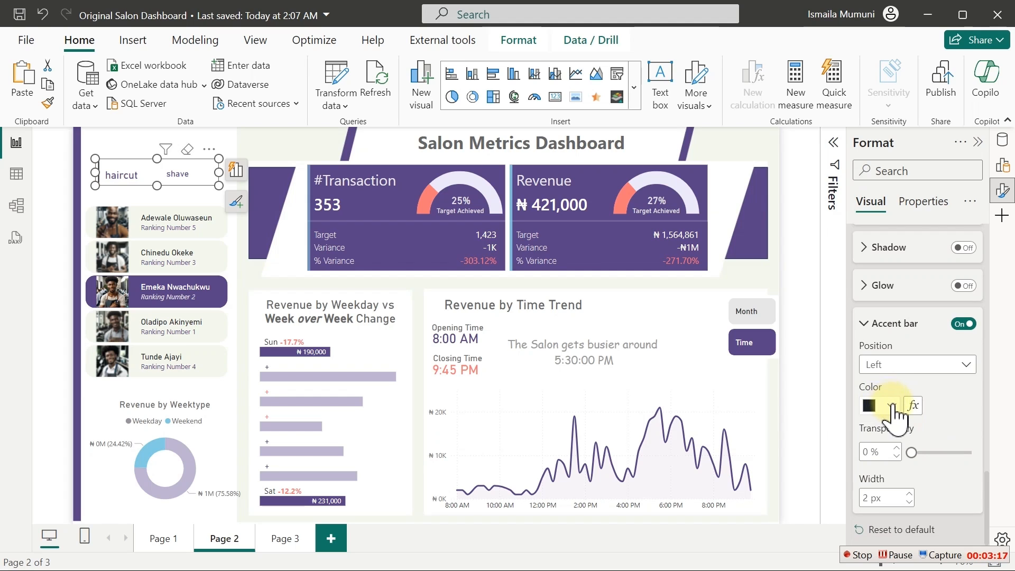
{"action": "left_click", "coordinate": [892, 406]}
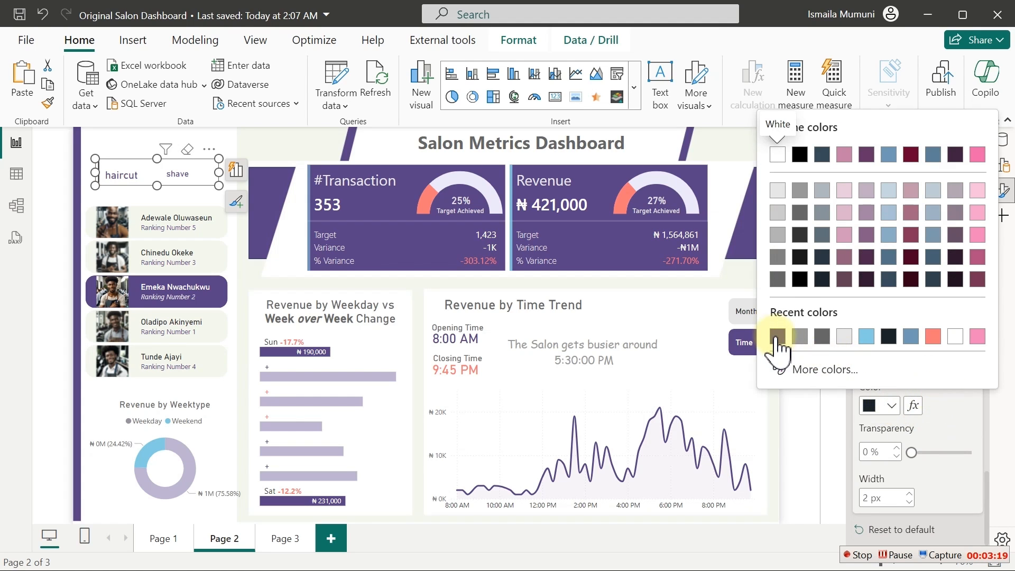
{"action": "left_click", "coordinate": [777, 336]}
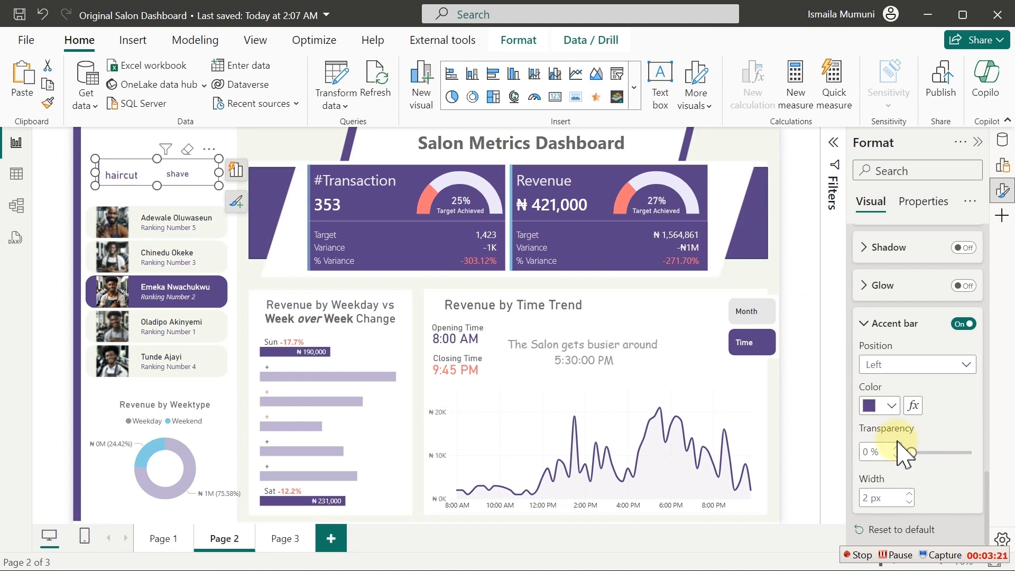
{"action": "left_click", "coordinate": [909, 493]}
{"action": "left_click", "coordinate": [909, 493]}
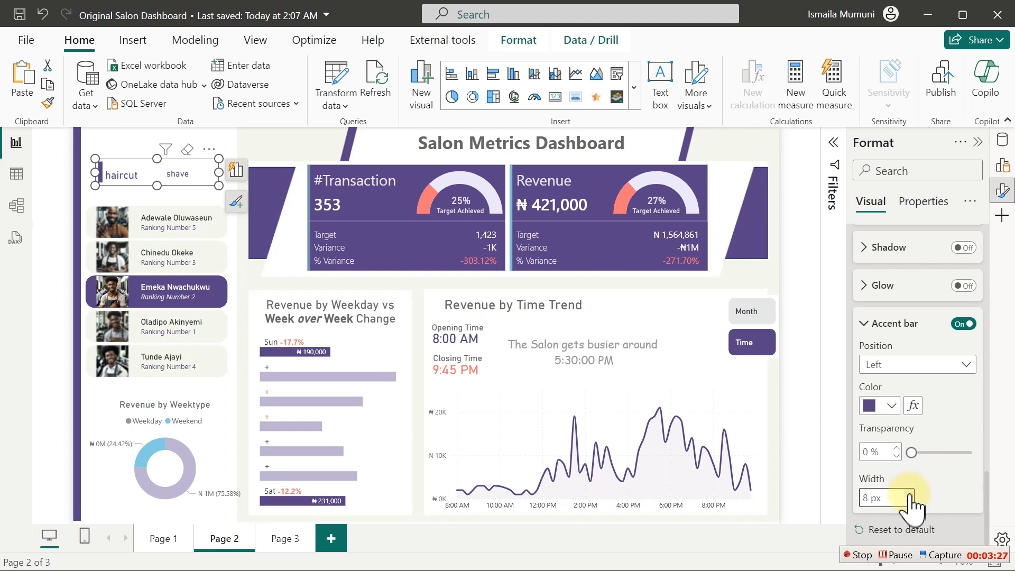
- Change the service type slicer's button shape to Rounded Rectangle with 9 px rounded corners
{"action": "left_click", "coordinate": [126, 149]}
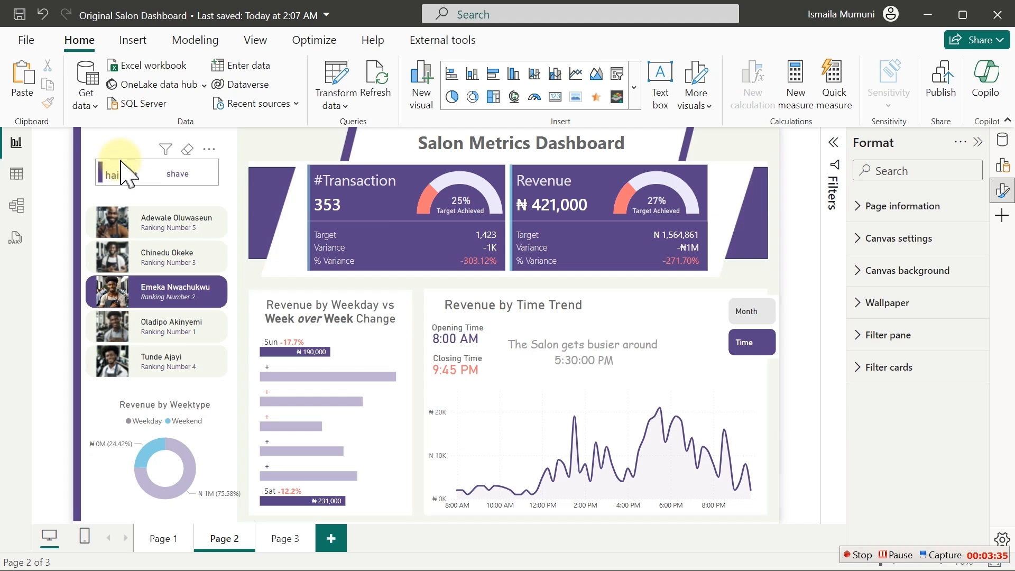
{"action": "left_click", "coordinate": [123, 168]}
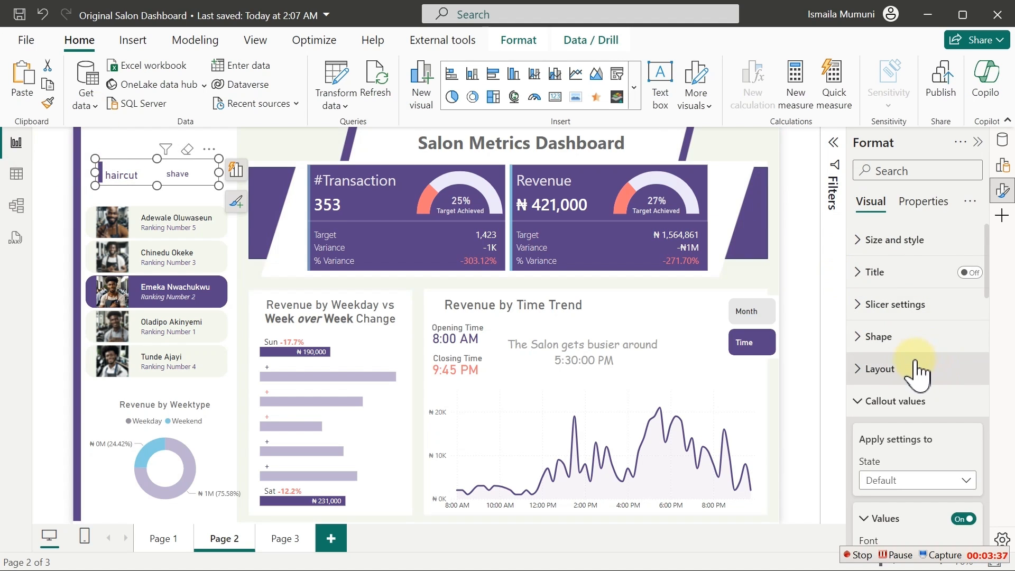
{"action": "left_click", "coordinate": [889, 368]}
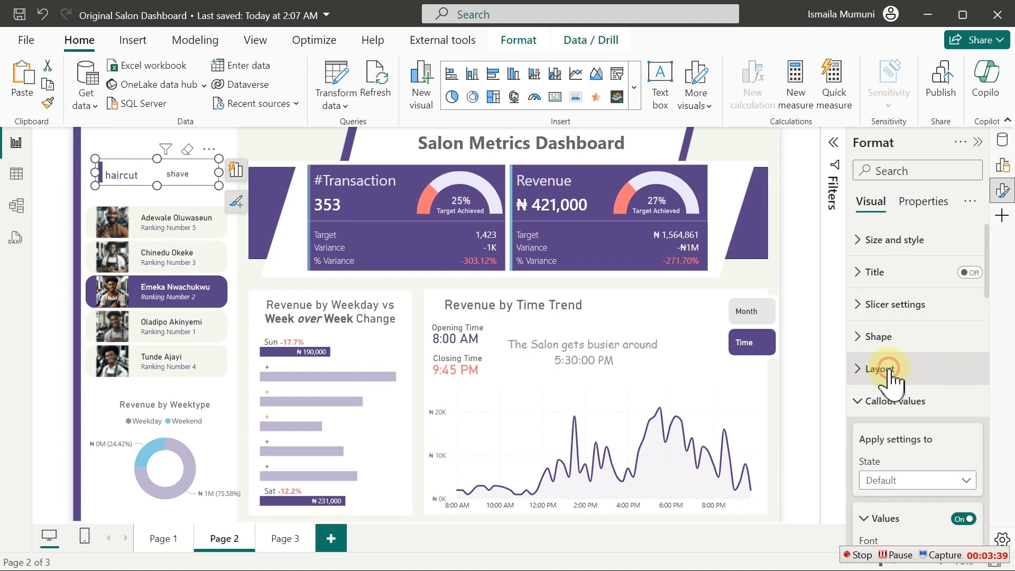
{"action": "left_click", "coordinate": [889, 368]}
{"action": "left_click", "coordinate": [888, 336]}
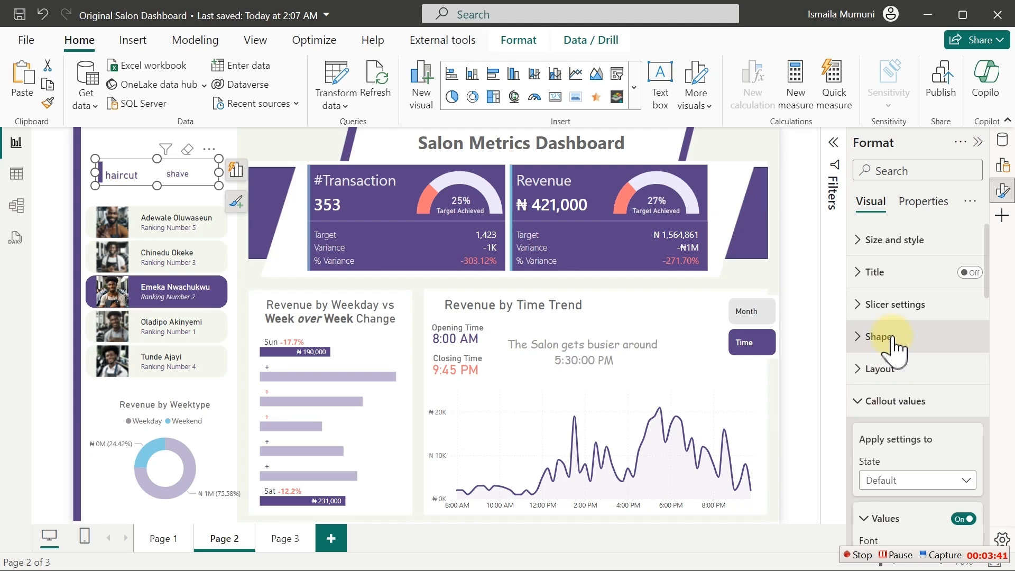
{"action": "left_click", "coordinate": [926, 417]}
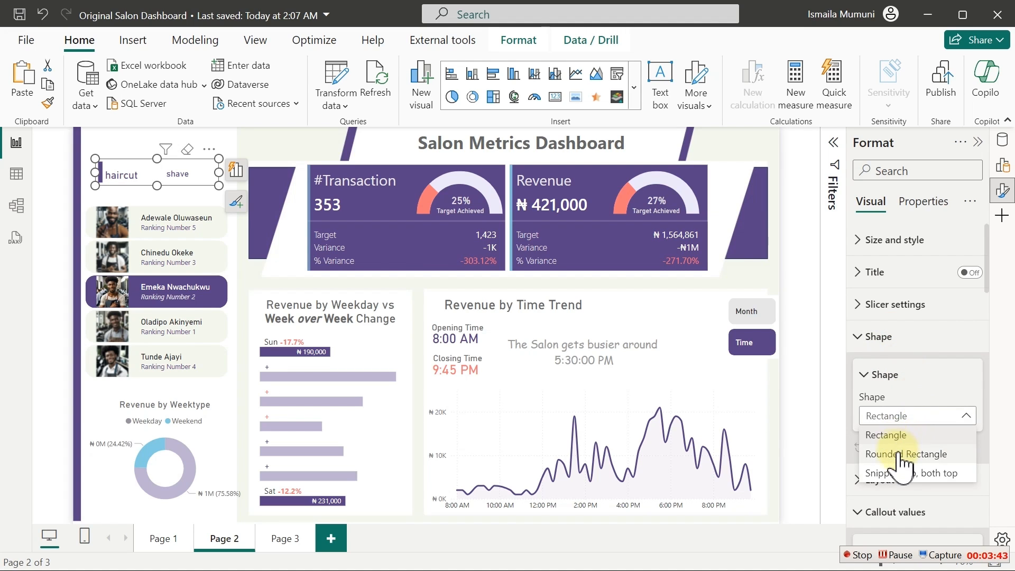
{"action": "left_click", "coordinate": [902, 455]}
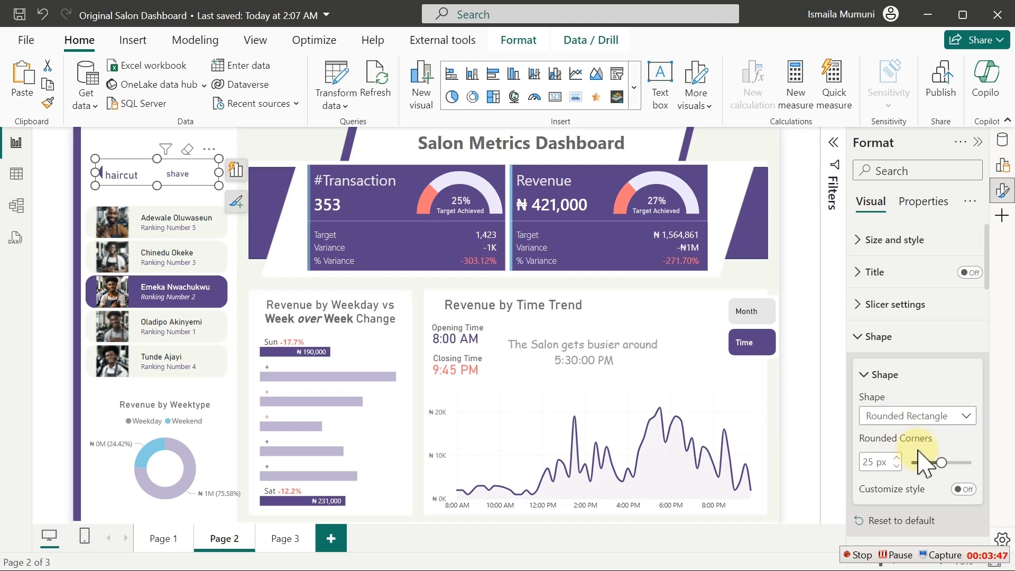
{"action": "left_click_drag", "start_coordinate": [937, 461], "coordinate": [932, 464]}
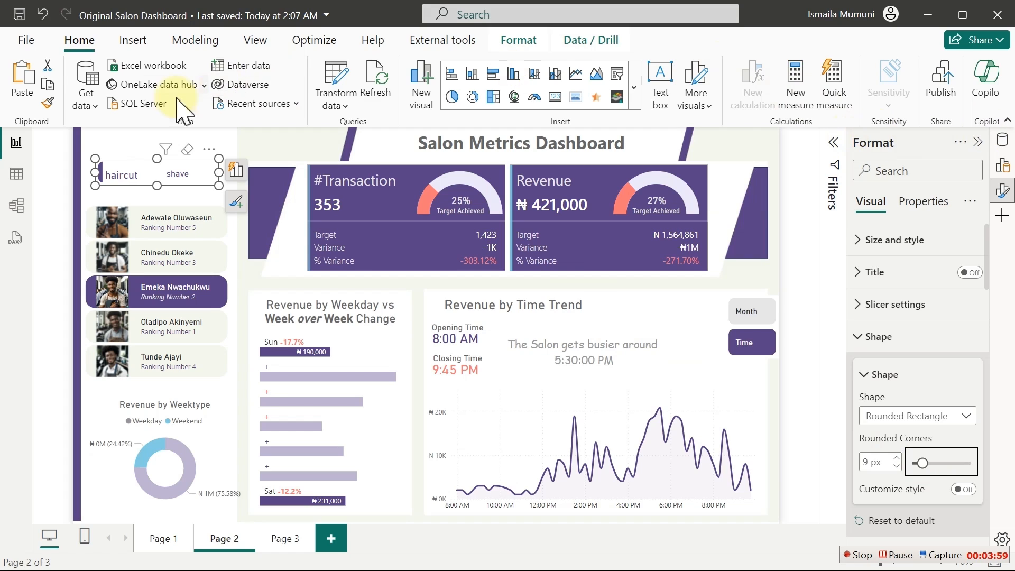
- Filter the report by shave with the service type slicer to test the restyled buttons
{"action": "left_click", "coordinate": [113, 131]}
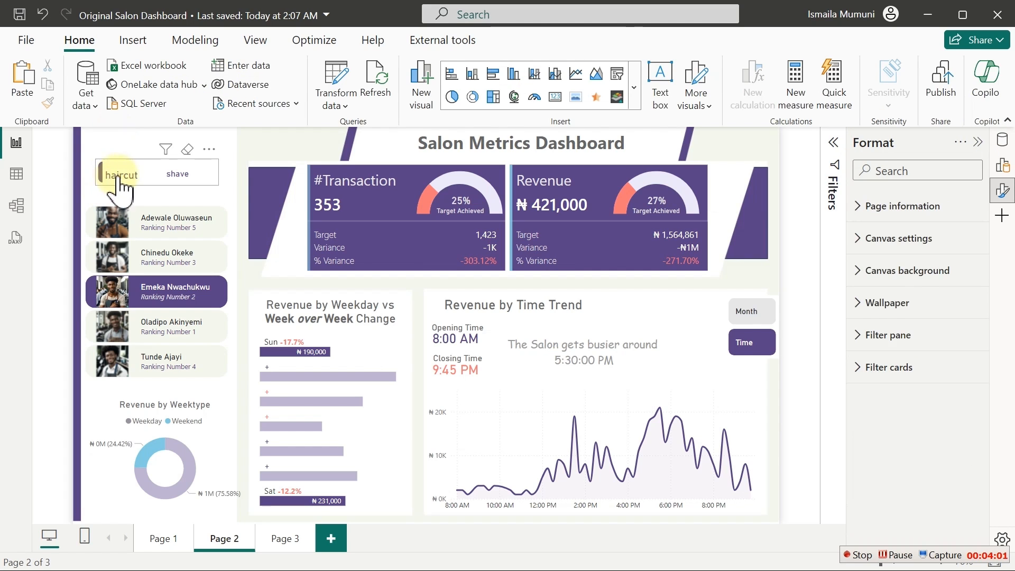
{"action": "left_click", "coordinate": [179, 173]}
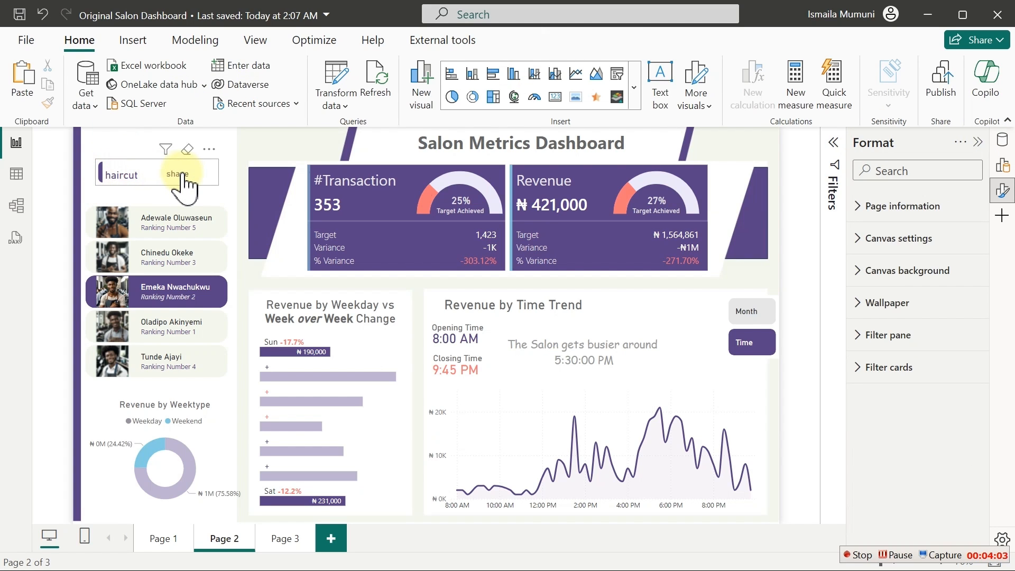
{"action": "left_click", "coordinate": [125, 172]}
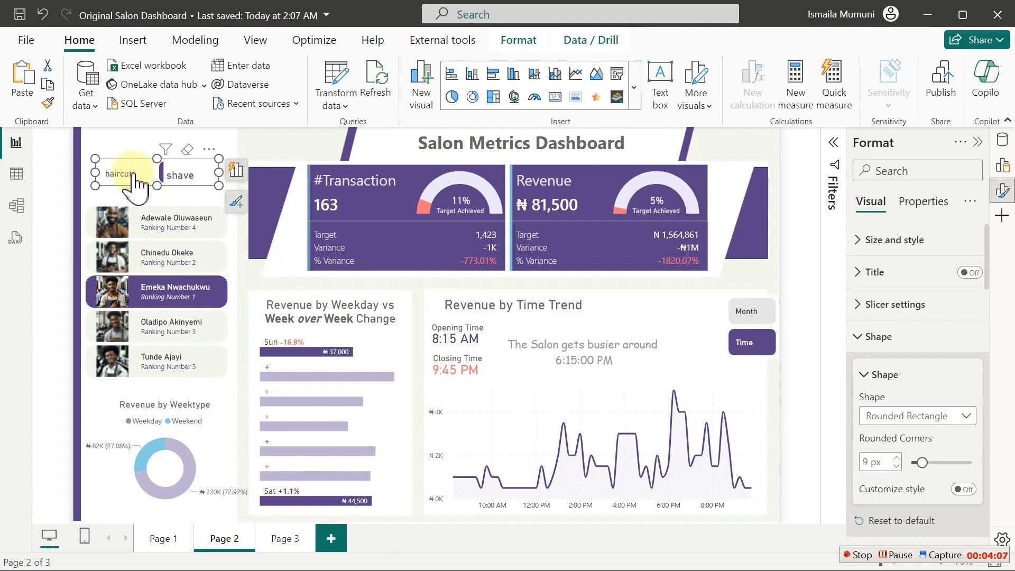
- Turn on the accent bar for the default state of the slicer's buttons and set its width to 4 px
{"action": "scroll", "coordinate": [918, 340], "scroll_direction": "down", "scroll_amount": 10}
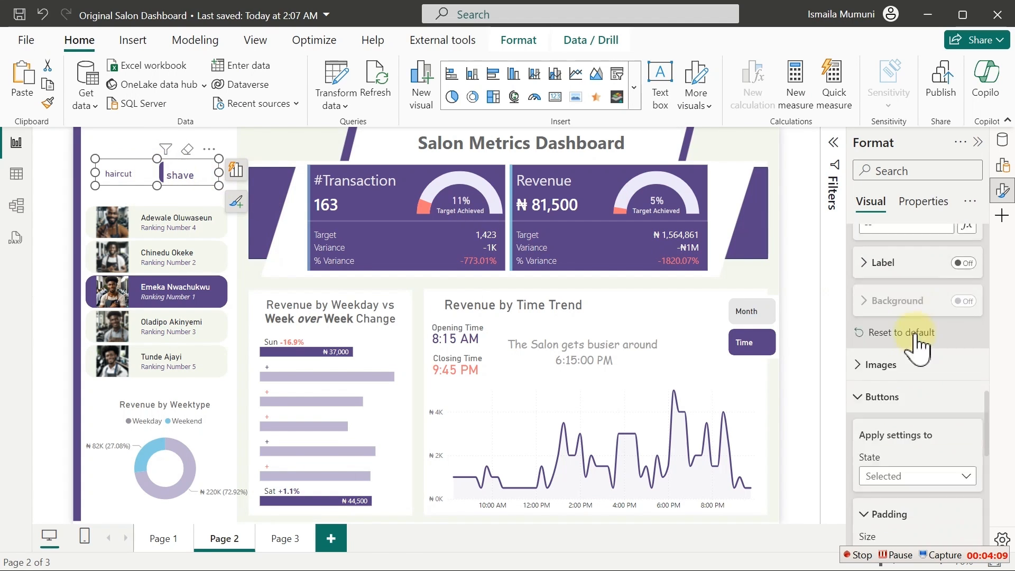
{"action": "scroll", "coordinate": [918, 338], "scroll_direction": "down", "scroll_amount": 10}
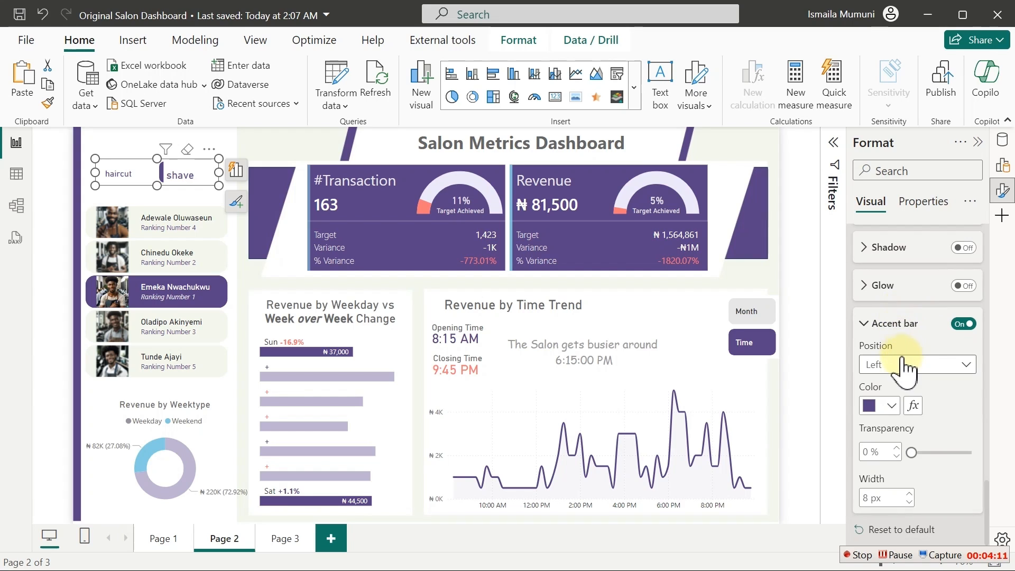
{"action": "scroll", "coordinate": [901, 364], "scroll_direction": "up", "scroll_amount": 5}
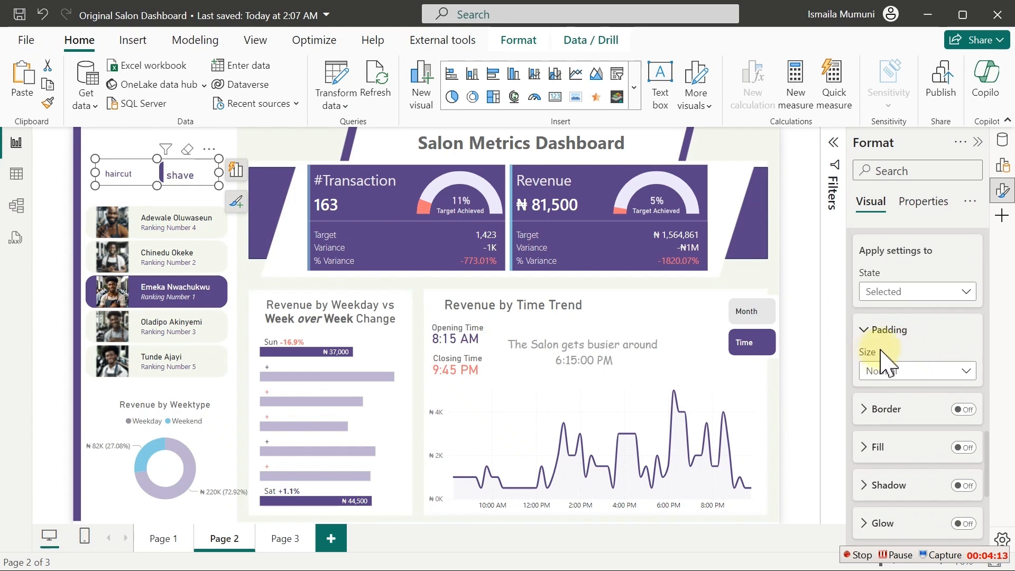
{"action": "scroll", "coordinate": [883, 349], "scroll_direction": "up", "scroll_amount": 3}
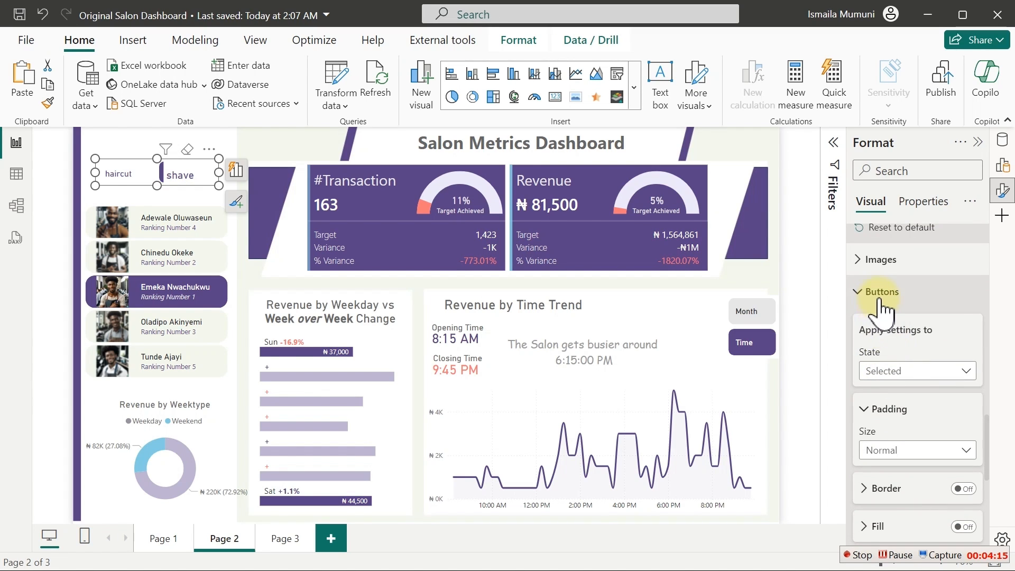
{"action": "left_click", "coordinate": [894, 371]}
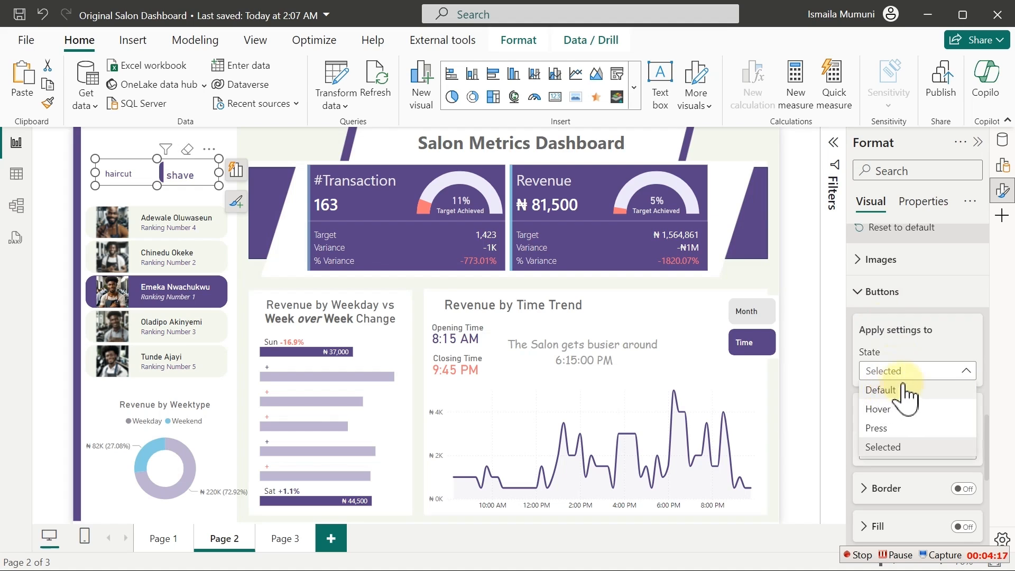
{"action": "left_click", "coordinate": [904, 390]}
{"action": "scroll", "coordinate": [911, 397], "scroll_direction": "down", "scroll_amount": 6}
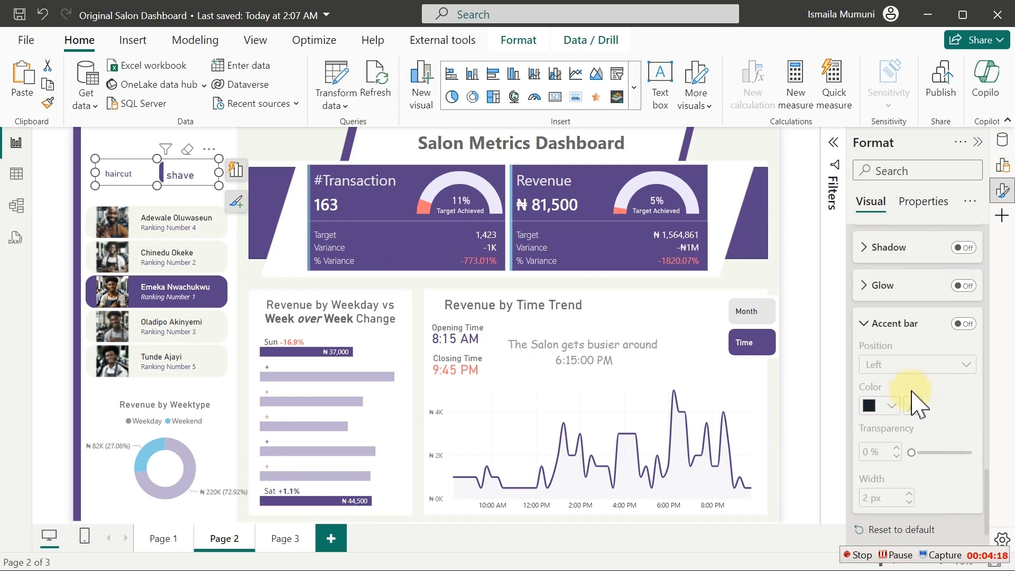
{"action": "left_click", "coordinate": [966, 324]}
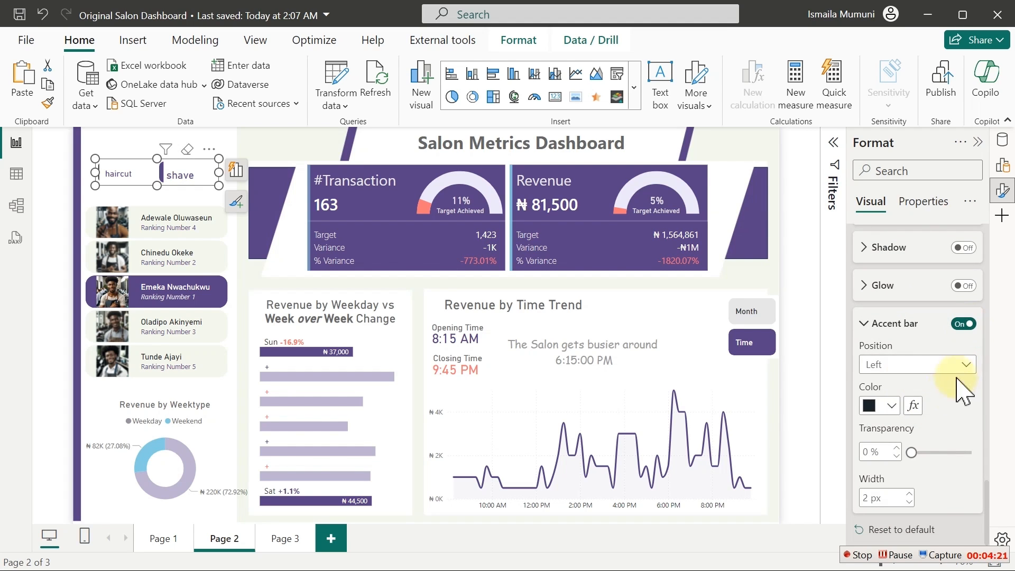
{"action": "left_click", "coordinate": [908, 496]}
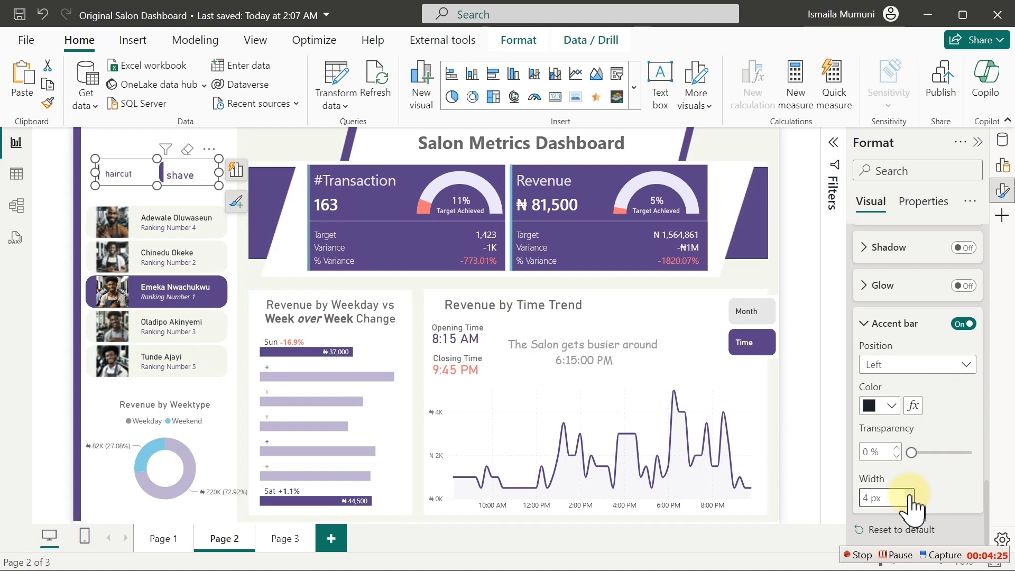
- Color the default-state accent bar the recently used purple, trying 54% transparency and returning it to 0%
{"action": "left_click_drag", "start_coordinate": [910, 453], "coordinate": [943, 453]}
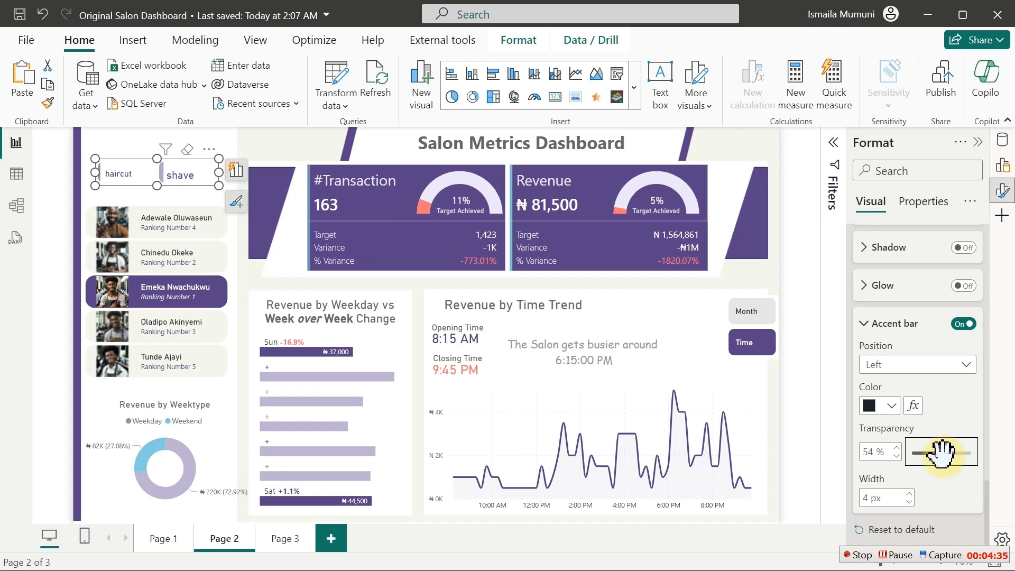
{"action": "left_click", "coordinate": [891, 406]}
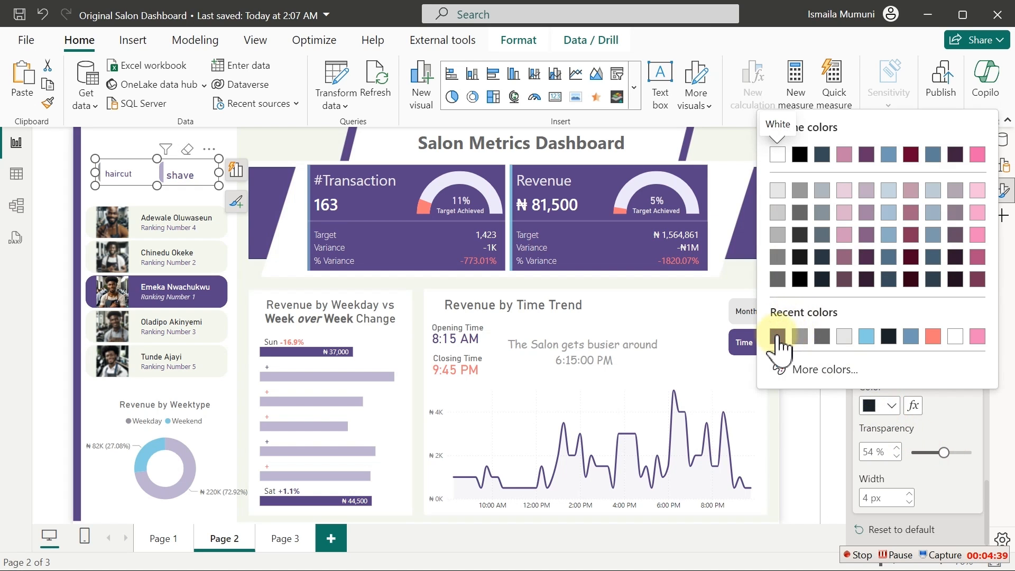
{"action": "left_click", "coordinate": [777, 336]}
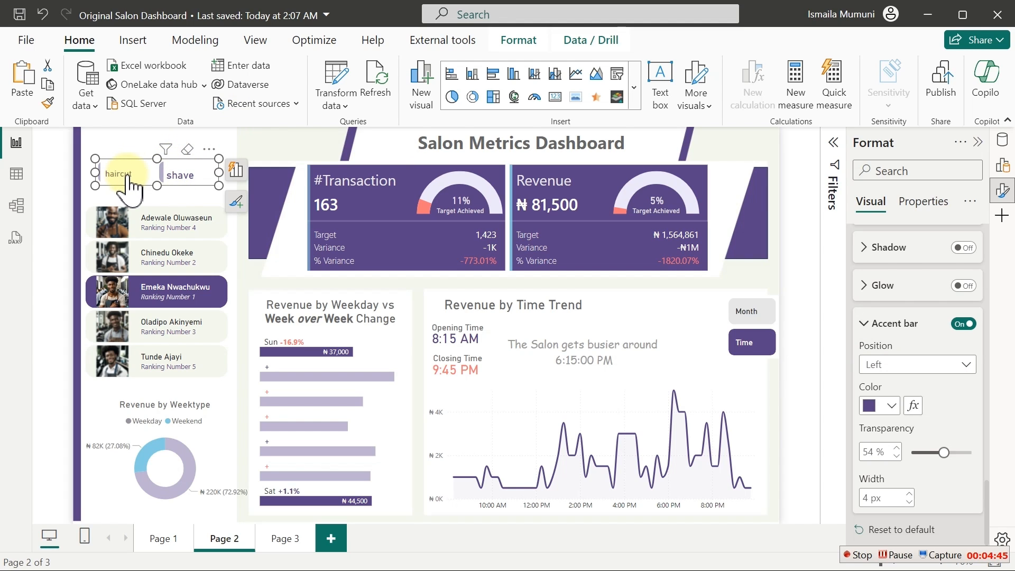
{"action": "left_click_drag", "start_coordinate": [943, 453], "coordinate": [900, 461]}
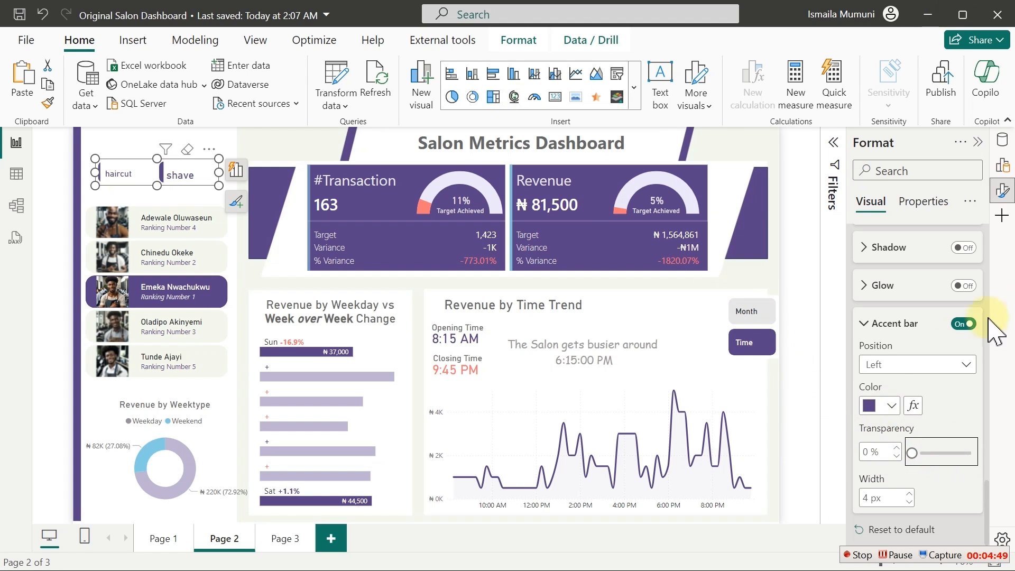
- Try 100% transparency on the accent bar for the selected state of the service type slicer's buttons and return it to 0%
{"action": "scroll", "coordinate": [898, 370], "scroll_direction": "up", "scroll_amount": 3}
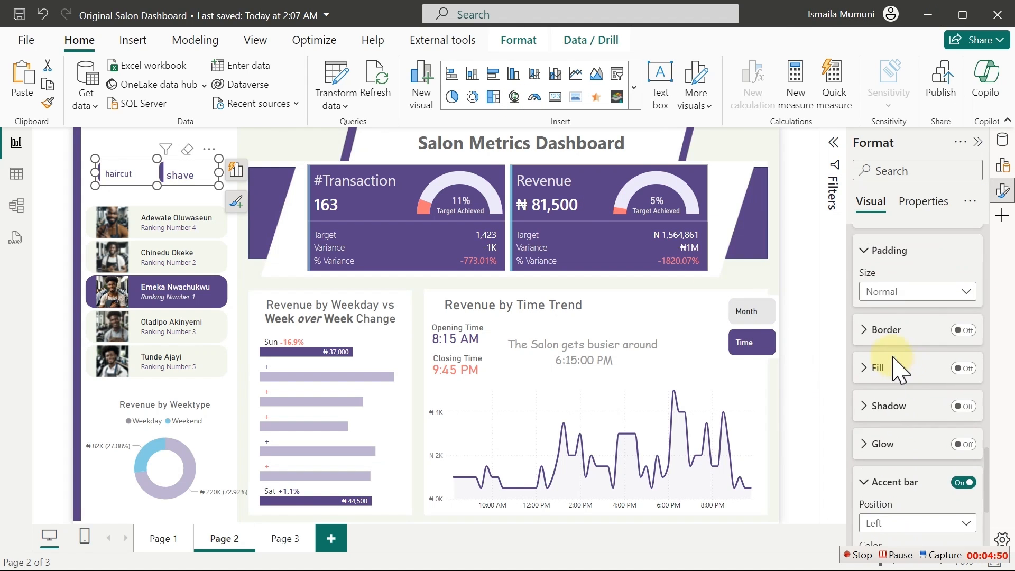
{"action": "left_click", "coordinate": [894, 293]}
{"action": "scroll", "coordinate": [914, 280], "scroll_direction": "up", "scroll_amount": 2}
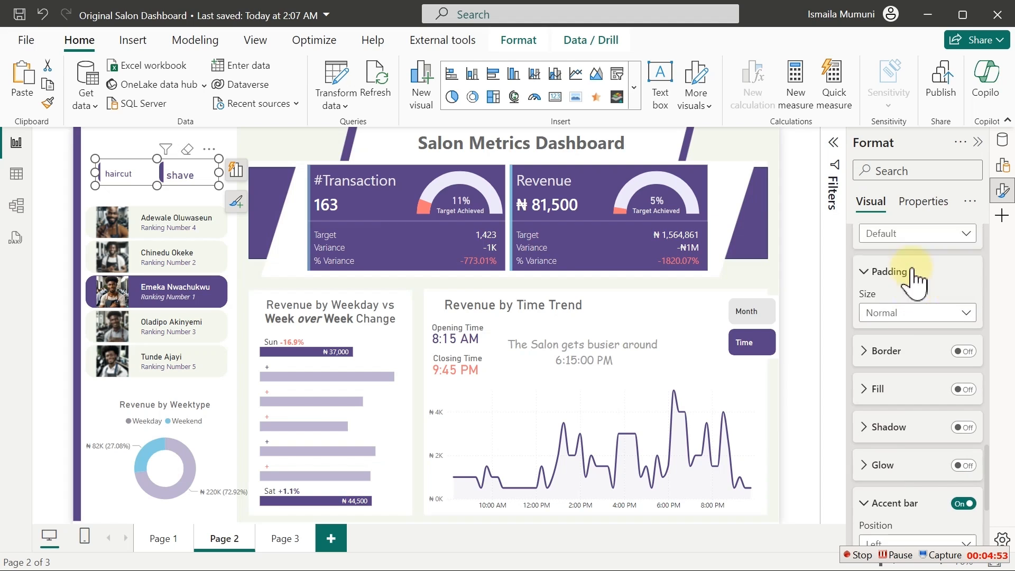
{"action": "left_click", "coordinate": [907, 291]}
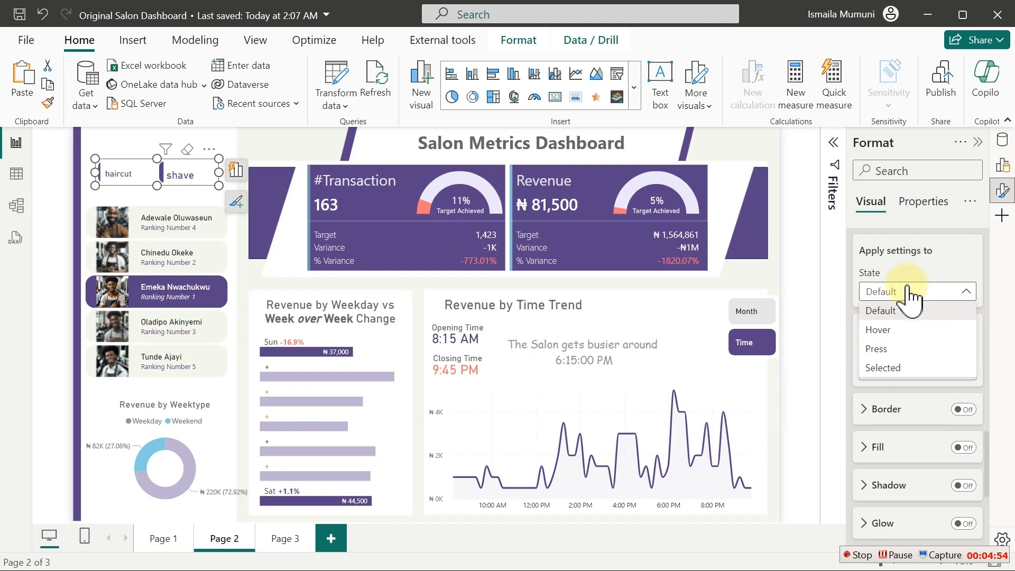
{"action": "left_click", "coordinate": [896, 367]}
{"action": "scroll", "coordinate": [915, 359], "scroll_direction": "down", "scroll_amount": 4}
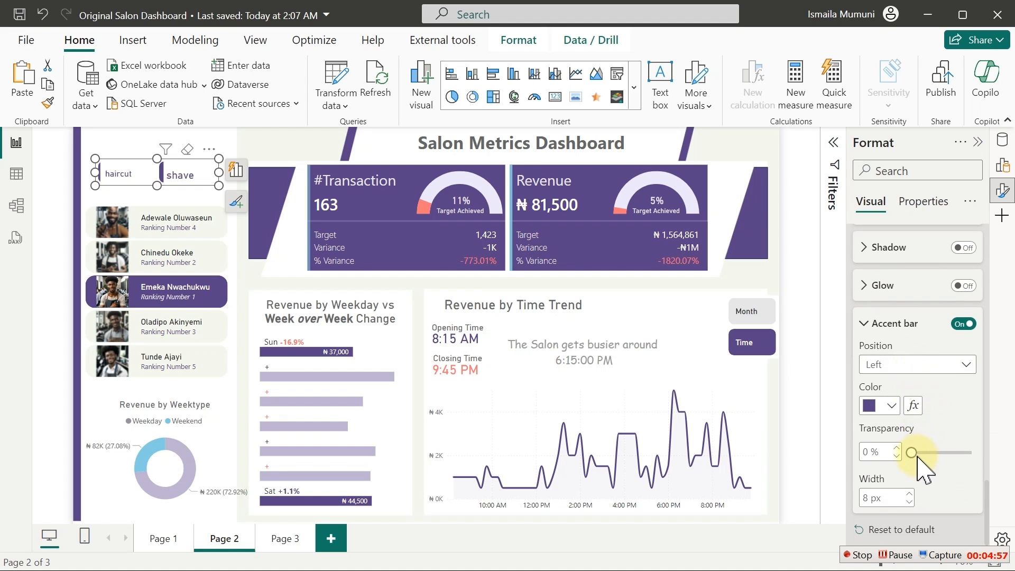
{"action": "left_click_drag", "start_coordinate": [911, 453], "coordinate": [975, 453]}
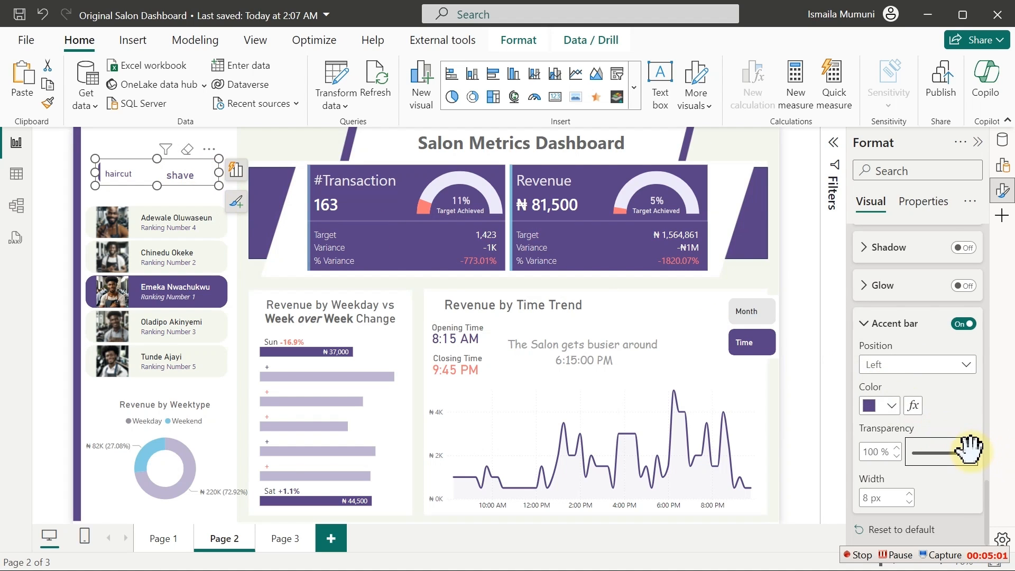
{"action": "left_click_drag", "start_coordinate": [970, 453], "coordinate": [904, 453]}
- Set the default-state accent bar of the service type slicer's buttons to 27% transparency and 5 px width
{"action": "scroll", "coordinate": [939, 404], "scroll_direction": "up", "scroll_amount": 5}
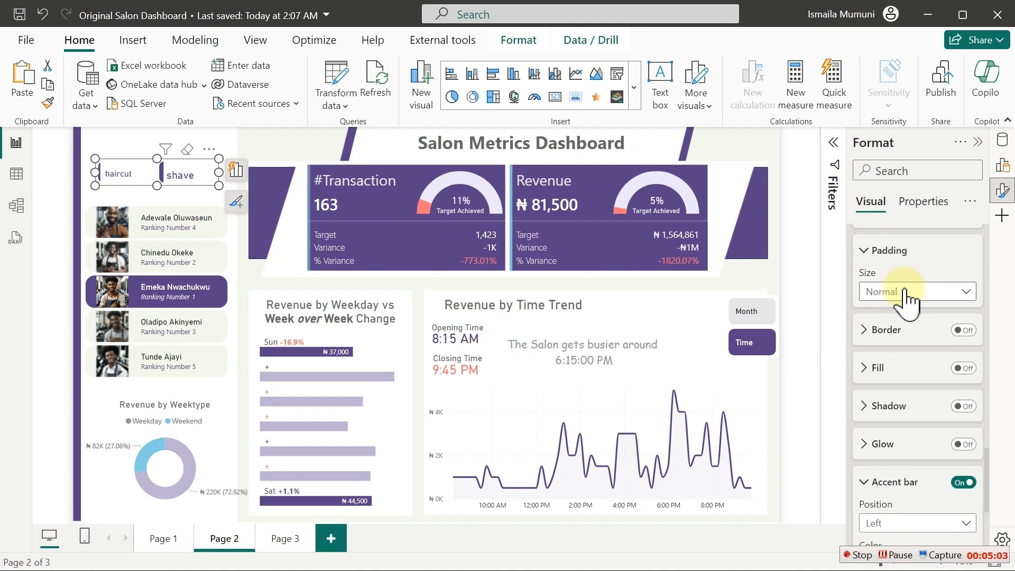
{"action": "left_click", "coordinate": [897, 370]}
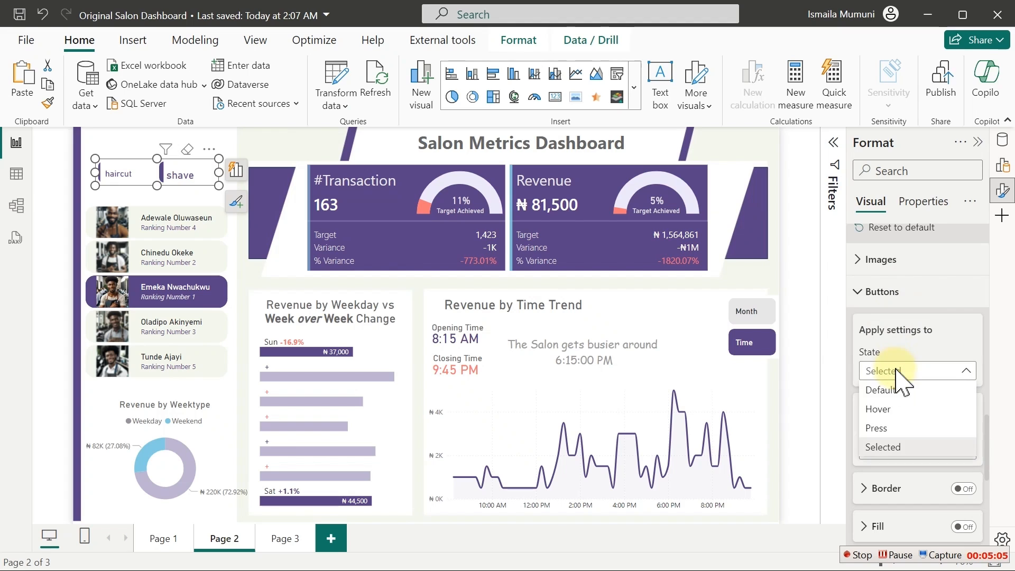
{"action": "left_click", "coordinate": [881, 391]}
{"action": "scroll", "coordinate": [912, 413], "scroll_direction": "down", "scroll_amount": 8}
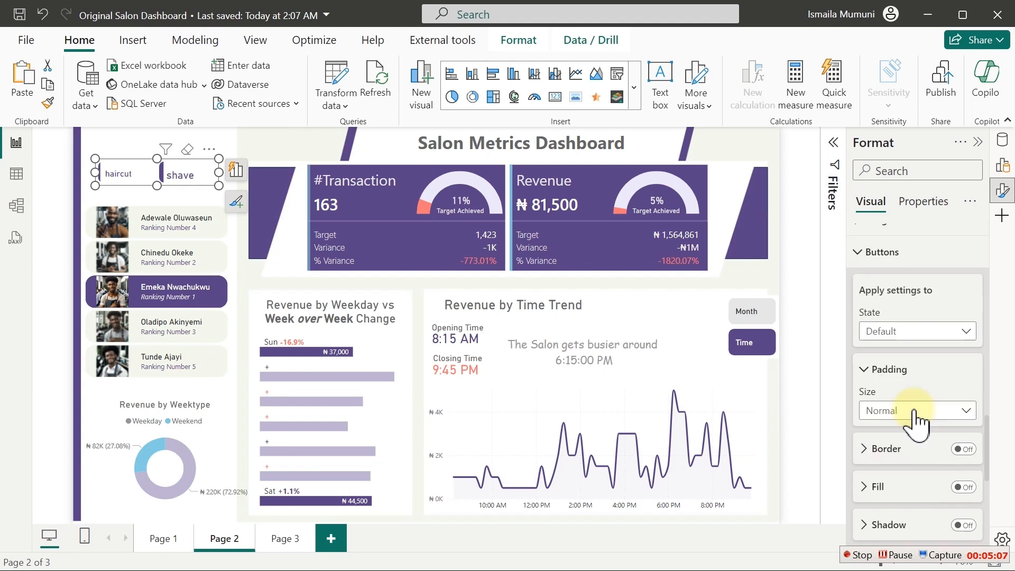
{"action": "left_click_drag", "start_coordinate": [910, 452], "coordinate": [918, 456]}
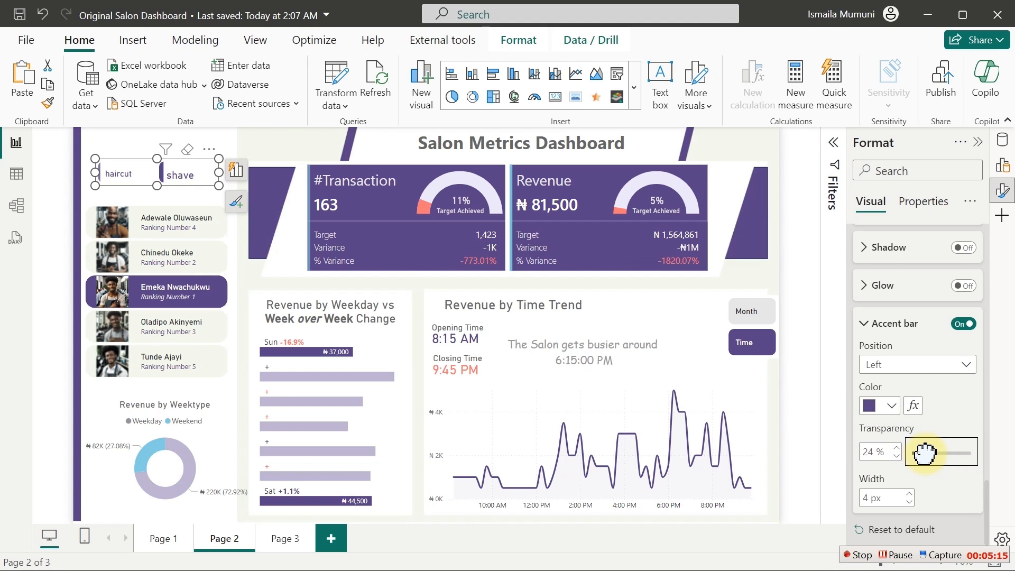
{"action": "left_click", "coordinate": [909, 495]}
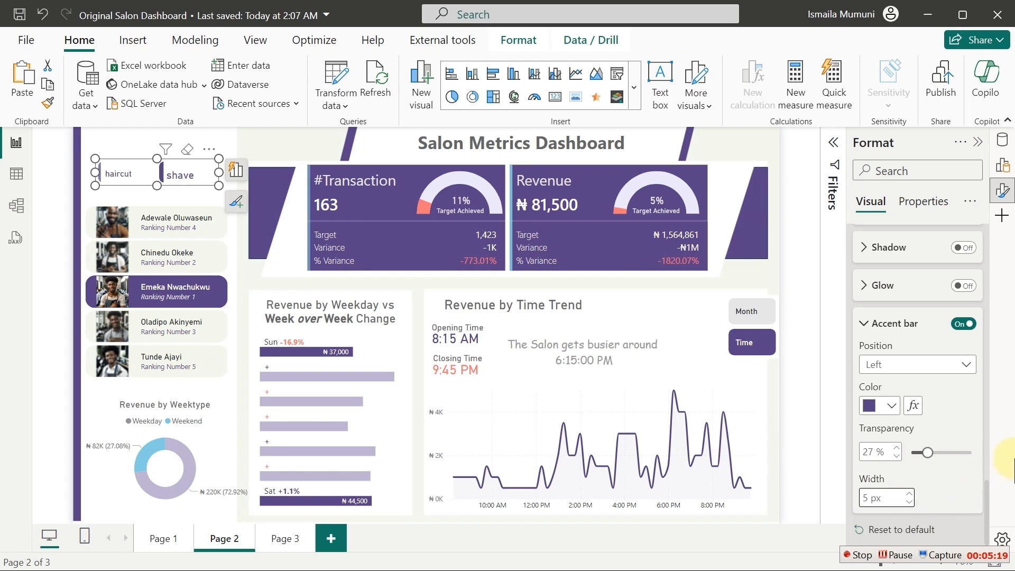
- Filter the report by haircut with the service type slicer to test the accent bars, and deselect the slicer
{"action": "left_click", "coordinate": [264, 153]}
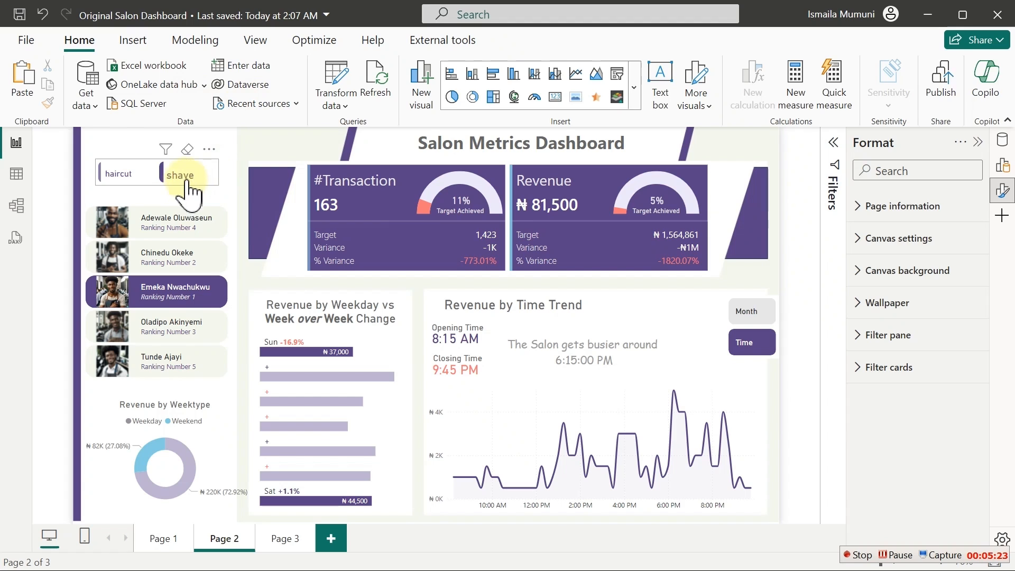
{"action": "left_click", "coordinate": [121, 177]}
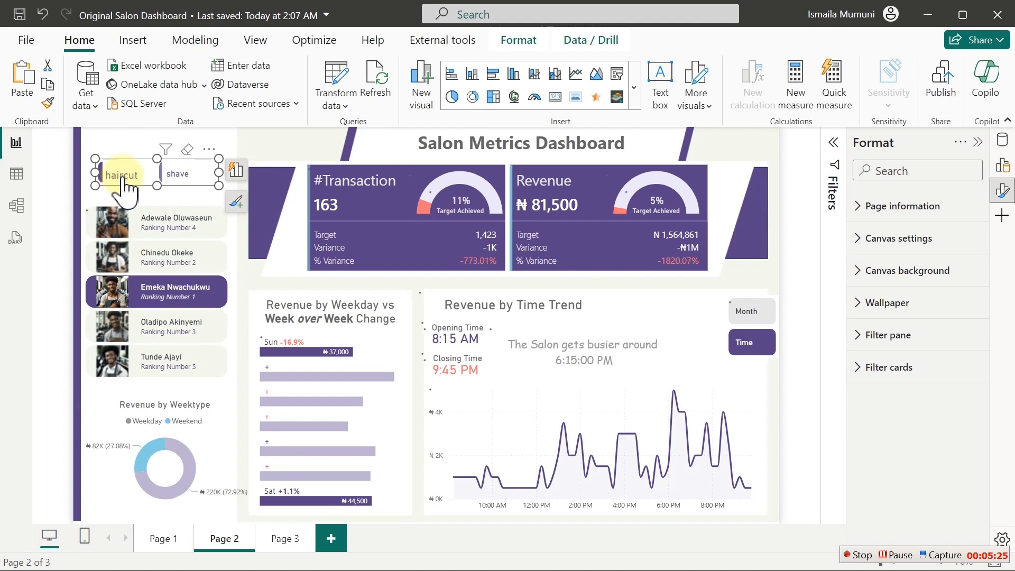
{"action": "left_click", "coordinate": [208, 134]}
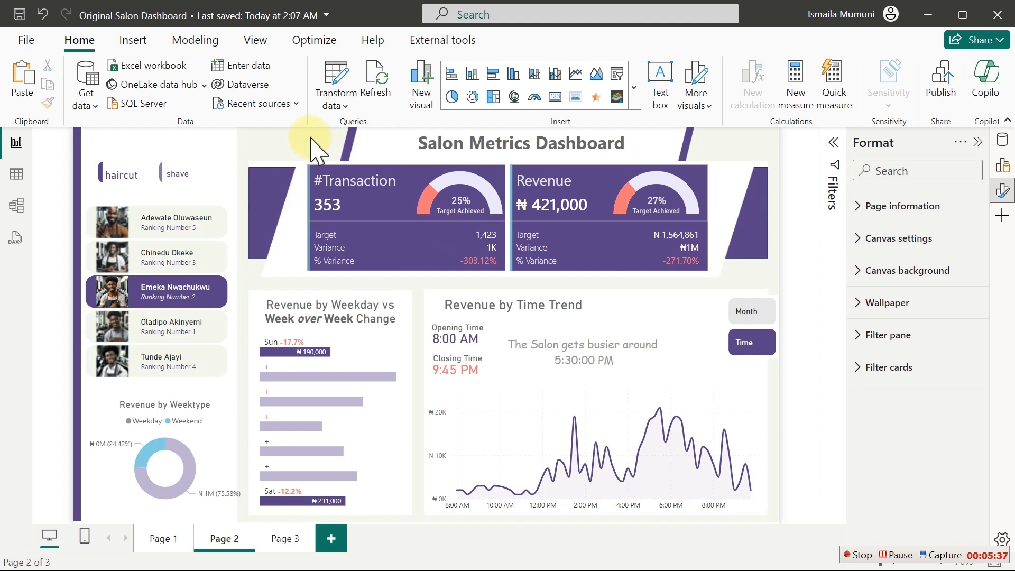
- Paste the copied text box, place it above the service type slicer and change its text to "Services Type Filter"
{"action": "key", "text": "ctrl+v"}
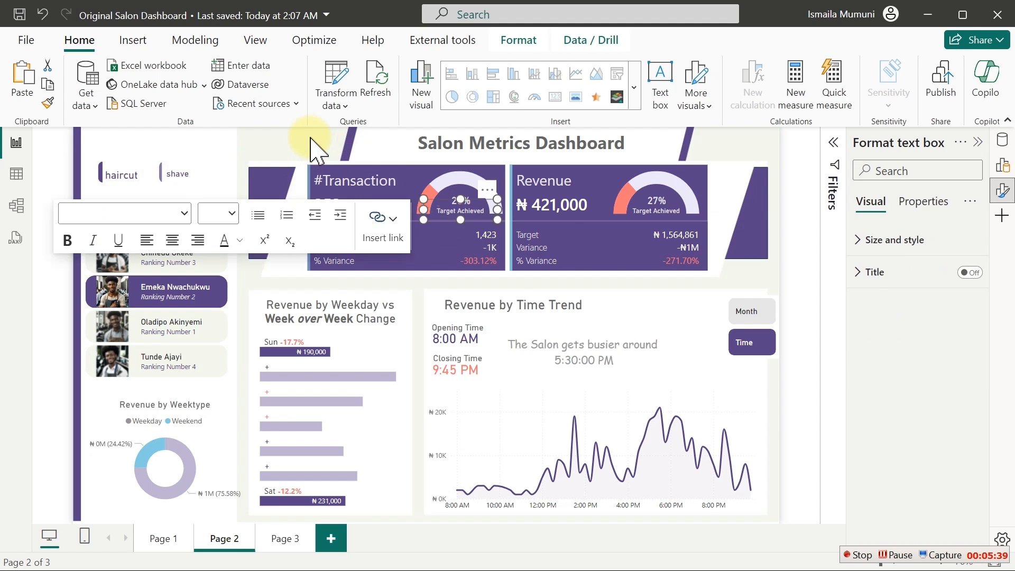
{"action": "left_click_drag", "start_coordinate": [254, 193], "coordinate": [153, 136]}
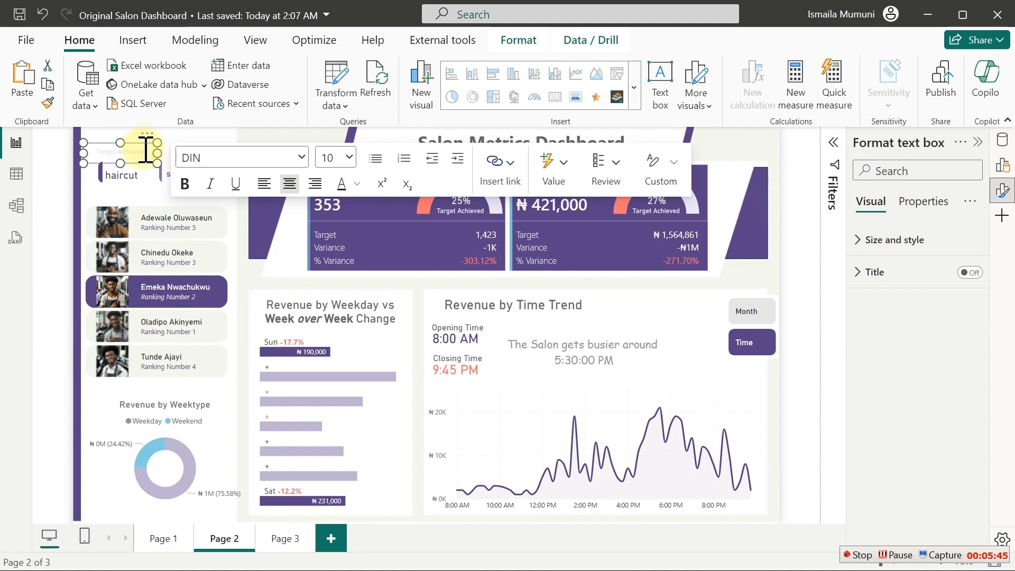
{"action": "triple_click", "coordinate": [145, 151]}
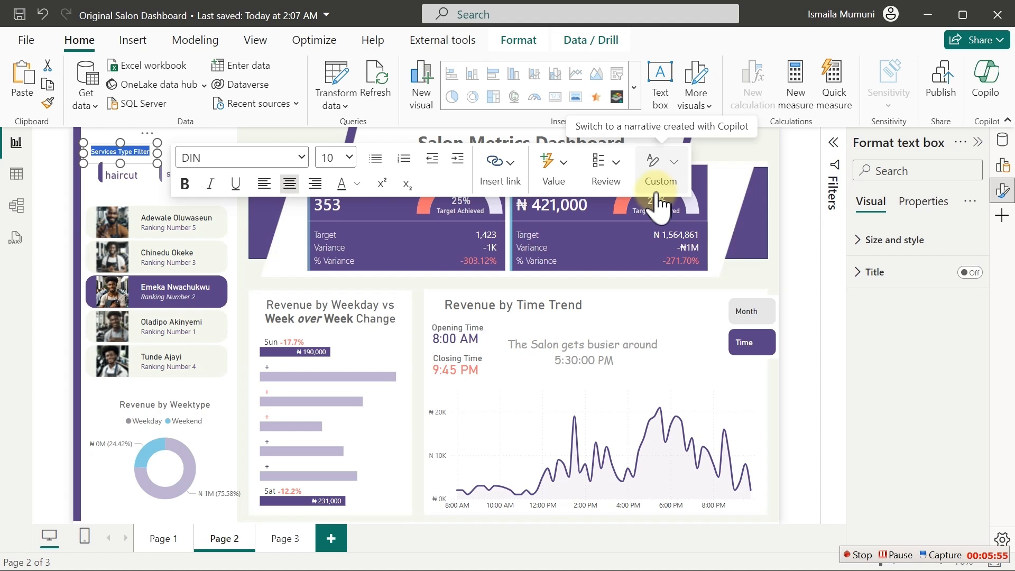
- Format the "Services Type Filter" label in purple #5A4387 and Comic Sans MS, widening its text box to fit on one line
{"action": "left_click", "coordinate": [357, 183]}
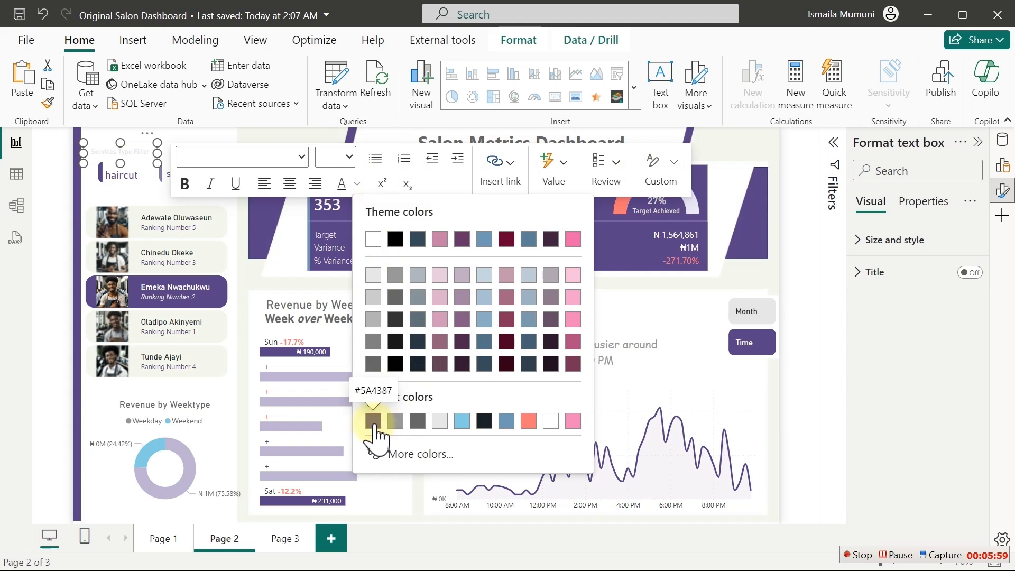
{"action": "left_click", "coordinate": [373, 421]}
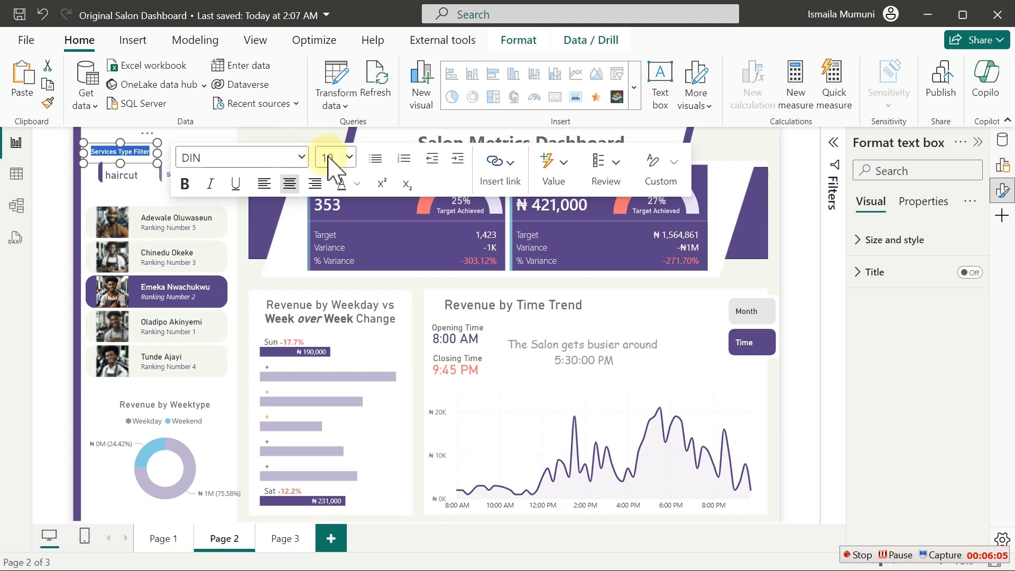
{"action": "left_click", "coordinate": [299, 158]}
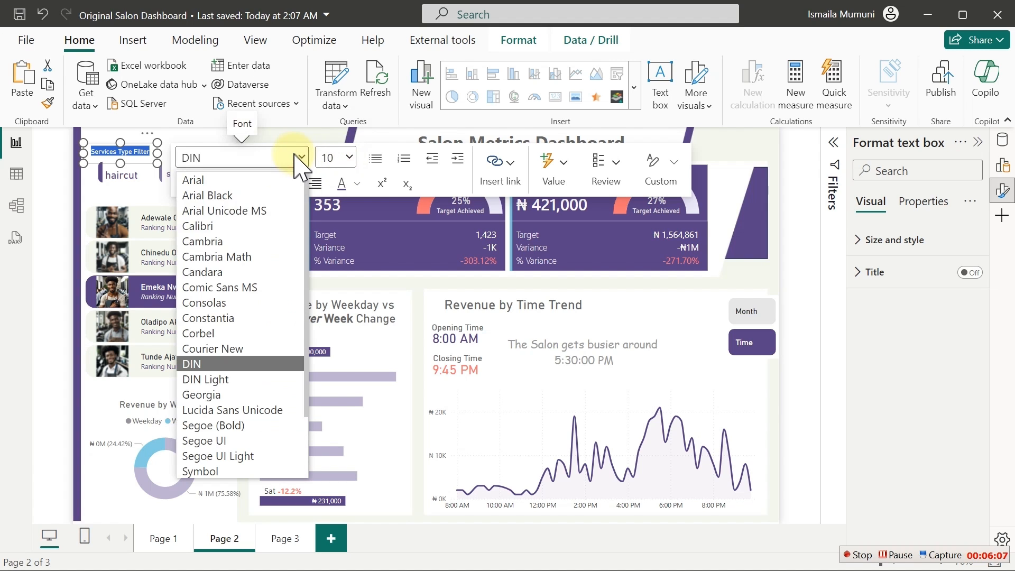
{"action": "left_click", "coordinate": [237, 287]}
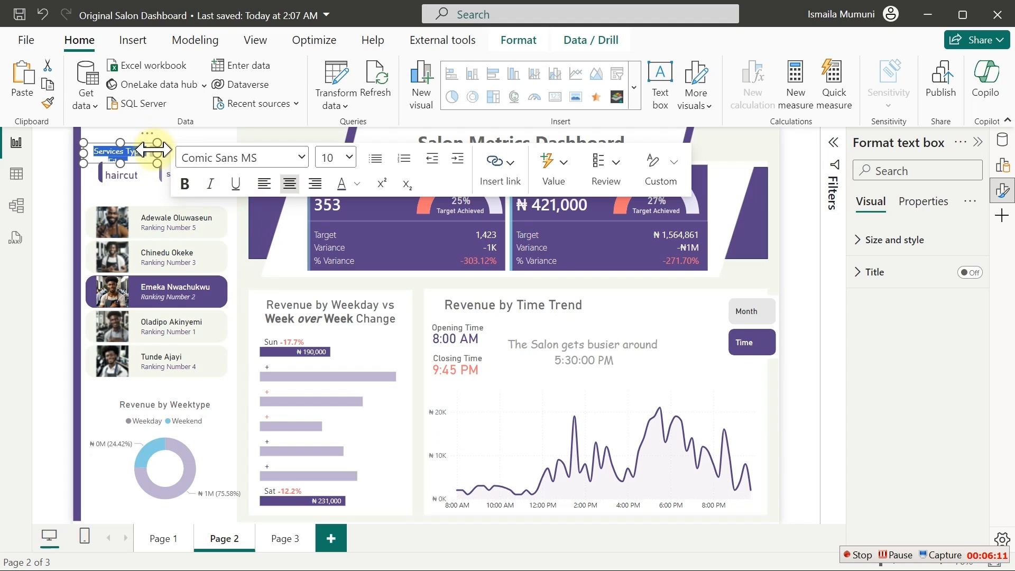
{"action": "left_click_drag", "start_coordinate": [167, 152], "coordinate": [177, 155]}
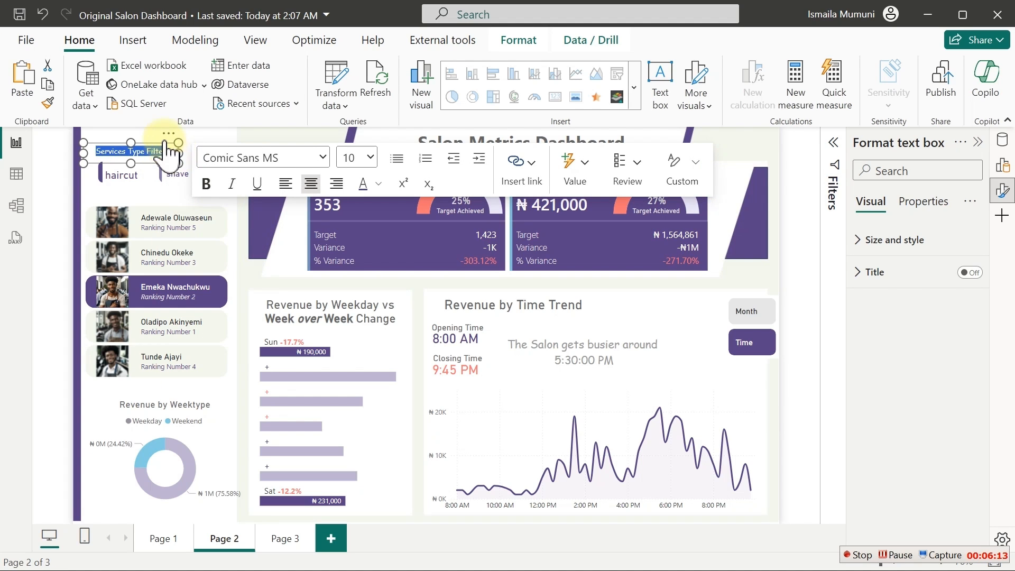
- Place a copy of the "Services Type Filter" label above the barber slicer and nudge that slicer down to make room
{"action": "left_click", "coordinate": [165, 134]}
{"action": "left_click_drag", "start_coordinate": [164, 142], "coordinate": [168, 151]}
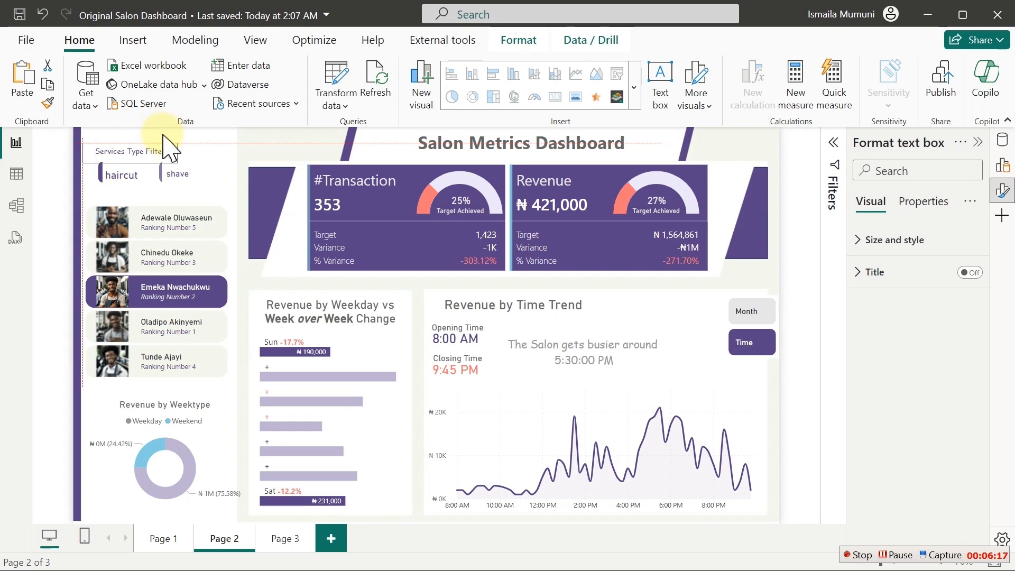
{"action": "left_click_drag", "start_coordinate": [164, 135], "coordinate": [171, 187]}
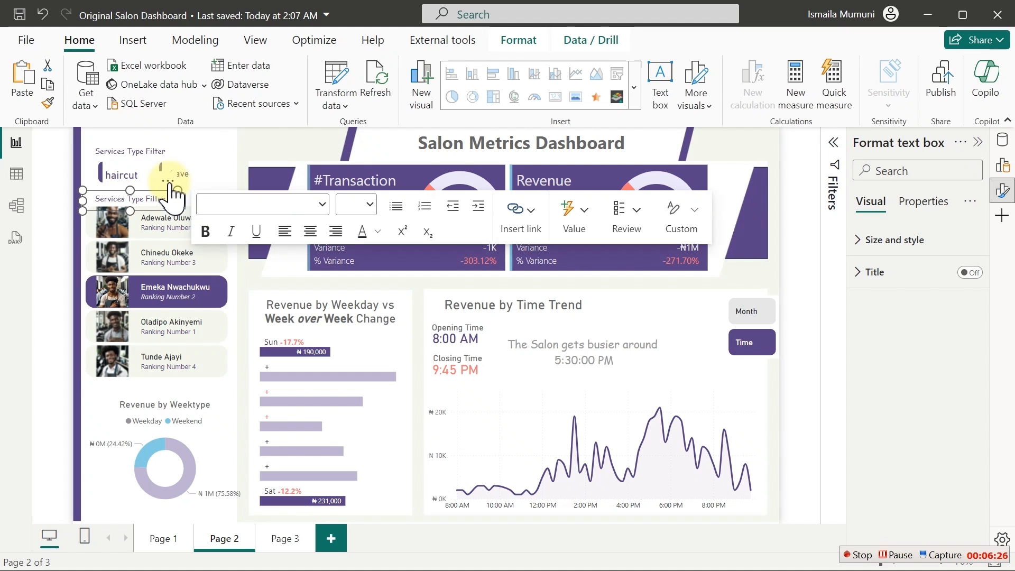
{"action": "left_click", "coordinate": [230, 300]}
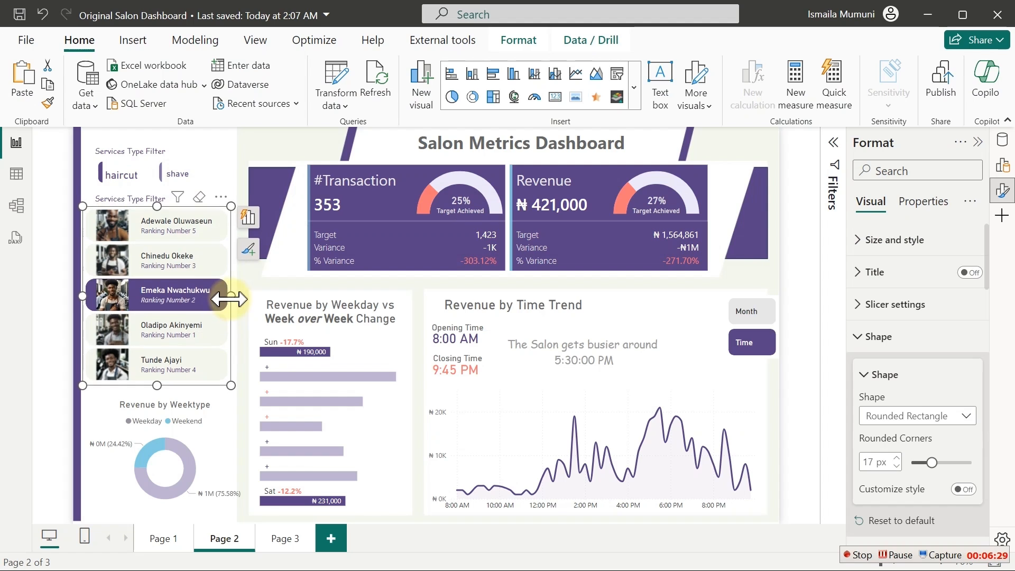
{"action": "key", "text": "Down"}
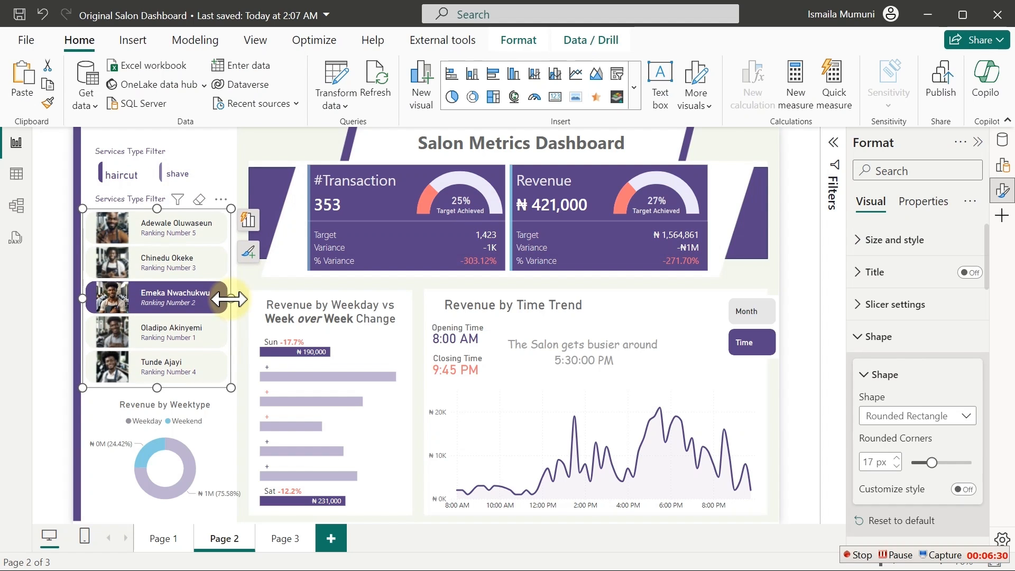
- Change the copied label's text to "Barber's Filter" and move it closer to the top of the barber slicer
{"action": "left_click", "coordinate": [141, 200]}
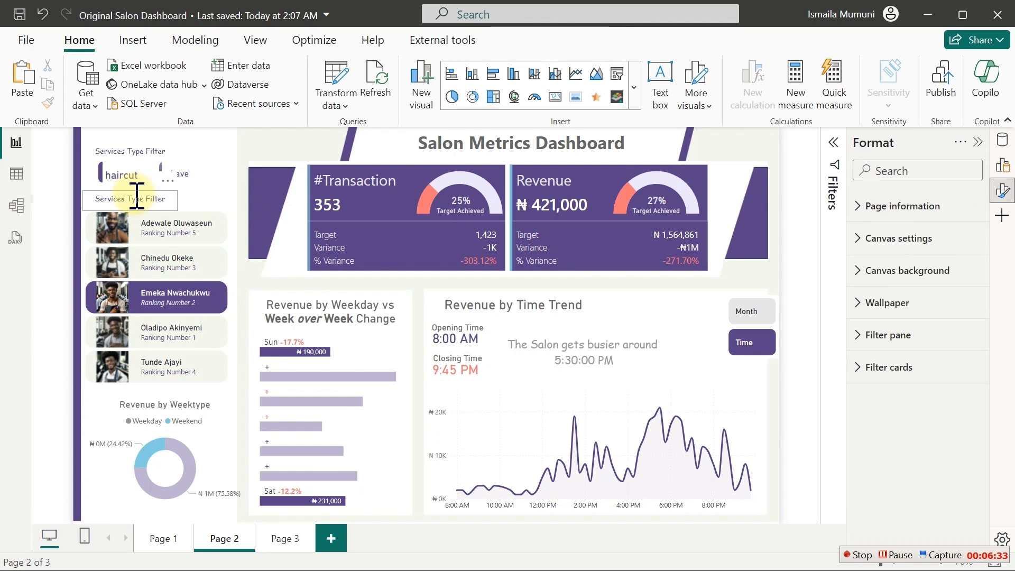
{"action": "triple_click", "coordinate": [143, 198]}
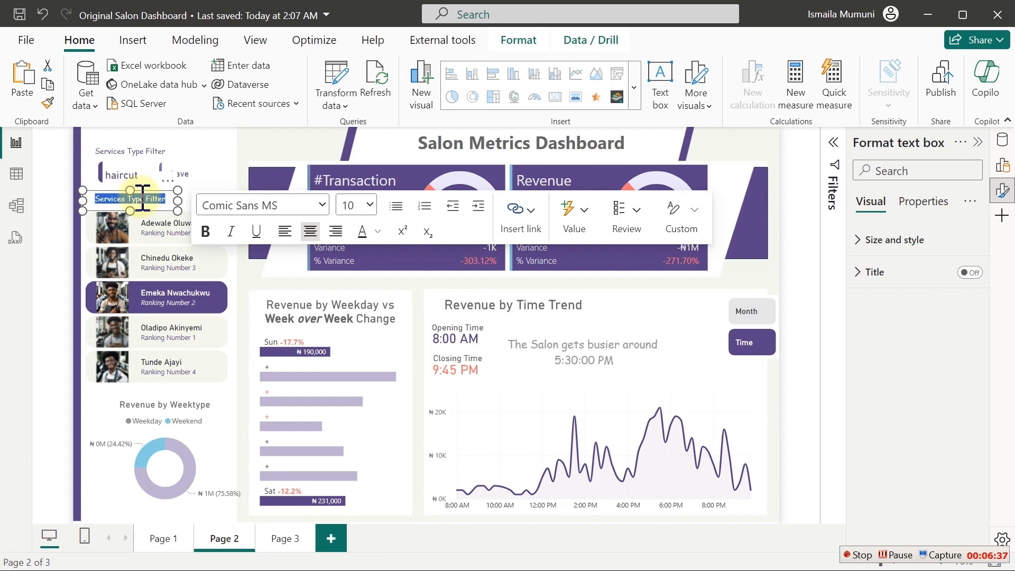
{"action": "type", "text": "Barbe"}
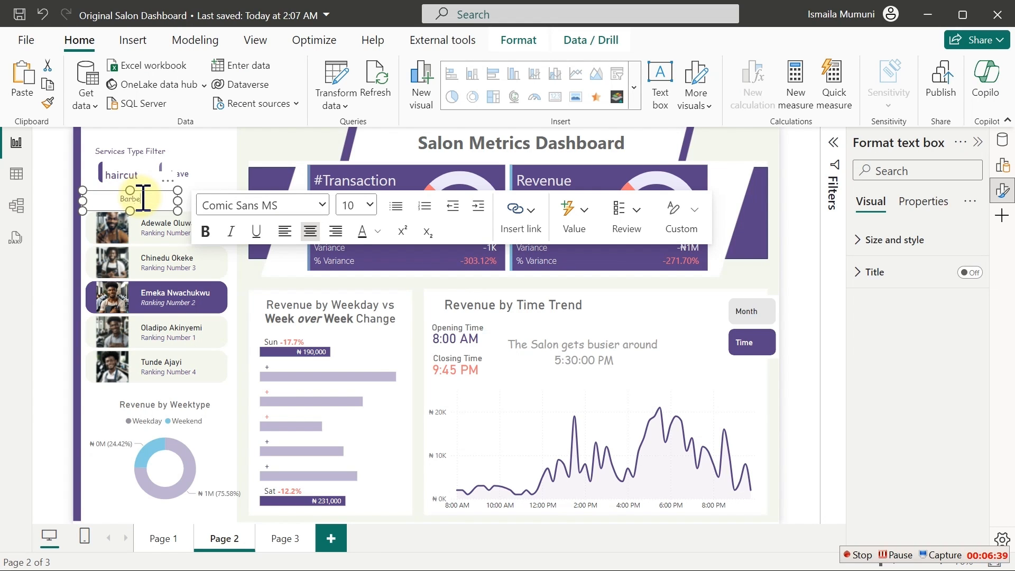
{"action": "type", "text": "r's Filter"}
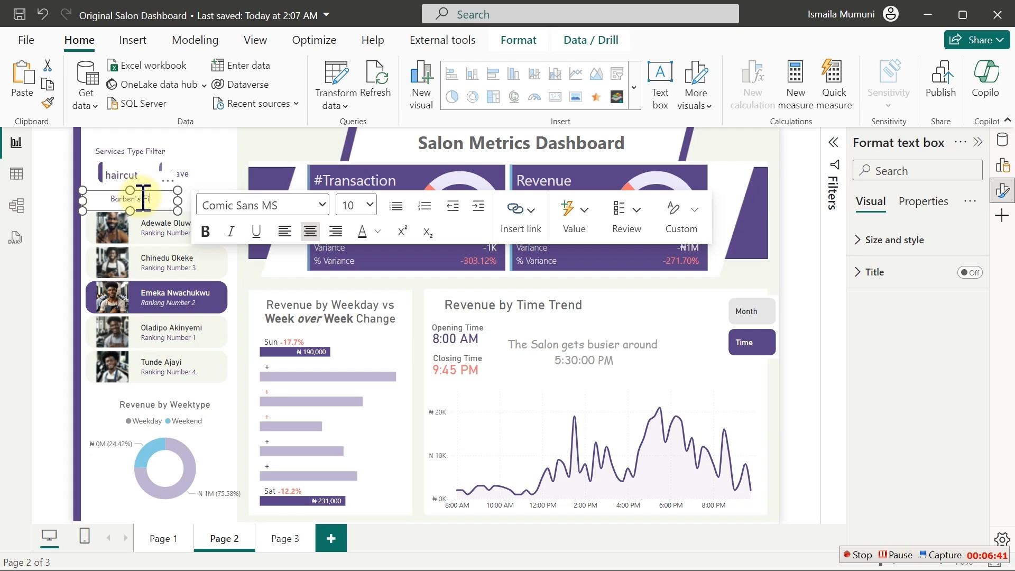
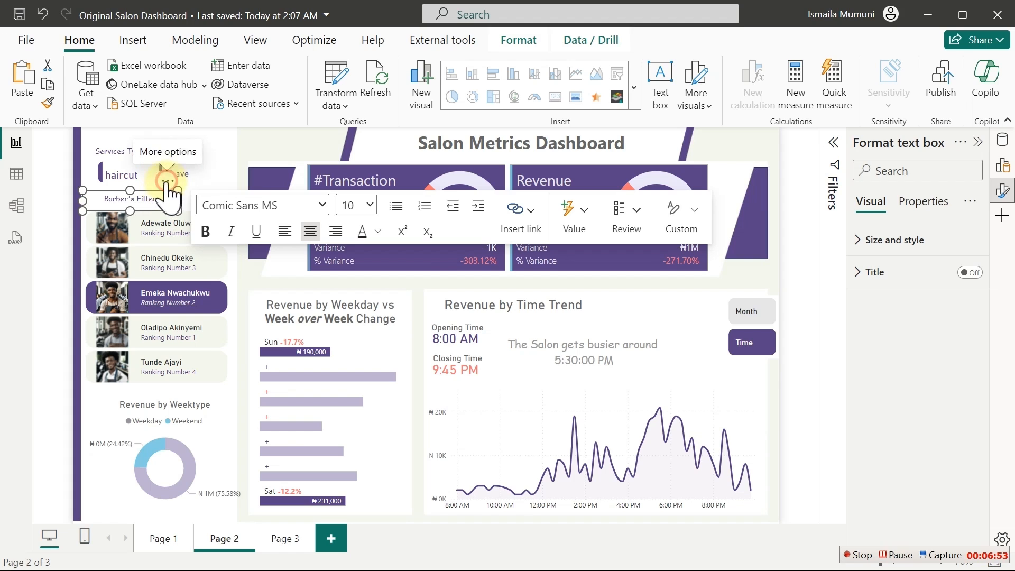
{"action": "left_click_drag", "start_coordinate": [165, 183], "coordinate": [158, 200]}
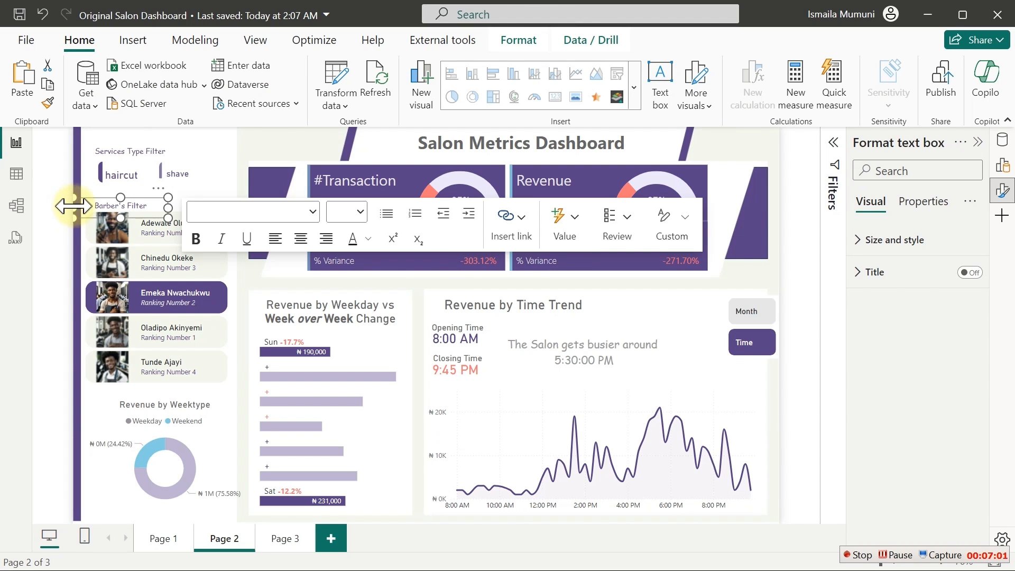
- Narrow the "Services Type Filter" text box slightly from its left edge to line the label up with the haircut button
{"action": "left_click", "coordinate": [84, 153]}
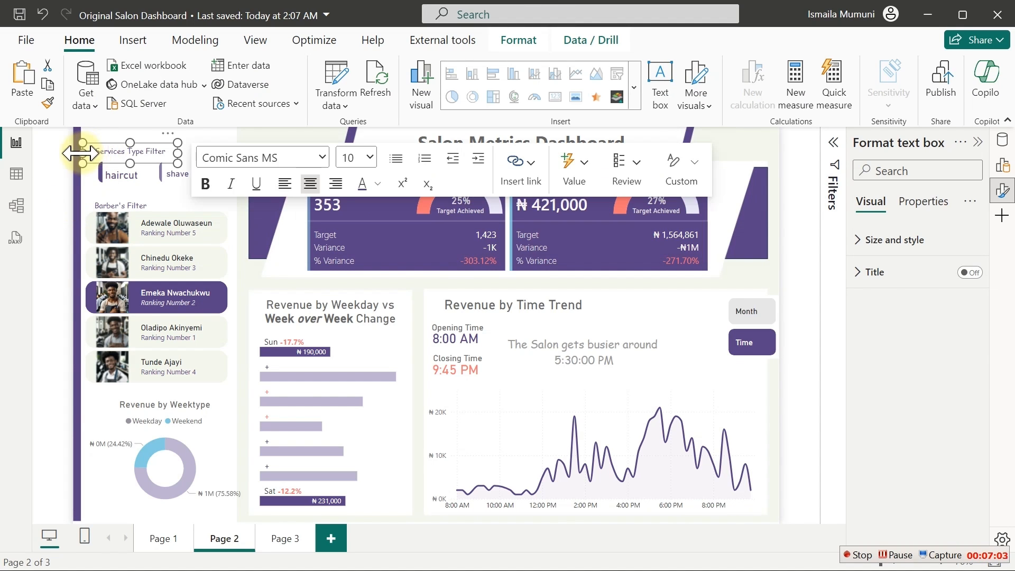
{"action": "left_click_drag", "start_coordinate": [82, 153], "coordinate": [87, 151]}
{"action": "left_click", "coordinate": [90, 129]}
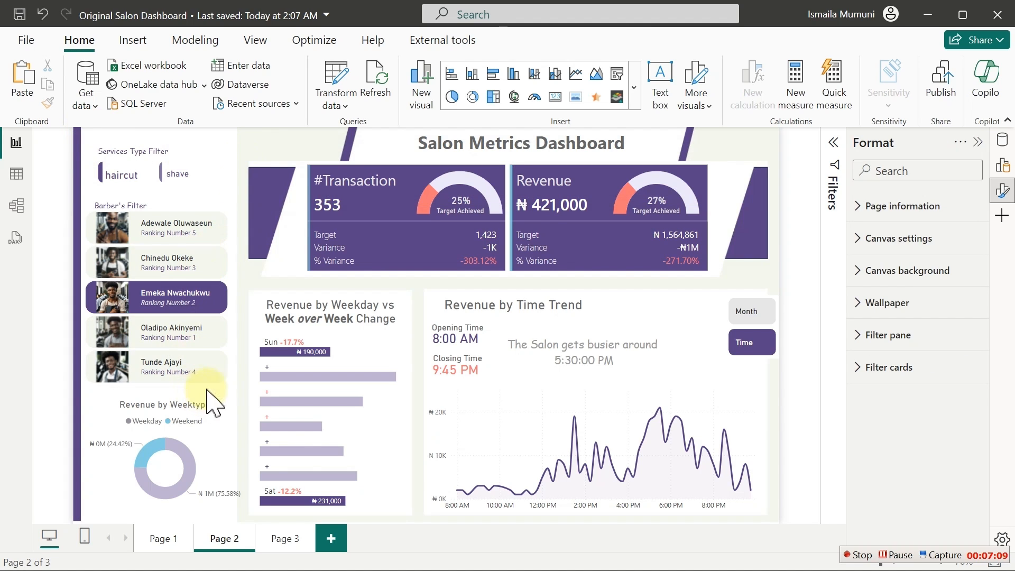
- Cross-filter the report by weekday using the Revenue by Weektype donut chart
{"action": "left_click", "coordinate": [182, 453]}
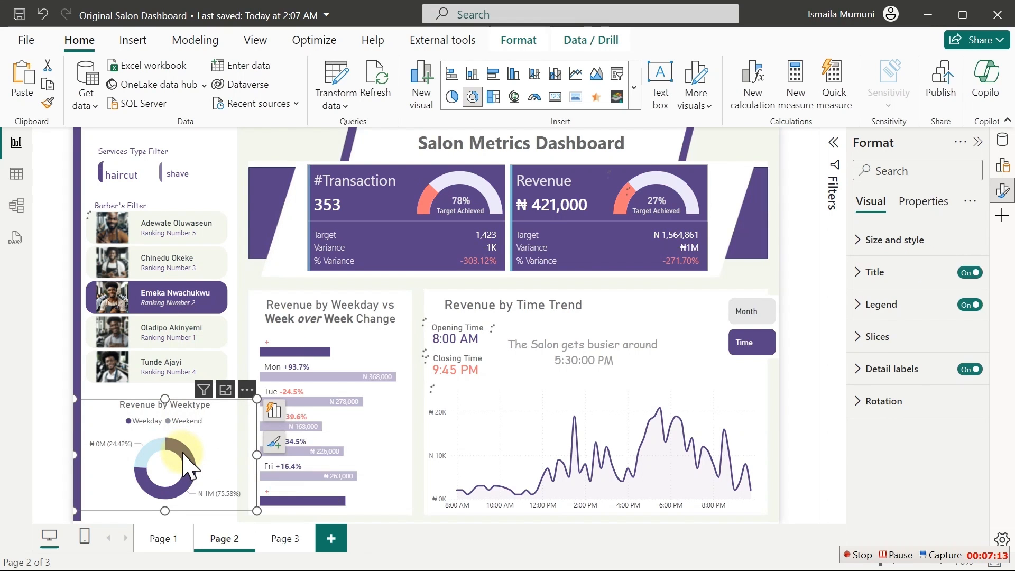
{"action": "left_click", "coordinate": [185, 465]}
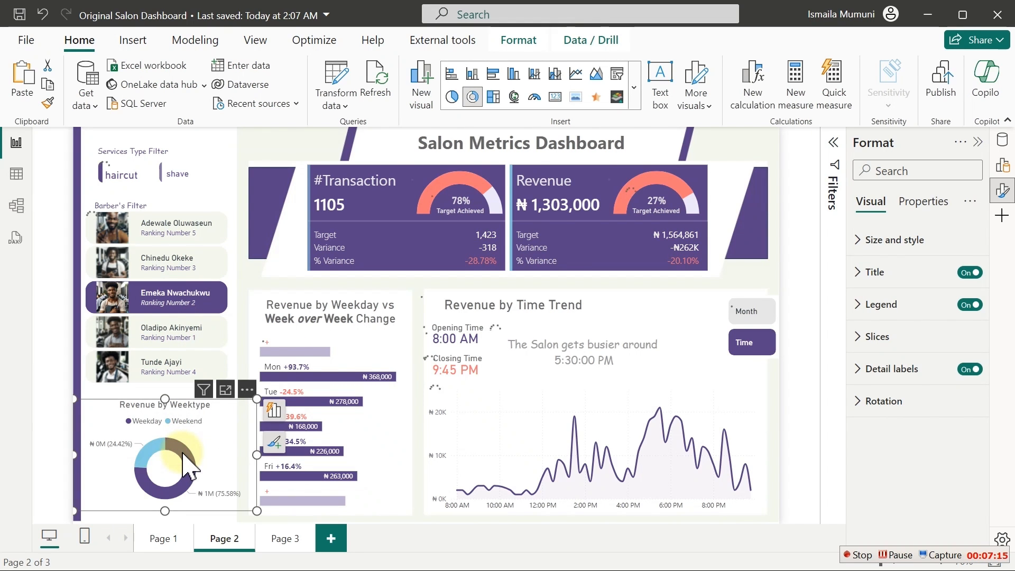
- Clear the weekday cross-filter from the report and capture a screenshot of the whole dashboard page
{"action": "left_click", "coordinate": [265, 146]}
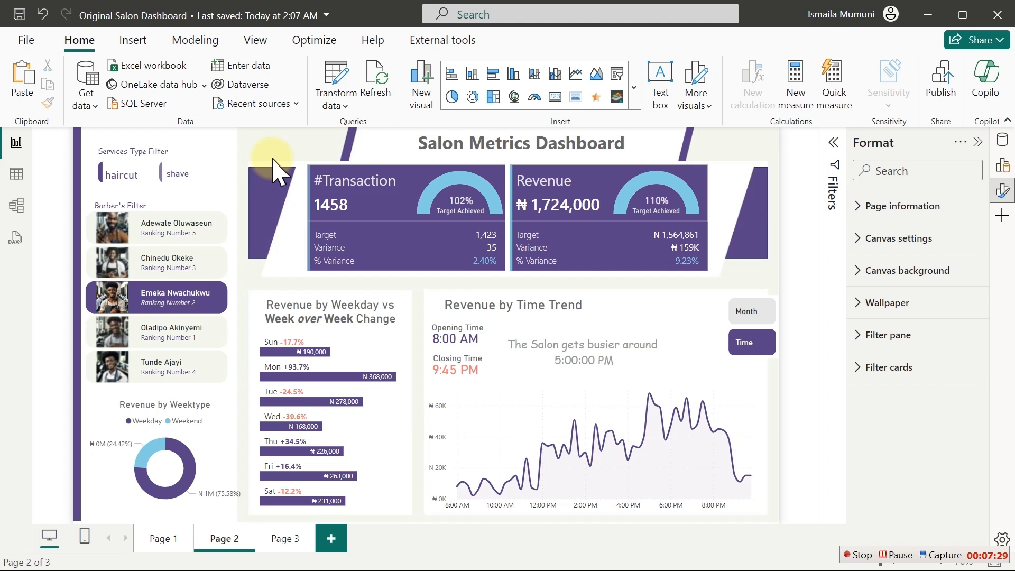
{"action": "key", "text": "super+shift+s"}
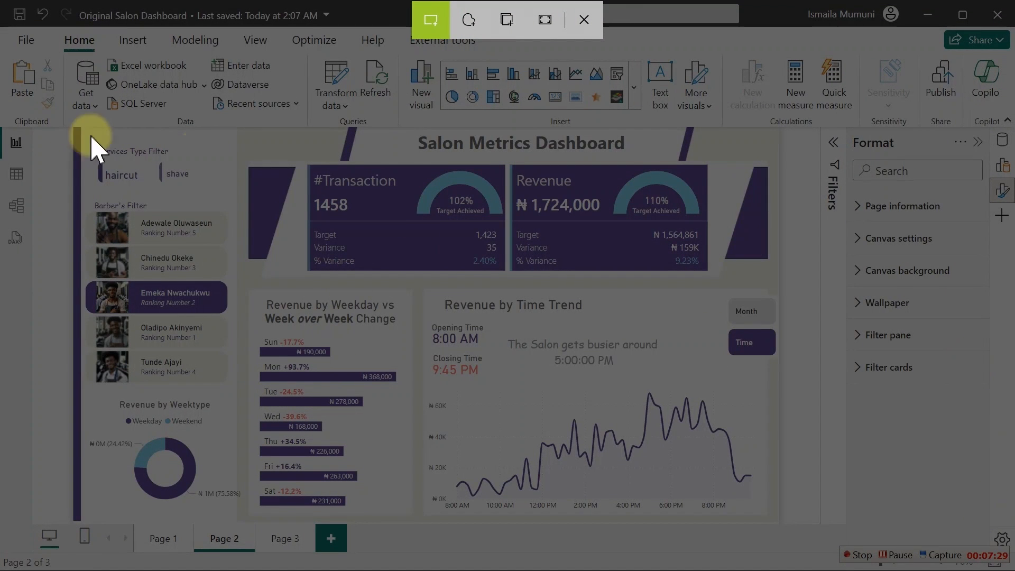
{"action": "key", "text": "Escape"}
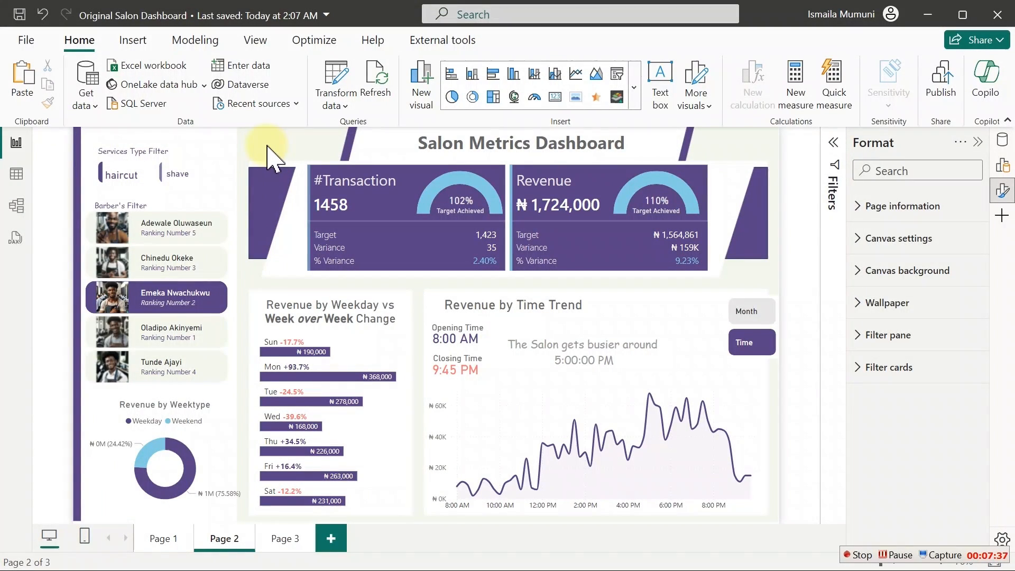
{"action": "key", "text": "super+shift+s"}
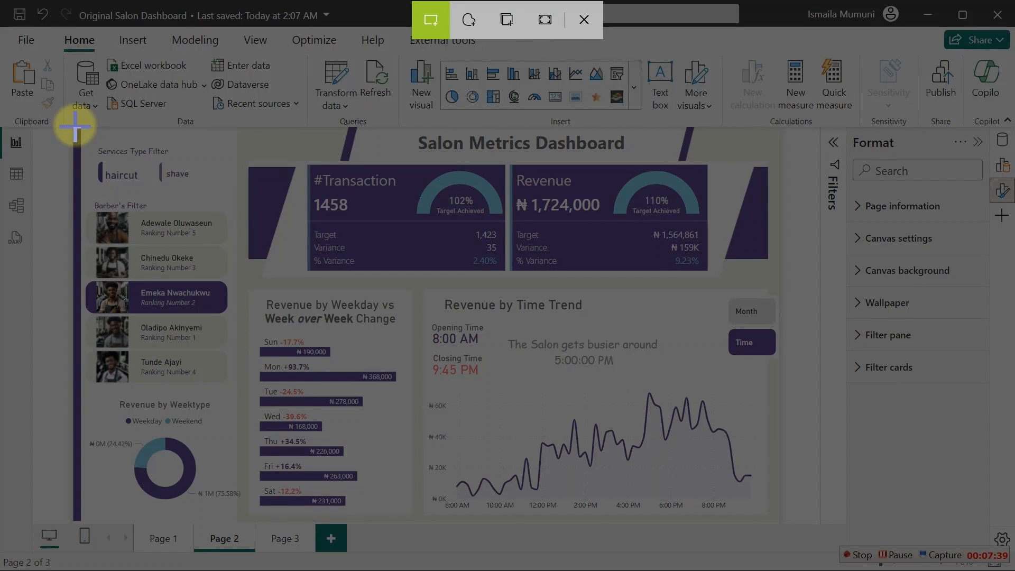
{"action": "left_click_drag", "start_coordinate": [74, 126], "coordinate": [778, 524]}
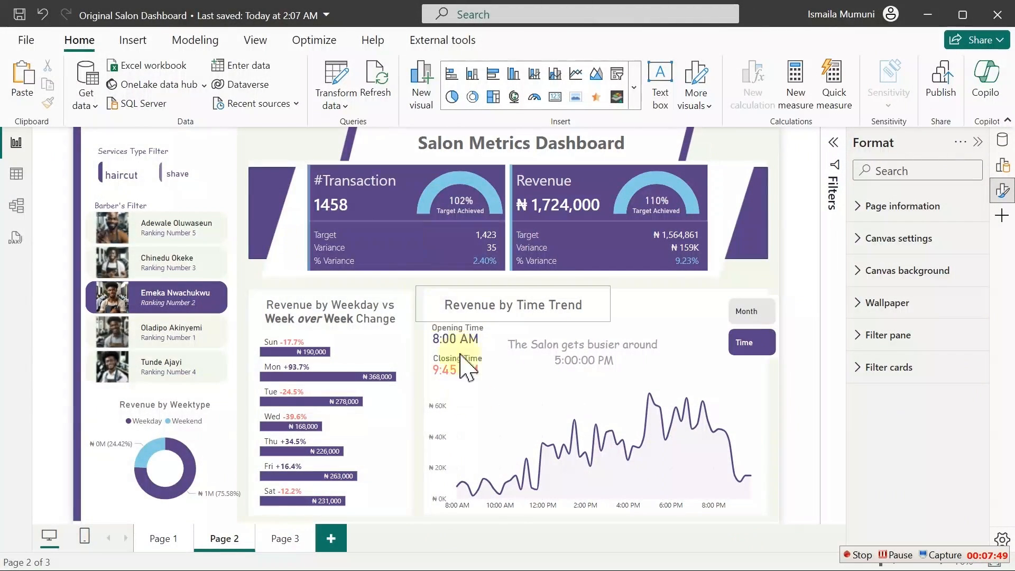
- Switch to the Editable Background presentation in PowerPoint and delete the salmon and red parallelograms from slide 3
{"action": "key", "text": "super"}
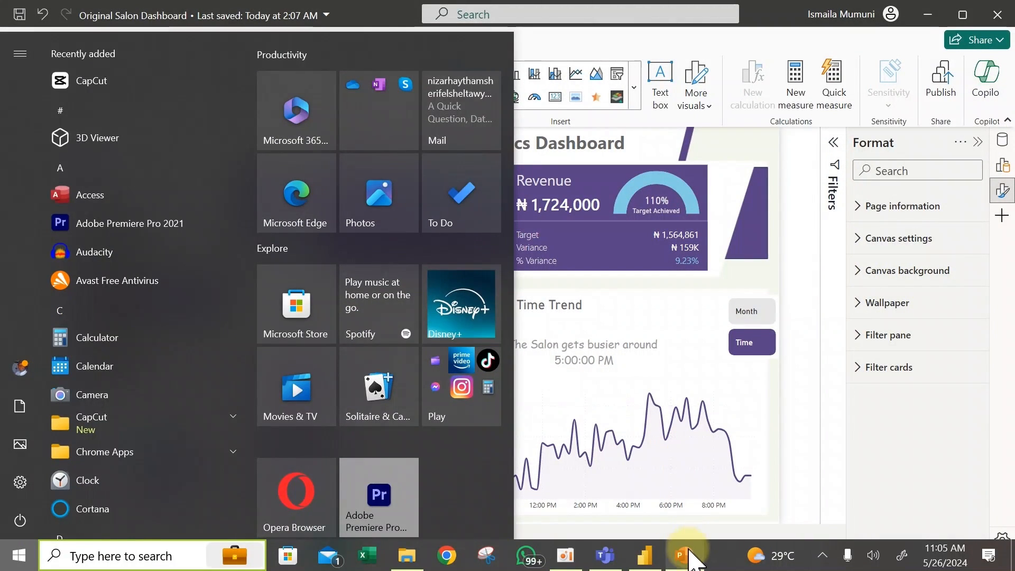
{"action": "left_click", "coordinate": [687, 544]}
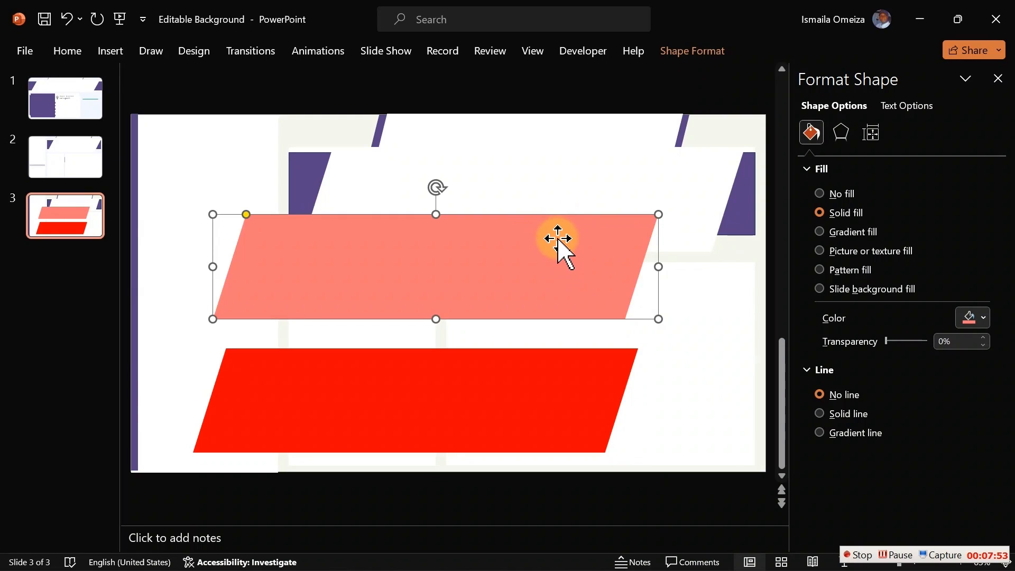
{"action": "key", "text": "Delete"}
{"action": "left_click", "coordinate": [505, 371]}
{"action": "key", "text": "Delete"}
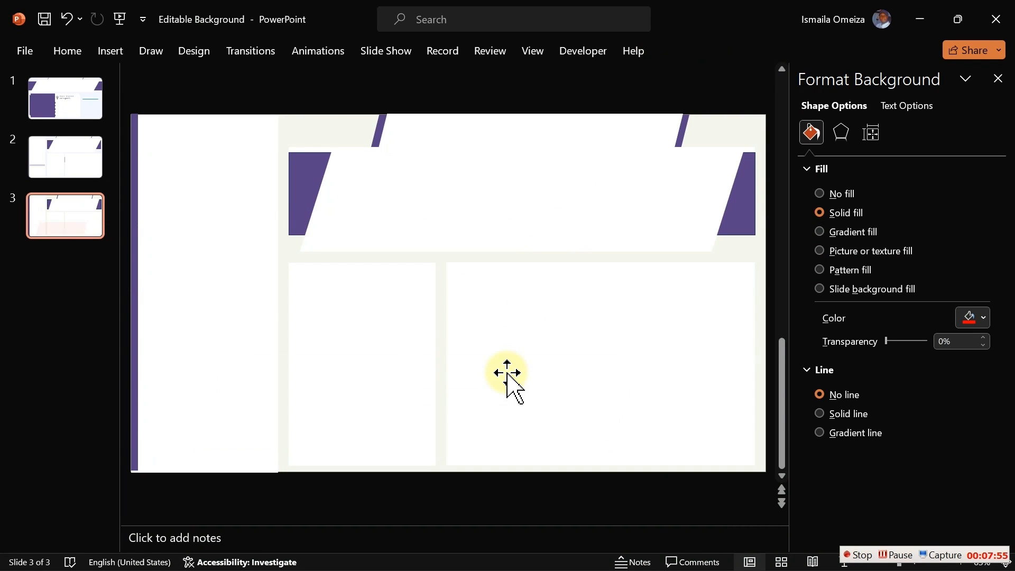
- Place the dashboard screenshot on slide 3 and draw a narrow vertical rectangle beside the Opening Time and Closing Time values
{"action": "key", "text": "ctrl+z"}
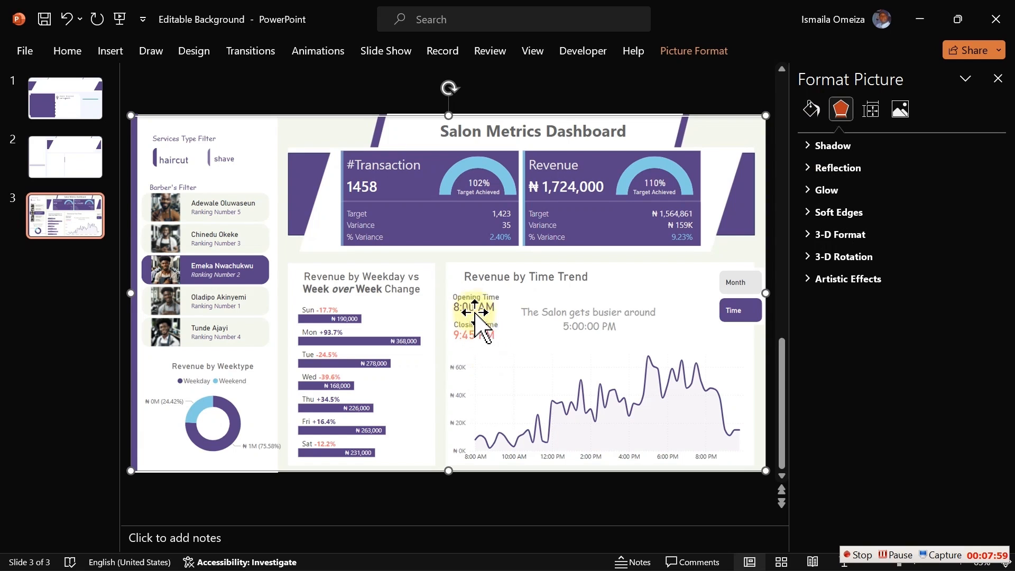
{"action": "left_click", "coordinate": [109, 52]}
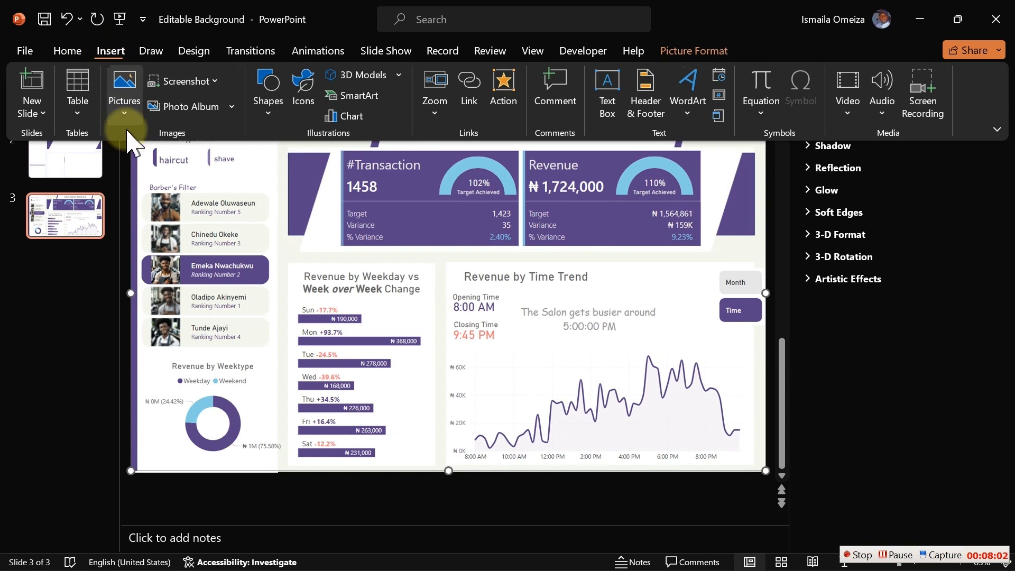
{"action": "left_click", "coordinate": [264, 100]}
{"action": "left_click", "coordinate": [324, 159]}
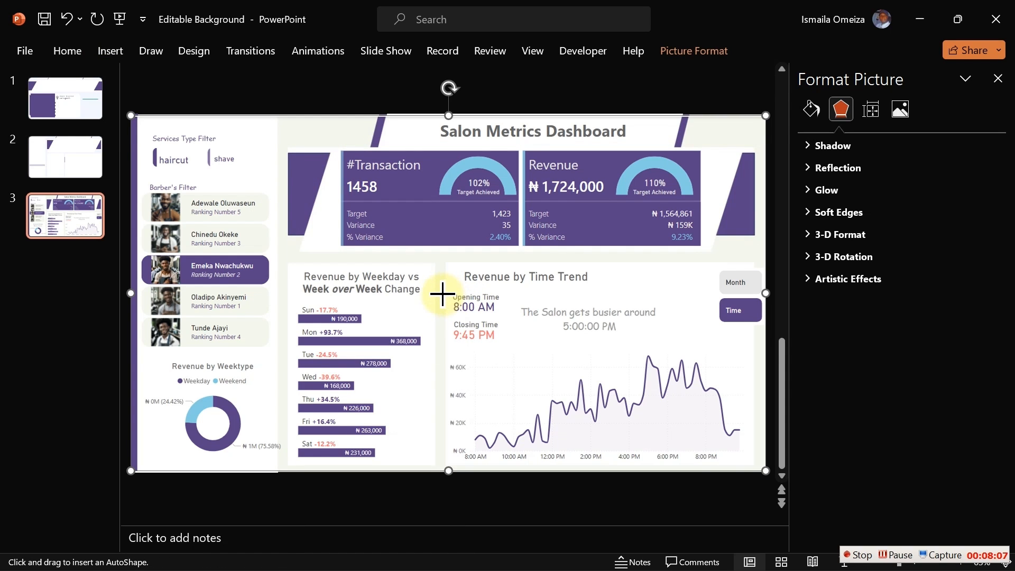
{"action": "left_click_drag", "start_coordinate": [443, 293], "coordinate": [450, 318]}
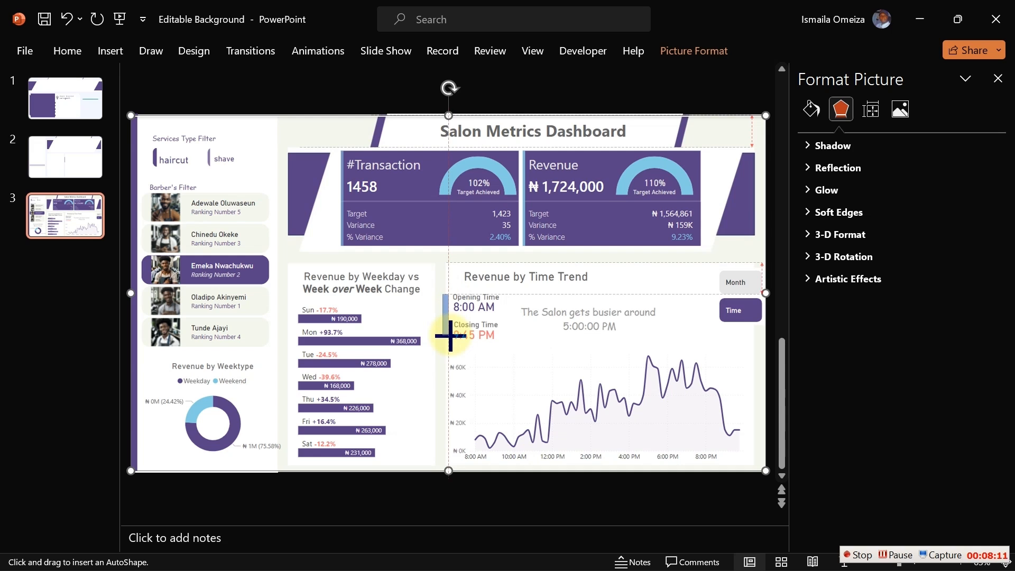
{"action": "left_click_drag", "start_coordinate": [452, 343], "coordinate": [450, 342]}
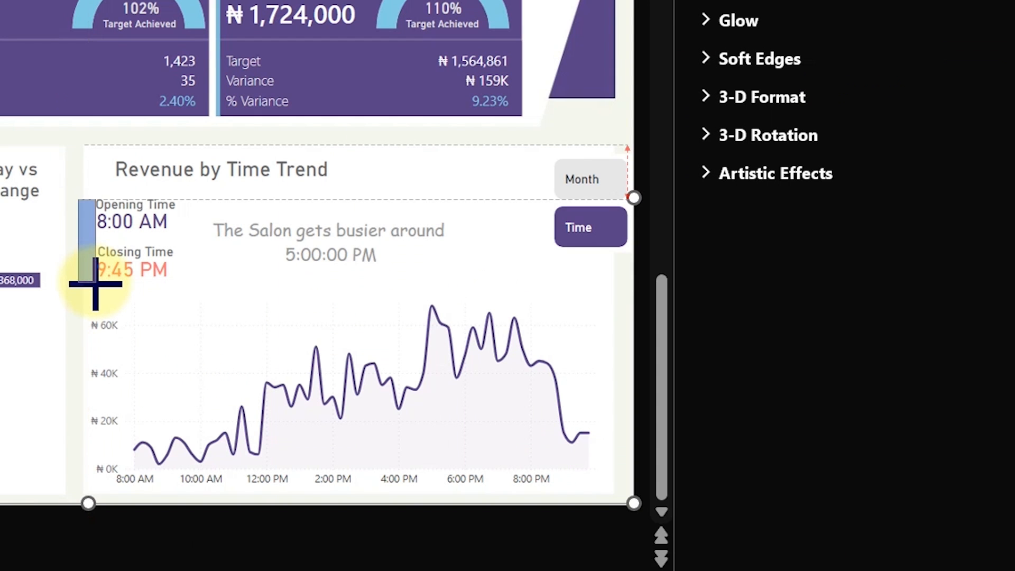
{"action": "left_click_drag", "start_coordinate": [92, 283], "coordinate": [93, 282]}
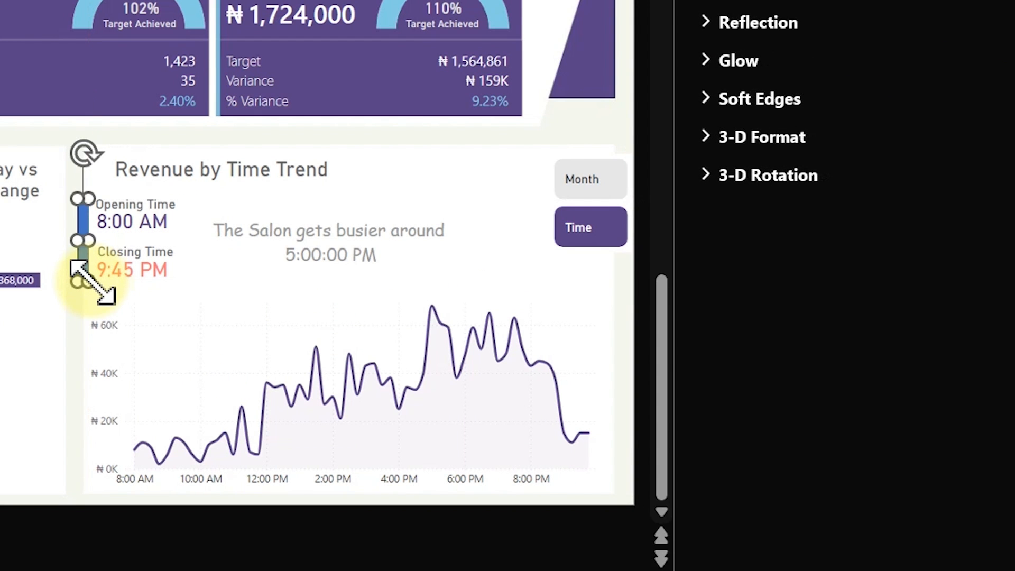
{"action": "key", "text": "Left"}
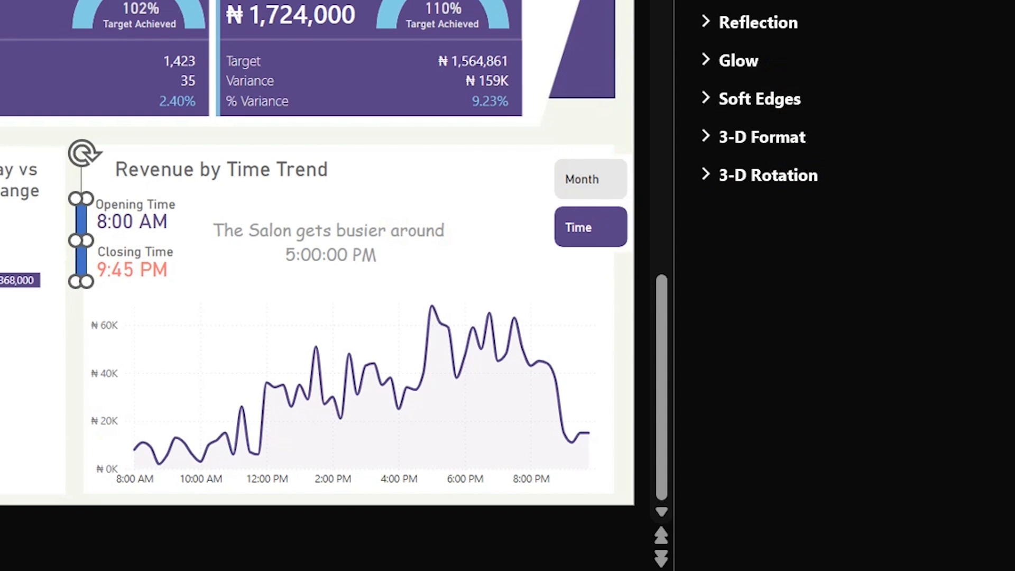
- Fill the narrow rectangle with solid white and shift it slightly left into the gap between the two lower panels
{"action": "left_click", "coordinate": [751, 373]}
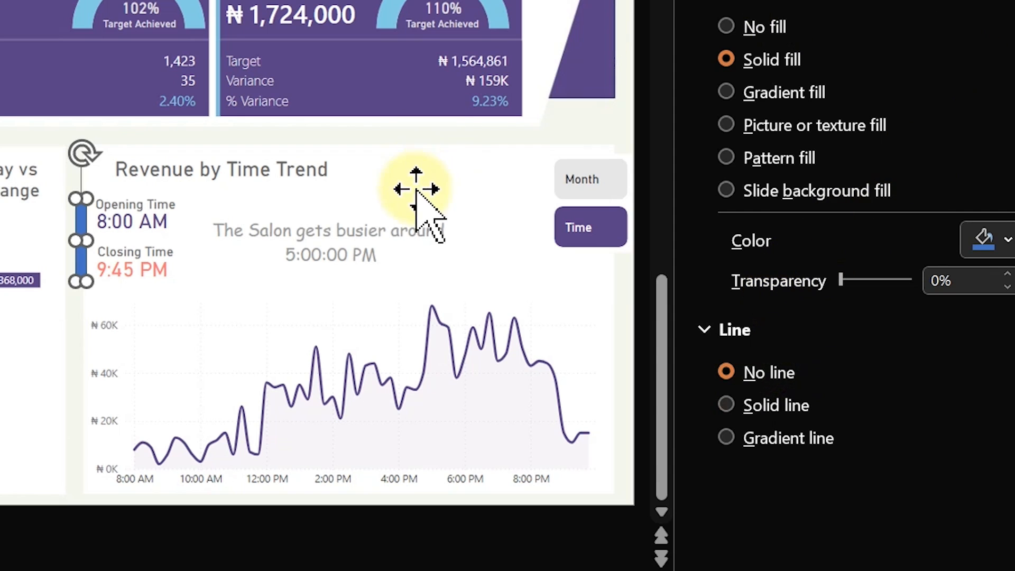
{"action": "left_click", "coordinate": [1007, 240]}
{"action": "key", "text": "Escape"}
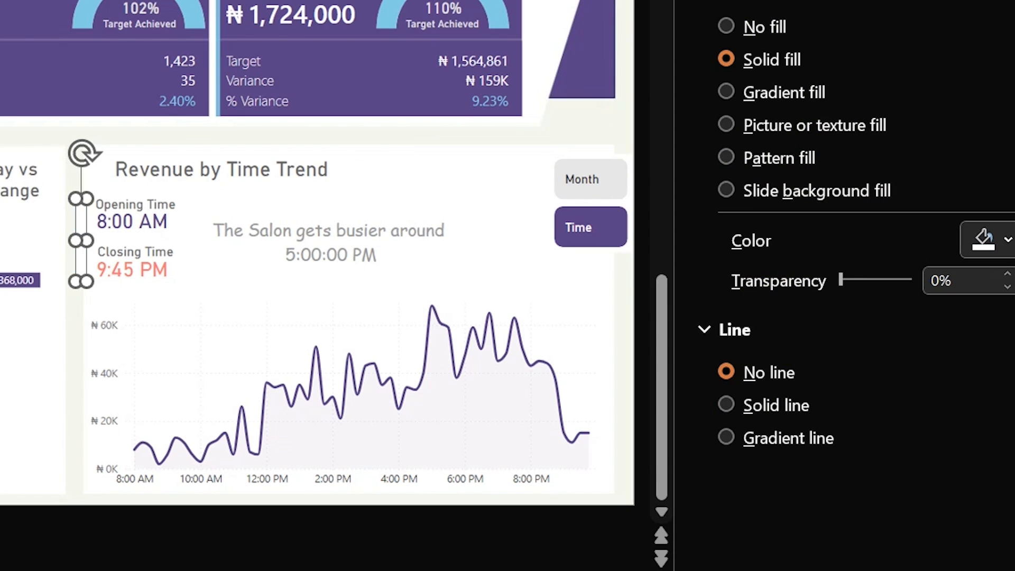
{"action": "left_click", "coordinate": [491, 156]}
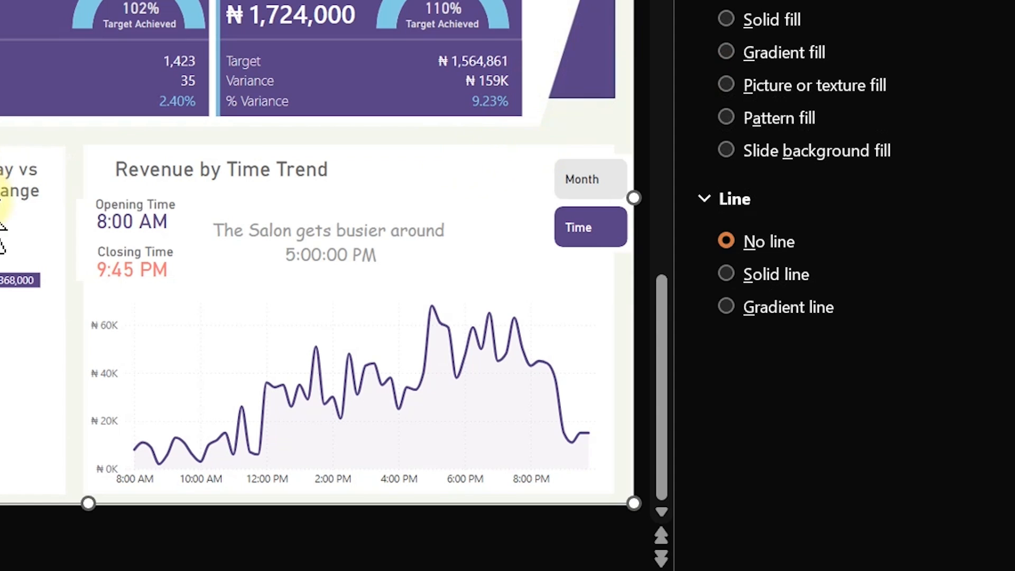
{"action": "left_click", "coordinate": [81, 235]}
{"action": "left_click_drag", "start_coordinate": [80, 235], "coordinate": [75, 235]}
{"action": "left_click", "coordinate": [253, 238]}
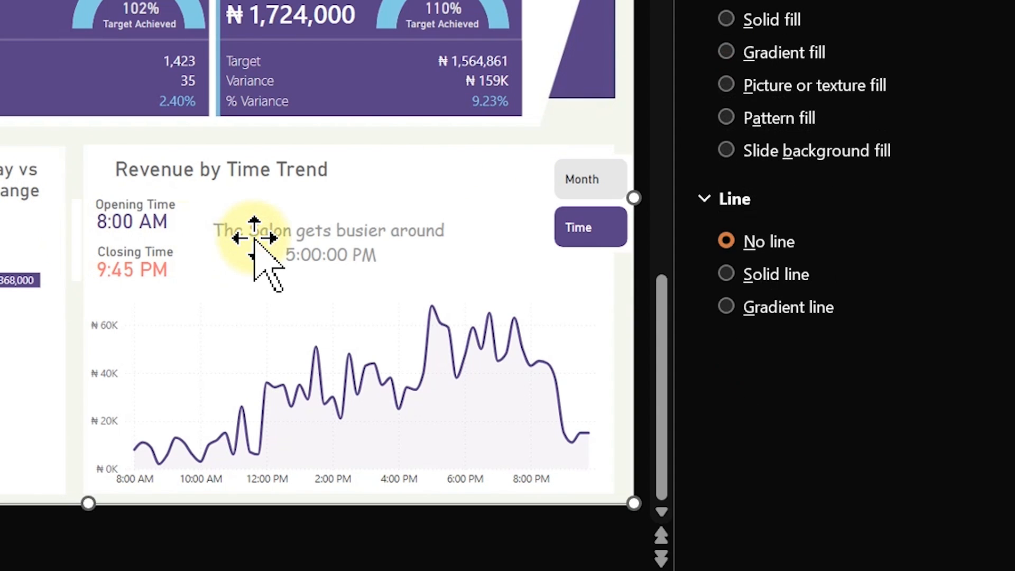
- Duplicate the white bar and fill the copy with the dashboard's purple from the recent colors
{"action": "left_click", "coordinate": [71, 245]}
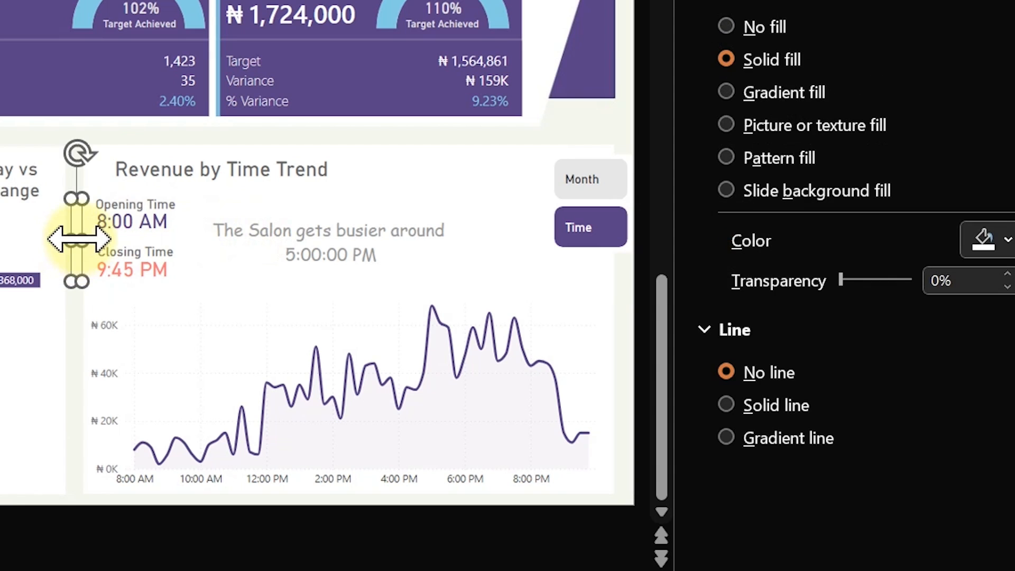
{"action": "left_click_drag", "start_coordinate": [84, 233], "coordinate": [122, 256]}
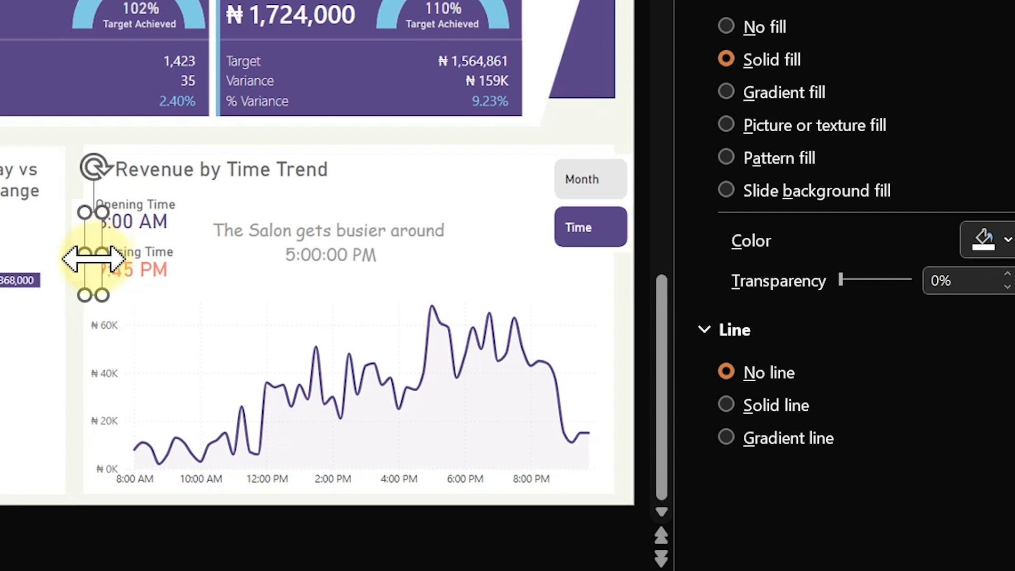
{"action": "left_click", "coordinate": [1006, 245]}
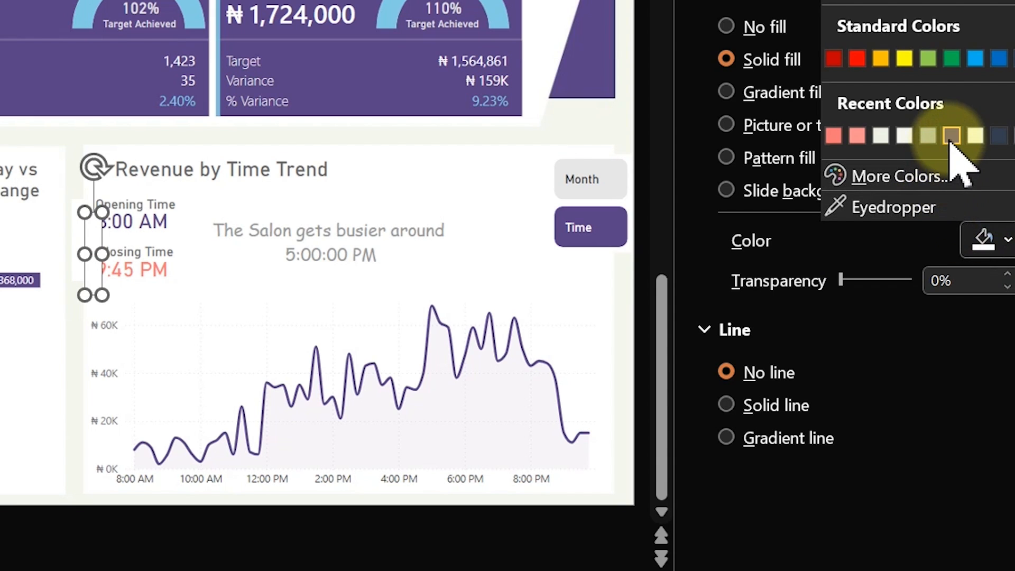
{"action": "left_click", "coordinate": [951, 139]}
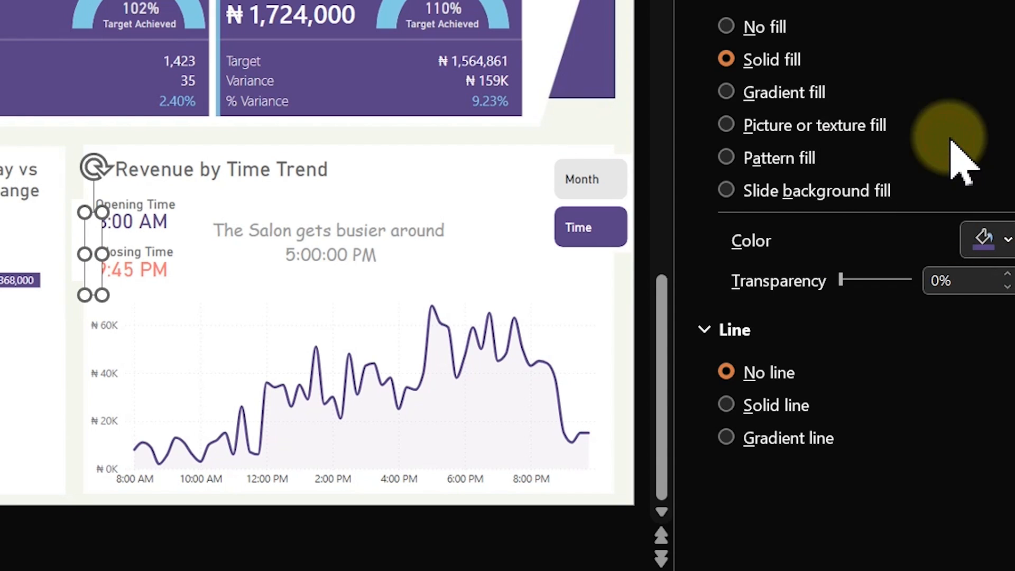
- Align the purple bar beside the opening and closing times, overlapping the white bar, and narrow it from its right side
{"action": "left_click", "coordinate": [97, 237]}
{"action": "mouse_move", "coordinate": [97, 238]}
{"action": "left_mouse_down"}
{"action": "mouse_move", "coordinate": [96, 220]}
{"action": "mouse_move", "coordinate": [87, 223]}
{"action": "left_mouse_up"}
{"action": "left_click", "coordinate": [159, 261]}
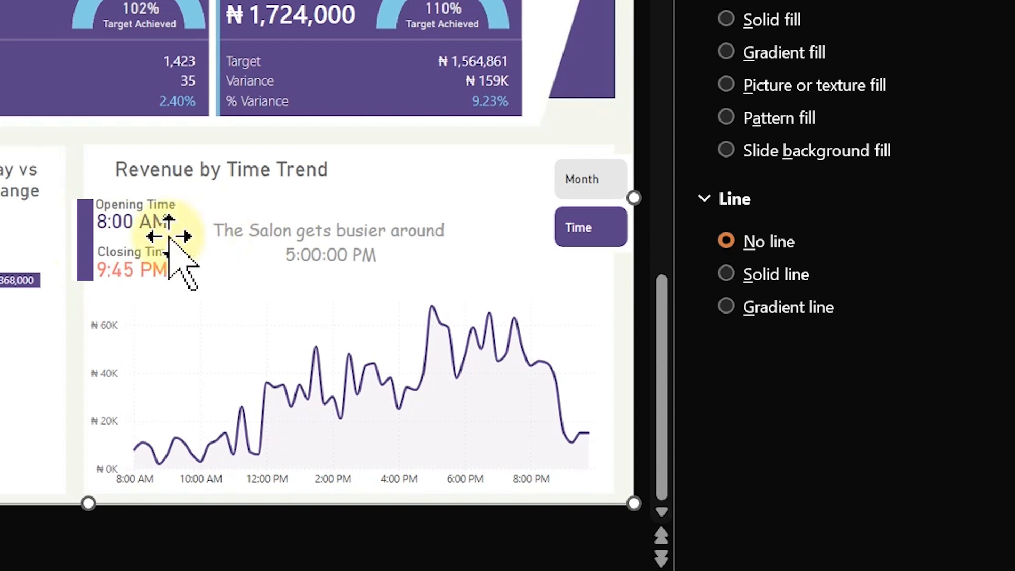
{"action": "left_click", "coordinate": [91, 240]}
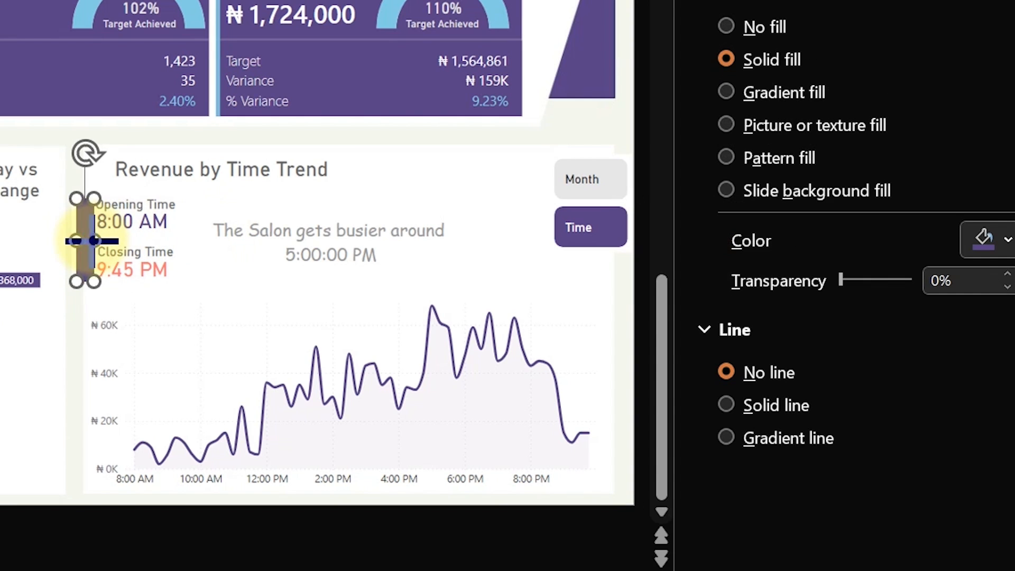
{"action": "left_click_drag", "start_coordinate": [91, 239], "coordinate": [88, 242]}
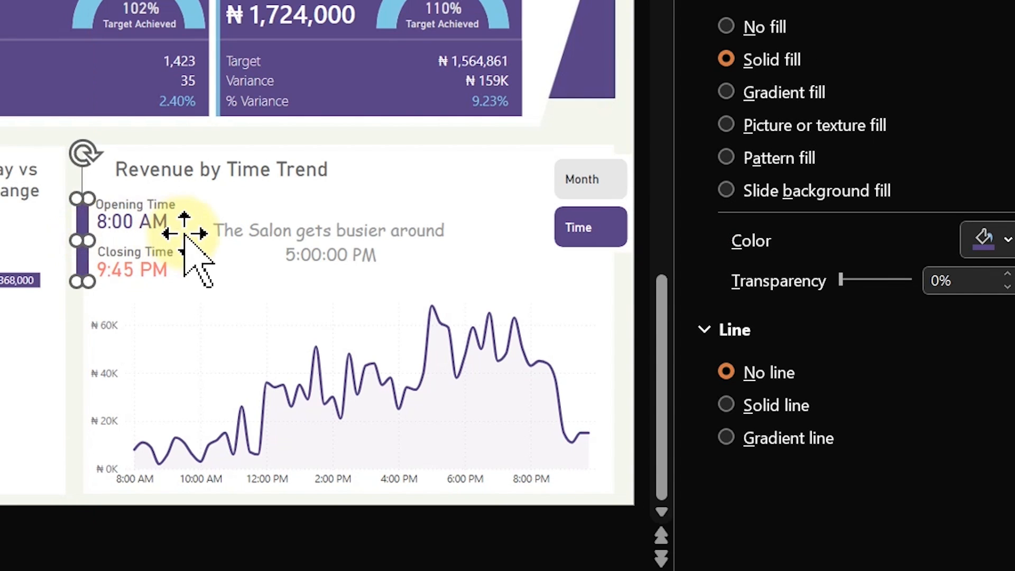
- Delete the dashboard screenshot from the slide and send both the white and purple bars to the back
{"action": "left_click", "coordinate": [192, 227]}
{"action": "key", "text": "Delete"}
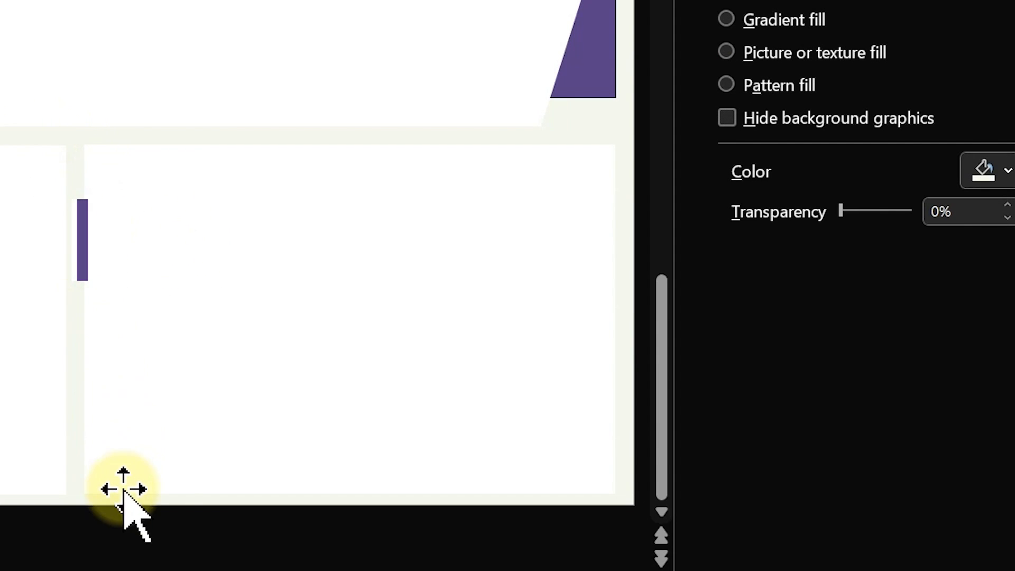
{"action": "left_click_drag", "start_coordinate": [180, 529], "coordinate": [18, 164]}
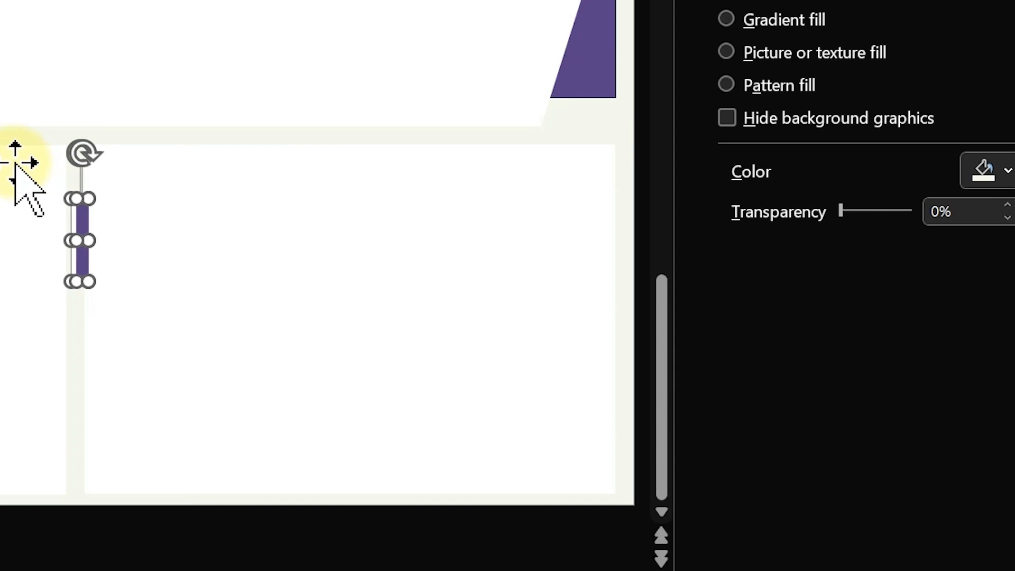
{"action": "right_click", "coordinate": [83, 231]}
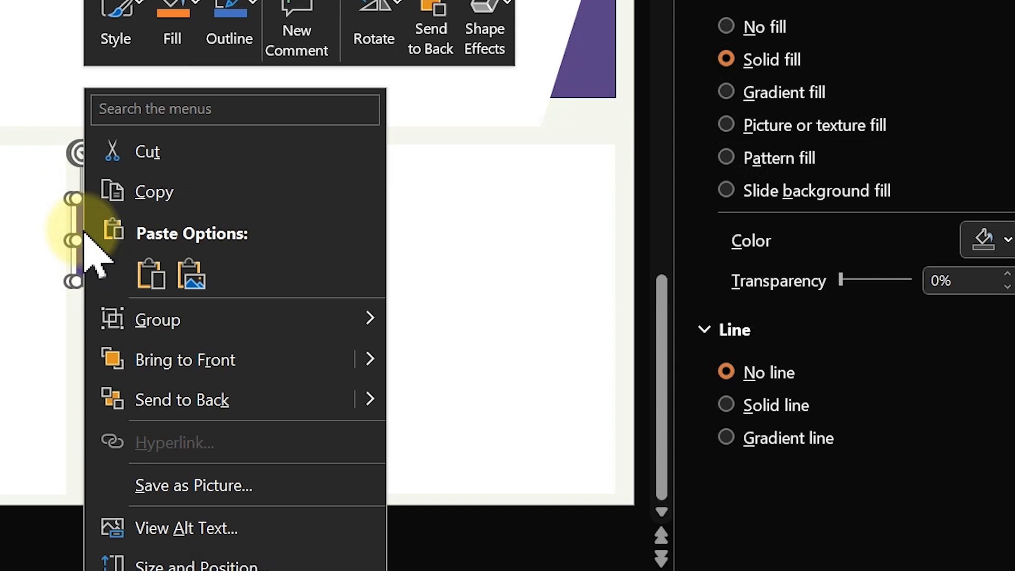
{"action": "left_click", "coordinate": [190, 400]}
{"action": "left_click", "coordinate": [237, 552]}
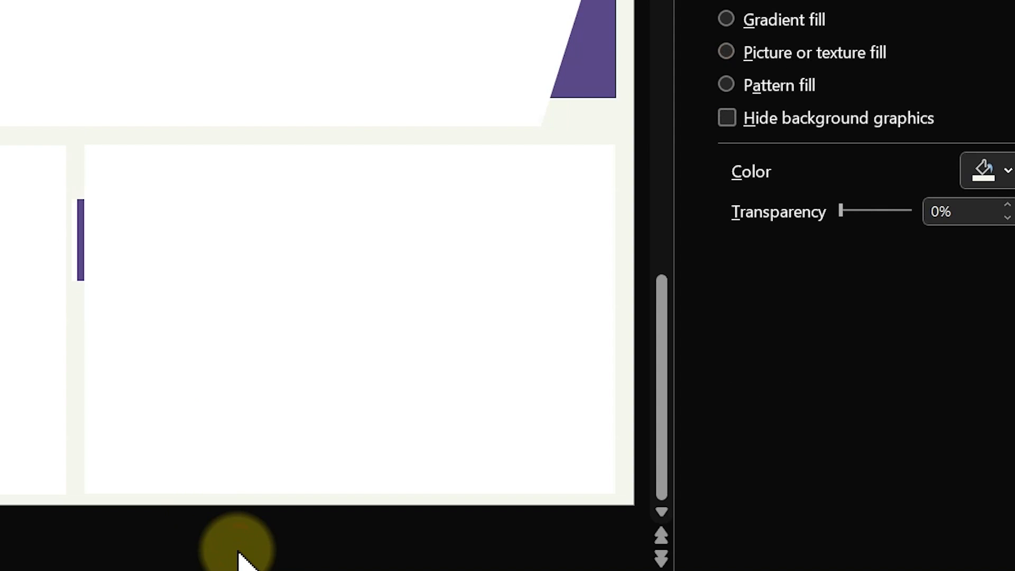
- Try a 22% fill transparency on the white bar behind the purple one
{"action": "left_click", "coordinate": [79, 240]}
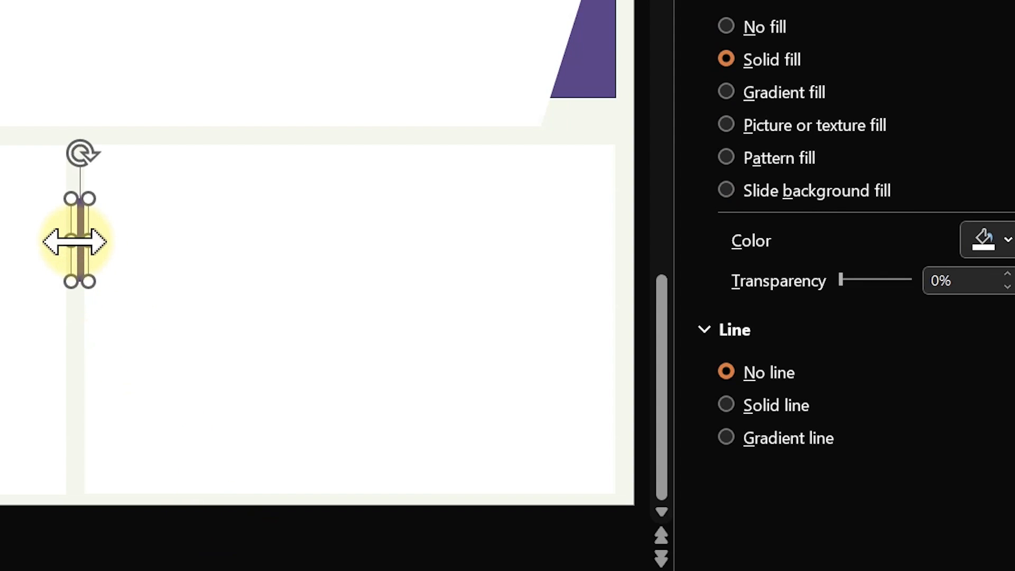
{"action": "left_click_drag", "start_coordinate": [842, 280], "coordinate": [854, 280]}
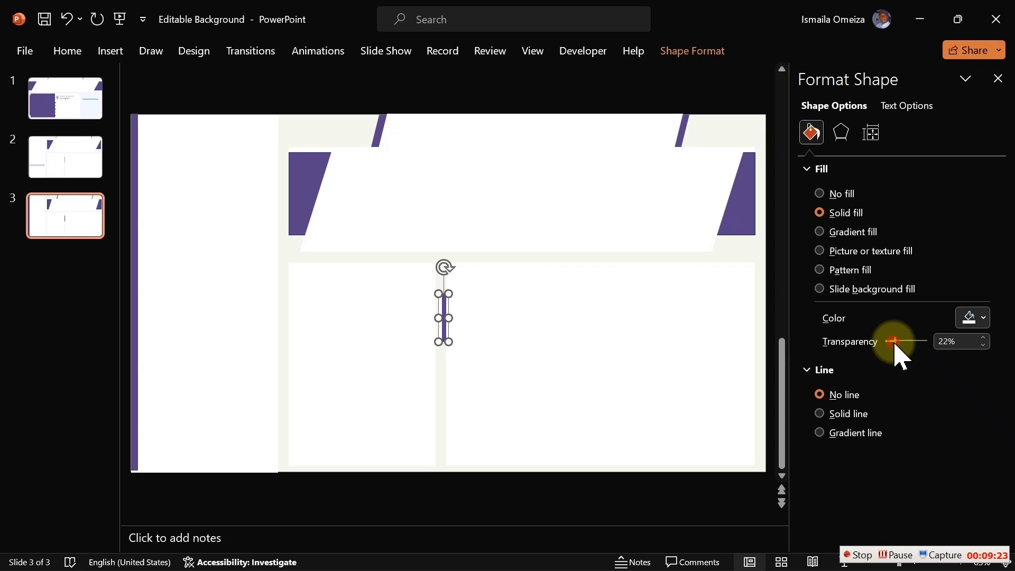
{"action": "left_click_drag", "start_coordinate": [893, 343], "coordinate": [849, 347]}
{"action": "left_click", "coordinate": [534, 495]}
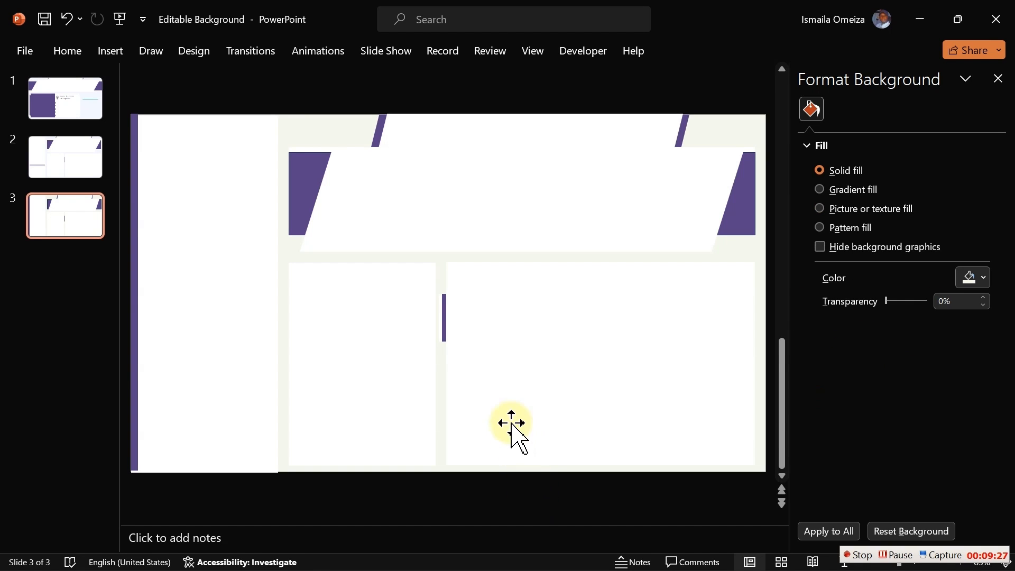
- Set the purple bar's fill transparency to 27%
{"action": "left_click", "coordinate": [444, 325]}
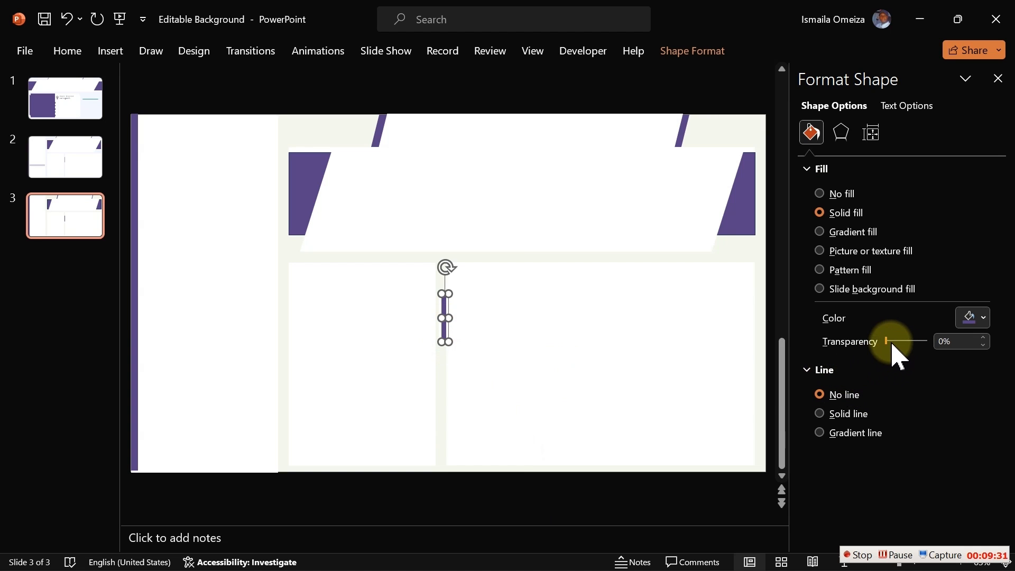
{"action": "left_click_drag", "start_coordinate": [884, 341], "coordinate": [898, 345]}
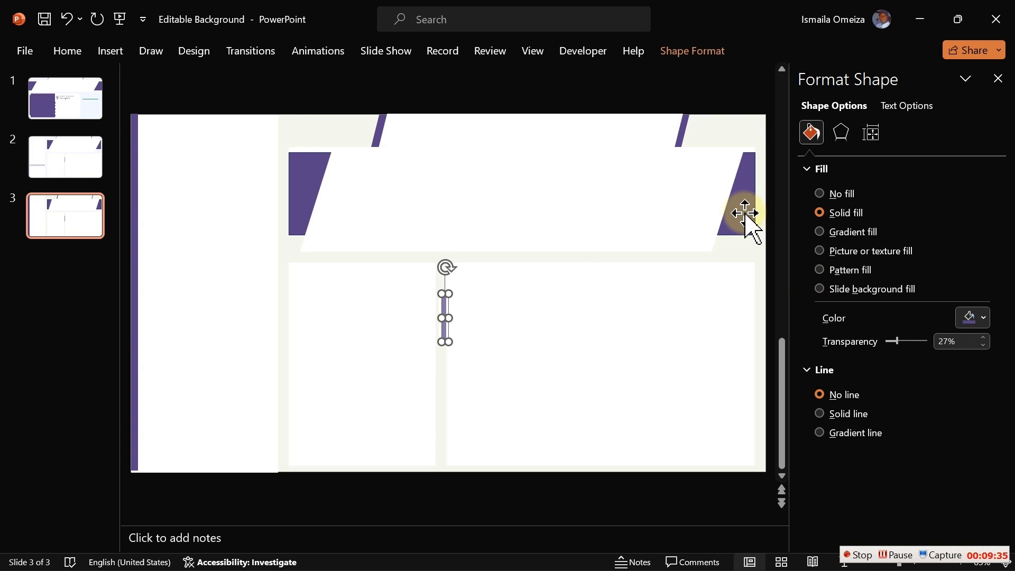
- Export only the current slide as a JPEG in the Saloon Dataset folder, replacing the existing Background 01 image
{"action": "left_click", "coordinate": [562, 492]}
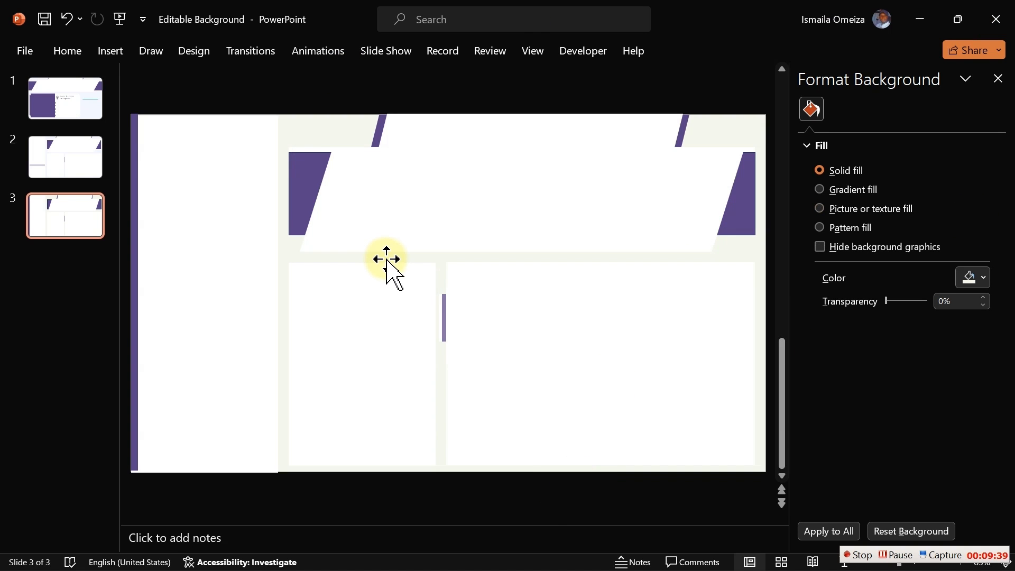
{"action": "left_click", "coordinate": [23, 55]}
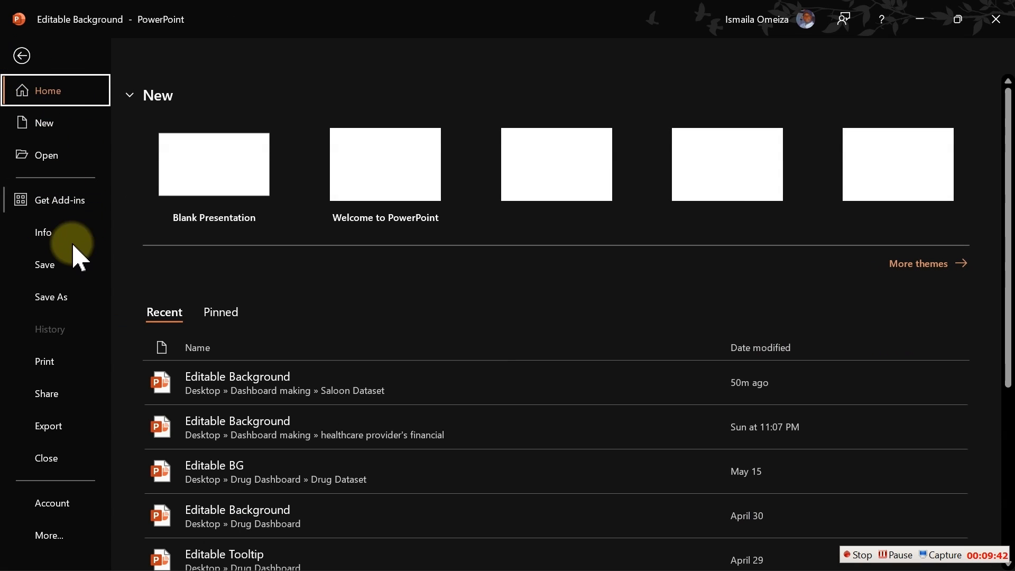
{"action": "left_click", "coordinate": [64, 425]}
{"action": "left_click", "coordinate": [226, 356]}
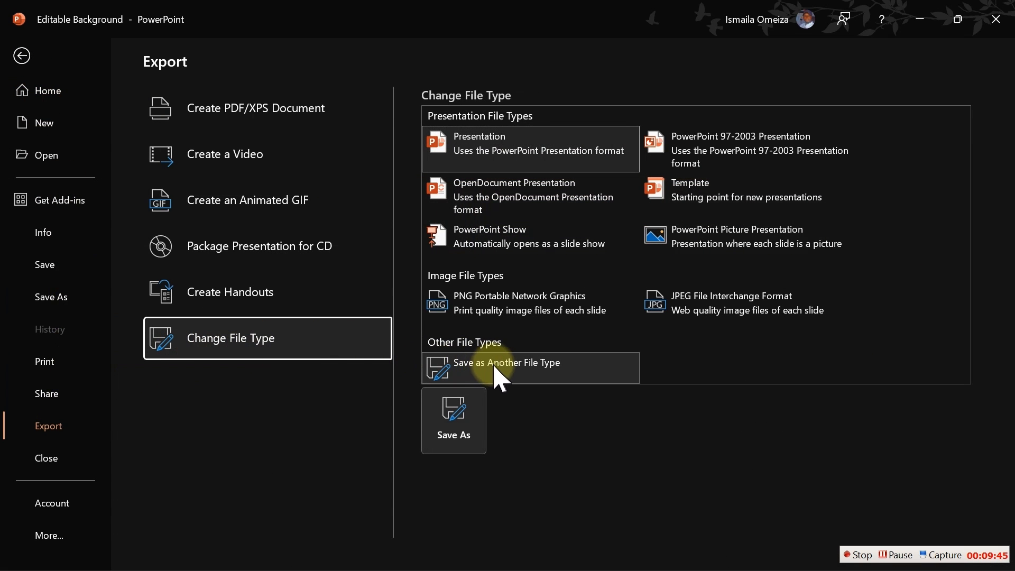
{"action": "key", "text": "Escape"}
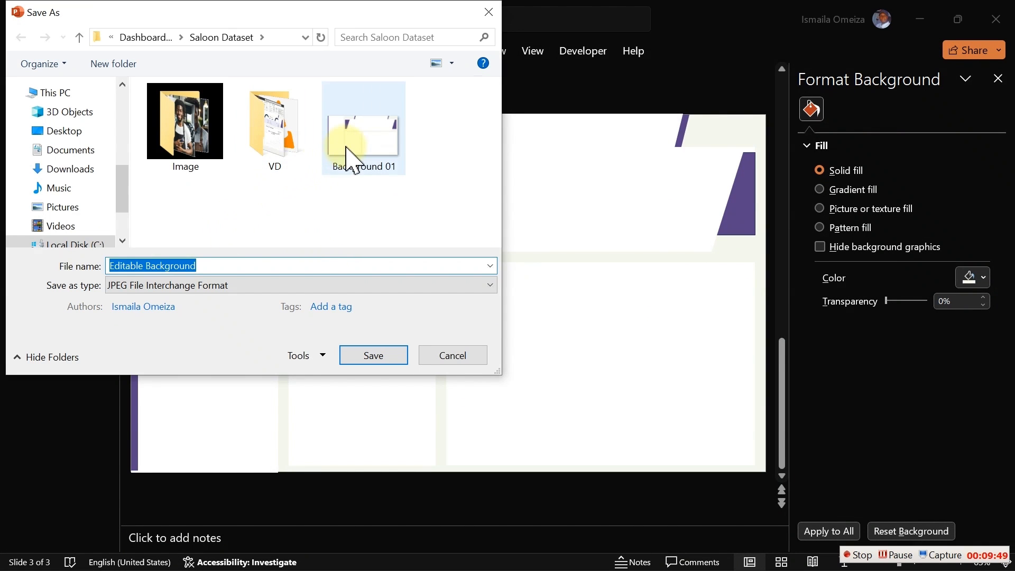
{"action": "left_click", "coordinate": [345, 145]}
{"action": "left_click", "coordinate": [345, 145]}
{"action": "left_click", "coordinate": [536, 298]}
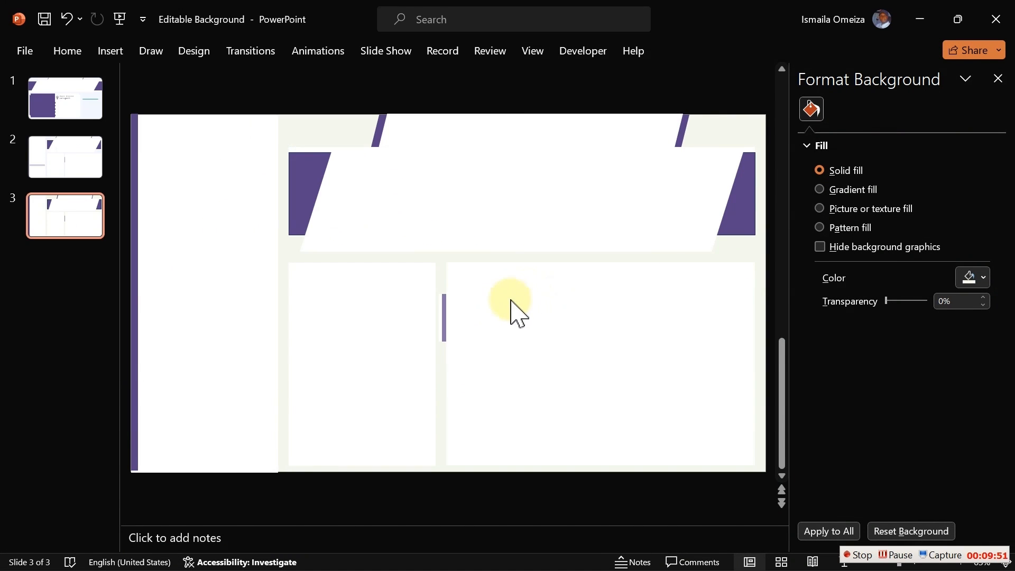
{"action": "left_click", "coordinate": [520, 338]}
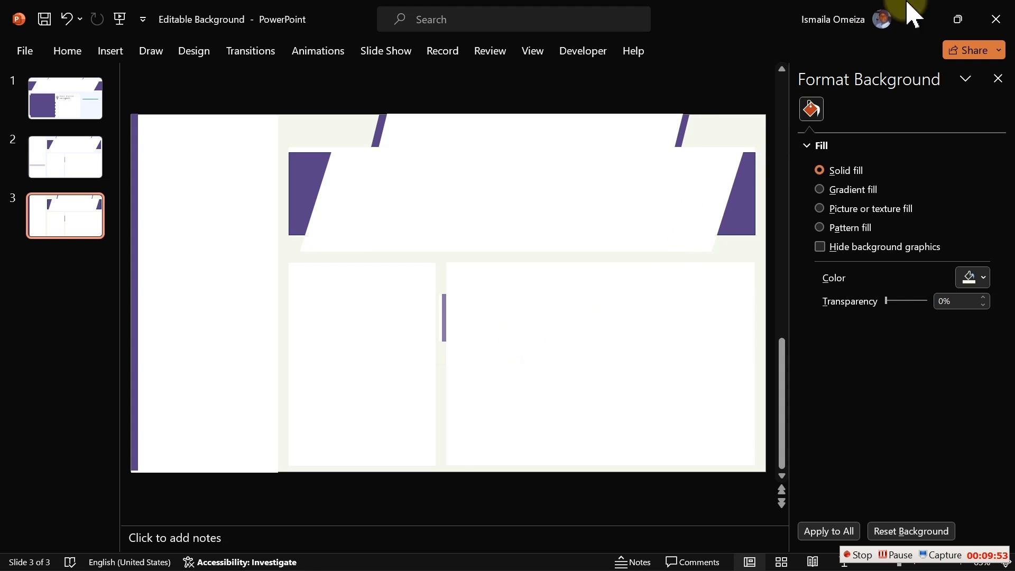
- Switch to Power BI and replace Page 2's canvas background image with the newly exported Background 01
{"action": "left_click", "coordinate": [929, 16]}
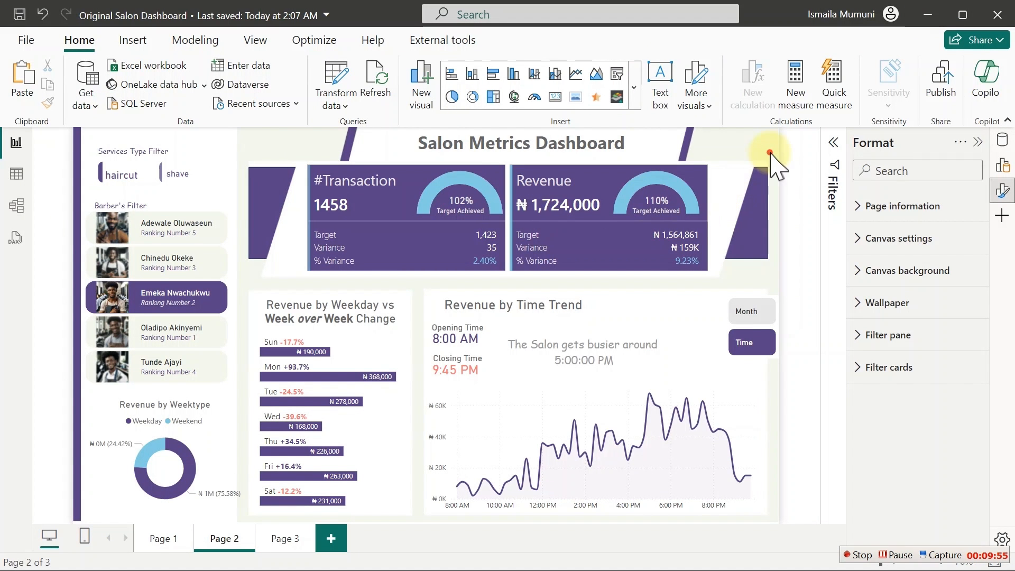
{"action": "left_click", "coordinate": [861, 270]}
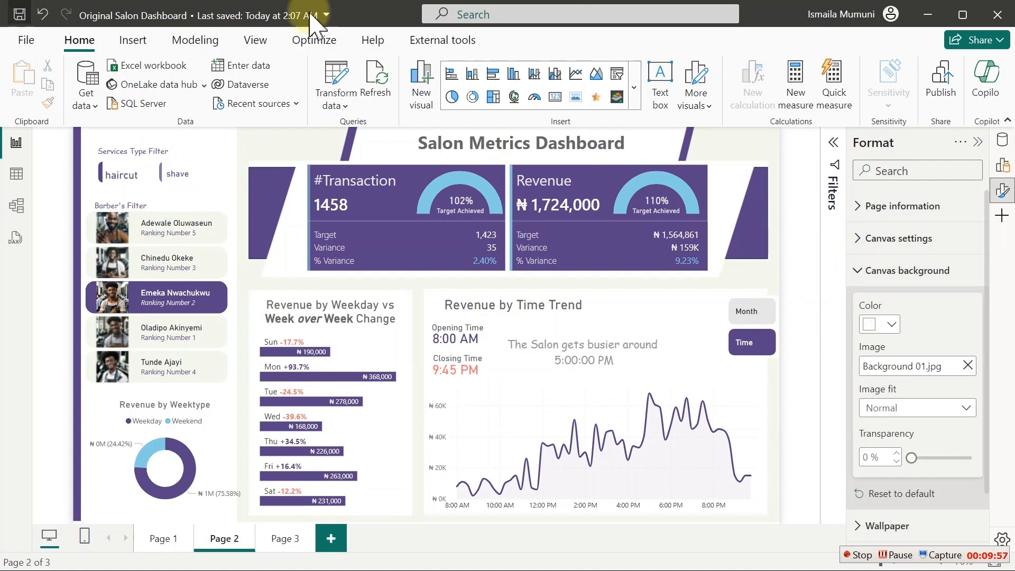
{"action": "left_click", "coordinate": [967, 365]}
{"action": "left_click", "coordinate": [968, 367]}
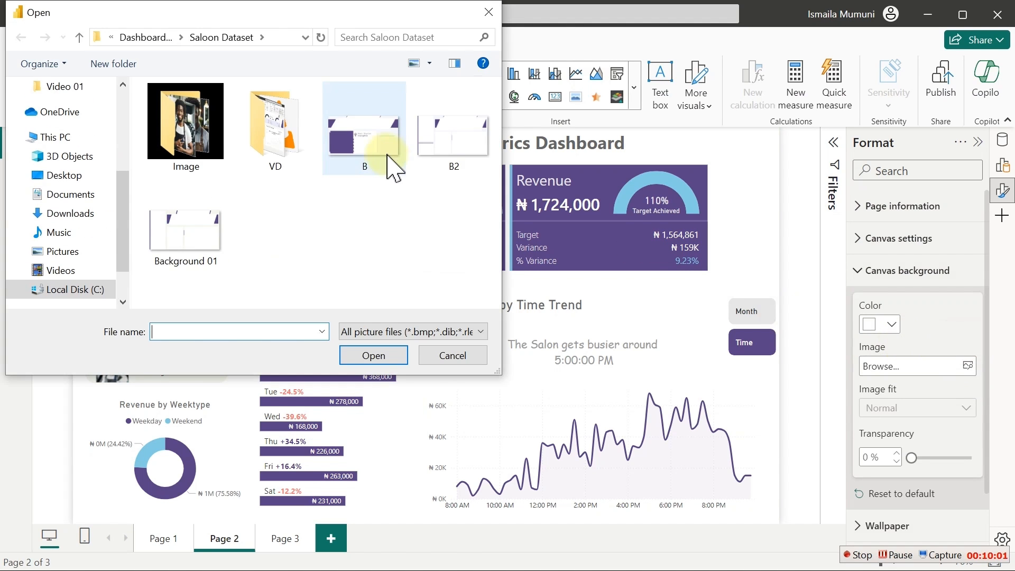
{"action": "left_click", "coordinate": [206, 226]}
{"action": "double_click", "coordinate": [205, 226]}
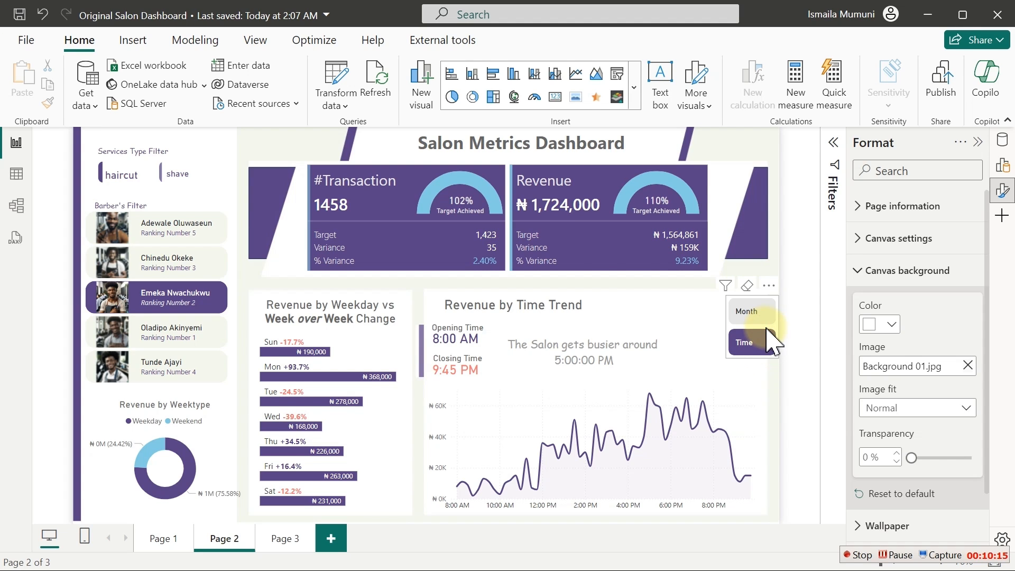
- Capture the whole dashboard canvas as a screen snip and paste it over slide 3 in PowerPoint
{"action": "left_click", "coordinate": [769, 344]}
{"action": "left_click", "coordinate": [722, 161]}
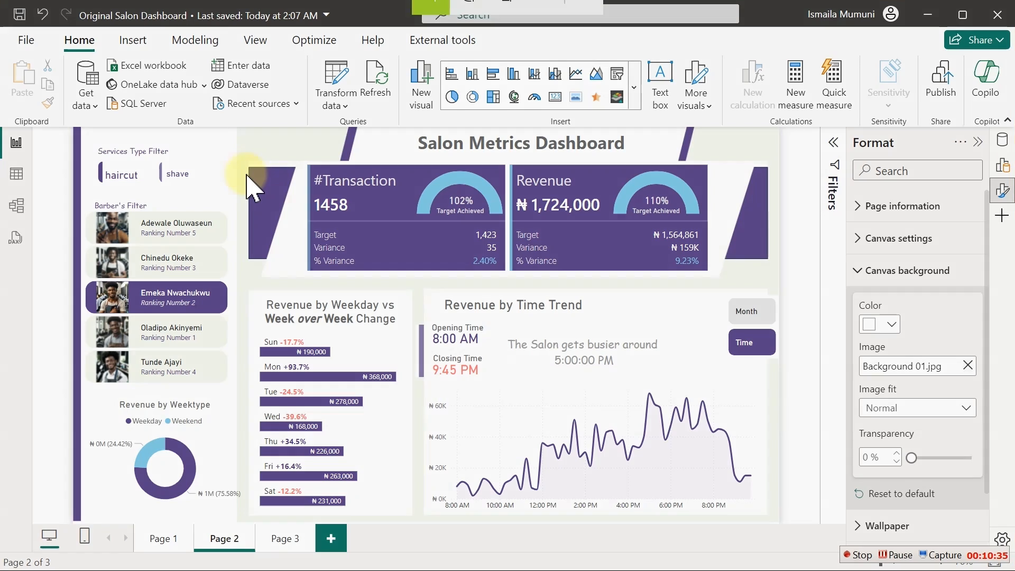
{"action": "key", "text": "super+shift+s"}
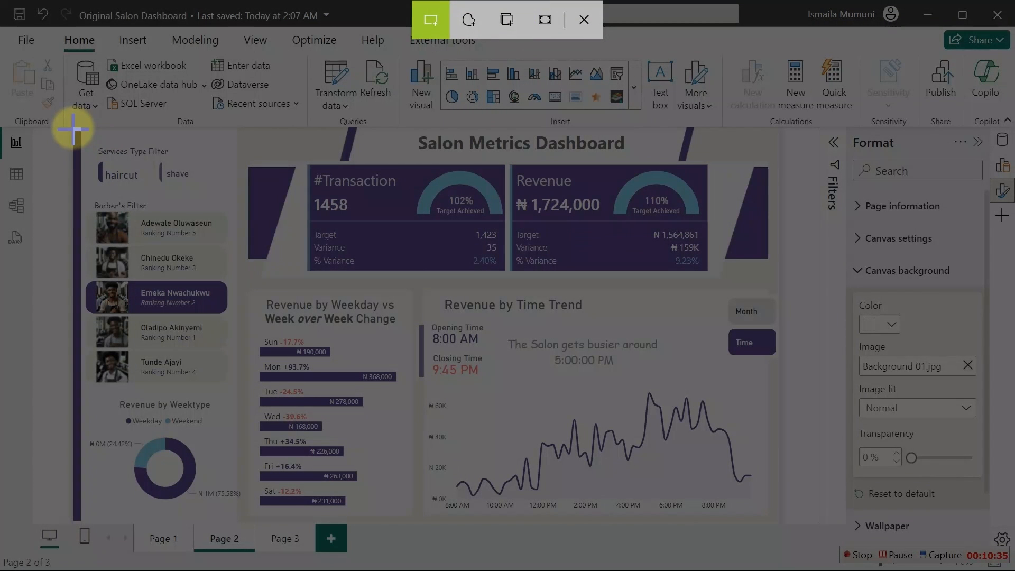
{"action": "left_click_drag", "start_coordinate": [72, 127], "coordinate": [782, 535]}
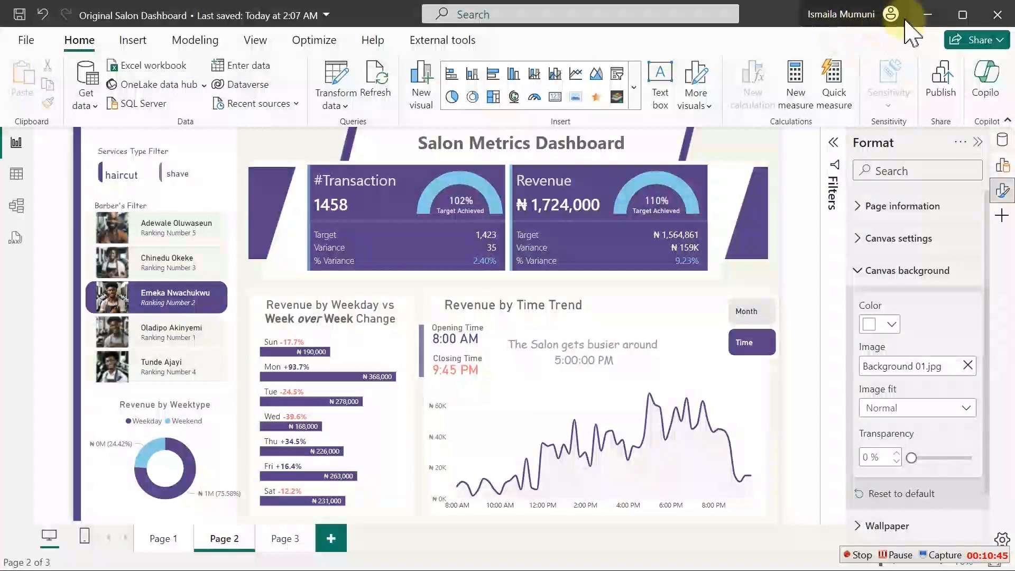
{"action": "key", "text": "super"}
{"action": "left_click", "coordinate": [682, 555]}
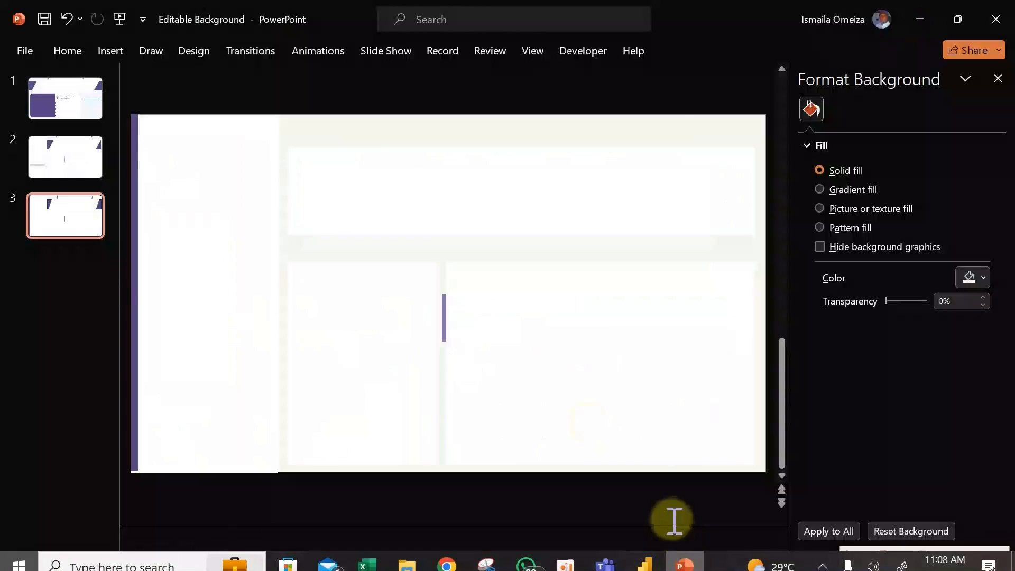
{"action": "key", "text": "ctrl+v"}
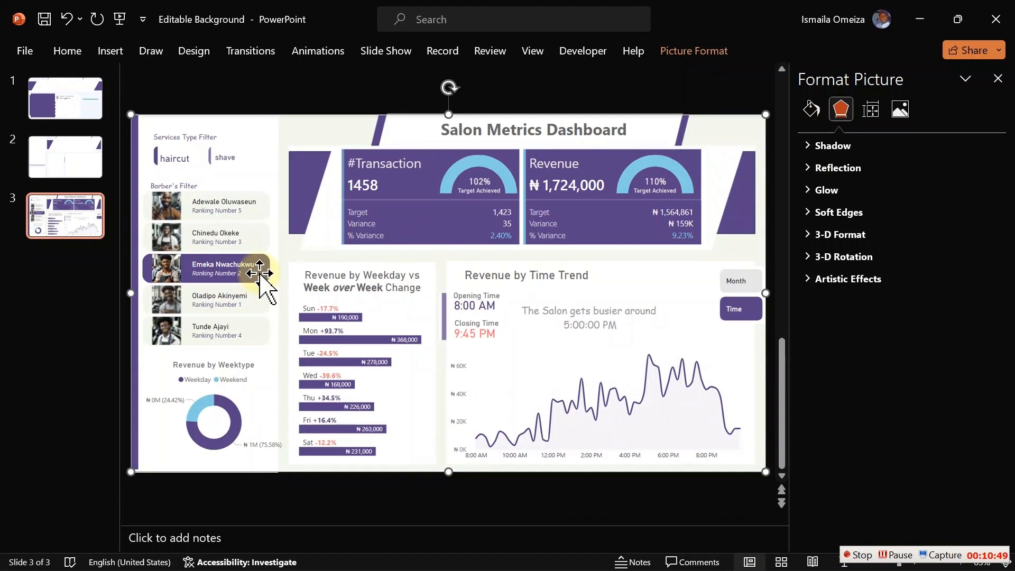
{"action": "left_click", "coordinate": [226, 109]}
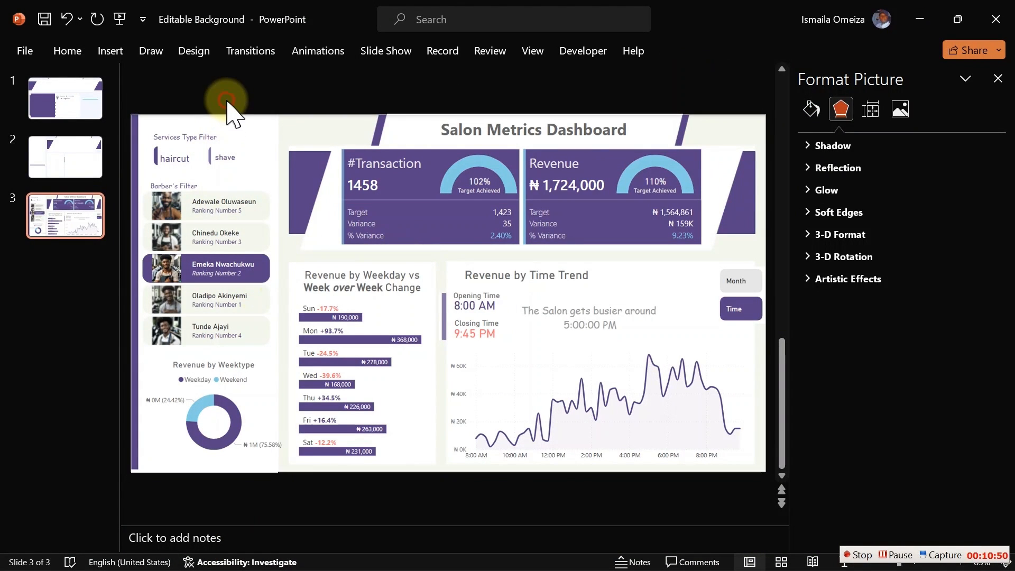
- Draw a rectangle across the Revenue by Weektype title and narrow it slightly to fit within the white side panel
{"action": "left_click", "coordinate": [110, 51]}
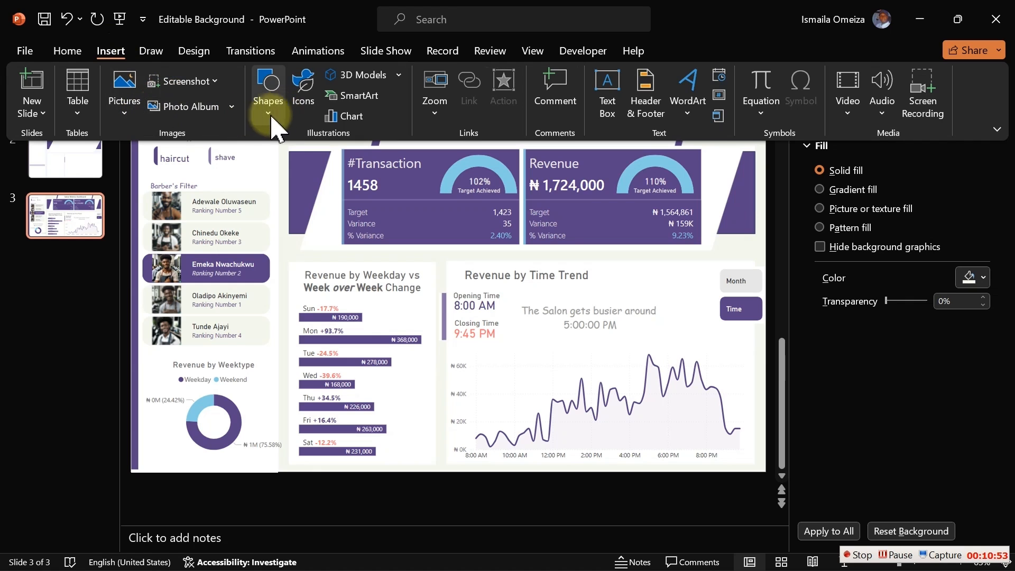
{"action": "left_click", "coordinate": [271, 118]}
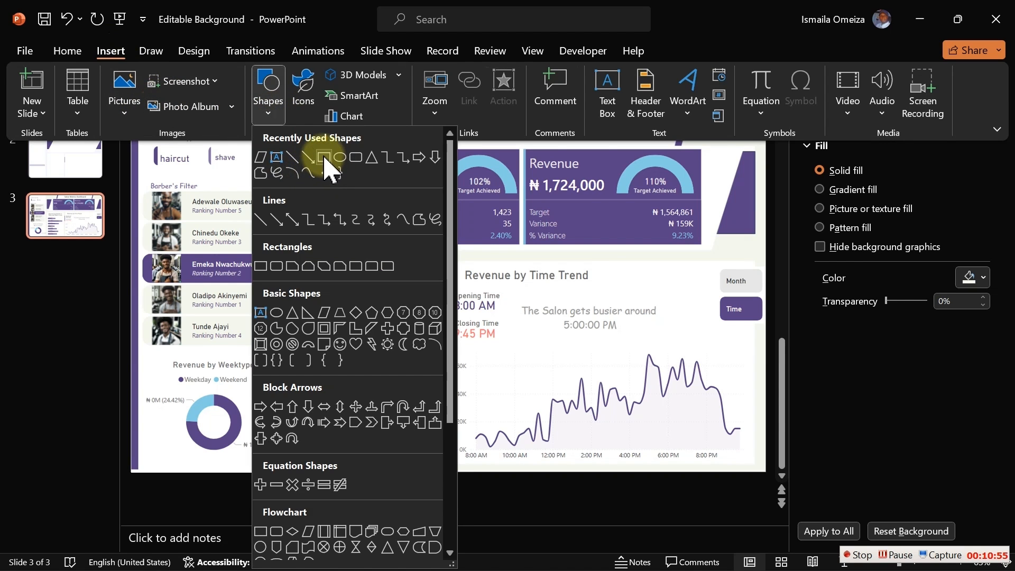
{"action": "left_click", "coordinate": [324, 157]}
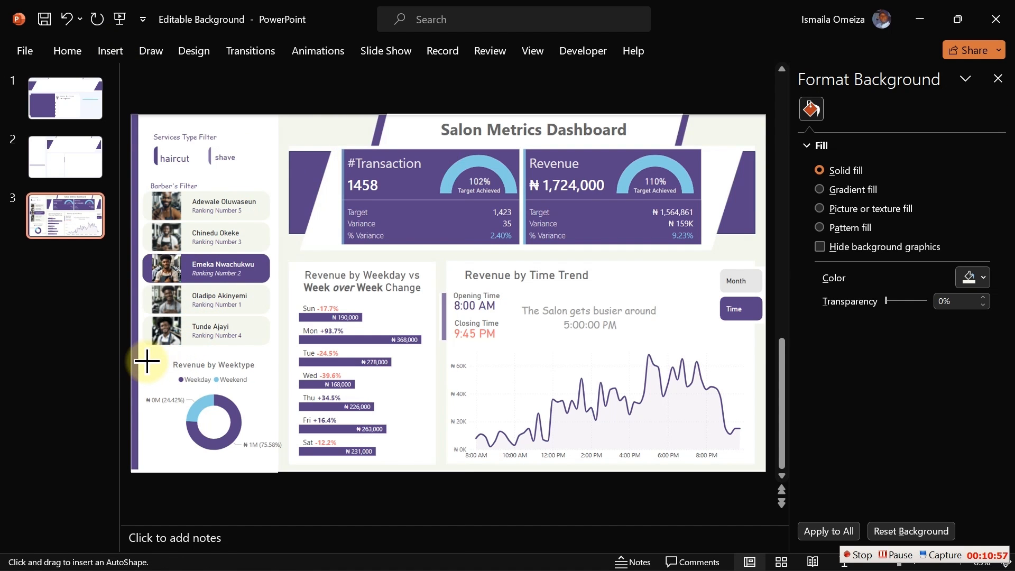
{"action": "left_click_drag", "start_coordinate": [139, 355], "coordinate": [274, 372]}
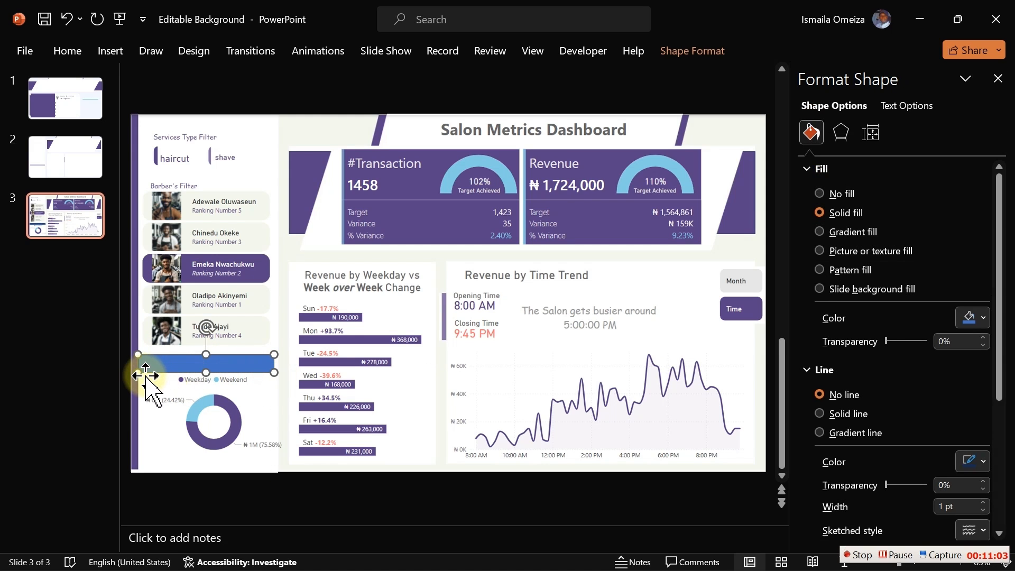
{"action": "left_click_drag", "start_coordinate": [139, 372], "coordinate": [146, 372]}
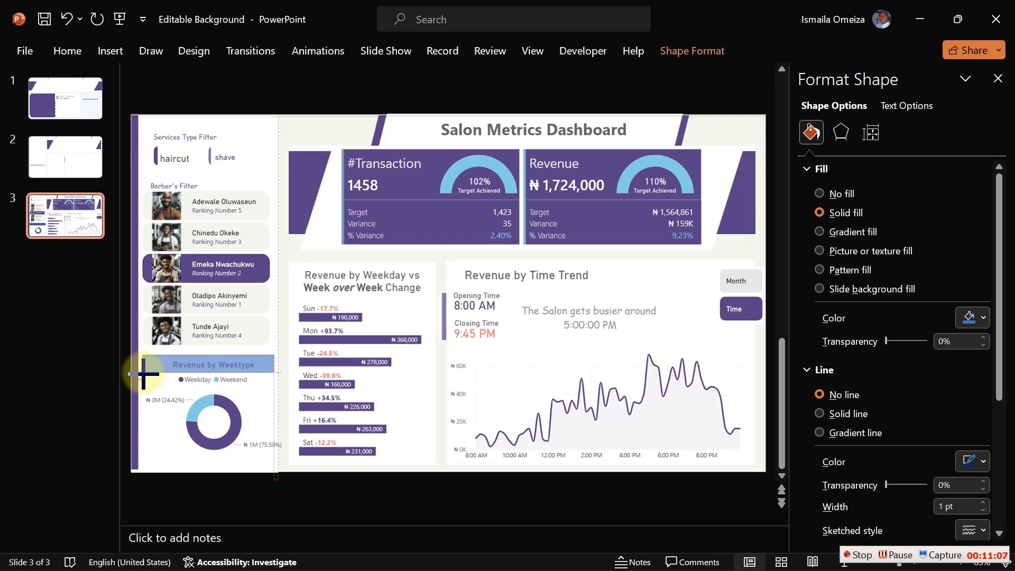
{"action": "left_click_drag", "start_coordinate": [144, 374], "coordinate": [141, 373]}
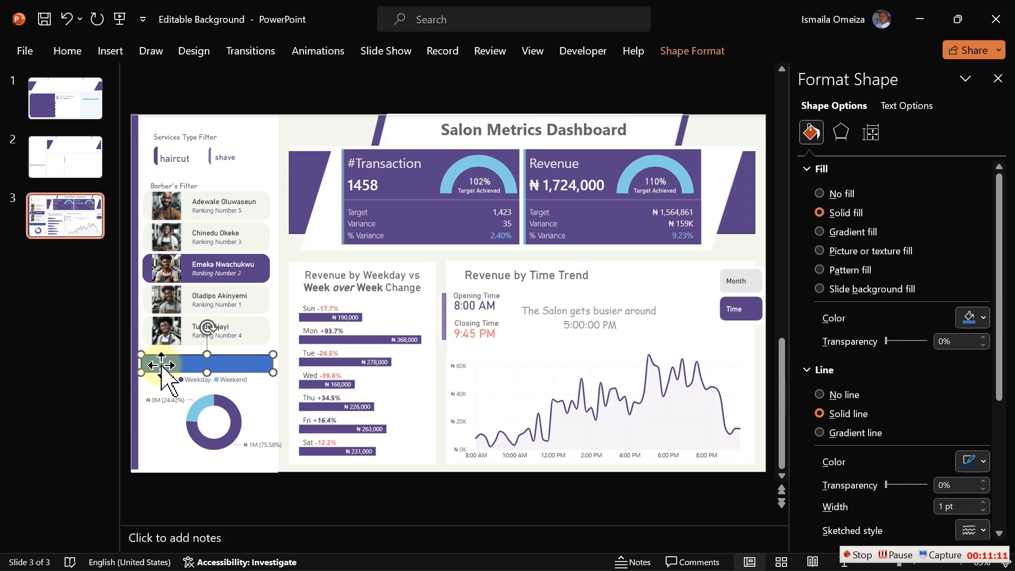
- Give the rectangle over the Revenue by Weektype title no outline and the recent purple fill at 37% transparency
{"action": "left_click", "coordinate": [824, 394]}
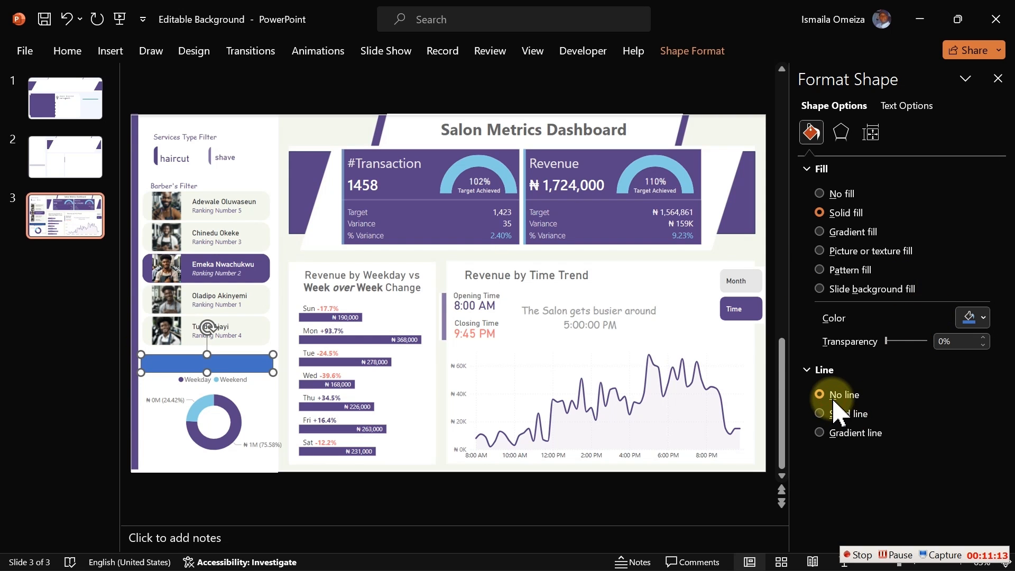
{"action": "left_click", "coordinate": [984, 317]}
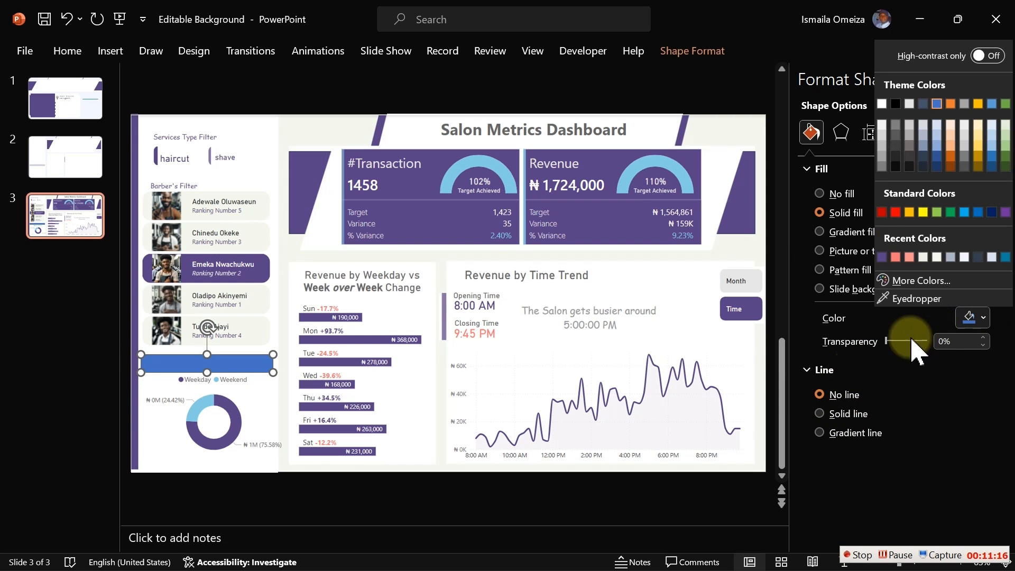
{"action": "left_click", "coordinate": [889, 257]}
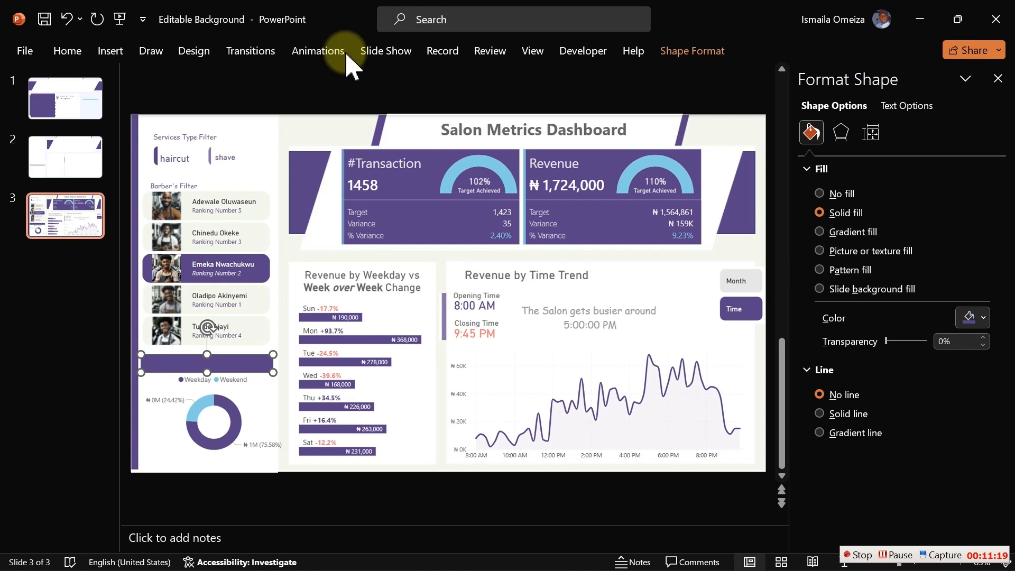
{"action": "left_click_drag", "start_coordinate": [886, 342], "coordinate": [899, 347]}
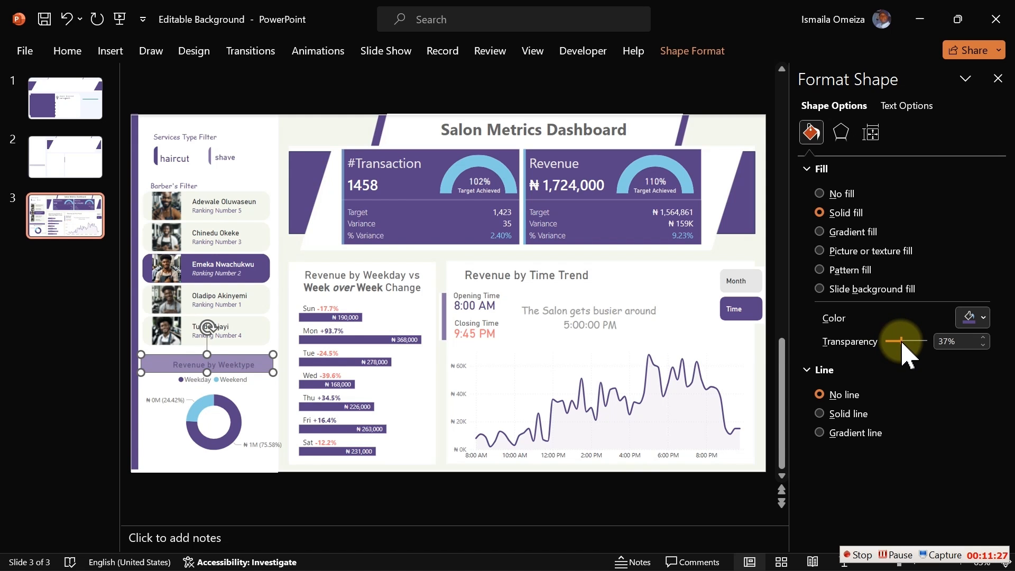
{"action": "left_click", "coordinate": [390, 105]}
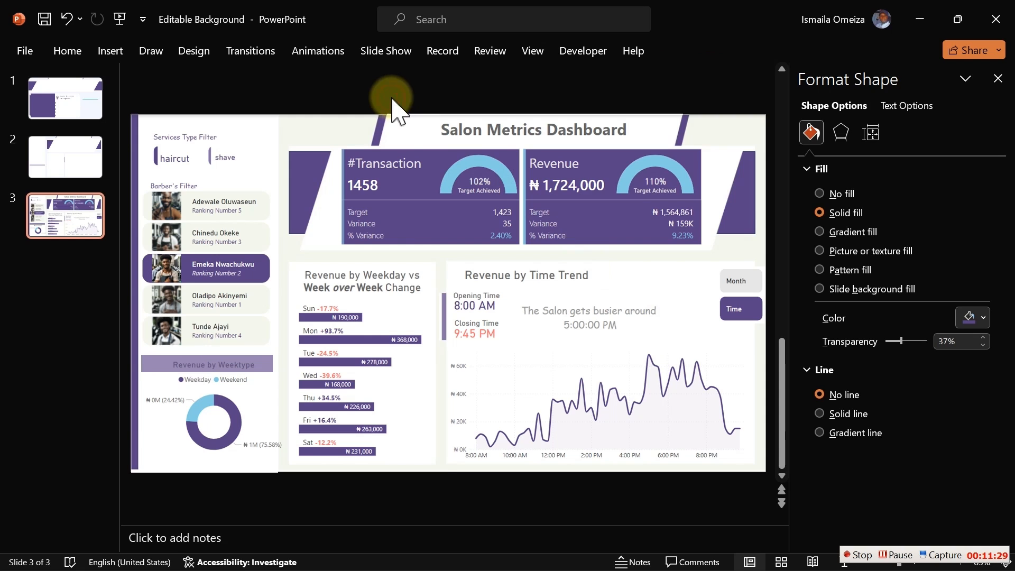
- Delete the dashboard screenshot and export only the current slide as a JPEG, replacing the Background 01 image
{"action": "left_click", "coordinate": [400, 293]}
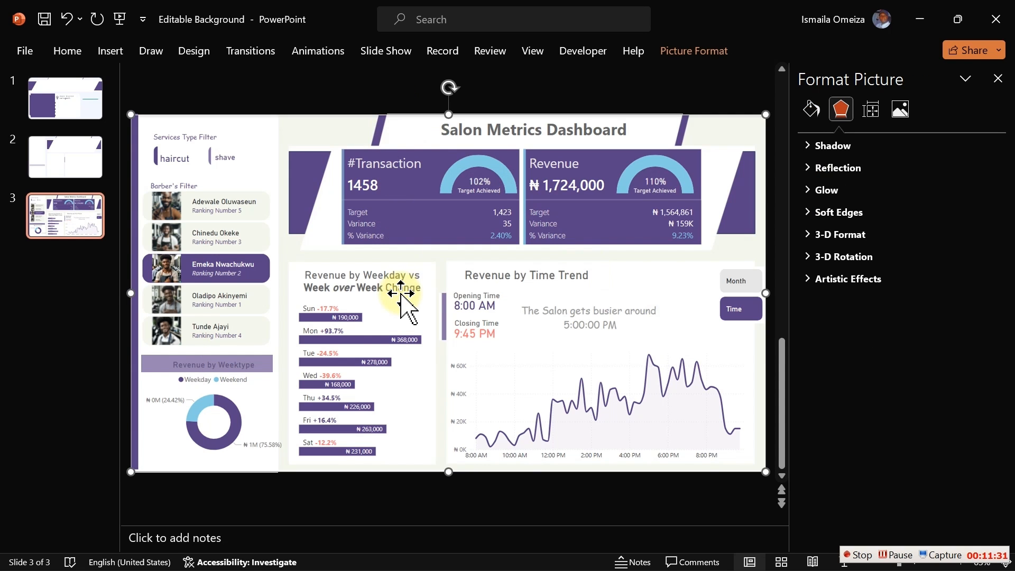
{"action": "key", "text": "Delete"}
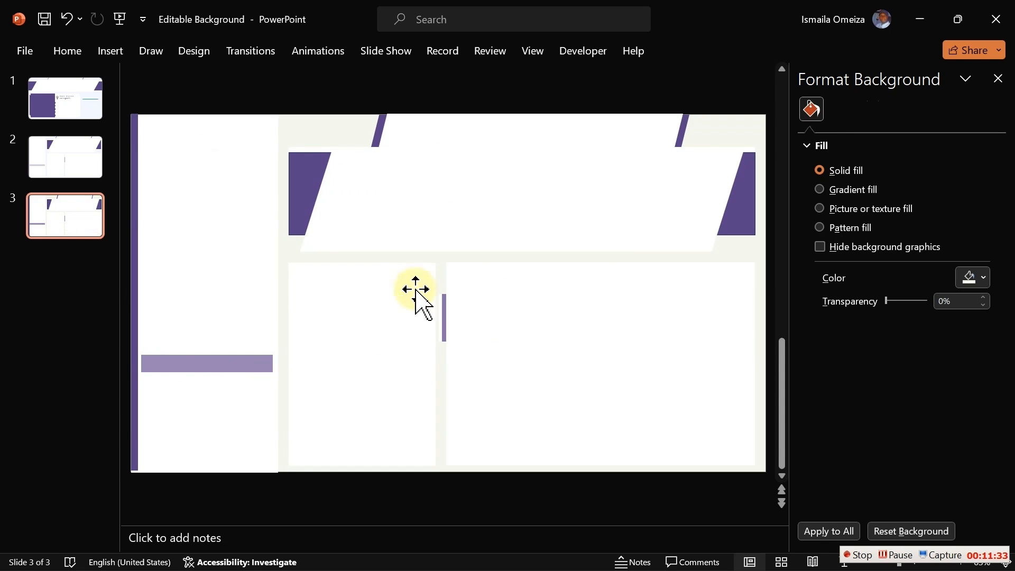
{"action": "left_click", "coordinate": [23, 51]}
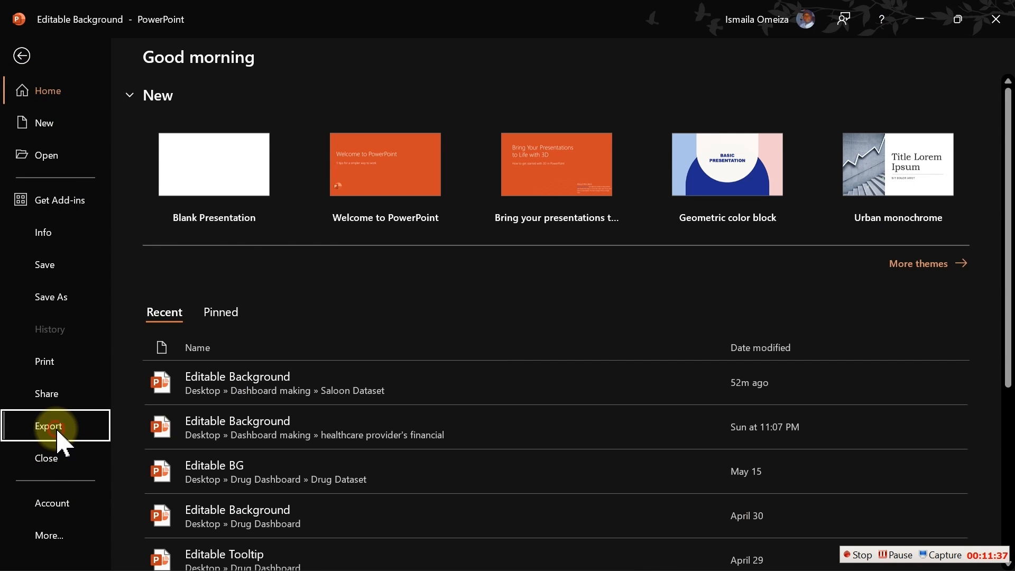
{"action": "left_click", "coordinate": [59, 426]}
{"action": "left_click", "coordinate": [227, 338]}
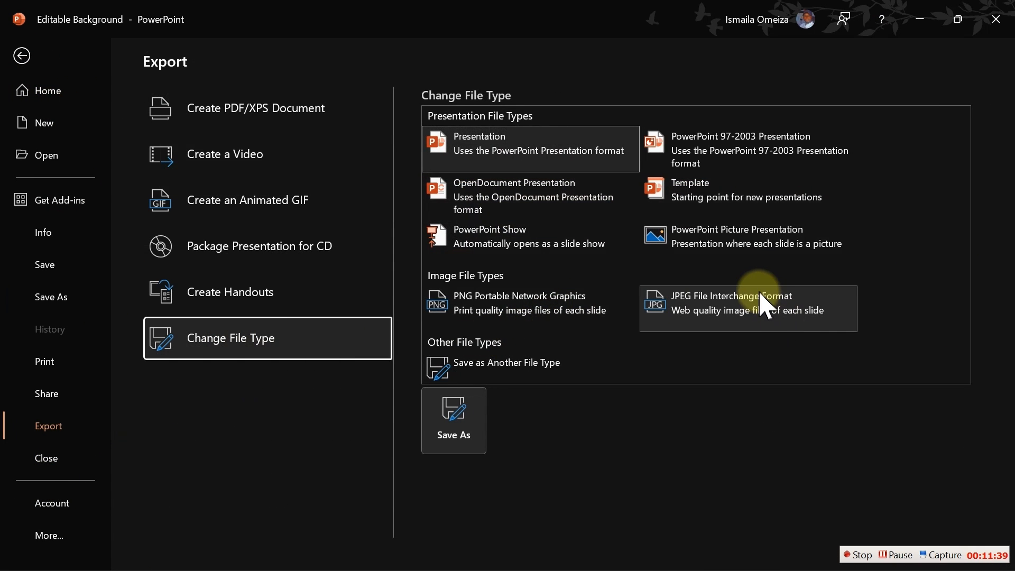
{"action": "key", "text": "Escape"}
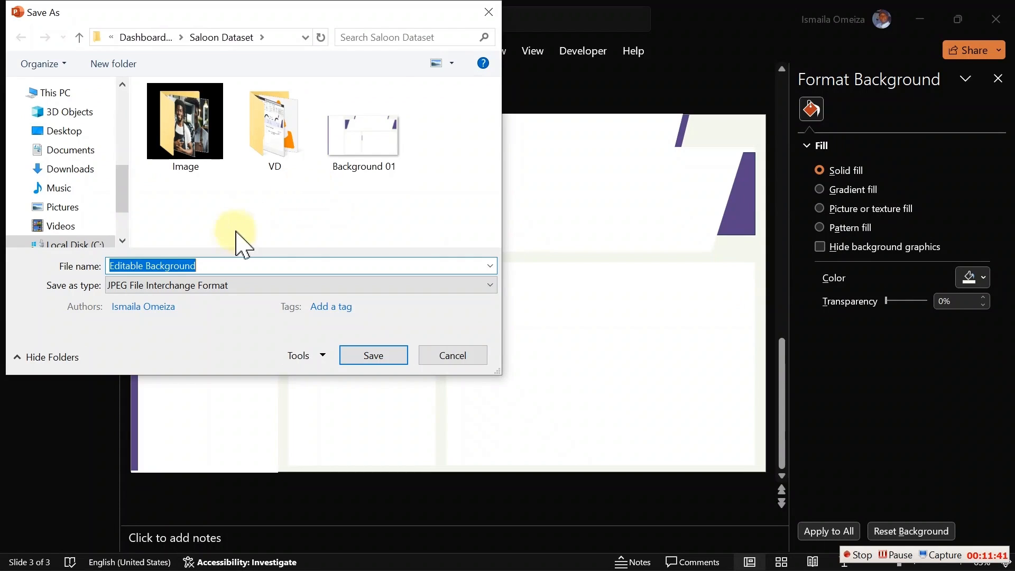
{"action": "left_click", "coordinate": [351, 143]}
{"action": "double_click", "coordinate": [351, 143]}
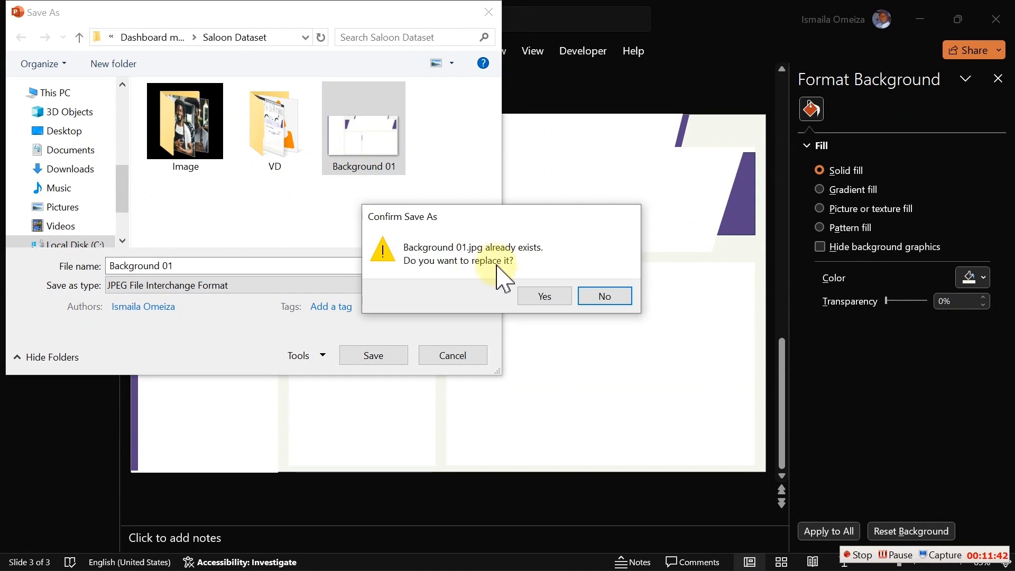
{"action": "left_click", "coordinate": [528, 297]}
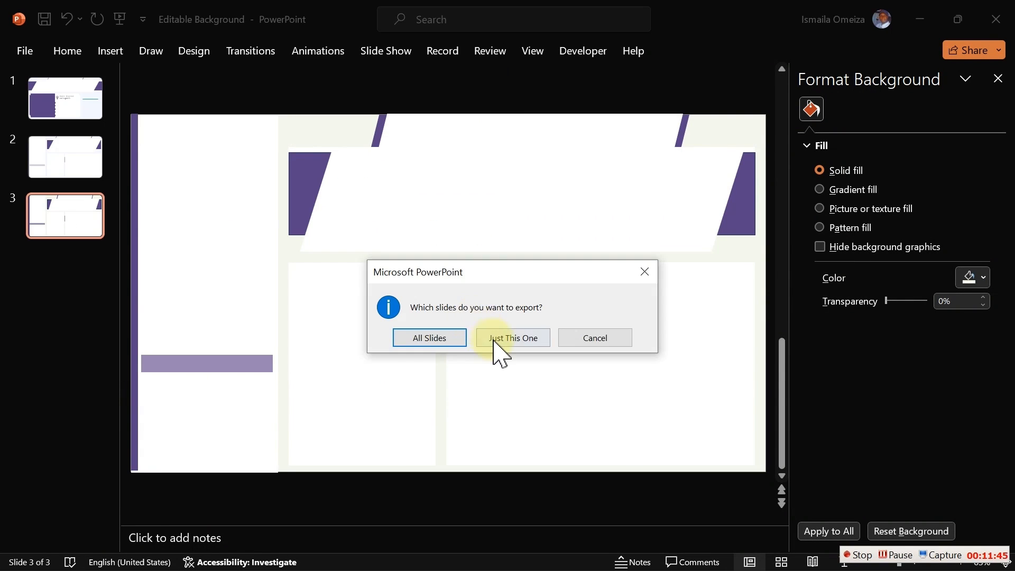
{"action": "left_click", "coordinate": [494, 338]}
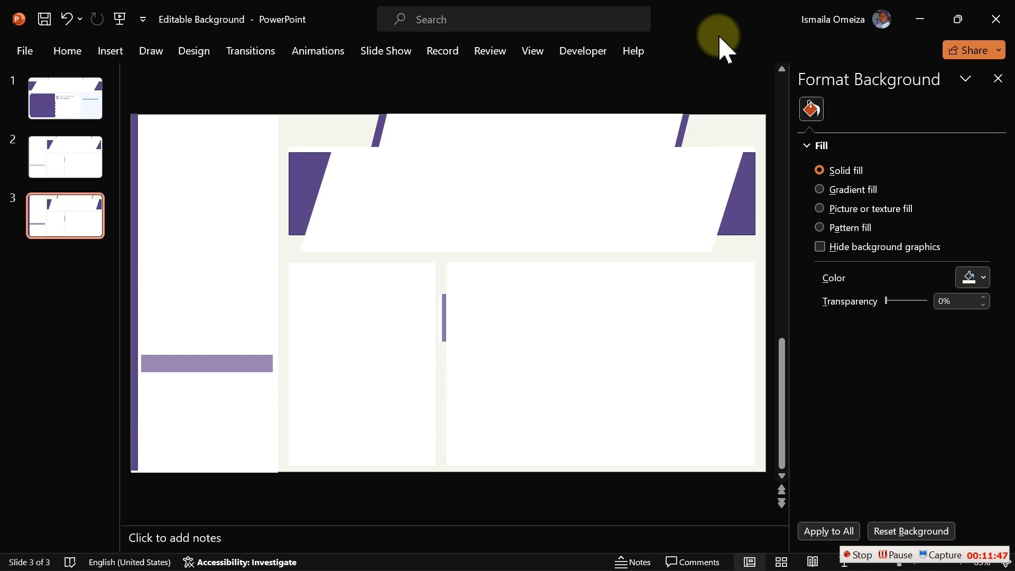
- Switch to Power BI and replace Page 2's canvas background image with the re-exported Background 01 file
{"action": "left_click", "coordinate": [920, 21]}
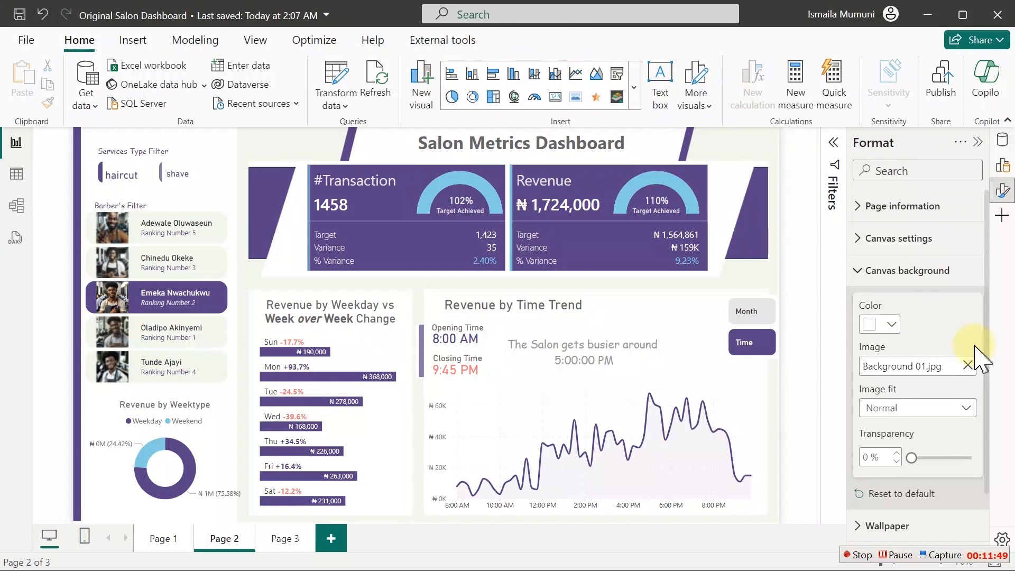
{"action": "left_click", "coordinate": [968, 365]}
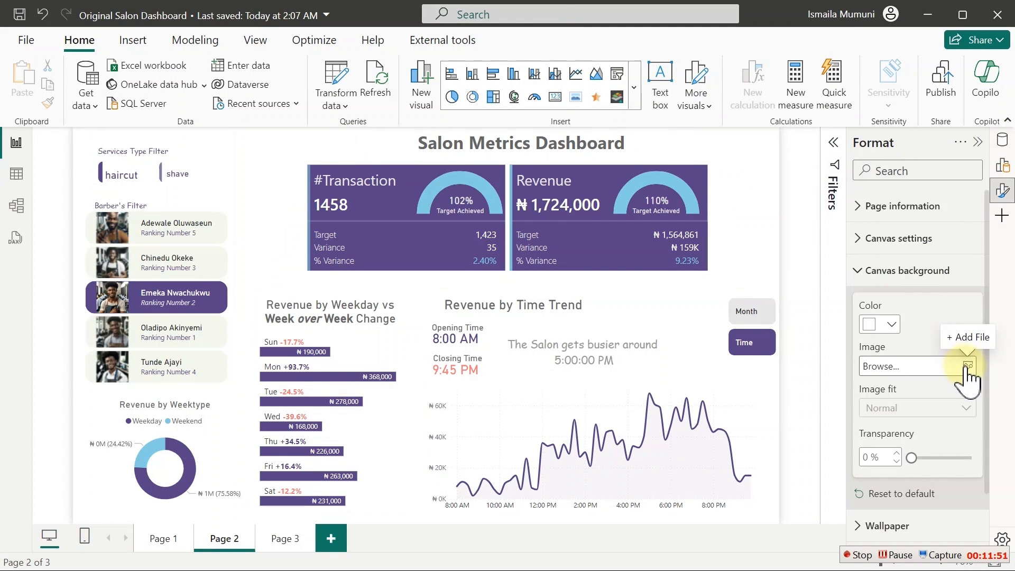
{"action": "left_click", "coordinate": [967, 366]}
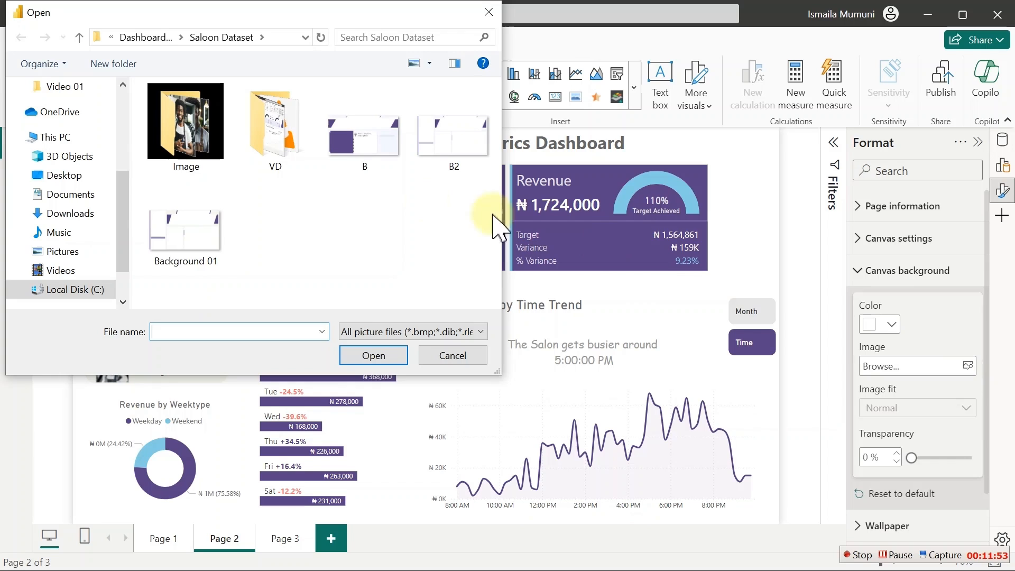
{"action": "double_click", "coordinate": [186, 233]}
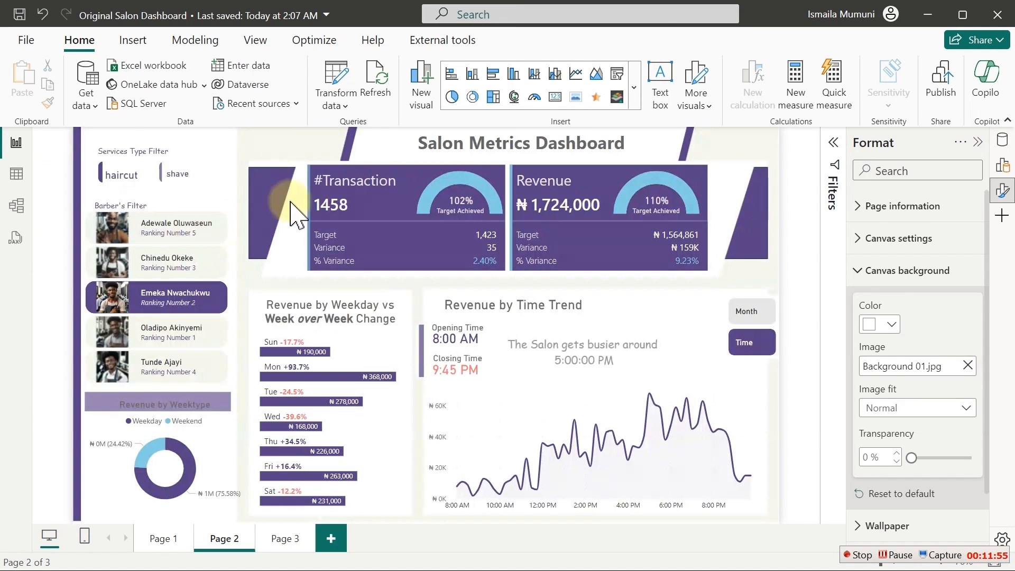
- Nudge the Revenue by Weektype donut chart up slightly and set its title font to Segoe UI Semibold
{"action": "left_click", "coordinate": [204, 444]}
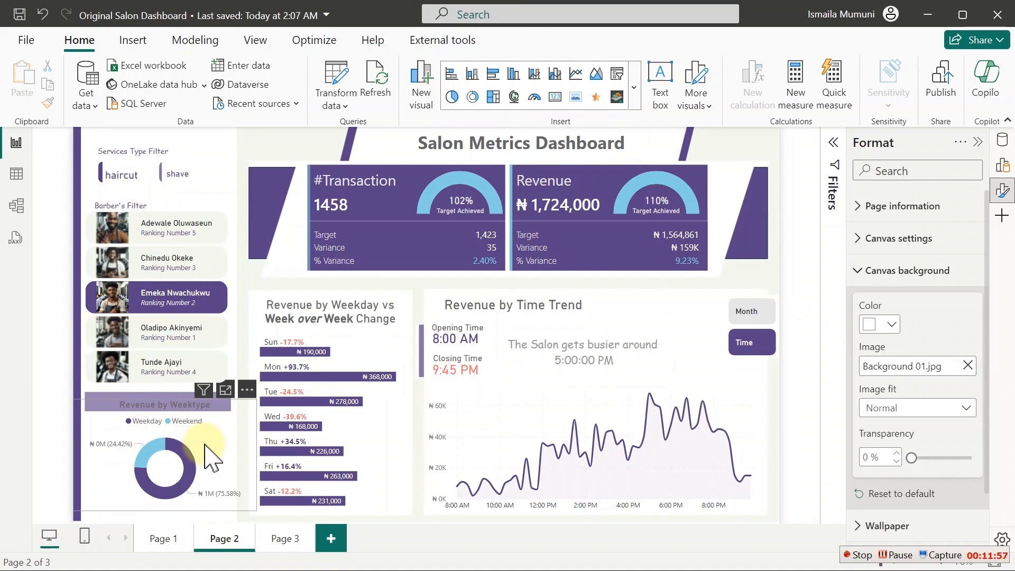
{"action": "left_click_drag", "start_coordinate": [164, 400], "coordinate": [164, 396]}
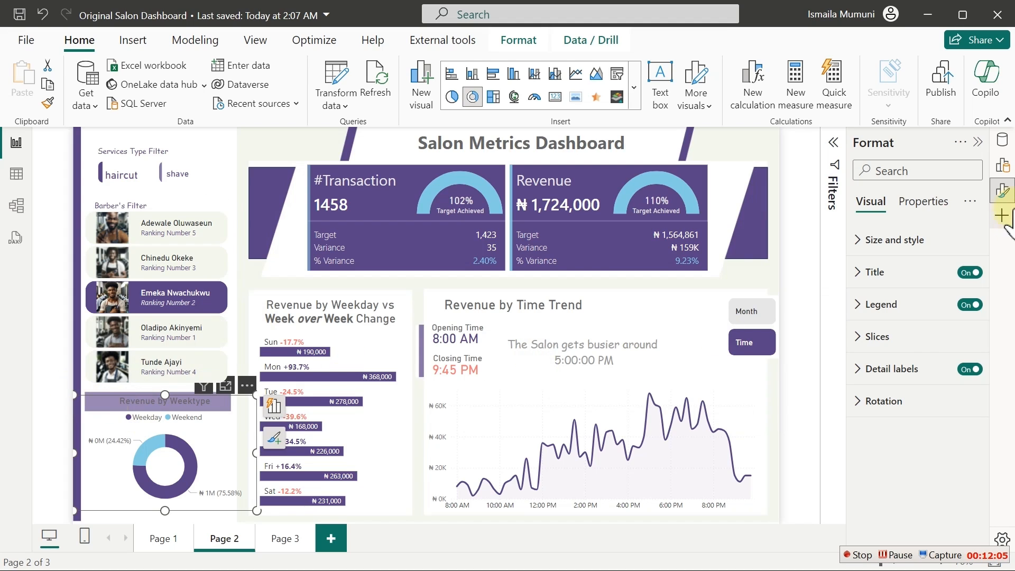
{"action": "left_click", "coordinate": [884, 279]}
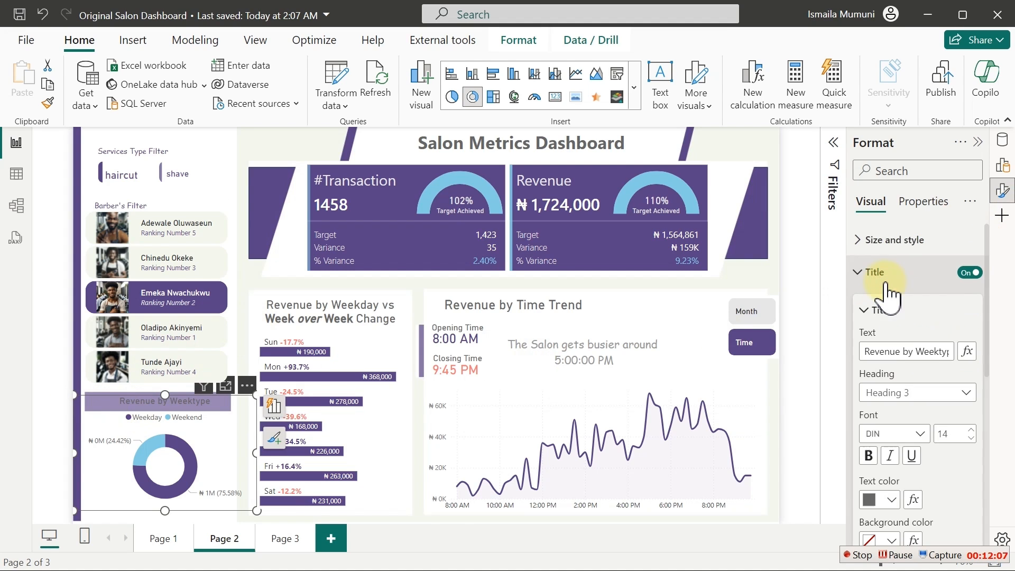
{"action": "left_click", "coordinate": [905, 433]}
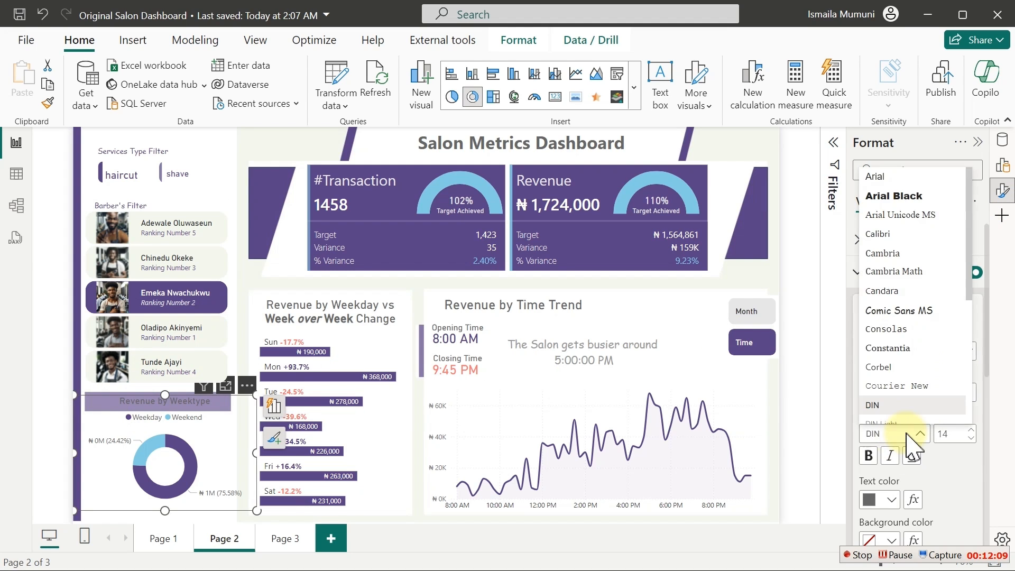
{"action": "scroll", "coordinate": [906, 314], "scroll_direction": "down", "scroll_amount": 5}
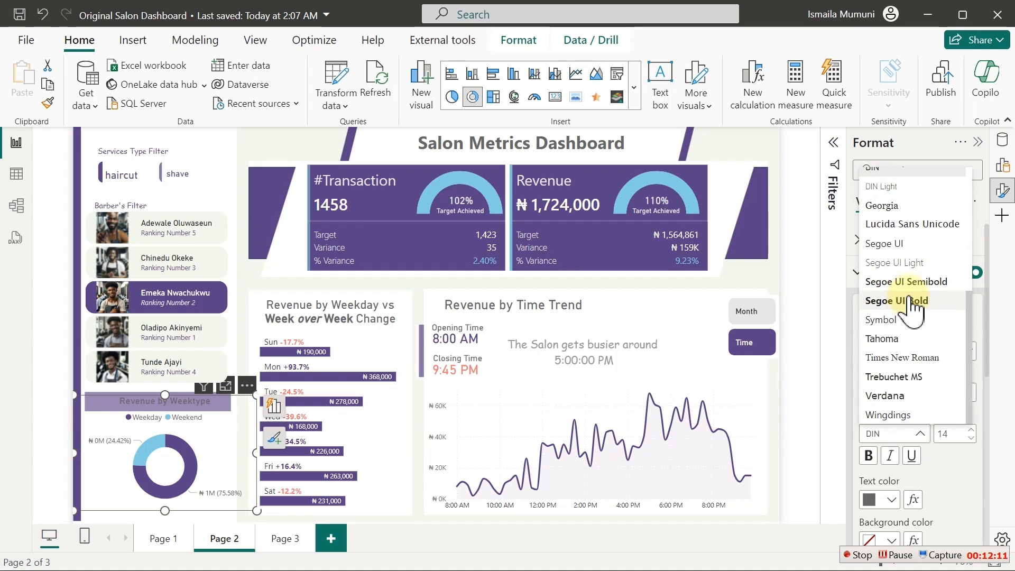
{"action": "left_click", "coordinate": [907, 284]}
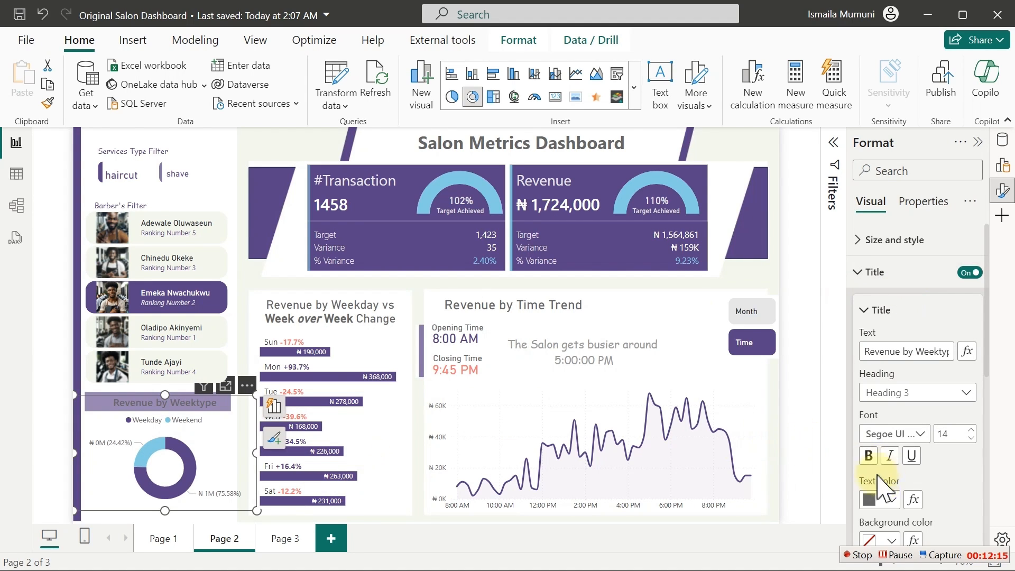
- Give the Revenue by Weektype title a darker shade of black and narrow the donut chart slightly from its right edge
{"action": "left_click", "coordinate": [881, 502]}
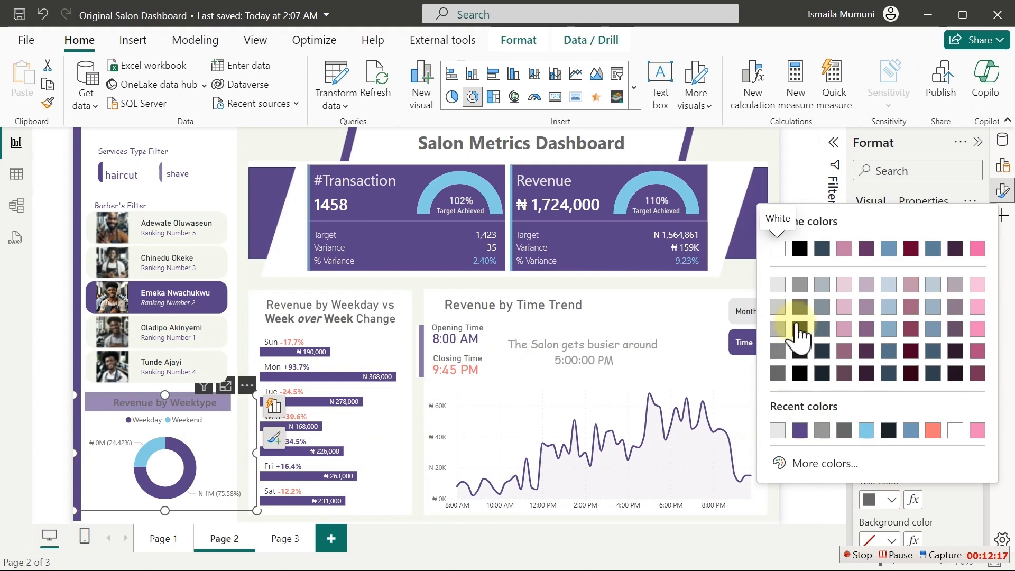
{"action": "left_click", "coordinate": [800, 331]}
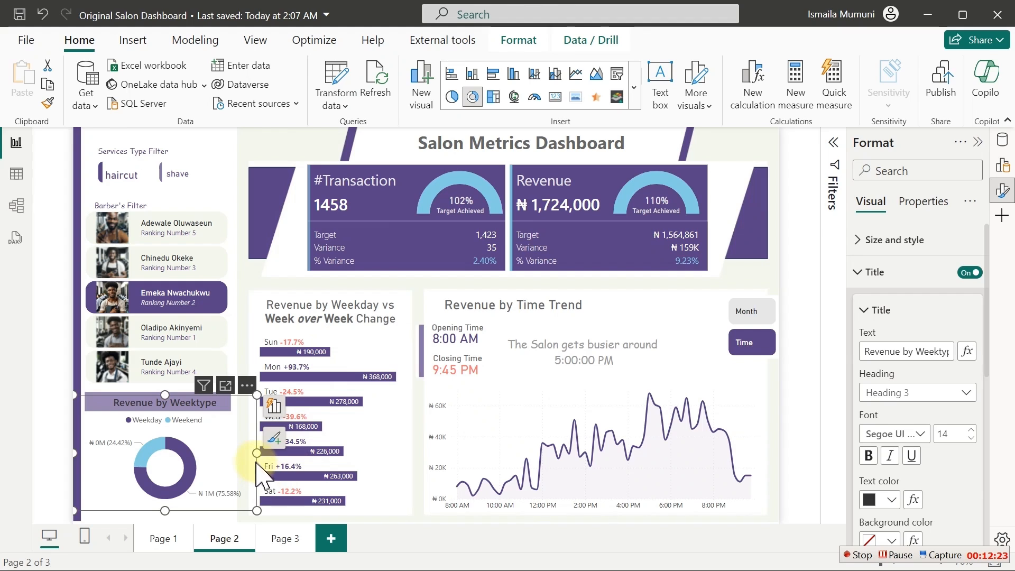
{"action": "left_click_drag", "start_coordinate": [256, 454], "coordinate": [249, 457]}
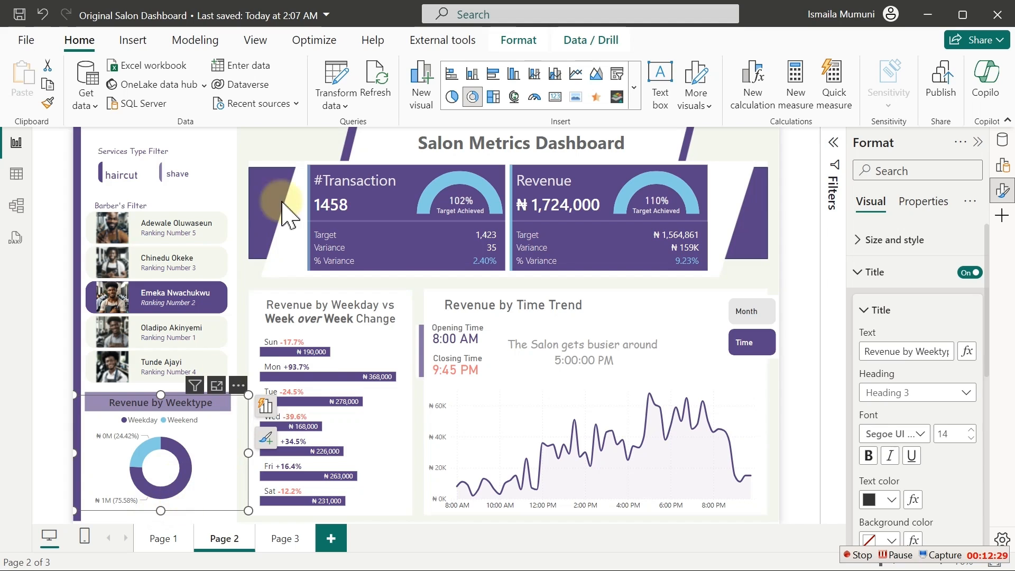
{"action": "left_click", "coordinate": [289, 150]}
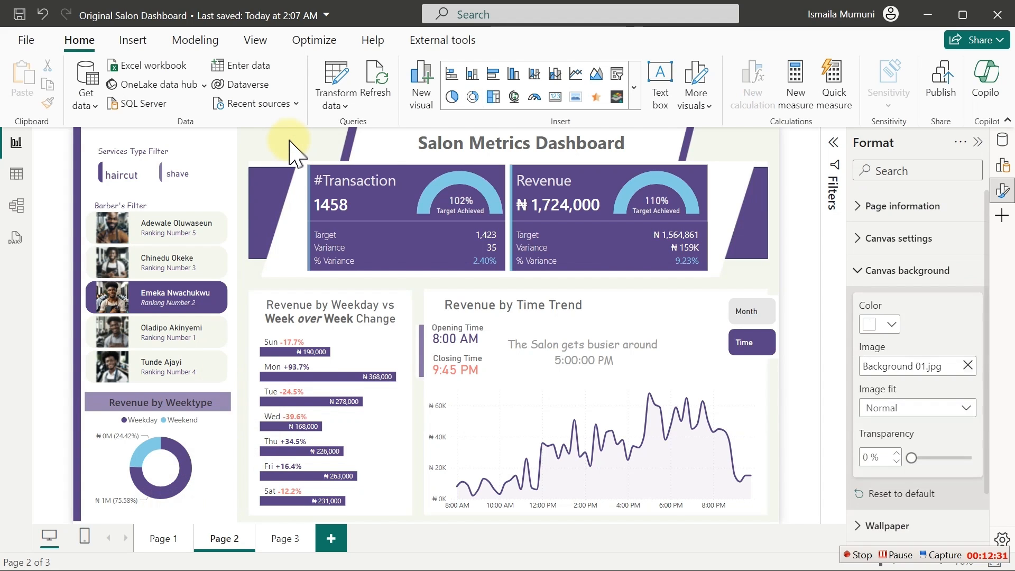